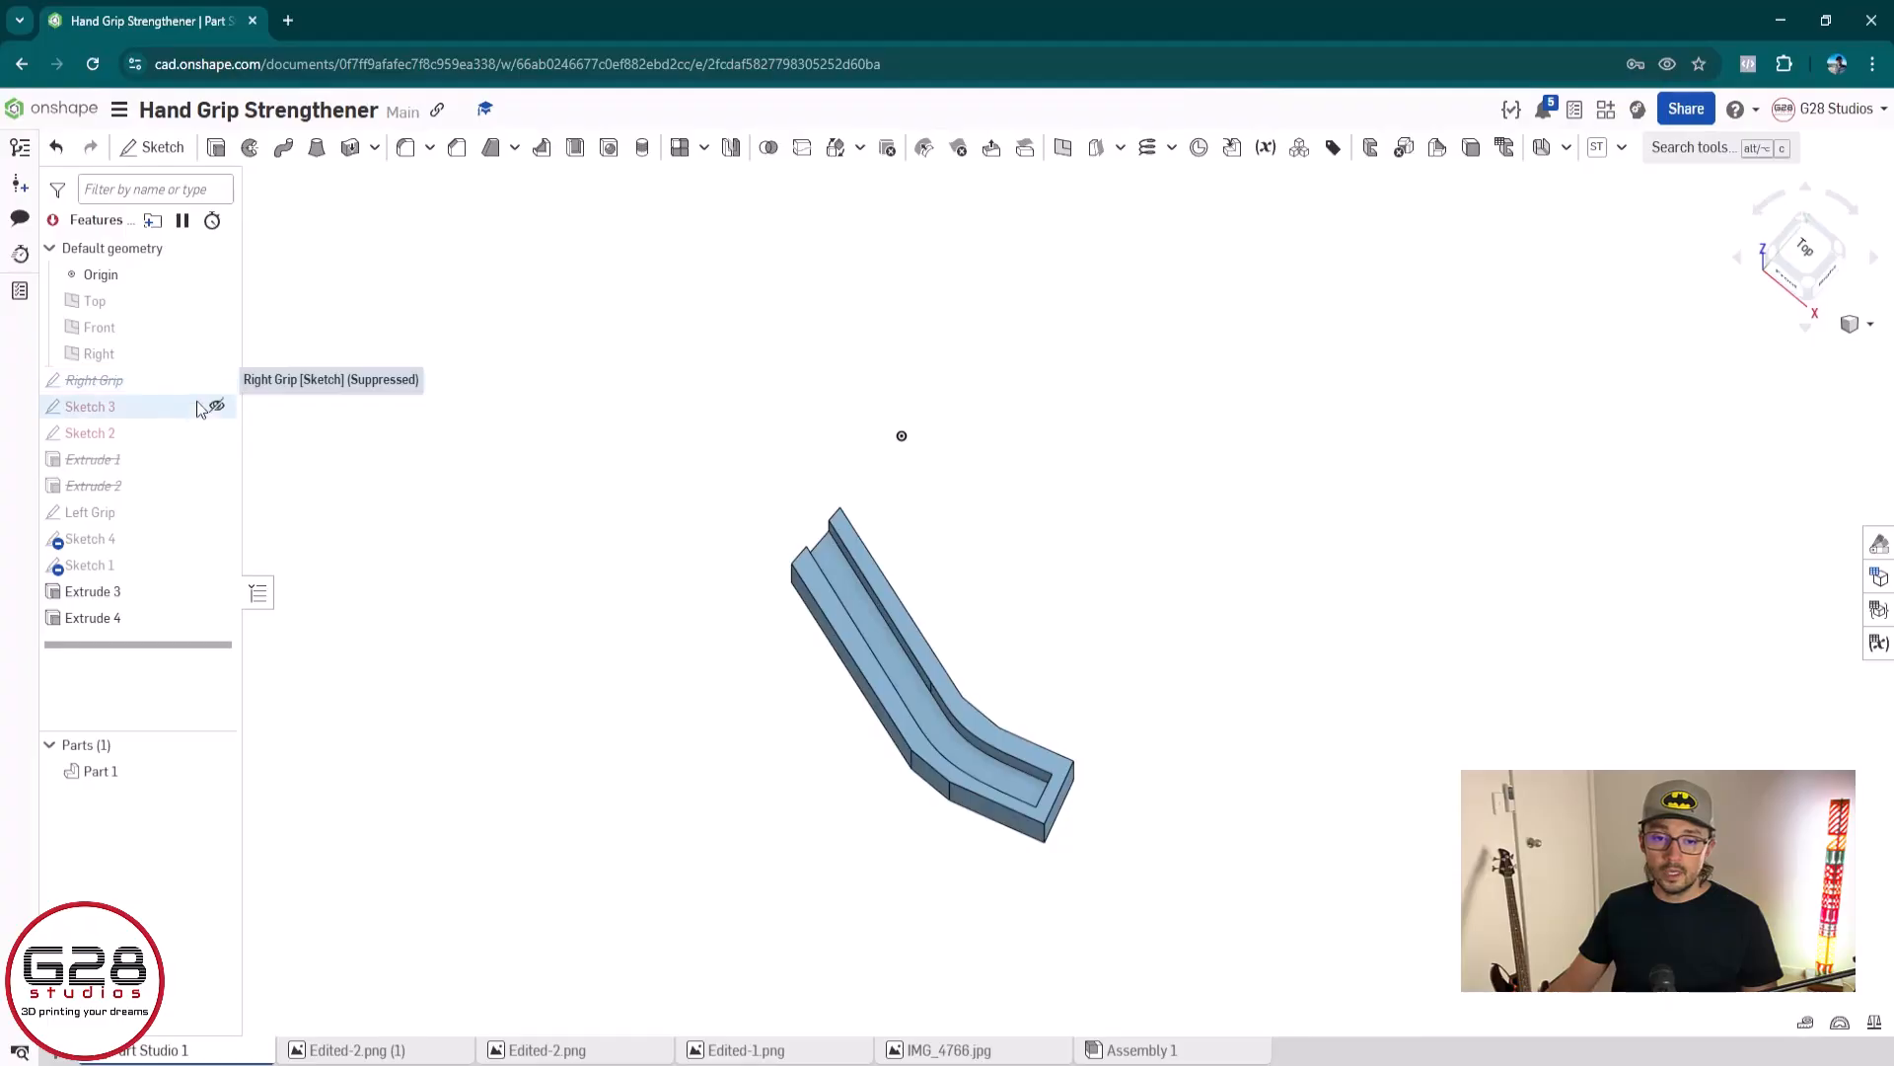
# Show the Left Grip, Sketch 4, Sketch 1, Sketch 3 and Sketch 2 sketches
pyautogui.click(217, 512)
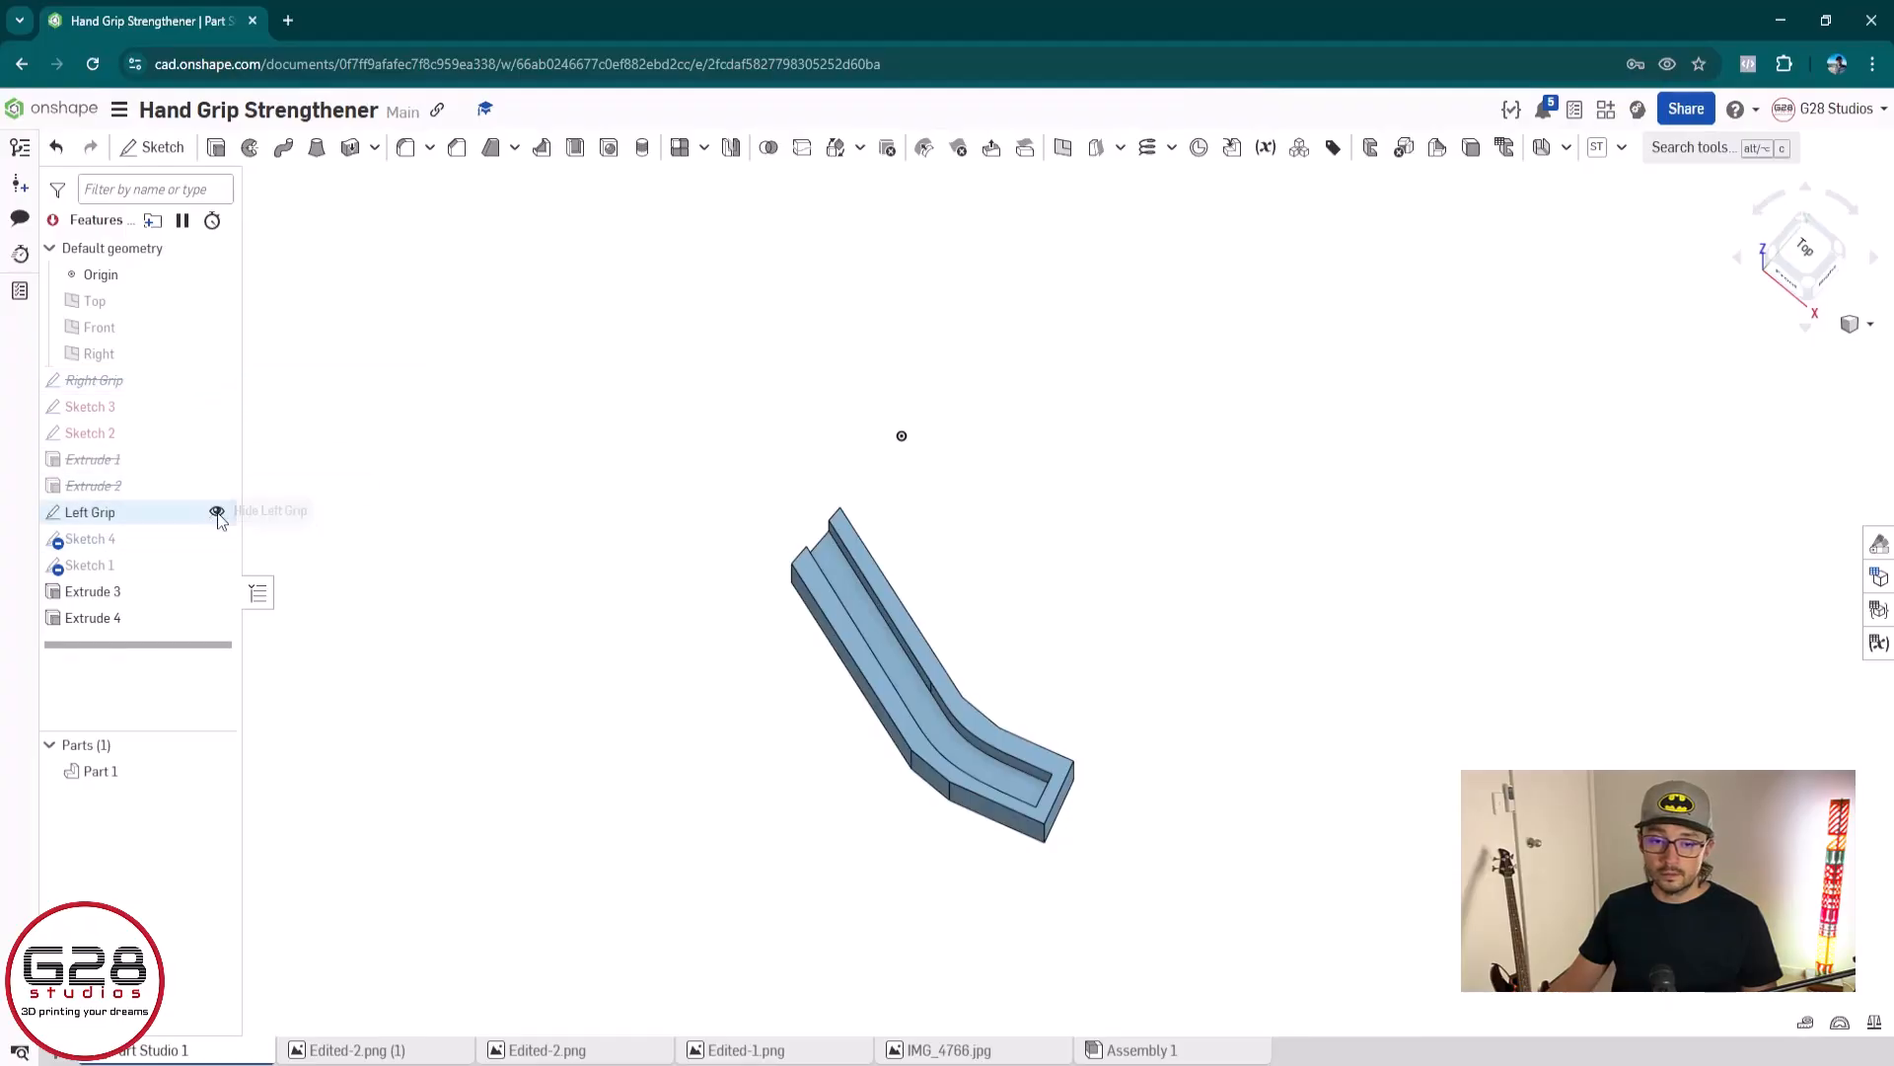
pyautogui.click(217, 539)
pyautogui.click(215, 565)
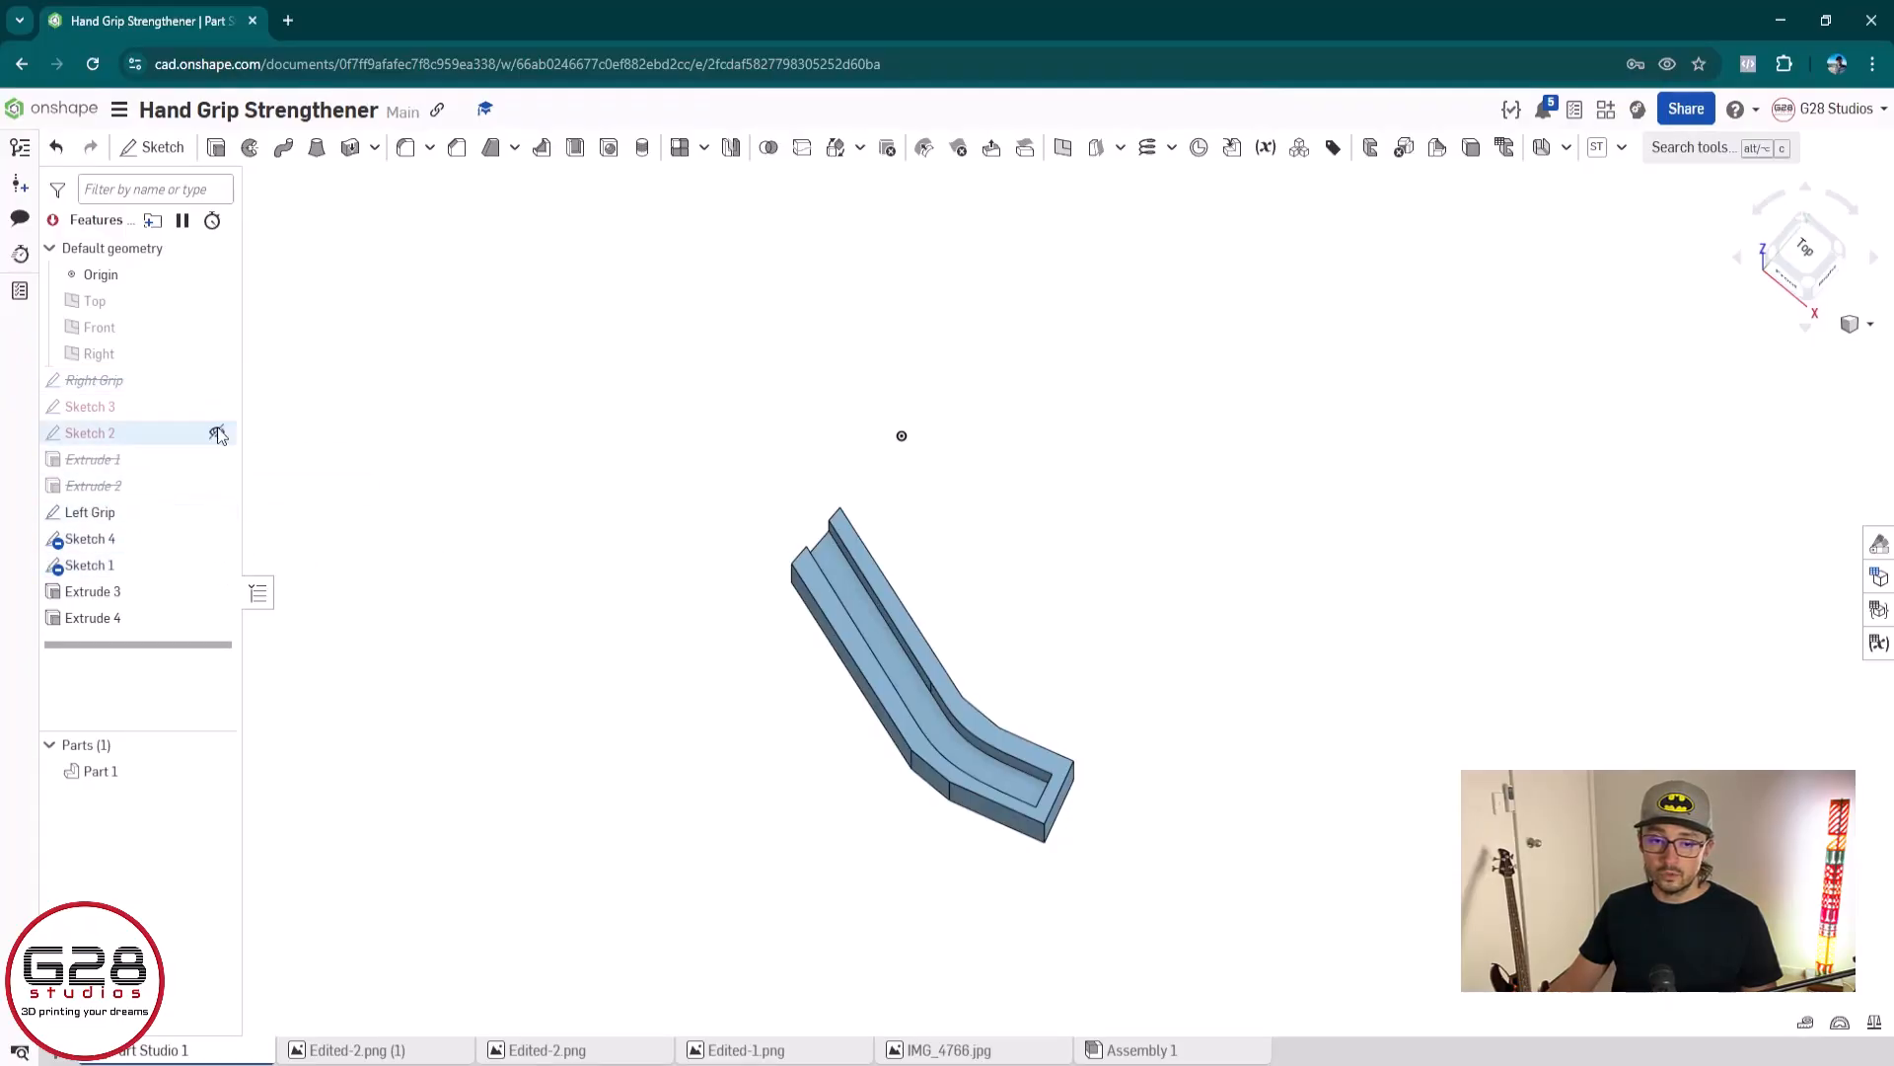
pyautogui.click(218, 407)
pyautogui.click(217, 433)
# Unsuppress the Right Grip sketch
pyautogui.rightClick(157, 419)
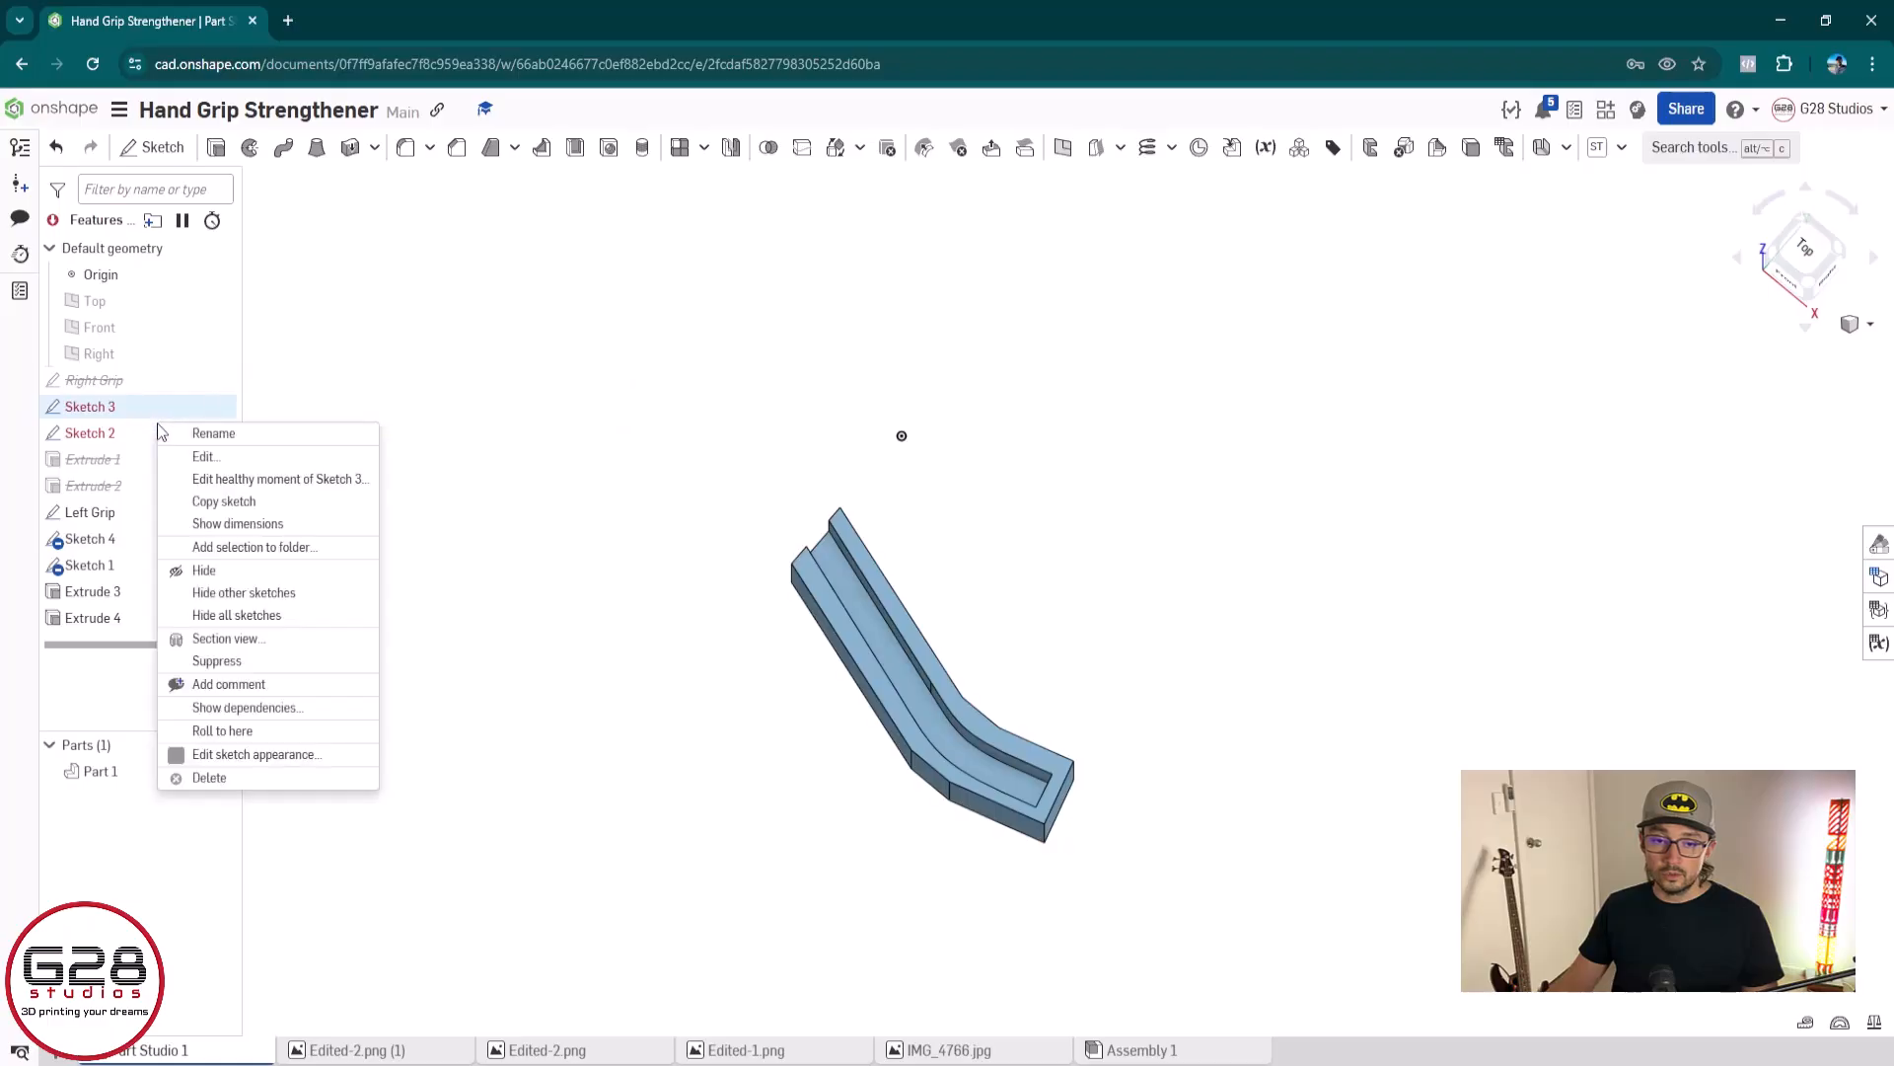
pyautogui.rightClick(144, 380)
pyautogui.click(192, 470)
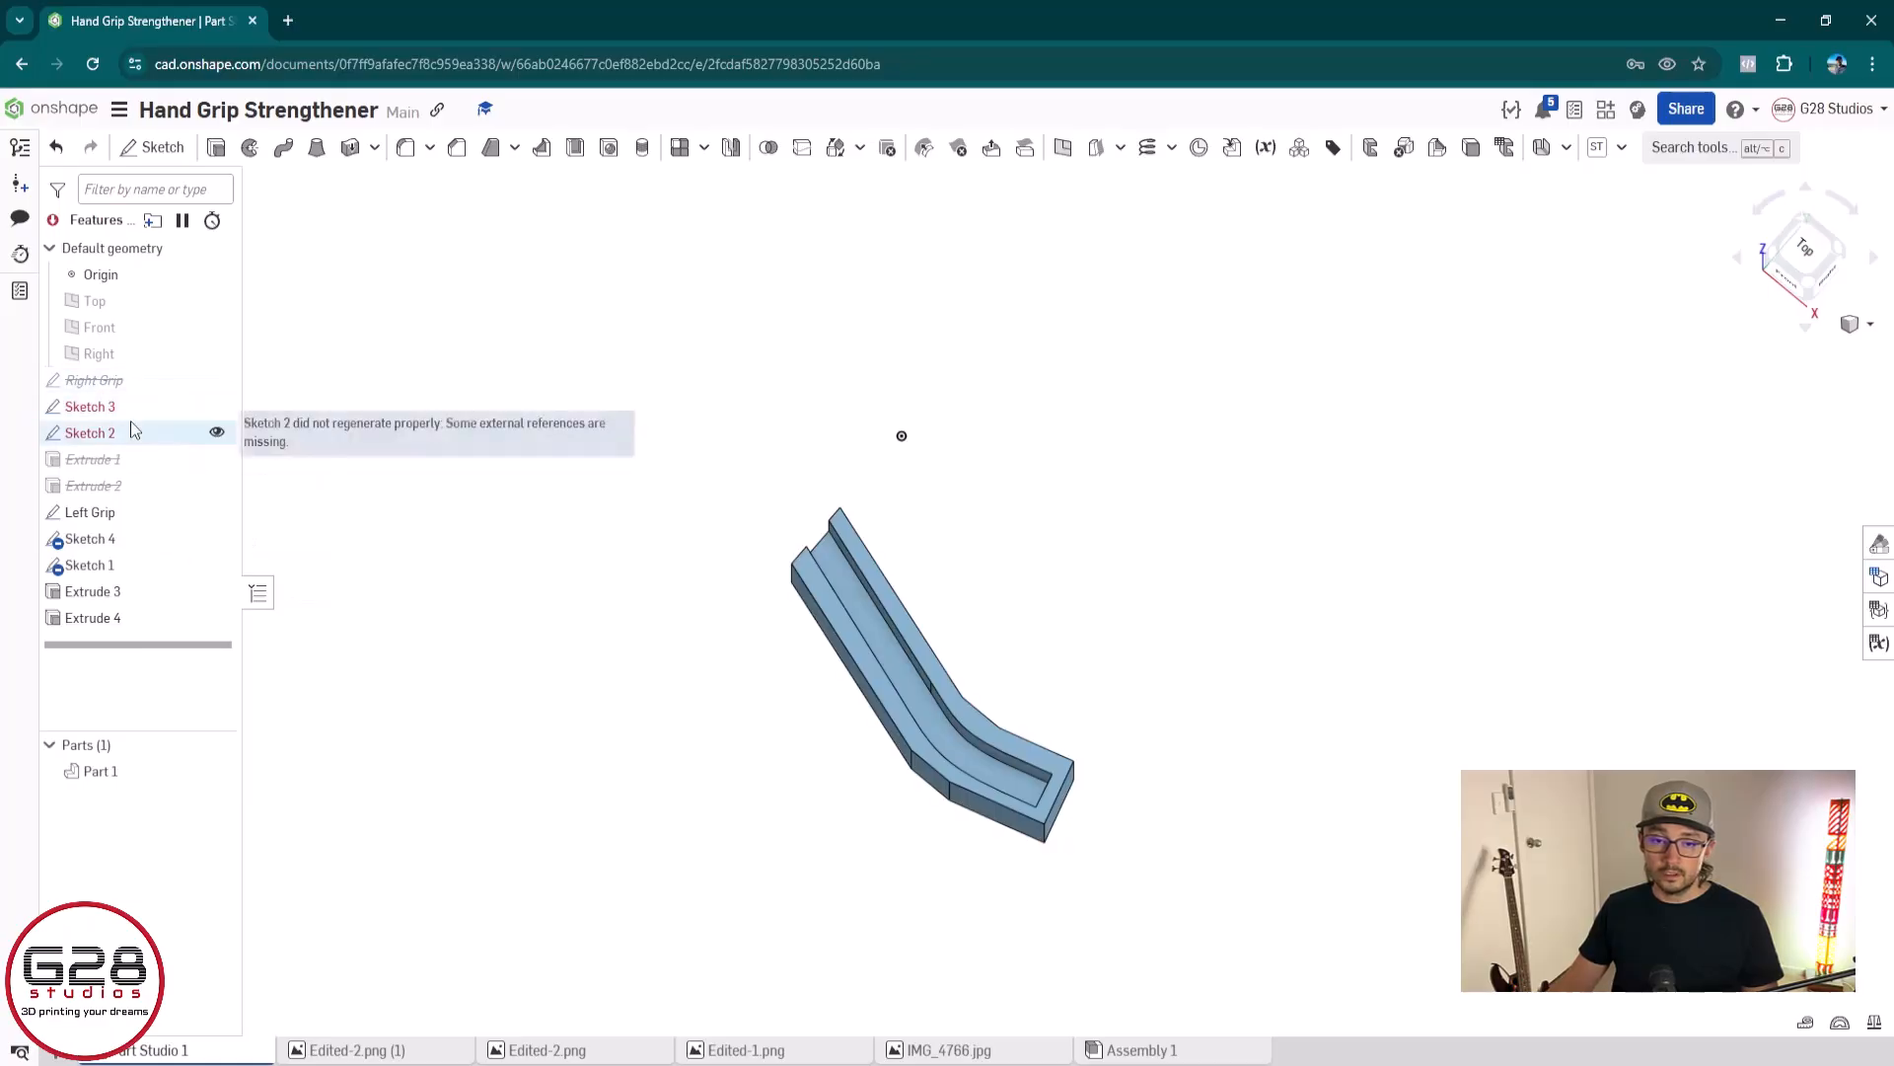
pyautogui.rightClick(132, 422)
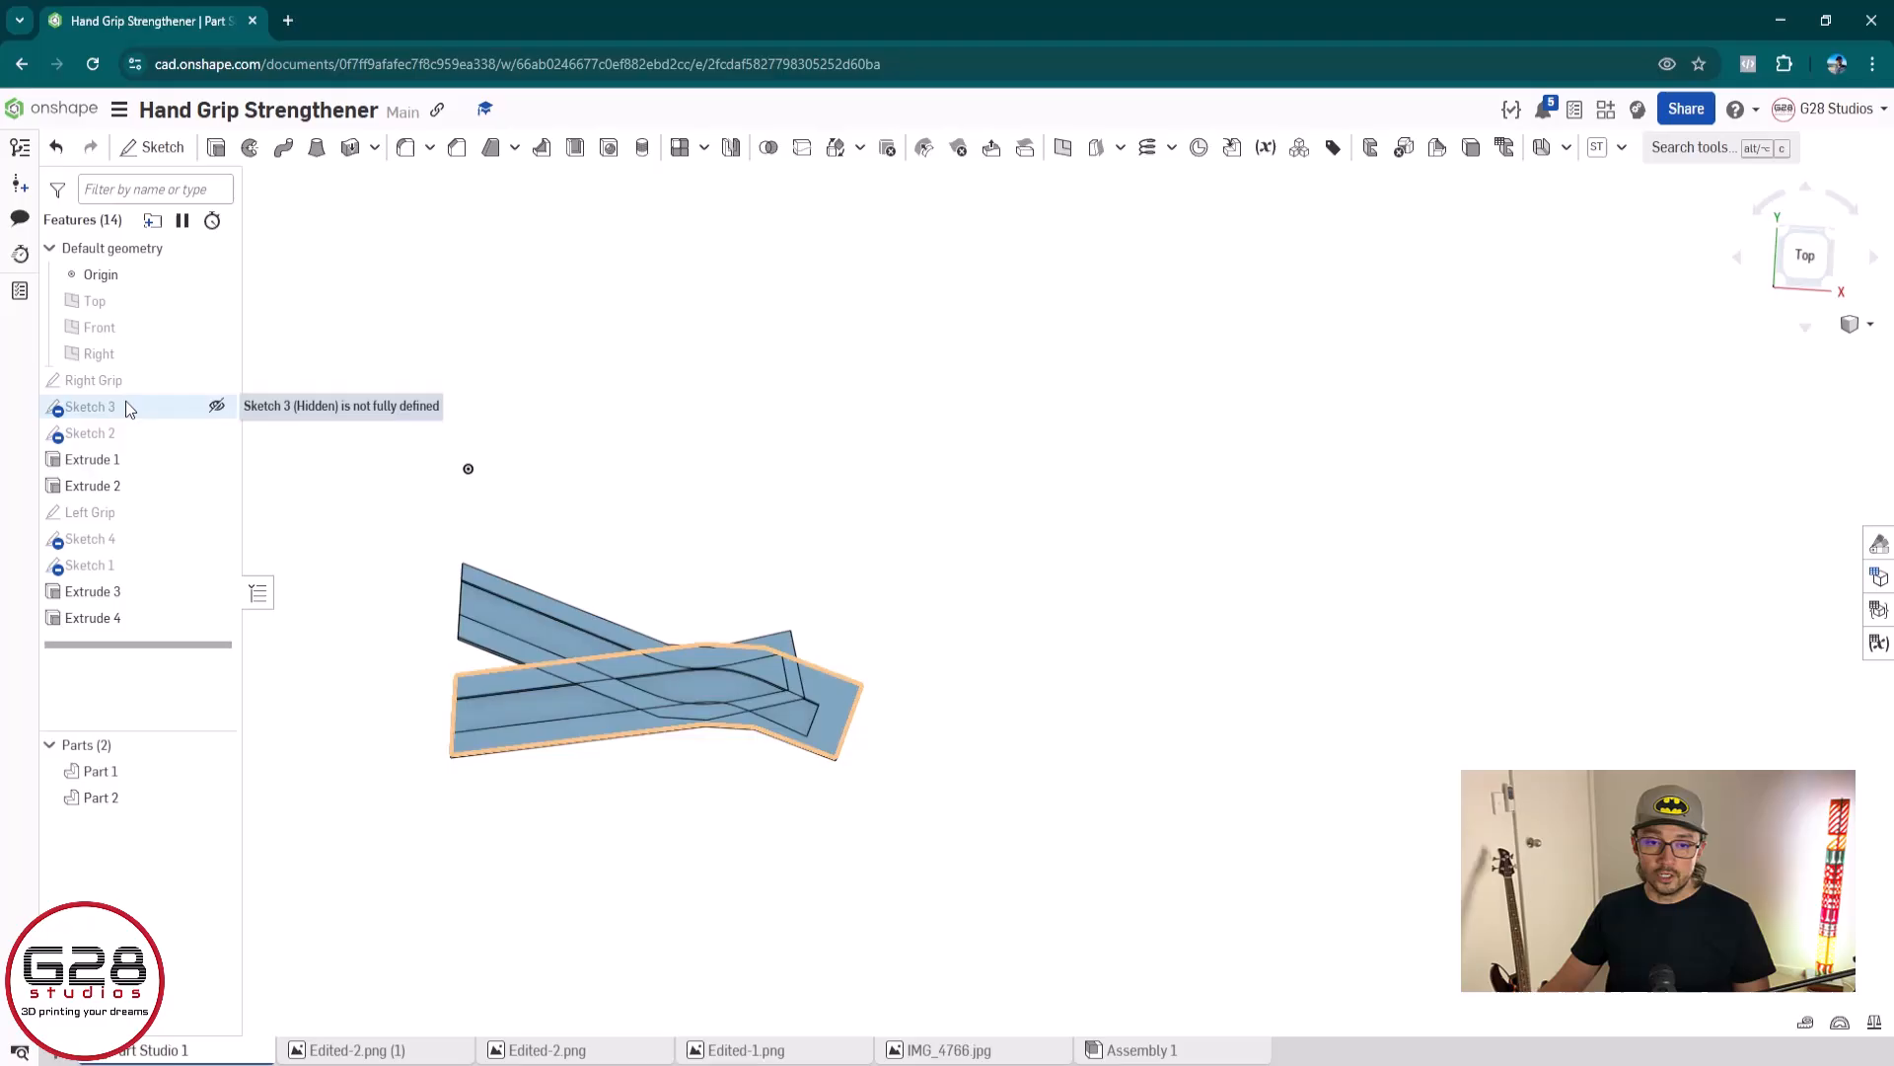
# Edit Sketch 3, move the whole grip outline so its upper-left corner sits at the origin, and accept the sketch
pyautogui.doubleClick(126, 404)
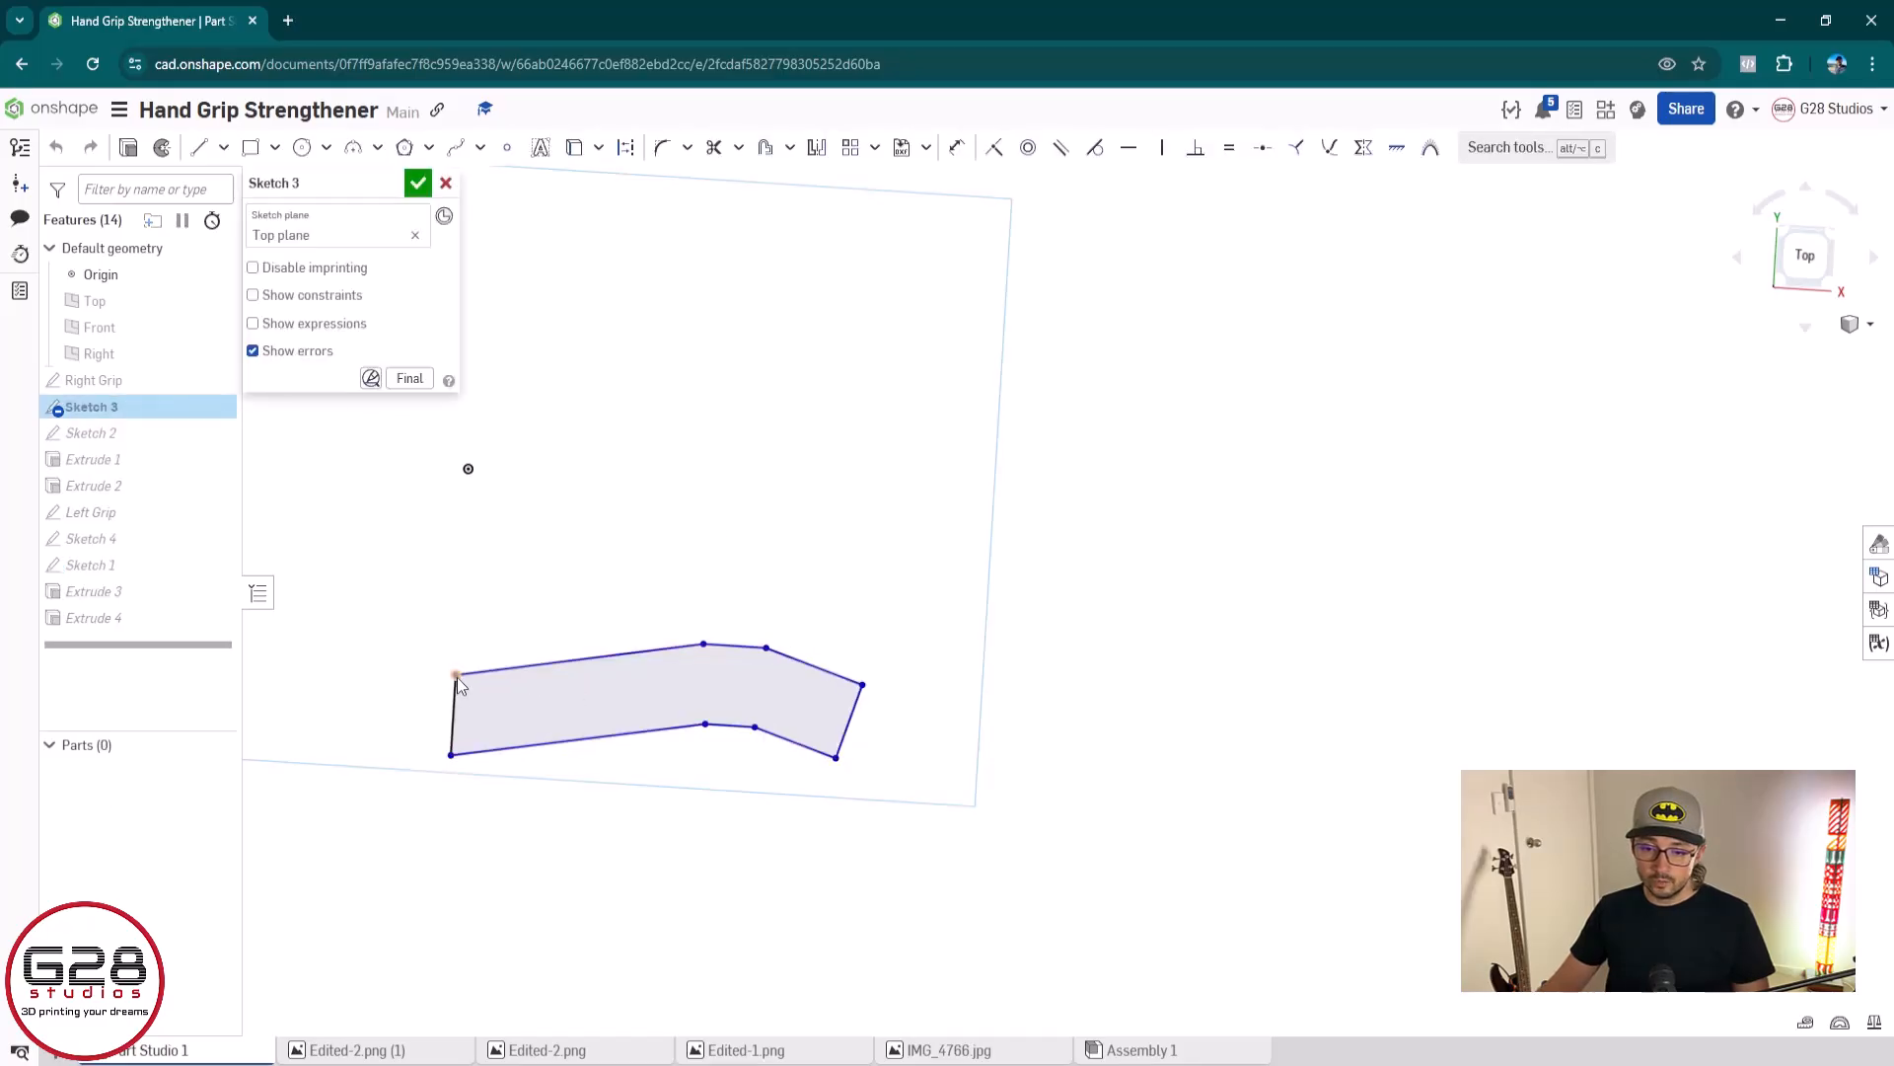
pyautogui.moveTo(456, 676); pyautogui.dragTo(466, 558)
pyautogui.hotkey('ctrl', 'z')
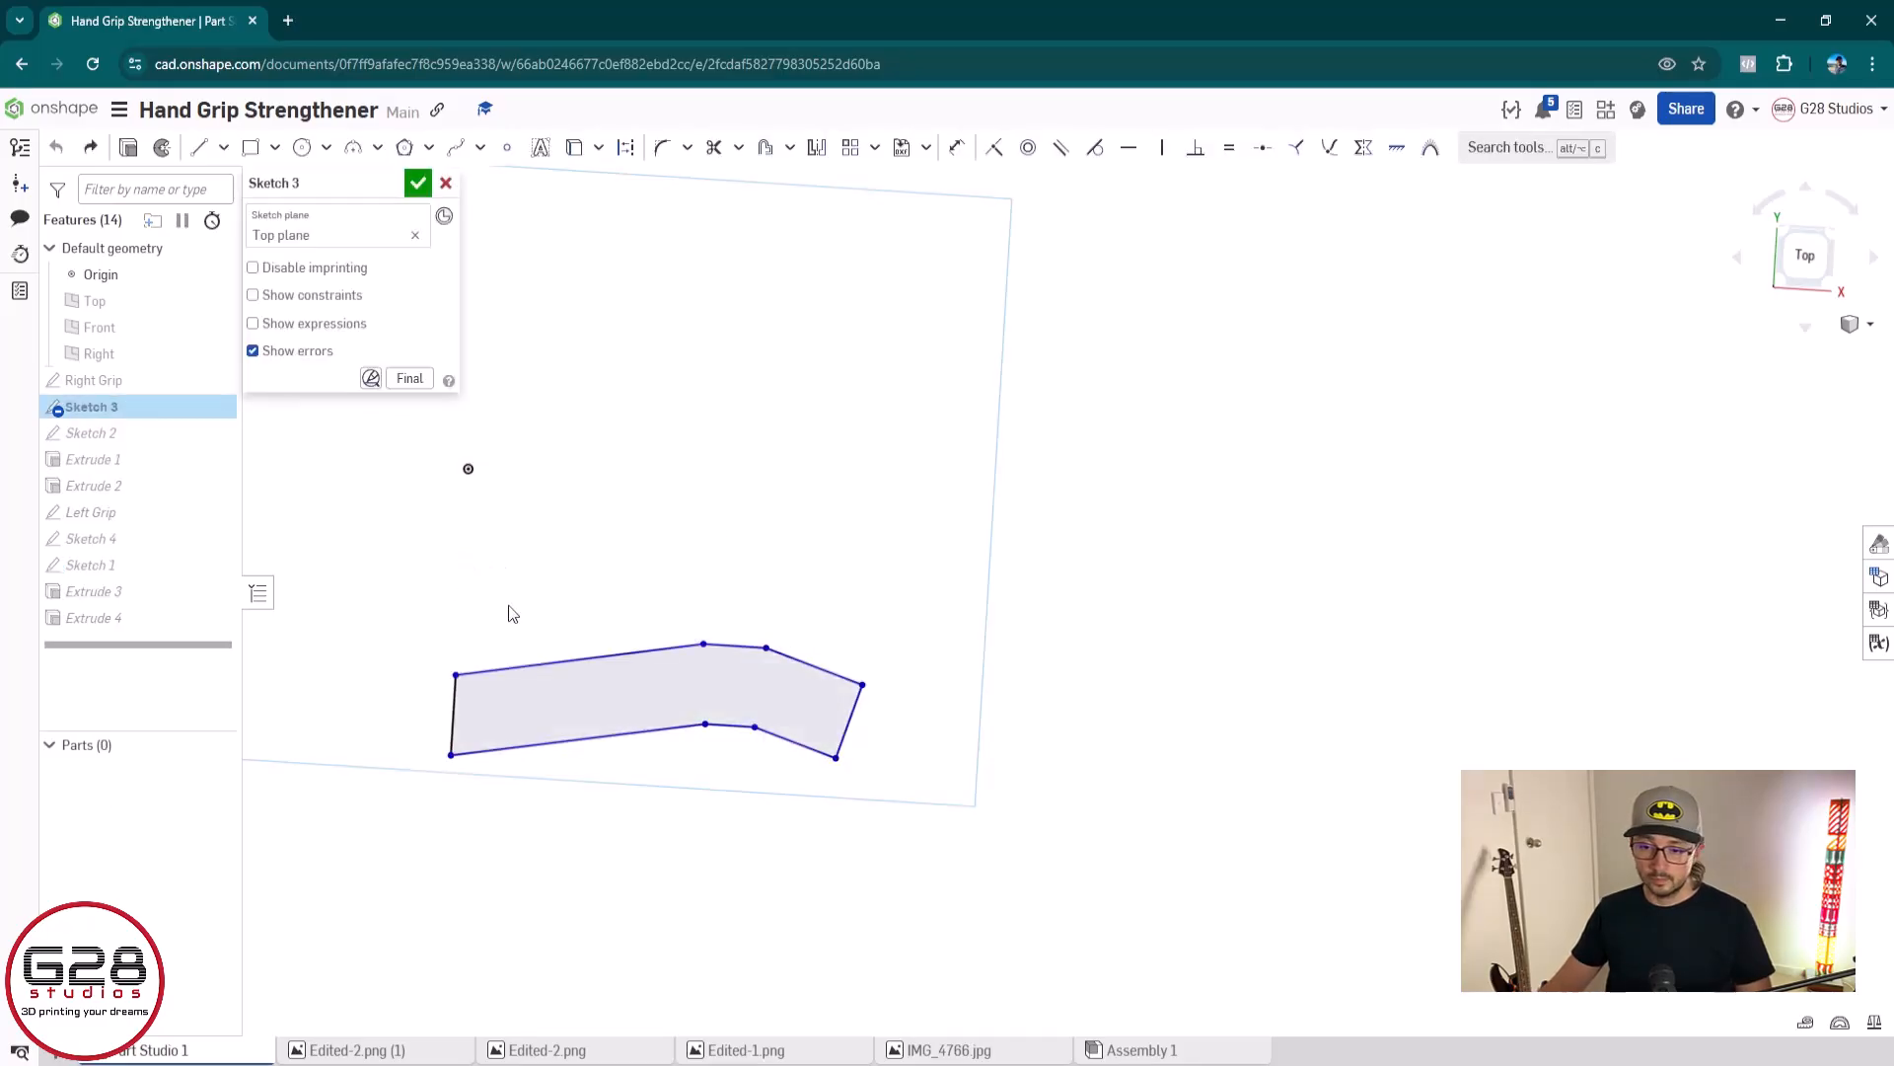
pyautogui.moveTo(379, 536); pyautogui.dragTo(918, 998)
pyautogui.moveTo(768, 658); pyautogui.dragTo(781, 452)
pyautogui.click(419, 183)
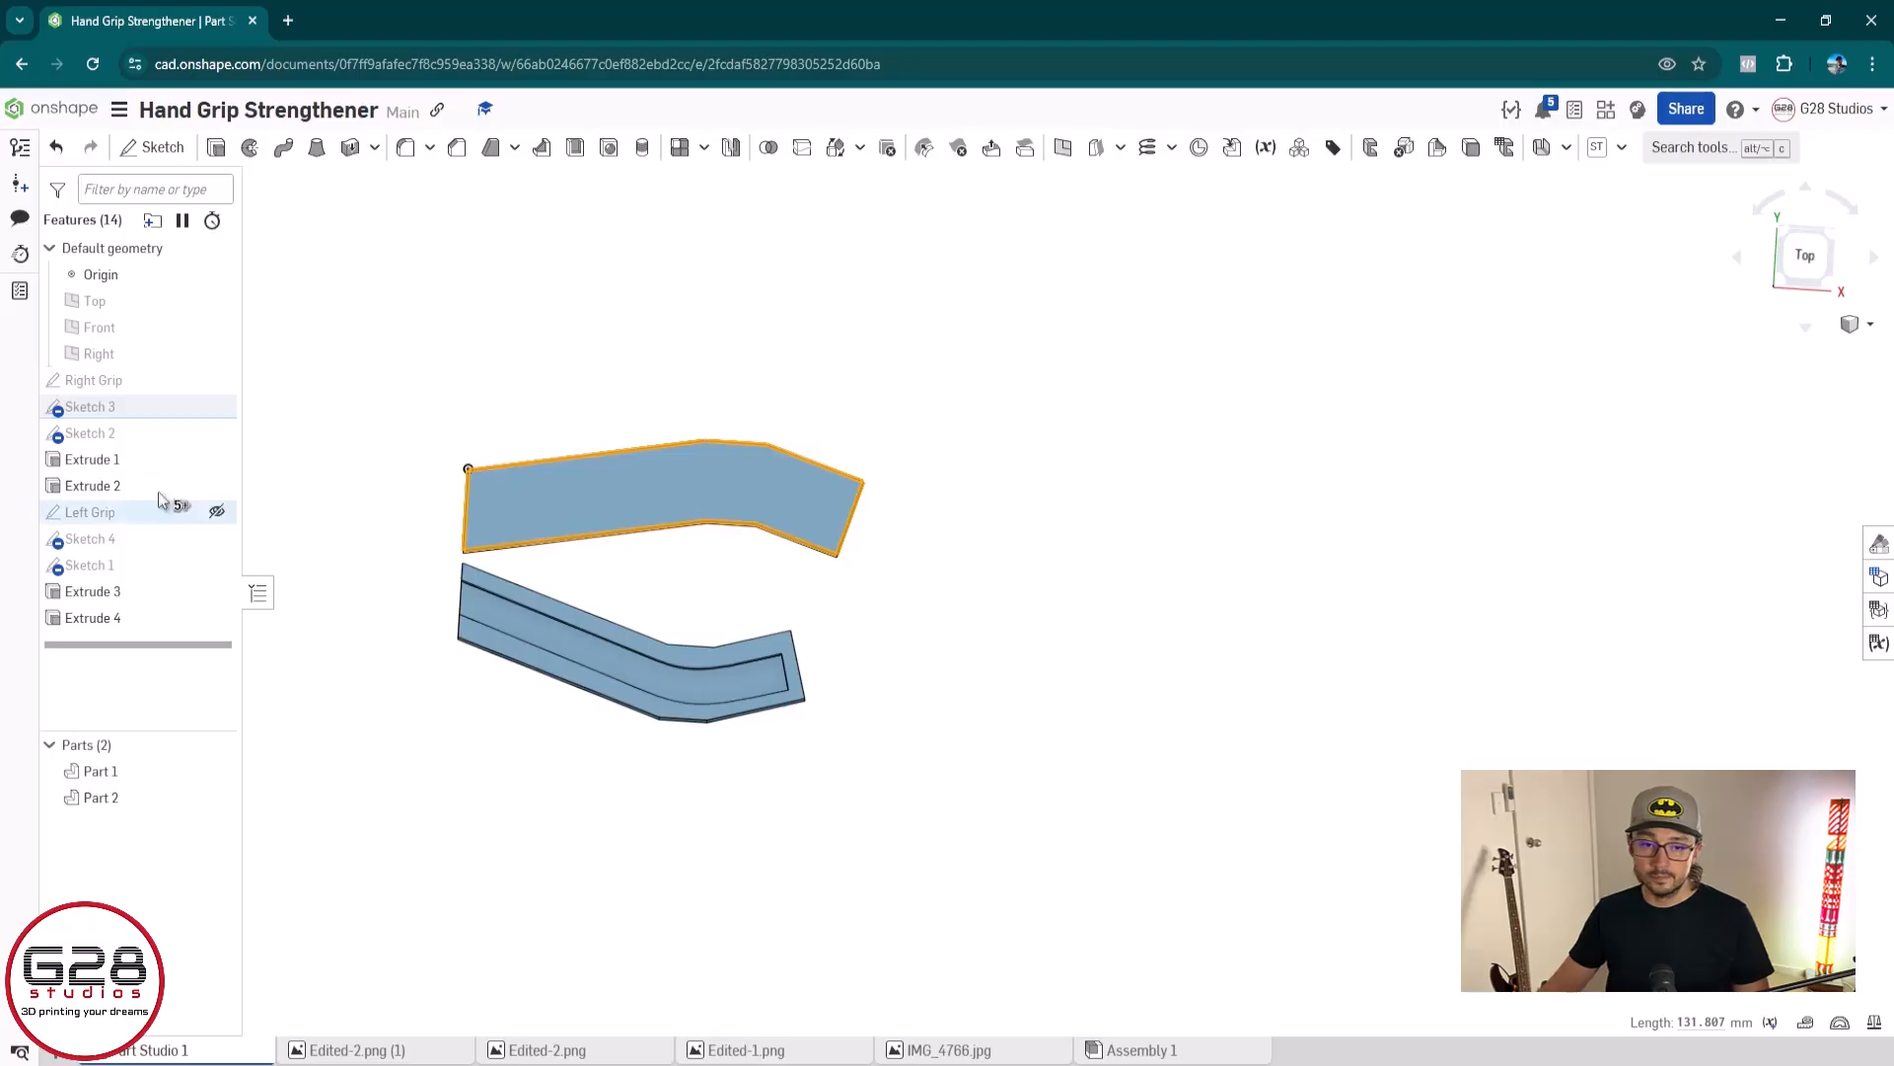
# Open Sketch 2 for editing and try to move the whole channel profile up towards the origin
pyautogui.doubleClick(126, 435)
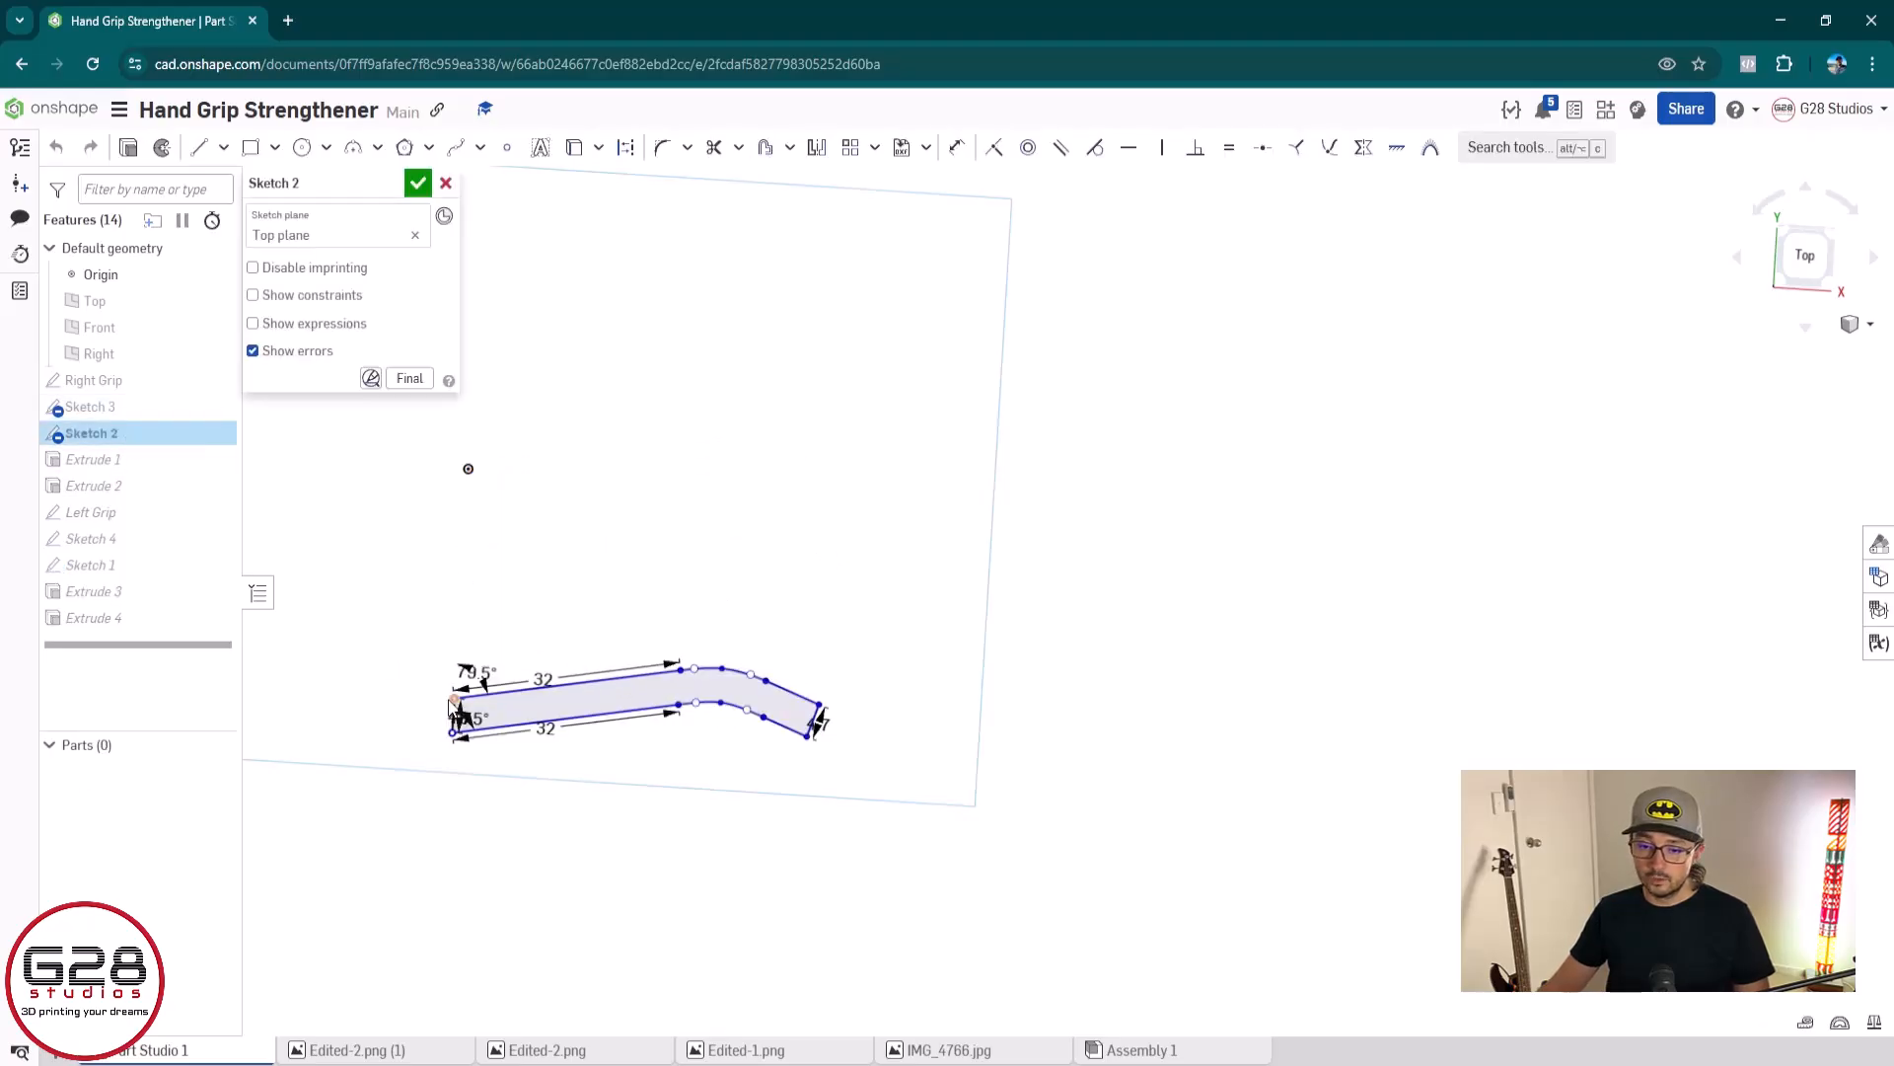
pyautogui.click(454, 704)
pyautogui.moveTo(1007, 618)
pyautogui.mouseDown()
pyautogui.moveTo(697, 706)
pyautogui.moveTo(327, 876)
pyautogui.mouseUp()
pyautogui.moveTo(456, 709); pyautogui.dragTo(479, 499)
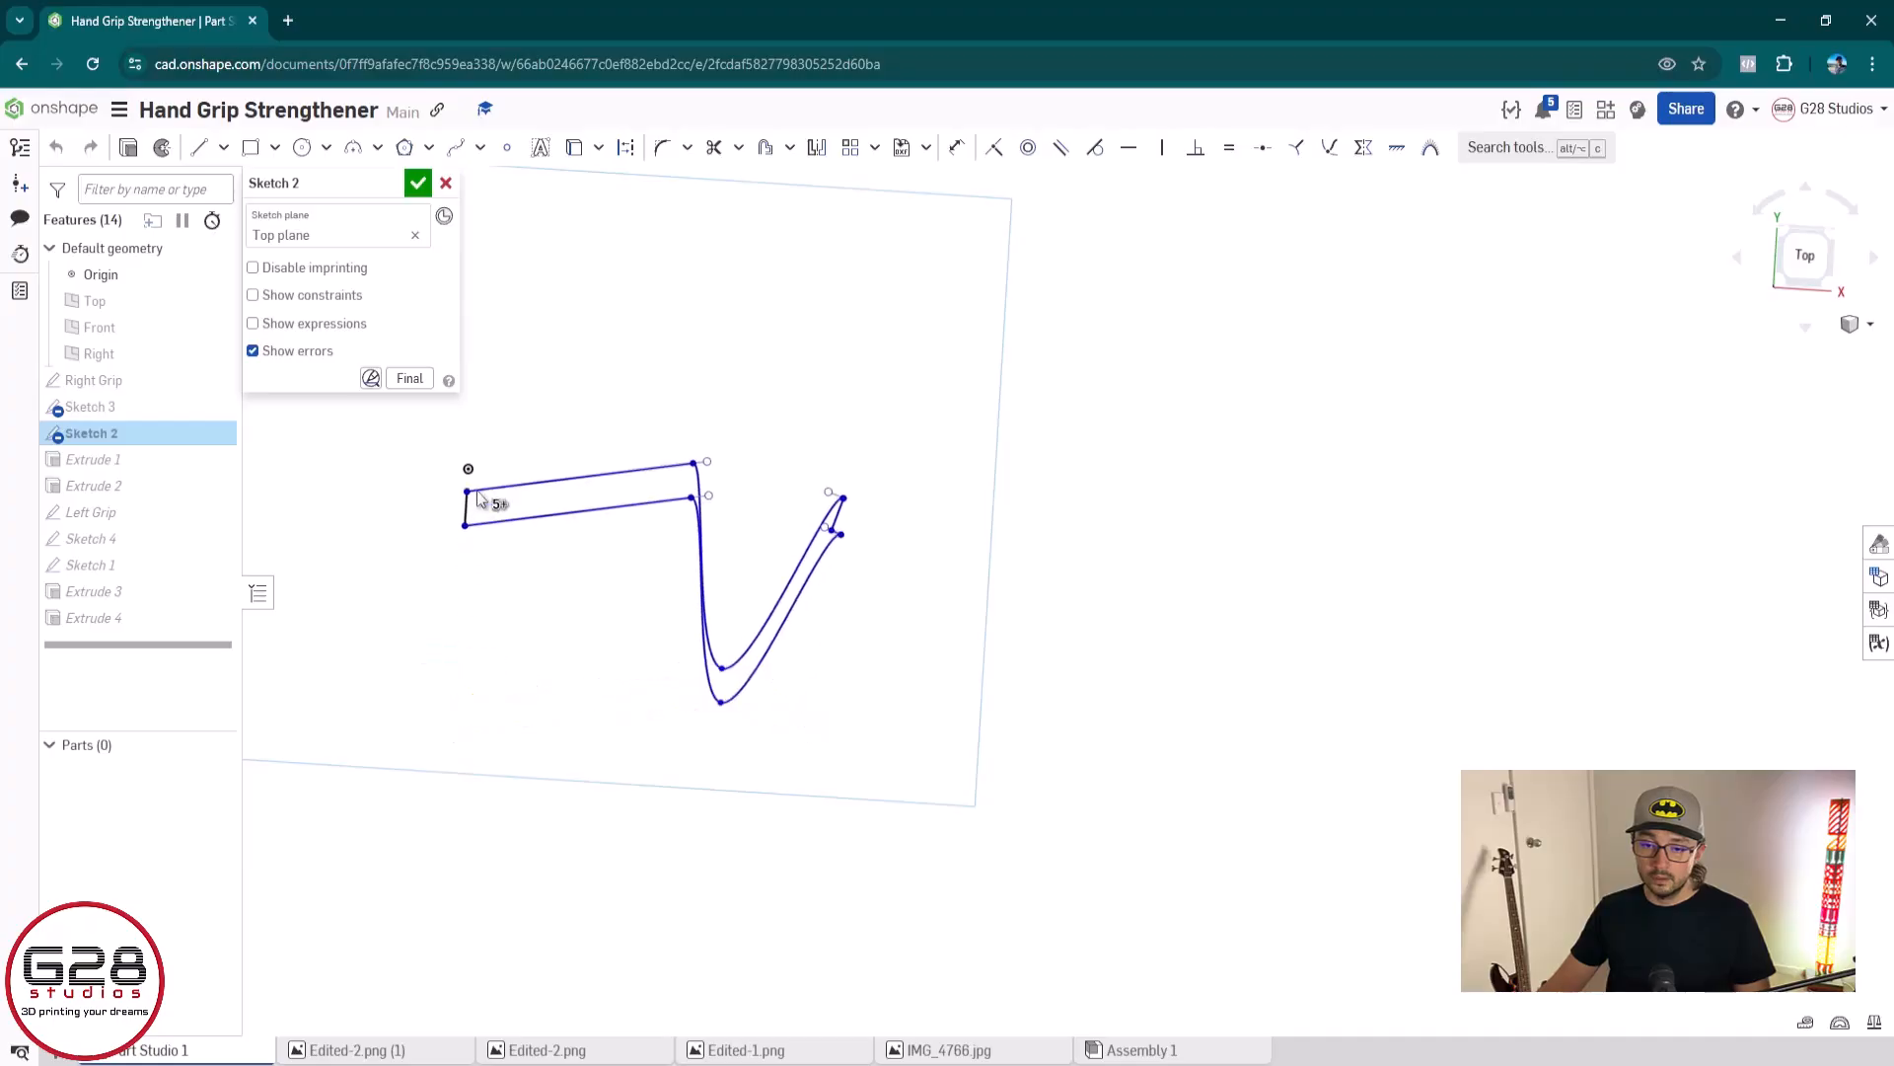
pyautogui.hotkey('ctrl', 'z')
# Try to move the entire Sketch 2 profile upward by the middle point of its upper curve
pyautogui.scroll(4, 667, 717)
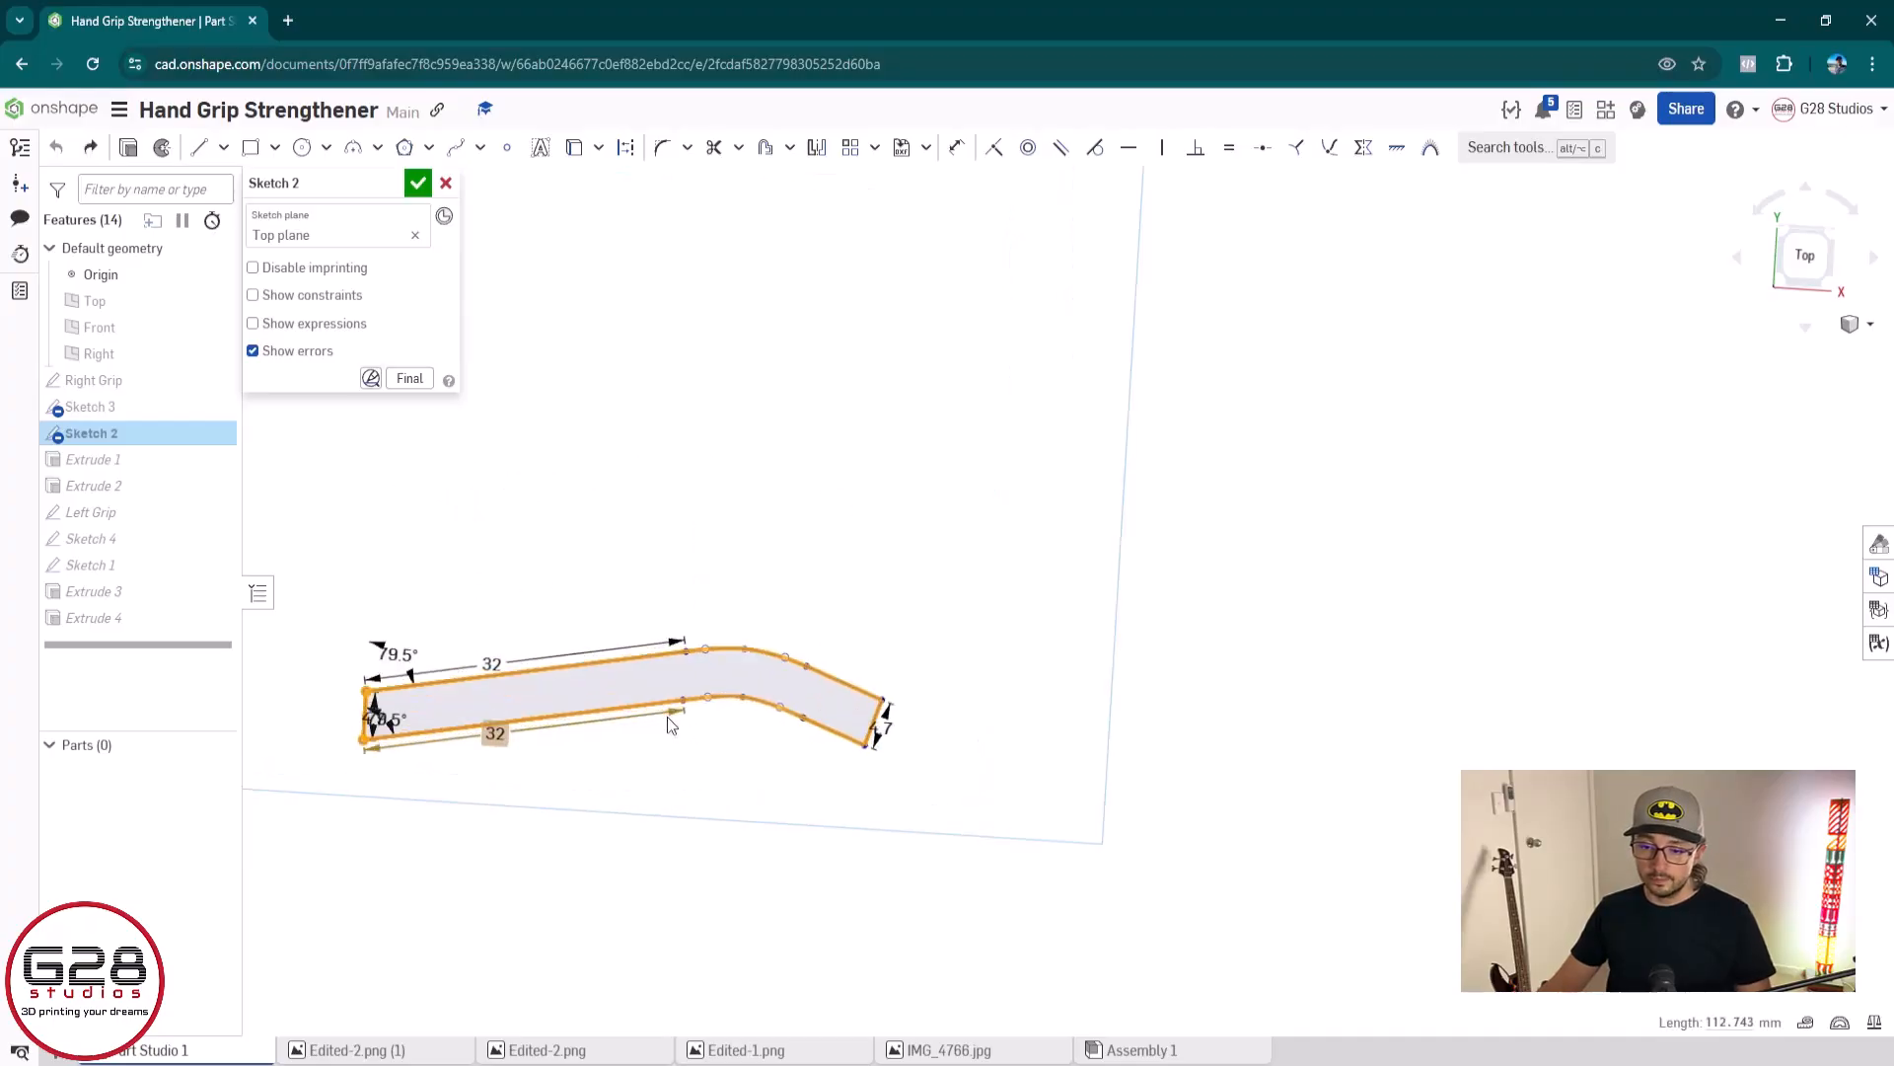
pyautogui.moveTo(677, 727); pyautogui.dragTo(1016, 760, button='middle')
pyautogui.scroll(-2, 984, 824)
pyautogui.click(980, 841)
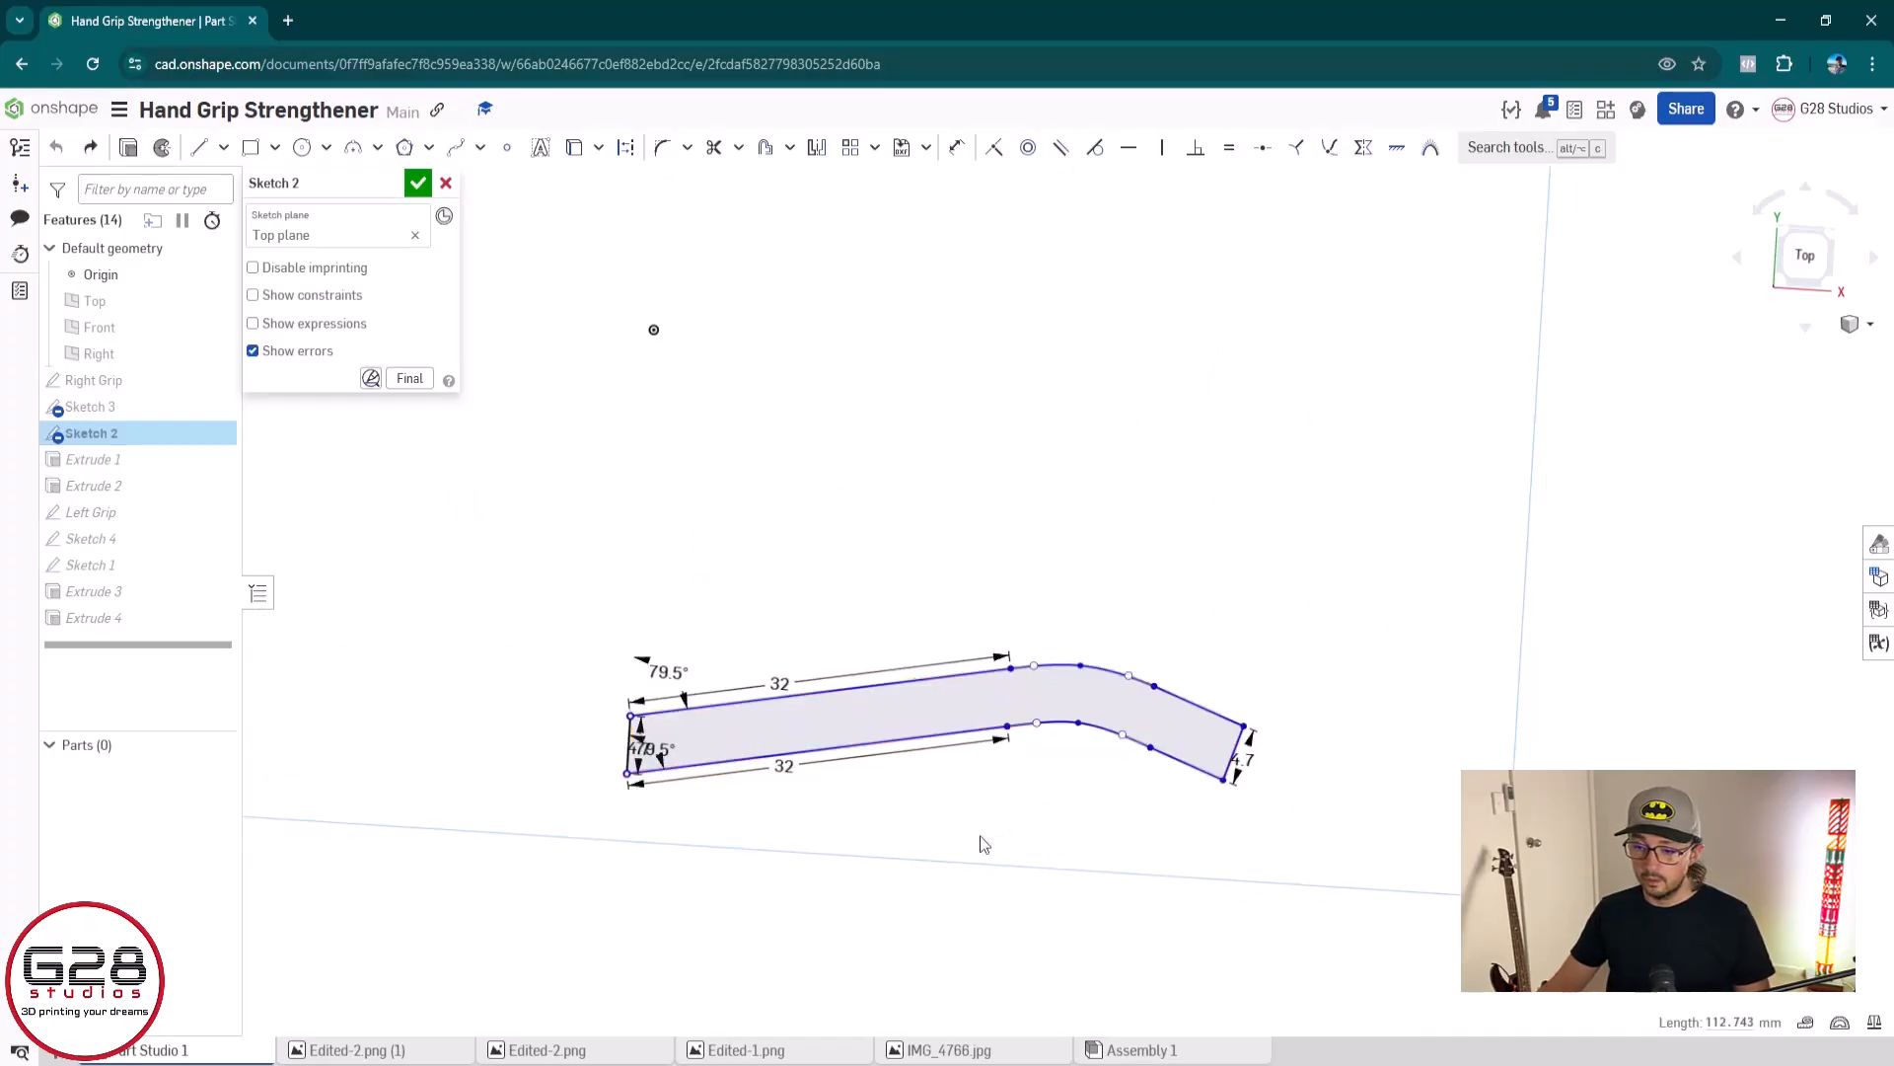
pyautogui.moveTo(1395, 612); pyautogui.dragTo(554, 927)
pyautogui.moveTo(1081, 667); pyautogui.dragTo(1076, 586)
pyautogui.hotkey('ctrl', 'z')
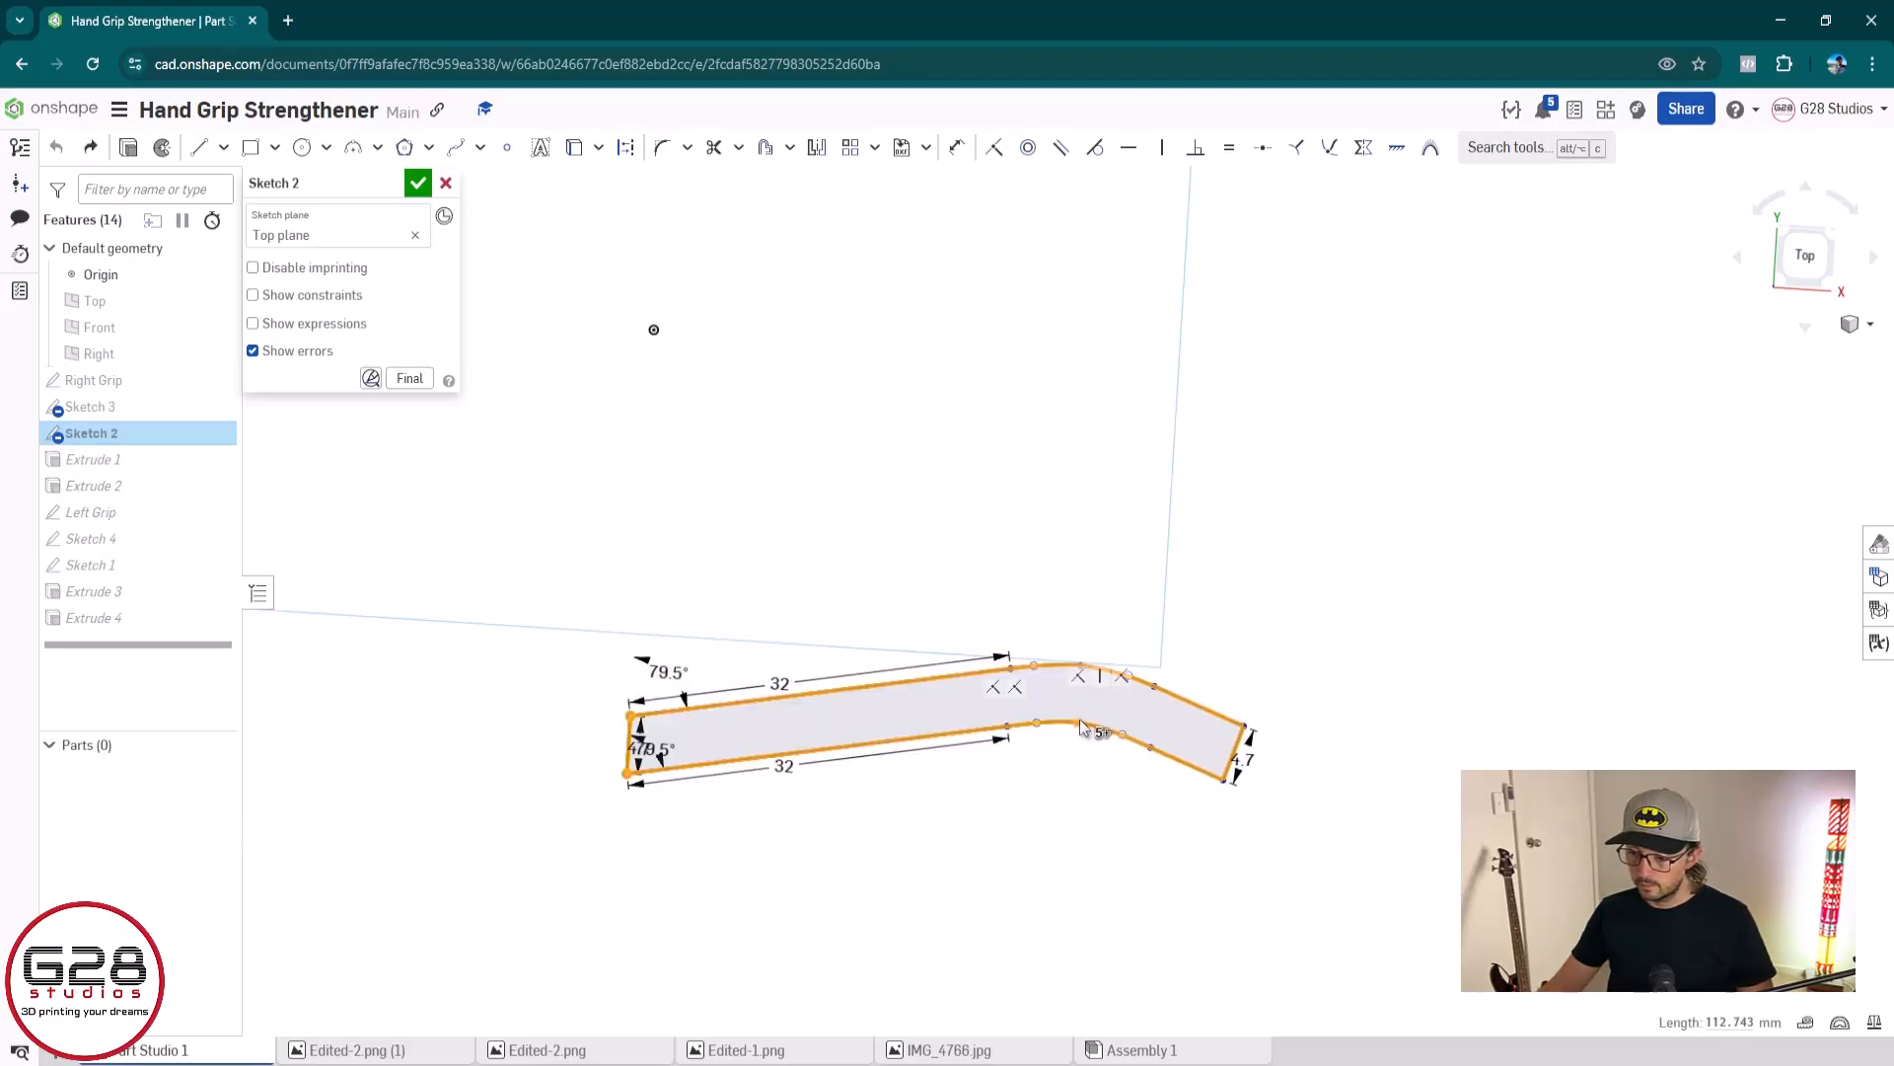
# Dimension the vertical distance between the lower curve's middle point and the profile's lower right end corner, accepting the proposed value
pyautogui.scroll(1, 1083, 728)
pyautogui.scroll(2, 1082, 728)
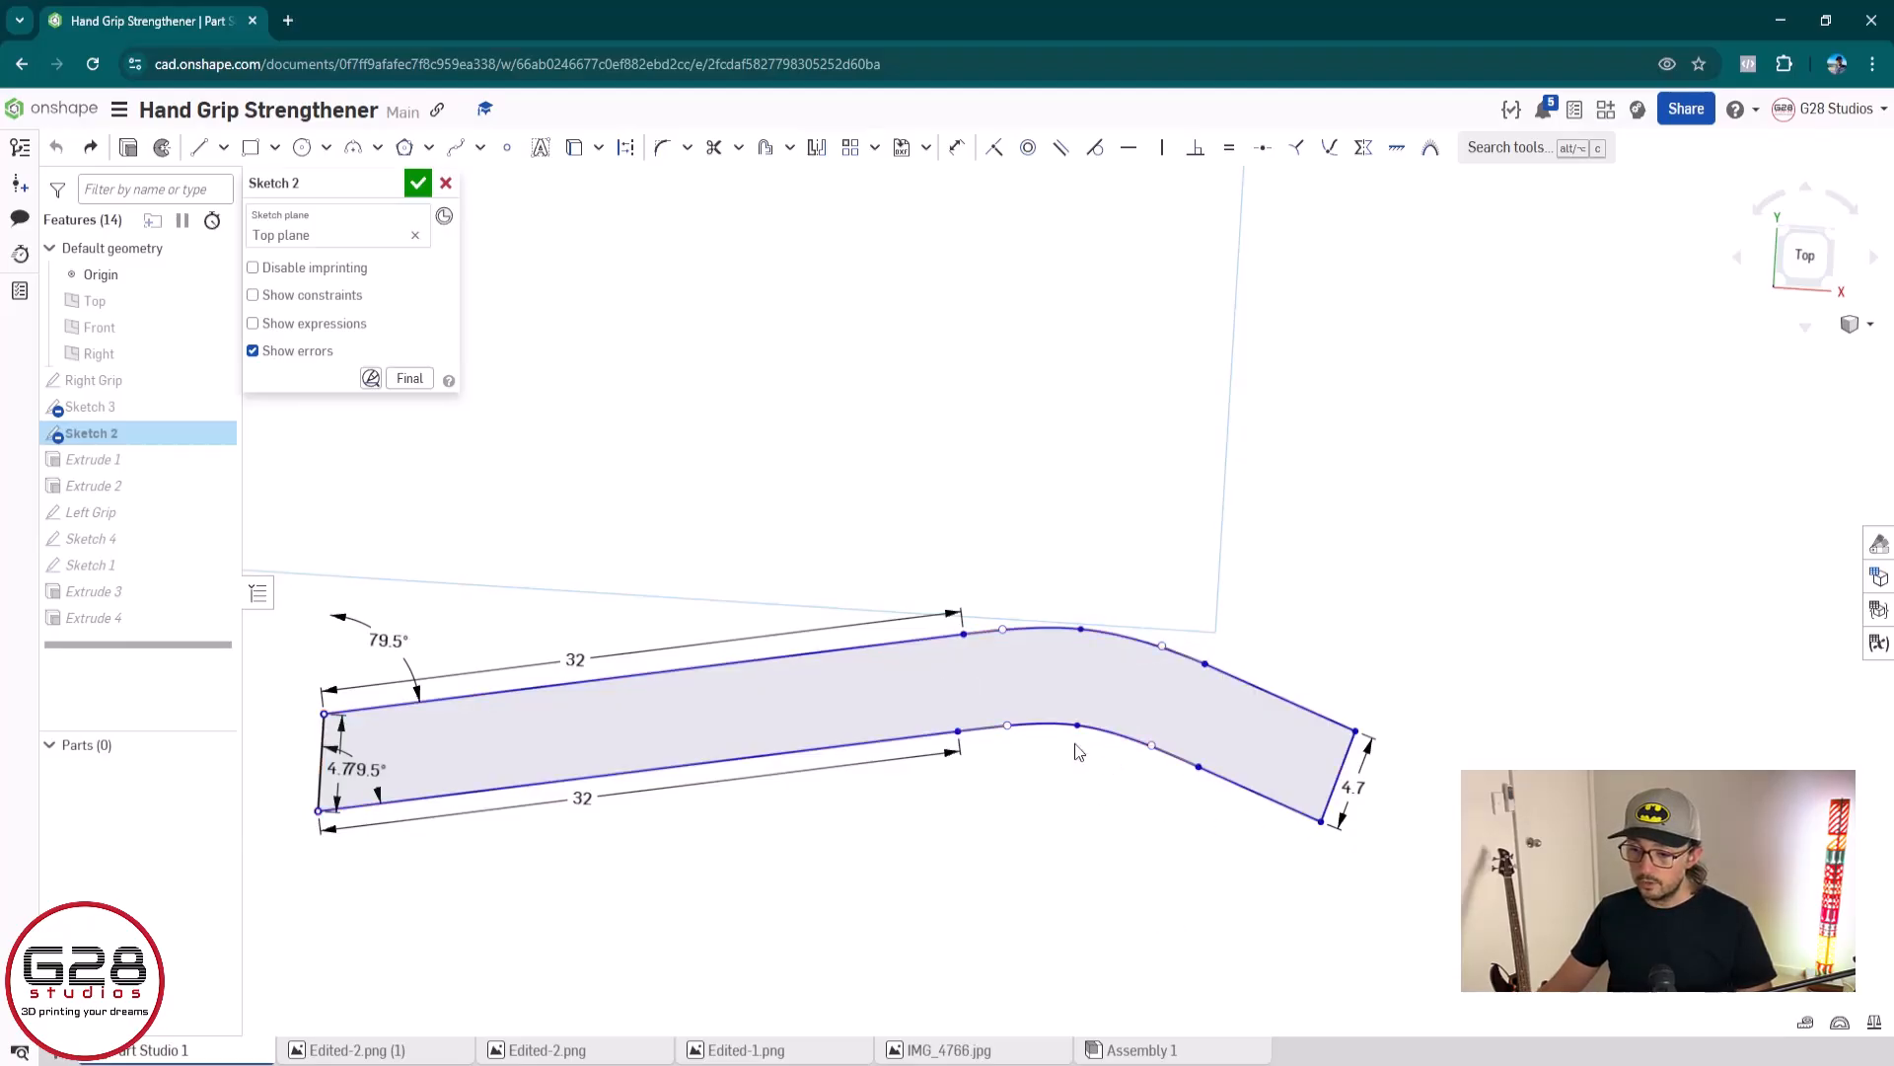
pyautogui.press('d')
pyautogui.press('Escape')
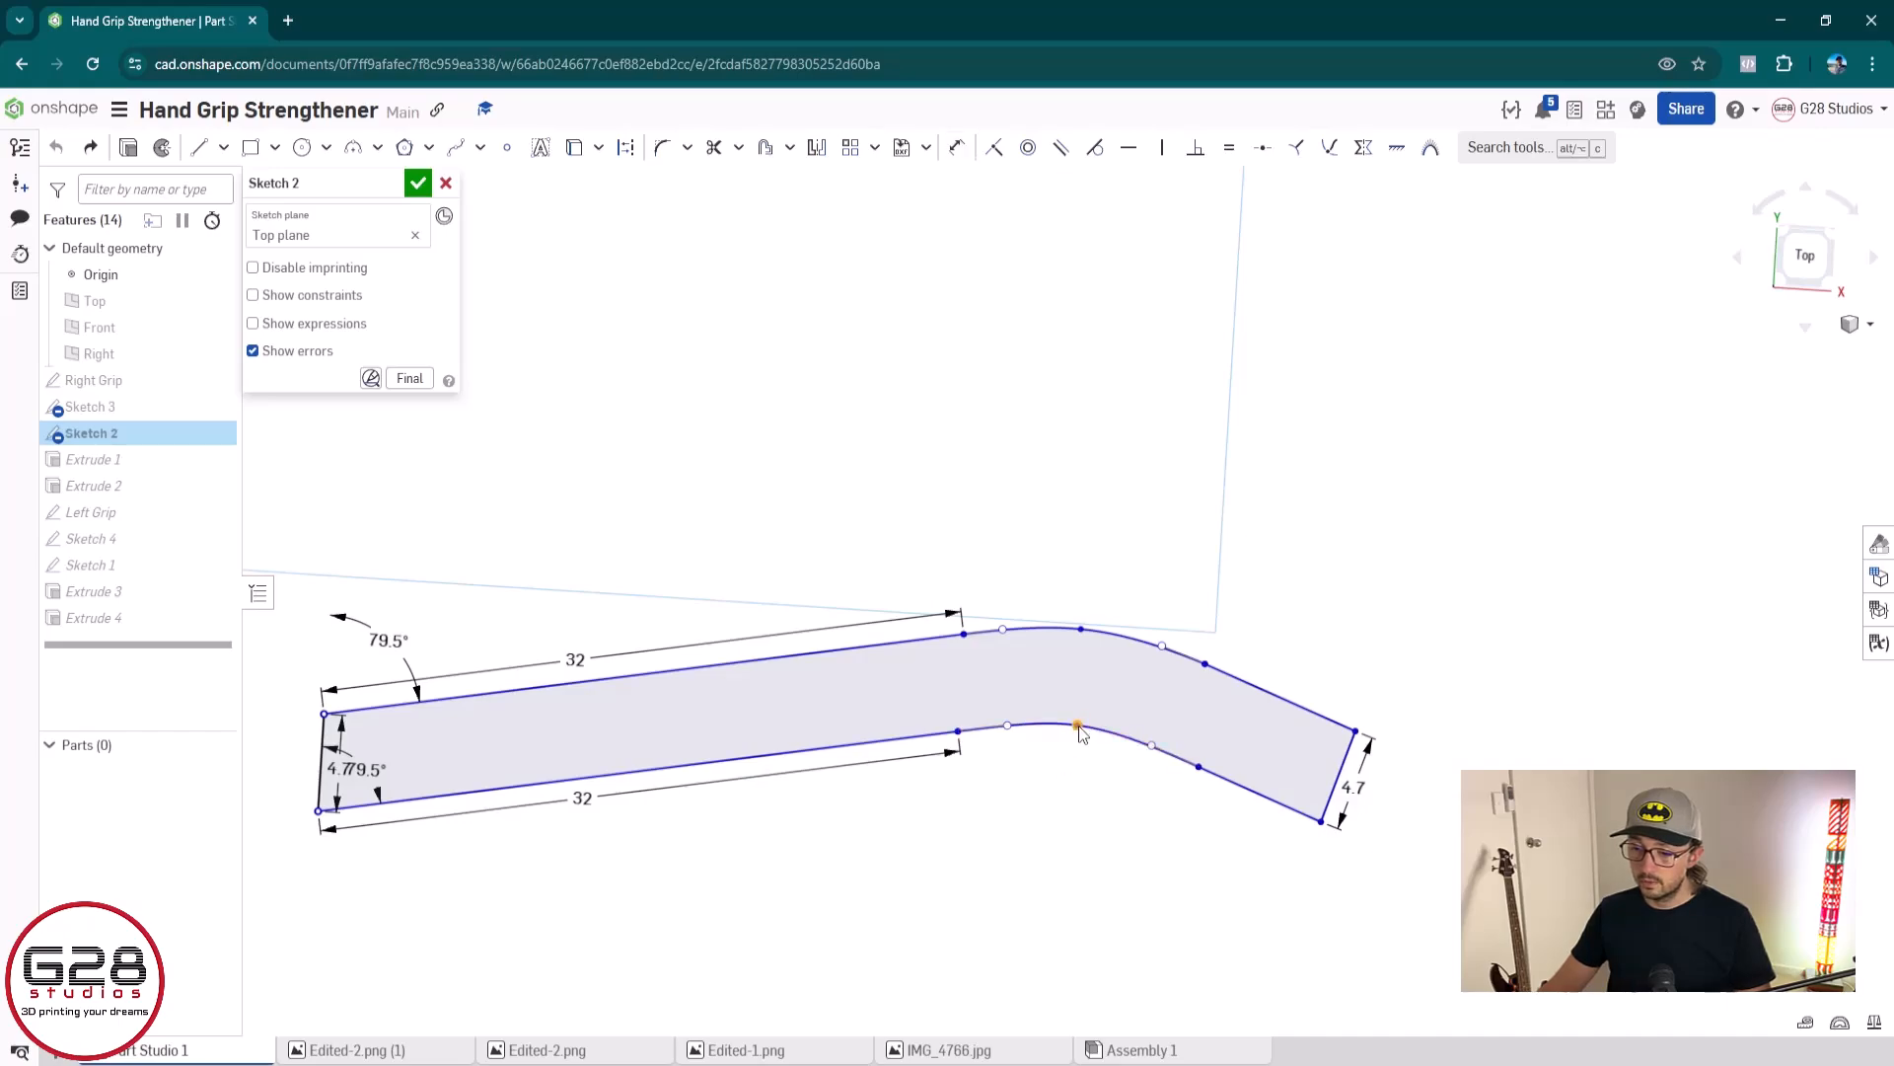
pyautogui.press('d')
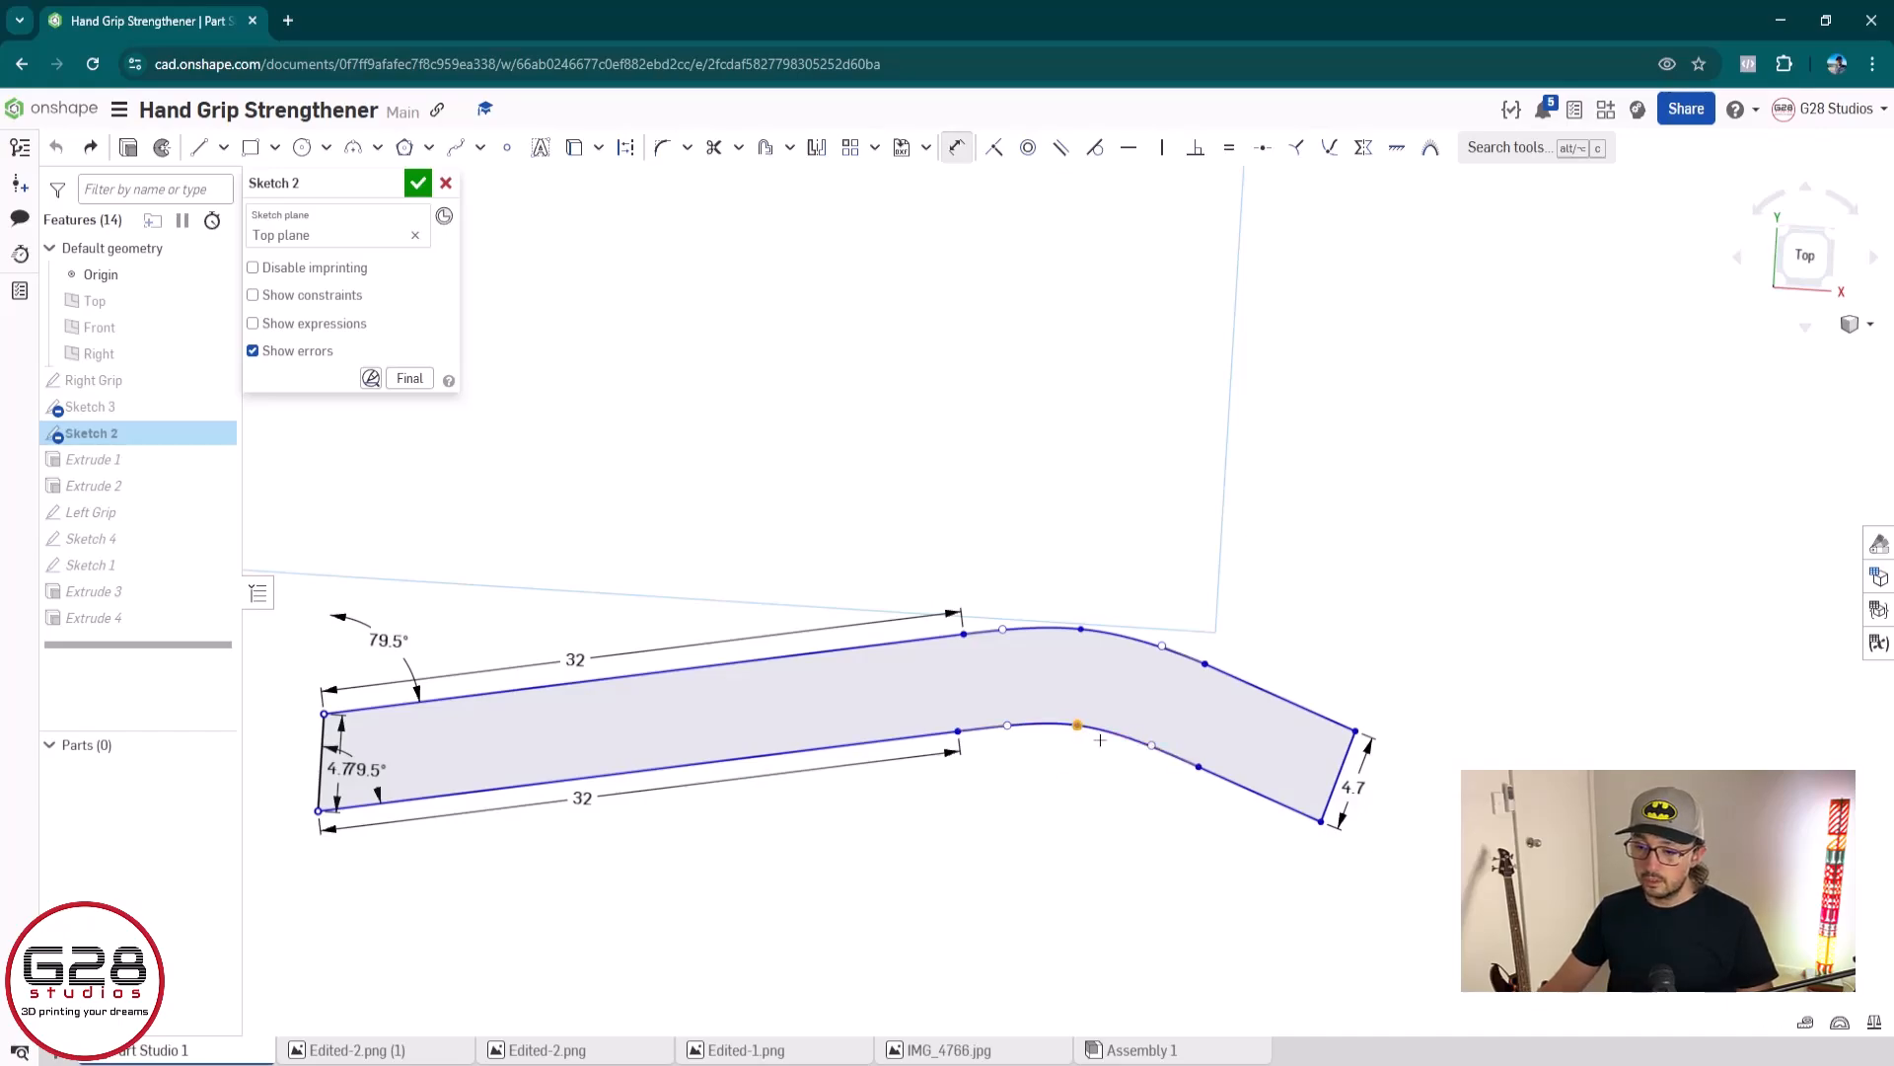
pyautogui.click(1320, 821)
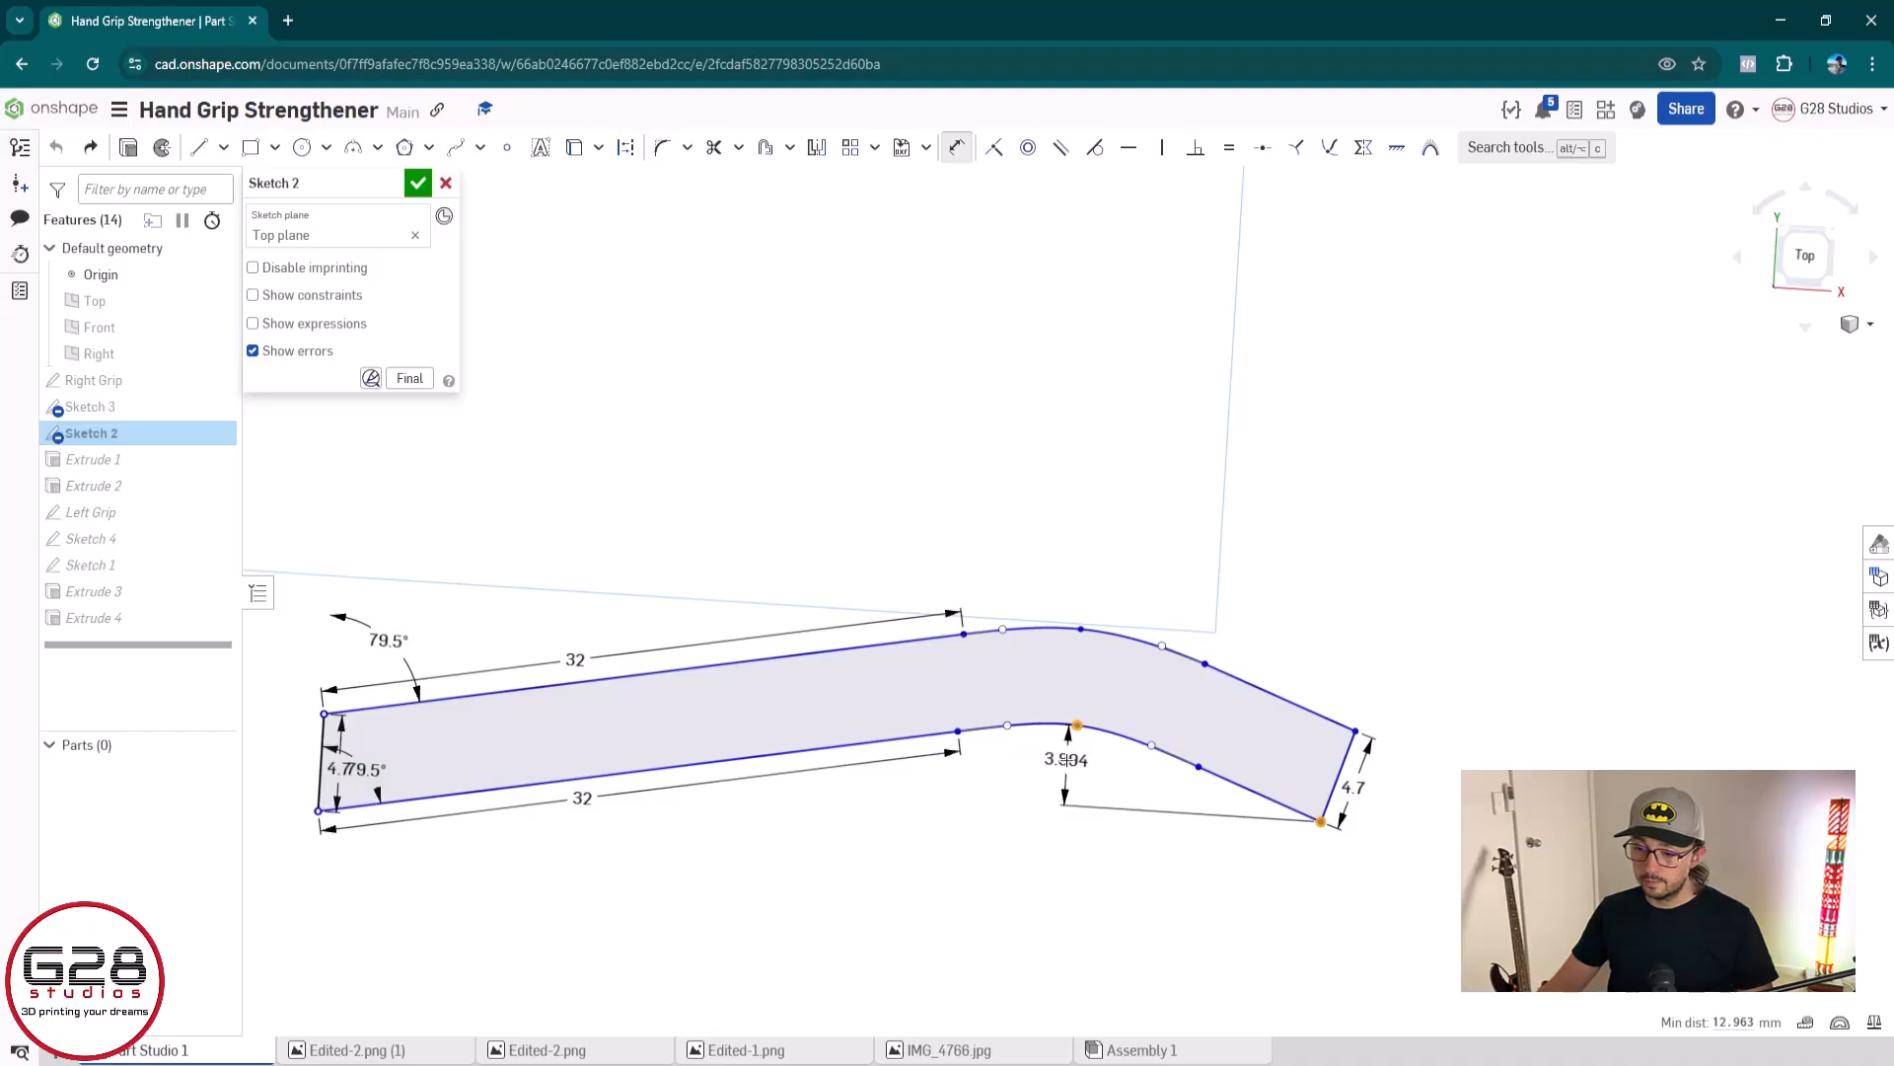
pyautogui.click(1065, 760)
pyautogui.press('Return')
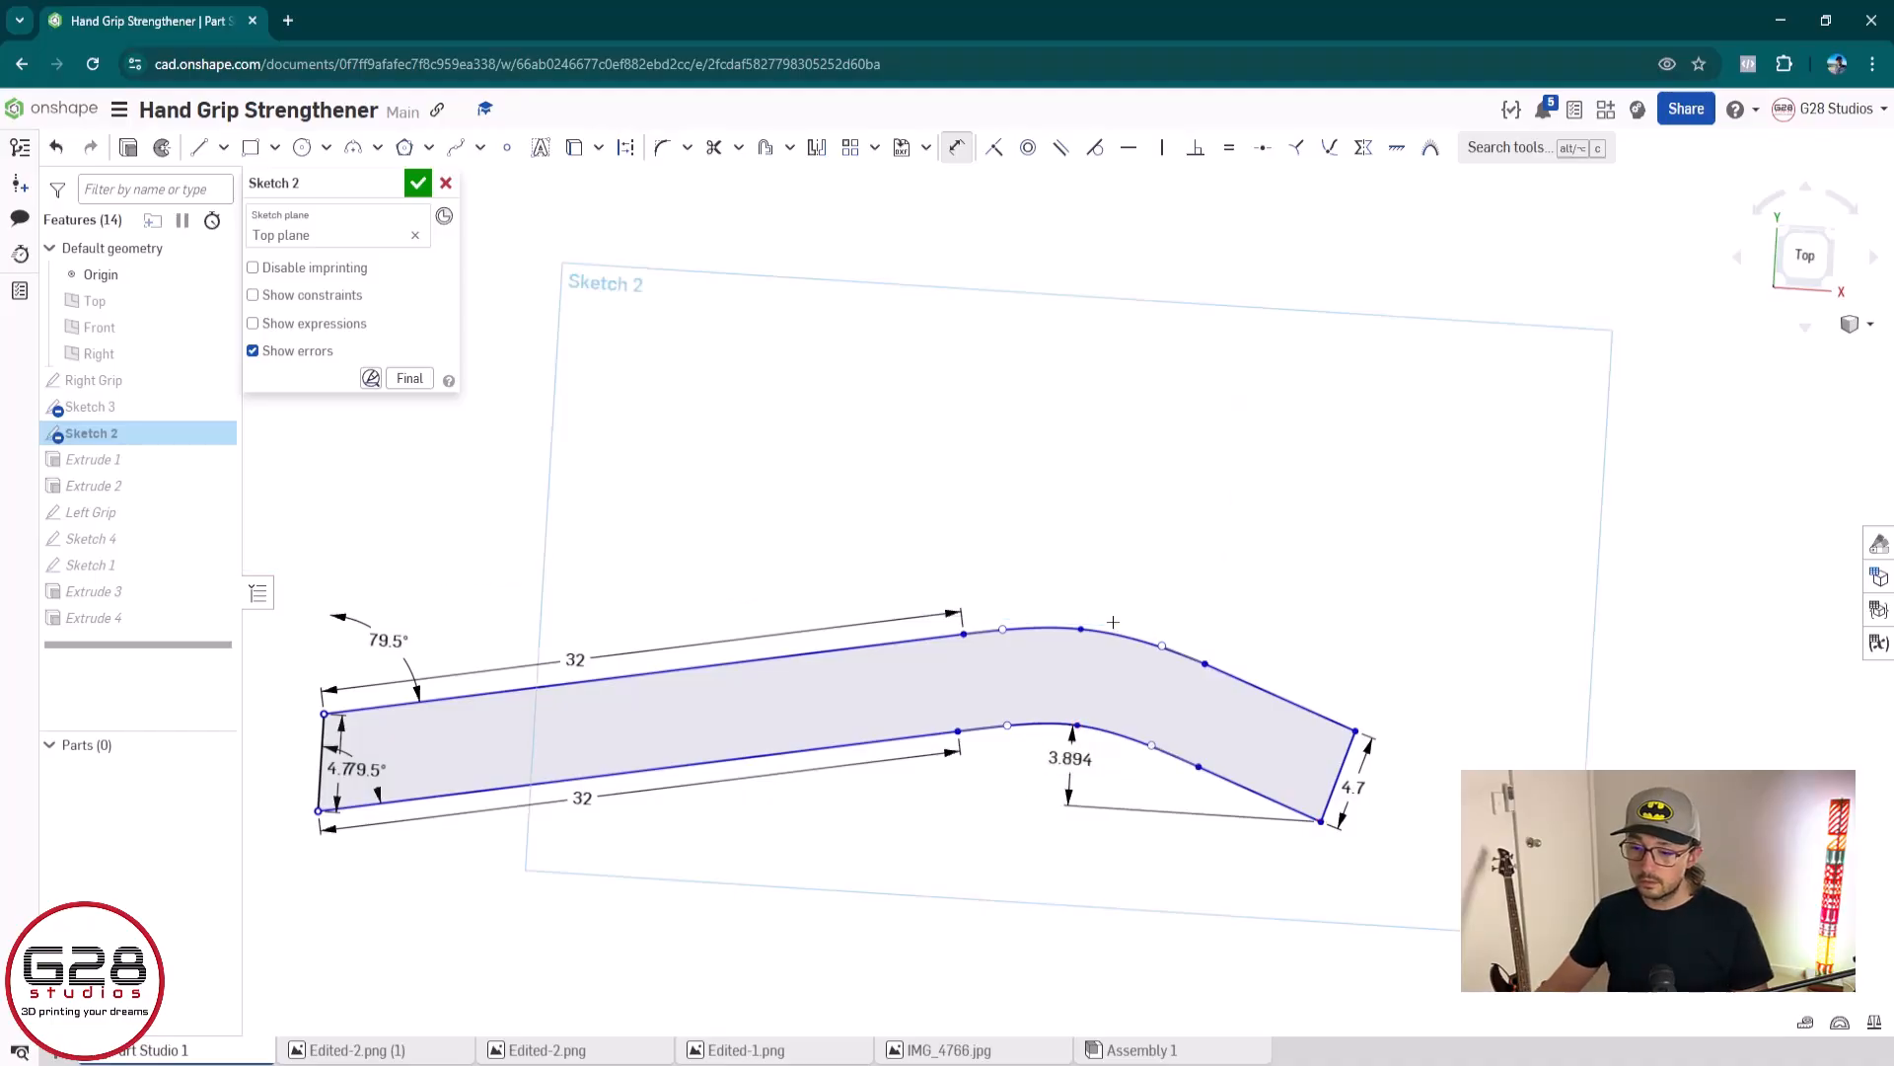
# Dimension the vertical distance between the upper curve's middle point and the upper right end corner, accepting the proposed value
pyautogui.click(1081, 630)
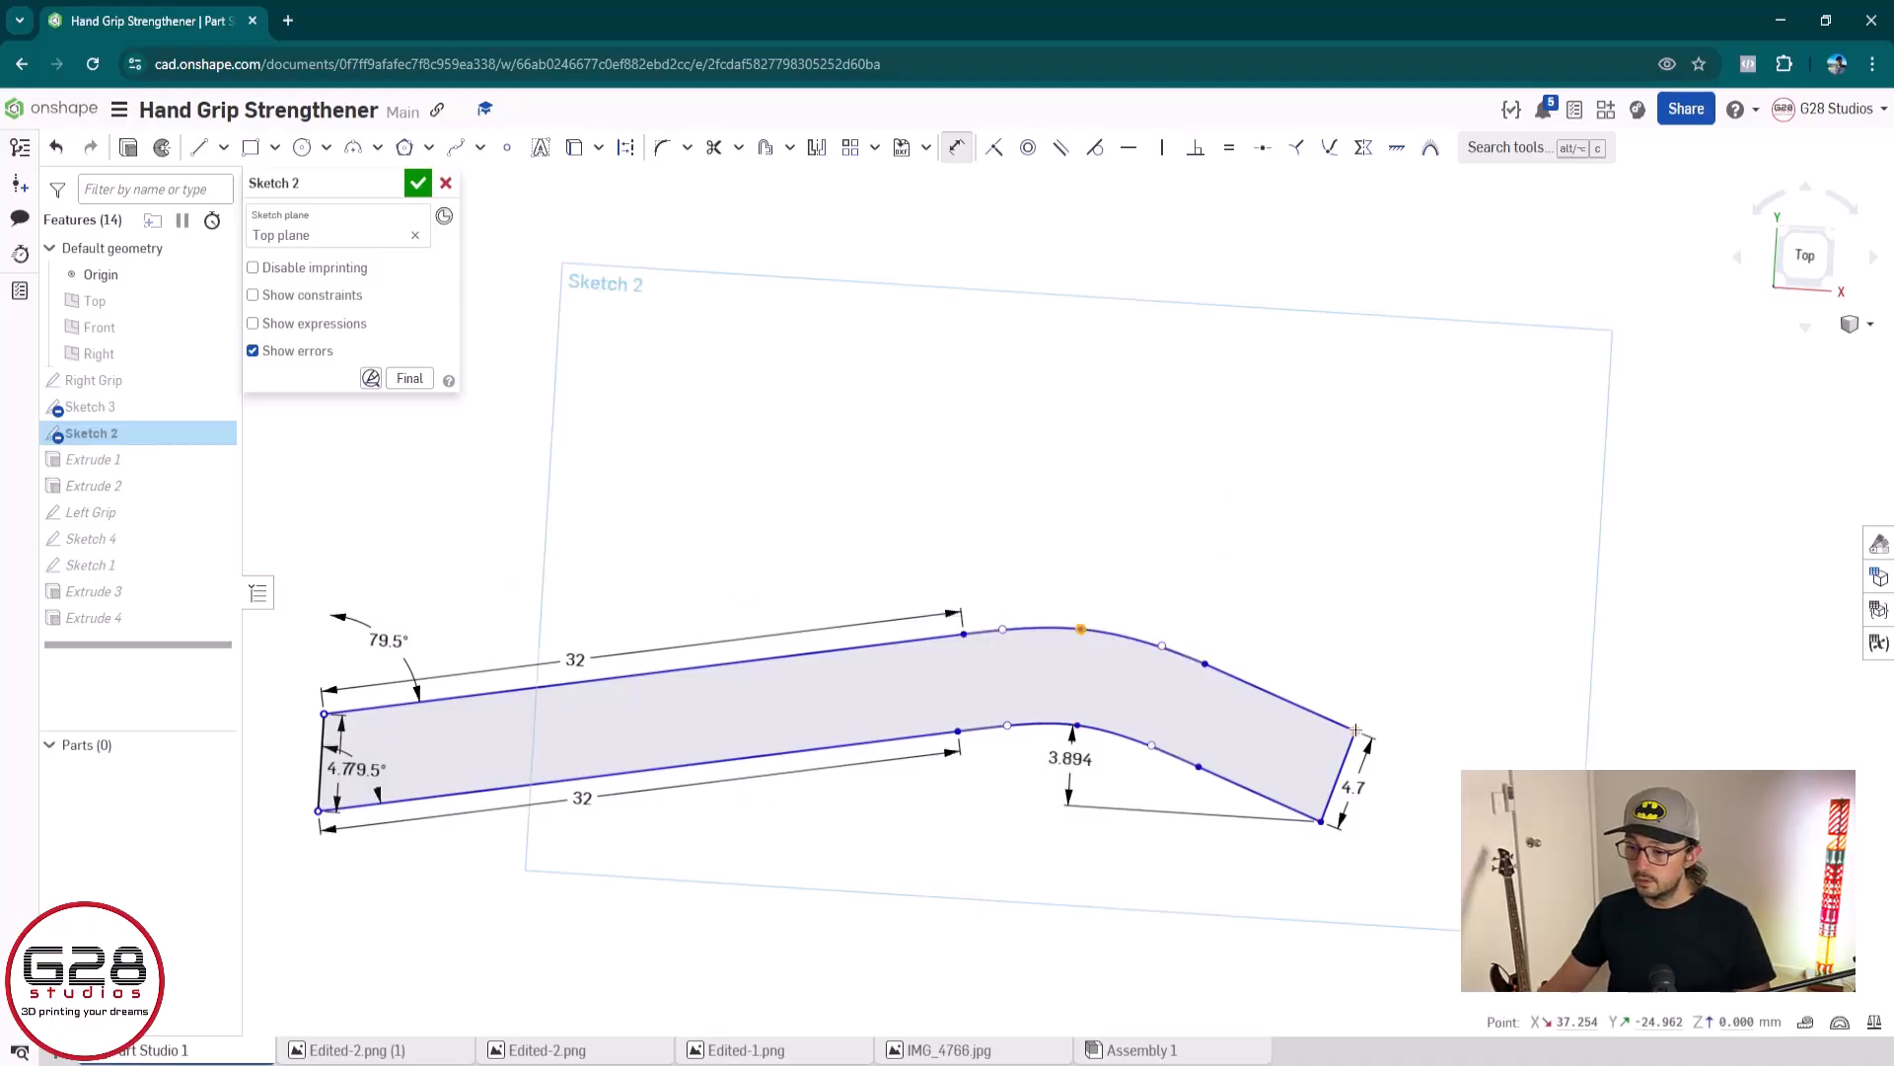
pyautogui.click(1355, 730)
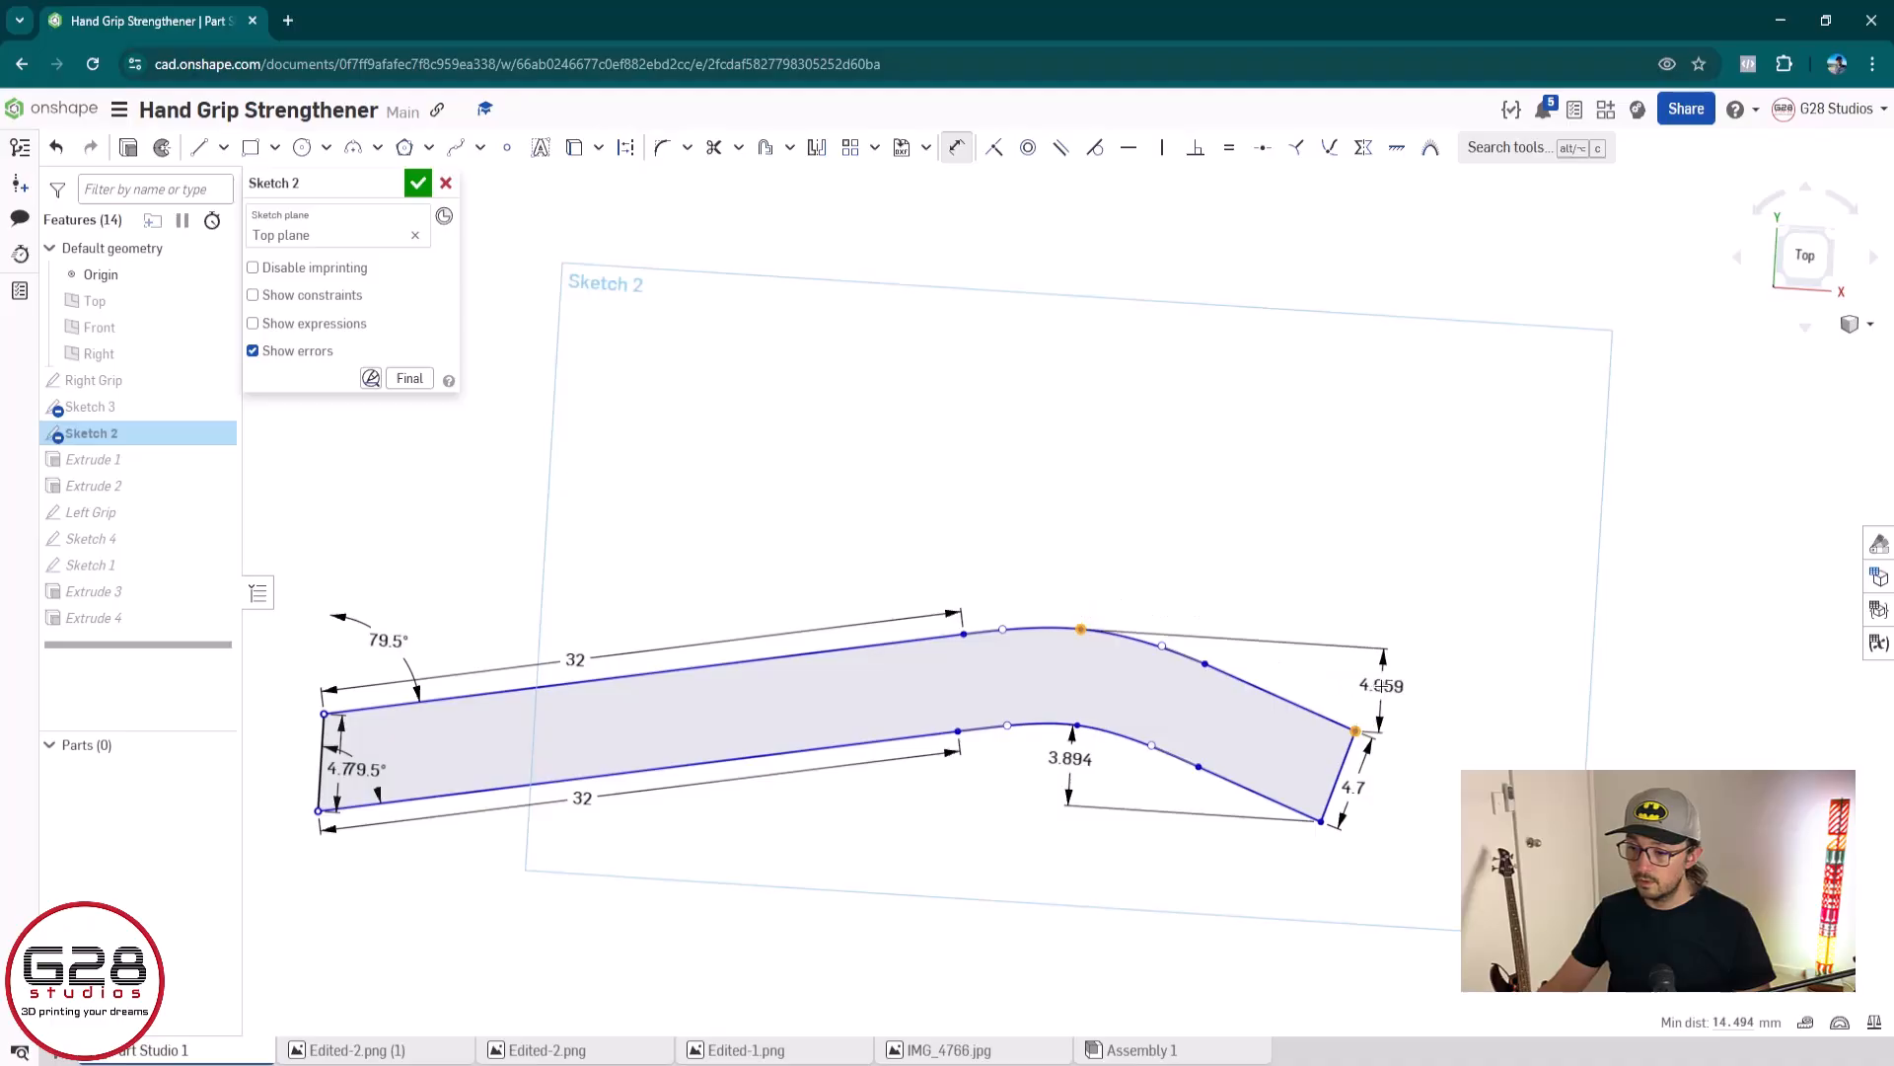
pyautogui.click(1382, 685)
pyautogui.press('Return')
pyautogui.press('Escape')
# Try to move the whole dimensioned profile by the upper curve's end point and by the upper right corner
pyautogui.scroll(-4, 1376, 726)
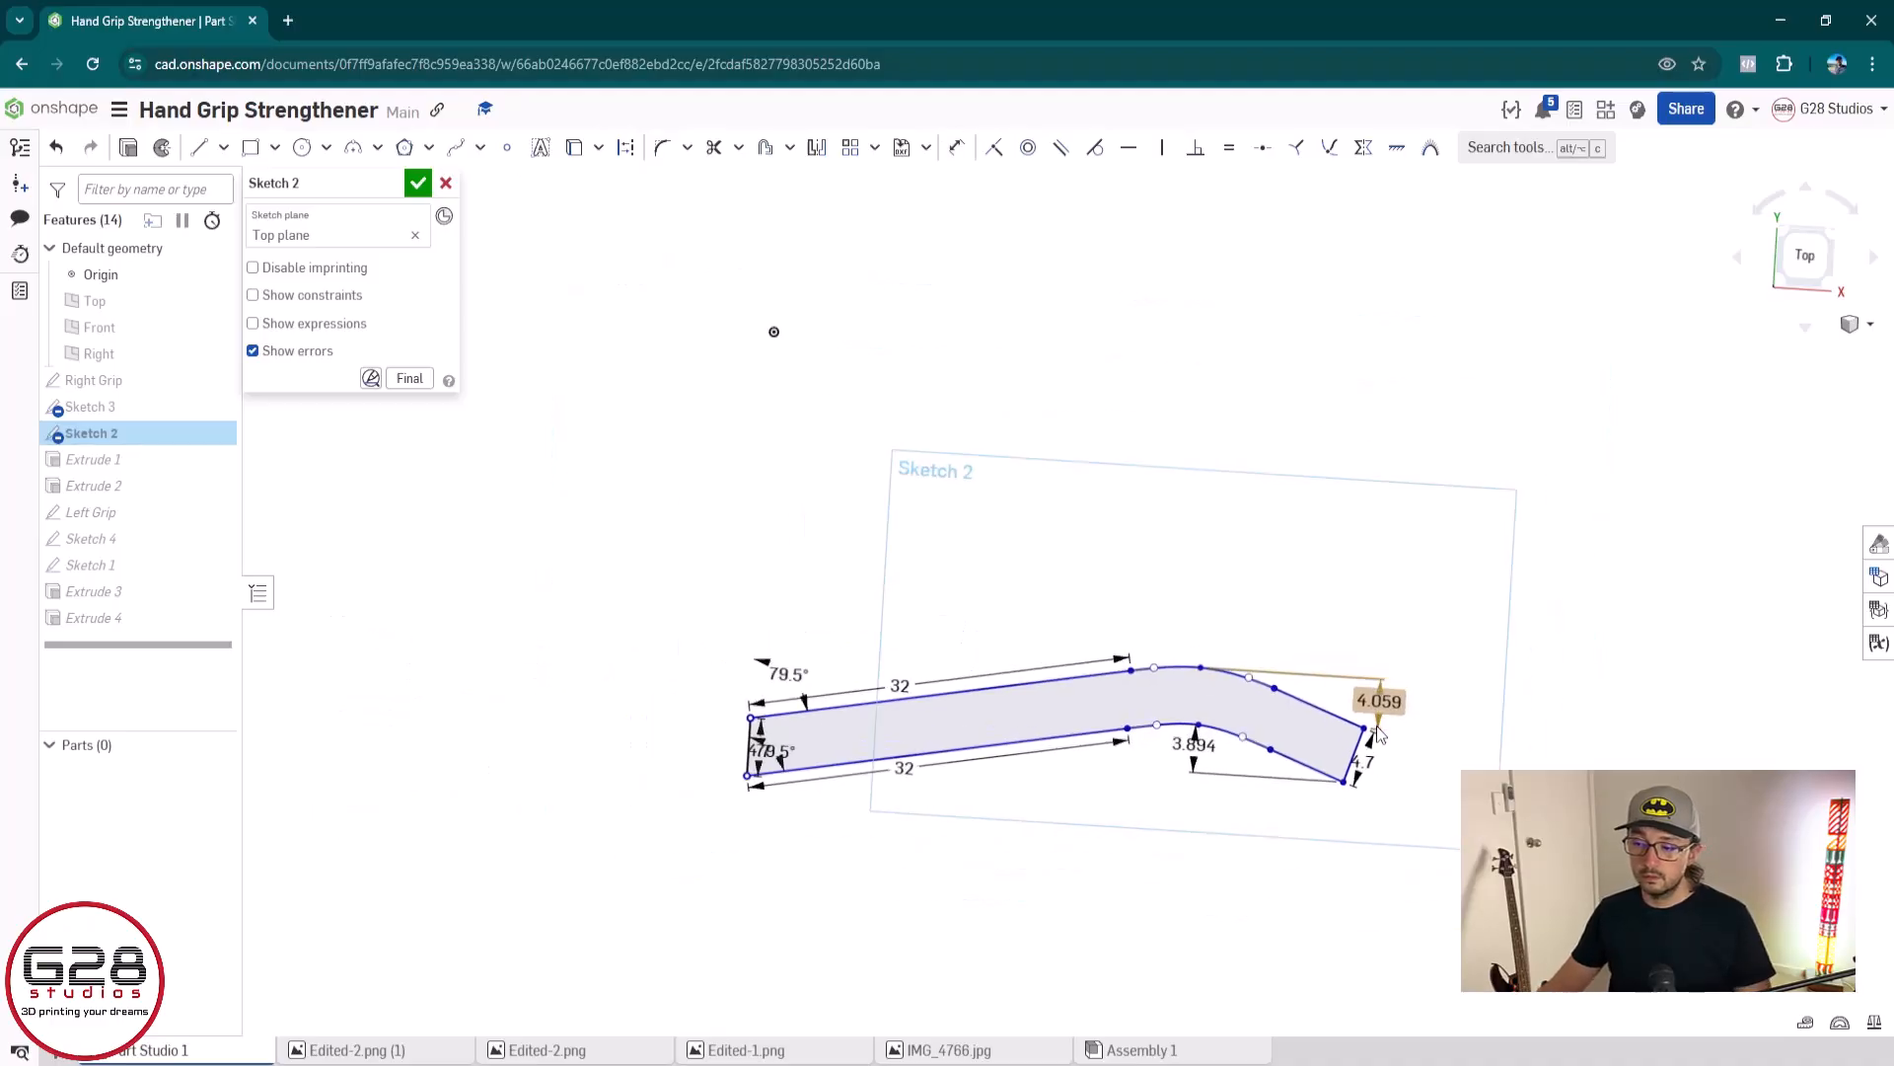
pyautogui.moveTo(719, 625)
pyautogui.mouseDown()
pyautogui.moveTo(1526, 829)
pyautogui.moveTo(1462, 891)
pyautogui.mouseUp()
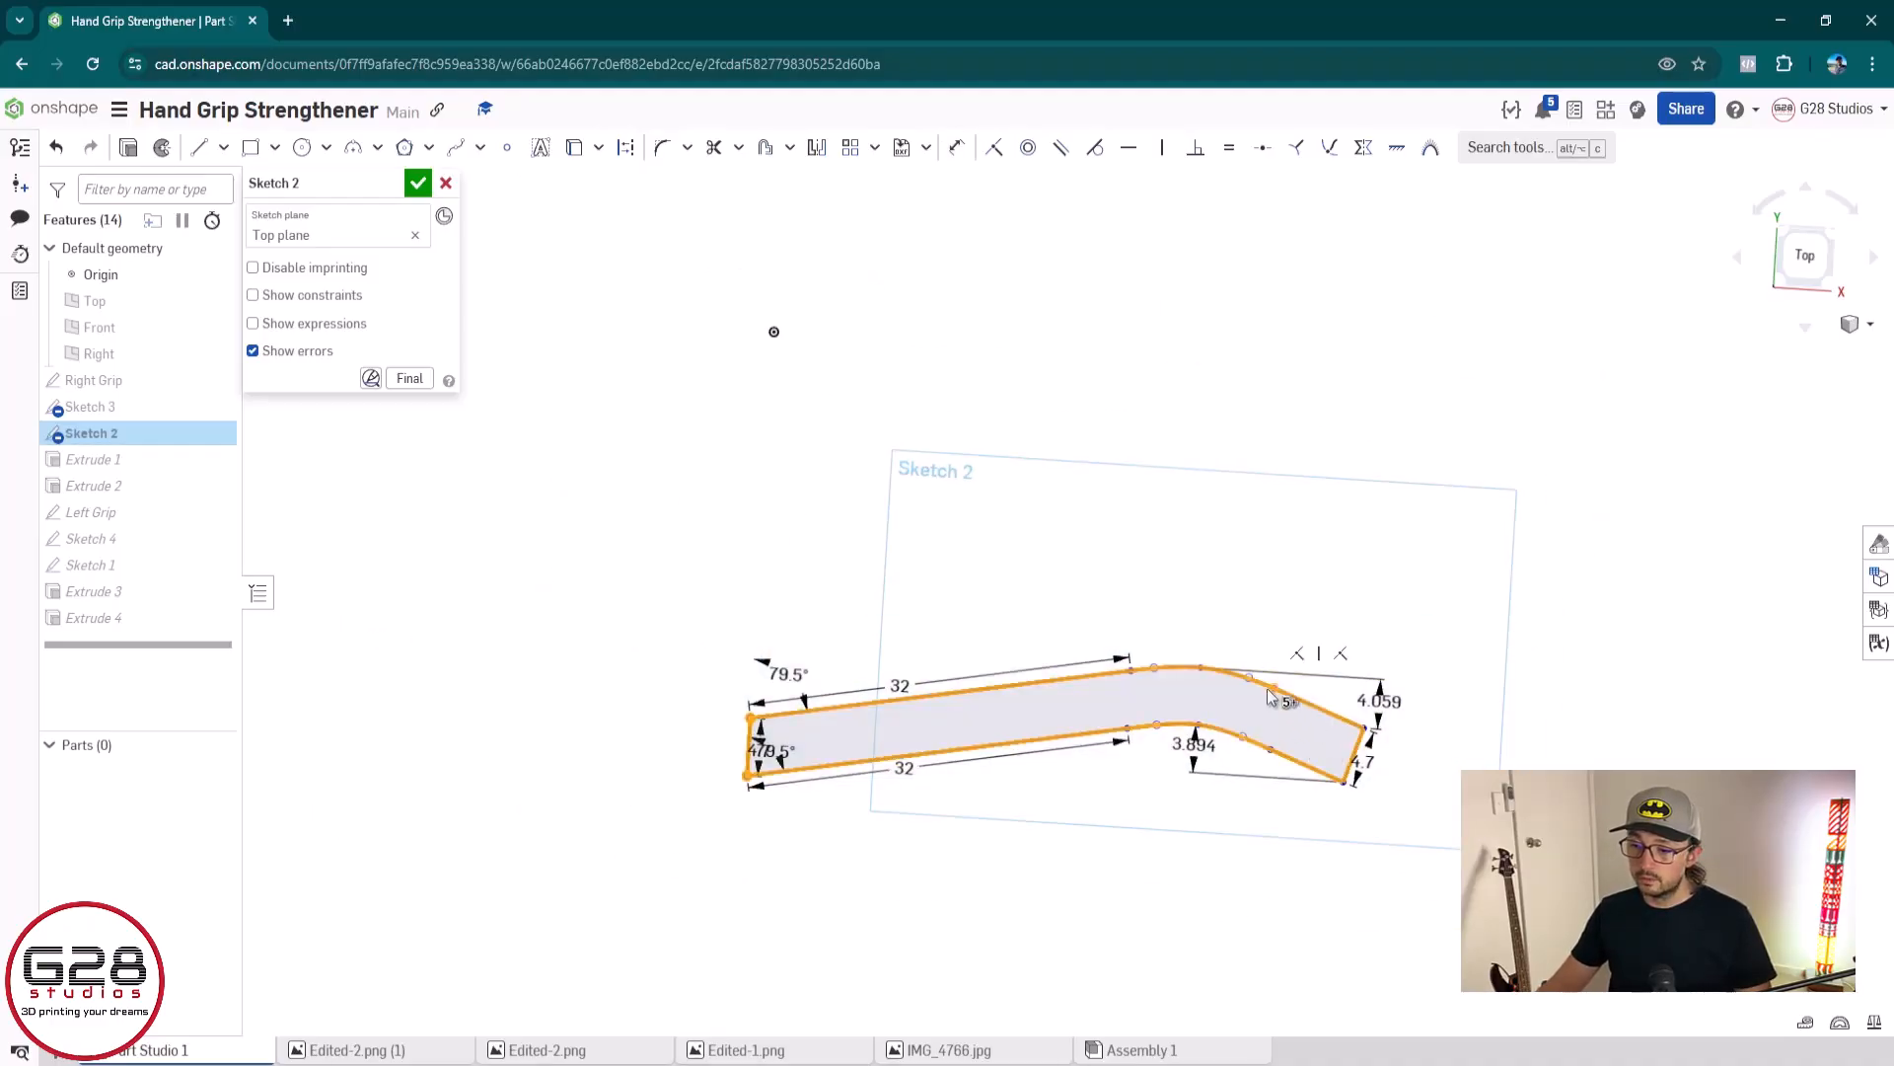
pyautogui.moveTo(1268, 690); pyautogui.dragTo(1265, 482)
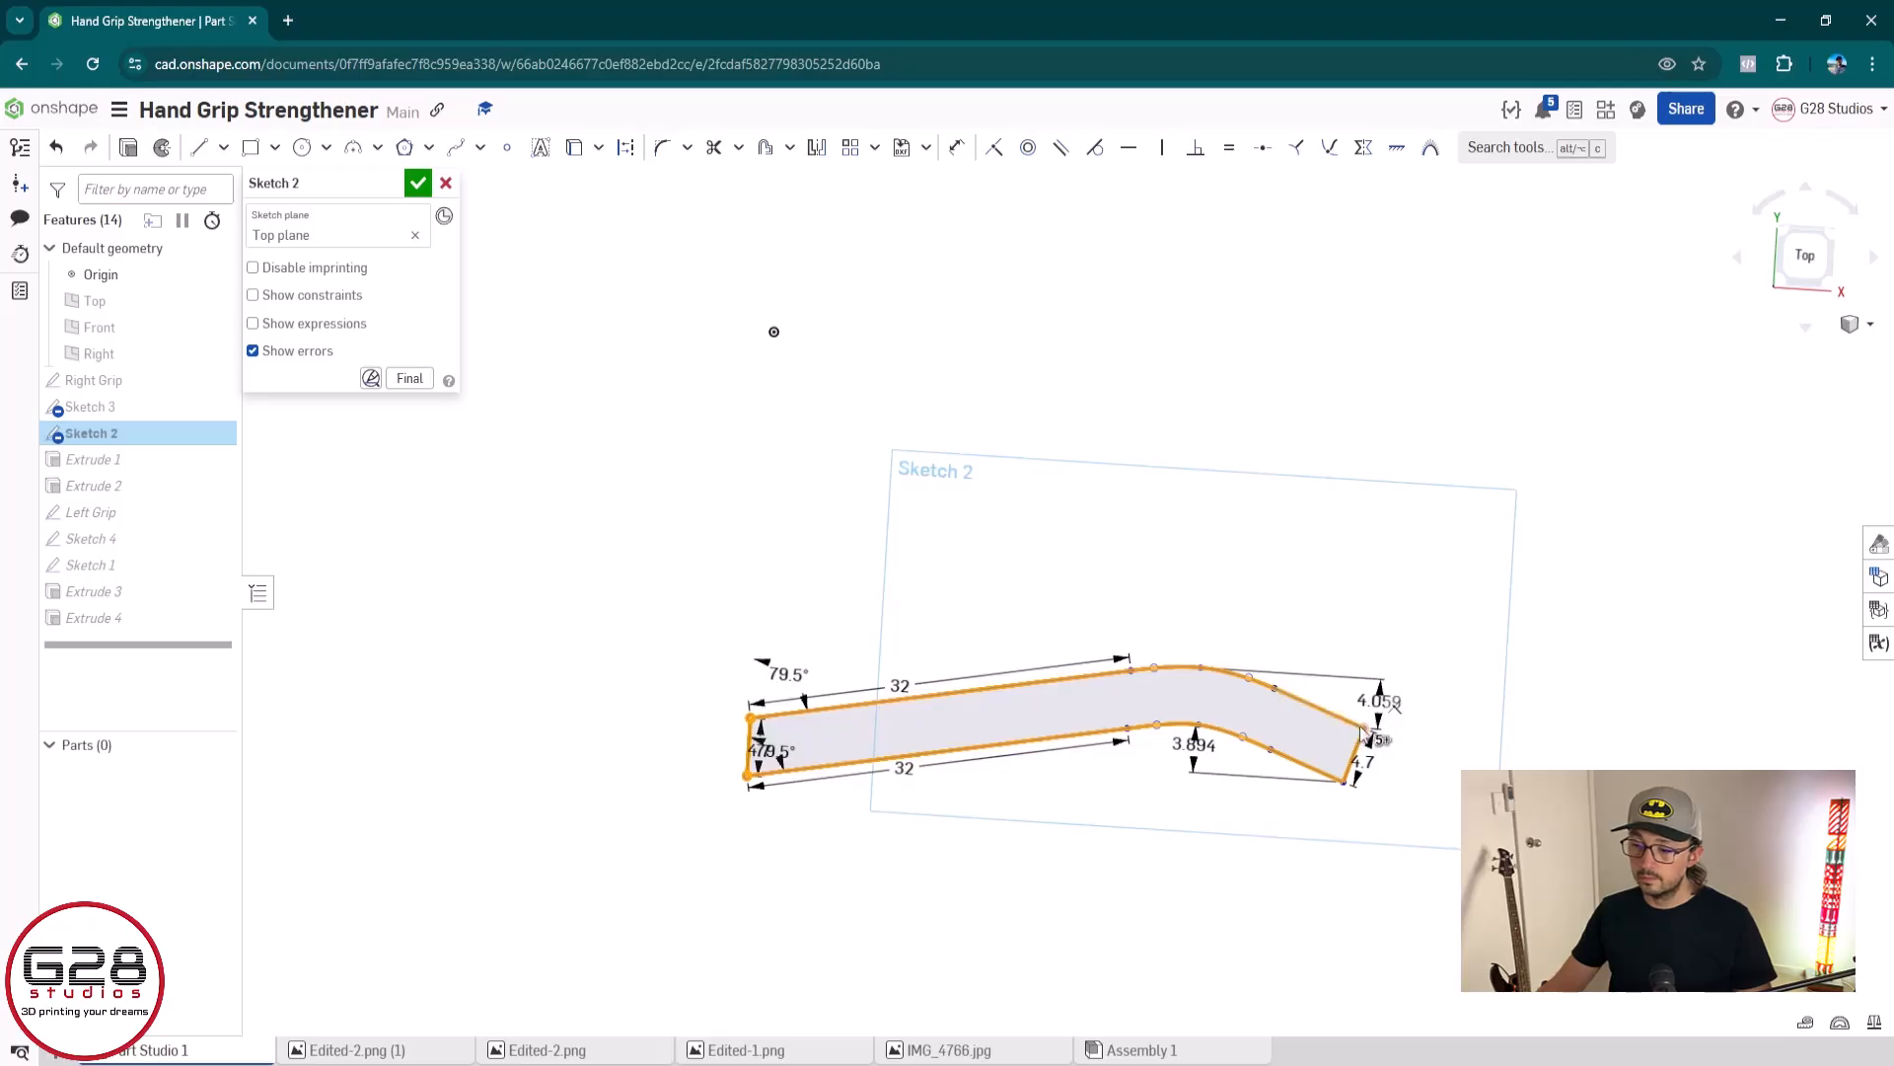
pyautogui.moveTo(1364, 735)
pyautogui.mouseDown()
pyautogui.moveTo(1375, 563)
pyautogui.moveTo(1342, 727)
pyautogui.mouseUp()
# Dimension the vertical distance between the upper curve's right end point and the upper right corner, accepting the proposed value
pyautogui.scroll(3, 1418, 738)
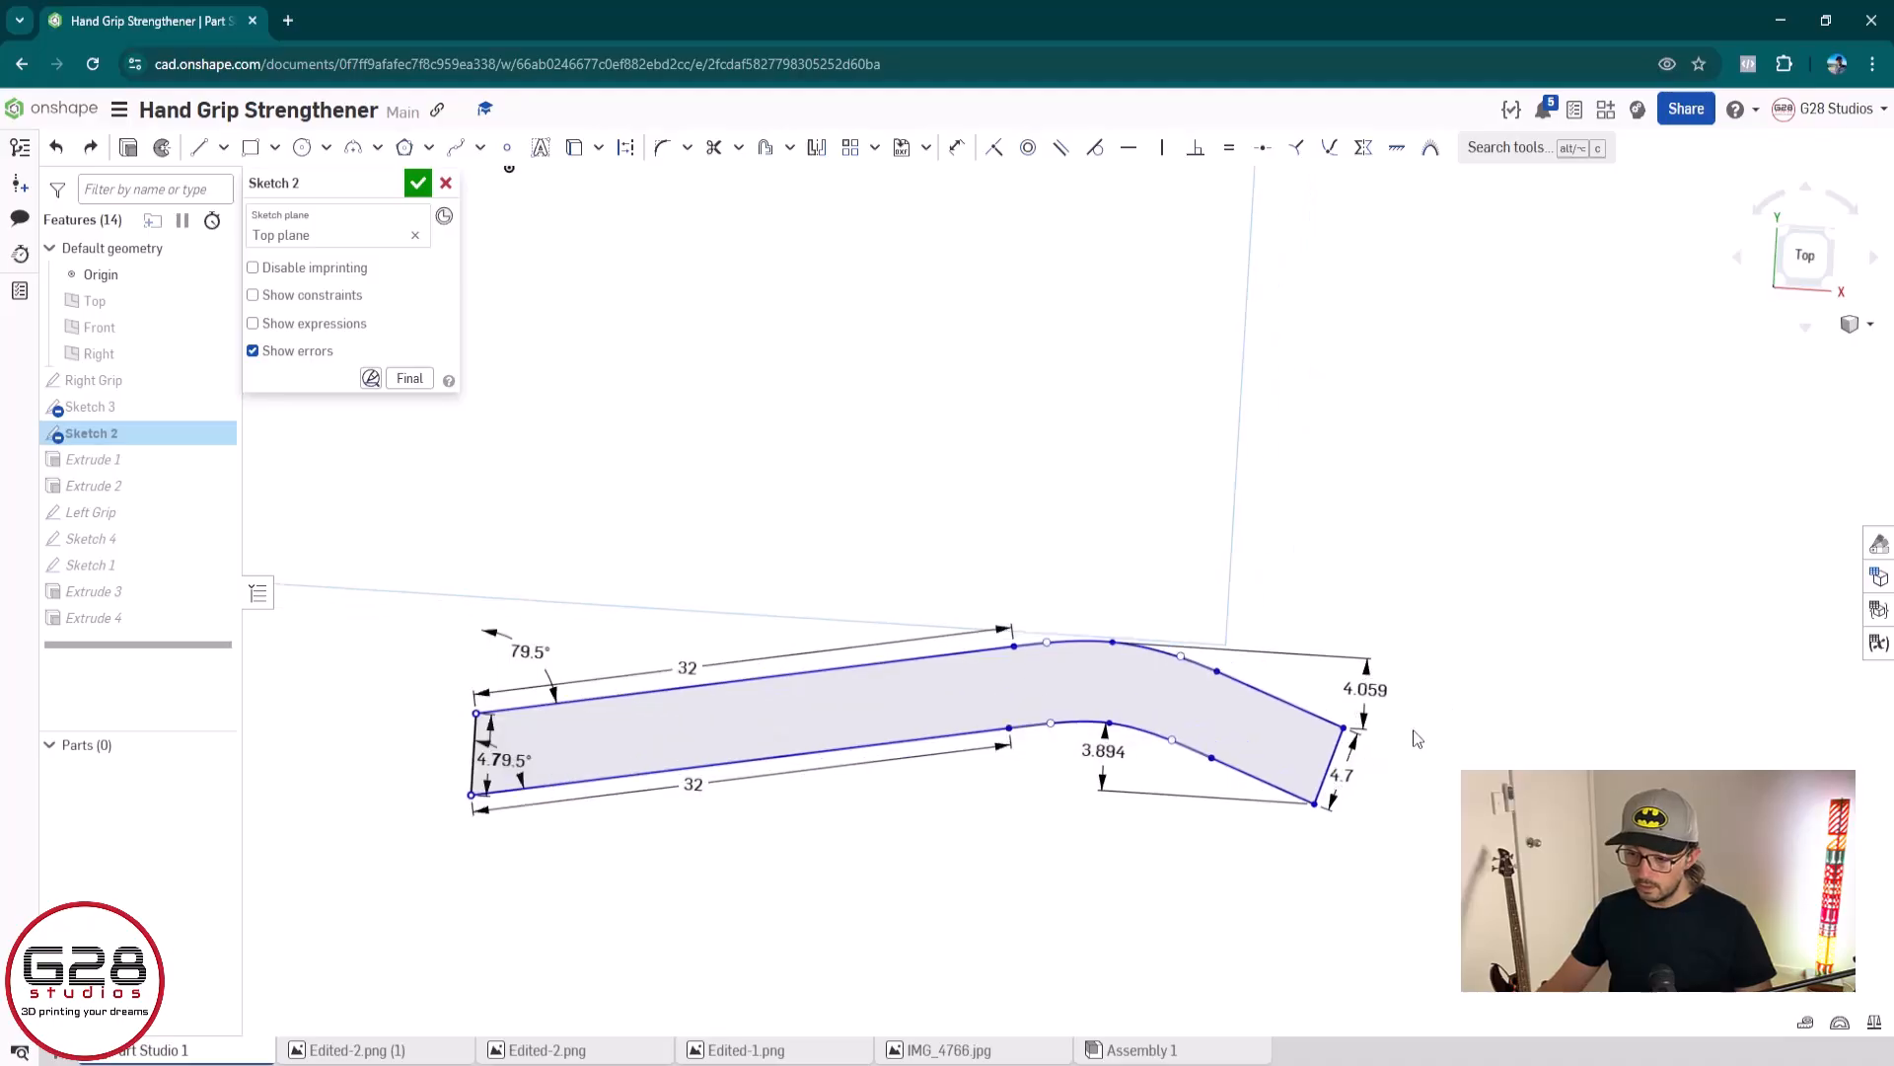
pyautogui.press('d')
pyautogui.click(1217, 669)
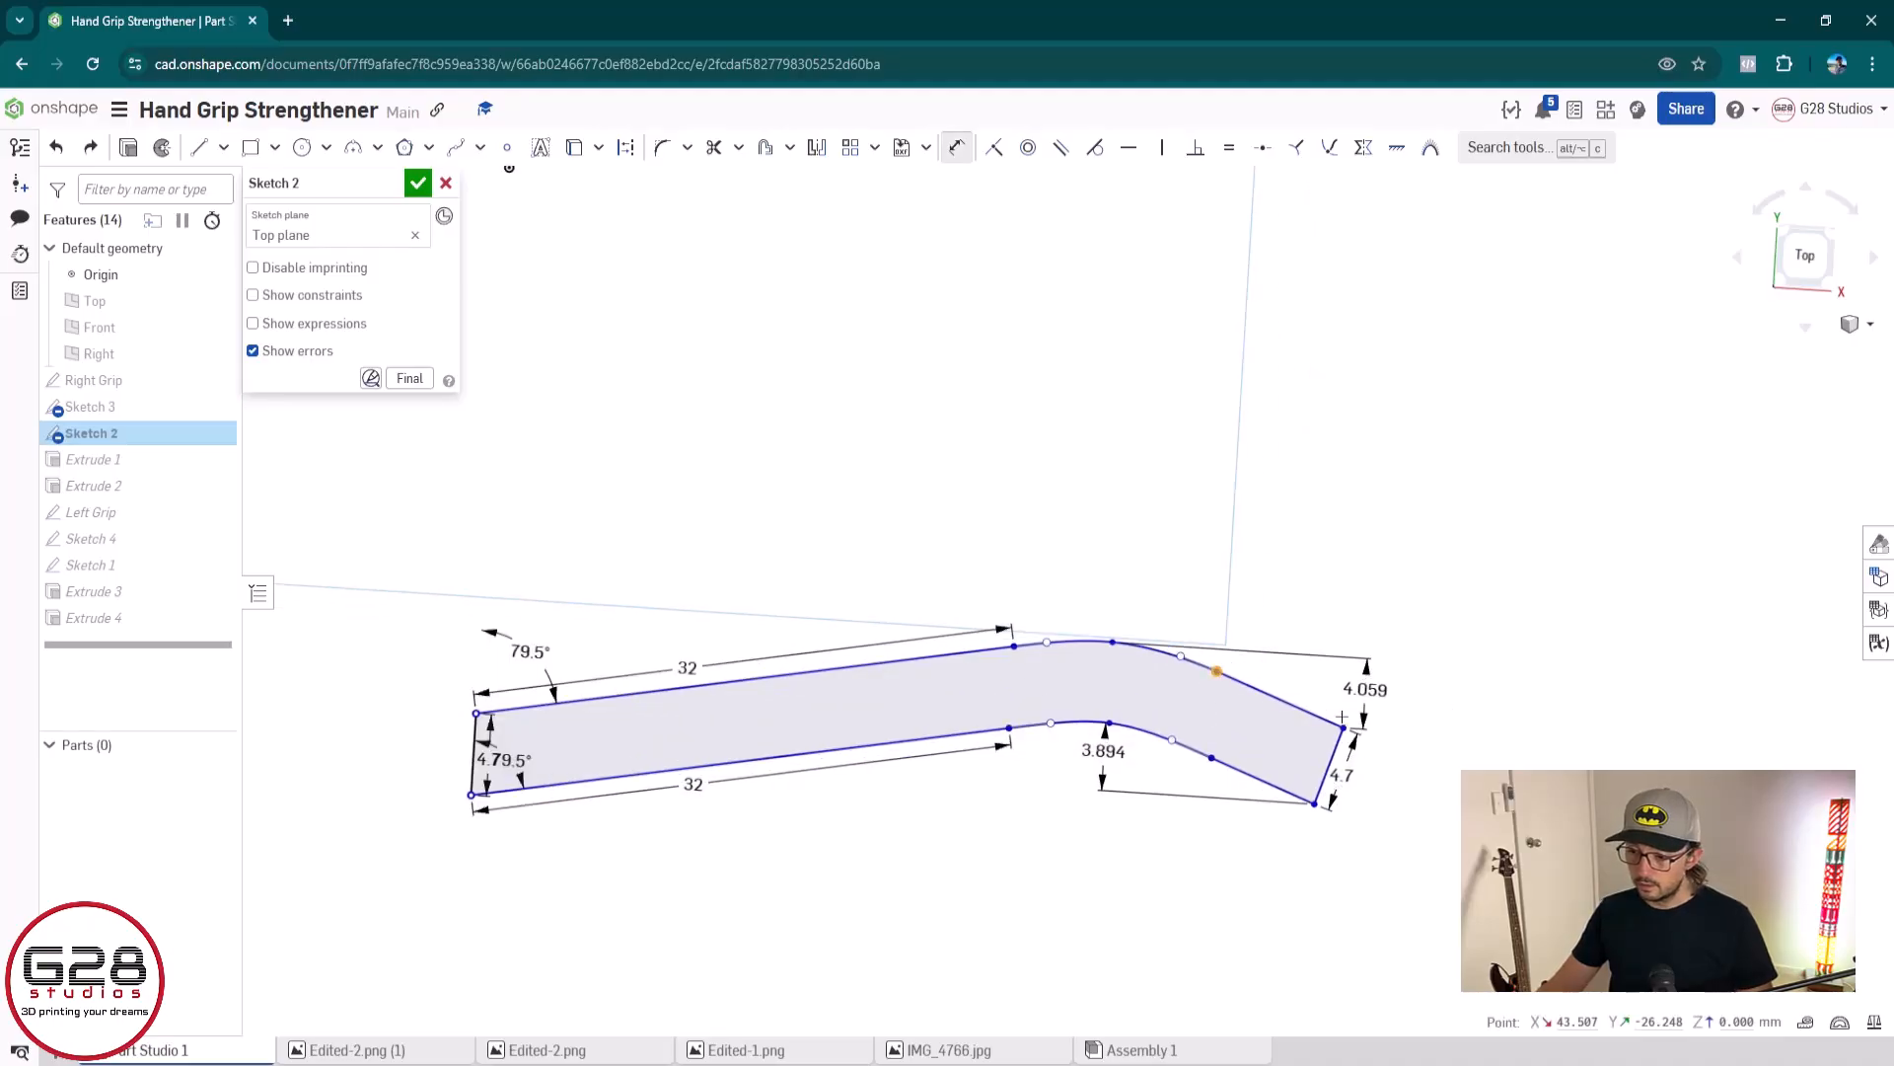
pyautogui.click(1341, 727)
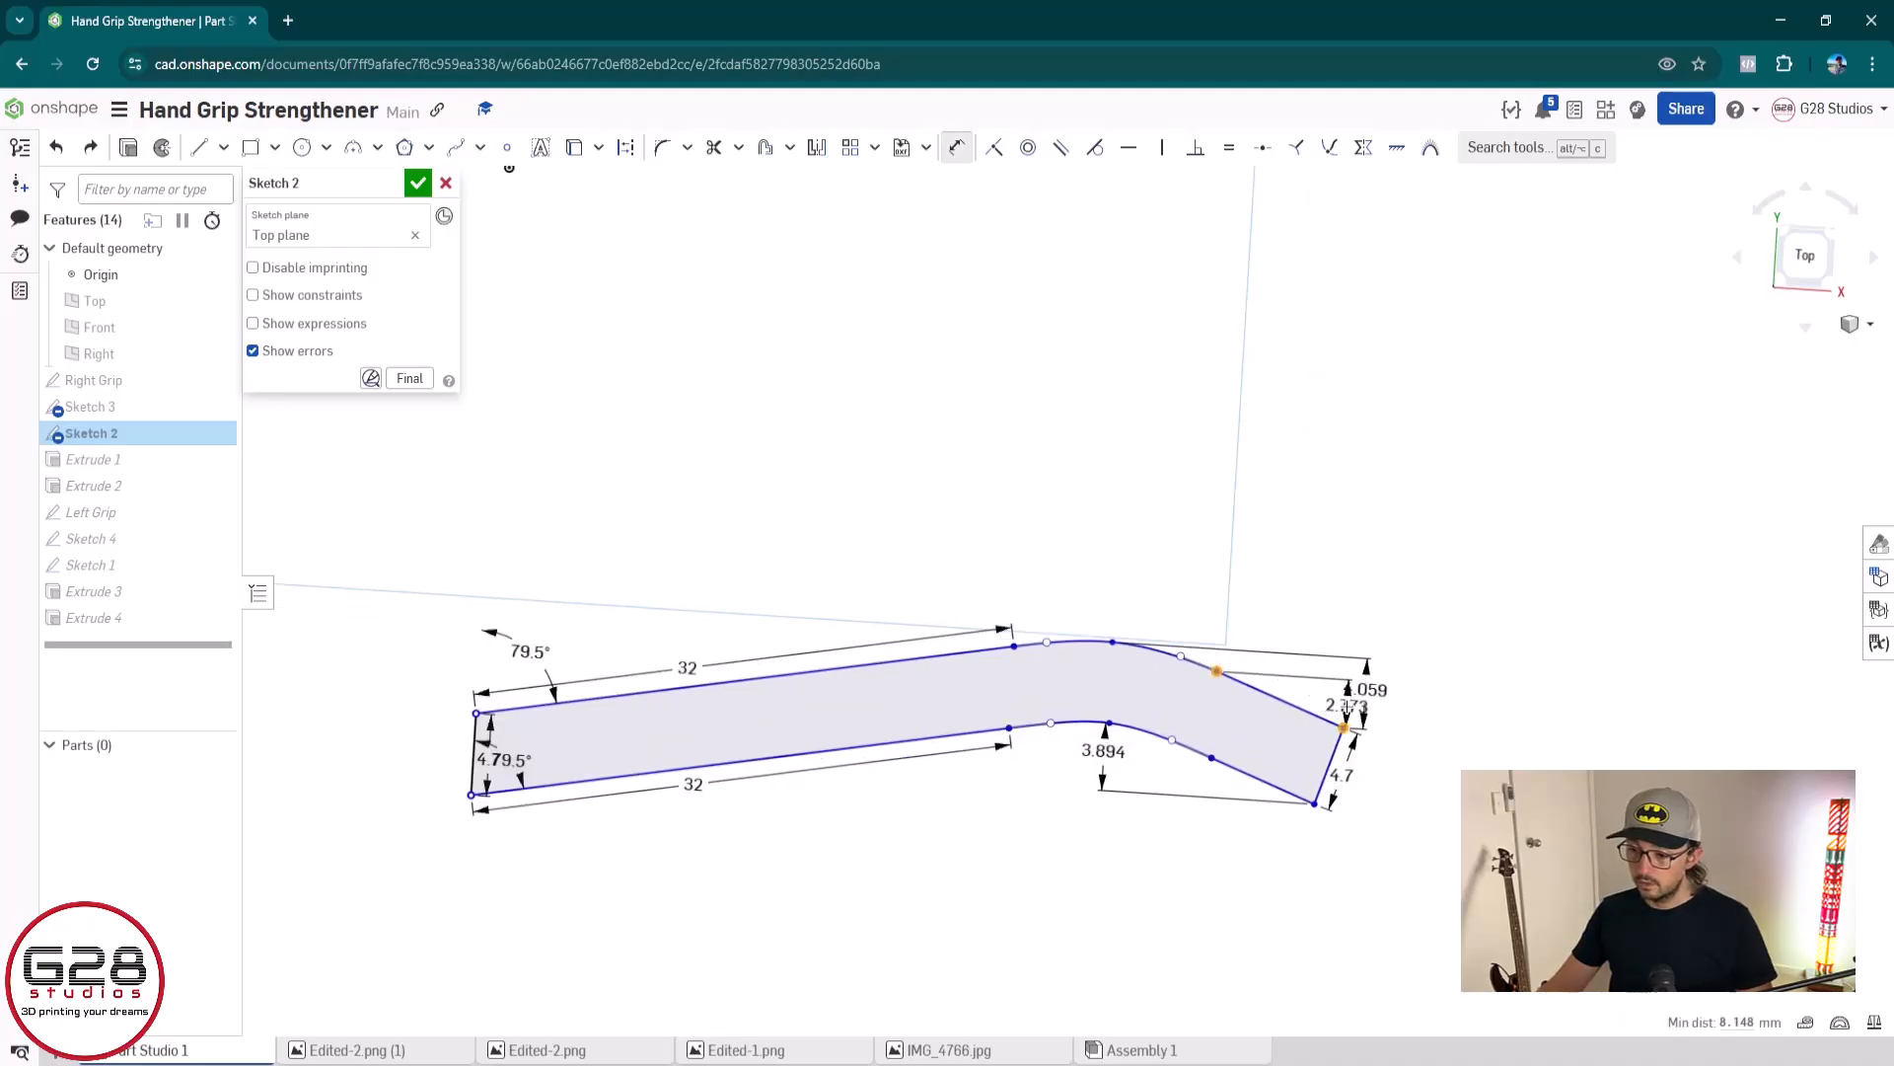
pyautogui.click(1346, 705)
pyautogui.press('Return')
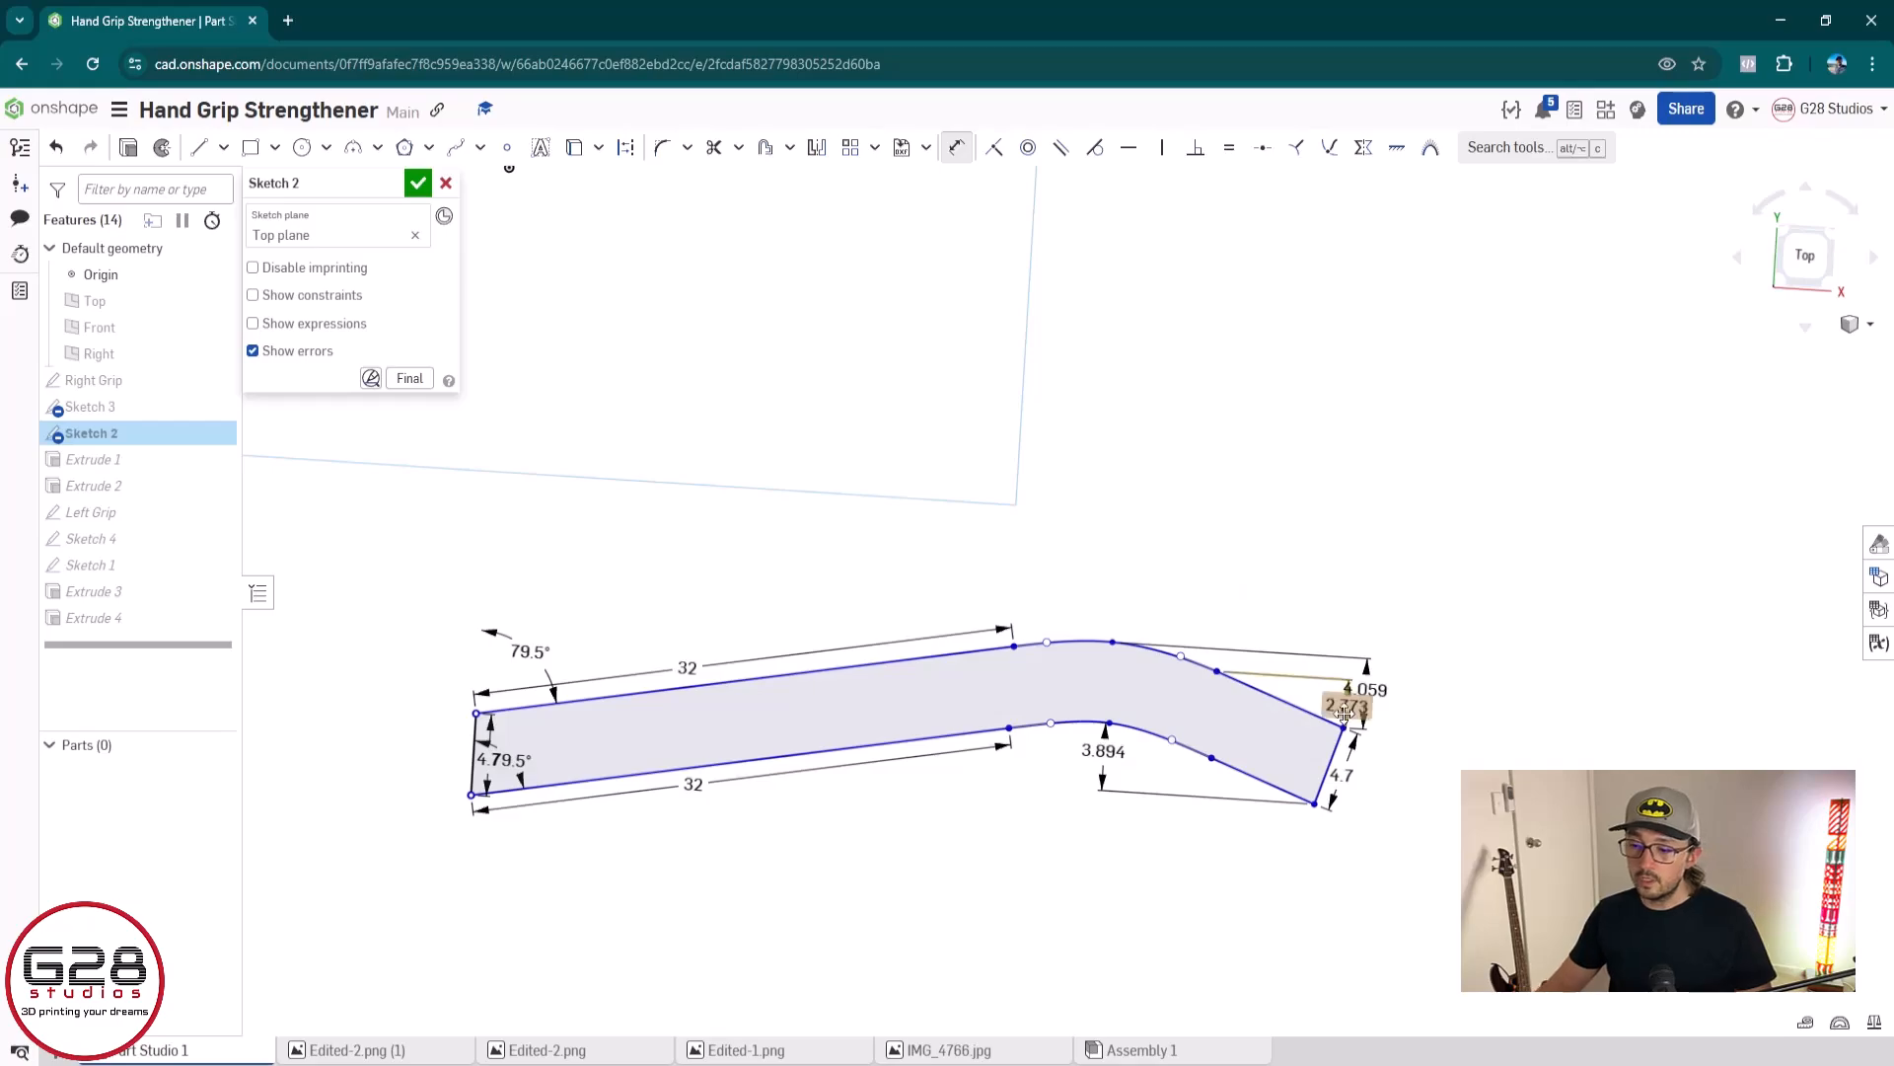
pyautogui.press('Escape')
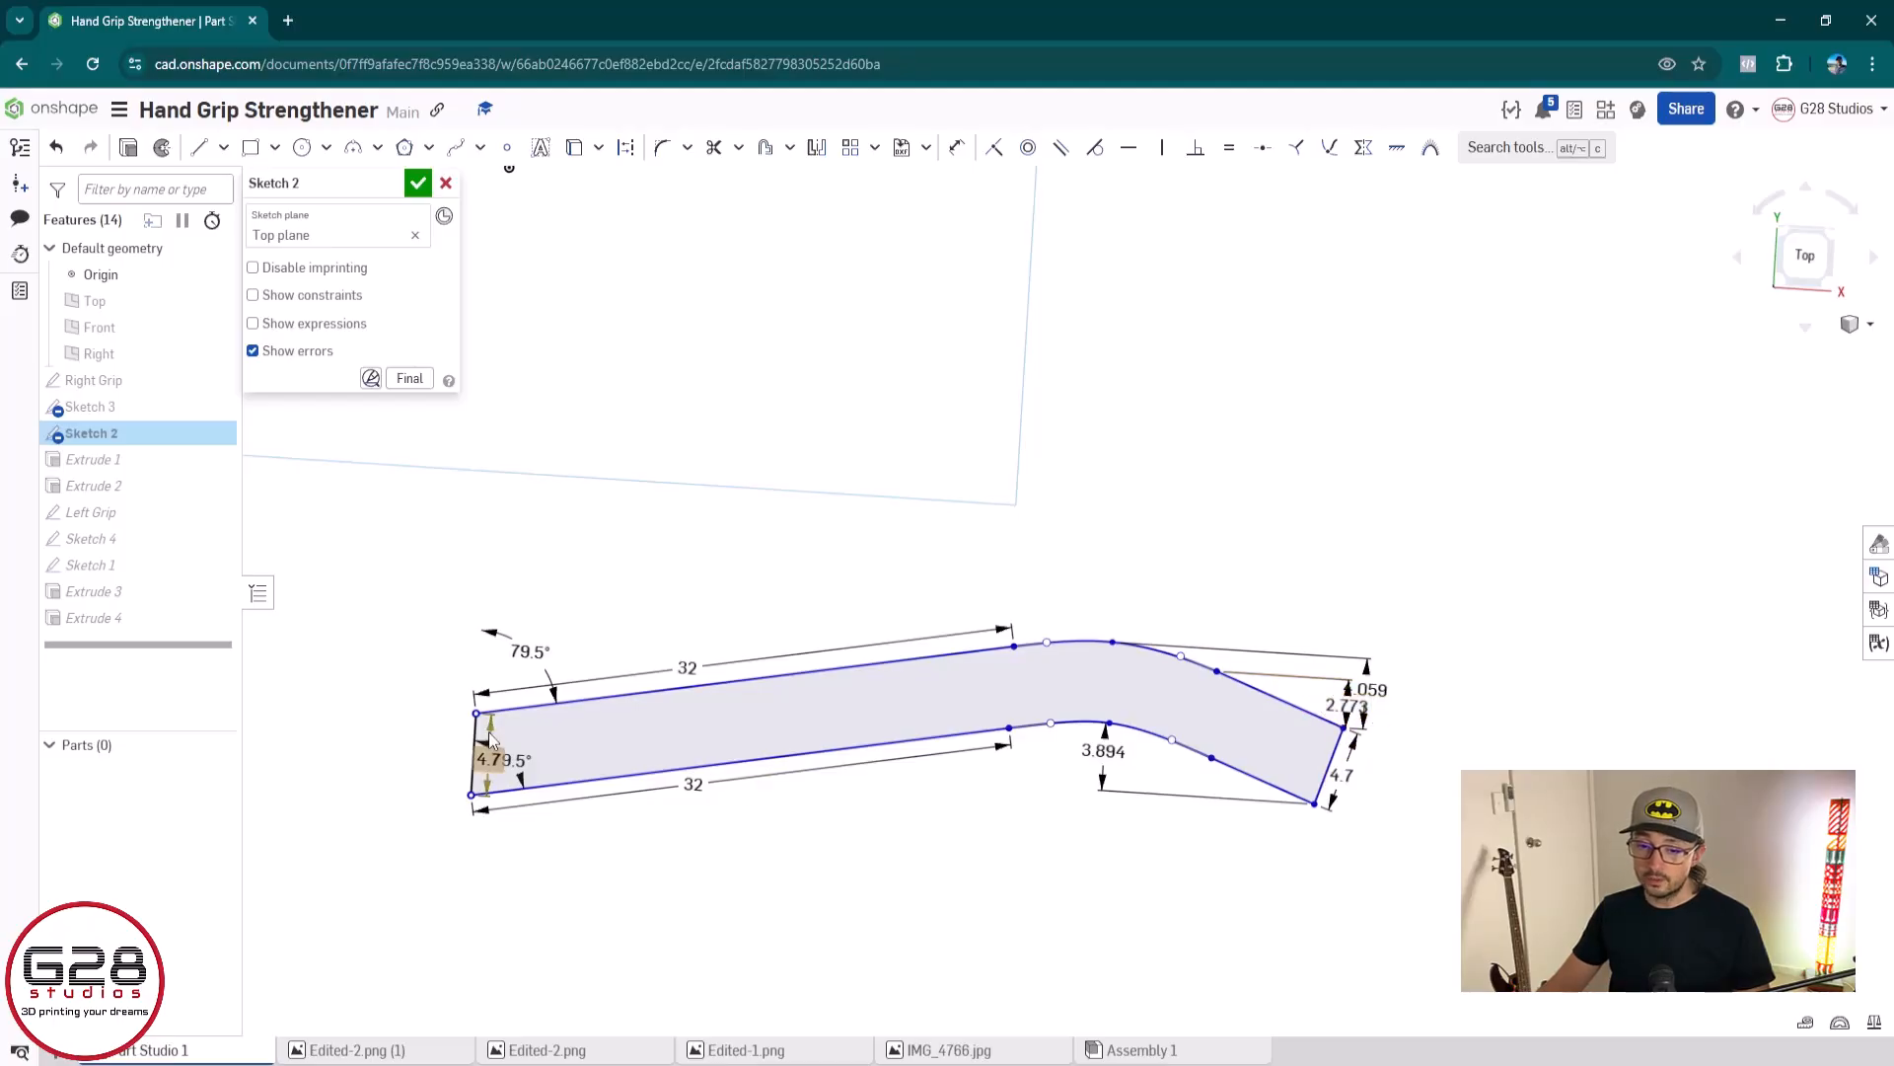
# Try to move the entire selected profile upward by its upper right corner
pyautogui.moveTo(384, 567); pyautogui.dragTo(1572, 959)
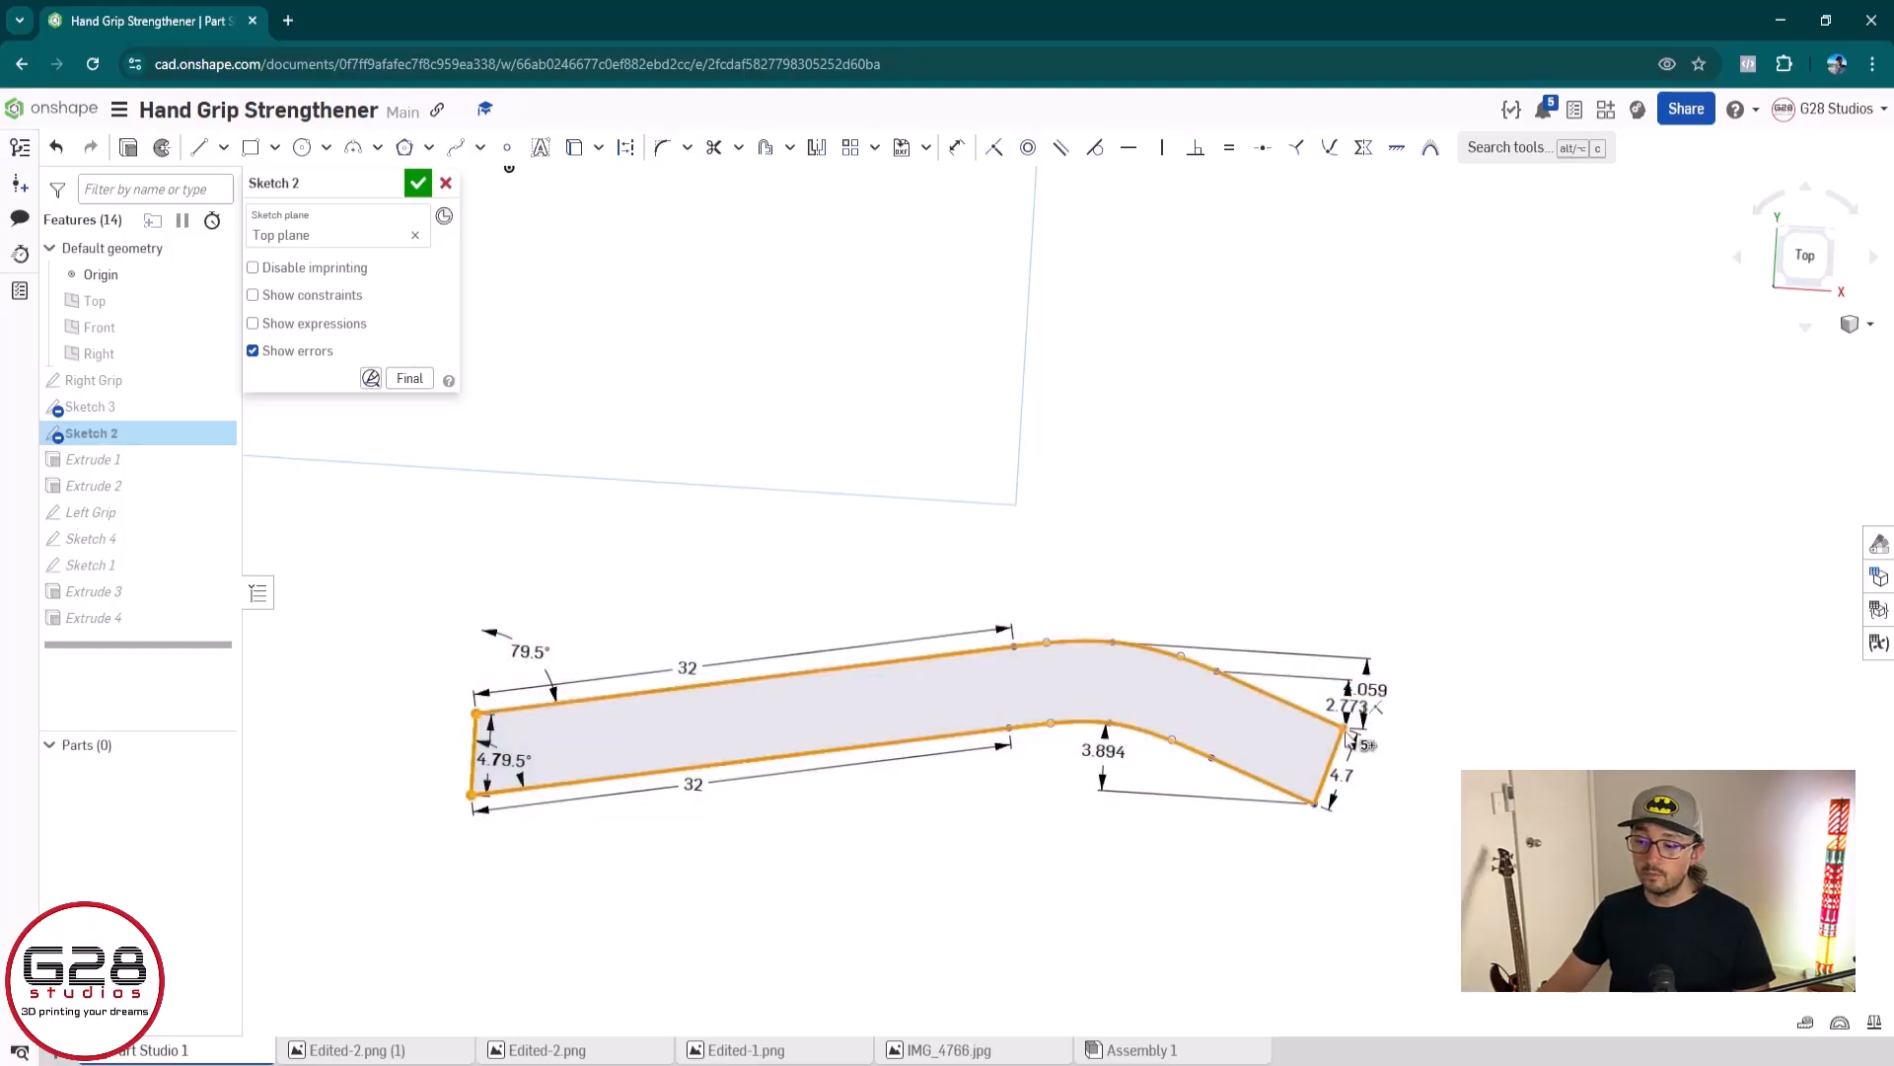
pyautogui.moveTo(1342, 728)
pyautogui.mouseDown()
pyautogui.moveTo(1345, 580)
pyautogui.moveTo(1364, 694)
pyautogui.moveTo(1354, 673)
pyautogui.mouseUp()
pyautogui.hotkey('ctrl', 'z')
pyautogui.click(1429, 747)
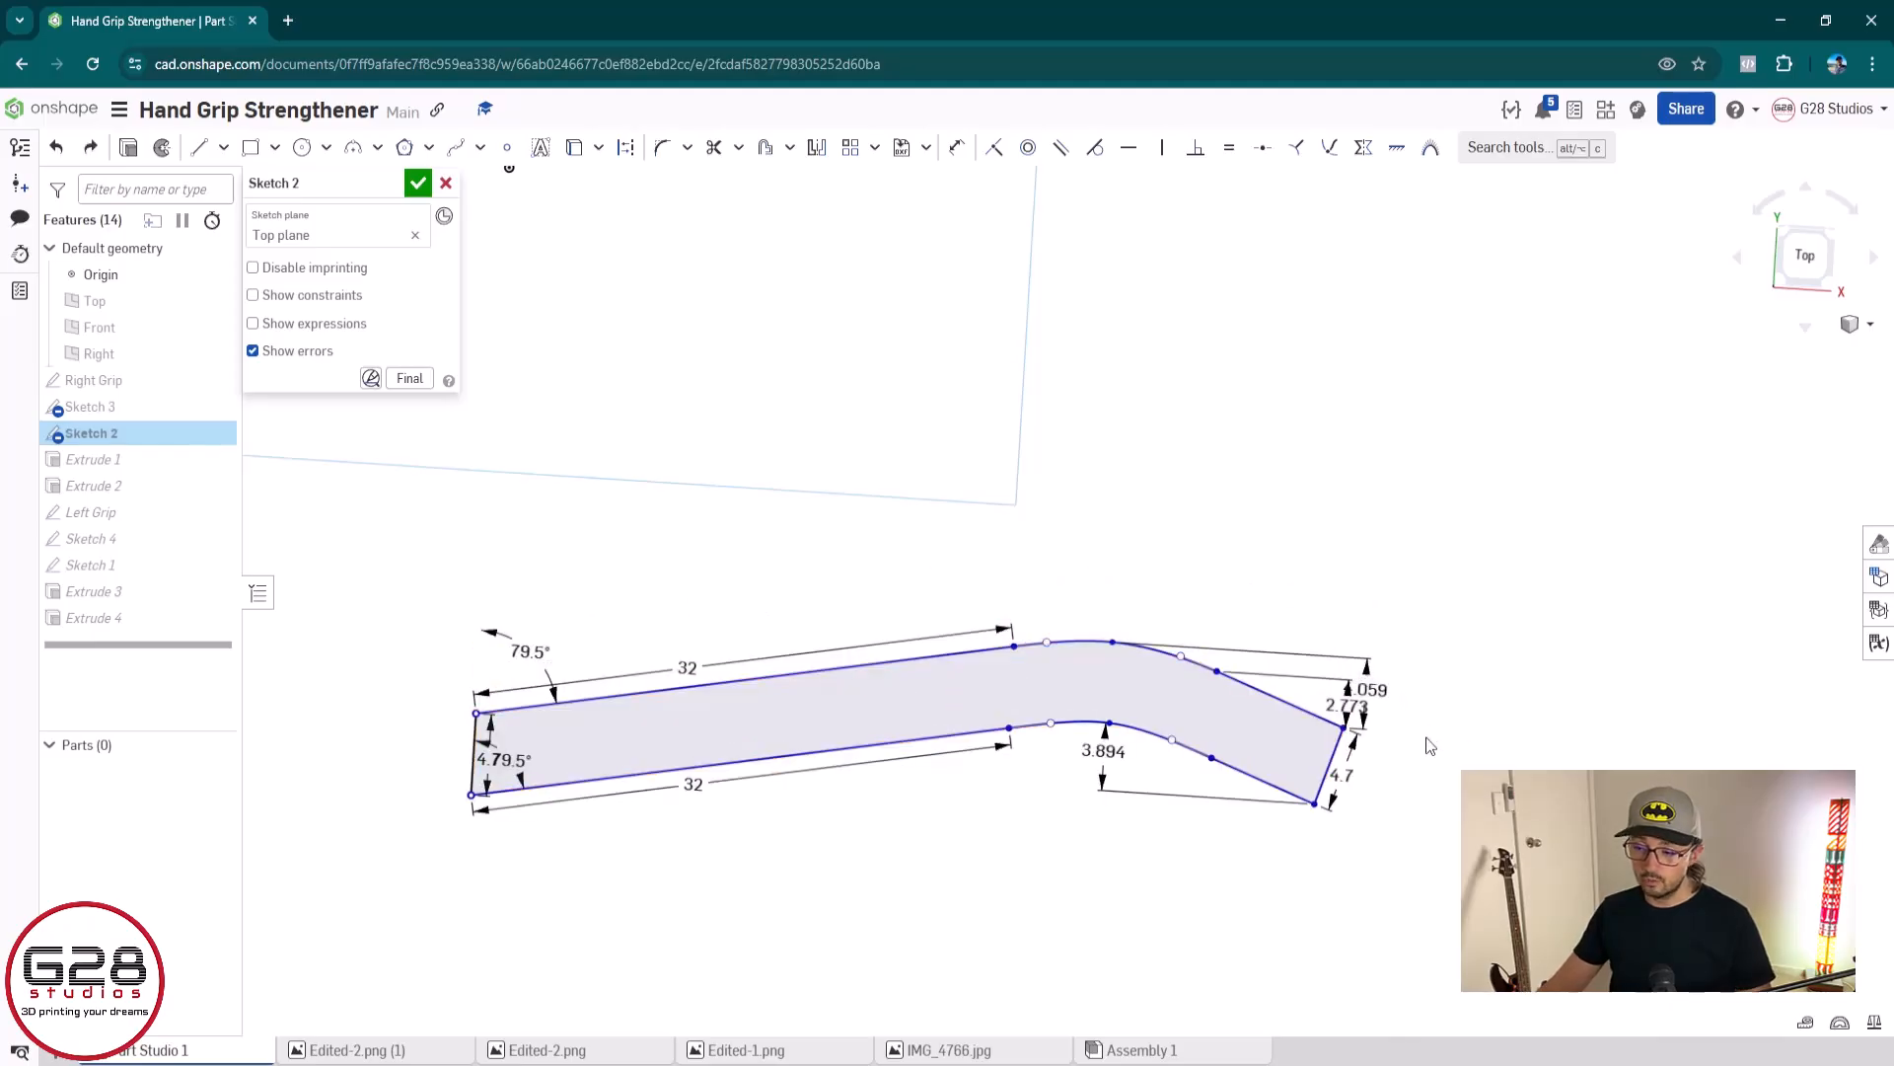
# Dimension the horizontal distance between the lower right corner and the lower curve's middle point, accepting the proposed value
pyautogui.press('u')
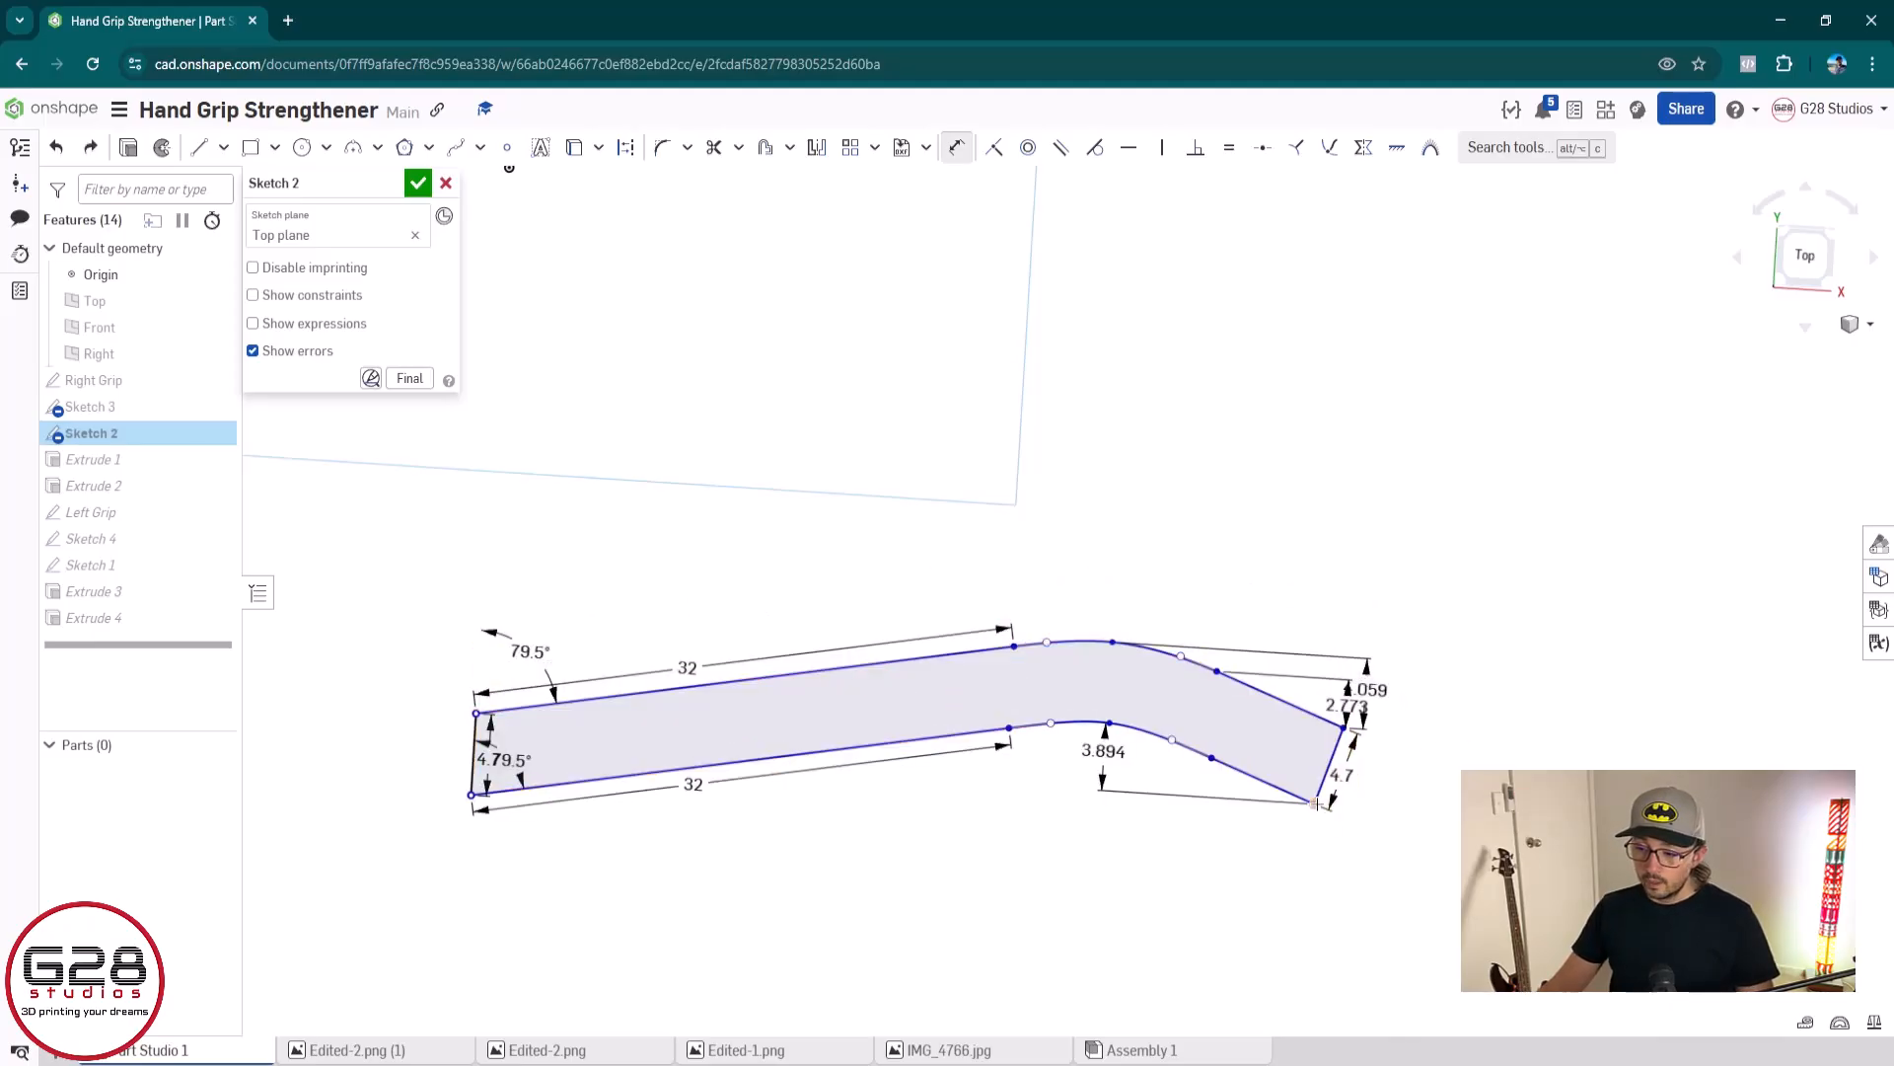
pyautogui.click(1112, 723)
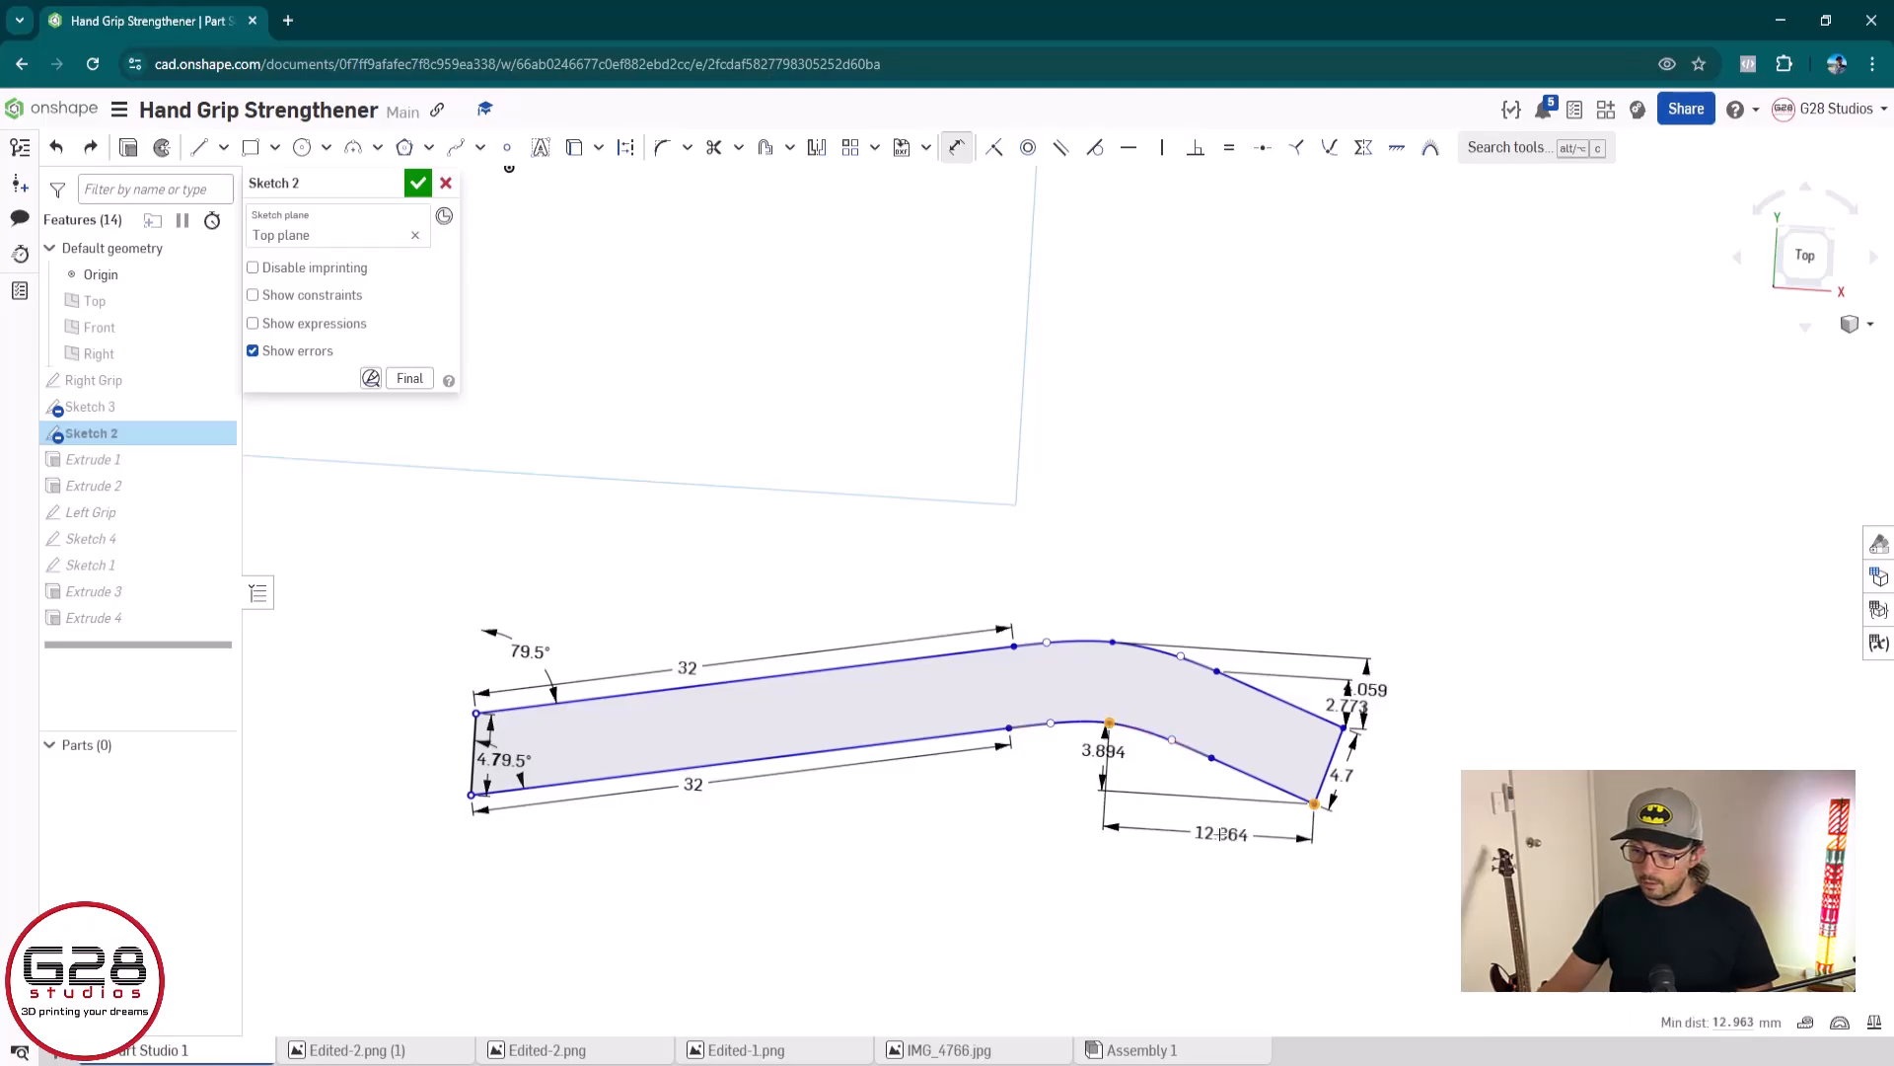
pyautogui.click(1219, 832)
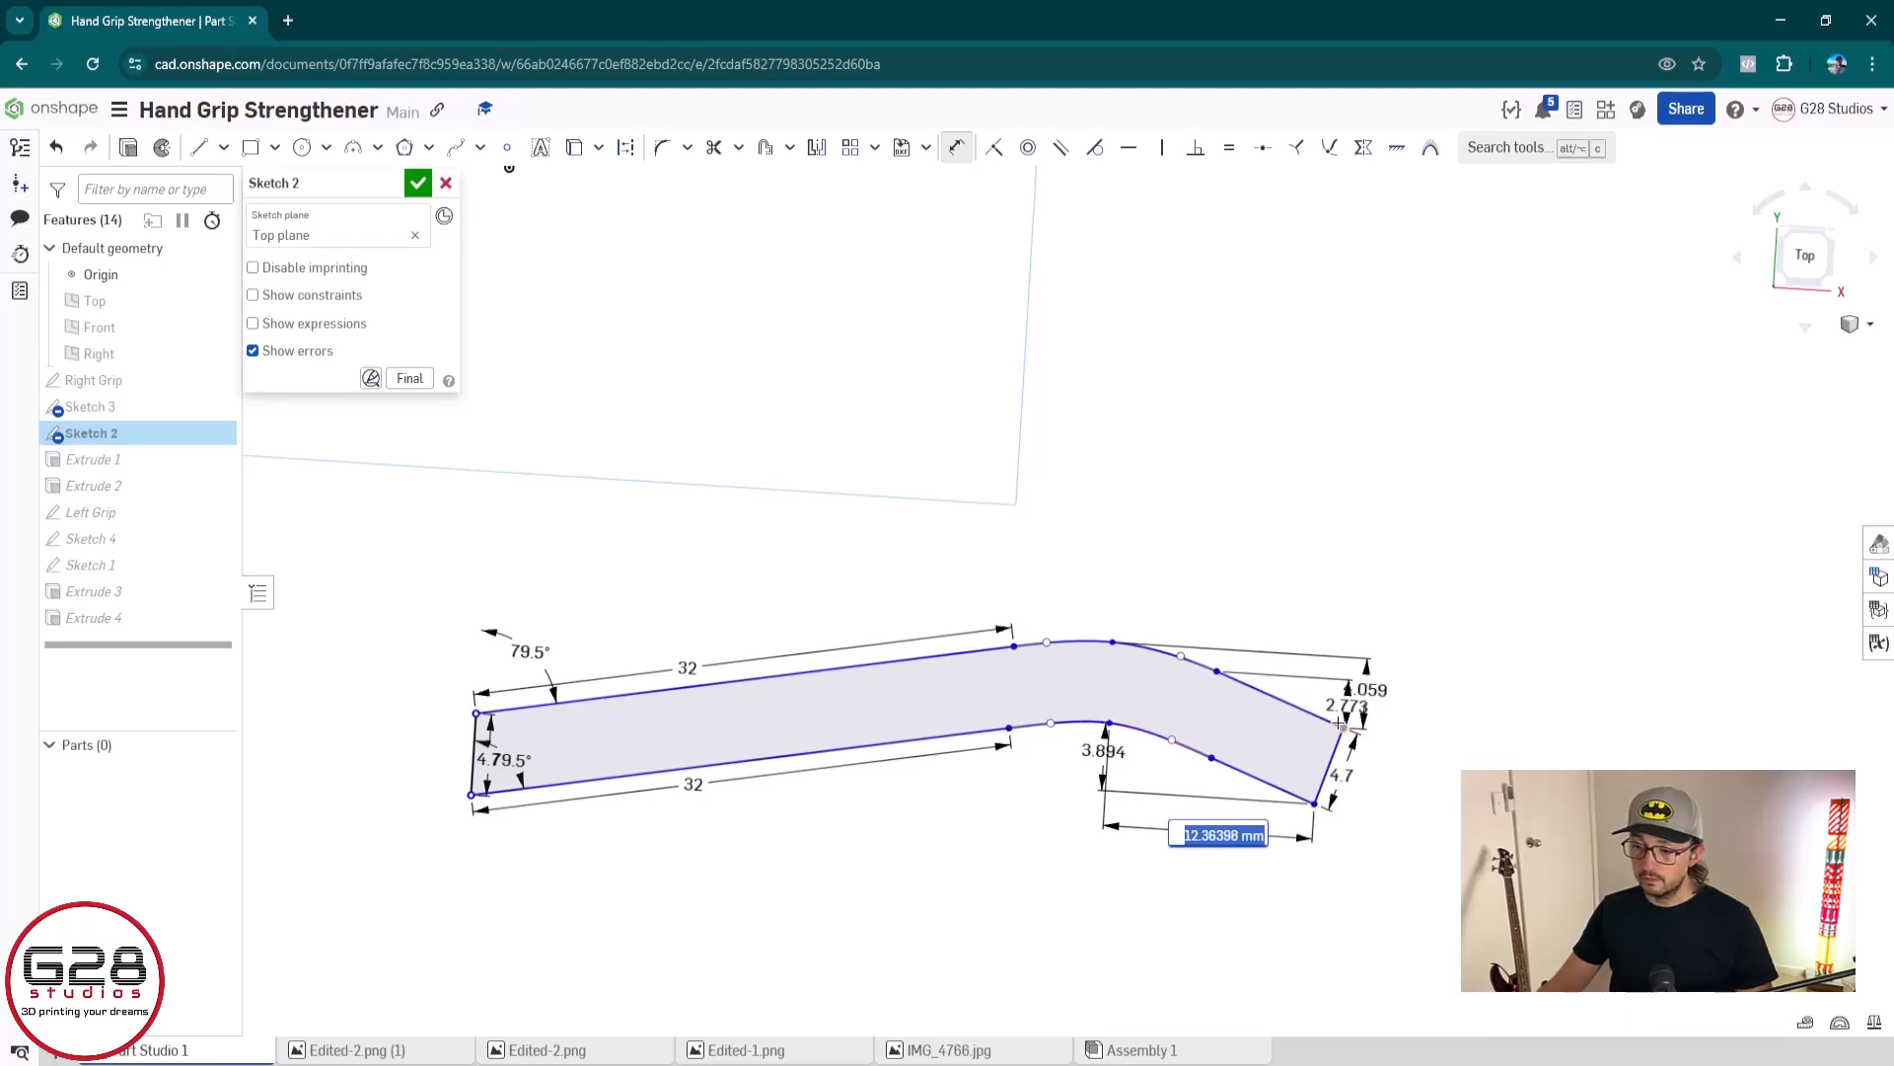
pyautogui.press('Return')
# Dimension the horizontal distance between the upper right corner and the upper curve's middle point, accepting the proposed value
pyautogui.click(1112, 642)
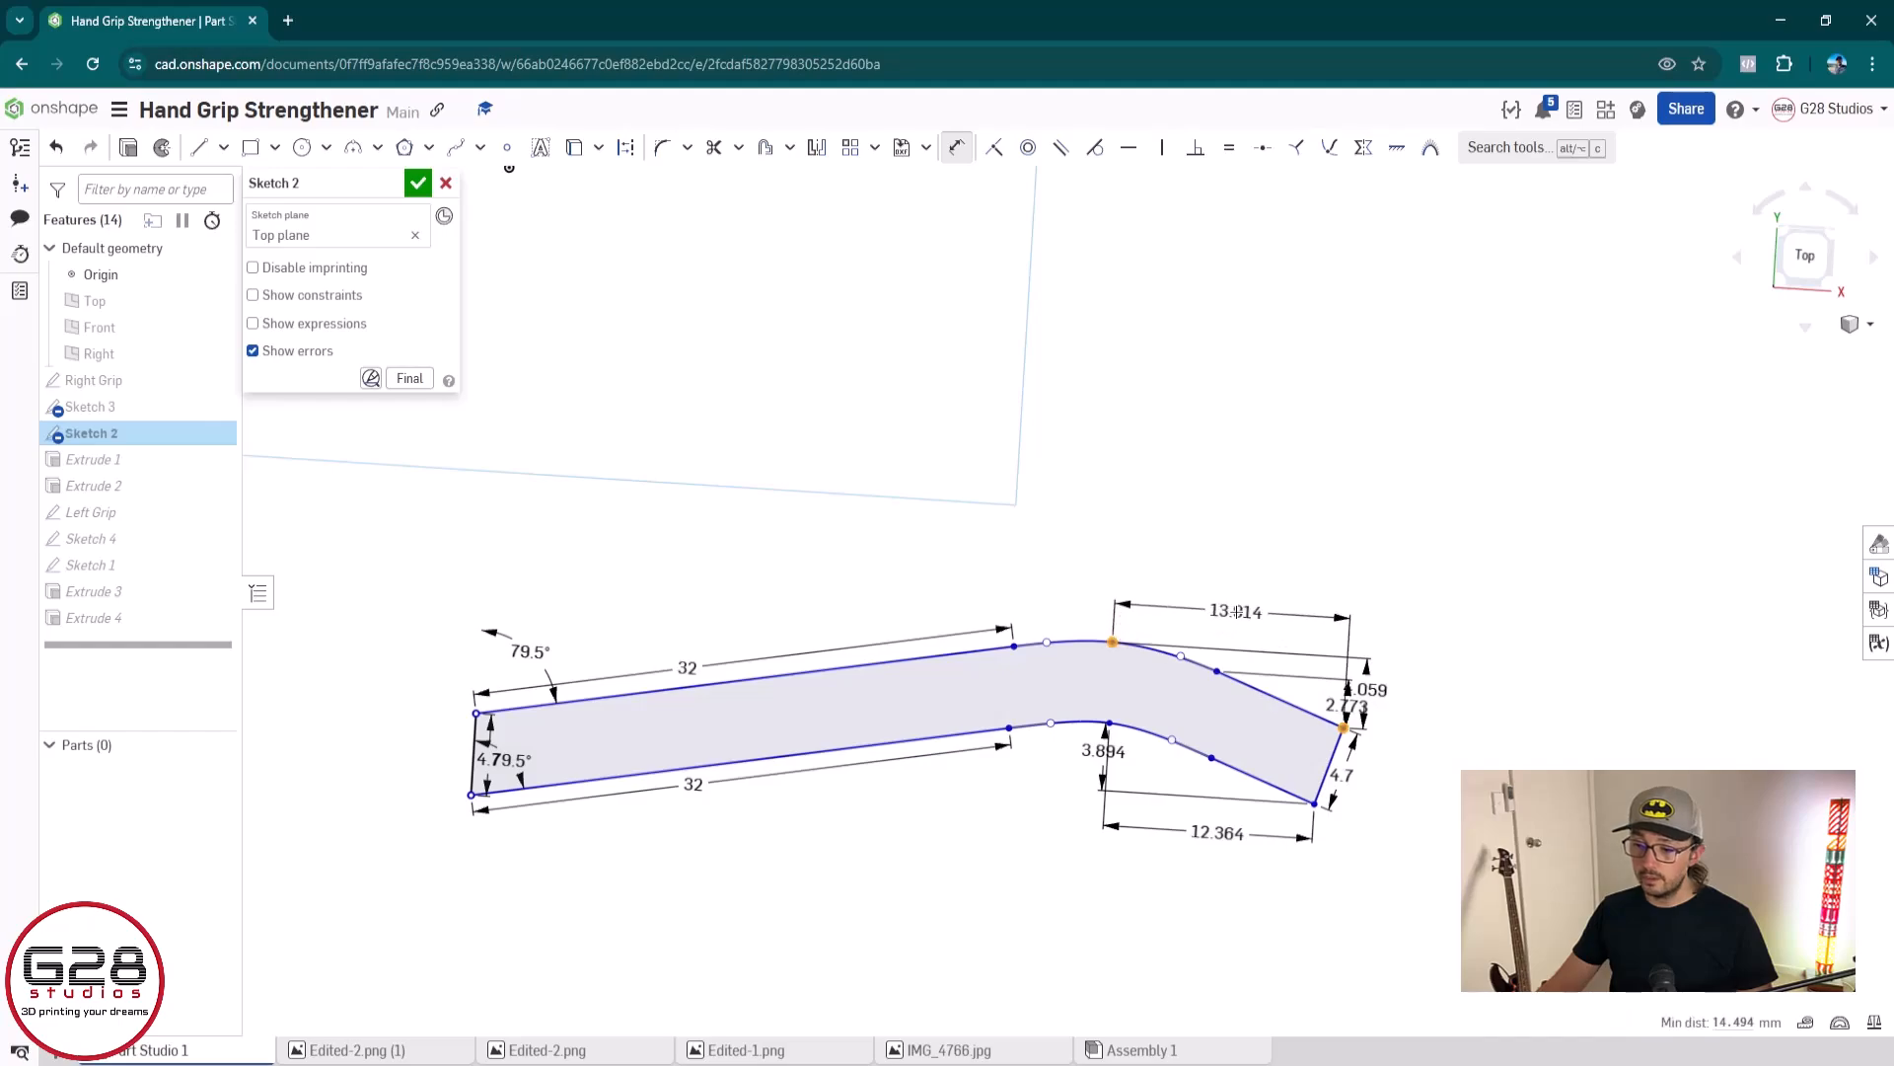
pyautogui.click(1260, 609)
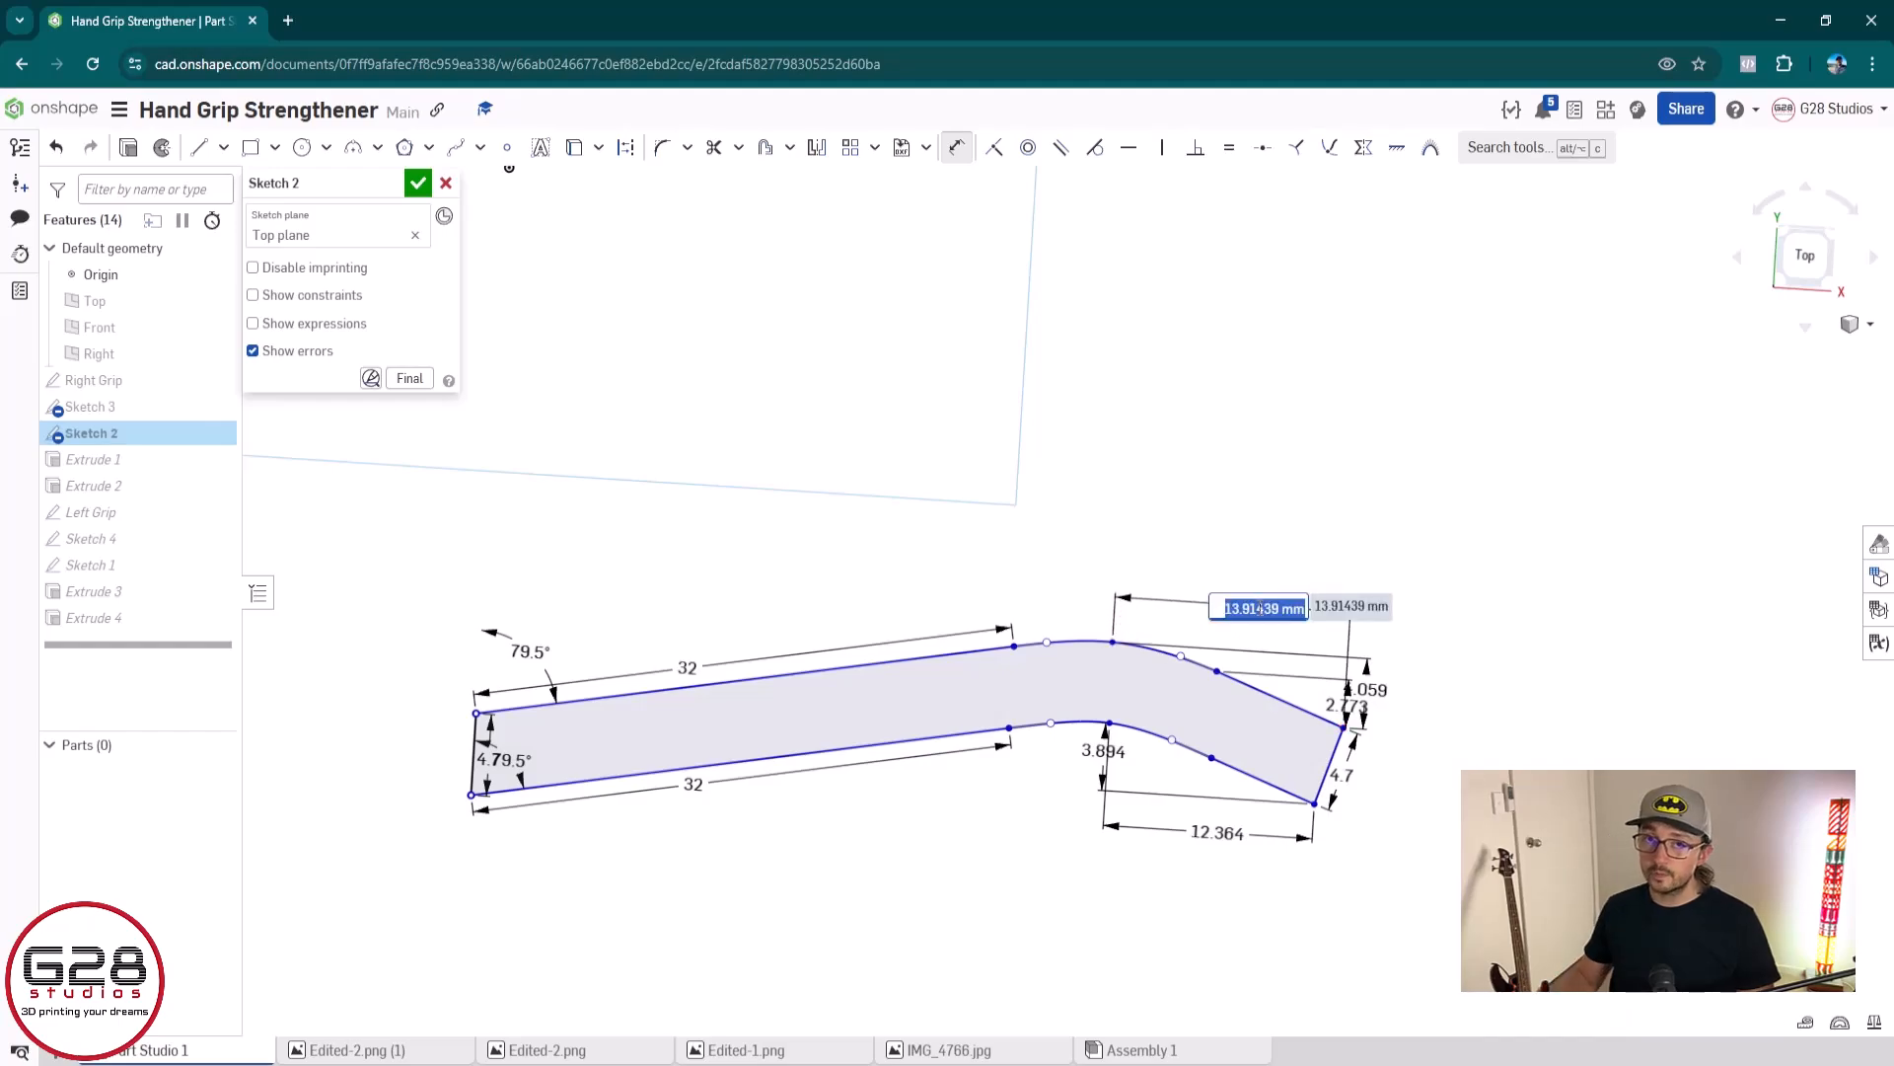
pyautogui.press('Return')
pyautogui.press('Escape')
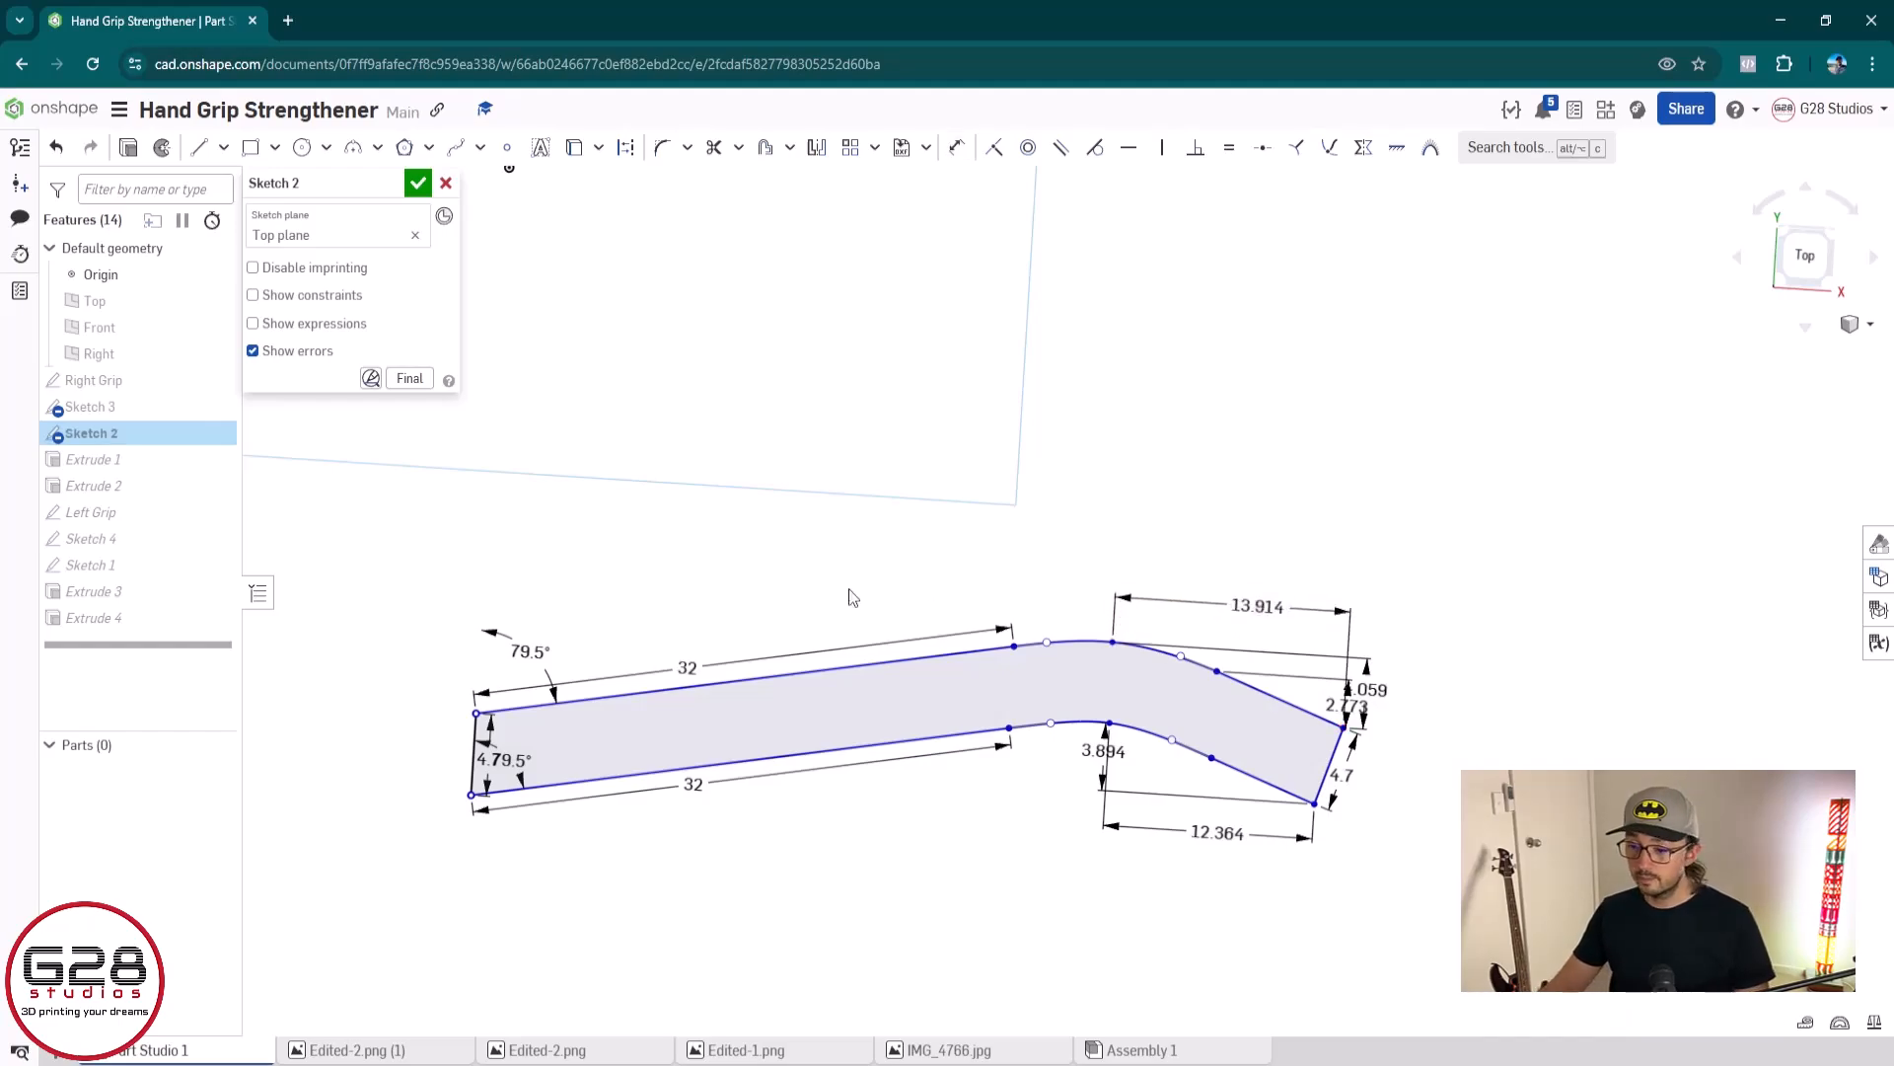
# Try to move the entire selected profile upward by its upper left corner, undoing the moves
pyautogui.moveTo(444, 524)
pyautogui.mouseDown()
pyautogui.moveTo(867, 698)
pyautogui.moveTo(1470, 881)
pyautogui.mouseUp()
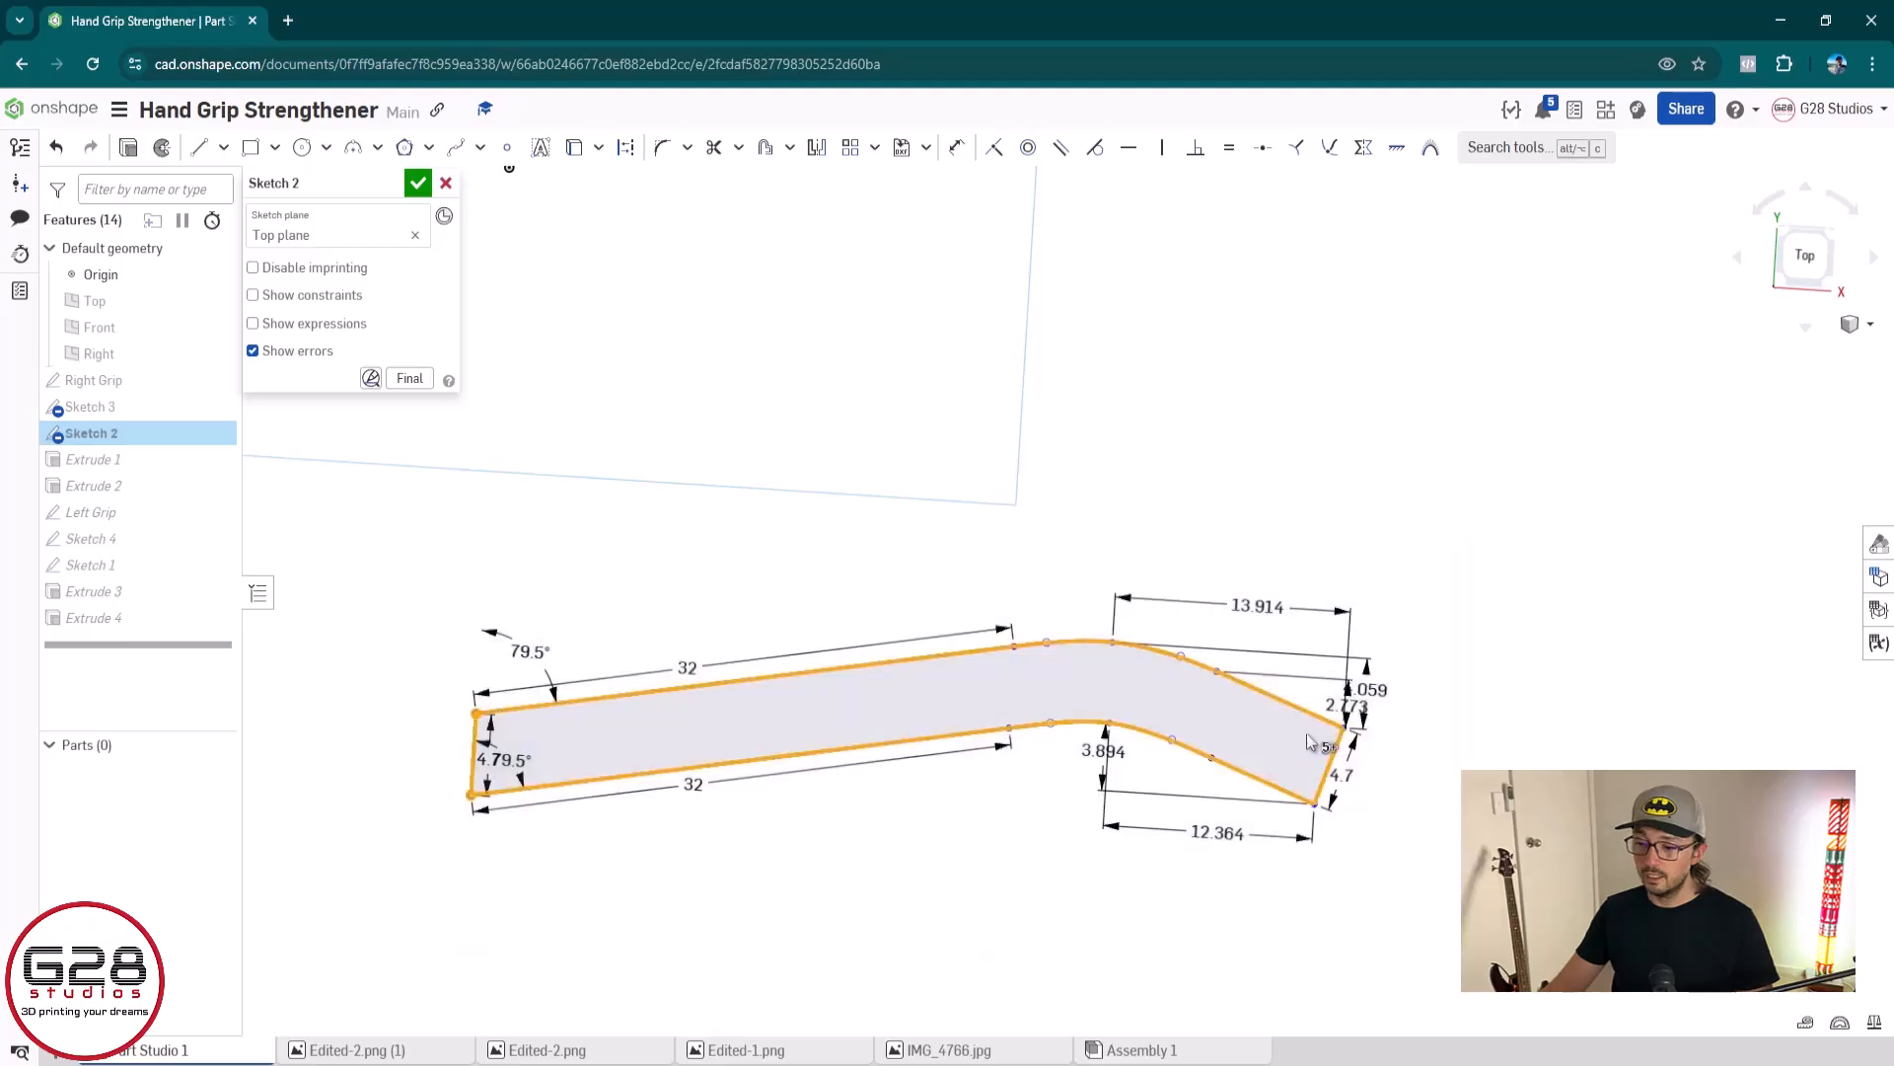
pyautogui.scroll(-2, 906, 741)
pyautogui.moveTo(559, 713); pyautogui.dragTo(571, 489)
pyautogui.hotkey('ctrl', 'z')
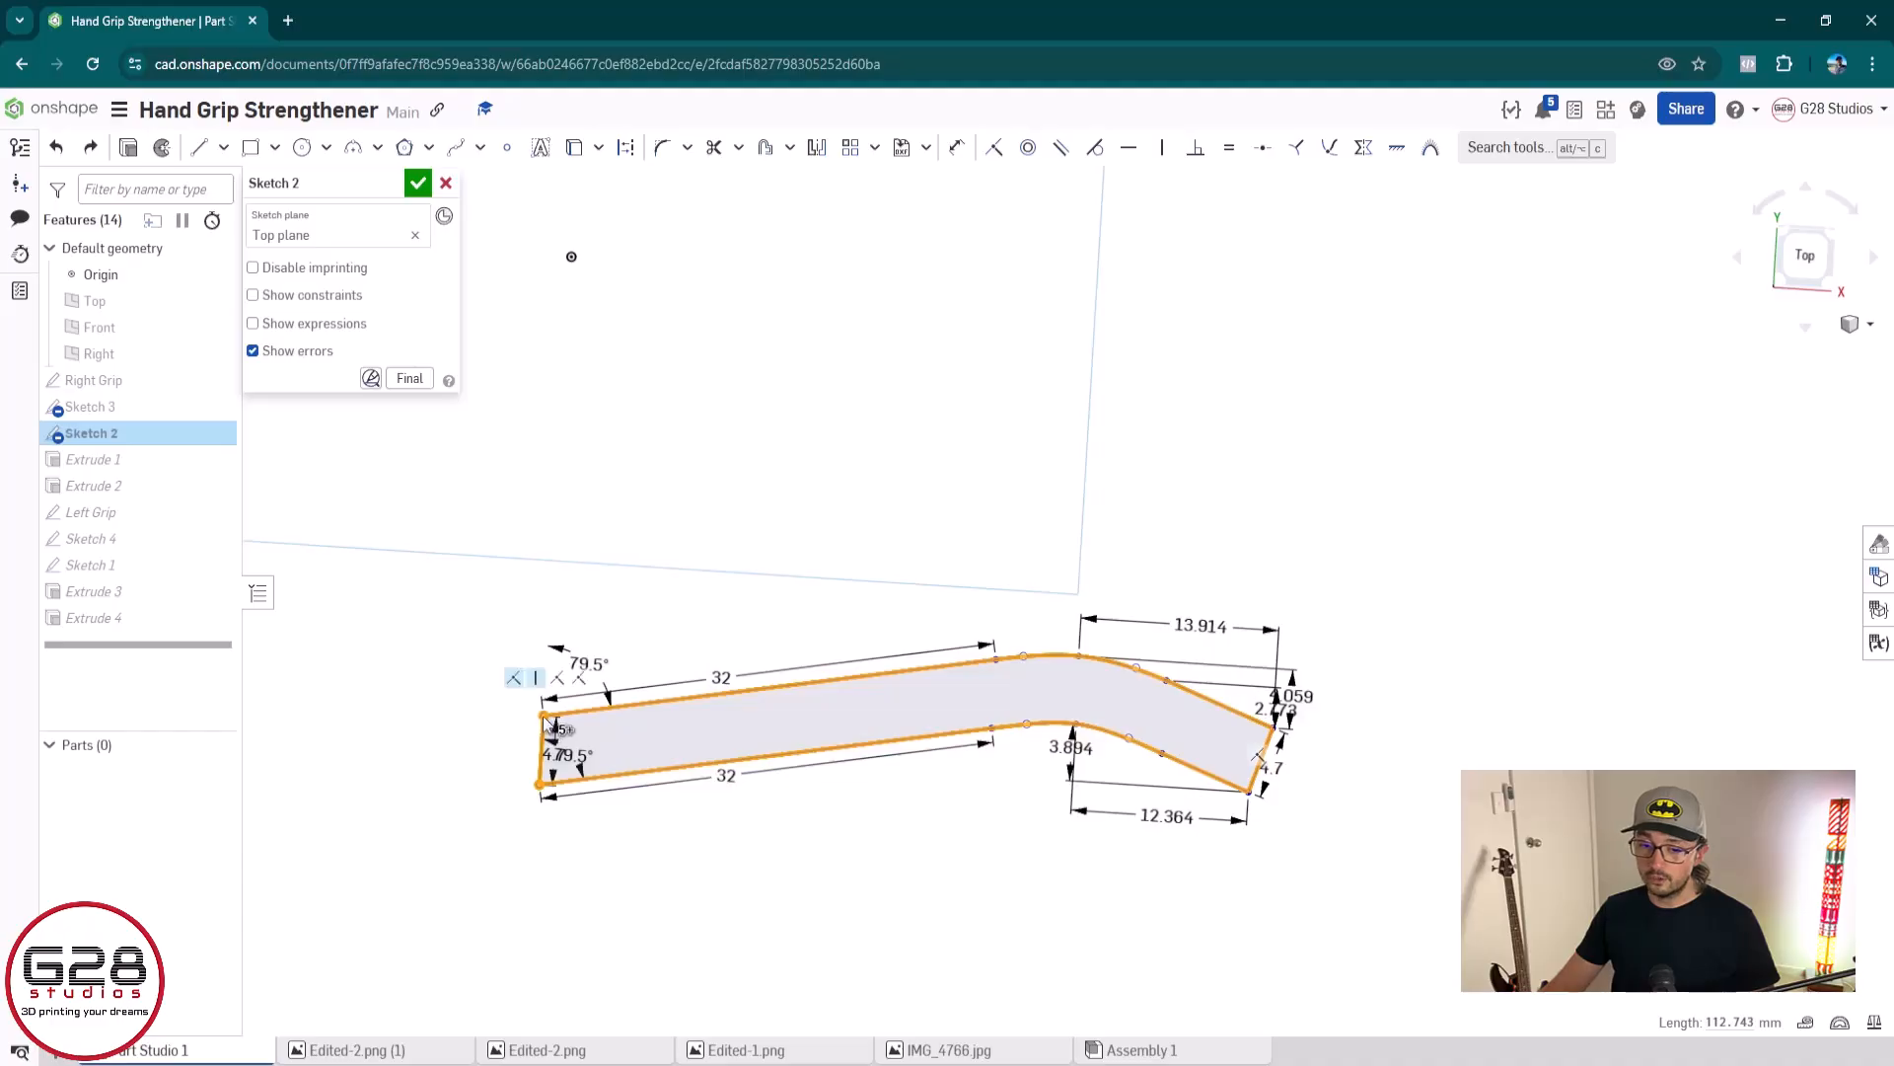
pyautogui.moveTo(545, 716); pyautogui.dragTo(547, 631)
pyautogui.hotkey('shift', 'p')
pyautogui.scroll(1, 1219, 784)
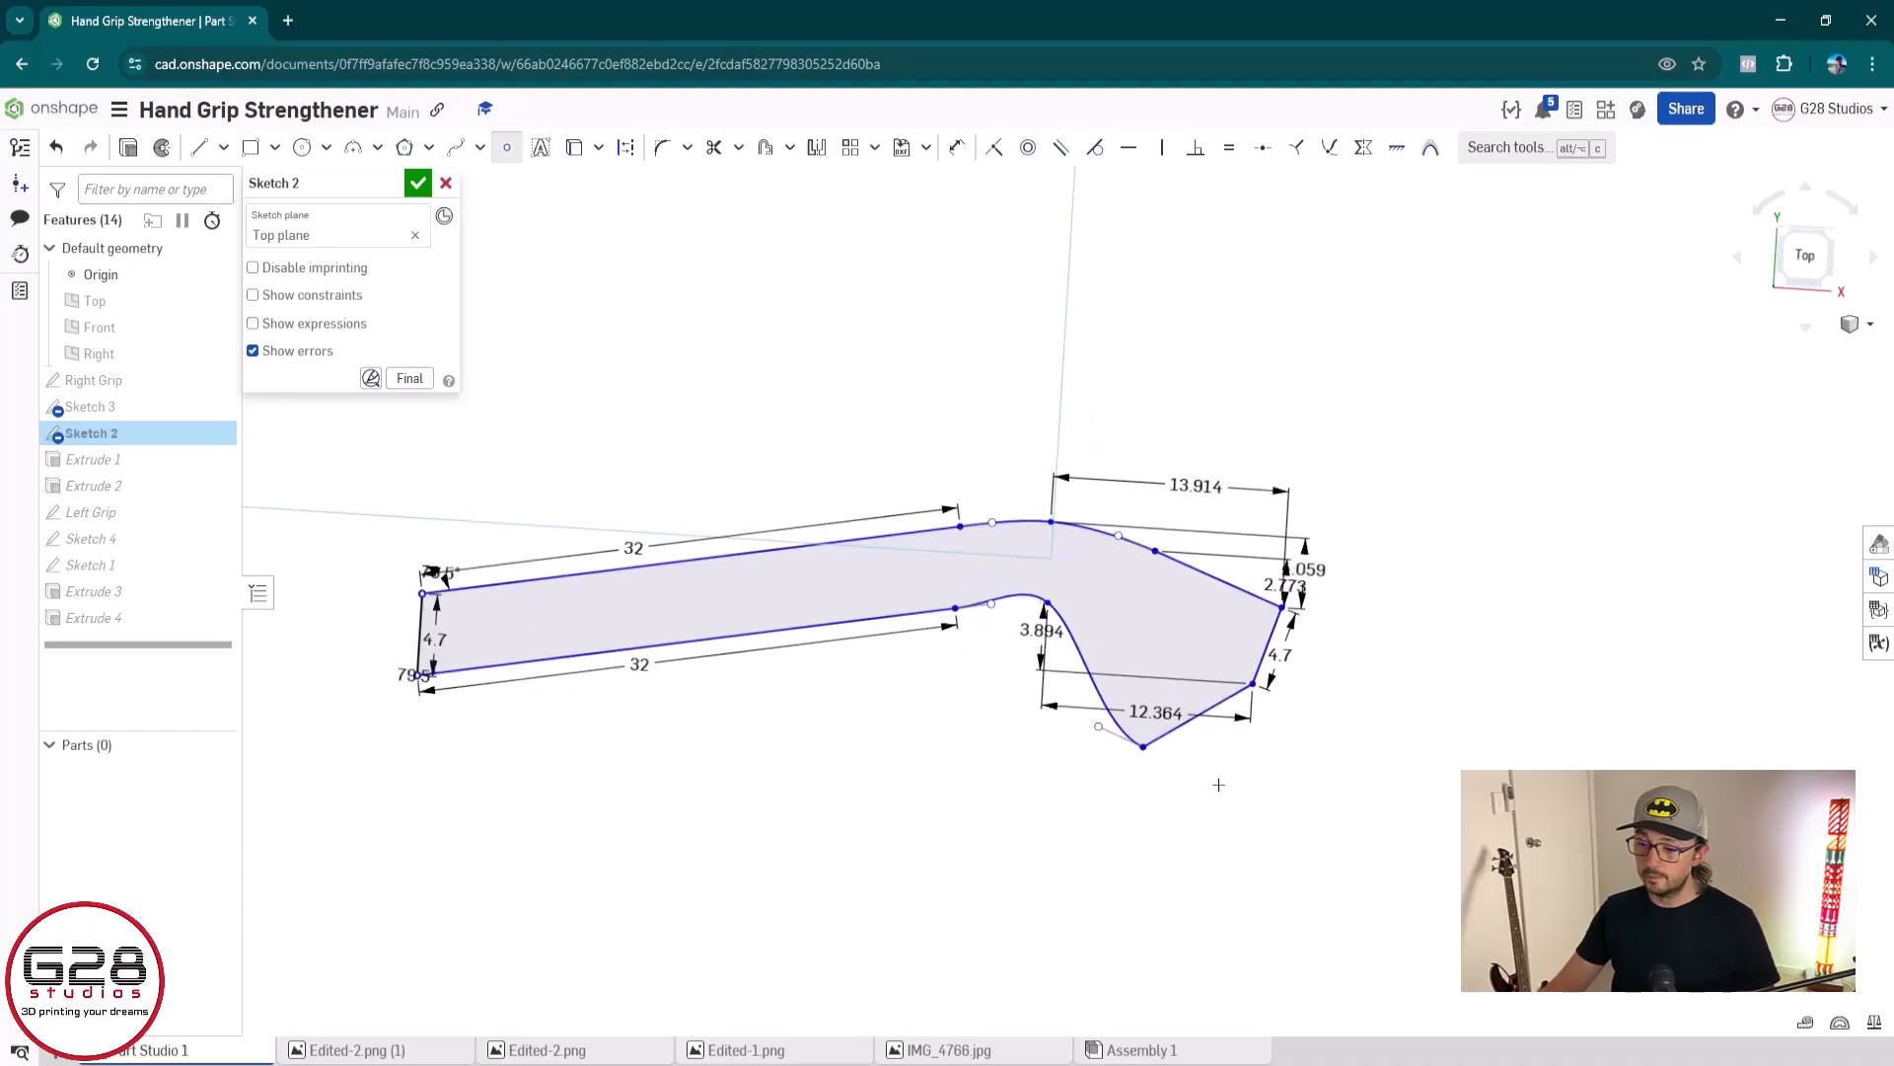
pyautogui.hotkey('ctrl', 'z')
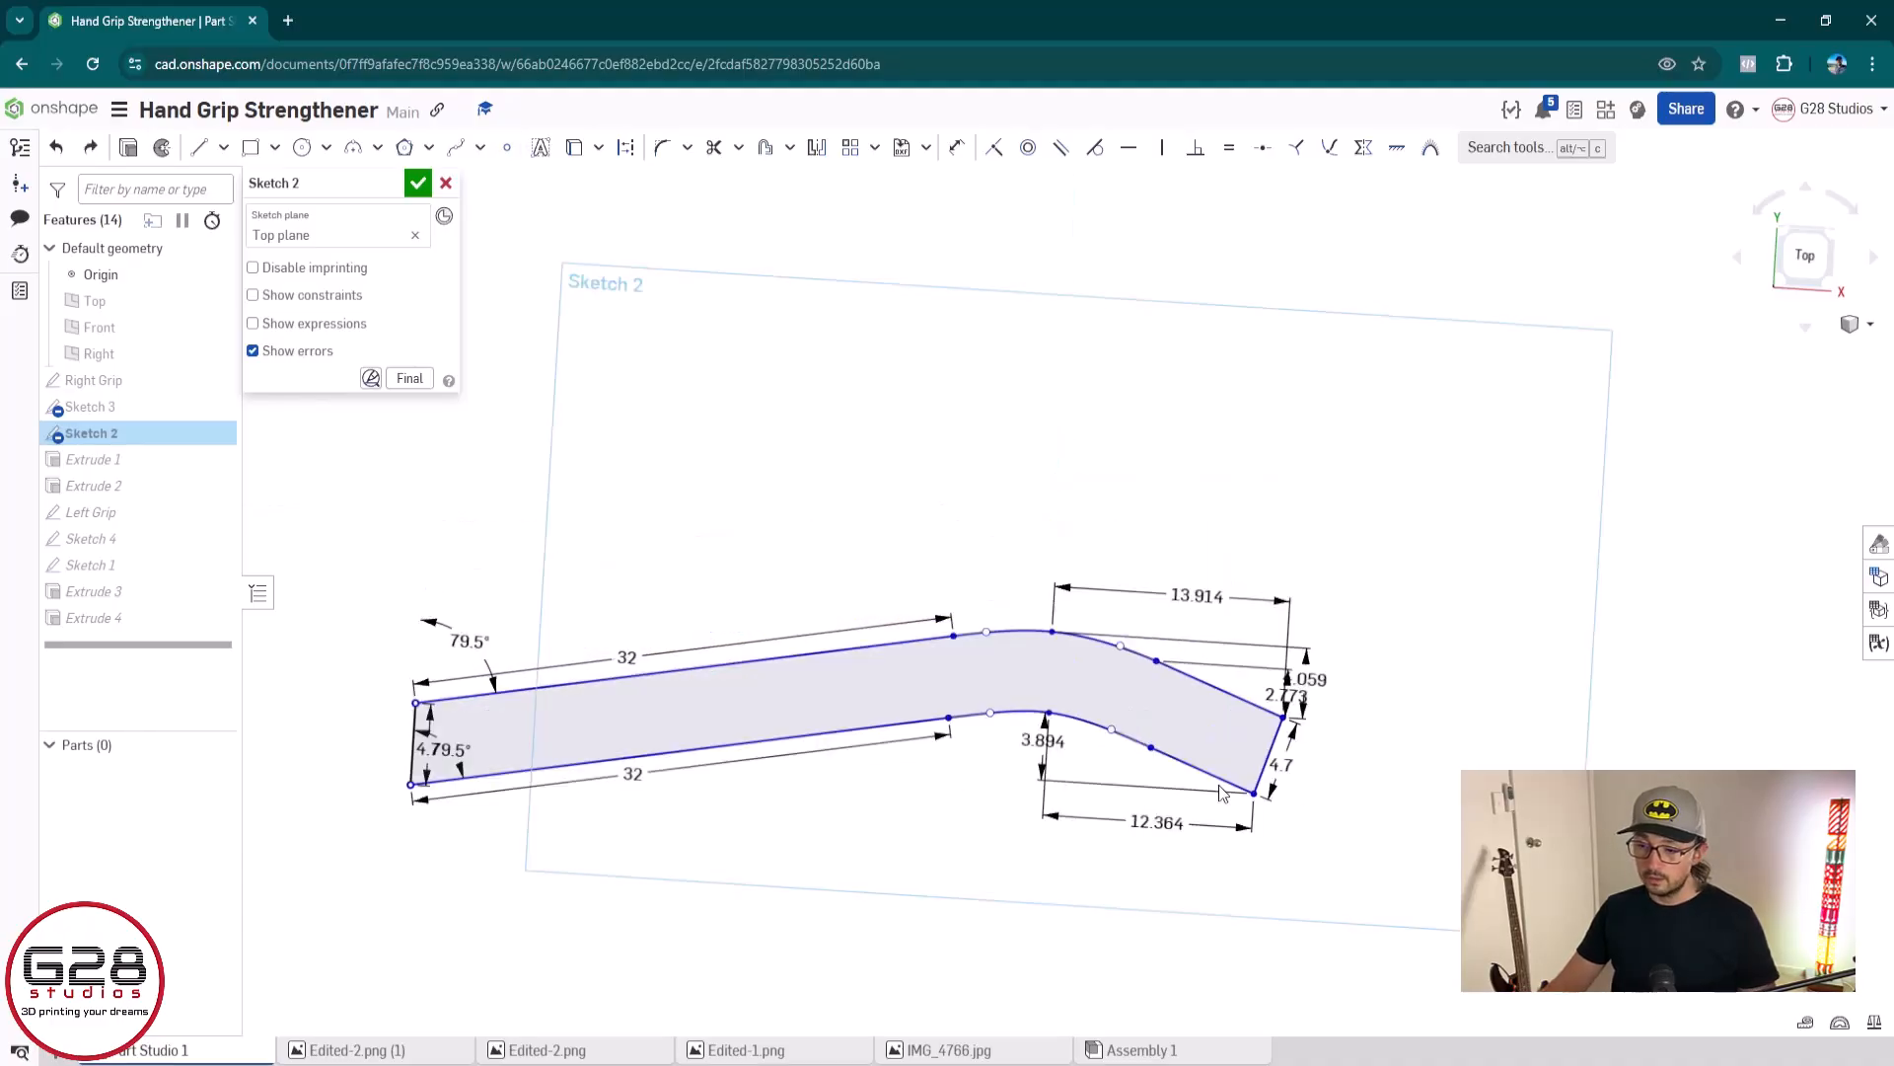
# Dimension the horizontal distance between the lower right corner and the lower curve's right end point, accepting the proposed value
pyautogui.press('u')
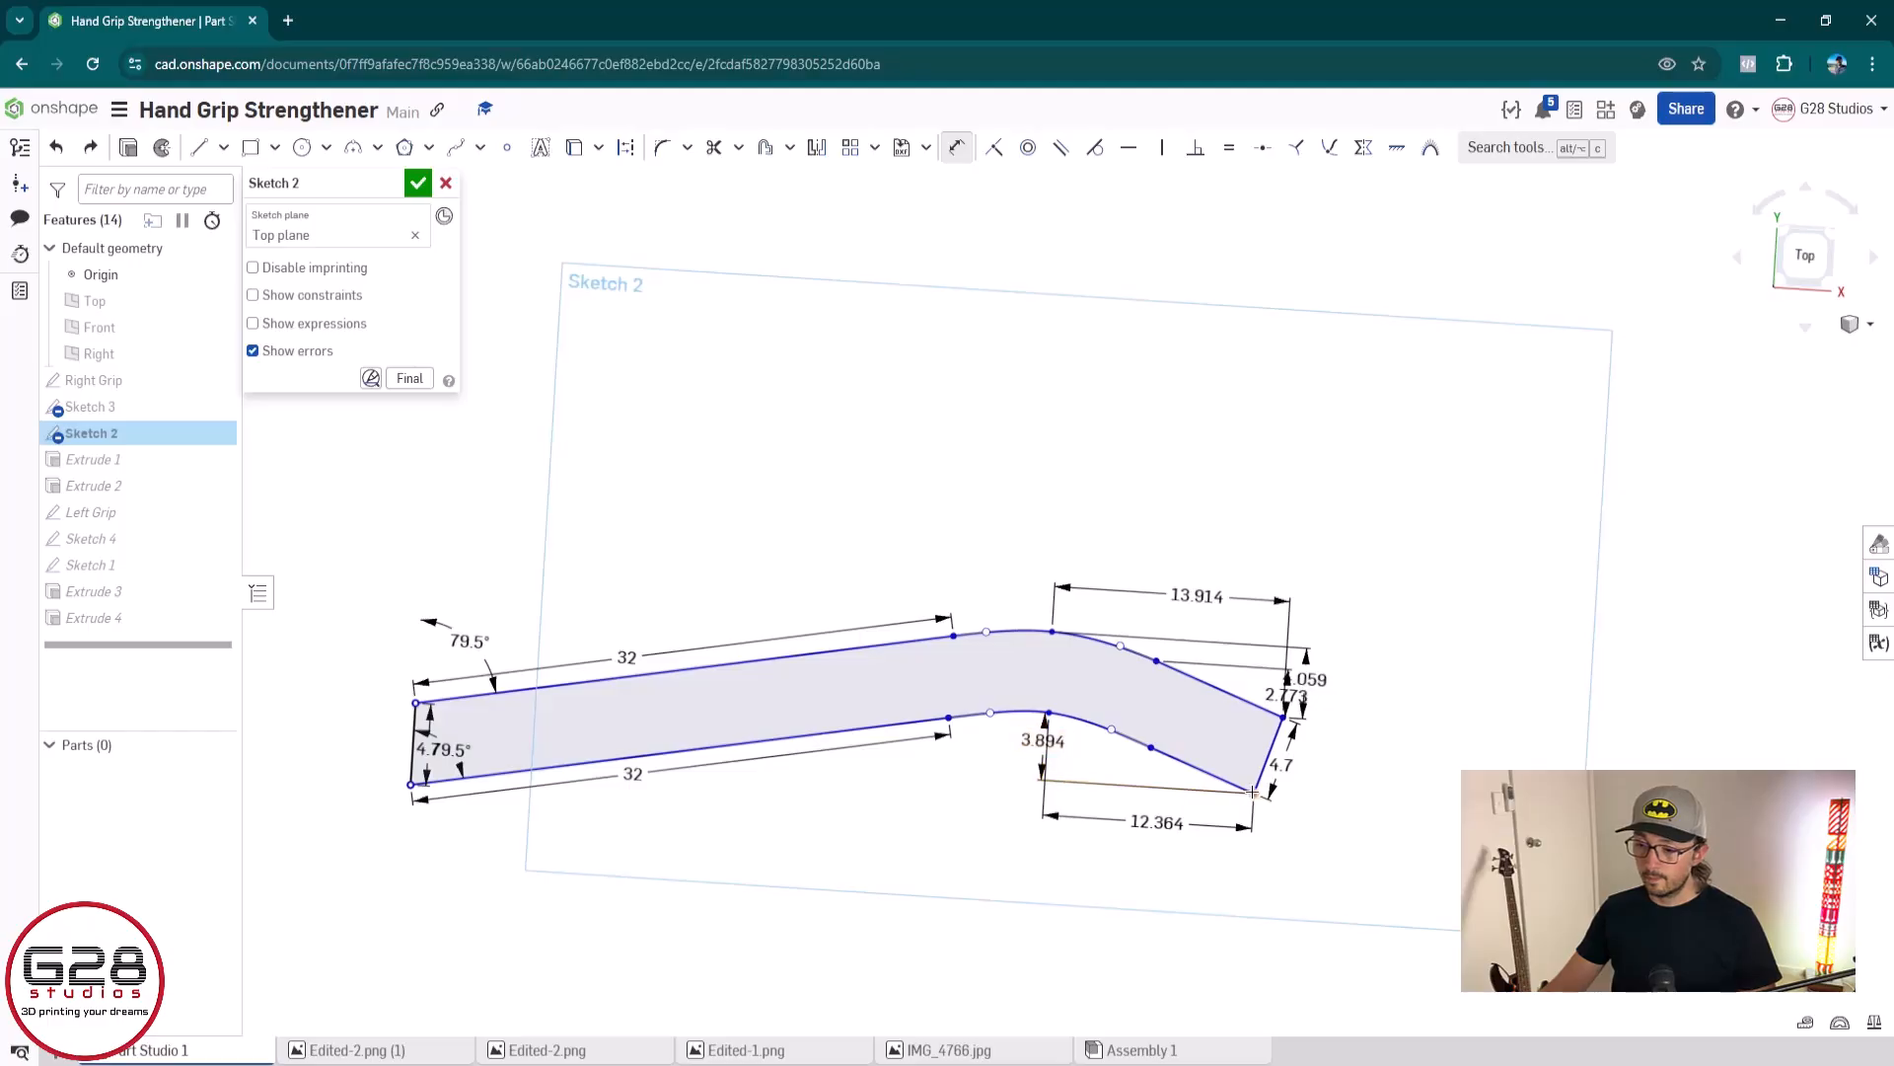
pyautogui.click(1152, 747)
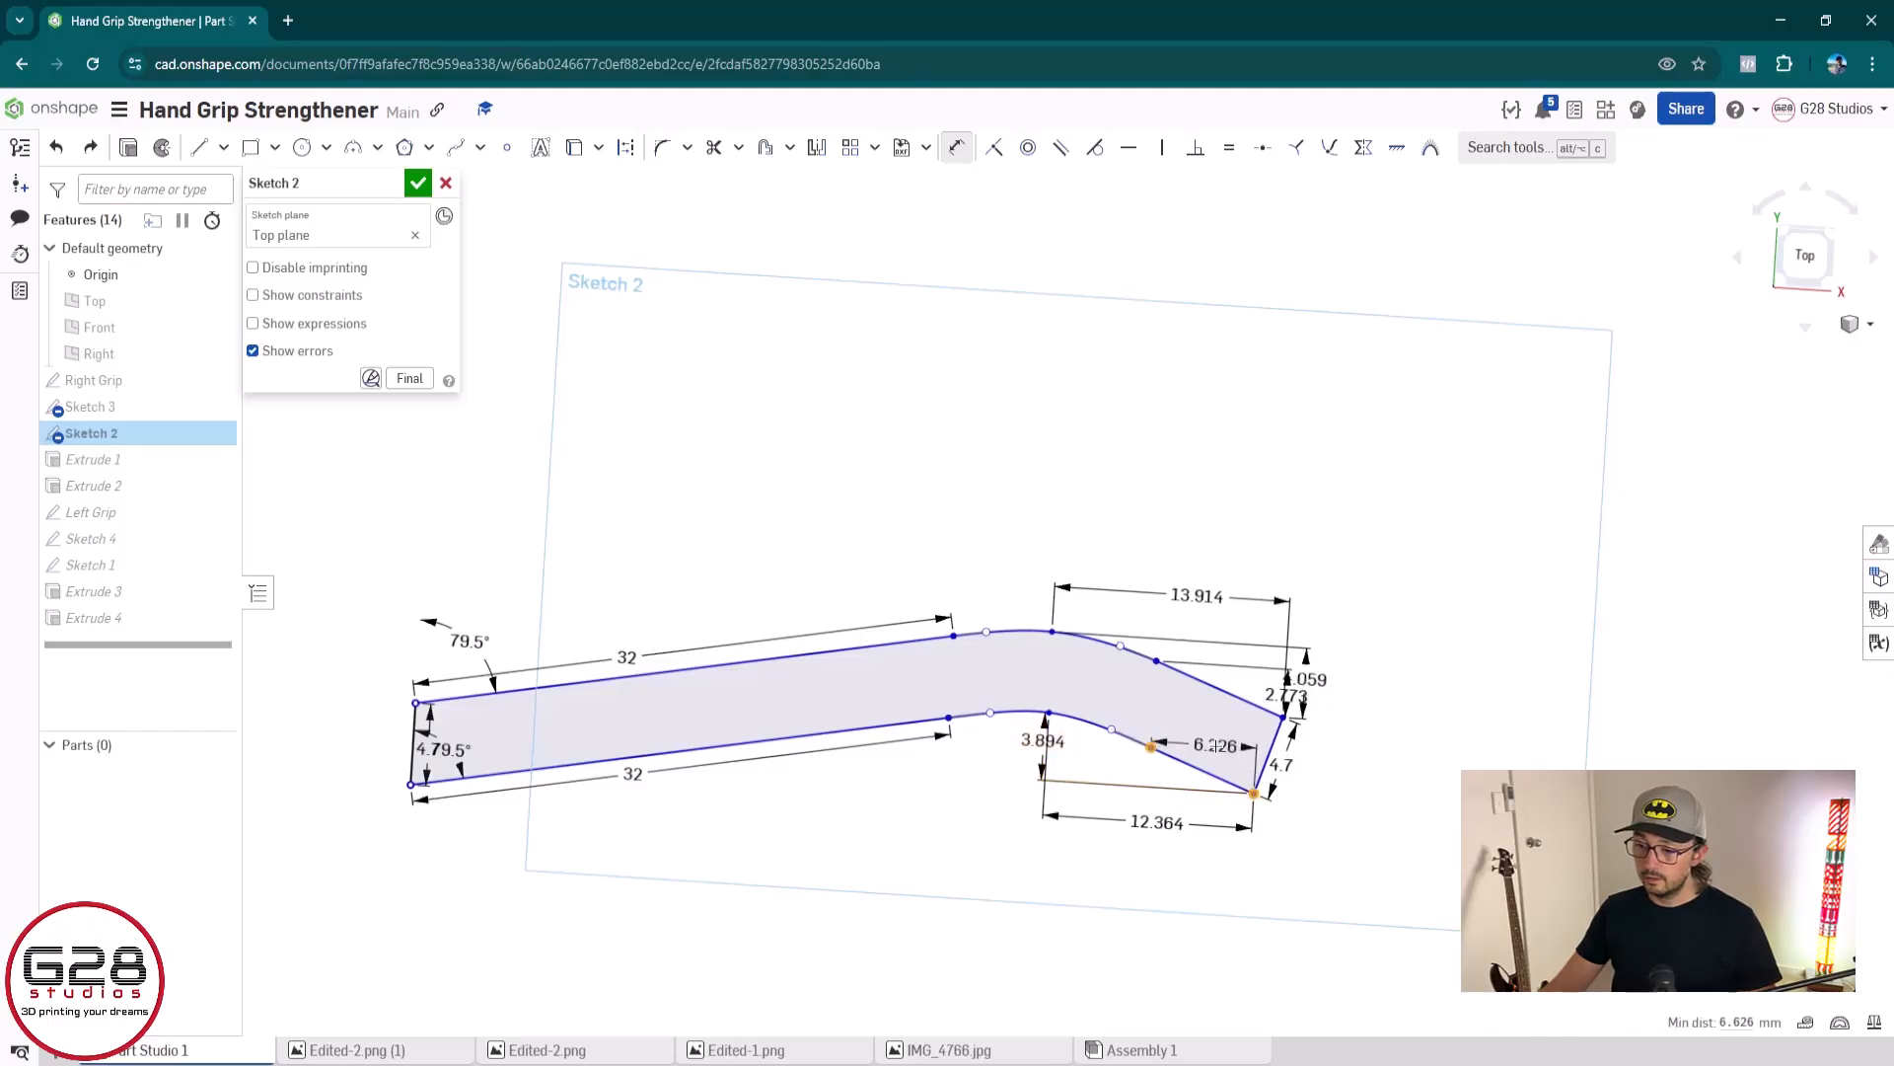
pyautogui.click(1216, 746)
pyautogui.press('Return')
pyautogui.press('Escape')
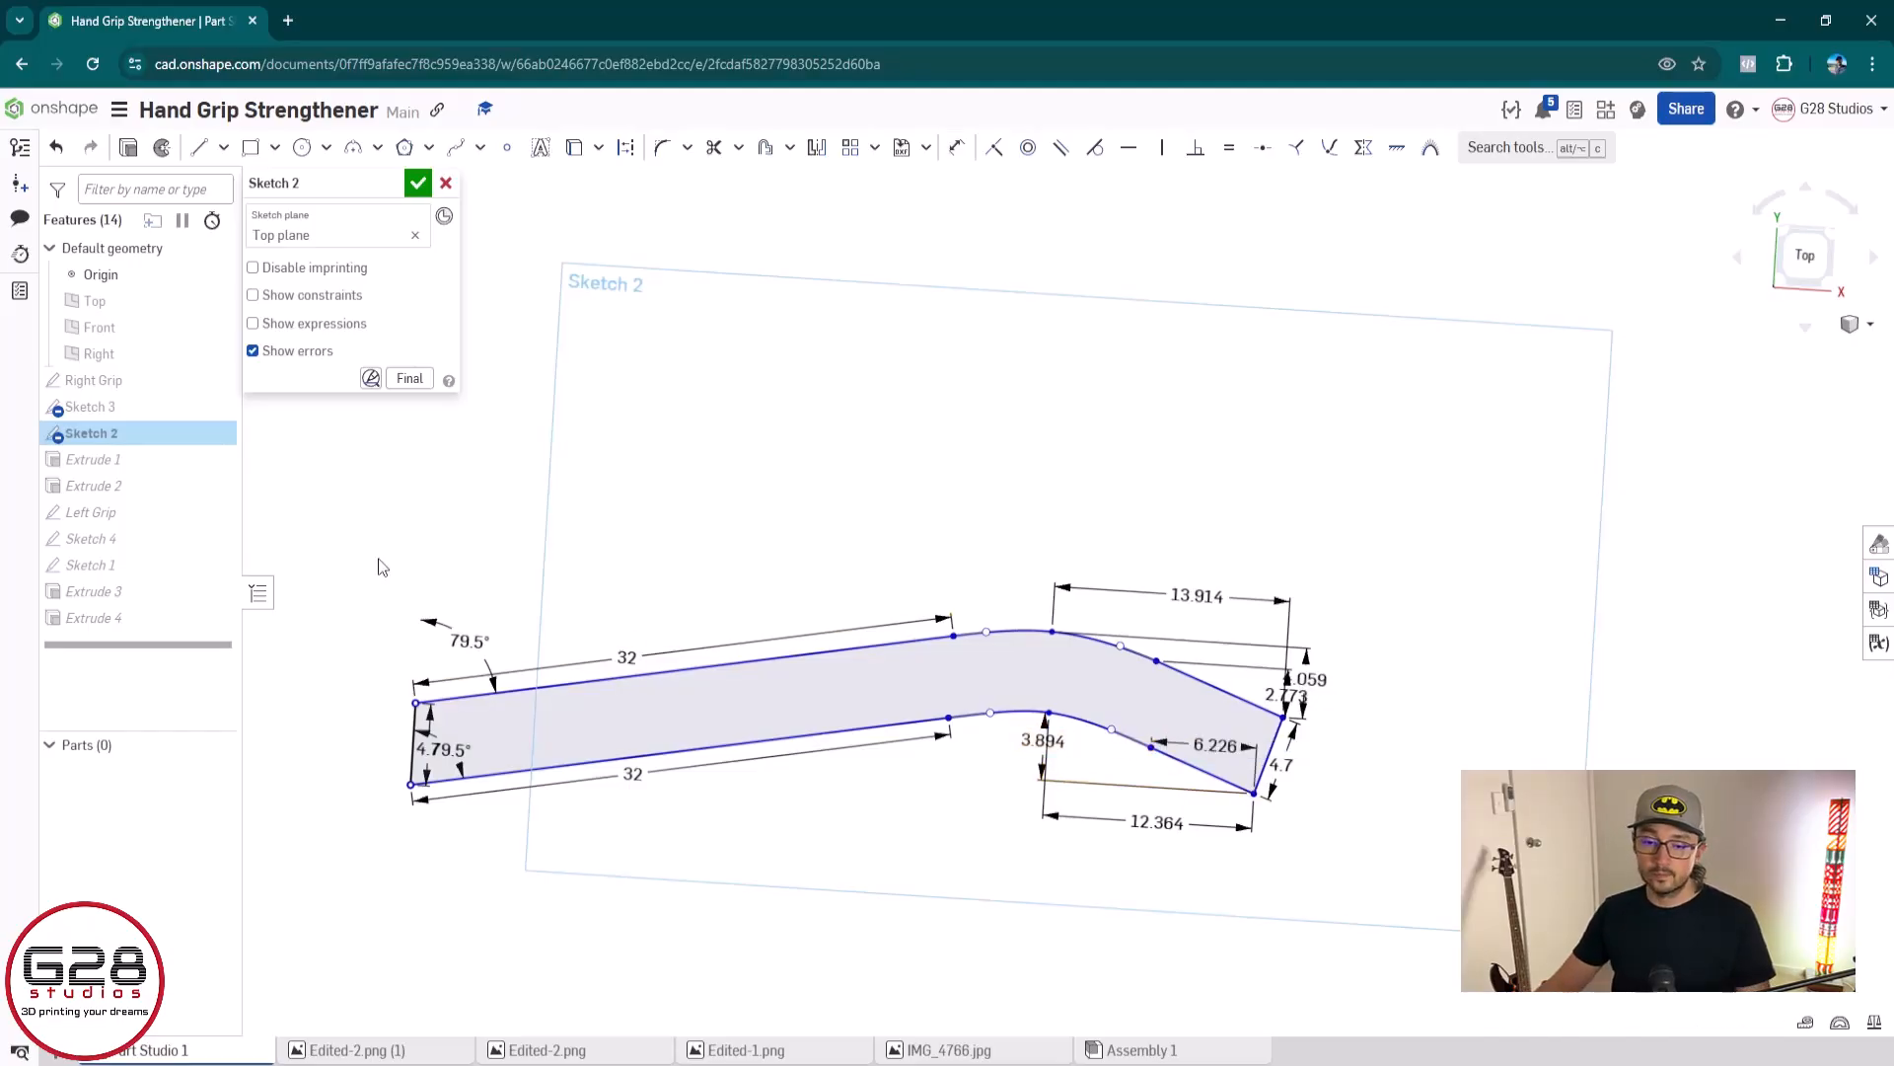
# Try to move the entire selected profile upward by its upper right corner
pyautogui.moveTo(358, 489)
pyautogui.mouseDown()
pyautogui.moveTo(562, 676)
pyautogui.moveTo(1418, 1035)
pyautogui.mouseUp()
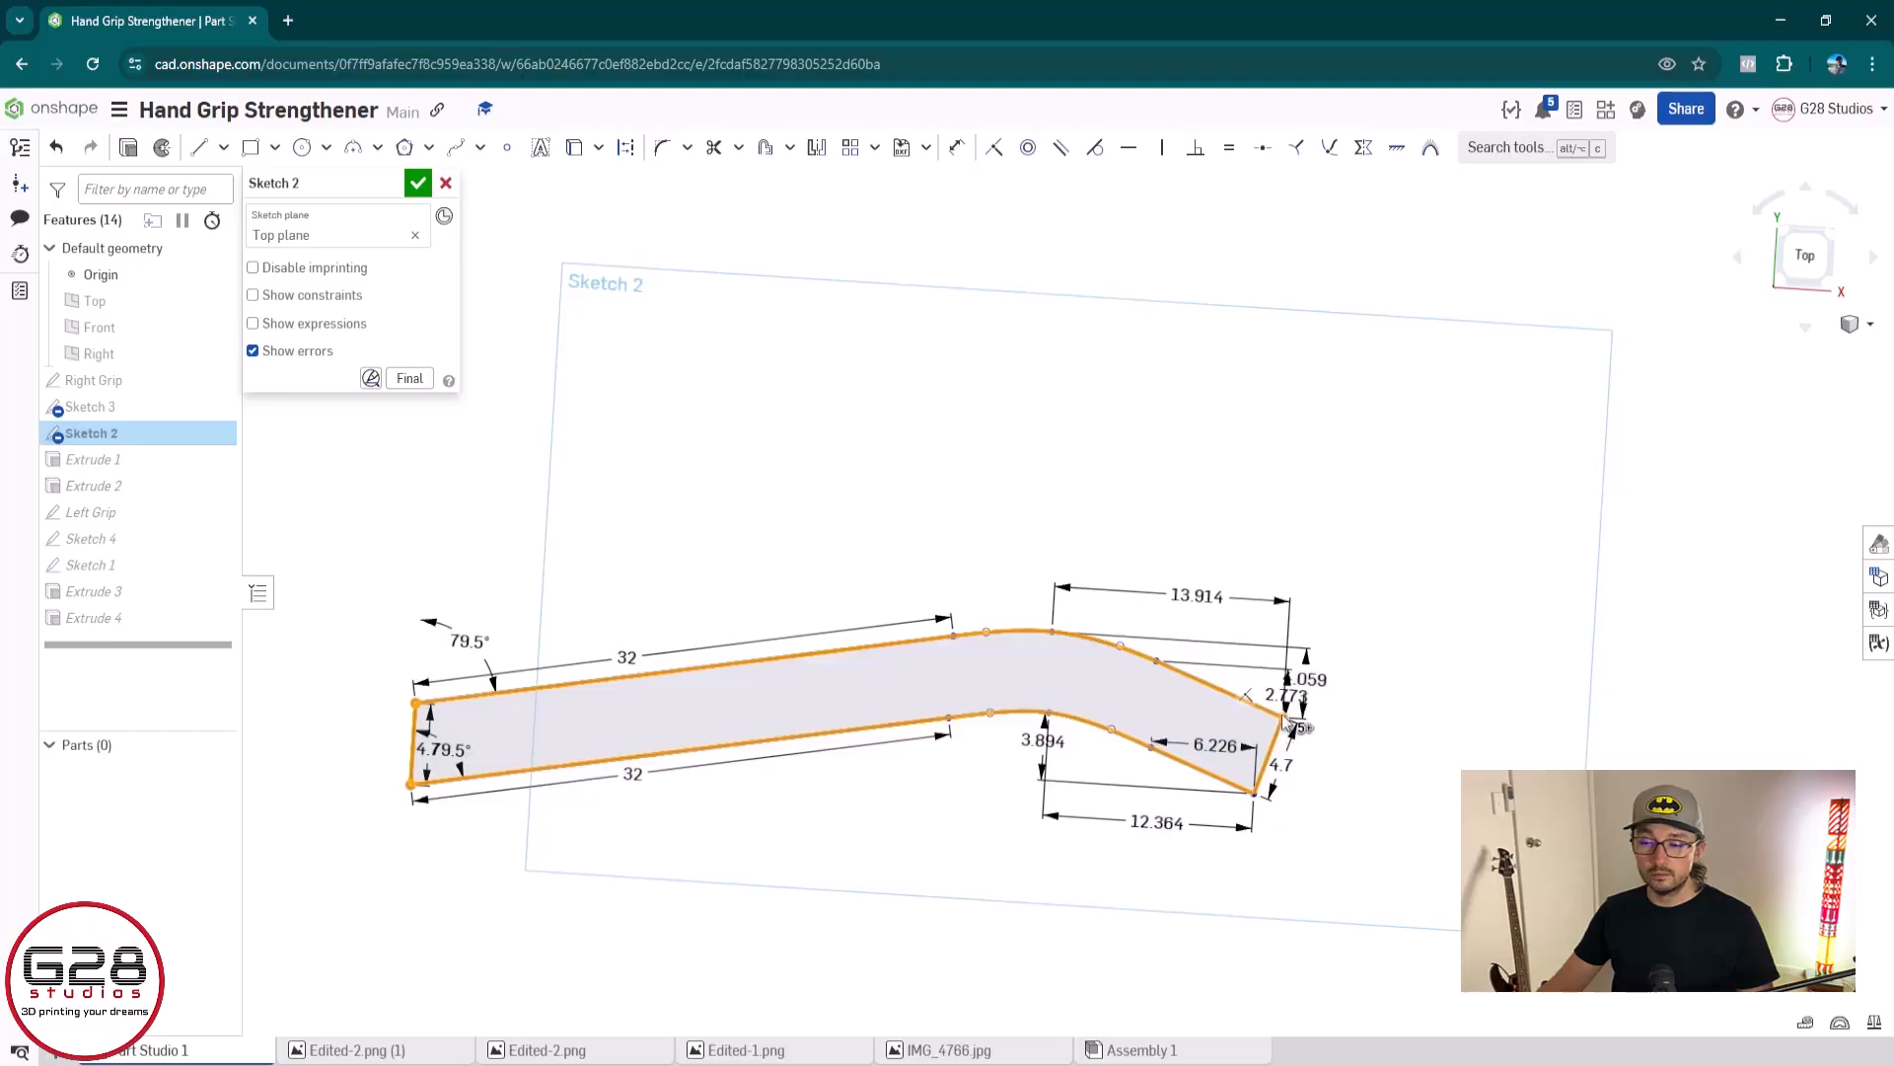
pyautogui.moveTo(1286, 718)
pyautogui.mouseDown()
pyautogui.moveTo(1300, 427)
pyautogui.moveTo(1332, 516)
pyautogui.moveTo(1308, 493)
pyautogui.moveTo(1344, 499)
pyautogui.moveTo(1286, 520)
pyautogui.moveTo(1303, 533)
pyautogui.moveTo(1281, 549)
pyautogui.mouseUp()
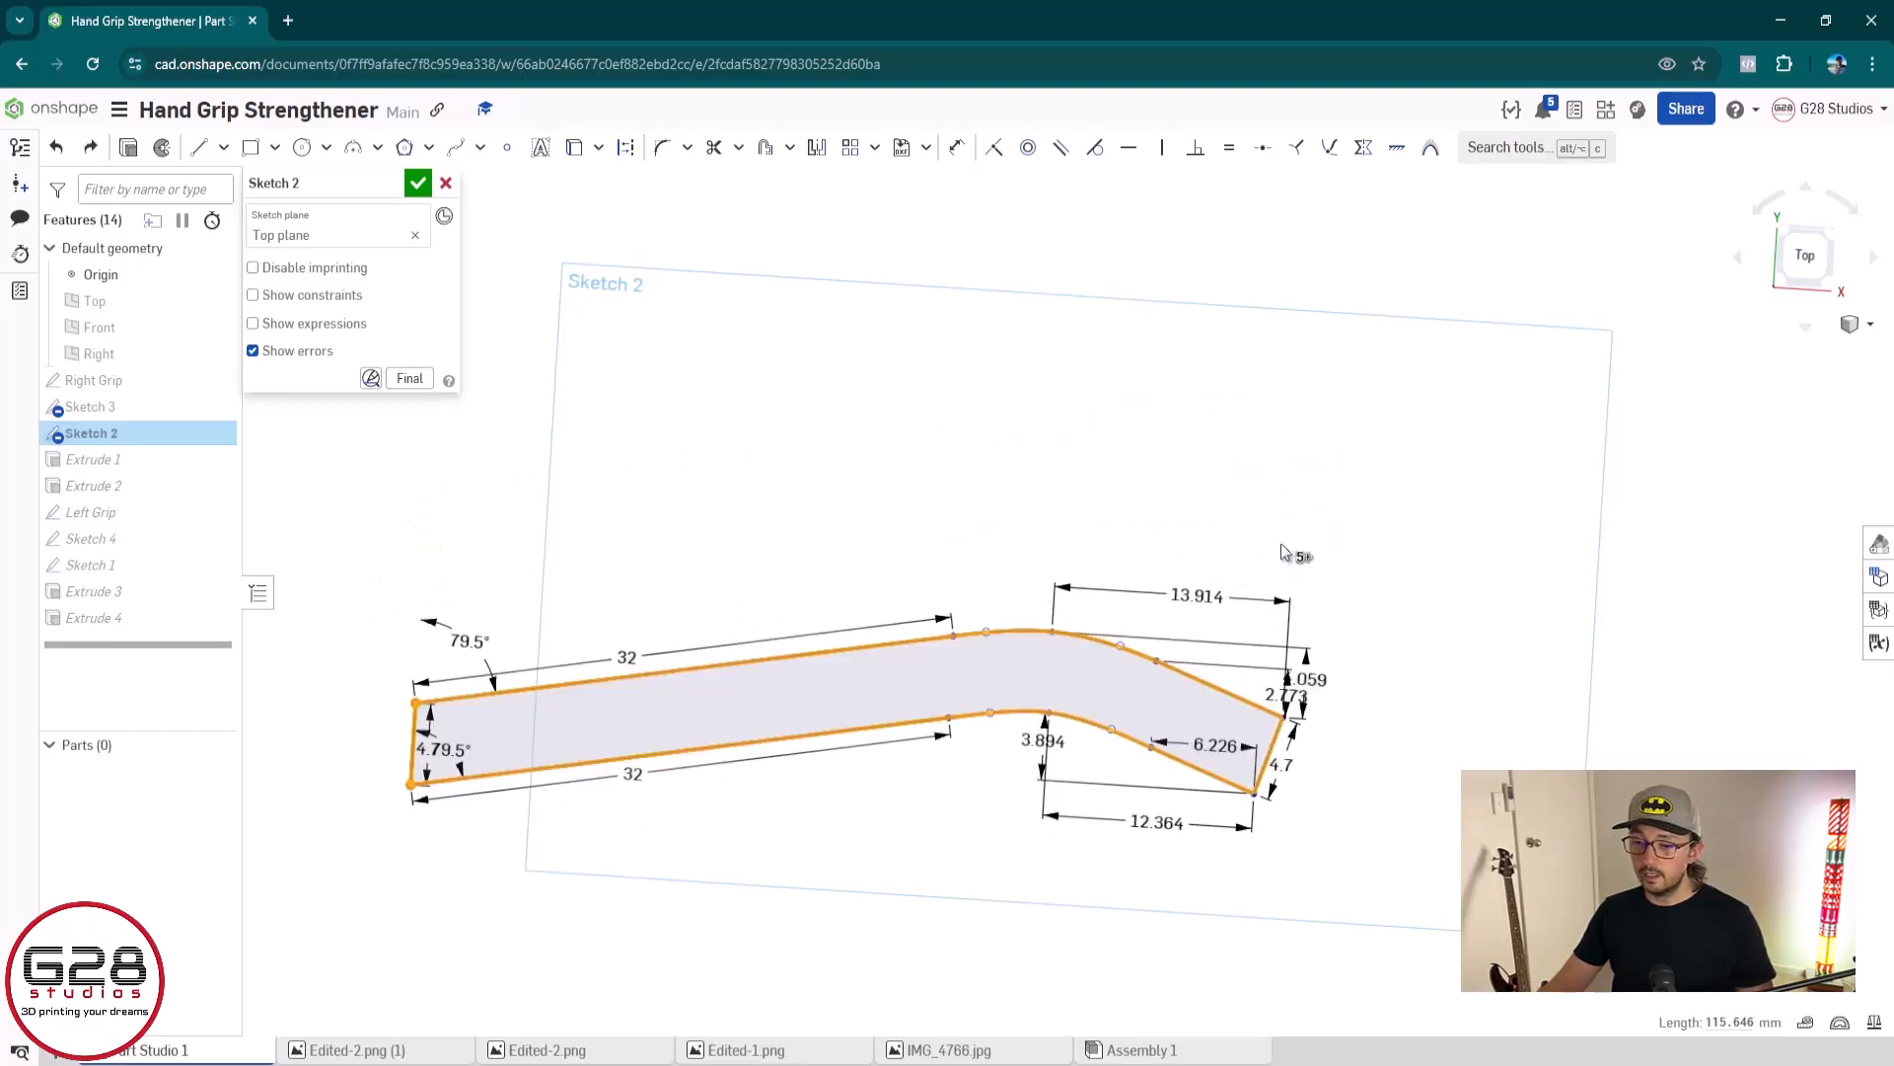
# Dimension the horizontal distance from the middle point to the left end point of the upper and lower curves, accepting the proposed values
pyautogui.press('d')
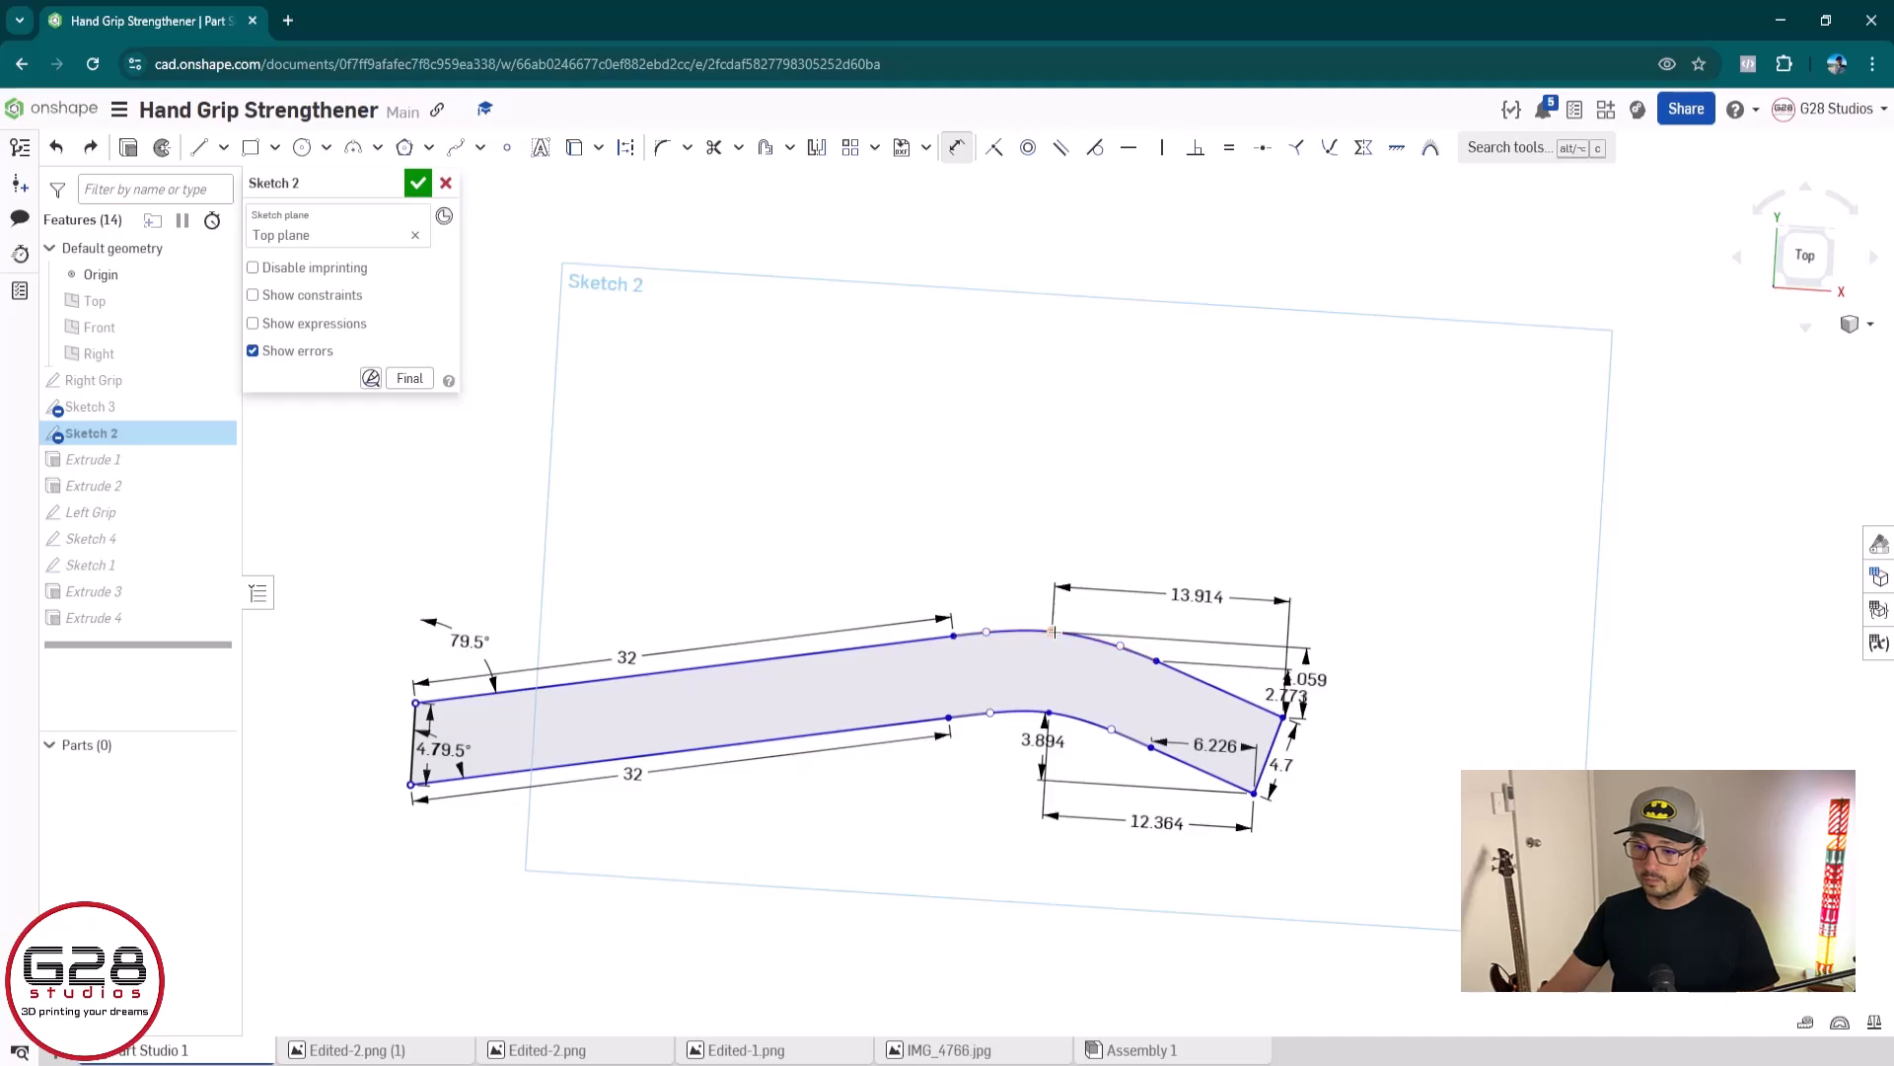
pyautogui.click(1052, 632)
pyautogui.click(954, 635)
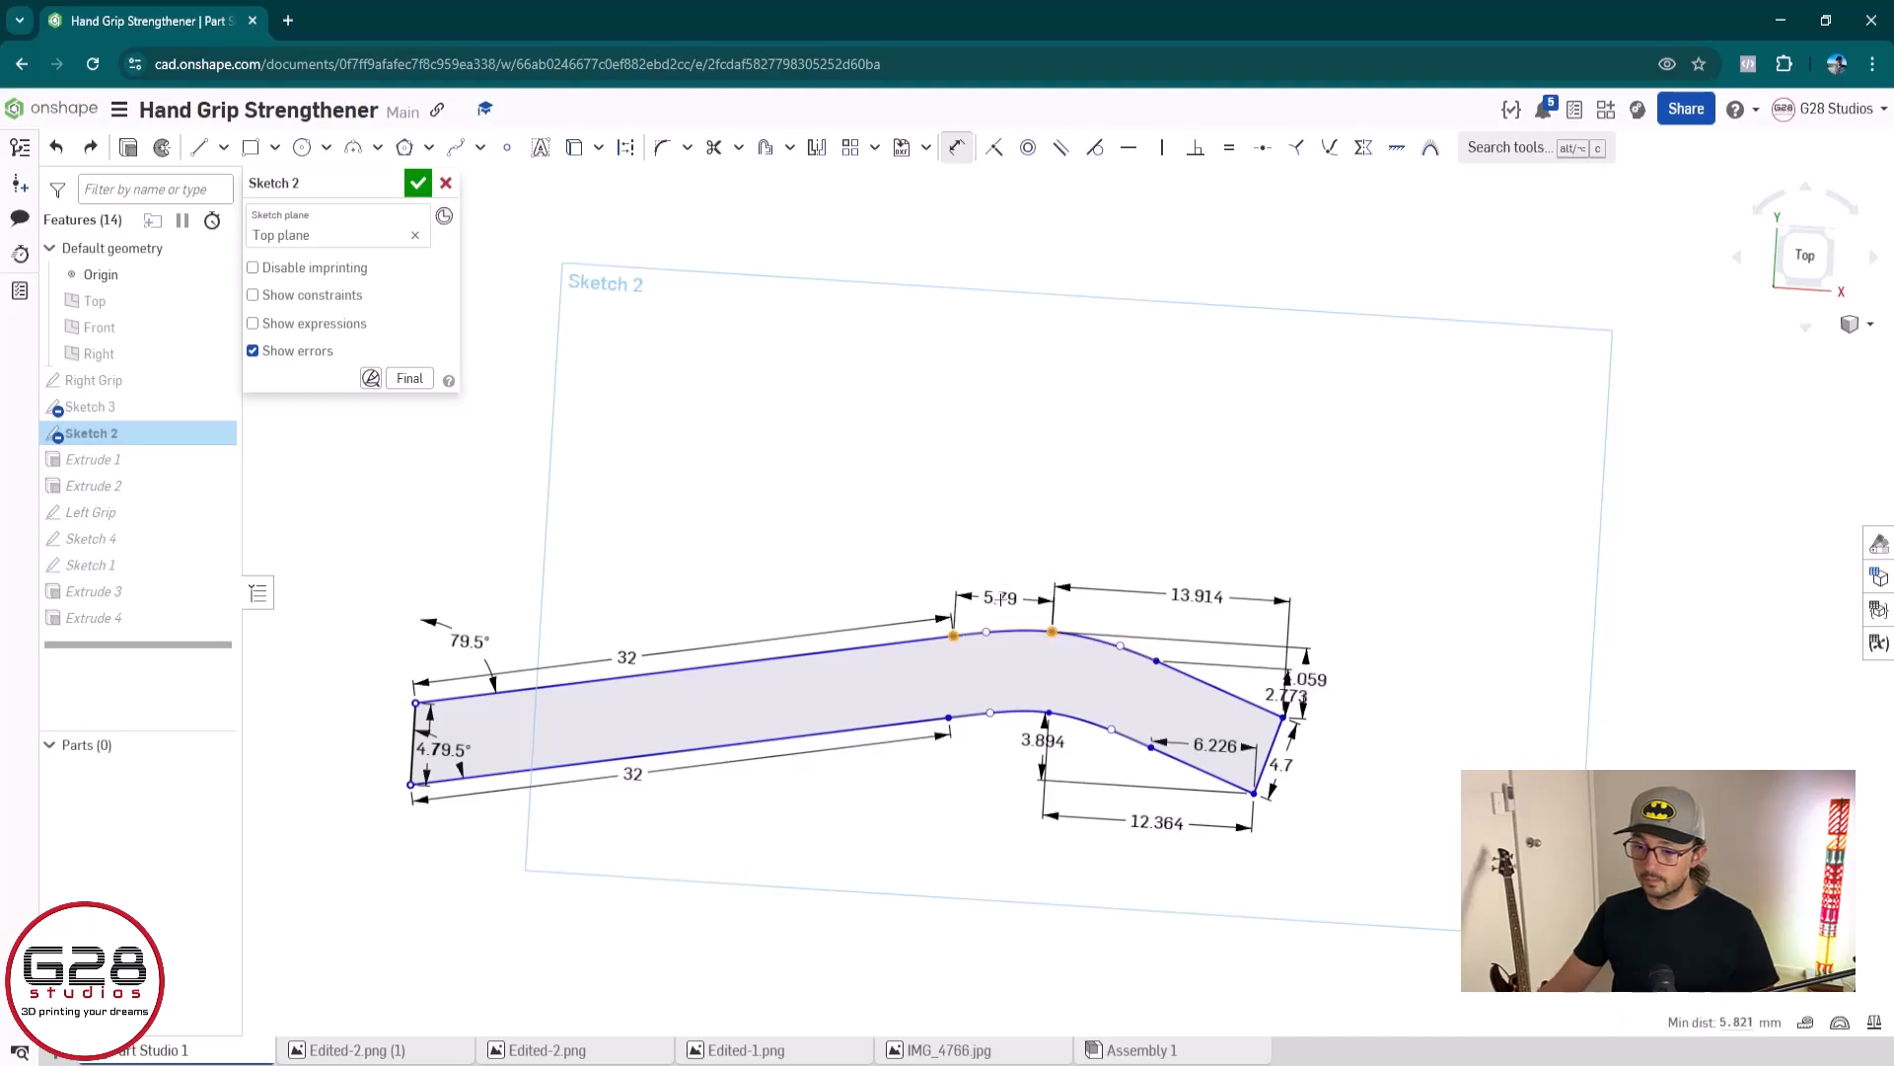
pyautogui.click(1001, 599)
pyautogui.click(1048, 711)
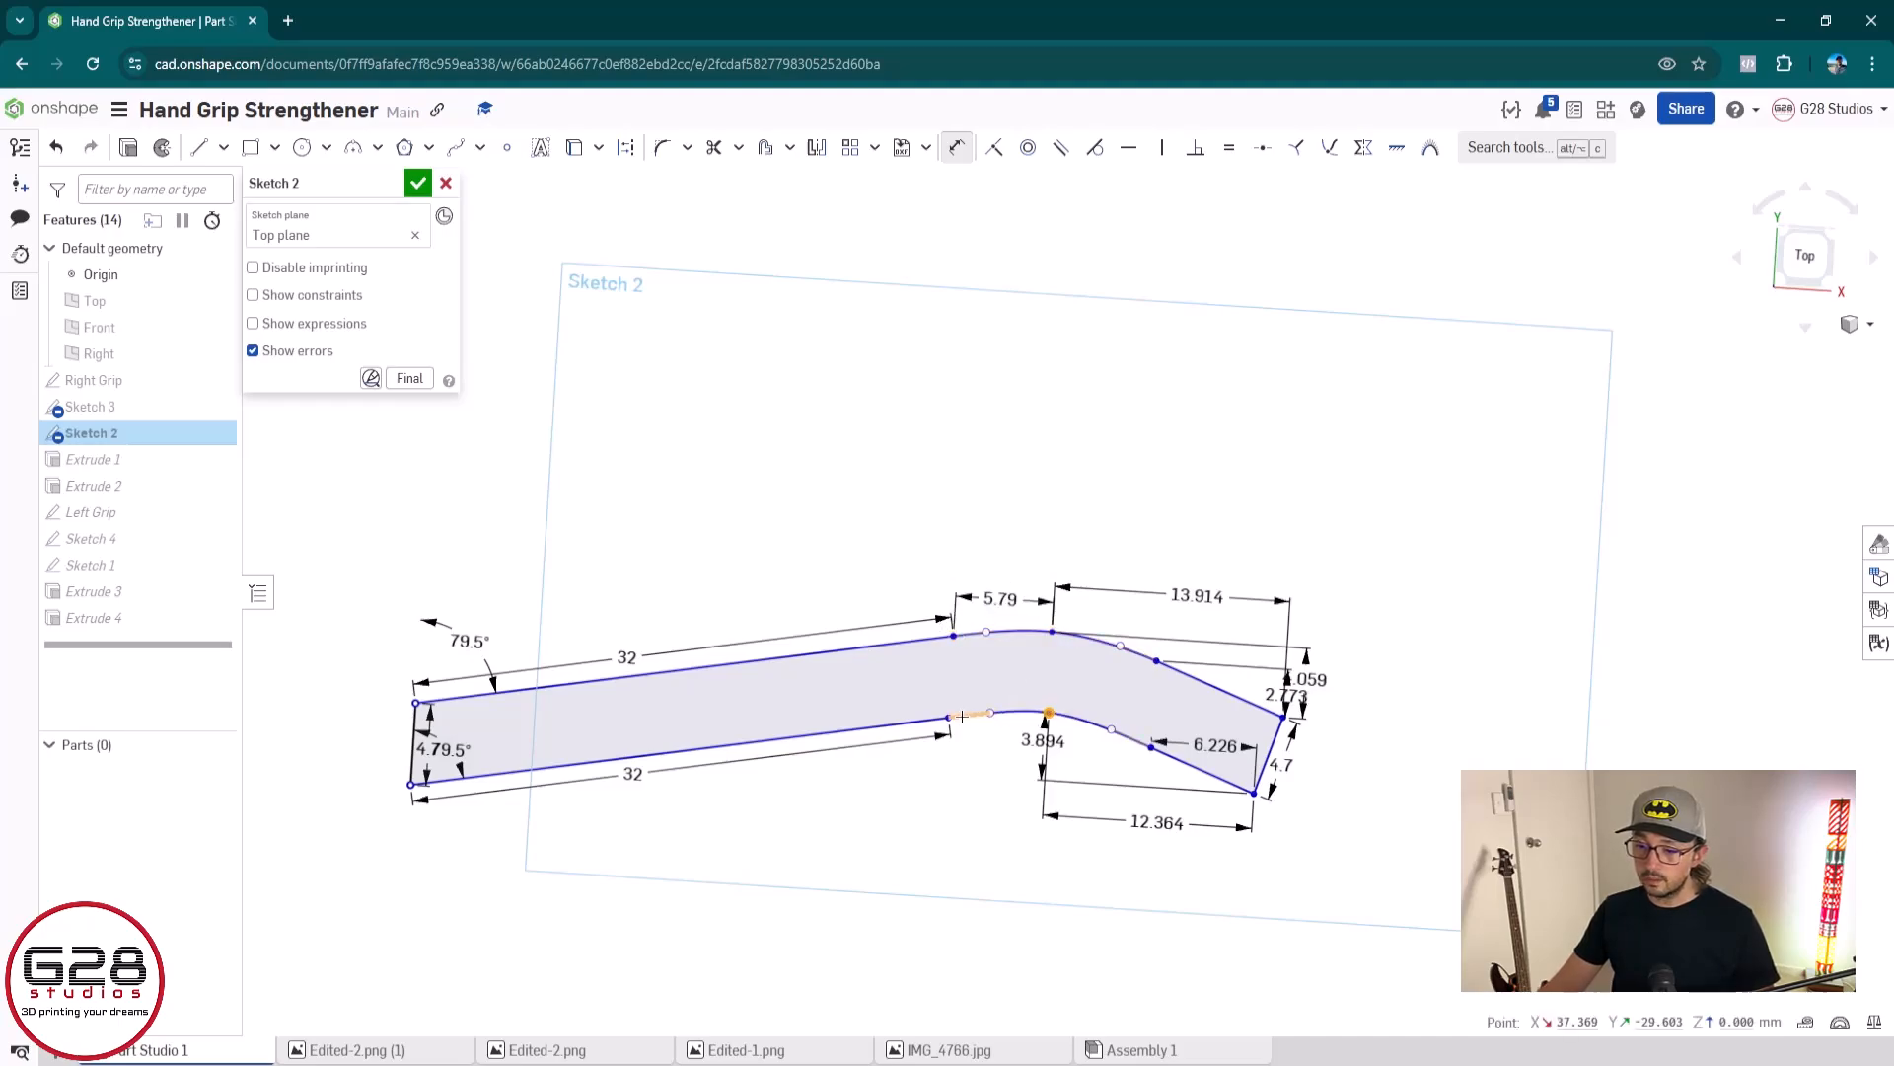
pyautogui.click(949, 717)
pyautogui.click(997, 738)
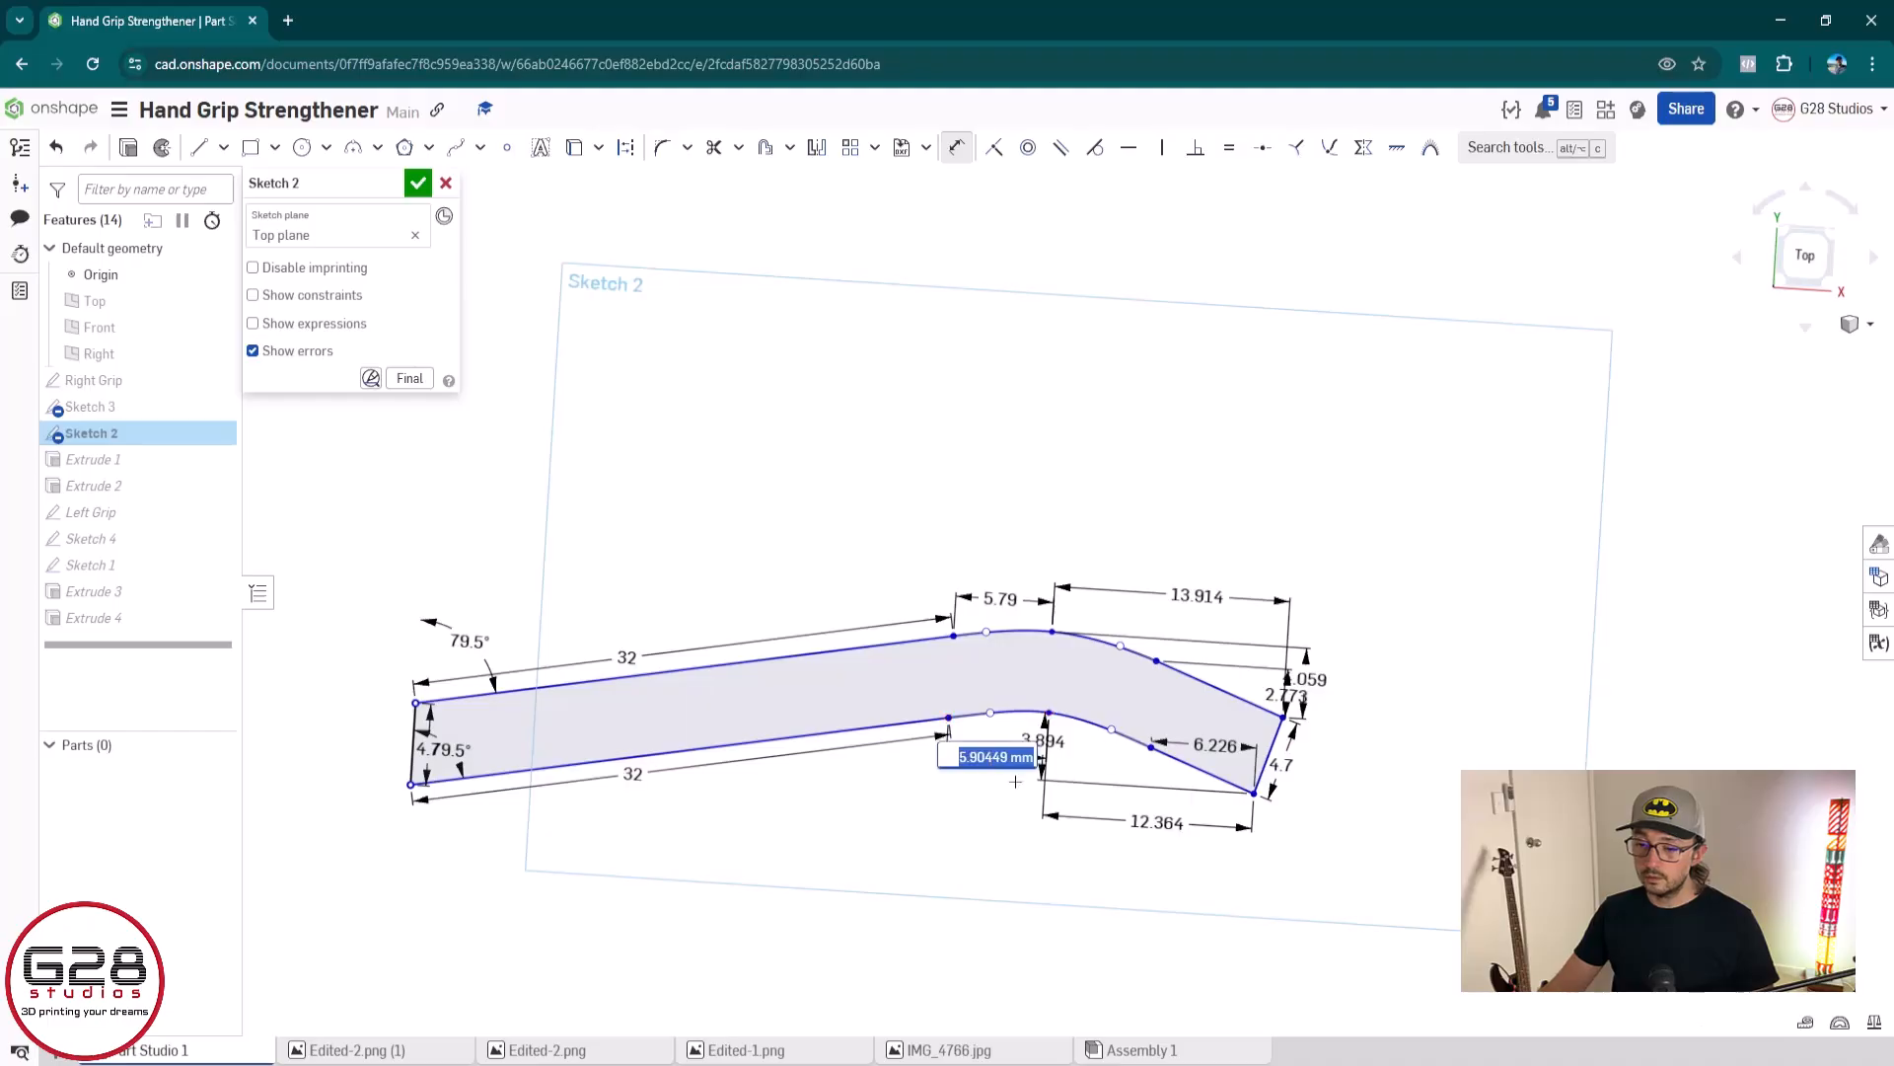
pyautogui.click(372, 519)
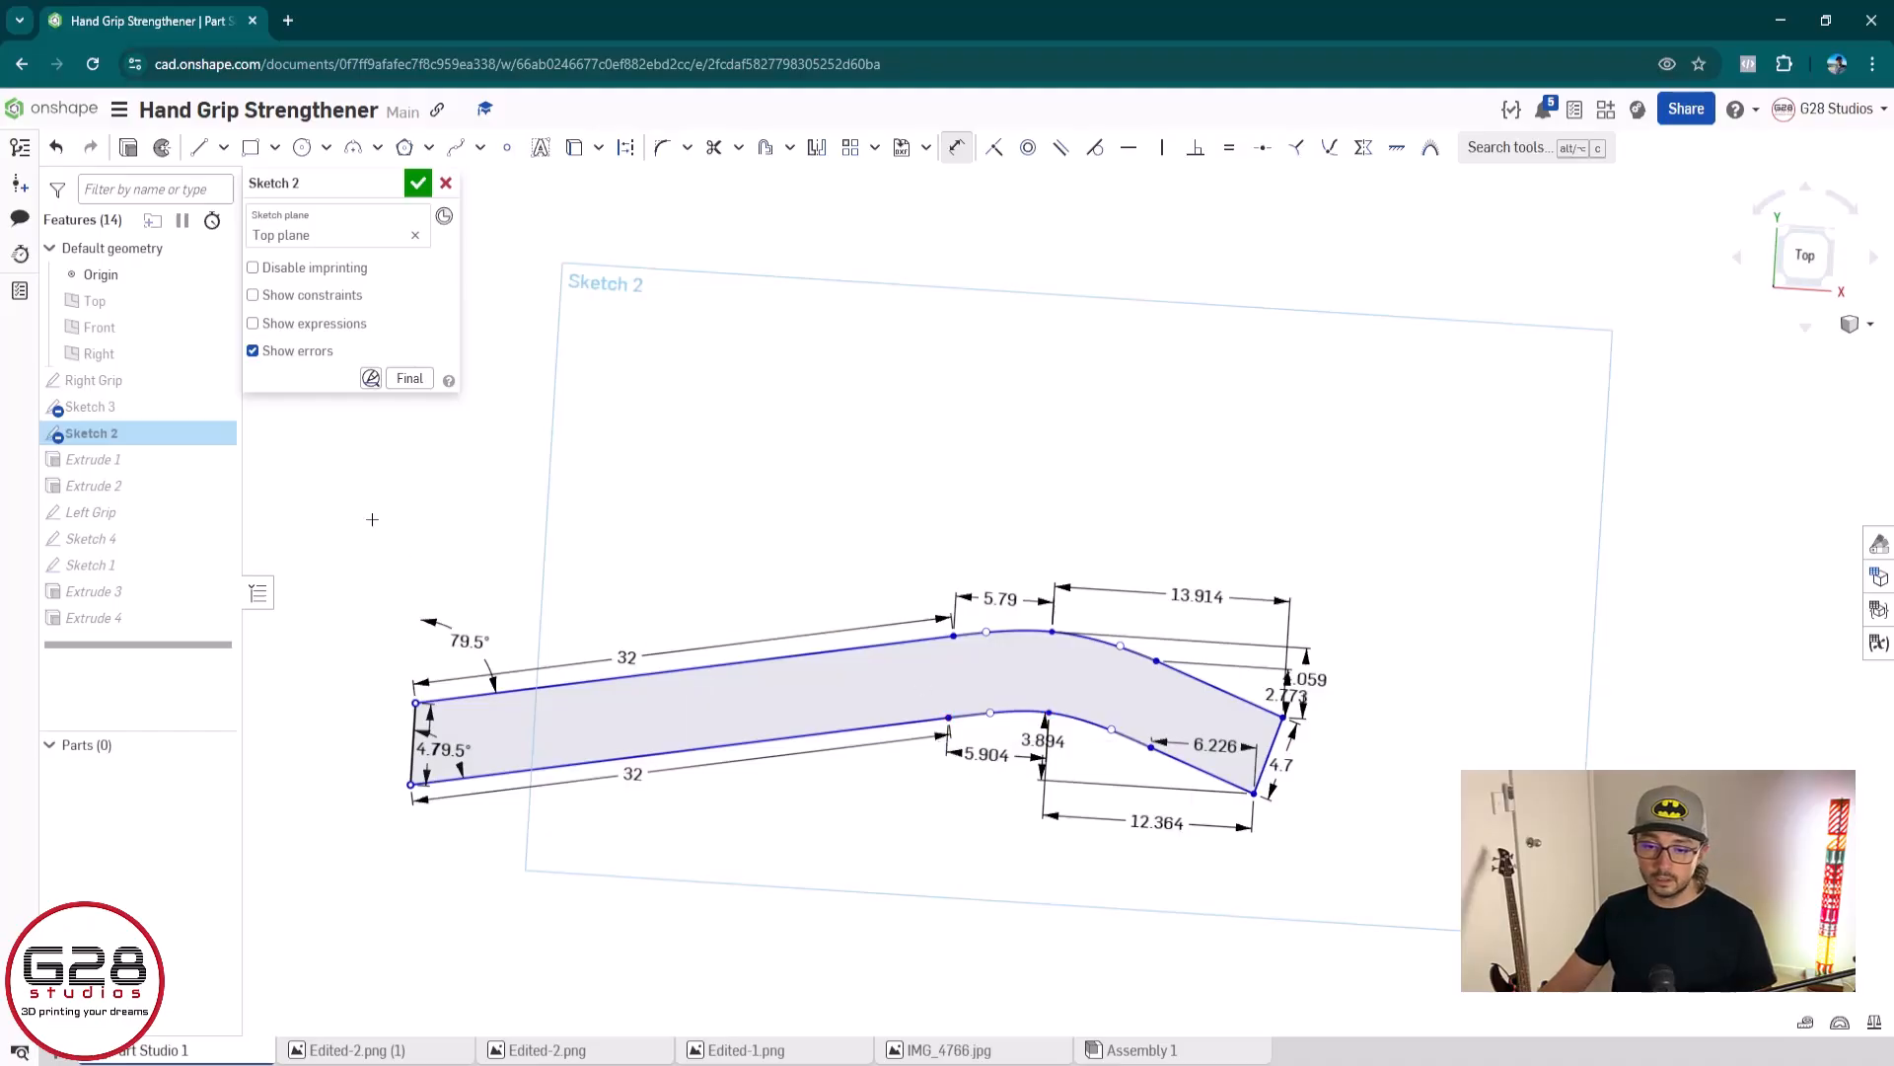
# Try moving the whole dimensioned profile upward by its upper right corner and undo the move
pyautogui.moveTo(364, 560)
pyautogui.mouseDown()
pyautogui.moveTo(1366, 891)
pyautogui.moveTo(1436, 967)
pyautogui.mouseUp()
pyautogui.moveTo(1281, 719); pyautogui.dragTo(1292, 512)
pyautogui.hotkey('ctrl', 'z')
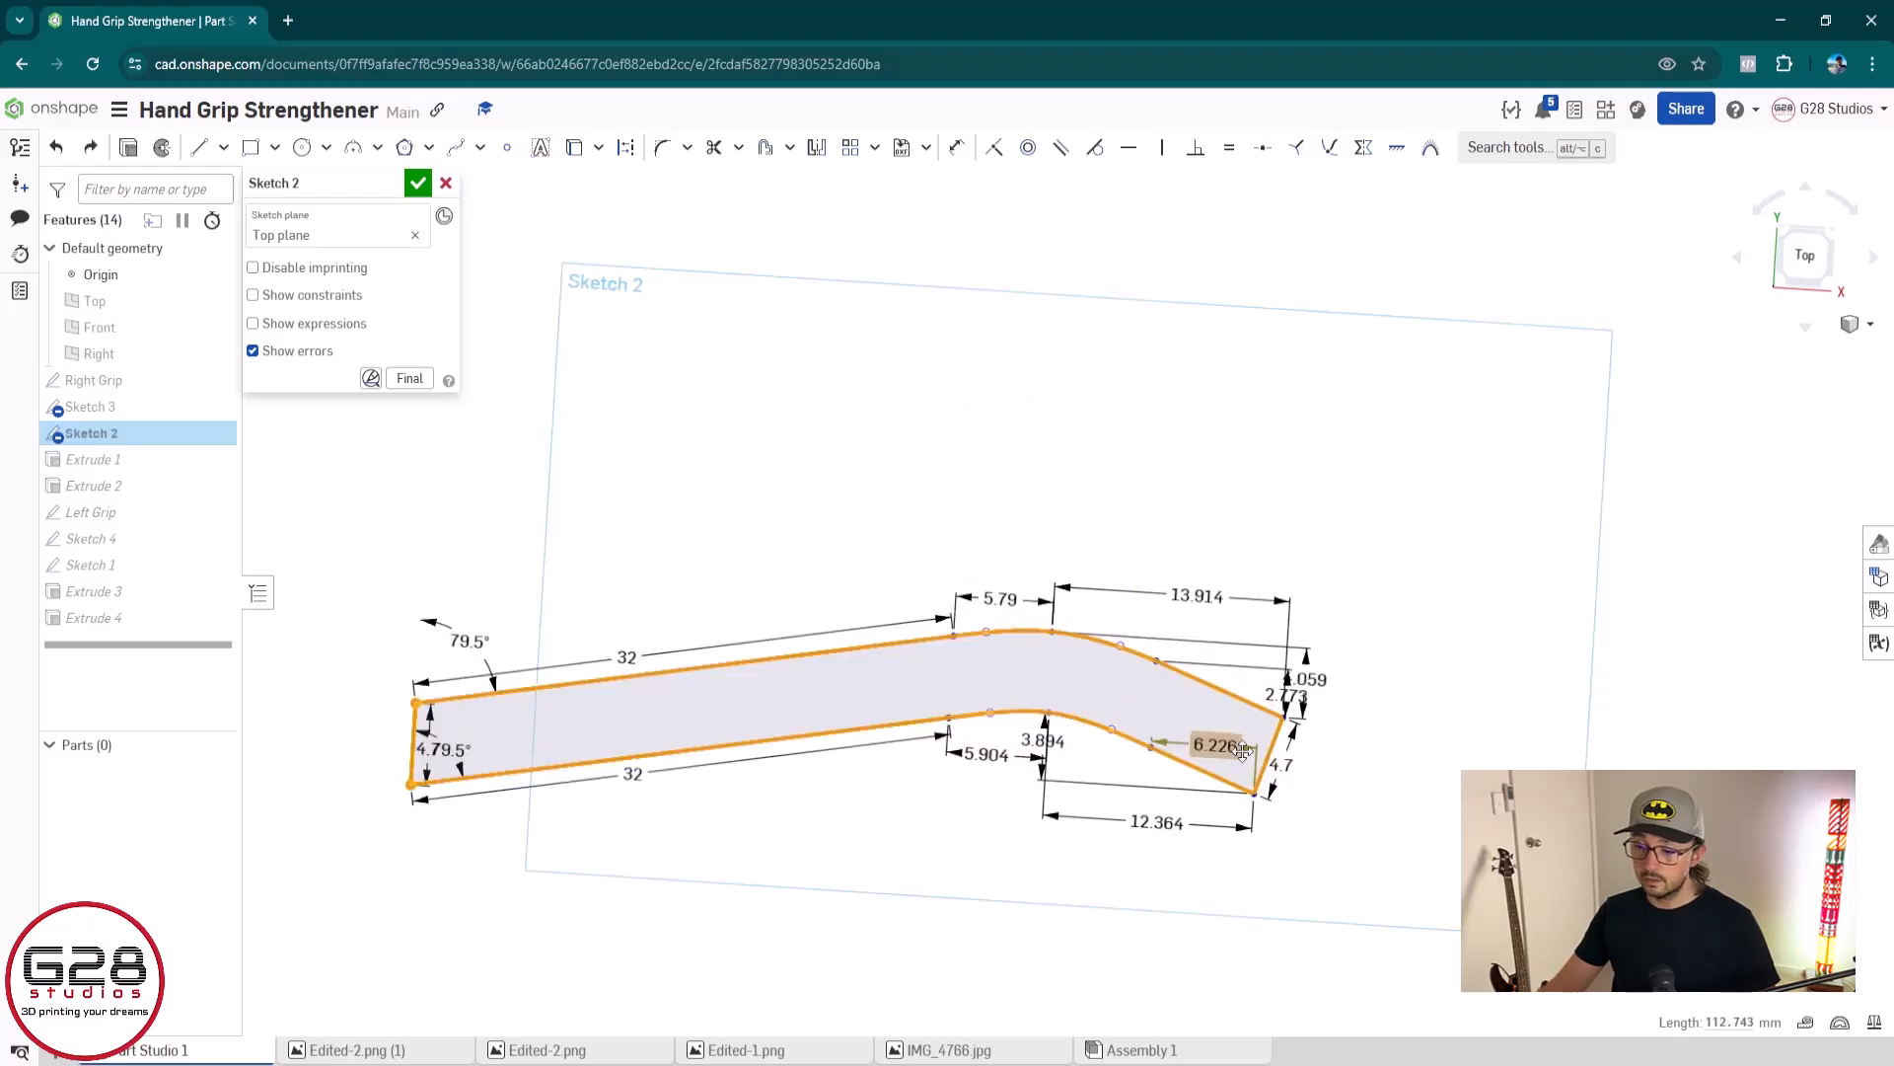
# Dimension the vertical distance between the lower curve's right end point and the lower right corner, accepting the proposed value
pyautogui.press('Escape')
pyautogui.press('d')
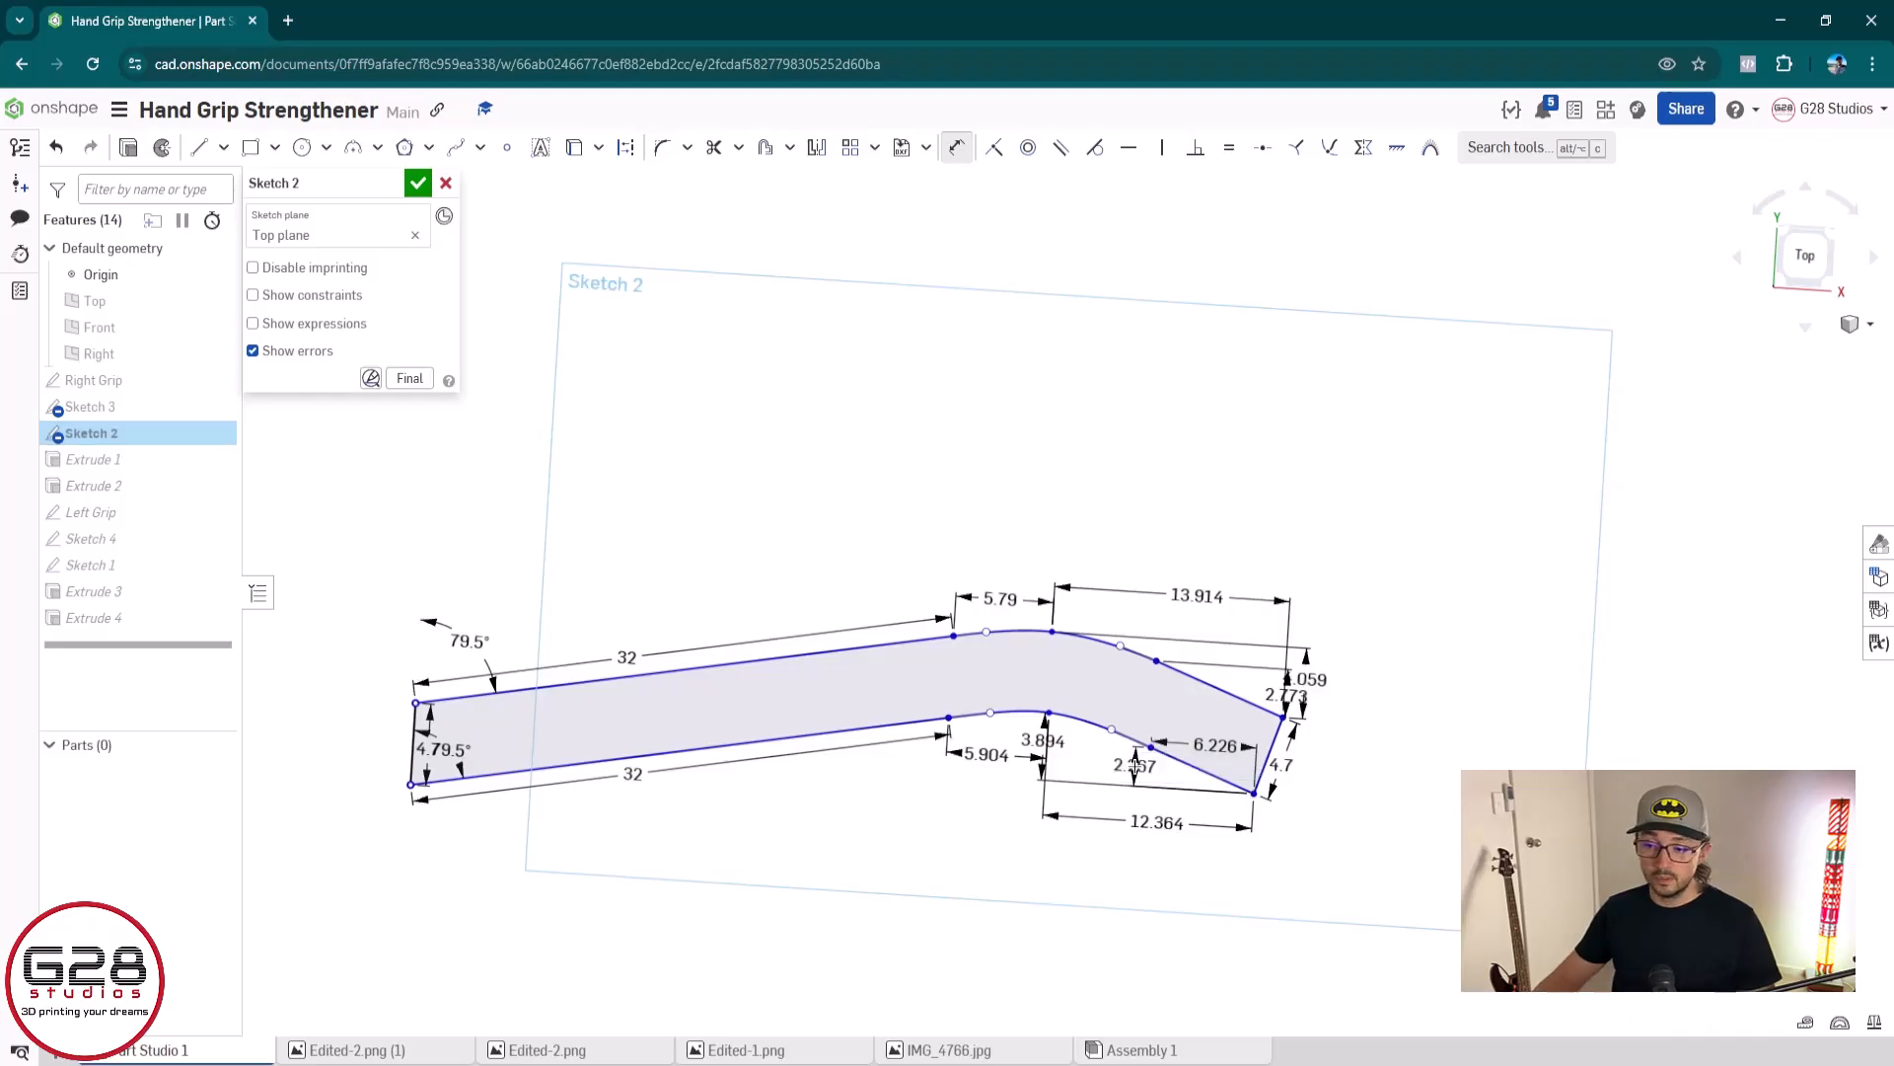
pyautogui.press('Escape')
# Move the whole dimensioned profile upward so it overlaps the right grip's lower edge, and finish the sketch
pyautogui.moveTo(345, 517)
pyautogui.mouseDown()
pyautogui.moveTo(845, 629)
pyautogui.moveTo(1352, 900)
pyautogui.moveTo(1386, 978)
pyautogui.mouseUp()
pyautogui.moveTo(1253, 716)
pyautogui.mouseDown()
pyautogui.moveTo(1276, 648)
pyautogui.moveTo(1270, 480)
pyautogui.moveTo(1218, 554)
pyautogui.moveTo(1299, 529)
pyautogui.moveTo(1280, 486)
pyautogui.mouseUp()
pyautogui.scroll(-3, 1280, 487)
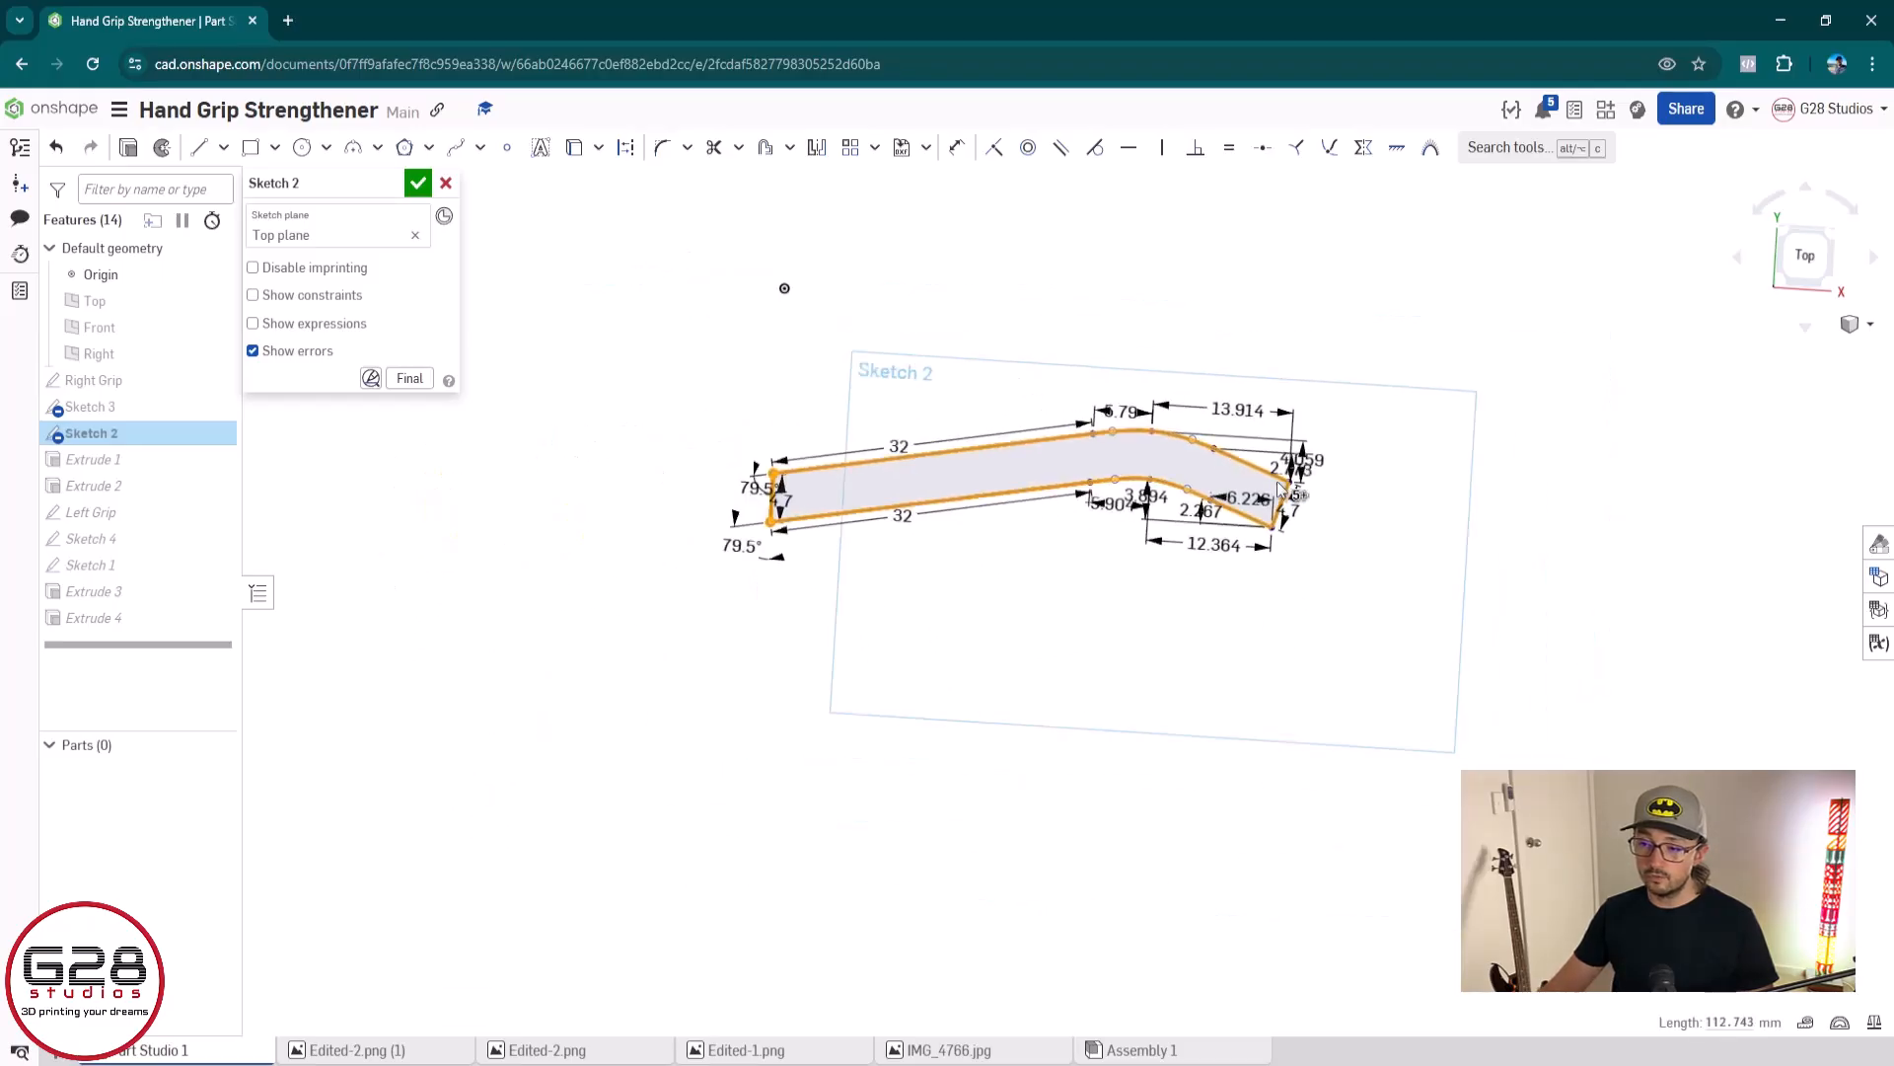
pyautogui.moveTo(1280, 486); pyautogui.dragTo(1232, 677, button='middle')
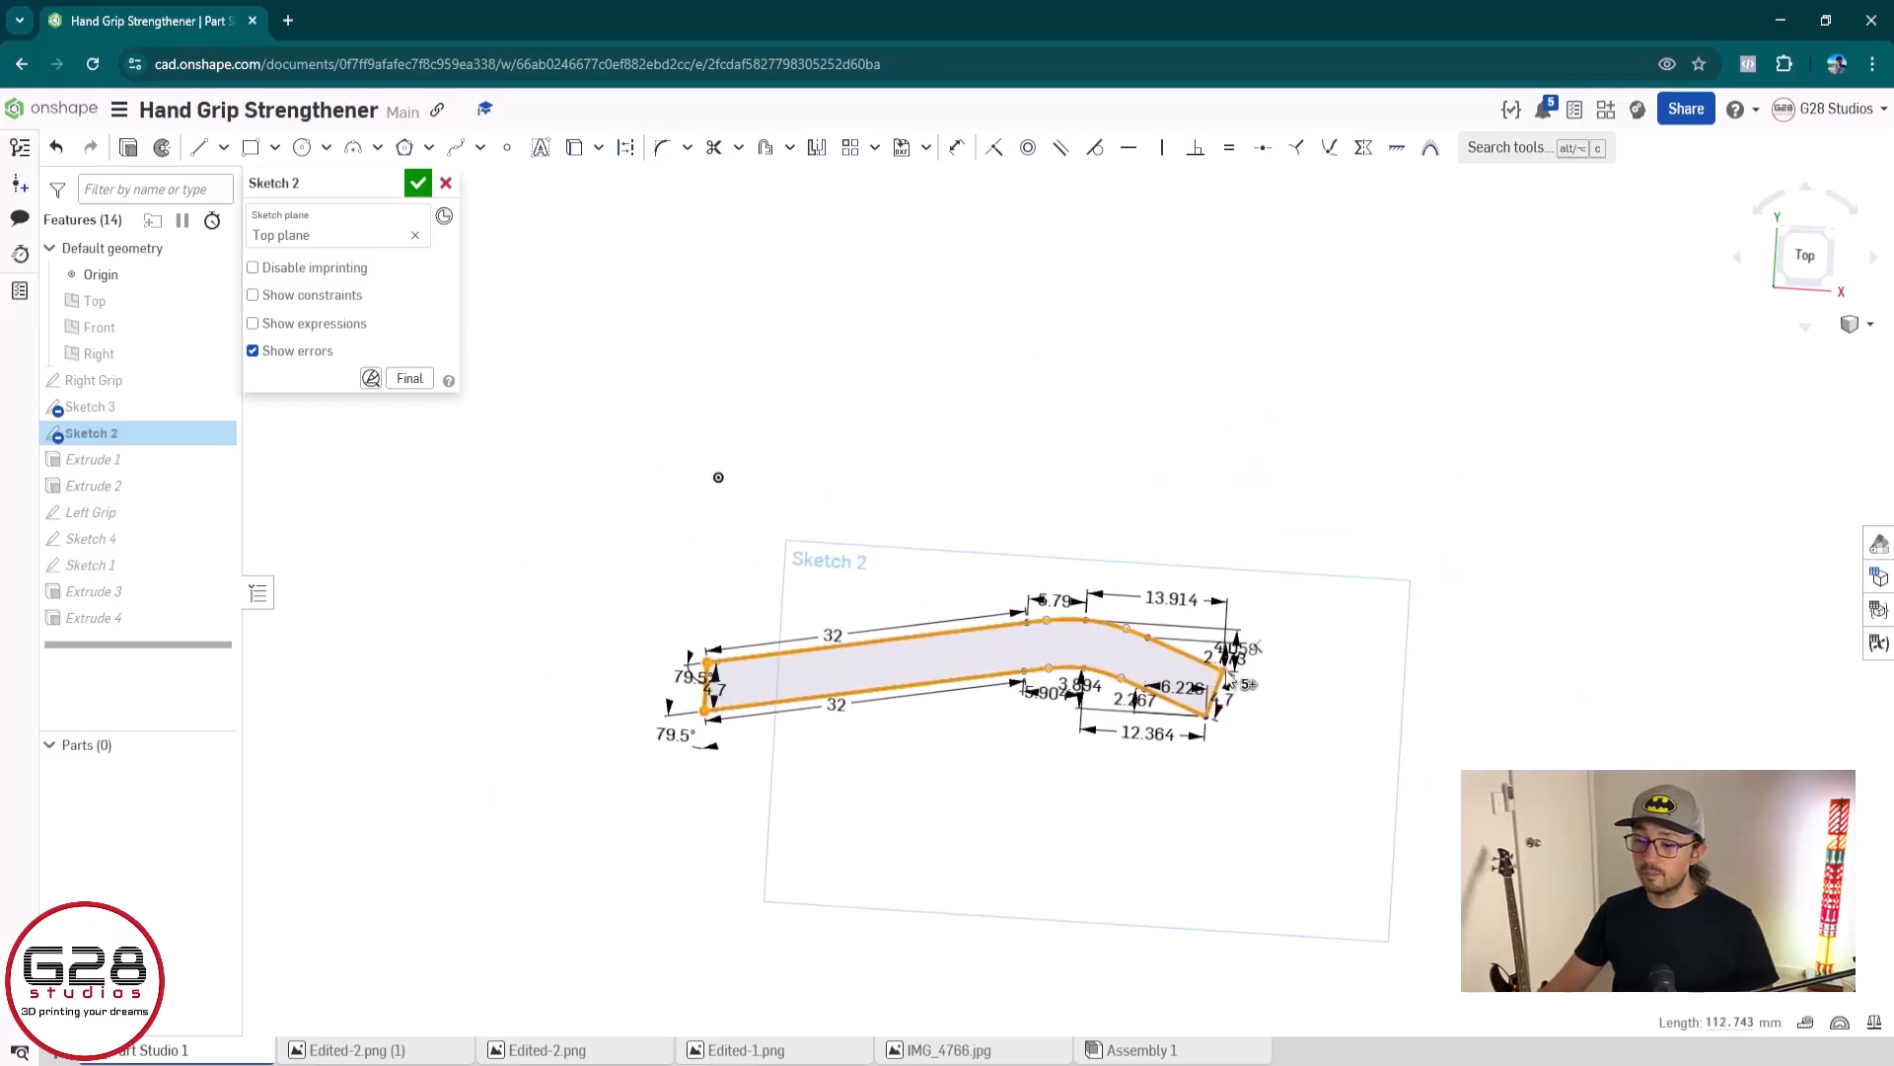
pyautogui.moveTo(1224, 651)
pyautogui.mouseDown()
pyautogui.moveTo(1235, 548)
pyautogui.moveTo(1238, 590)
pyautogui.mouseUp()
pyautogui.click(417, 184)
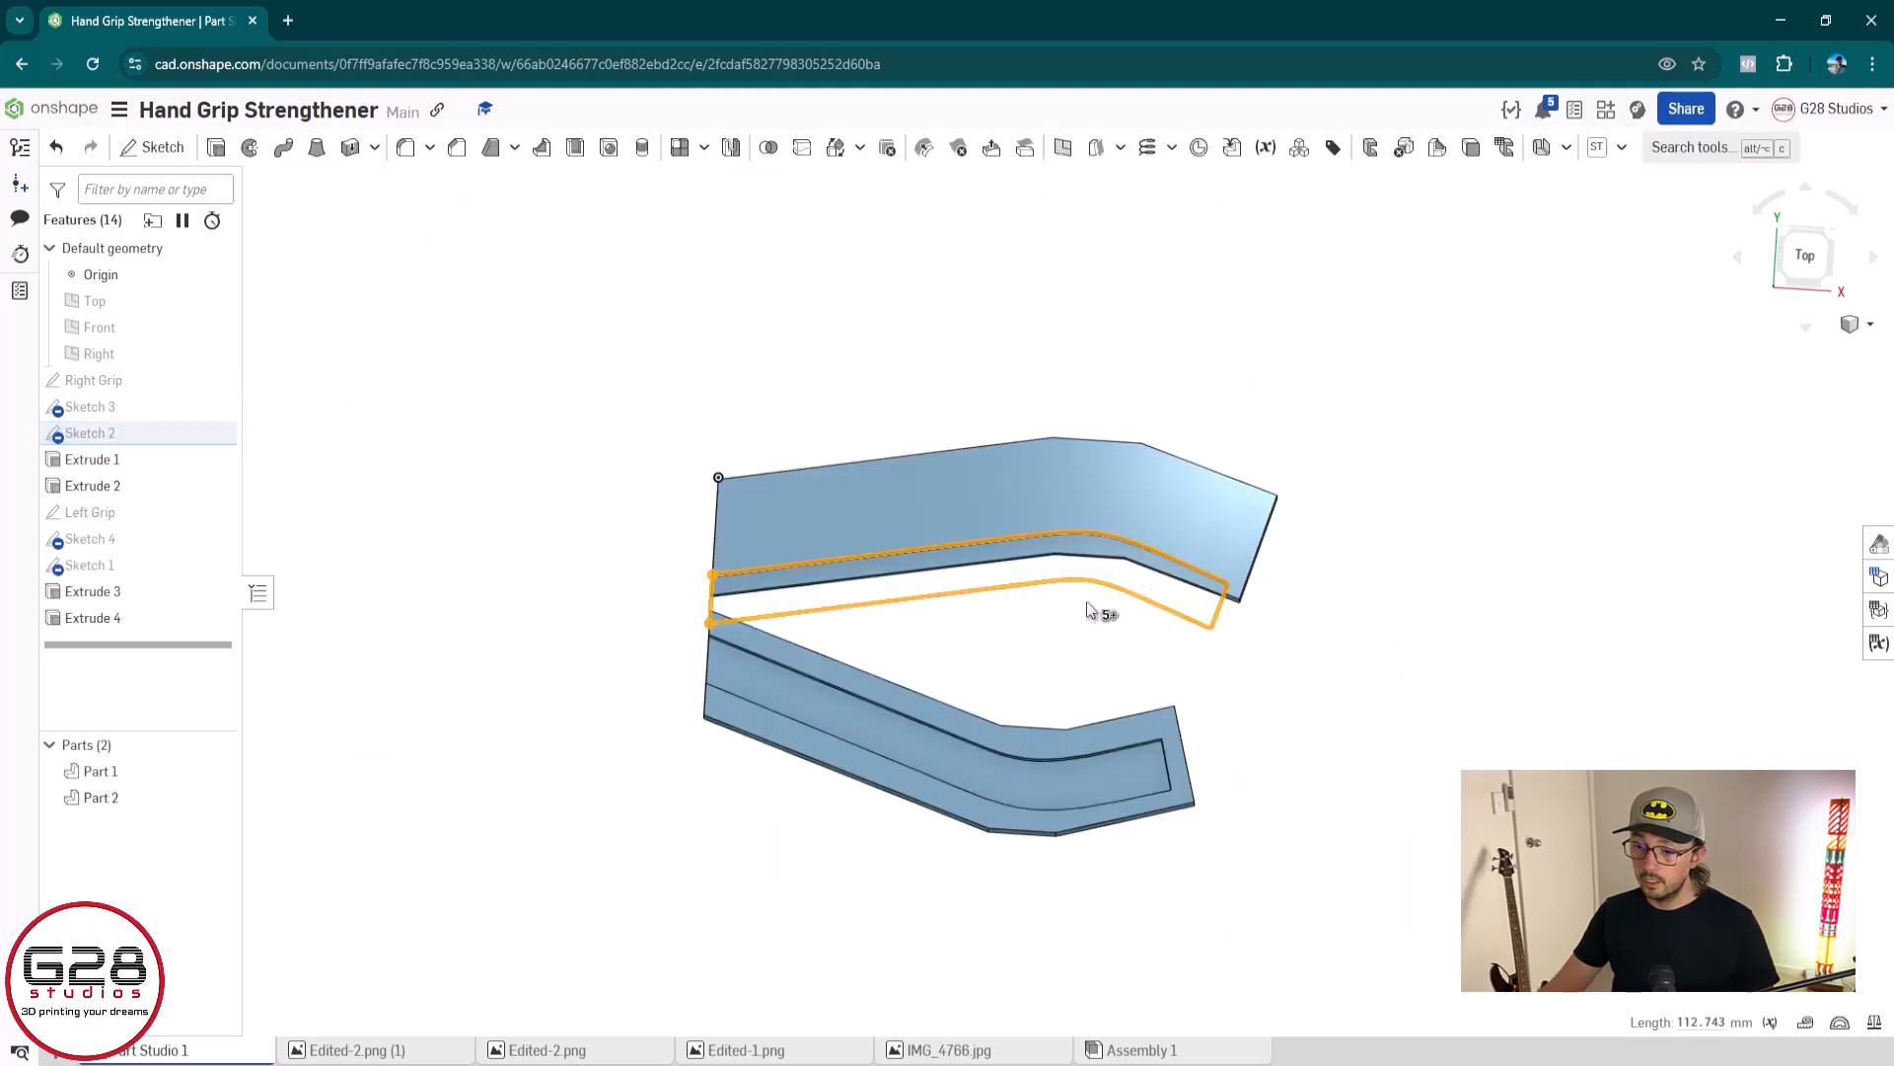
# Reorder Sketch 2 ahead of Sketch 3 in the feature list and check it in the sketch editor
pyautogui.scroll(2, 925, 568)
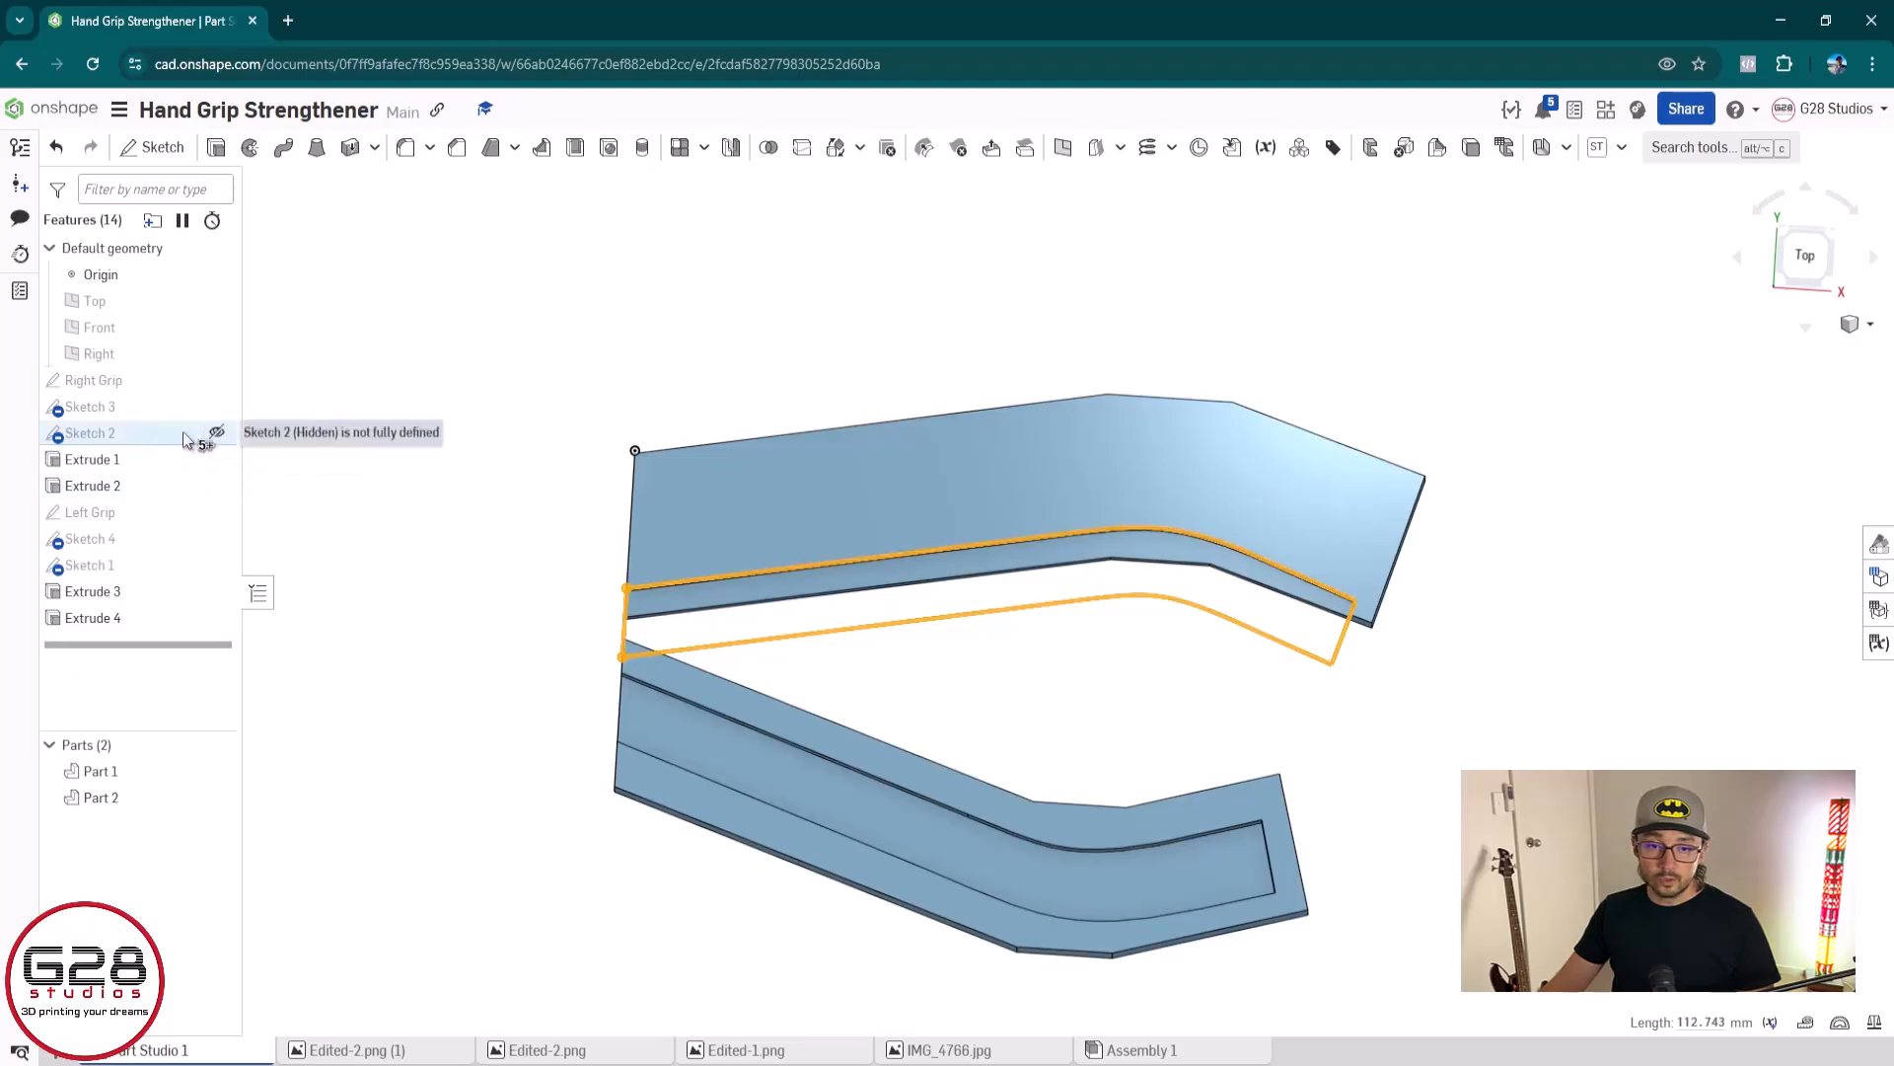
pyautogui.moveTo(120, 434); pyautogui.dragTo(138, 398)
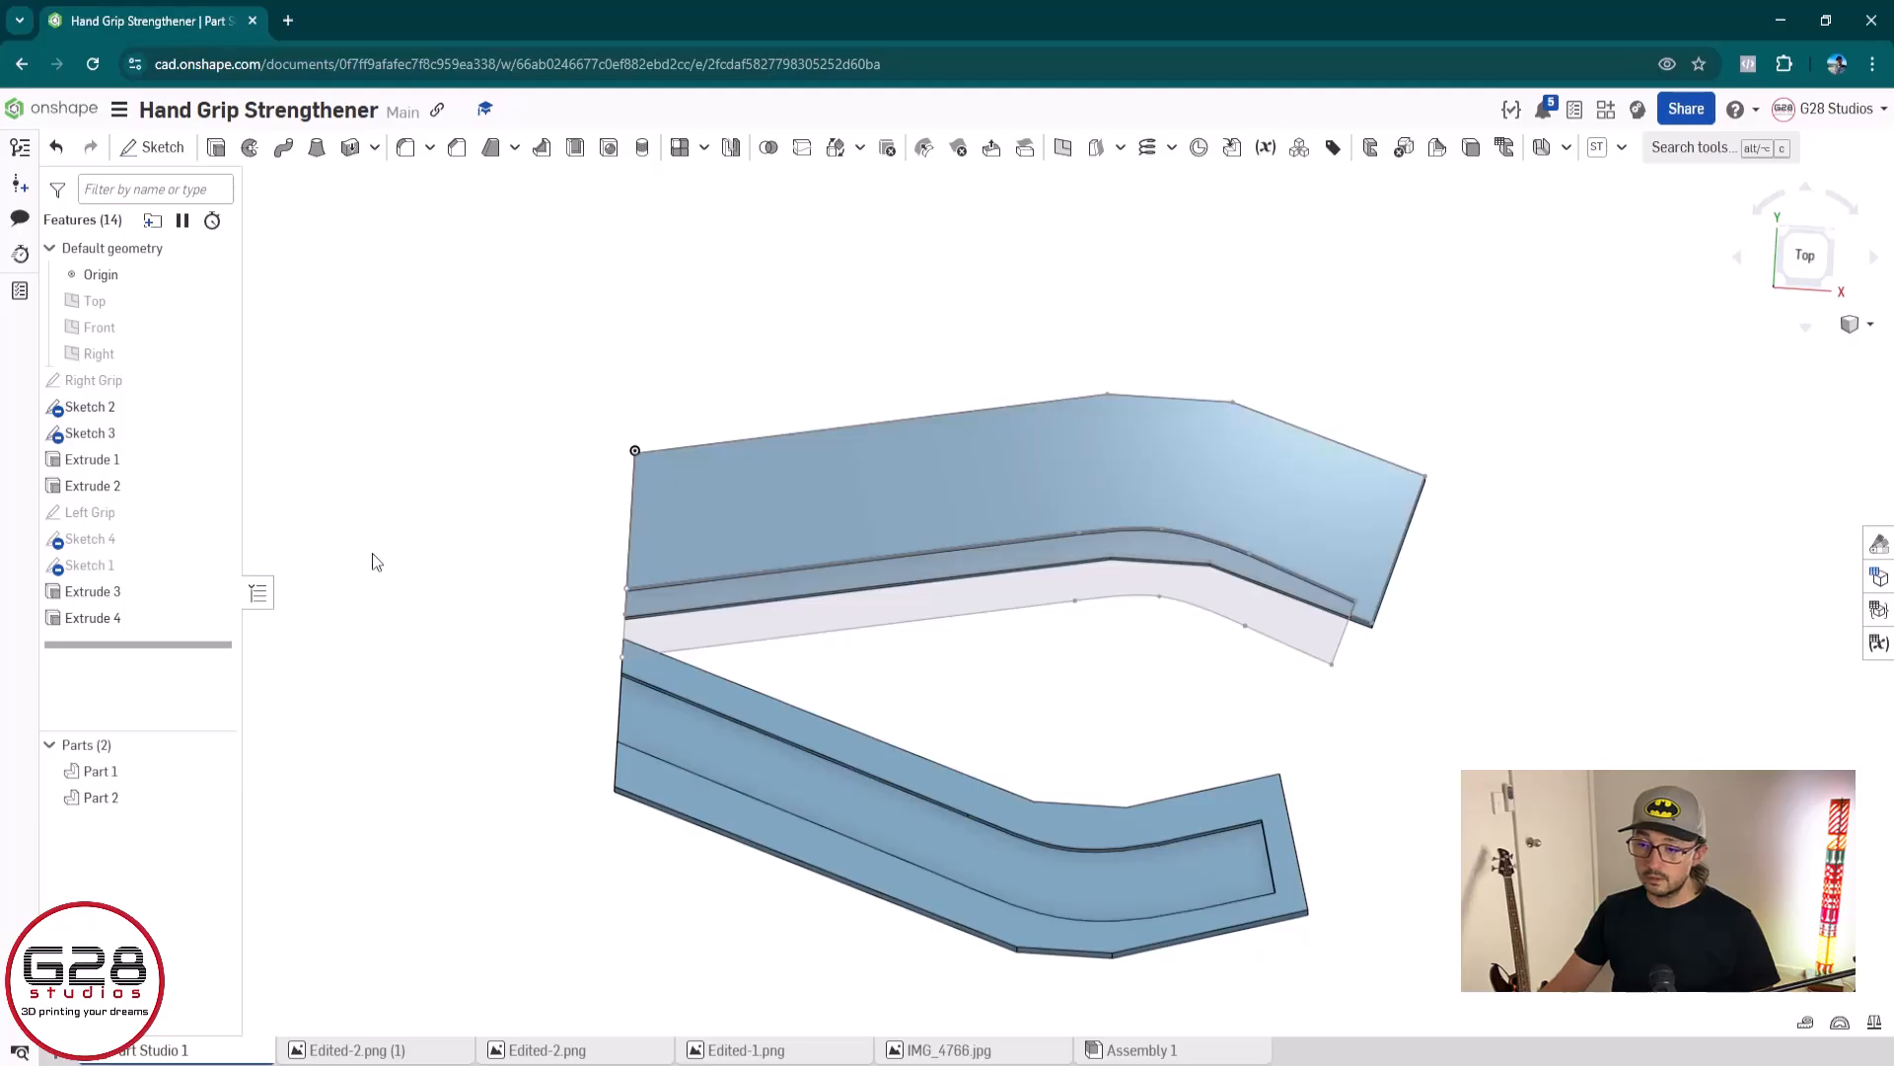
pyautogui.doubleClick(145, 410)
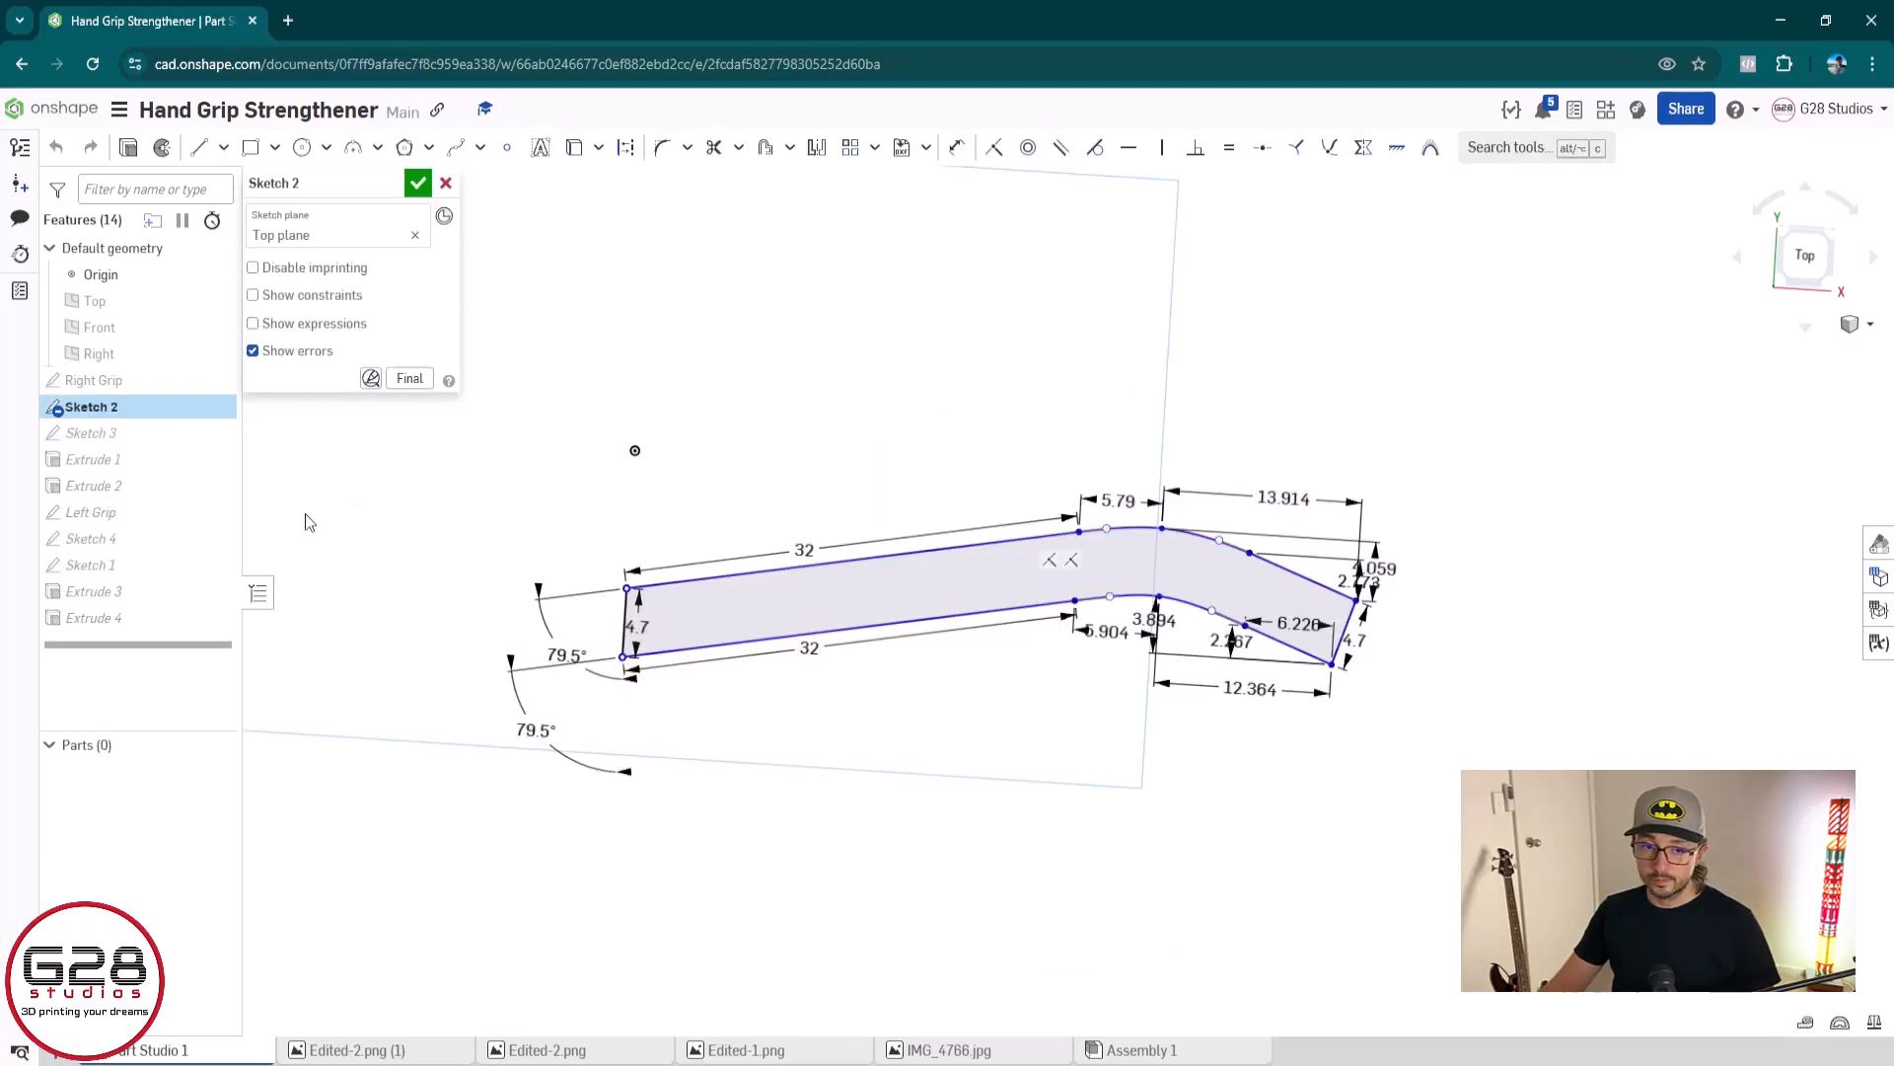
pyautogui.click(419, 184)
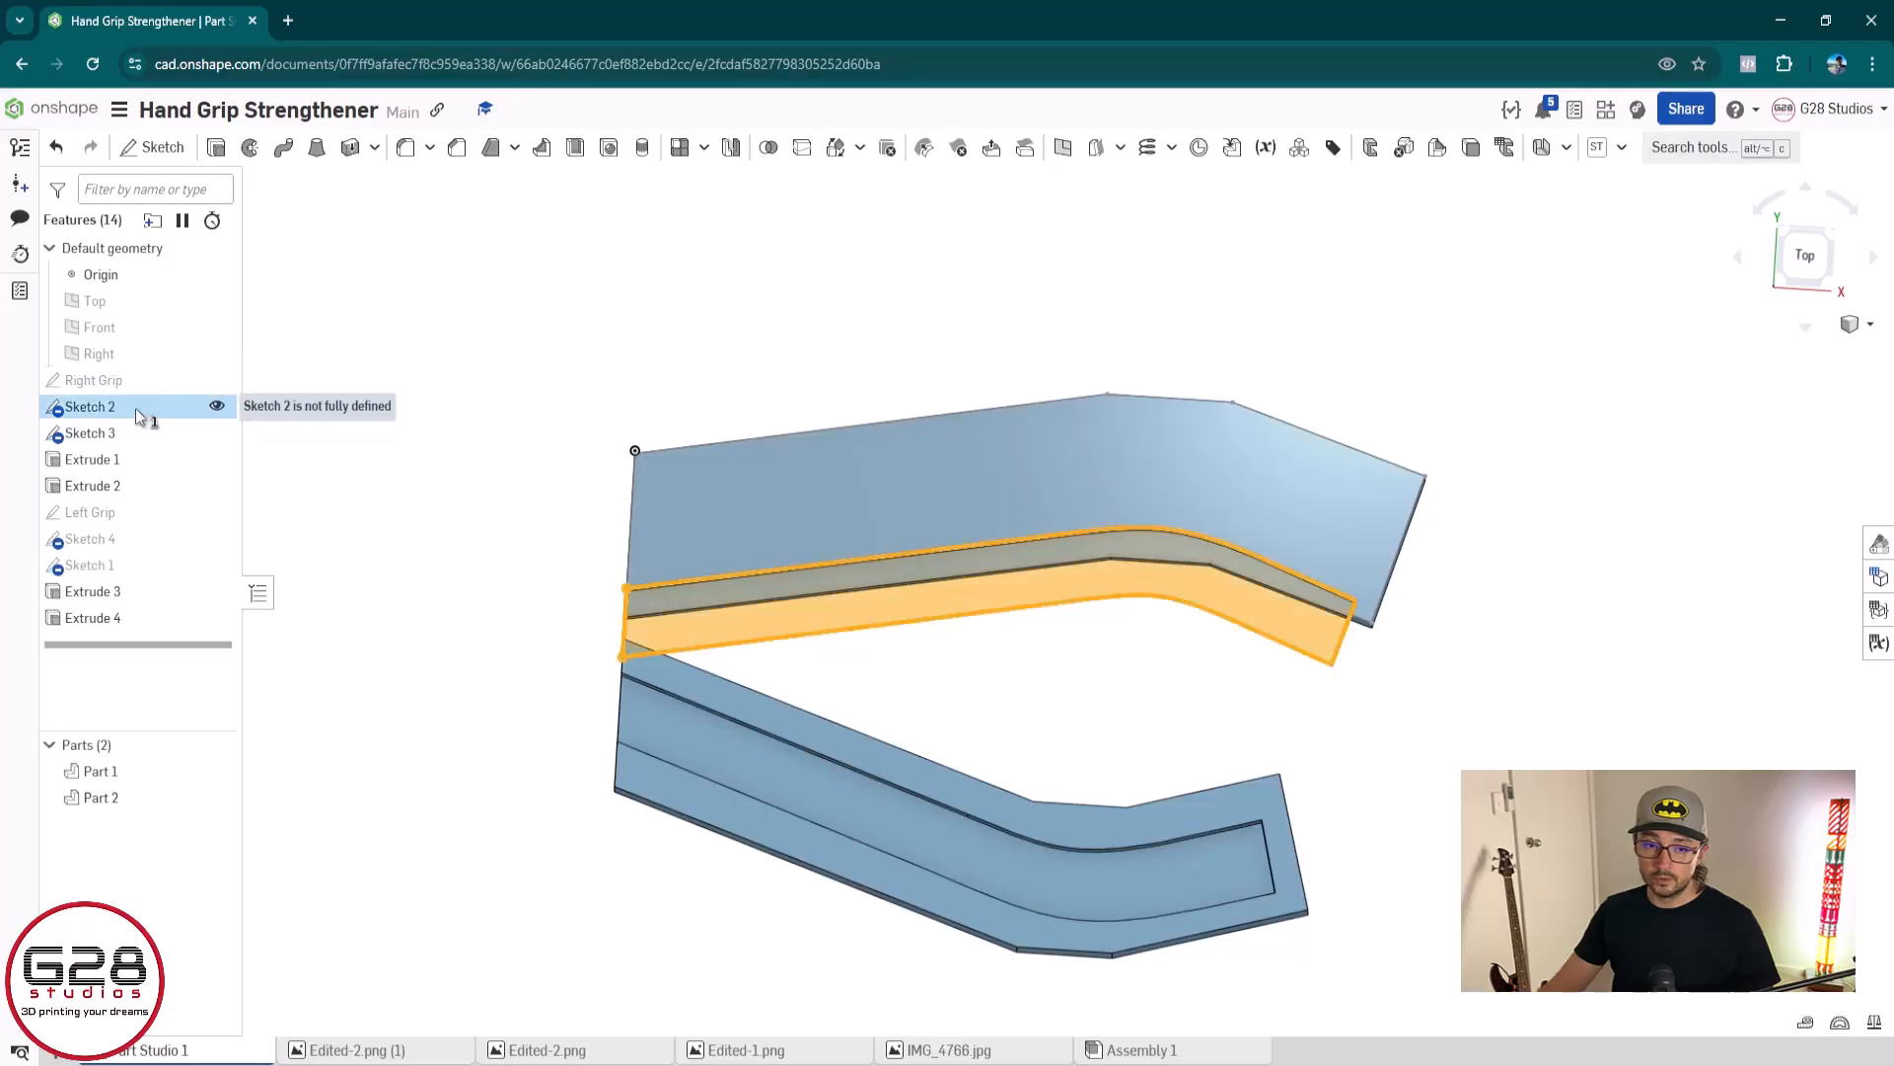
# Move Sketch 2 back below Sketch 3 in the feature list and open it for editing
pyautogui.moveTo(132, 434); pyautogui.dragTo(134, 438)
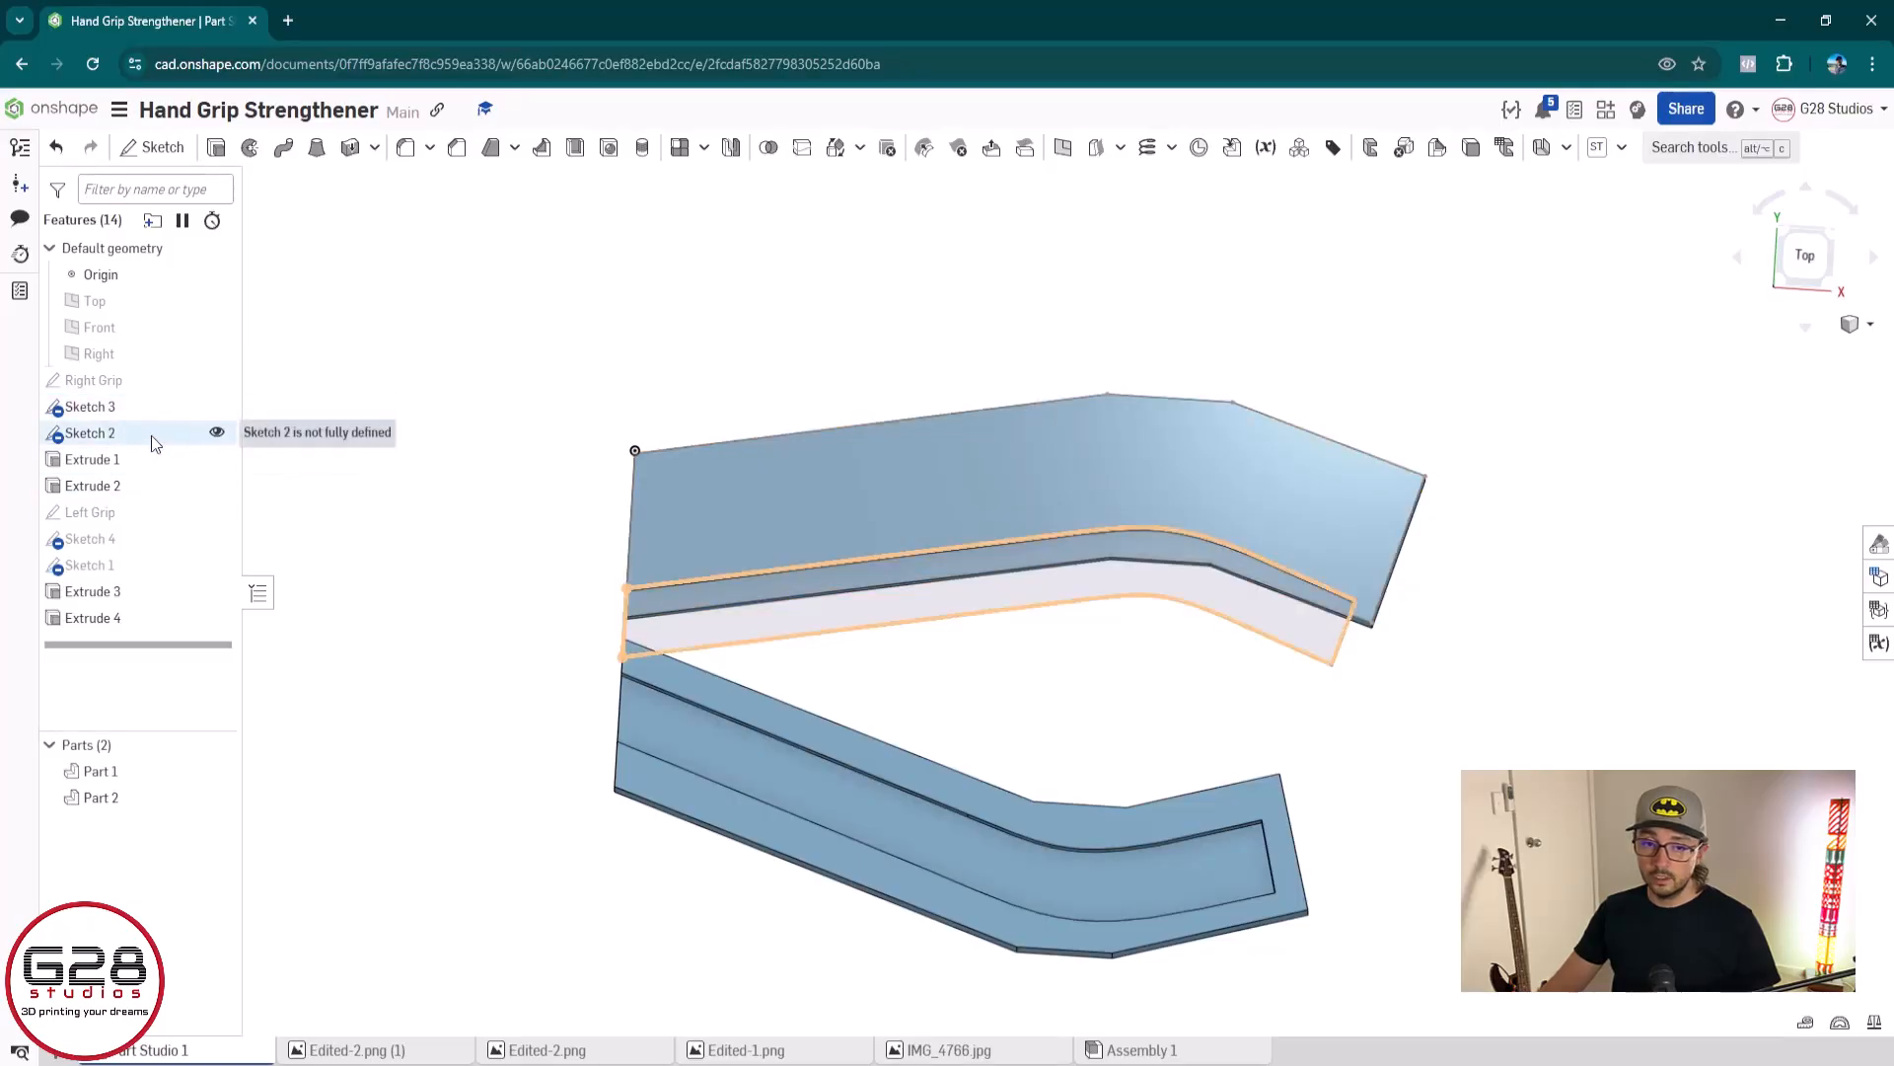
pyautogui.doubleClick(151, 435)
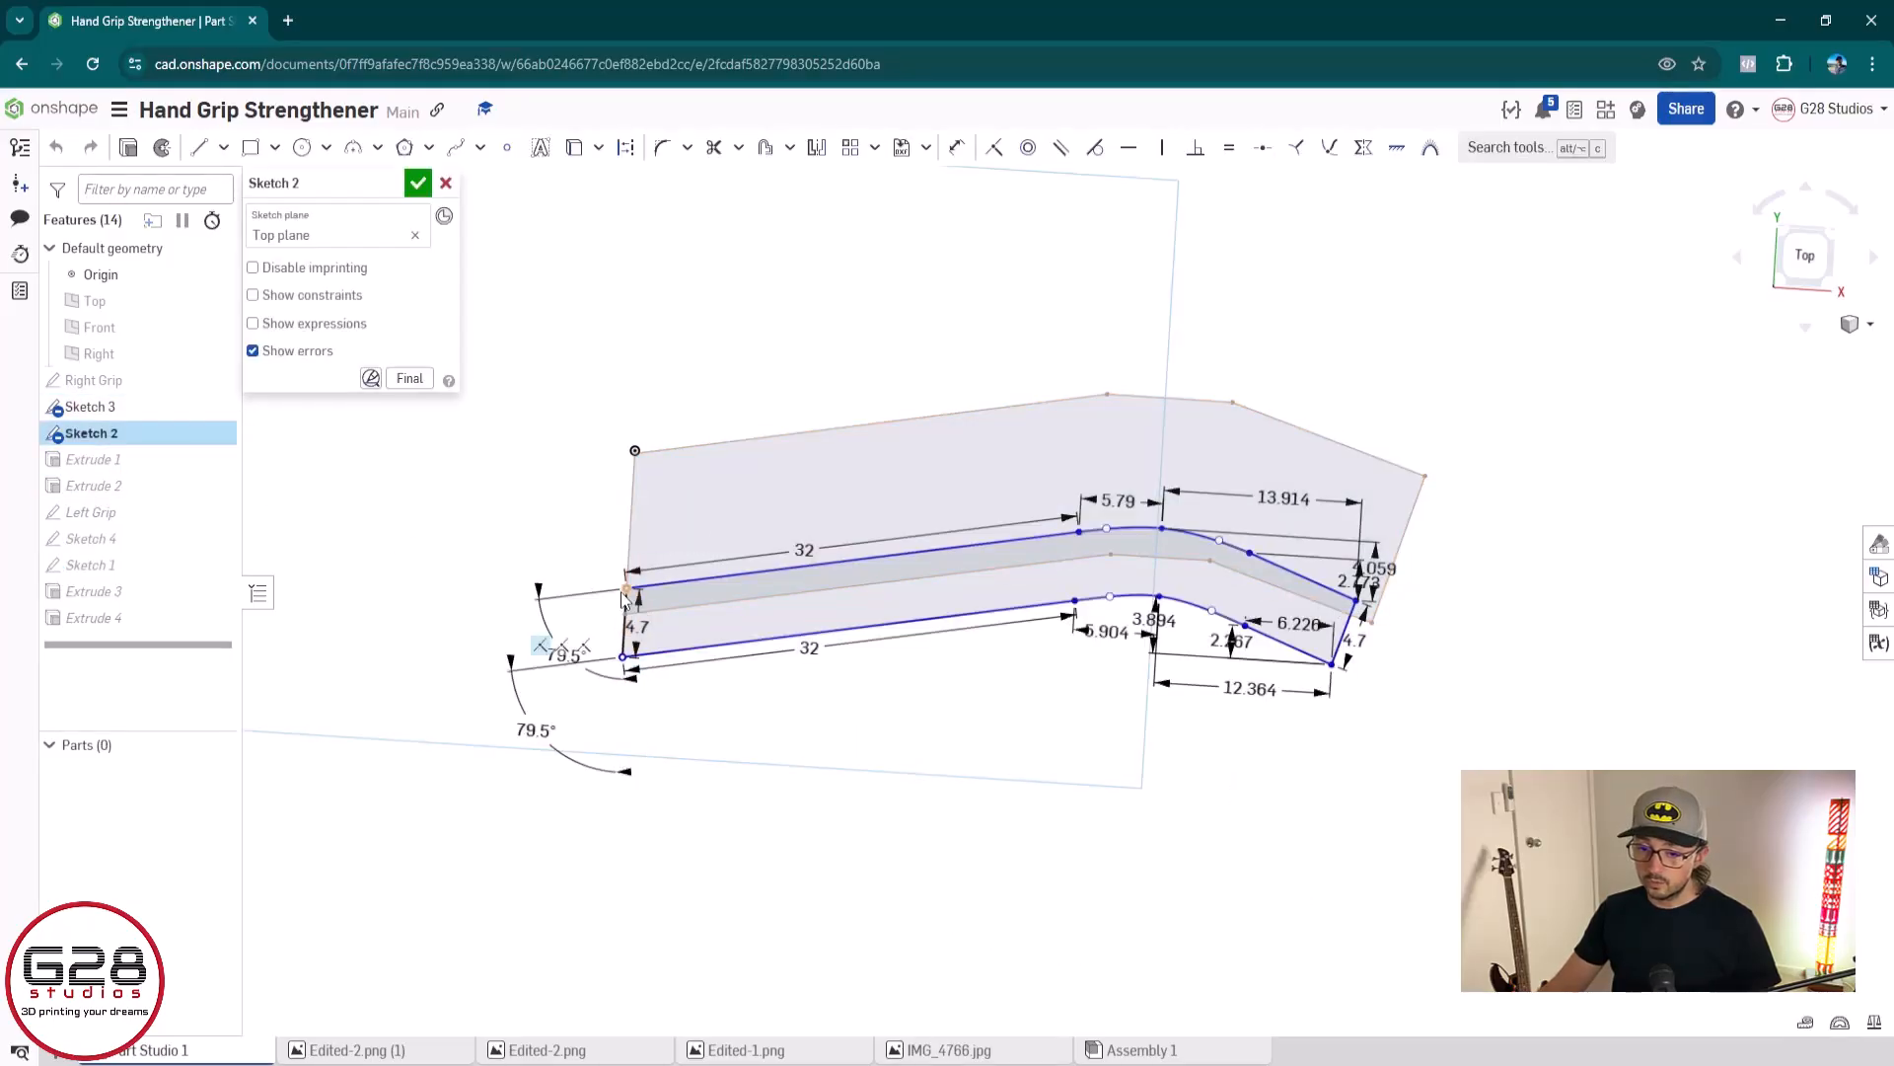
# Try to move the profile up into the grip outline by its upper left corner and by its upper right corner
pyautogui.moveTo(628, 590); pyautogui.dragTo(642, 509)
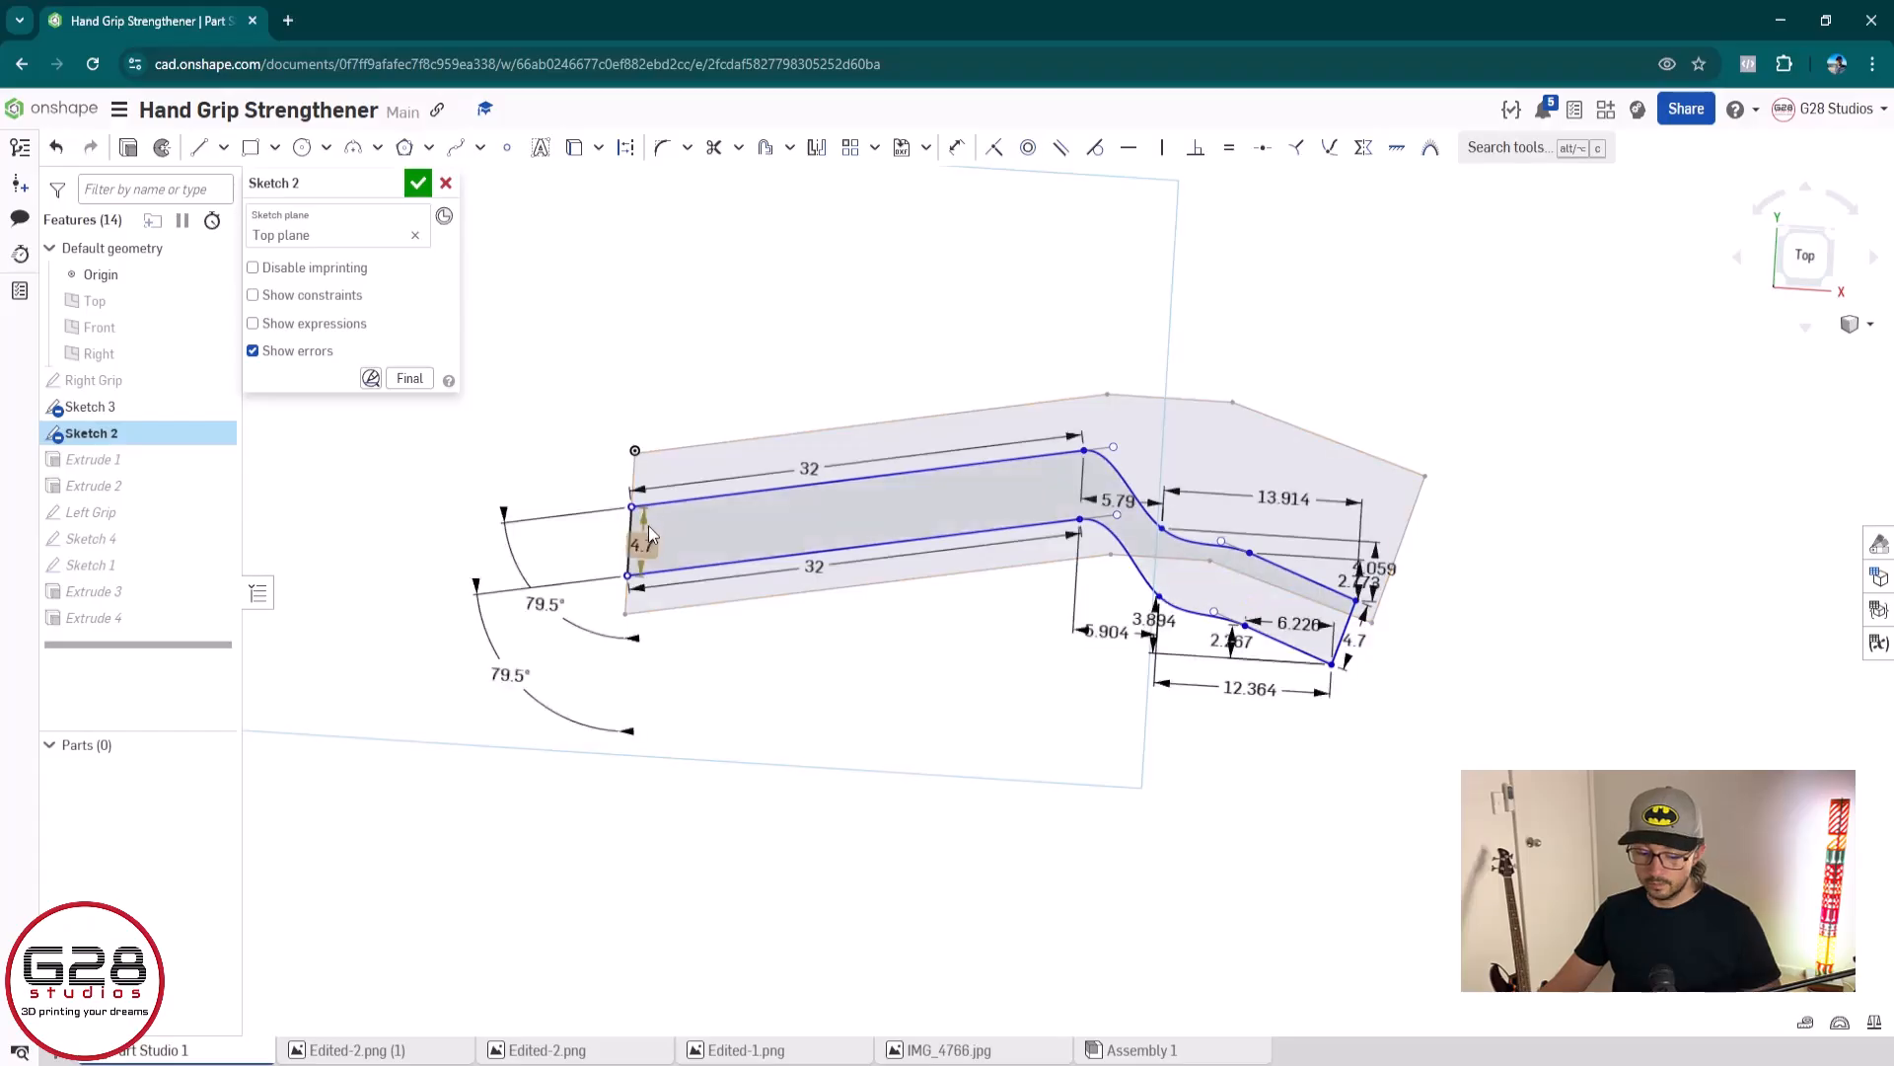
pyautogui.hotkey('ctrl', 'z')
pyautogui.moveTo(562, 894)
pyautogui.mouseDown()
pyautogui.moveTo(1294, 503)
pyautogui.moveTo(1485, 499)
pyautogui.mouseUp()
pyautogui.moveTo(1356, 601); pyautogui.dragTo(1362, 546)
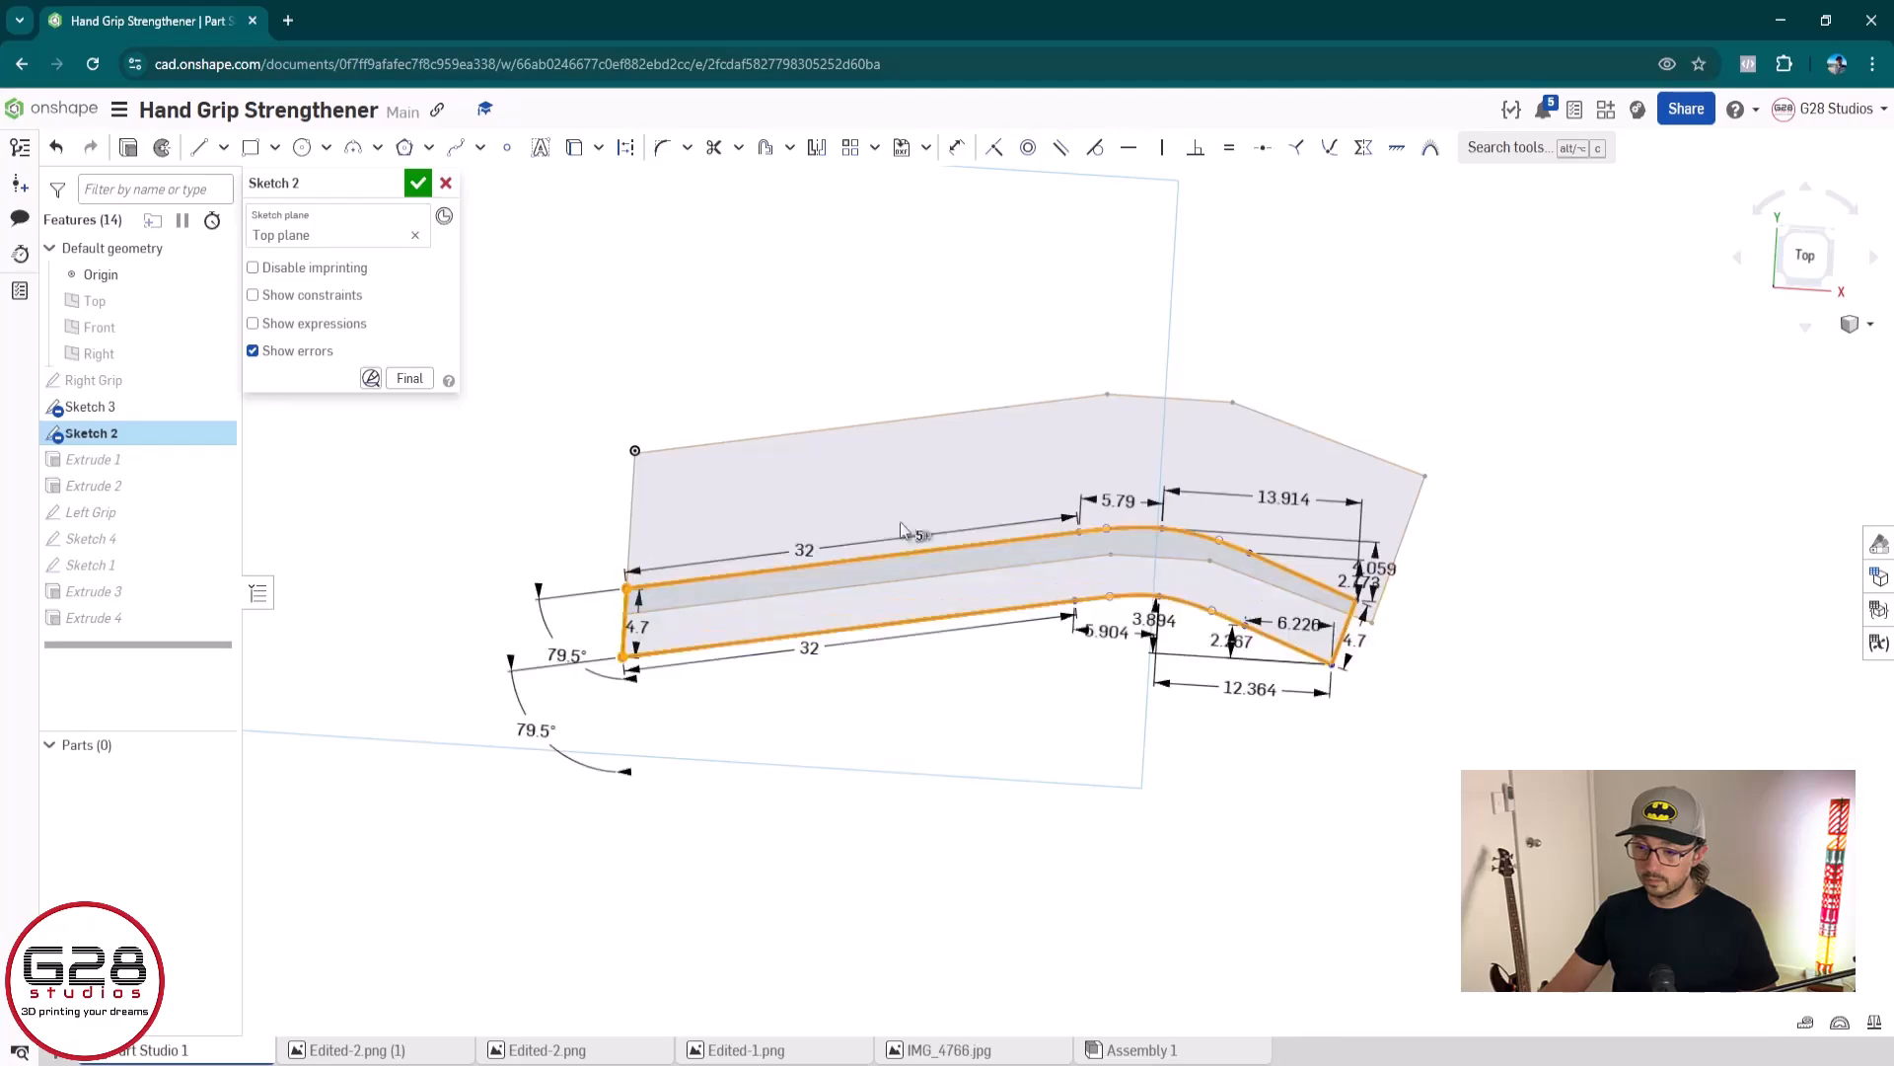
pyautogui.click(638, 586)
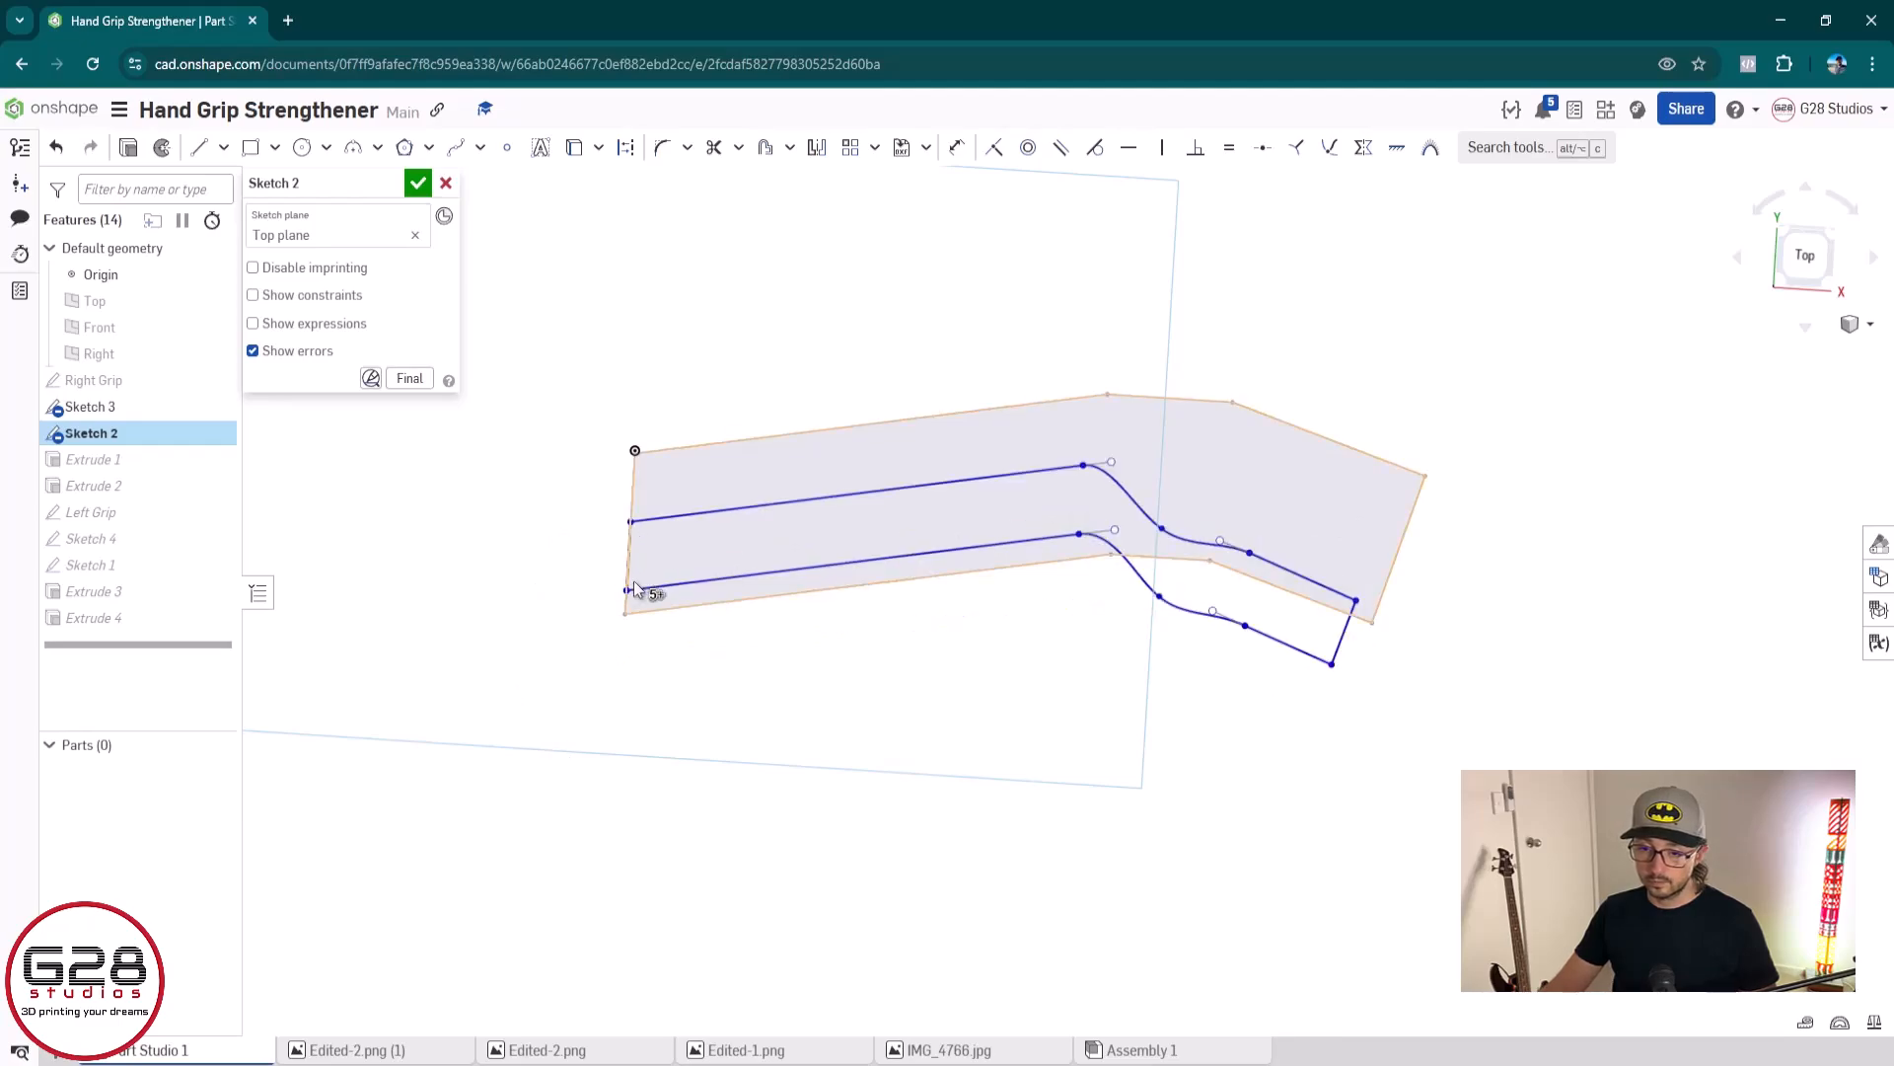
pyautogui.doubleClick(635, 591)
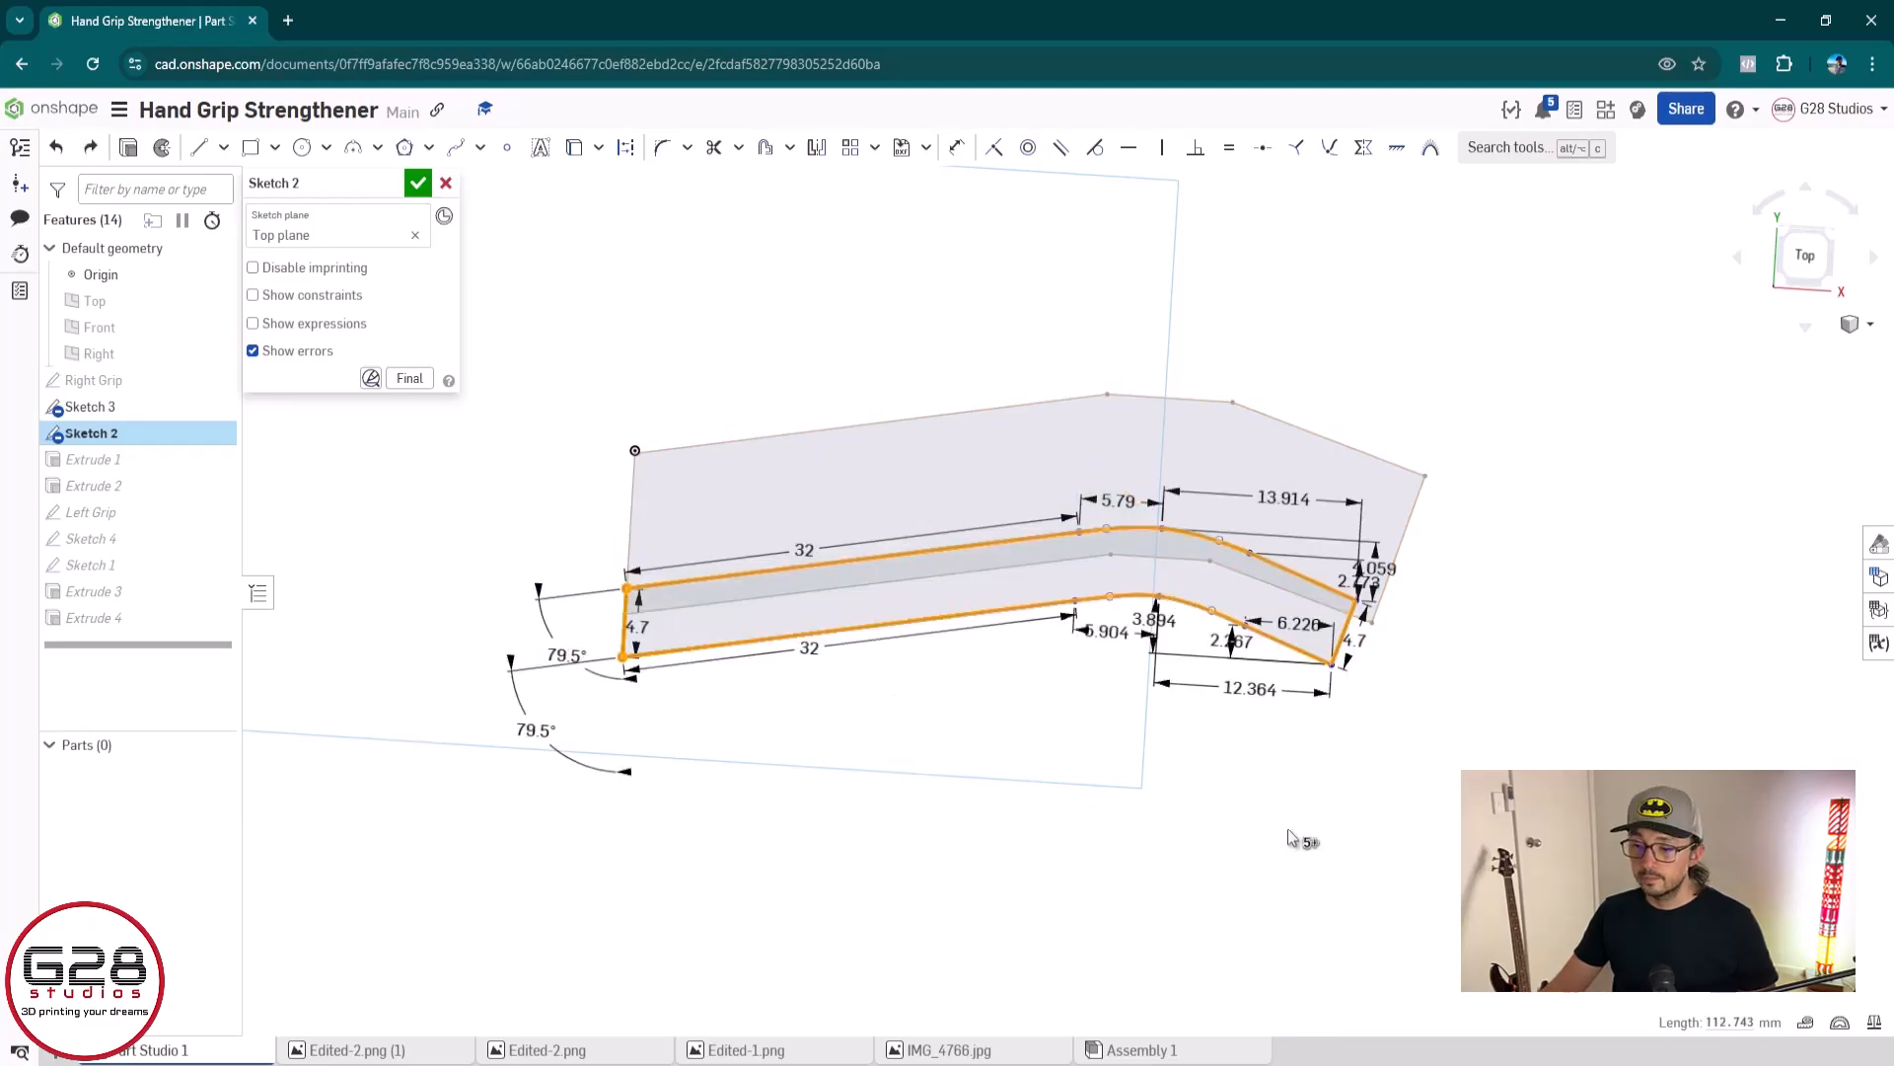
pyautogui.click(854, 831)
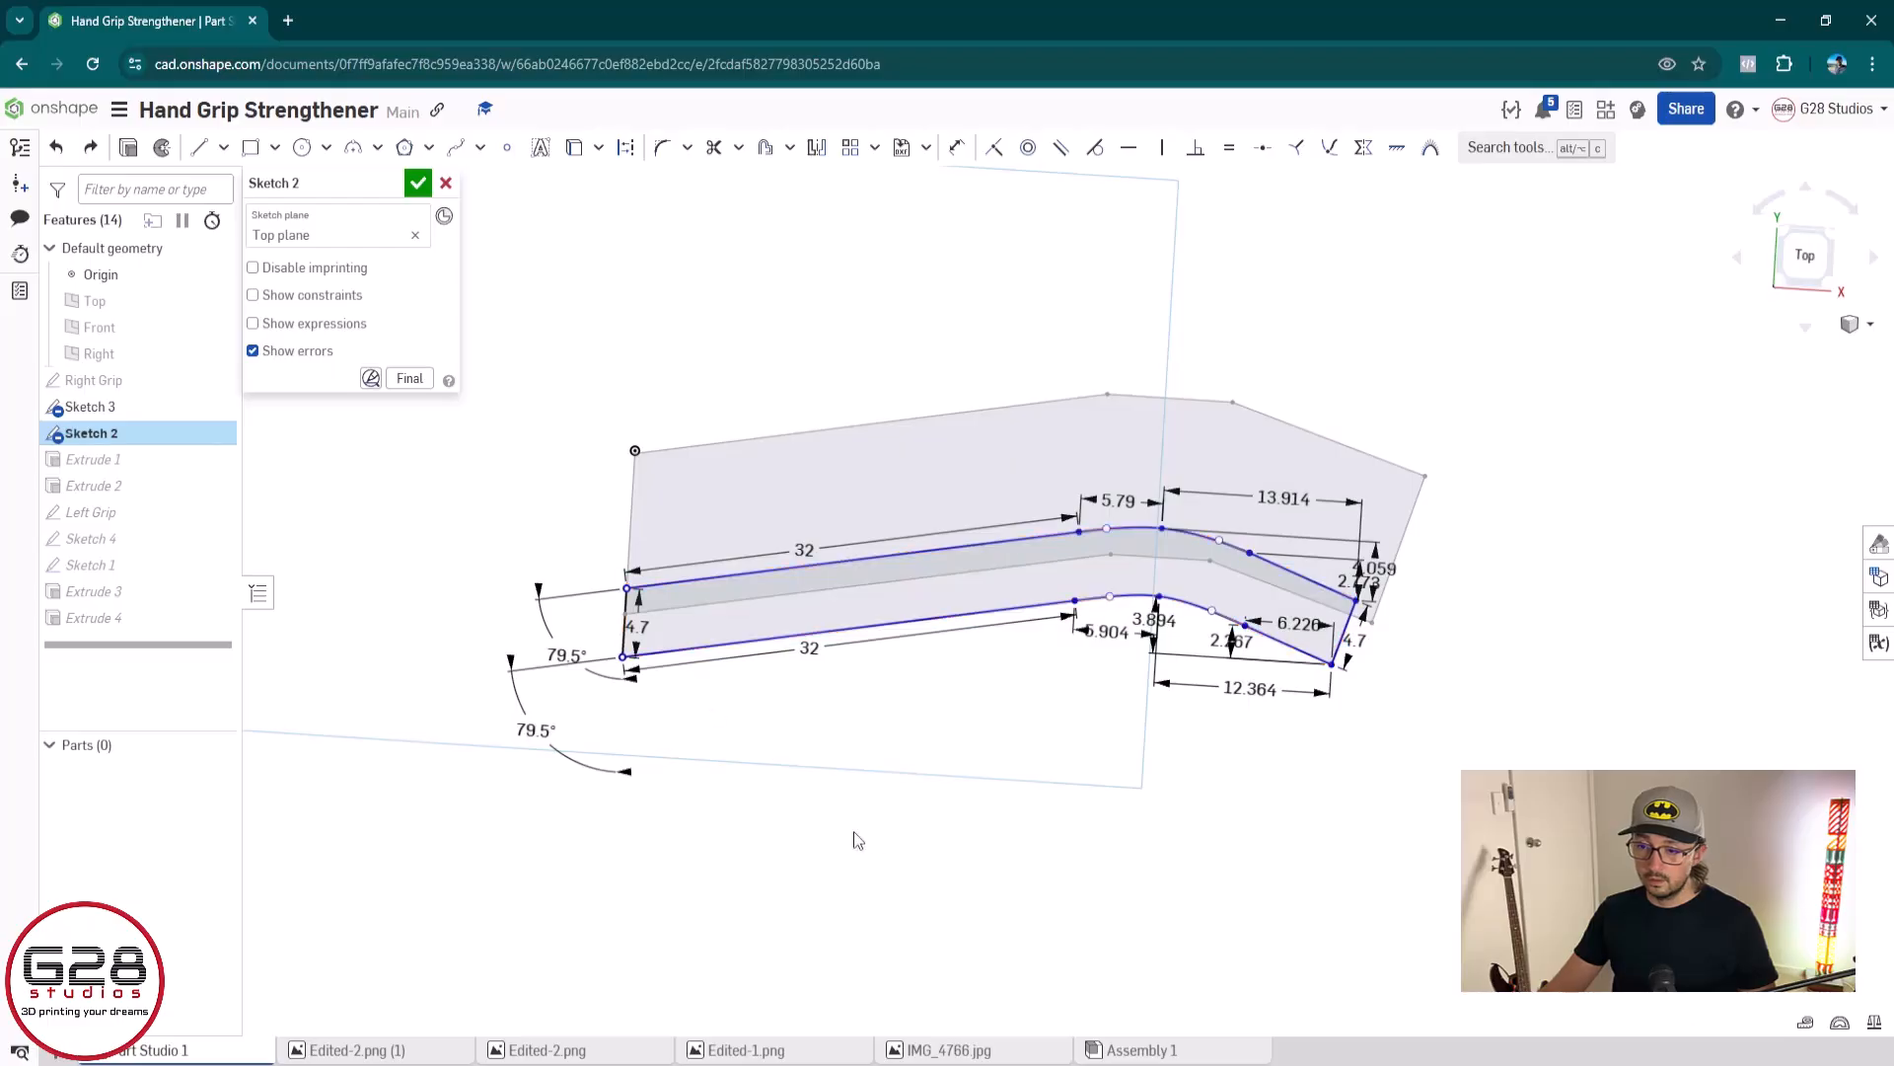
# Select the whole profile and move it up by its upper left corner until it sits inside the grip outline
pyautogui.moveTo(566, 502)
pyautogui.mouseDown()
pyautogui.moveTo(877, 656)
pyautogui.moveTo(1470, 852)
pyautogui.mouseUp()
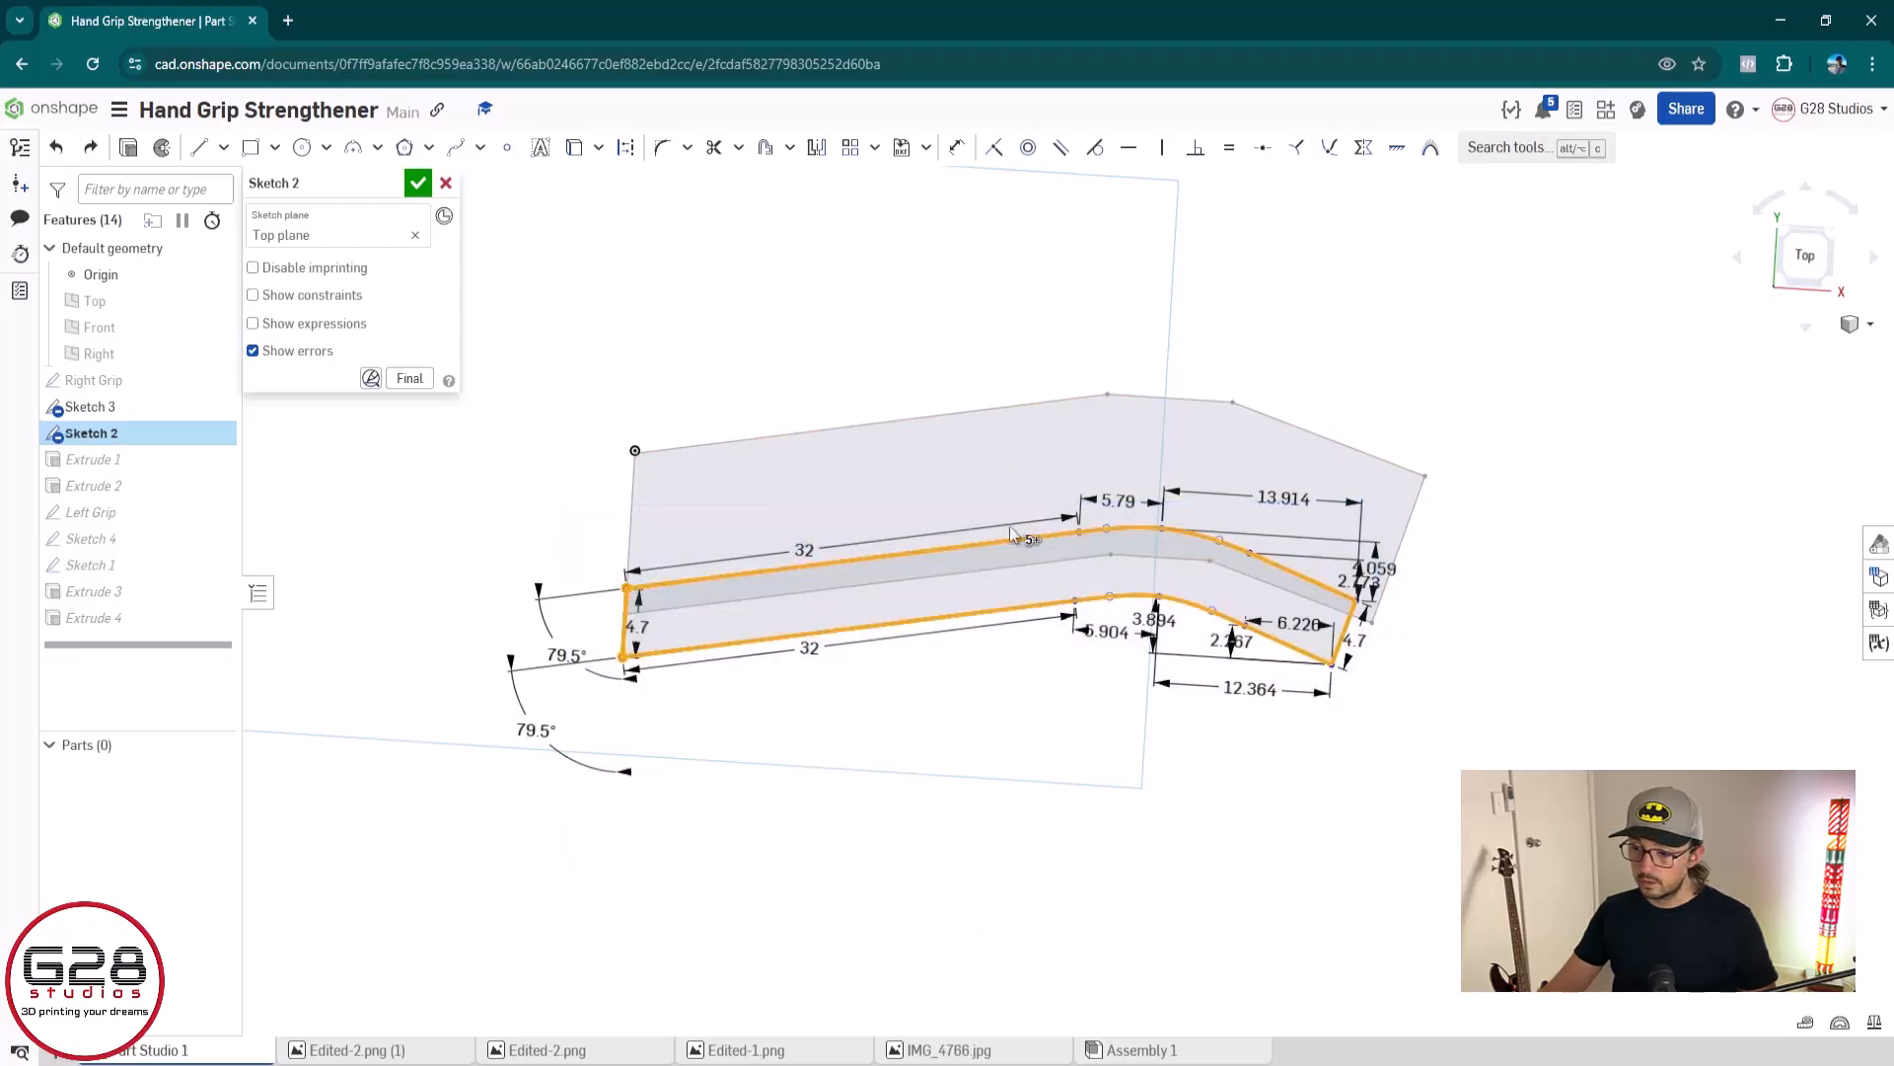
pyautogui.moveTo(631, 595); pyautogui.dragTo(641, 506)
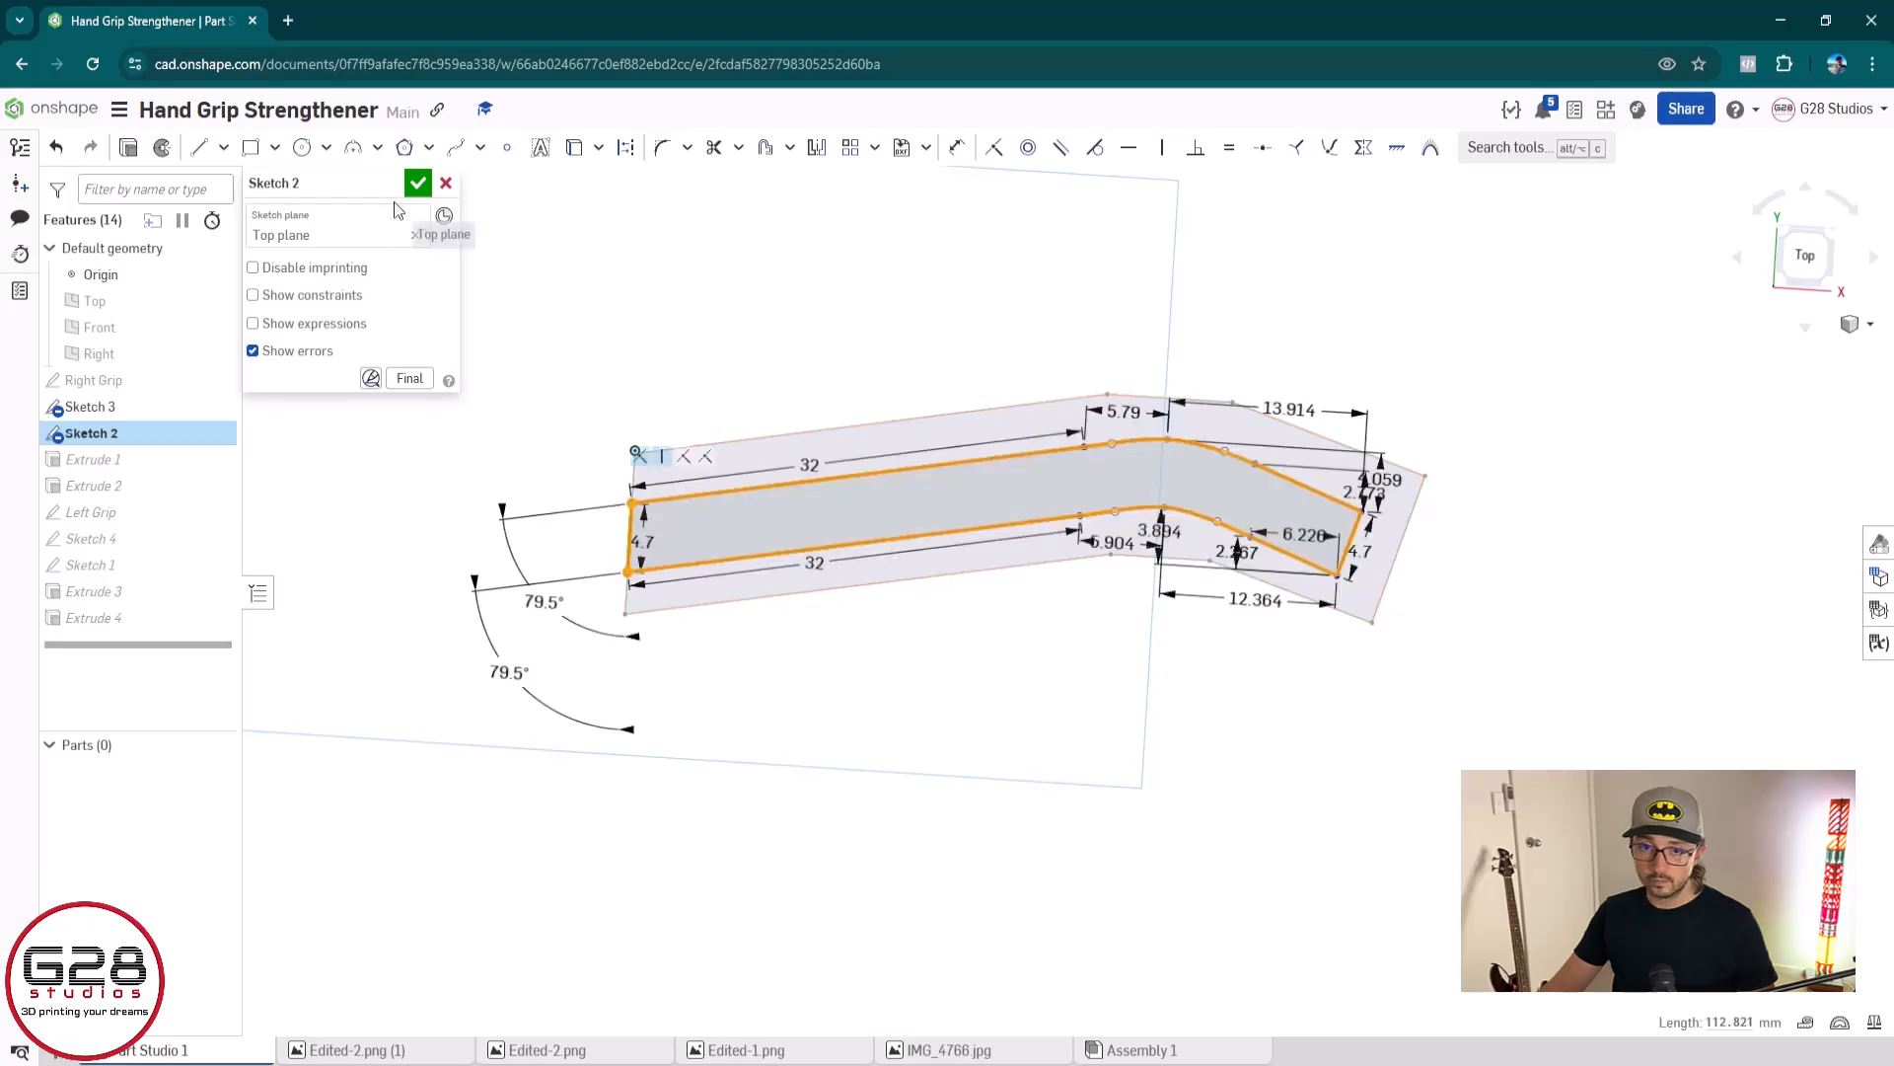
# Accept the edits to Sketch 2
pyautogui.click(417, 183)
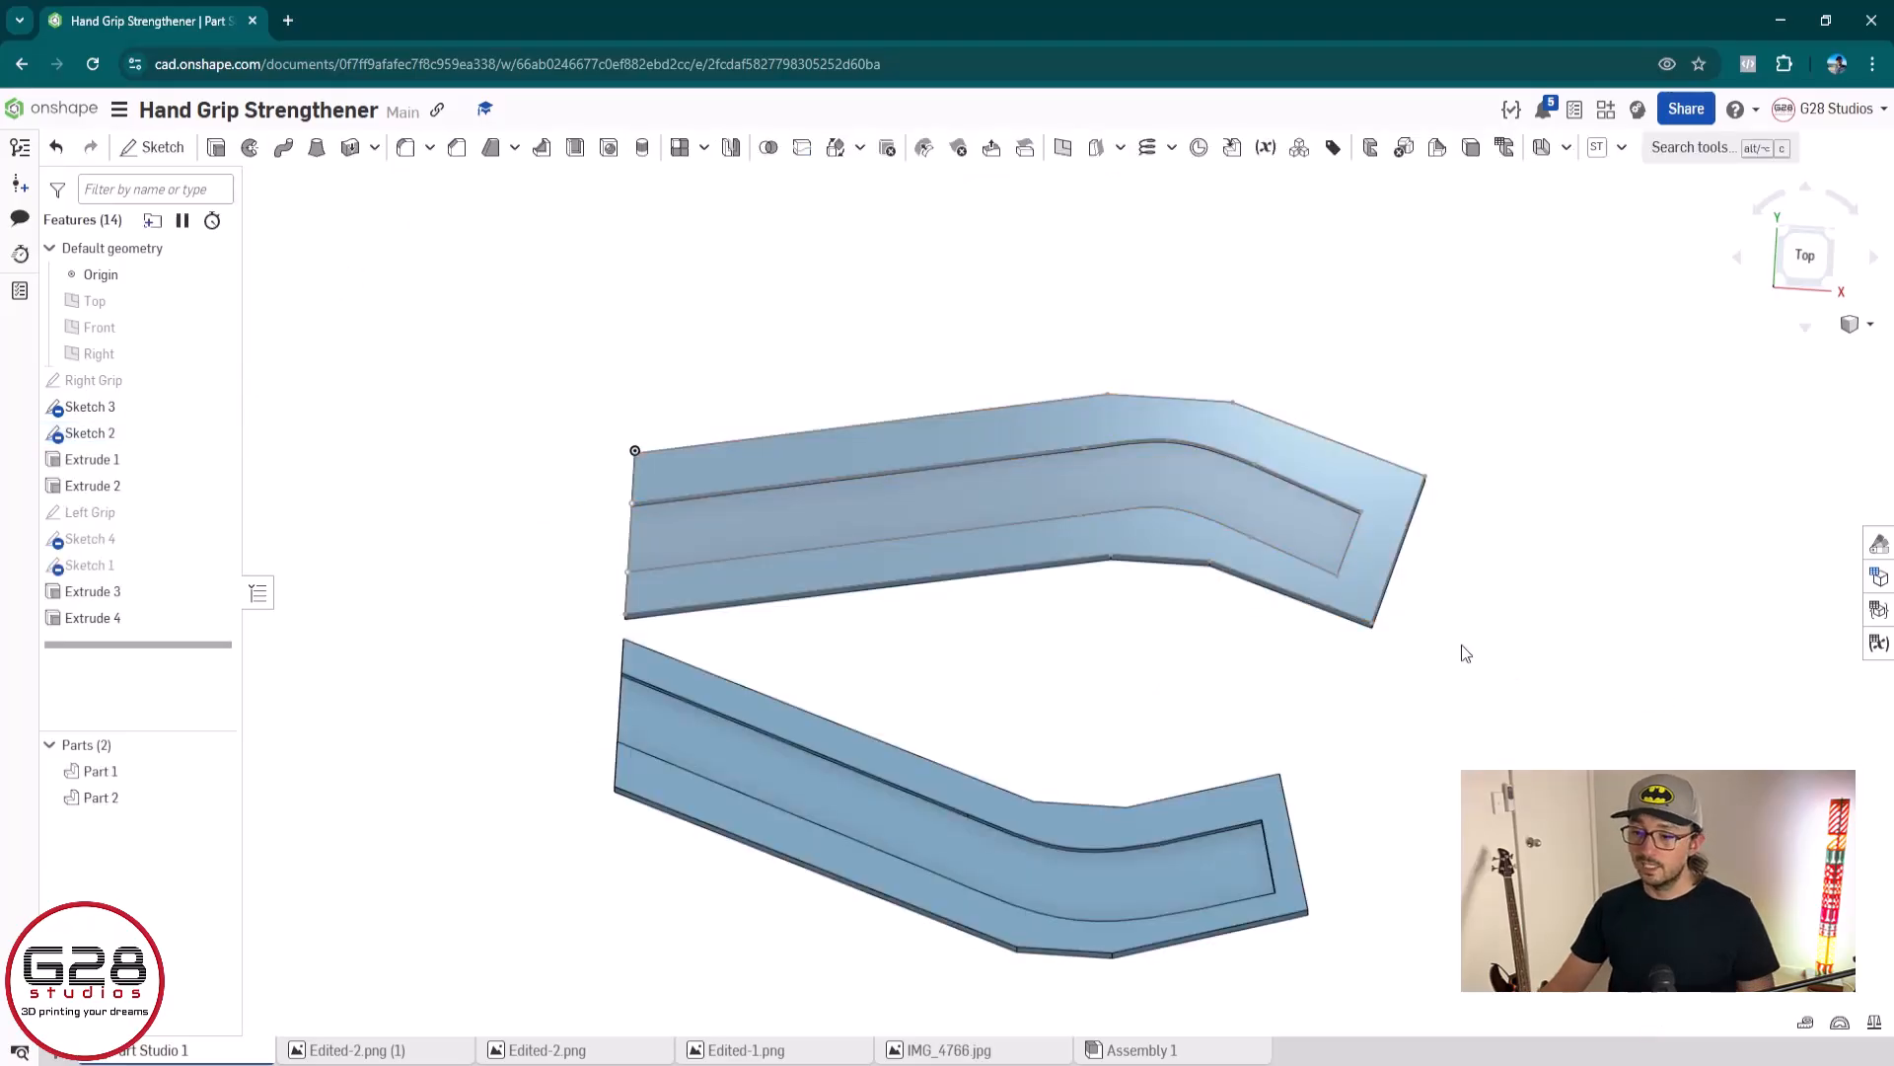
pyautogui.scroll(-2, 1462, 649)
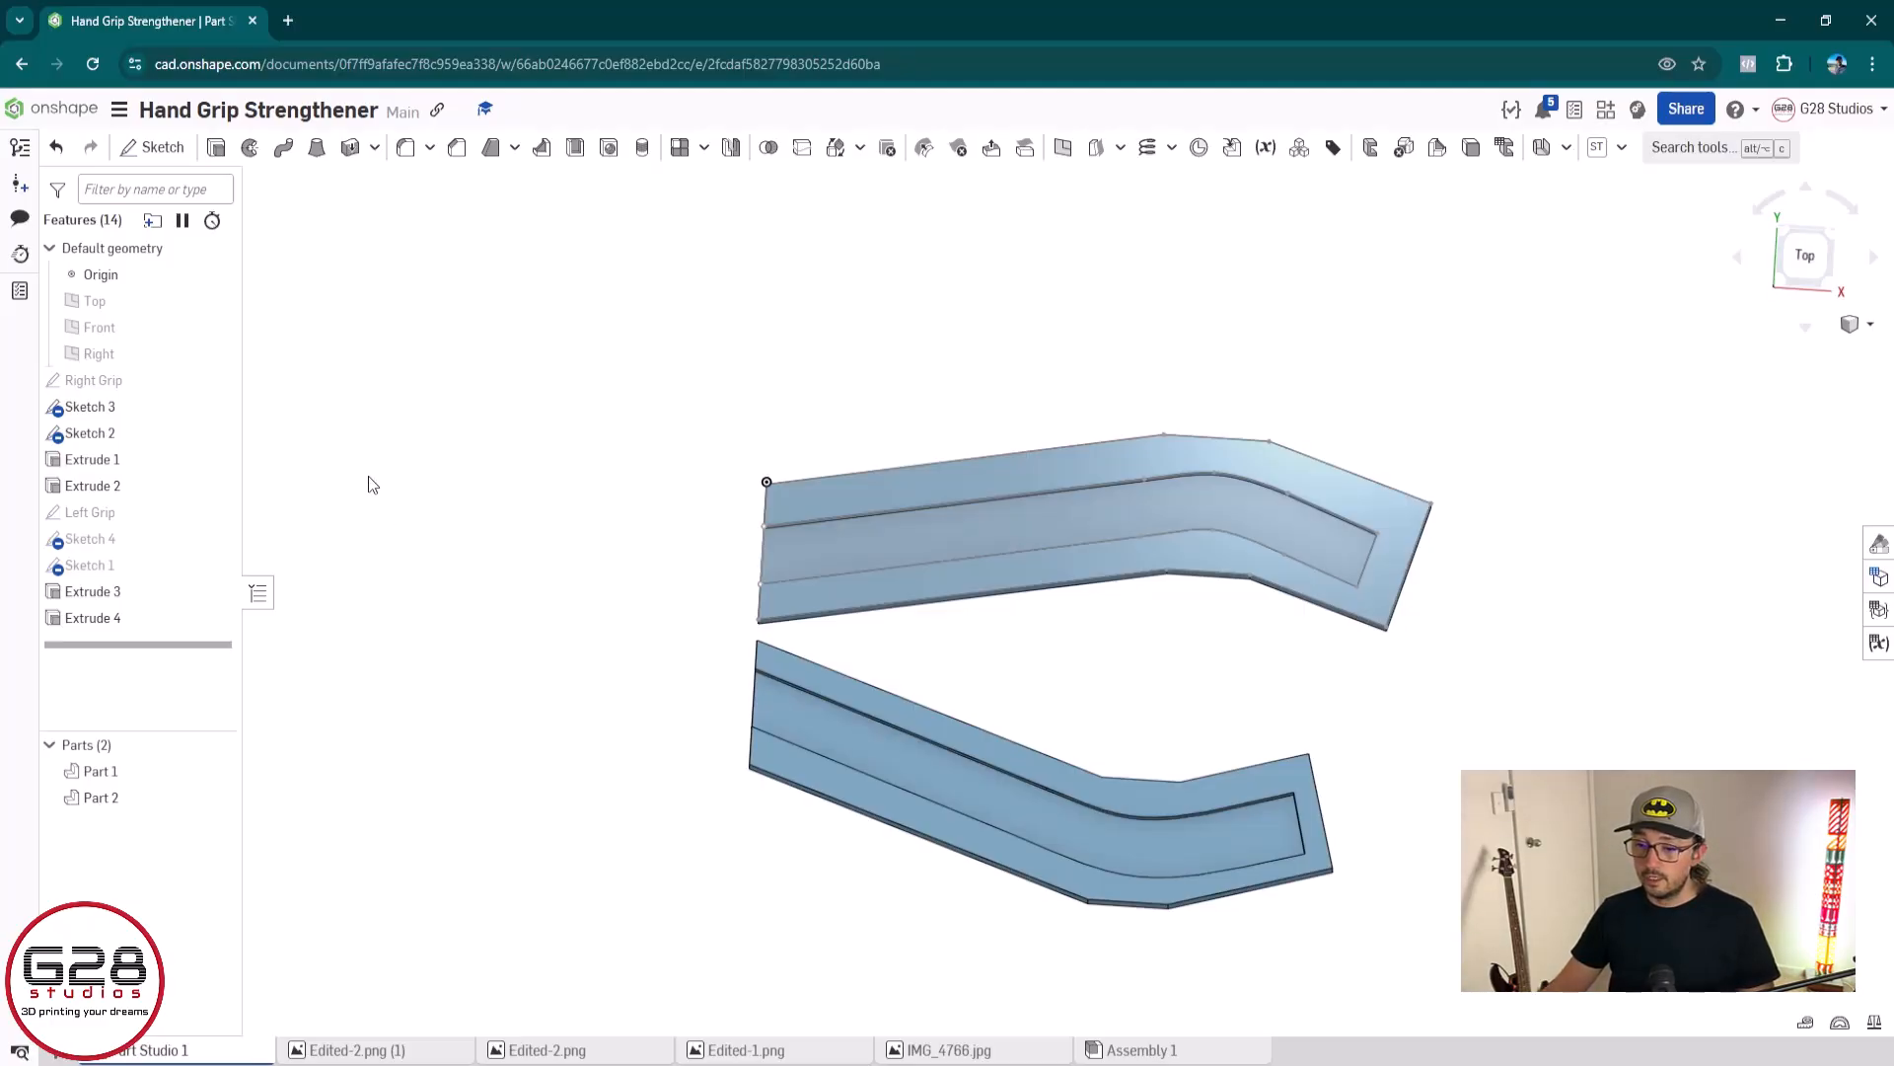
# Try to move the grip outline in Sketch 3 by its upper right corner, alone and with everything selected, and cancel the sketch edit
pyautogui.doubleClick(127, 412)
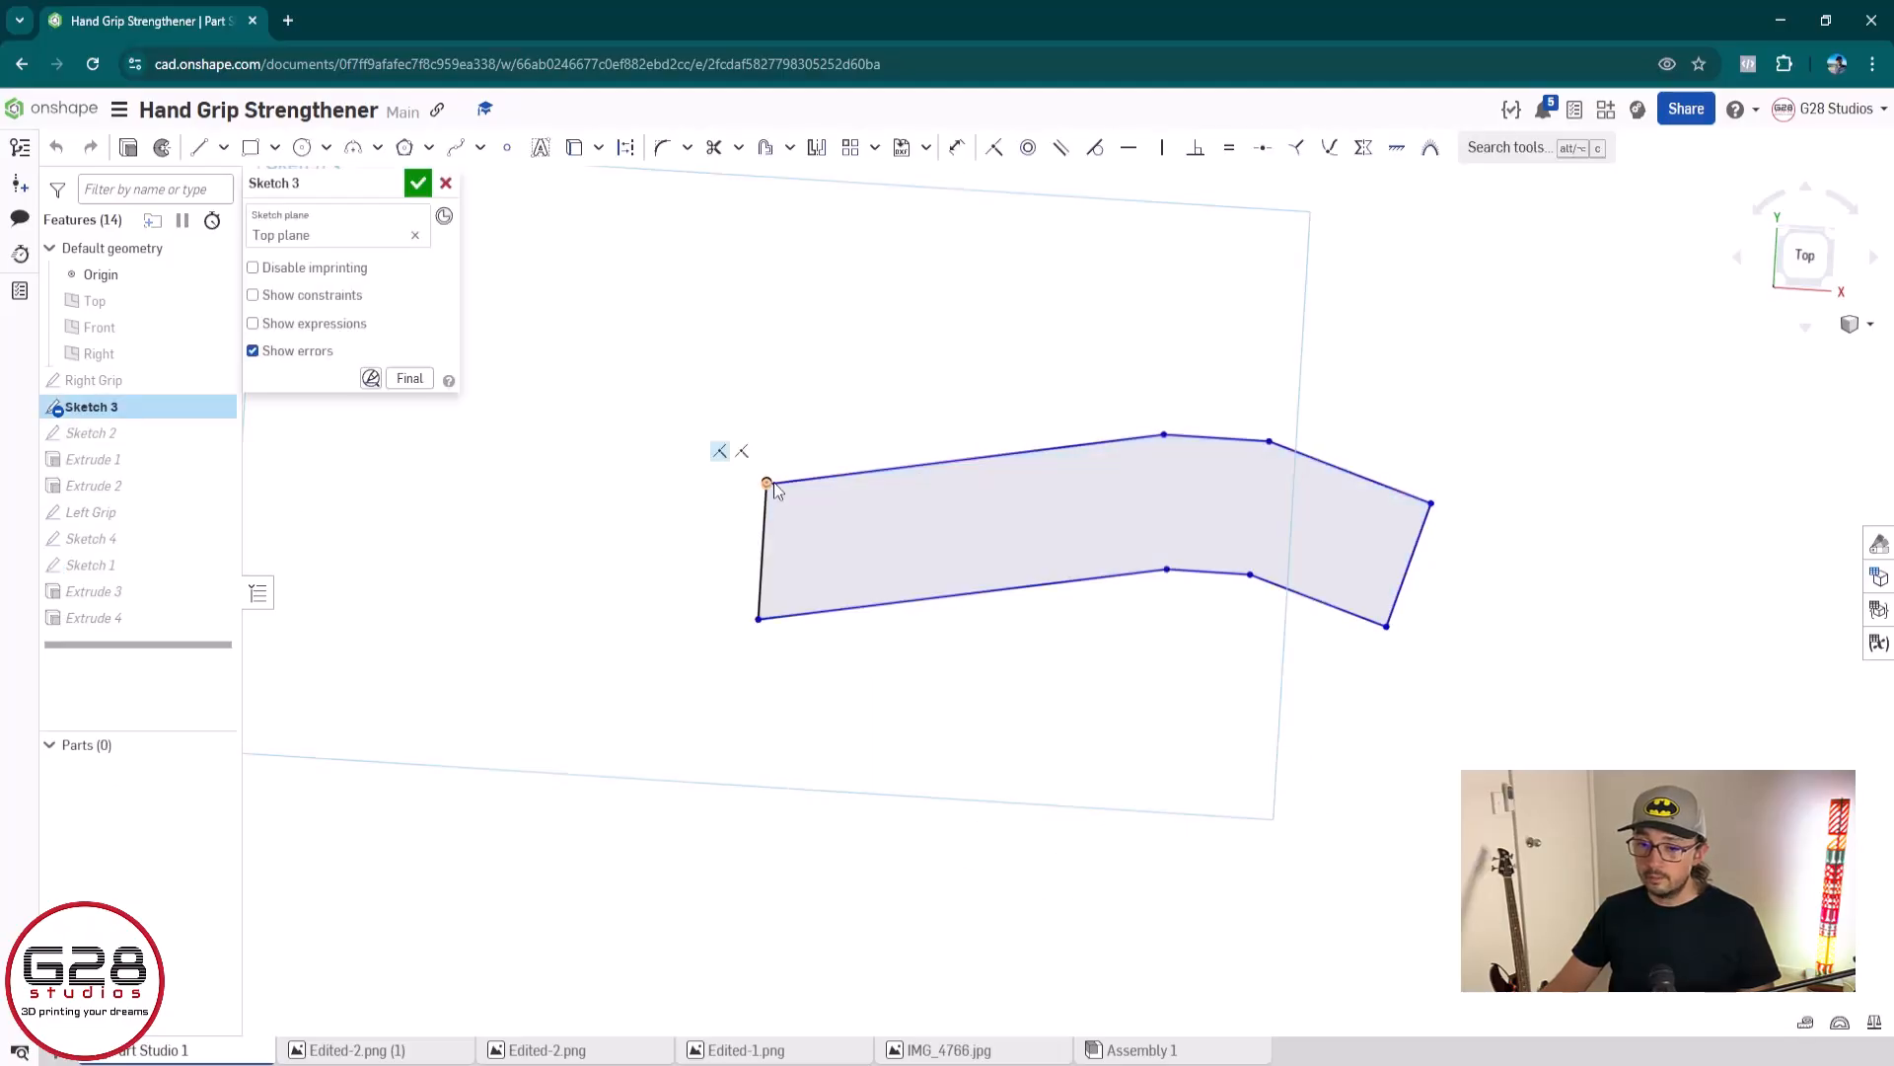
pyautogui.click(767, 483)
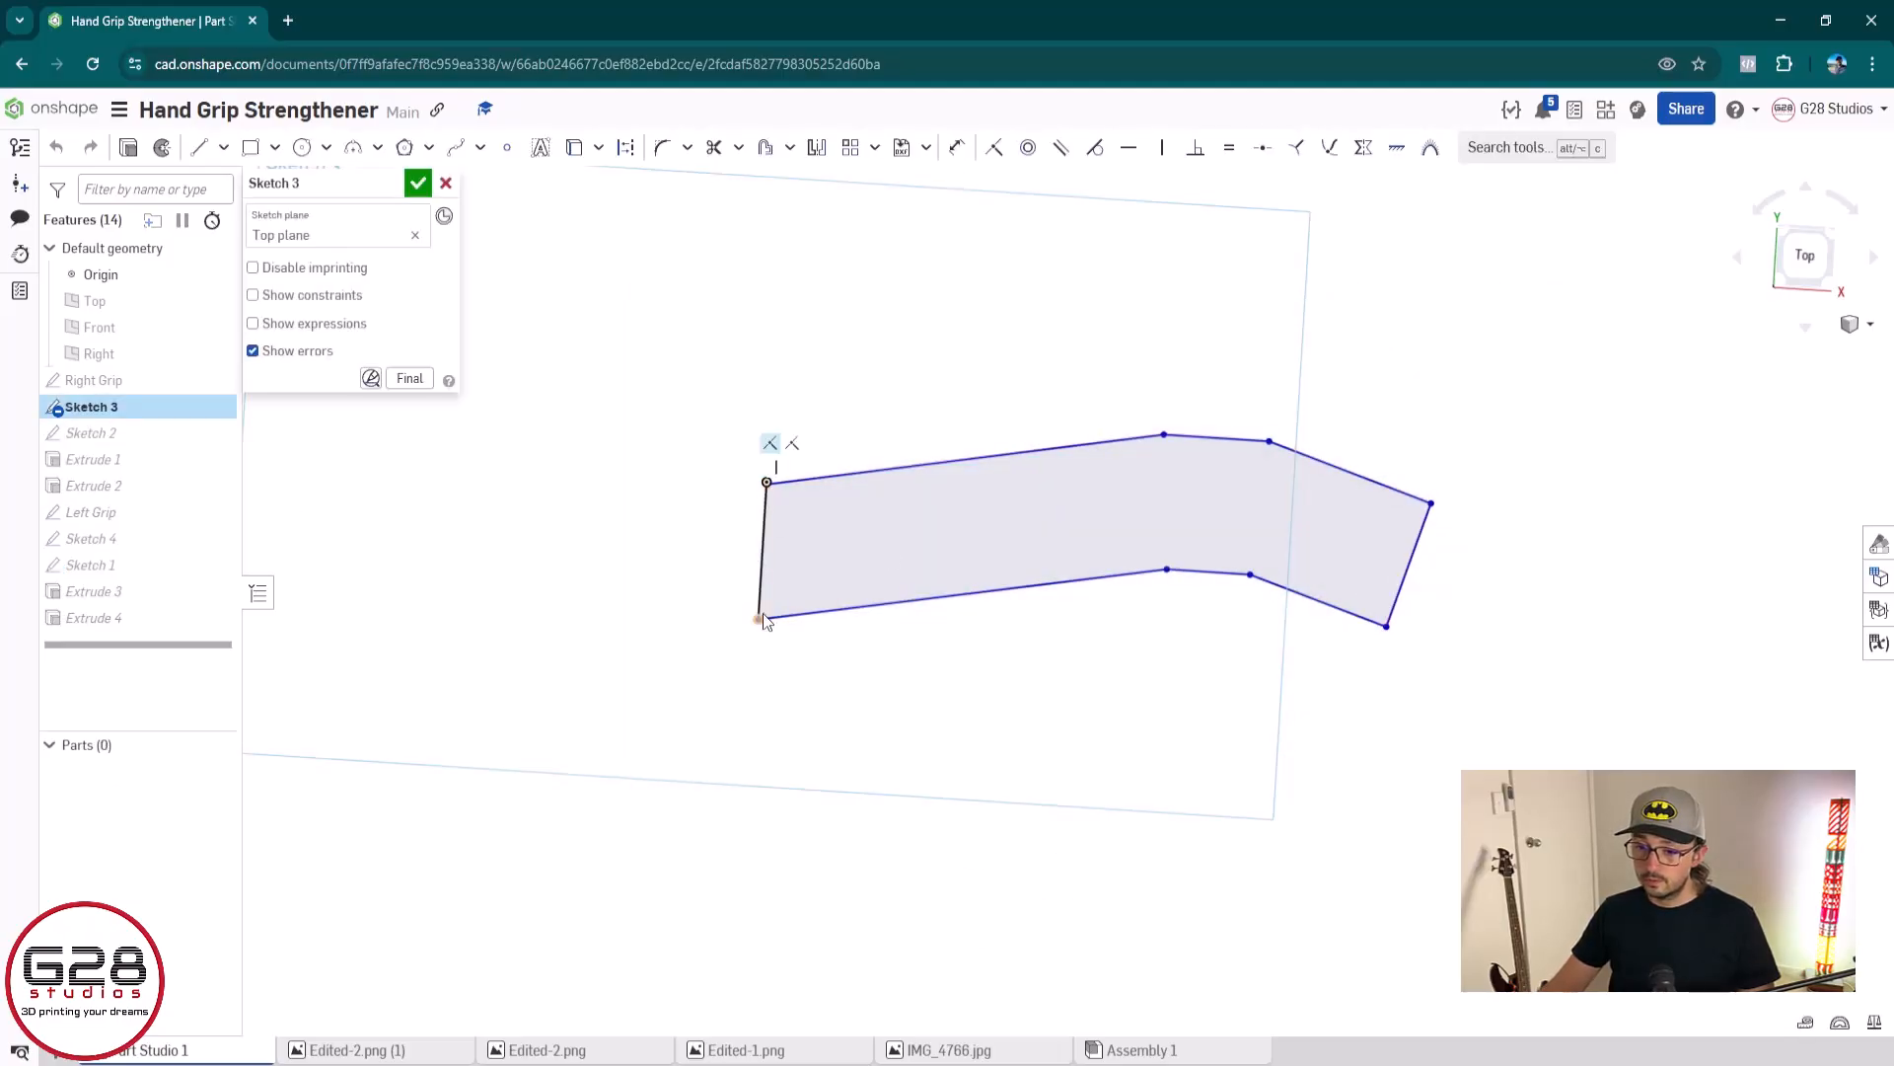
pyautogui.click(766, 619)
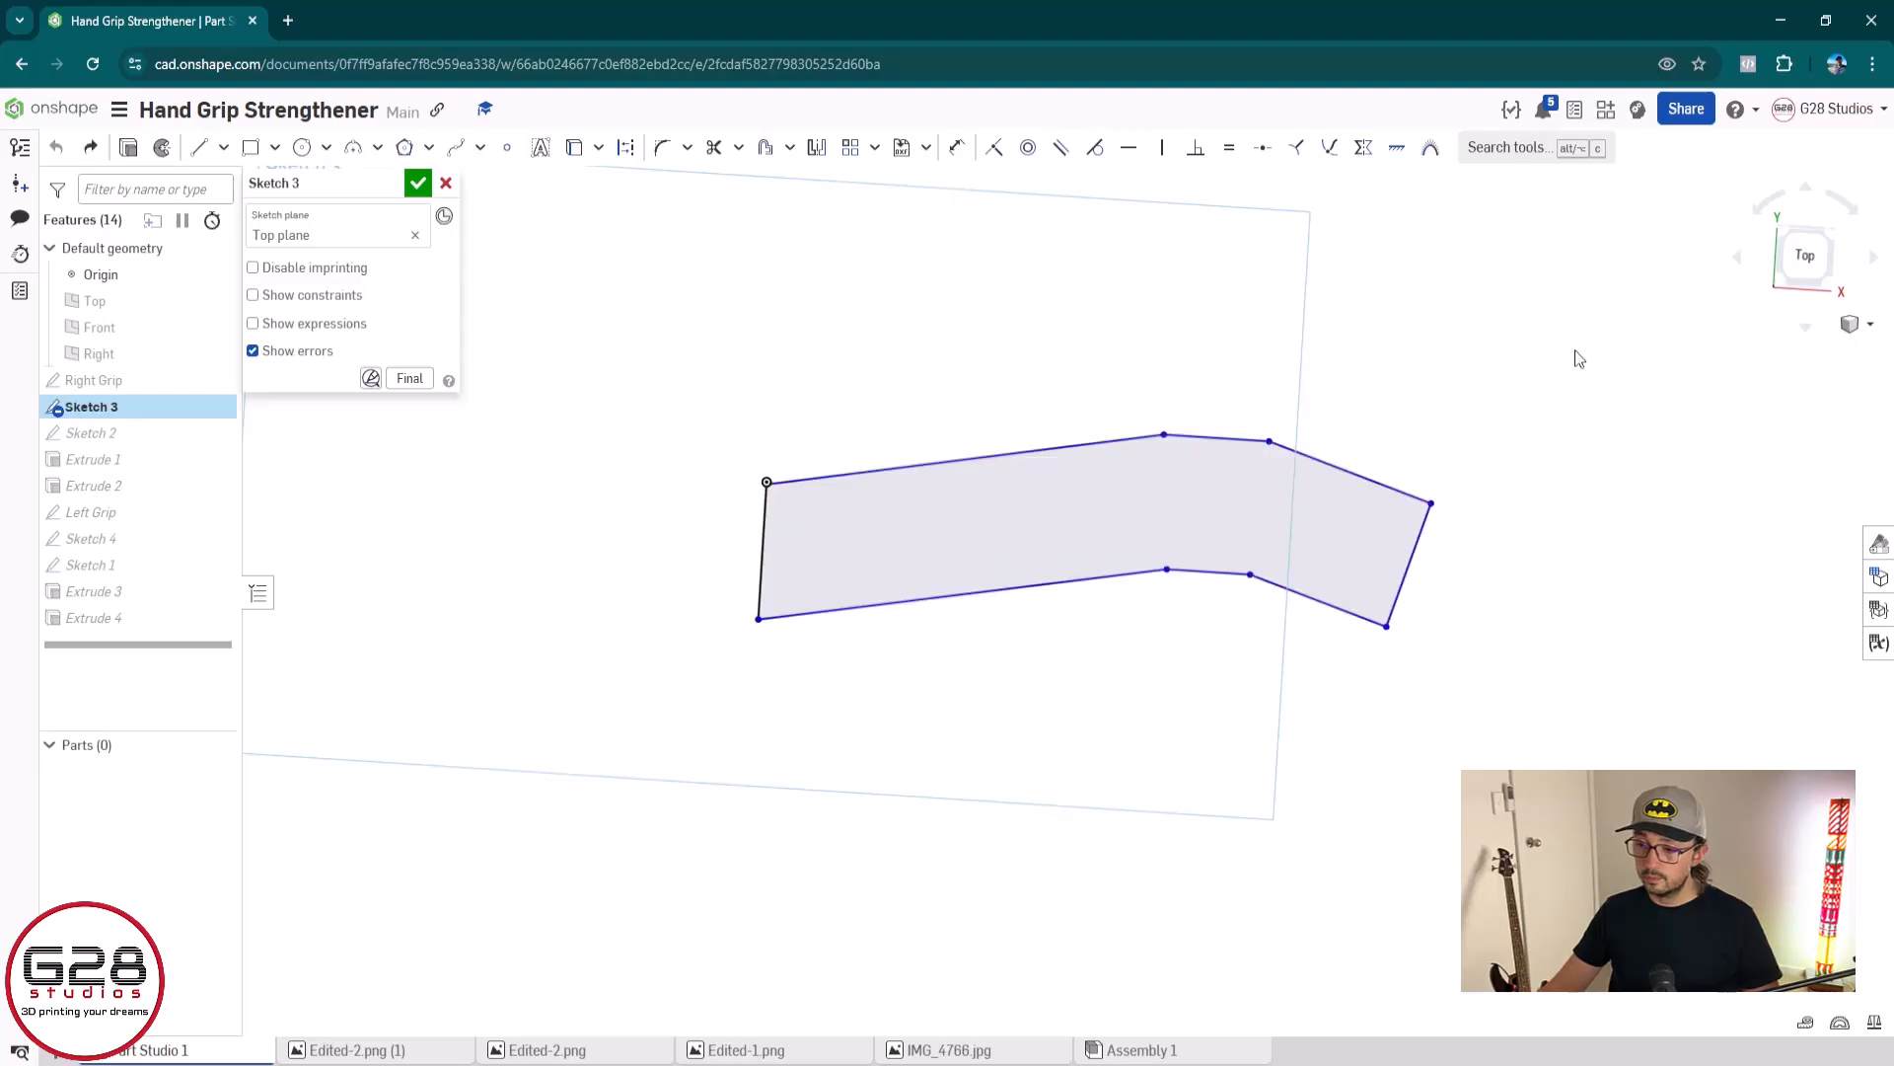
pyautogui.moveTo(1430, 504); pyautogui.dragTo(1444, 390)
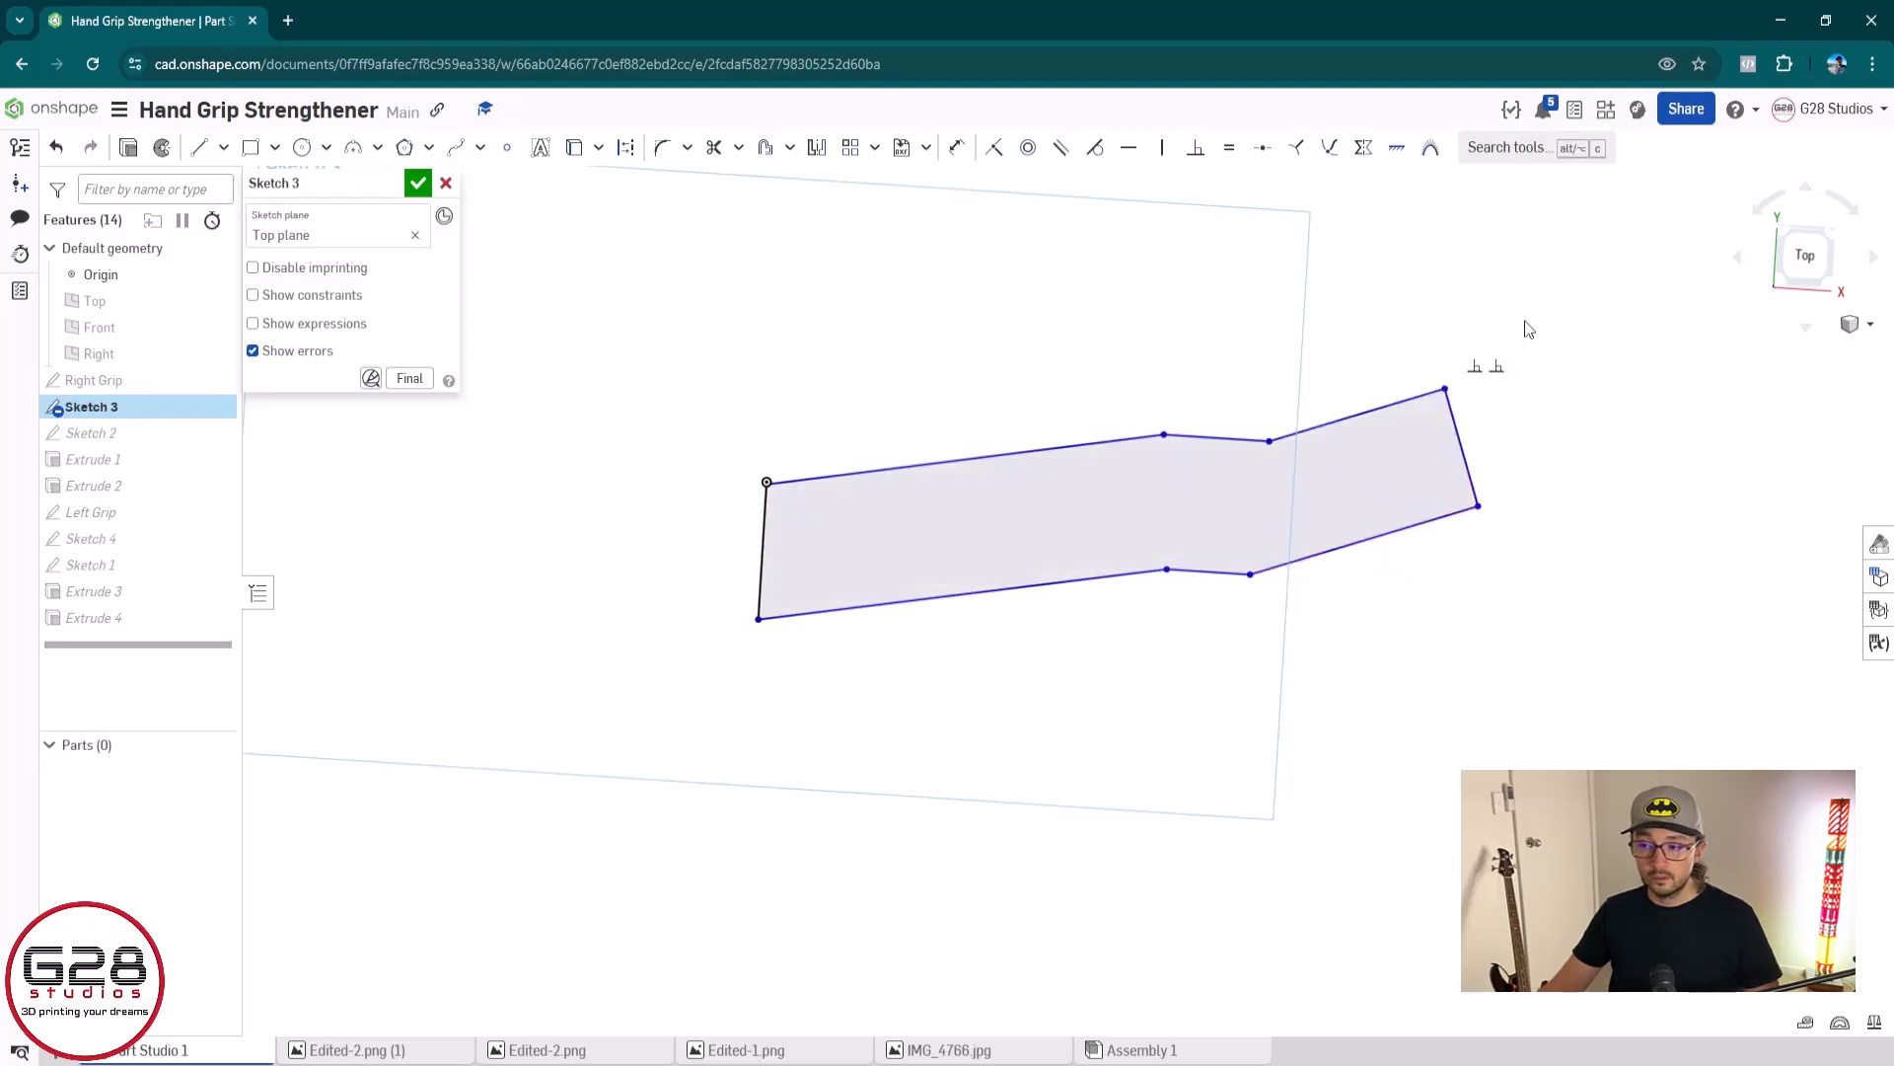
pyautogui.hotkey('ctrl', 'z')
pyautogui.moveTo(1536, 302)
pyautogui.mouseDown()
pyautogui.moveTo(962, 734)
pyautogui.moveTo(545, 870)
pyautogui.mouseUp()
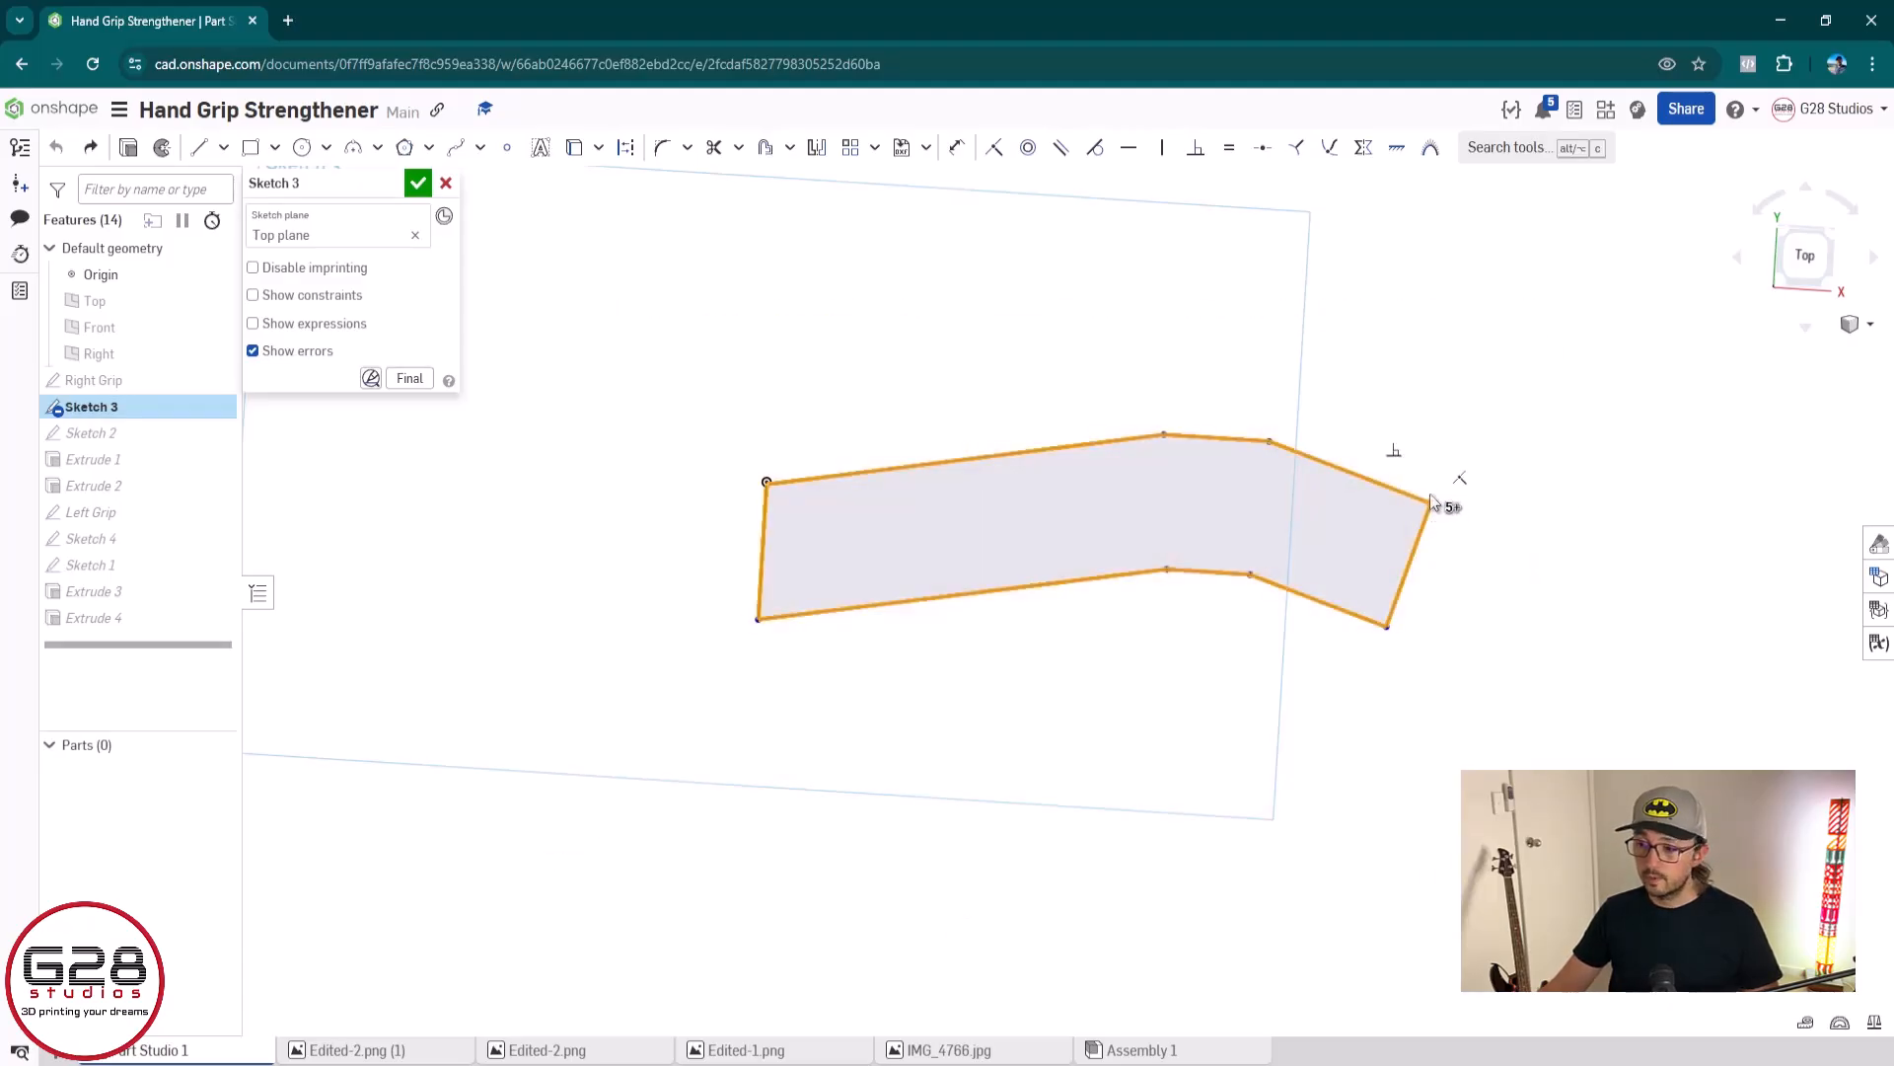
pyautogui.moveTo(1431, 501); pyautogui.dragTo(1429, 382)
pyautogui.click(446, 184)
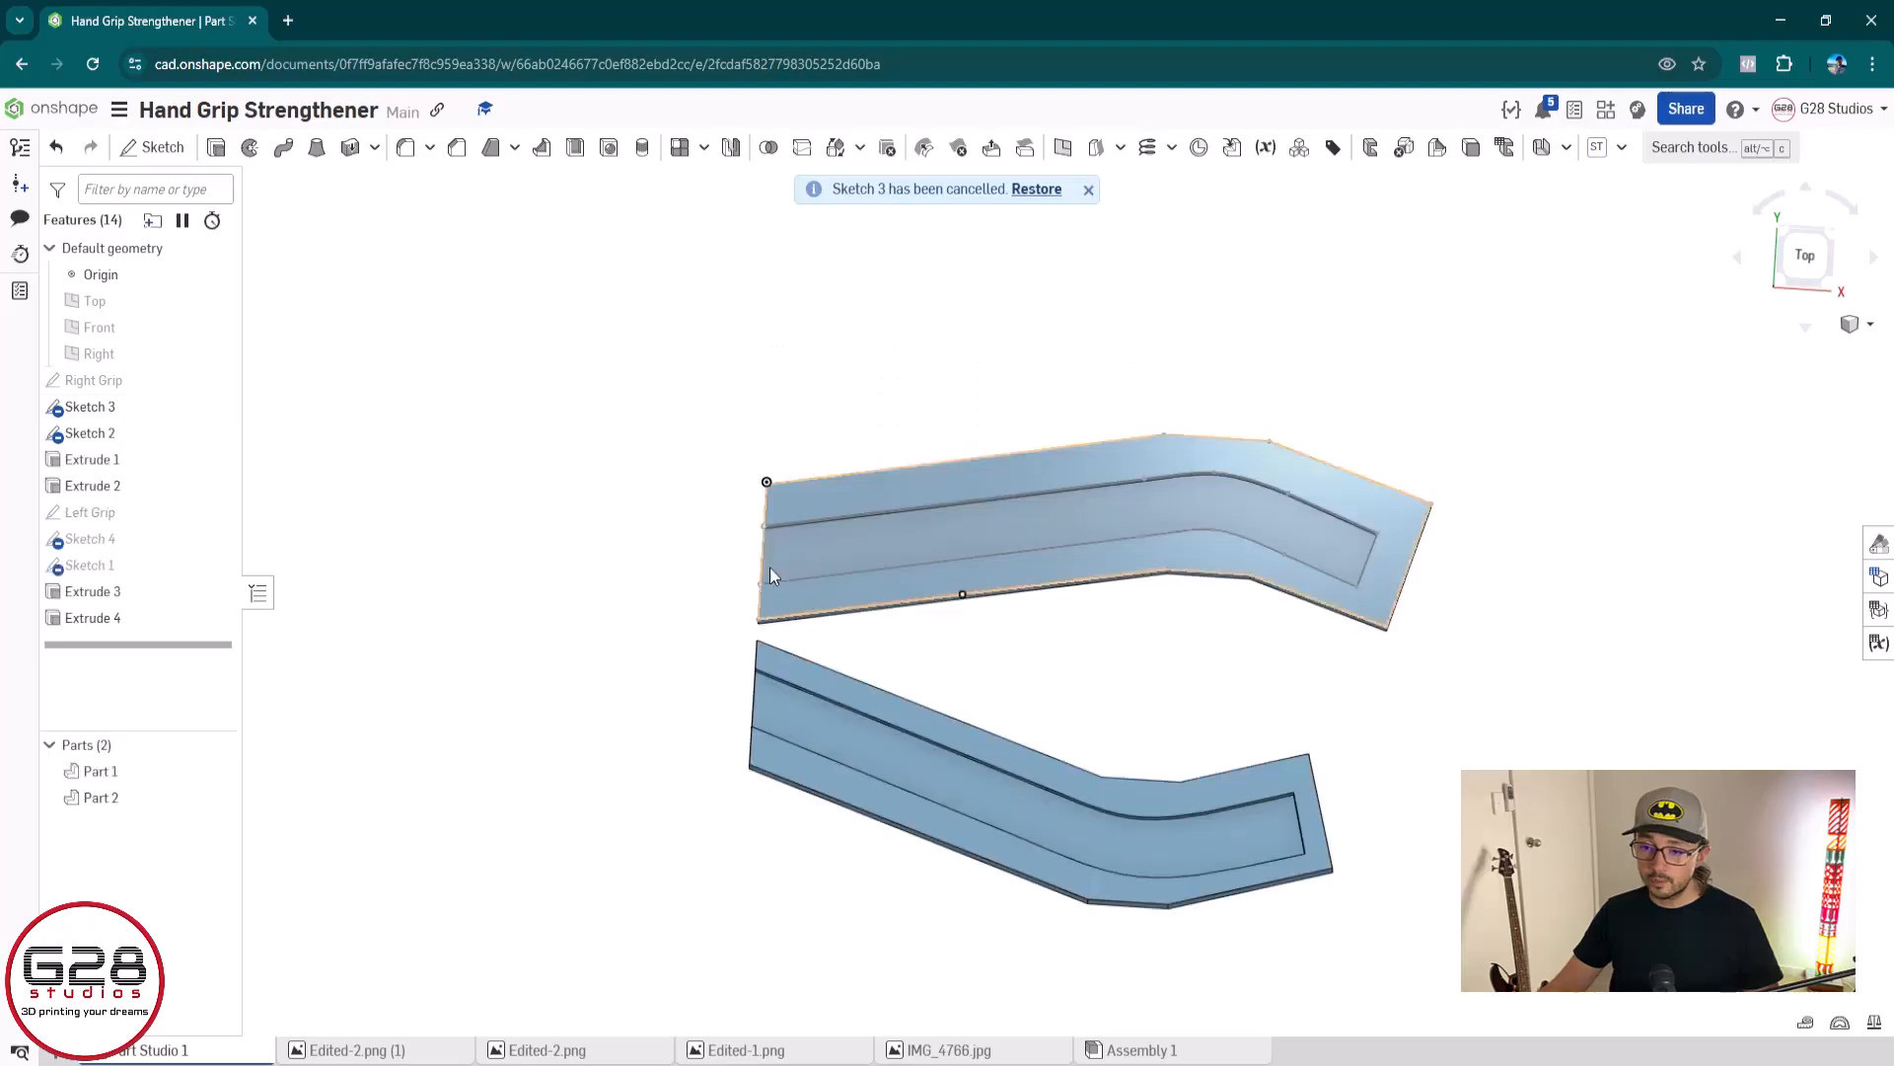
# Delete Extrude 1, Extrude 2, Extrude 3 and Extrude 4 from the feature list
pyautogui.click(151, 459)
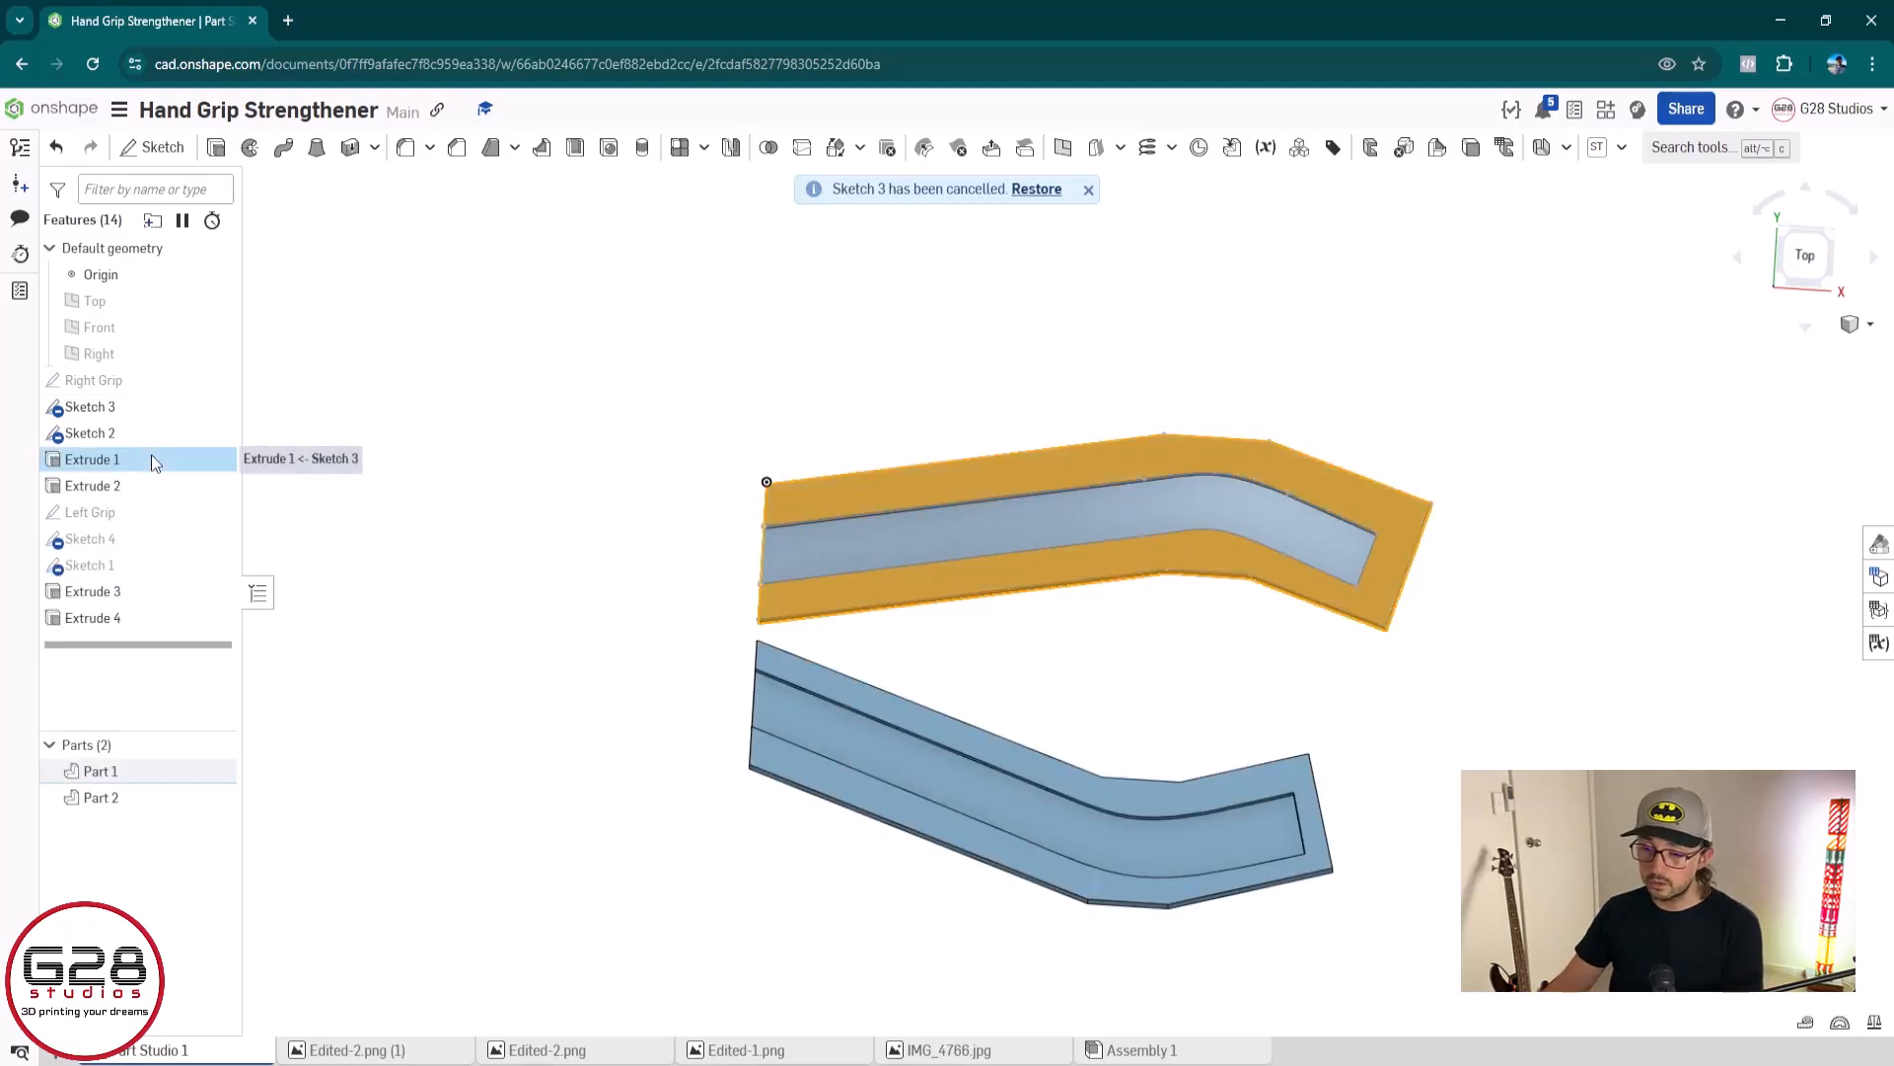
pyautogui.press('Delete')
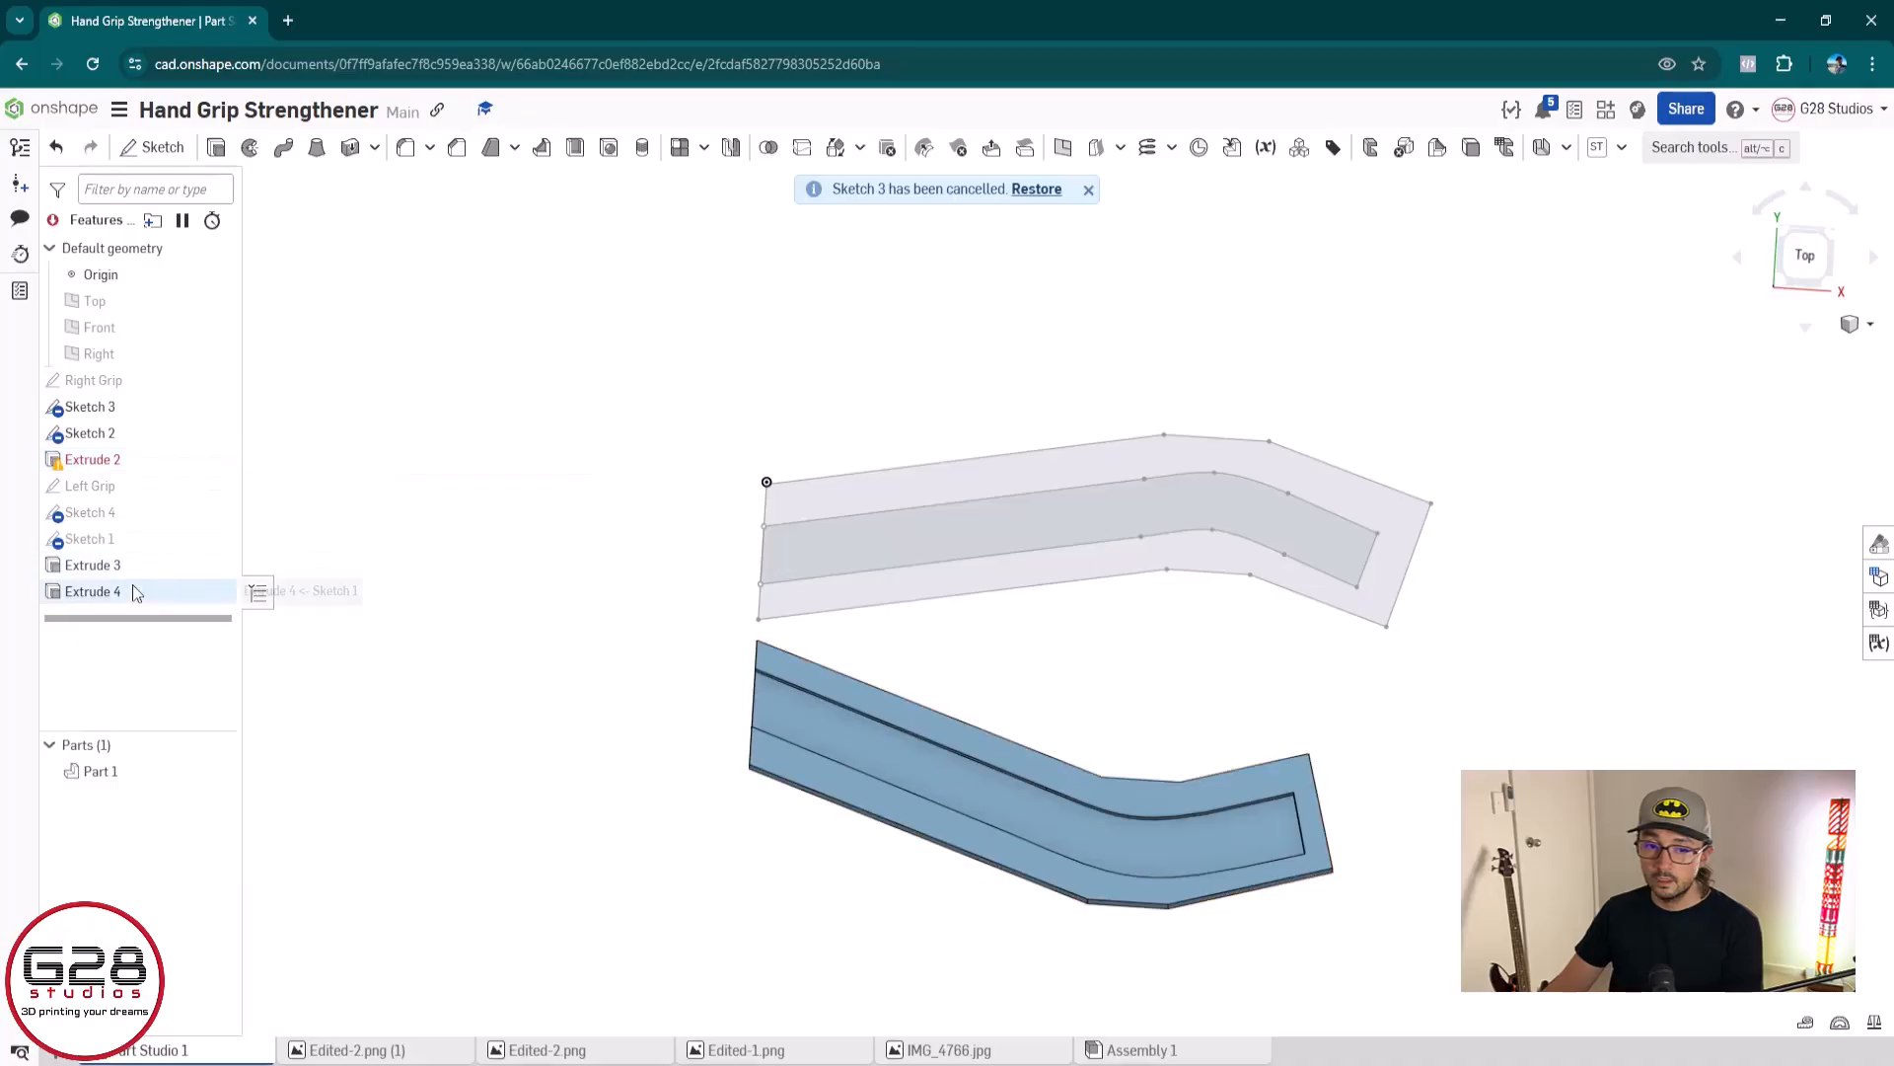
pyautogui.click(133, 459)
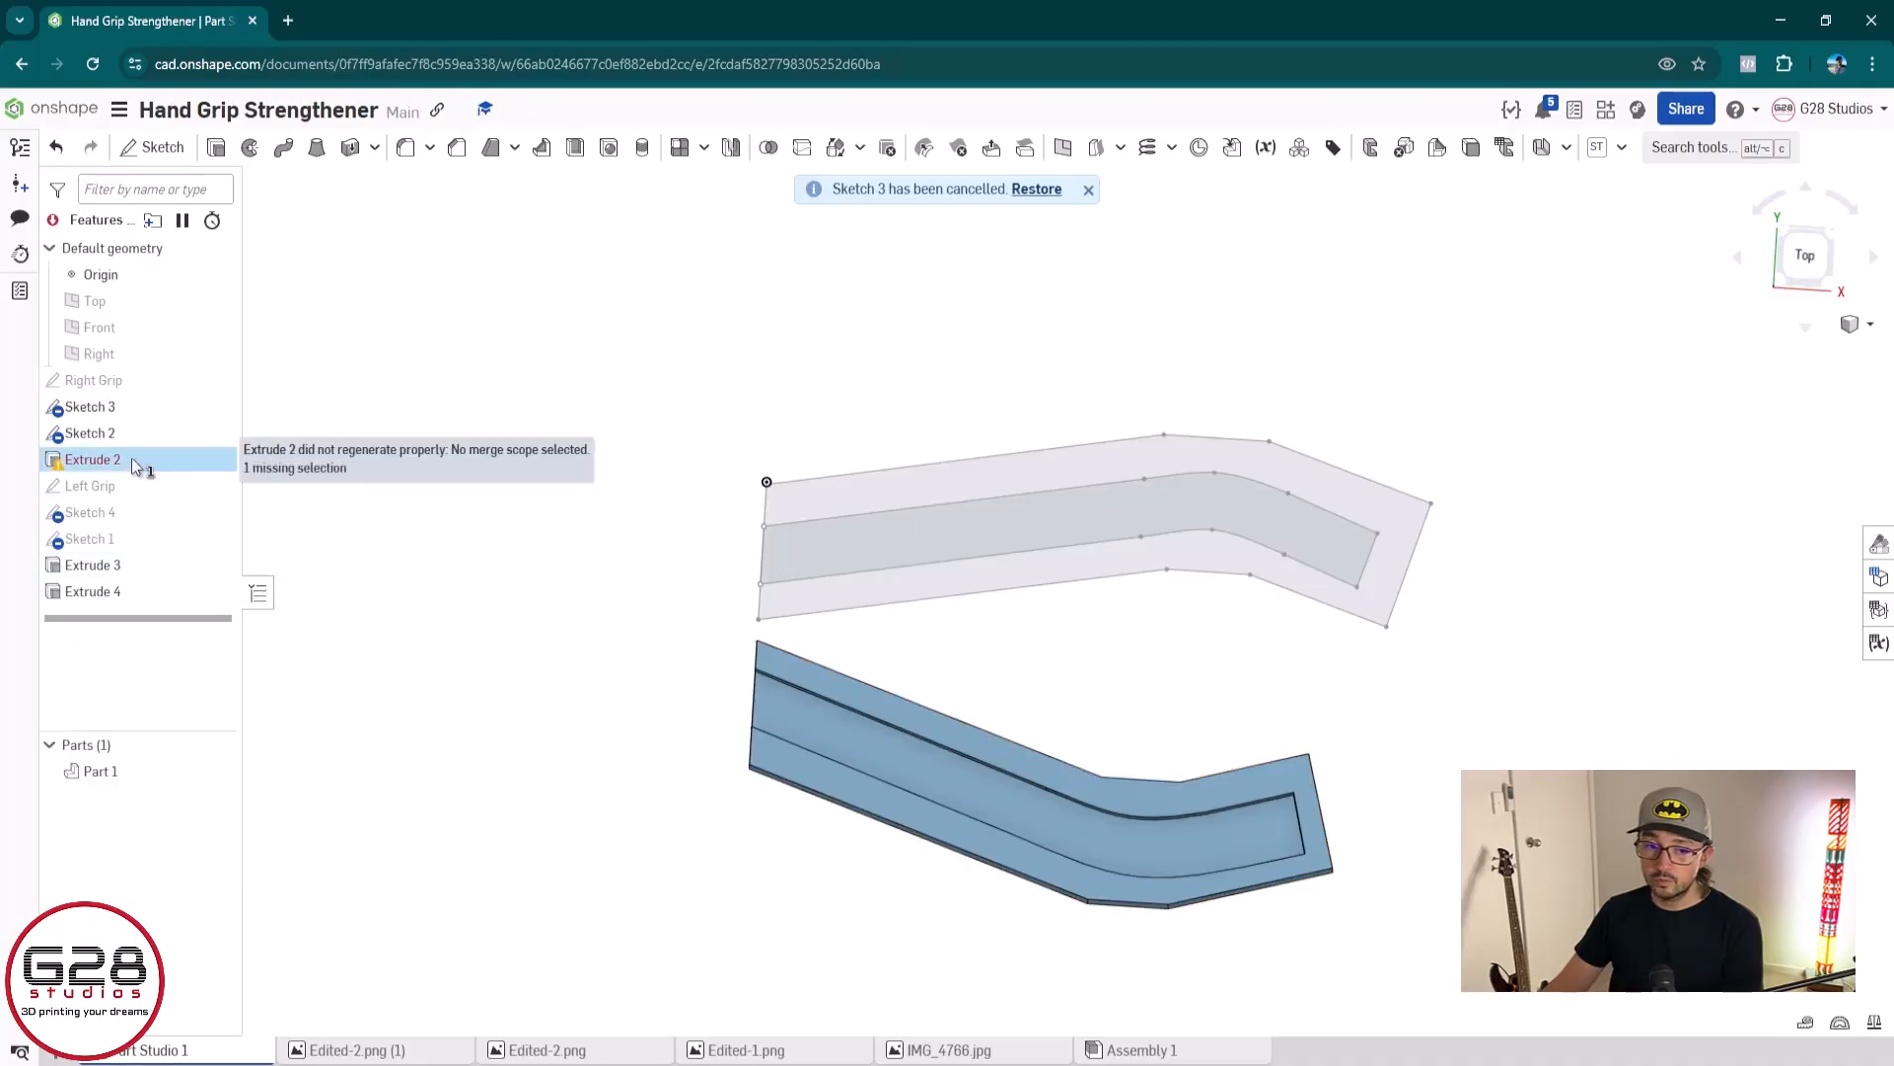
pyautogui.press('Delete')
pyautogui.click(124, 541)
pyautogui.press('Delete')
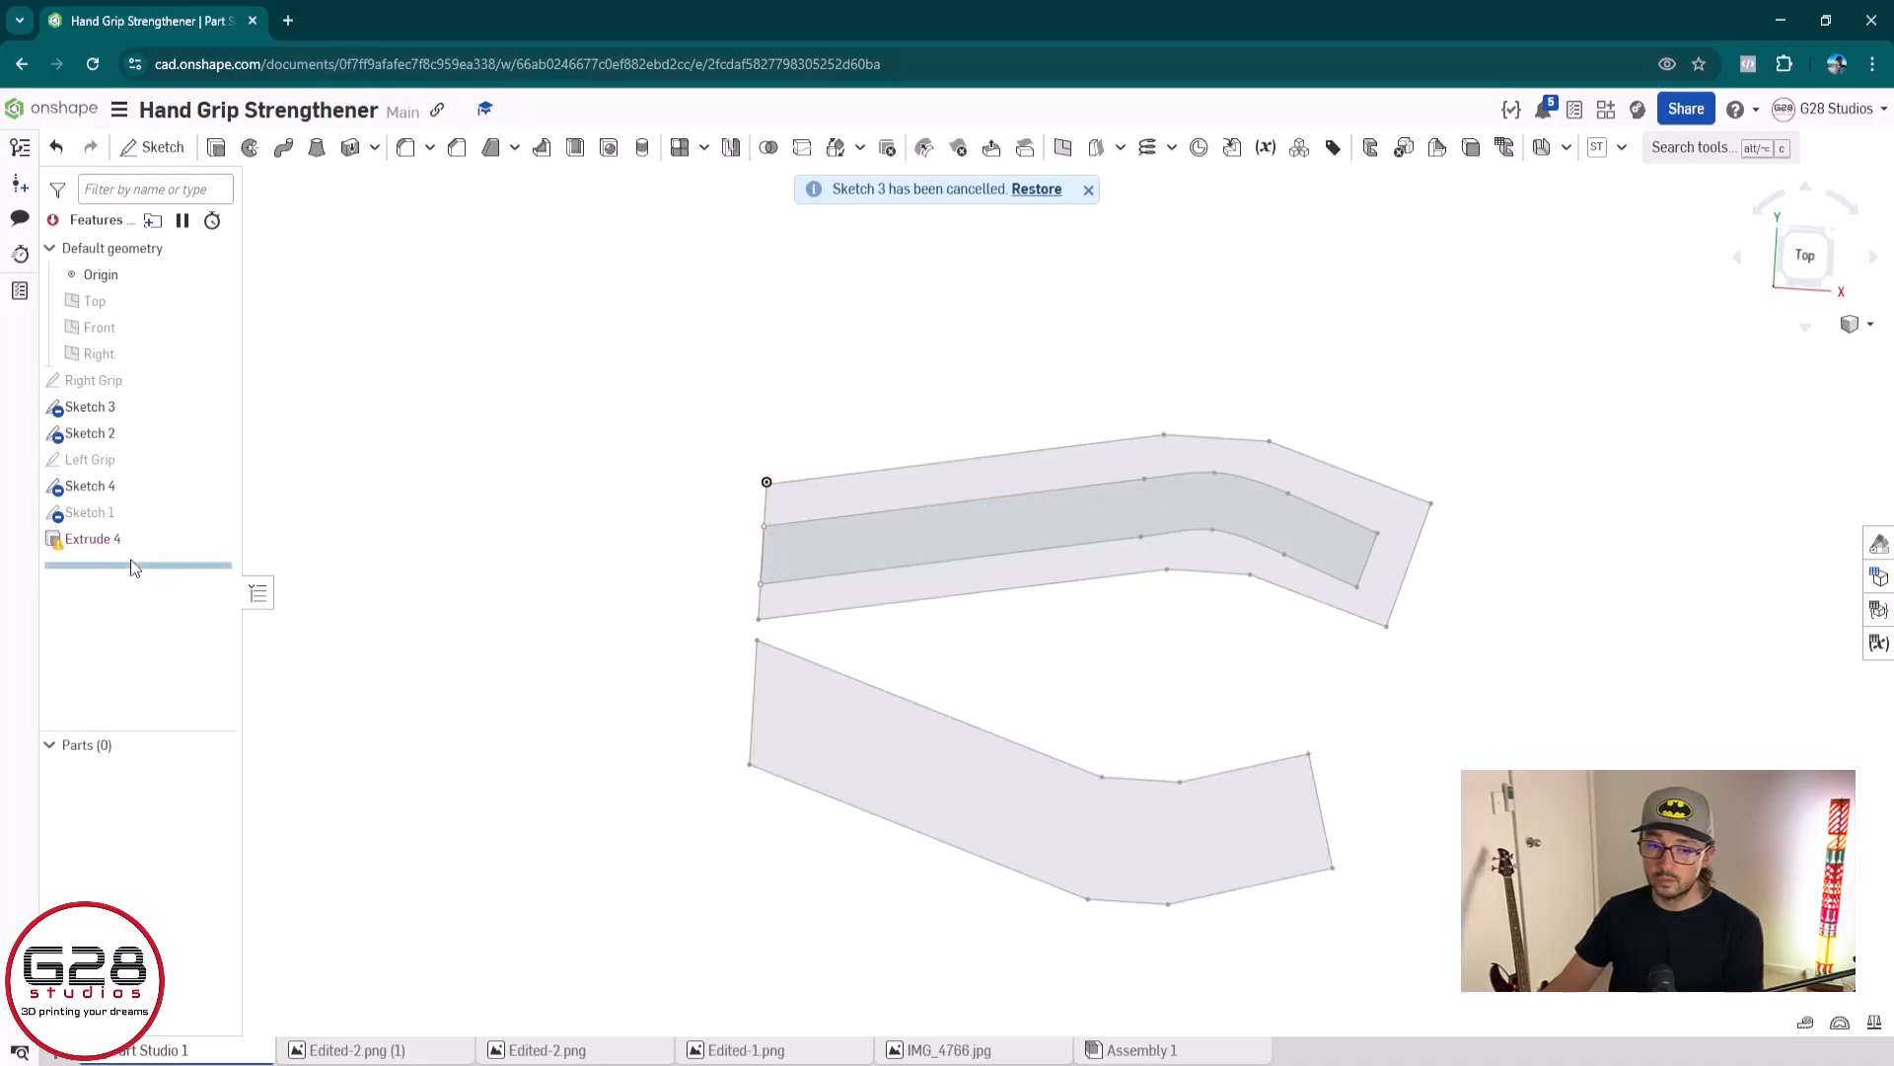
pyautogui.click(145, 533)
pyautogui.press('Delete')
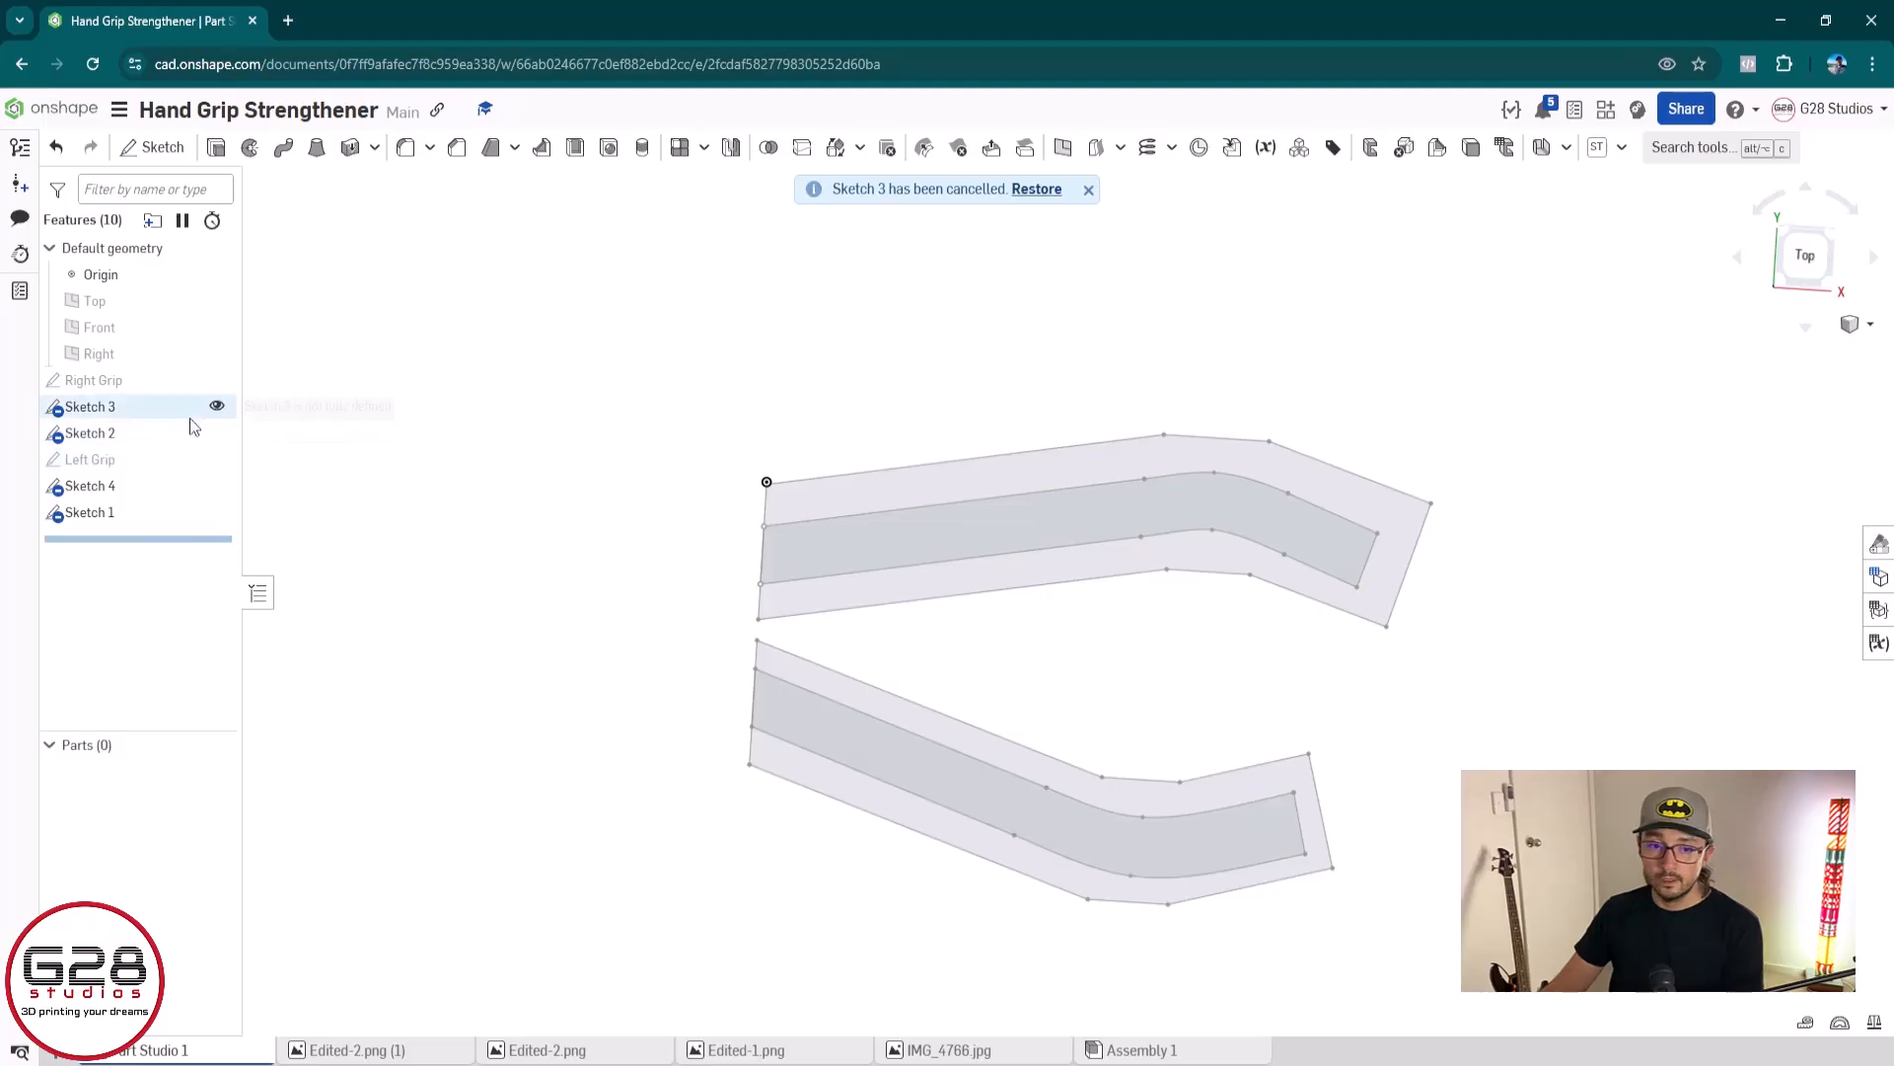
# Delete the two outer grip outlines, Sketch 3 and Sketch 4, keeping both channel profiles
pyautogui.click(160, 410)
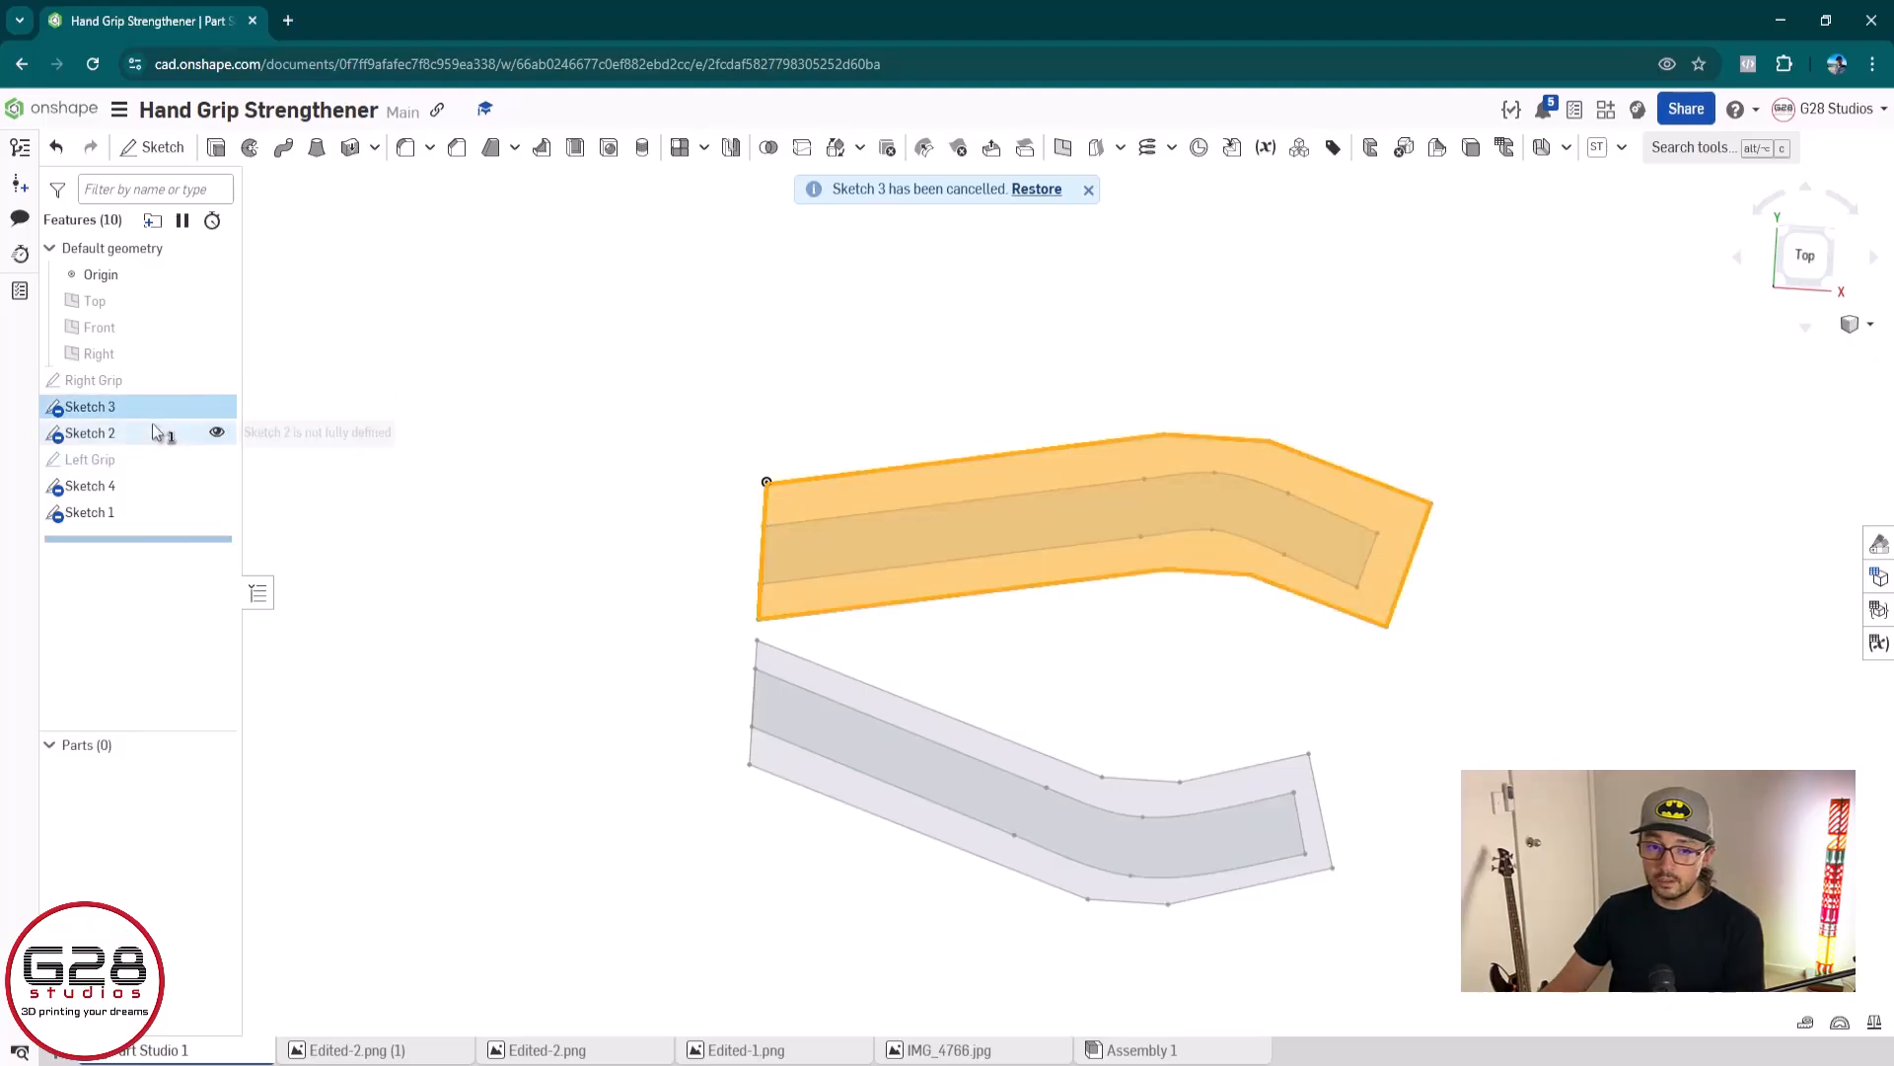
pyautogui.press('Delete')
pyautogui.click(140, 488)
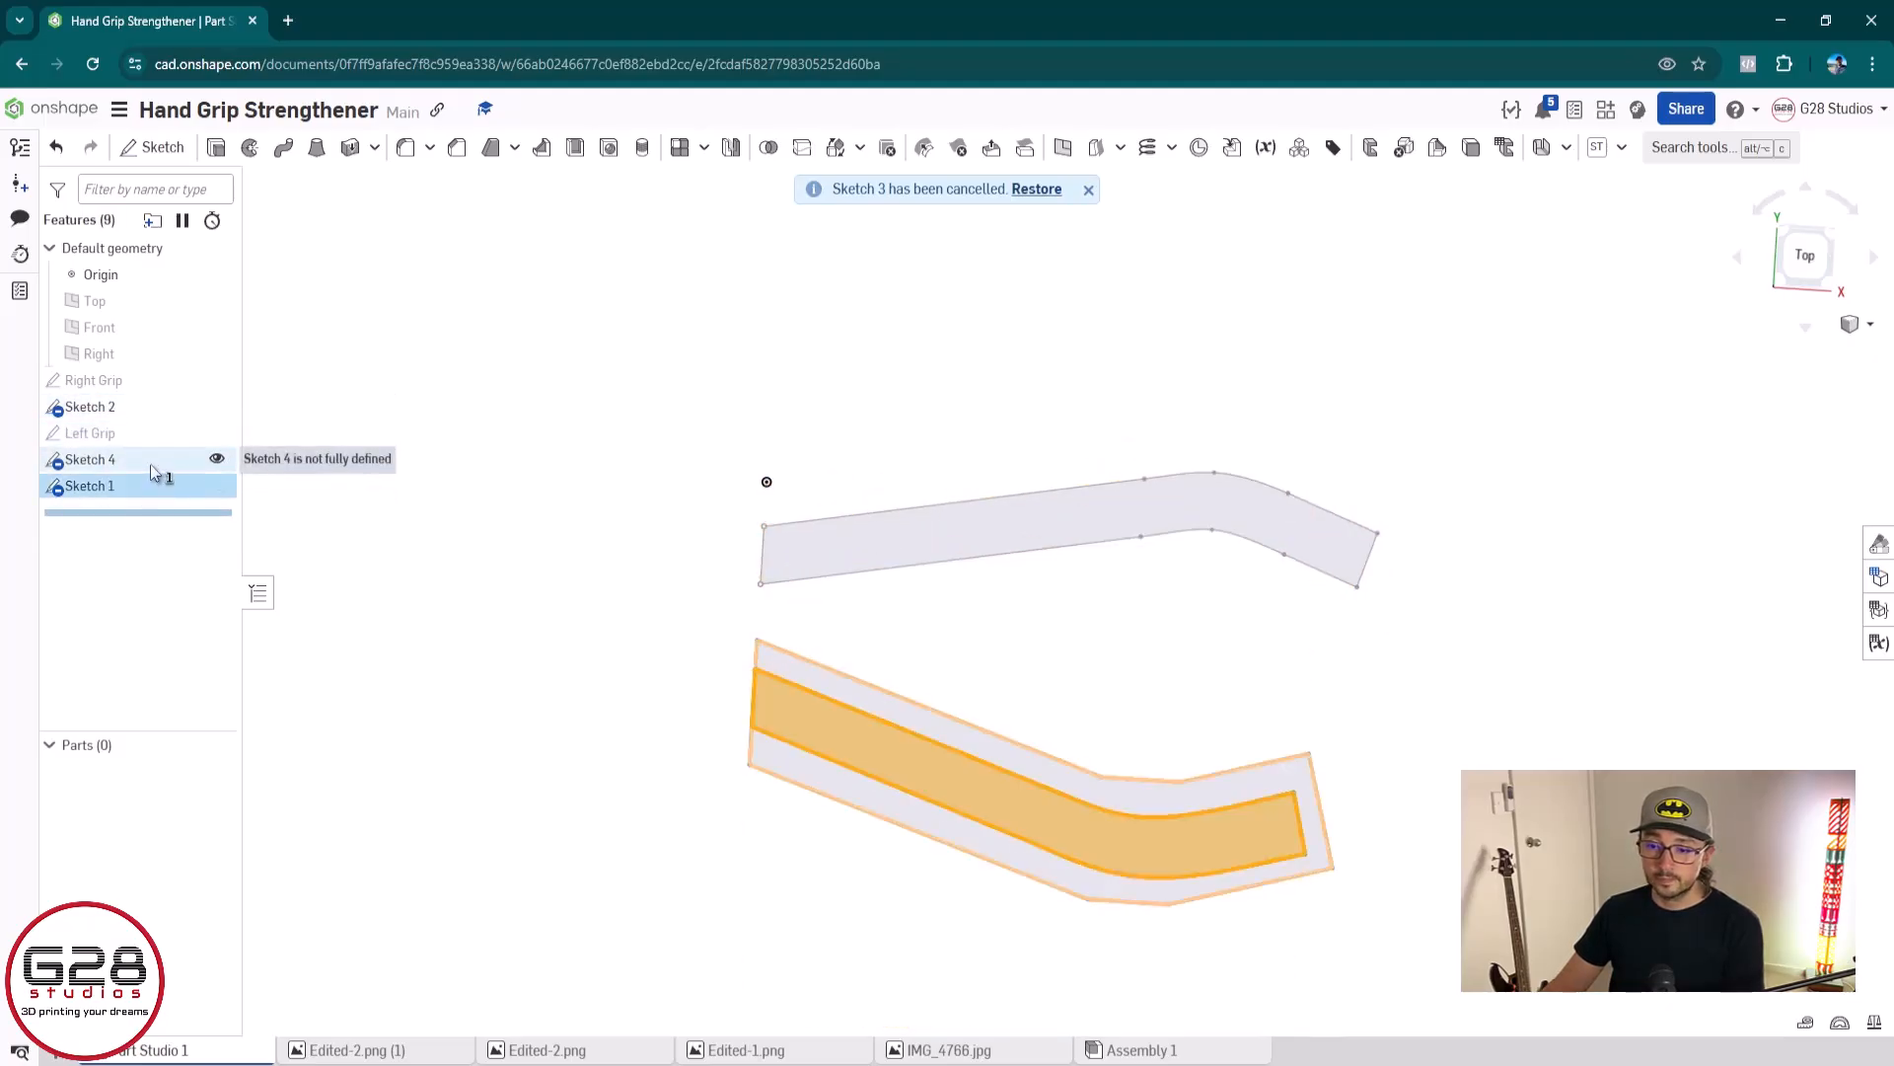
pyautogui.click(151, 462)
pyautogui.click(506, 411)
pyautogui.click(117, 463)
pyautogui.press('Delete')
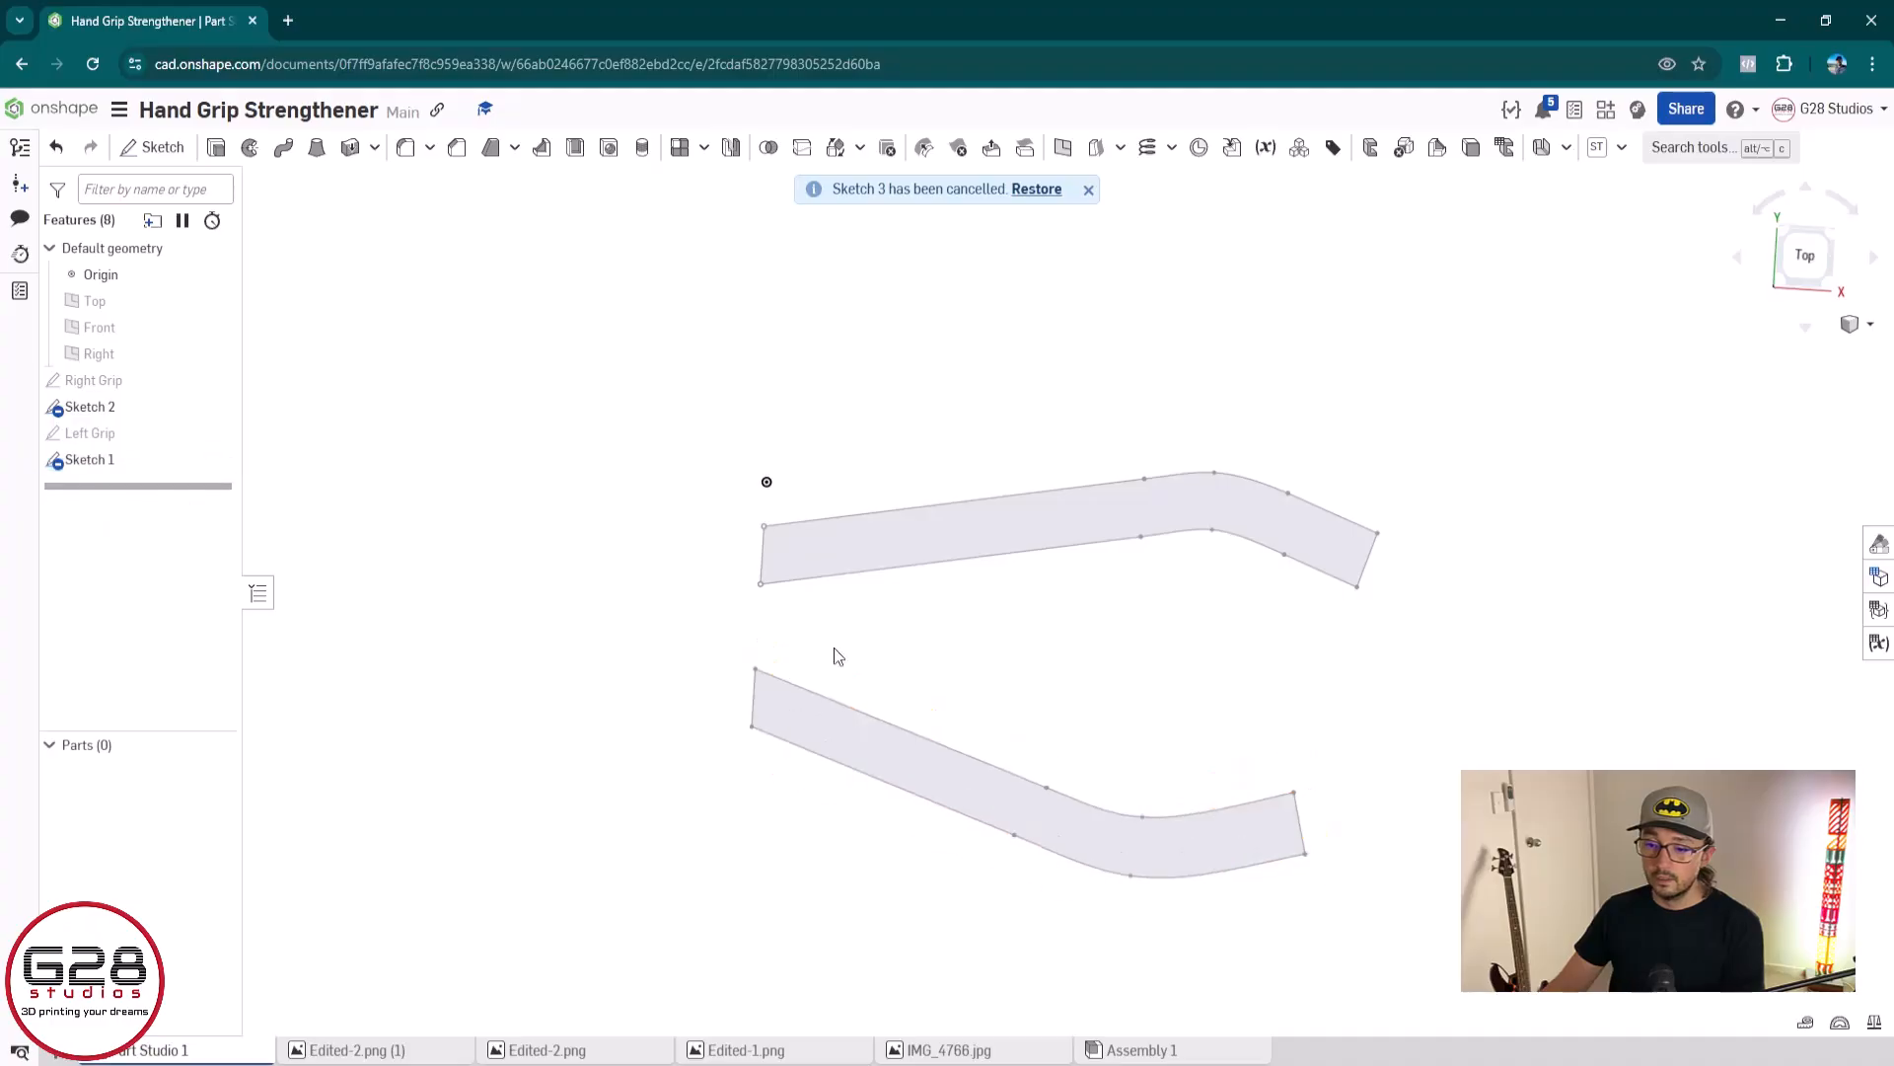
# Edit Sketch 2 to move the whole channel profile up until it sits just above the origin, and accept the sketch
pyautogui.doubleClick(145, 409)
pyautogui.moveTo(674, 381); pyautogui.dragTo(1569, 730)
pyautogui.moveTo(1399, 544); pyautogui.dragTo(1412, 402)
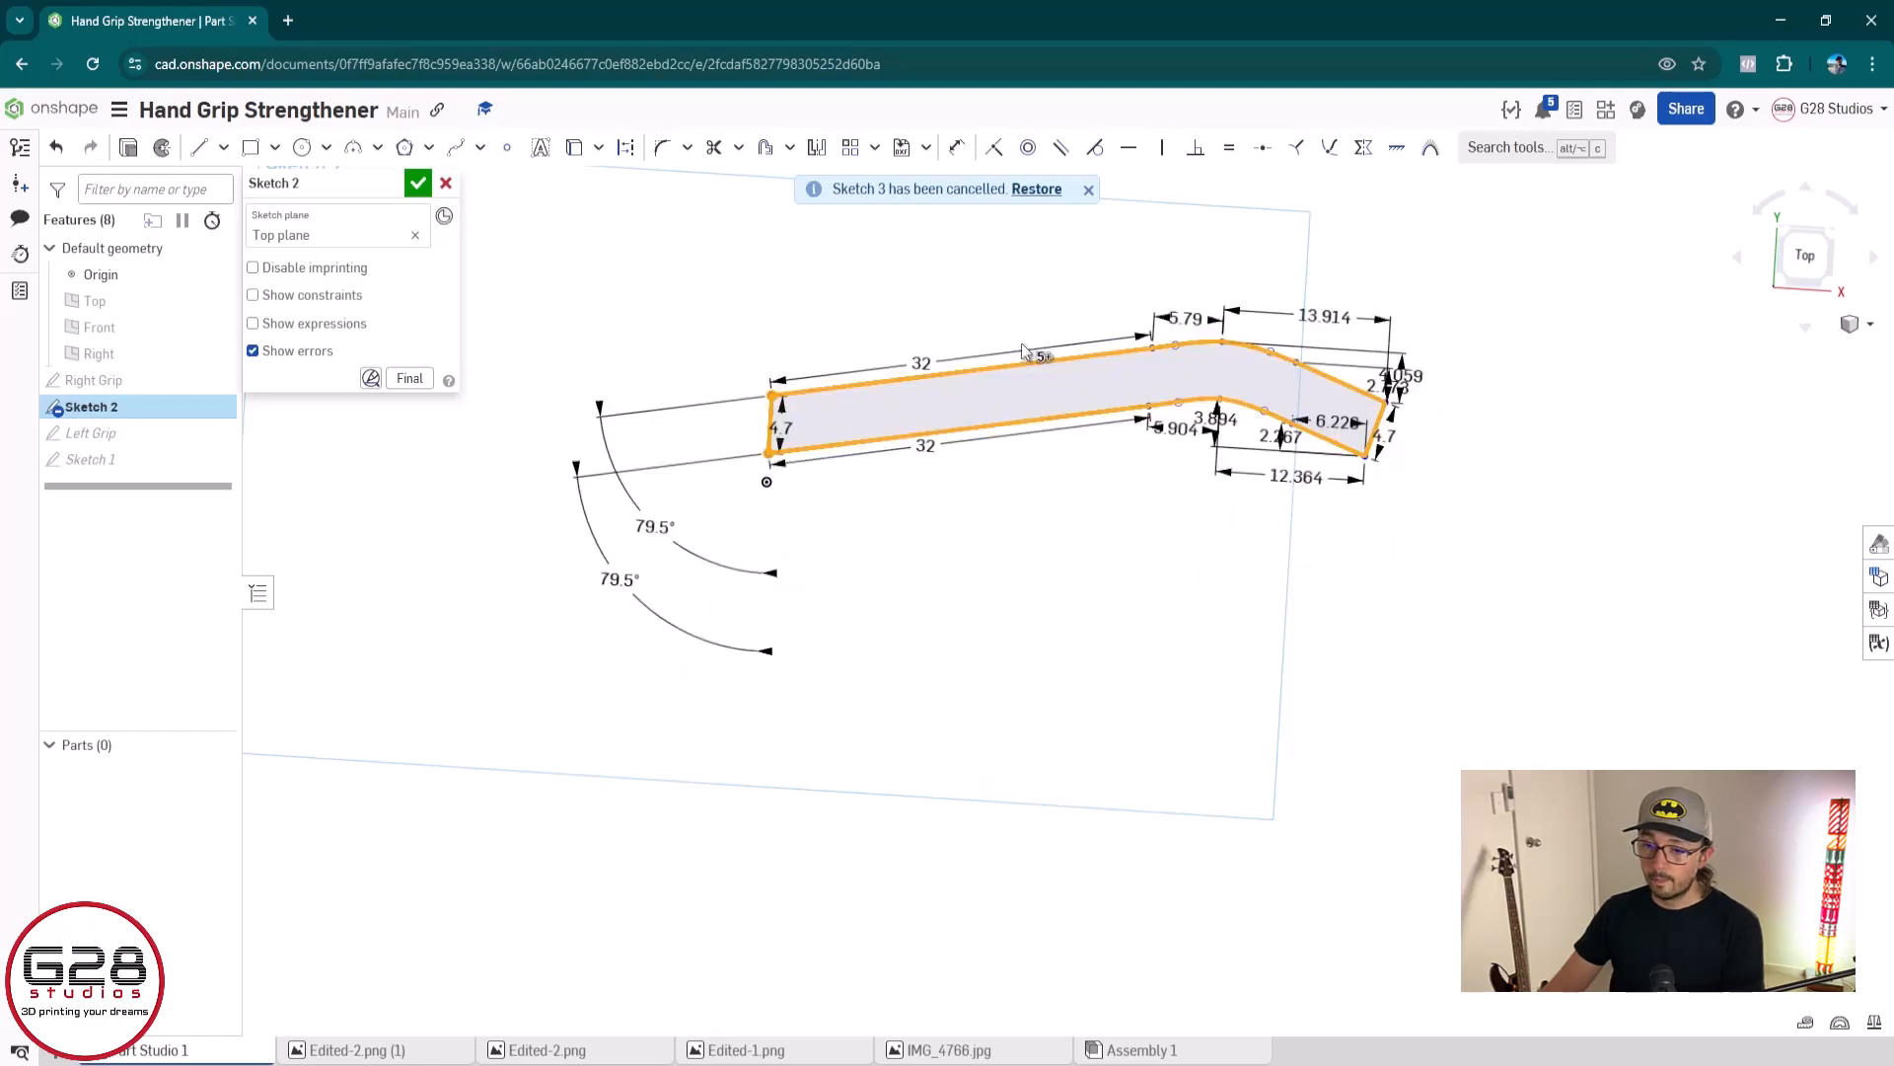
pyautogui.click(417, 182)
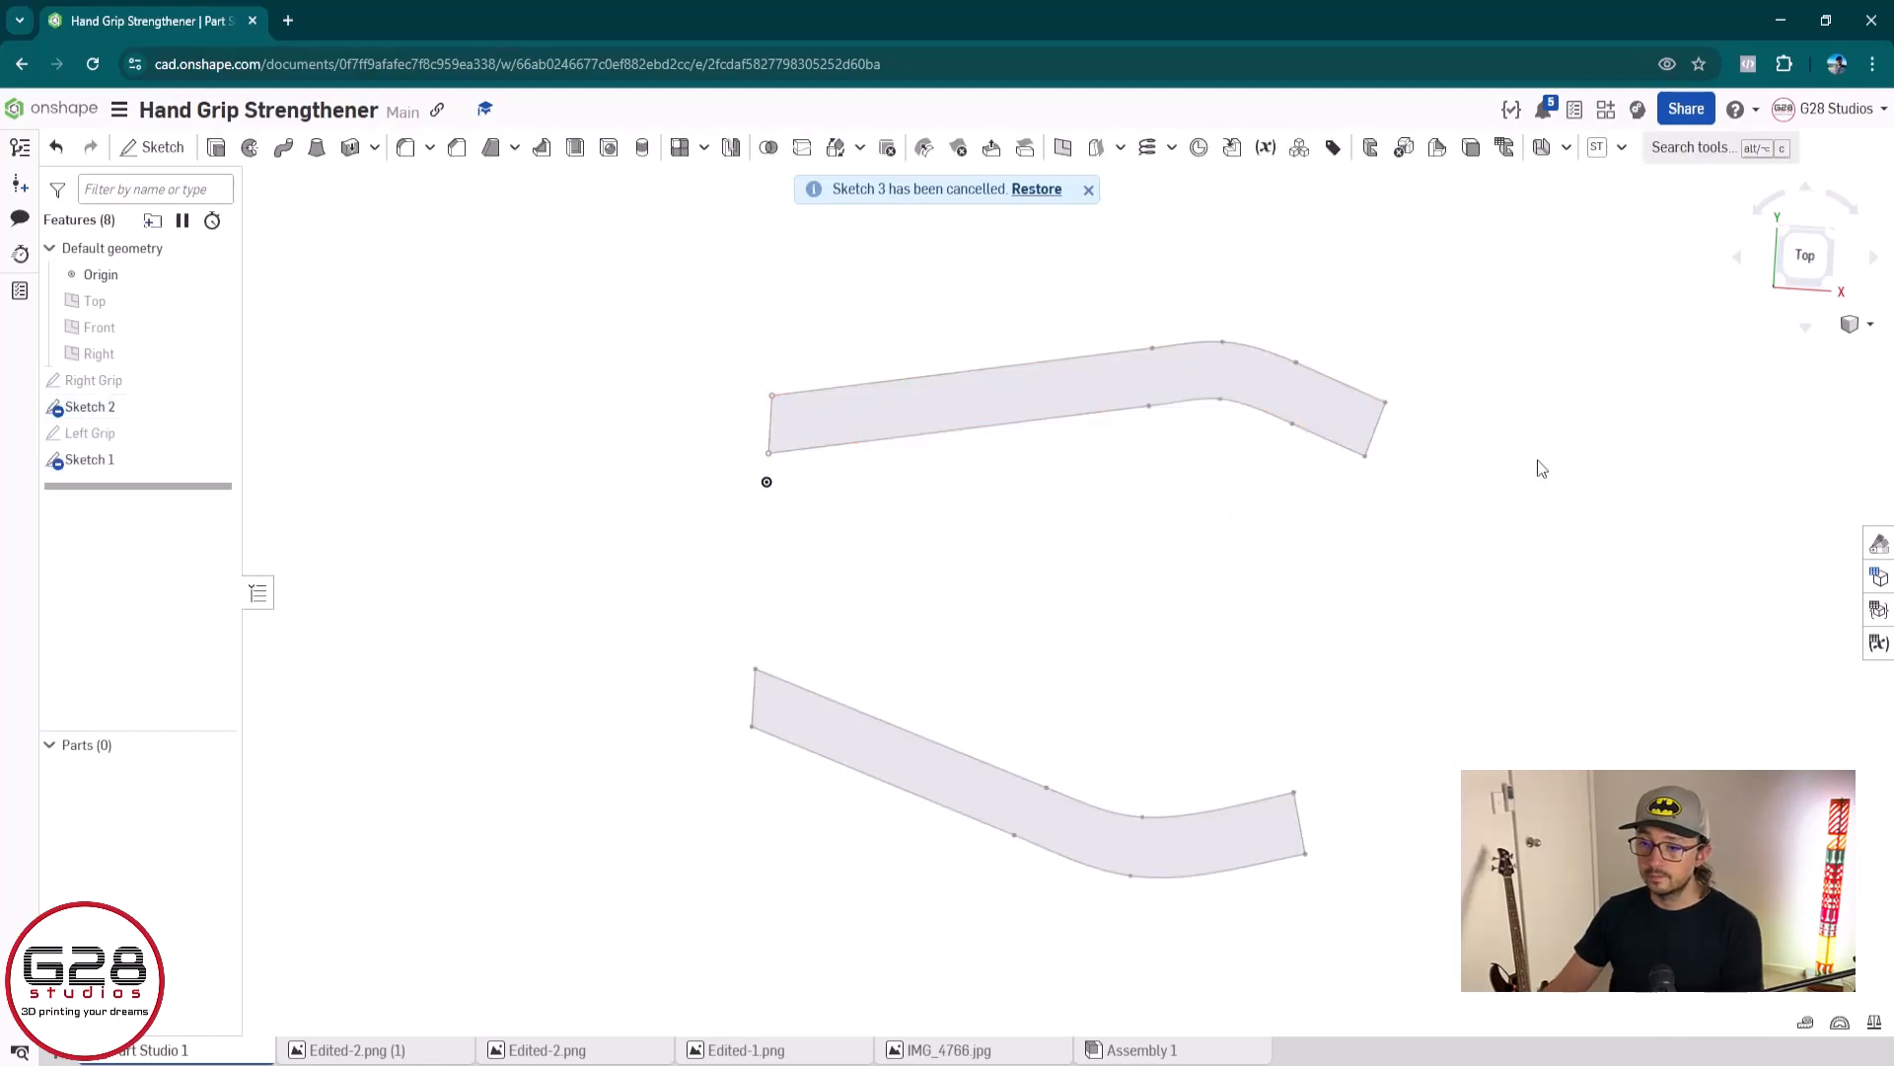
# Start a new sketch on the Top plane, viewed straight from the top
pyautogui.moveTo(1484, 550)
pyautogui.mouseDown(button='right')
pyautogui.moveTo(1463, 723)
pyautogui.moveTo(1436, 750)
pyautogui.moveTo(1426, 719)
pyautogui.mouseUp(button='right')
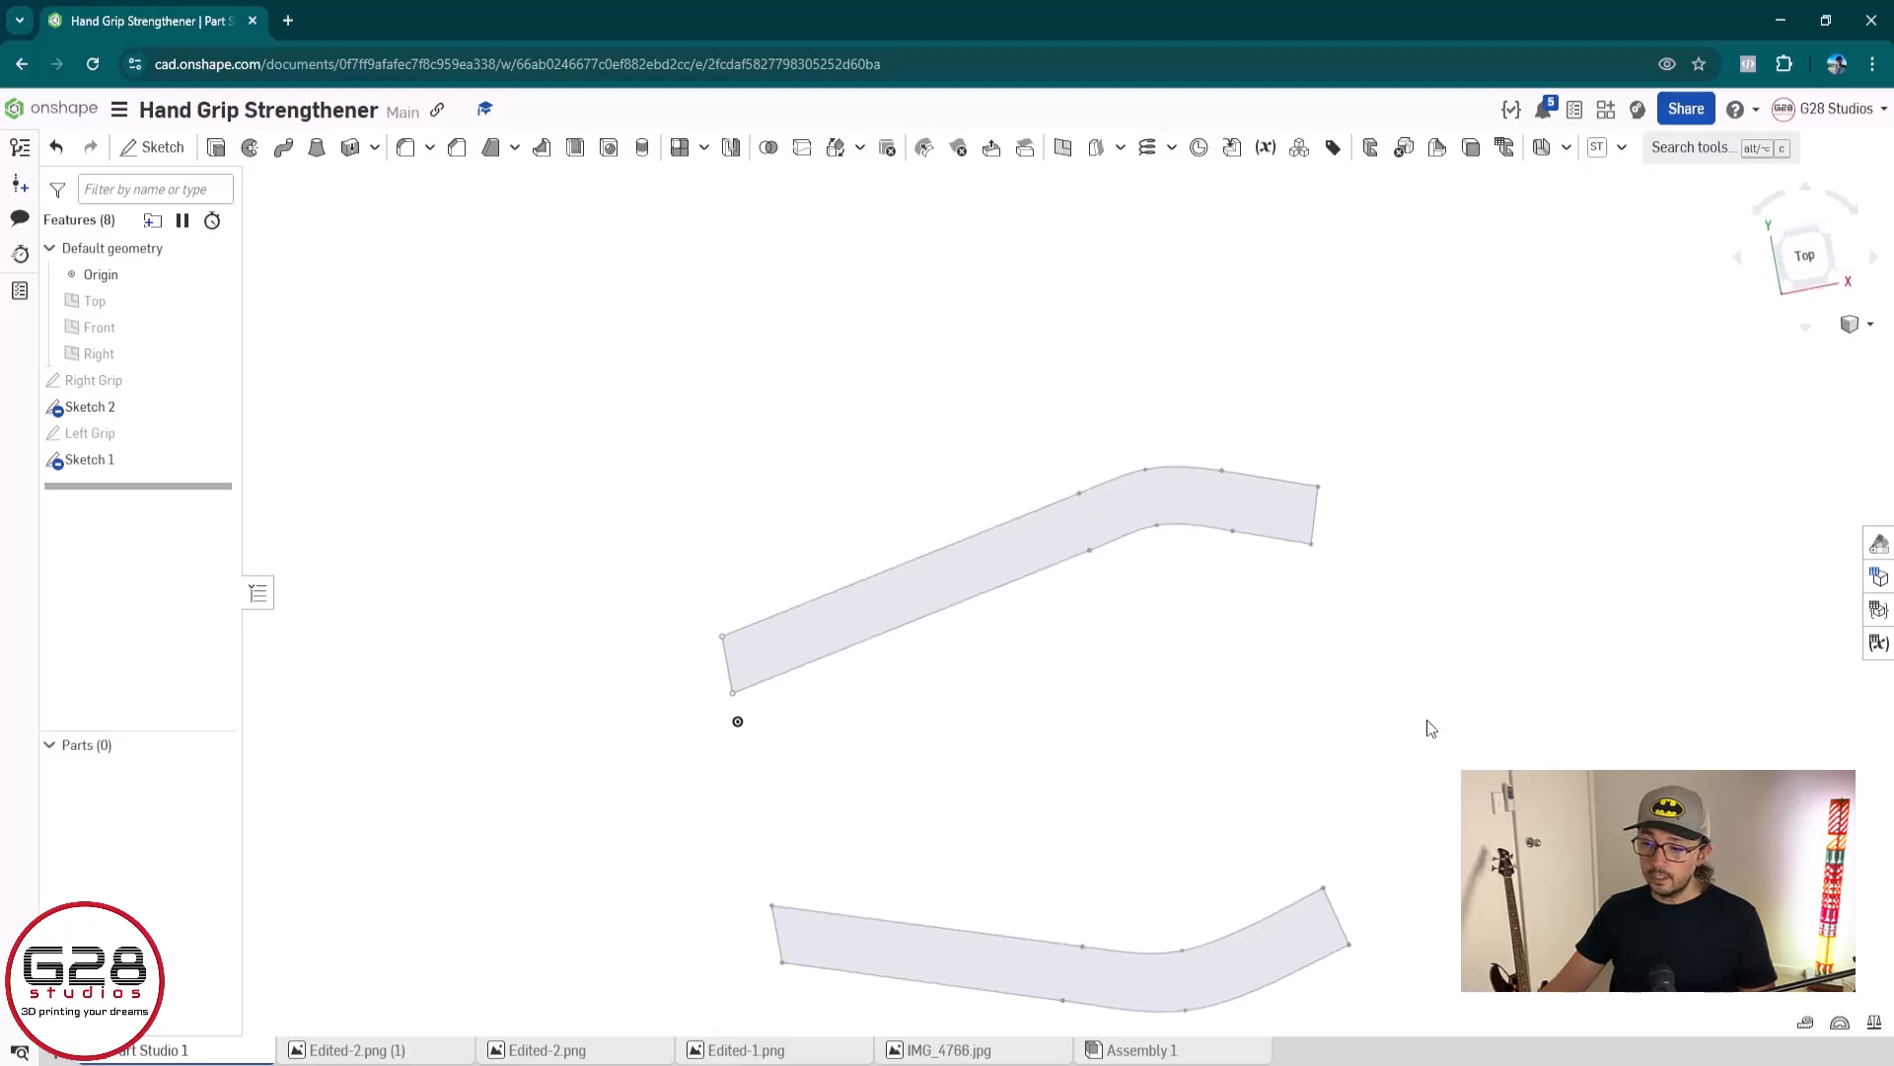
pyautogui.click(1805, 259)
pyautogui.scroll(-2, 1089, 446)
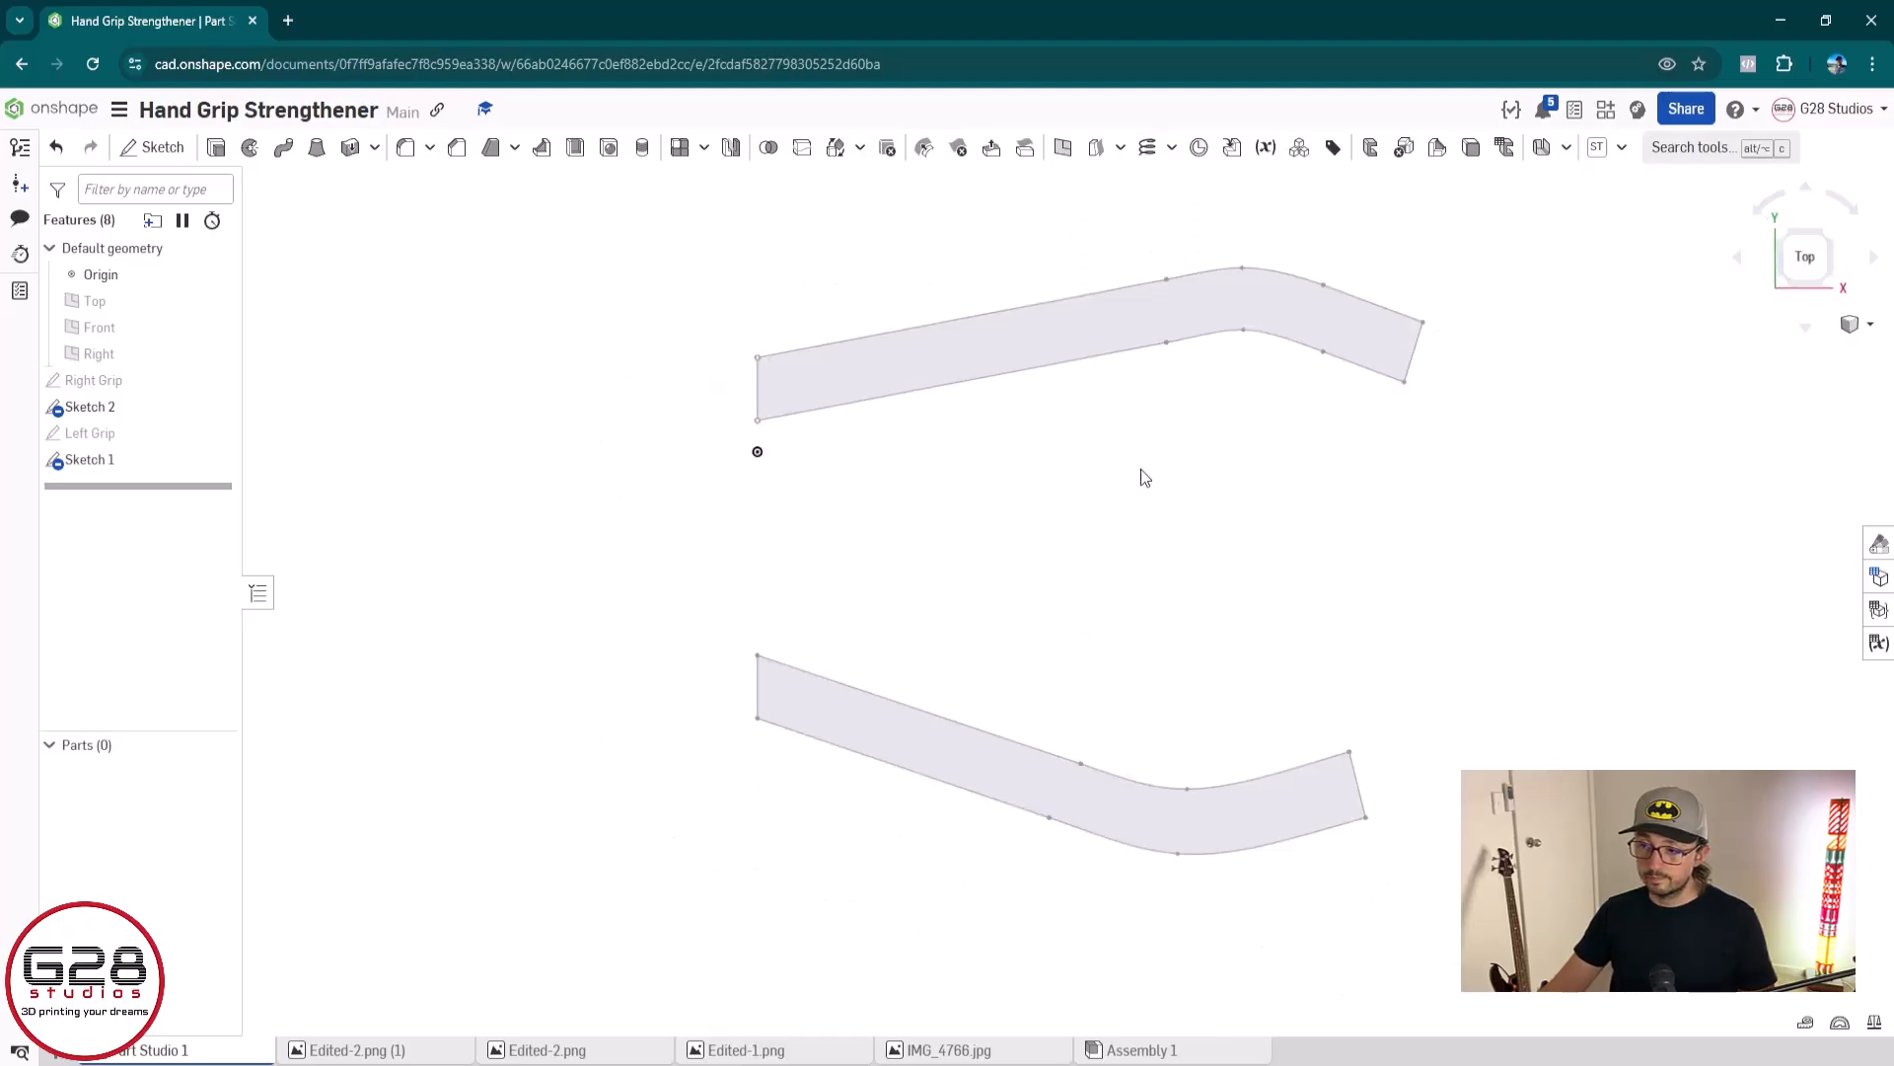
pyautogui.moveTo(1140, 470); pyautogui.dragTo(921, 692, button='middle')
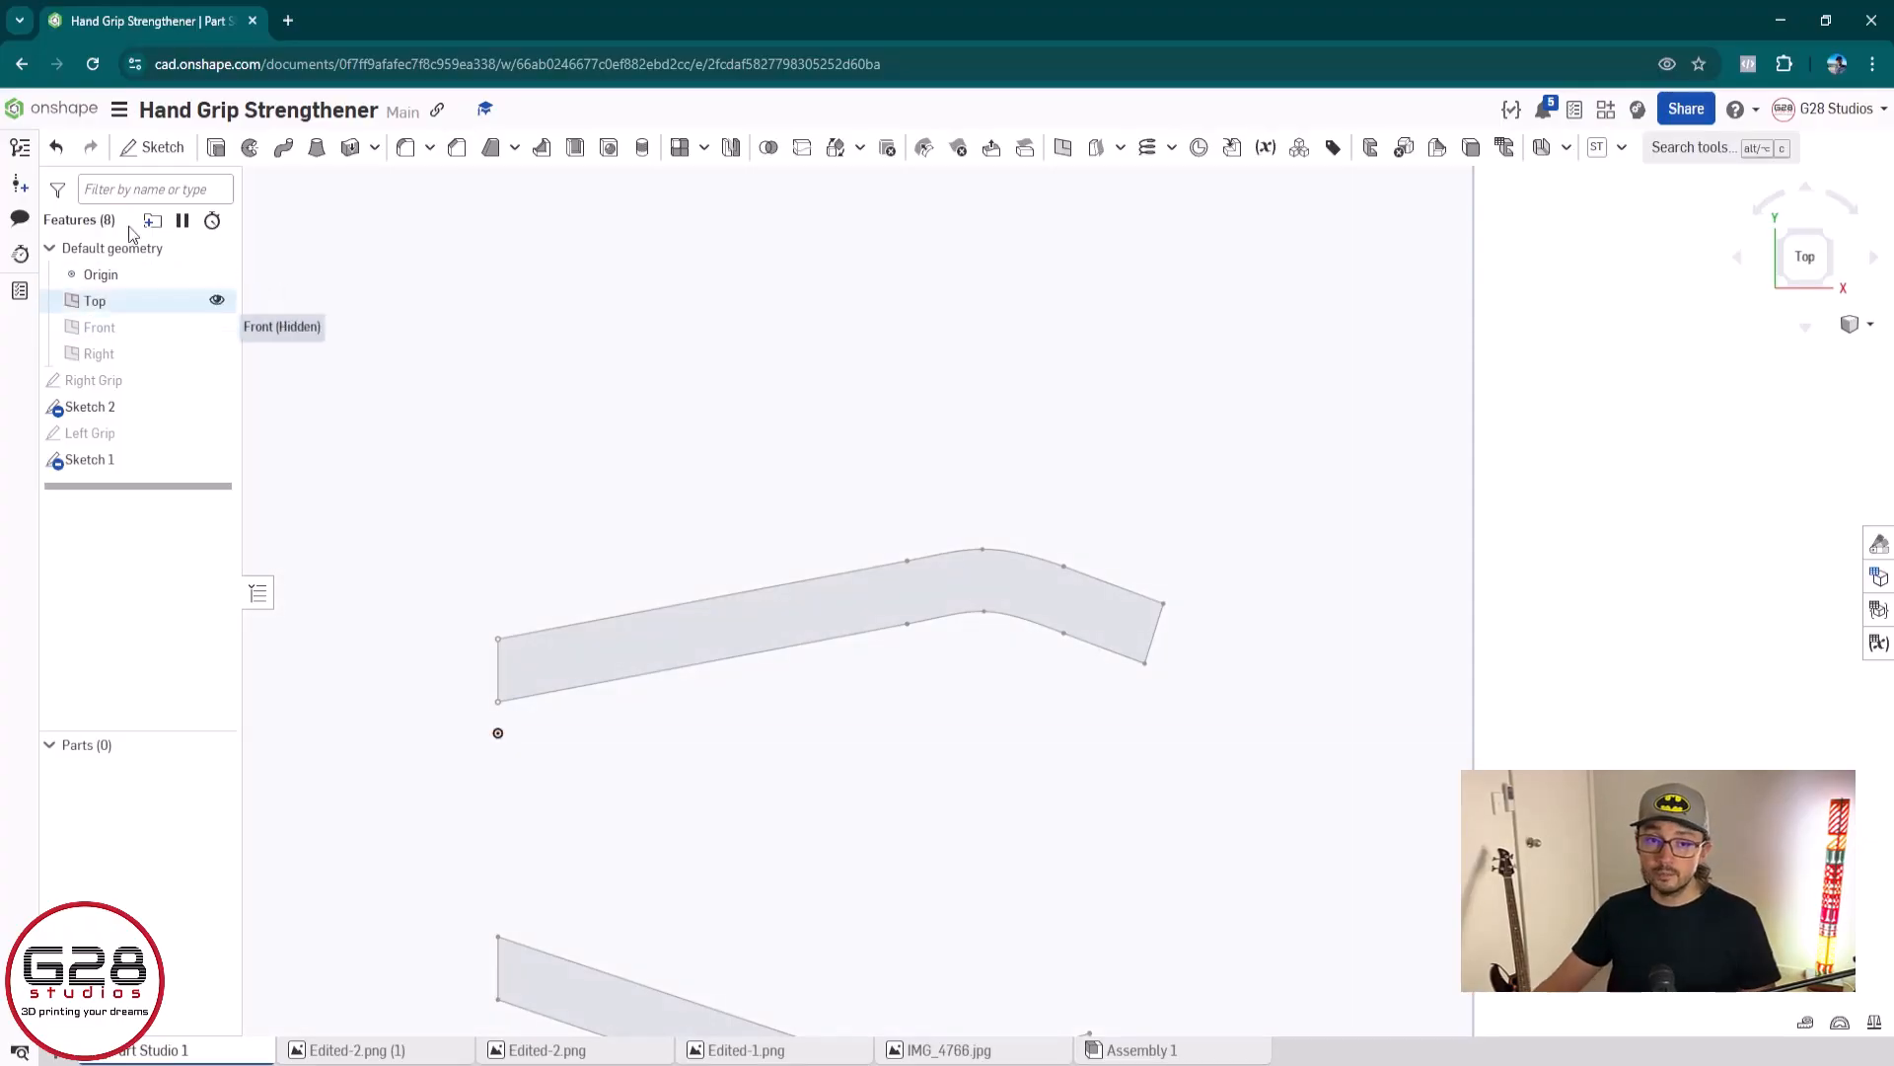
pyautogui.click(157, 148)
pyautogui.click(689, 436)
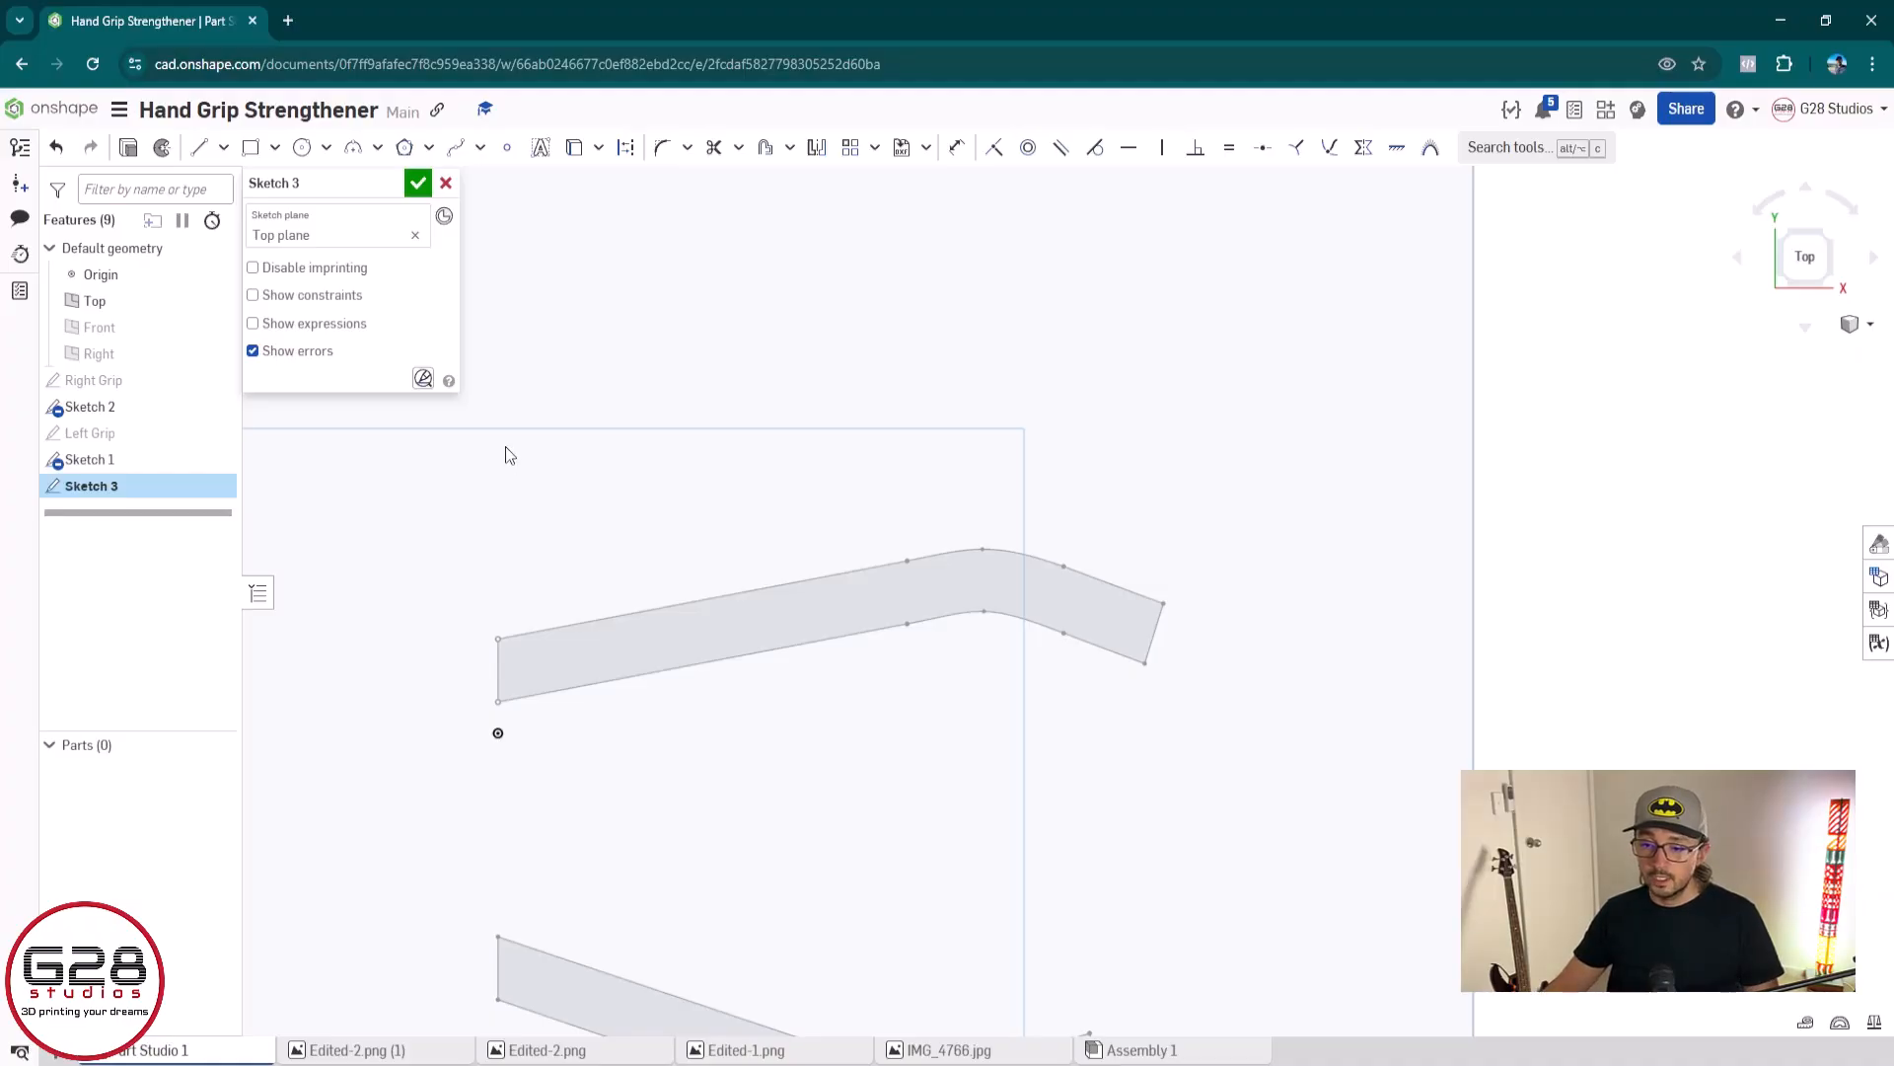
# Draw a closed four-sided line outline around the upper channel profile, about 52 mm along its upper edge and 55 mm along its lower edge
pyautogui.click(202, 150)
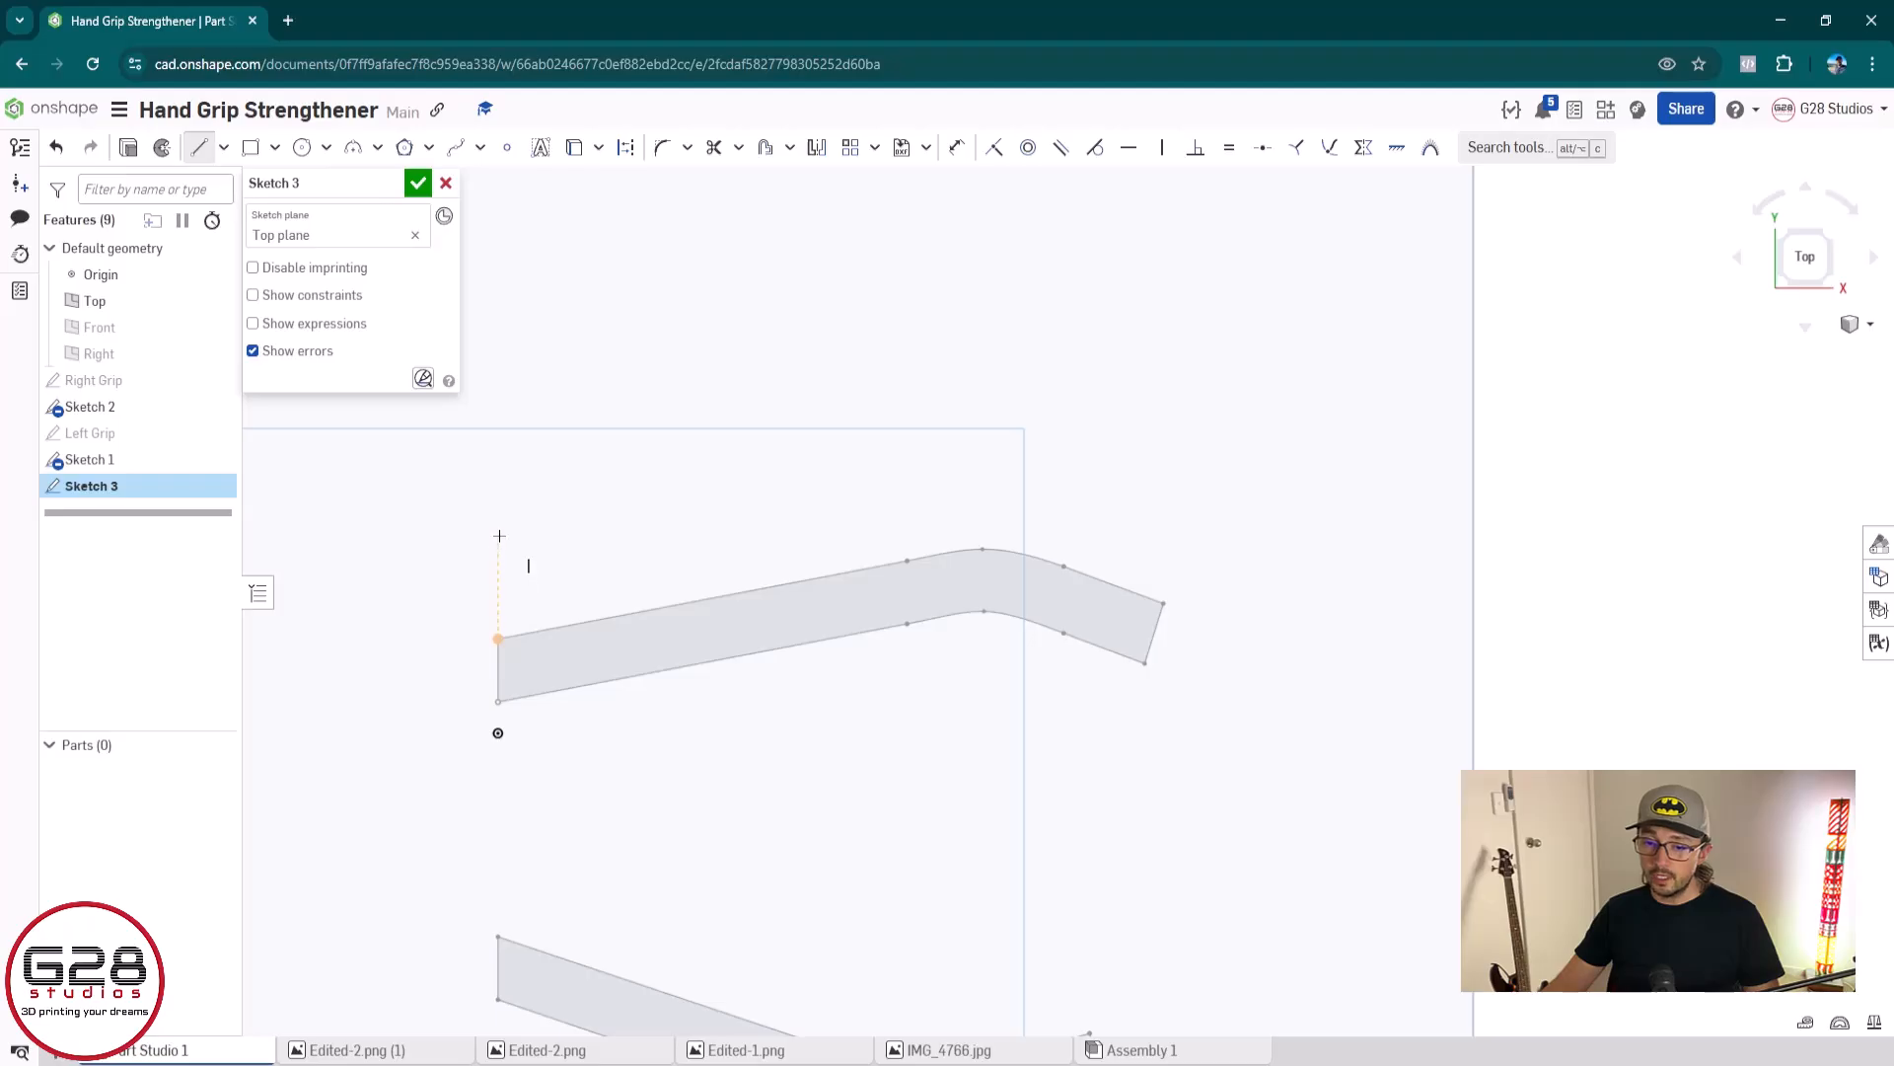
pyautogui.click(497, 592)
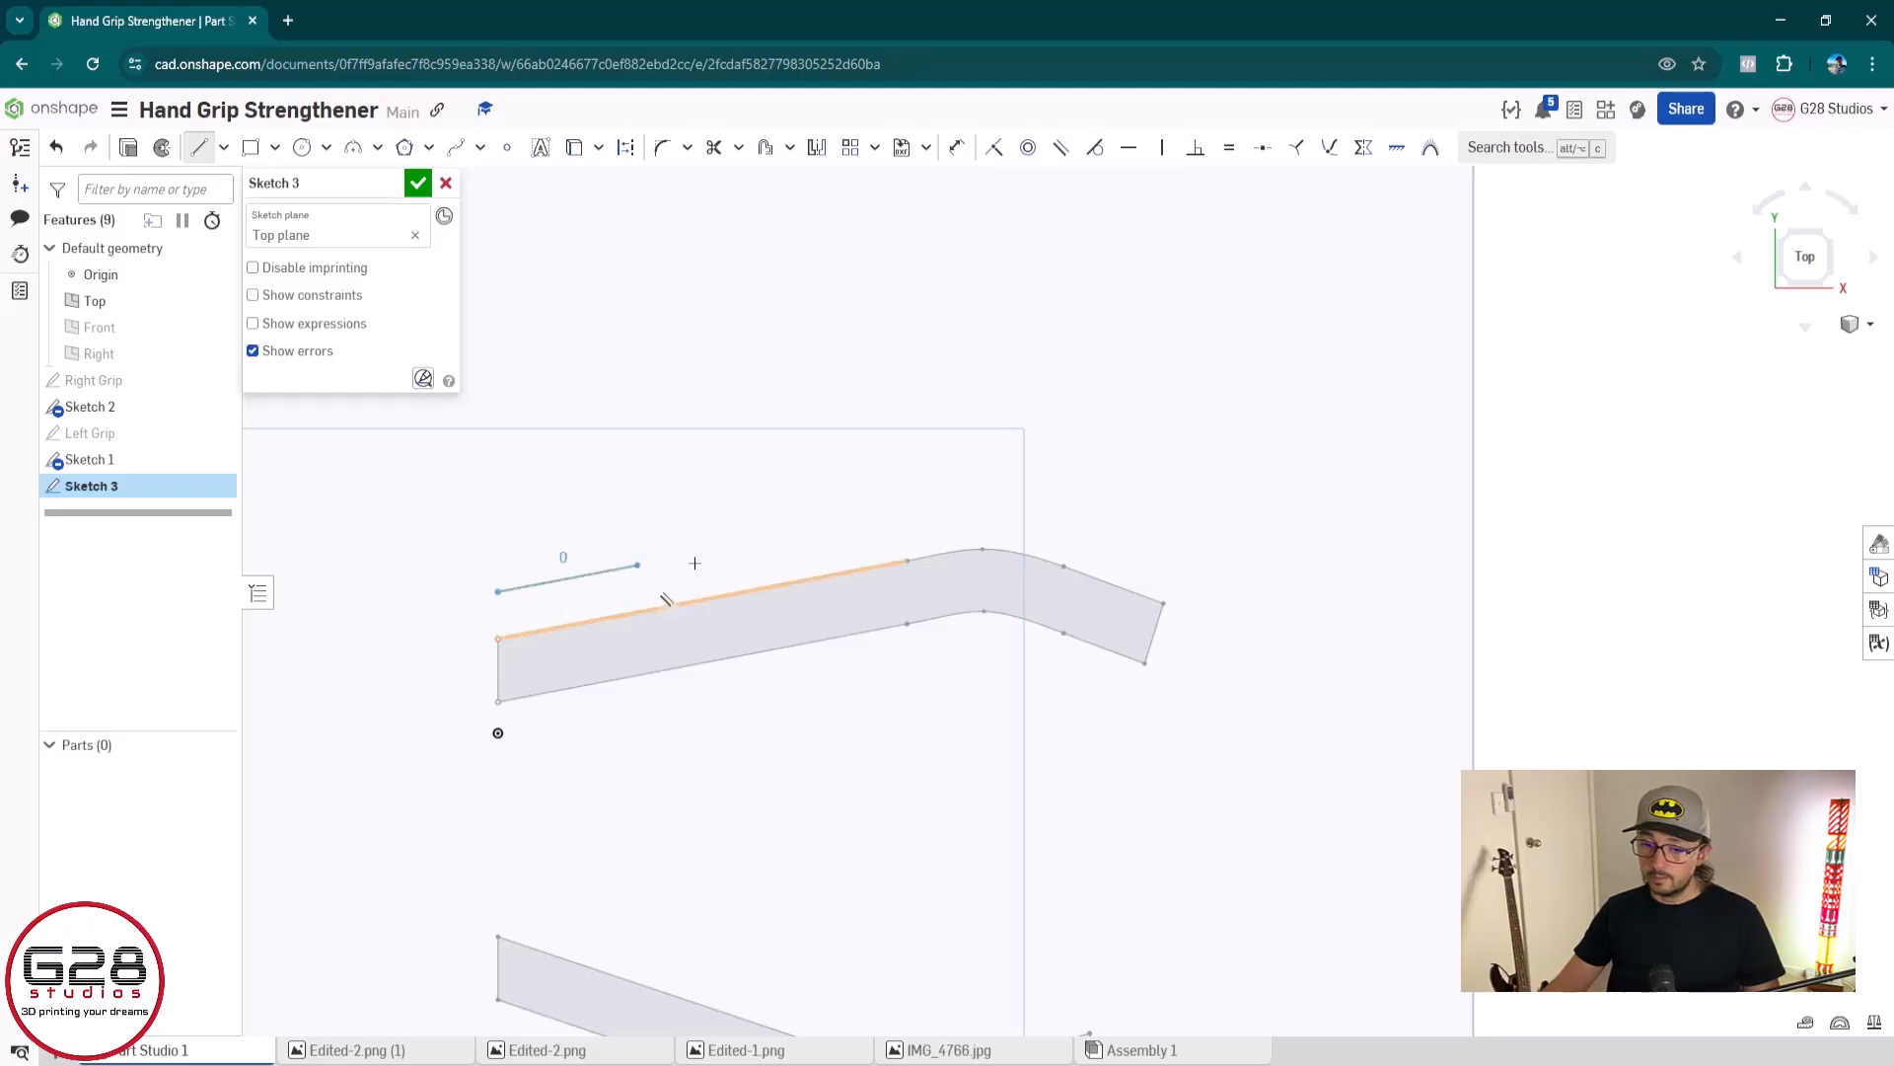
pyautogui.click(1168, 474)
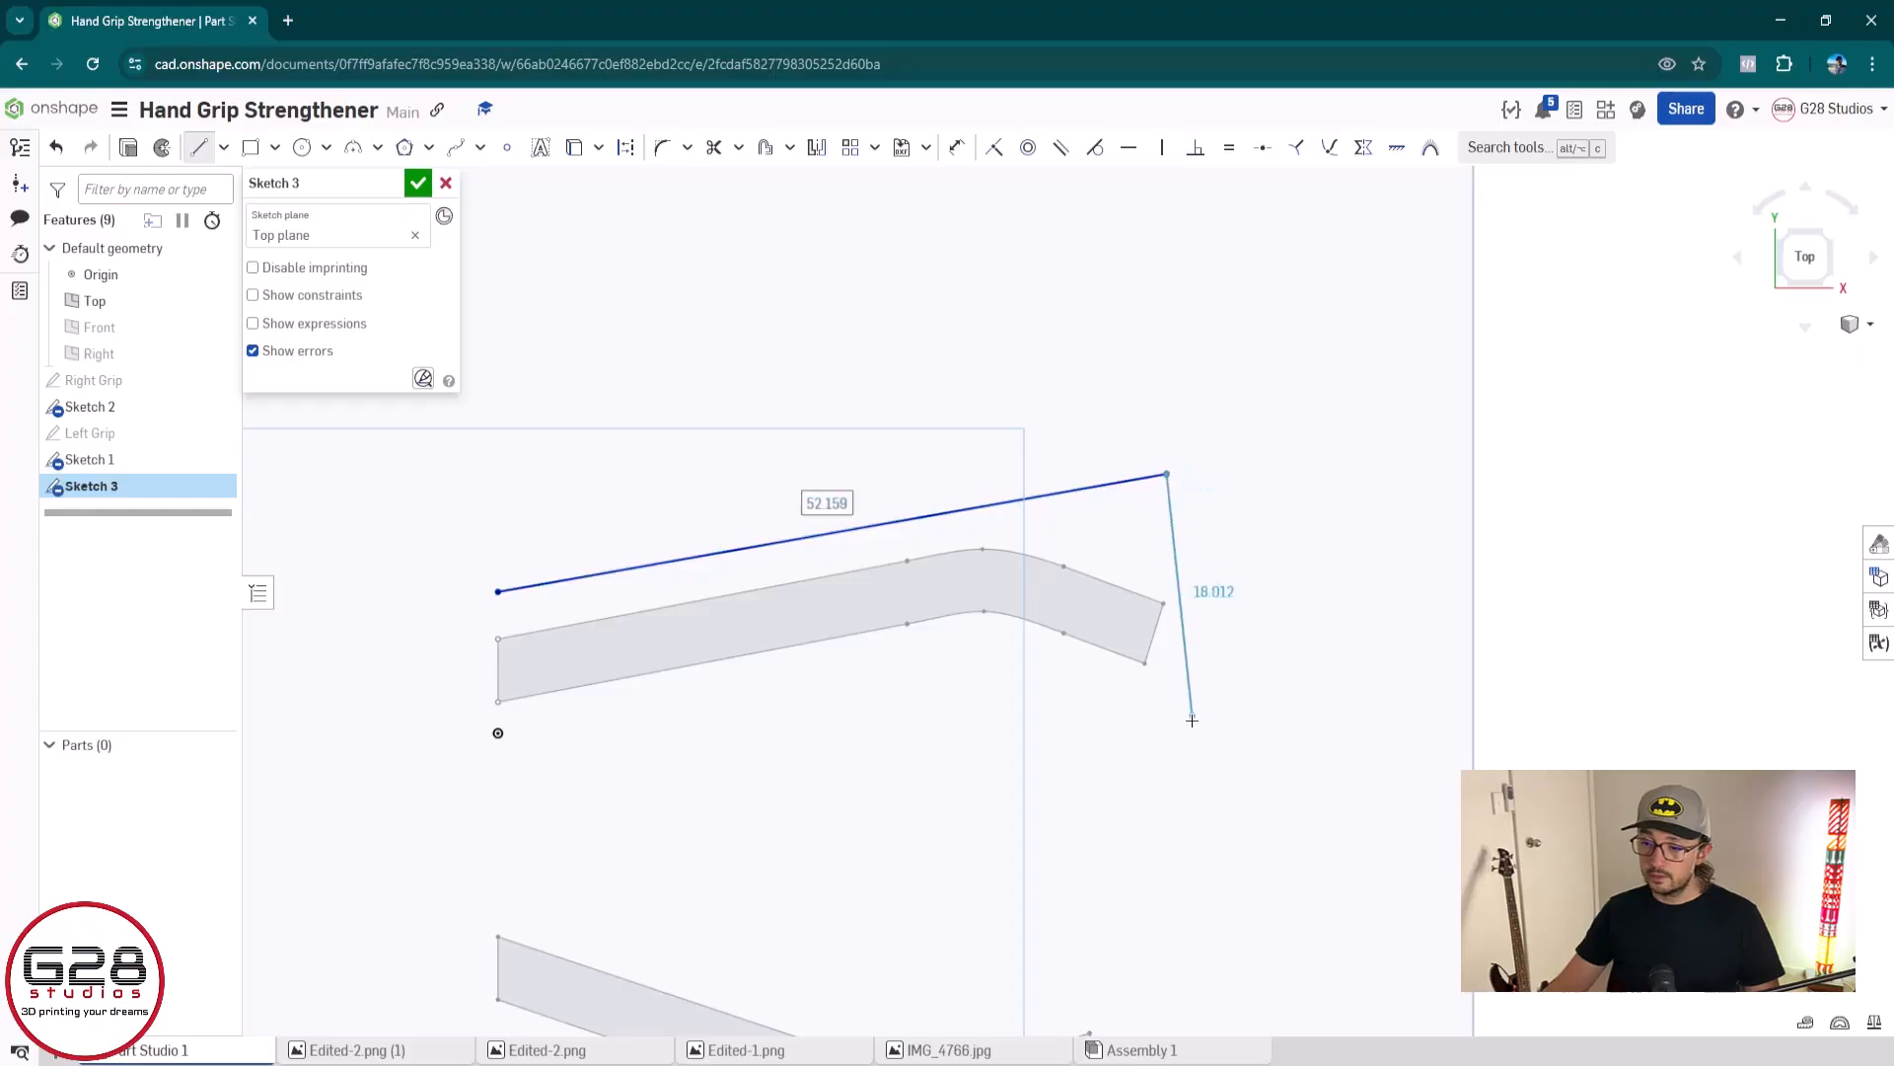
pyautogui.click(1205, 708)
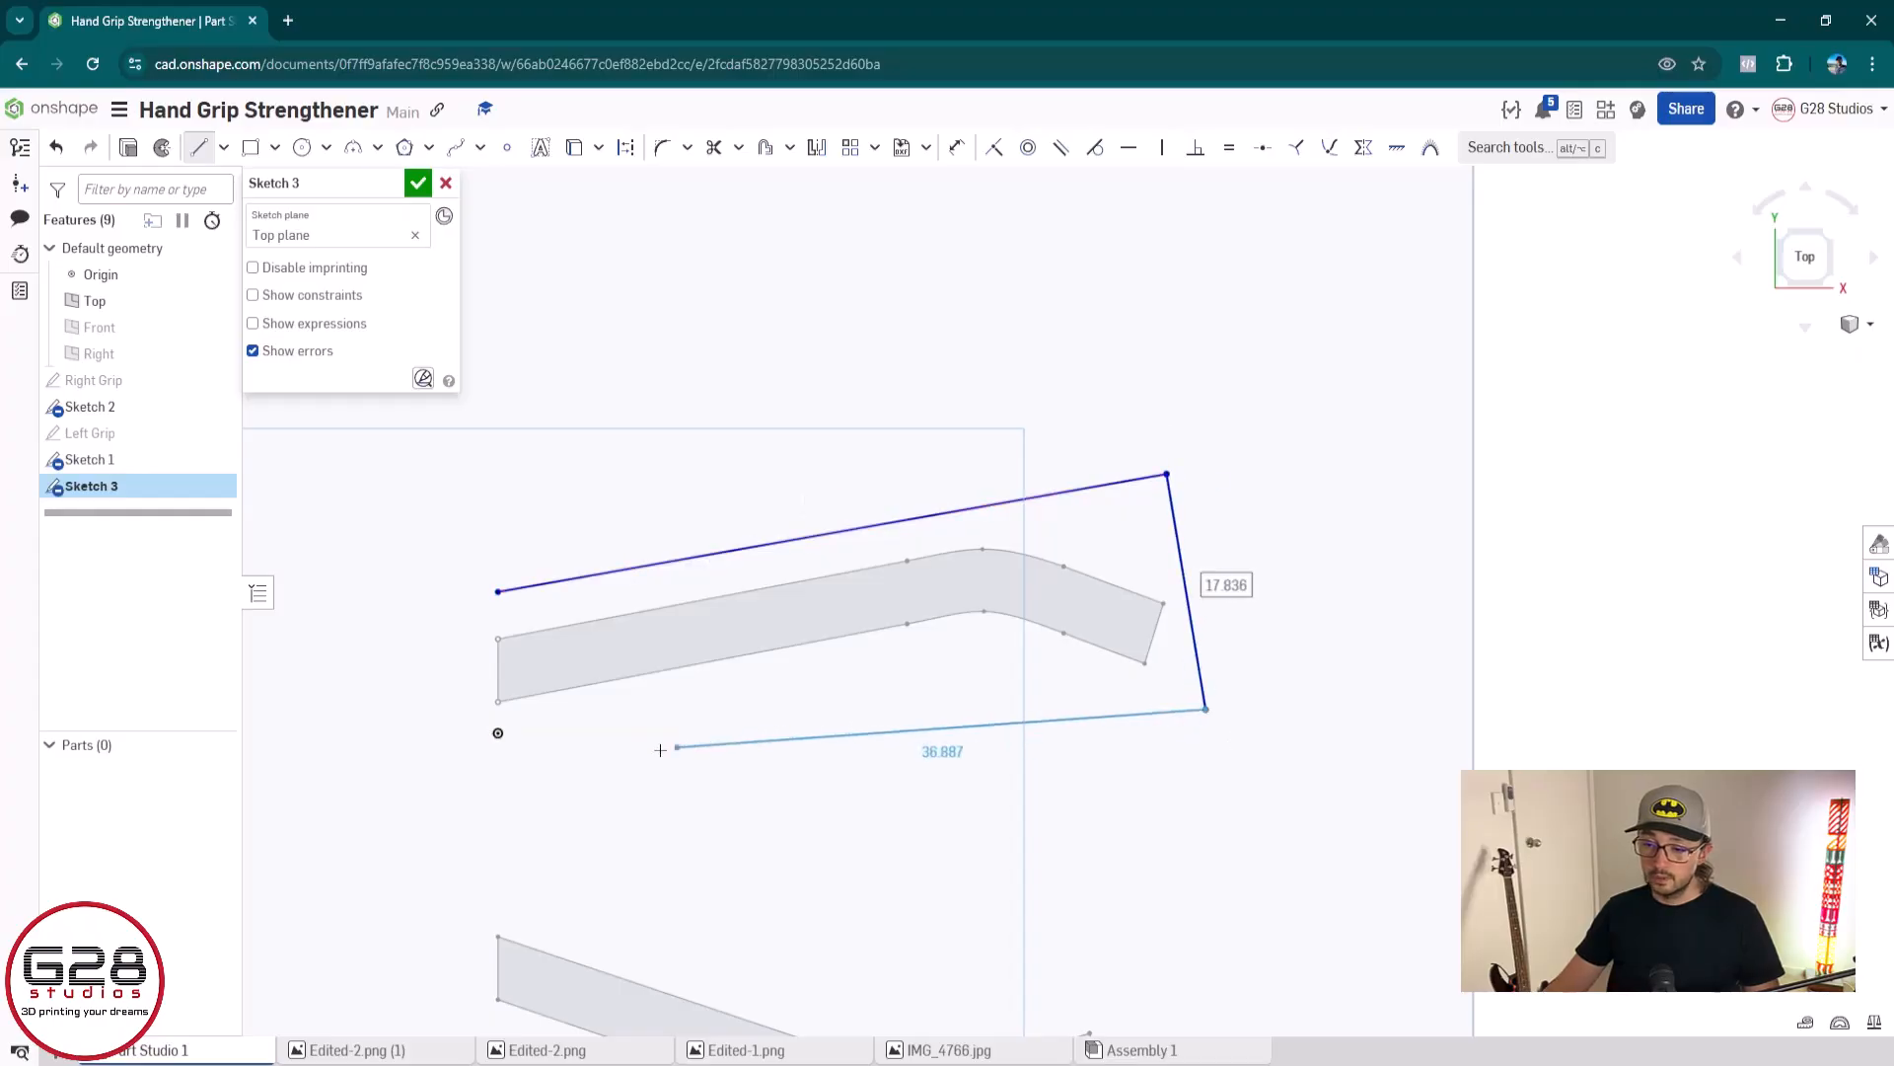
pyautogui.click(498, 820)
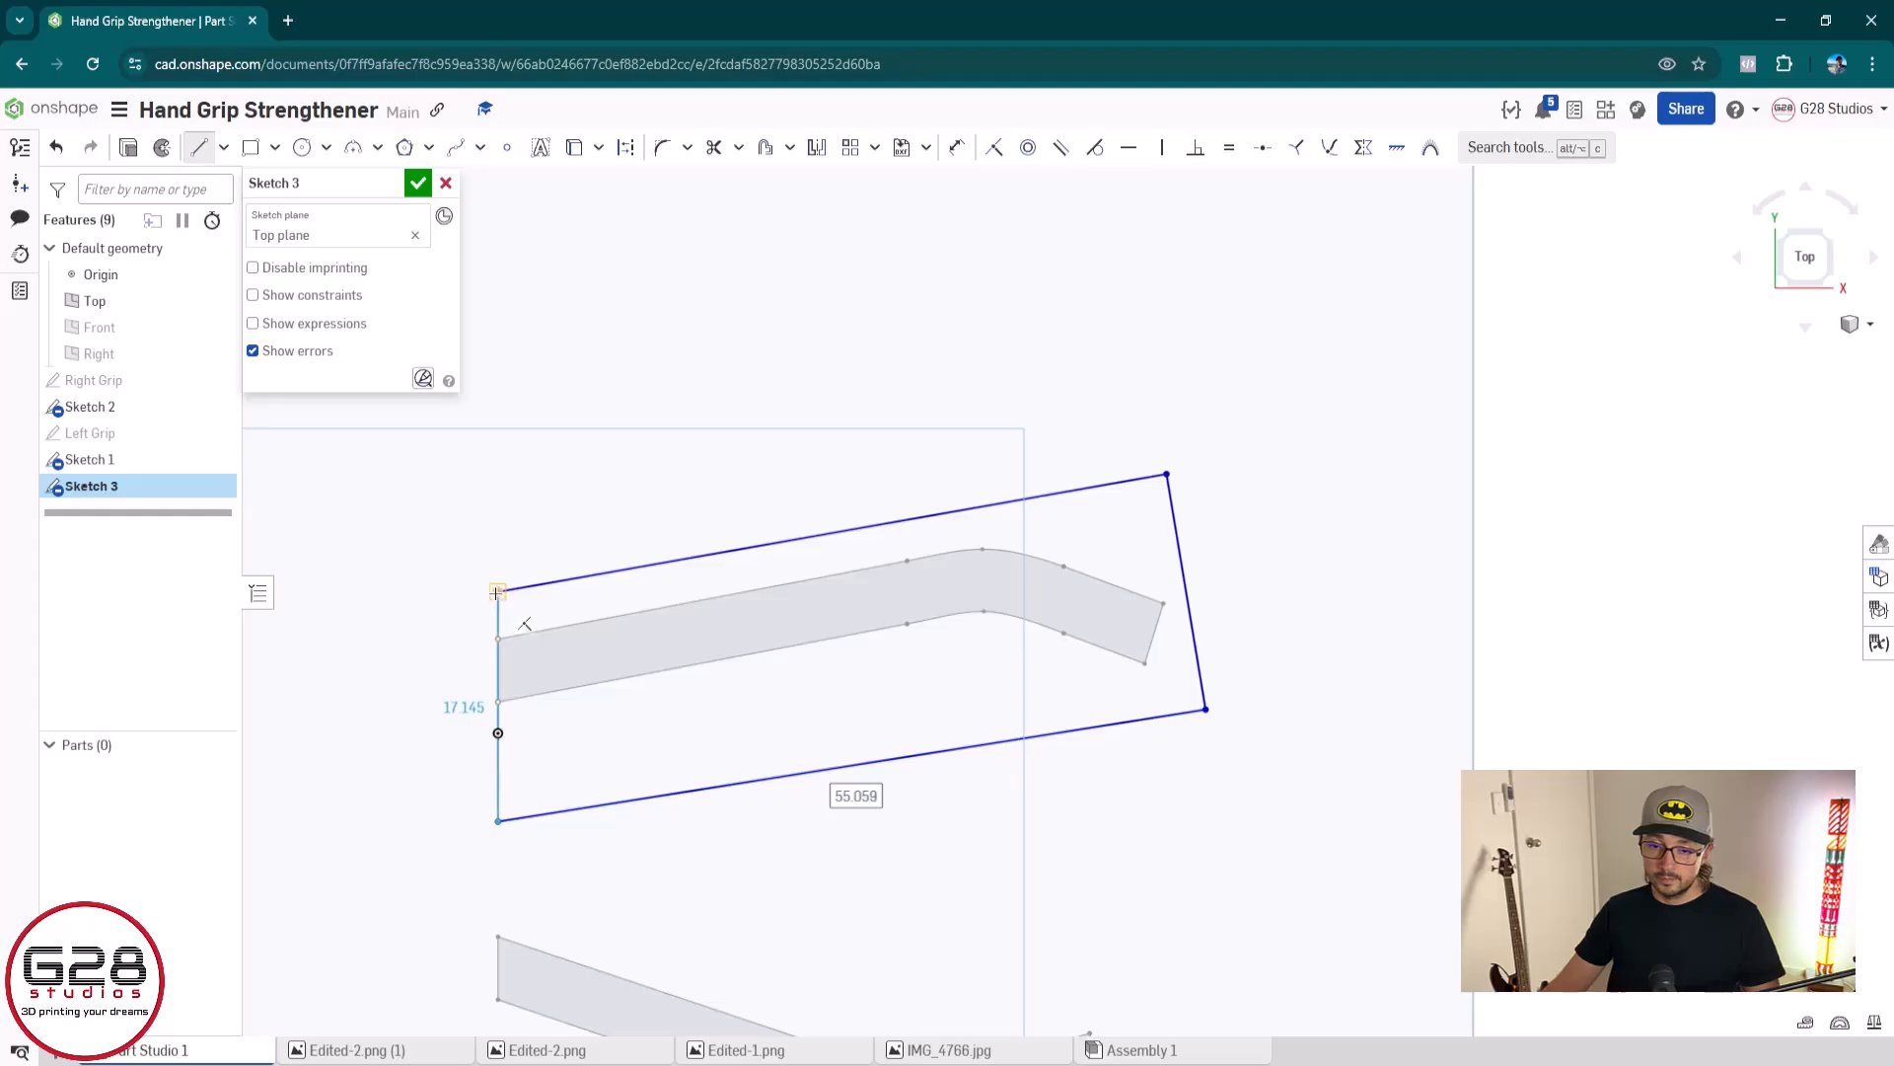
pyautogui.click(498, 592)
pyautogui.press('Escape')
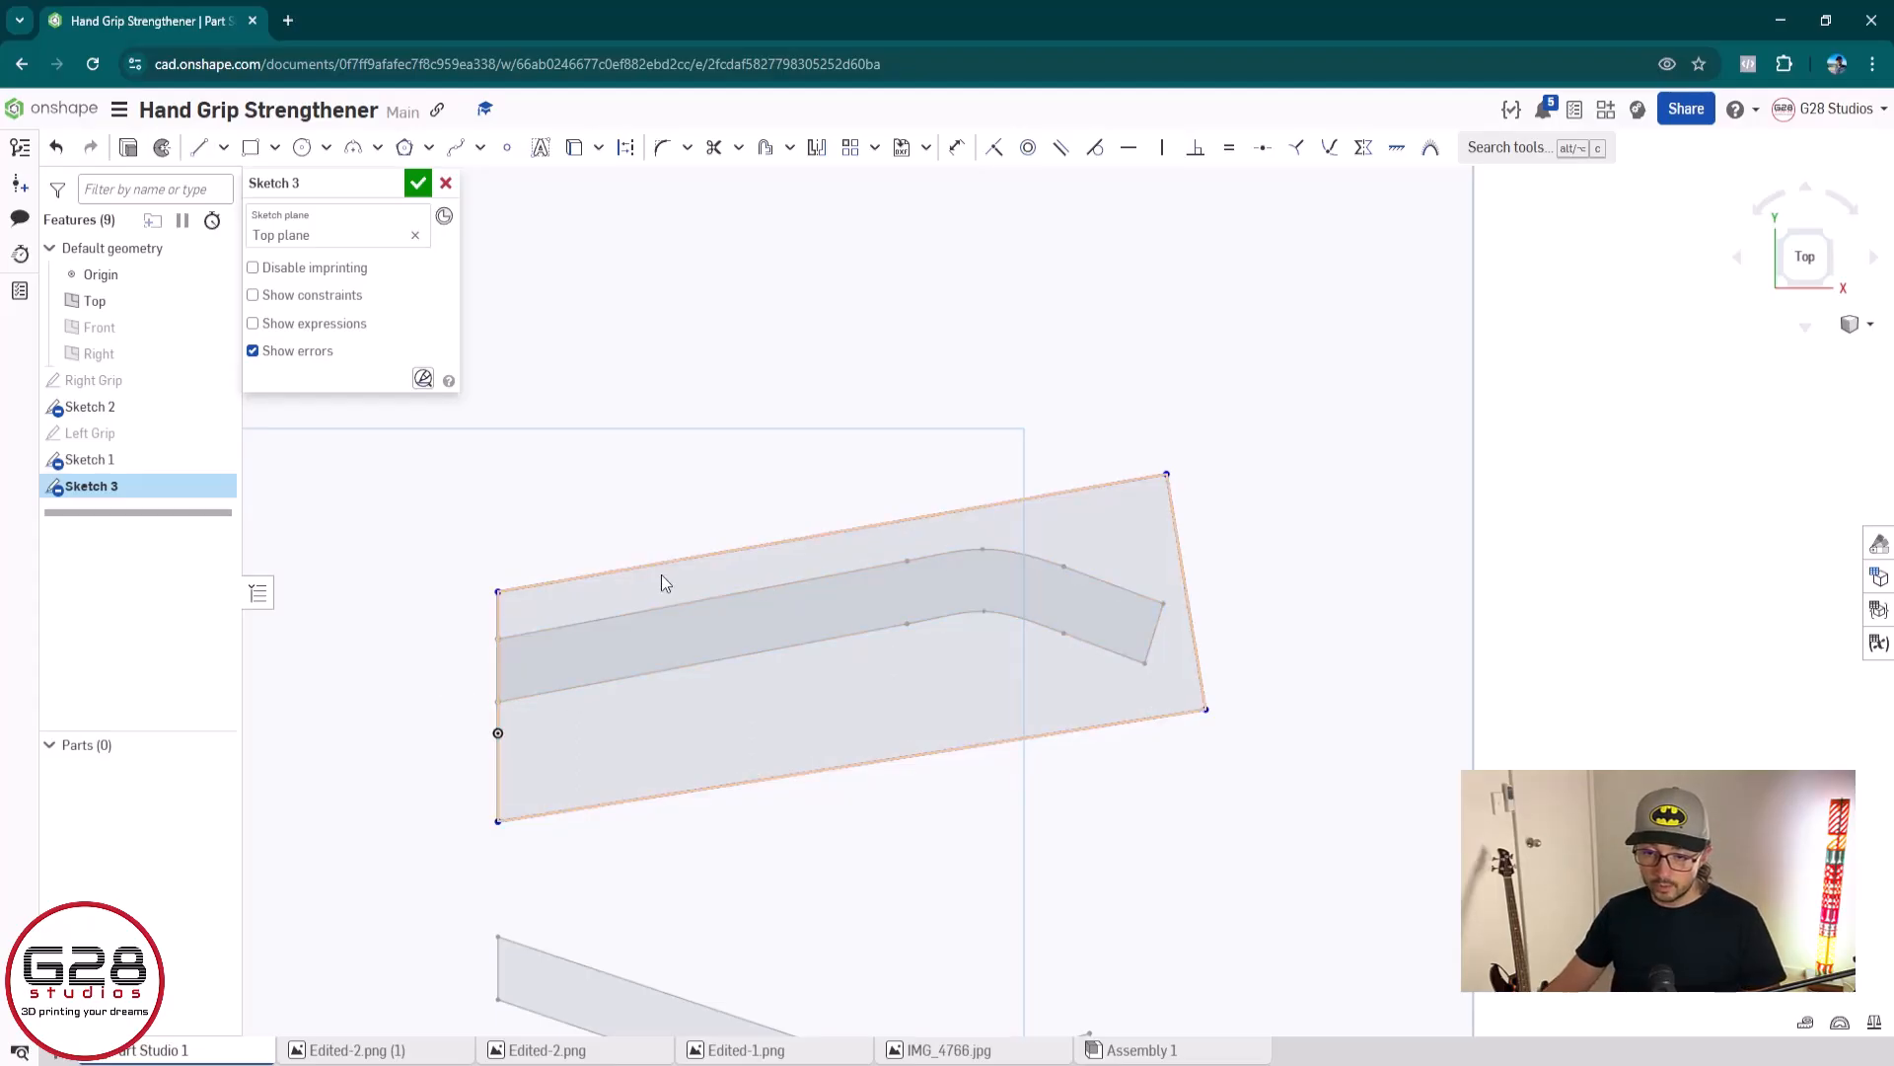
# Dimension the outline's vertical left edge to 20 mm and accept the sketch
pyautogui.press('d')
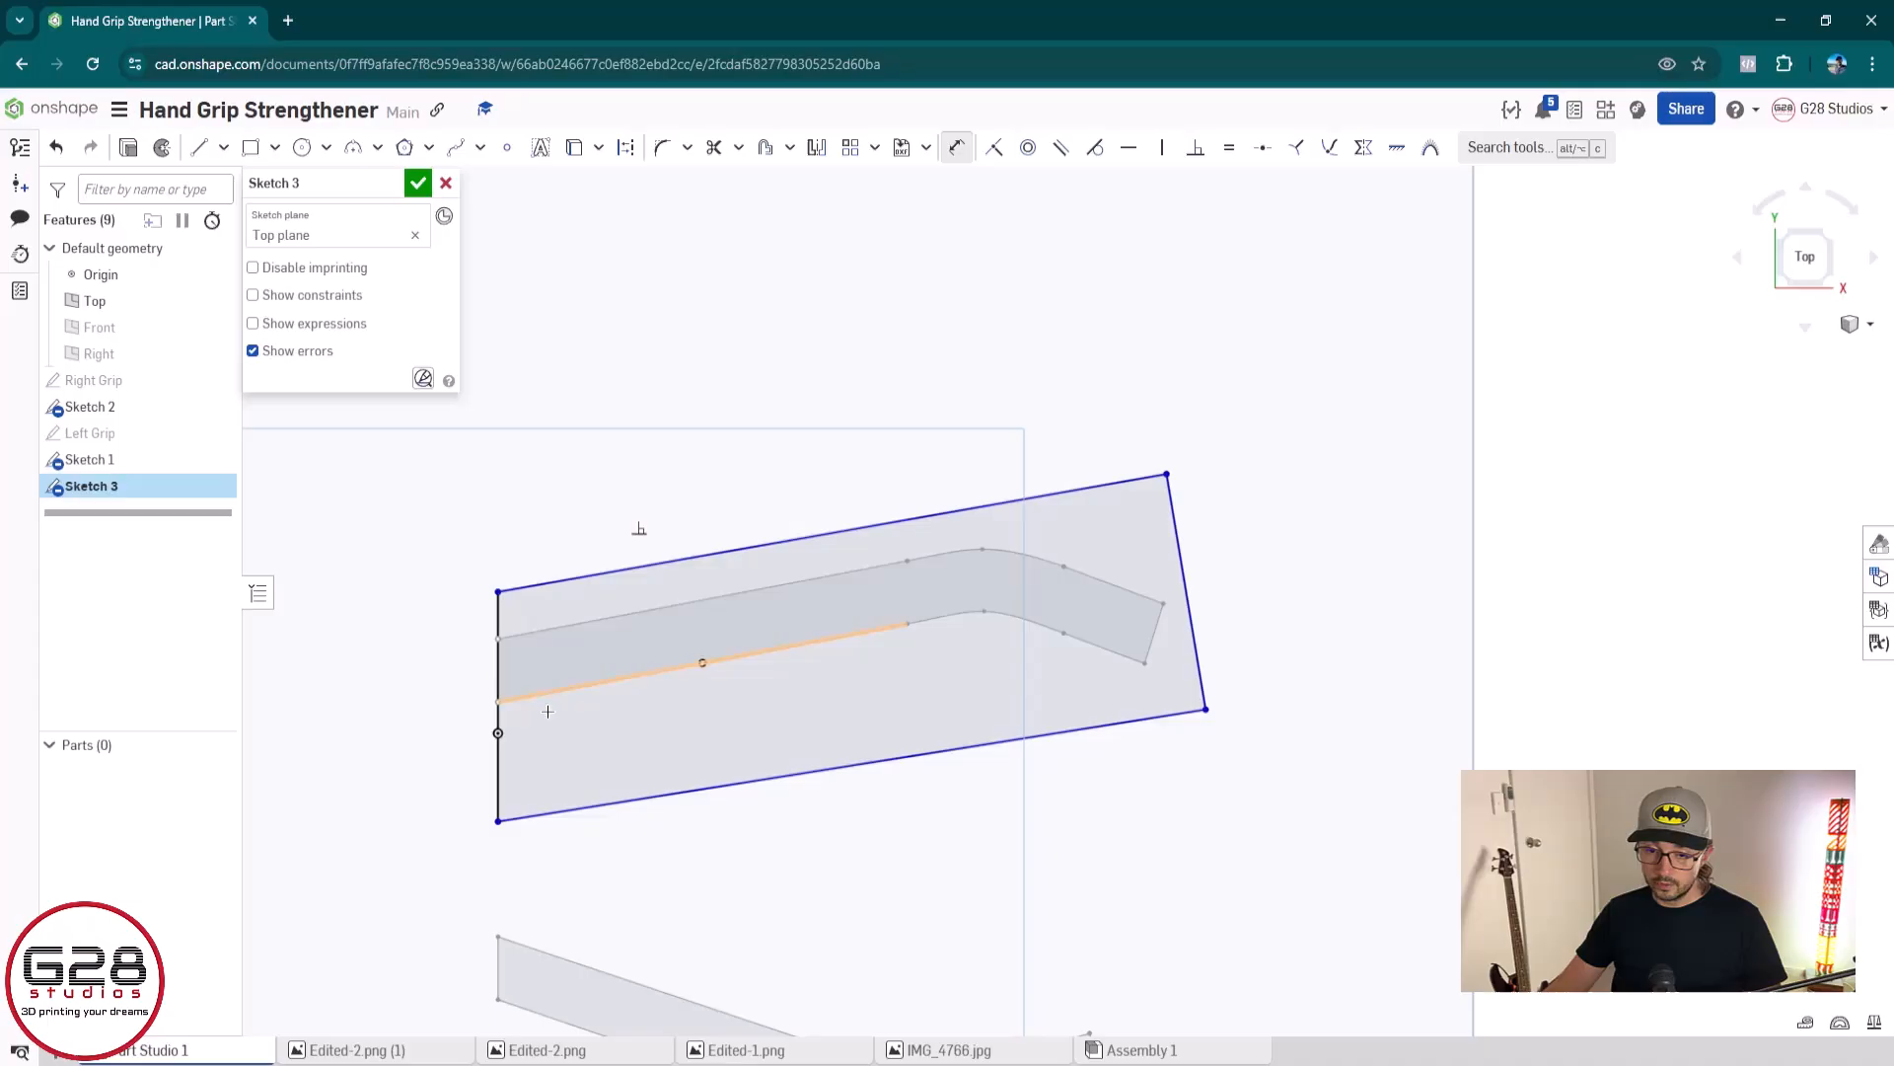
pyautogui.click(498, 759)
pyautogui.click(457, 708)
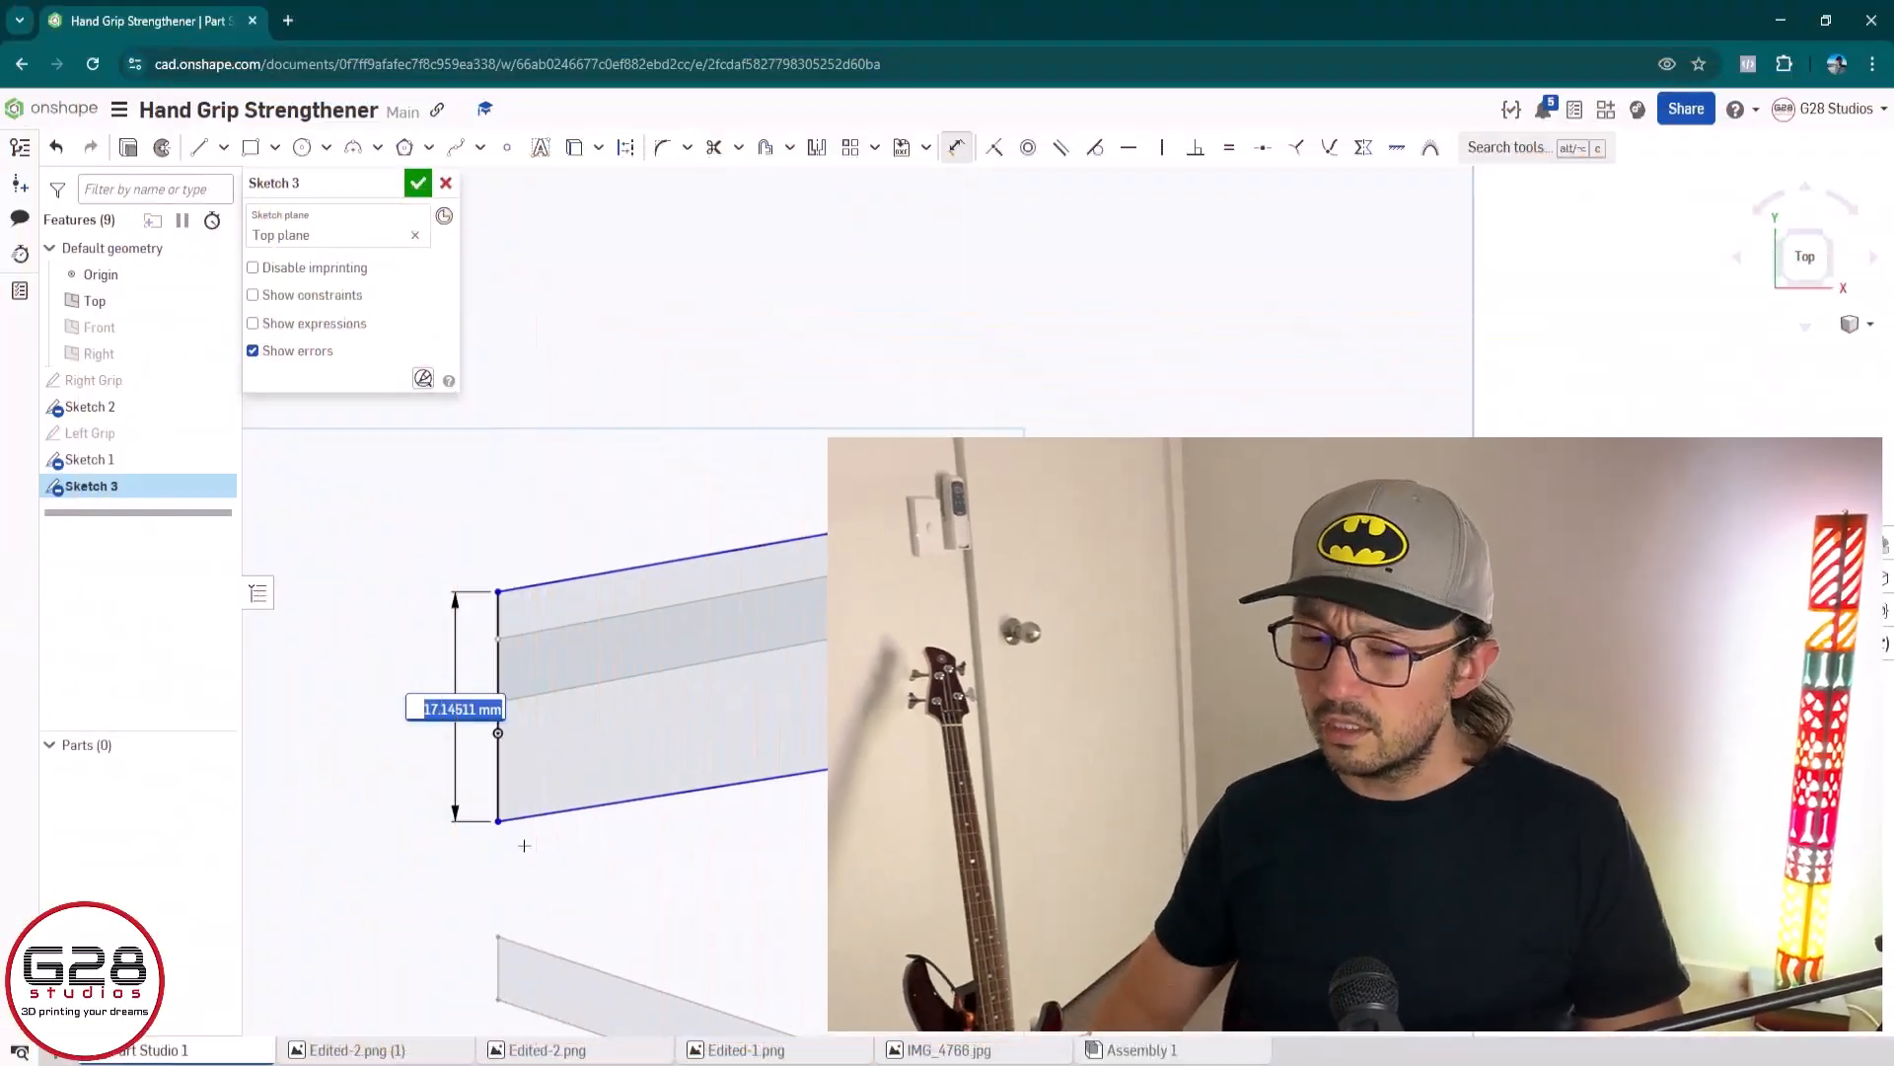
pyautogui.write('20')
pyautogui.press('Return')
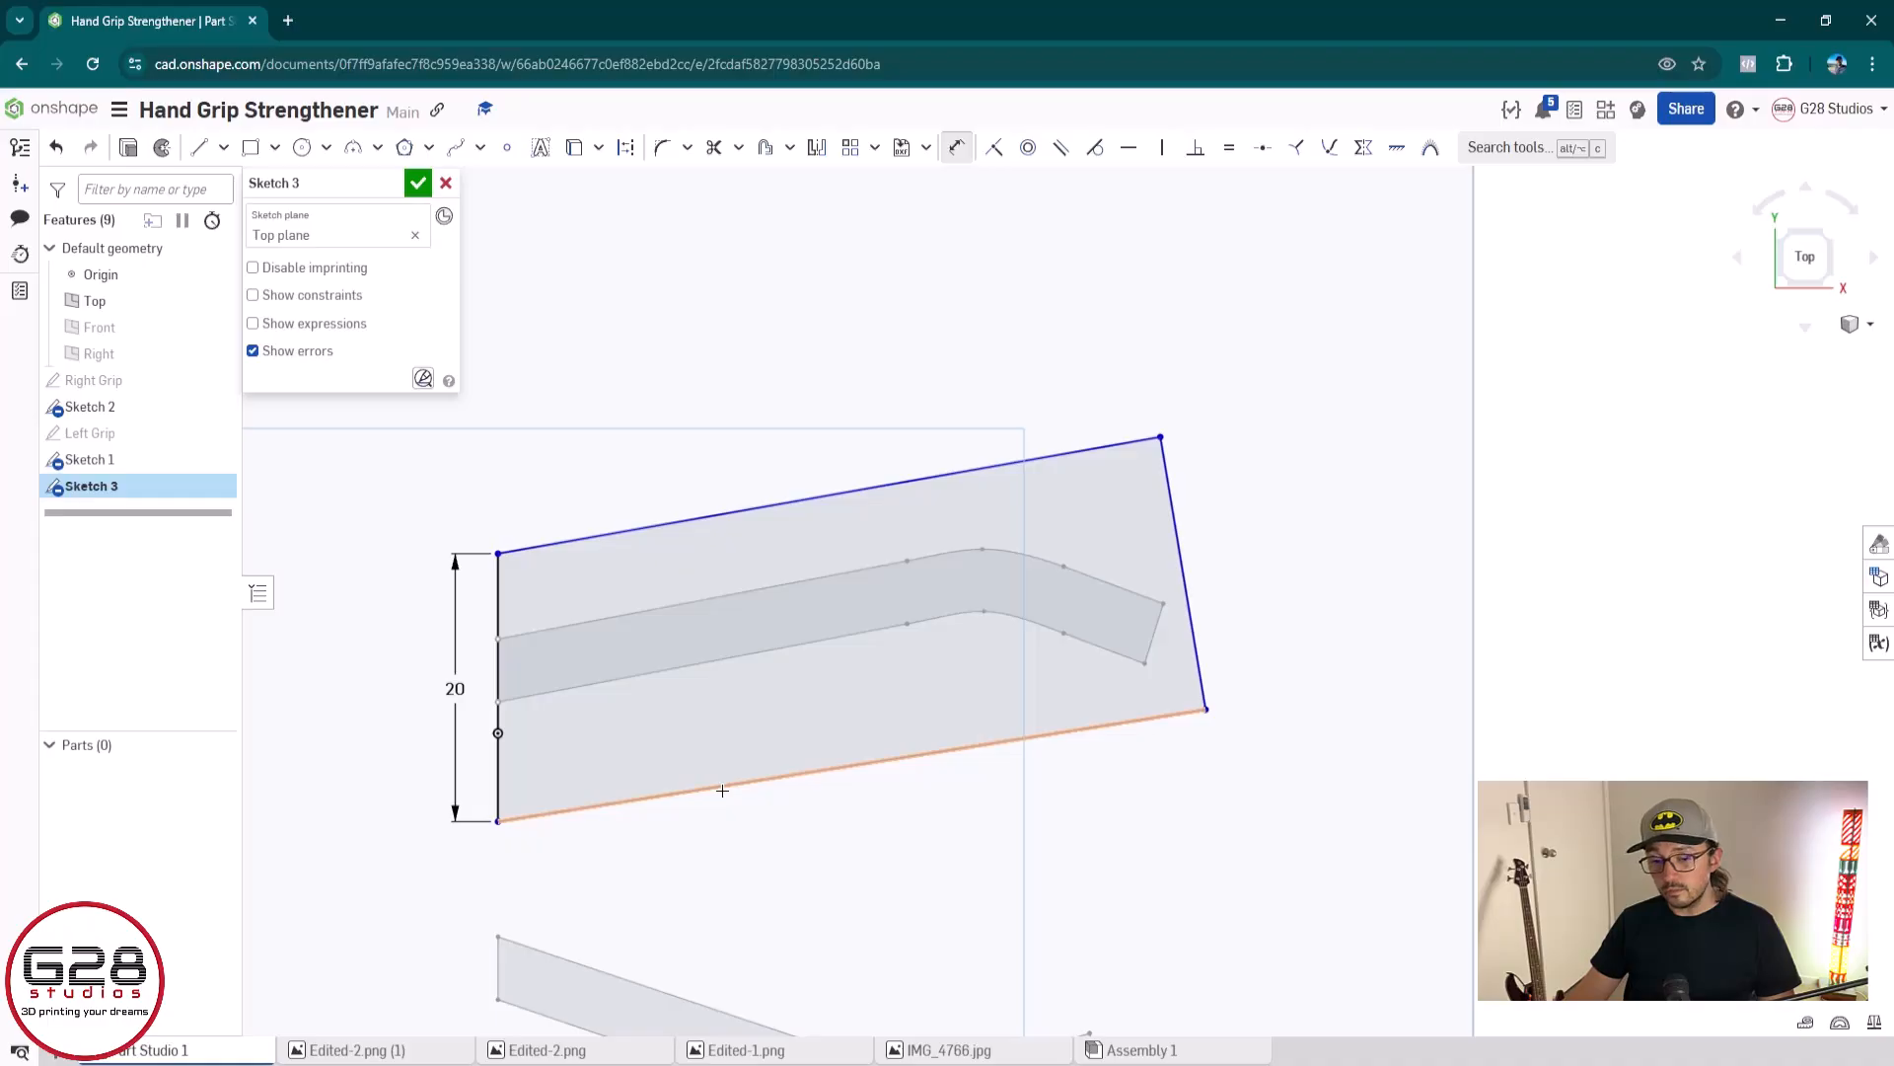
pyautogui.click(418, 182)
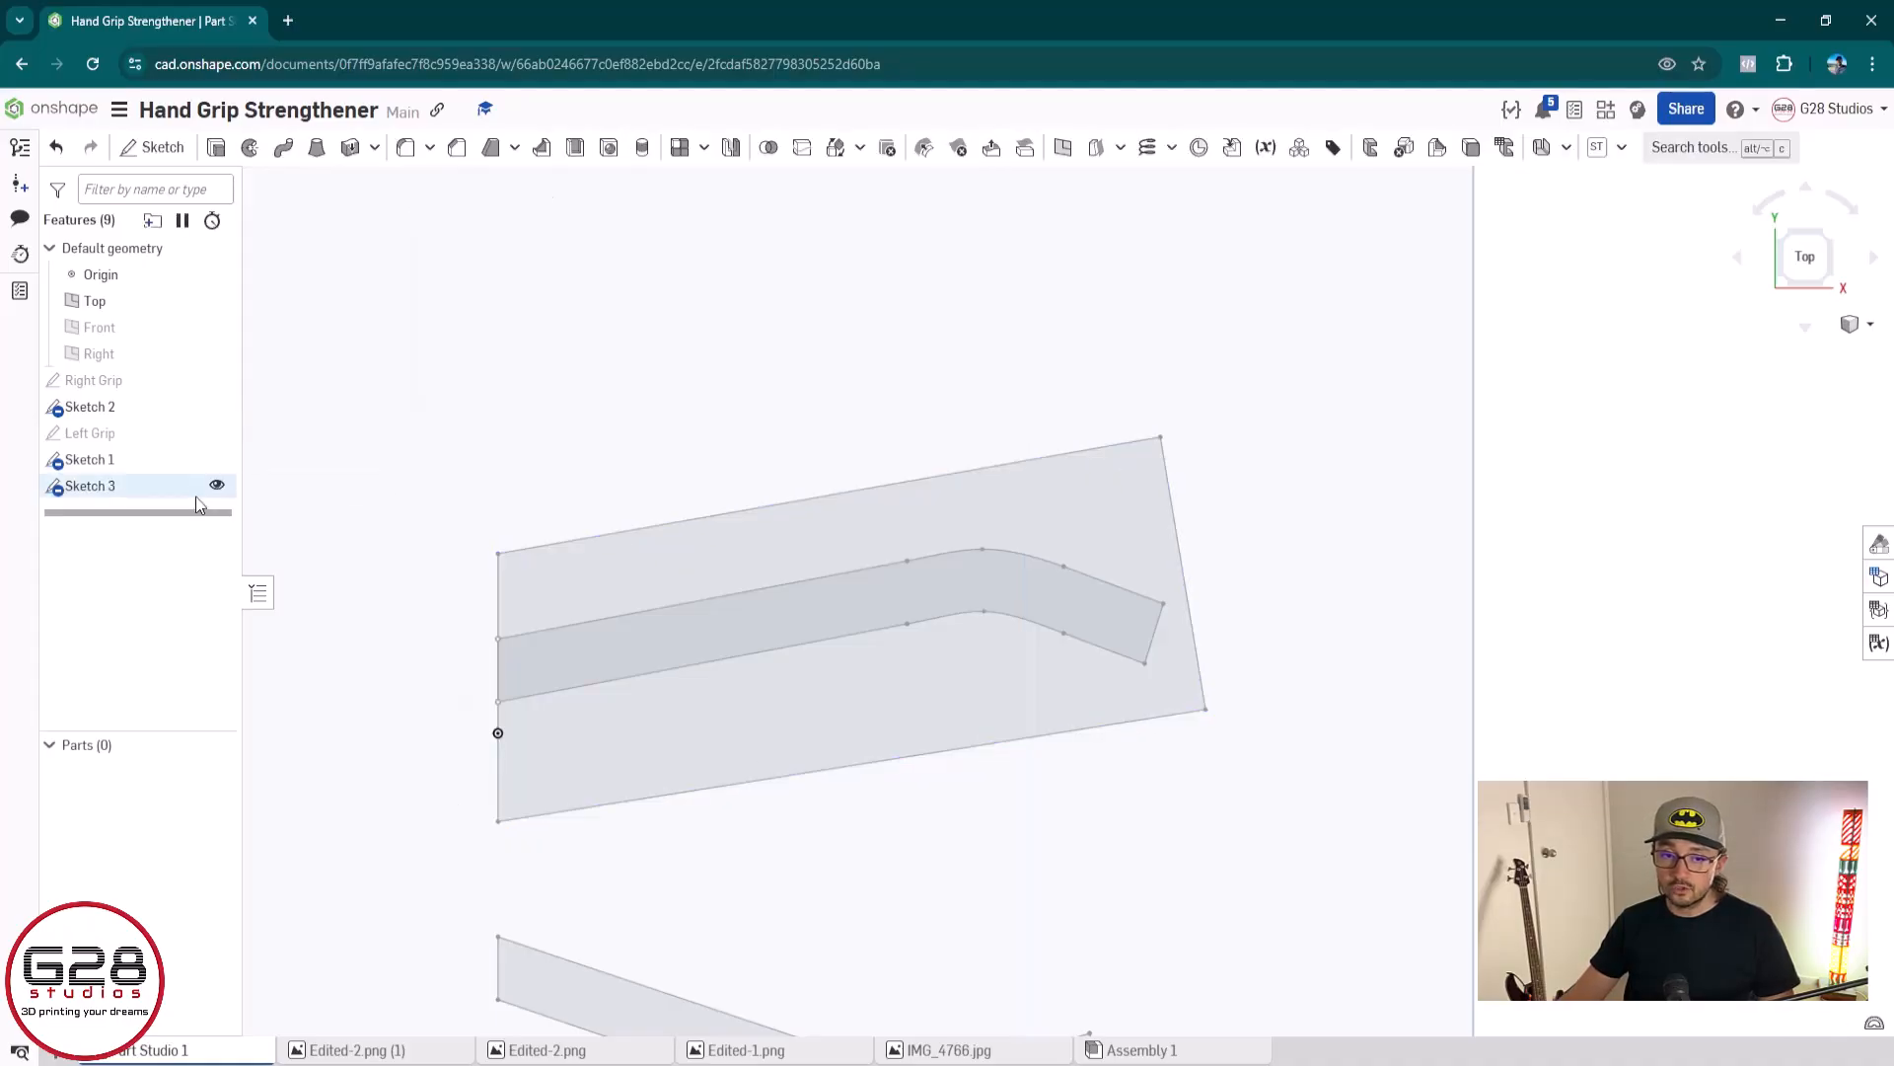
# Check the channel profile's dimensions in Sketch 2, close it, and reopen the new outline in Sketch 3
pyautogui.doubleClick(144, 407)
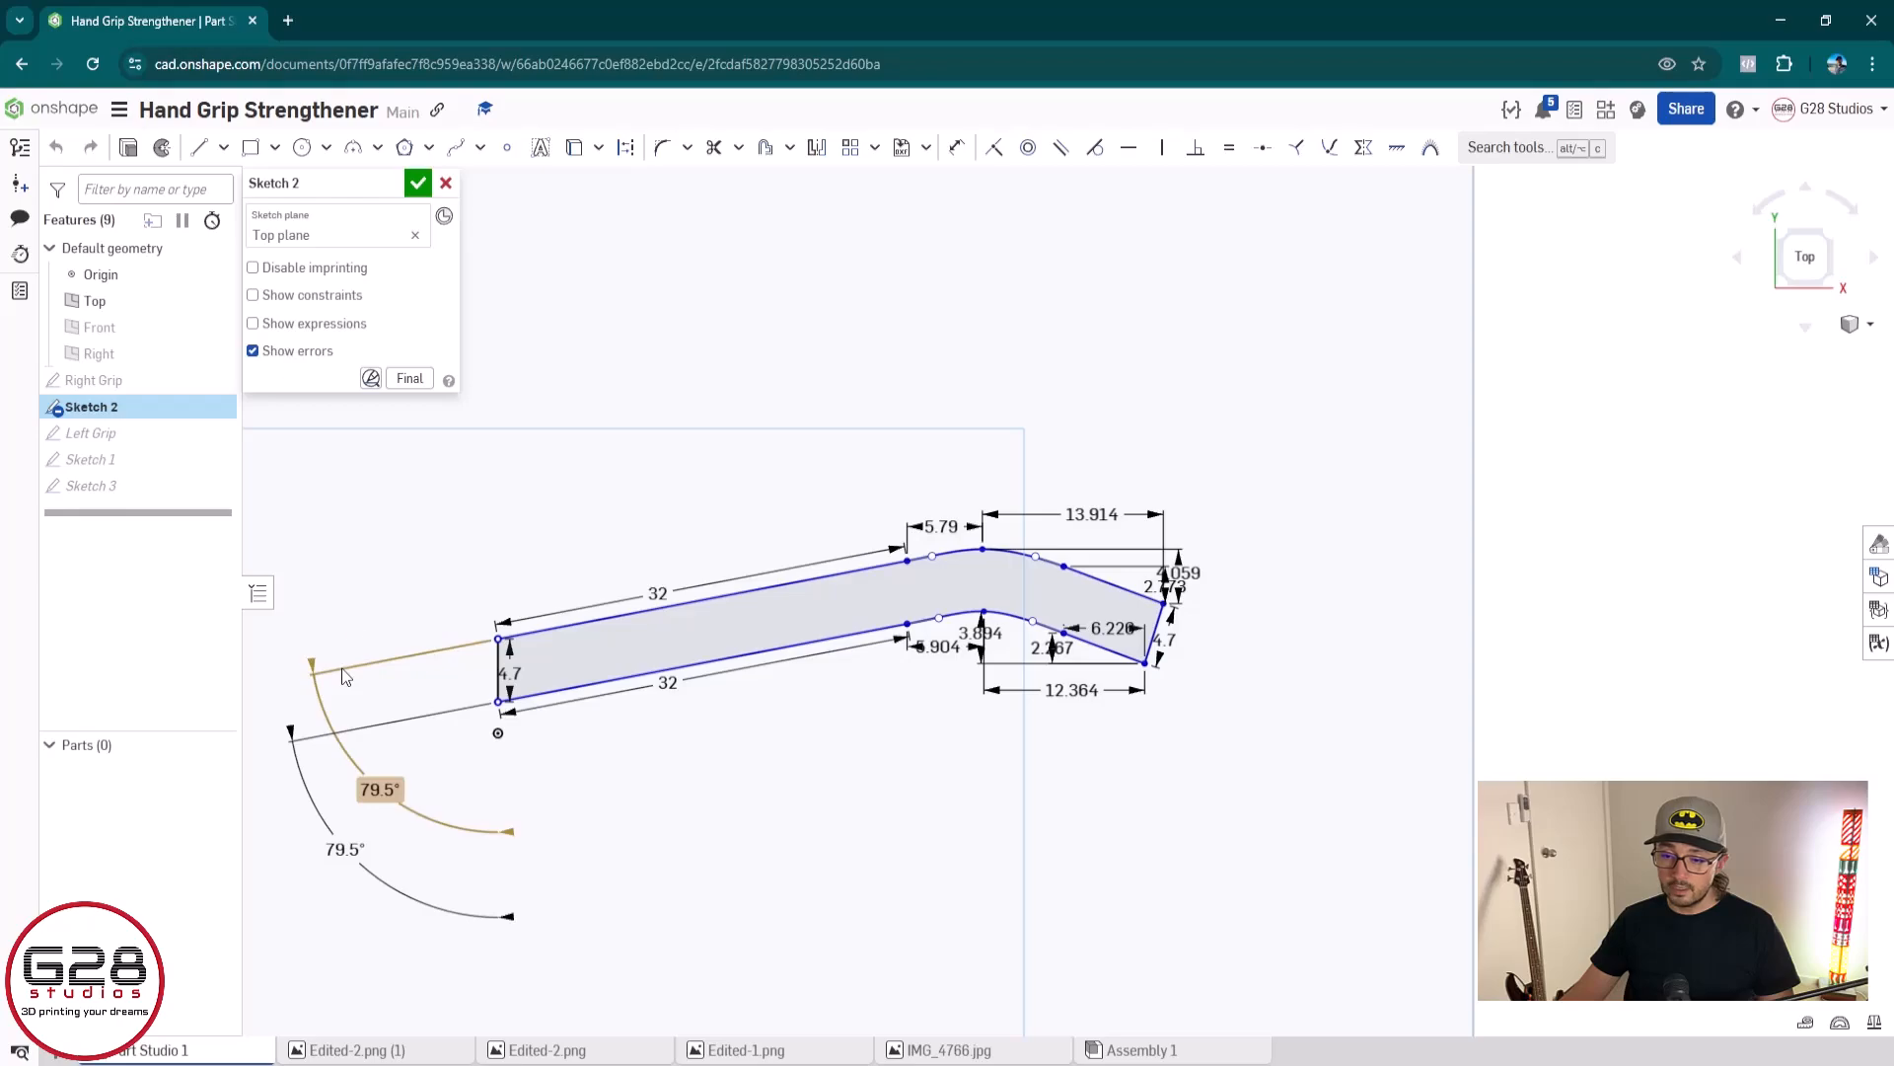
pyautogui.click(418, 182)
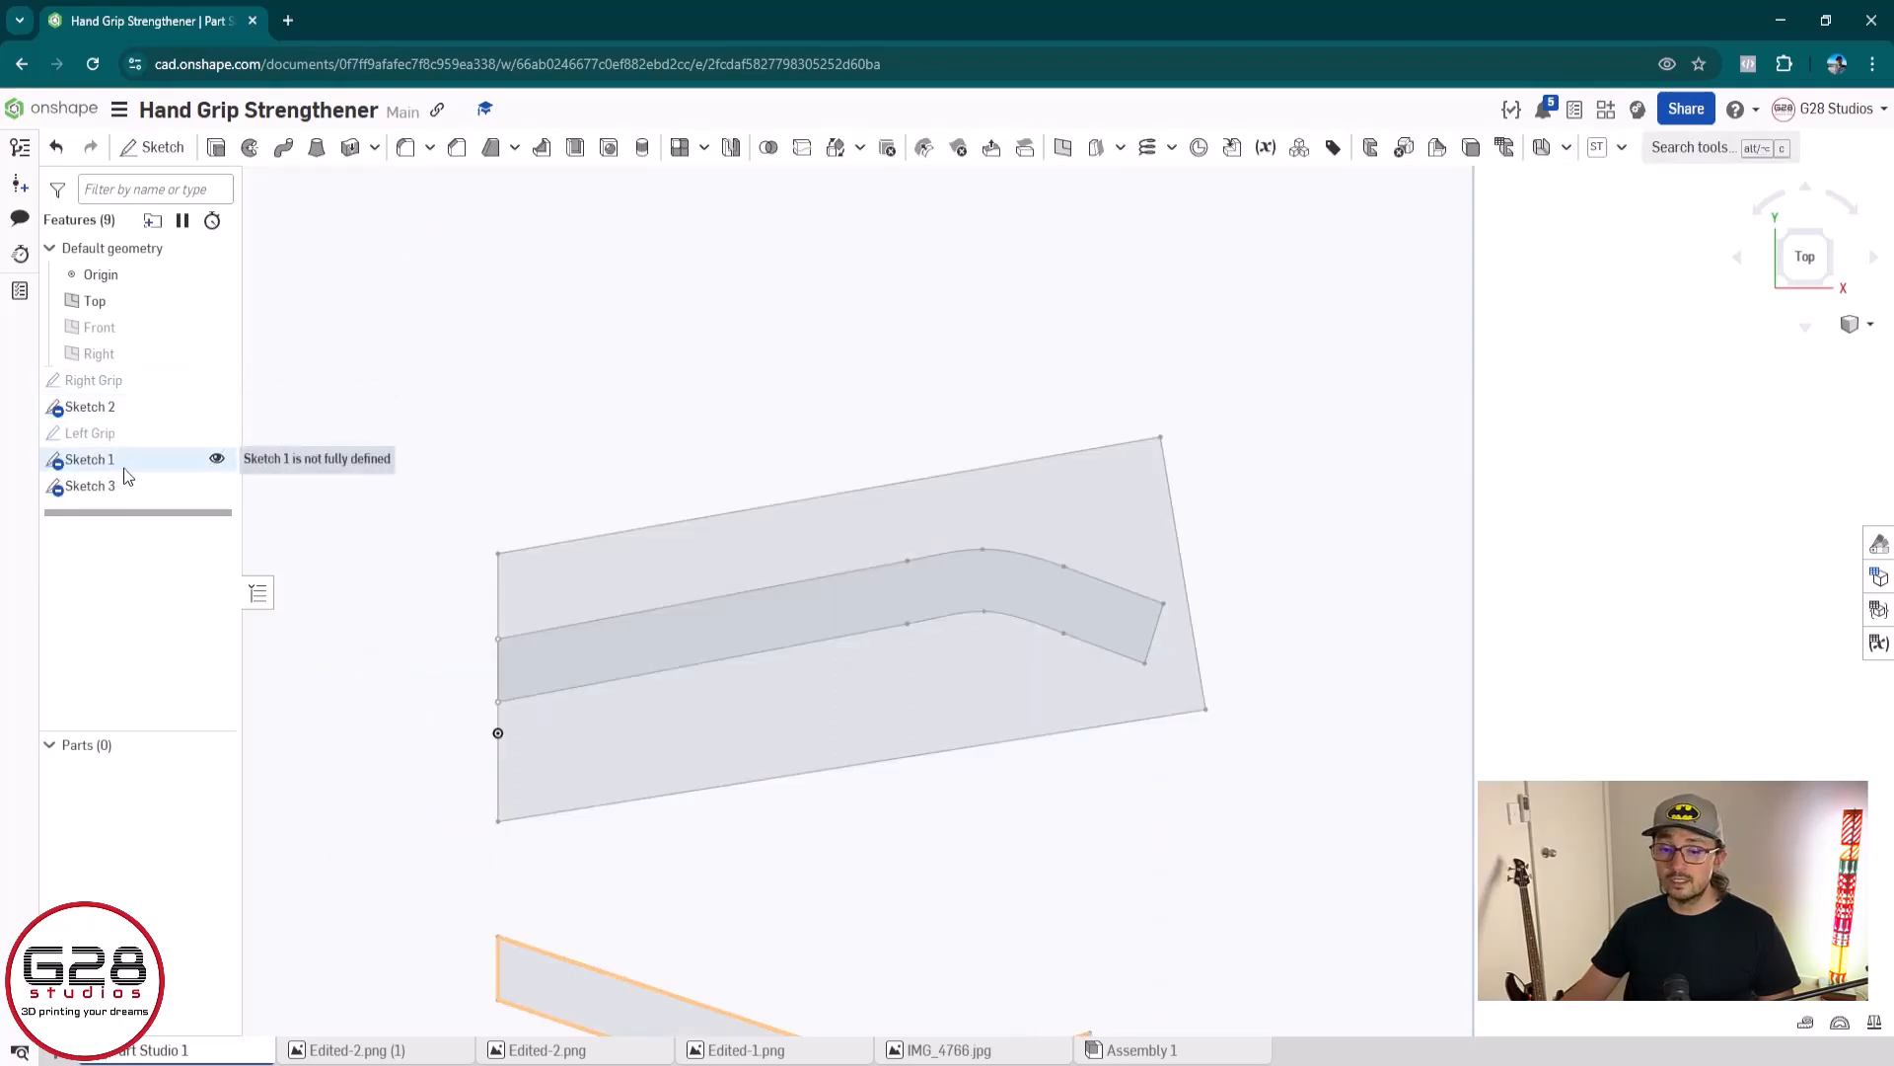
pyautogui.doubleClick(114, 486)
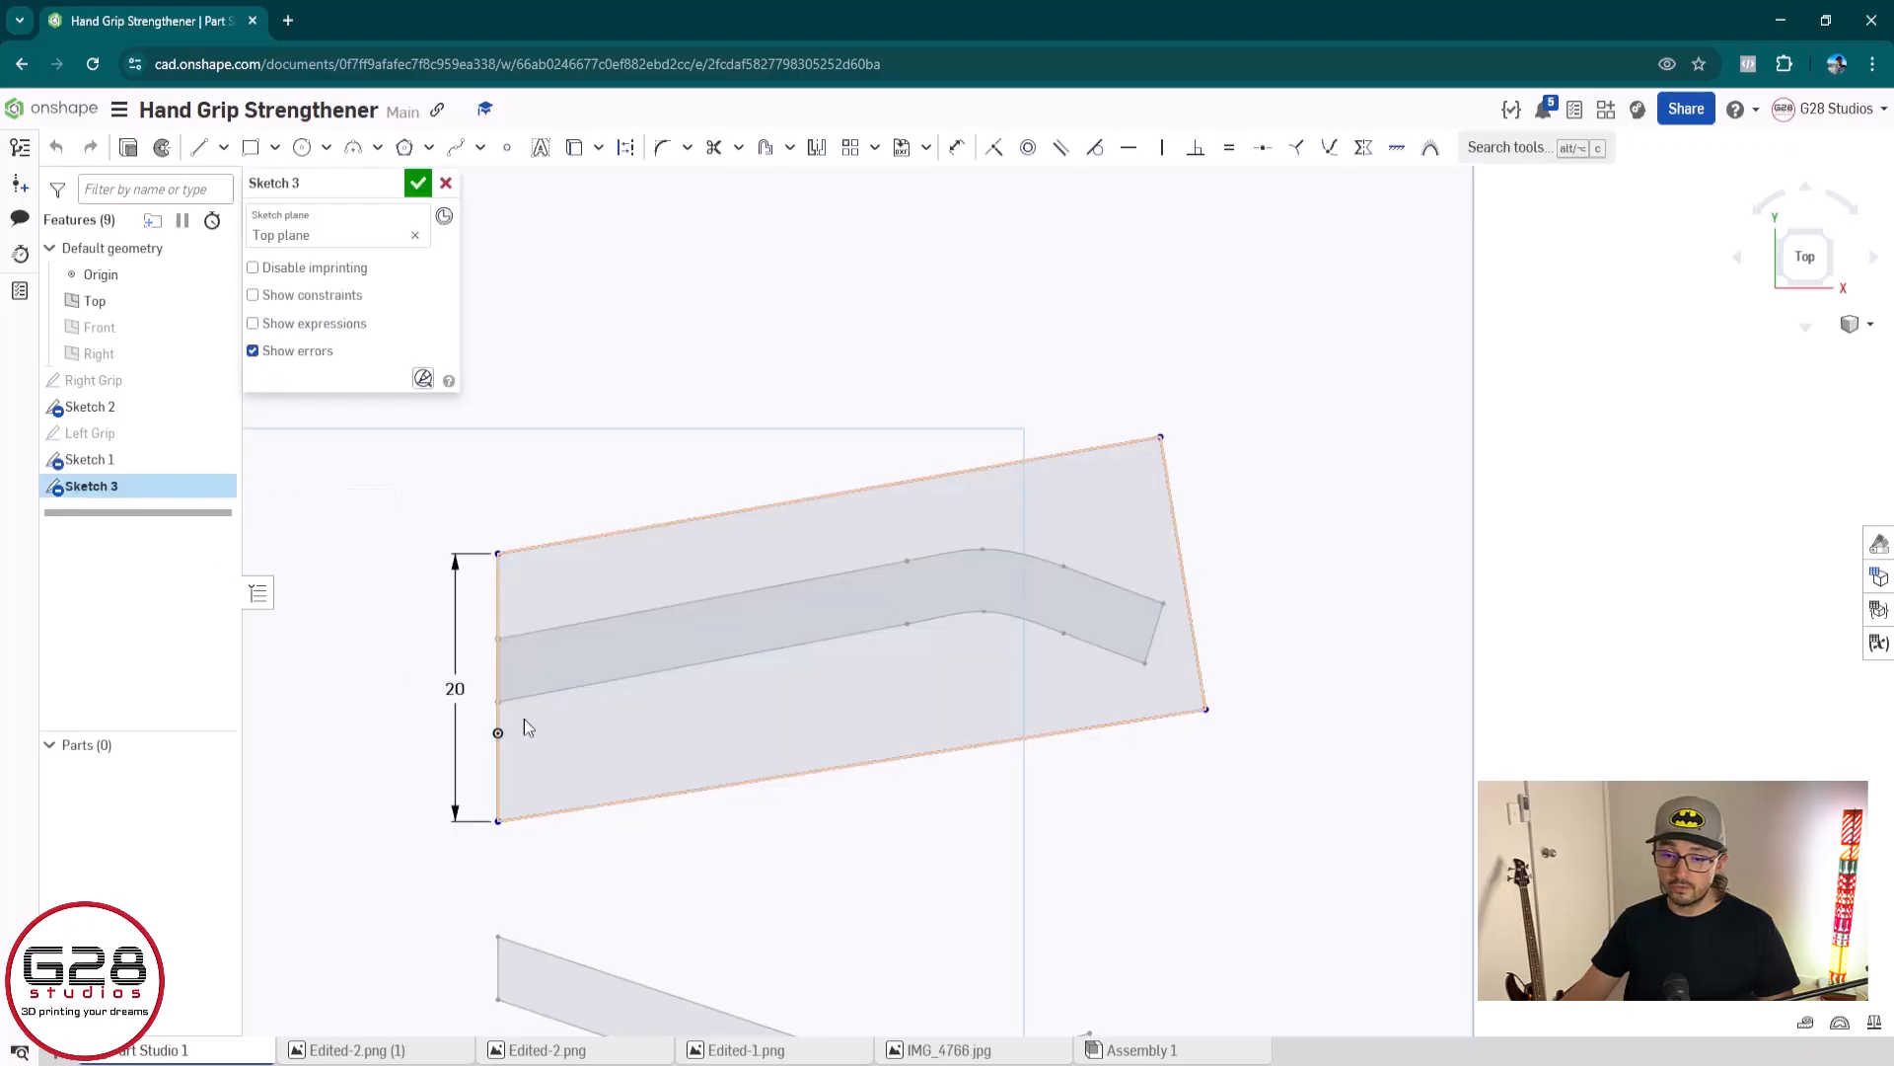
# Remove the vertical constraint from the outline's left edge and pull its upper corner outward beyond the channel's end so the edge slants
pyautogui.click(529, 520)
pyautogui.press('Delete')
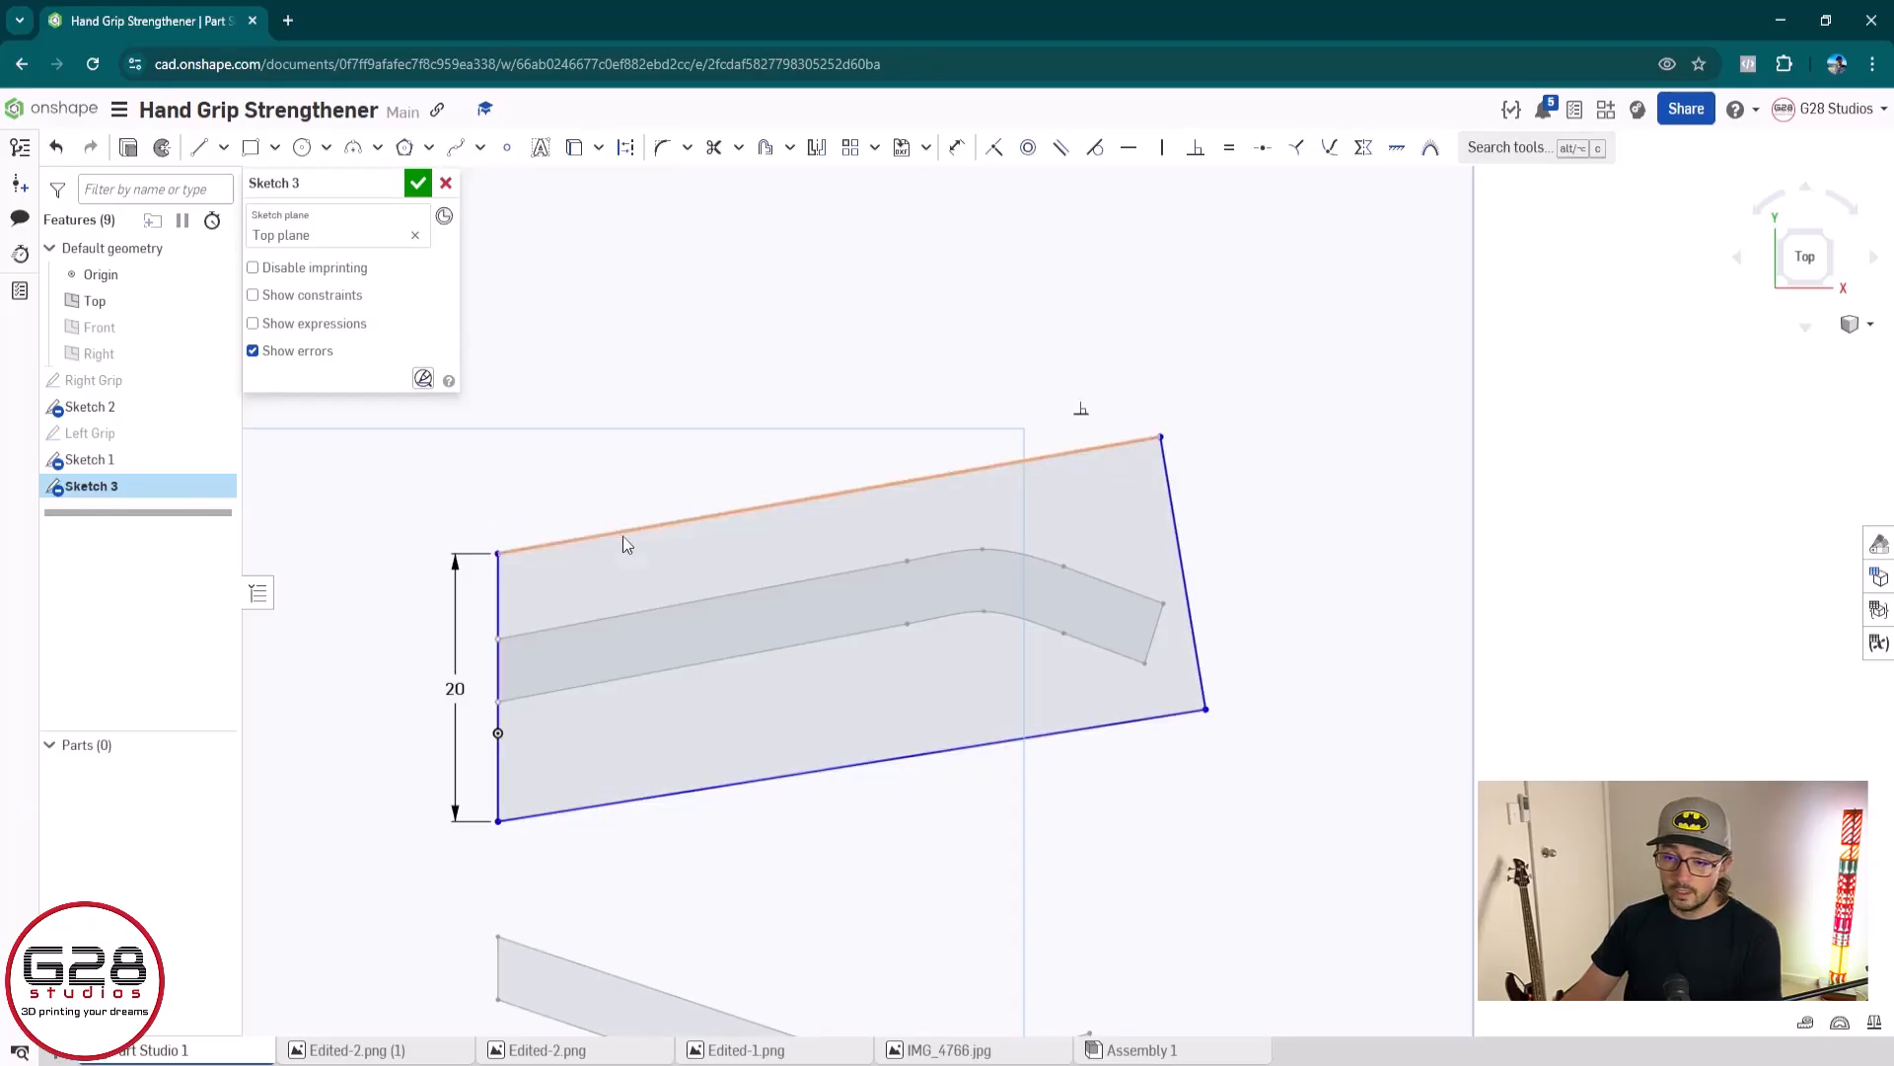
pyautogui.click(495, 609)
pyautogui.press('Delete')
pyautogui.hotkey('ctrl', 'z')
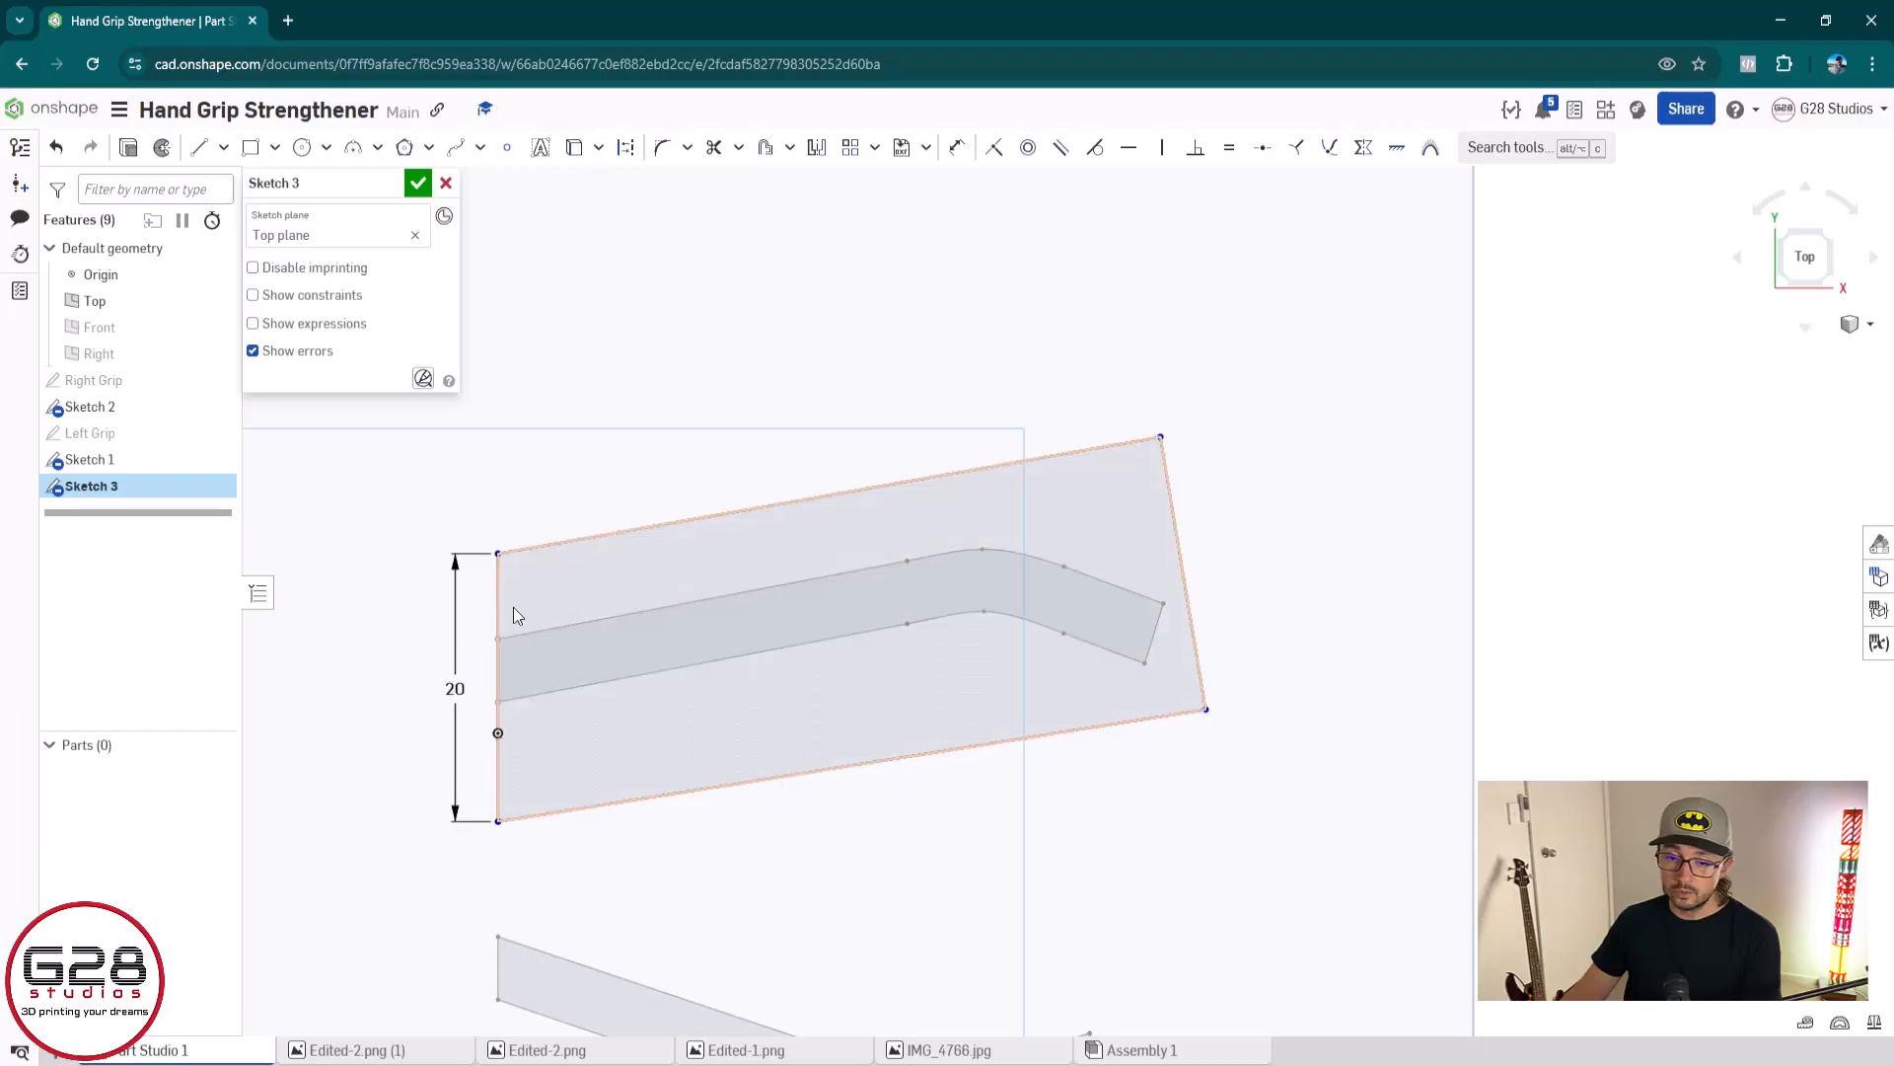
pyautogui.moveTo(499, 555); pyautogui.dragTo(452, 566)
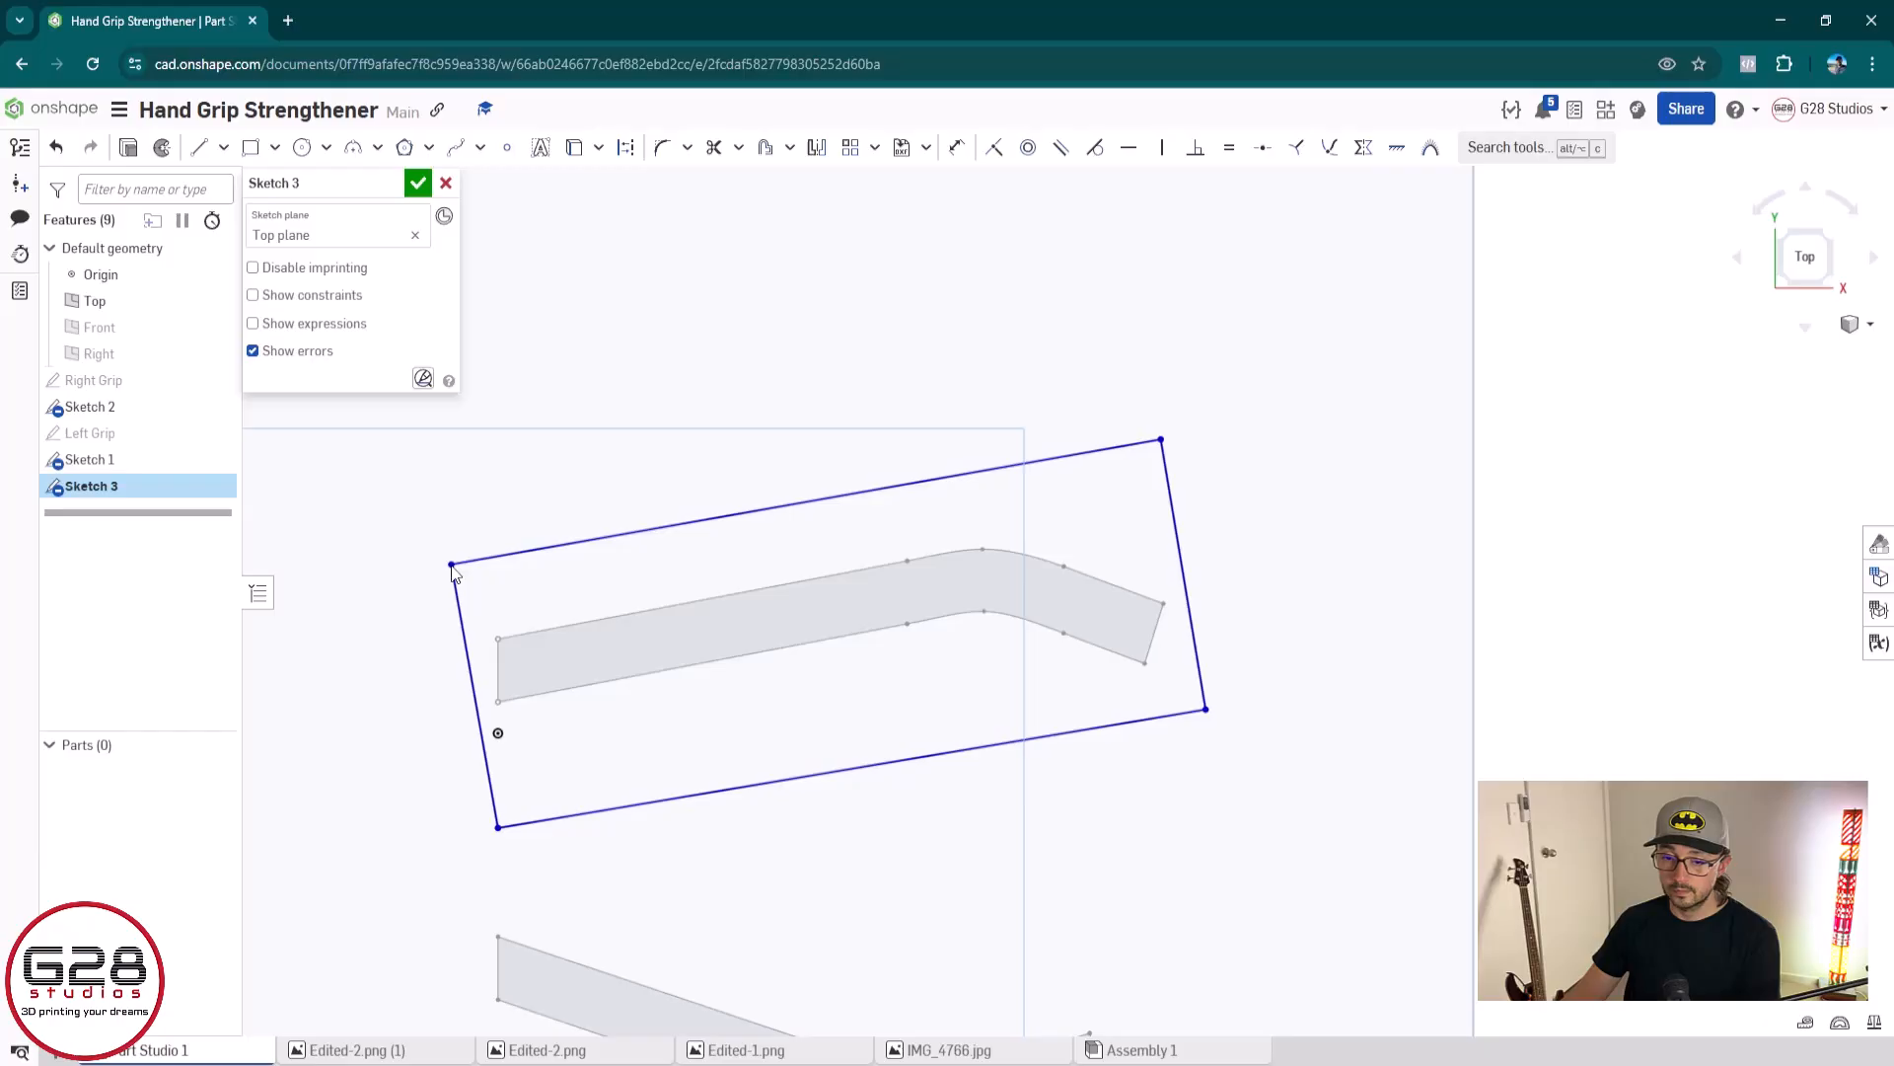
pyautogui.moveTo(452, 565); pyautogui.dragTo(452, 567)
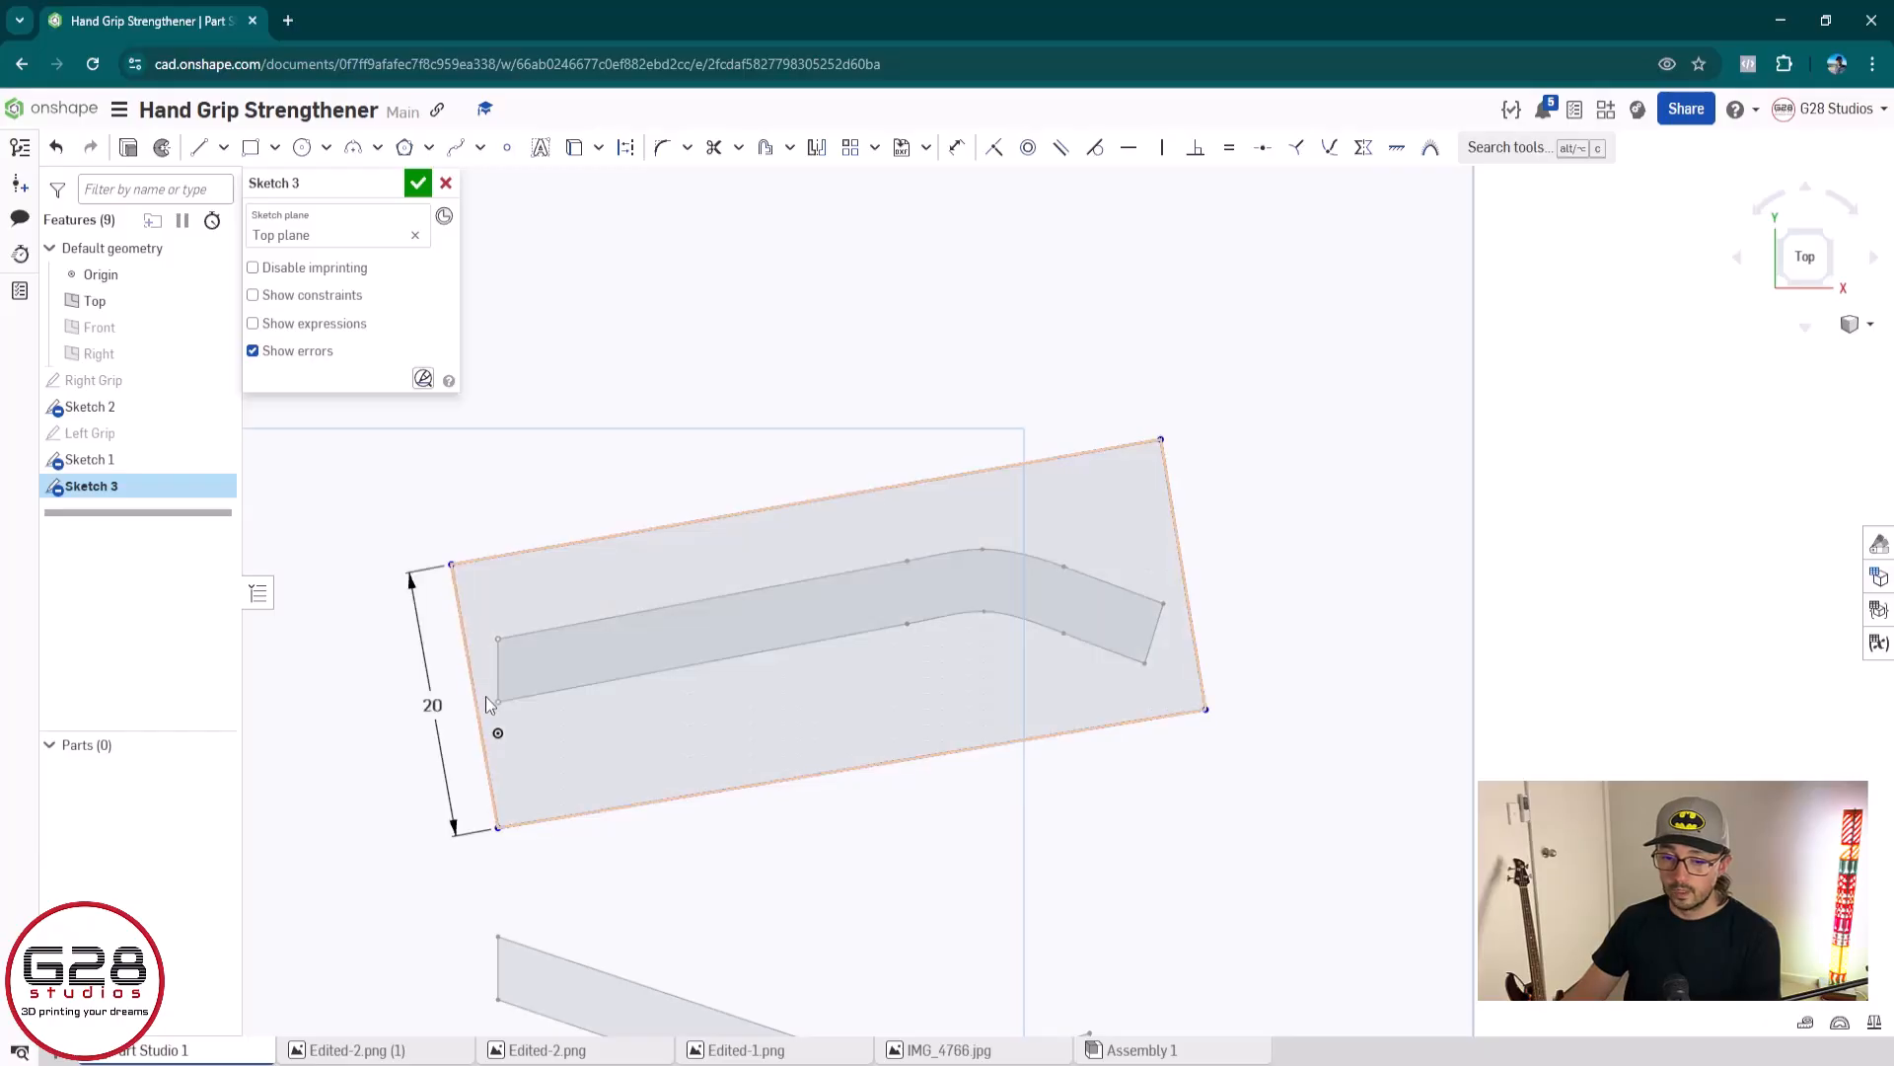
# Draw a vertical construction line about 12 mm long from near the origin up past the channel's left end
pyautogui.scroll(5, 488, 696)
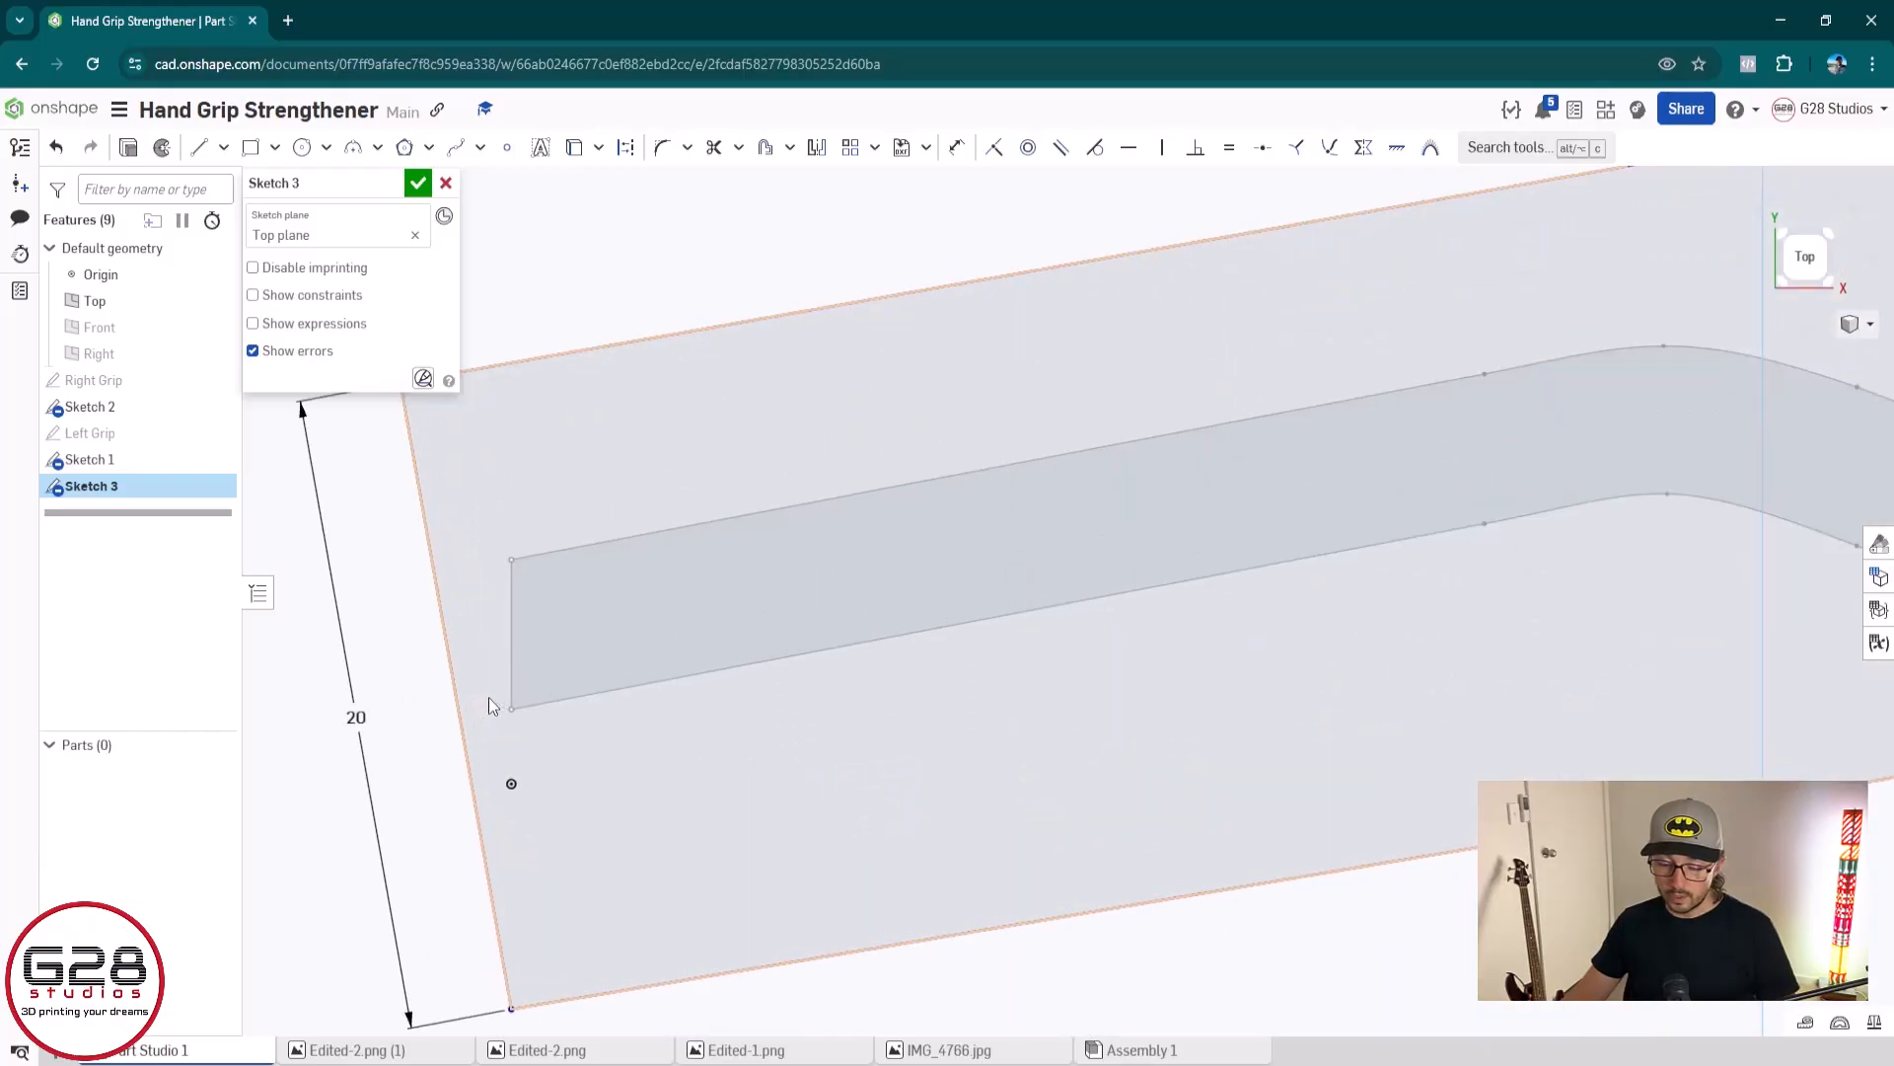
pyautogui.press('l')
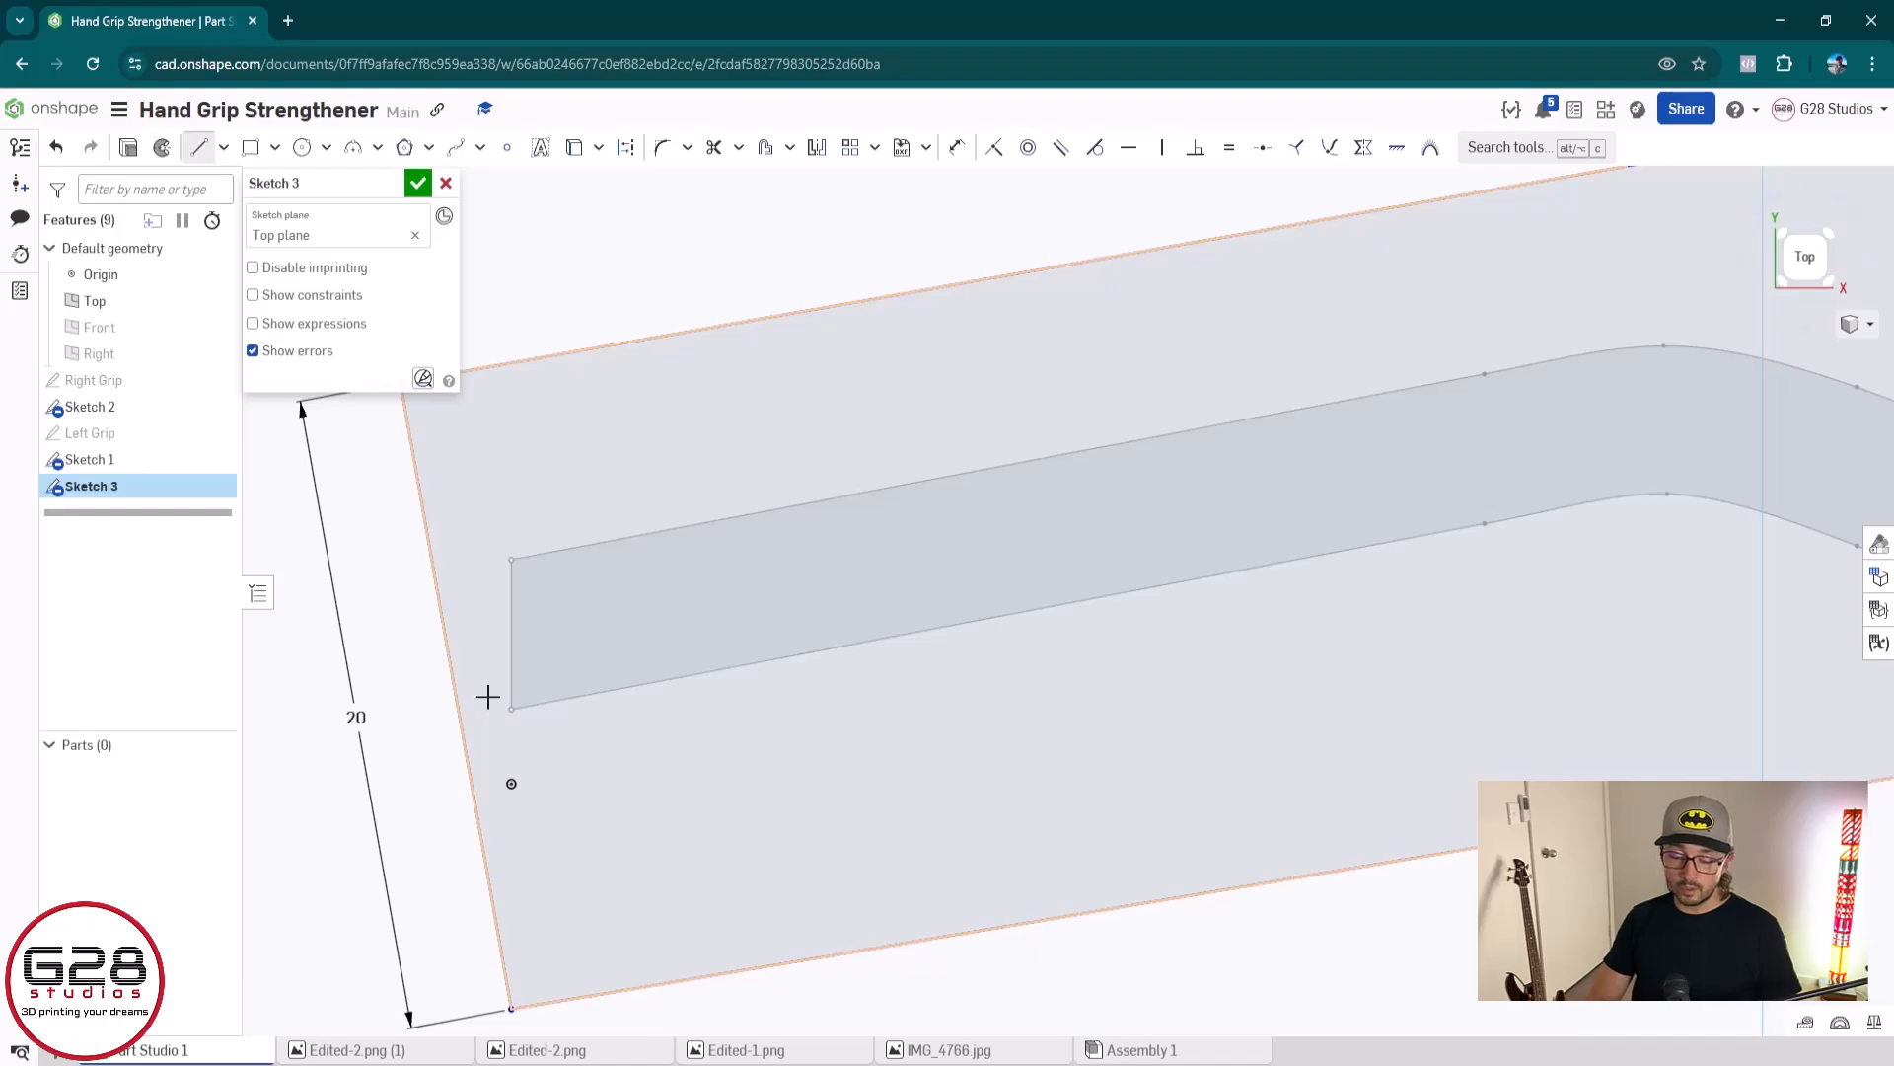
pyautogui.press('q')
pyautogui.click(511, 786)
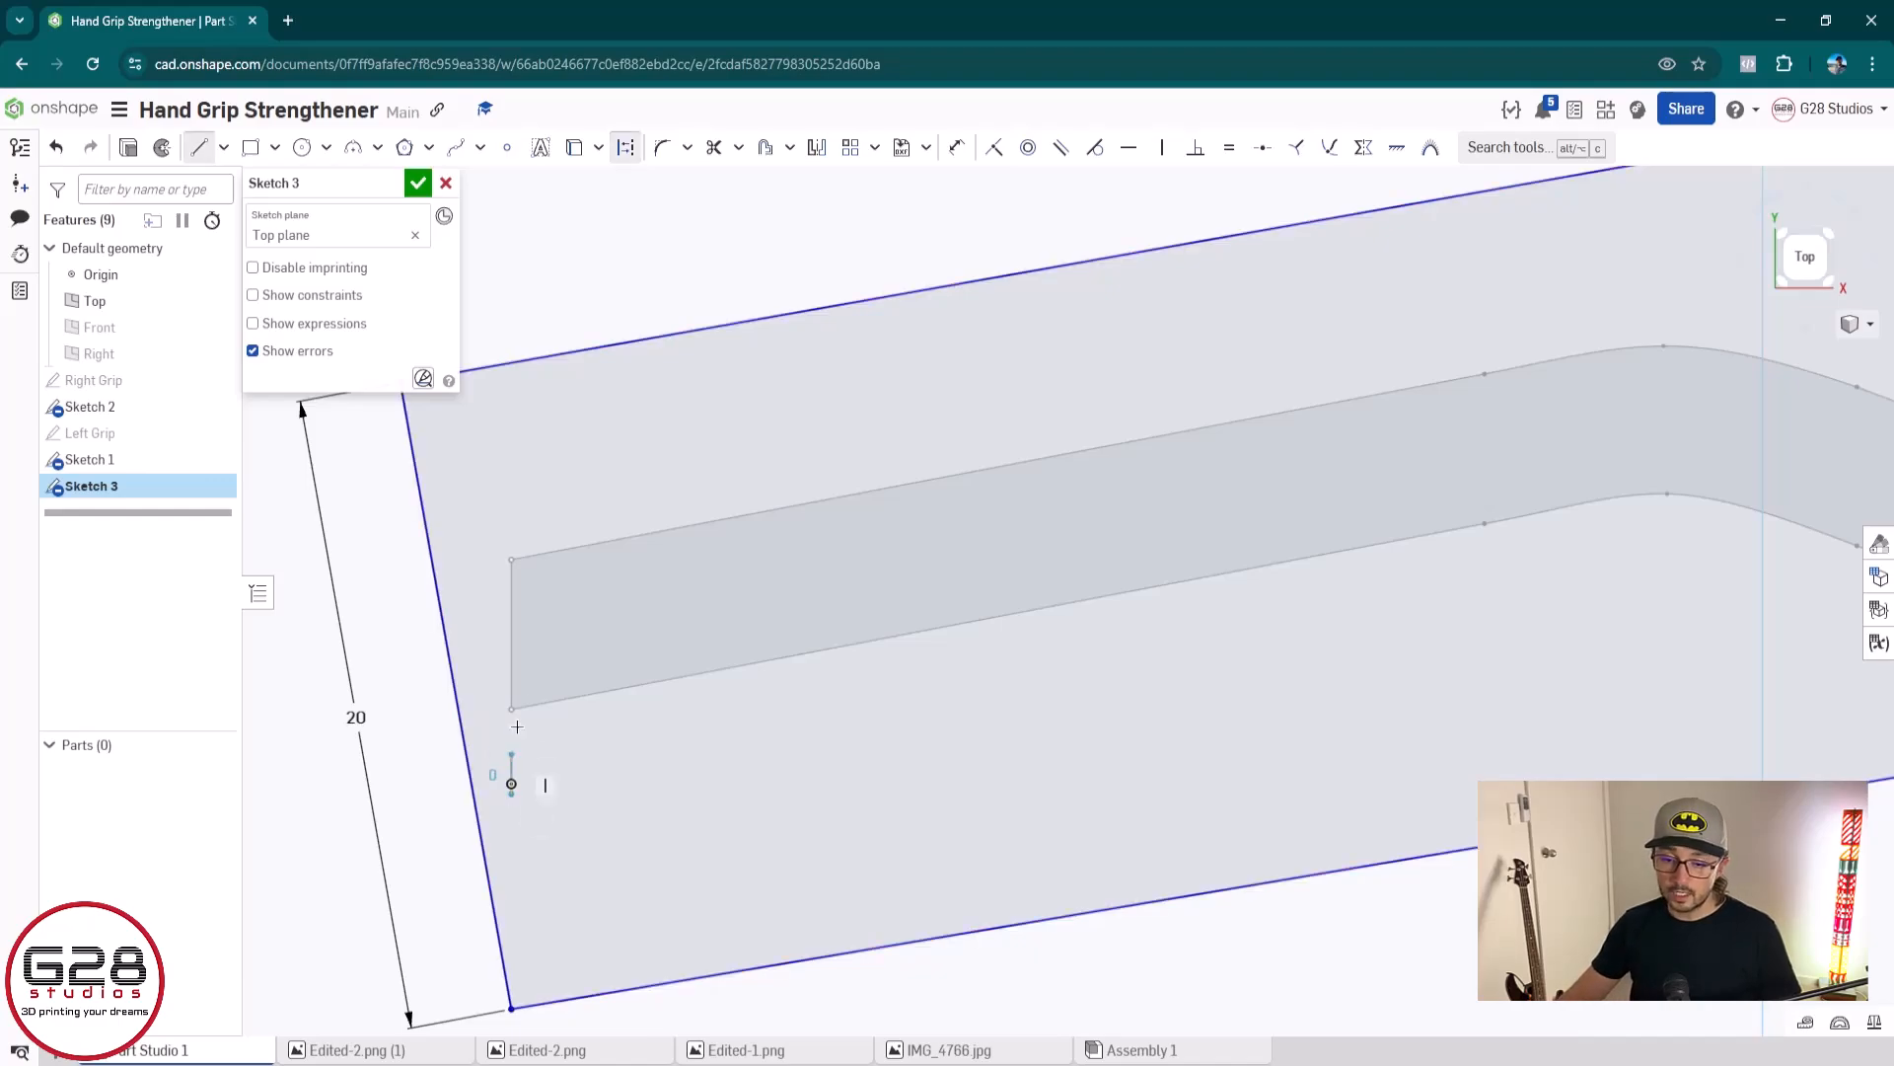
pyautogui.click(514, 407)
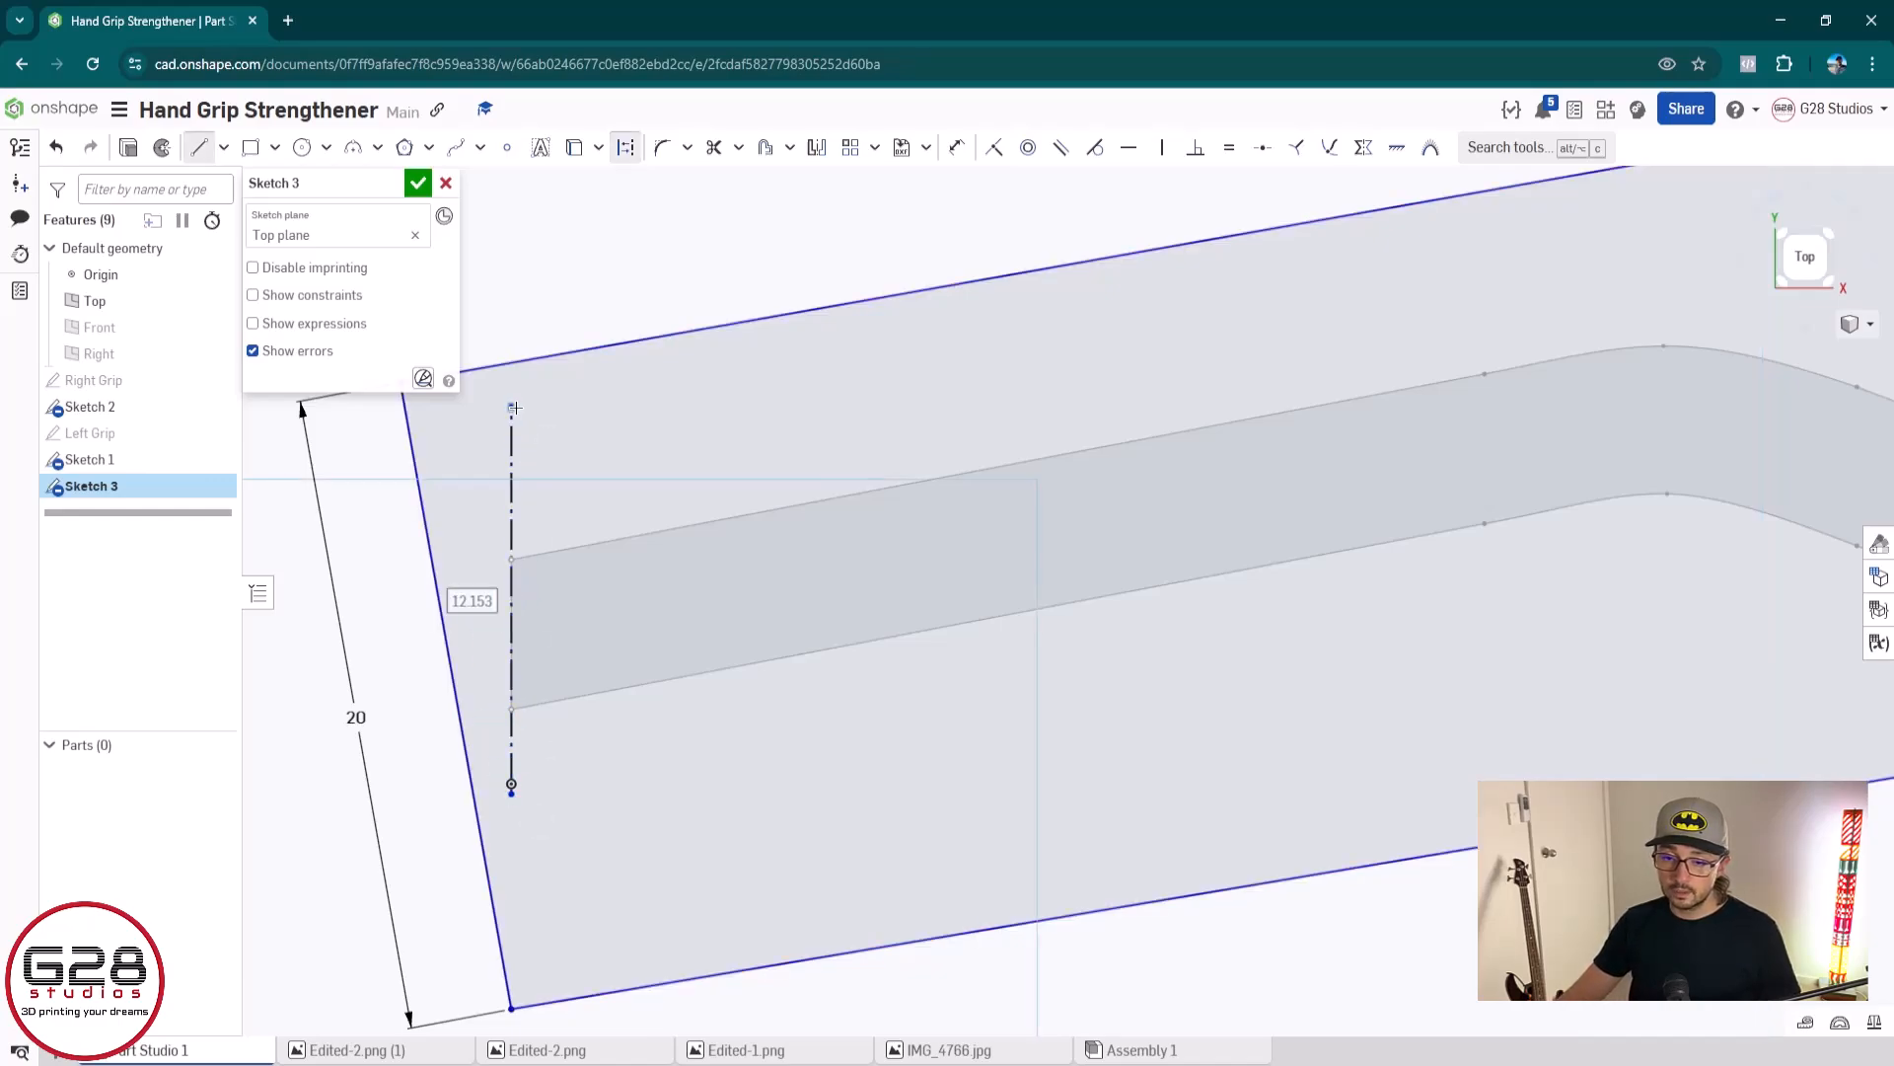
pyautogui.press('Escape')
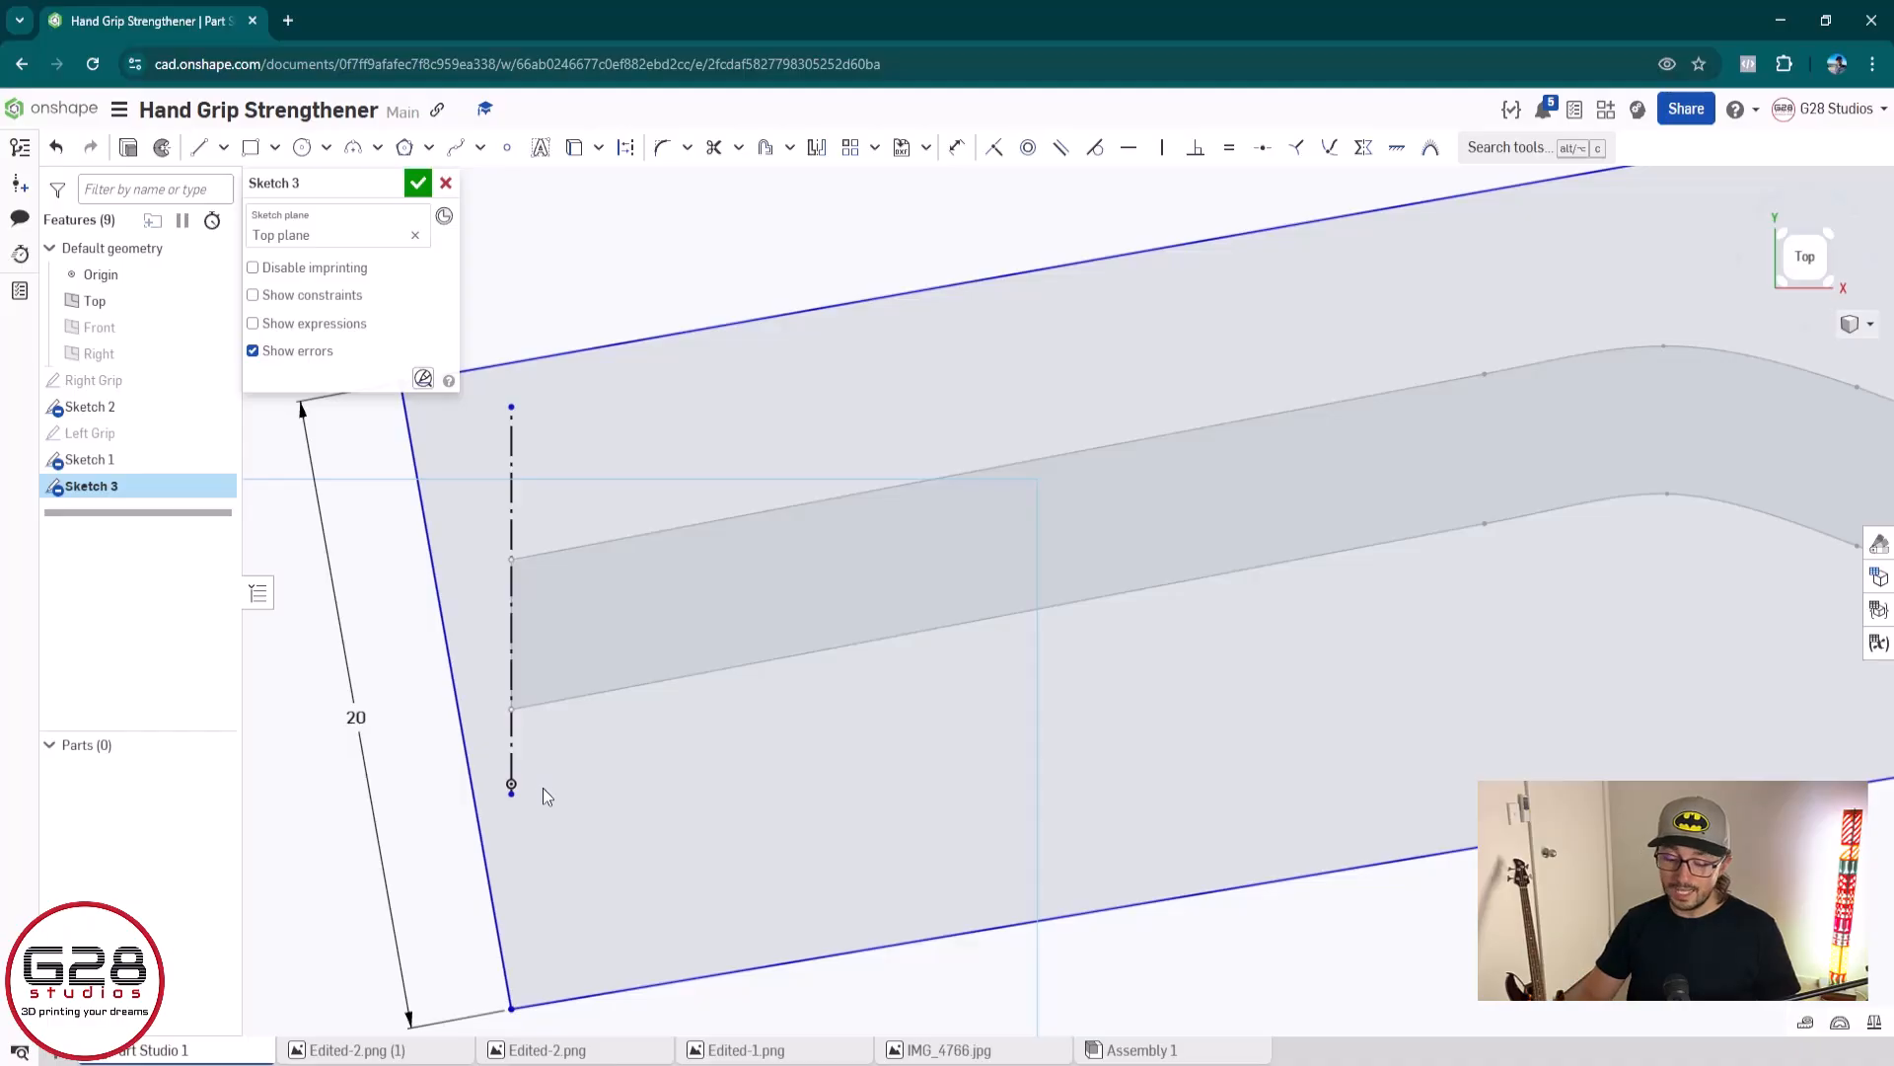
pyautogui.press('l')
pyautogui.click(586, 822)
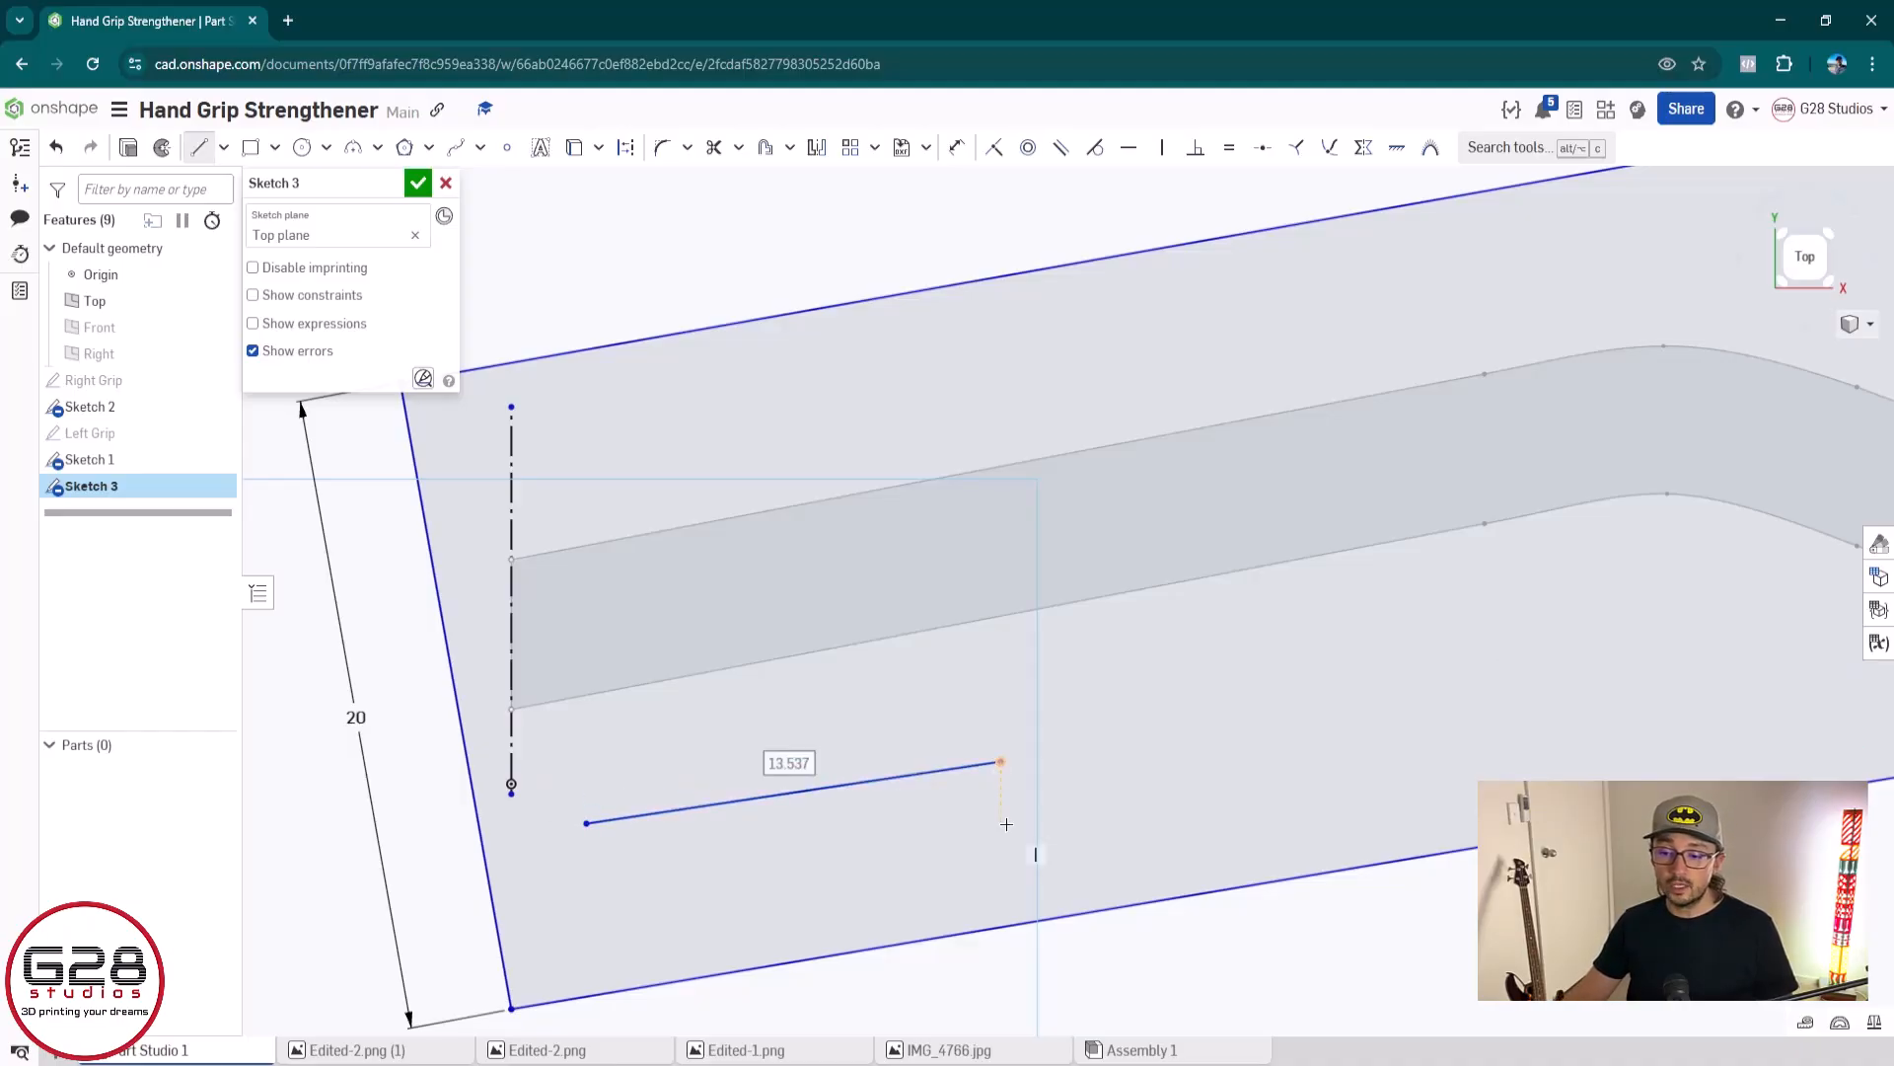
pyautogui.click(1001, 761)
pyautogui.press('Escape')
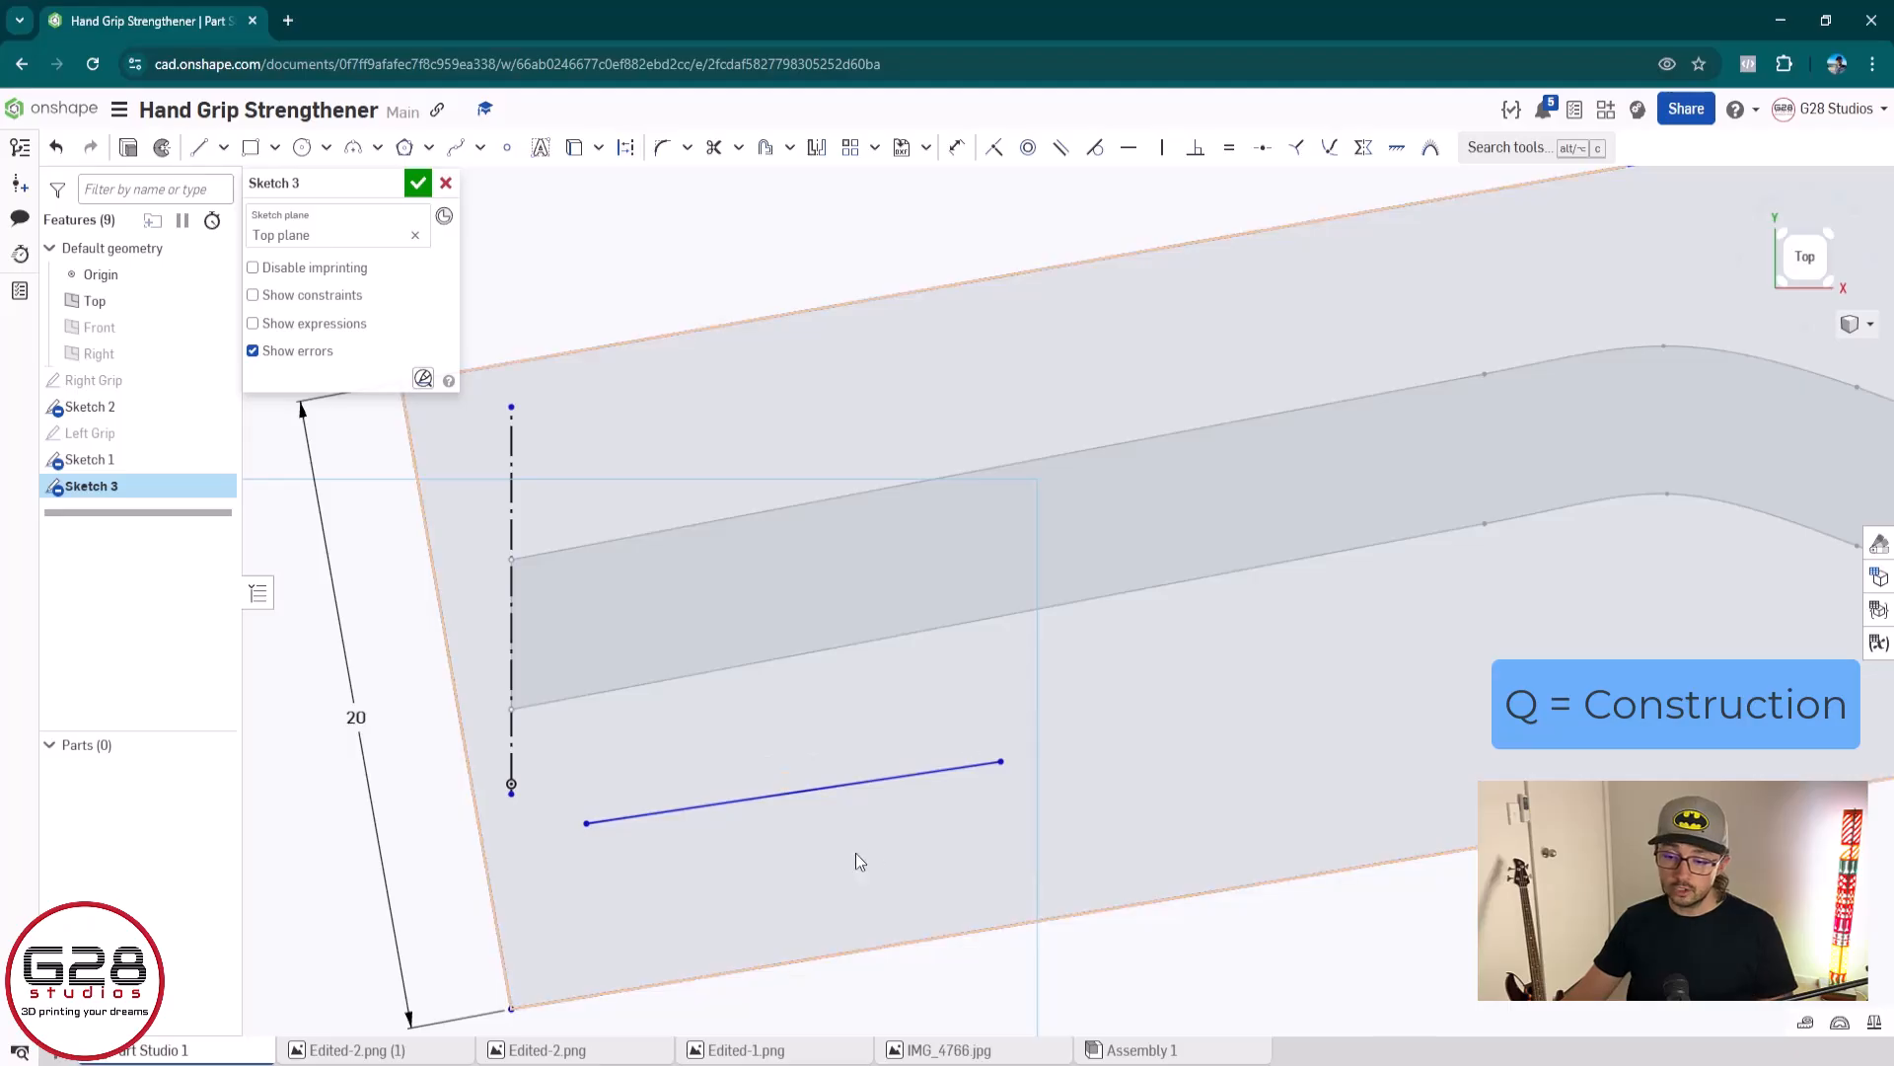
pyautogui.press('l')
pyautogui.press('q')
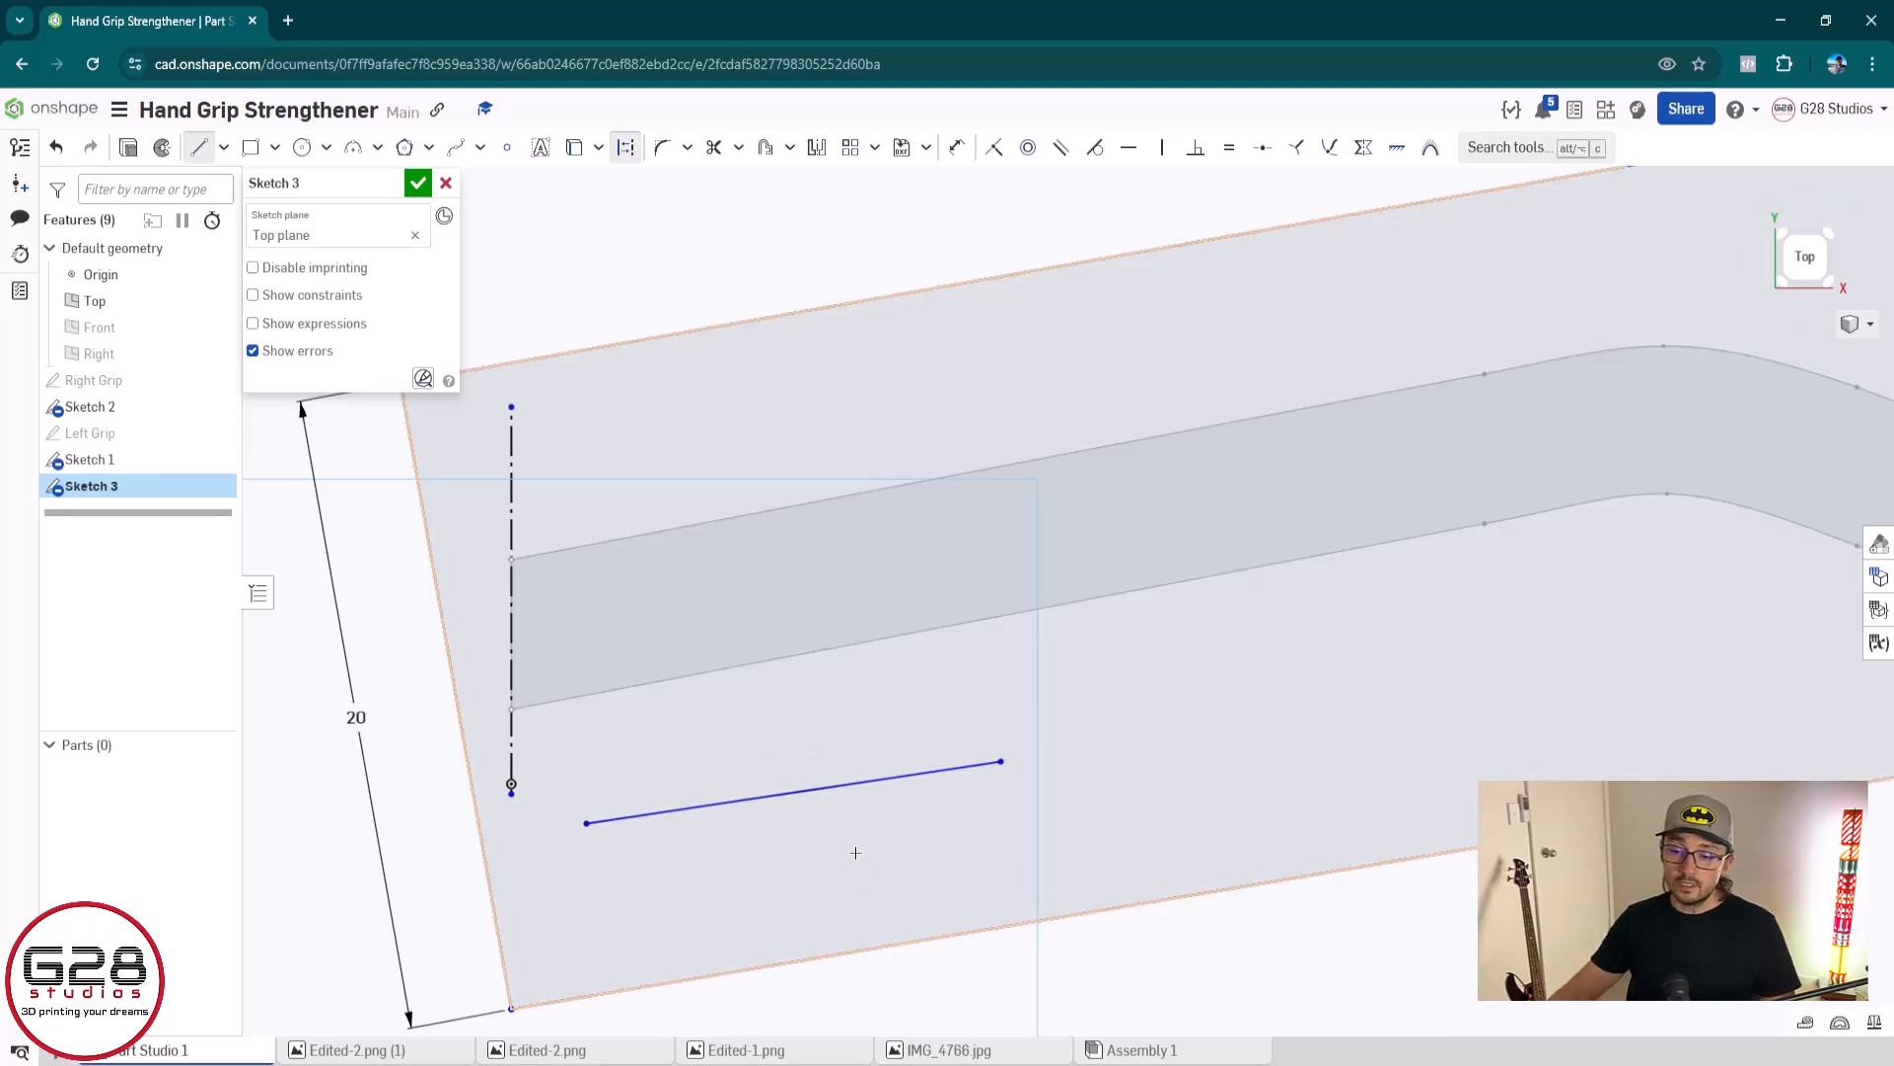
pyautogui.click(583, 882)
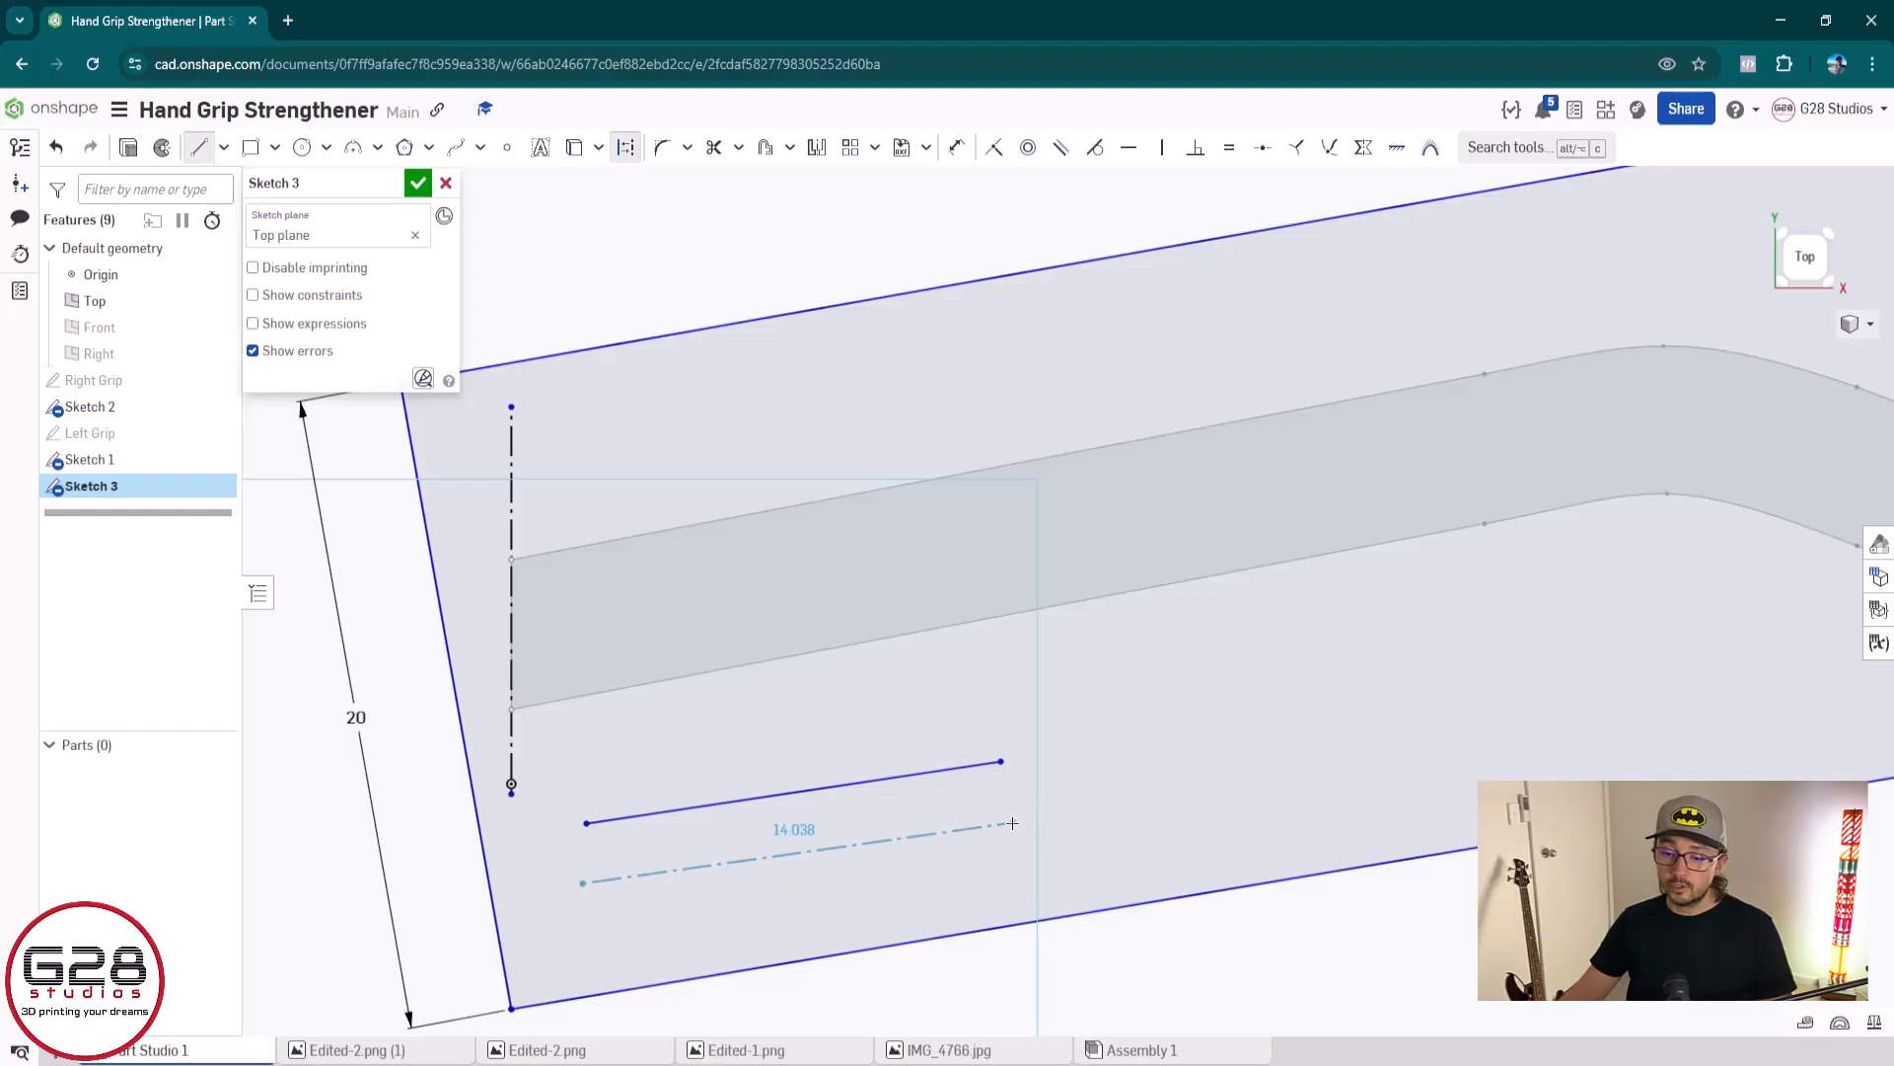
pyautogui.press('Escape')
pyautogui.click(969, 765)
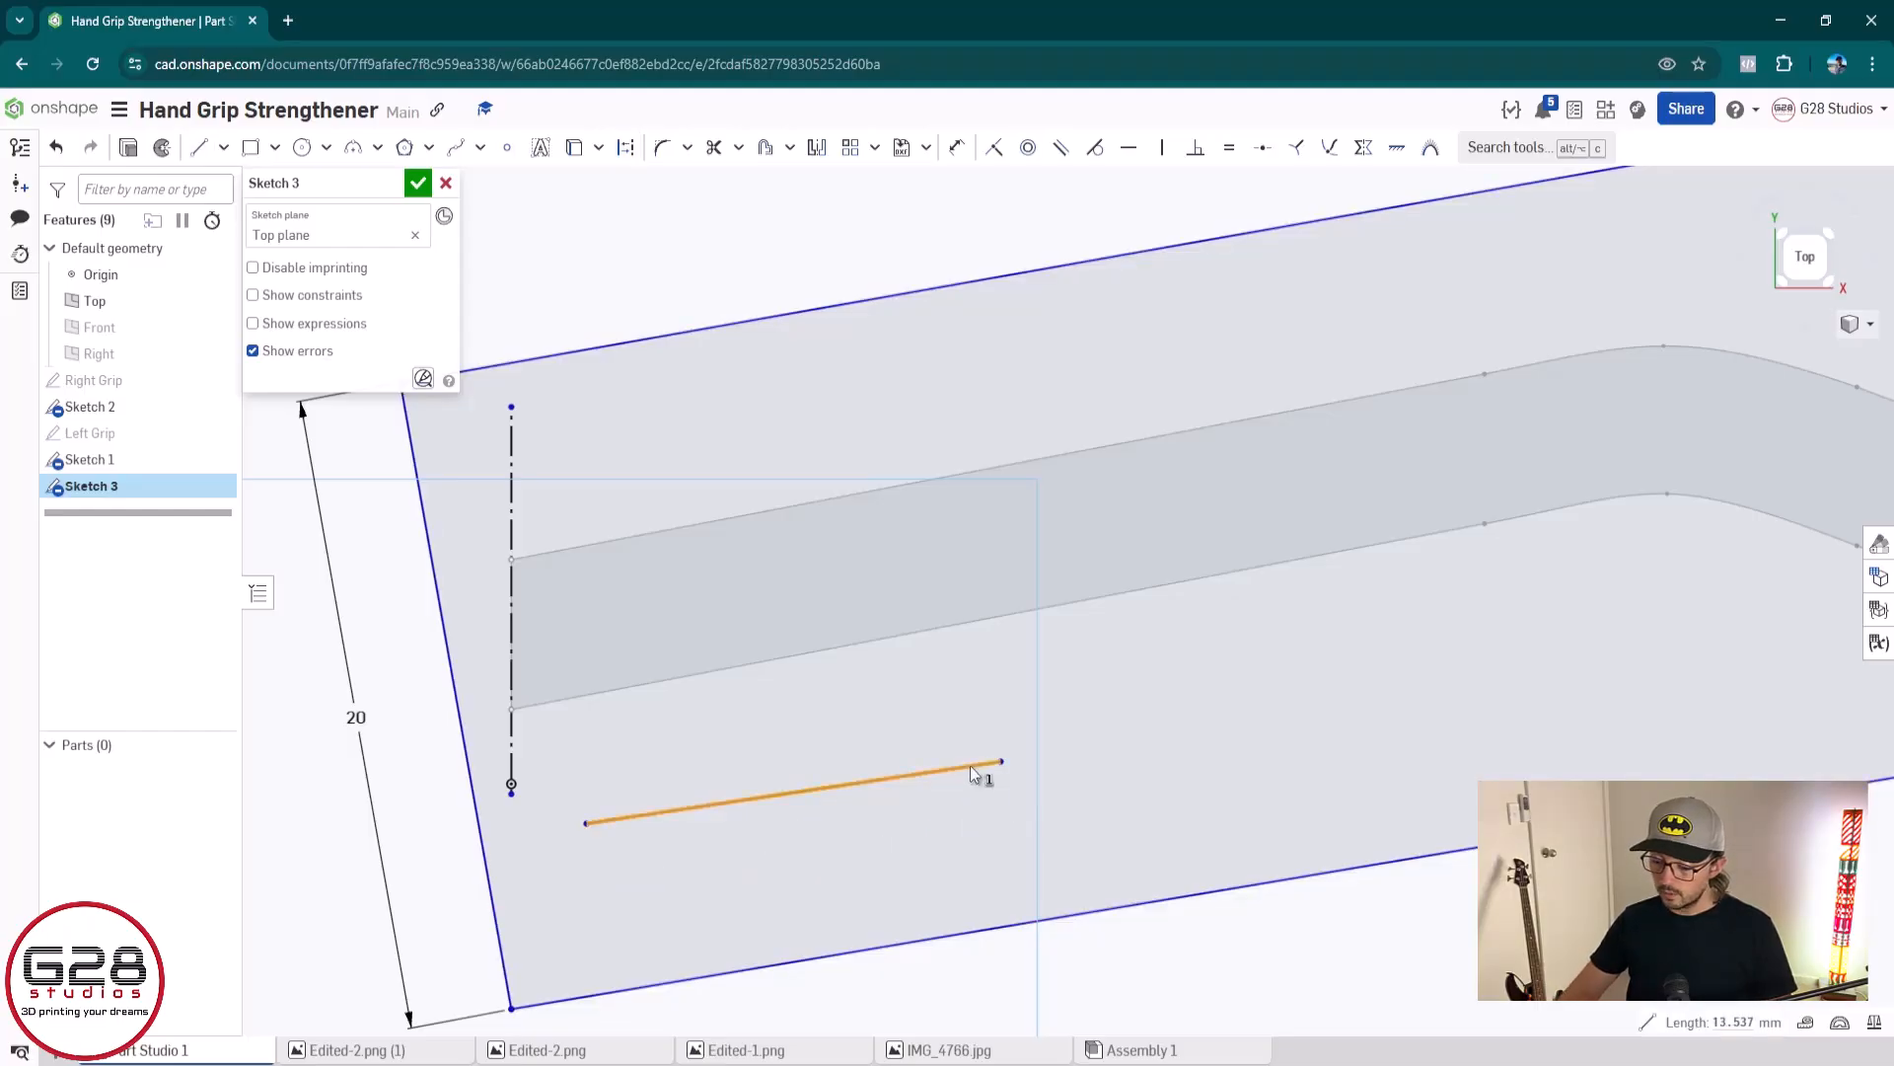
pyautogui.press('Delete')
# Draw a horizontal construction line about 8 mm long starting at the origin
pyautogui.press('l')
pyautogui.press('q')
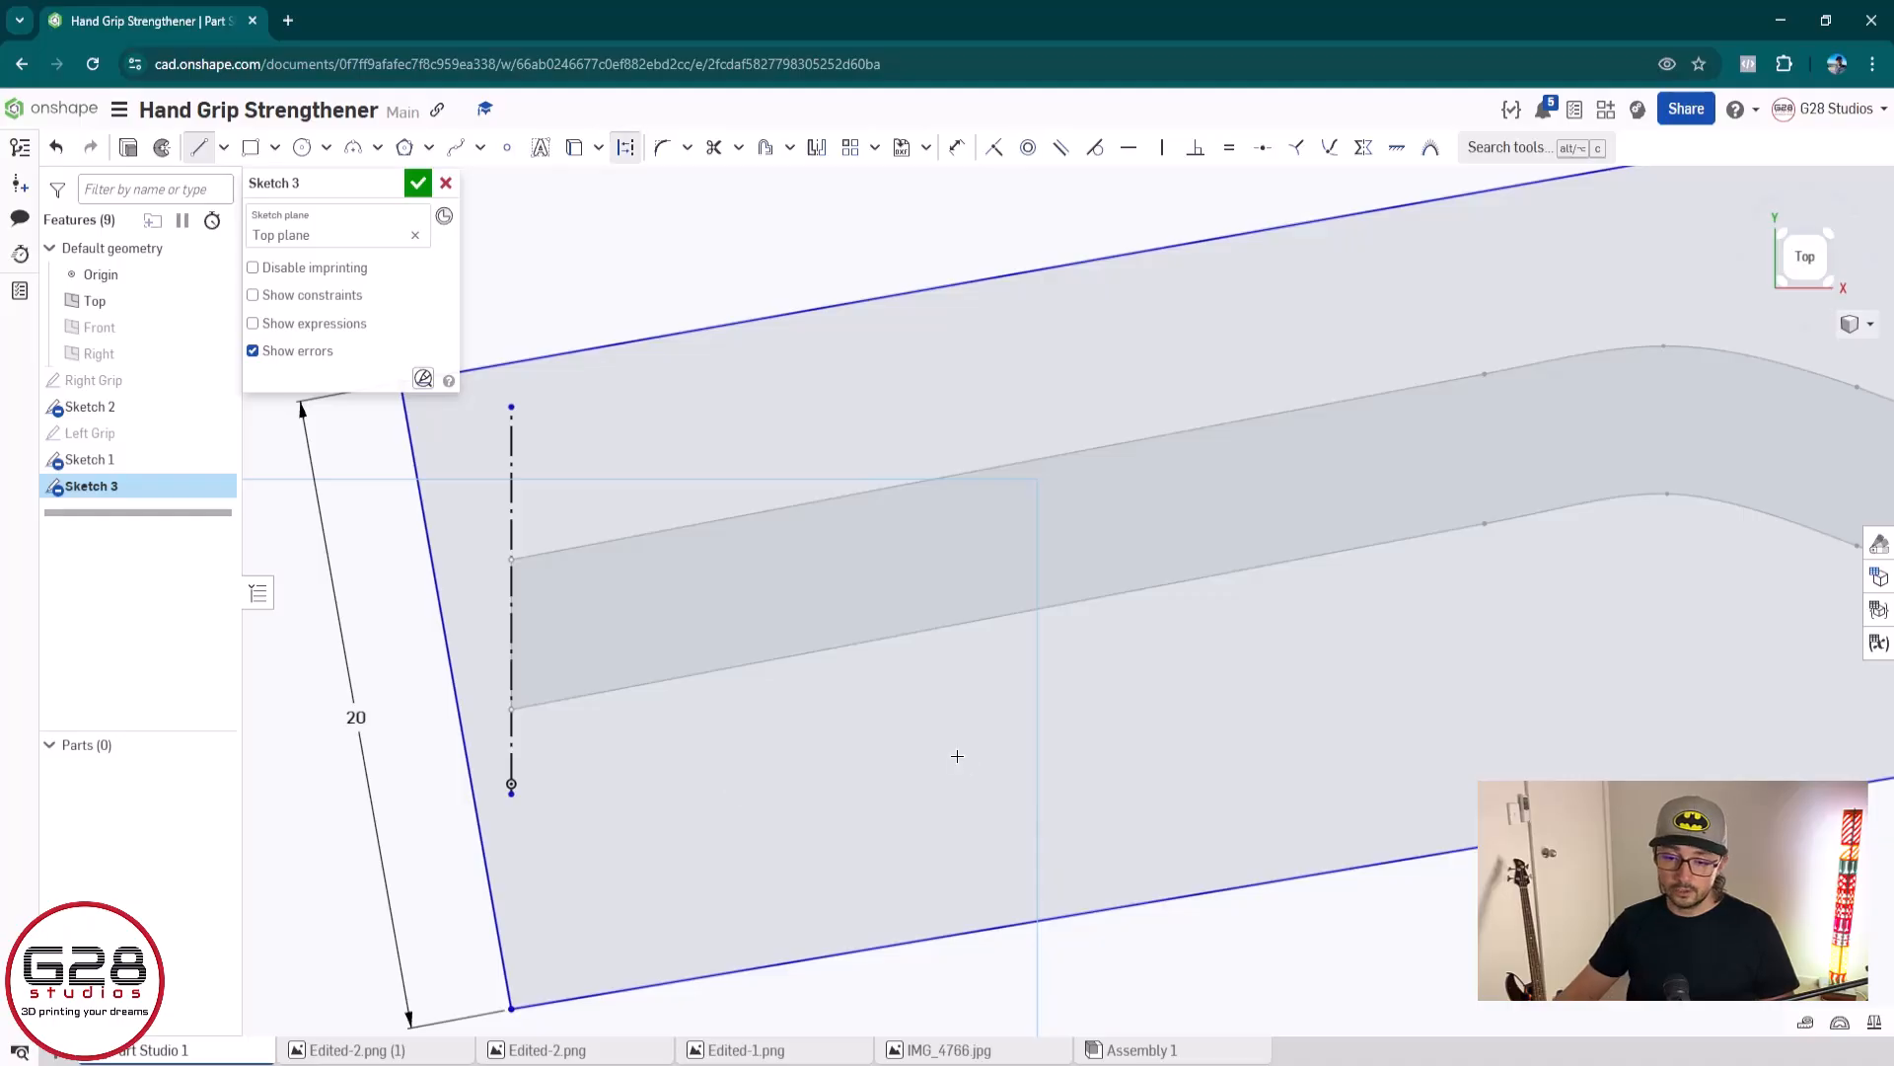
pyautogui.click(513, 782)
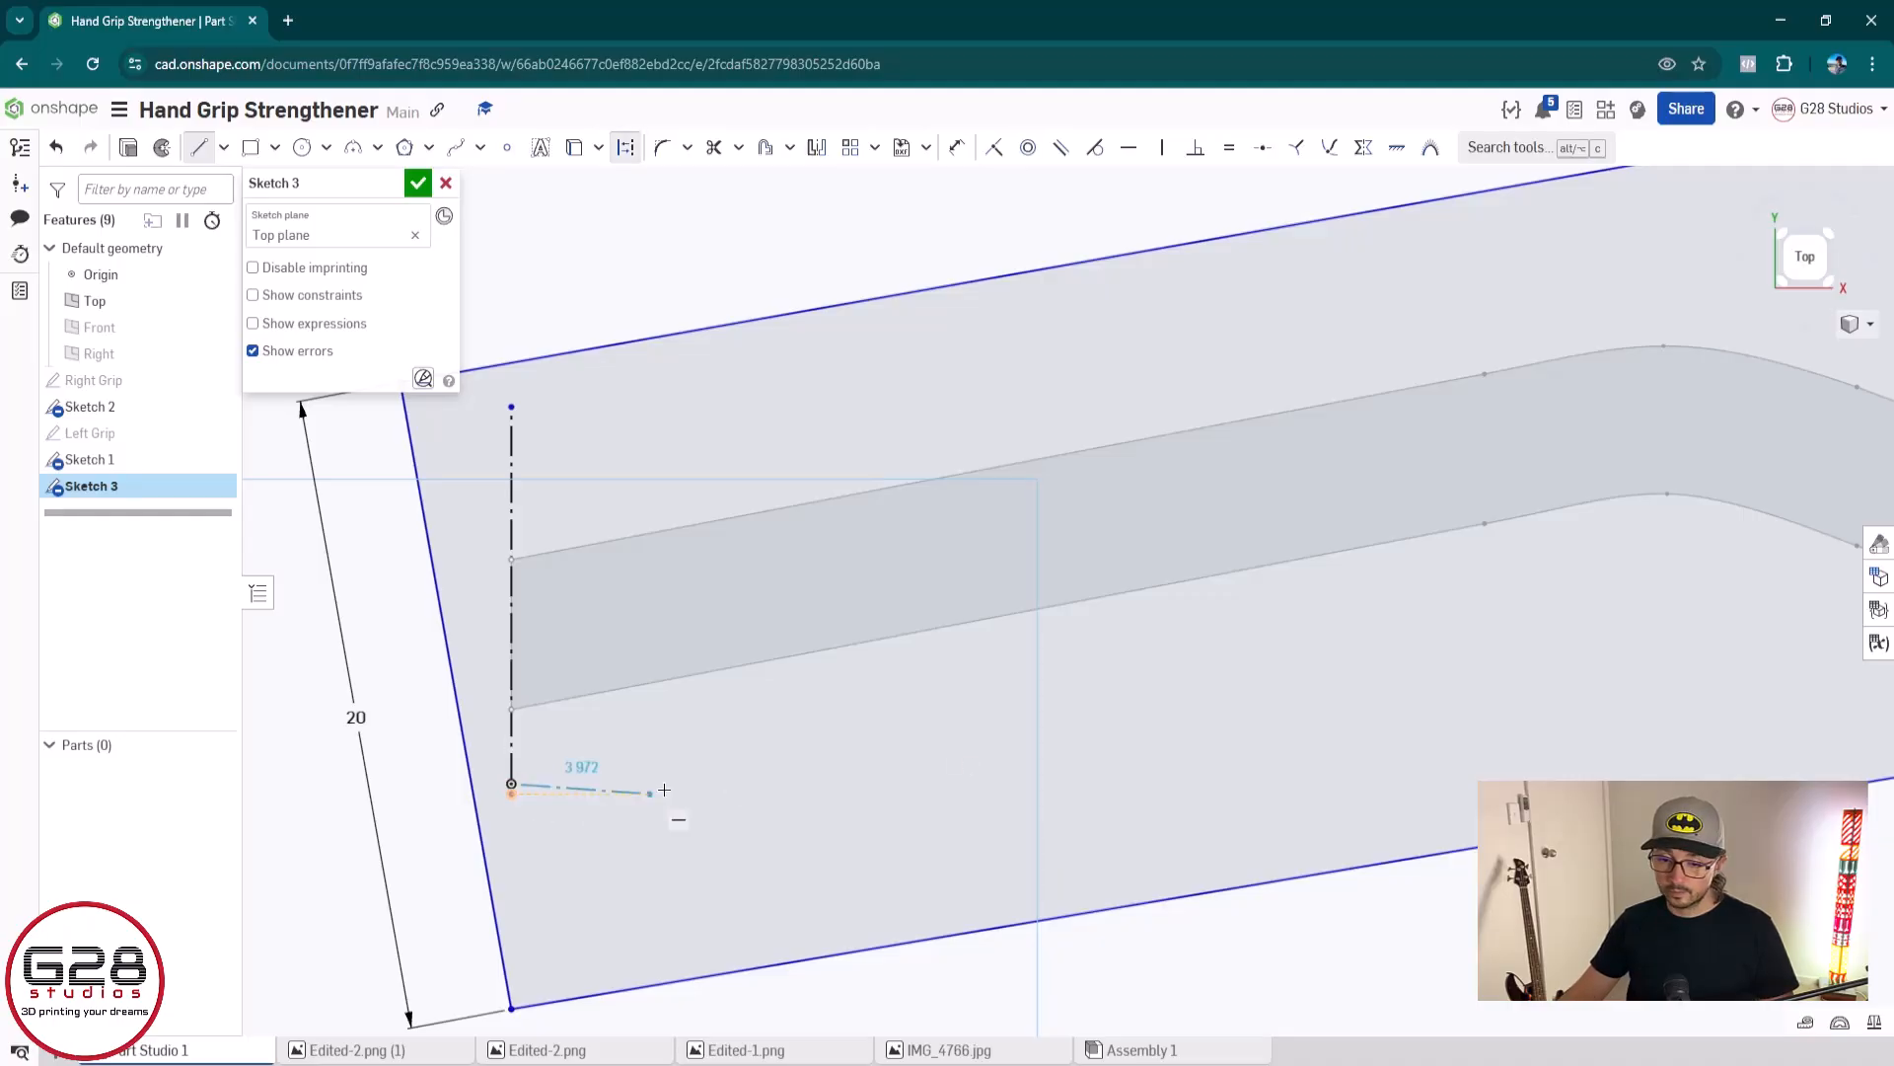
pyautogui.click(759, 784)
pyautogui.press('Escape')
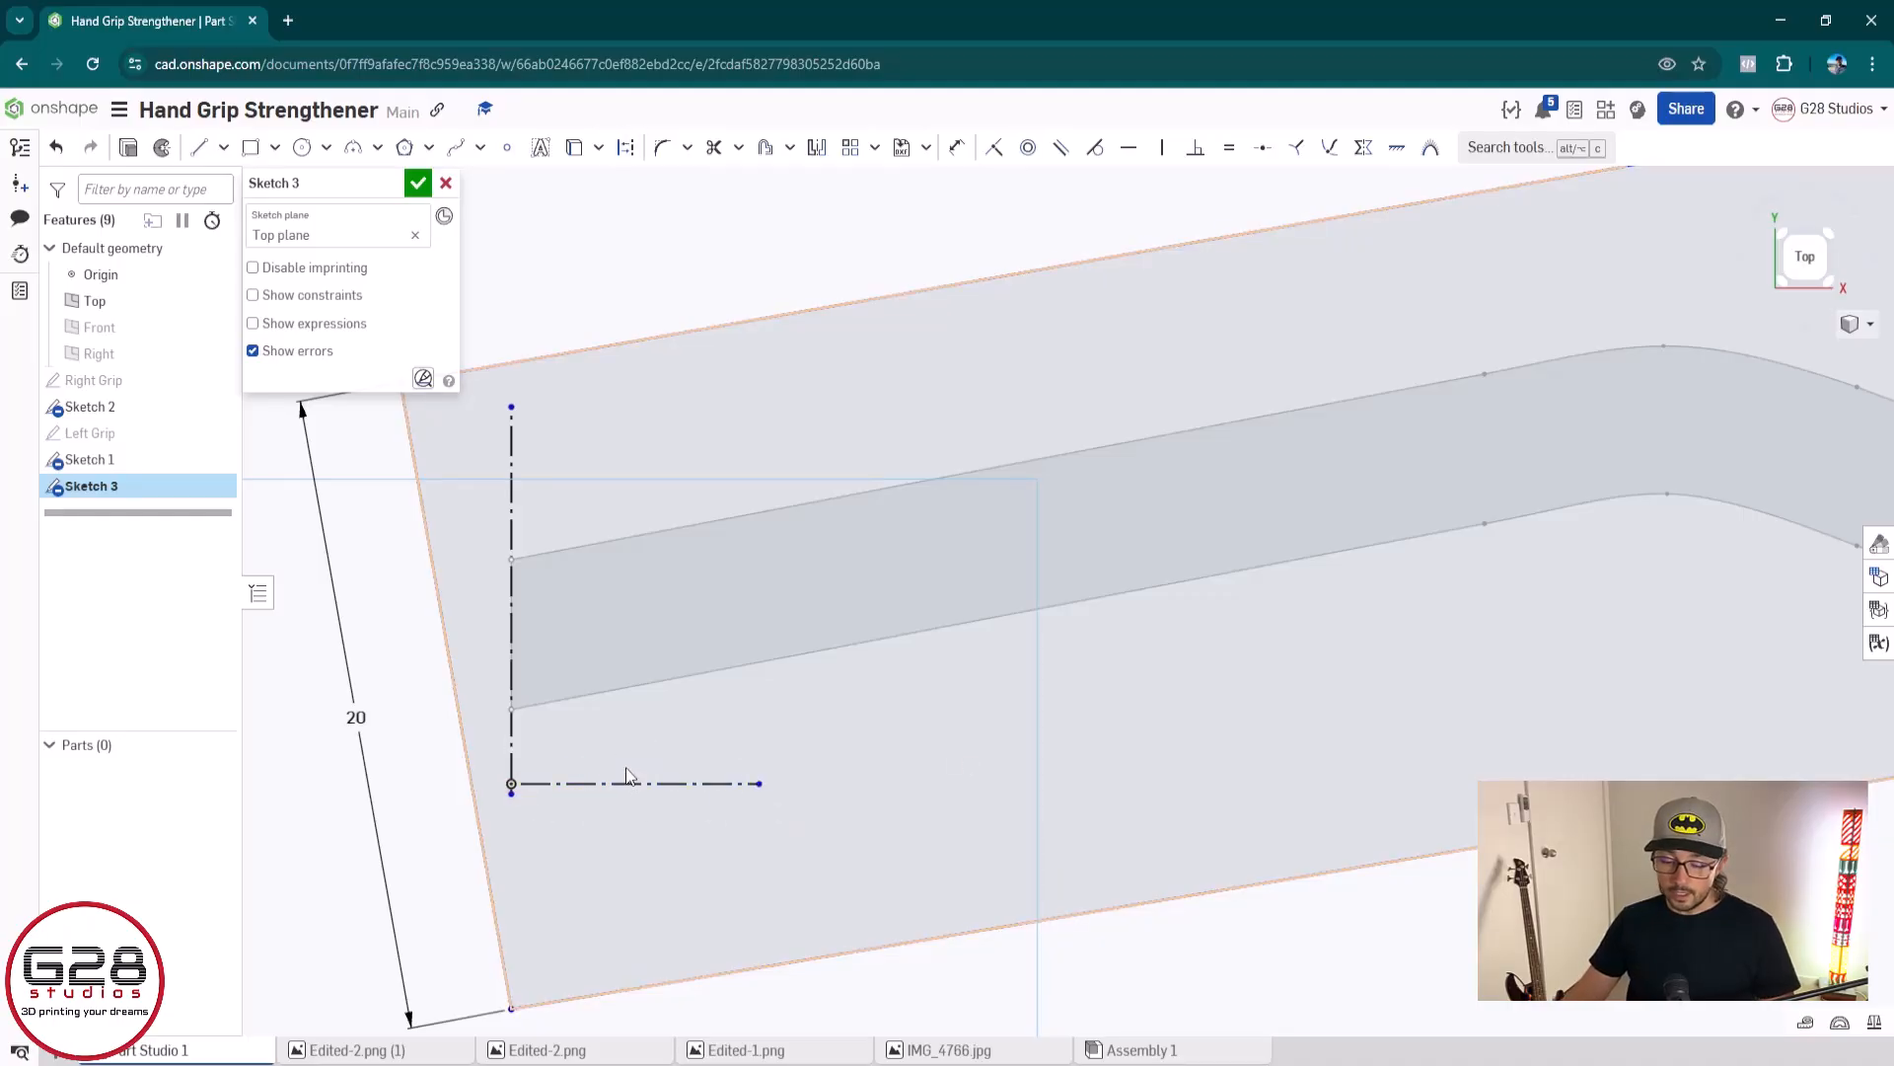
pyautogui.press('d')
pyautogui.click(454, 691)
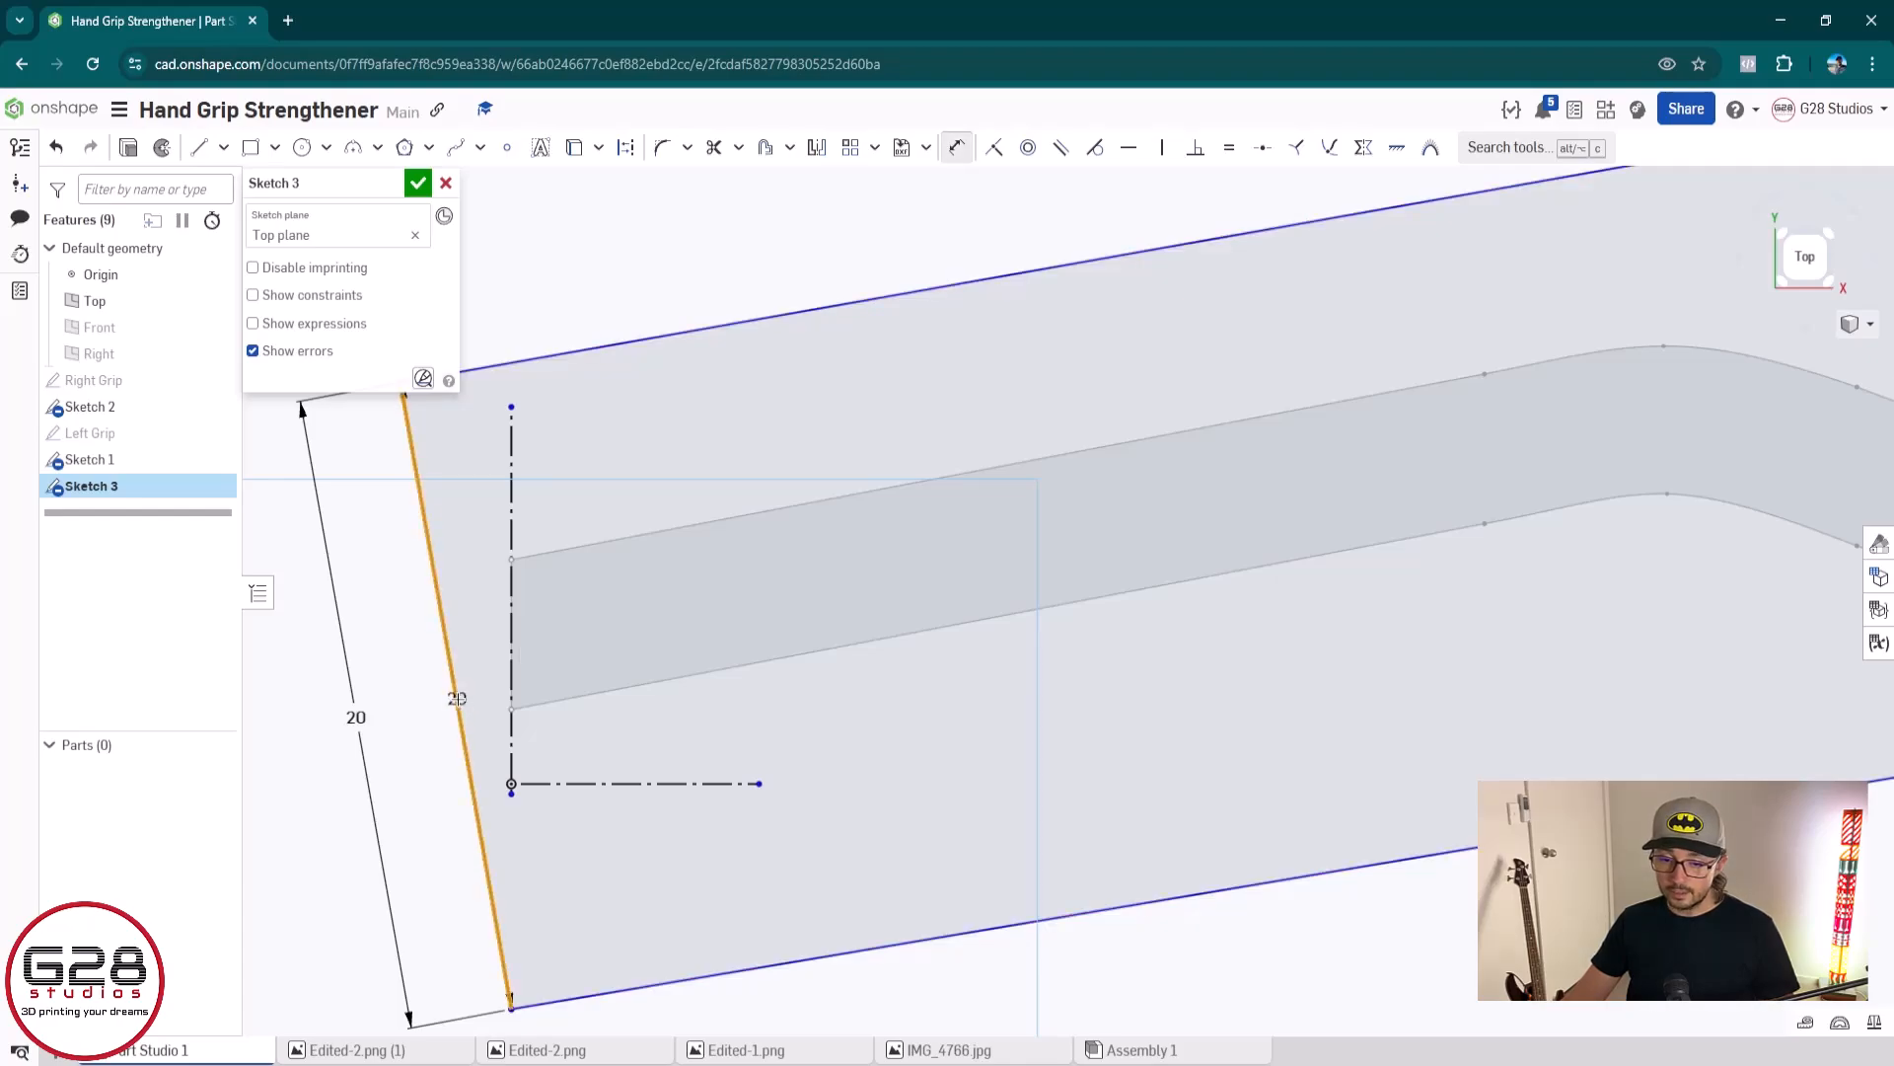
pyautogui.click(546, 781)
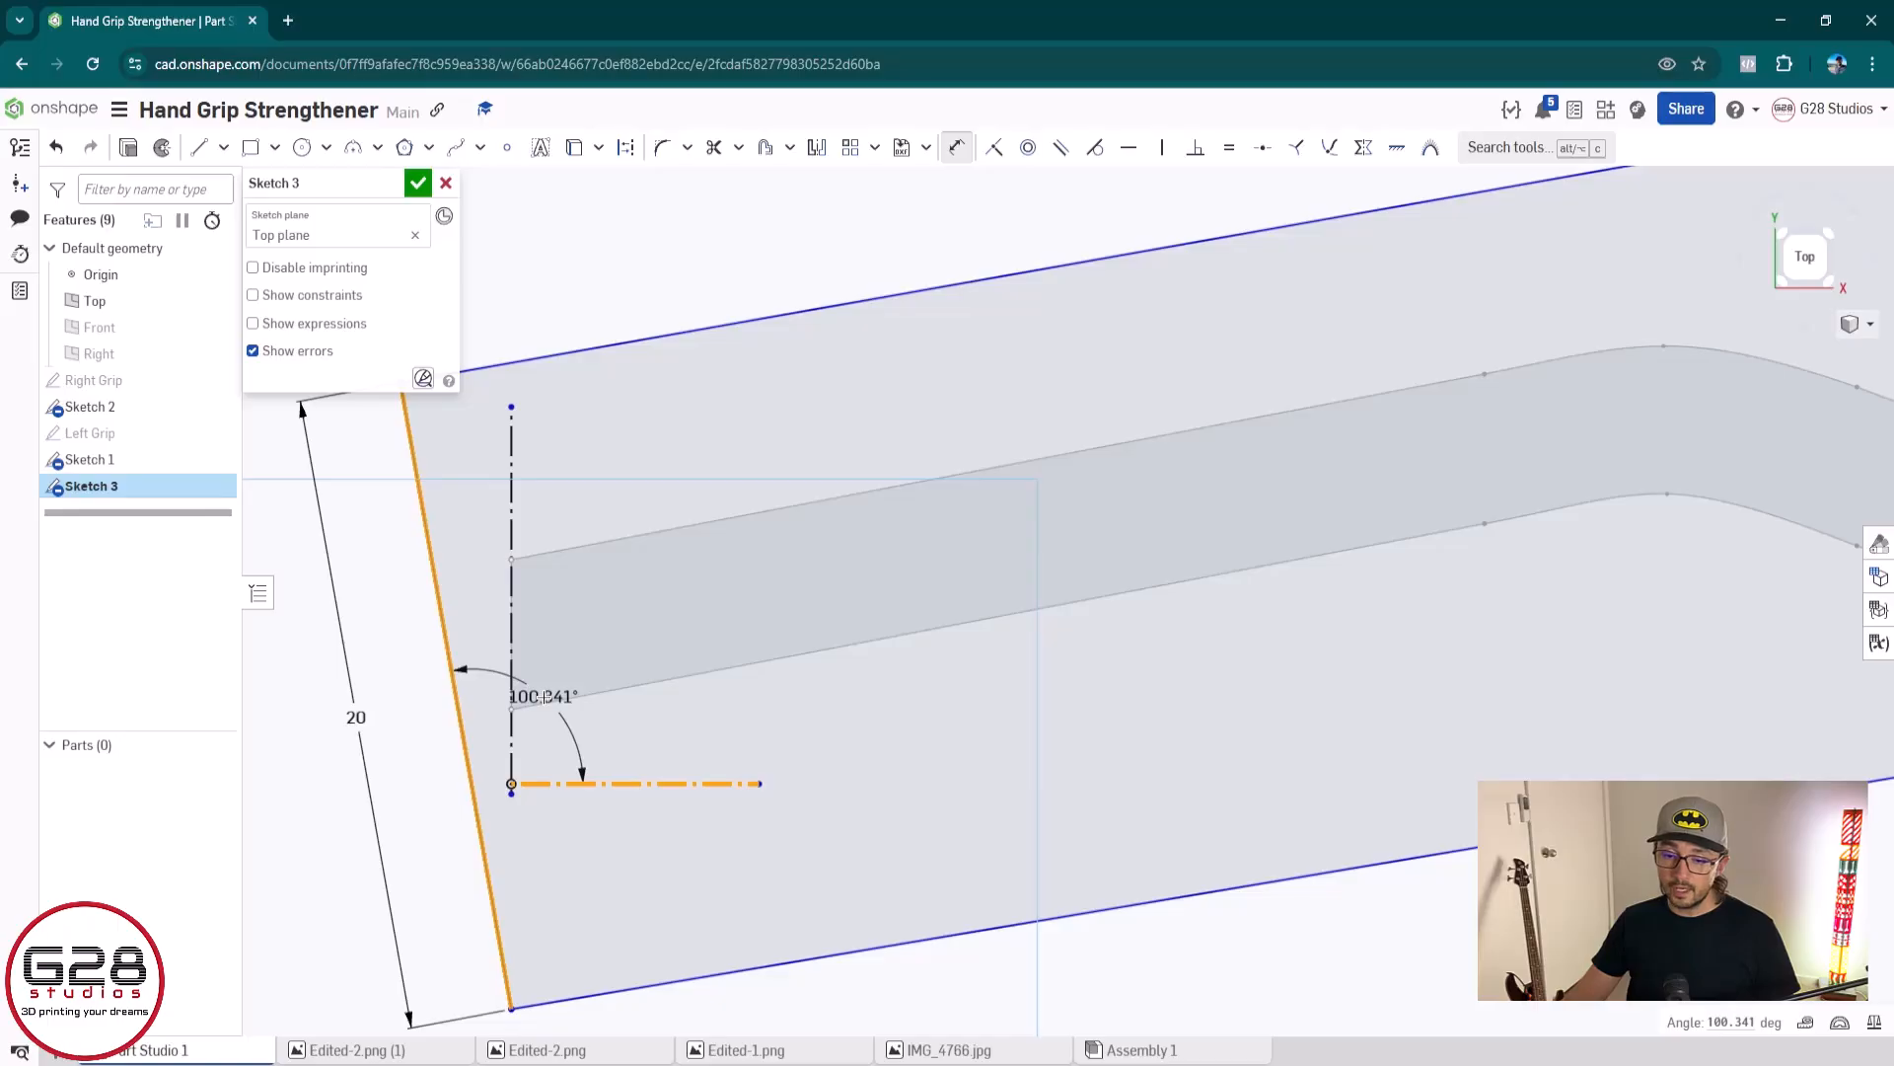
pyautogui.click(545, 697)
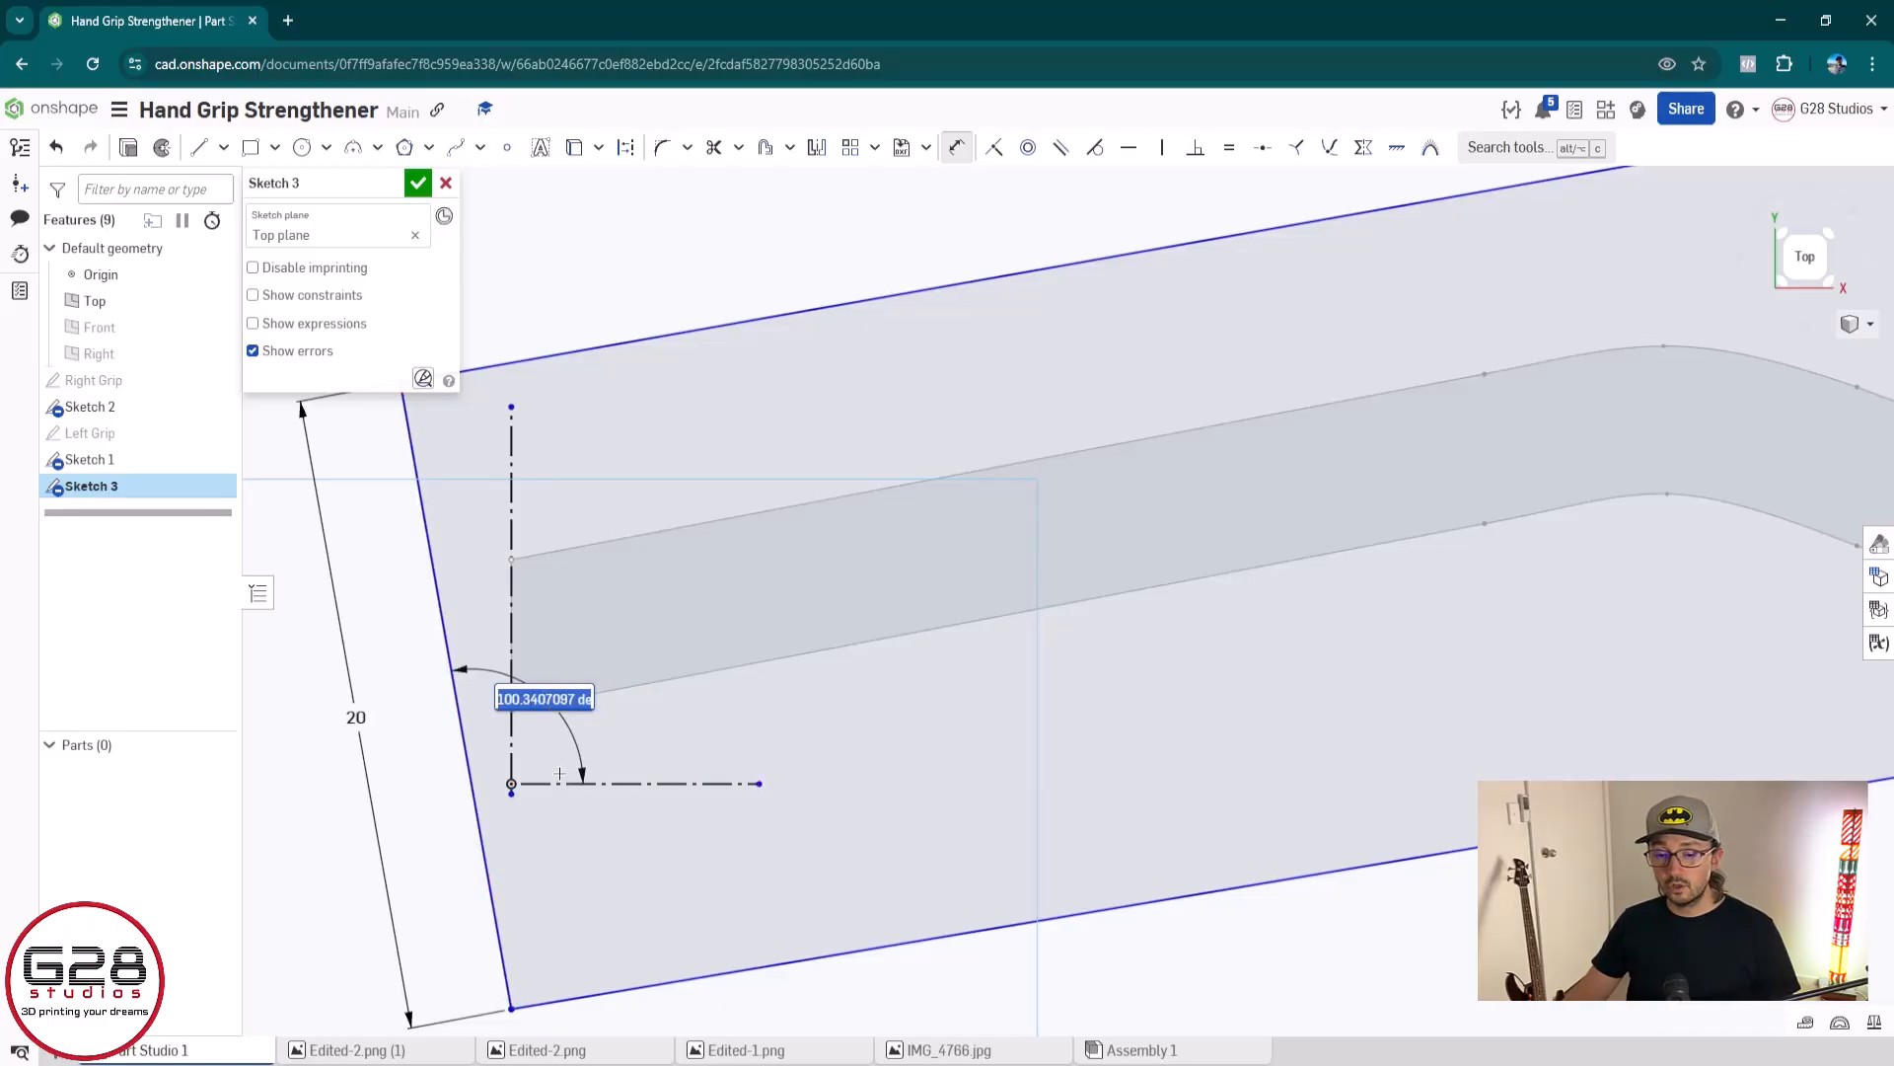
pyautogui.press('Return')
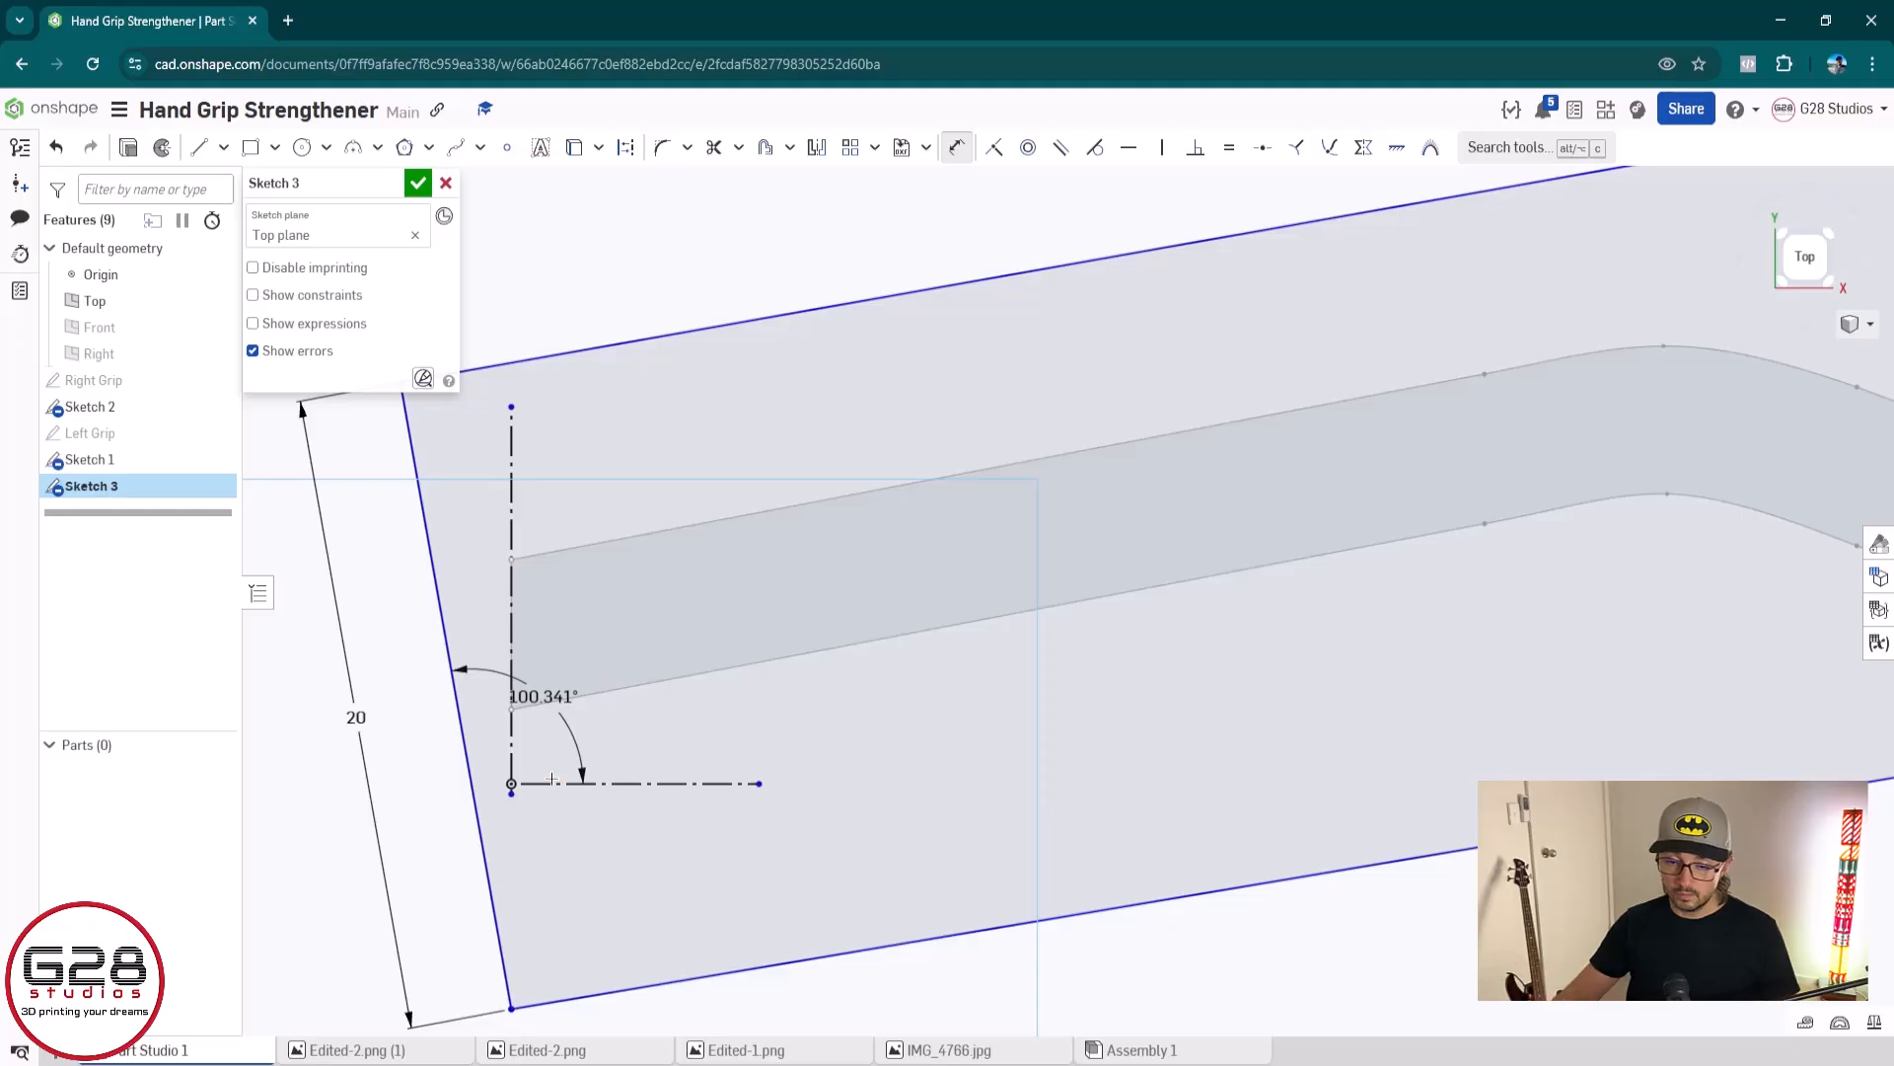
pyautogui.click(544, 687)
pyautogui.press('Delete')
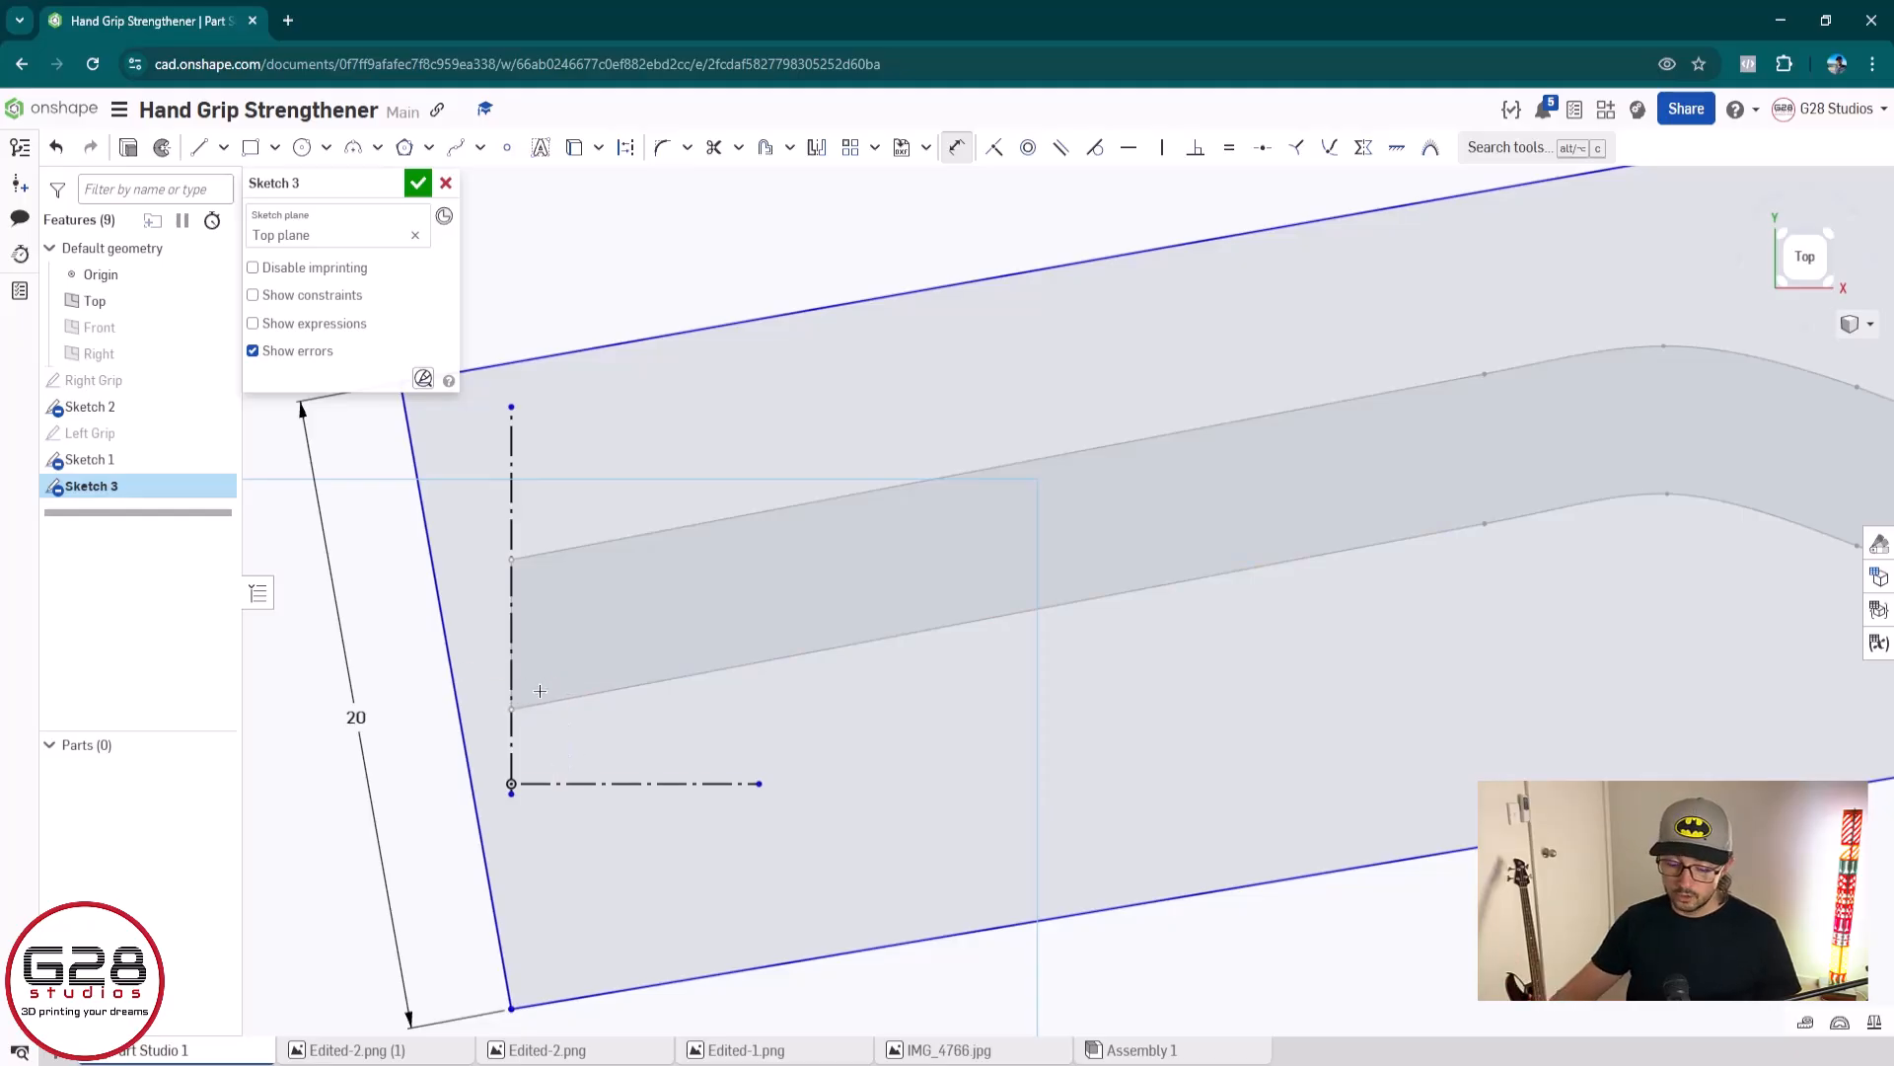
pyautogui.press('Escape')
# Dimension the angle between the vertical construction line and the outline's slanted left edge at 11.5°, and correct it to 10.5°
pyautogui.press('d')
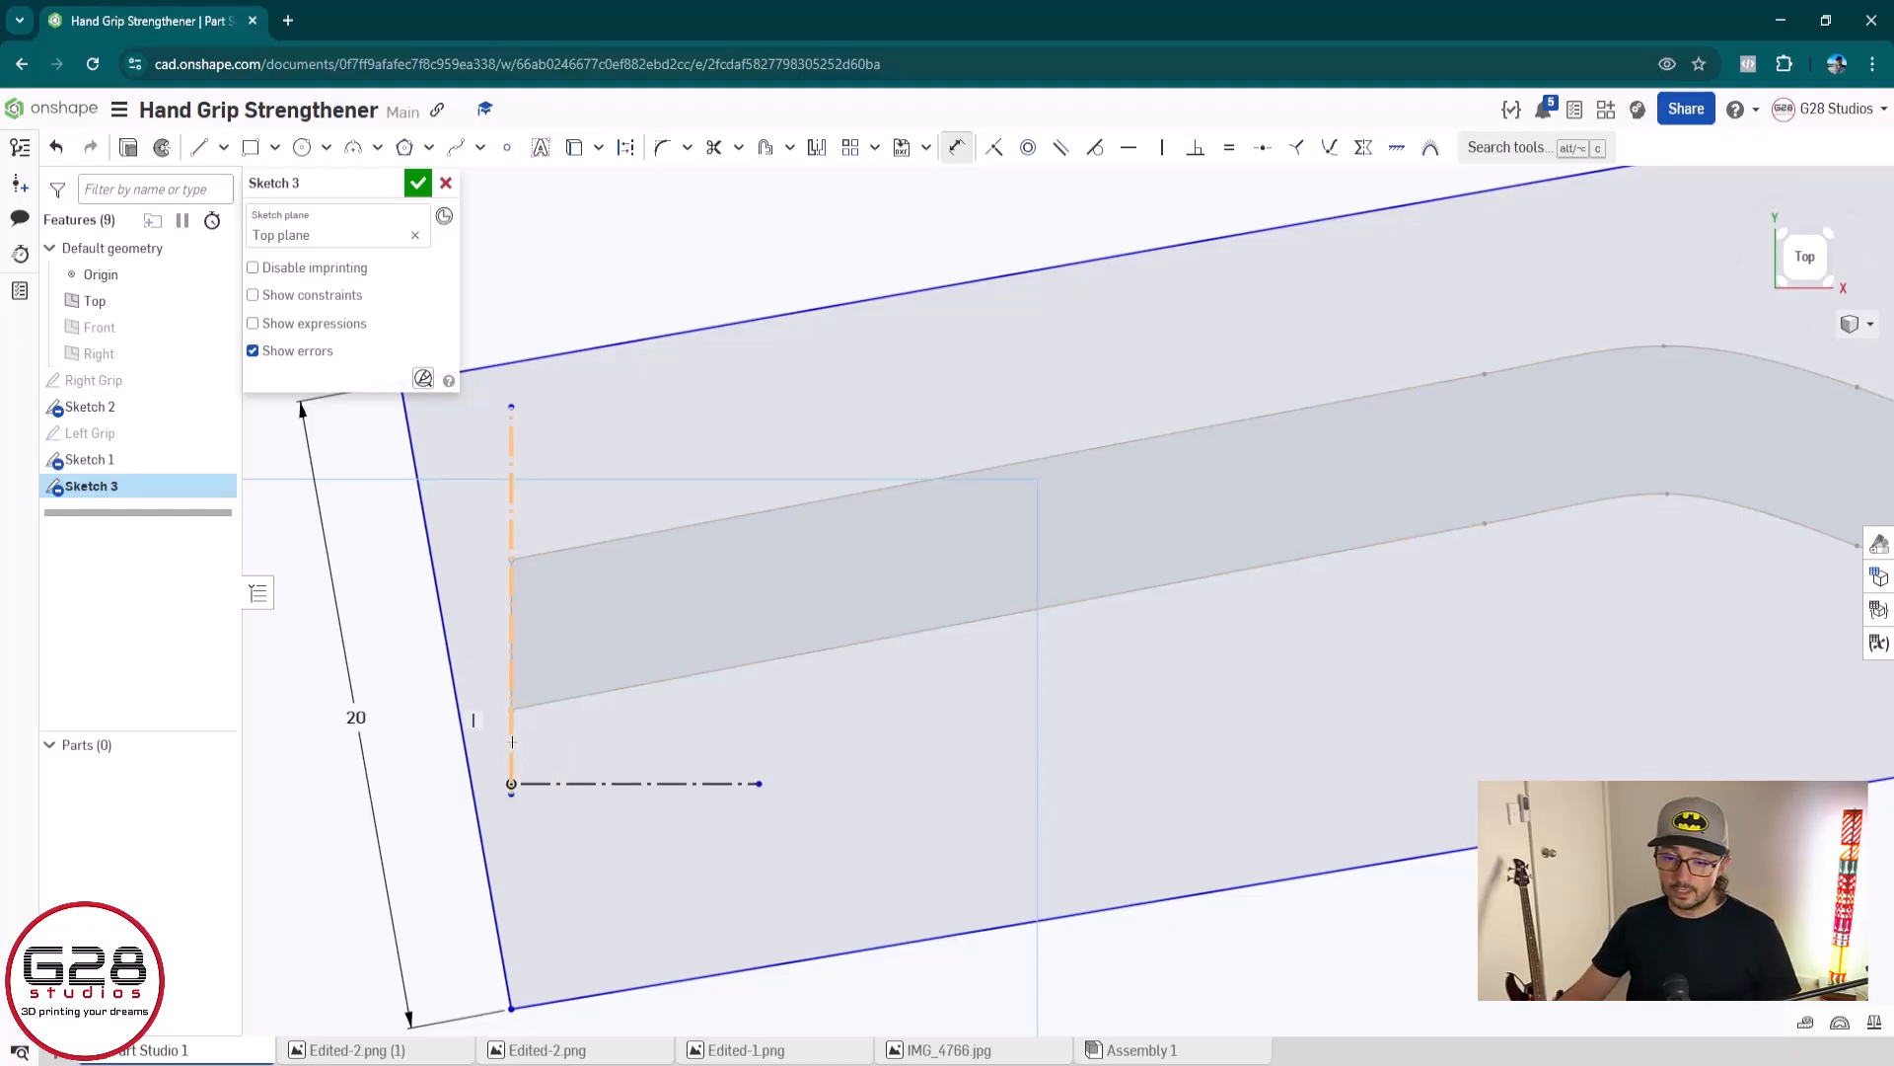
pyautogui.click(512, 741)
pyautogui.click(466, 752)
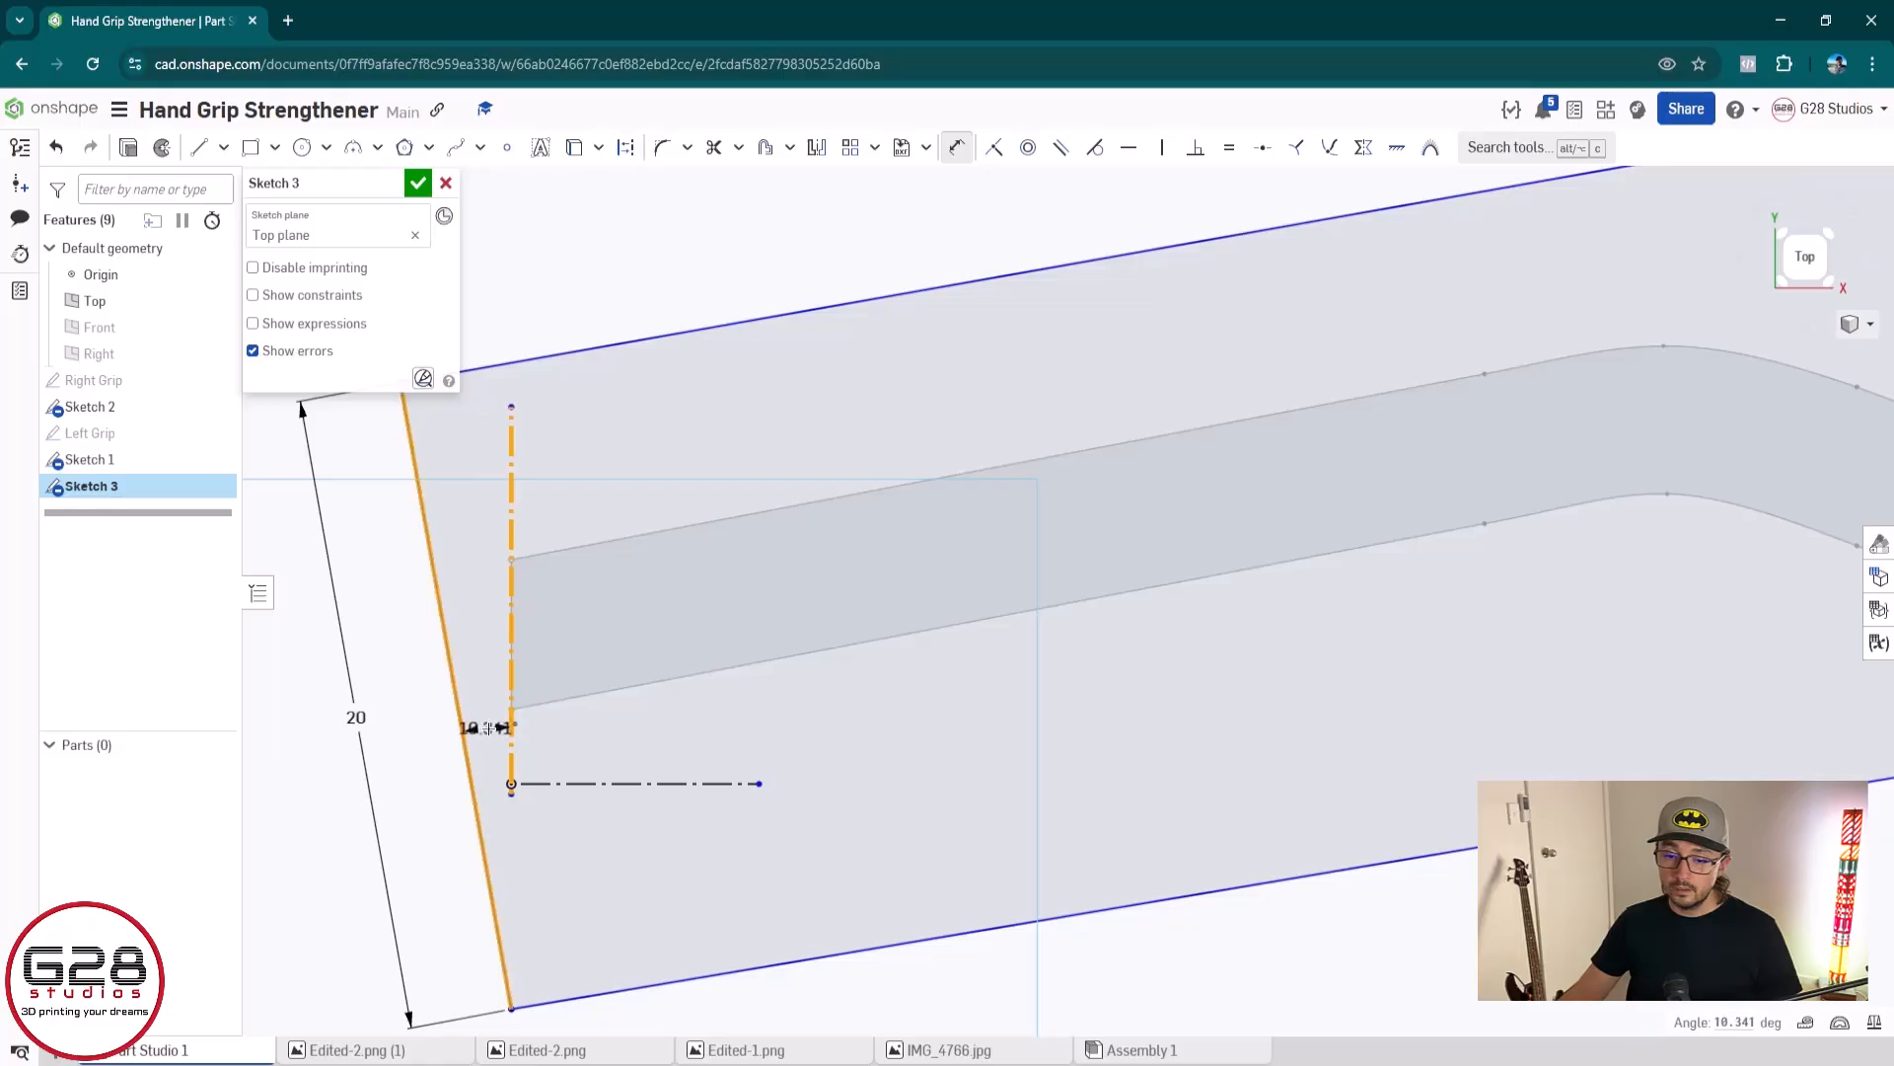
pyautogui.click(485, 706)
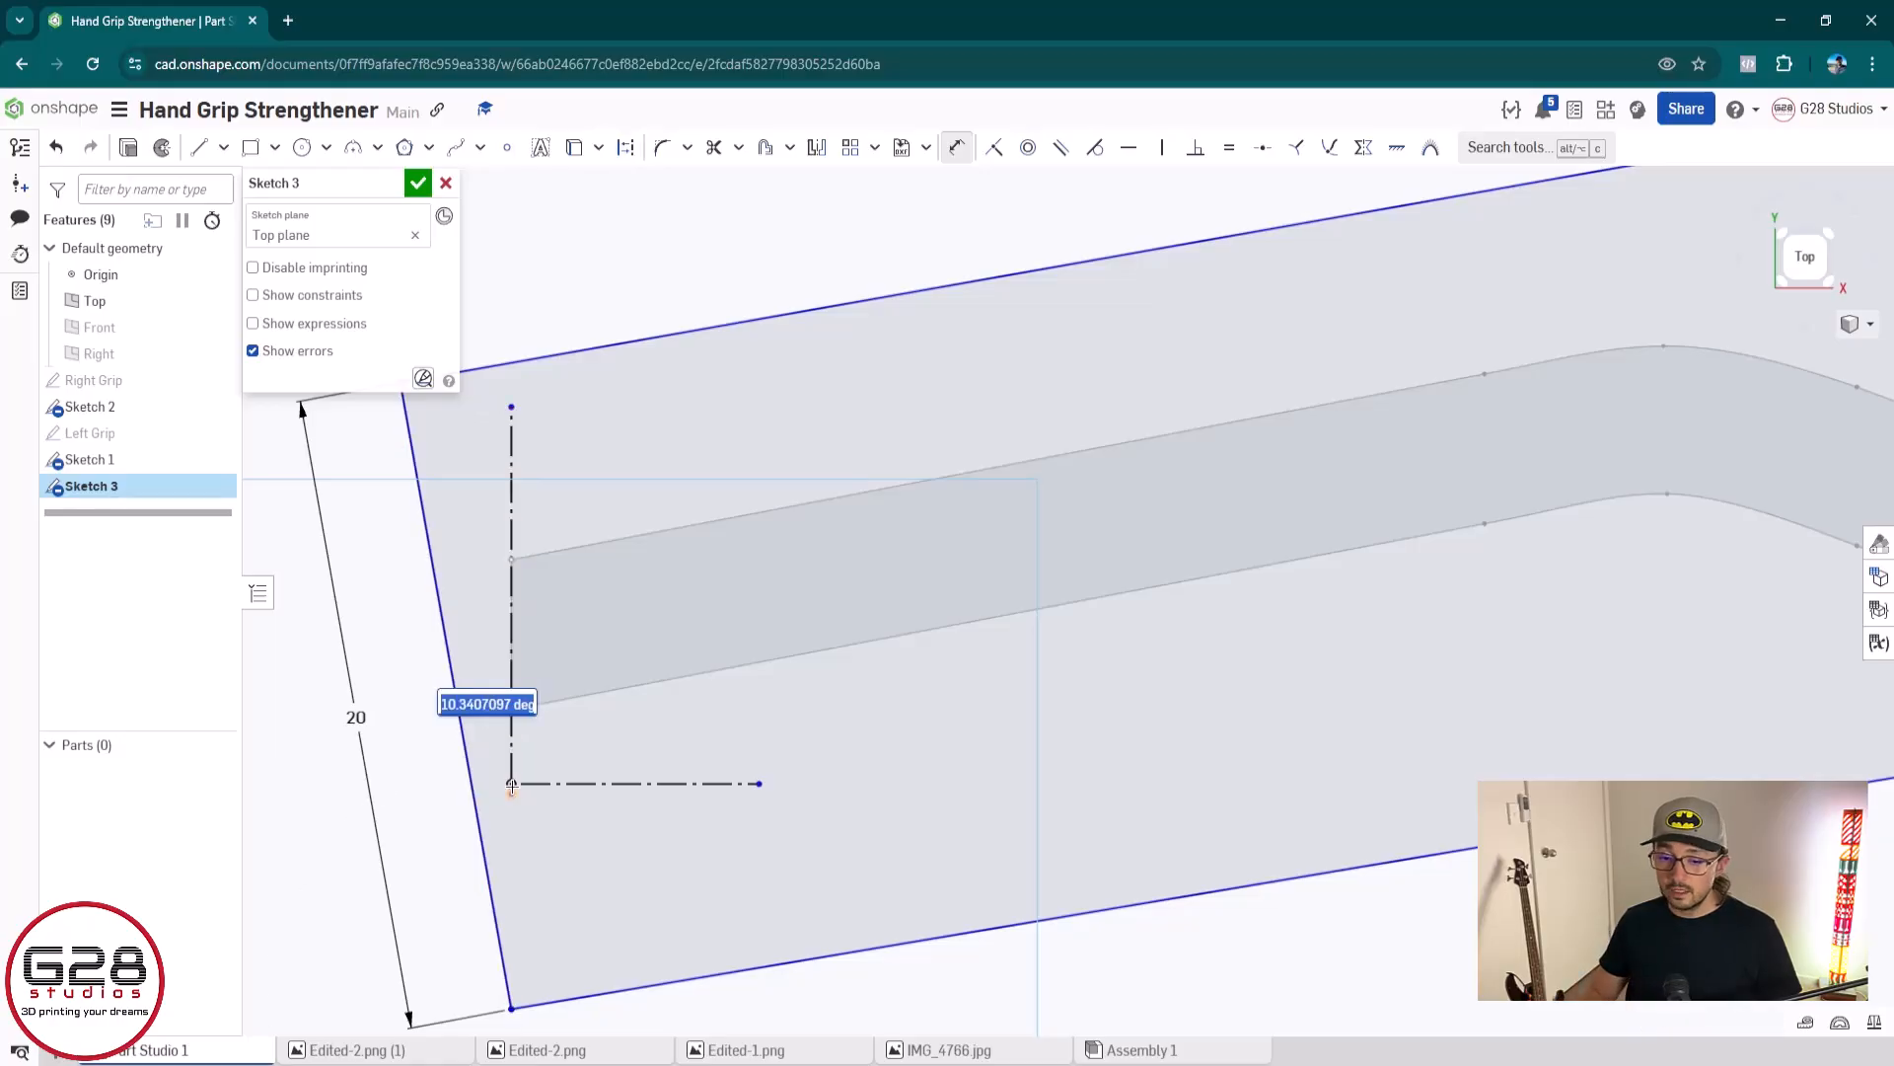
pyautogui.write('11.5')
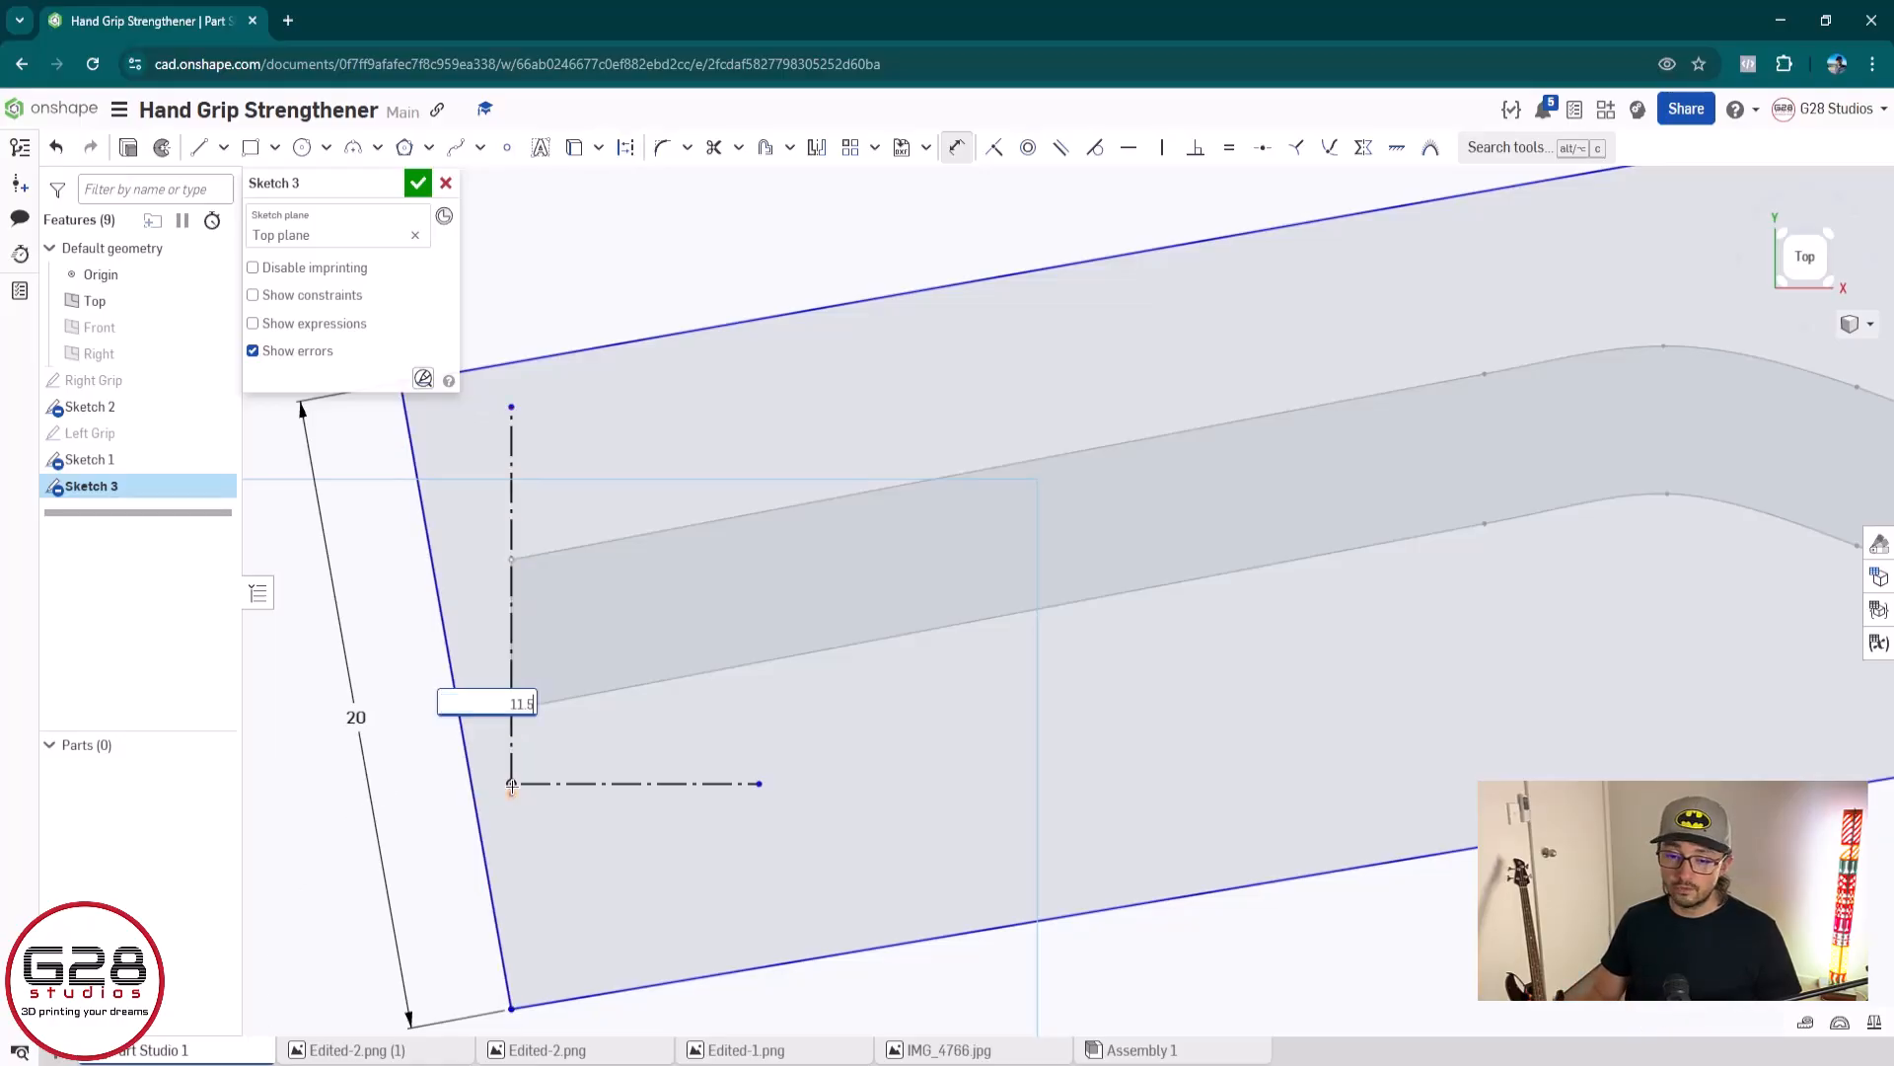
pyautogui.press('Return')
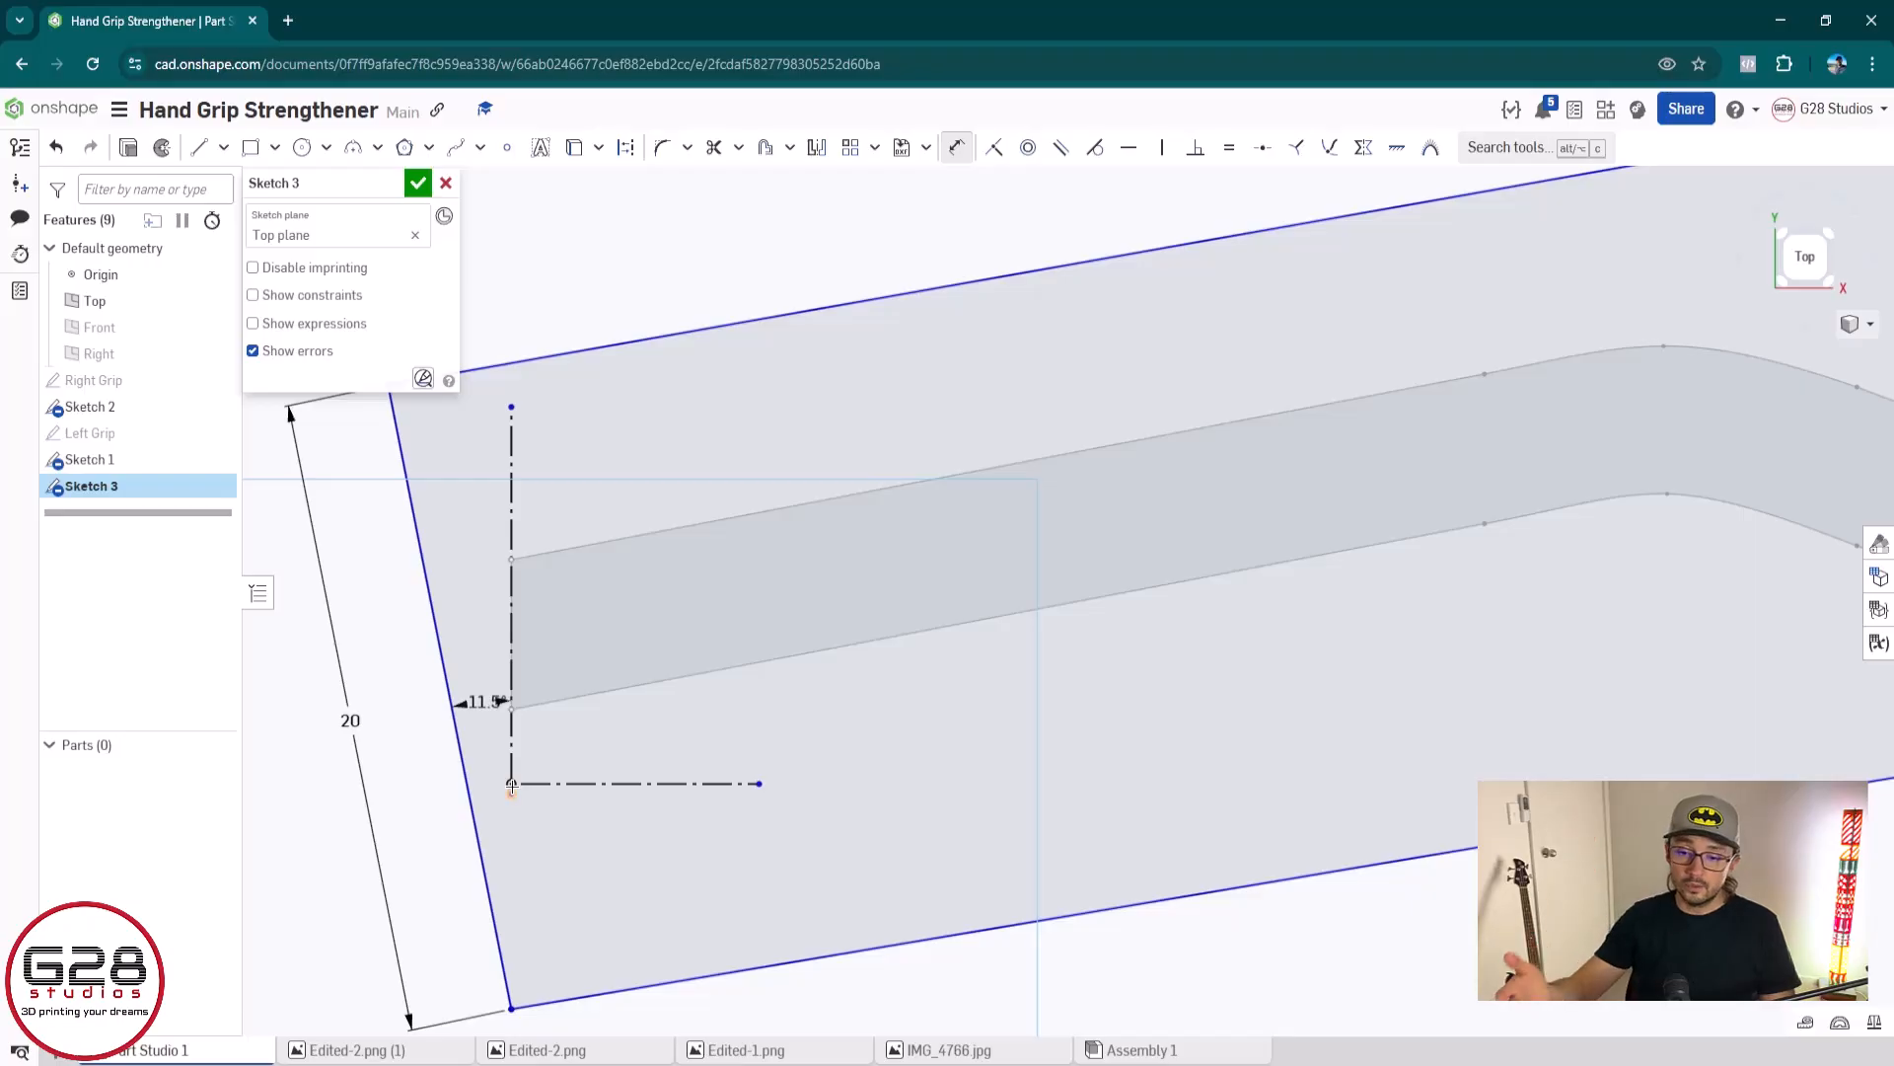
pyautogui.doubleClick(483, 701)
pyautogui.write('10.5')
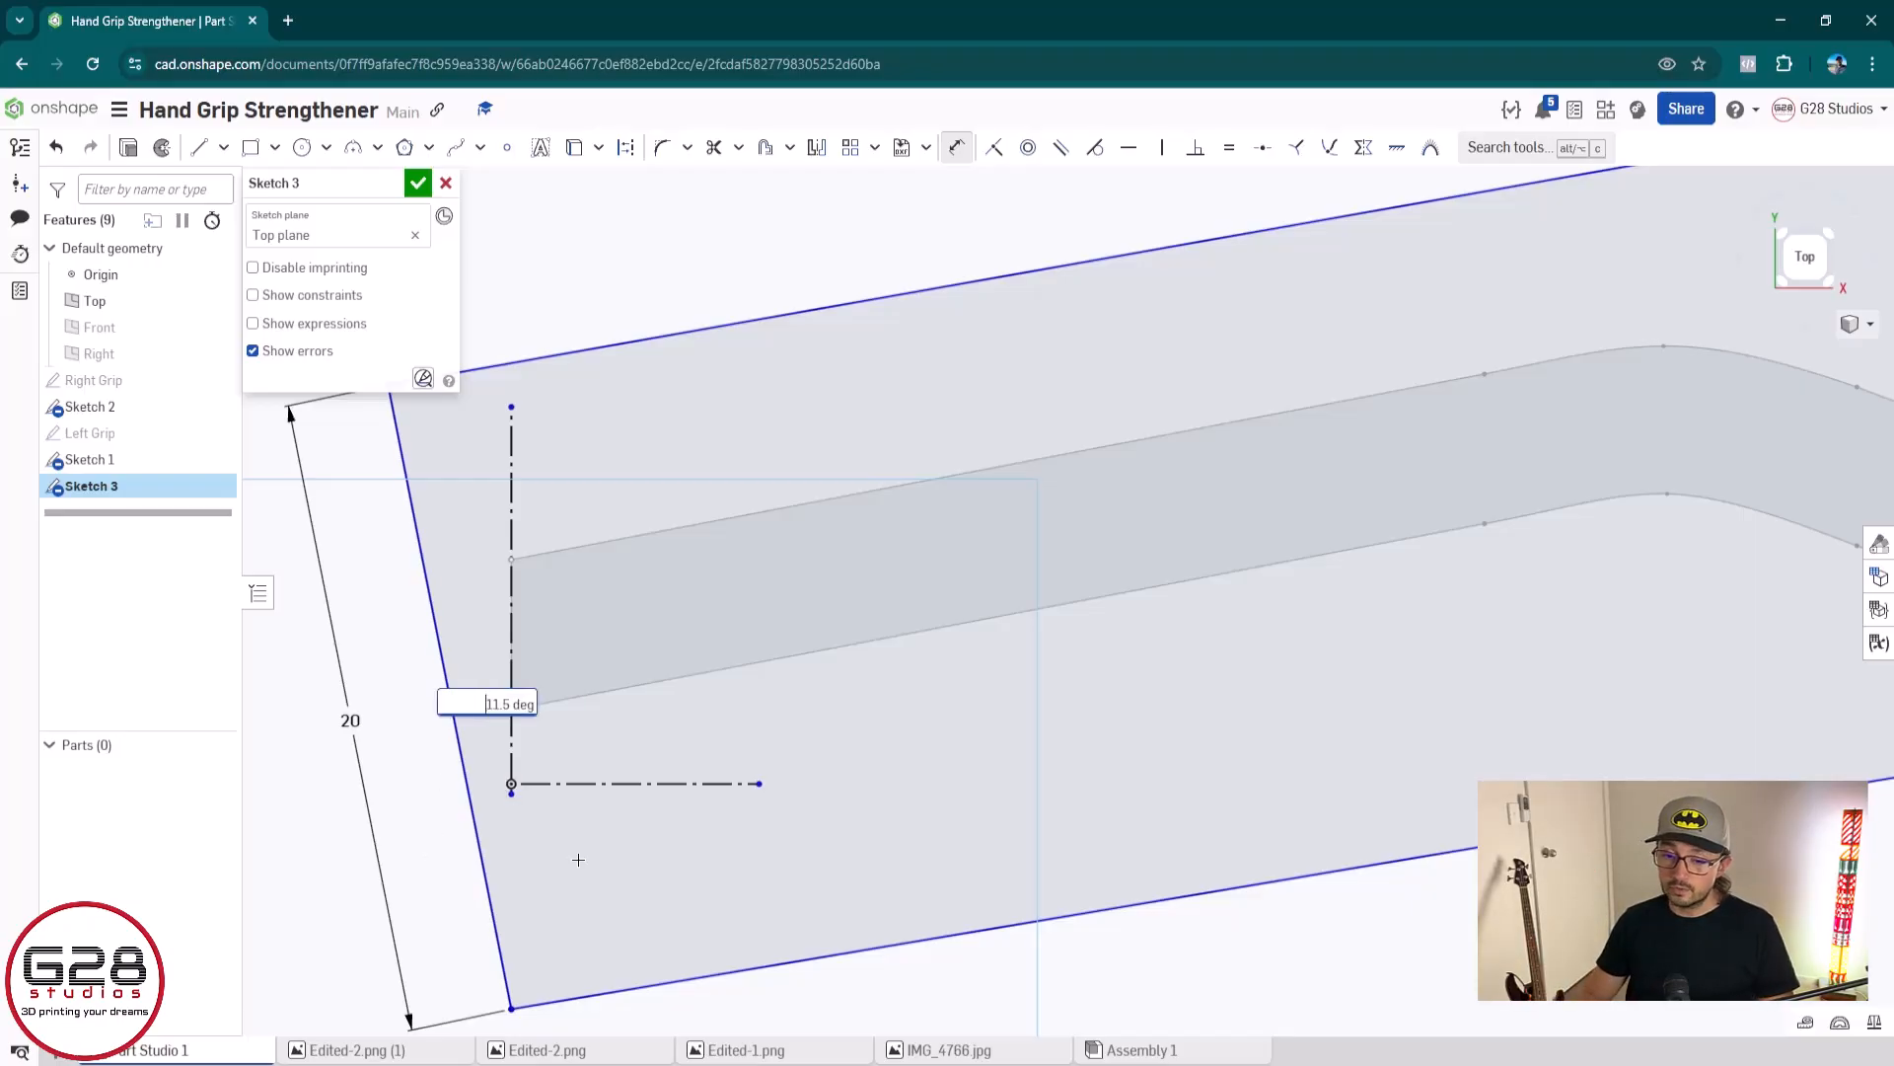
pyautogui.press('Return')
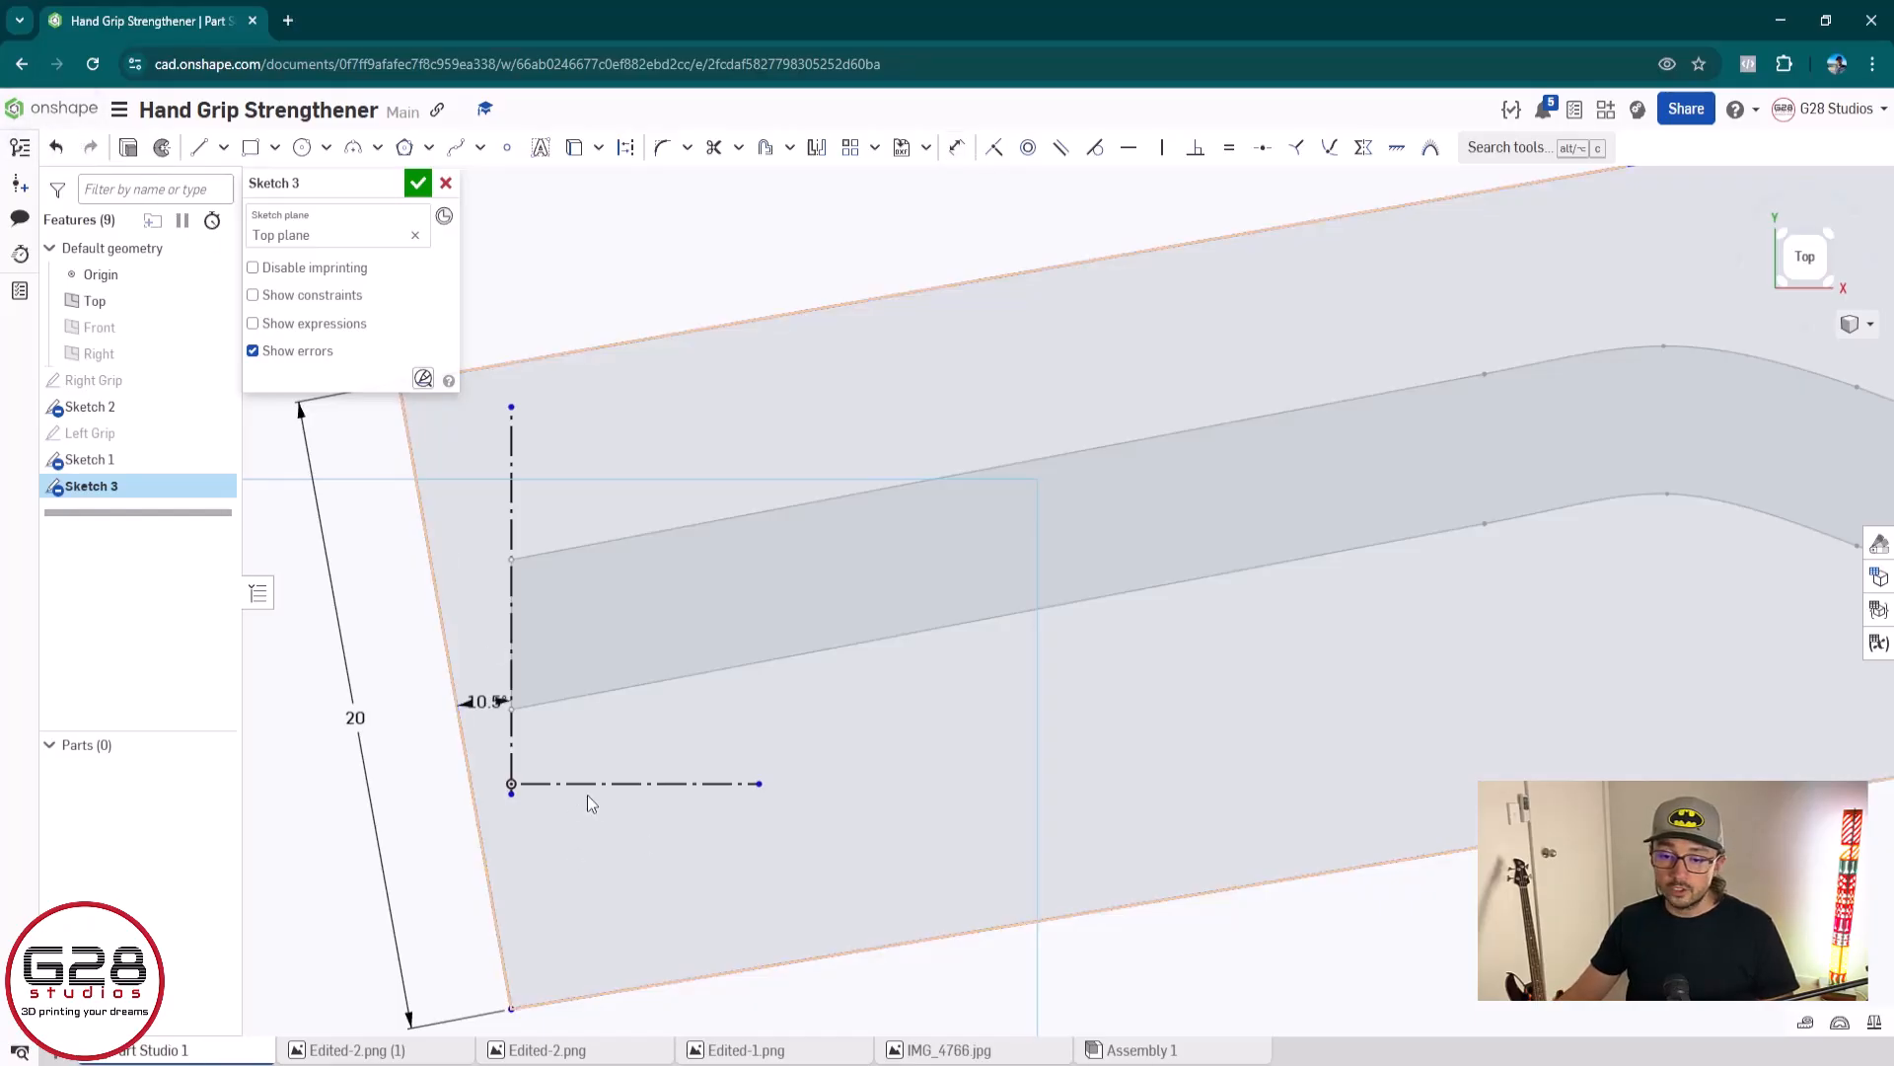
# Dimension the outline's long upper edge to 90 mm
pyautogui.scroll(-3, 594, 671)
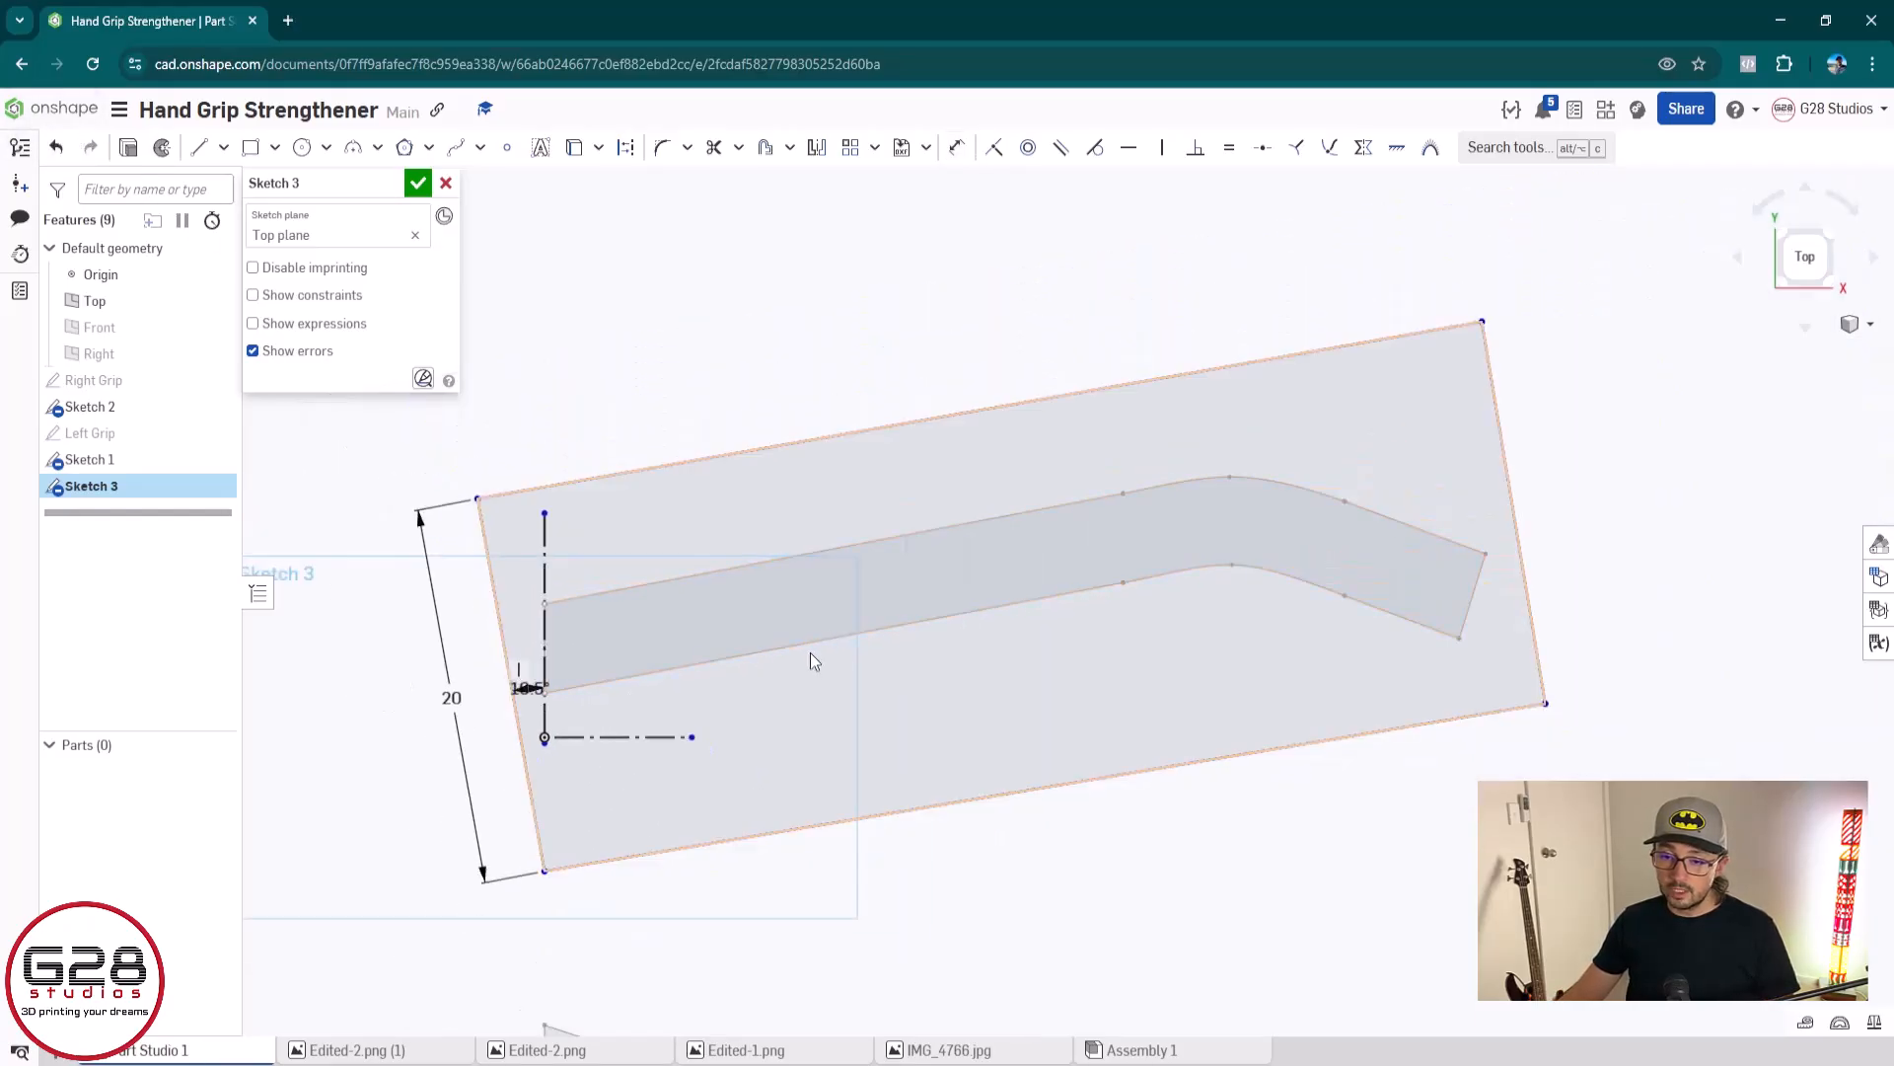
pyautogui.moveTo(833, 650); pyautogui.dragTo(759, 725, button='middle')
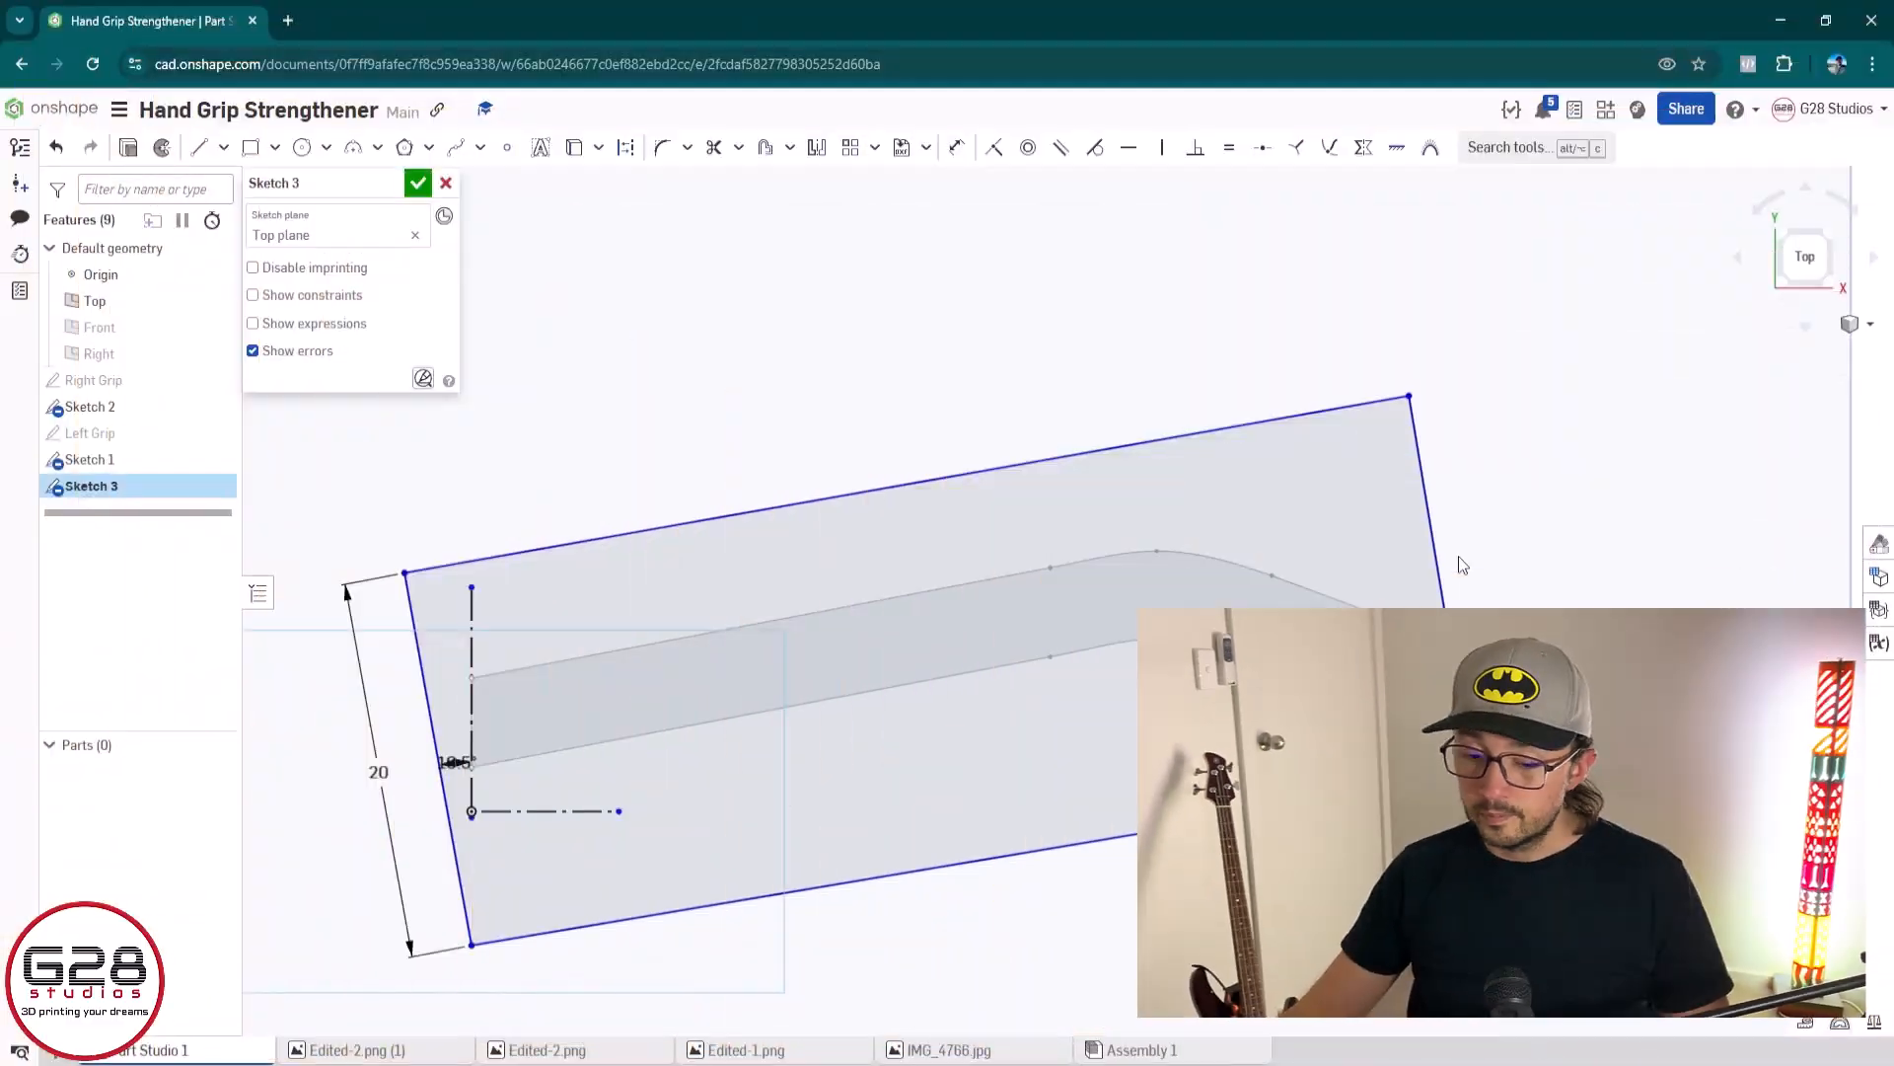
pyautogui.press('u')
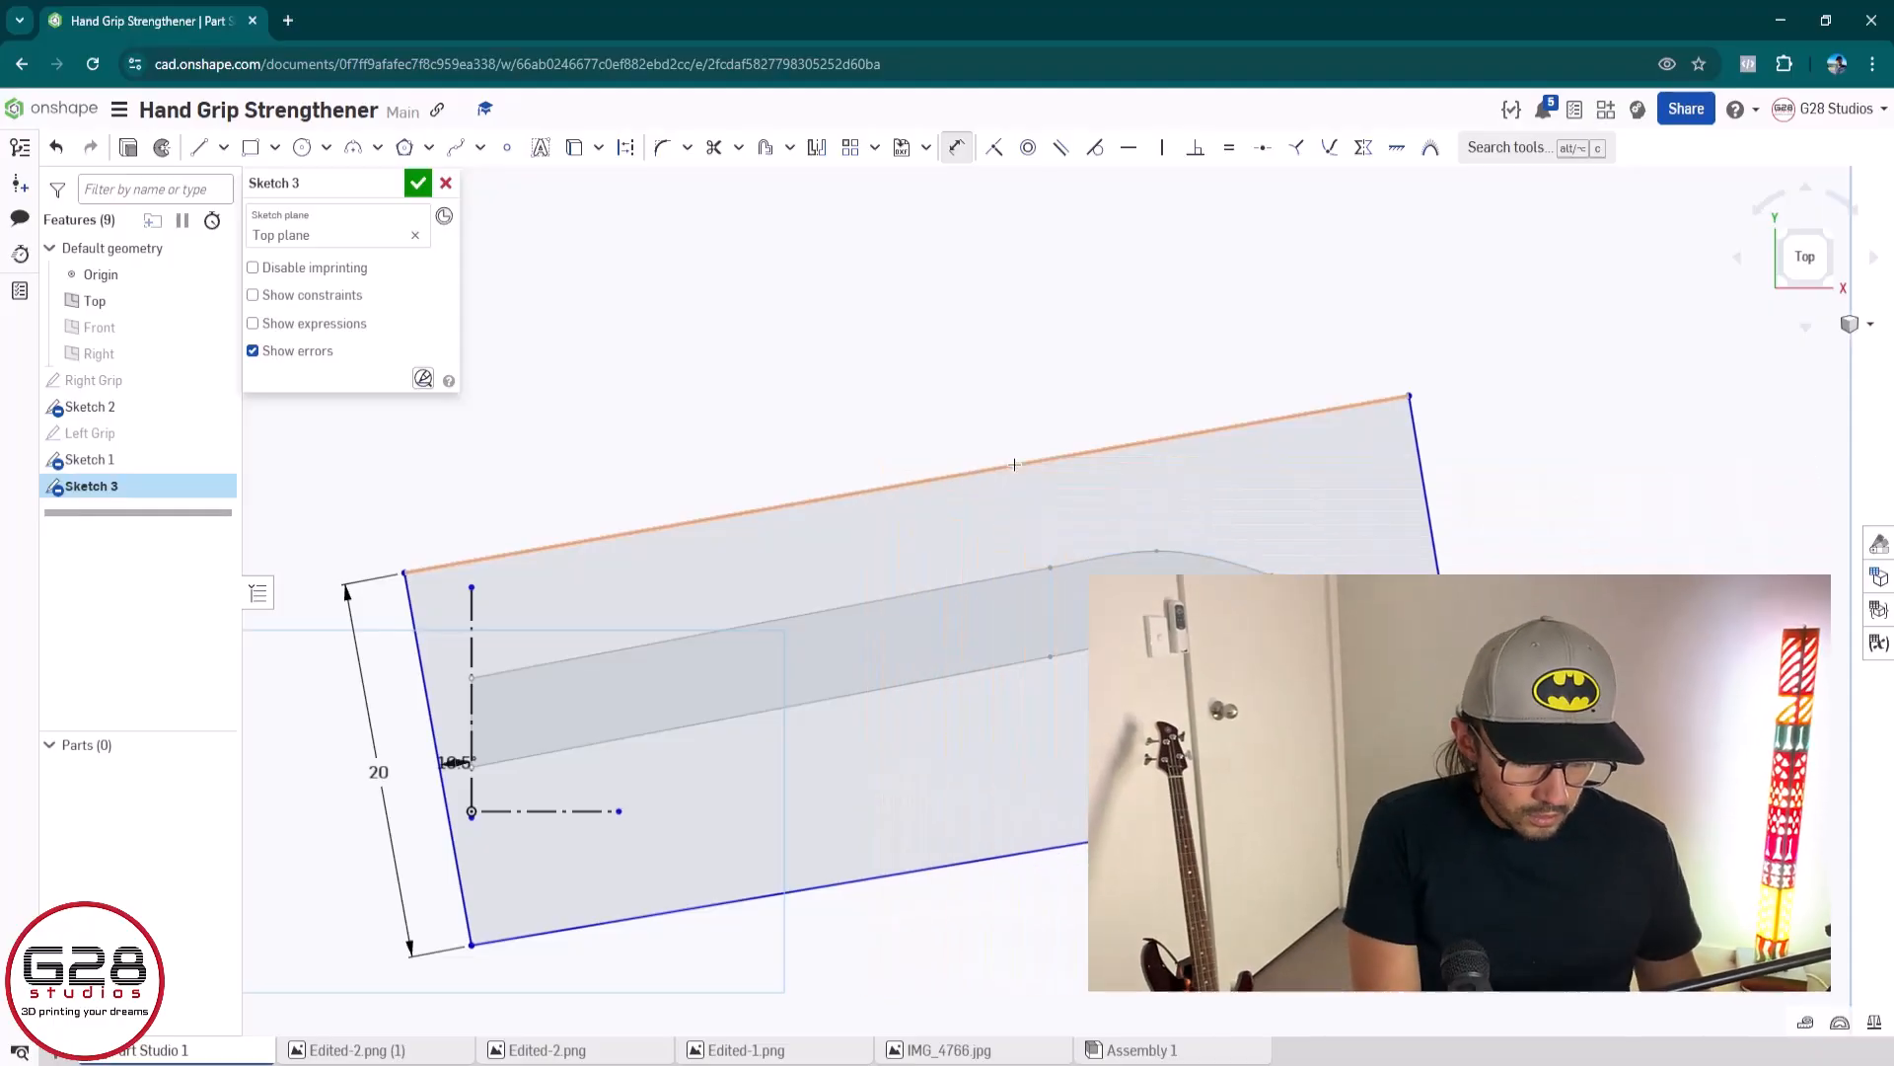
pyautogui.click(1015, 464)
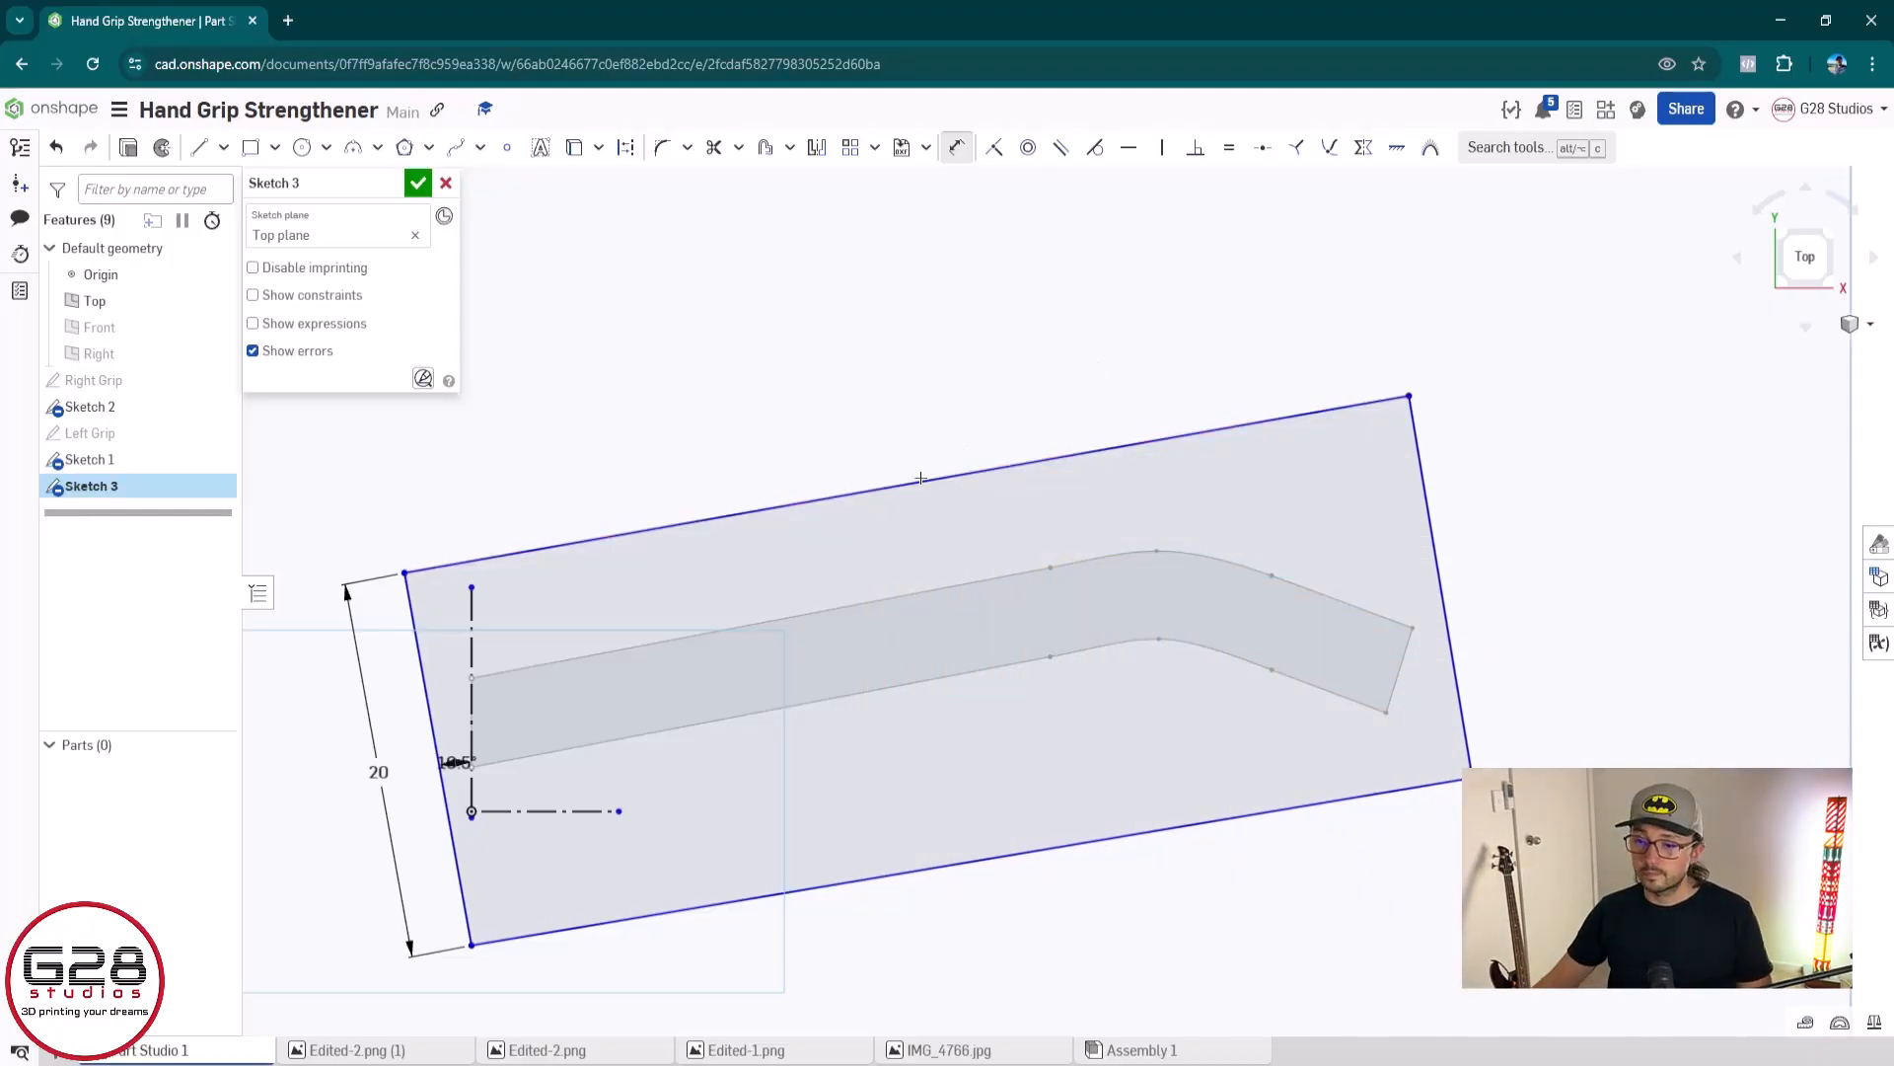
pyautogui.click(885, 417)
pyautogui.write('90')
pyautogui.press('Return')
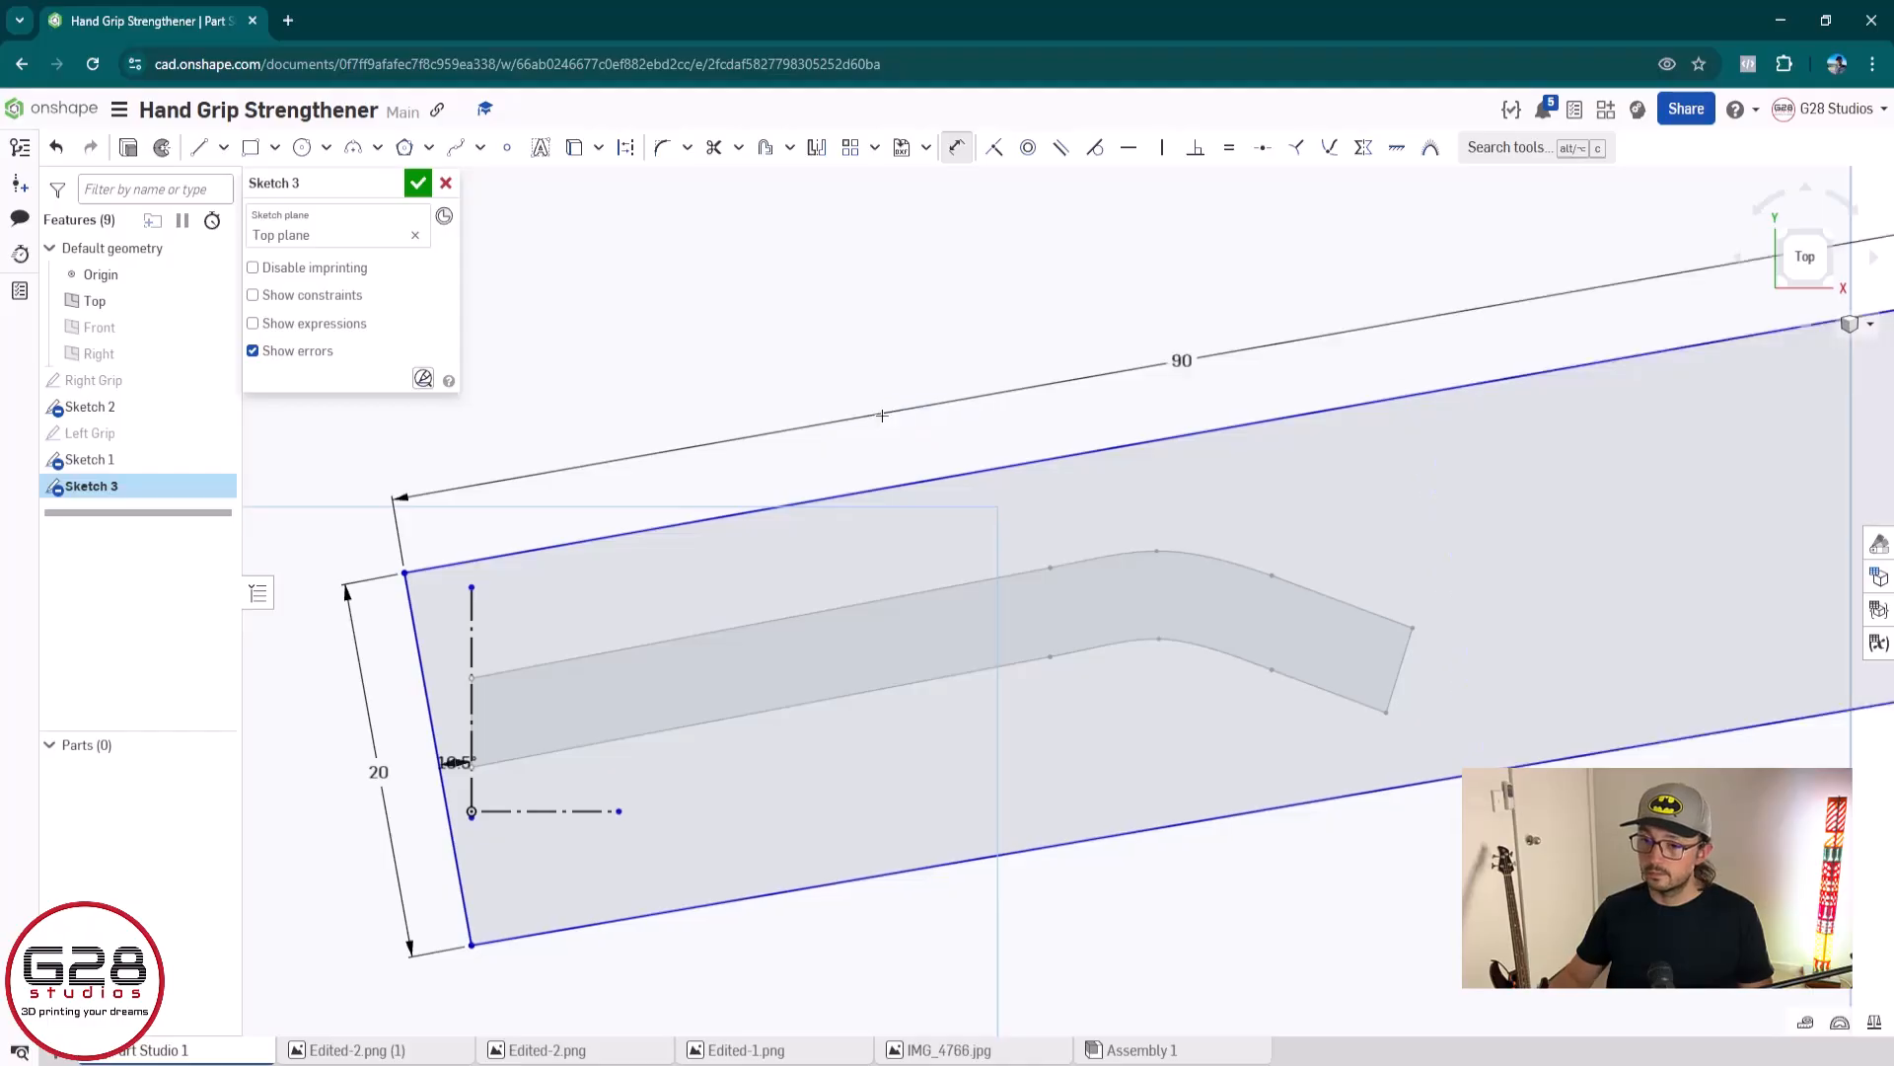
pyautogui.scroll(-4, 1078, 717)
pyautogui.scroll(4, 1046, 735)
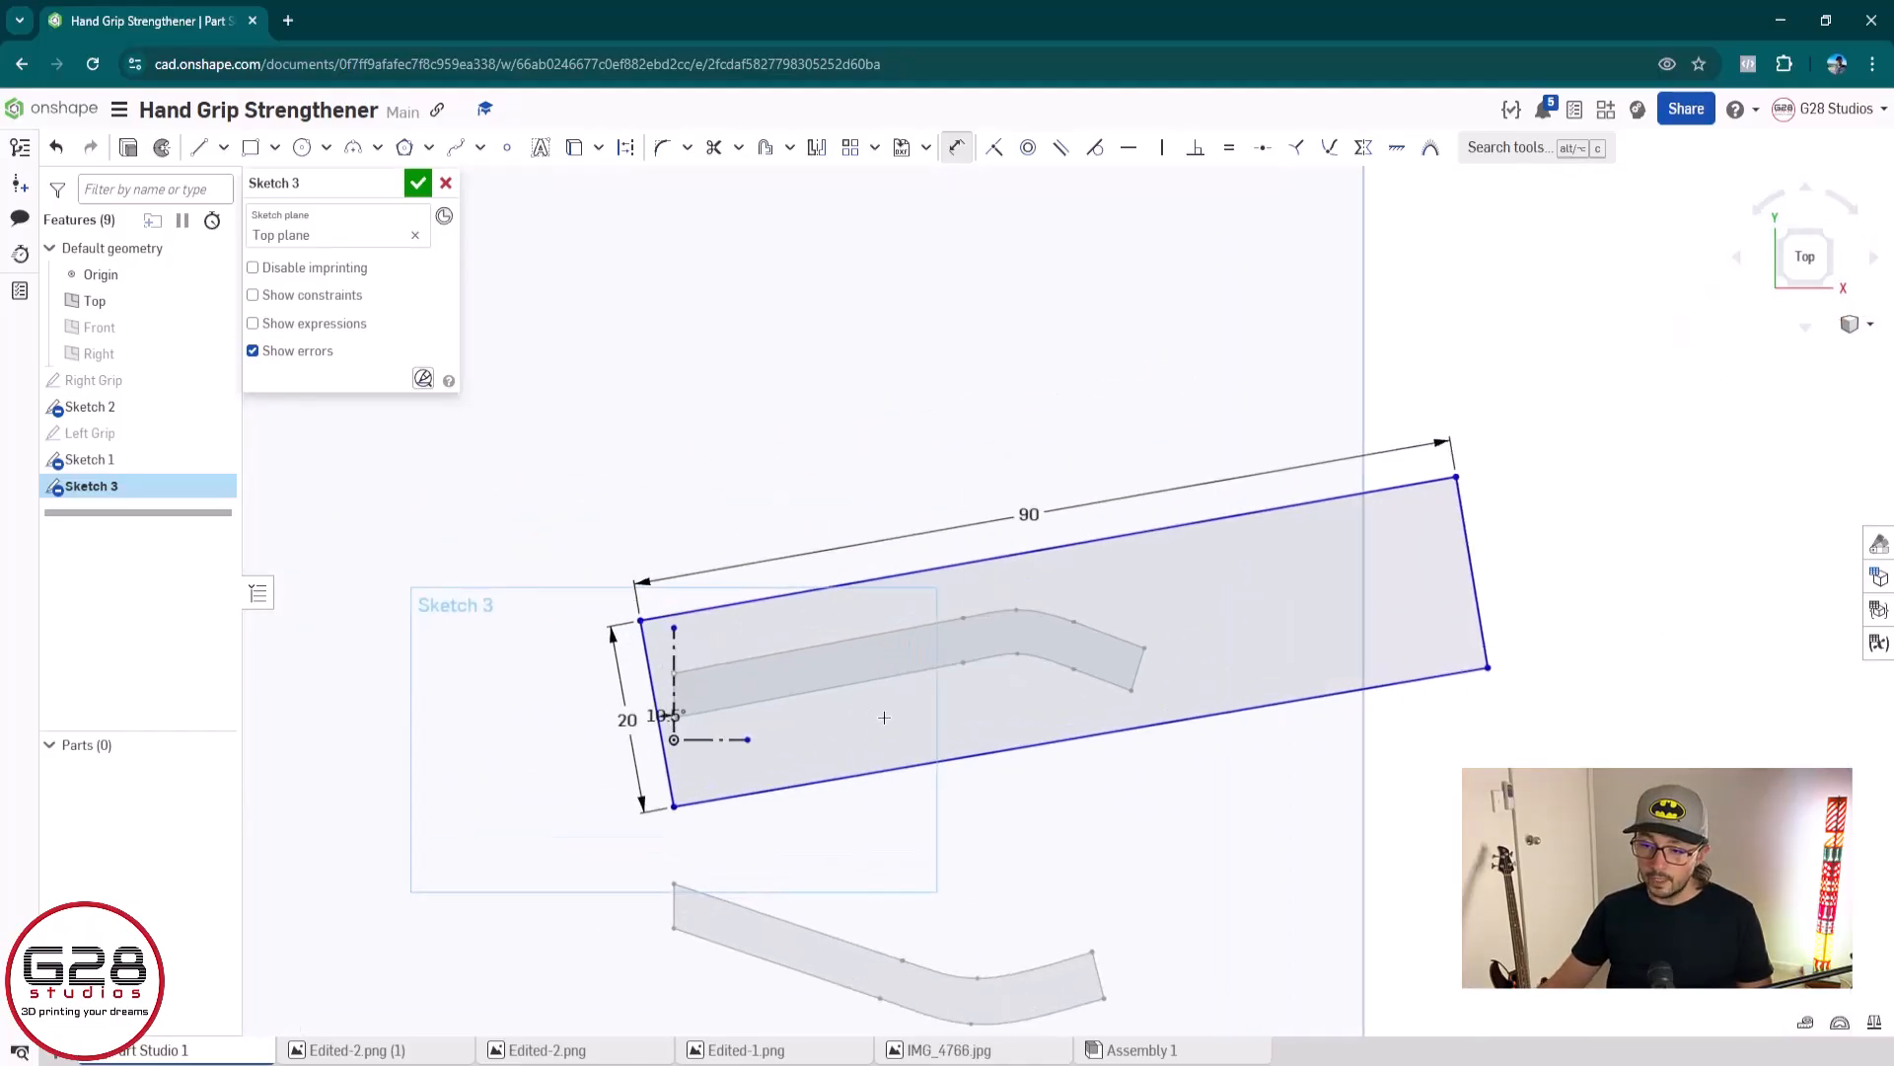
# Dimension the angle between the outline's slanted left edge and its long lower edge at 90°
pyautogui.scroll(2, 874, 620)
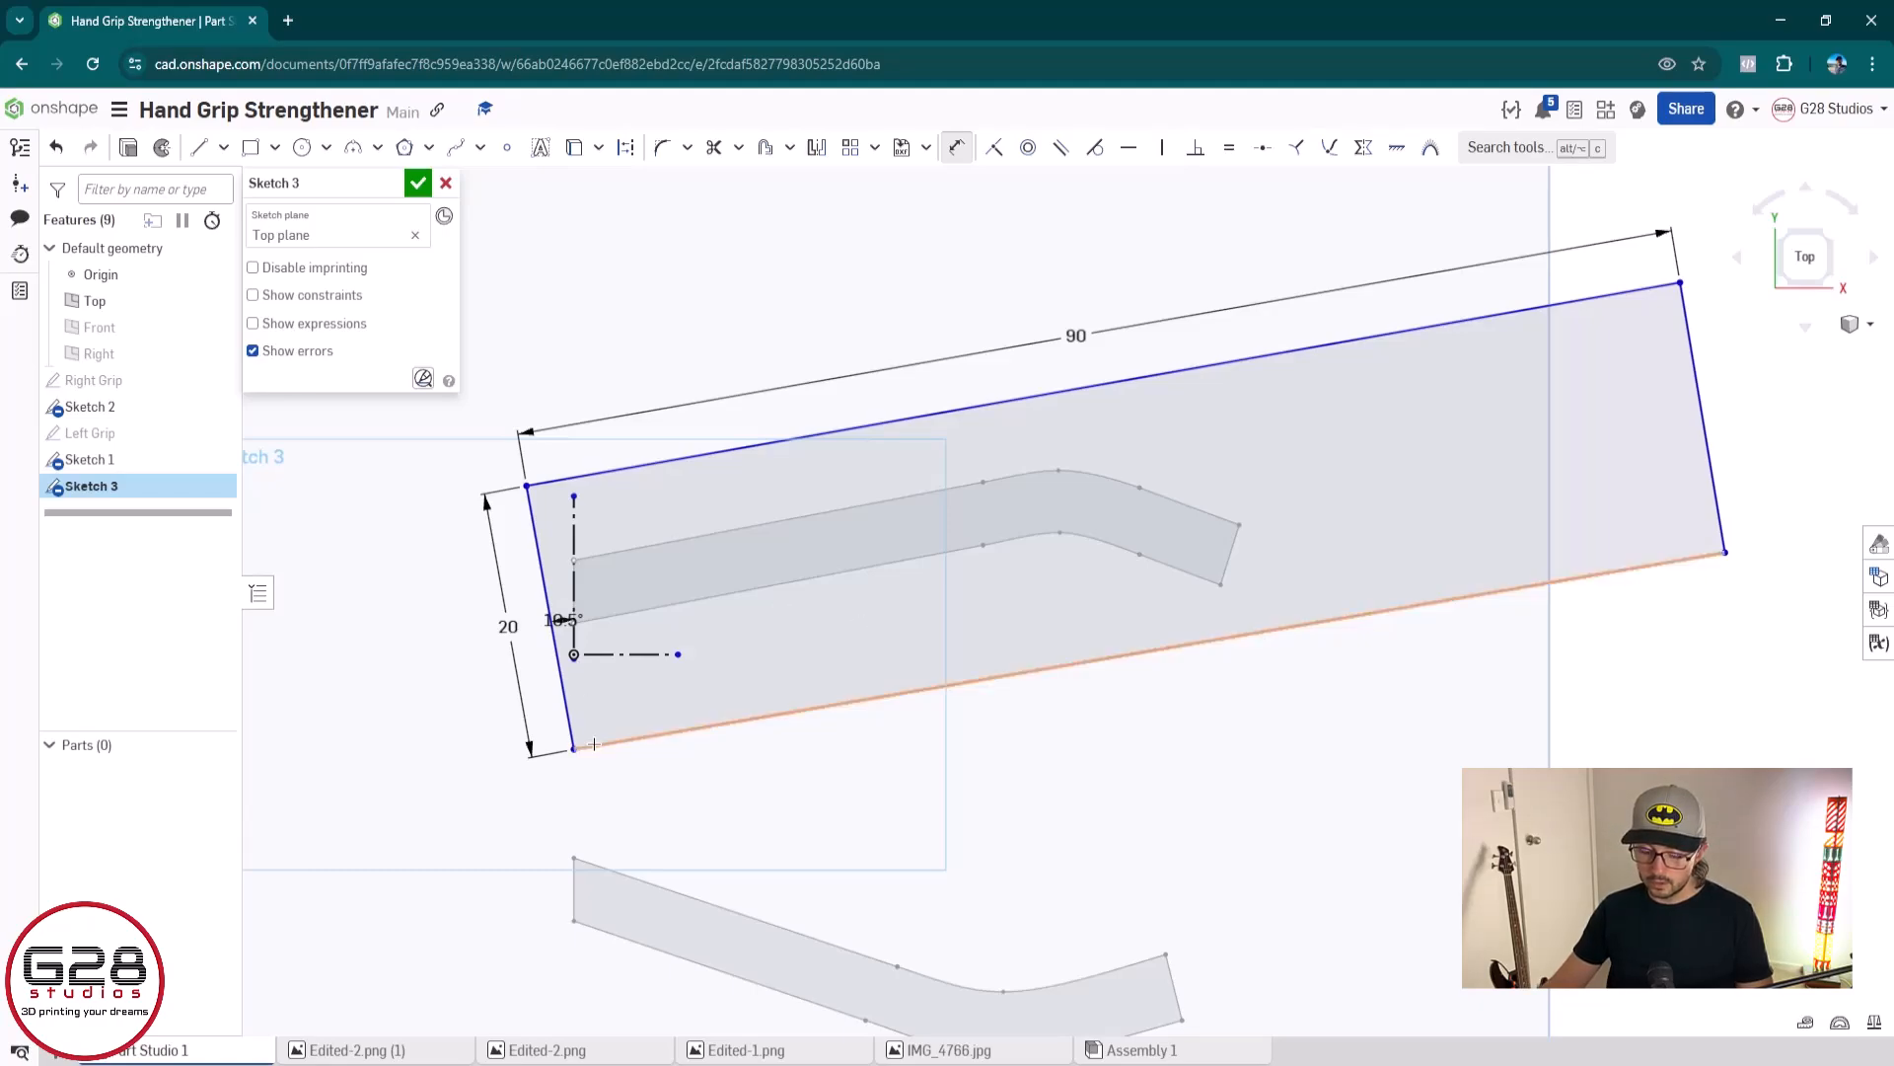
pyautogui.press('Escape')
pyautogui.press('d')
pyautogui.click(566, 702)
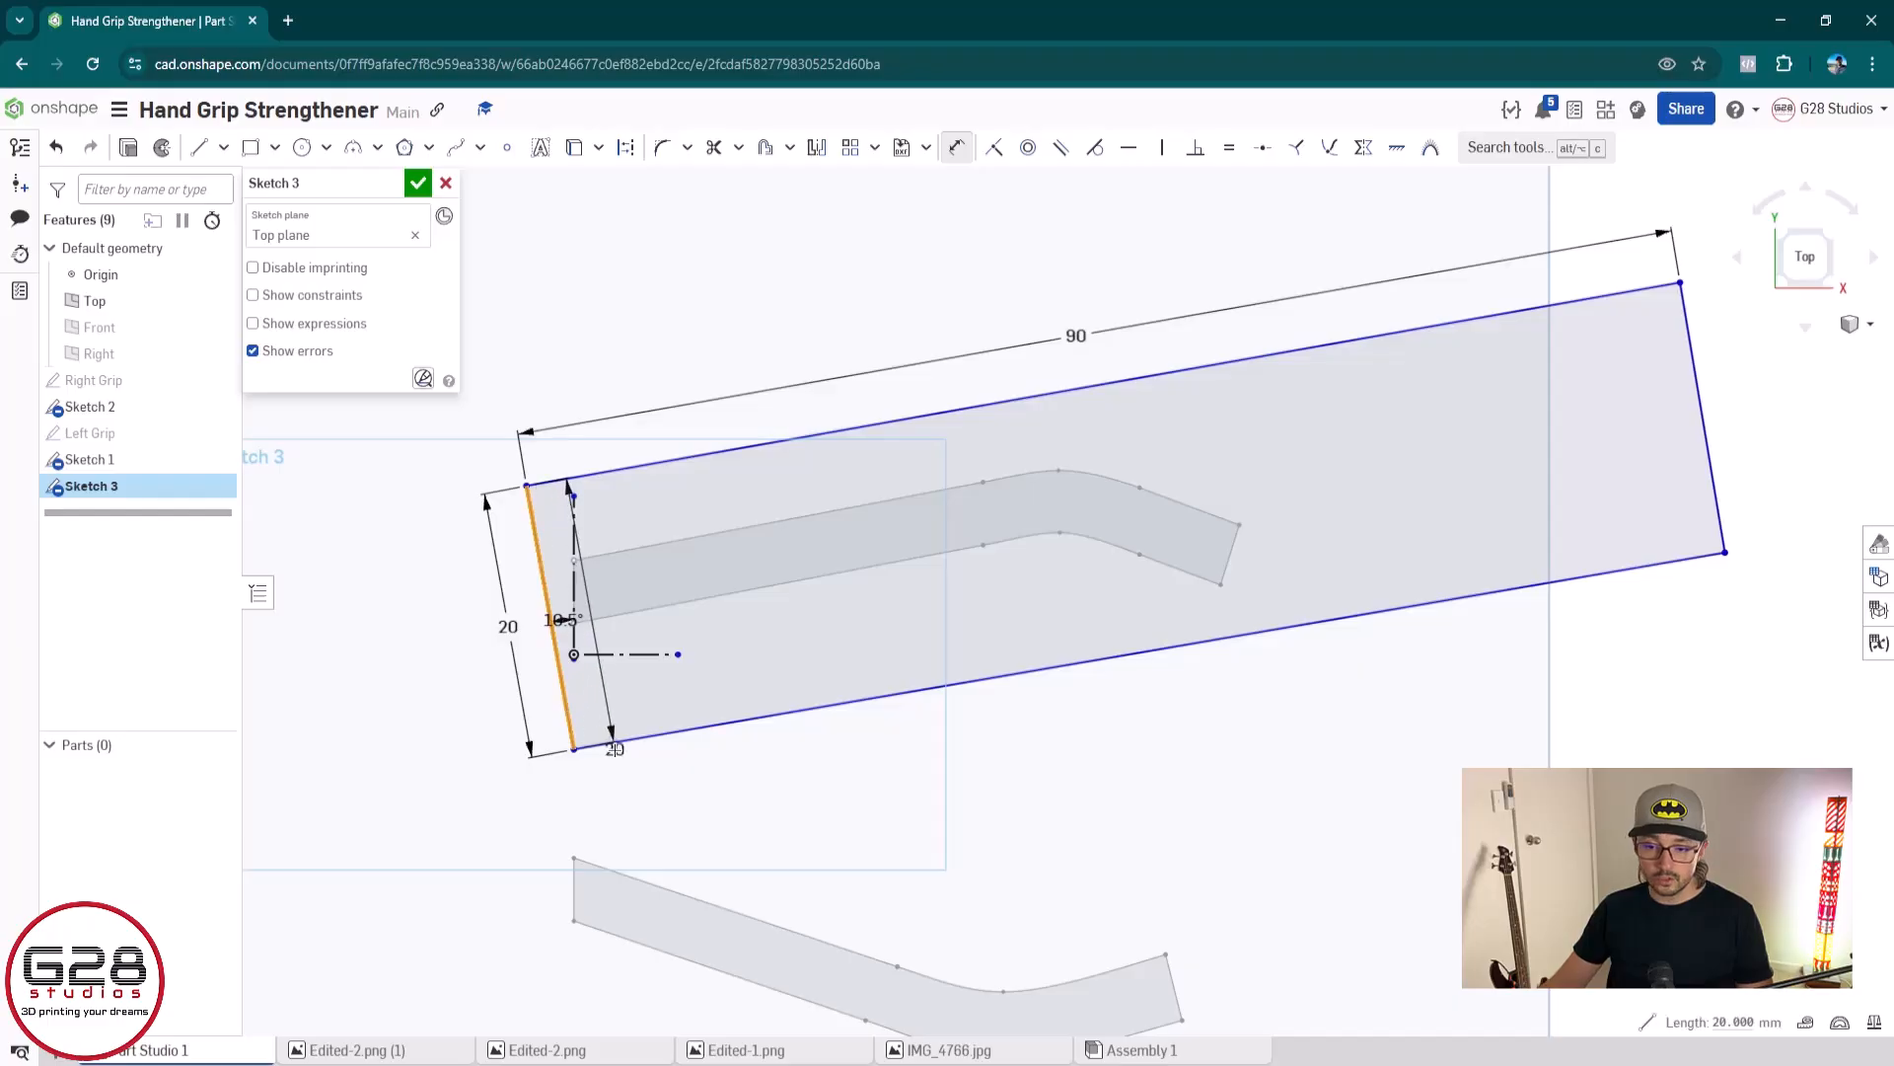
pyautogui.click(614, 742)
pyautogui.click(605, 705)
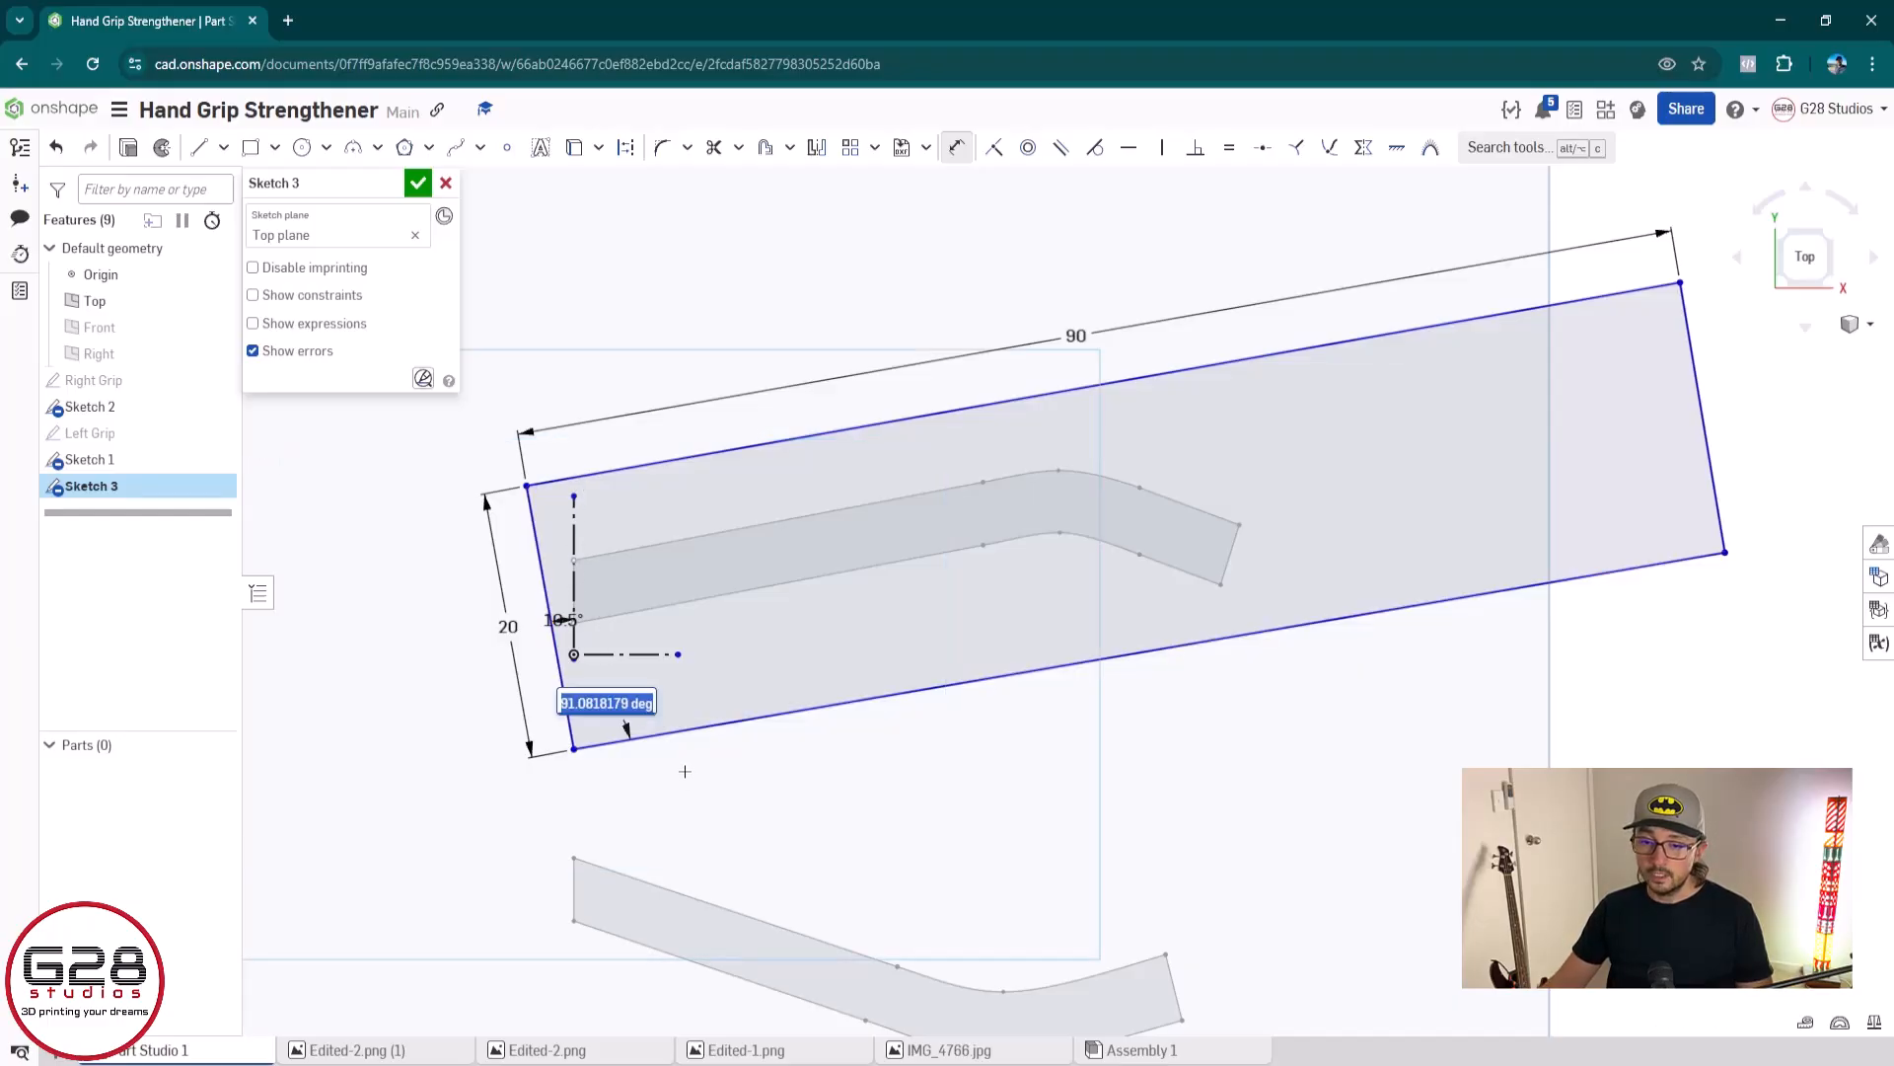
pyautogui.write('90')
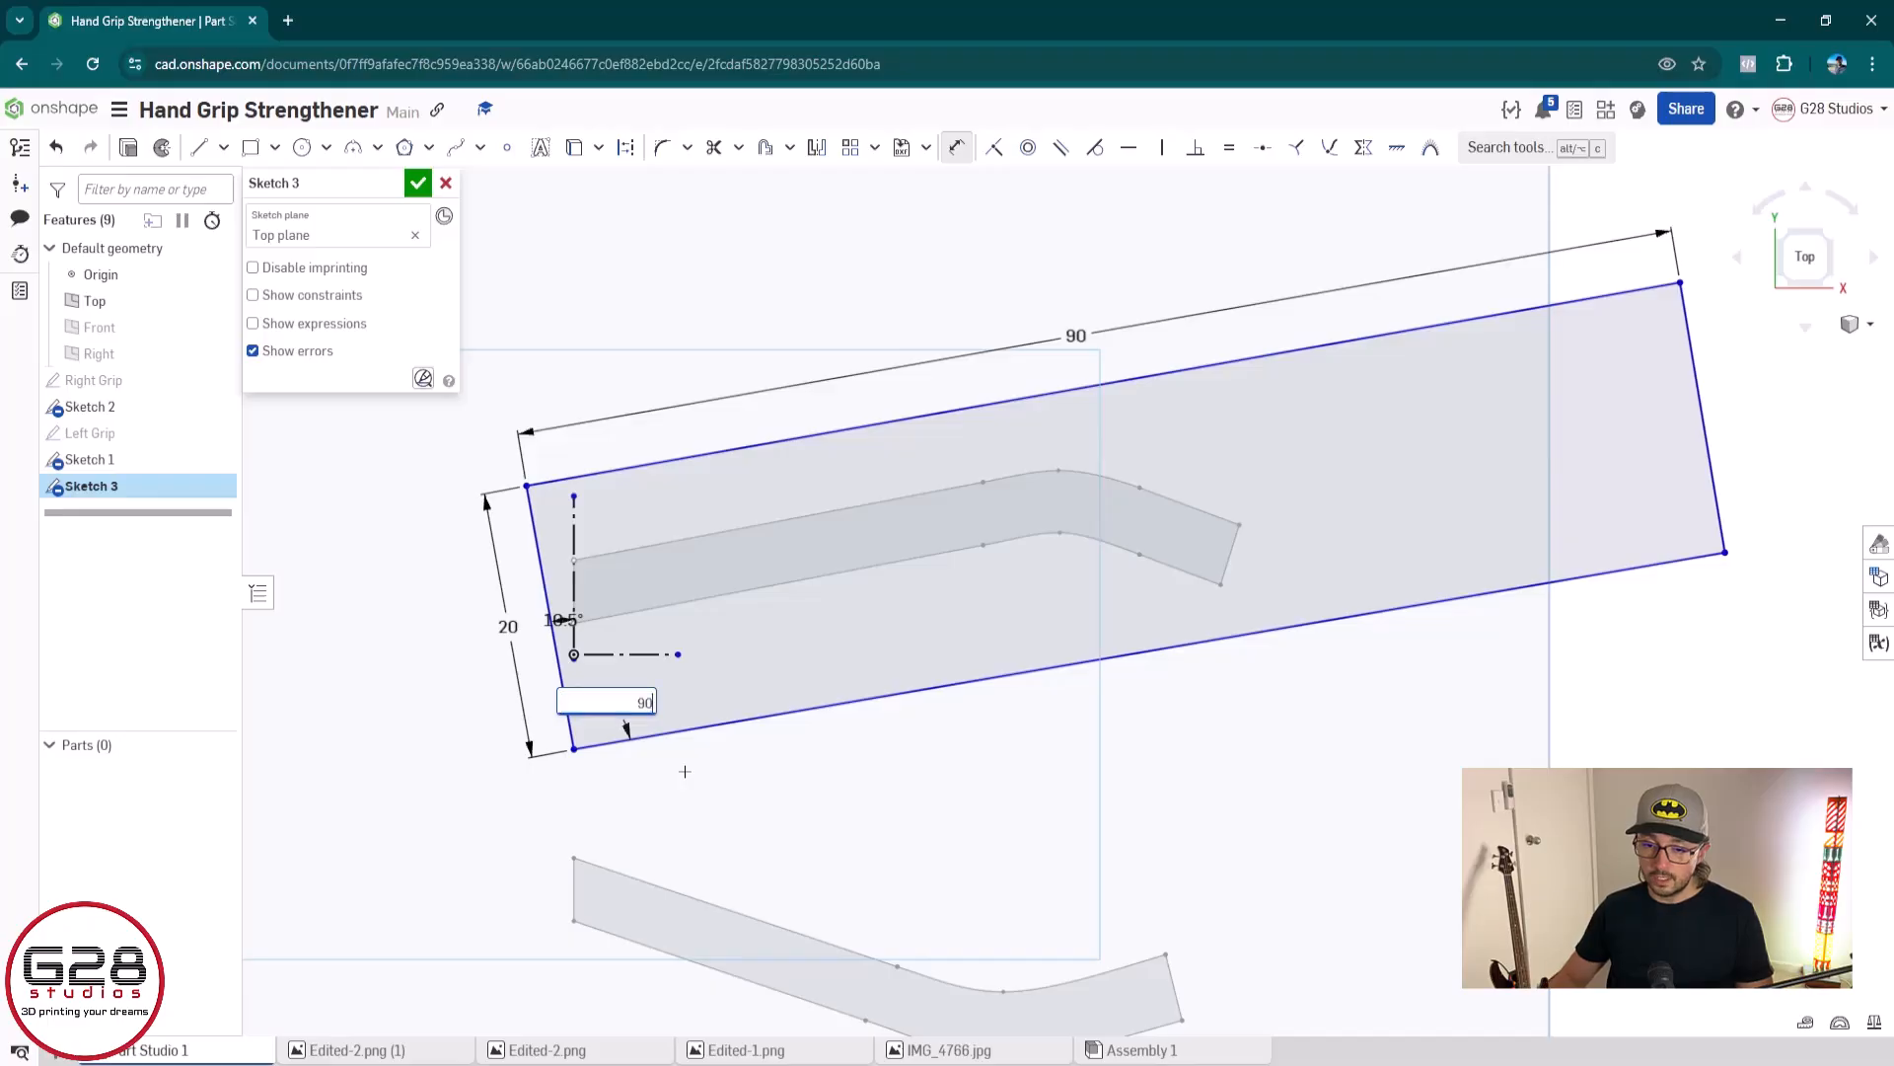
pyautogui.press('Return')
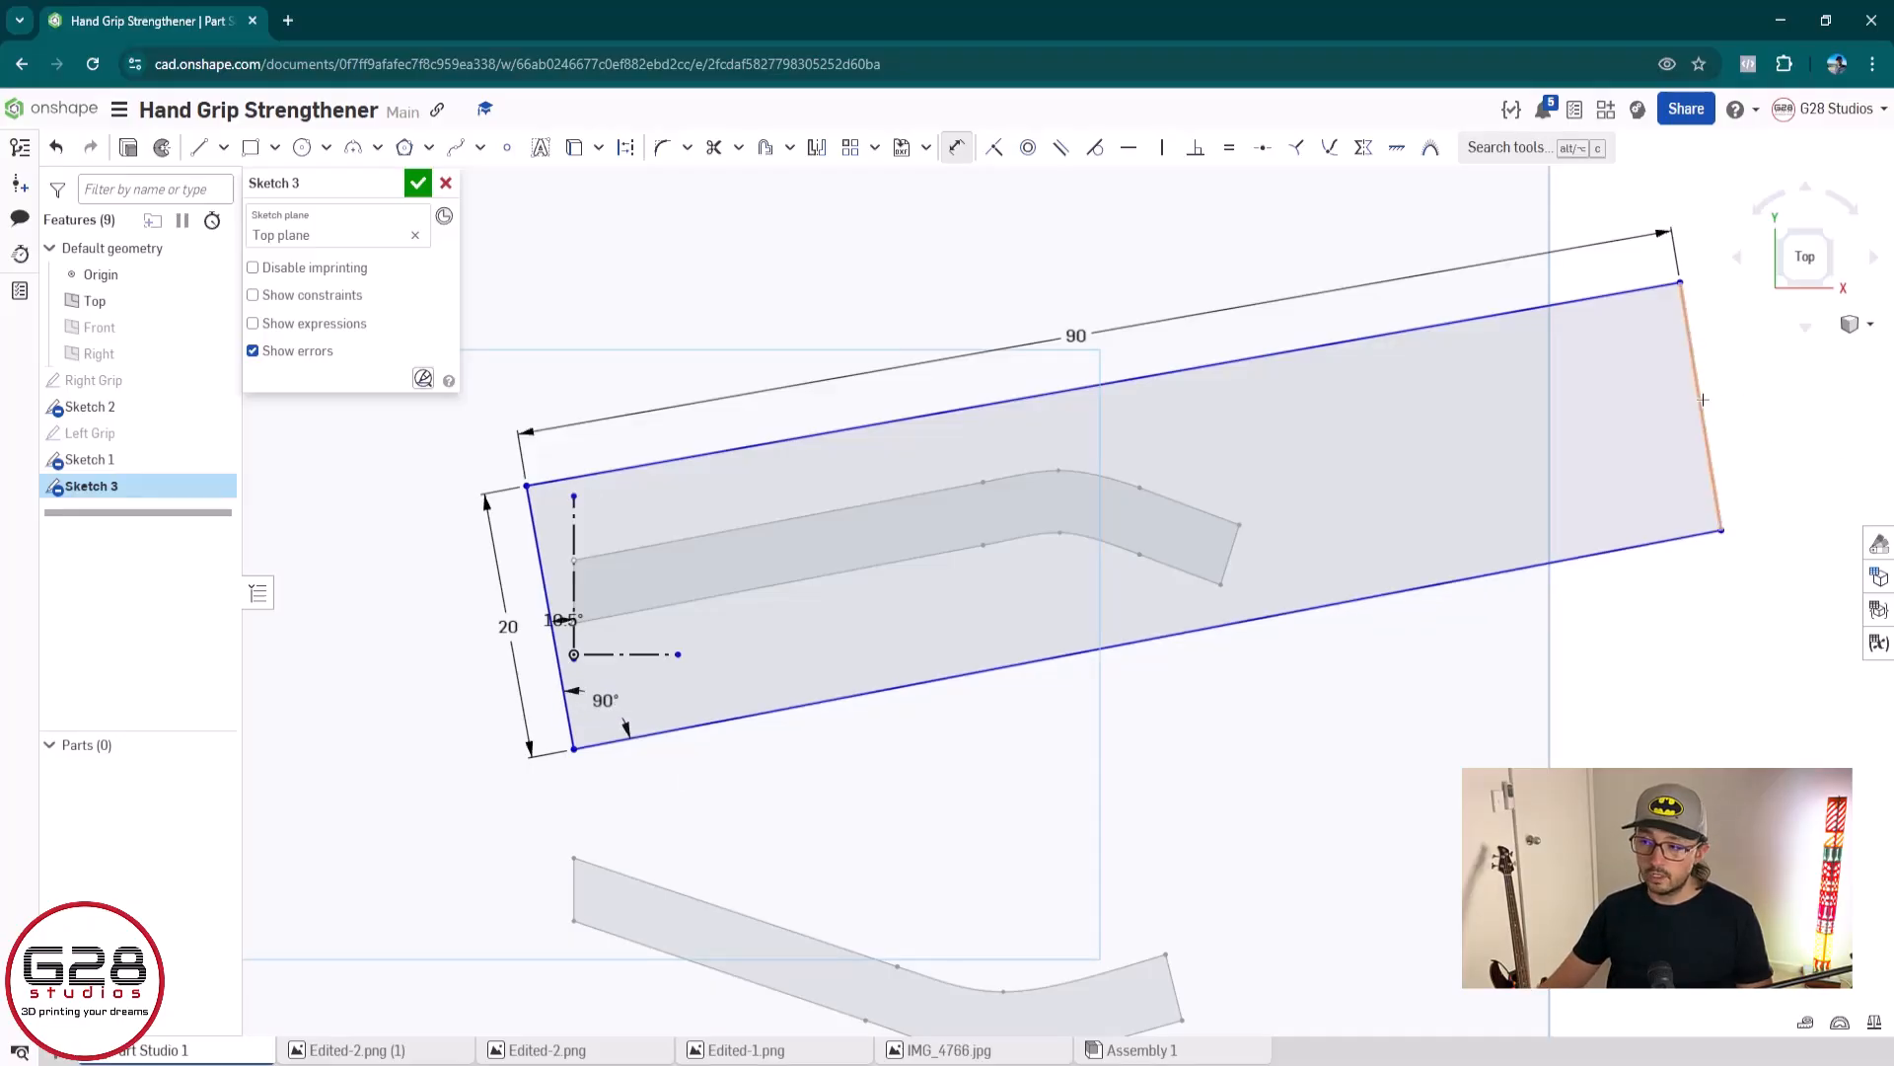
# Apply an Equal constraint between the outline's left and right short edges
pyautogui.press('Escape')
pyautogui.click(1695, 367)
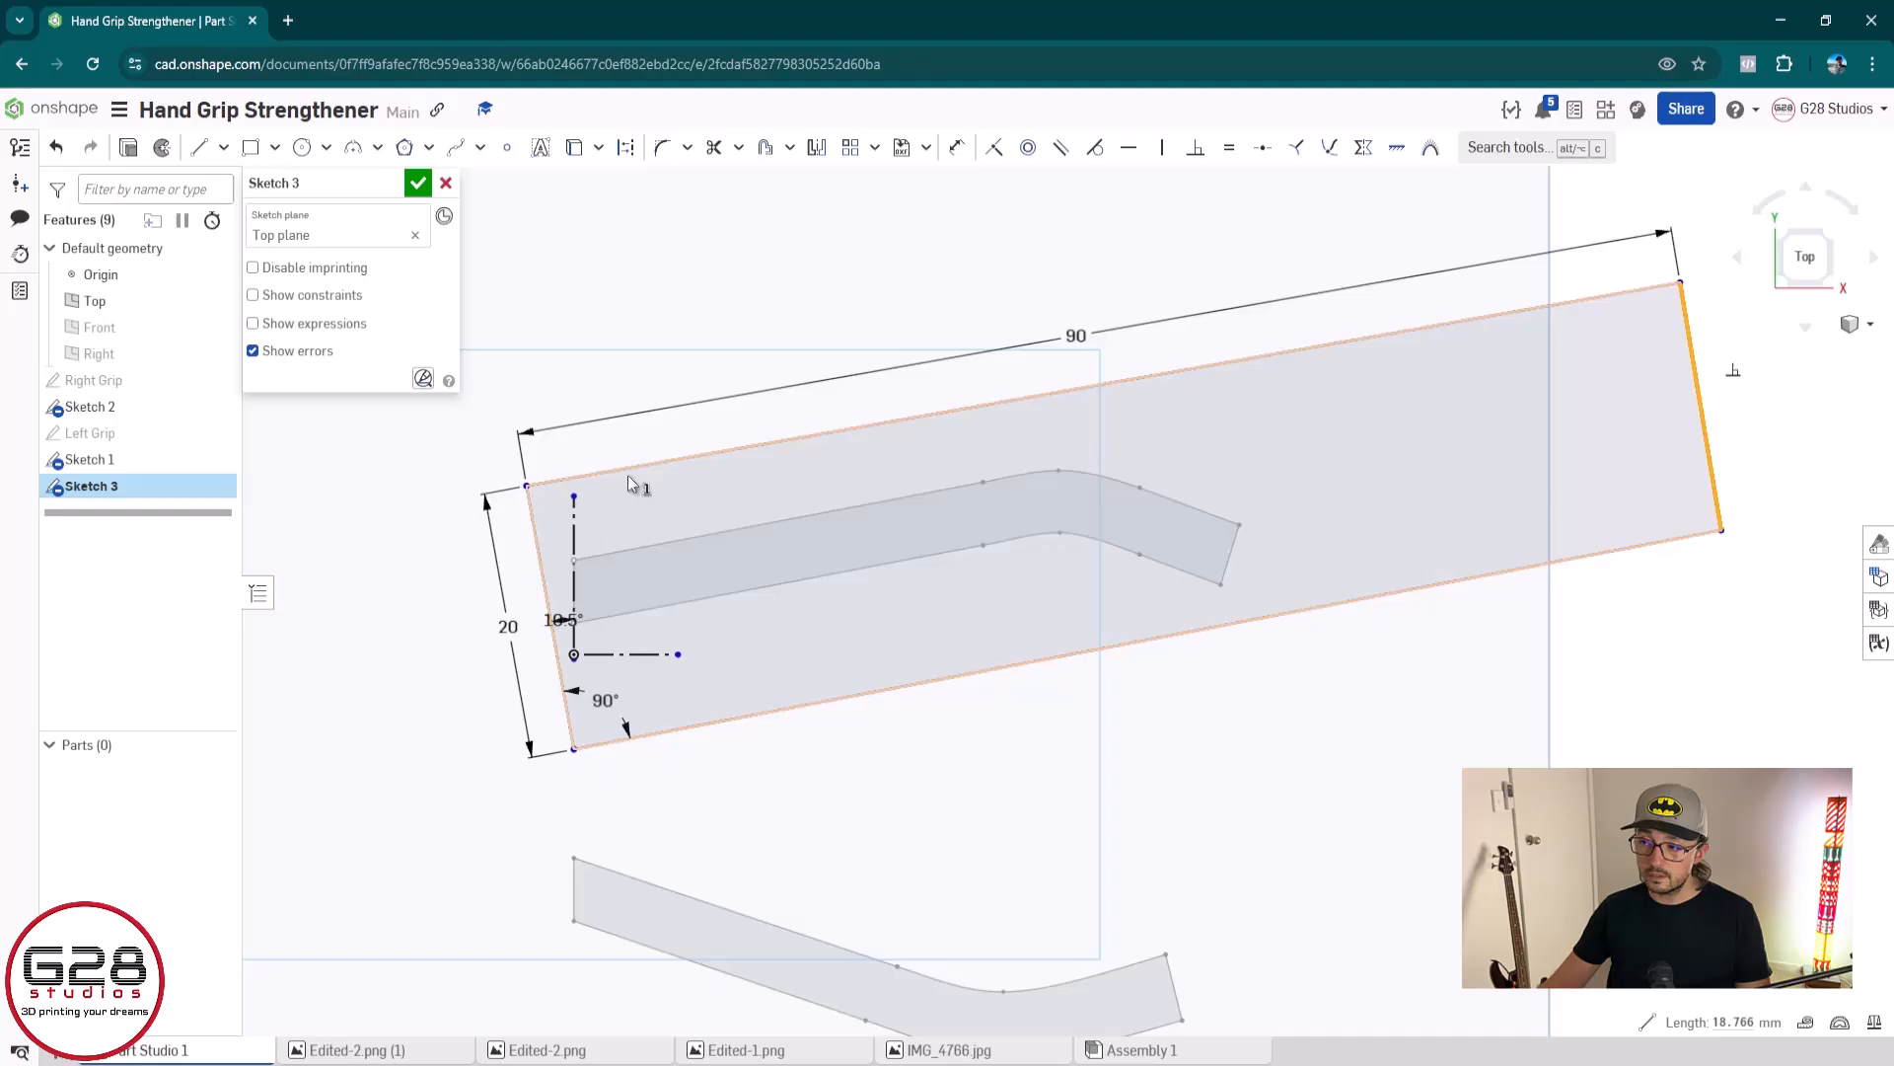
pyautogui.click(540, 564)
pyautogui.click(1056, 261)
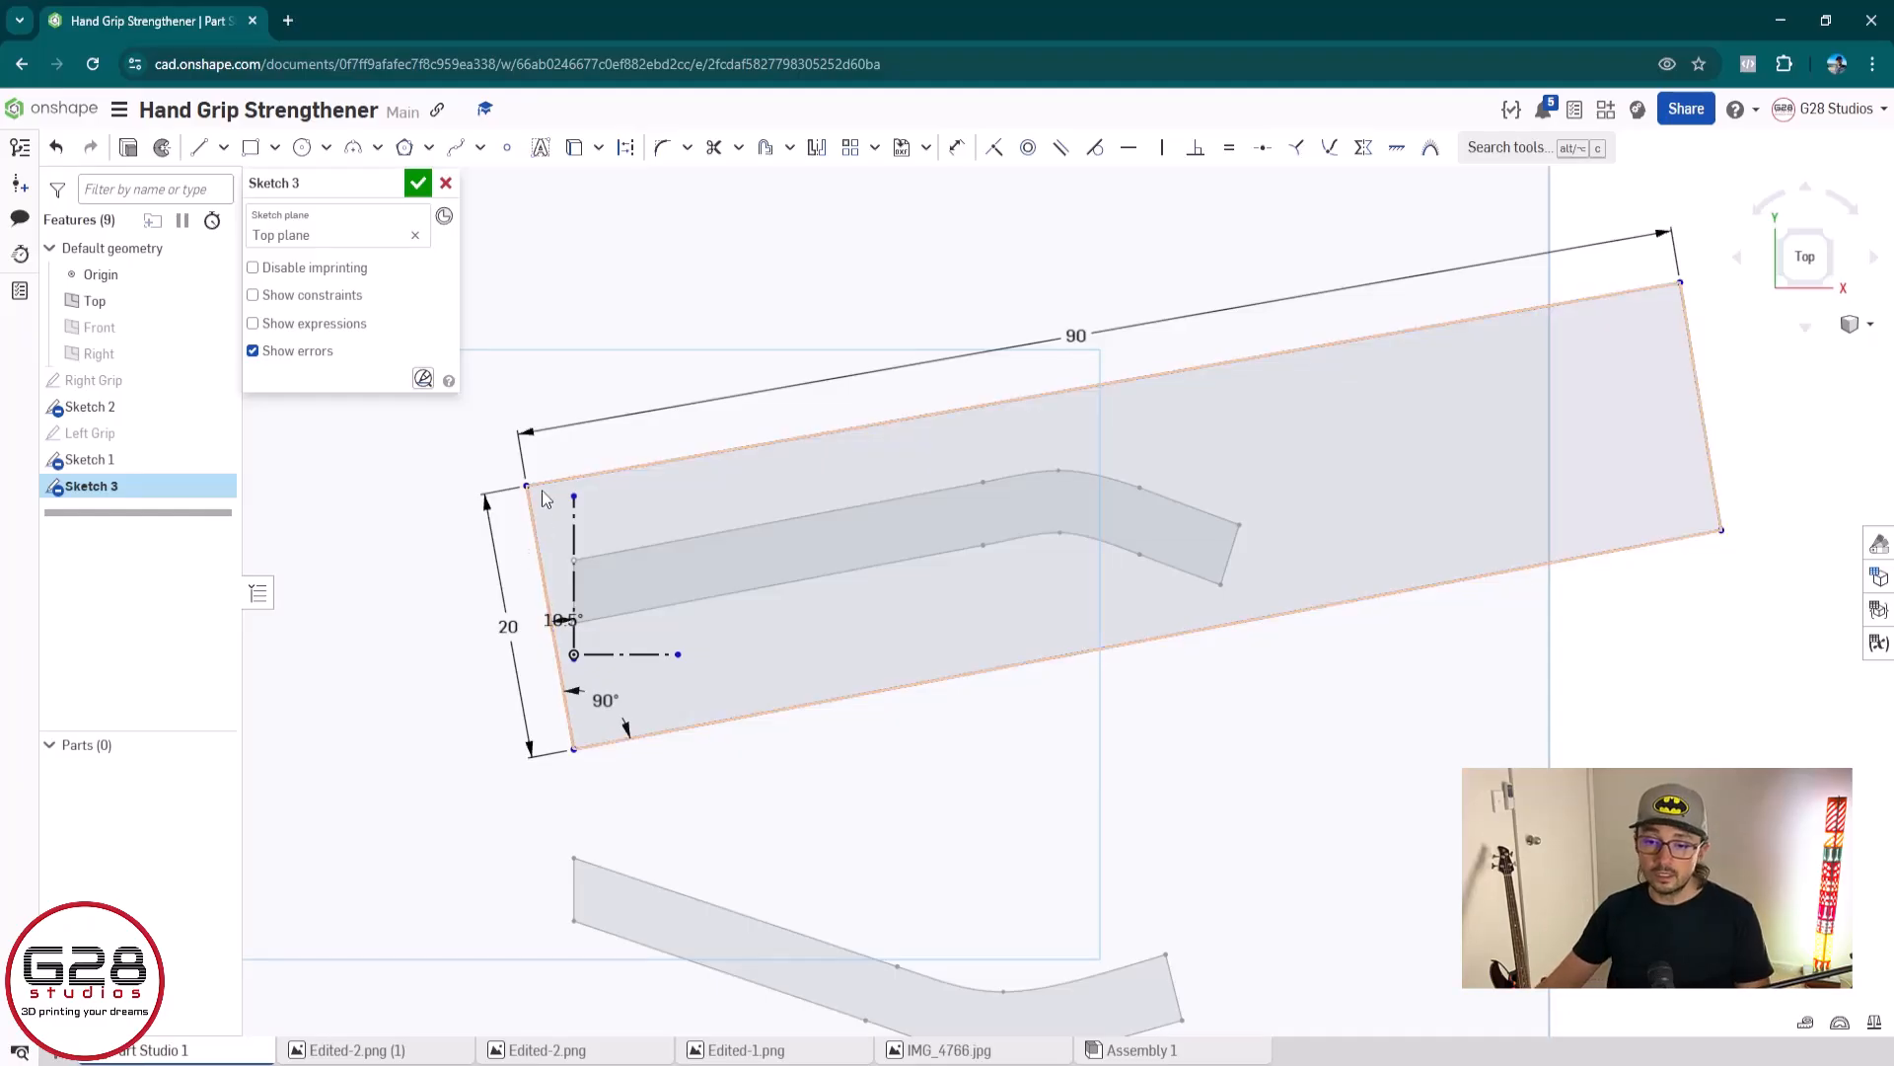
pyautogui.scroll(2, 541, 546)
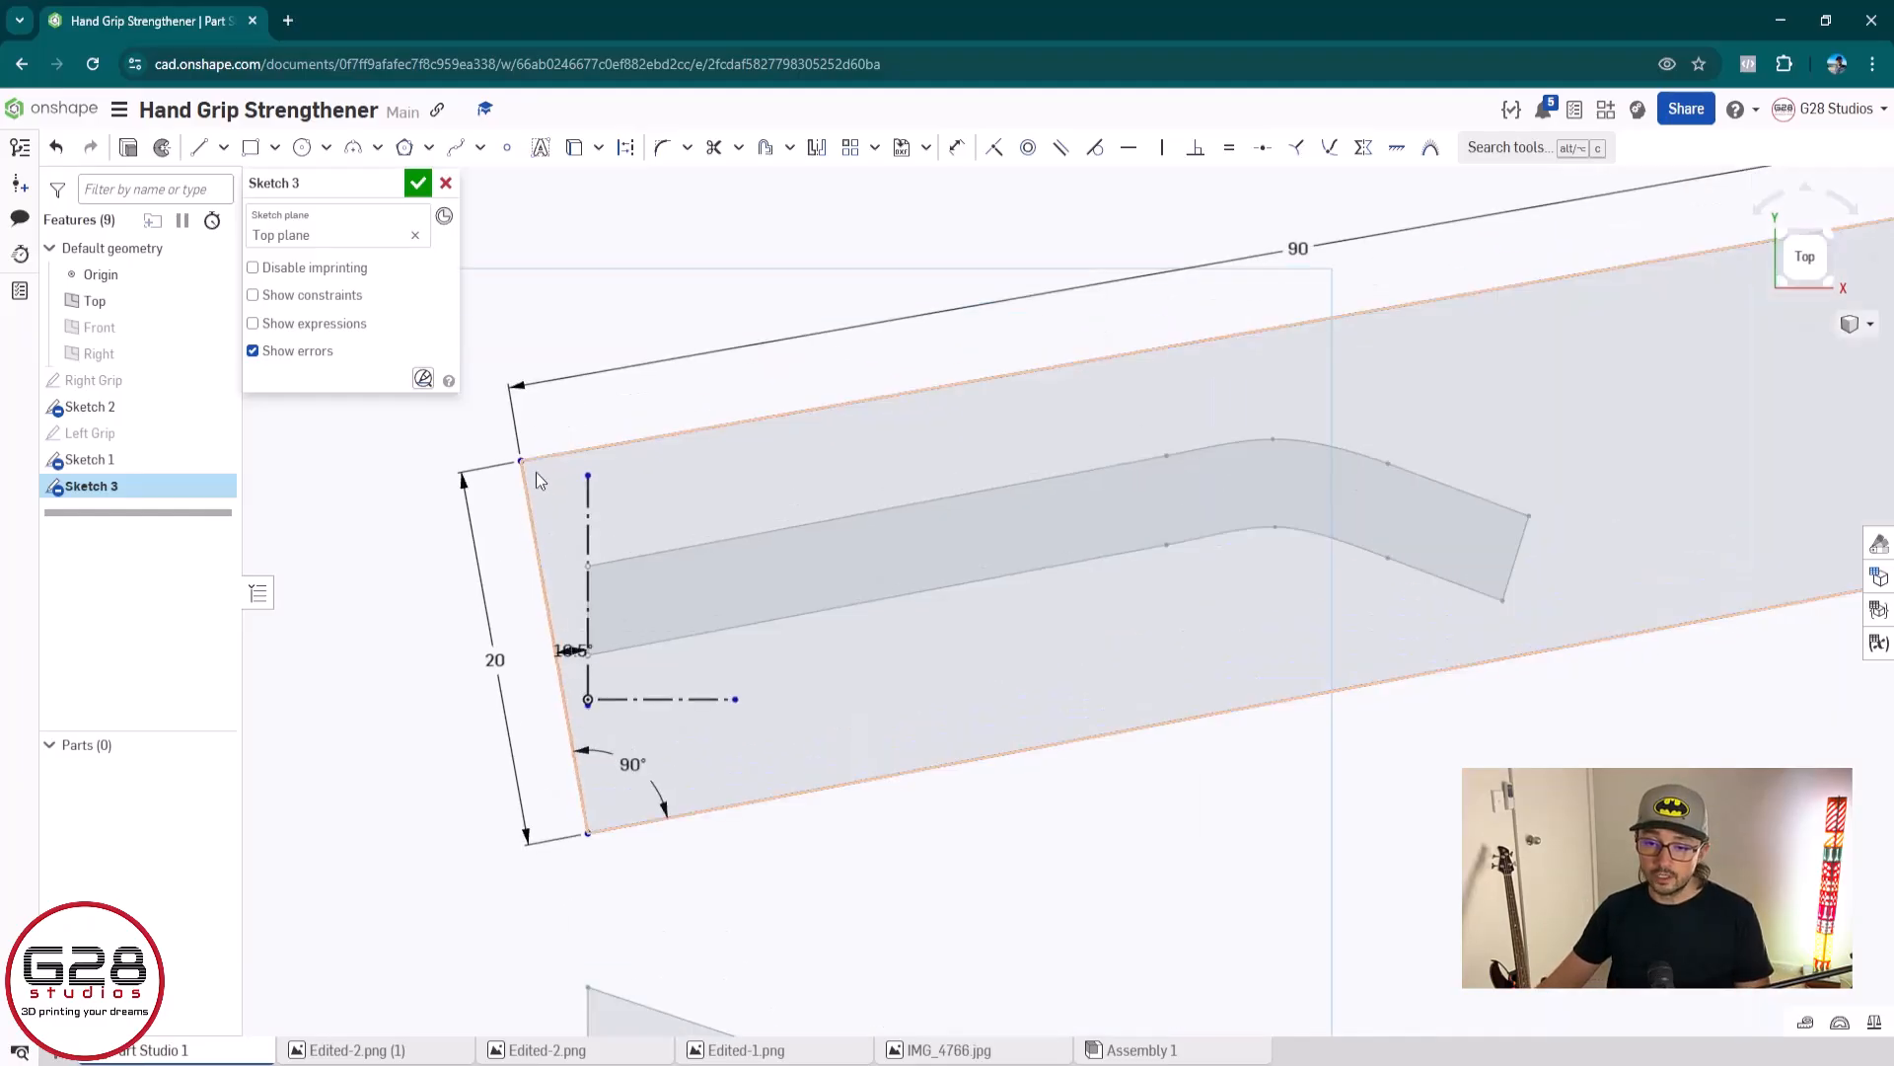
pyautogui.click(546, 577)
pyautogui.scroll(-3, 1100, 484)
pyautogui.moveTo(1337, 452); pyautogui.dragTo(1073, 564, button='middle')
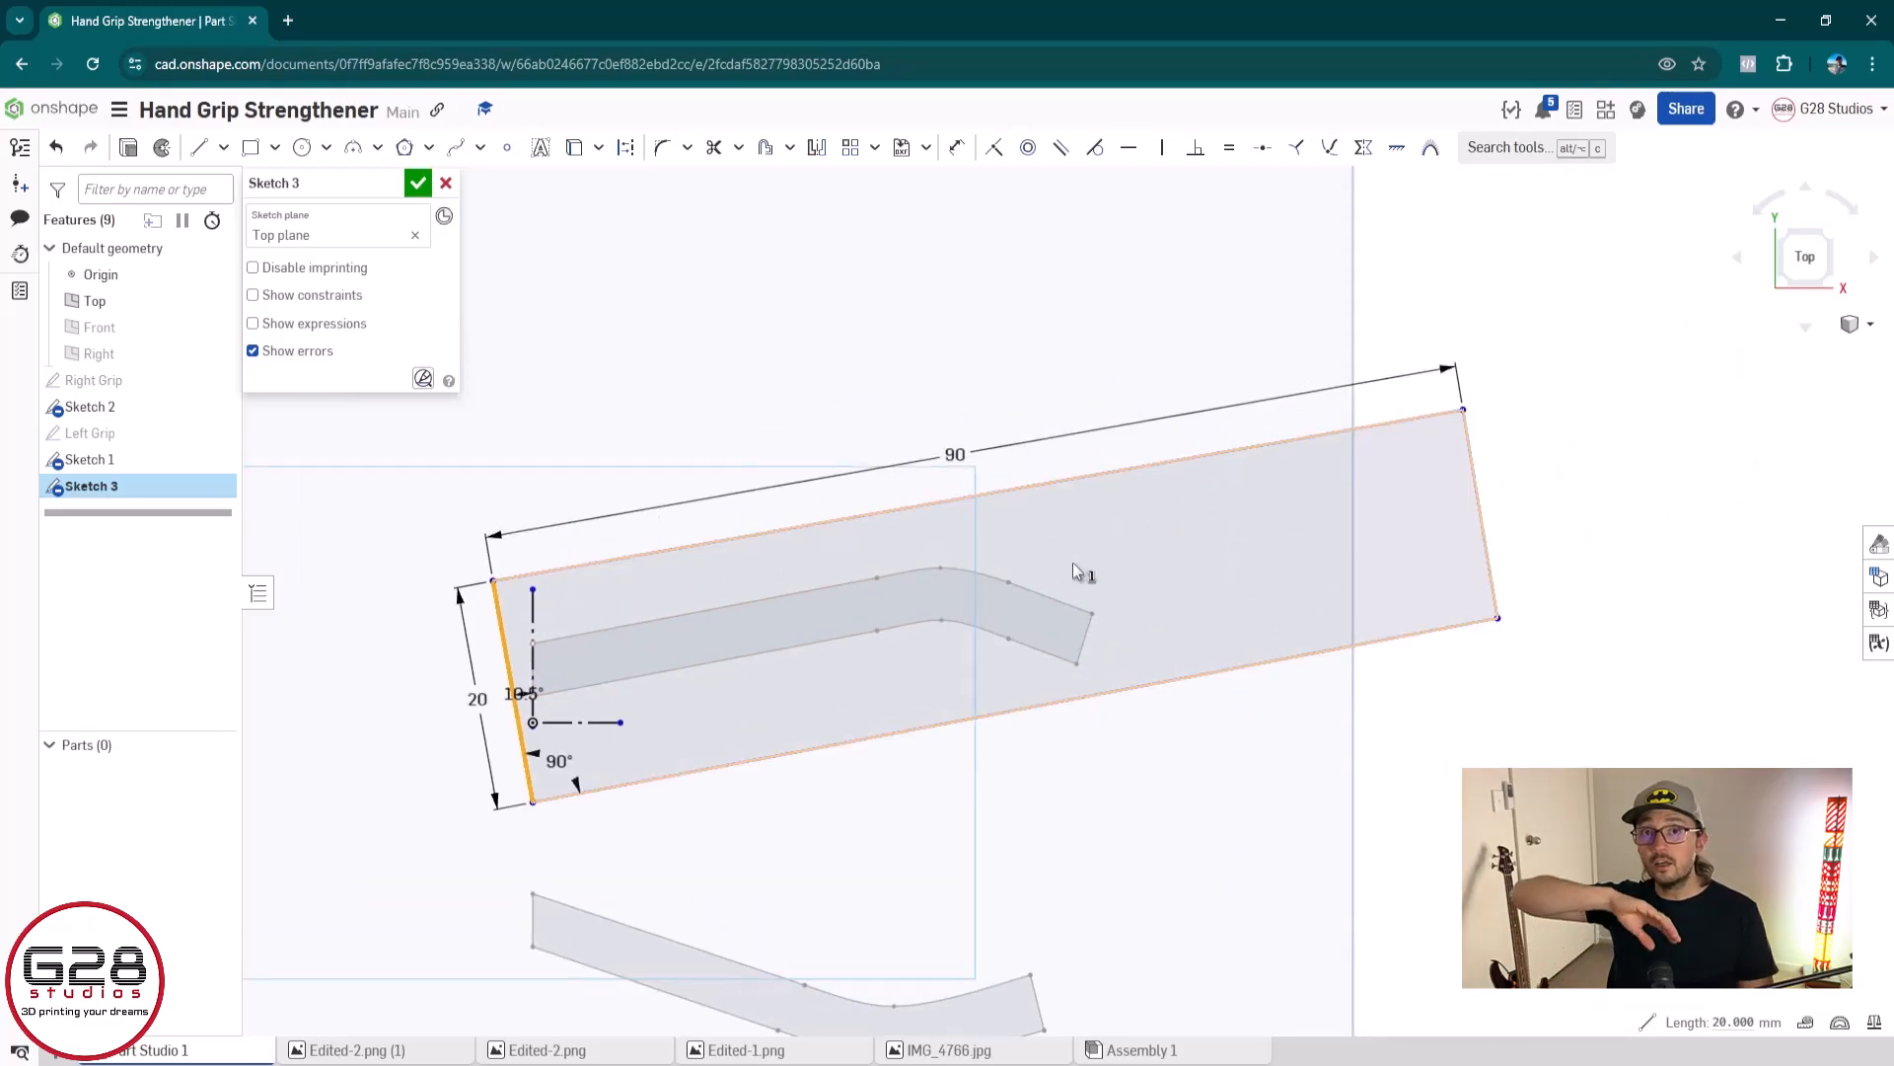
pyautogui.click(1476, 498)
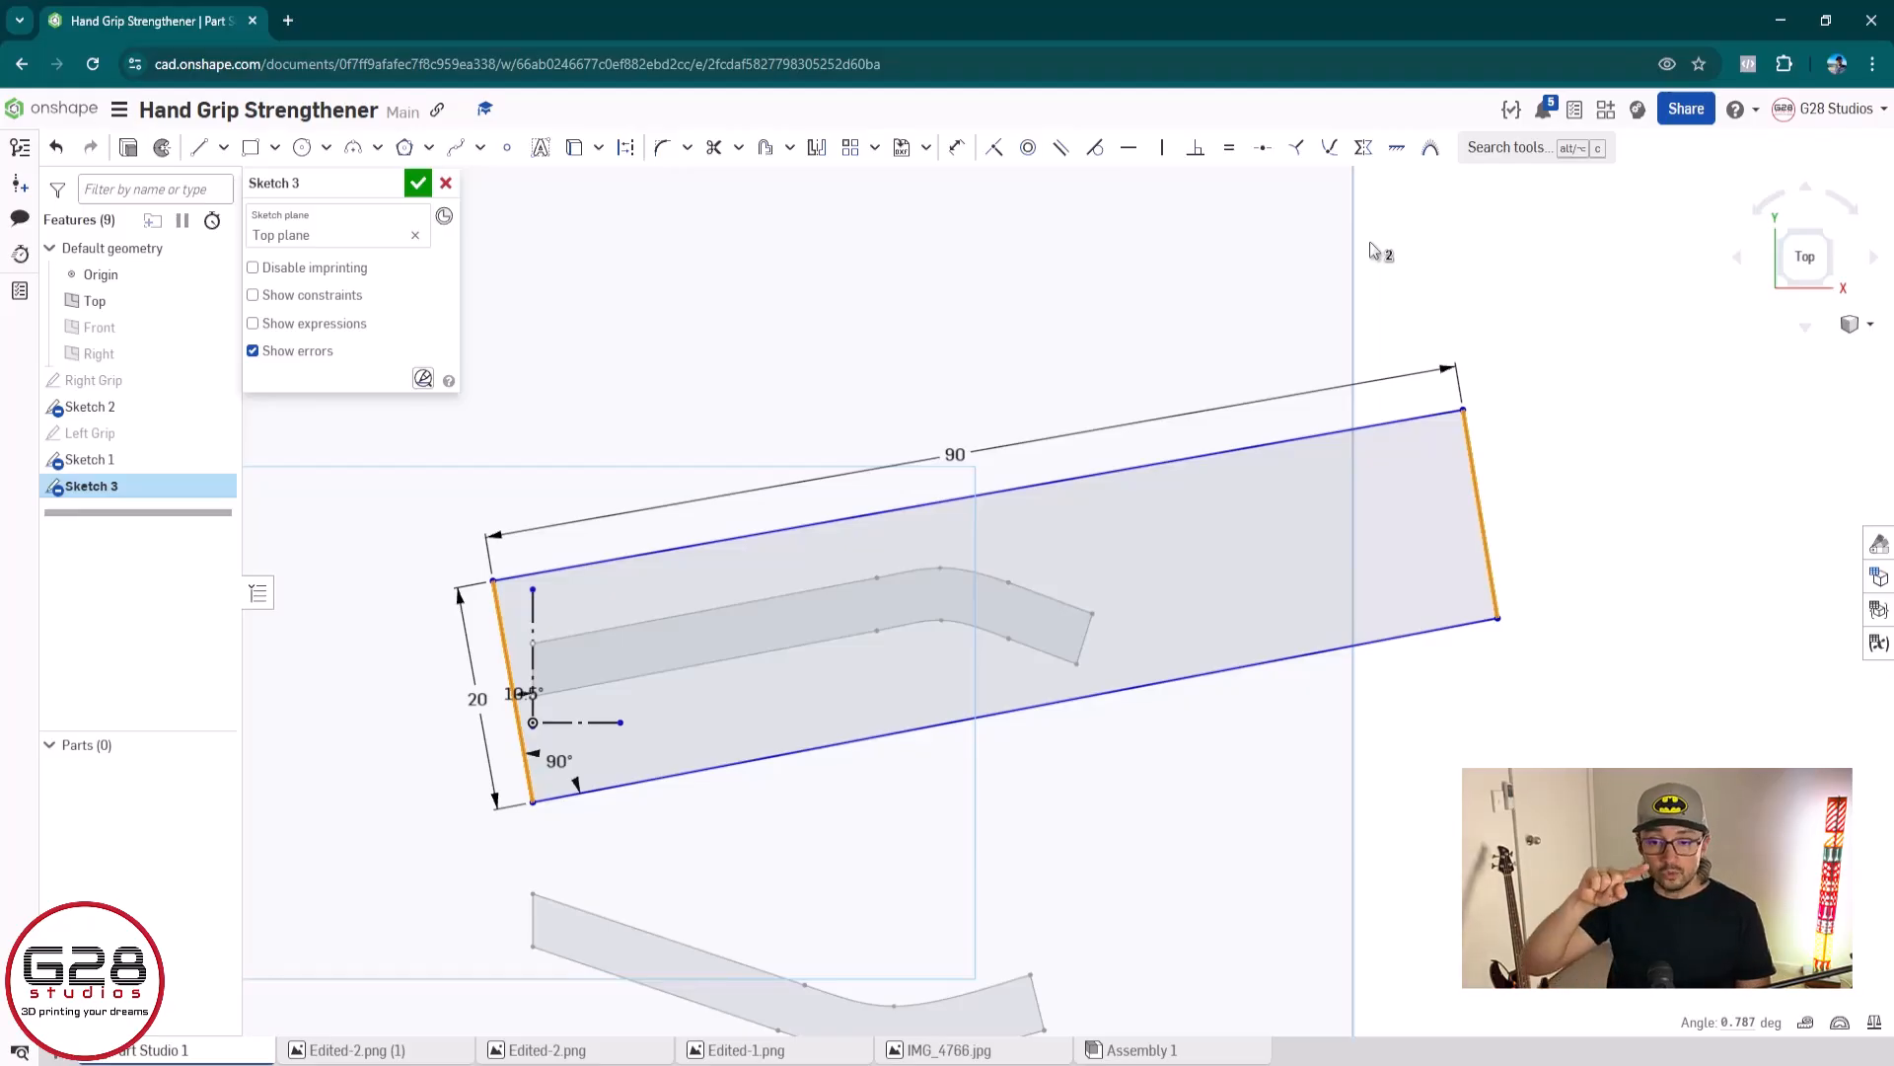
pyautogui.click(1228, 156)
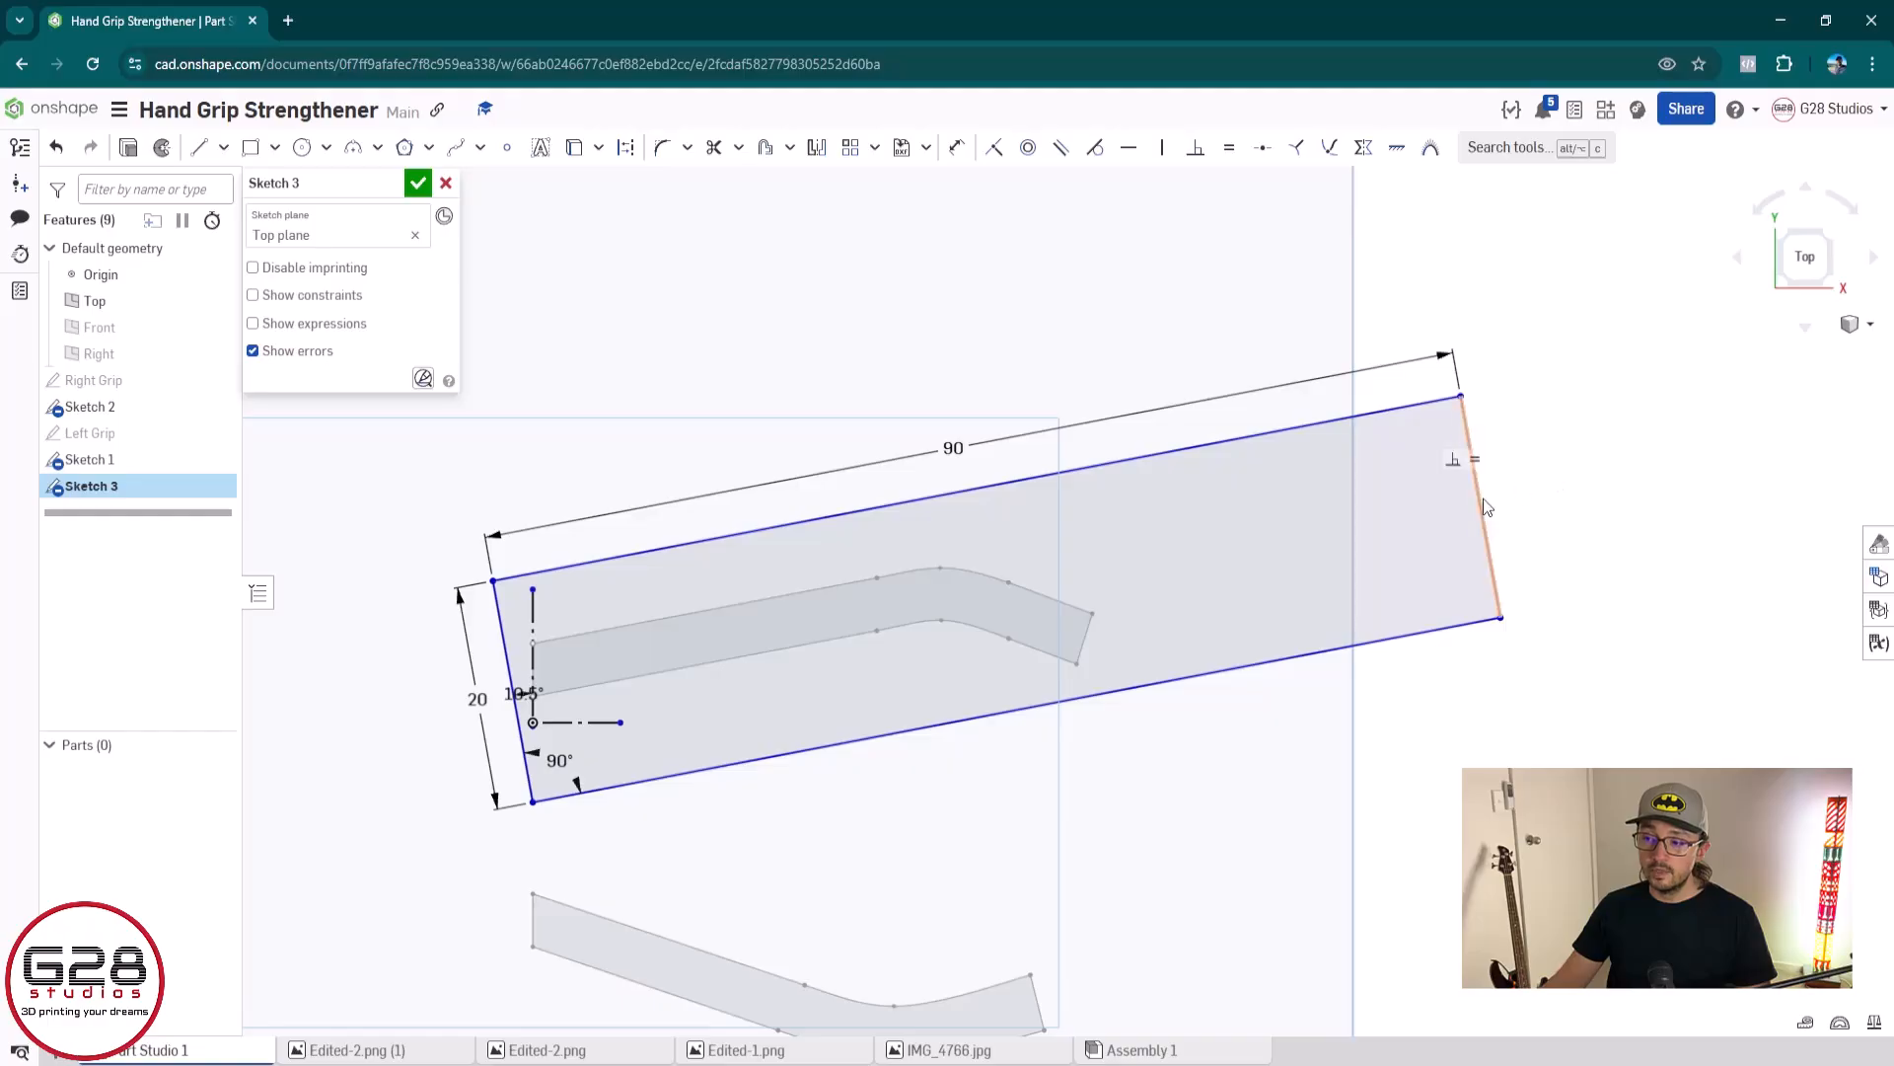
# Add a reference length dimension to the outline's right short edge, and delete that dimension
pyautogui.press('u')
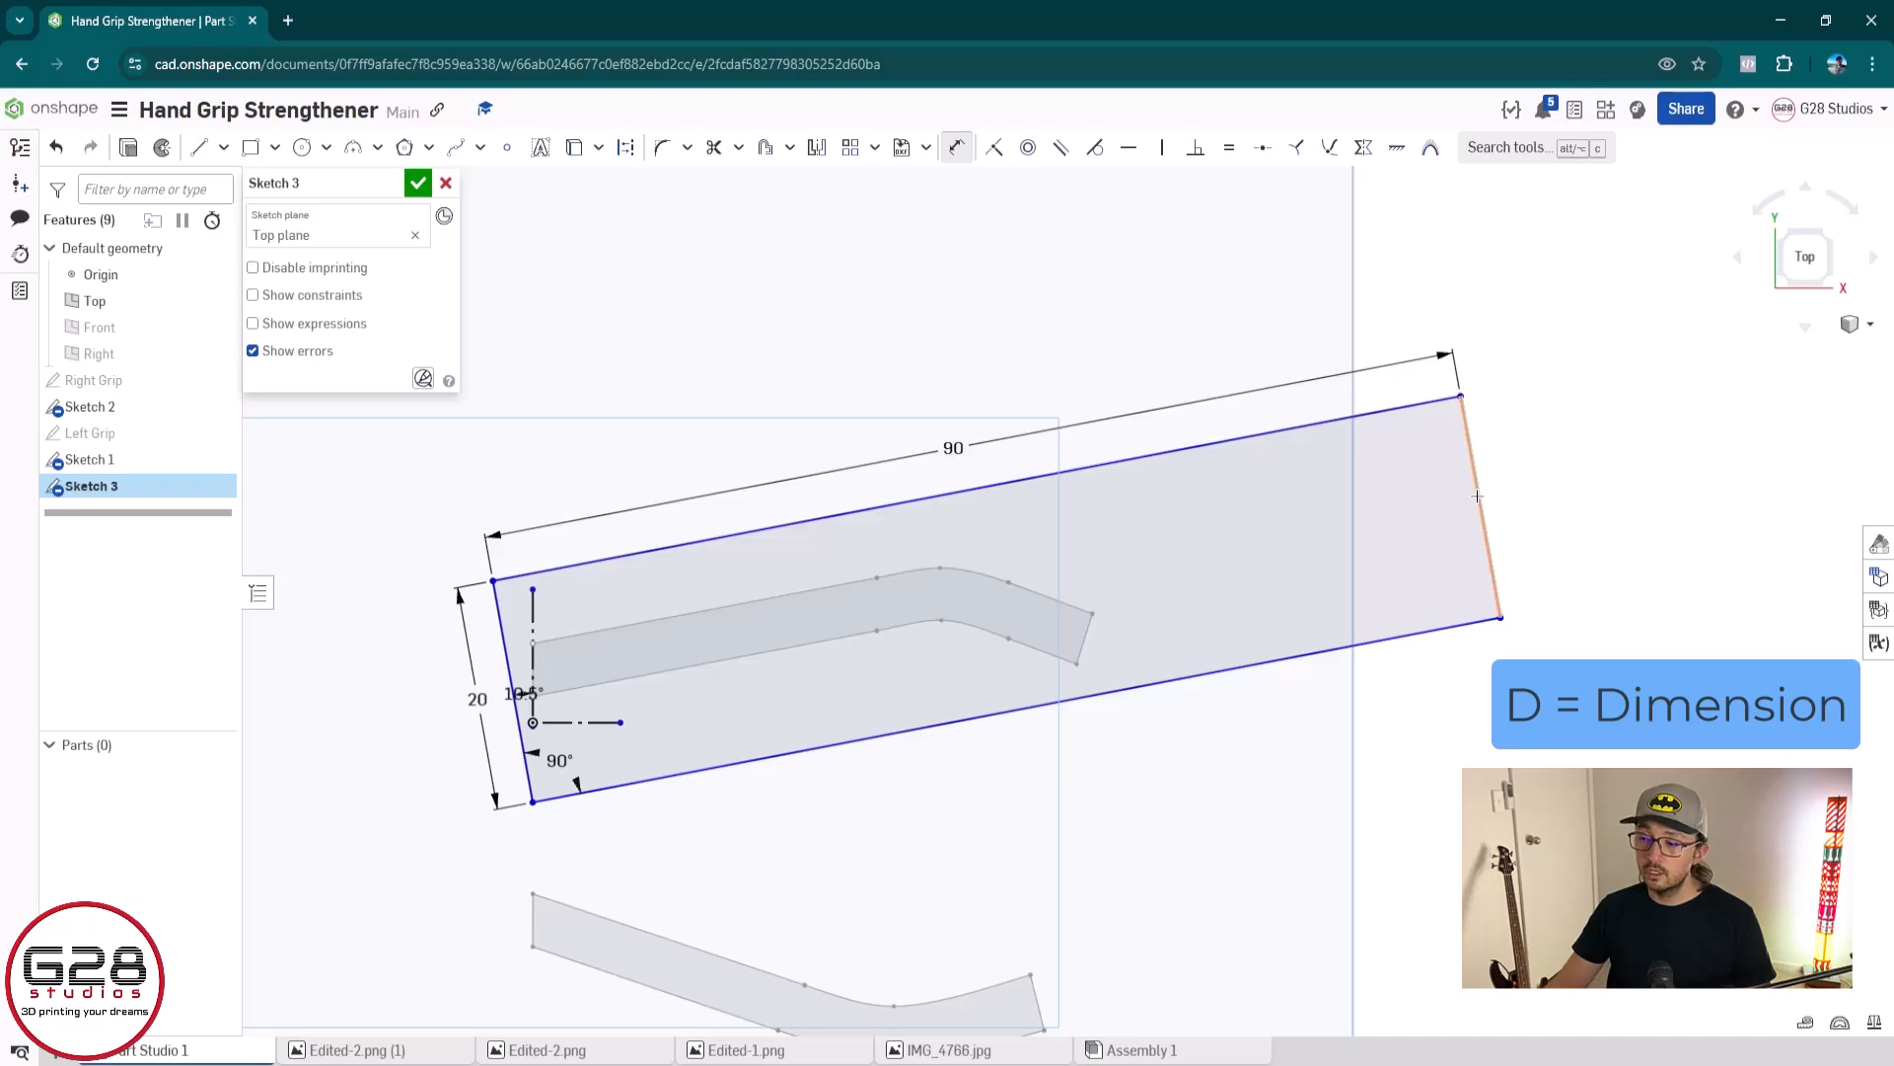
pyautogui.click(1477, 496)
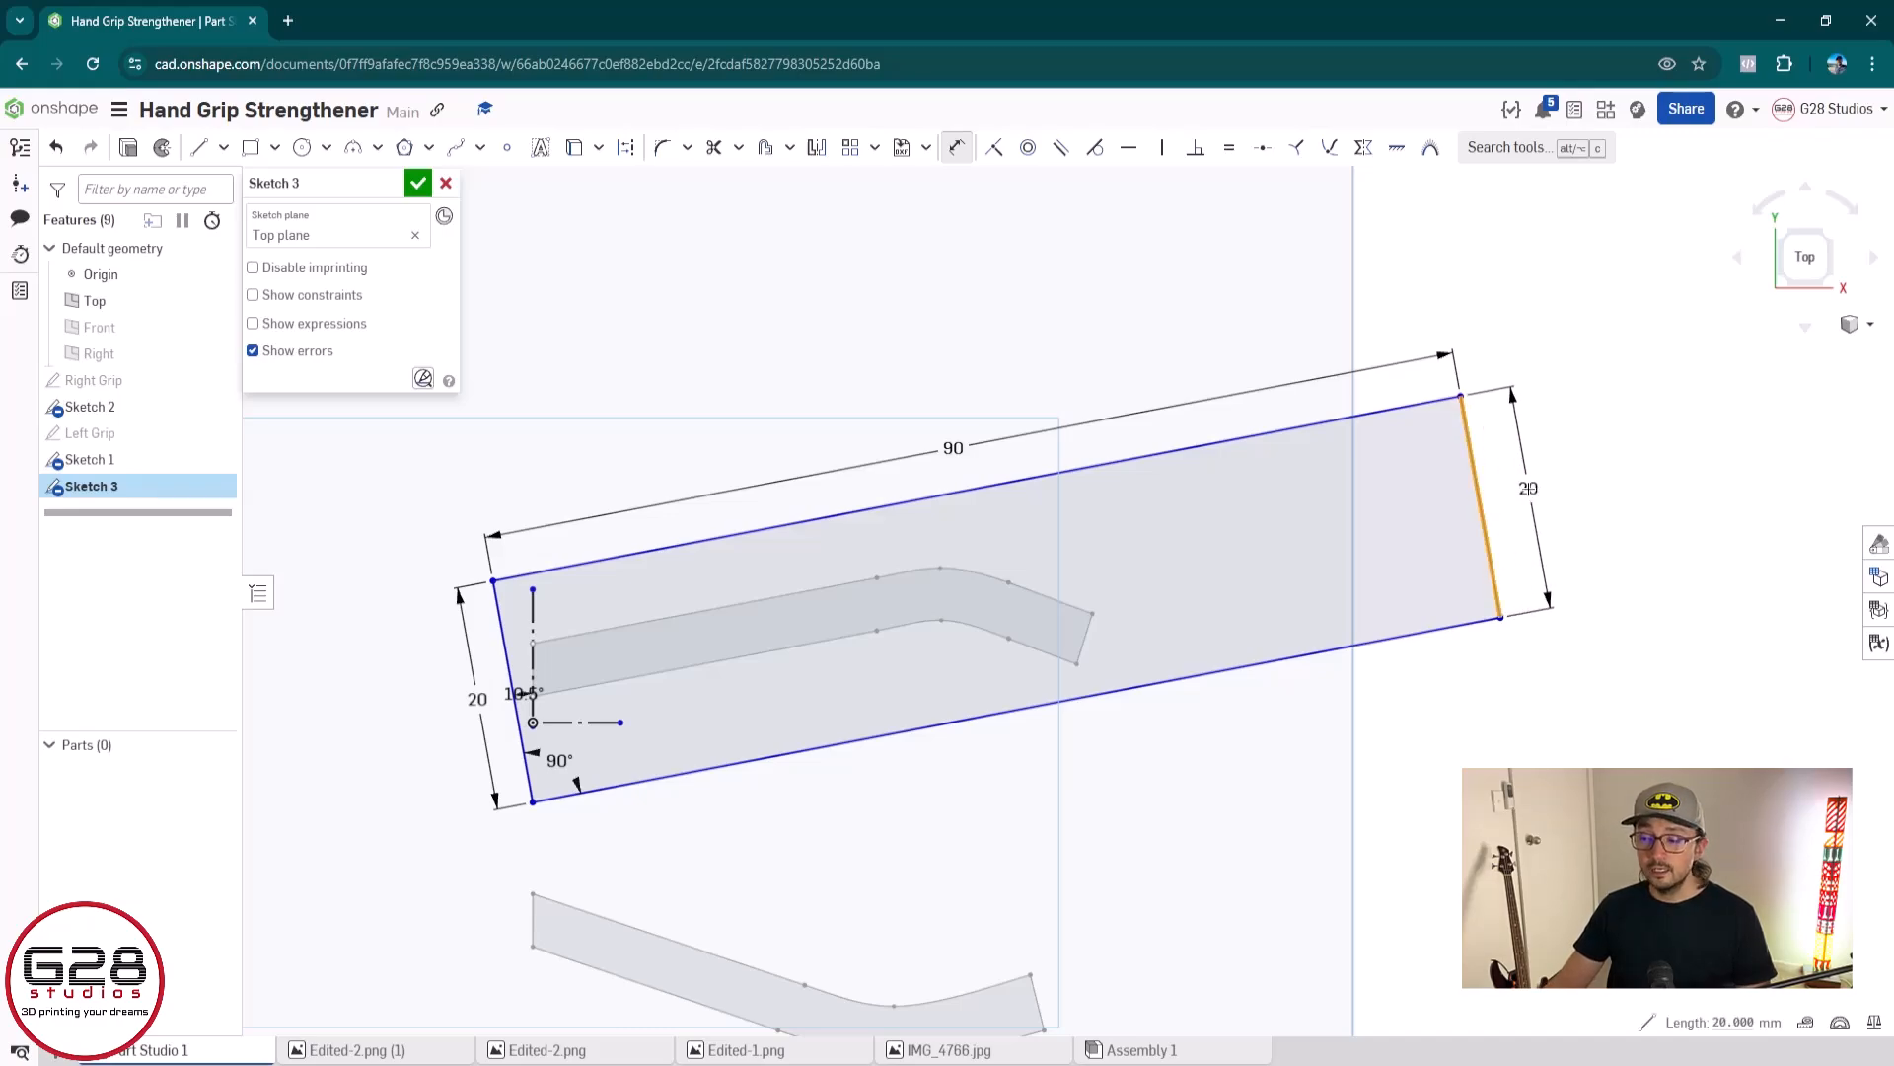
pyautogui.click(1527, 488)
pyautogui.press('Return')
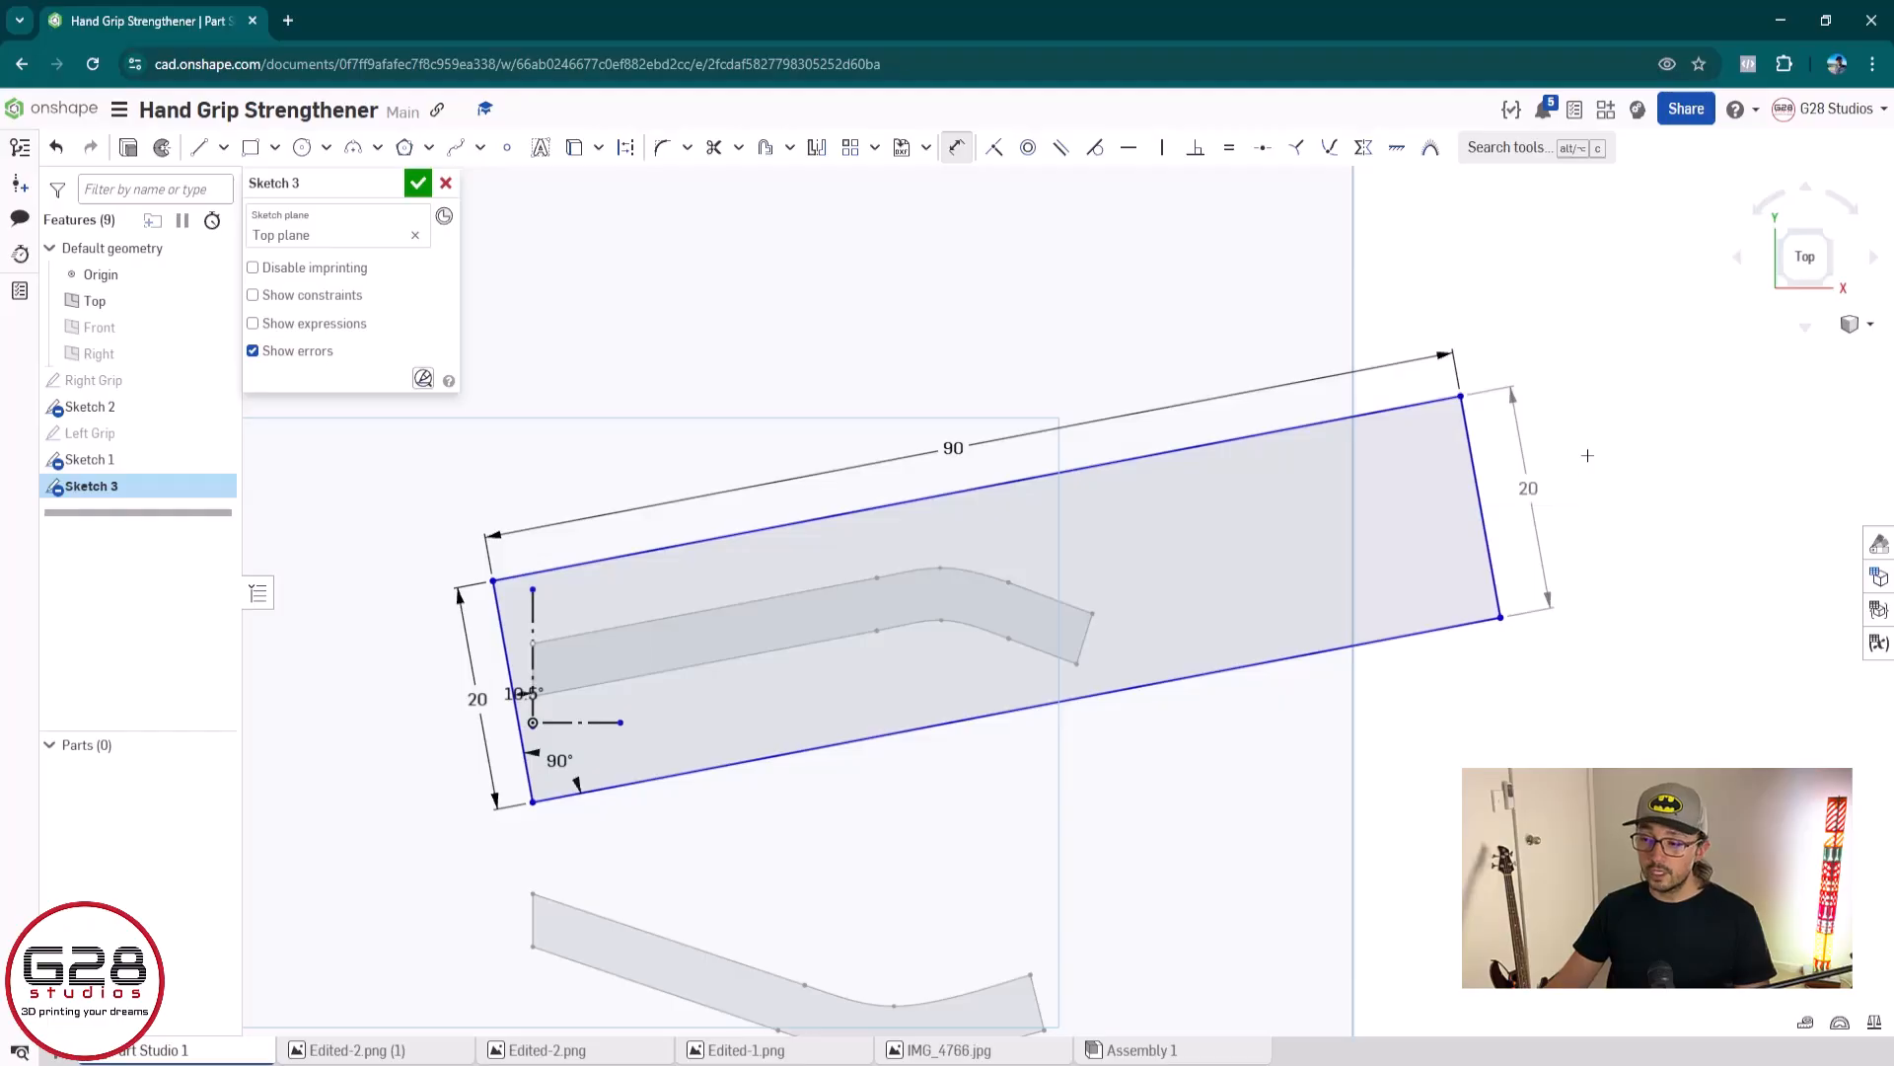
pyautogui.scroll(5, 1533, 483)
pyautogui.scroll(-5, 1533, 480)
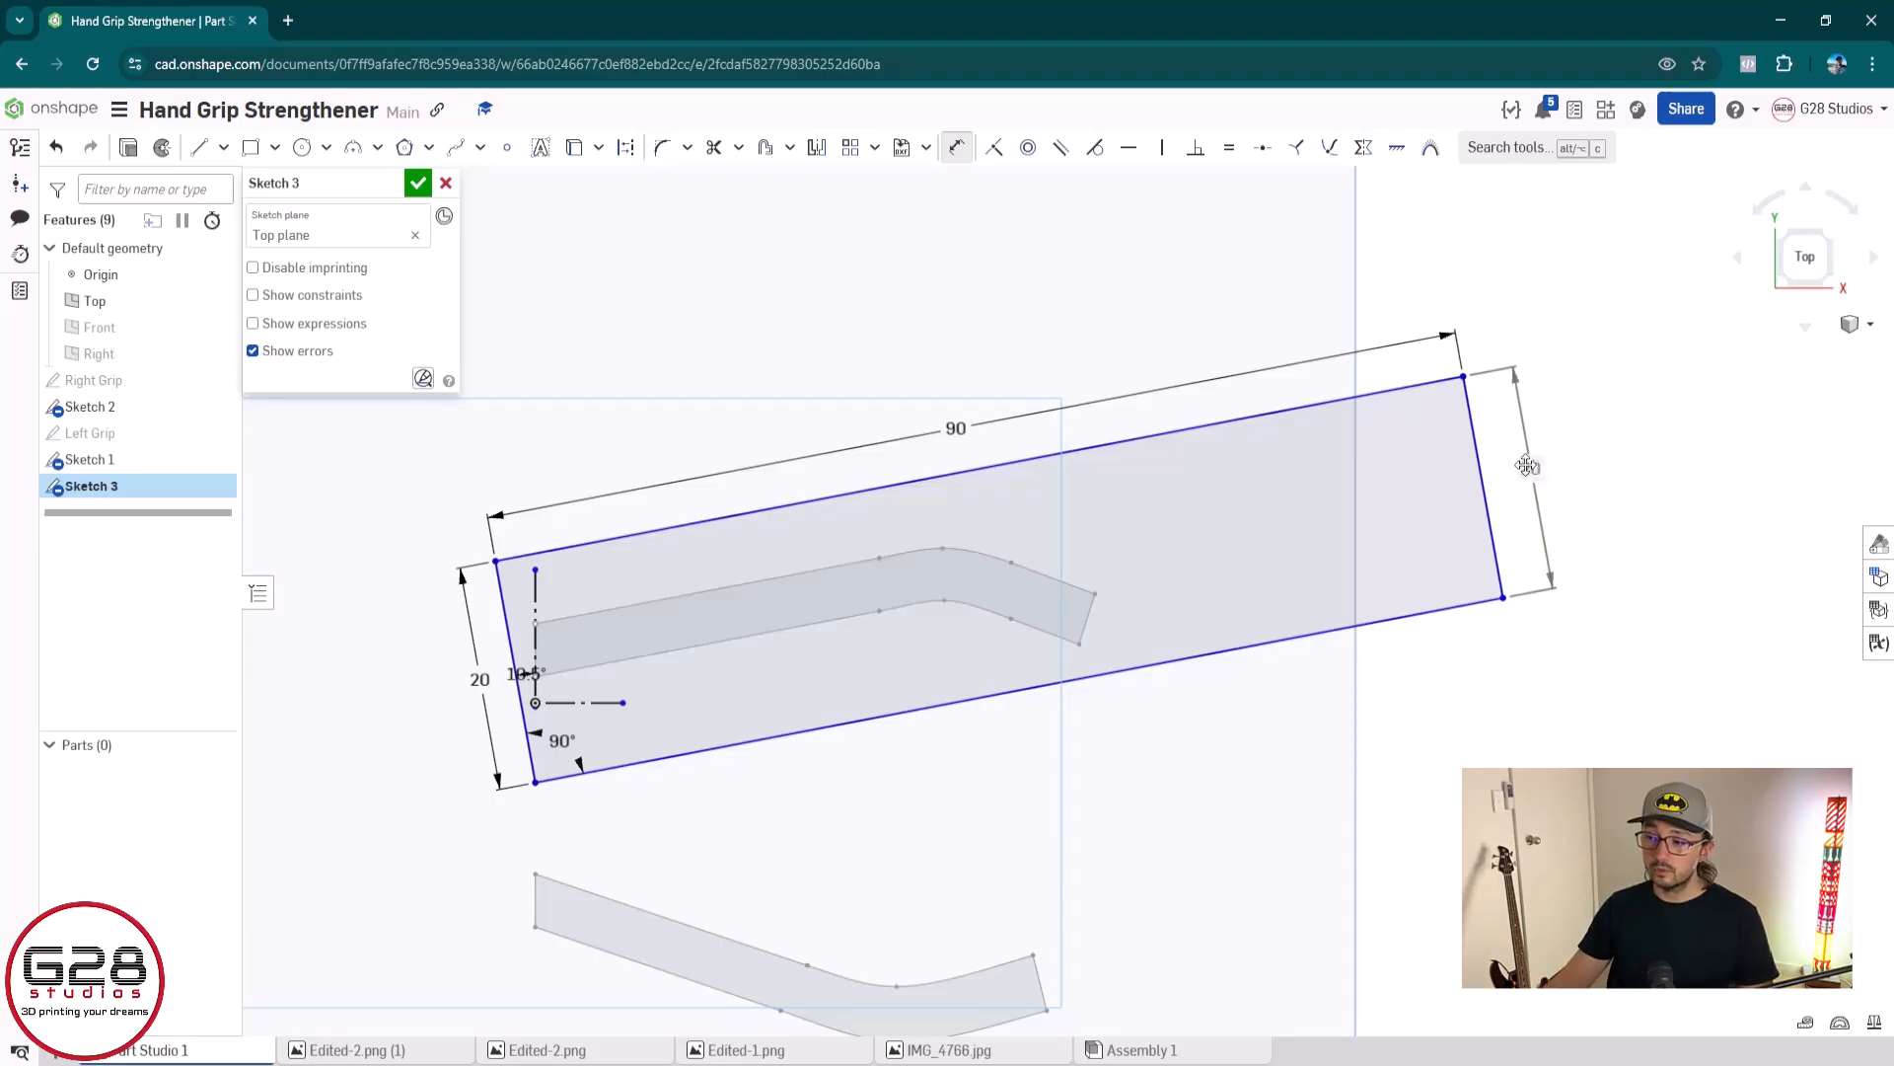
pyautogui.click(1536, 463)
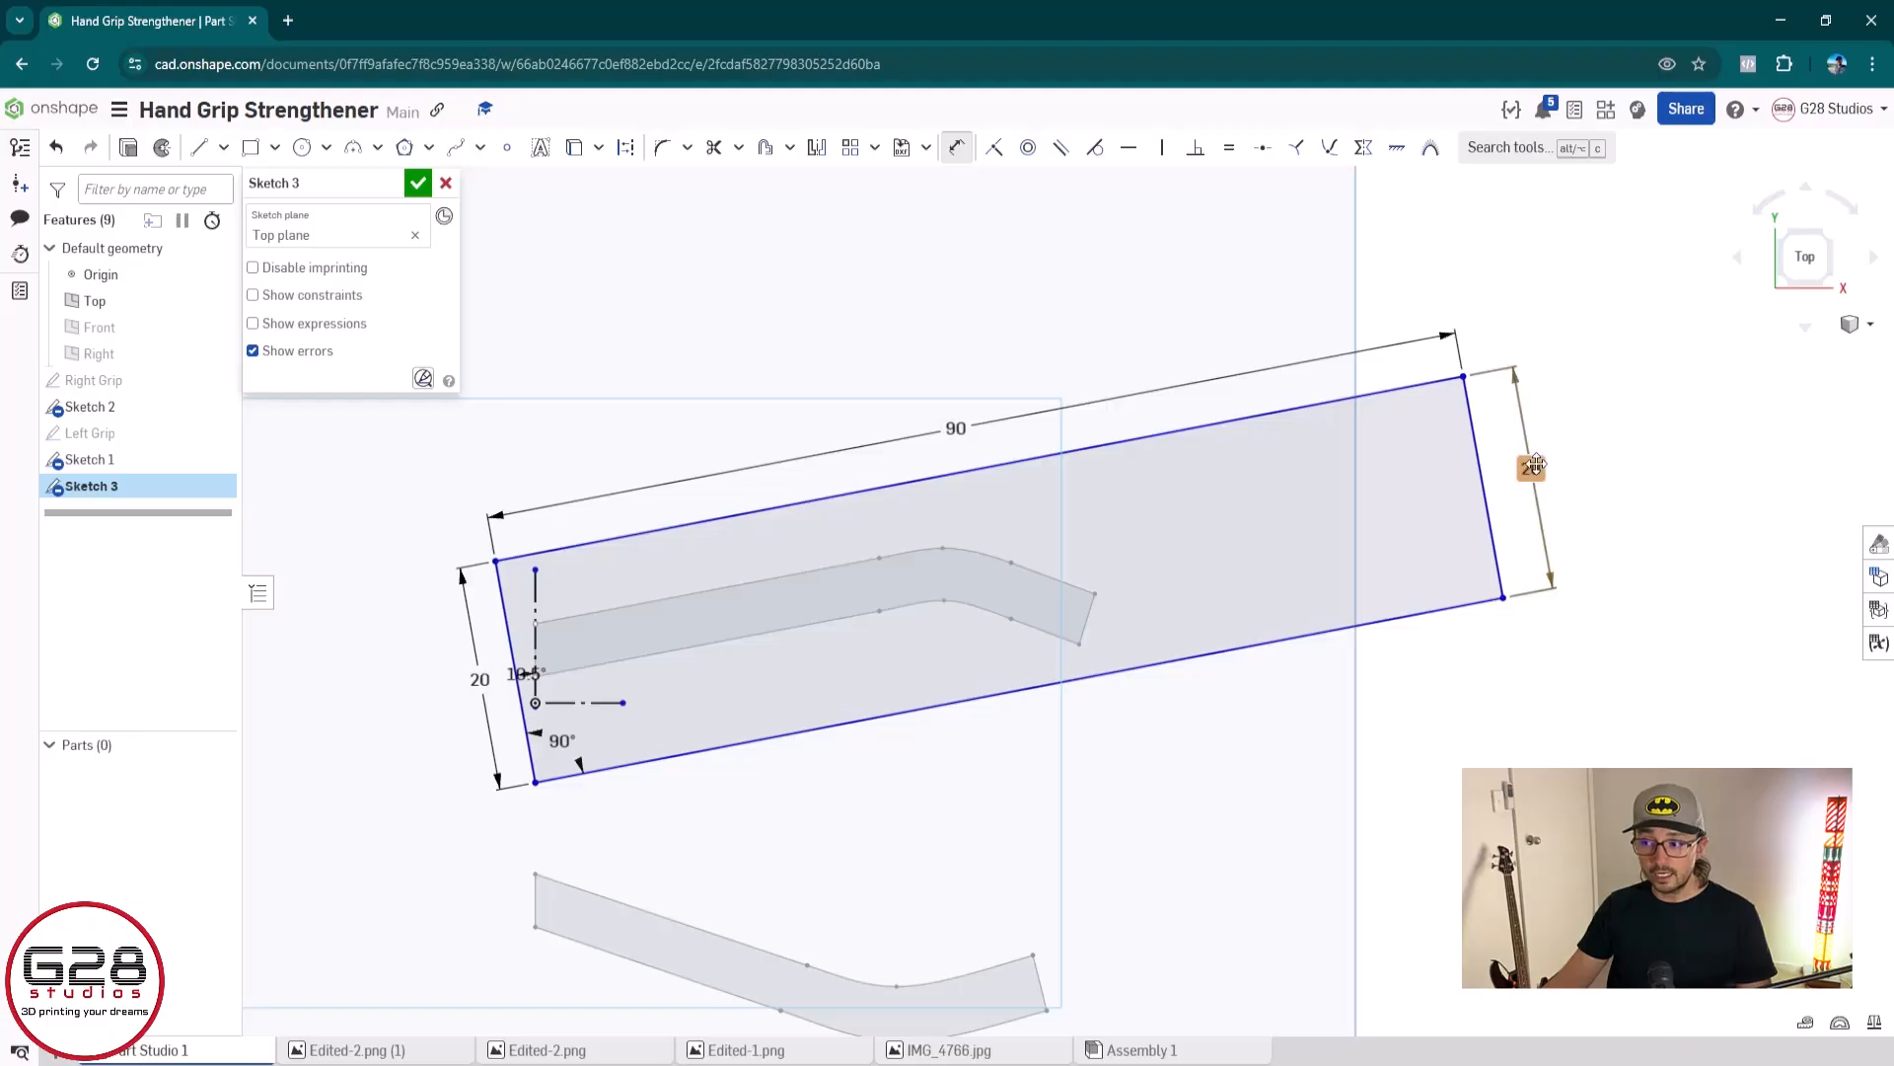
pyautogui.press('Escape')
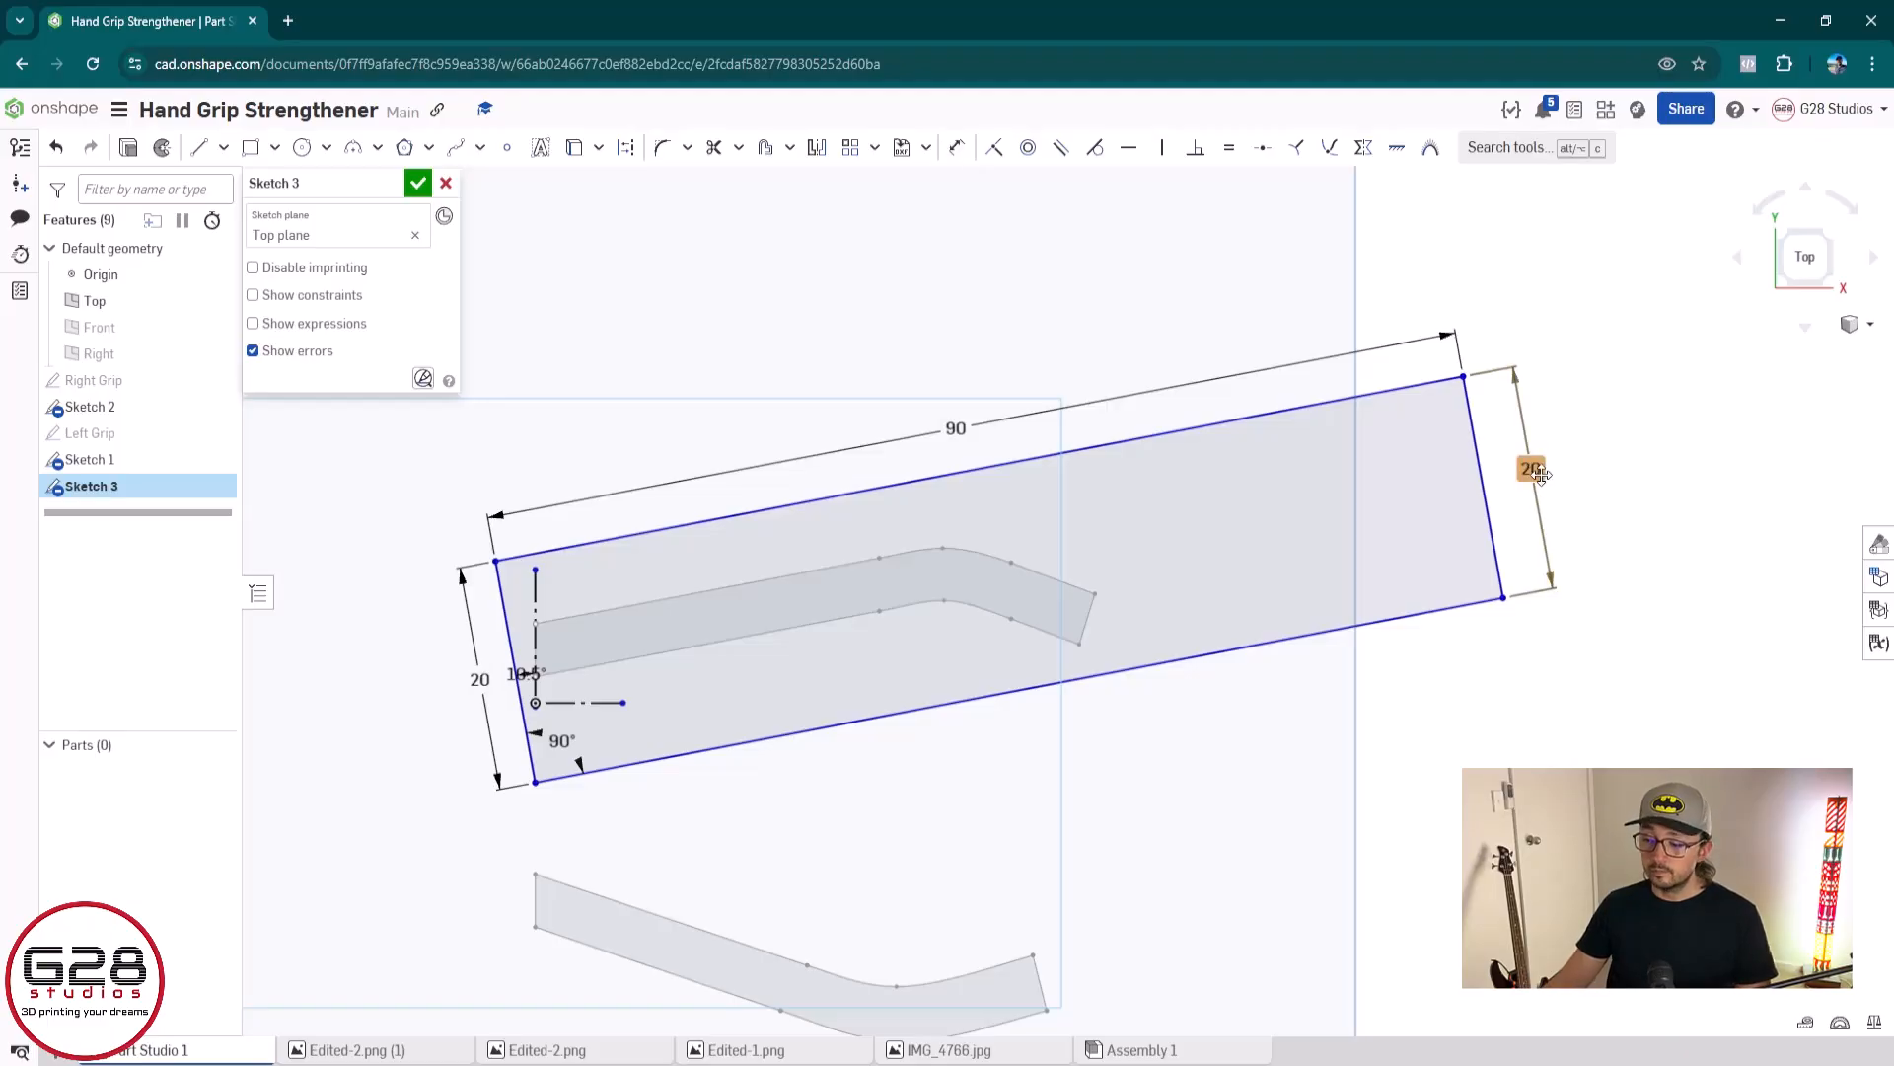
pyautogui.press('Delete')
# Try to dimension the outline's right short edge at 30 mm, and delete that dimension
pyautogui.press('d')
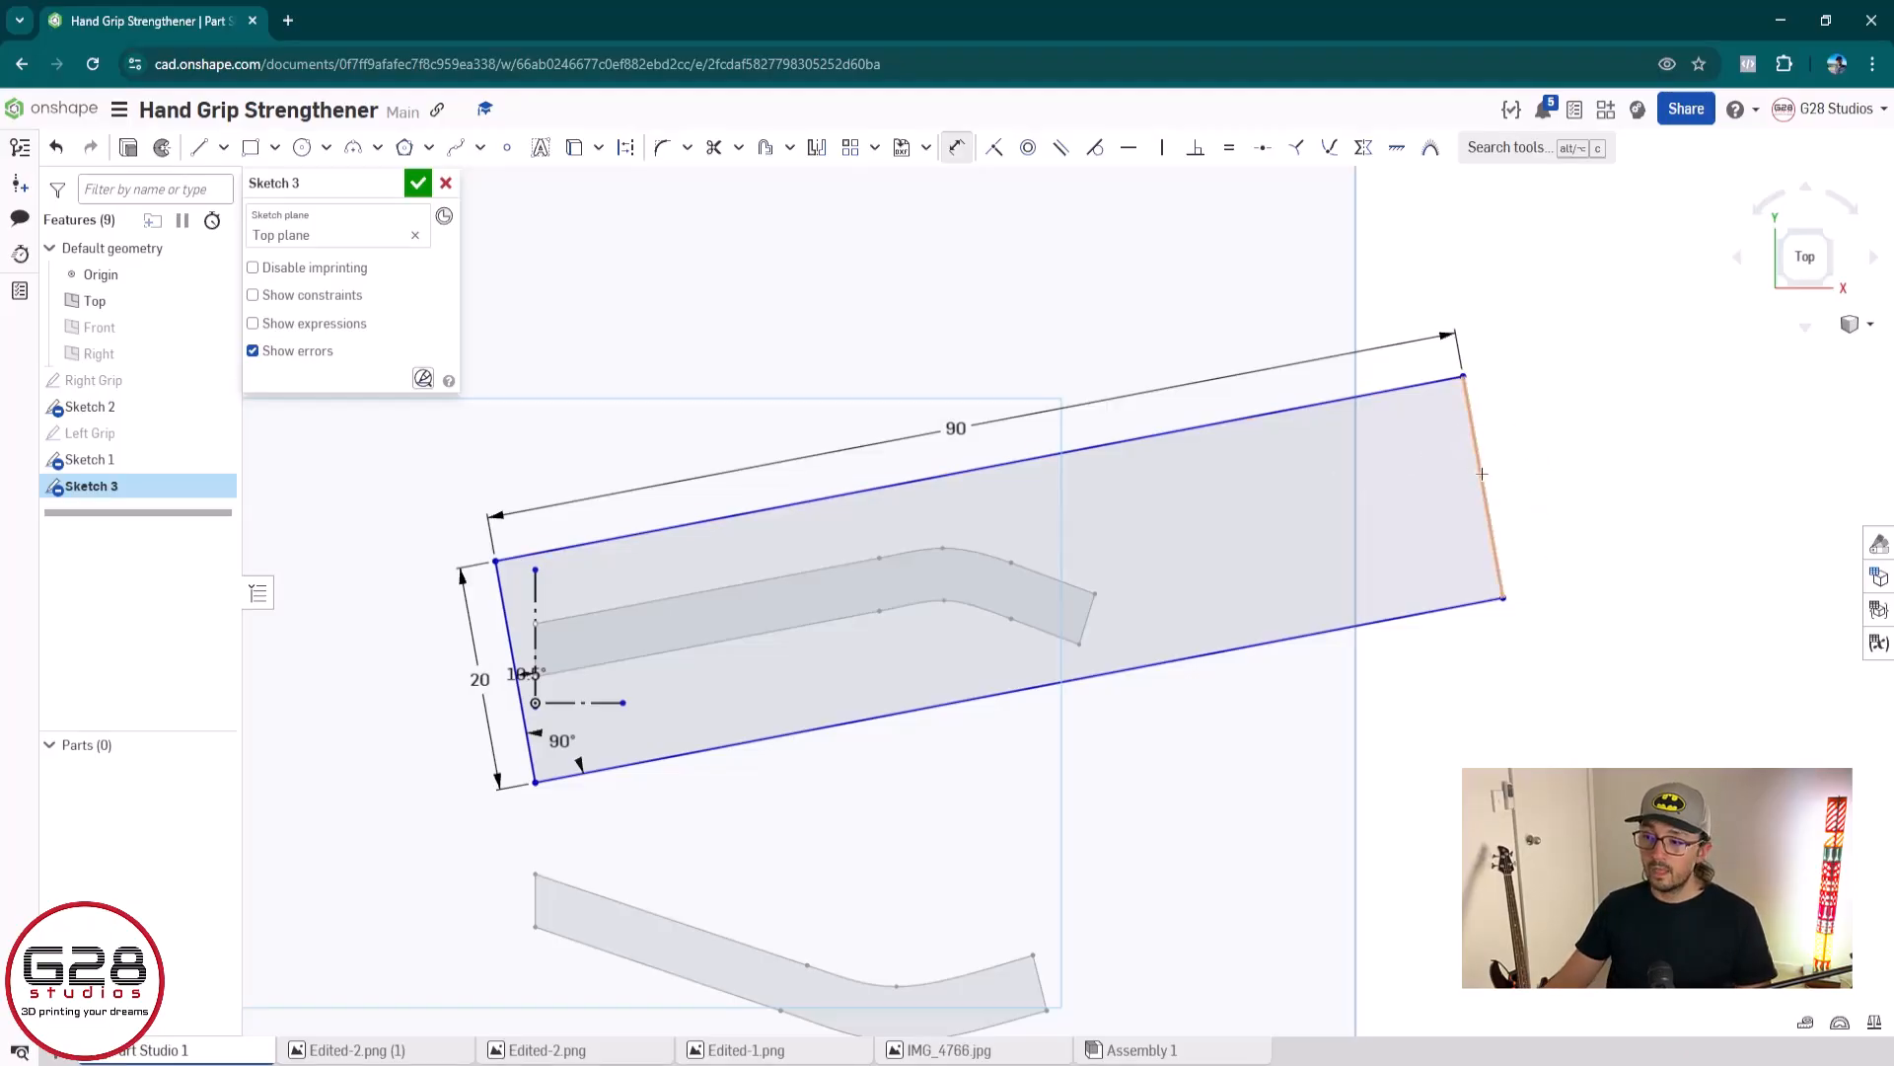
pyautogui.click(1478, 470)
pyautogui.click(1590, 537)
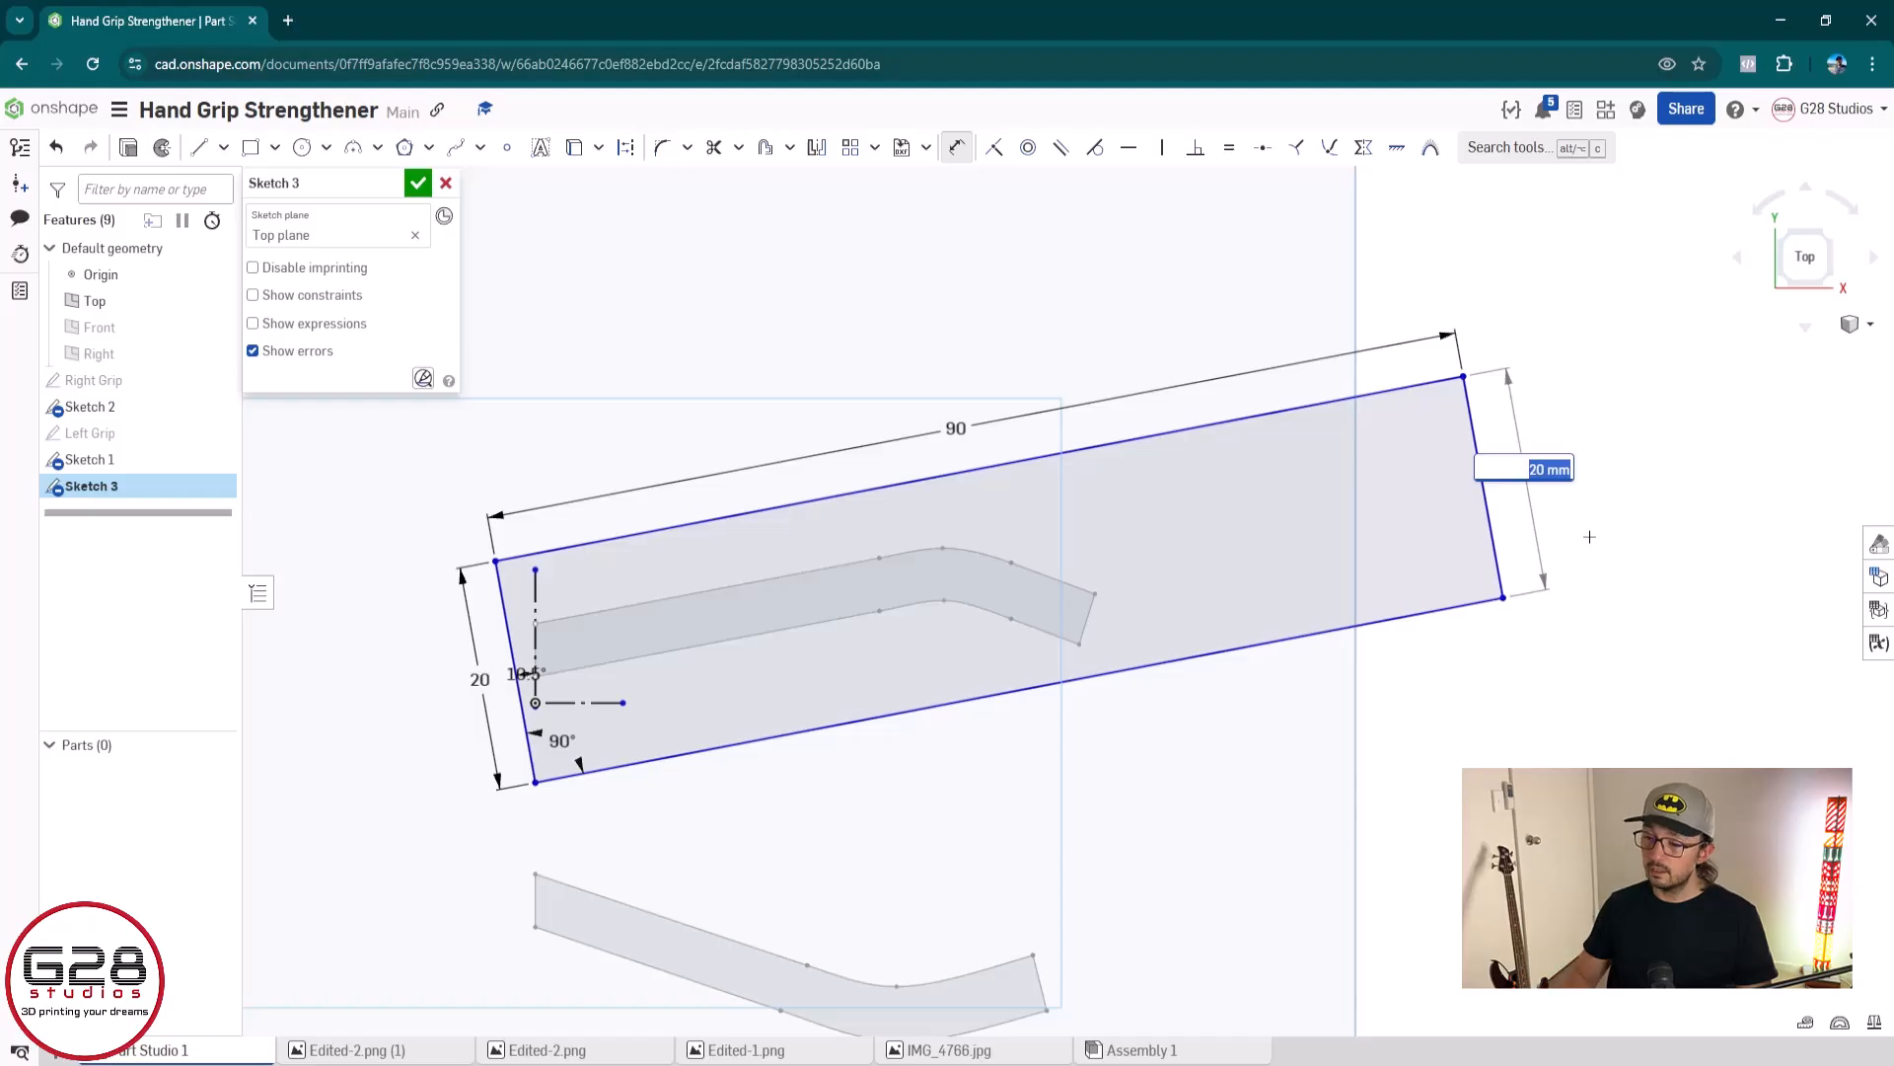
pyautogui.write('30')
pyautogui.press('Return')
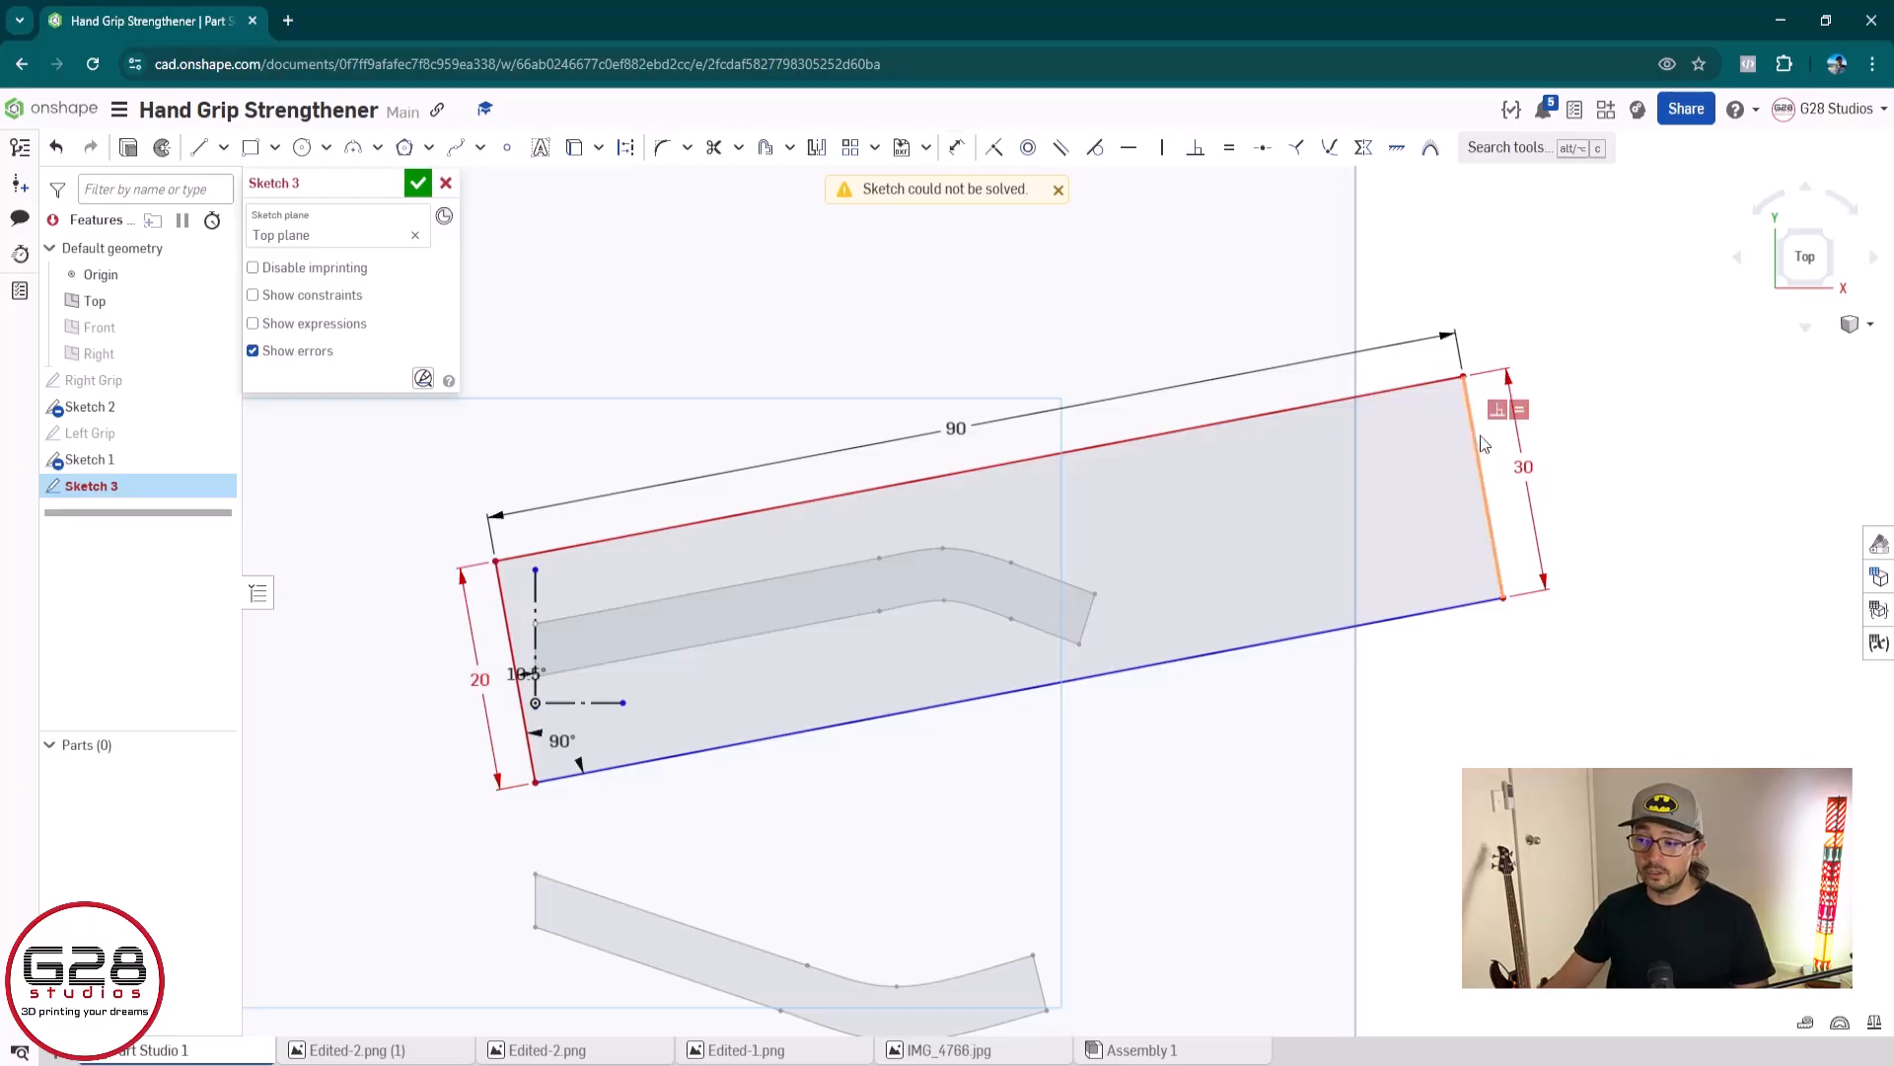
pyautogui.click(1511, 463)
pyautogui.press('Delete')
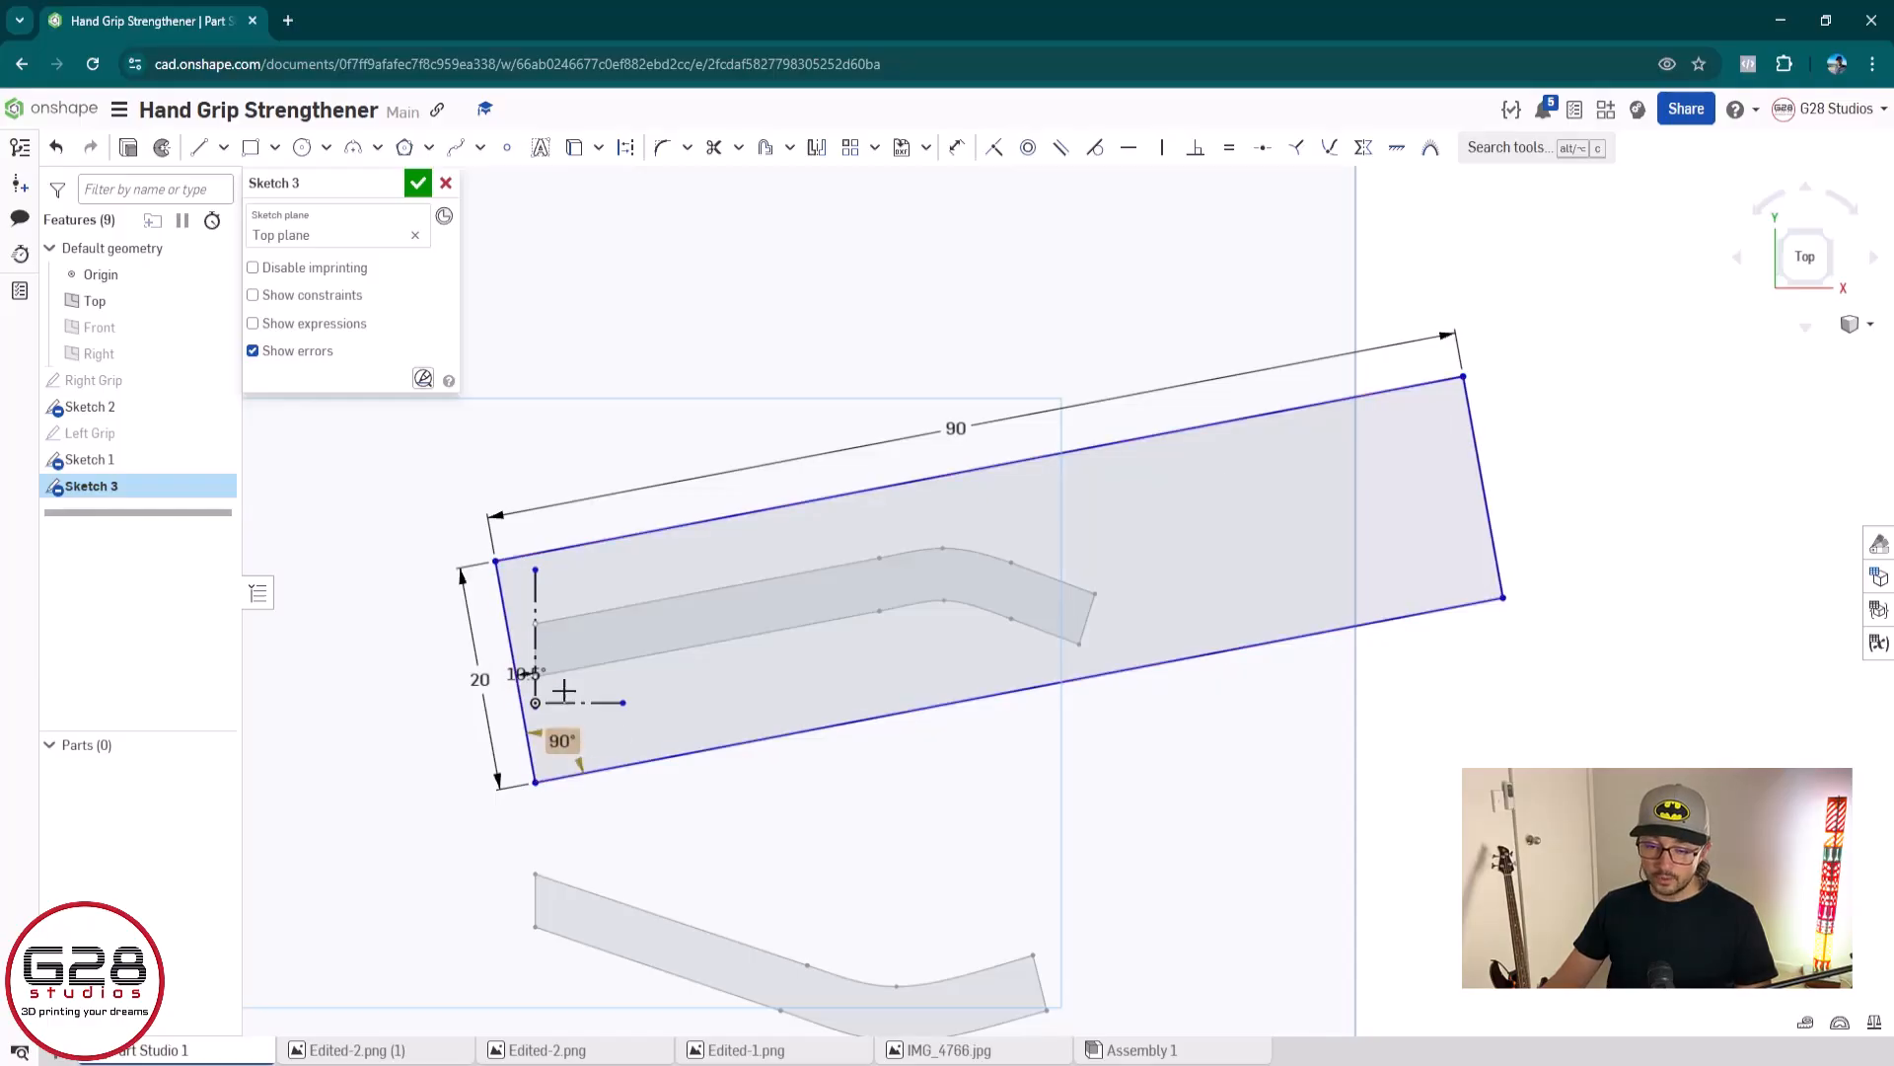
# Add an angle dimension between the outline's left edge and long upper edge, and delete that dimension
pyautogui.press('d')
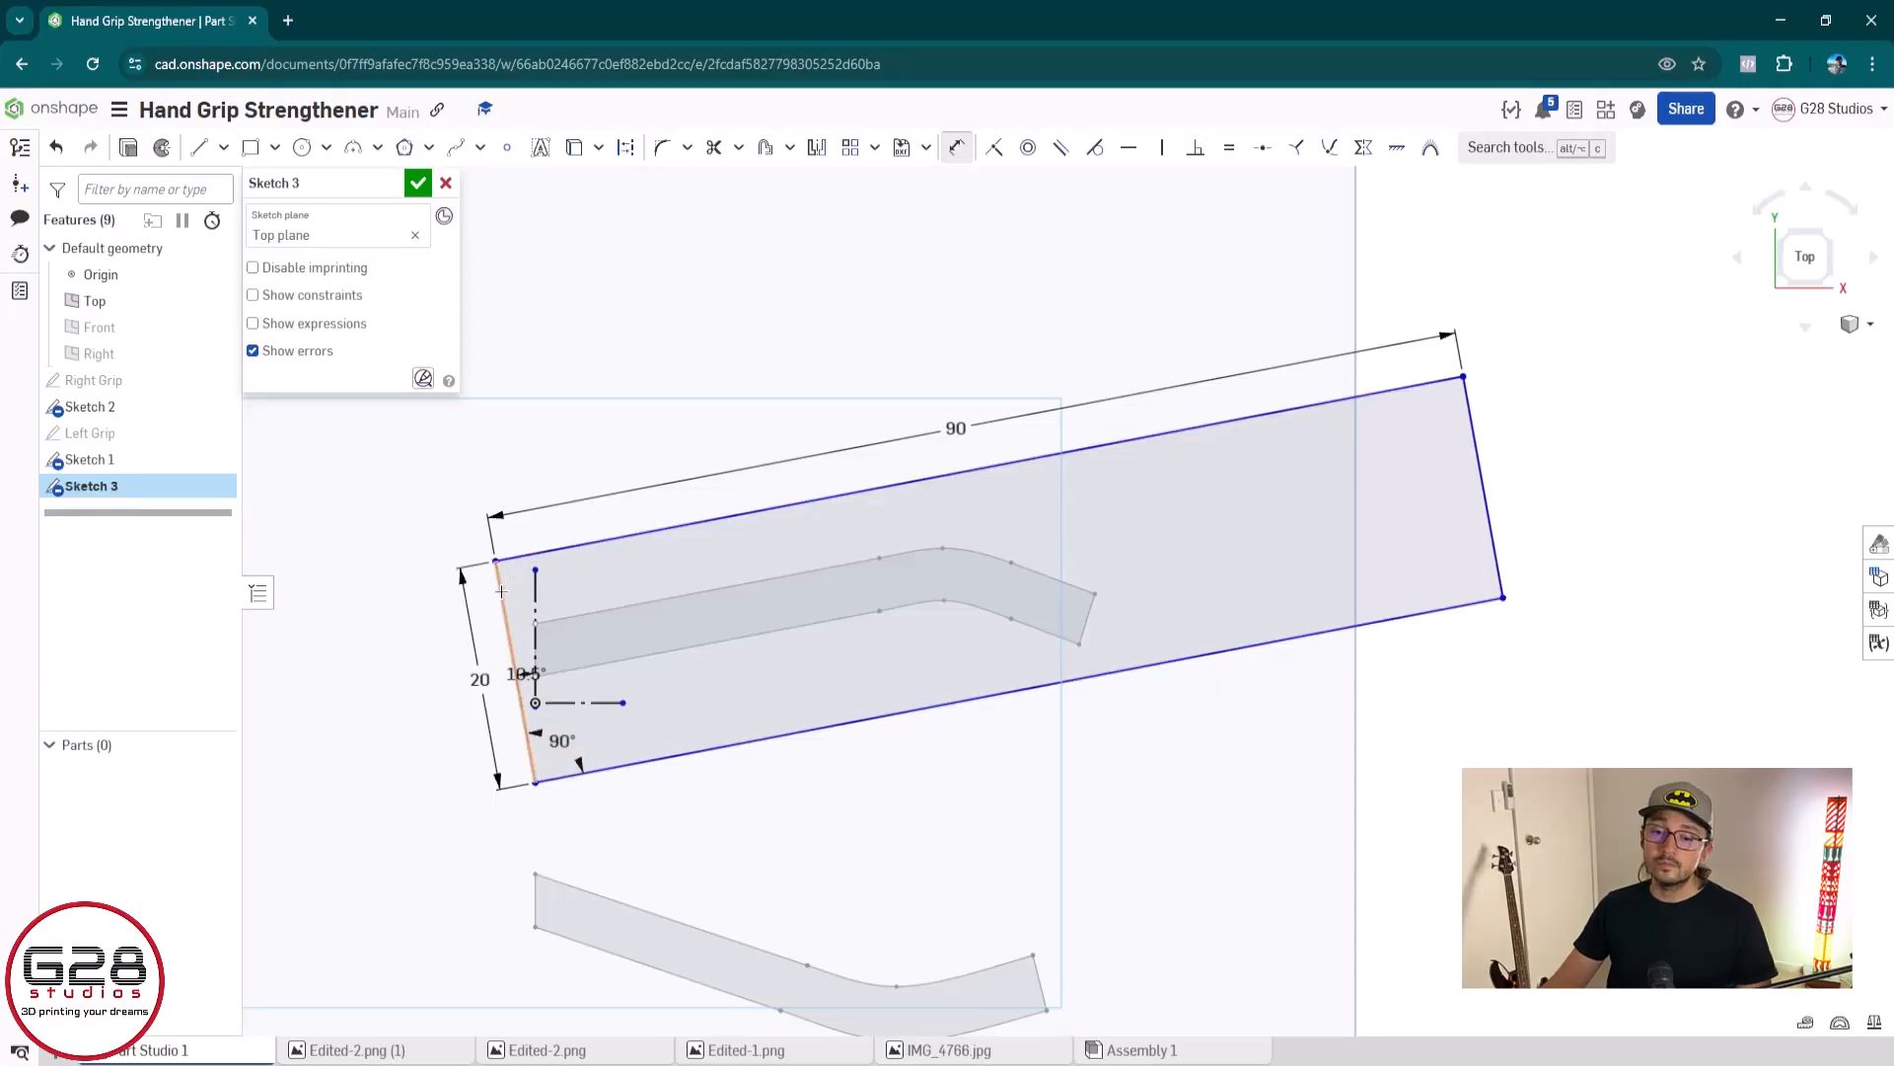
pyautogui.click(507, 604)
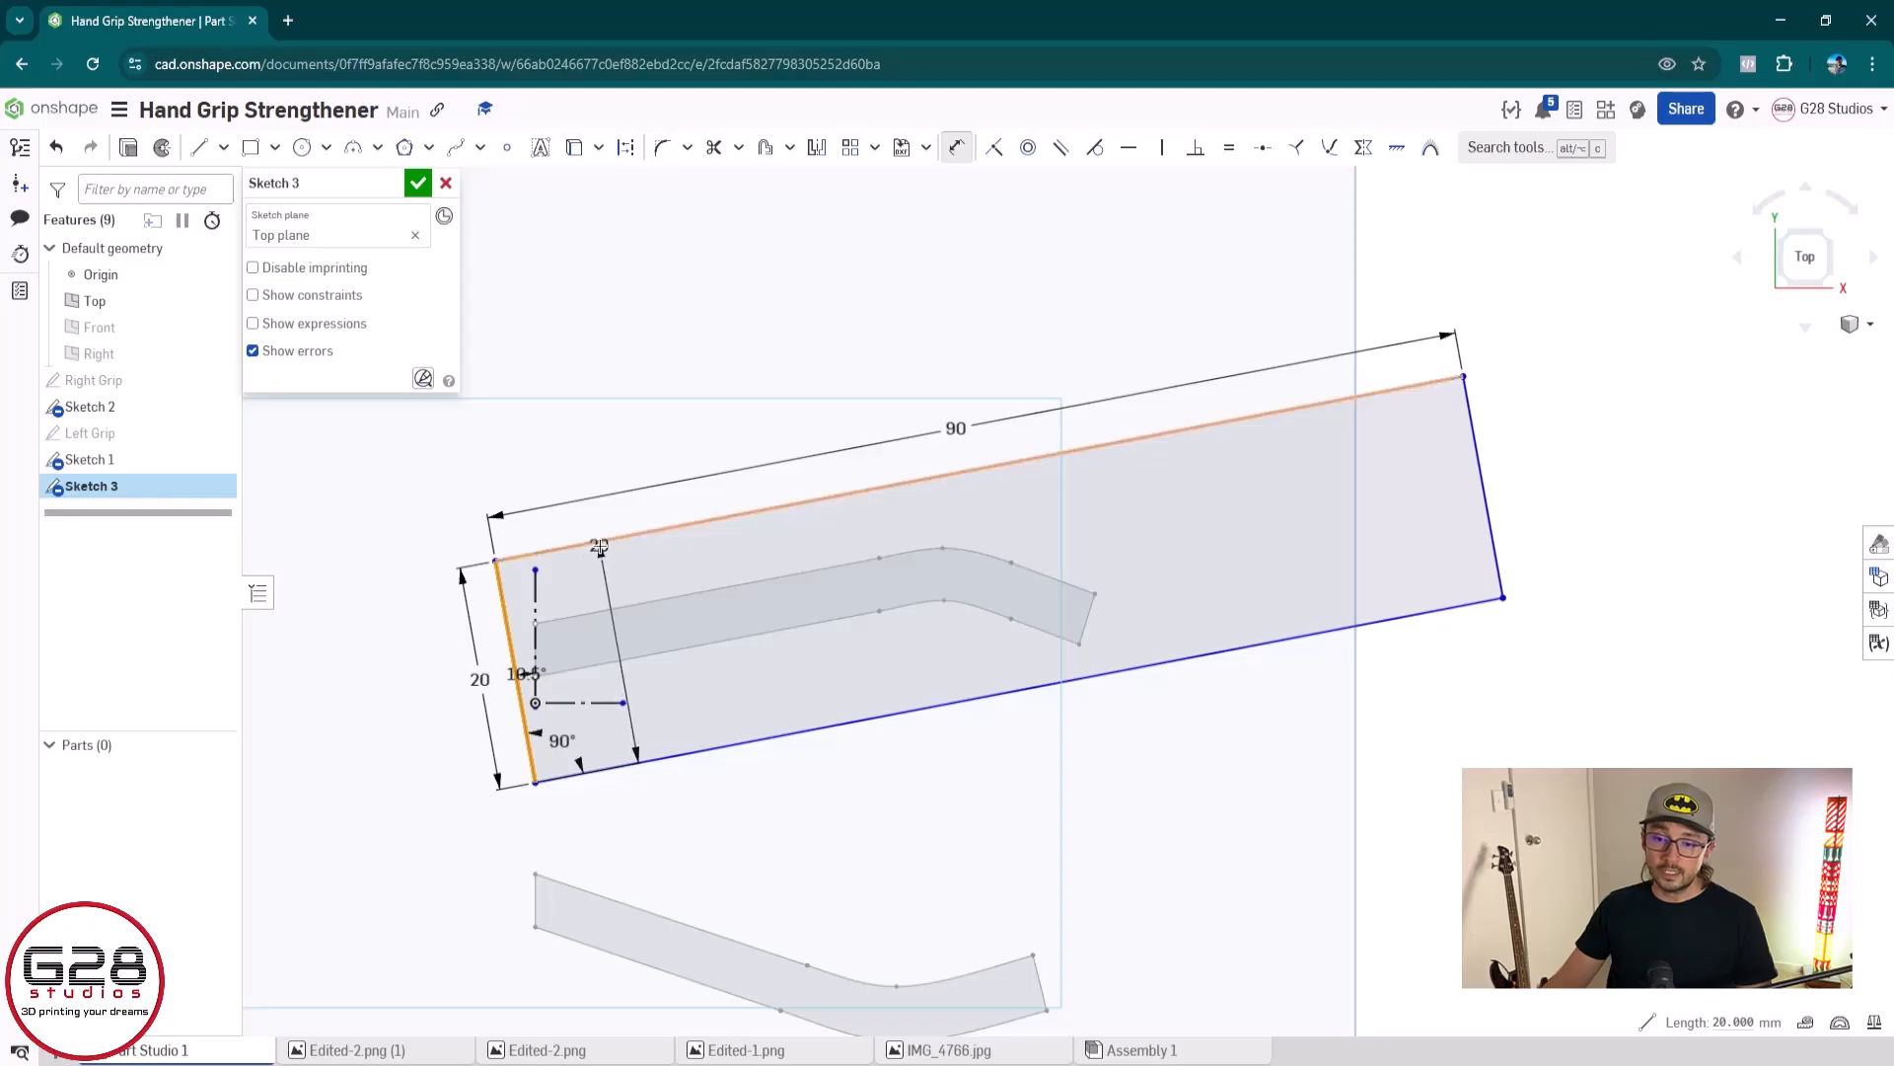
pyautogui.click(603, 549)
pyautogui.click(651, 616)
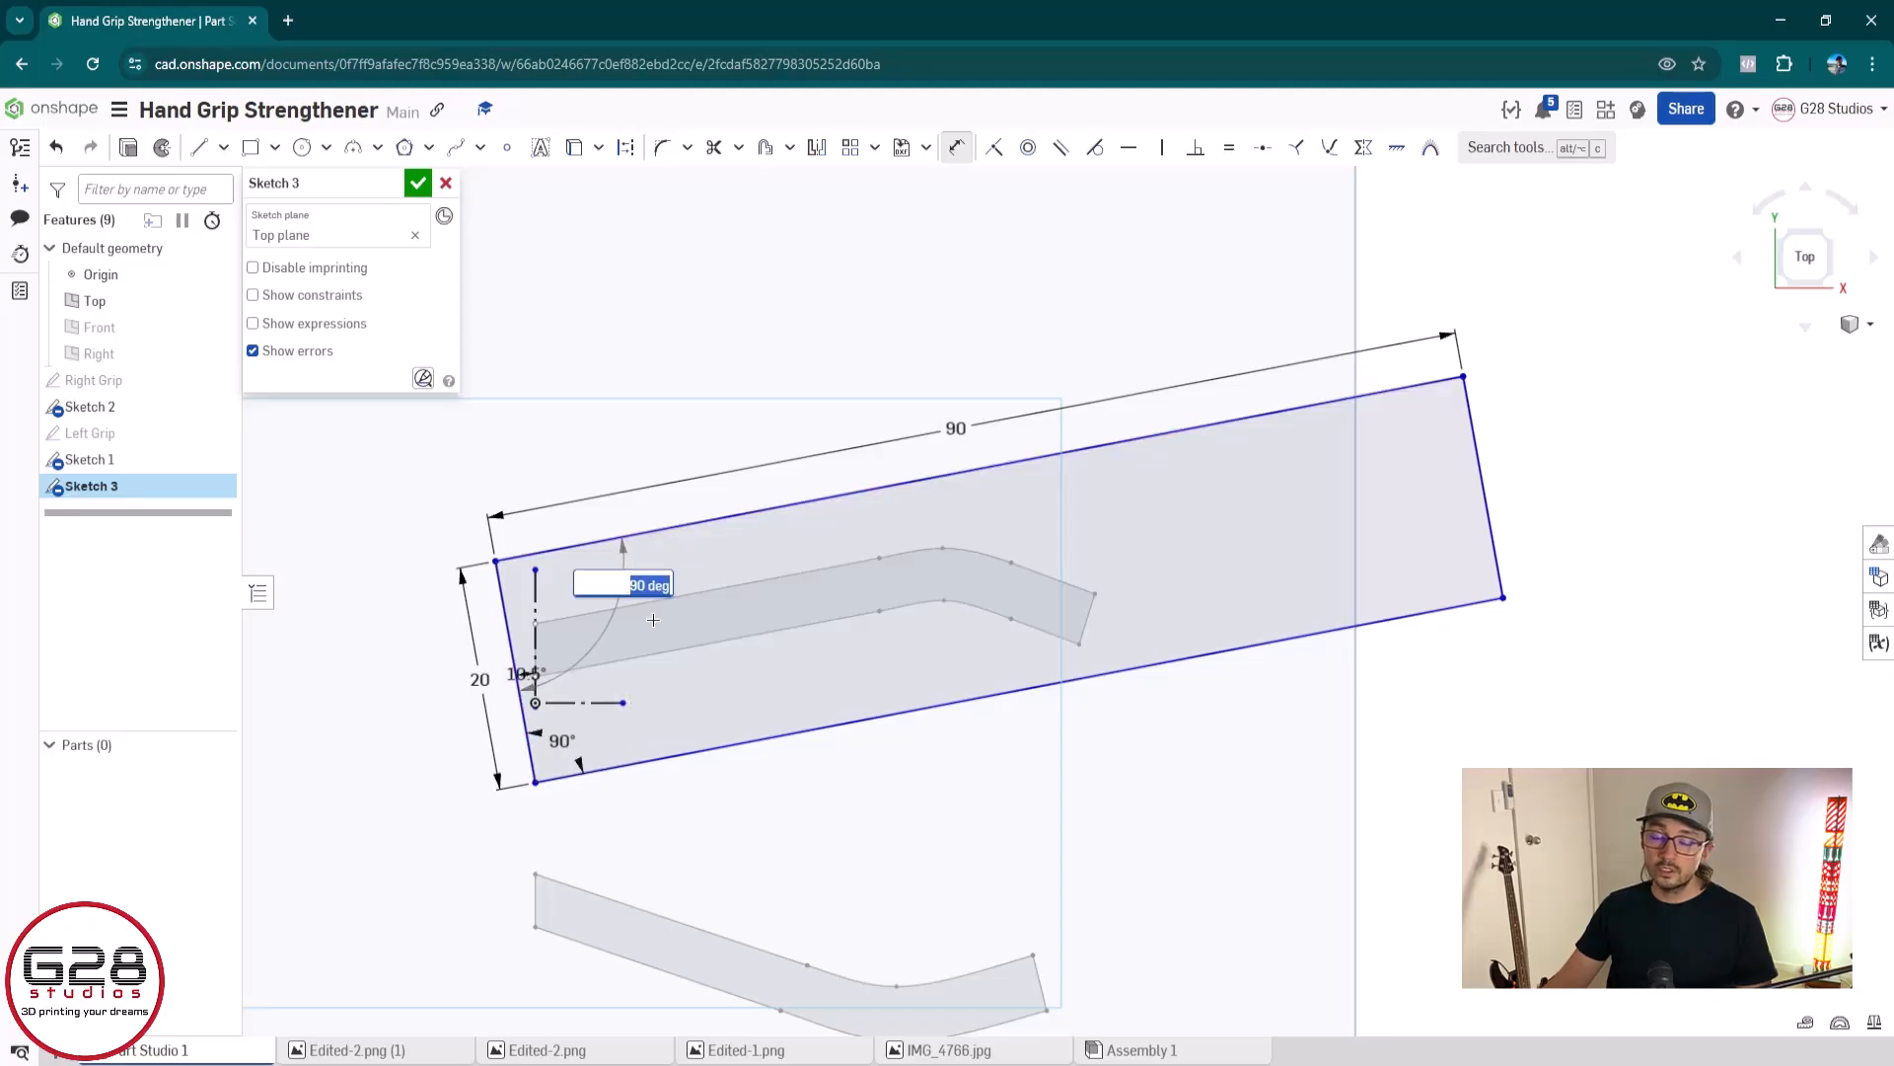
pyautogui.press('Return')
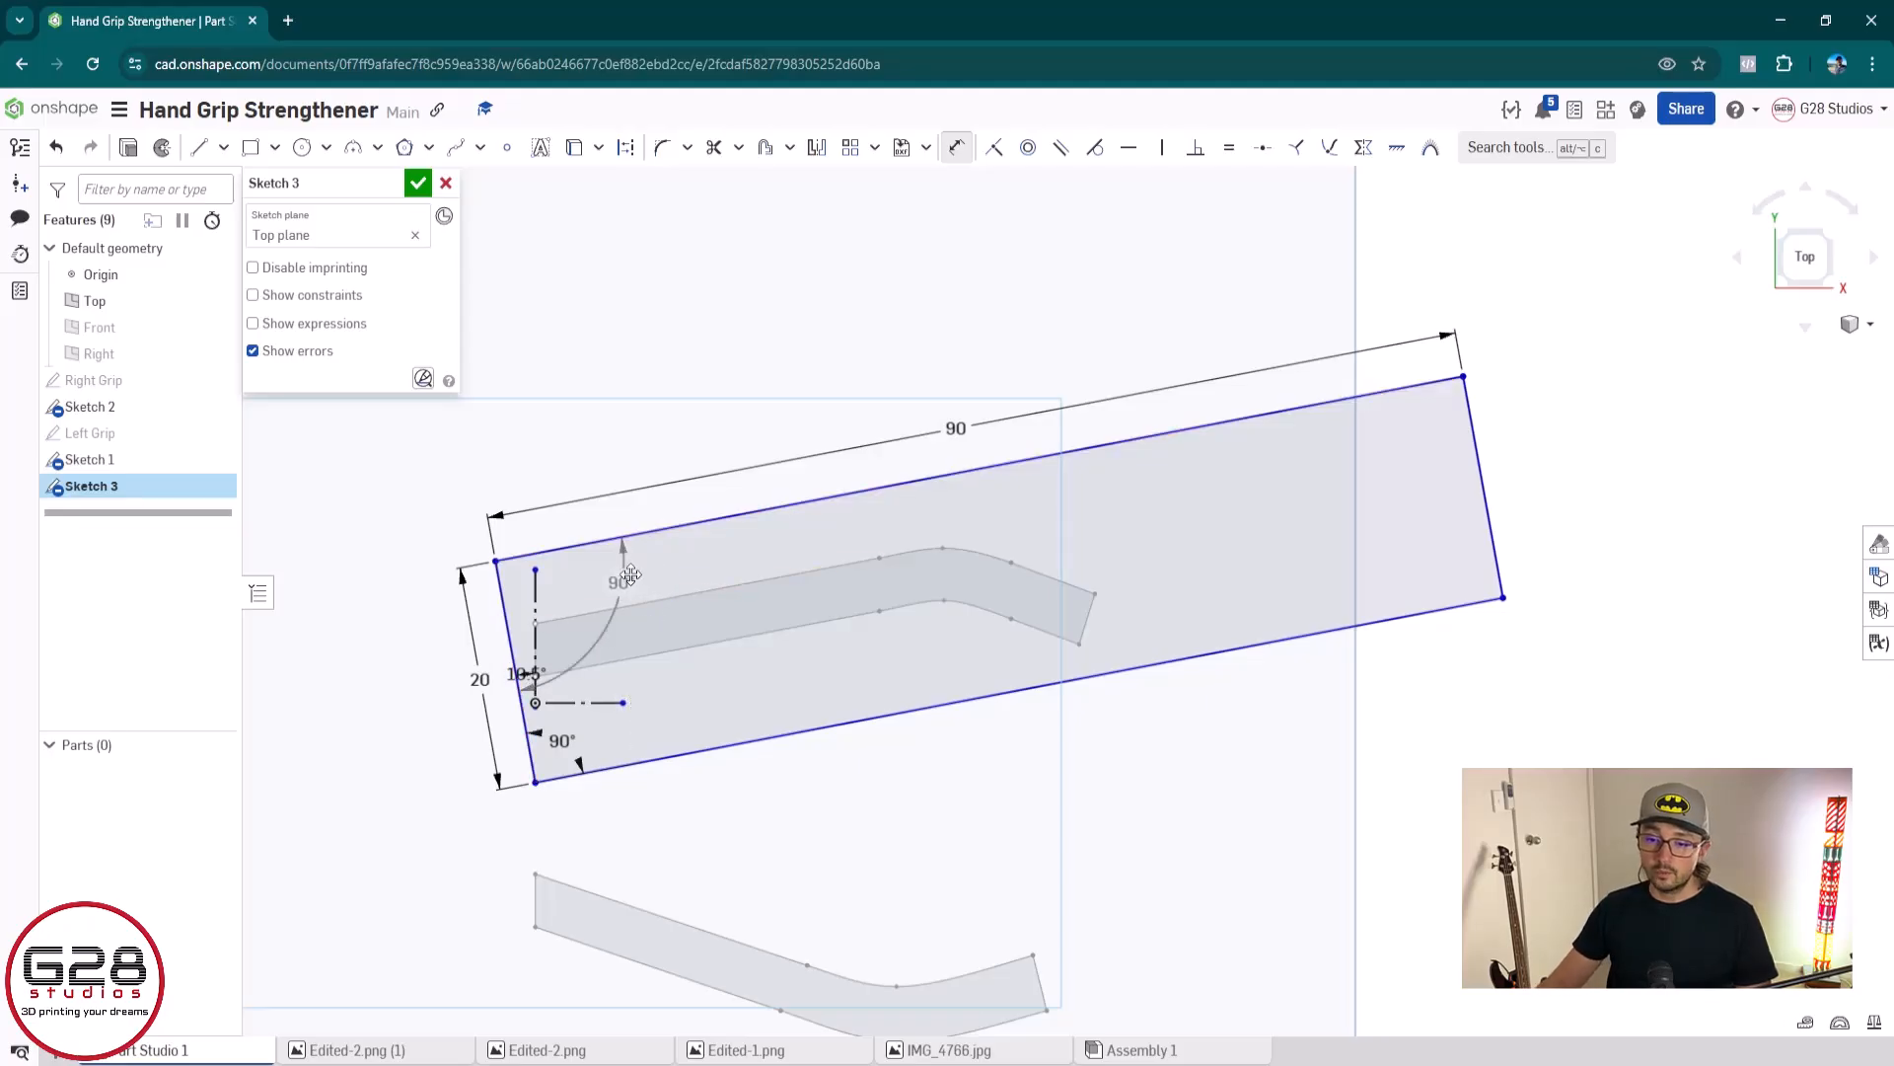
pyautogui.click(633, 577)
pyautogui.press('Delete')
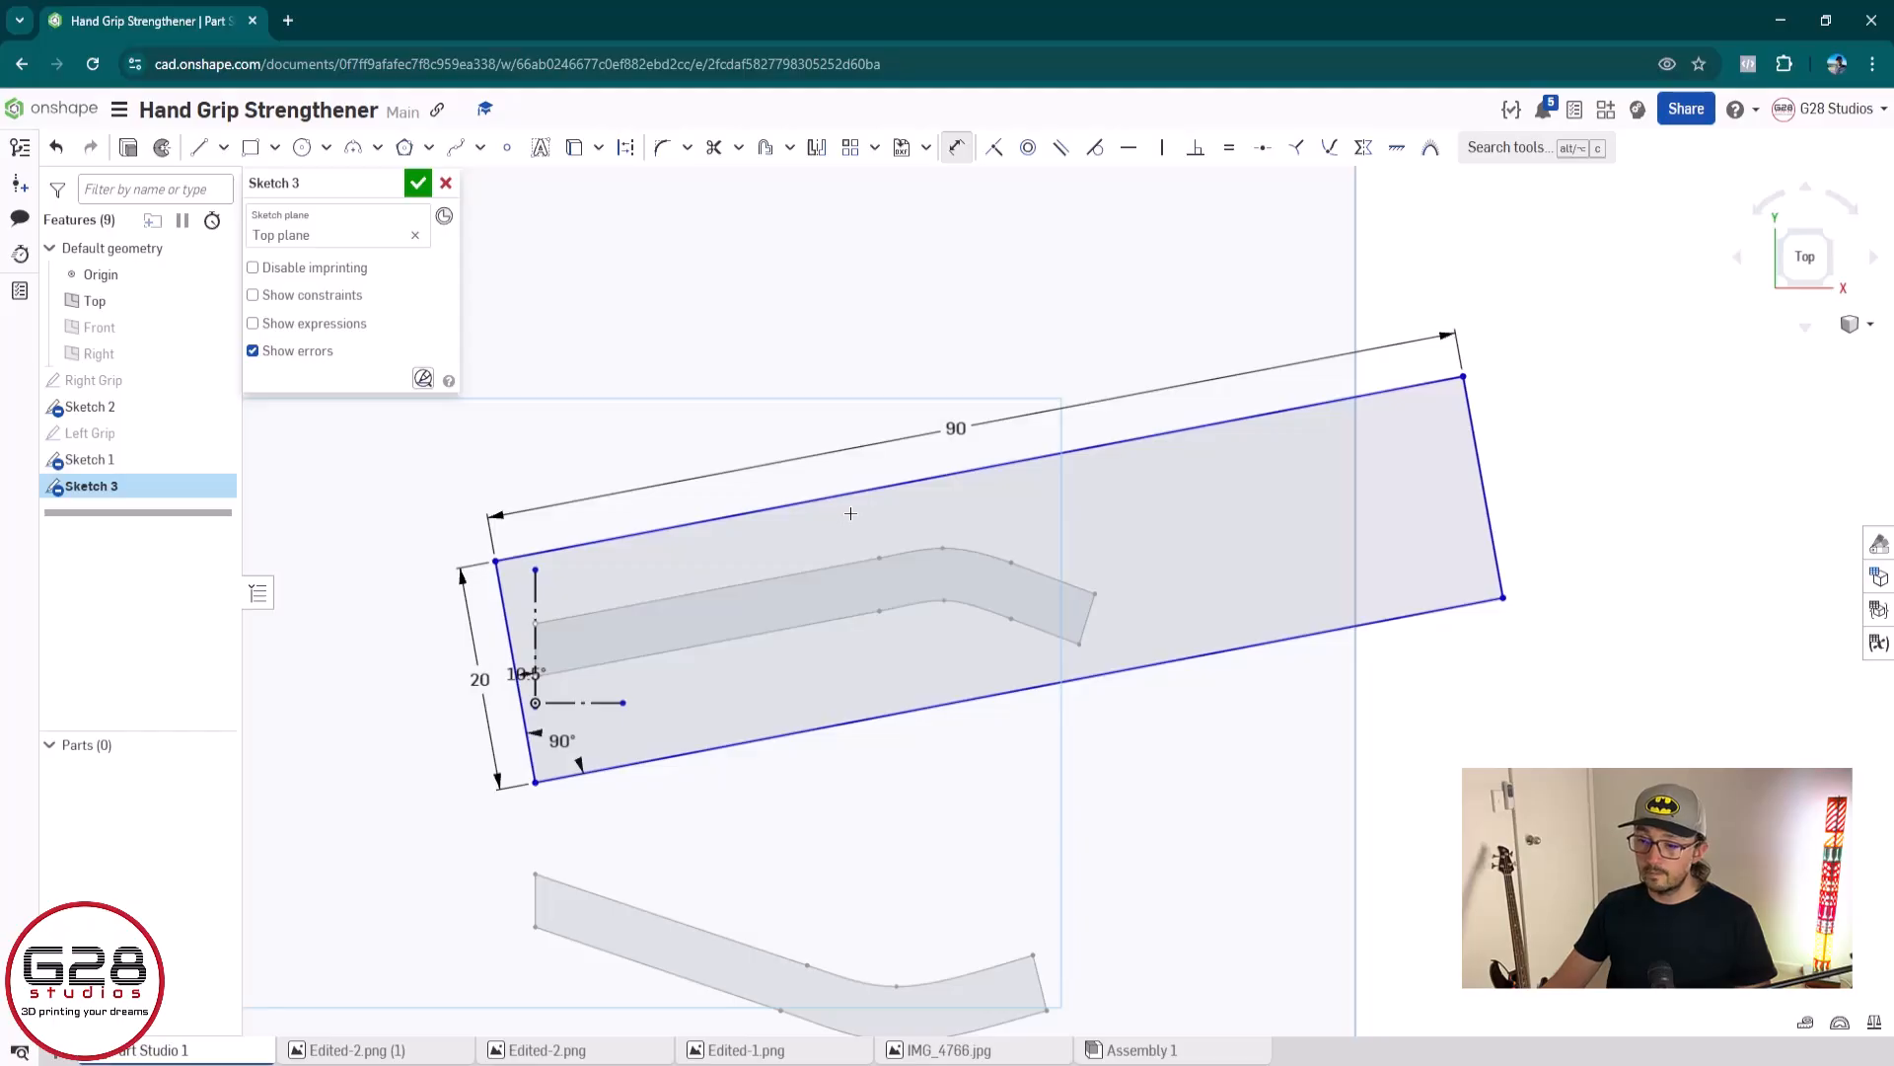
pyautogui.scroll(2, 836, 535)
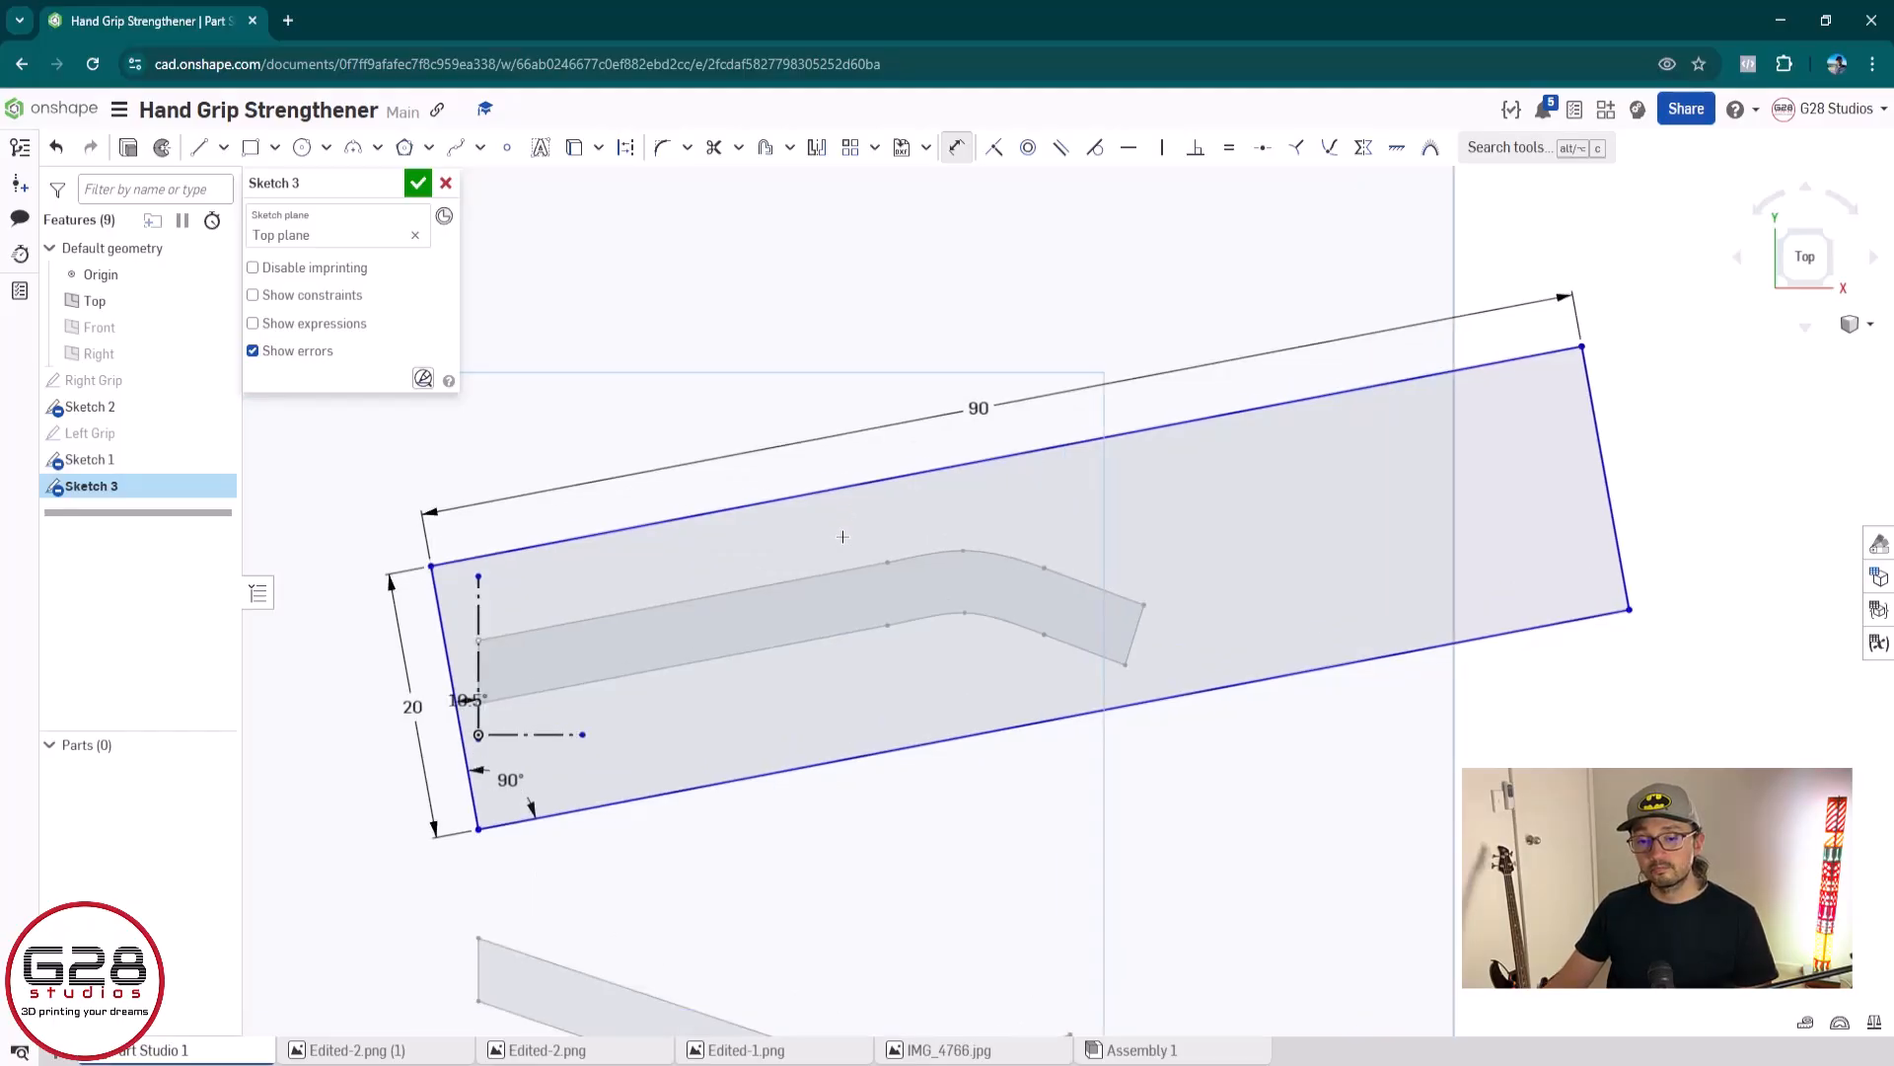
pyautogui.scroll(-2, 844, 539)
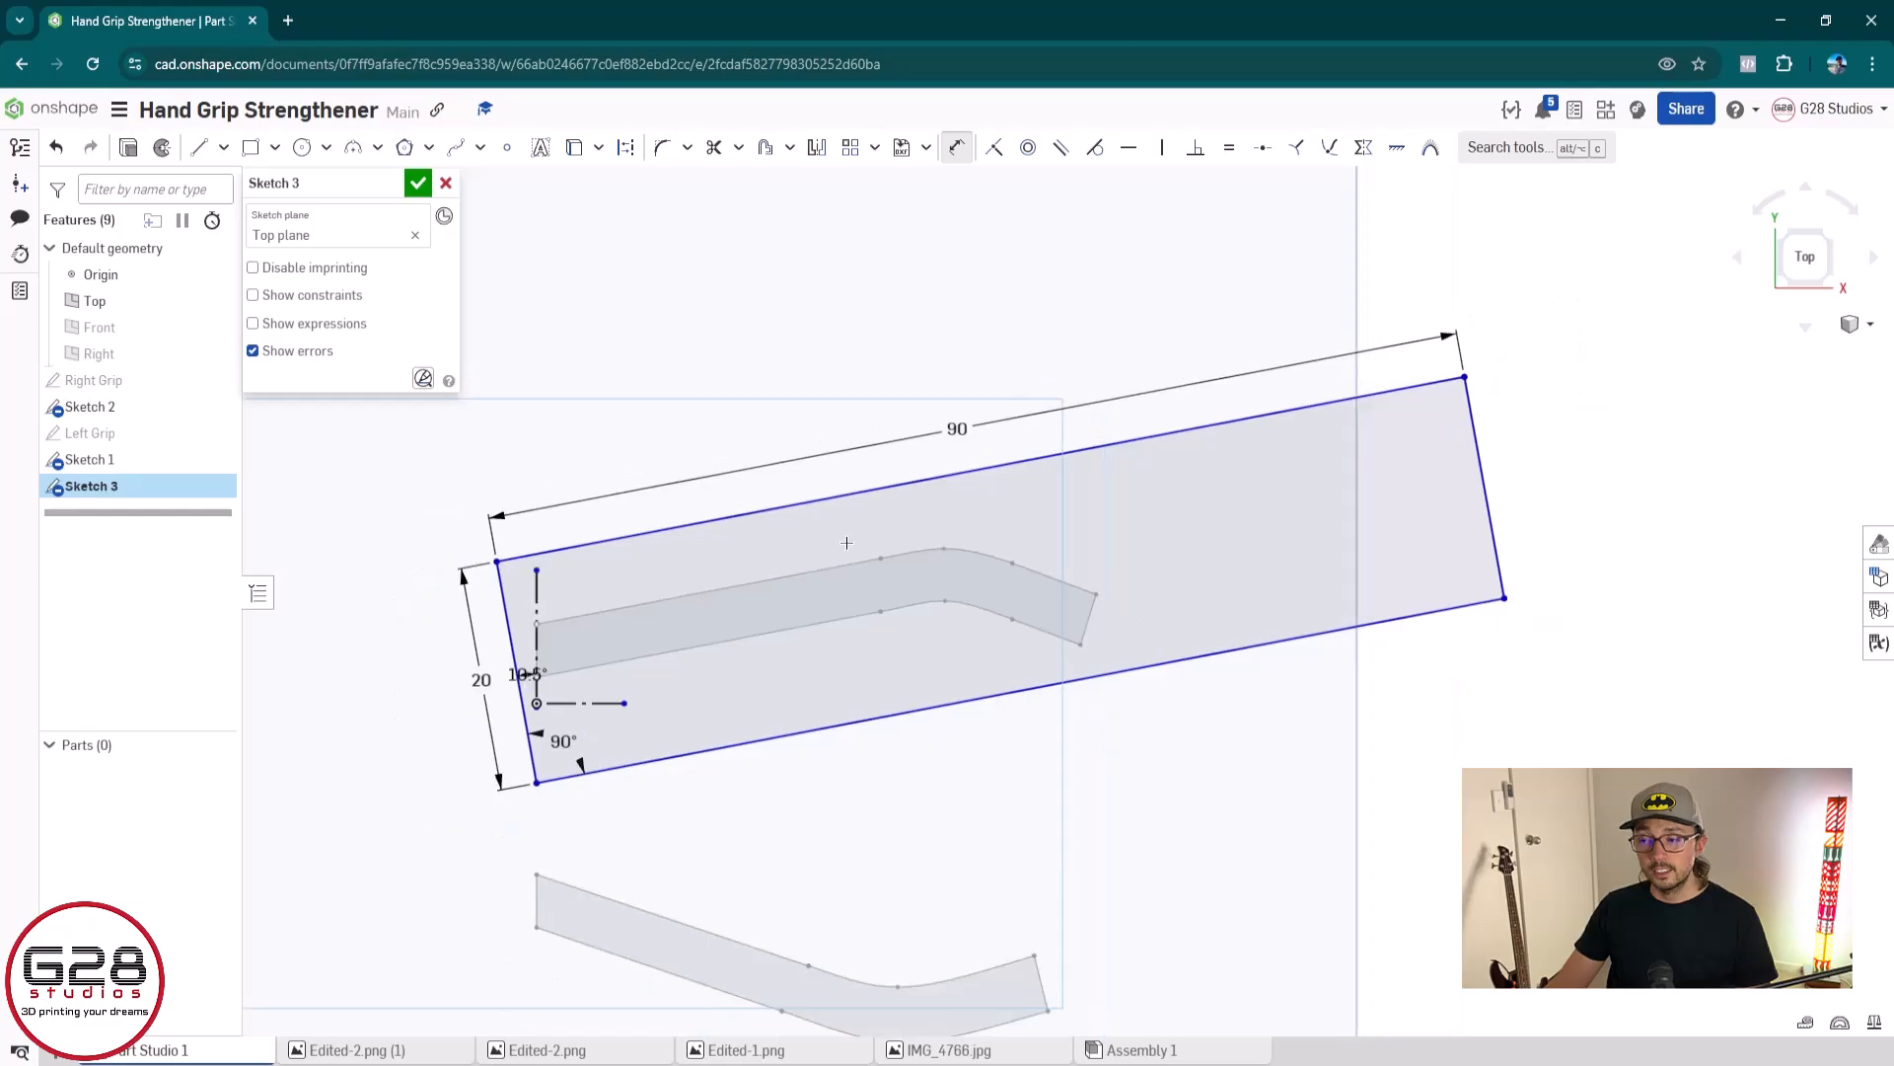
pyautogui.moveTo(845, 541); pyautogui.dragTo(852, 520, button='right')
pyautogui.moveTo(852, 520); pyautogui.dragTo(852, 532, button='right')
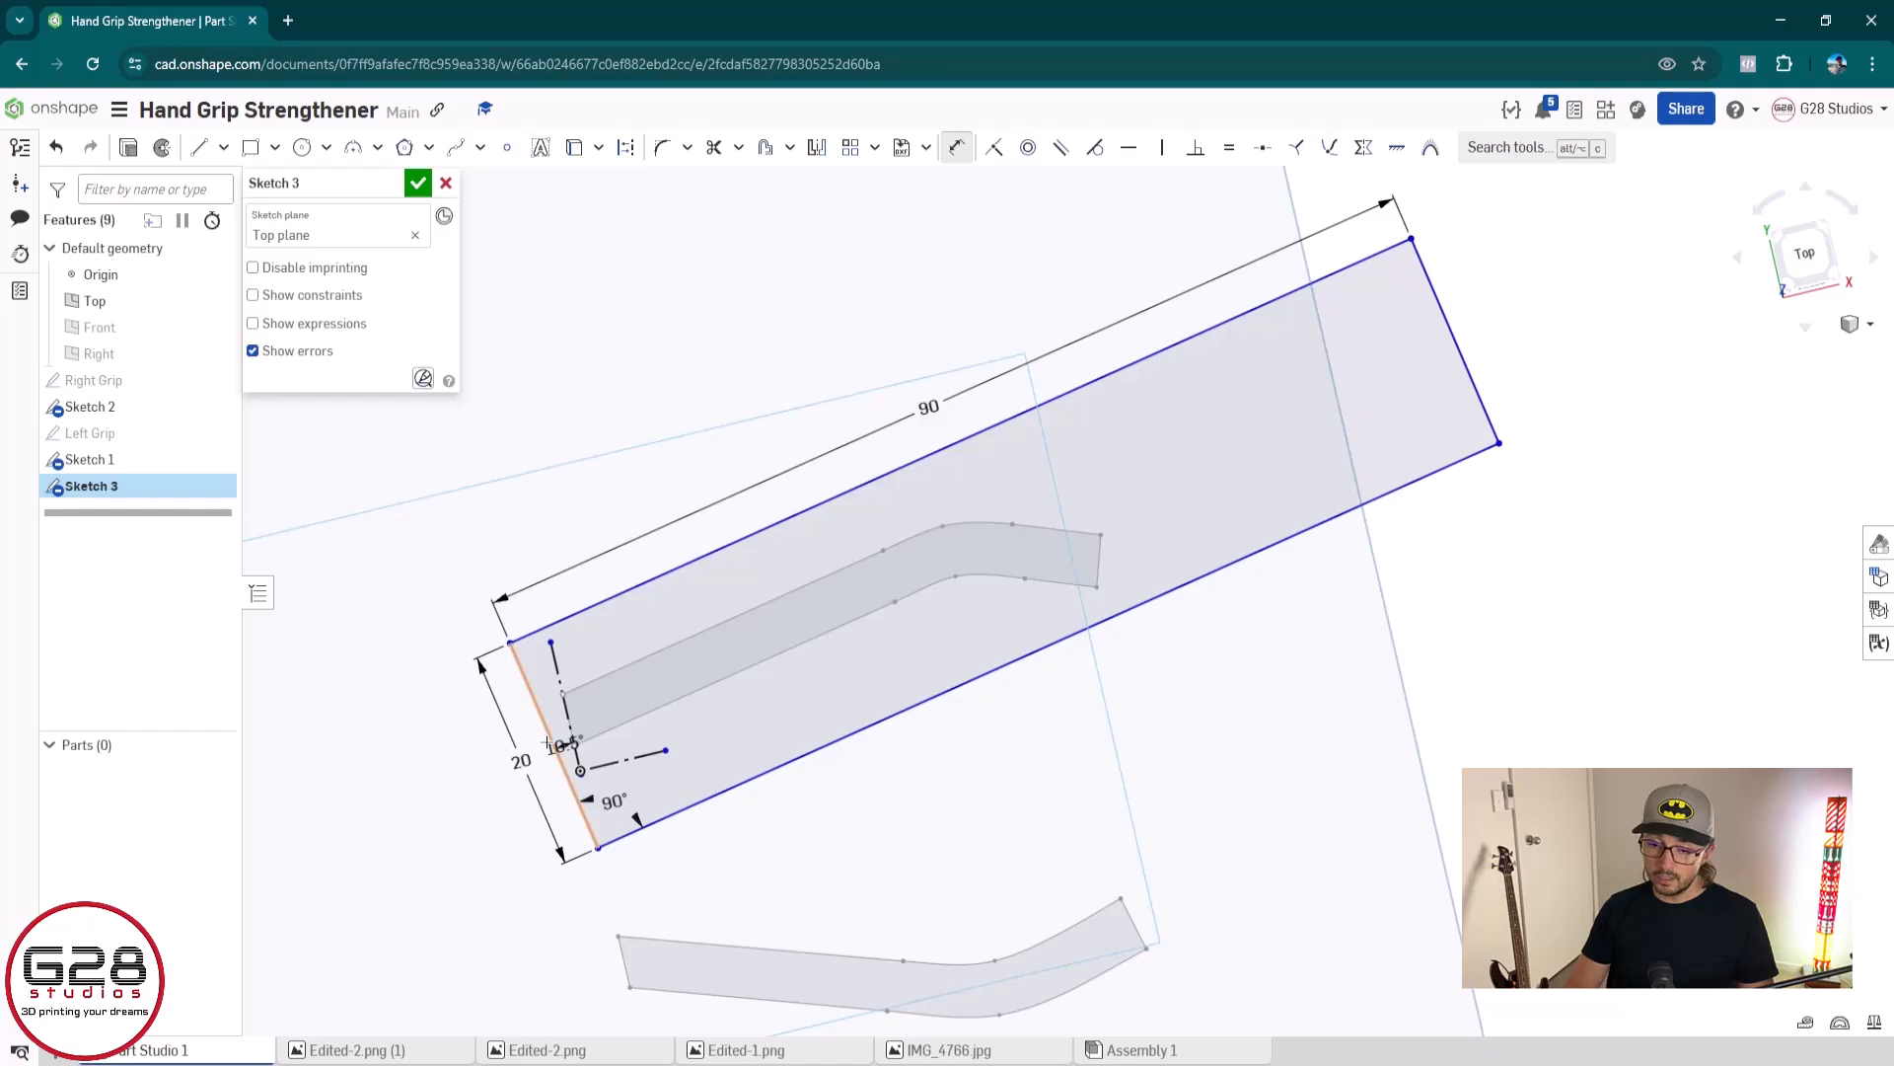
# Draw a lengthwise centre line through the outline from the right short edge's midpoint to the left short edge's midpoint
pyautogui.press('l')
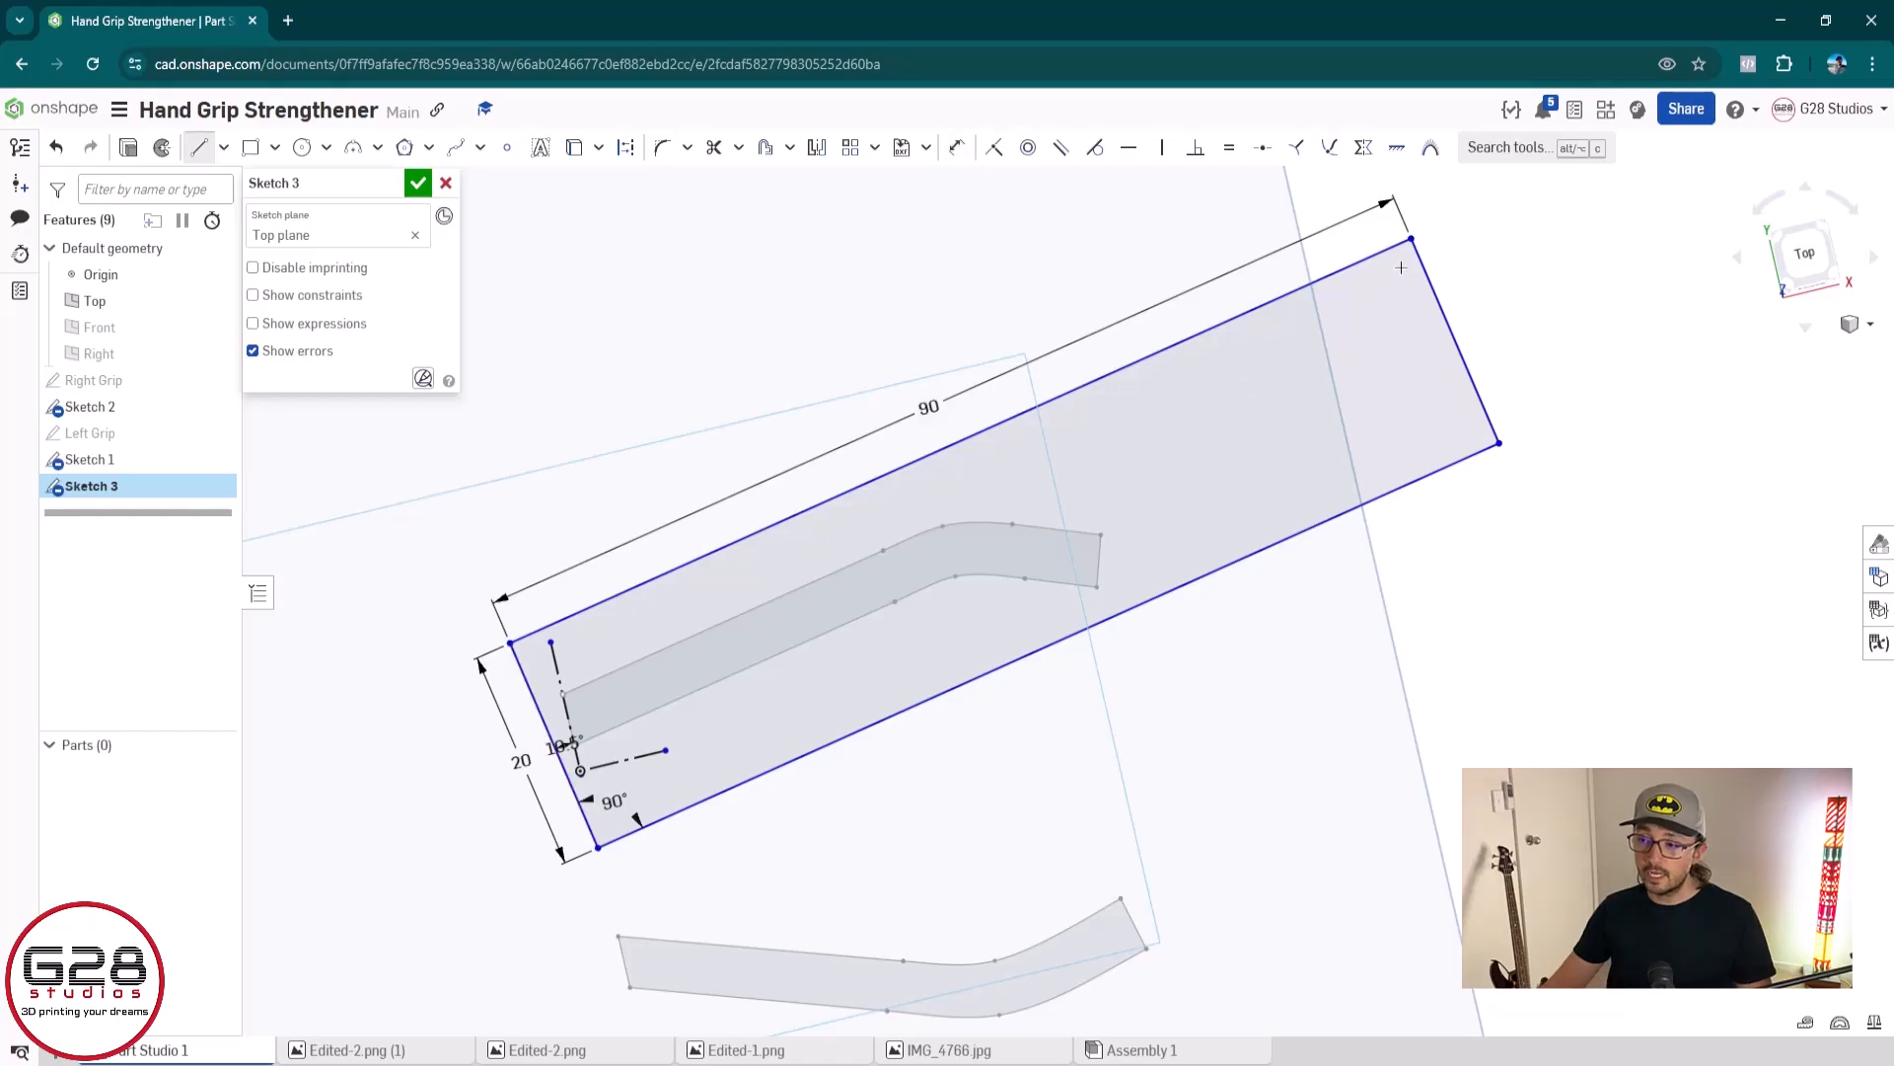
pyautogui.scroll(3, 1433, 284)
pyautogui.moveTo(1433, 284); pyautogui.dragTo(1059, 523, button='middle')
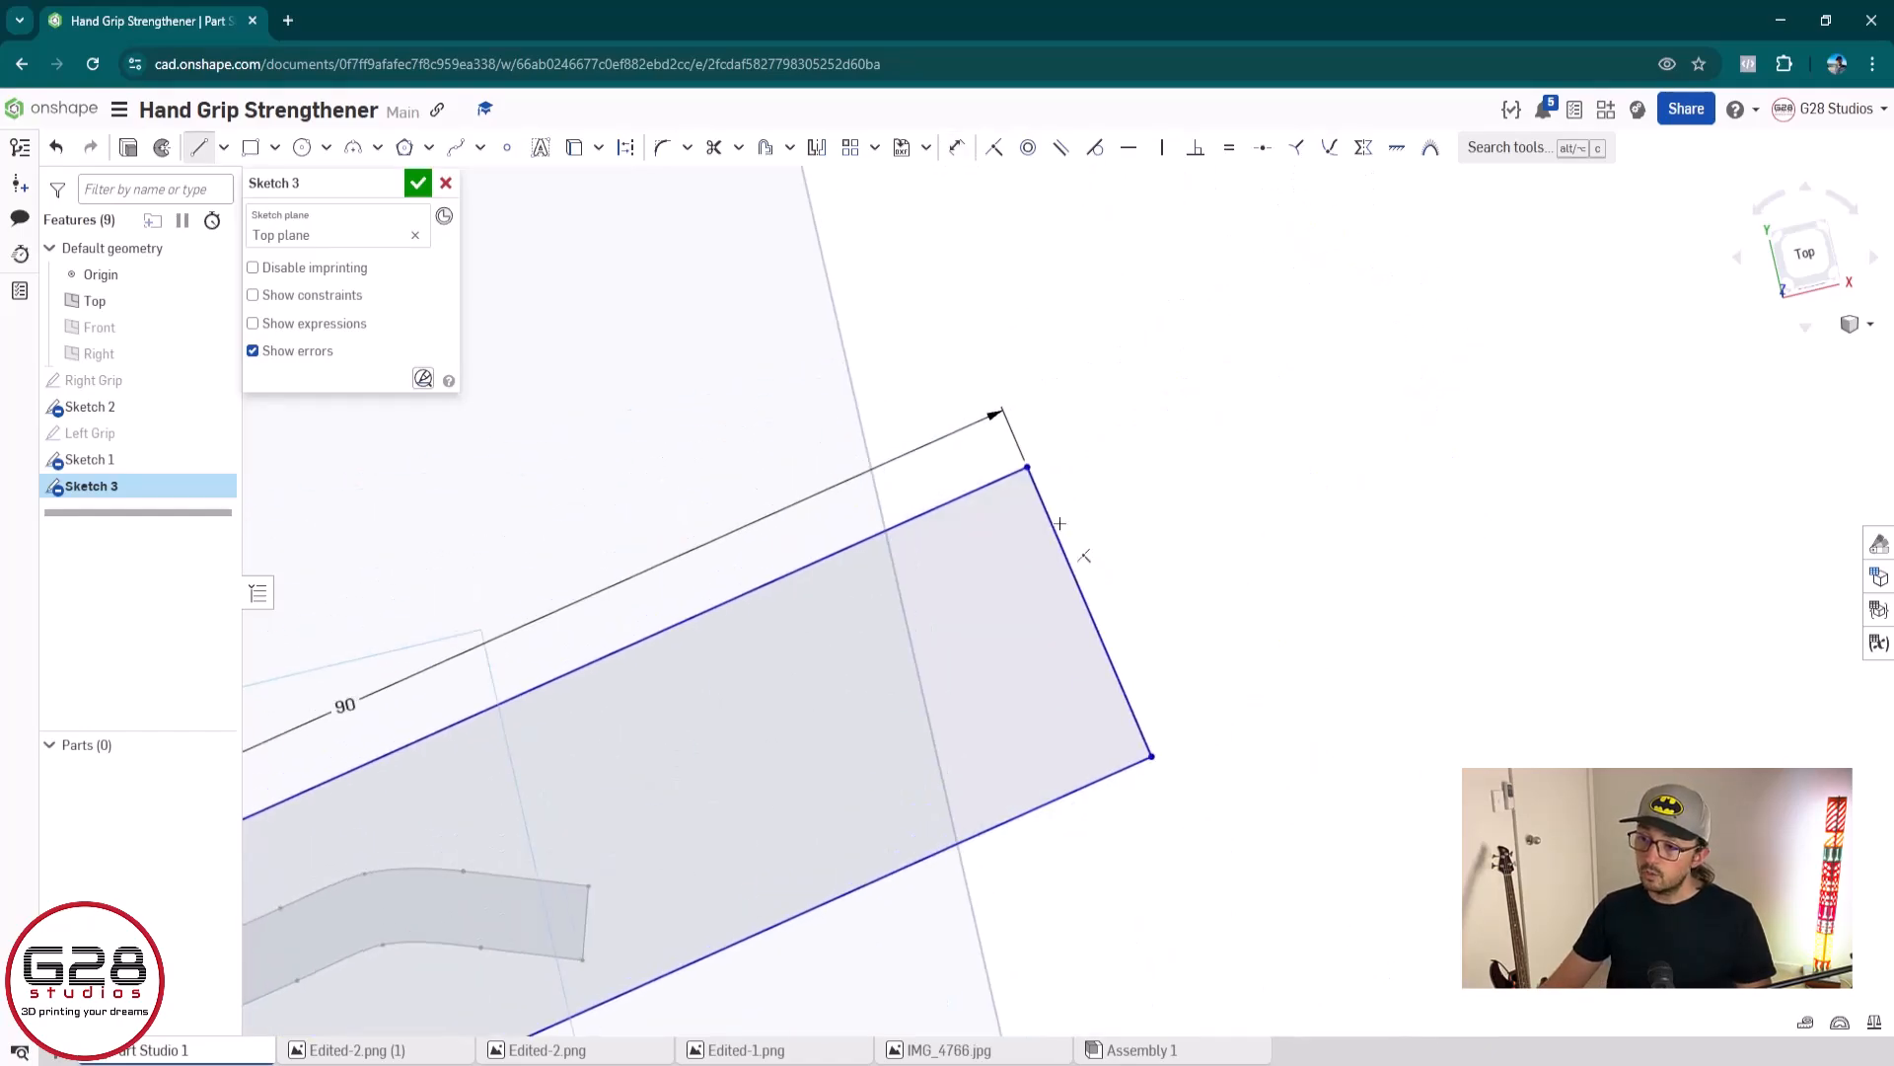
pyautogui.click(1091, 611)
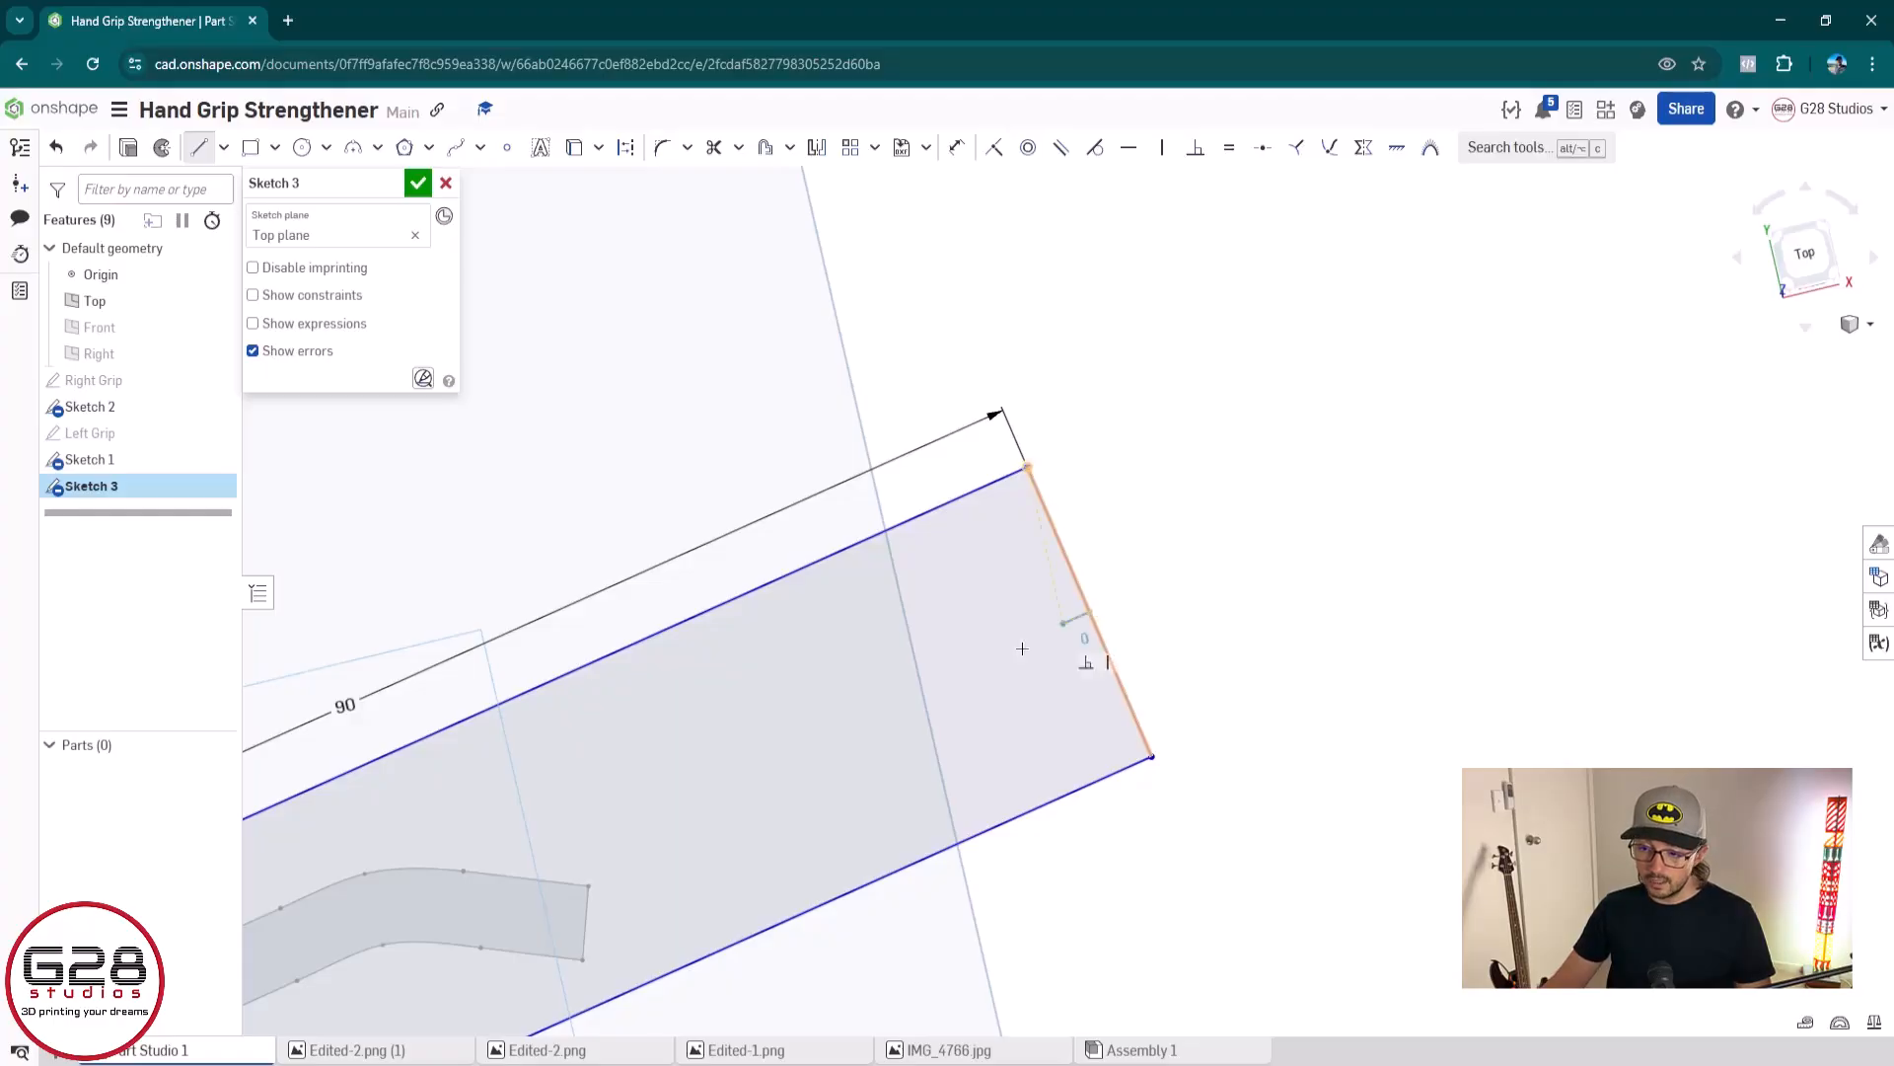
pyautogui.scroll(-3, 842, 718)
pyautogui.moveTo(735, 795); pyautogui.dragTo(1267, 632, button='middle')
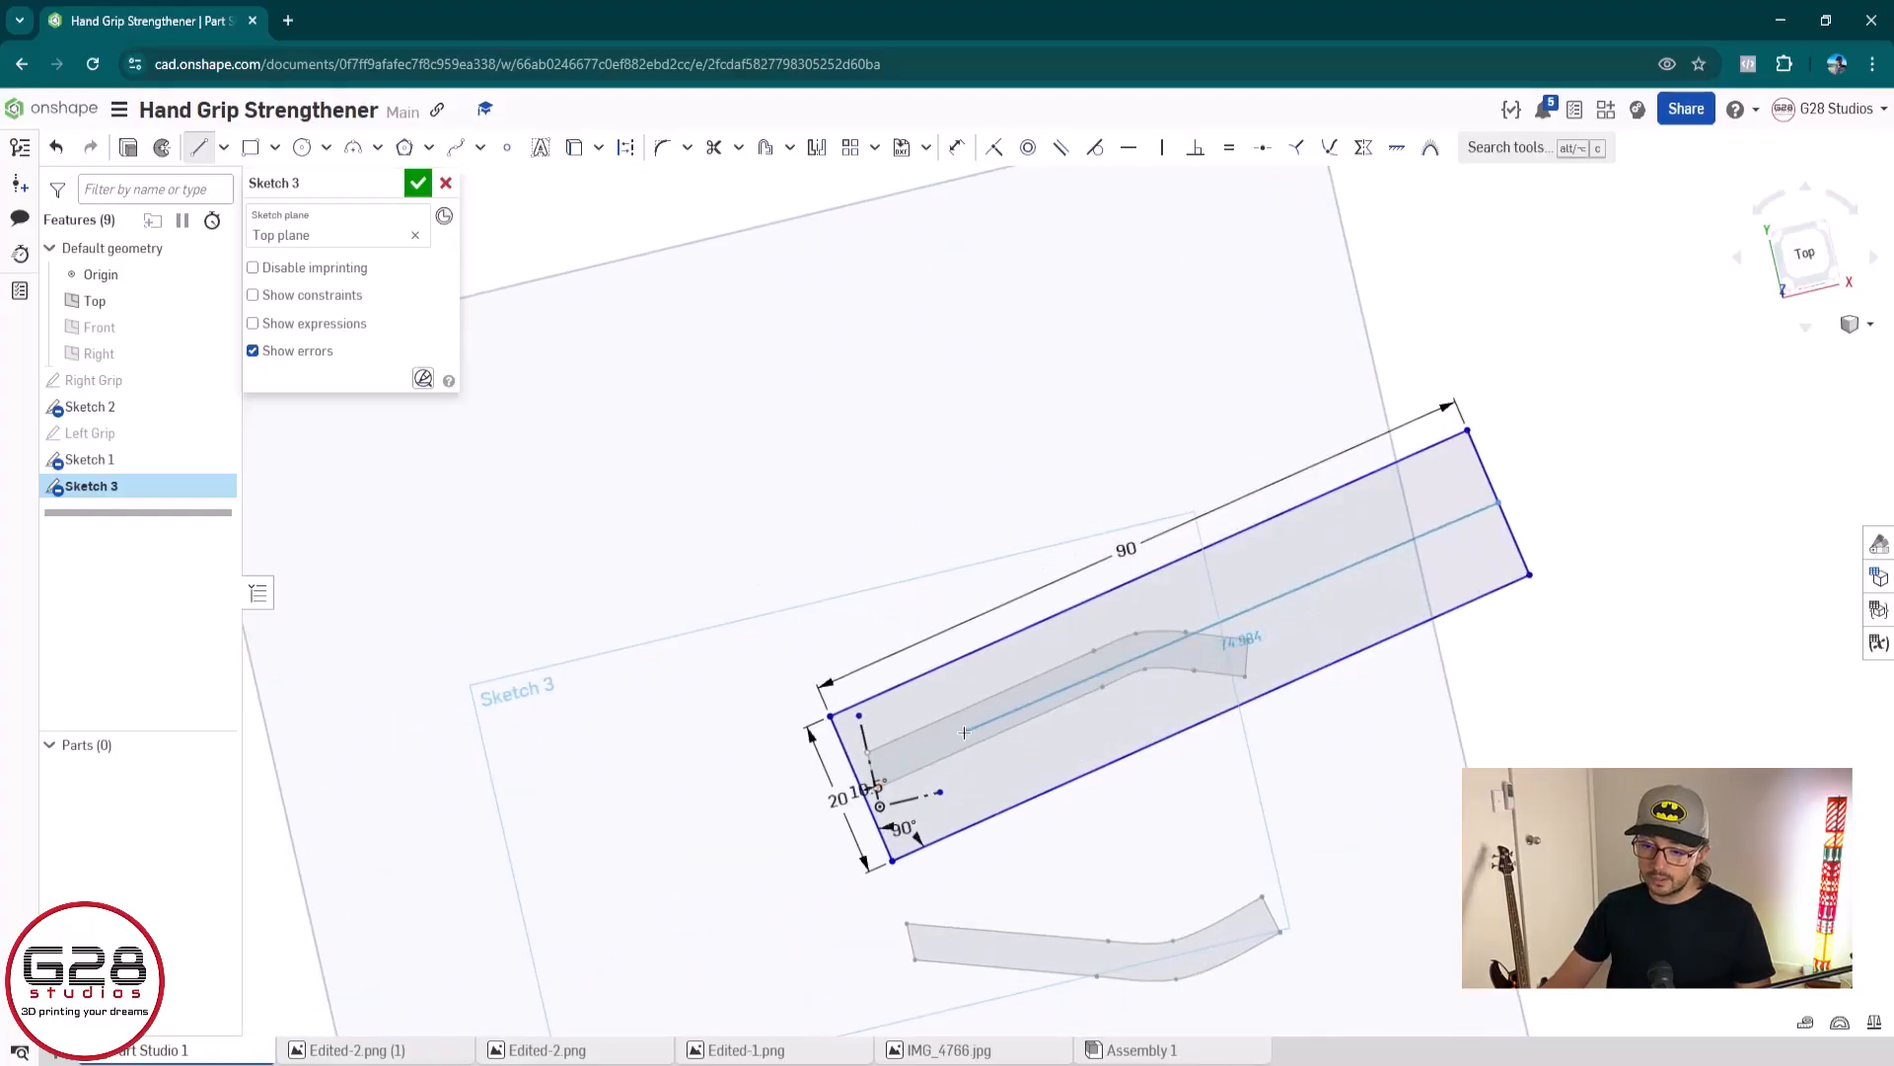
pyautogui.scroll(5, 972, 730)
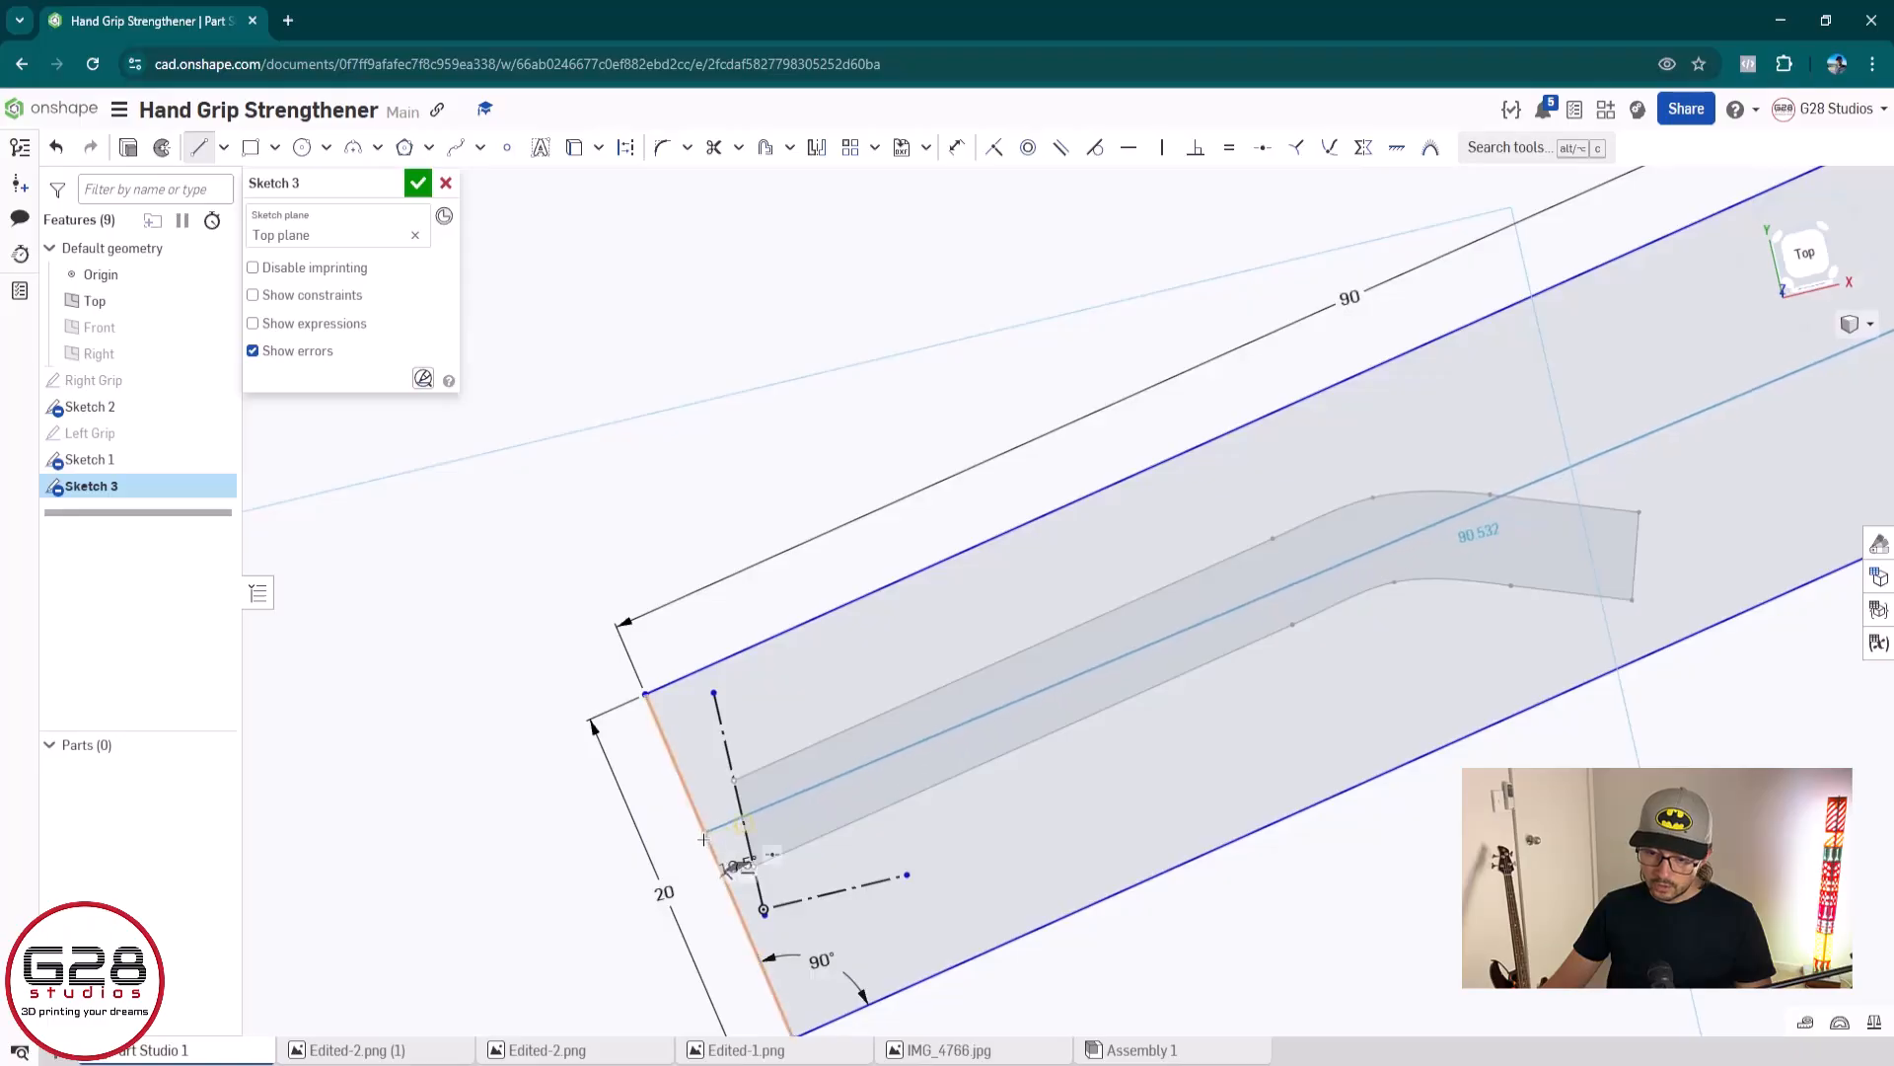
pyautogui.scroll(2, 725, 866)
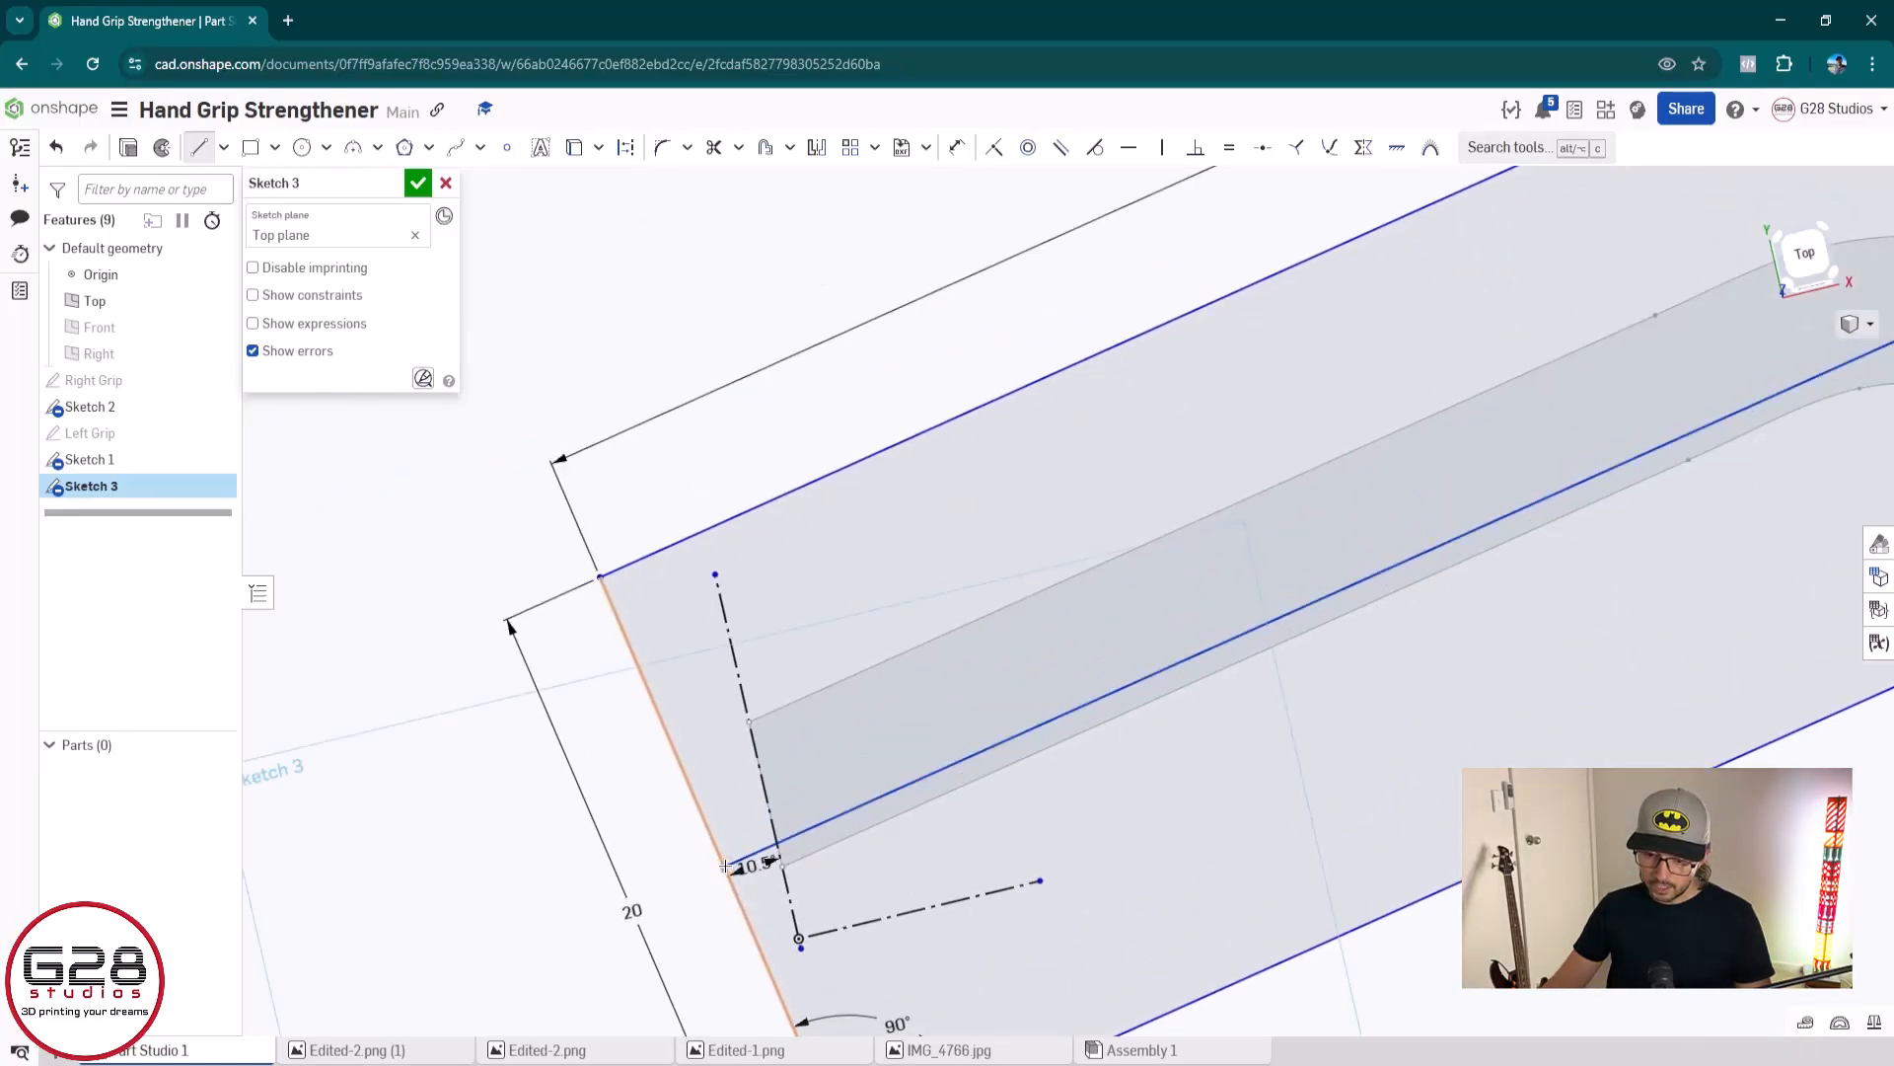
# Trim away the half of the grip outline below the lengthwise centre line and finish the sketch
pyautogui.scroll(-5, 730, 863)
pyautogui.press('Escape')
pyautogui.moveTo(1260, 774); pyautogui.dragTo(811, 667, button='middle')
pyautogui.scroll(2, 844, 636)
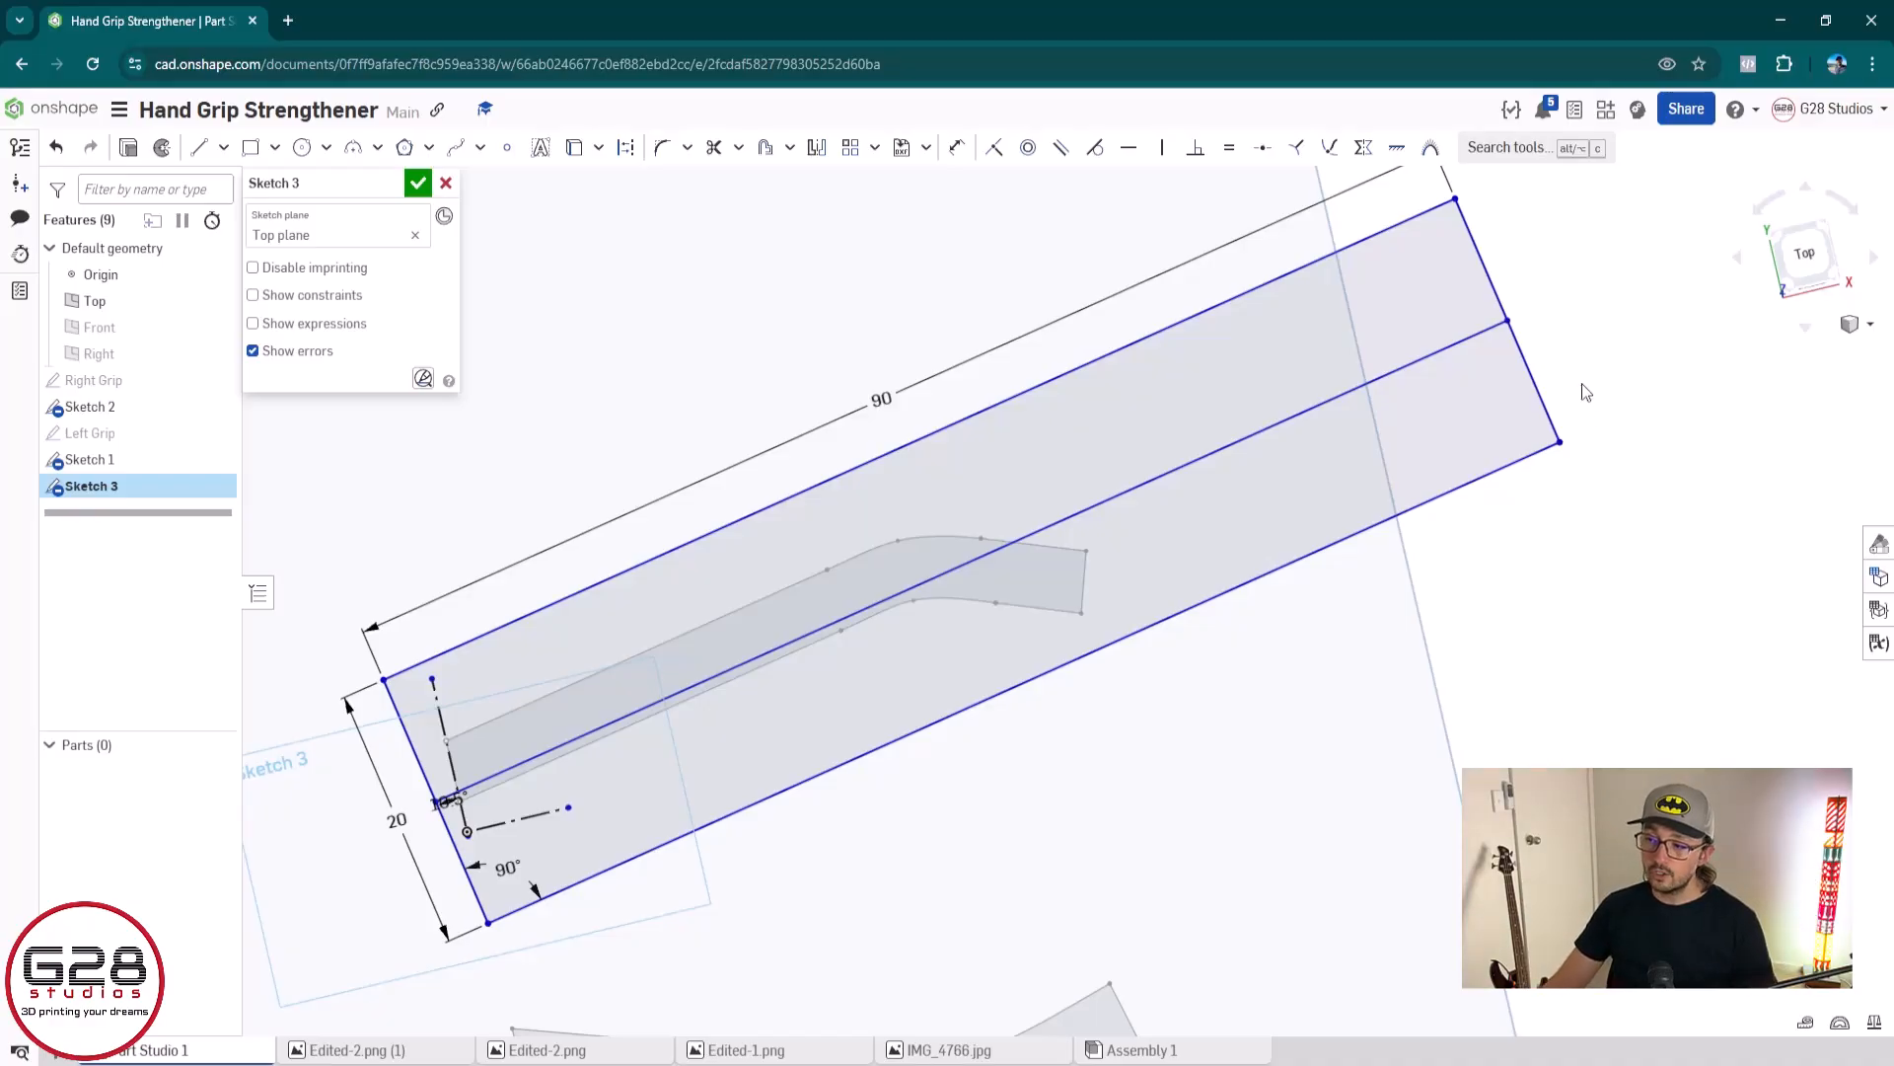
pyautogui.press('m')
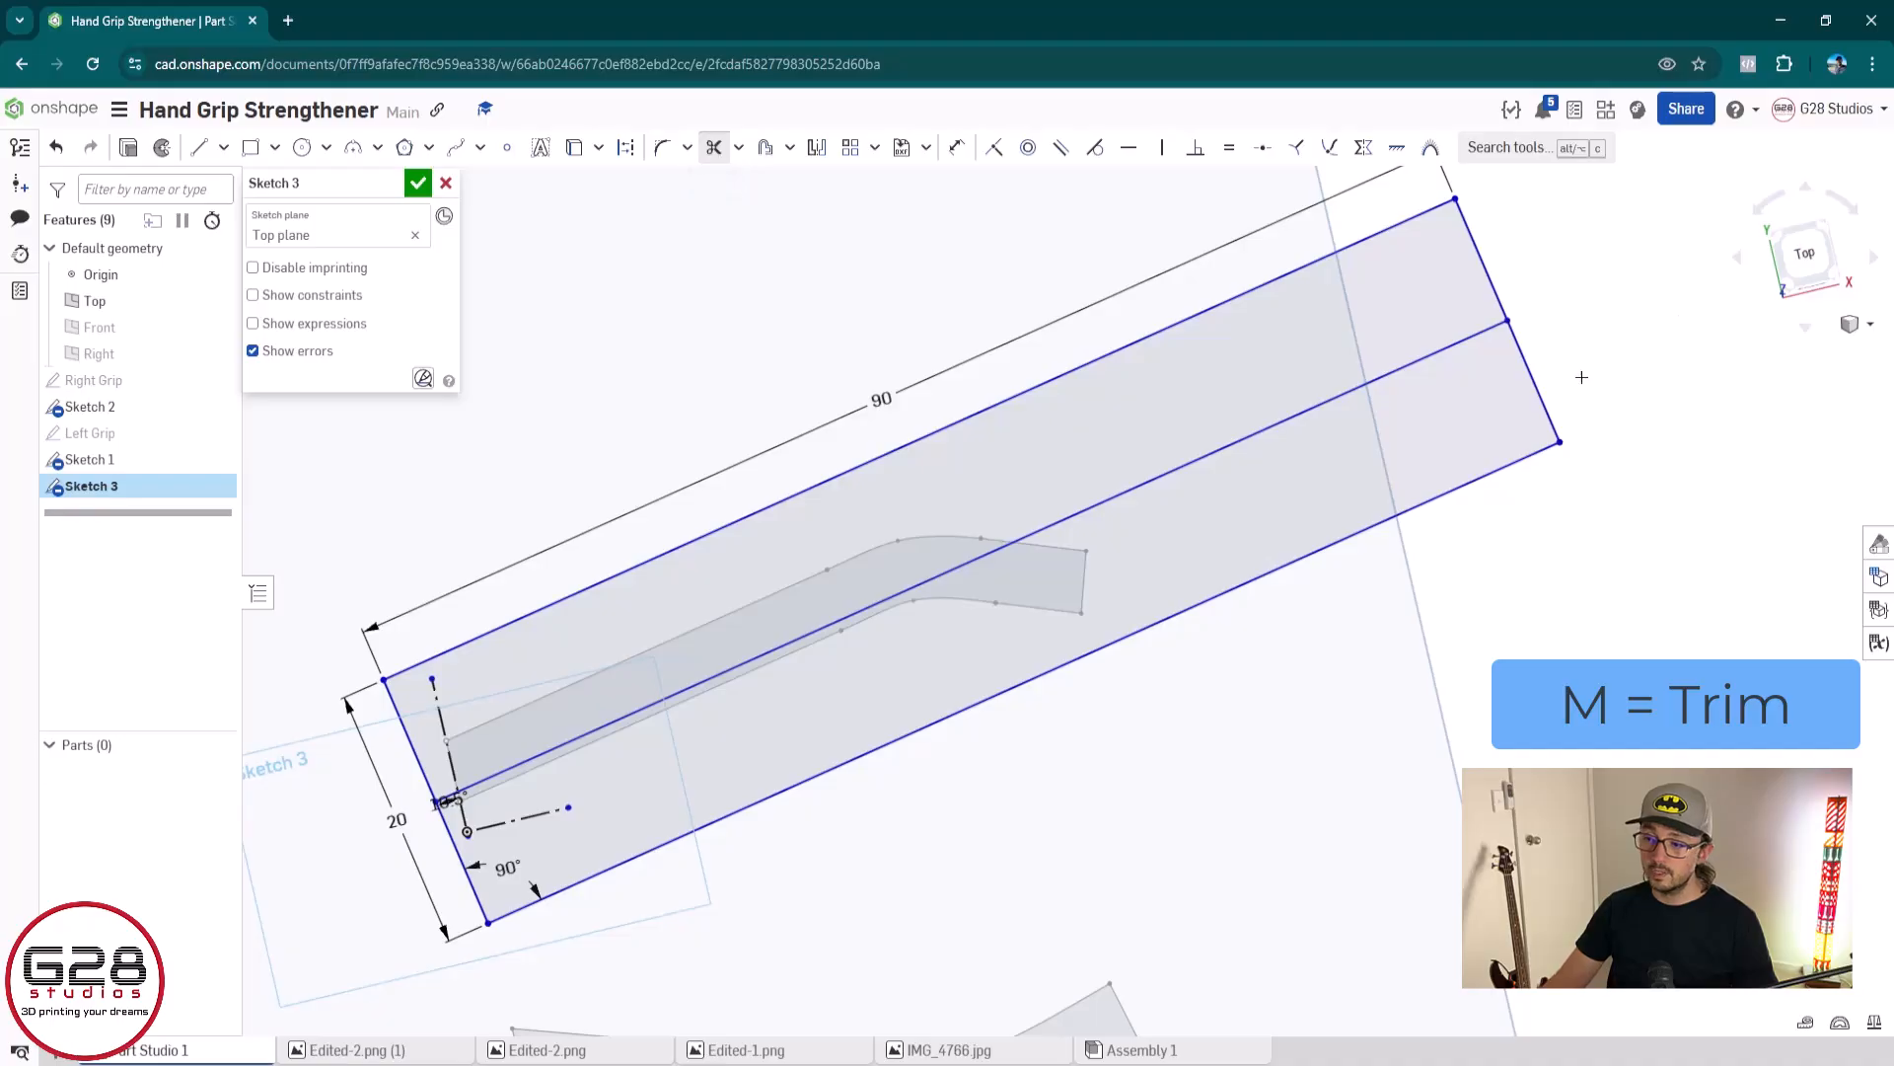
pyautogui.moveTo(1574, 367); pyautogui.dragTo(1497, 537)
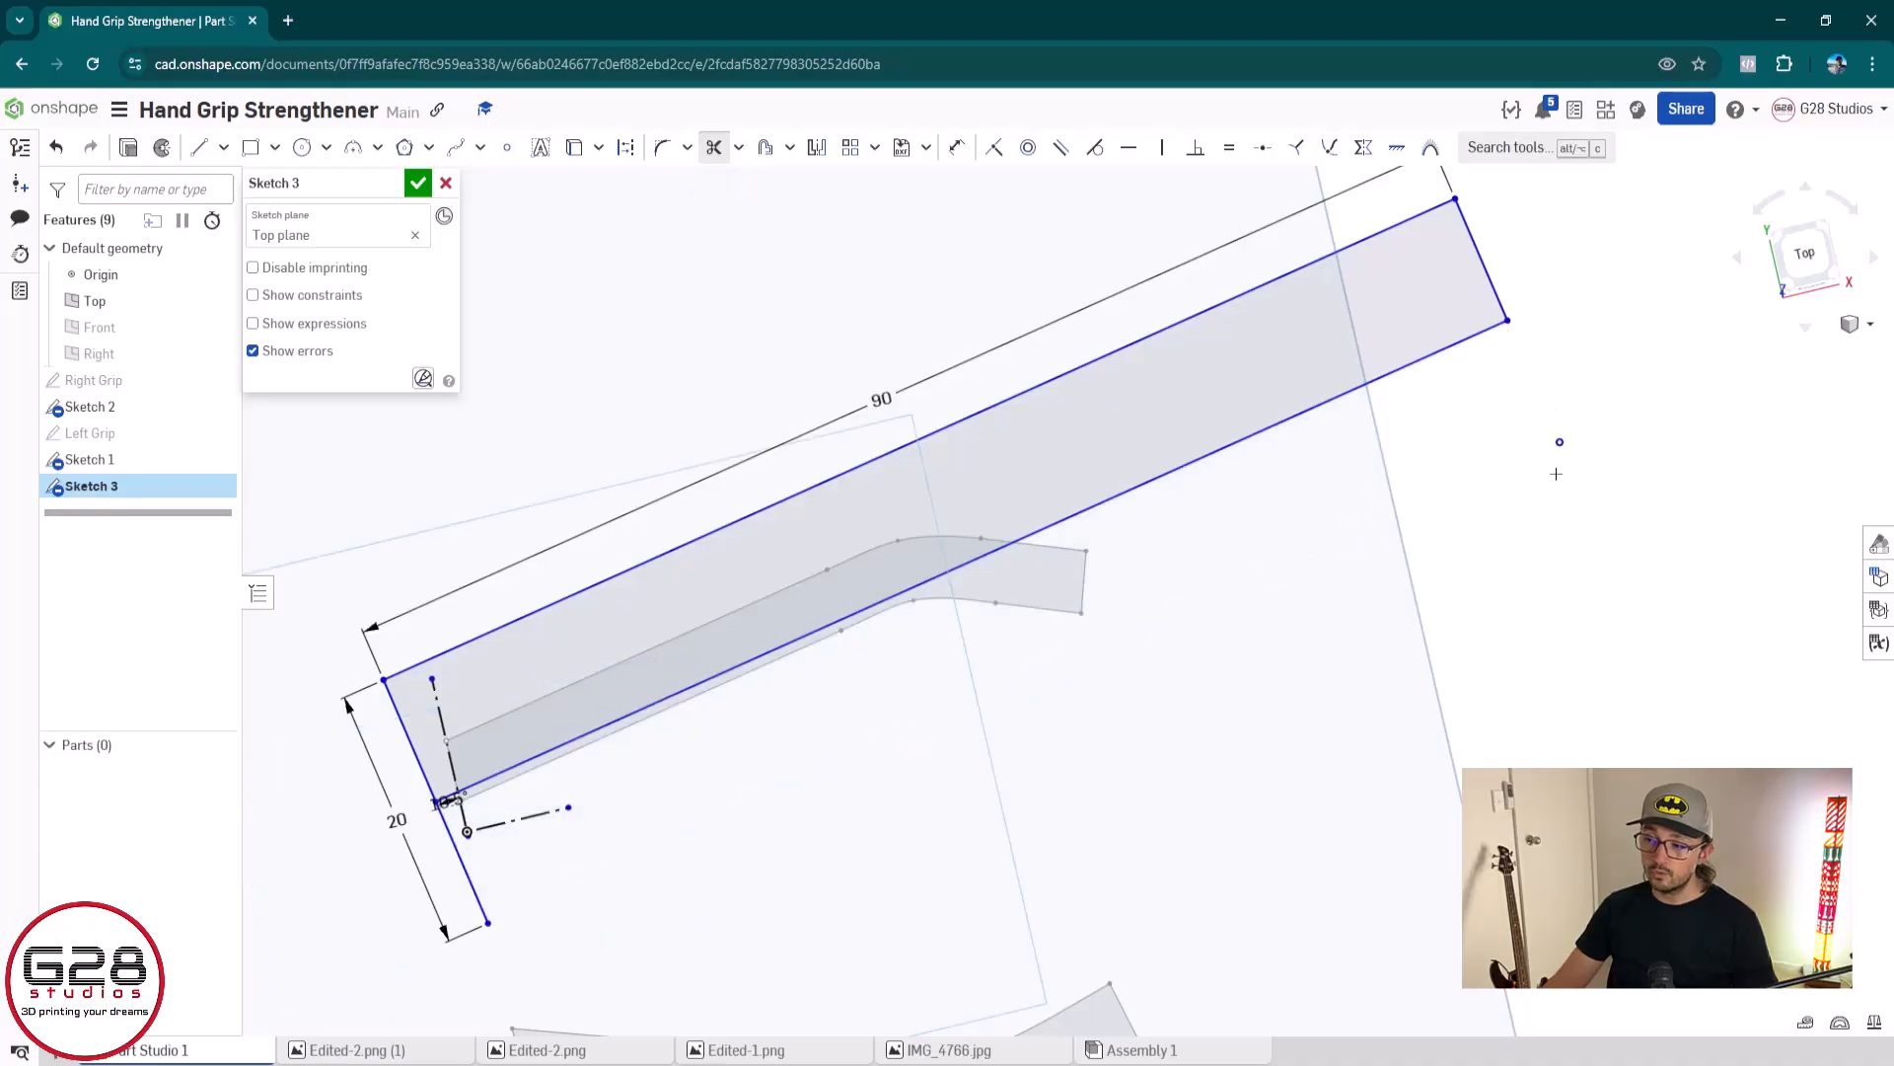
pyautogui.click(477, 899)
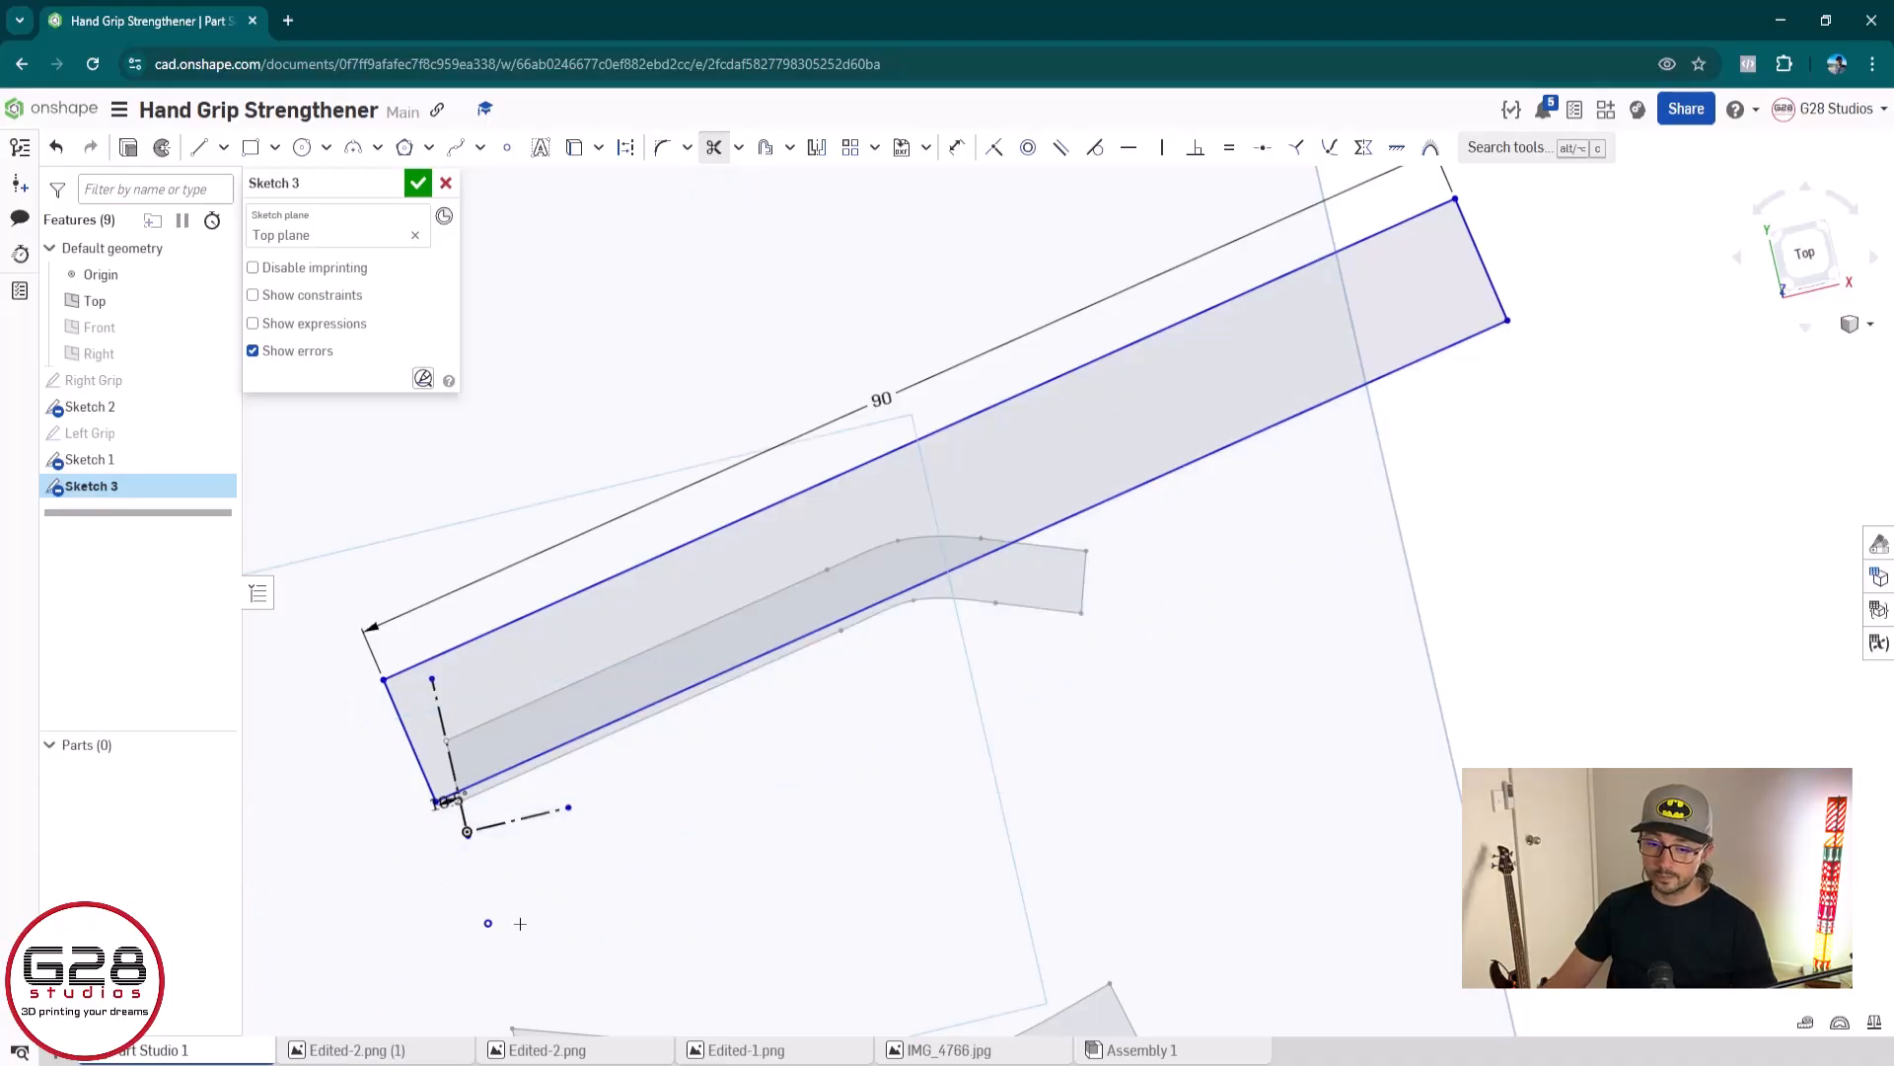
pyautogui.scroll(-2, 787, 860)
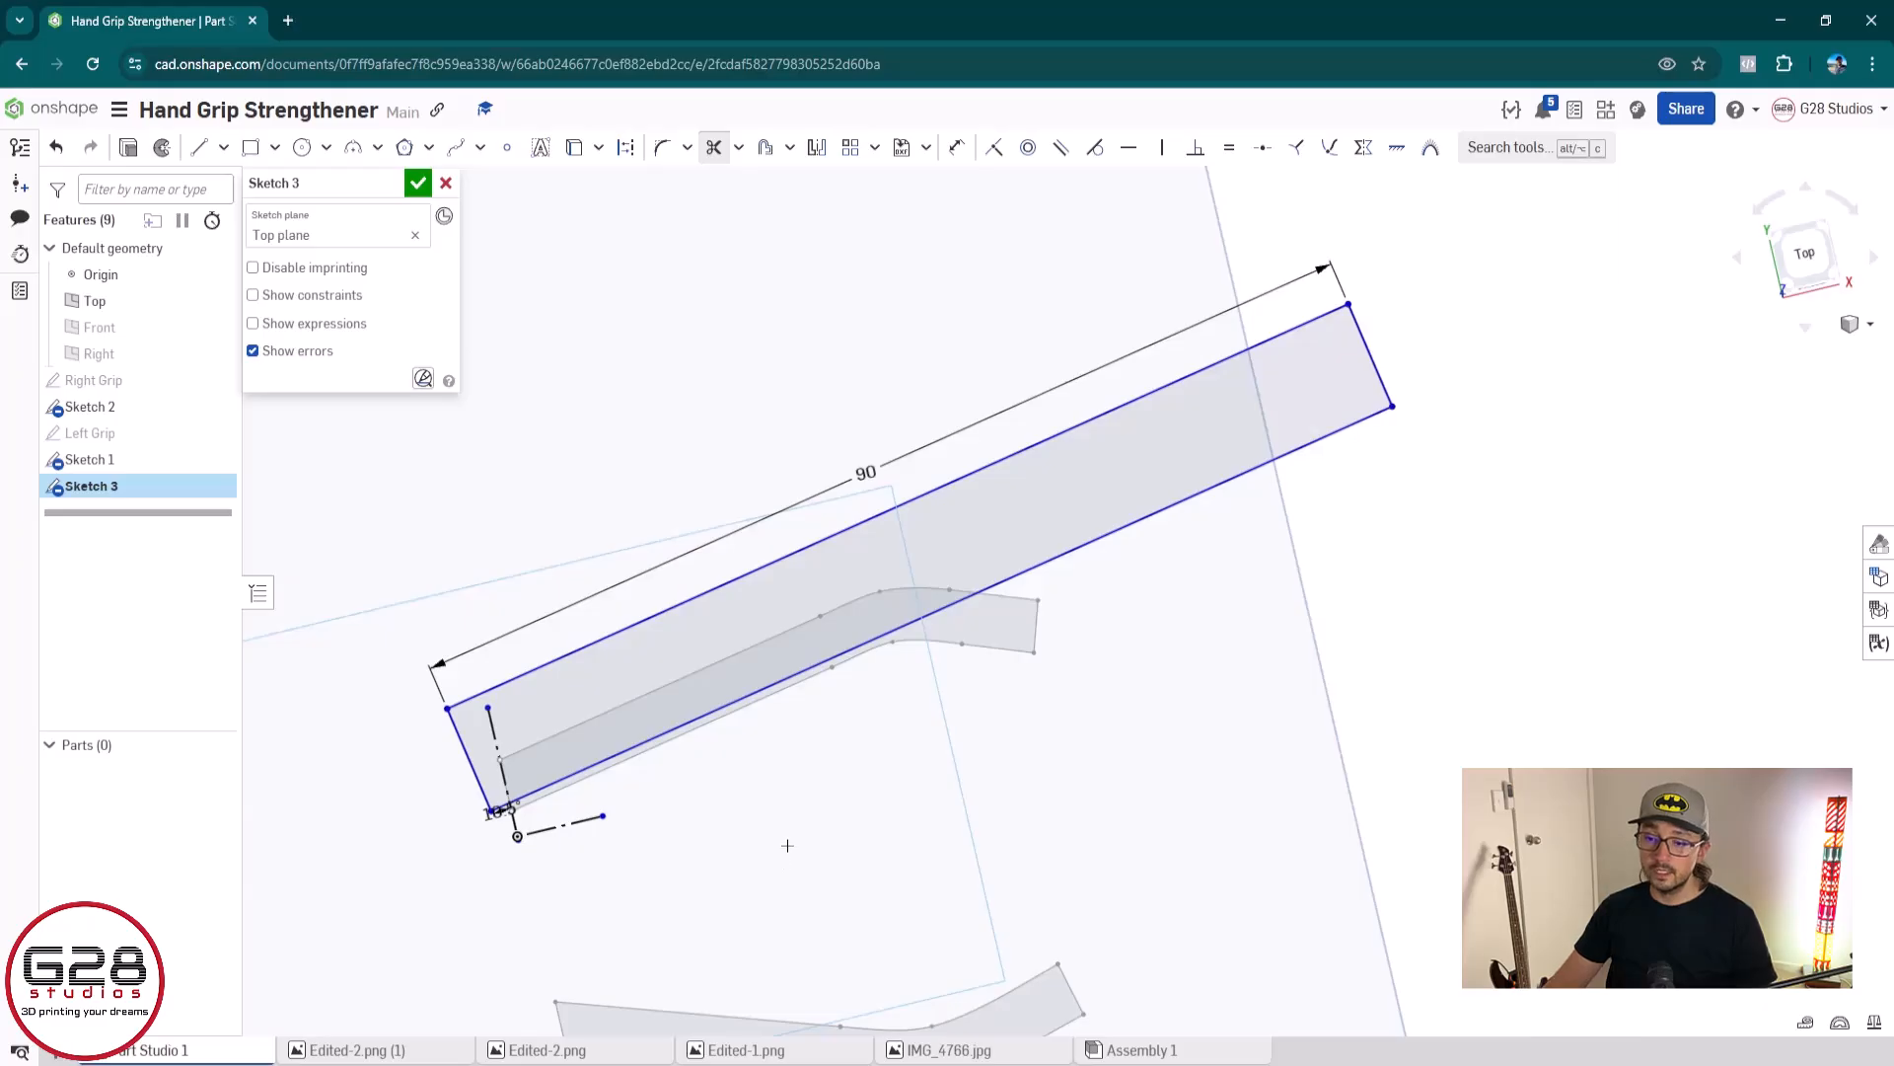
pyautogui.scroll(3, 787, 845)
pyautogui.scroll(-2, 787, 846)
pyautogui.moveTo(803, 745); pyautogui.dragTo(826, 814, button='middle')
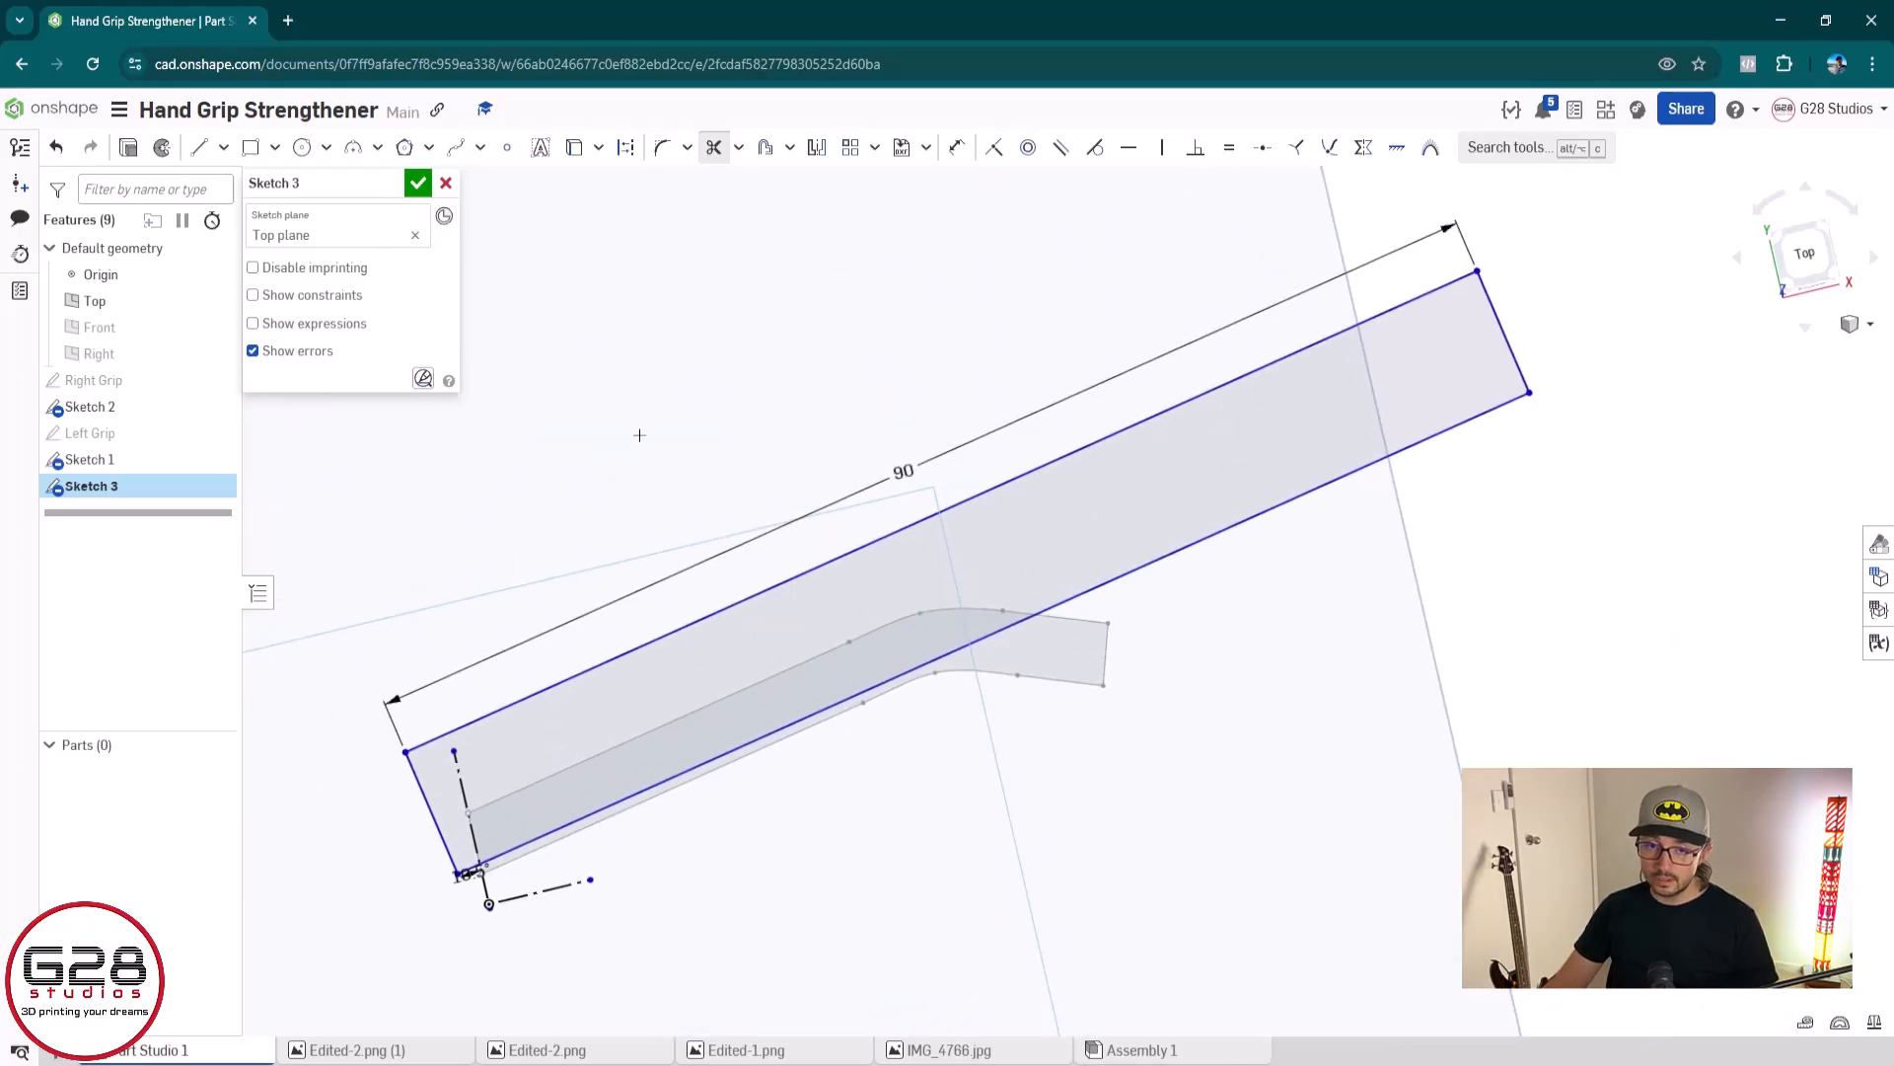
pyautogui.click(417, 184)
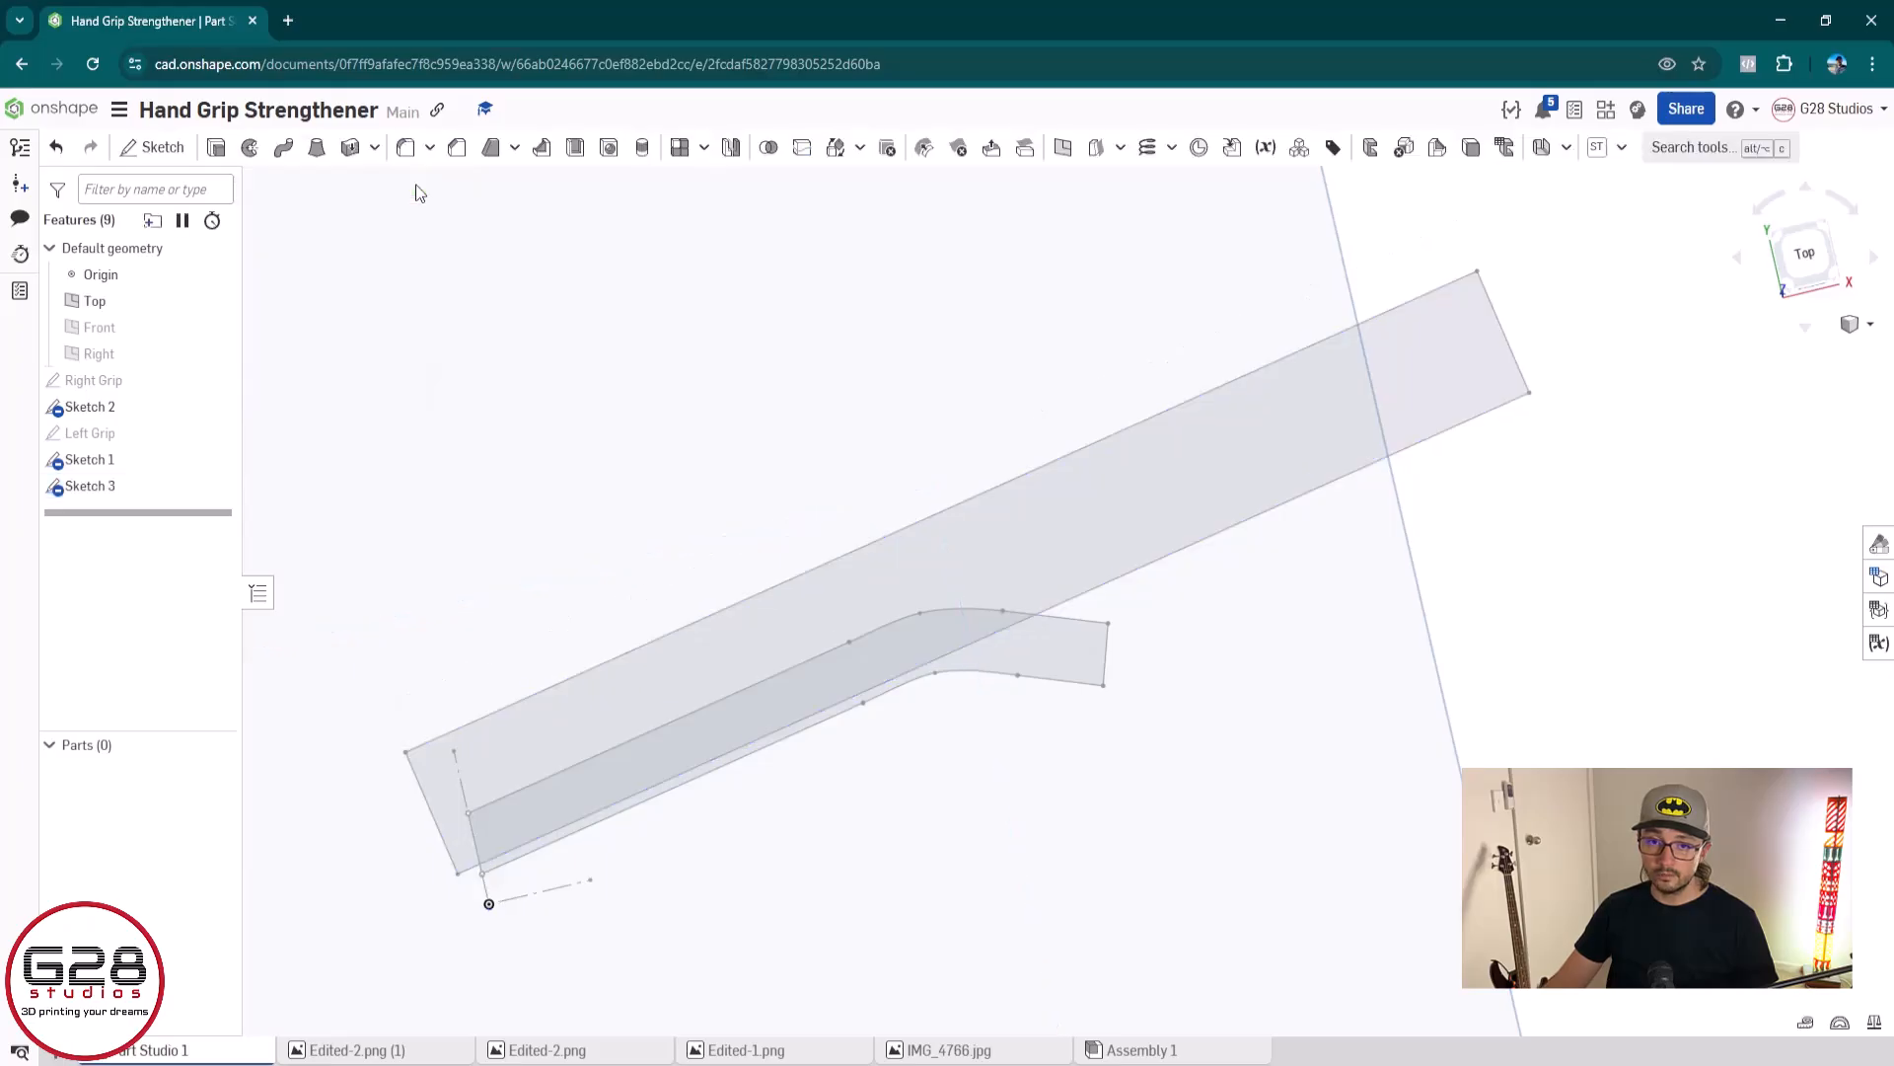
# Create a new full solid revolve from the remaining half-outline region and accept it without a revolve axis
pyautogui.click(251, 150)
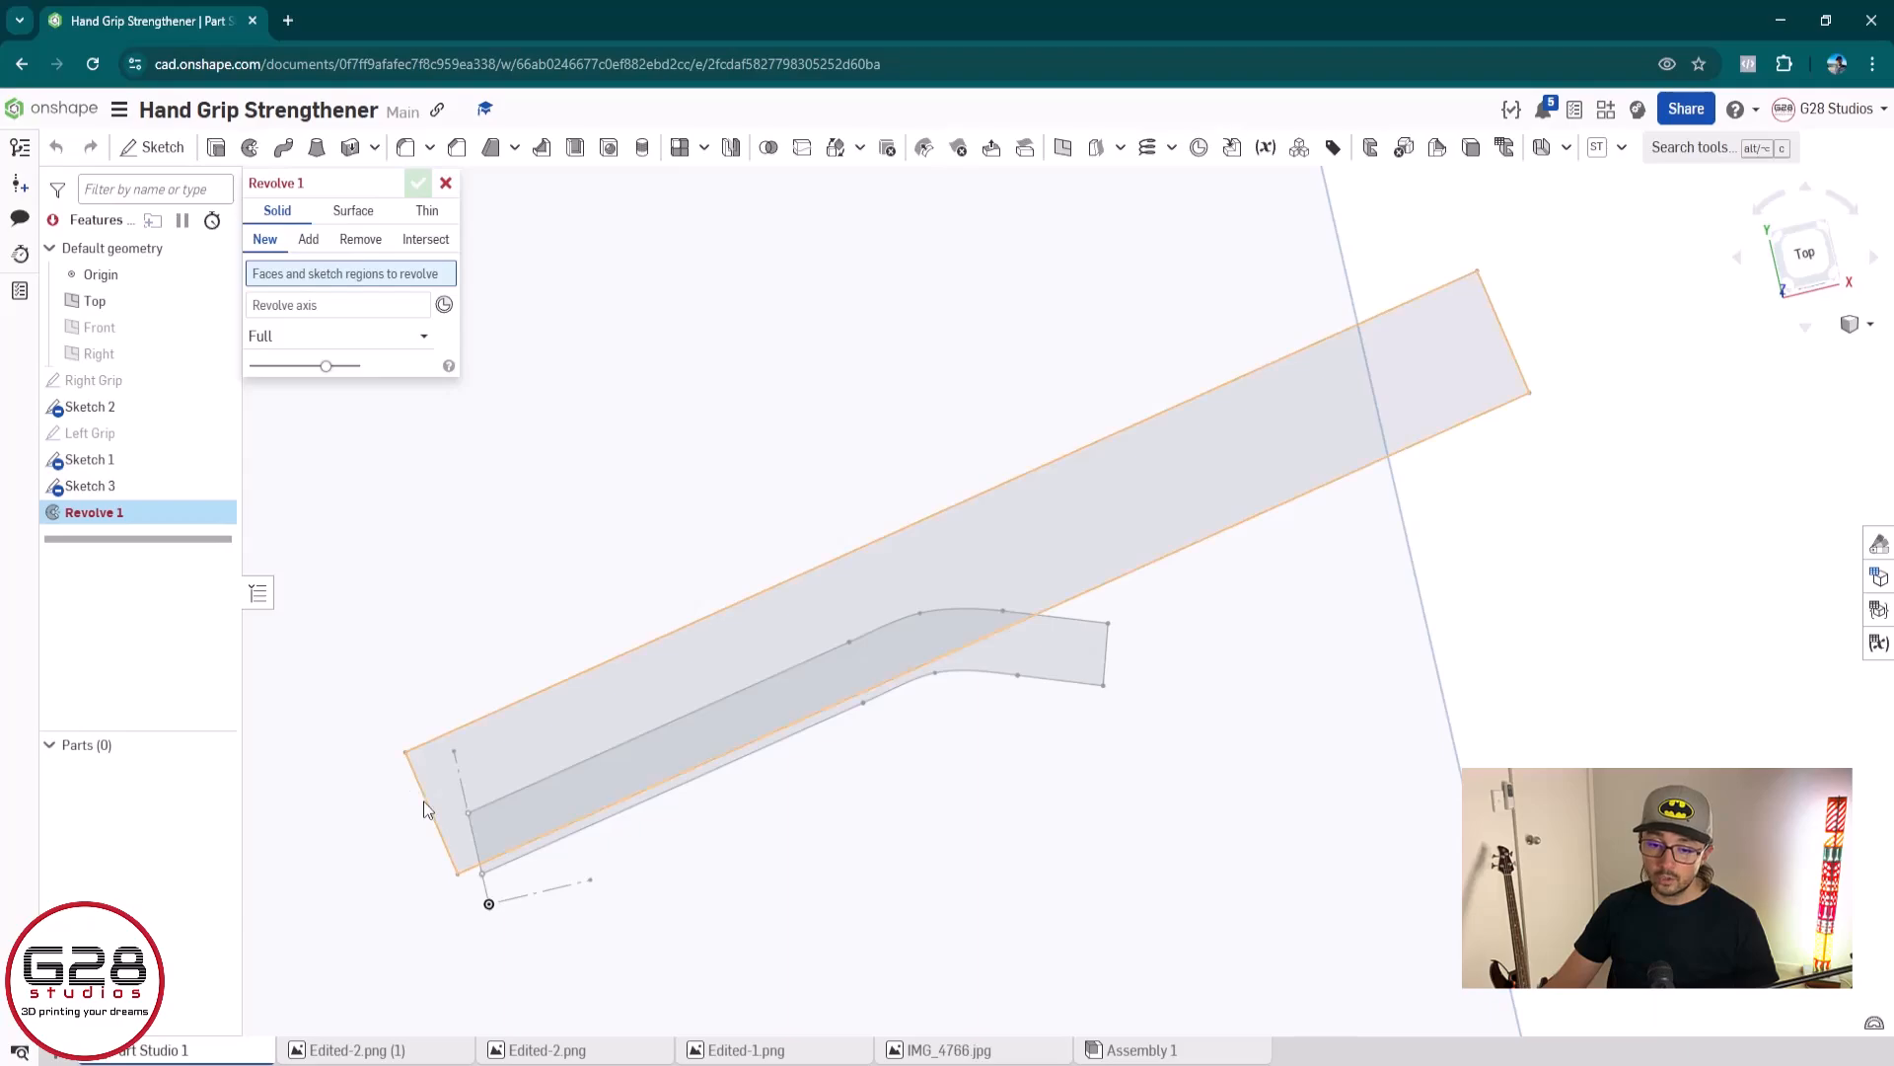
pyautogui.click(539, 755)
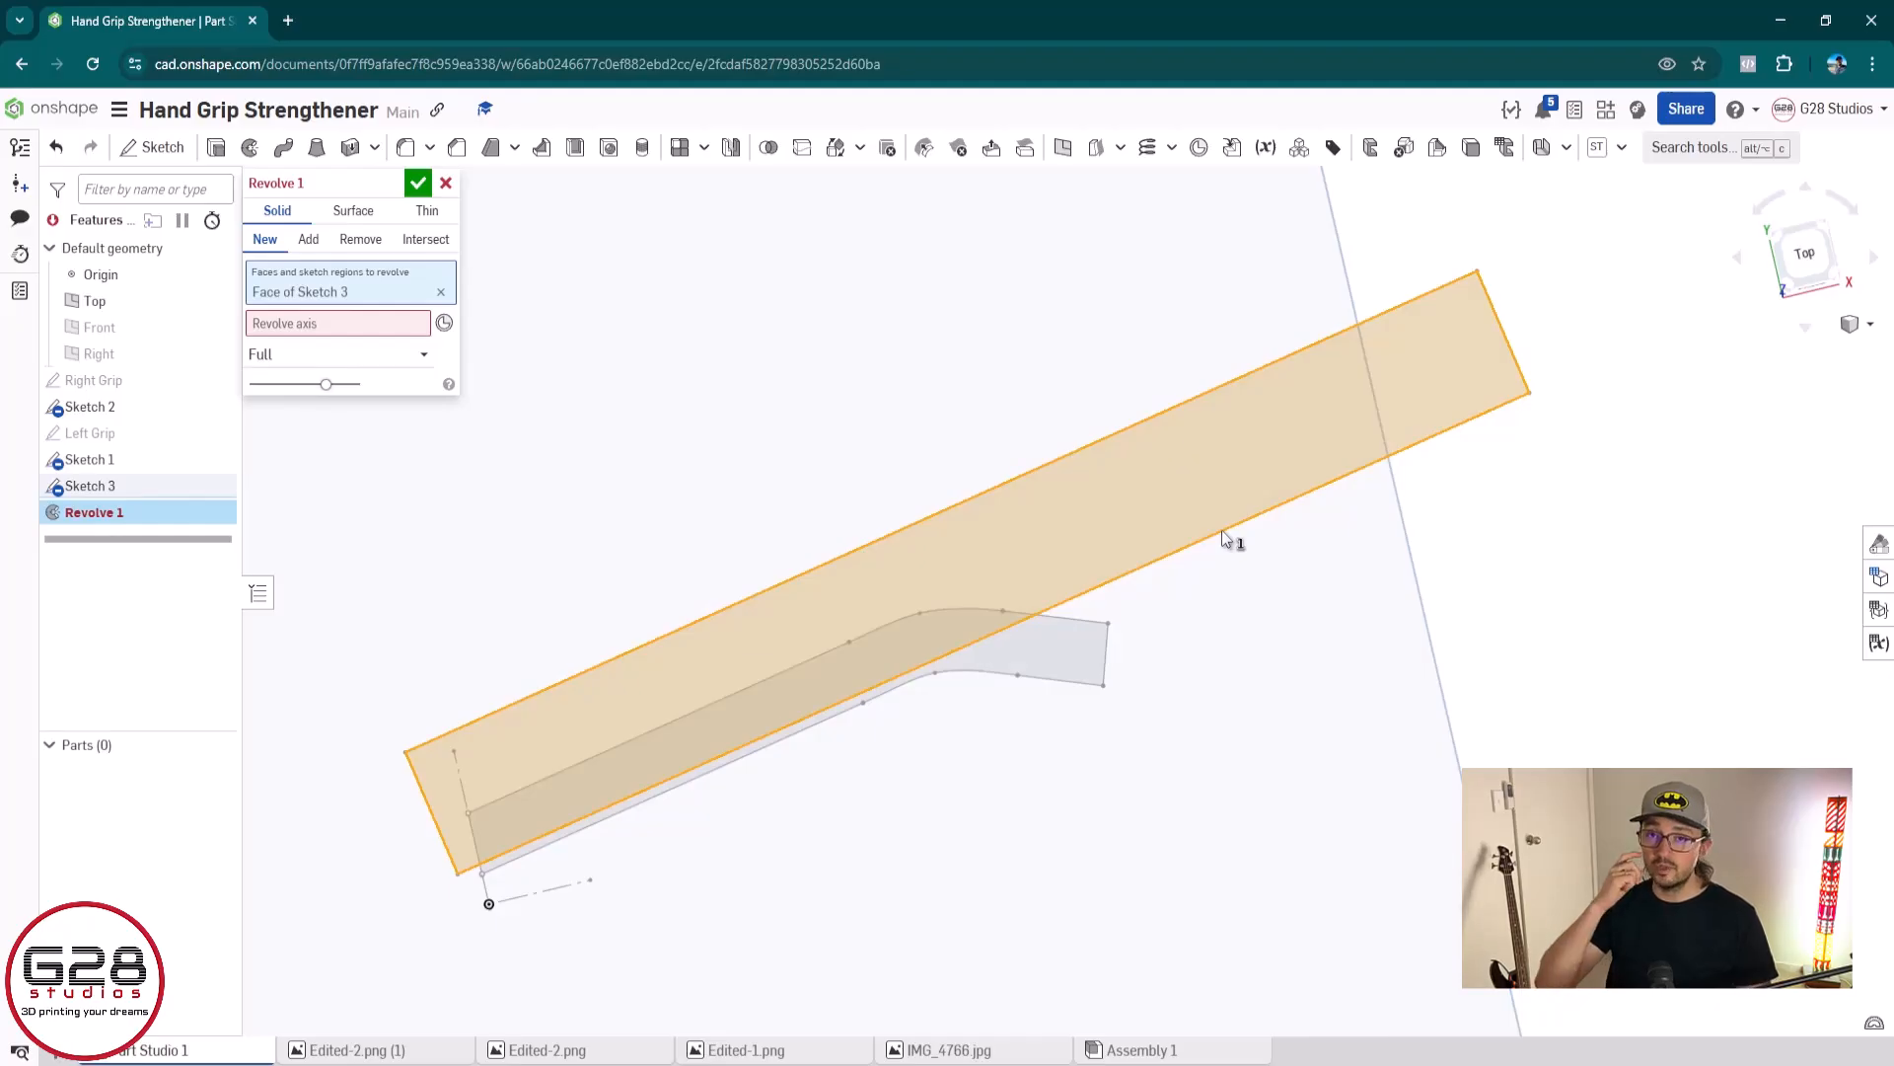
pyautogui.click(419, 184)
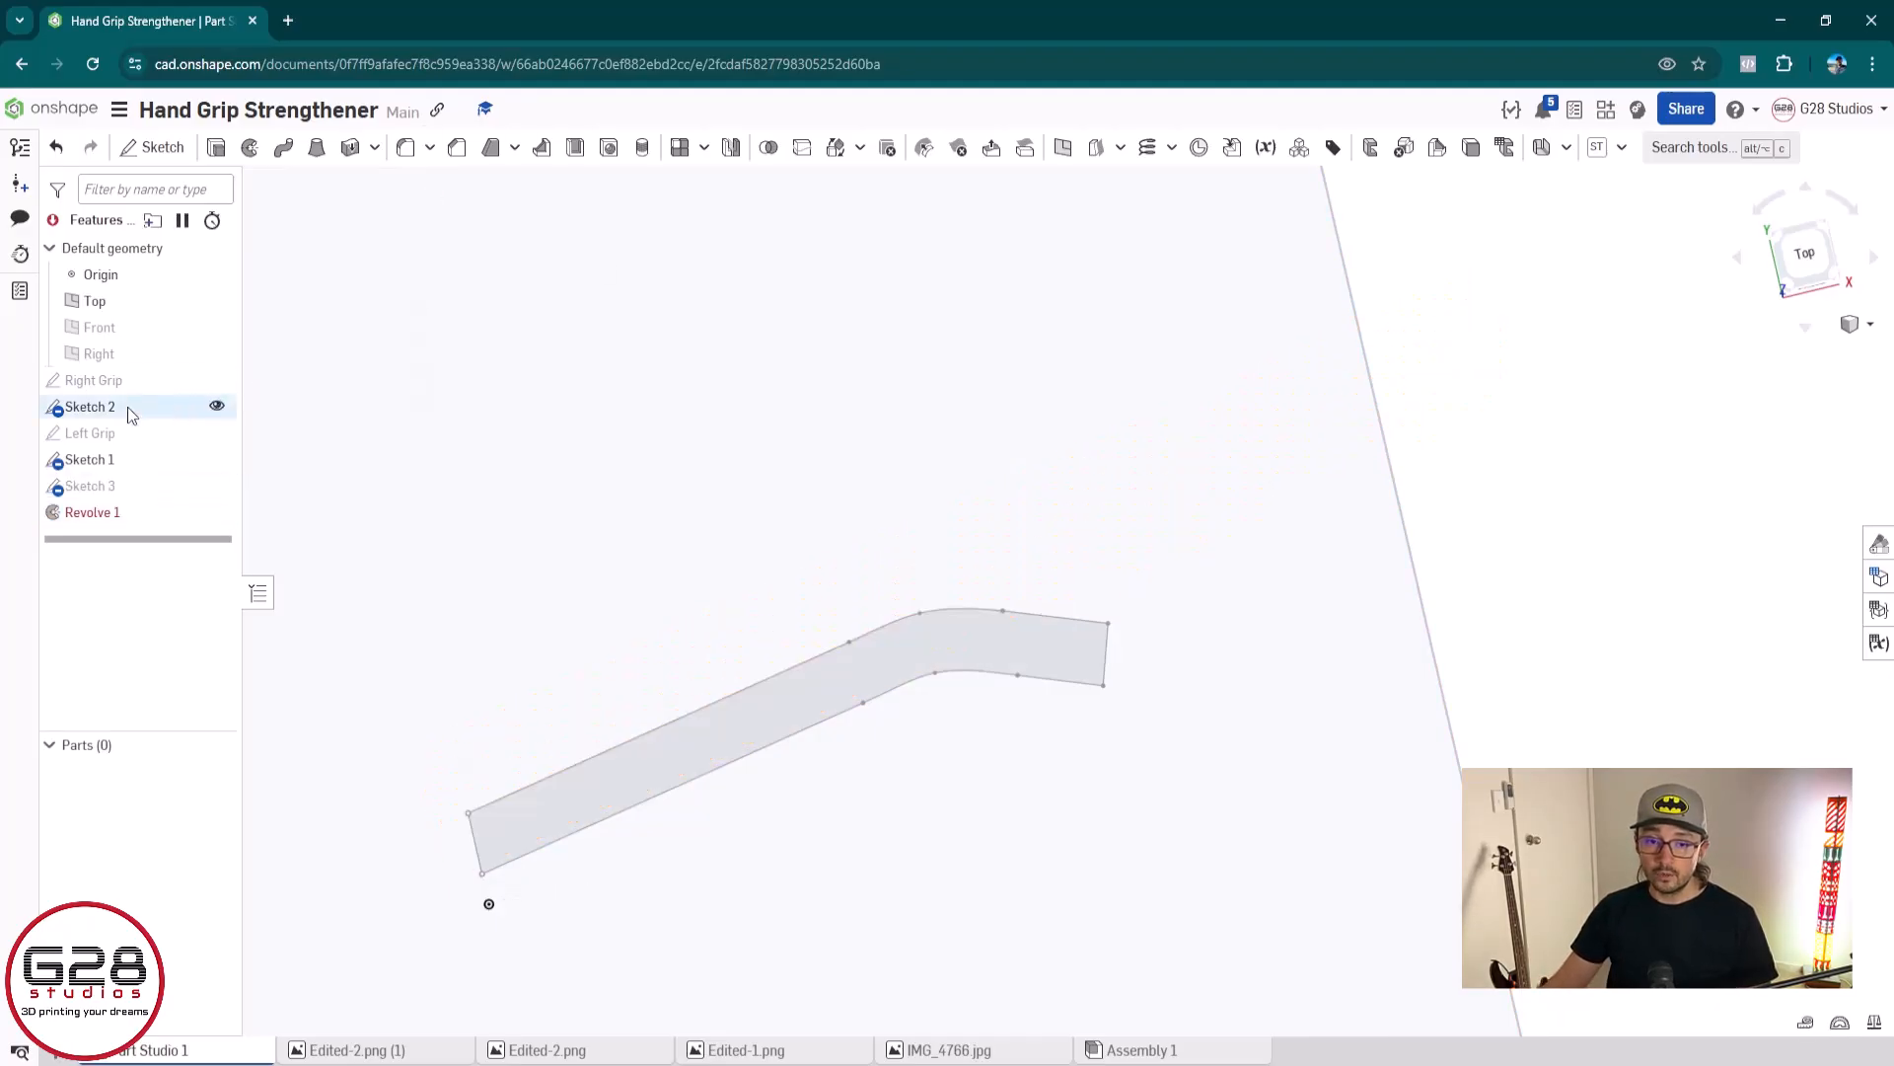
# In Sketch 3, draw a construction line about 76 mm long along the outline's lower edge, extending past its left end, and finish the sketch
pyautogui.doubleClick(122, 486)
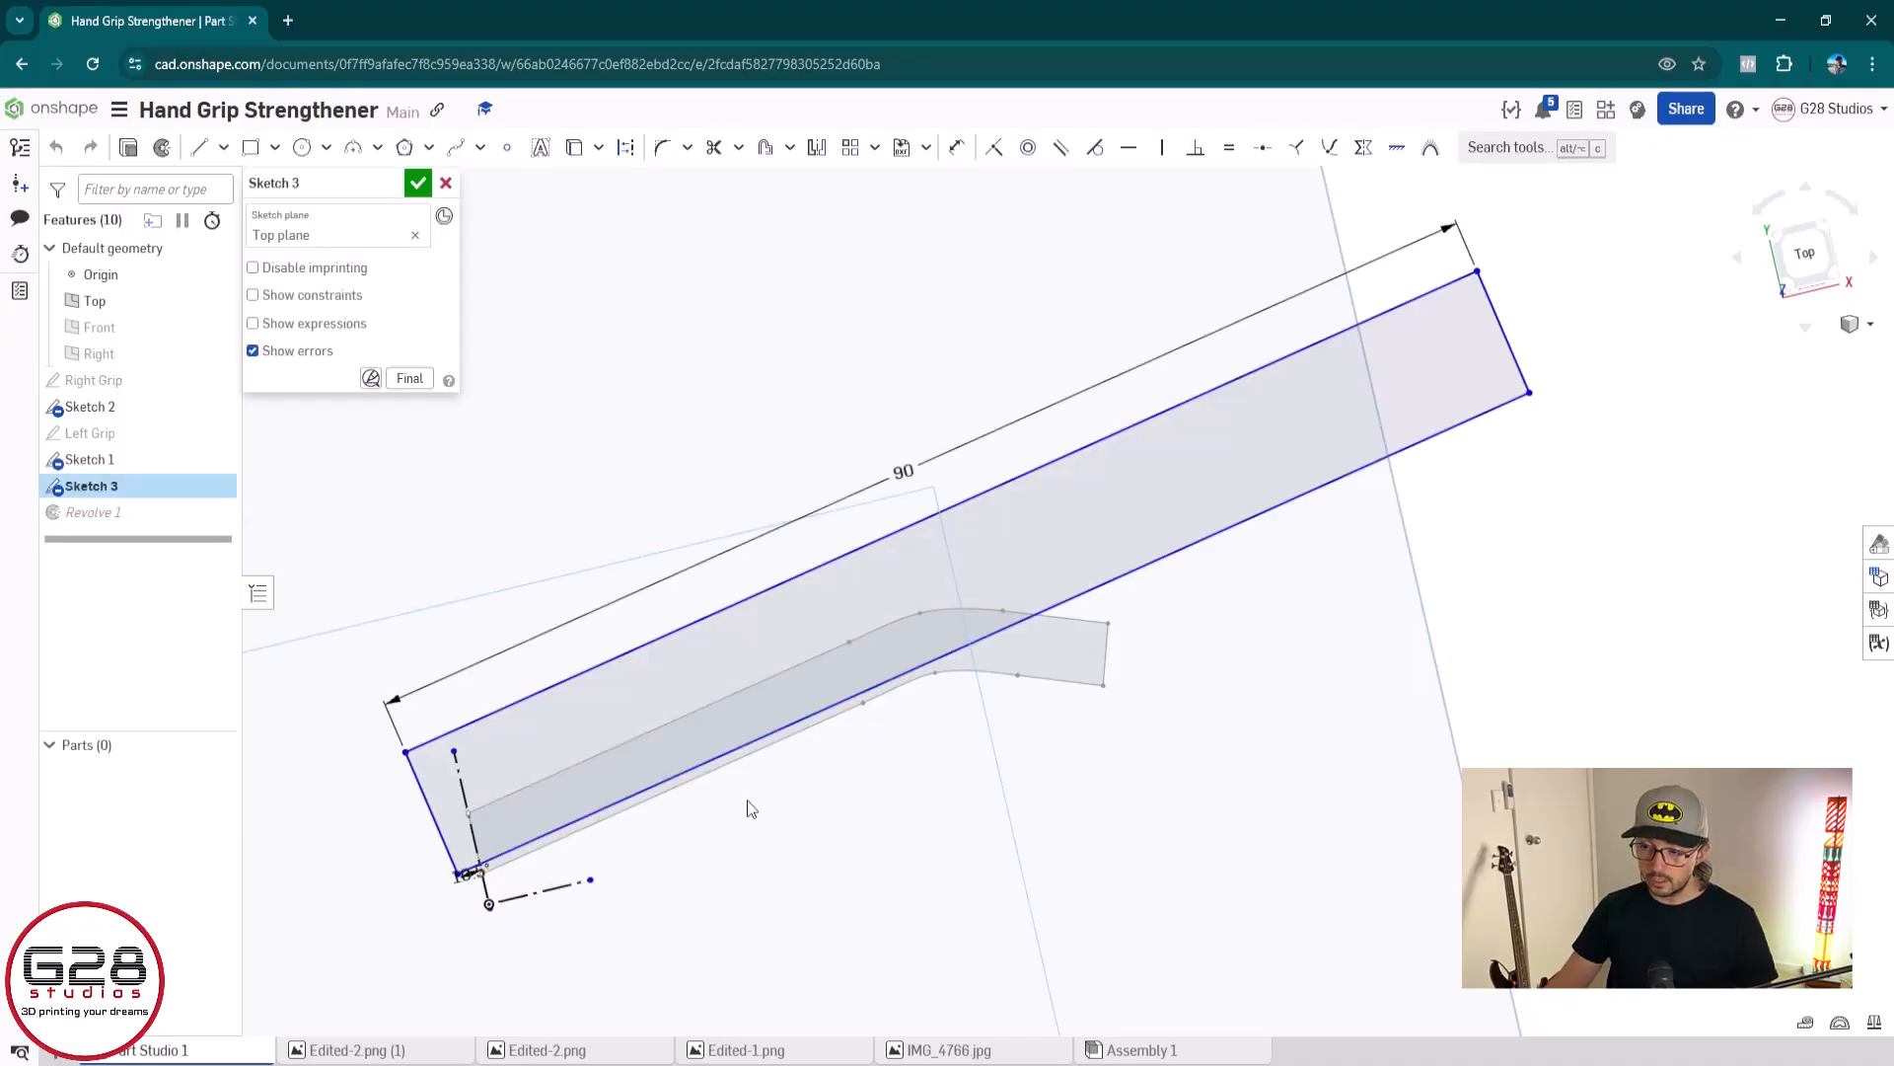
pyautogui.press('l')
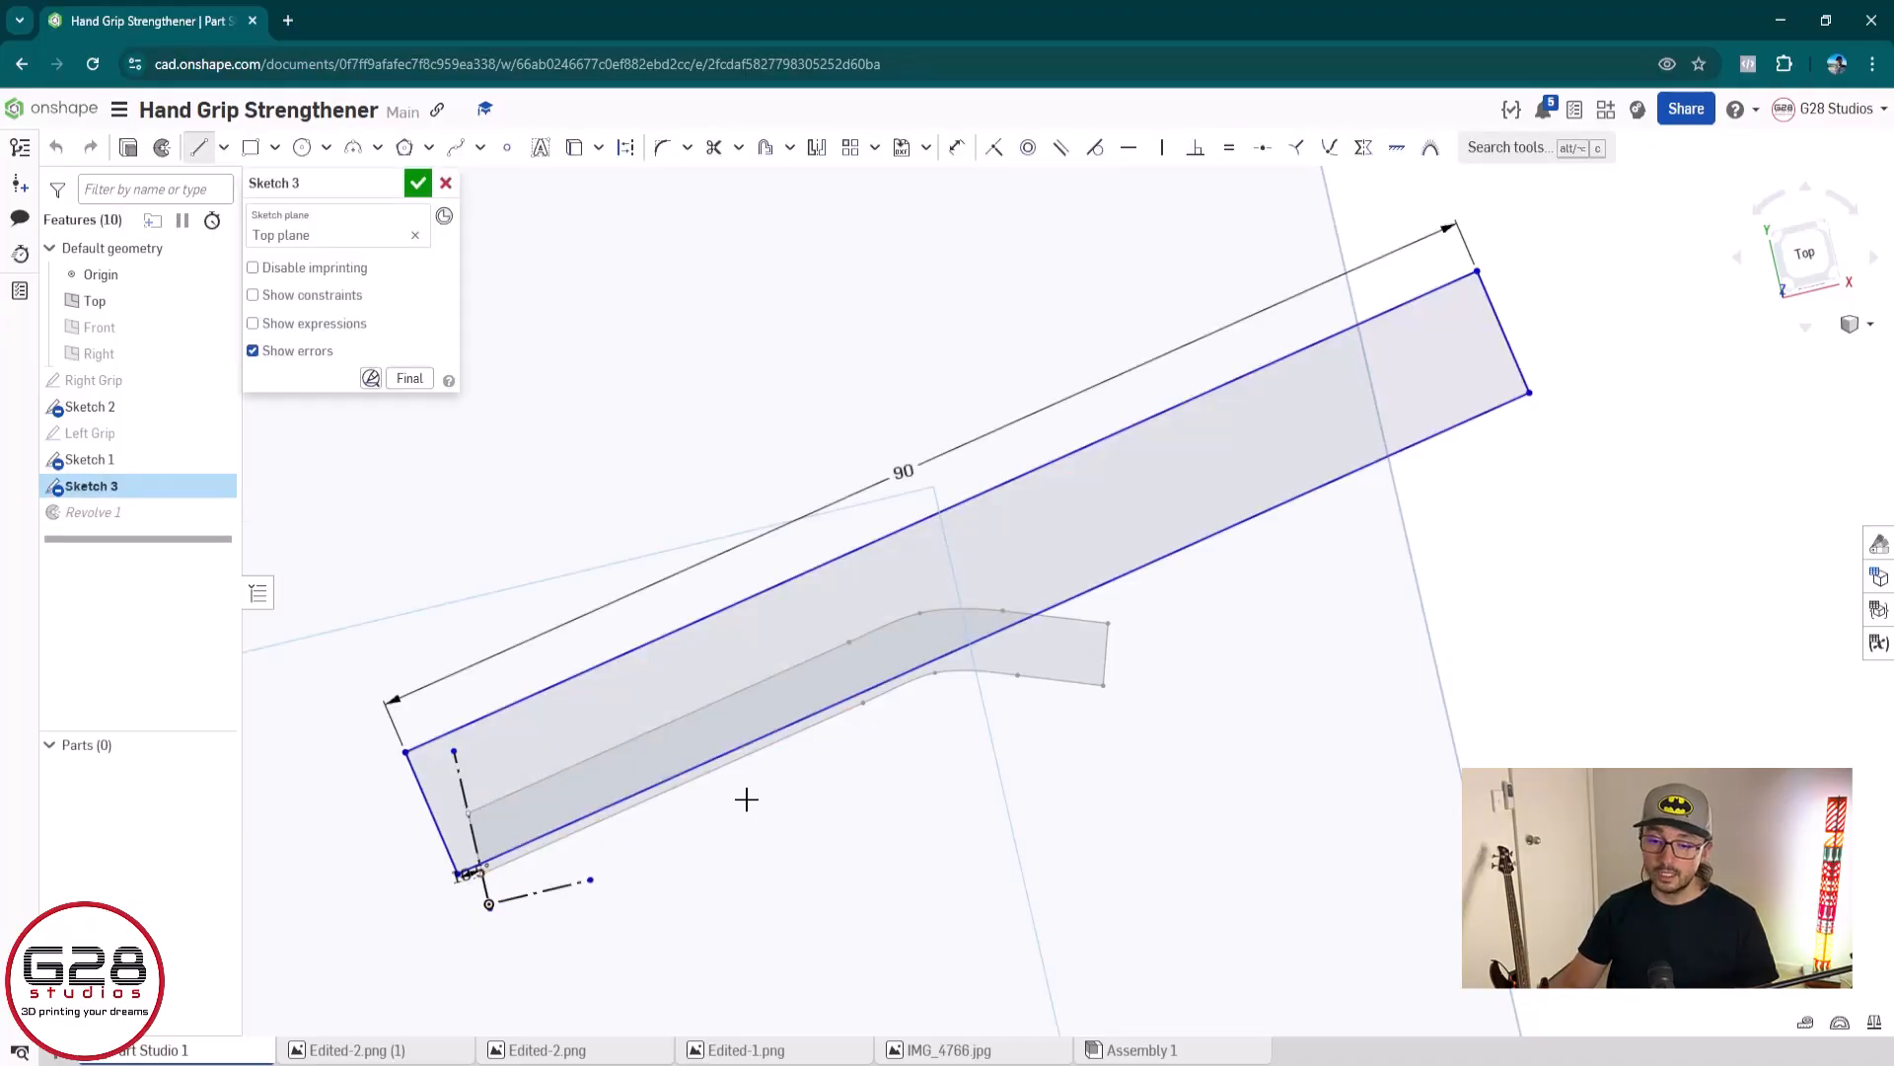
pyautogui.press('q')
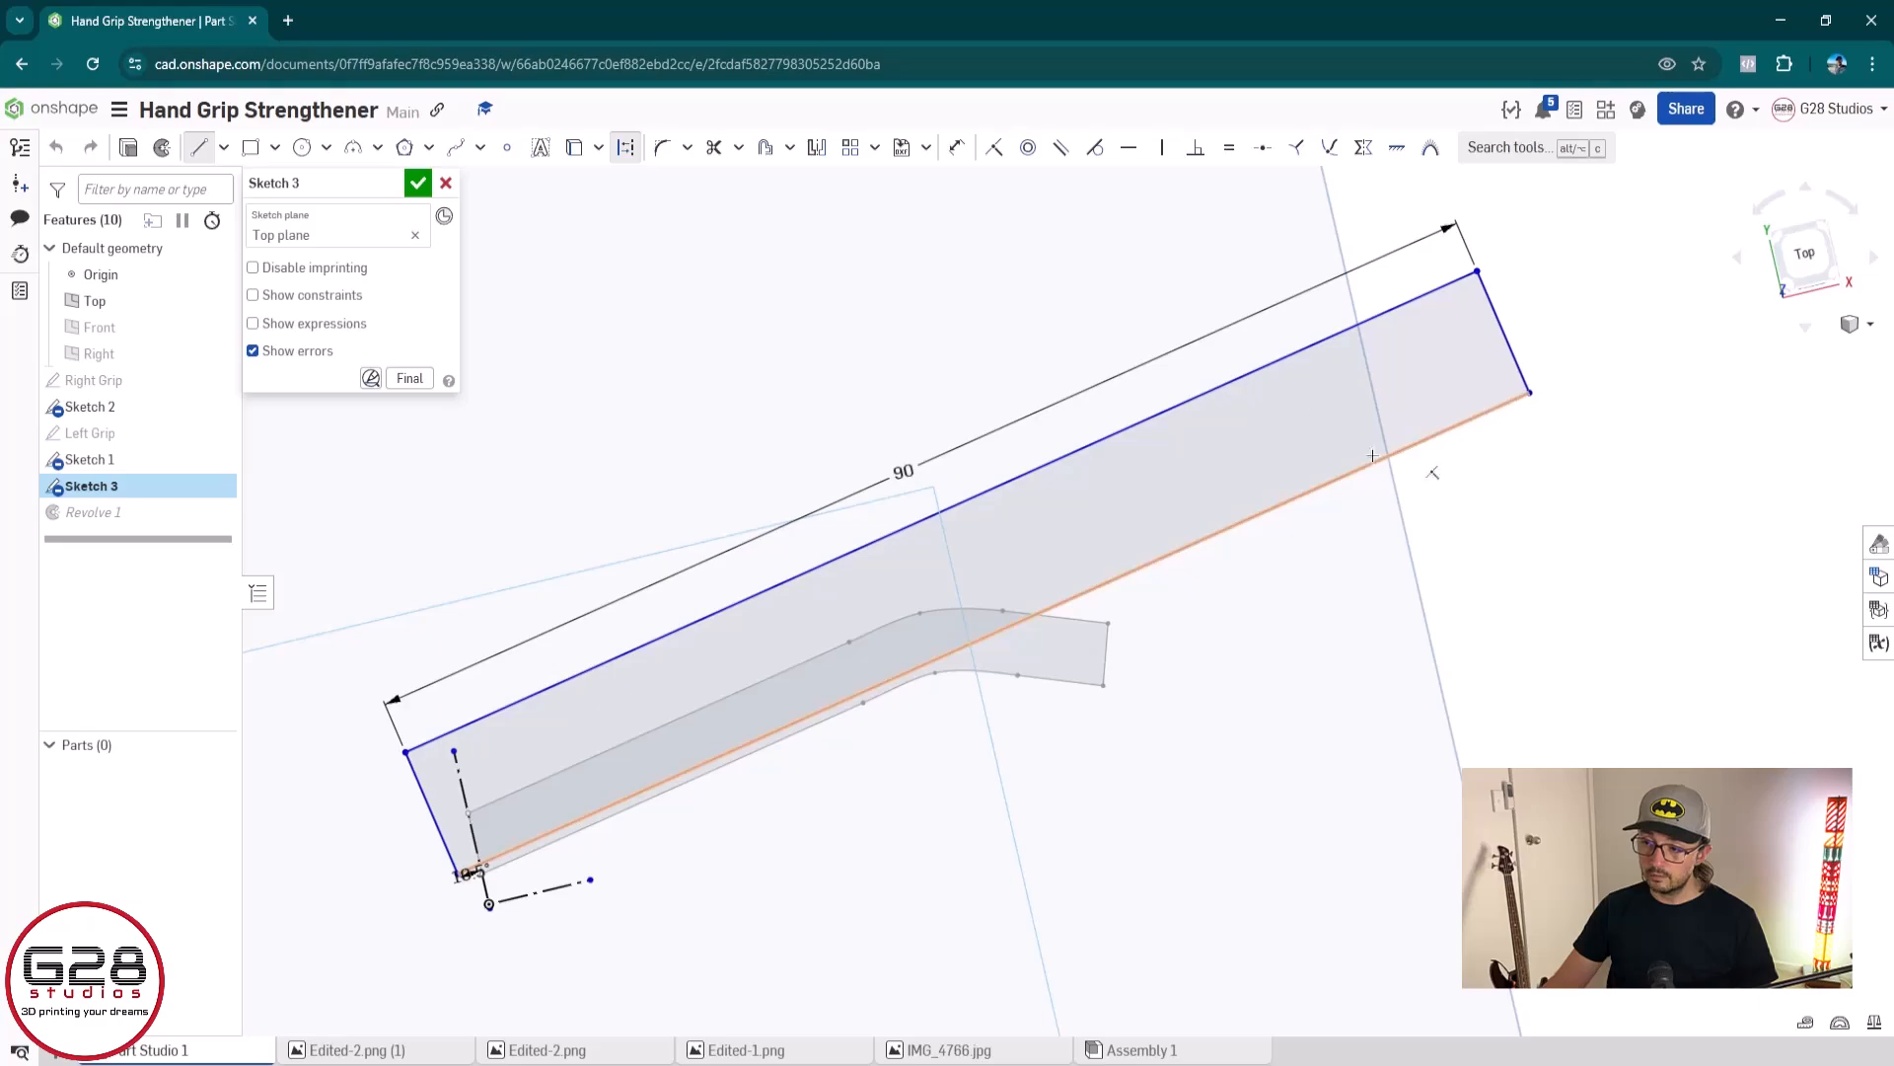
pyautogui.click(1179, 550)
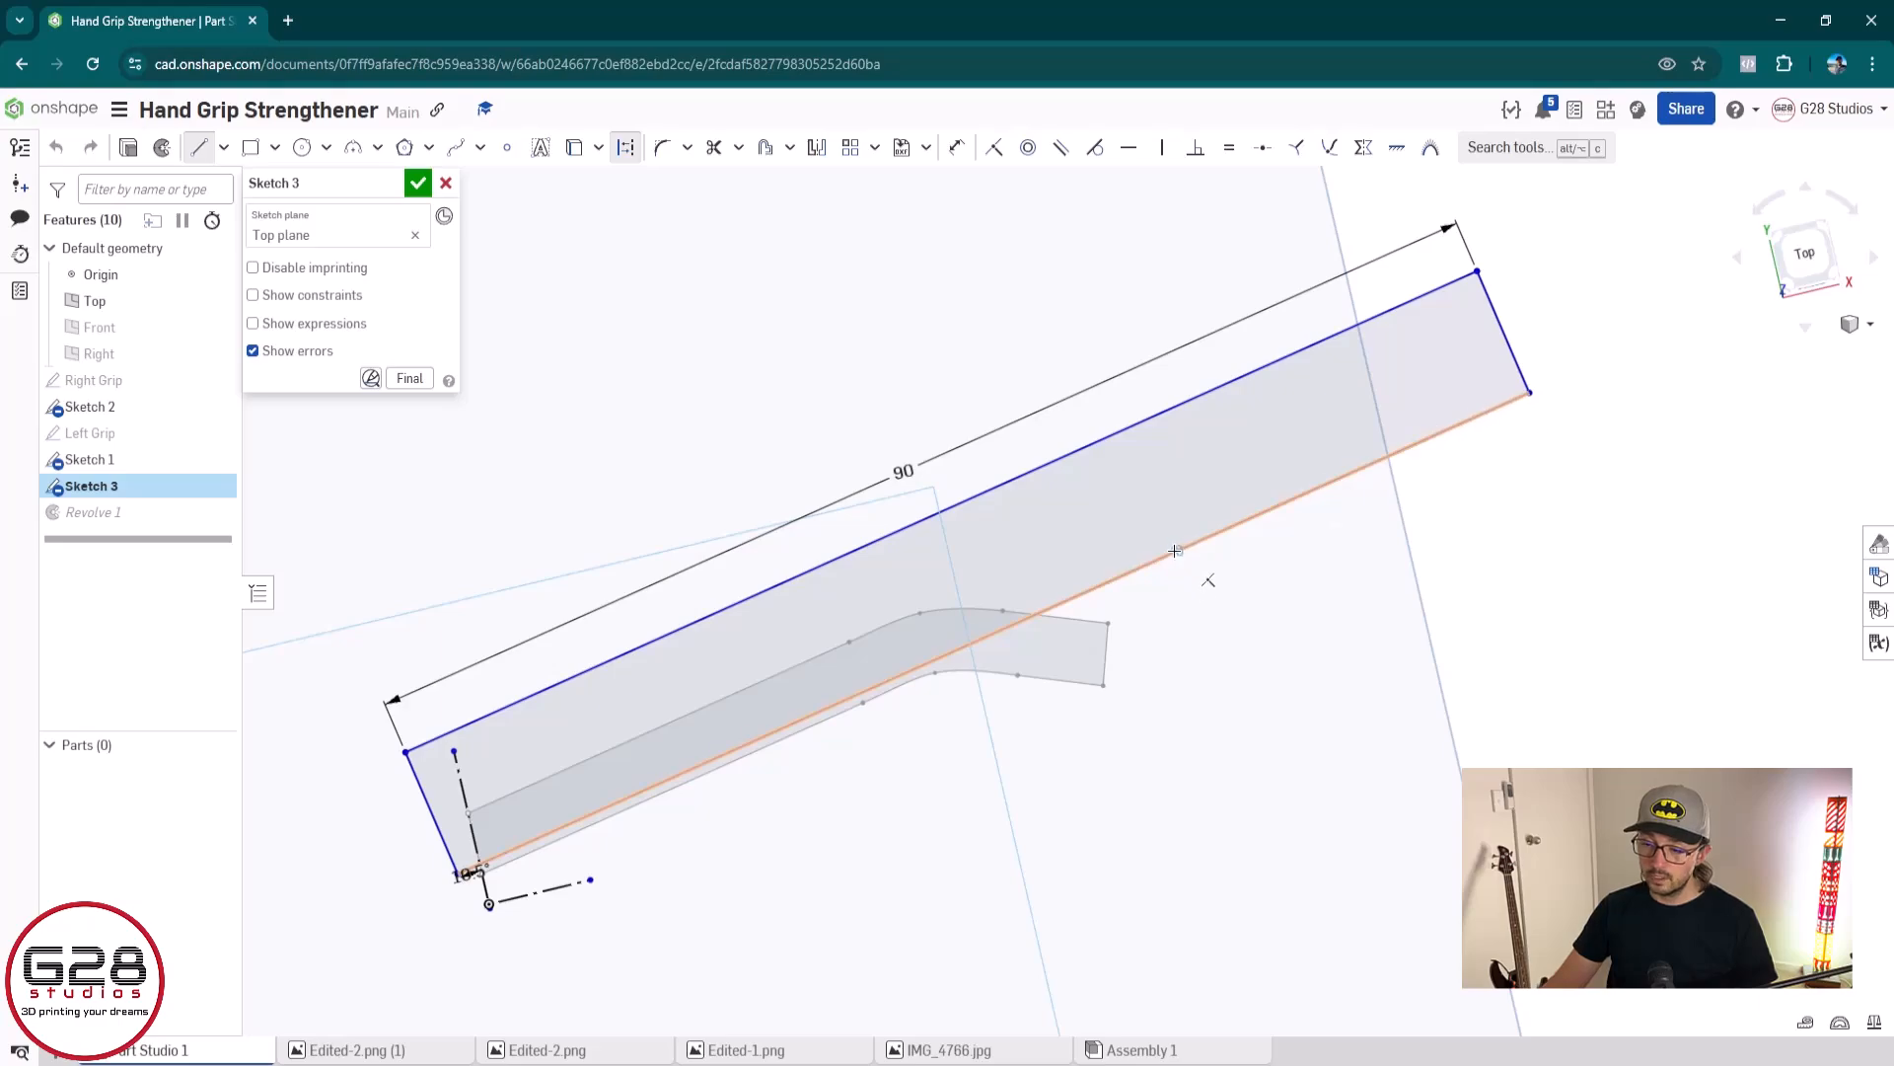
pyautogui.click(276, 955)
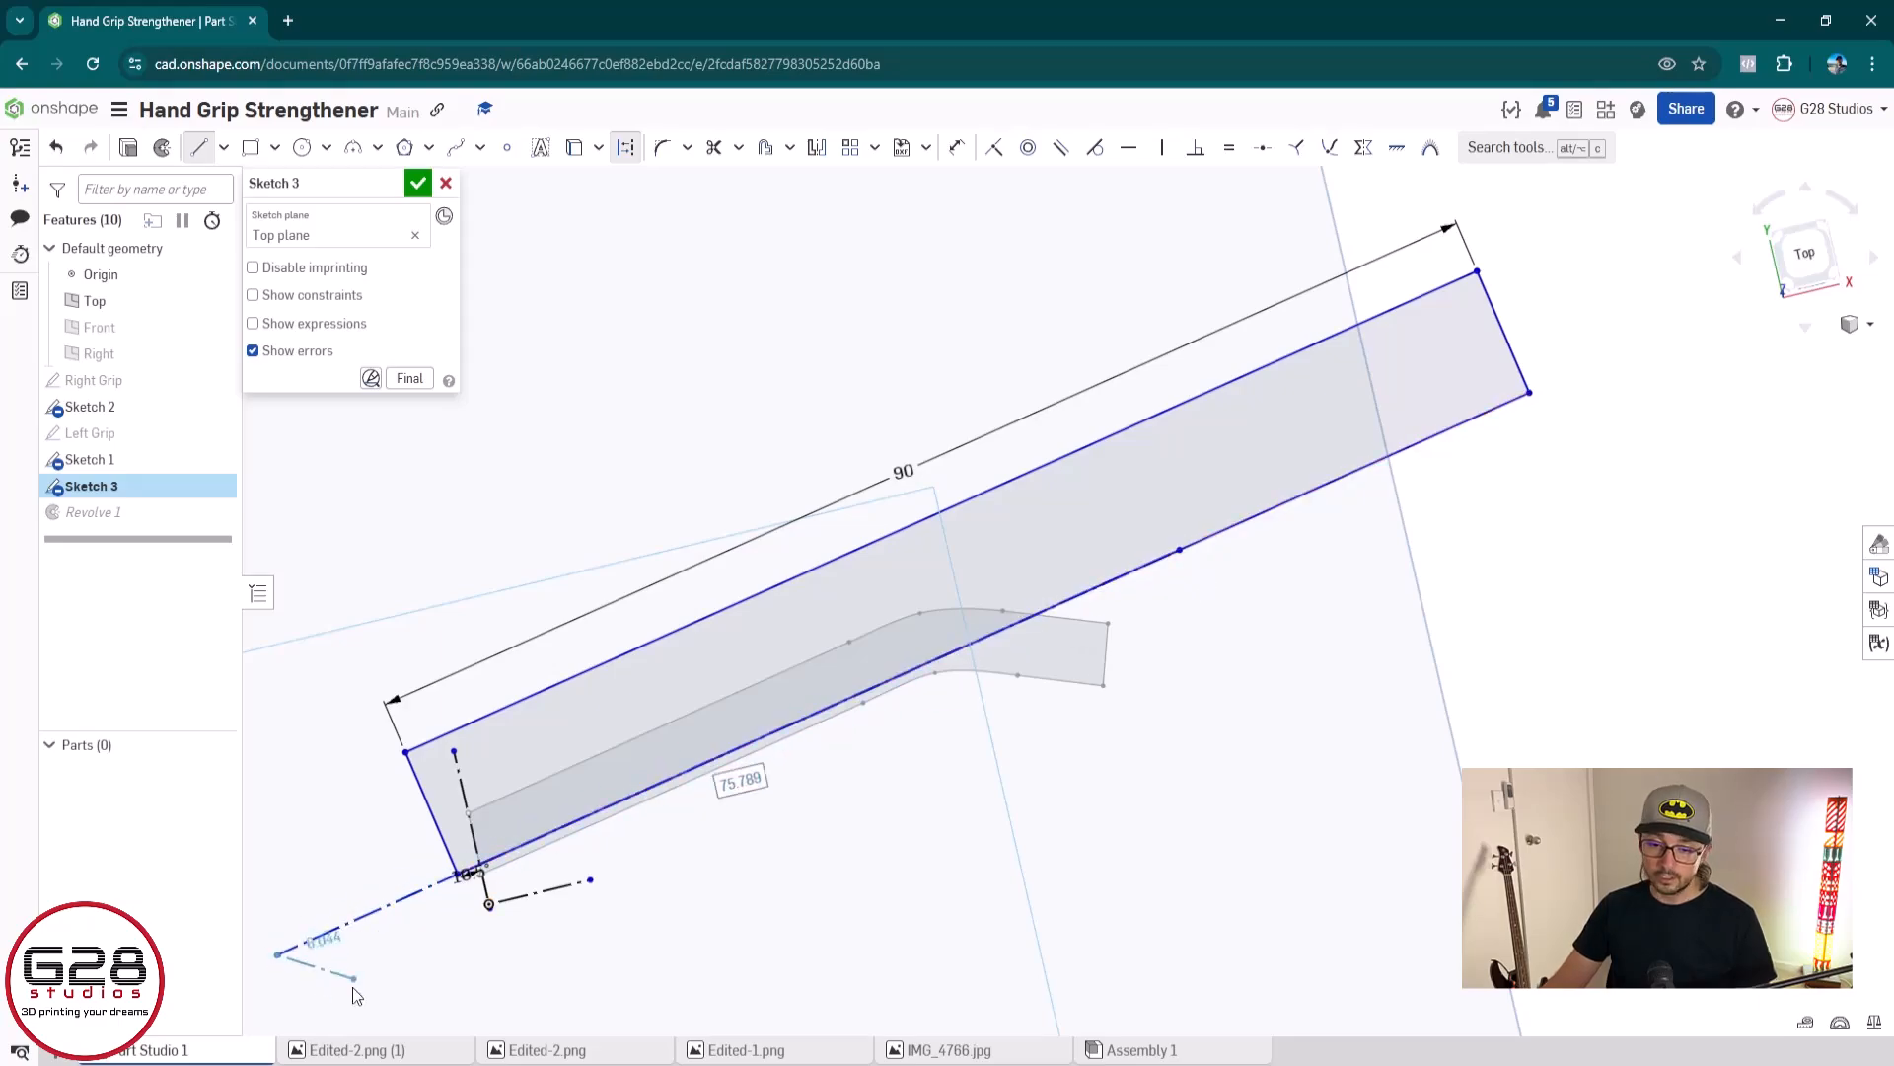
pyautogui.click(417, 185)
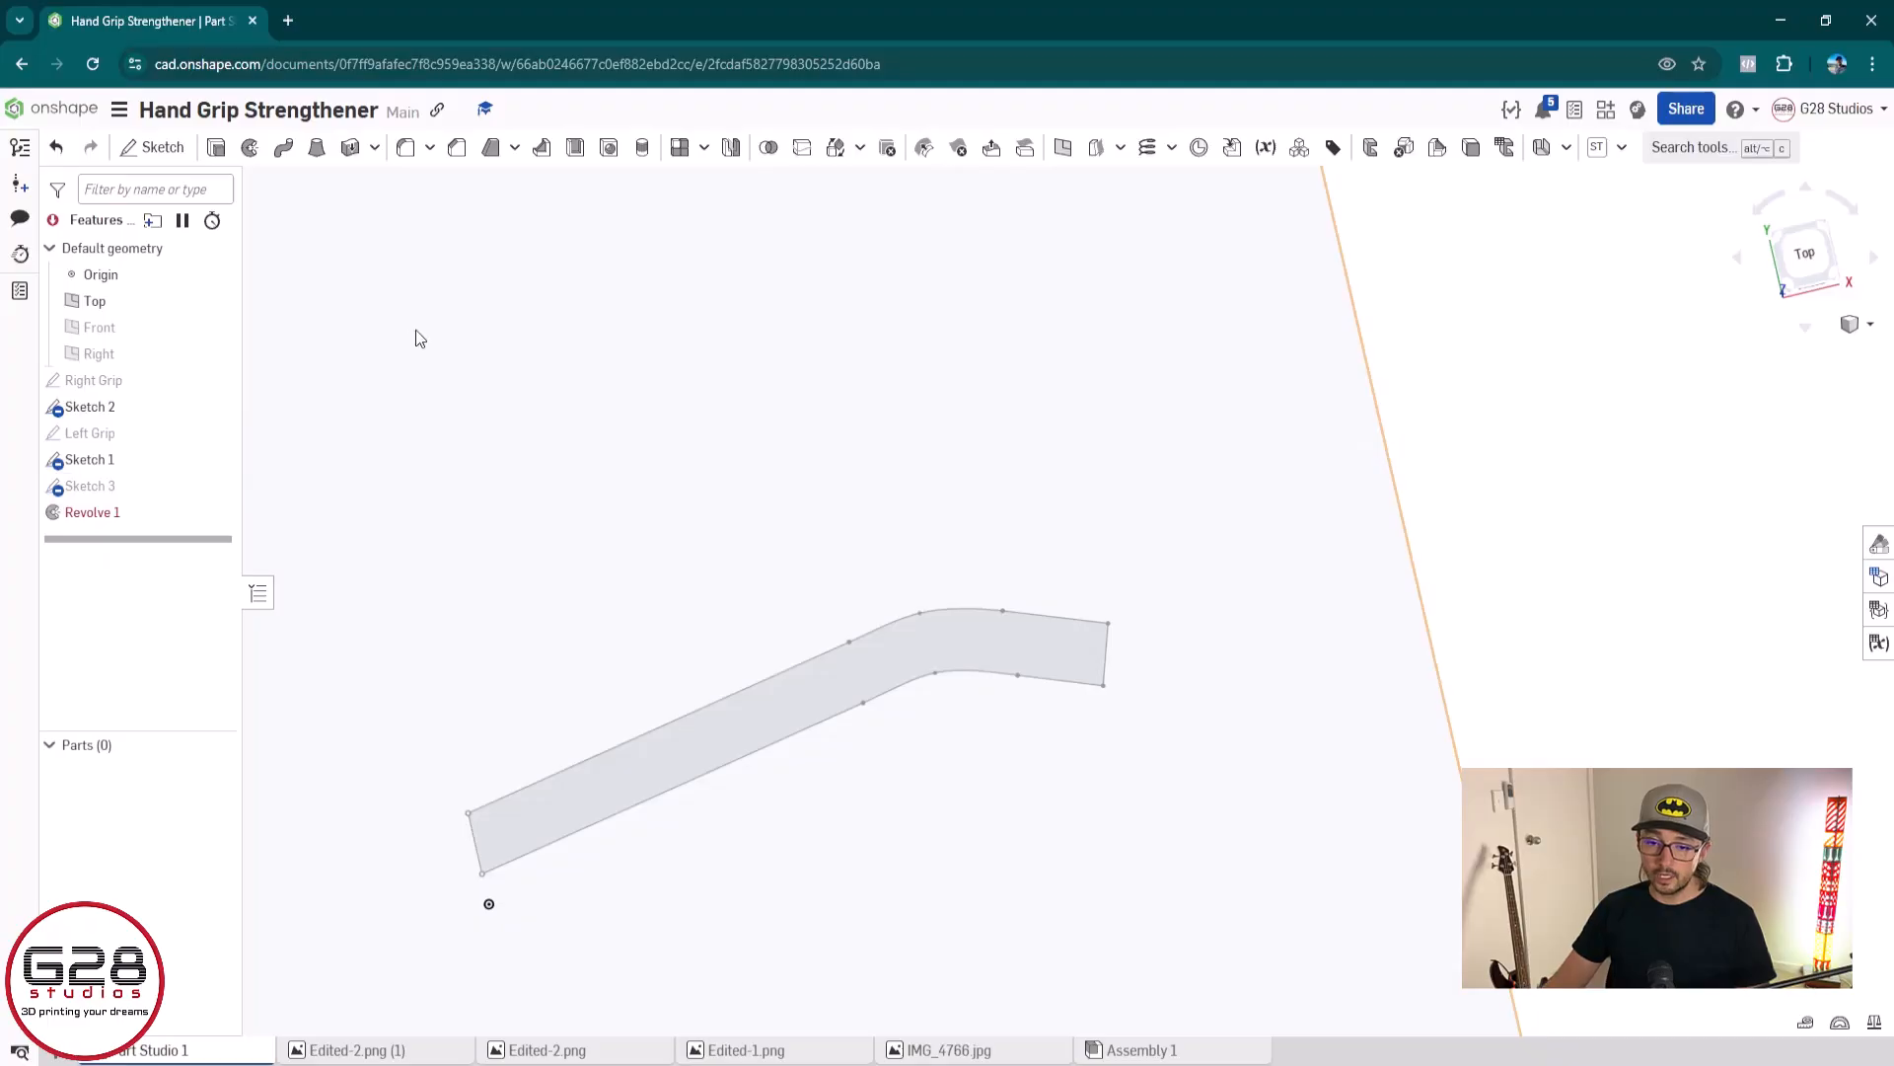
# Edit Revolve 1 and use the extended construction line as its revolve axis
pyautogui.doubleClick(94, 514)
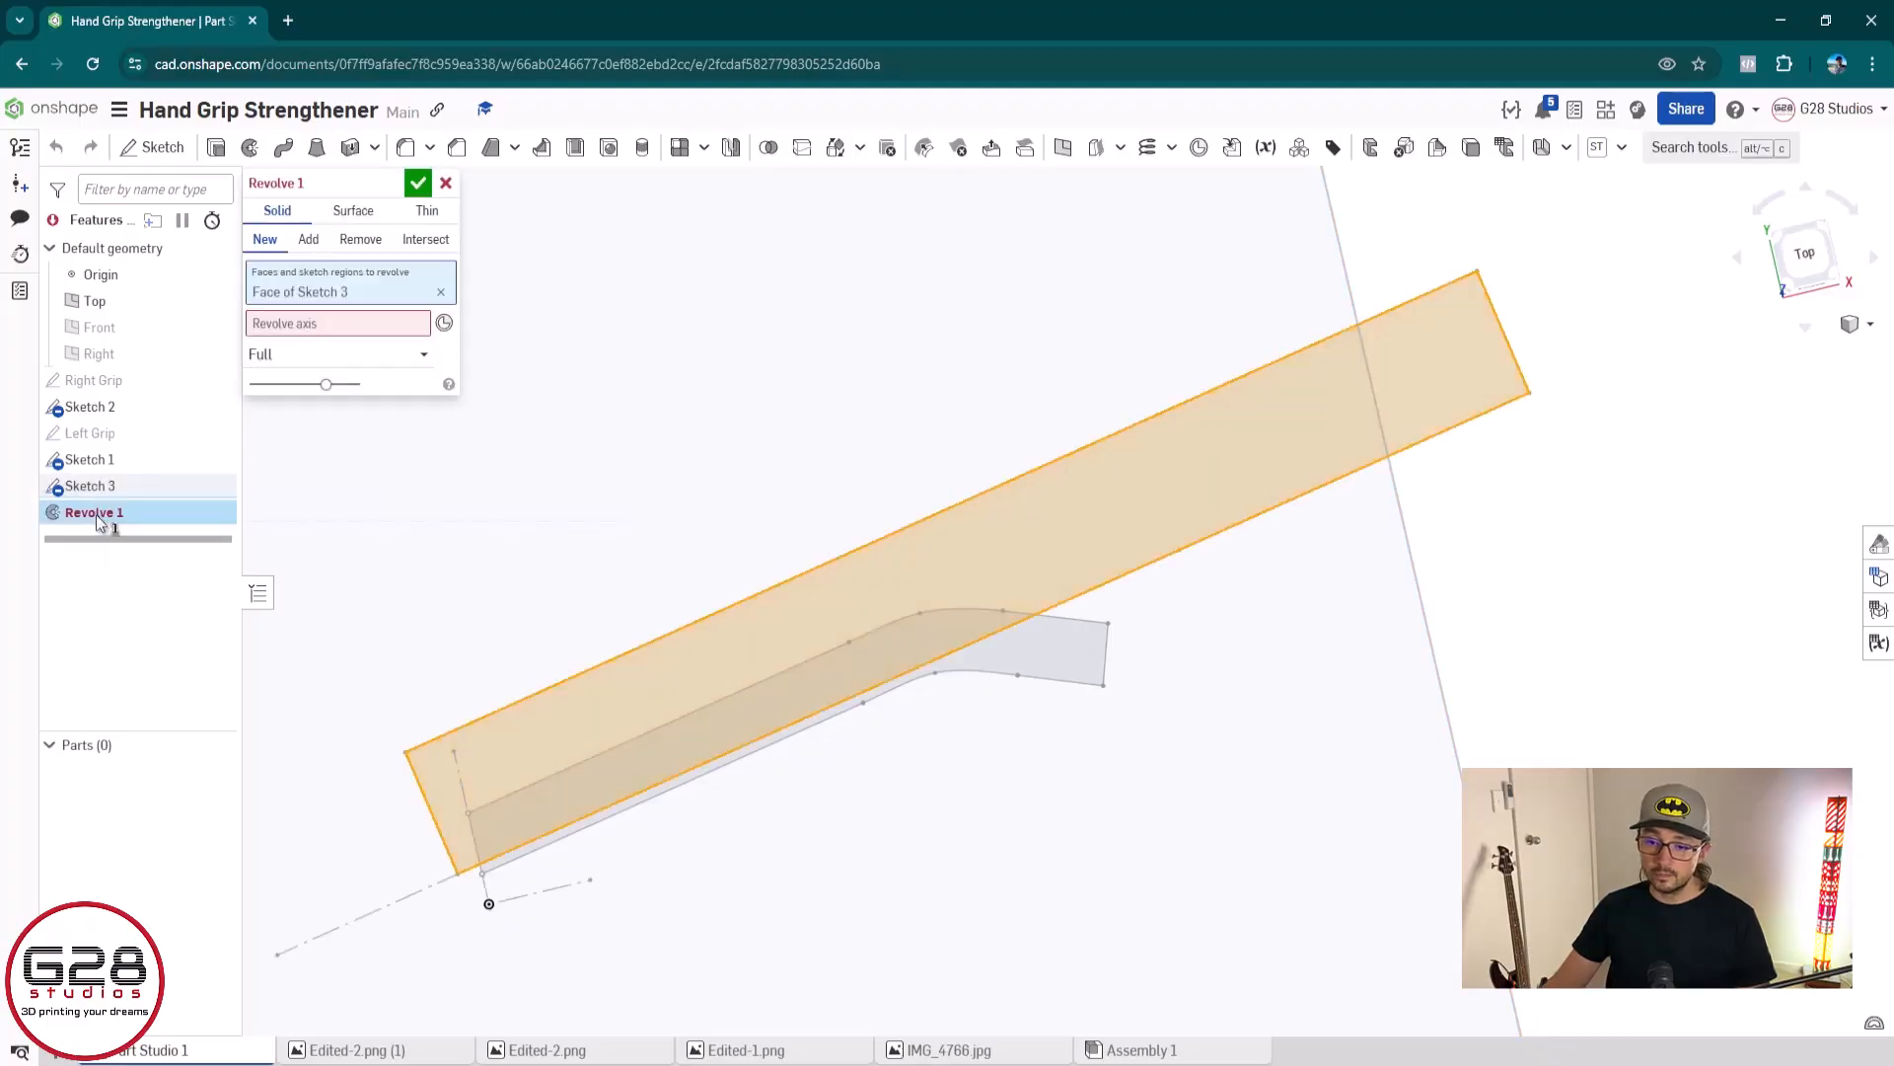
pyautogui.click(300, 322)
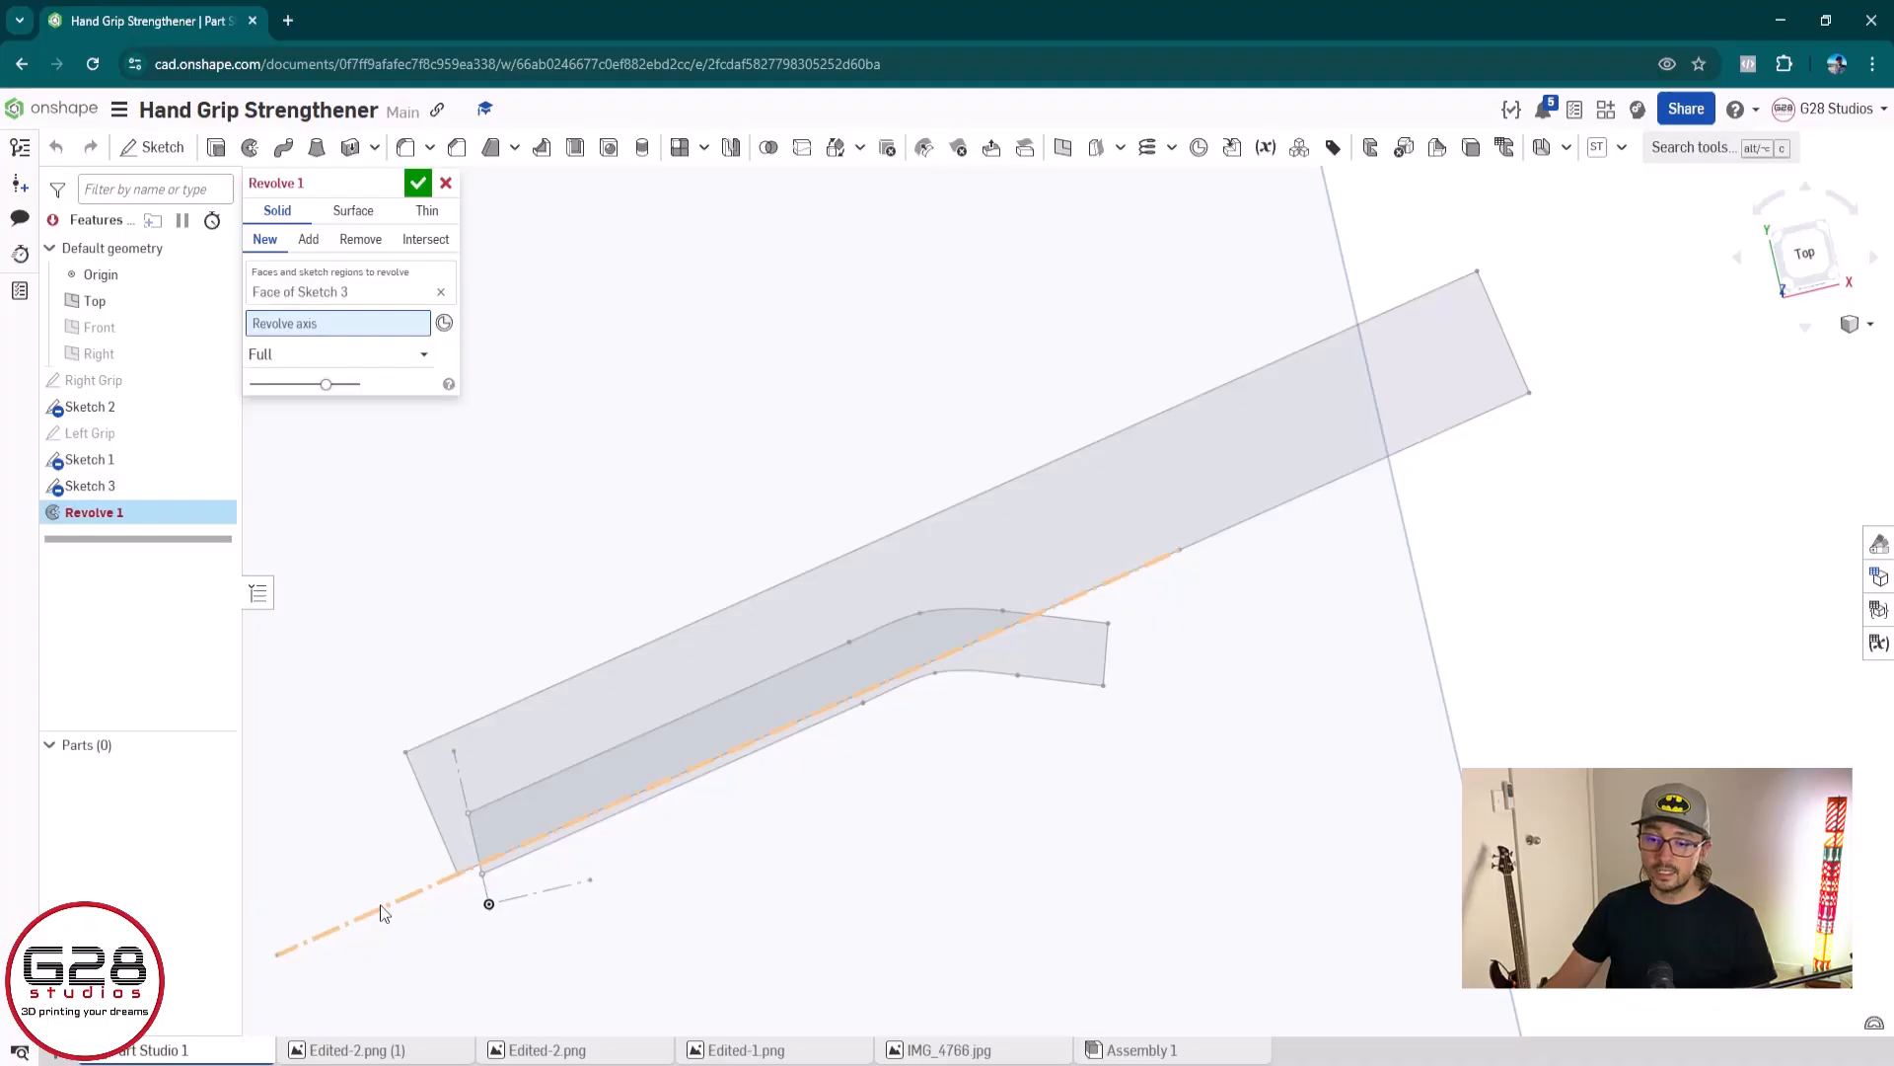
pyautogui.click(381, 906)
pyautogui.scroll(-3, 1486, 787)
pyautogui.moveTo(1486, 787); pyautogui.dragTo(1184, 643, button='right')
# Set the revolve to one direction with an angle of 180 deg and accept it
pyautogui.click(286, 374)
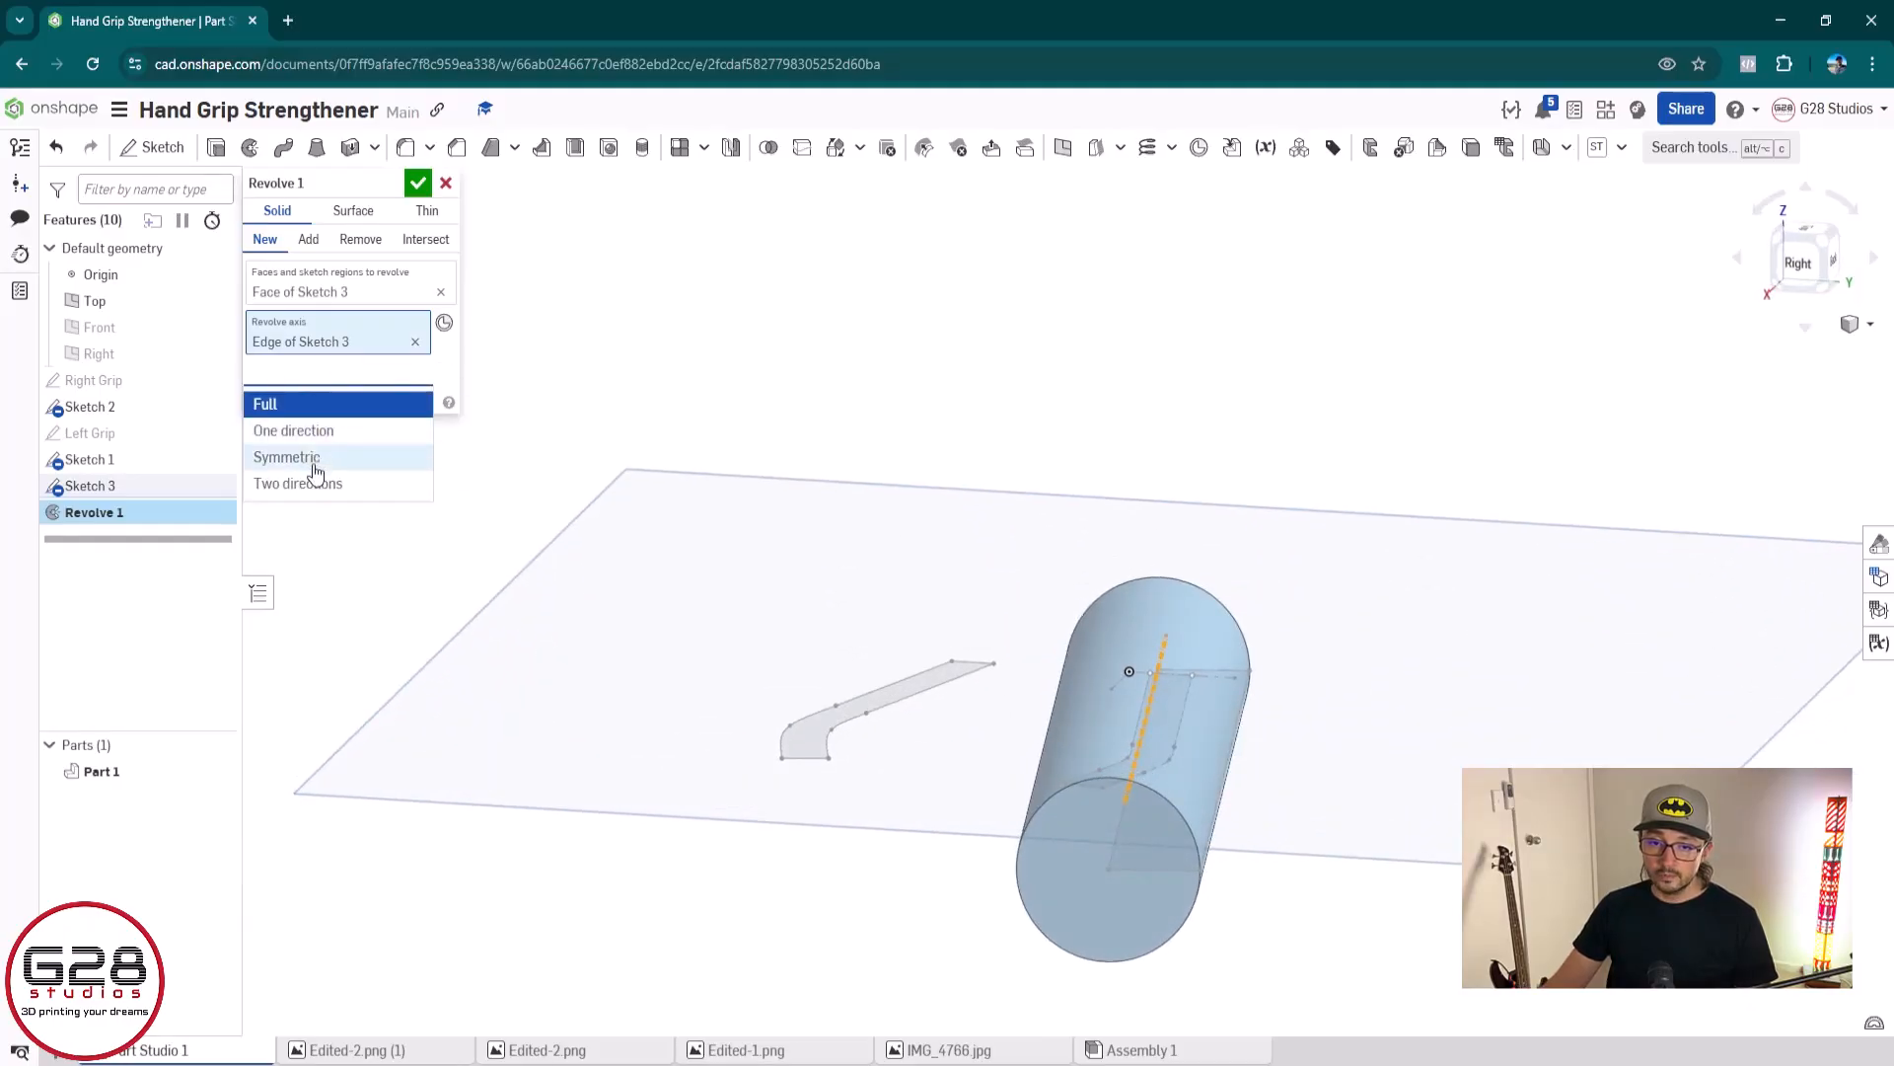
pyautogui.click(306, 431)
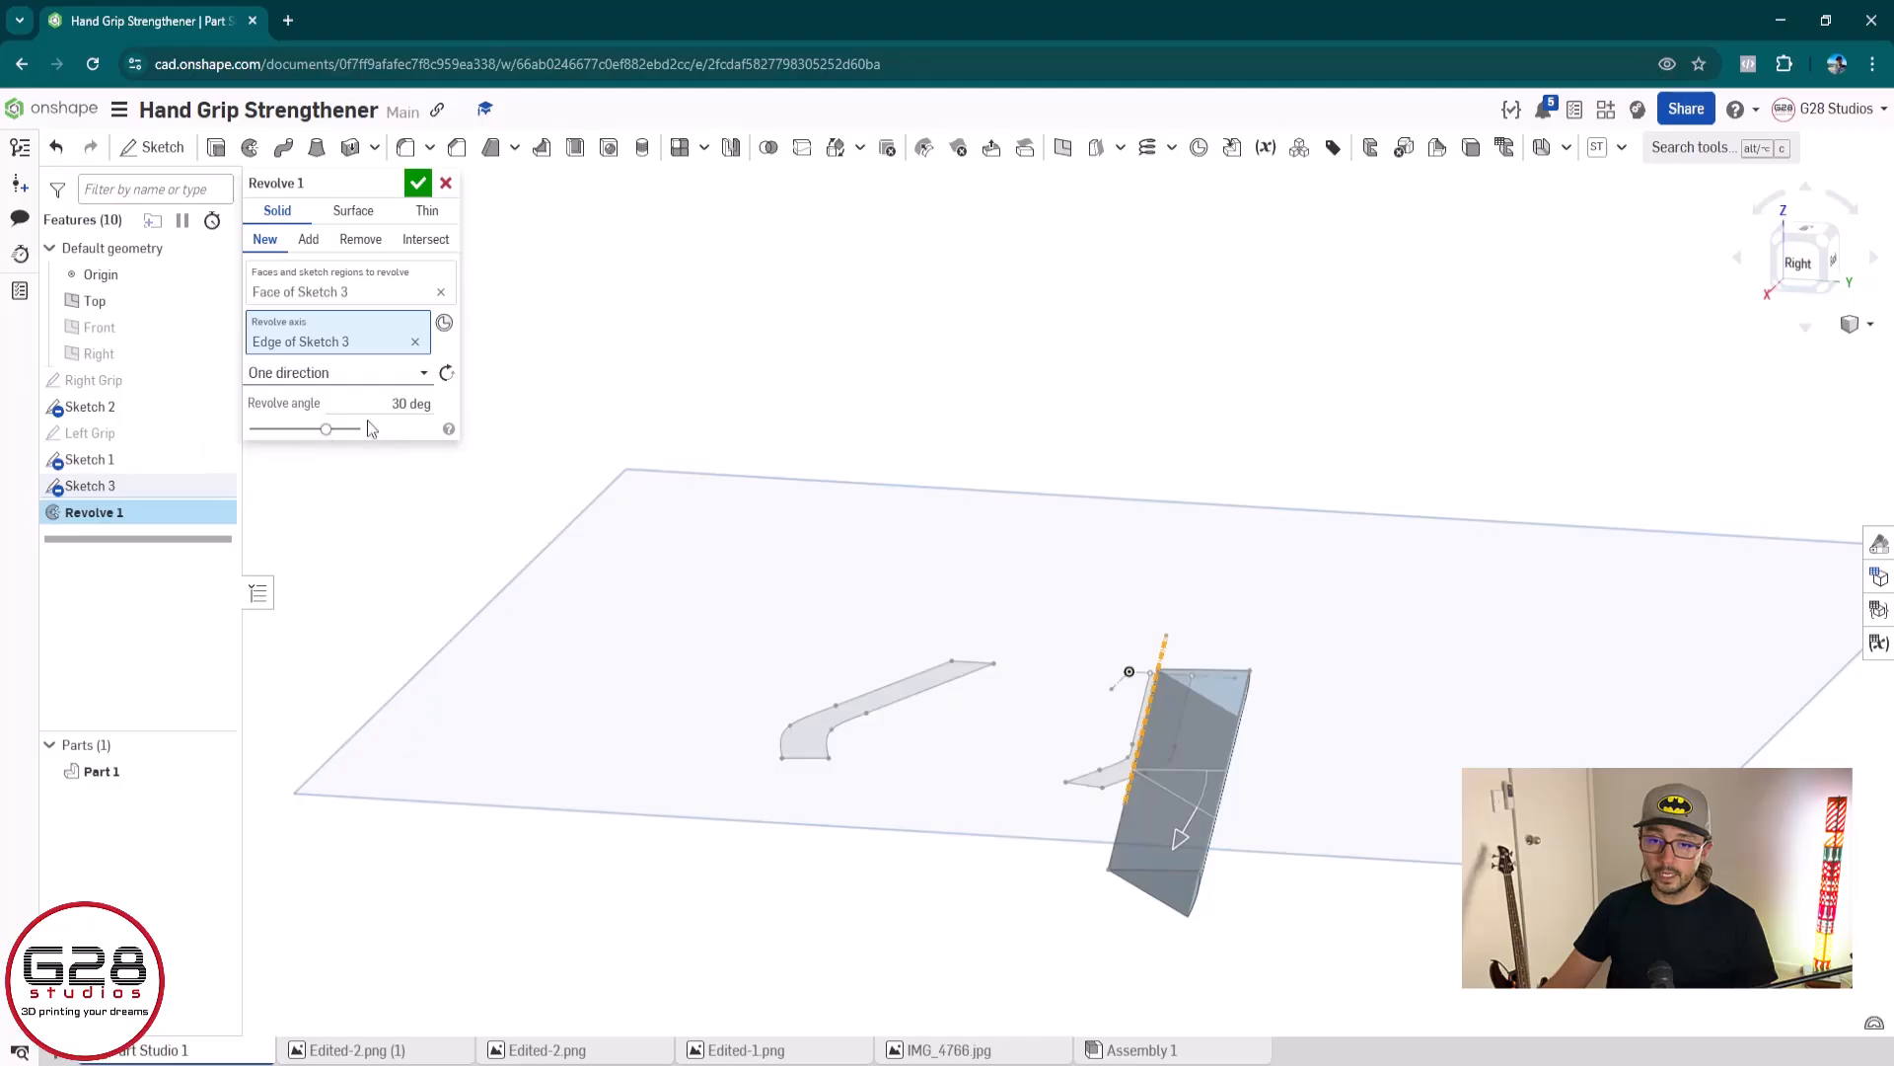
pyautogui.moveTo(399, 453); pyautogui.dragTo(488, 540, button='right')
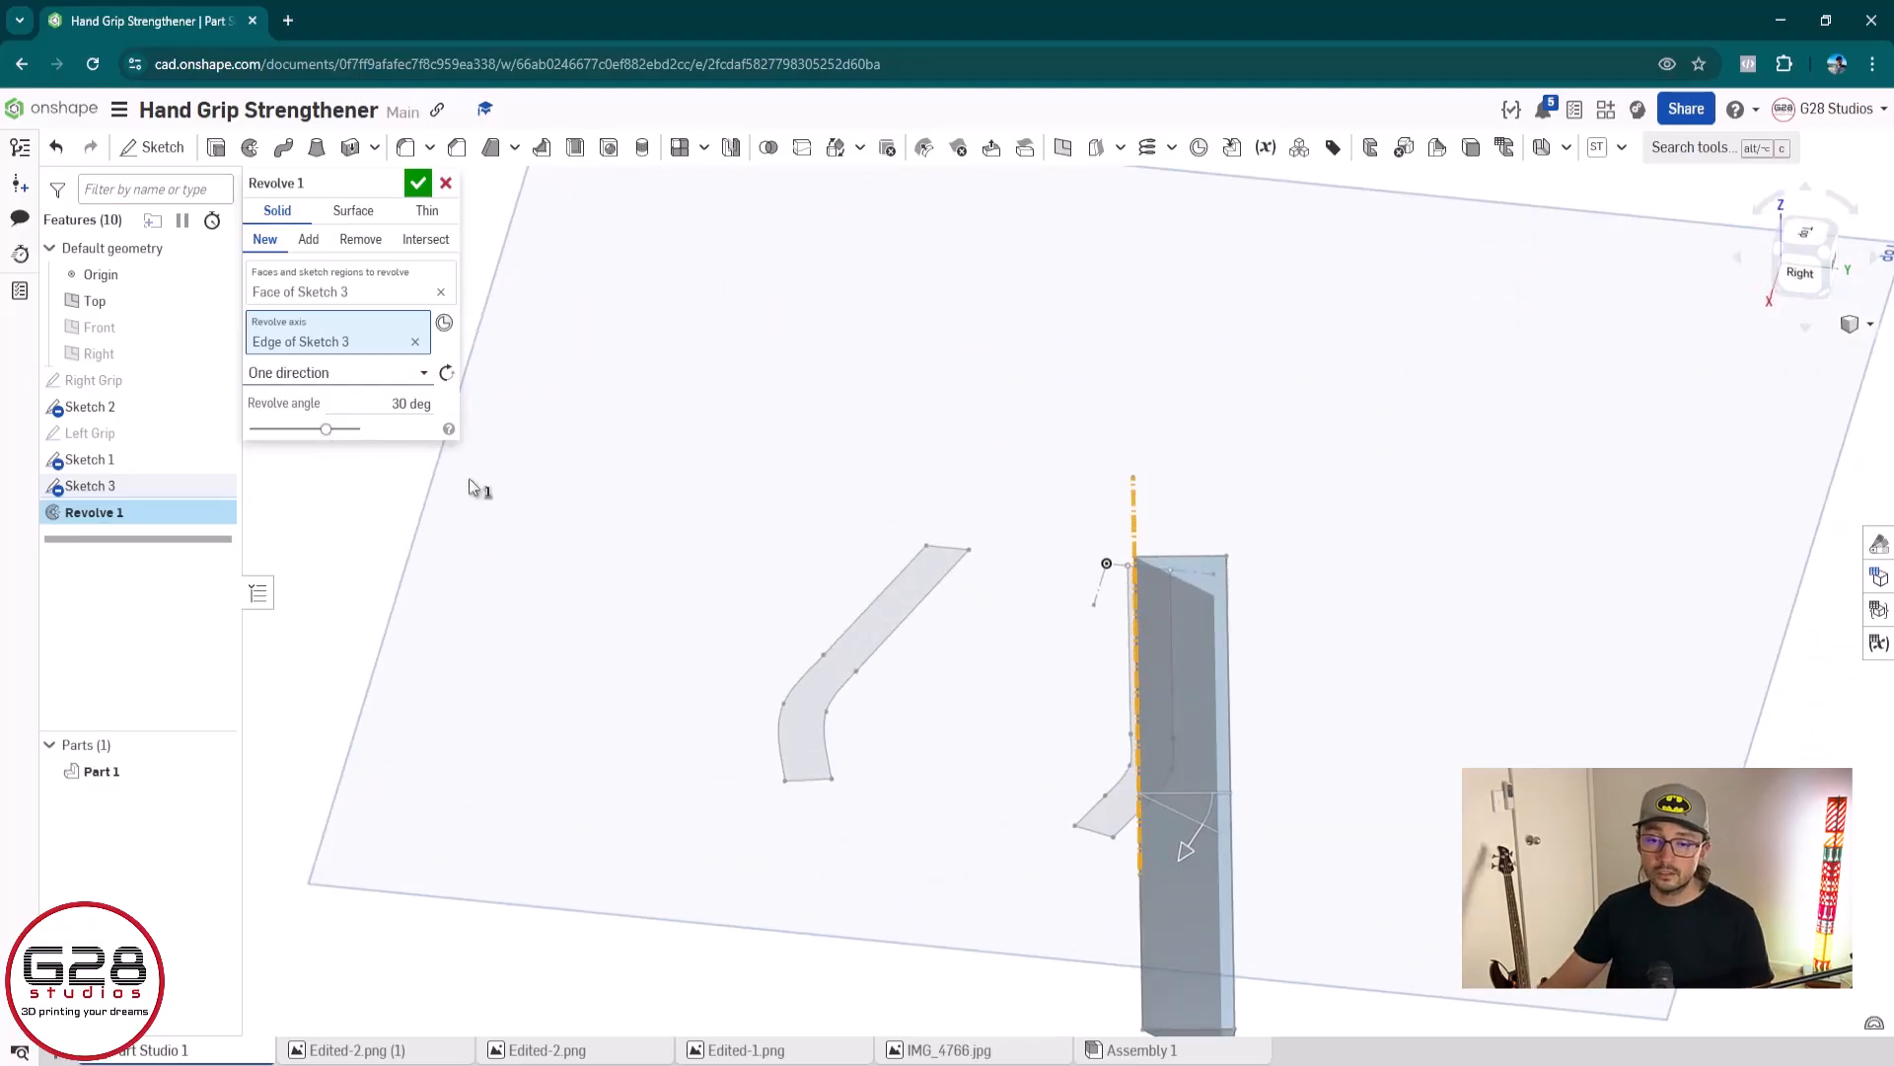
pyautogui.click(411, 404)
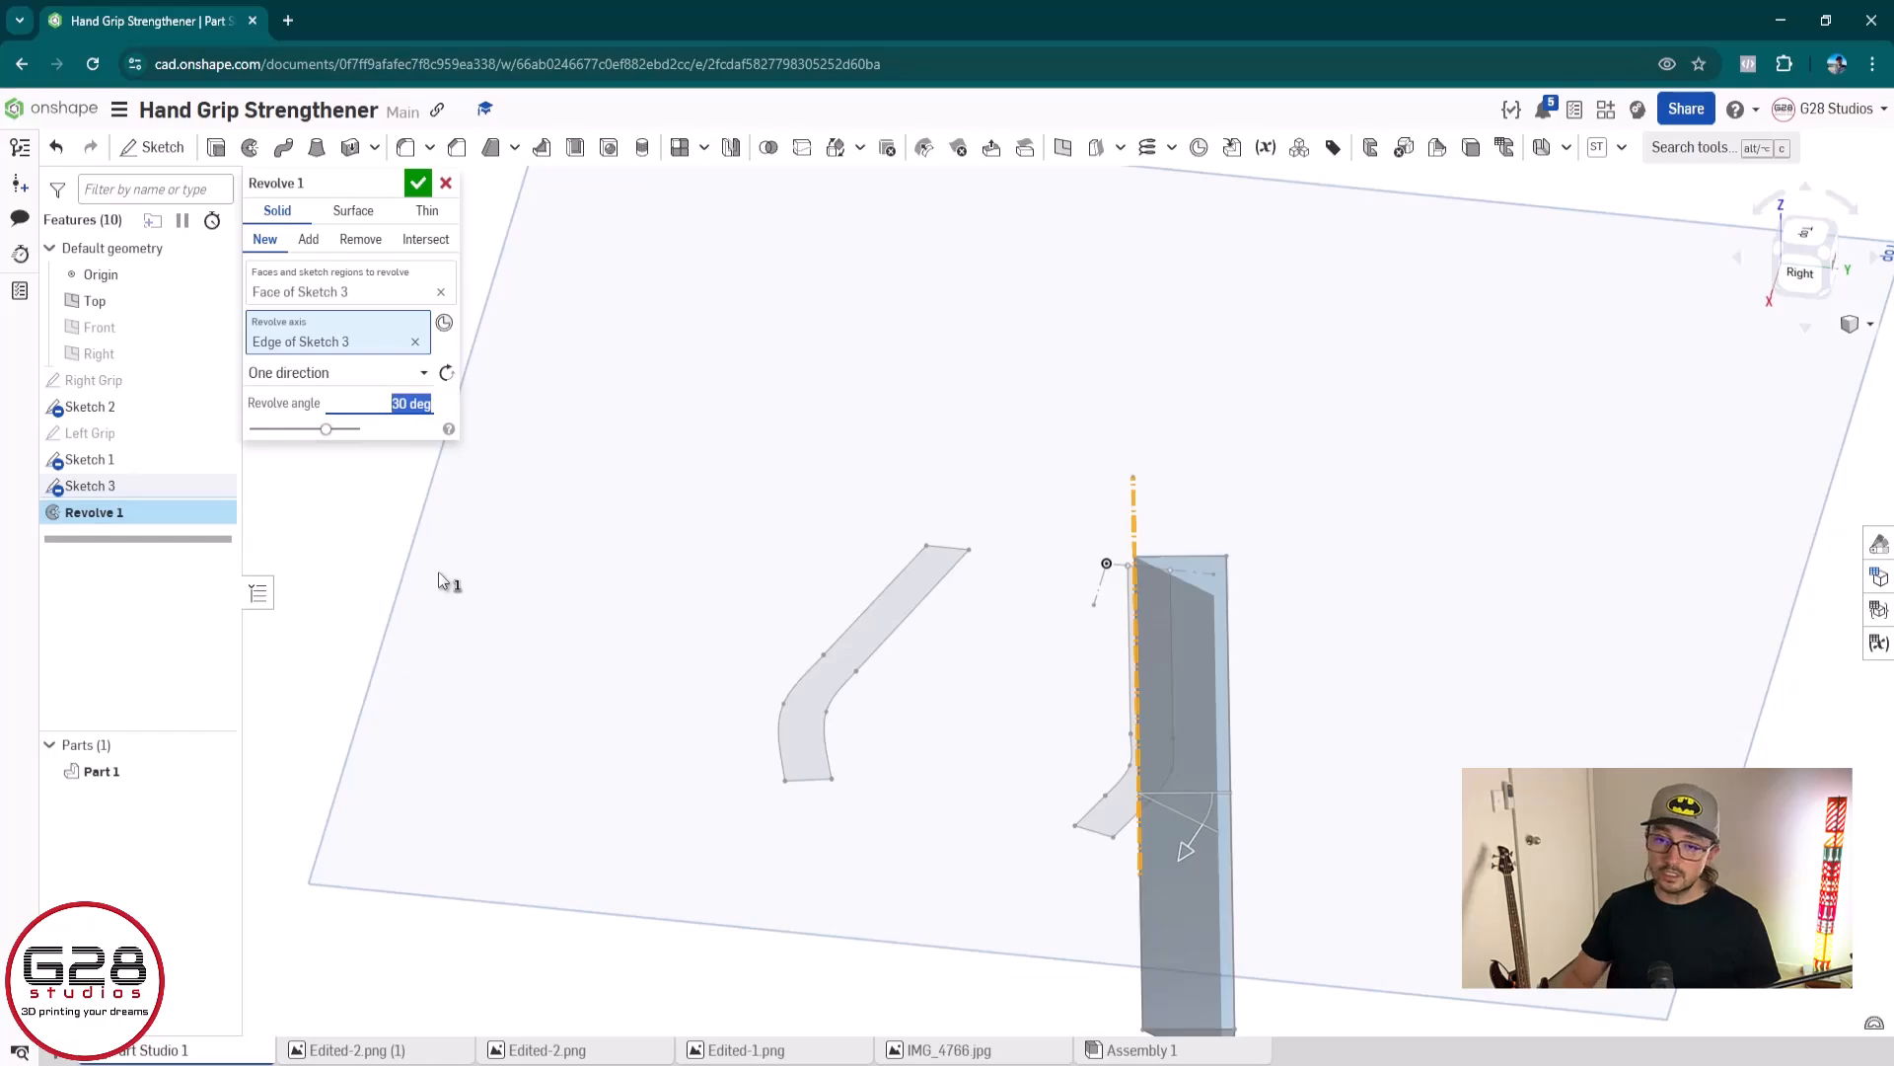
pyautogui.write('180')
pyautogui.press('Return')
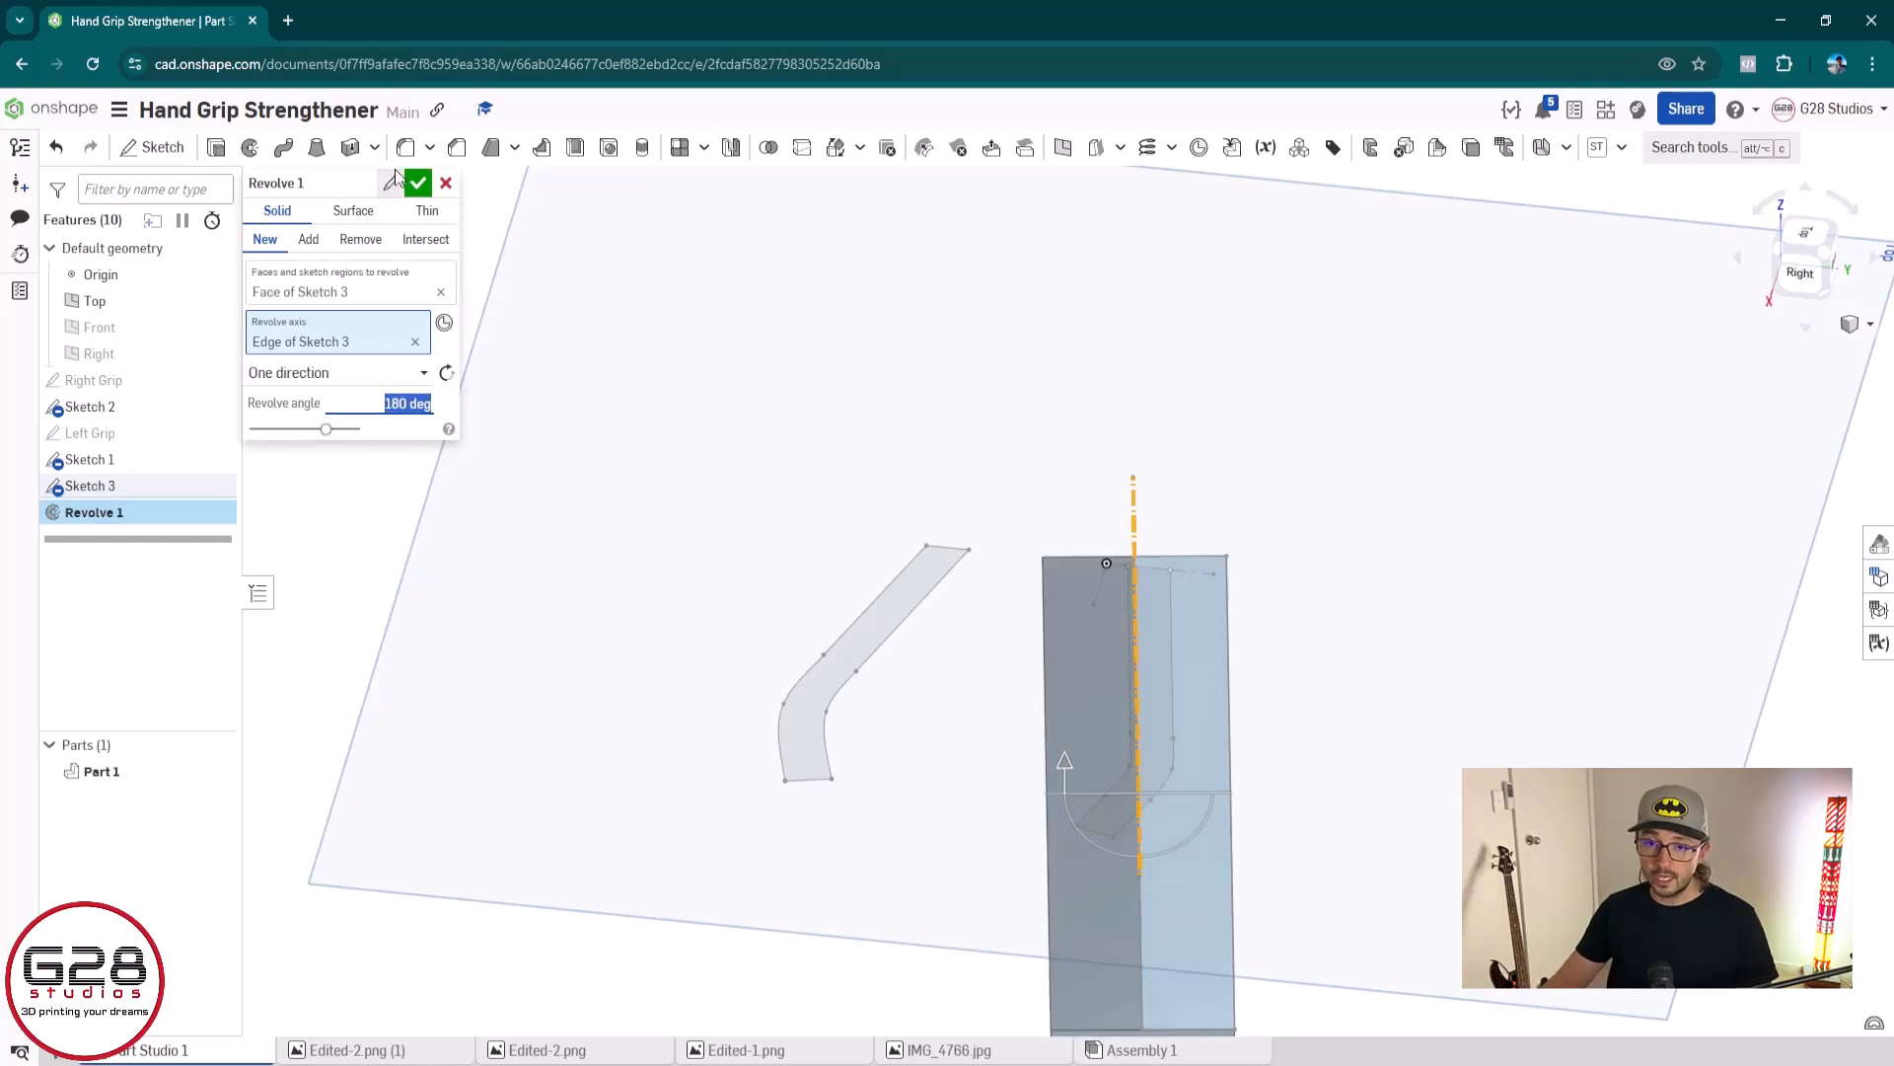
pyautogui.moveTo(552, 434)
pyautogui.mouseDown(button='right')
pyautogui.moveTo(1129, 909)
pyautogui.moveTo(926, 636)
pyautogui.mouseUp(button='right')
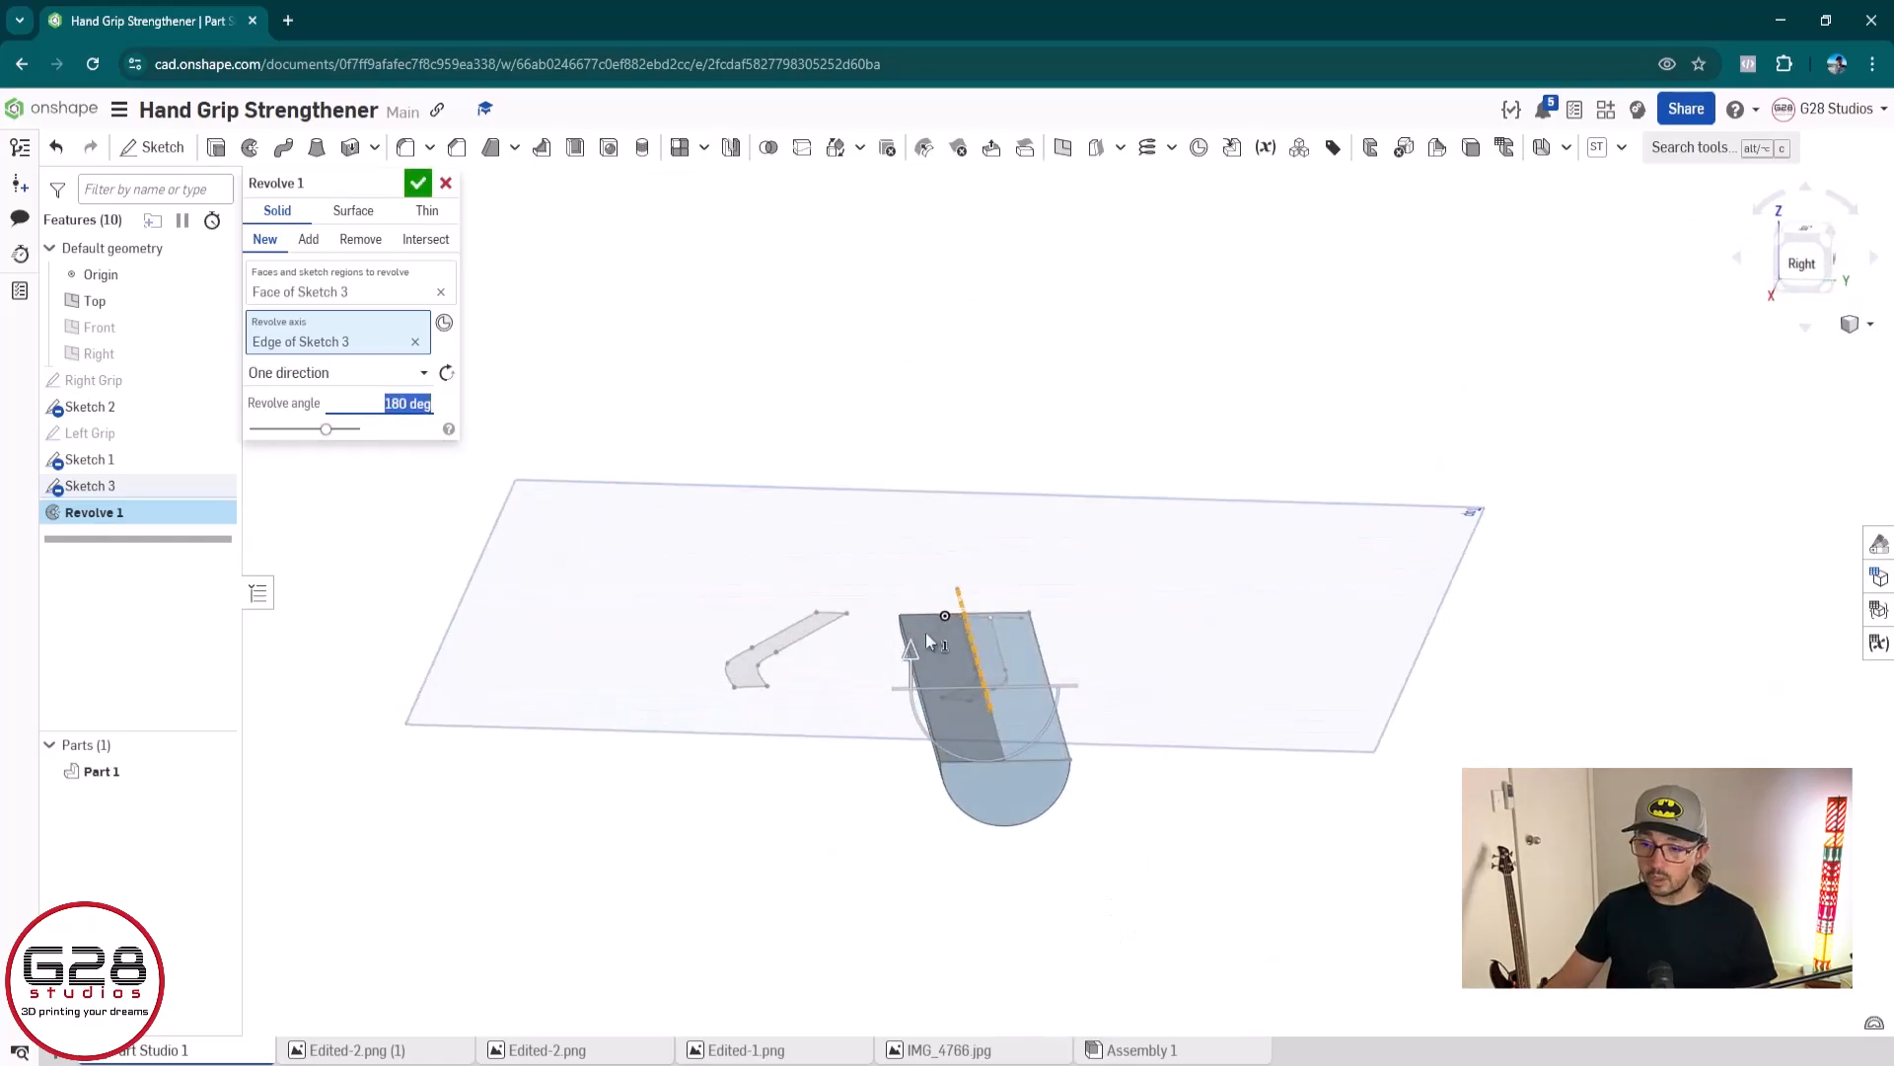
pyautogui.click(419, 190)
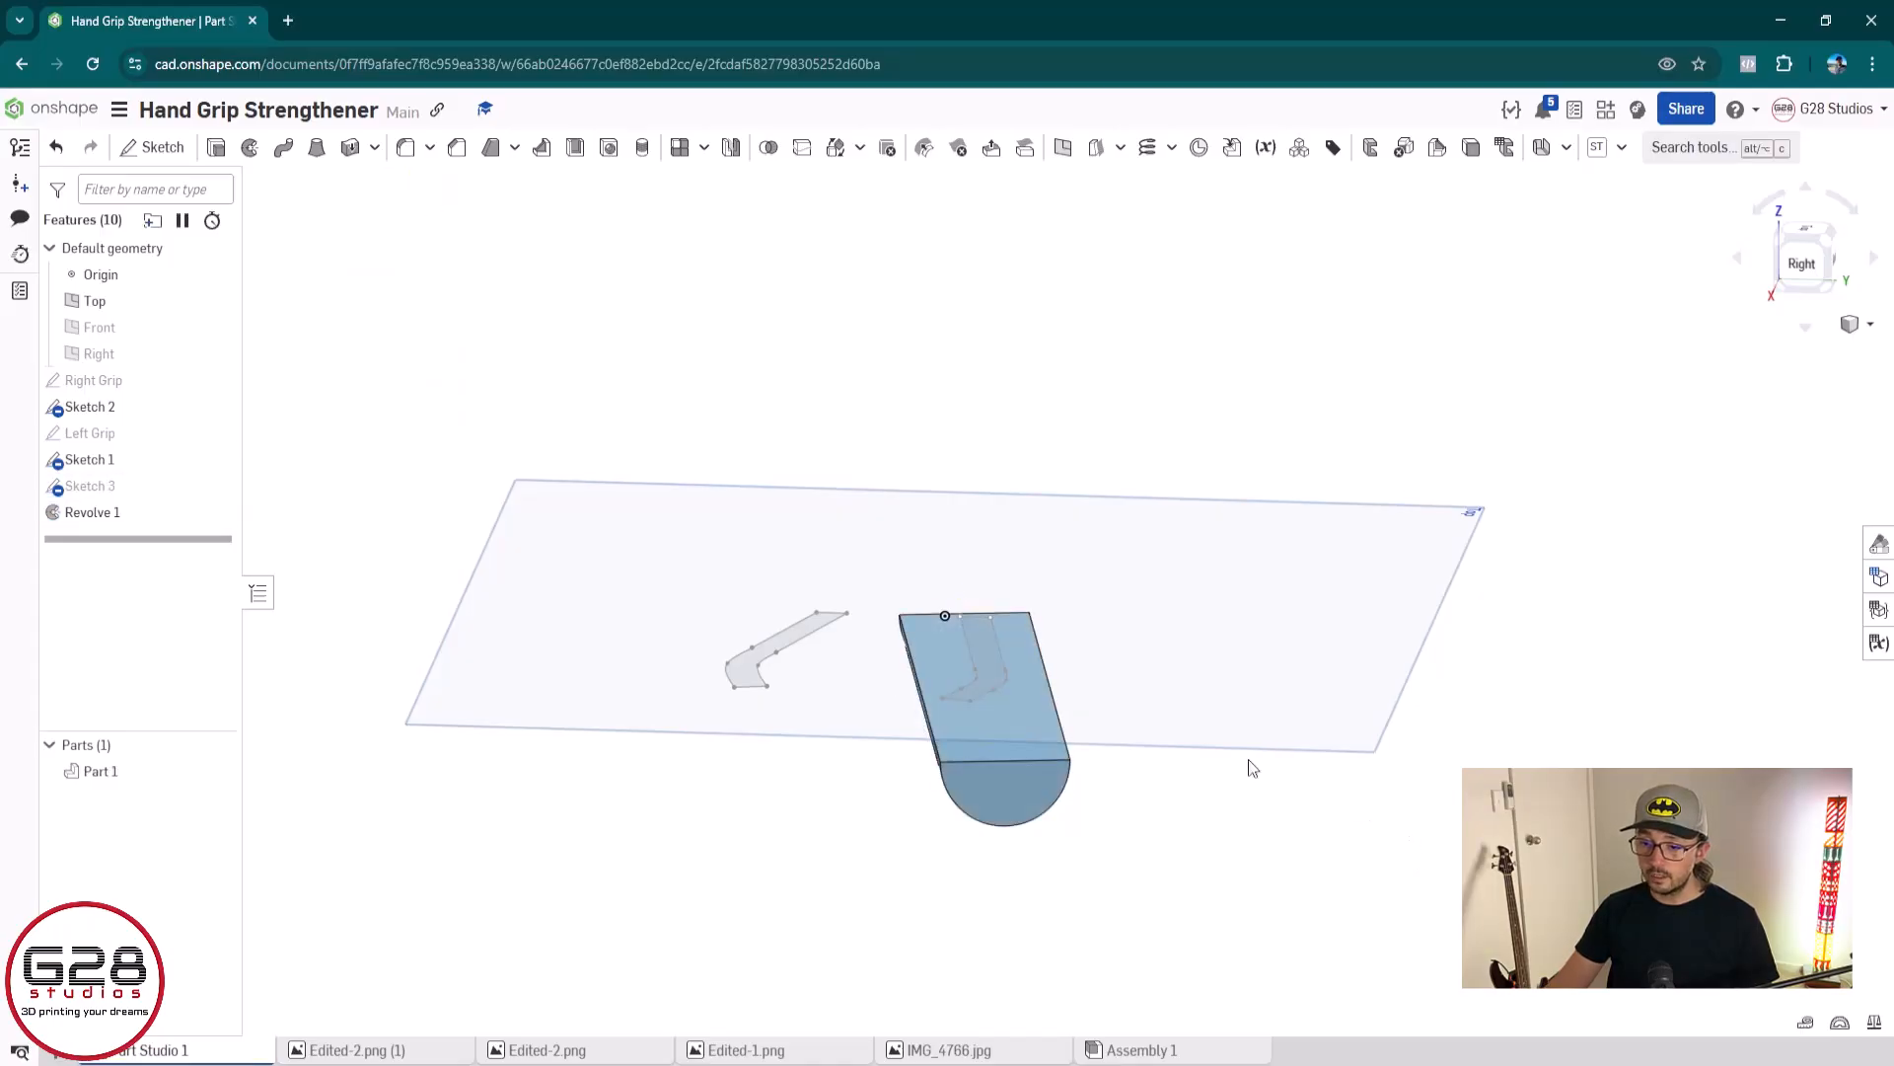
# Examine how the channel profile lies on the flat face of the half-round grip body
pyautogui.scroll(3, 1247, 761)
pyautogui.moveTo(1083, 685); pyautogui.dragTo(1350, 796, button='right')
pyautogui.scroll(3, 637, 624)
pyautogui.moveTo(637, 624); pyautogui.dragTo(789, 738, button='middle')
pyautogui.moveTo(802, 738); pyautogui.dragTo(845, 753, button='right')
pyautogui.scroll(-3, 1182, 724)
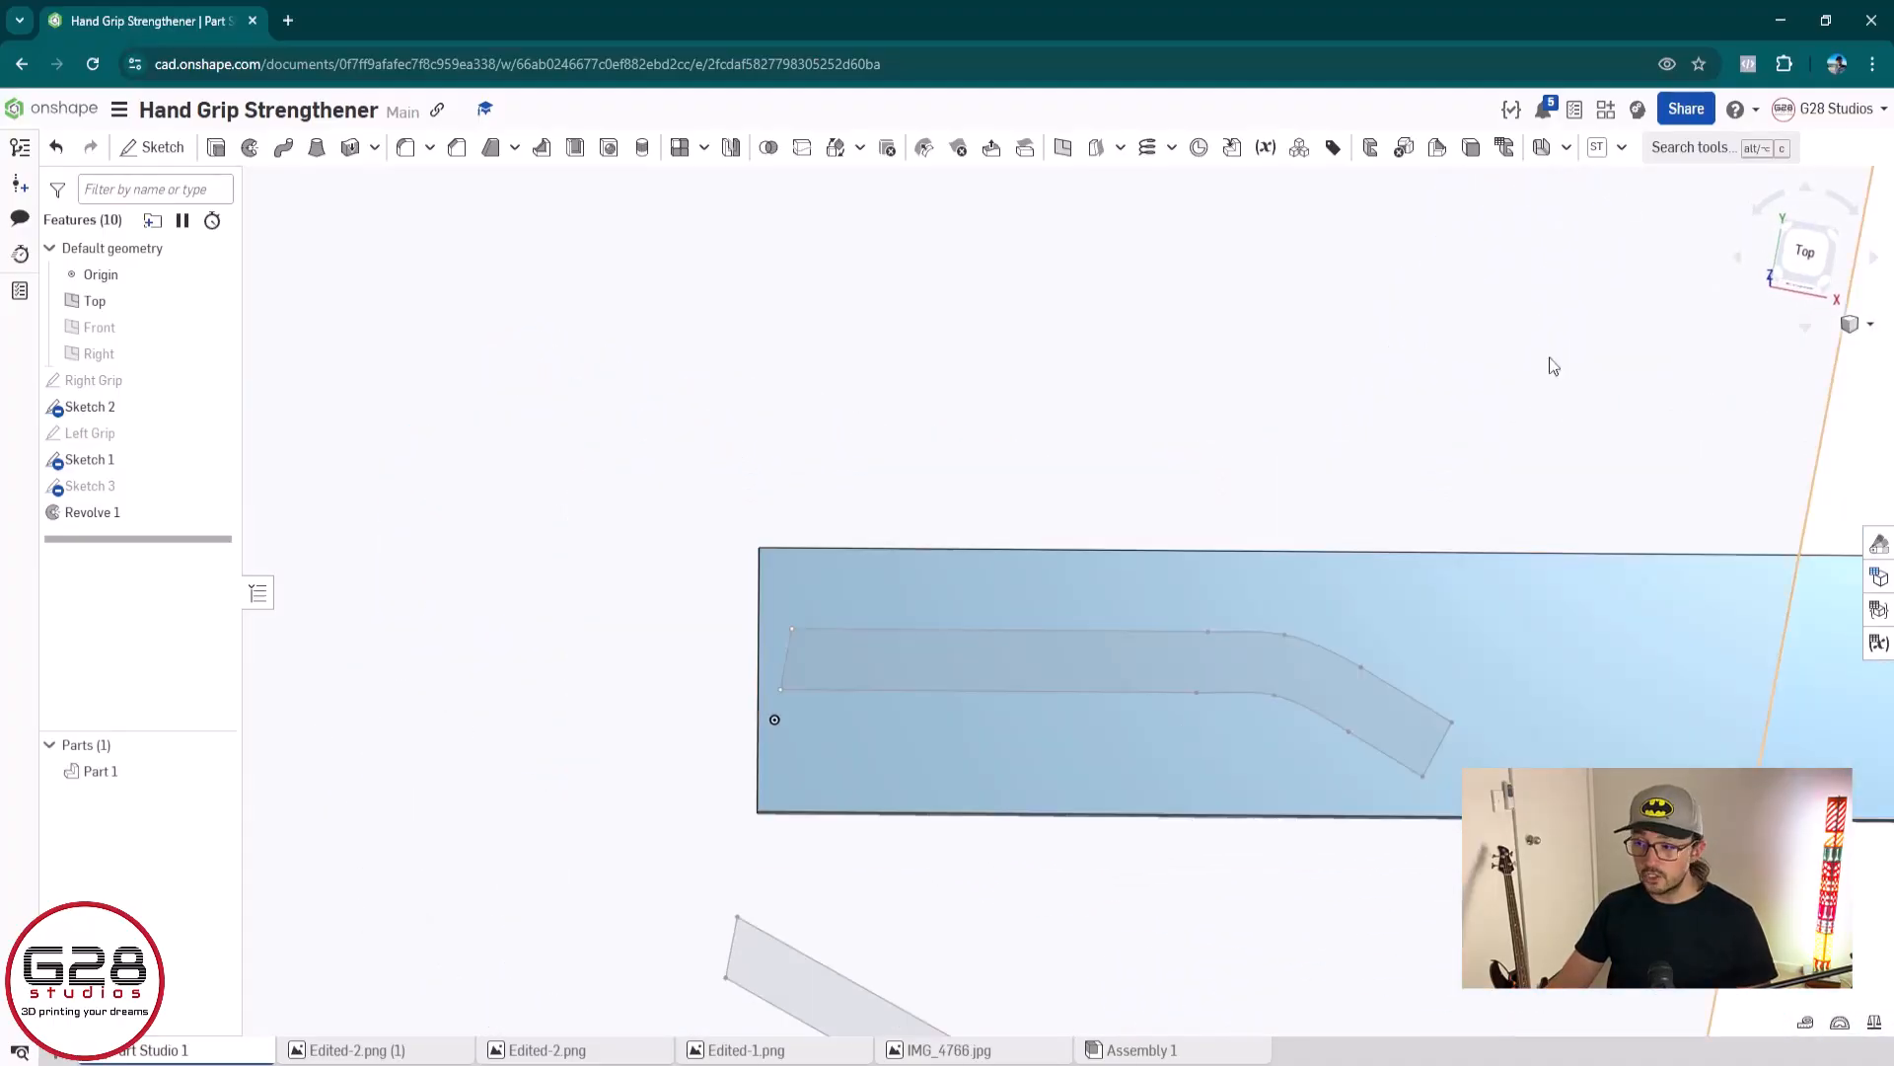
pyautogui.moveTo(1436, 507); pyautogui.dragTo(985, 376, button='middle')
pyautogui.moveTo(637, 542); pyautogui.dragTo(805, 576, button='middle')
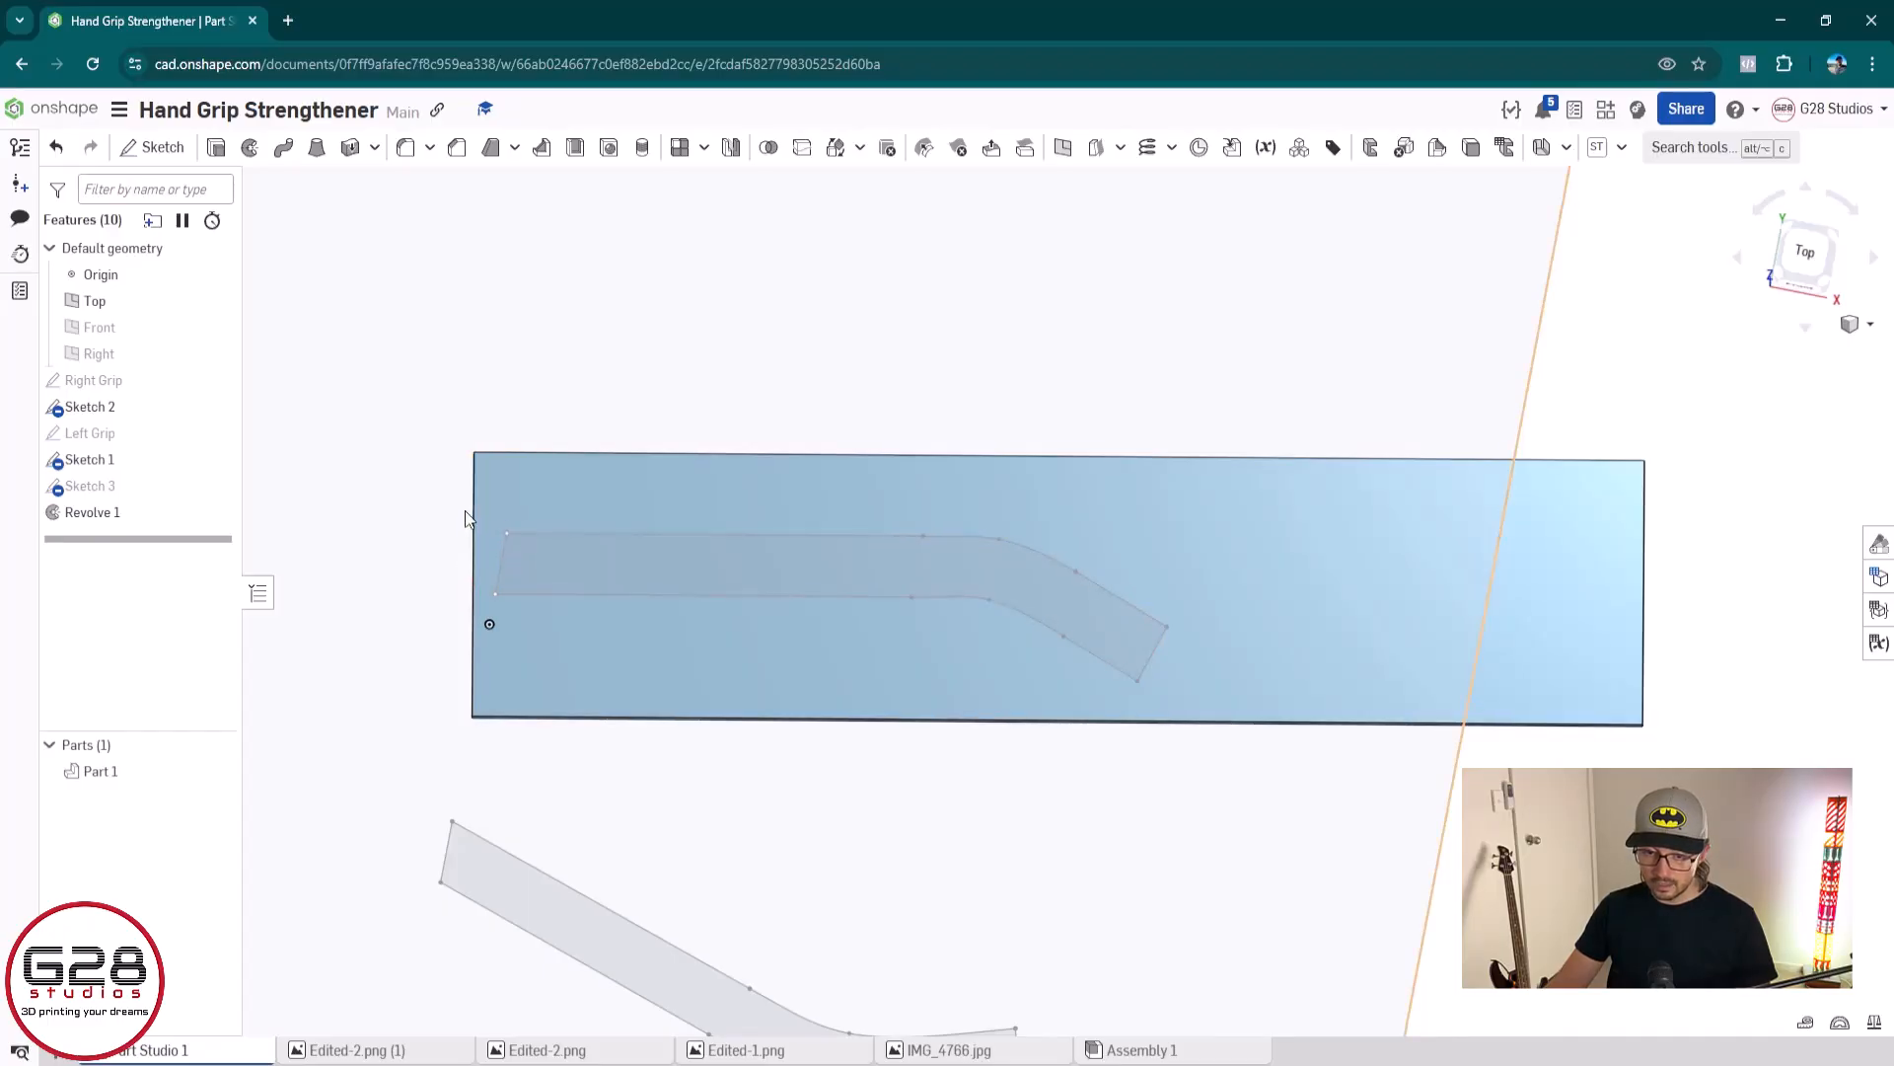
# Hide the Top plane, and in Sketch 3 make the outline's left edge coincident with the channel profile's upper left corner
pyautogui.scroll(3, 470, 519)
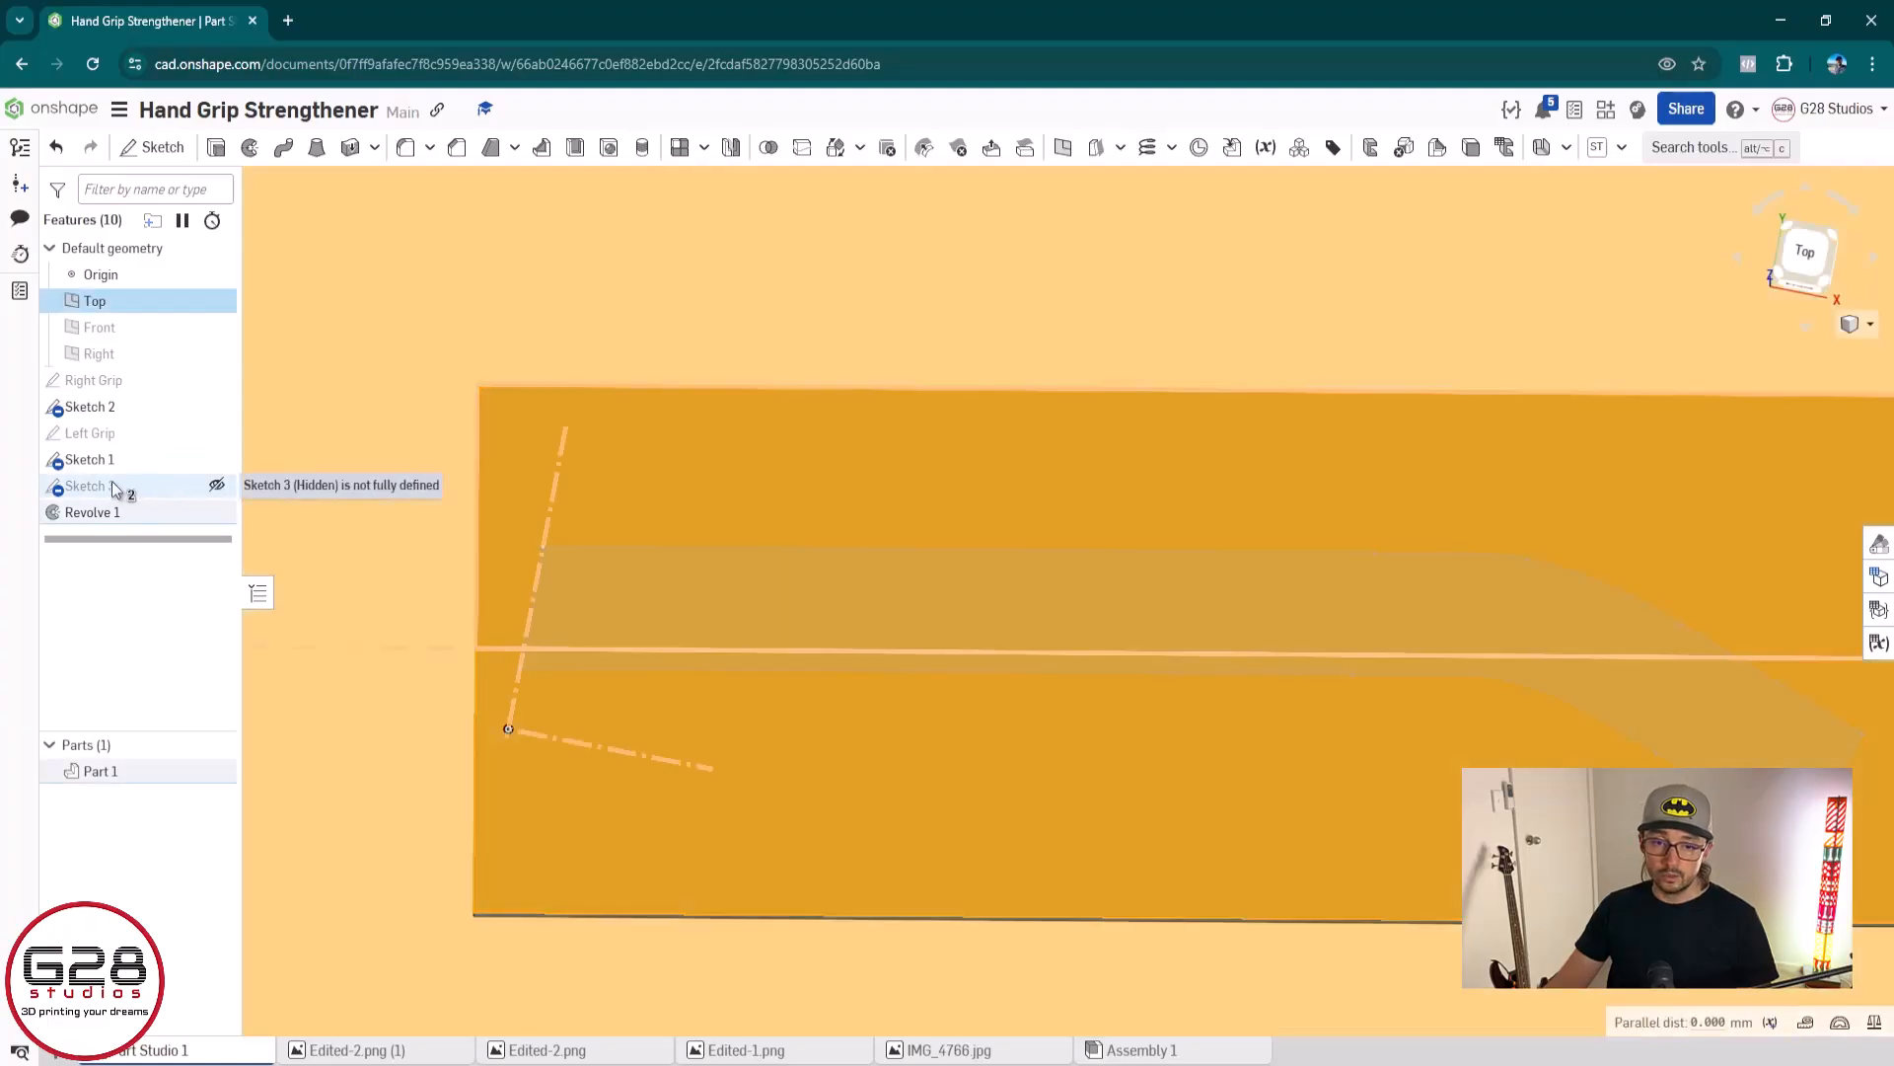
pyautogui.click(217, 300)
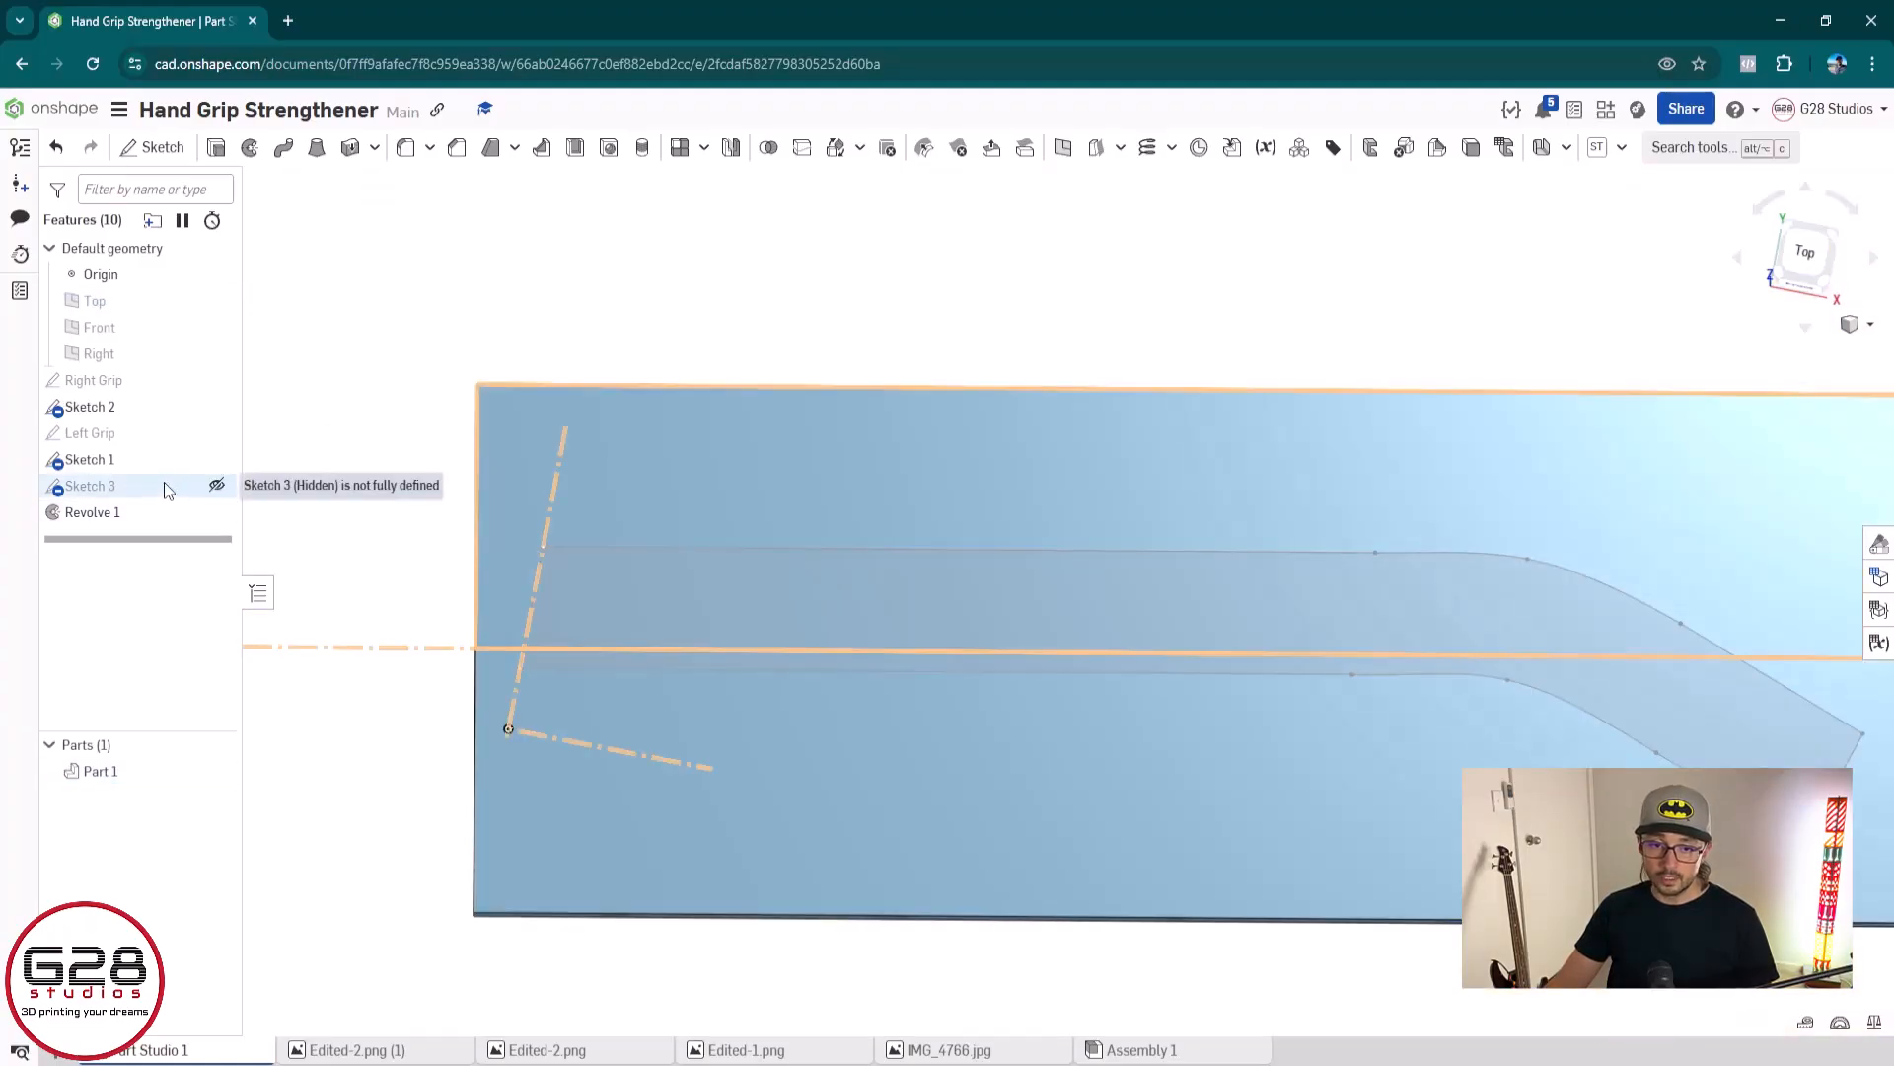
pyautogui.doubleClick(156, 485)
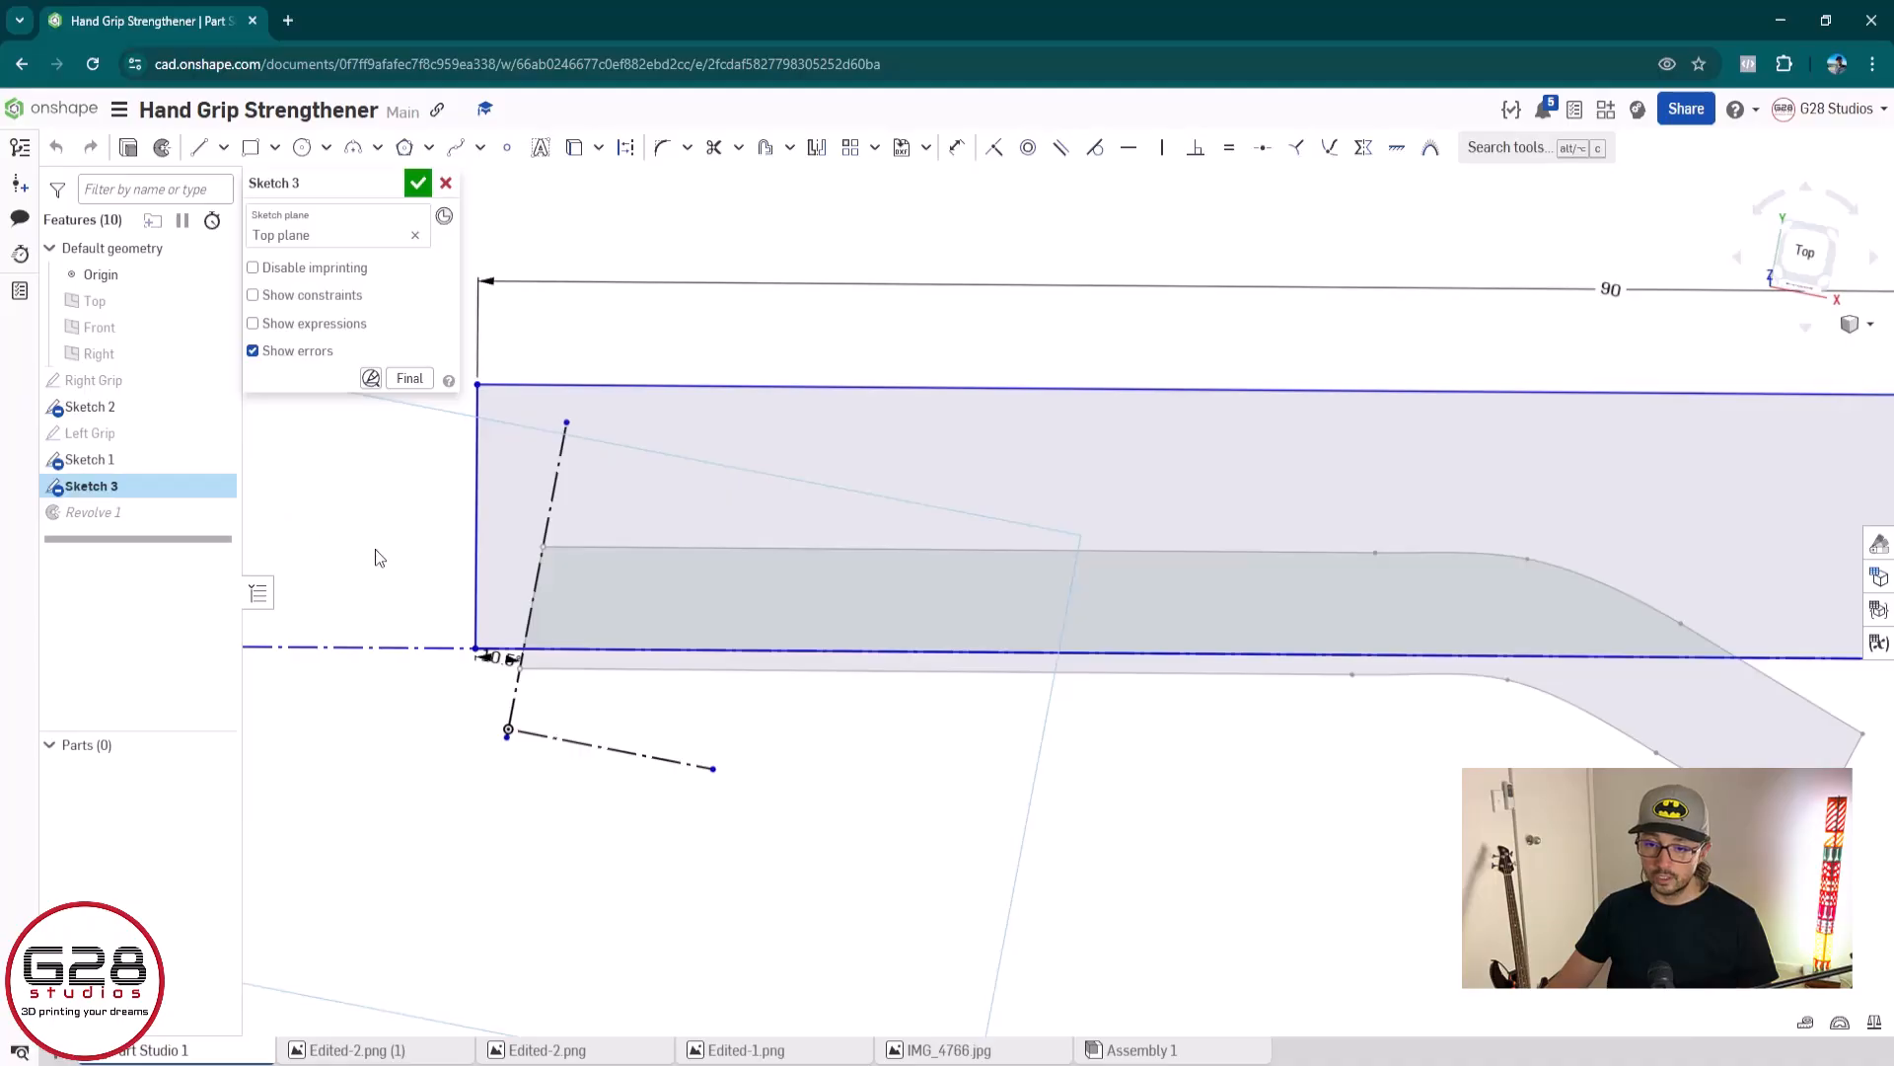
pyautogui.click(476, 439)
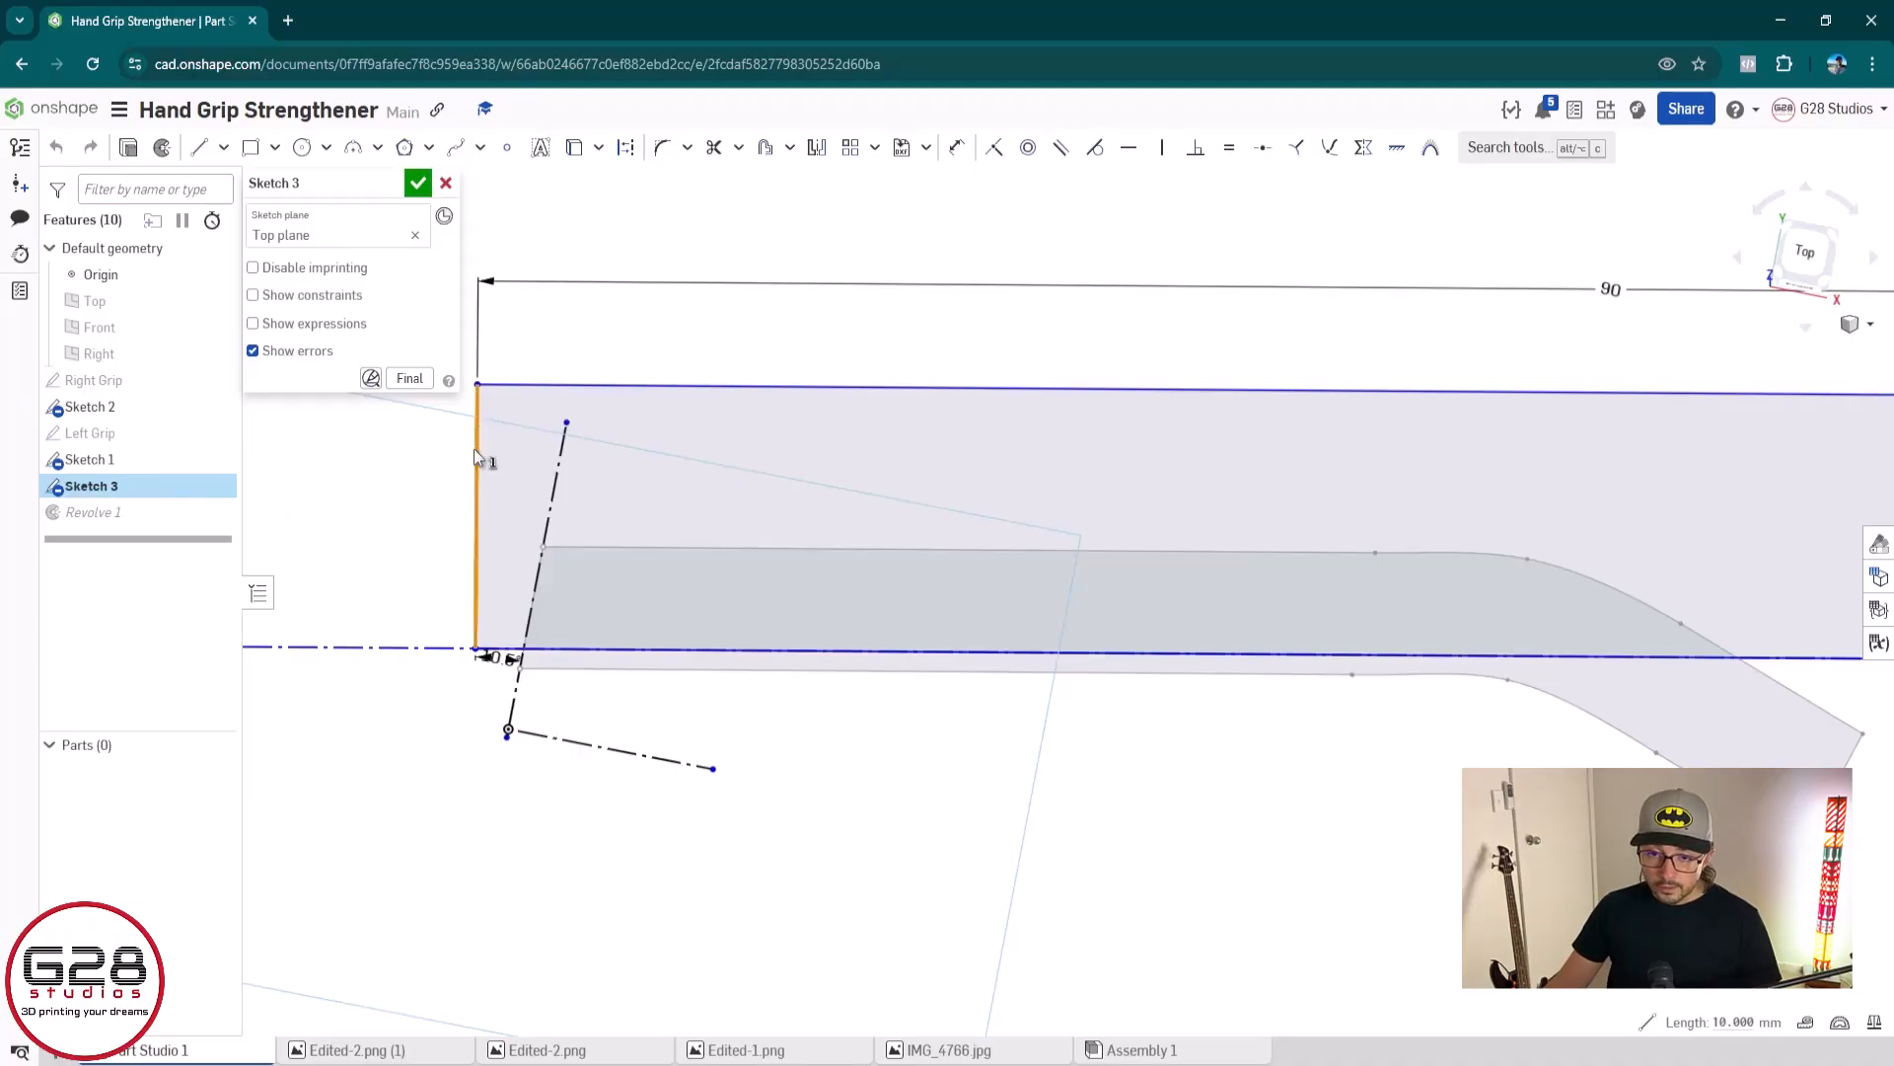
pyautogui.click(543, 547)
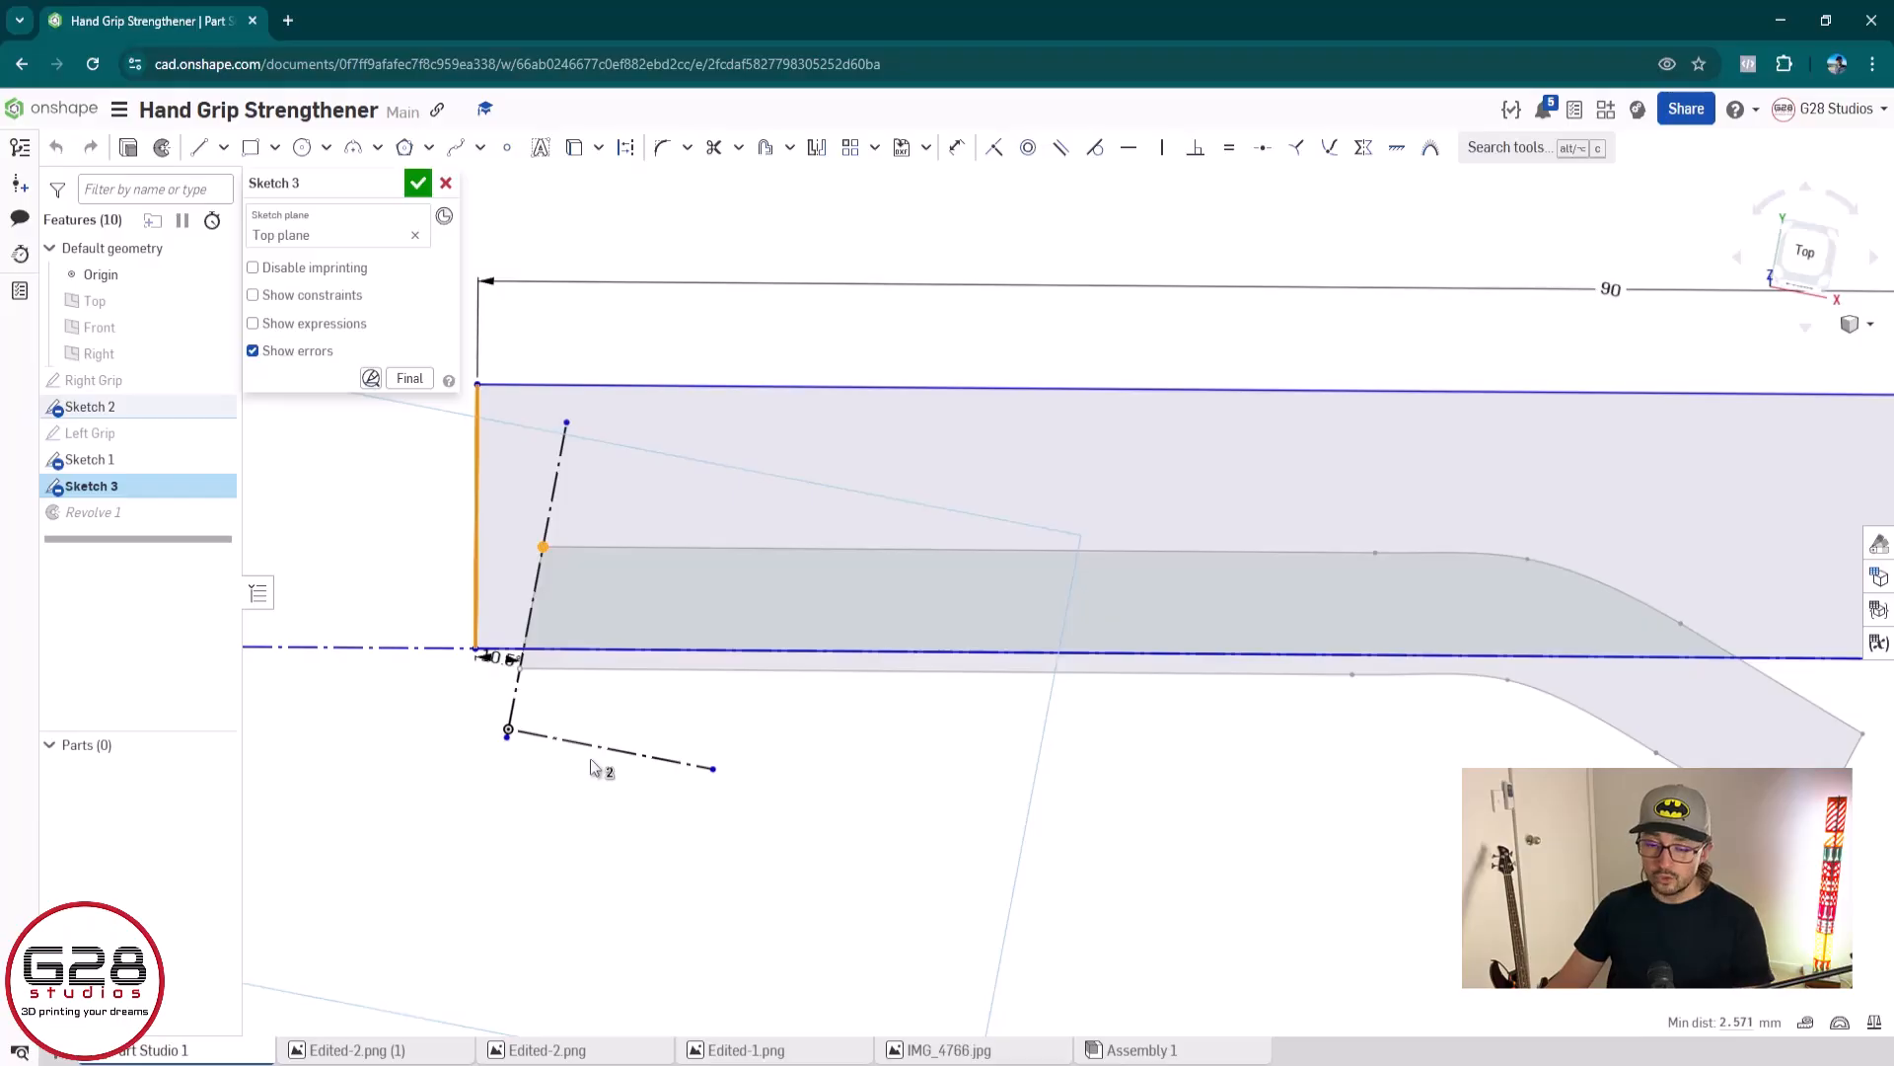
pyautogui.press('i')
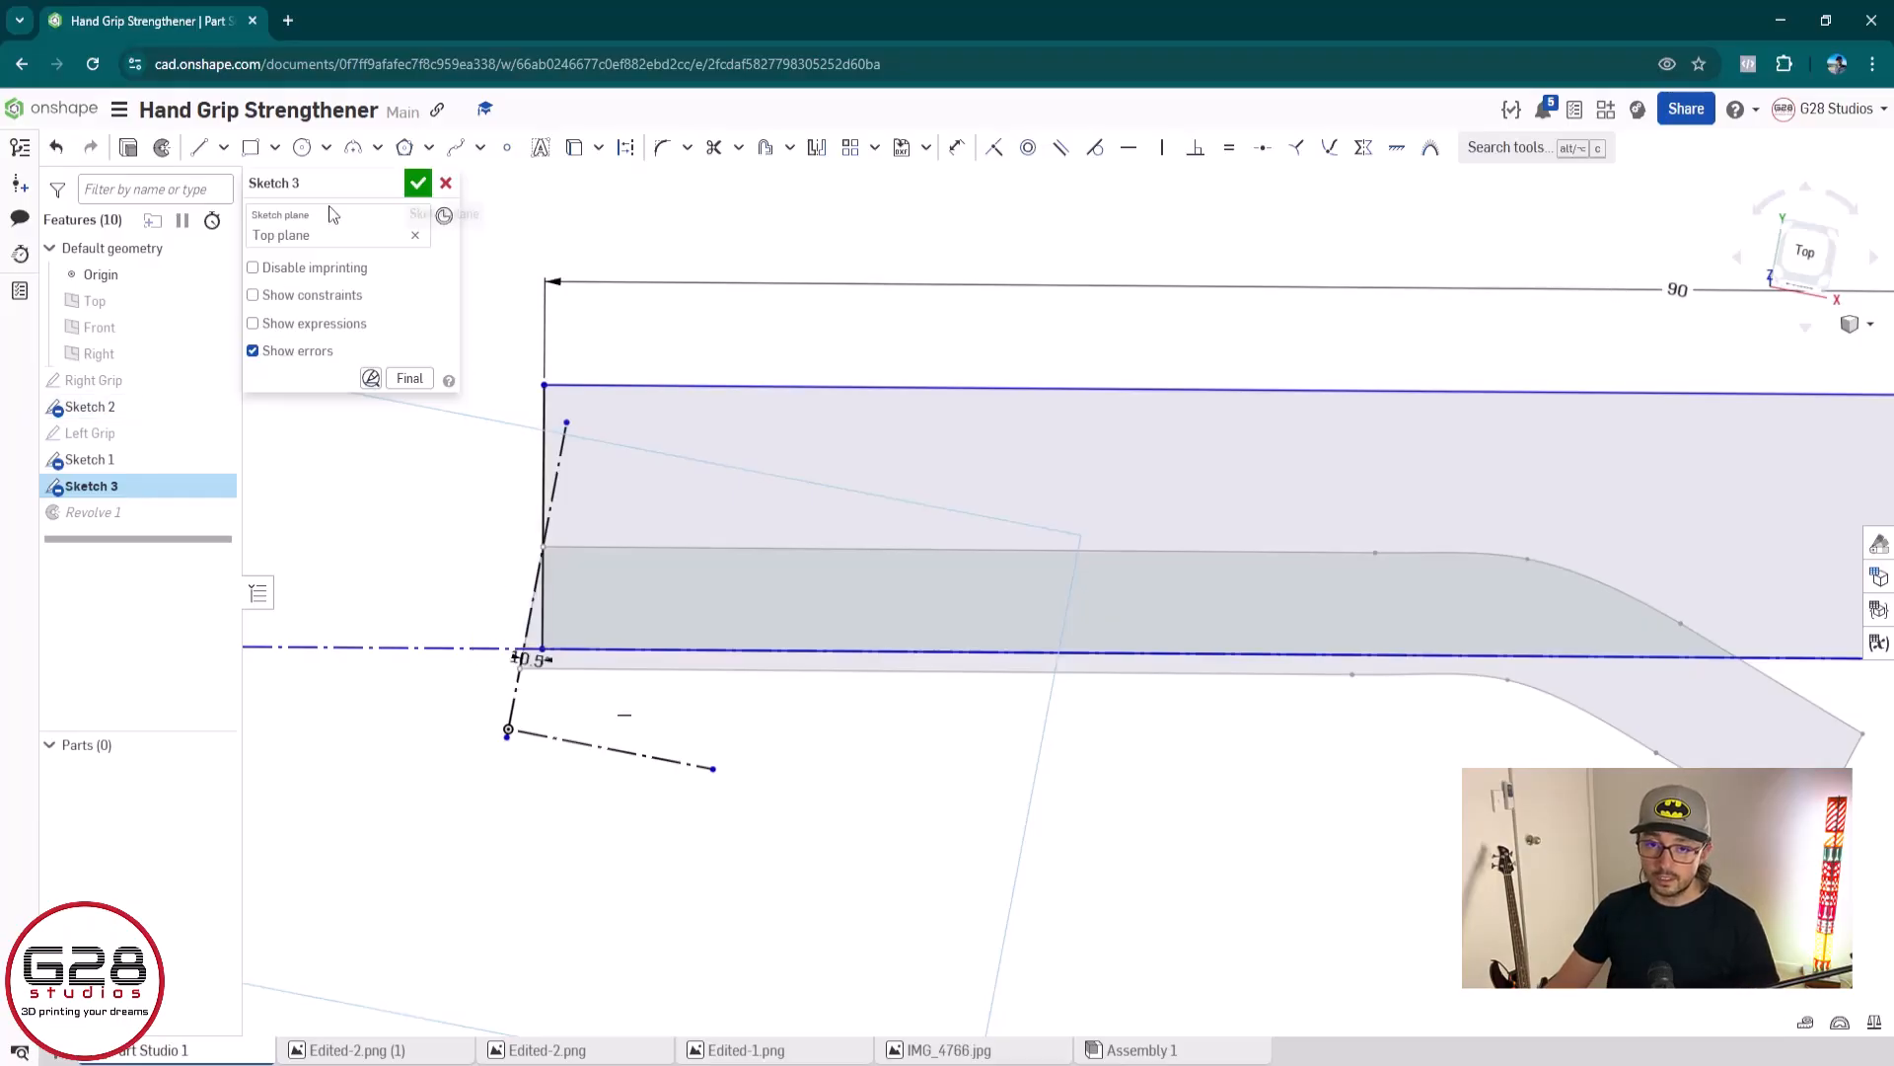
pyautogui.click(418, 185)
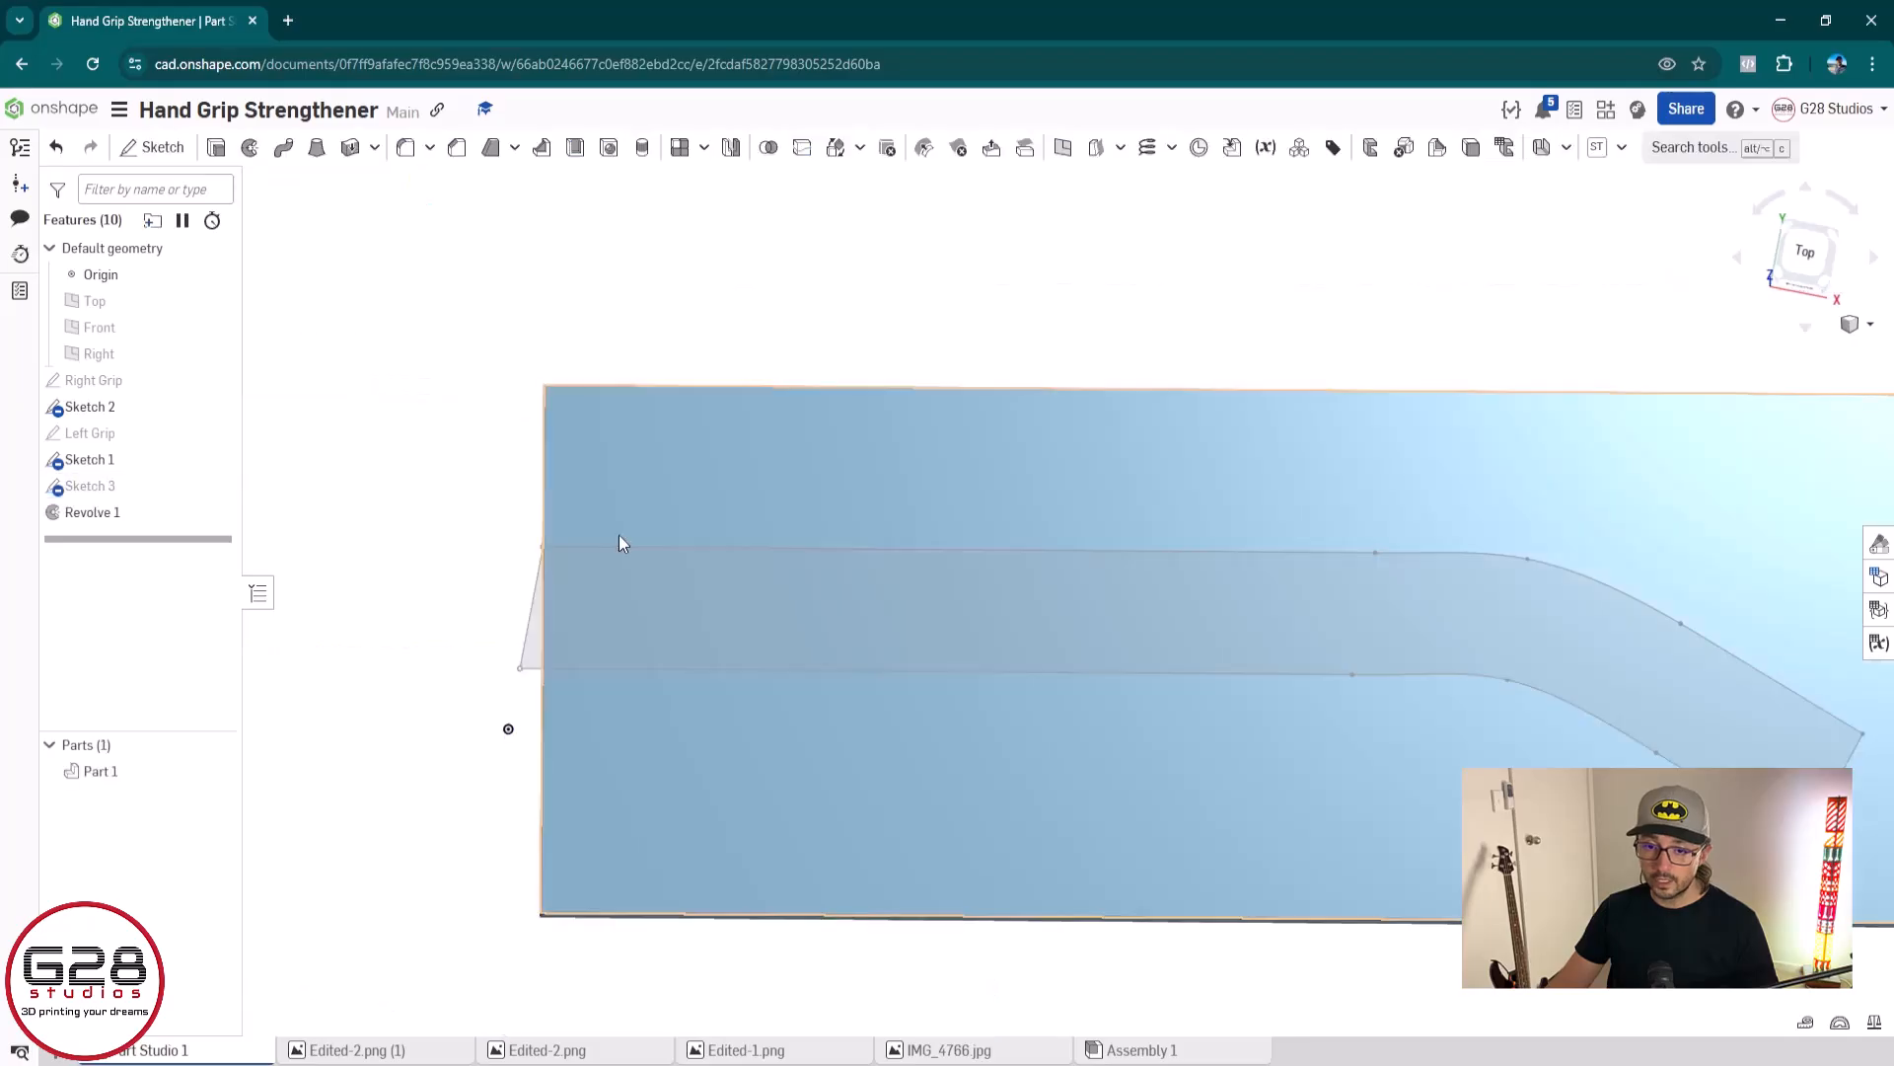
pyautogui.moveTo(1019, 832)
pyautogui.mouseDown(button='right')
pyautogui.moveTo(1260, 875)
pyautogui.moveTo(1241, 843)
pyautogui.moveTo(1257, 825)
pyautogui.mouseUp(button='right')
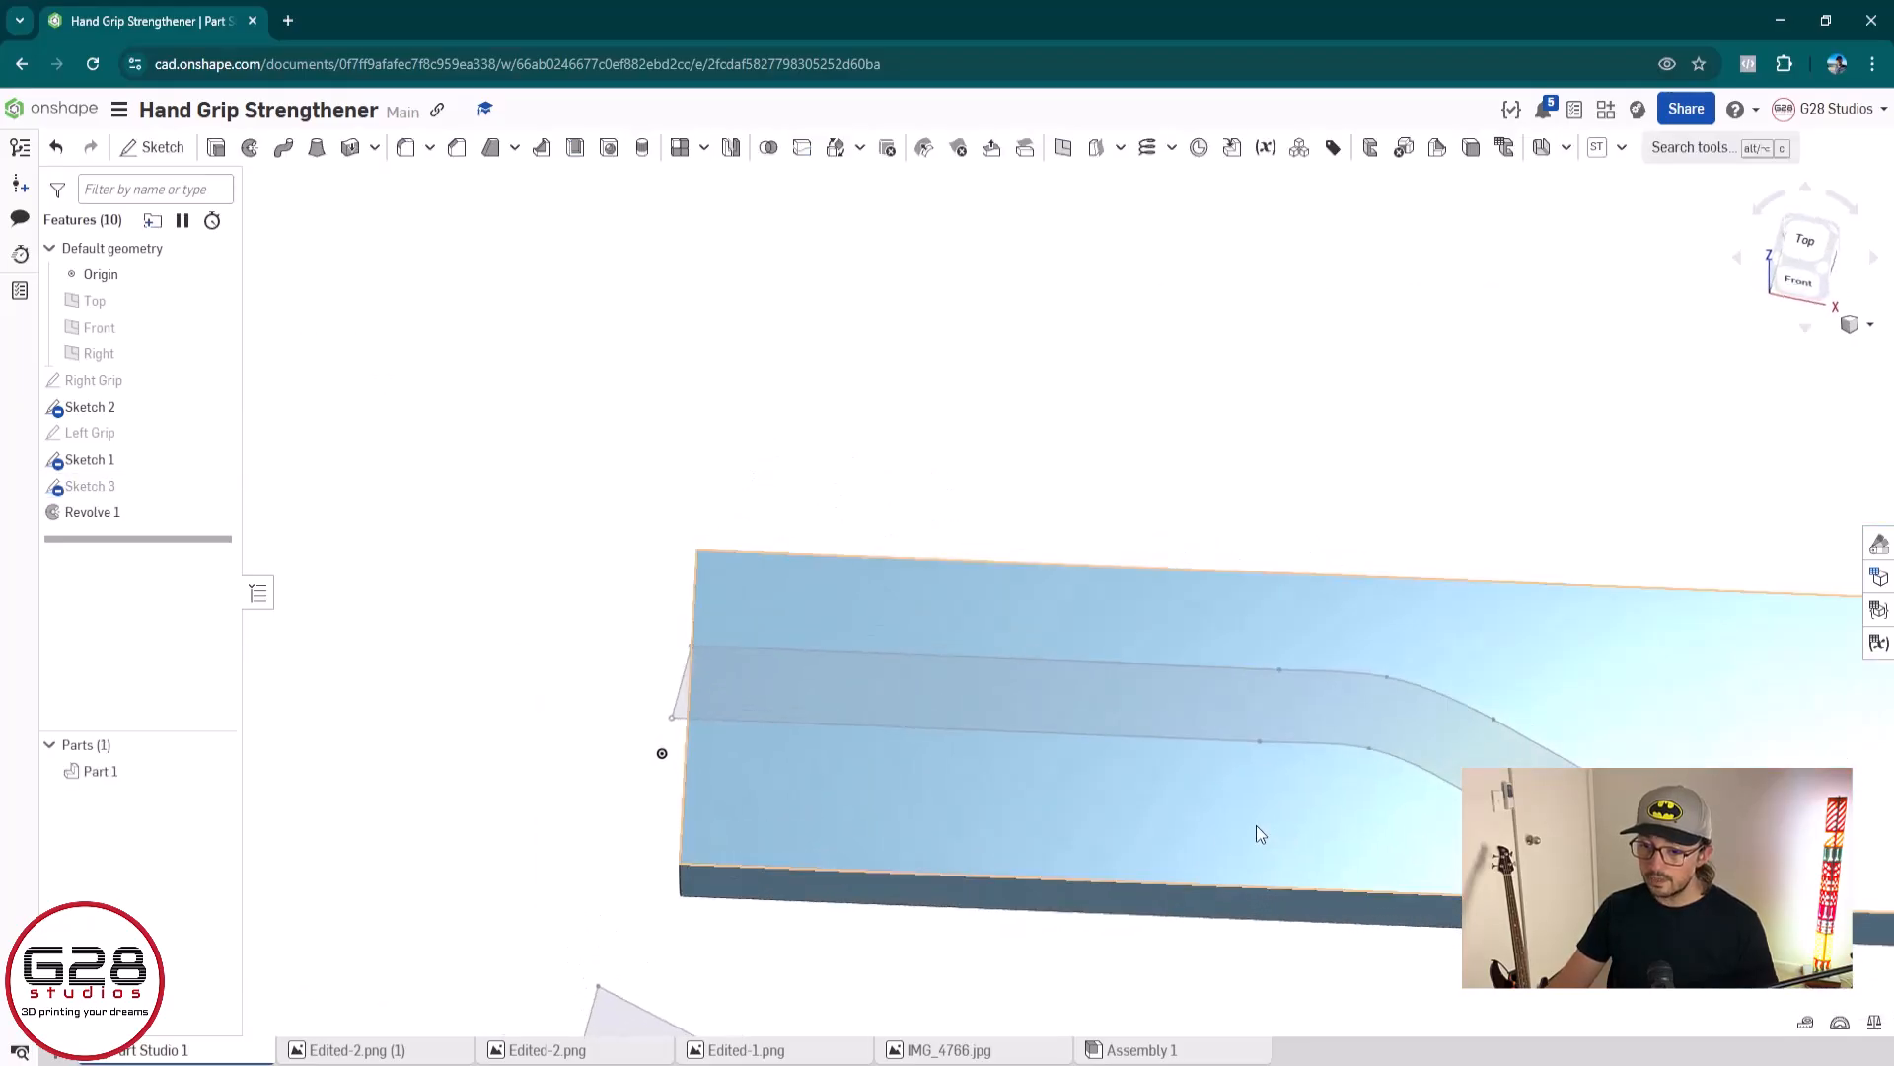
# Start a Remove extrude on the channel profile of Sketch 2 that overlaps the half-round grip body
pyautogui.moveTo(1008, 797); pyautogui.dragTo(1028, 832, button='right')
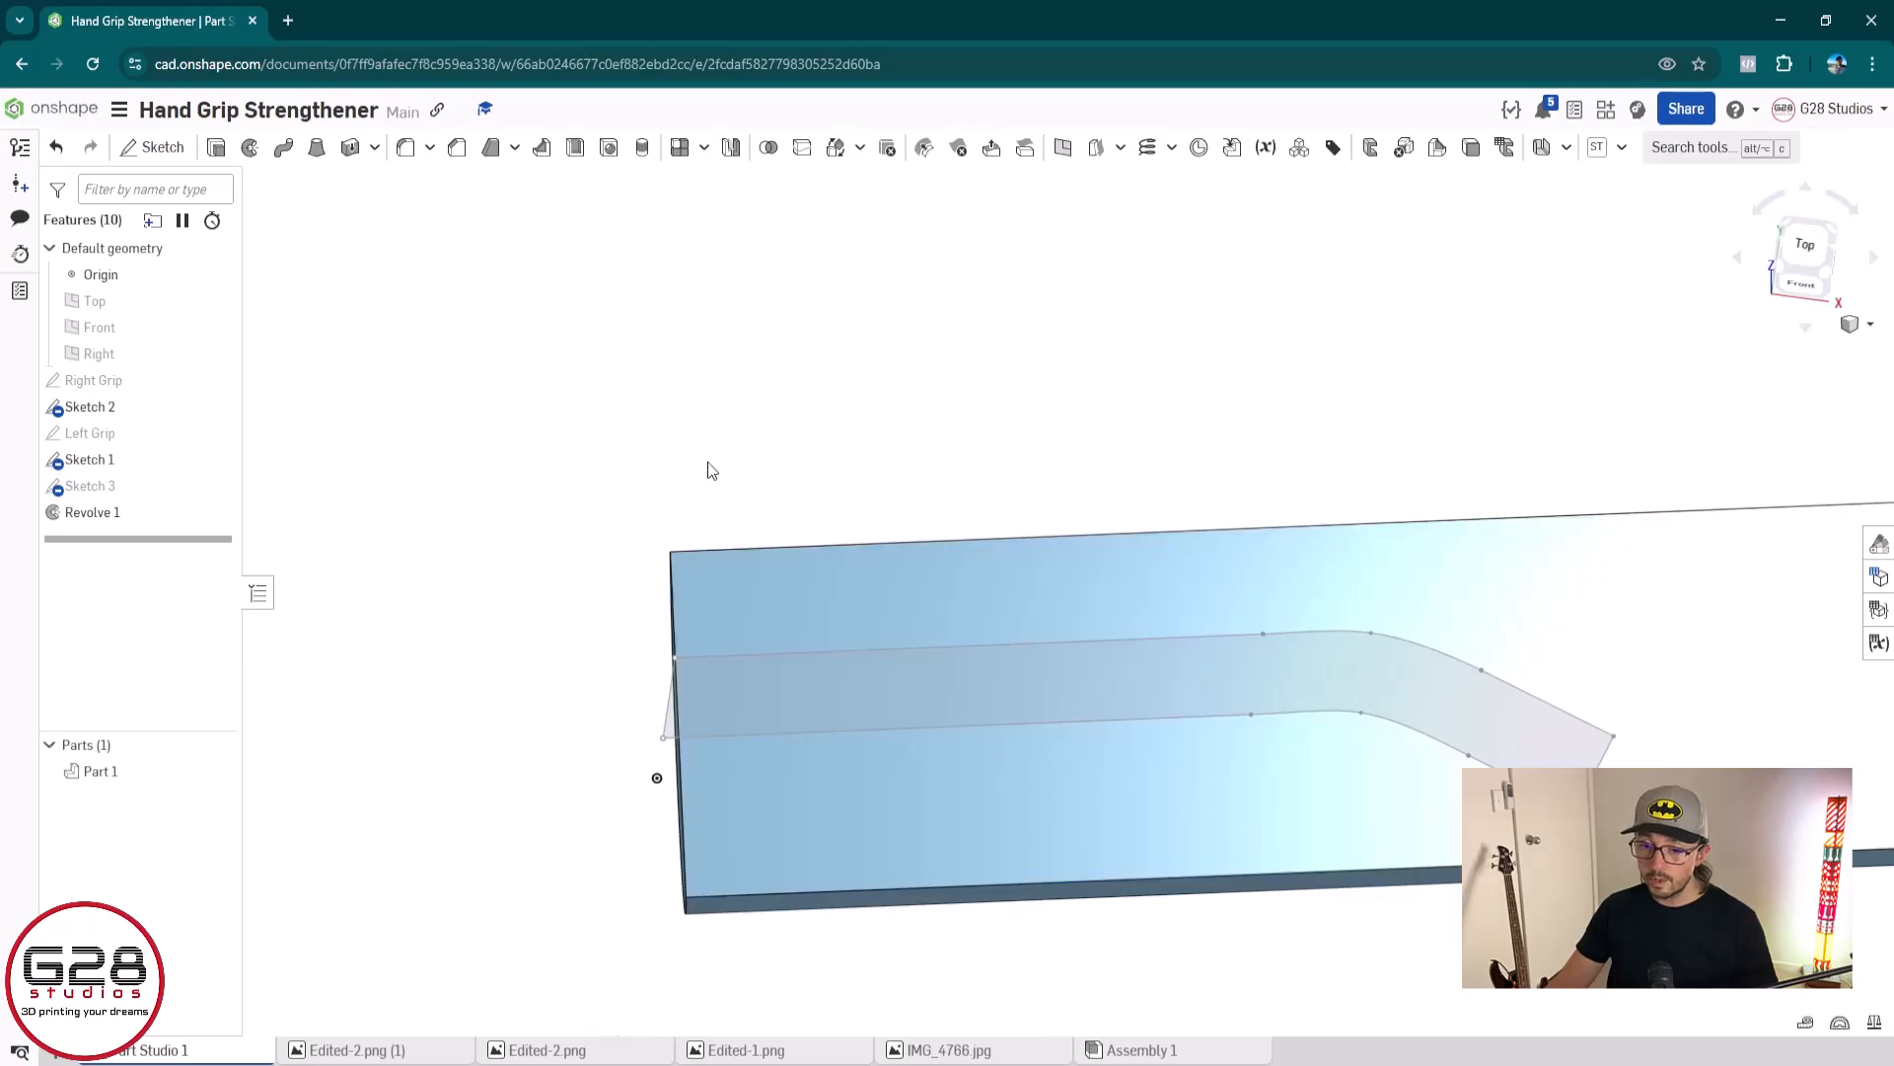
pyautogui.click(215, 148)
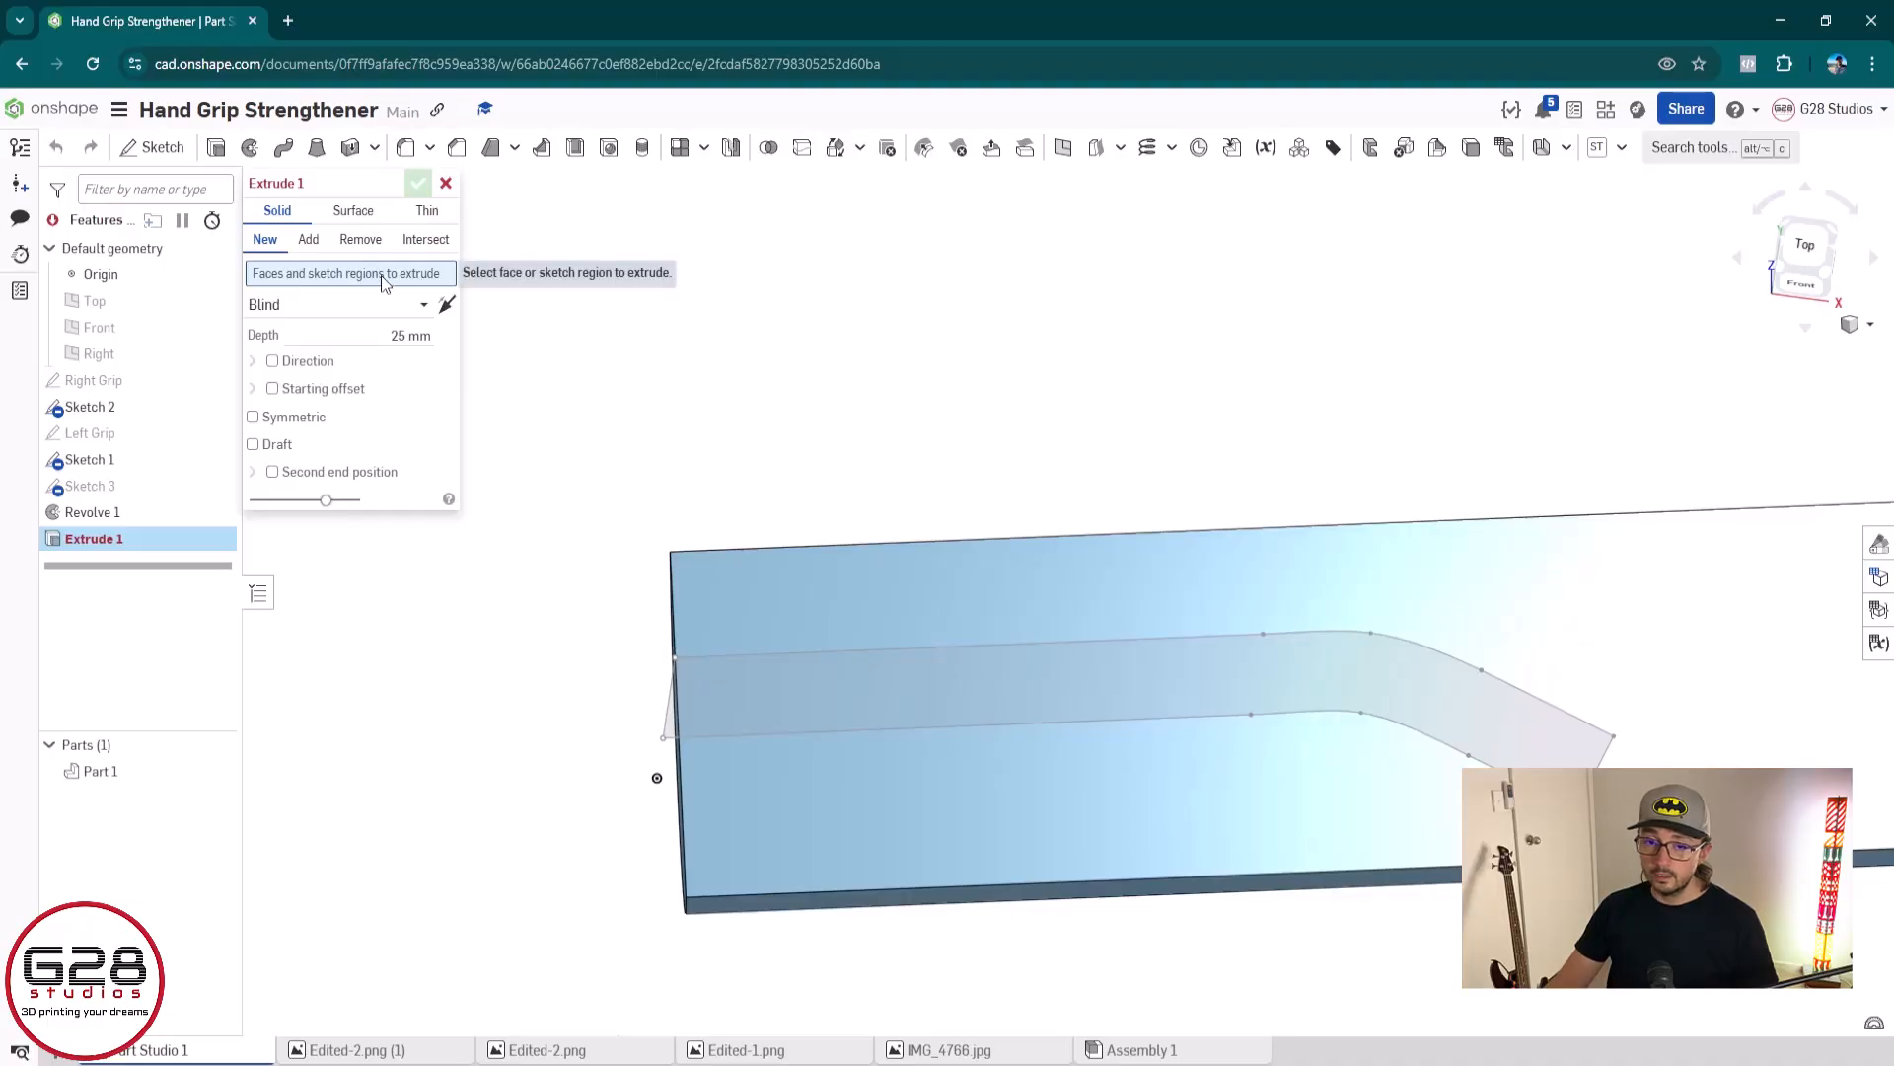
pyautogui.click(360, 239)
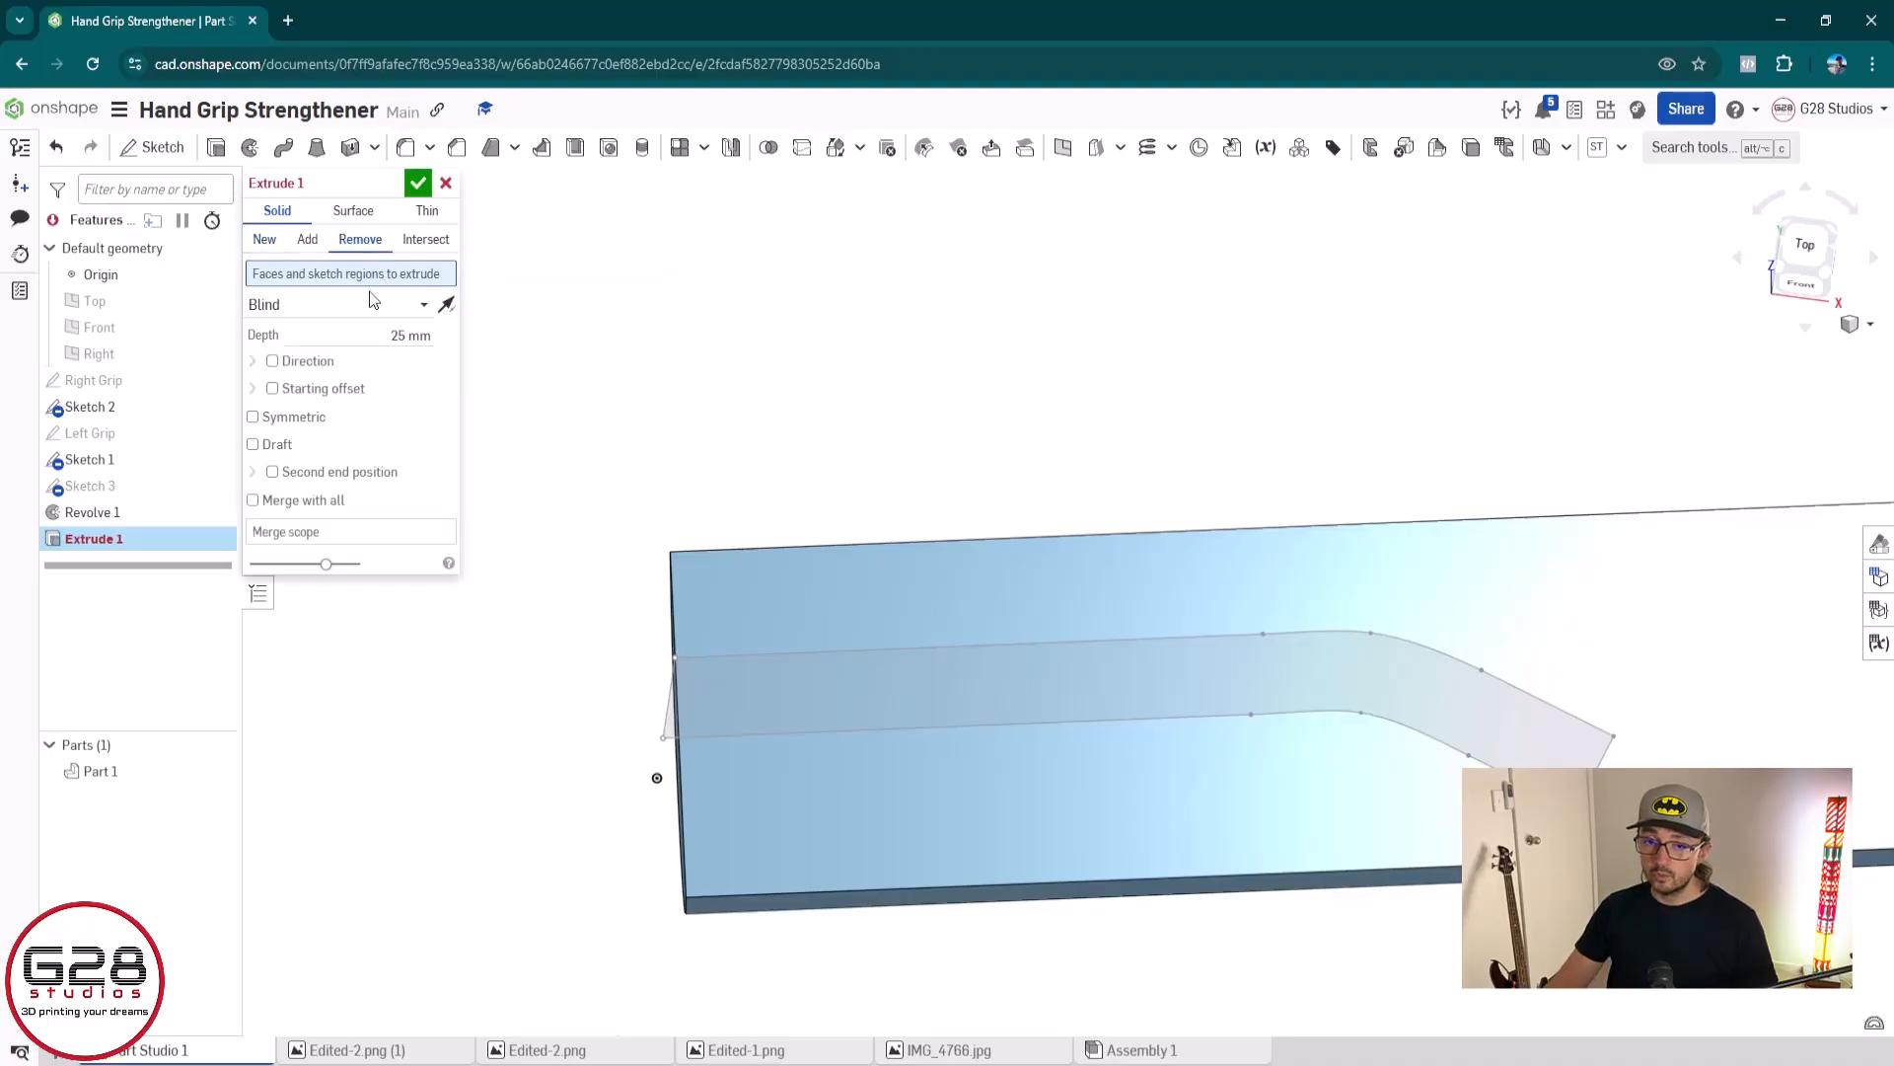
pyautogui.click(776, 696)
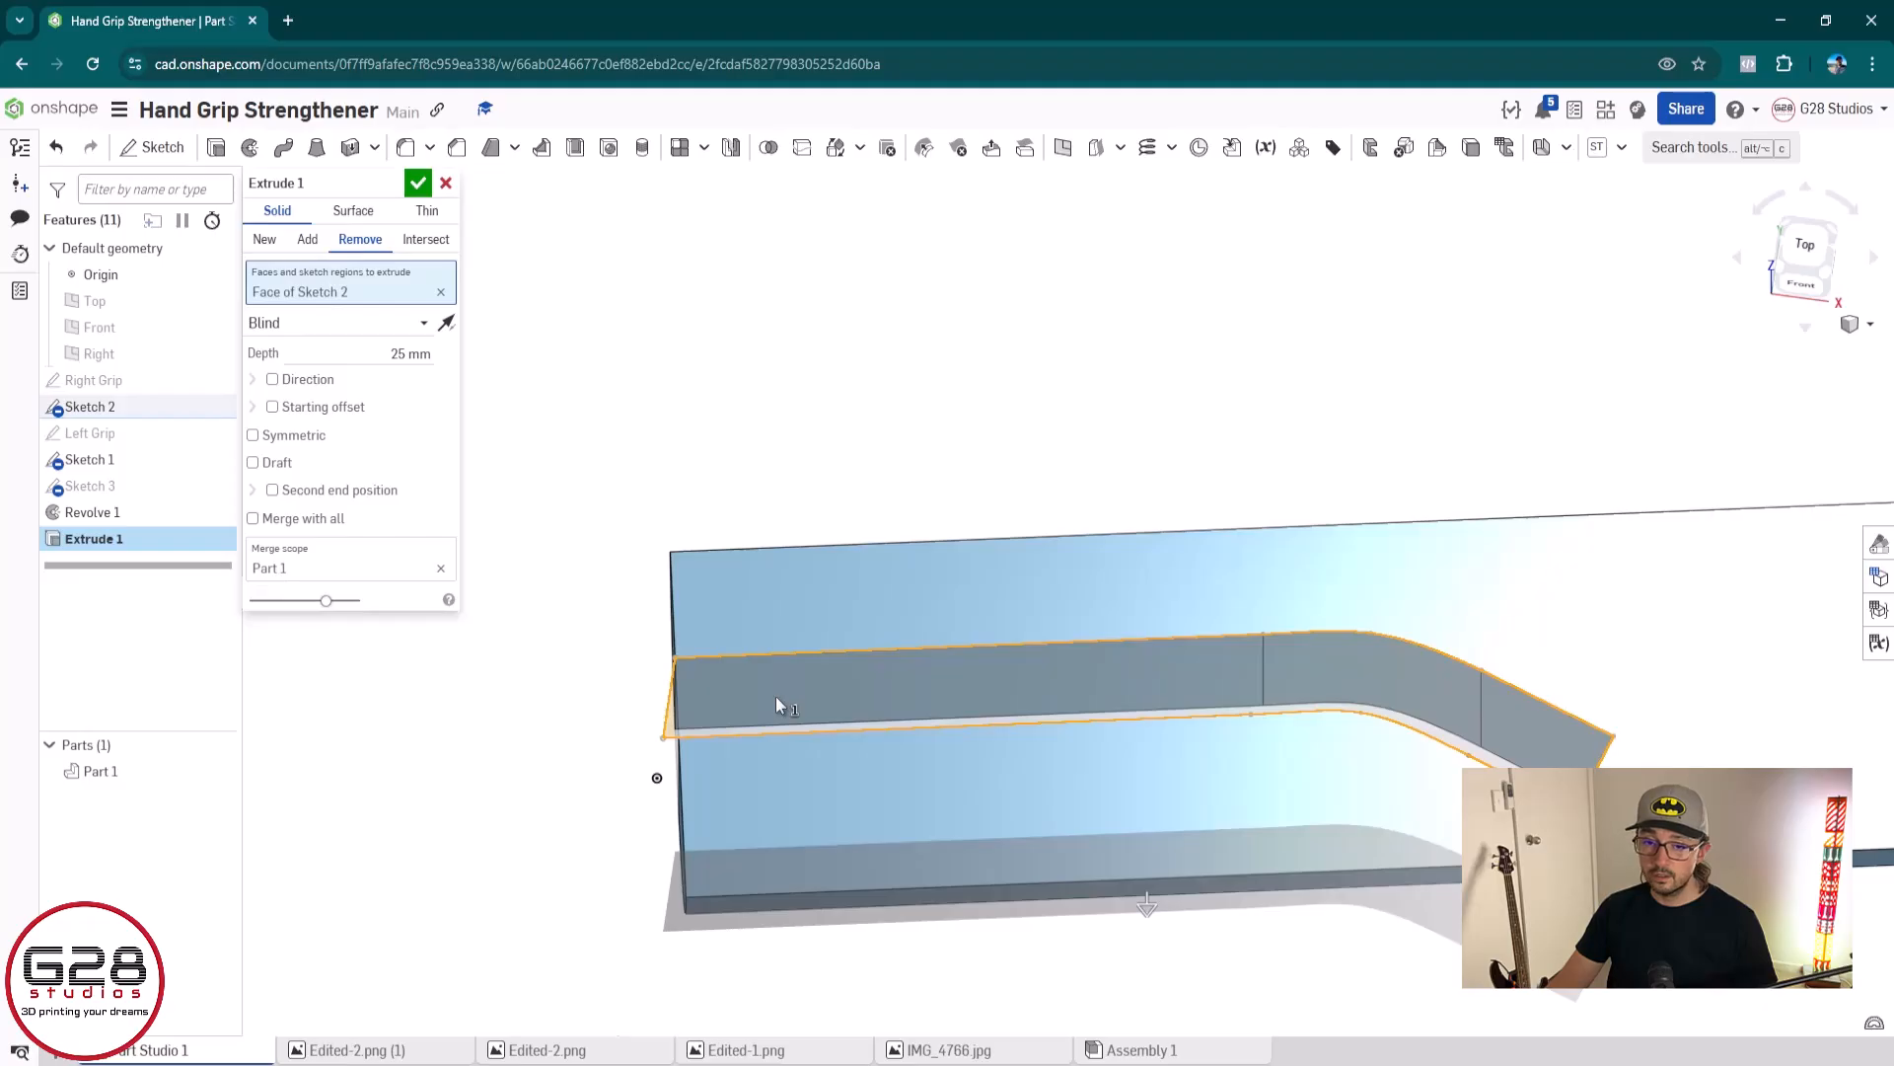
# Set the channel cut's blind depth to 2.25 mm and accept the extrude
pyautogui.click(373, 351)
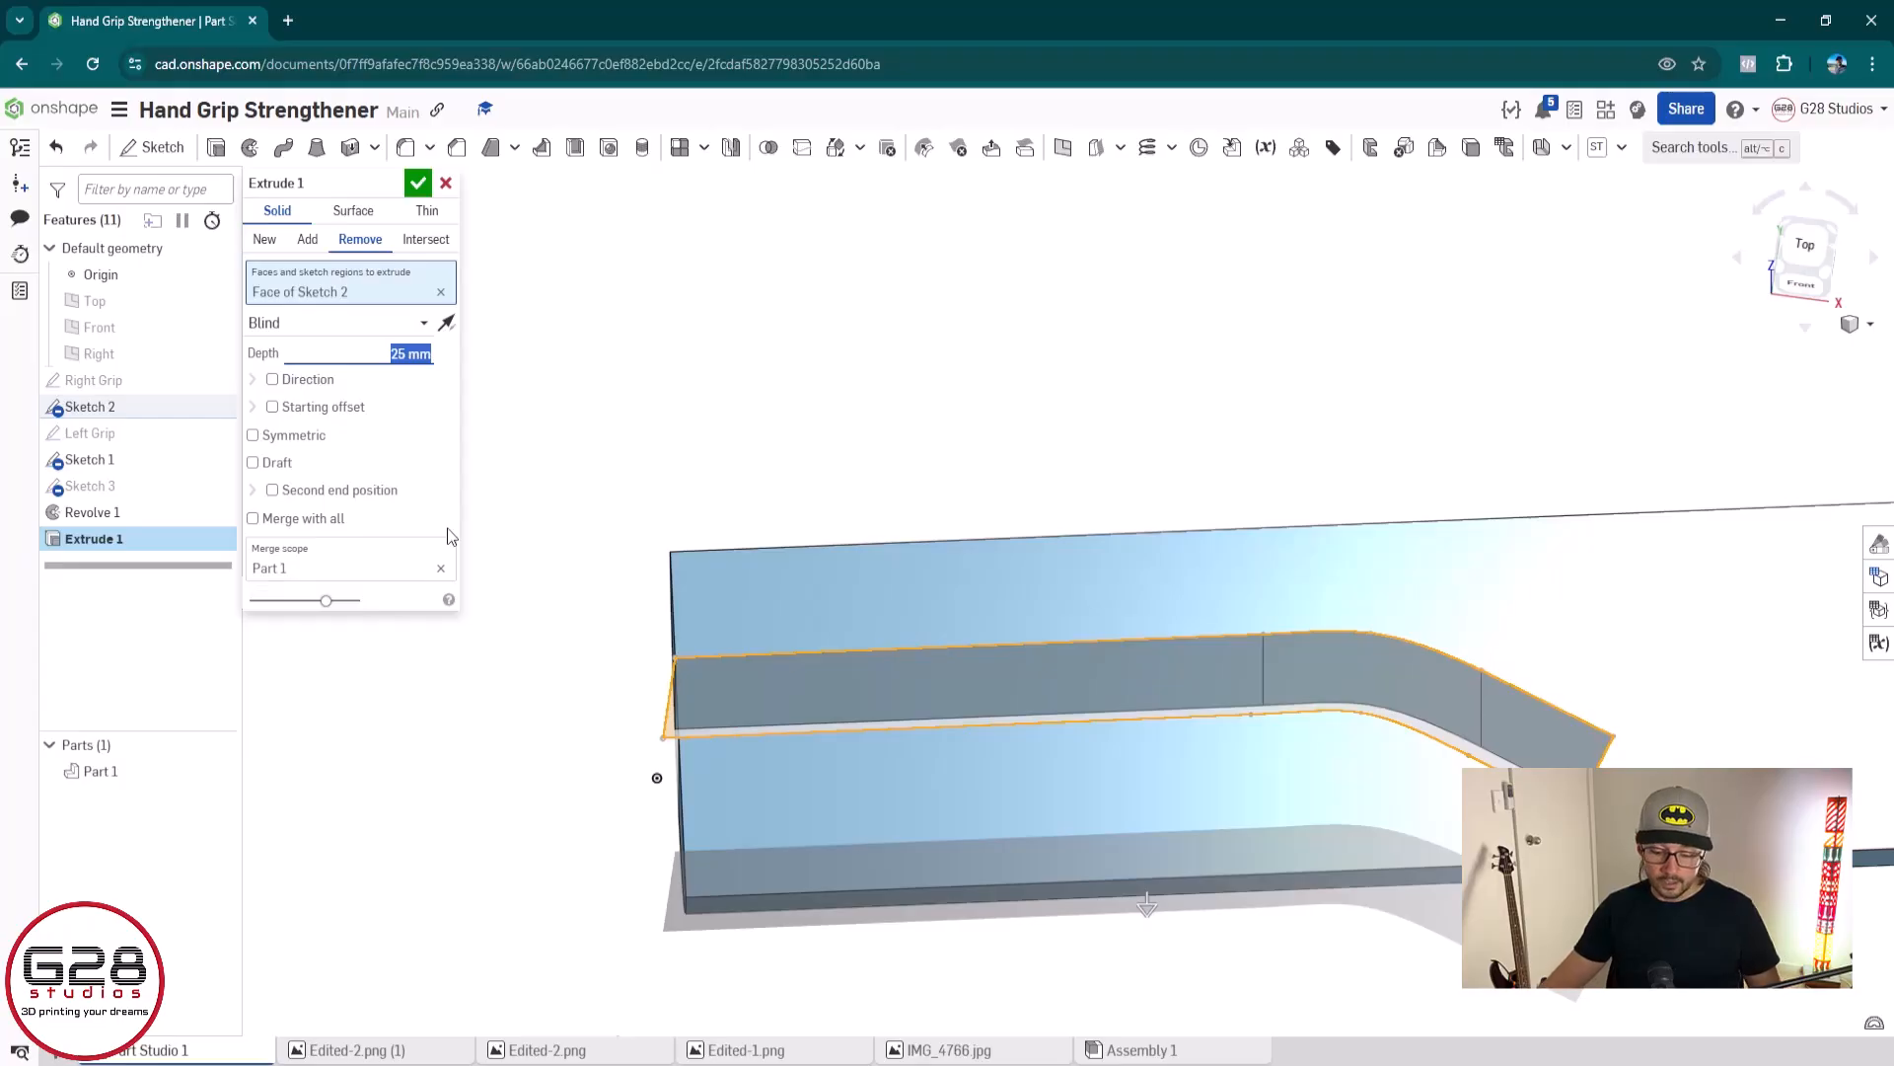
pyautogui.scroll(-3, 1273, 725)
pyautogui.moveTo(1332, 730); pyautogui.dragTo(1026, 774, button='middle')
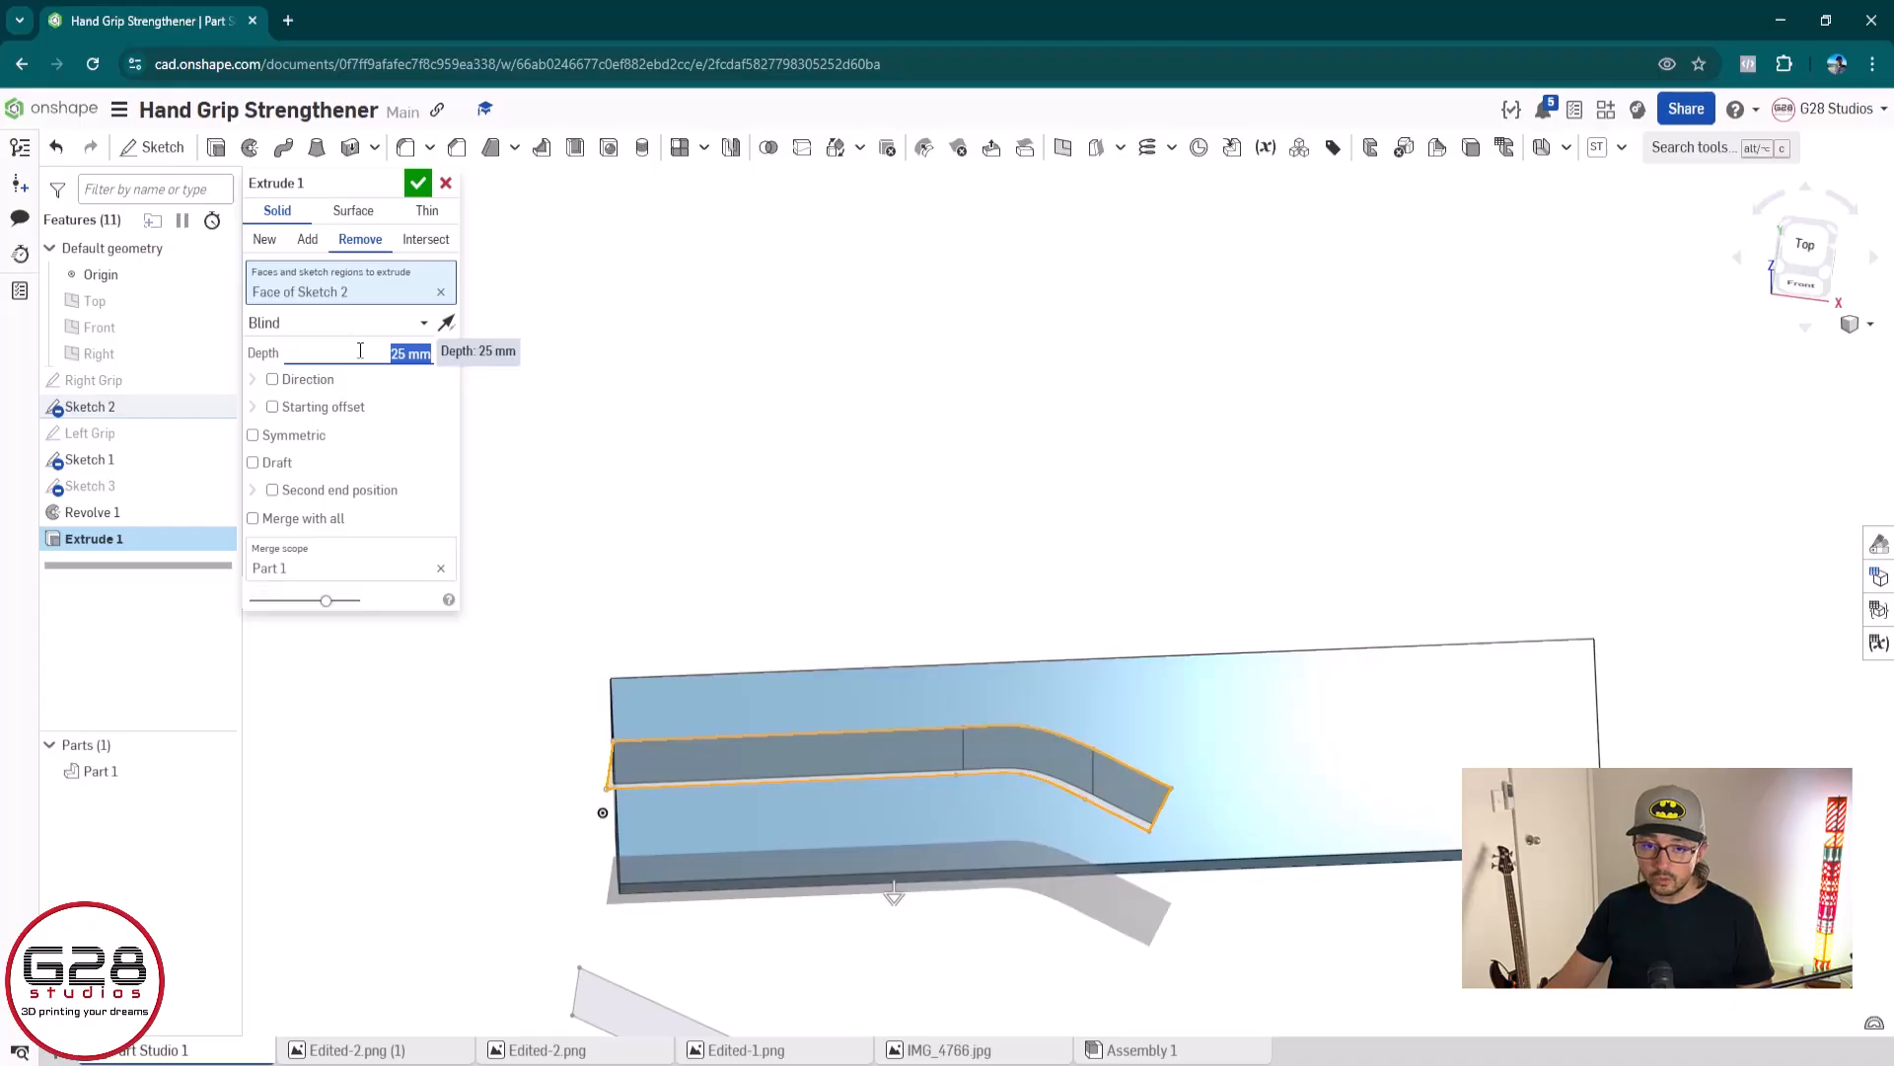
pyautogui.write('2')
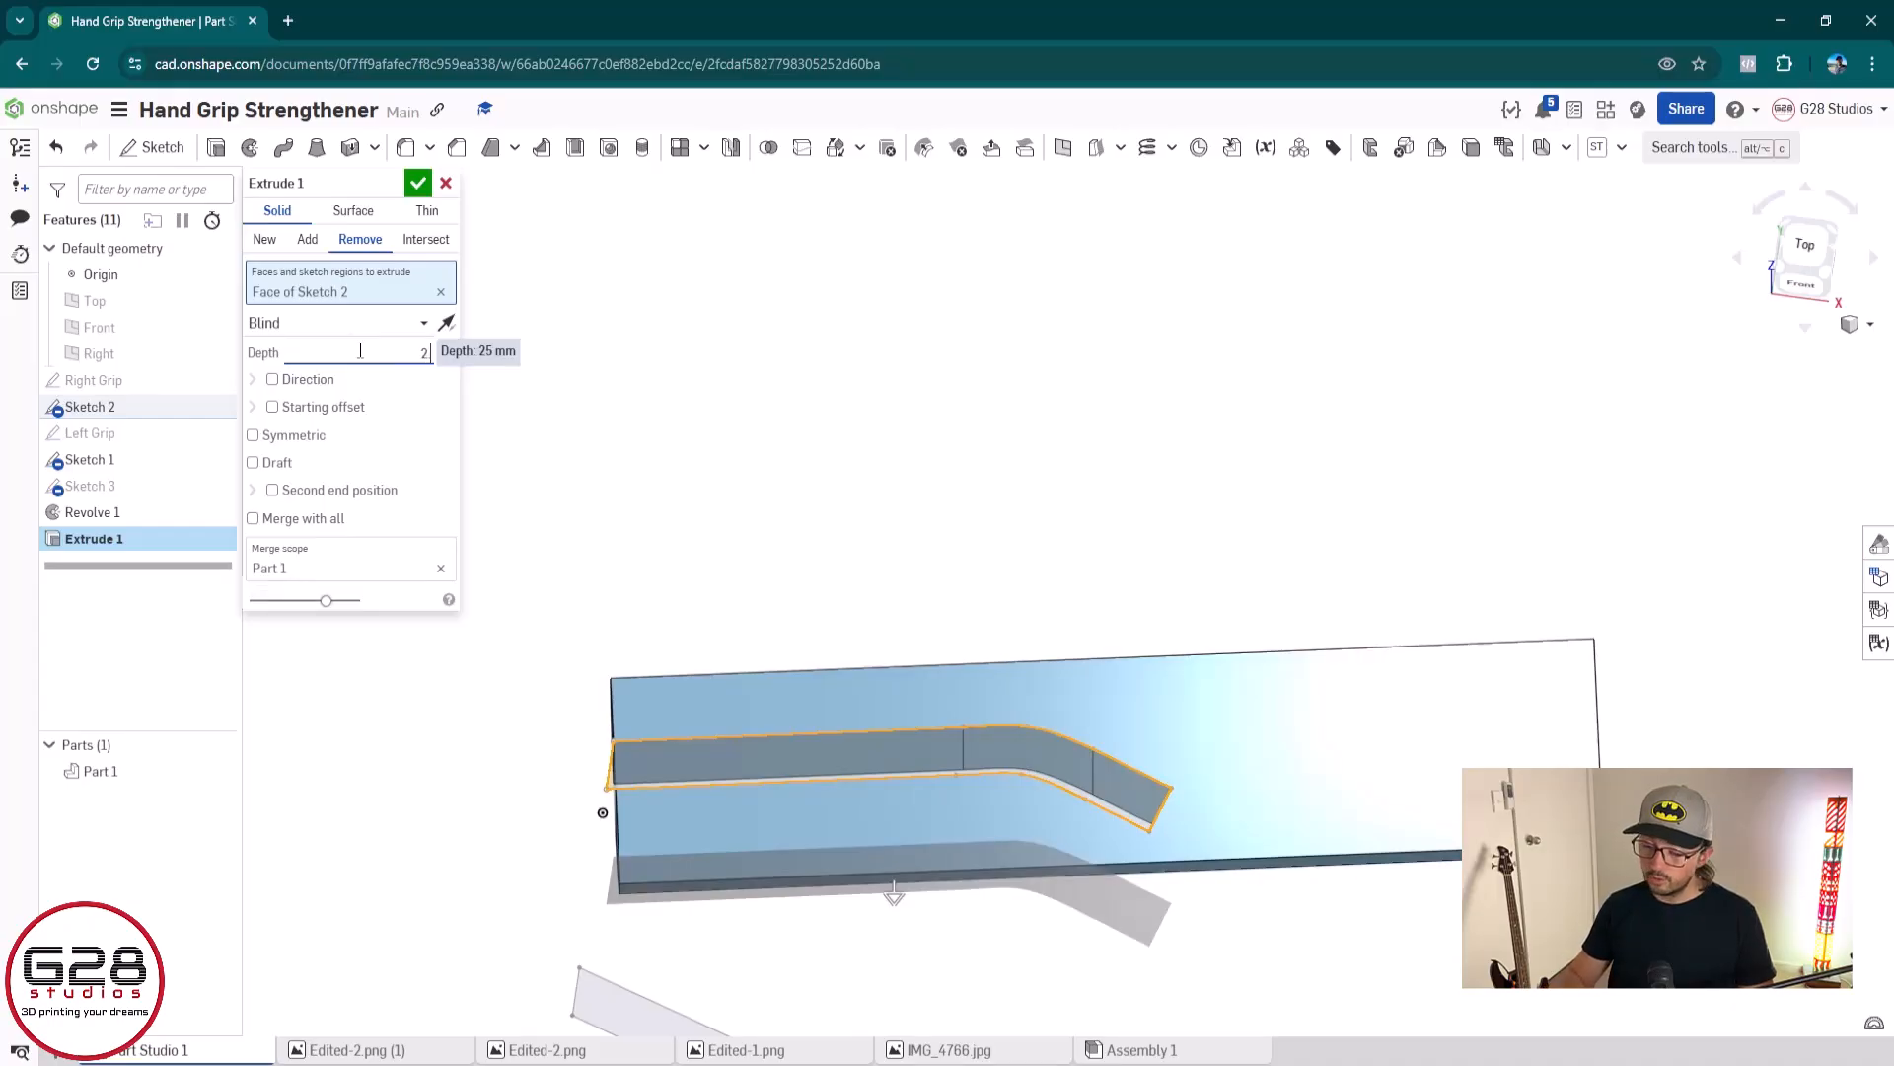
pyautogui.write('.25')
pyautogui.press('Return')
pyautogui.scroll(1, 618, 790)
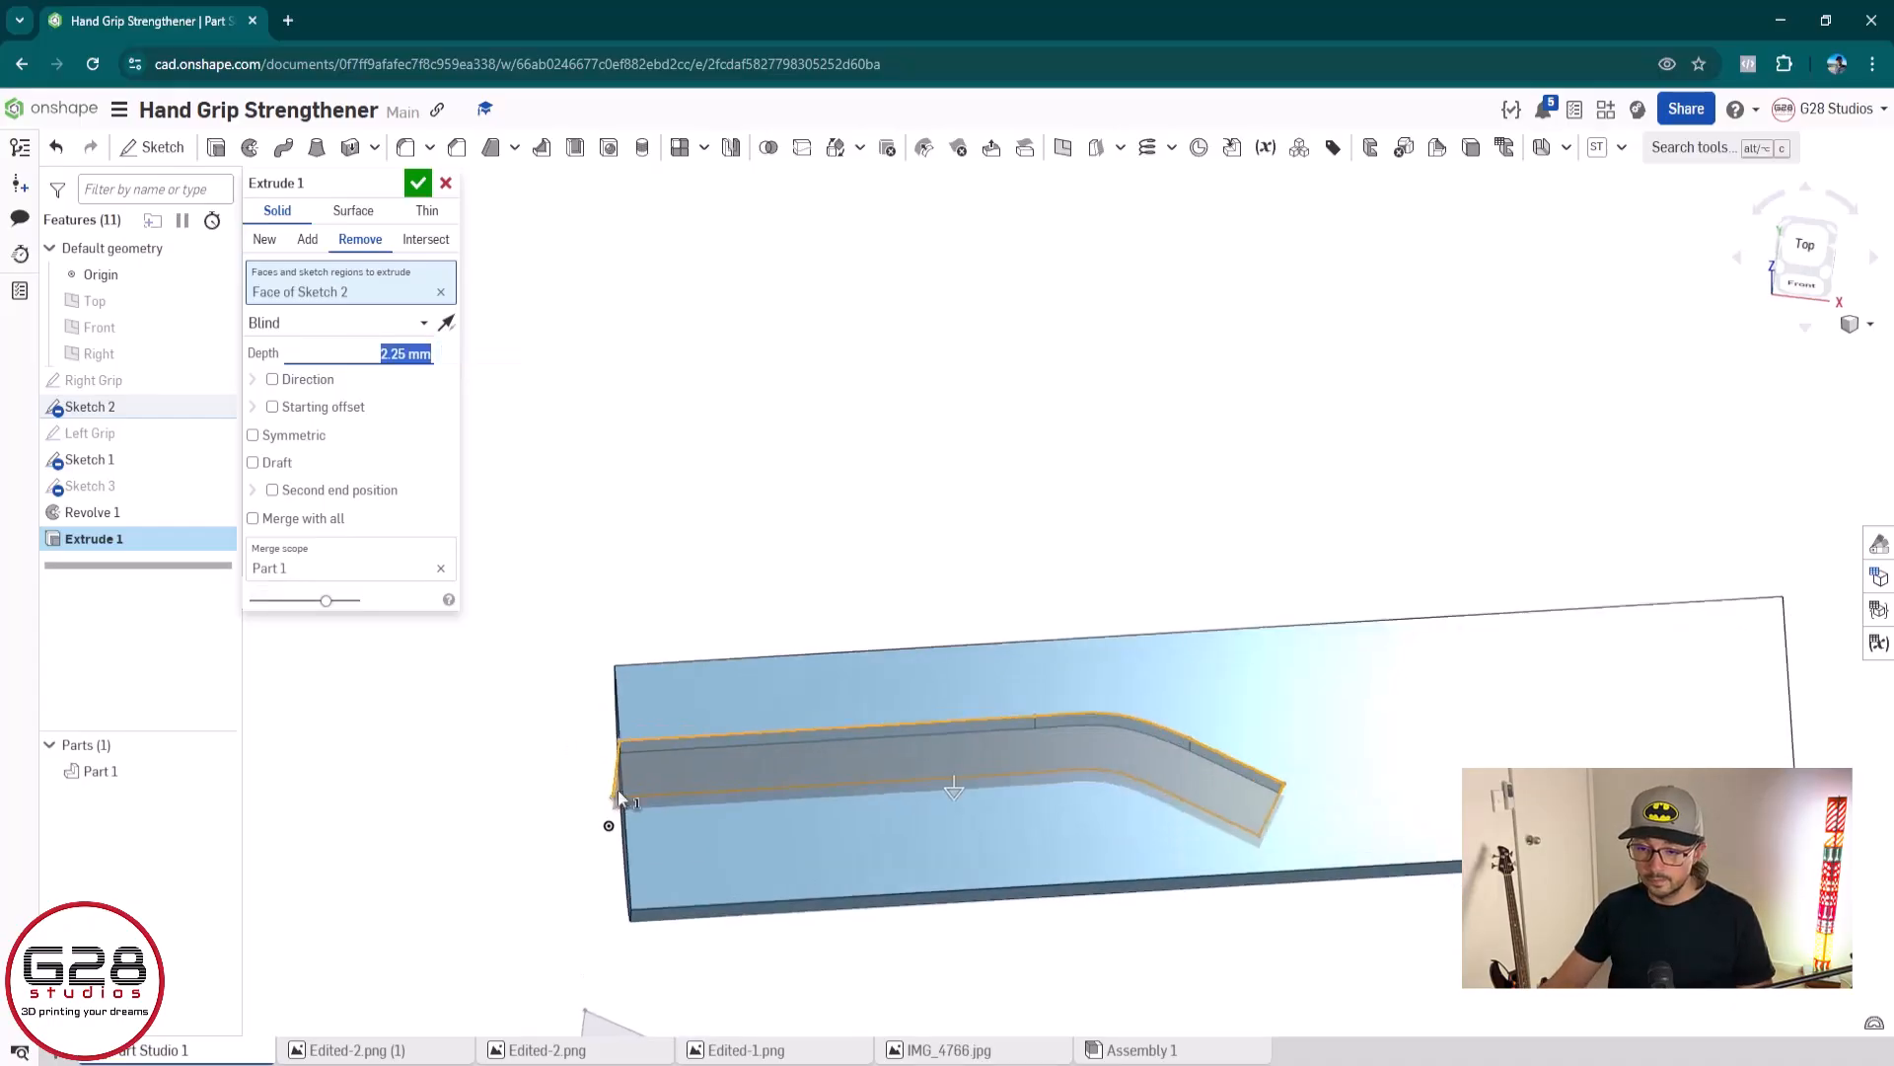
pyautogui.moveTo(618, 789); pyautogui.dragTo(691, 705, button='right')
pyautogui.click(426, 187)
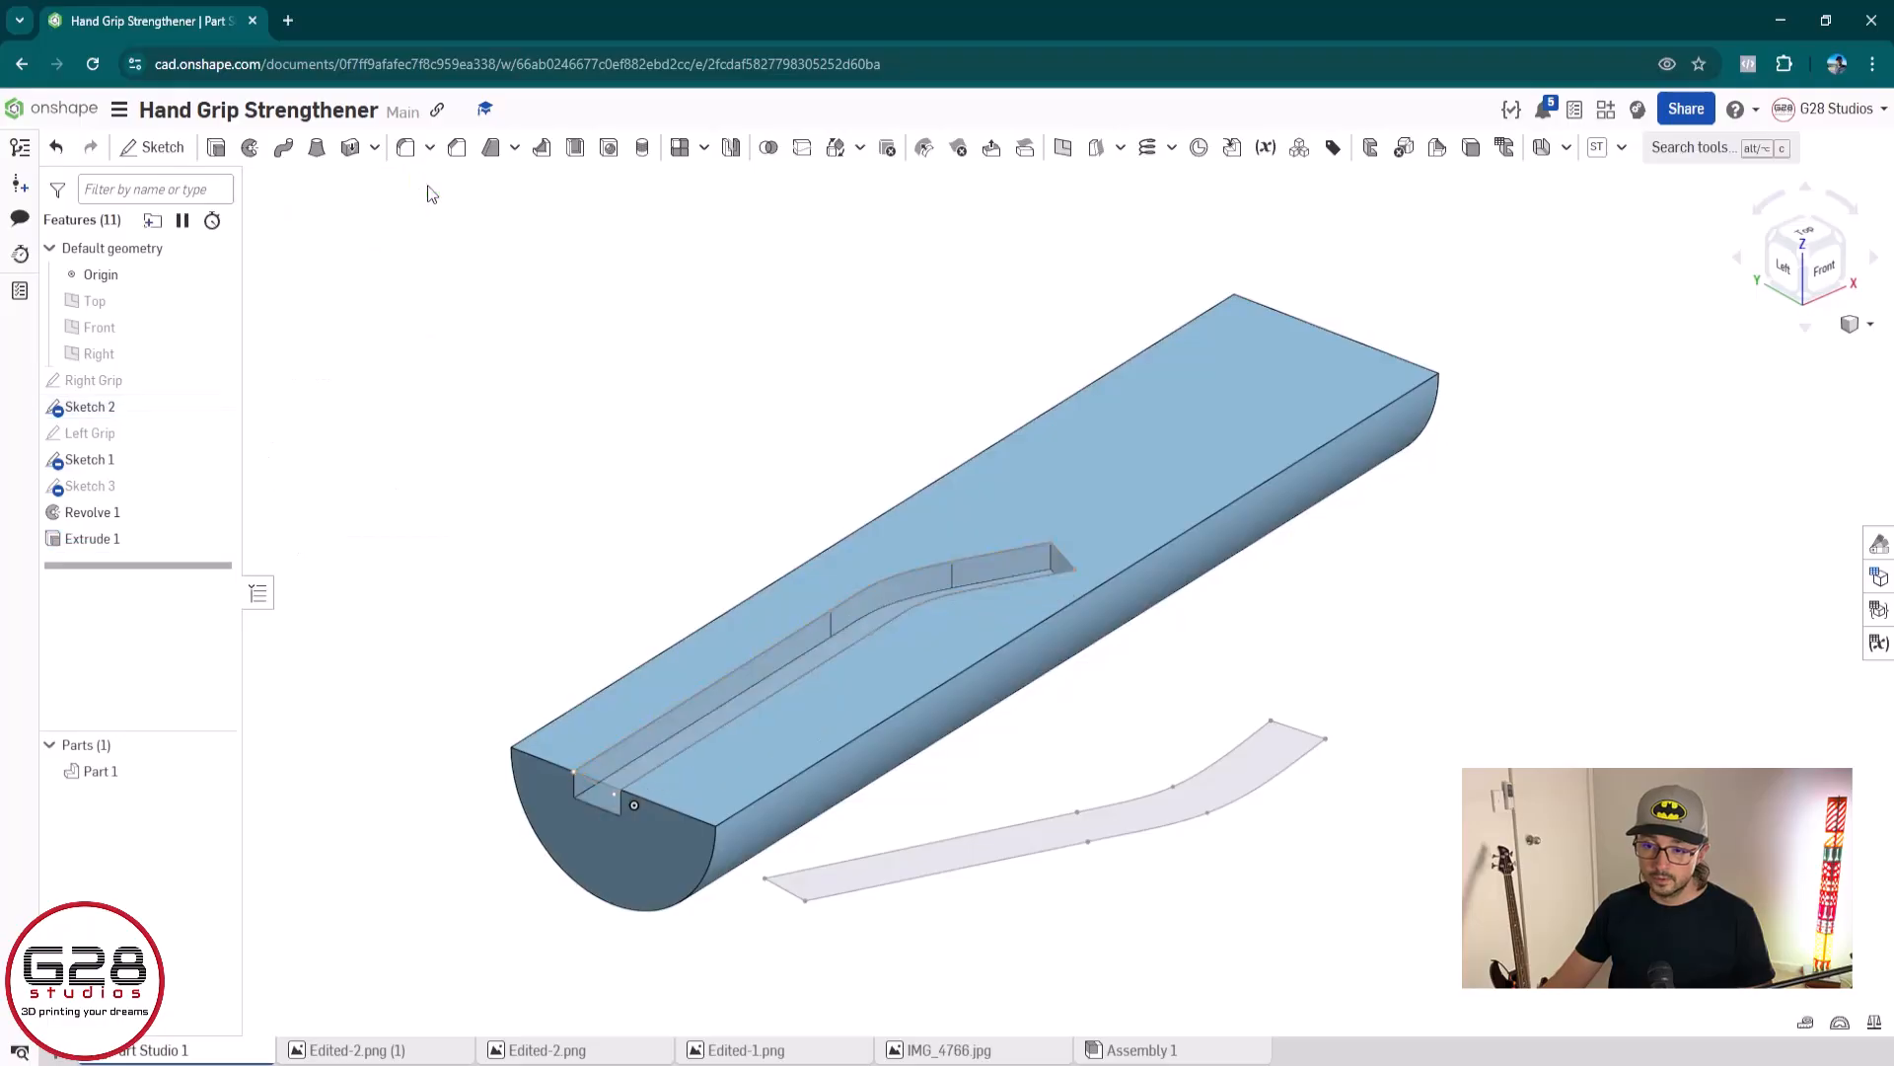
# Show the Top plane and start a new sketch on it for the second grip
pyautogui.moveTo(1480, 614); pyautogui.dragTo(1278, 790, button='right')
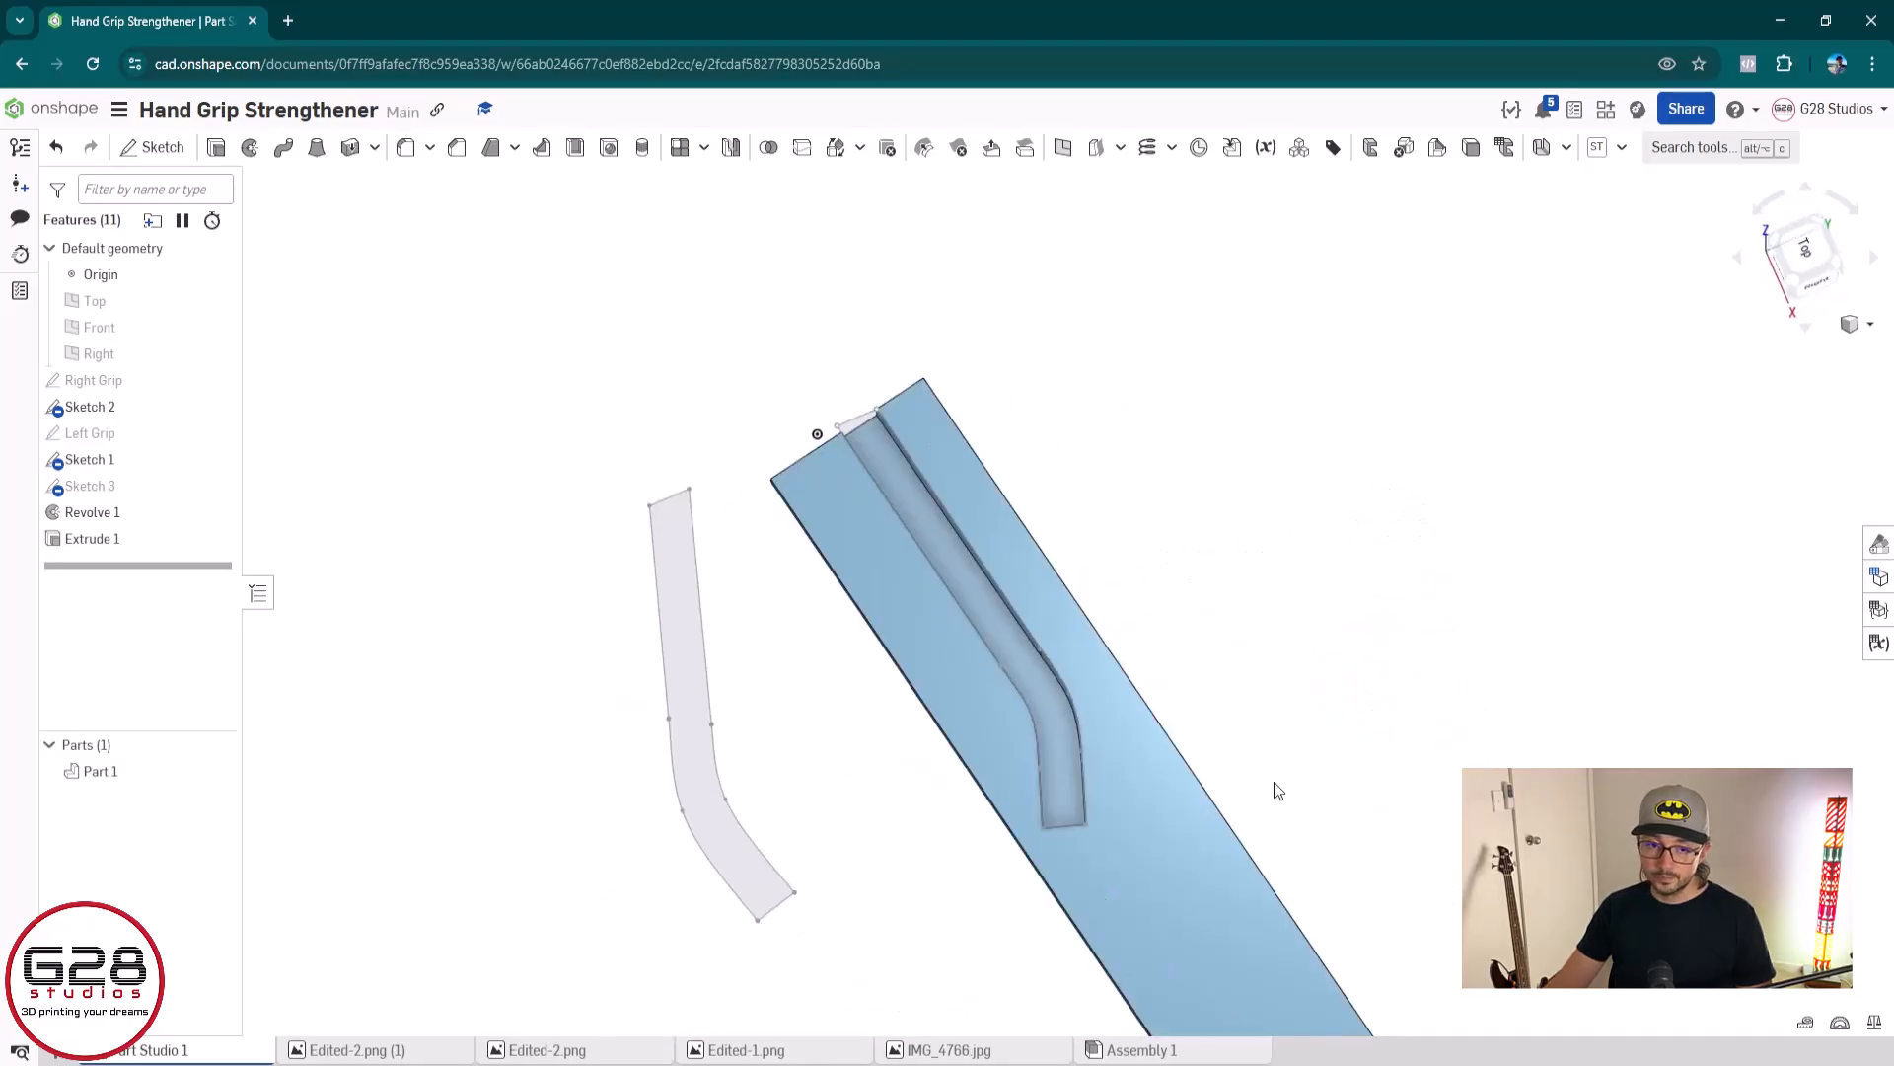
pyautogui.click(1825, 235)
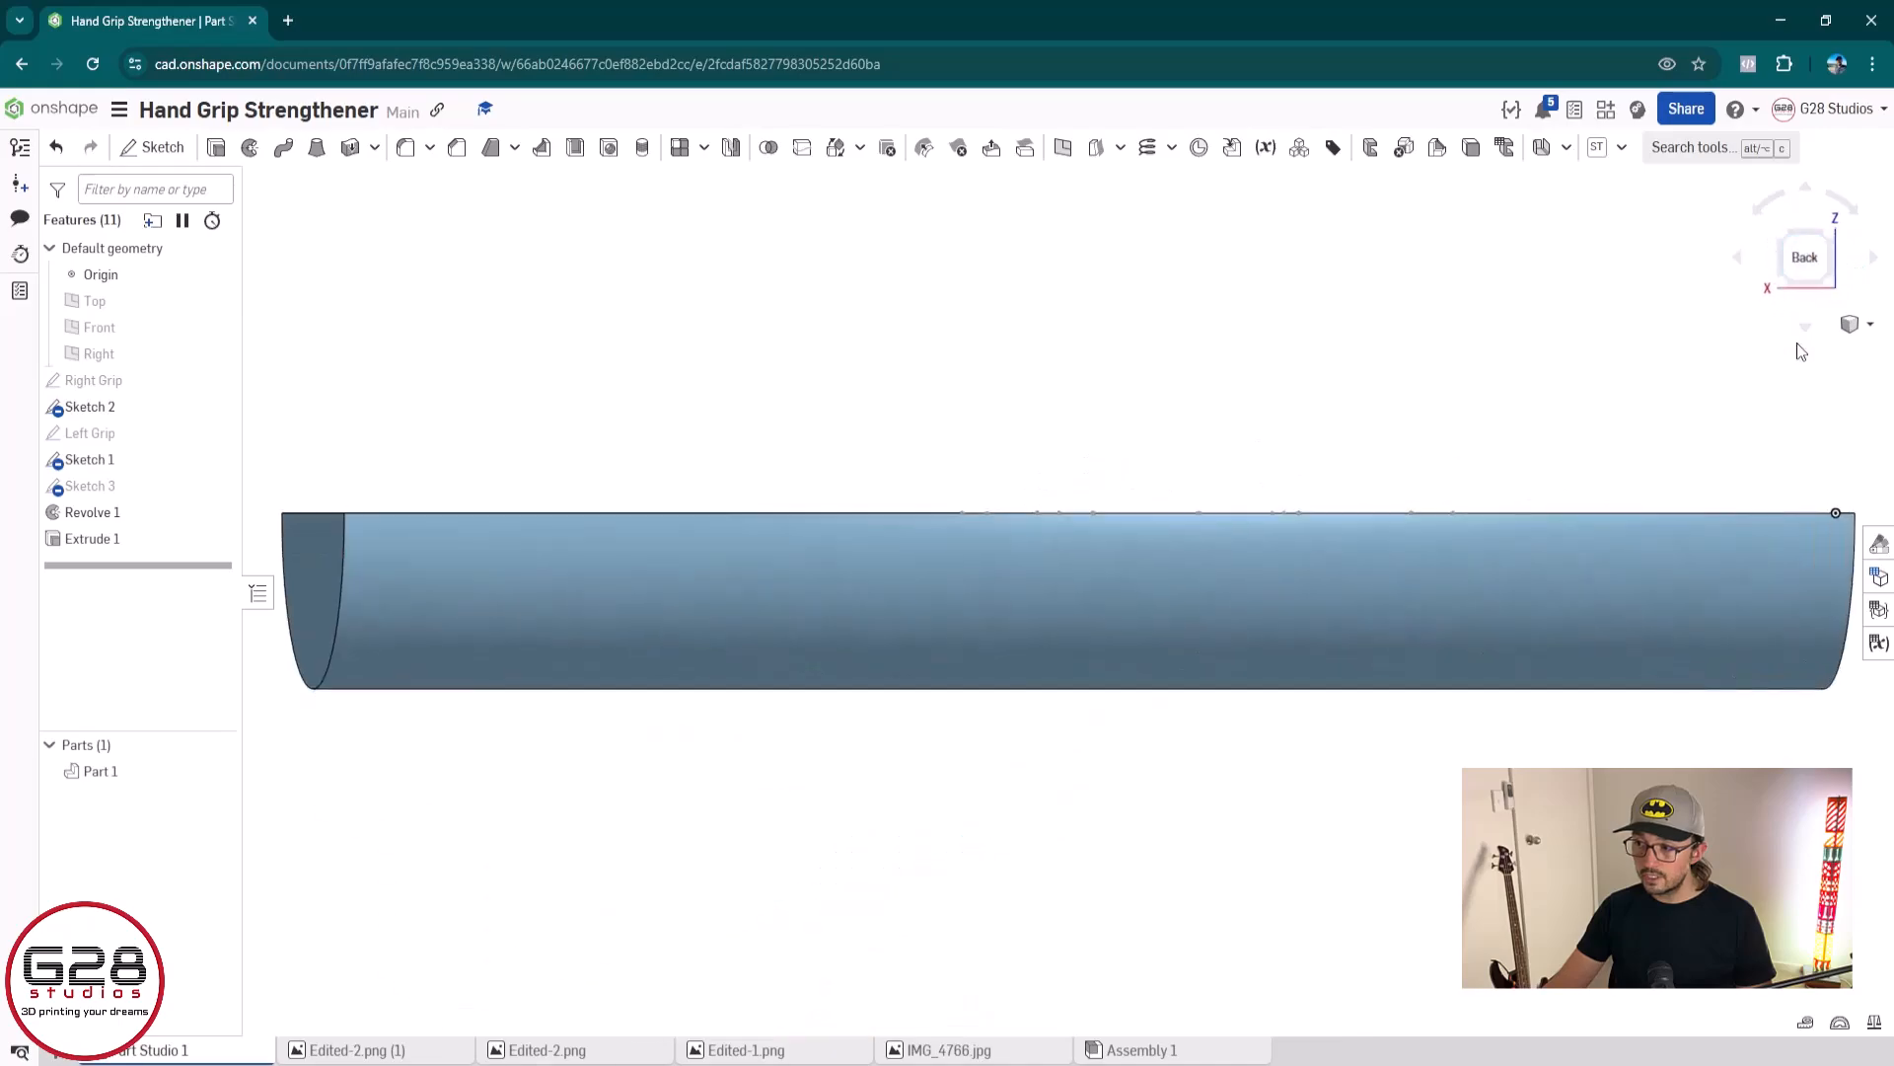
pyautogui.click(1807, 283)
pyautogui.click(1807, 283)
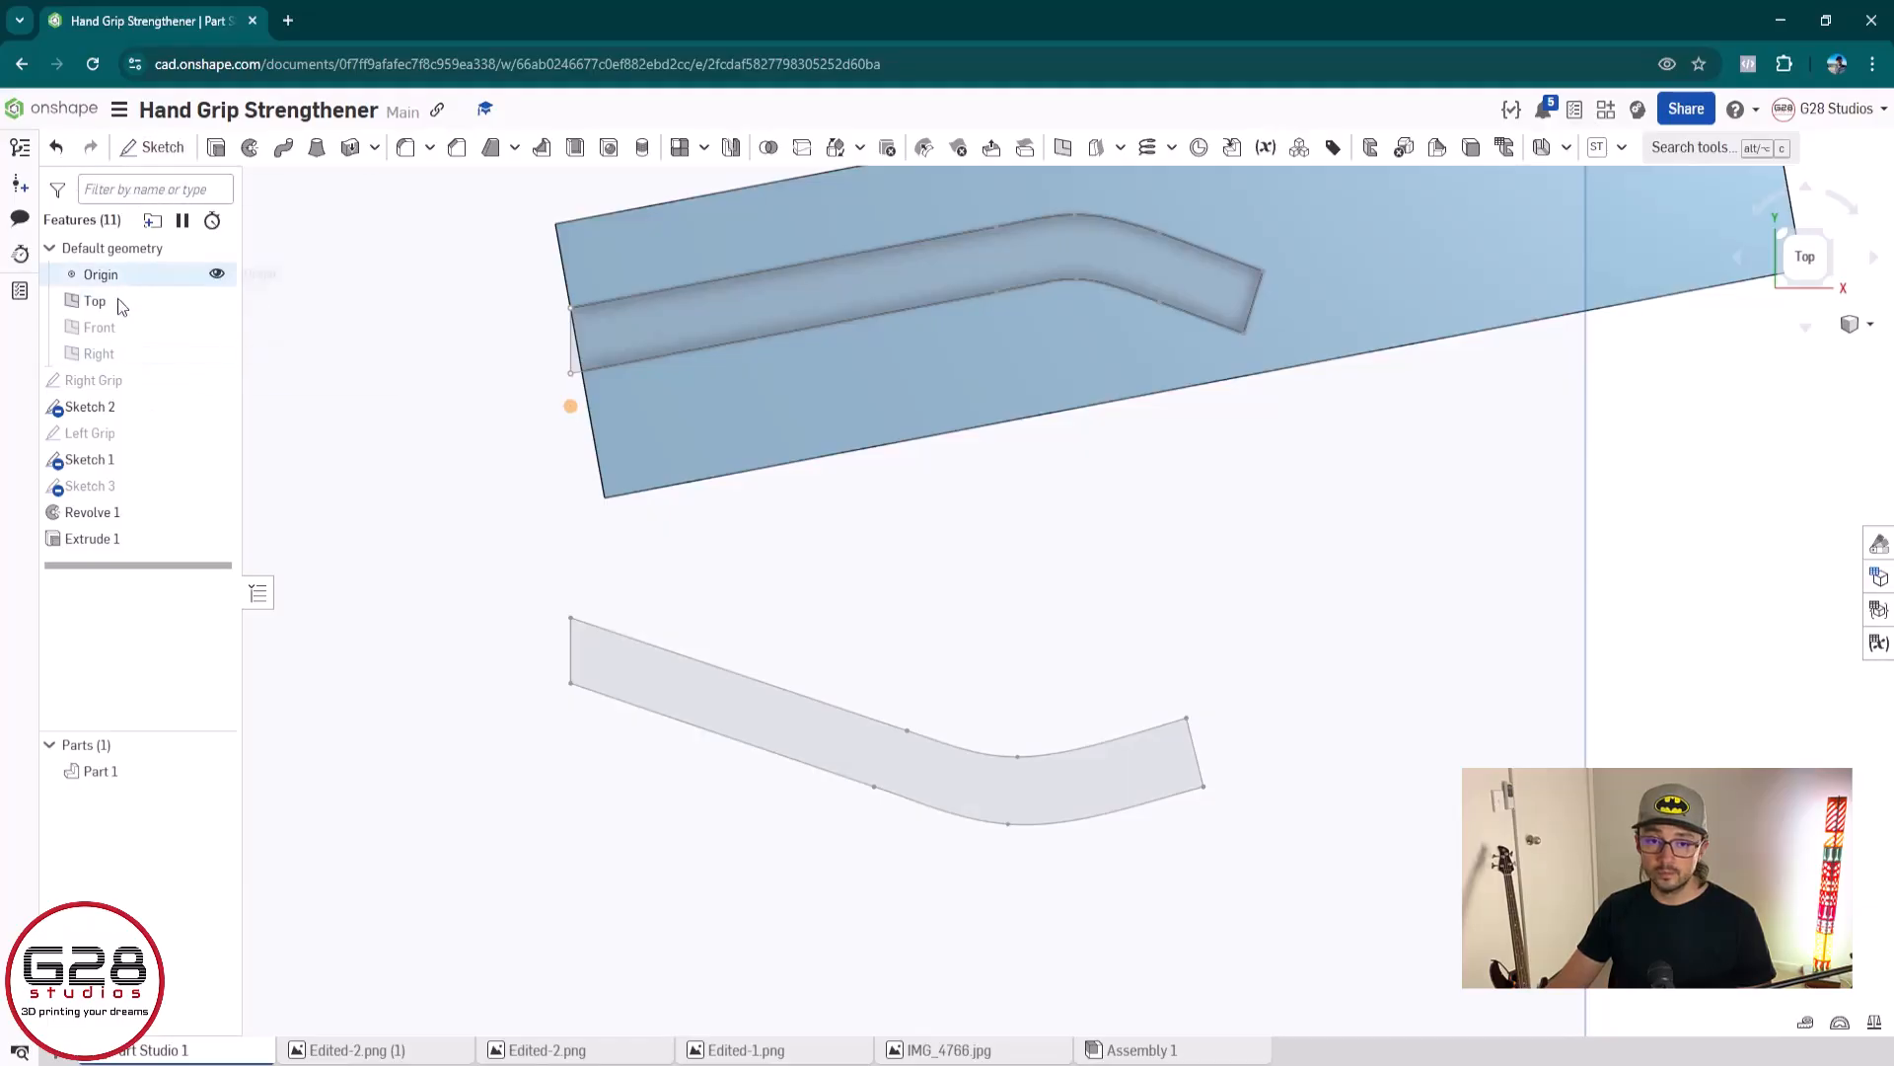
pyautogui.click(153, 147)
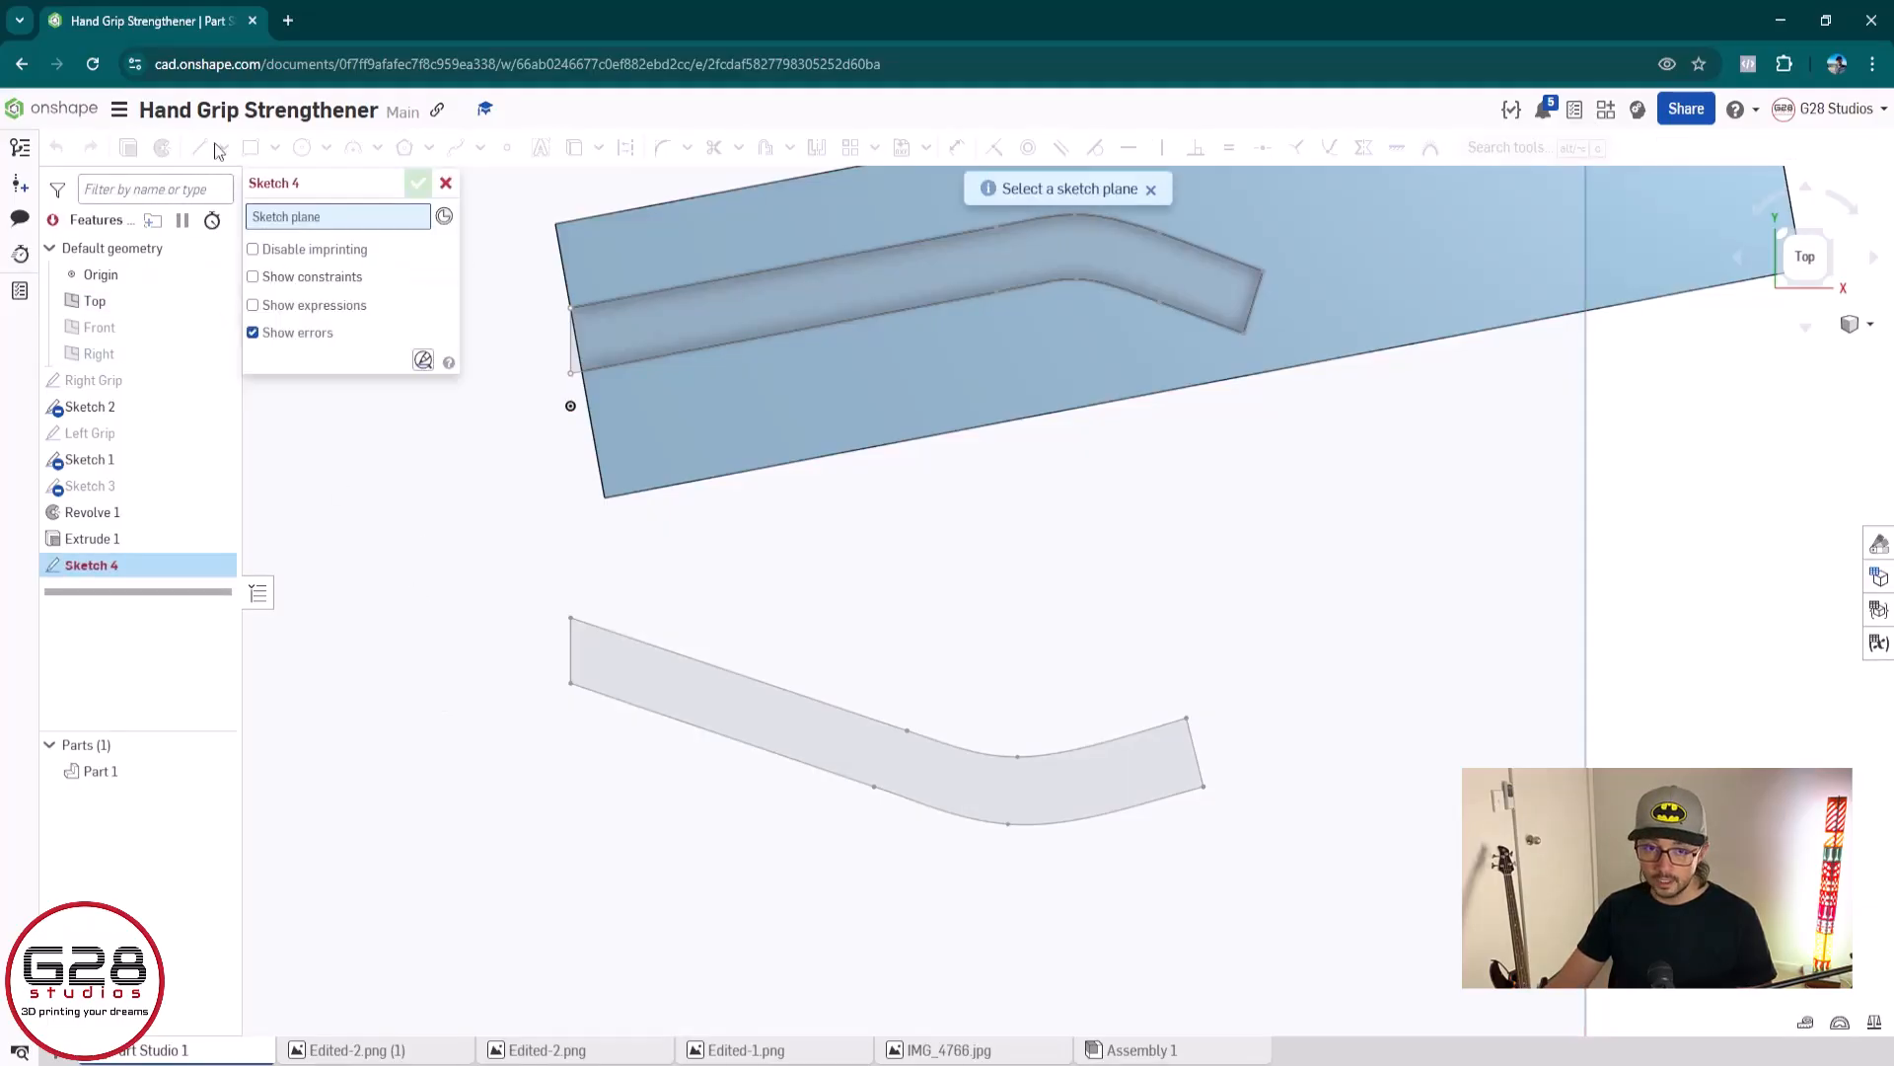
pyautogui.click(409, 711)
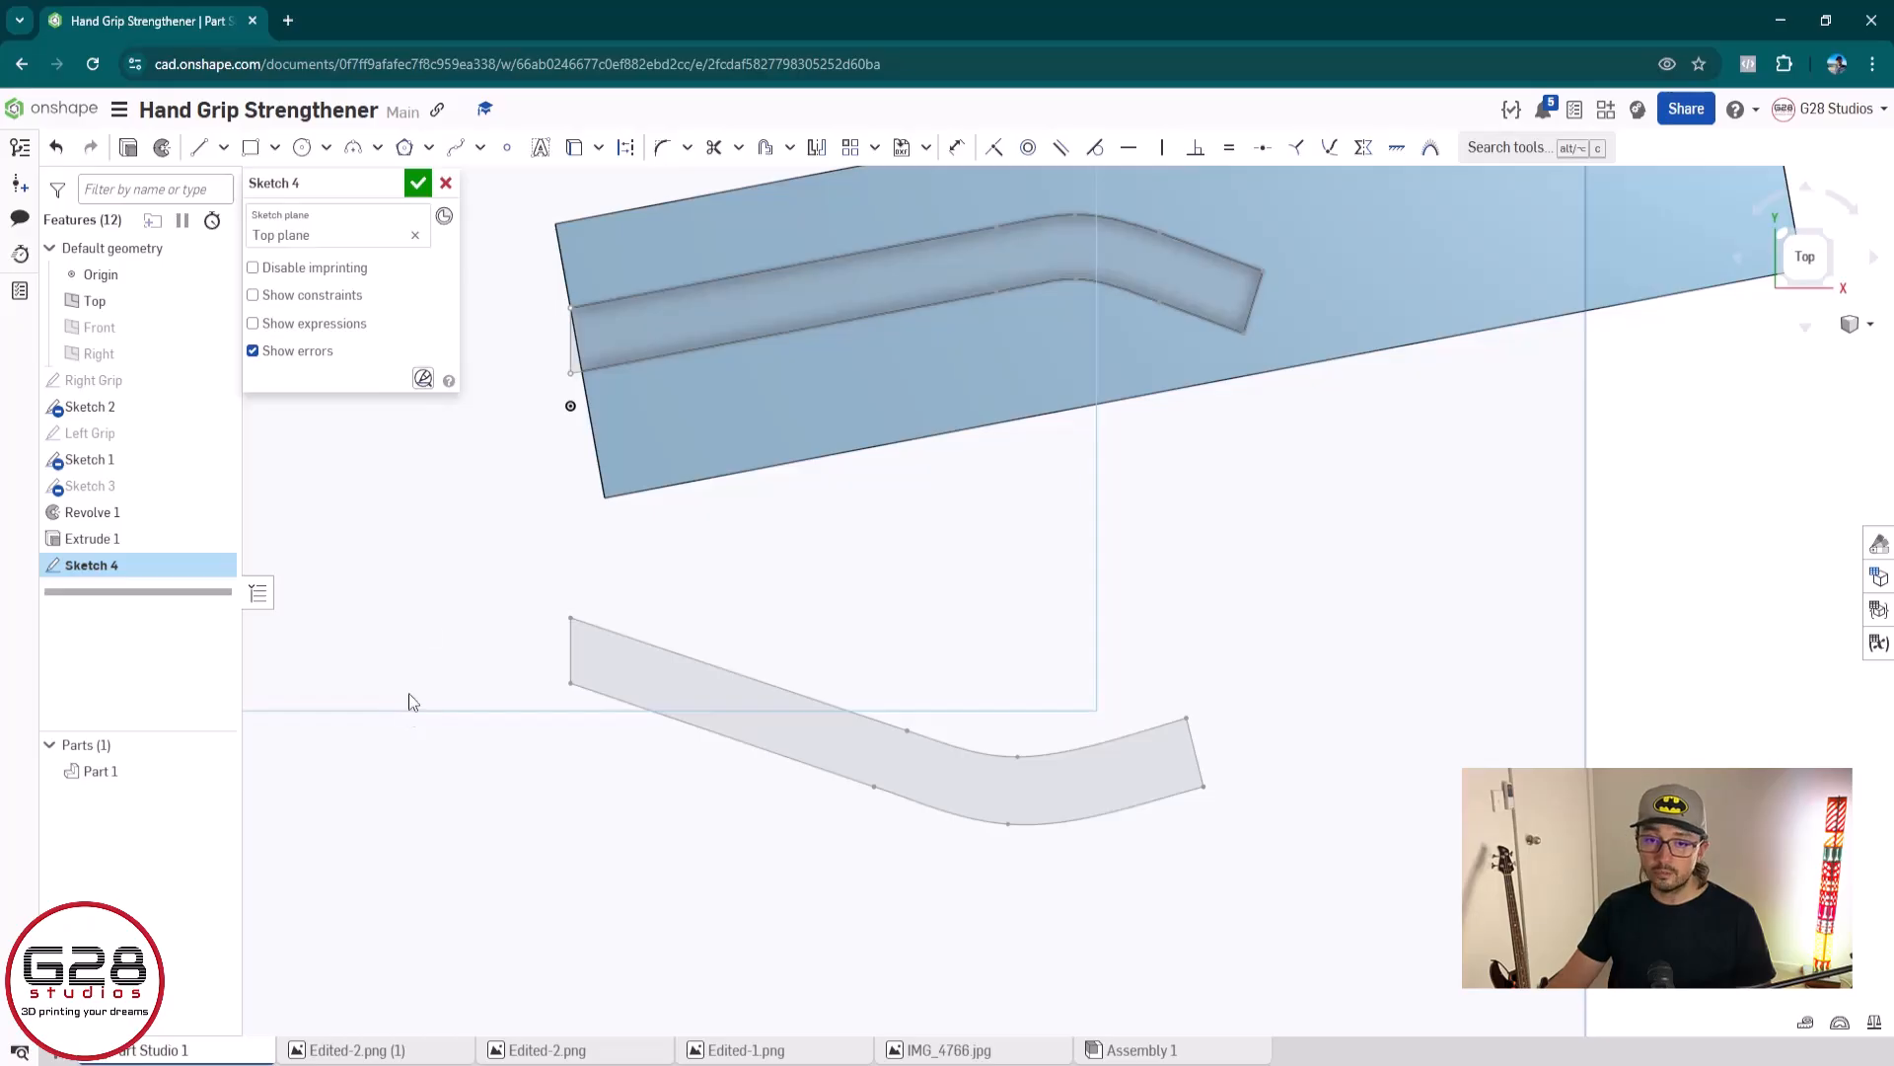
# Draw a closed four-sided outline around the lower channel profile, with a vertical left edge about 15 mm long and an upper edge about 58 mm
pyautogui.click(198, 147)
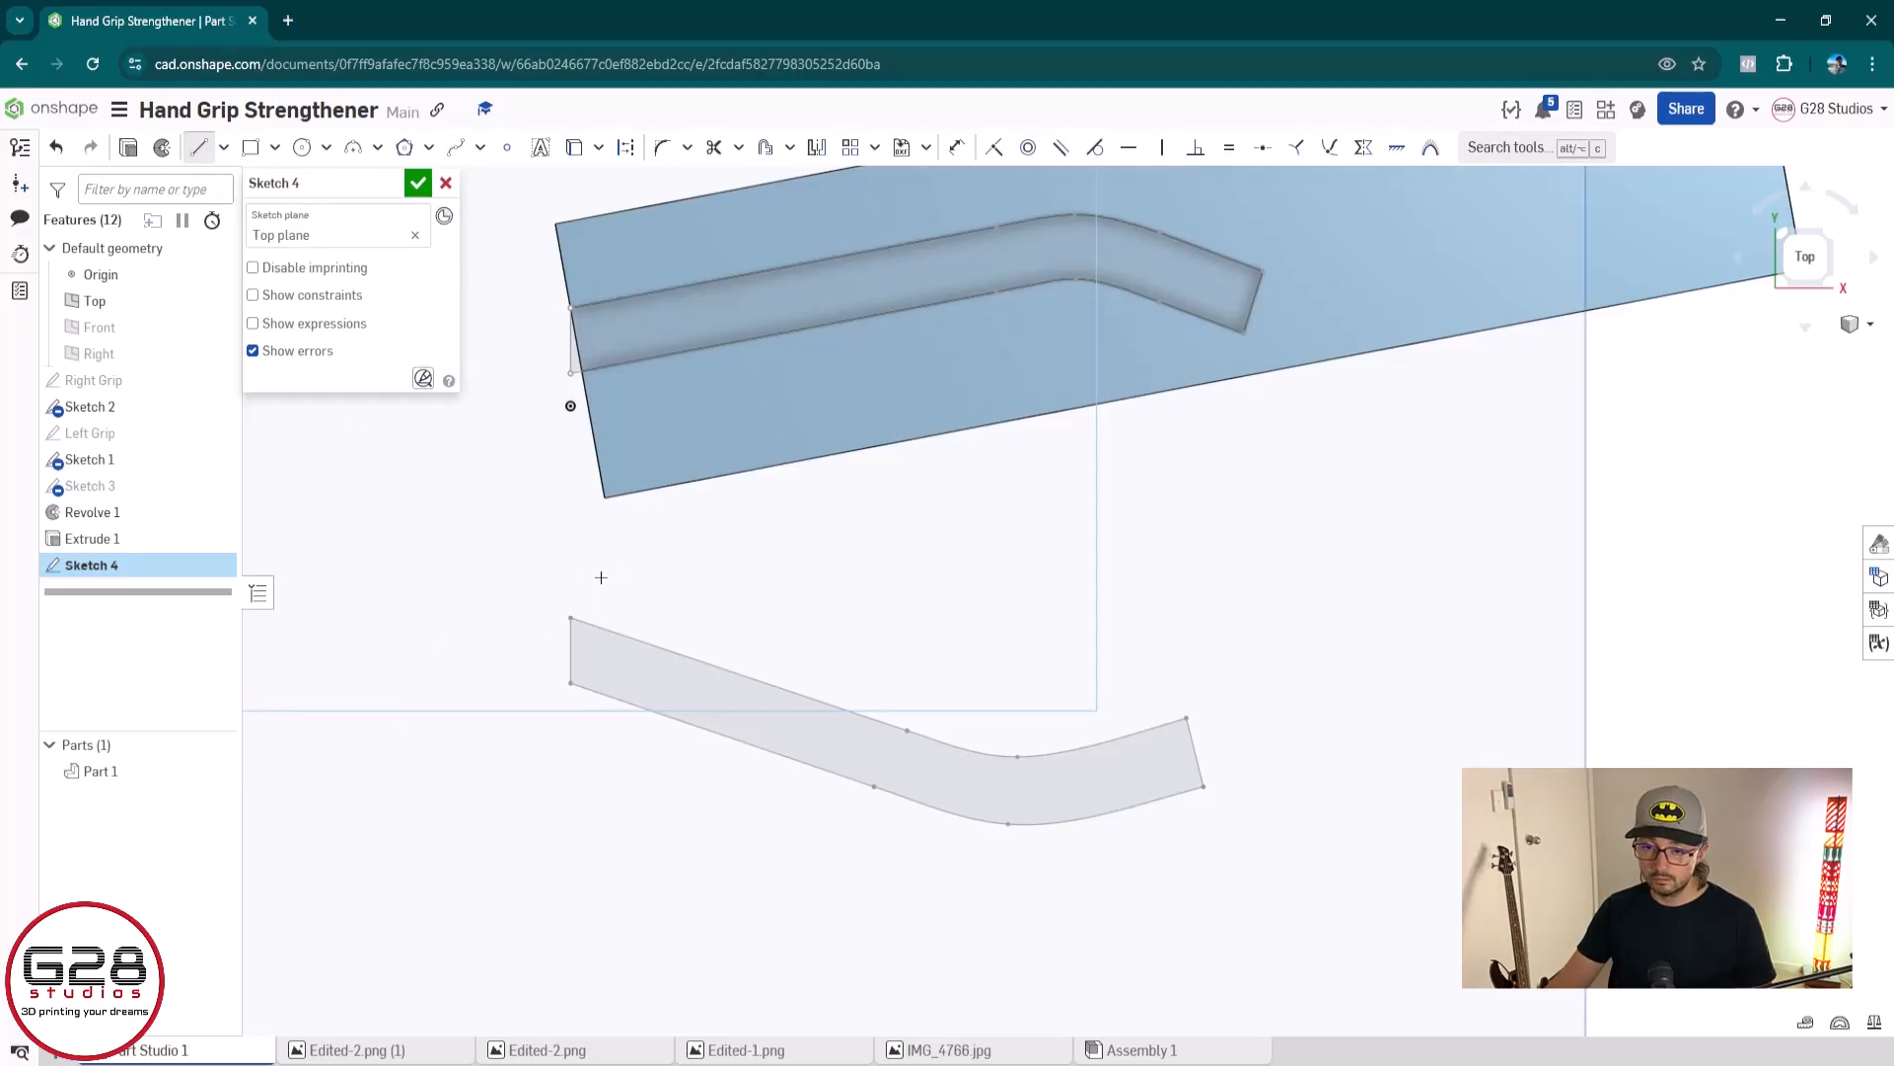
pyautogui.click(532, 573)
pyautogui.click(532, 778)
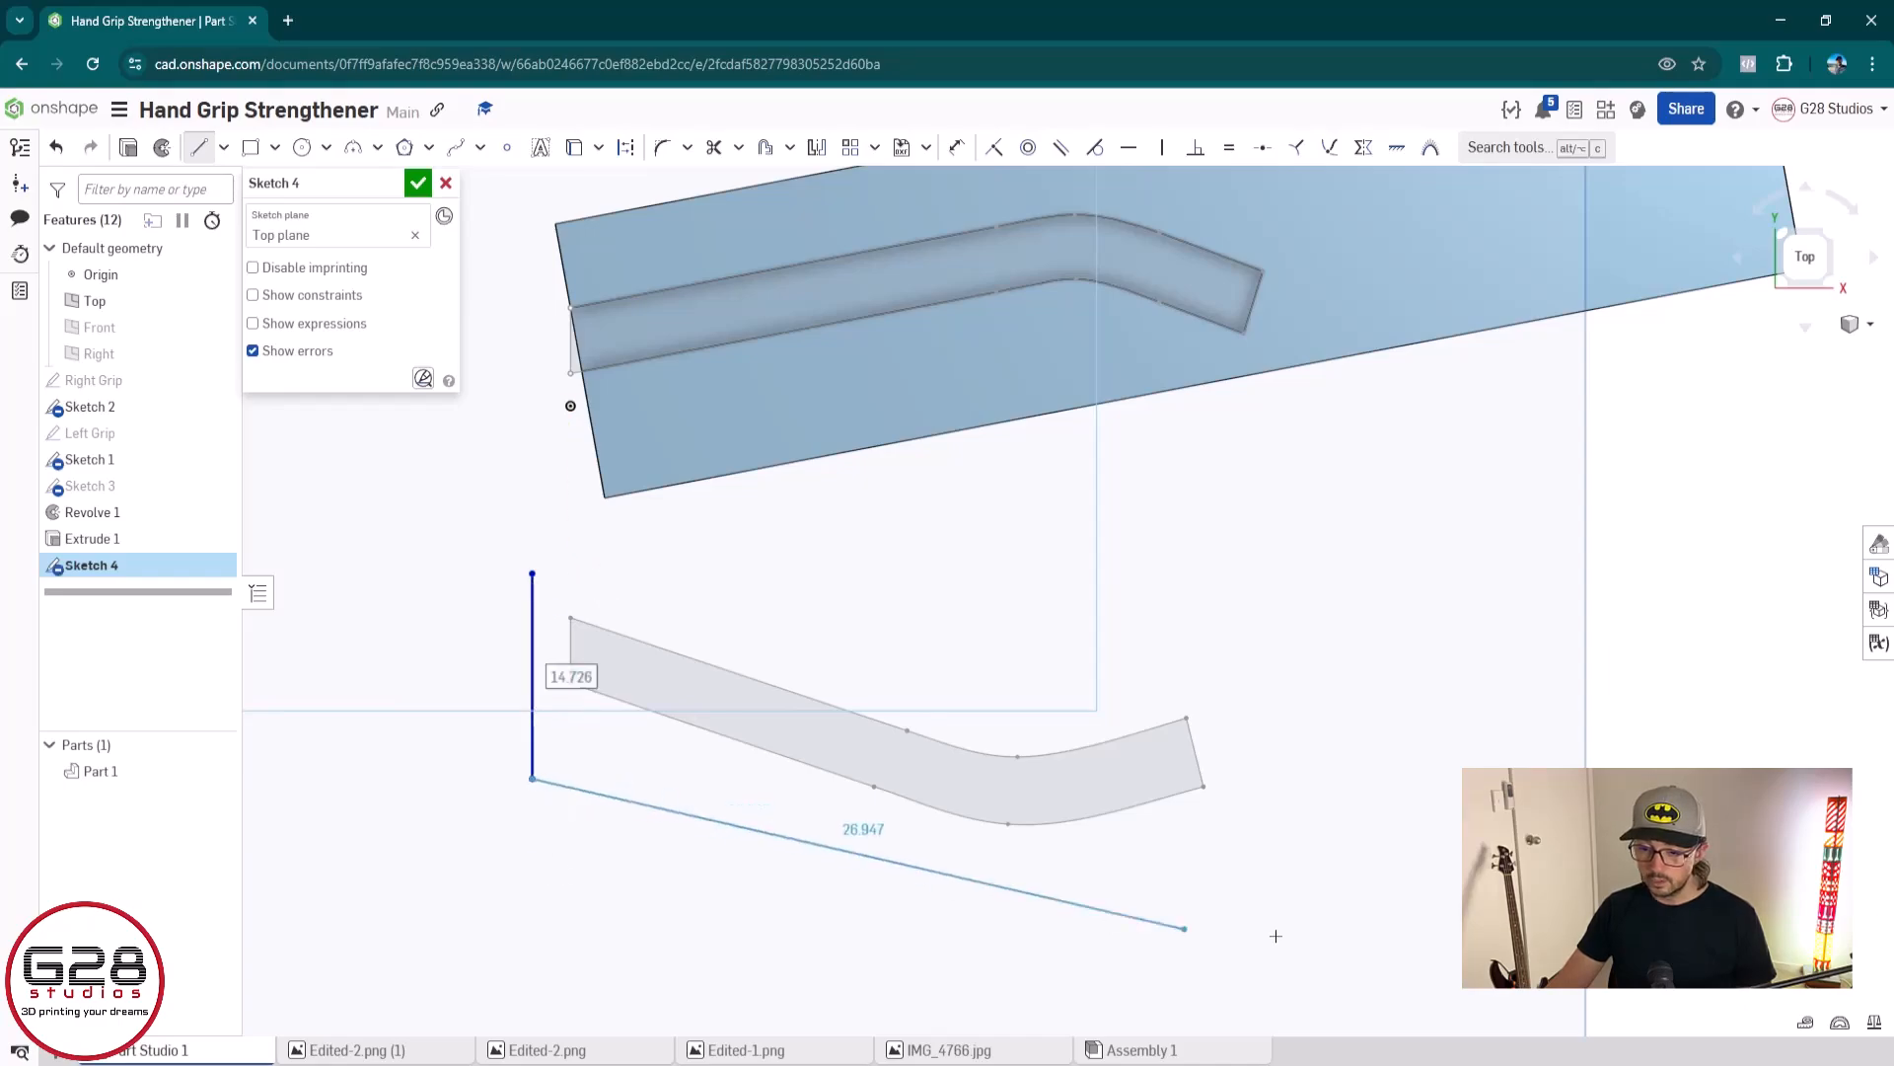
pyautogui.click(1279, 973)
pyautogui.click(1311, 681)
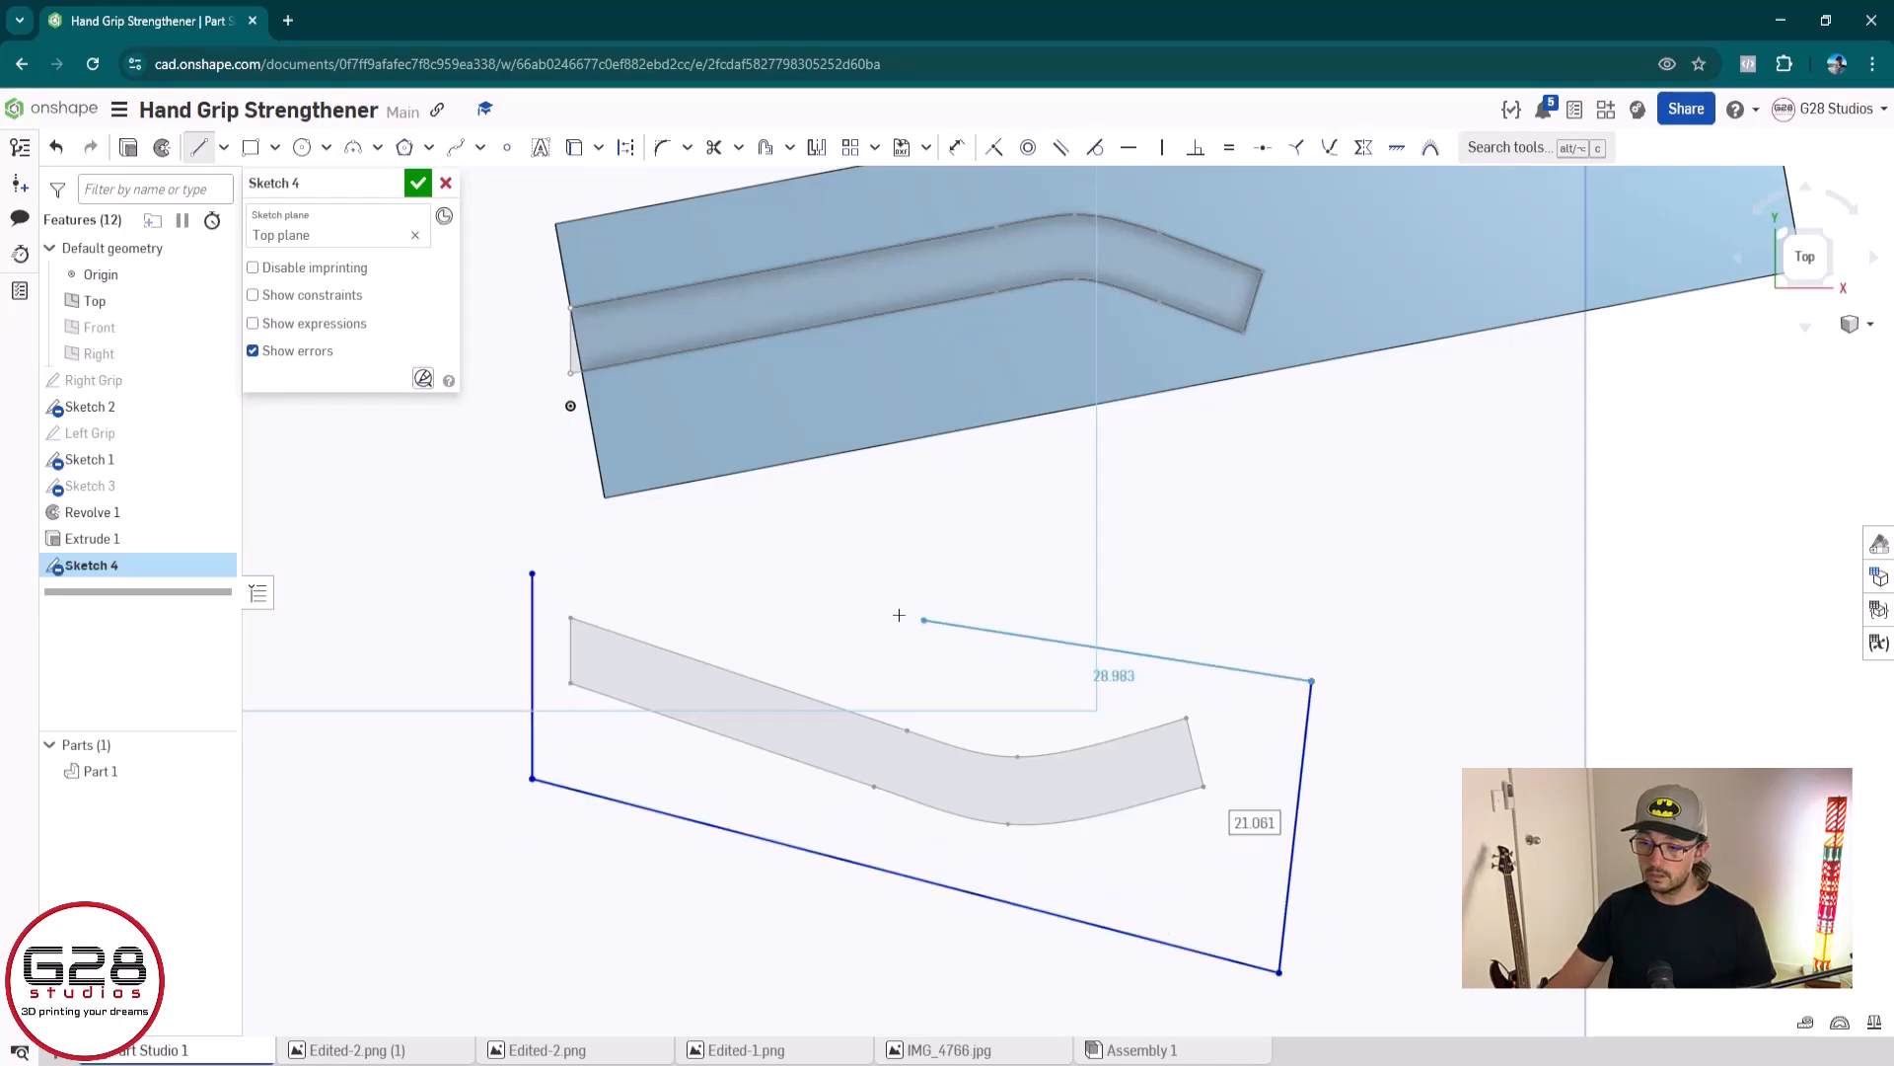
pyautogui.click(531, 573)
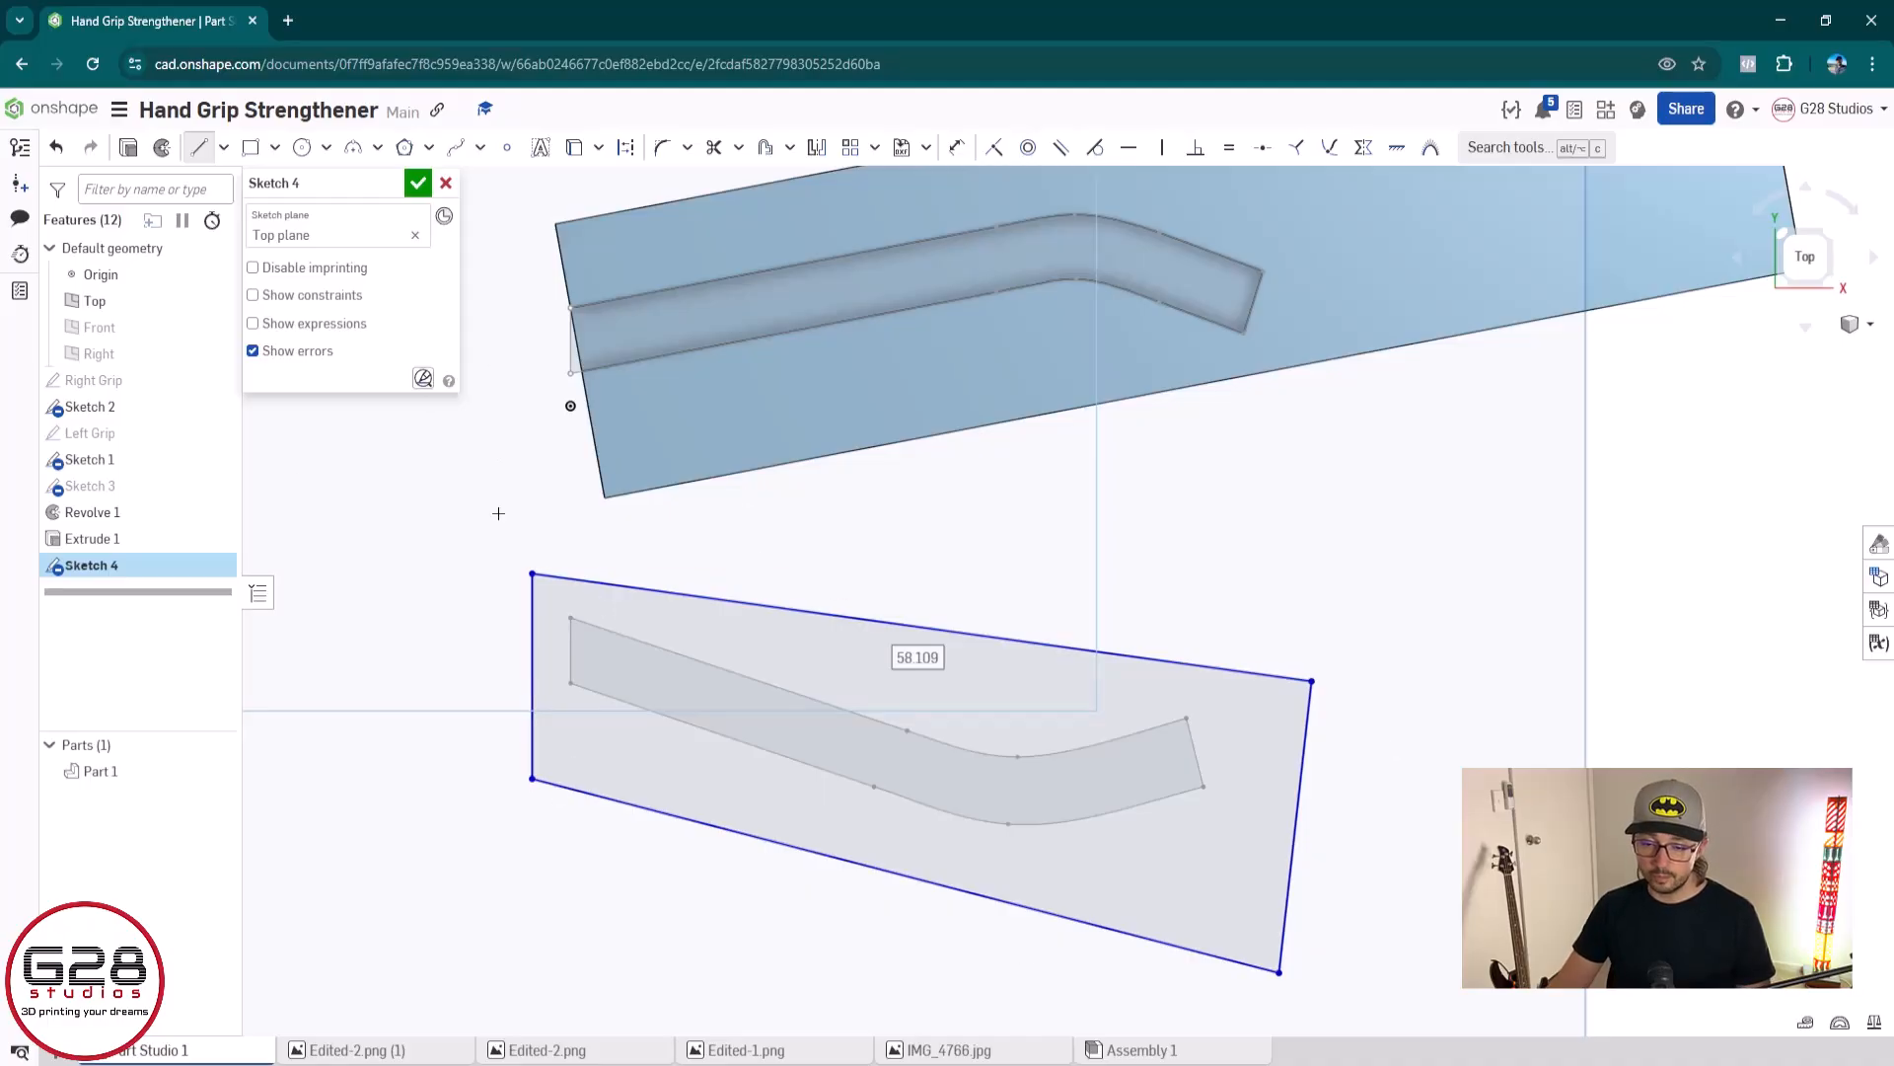
# Dimension the outline's vertical left edge to 20 mm
pyautogui.press('d')
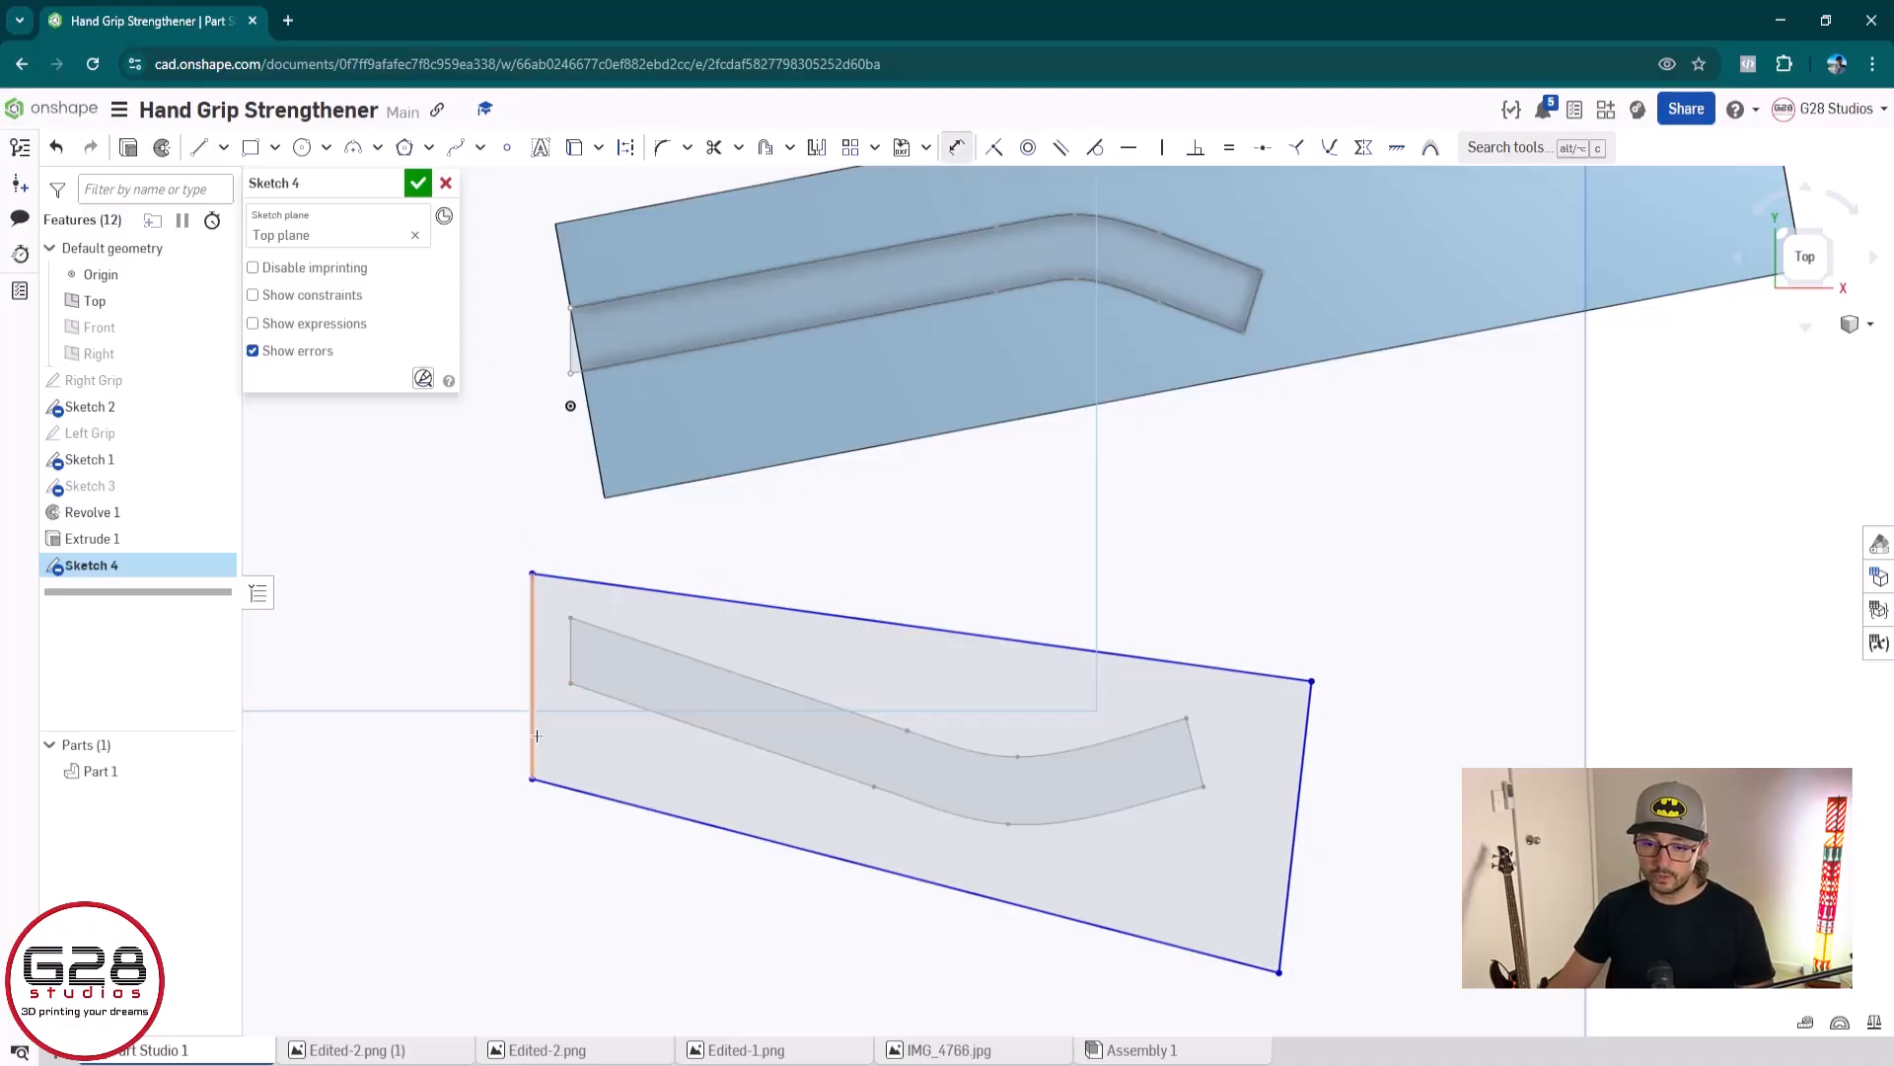
pyautogui.click(529, 667)
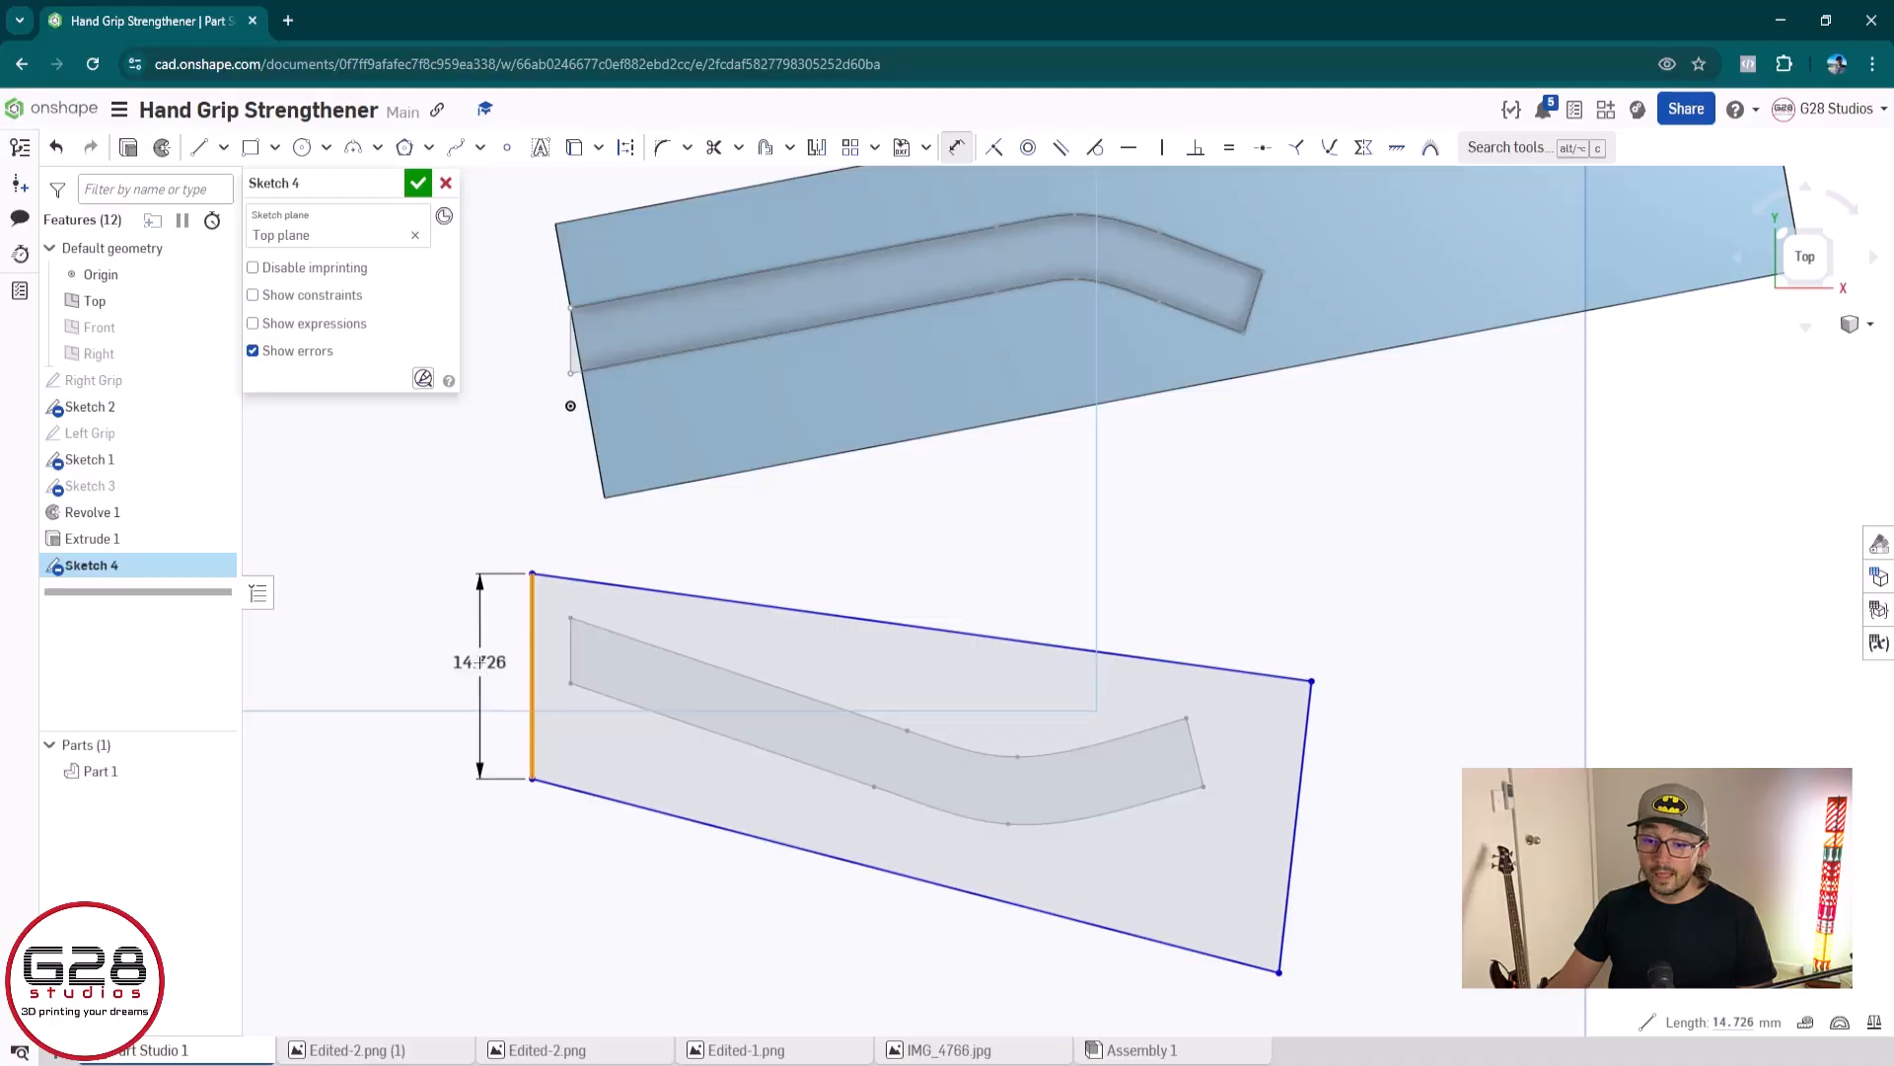
pyautogui.click(481, 664)
pyautogui.write('20')
pyautogui.press('Return')
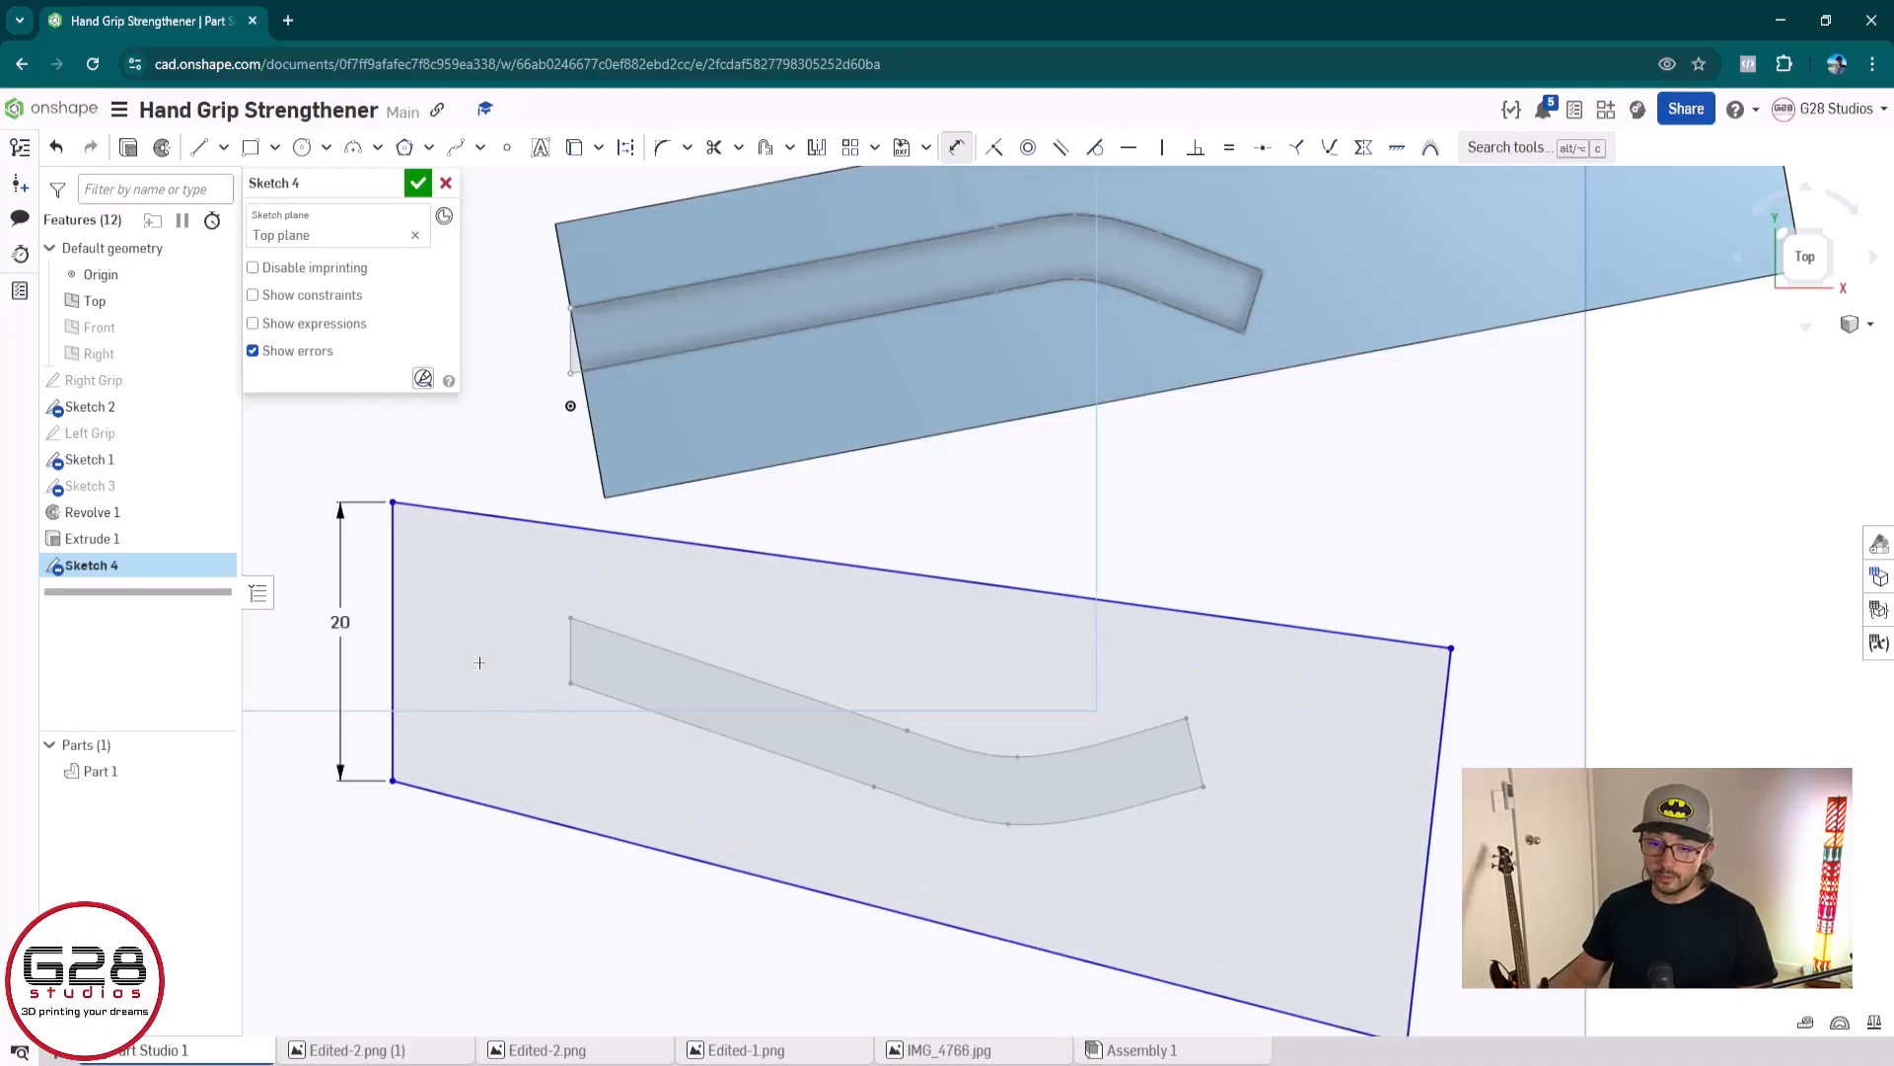
pyautogui.press('Escape')
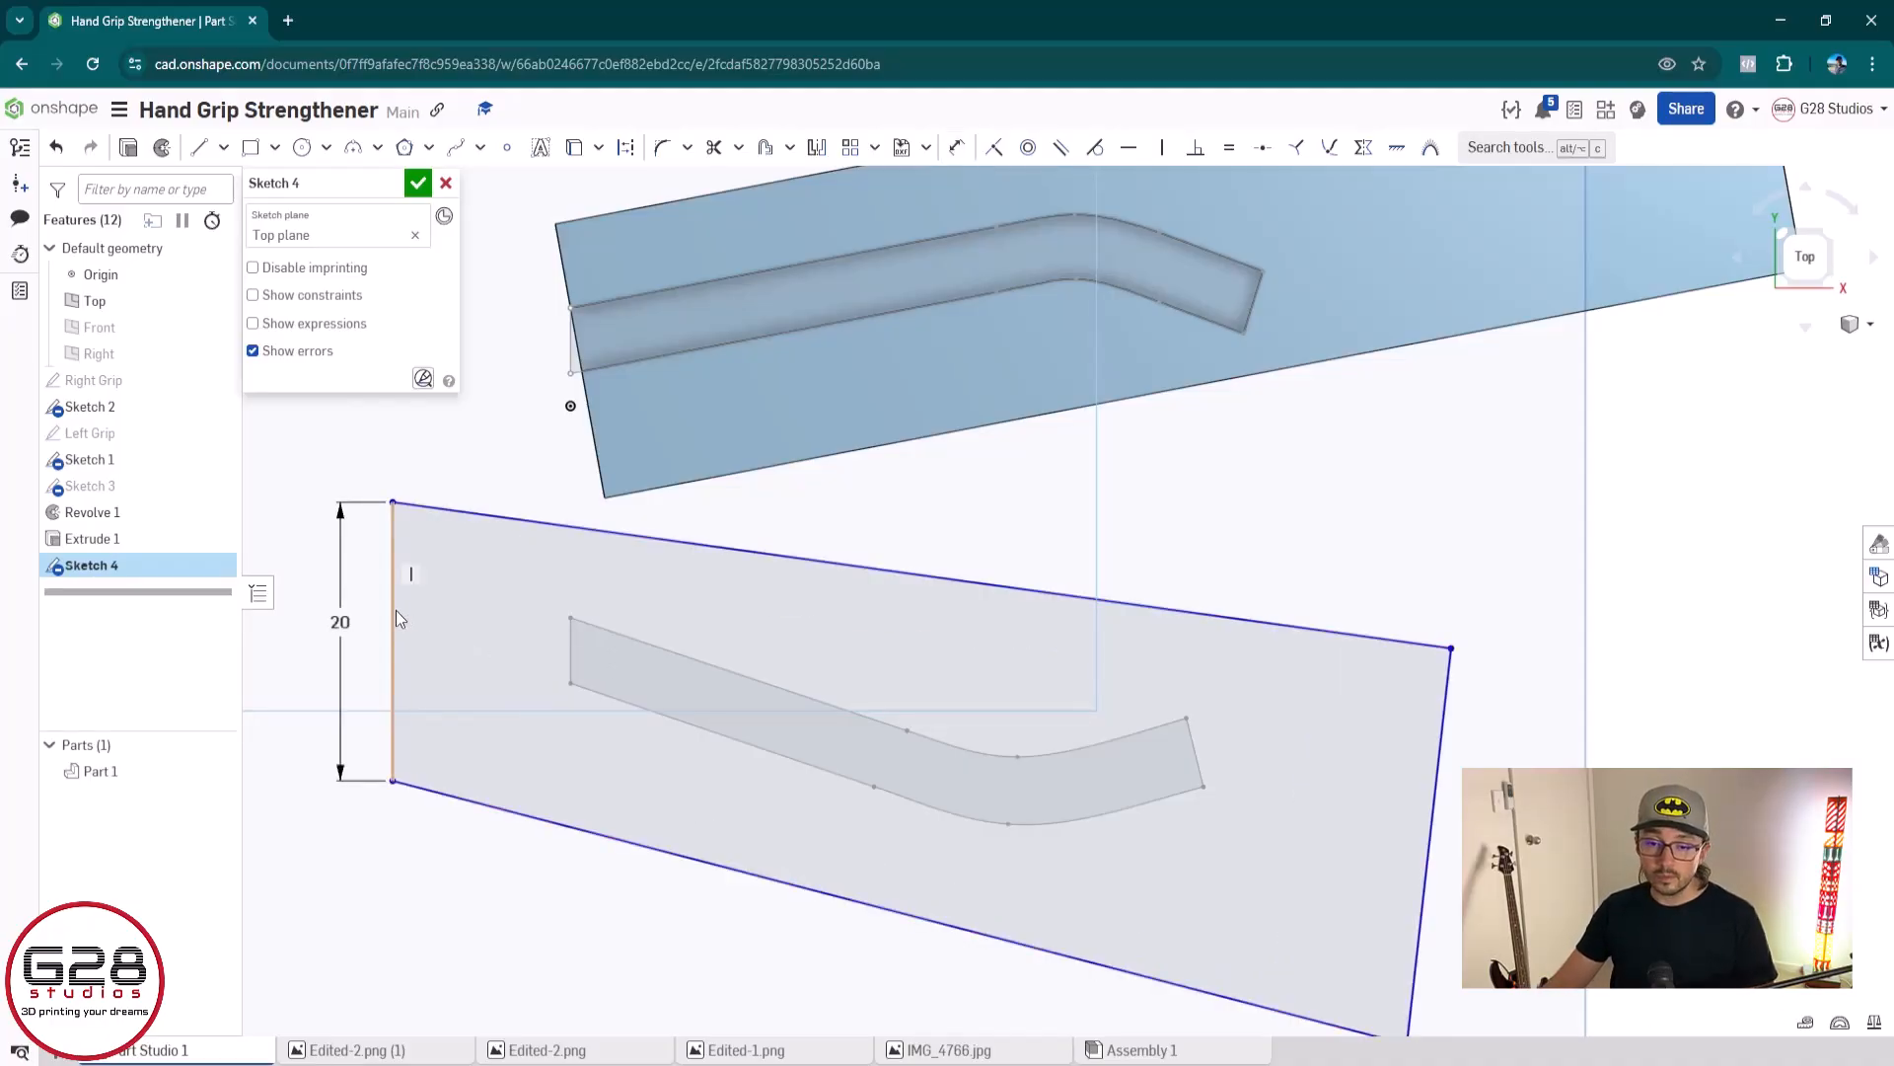
# Make the outline's left and right edges equal in length
pyautogui.click(395, 610)
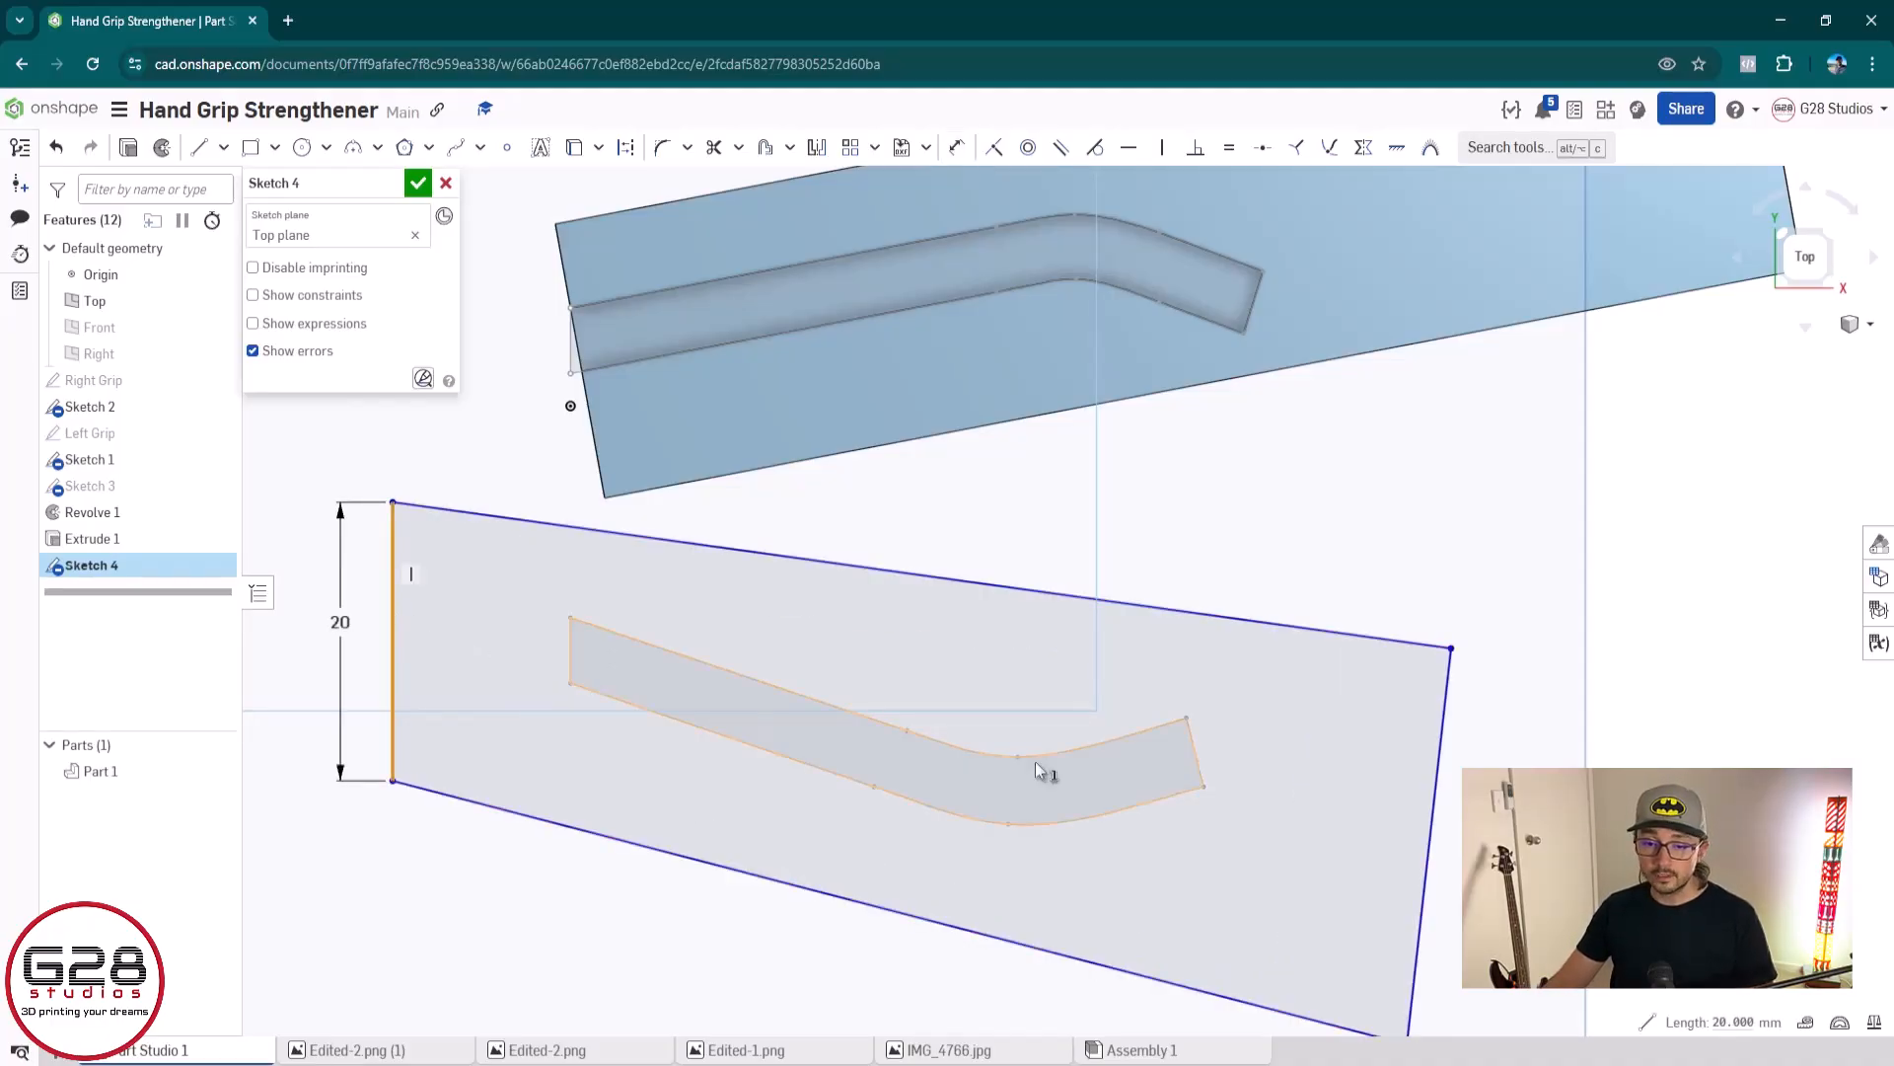
pyautogui.click(1435, 803)
pyautogui.click(1225, 148)
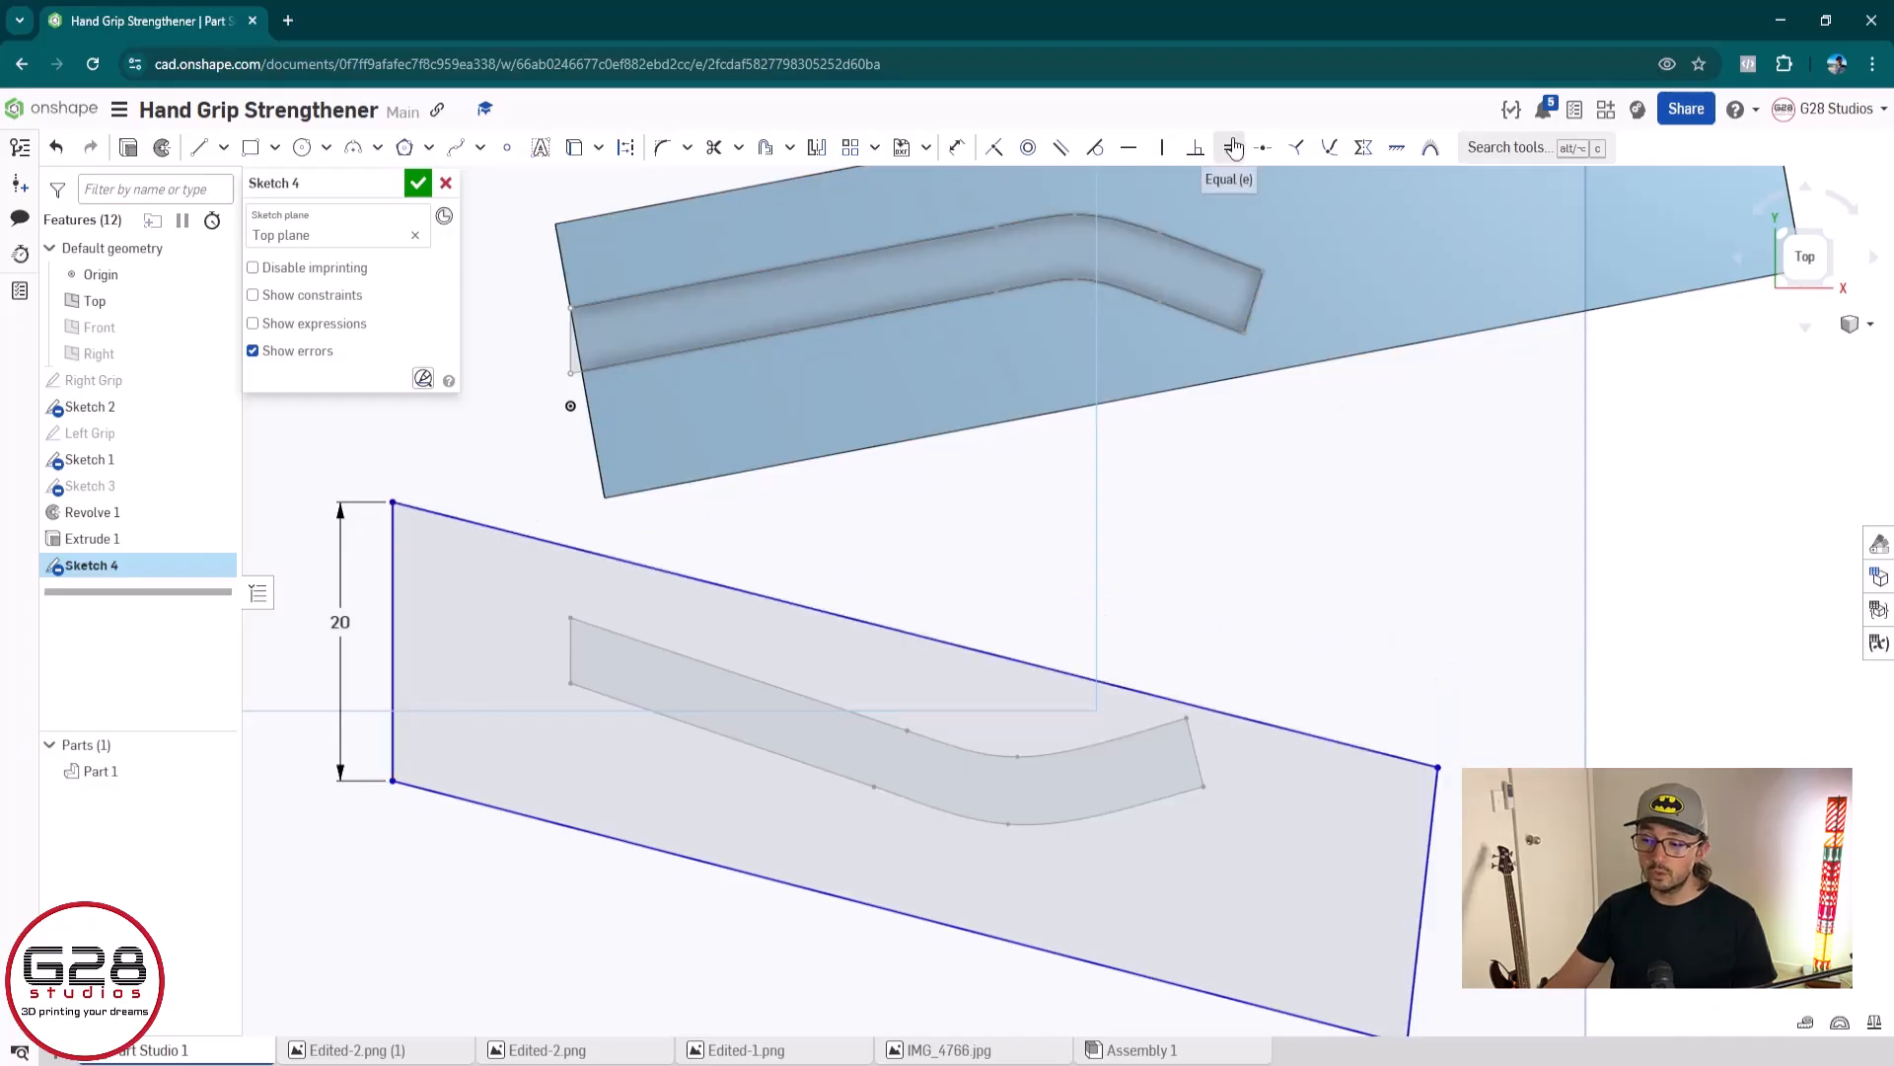
pyautogui.moveTo(1307, 774)
pyautogui.mouseDown(button='middle')
pyautogui.moveTo(1223, 637)
pyautogui.moveTo(1265, 702)
pyautogui.mouseUp(button='middle')
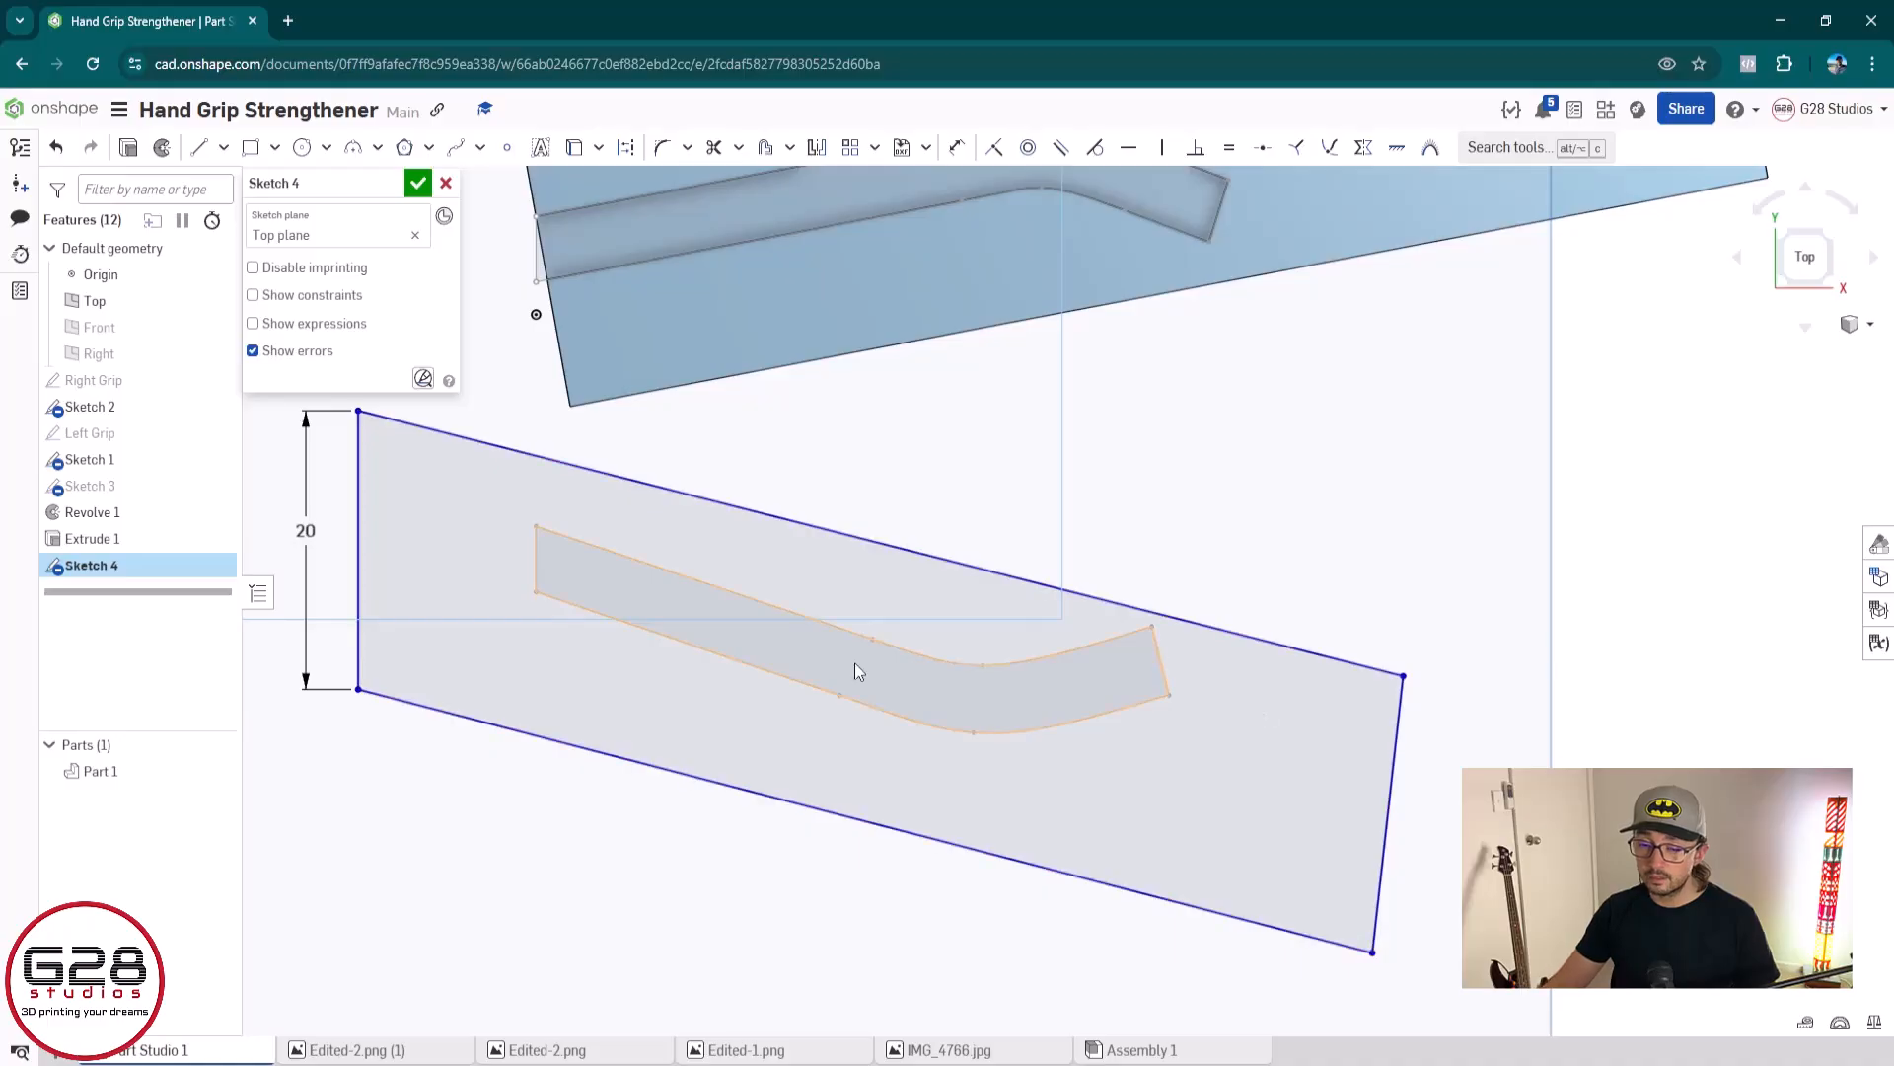
pyautogui.moveTo(833, 621); pyautogui.dragTo(938, 647, button='middle')
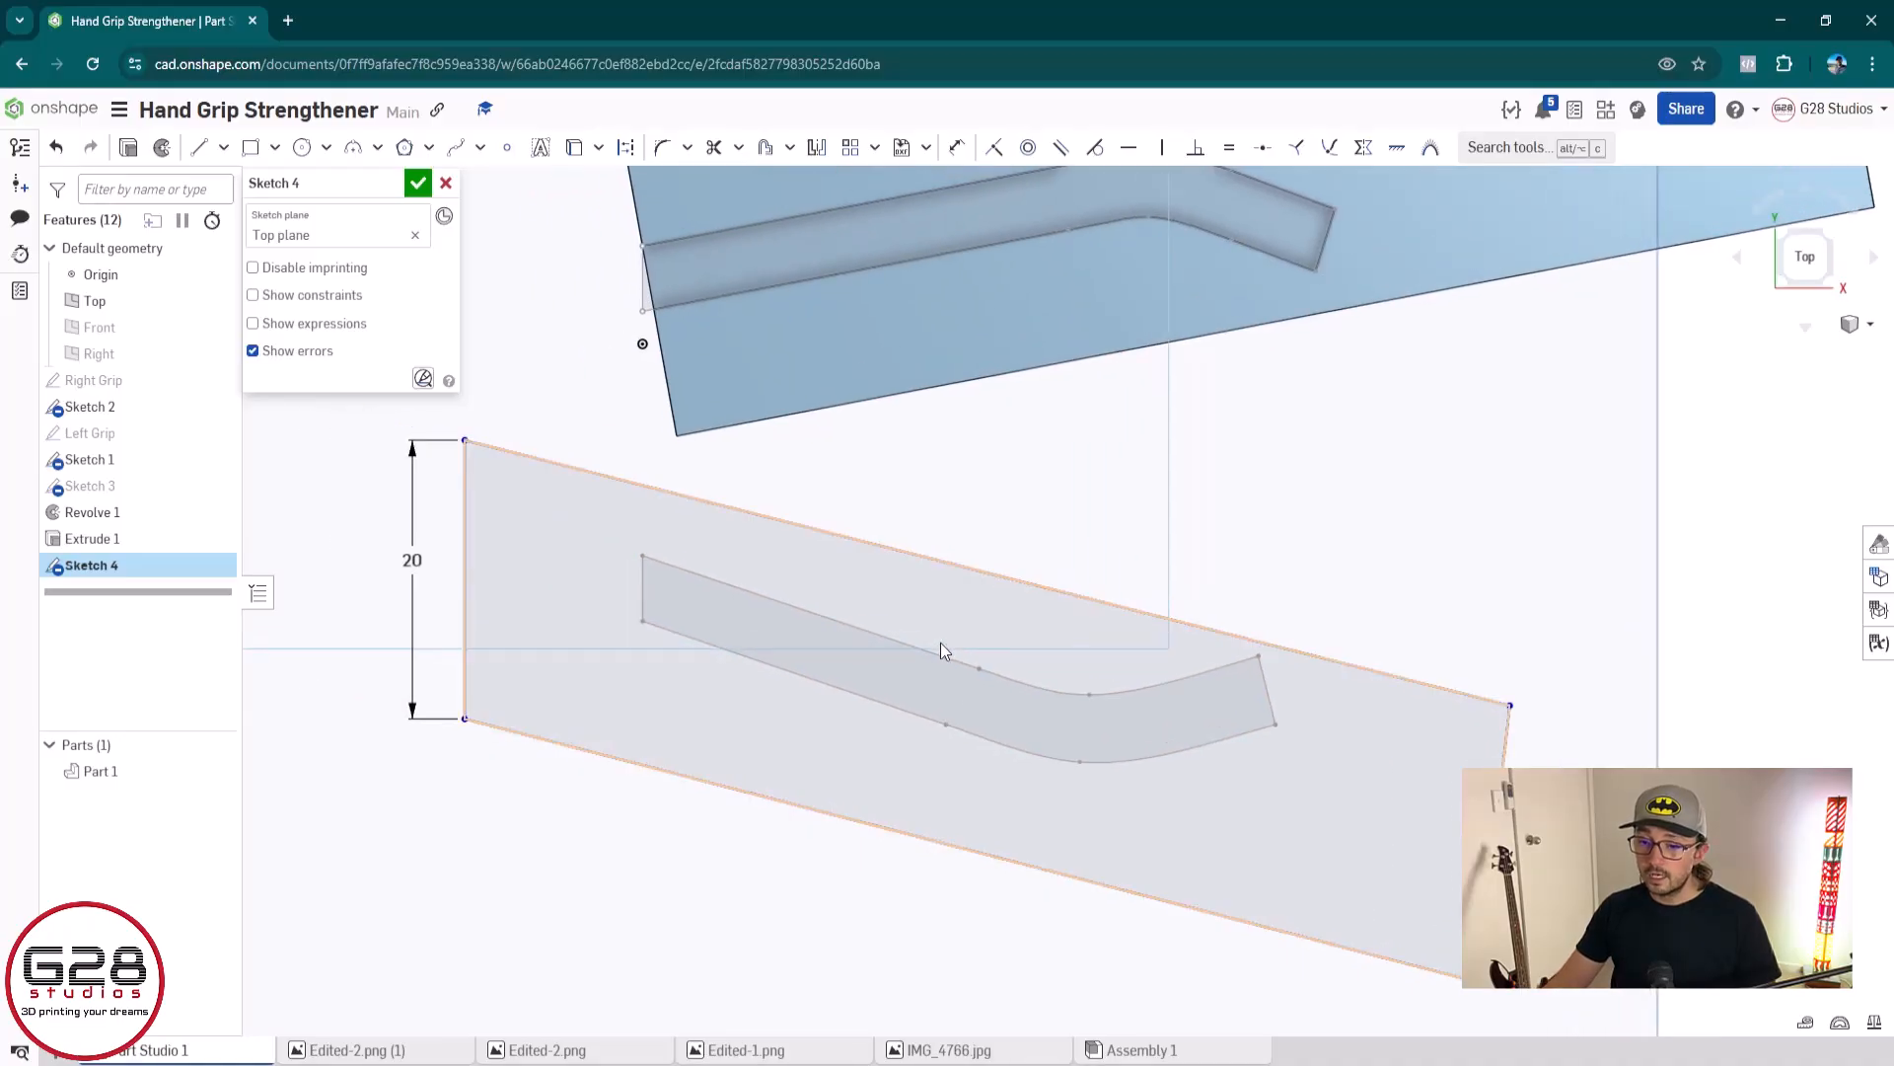
# Check the length of the finished grip's lower edge and dimension the outline's lower edge to 90 mm
pyautogui.click(1298, 317)
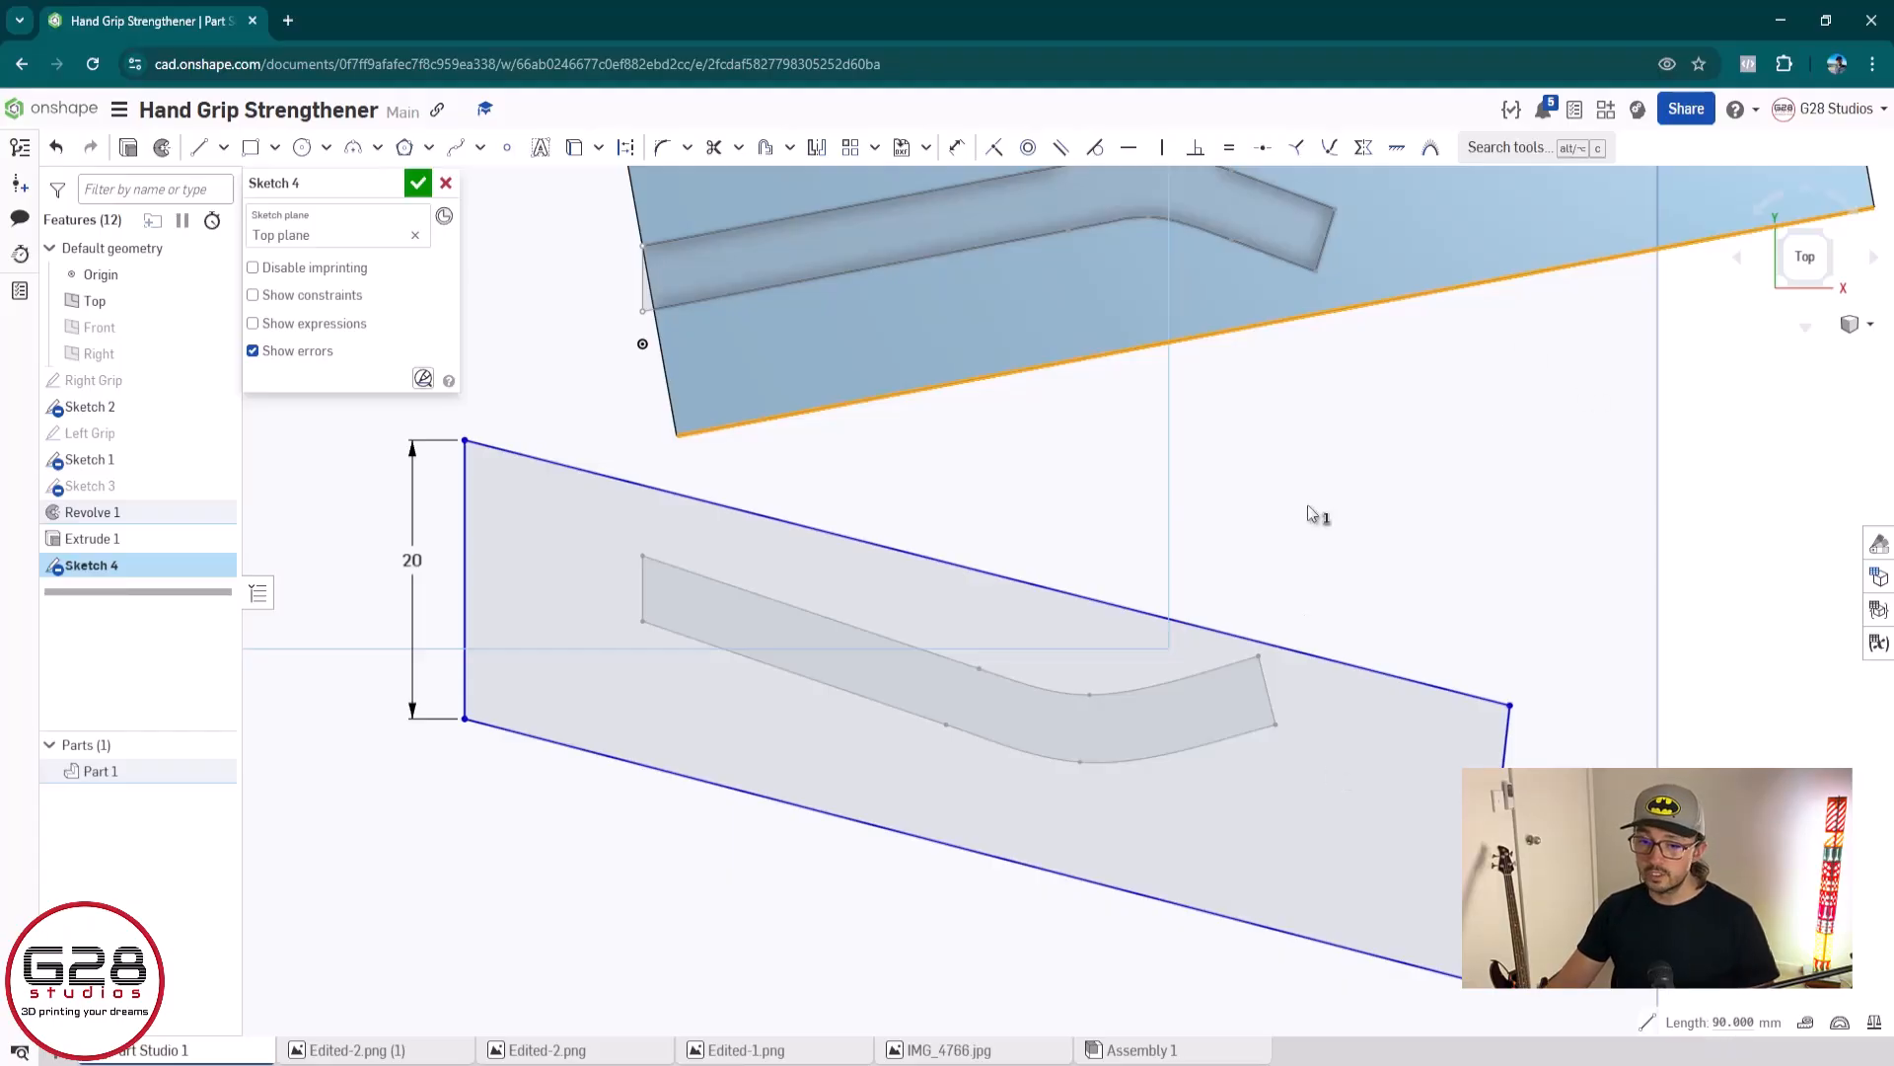
pyautogui.click(1413, 517)
pyautogui.press('u')
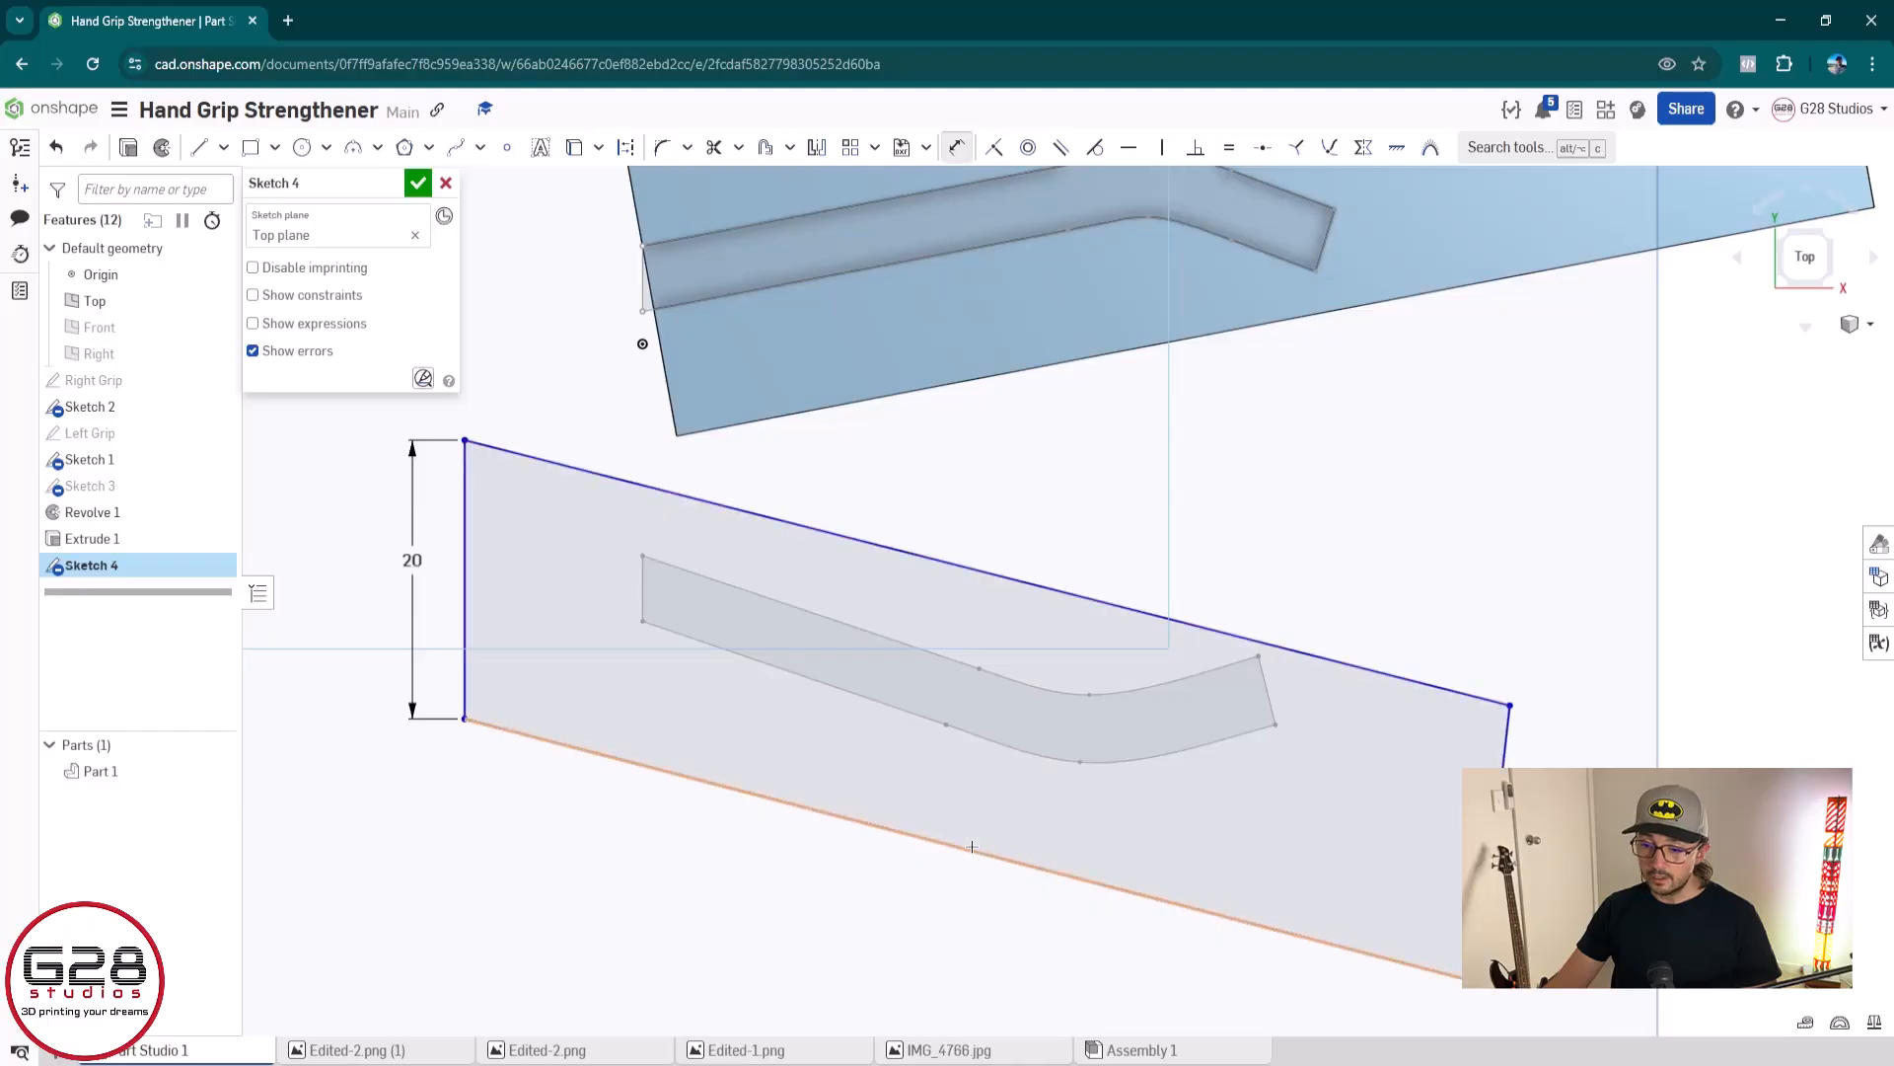
pyautogui.click(964, 854)
pyautogui.click(885, 895)
pyautogui.write('90')
pyautogui.press('Return')
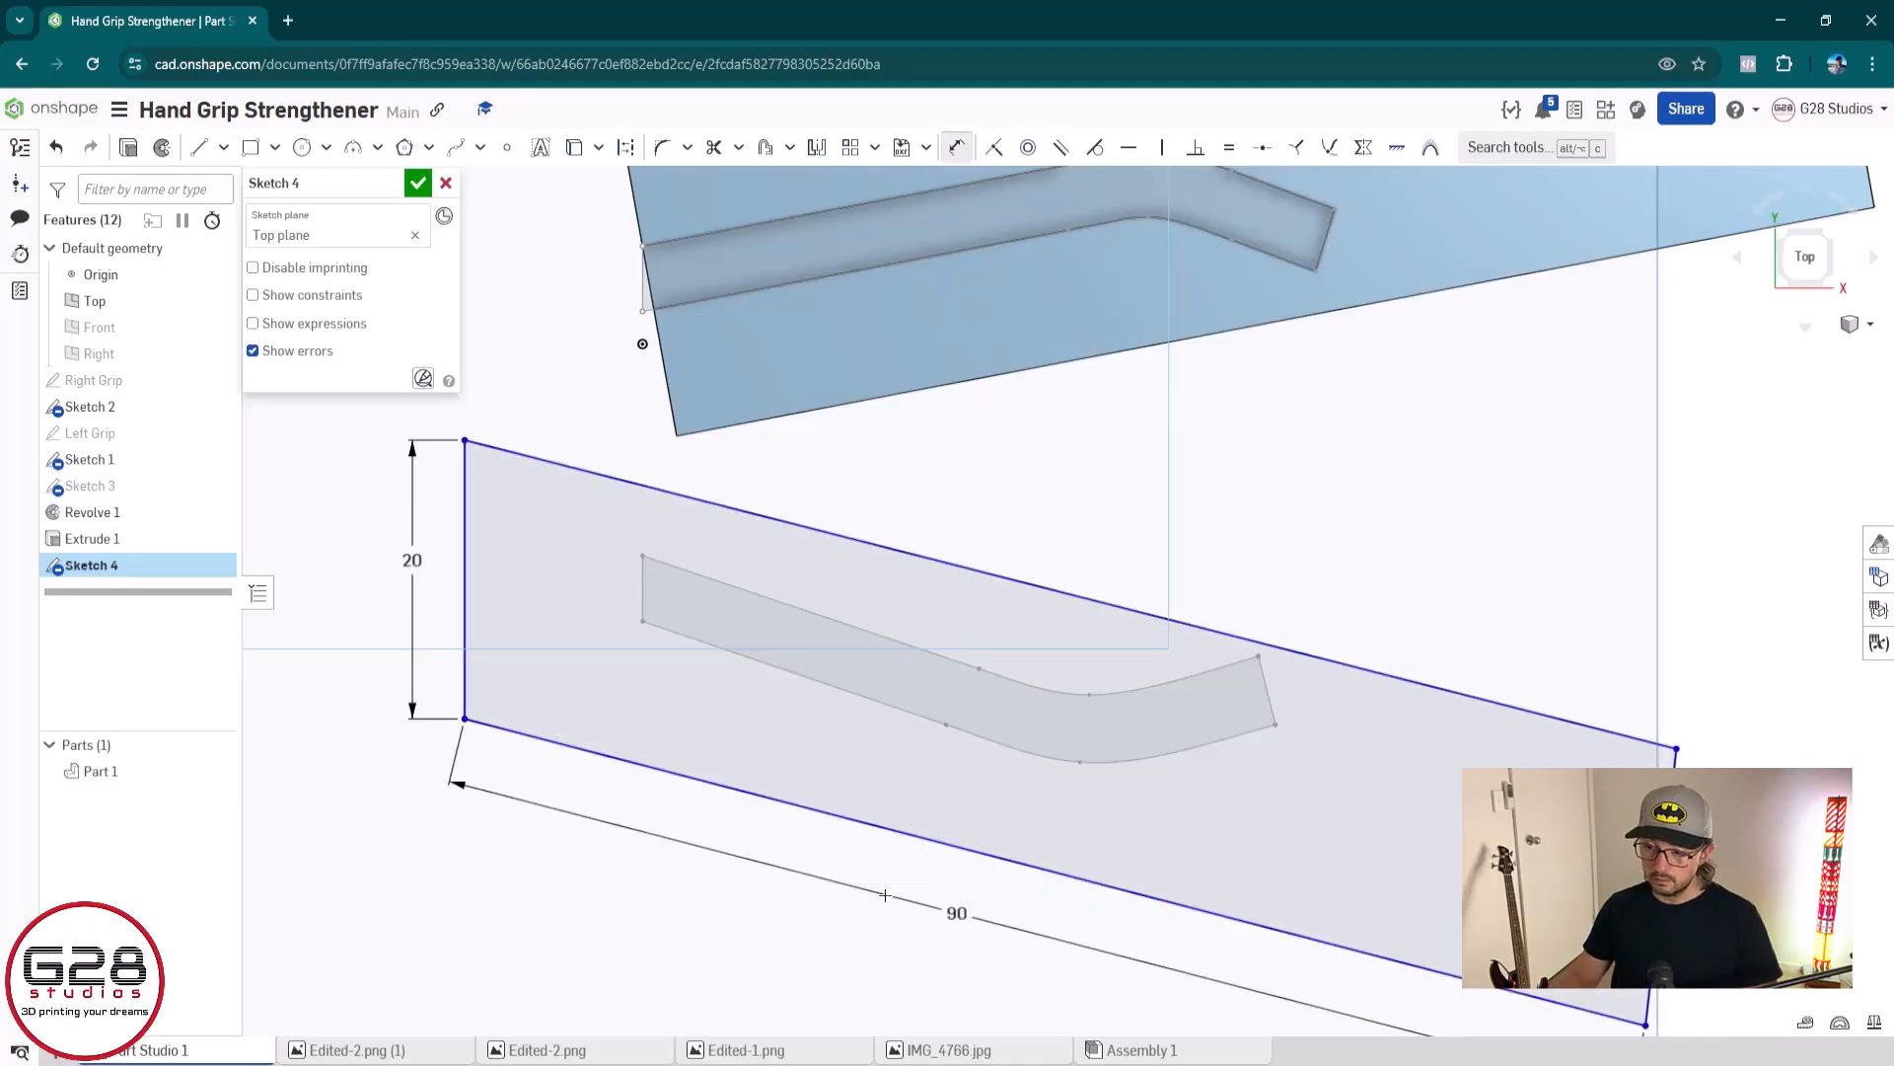
pyautogui.scroll(-2, 964, 664)
pyautogui.moveTo(964, 664); pyautogui.dragTo(782, 710, button='middle')
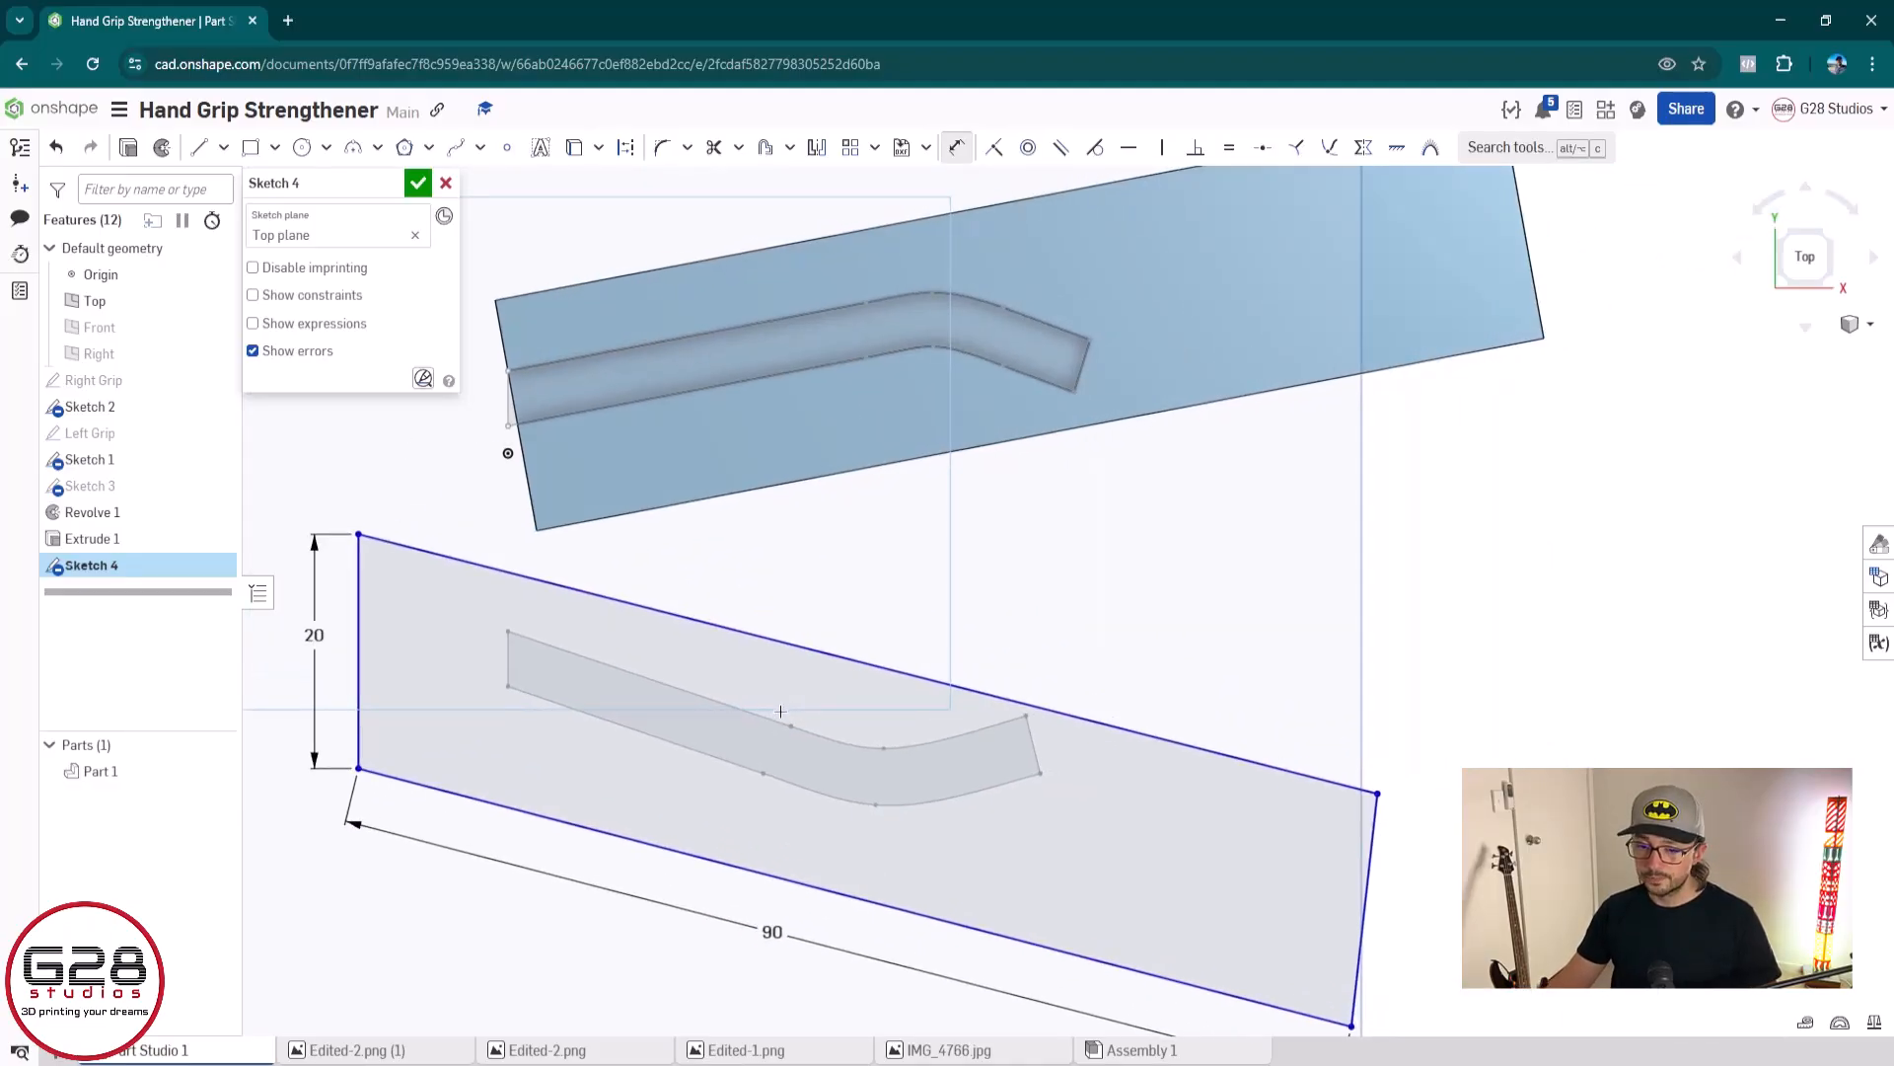
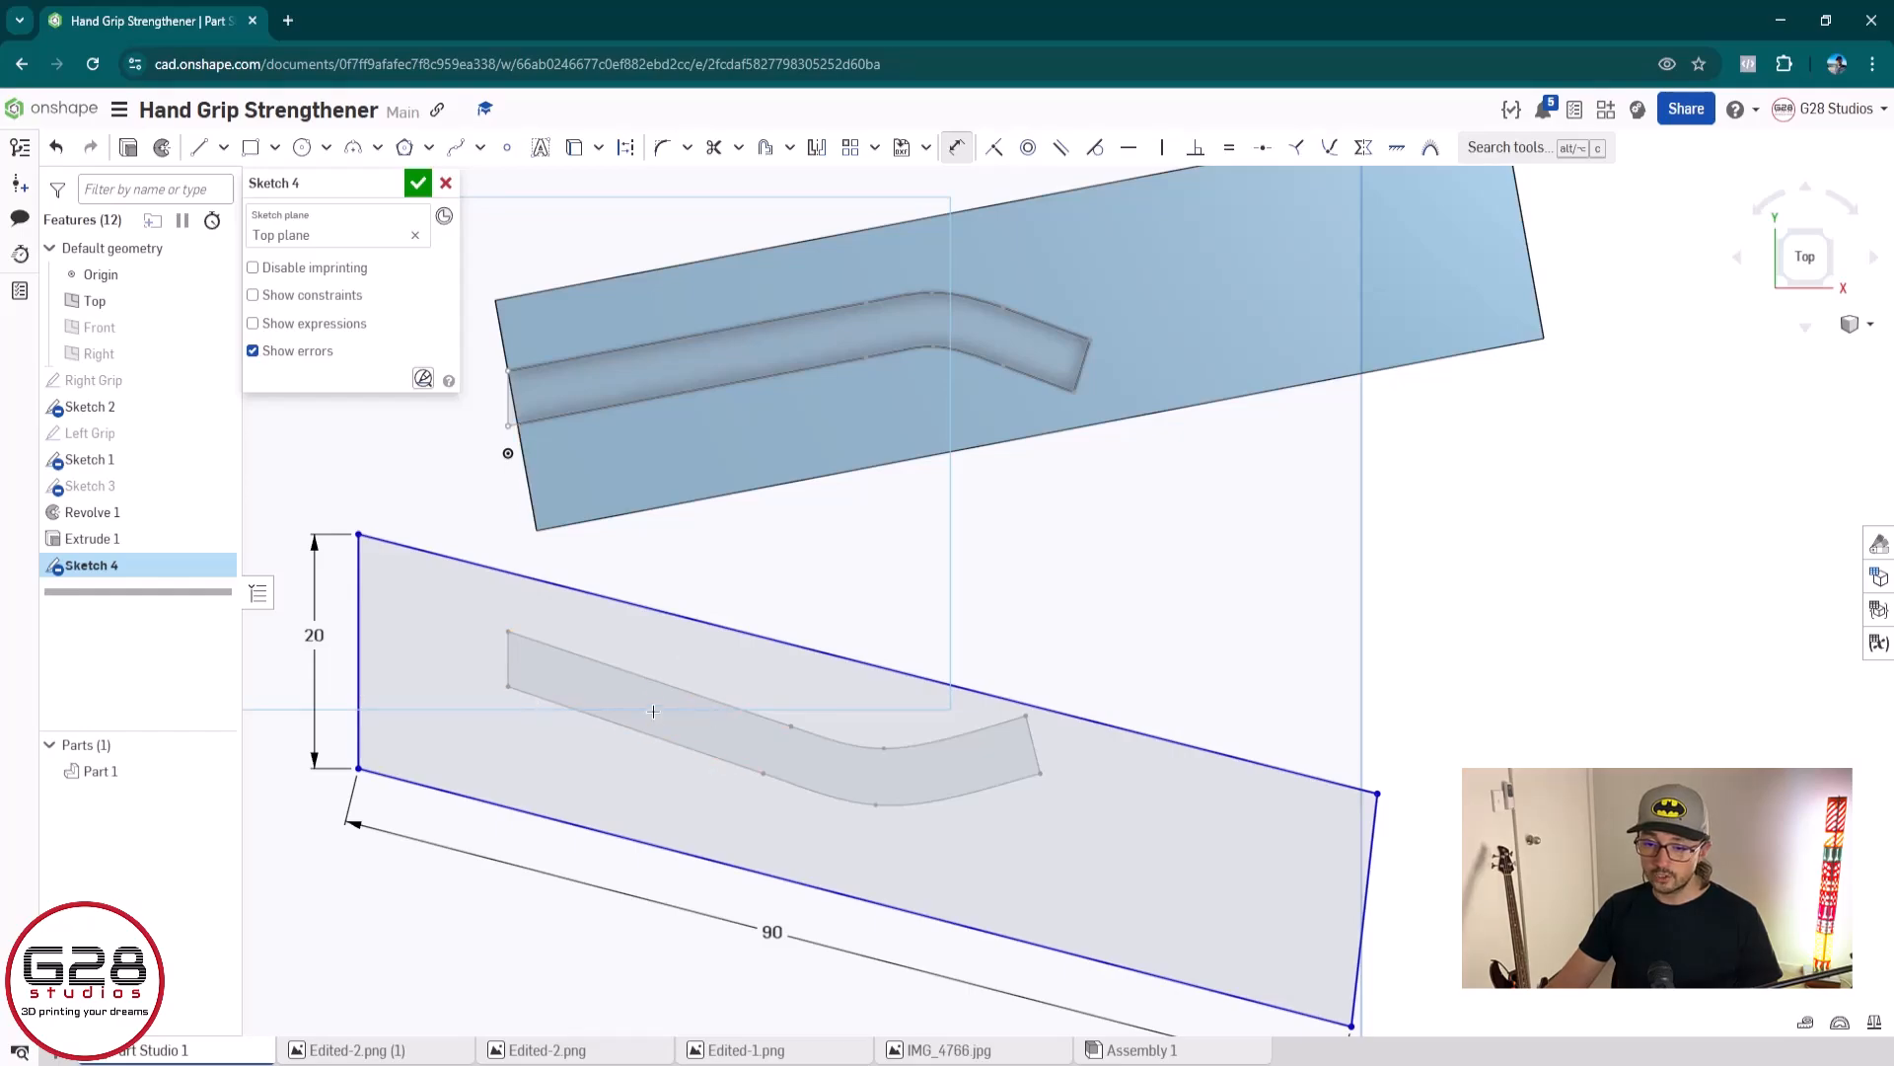
# Make the outline's upper and lower edges parallel to the straight upper and lower edges of the channel profile
pyautogui.press('Escape')
pyautogui.click(661, 611)
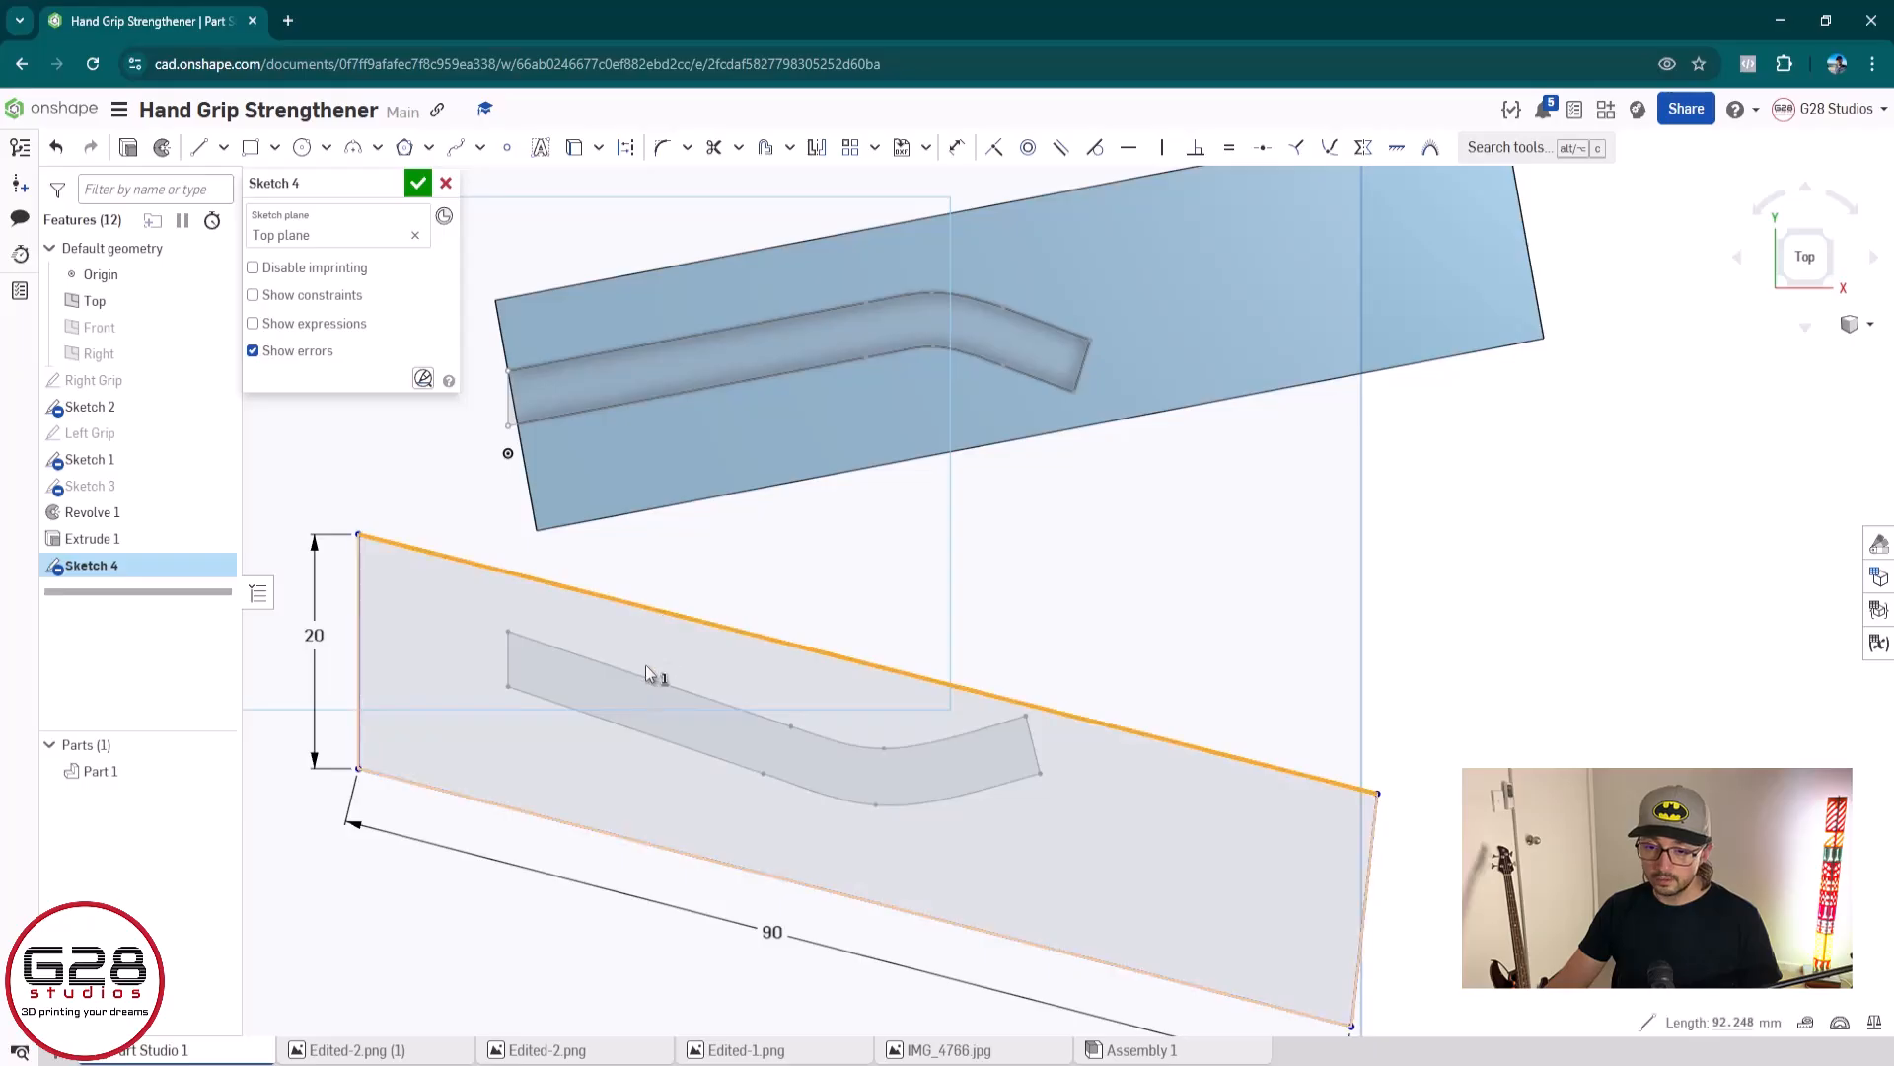
pyautogui.click(678, 686)
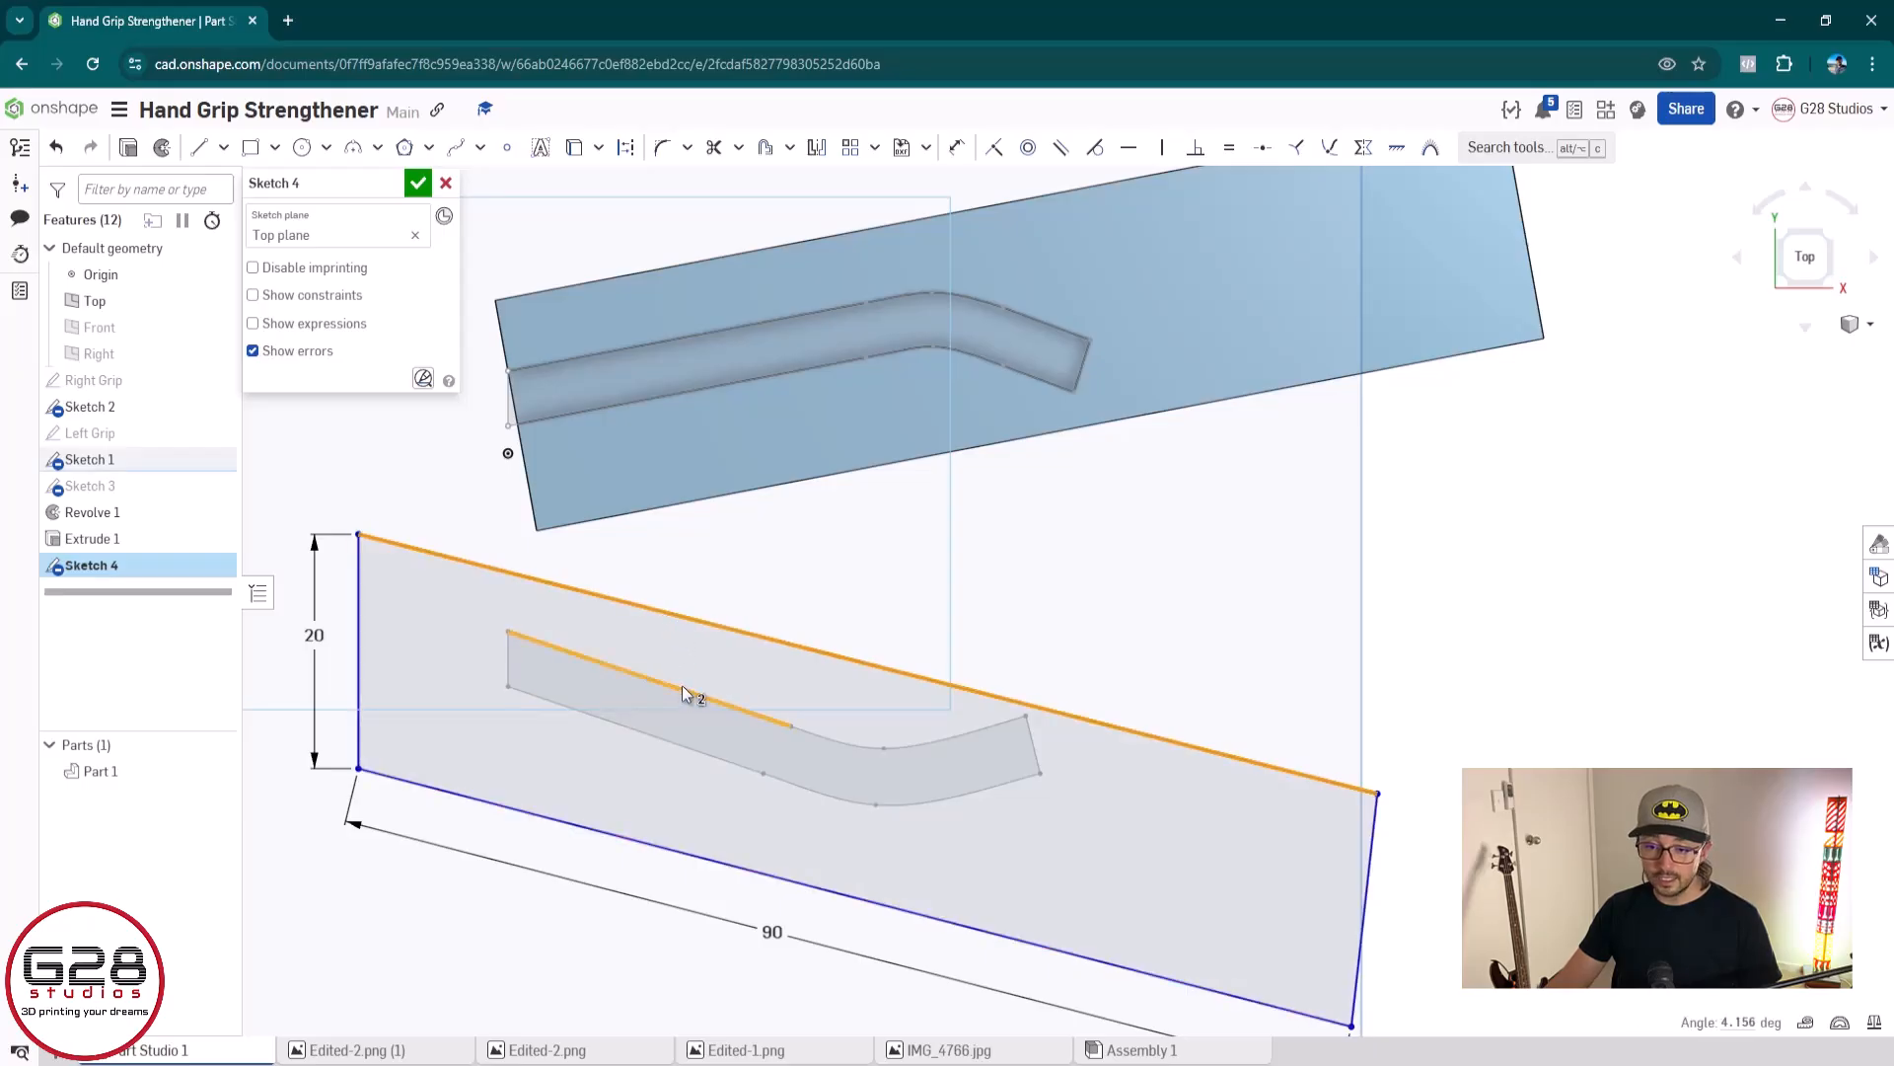
pyautogui.click(1059, 148)
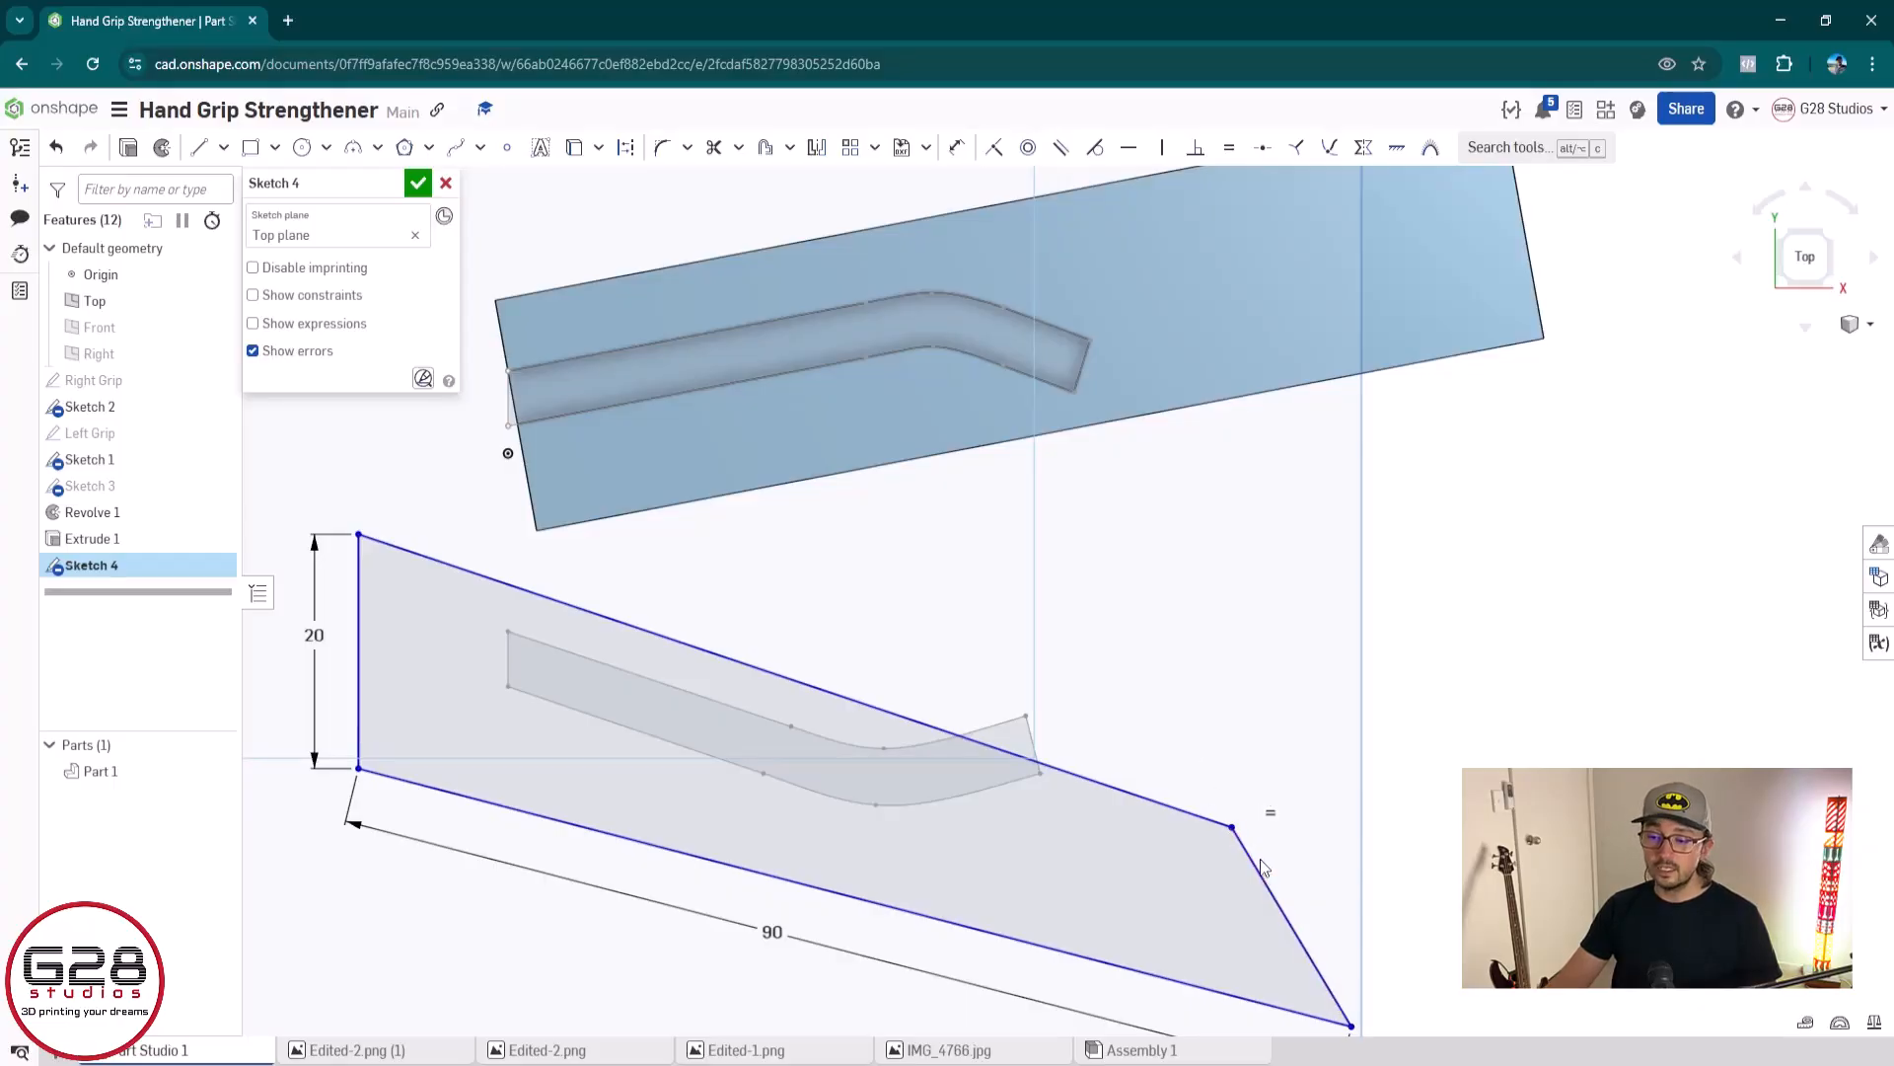
pyautogui.click(592, 831)
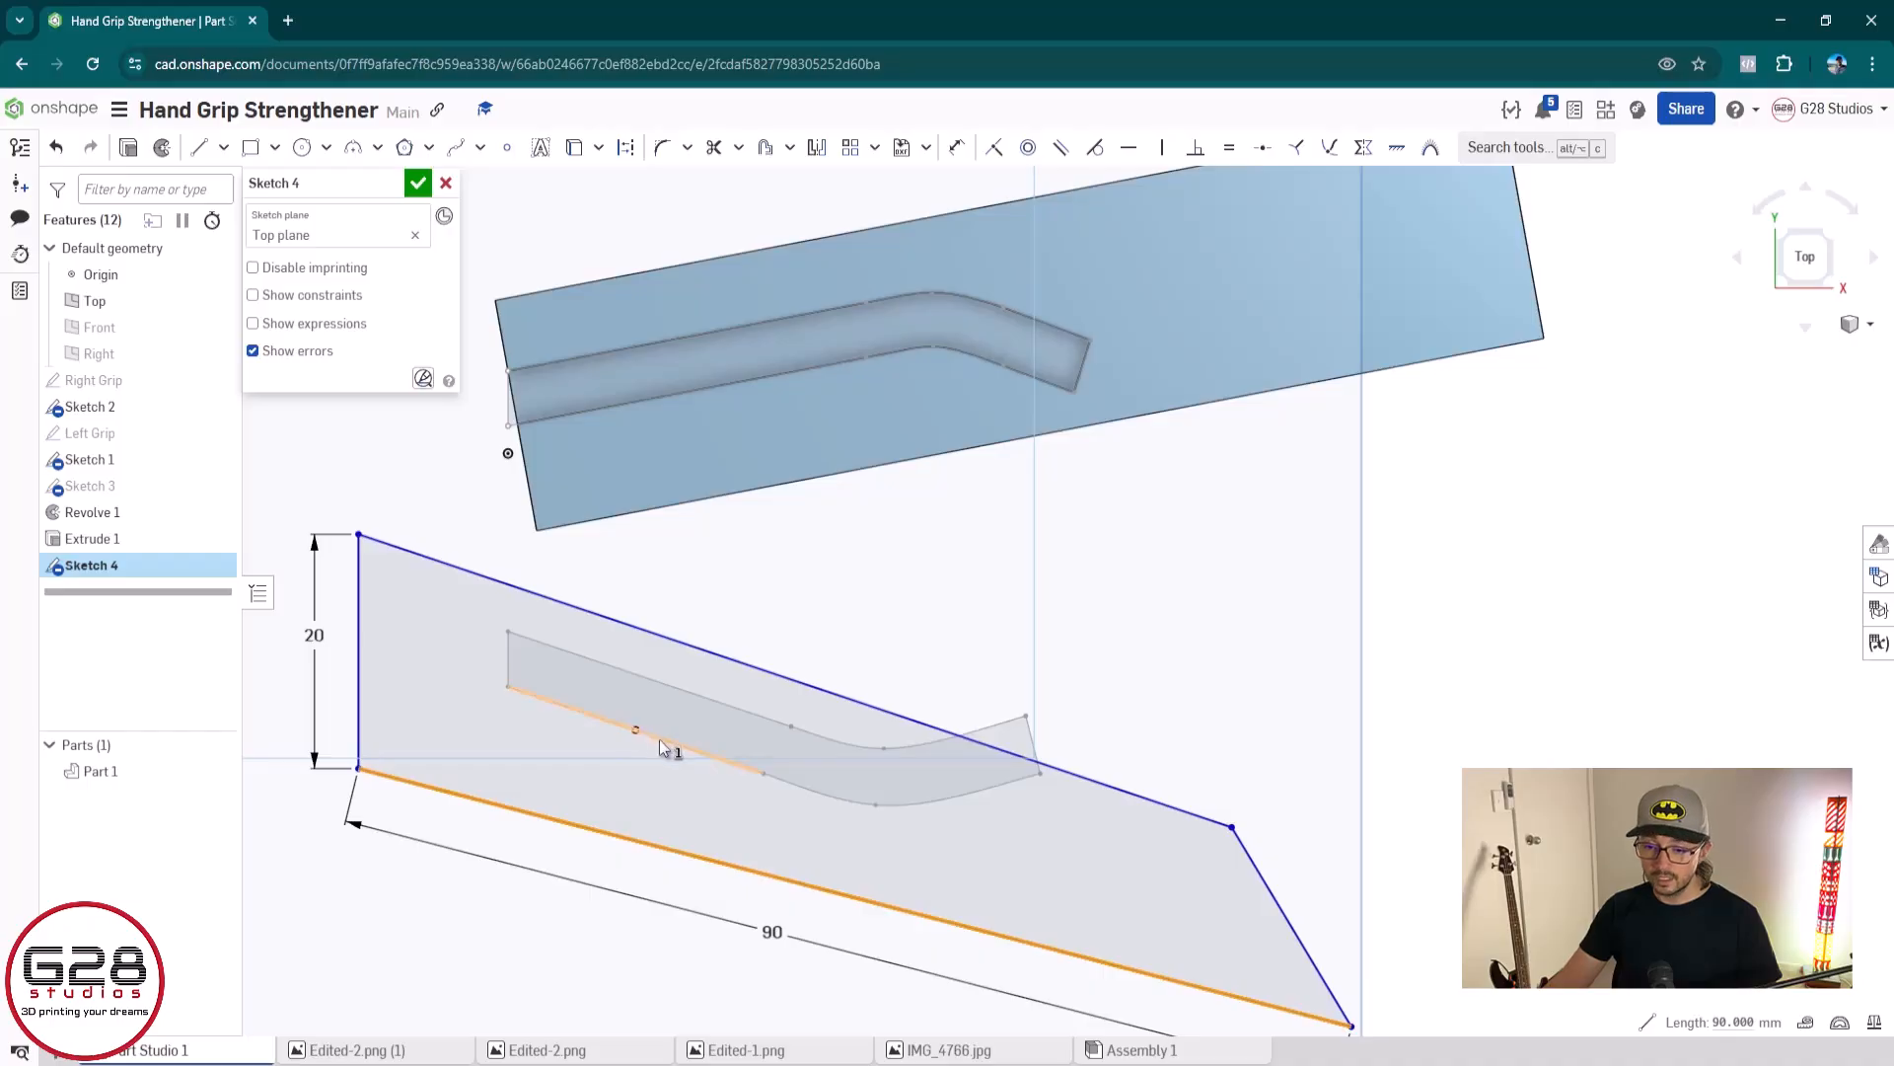
pyautogui.click(656, 736)
pyautogui.click(1060, 147)
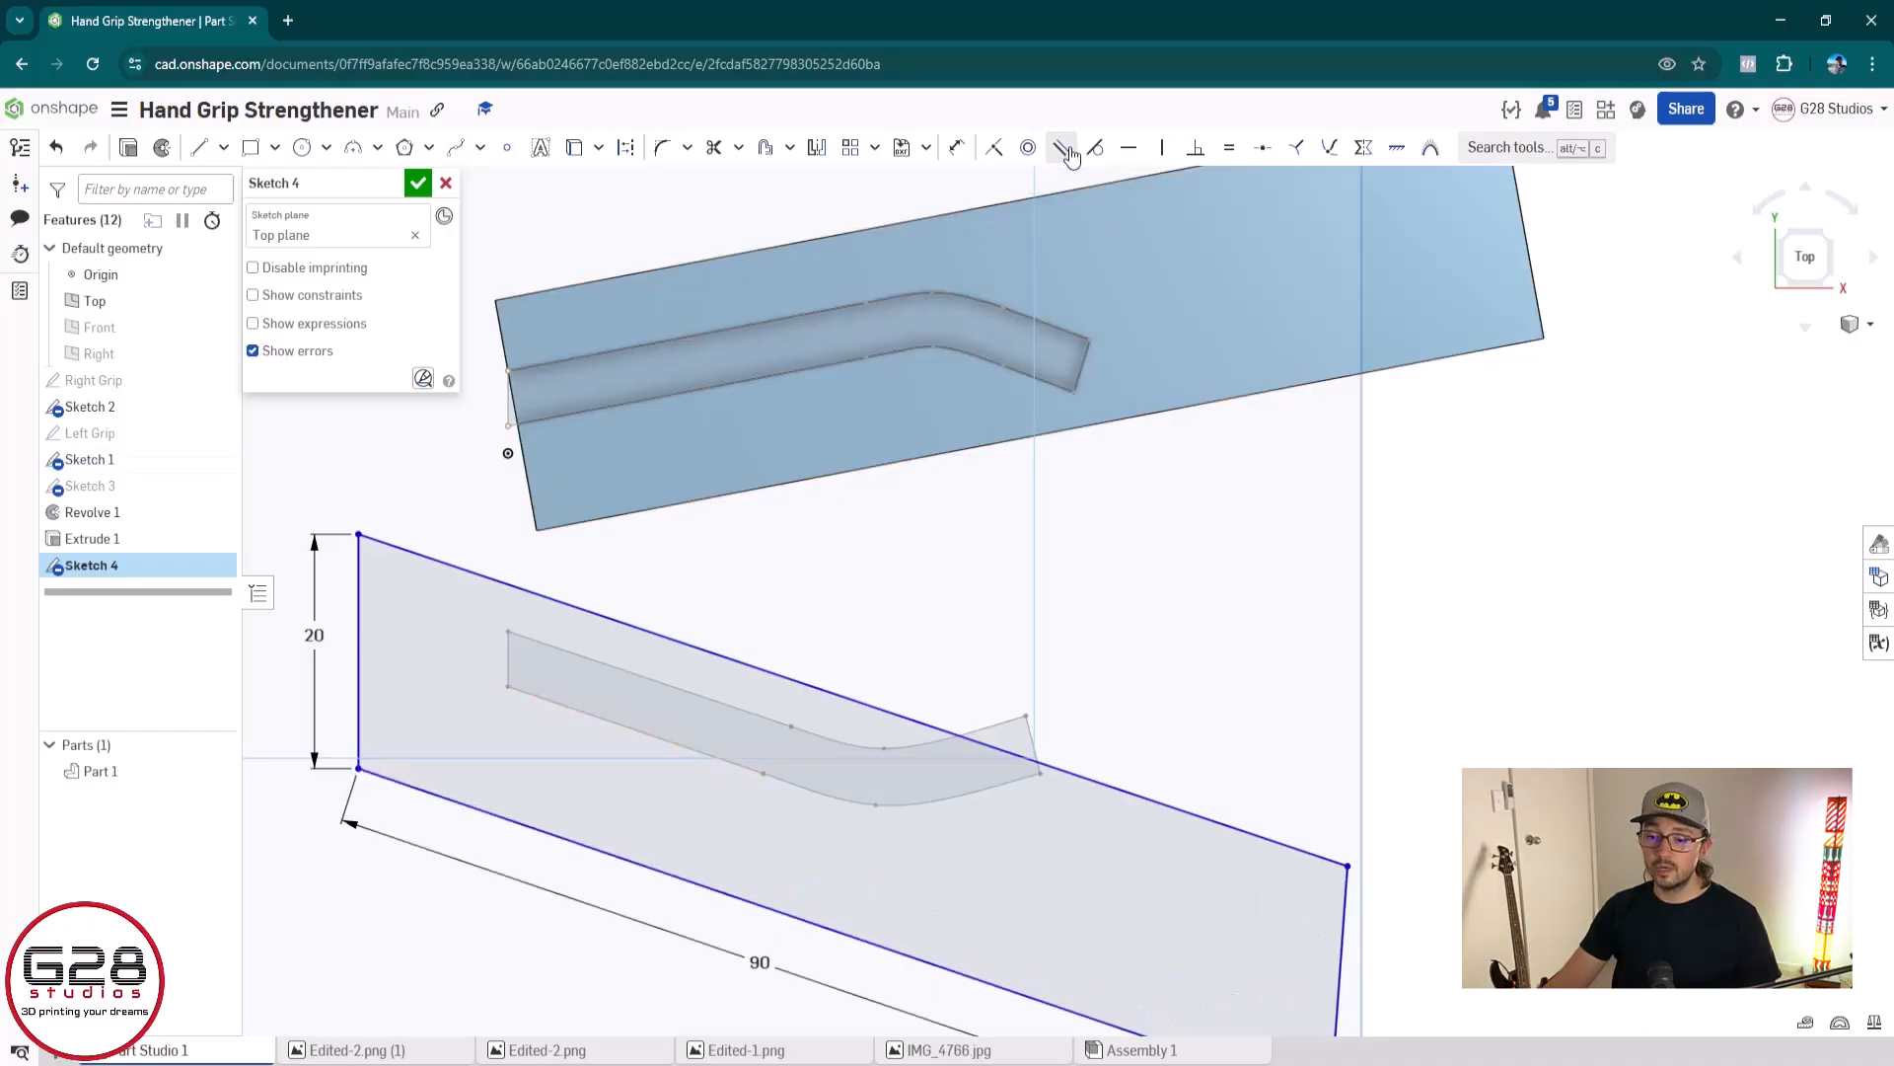
# Move the outline so its left edge sits just outside the channel profile's left end, and finish the sketch
pyautogui.scroll(-1, 1174, 787)
pyautogui.moveTo(1174, 786); pyautogui.dragTo(1164, 673, button='middle')
pyautogui.scroll(1, 1107, 641)
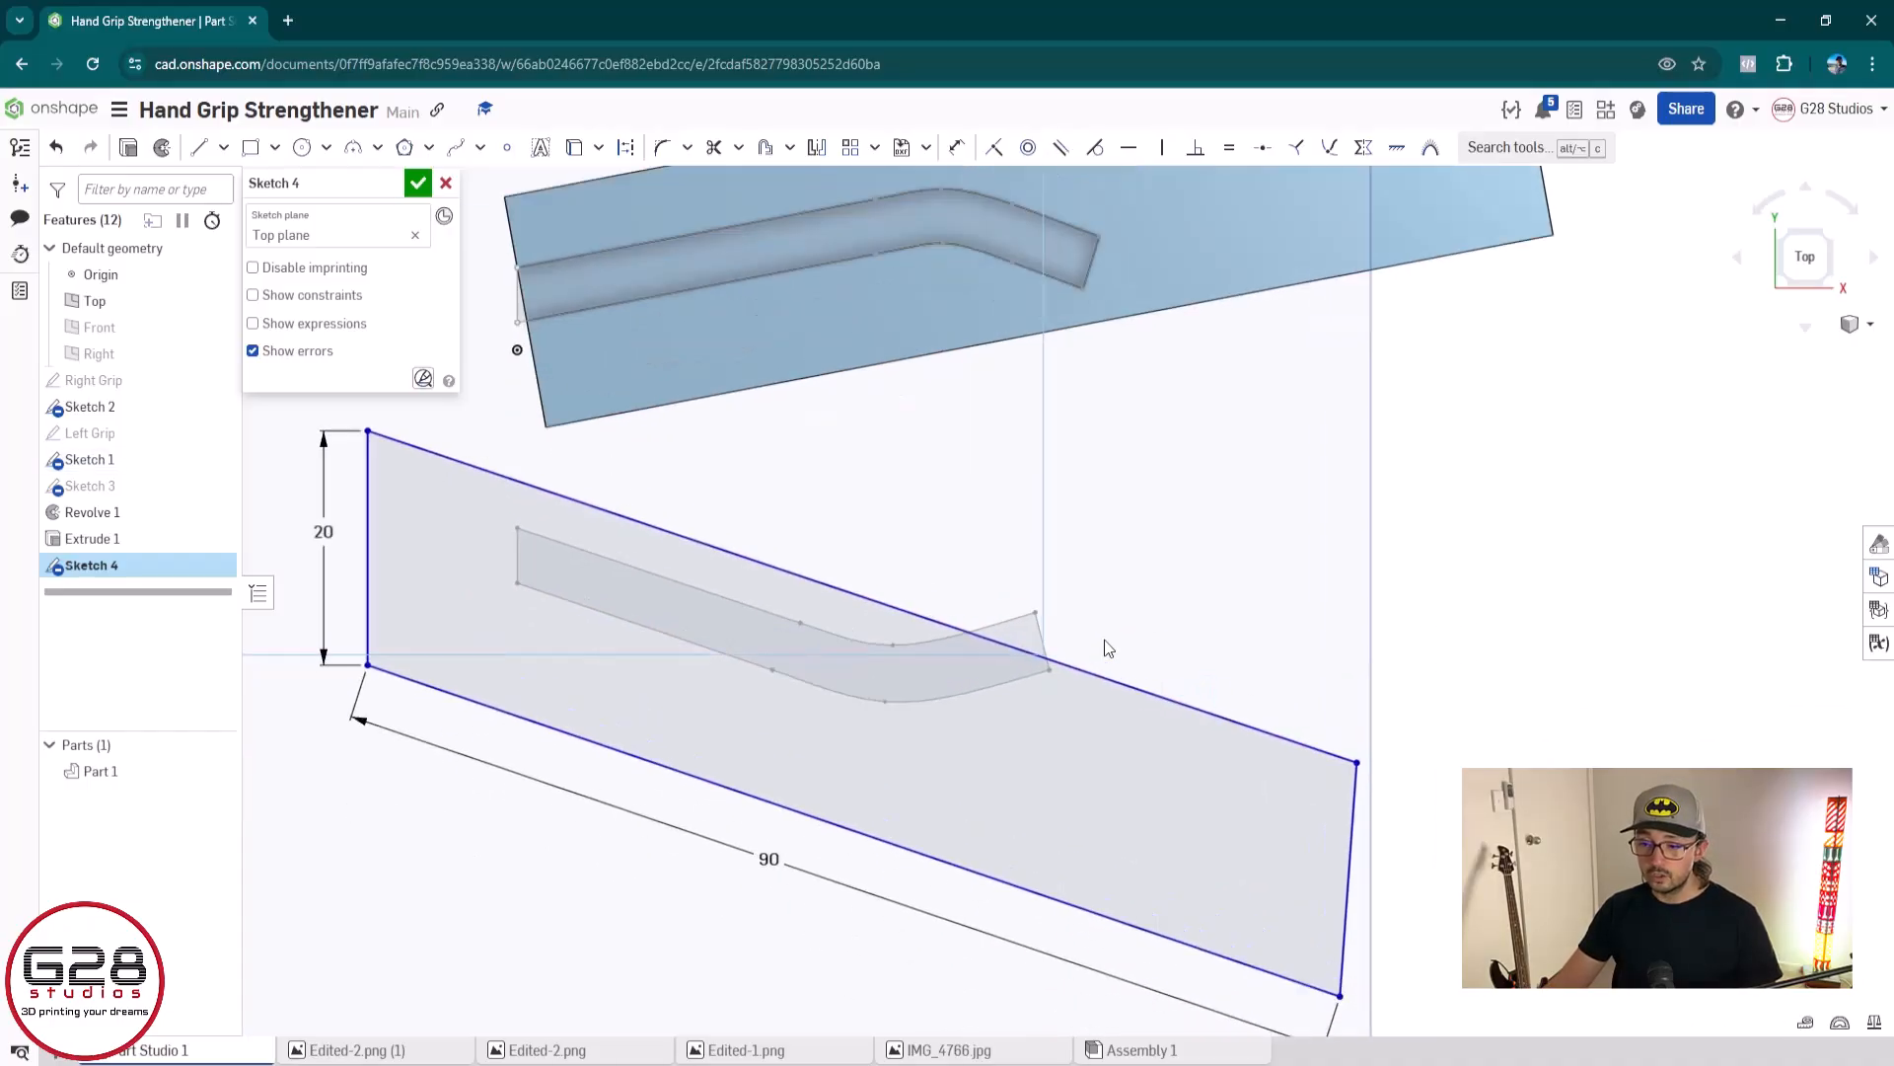
pyautogui.moveTo(882, 604); pyautogui.dragTo(933, 601)
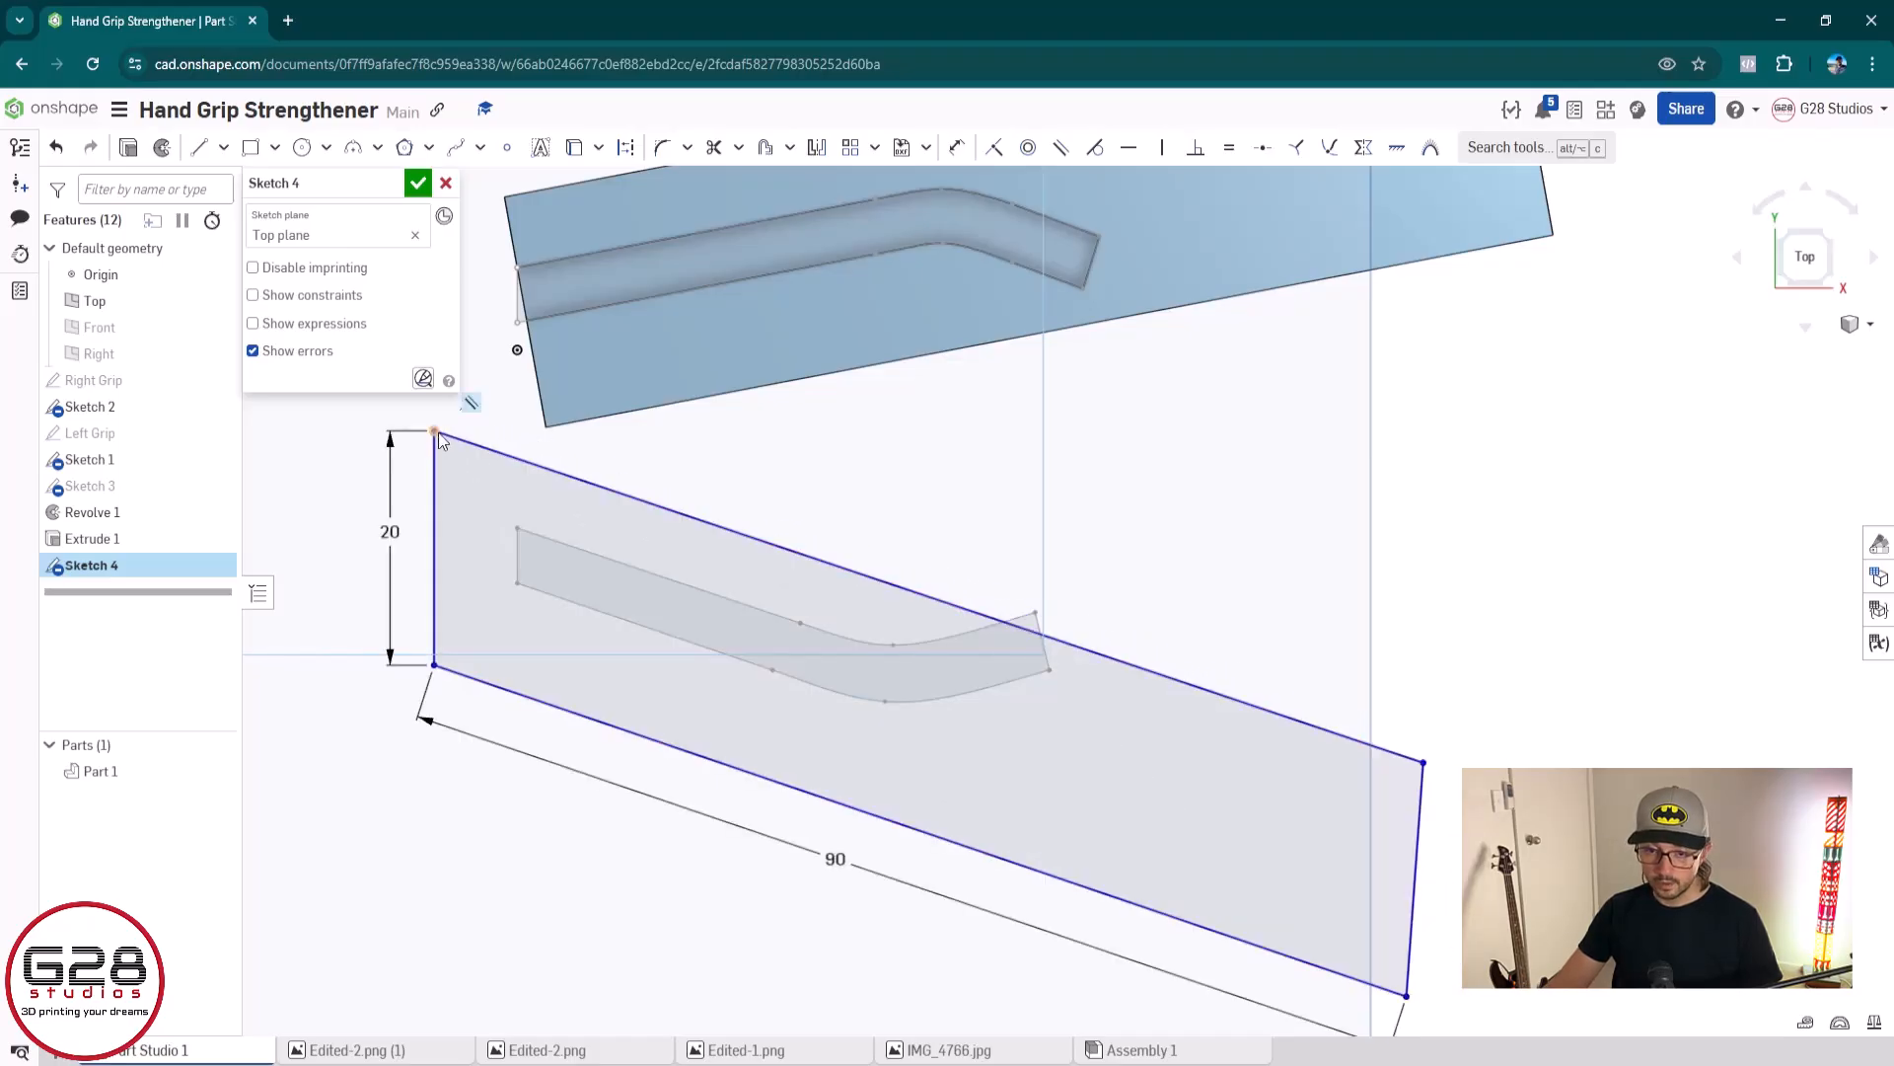
pyautogui.moveTo(448, 436); pyautogui.dragTo(501, 484)
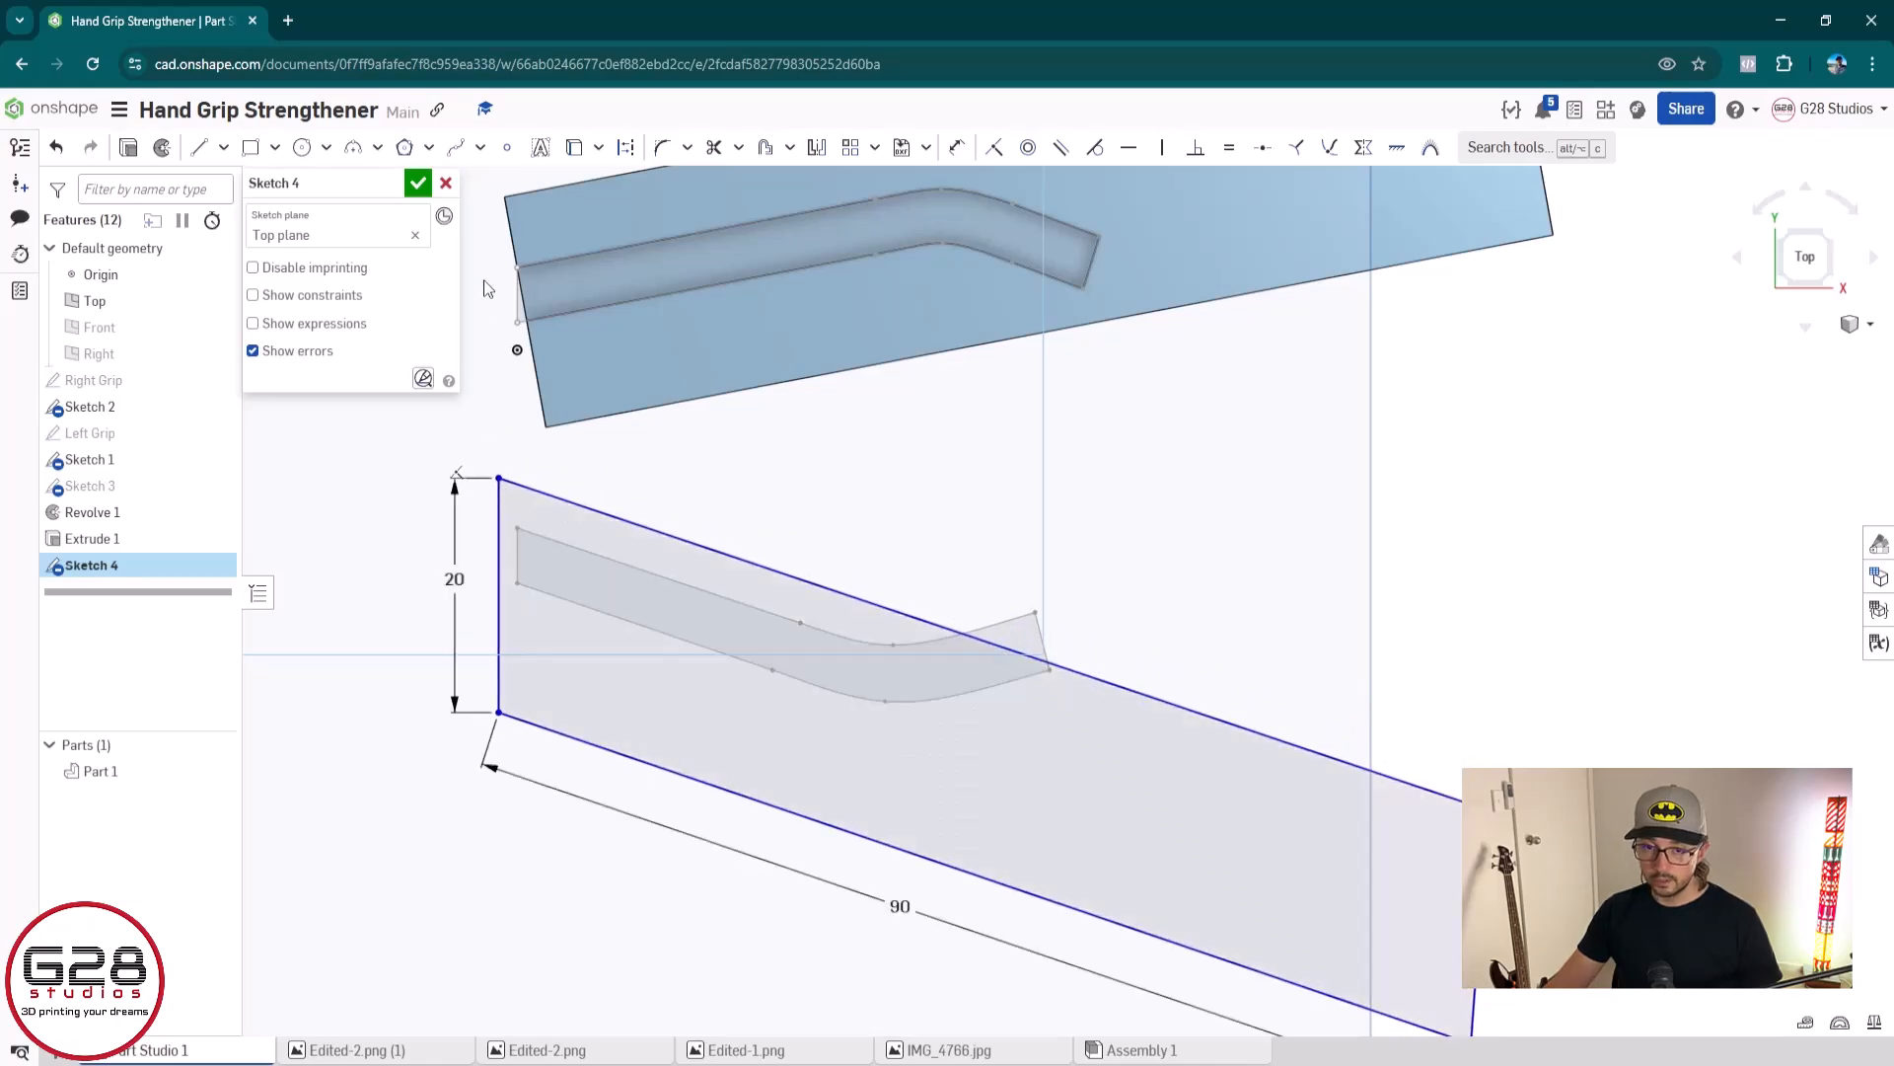
pyautogui.click(418, 183)
# Edit Sketch 1 to move the lower channel profile farther below the upper one, and close the sketch
pyautogui.click(730, 598)
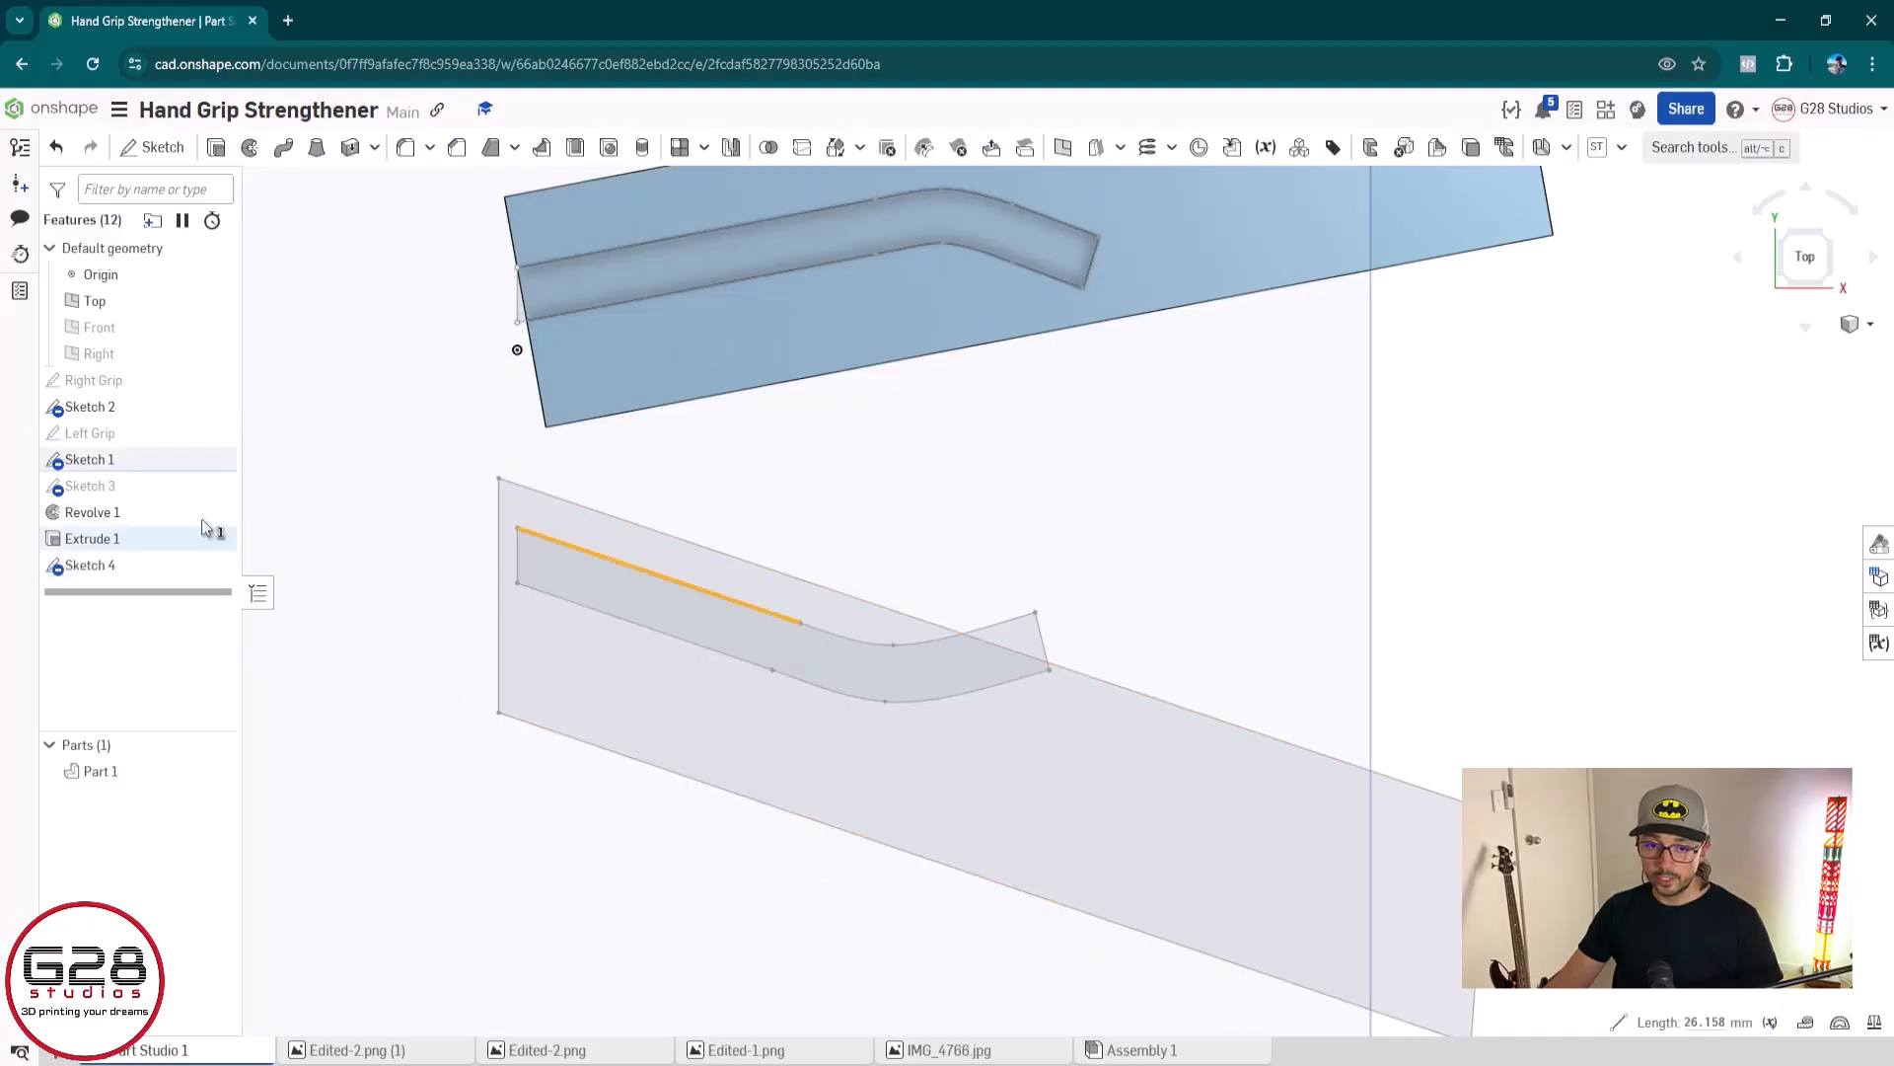
pyautogui.doubleClick(187, 462)
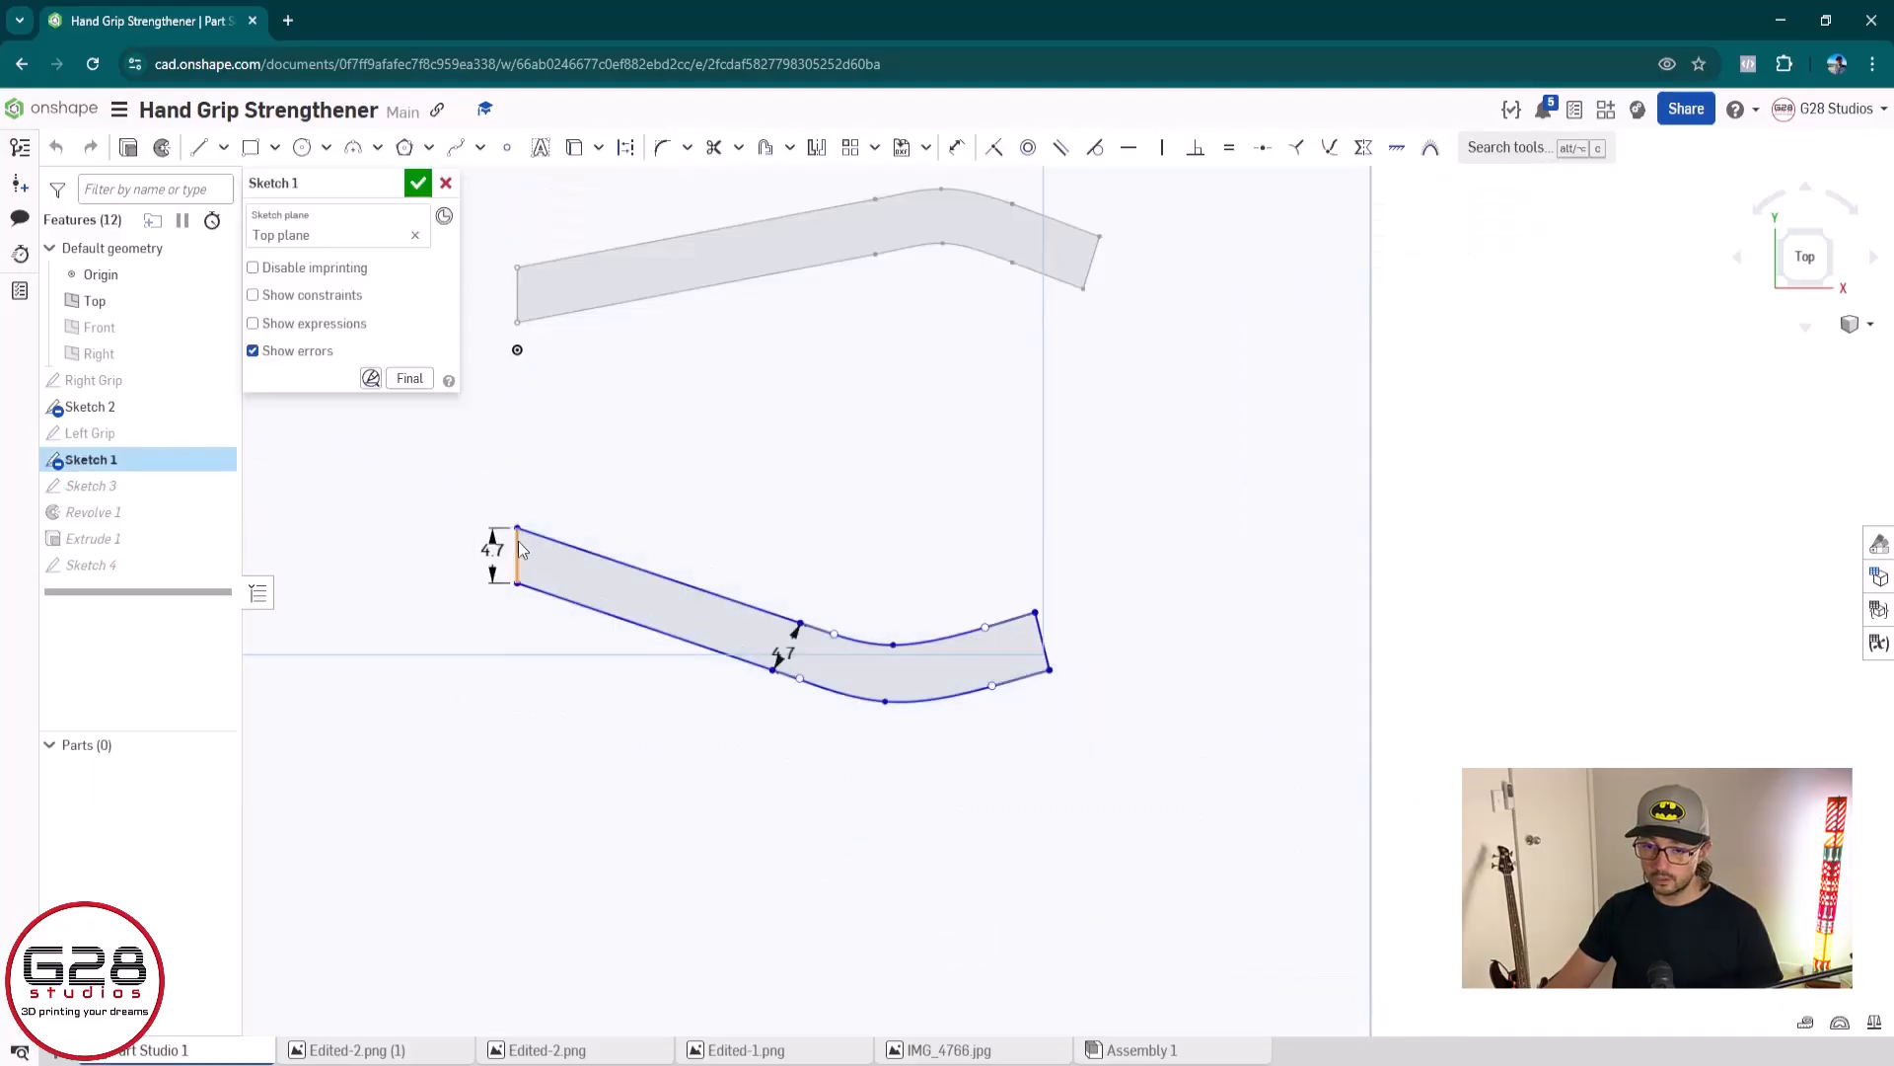
pyautogui.moveTo(520, 550); pyautogui.dragTo(521, 575)
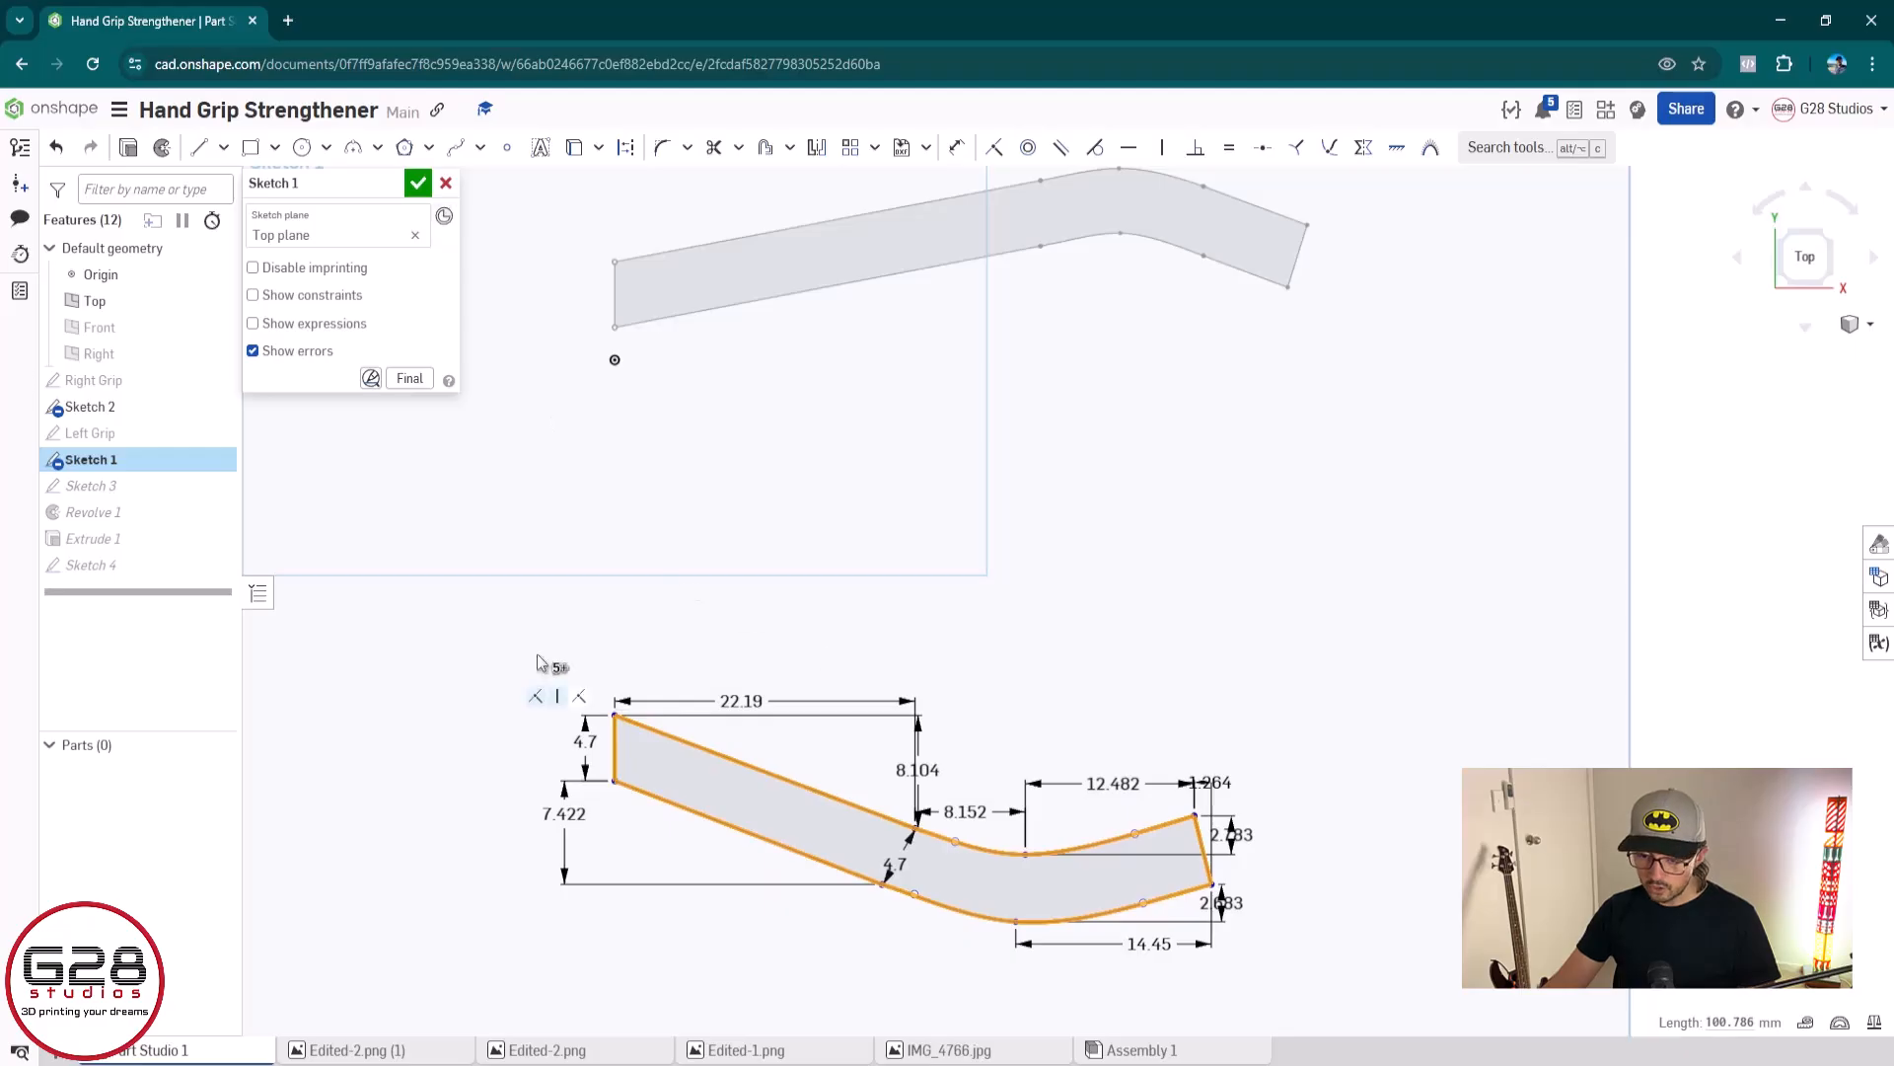
pyautogui.press('Return')
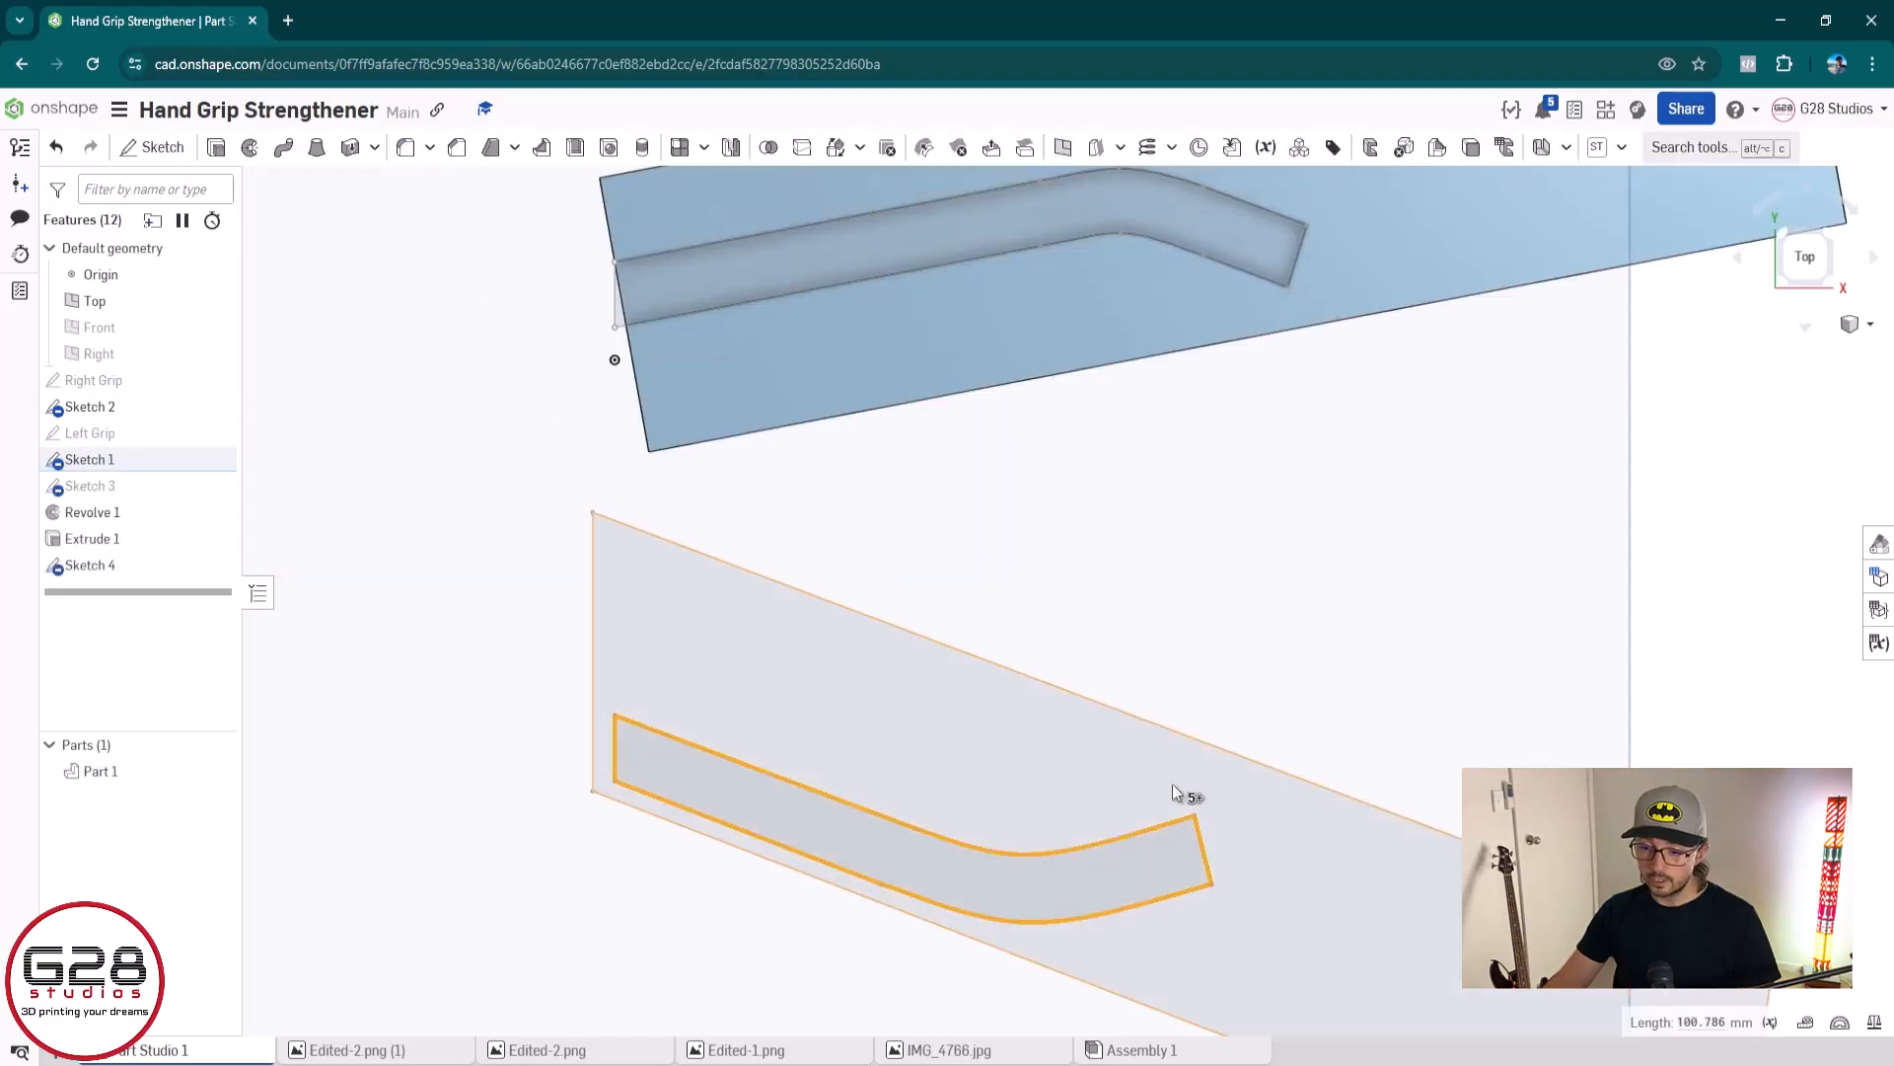
# Reopen Sketch 4 with the outline for editing
pyautogui.scroll(-1, 1245, 831)
pyautogui.moveTo(1245, 831); pyautogui.dragTo(1011, 737, button='middle')
pyautogui.click(651, 619)
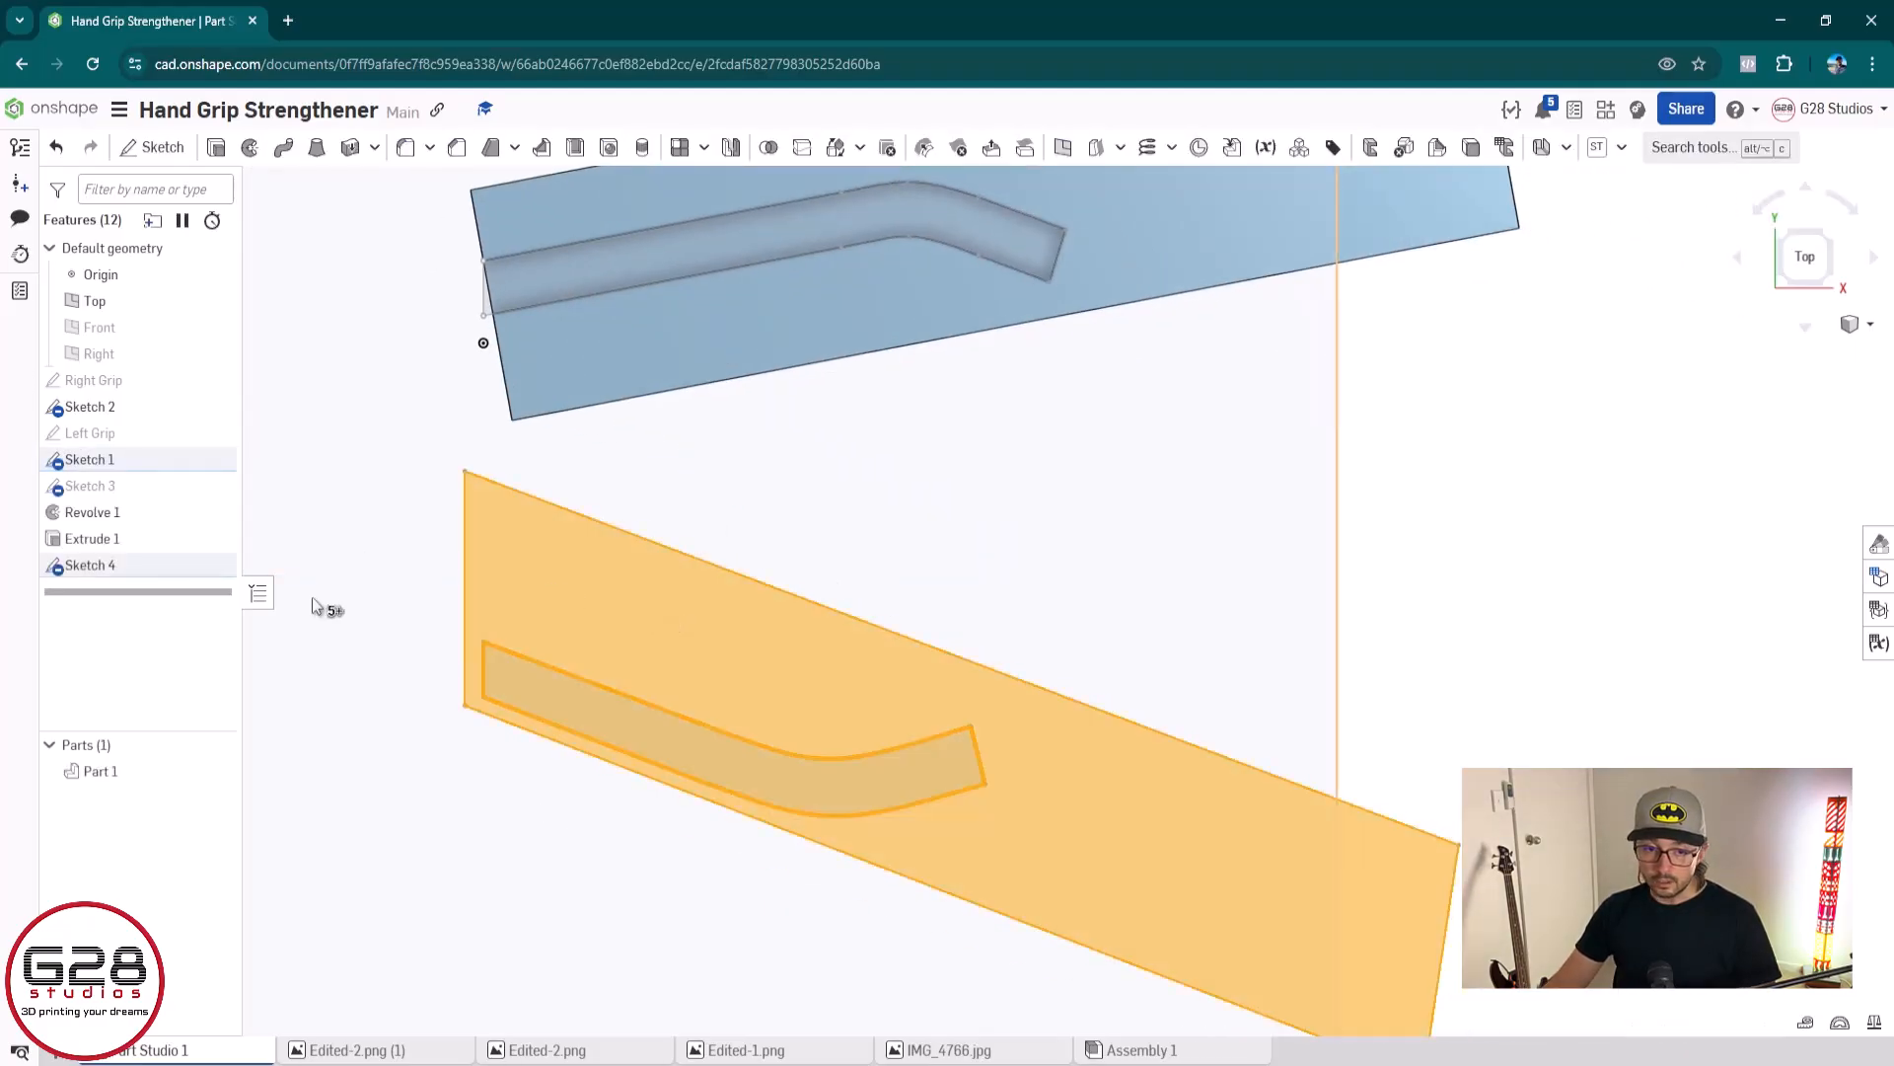
pyautogui.doubleClick(148, 566)
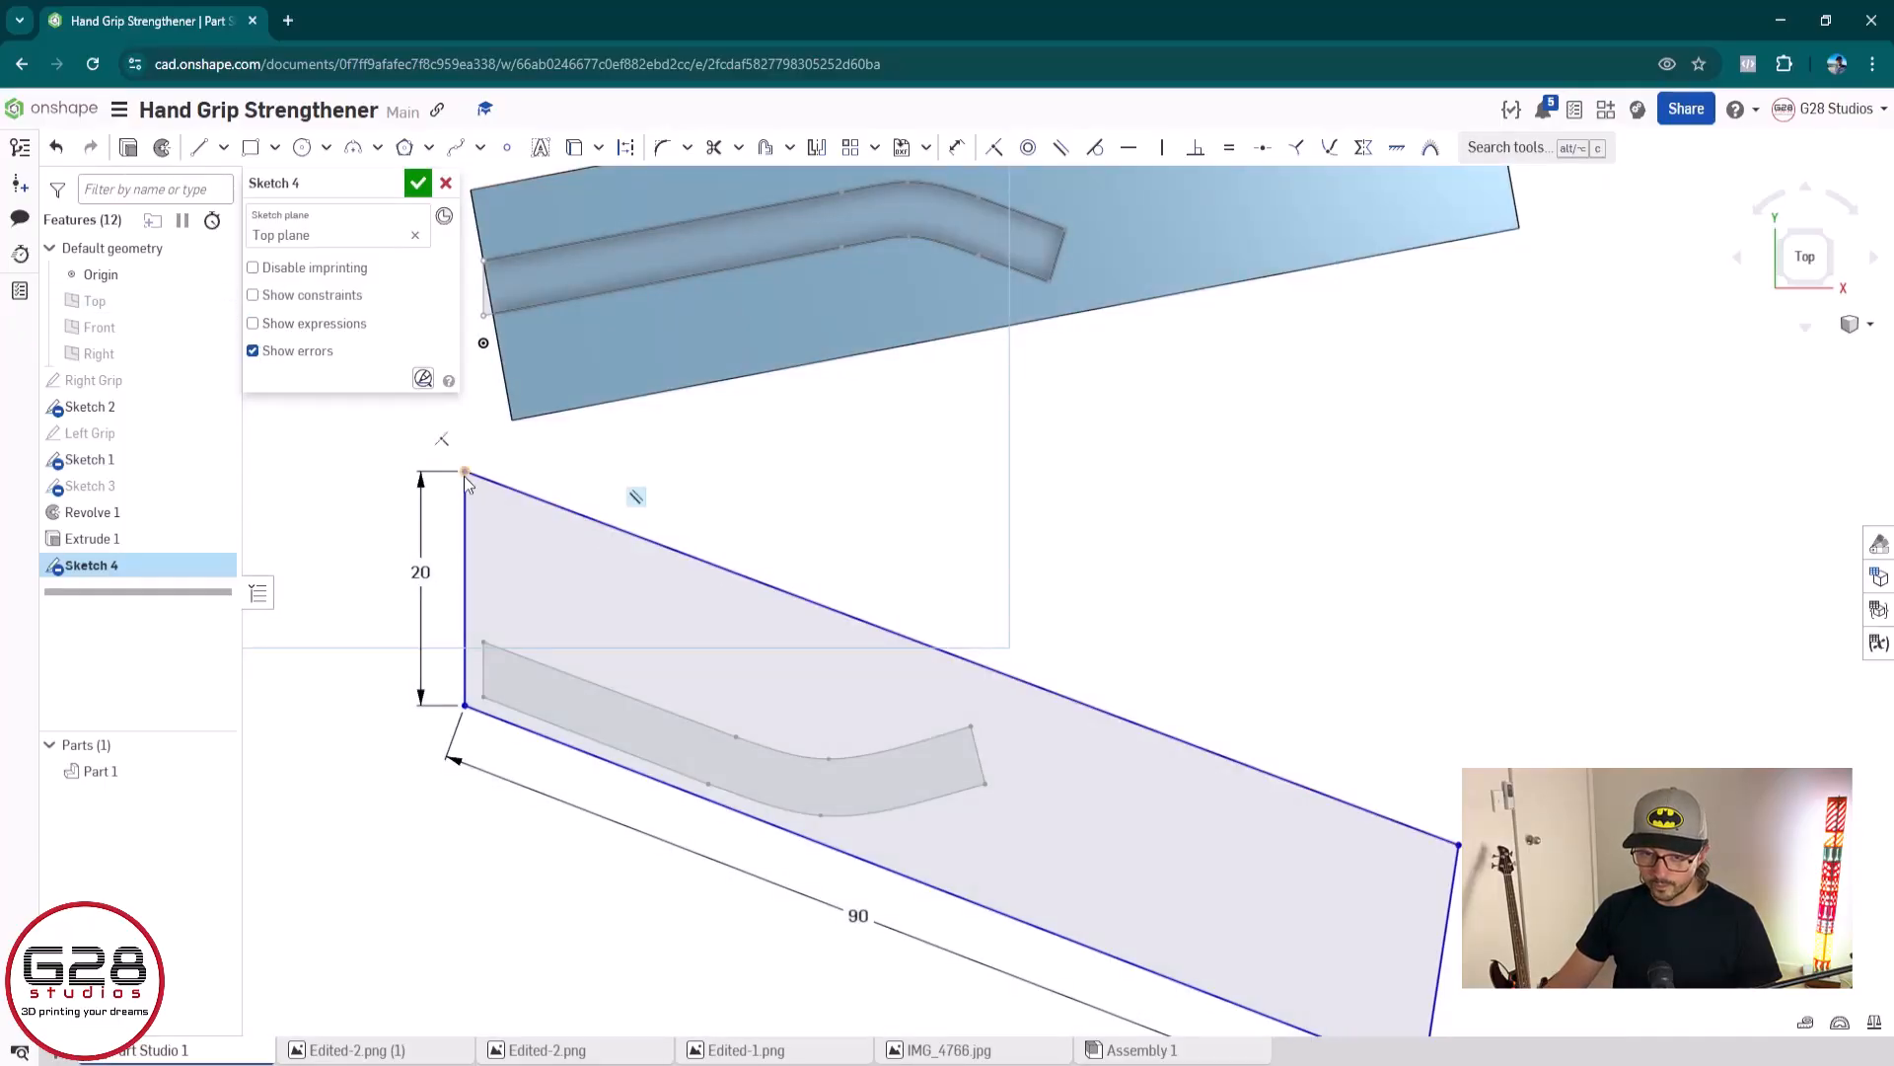
# Try lining up the outline's left edge with the channel profile's left end, and undo the moves
pyautogui.moveTo(473, 474)
pyautogui.mouseDown()
pyautogui.moveTo(469, 596)
pyautogui.moveTo(464, 553)
pyautogui.moveTo(481, 555)
pyautogui.mouseUp()
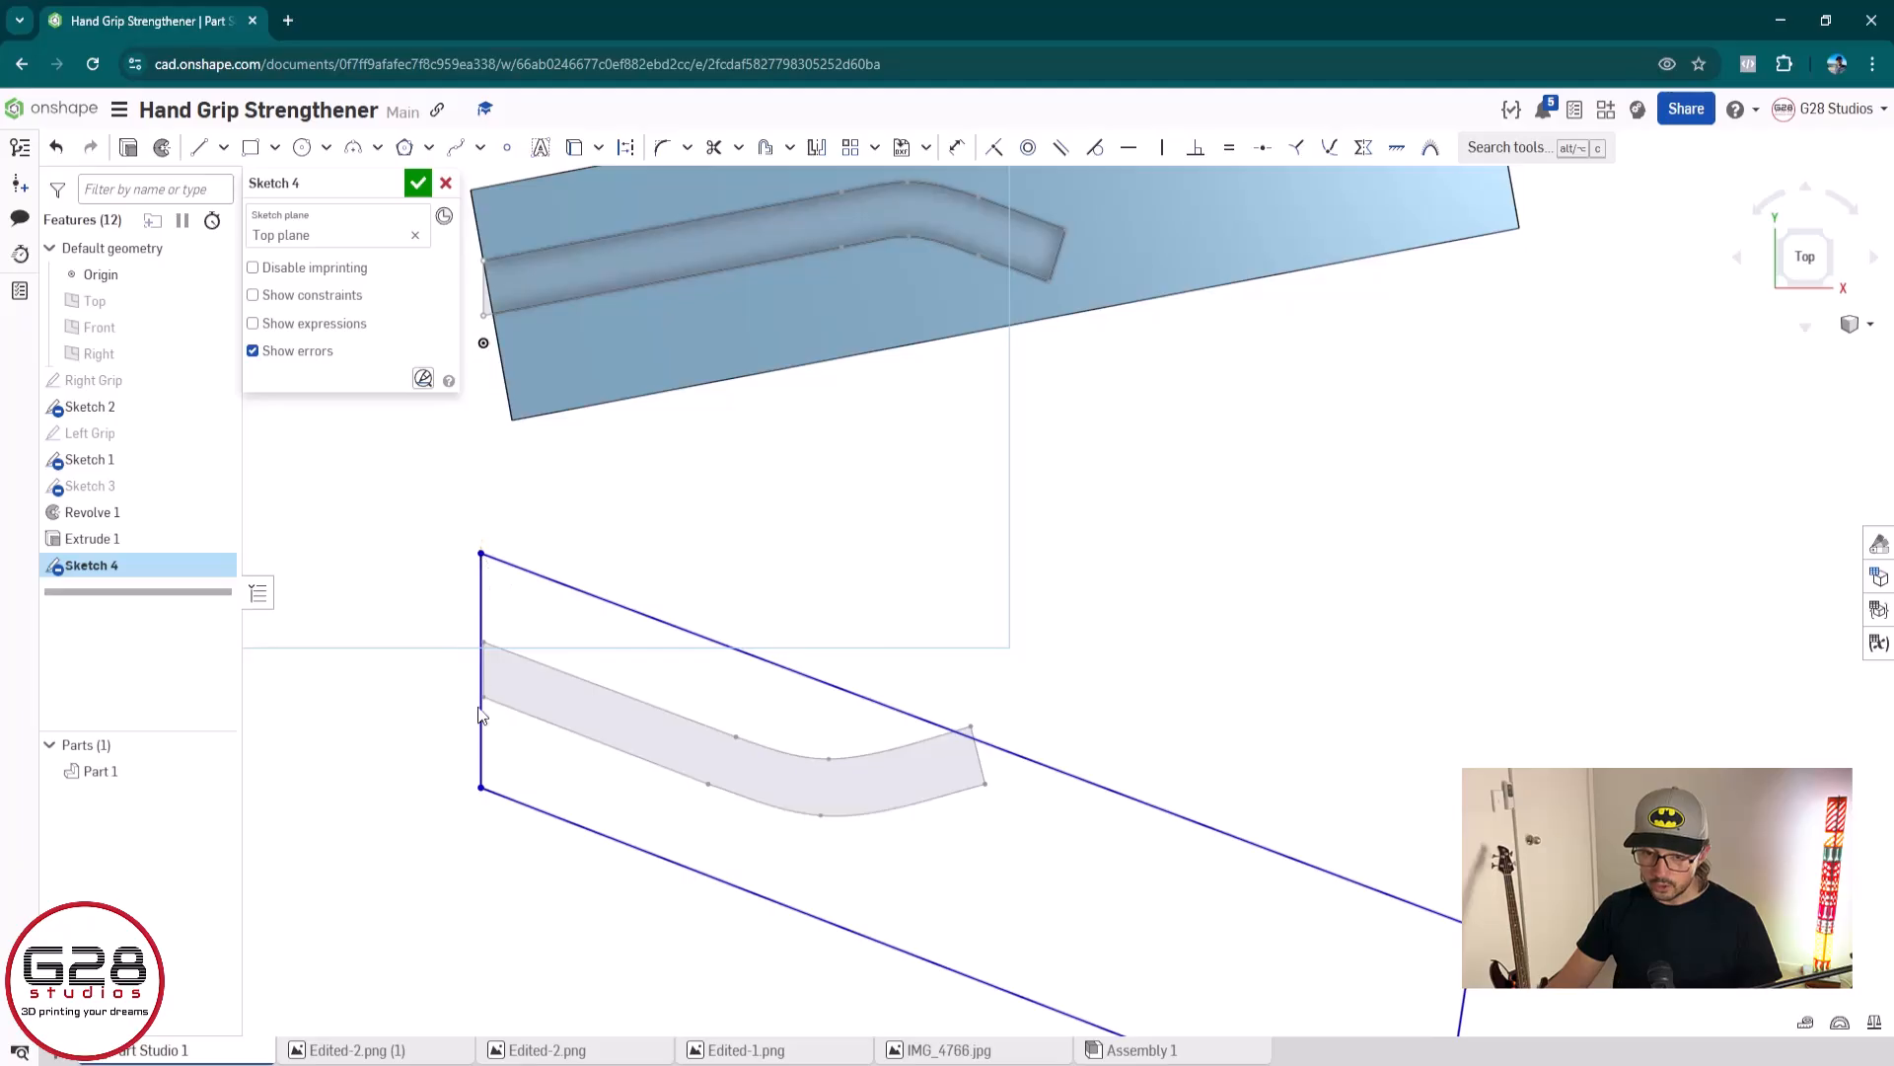
pyautogui.scroll(3, 478, 713)
pyautogui.moveTo(501, 399); pyautogui.dragTo(520, 411)
pyautogui.hotkey('ctrl', 'z')
pyautogui.hotkey('ctrl', 'z')
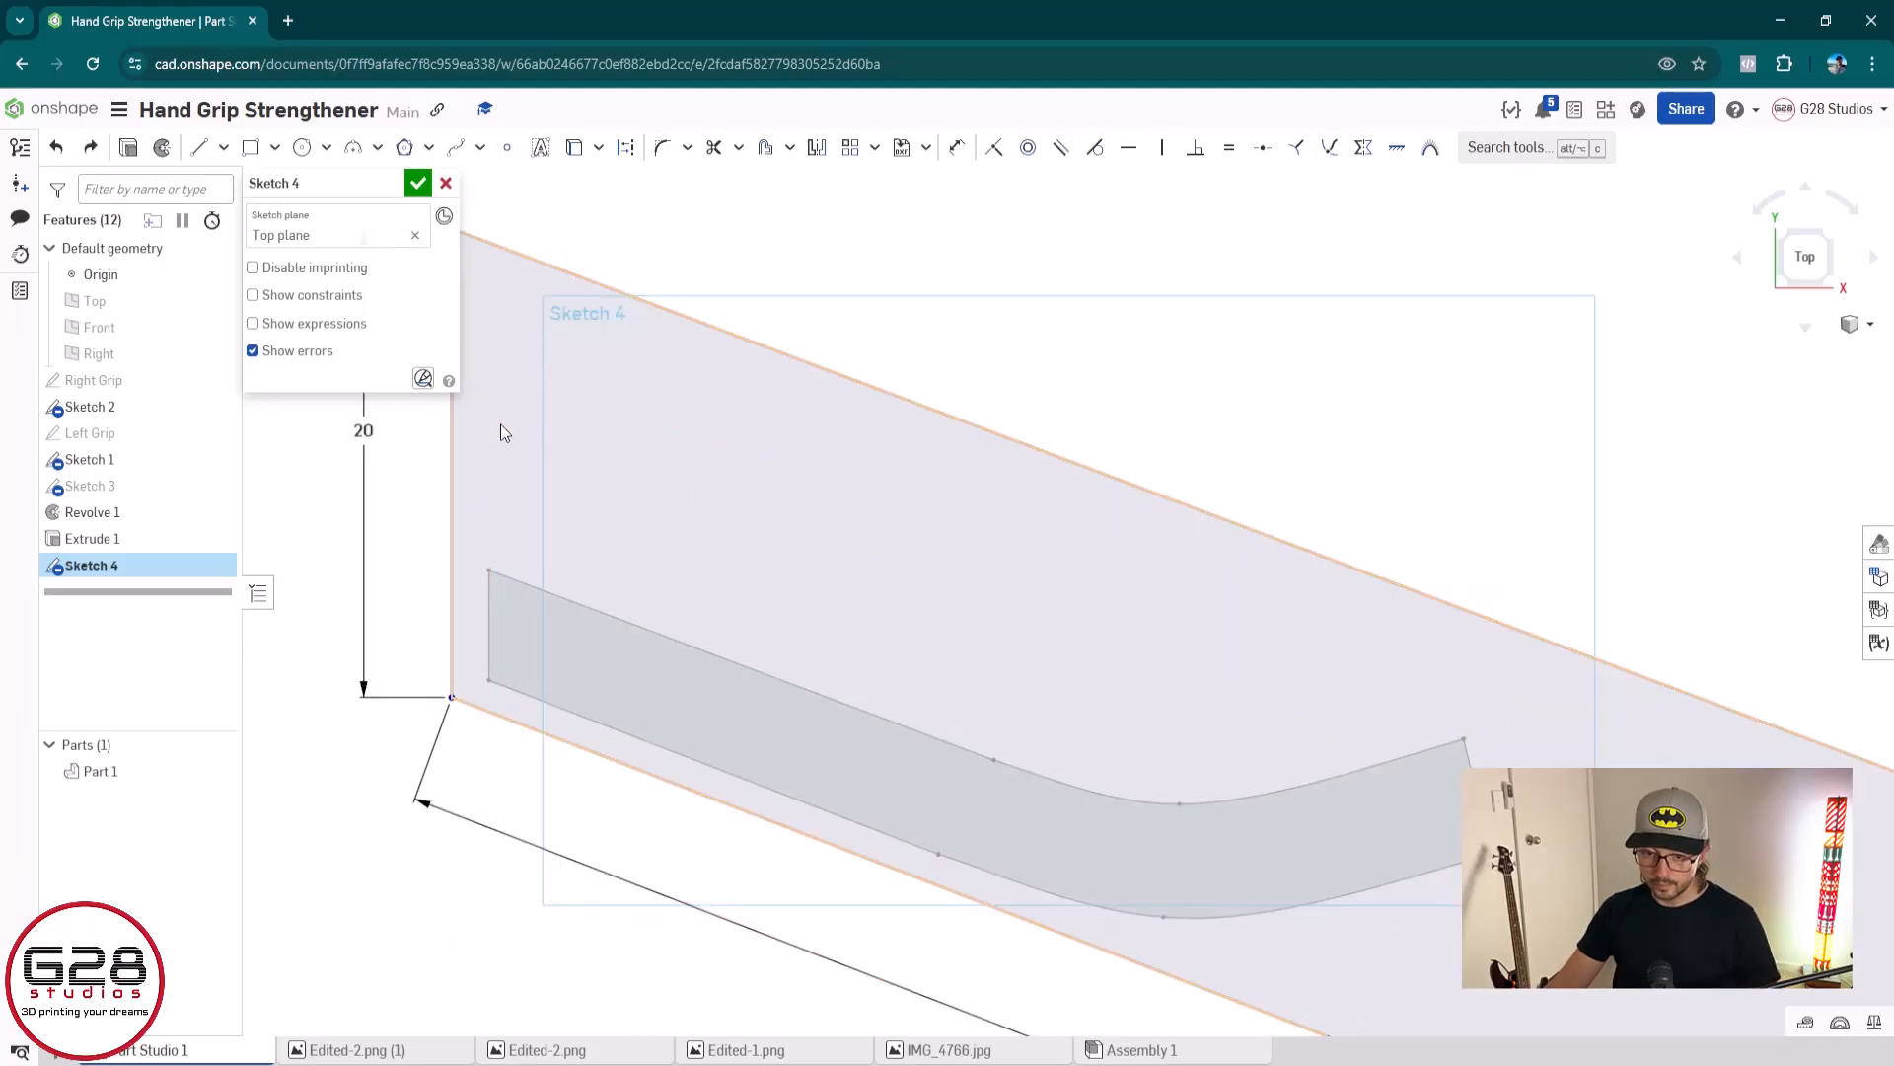
# Move the outline's left edge inside the channel profile's left end and dimension the distance between the two edges to 2 mm
pyautogui.scroll(-1, 500, 423)
pyautogui.moveTo(460, 653)
pyautogui.mouseDown()
pyautogui.moveTo(507, 744)
pyautogui.moveTo(516, 786)
pyautogui.moveTo(499, 795)
pyautogui.moveTo(519, 798)
pyautogui.mouseUp()
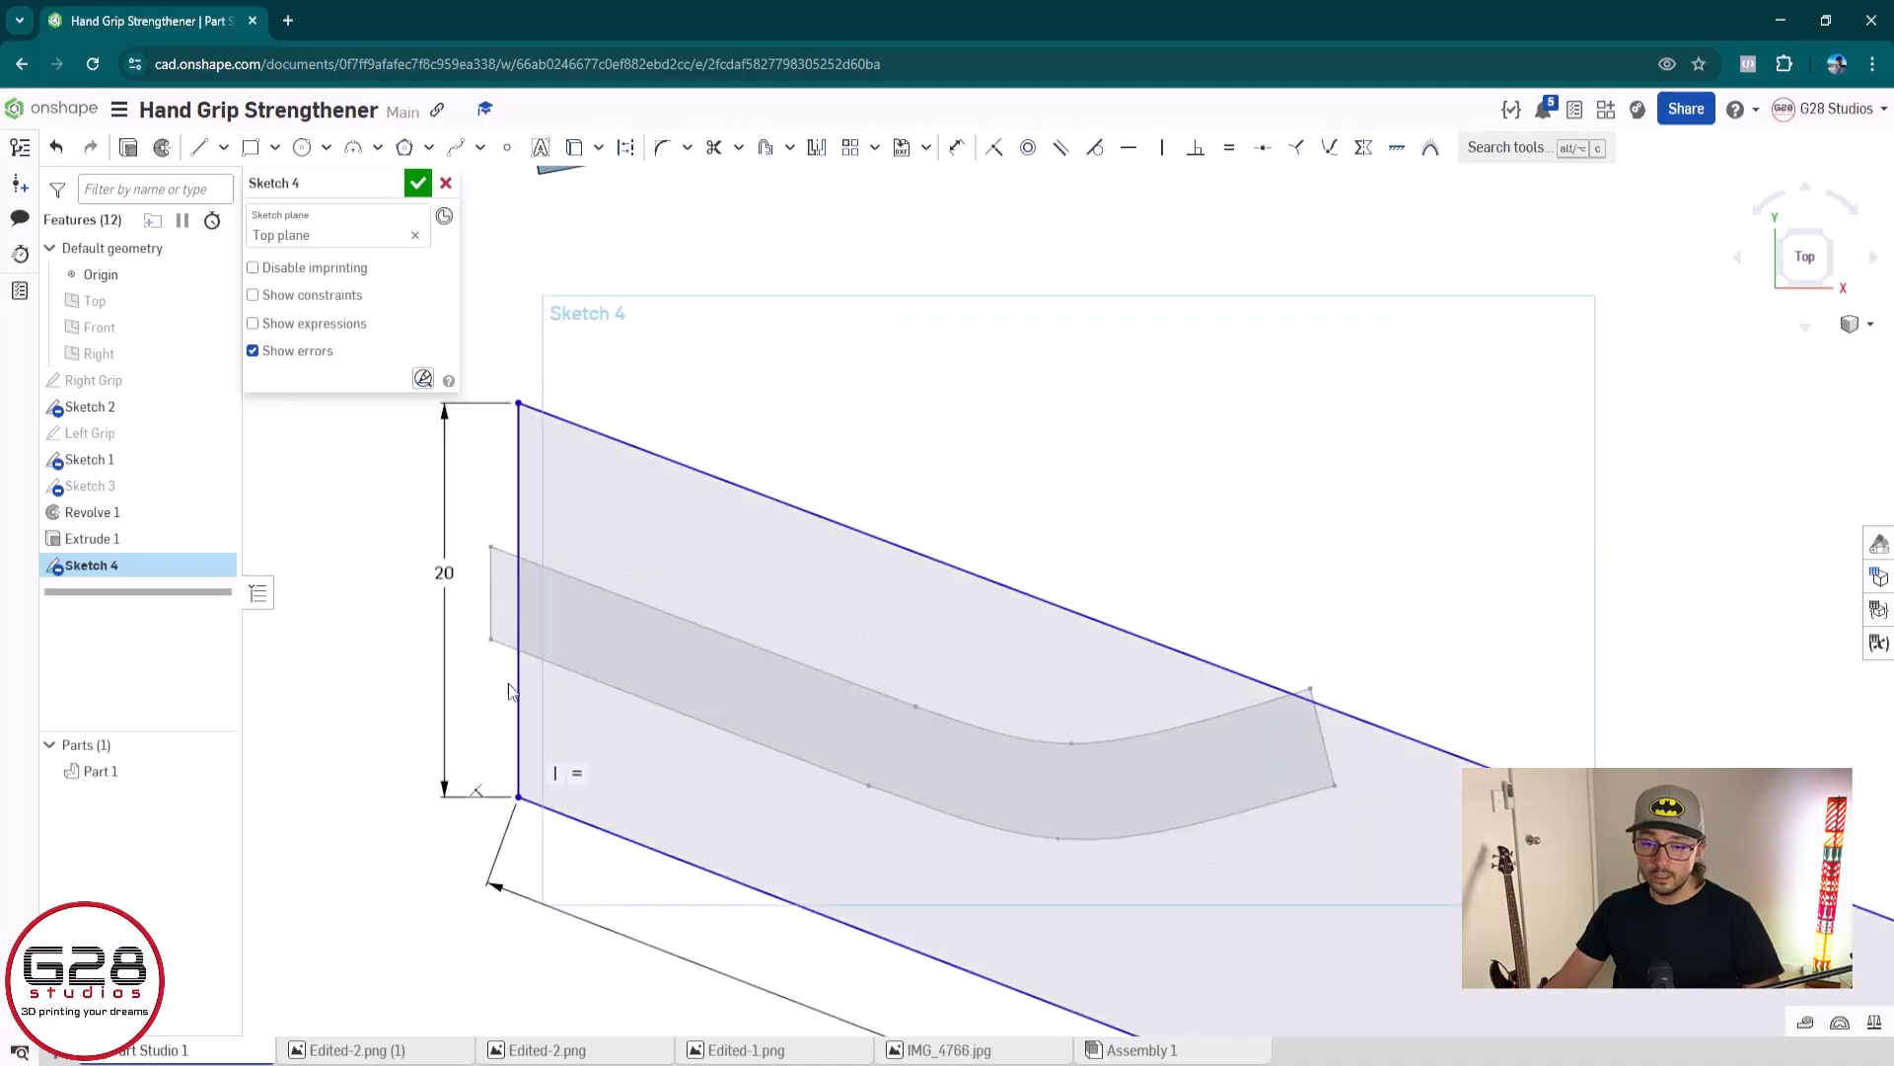
pyautogui.scroll(3, 512, 664)
pyautogui.press('d')
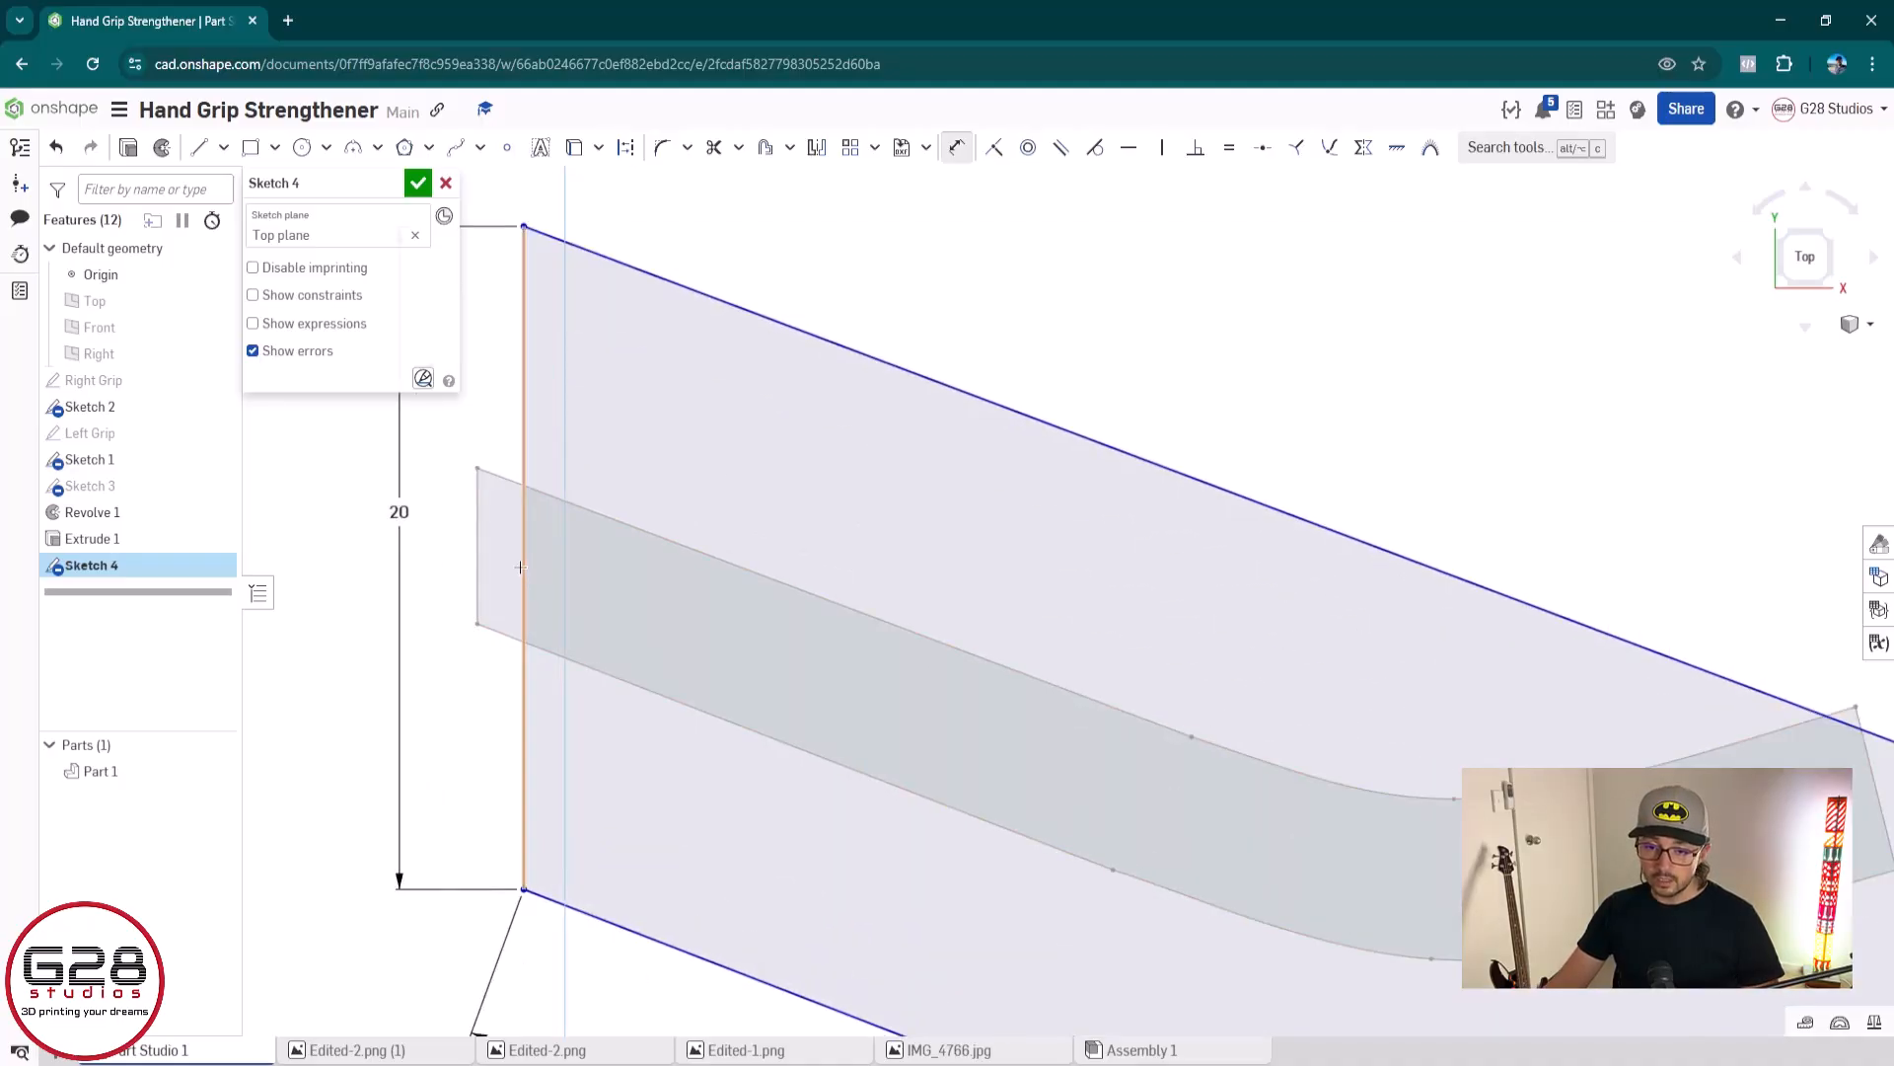
pyautogui.click(523, 570)
pyautogui.click(478, 548)
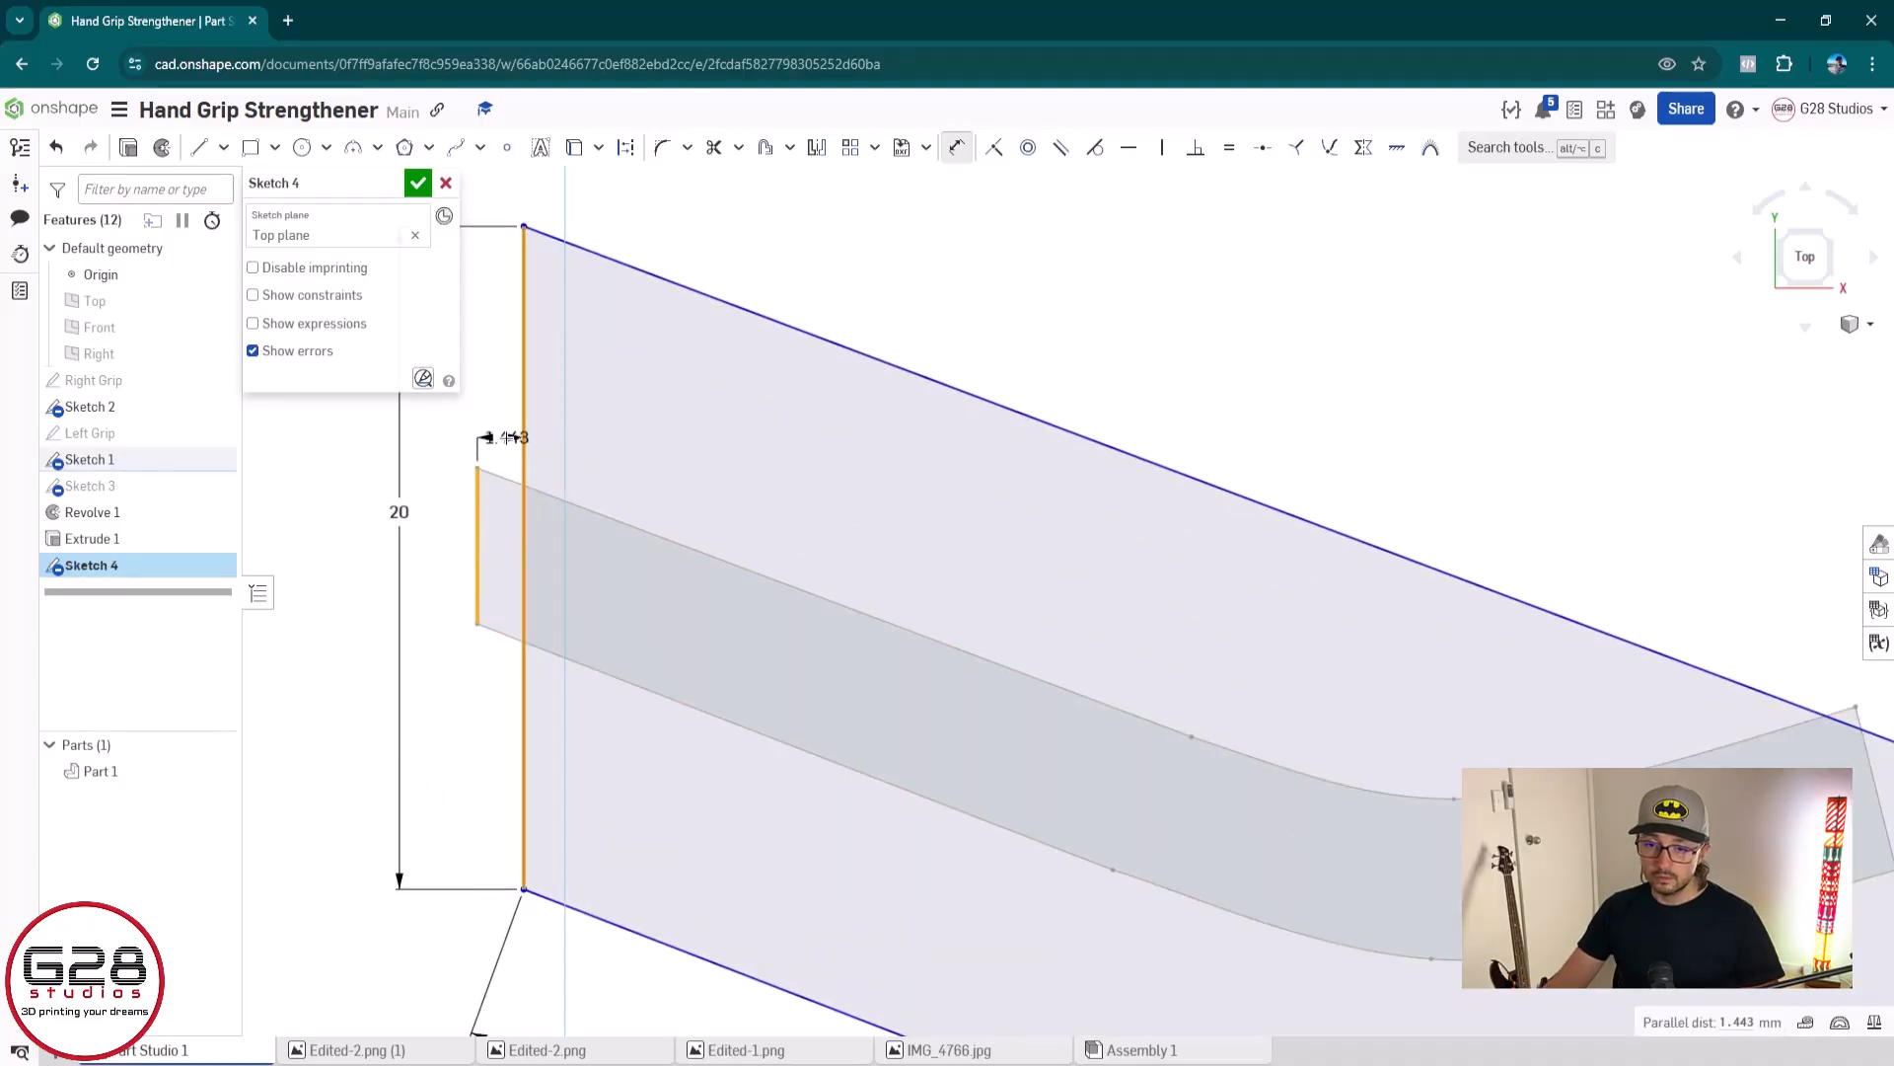
pyautogui.click(507, 436)
pyautogui.write('2')
pyautogui.press('Return')
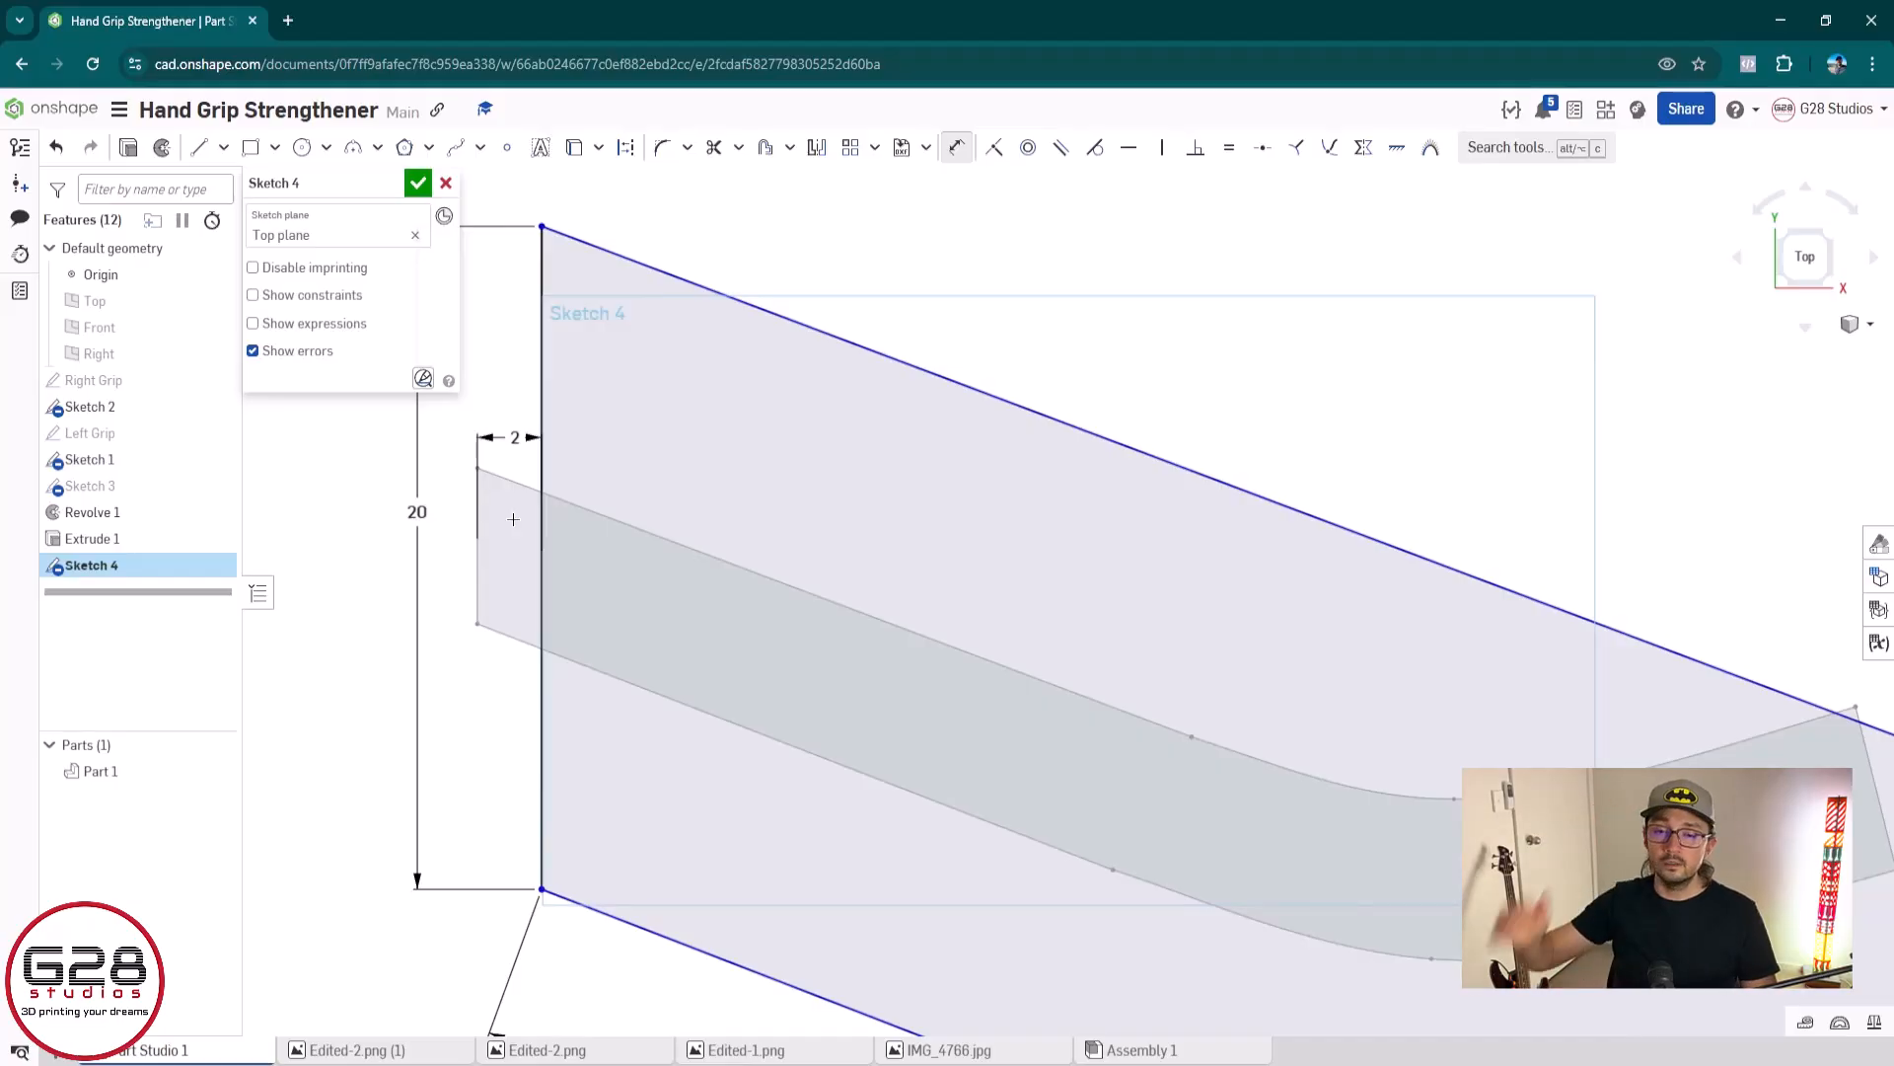
# Shift the outline slightly lower and remove the vertical constraint and the 2 mm distance dimension from its left edge
pyautogui.scroll(-3, 583, 566)
pyautogui.scroll(-5, 1197, 775)
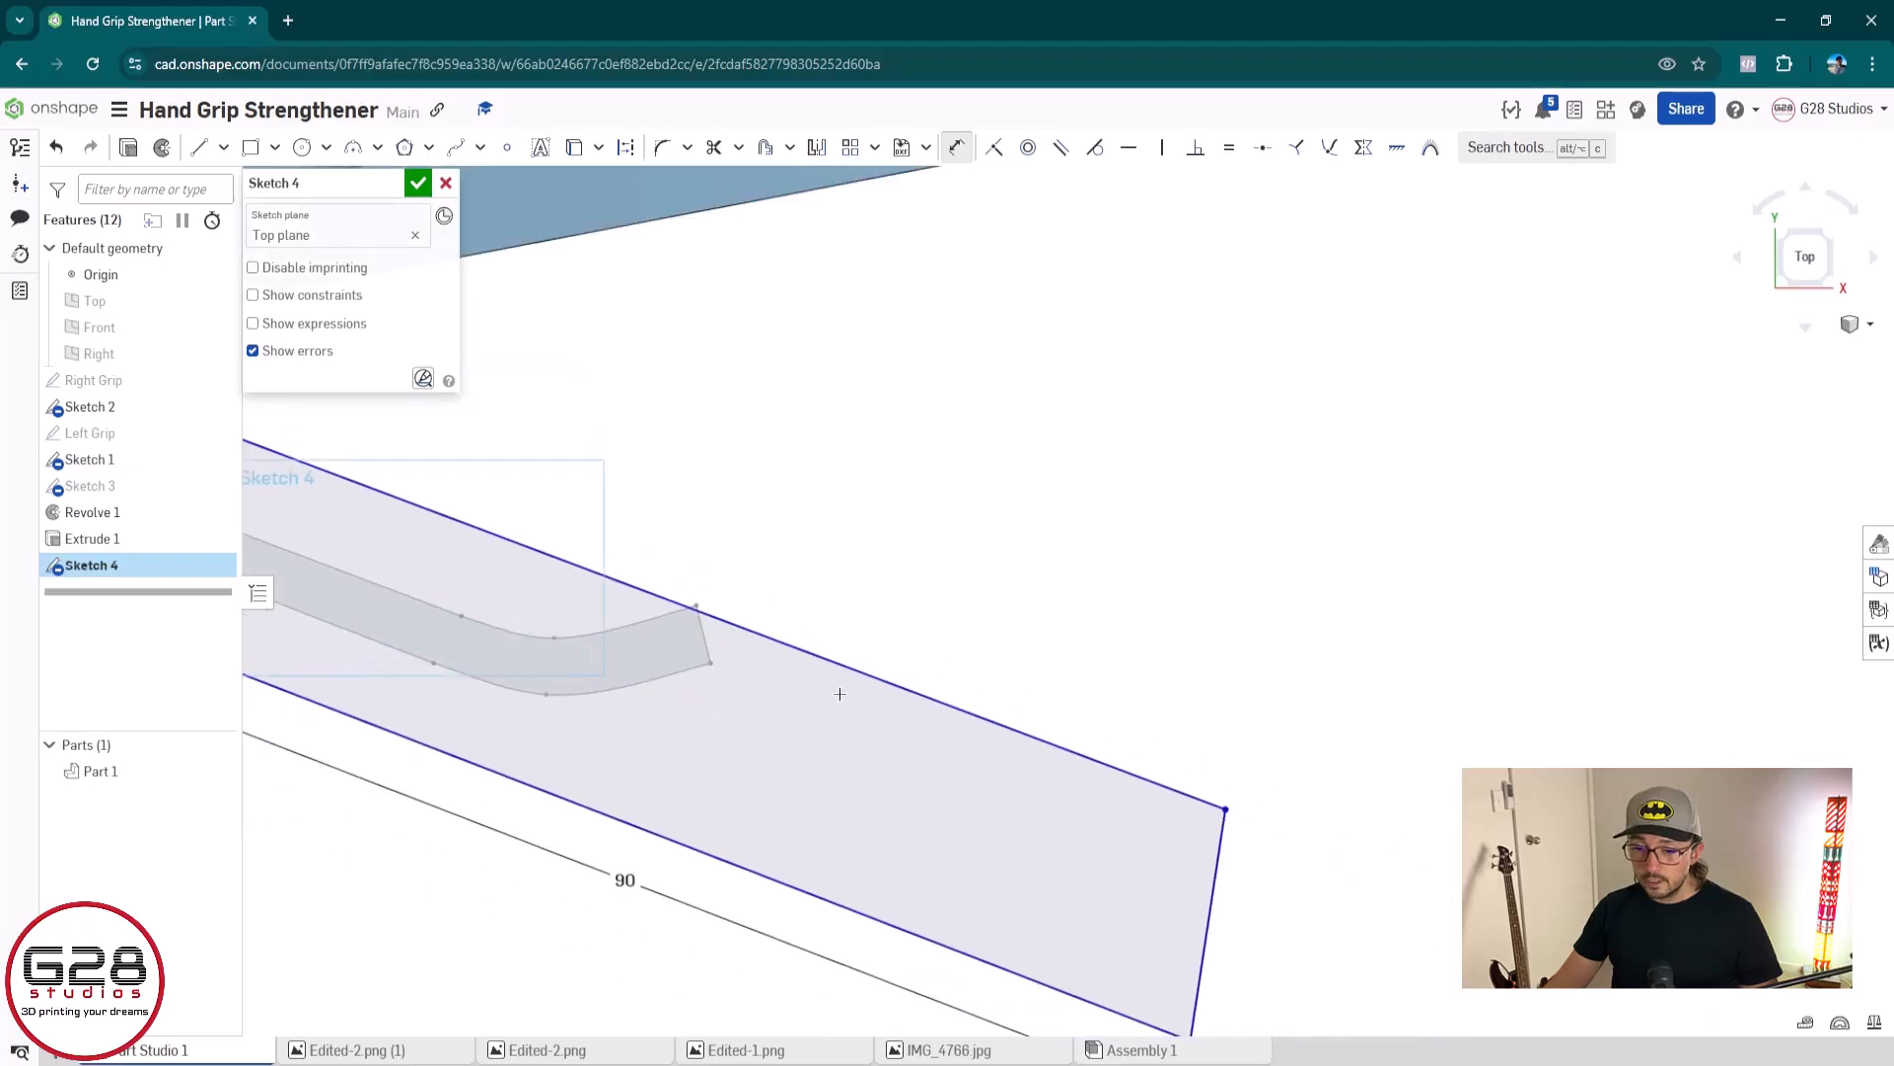
pyautogui.scroll(-1, 1321, 760)
pyautogui.scroll(4, 865, 694)
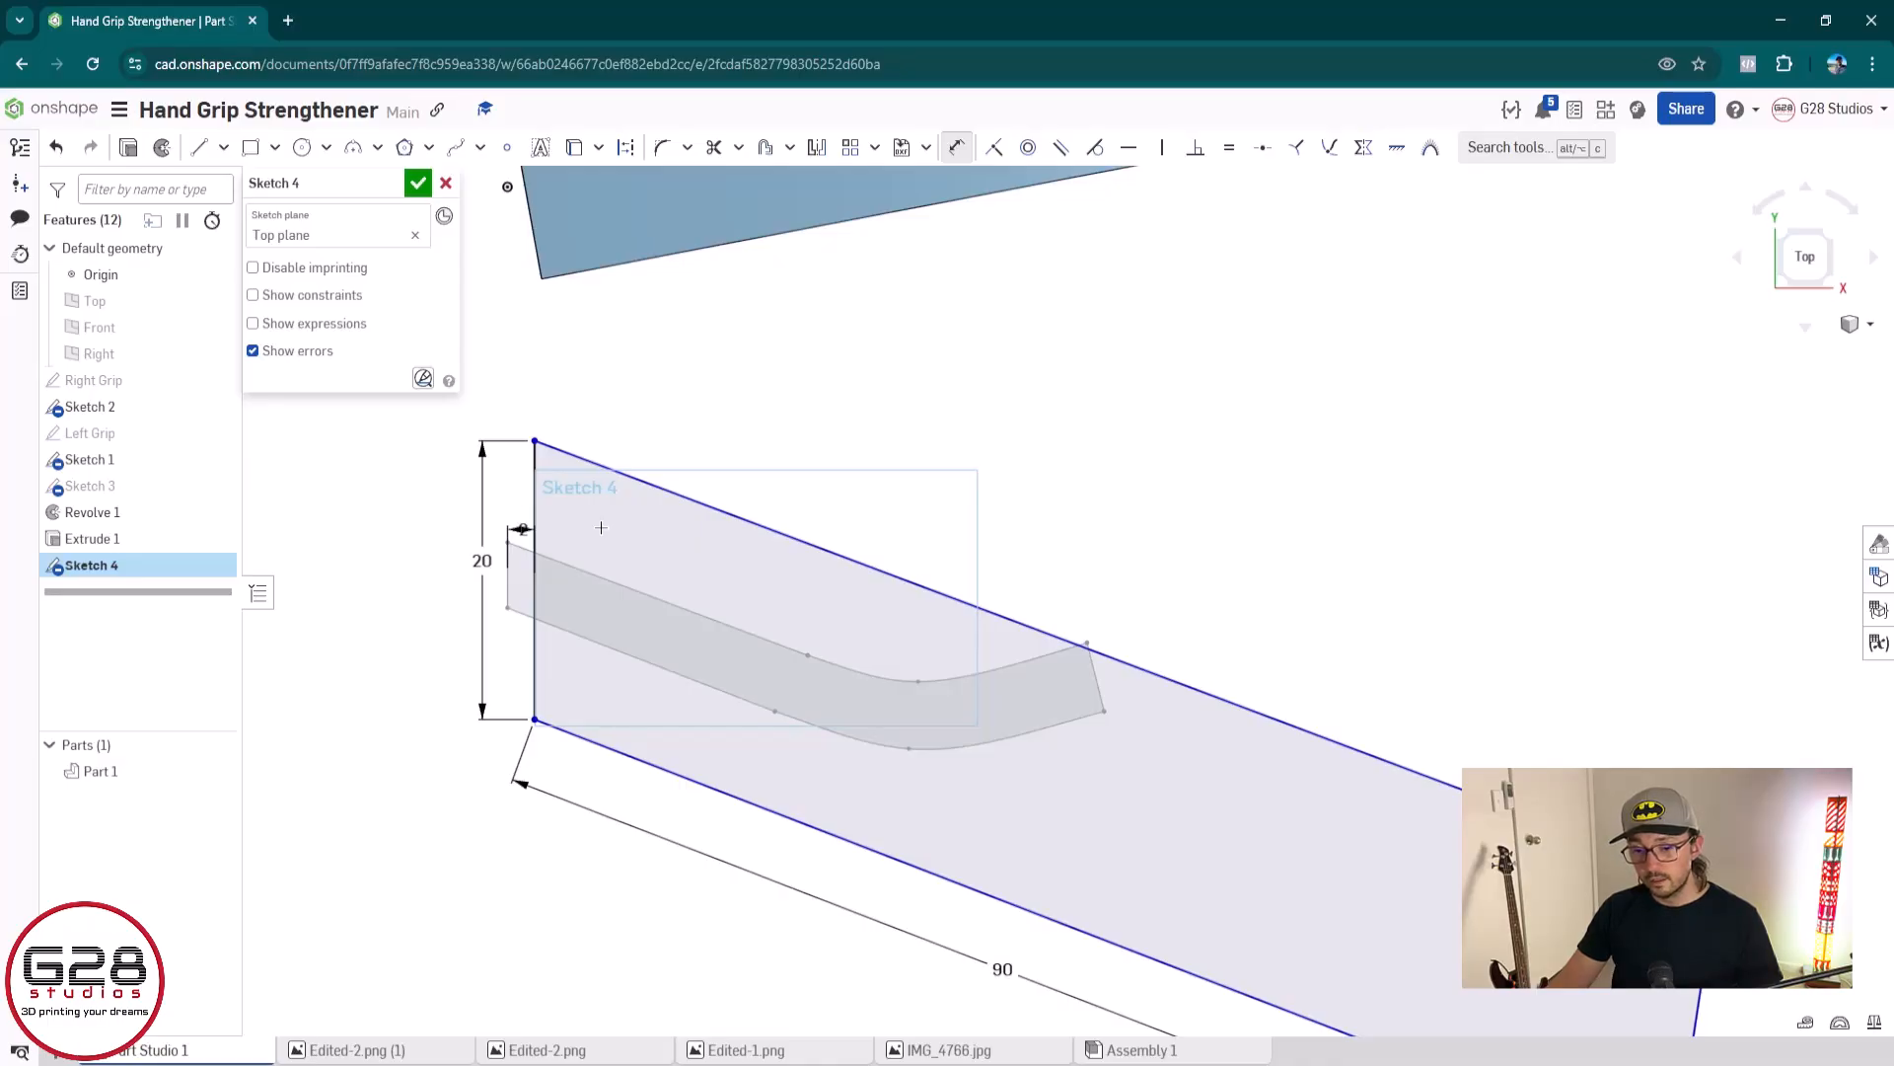
pyautogui.scroll(3, 601, 528)
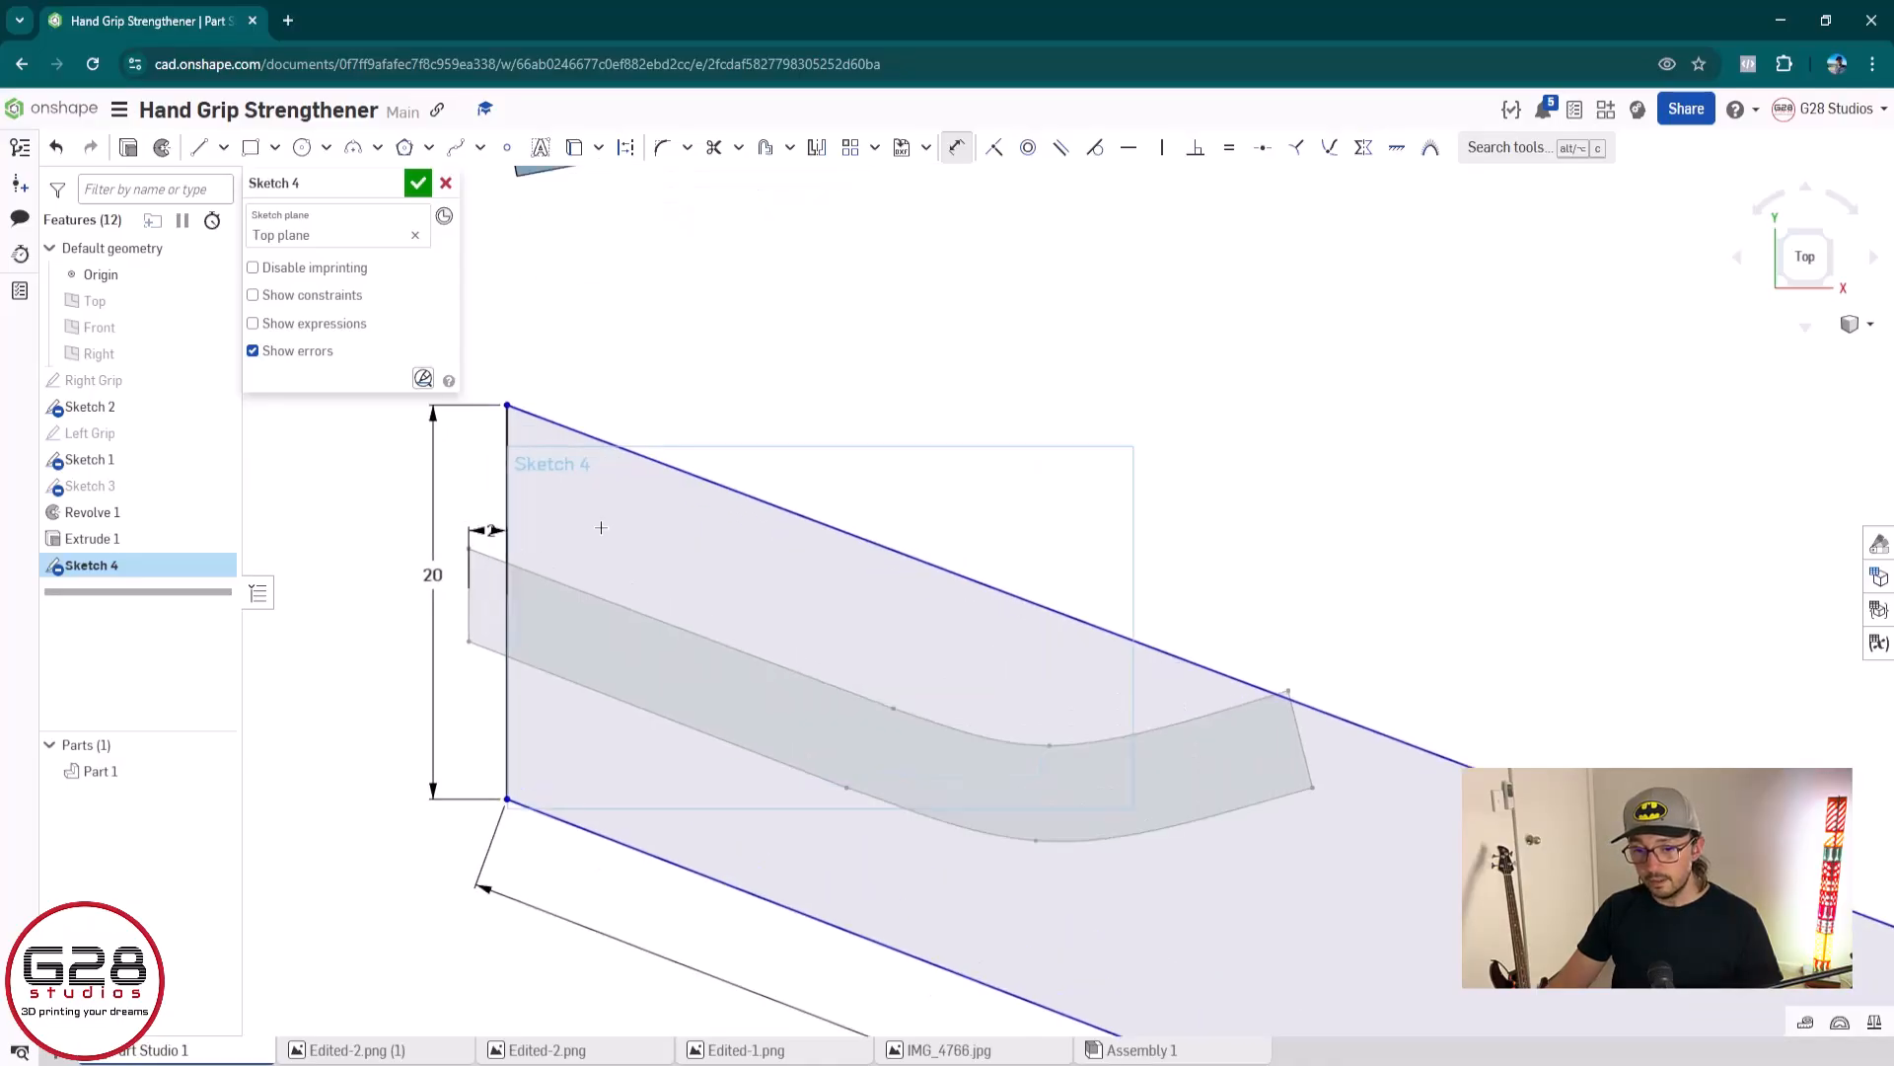
pyautogui.press('Escape')
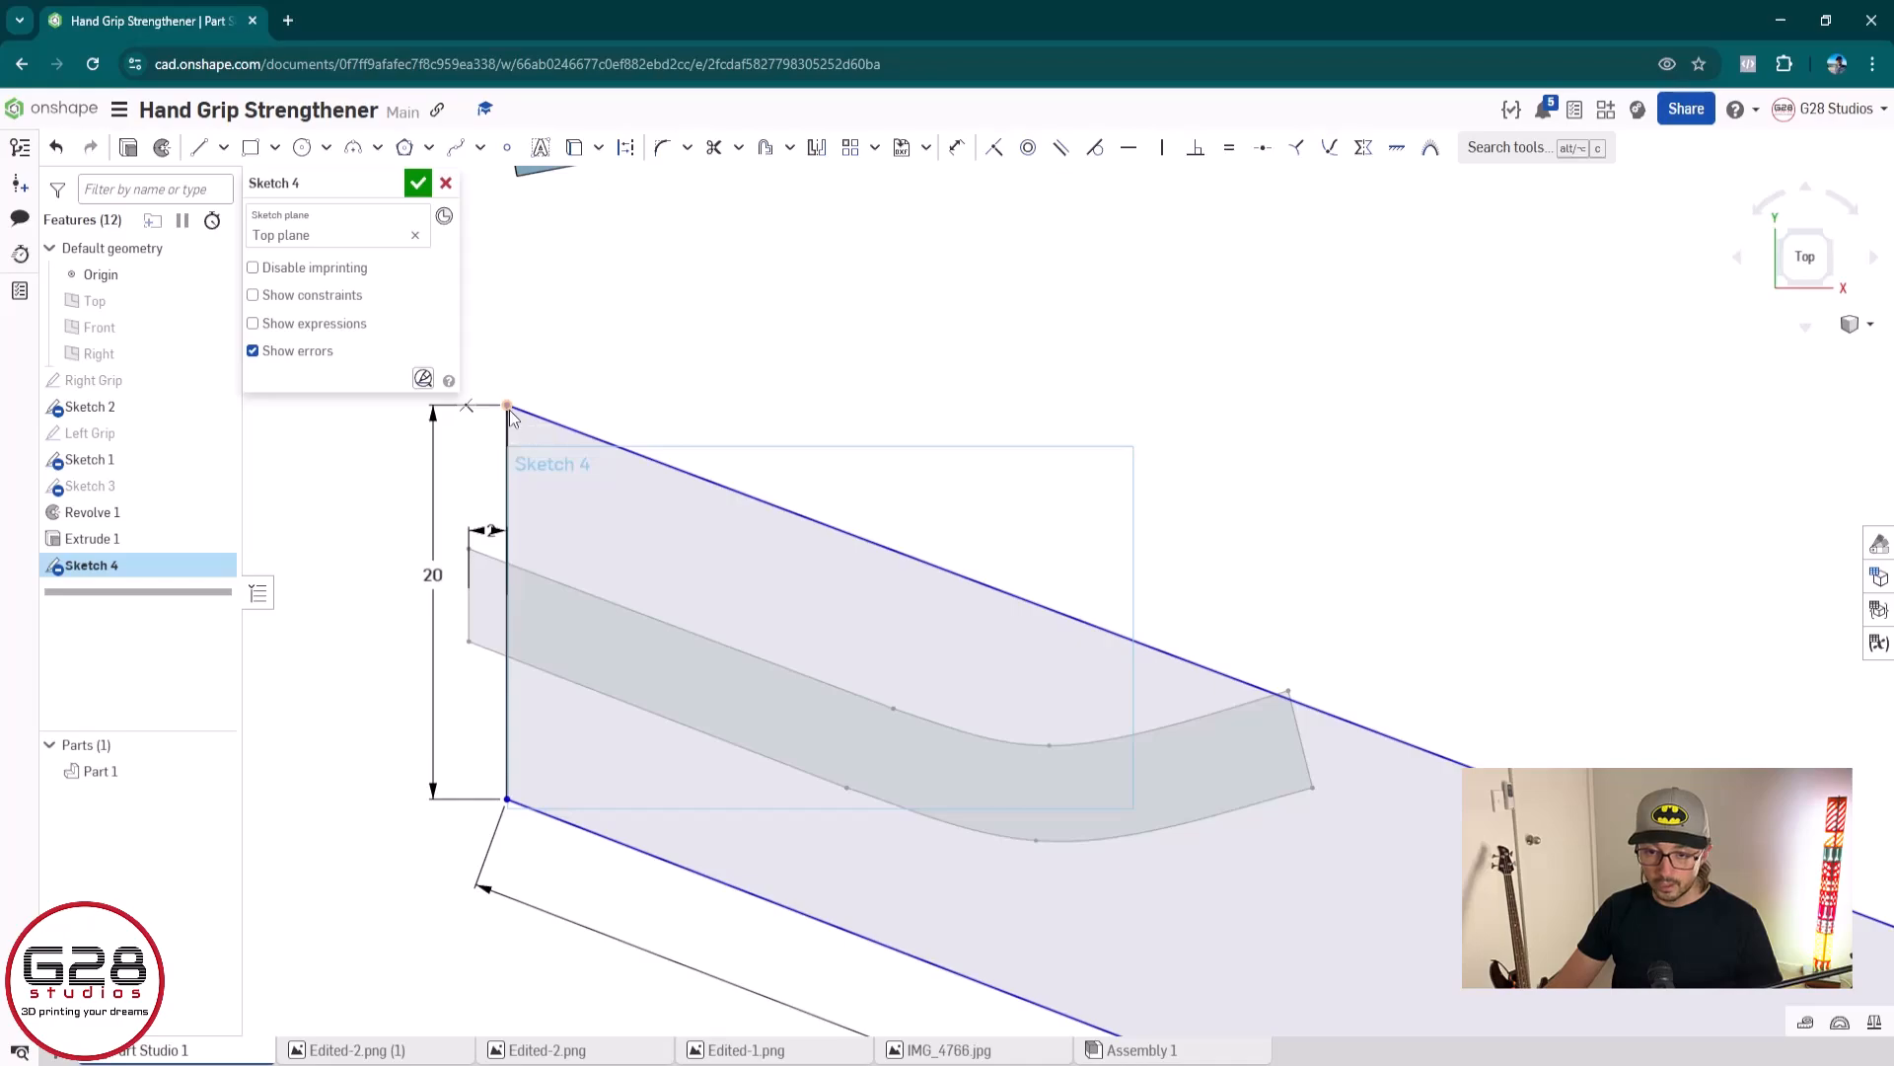
pyautogui.moveTo(509, 424); pyautogui.dragTo(618, 427)
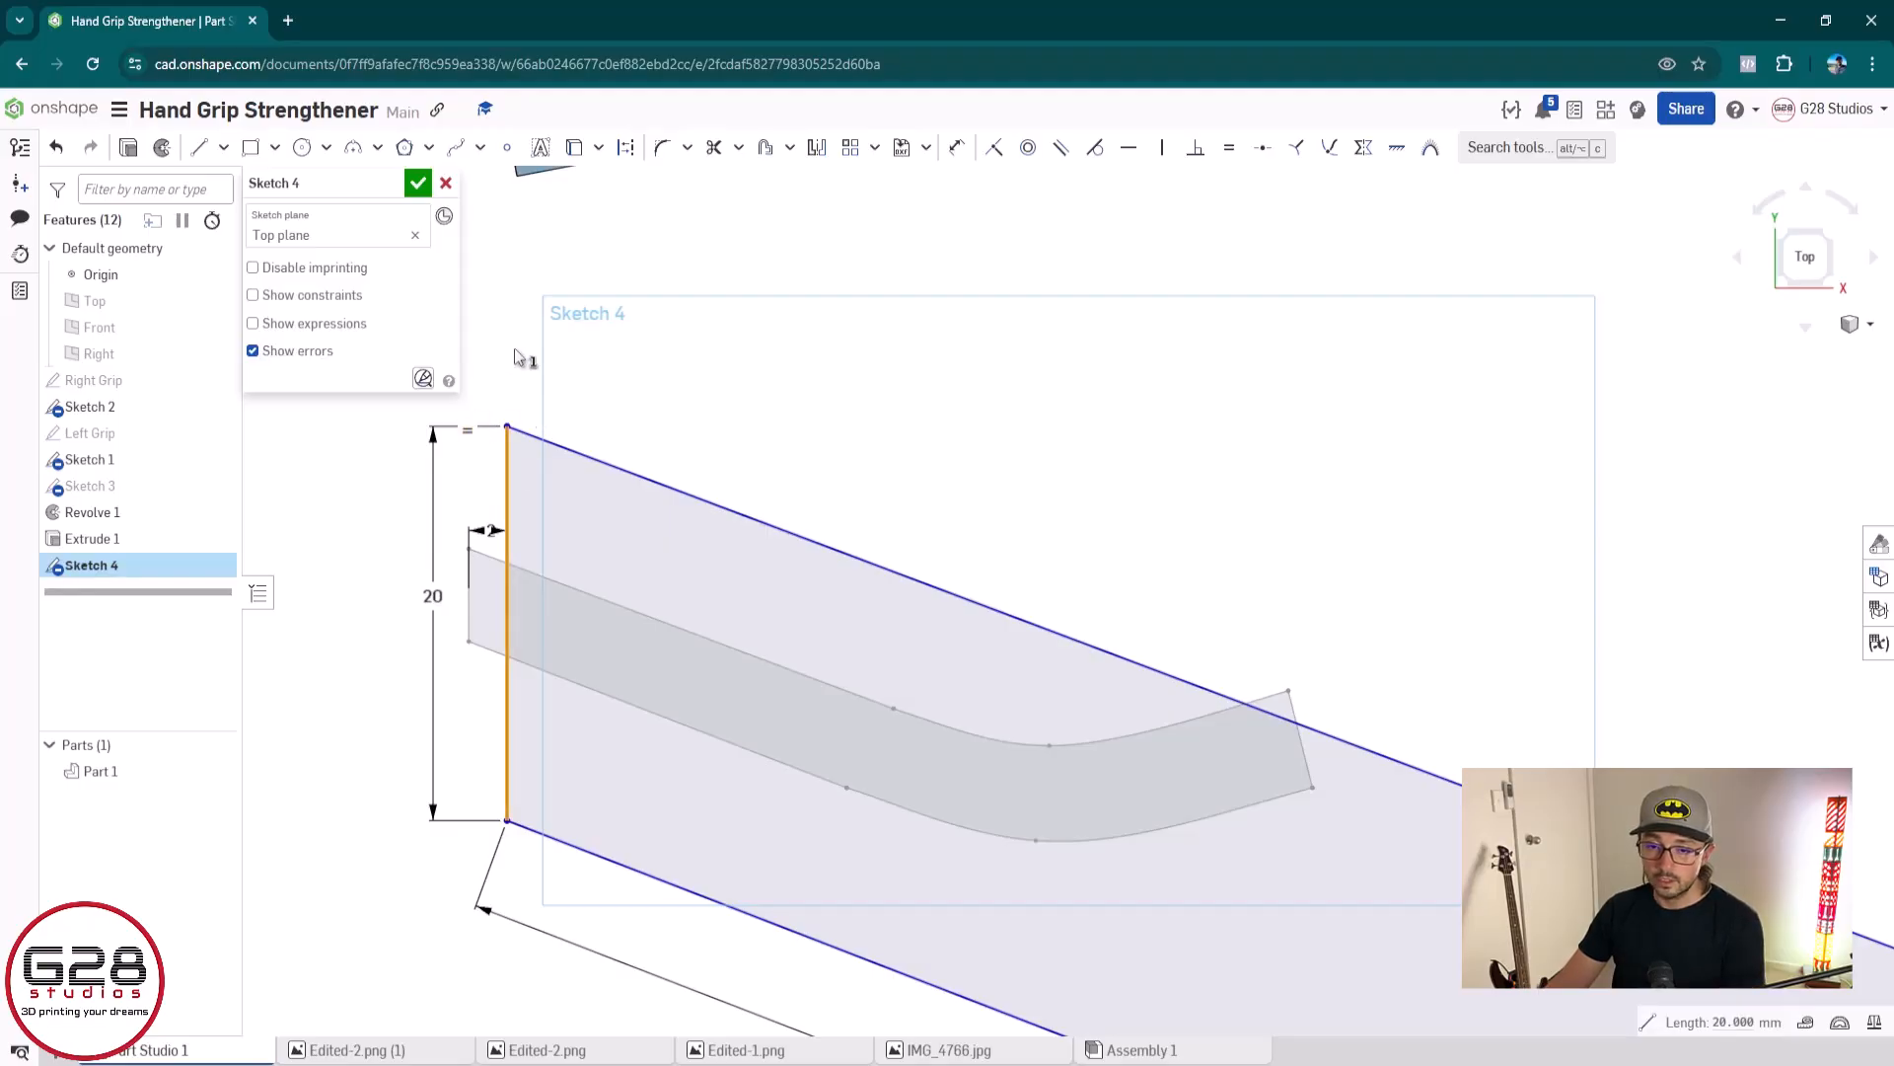
pyautogui.press('Delete')
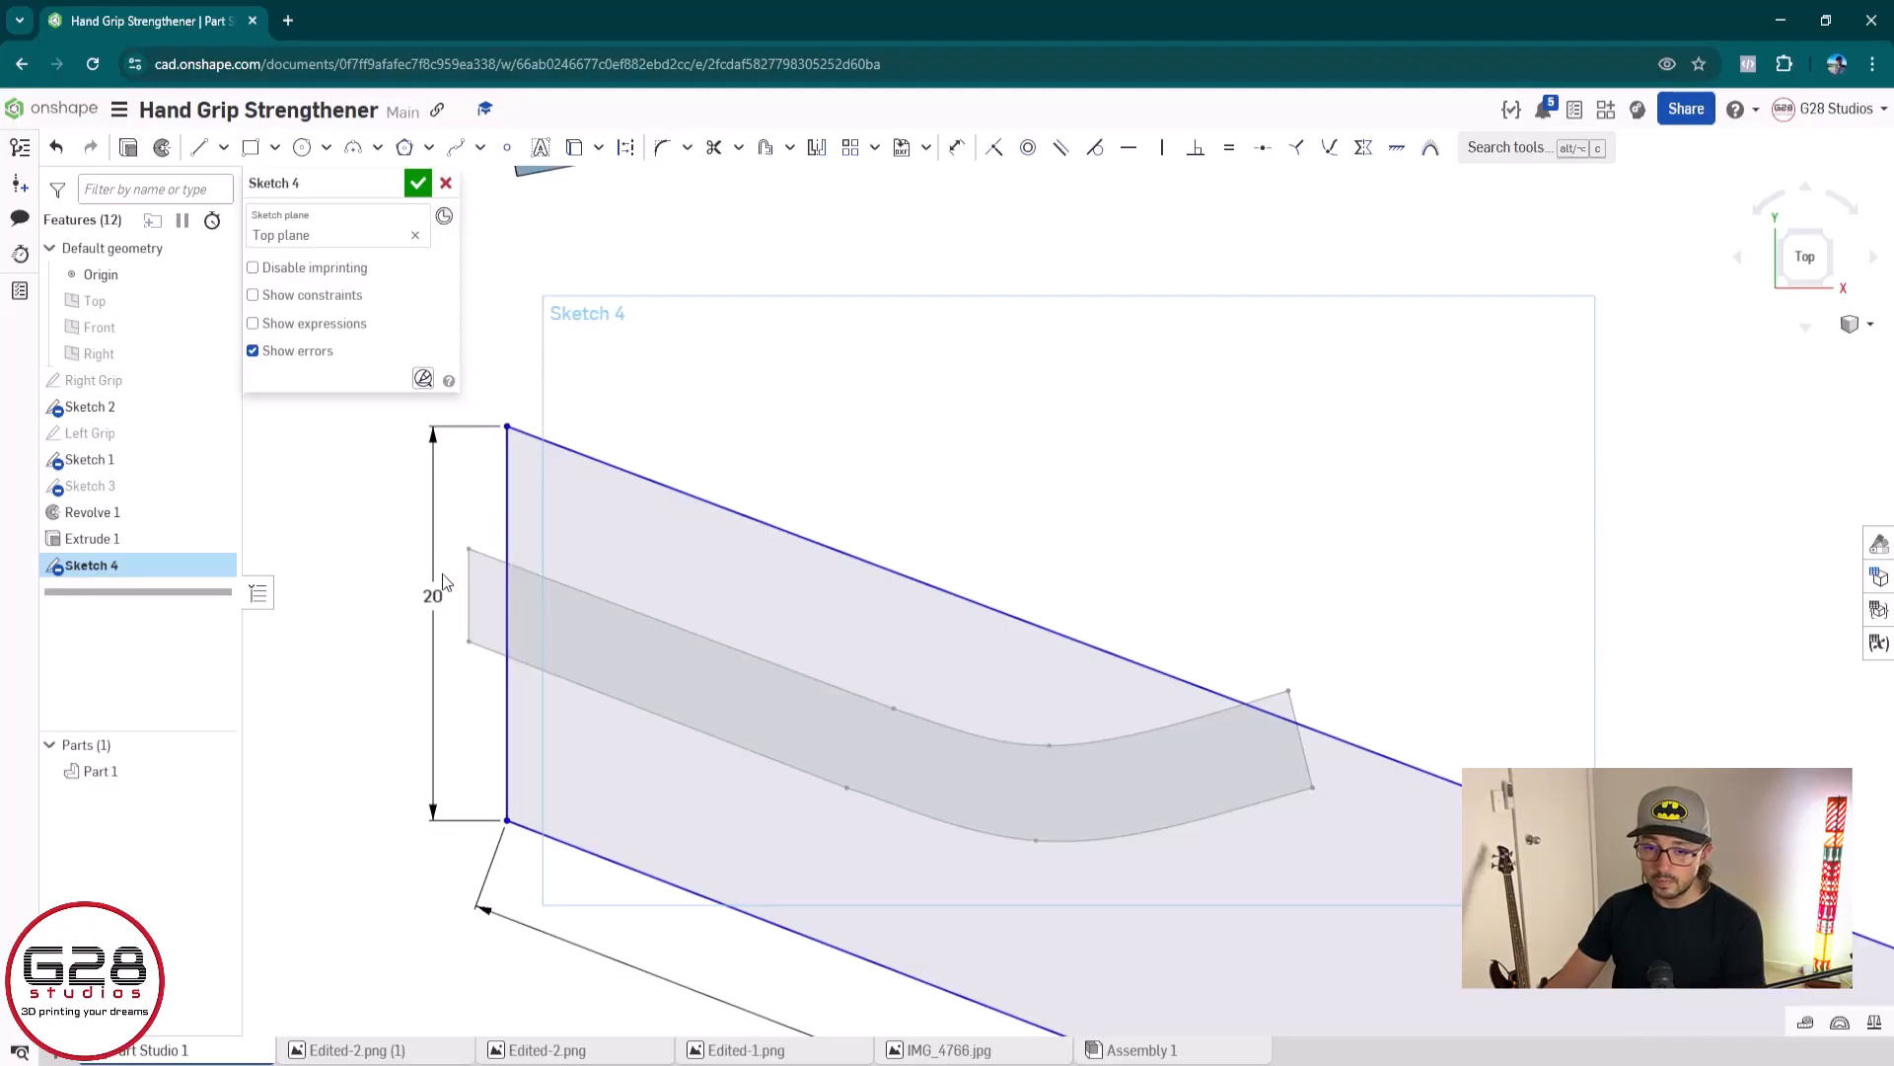
pyautogui.moveTo(511, 430)
pyautogui.mouseDown()
pyautogui.moveTo(540, 462)
pyautogui.moveTo(514, 434)
pyautogui.mouseUp()
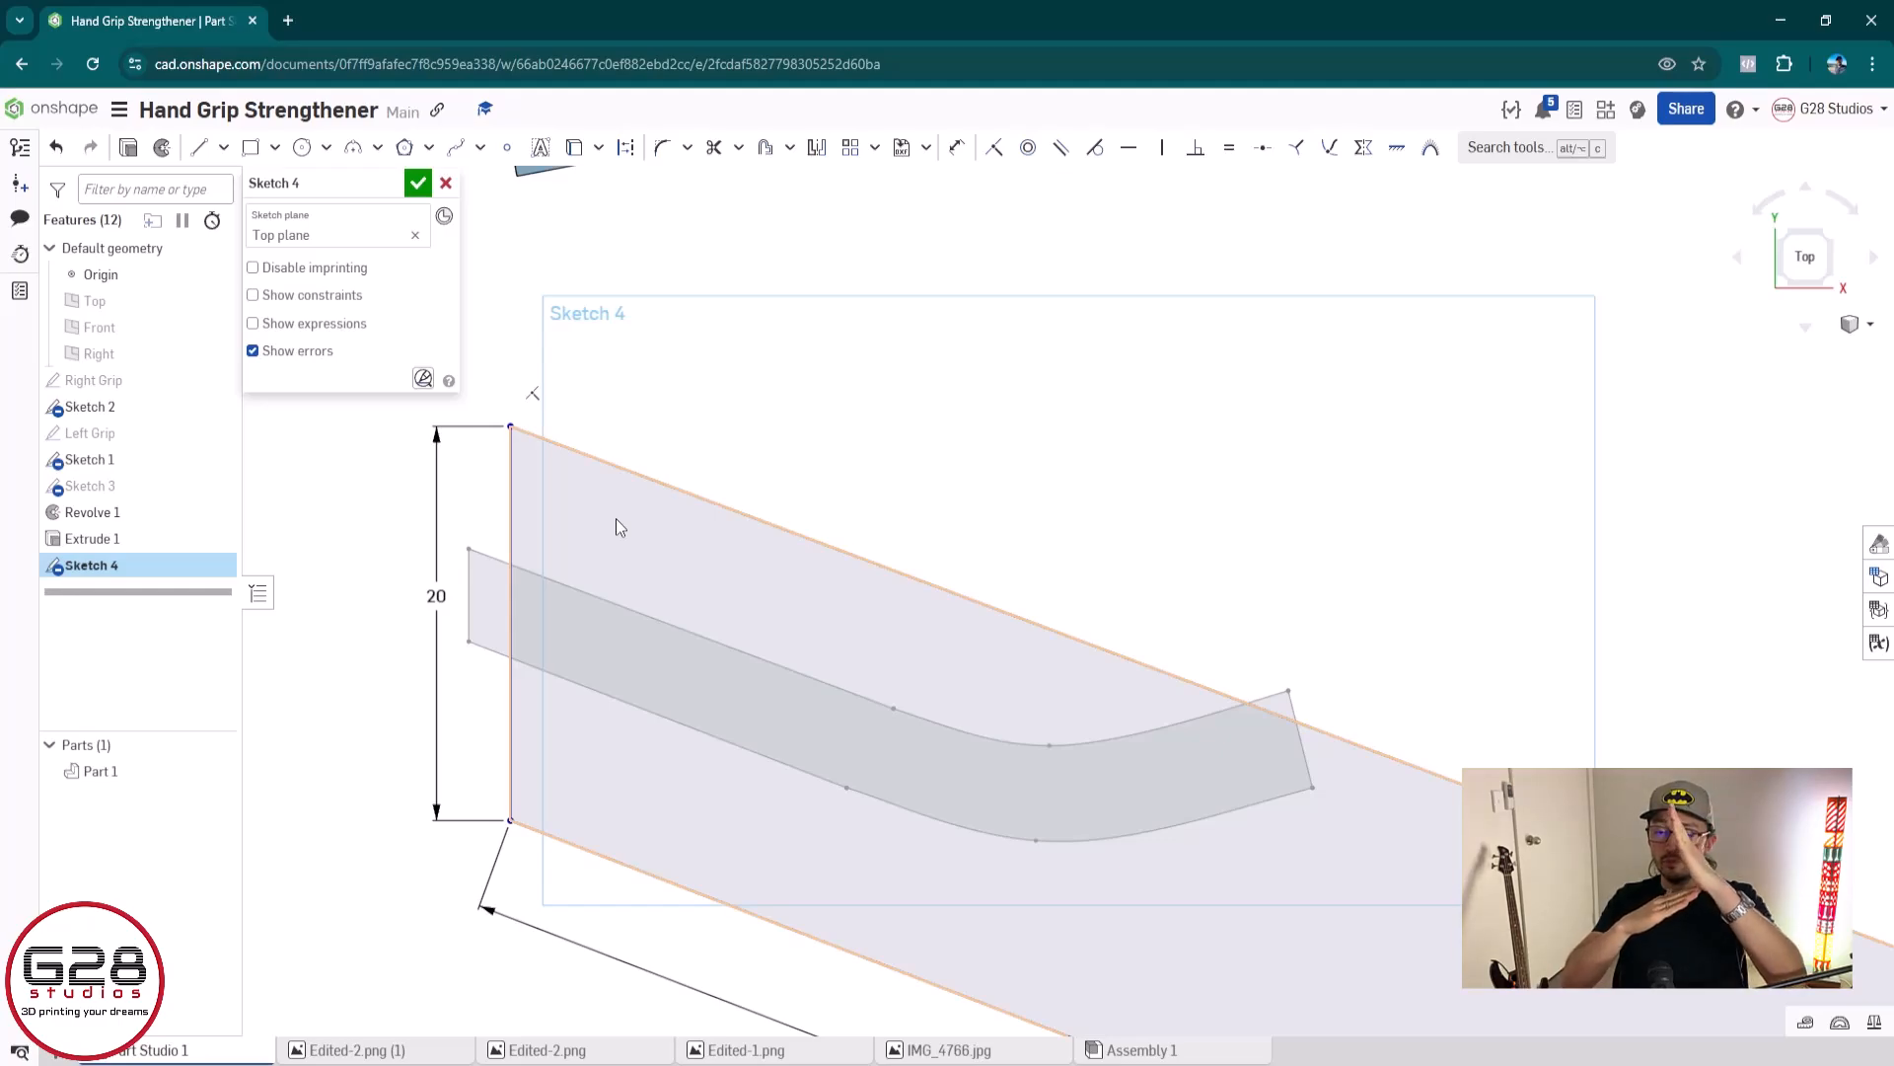
# Add an angle dimension between the outline's left and lower edges and try to set it to 90 degrees
pyautogui.scroll(-2, 615, 518)
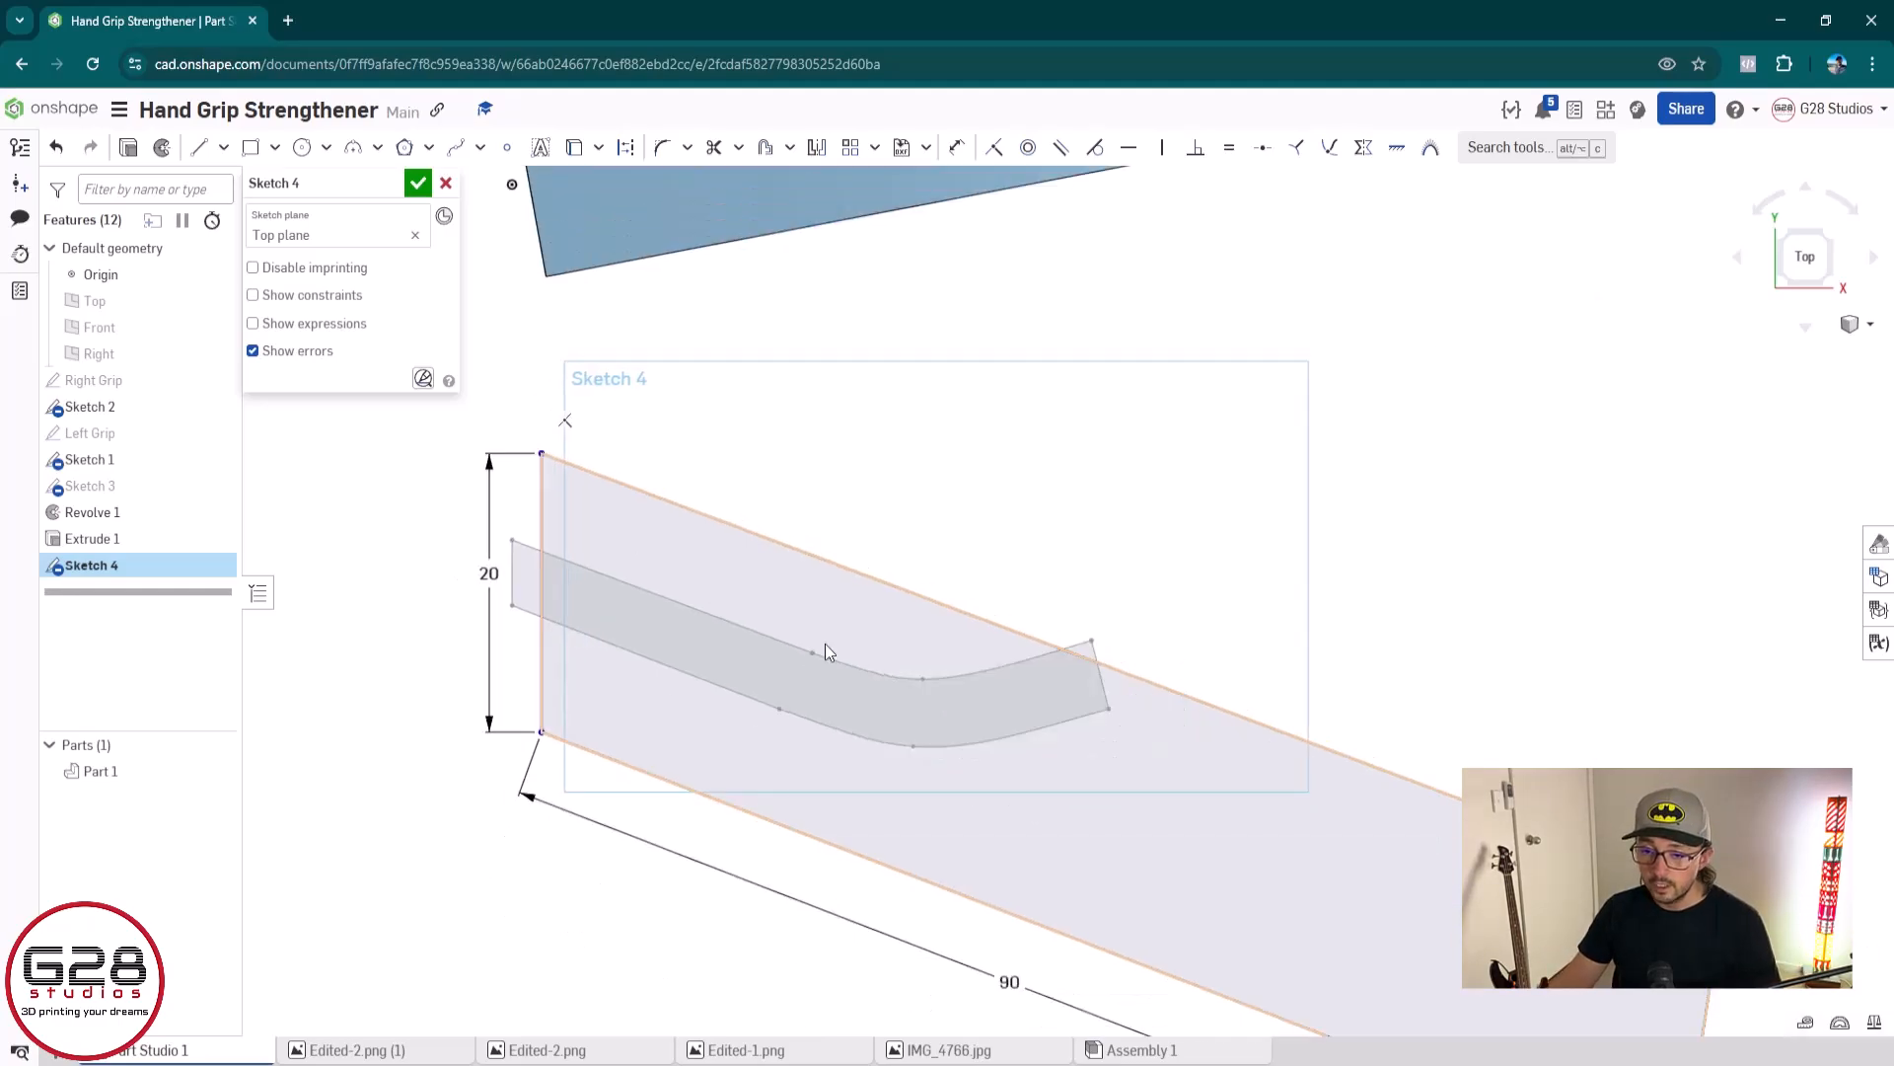
pyautogui.moveTo(825, 643); pyautogui.dragTo(697, 520, button='middle')
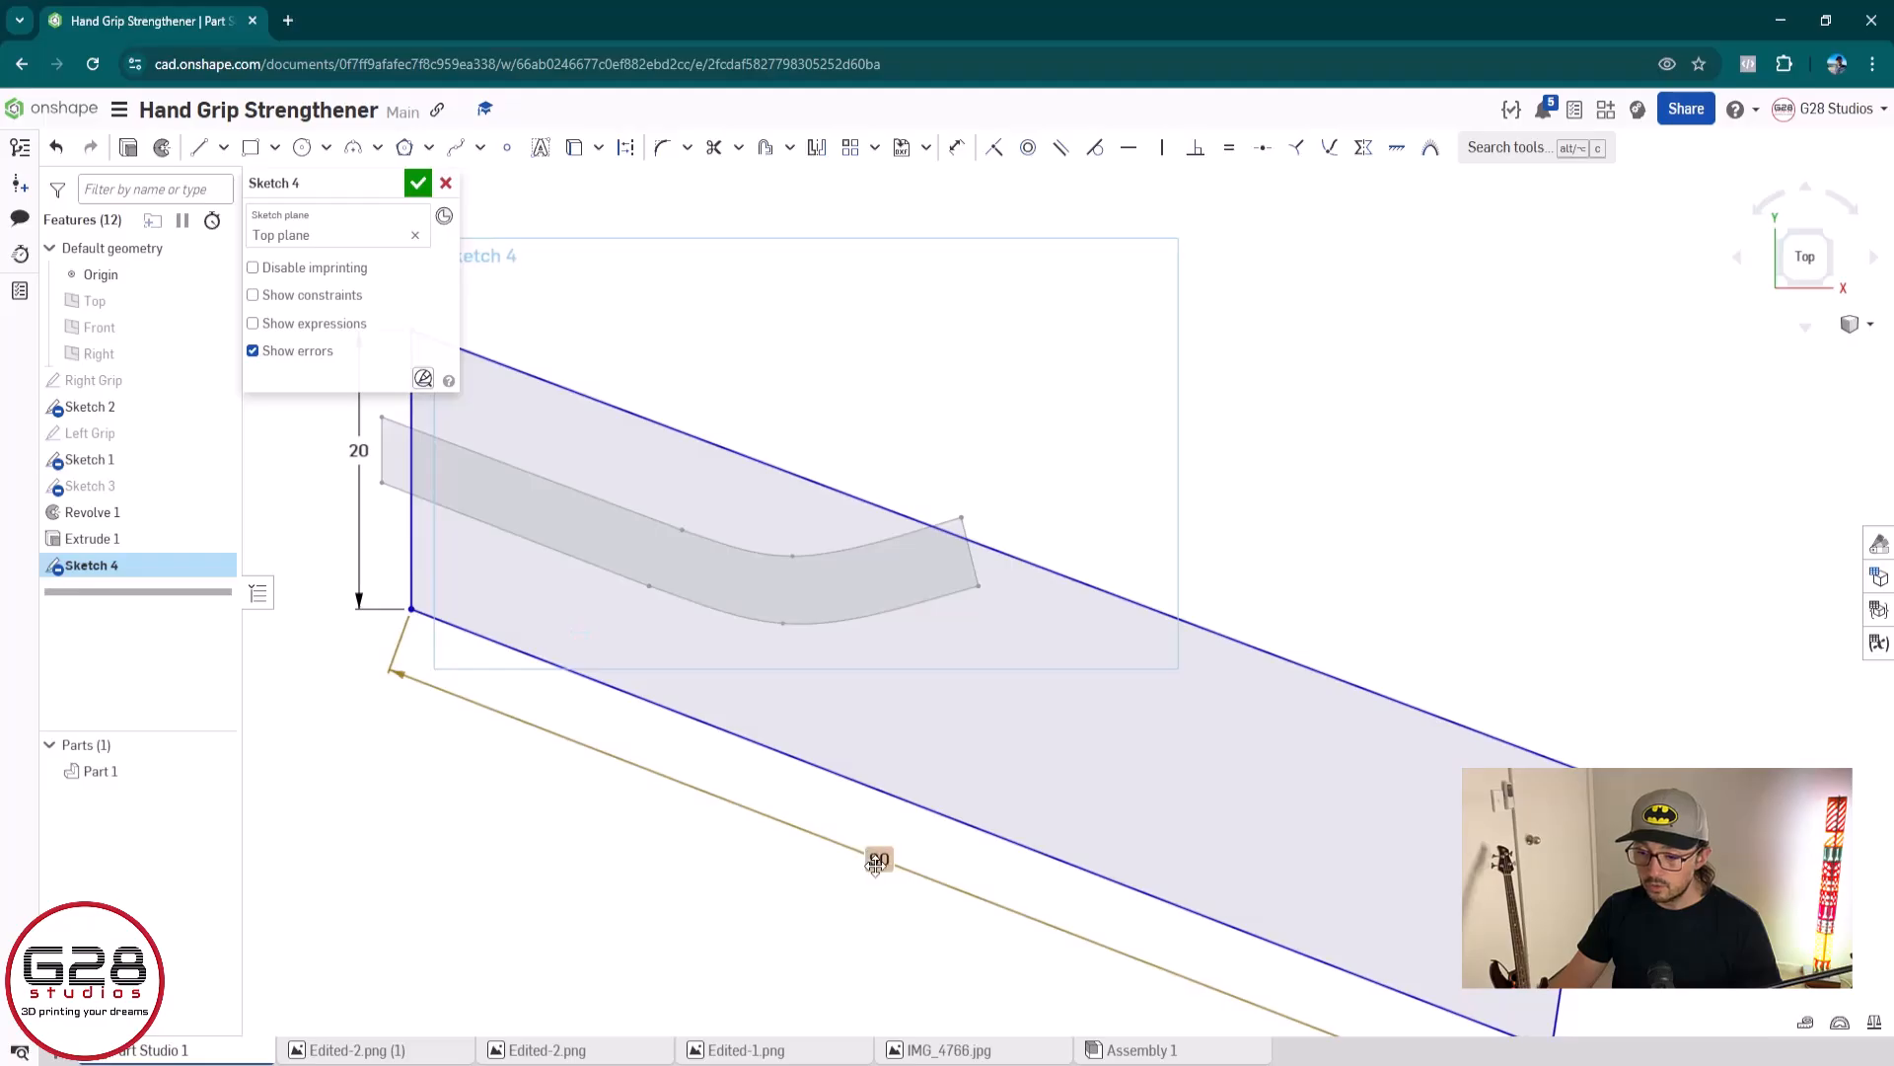
pyautogui.scroll(-2, 873, 858)
pyautogui.moveTo(766, 709)
pyautogui.mouseDown(button='middle')
pyautogui.moveTo(765, 613)
pyautogui.moveTo(809, 677)
pyautogui.mouseUp(button='middle')
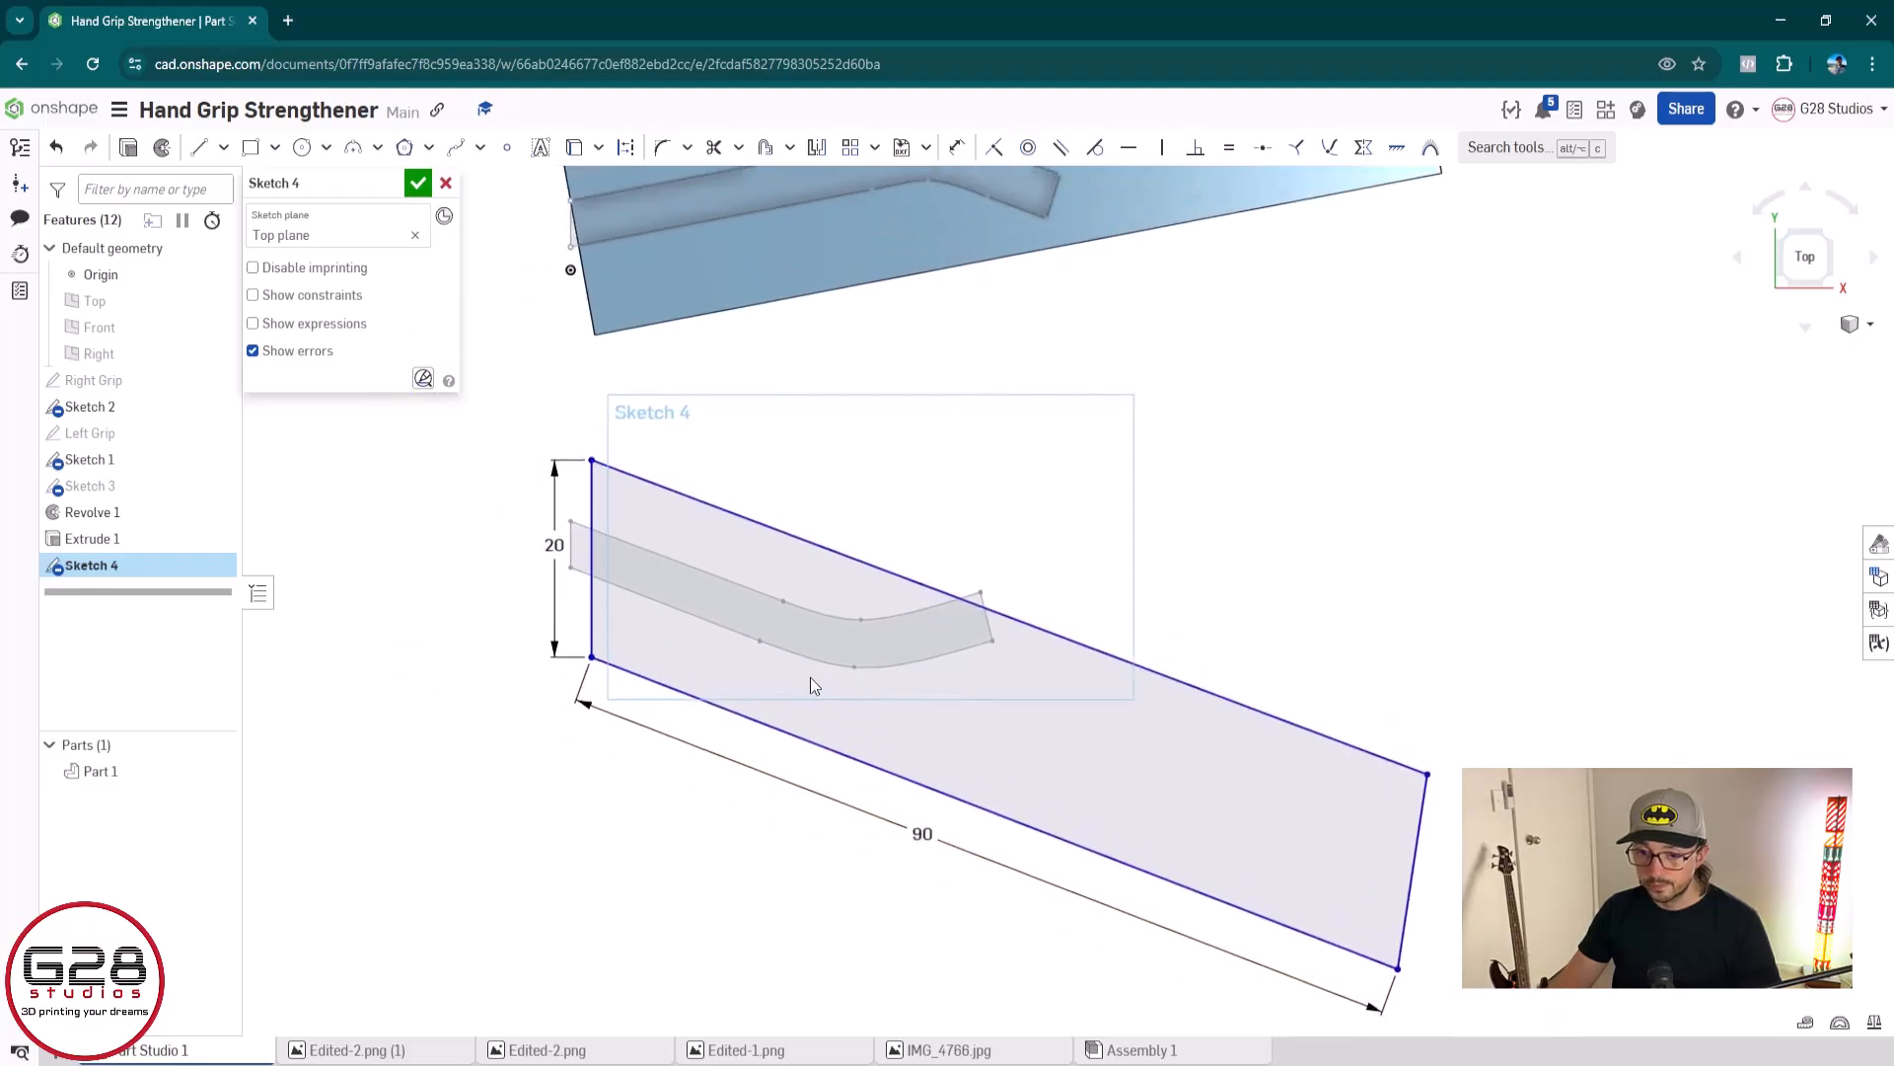
pyautogui.scroll(3, 813, 683)
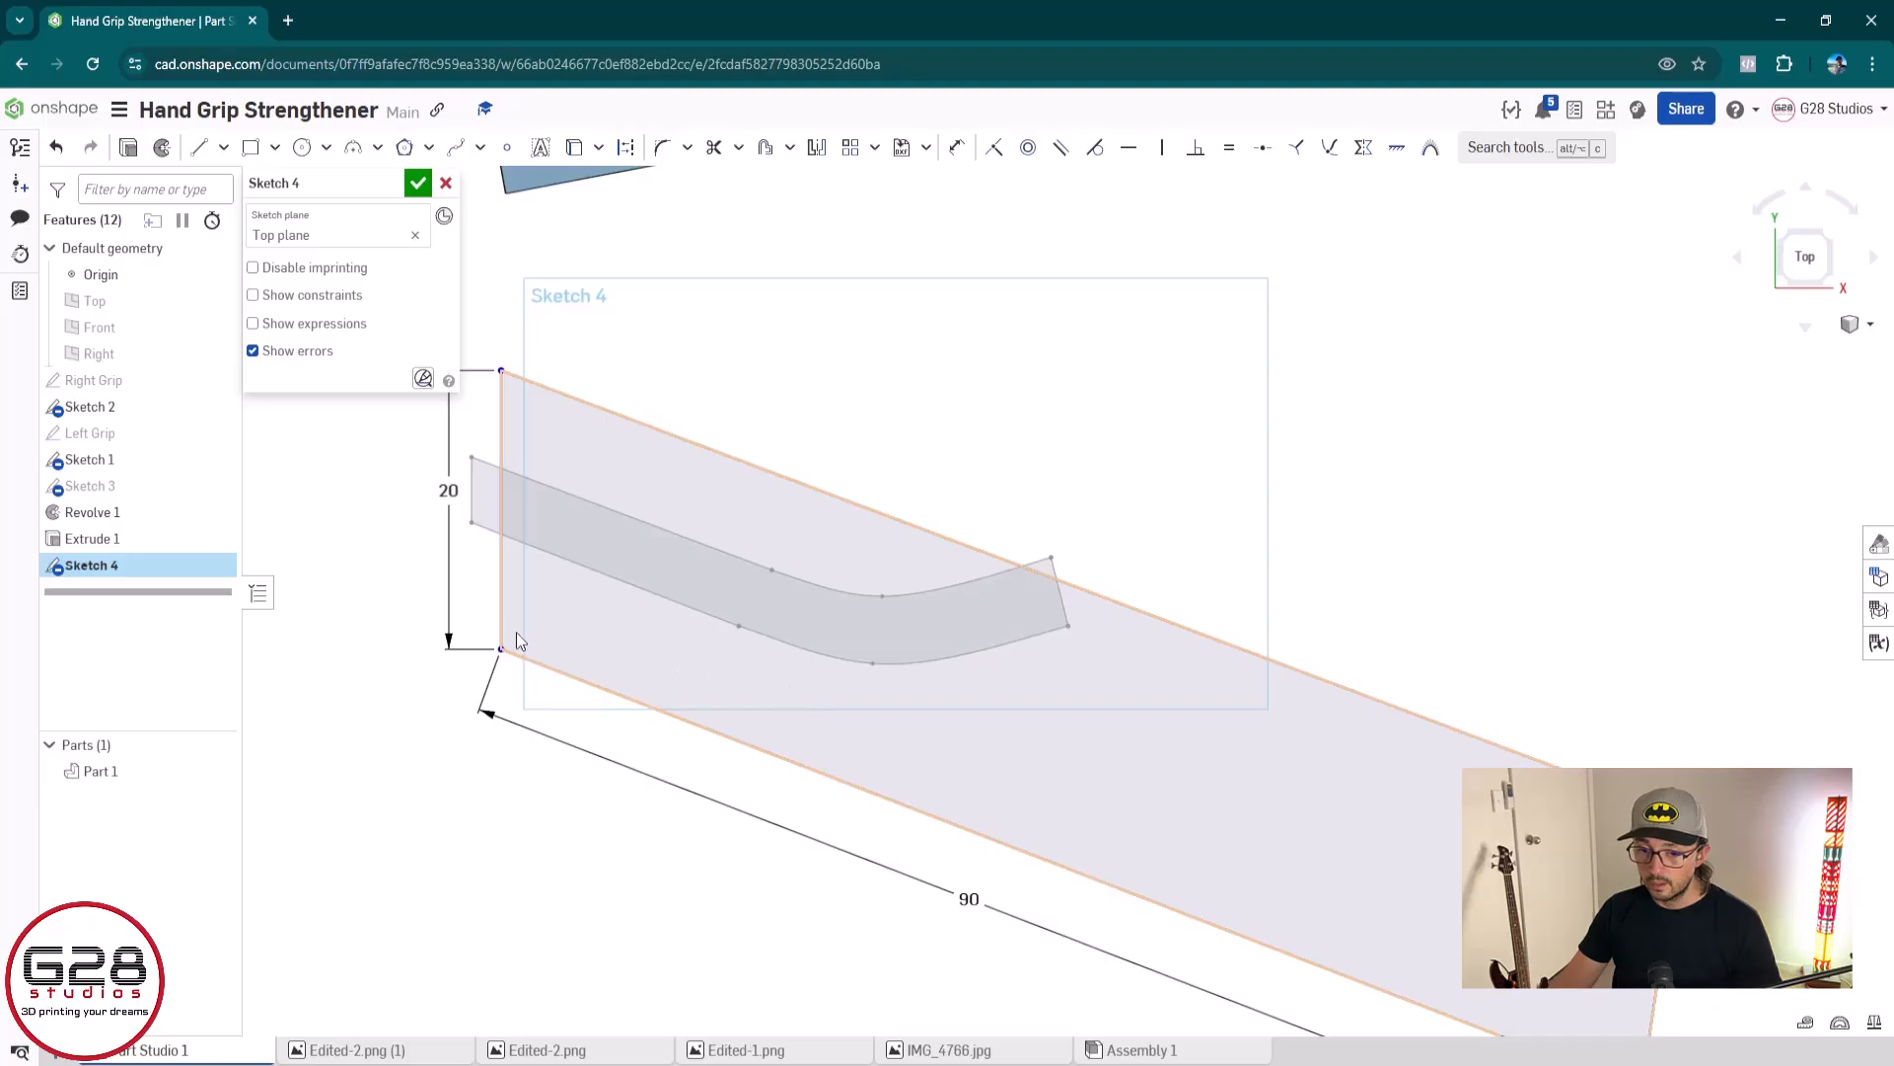
pyautogui.scroll(2, 502, 608)
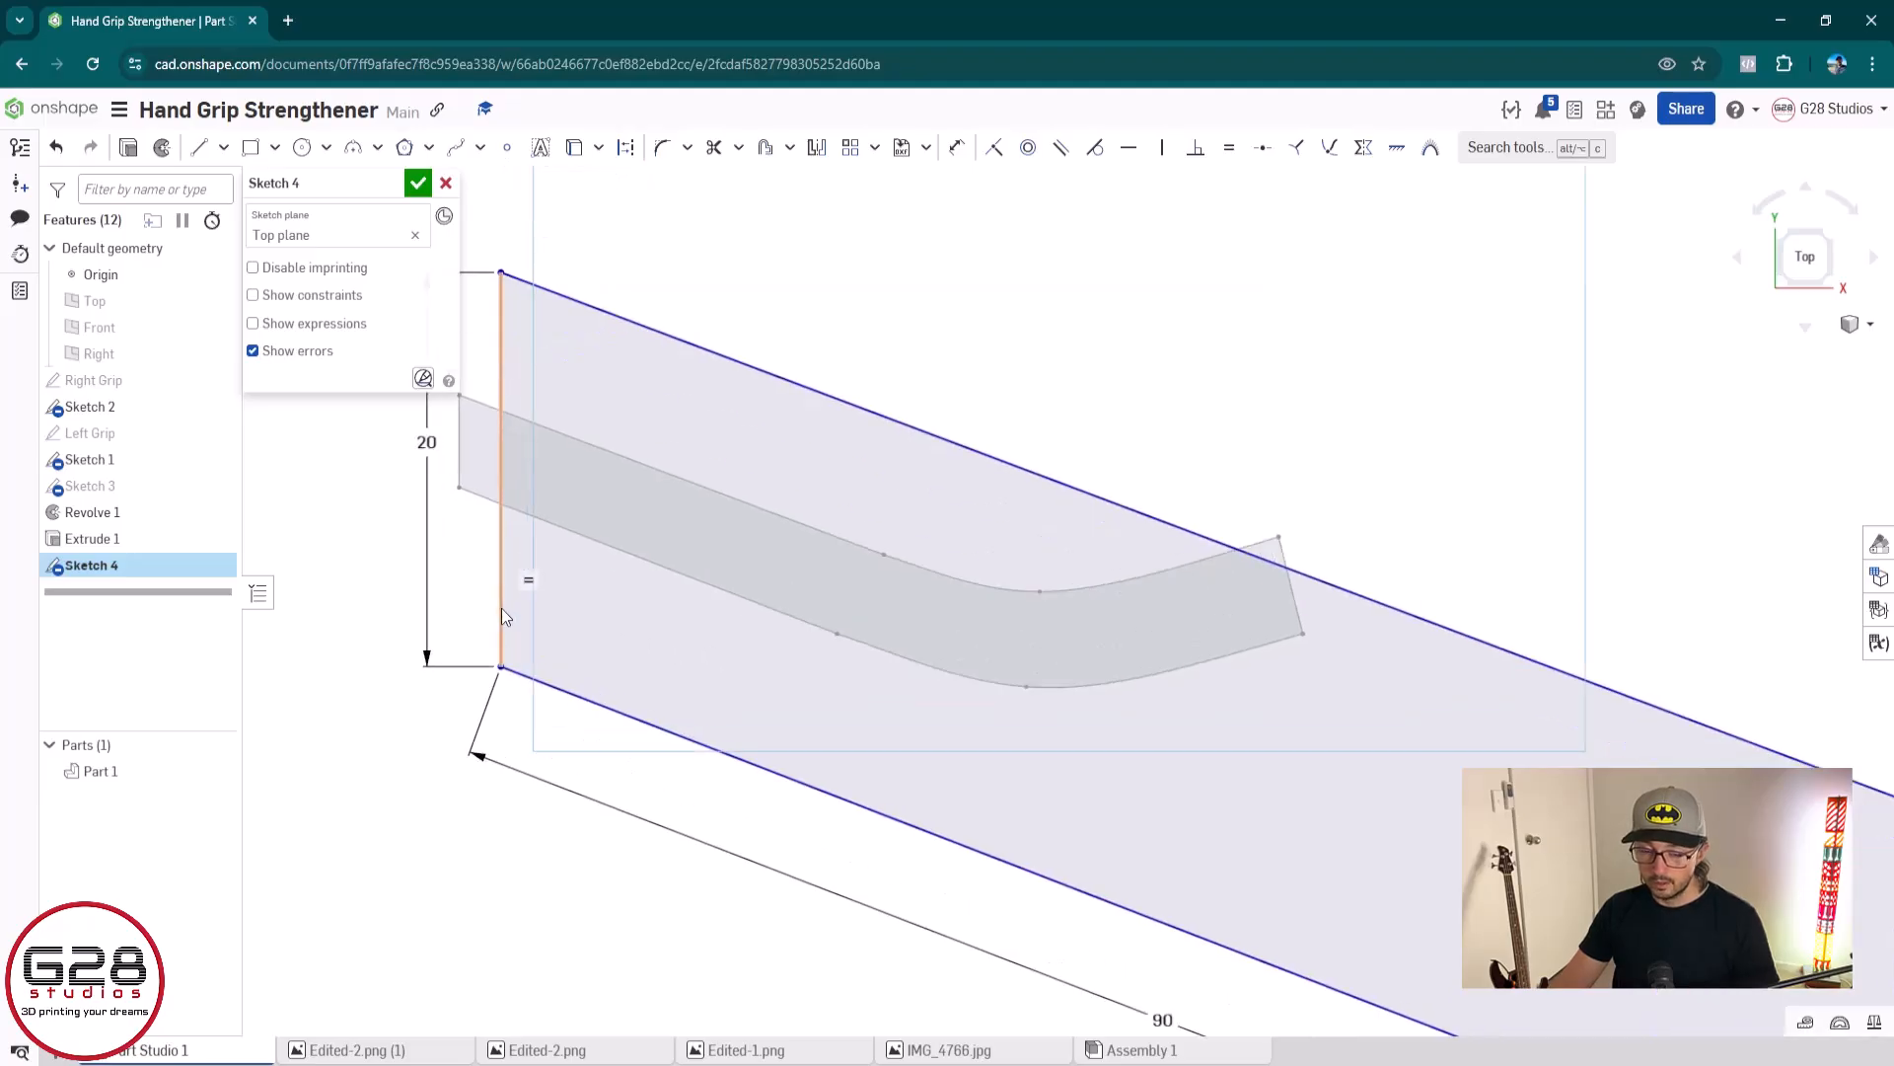
pyautogui.press('u')
pyautogui.click(504, 601)
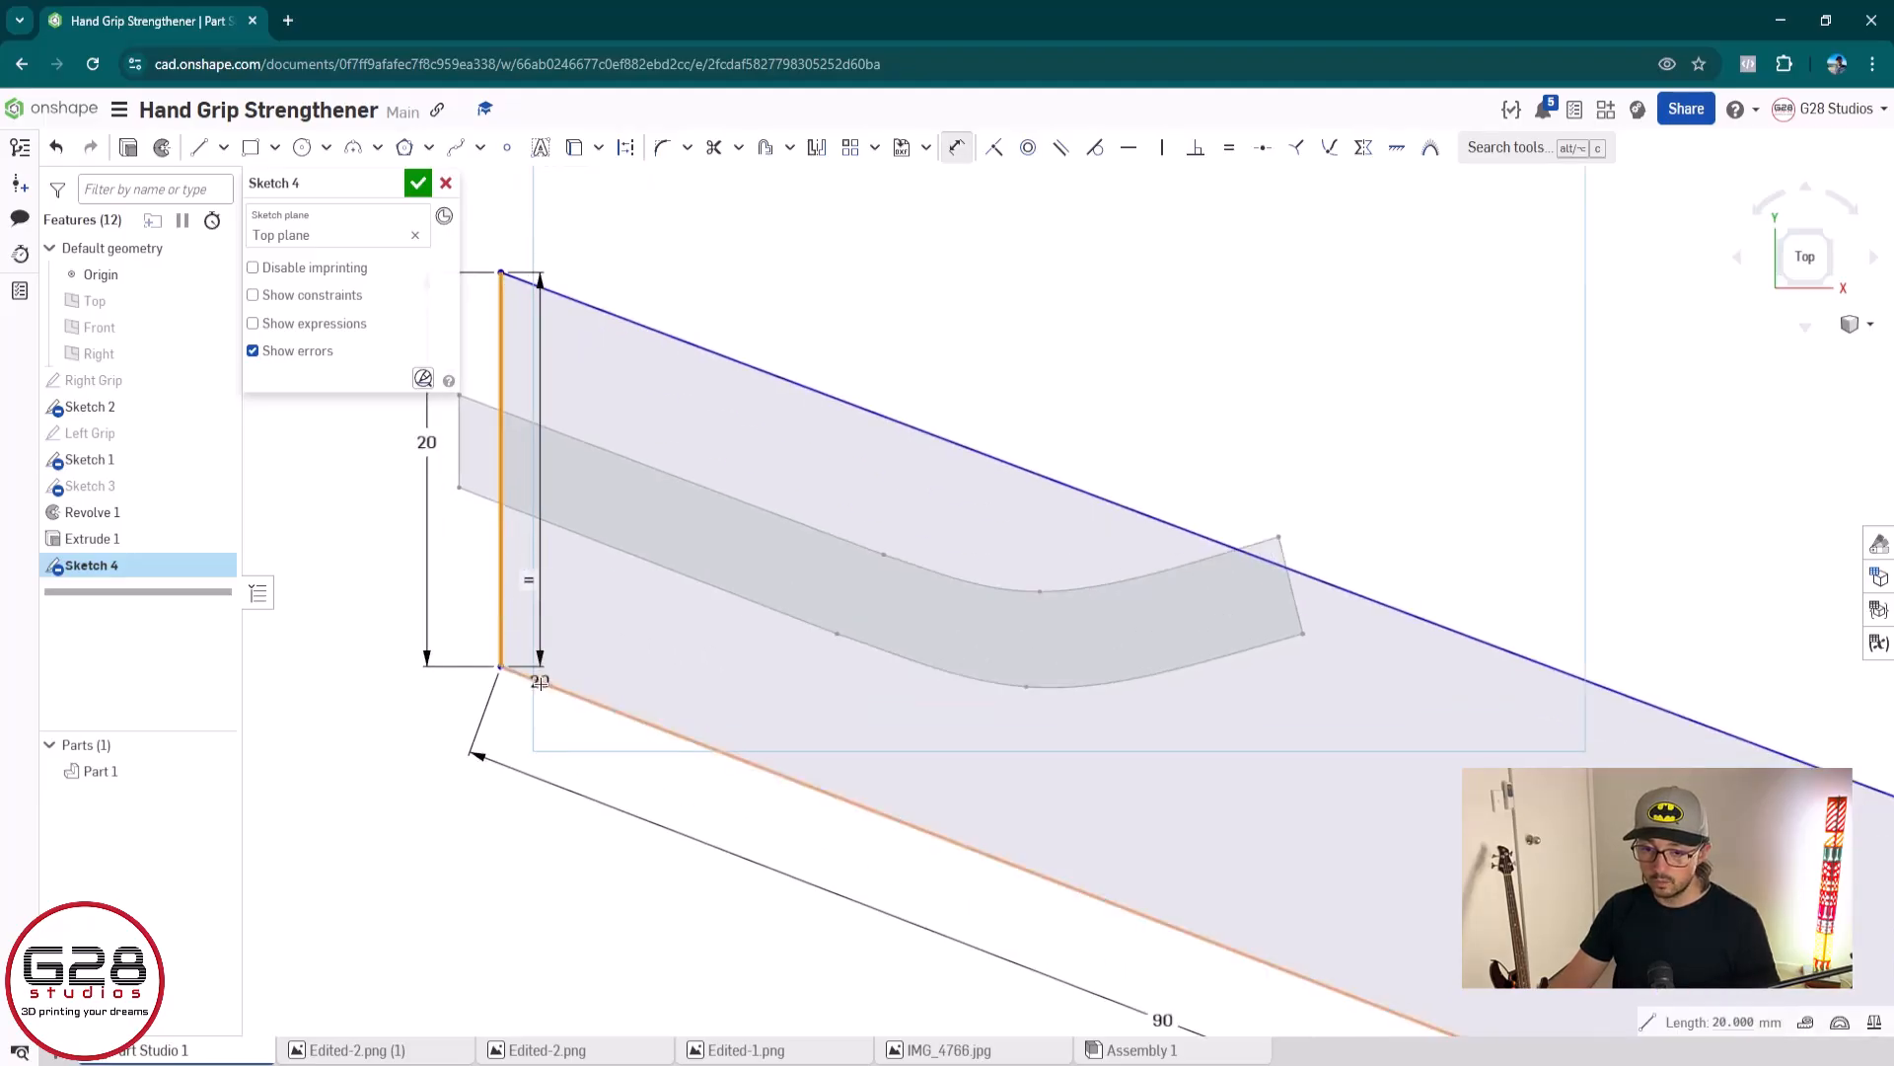
pyautogui.click(542, 684)
pyautogui.click(572, 619)
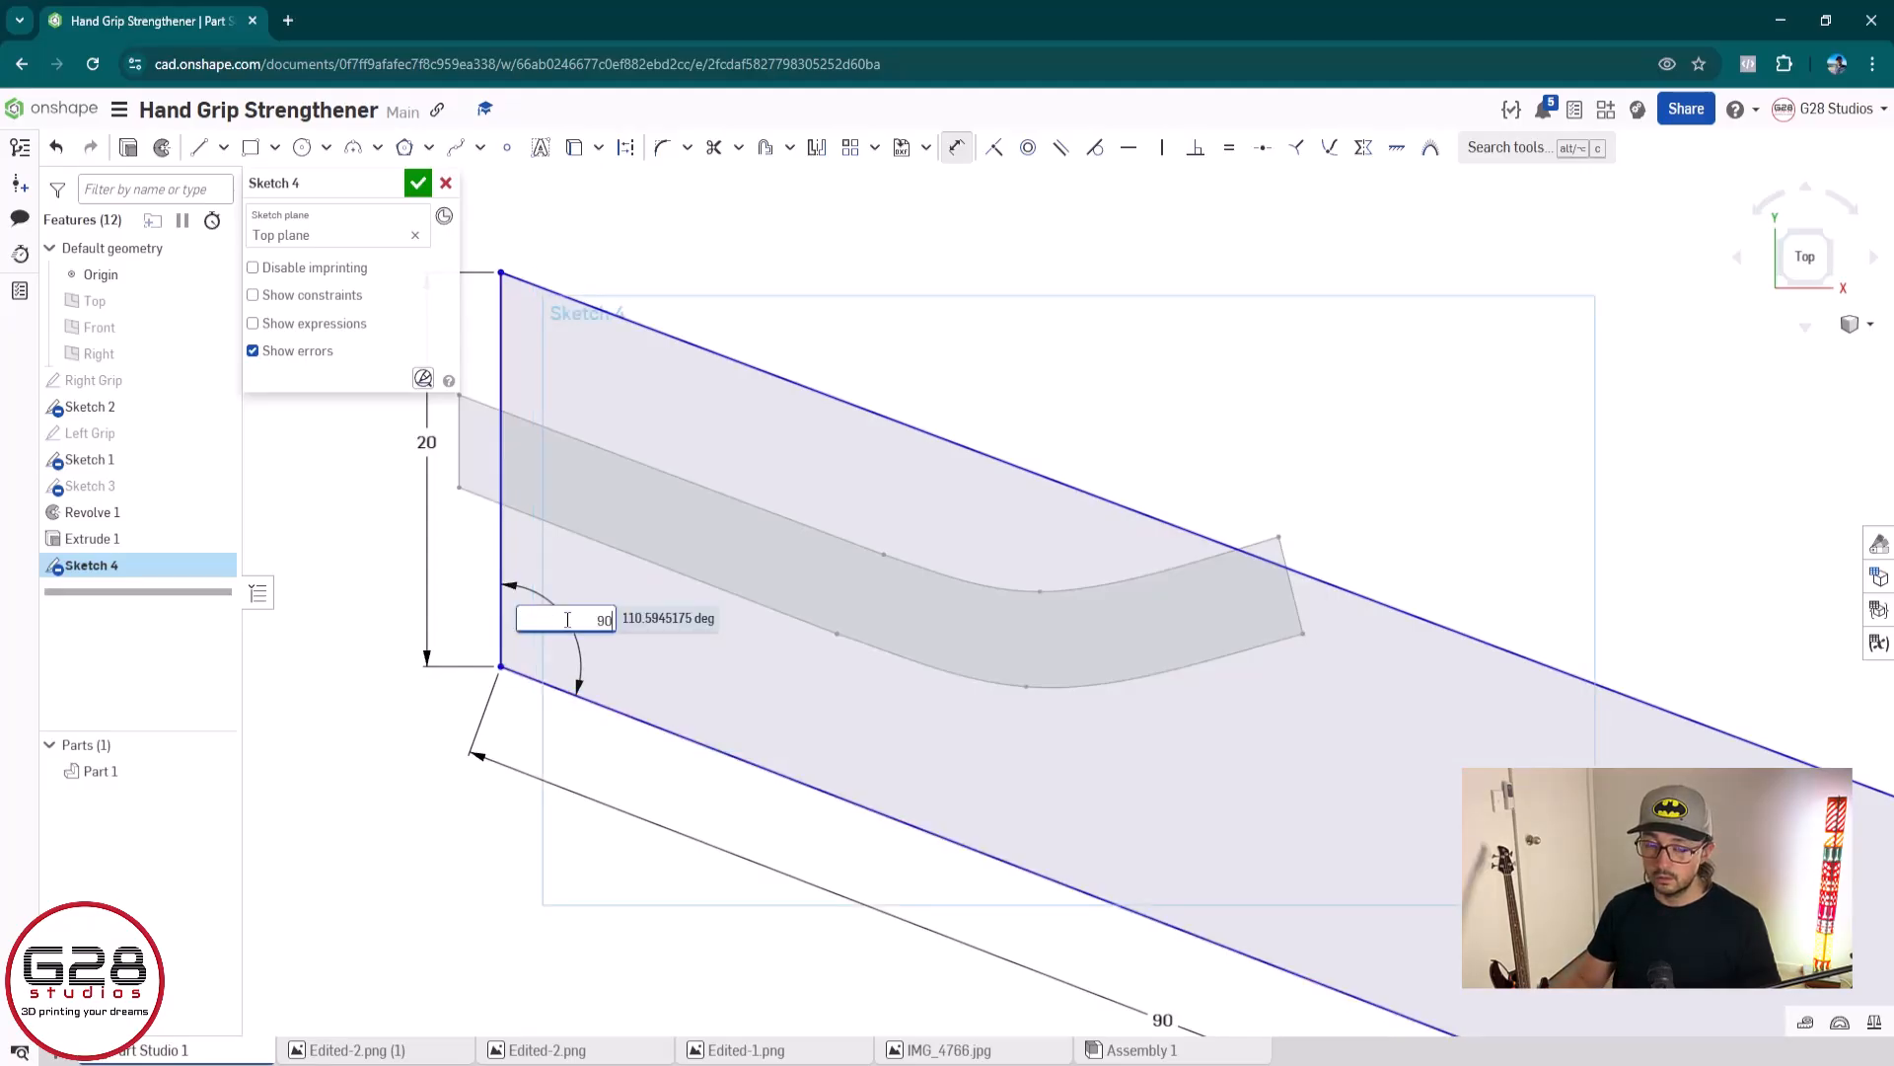
pyautogui.press('Escape')
pyautogui.press('Escape')
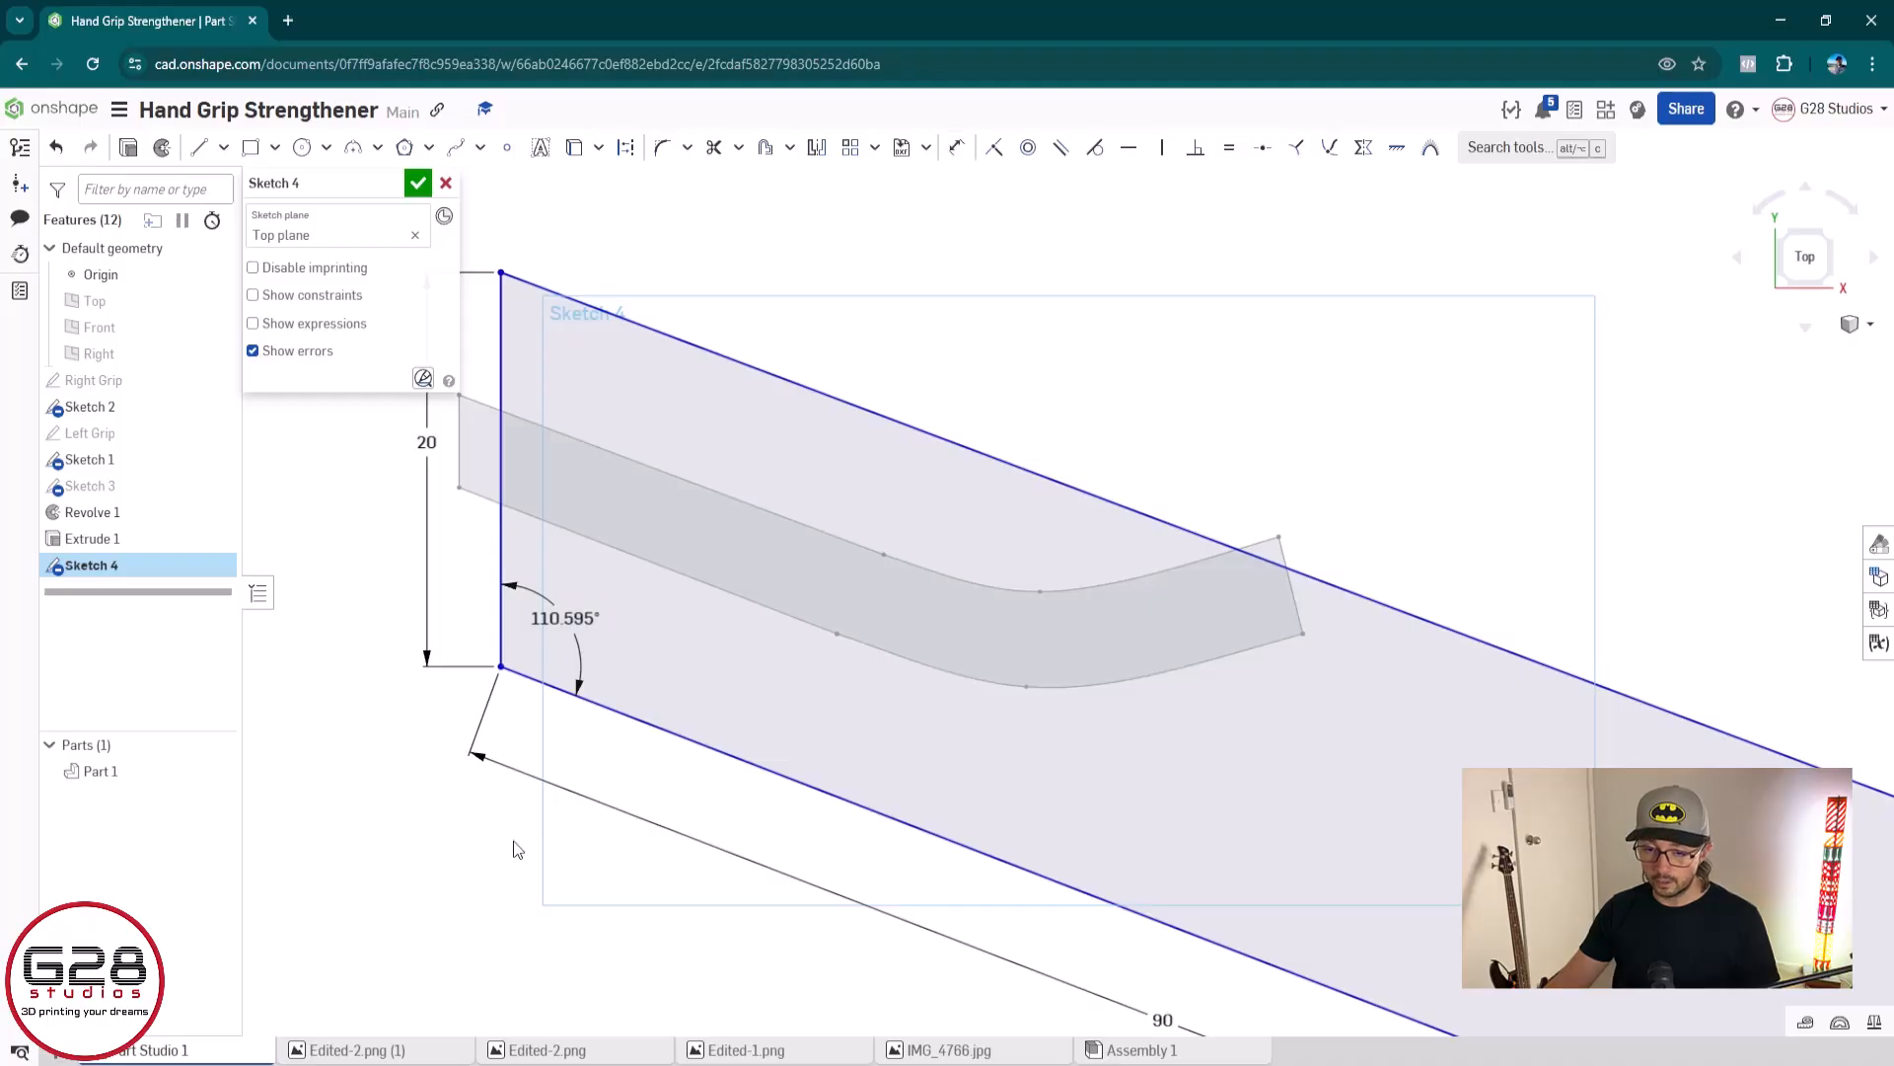
# Sketch two construction lines meeting at a corner below the outline, one horizontal and one vertical about 6 mm long
pyautogui.press('l')
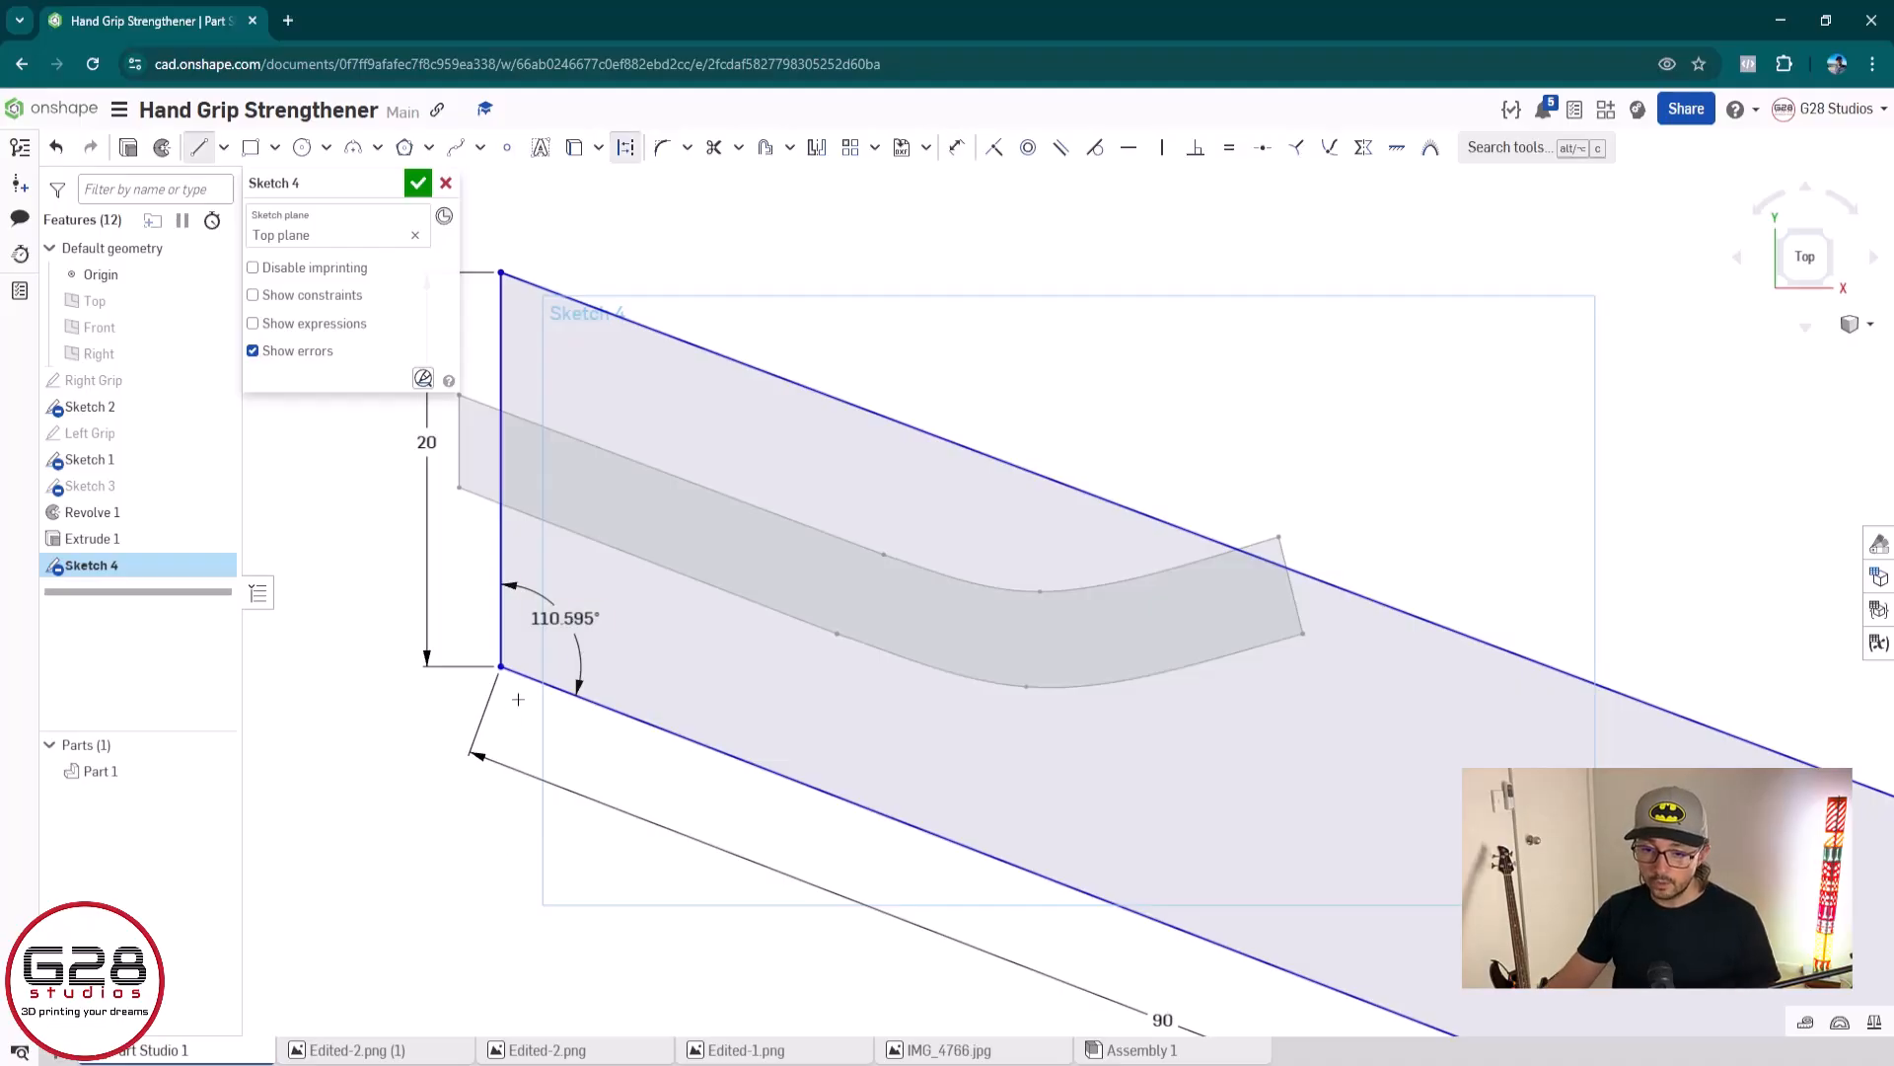
pyautogui.click(501, 930)
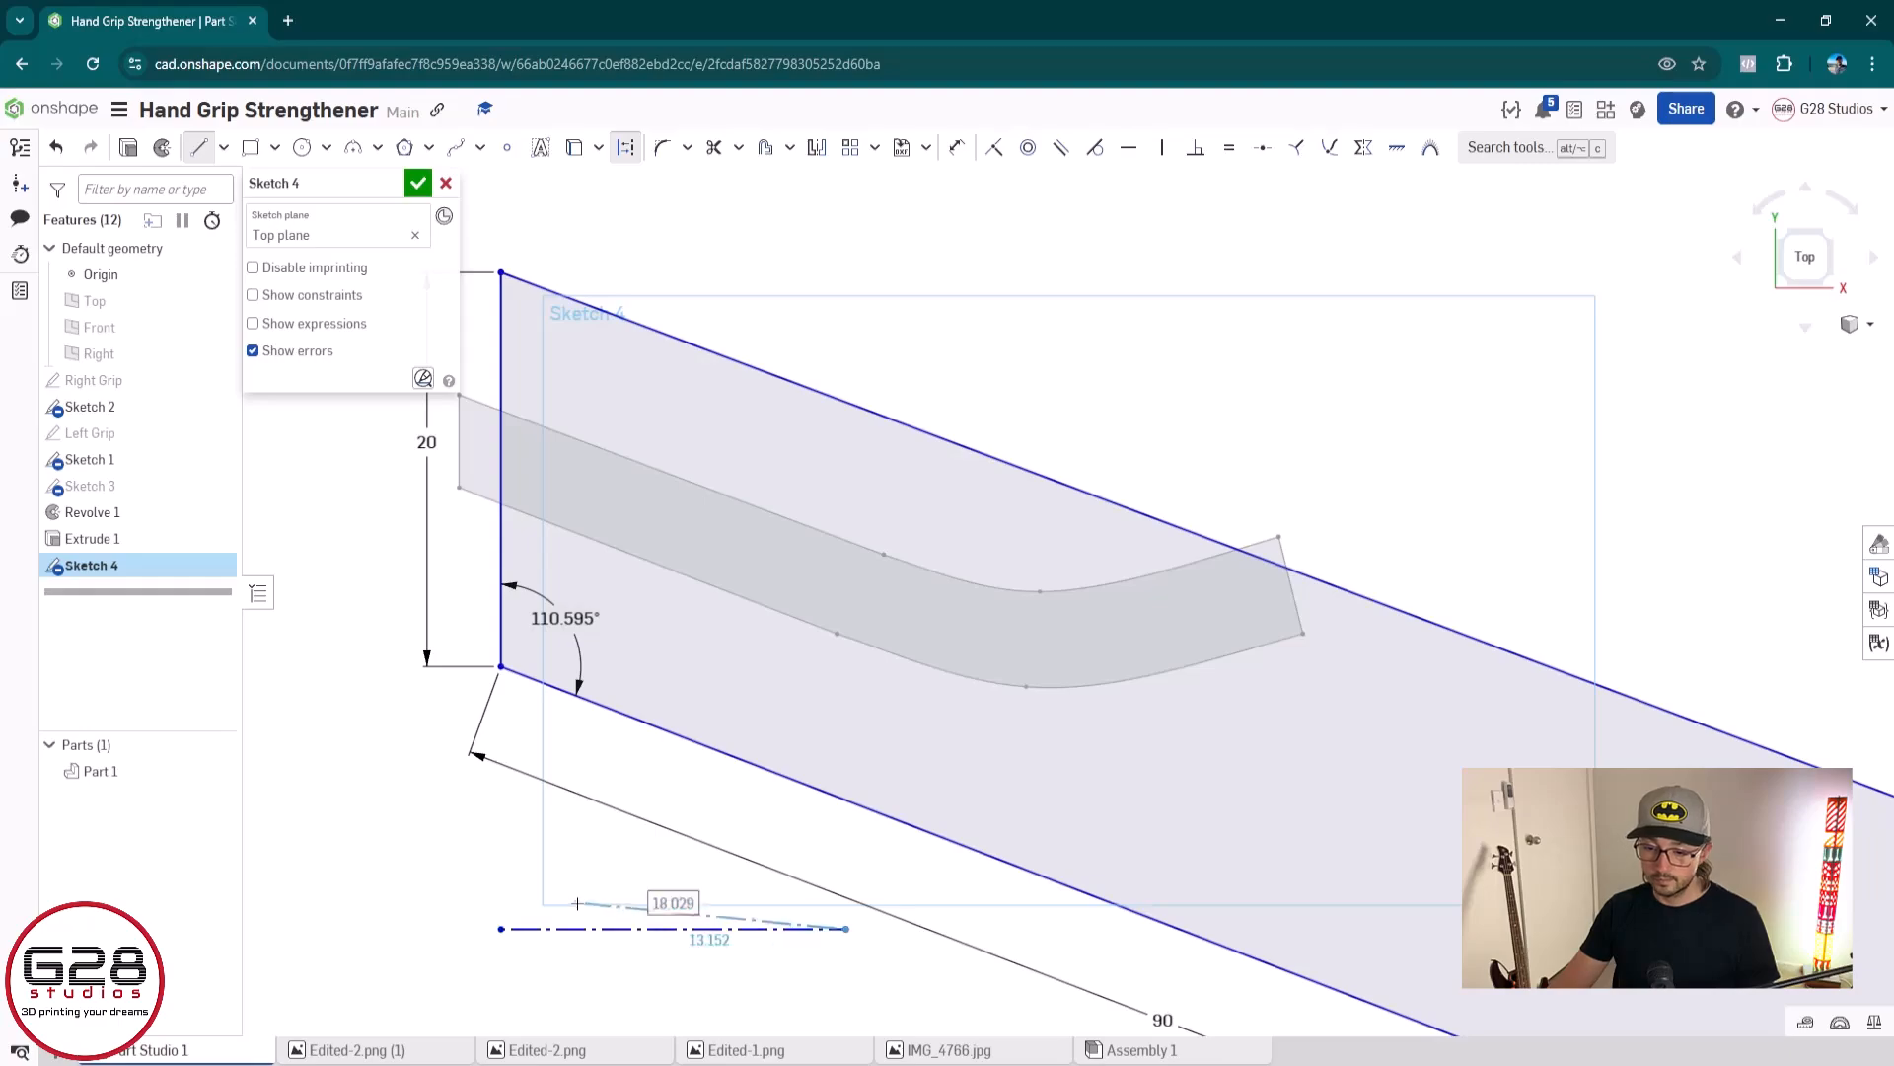
pyautogui.click(848, 929)
pyautogui.press('Escape')
pyautogui.press('l')
pyautogui.press('q')
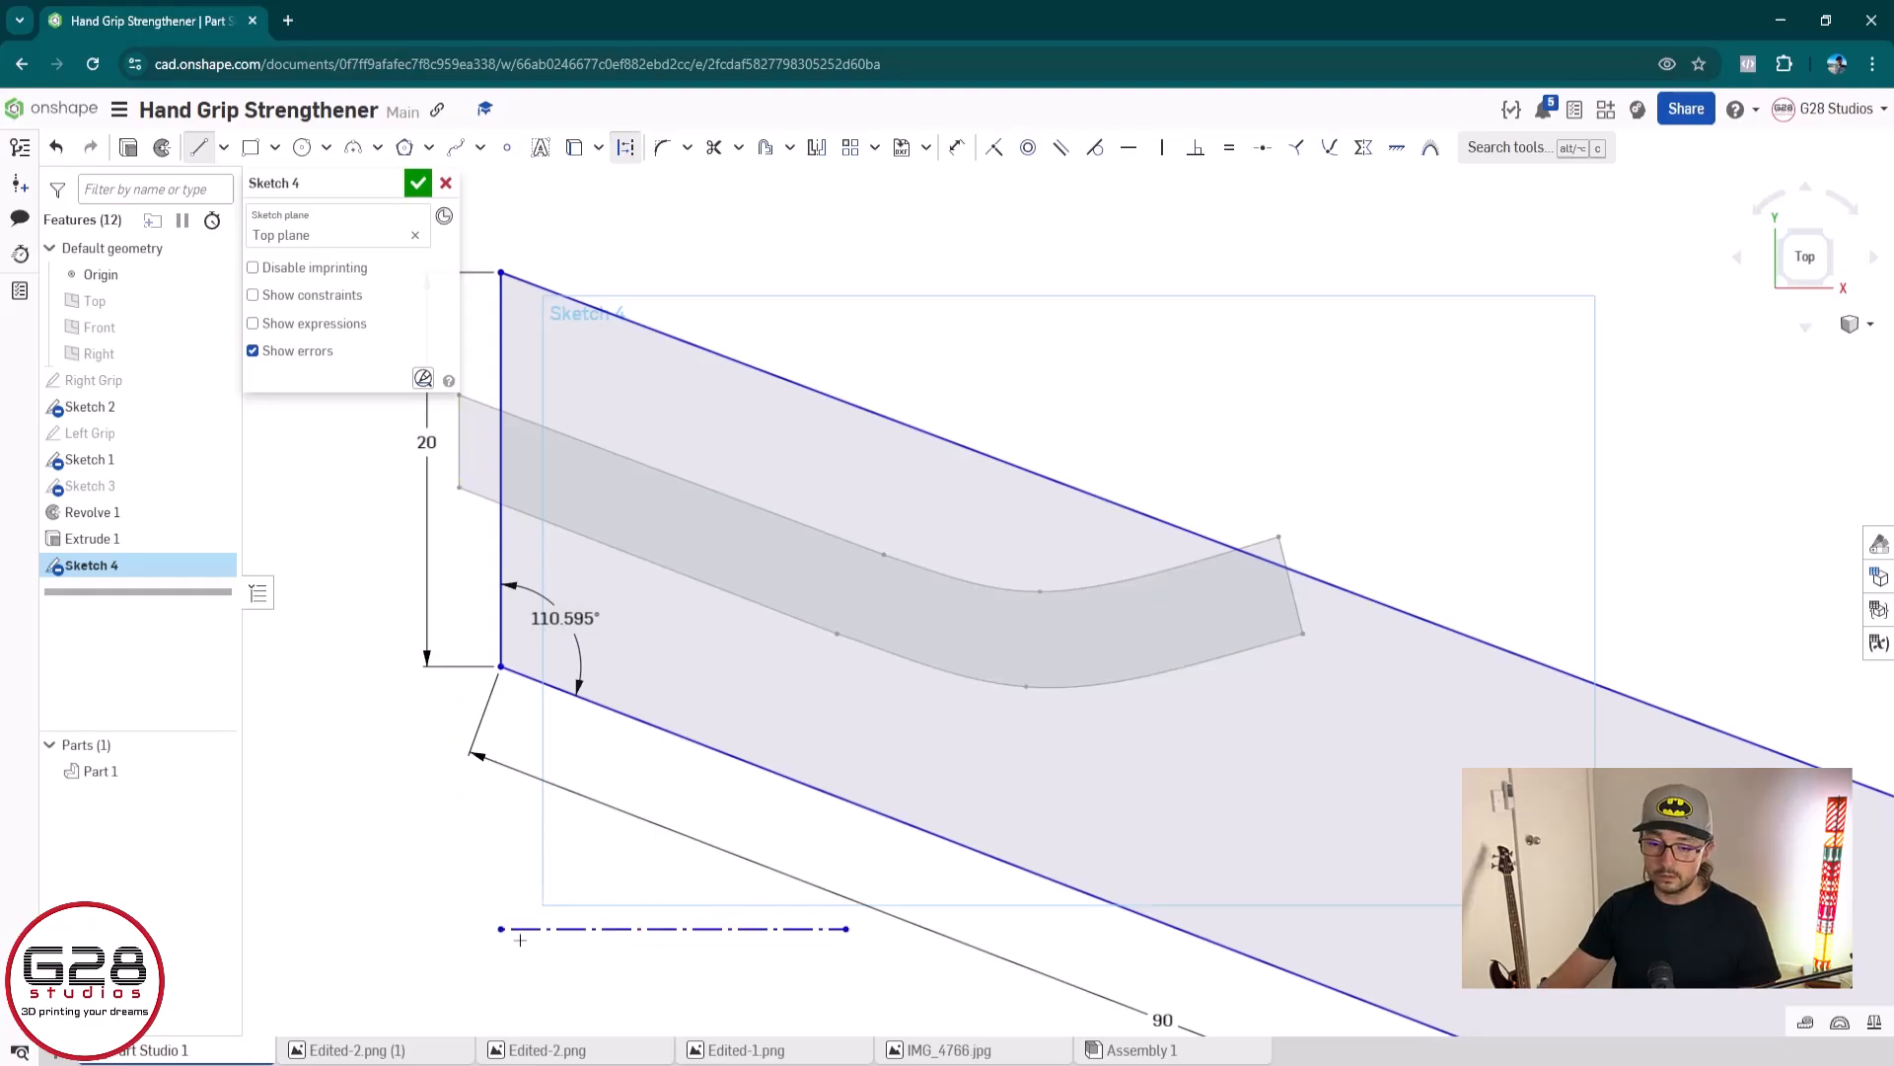
pyautogui.click(502, 928)
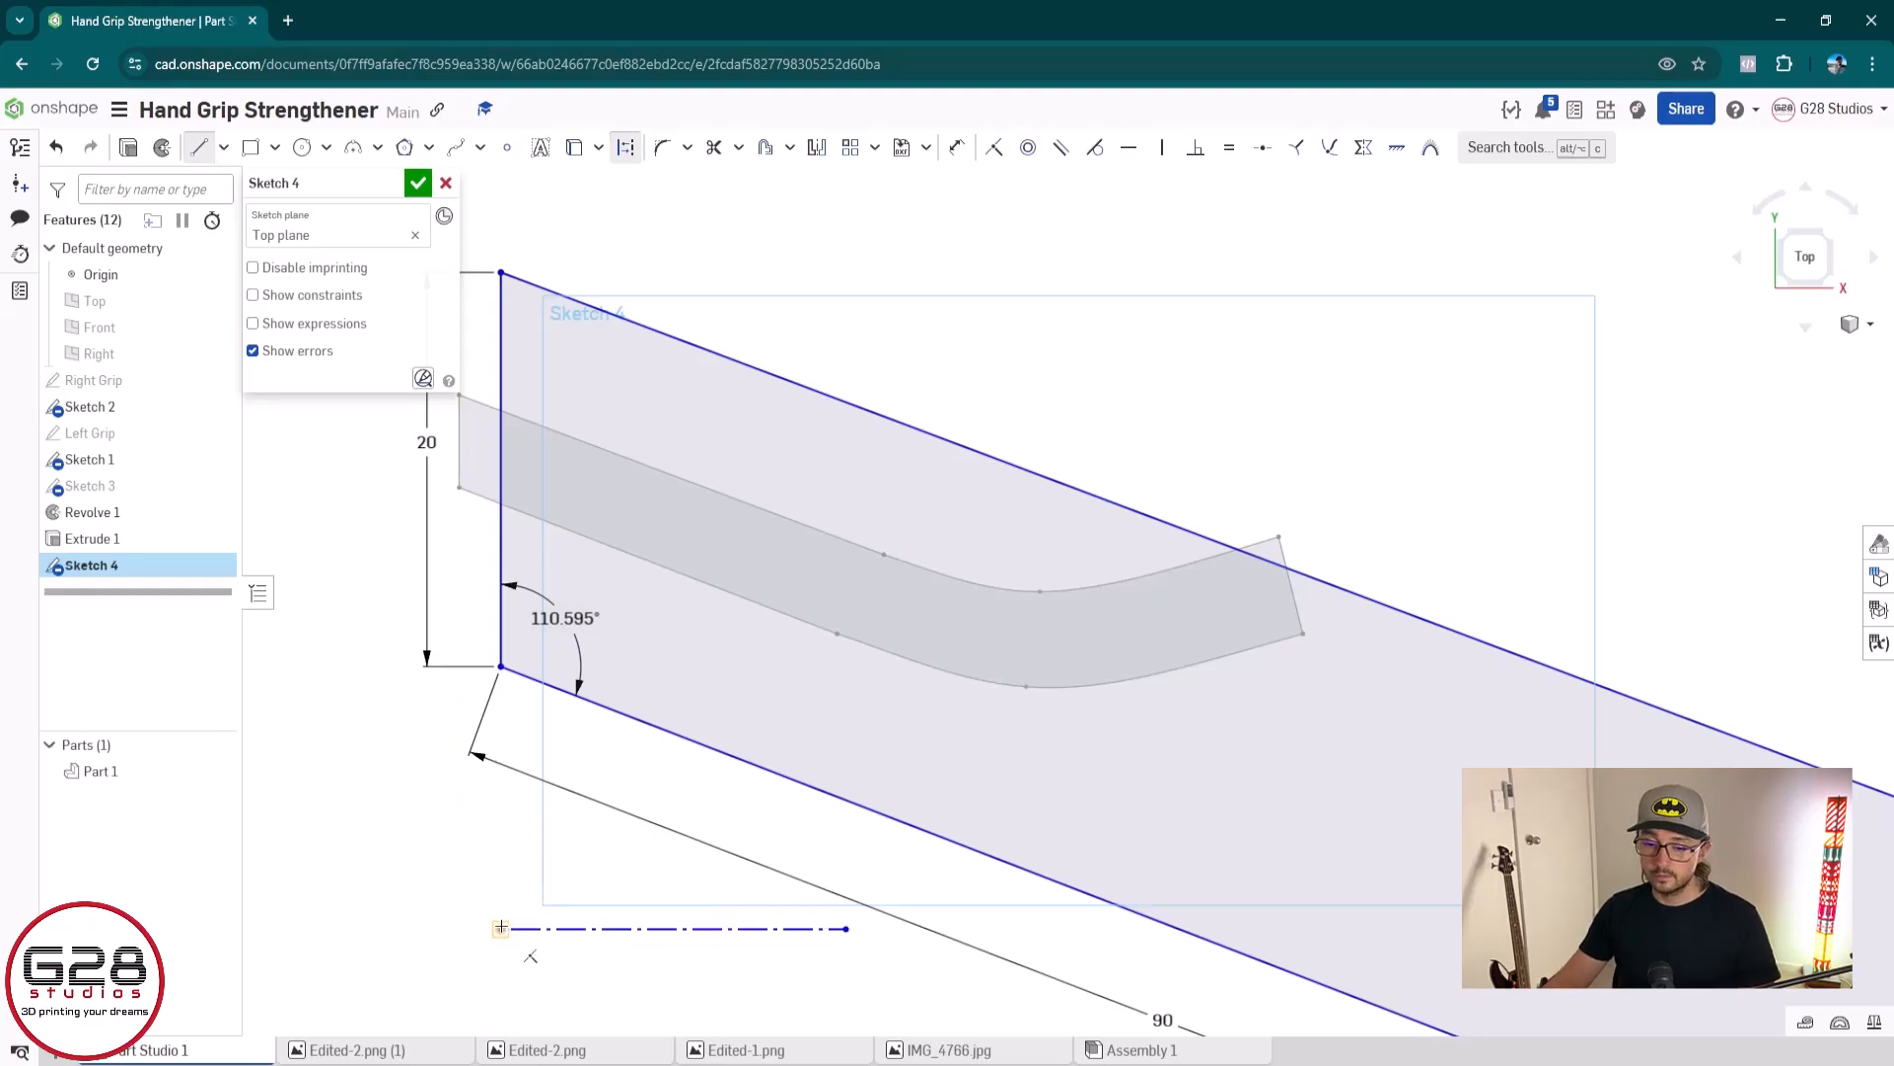
pyautogui.click(501, 802)
pyautogui.press('Escape')
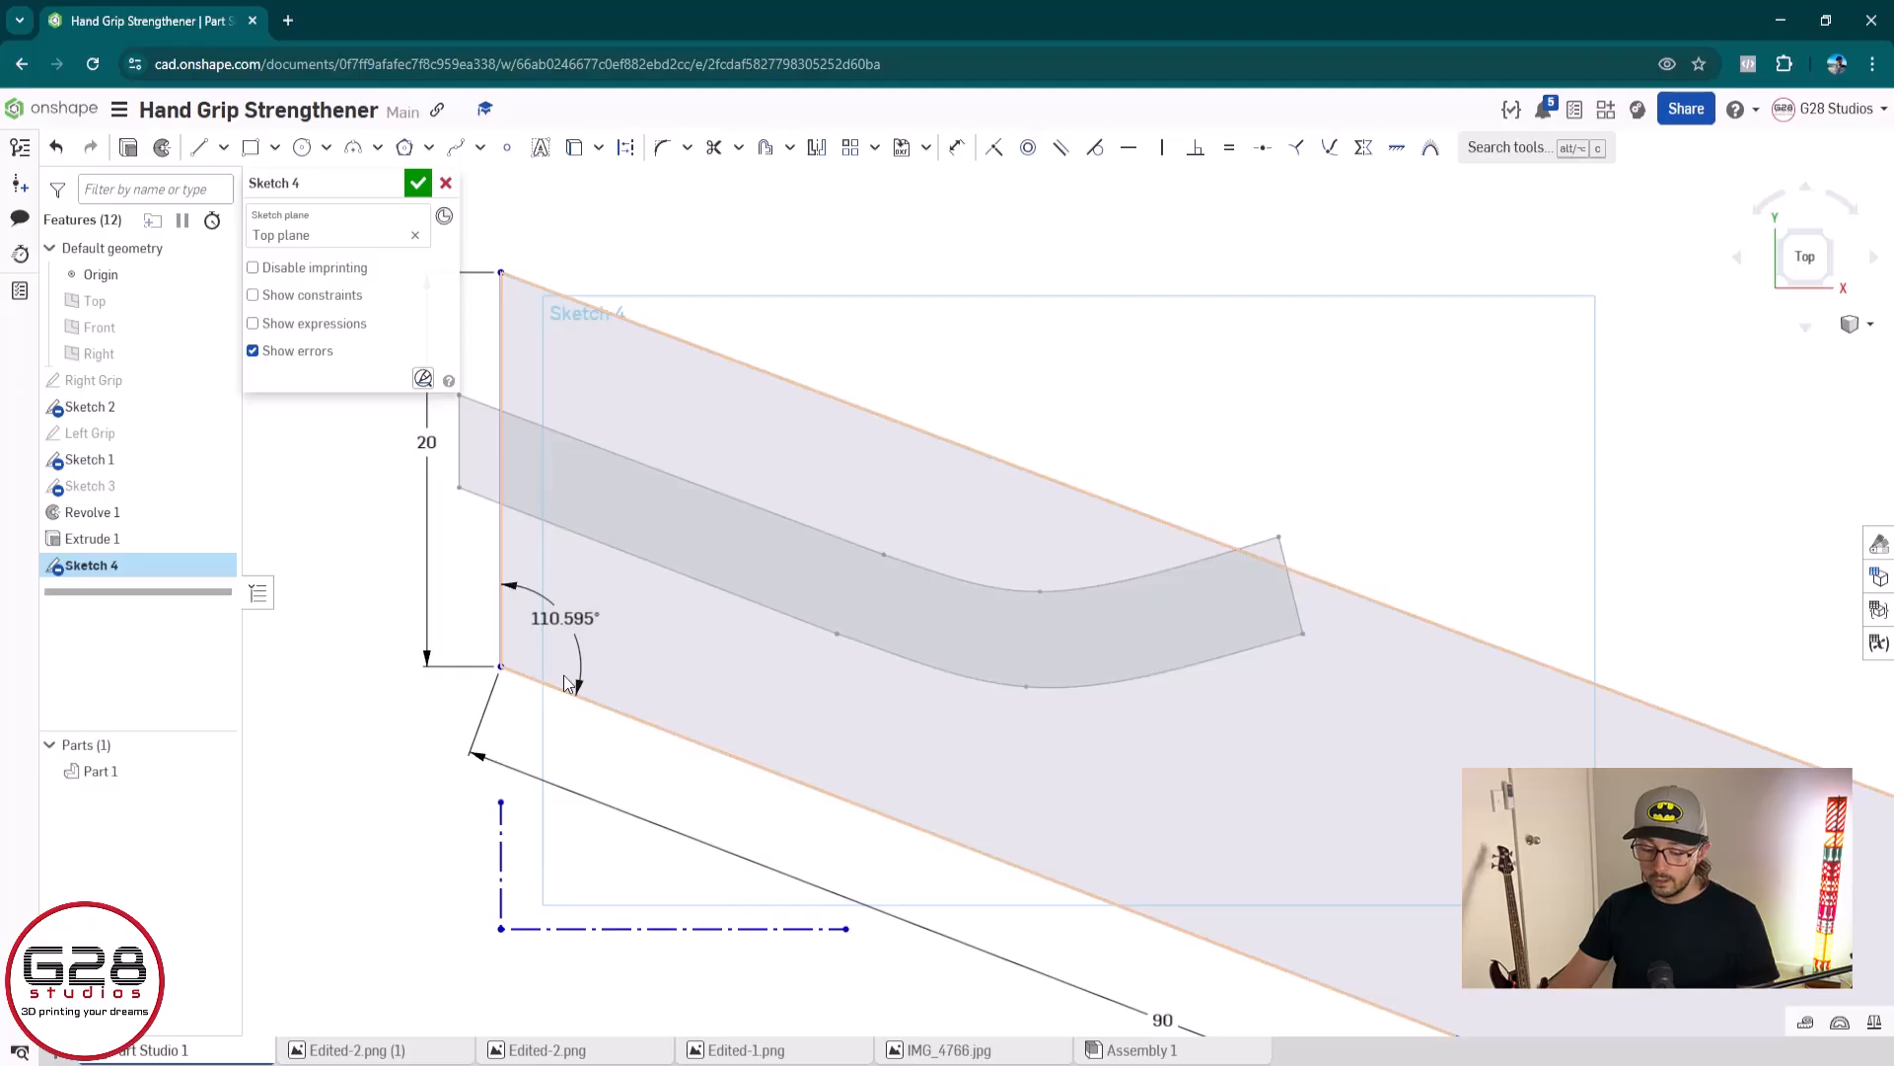
# Add an angle dimension between the channel profile's upper edge and the outline's left edge, keeping the proposed value
pyautogui.press('s')
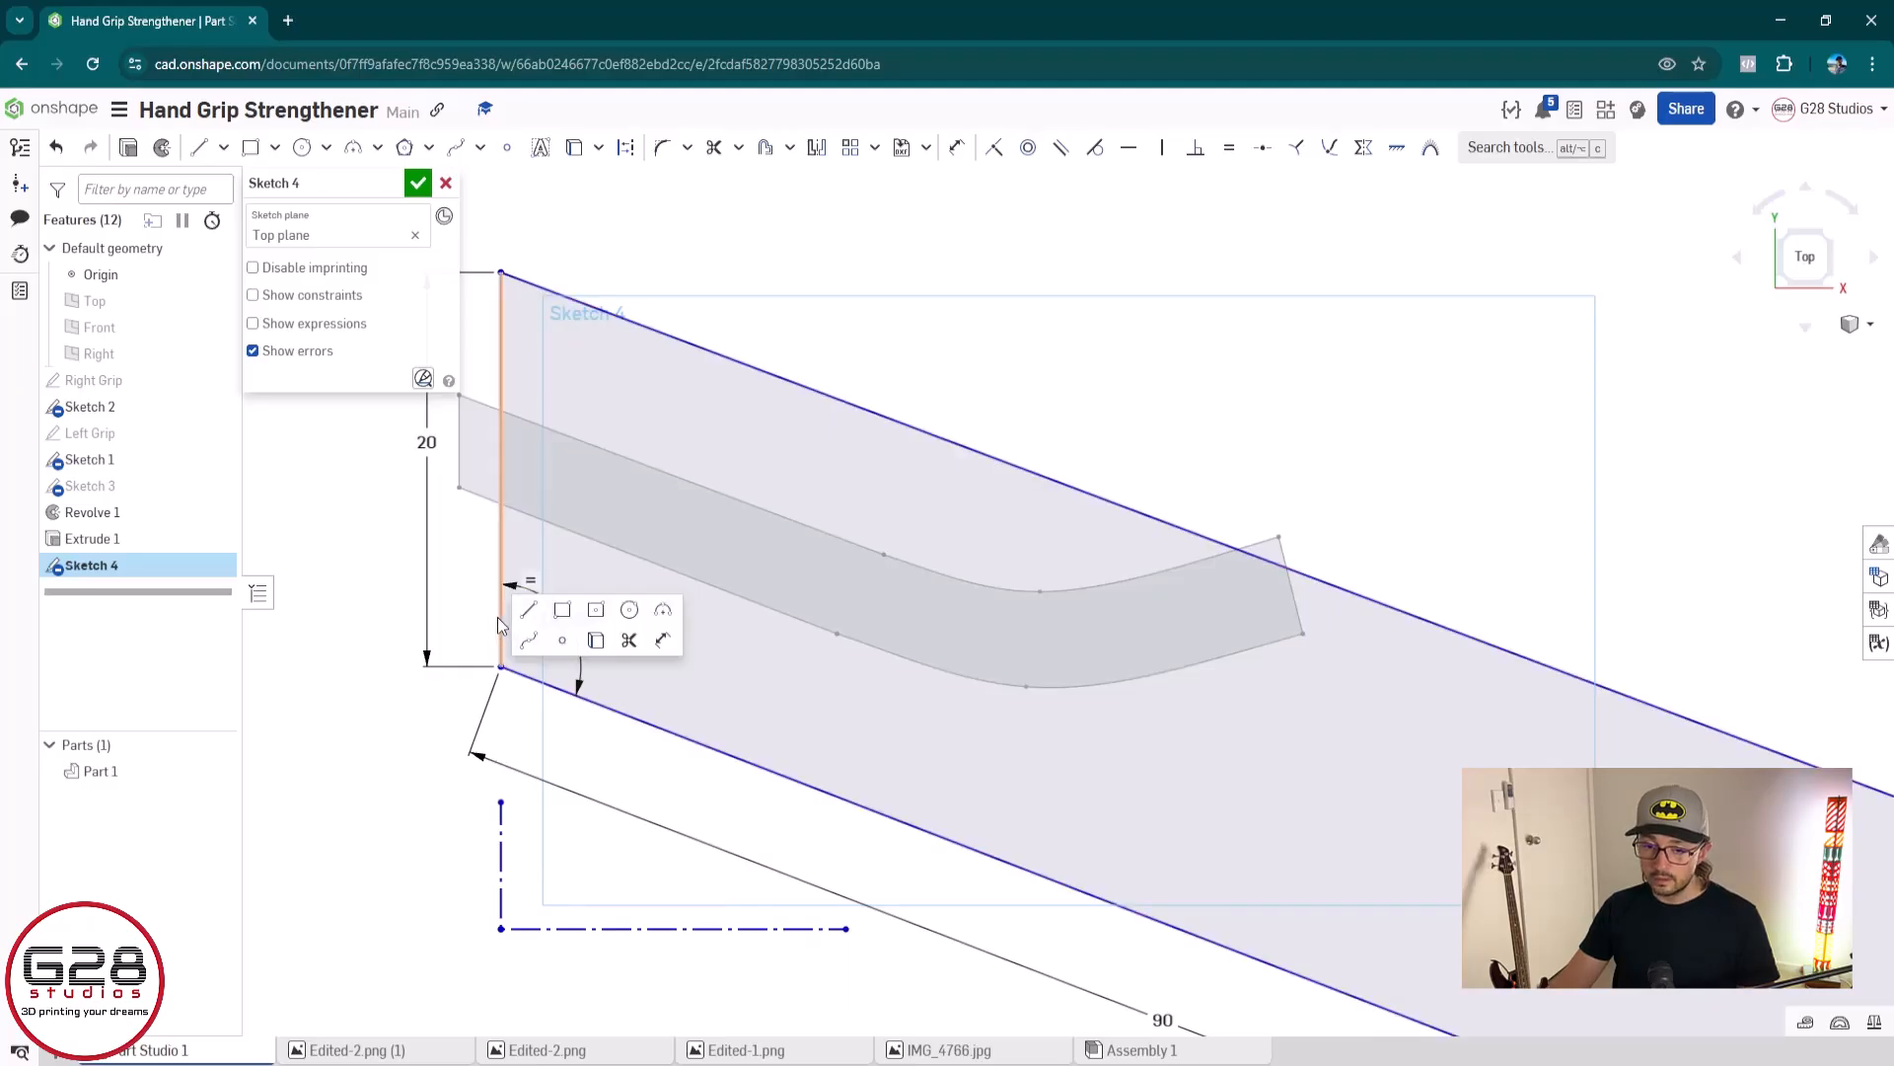
pyautogui.press('d')
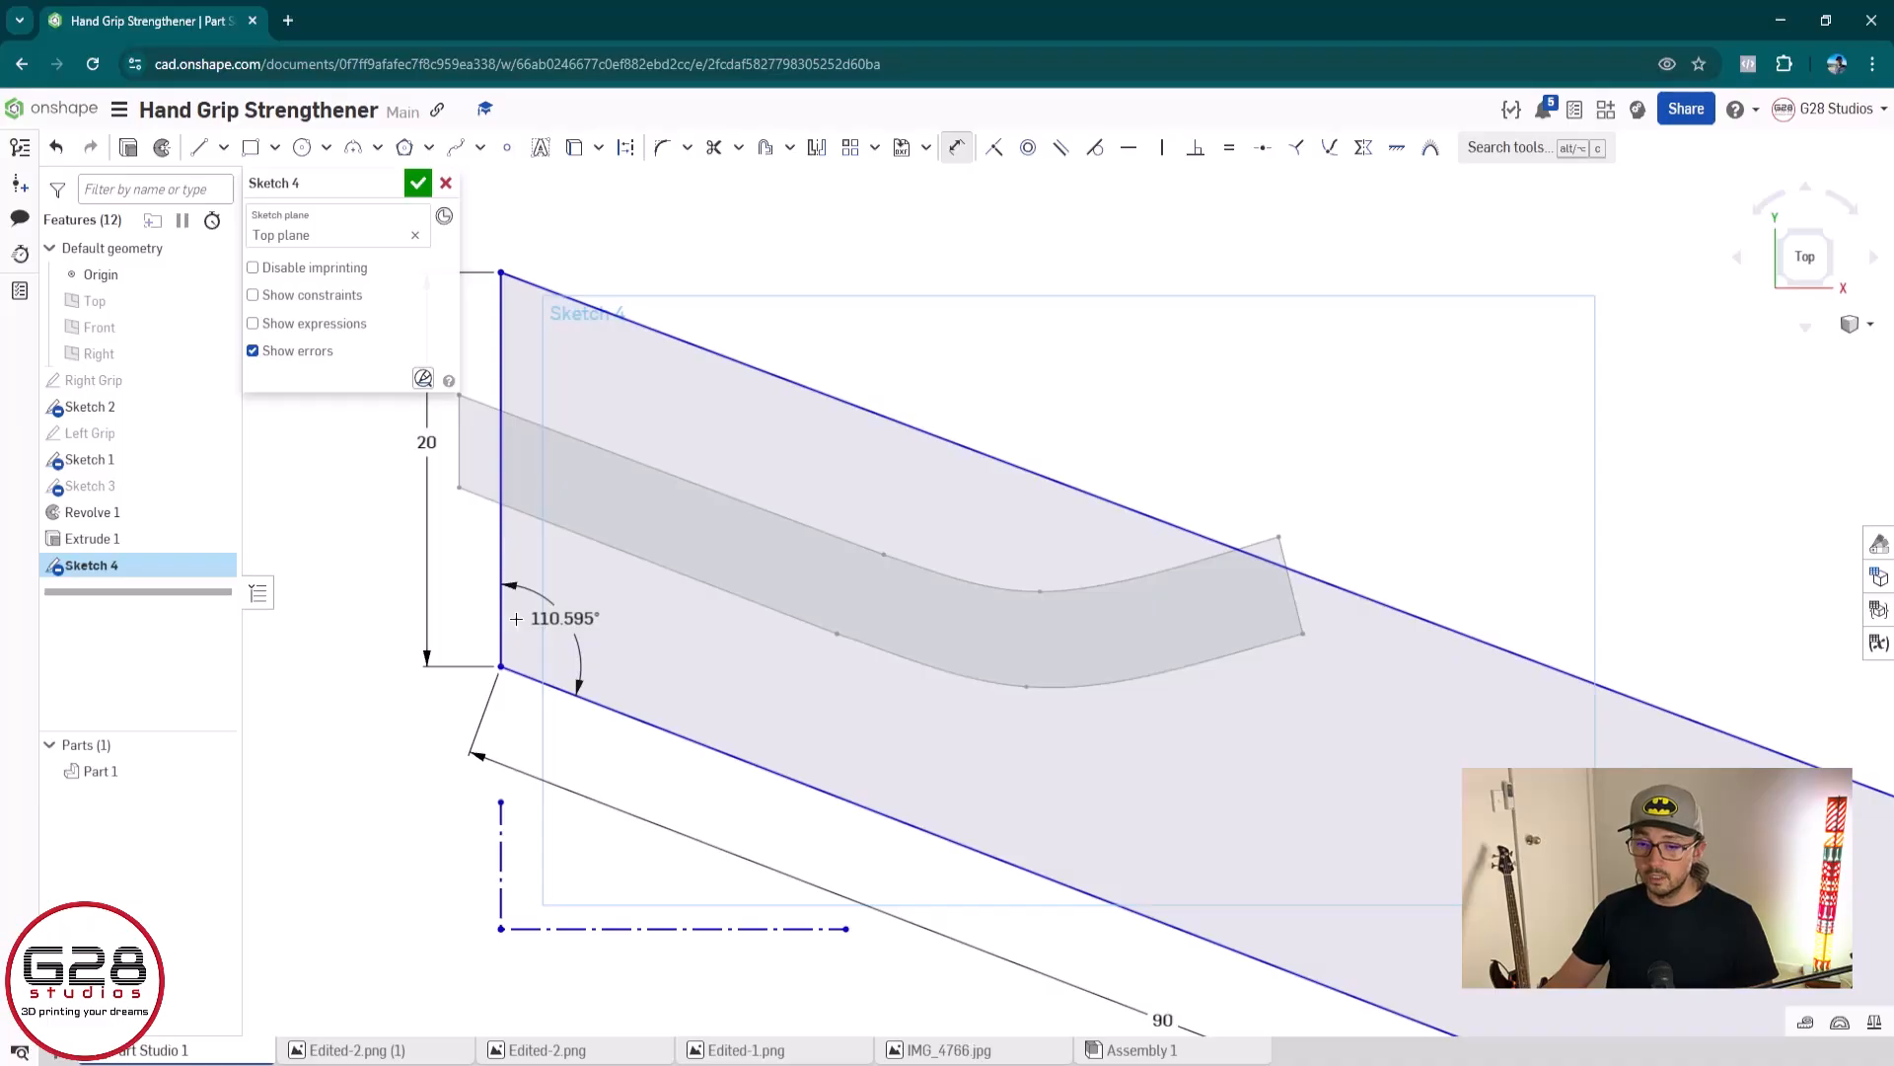
pyautogui.moveTo(547, 343)
pyautogui.mouseDown(button='middle')
pyautogui.moveTo(802, 493)
pyautogui.moveTo(776, 430)
pyautogui.mouseUp(button='middle')
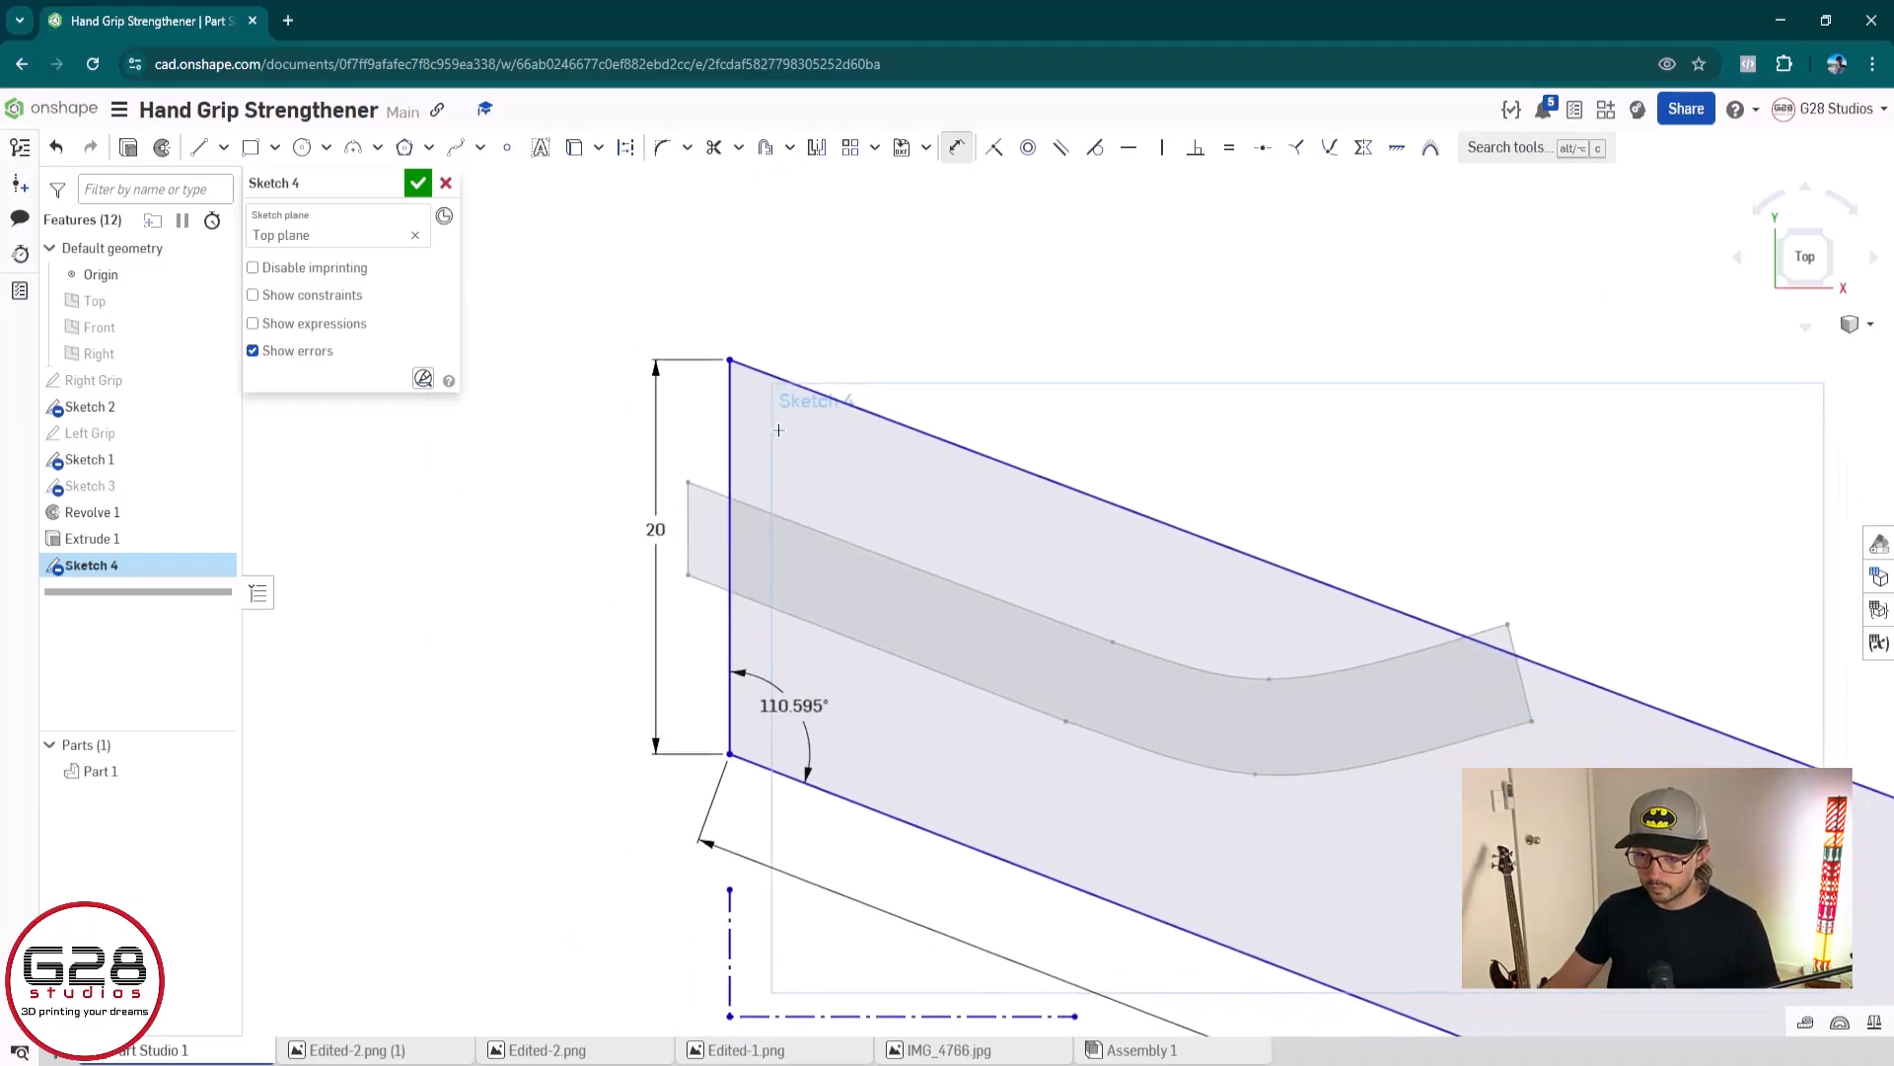
pyautogui.scroll(1, 804, 557)
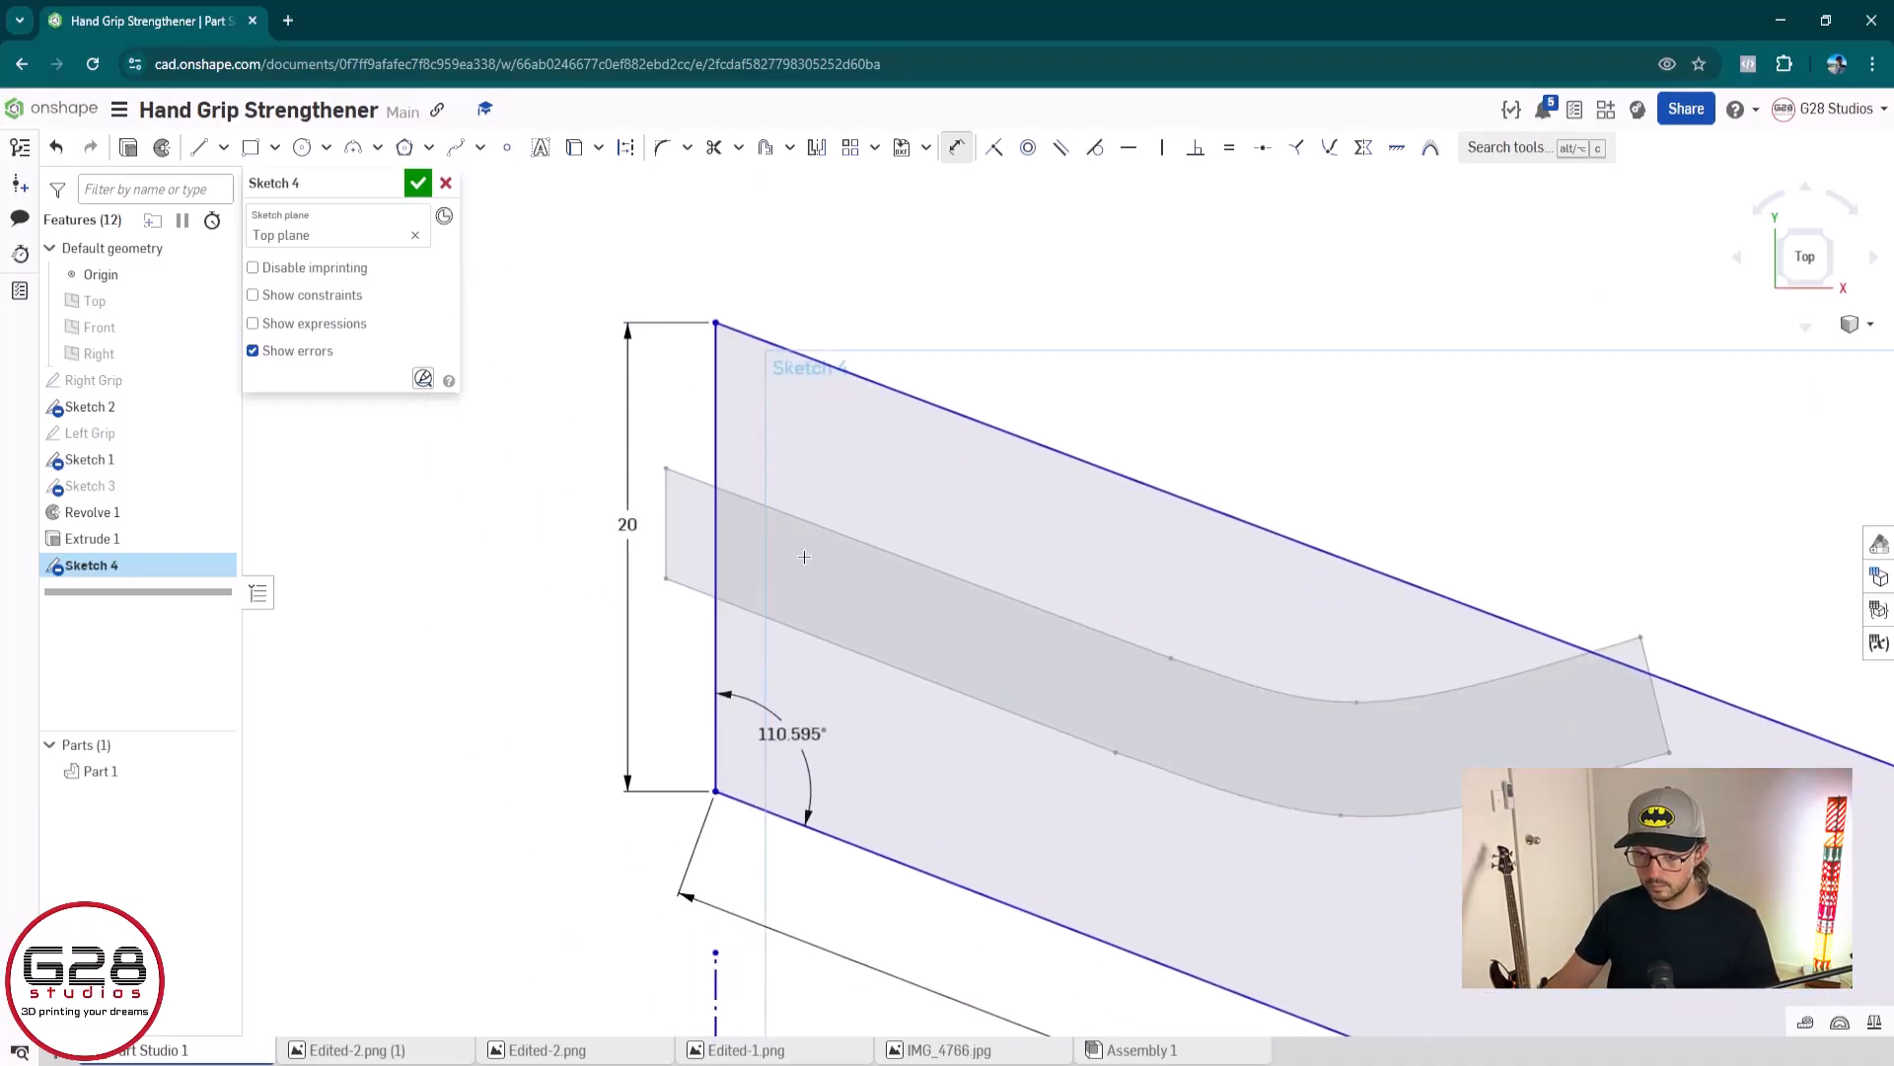
pyautogui.click(749, 494)
pyautogui.click(717, 446)
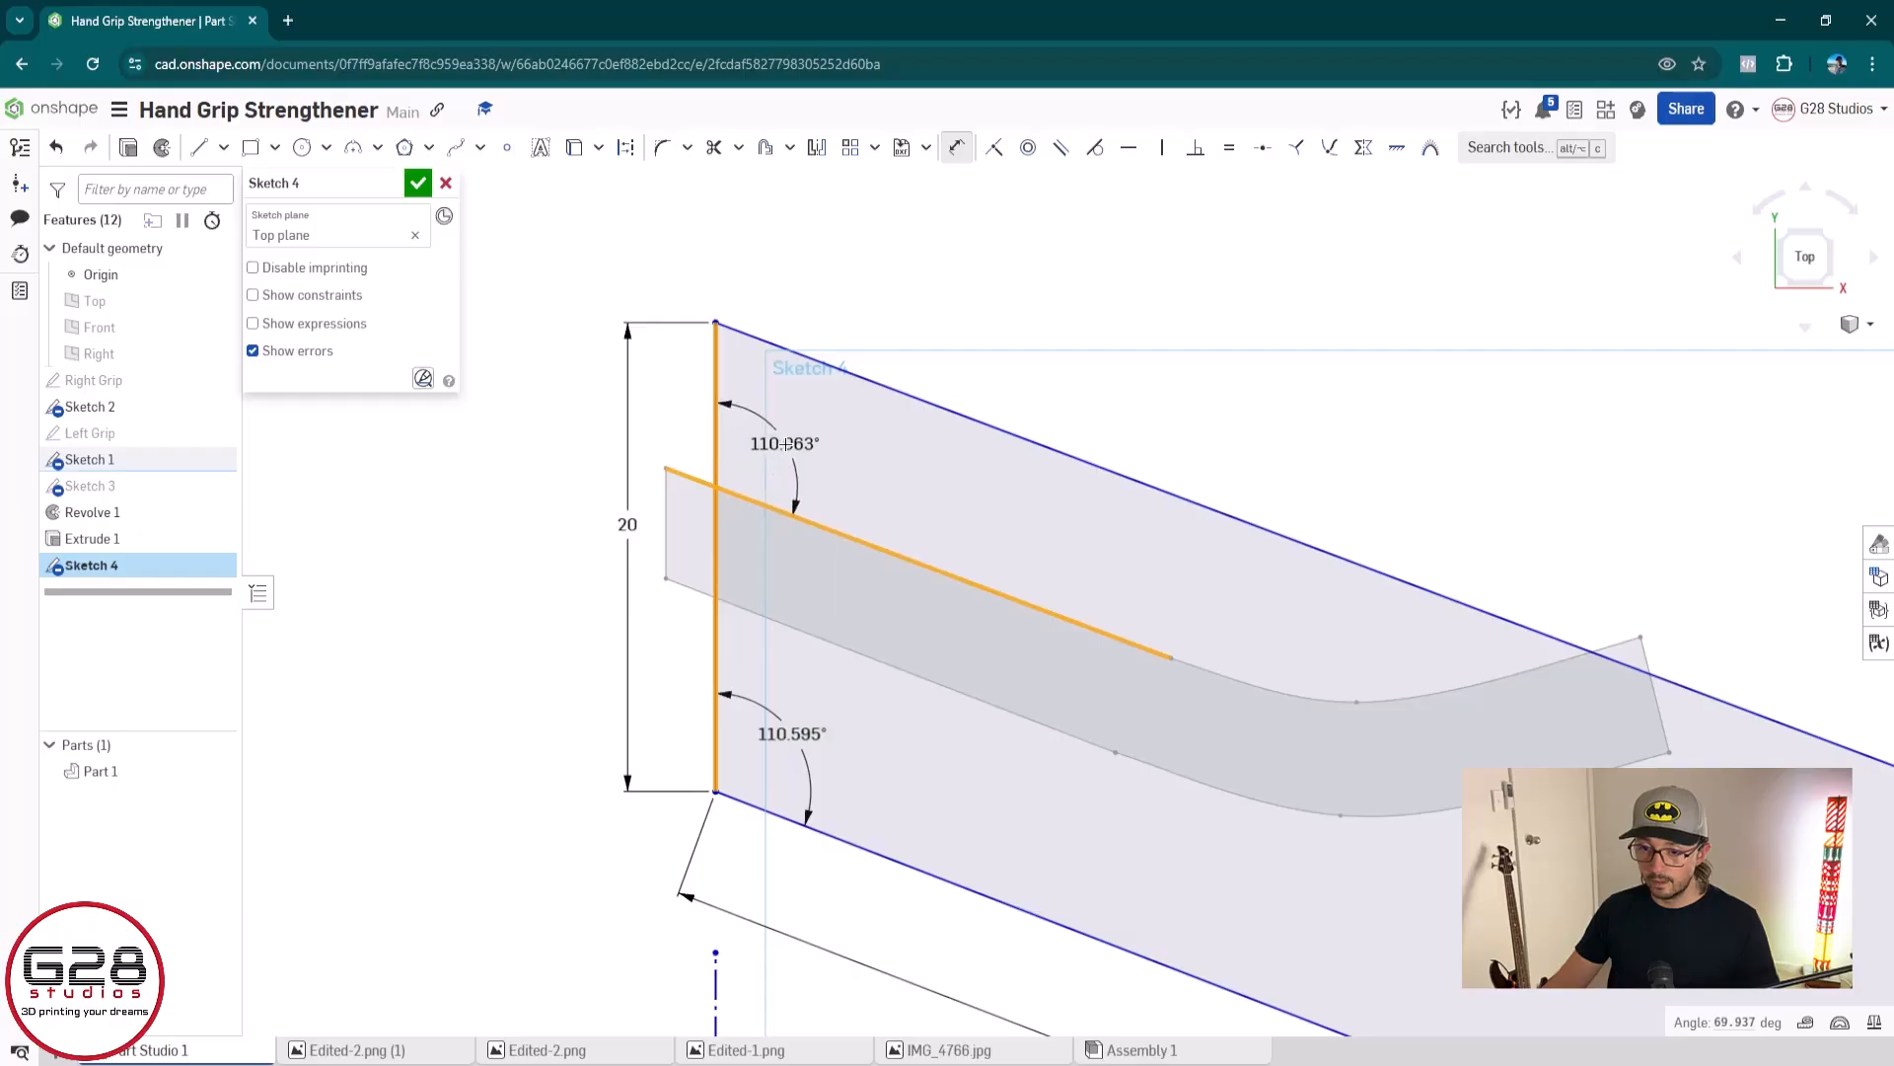
pyautogui.click(785, 444)
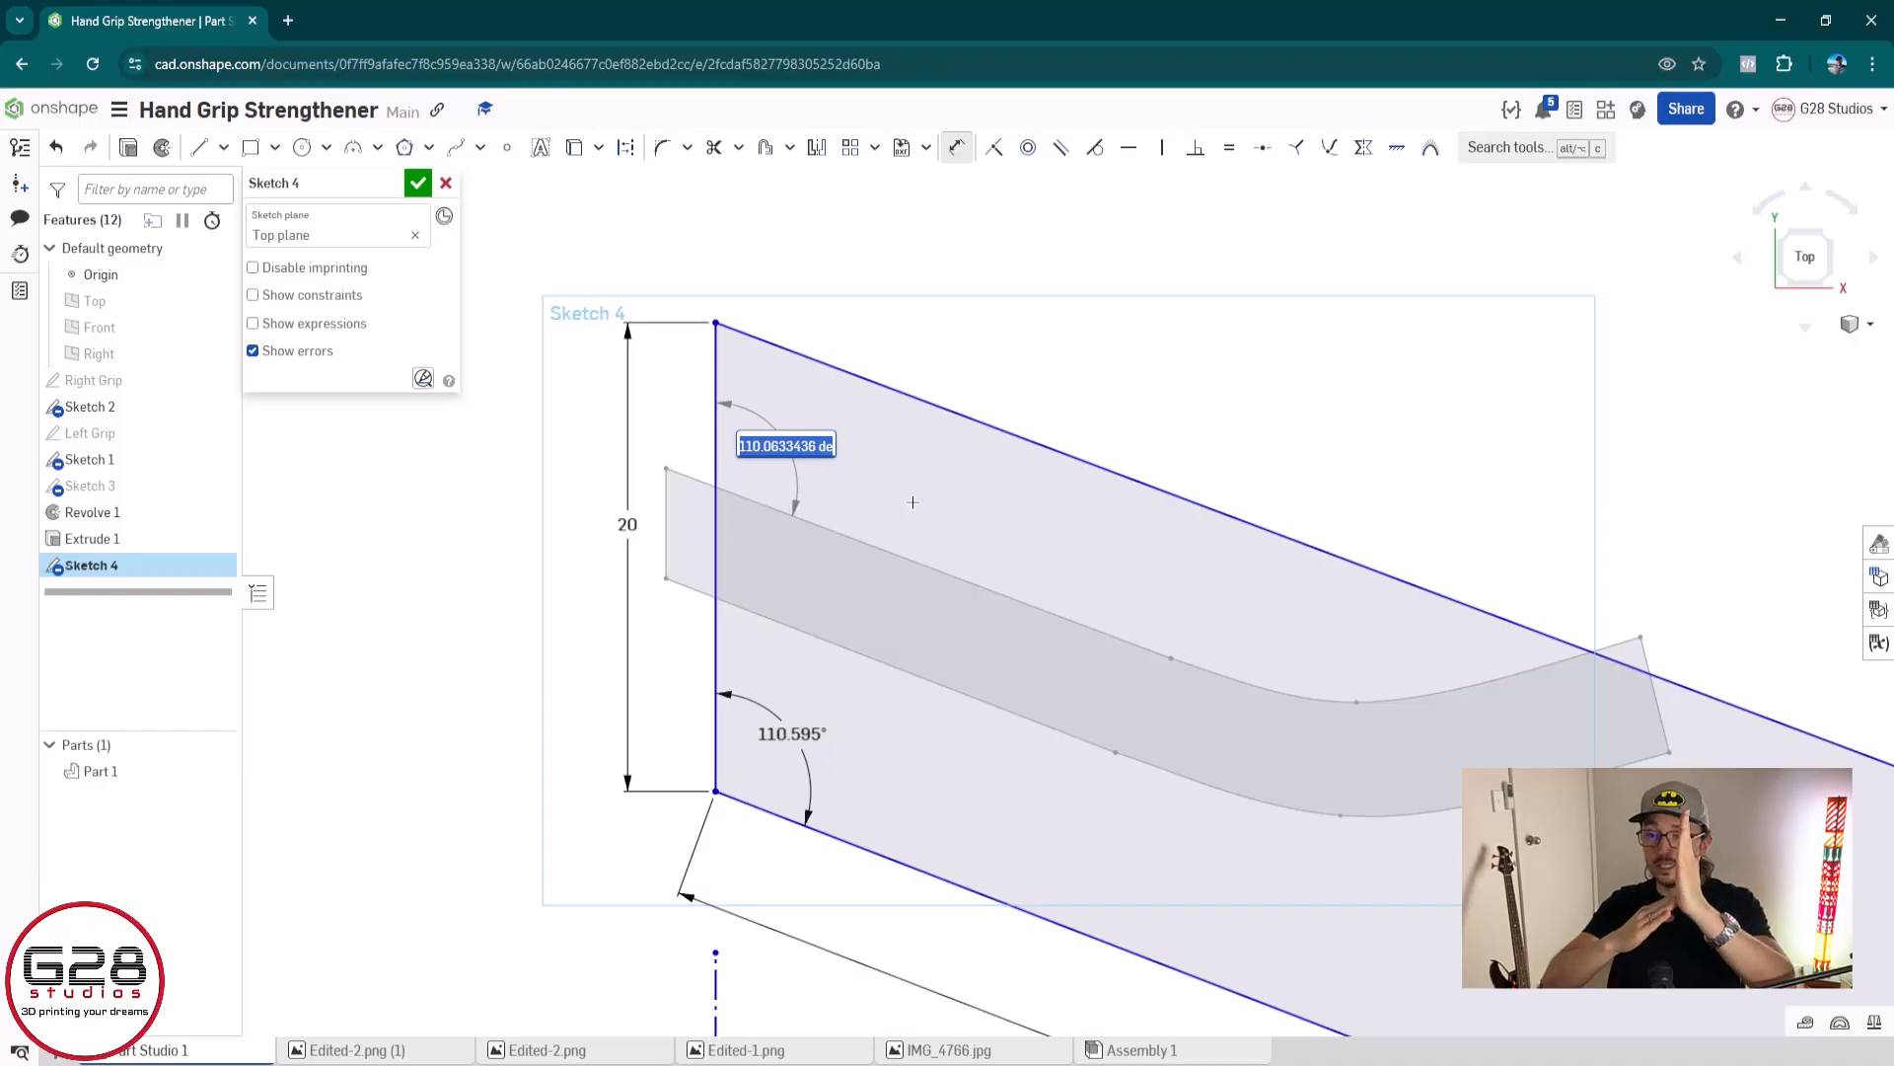
pyautogui.scroll(-2, 872, 504)
pyautogui.scroll(1, 885, 616)
pyautogui.moveTo(885, 616); pyautogui.dragTo(862, 553, button='middle')
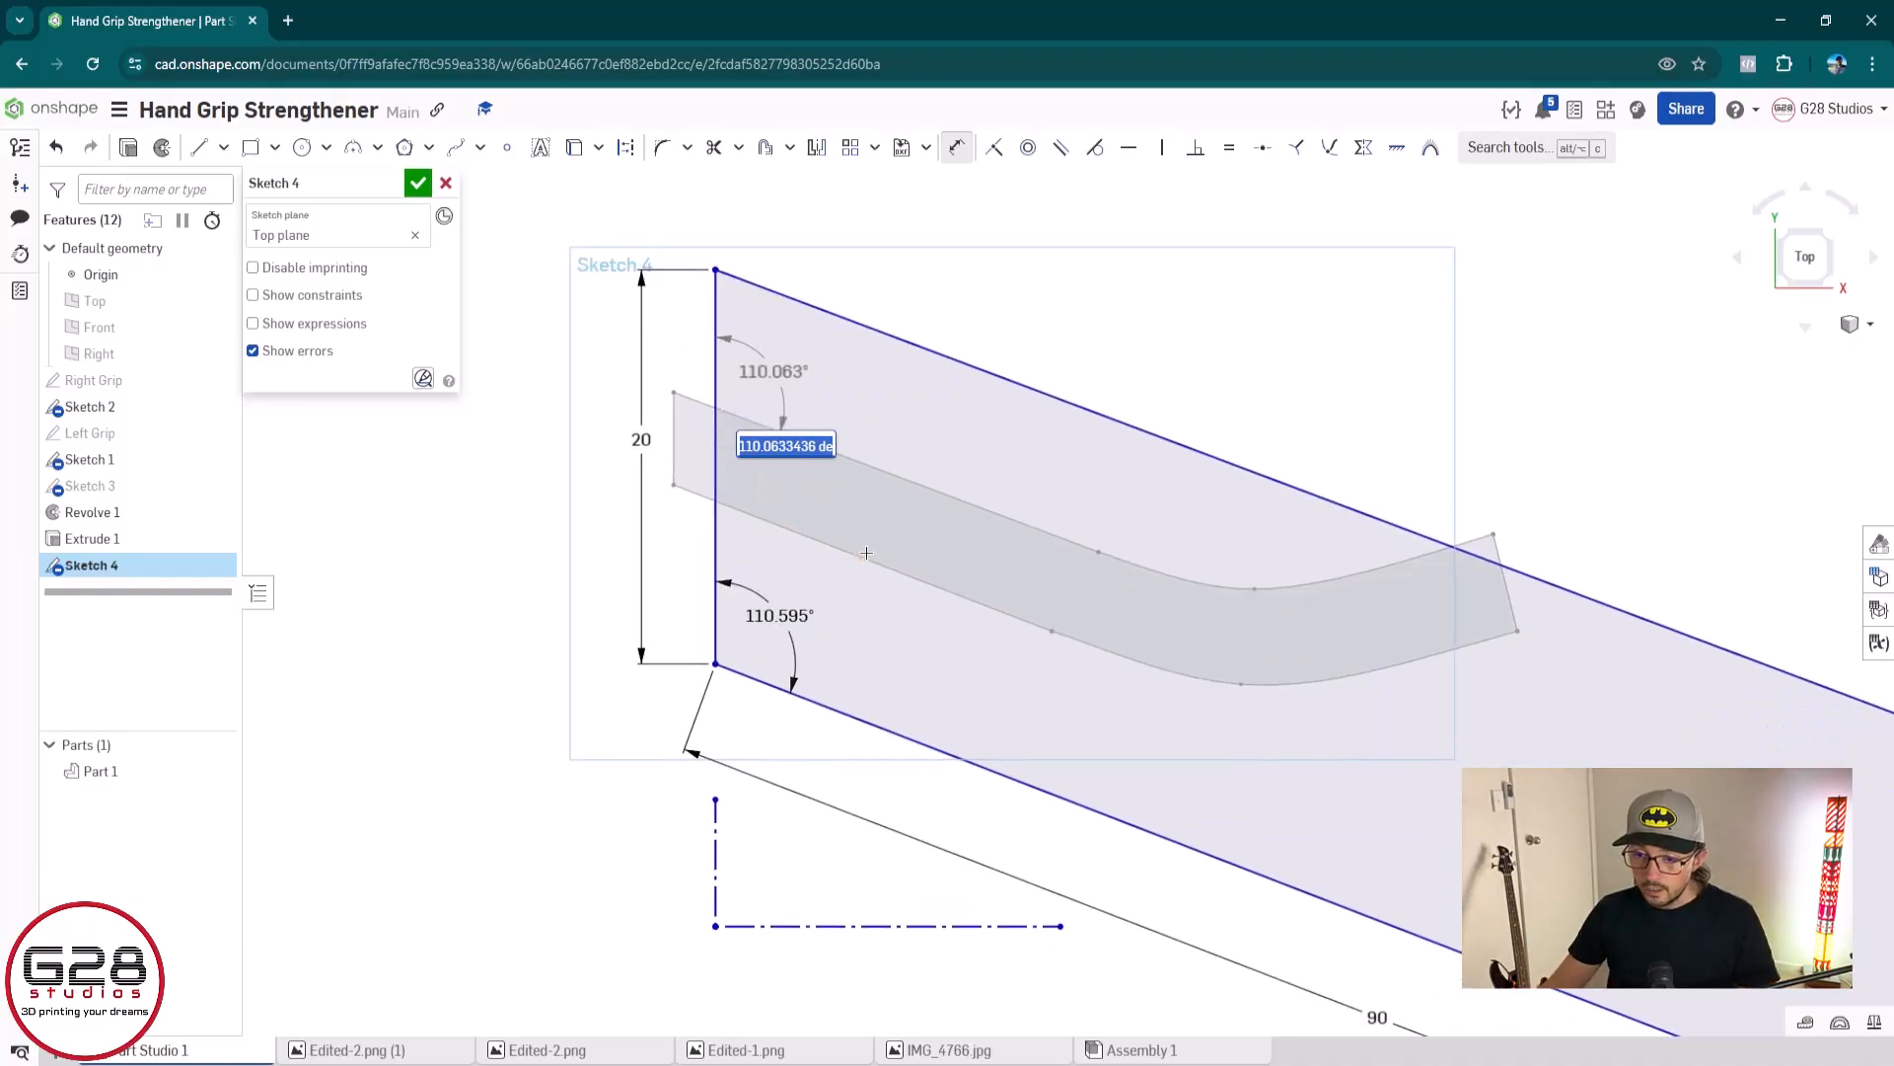
pyautogui.press('Return')
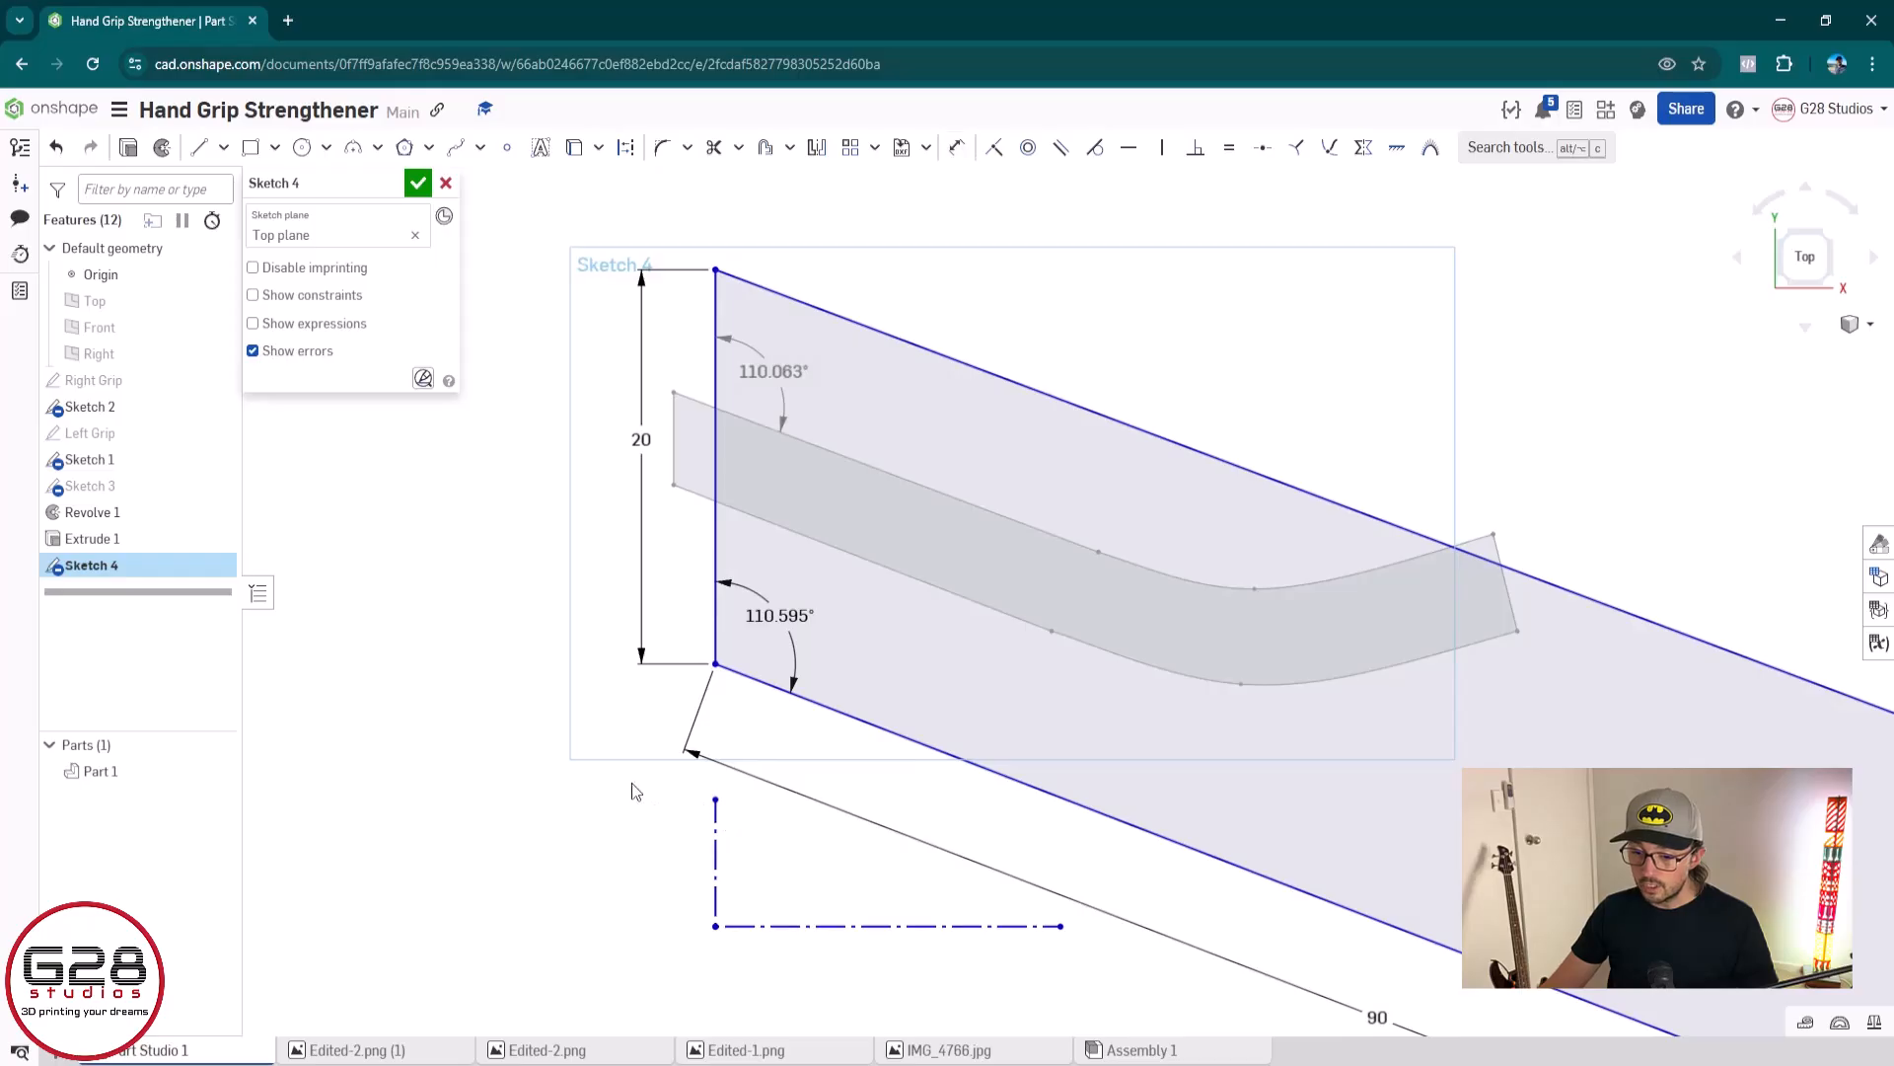
# Delete the two construction lines, the outline's 20 mm and 90 mm dimensions, and the angle dimension to the channel profile's upper edge
pyautogui.moveTo(649, 774)
pyautogui.mouseDown()
pyautogui.moveTo(1019, 931)
pyautogui.moveTo(1097, 988)
pyautogui.mouseUp()
pyautogui.press('Delete')
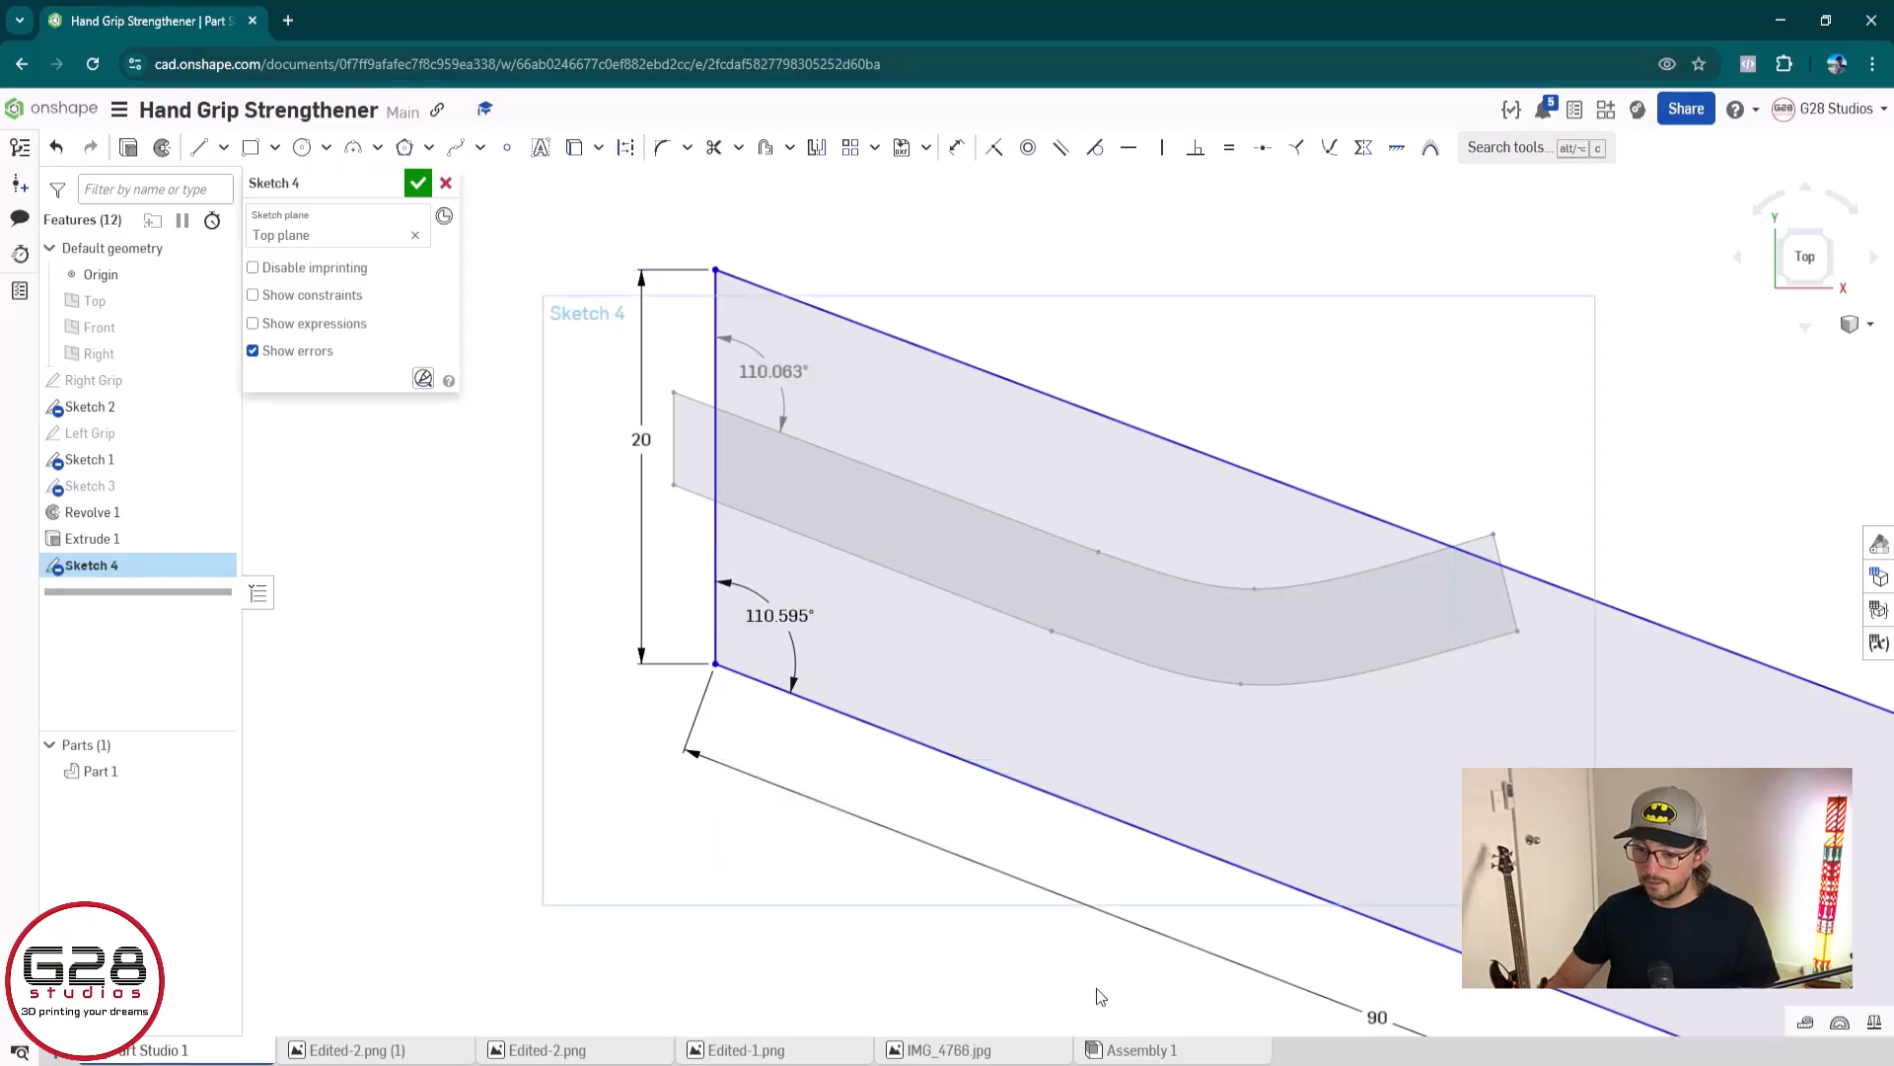
pyautogui.scroll(1, 870, 435)
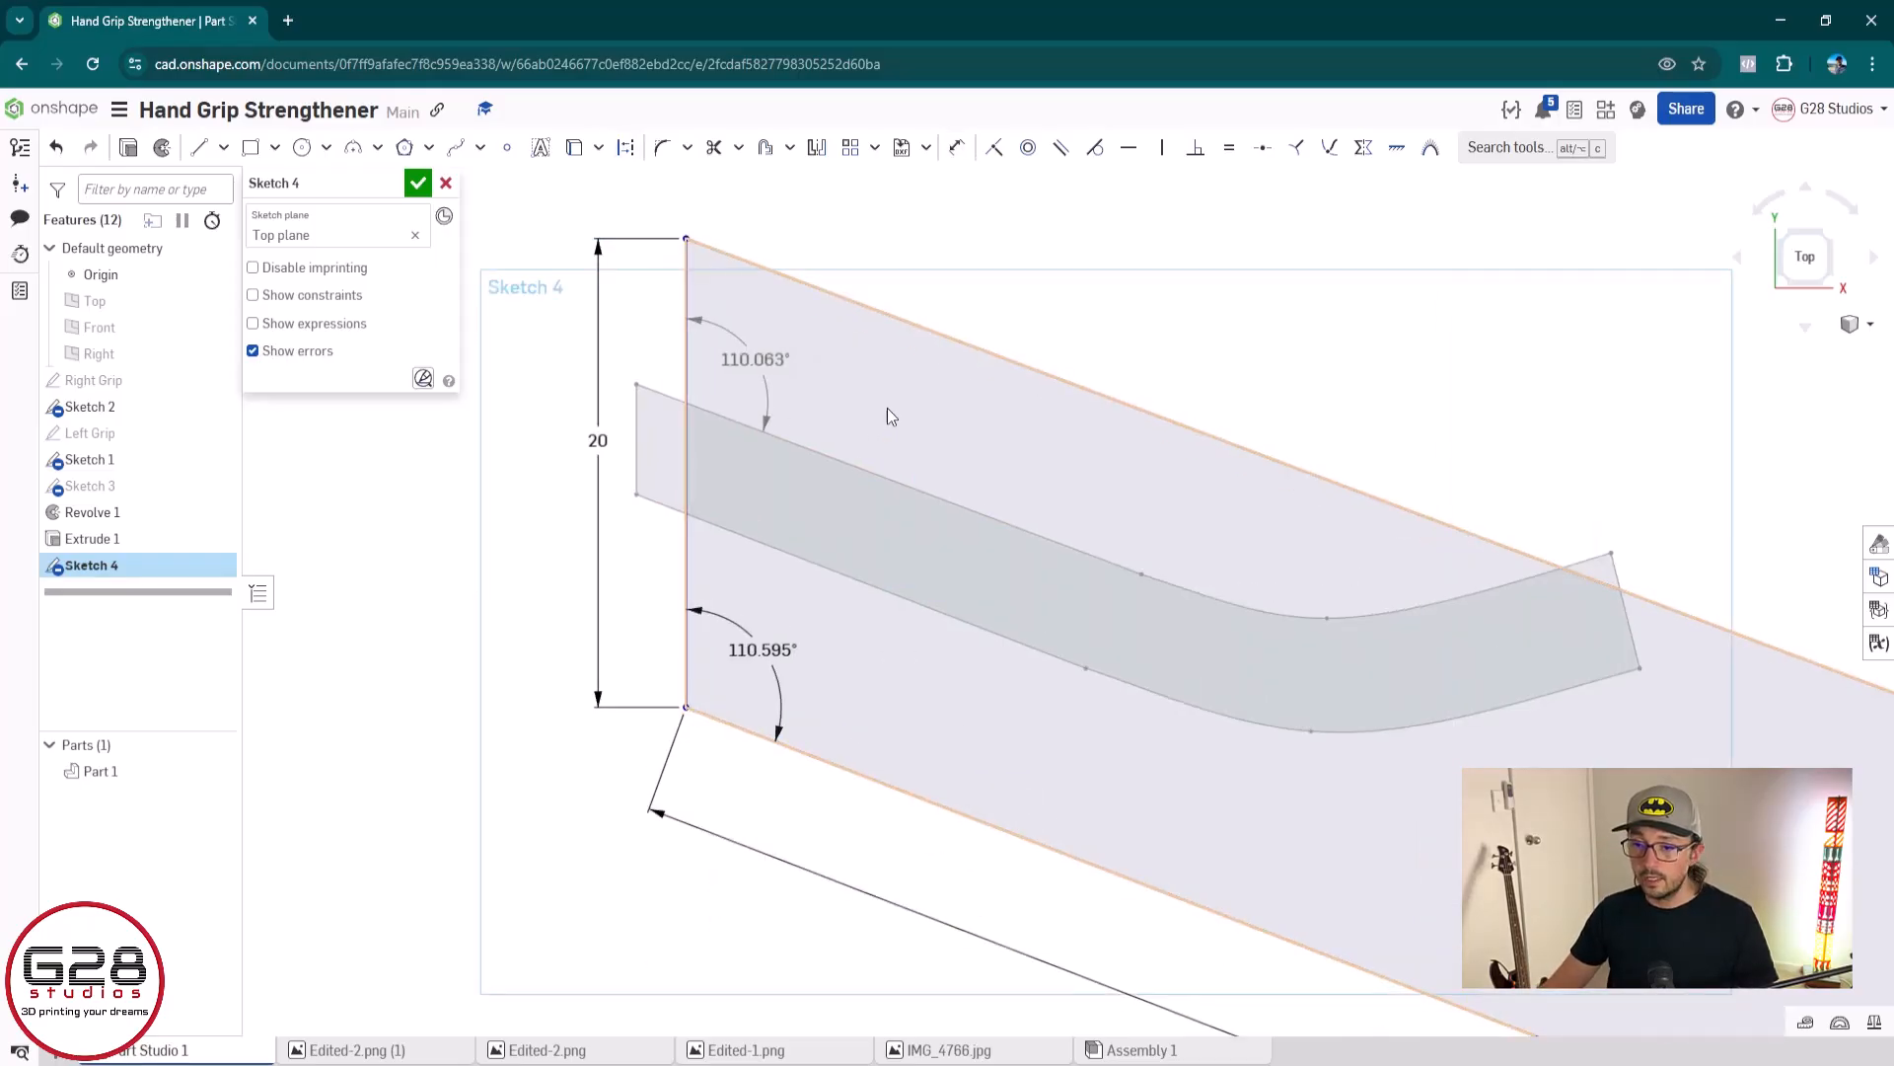
pyautogui.scroll(-3, 923, 469)
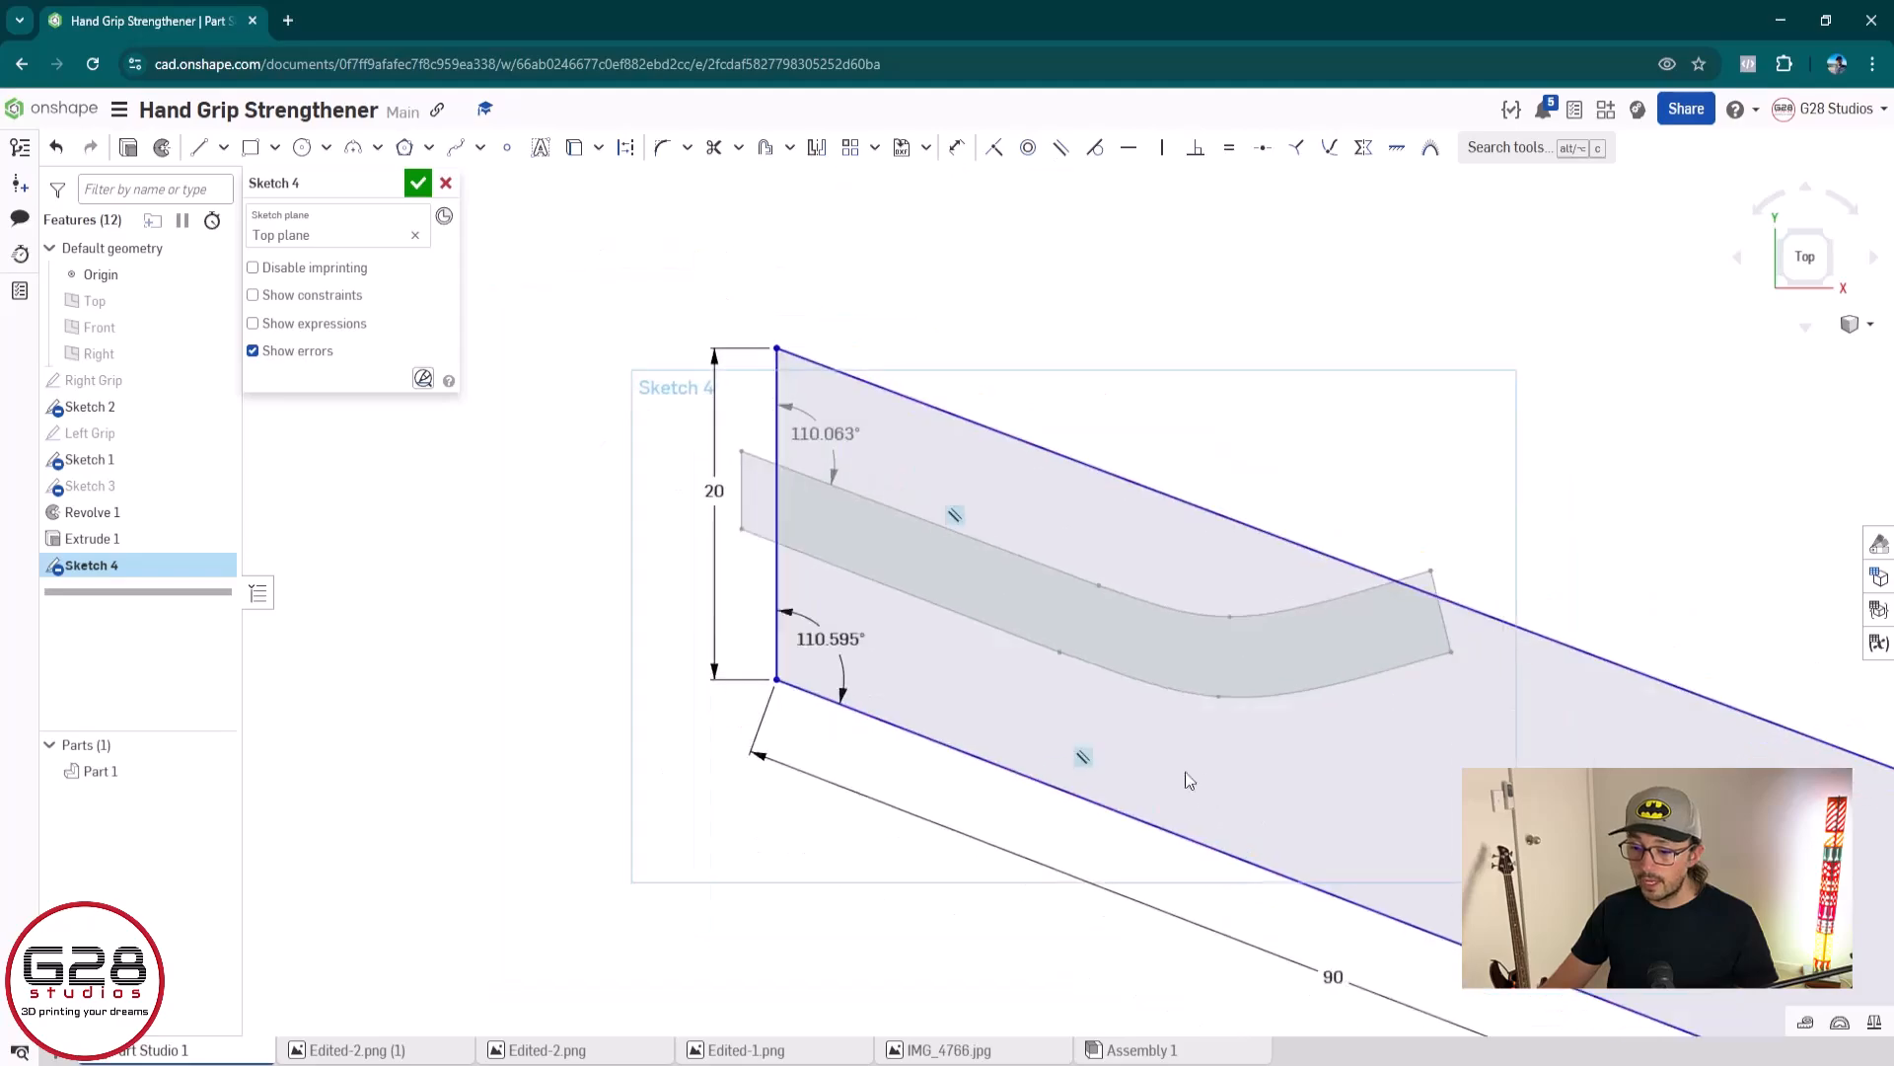
pyautogui.click(1128, 839)
pyautogui.press('Delete')
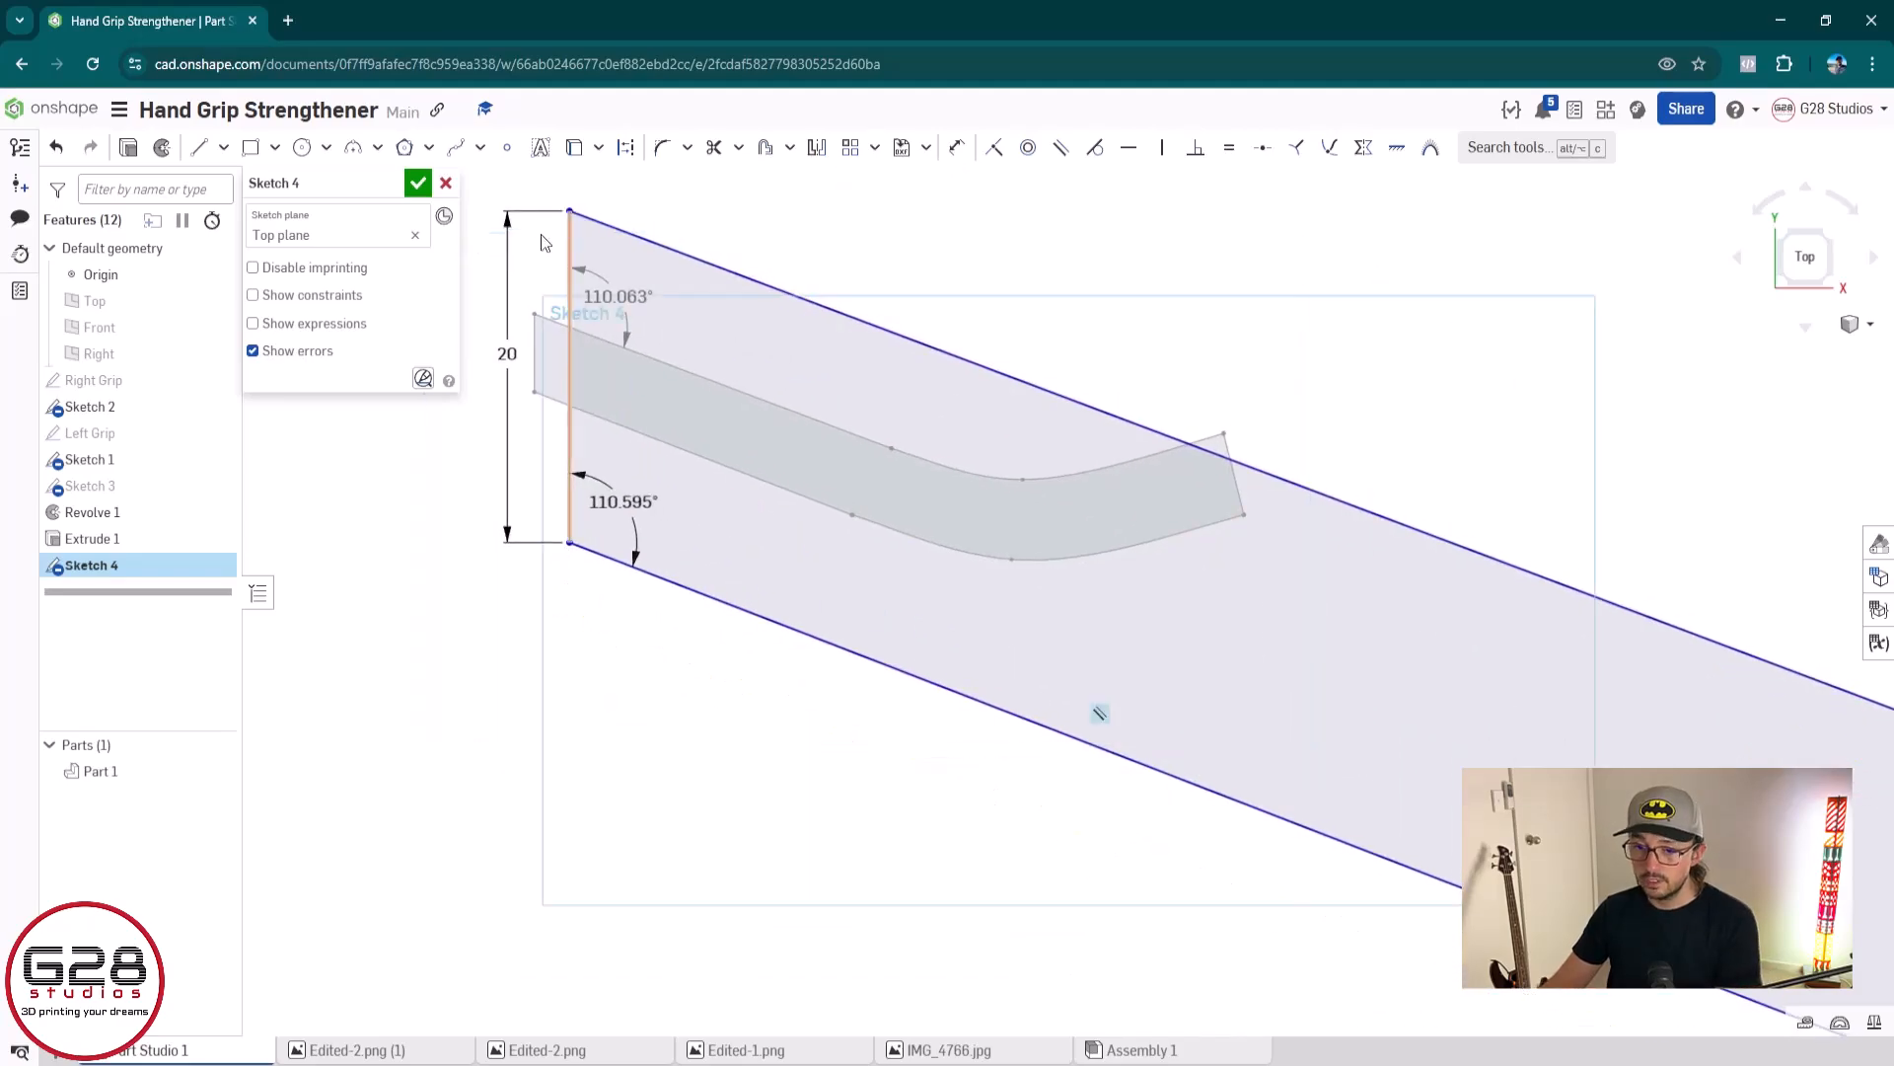
pyautogui.click(511, 356)
pyautogui.press('Delete')
pyautogui.moveTo(542, 224); pyautogui.dragTo(569, 321, button='middle')
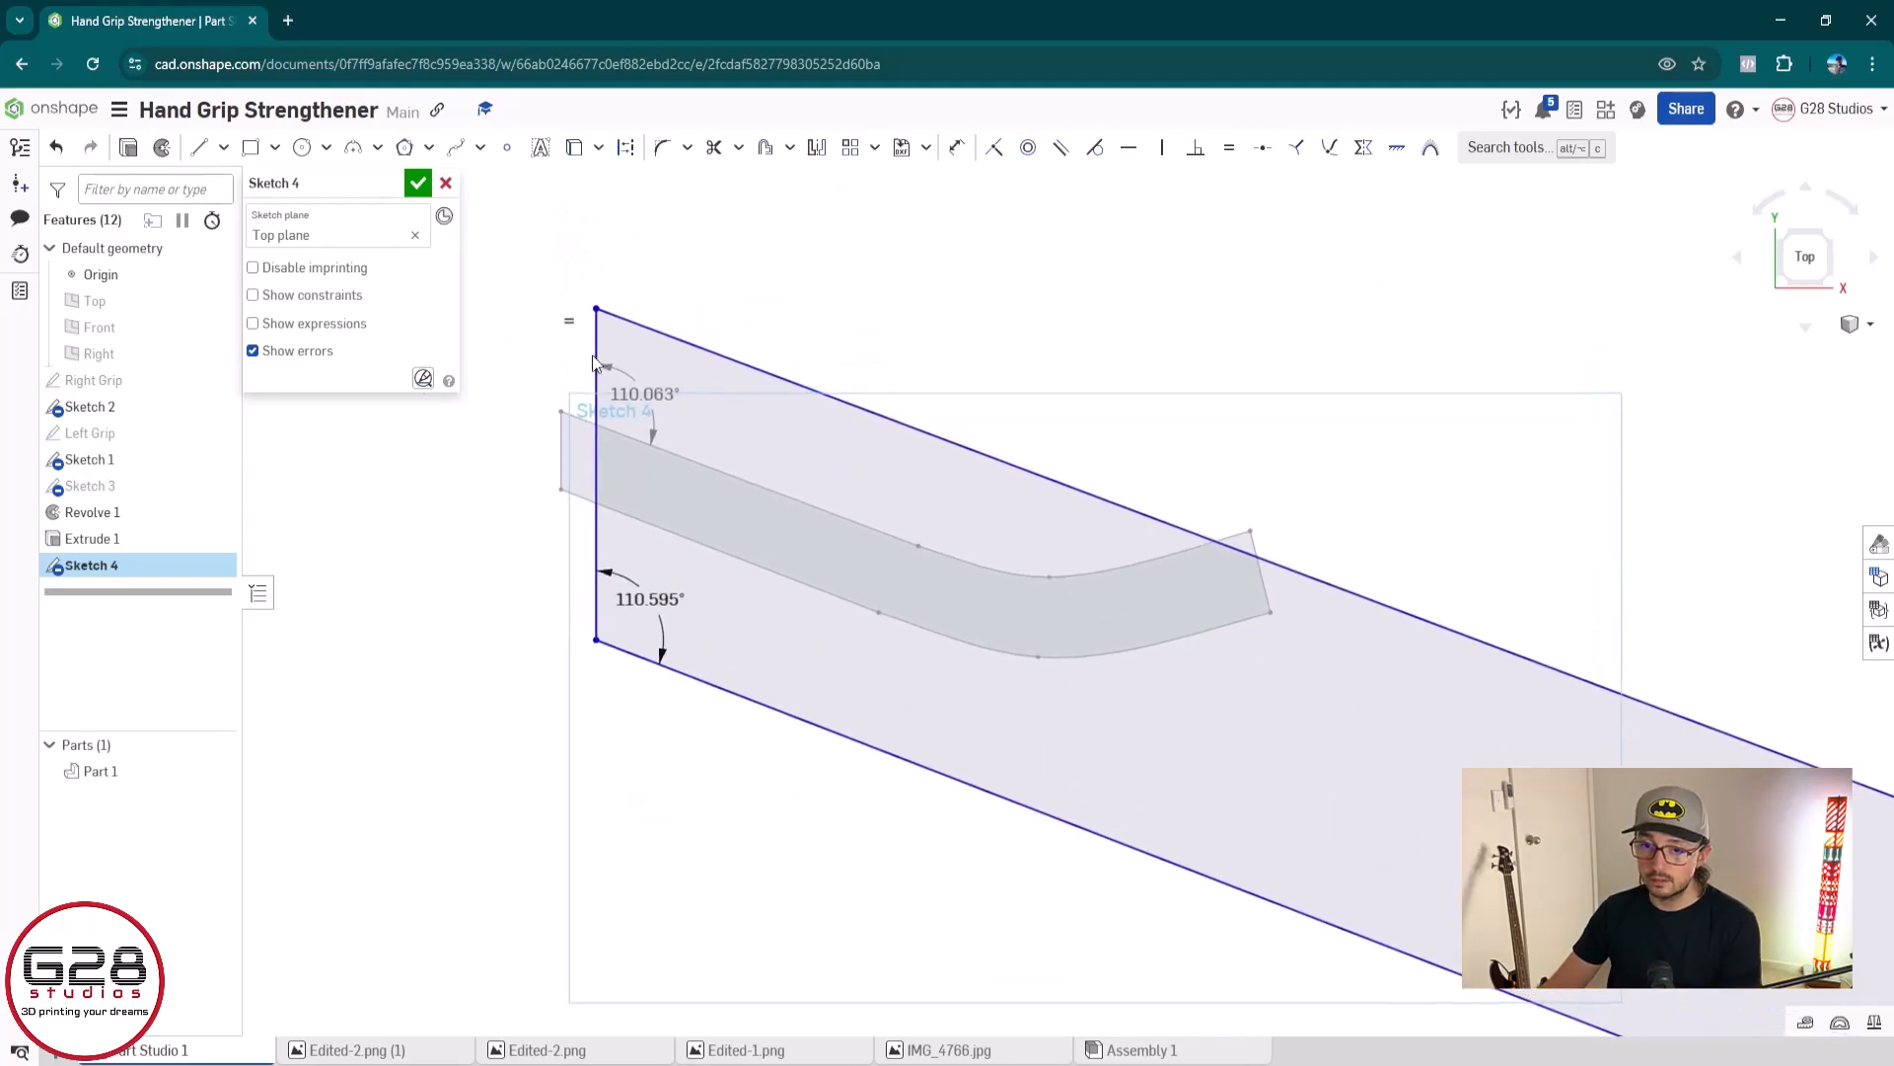
pyautogui.click(645, 393)
pyautogui.press('Delete')
pyautogui.press('u')
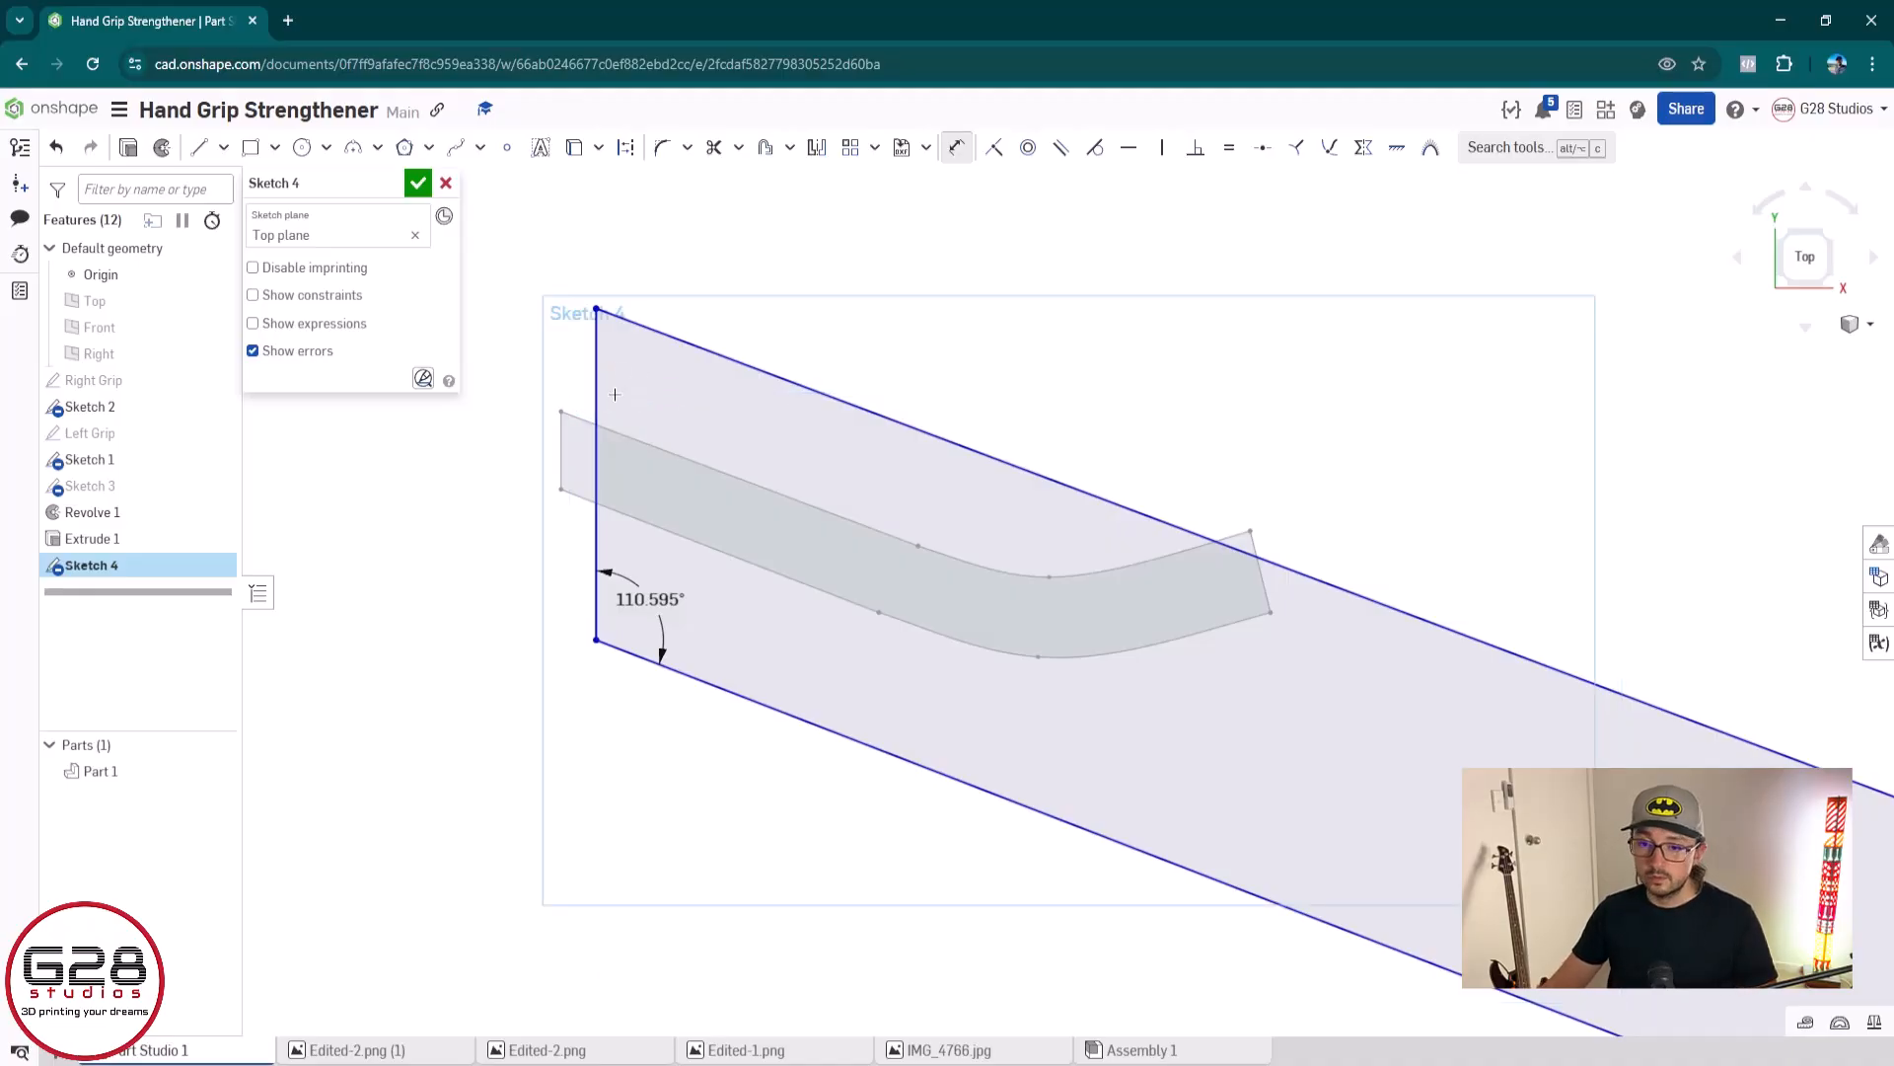
pyautogui.click(597, 395)
pyautogui.click(641, 434)
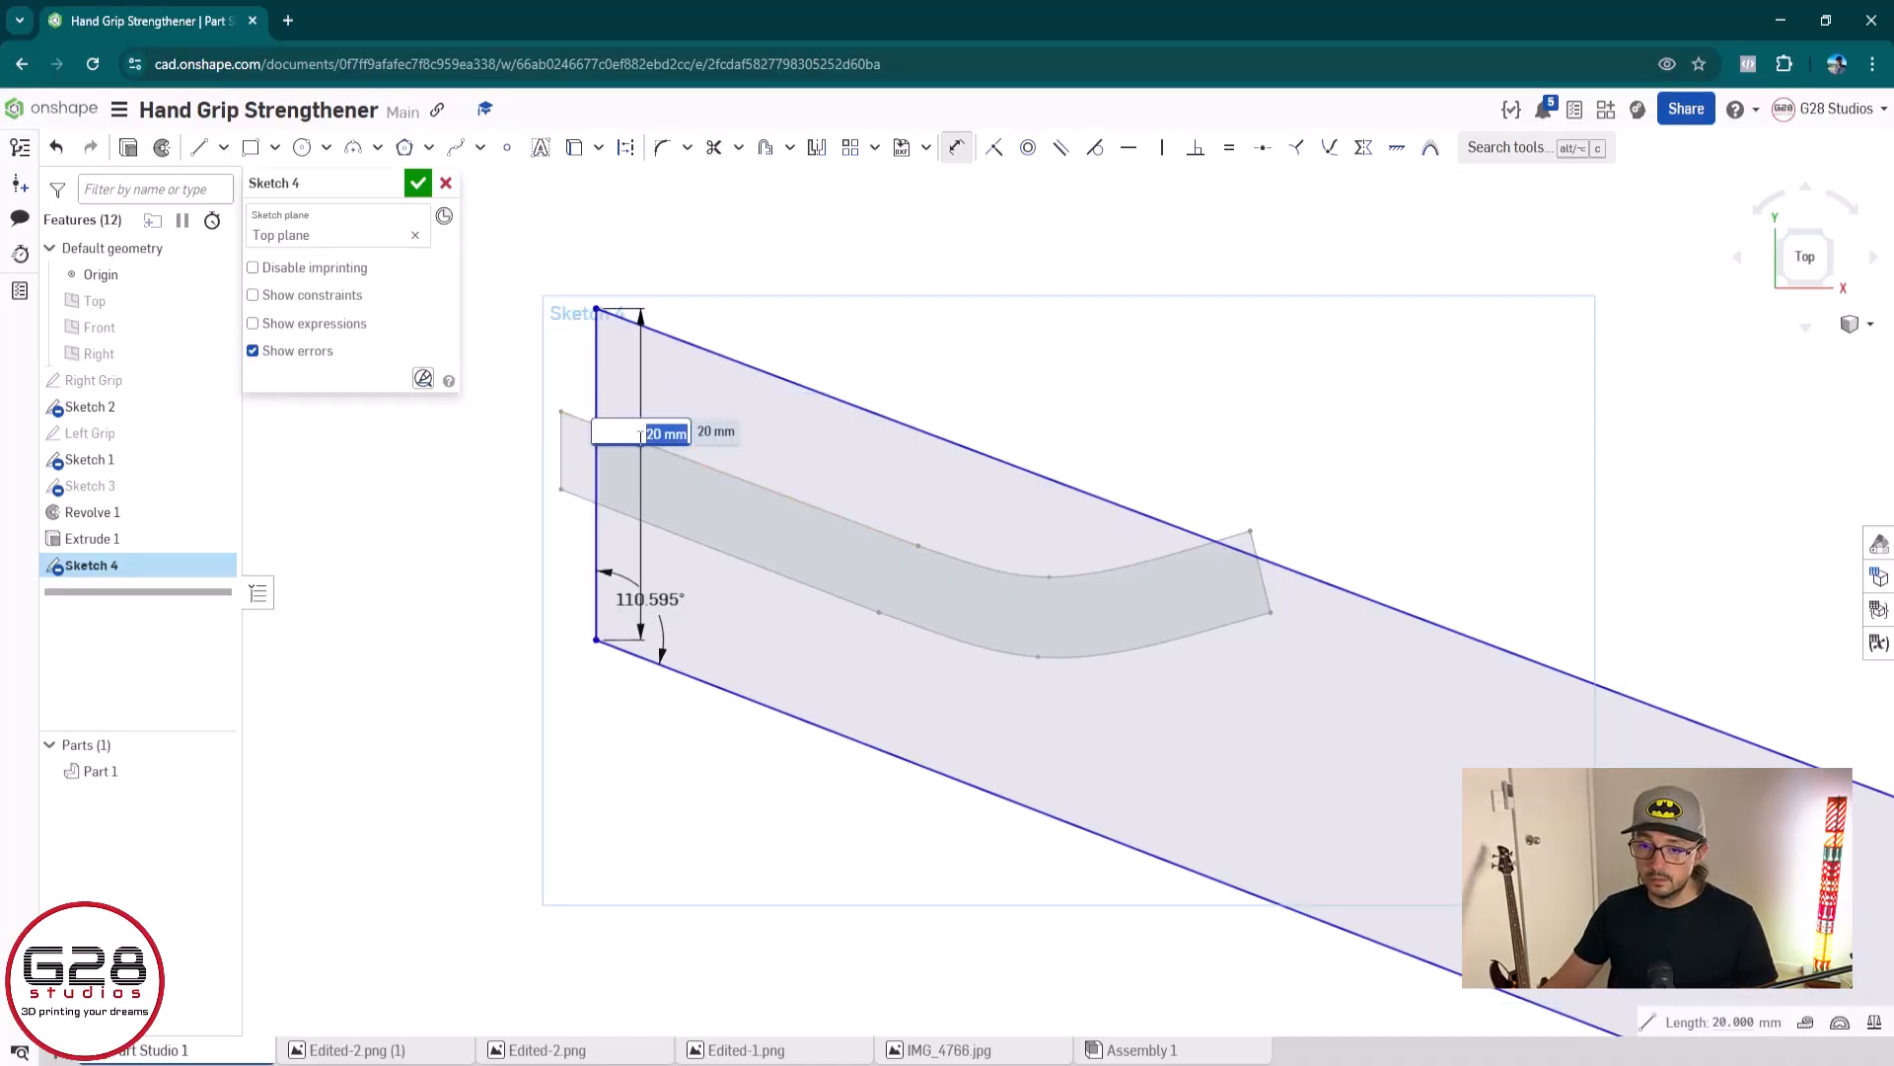
pyautogui.press('Escape')
pyautogui.hotkey('ctrl', 'z')
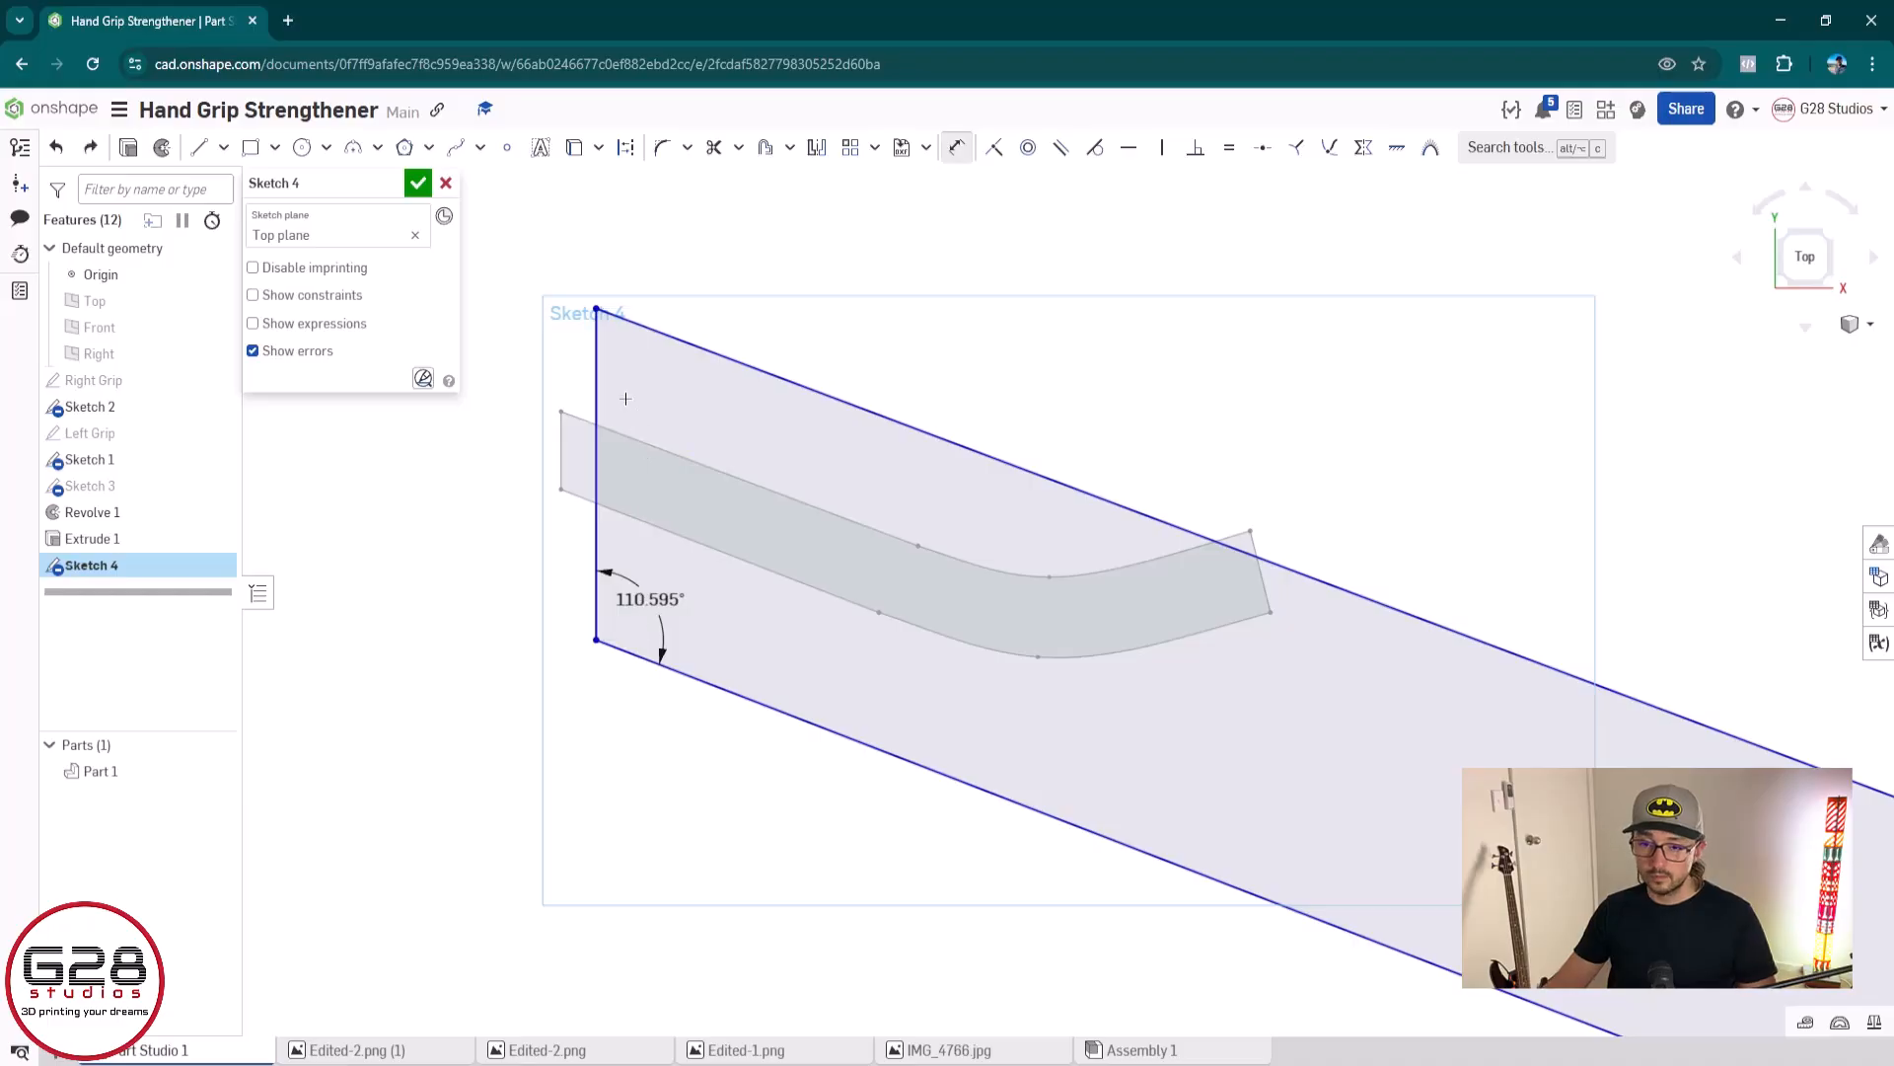
# Try to dimension the angle between the outline's left edge and the channel profile's upper edge at 90 degrees, and delete that dimension
pyautogui.click(595, 372)
pyautogui.click(655, 444)
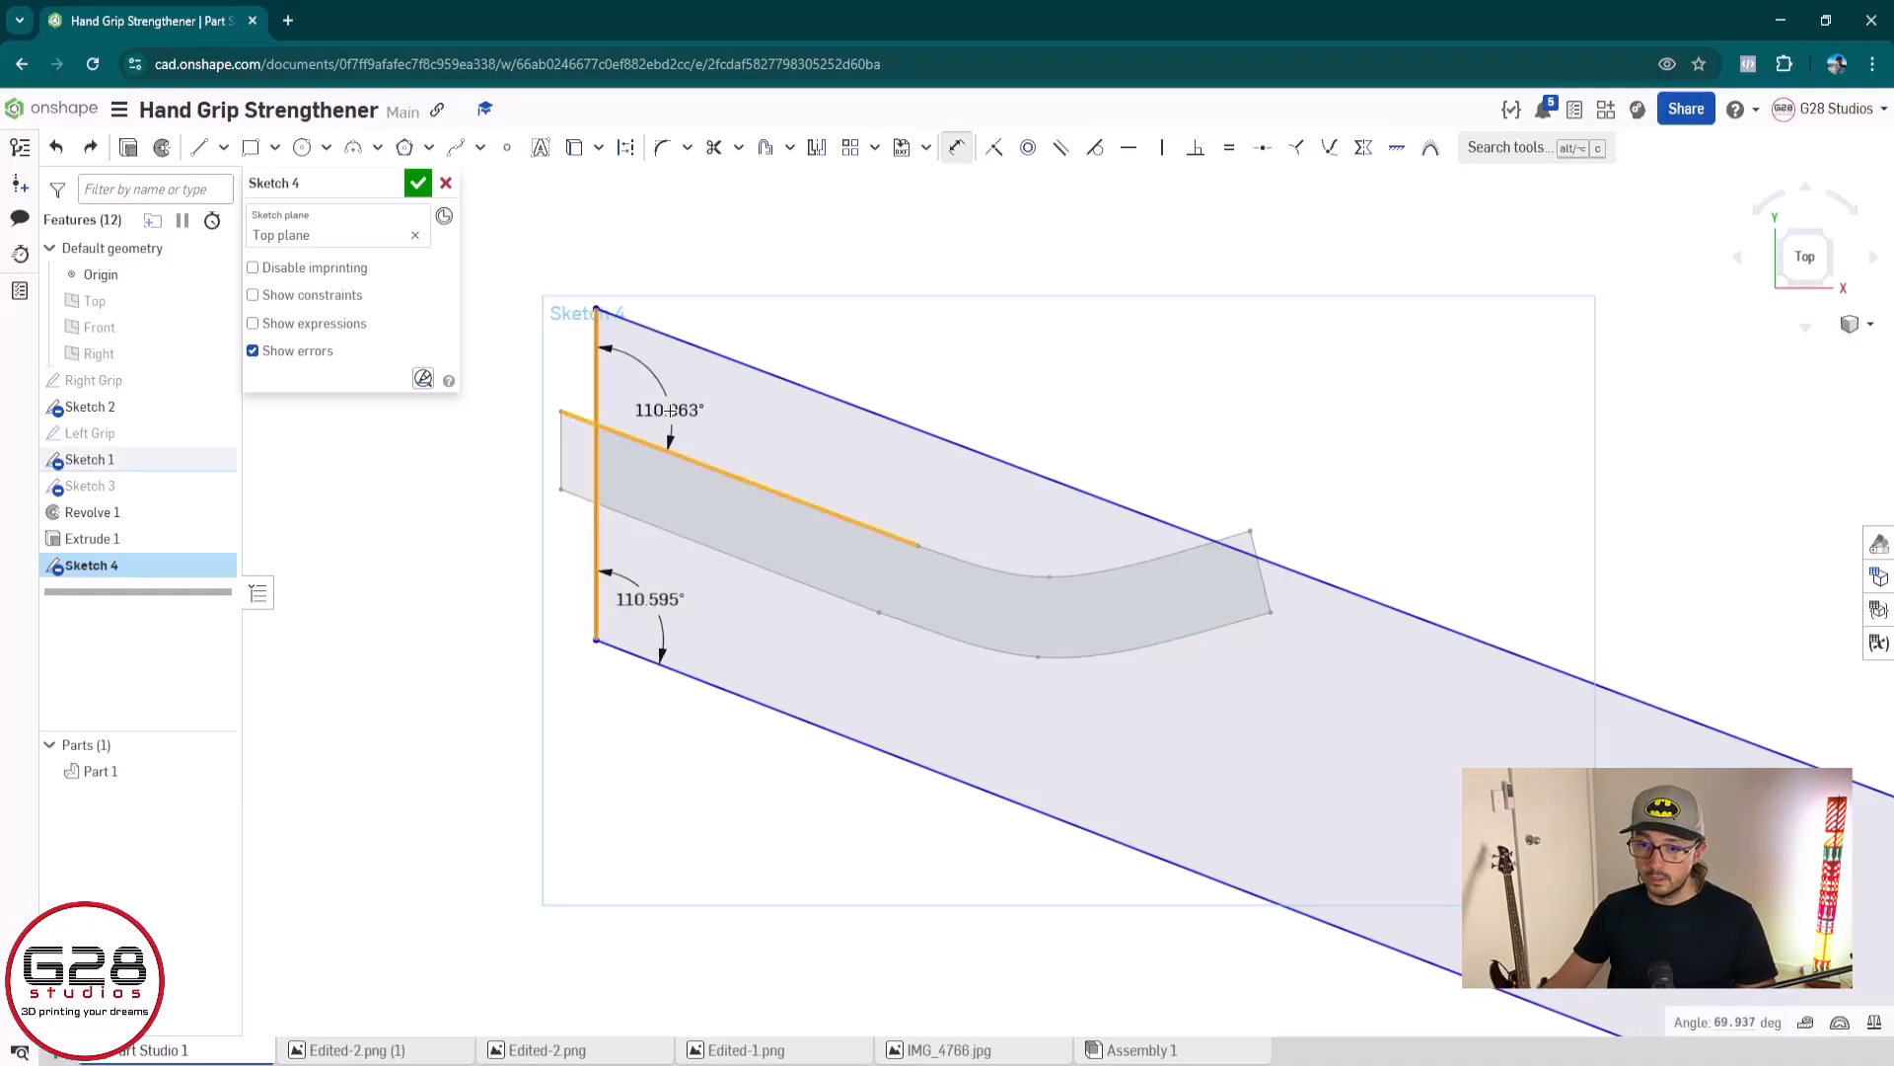
pyautogui.click(672, 413)
pyautogui.press('Return')
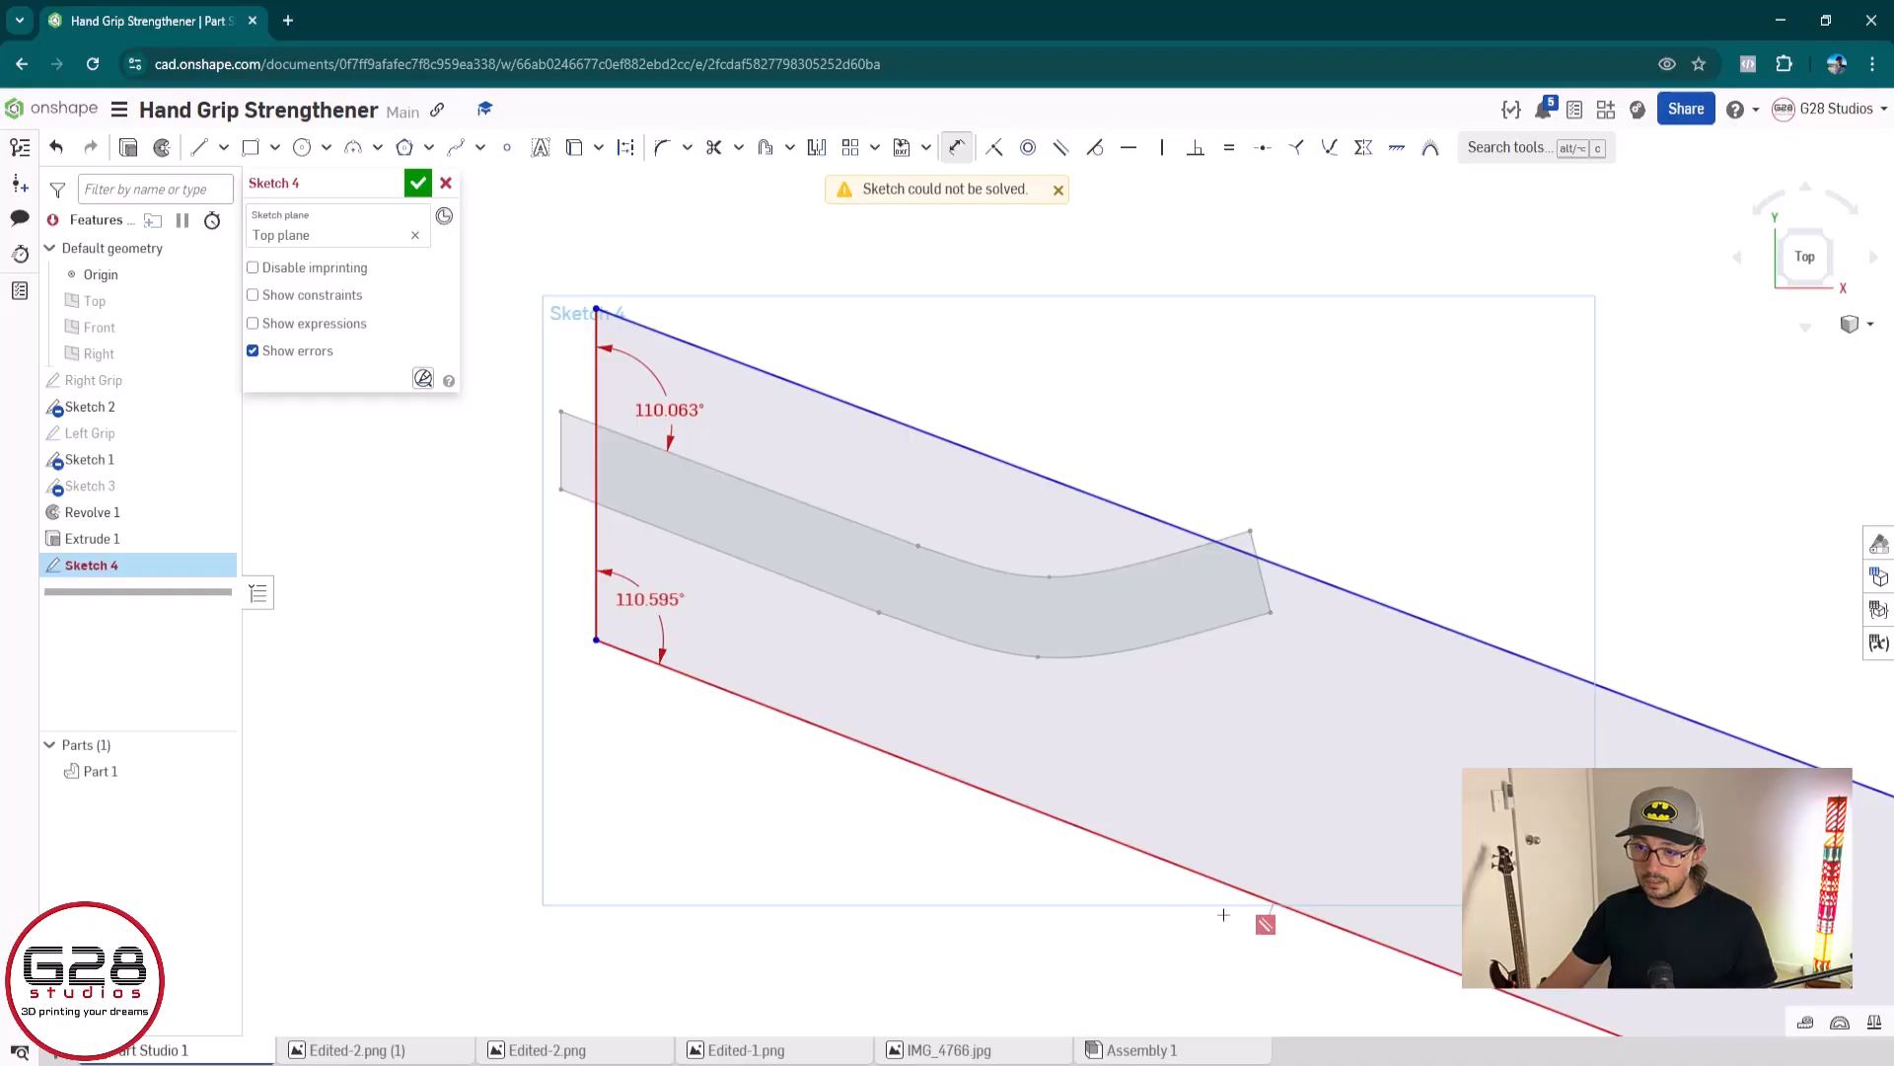
pyautogui.press('Escape')
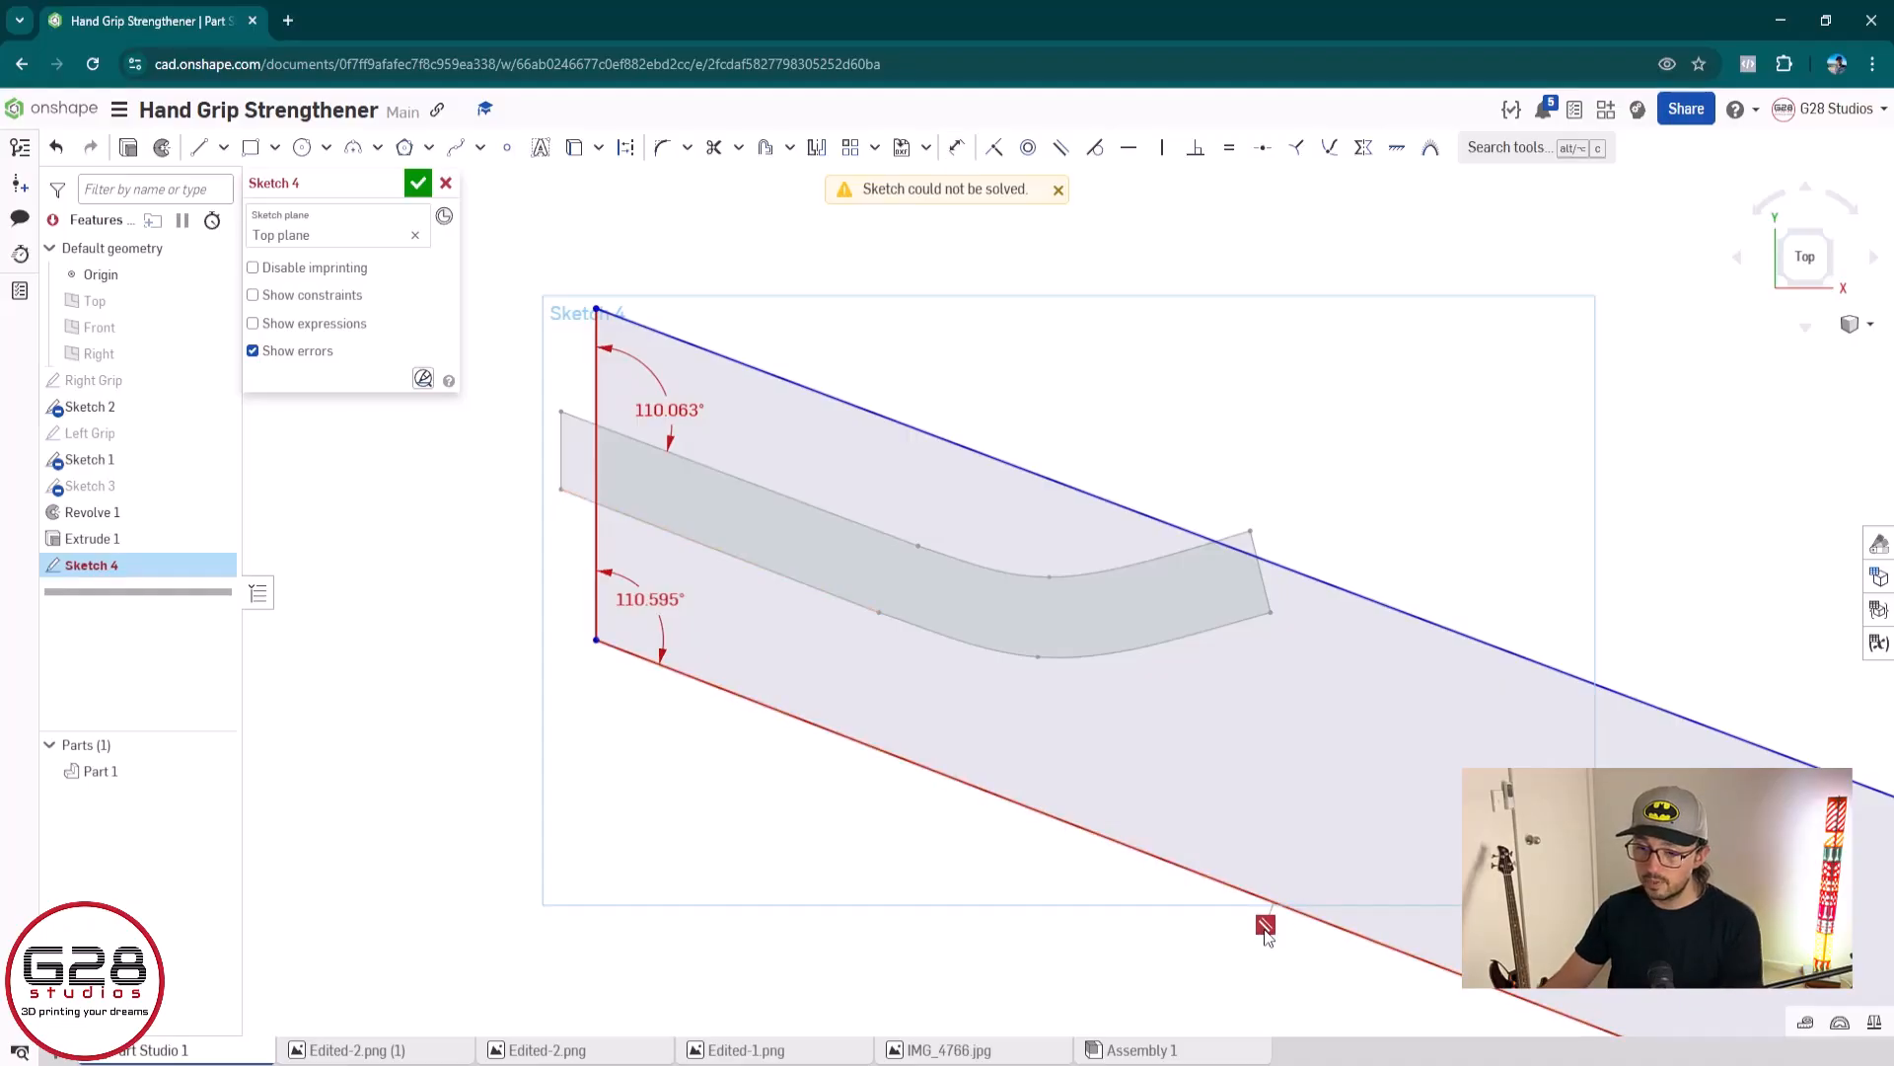
pyautogui.hotkey('ctrl', 'z')
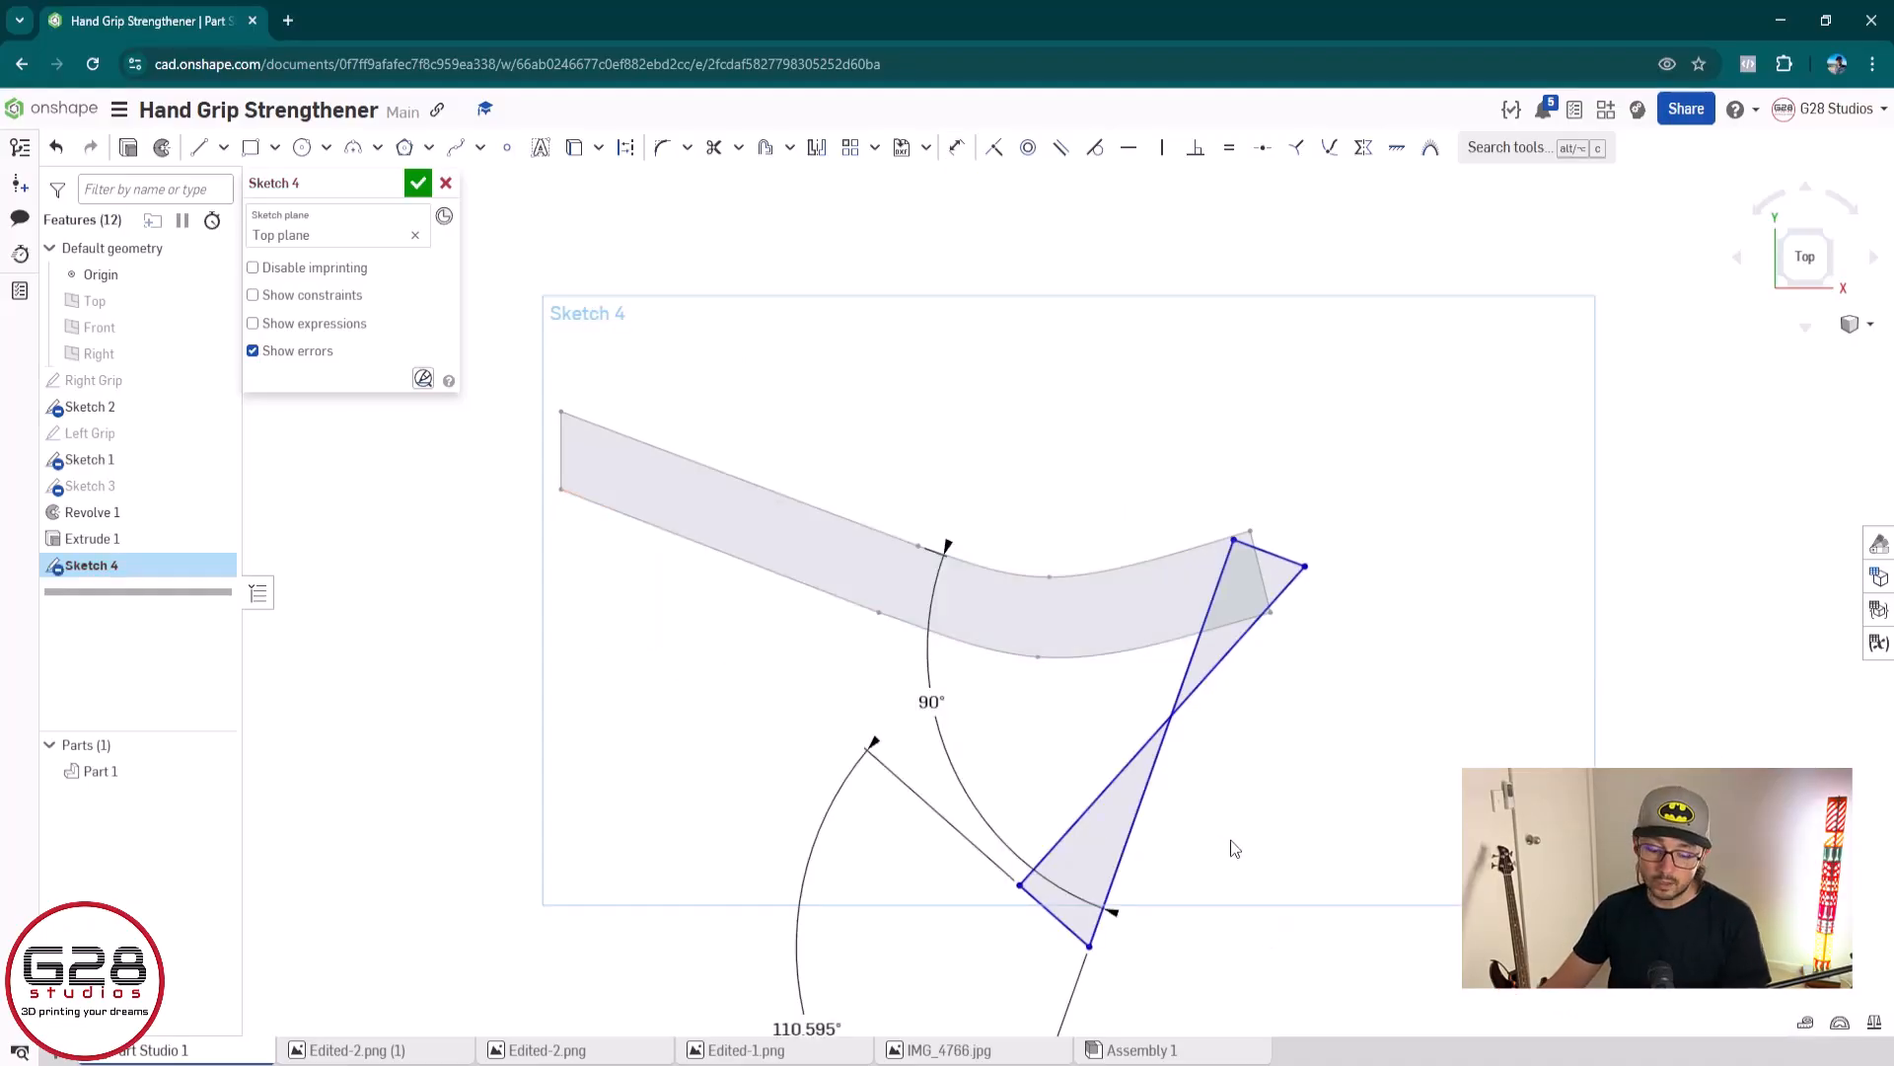
pyautogui.hotkey('ctrl', 'y')
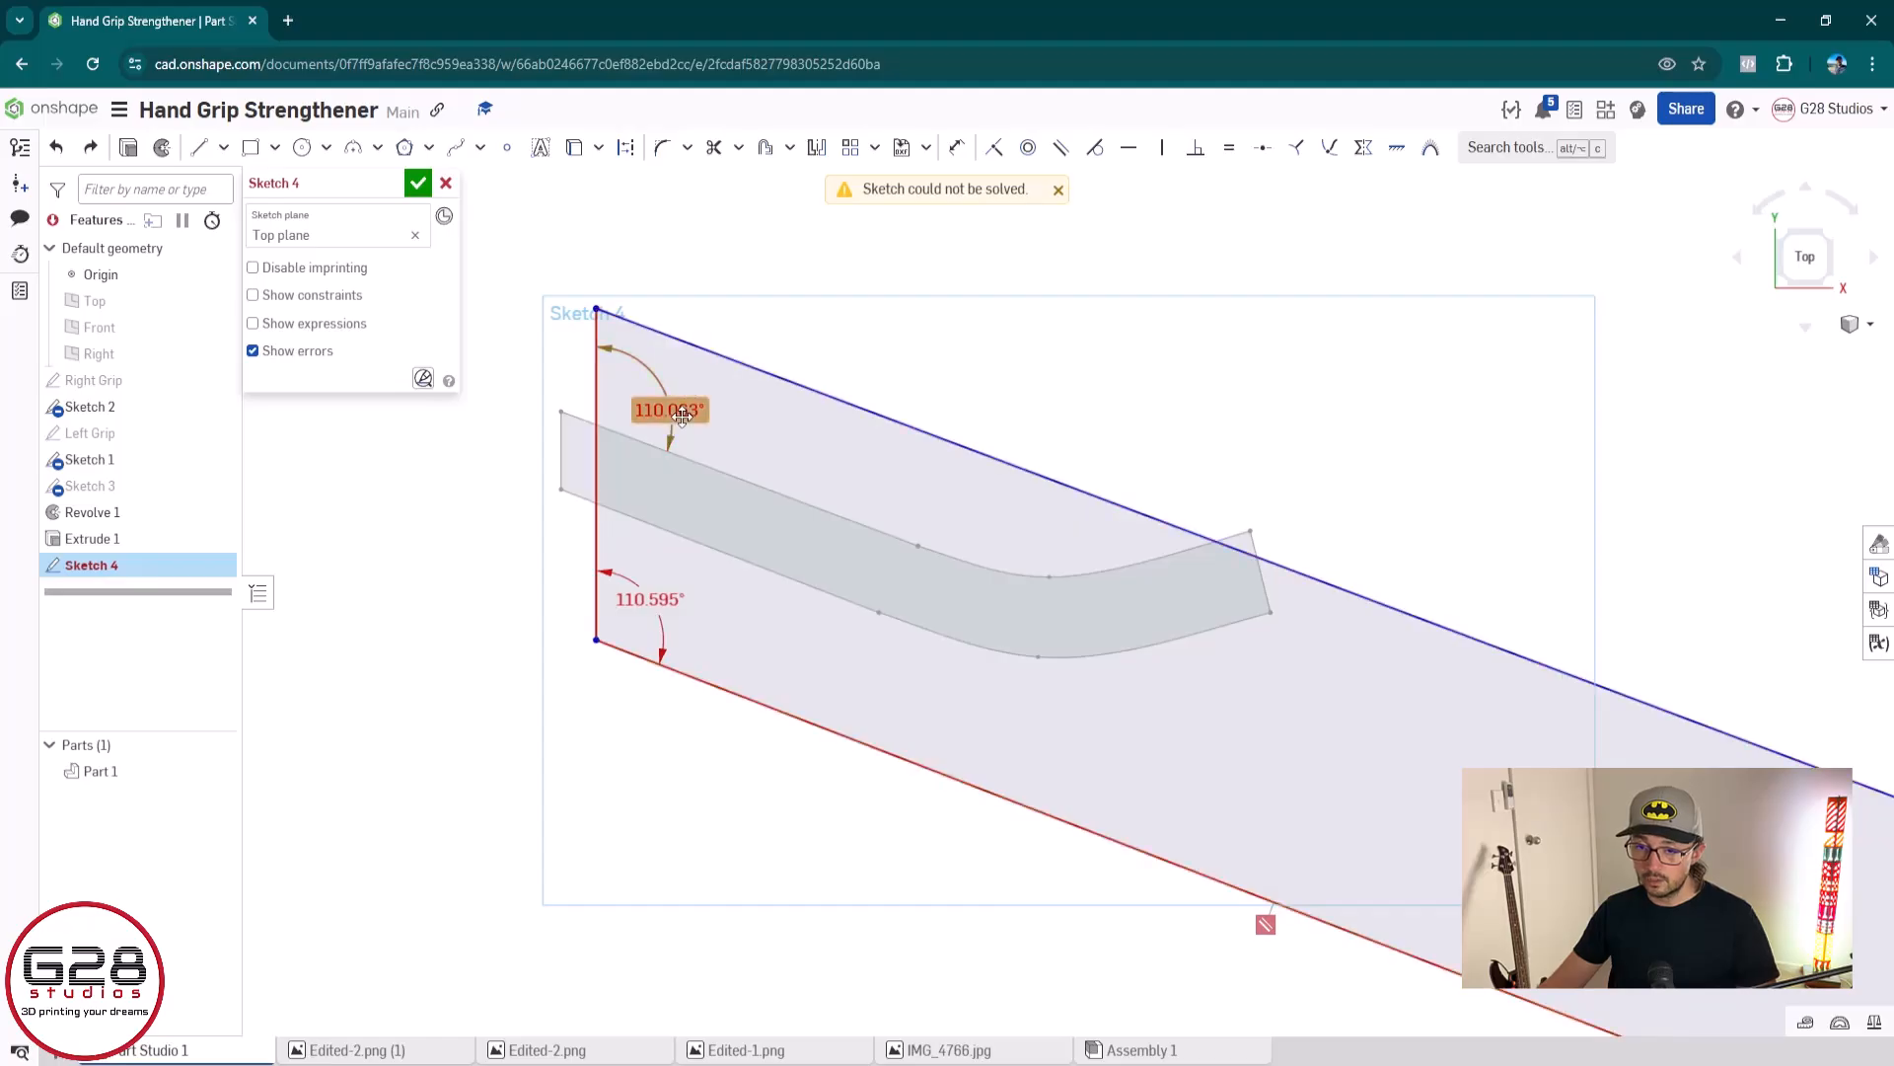
pyautogui.press('Delete')
# Delete the angle dimension at the outline's lower-left corner and the parallel constraint on its lower edge
pyautogui.click(650, 598)
pyautogui.press('Delete')
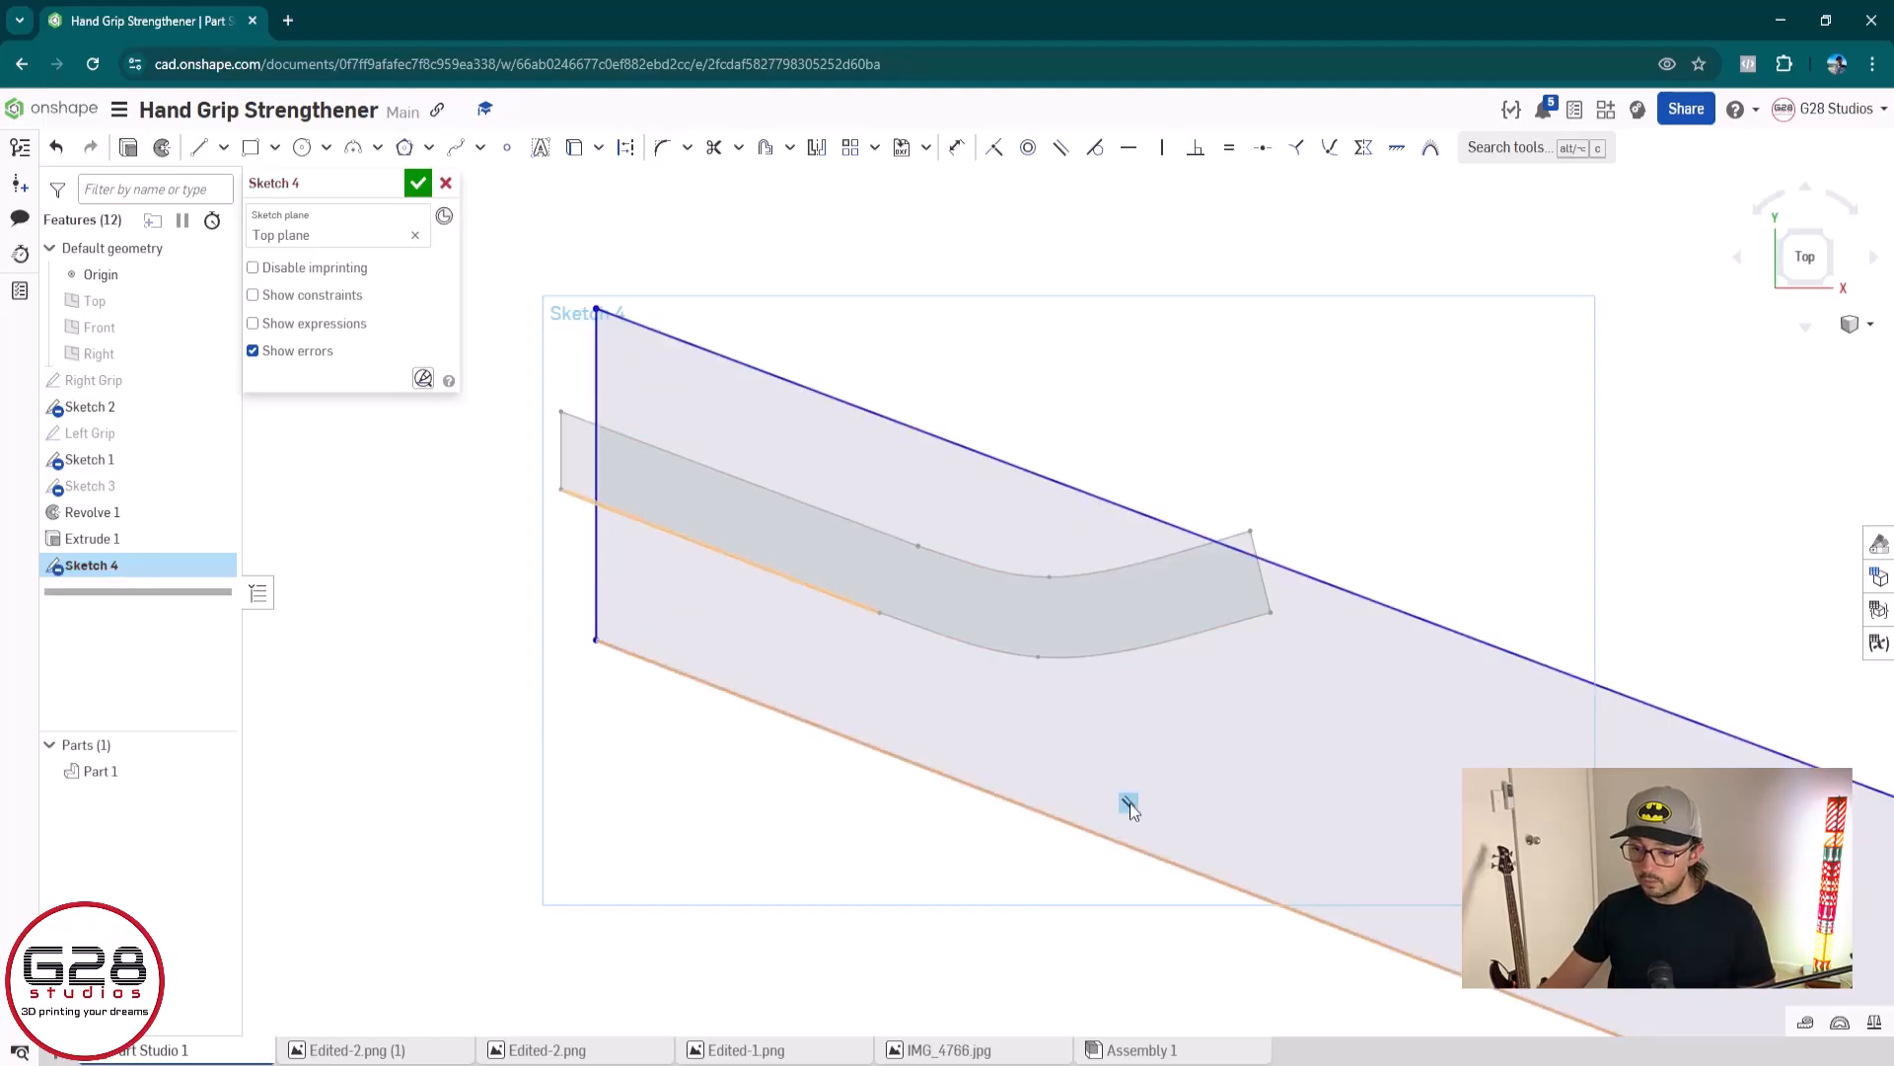
pyautogui.click(1129, 803)
pyautogui.press('Delete')
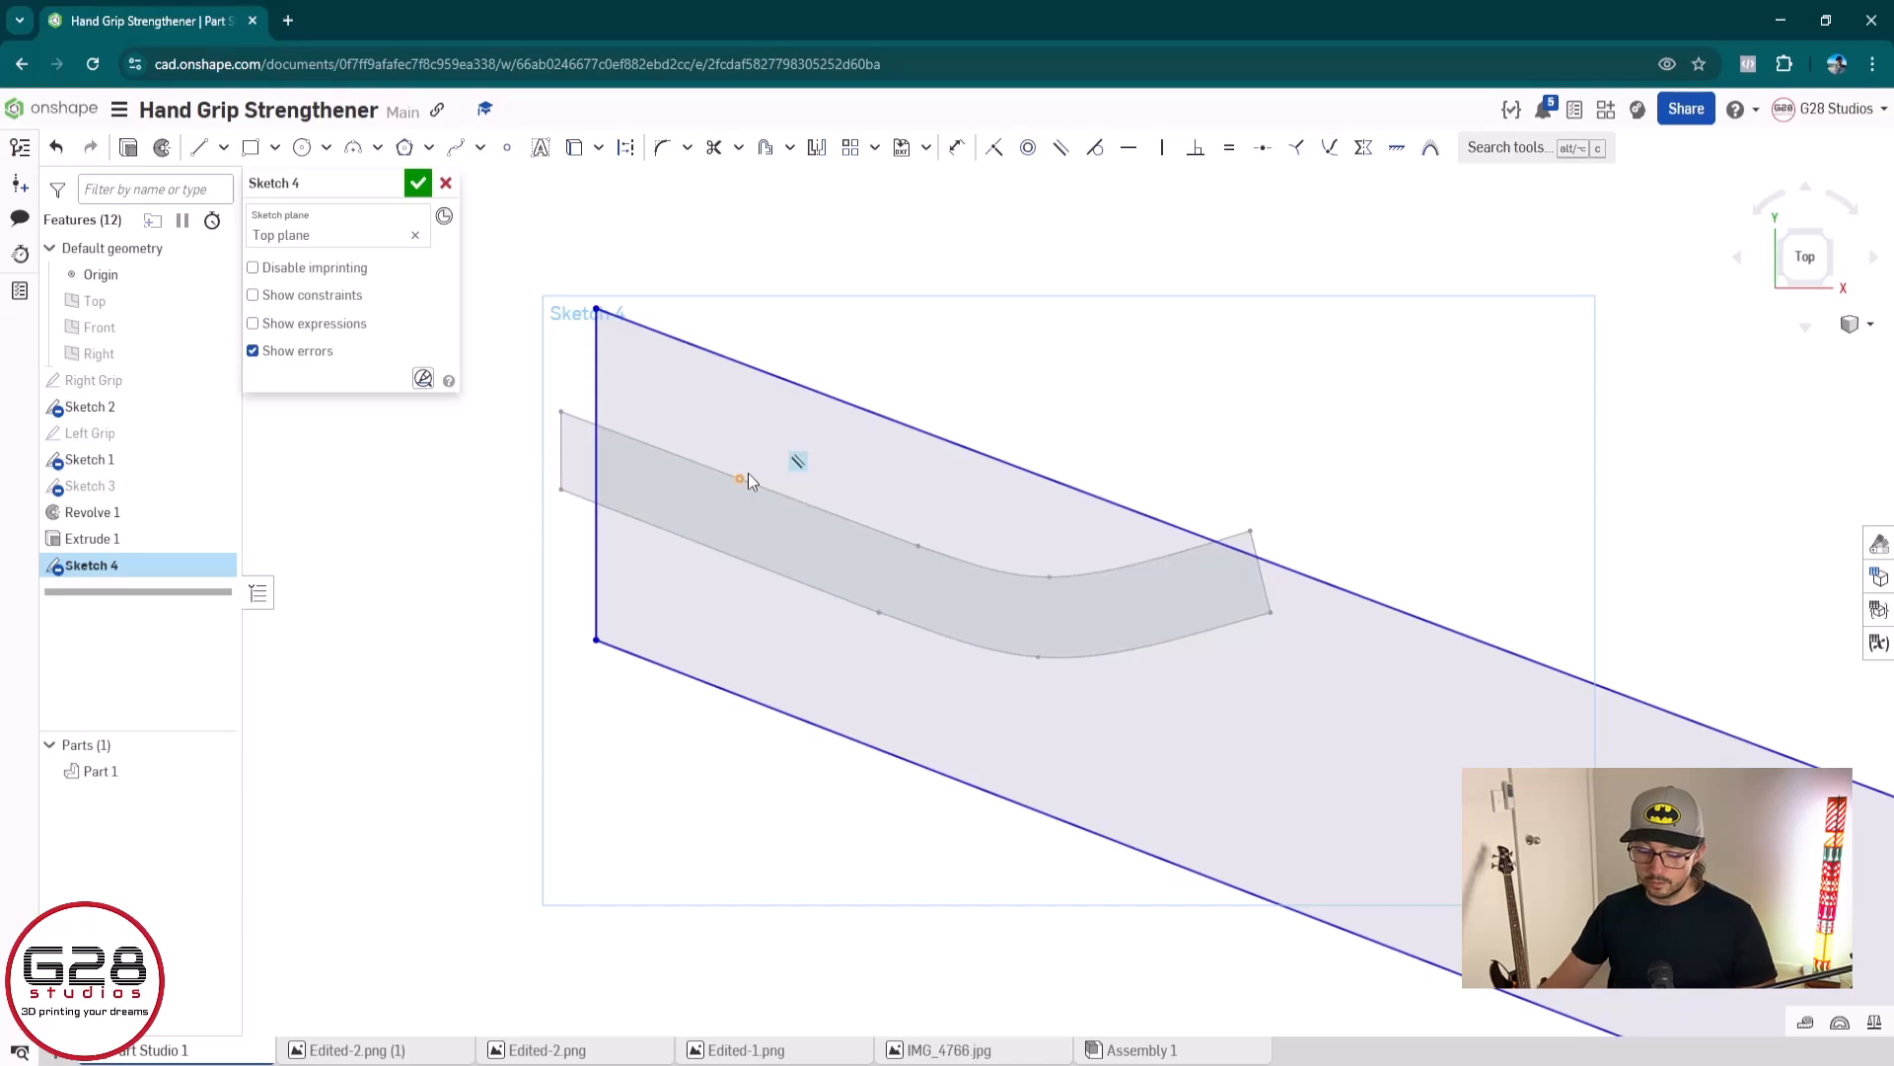
# Dimension the angle between the outline's left edge and the channel profile's upper edge to 90 degrees
pyautogui.press('d')
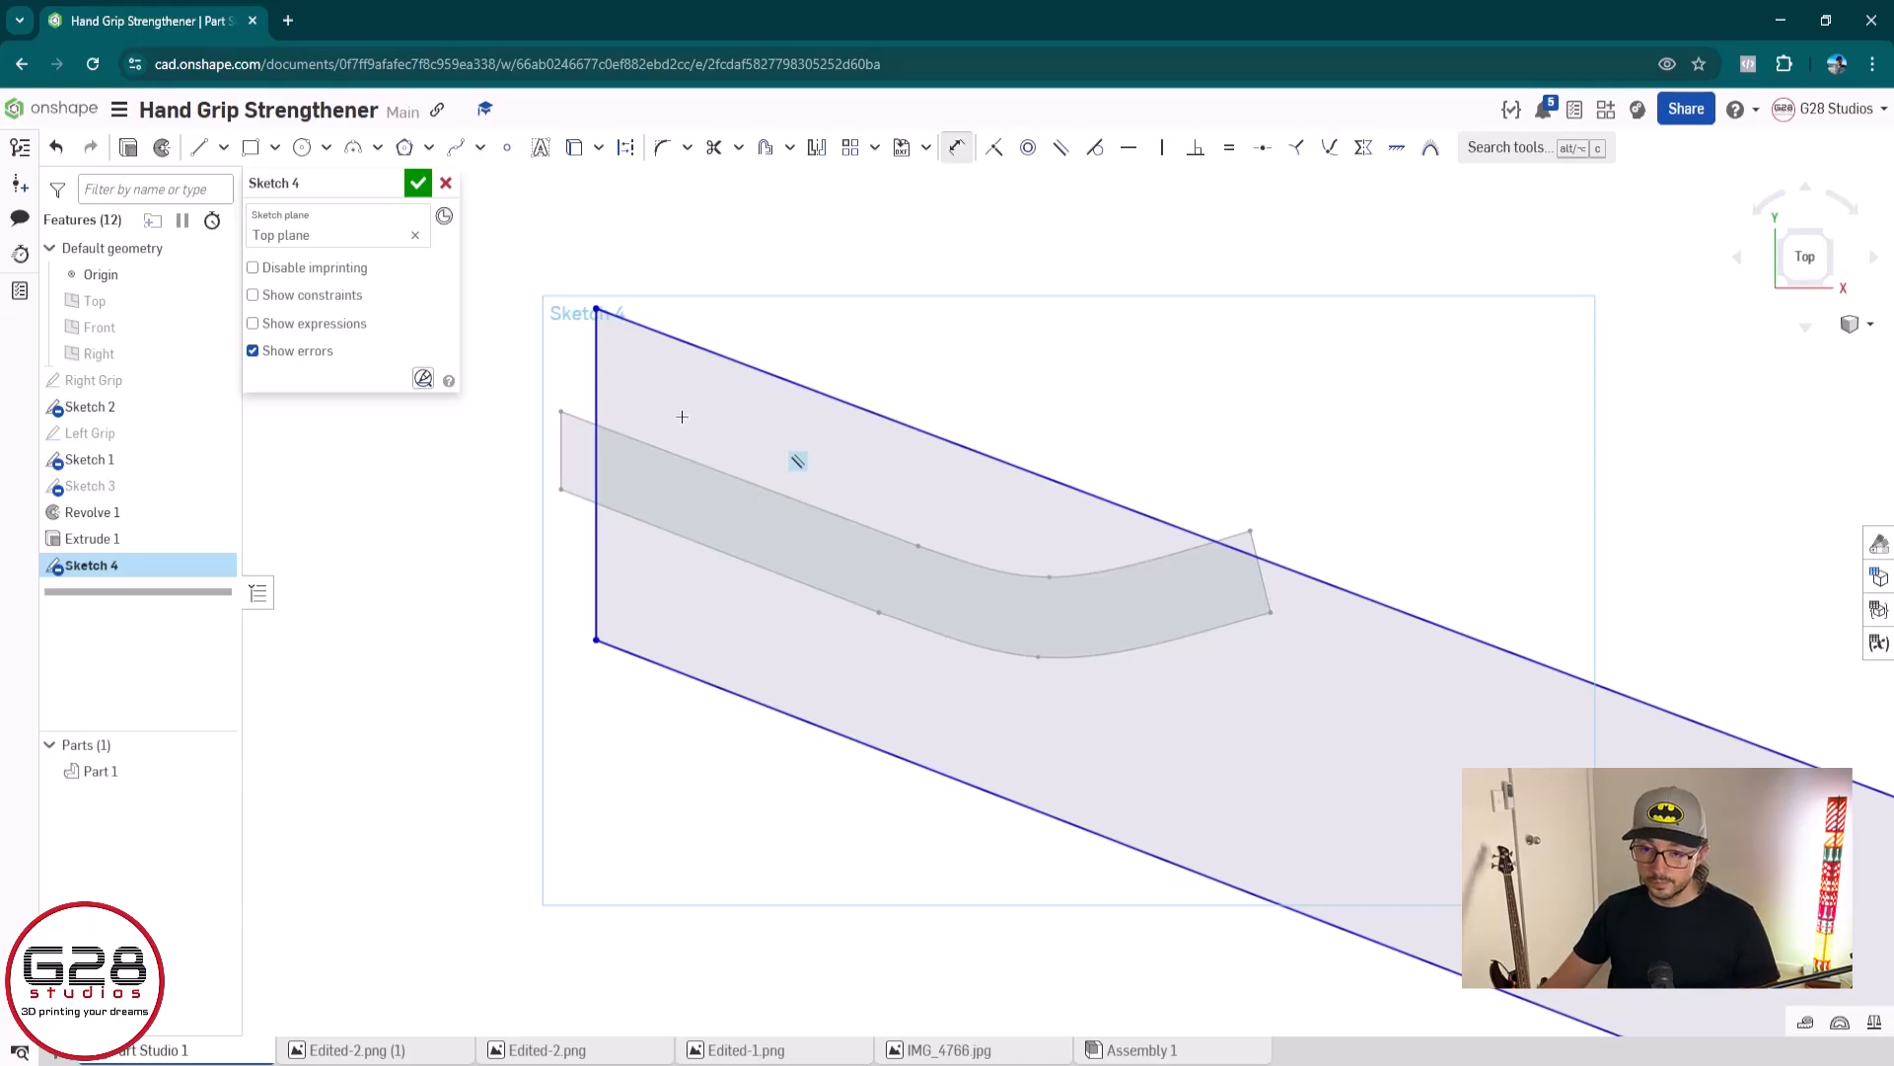
pyautogui.click(596, 380)
pyautogui.click(631, 436)
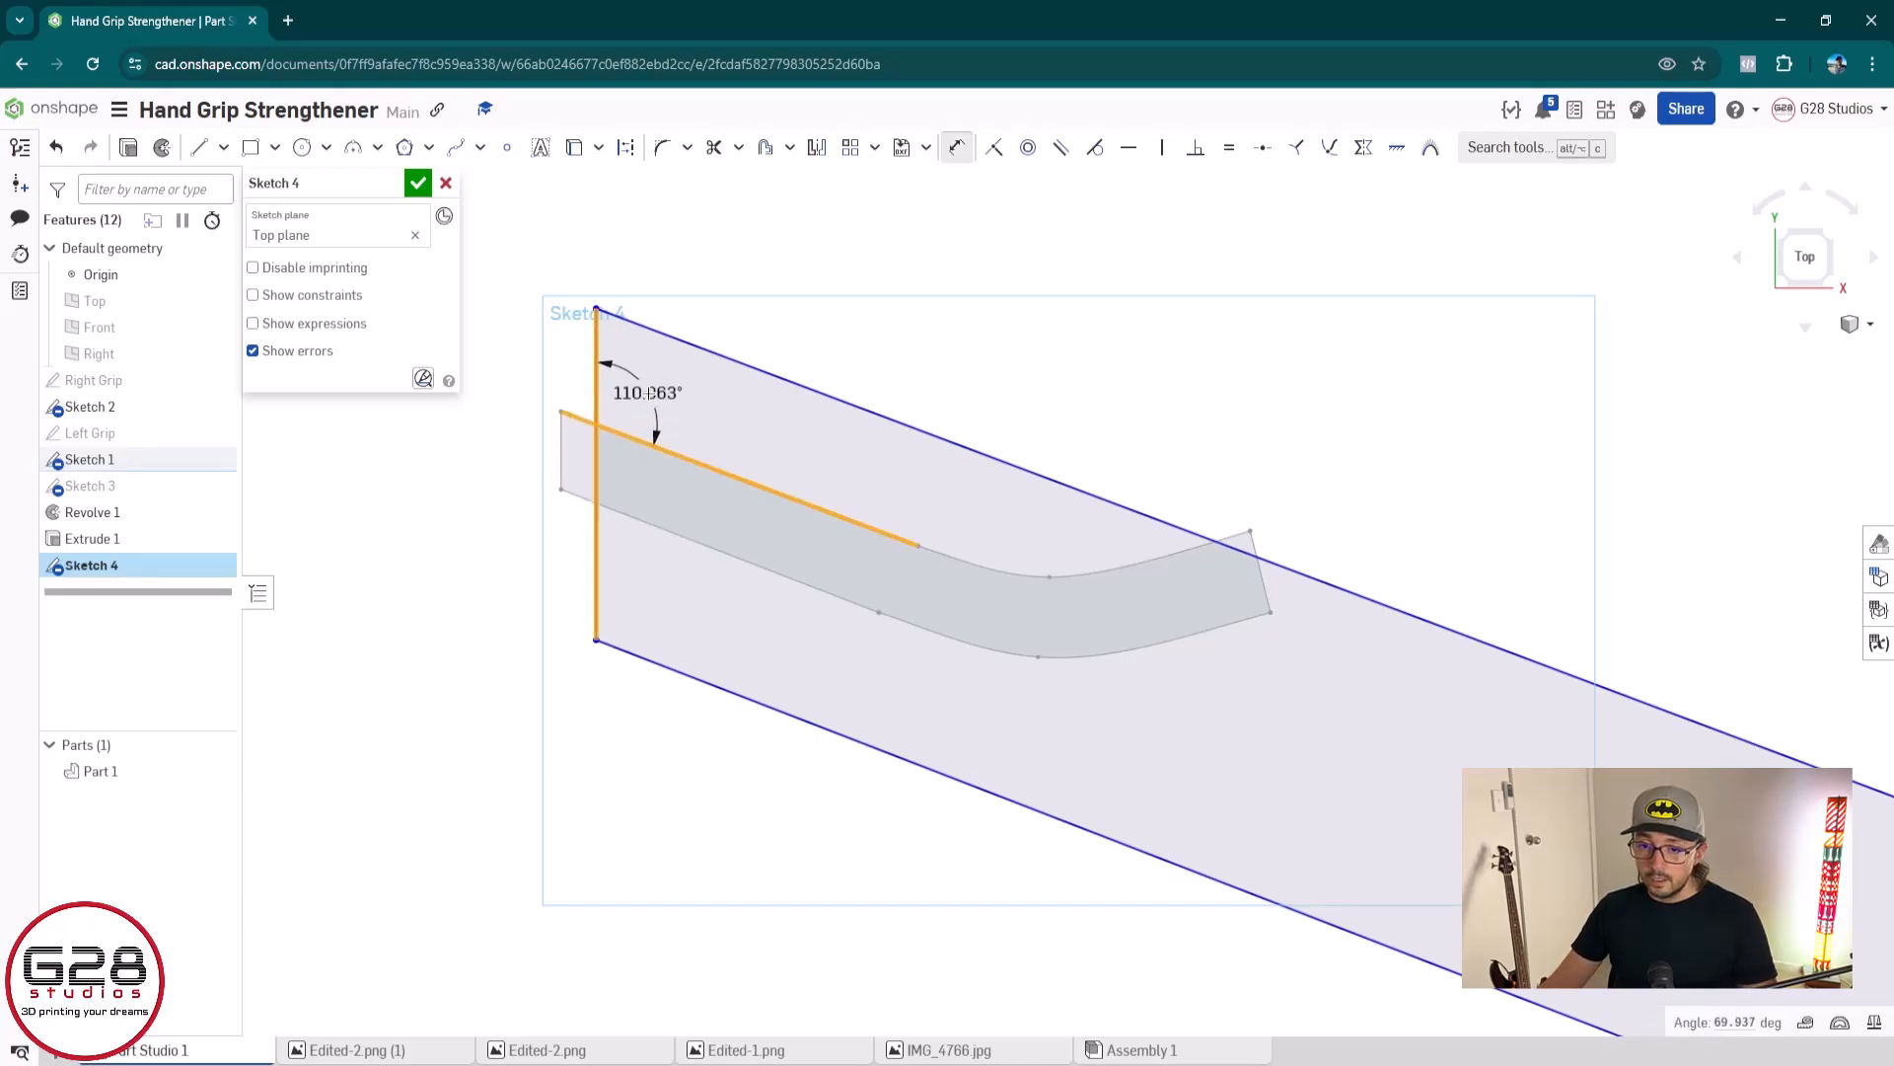
pyautogui.click(644, 399)
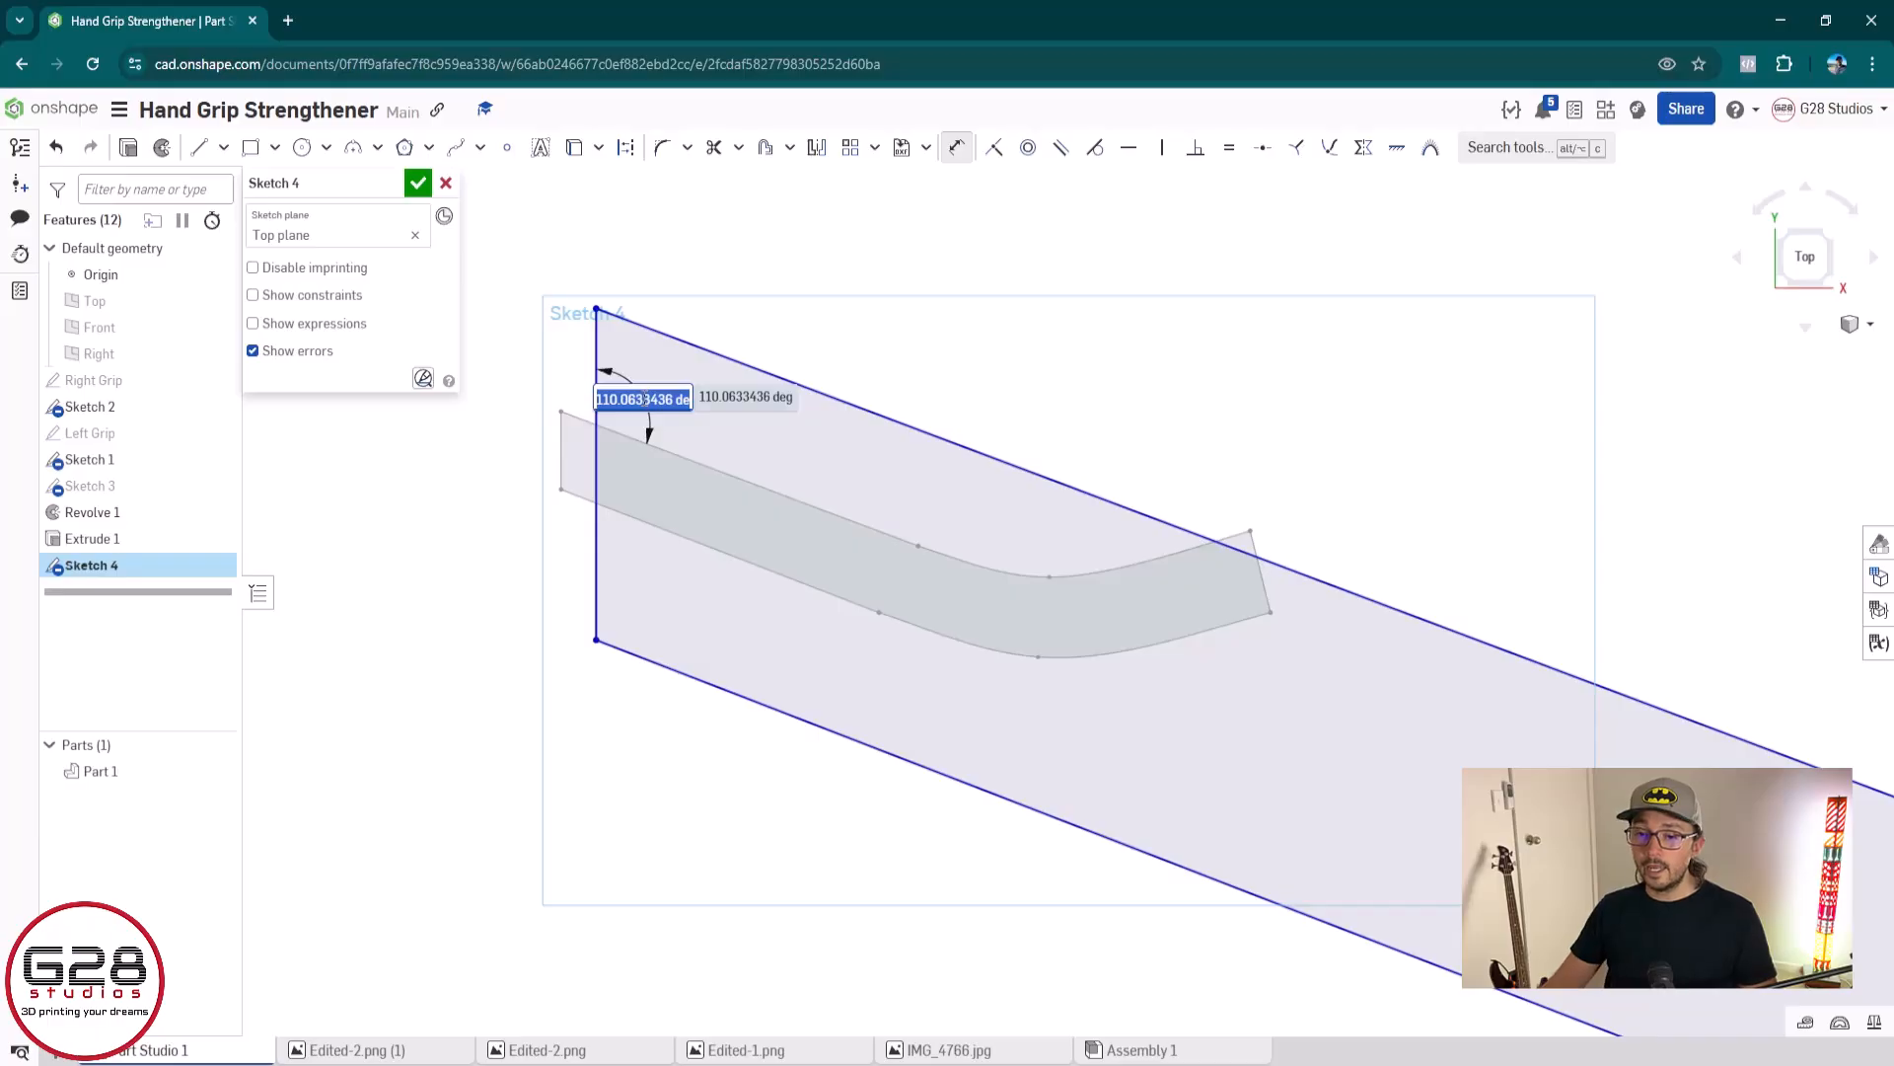
pyautogui.write('90')
pyautogui.press('Return')
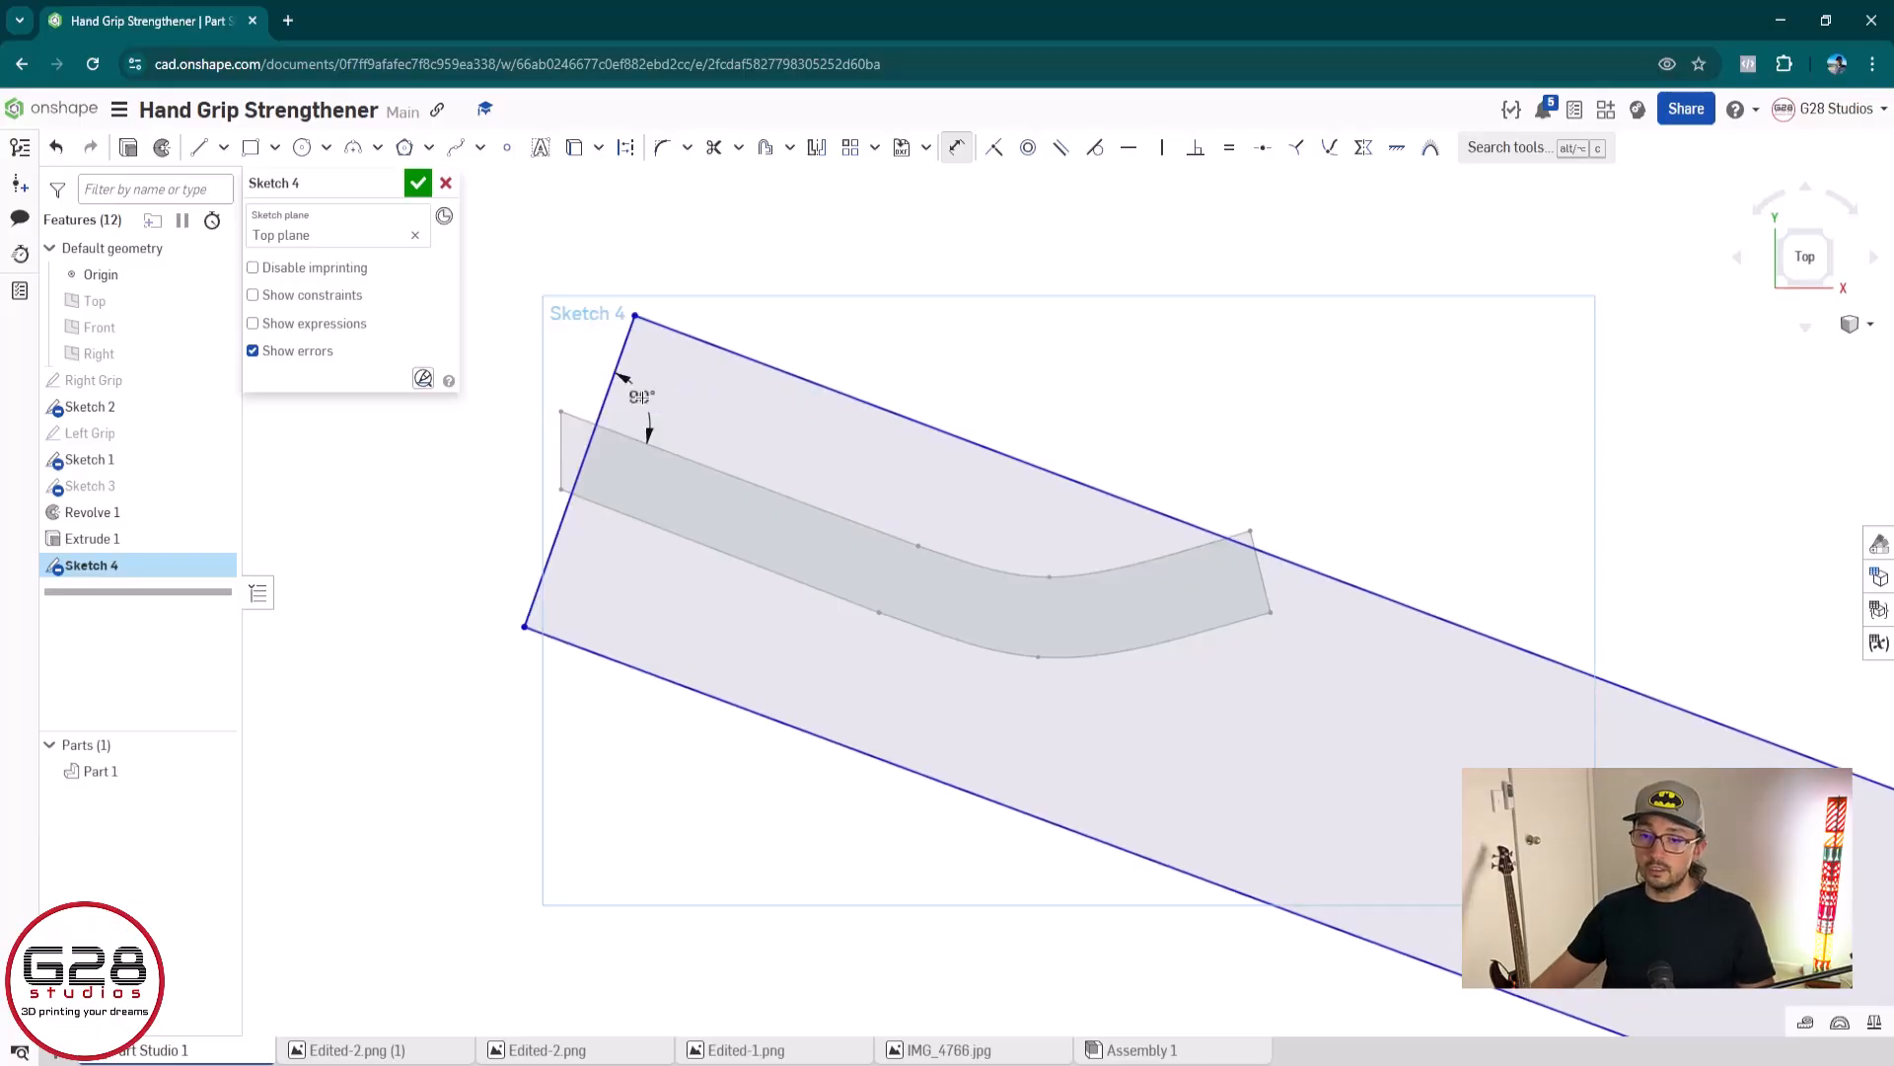
# Dimension the outline's short left edge to 20 mm and its long upper edge to 90 mm
pyautogui.scroll(-2, 837, 480)
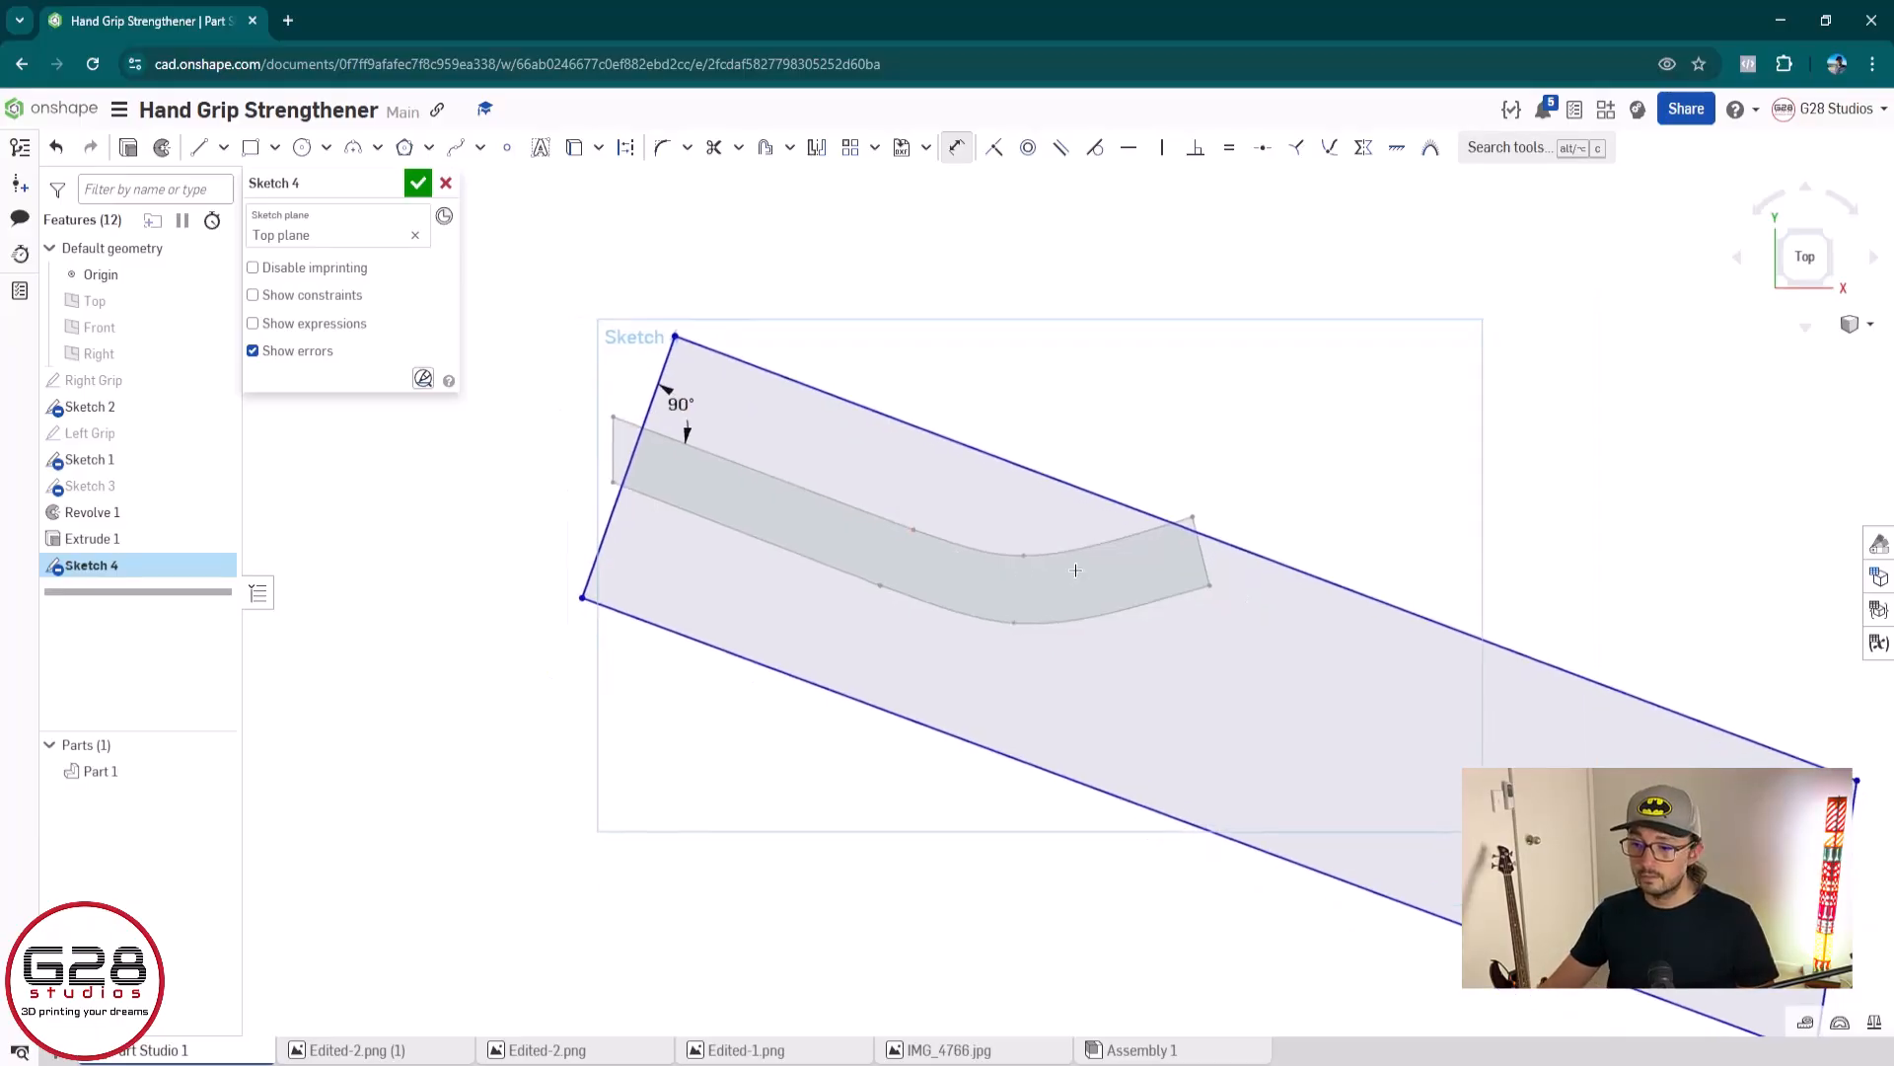
pyautogui.moveTo(1102, 584)
pyautogui.mouseDown(button='middle')
pyautogui.moveTo(920, 539)
pyautogui.moveTo(1018, 579)
pyautogui.mouseUp(button='middle')
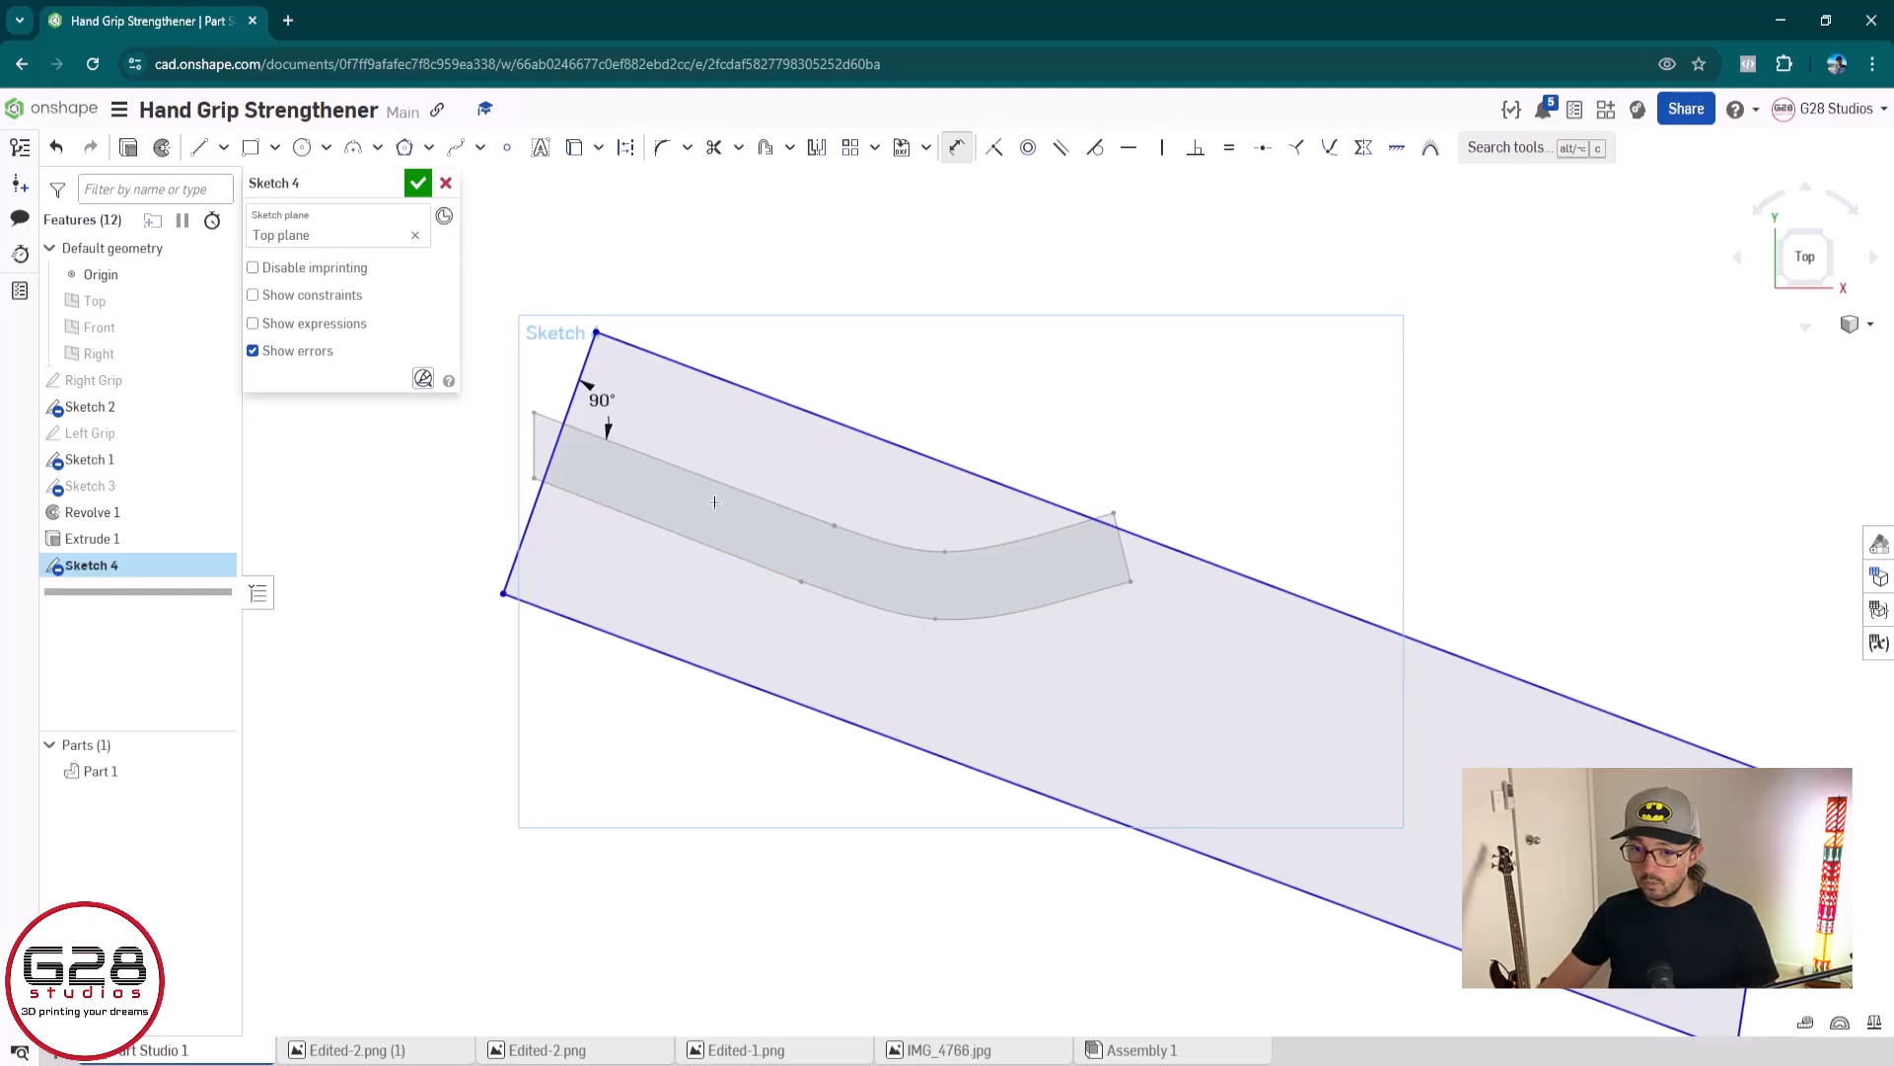
pyautogui.click(552, 454)
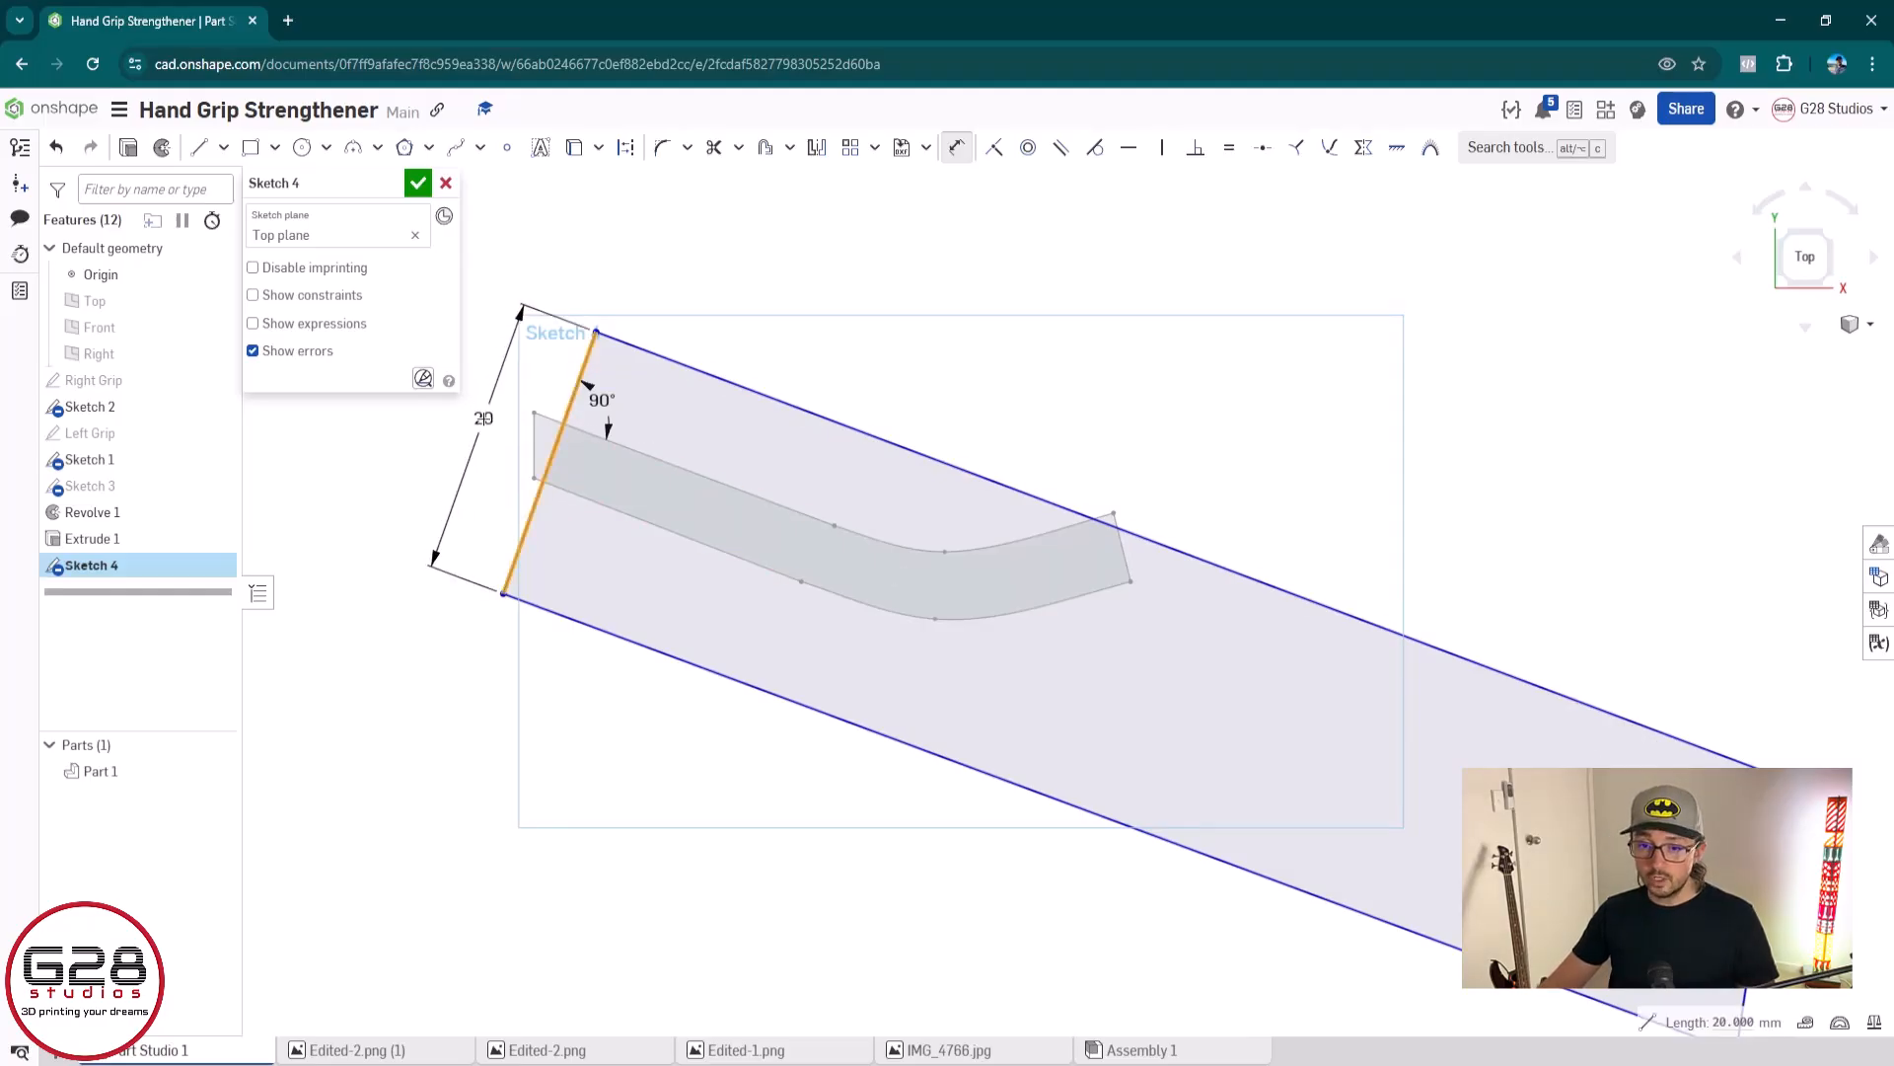
pyautogui.click(484, 418)
pyautogui.click(917, 453)
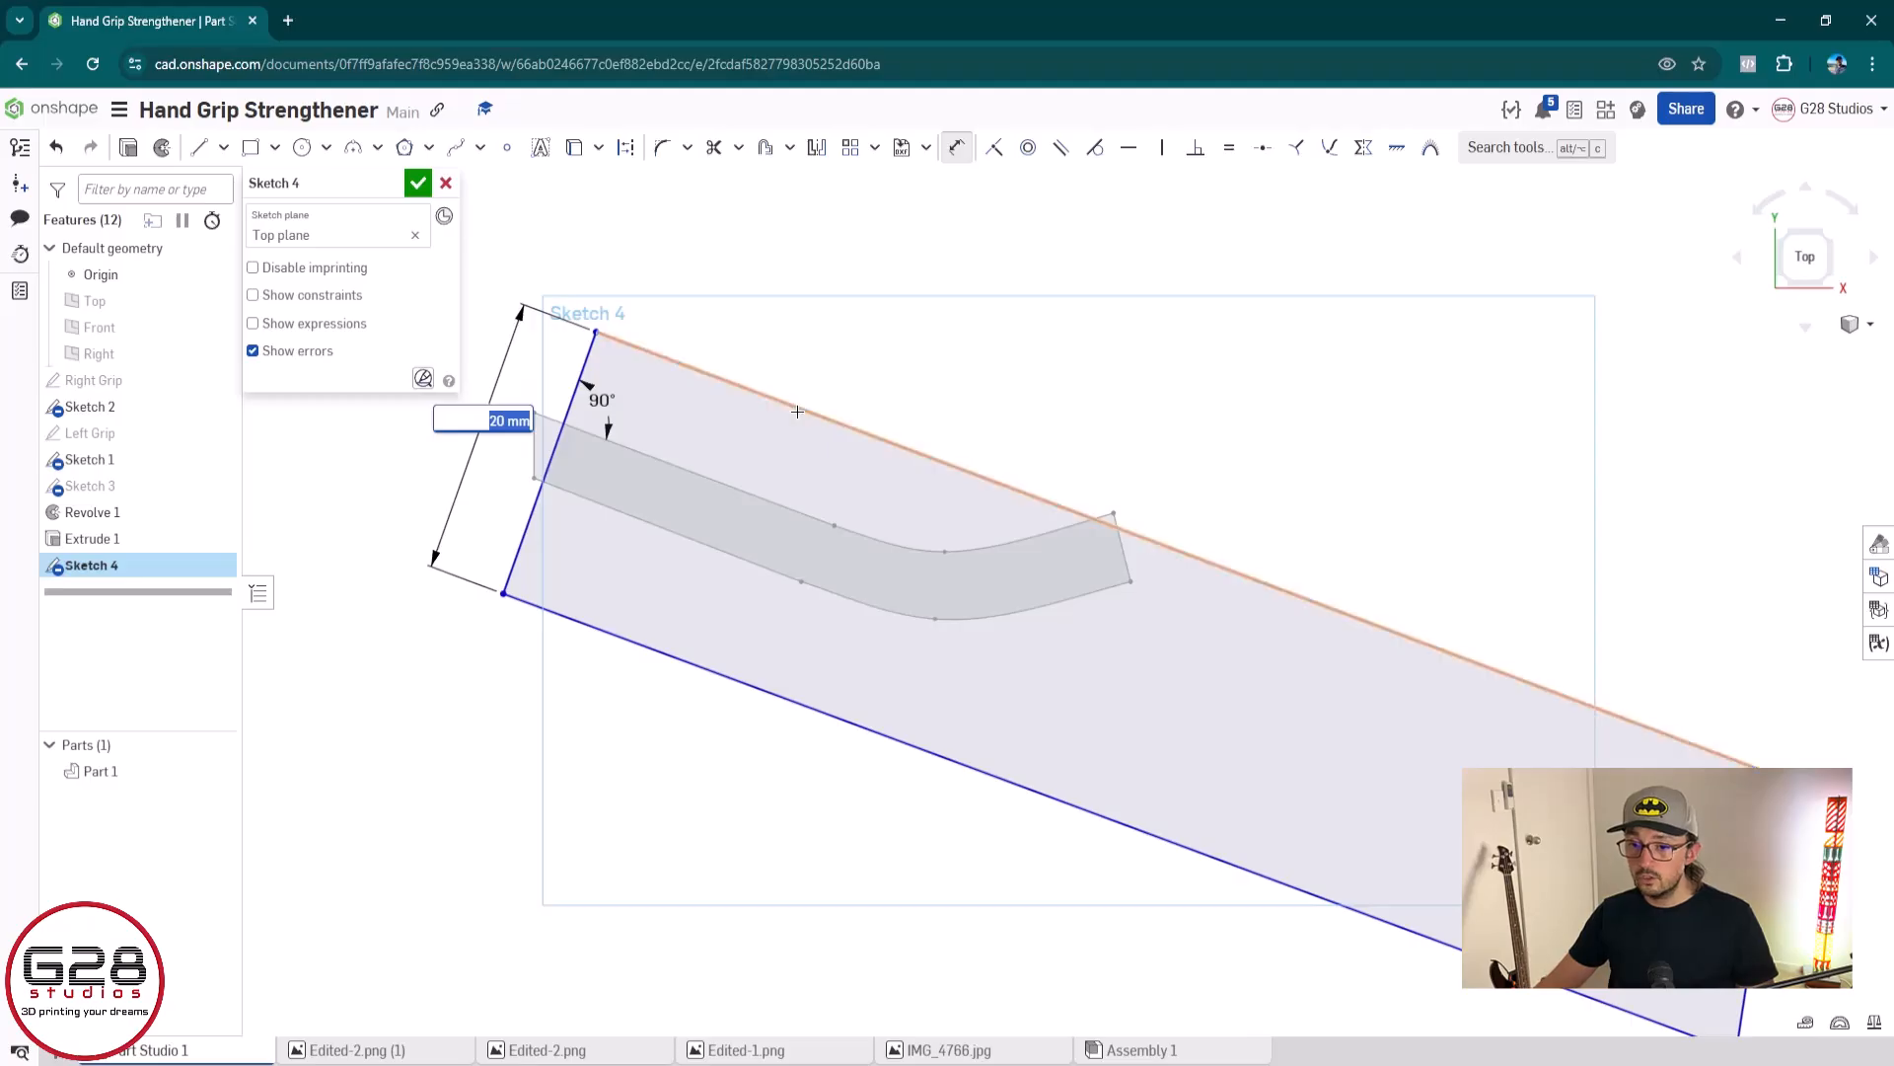
pyautogui.click(851, 368)
pyautogui.write('90')
pyautogui.press('Return')
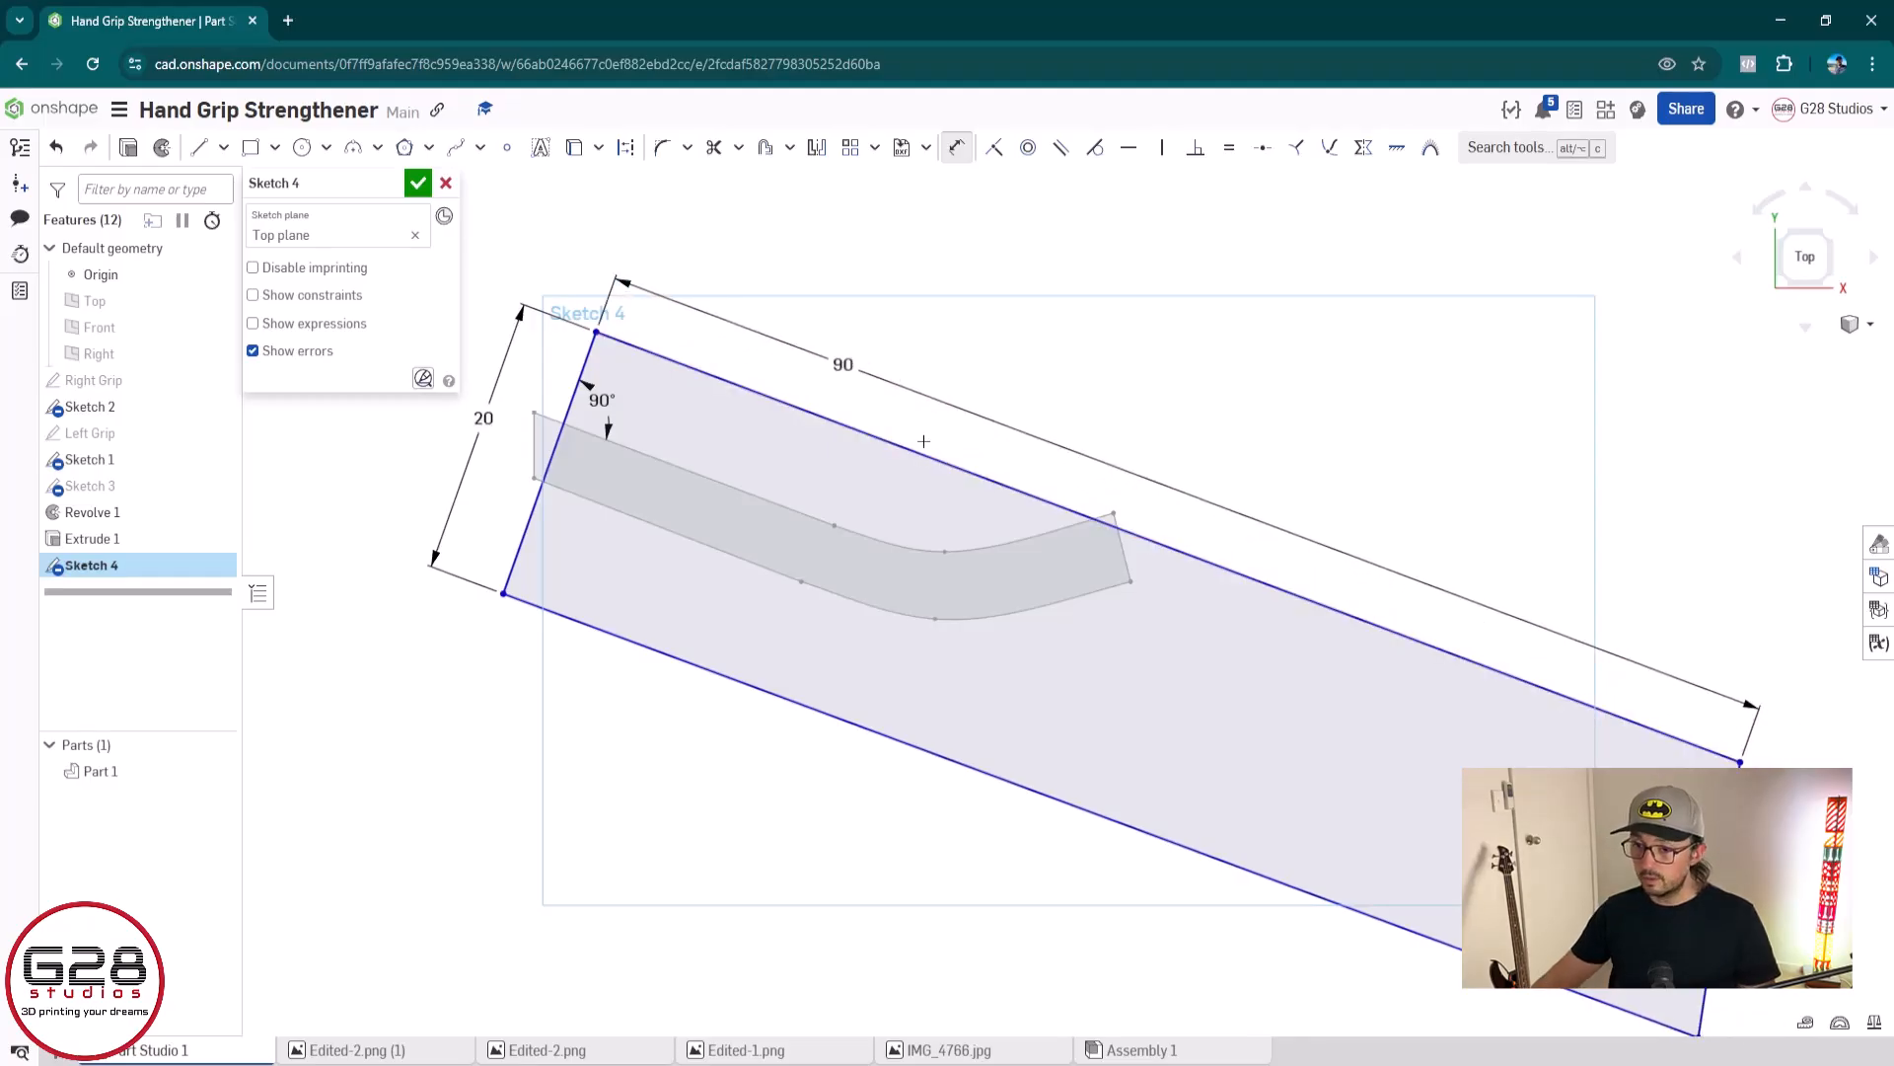
# Apply an equal constraint between the outline's long upper and lower edges, and inspect the far end
pyautogui.click(902, 445)
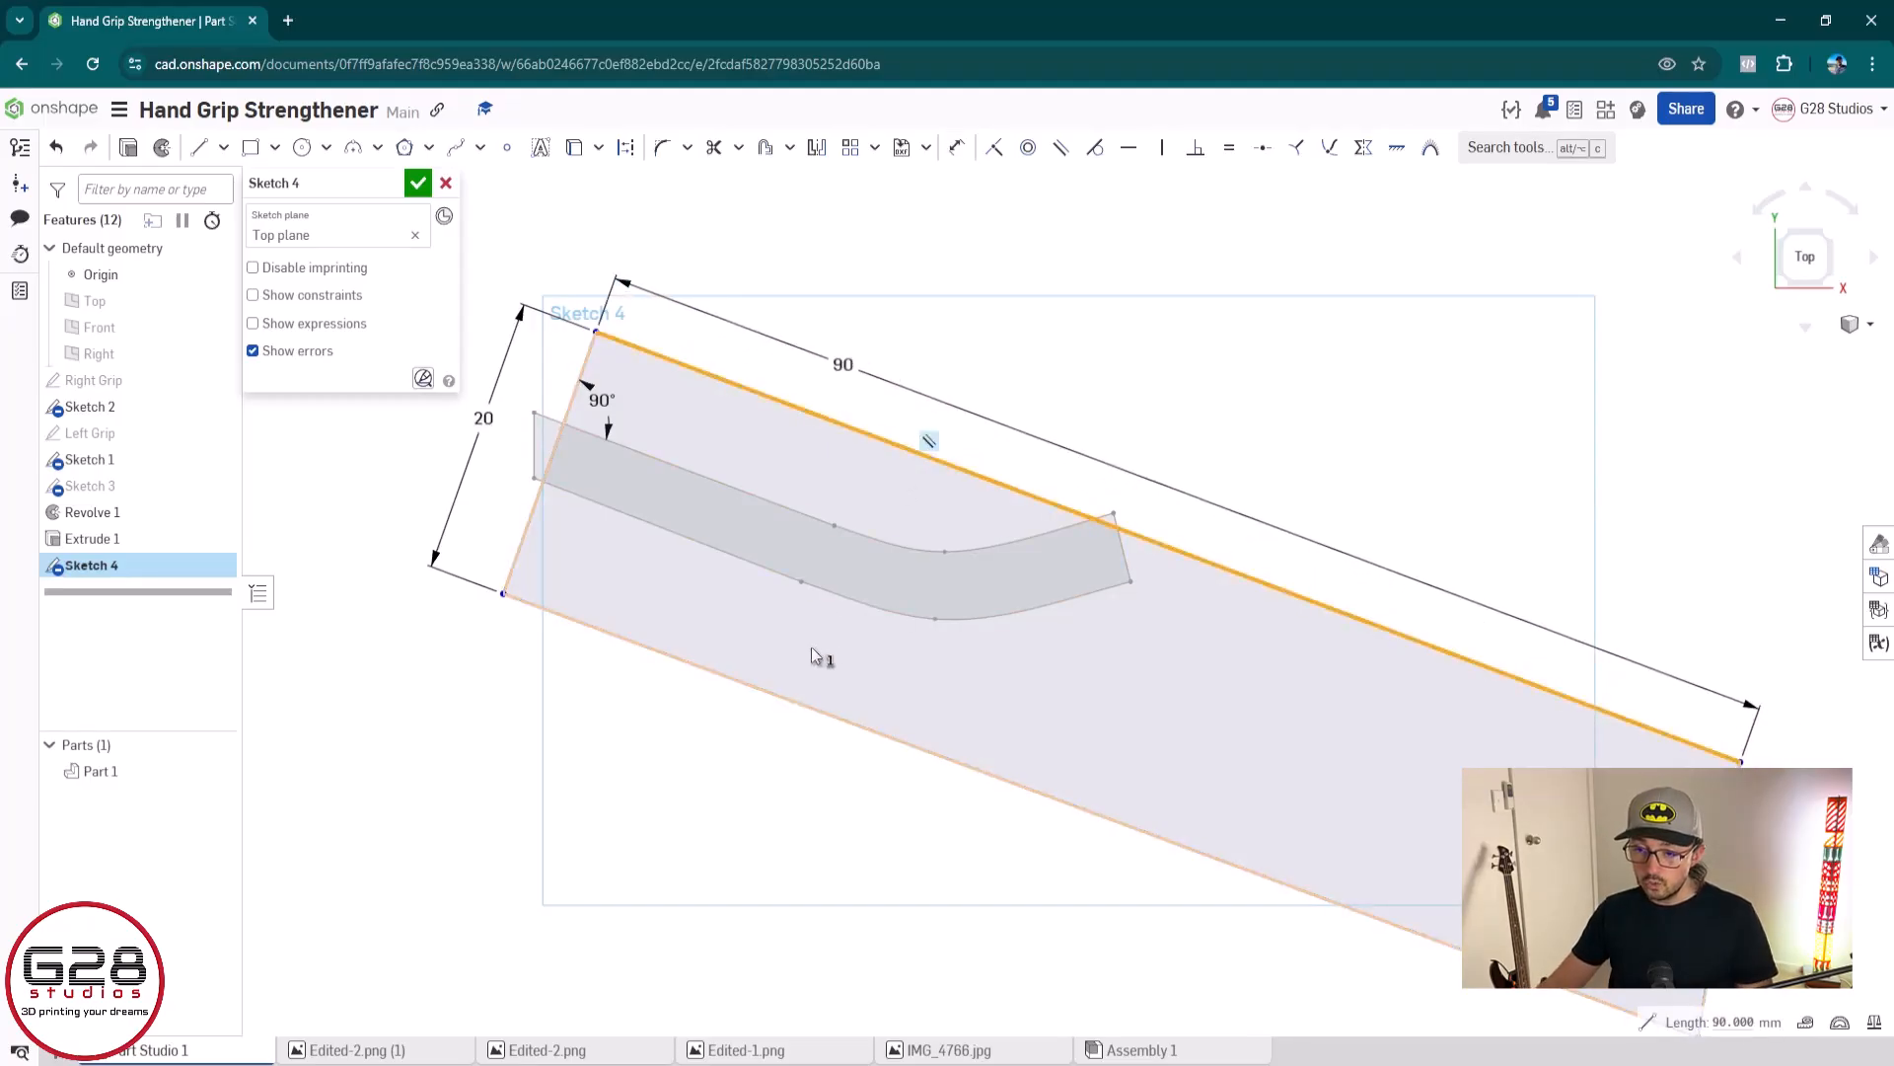
pyautogui.click(794, 718)
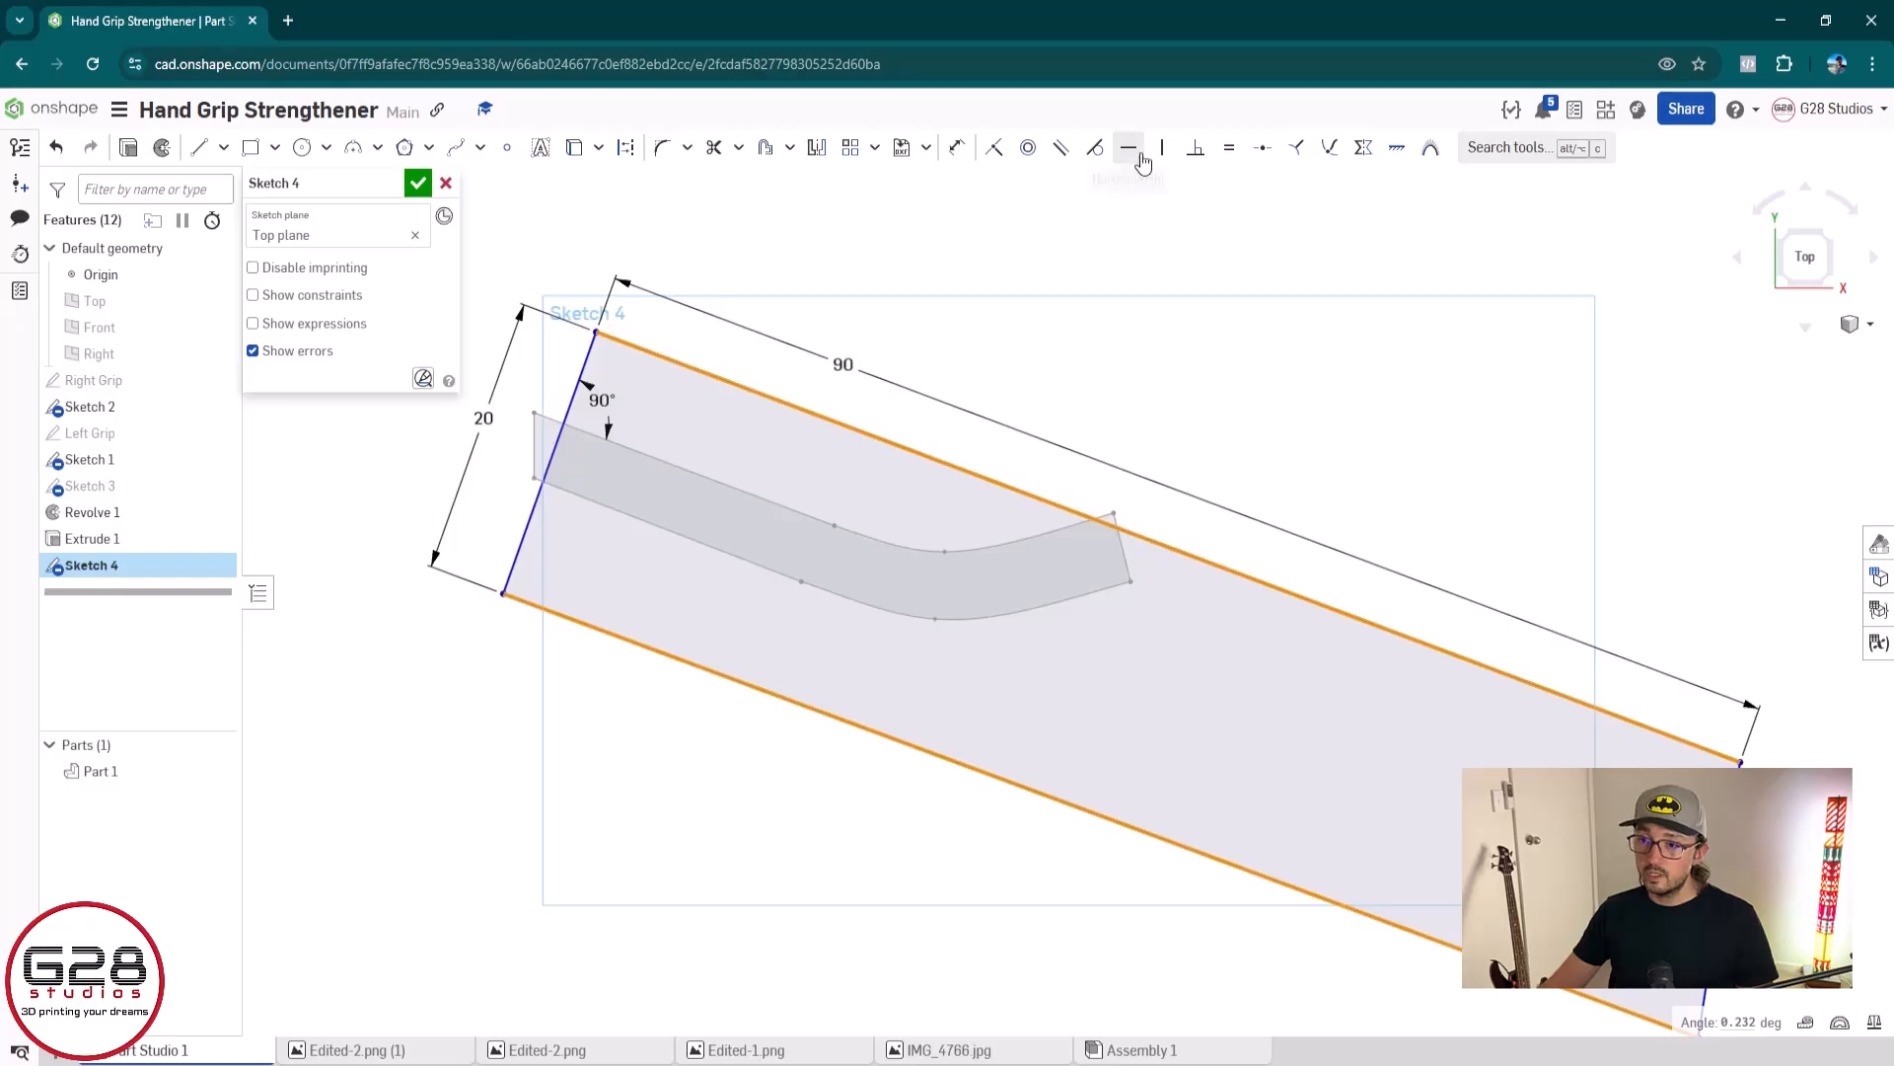
pyautogui.click(1225, 150)
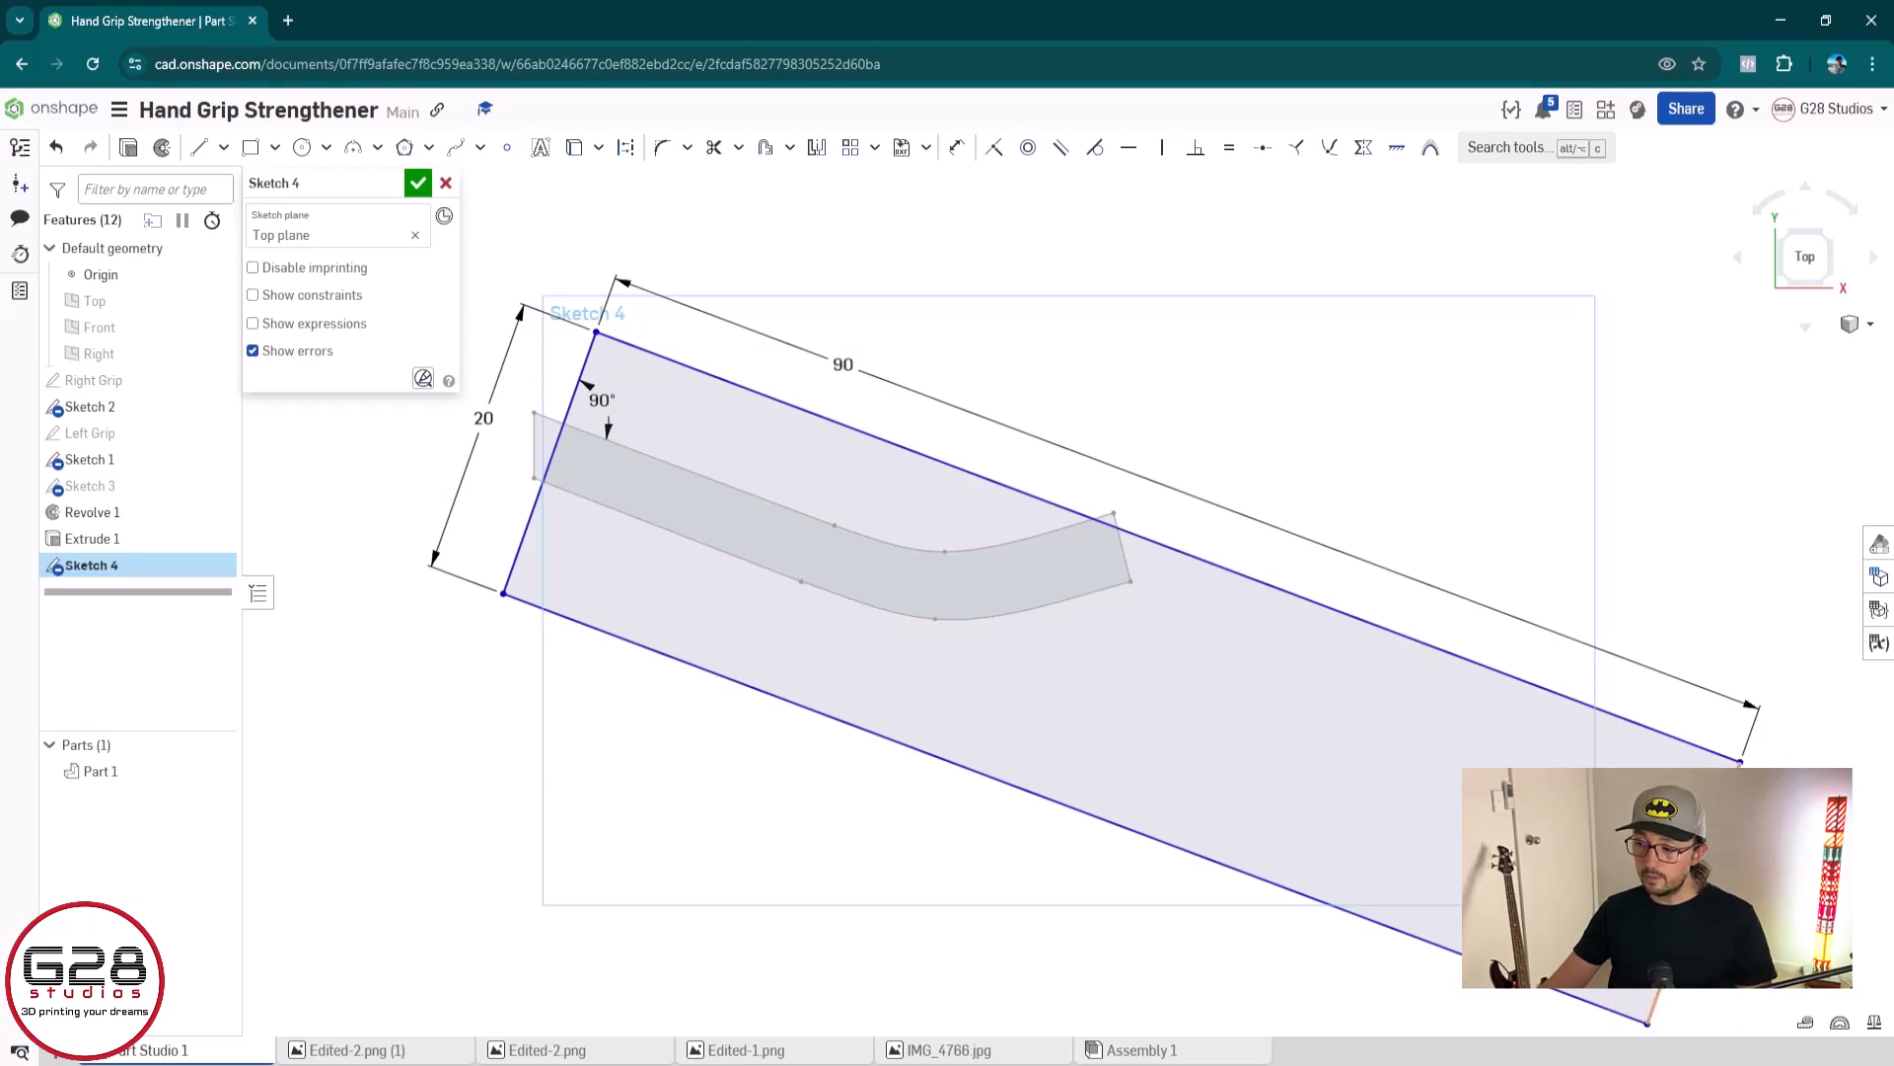
pyautogui.moveTo(1752, 797); pyautogui.dragTo(825, 582, button='middle')
pyautogui.scroll(3, 823, 578)
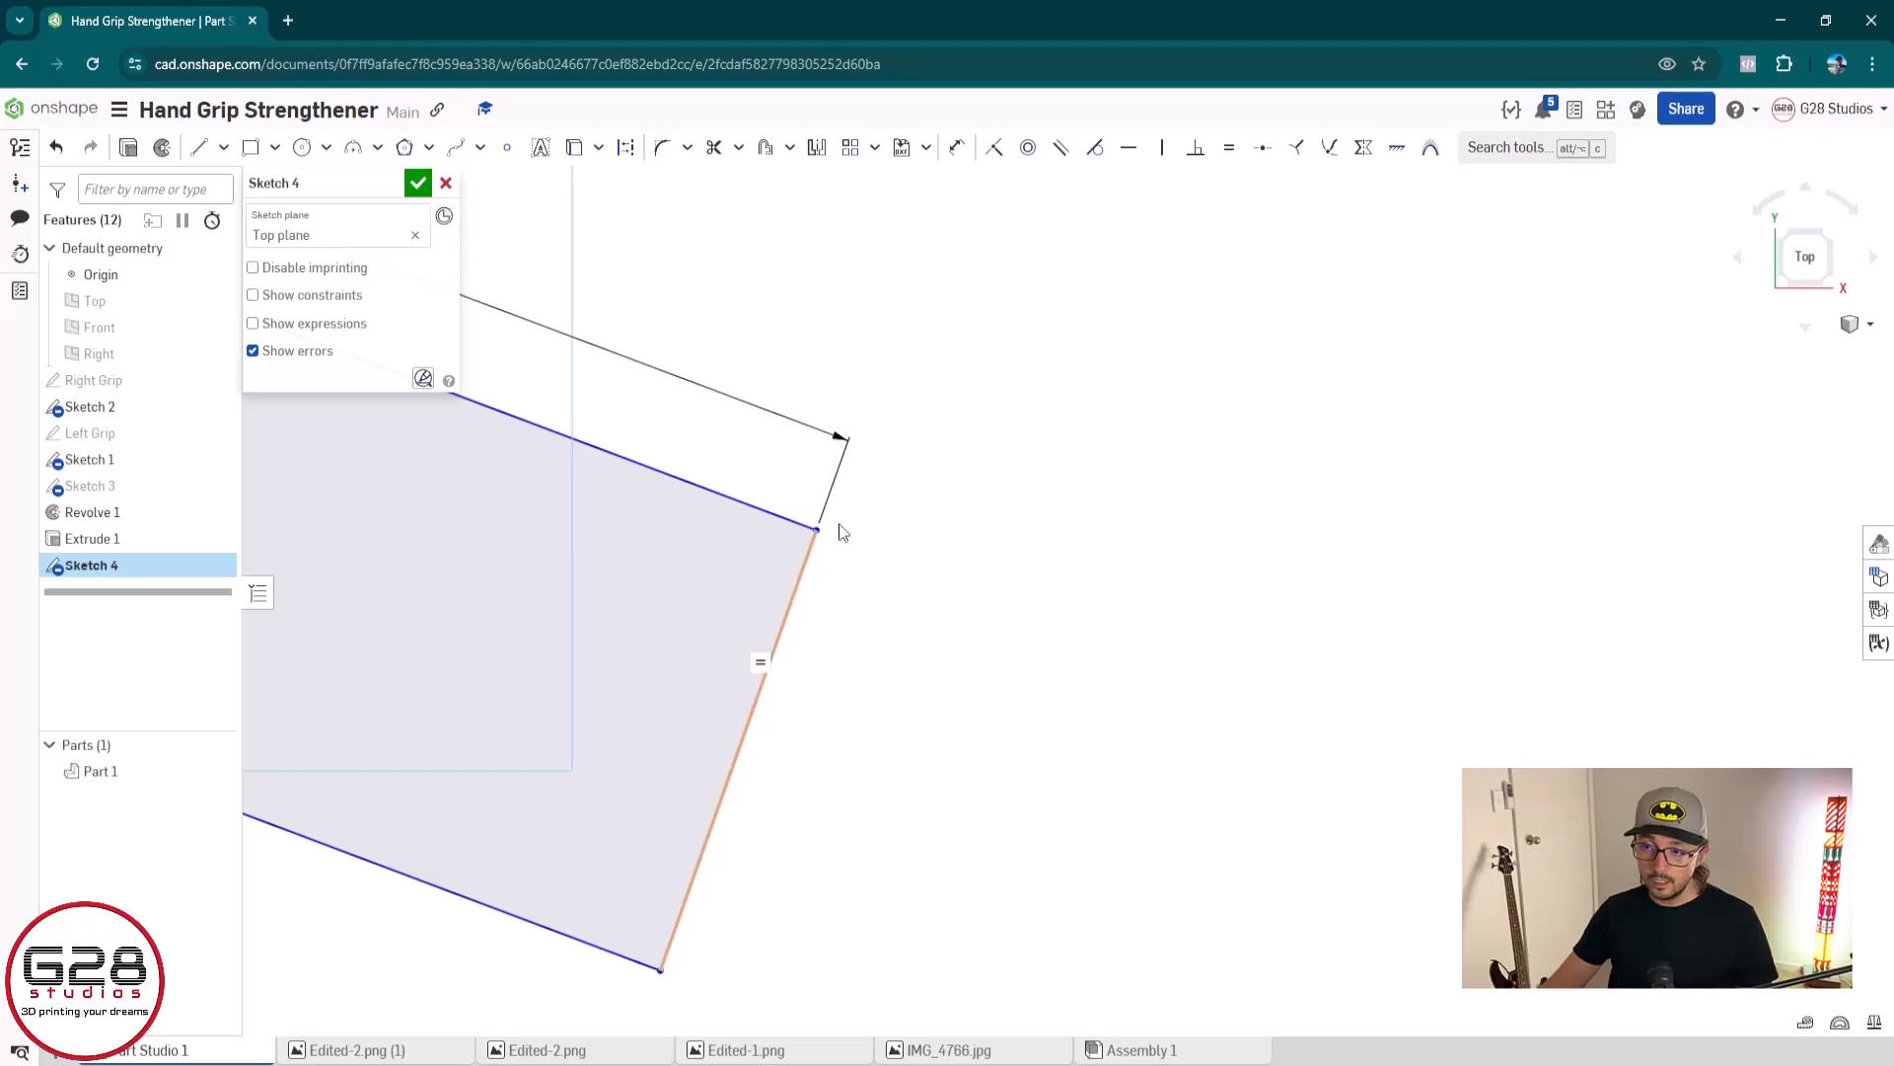
pyautogui.scroll(-5, 790, 671)
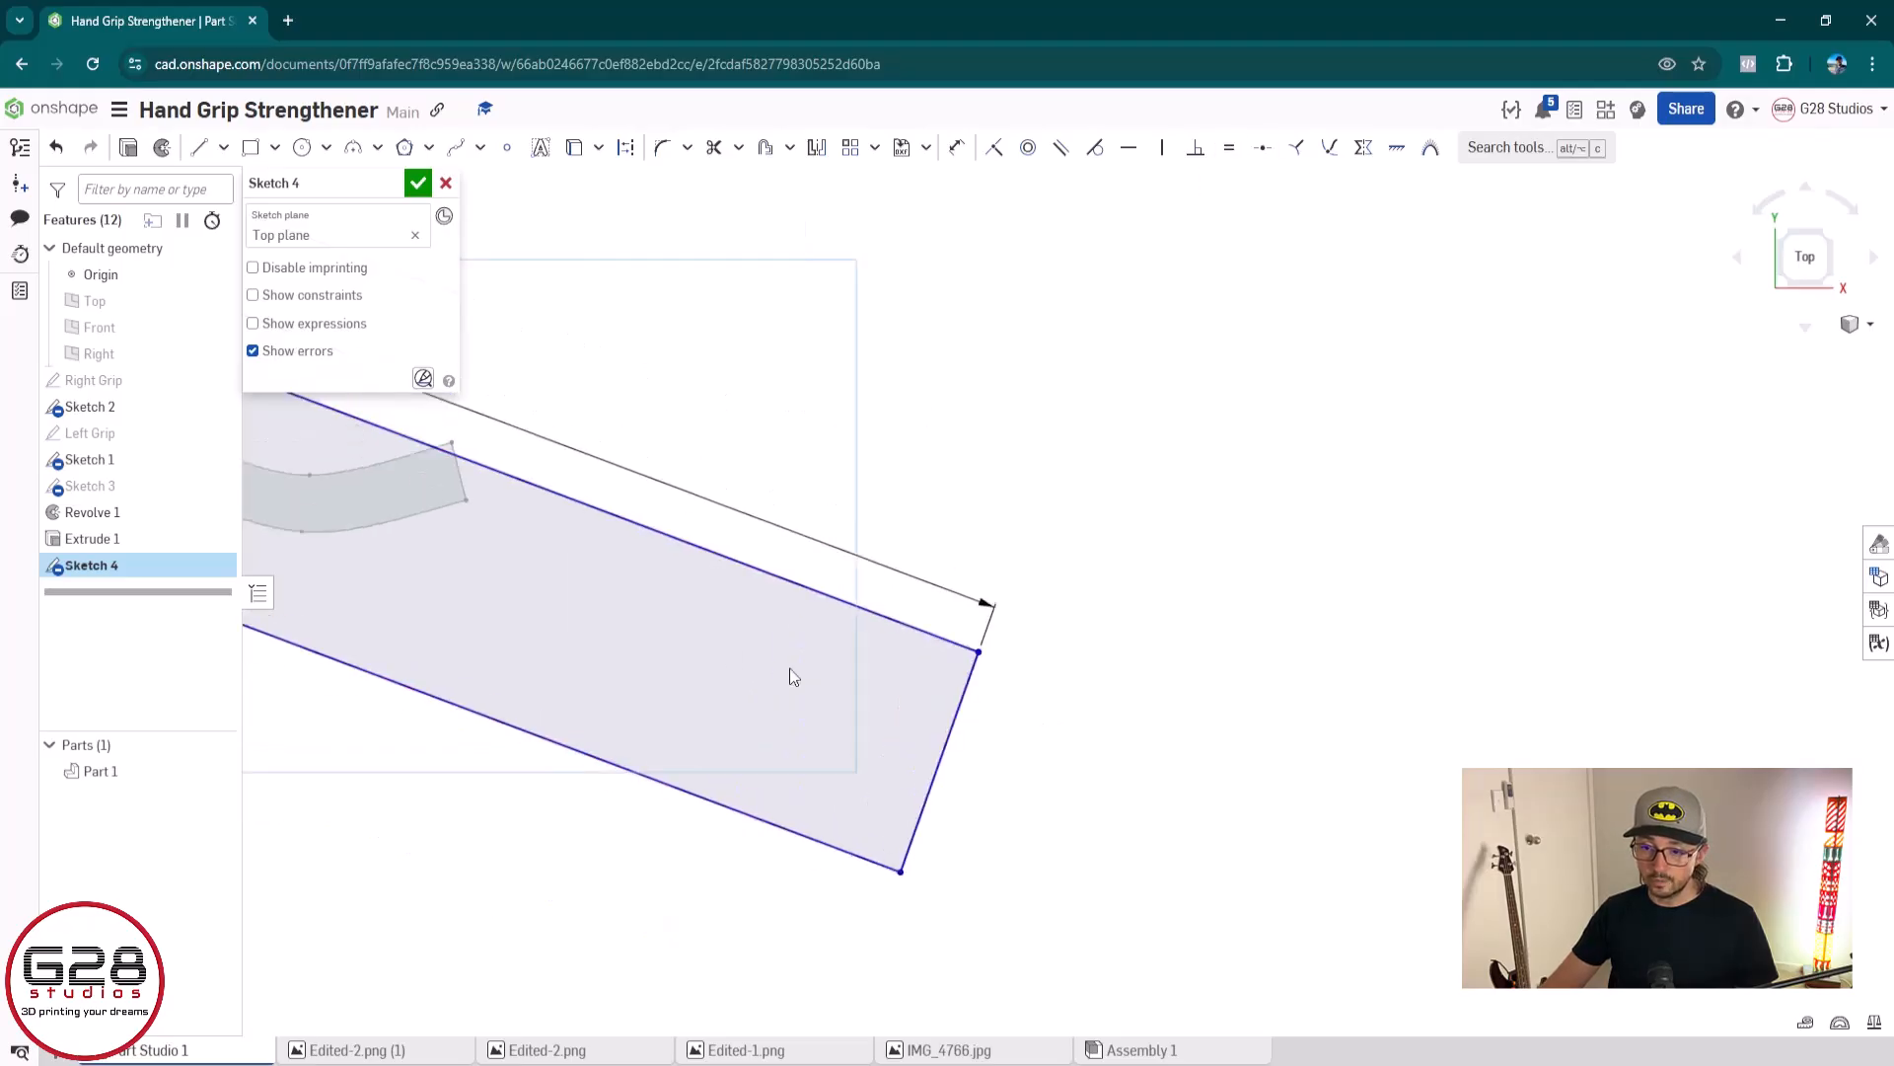
# Constrain the outline's upper-right corner to be vertically aligned with the right grip's lower-right corner
pyautogui.moveTo(634, 468)
pyautogui.mouseDown()
pyautogui.moveTo(596, 410)
pyautogui.moveTo(648, 432)
pyautogui.mouseUp()
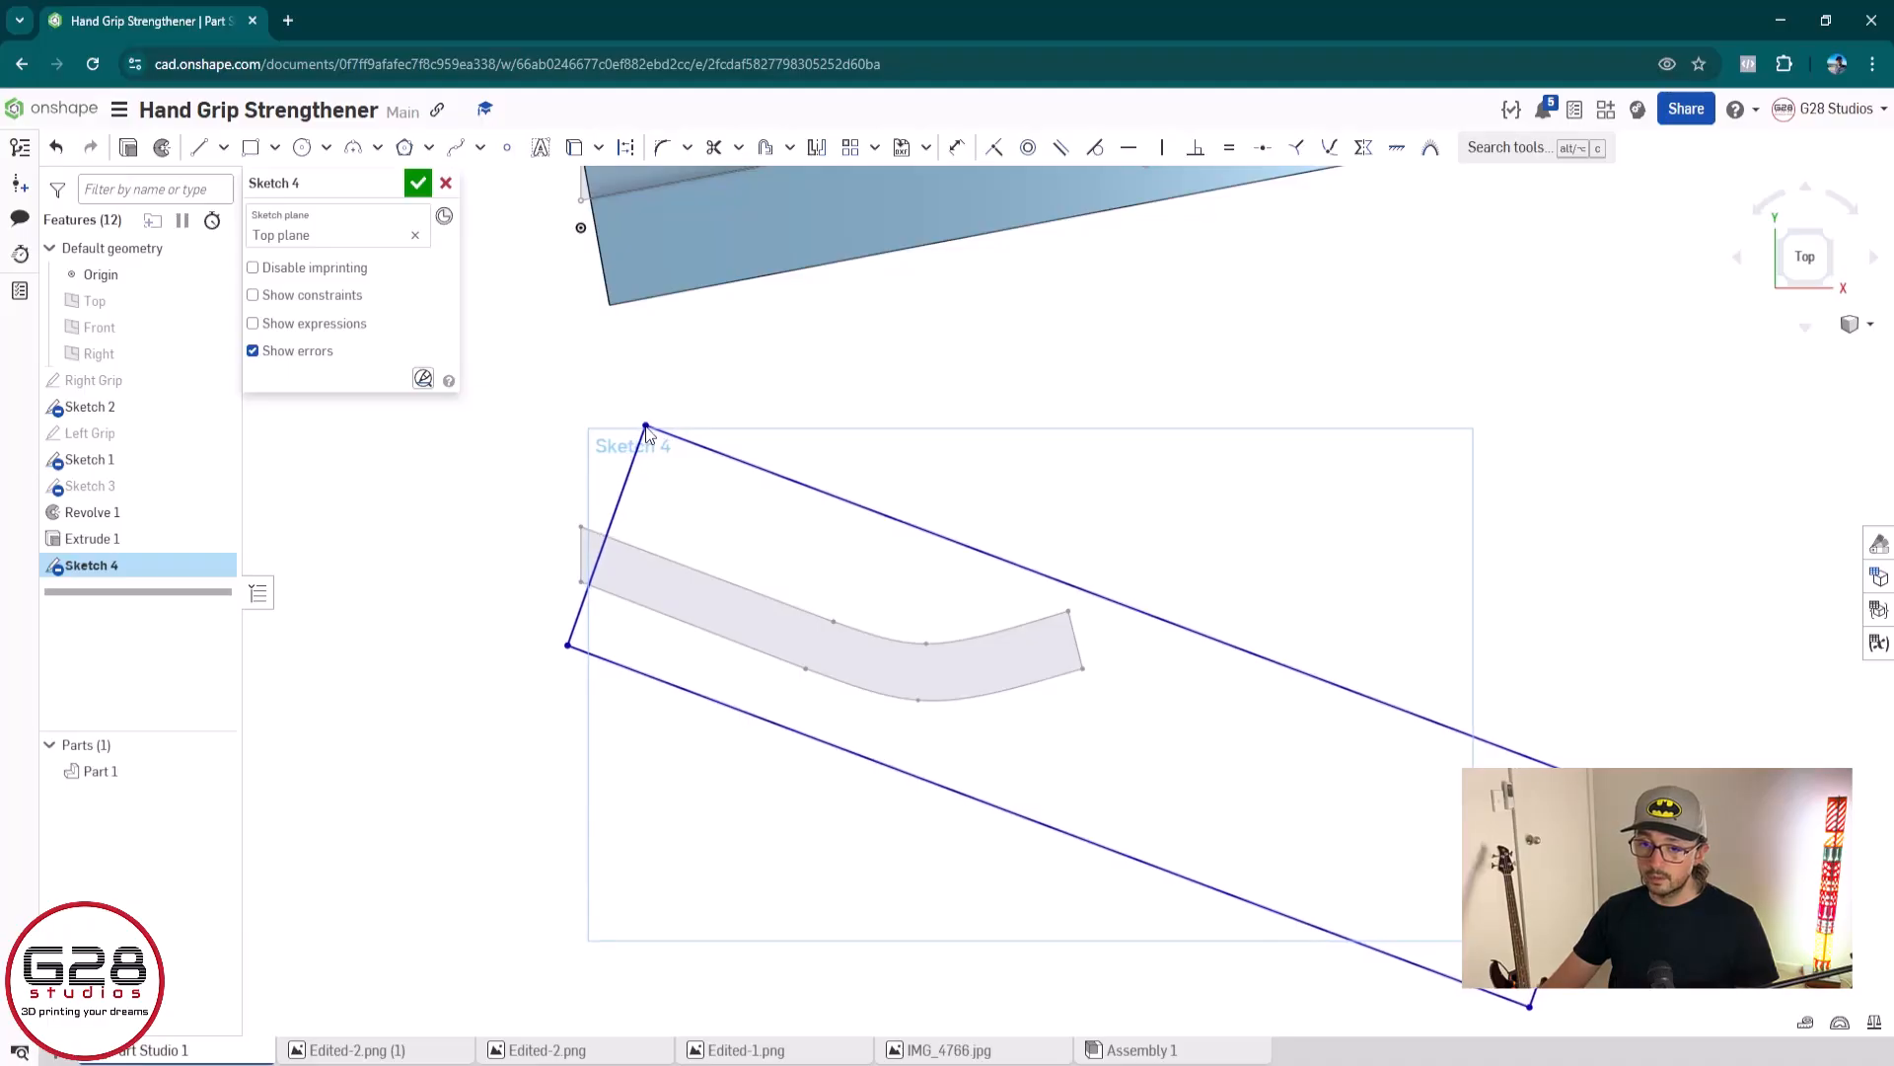
pyautogui.scroll(-4, 646, 428)
pyautogui.moveTo(662, 423); pyautogui.dragTo(607, 599, button='middle')
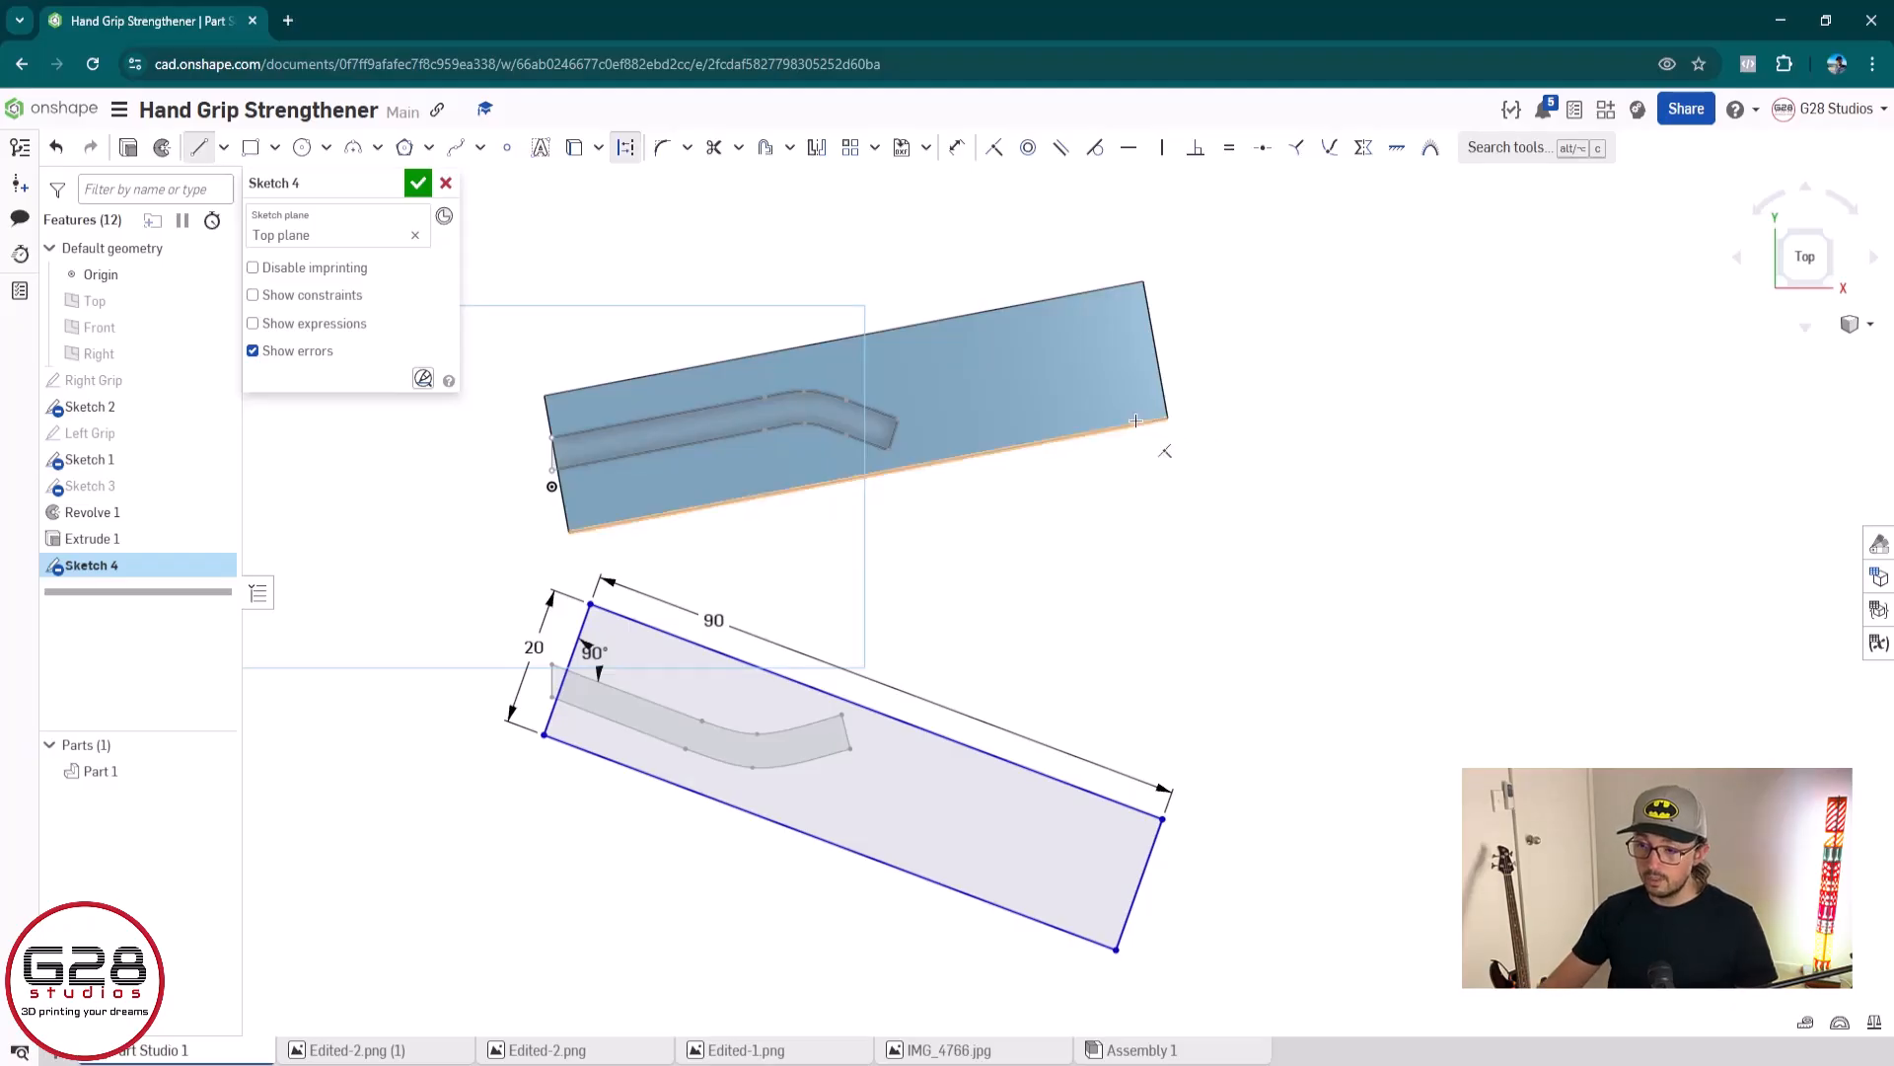
pyautogui.click(1169, 417)
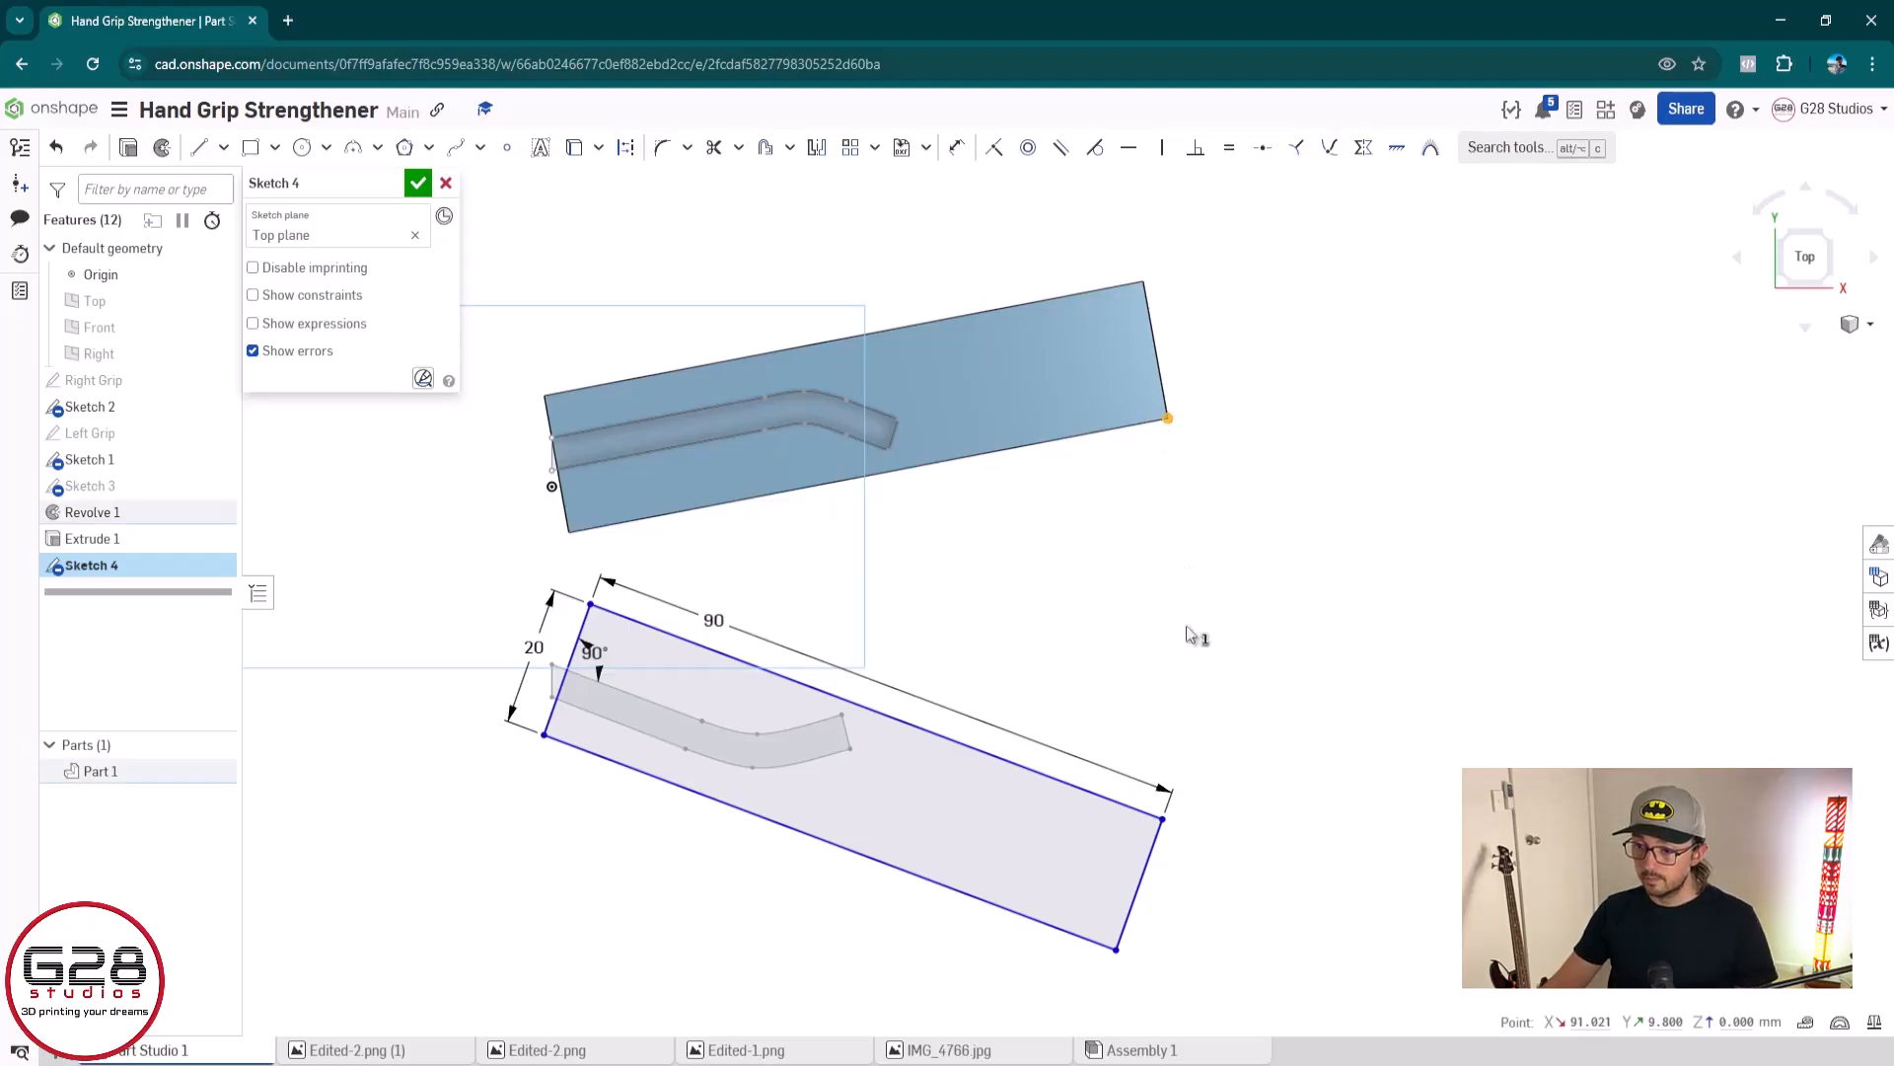
pyautogui.click(1162, 819)
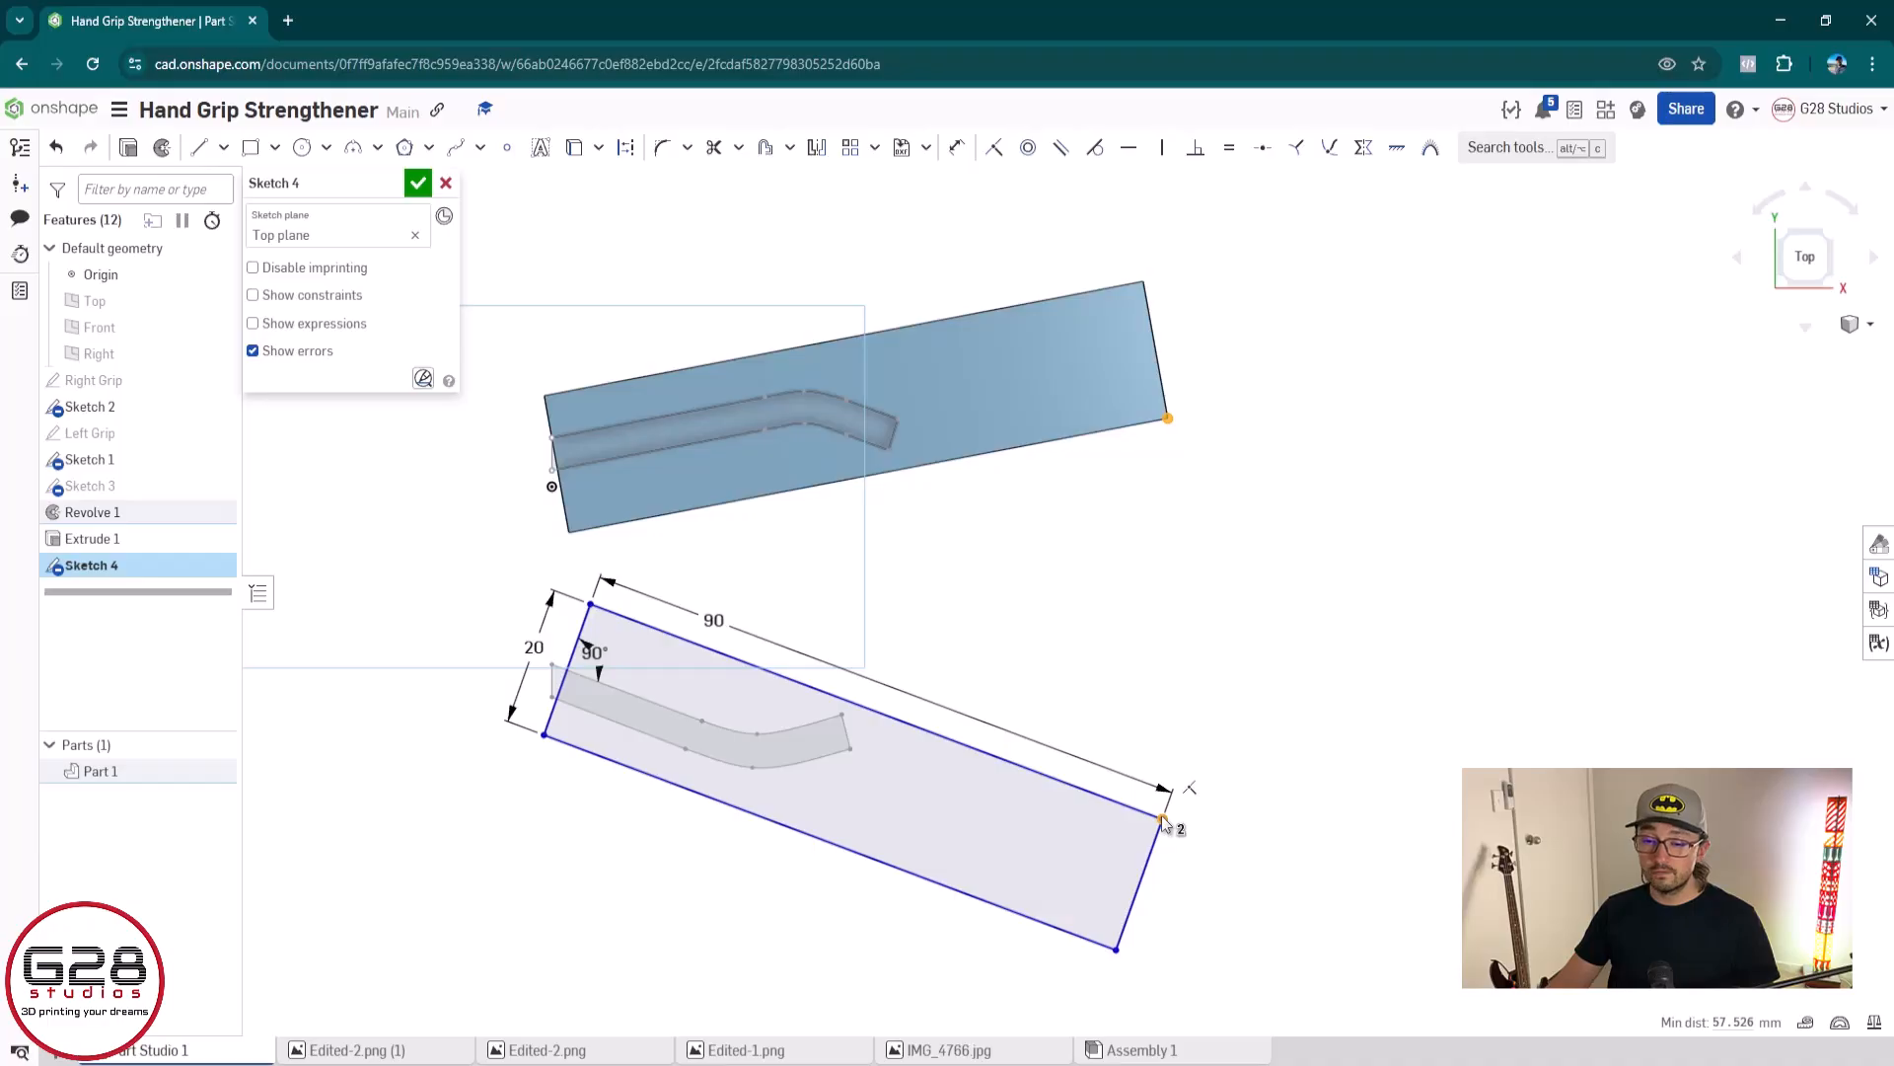
pyautogui.press('v')
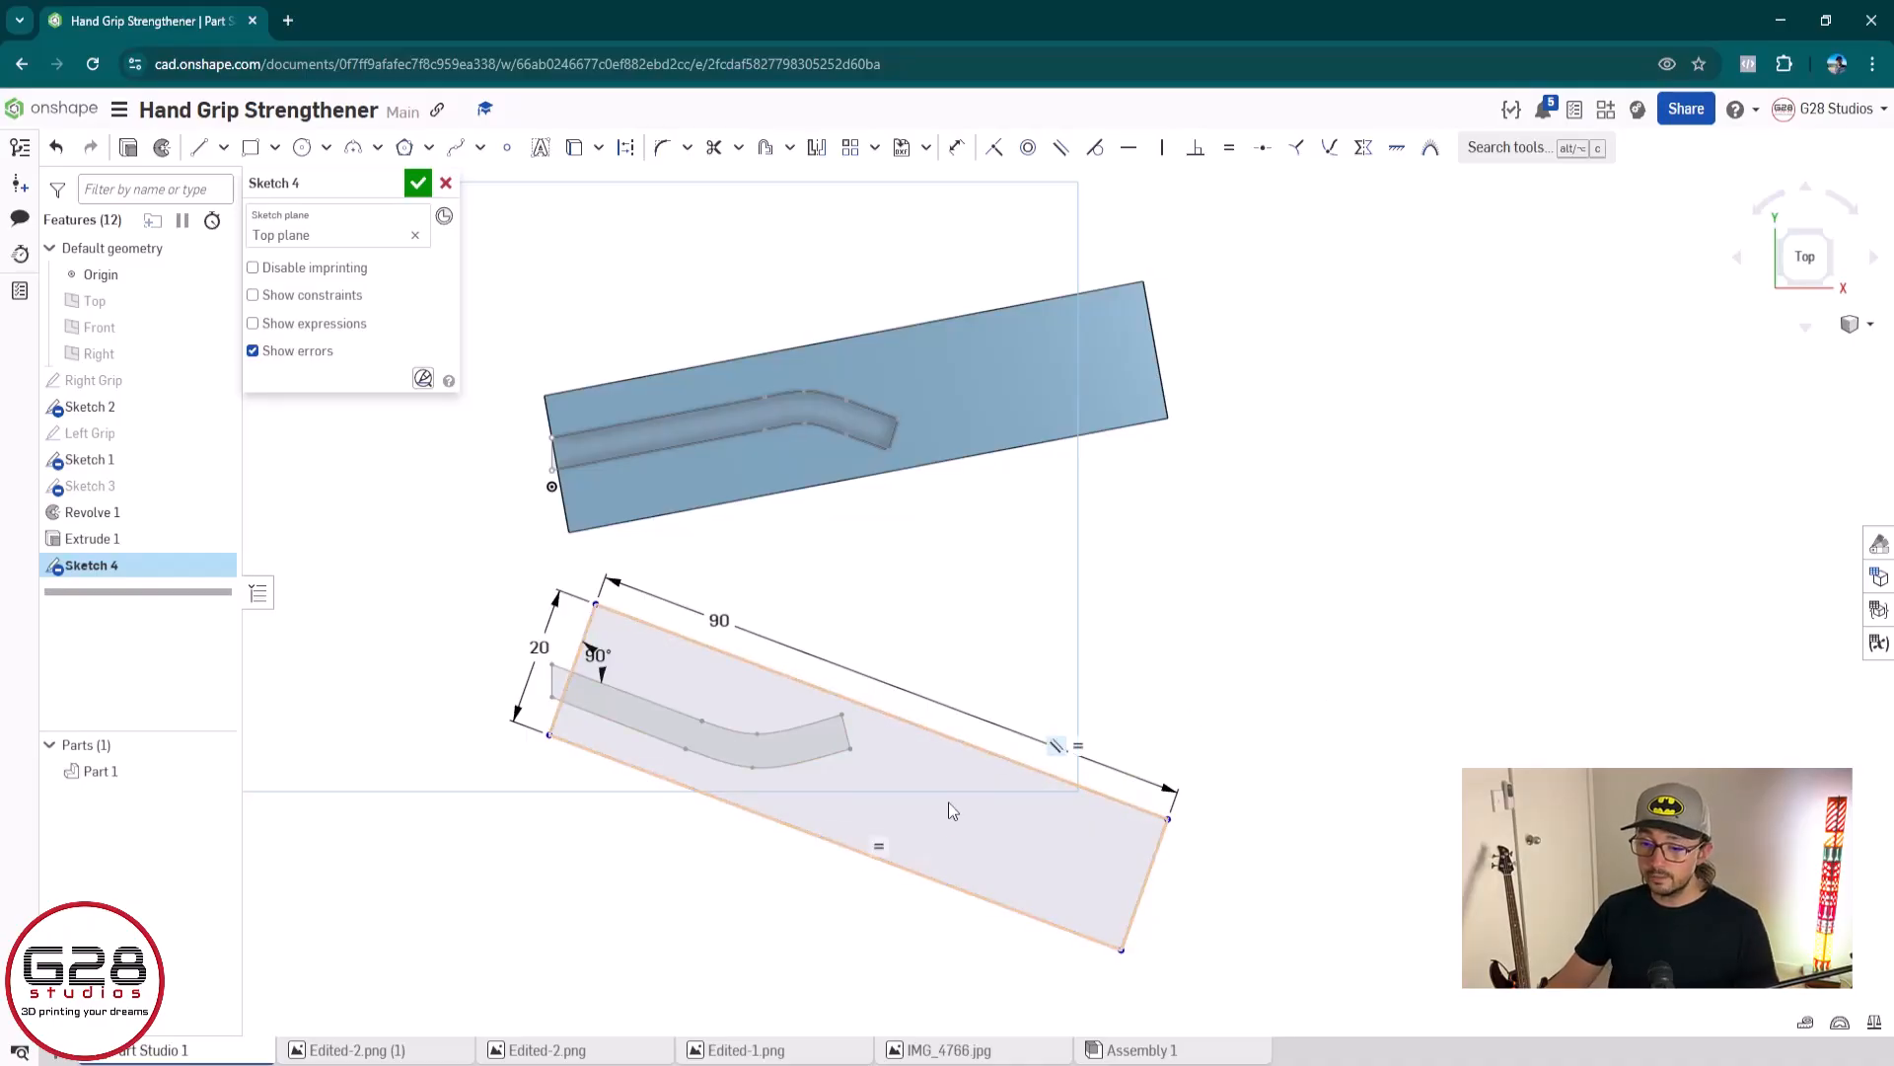
# Check the outline corner's vertical alignment with the right grip's corner using a temporary construction line
pyautogui.moveTo(1264, 567)
pyautogui.mouseDown(button='middle')
pyautogui.moveTo(1430, 537)
pyautogui.moveTo(1488, 549)
pyautogui.mouseUp(button='middle')
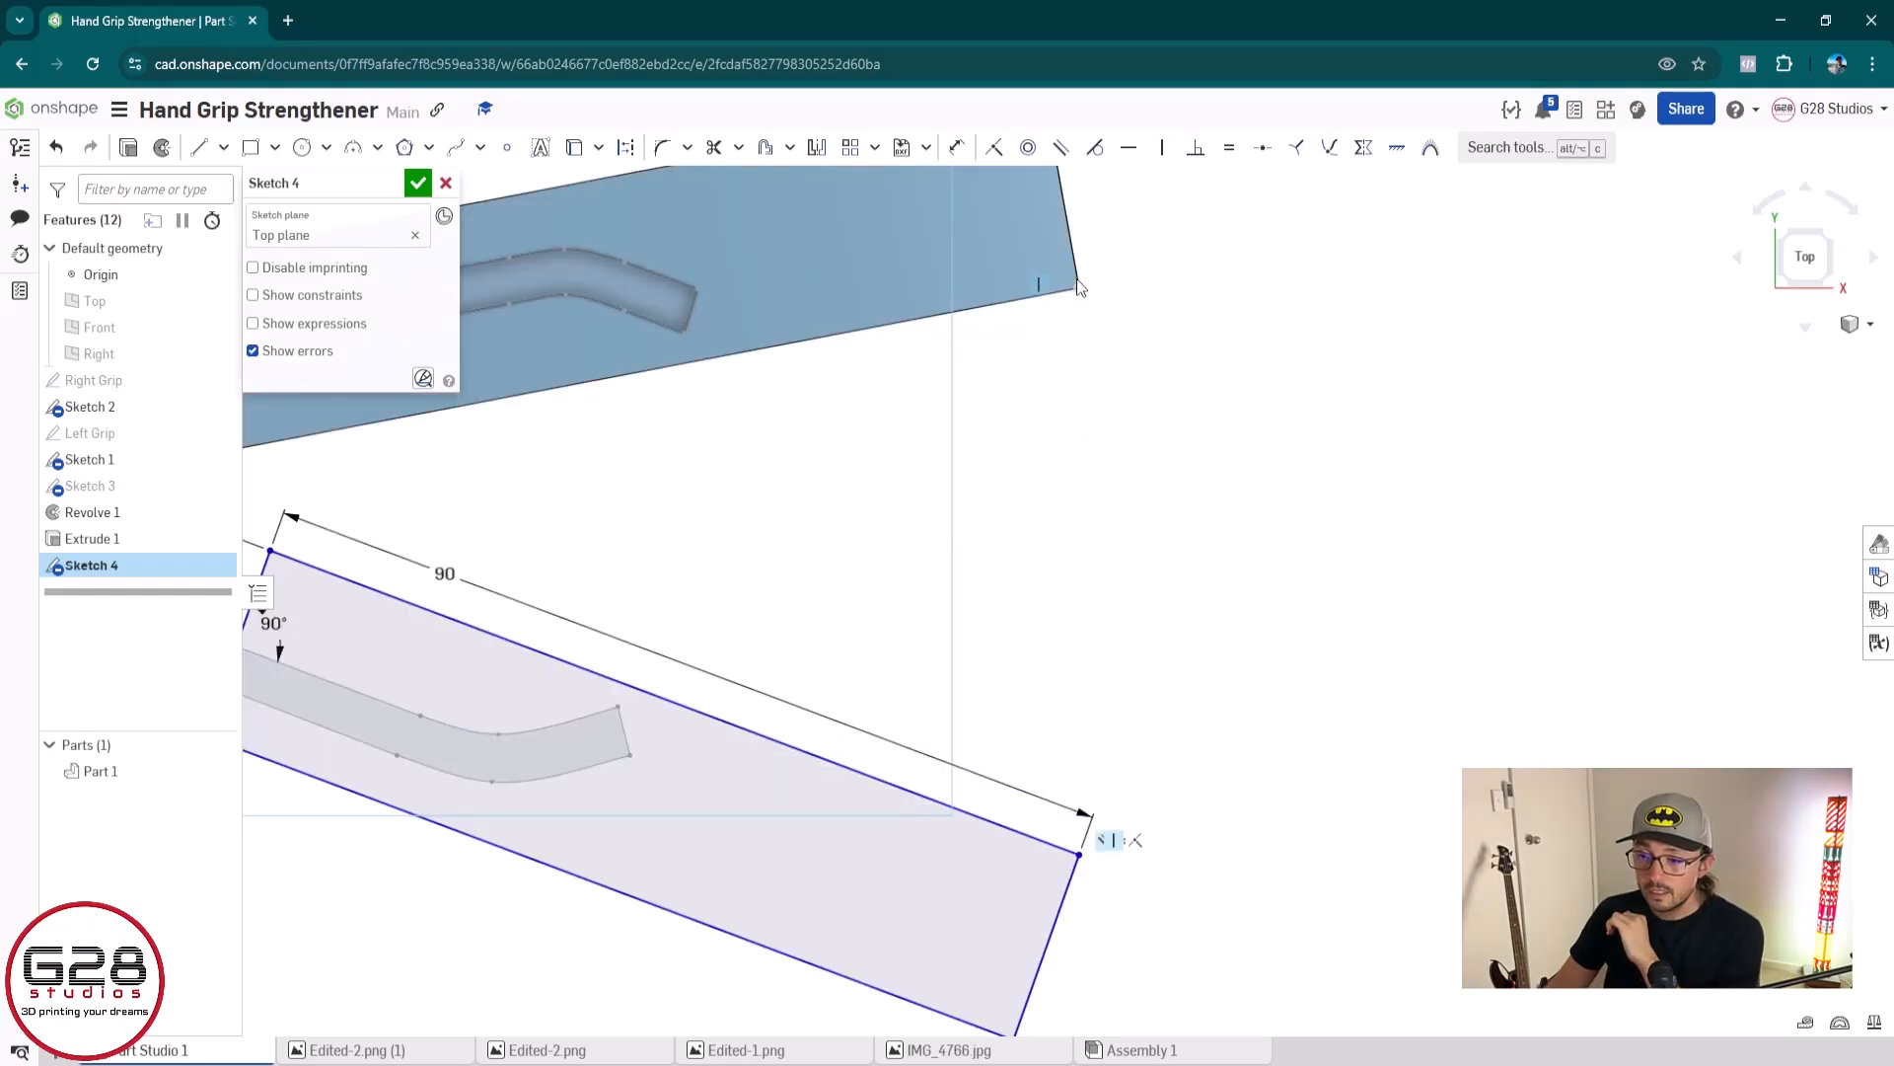
pyautogui.moveTo(1066, 705); pyautogui.dragTo(932, 708, button='middle')
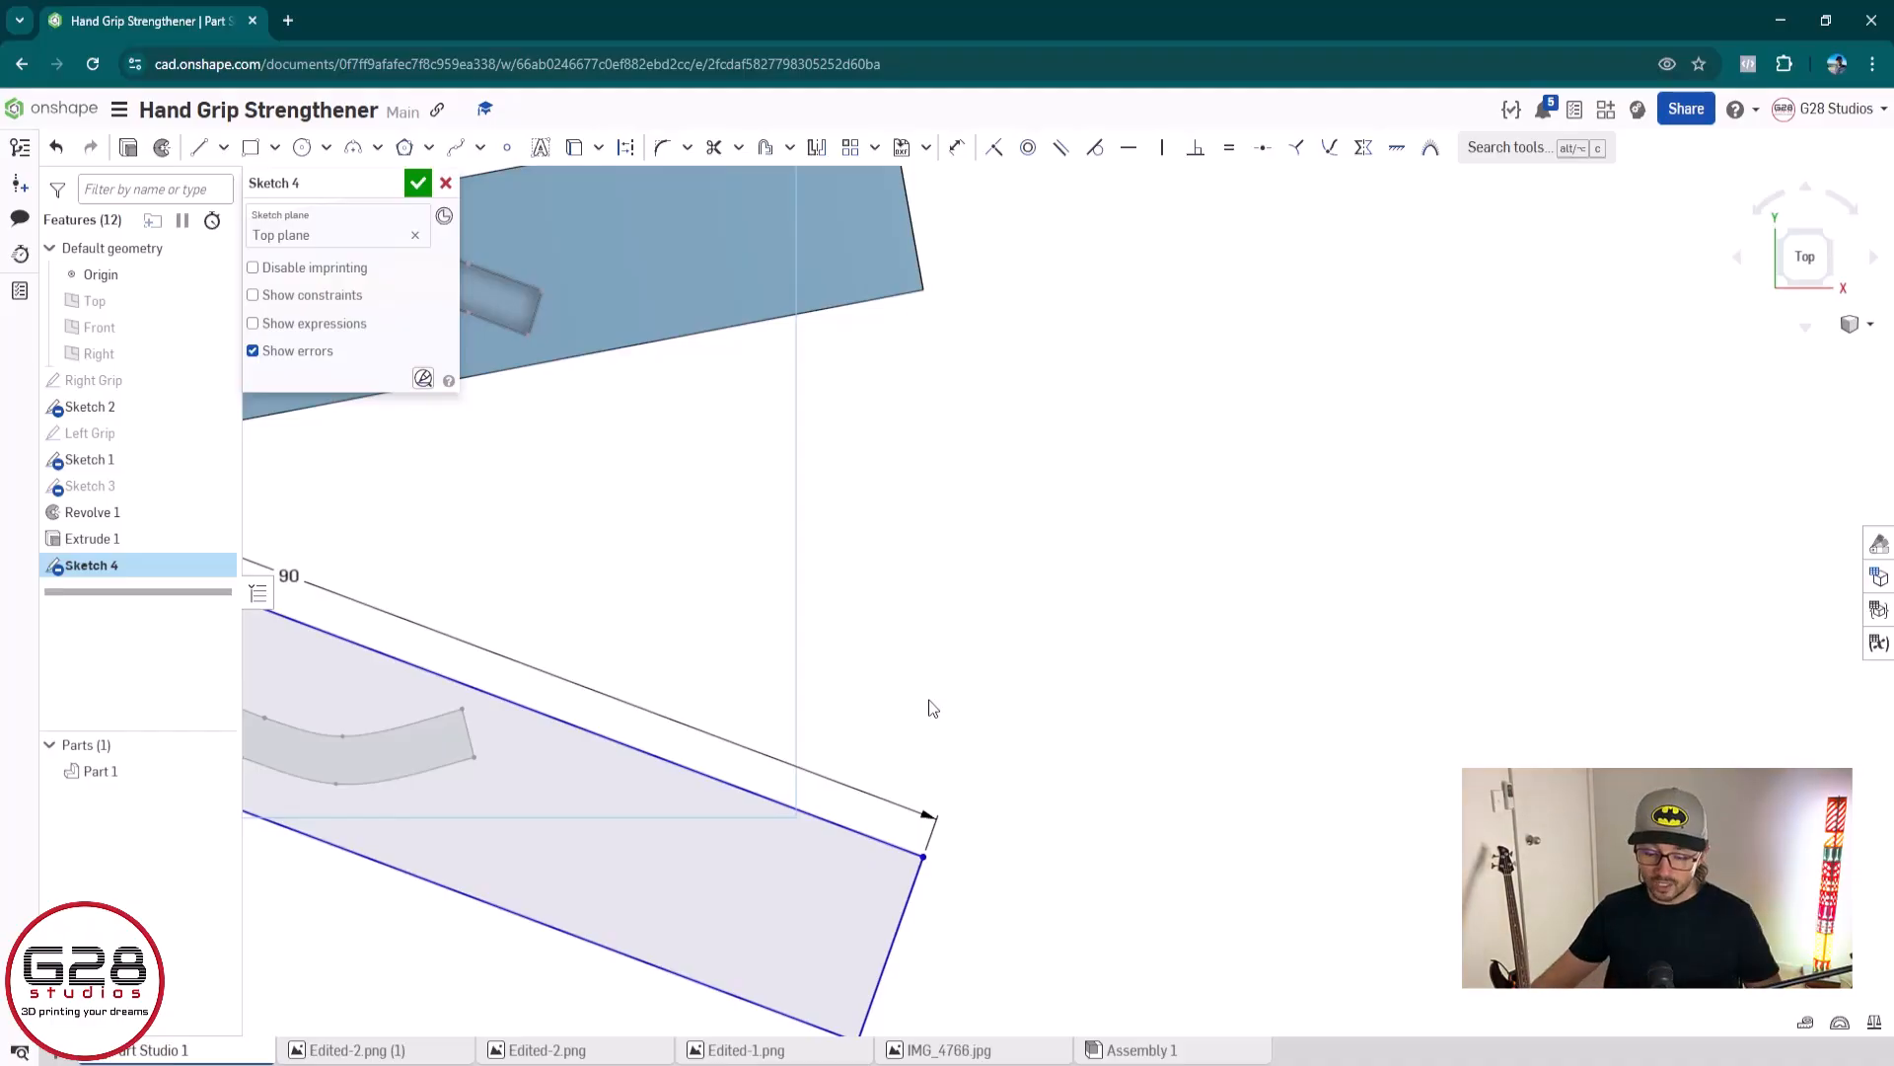
pyautogui.press('l')
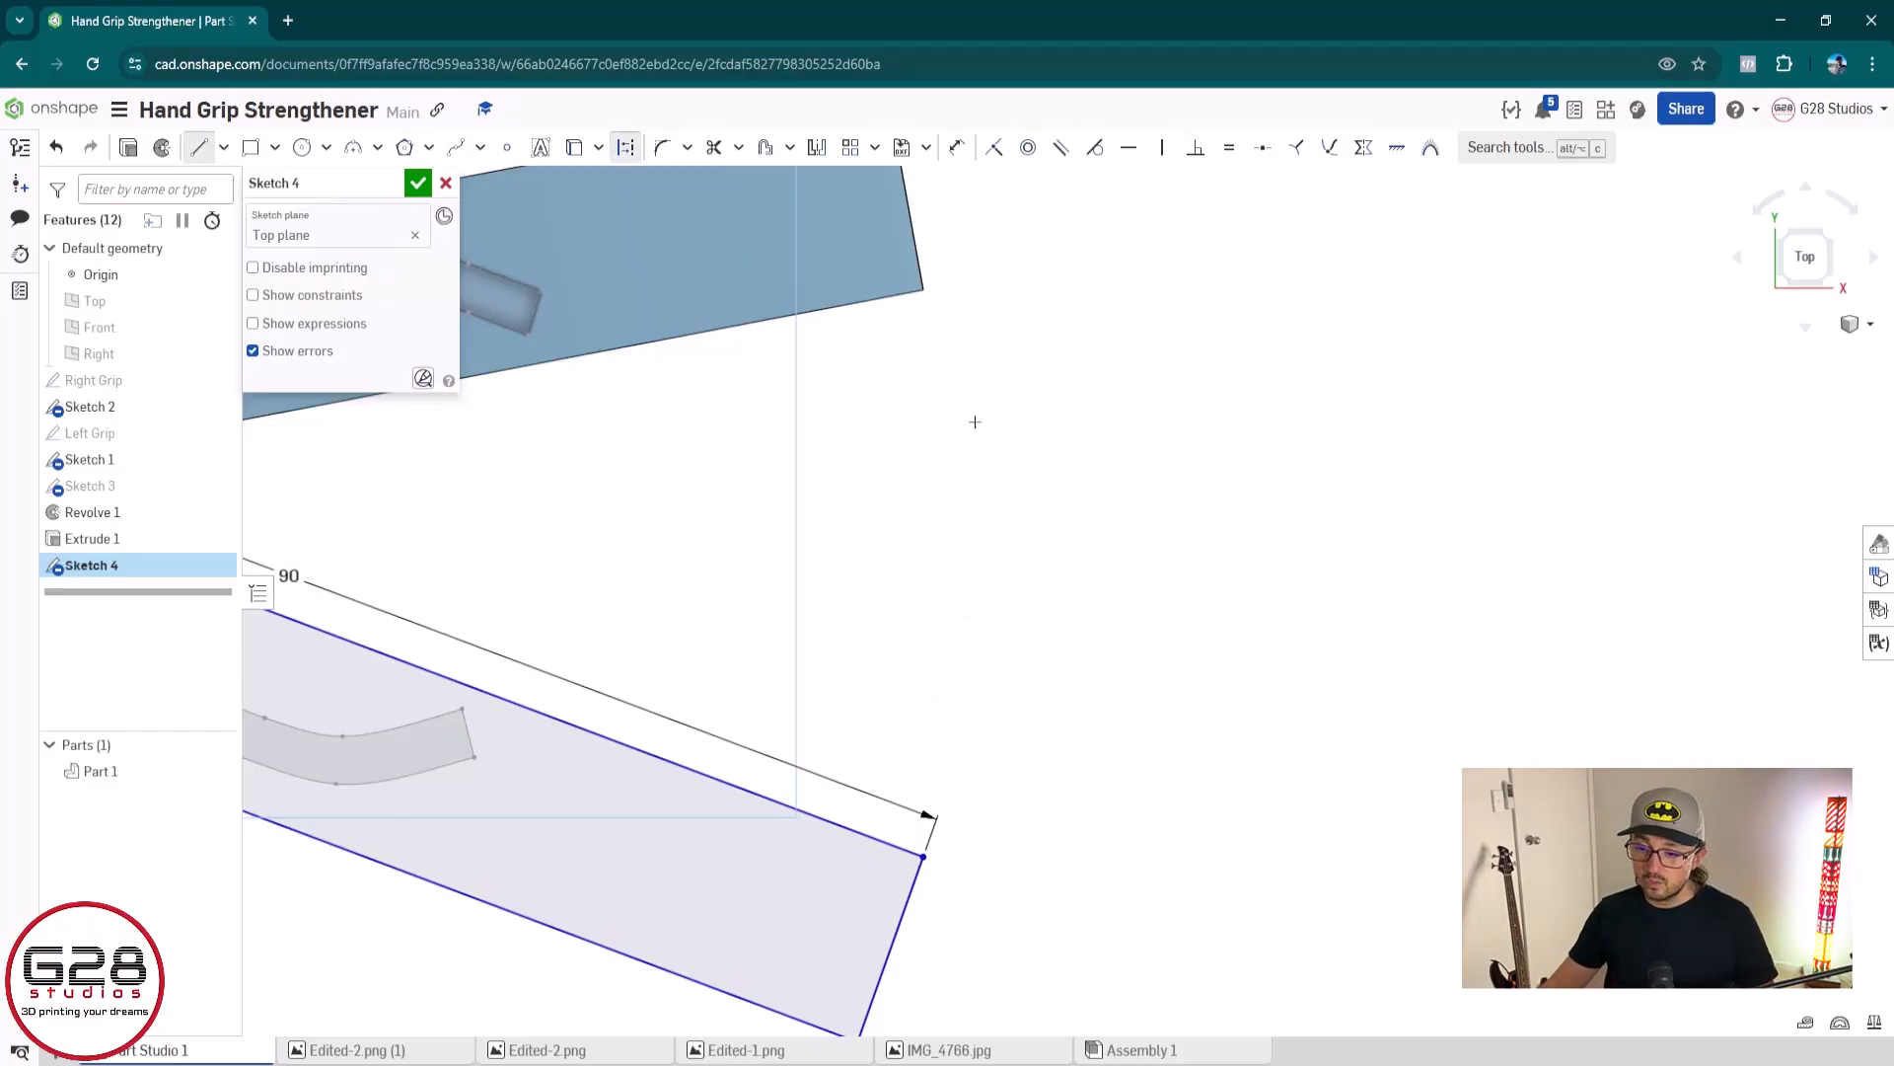
pyautogui.click(924, 289)
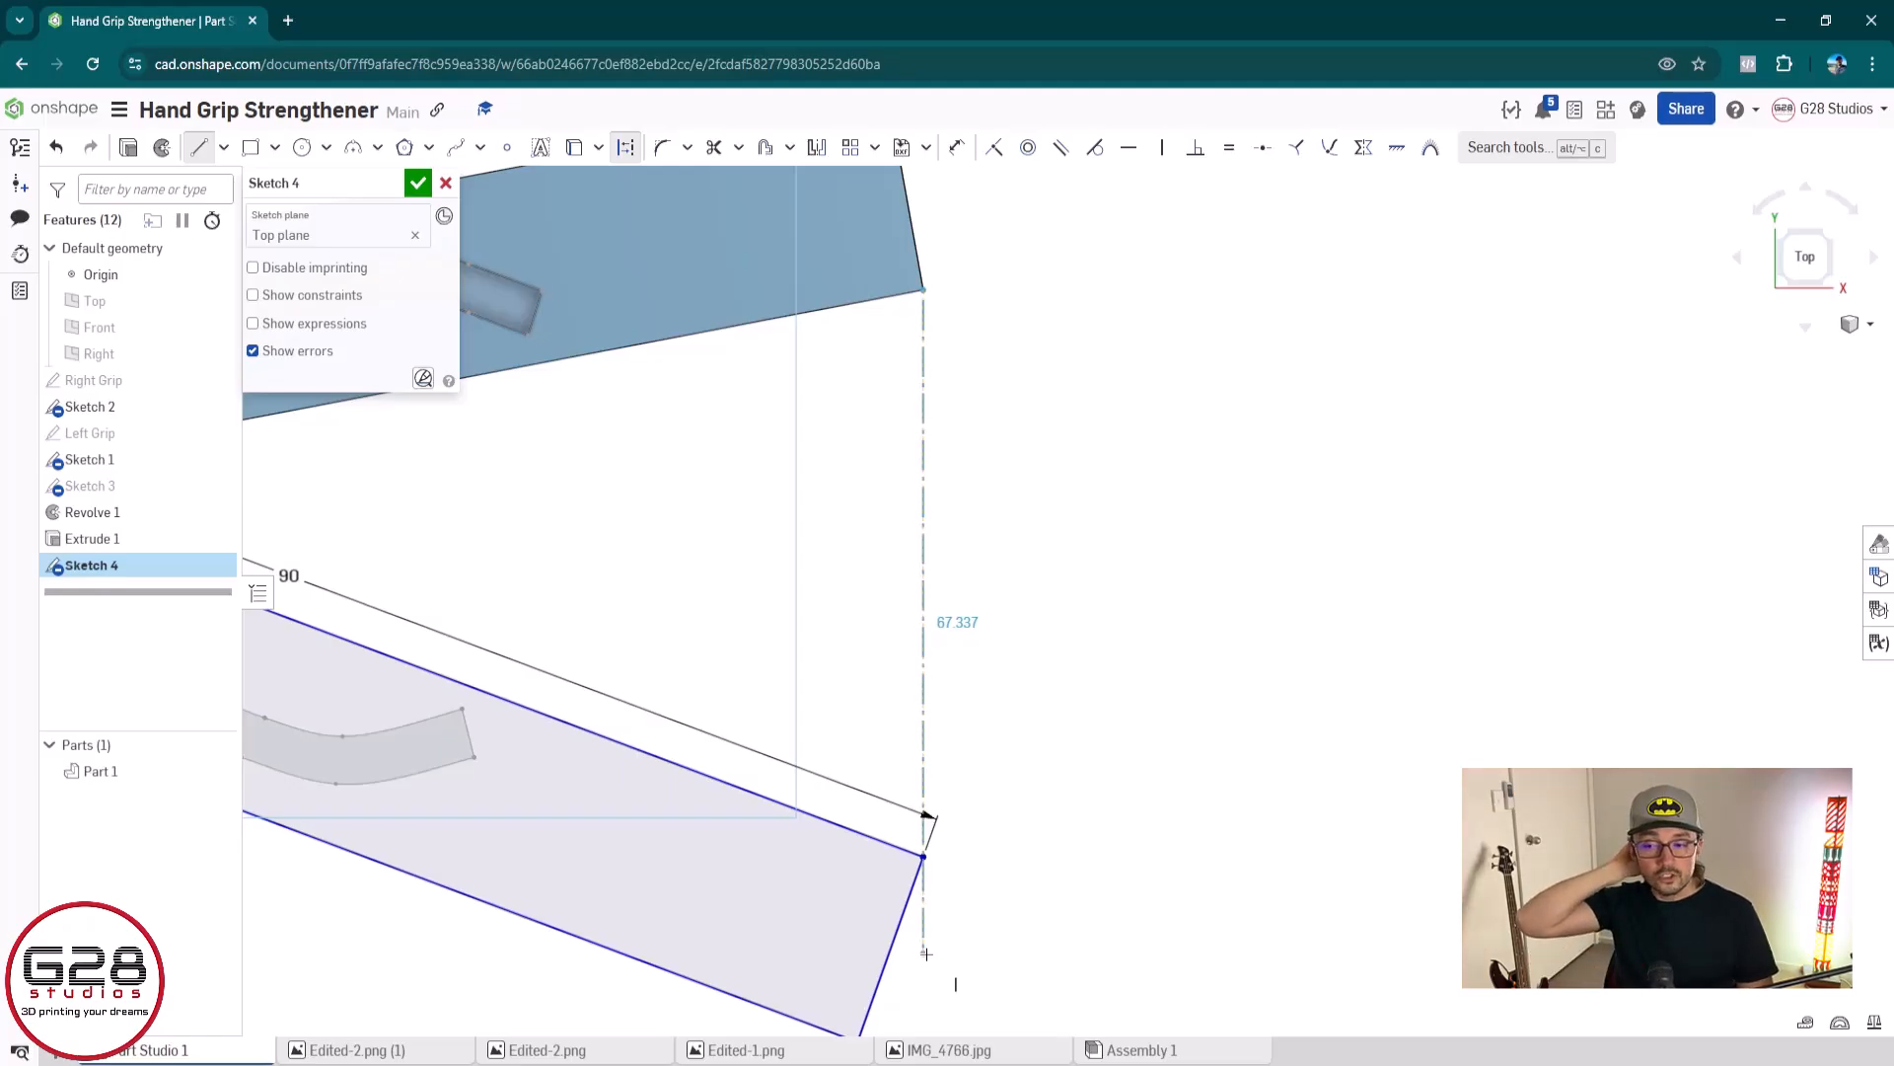
pyautogui.press('Escape')
# Compare the long upper edges of the right grip and the outline, and examine both against the reference photo
pyautogui.scroll(-4, 896, 655)
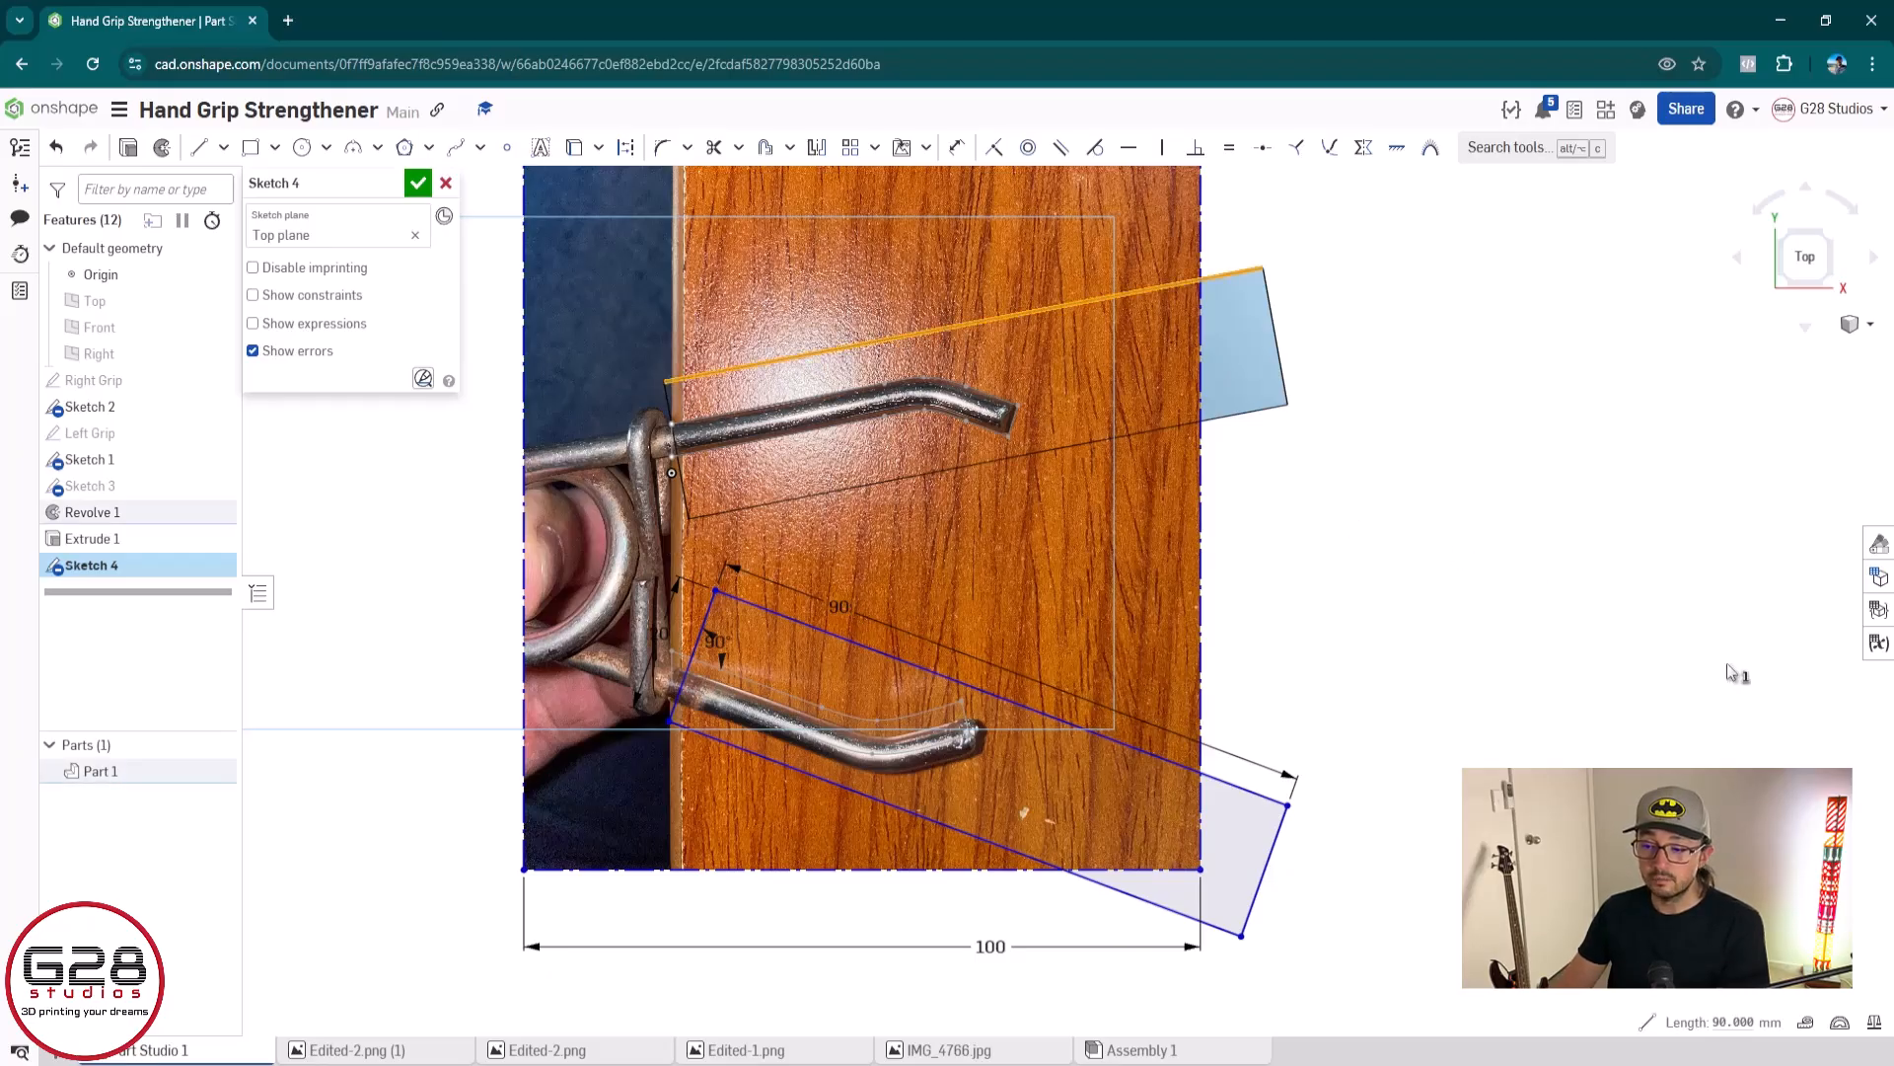
pyautogui.click(912, 669)
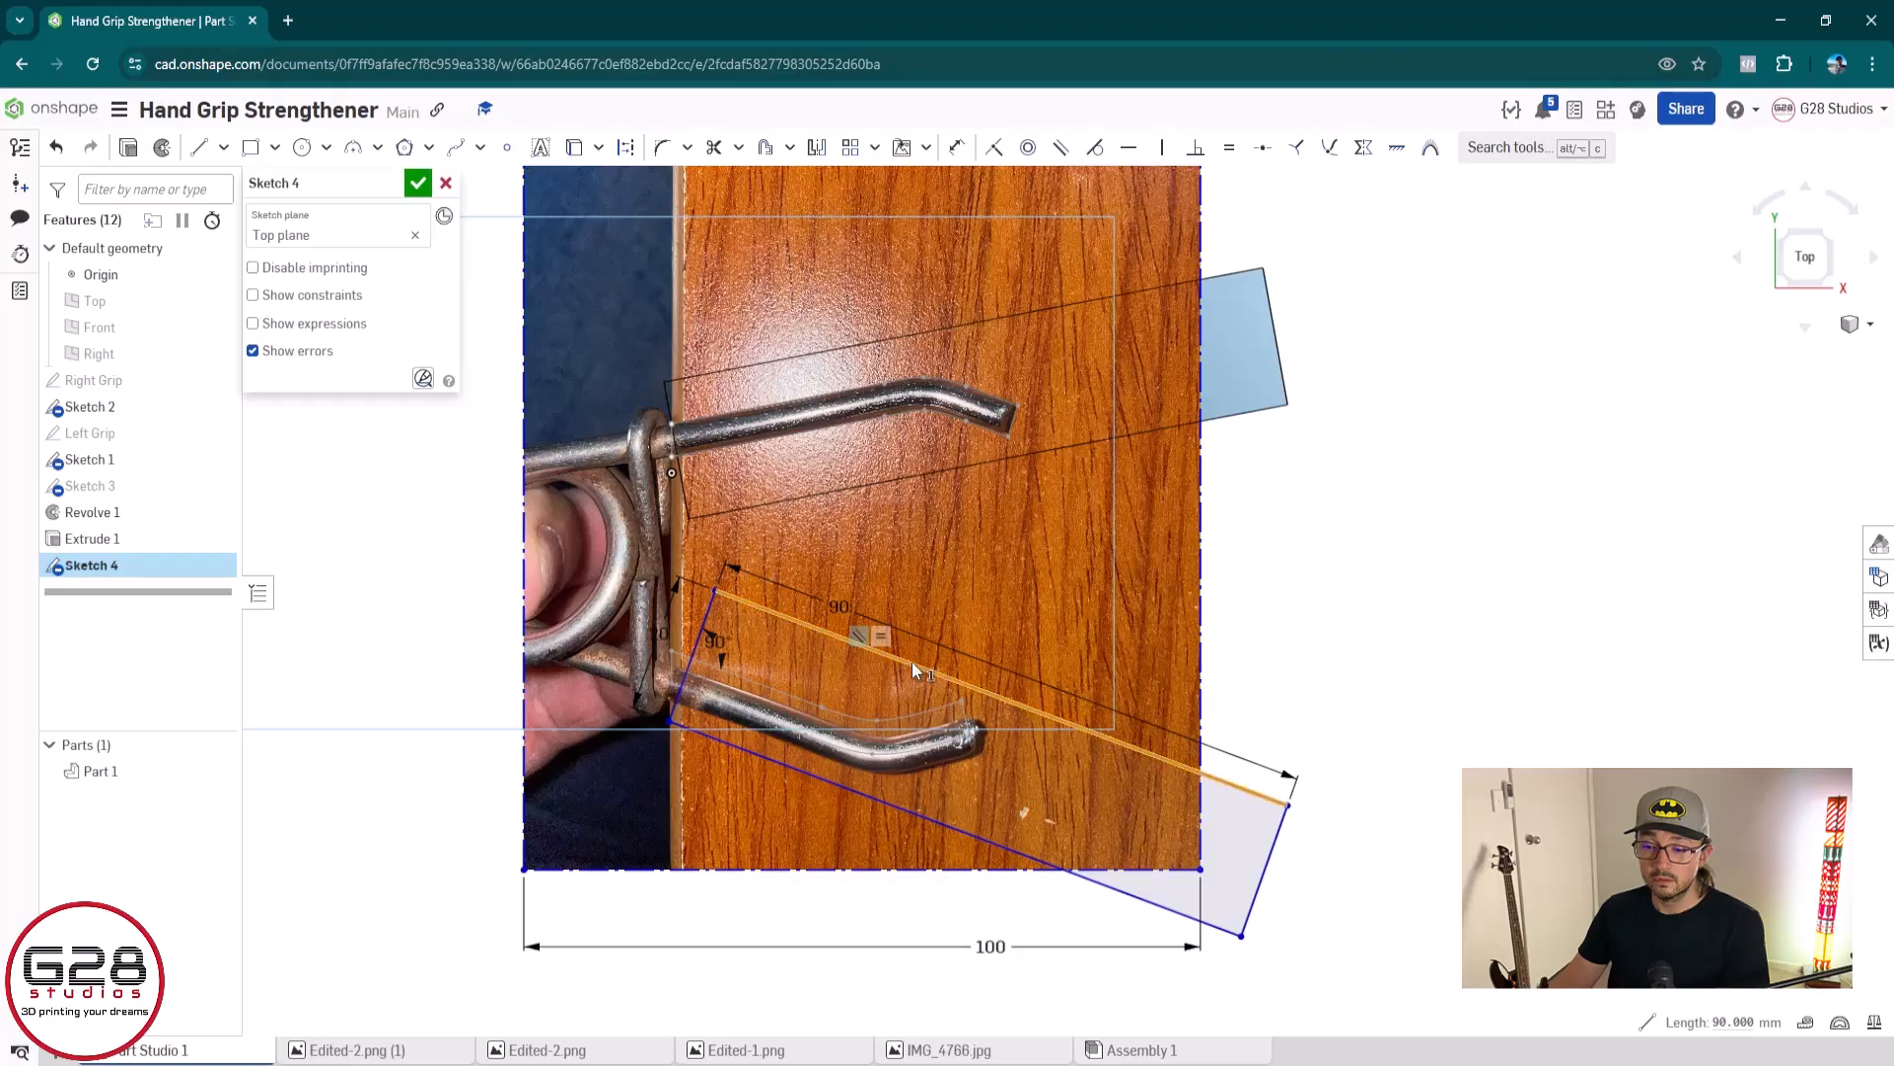
pyautogui.click(1454, 513)
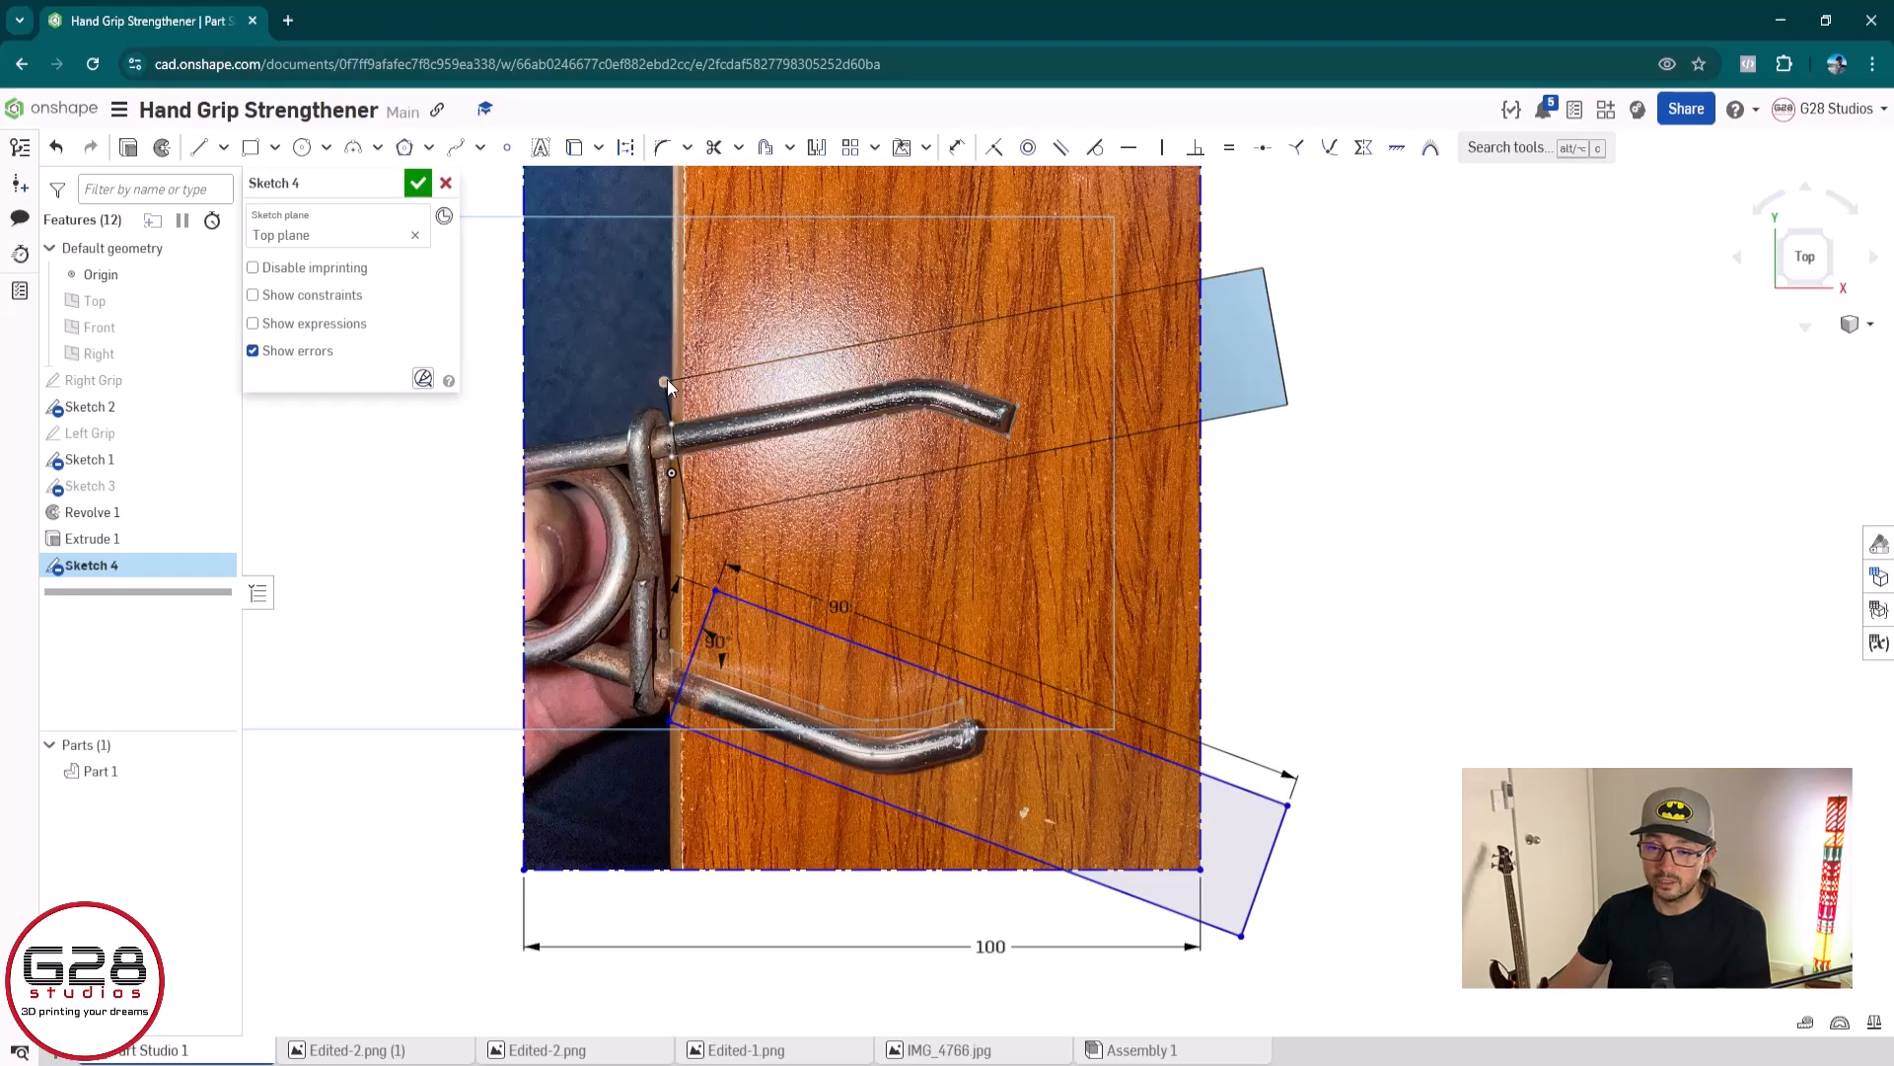
pyautogui.scroll(10, 667, 381)
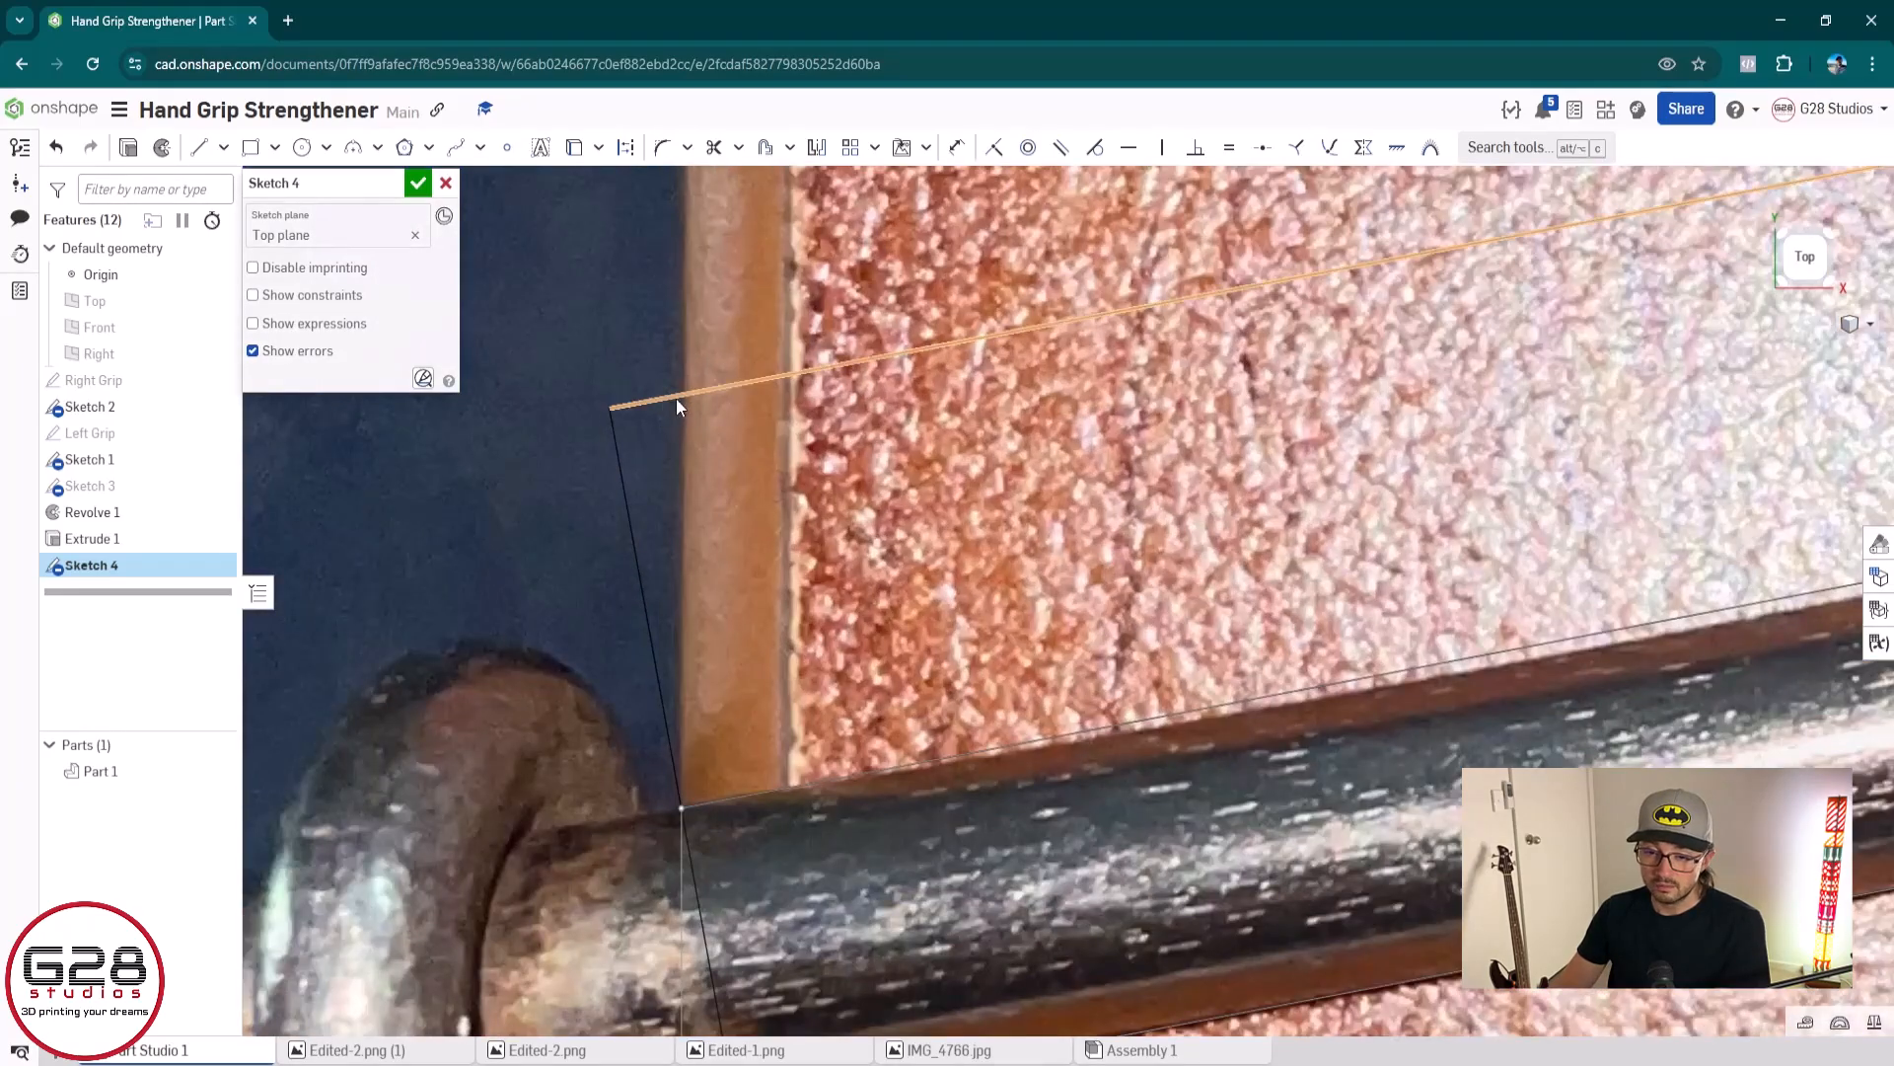
pyautogui.scroll(-10, 736, 659)
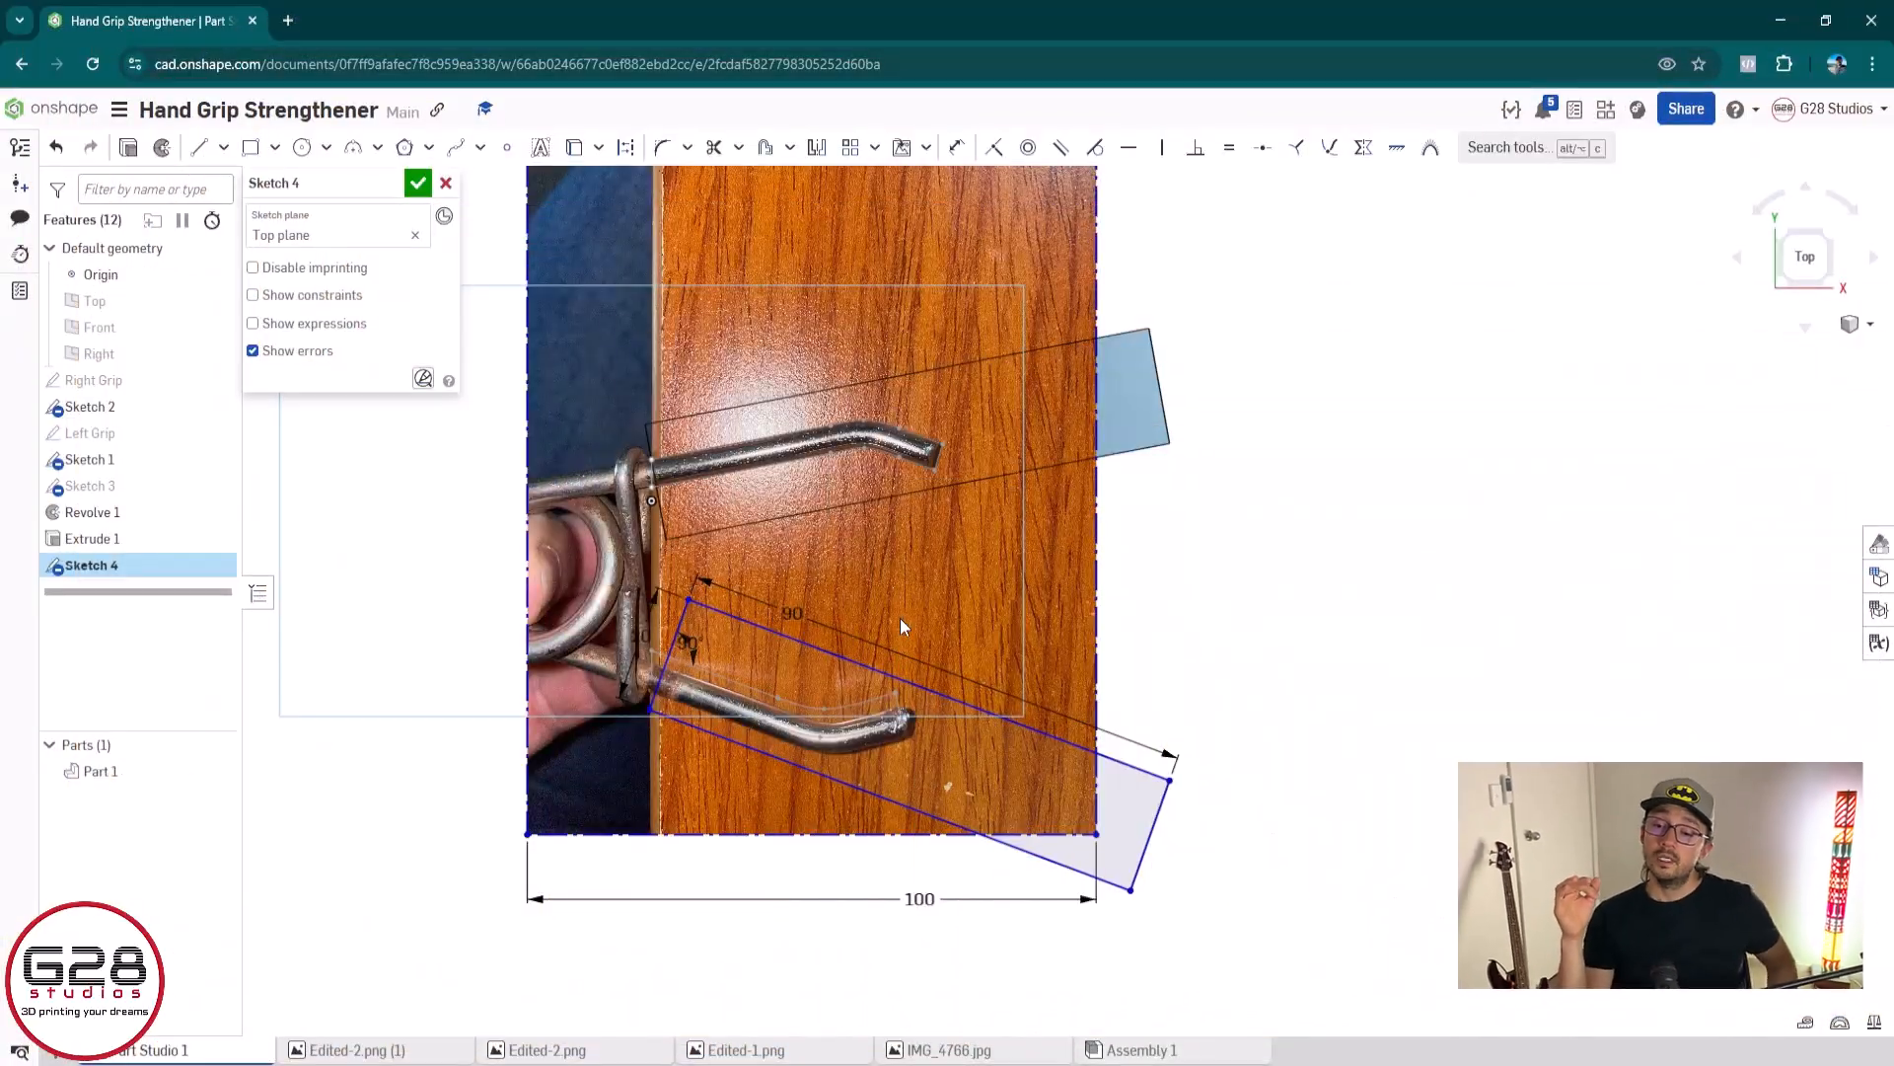
# Accept Sketch 4, reopen it for editing, and delete the 100 mm wide reference photo from it
pyautogui.click(418, 185)
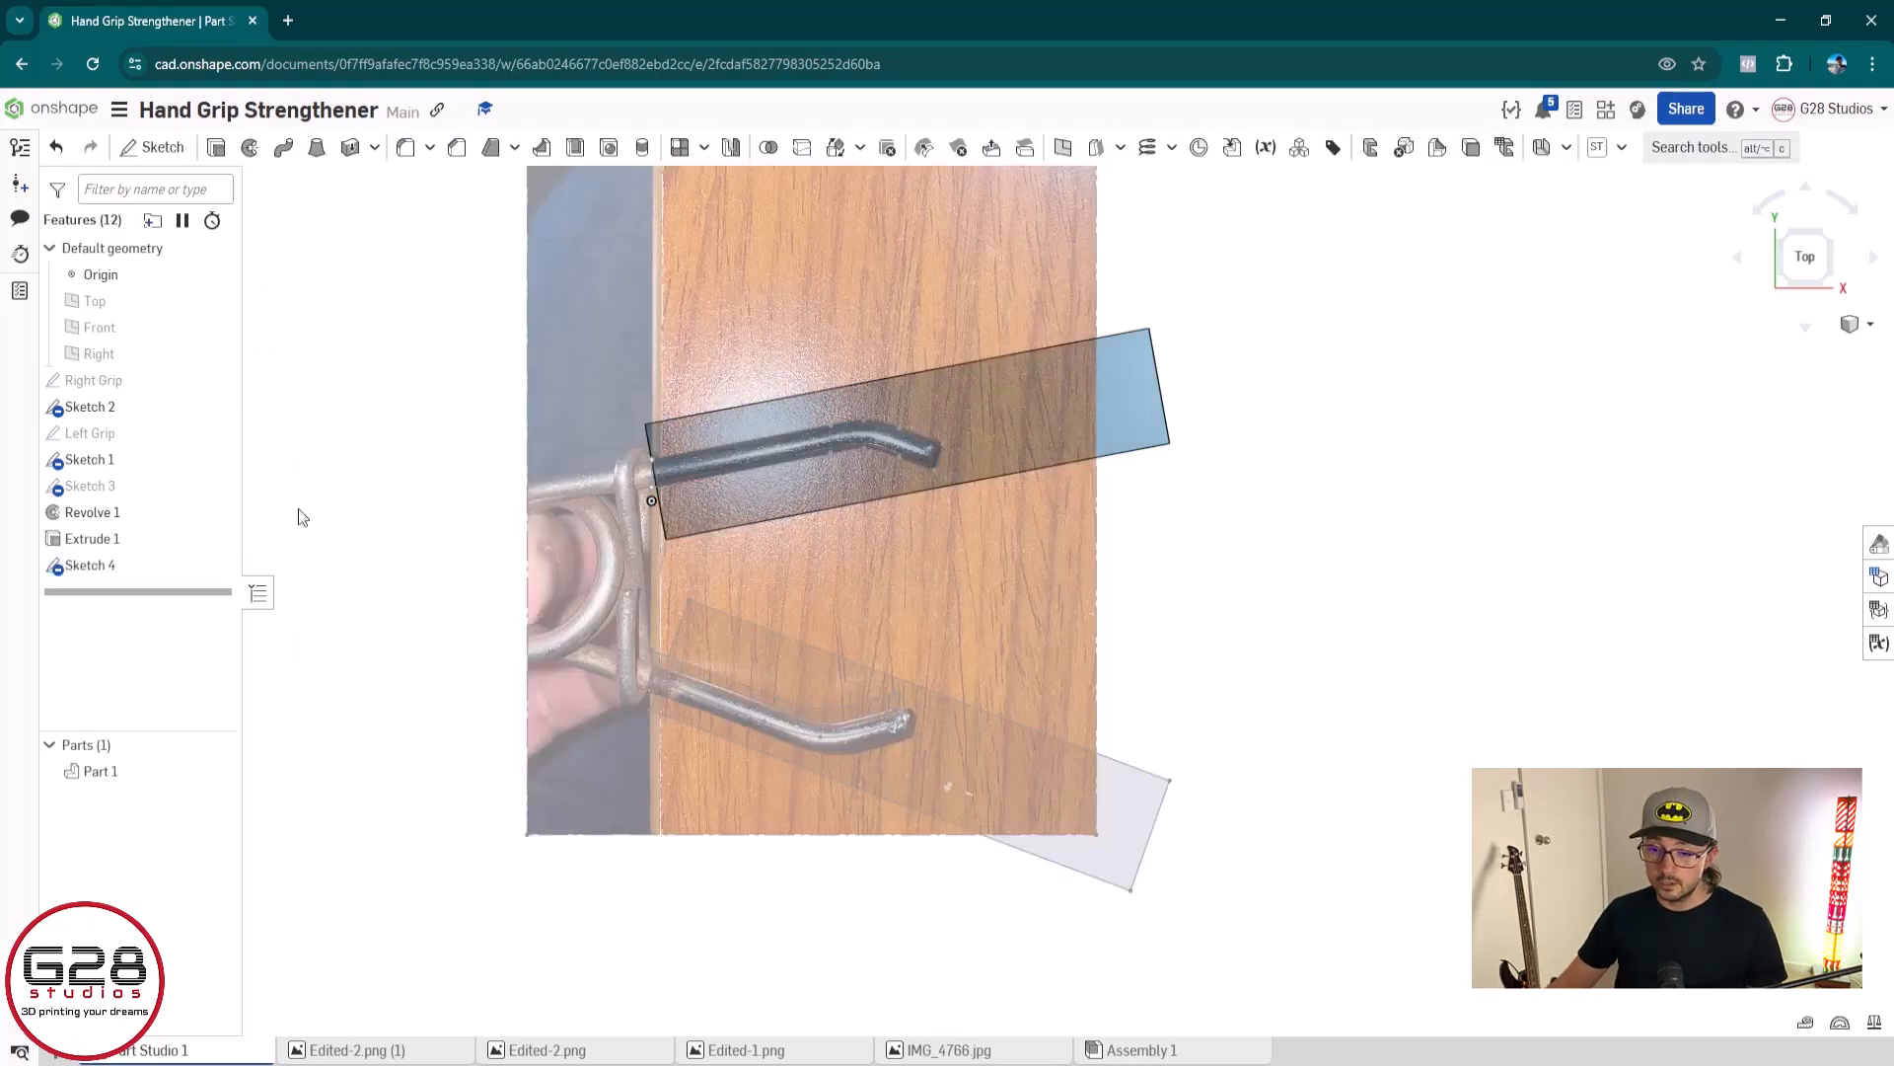
pyautogui.doubleClick(133, 571)
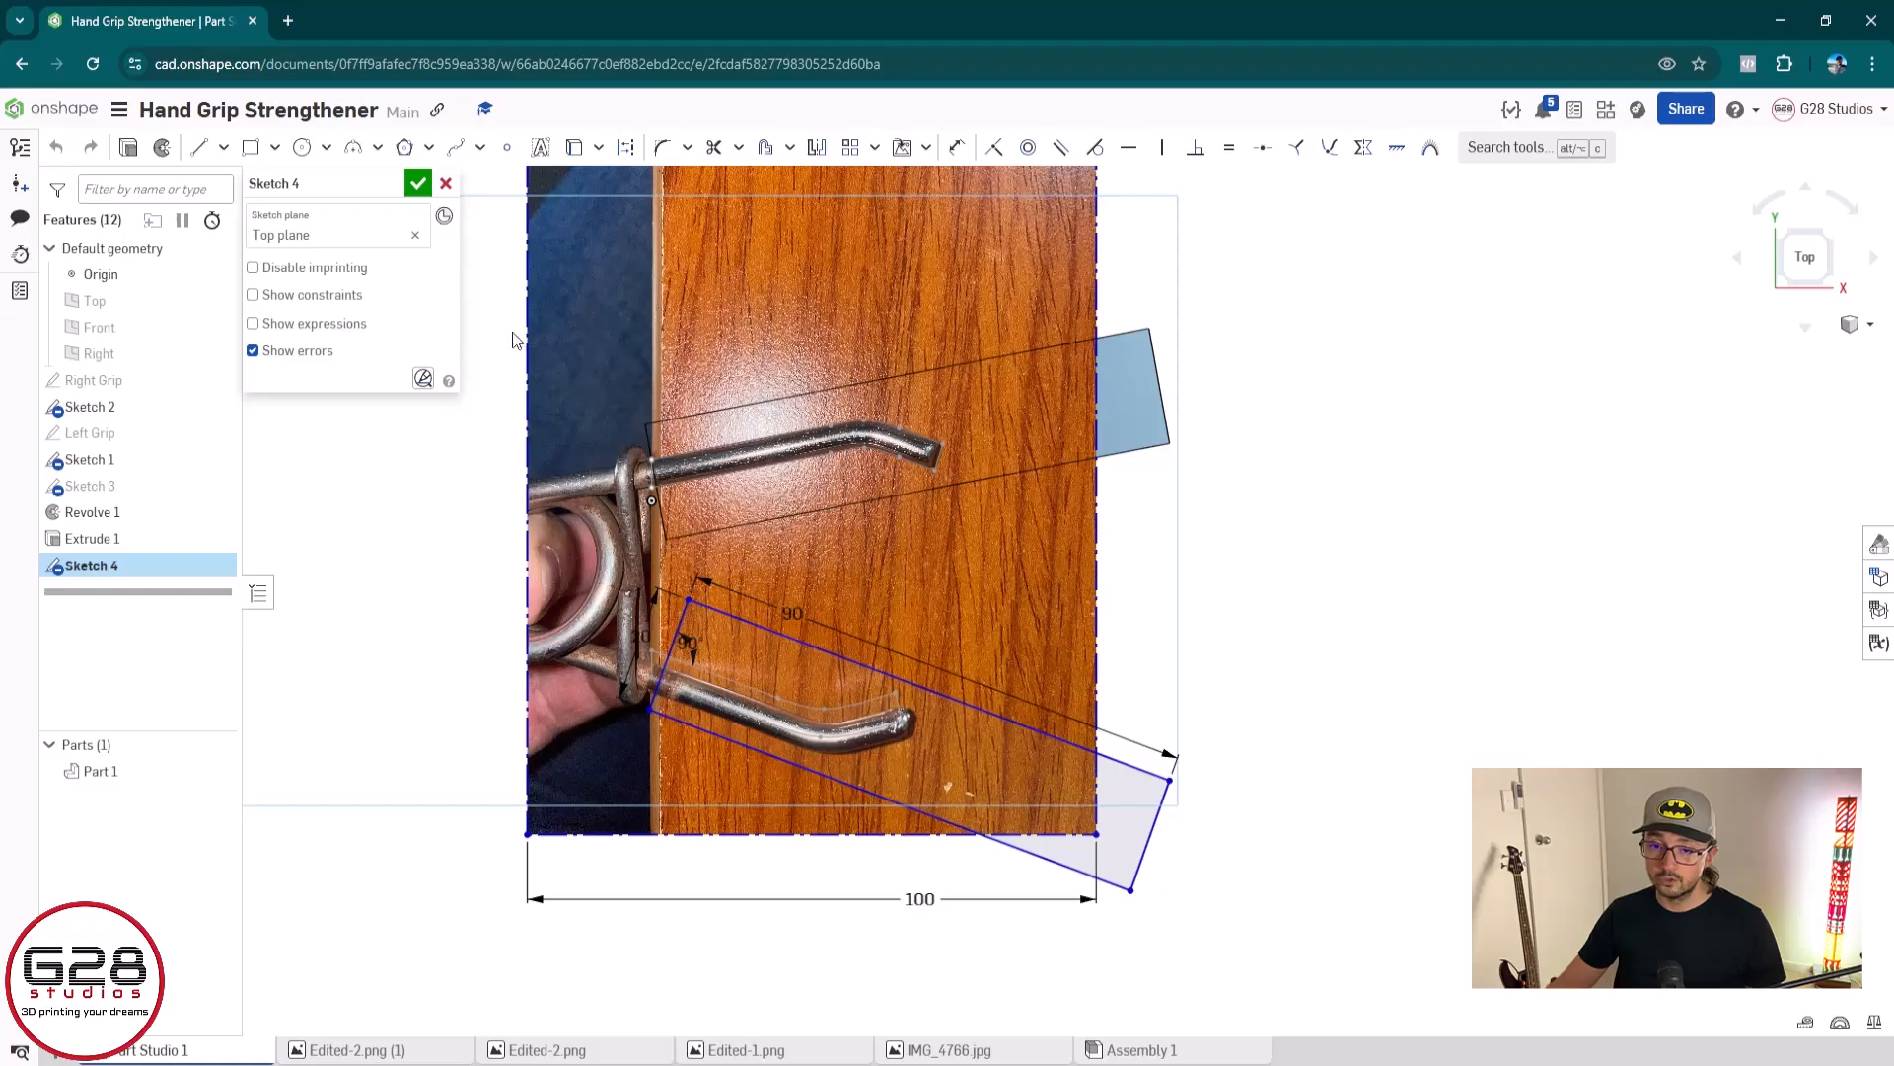
pyautogui.press('u')
pyautogui.press('Delete')
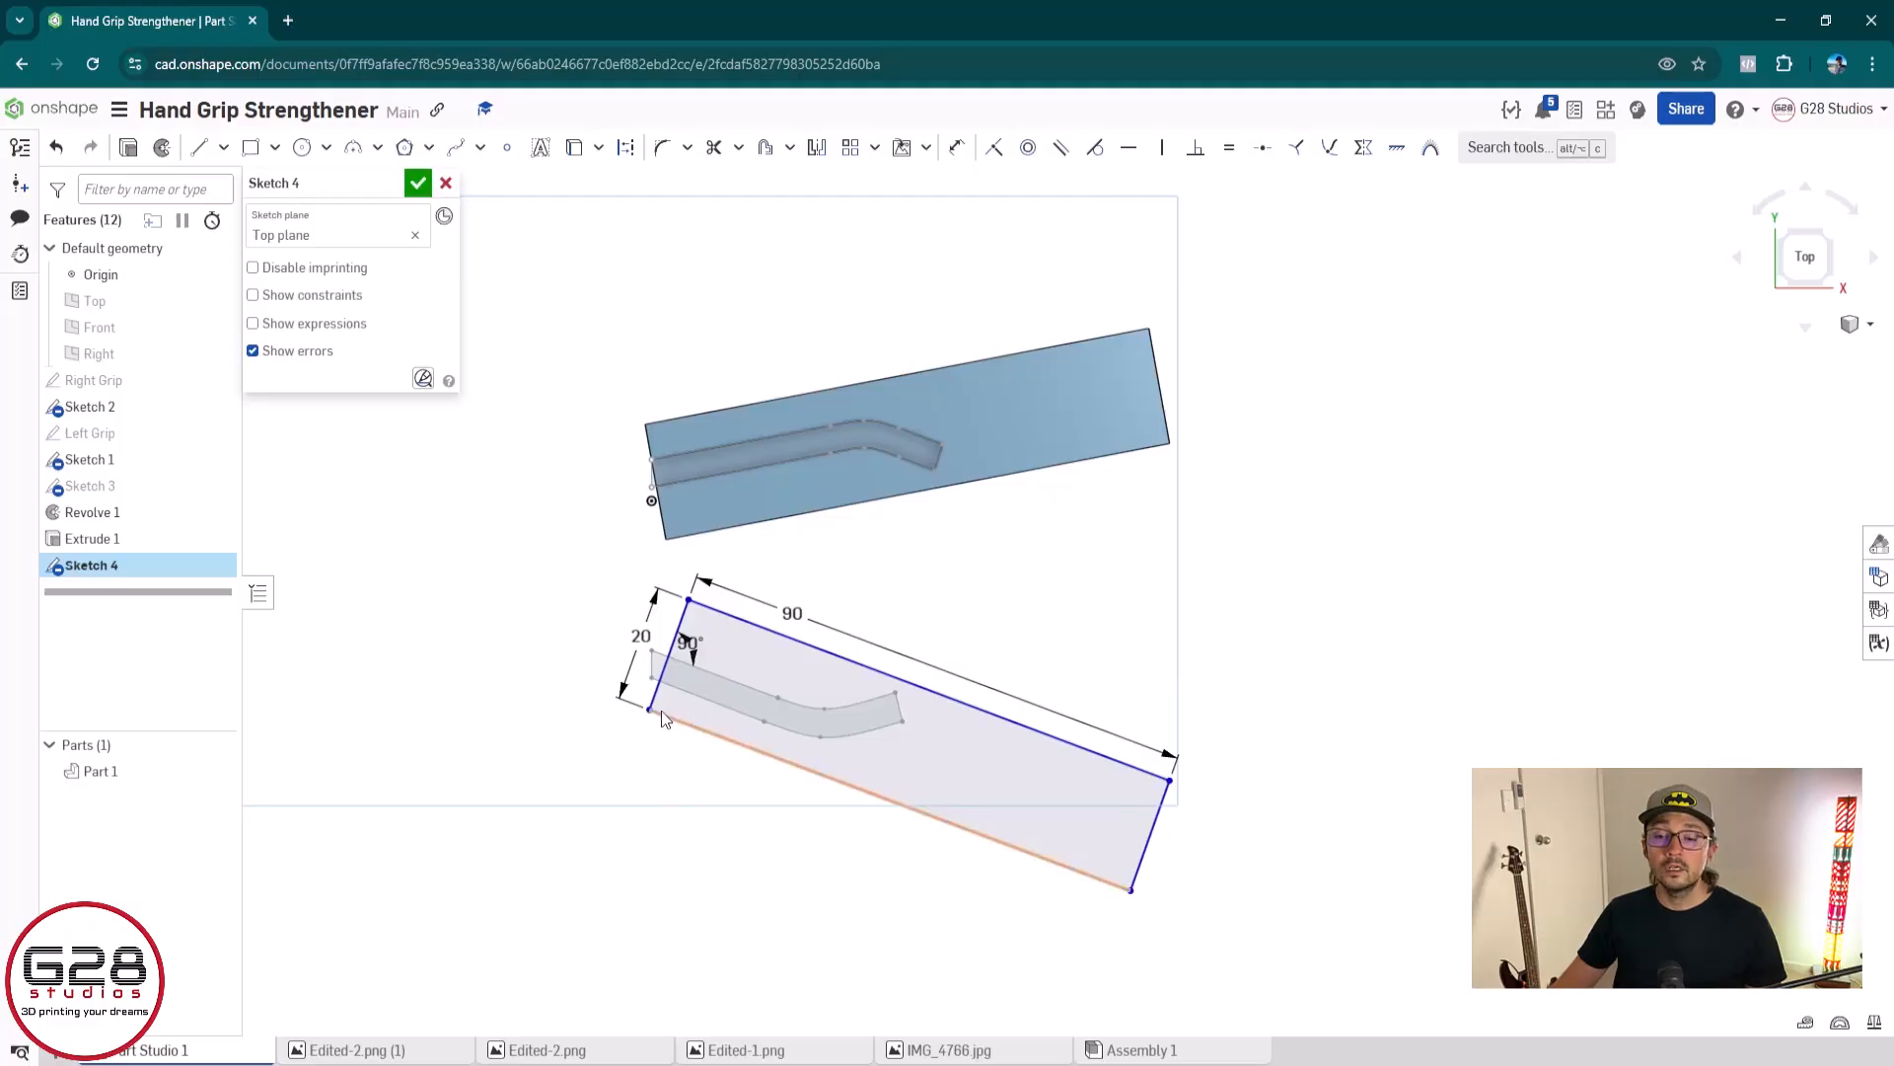
# Draw a lengthwise centre line from the midpoint of the outline's left edge to the midpoint of its right edge
pyautogui.scroll(4, 661, 710)
pyautogui.moveTo(701, 729); pyautogui.dragTo(548, 750, button='middle')
pyautogui.moveTo(549, 750)
pyautogui.mouseDown(button='right')
pyautogui.moveTo(641, 749)
pyautogui.moveTo(655, 621)
pyautogui.moveTo(715, 627)
pyautogui.mouseUp(button='right')
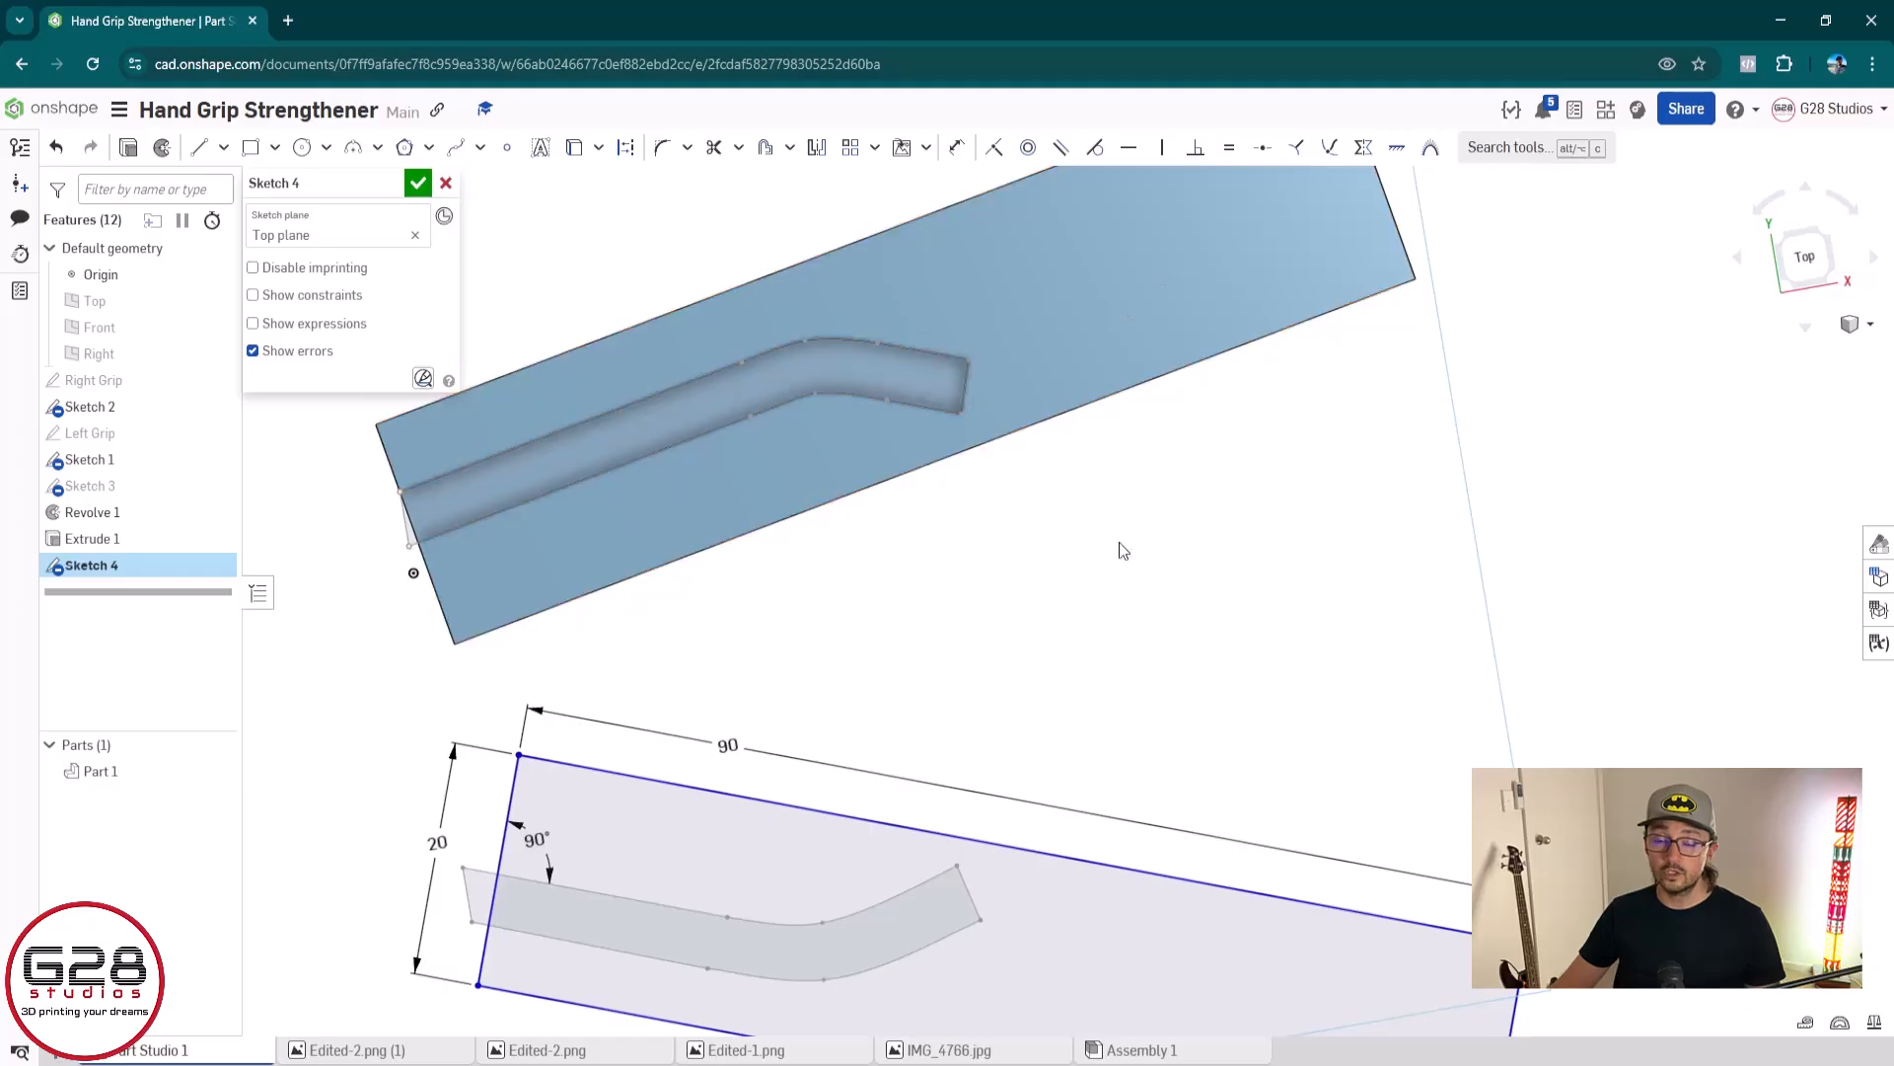
pyautogui.moveTo(1148, 740); pyautogui.dragTo(1008, 503, button='middle')
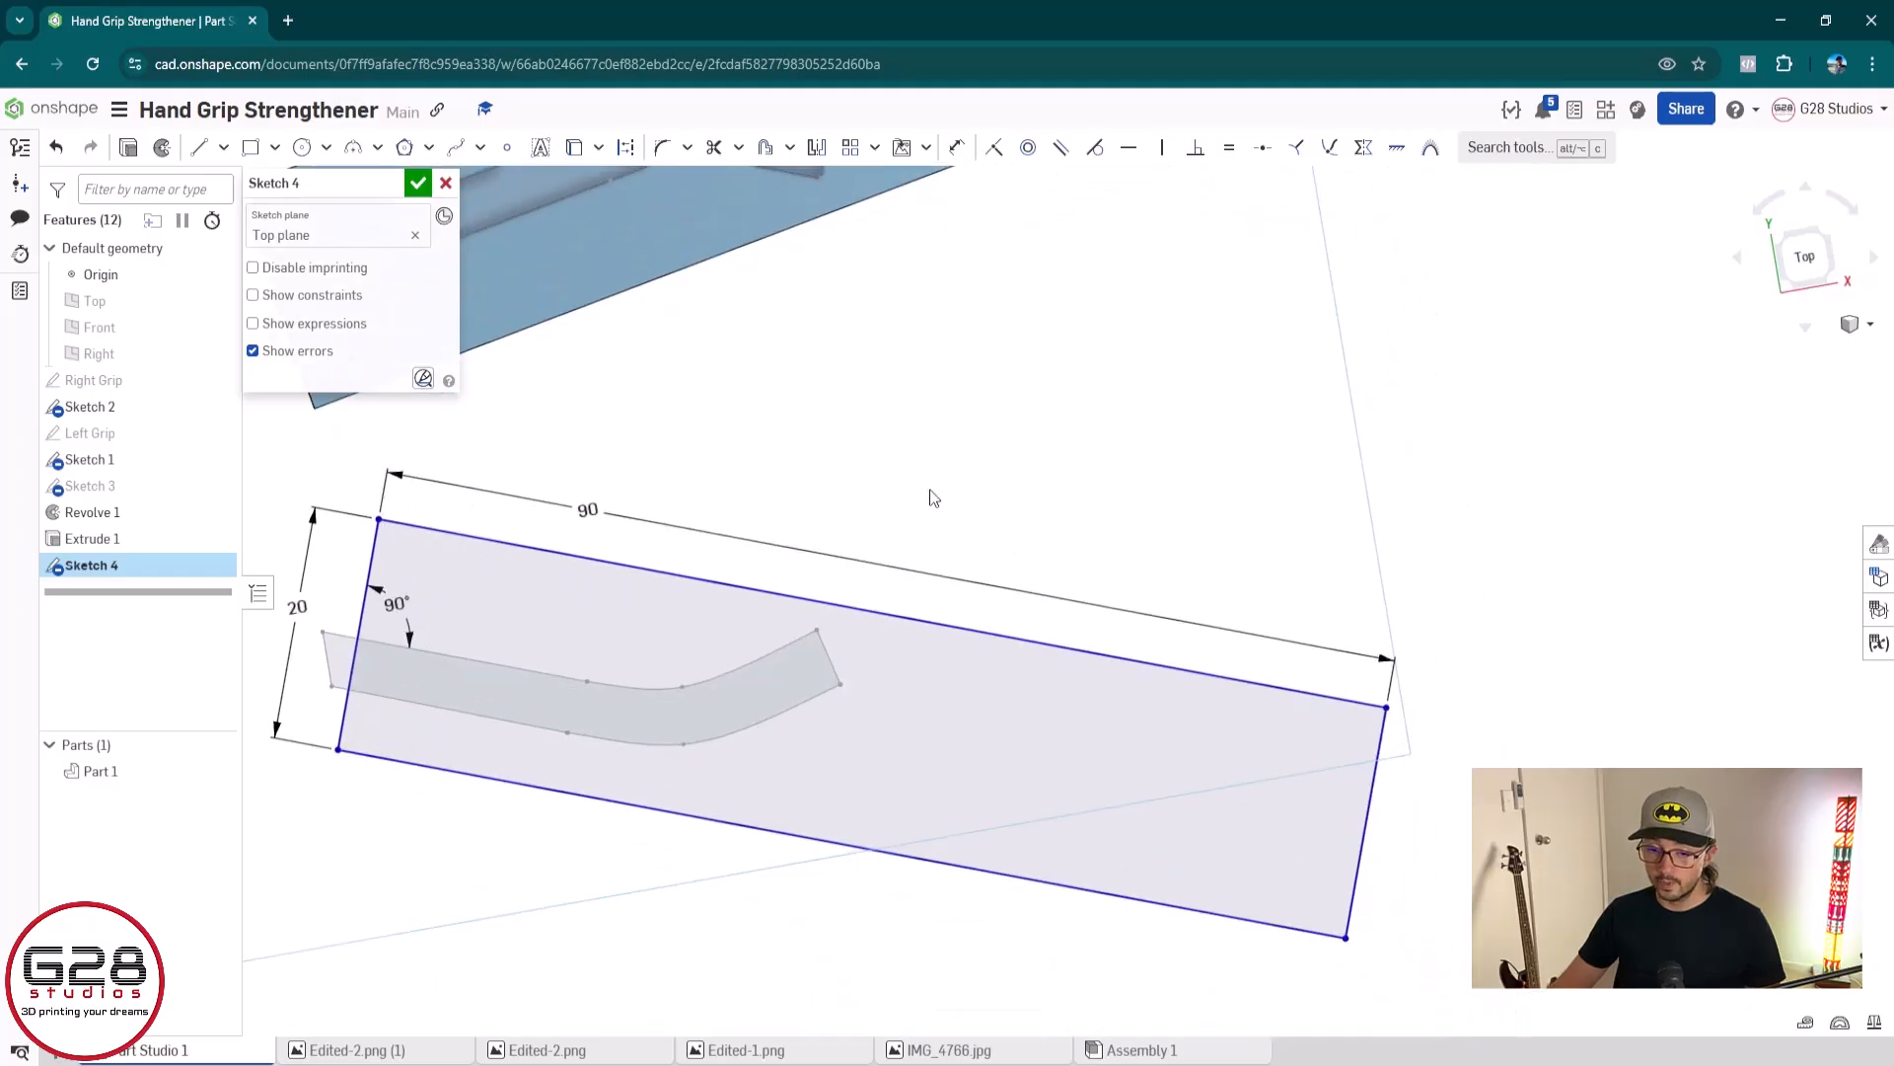
pyautogui.click(200, 147)
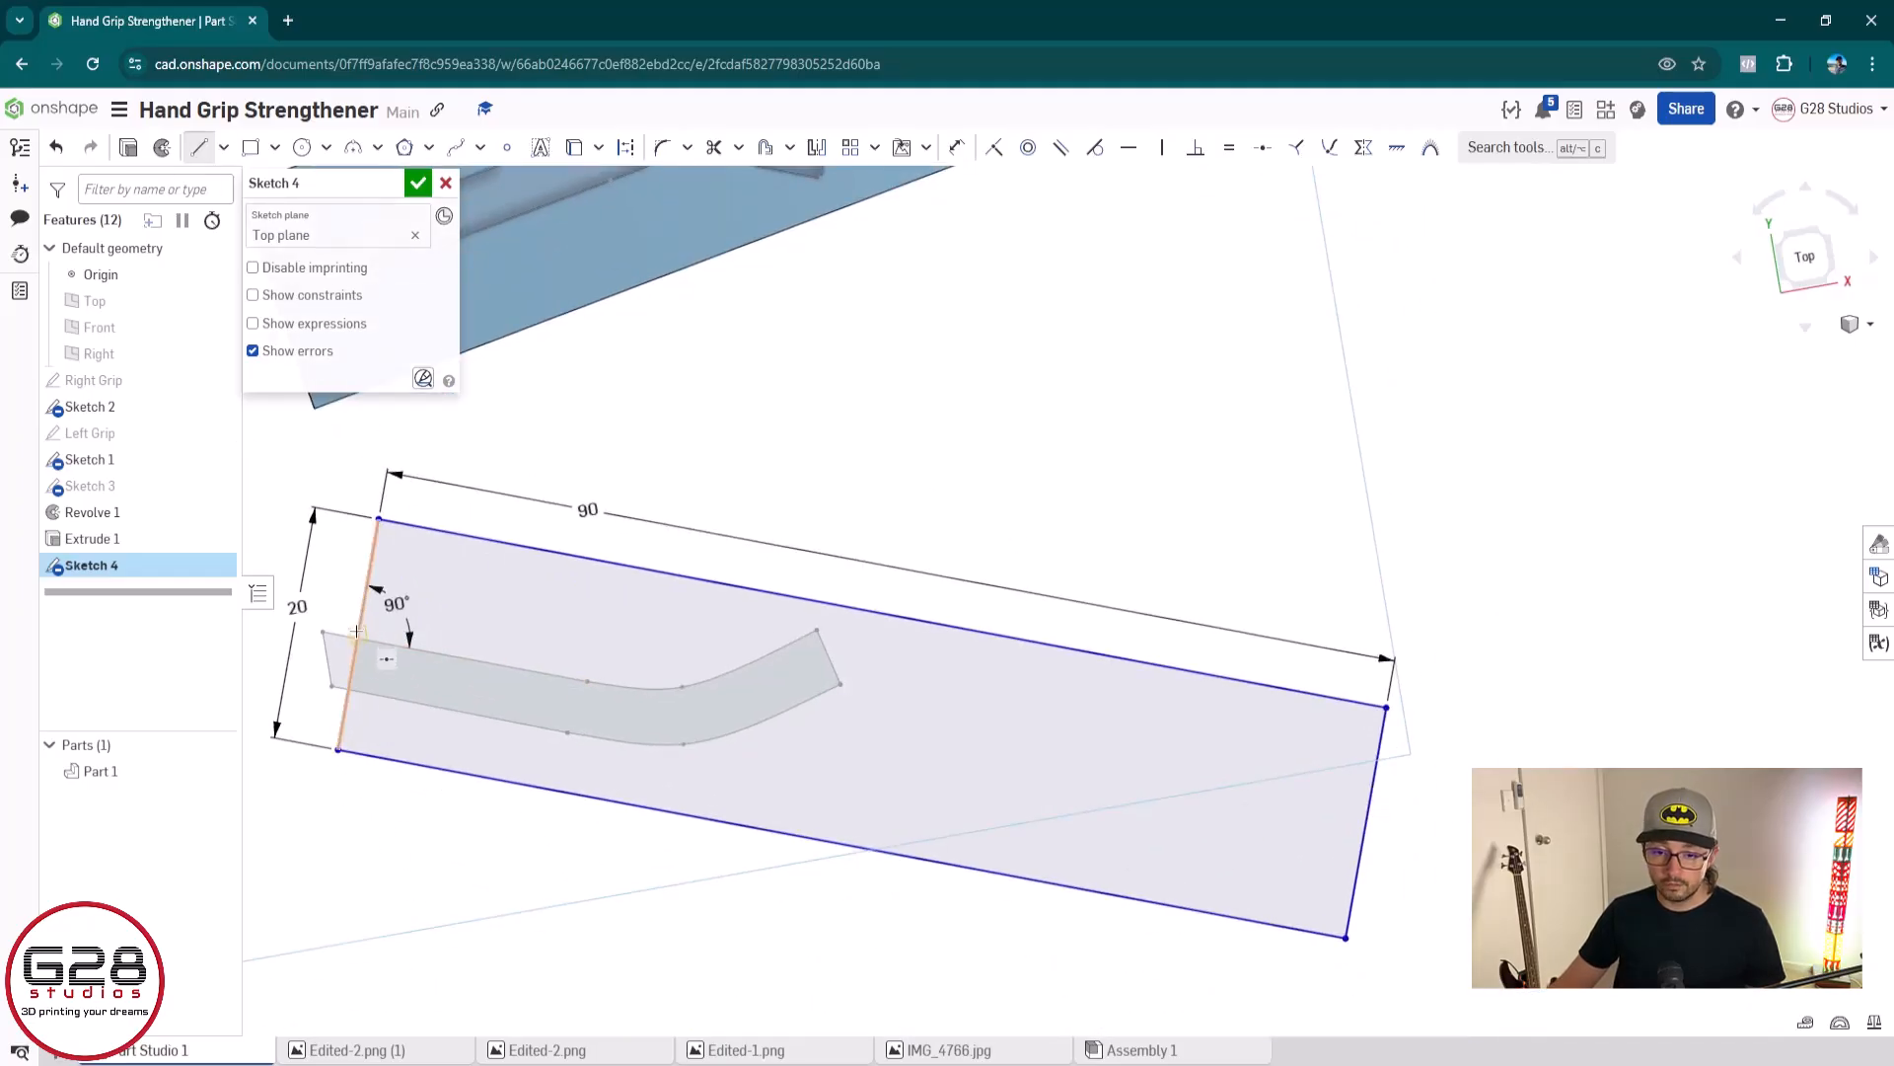
pyautogui.click(359, 631)
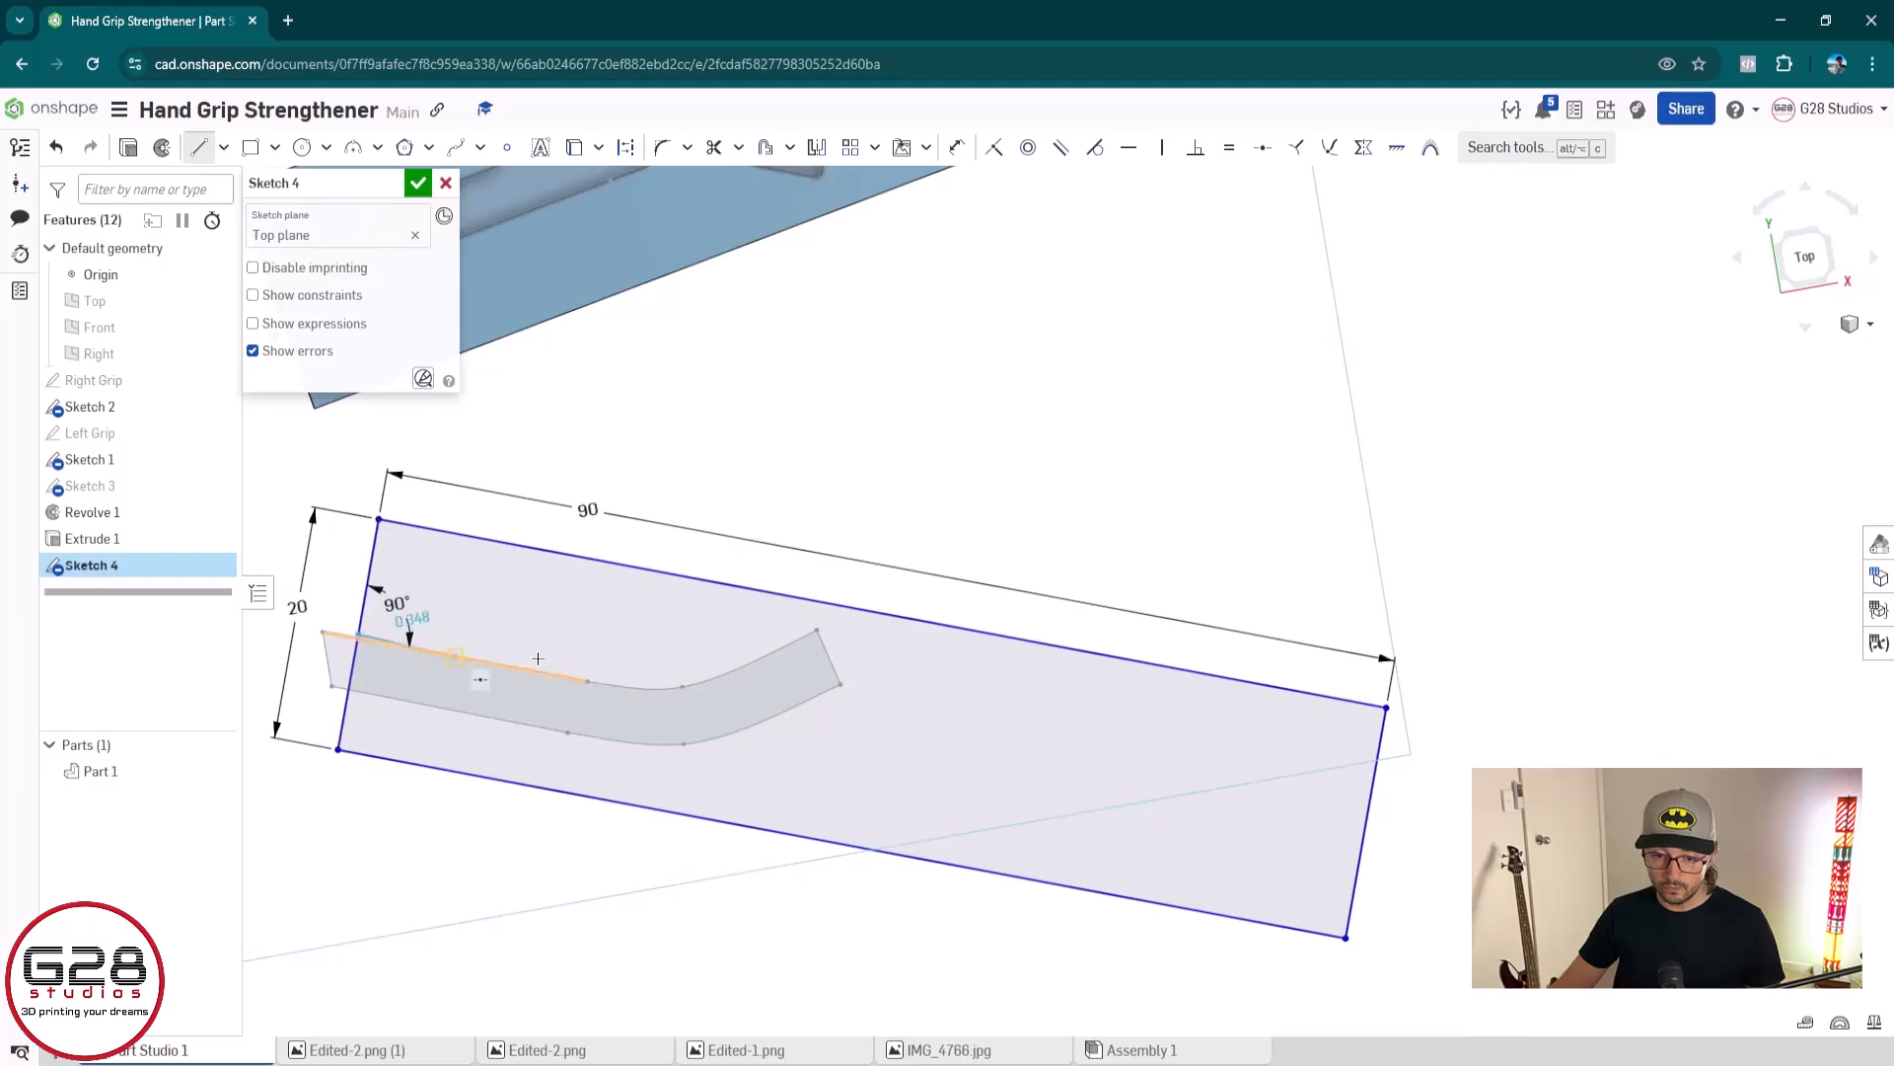
pyautogui.click(1365, 825)
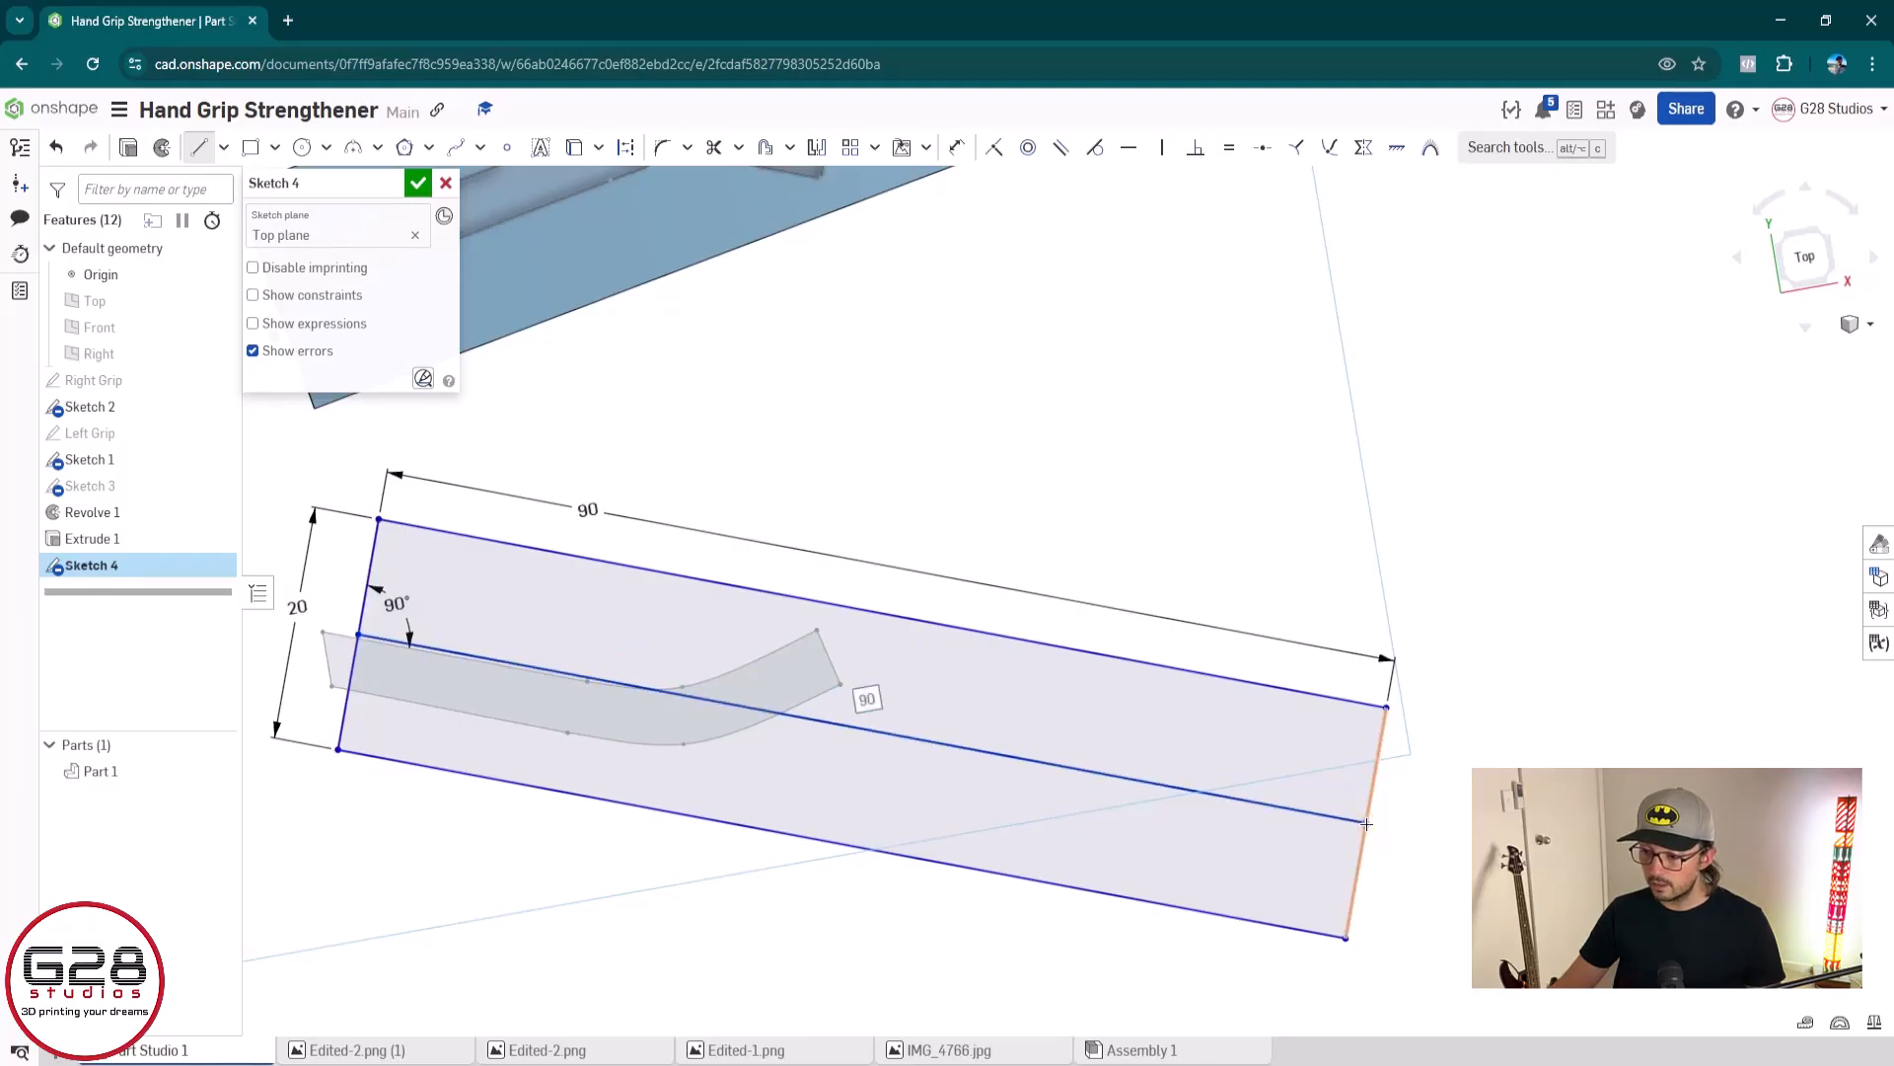
pyautogui.press('Escape')
# Trim away the half of the outline below the centre line, including its lower edge and both short-edge segments
pyautogui.press('m')
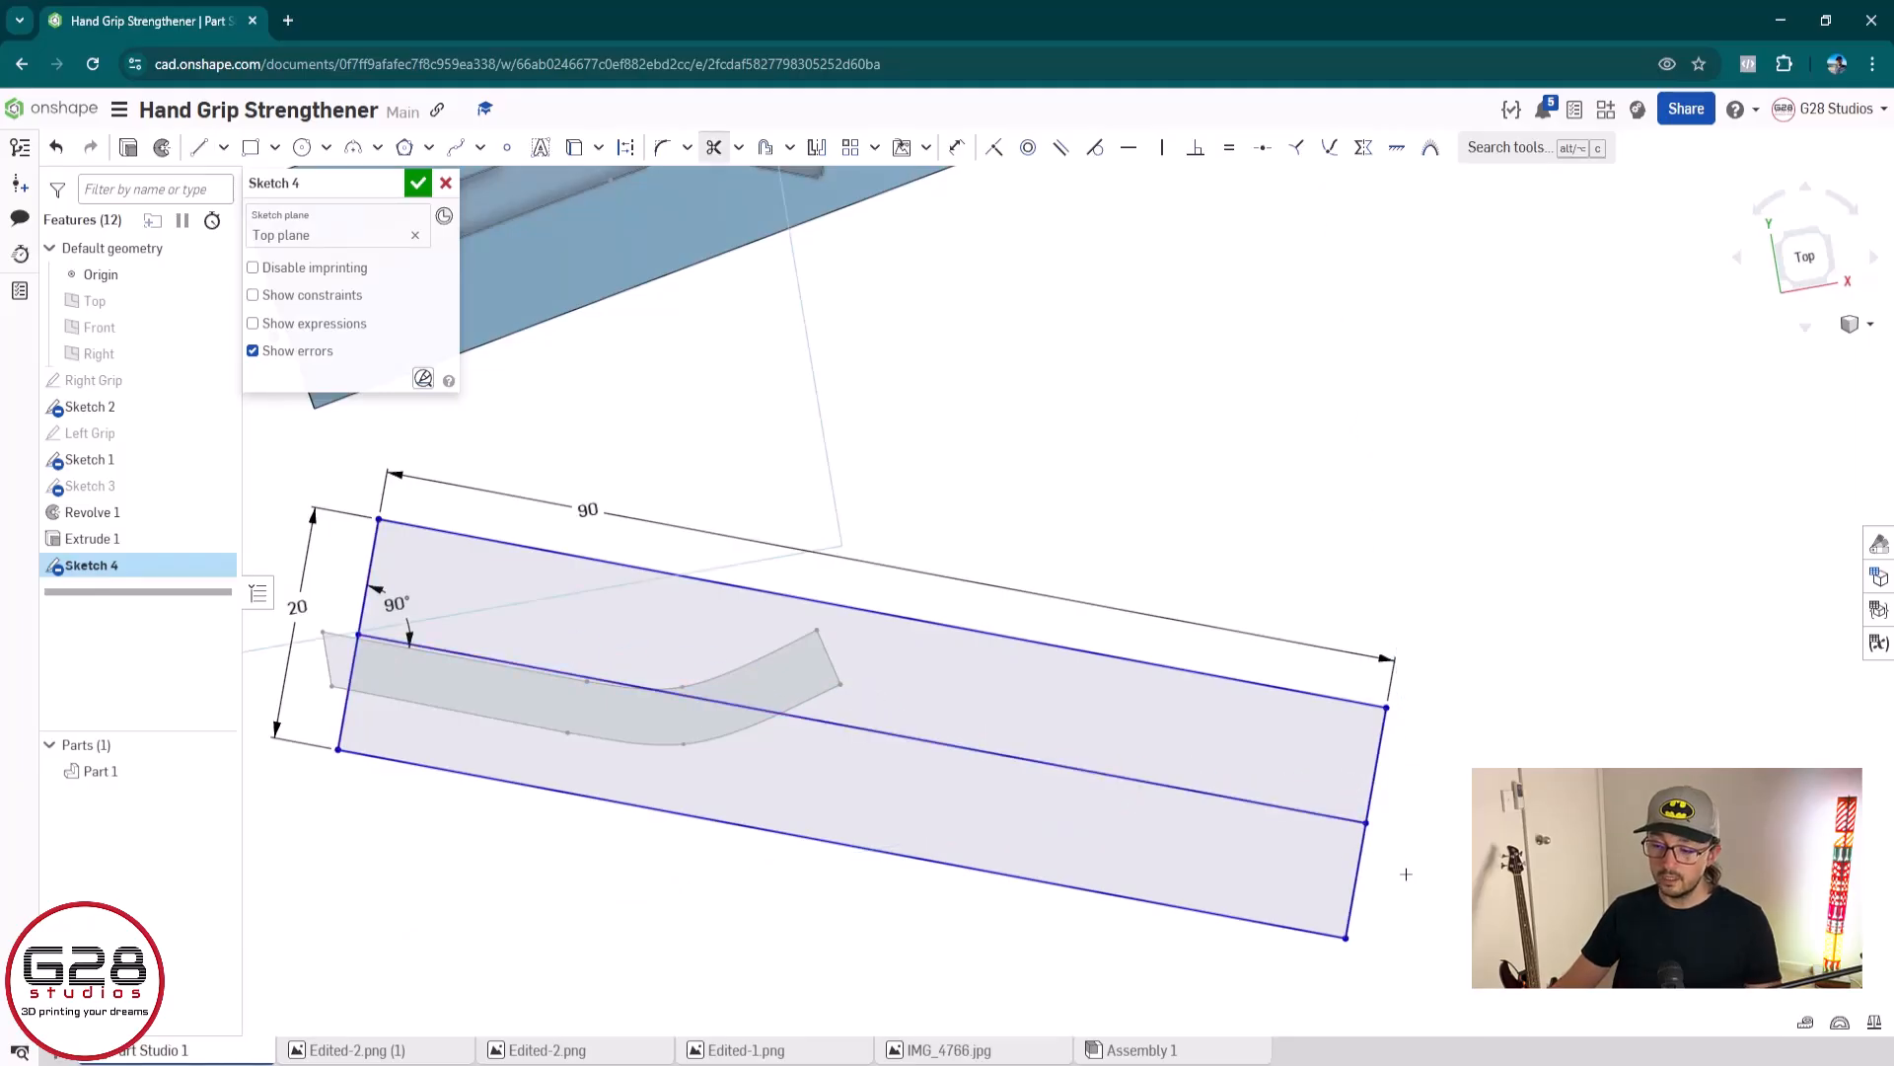
pyautogui.moveTo(1393, 878); pyautogui.dragTo(1173, 952)
pyautogui.click(342, 750)
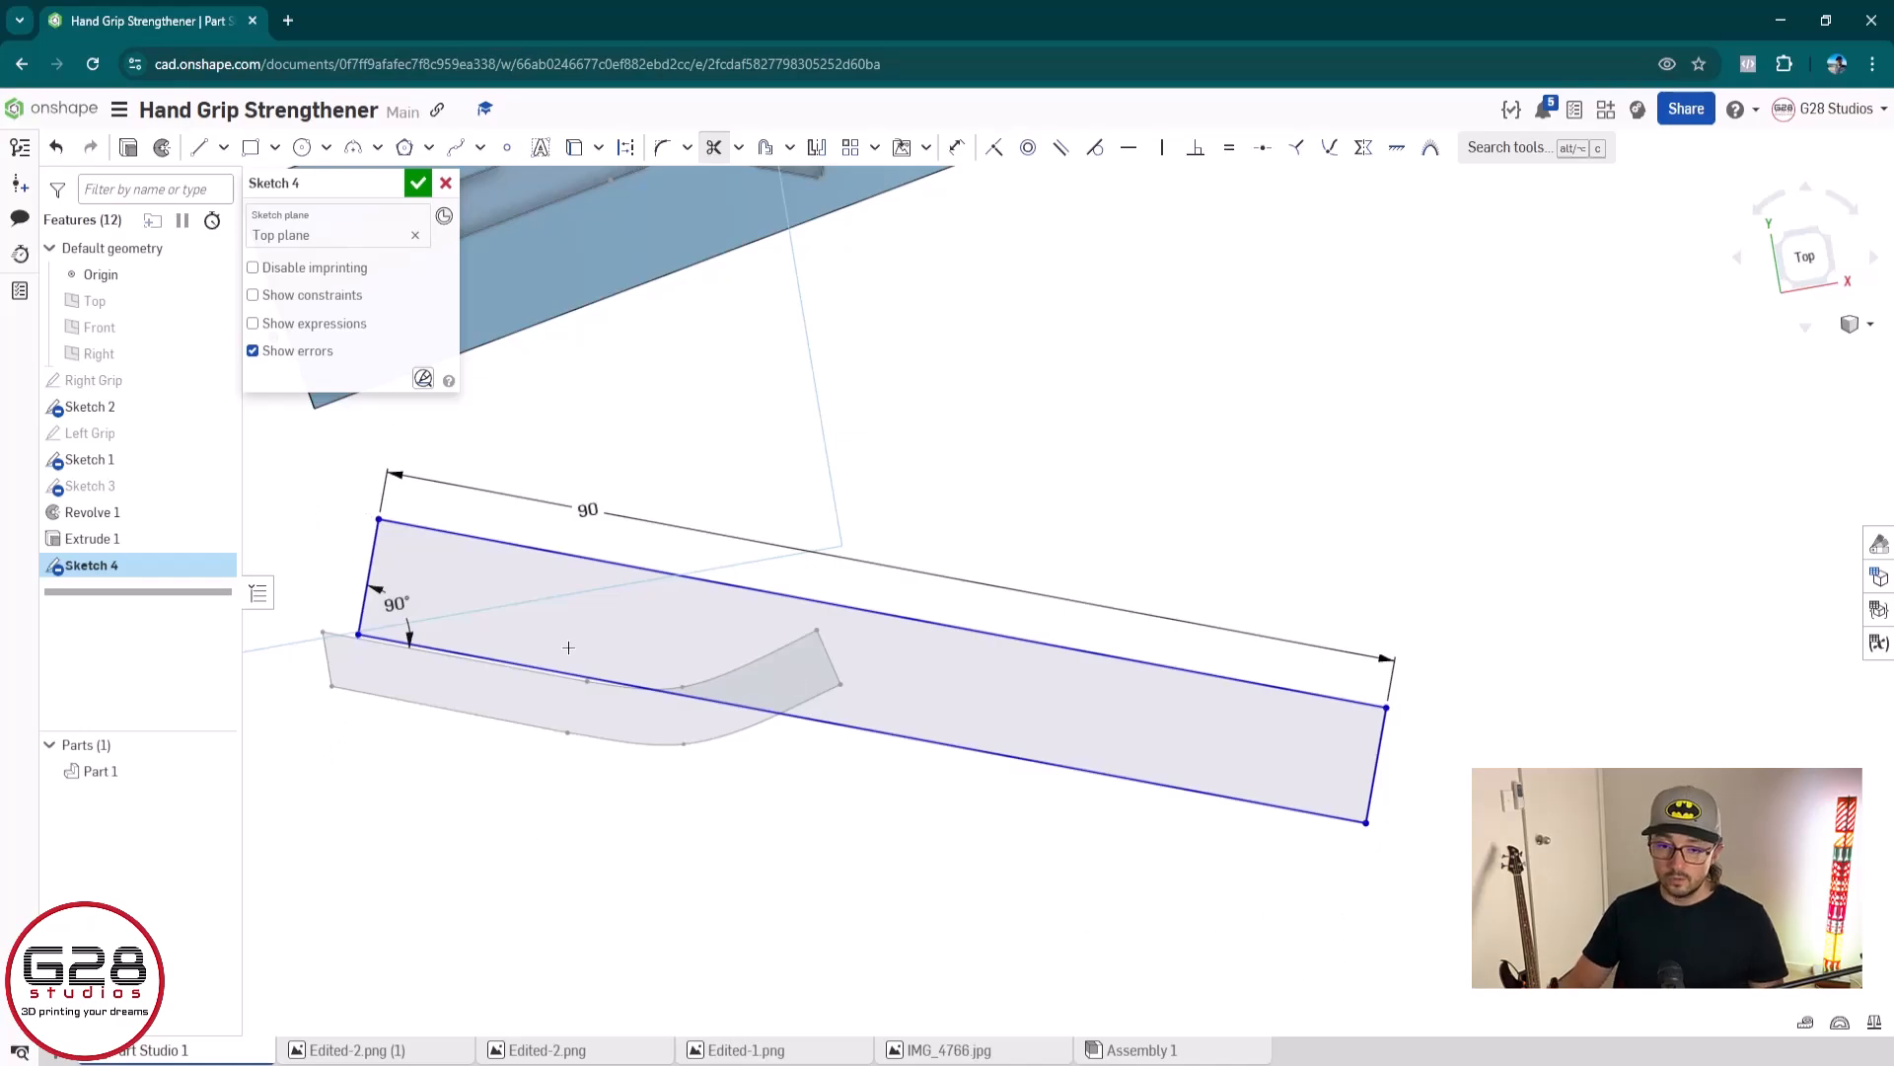
# Draw a construction line about 55 mm long along the half-profile's lower edge, extending past its left end, and accept Sketch 4
pyautogui.press('l')
pyautogui.press('q')
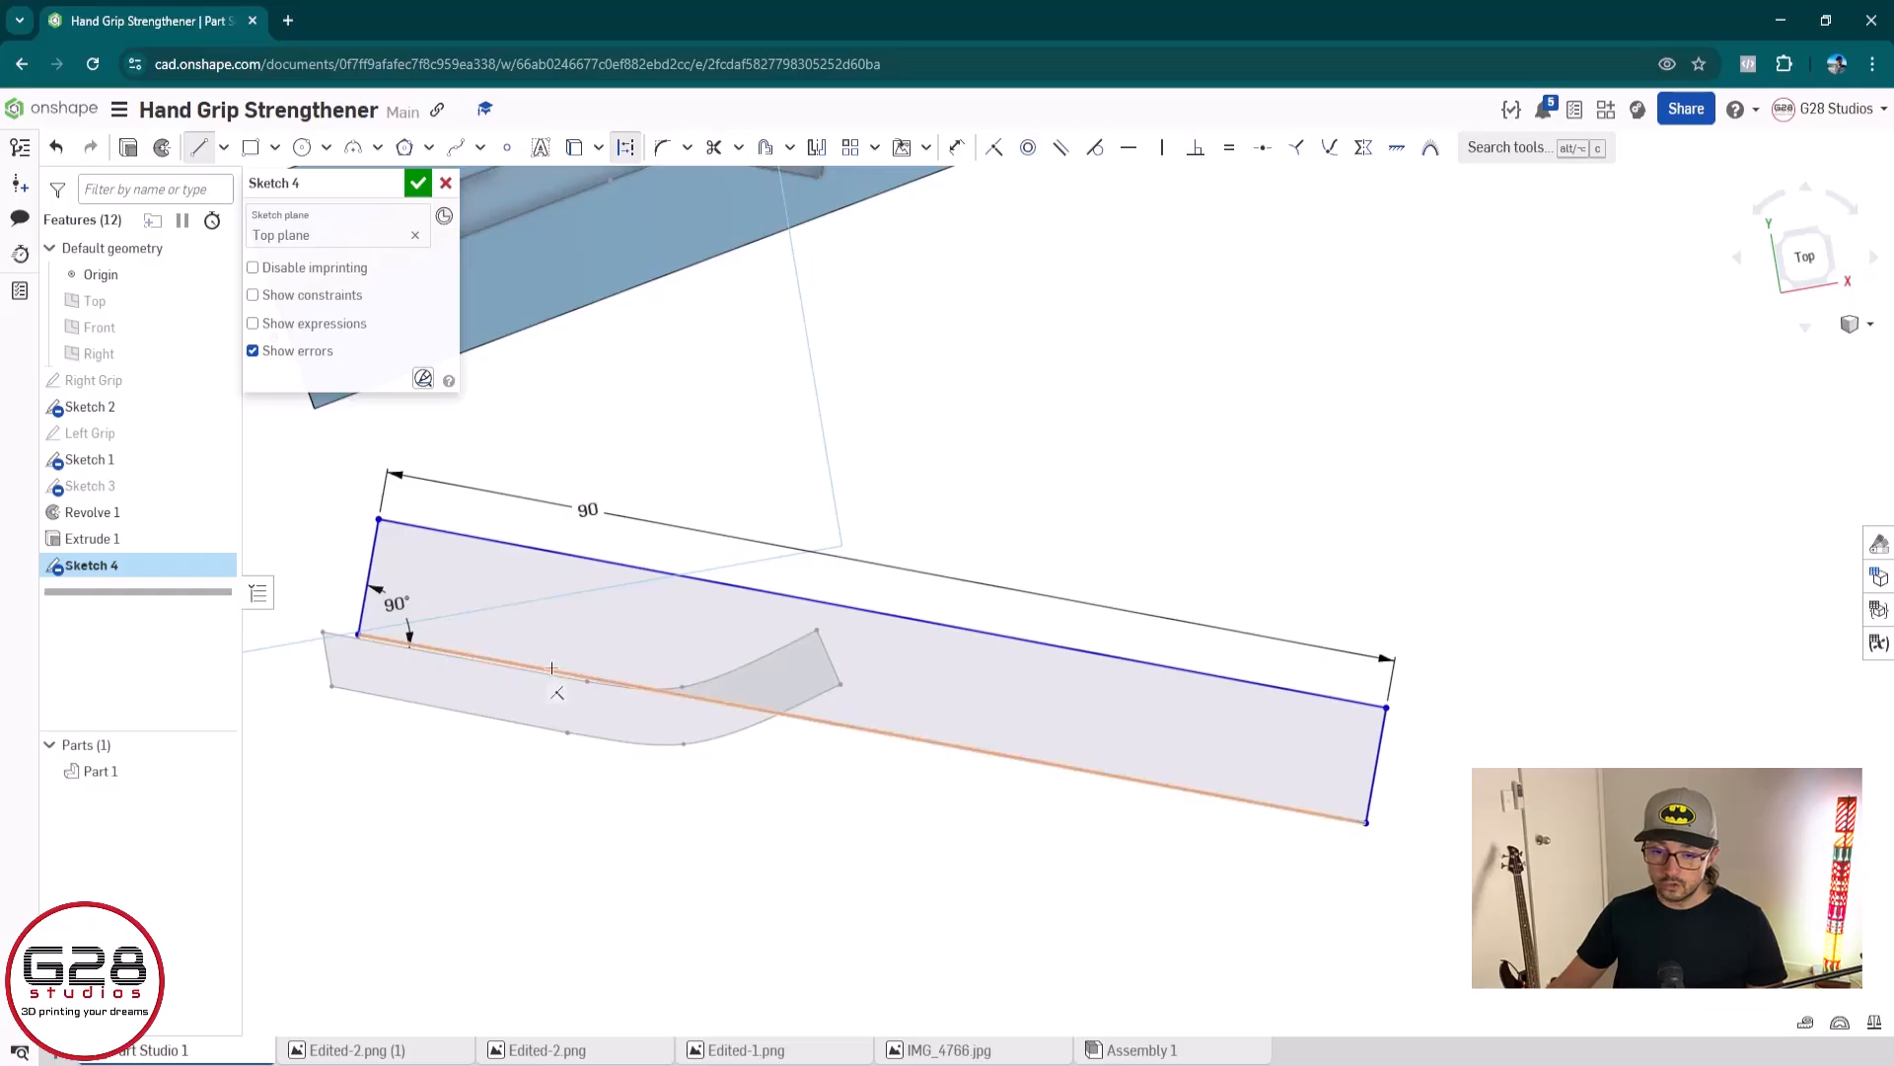
pyautogui.click(880, 731)
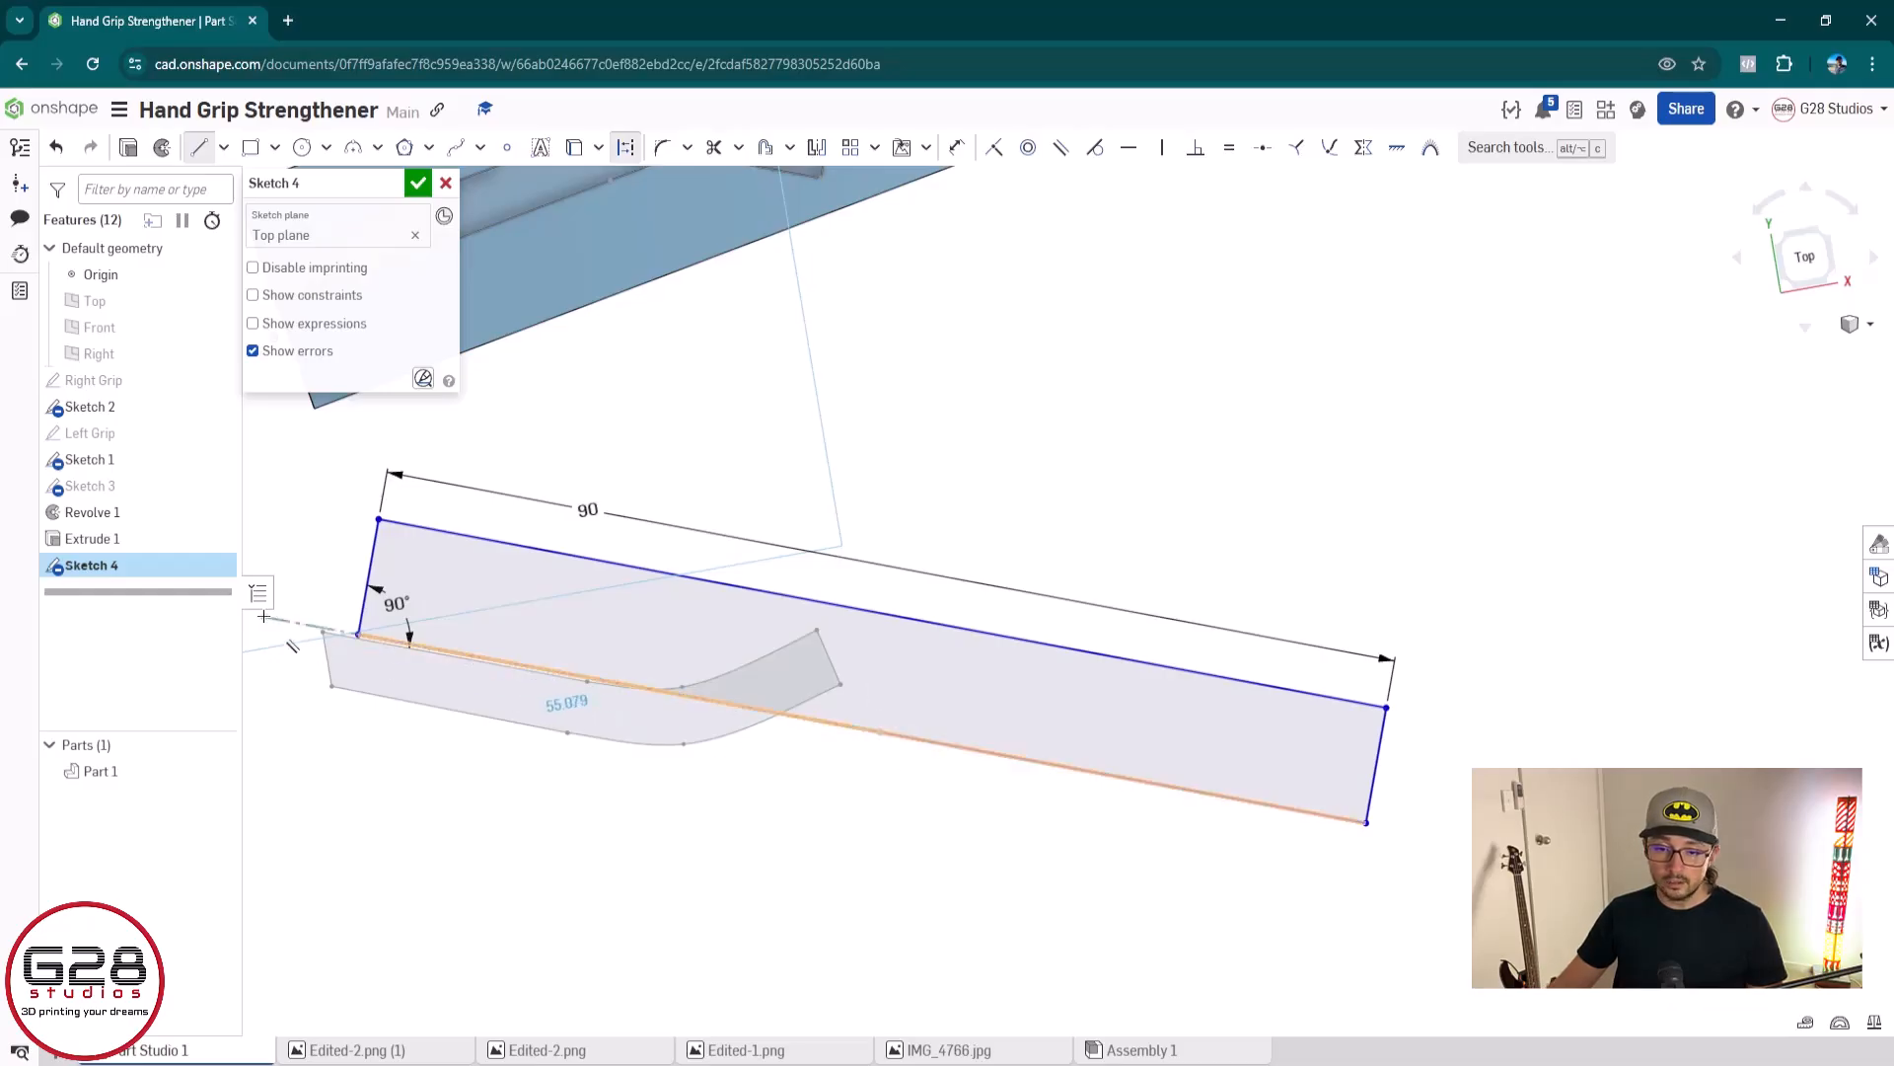
pyautogui.press('Escape')
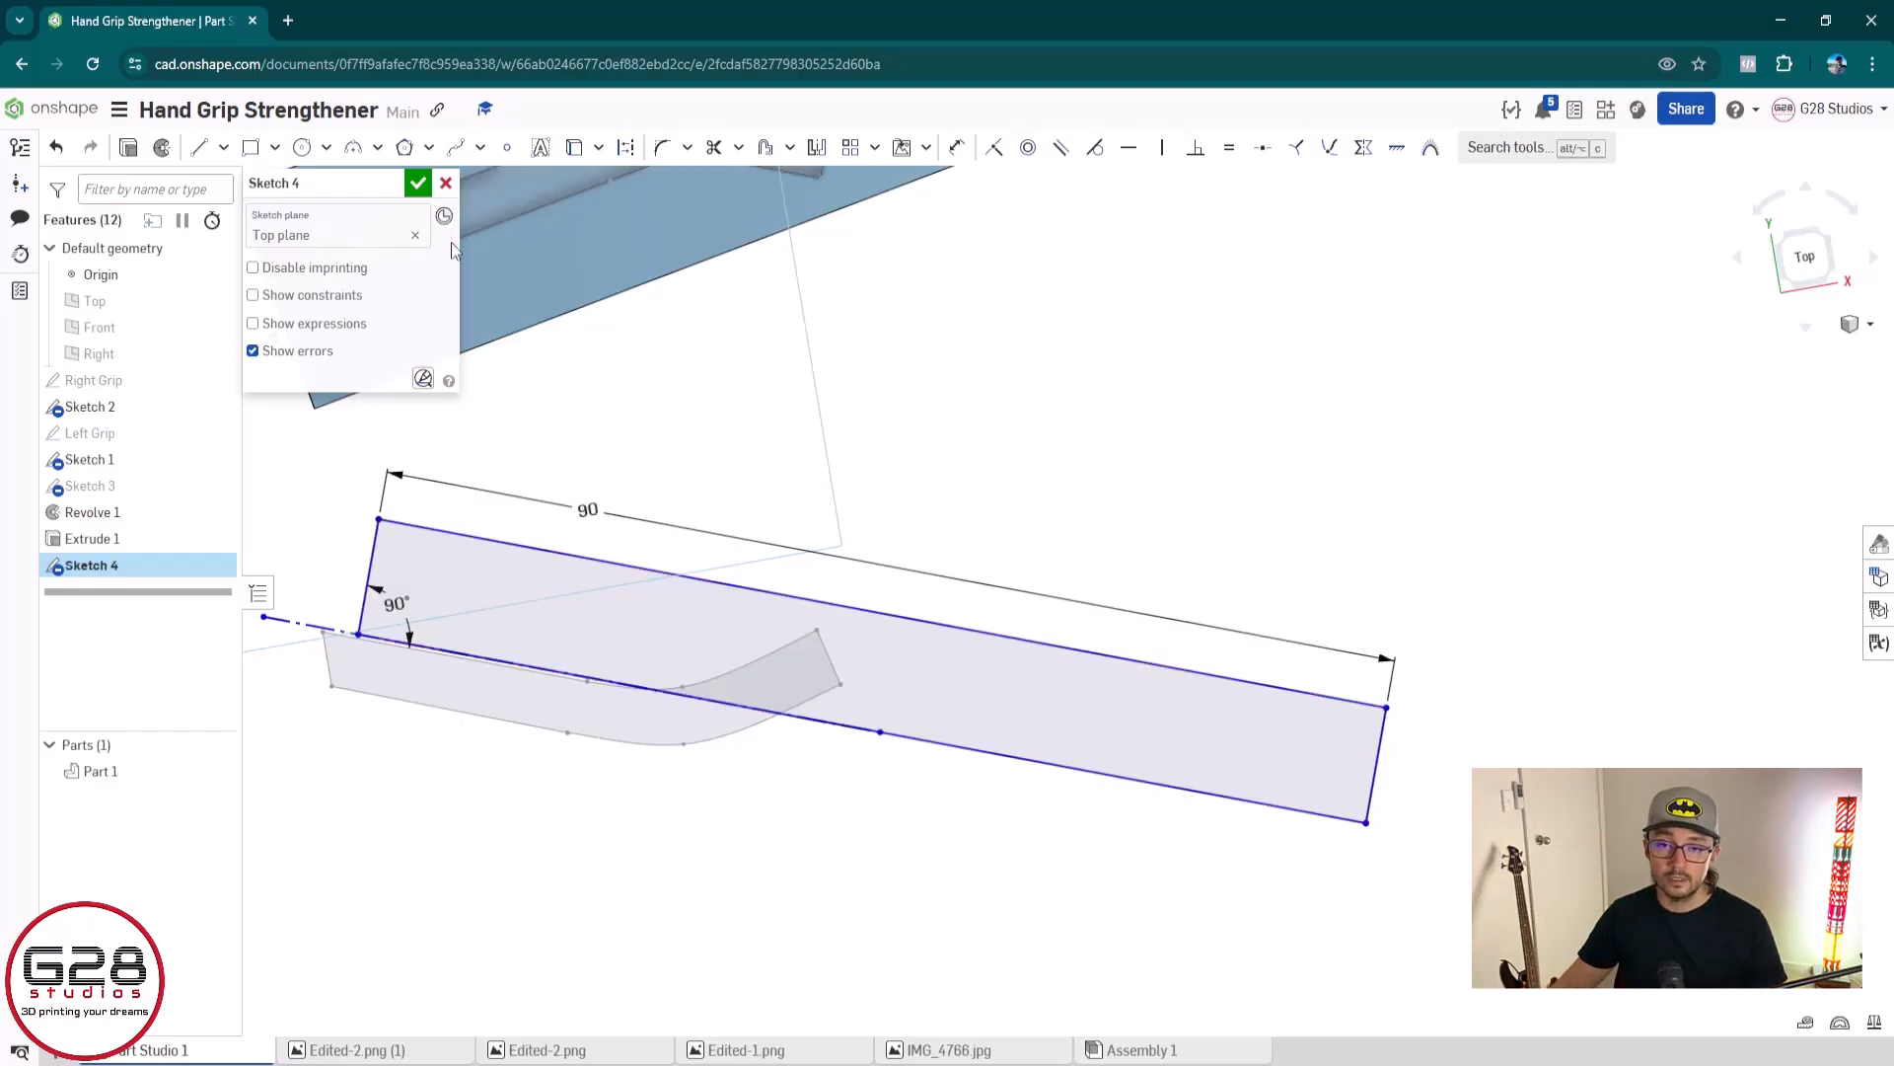
pyautogui.click(419, 183)
# Revolve the Sketch 4 half-profile 180° in one direction about the construction line as a new solid
pyautogui.hotkey('shift', 'w')
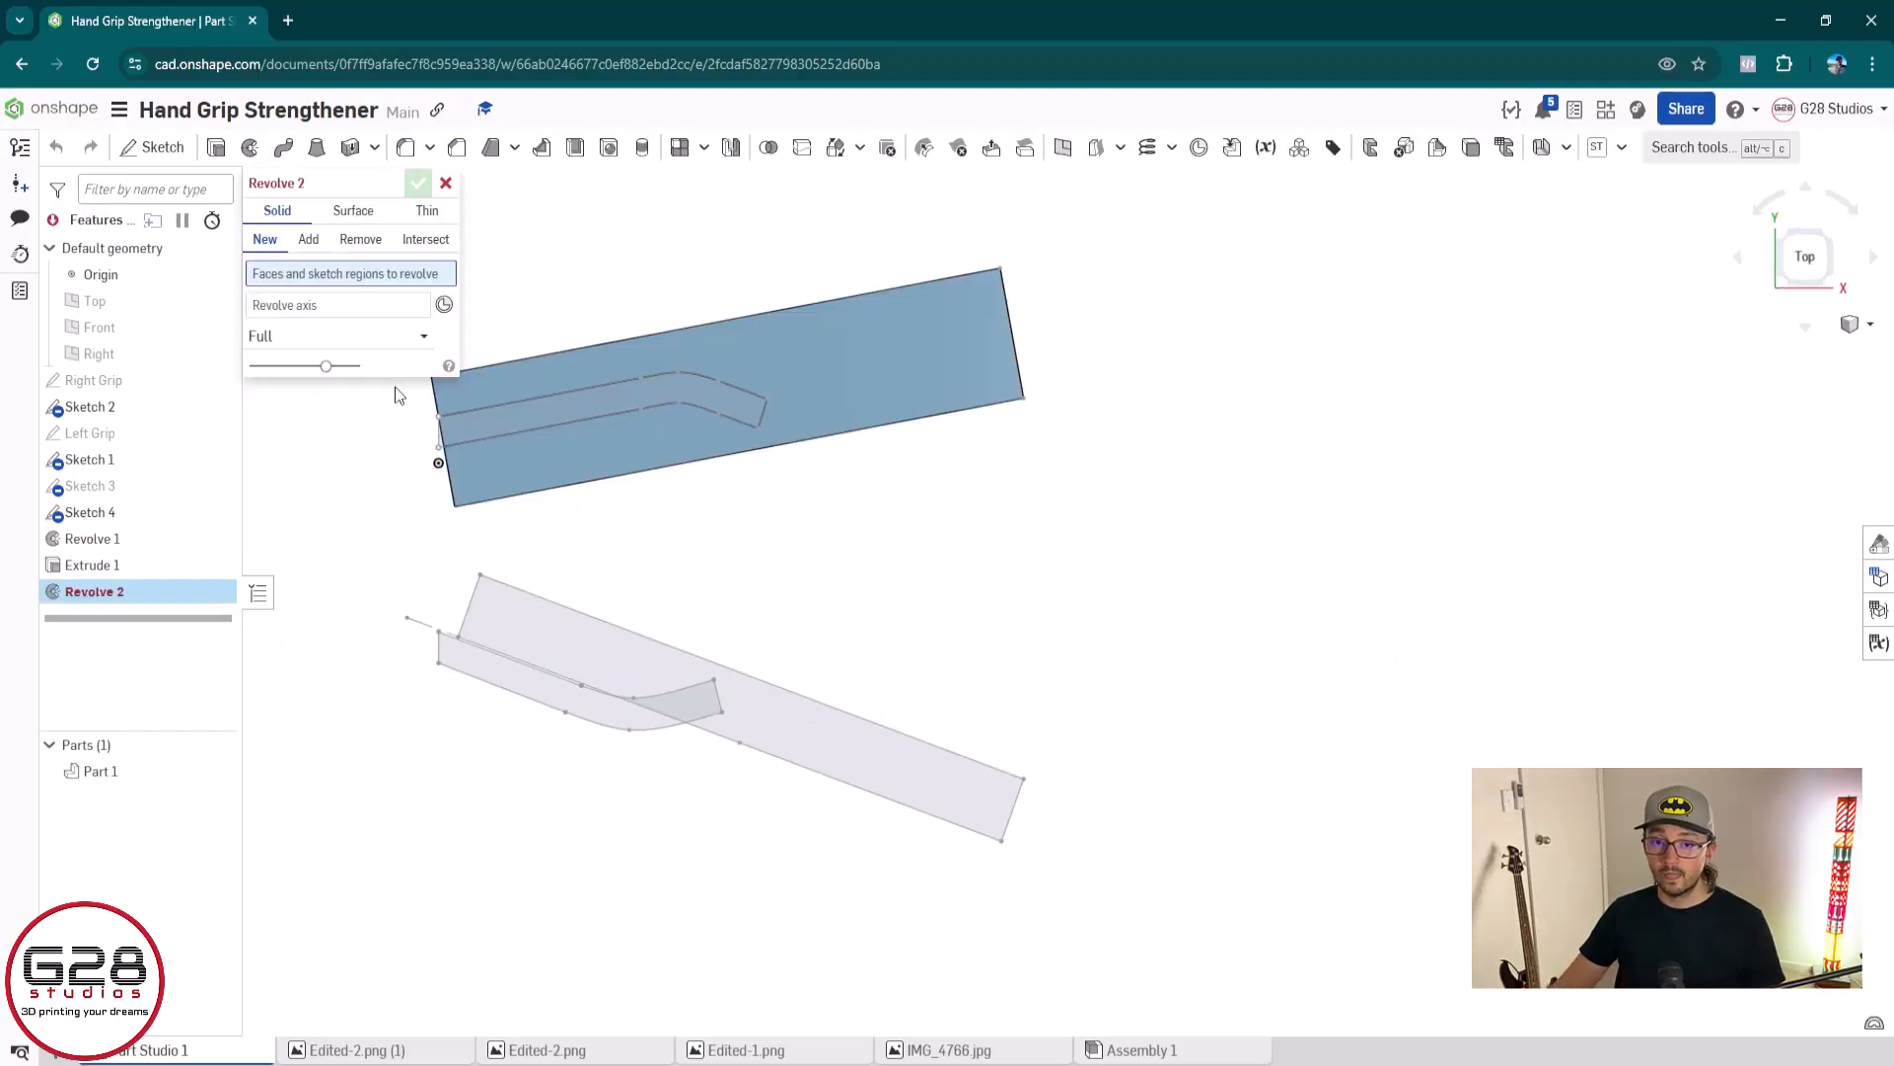
pyautogui.click(863, 741)
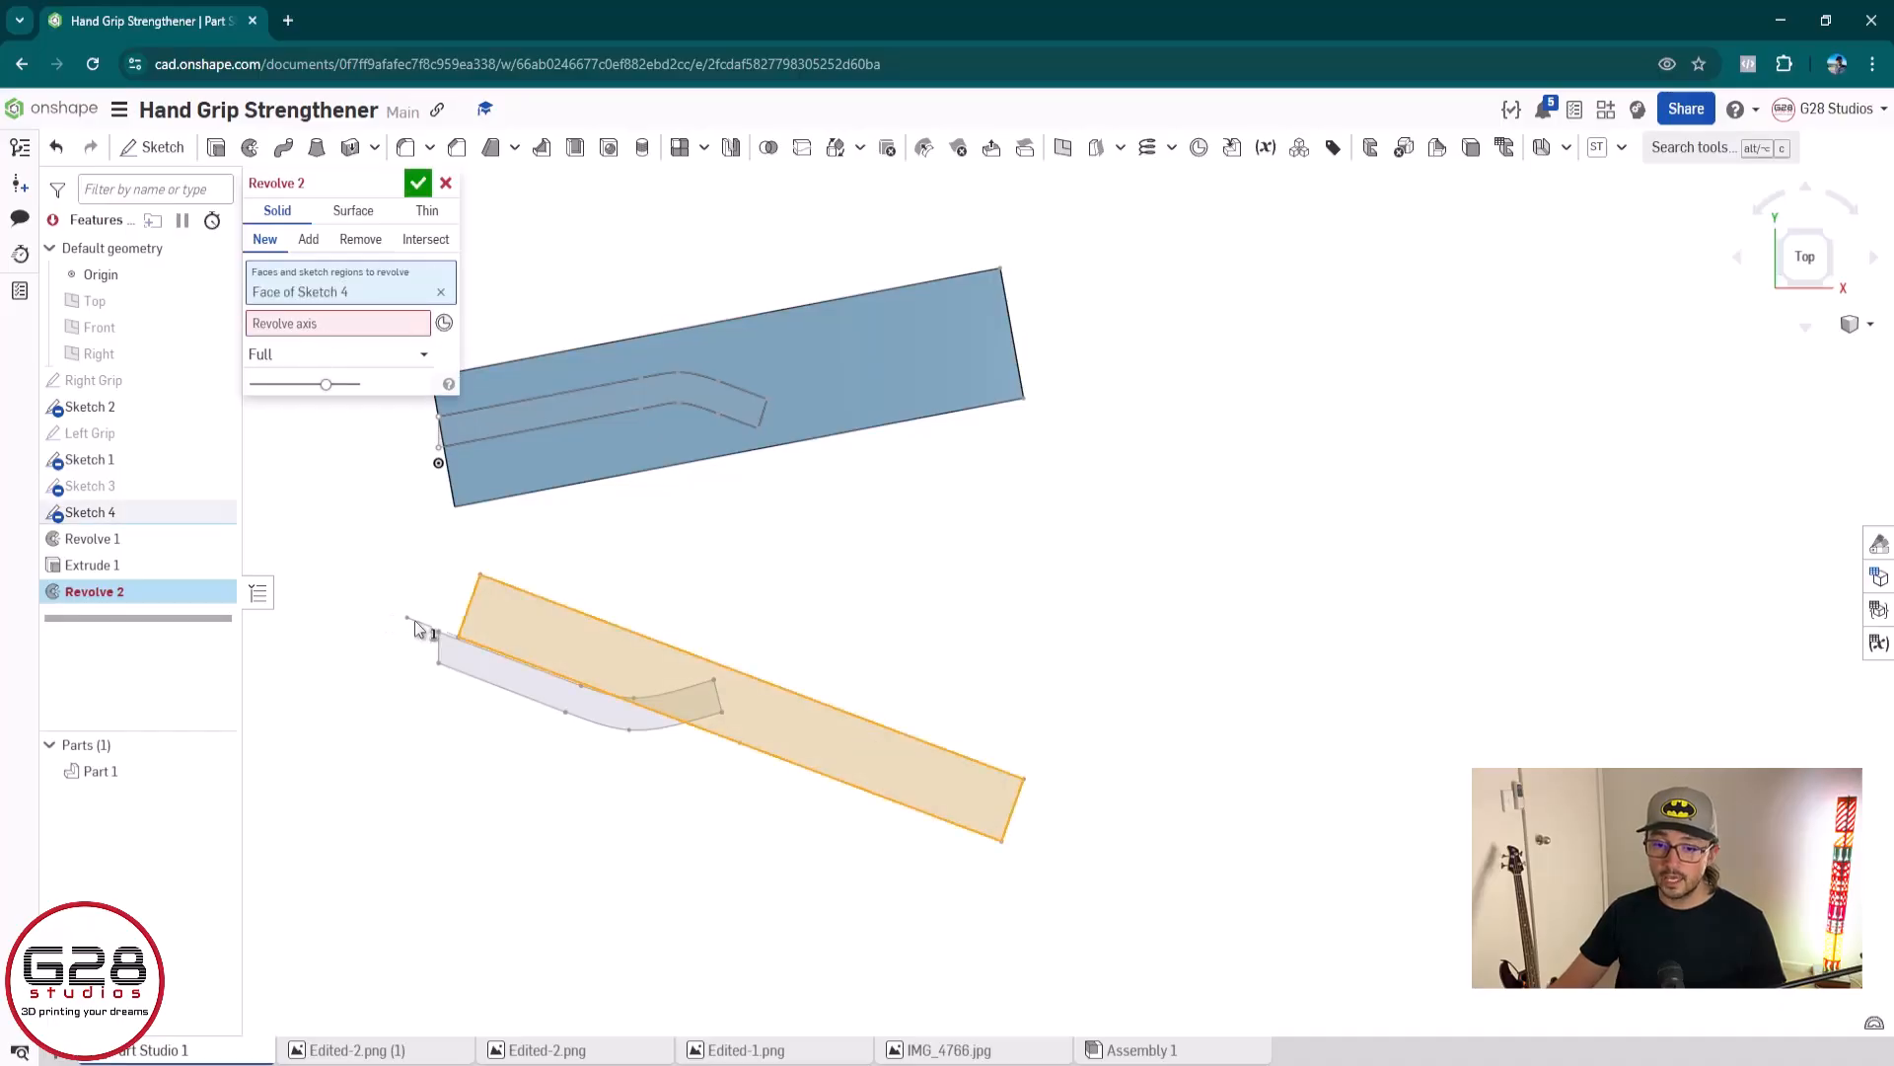
pyautogui.click(310, 321)
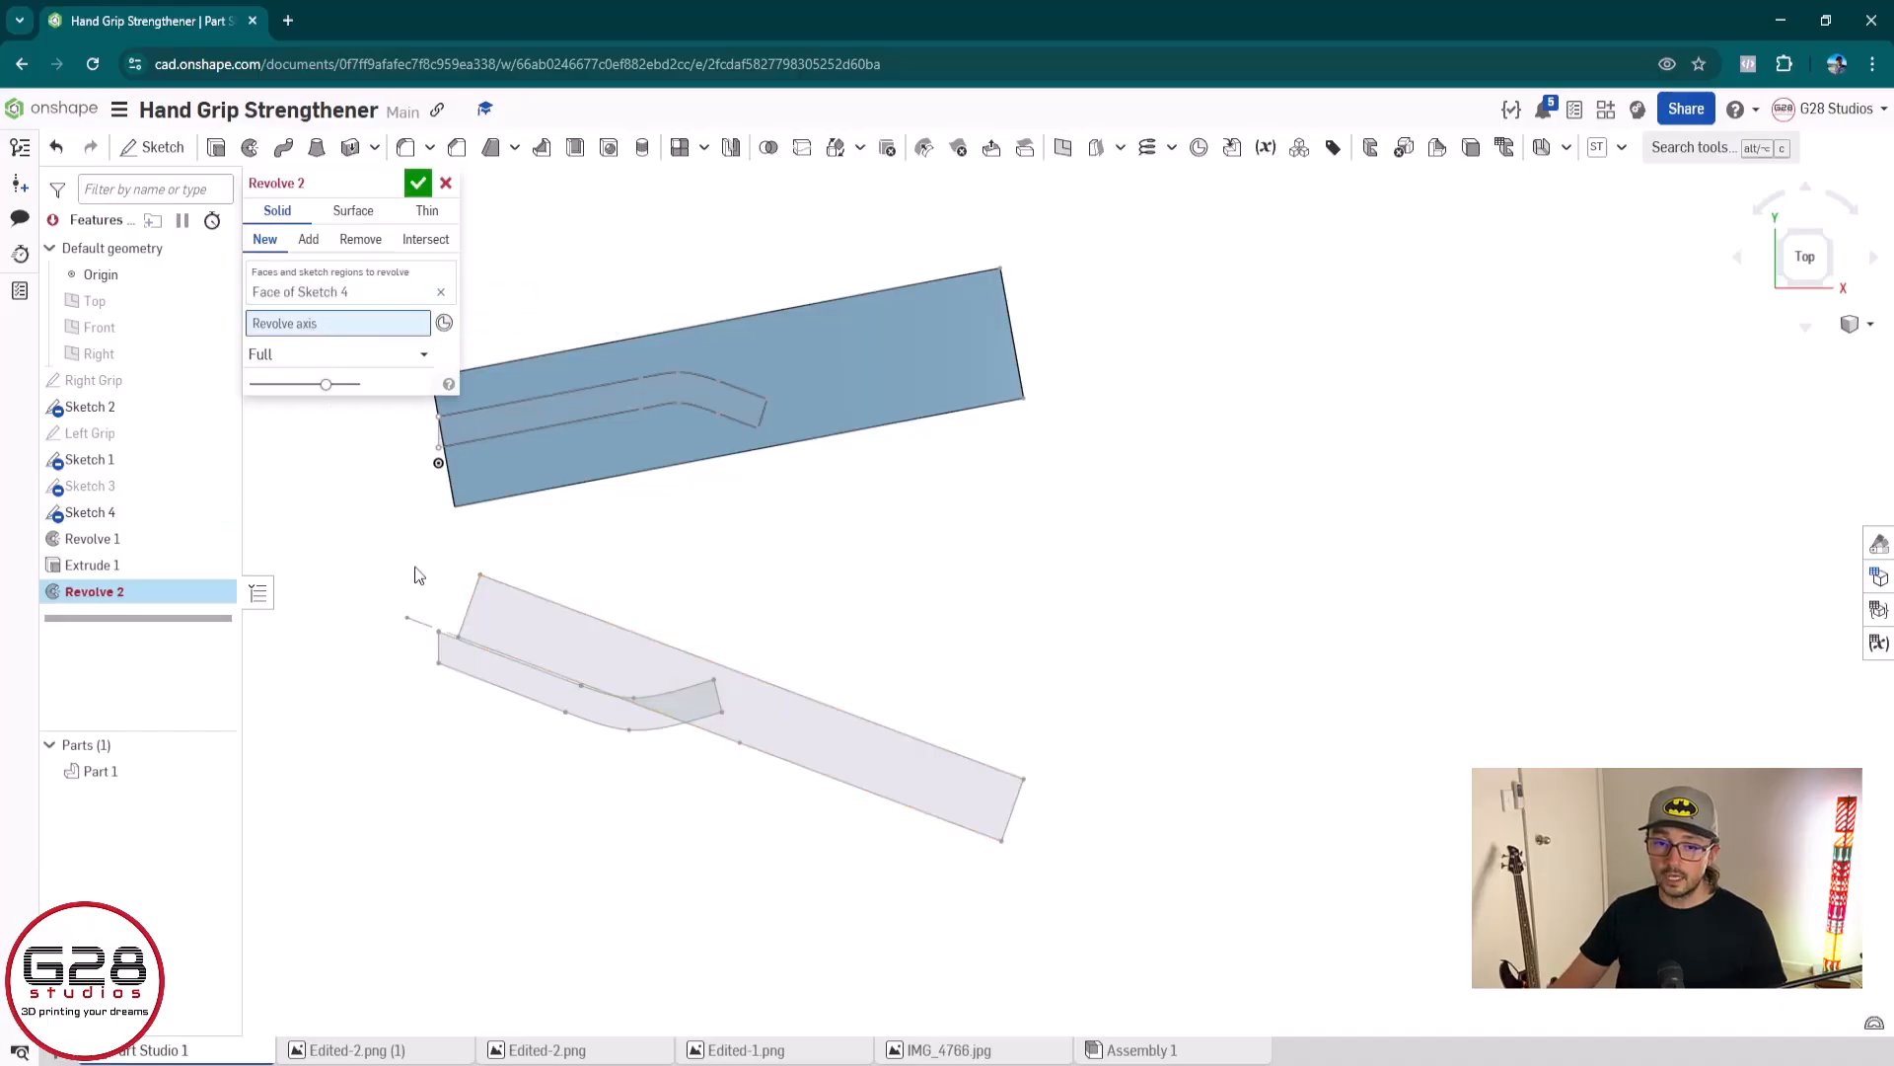
pyautogui.click(427, 632)
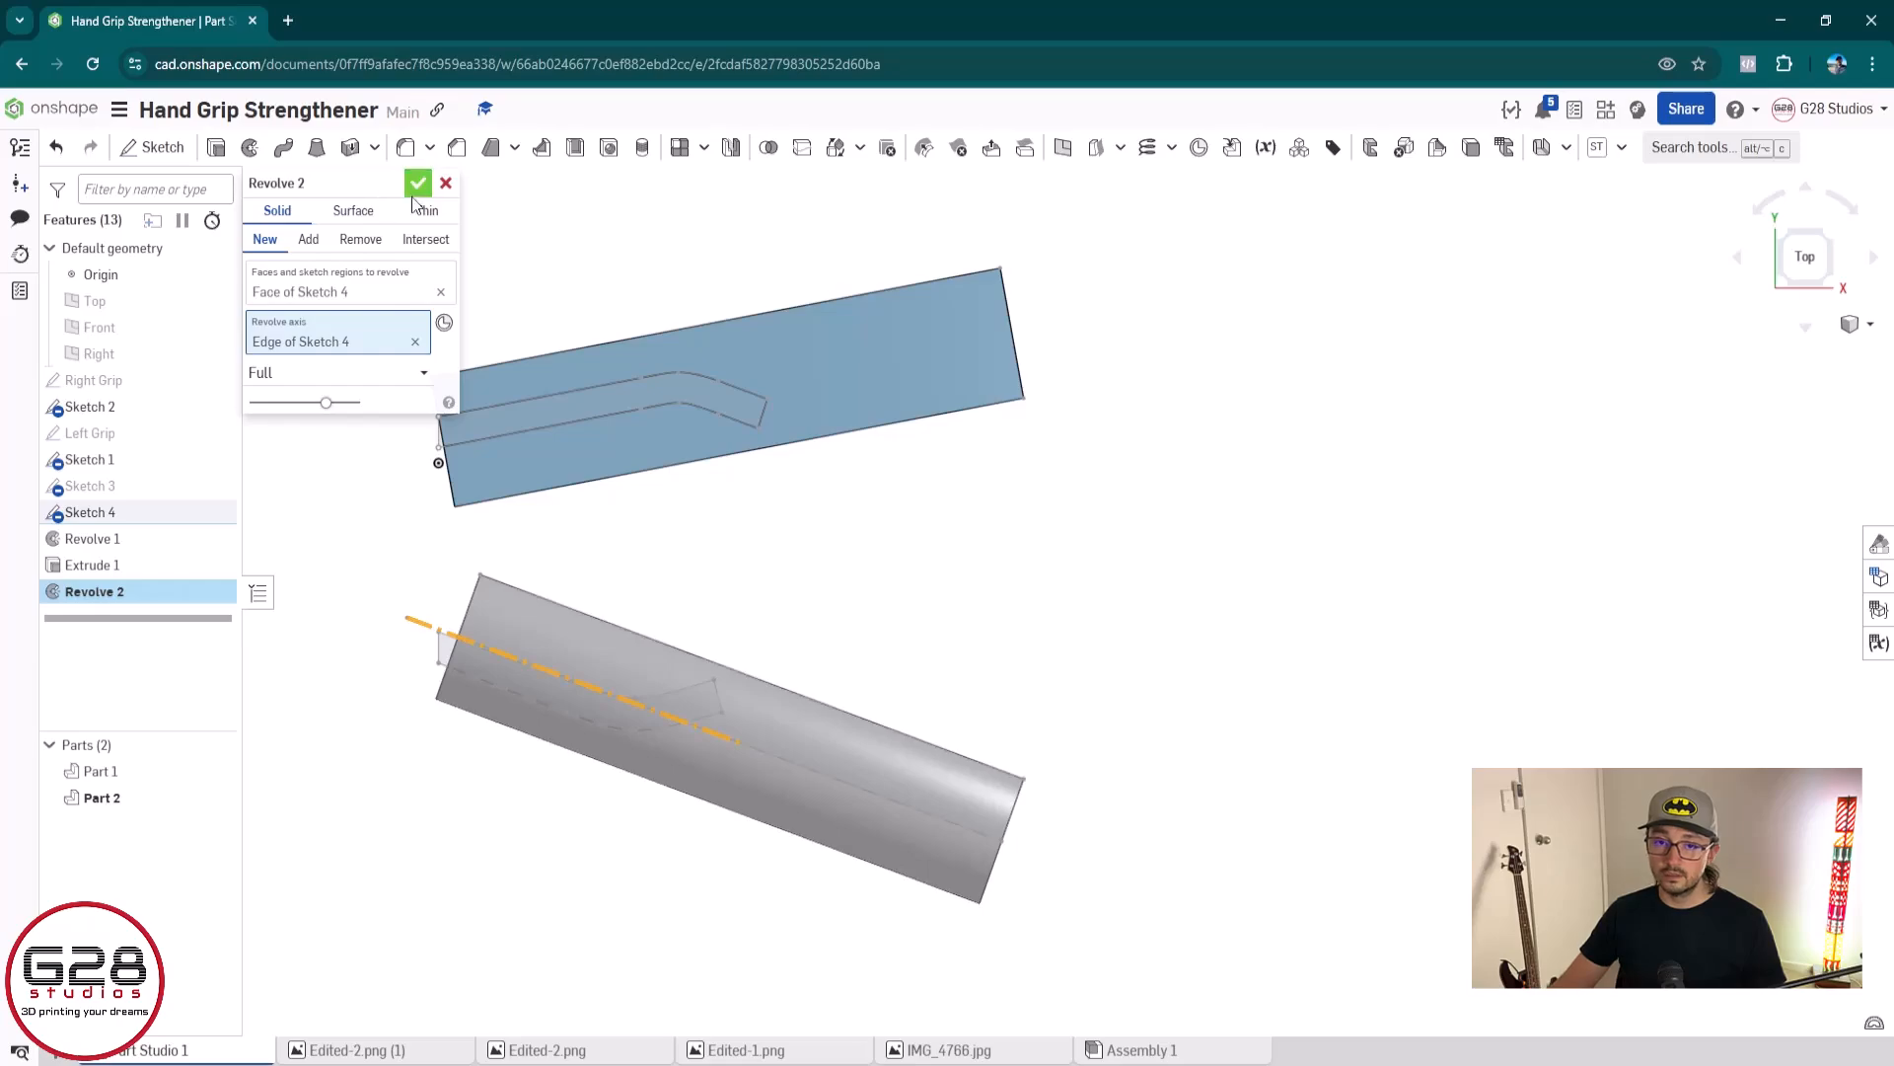
pyautogui.click(340, 373)
pyautogui.click(346, 429)
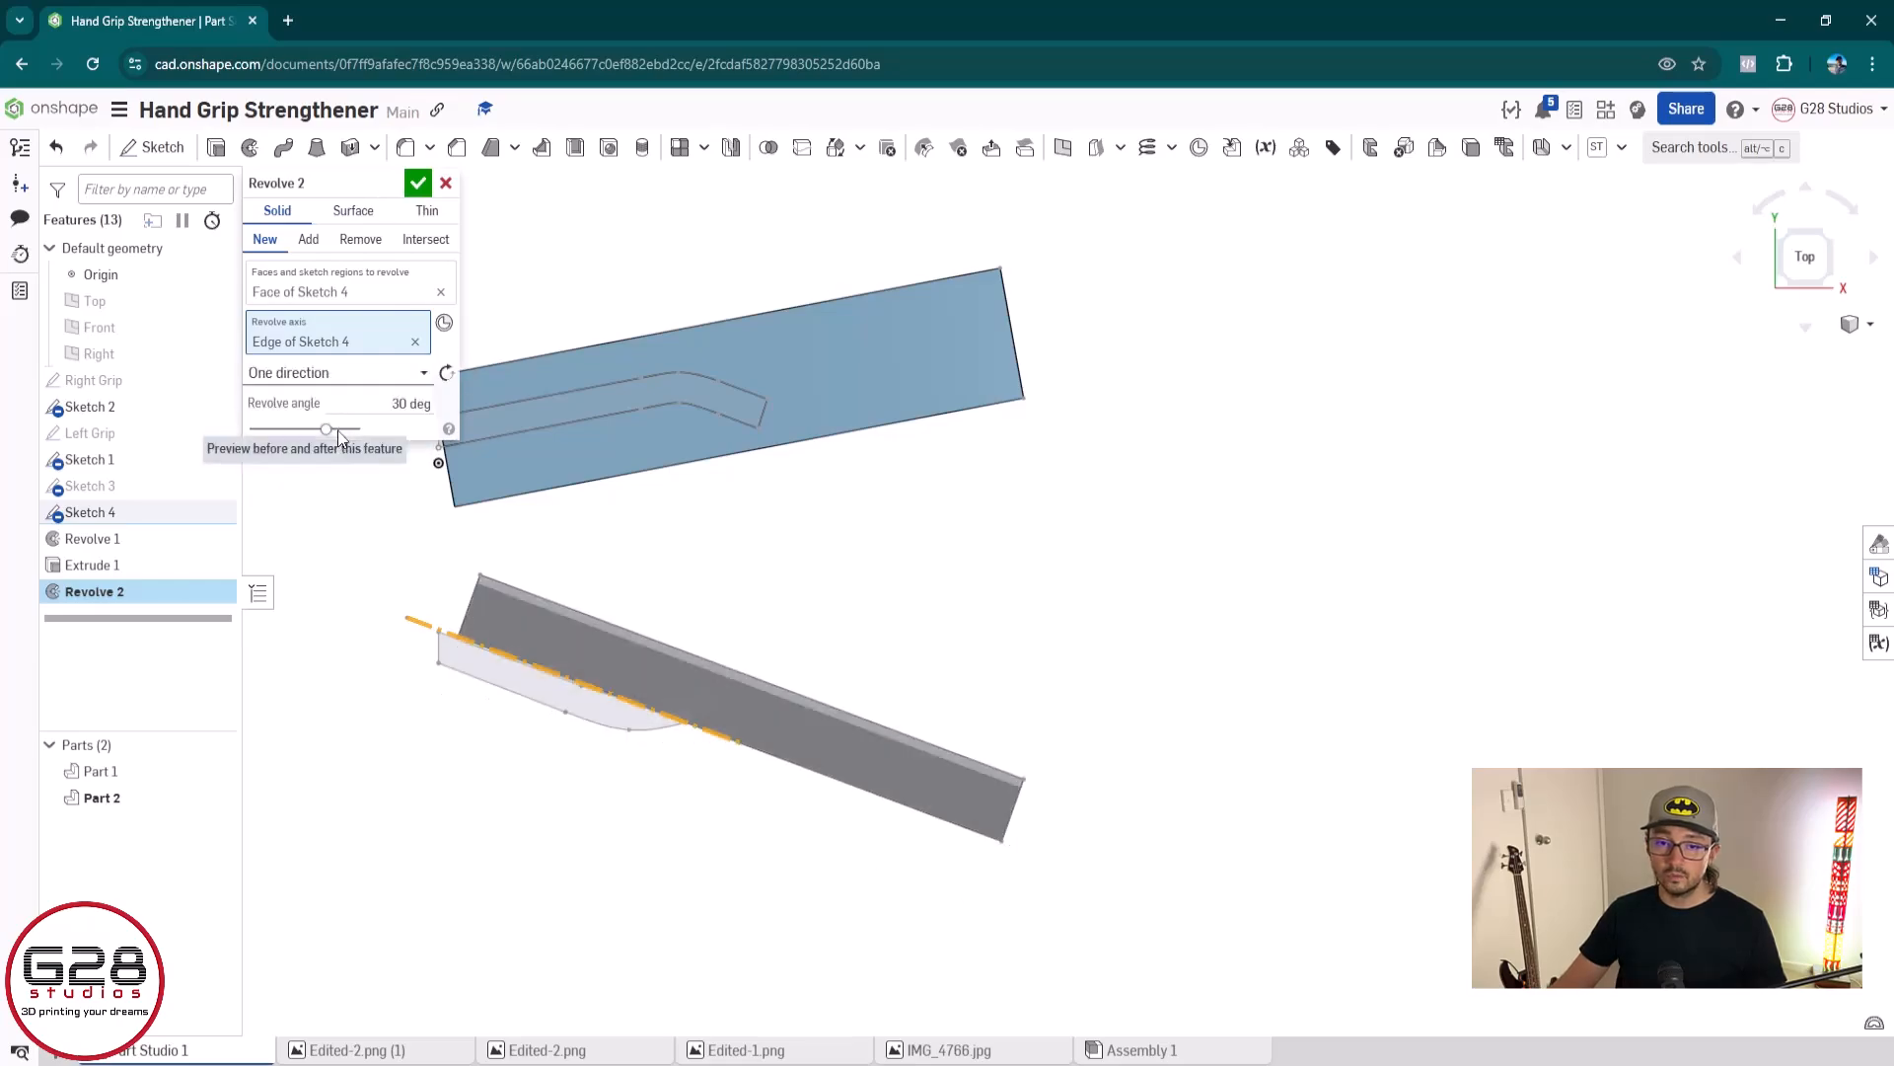
pyautogui.click(377, 405)
pyautogui.write('180')
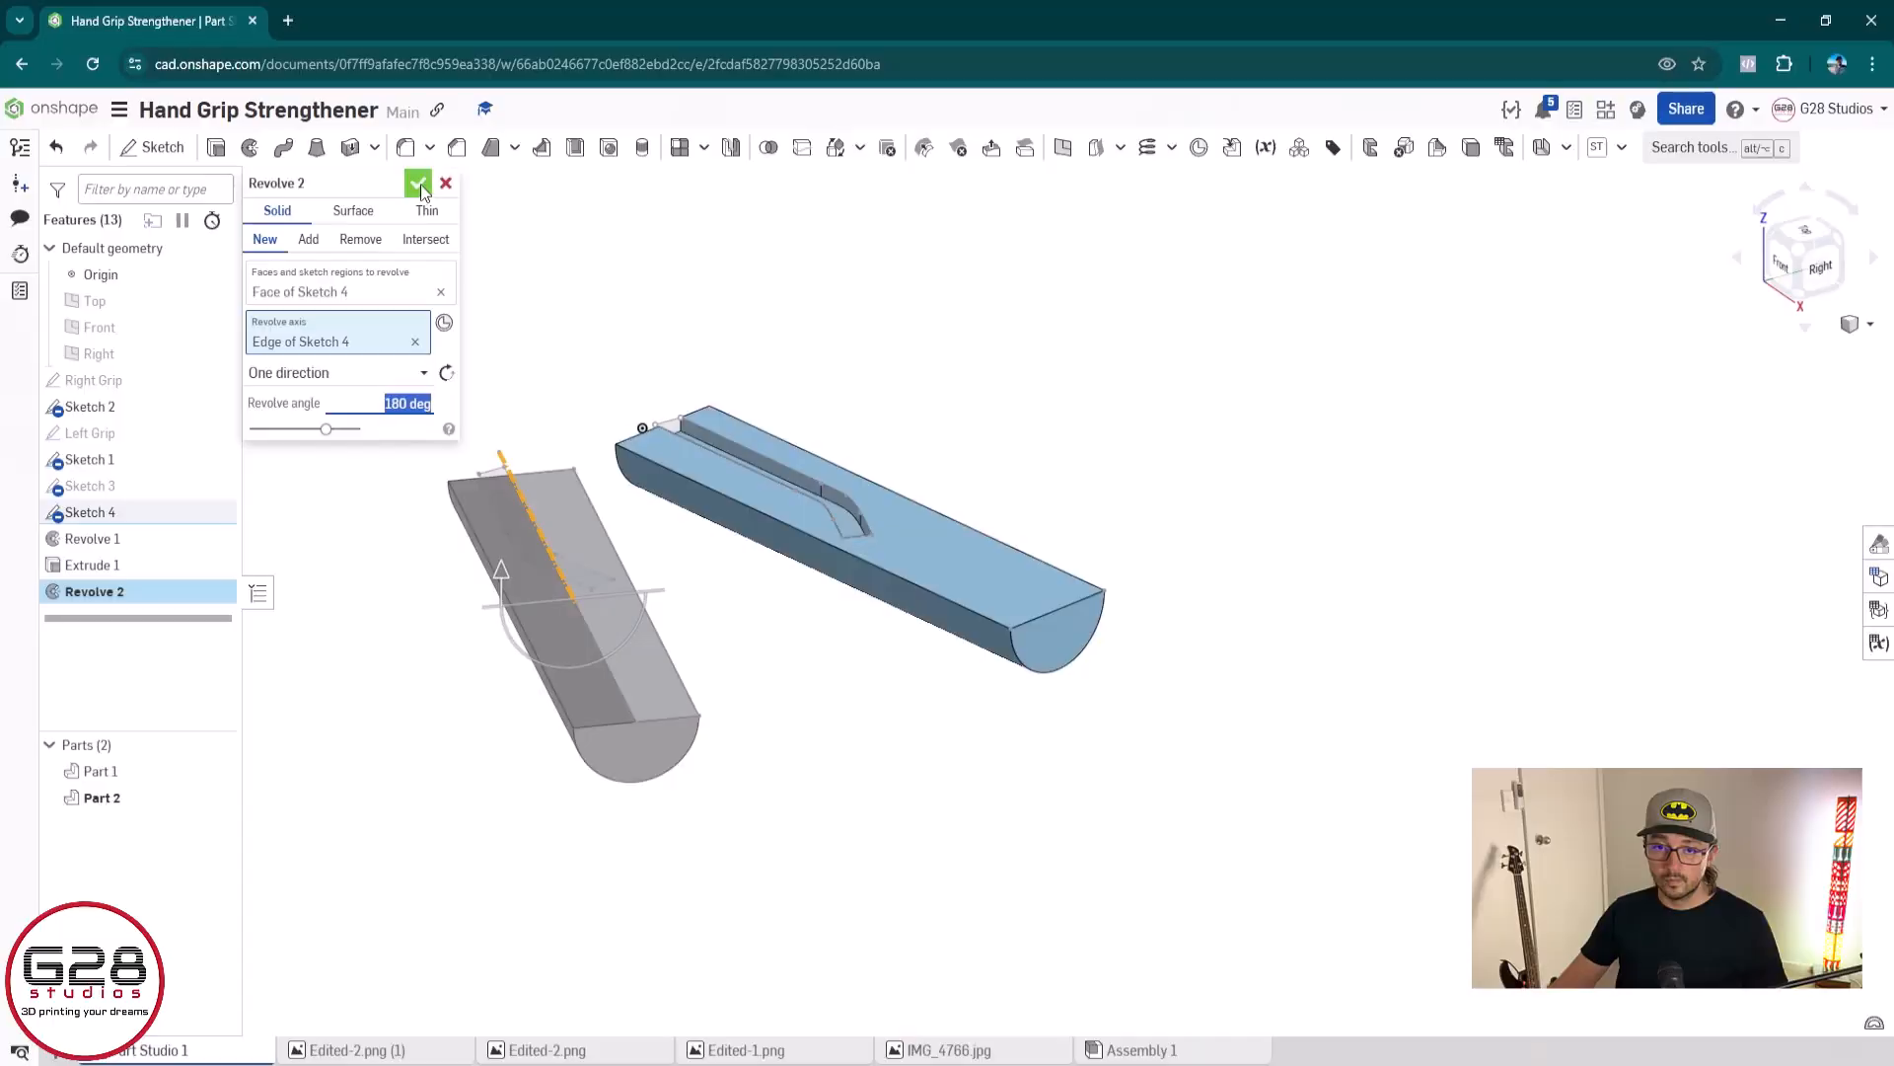
pyautogui.press('Escape')
# Cut the Sketch 1 channel profile 2.25 mm deep into the left grip's flat face with a Remove extrude
pyautogui.hotkey('shift', '5')
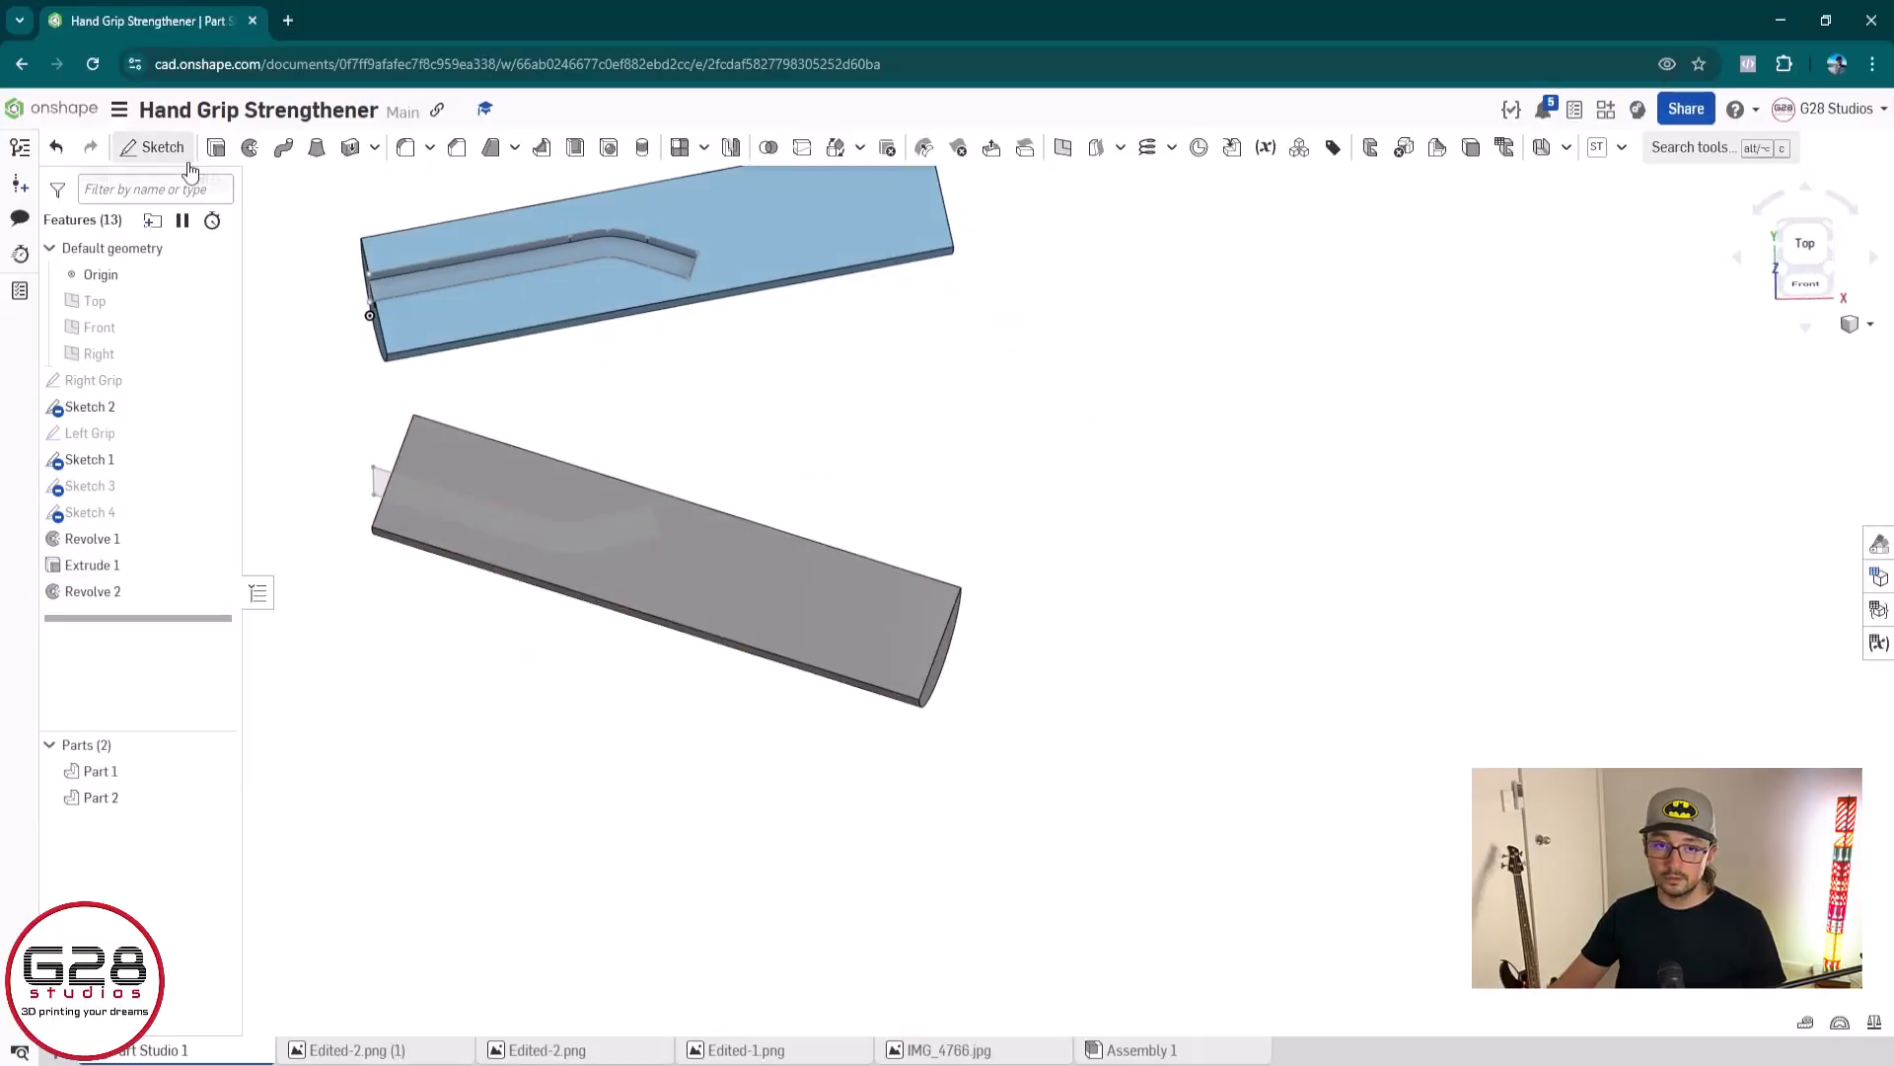
pyautogui.click(216, 147)
pyautogui.click(352, 245)
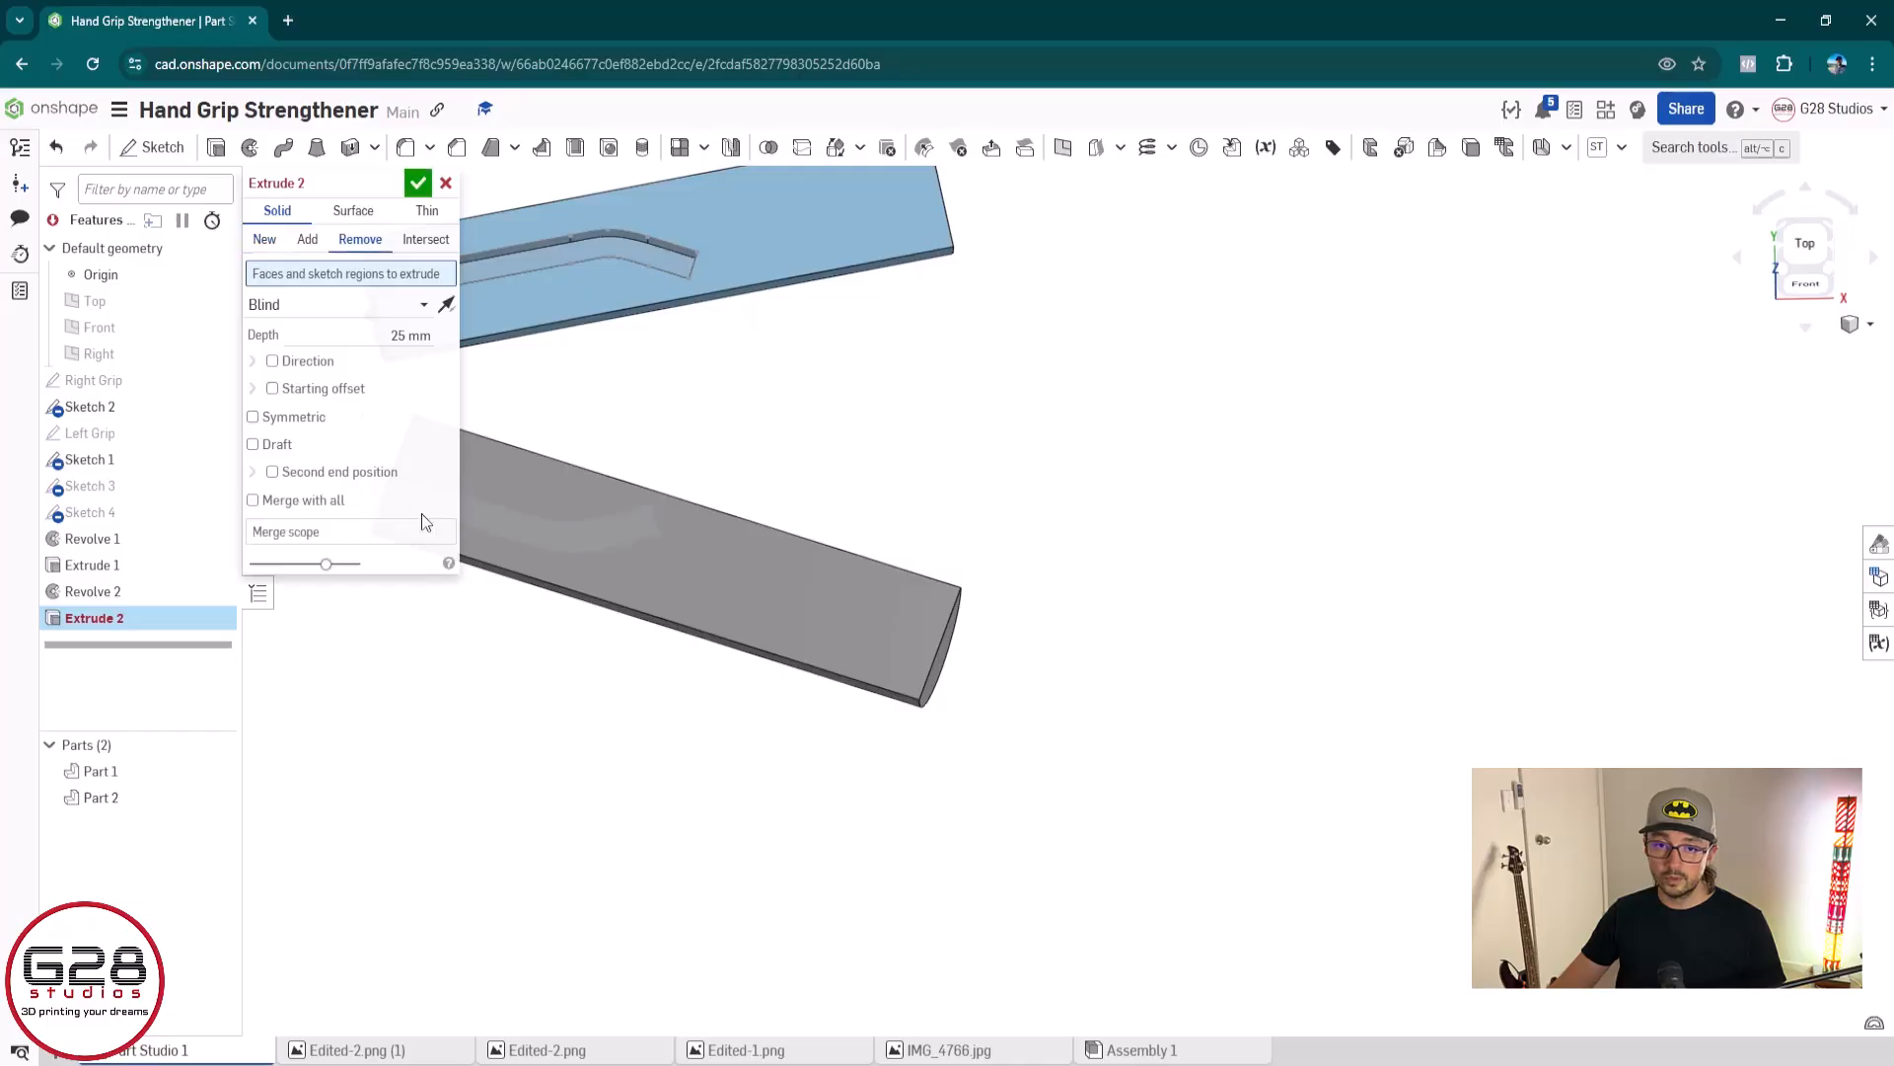
pyautogui.scroll(3, 510, 607)
pyautogui.moveTo(655, 648); pyautogui.dragTo(1248, 844, button='middle')
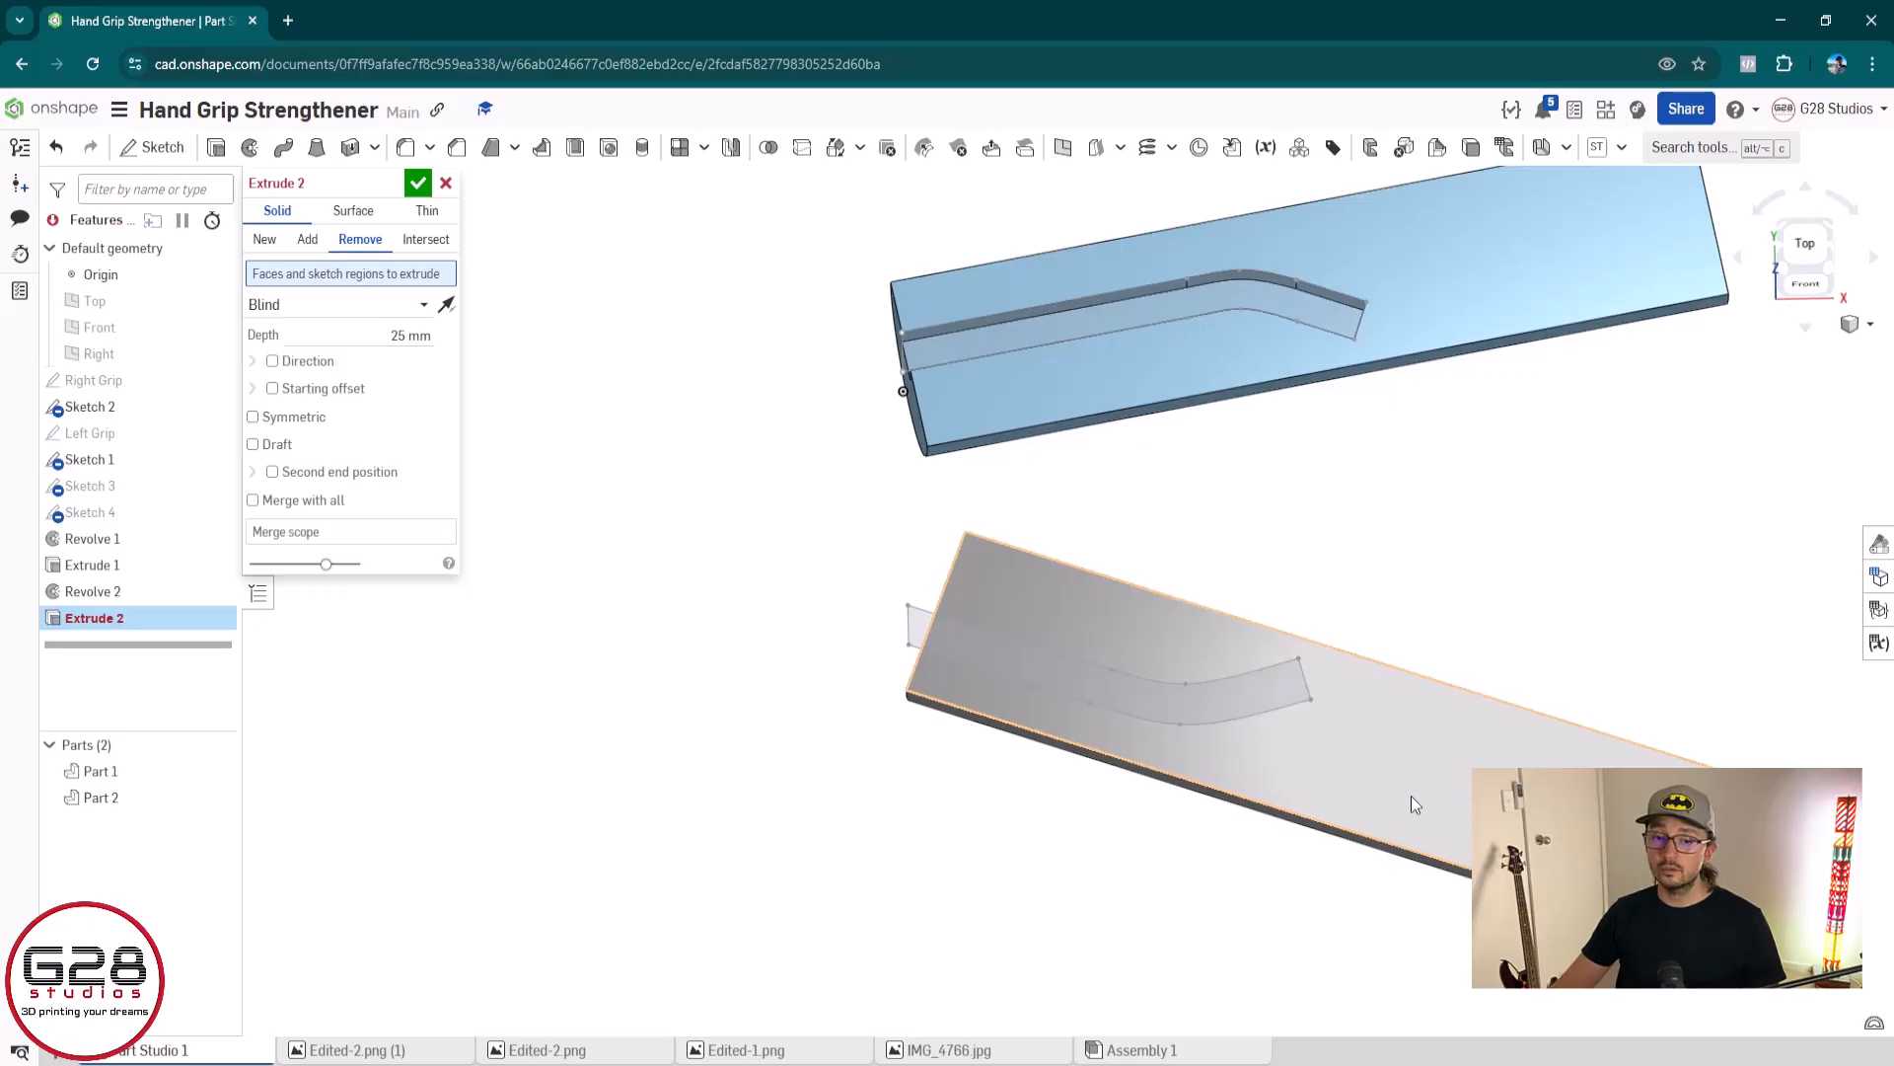
pyautogui.click(915, 632)
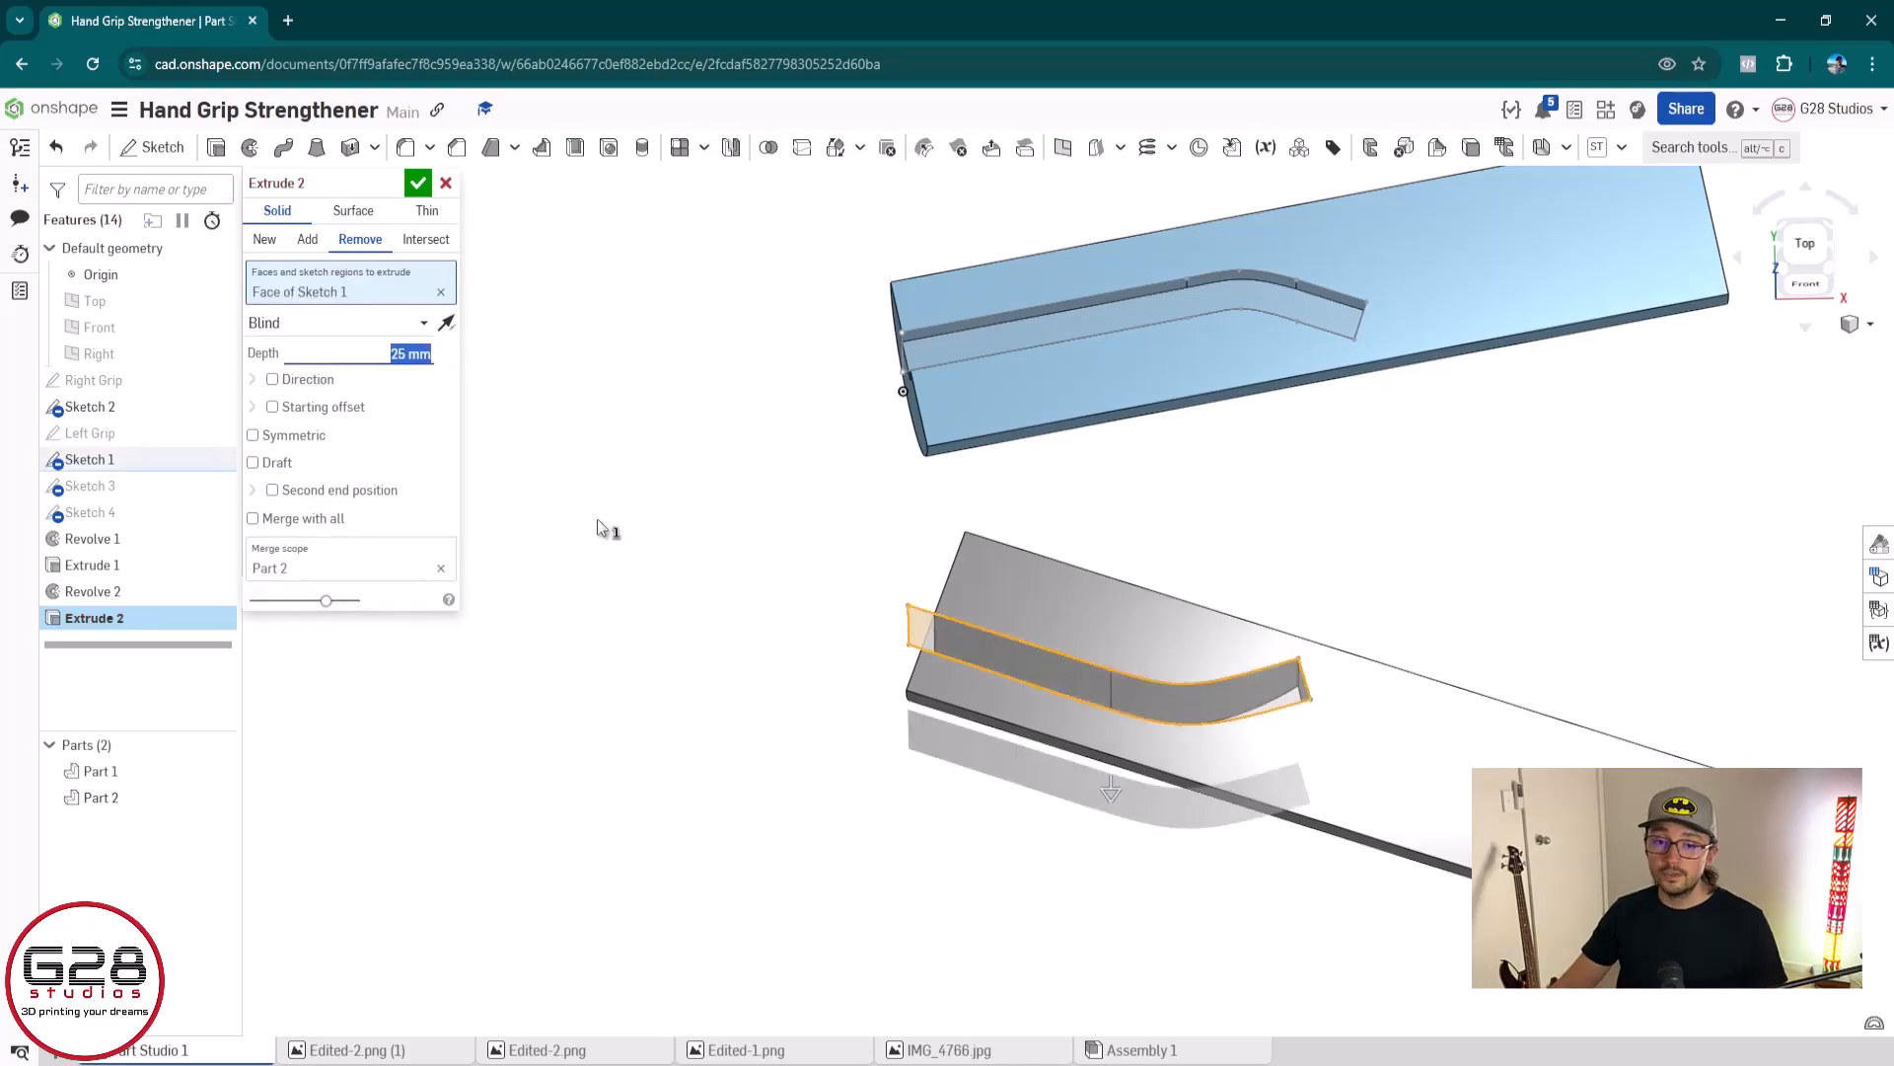
pyautogui.write('2.25')
pyautogui.press('Return')
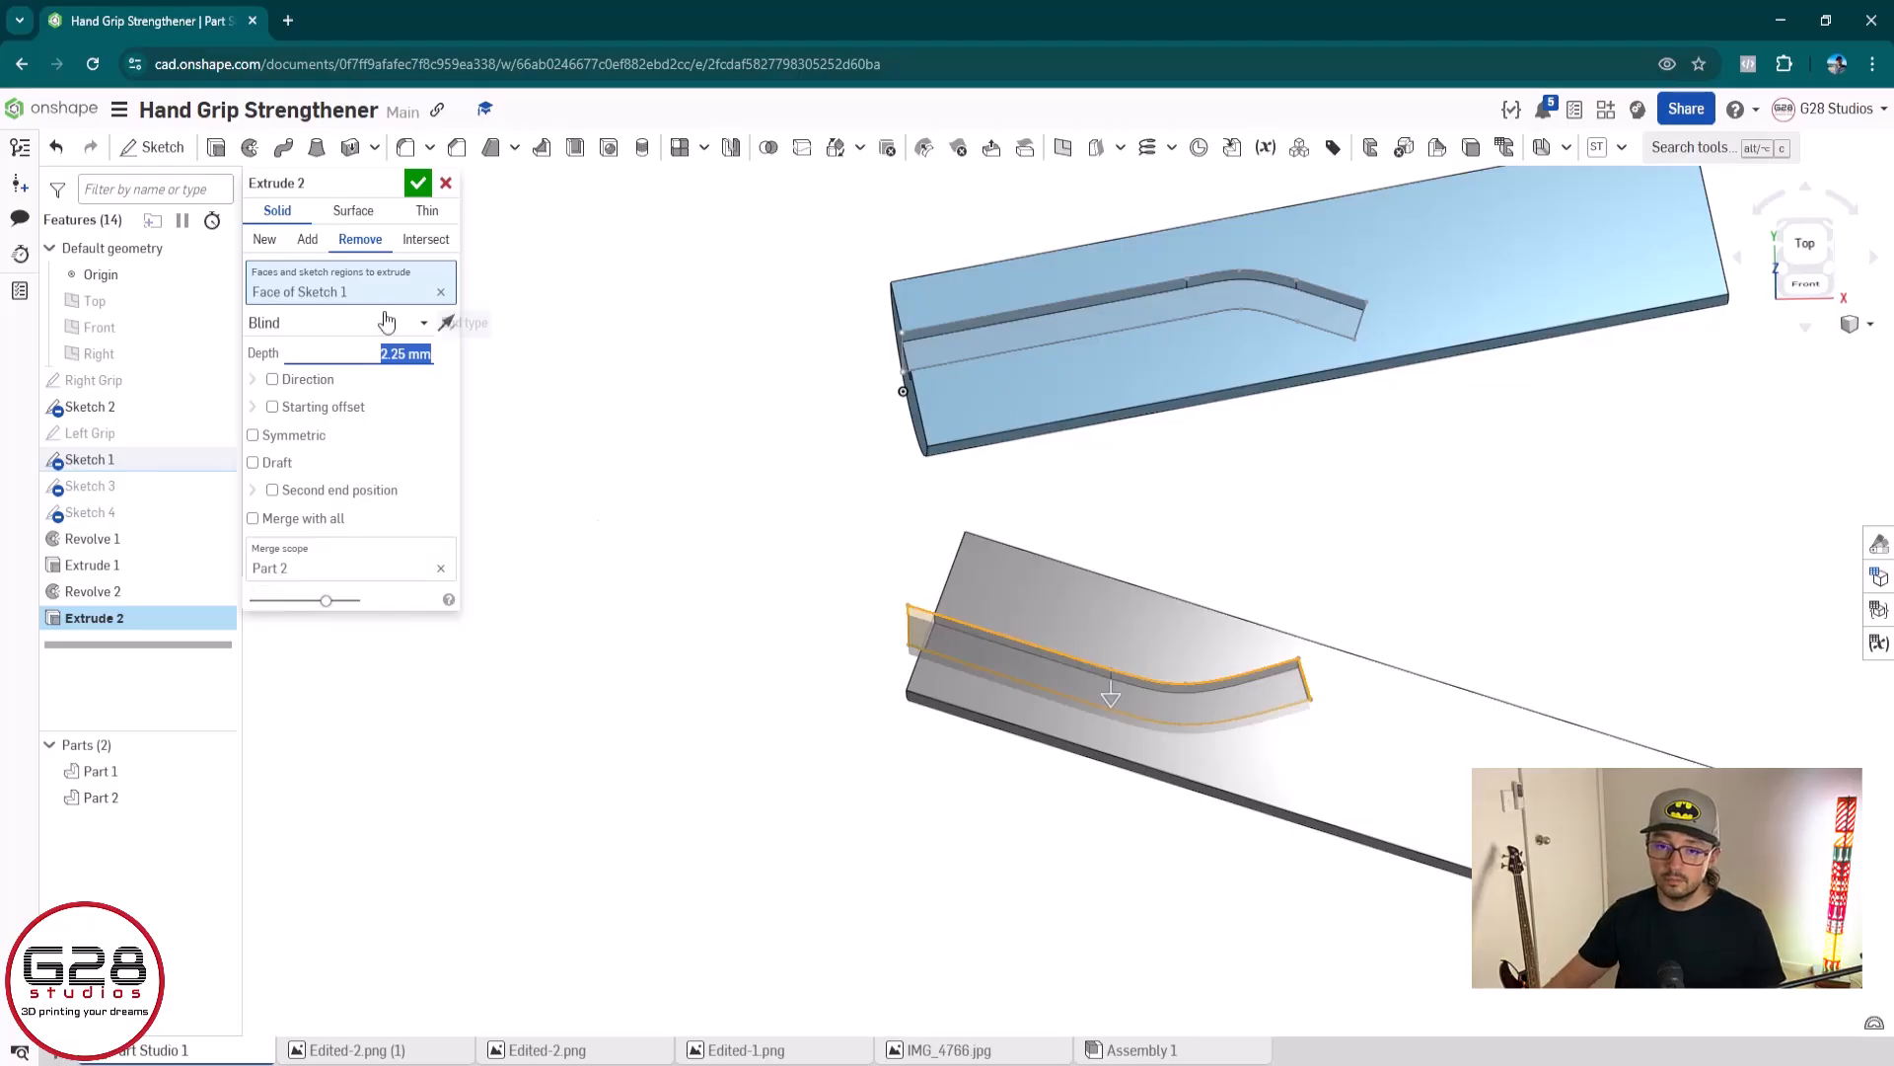
pyautogui.click(419, 183)
# Start a new sketch on the left grip's semicircular end face and view it straight on
pyautogui.moveTo(1374, 676)
pyautogui.mouseDown(button='right')
pyautogui.moveTo(1569, 647)
pyautogui.moveTo(1430, 714)
pyautogui.moveTo(1383, 617)
pyautogui.moveTo(1393, 661)
pyautogui.mouseUp(button='right')
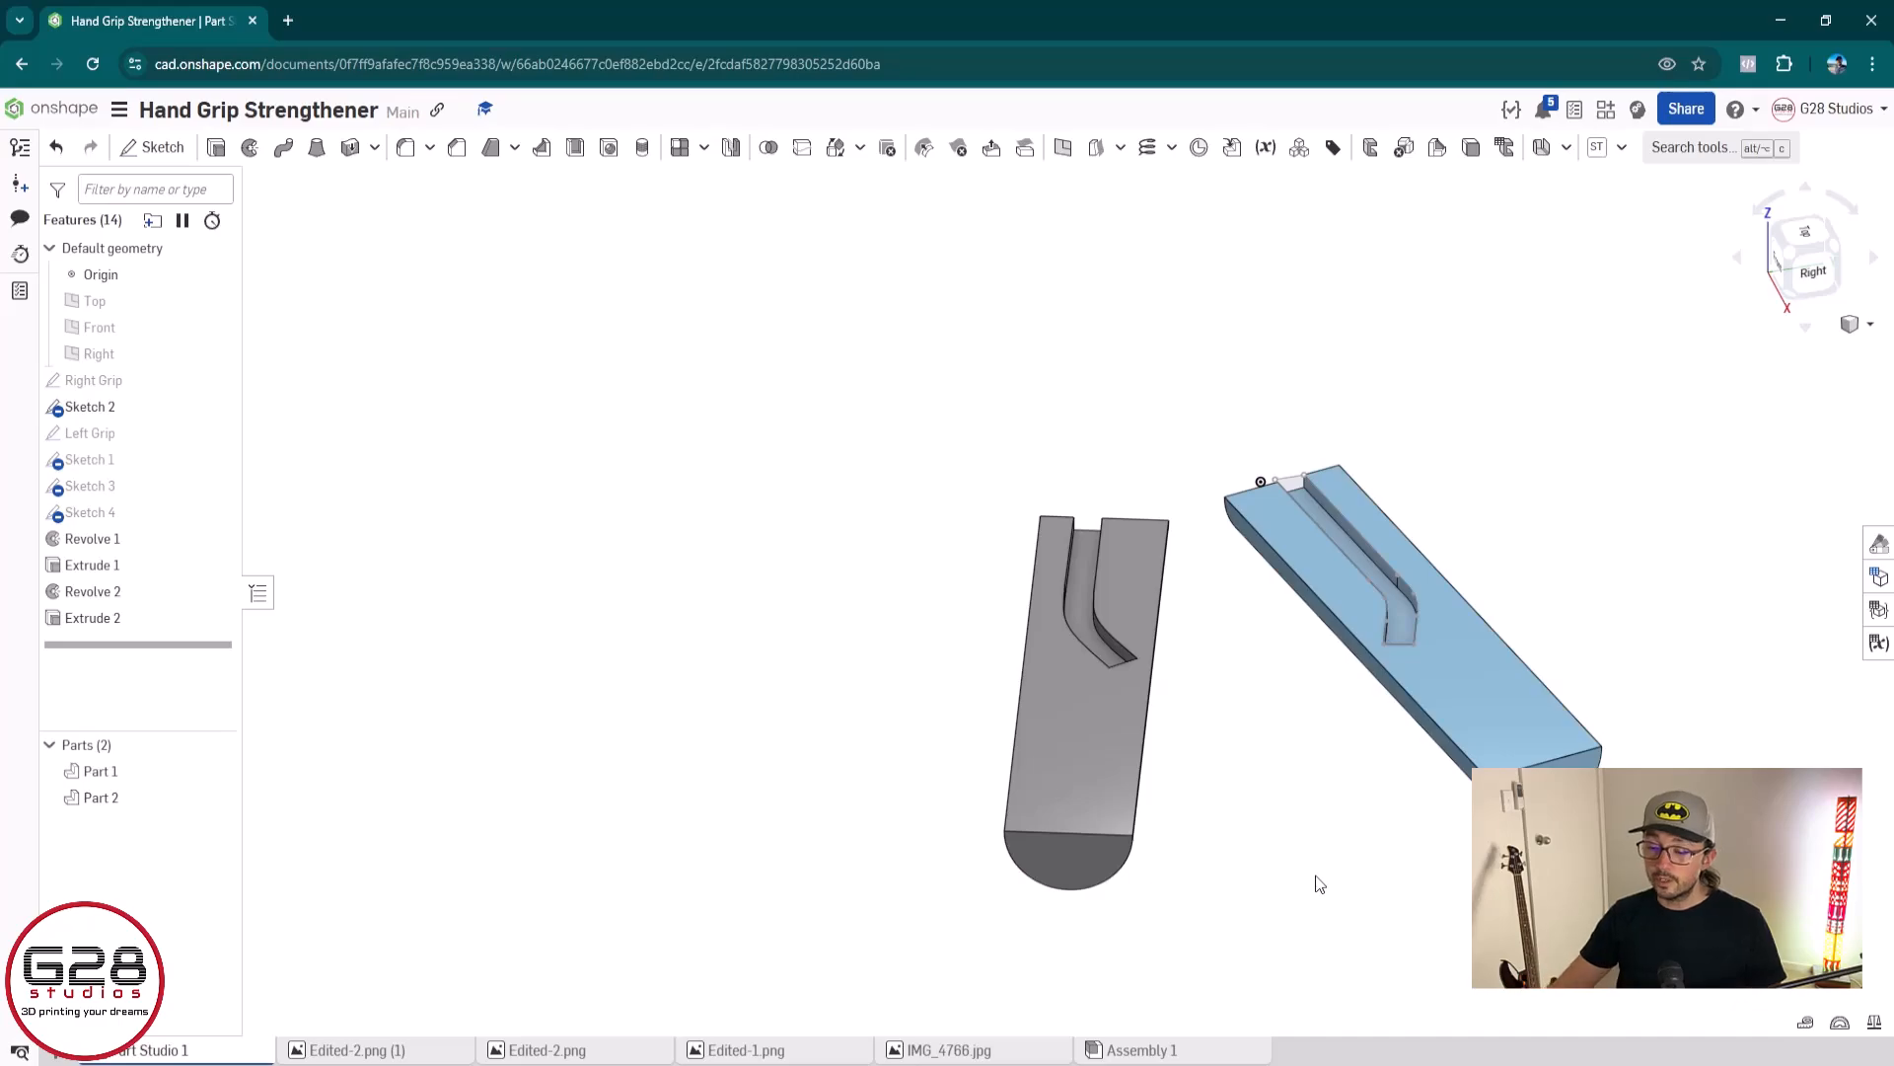
pyautogui.hotkey('shift', '4')
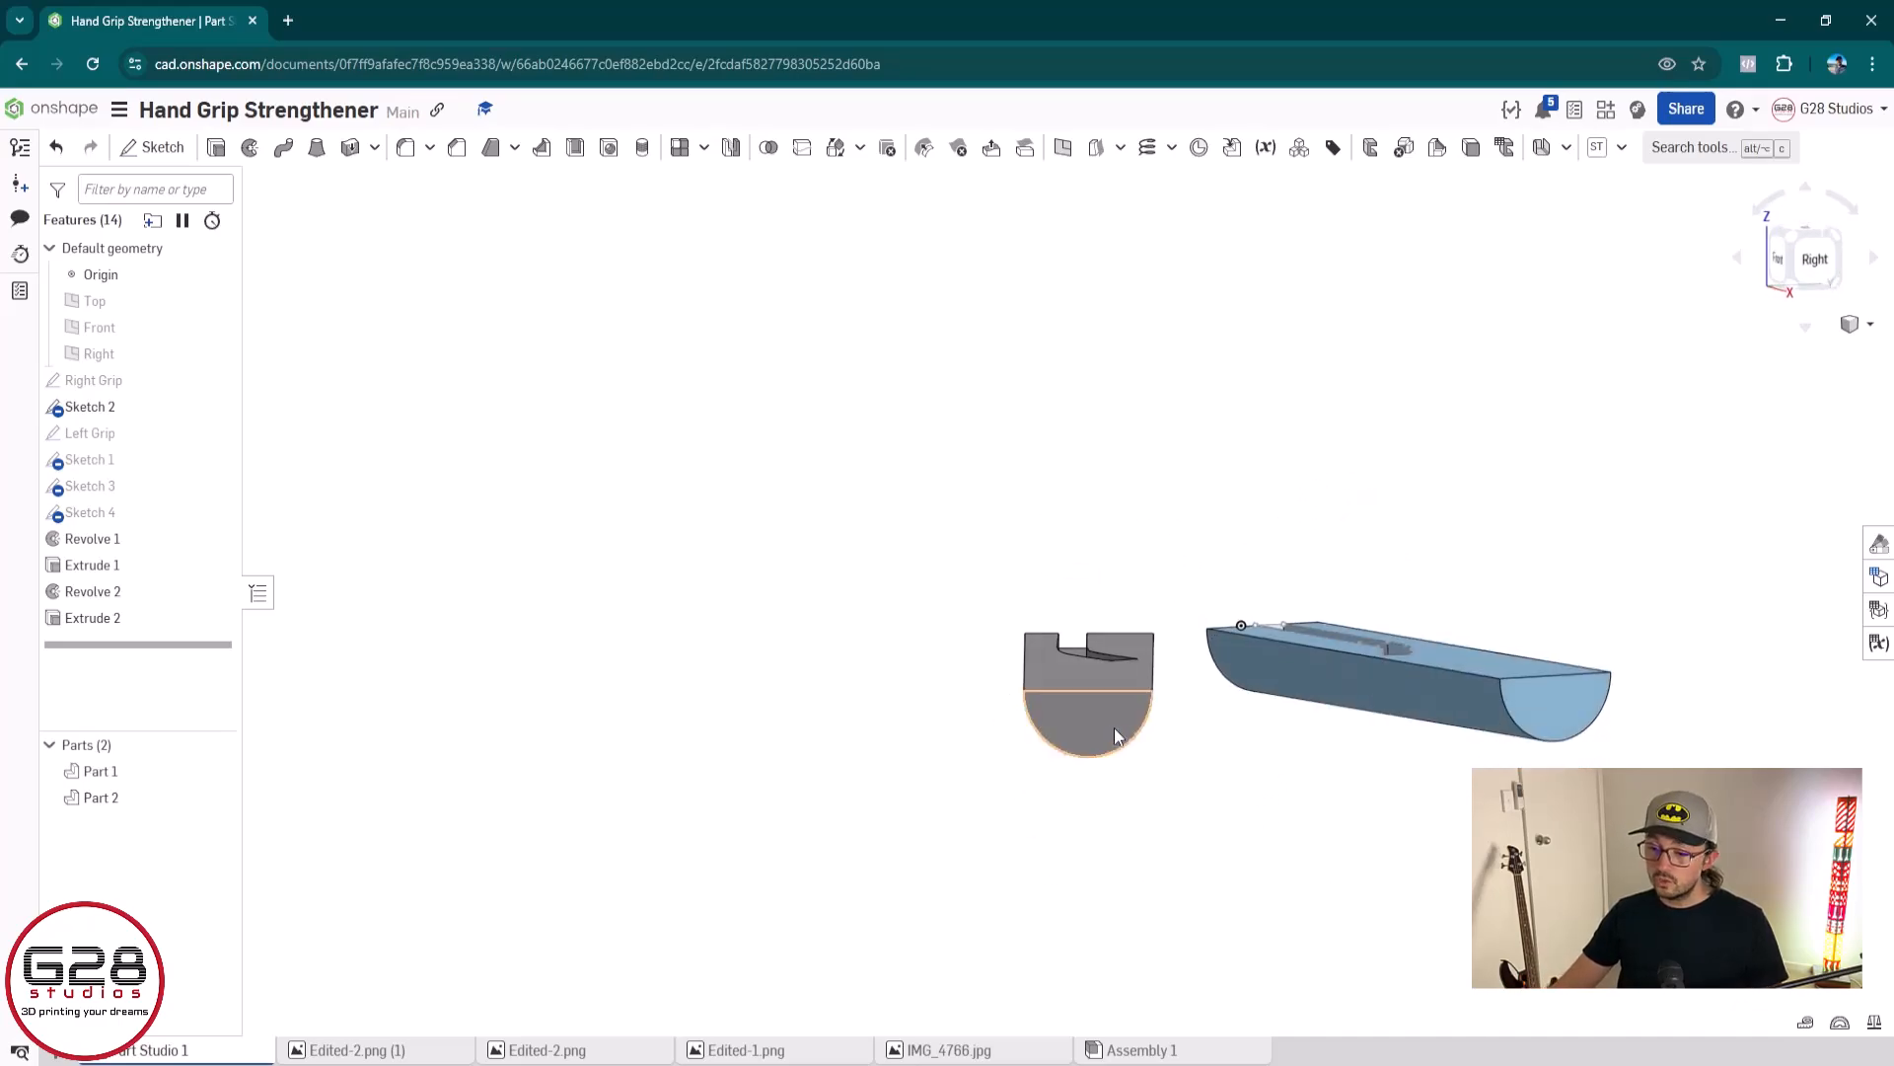
pyautogui.click(1110, 725)
pyautogui.click(1203, 822)
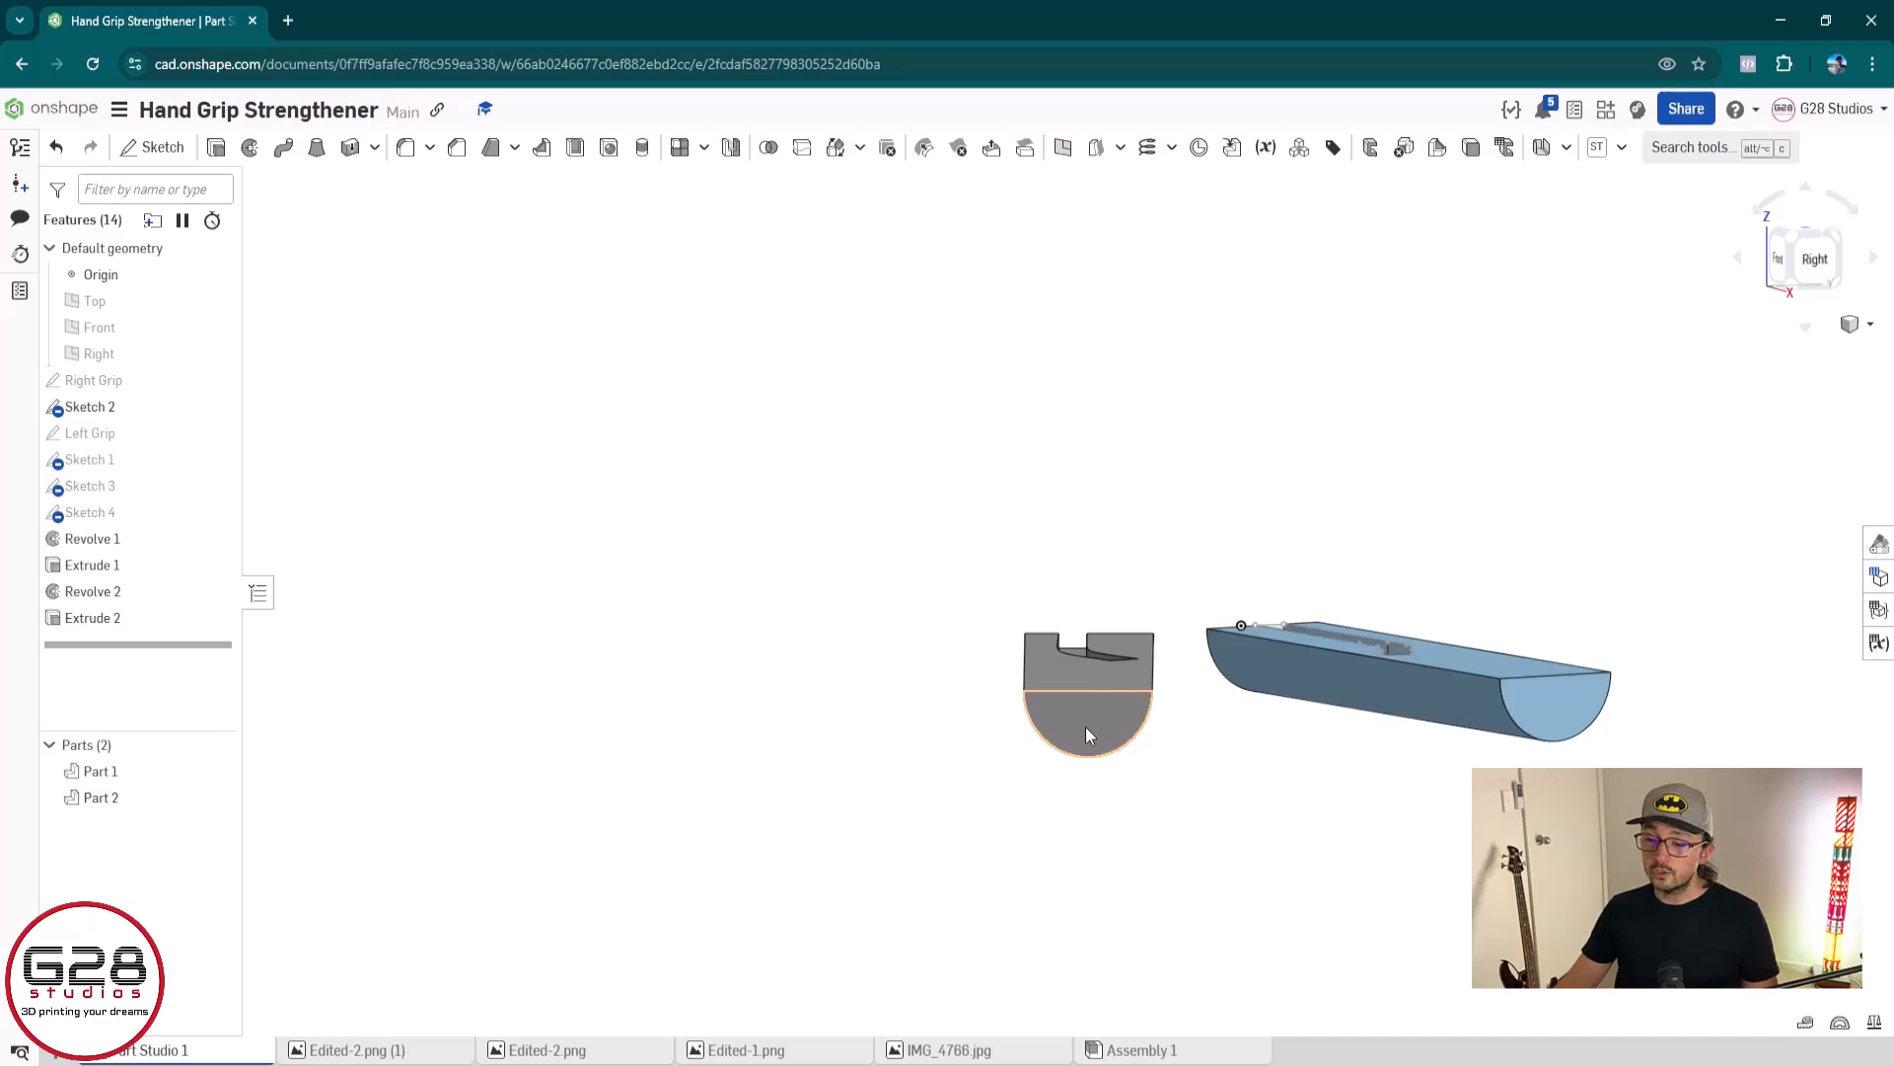
pyautogui.click(1085, 727)
pyautogui.click(1271, 884)
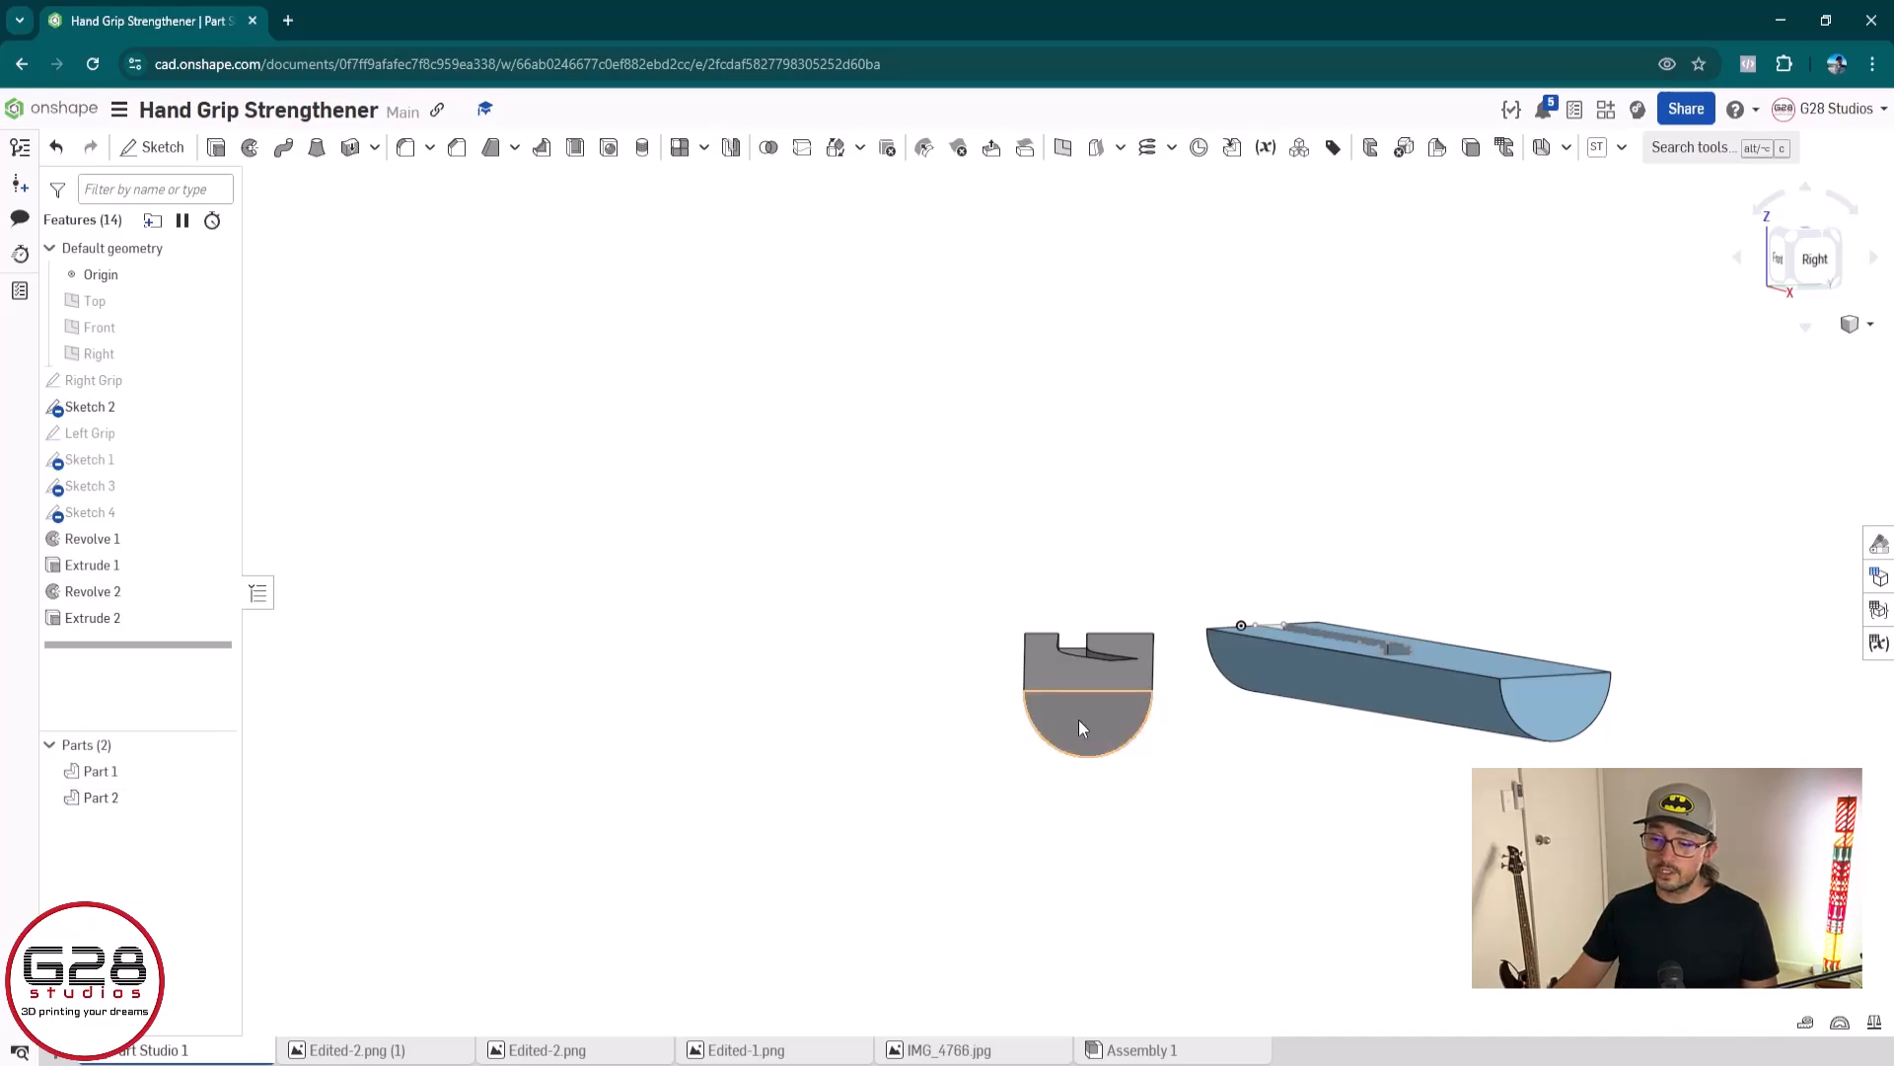
pyautogui.click(1079, 727)
pyautogui.press('n')
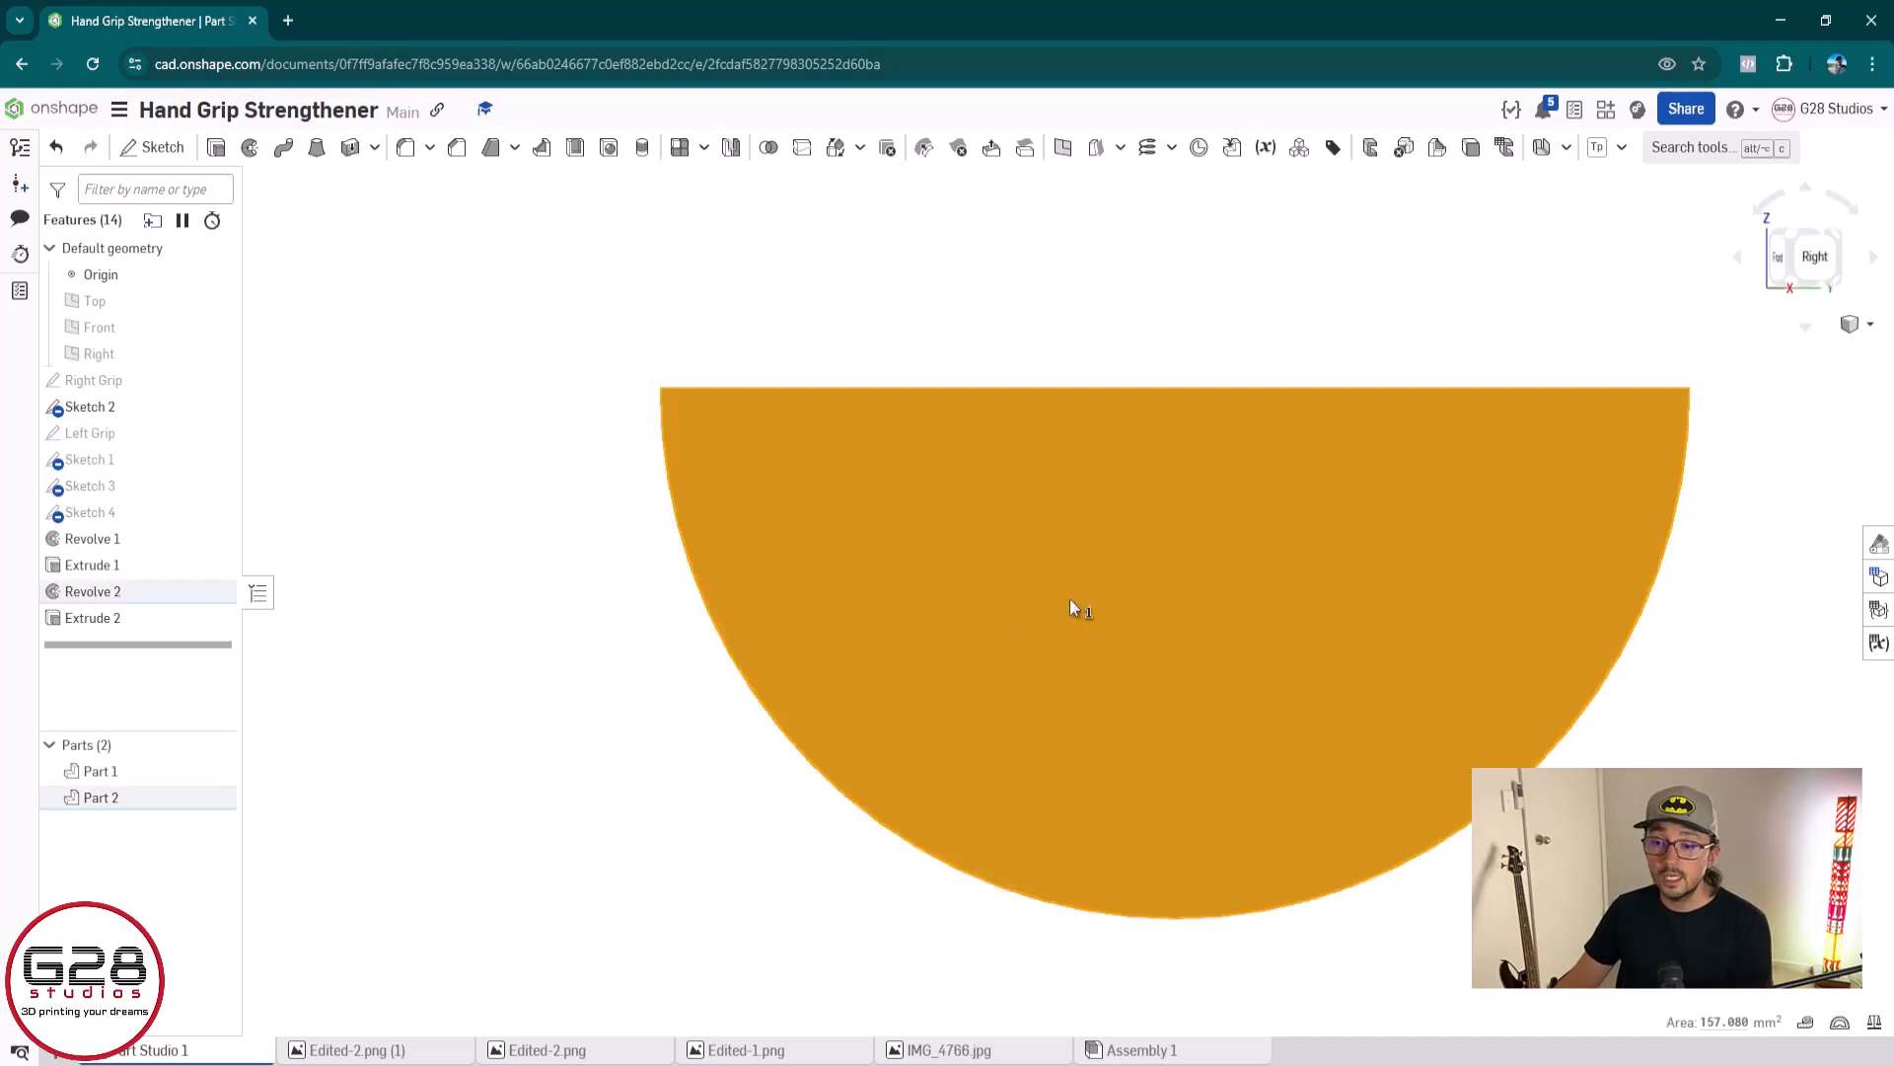
pyautogui.click(166, 154)
# Sketch a three-point arc of about 1.96 mm radius bulging outward from the face's upper-left corner to its curved edge
pyautogui.press('a')
pyautogui.click(661, 388)
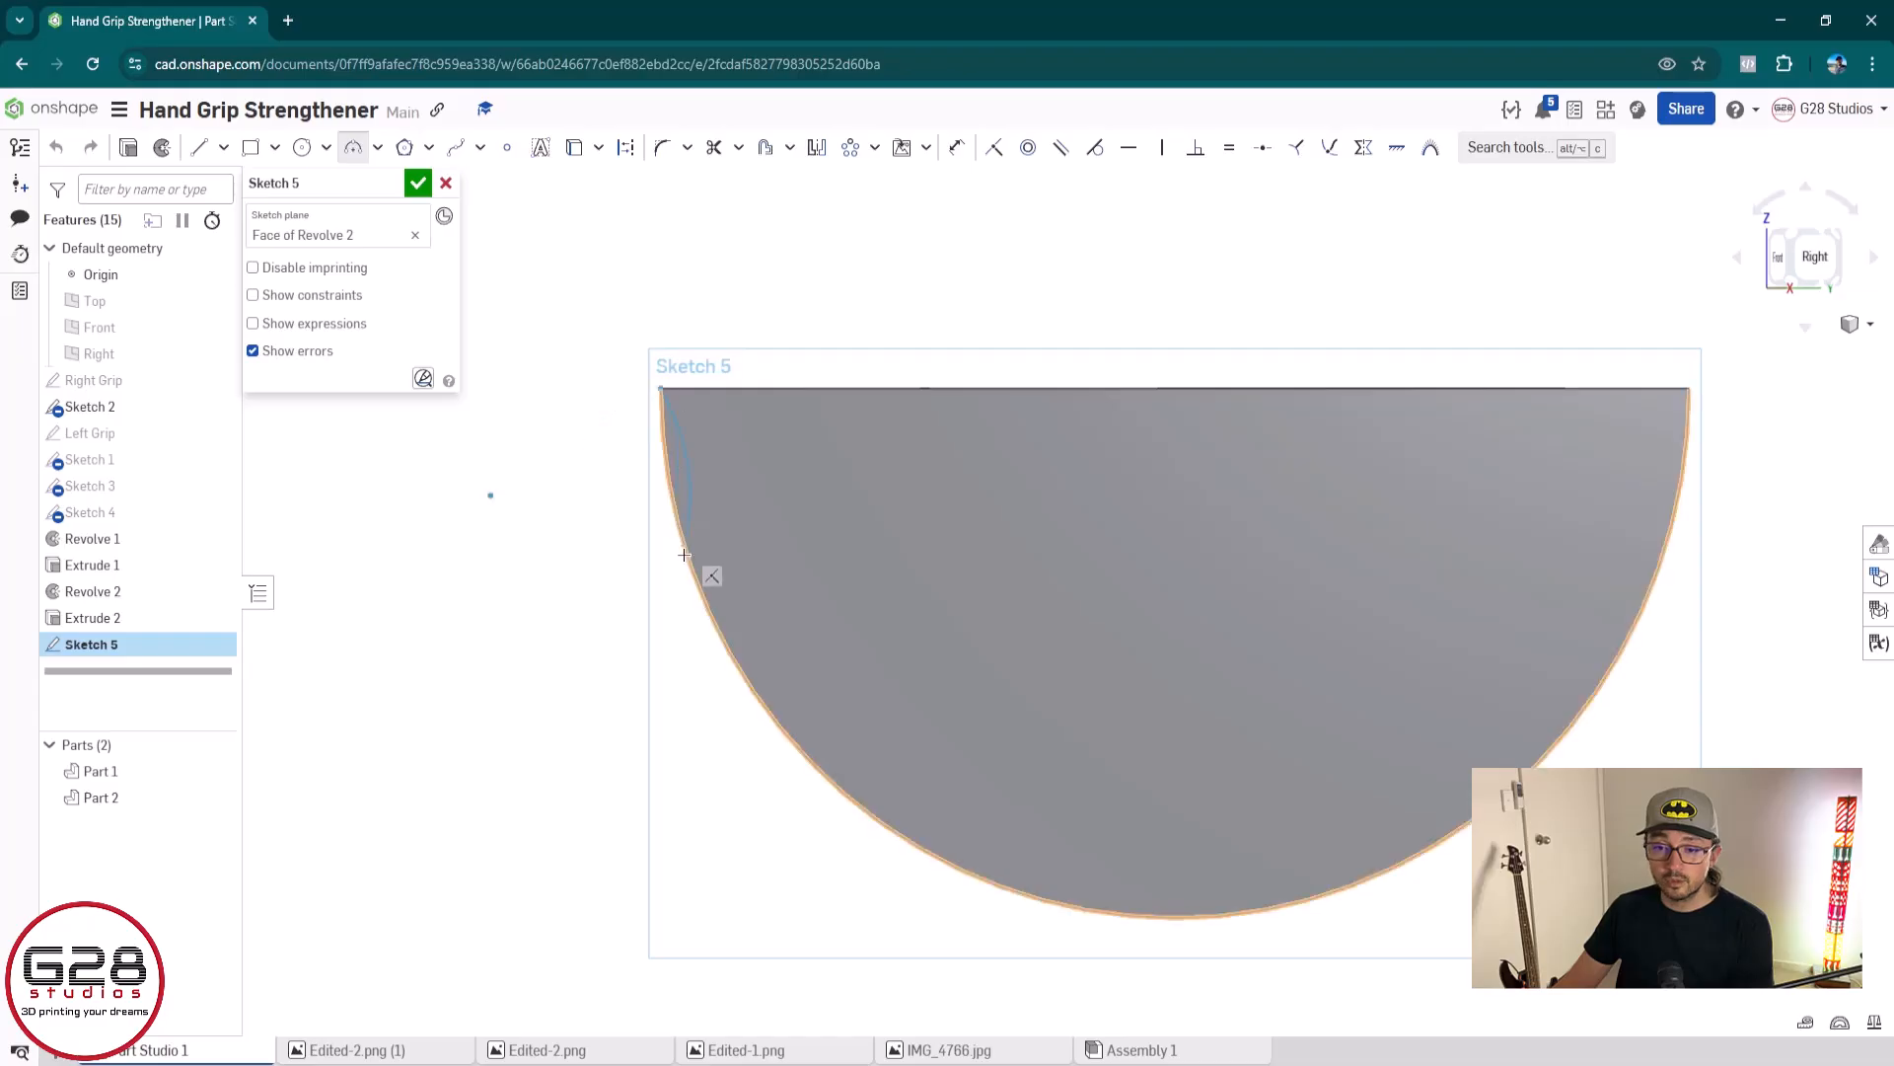
pyautogui.click(690, 572)
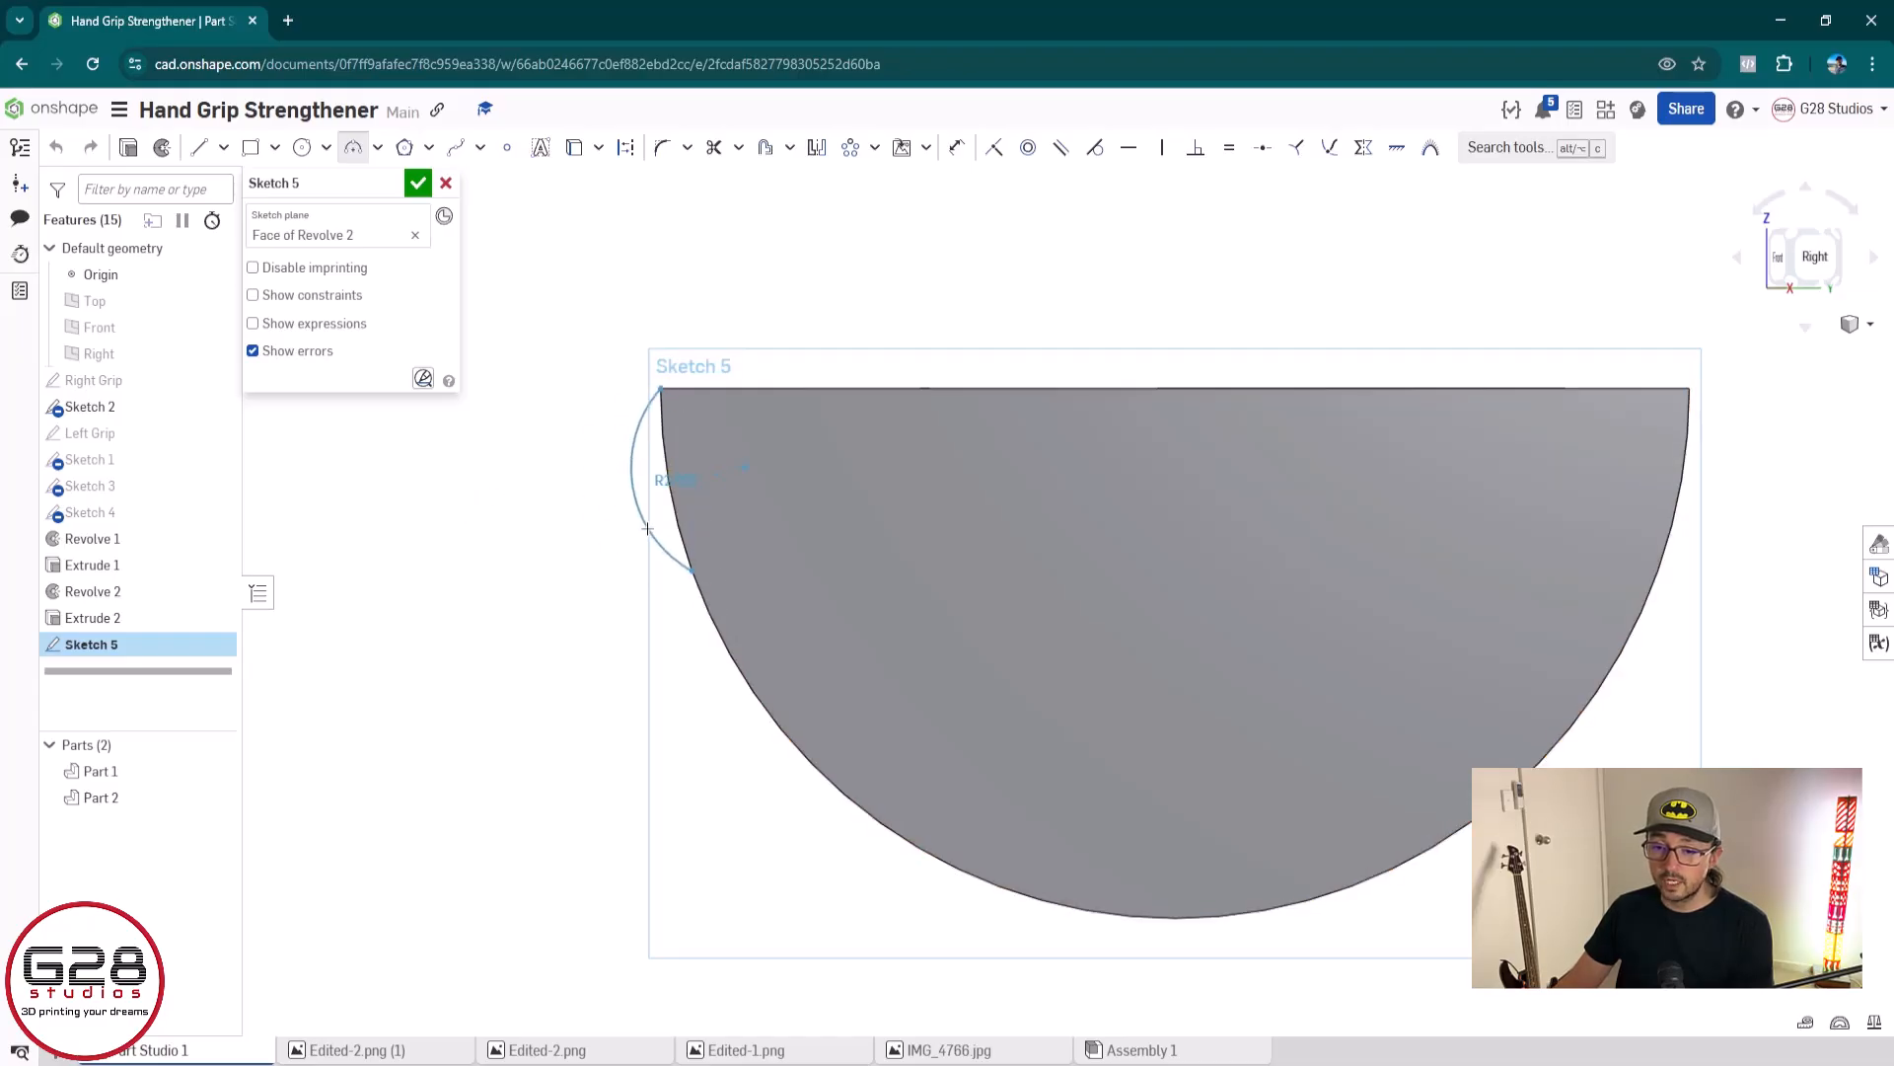
pyautogui.click(631, 520)
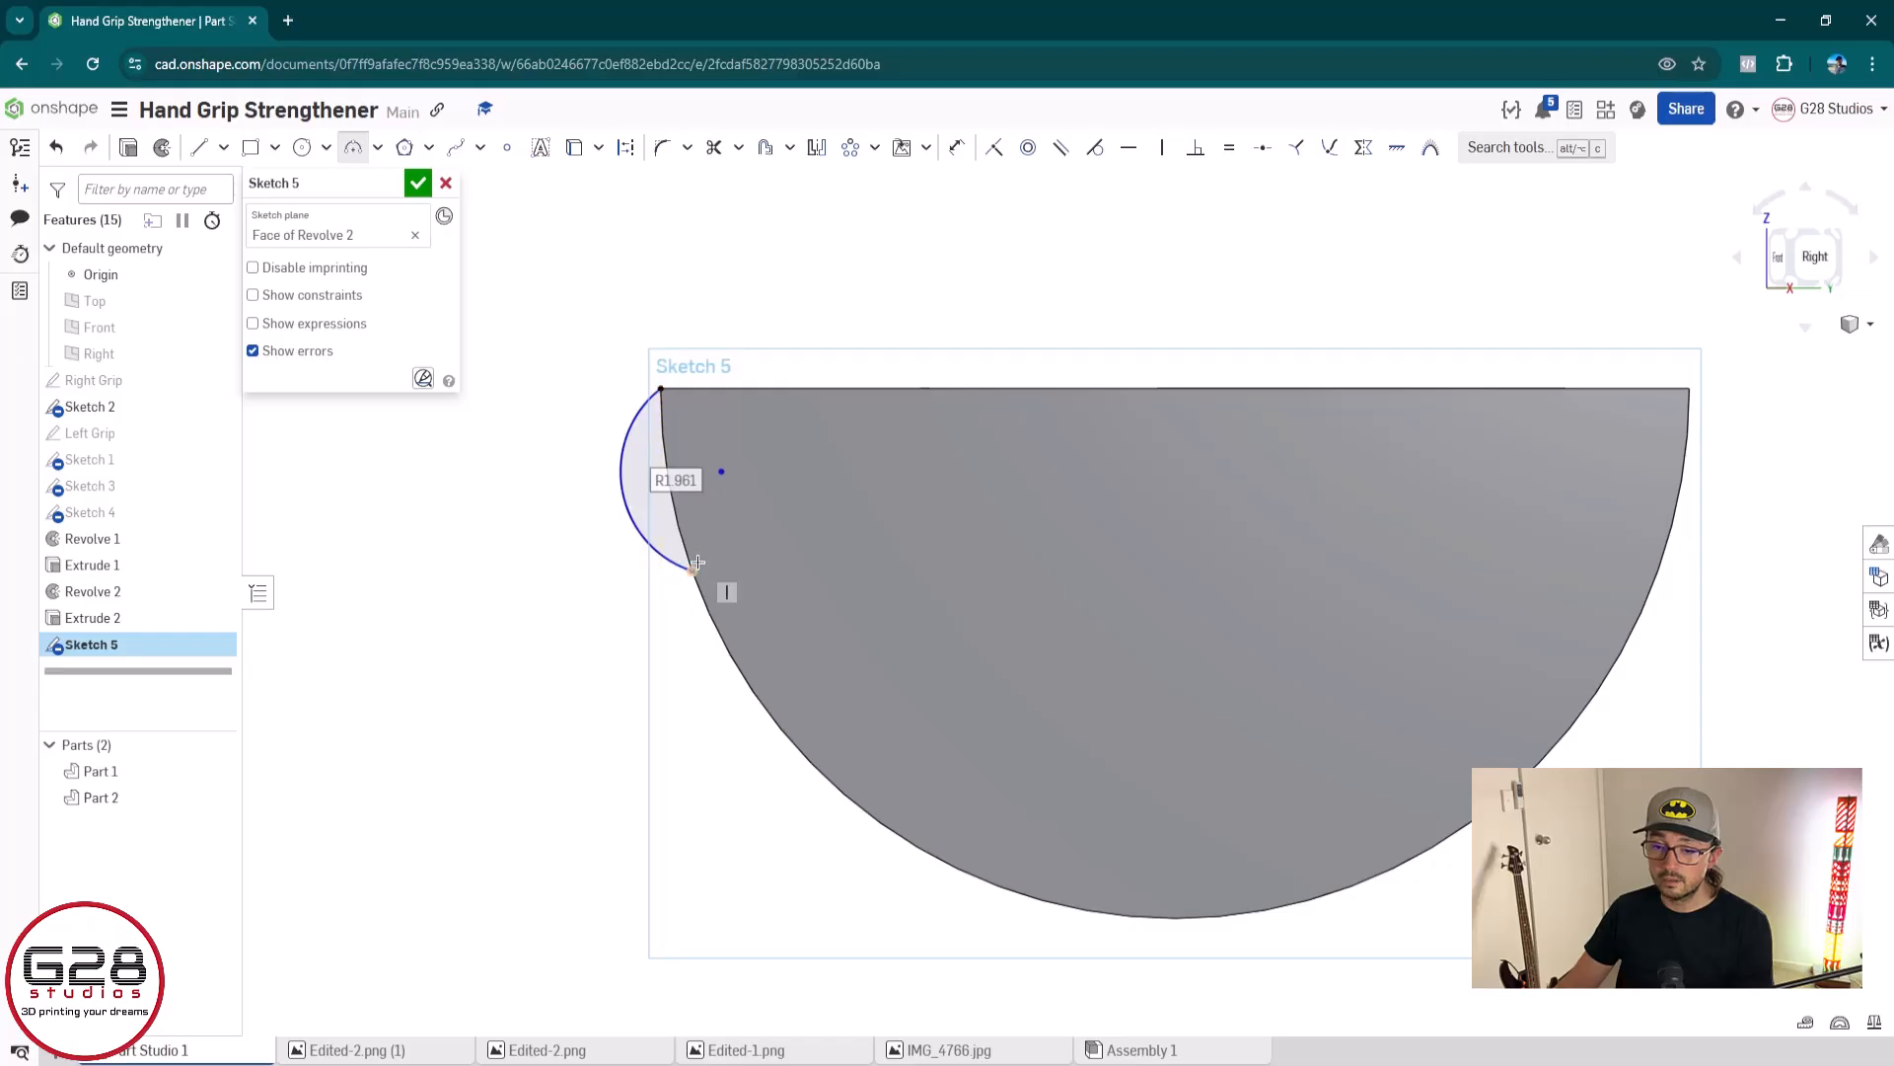
# Create a circular pattern of the small arc with its direction reversed and 6 instances
pyautogui.click(853, 153)
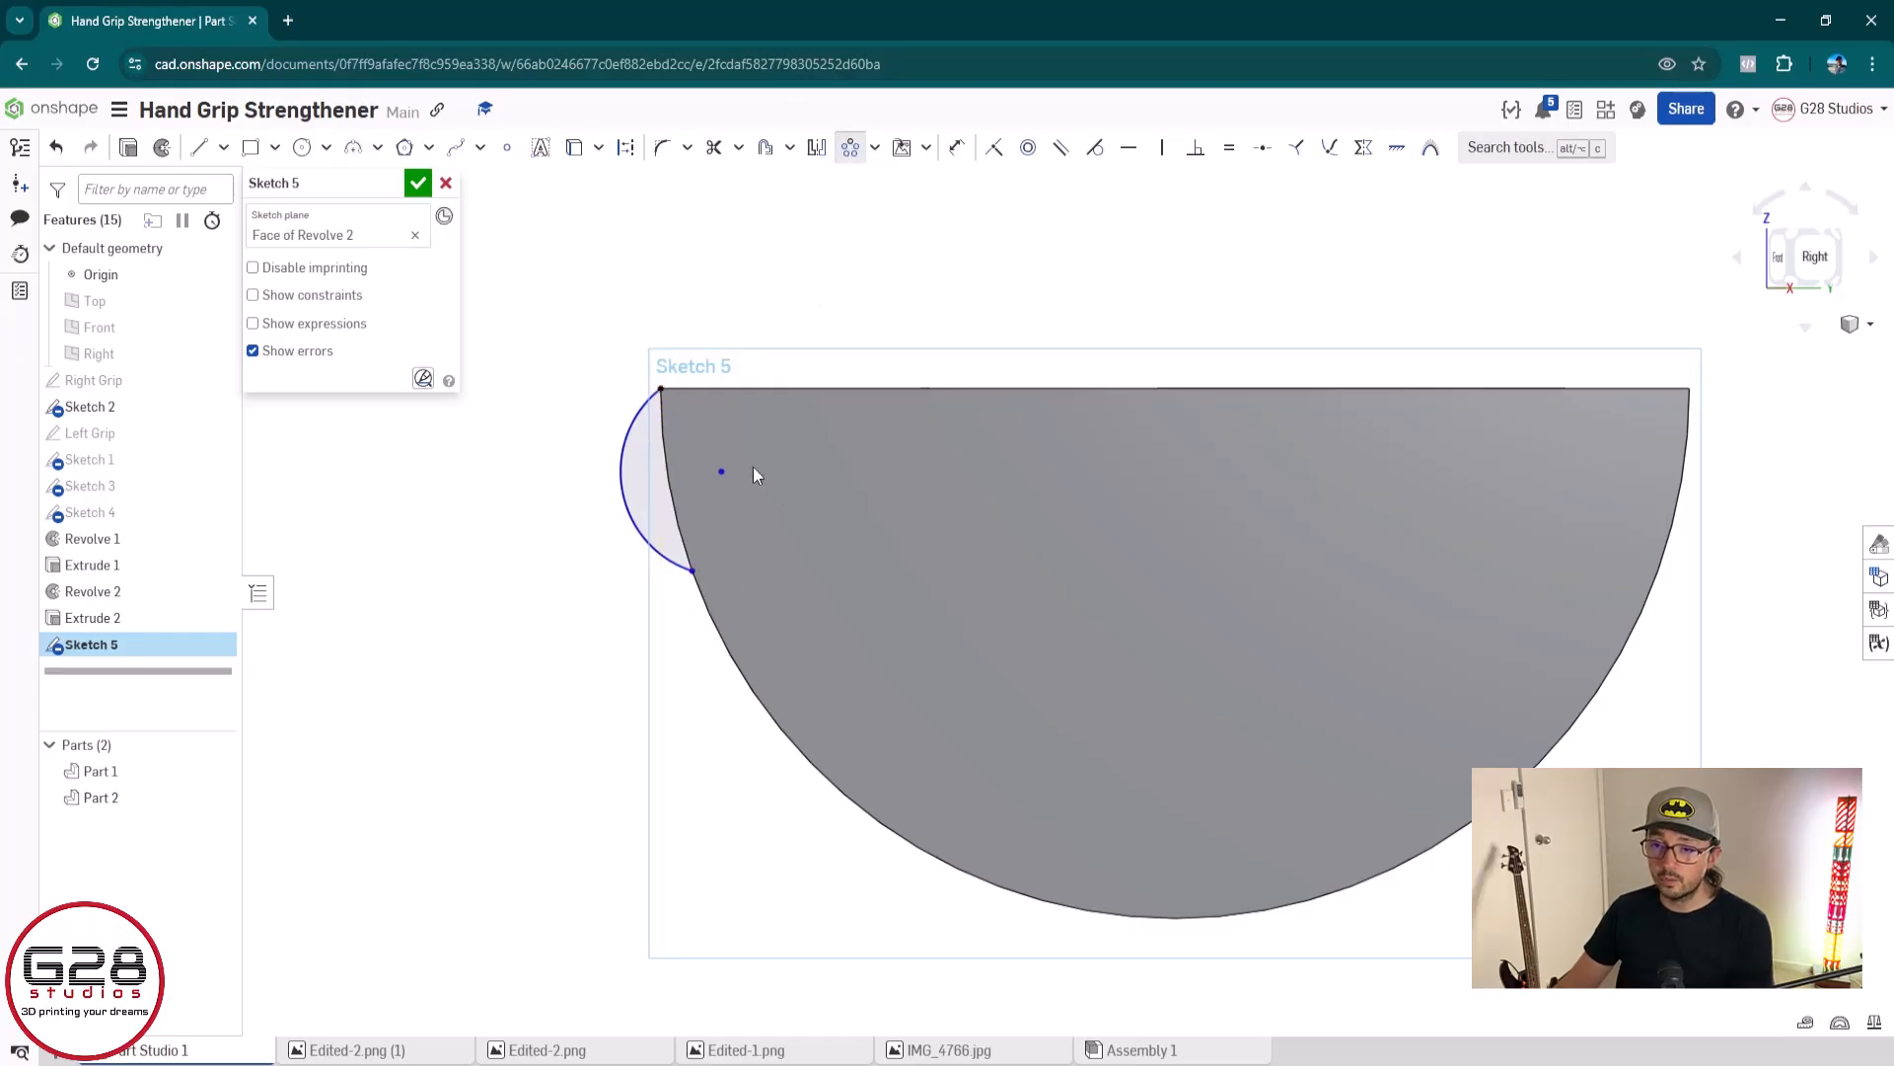
pyautogui.click(624, 511)
pyautogui.scroll(-5, 696, 646)
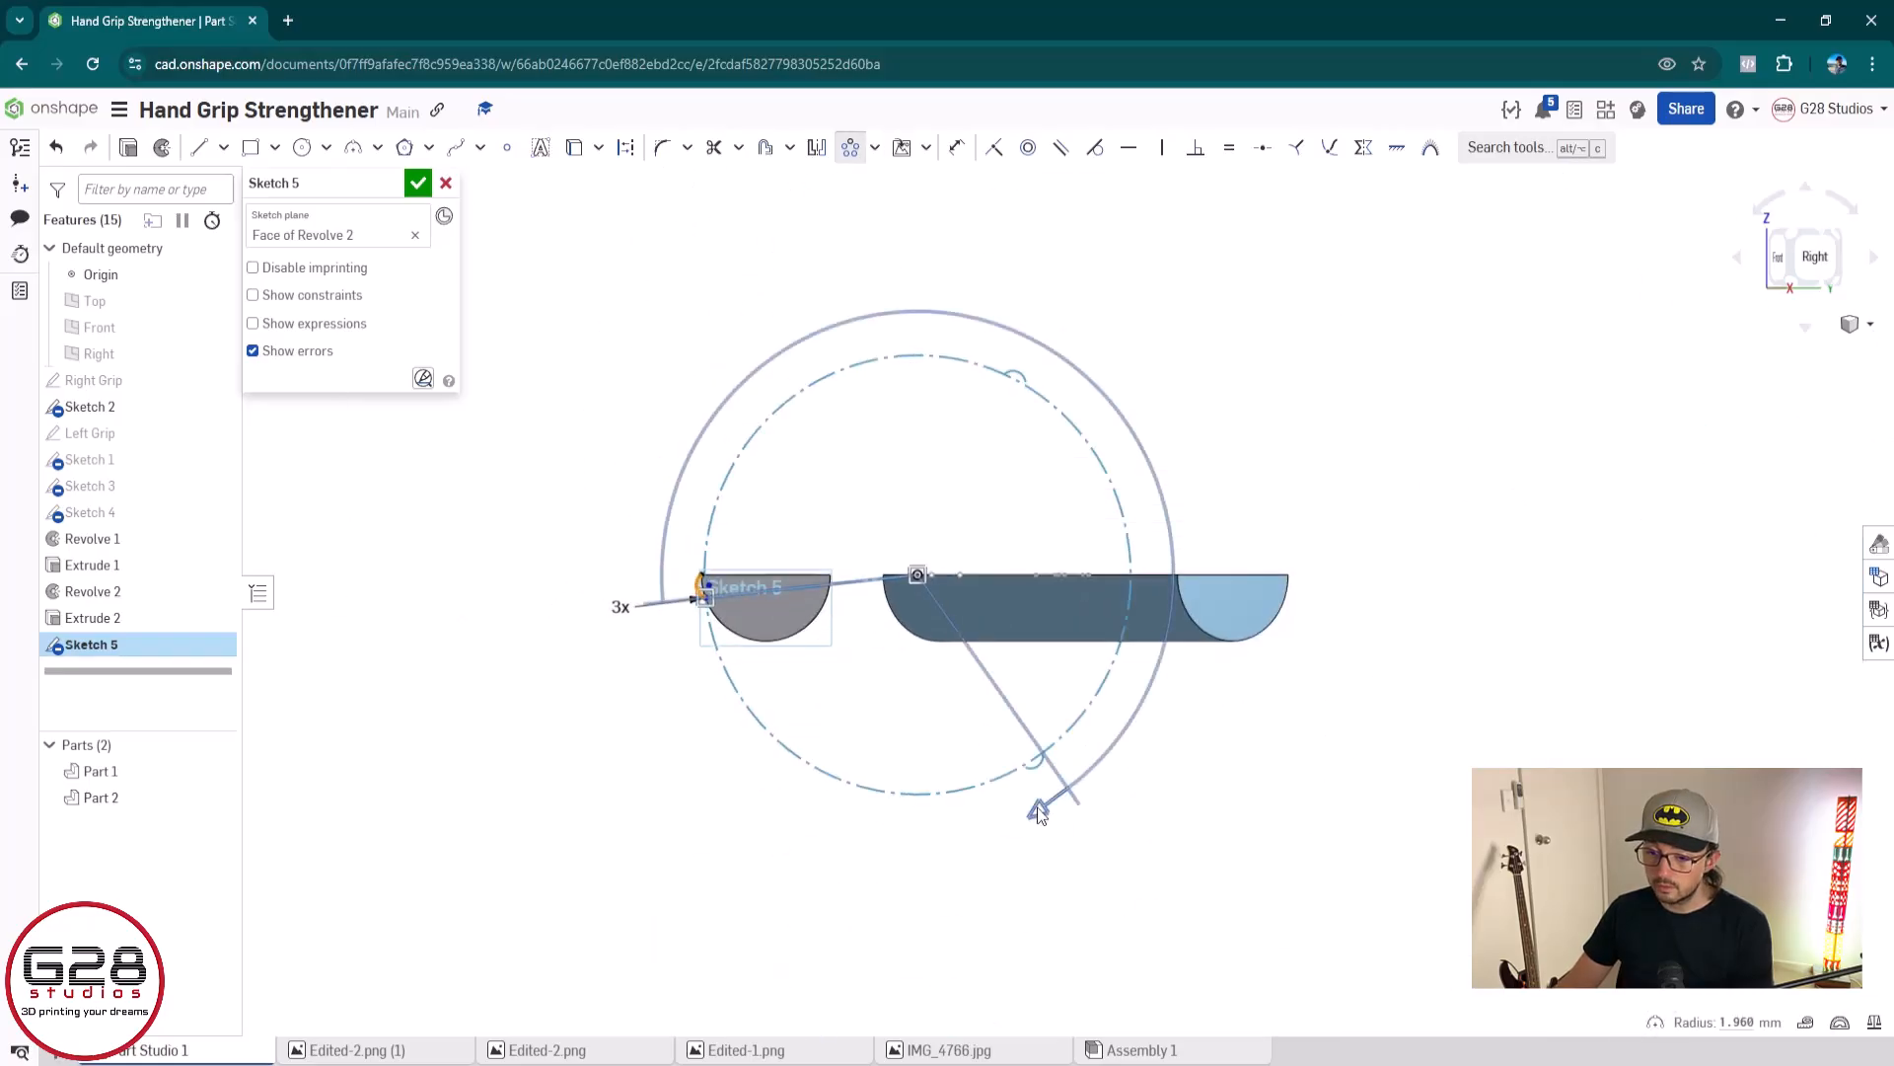
pyautogui.click(1038, 808)
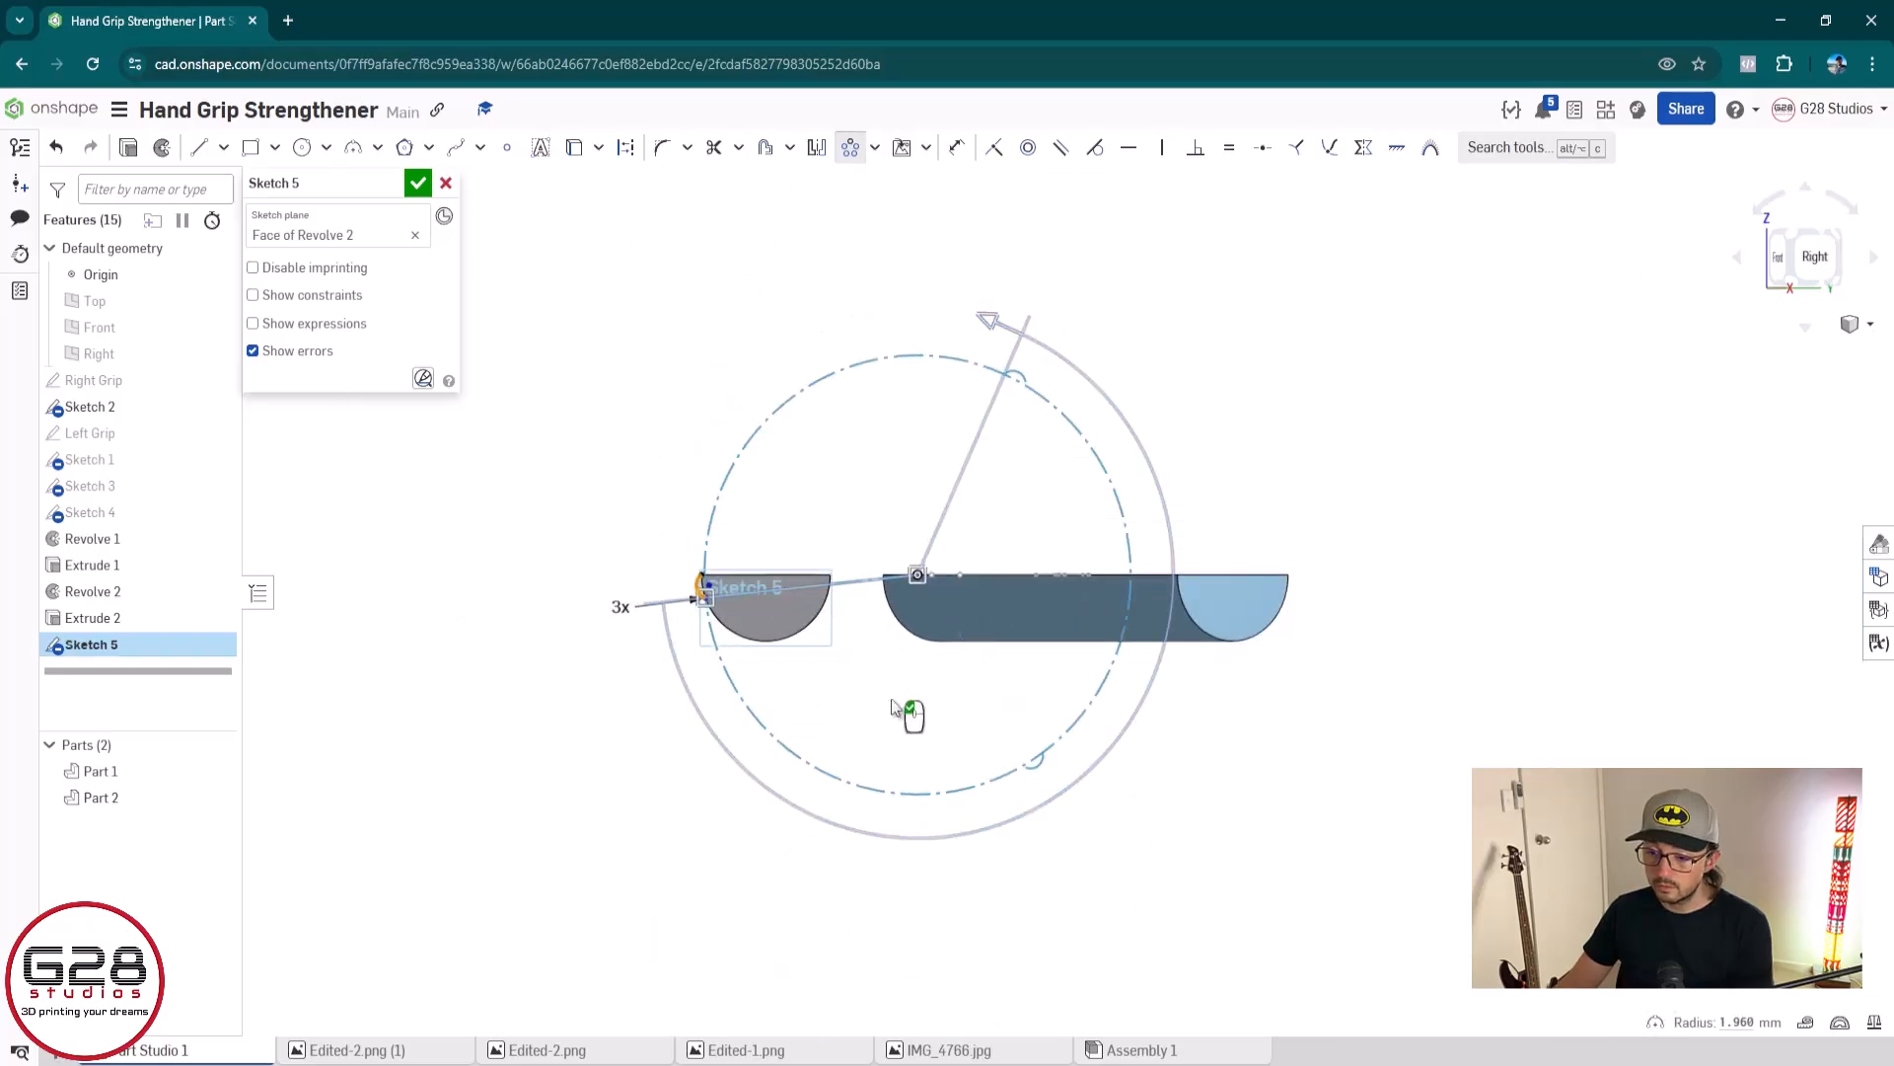
pyautogui.click(619, 605)
pyautogui.write('6')
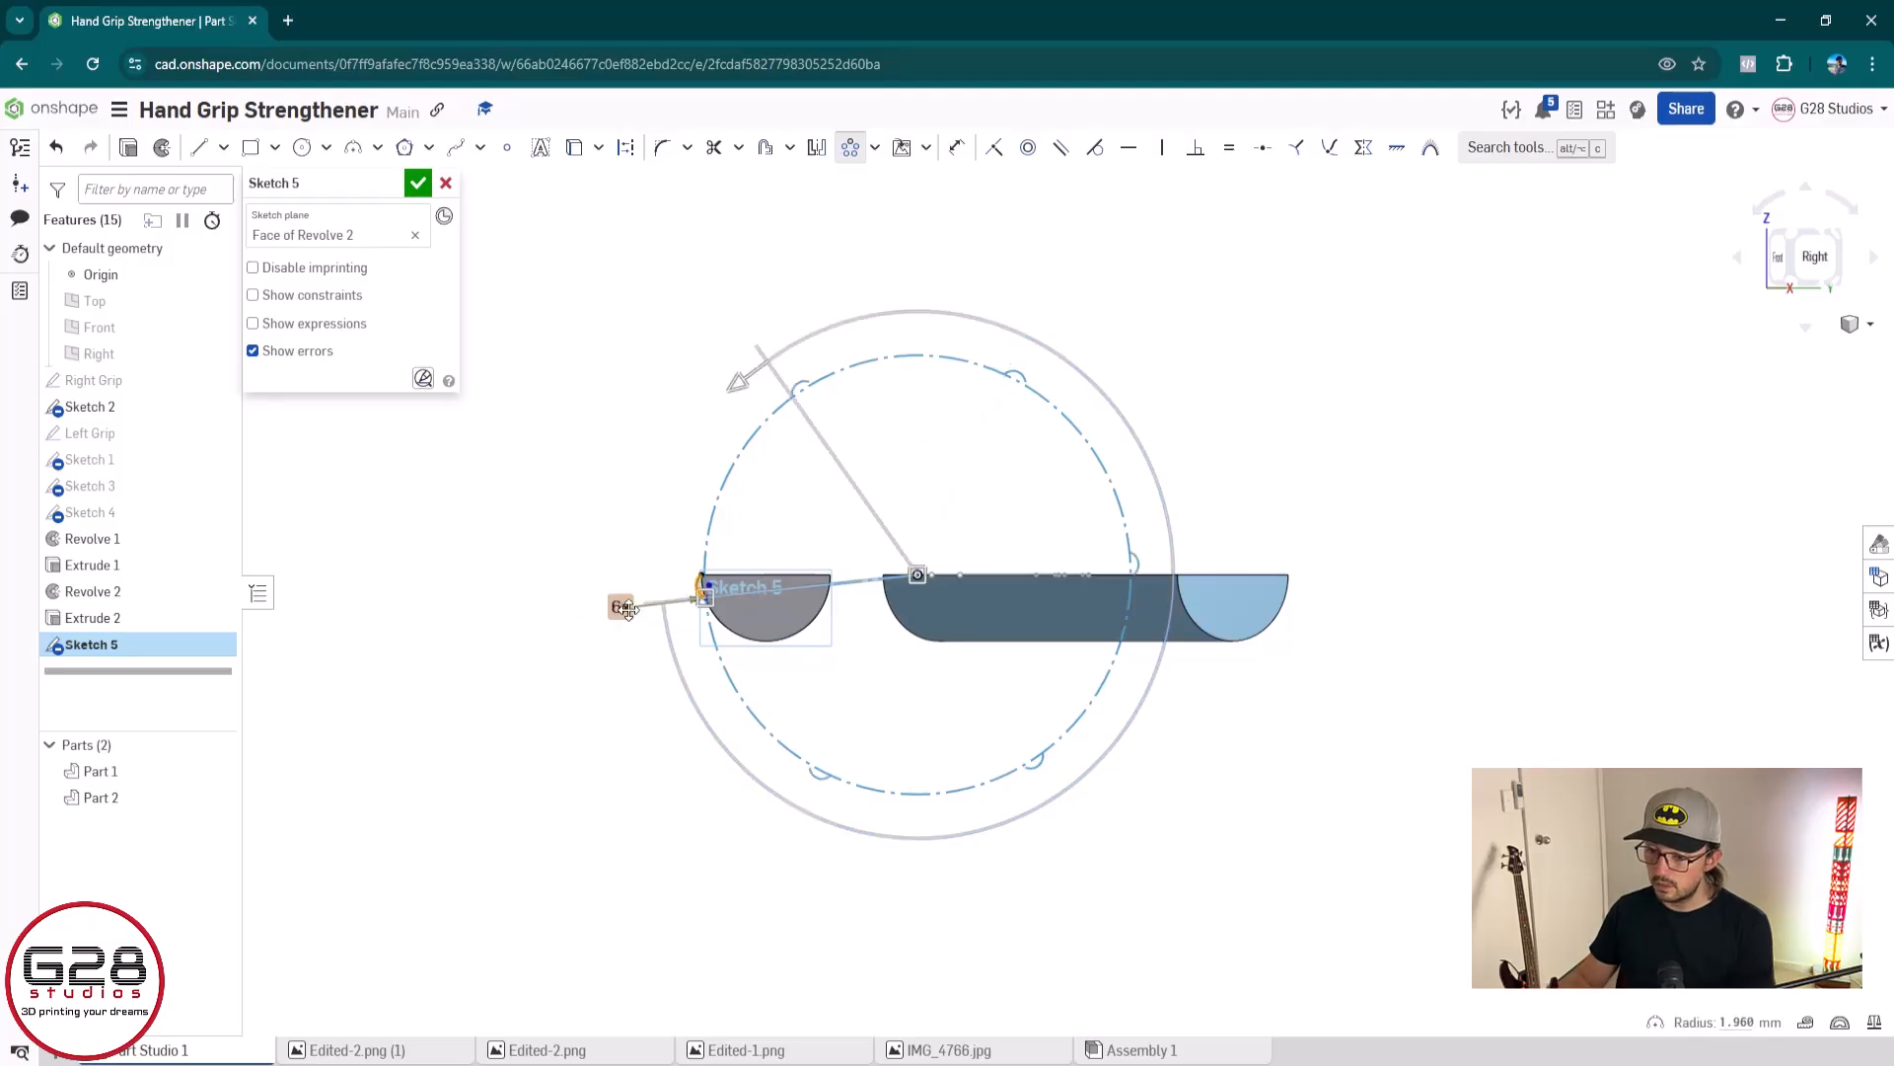
pyautogui.press('Return')
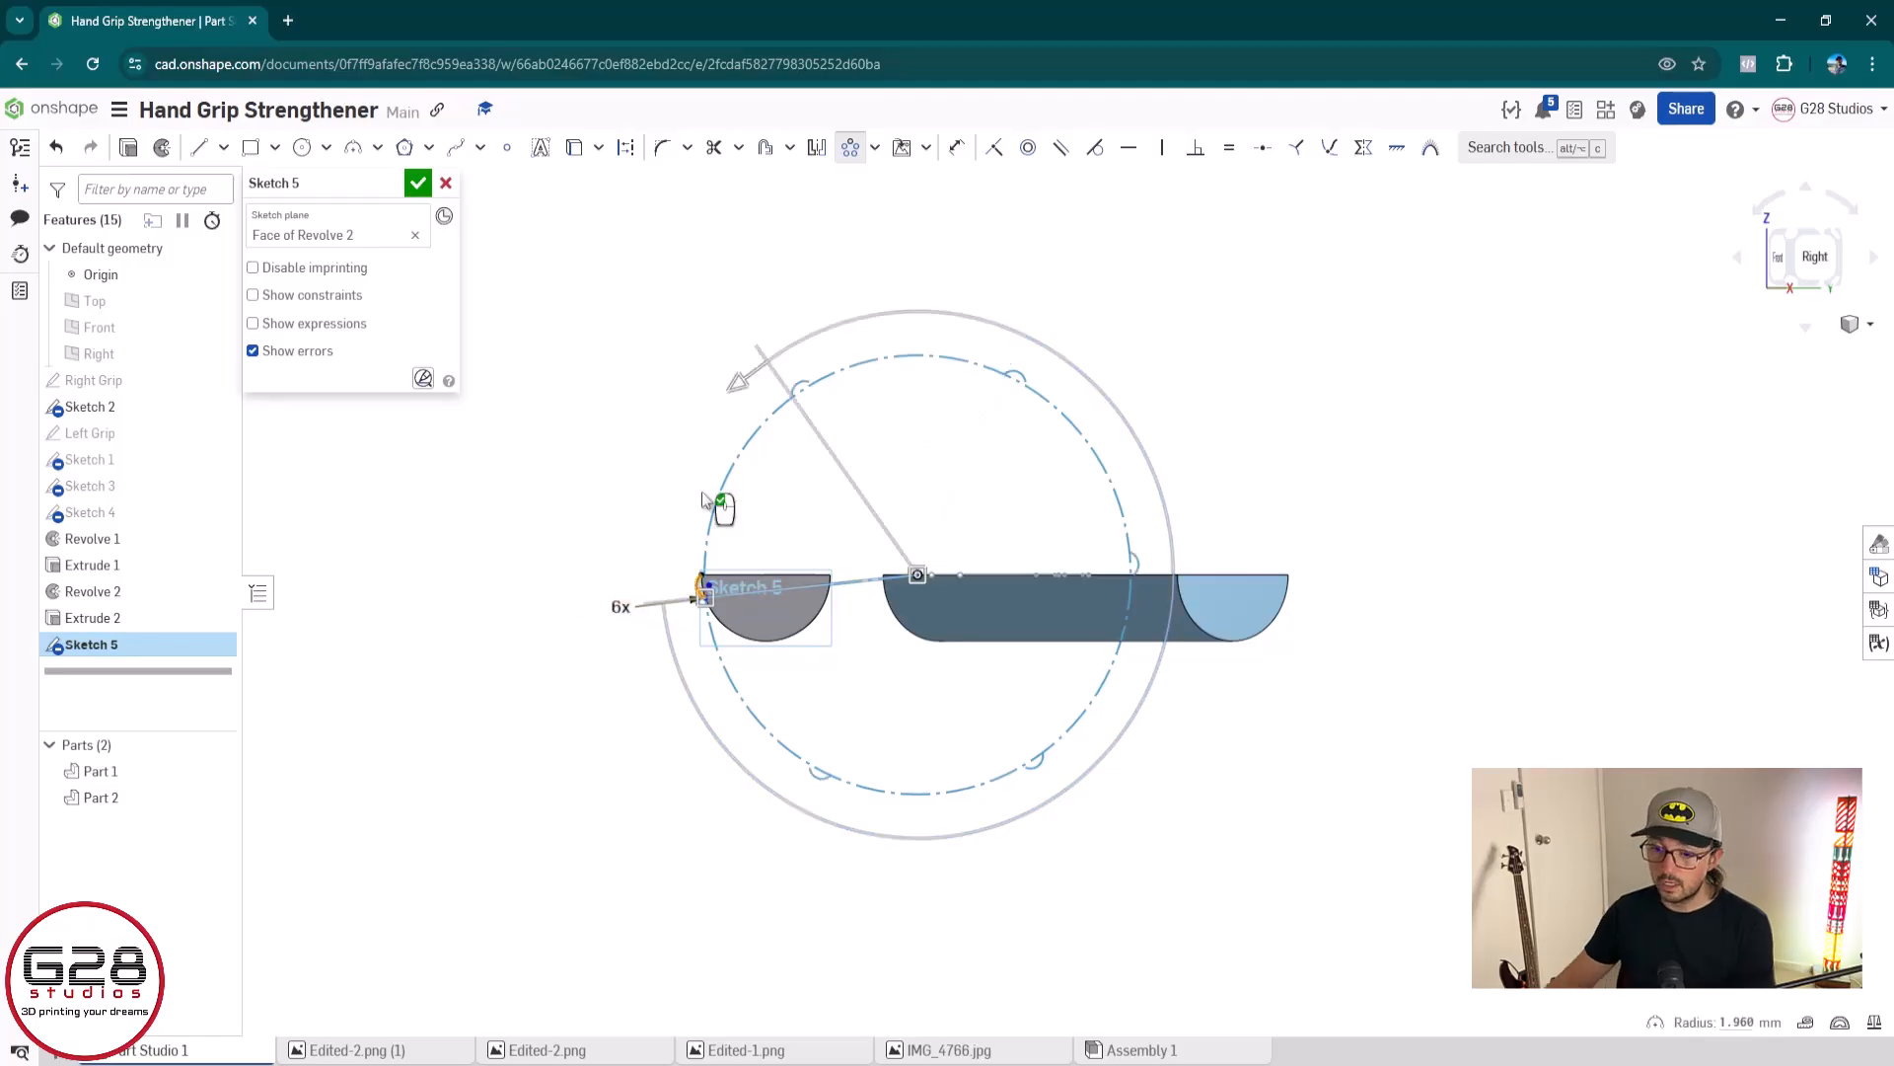
# Limit the circular pattern to an open span of 150° and move its centre to the midpoint of the grip's flat edge
pyautogui.click(736, 383)
pyautogui.click(783, 806)
pyautogui.moveTo(748, 379); pyautogui.dragTo(997, 321)
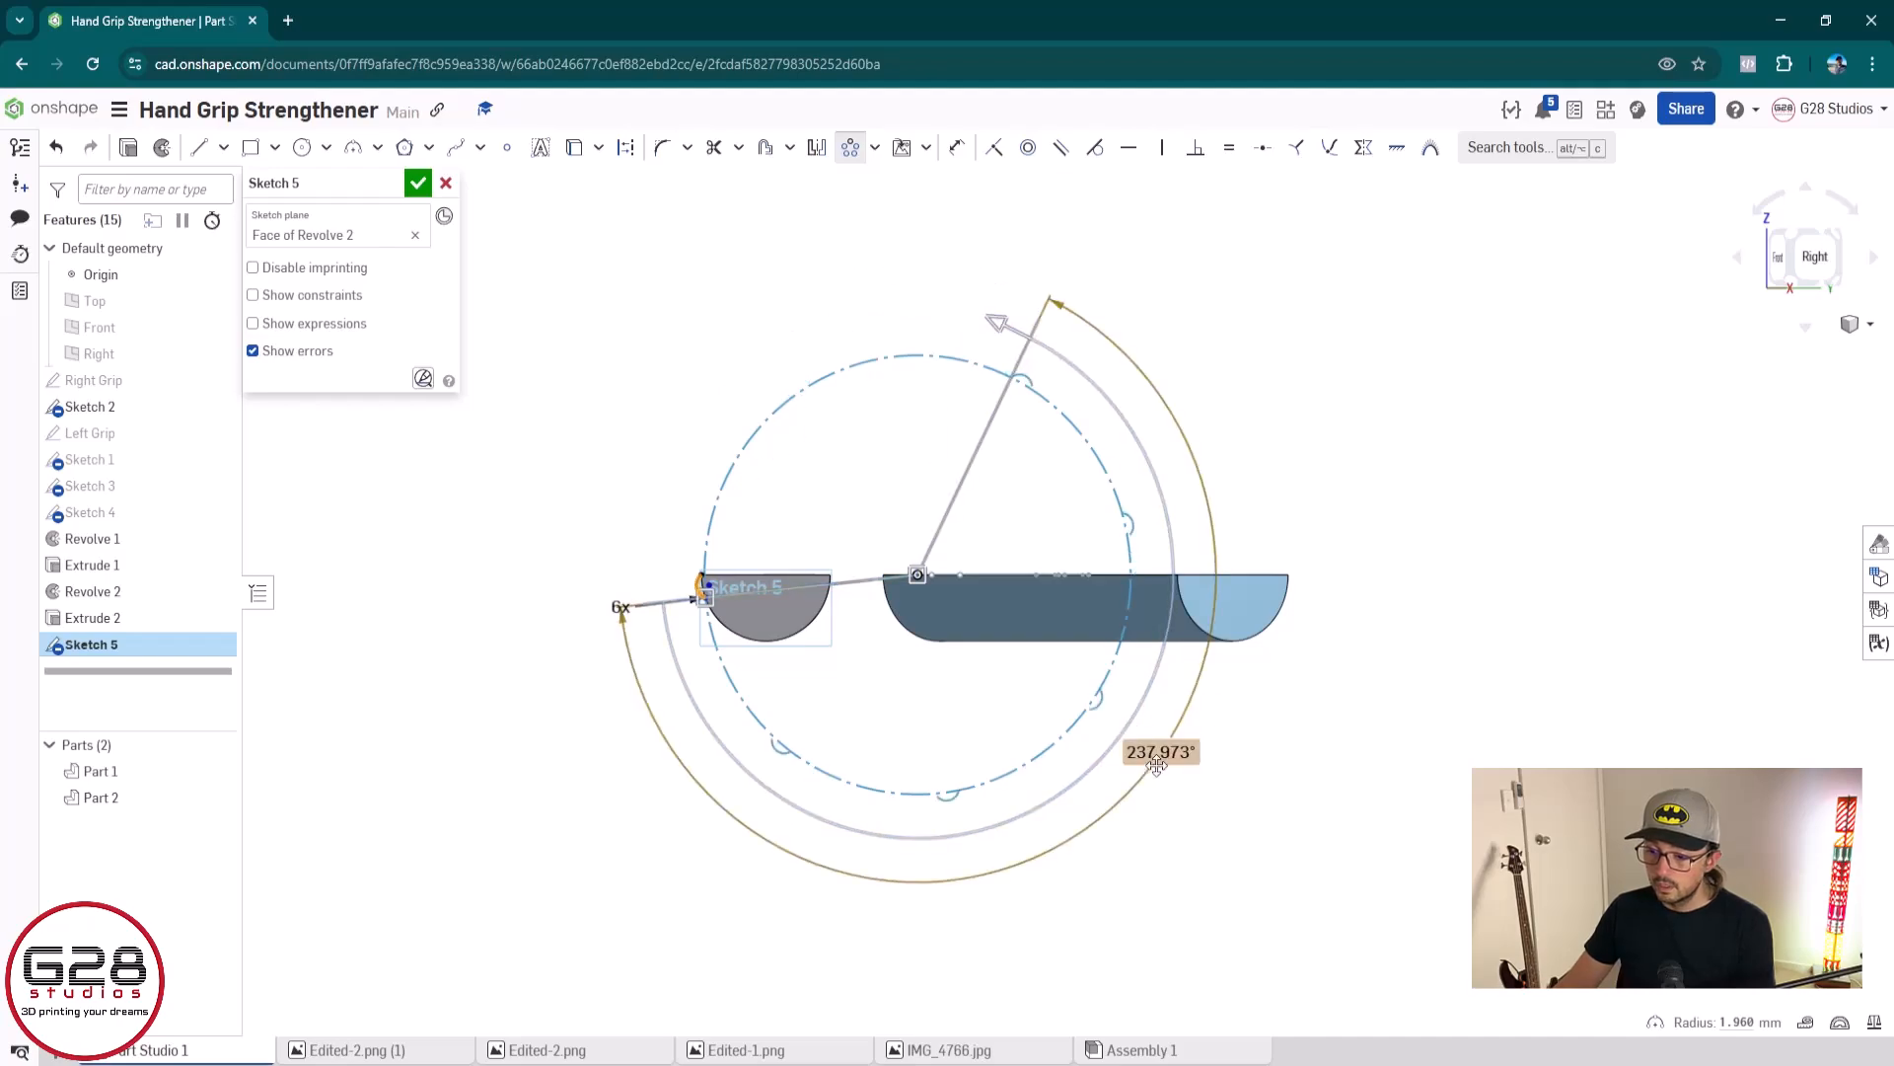
pyautogui.doubleClick(1158, 758)
pyautogui.write('150')
pyautogui.press('Return')
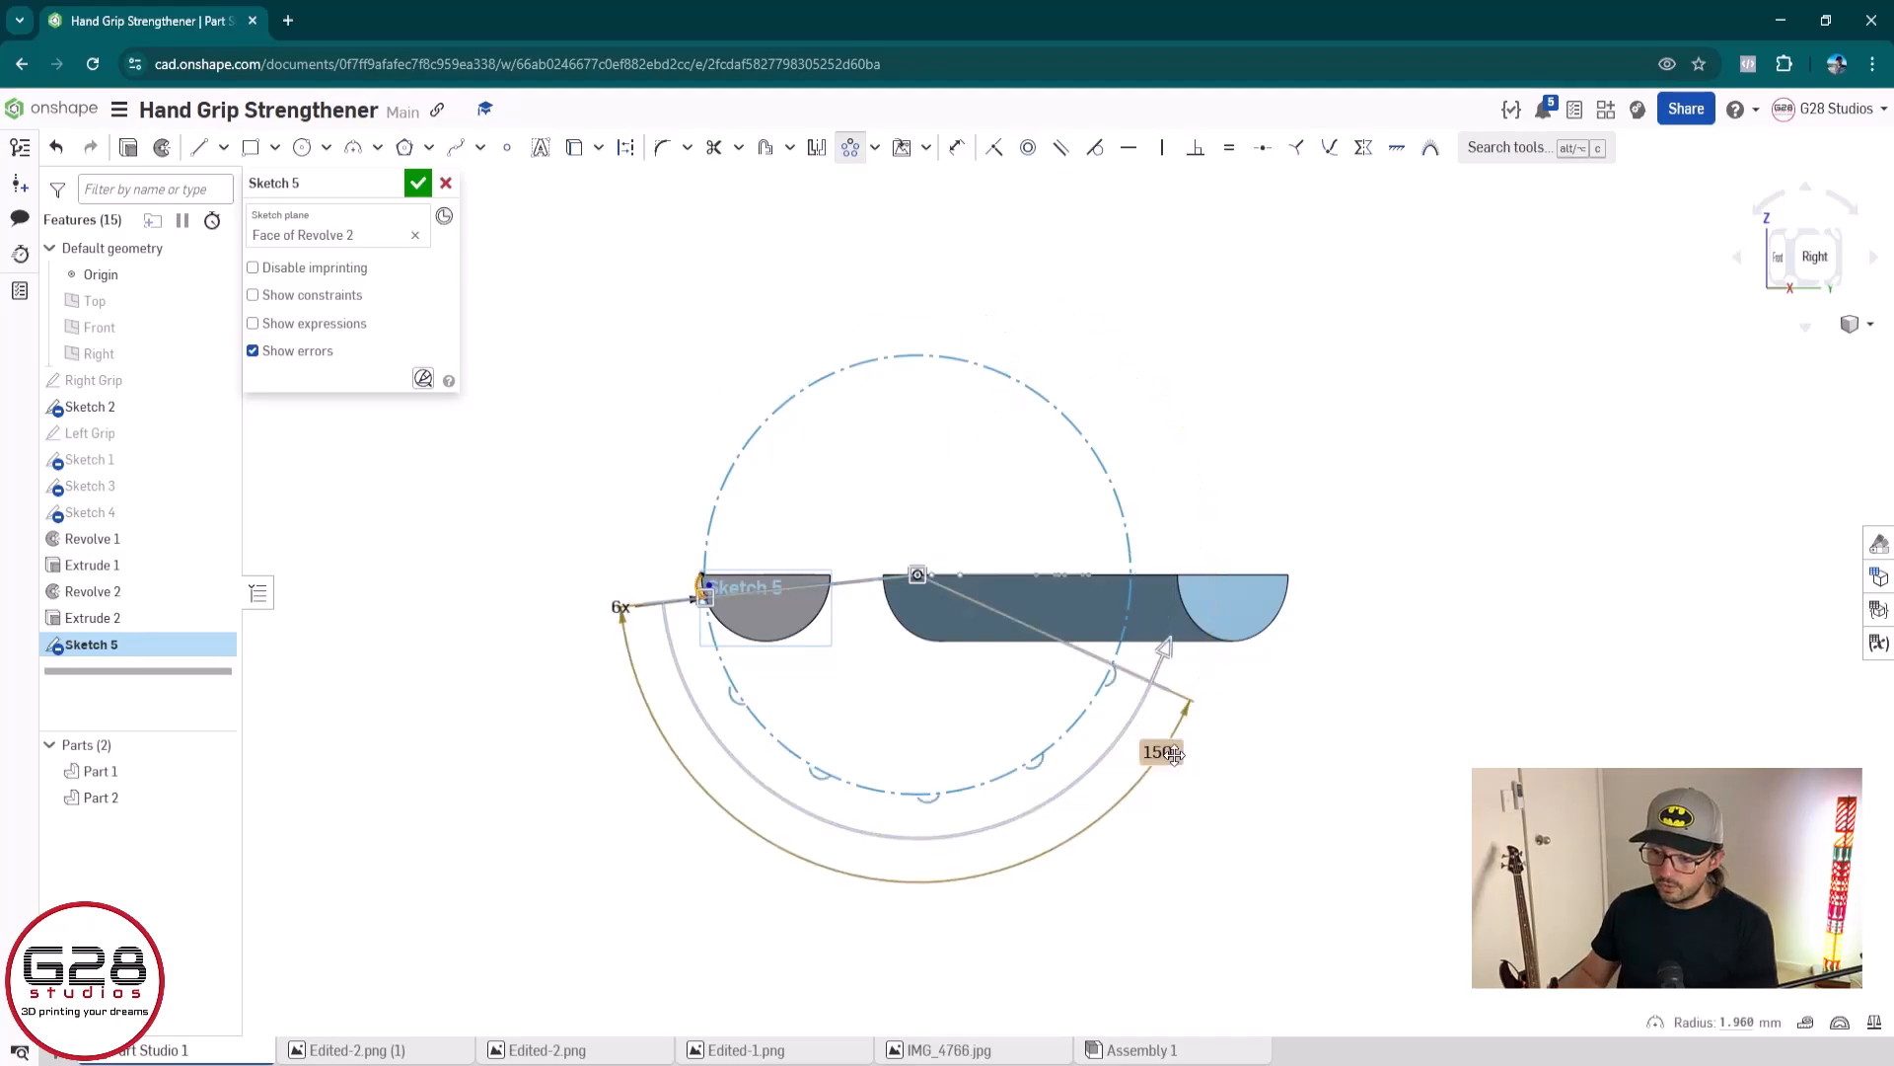
pyautogui.moveTo(915, 580); pyautogui.dragTo(754, 584)
# Adjust the circular pattern's open span to about 159.8° so the last arc ends at the flat edge's far corner
pyautogui.scroll(5, 770, 572)
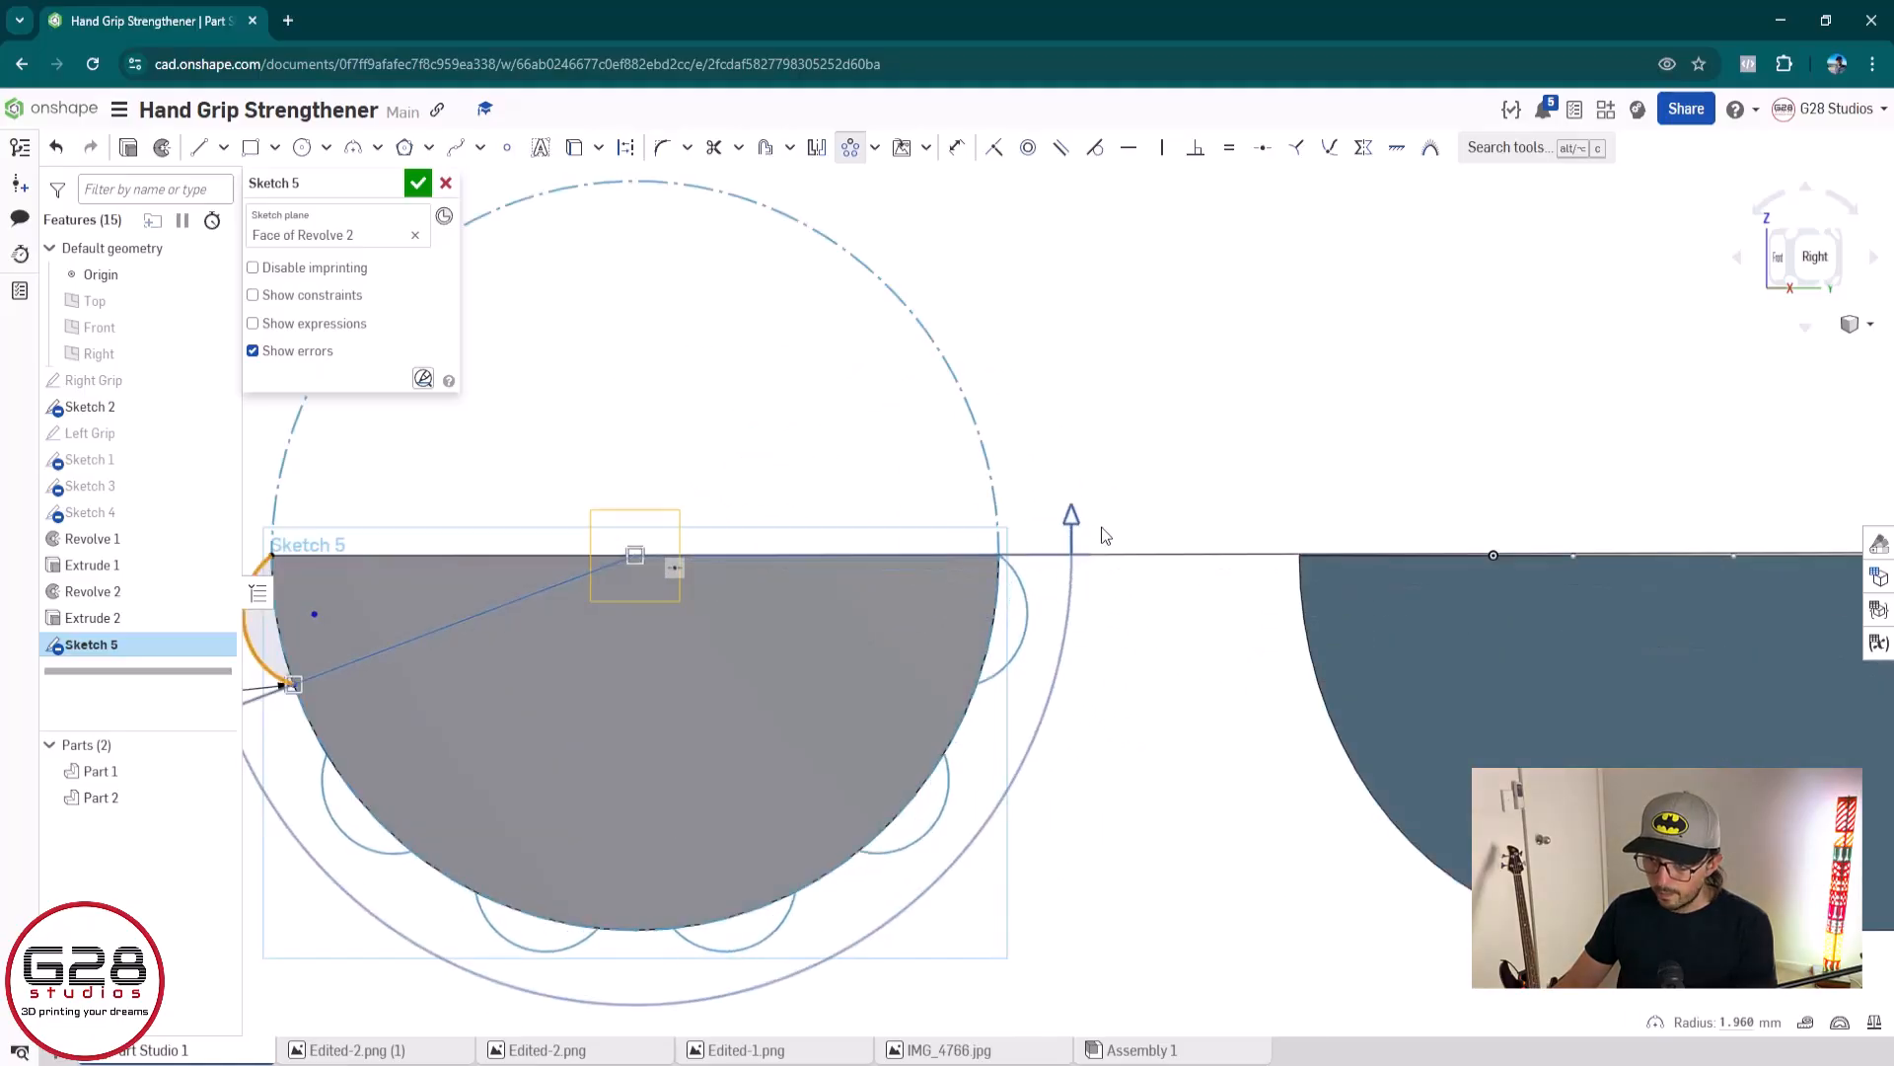
pyautogui.scroll(5, 1016, 567)
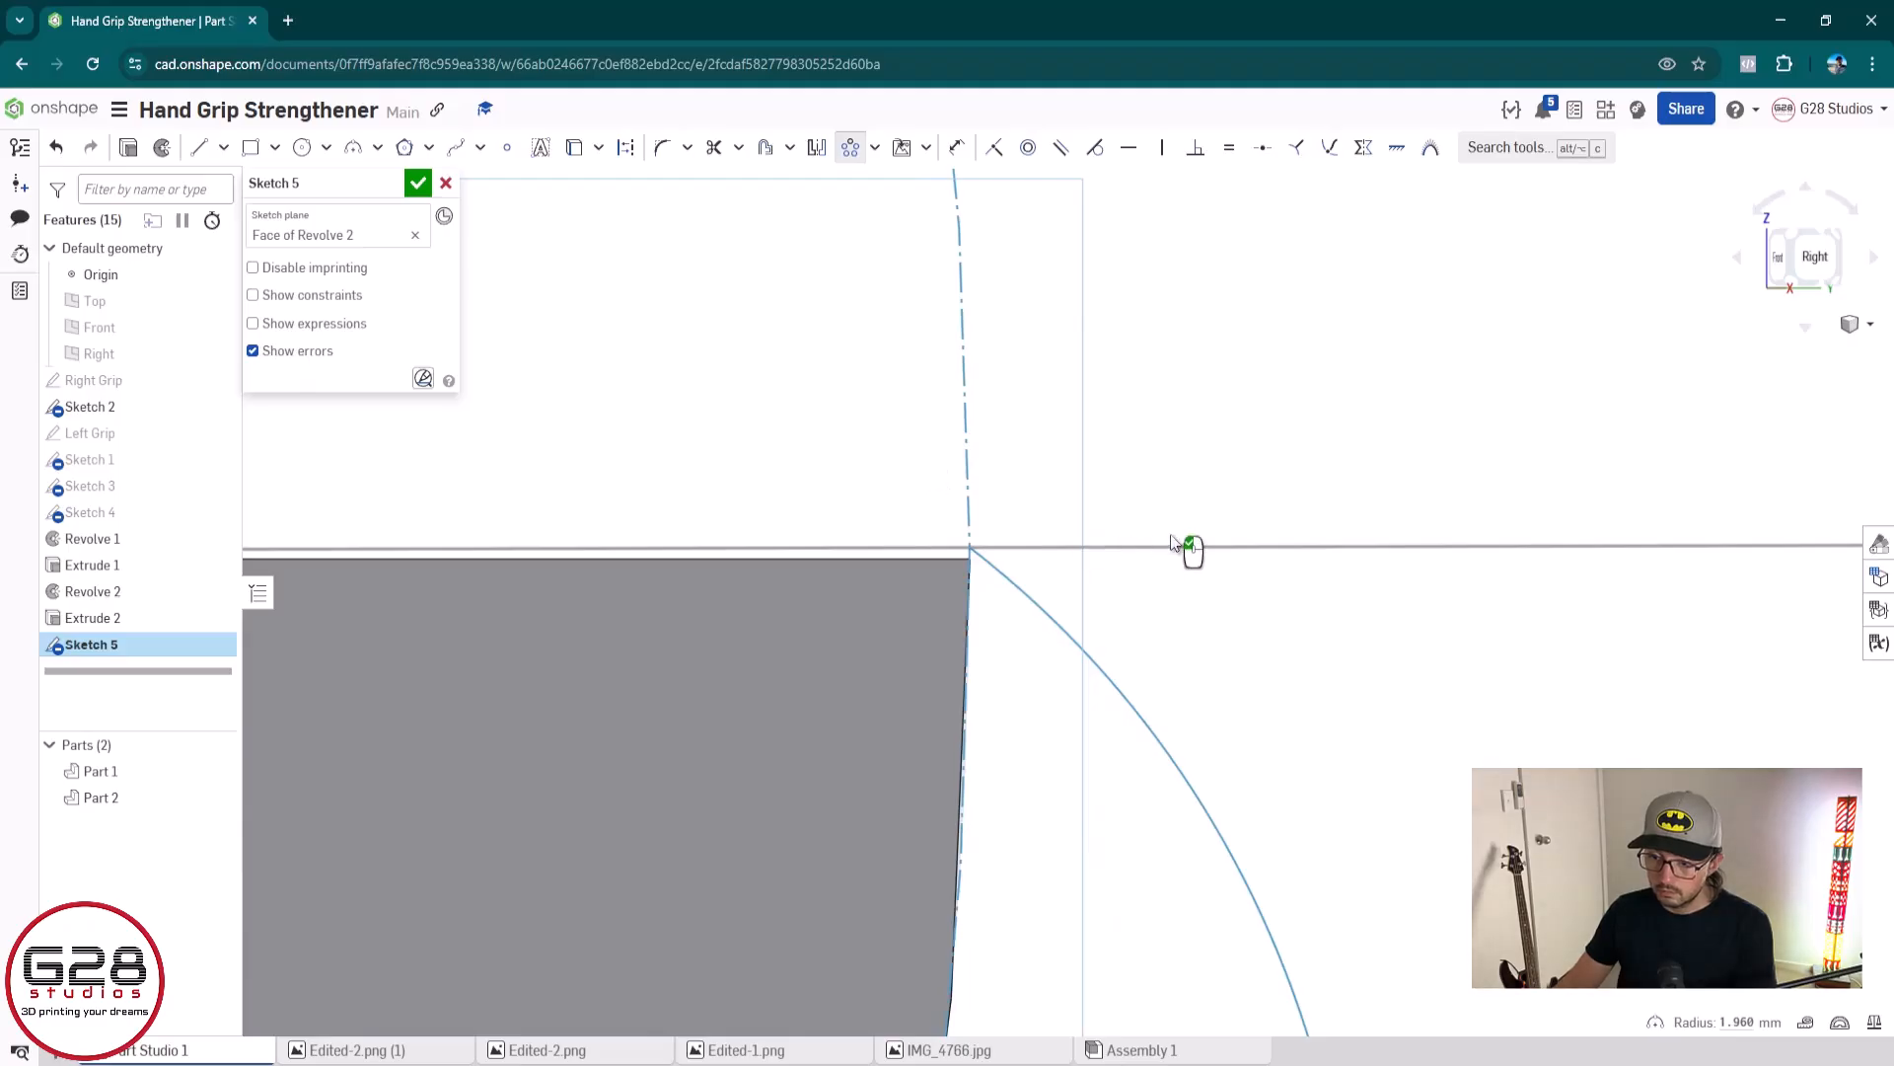
pyautogui.scroll(-3, 1199, 552)
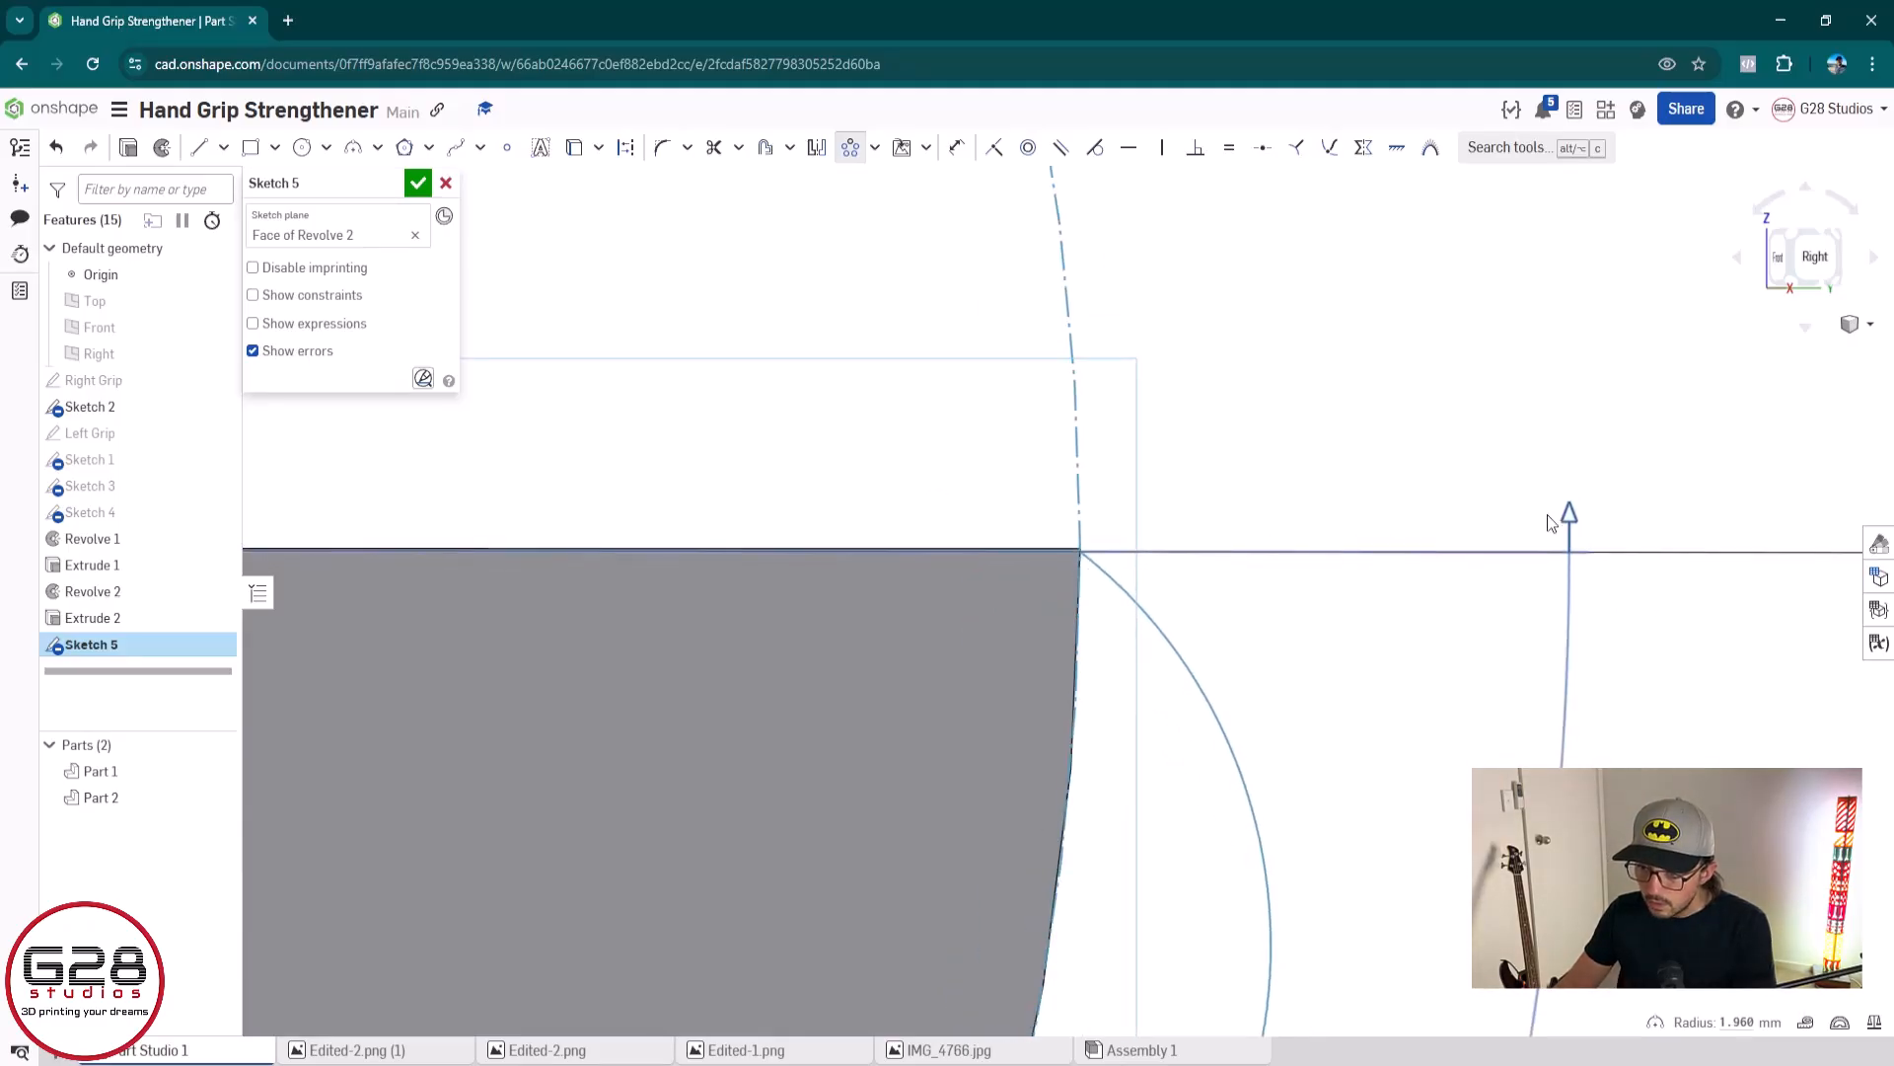
pyautogui.scroll(5, 1205, 541)
pyautogui.scroll(-5, 1453, 549)
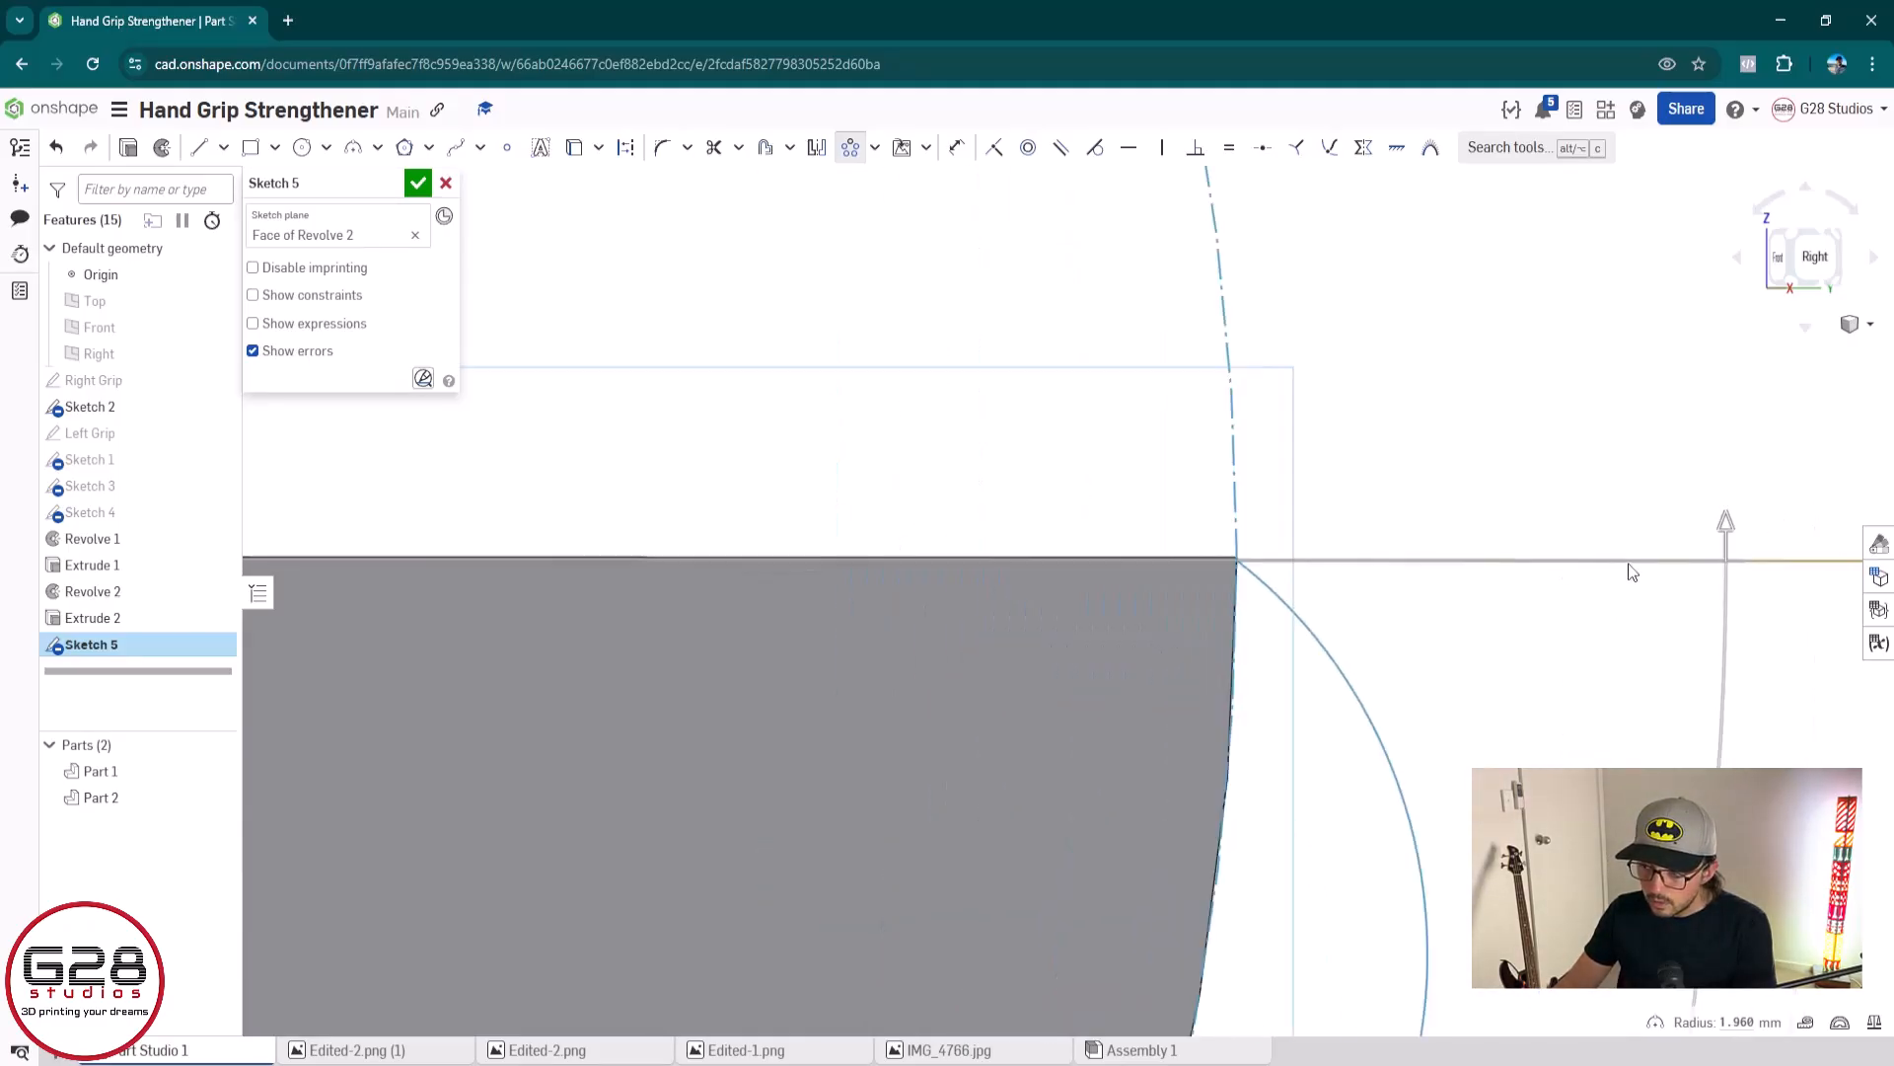
pyautogui.scroll(8, 1429, 582)
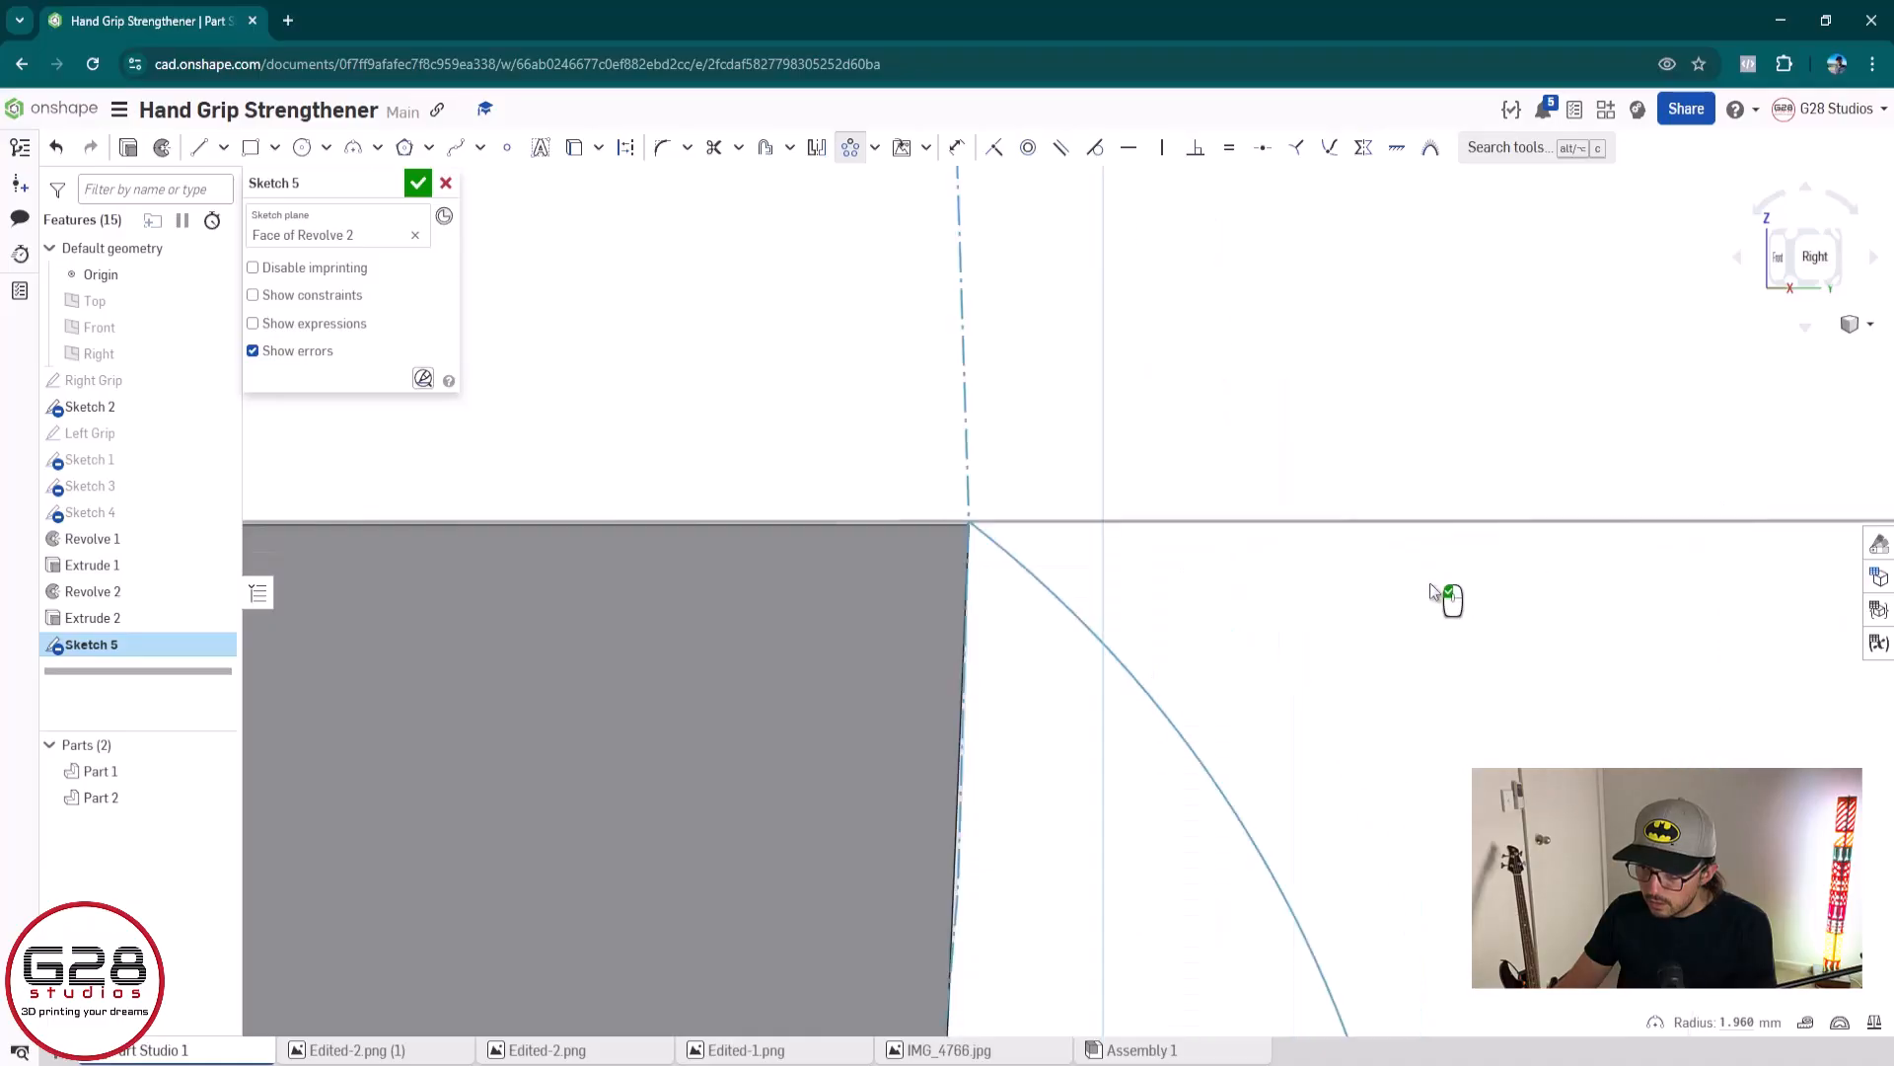
pyautogui.scroll(-2, 1430, 582)
pyautogui.scroll(-5, 1763, 561)
pyautogui.moveTo(1762, 560); pyautogui.dragTo(1060, 575, button='middle')
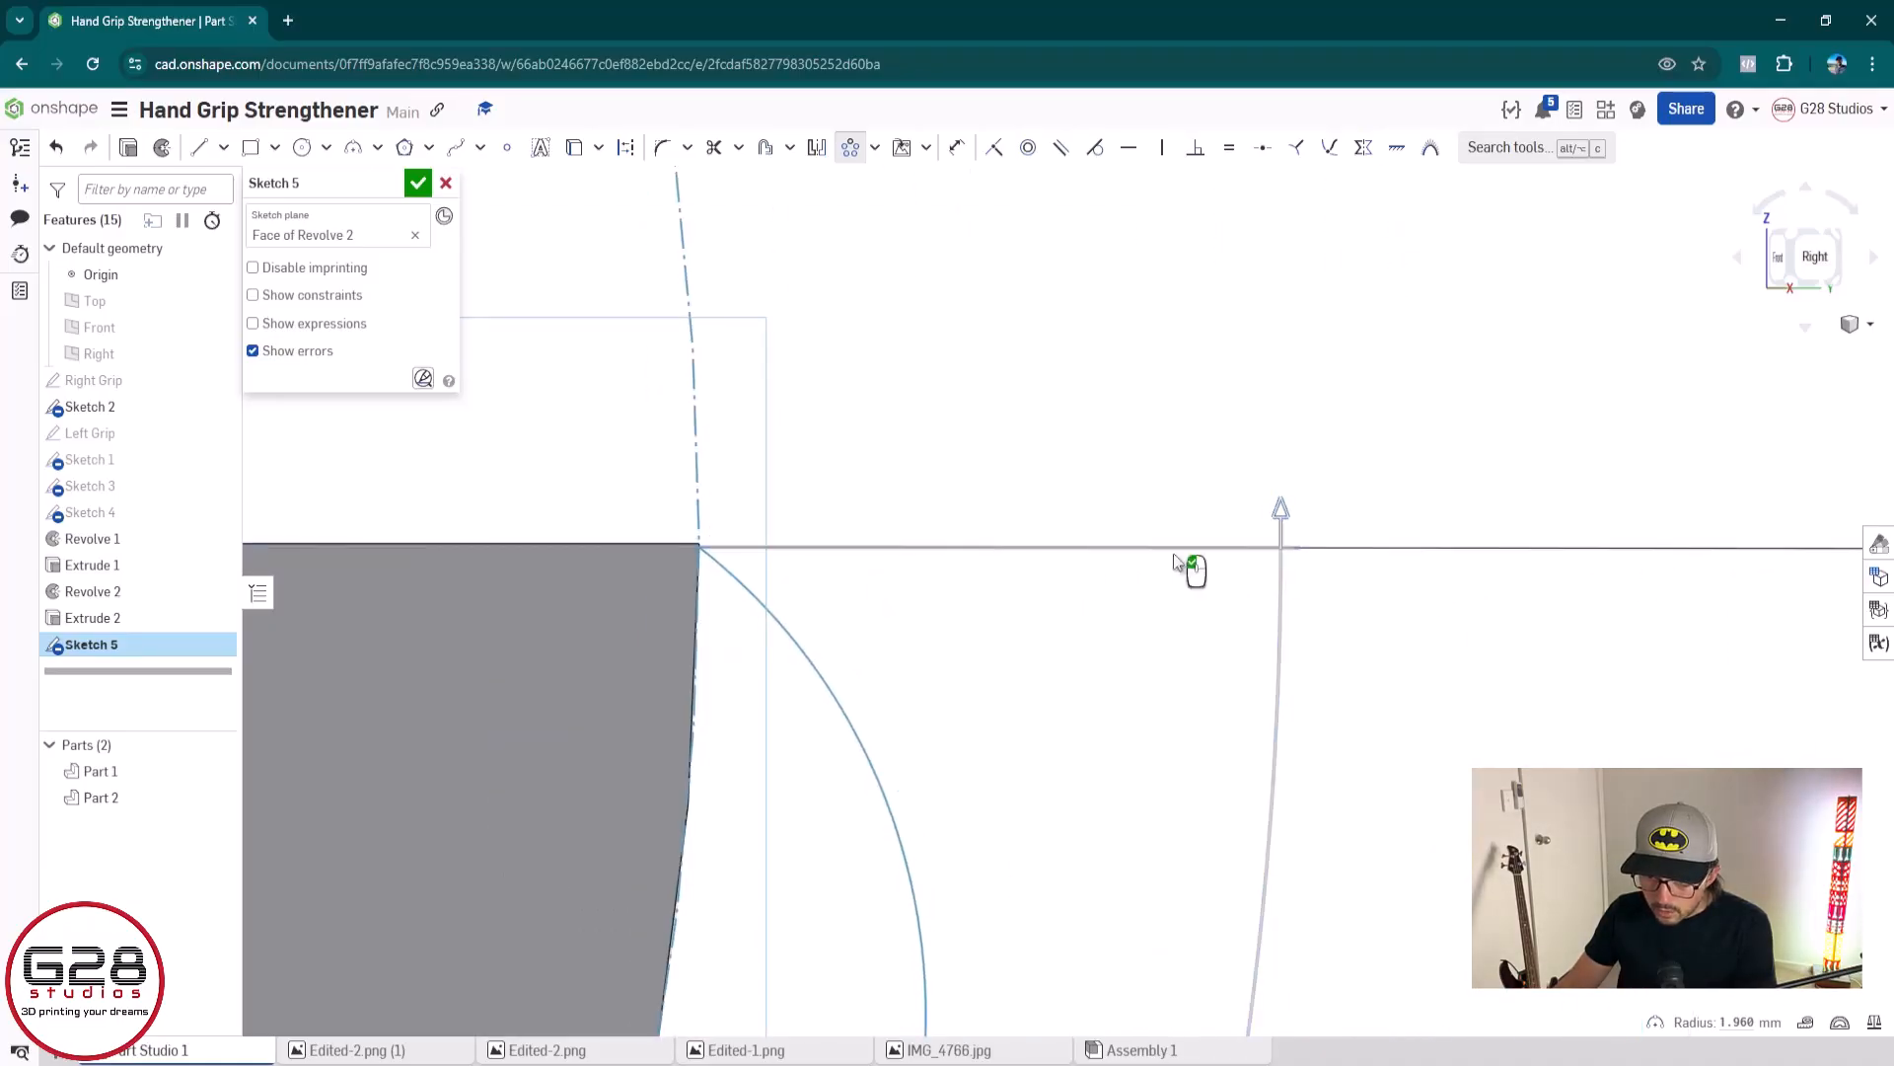
pyautogui.scroll(5, 723, 579)
pyautogui.scroll(-10, 1036, 740)
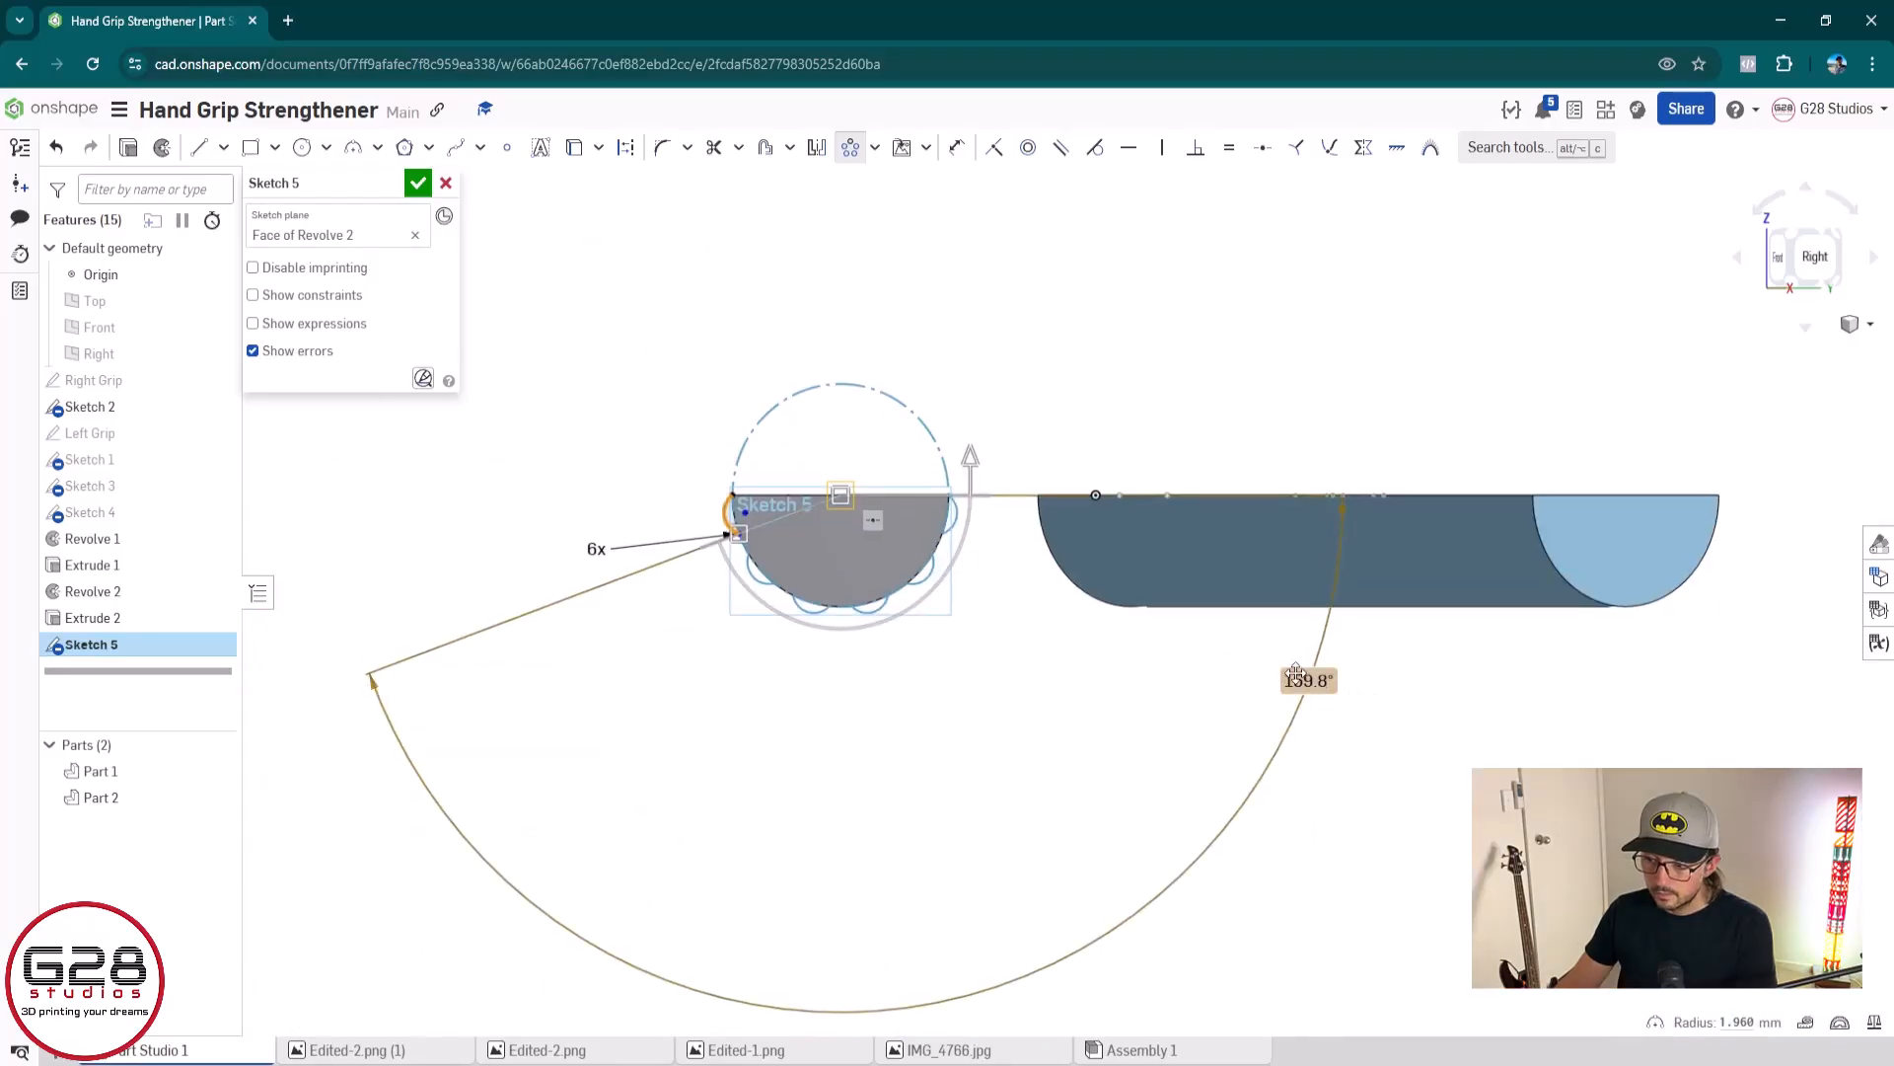
# Set the circular pattern's span angle to 159.85° and check the last arc's fit at the face's corner
pyautogui.doubleClick(1301, 683)
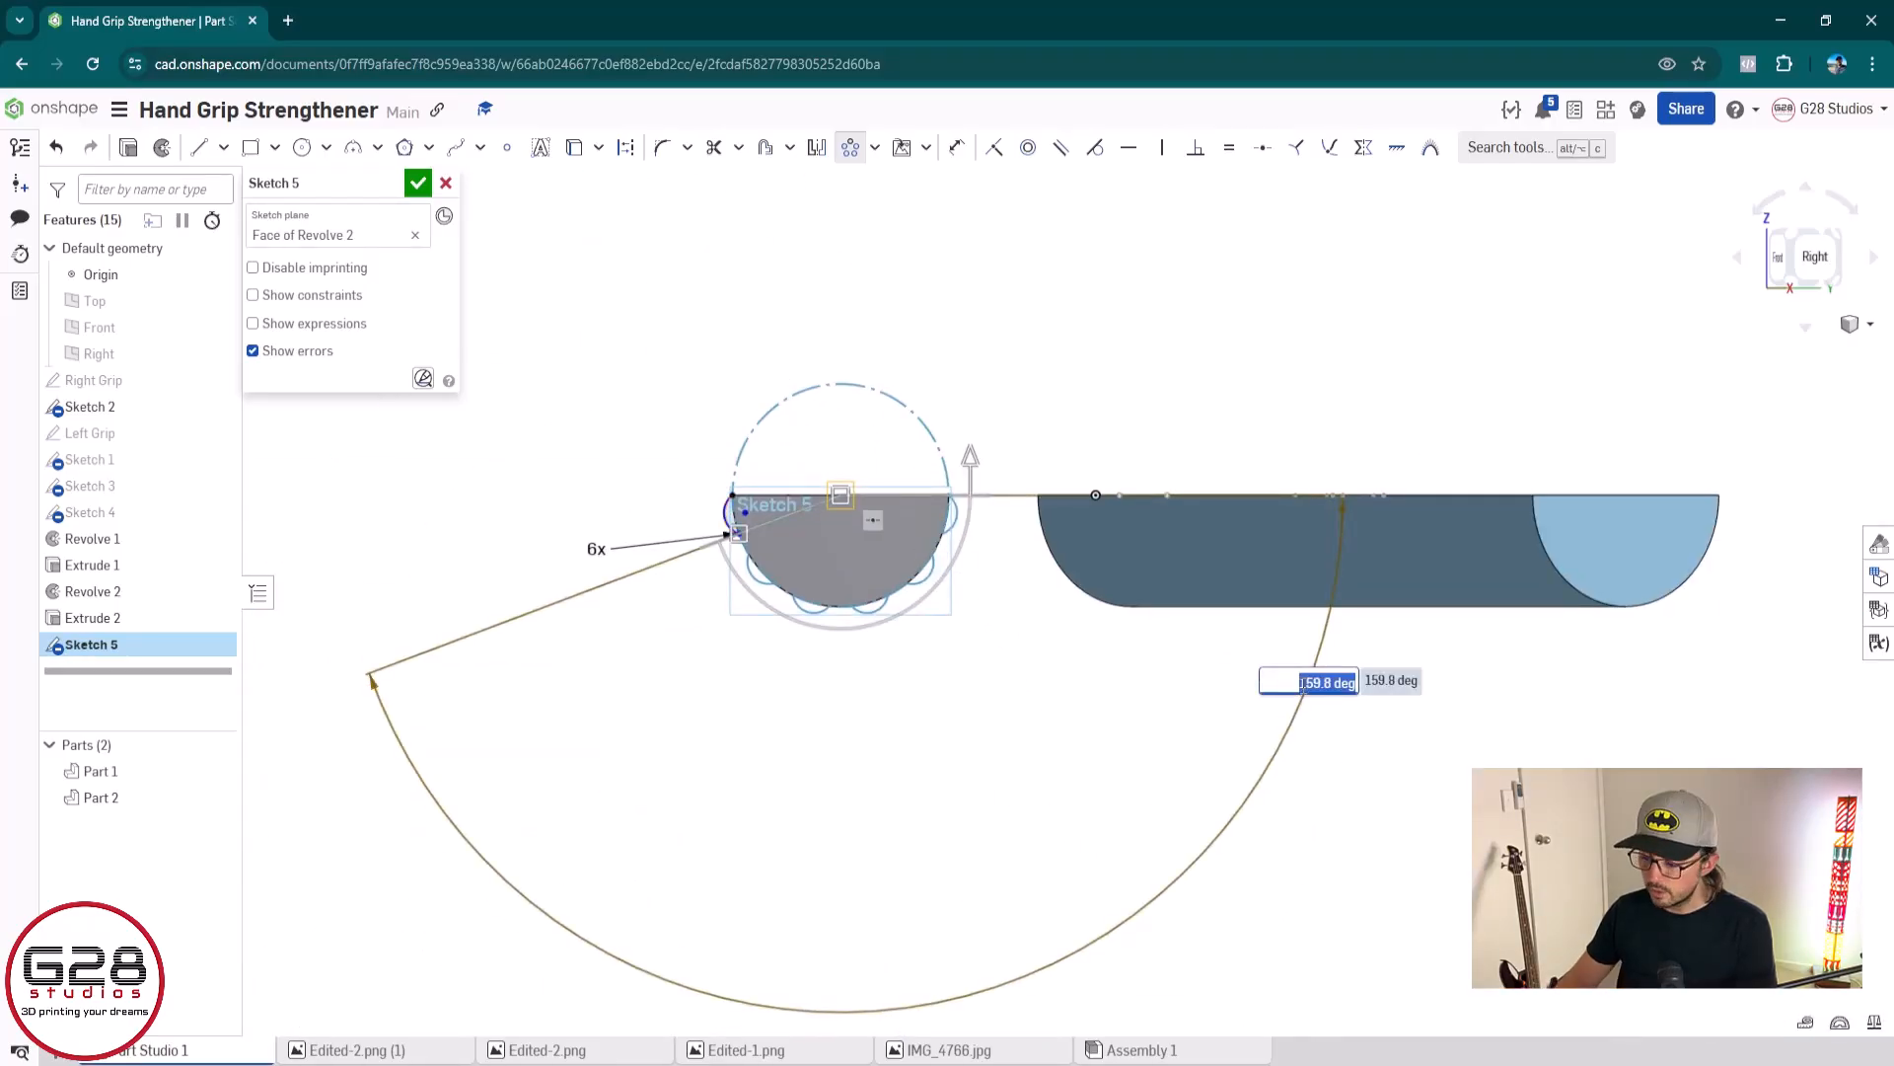
pyautogui.press('Right')
pyautogui.press('Left')
pyautogui.press('Left')
pyautogui.press('Return')
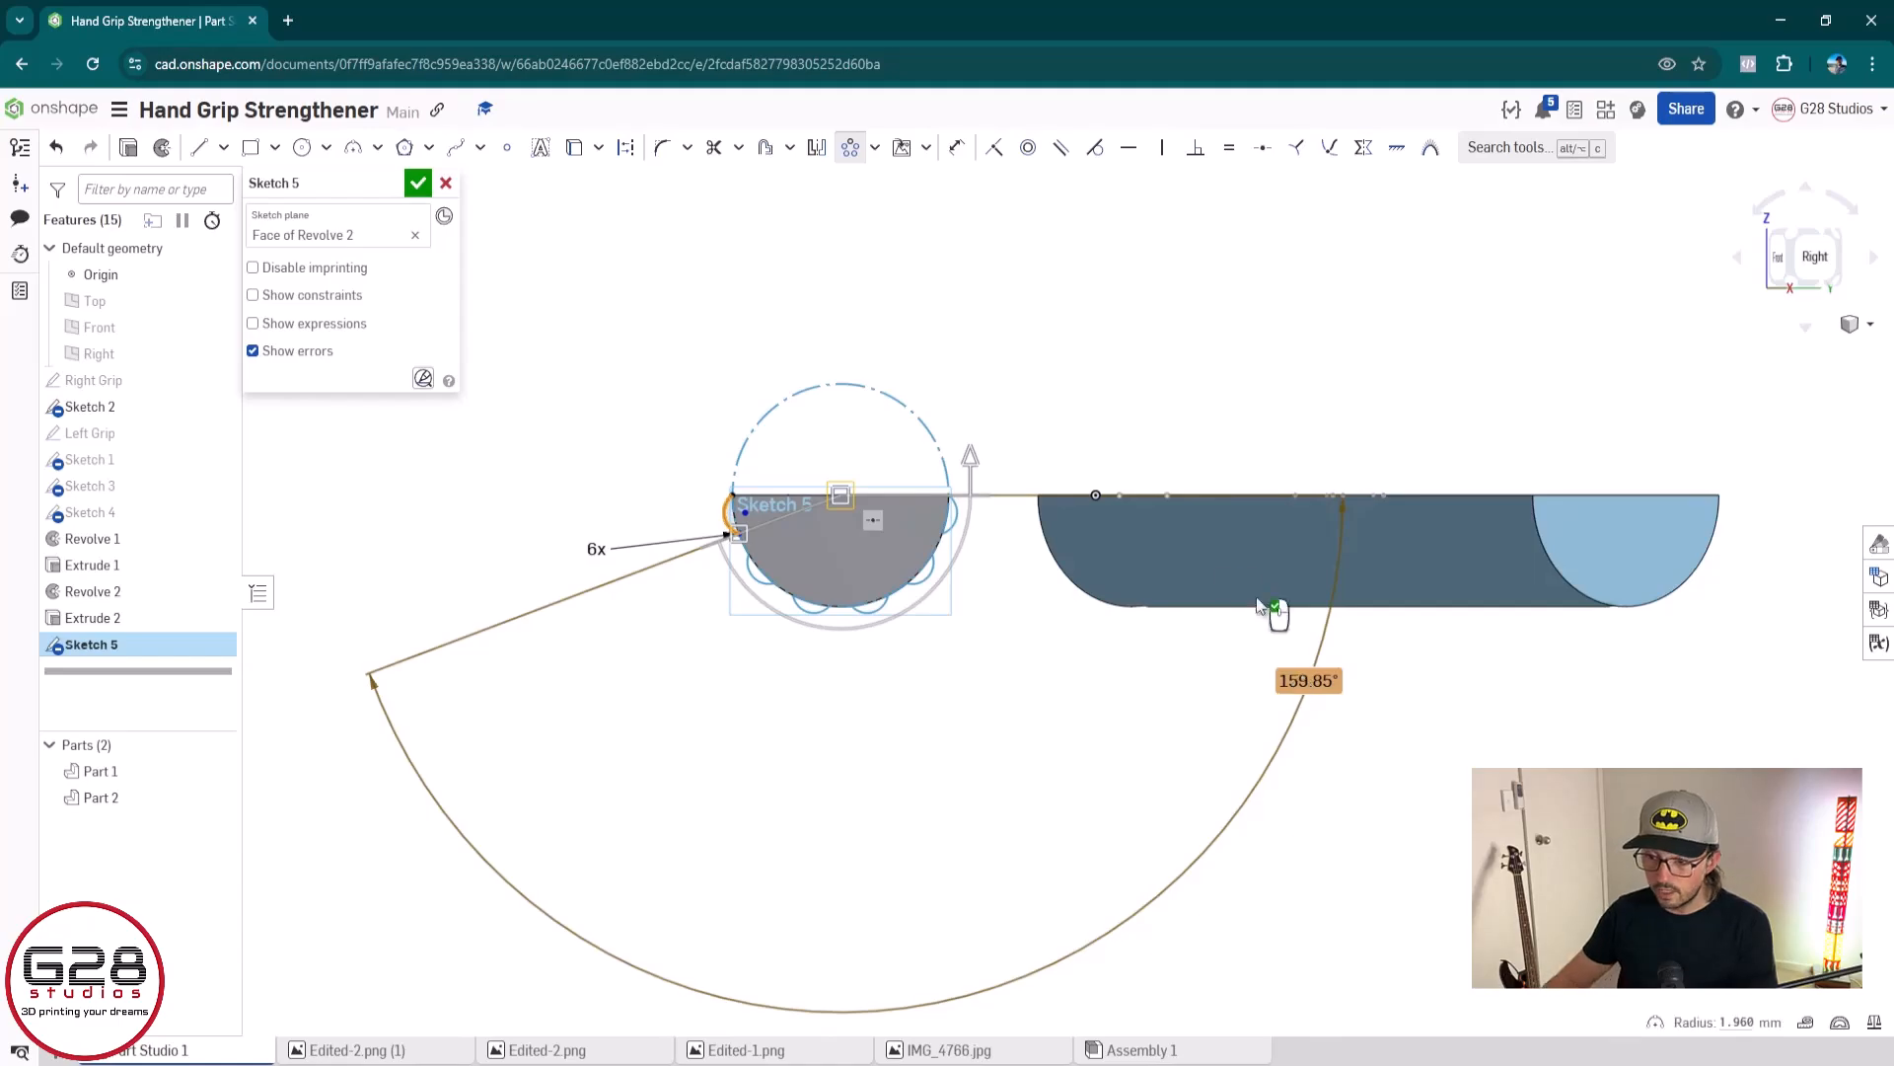
pyautogui.scroll(10, 933, 543)
pyautogui.scroll(5, 651, 605)
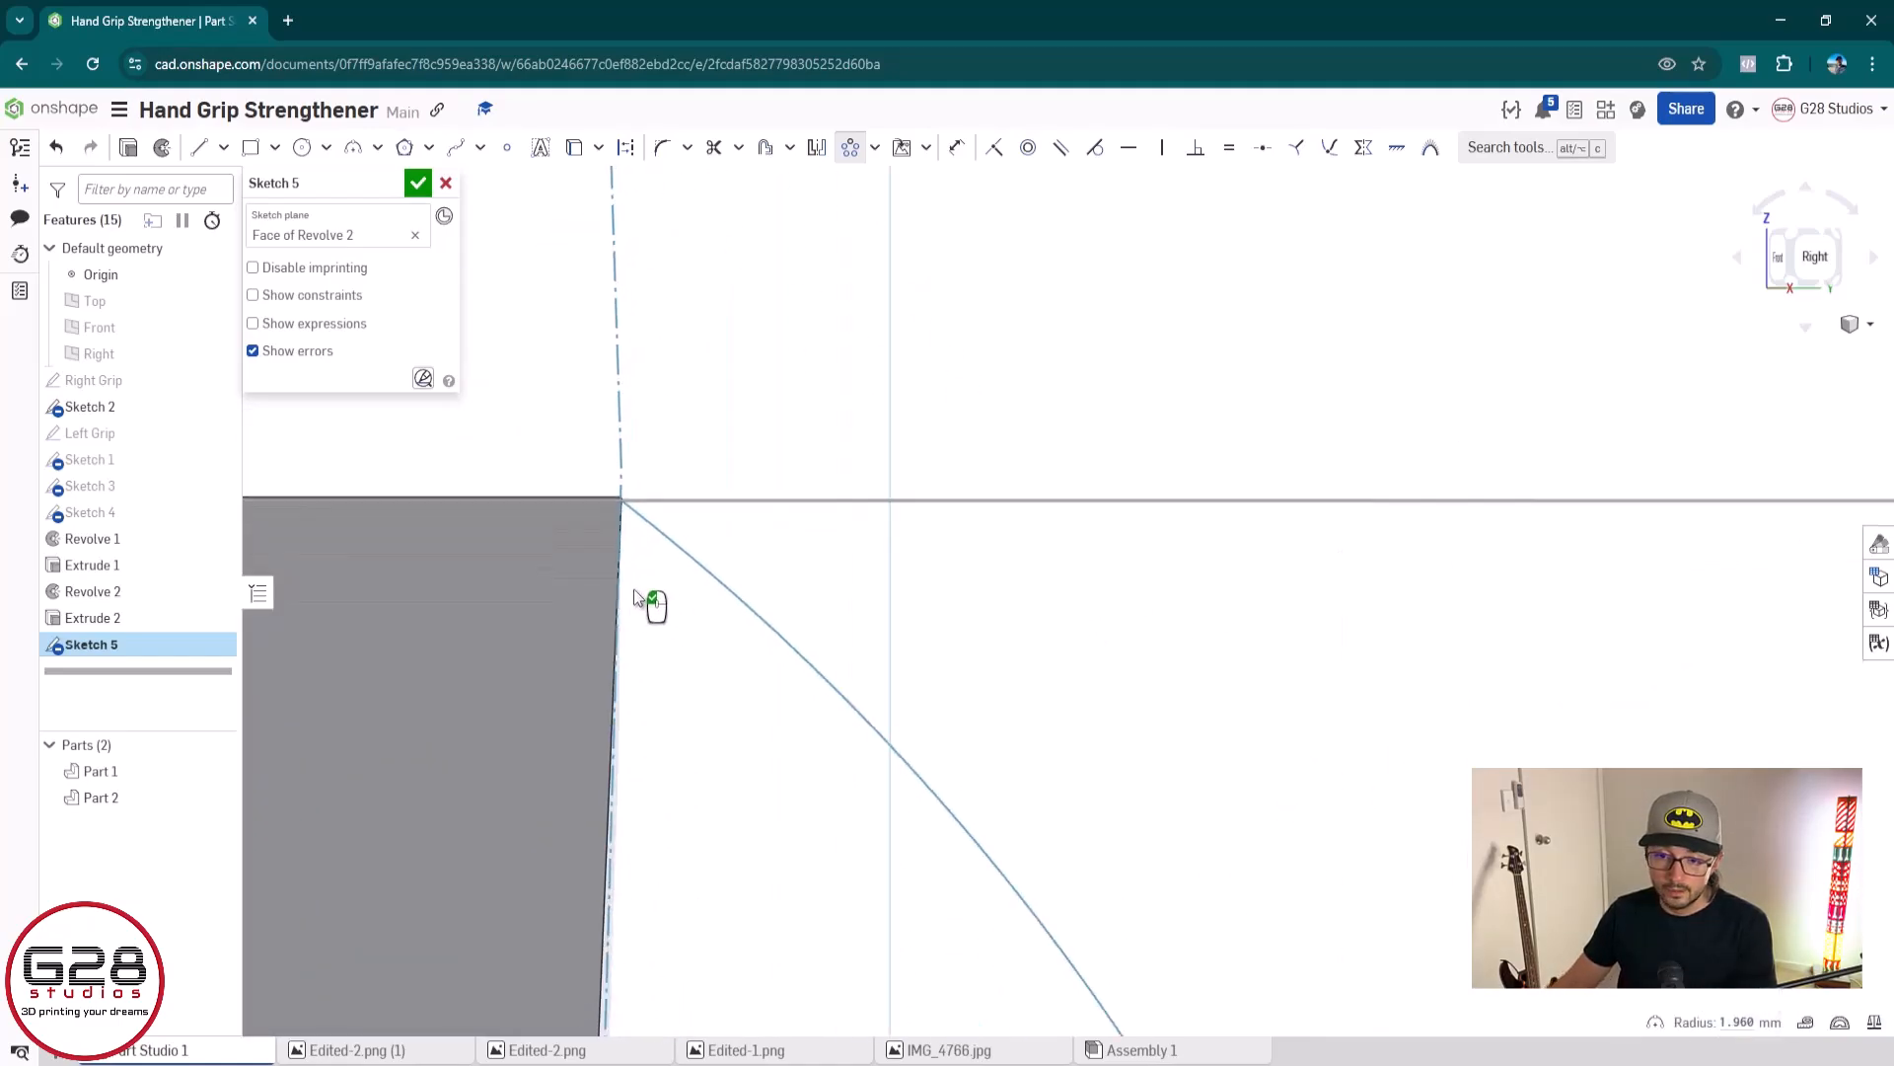
pyautogui.scroll(-12, 627, 469)
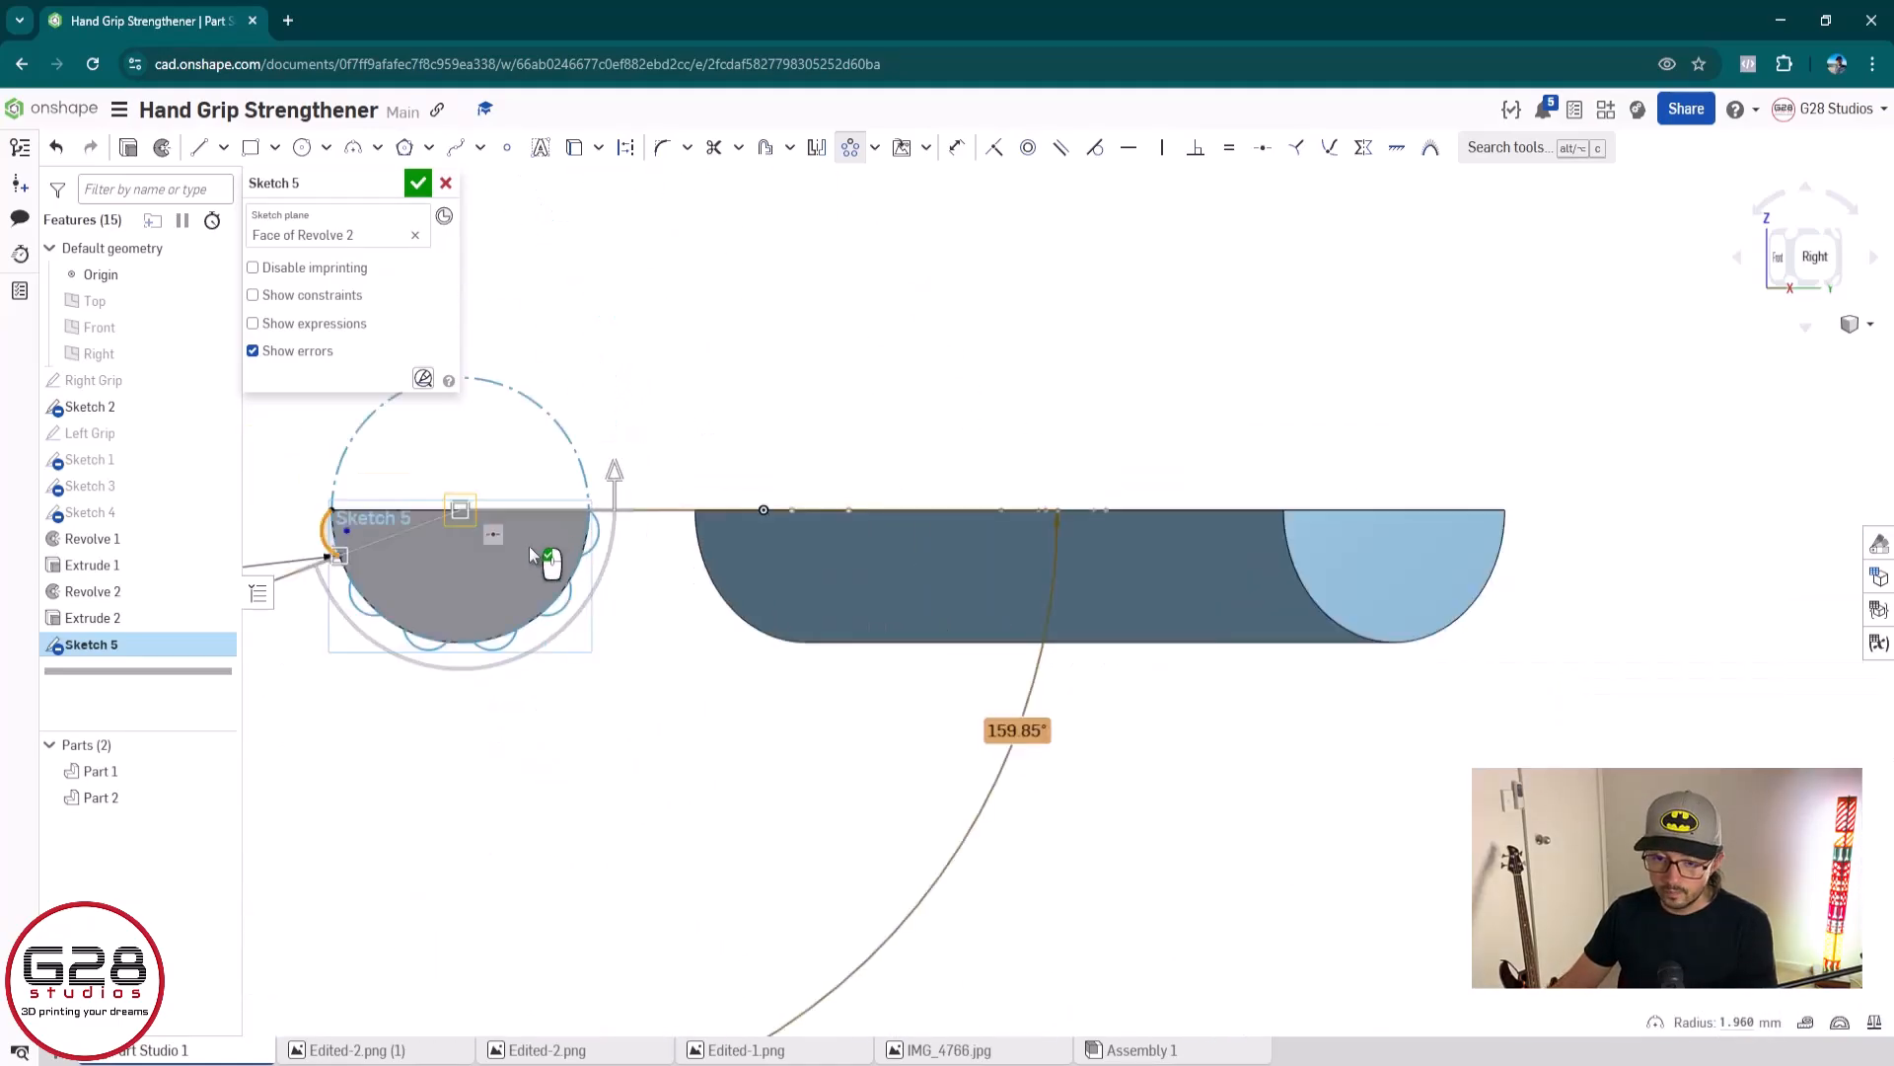
pyautogui.moveTo(542, 554); pyautogui.dragTo(990, 560, button='middle')
pyautogui.scroll(6, 926, 566)
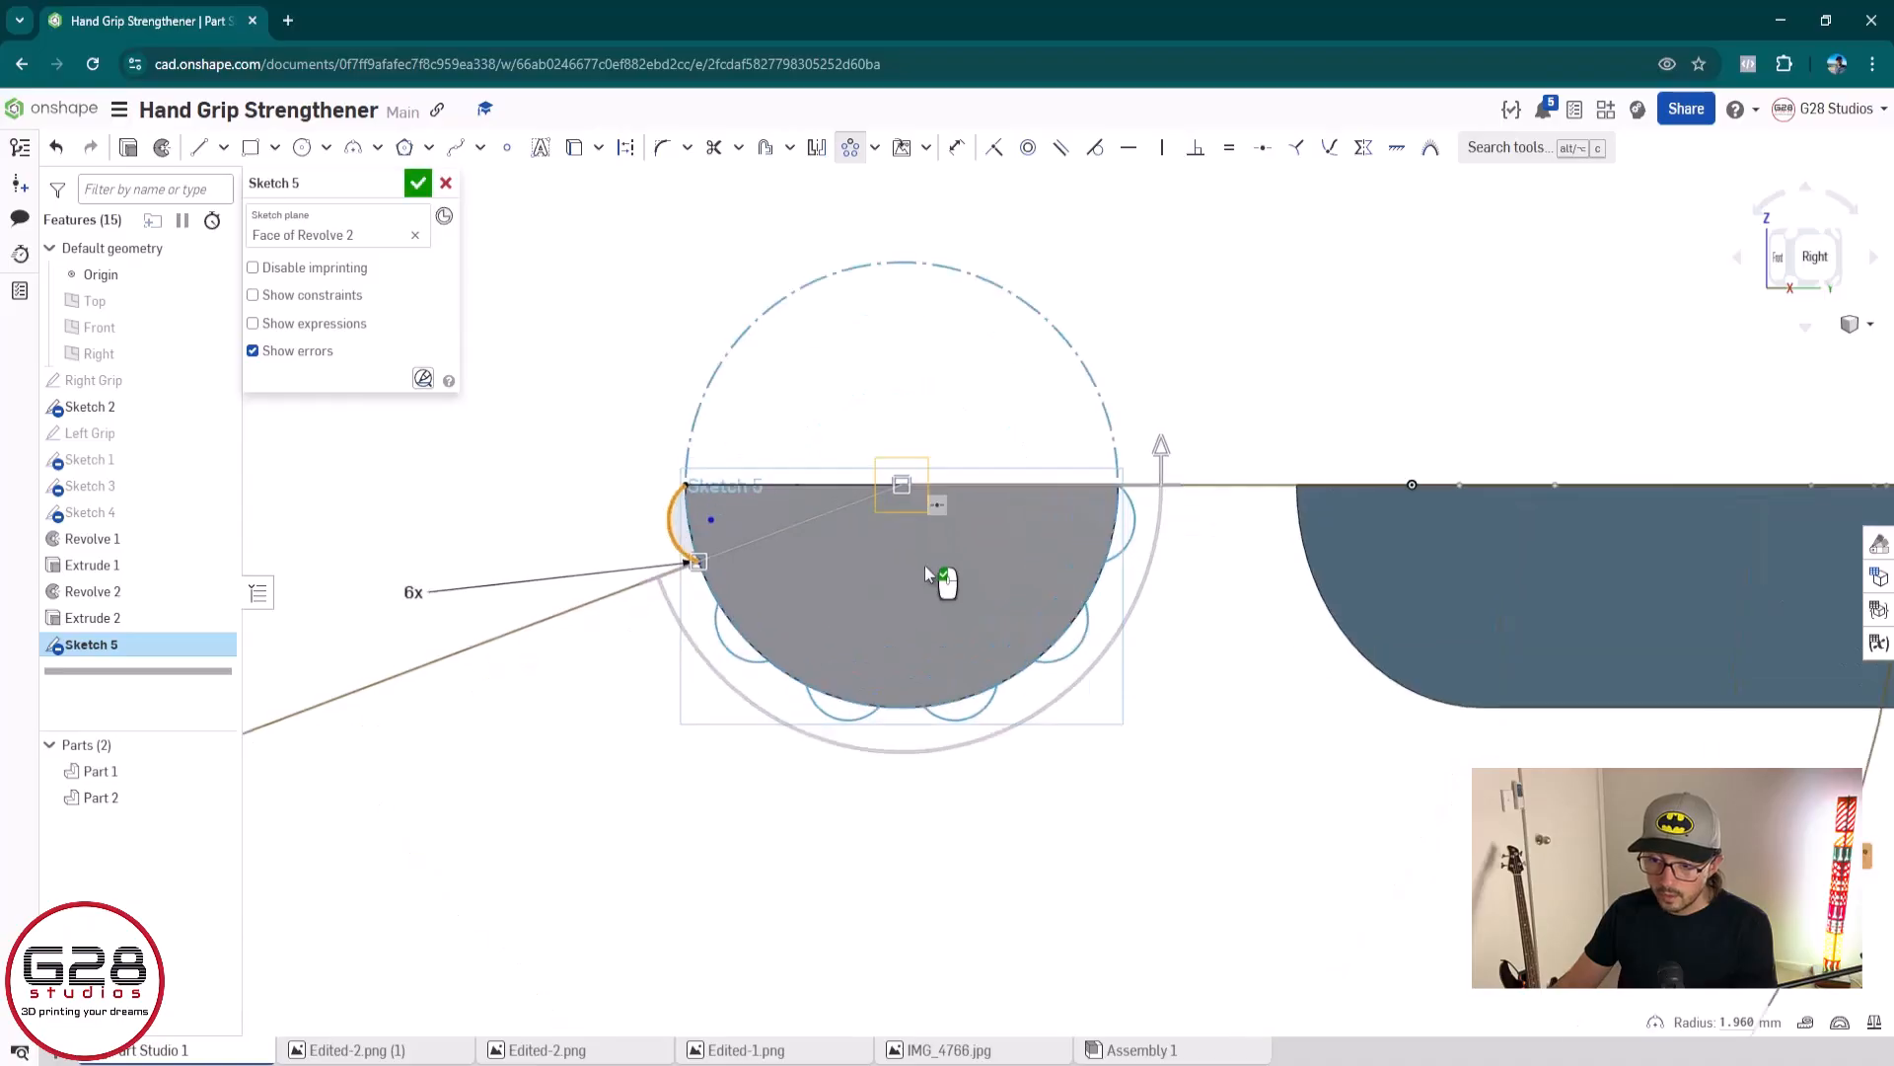
# Raise the circular pattern to 7 instances and finish the sketch
pyautogui.scroll(-9, 495, 563)
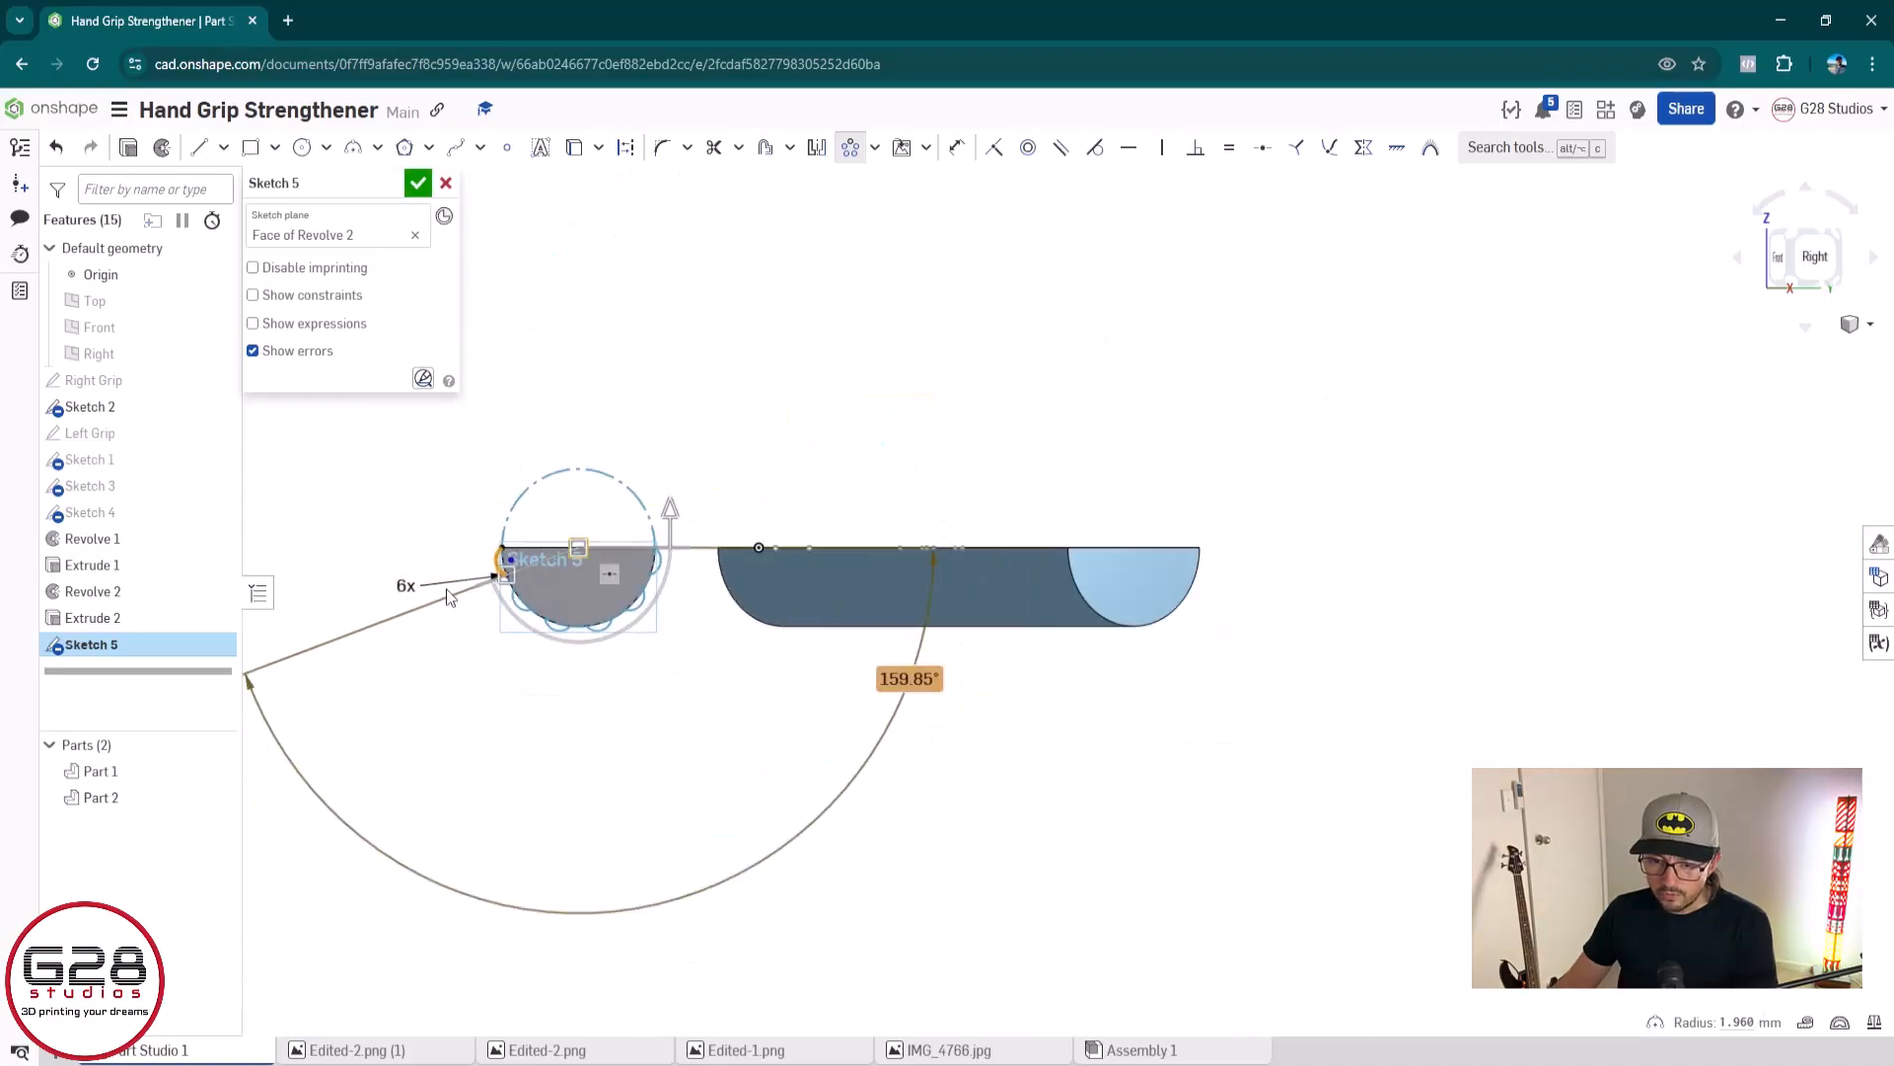
pyautogui.click(406, 589)
pyautogui.write('7')
pyautogui.press('Return')
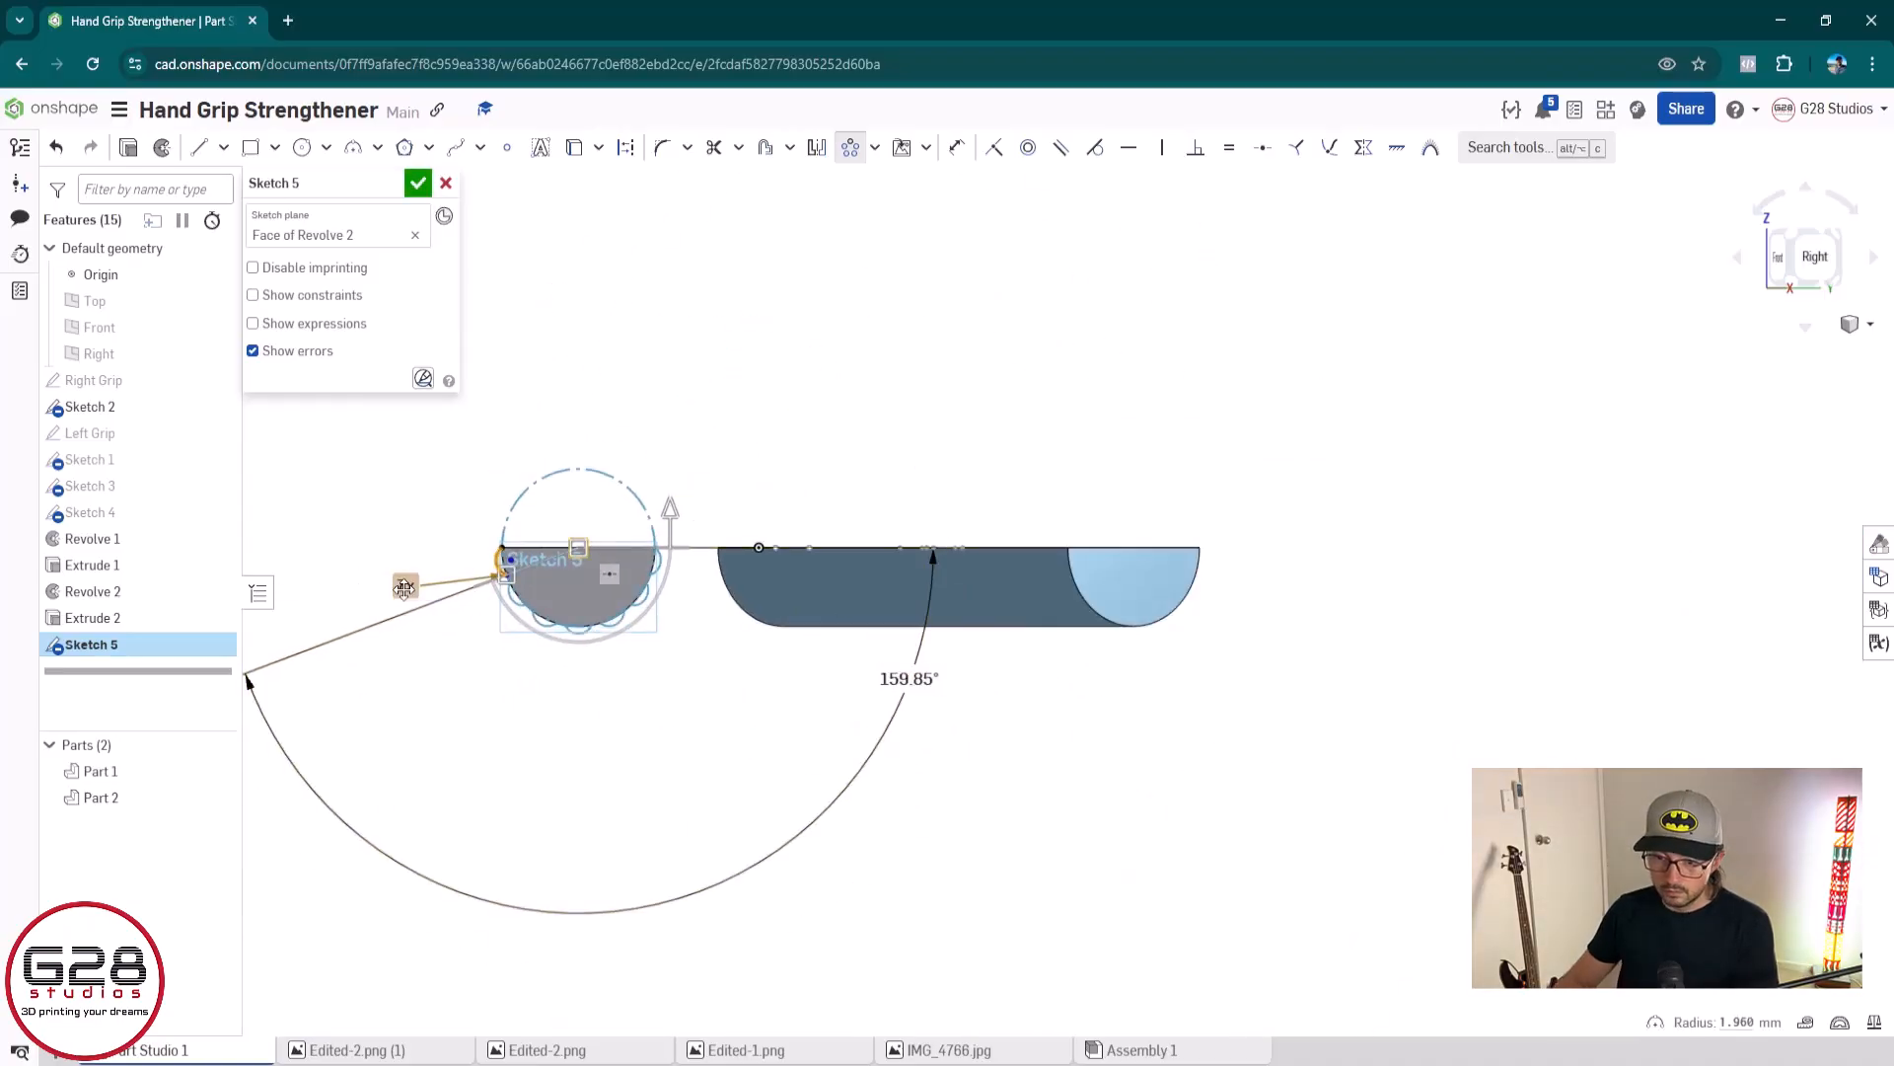
pyautogui.scroll(6, 440, 586)
pyautogui.moveTo(440, 588); pyautogui.dragTo(624, 617, button='middle')
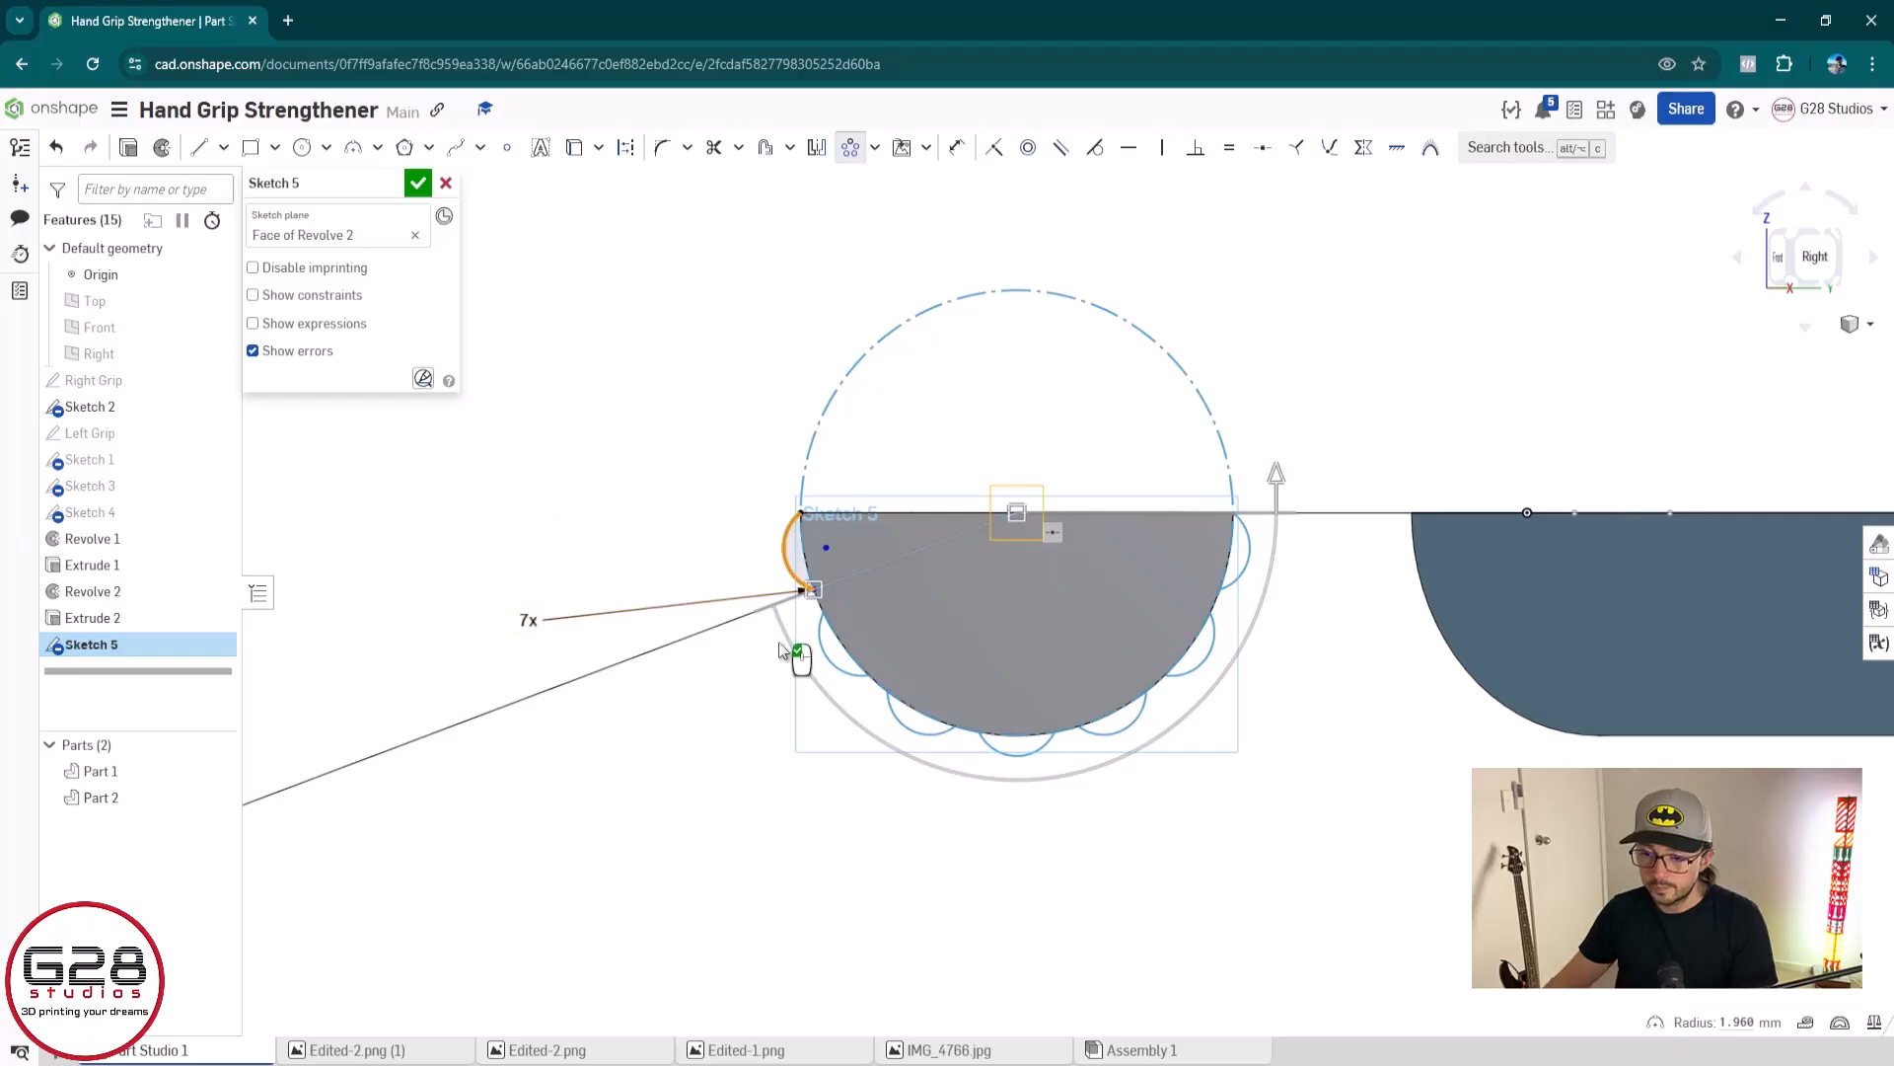
pyautogui.scroll(2, 837, 550)
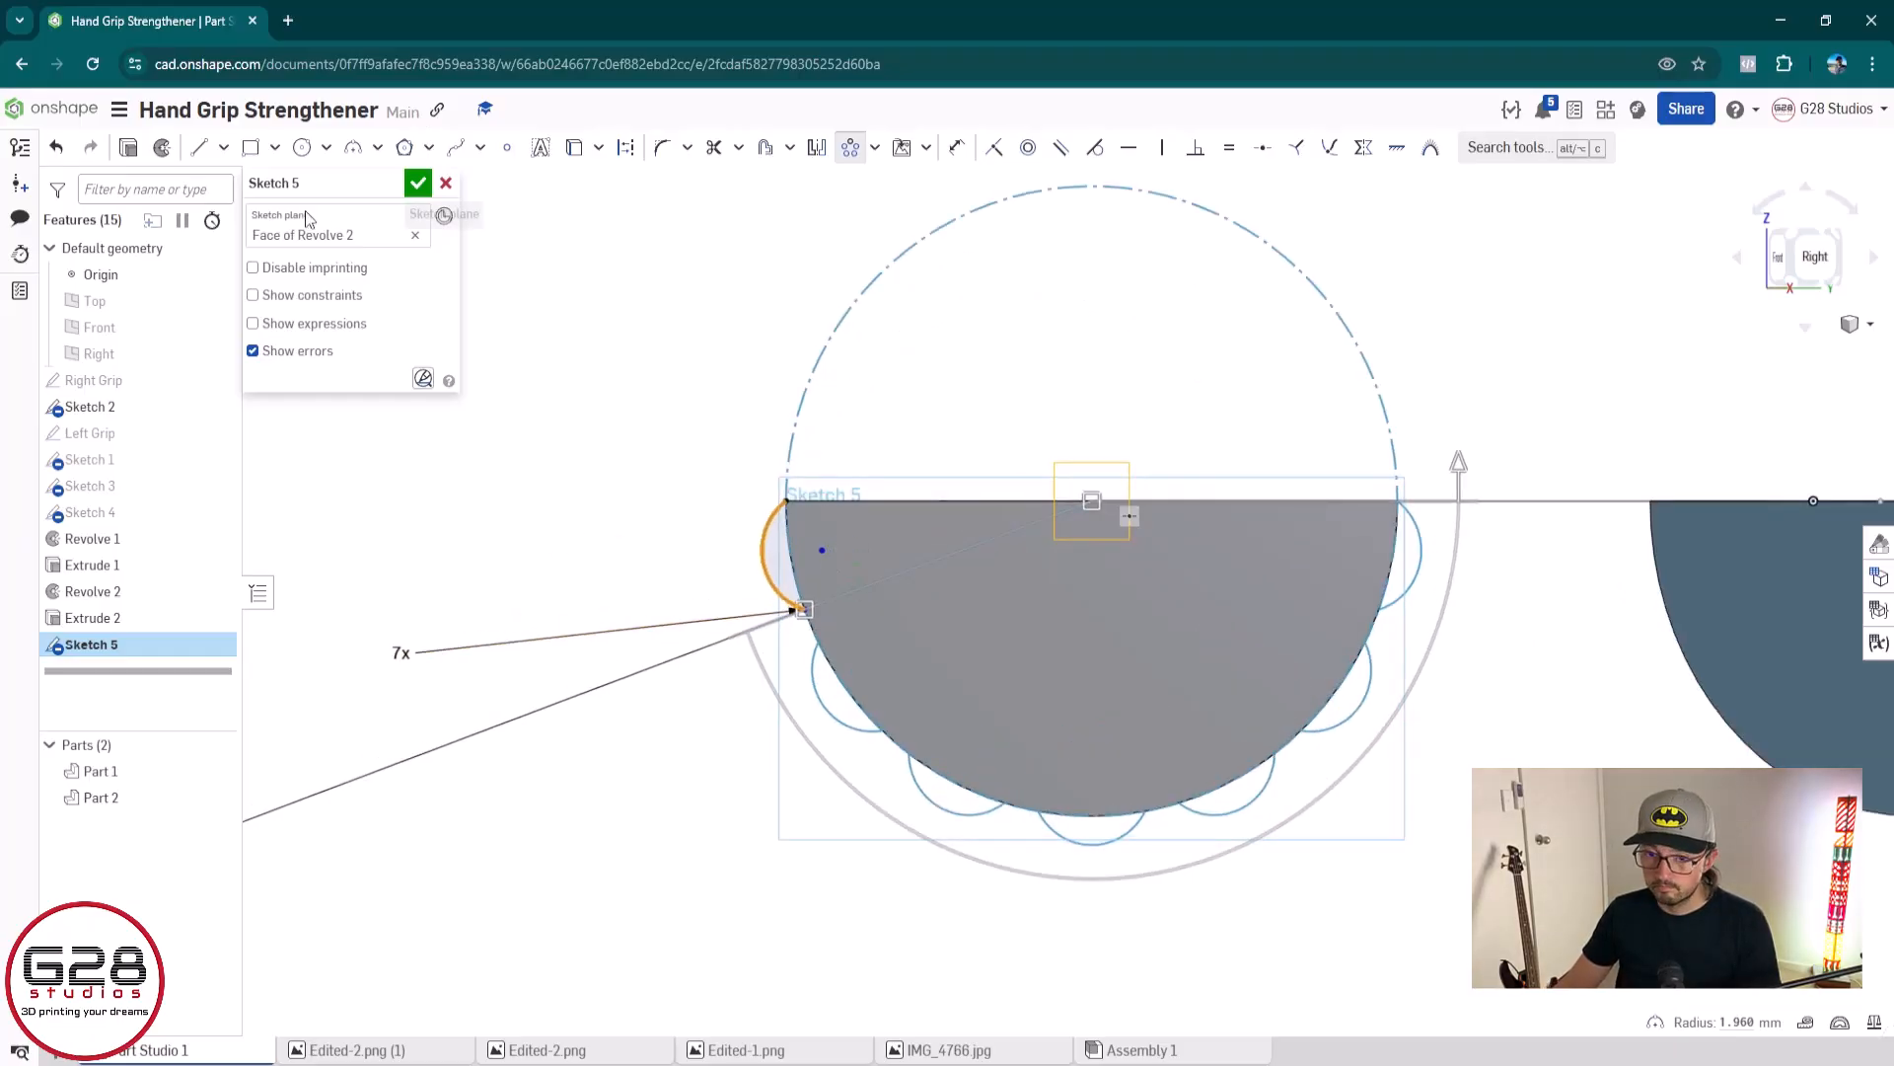
pyautogui.click(419, 183)
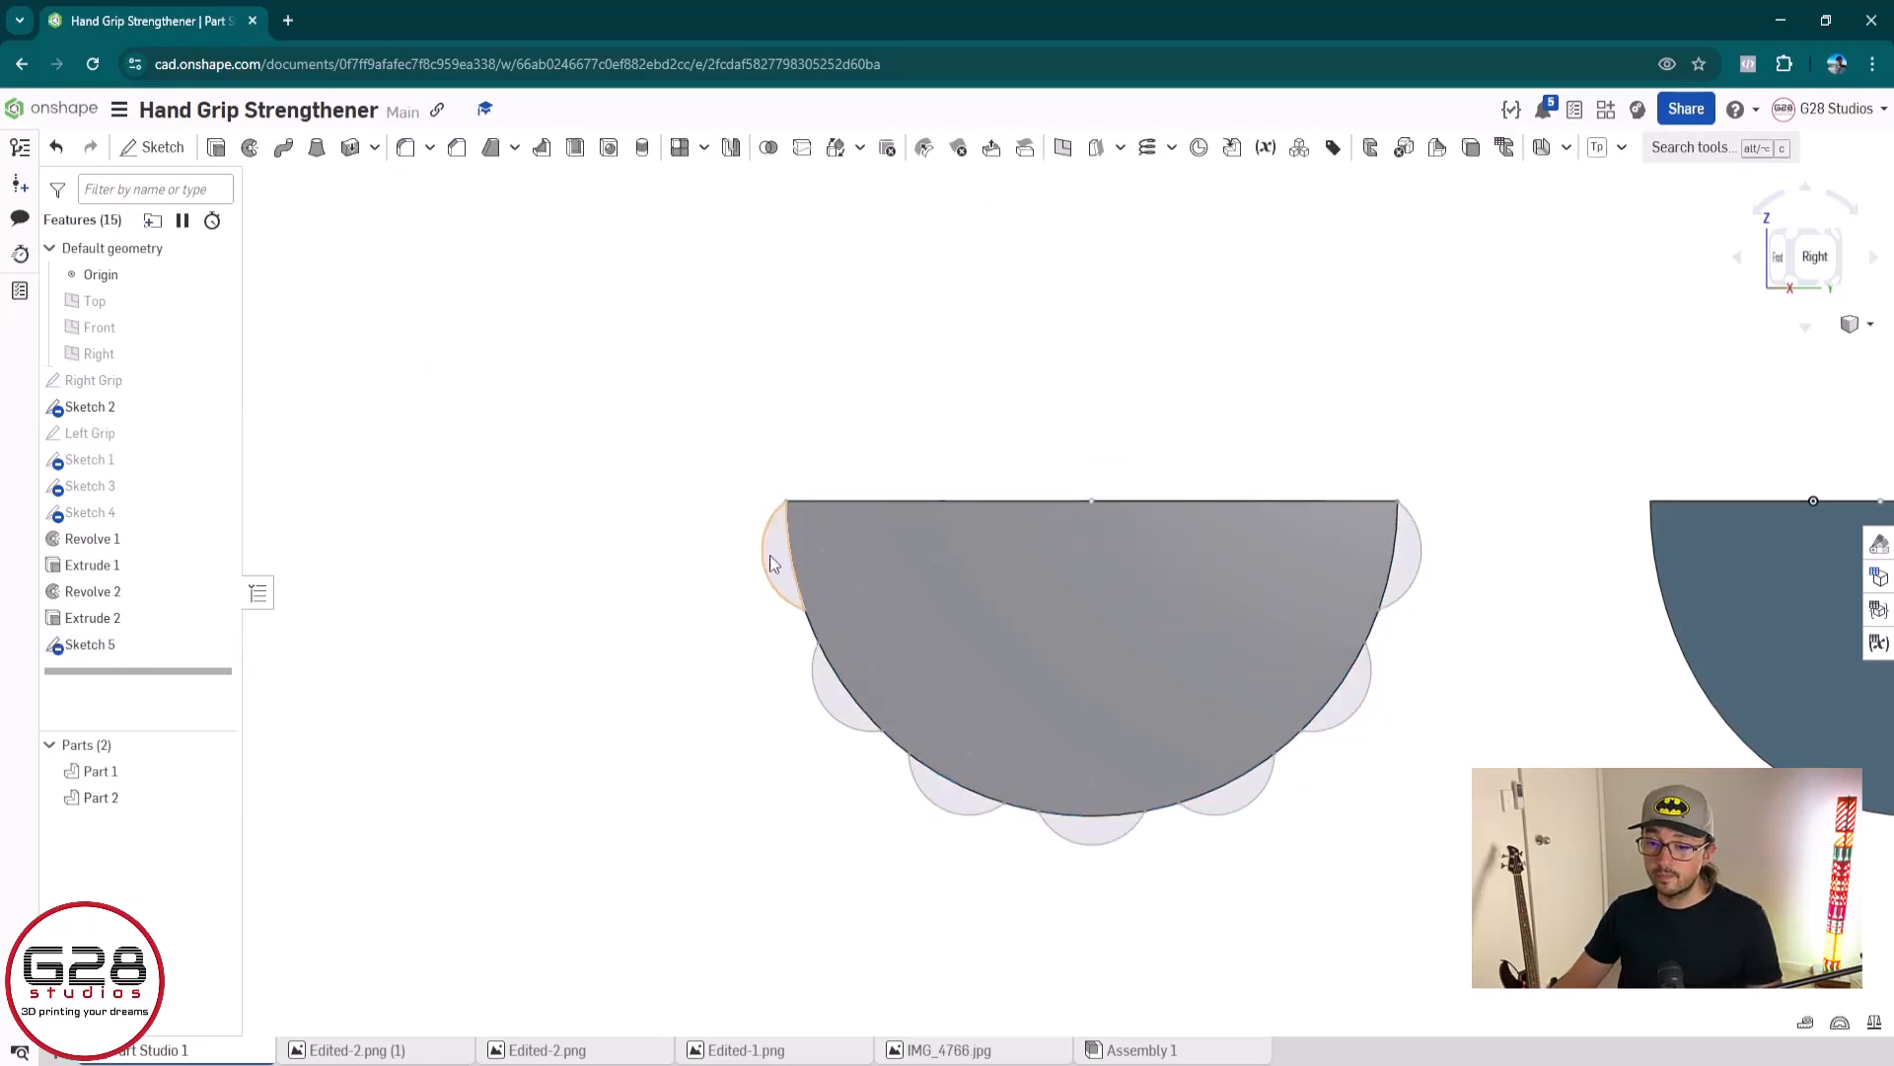
# Start an Add extrude from Sketch 5 with the left grip as its merge scope
pyautogui.click(153, 147)
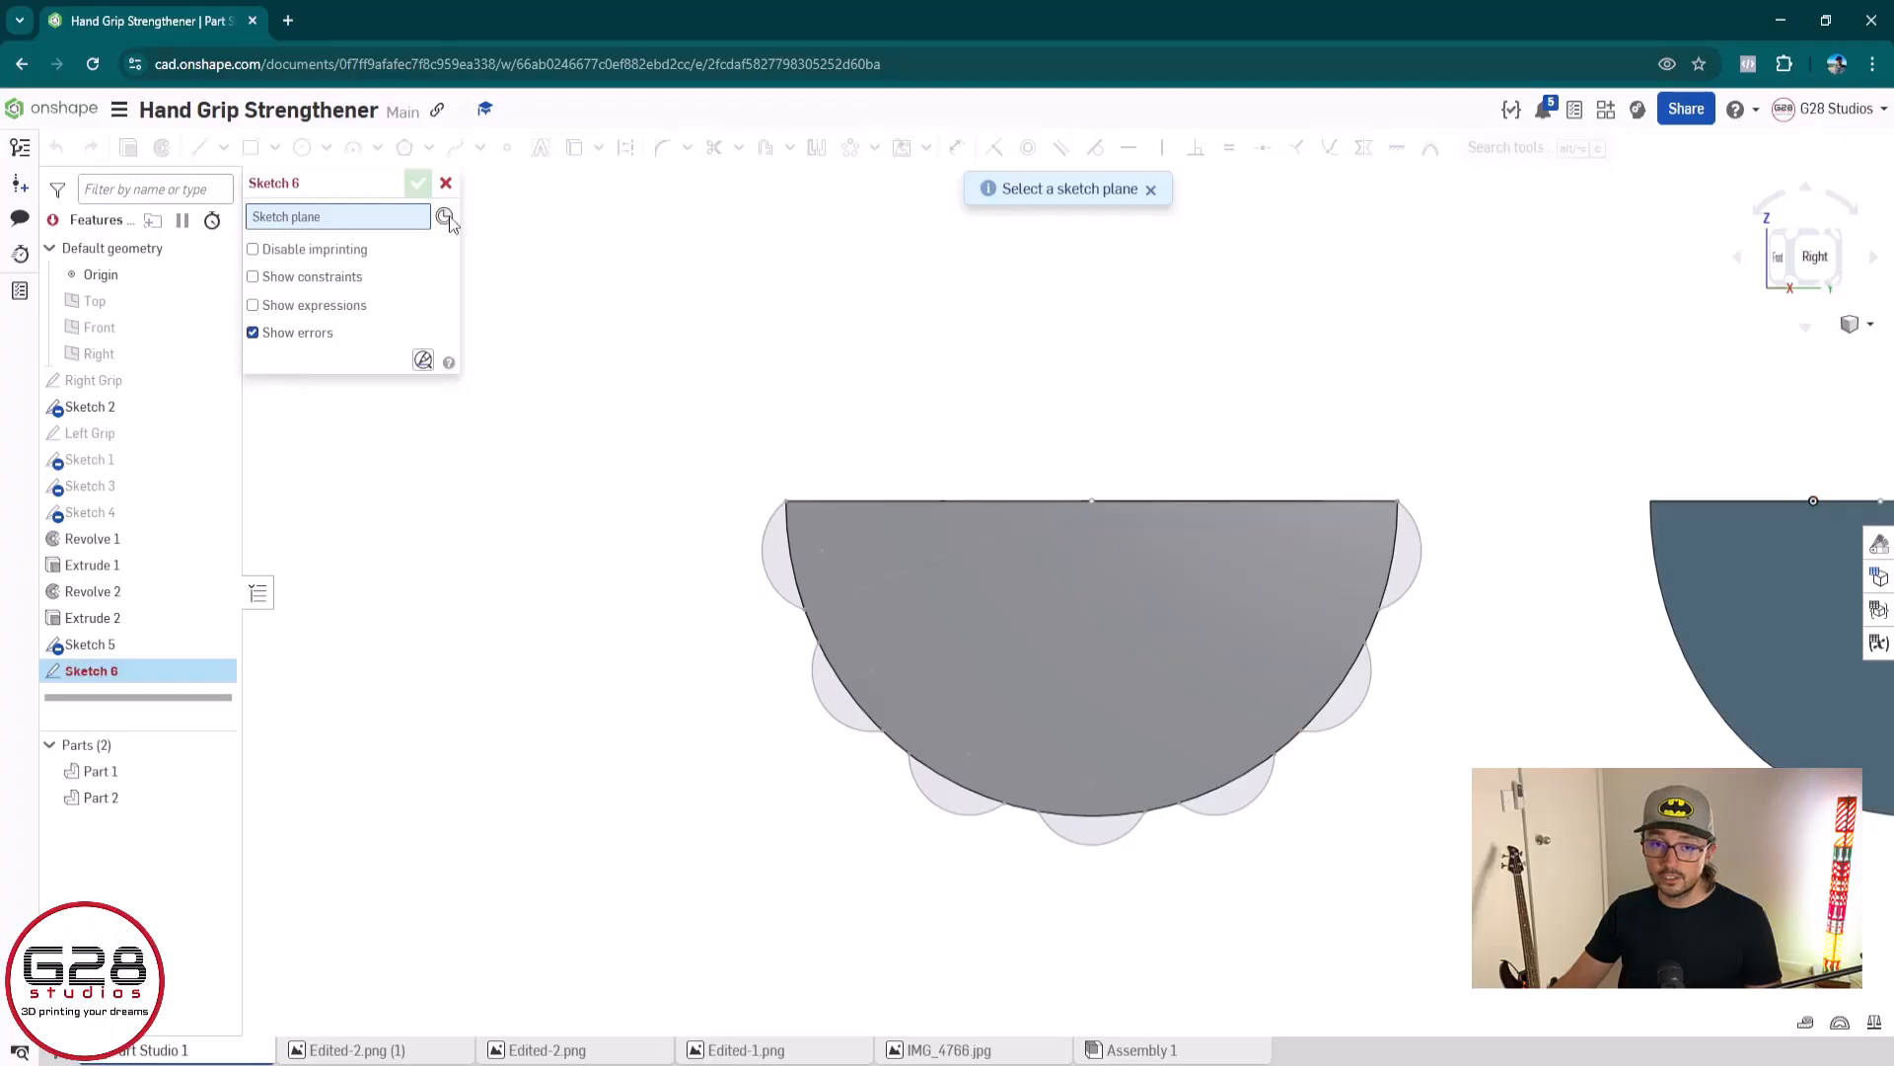
pyautogui.click(447, 184)
pyautogui.click(216, 147)
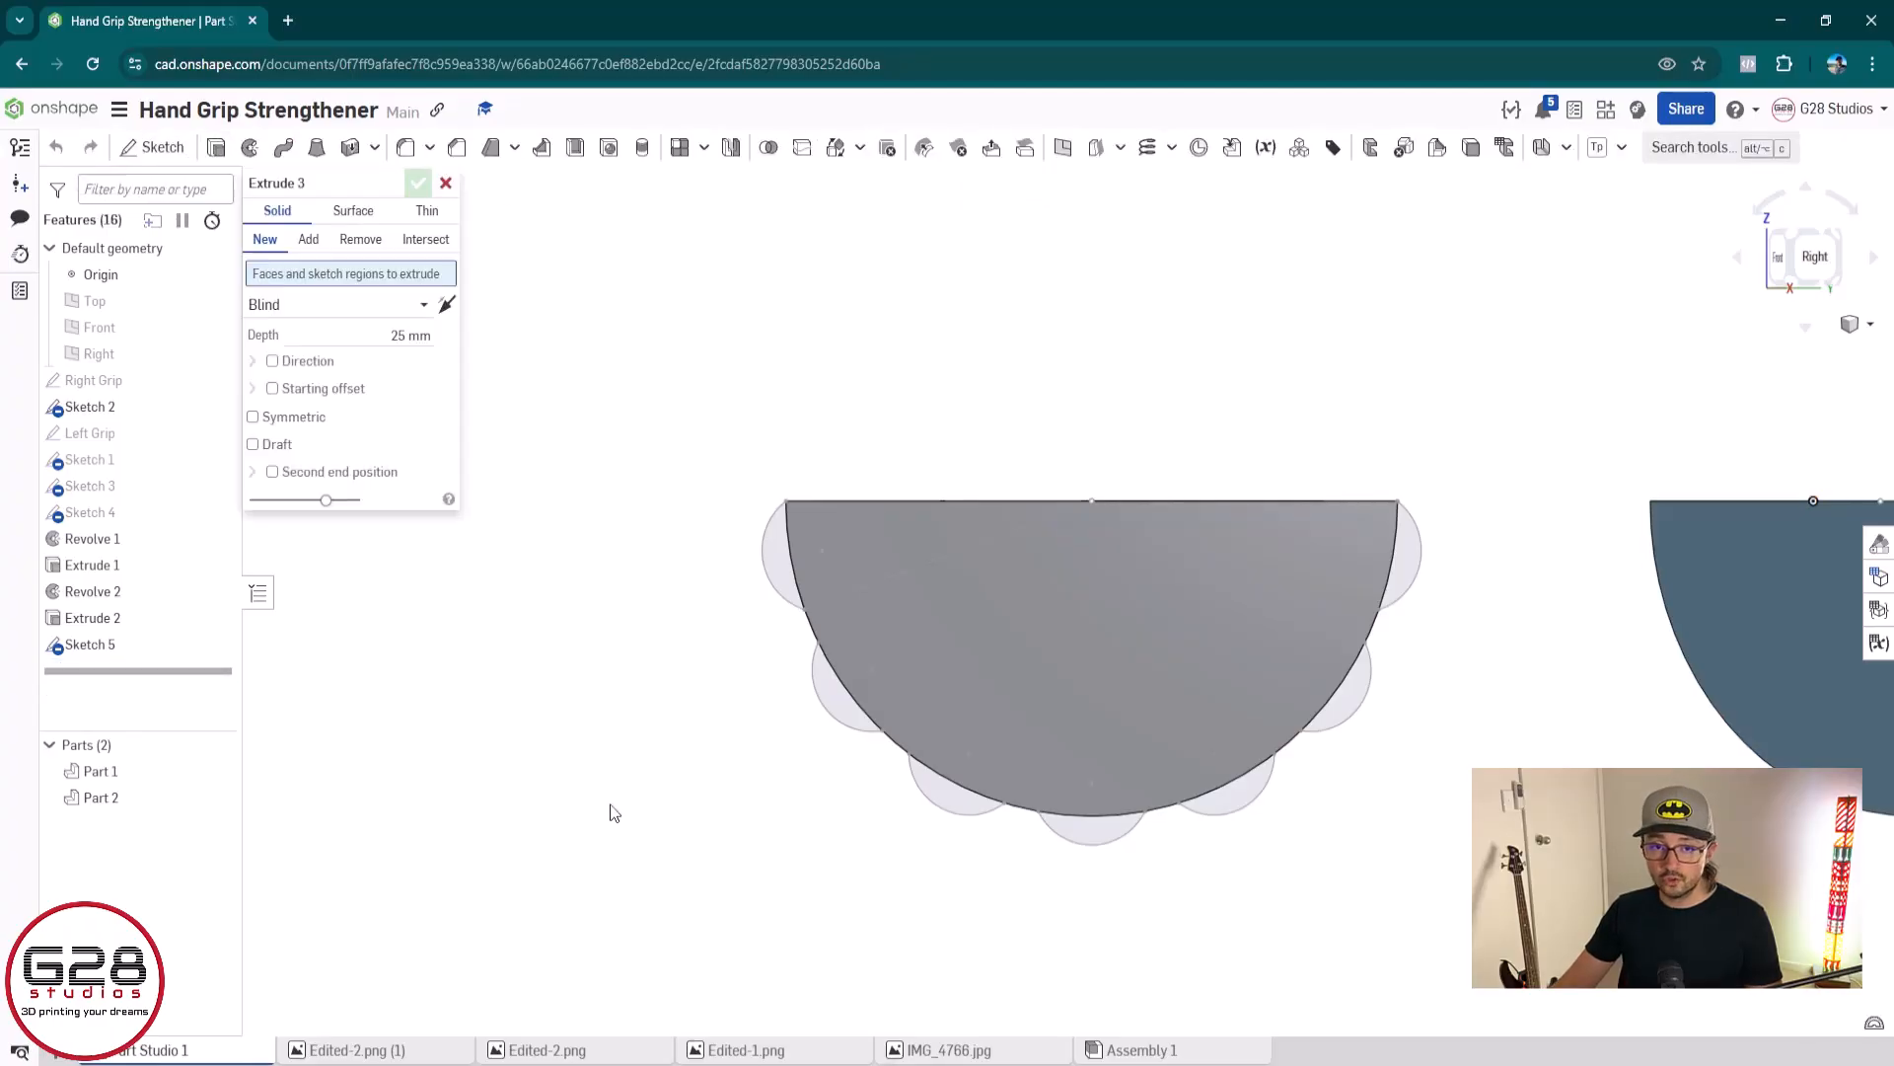
pyautogui.scroll(-3, 613, 808)
pyautogui.moveTo(592, 684); pyautogui.dragTo(661, 704, button='right')
pyautogui.moveTo(1356, 1001); pyautogui.dragTo(1141, 761, button='middle')
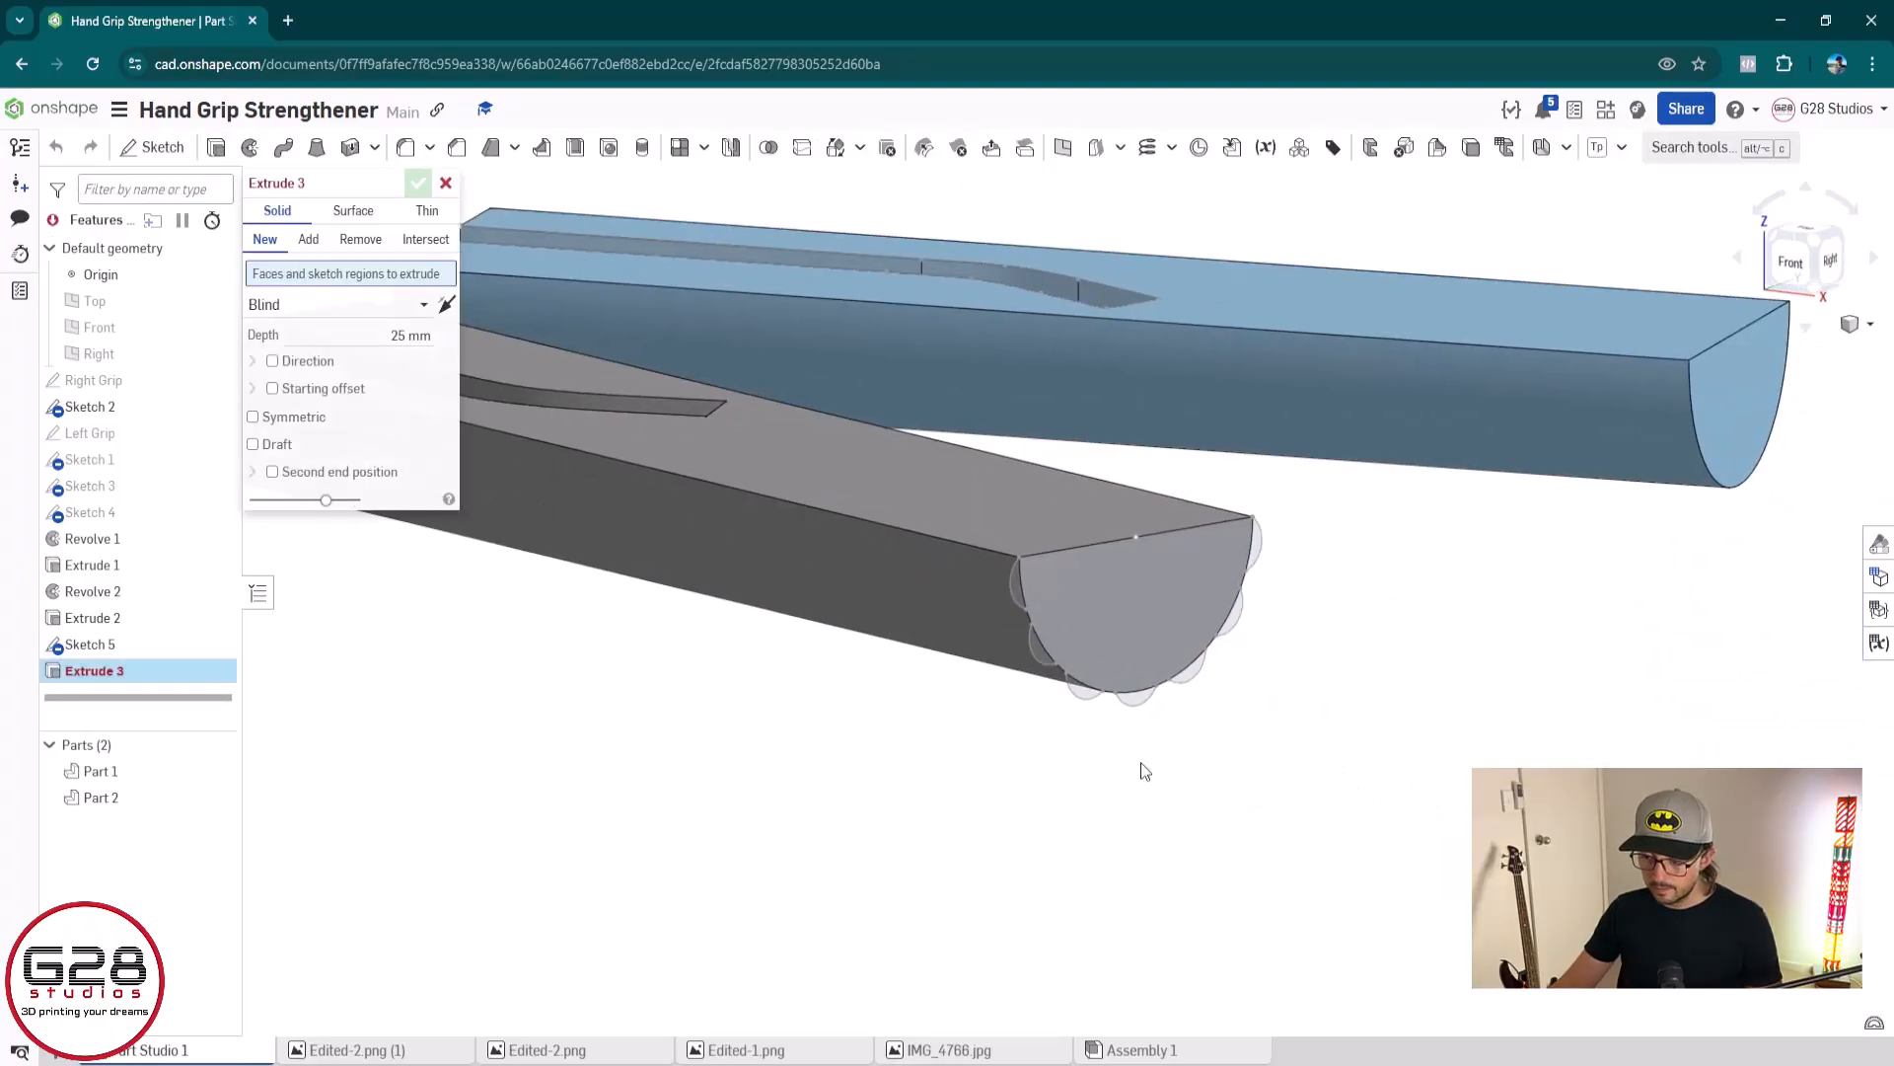
pyautogui.scroll(3, 1139, 749)
pyautogui.click(308, 239)
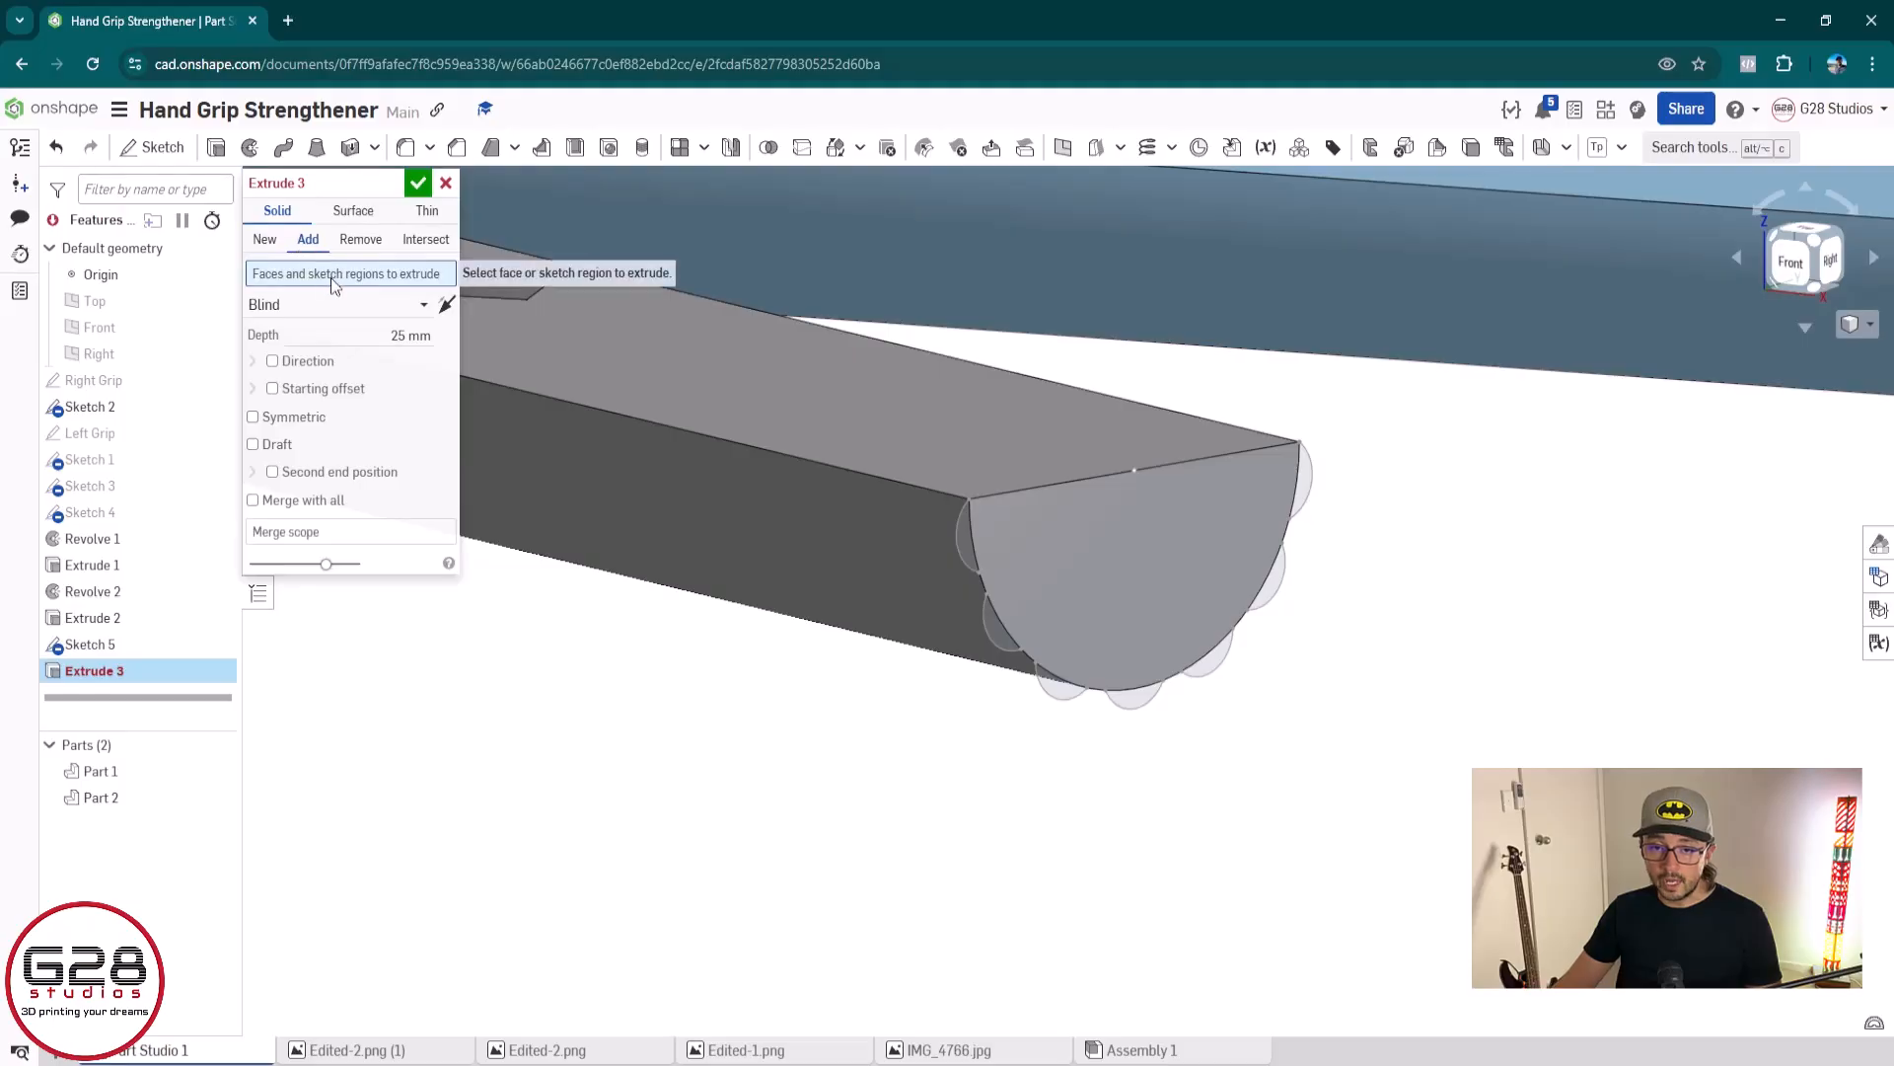
pyautogui.click(171, 643)
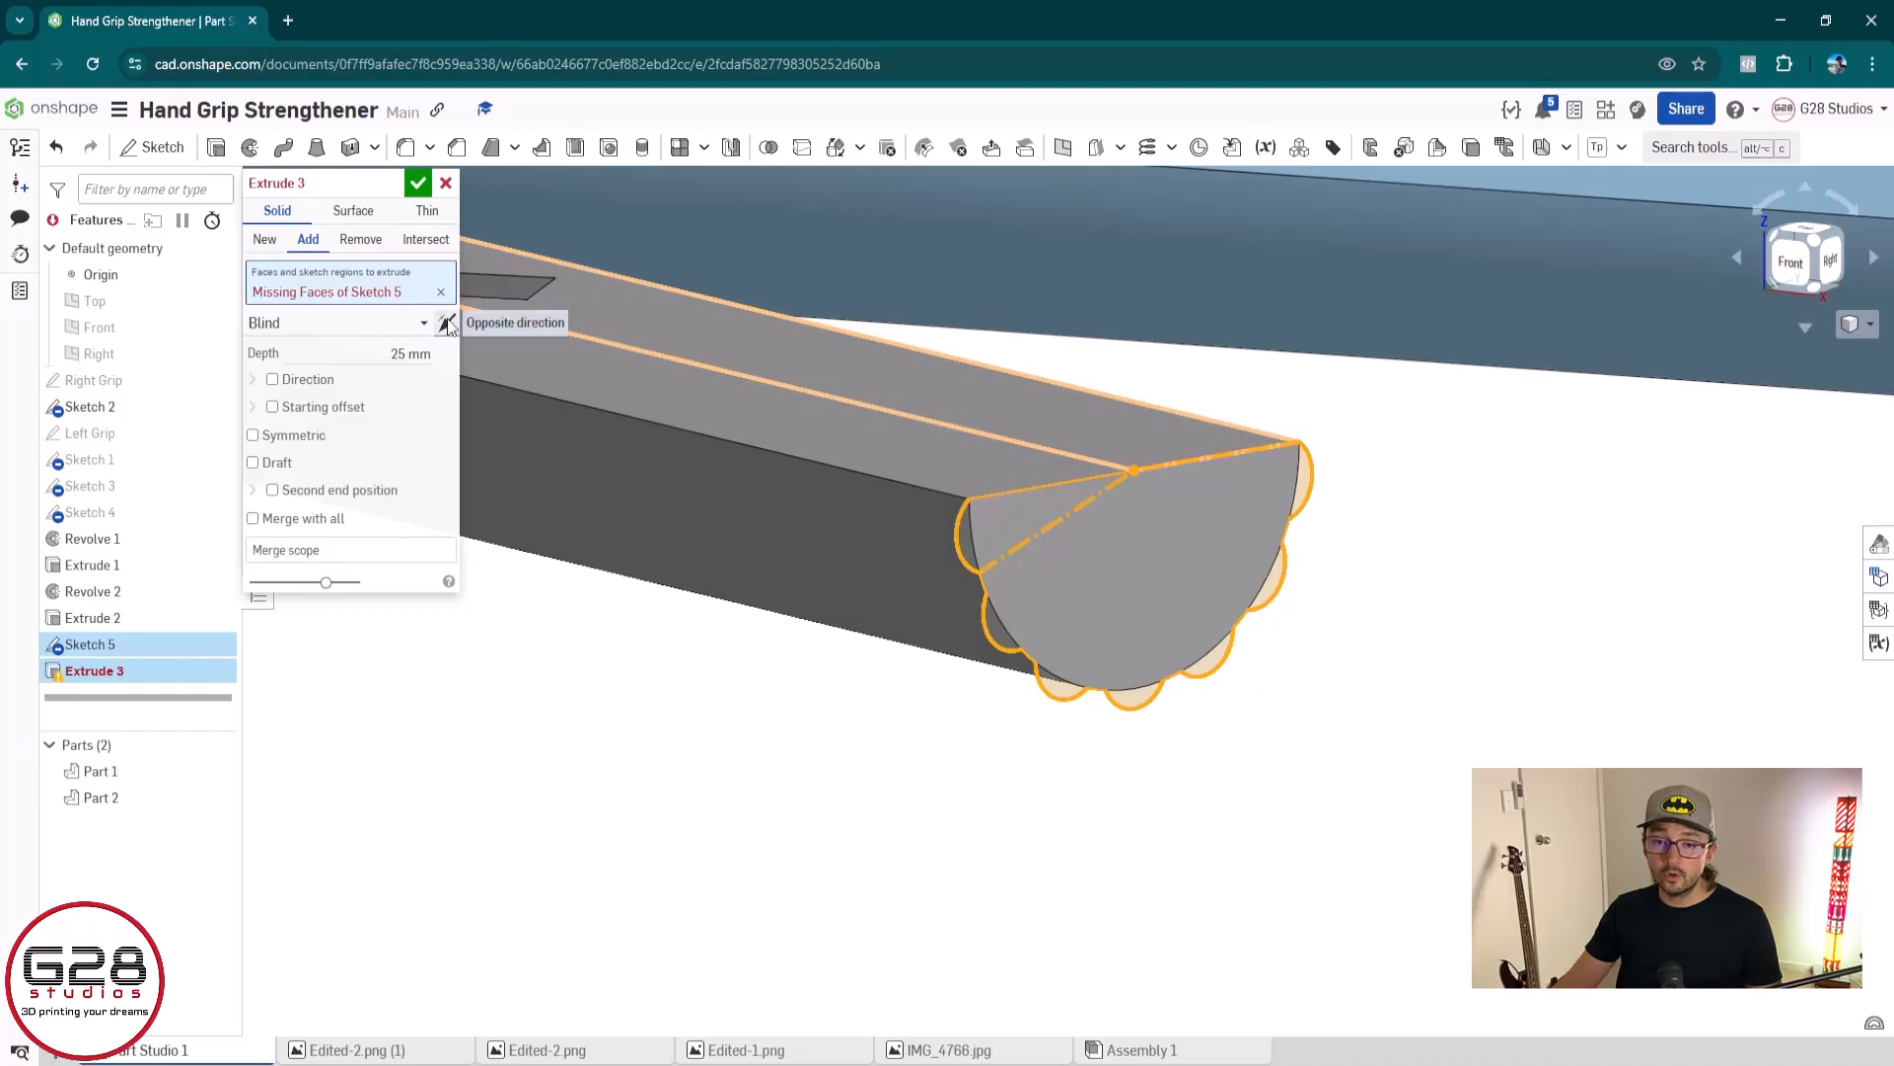
pyautogui.click(357, 549)
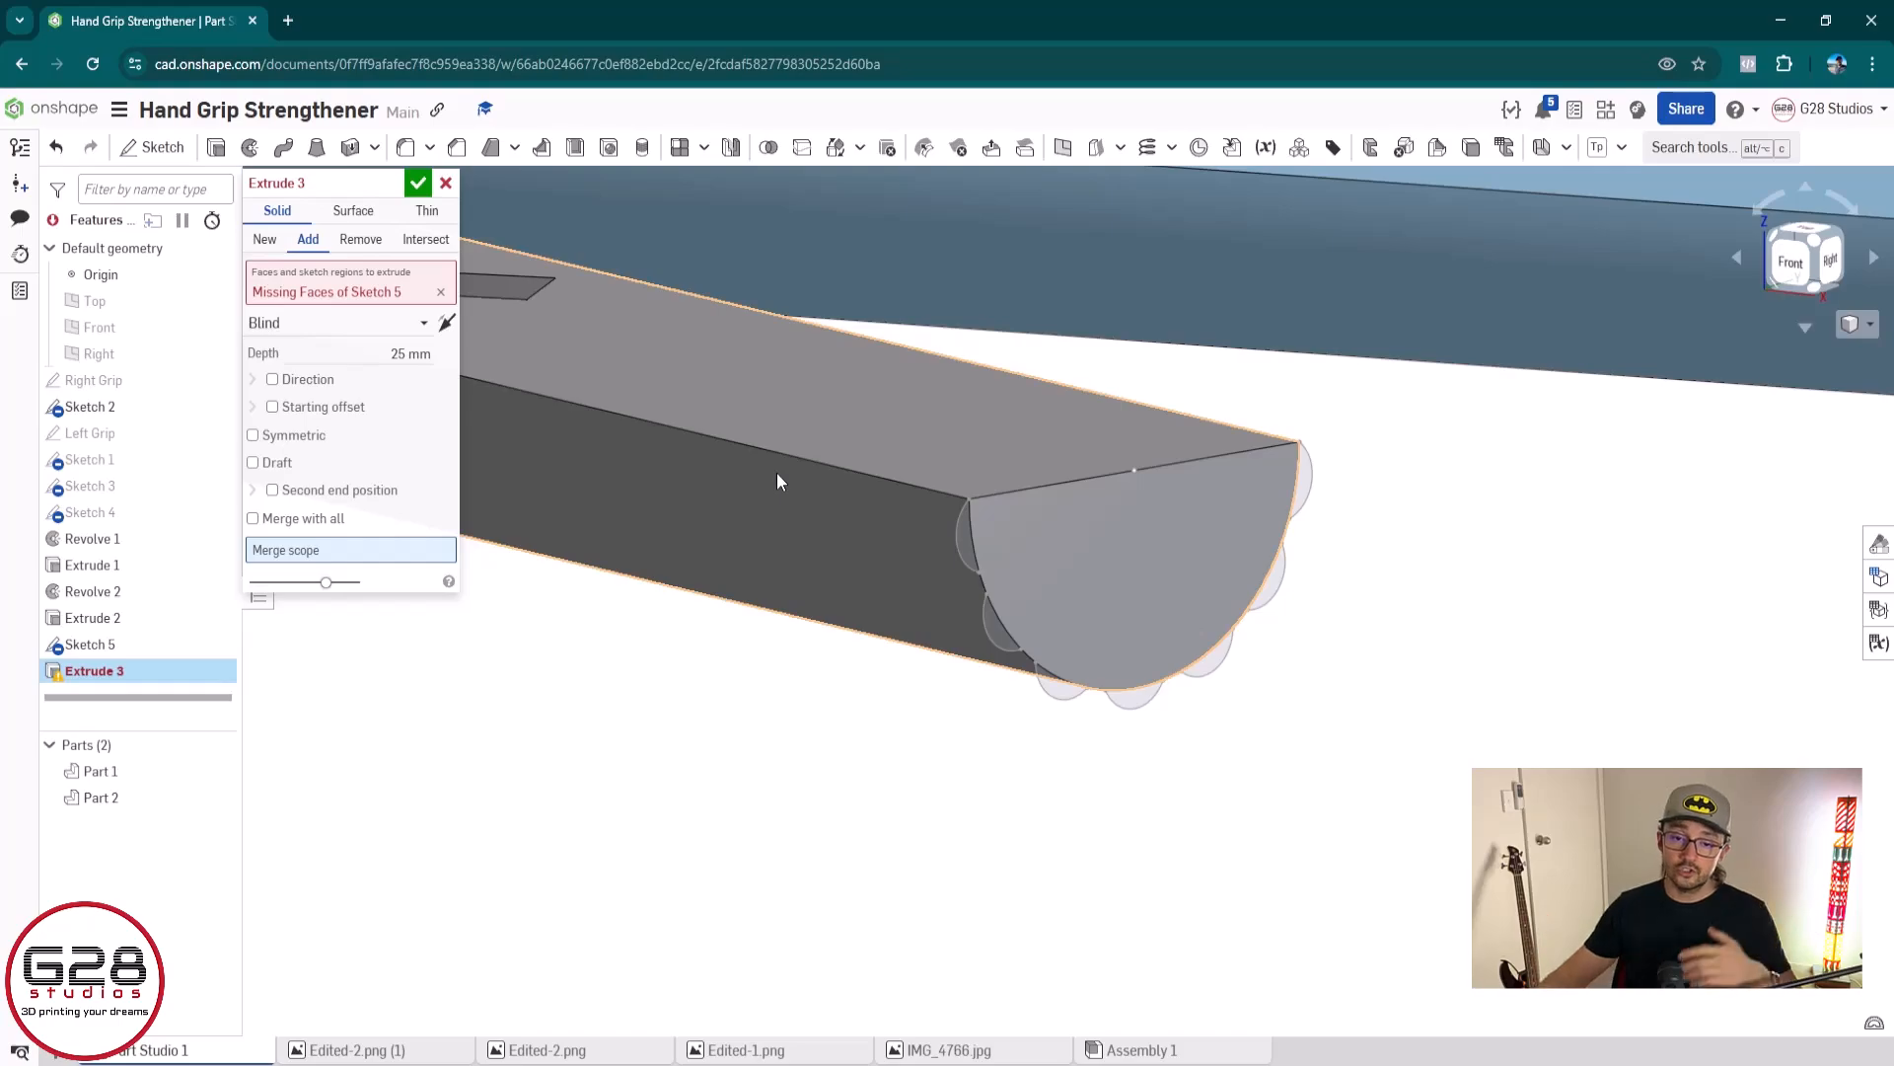
pyautogui.click(742, 394)
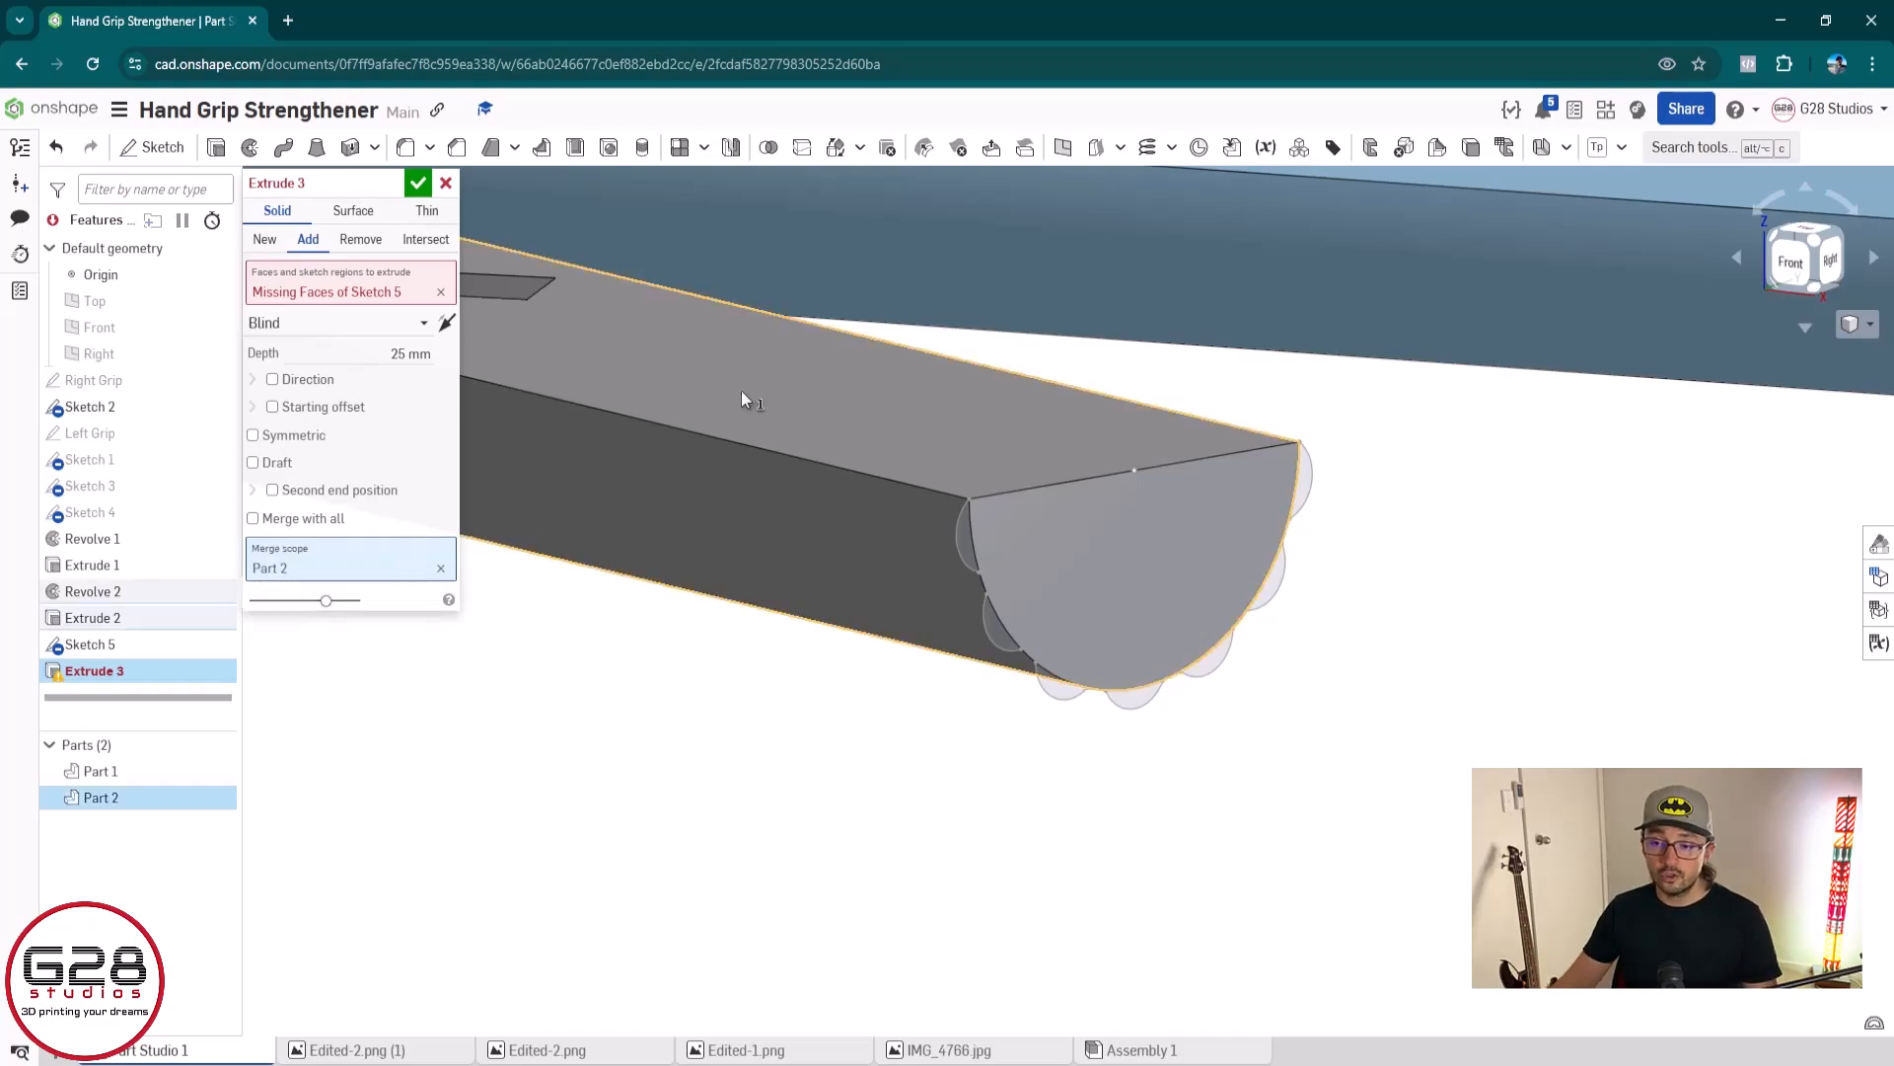
# Replace the whole-sketch selection in the extrude with the seven small arc regions around the grip's end face
pyautogui.click(354, 291)
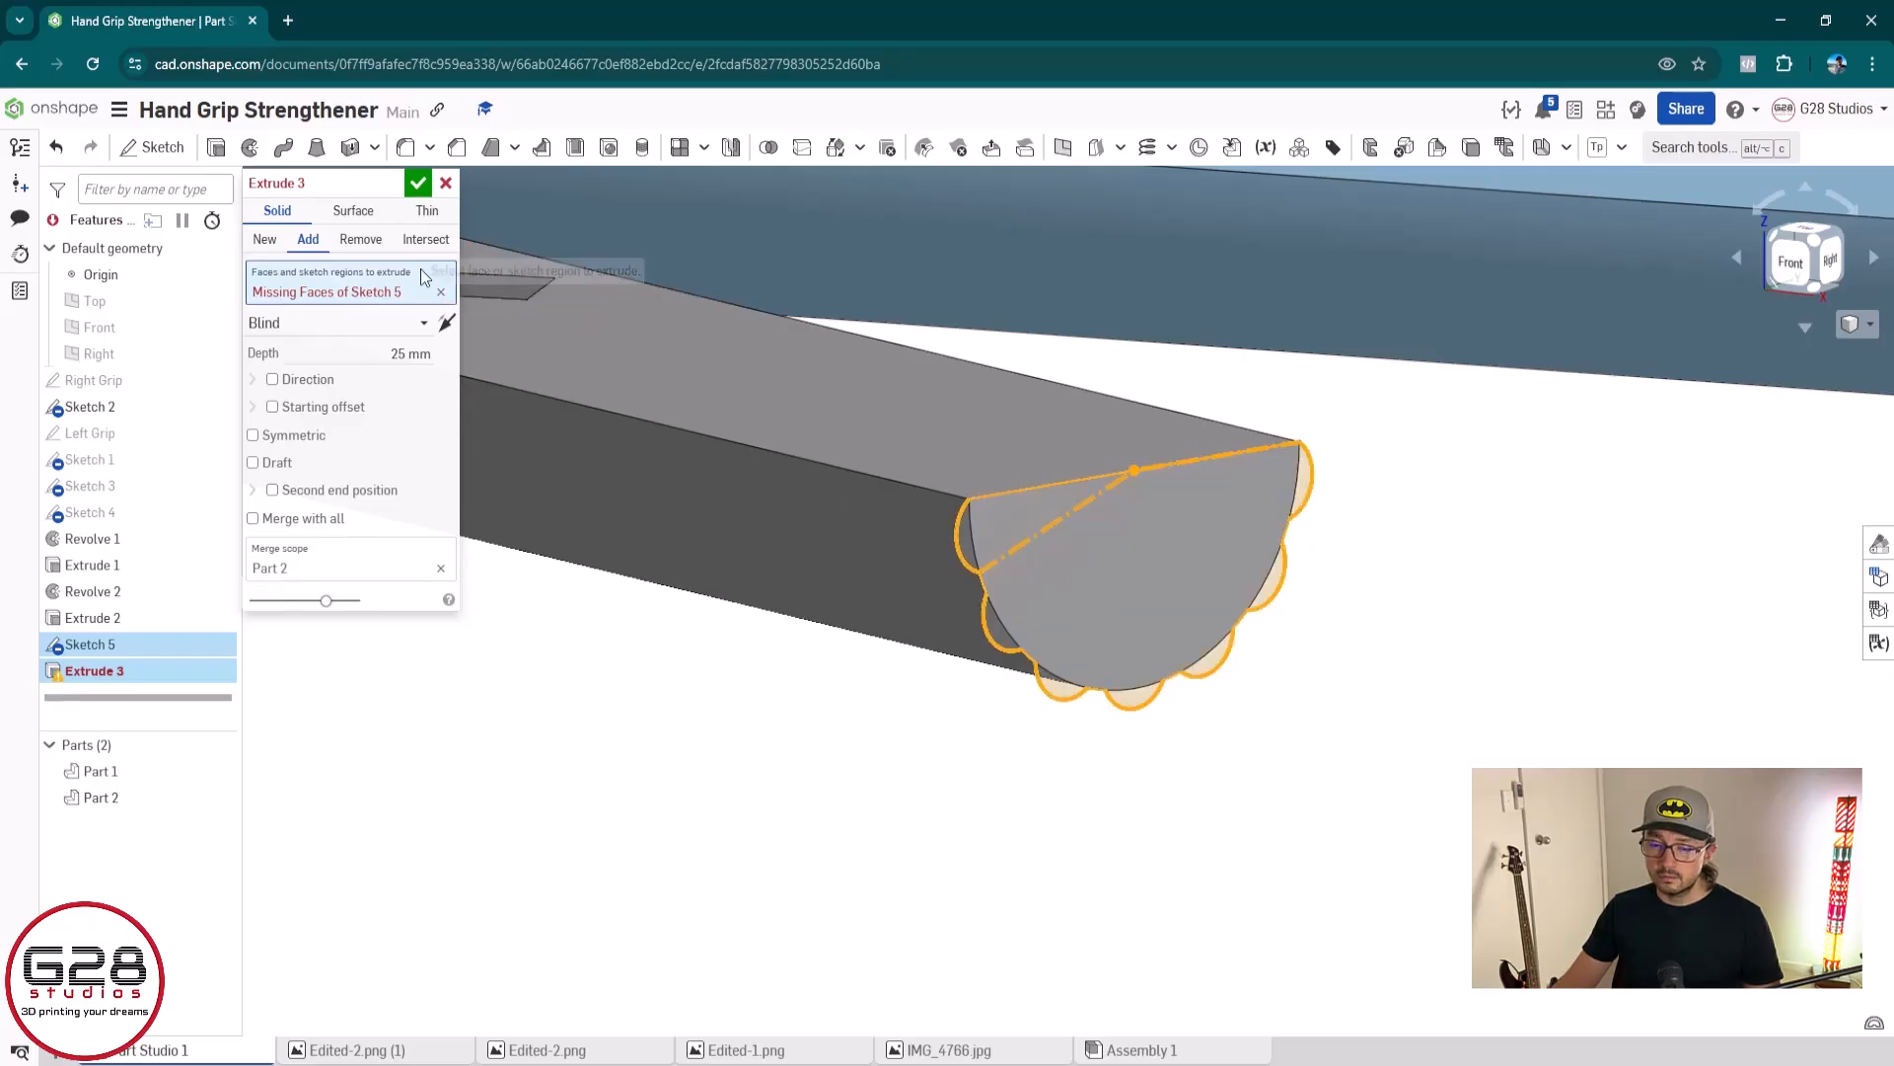
pyautogui.click(441, 291)
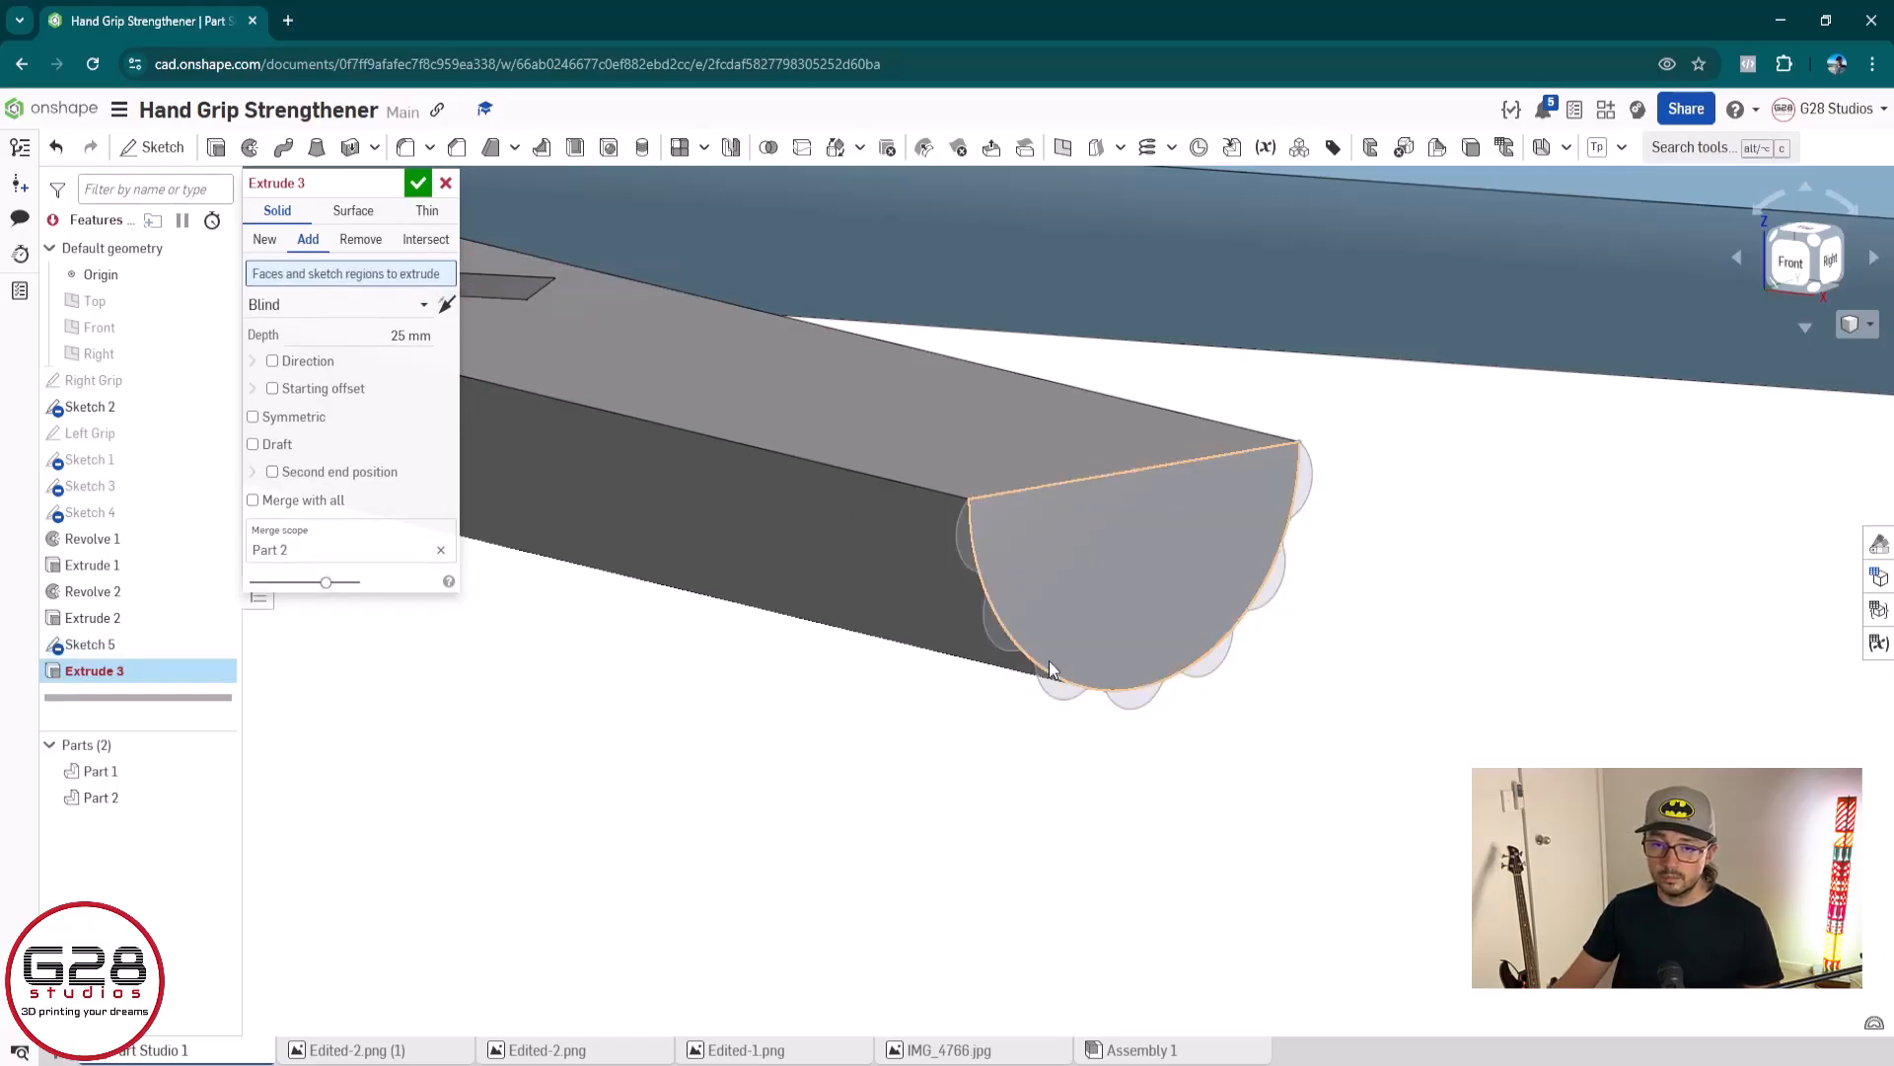
pyautogui.click(969, 530)
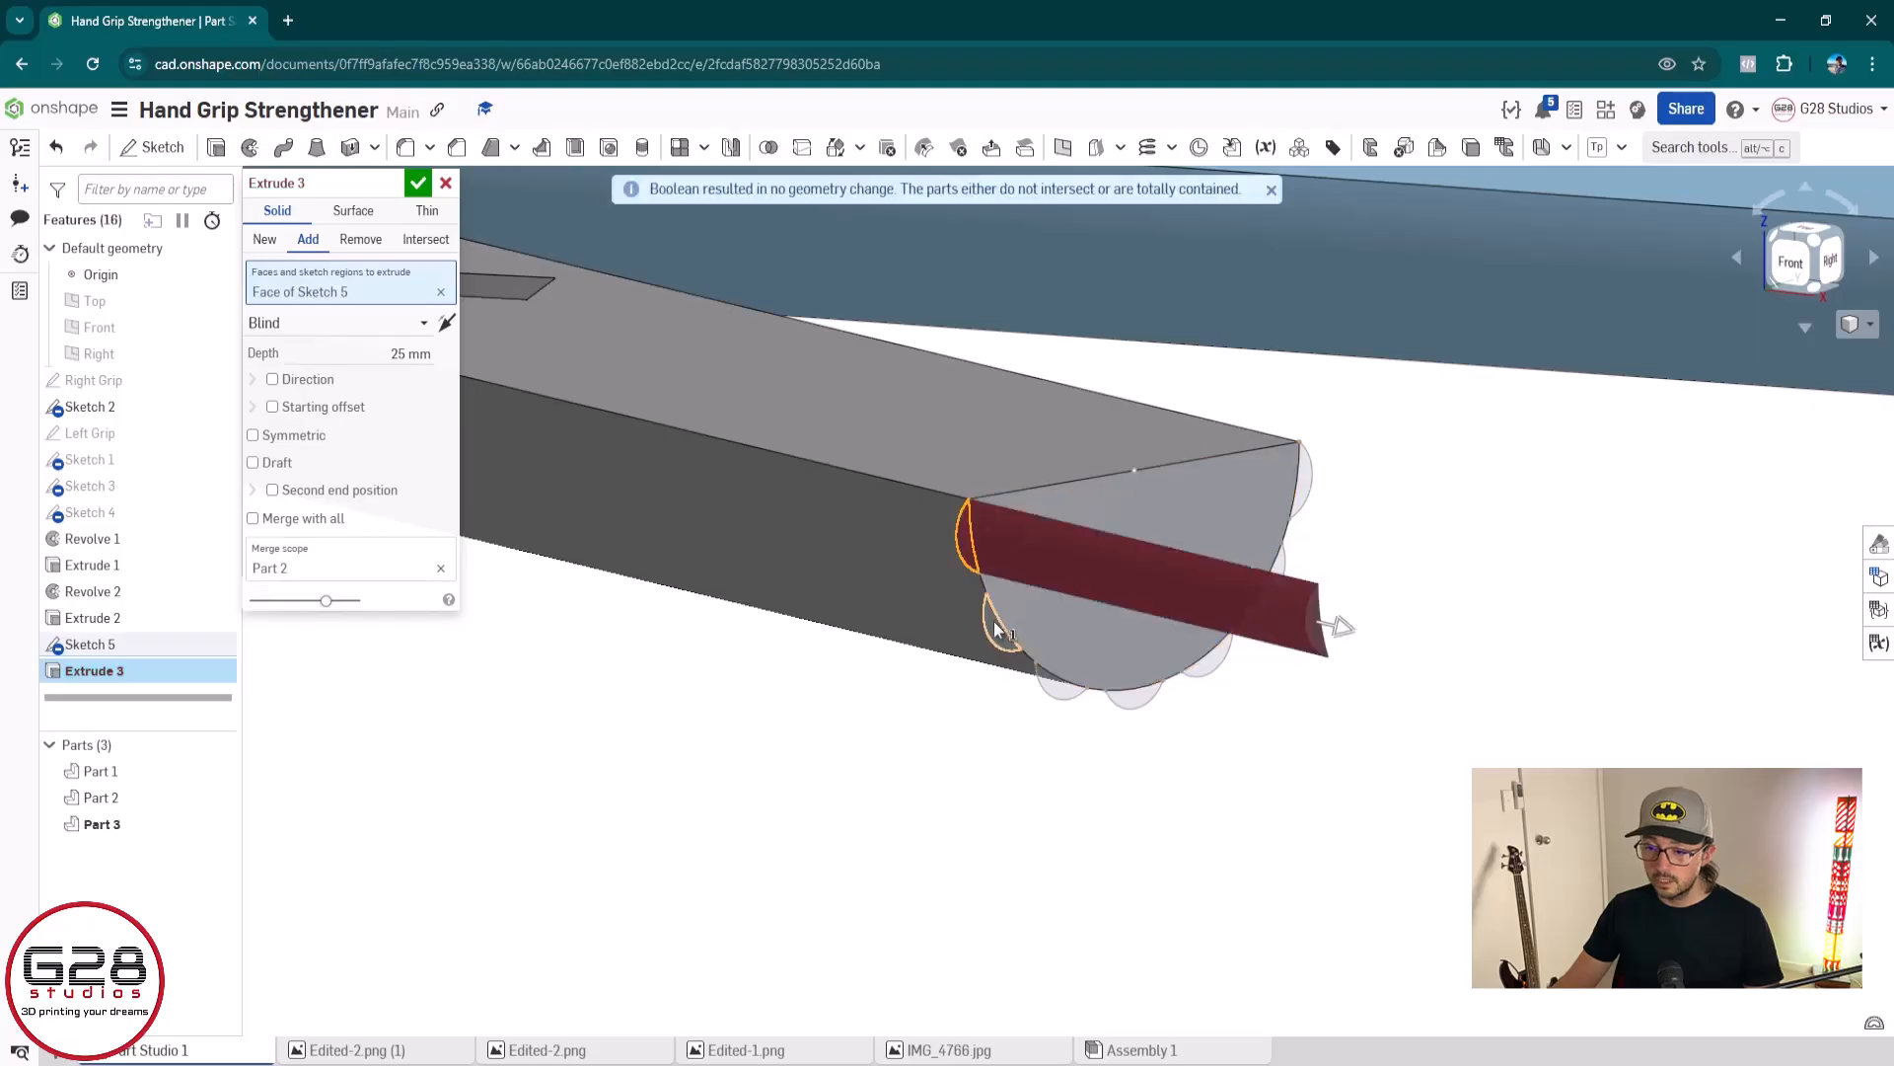
pyautogui.click(999, 609)
pyautogui.click(1052, 683)
pyautogui.click(1136, 696)
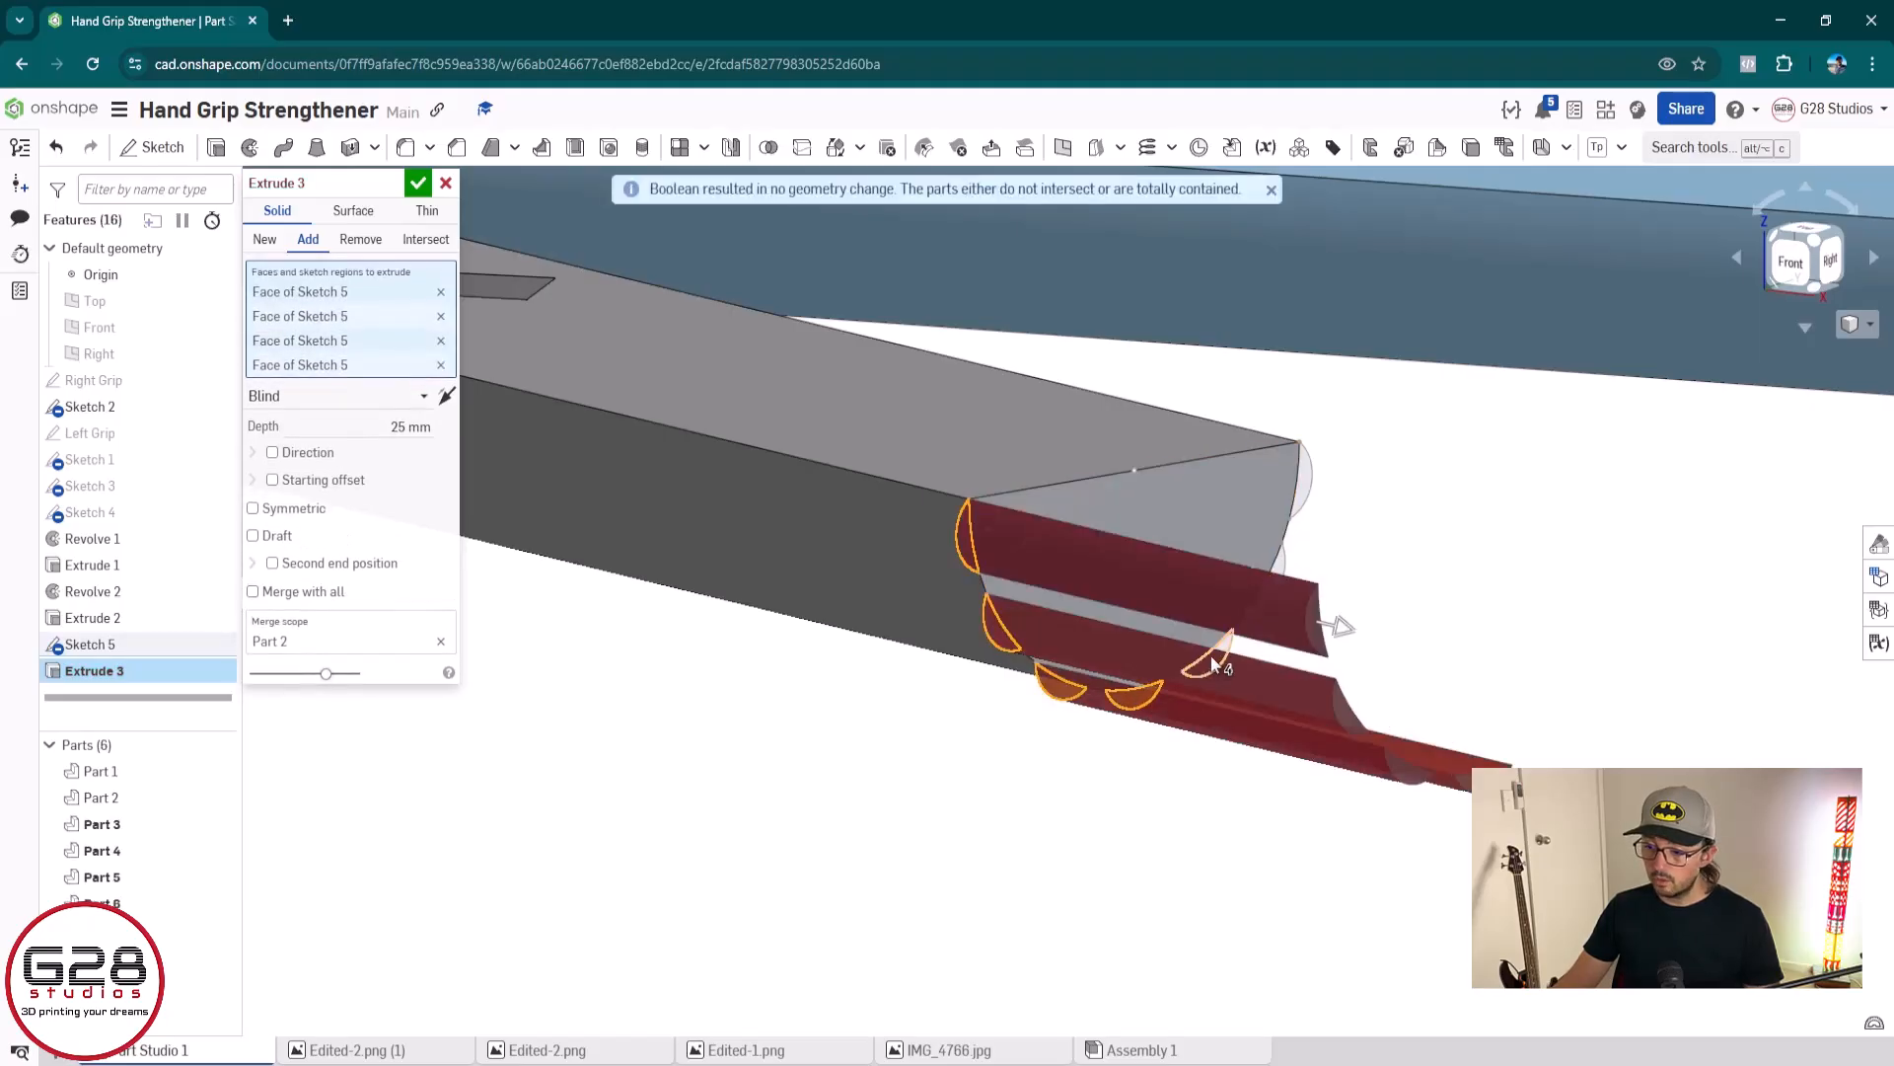
pyautogui.click(1209, 654)
pyautogui.click(1269, 591)
pyautogui.click(1294, 488)
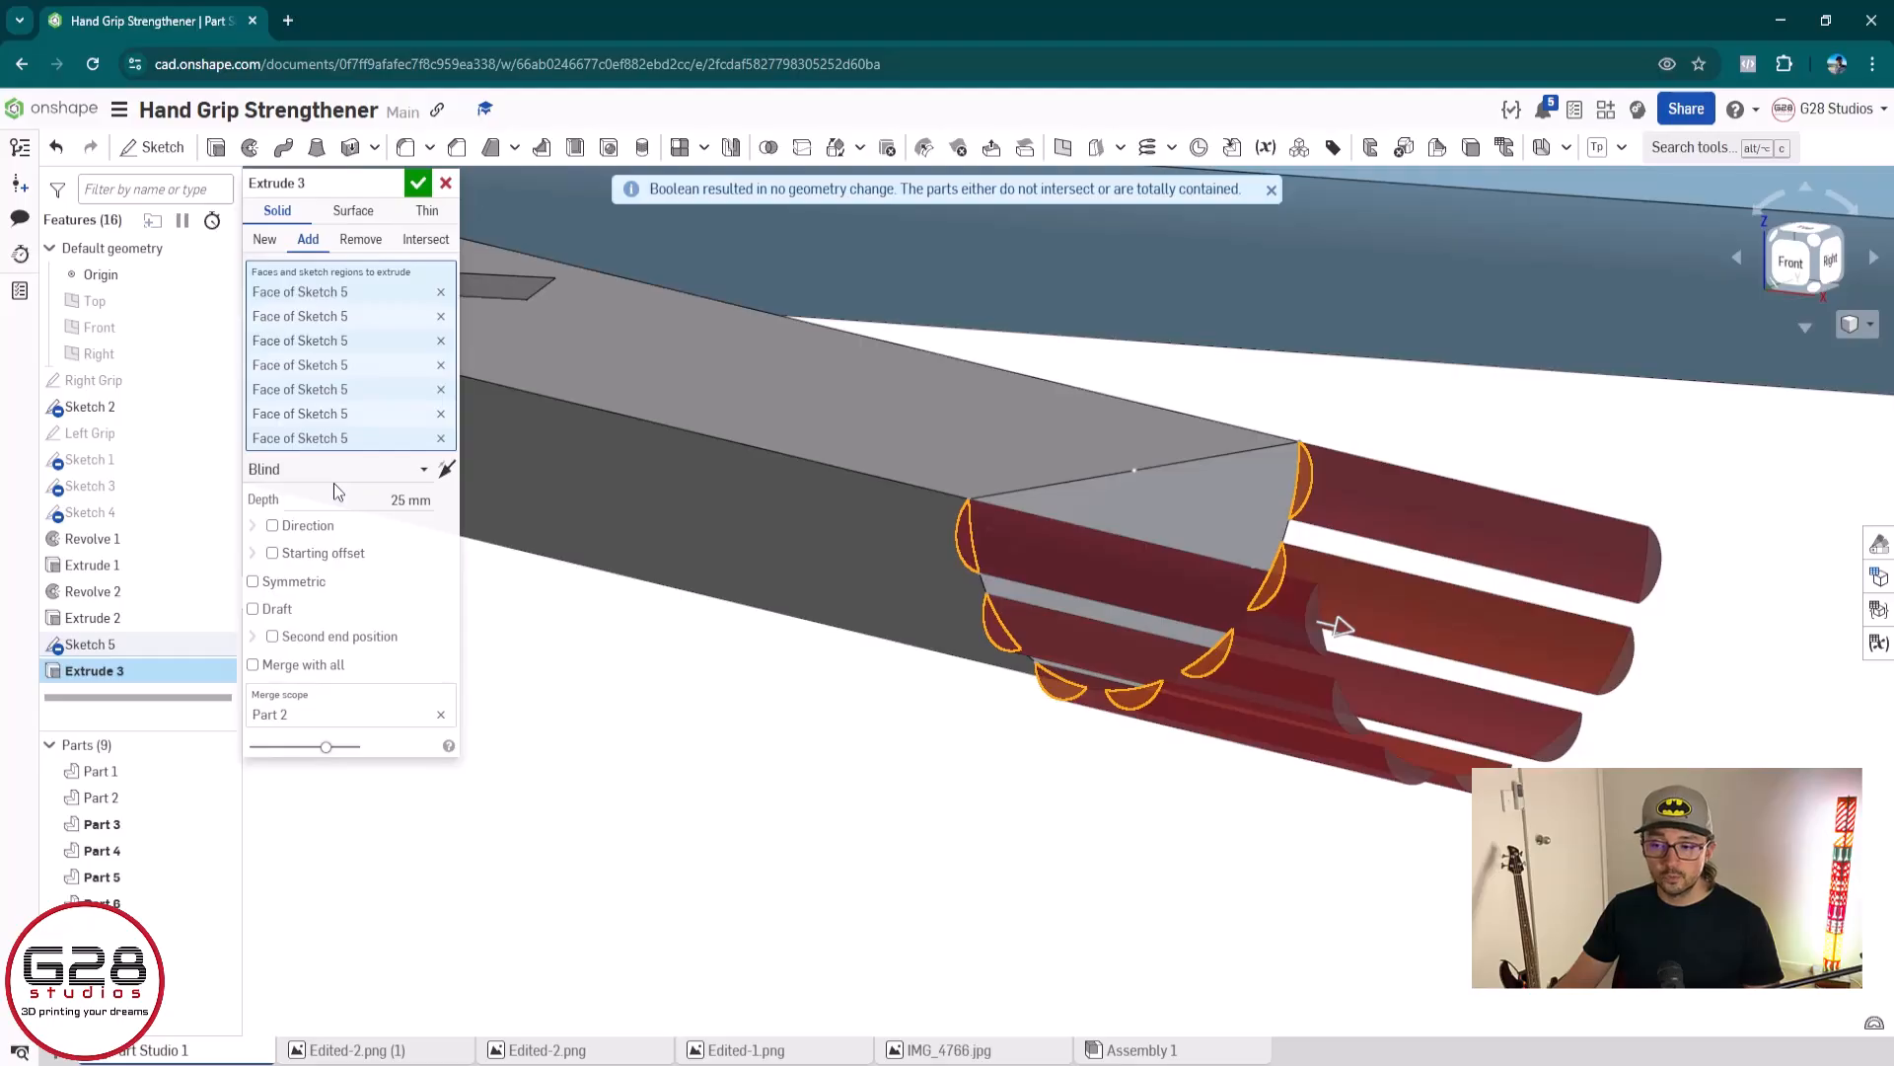
# Reverse the extrude direction into the left grip and stretch its depth to about 81.1 mm
pyautogui.click(445, 475)
pyautogui.moveTo(826, 563); pyautogui.dragTo(1115, 669, button='middle')
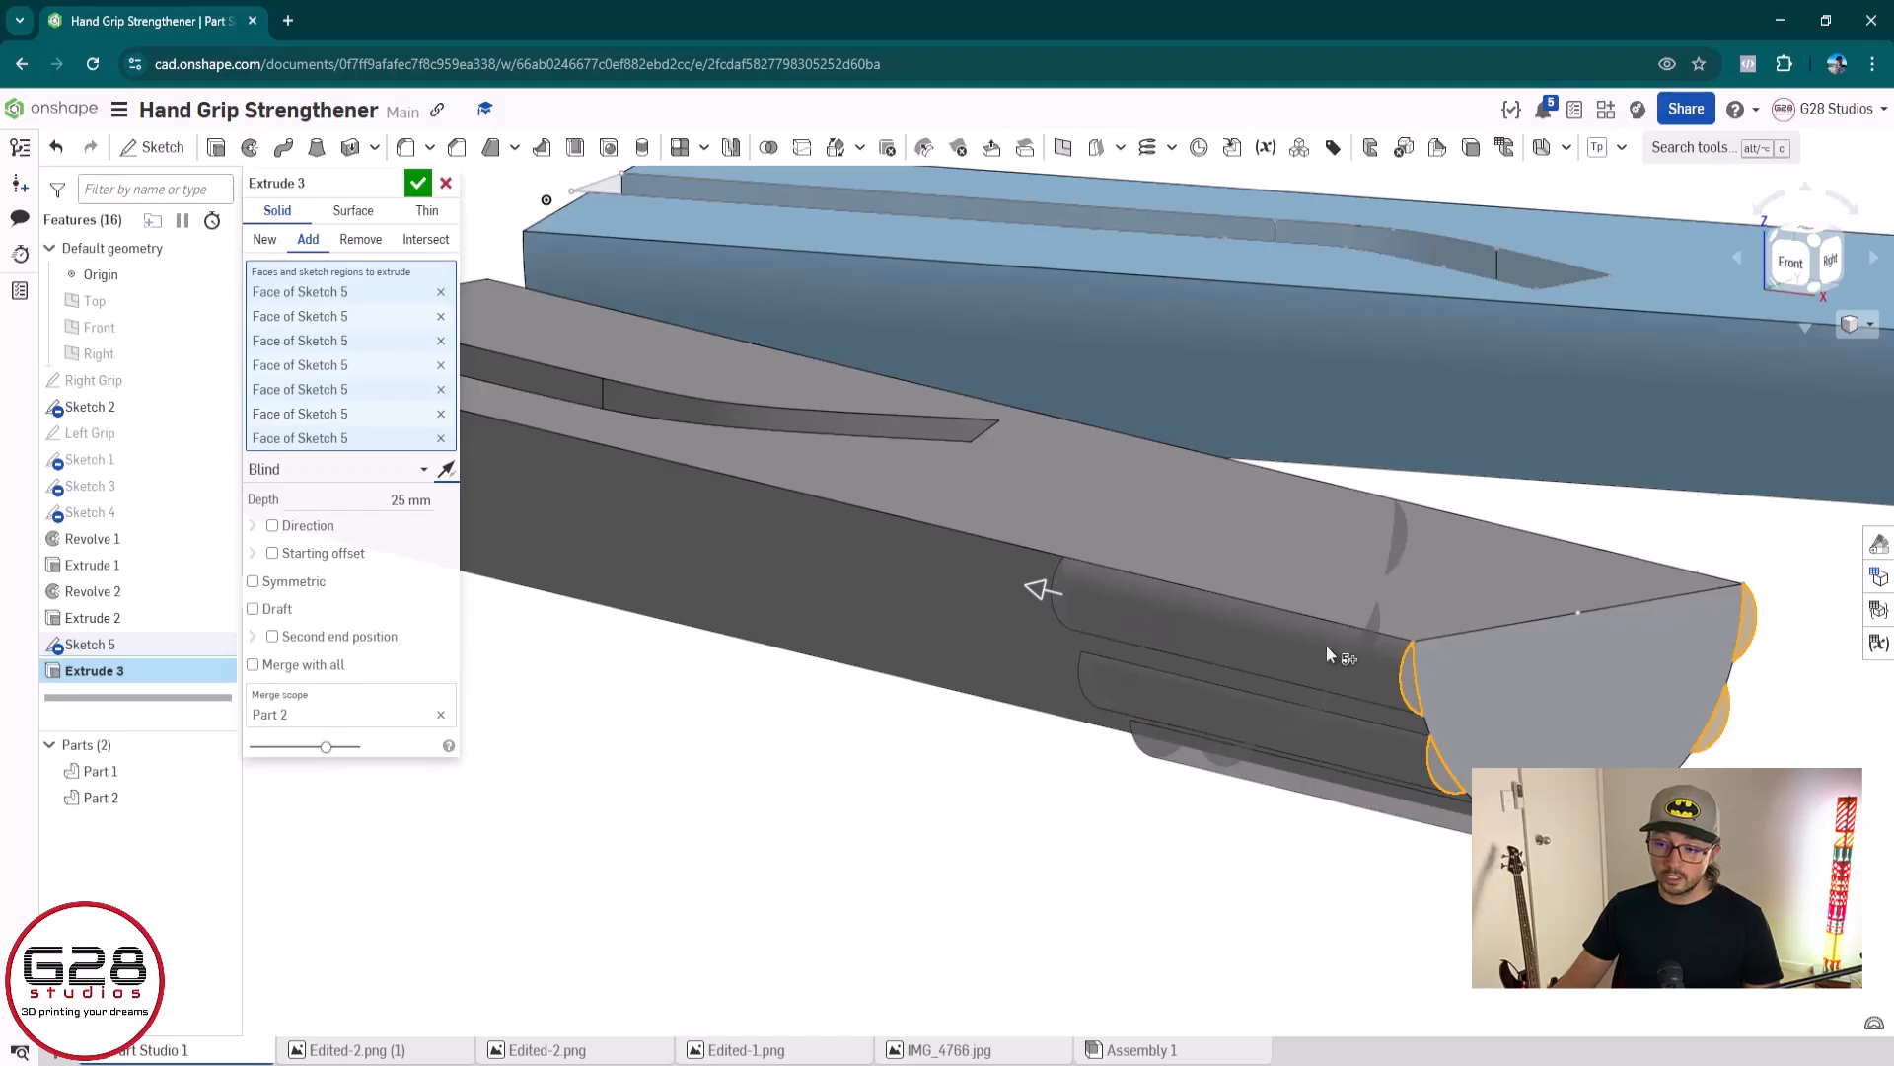
pyautogui.scroll(-4, 995, 676)
pyautogui.moveTo(890, 641); pyautogui.dragTo(1050, 642, button='right')
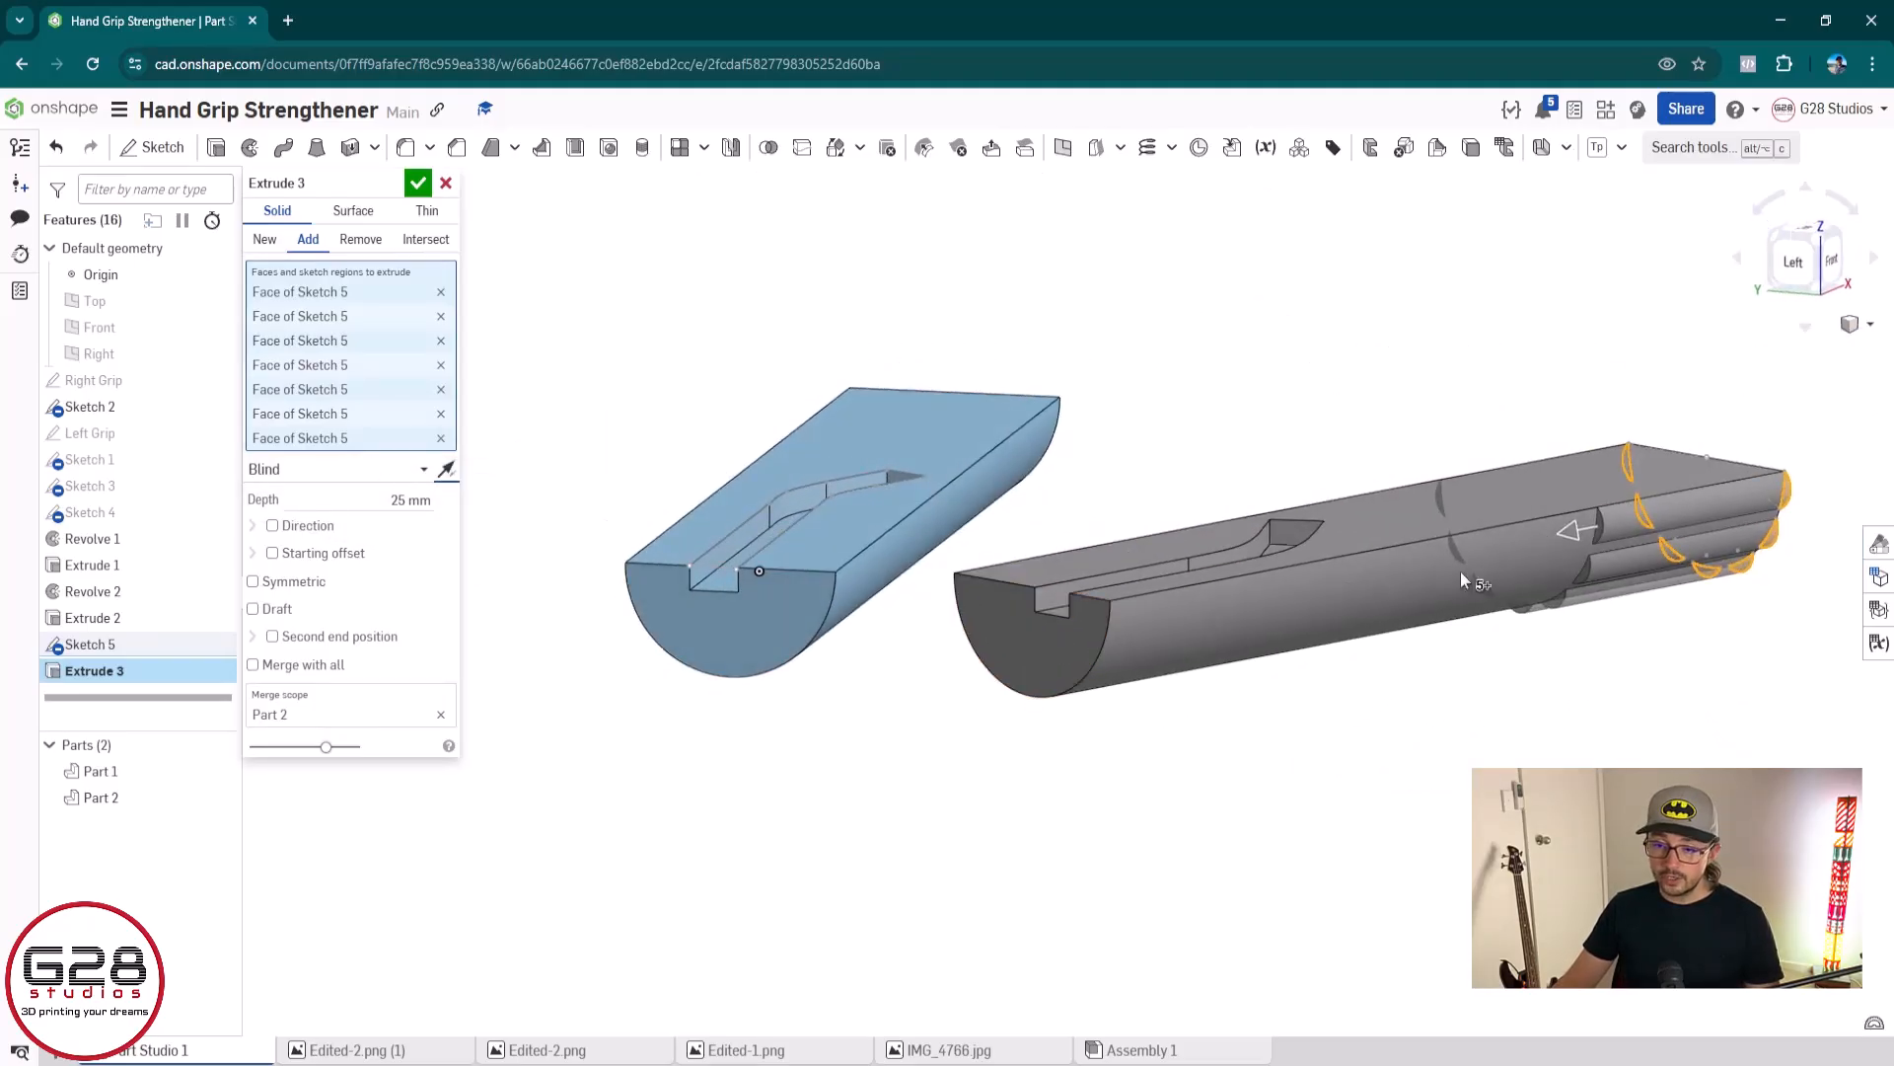
pyautogui.moveTo(1577, 531); pyautogui.dragTo(1149, 614)
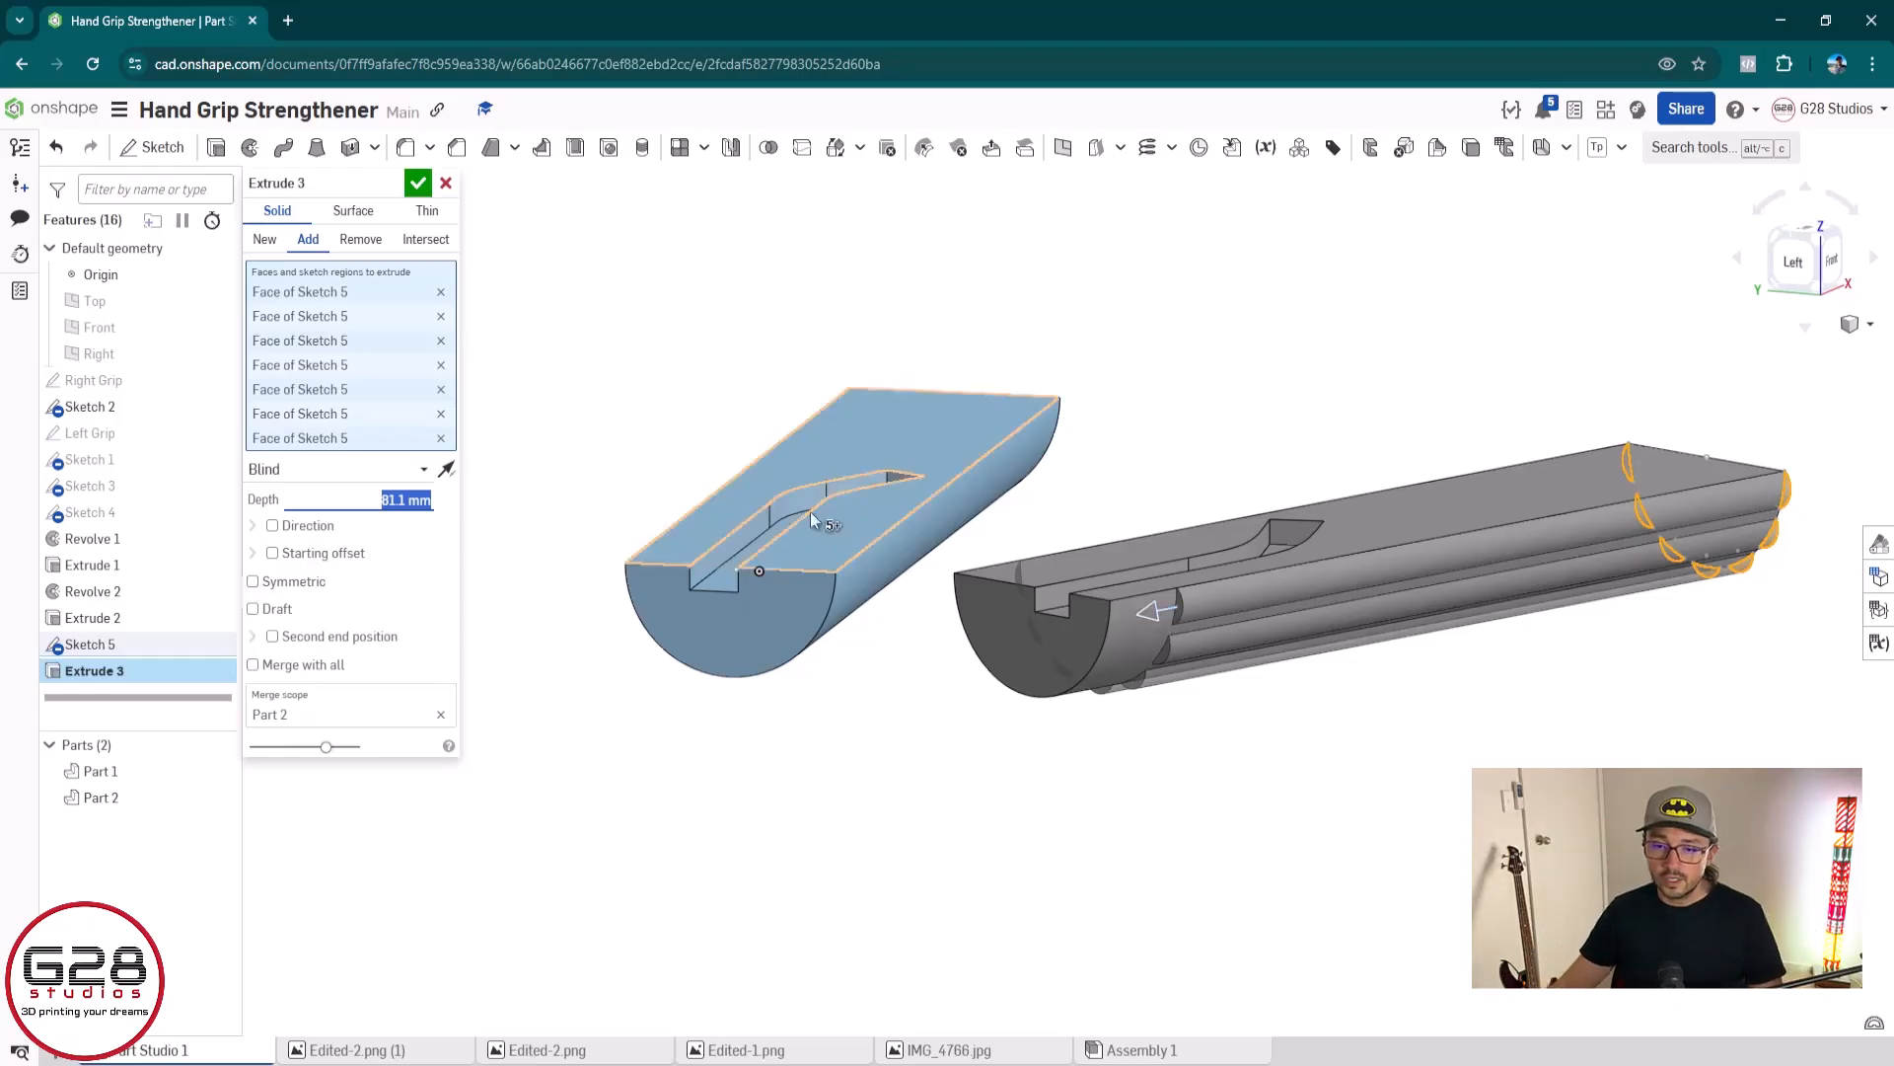
# Try the Up to next end condition for the ridge extrude, with the left grip's far end face as the target
pyautogui.click(307, 480)
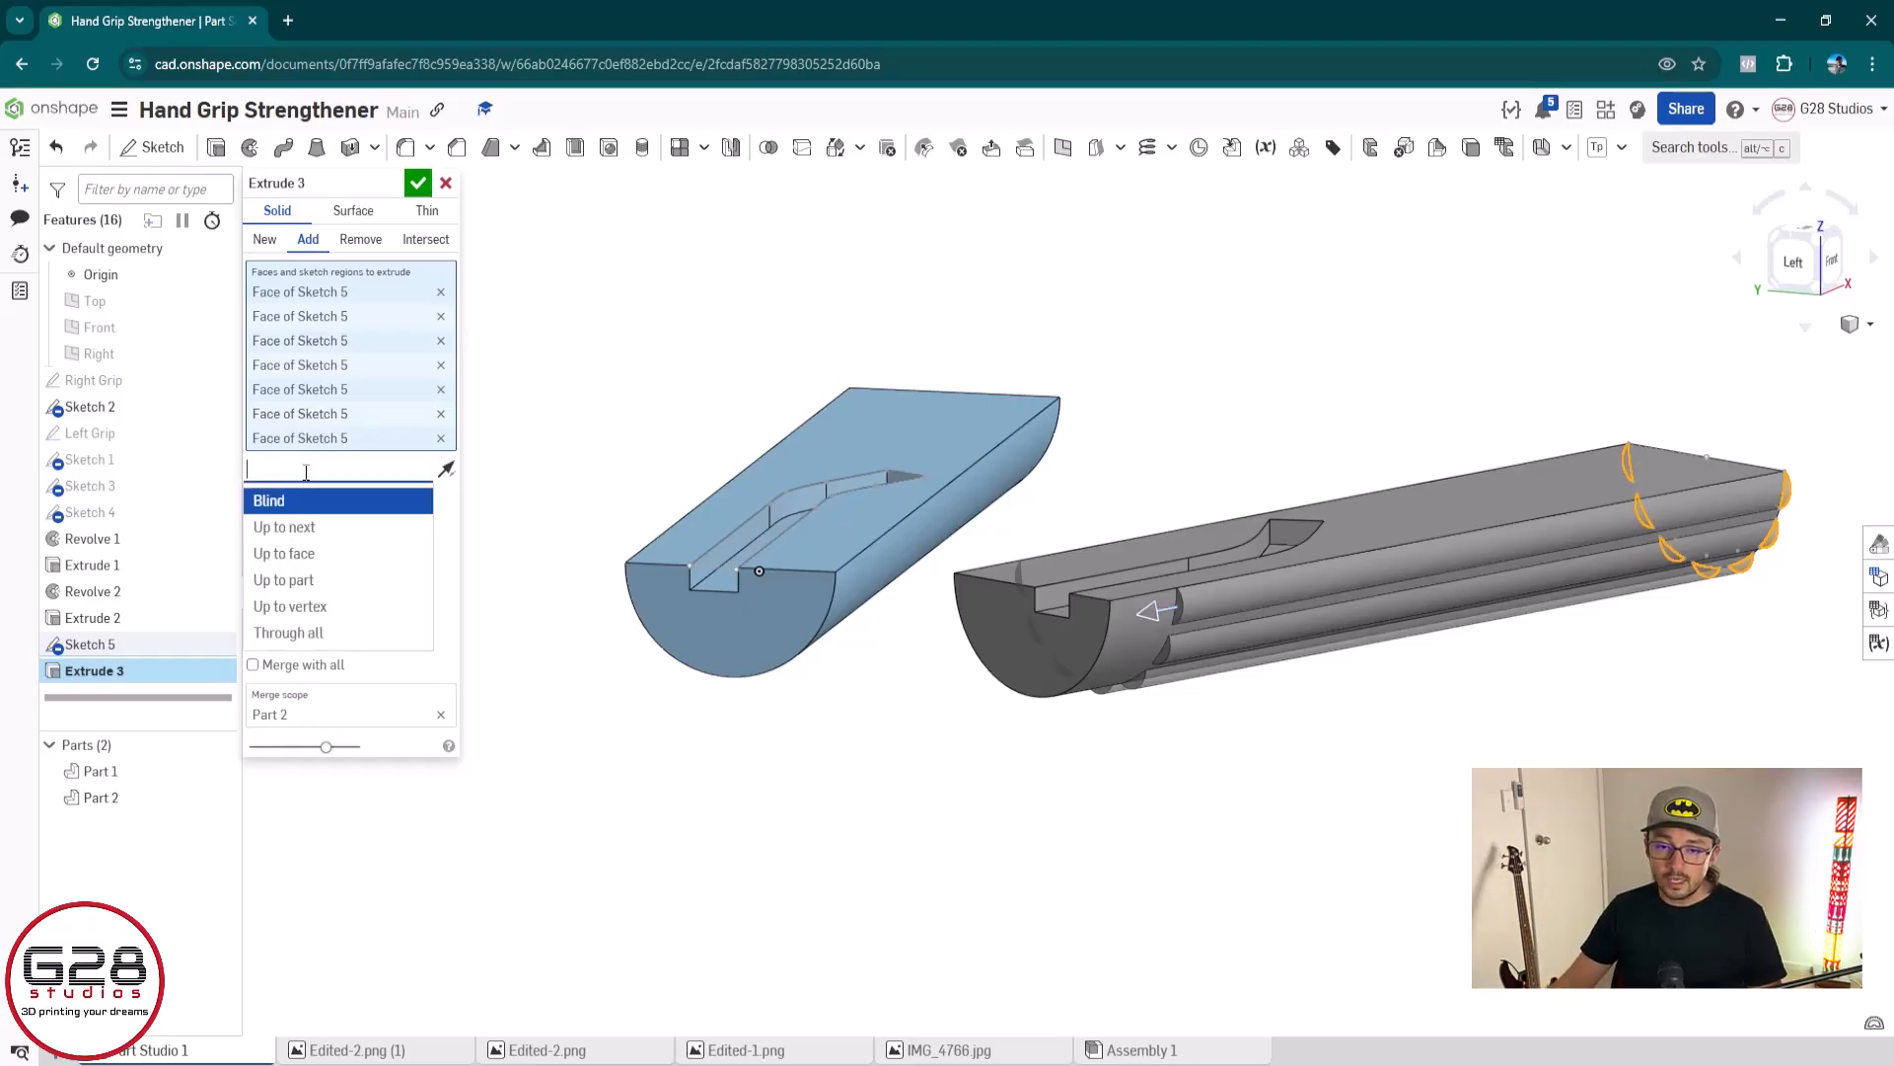
pyautogui.click(296, 528)
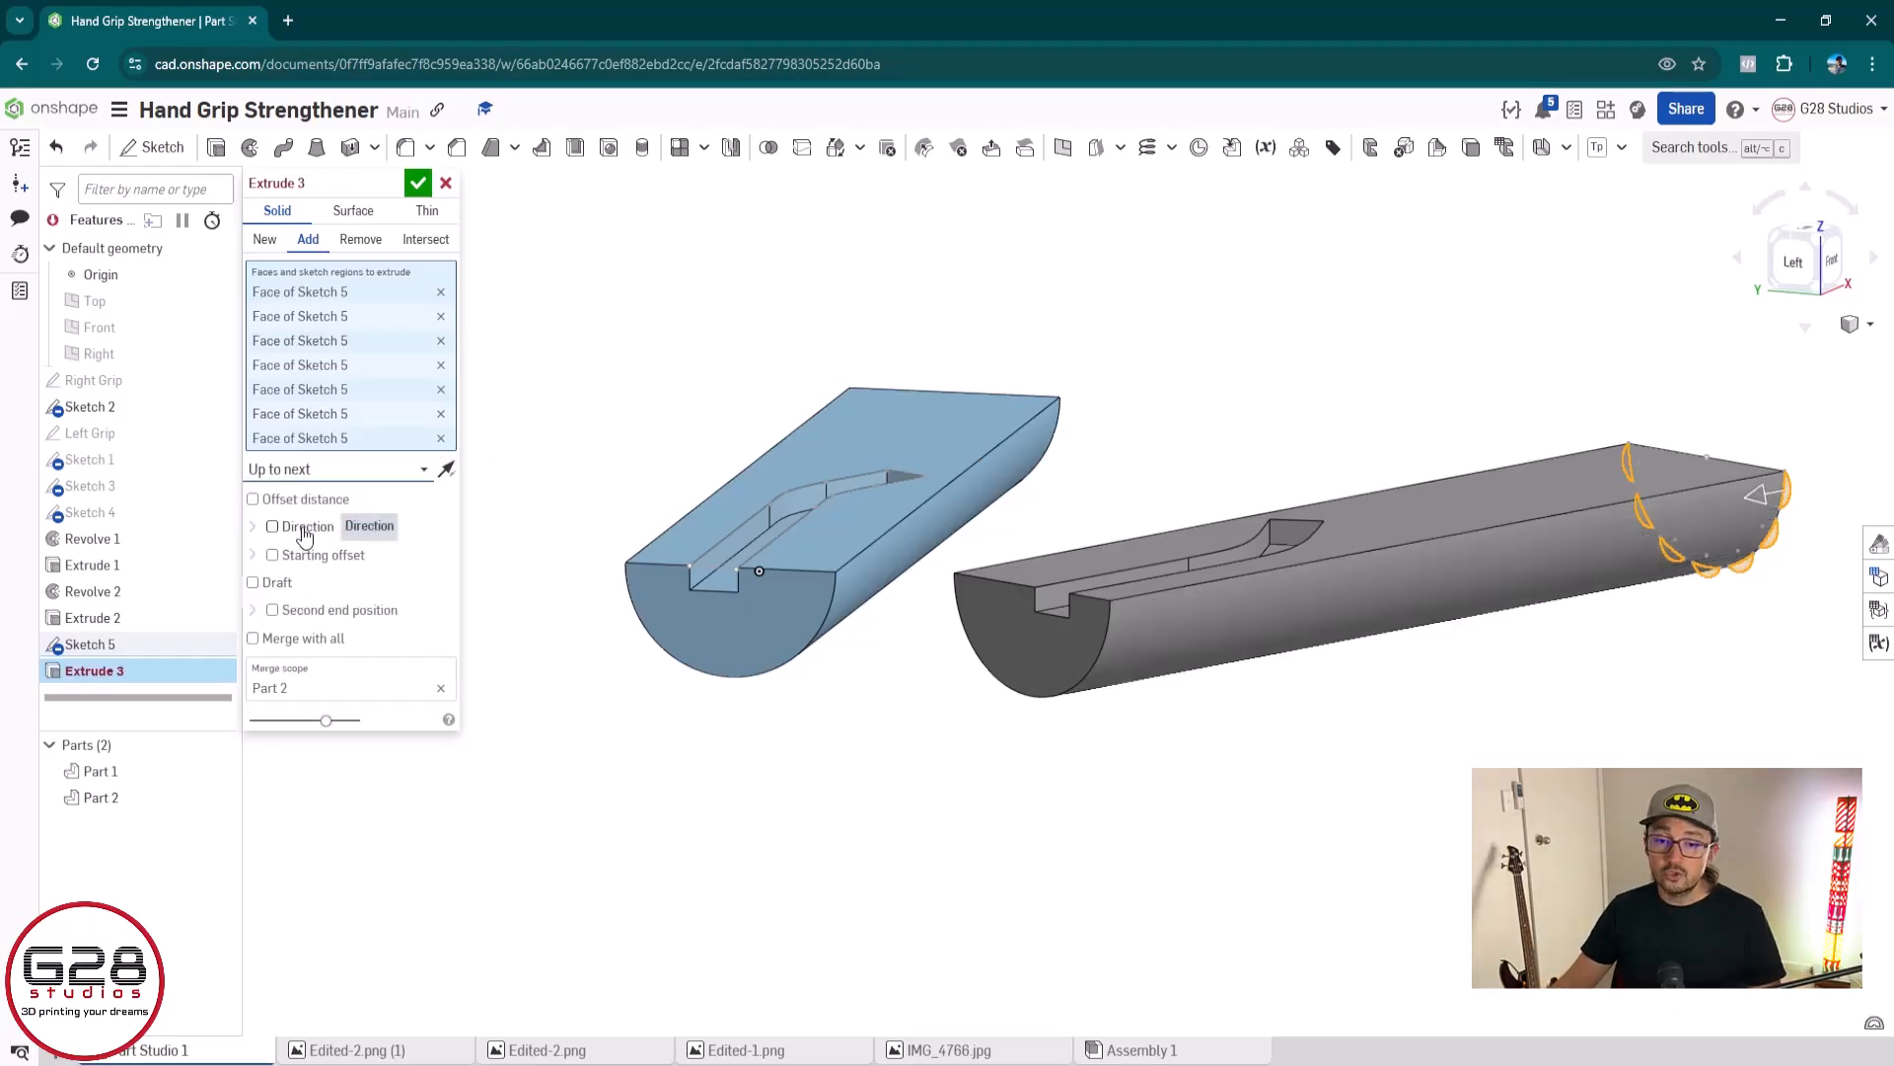
pyautogui.click(1027, 647)
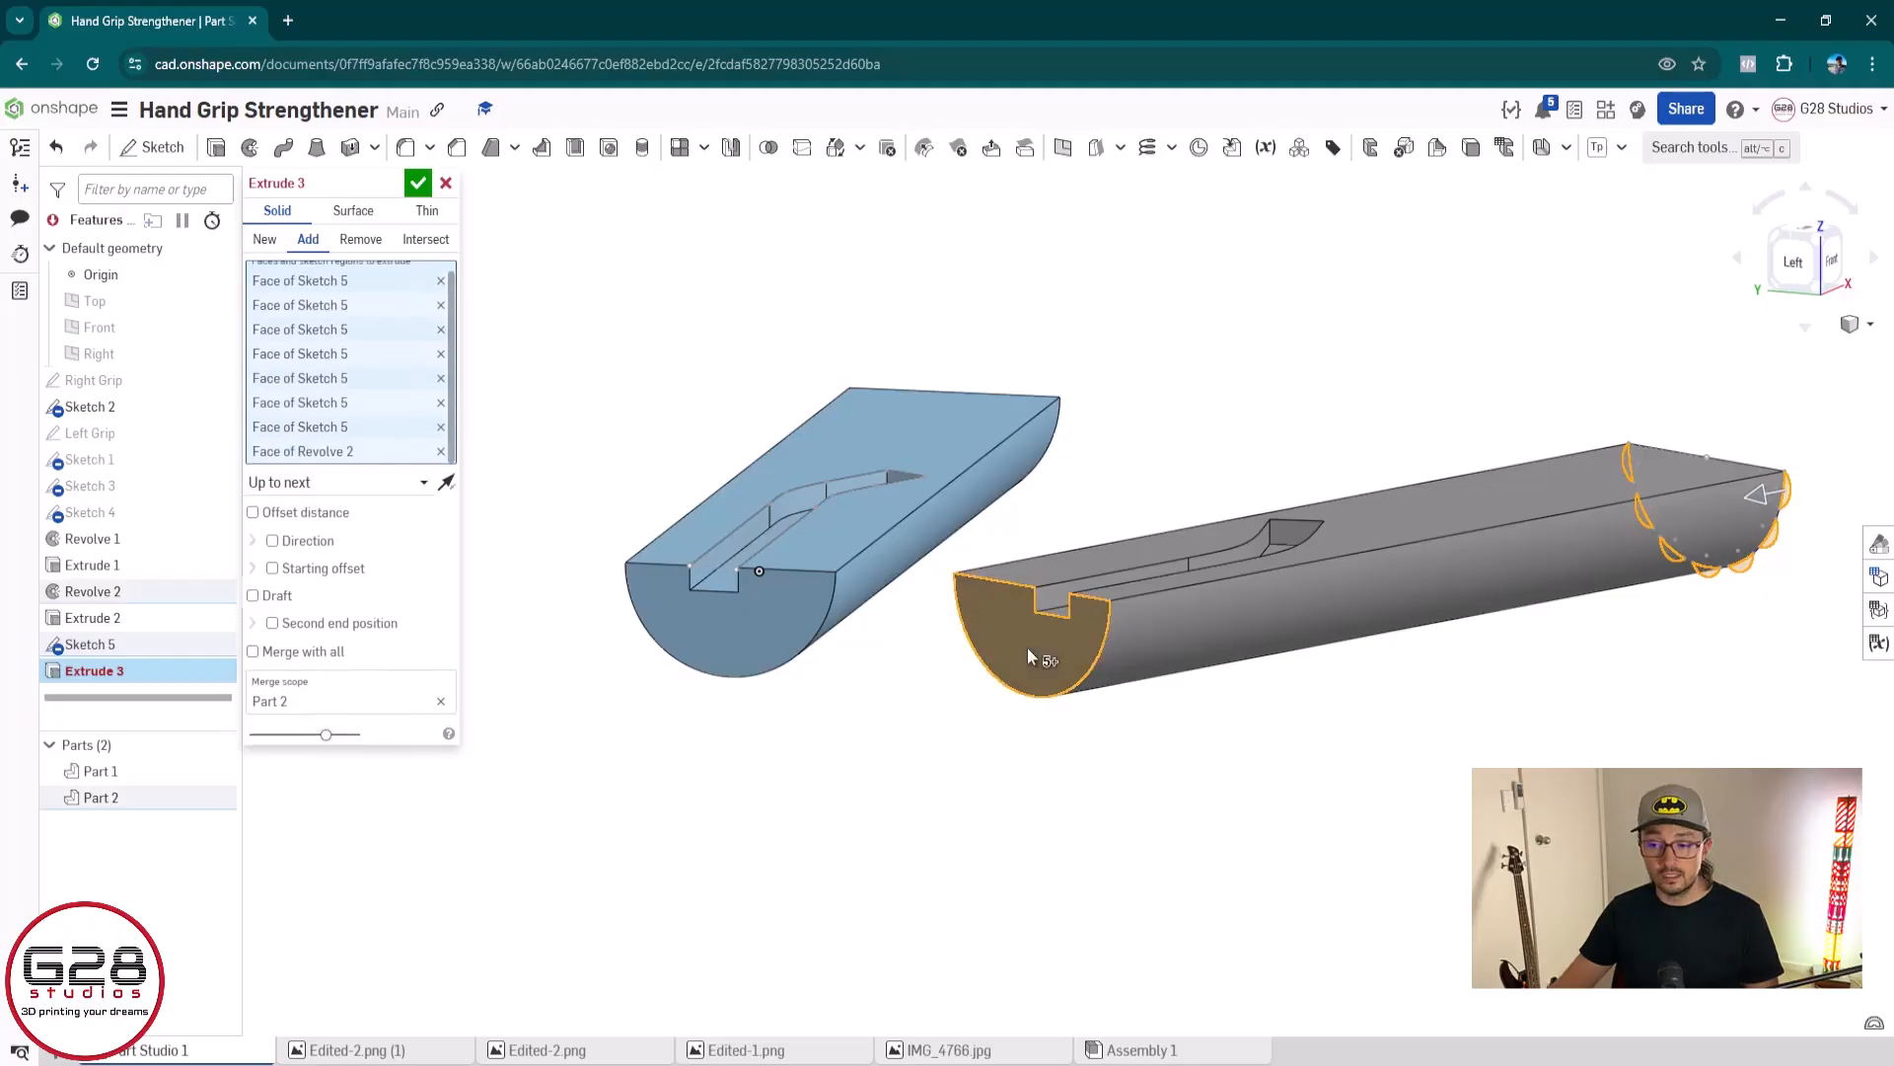
pyautogui.click(441, 463)
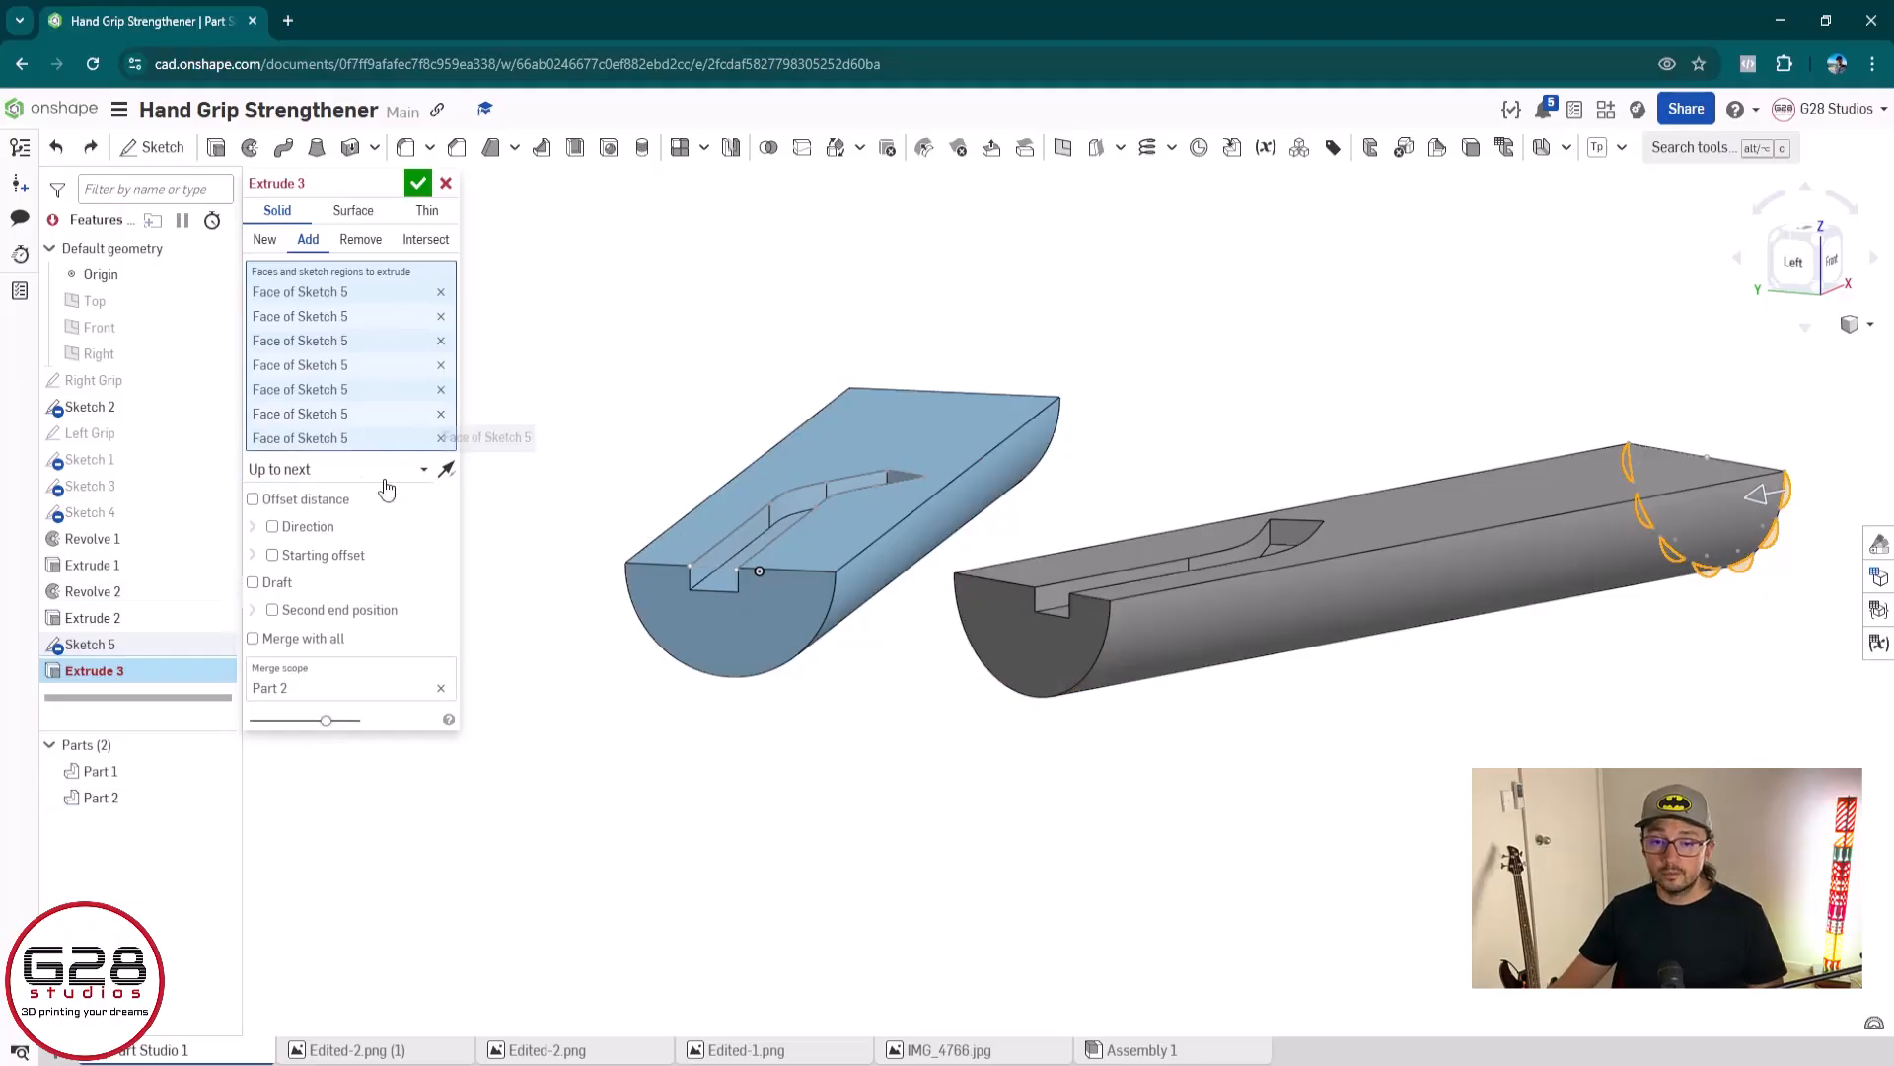
# End the ridge extrude with Up to face at the left grip's far end face and accept the feature
pyautogui.click(412, 469)
pyautogui.click(286, 553)
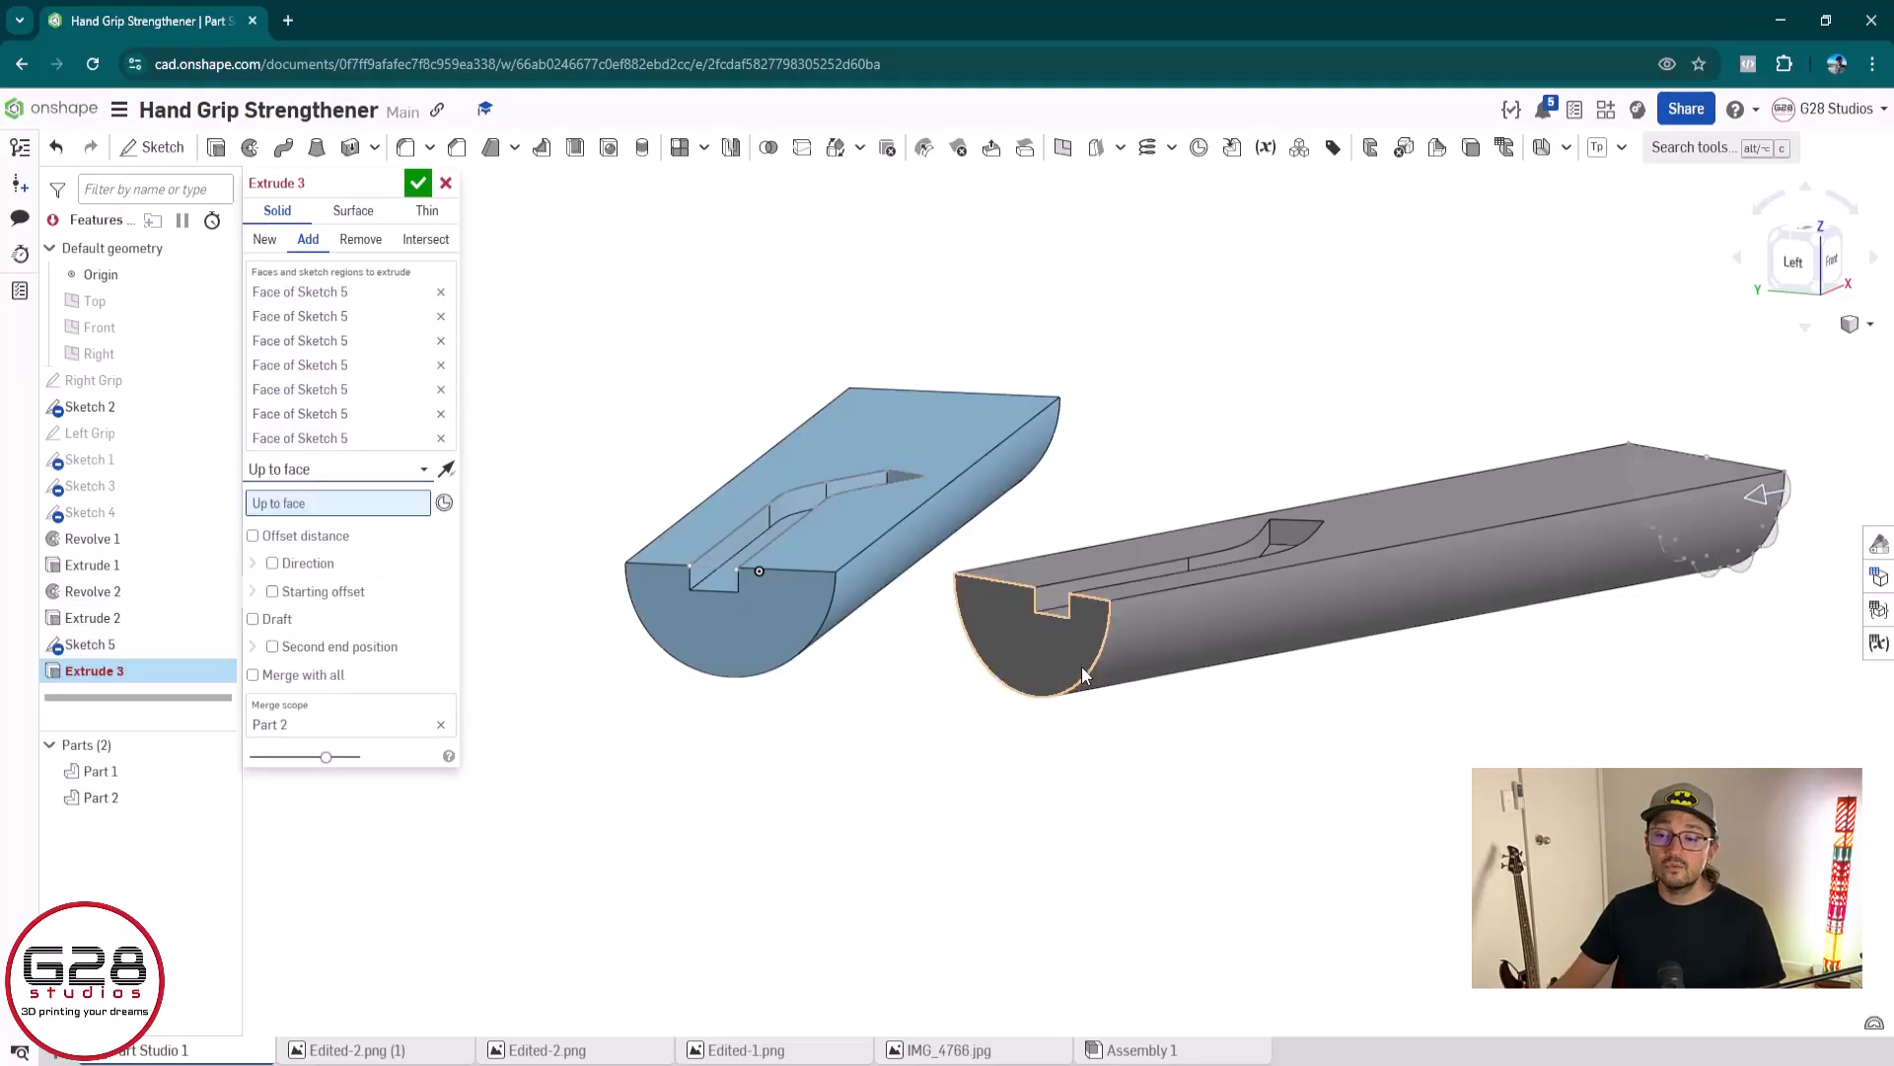
pyautogui.click(1029, 661)
pyautogui.scroll(5, 1135, 642)
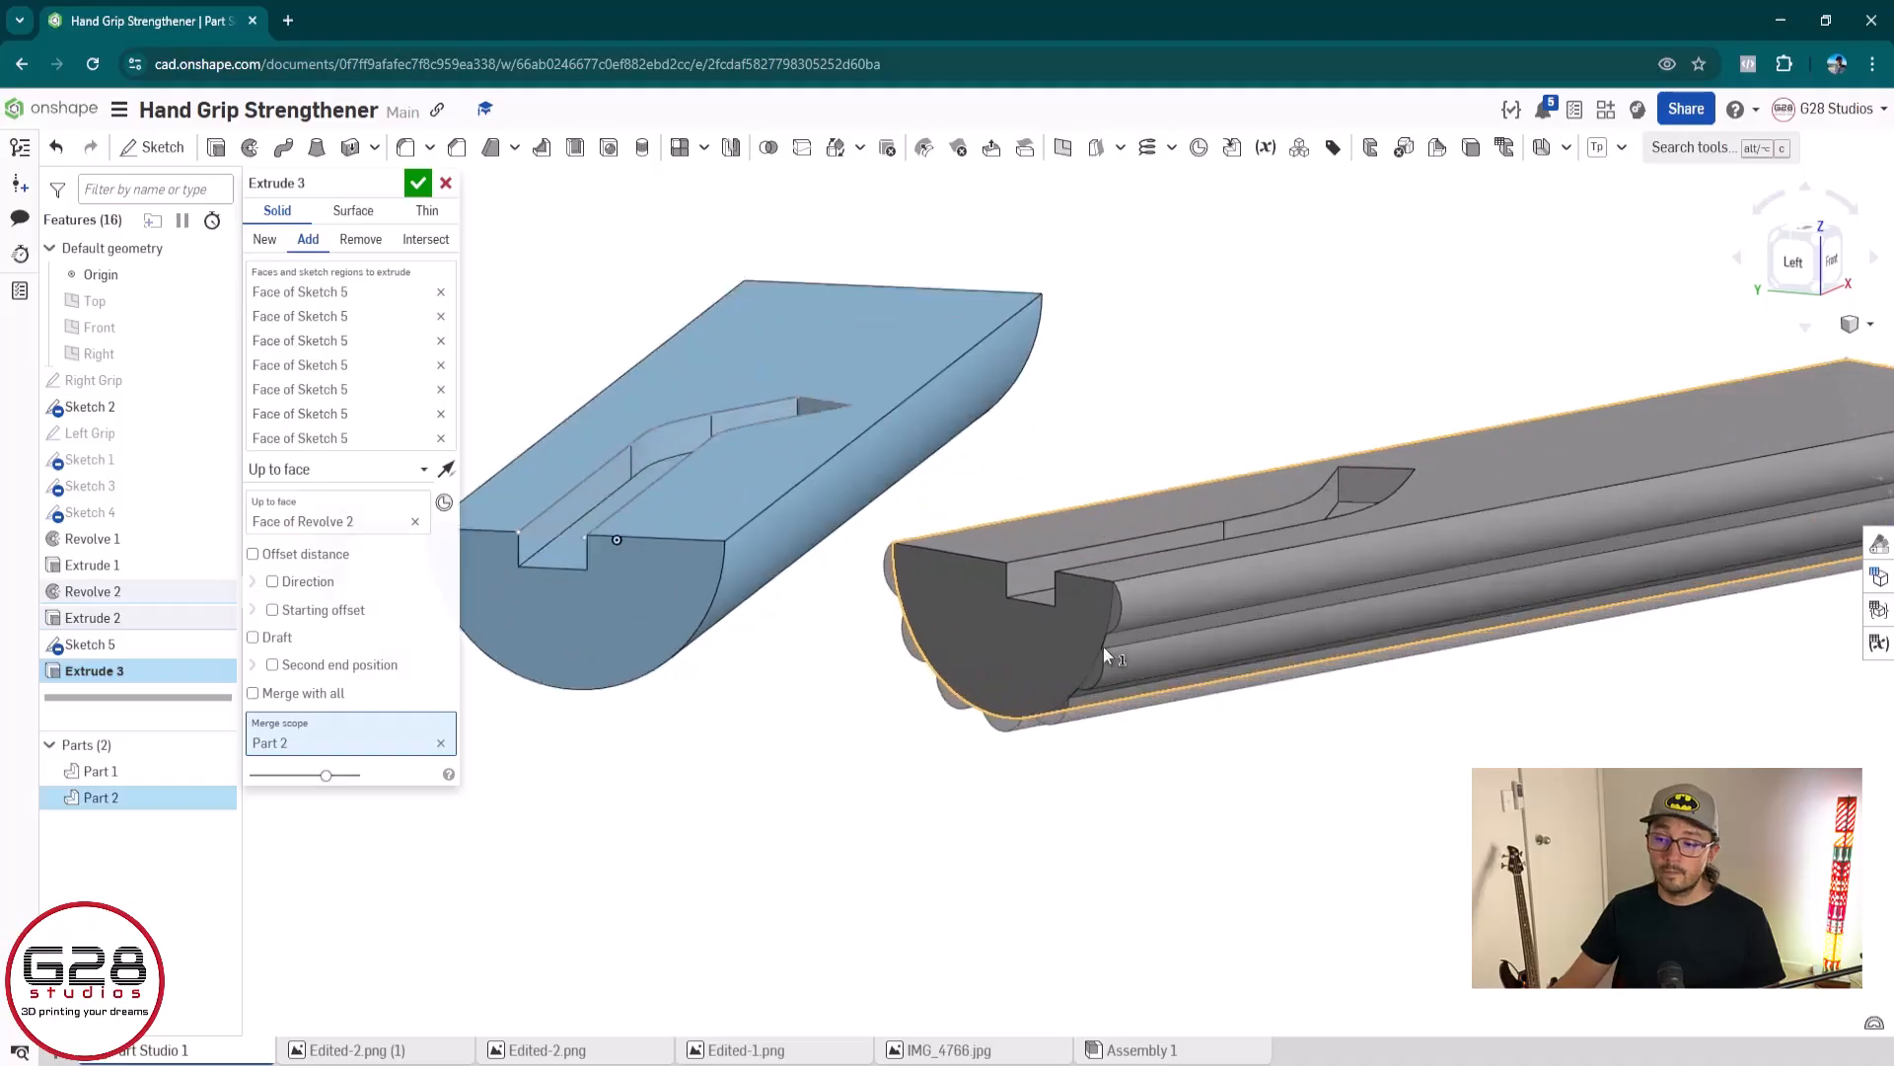
pyautogui.moveTo(1132, 622); pyautogui.dragTo(1078, 641, button='right')
pyautogui.scroll(-5, 1135, 666)
pyautogui.moveTo(1536, 742); pyautogui.dragTo(1200, 694, button='middle')
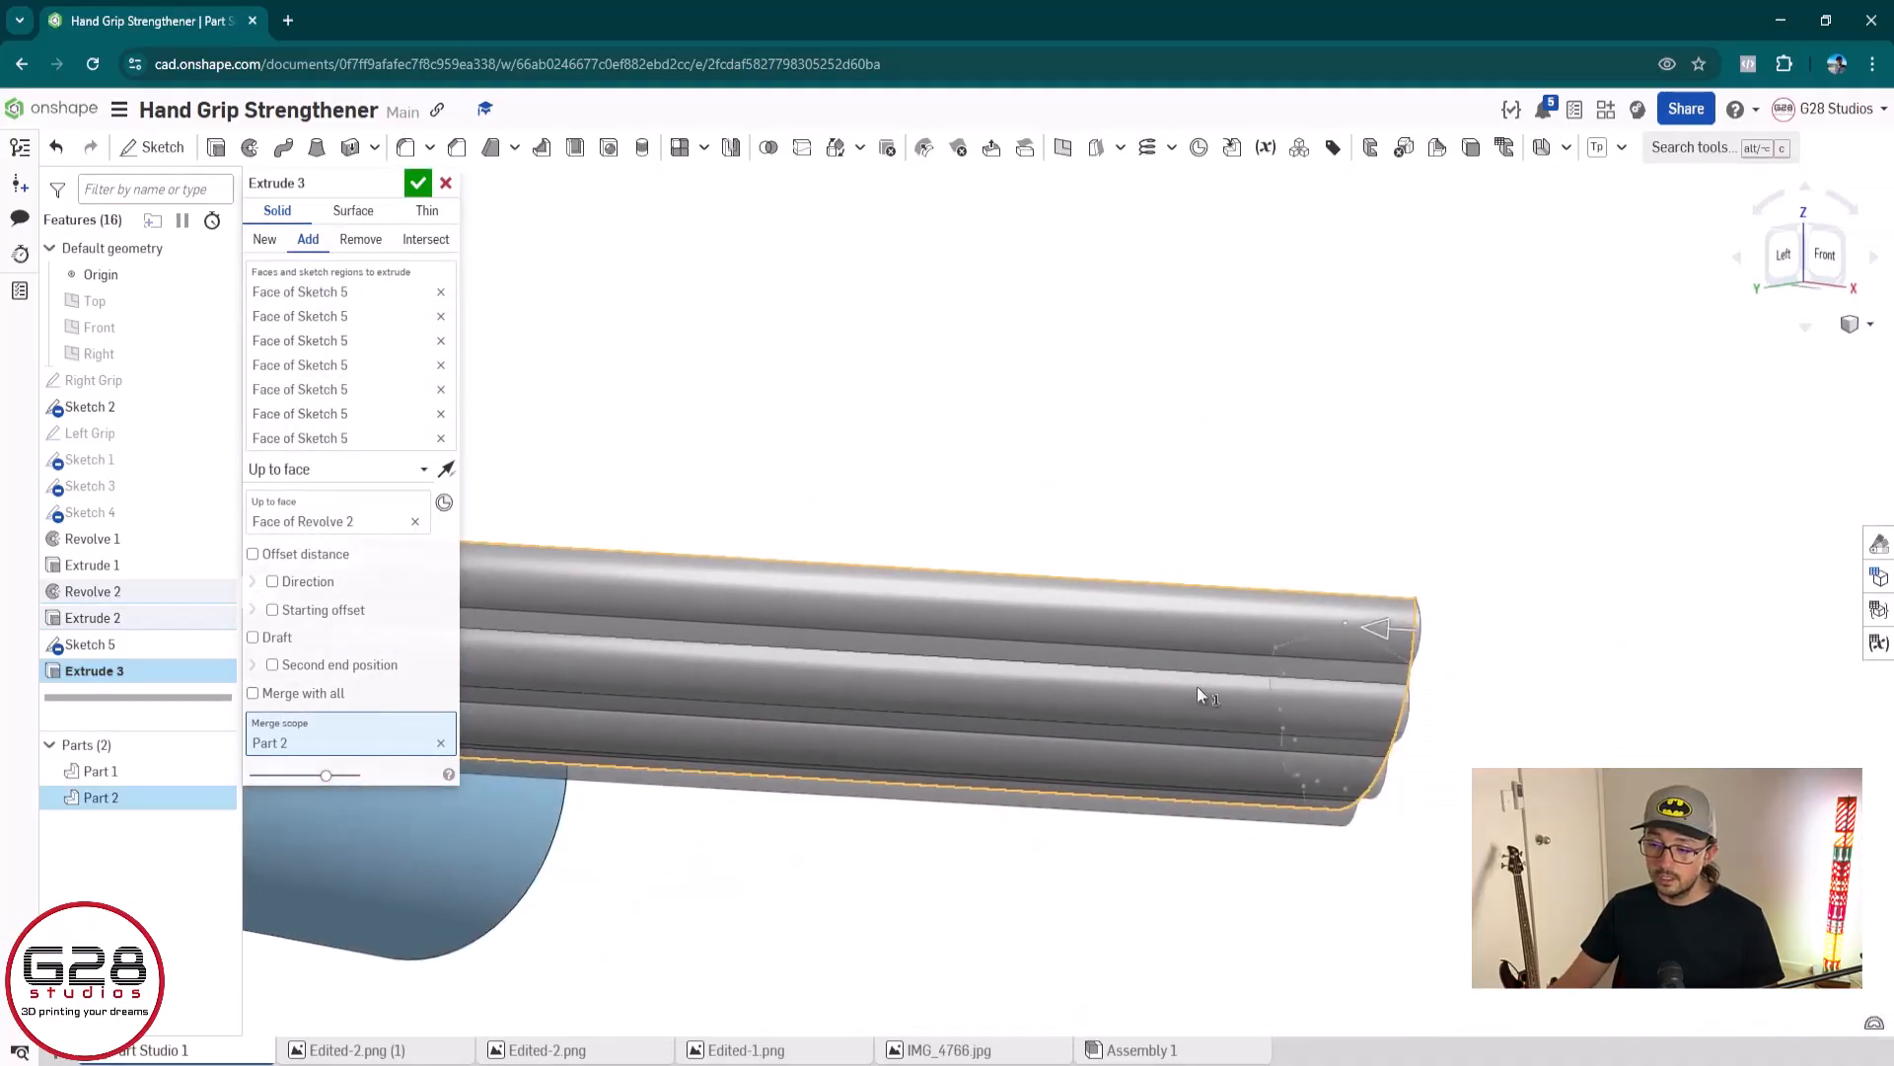
pyautogui.moveTo(1578, 908); pyautogui.dragTo(1549, 689, button='right')
pyautogui.moveTo(1549, 688); pyautogui.dragTo(1137, 589, button='middle')
pyautogui.scroll(-4, 1138, 589)
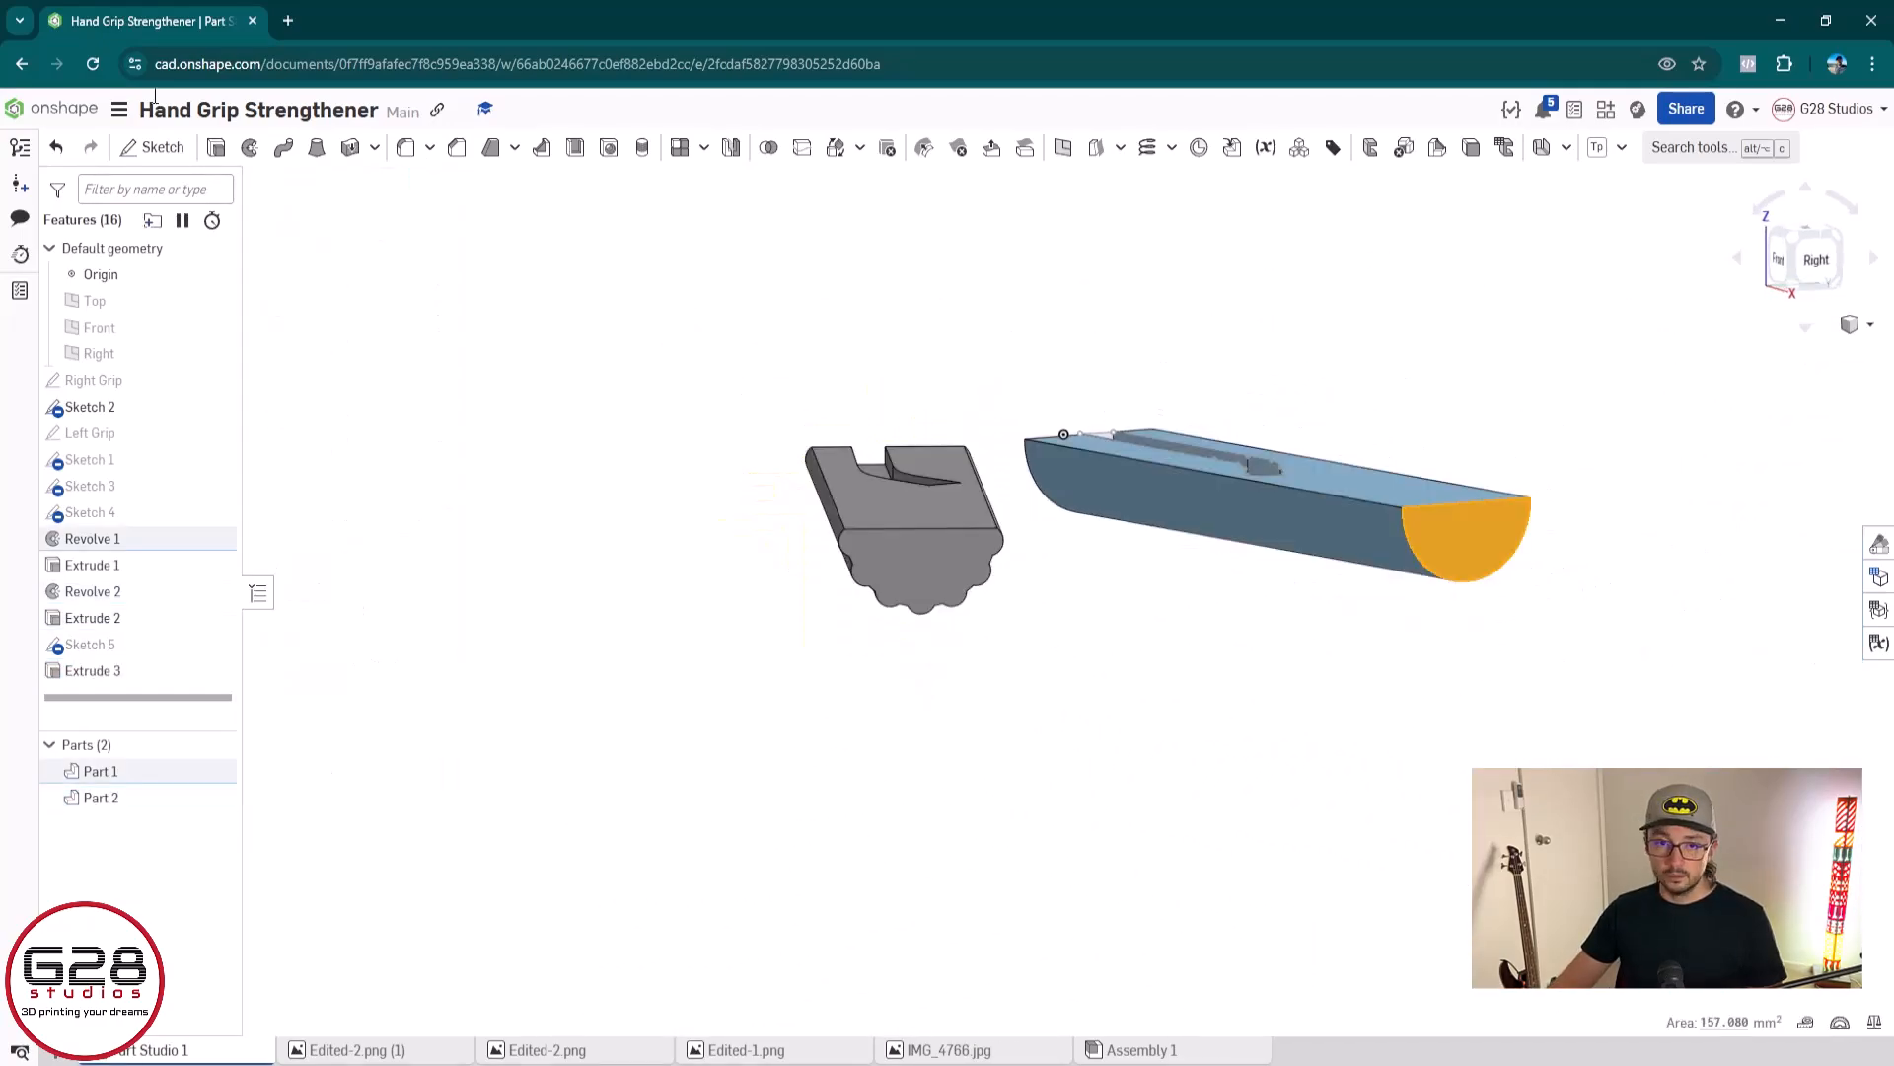
# On the right grip's semicircular end face, sketch a three-point arc from the upper corner along the curved edge, with a 1.95985 mm radius
pyautogui.click(154, 147)
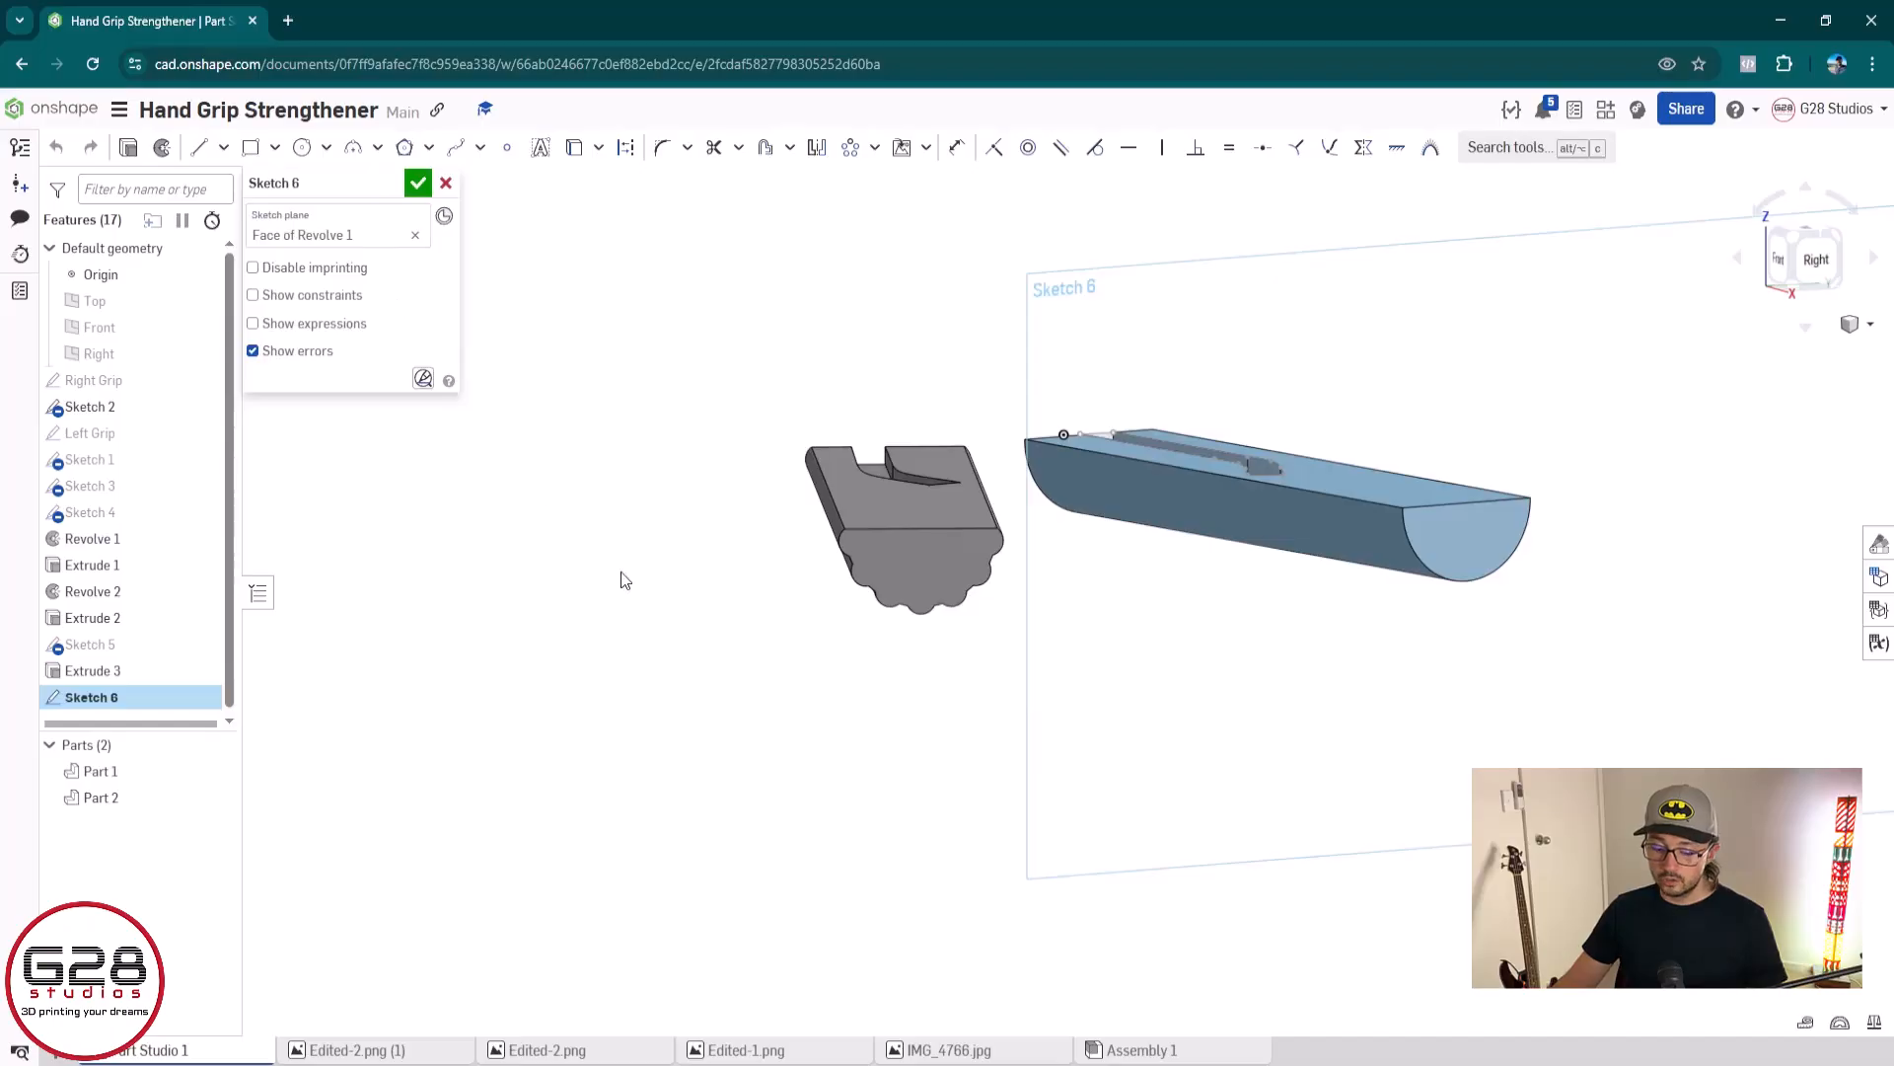
pyautogui.press('n')
pyautogui.scroll(5, 1038, 626)
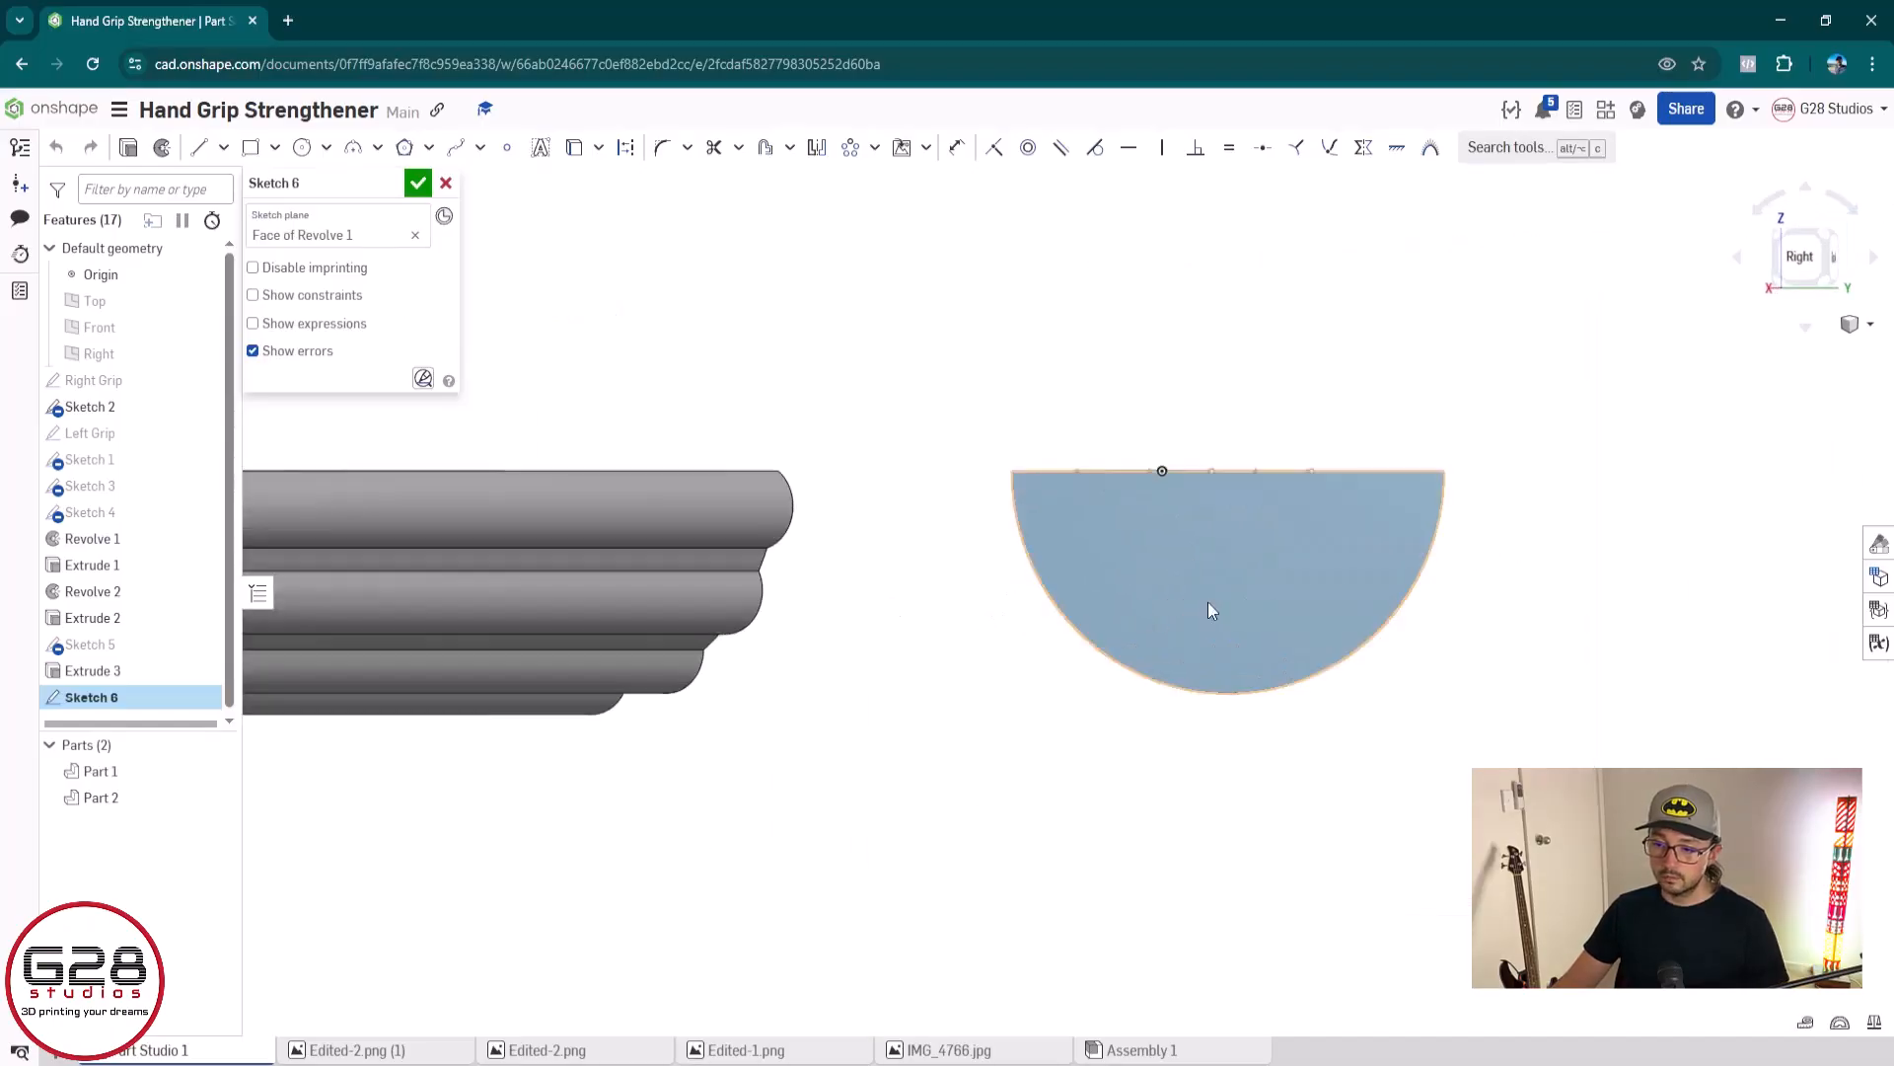
pyautogui.click(353, 147)
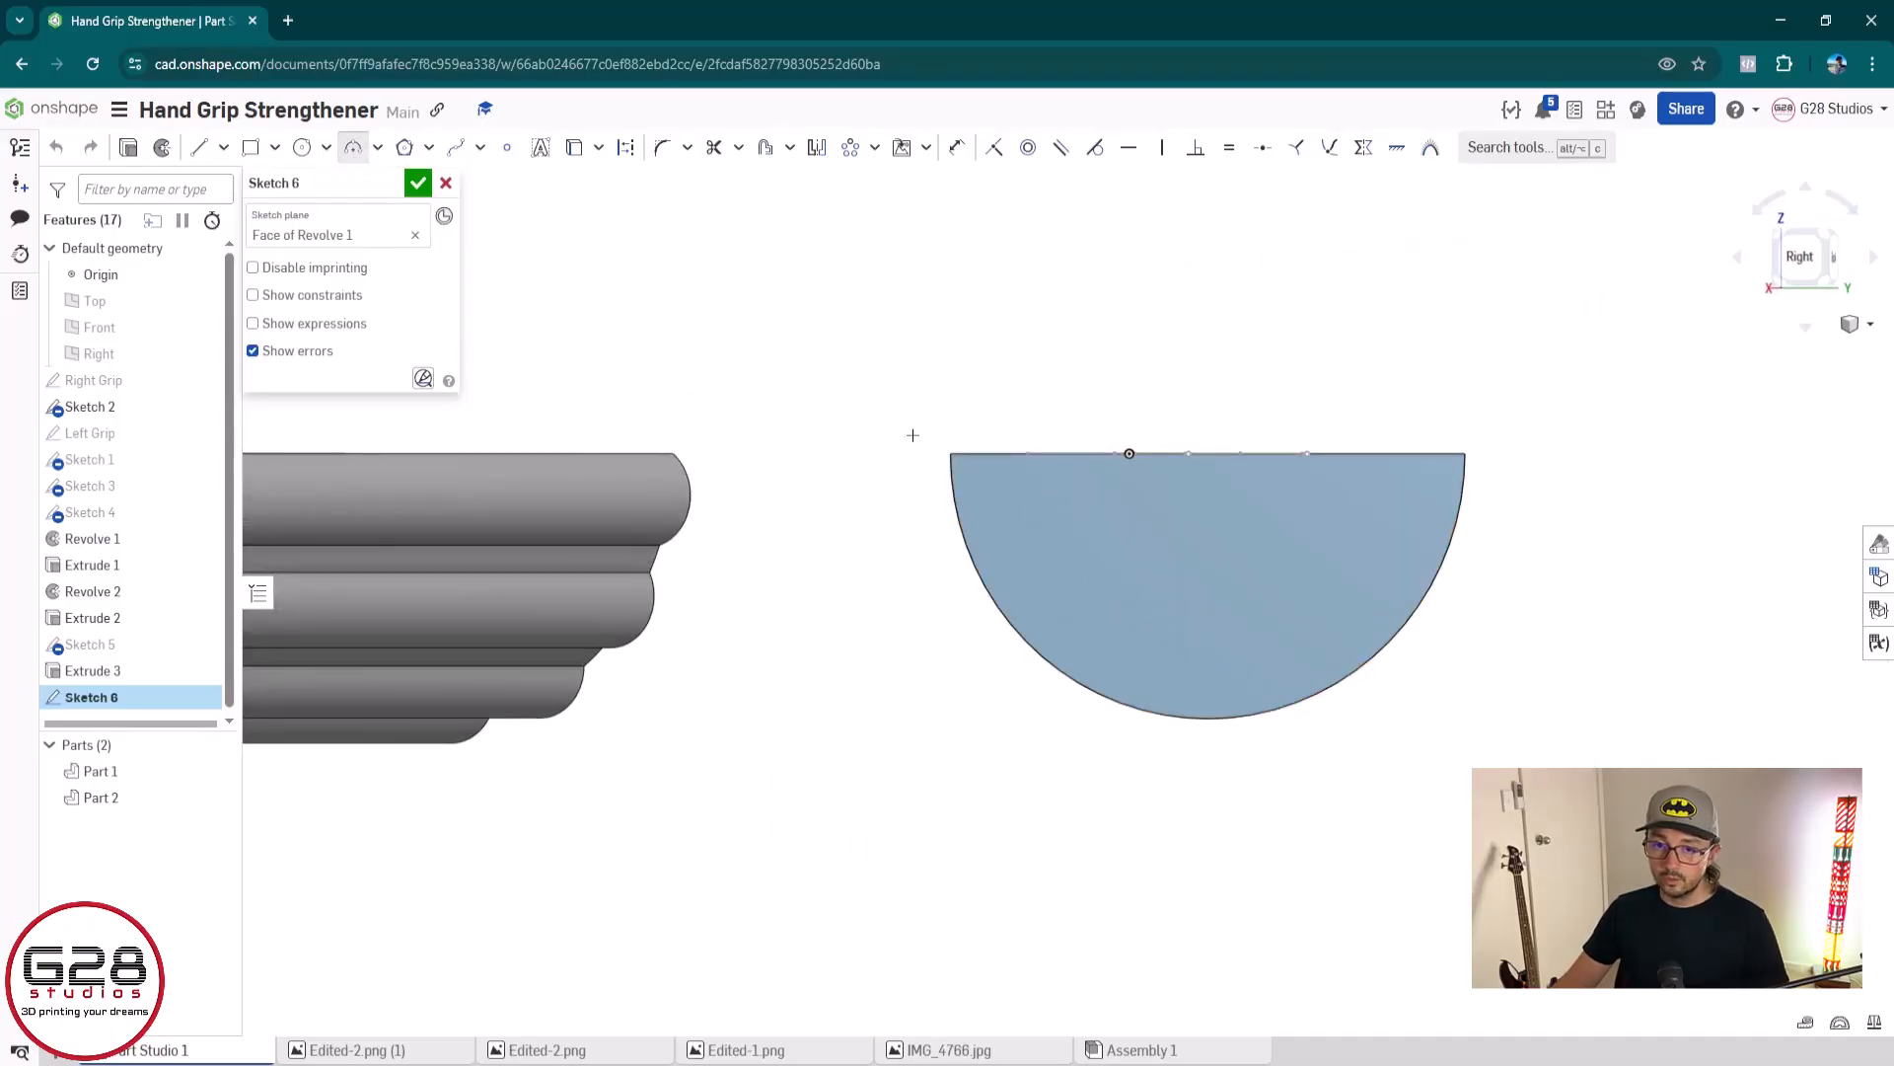
pyautogui.scroll(3, 913, 431)
pyautogui.click(975, 469)
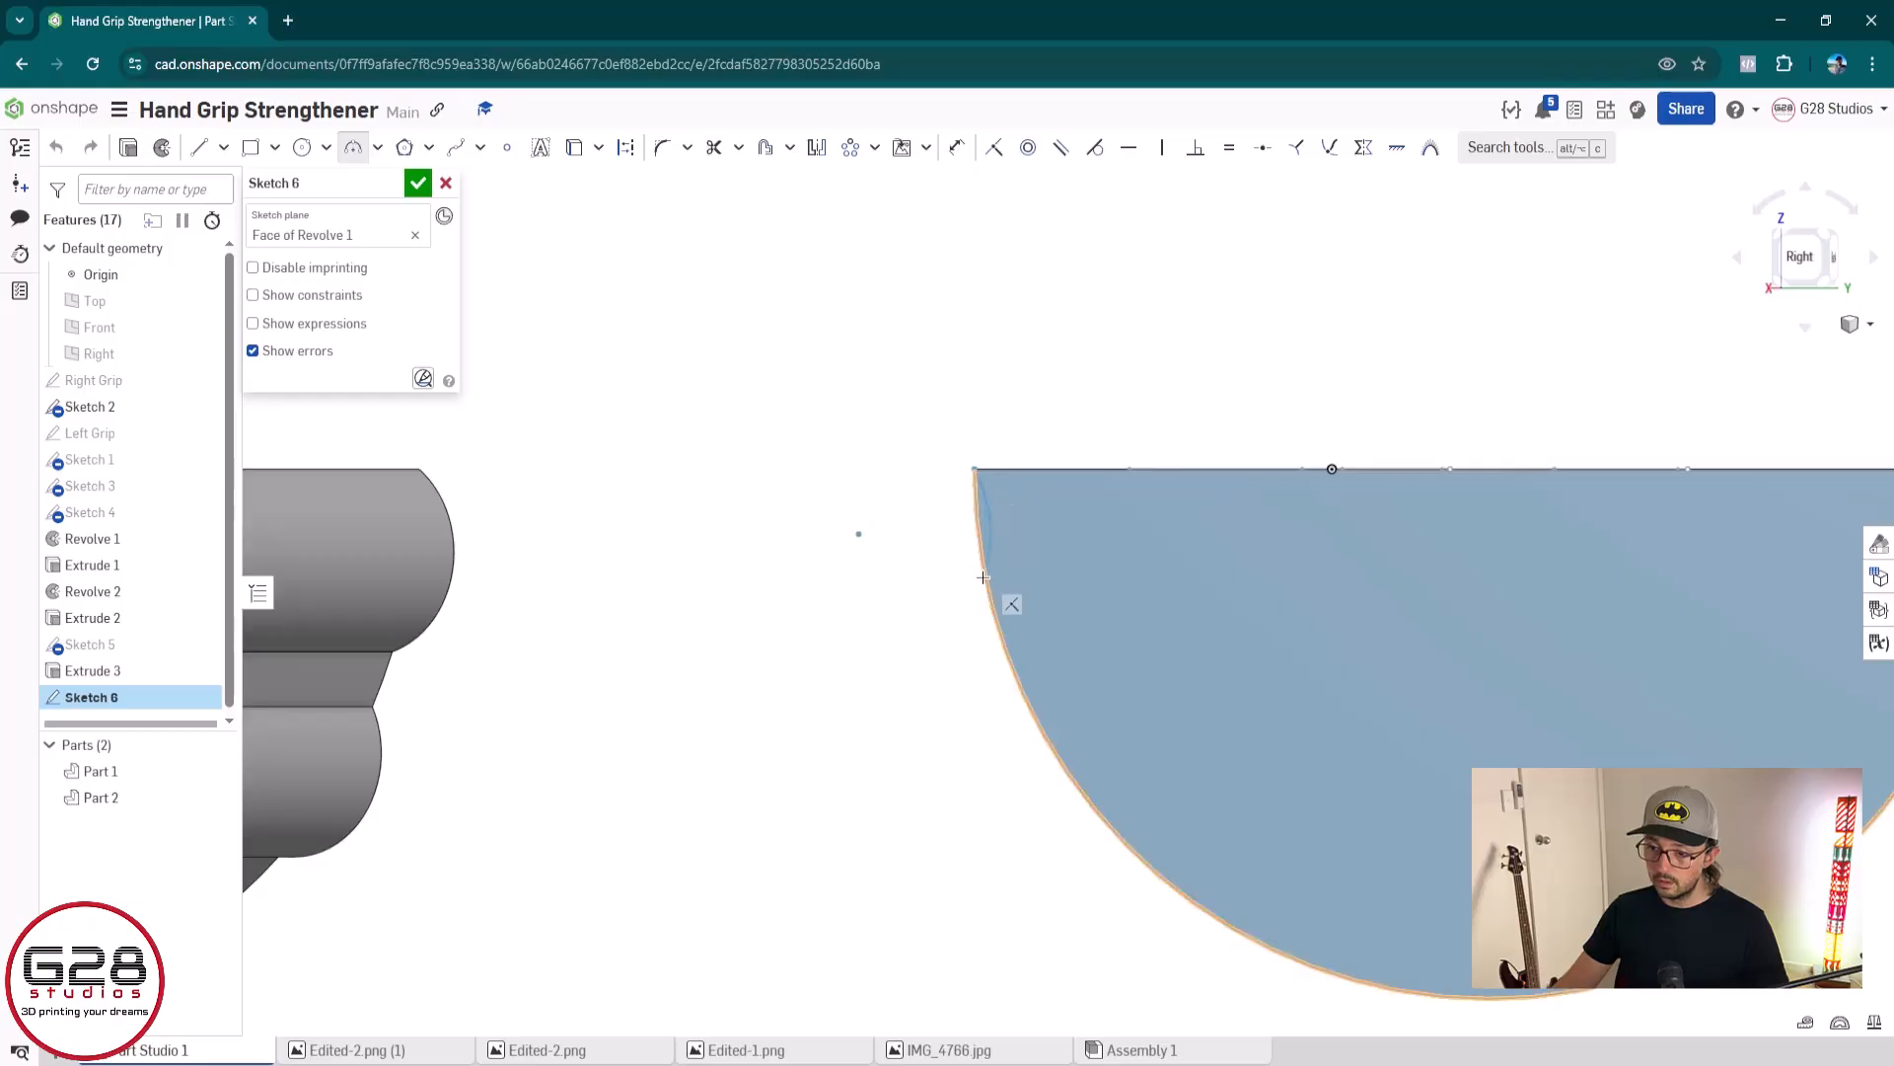
pyautogui.click(993, 617)
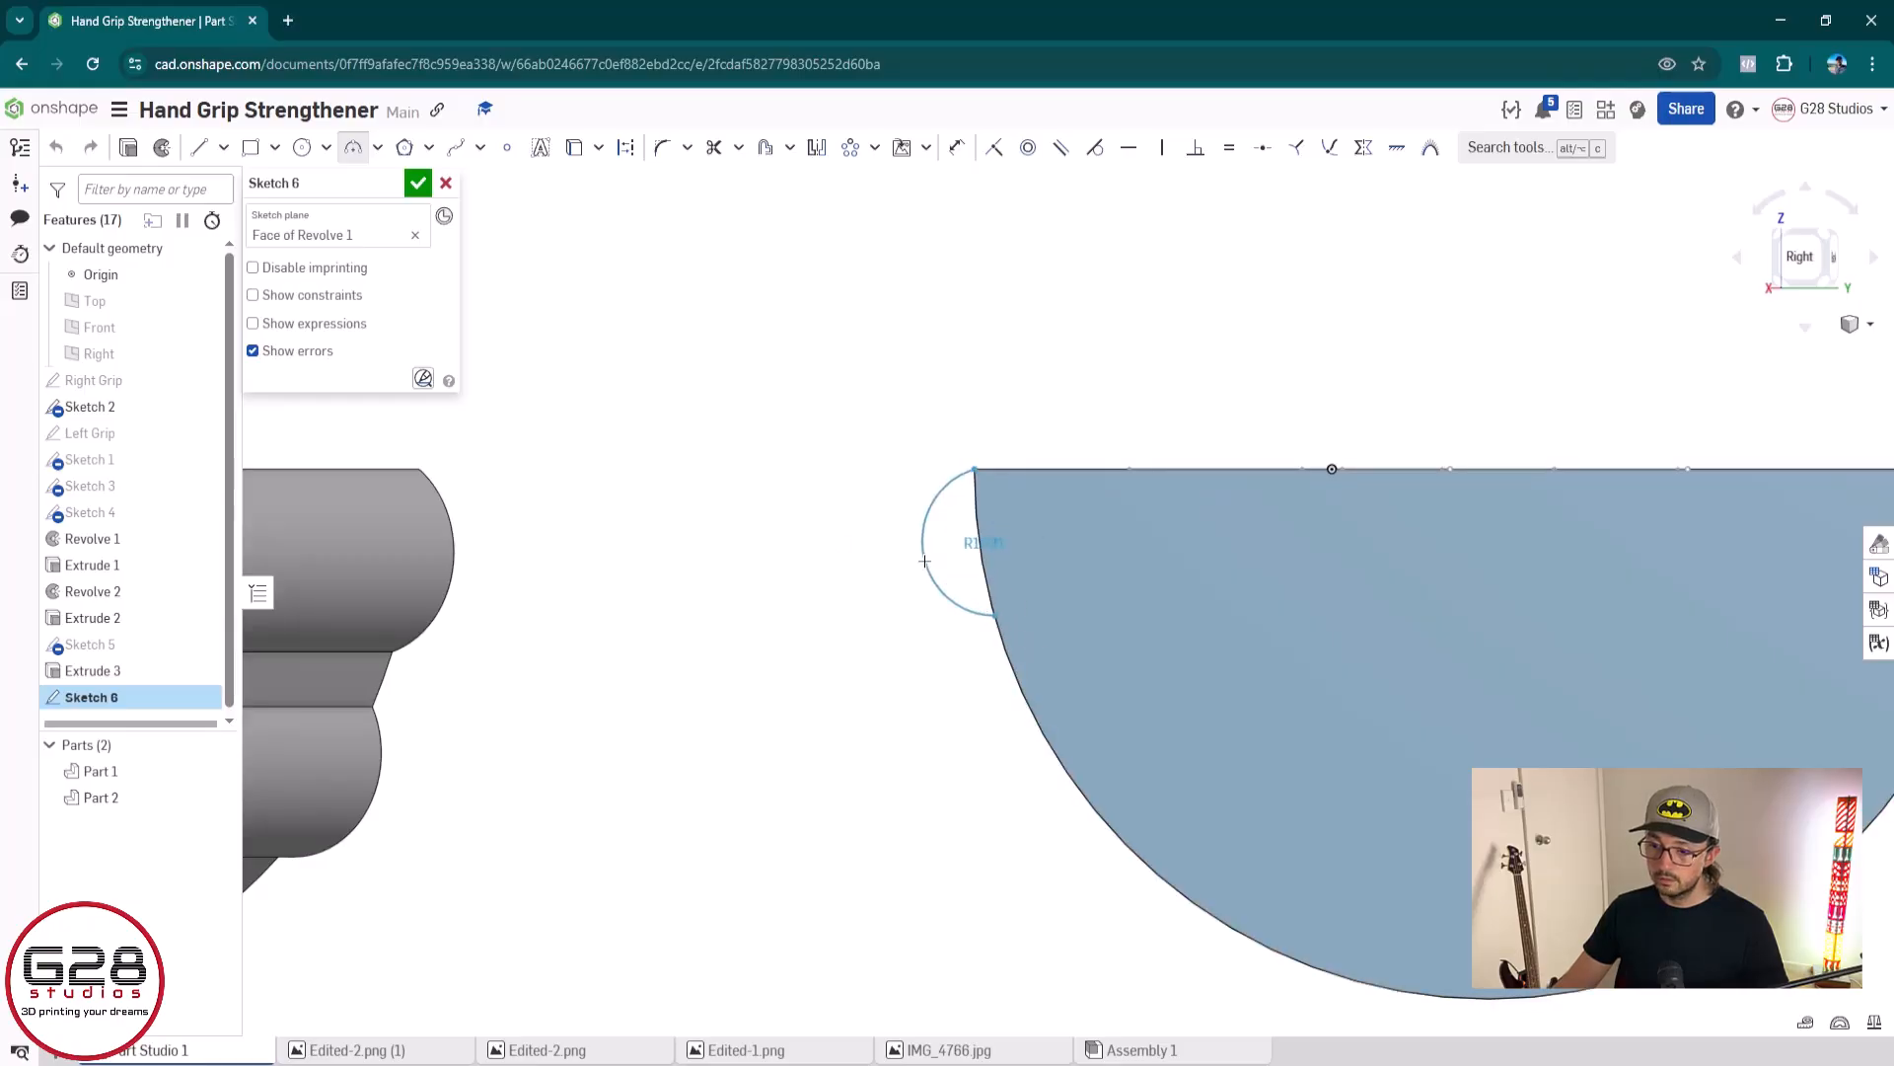
pyautogui.click(925, 562)
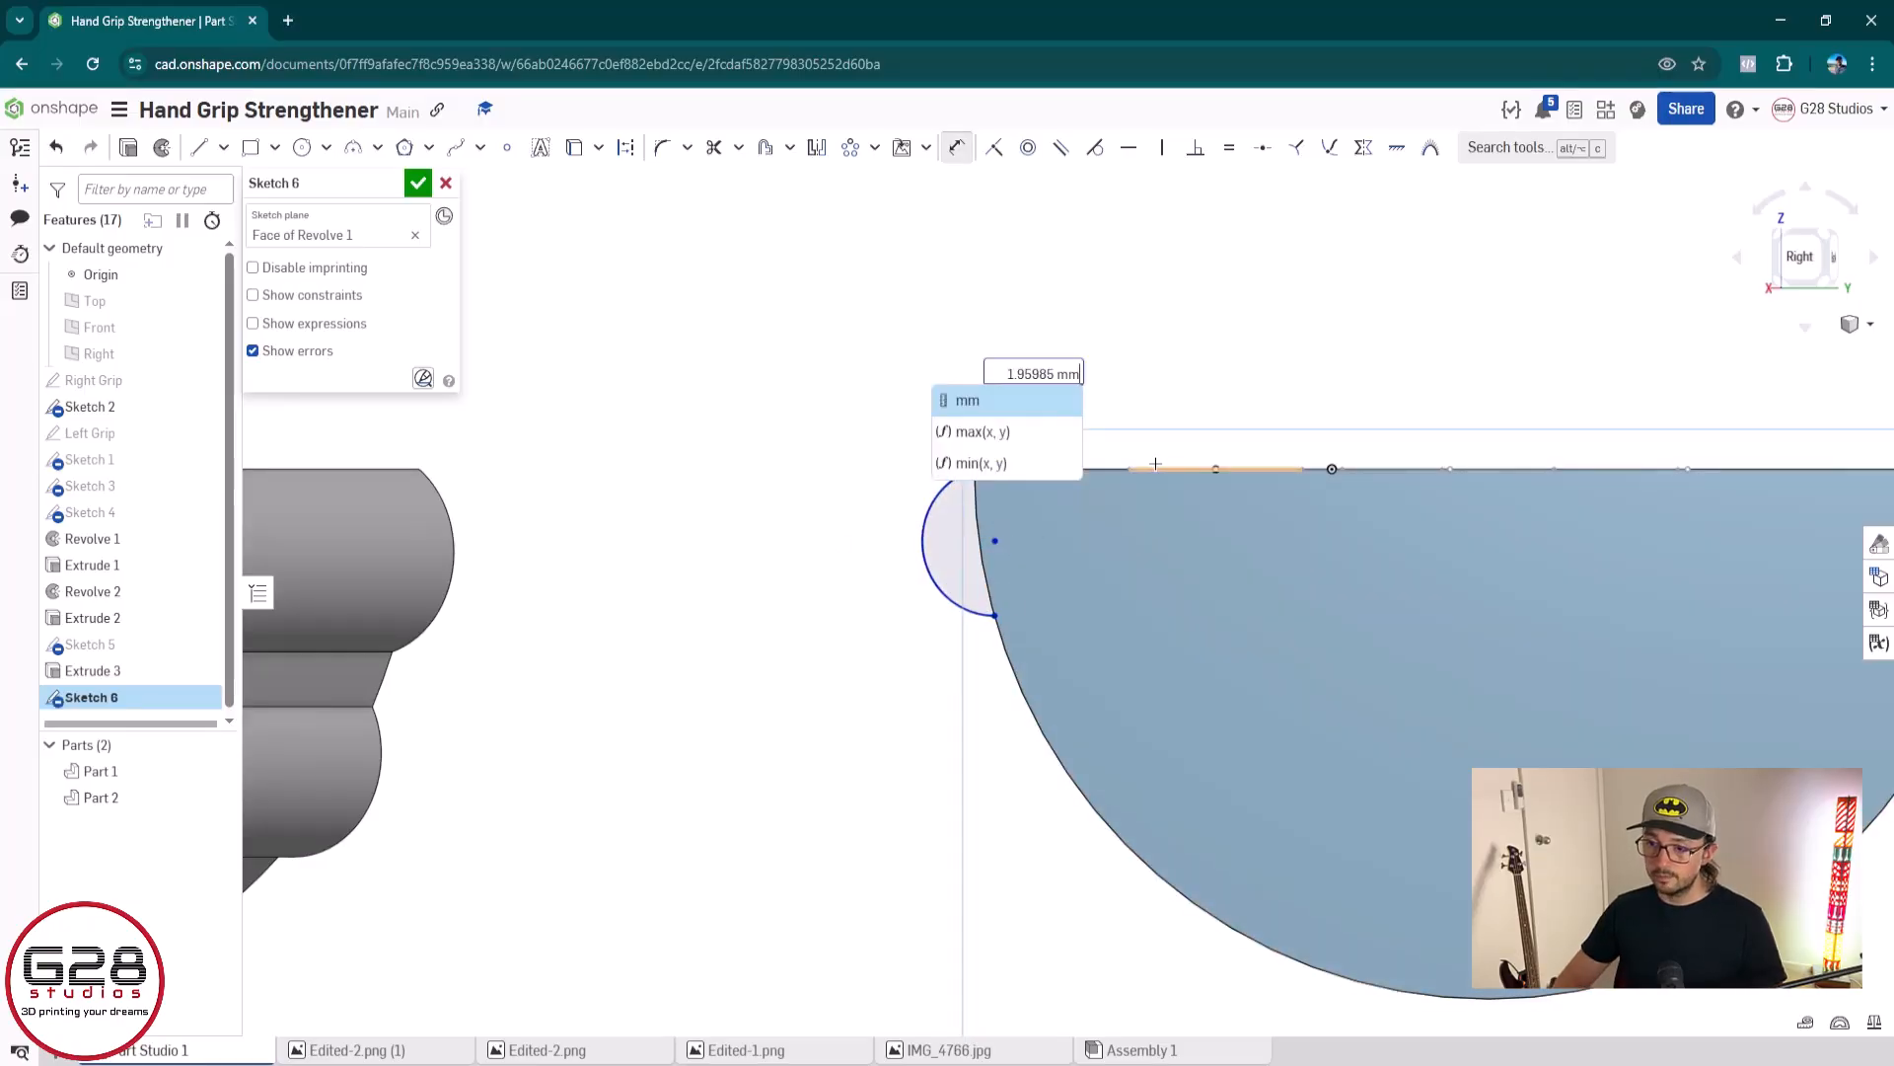
pyautogui.press('Return')
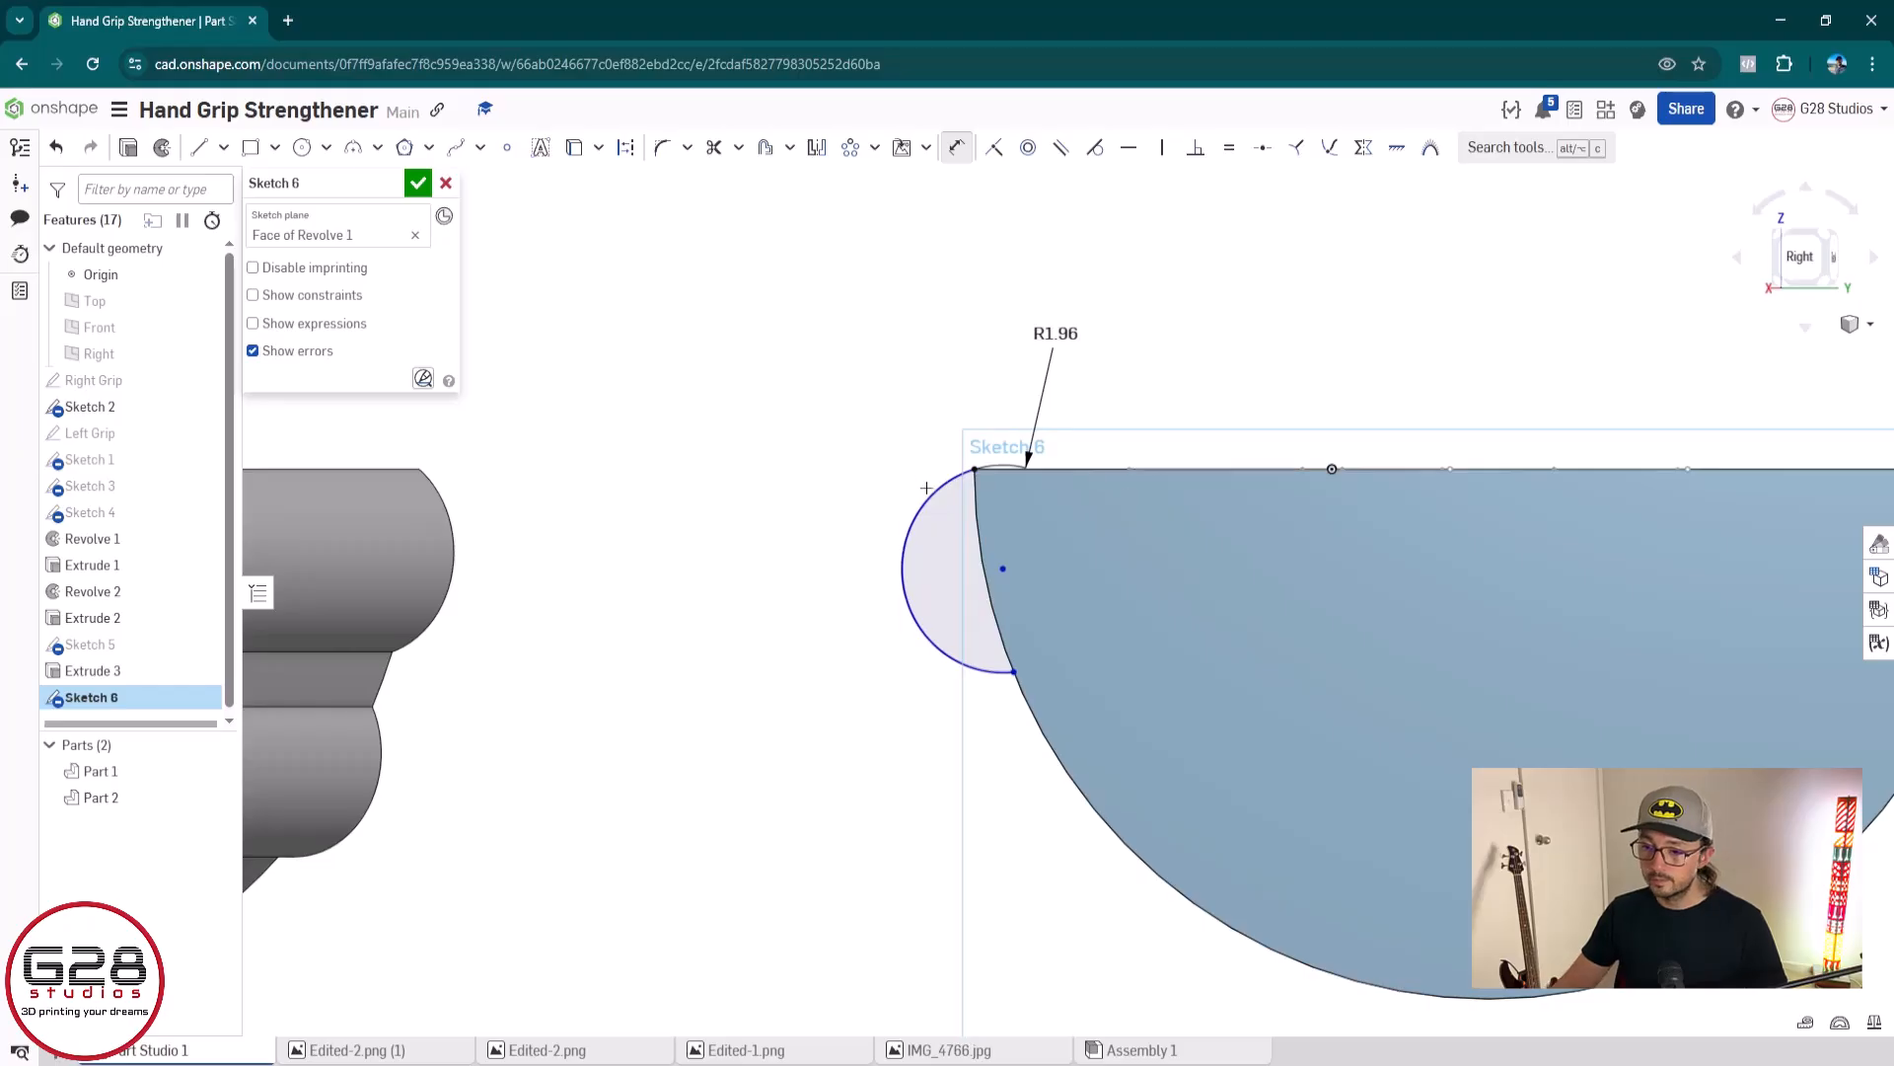
# Replace the arc's radius dimension with a new 1.95985 mm one placed just above the arc
pyautogui.click(1055, 334)
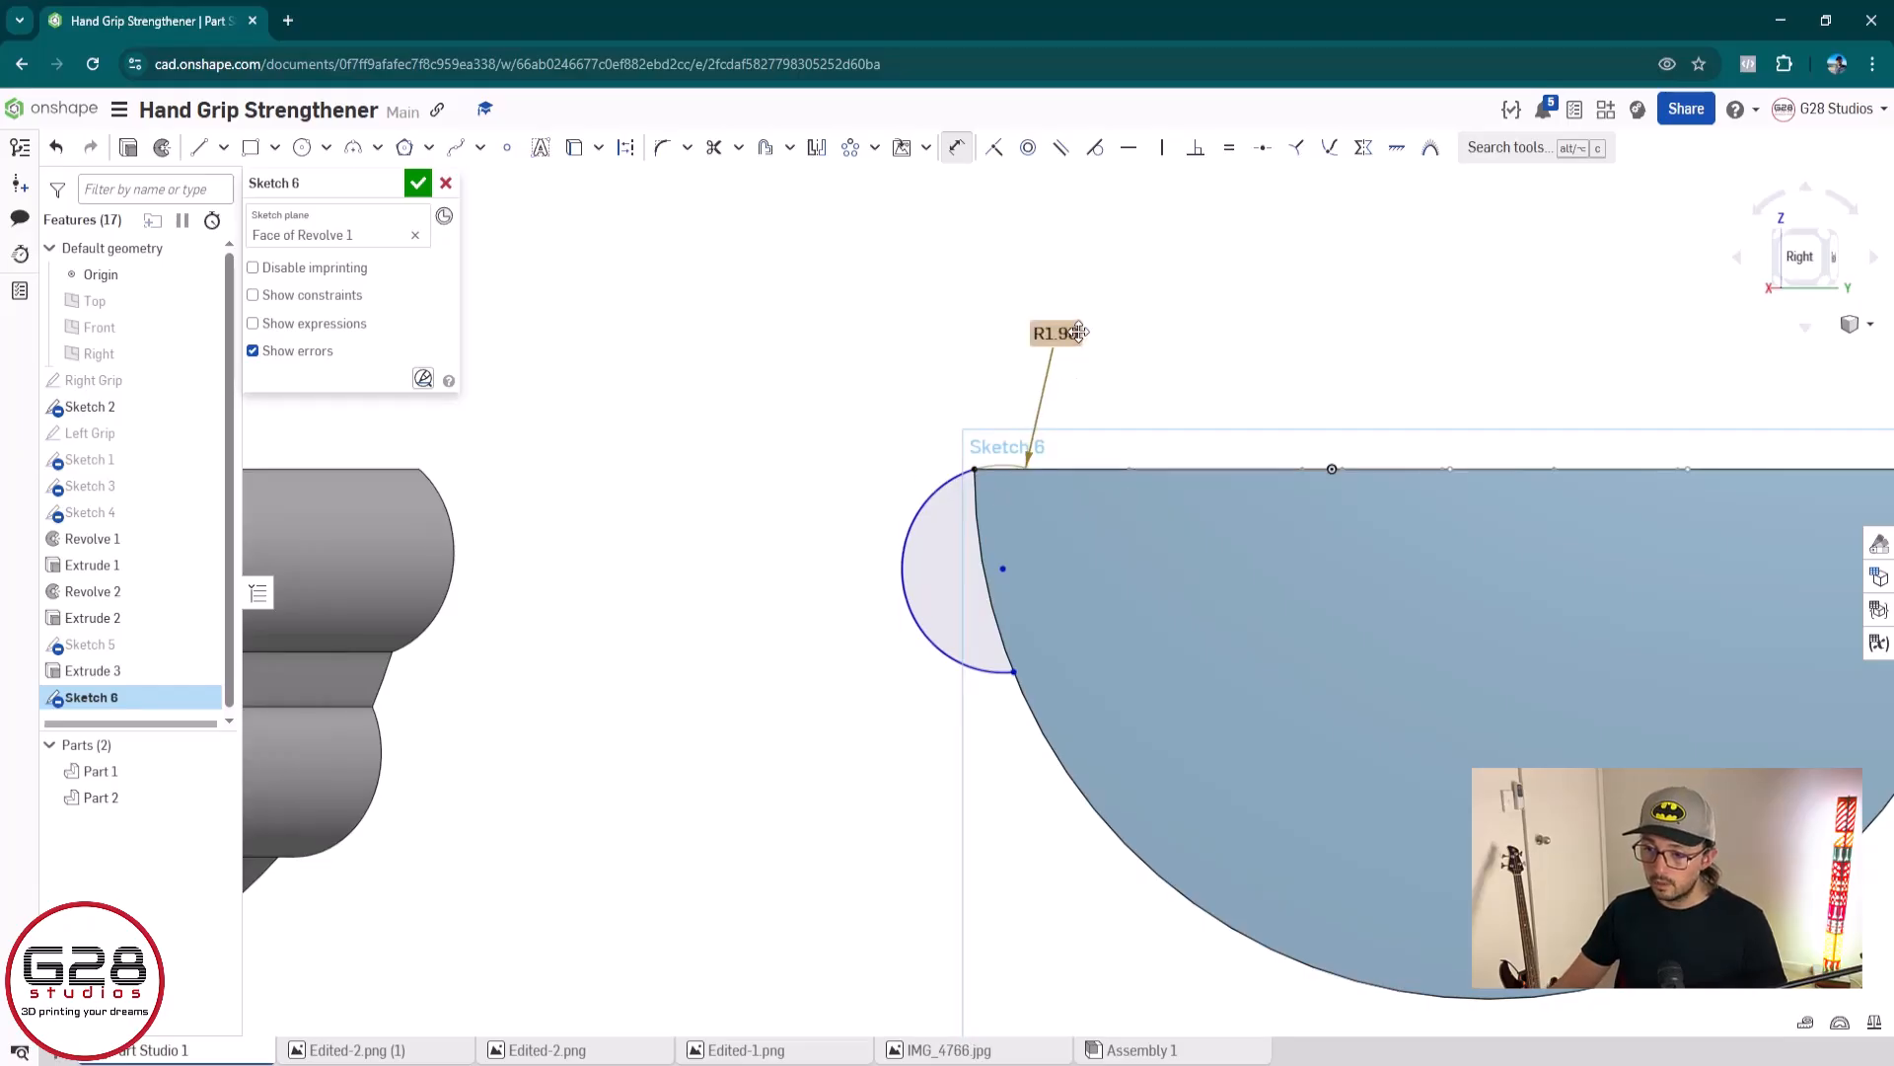
pyautogui.press('Delete')
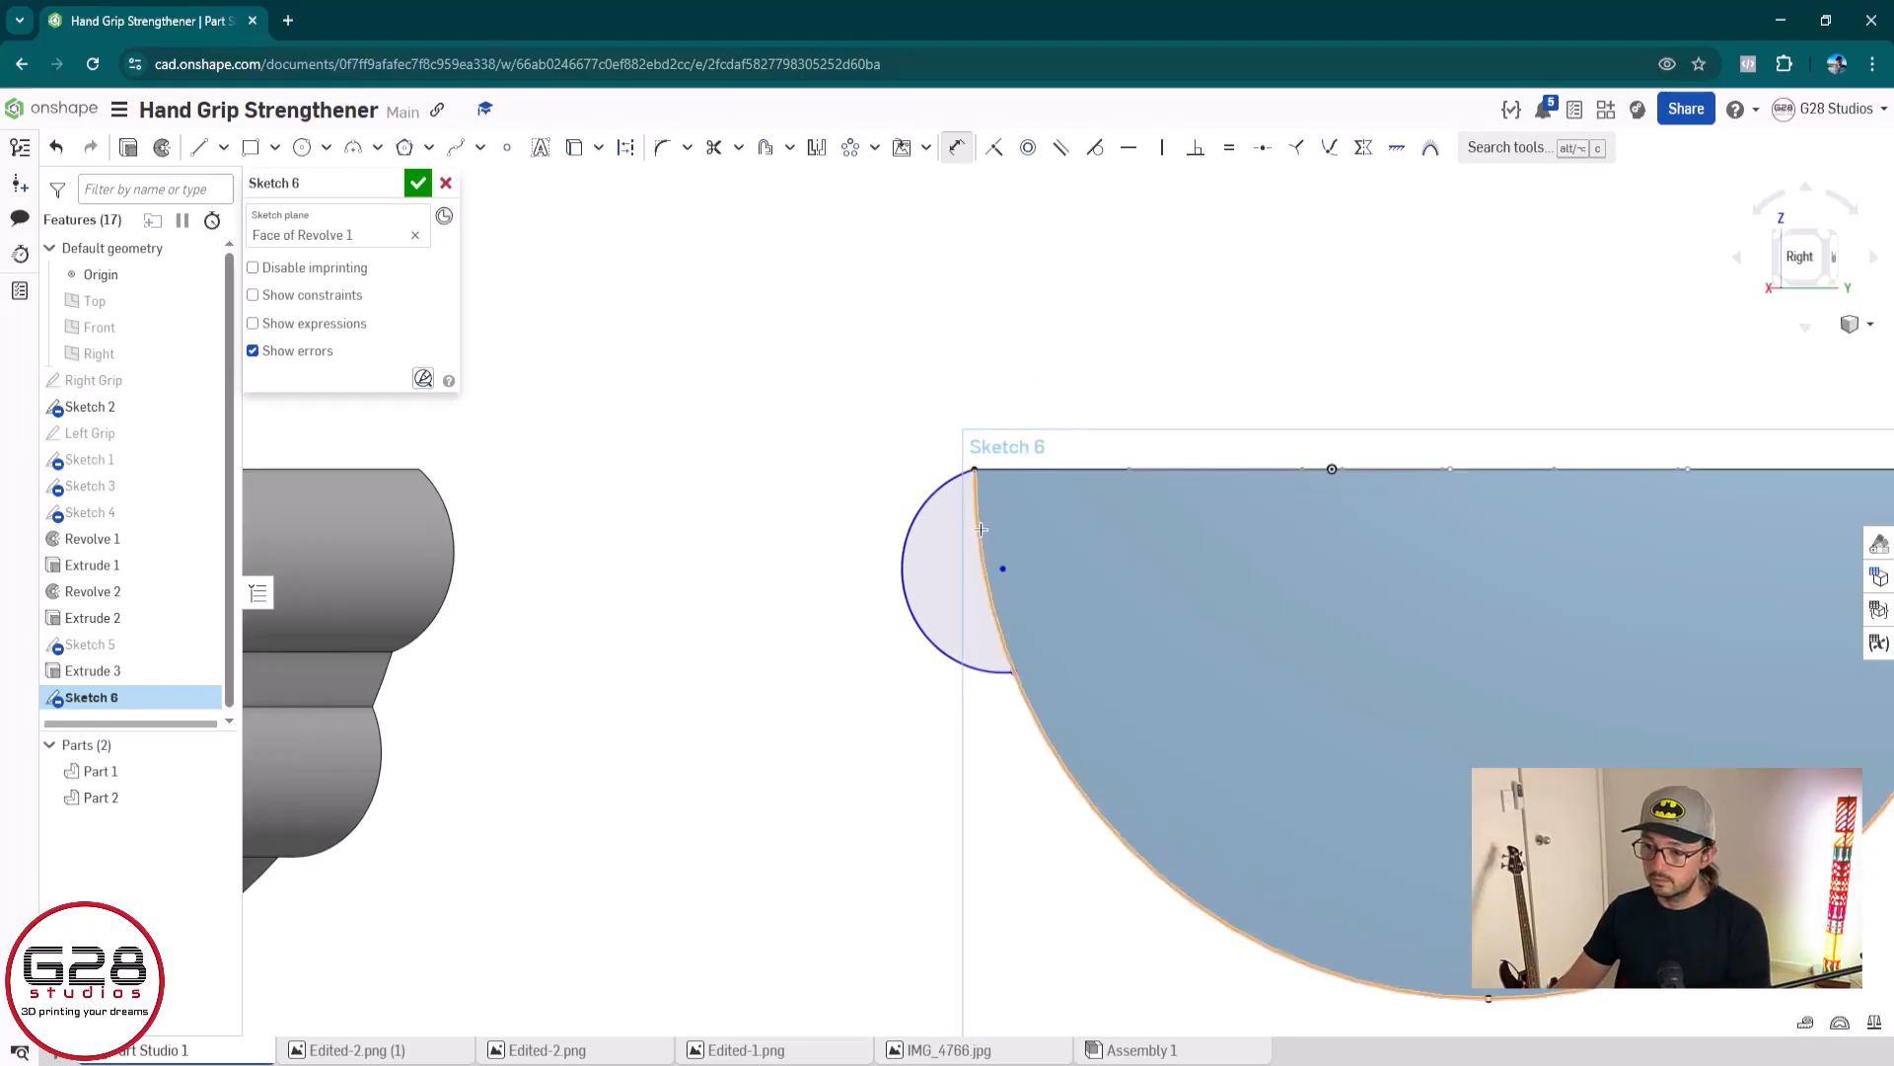
pyautogui.scroll(2, 1150, 736)
pyautogui.moveTo(1151, 736); pyautogui.dragTo(905, 722, button='middle')
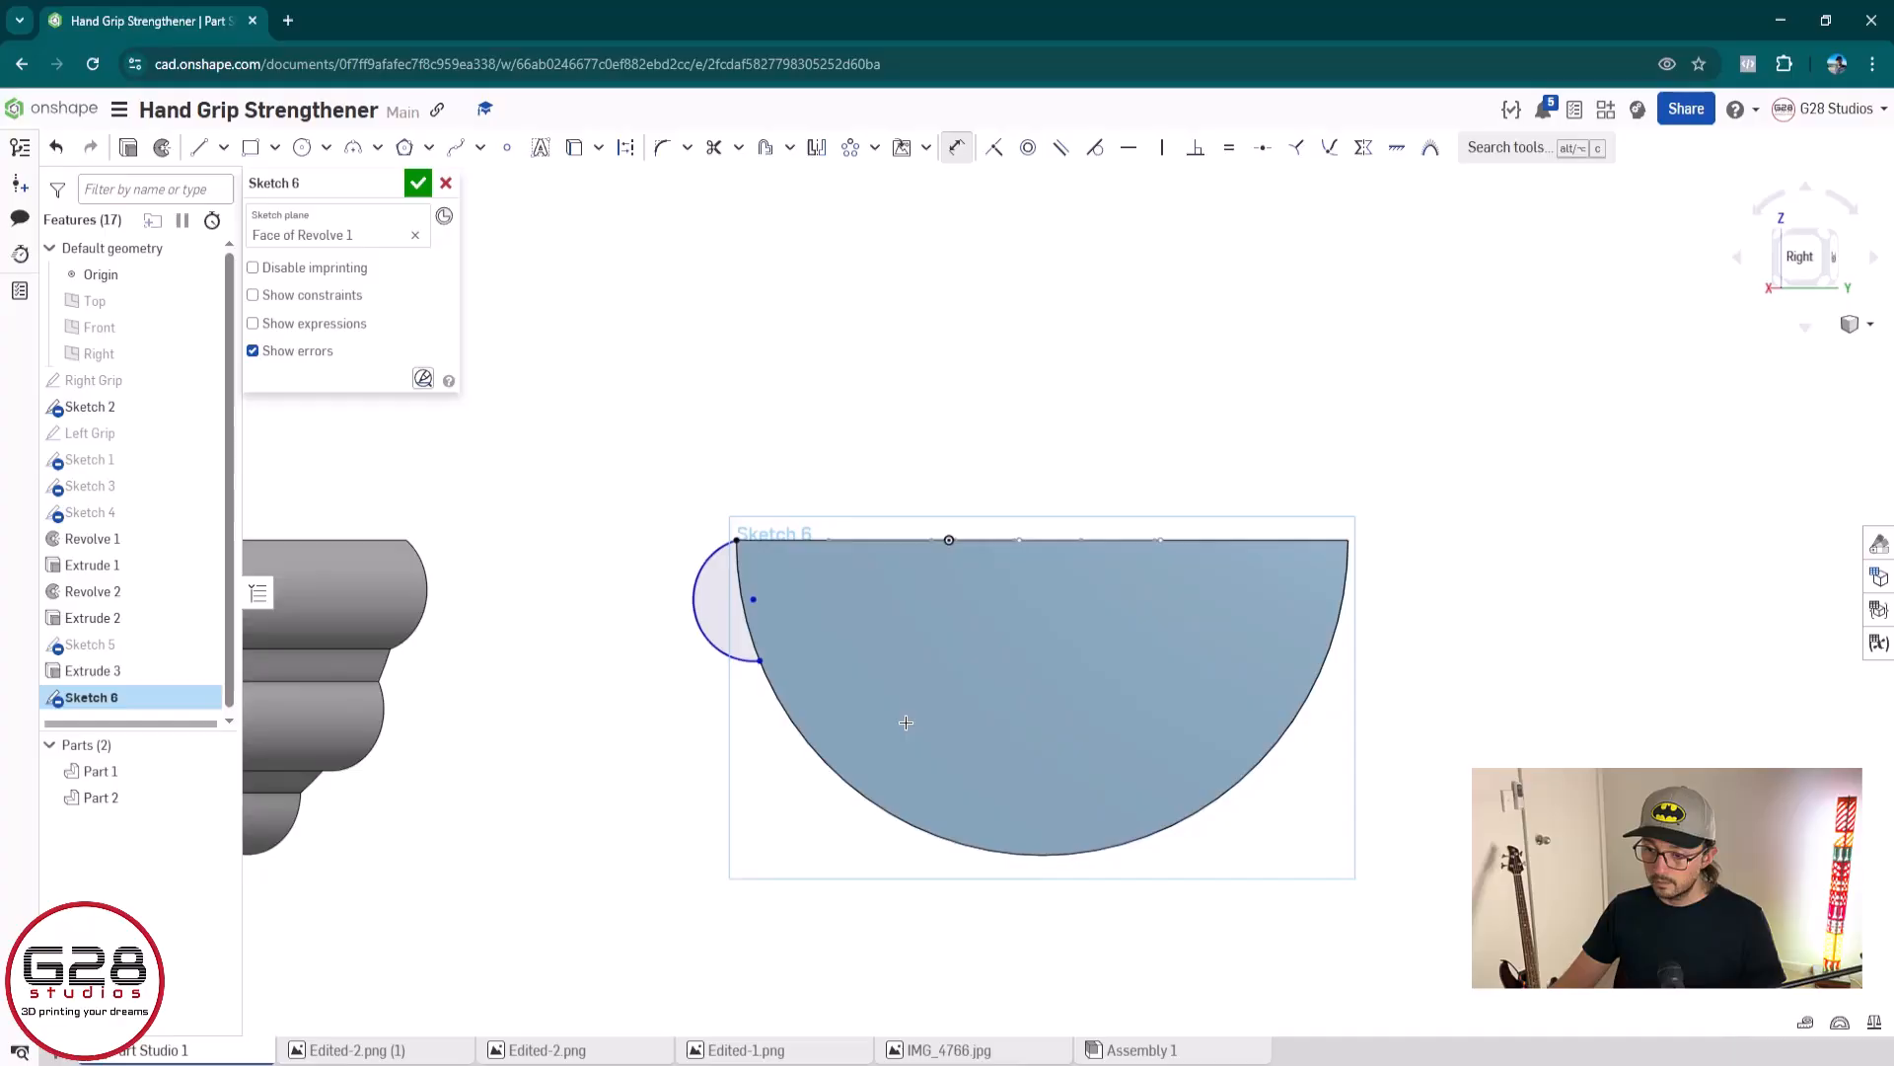
pyautogui.click(694, 615)
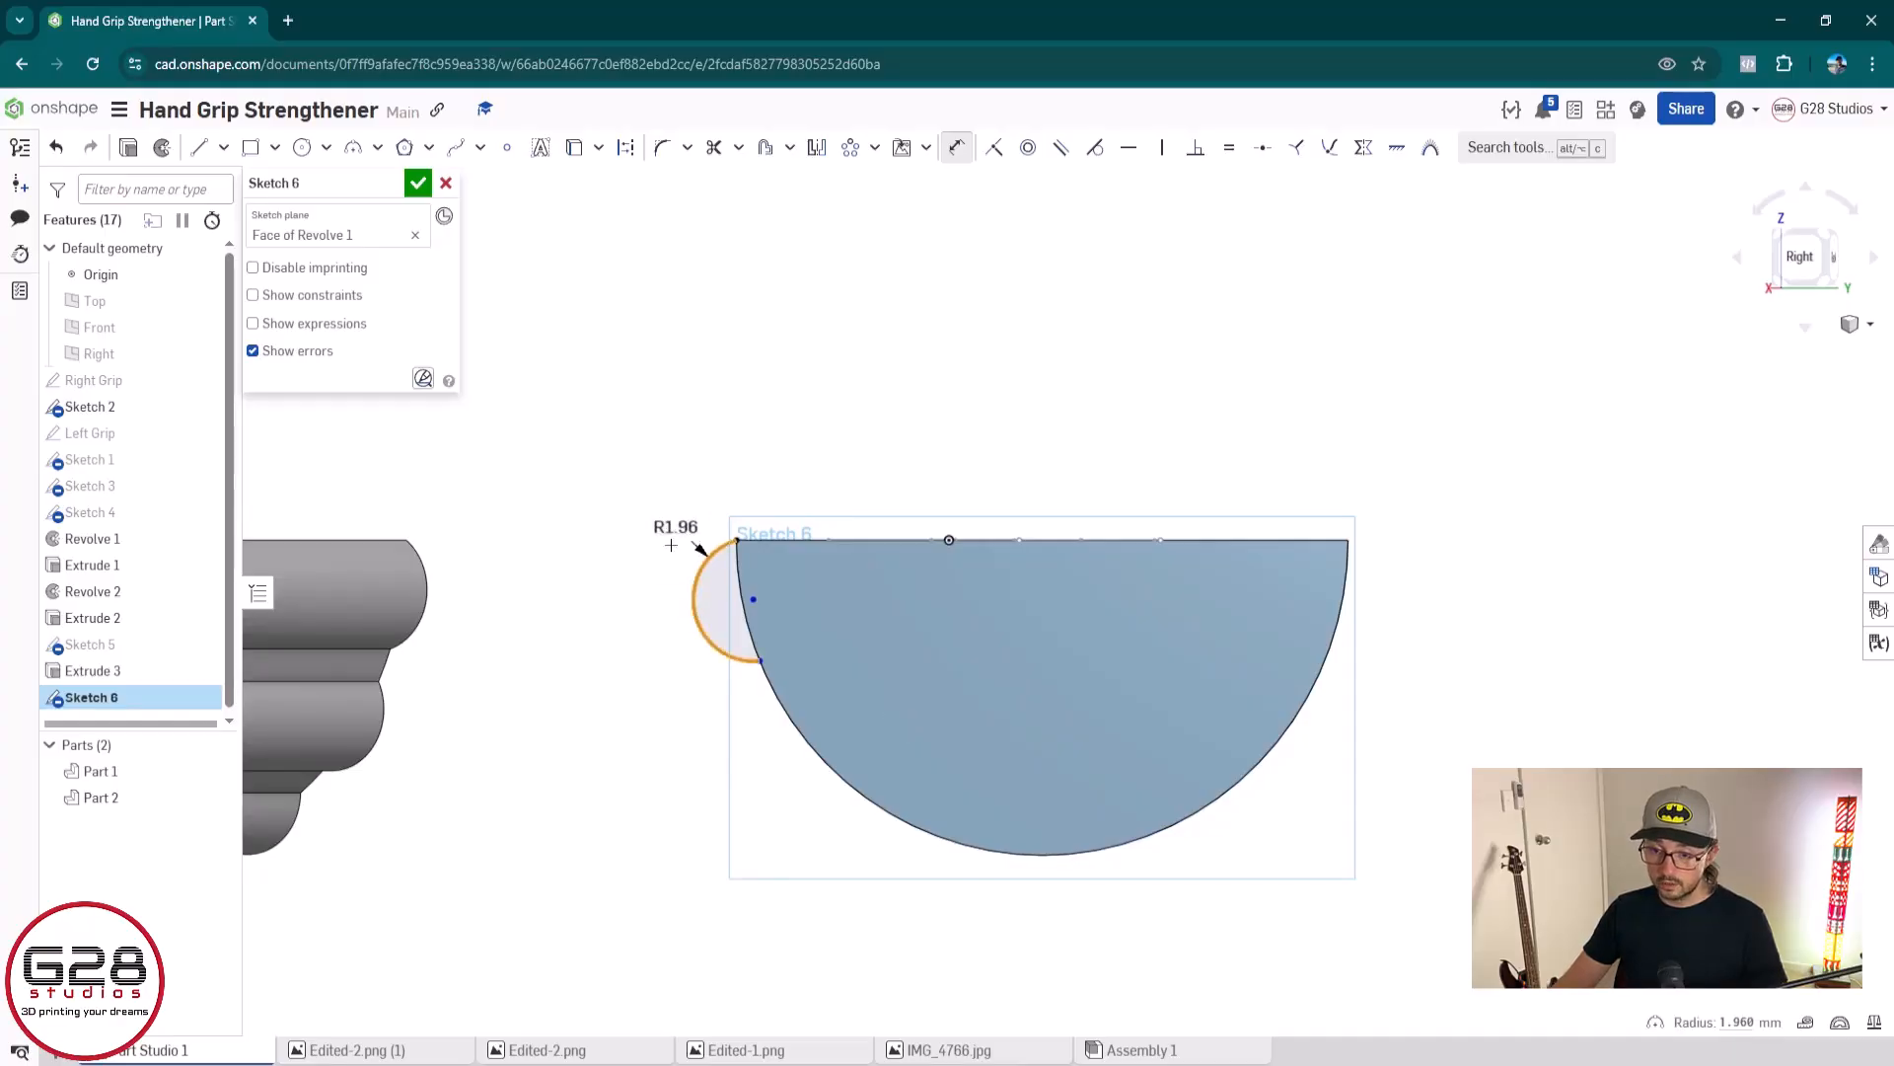
pyautogui.press('Escape')
pyautogui.press('d')
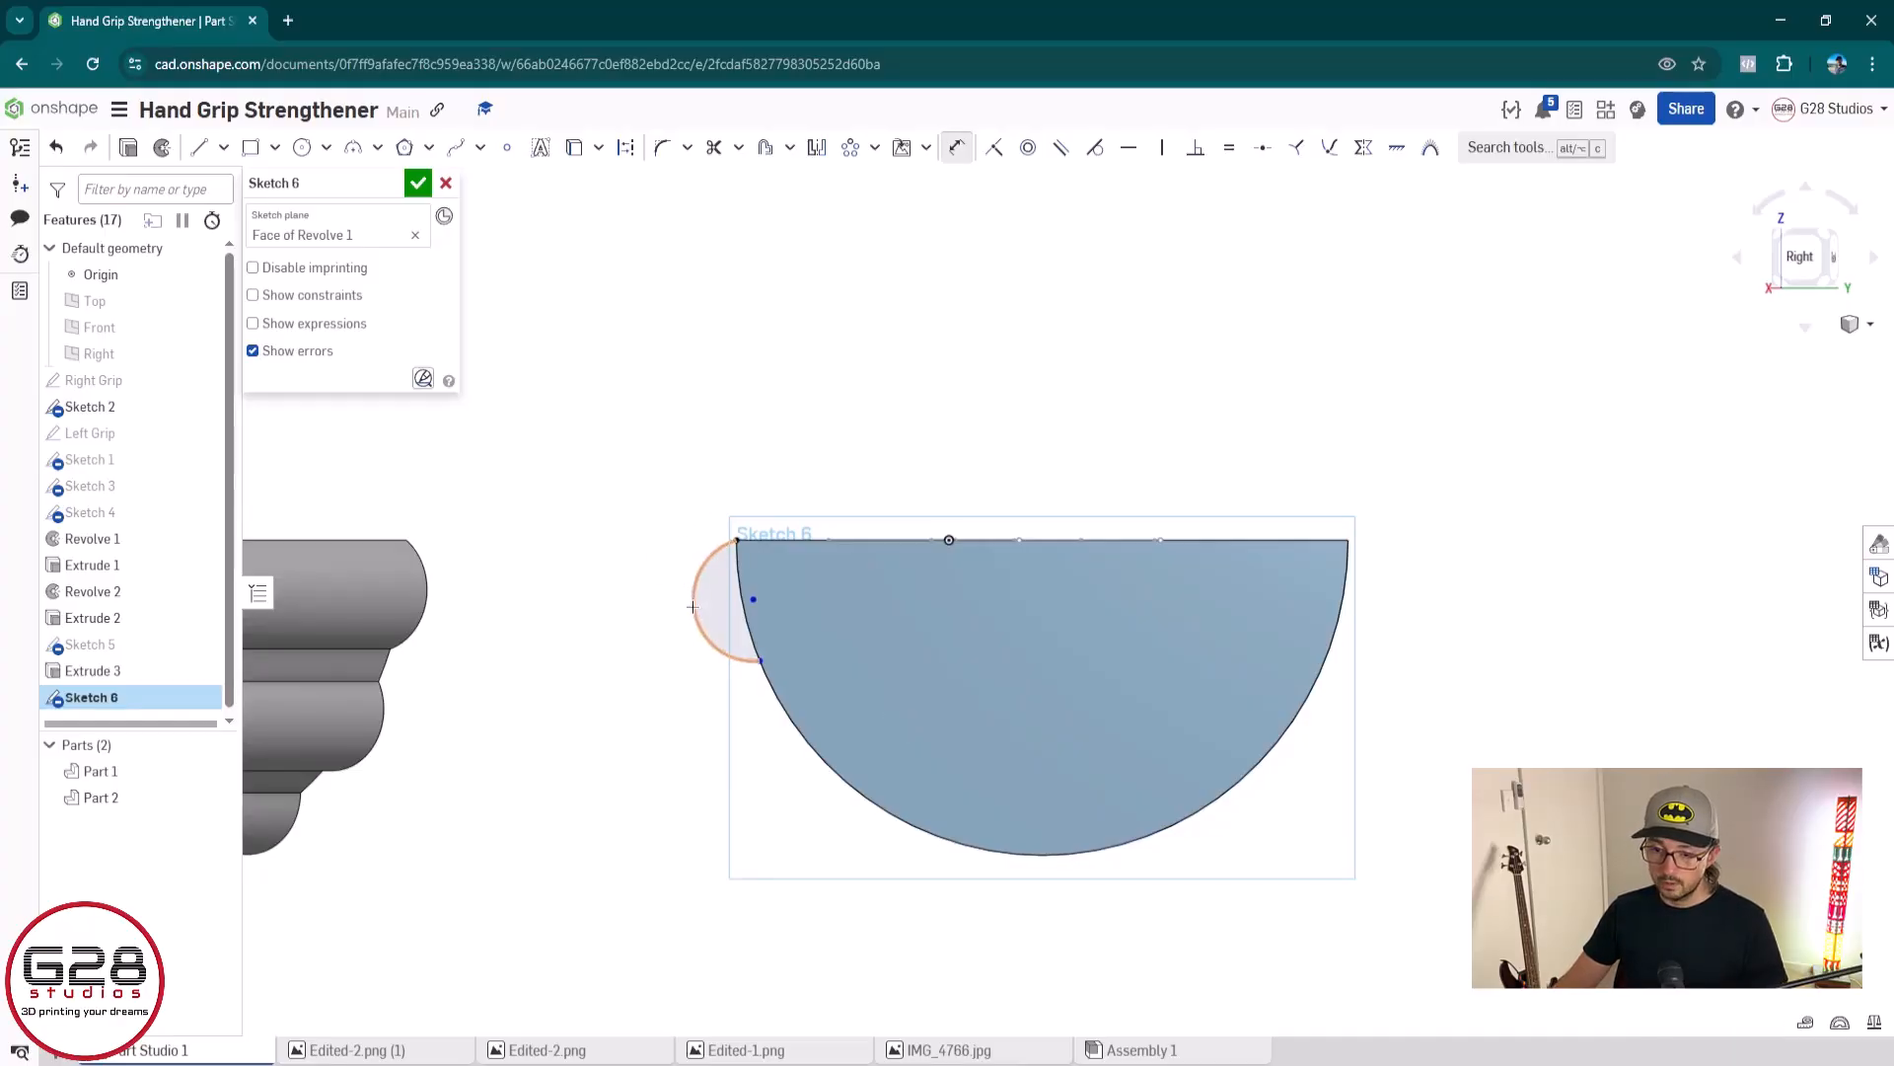
pyautogui.click(692, 606)
pyautogui.click(712, 493)
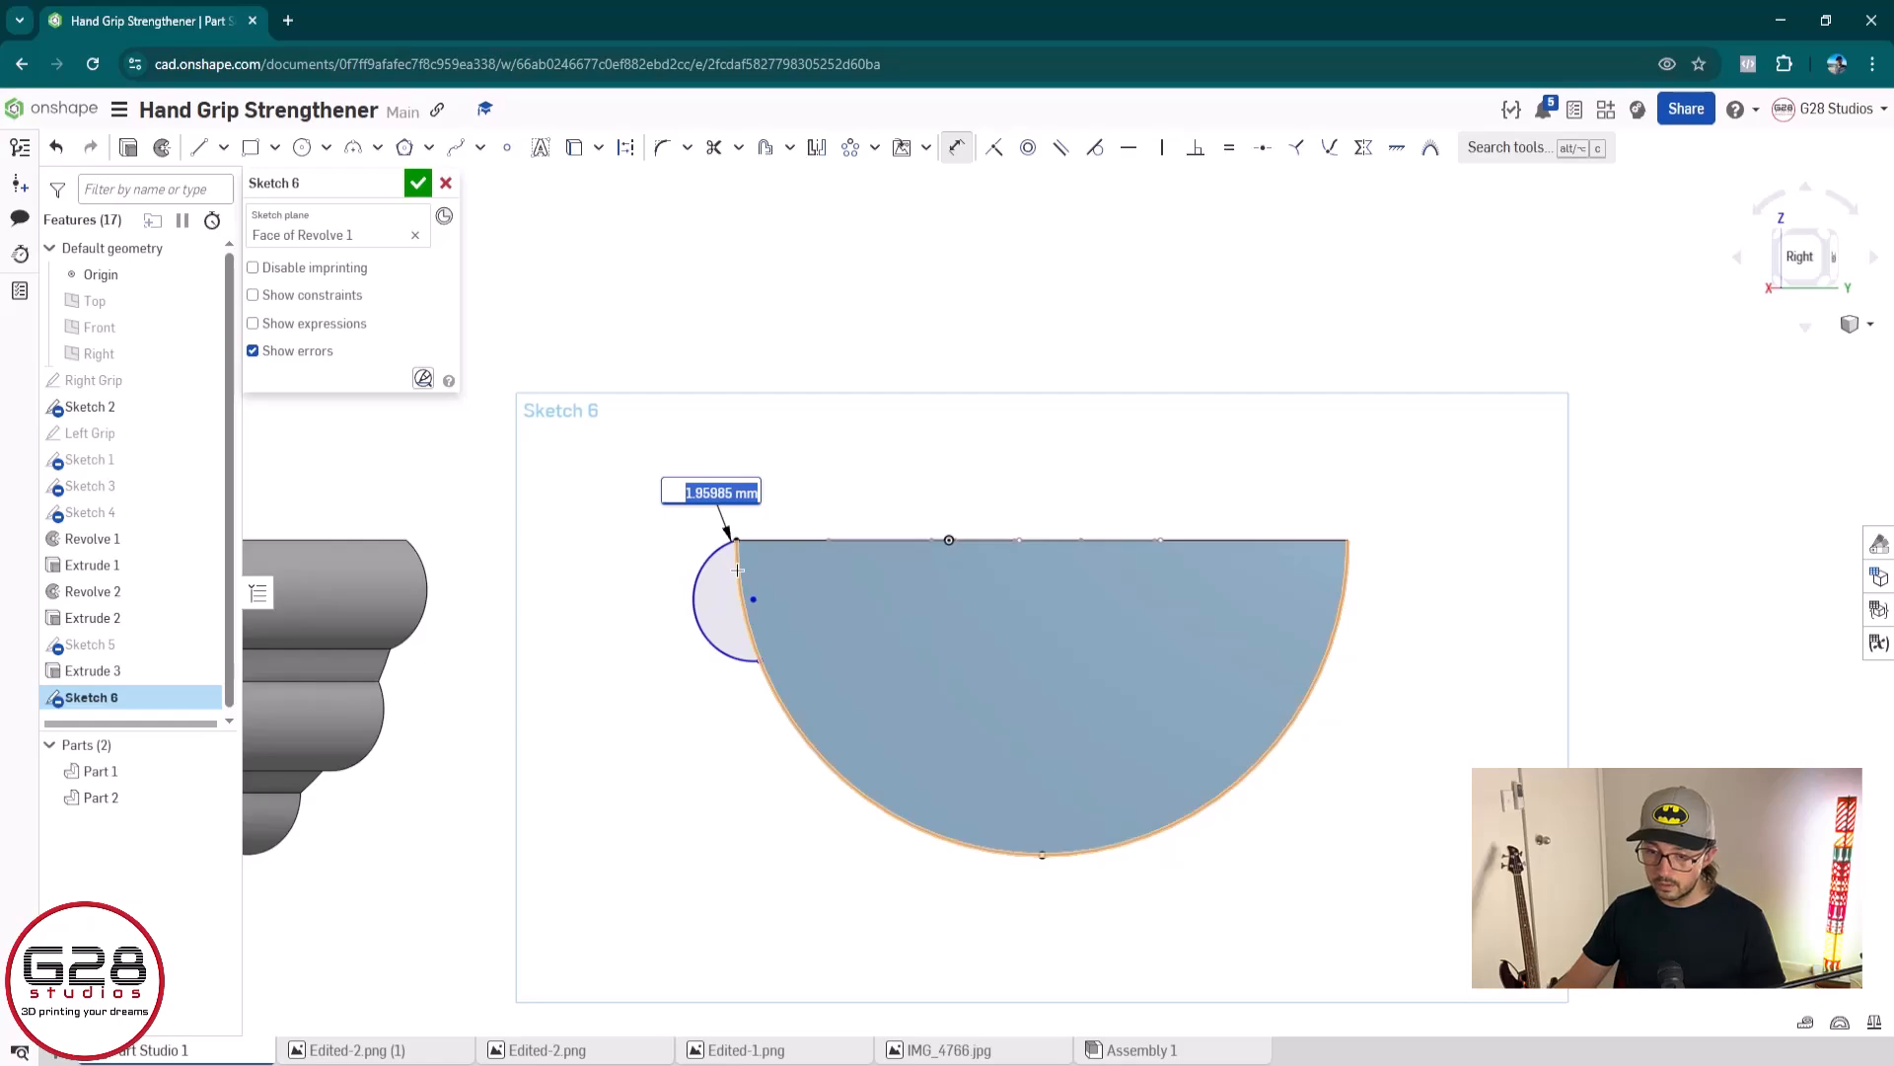
pyautogui.press('Return')
# Create a circular pattern of the small arc, centred on the midpoint of the end face's straight edge
pyautogui.scroll(-1, 738, 582)
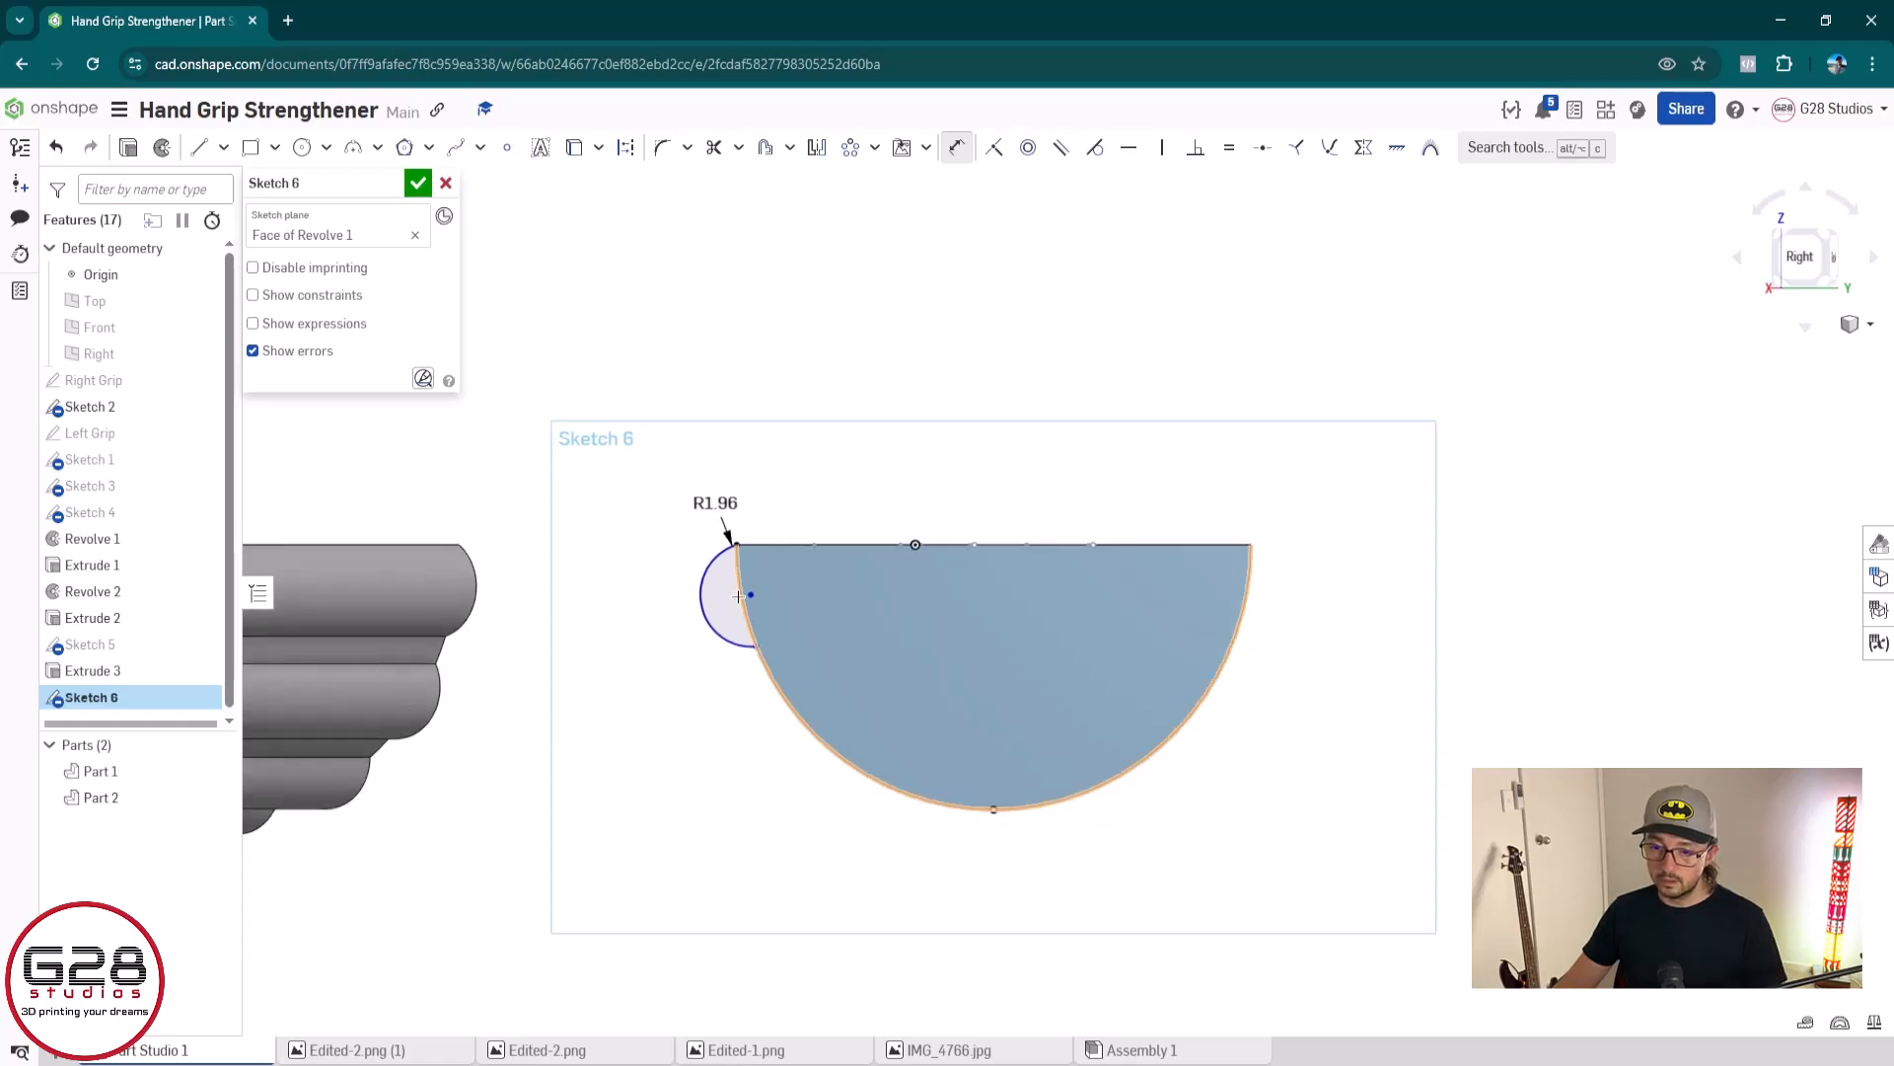
pyautogui.scroll(1, 739, 596)
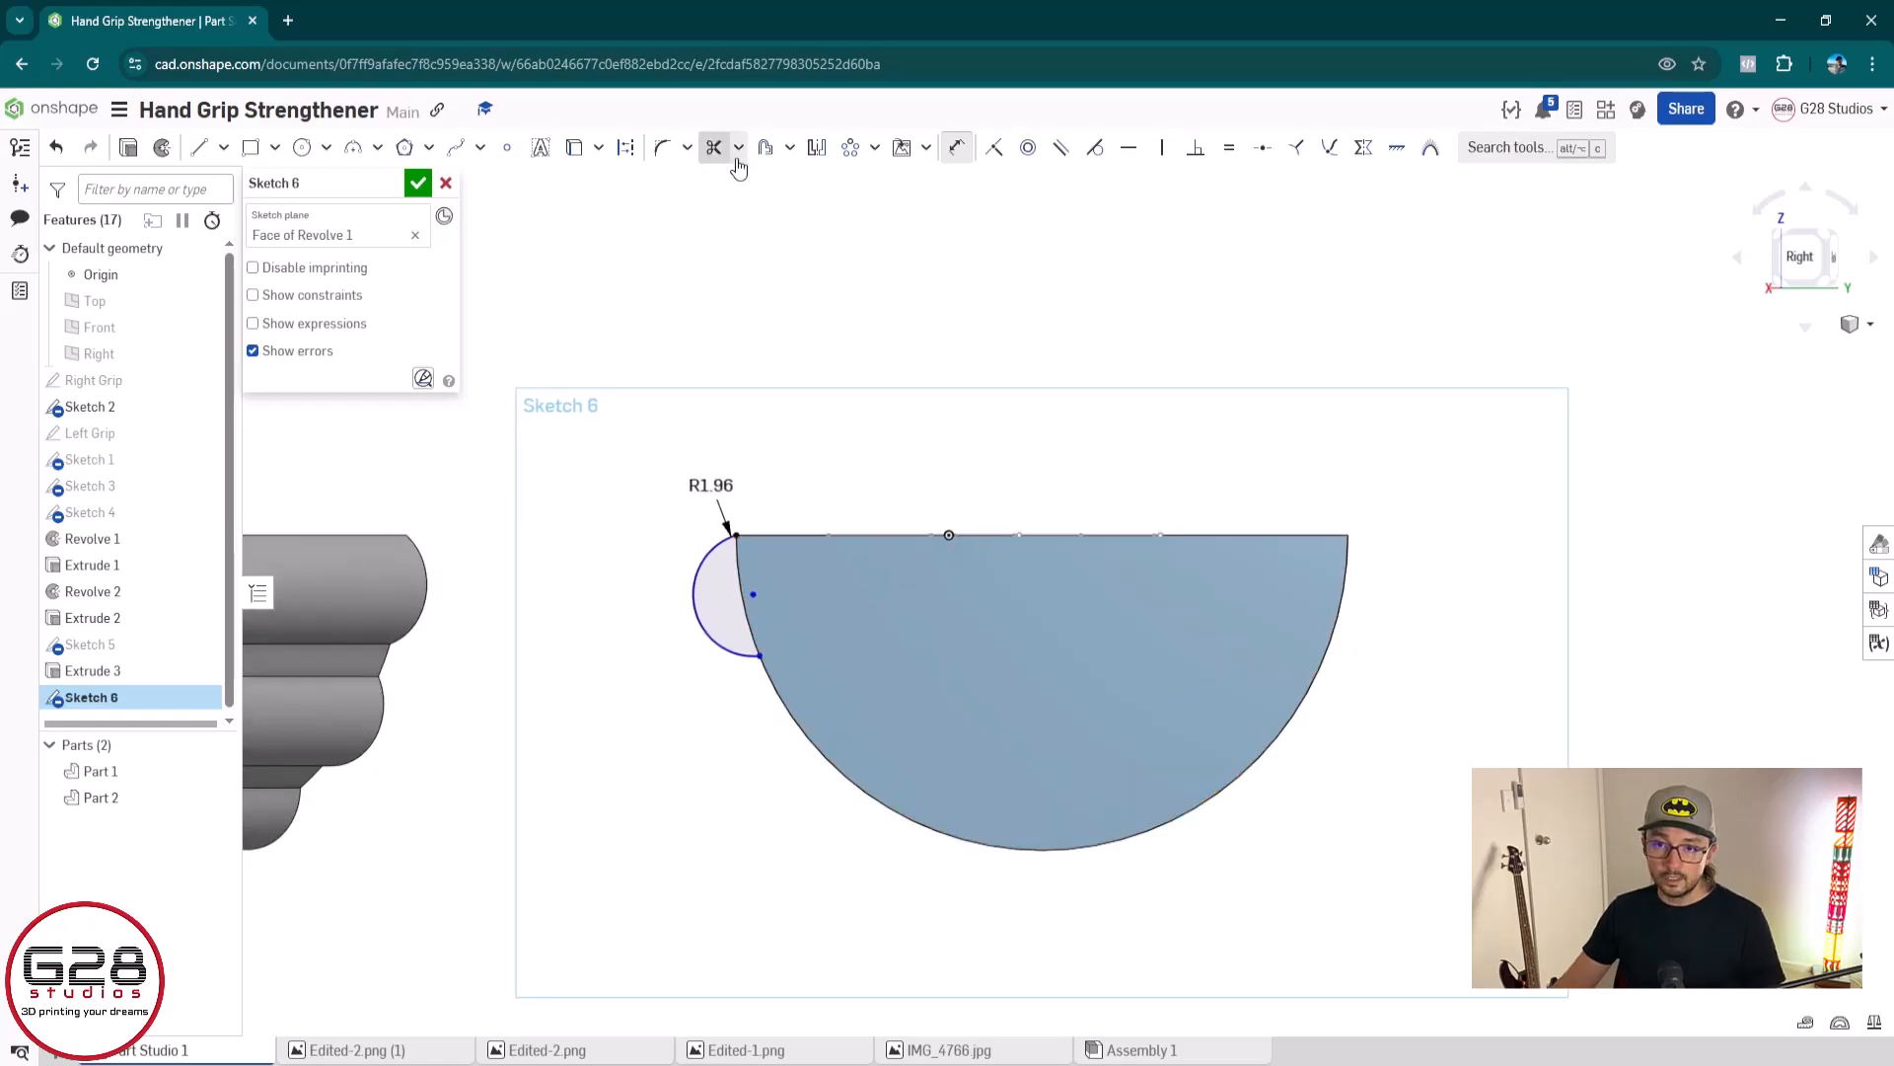
pyautogui.click(850, 147)
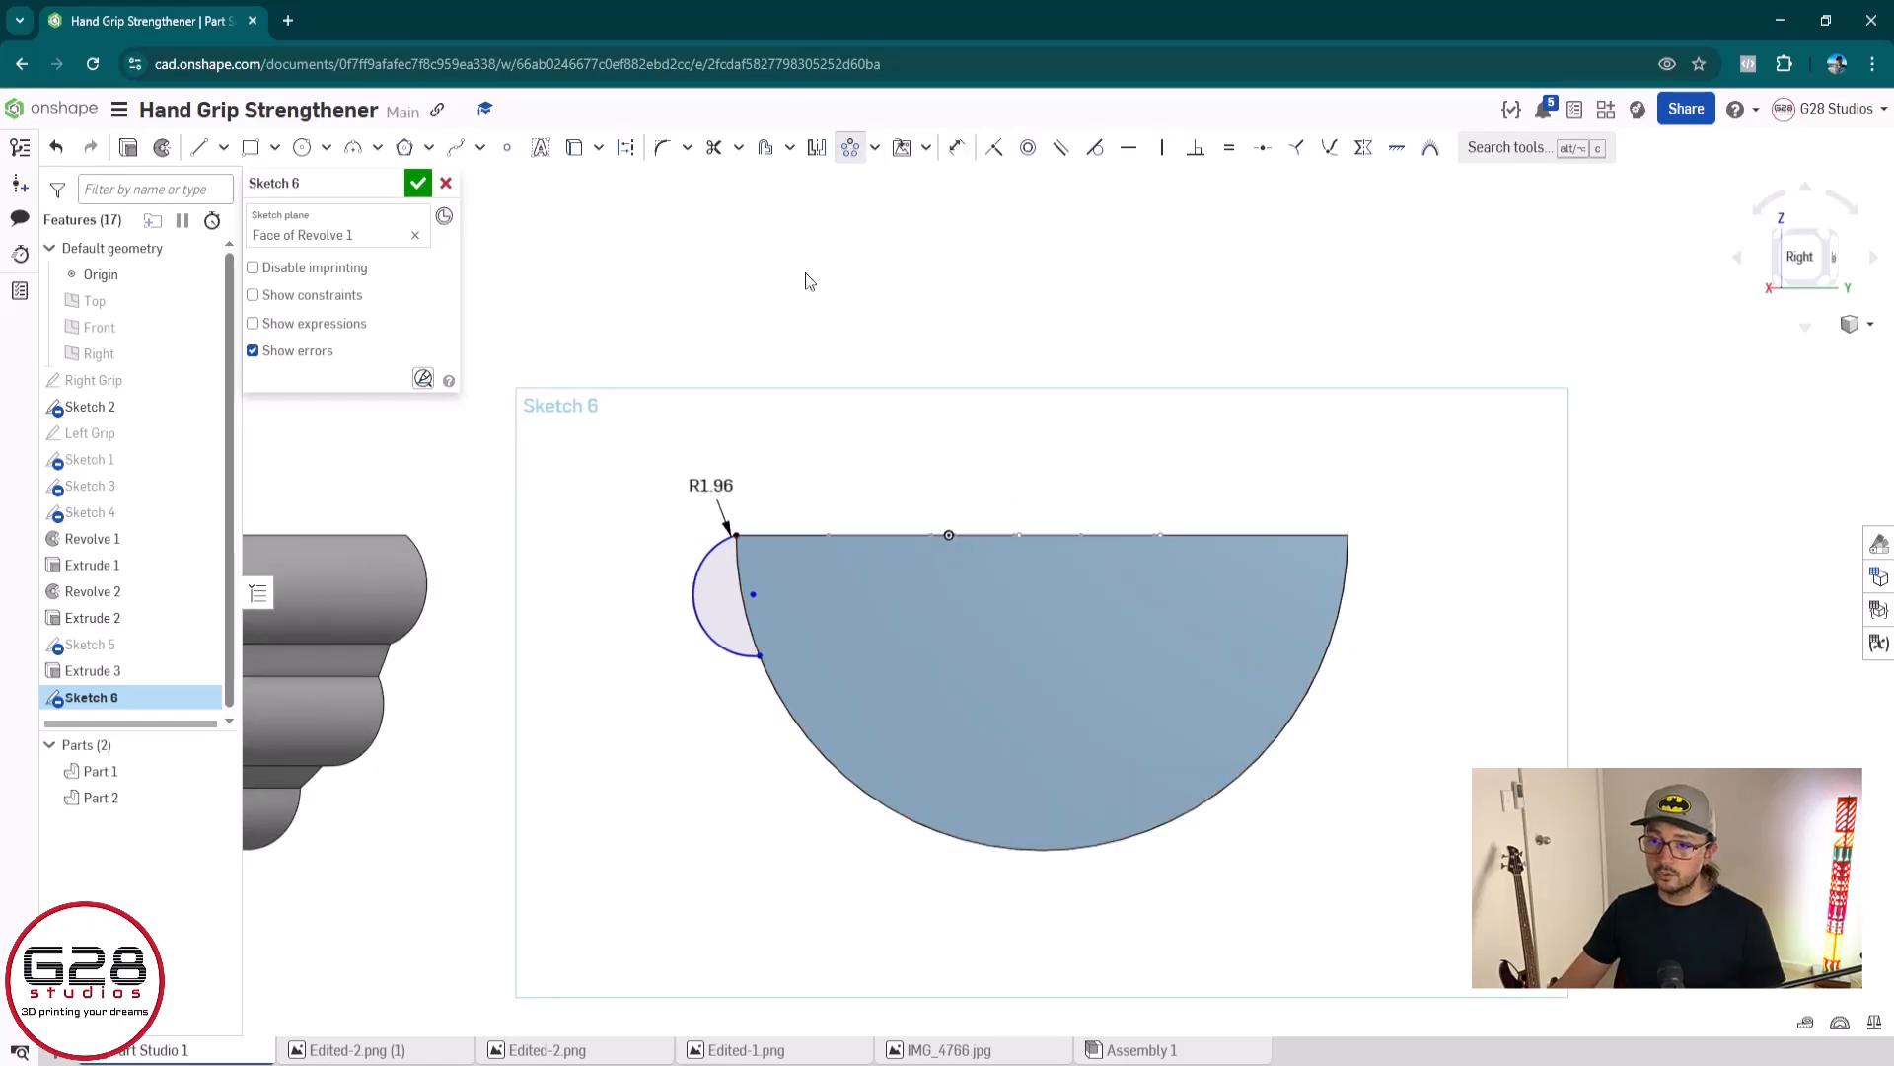
pyautogui.click(703, 636)
pyautogui.click(1167, 698)
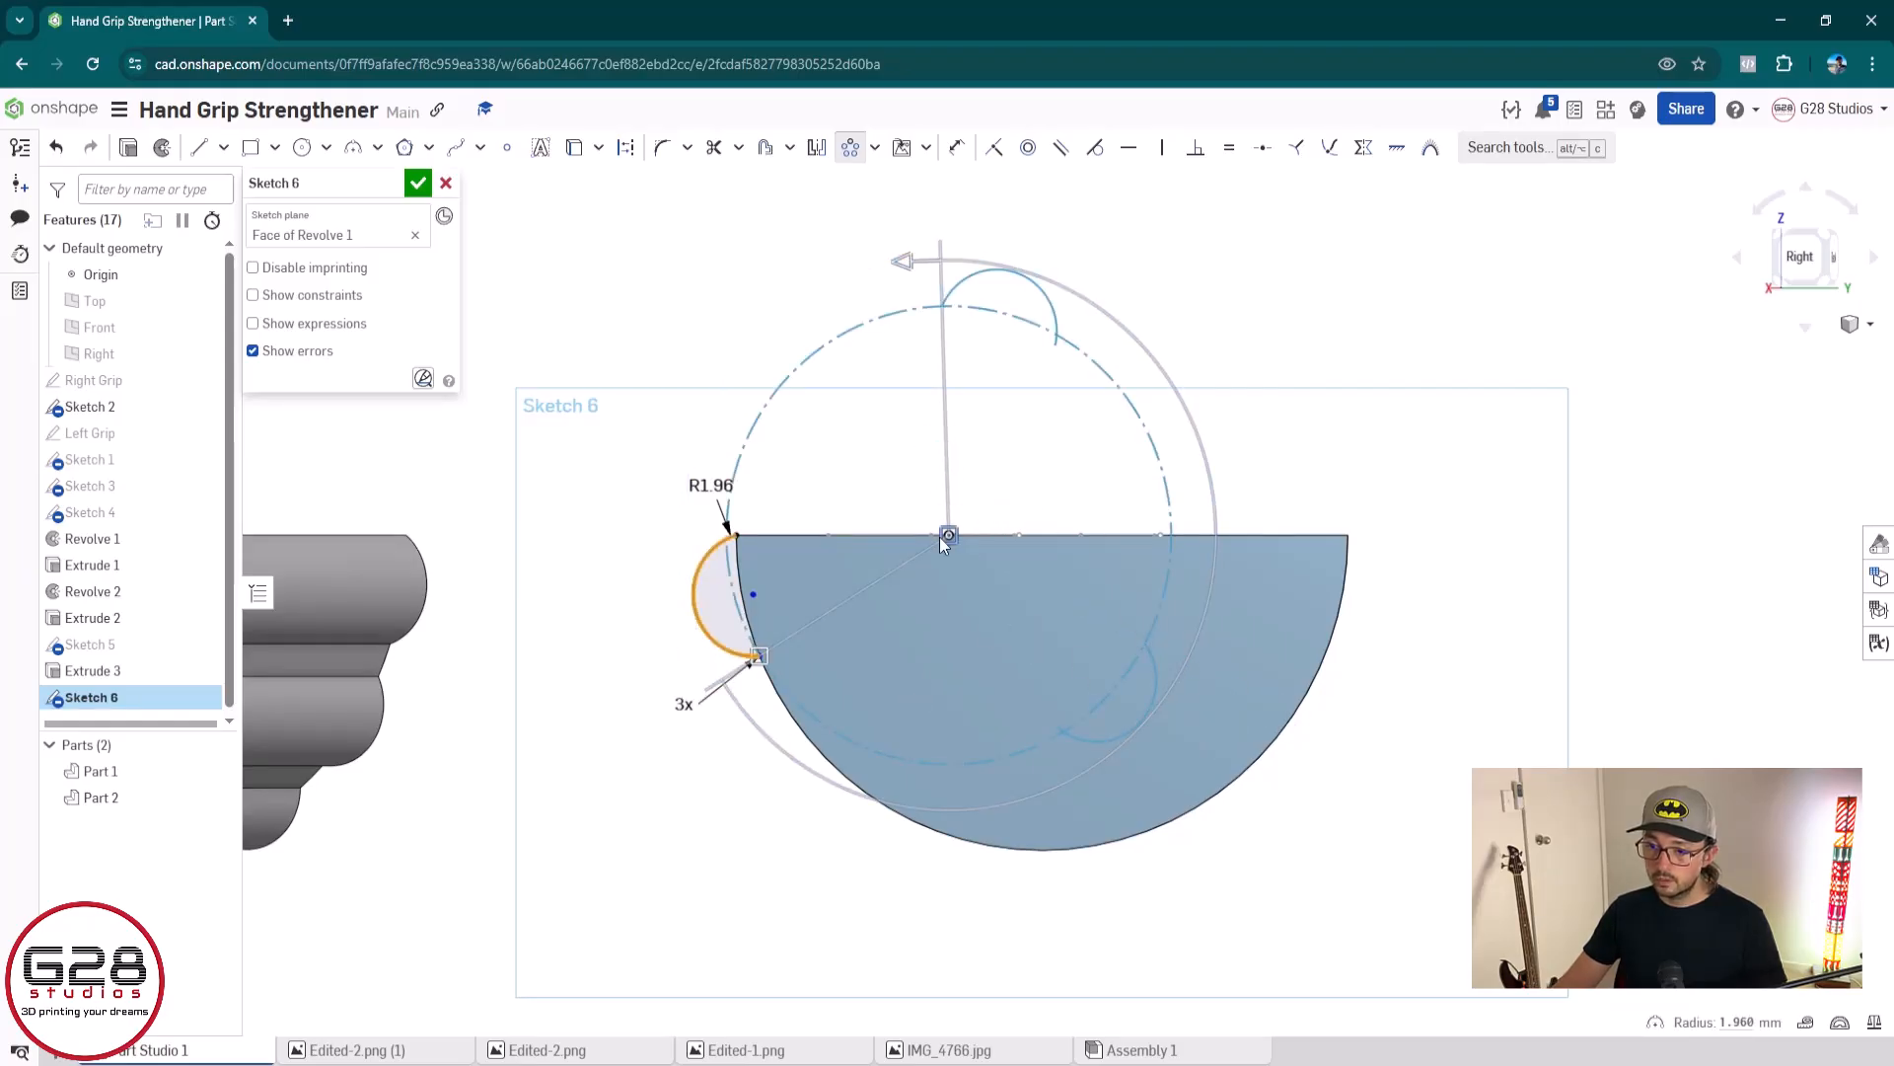
pyautogui.moveTo(949, 535); pyautogui.dragTo(1042, 534)
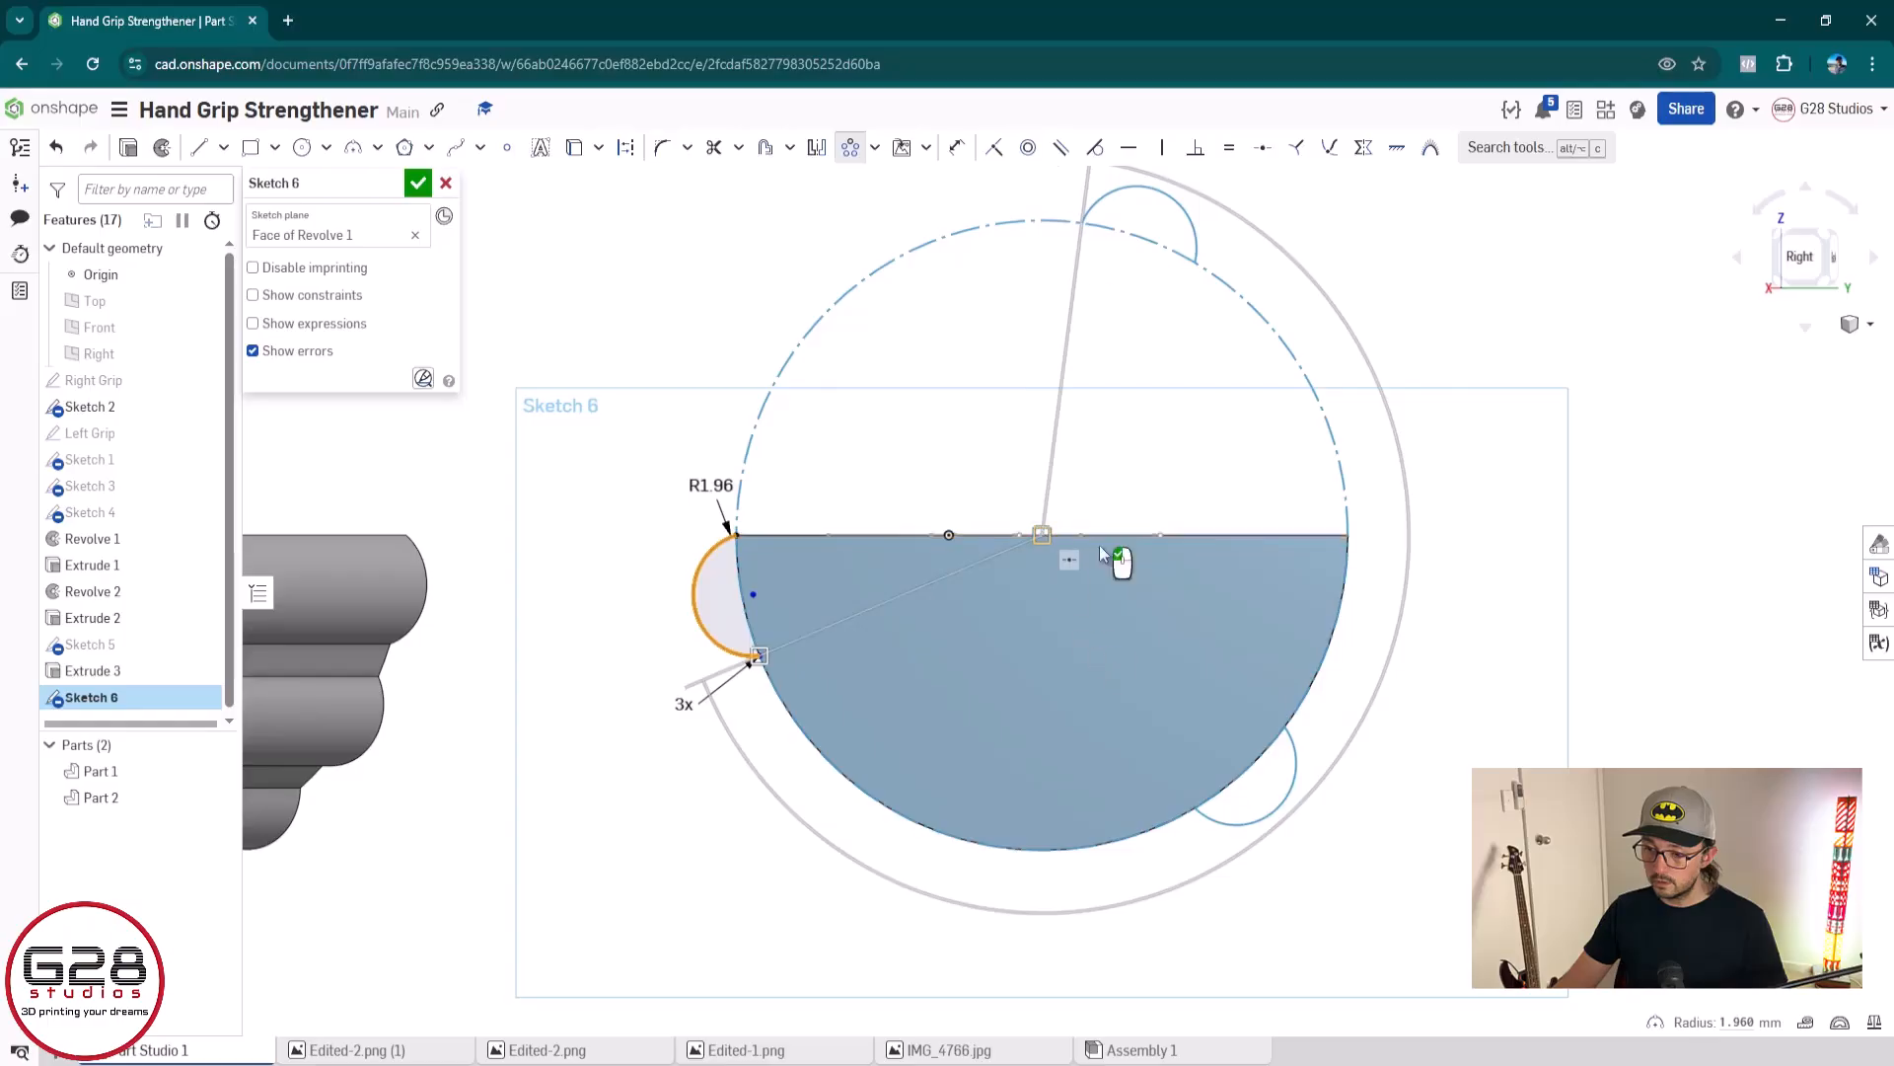
# Set the circular pattern of the arc to 7 instances
pyautogui.scroll(-3, 1110, 387)
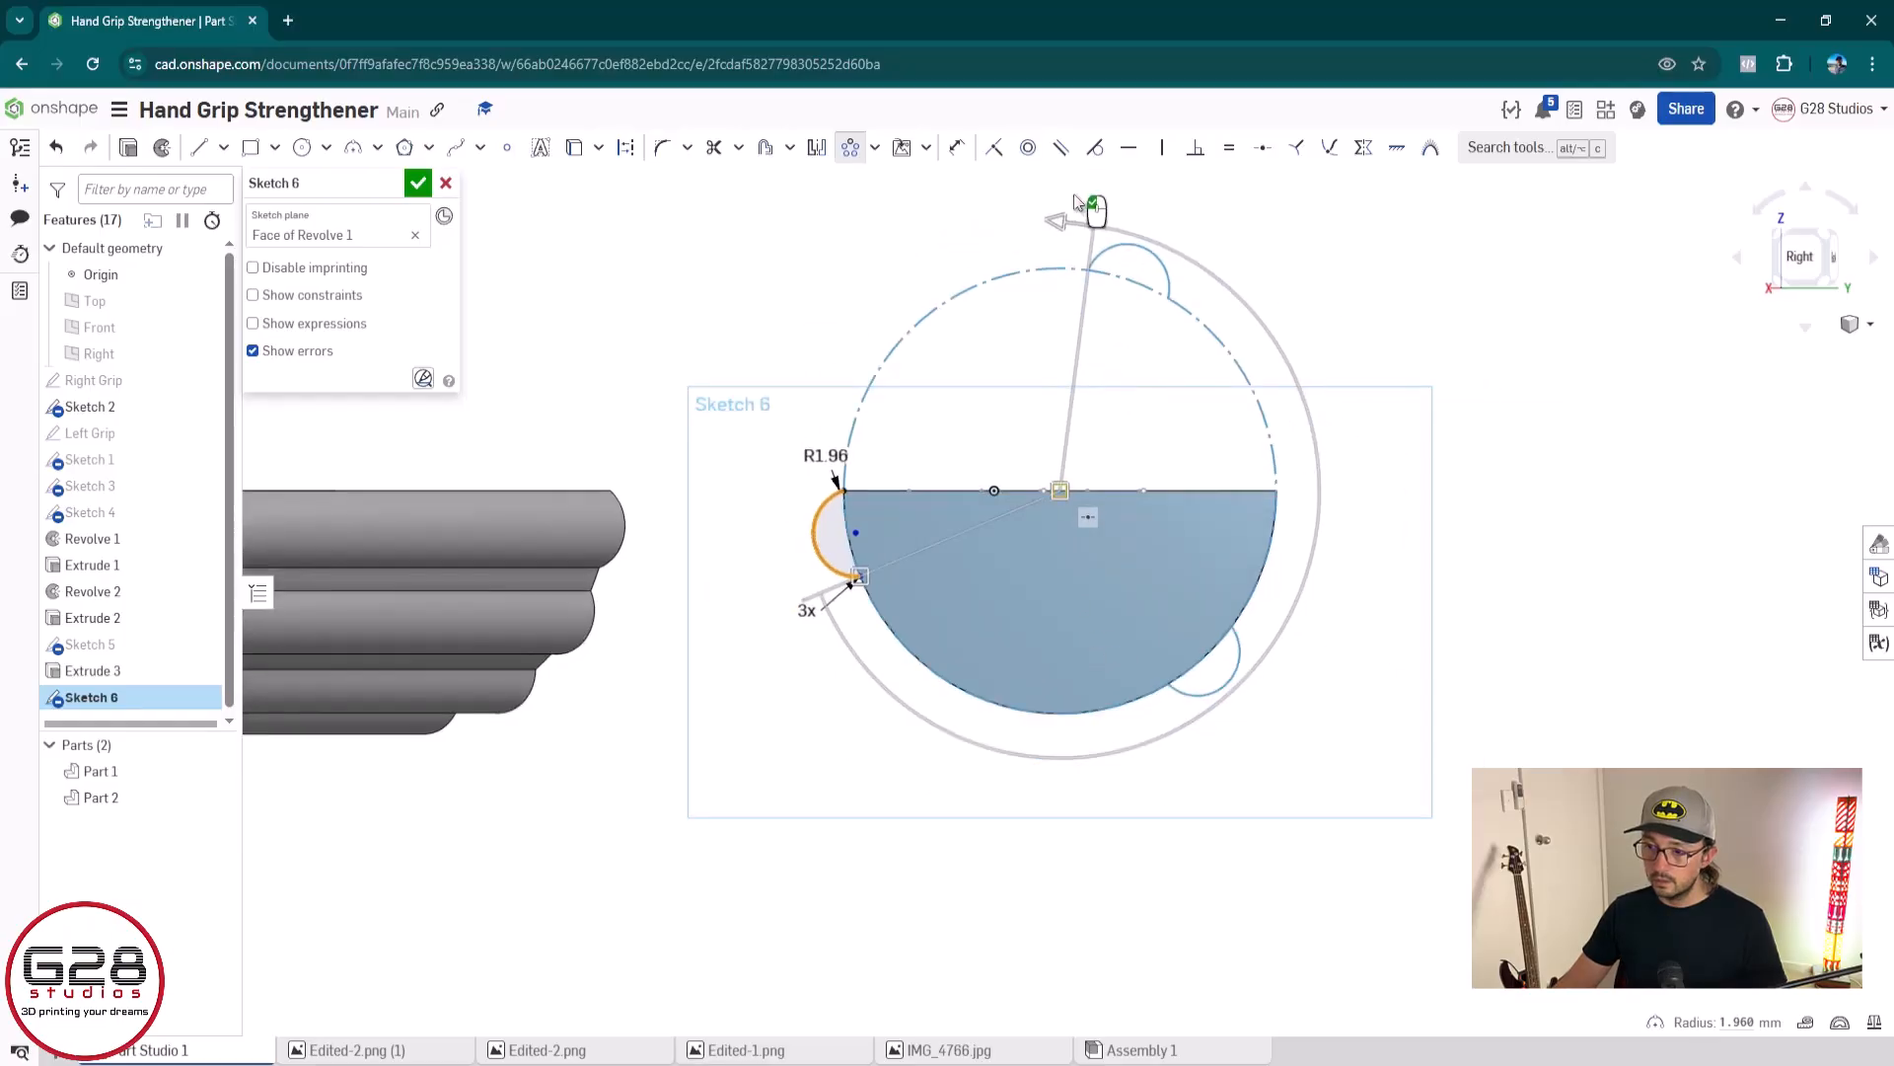
pyautogui.doubleClick(808, 611)
pyautogui.write('2')
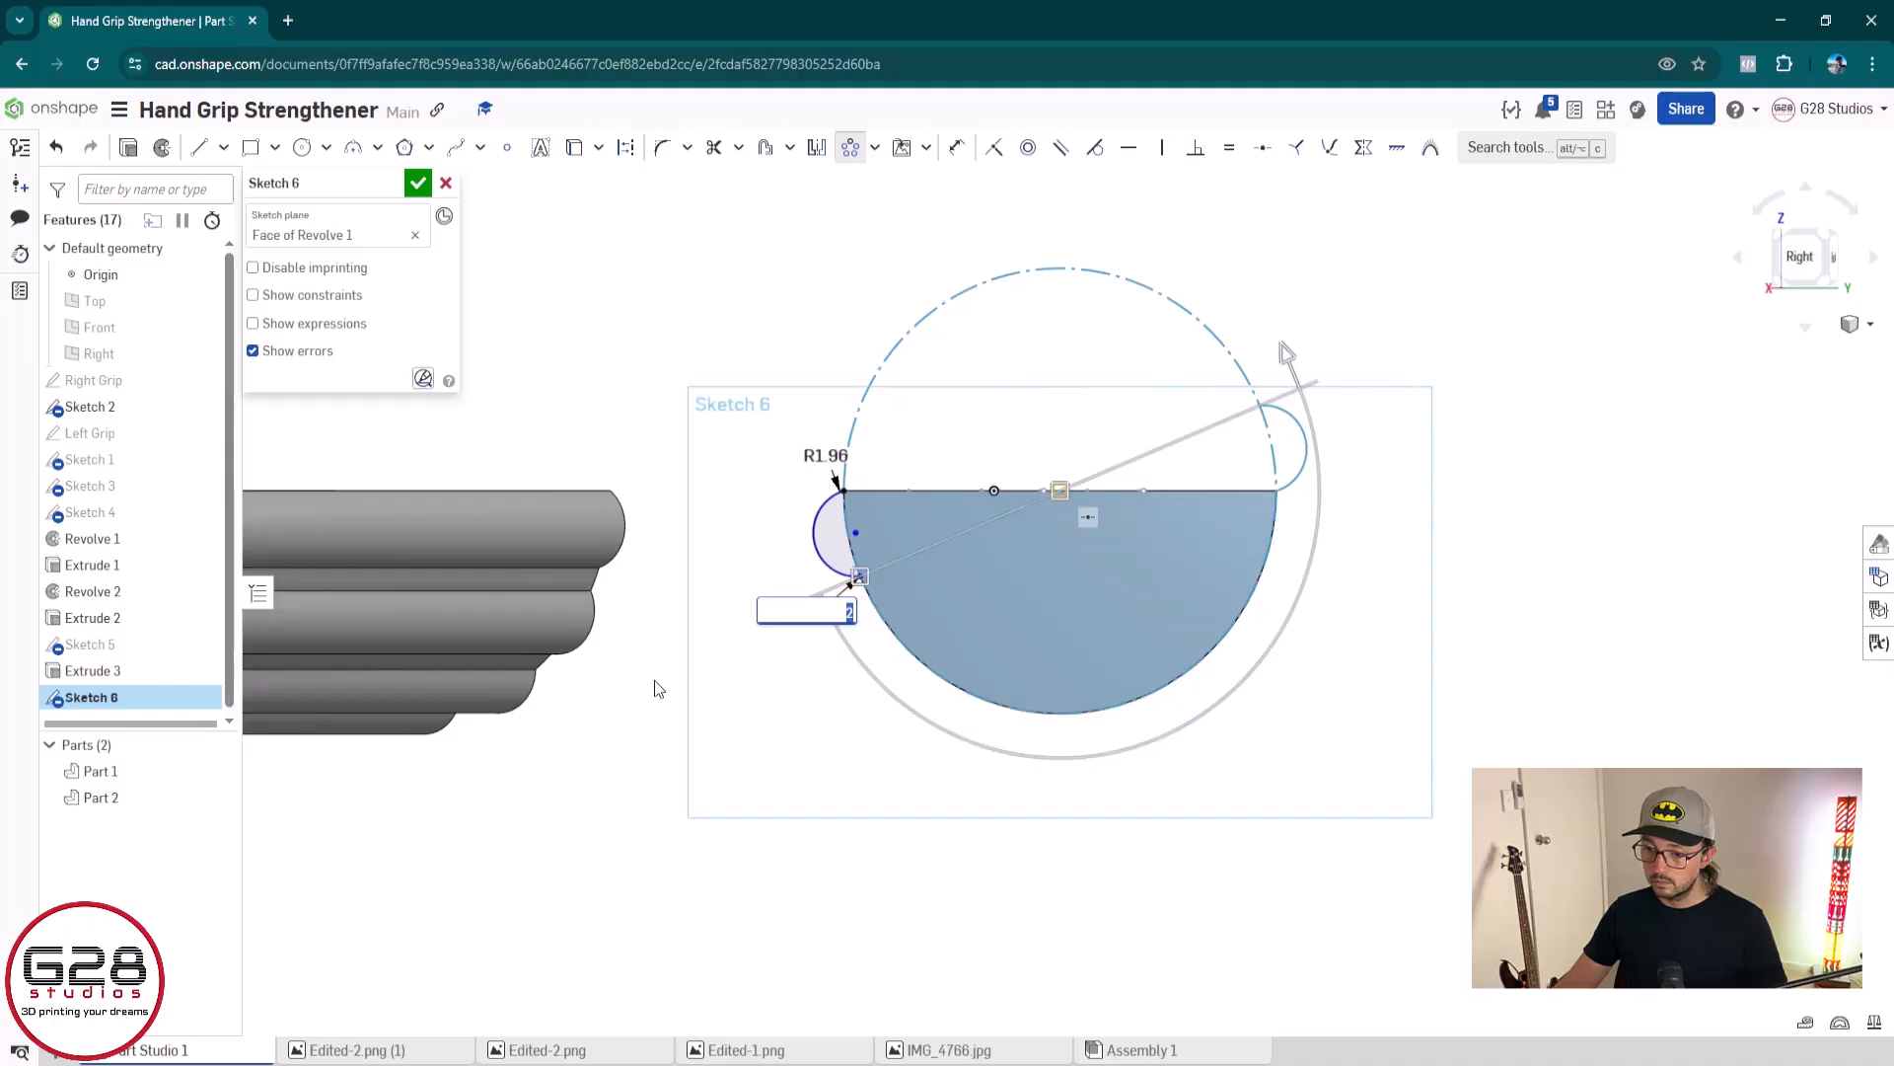
pyautogui.write('7')
pyautogui.press('Return')
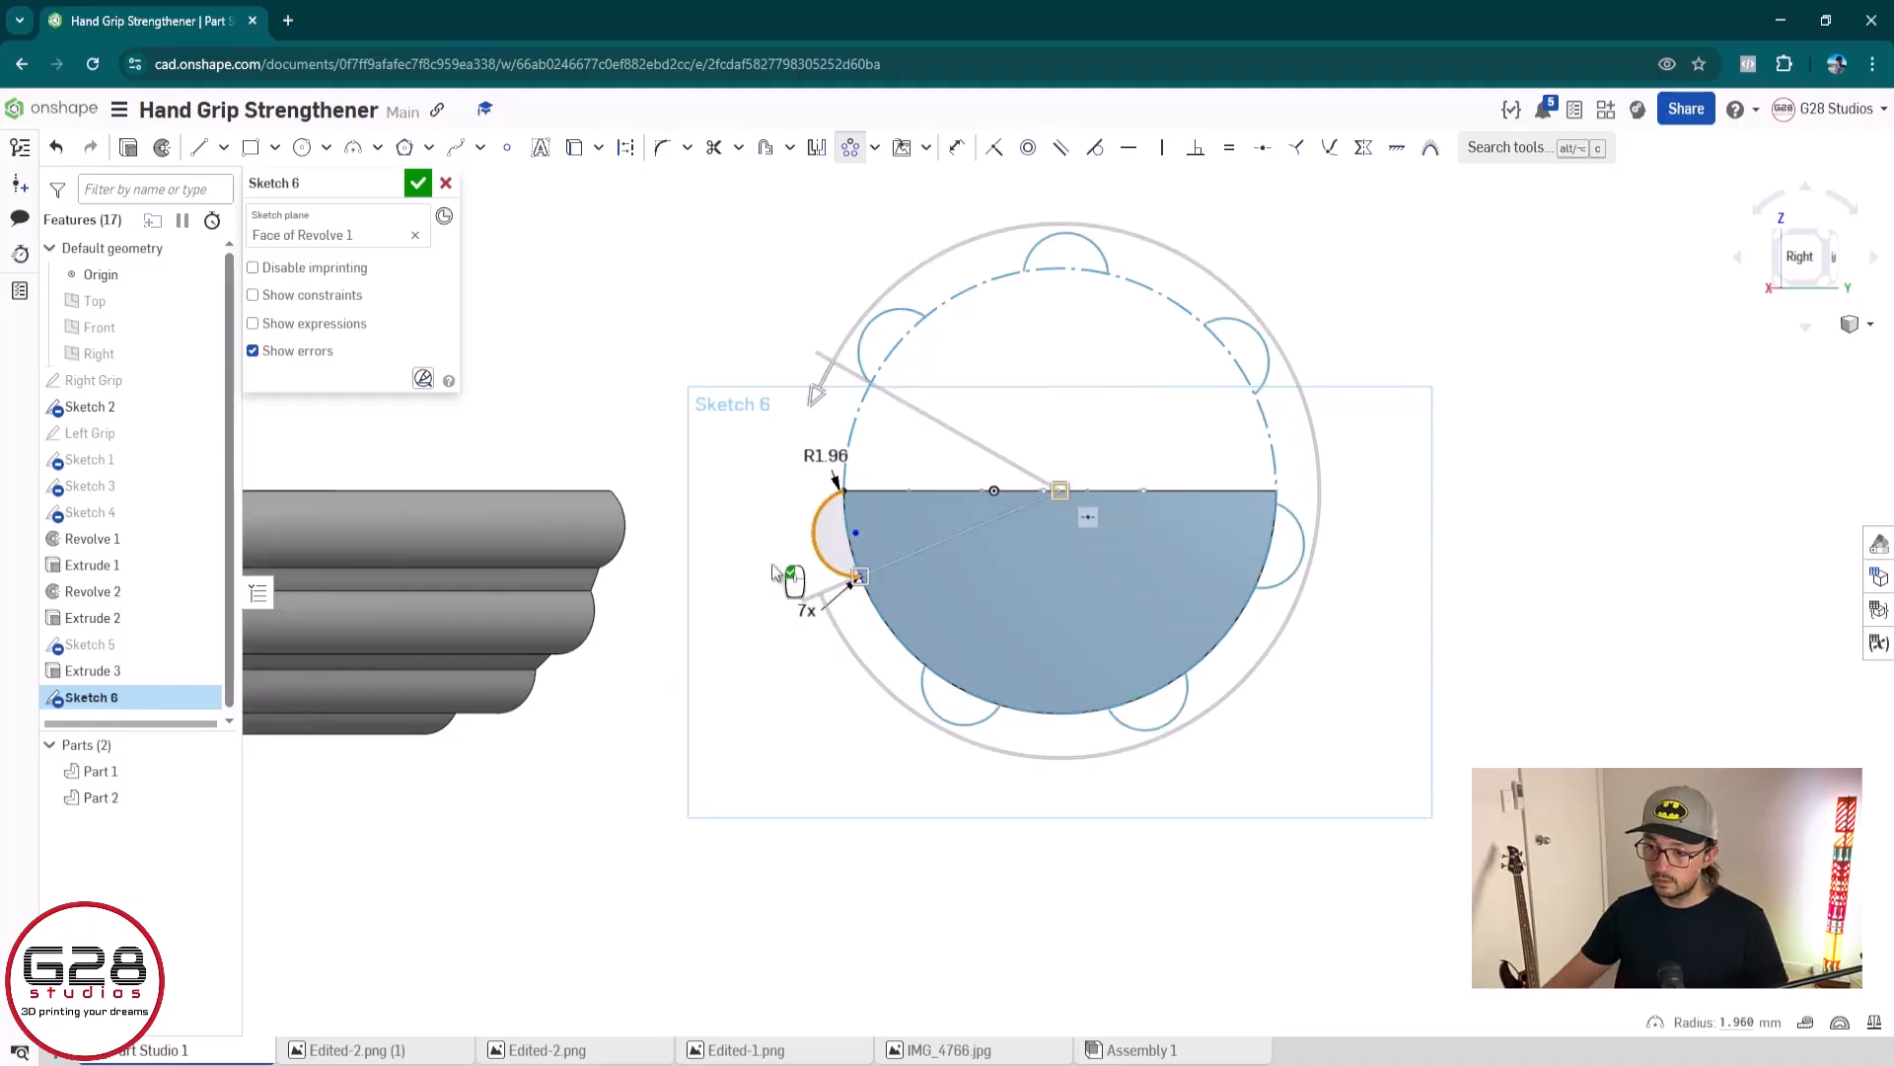
# Reduce the pattern's sweep to about 157.8° so the arcs follow only the curved edge, and finish the sketch
pyautogui.moveTo(822, 394); pyautogui.dragTo(1335, 498)
pyautogui.scroll(5, 1252, 532)
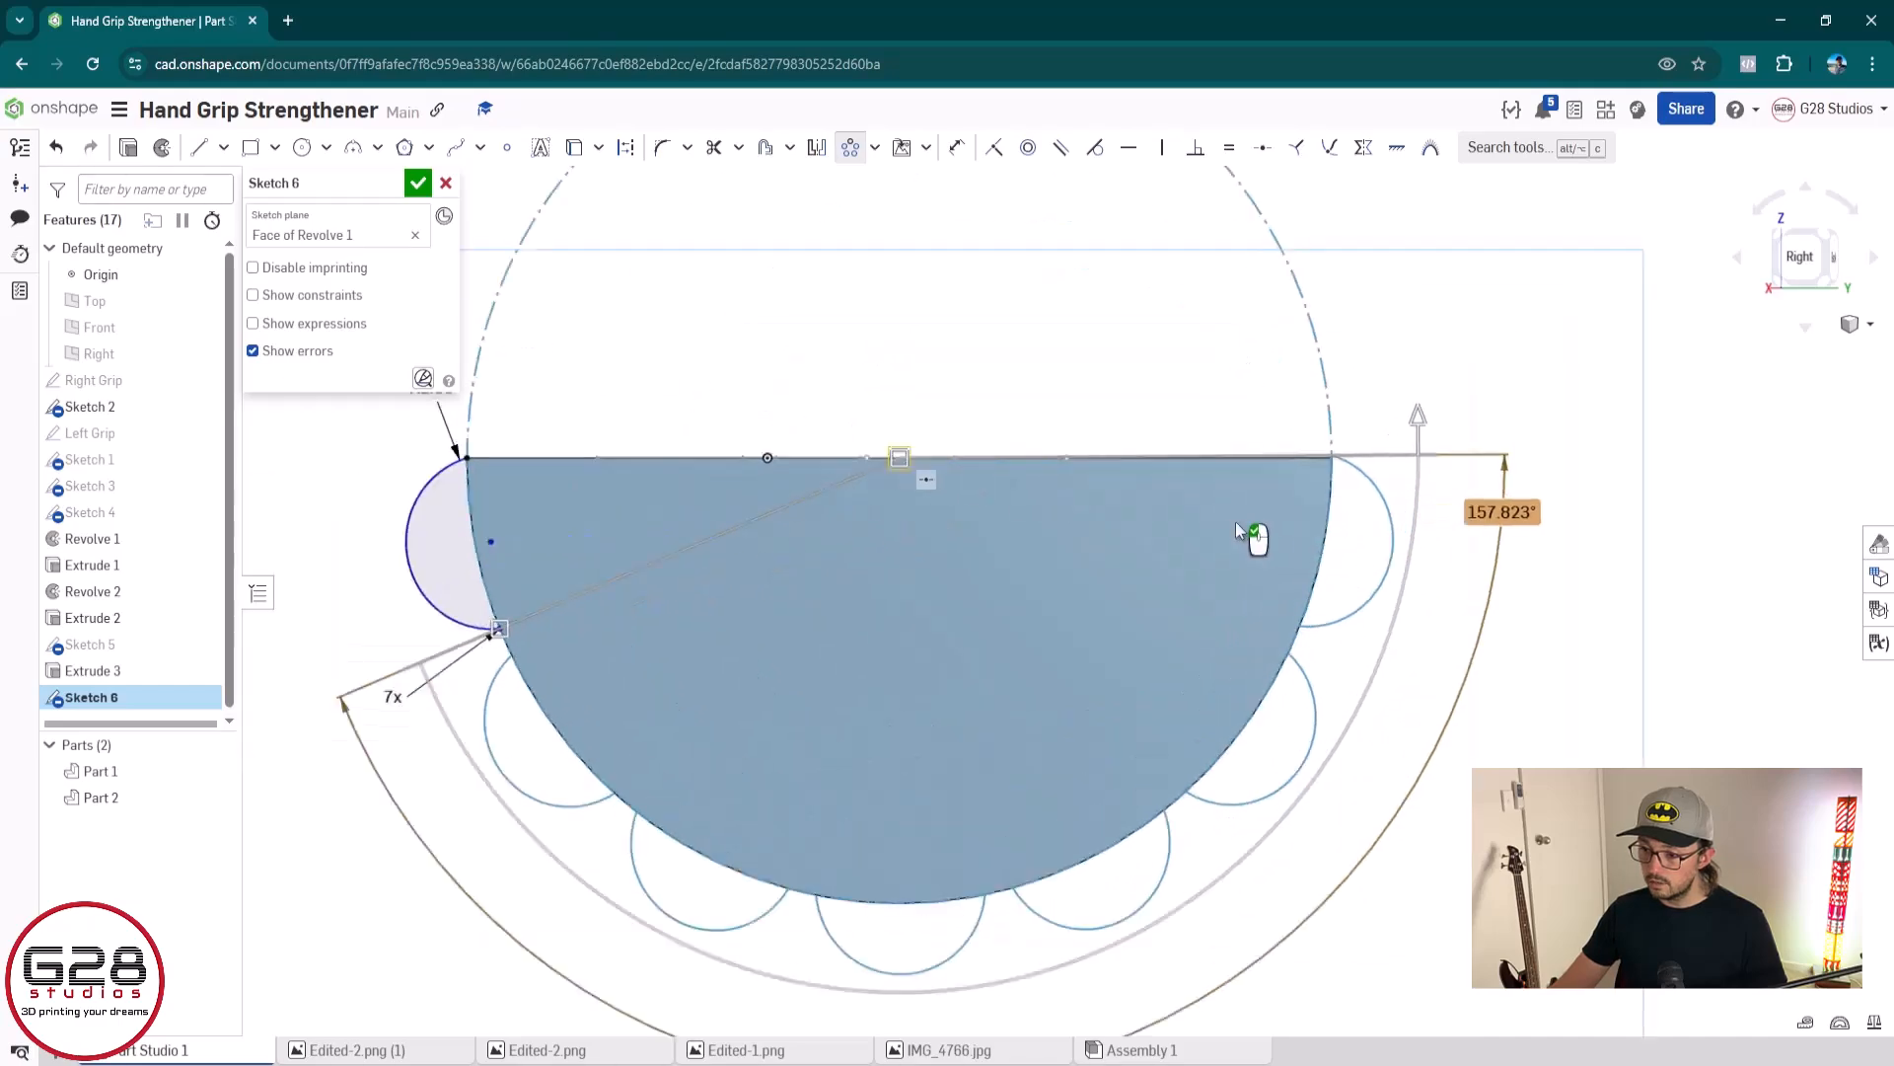
pyautogui.scroll(2, 1780, 552)
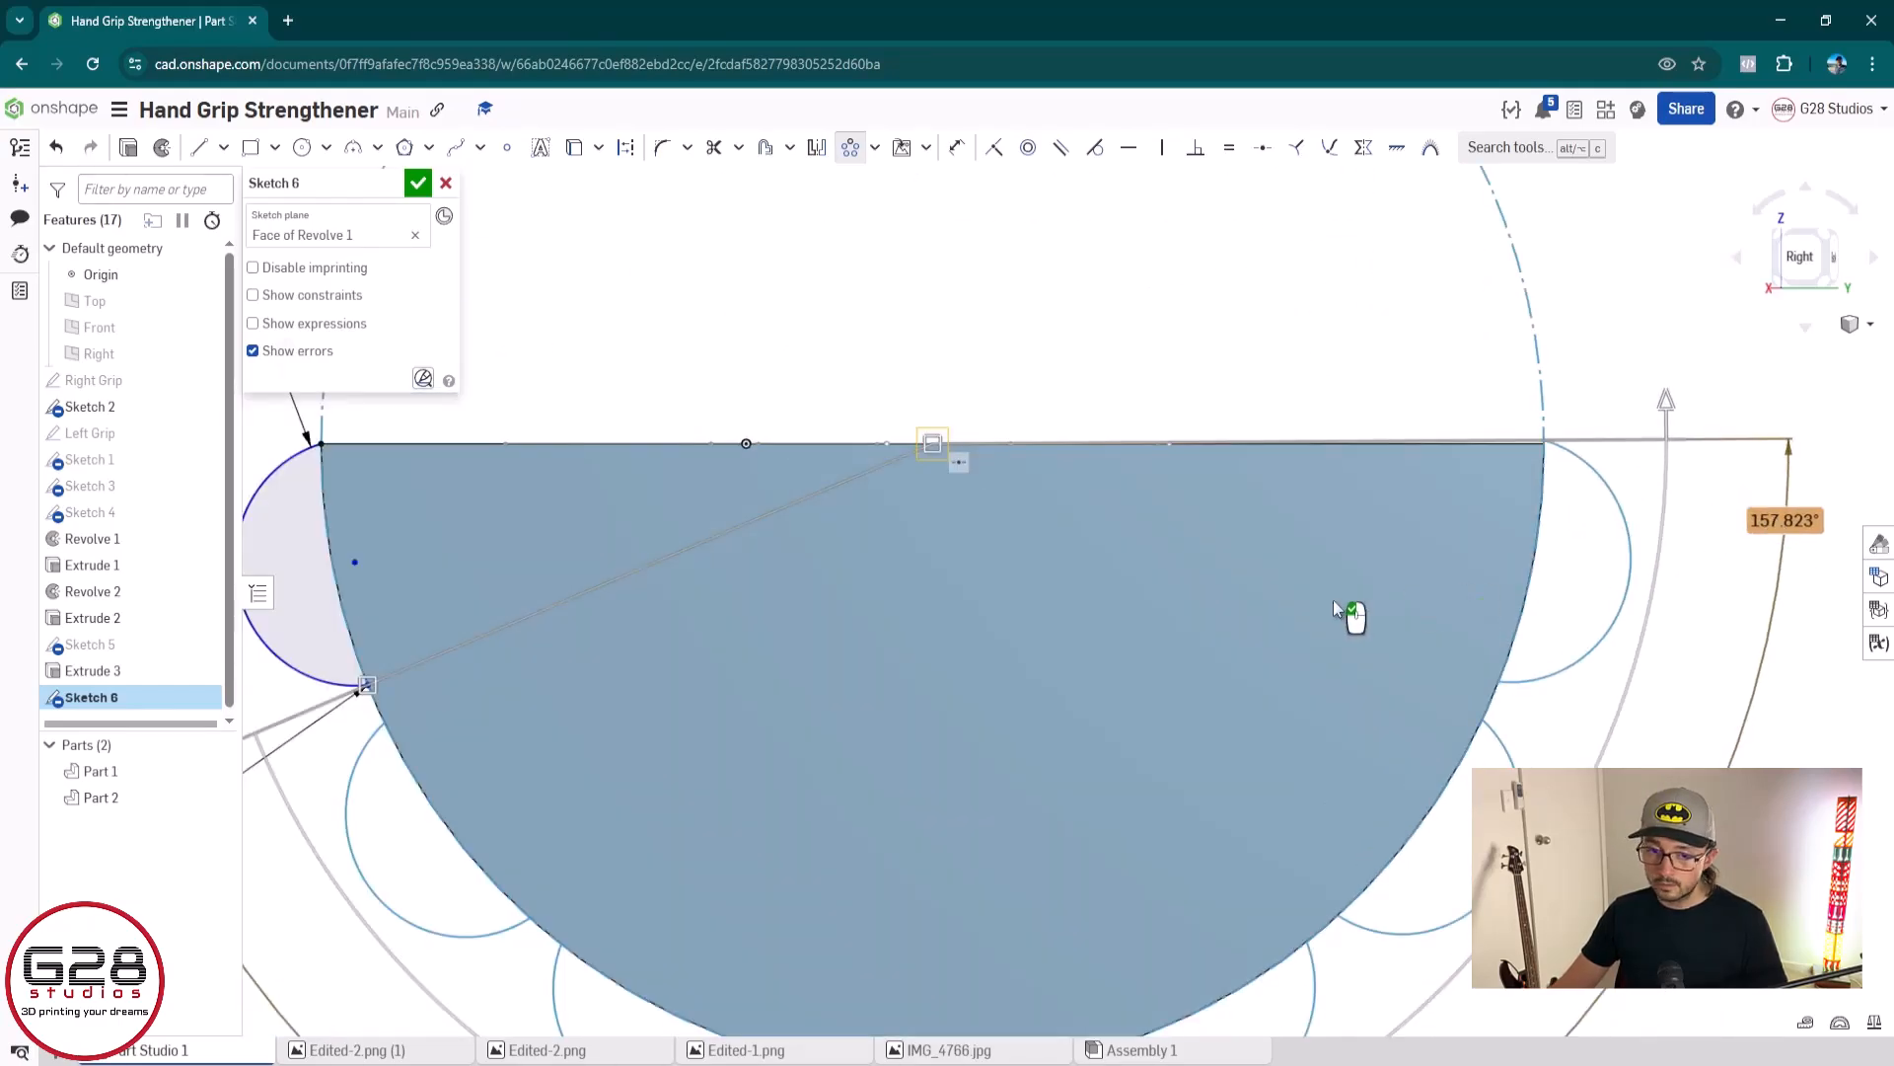
pyautogui.scroll(2, 1333, 600)
pyautogui.scroll(-5, 533, 463)
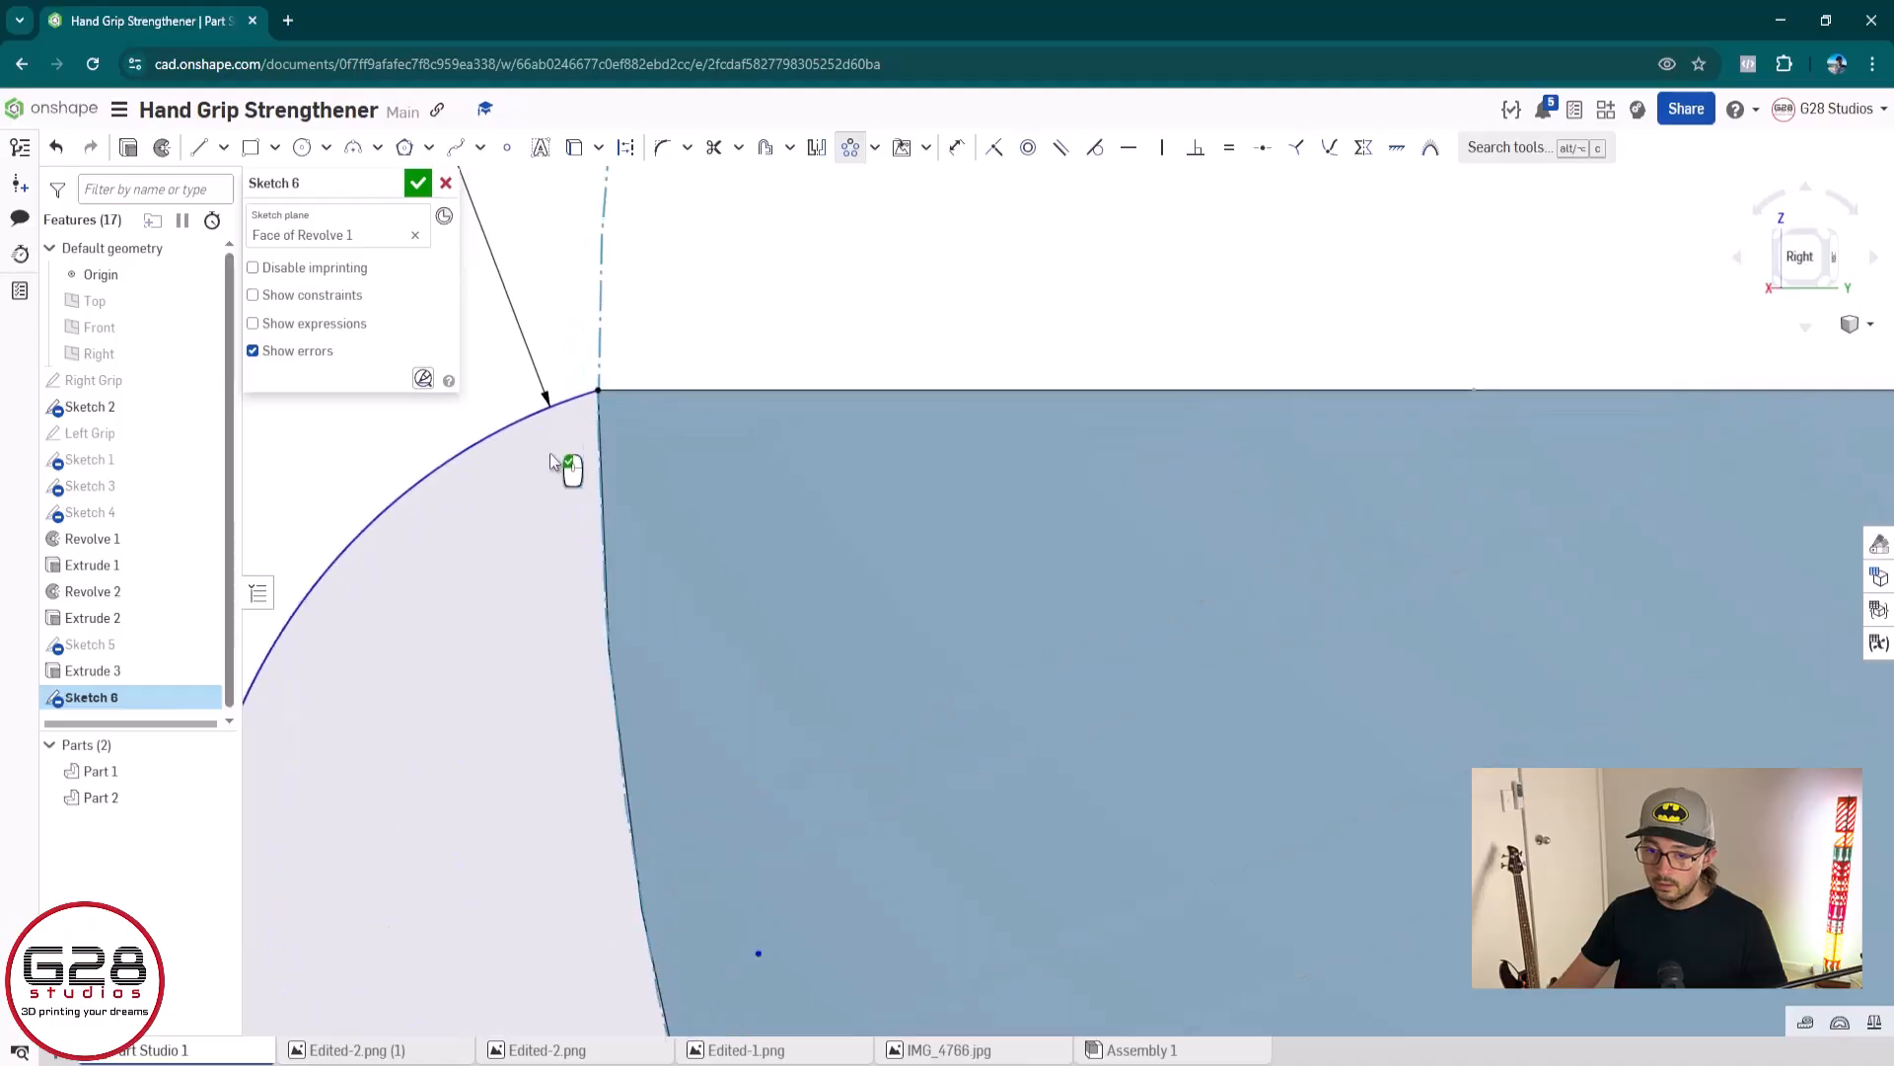
pyautogui.scroll(5, 646, 363)
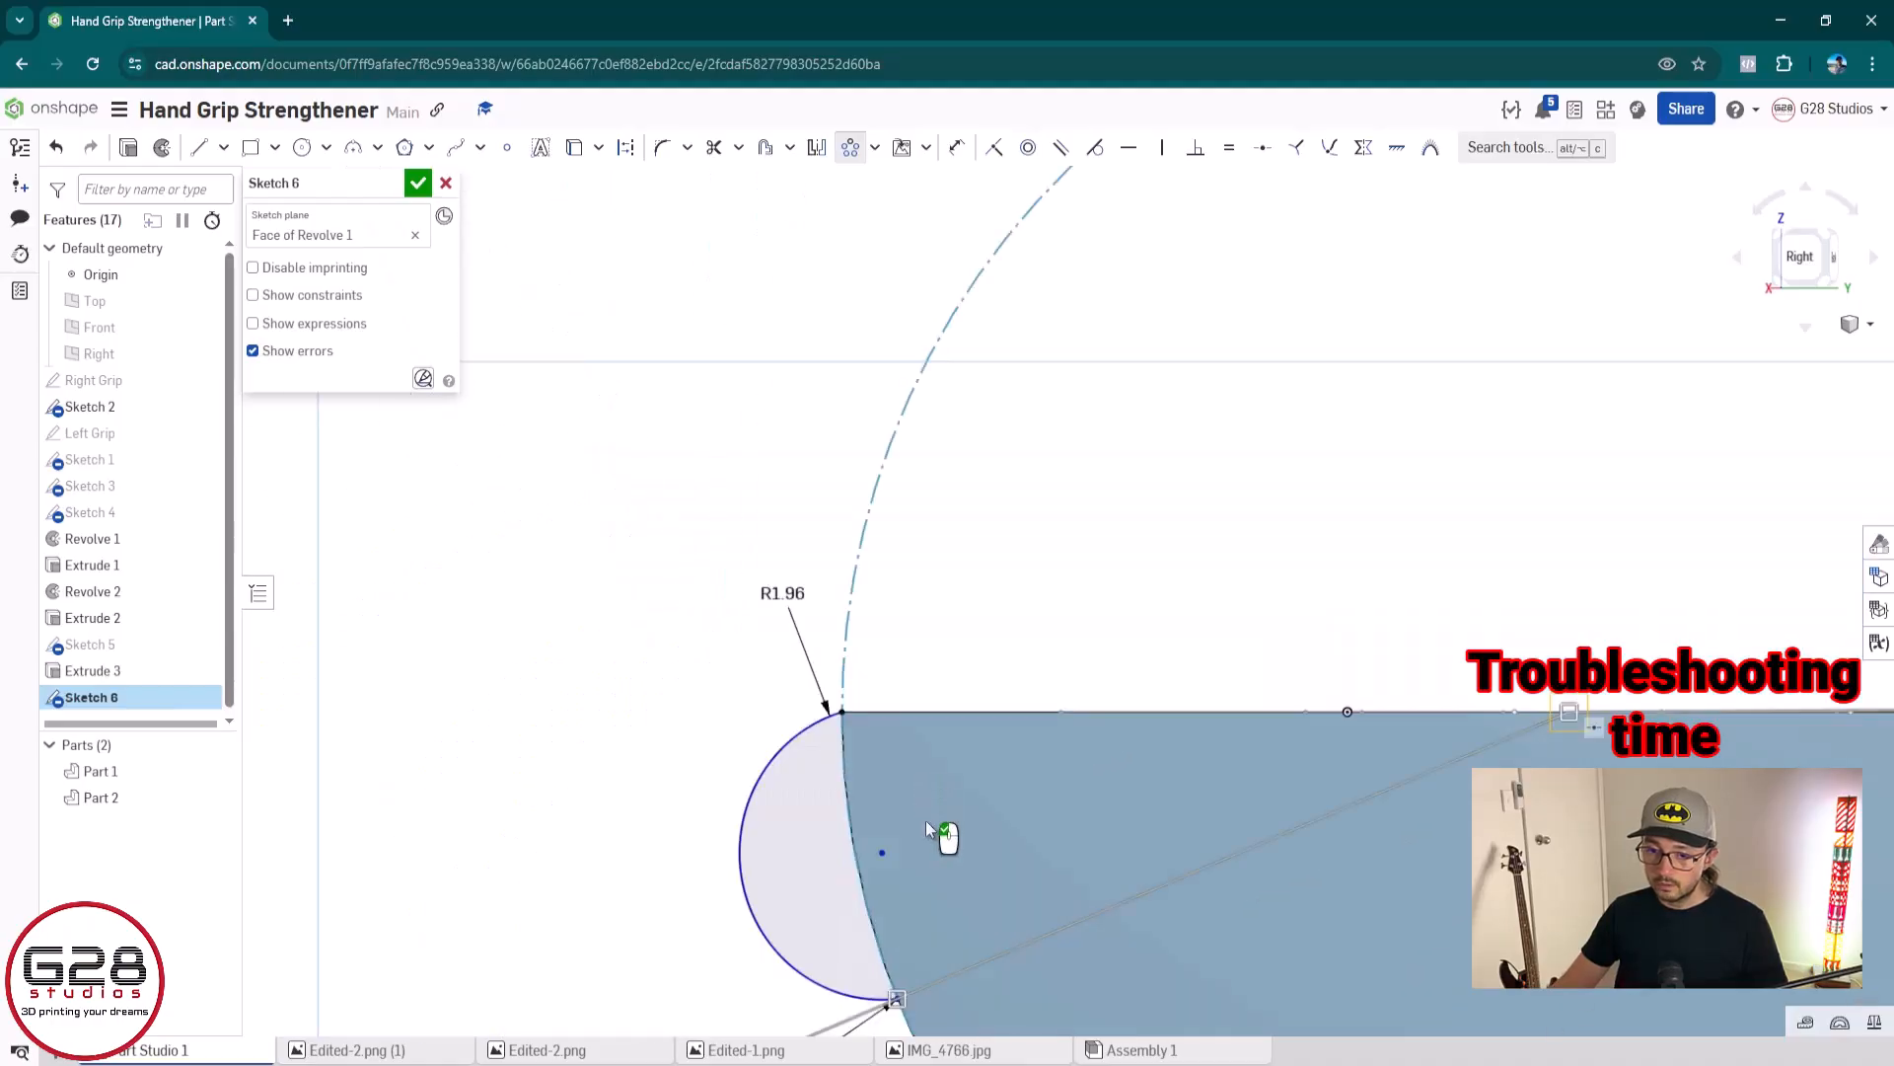
pyautogui.scroll(5, 926, 820)
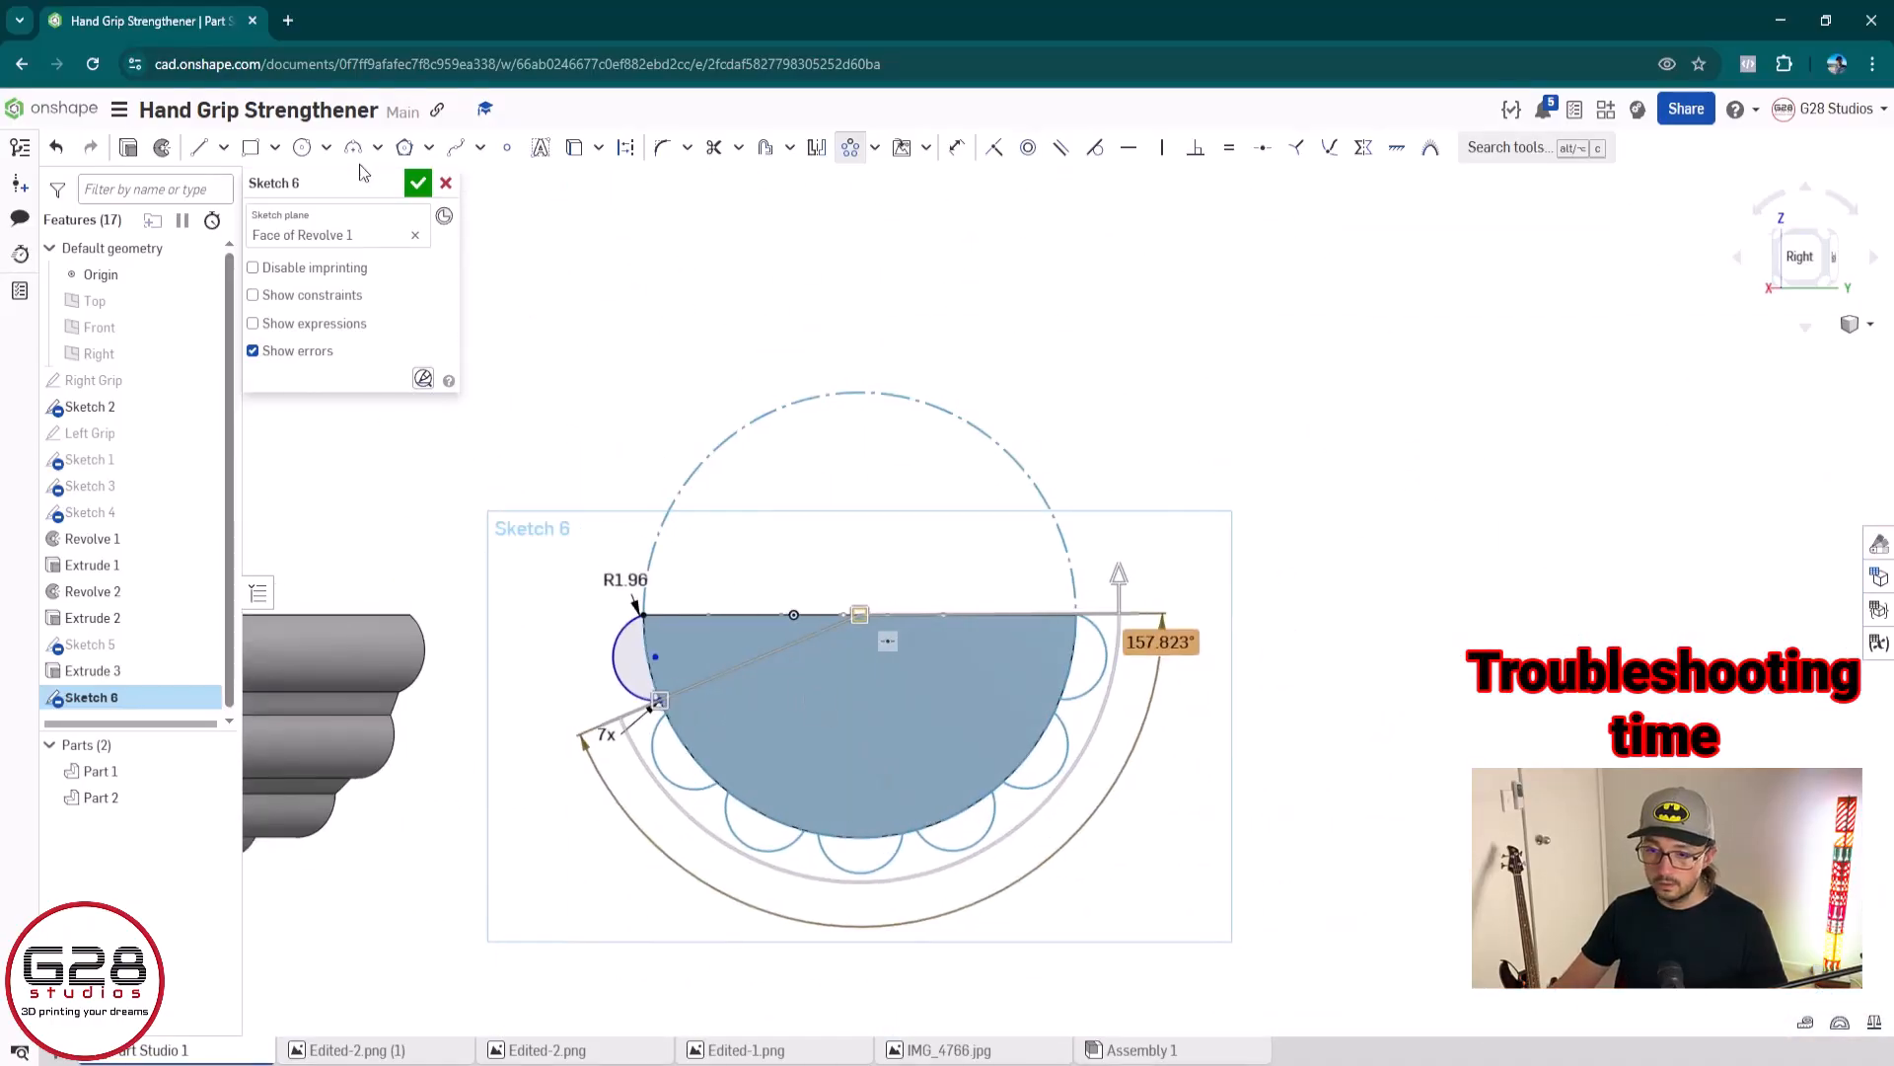
pyautogui.click(418, 182)
pyautogui.moveTo(571, 711); pyautogui.dragTo(1640, 622, button='middle')
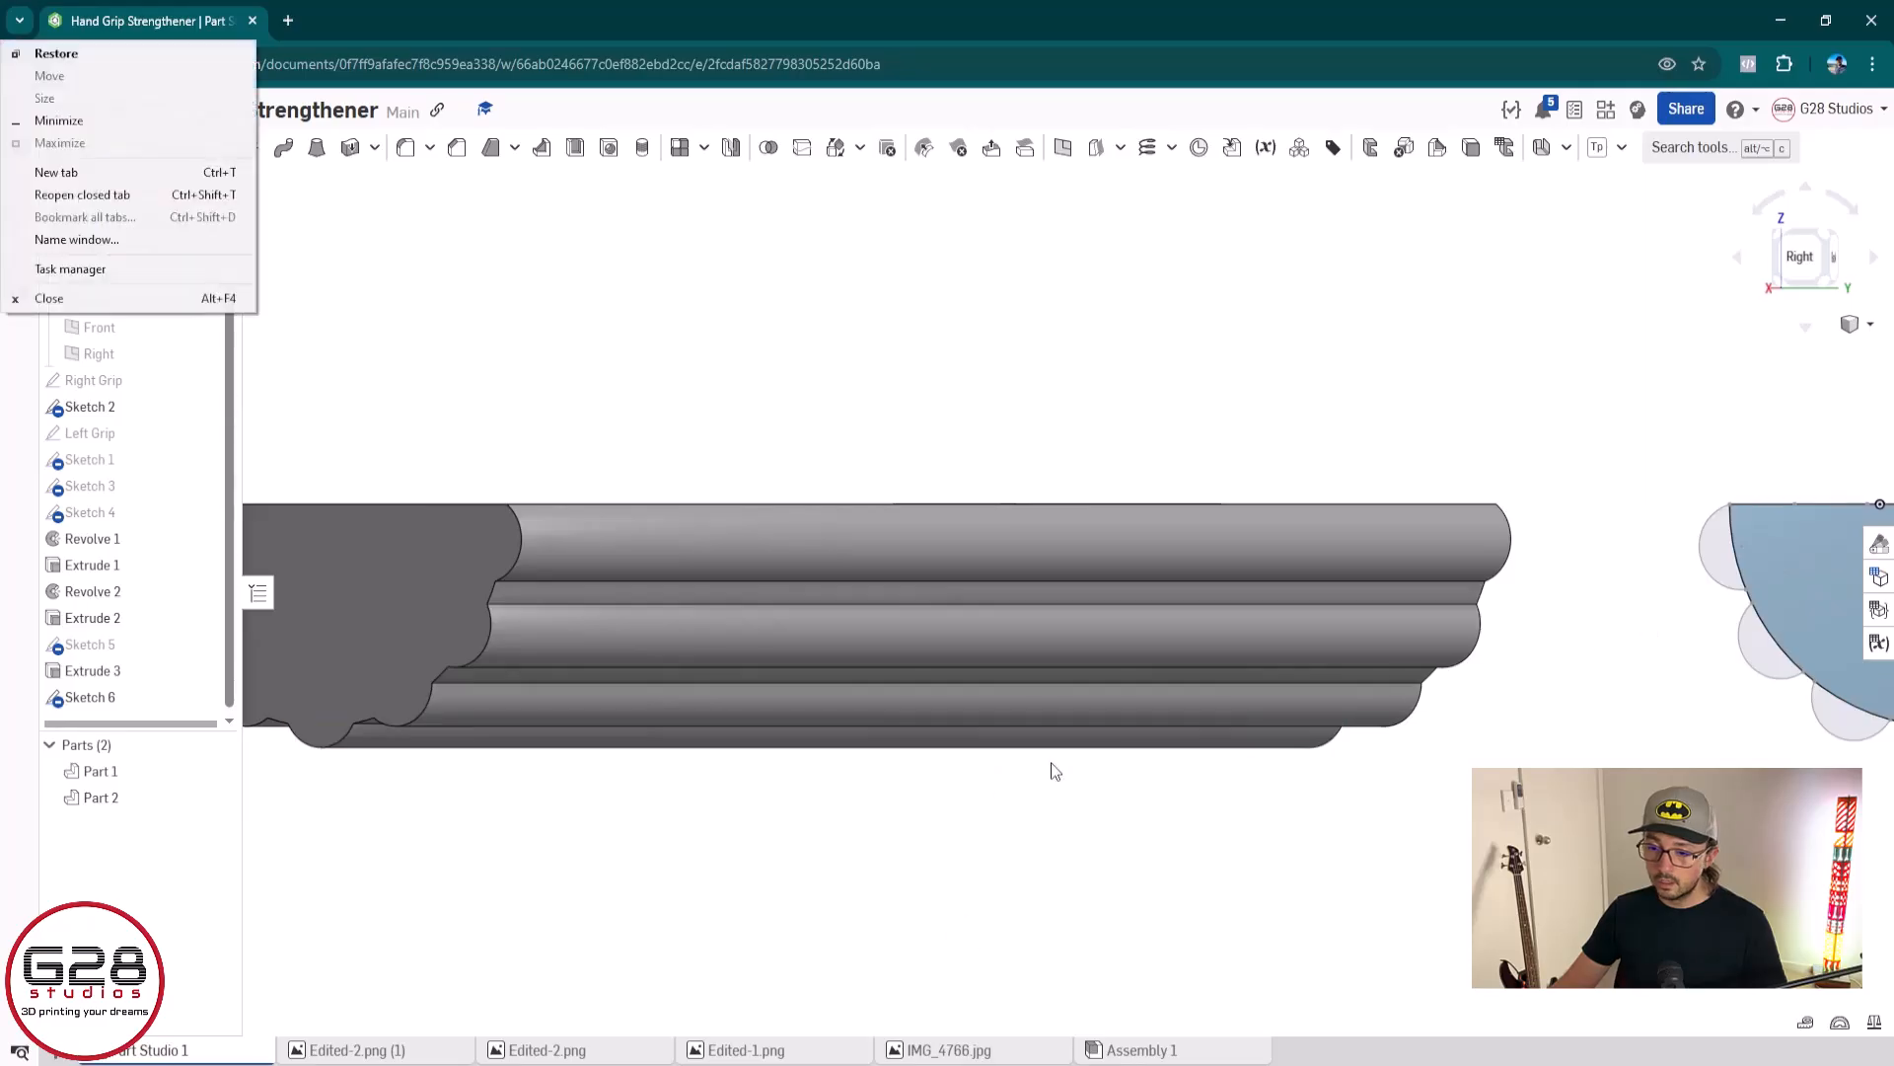
# Inspect the grey grip's ridged end and the seven-arc pattern in its sketch, Sketch 5, leaving the sketch as it is
pyautogui.moveTo(1053, 770); pyautogui.dragTo(792, 789, button='middle')
pyautogui.moveTo(792, 789); pyautogui.dragTo(908, 653, button='right')
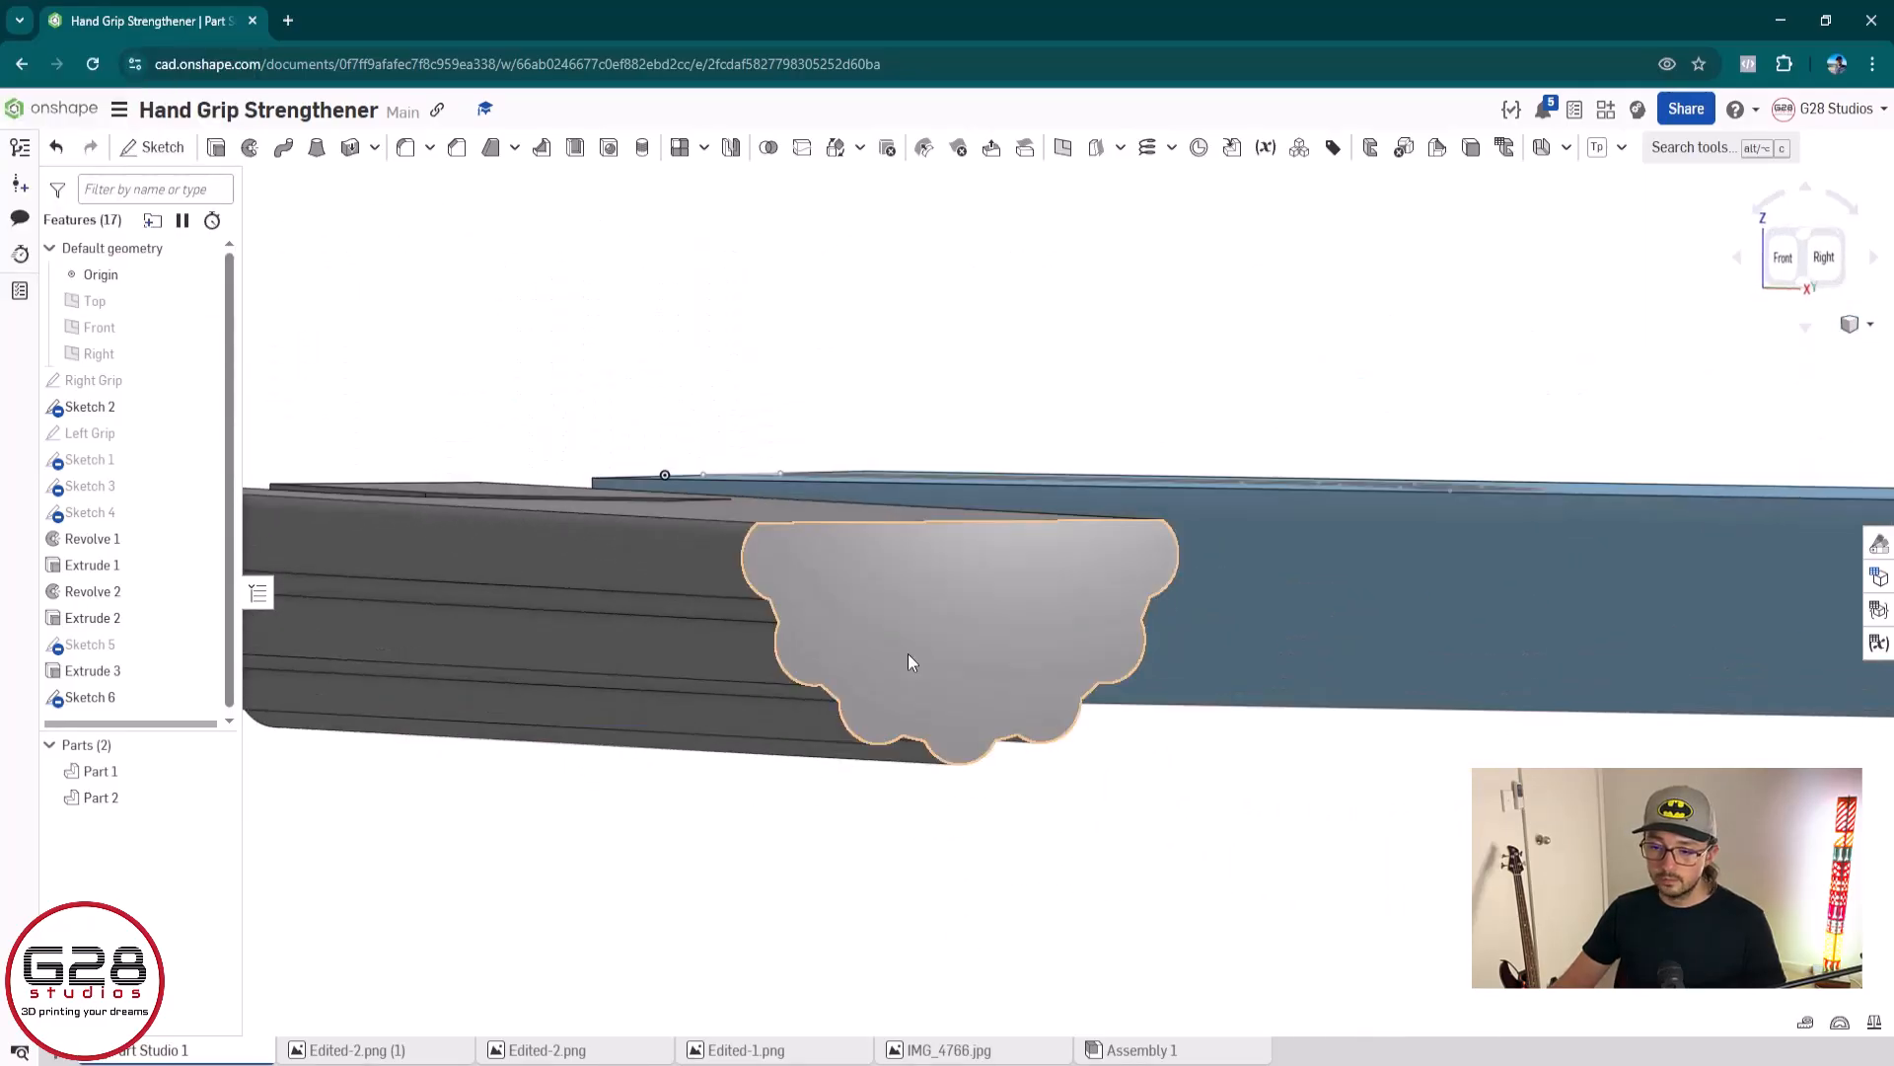
pyautogui.click(907, 653)
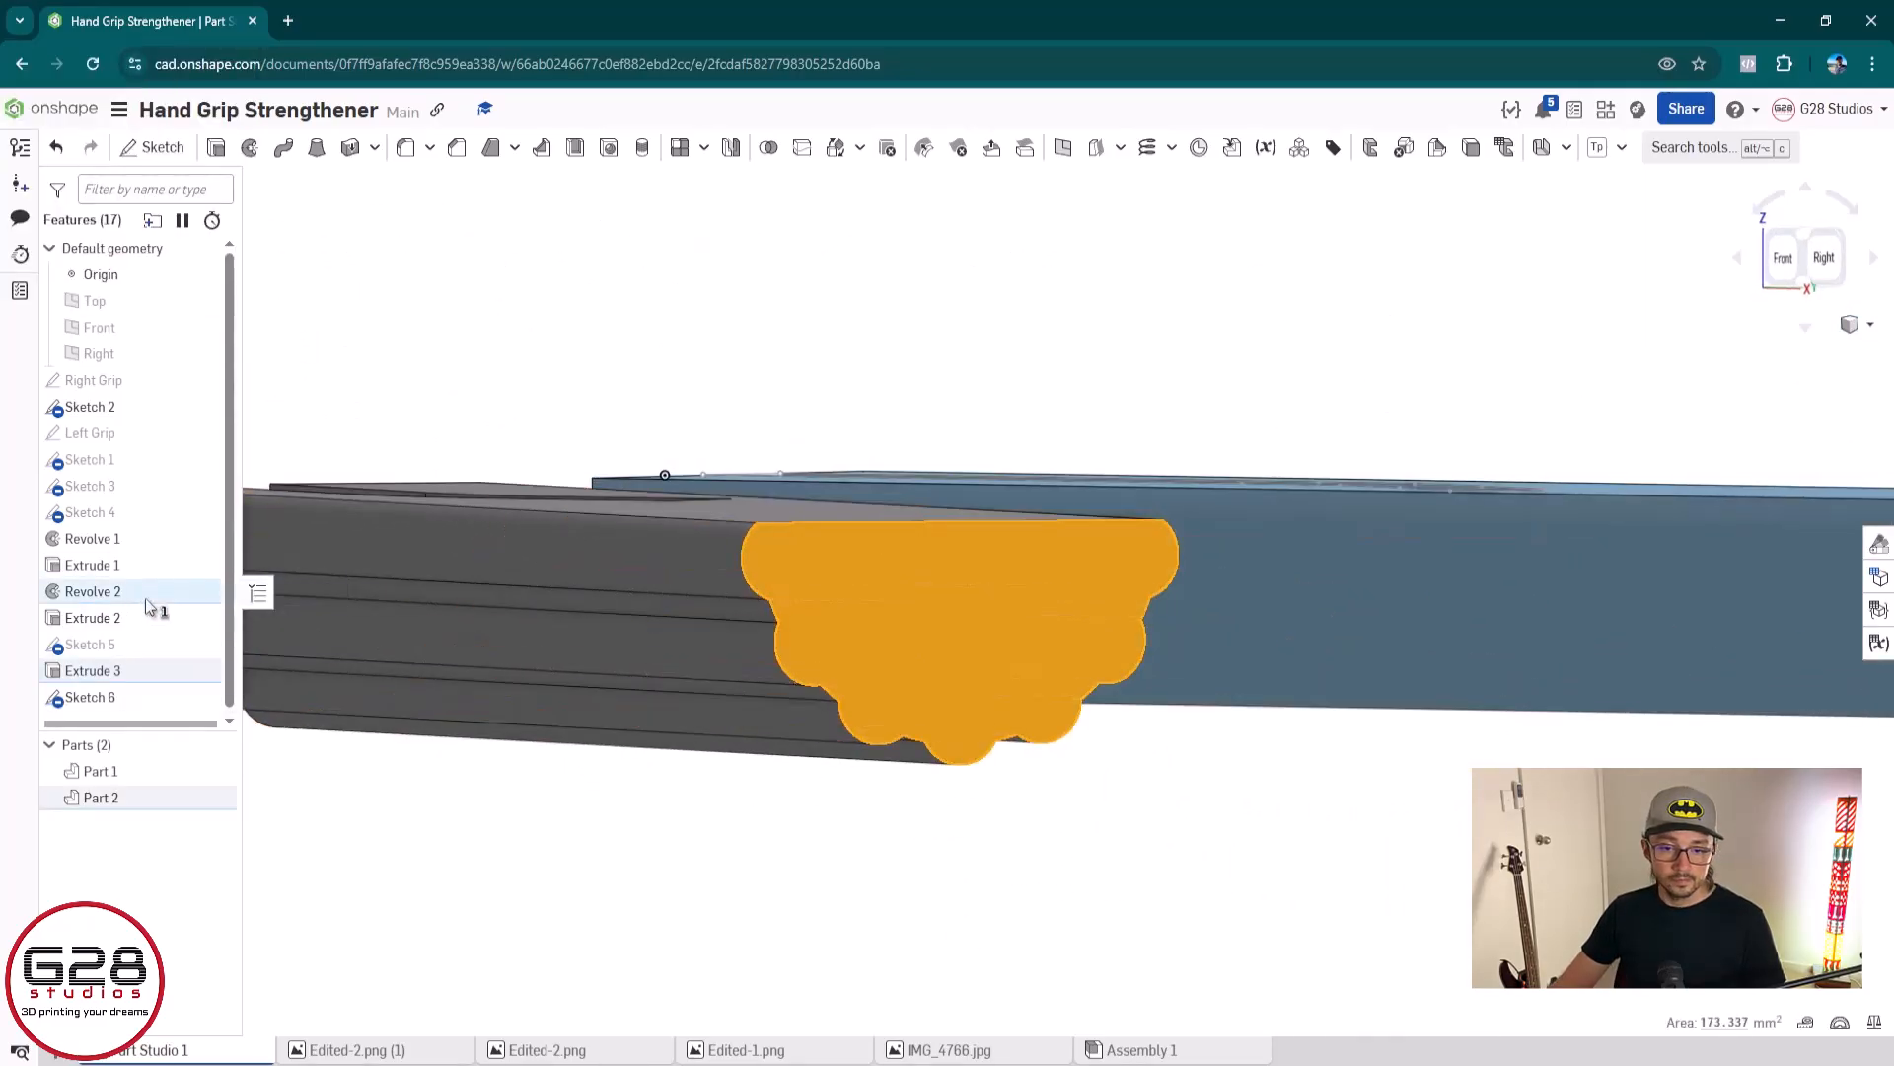
pyautogui.doubleClick(146, 647)
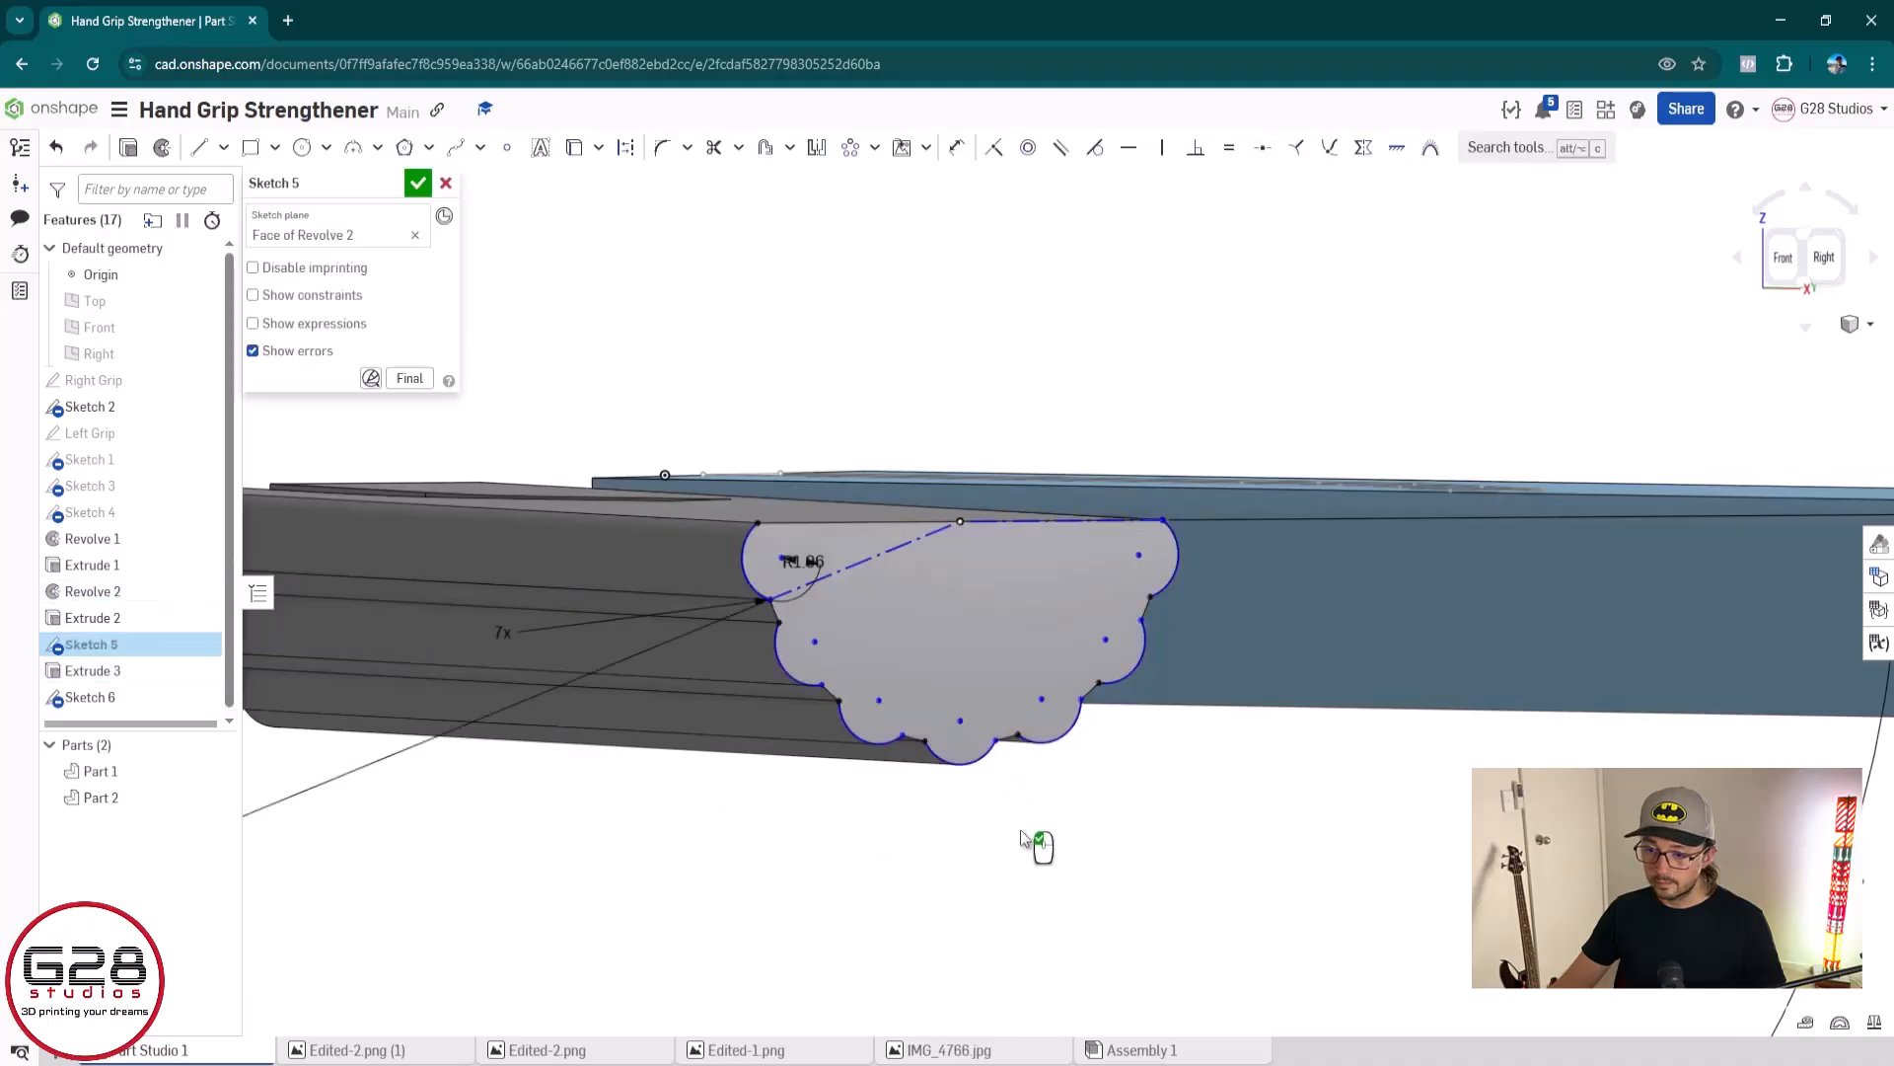
pyautogui.scroll(-5, 1080, 865)
pyautogui.moveTo(1253, 854); pyautogui.dragTo(1093, 778, button='middle')
pyautogui.scroll(3, 1004, 758)
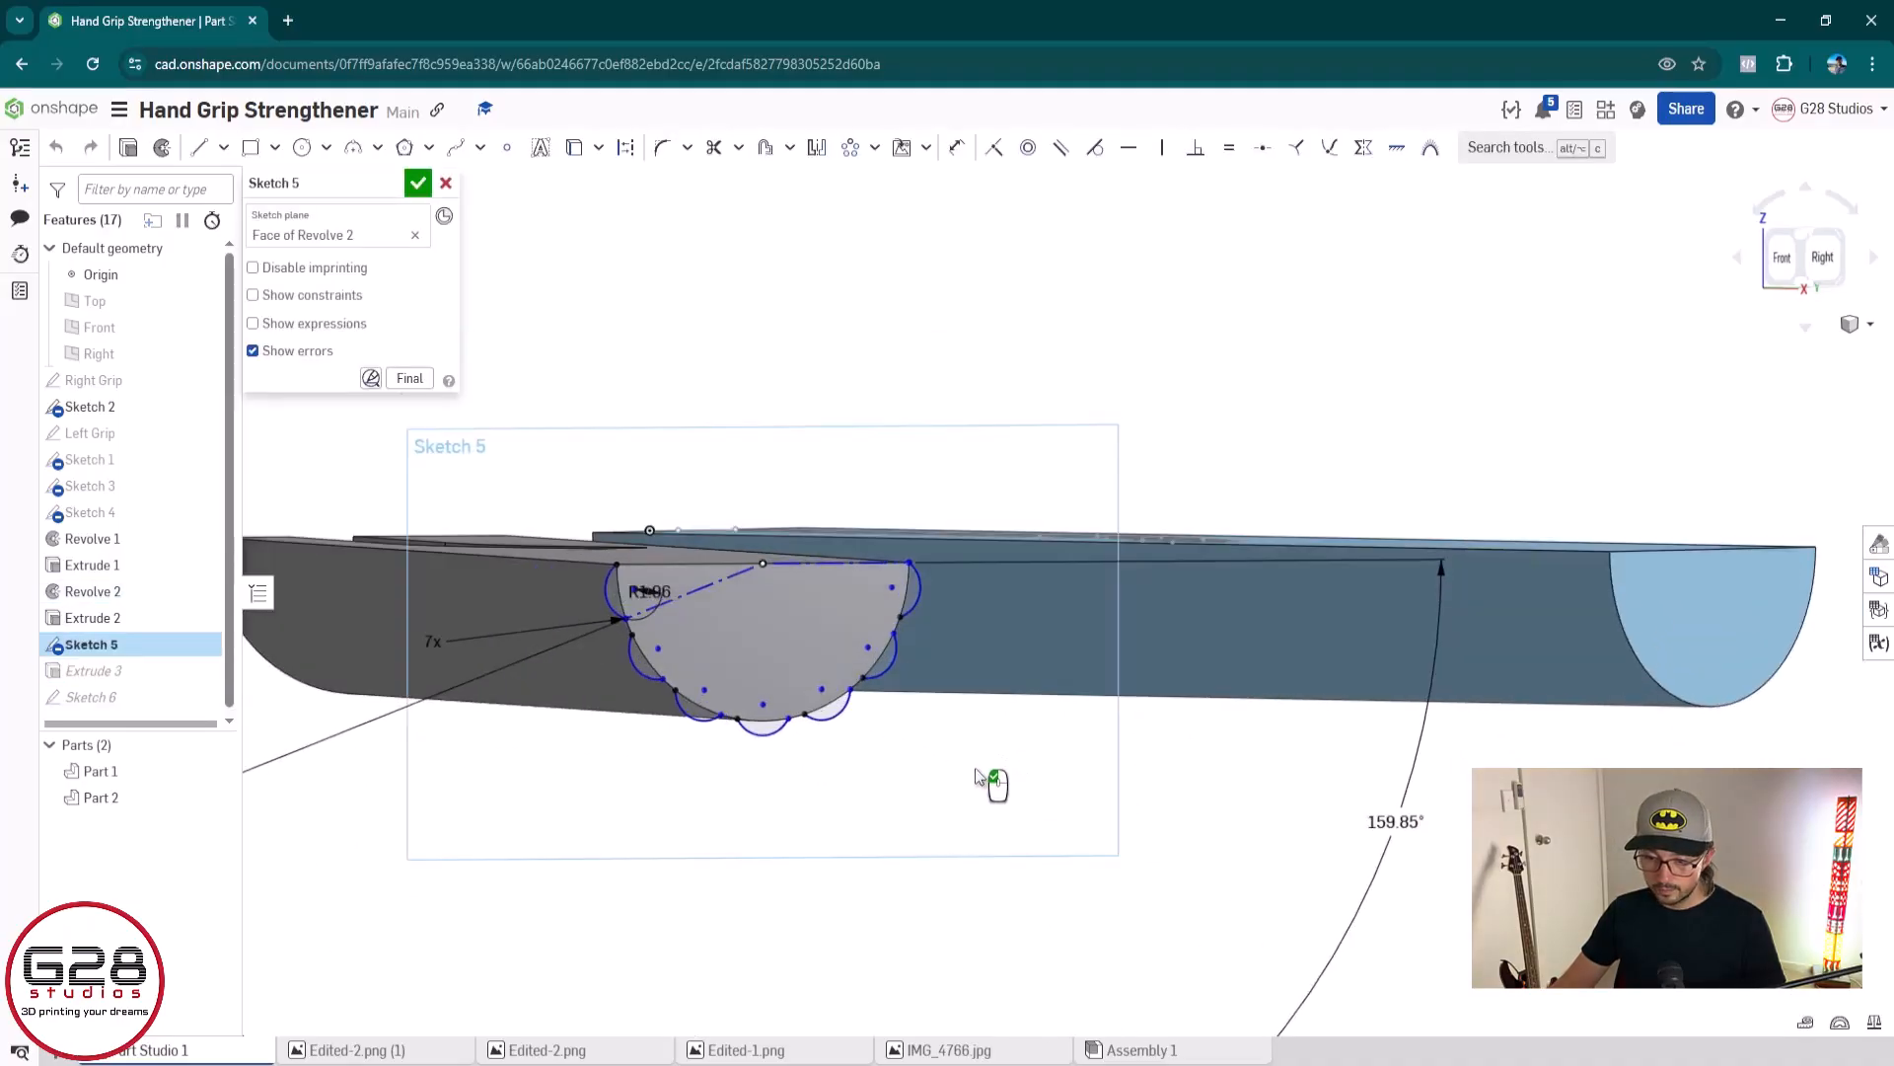
pyautogui.moveTo(975, 776)
pyautogui.mouseDown(button='right')
pyautogui.moveTo(927, 706)
pyautogui.moveTo(868, 730)
pyautogui.mouseUp(button='right')
pyautogui.scroll(6, 669, 560)
pyautogui.scroll(-5, 890, 731)
pyautogui.moveTo(1045, 730); pyautogui.dragTo(896, 496, button='middle')
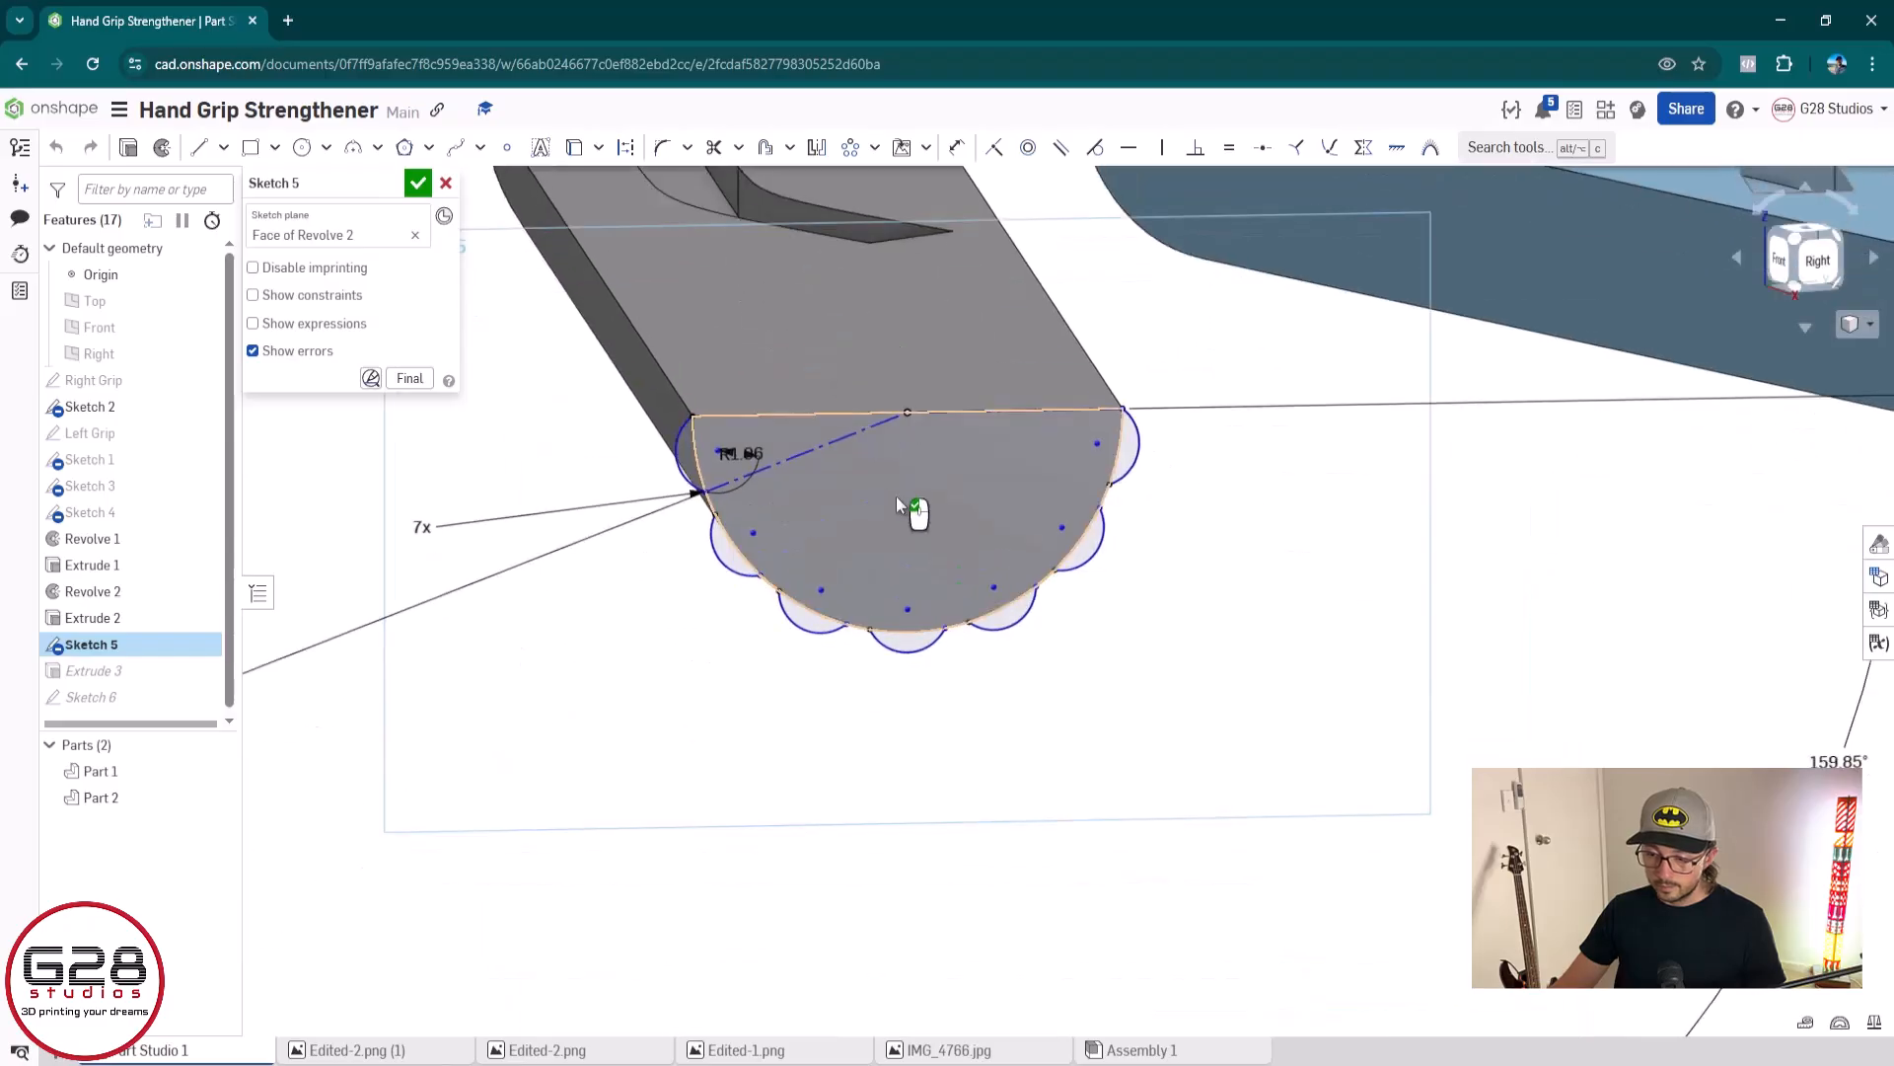
pyautogui.scroll(-4, 896, 503)
pyautogui.scroll(-2, 901, 623)
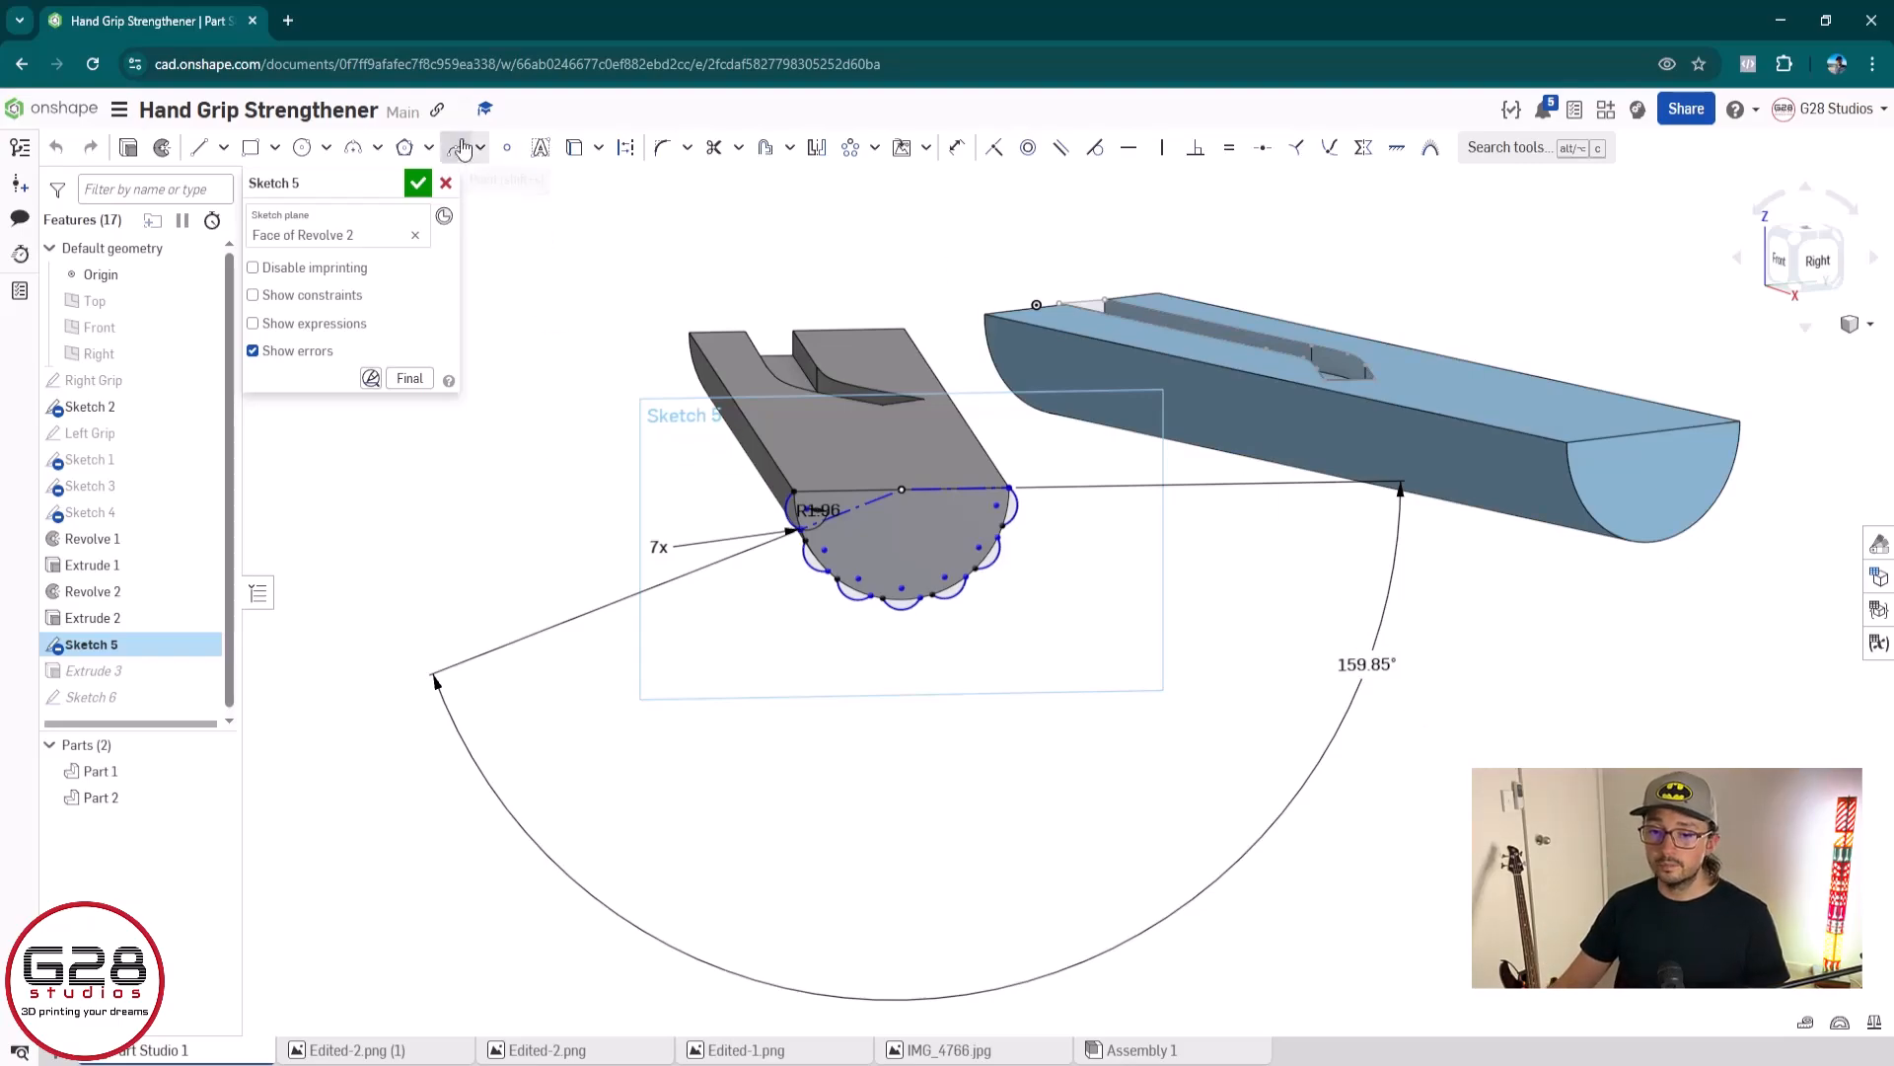
pyautogui.click(419, 185)
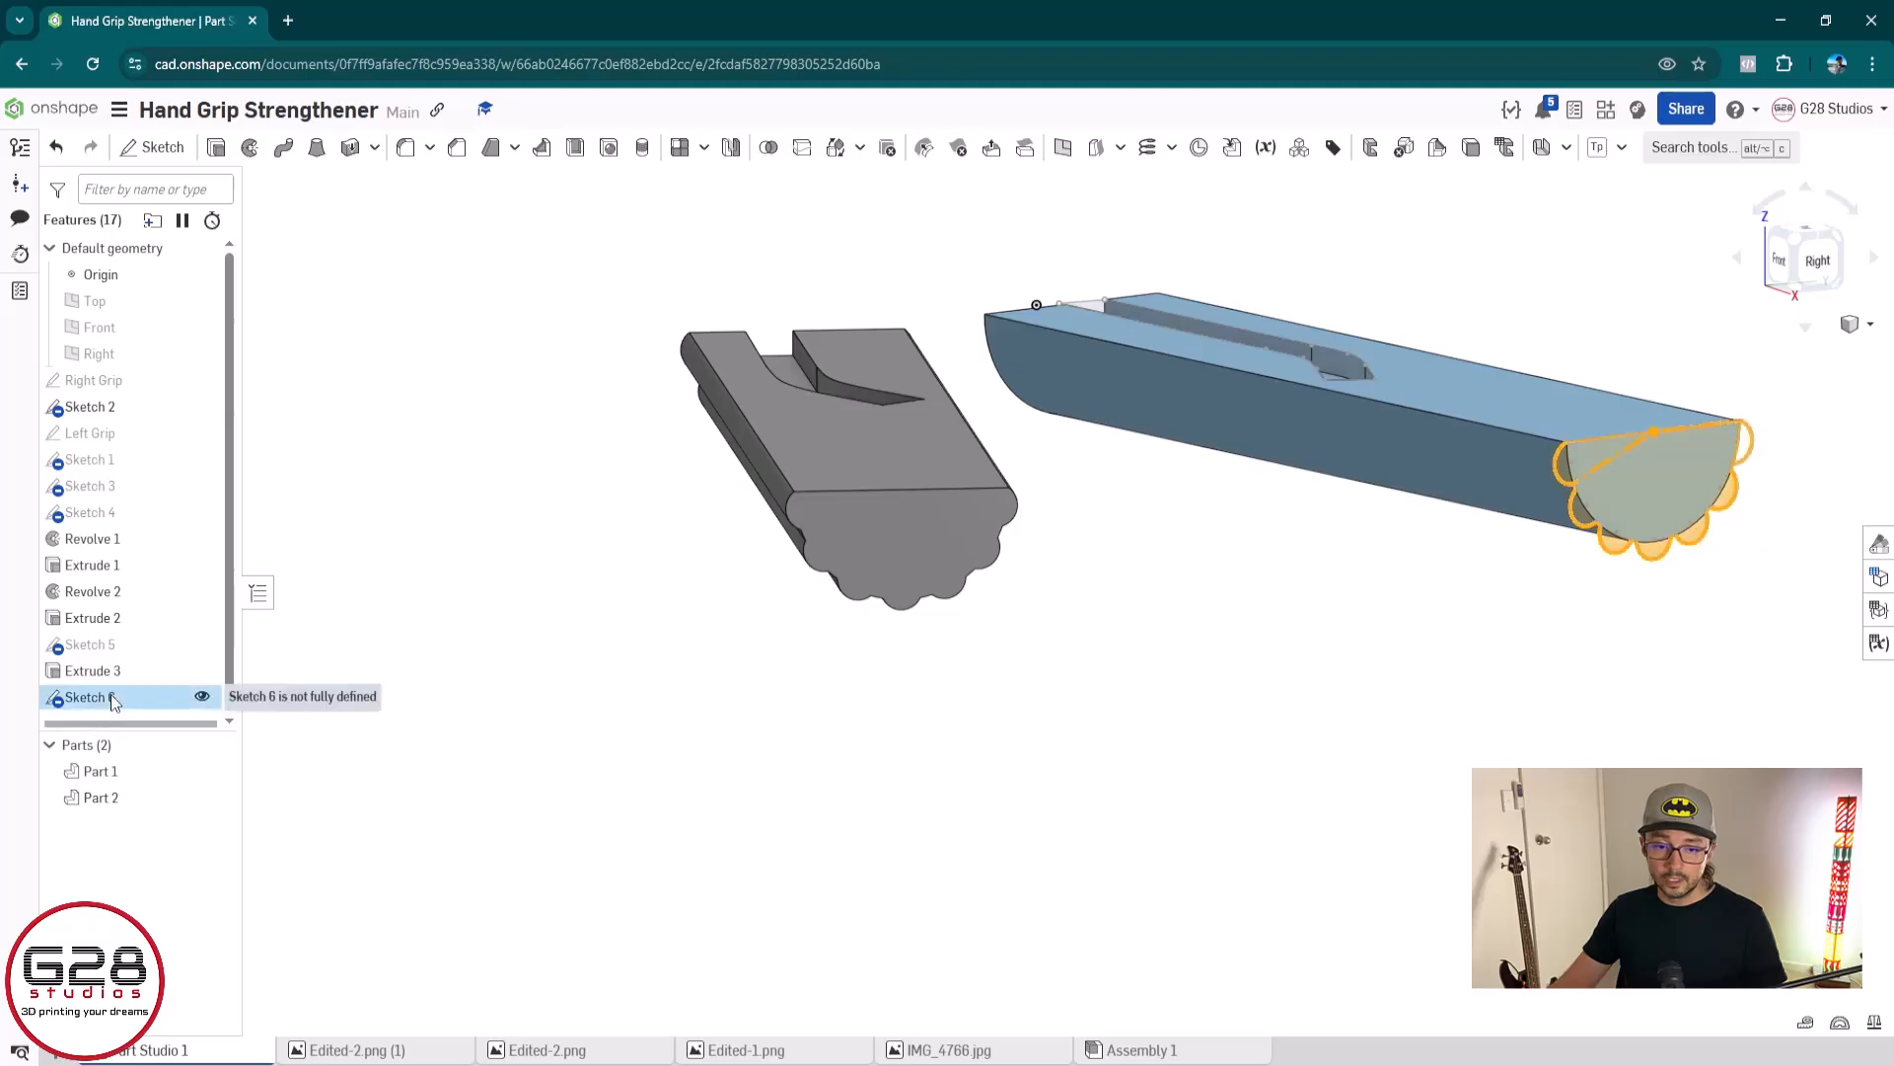
# Reopen Sketch 6 on the blue grip's end face and examine where the last patterned arc meets the straight edge
pyautogui.doubleClick(187, 696)
pyautogui.scroll(-3, 1736, 557)
pyautogui.press('n')
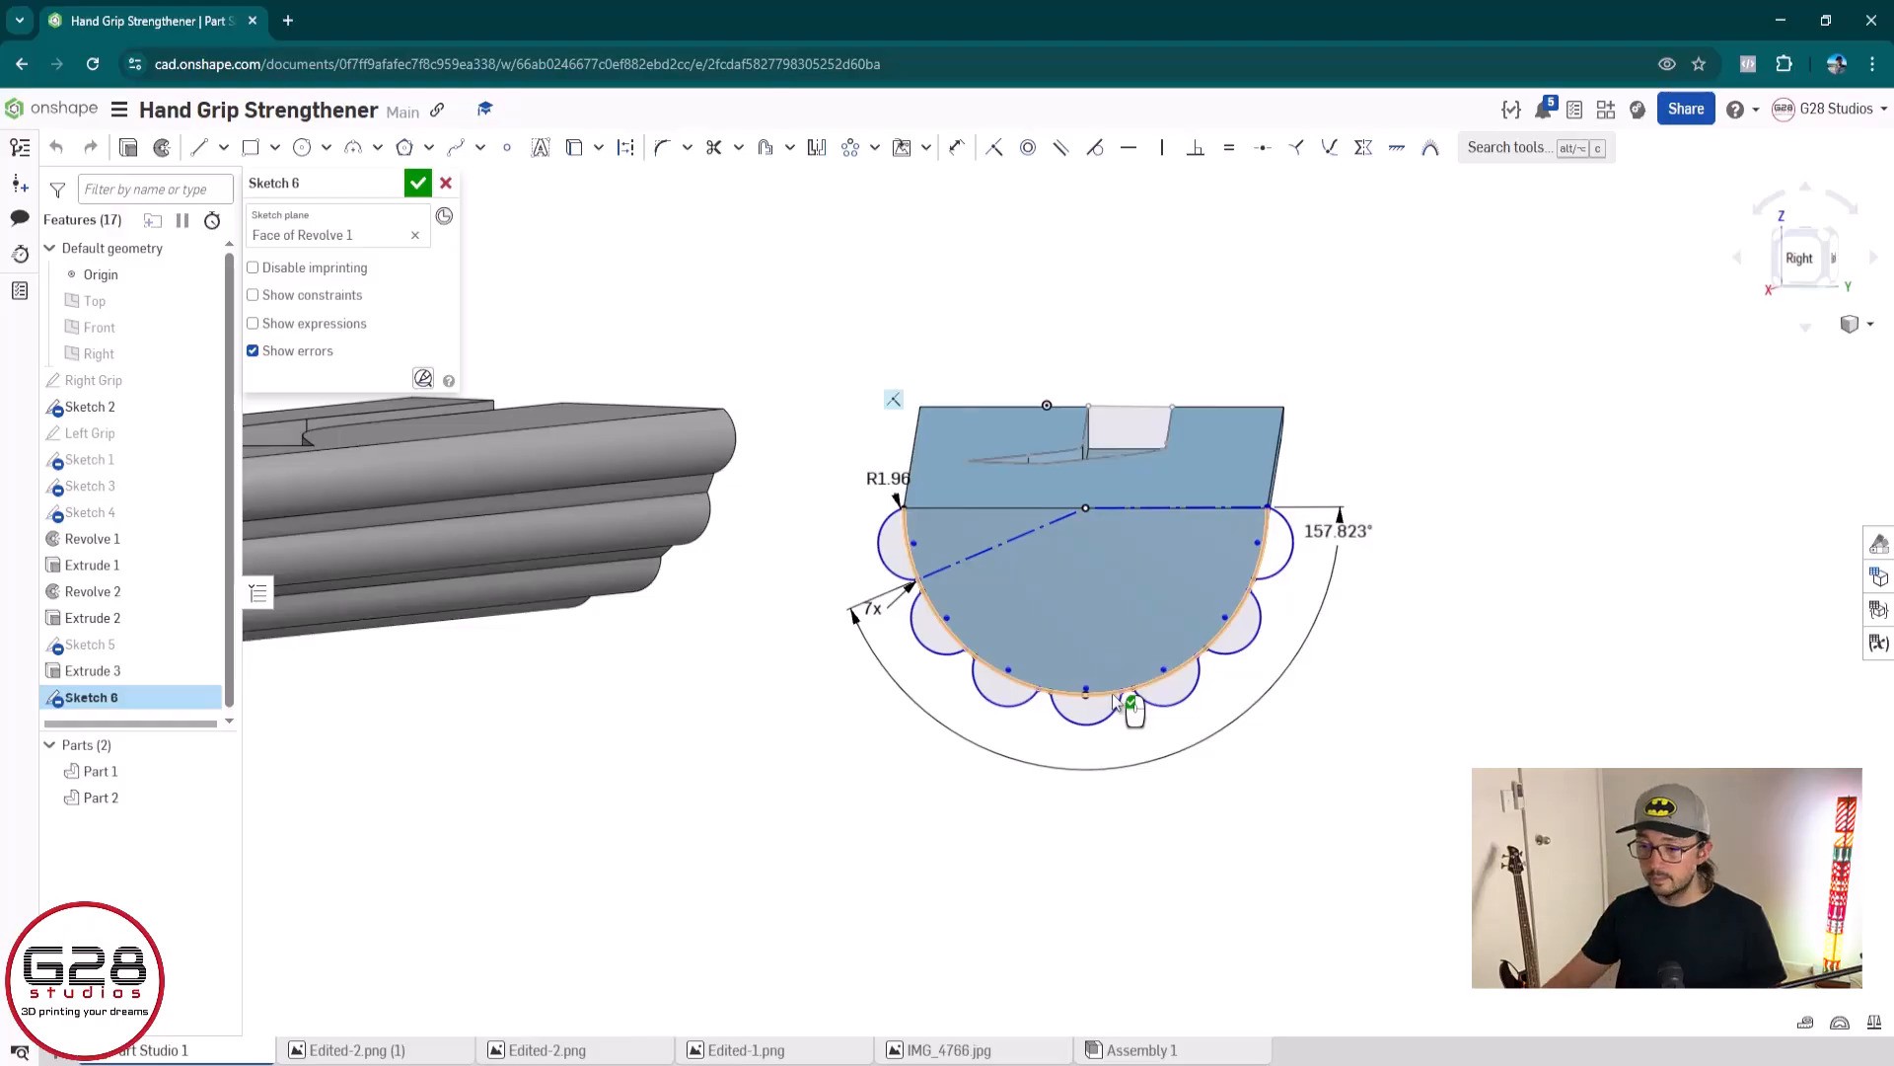
pyautogui.scroll(-3, 1115, 700)
pyautogui.scroll(-2, 1382, 283)
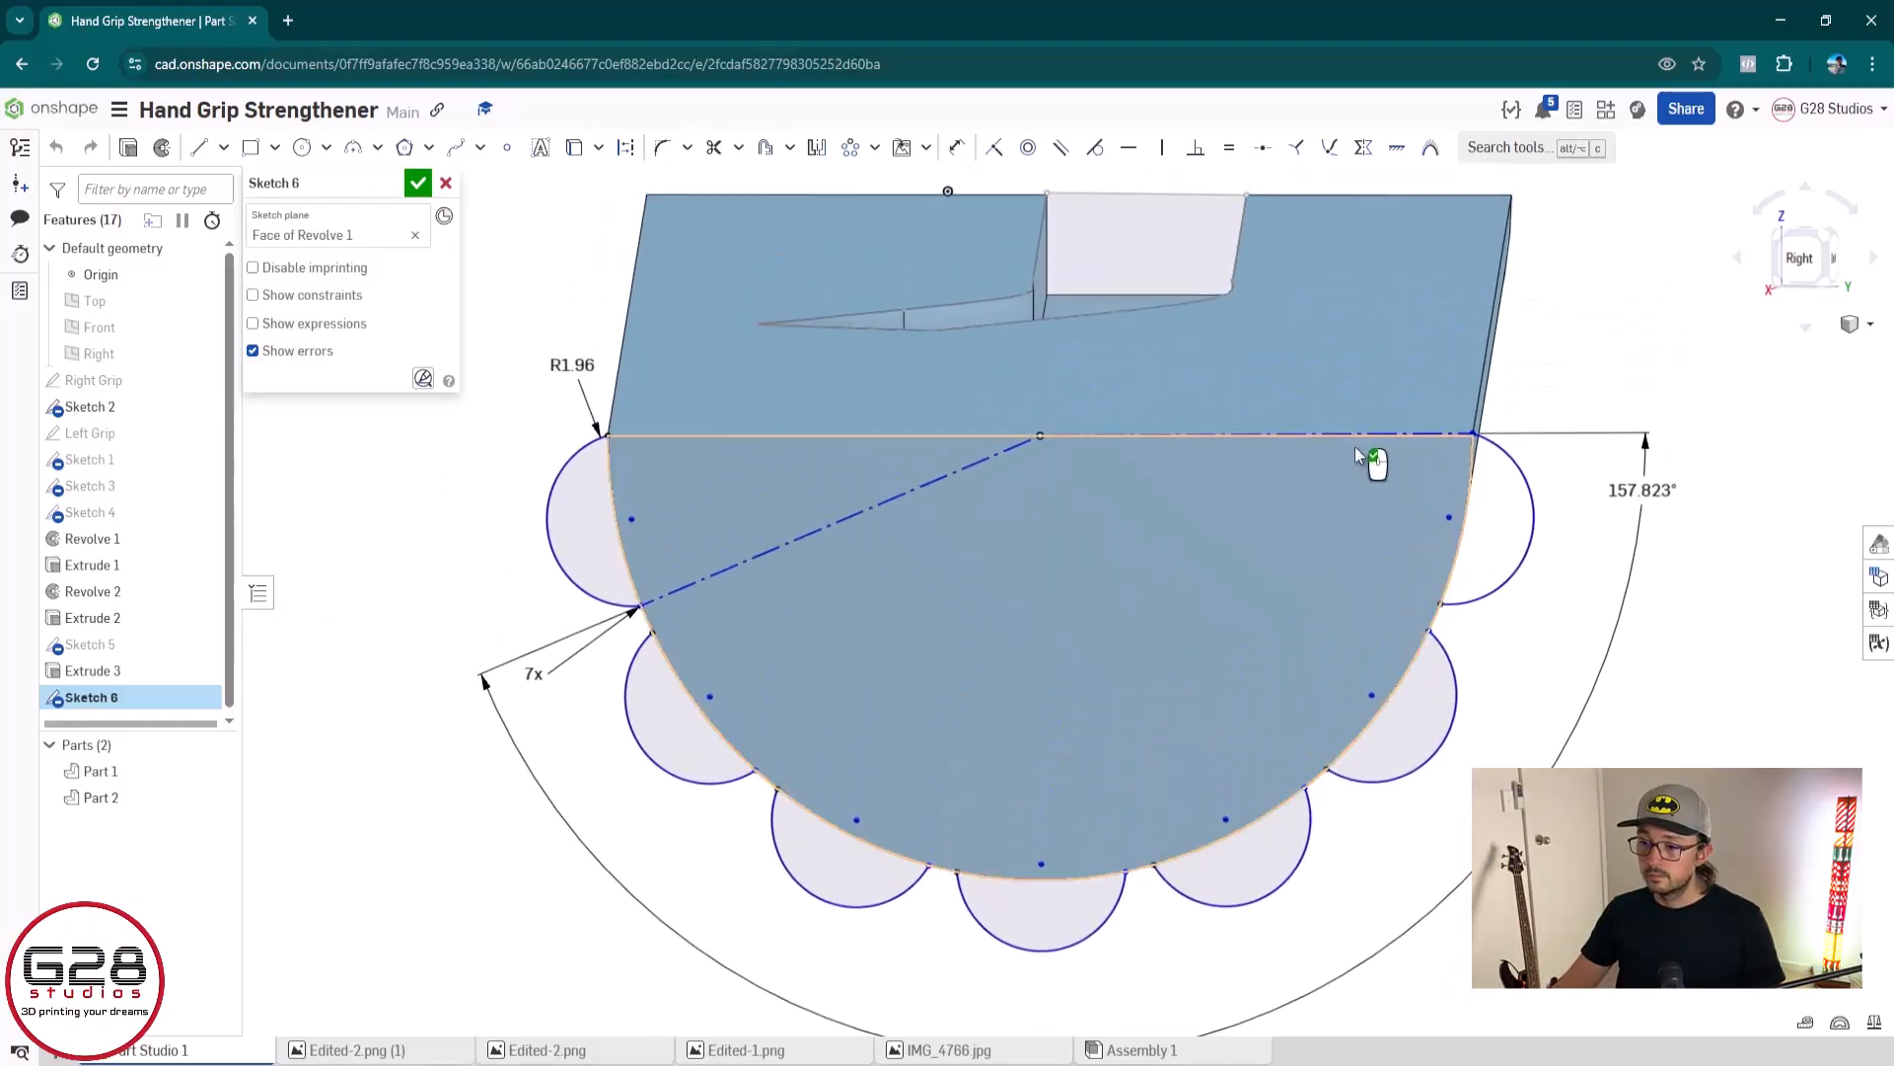
pyautogui.moveTo(1355, 447); pyautogui.dragTo(1355, 433, button='right')
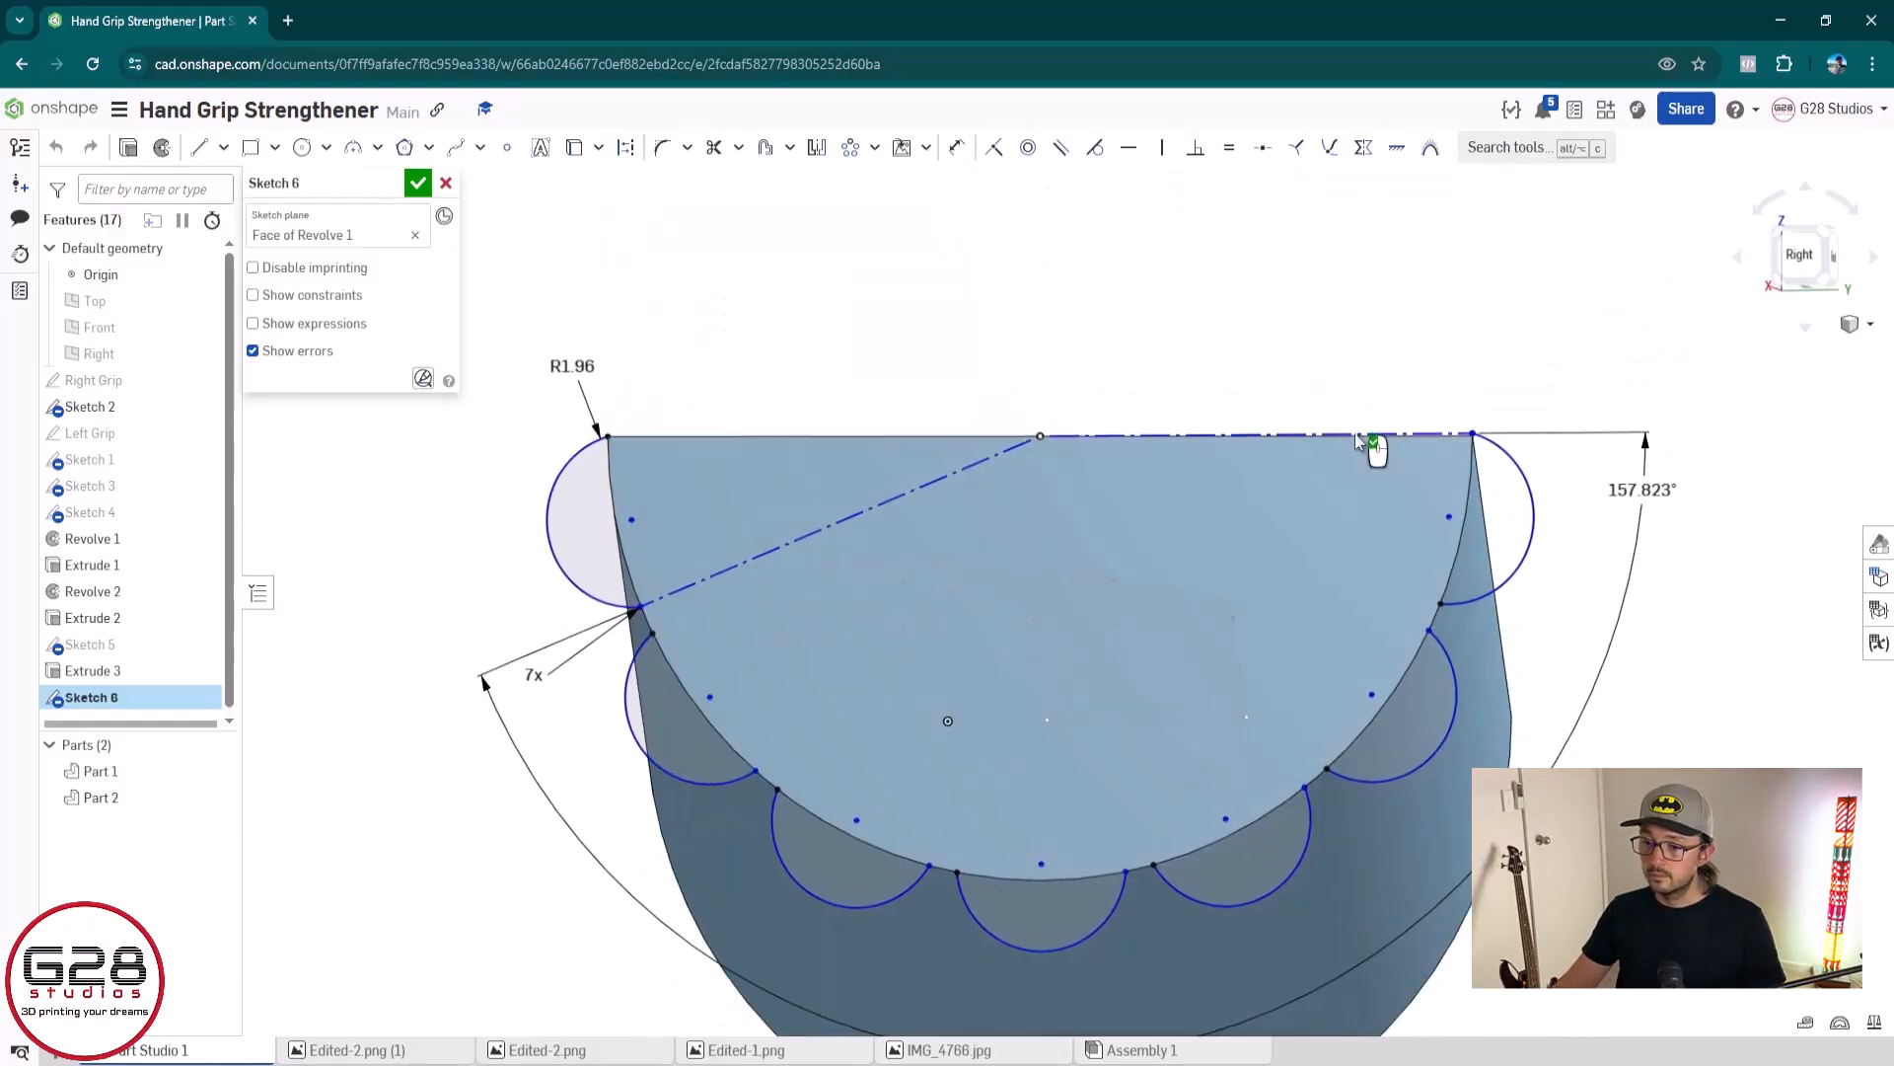
pyautogui.click(1789, 258)
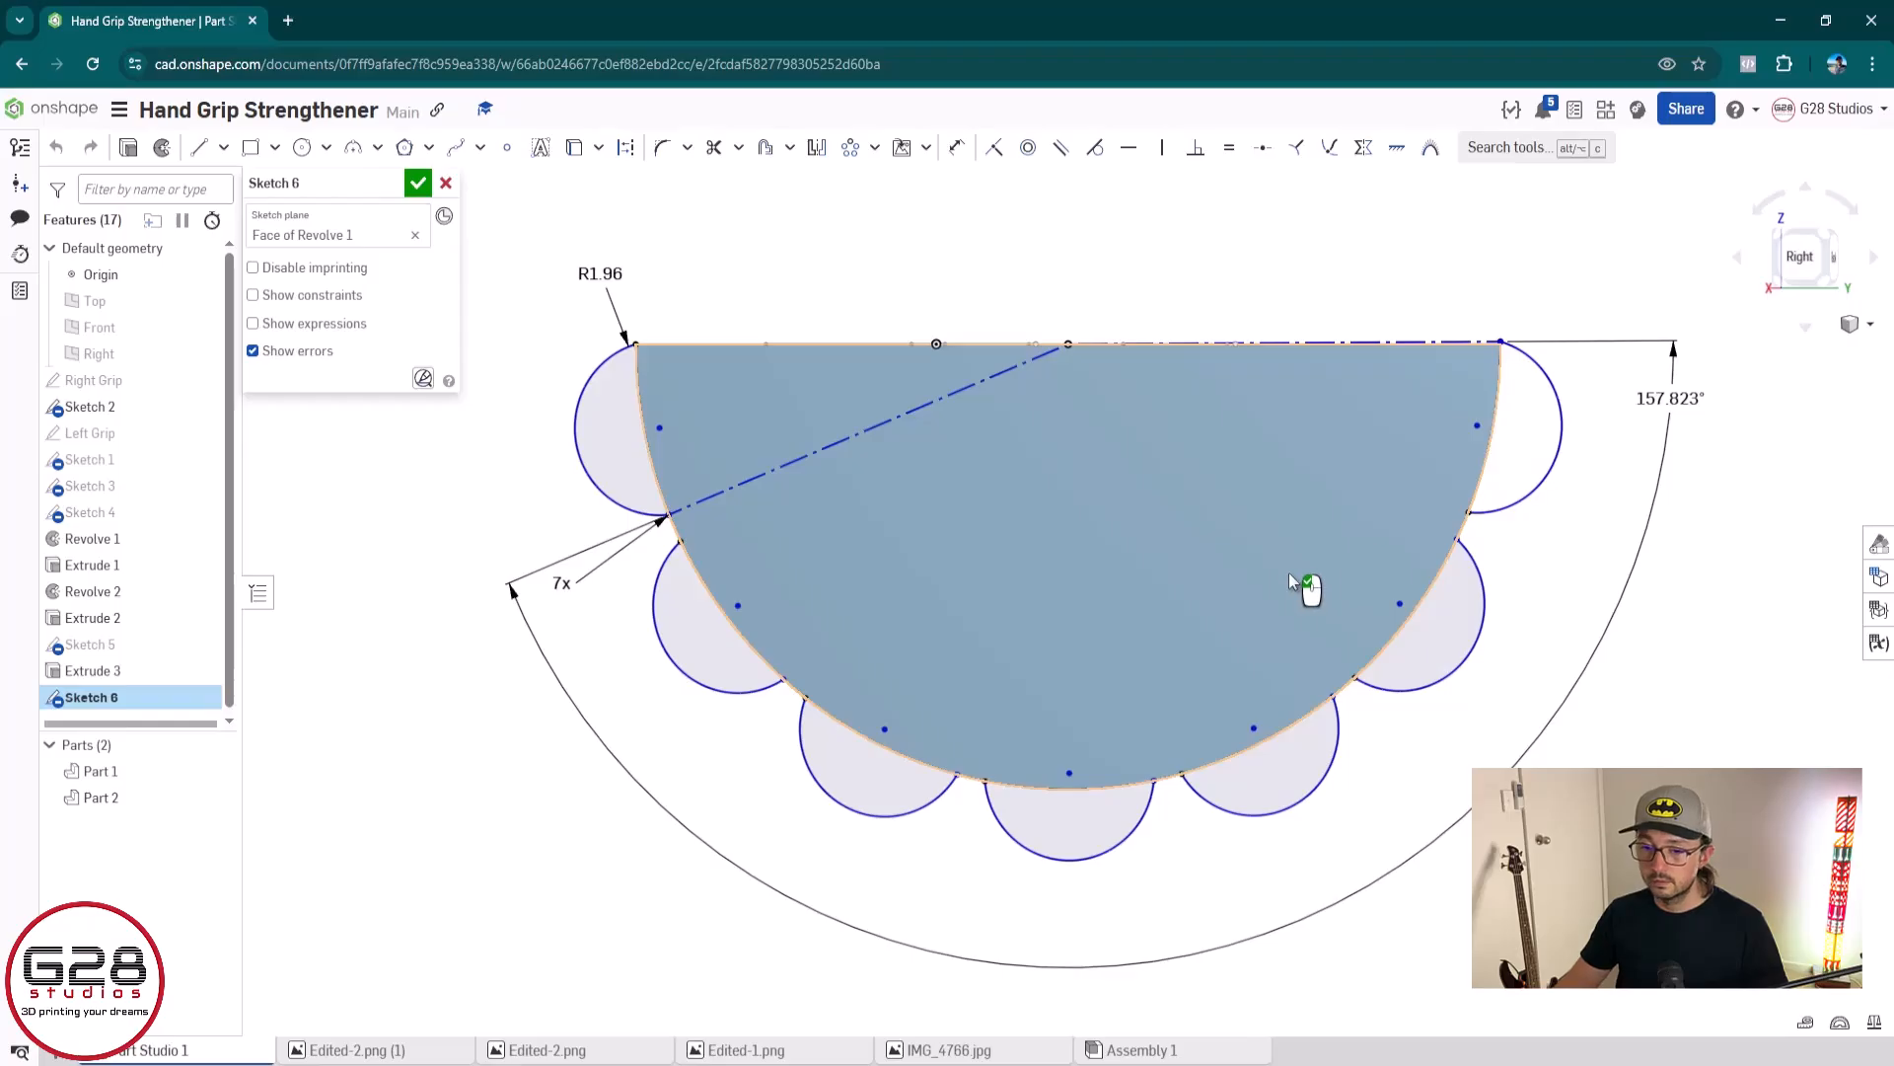
pyautogui.scroll(-5, 1549, 370)
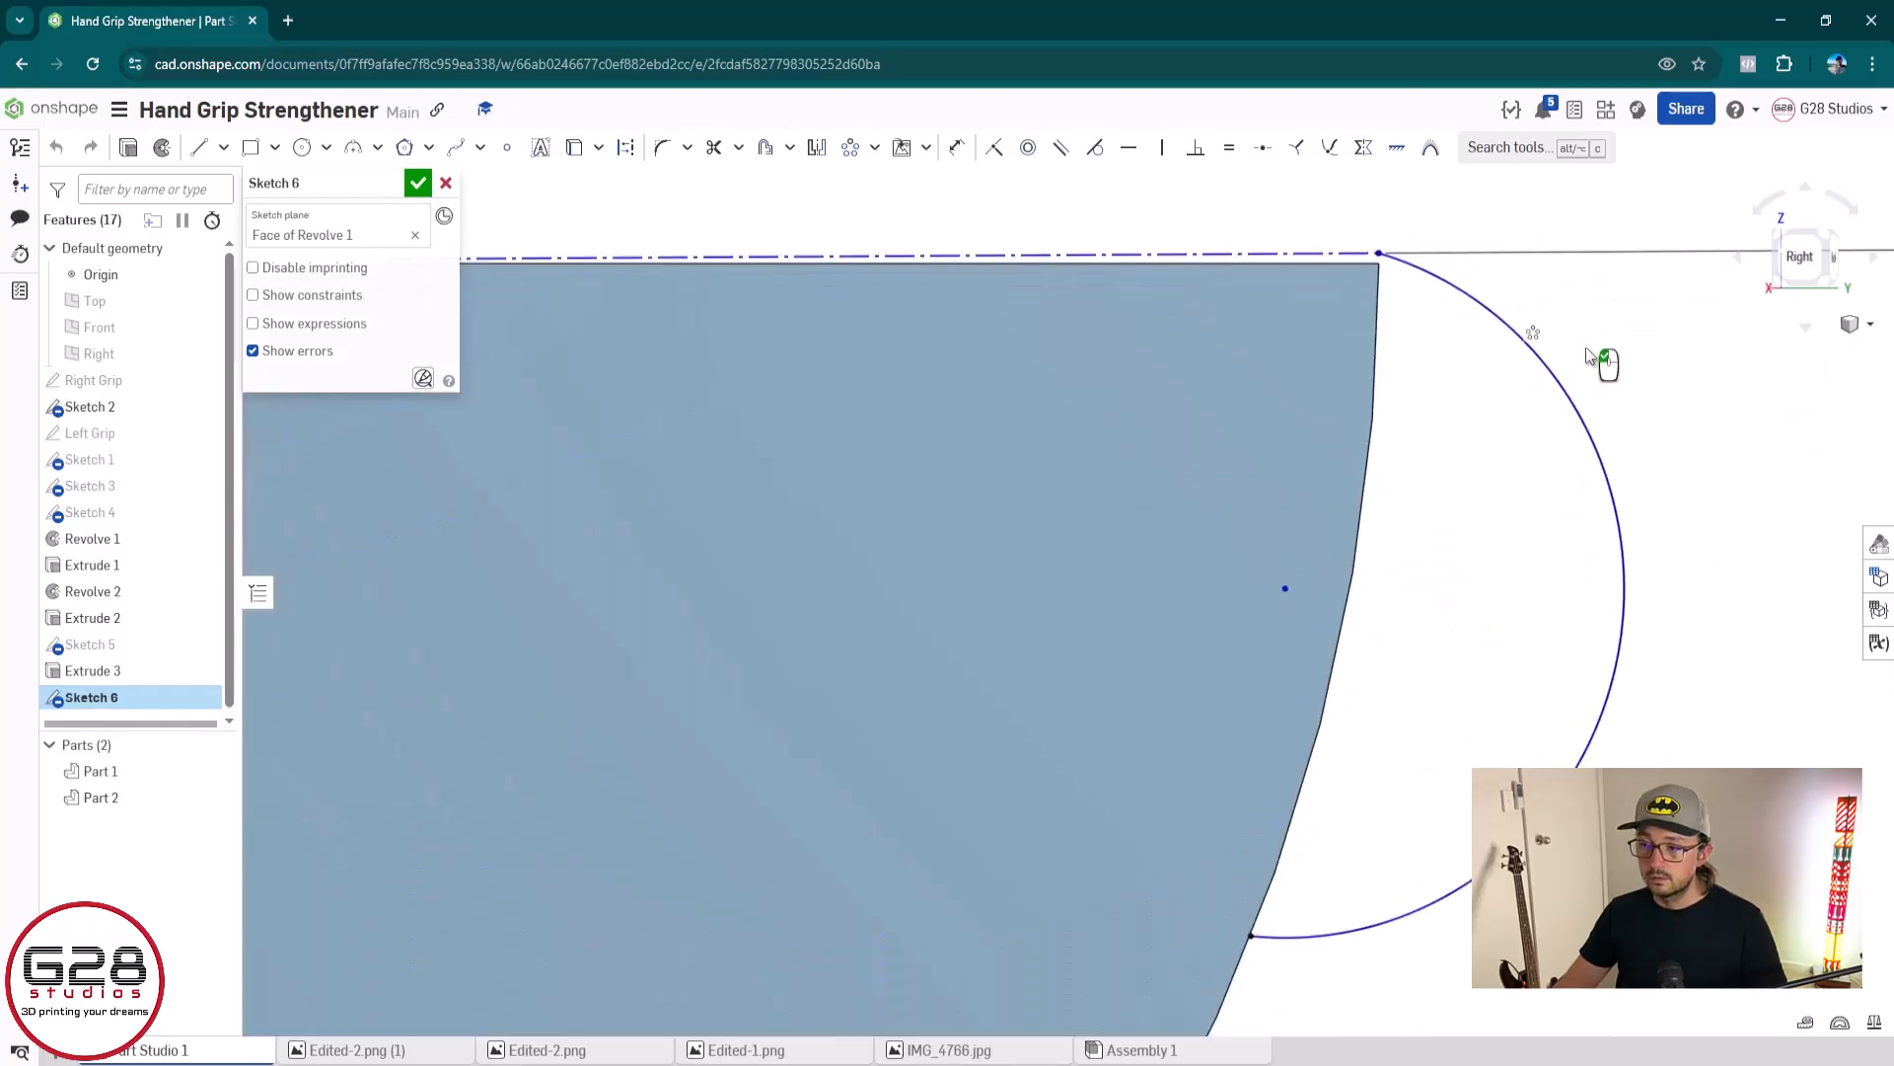
pyautogui.moveTo(1565, 351); pyautogui.dragTo(1194, 425, button='middle')
pyautogui.scroll(2, 1194, 425)
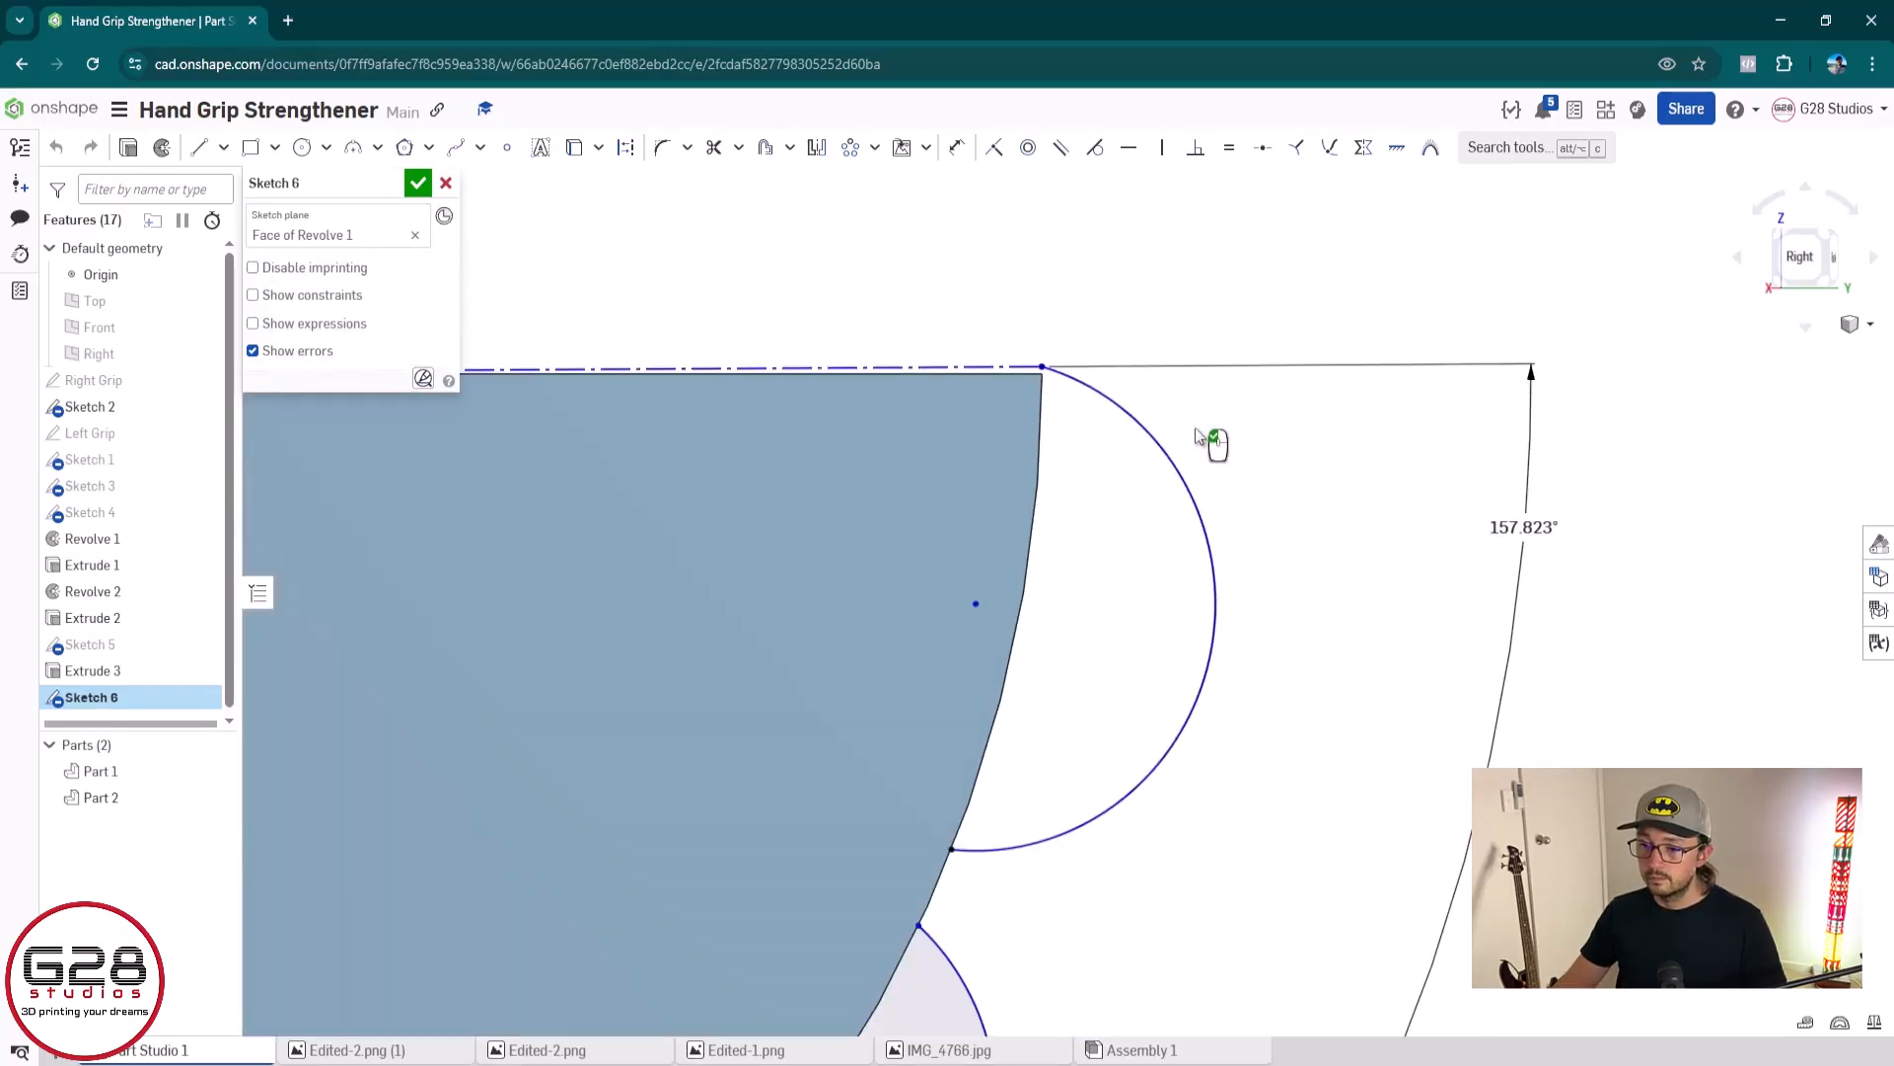
pyautogui.doubleClick(1522, 528)
pyautogui.press('Home')
pyautogui.press('Delete')
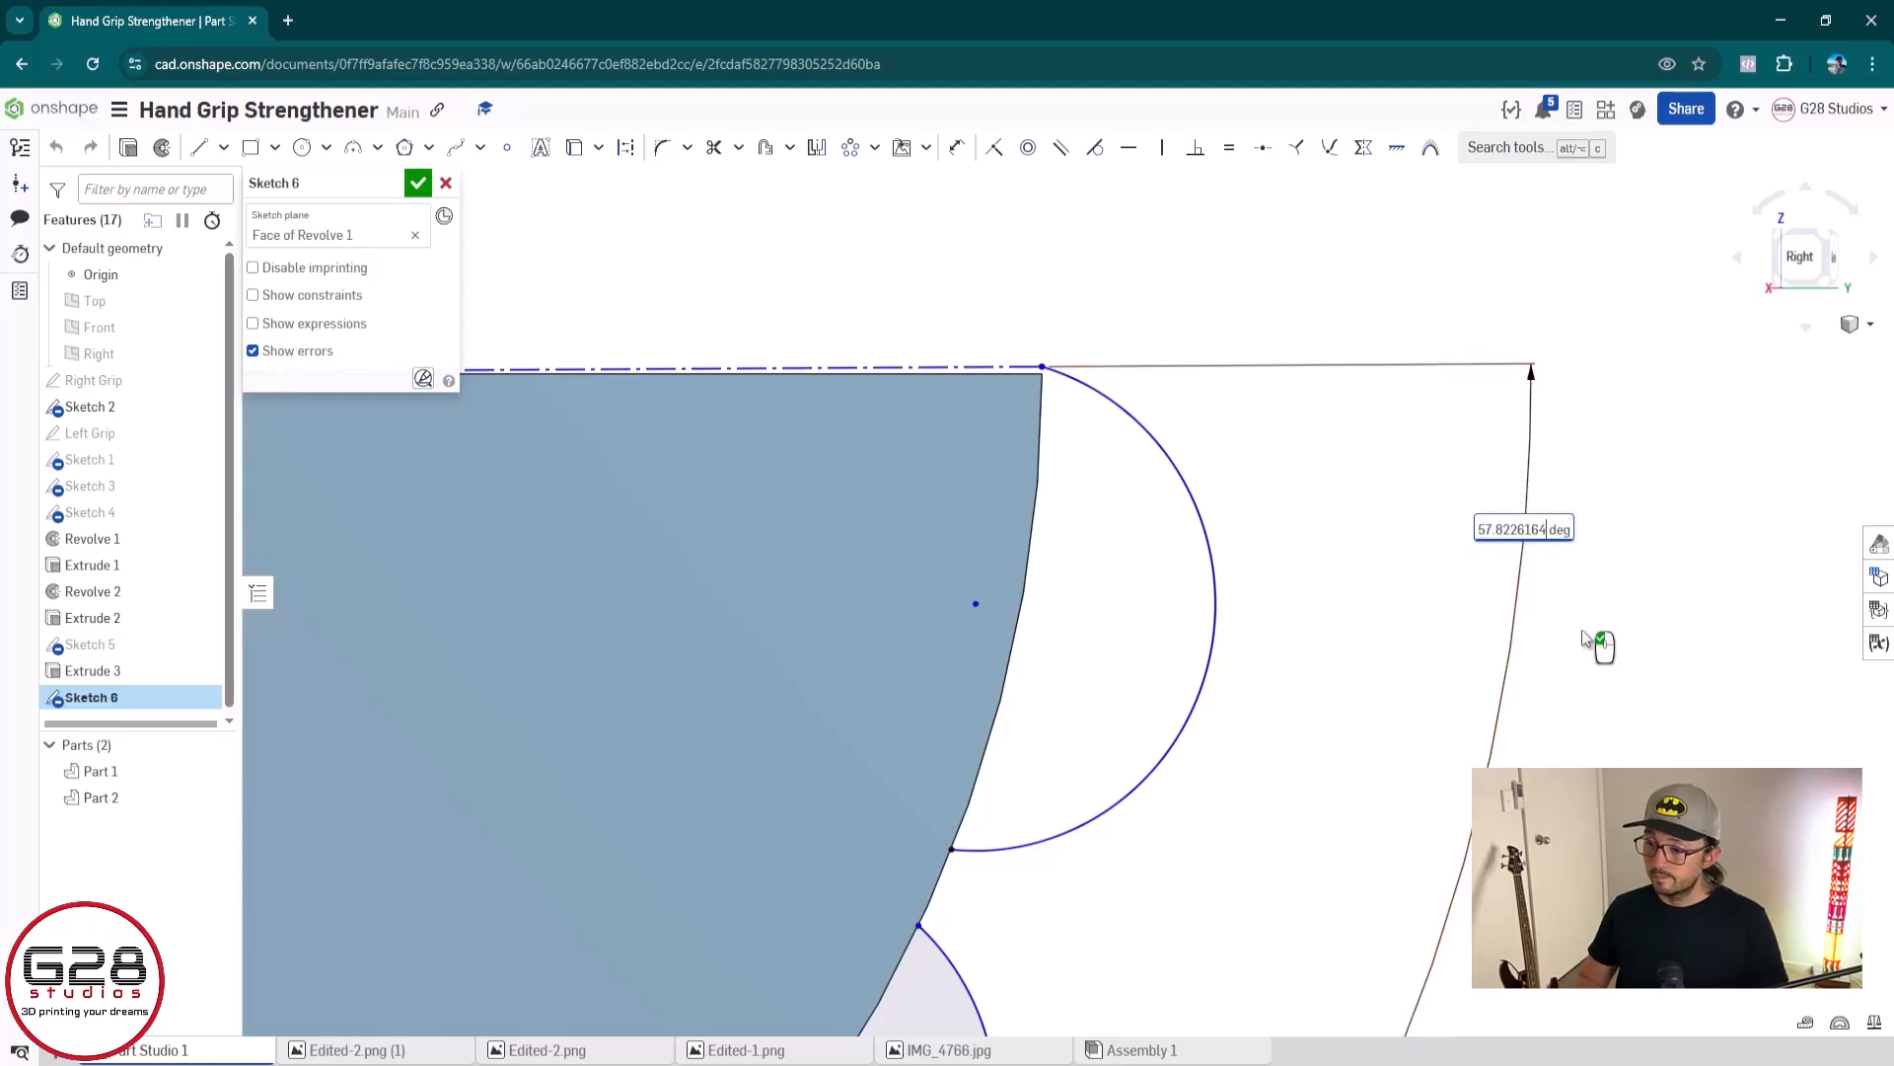
pyautogui.press('Return')
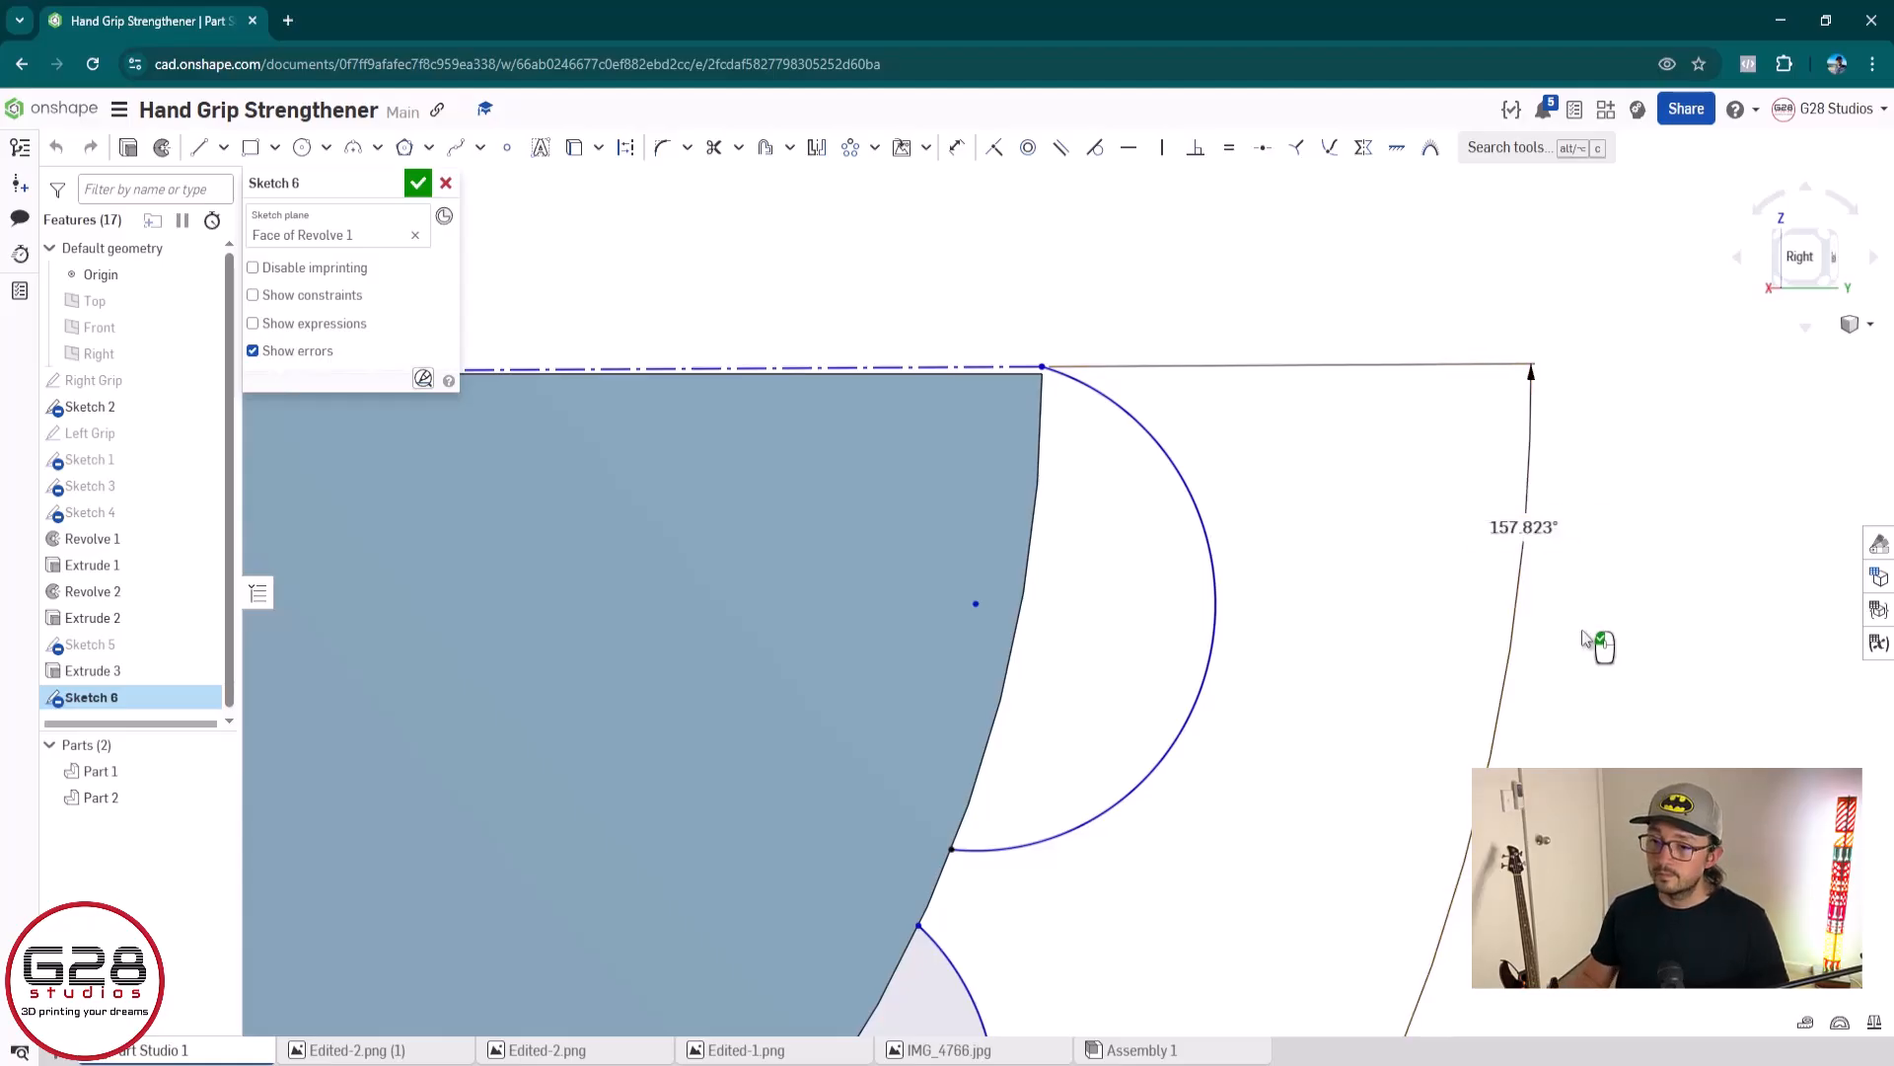
# Set the circular pattern's angle to 157.5° in the blue grip's arc sketch and finish the sketch
pyautogui.doubleClick(1522, 528)
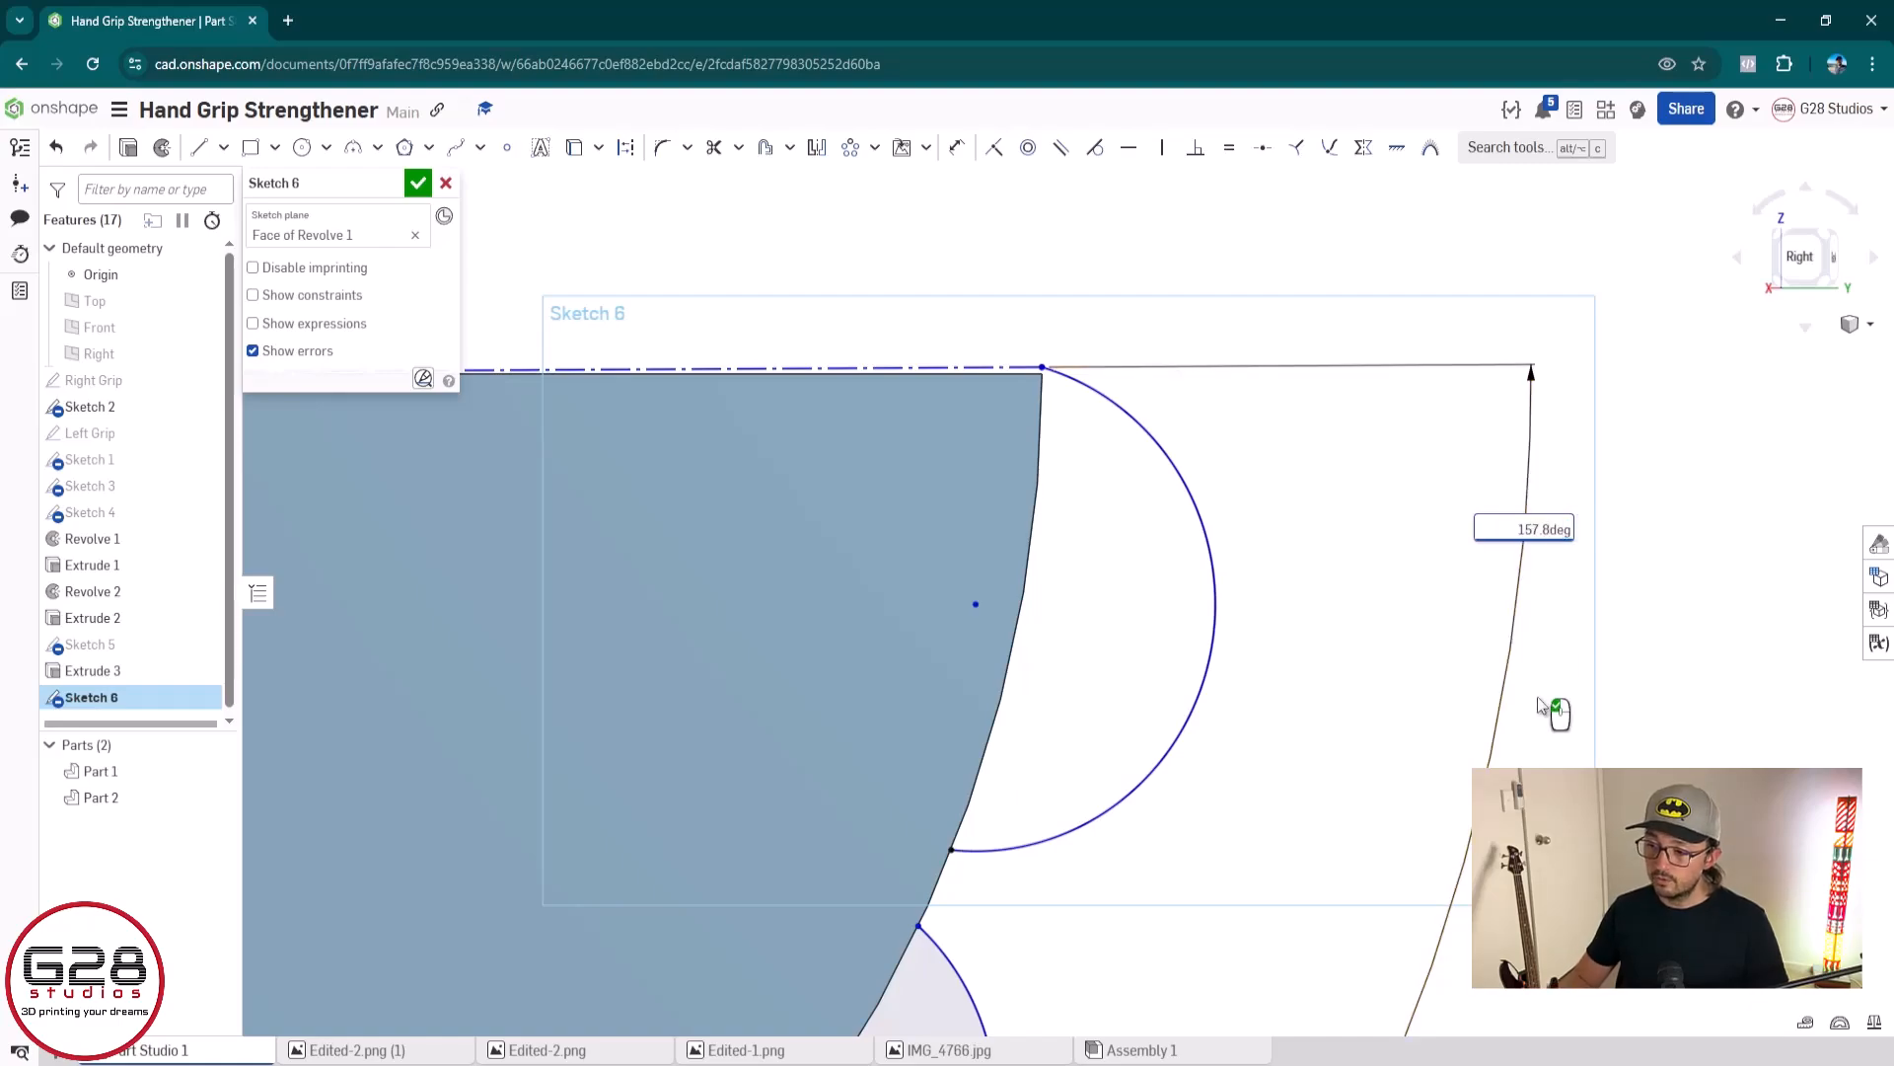
pyautogui.write('5')
pyautogui.press('Return')
pyautogui.scroll(-5, 1252, 761)
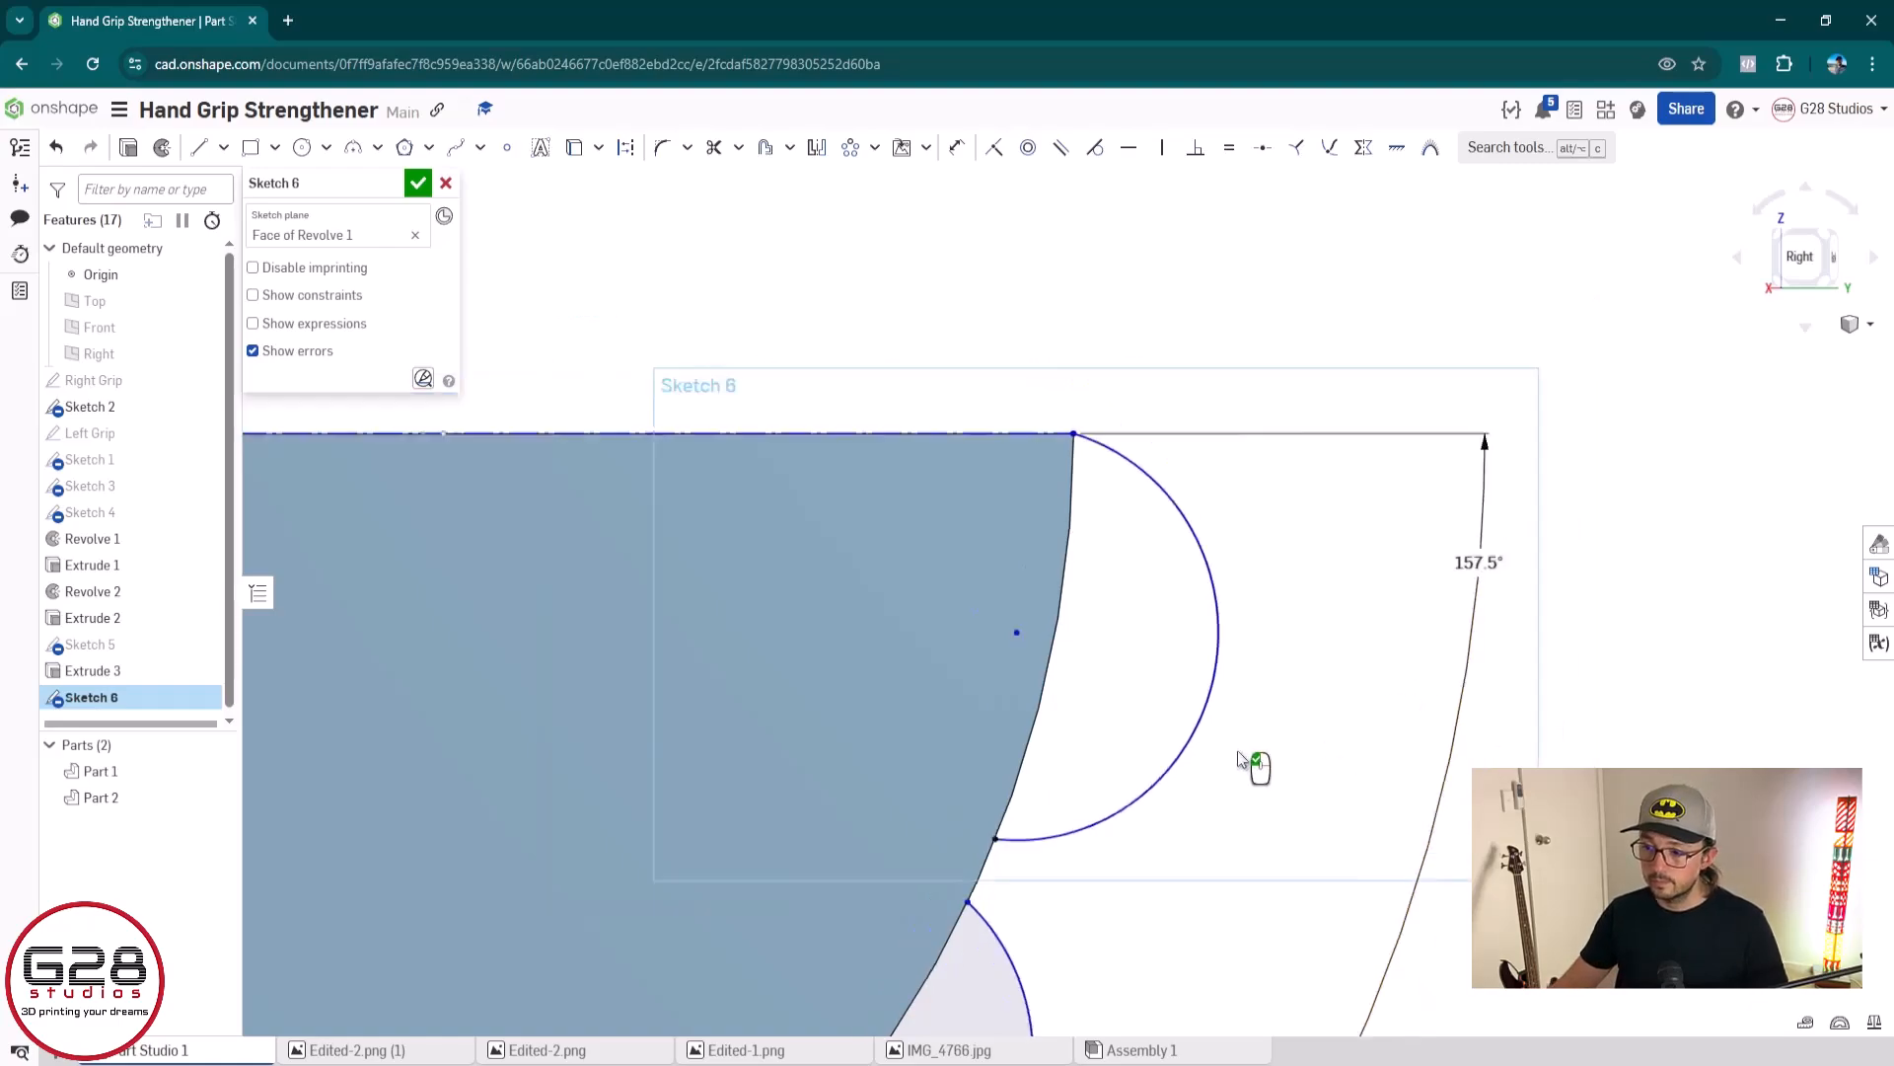
pyautogui.moveTo(1125, 797); pyautogui.dragTo(1142, 666, button='middle')
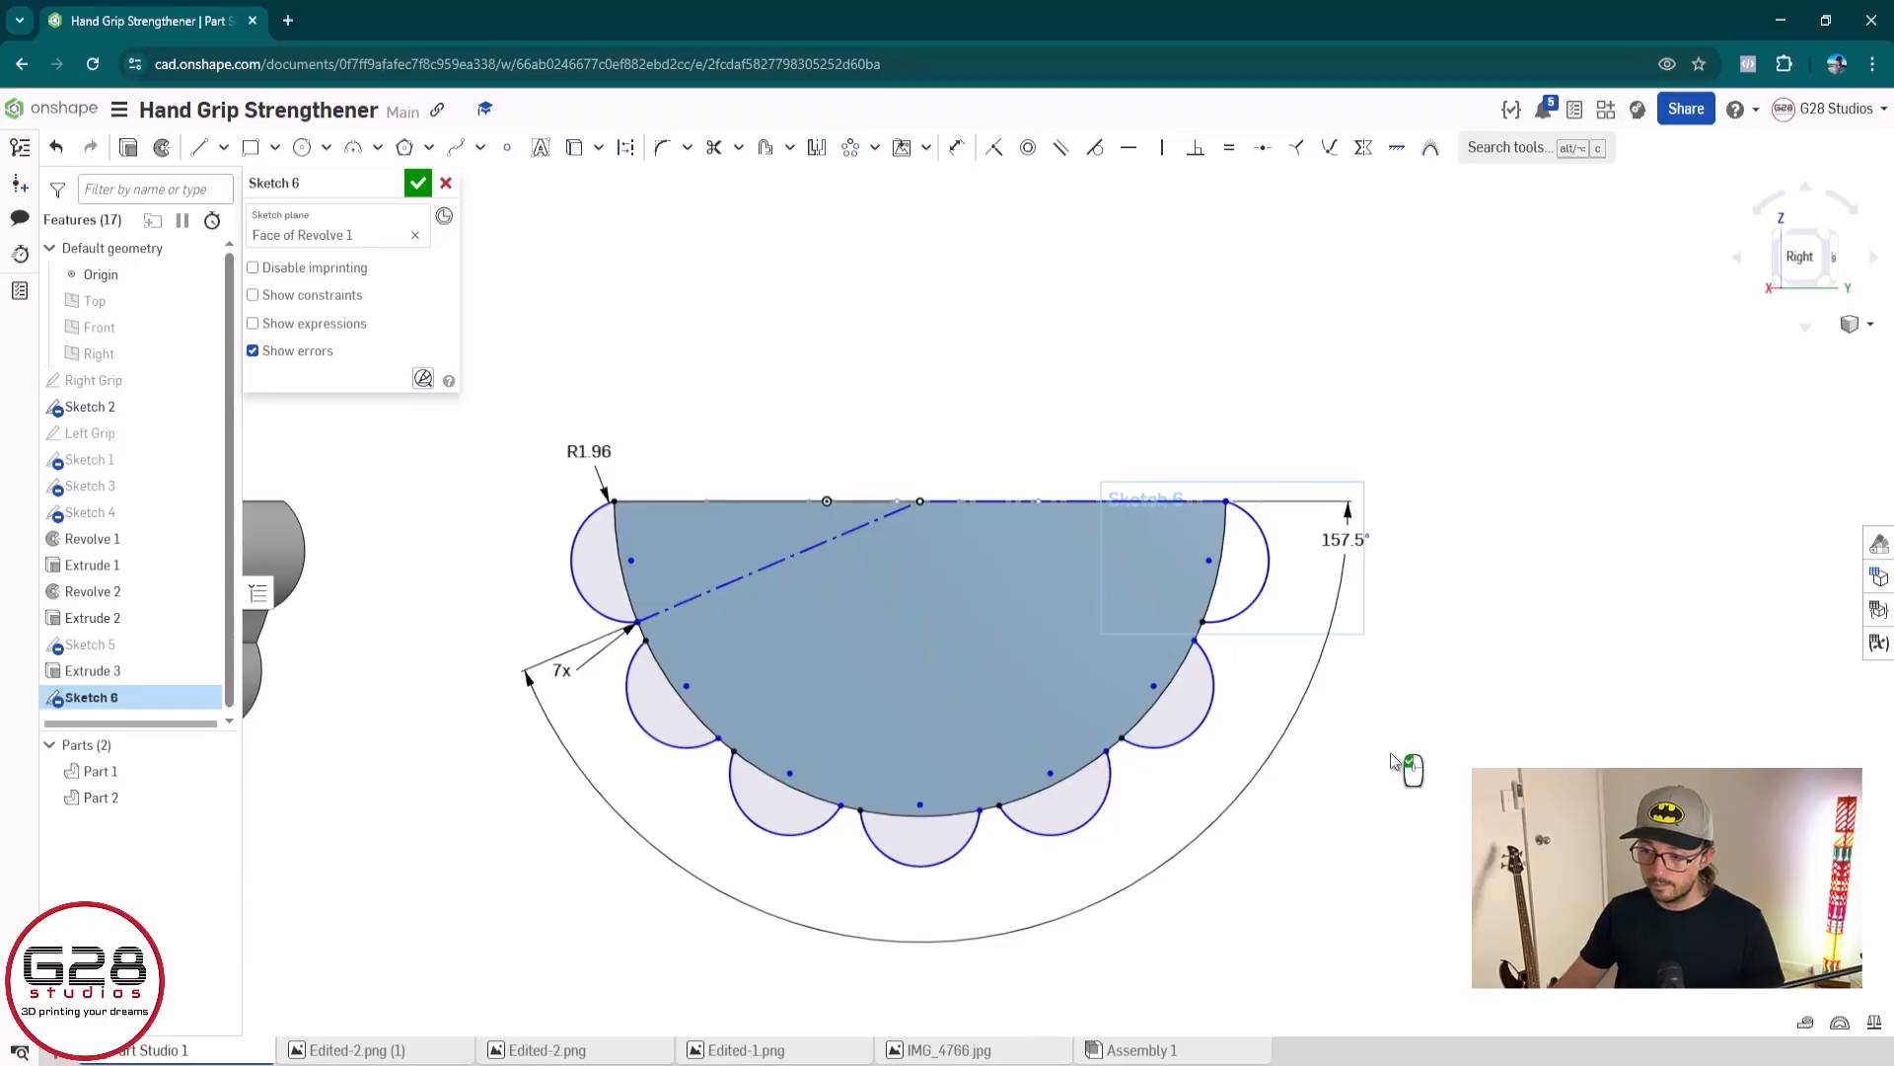
pyautogui.click(418, 183)
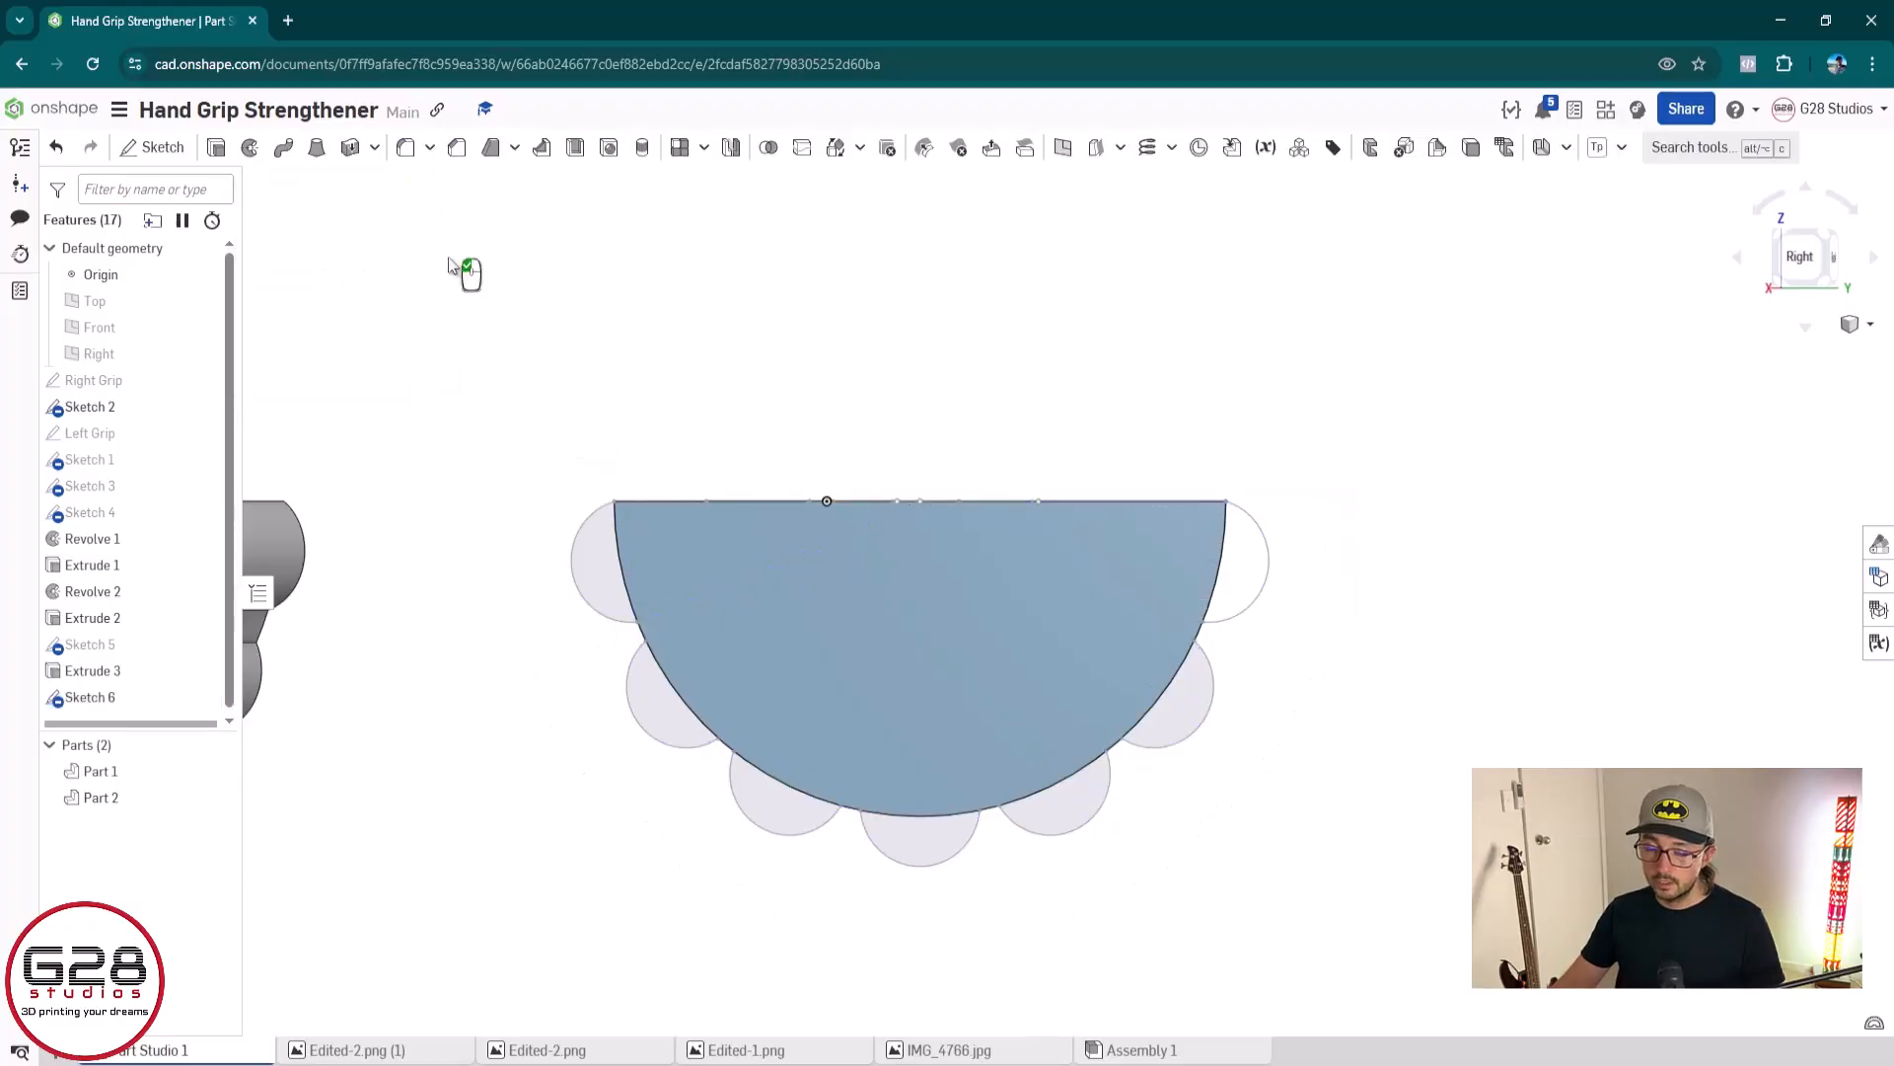
pyautogui.moveTo(663, 754); pyautogui.dragTo(387, 645, button='right')
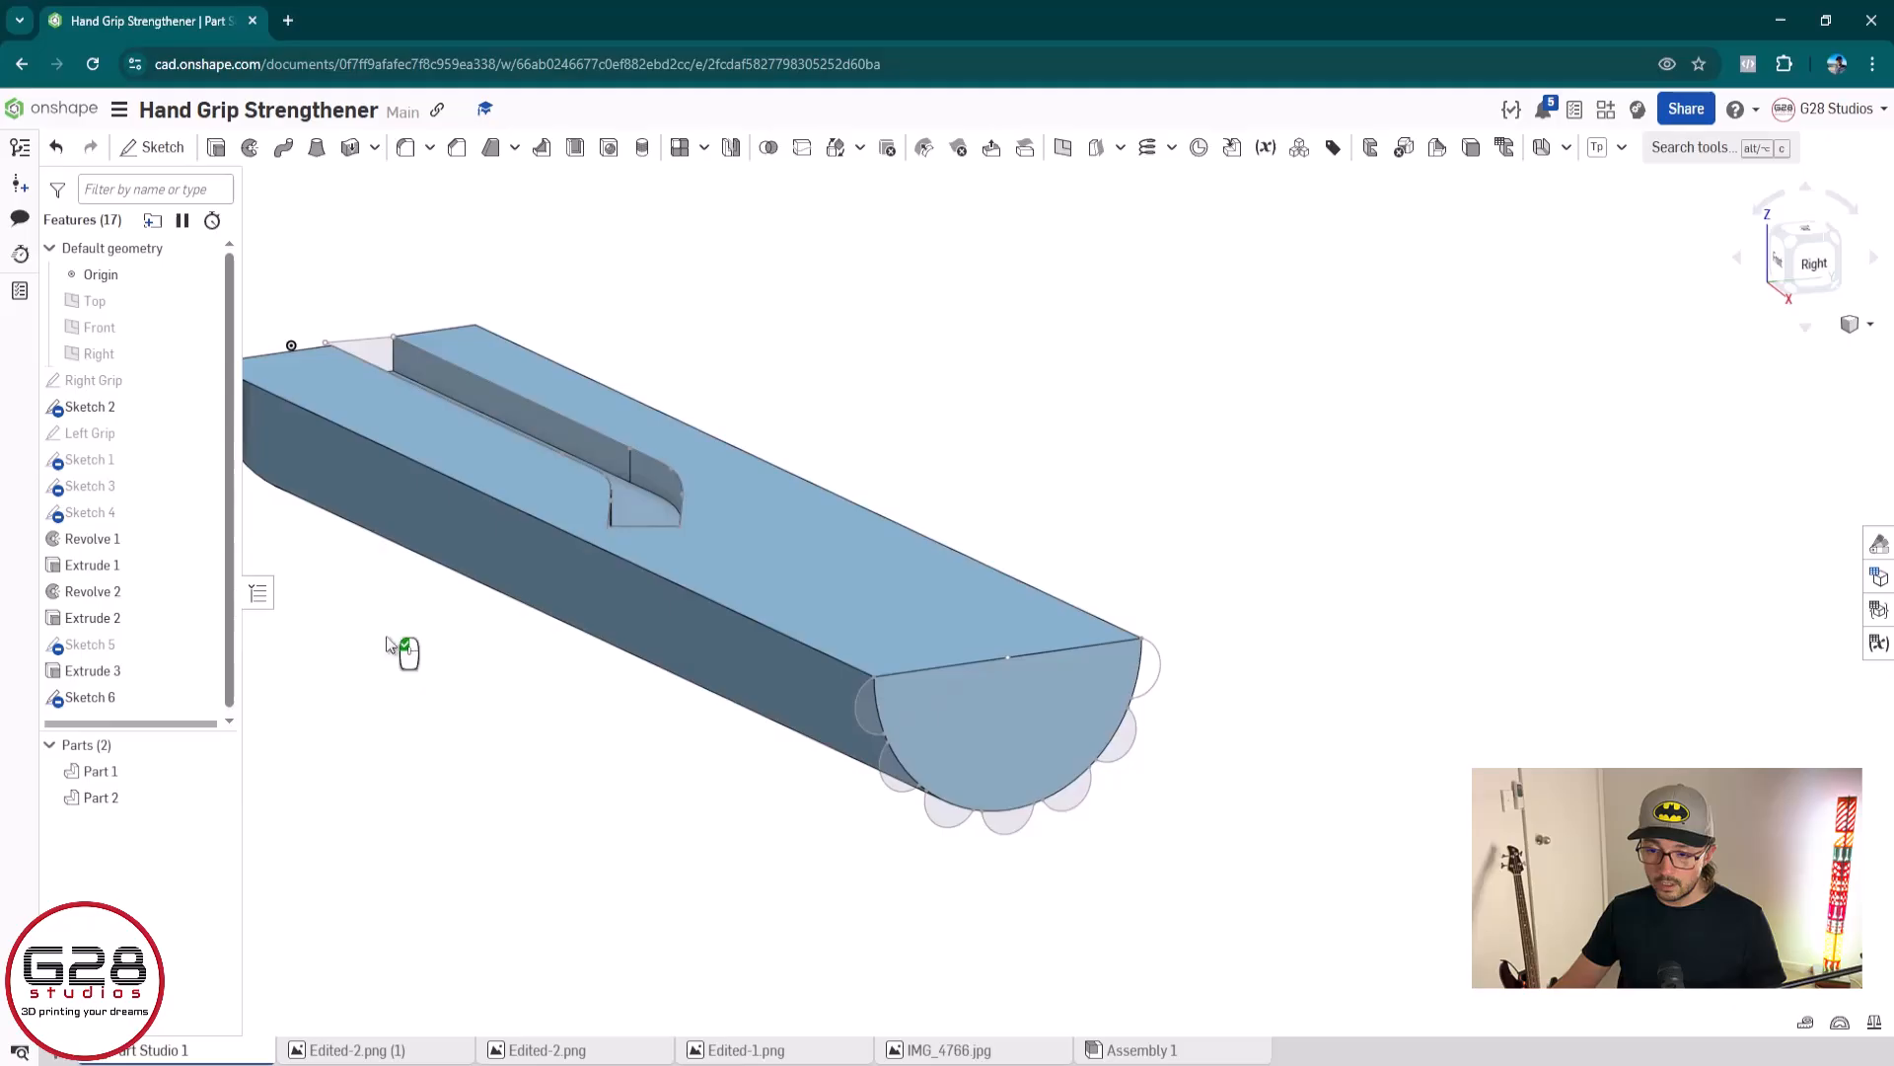
pyautogui.click(138, 674)
pyautogui.moveTo(132, 672); pyautogui.dragTo(128, 695)
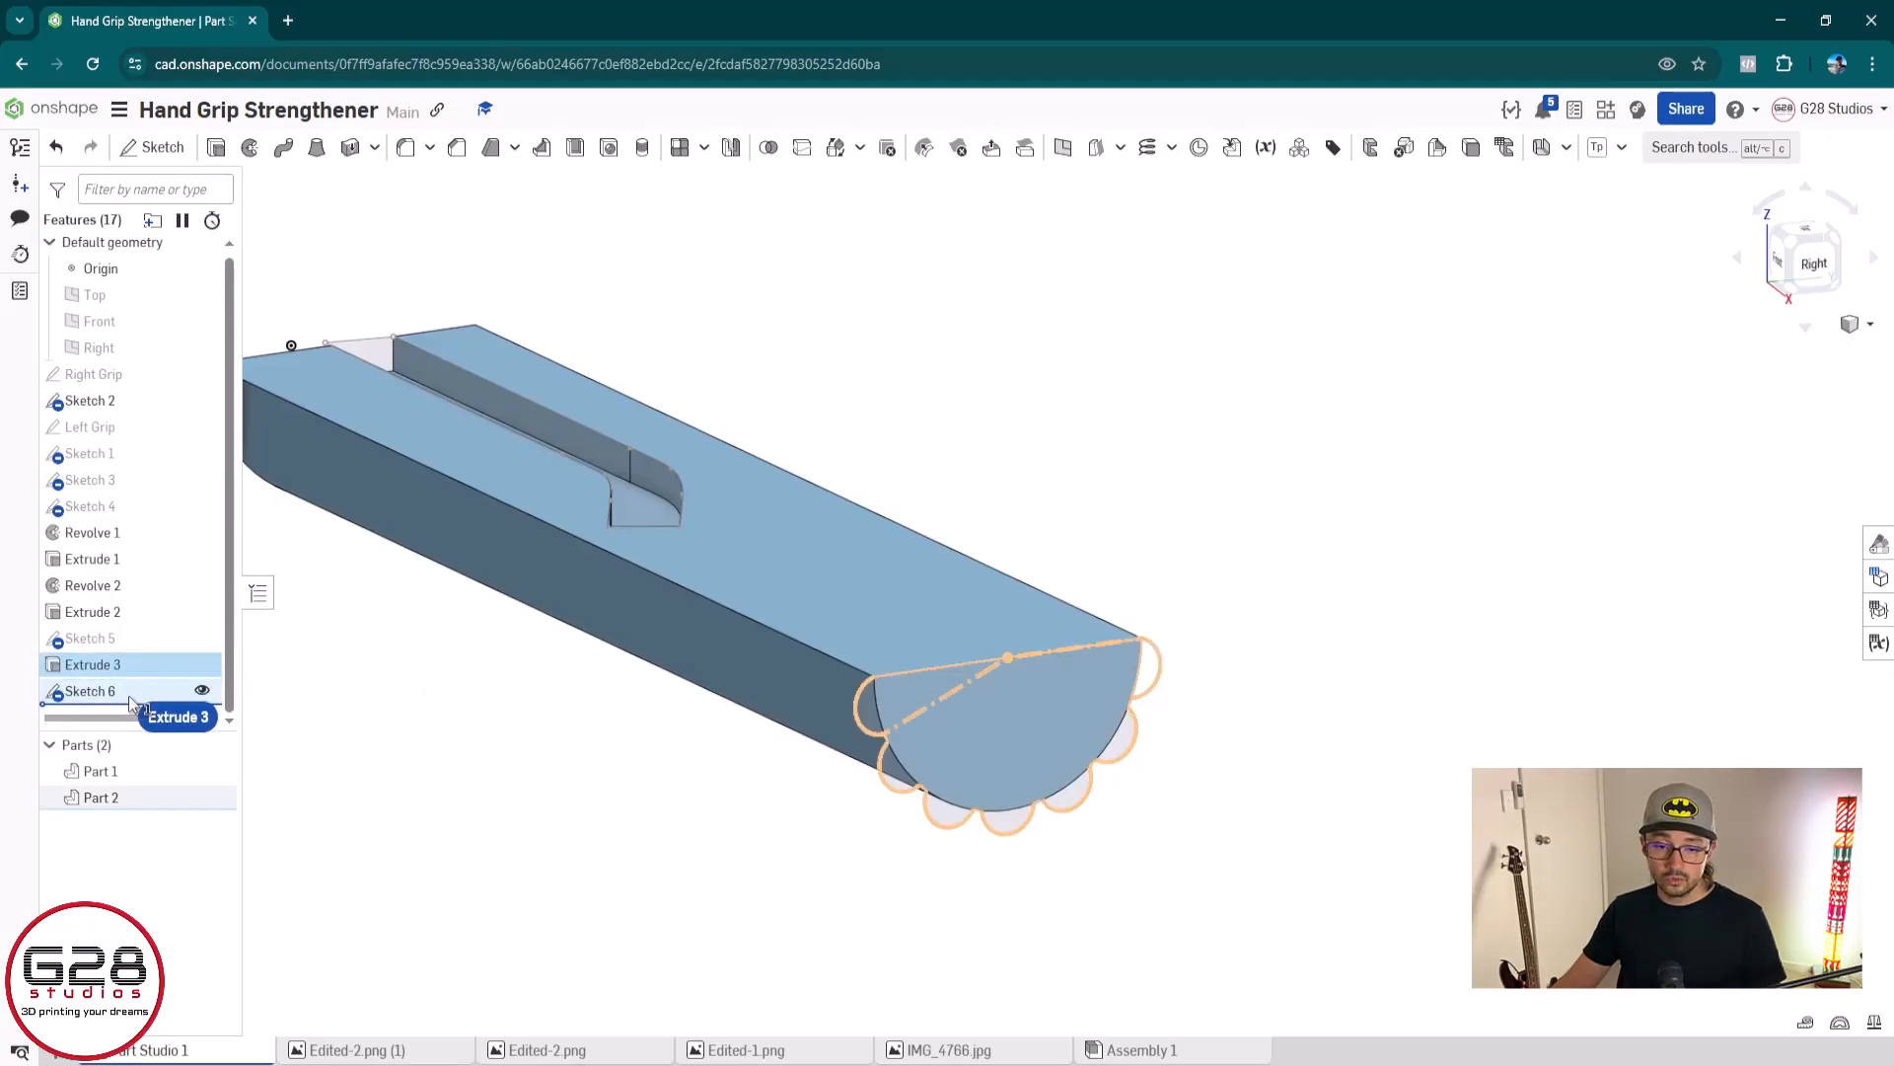
pyautogui.moveTo(128, 695); pyautogui.dragTo(131, 666)
pyautogui.click(317, 757)
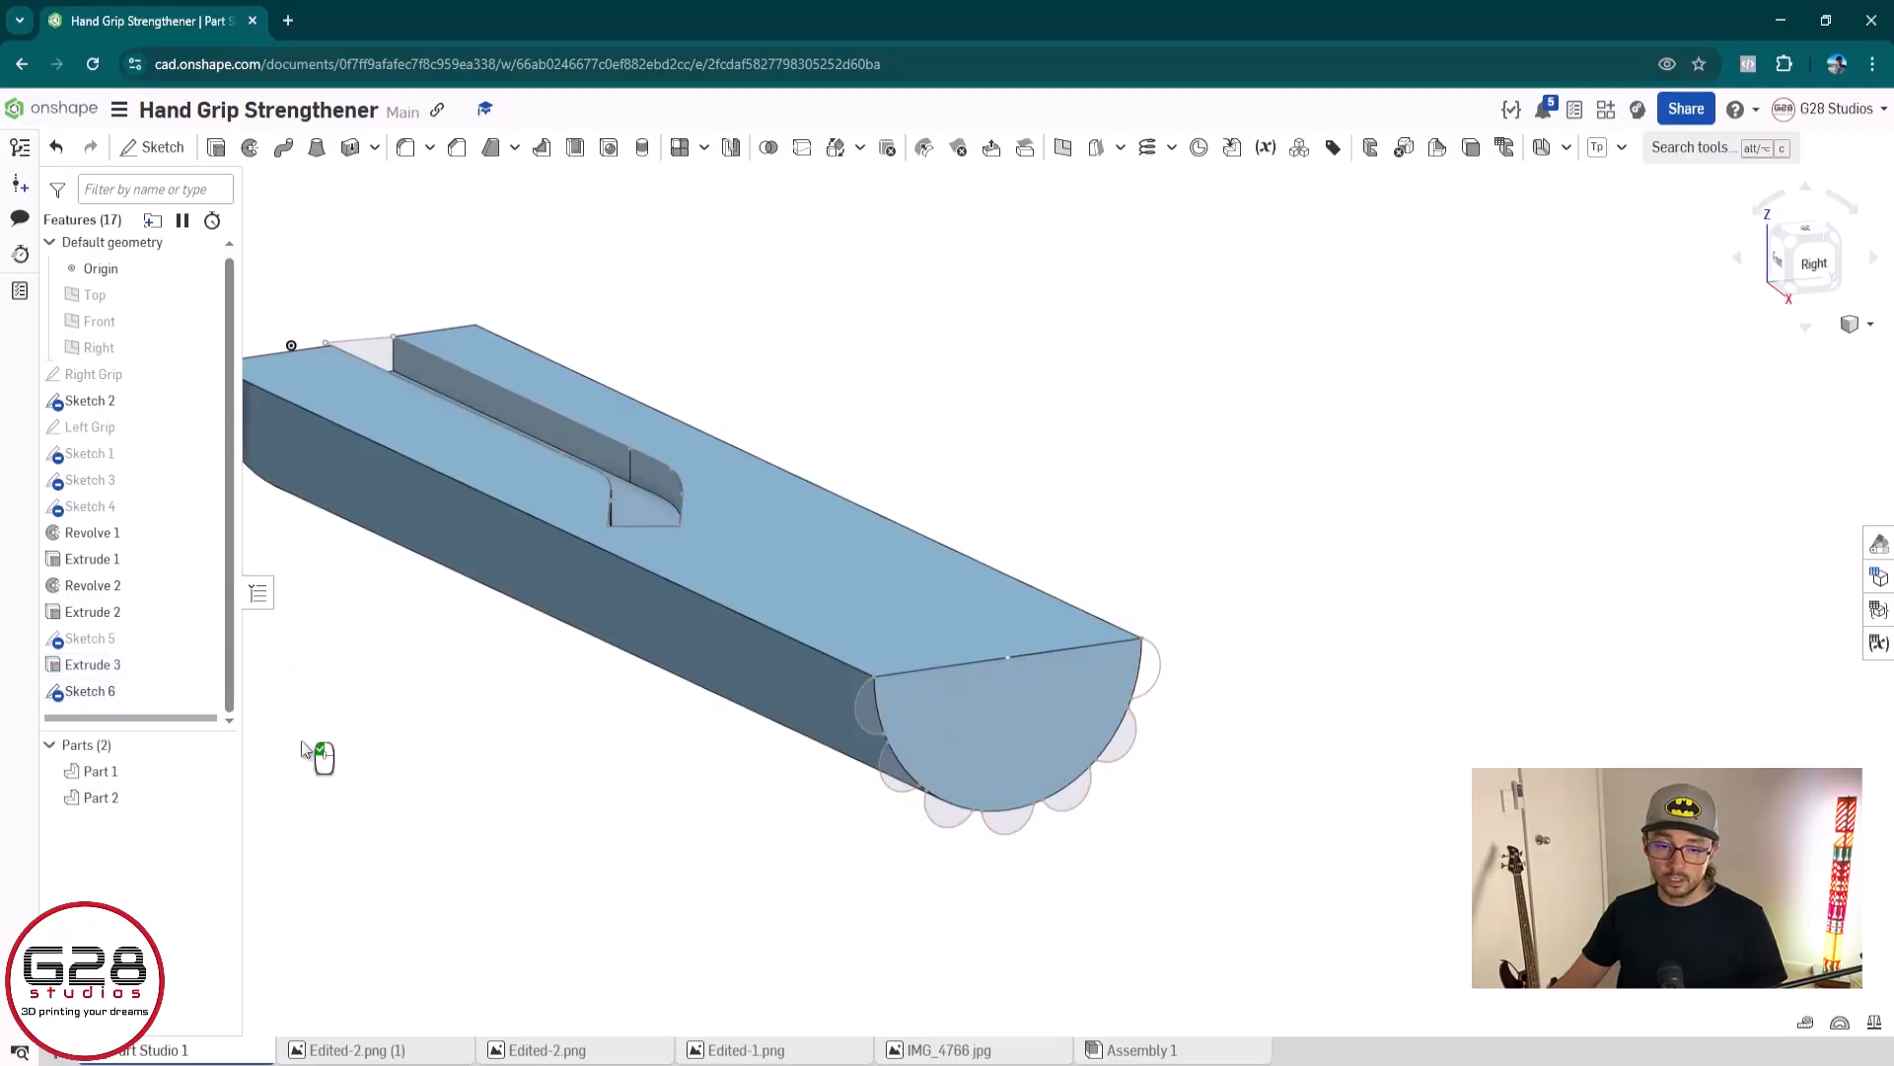
# Examine the grey grip's ridge extrusion, Extrude 3, from both ends and compare it with the blue grip
pyautogui.scroll(-3, 395, 729)
pyautogui.moveTo(392, 661); pyautogui.dragTo(909, 584, button='middle')
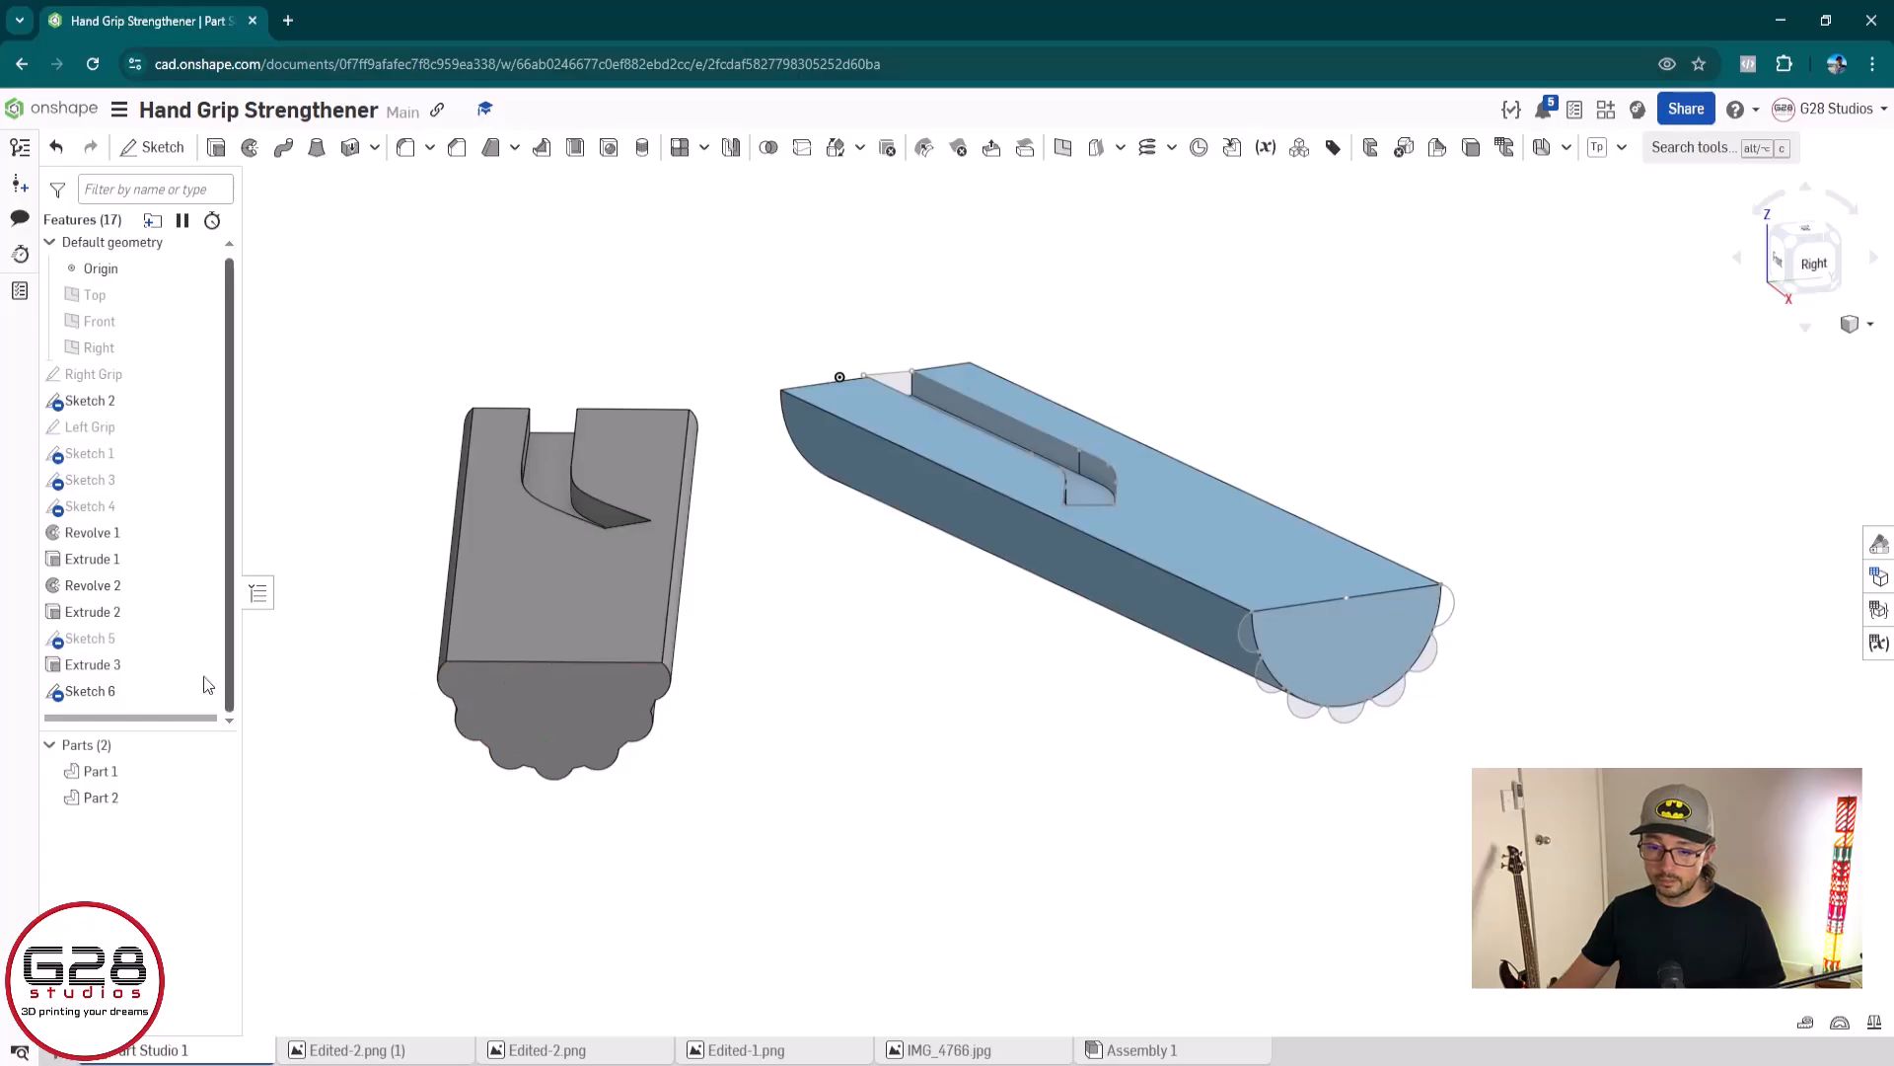
pyautogui.click(126, 672)
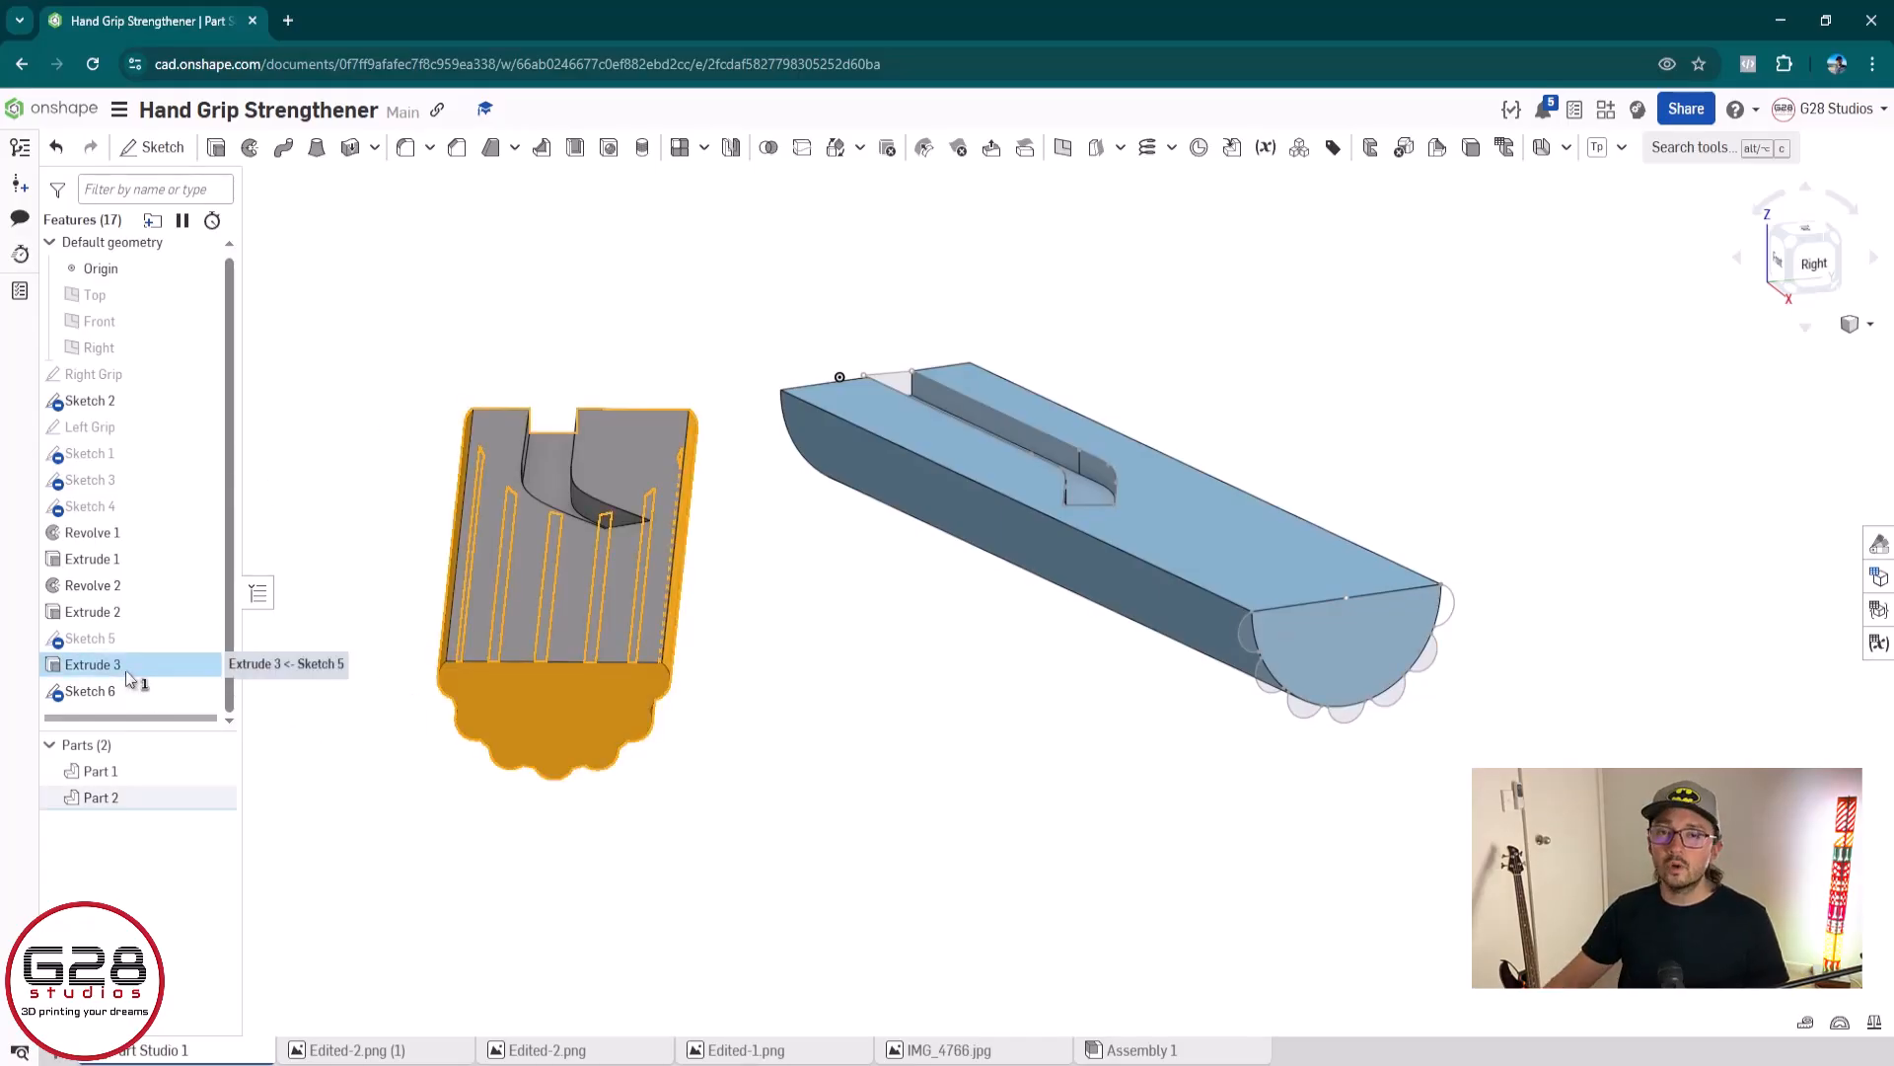
pyautogui.click(126, 667)
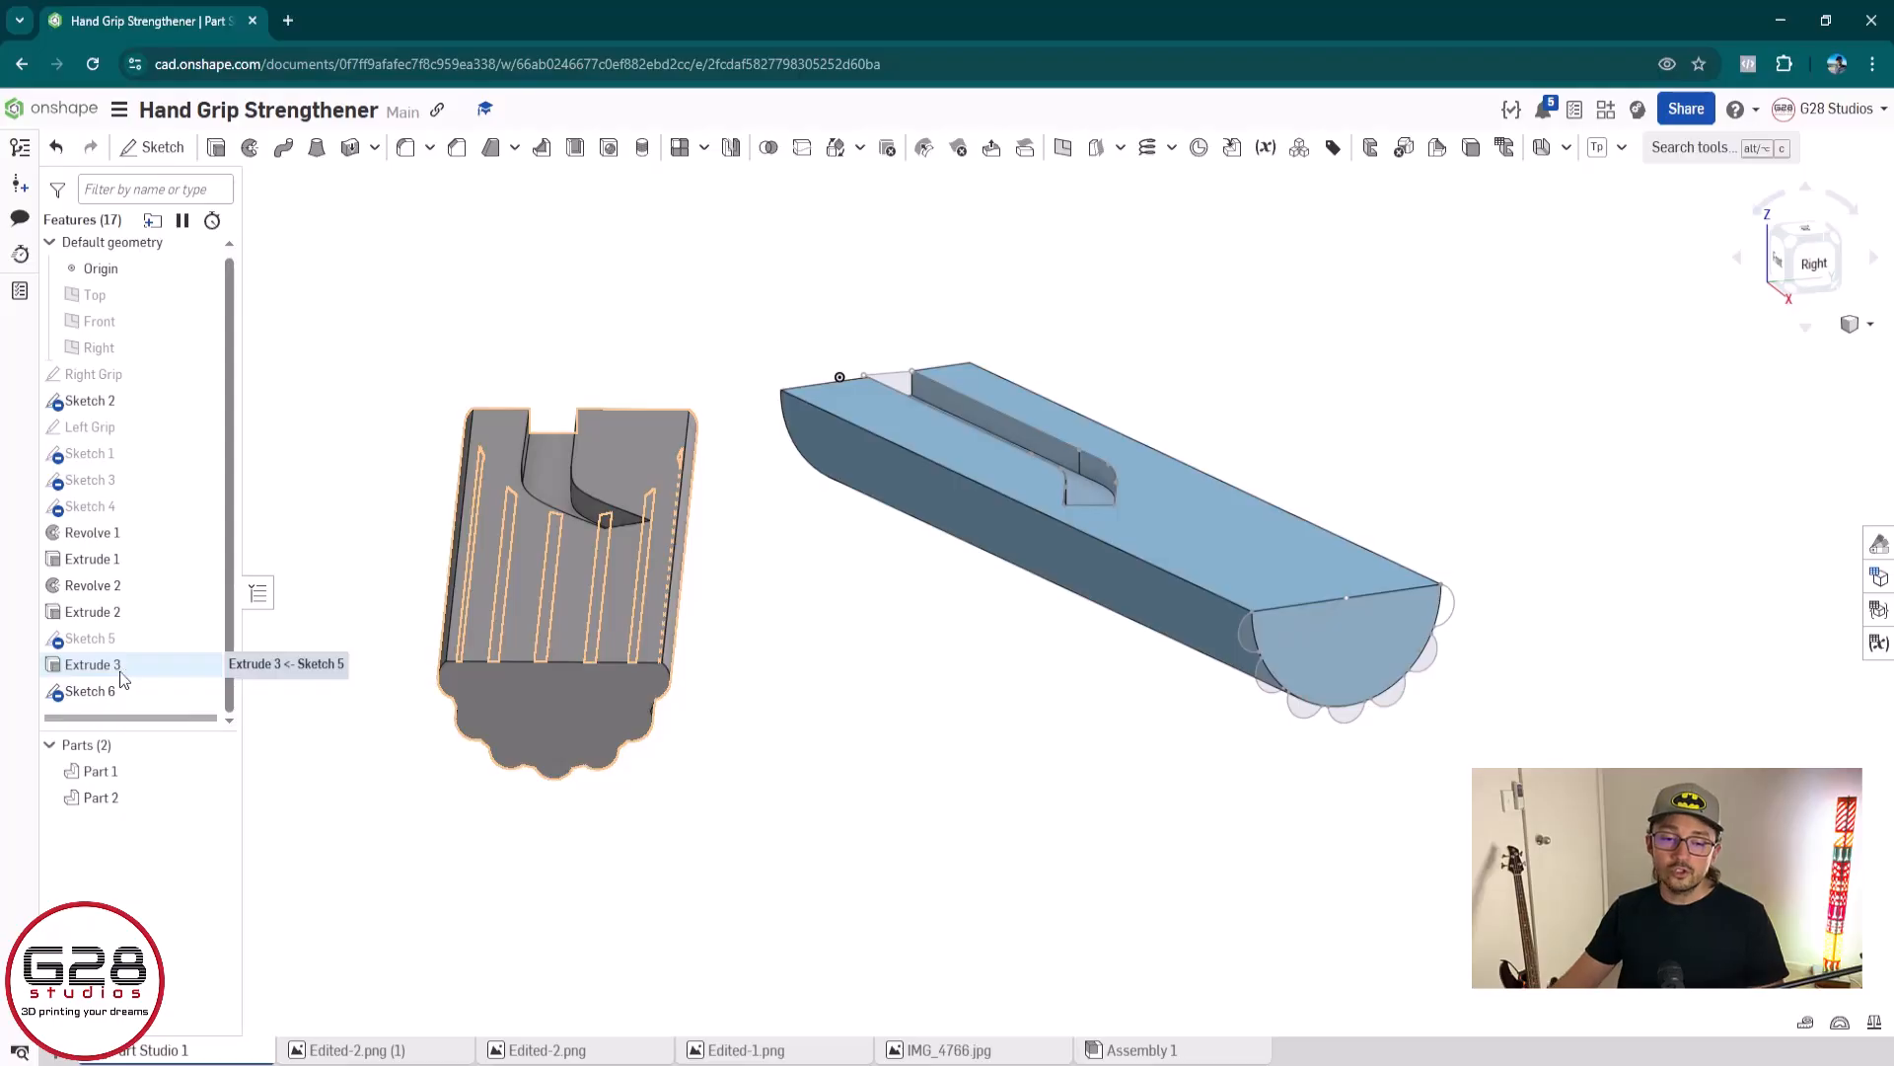
pyautogui.click(105, 667)
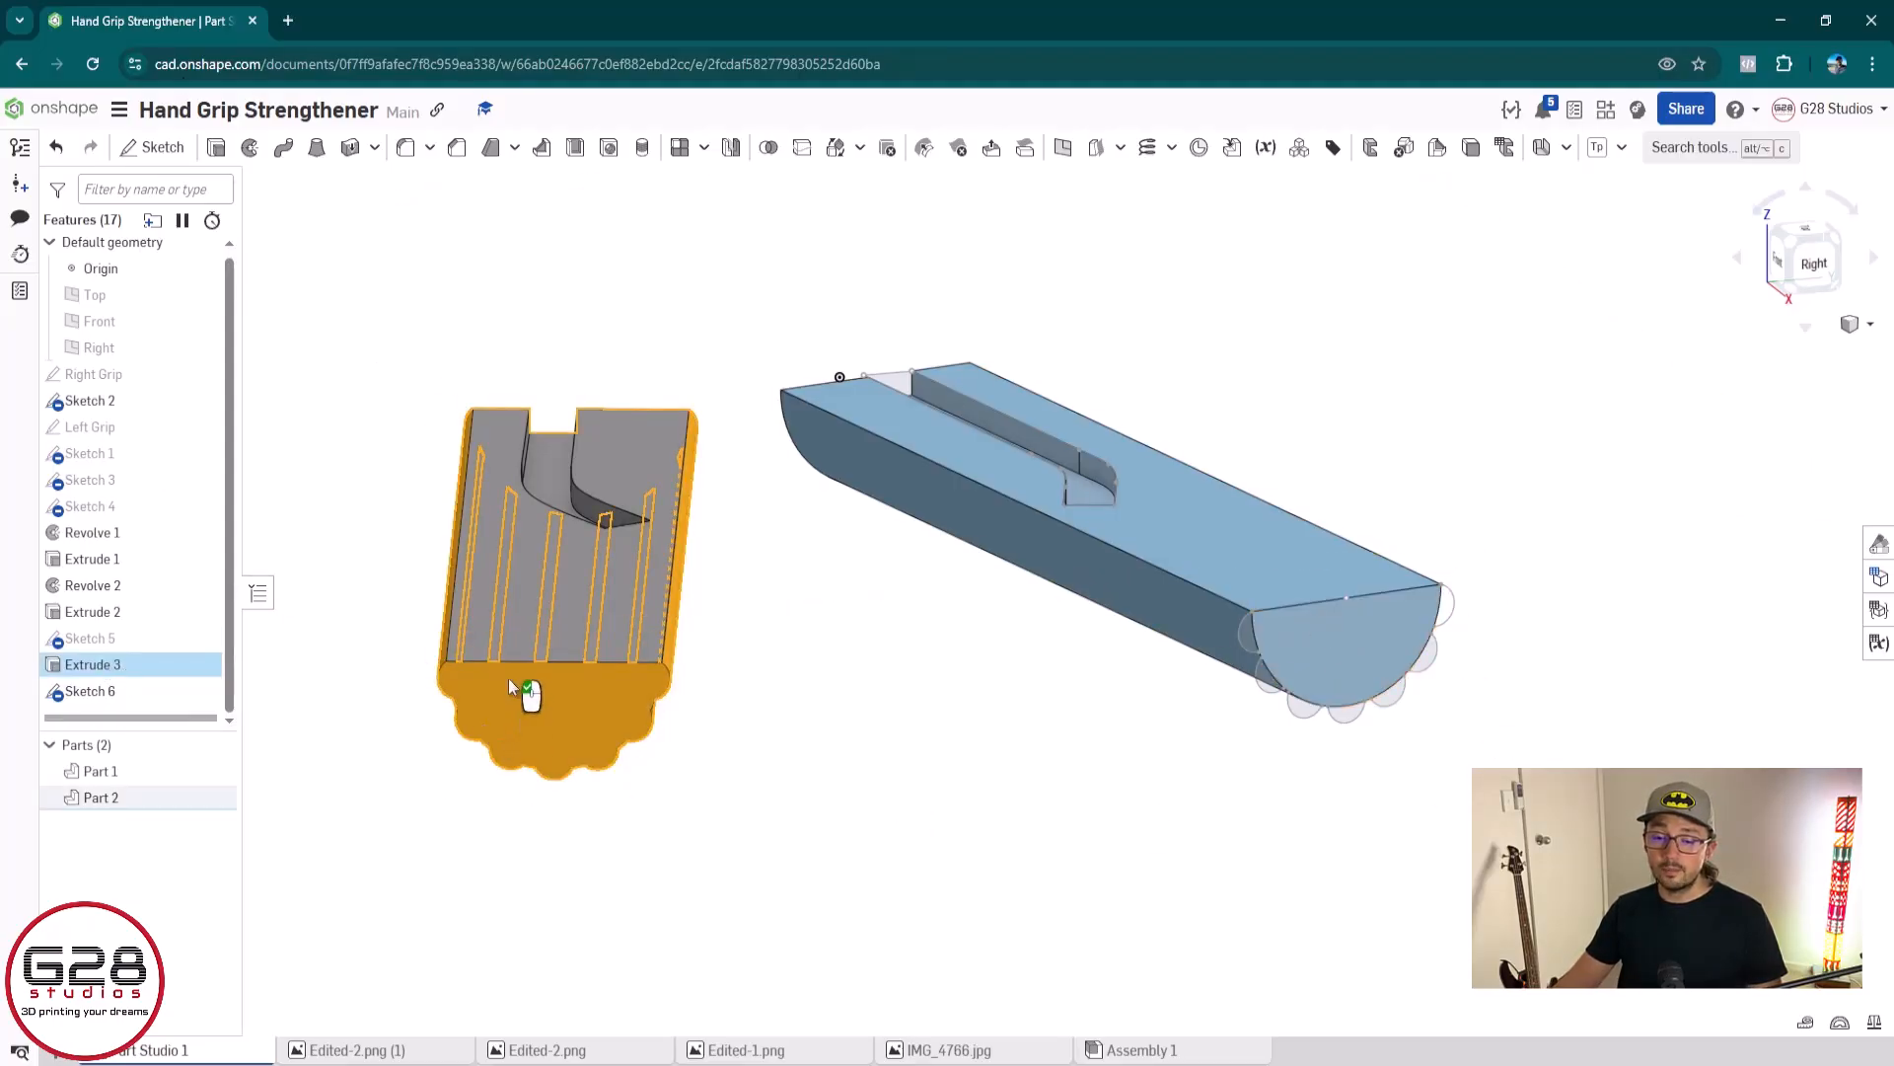
pyautogui.moveTo(422, 746); pyautogui.dragTo(1456, 628, button='right')
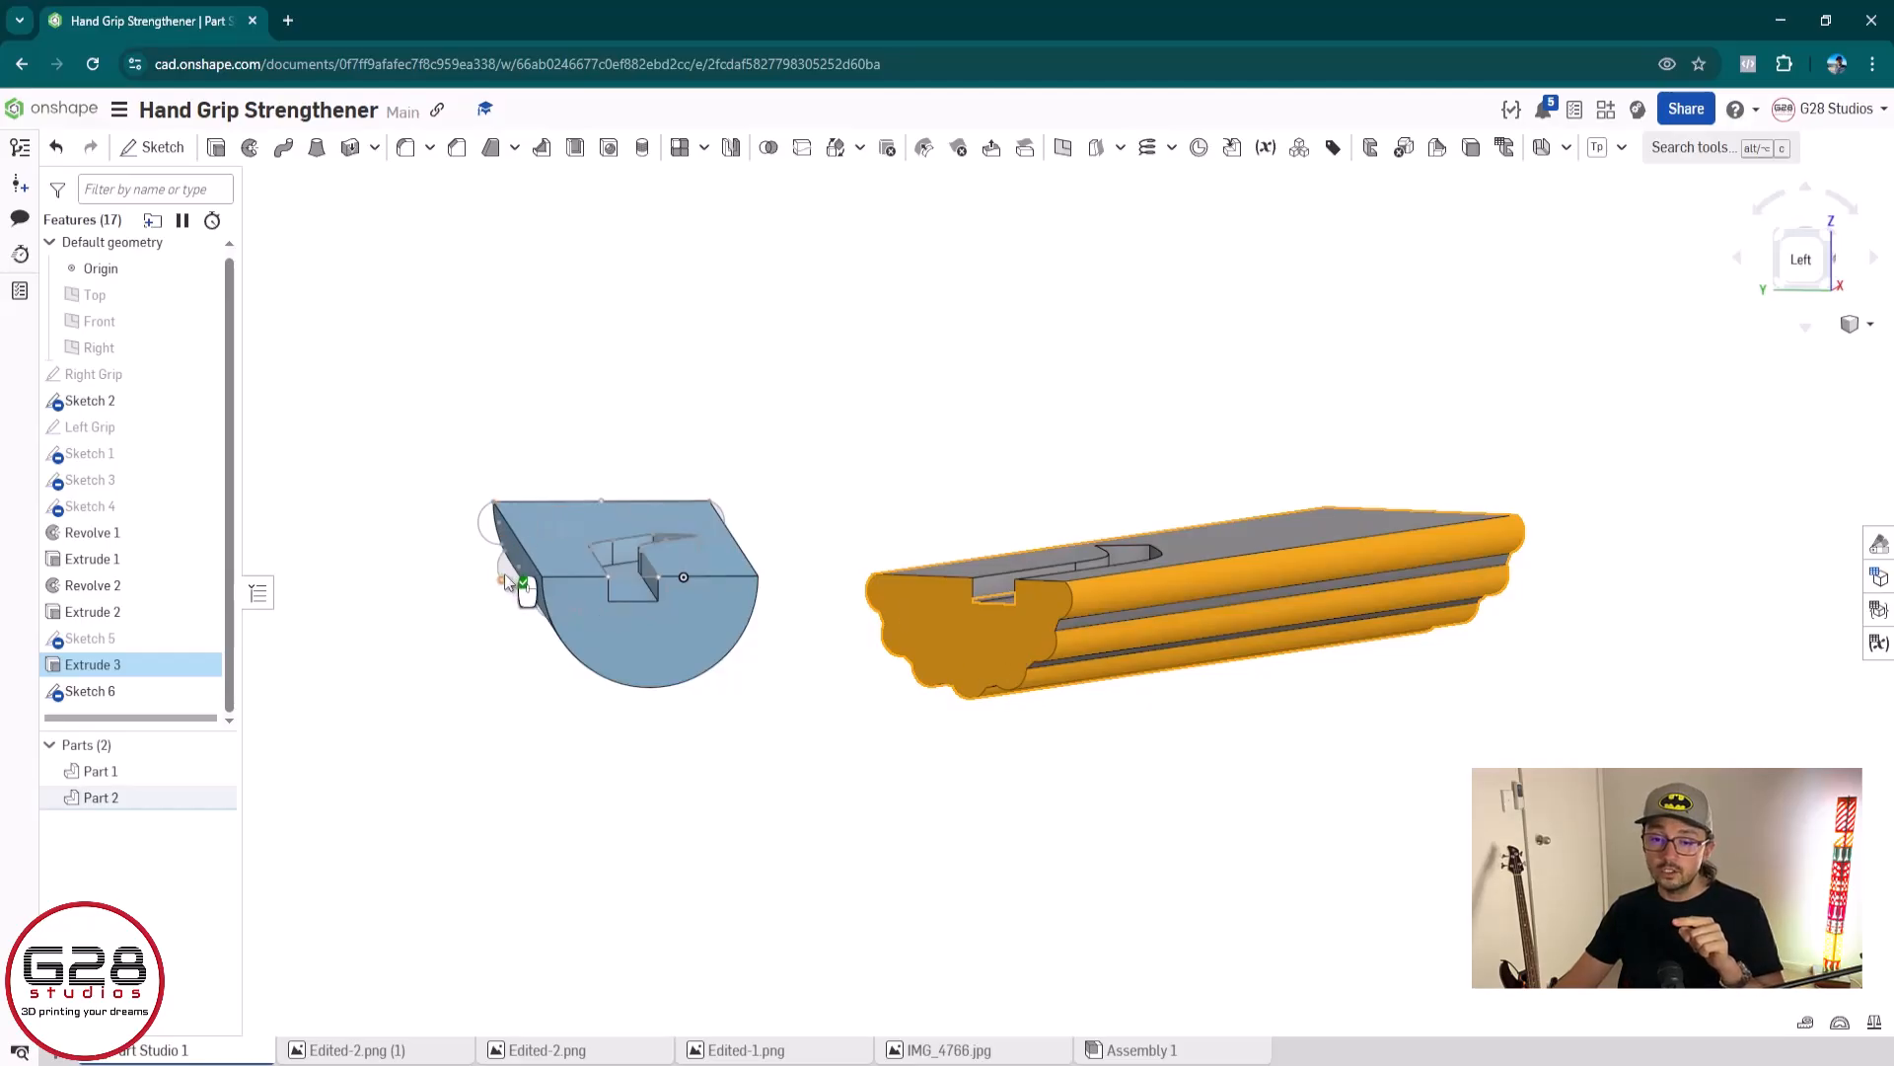
pyautogui.rightClick(957, 630)
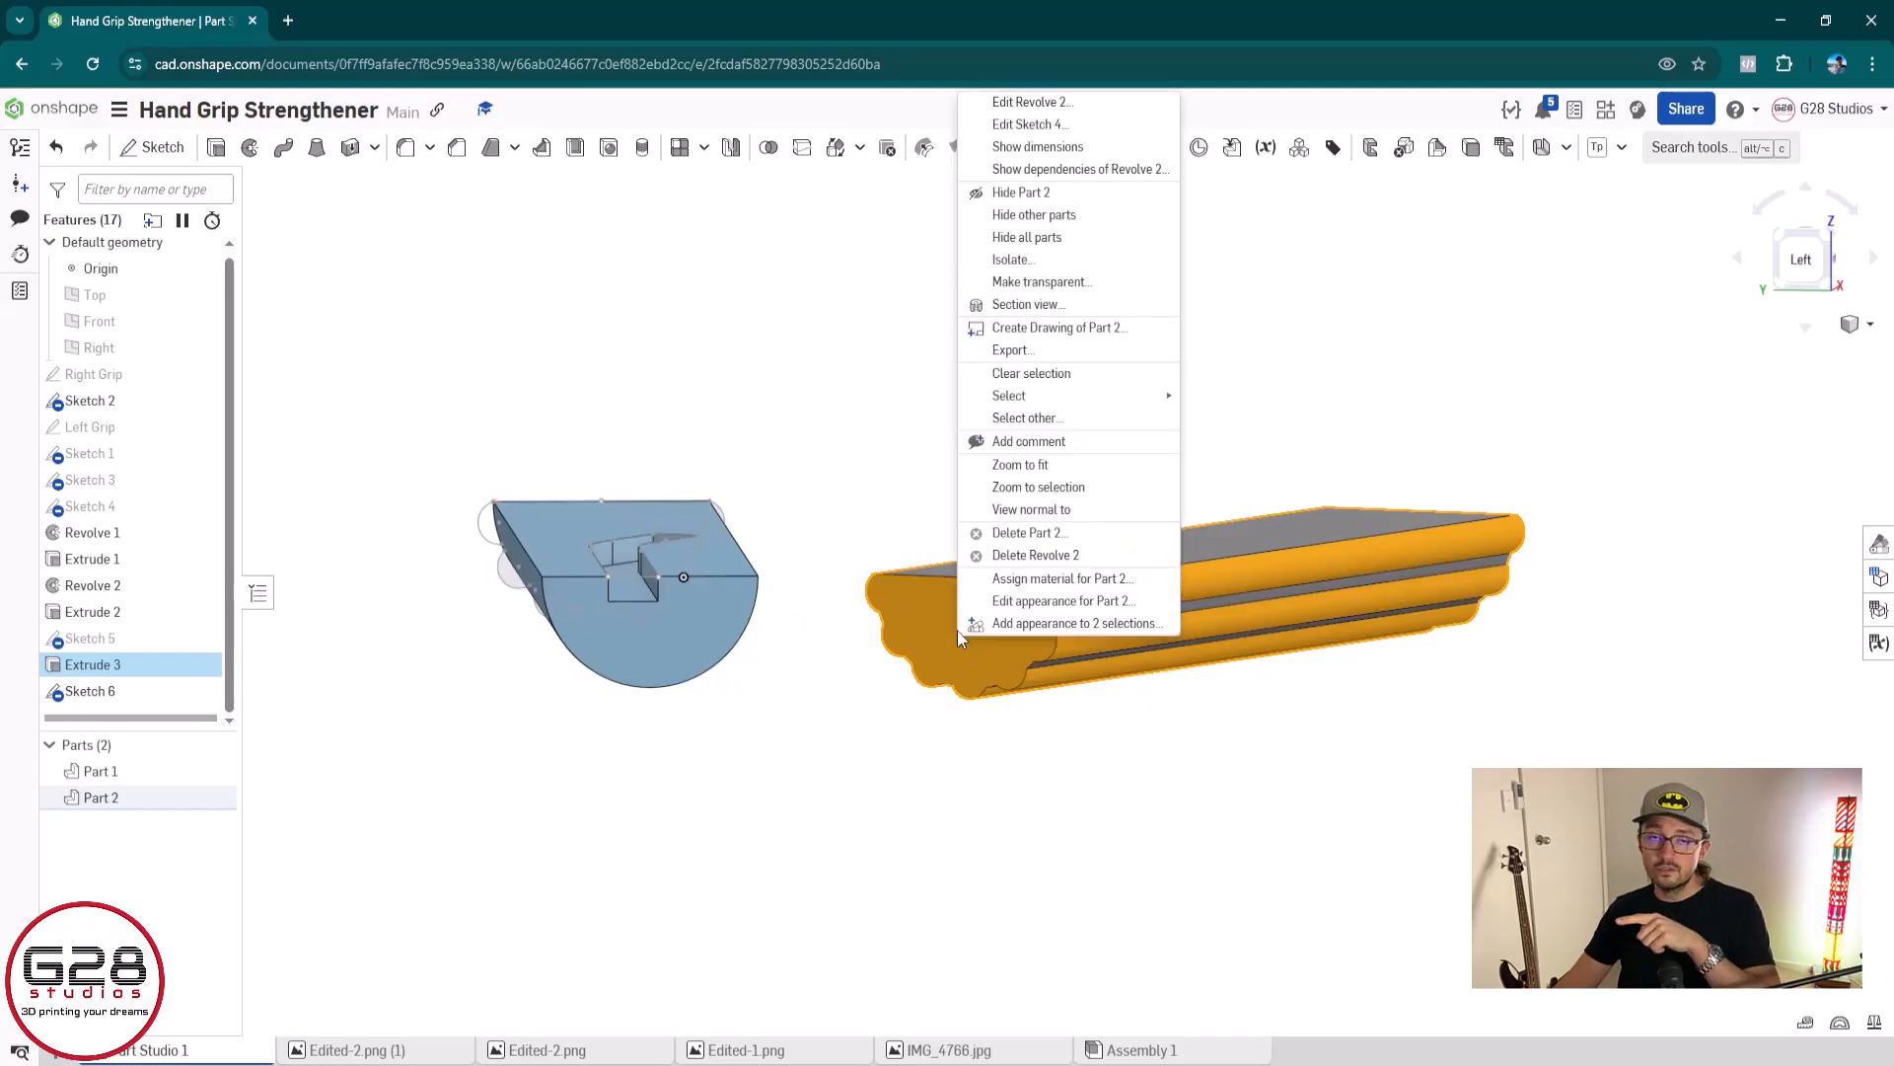
pyautogui.press('Escape')
pyautogui.moveTo(602, 742); pyautogui.dragTo(1231, 735, button='right')
pyautogui.moveTo(1654, 666); pyautogui.dragTo(544, 710, button='middle')
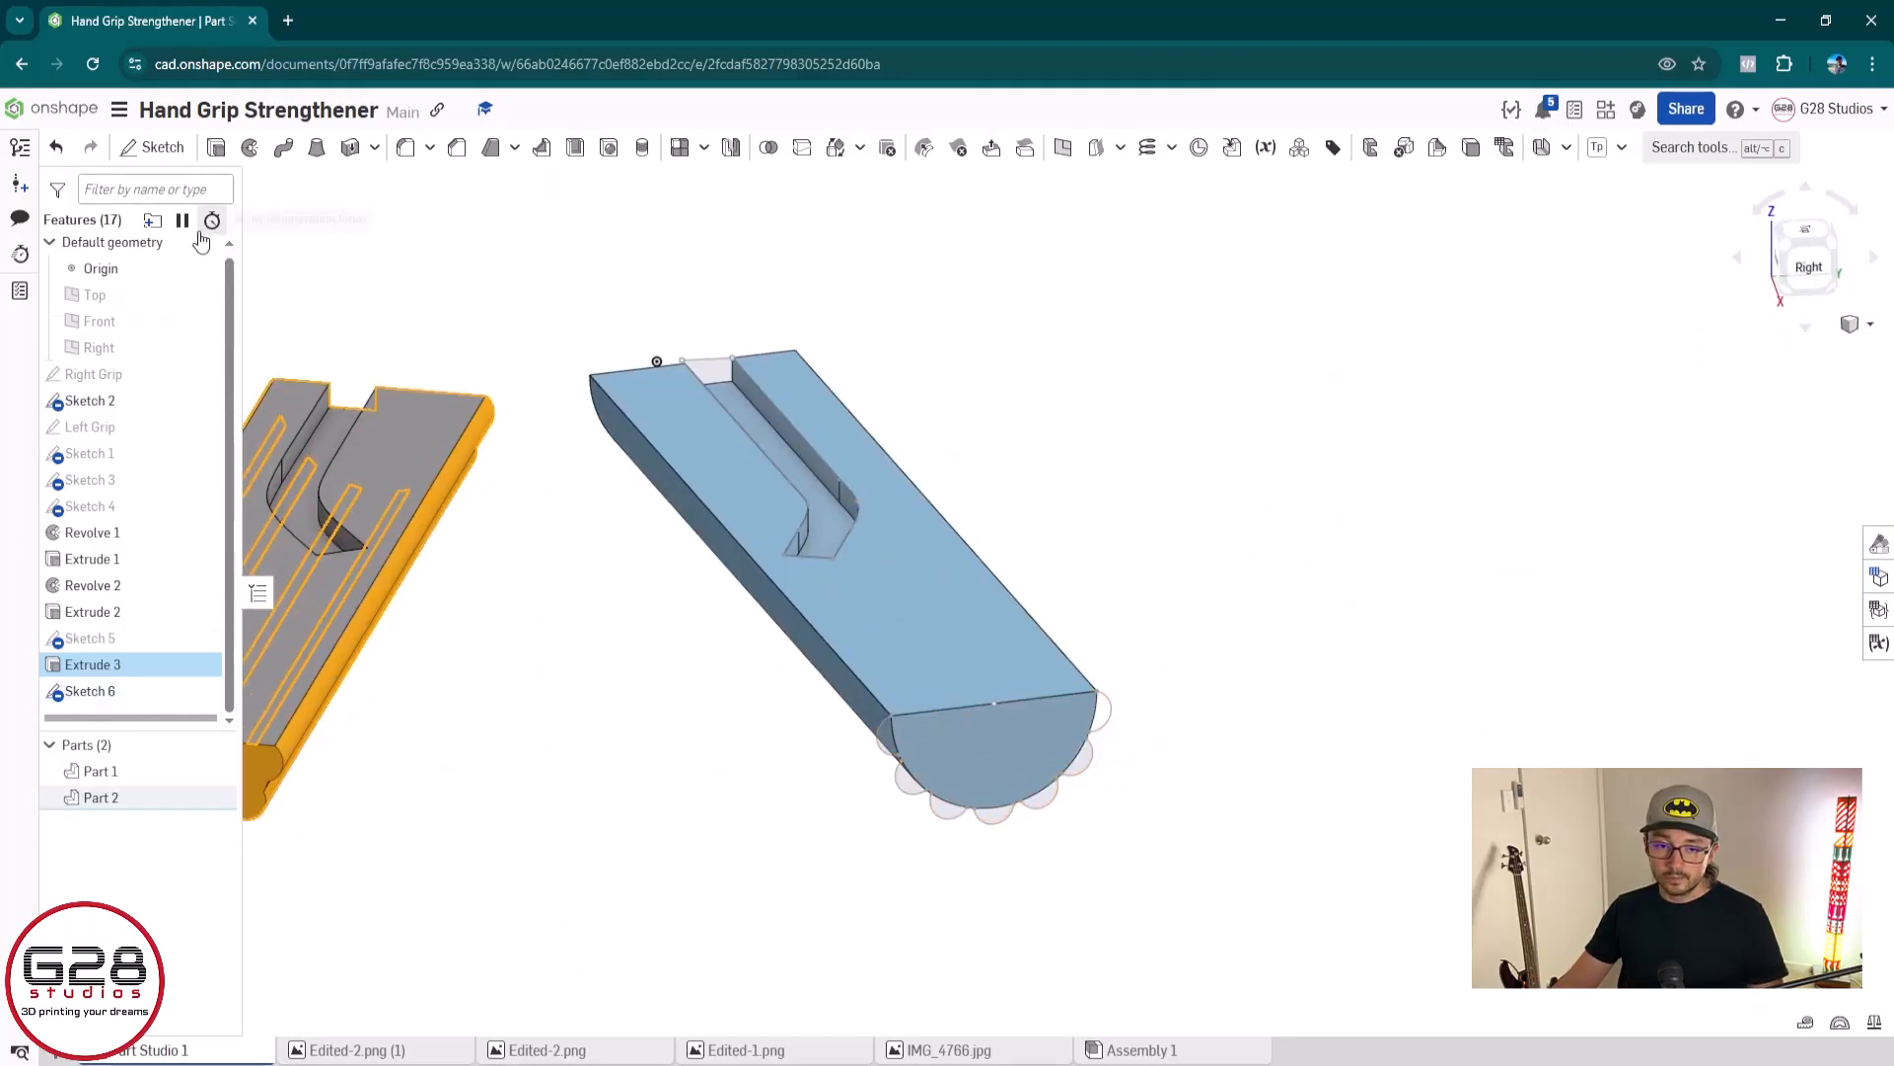
pyautogui.click(424, 846)
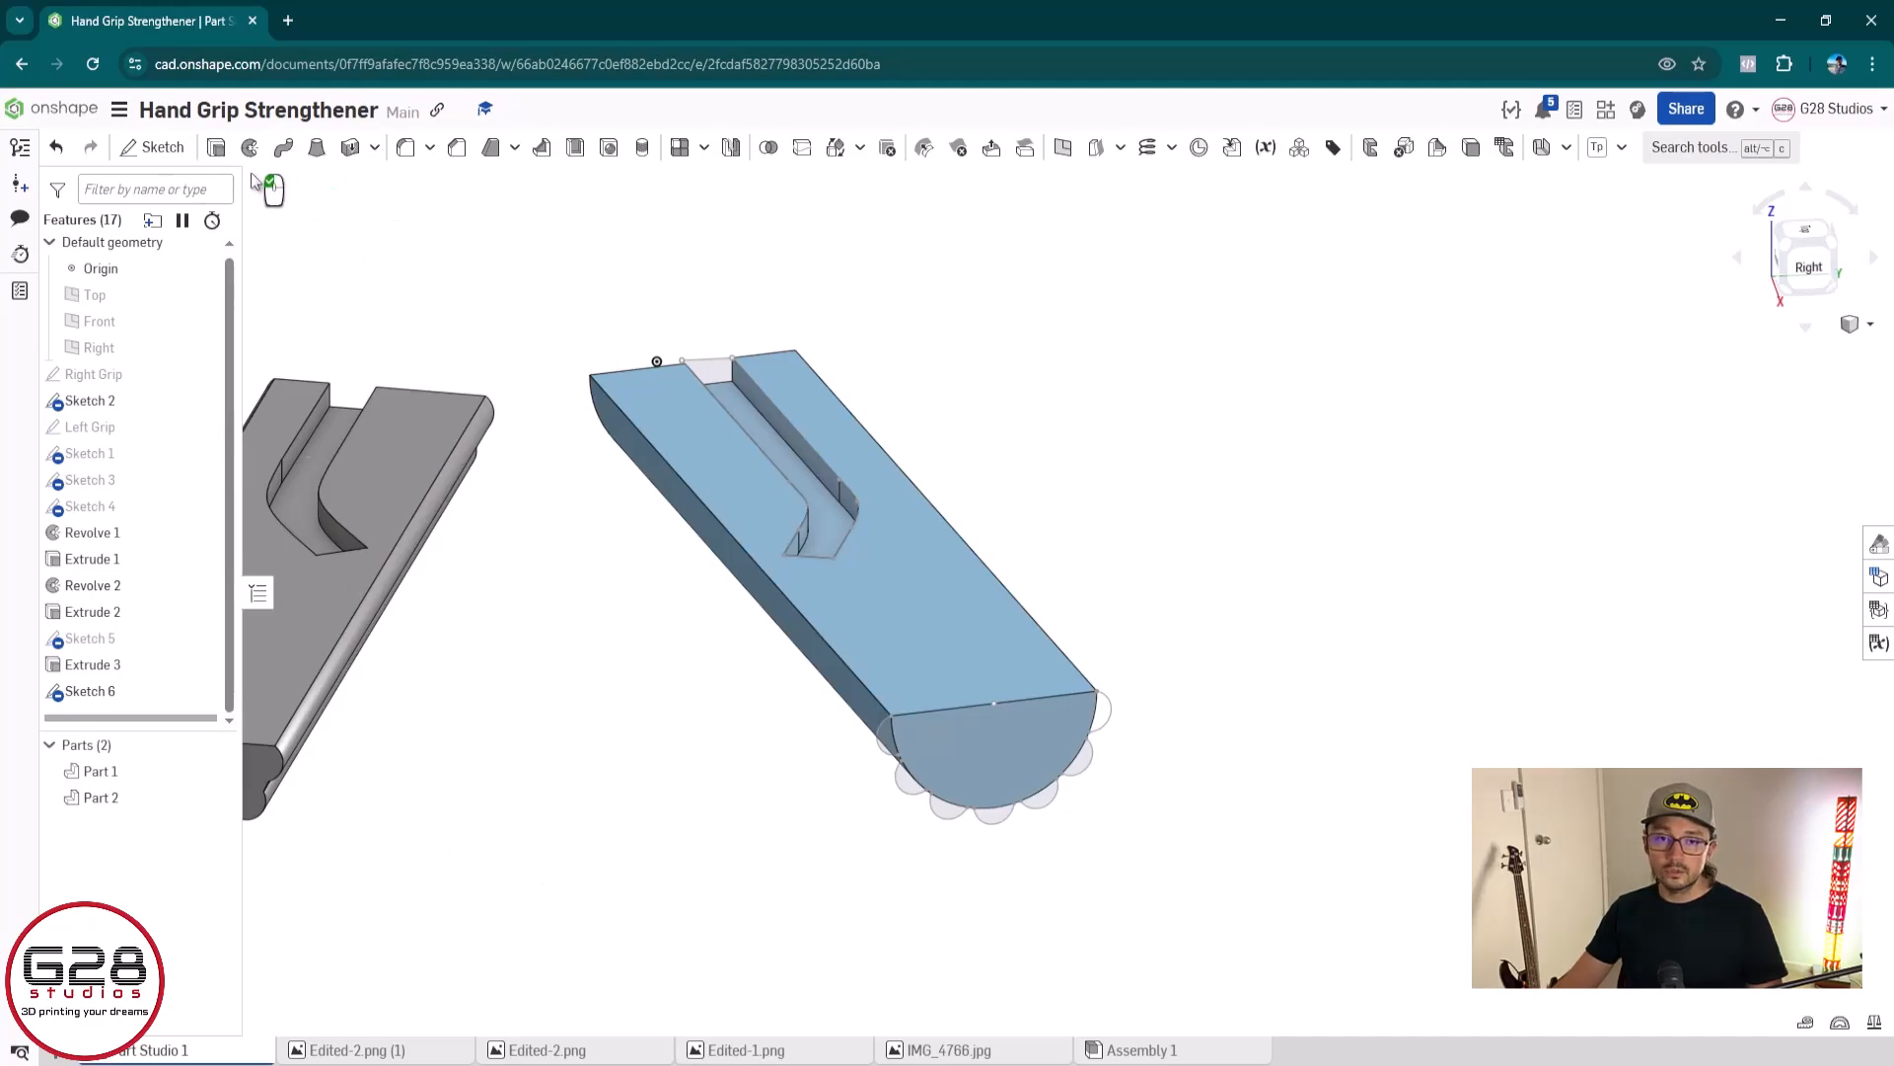
# Start an Extrude in Add mode with the patterned arc regions of Sketch 6 on the blue grip's end face
pyautogui.click(216, 147)
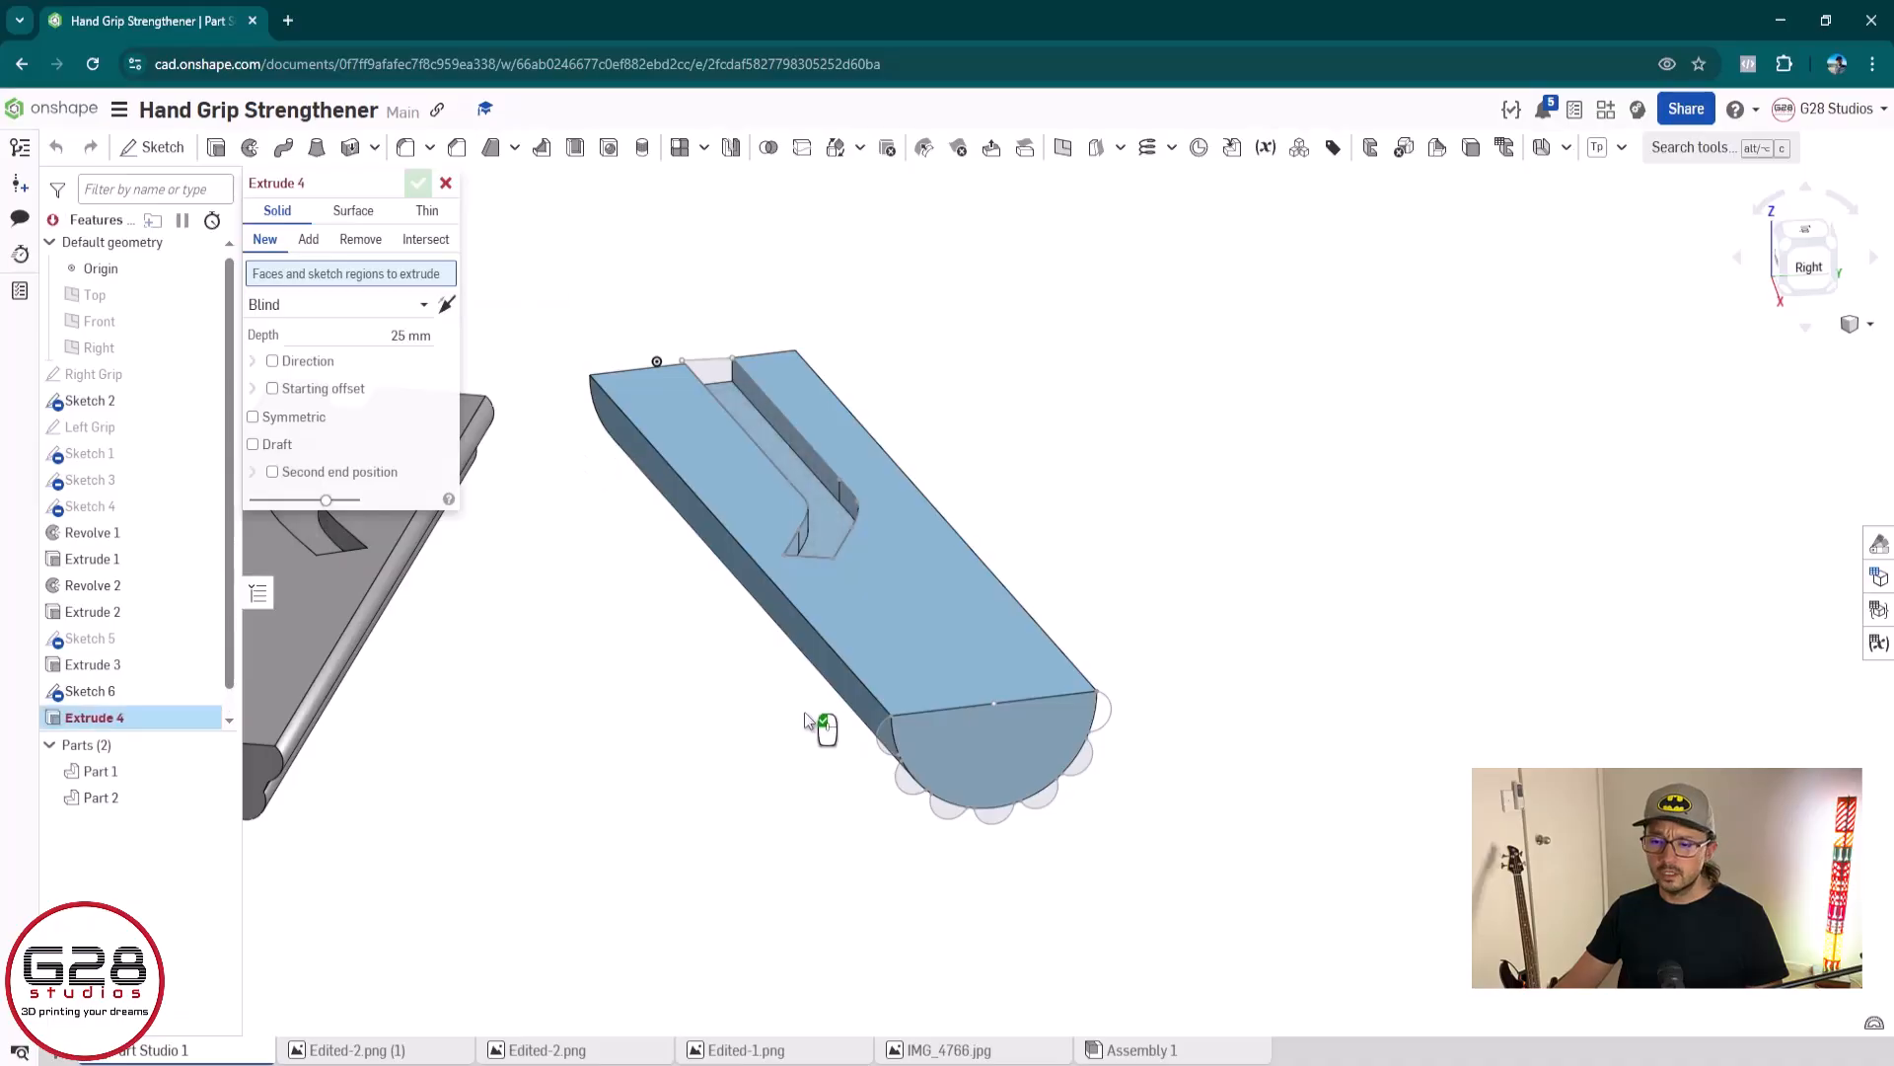
pyautogui.click(321, 239)
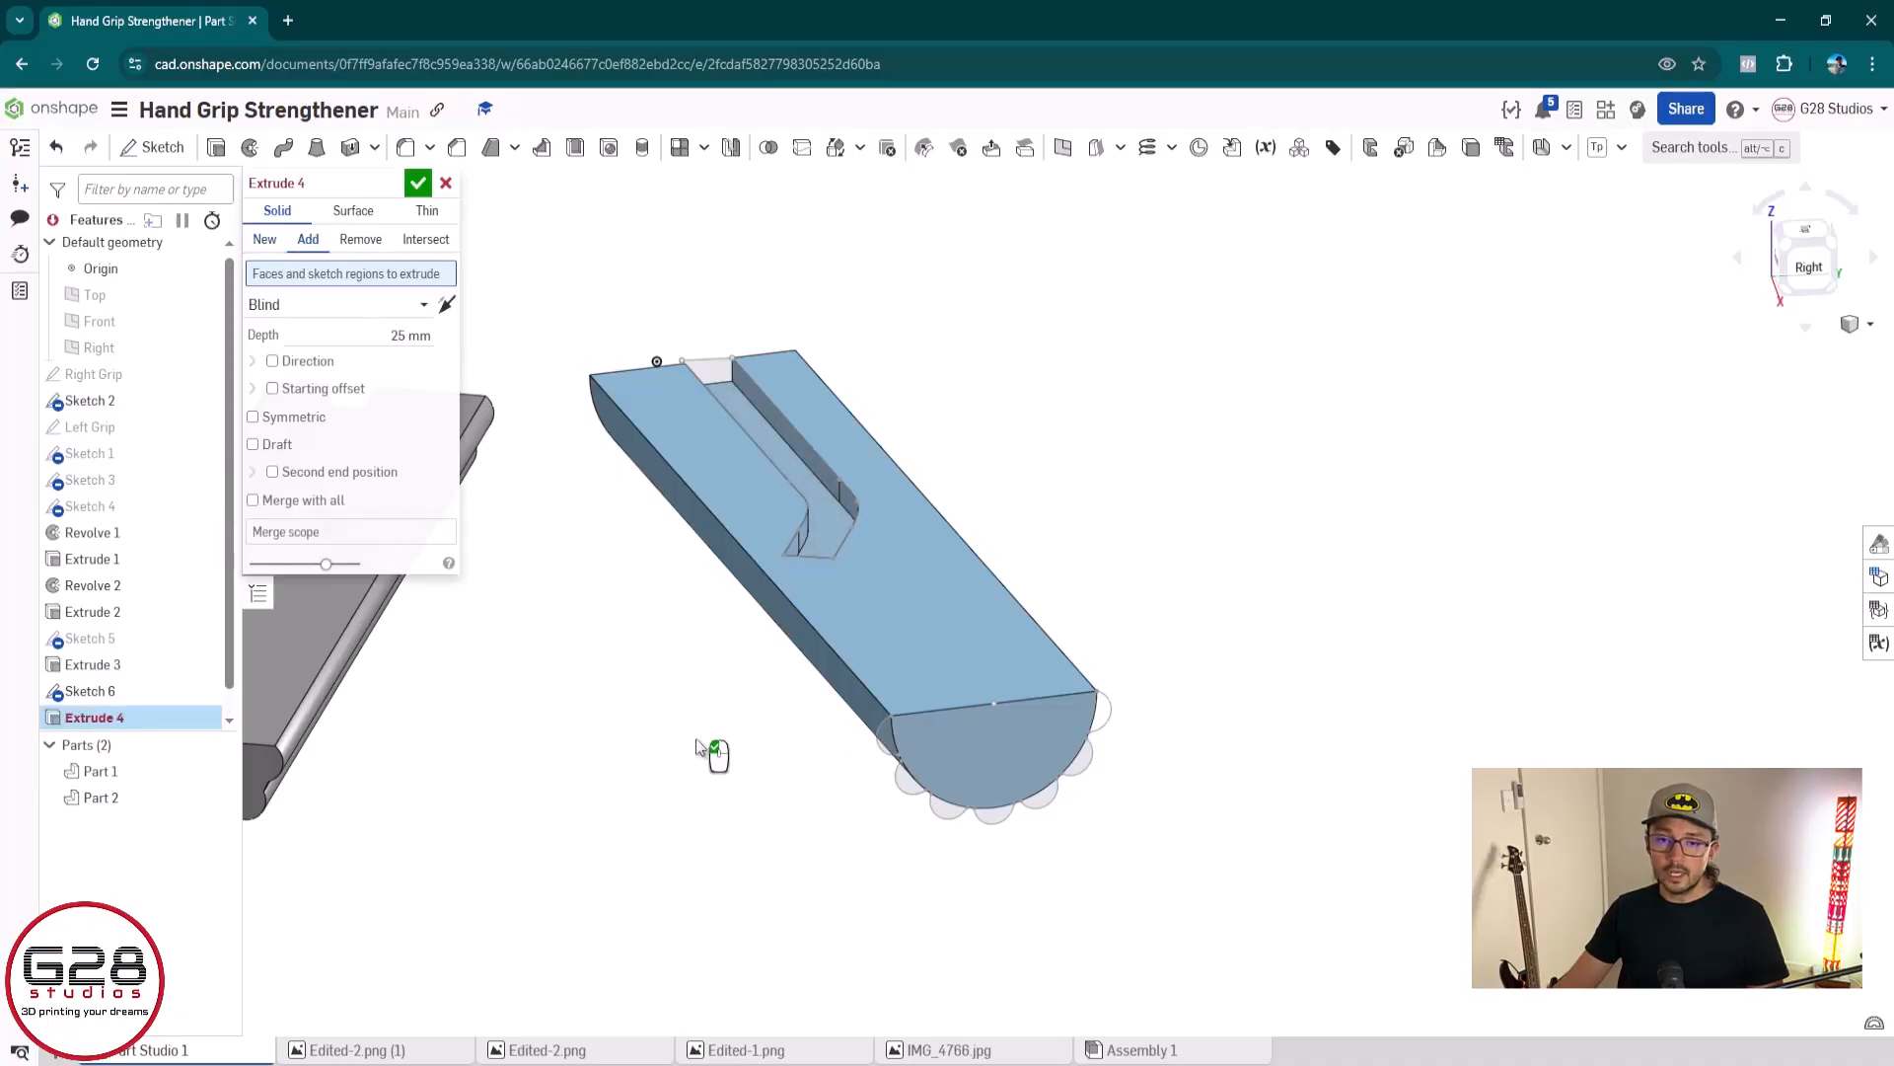
pyautogui.click(881, 740)
pyautogui.click(907, 790)
pyautogui.click(953, 817)
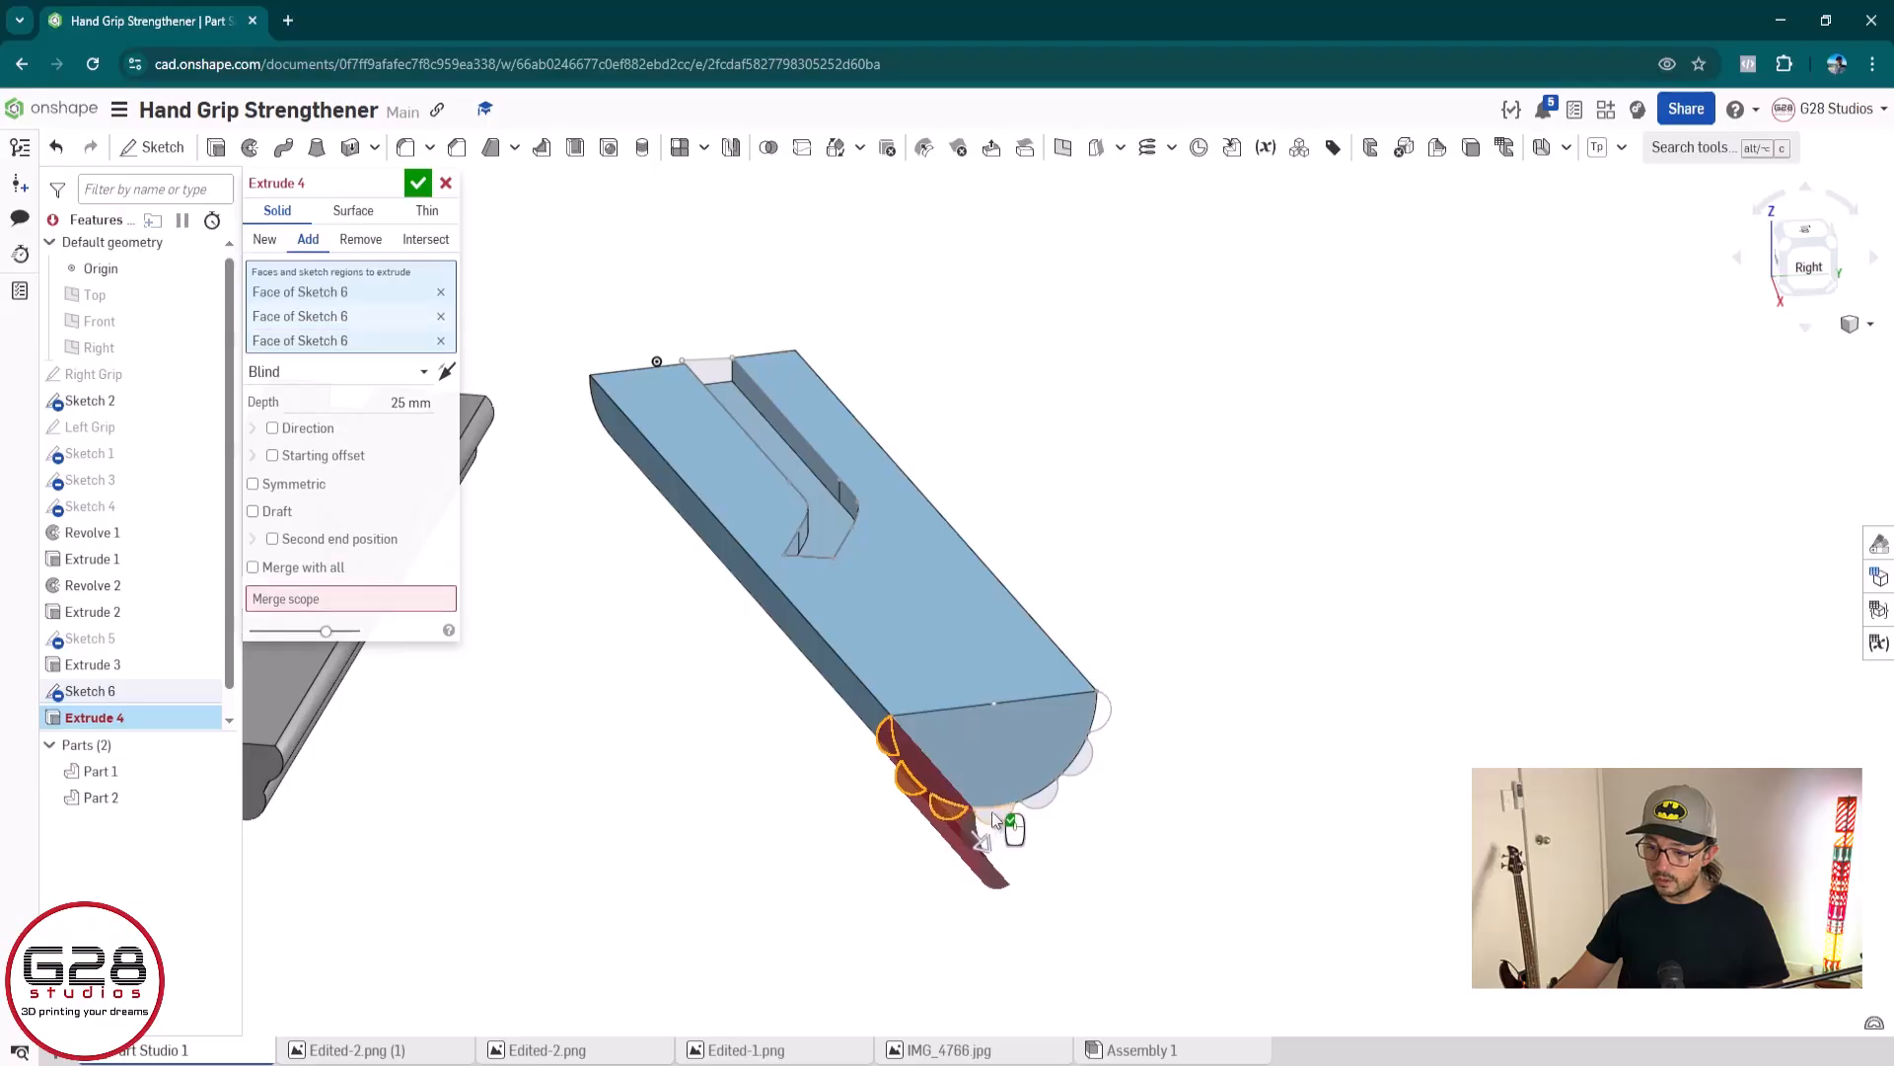
pyautogui.click(992, 811)
pyautogui.click(1036, 804)
pyautogui.click(1085, 764)
pyautogui.click(1092, 750)
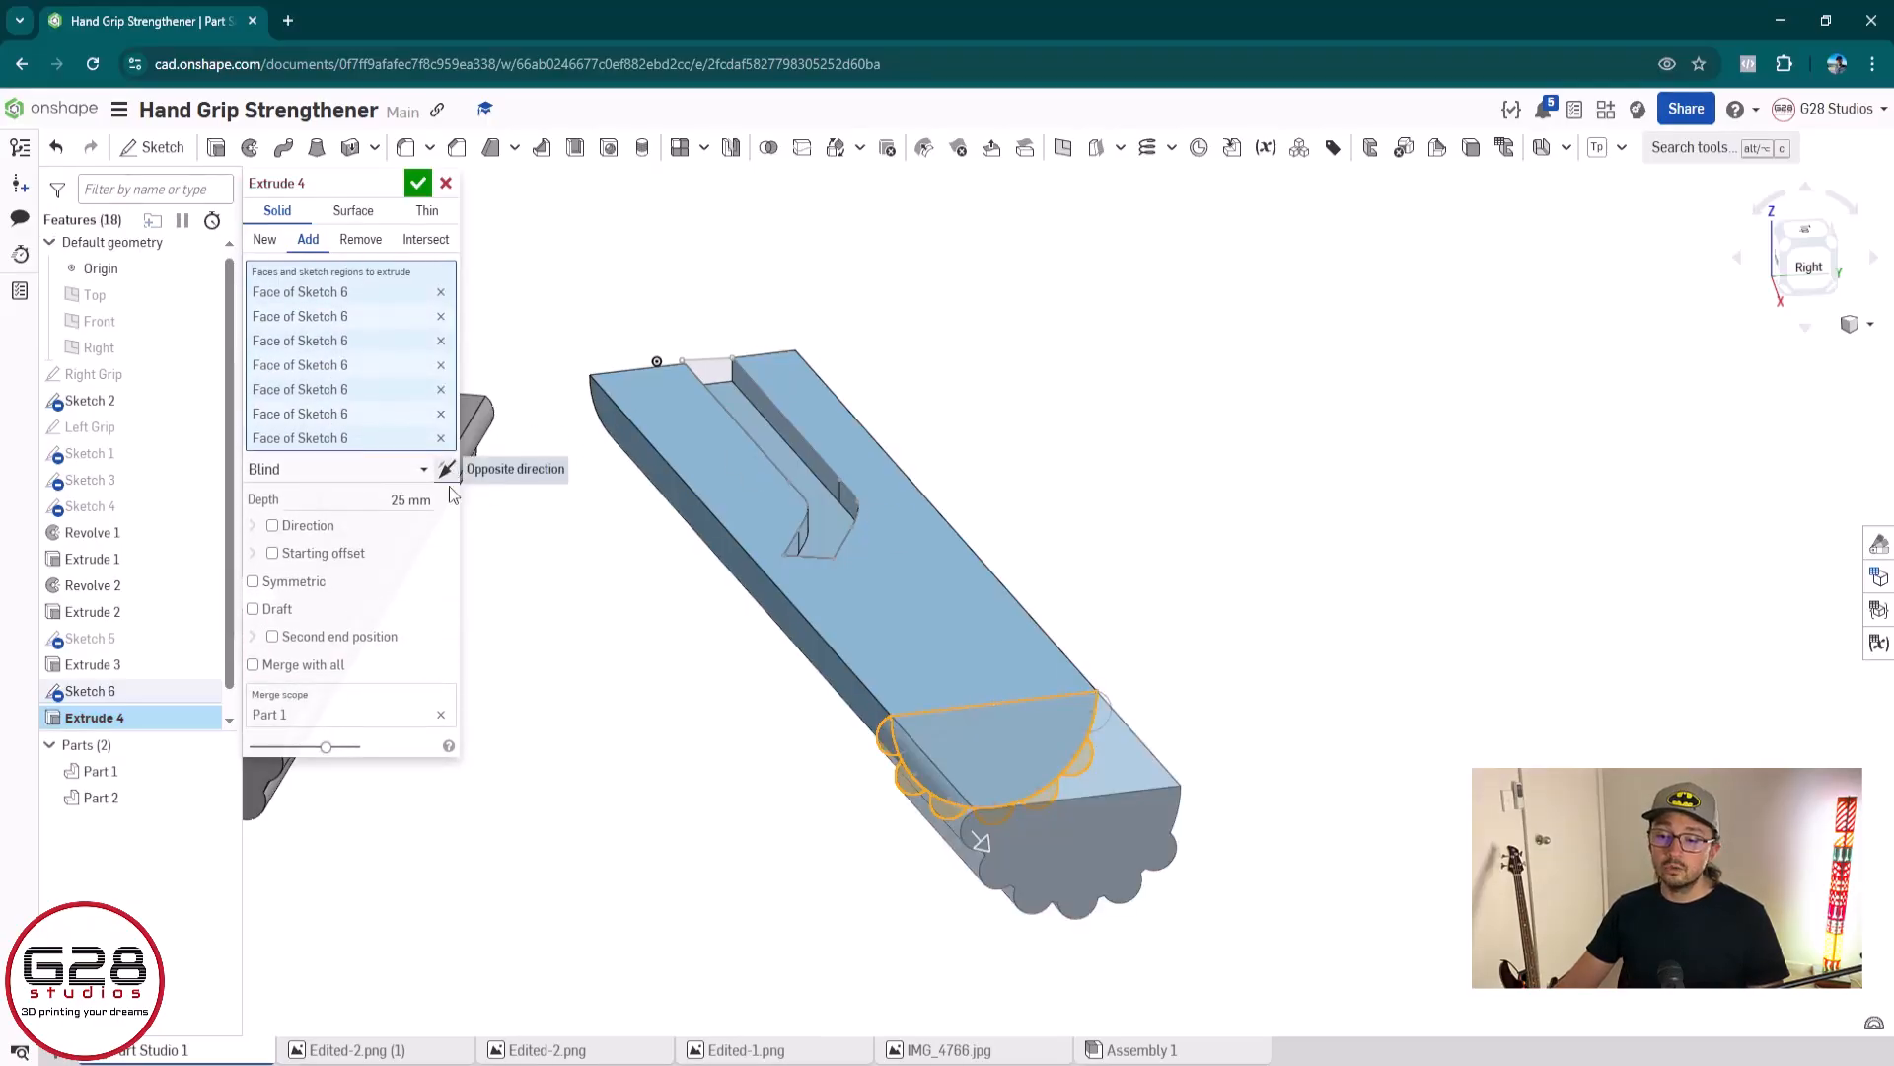
# Set the extrusion's end type to Up to face and pick the opposite end face of the blue grip
pyautogui.moveTo(957, 716); pyautogui.dragTo(983, 785, button='right')
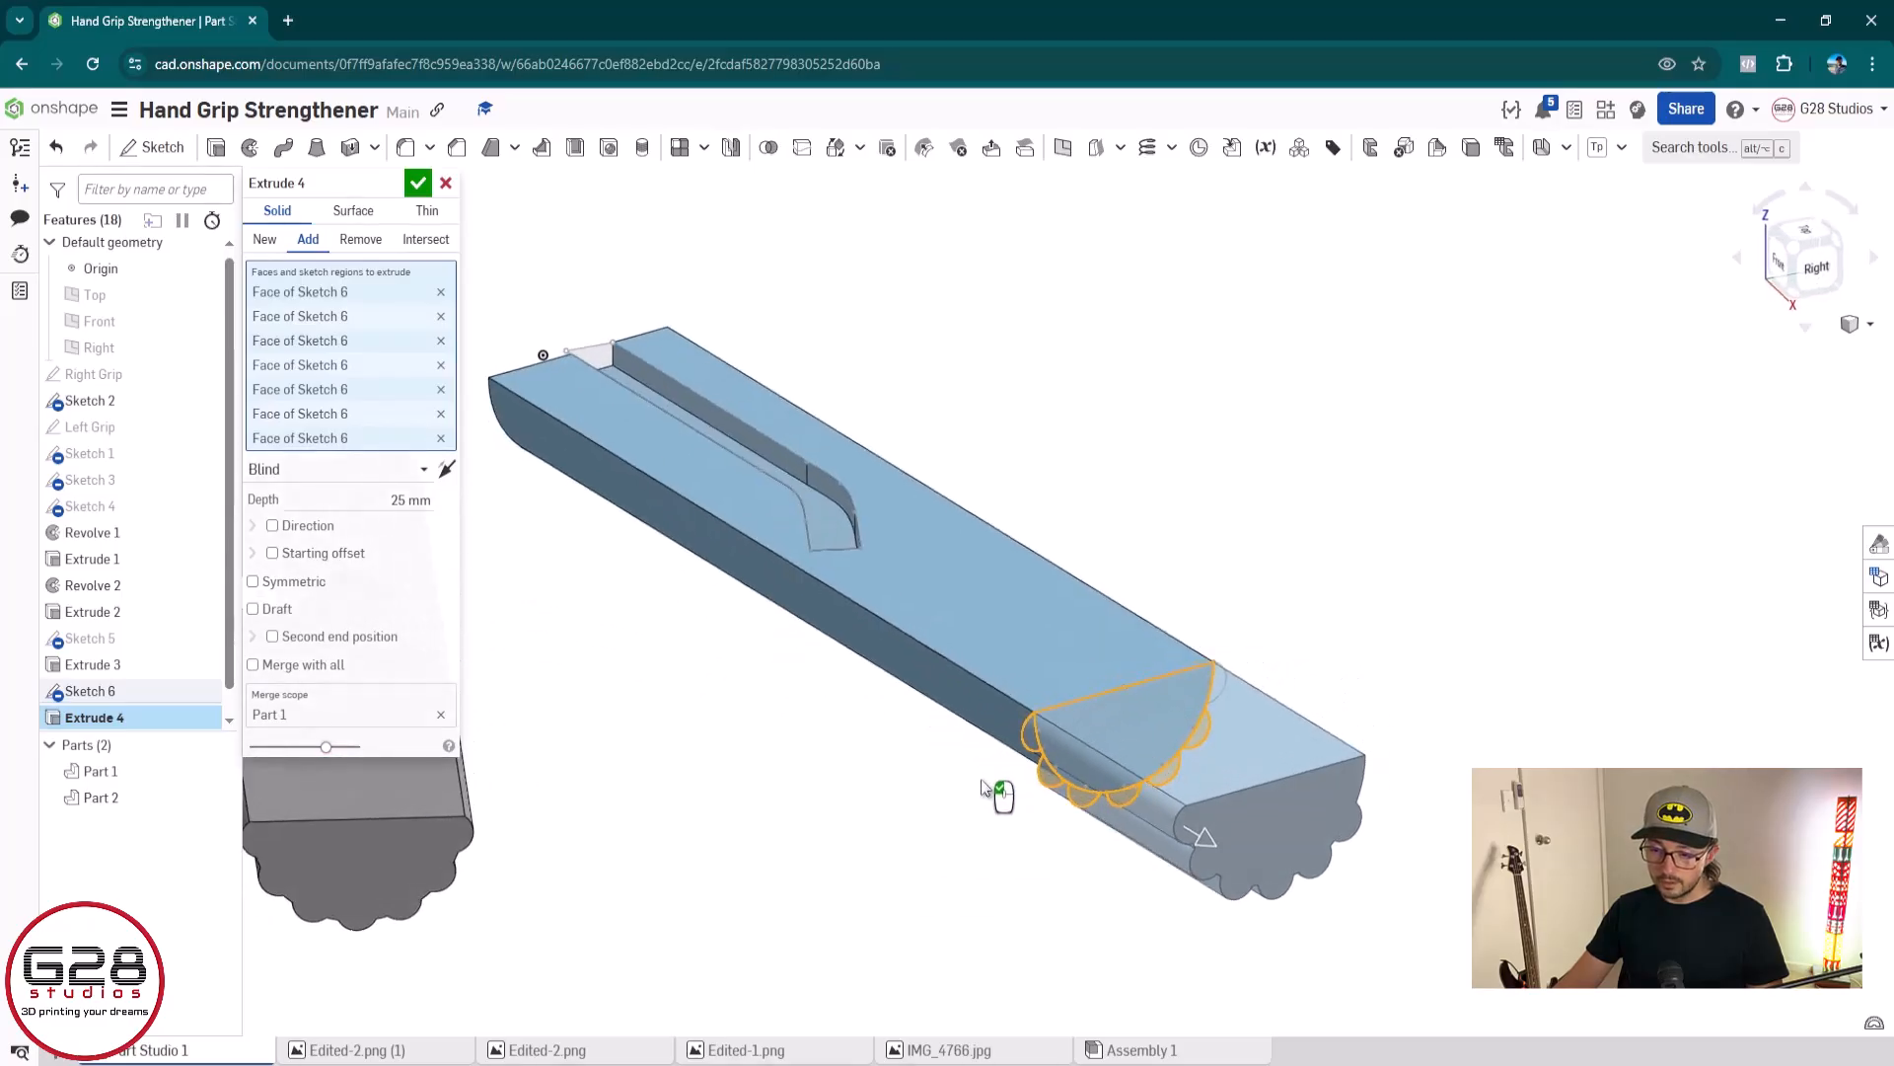
pyautogui.click(424, 469)
pyautogui.click(309, 550)
pyautogui.moveTo(663, 639); pyautogui.dragTo(1021, 727, button='right')
pyautogui.click(1034, 683)
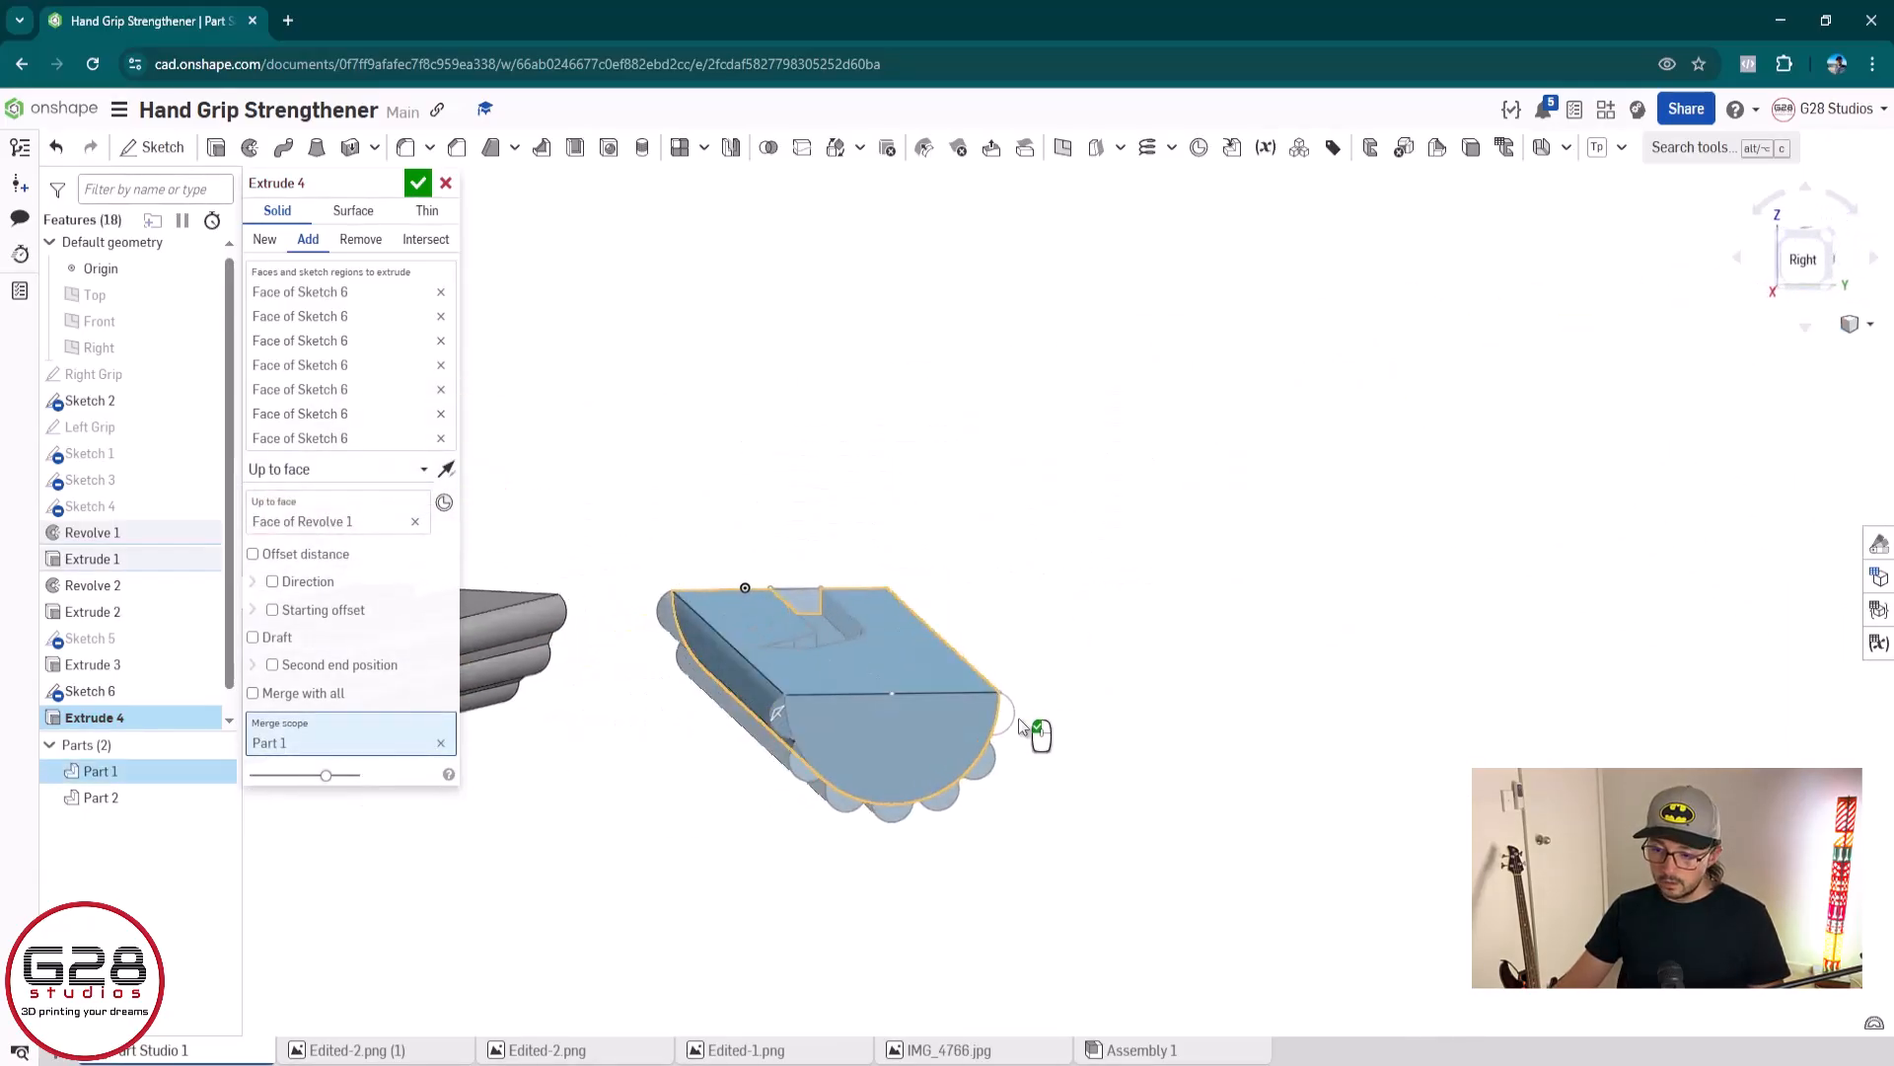
# Remove the grip's end-face region from the extrusion's selection, leaving only the arc regions, and accept the extrusion
pyautogui.click(353, 424)
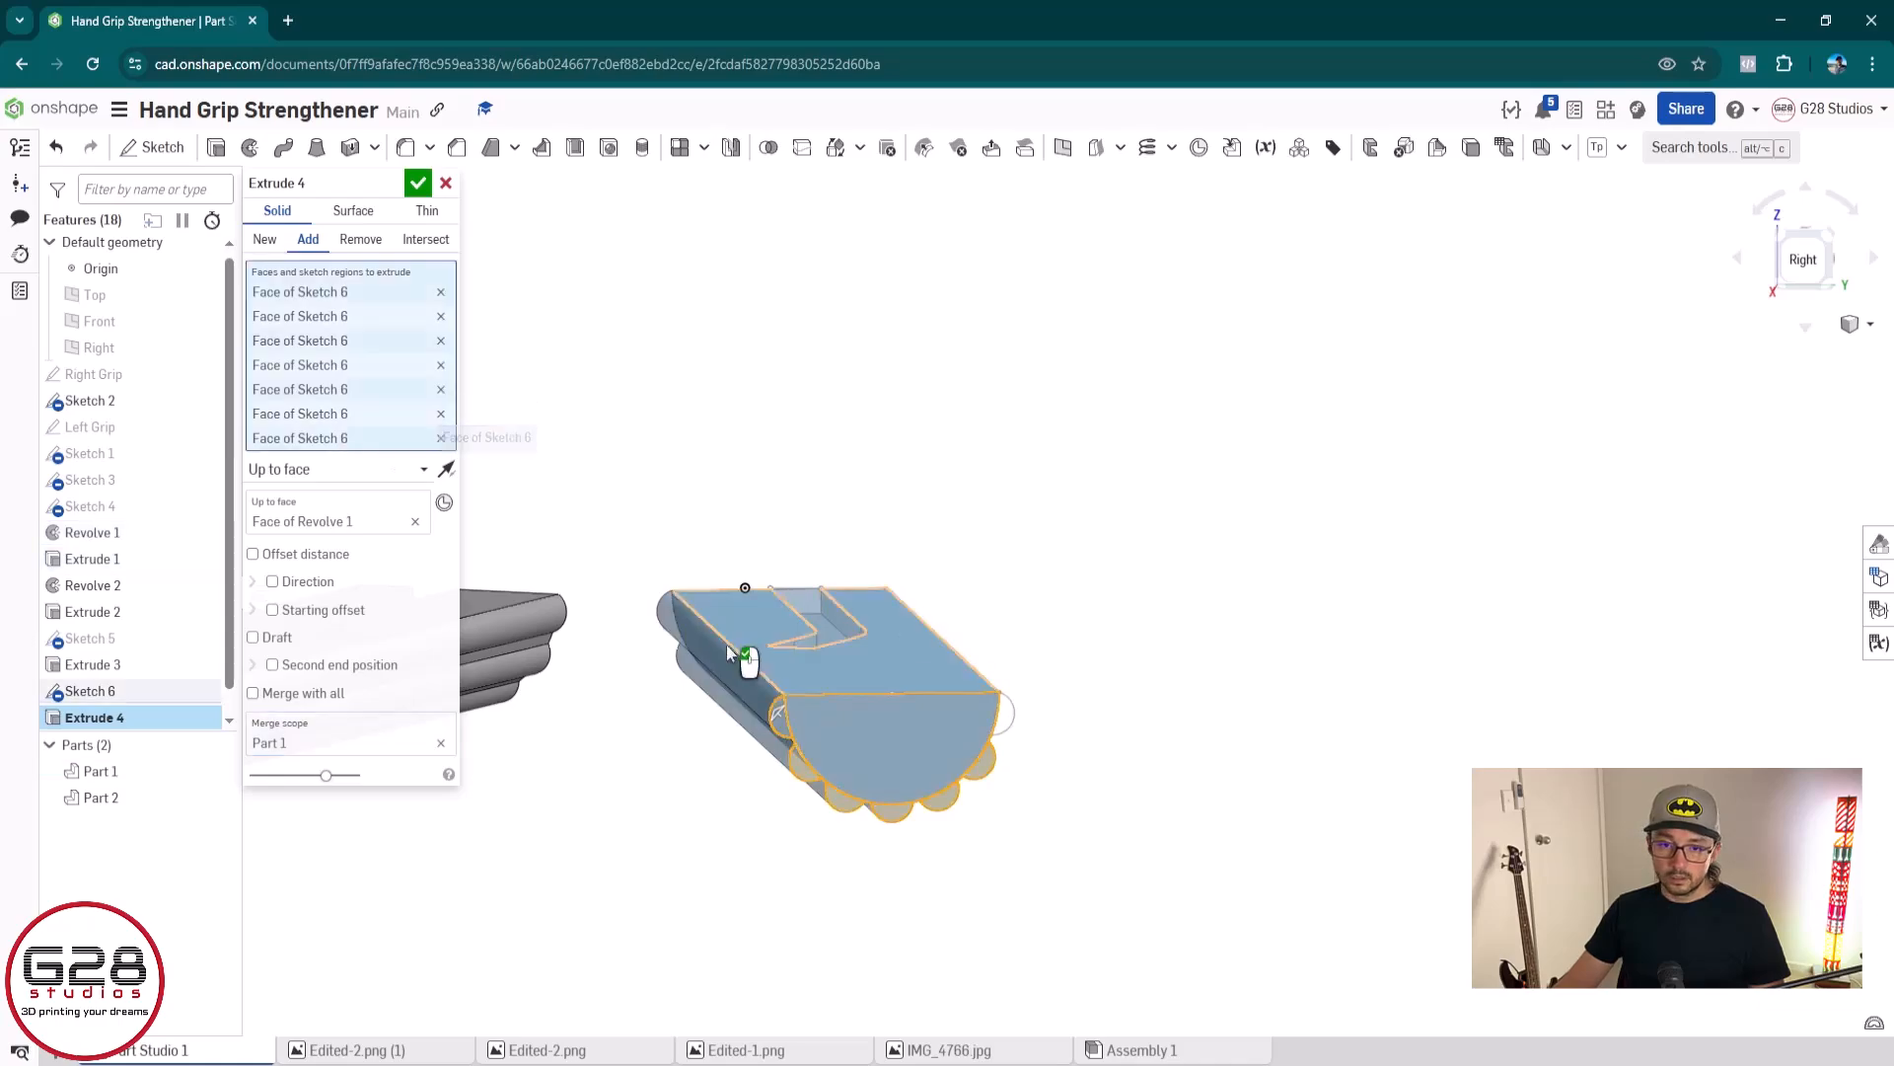
pyautogui.click(1003, 721)
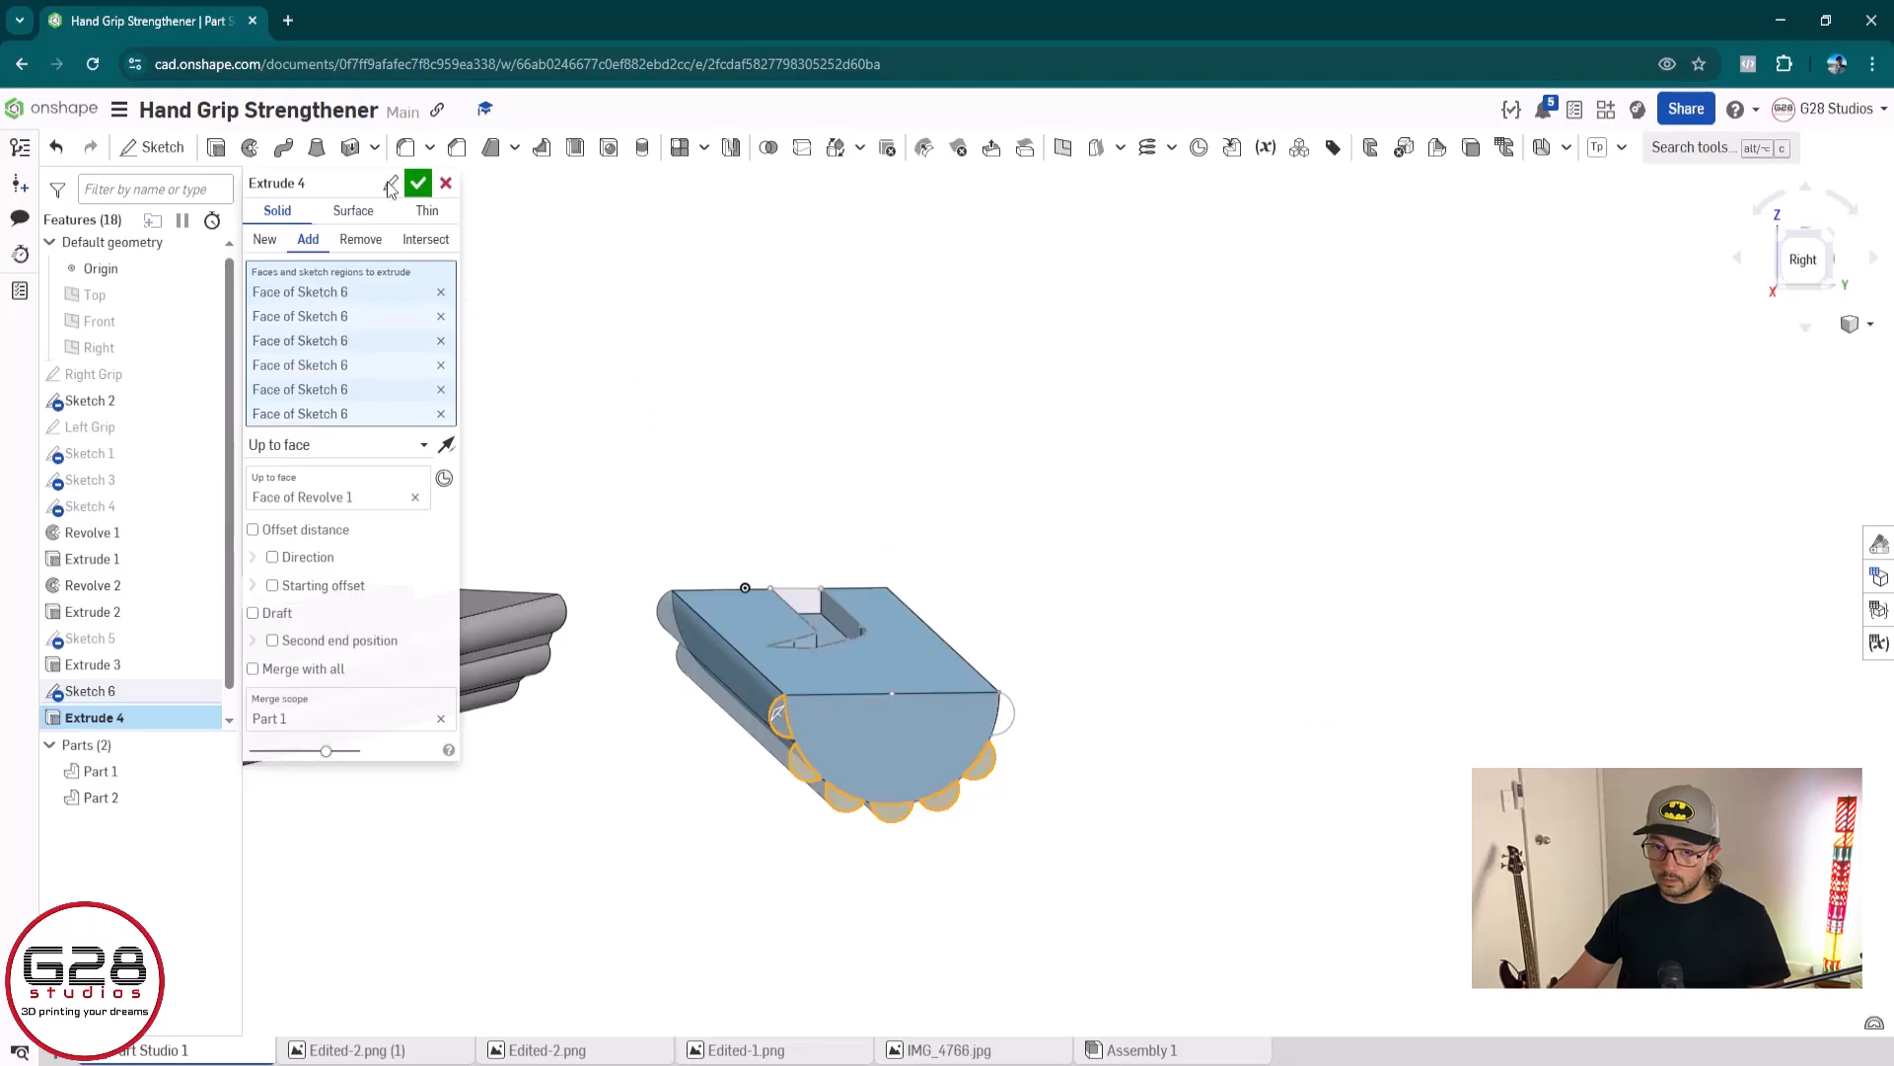
pyautogui.click(418, 185)
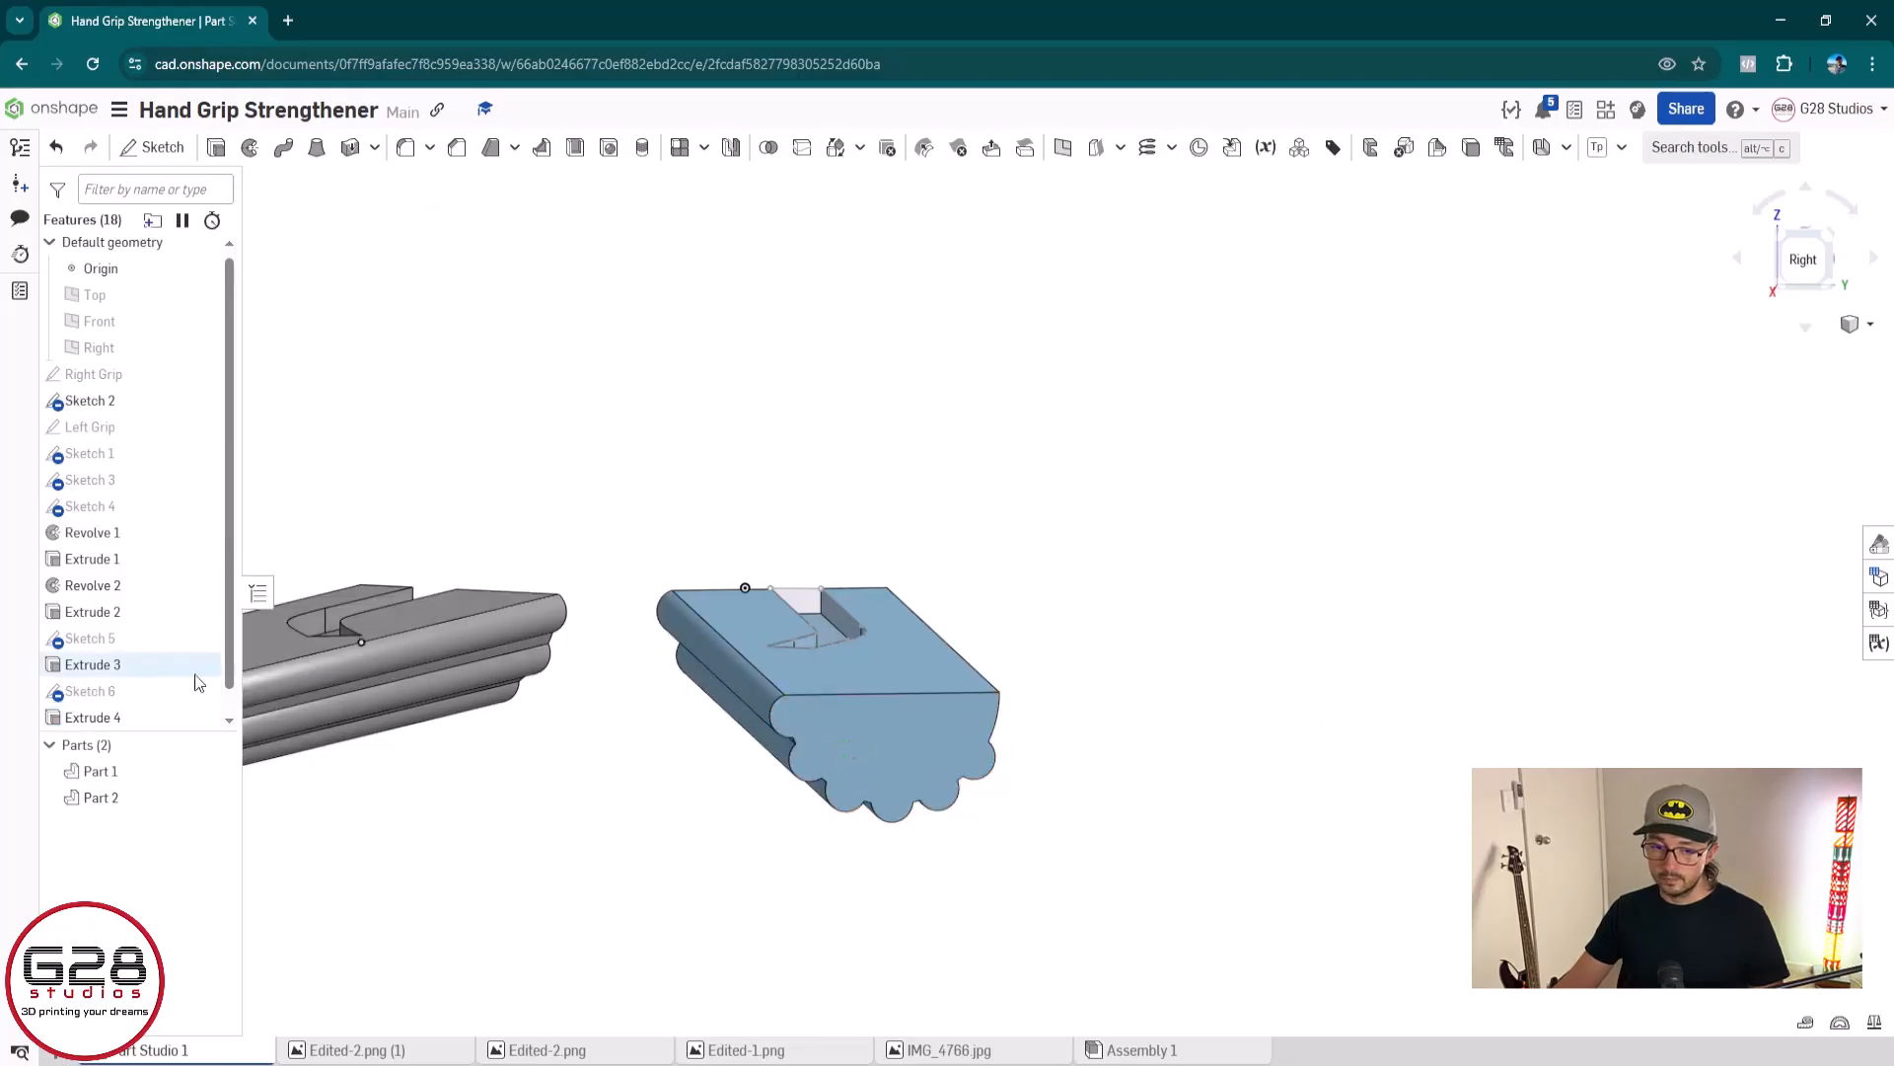
# Examine the unselected last arc in Extrude 4, and set the circular pattern's angle to 157.45° in Sketch 6
pyautogui.scroll(-1, 174, 670)
pyautogui.doubleClick(161, 691)
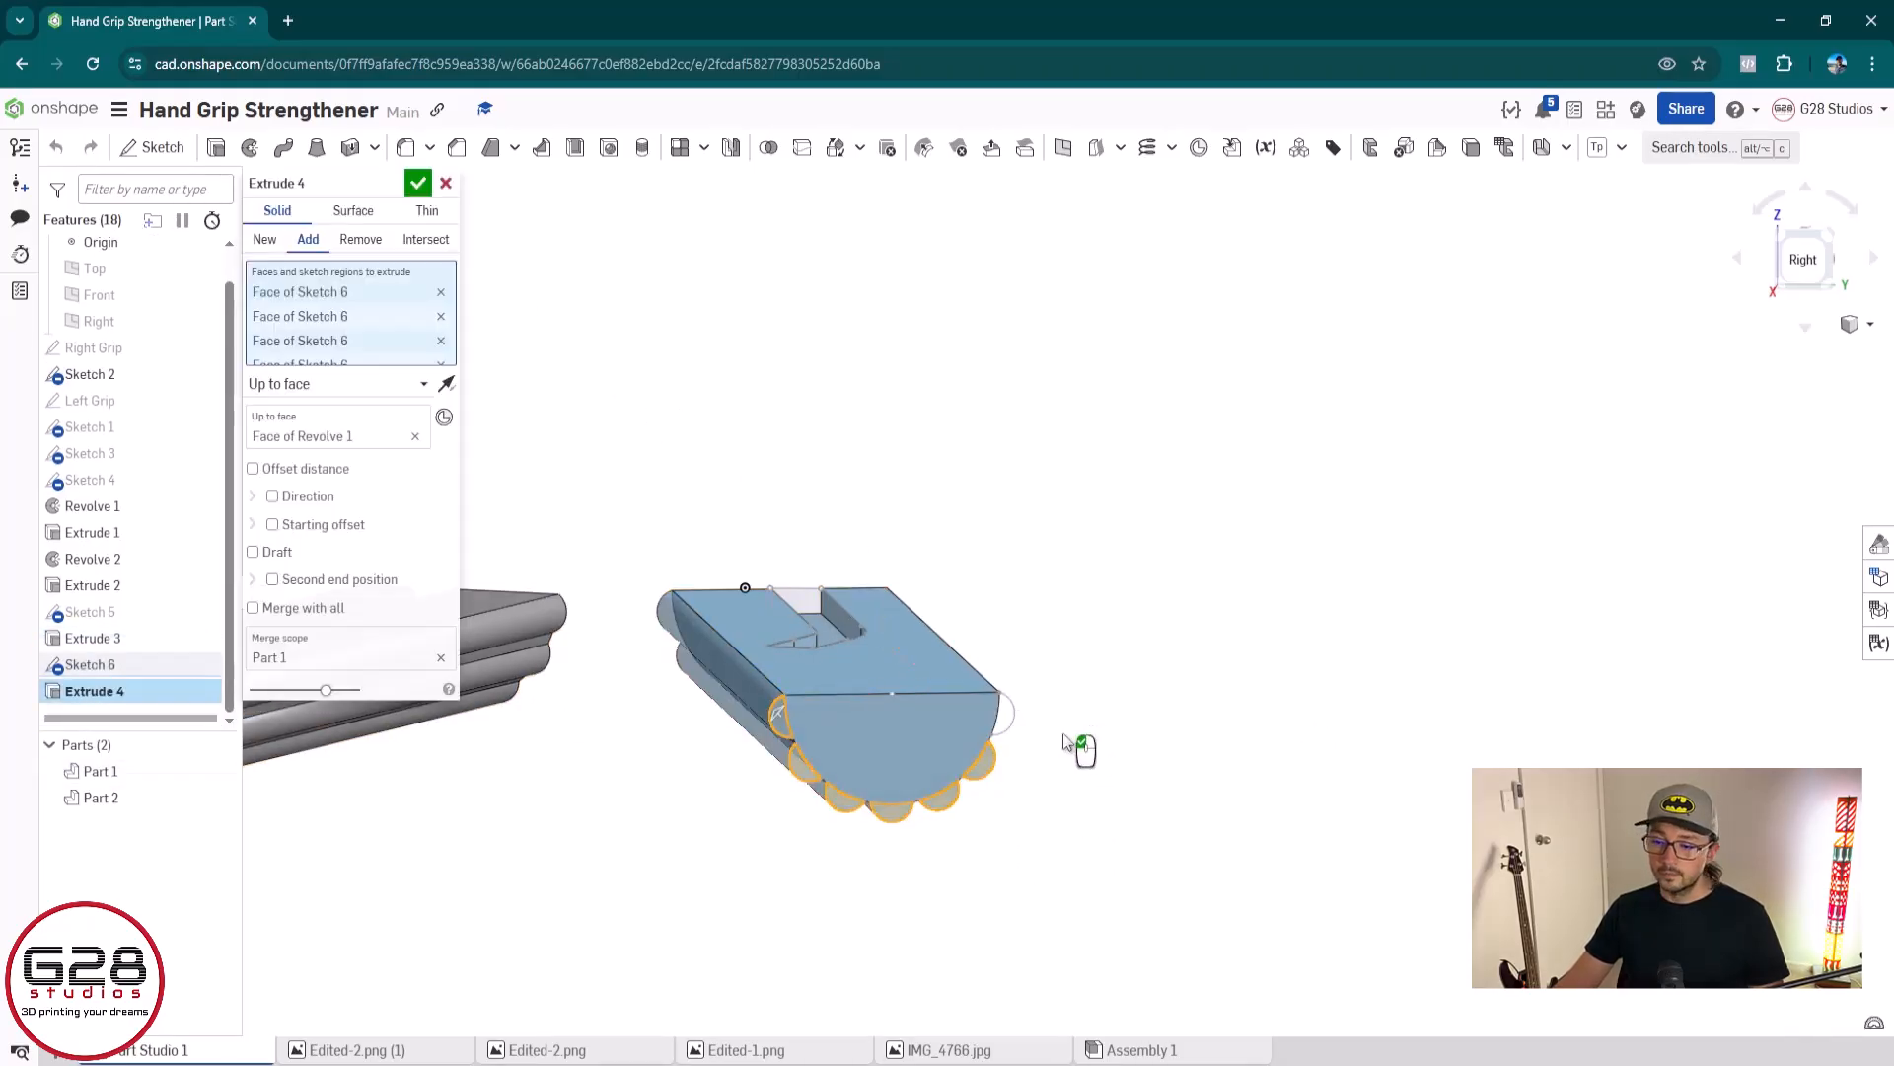
pyautogui.scroll(10, 1021, 718)
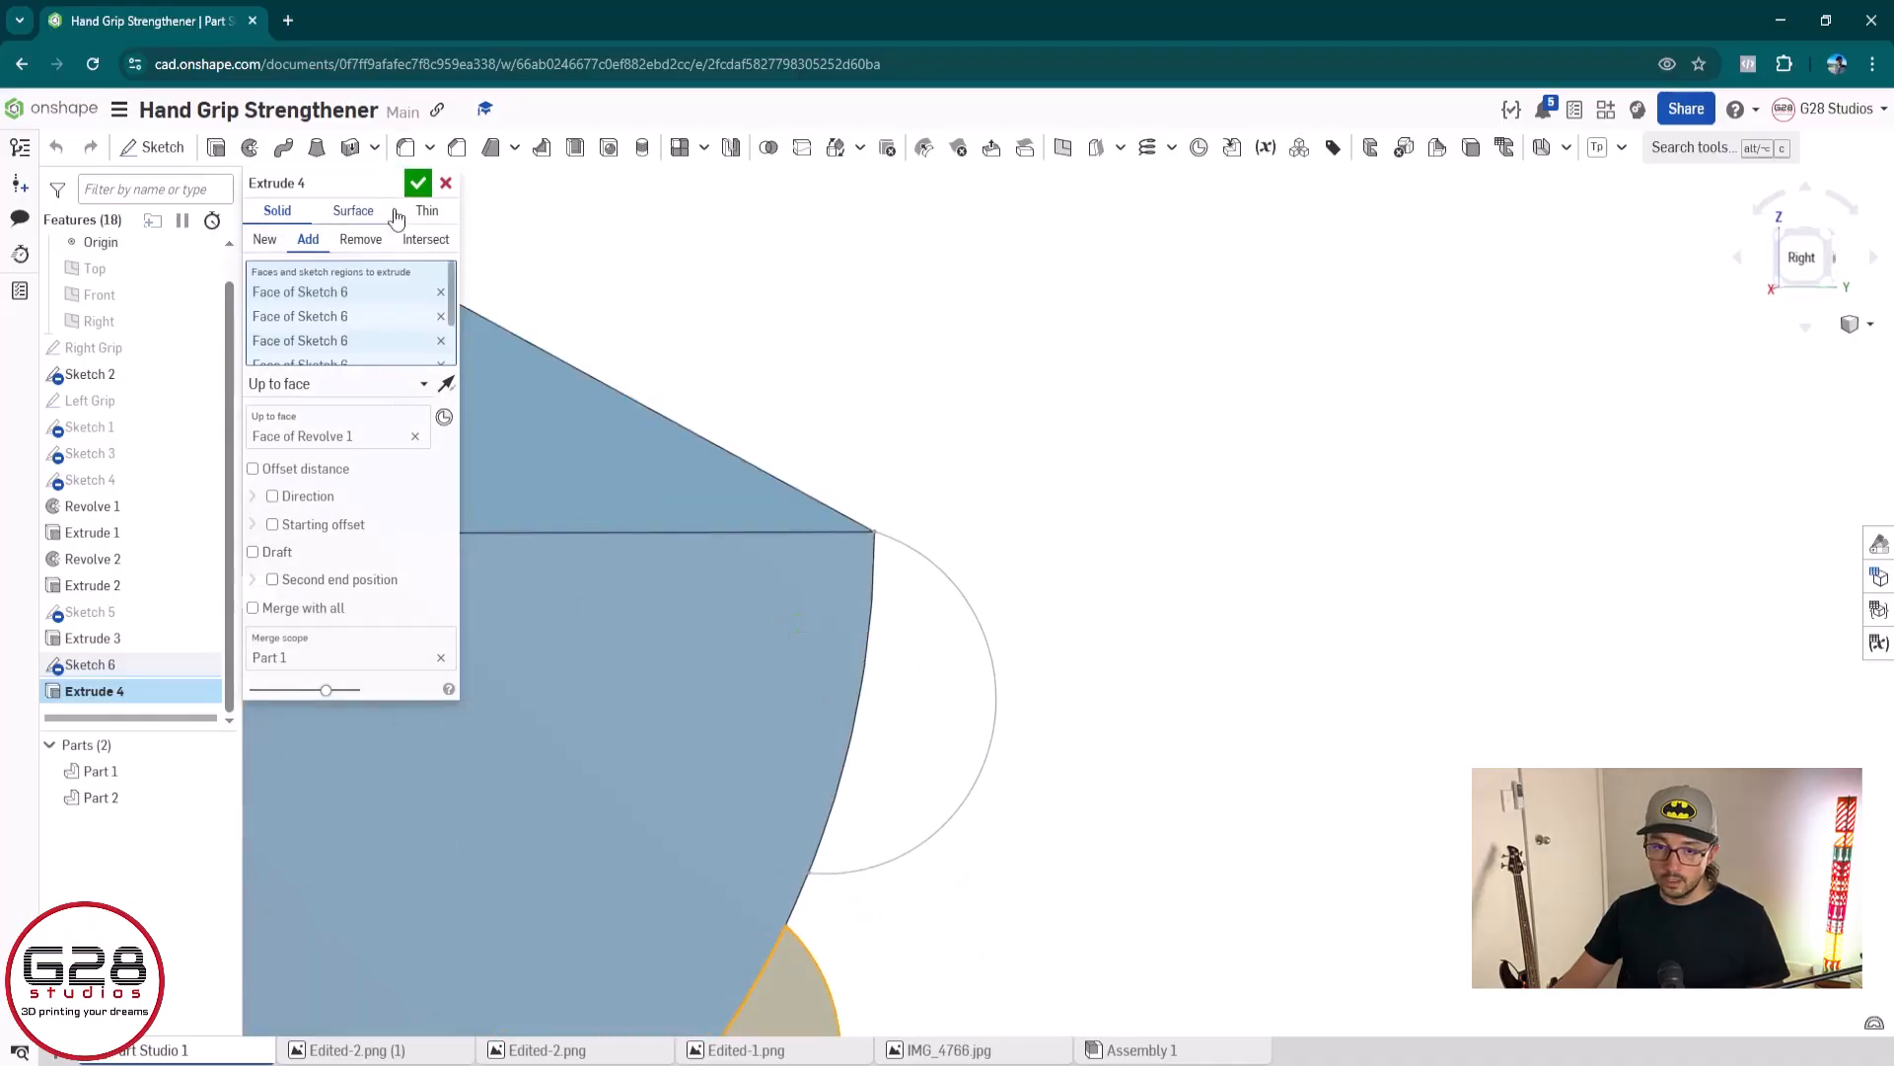
pyautogui.click(419, 184)
pyautogui.doubleClick(94, 663)
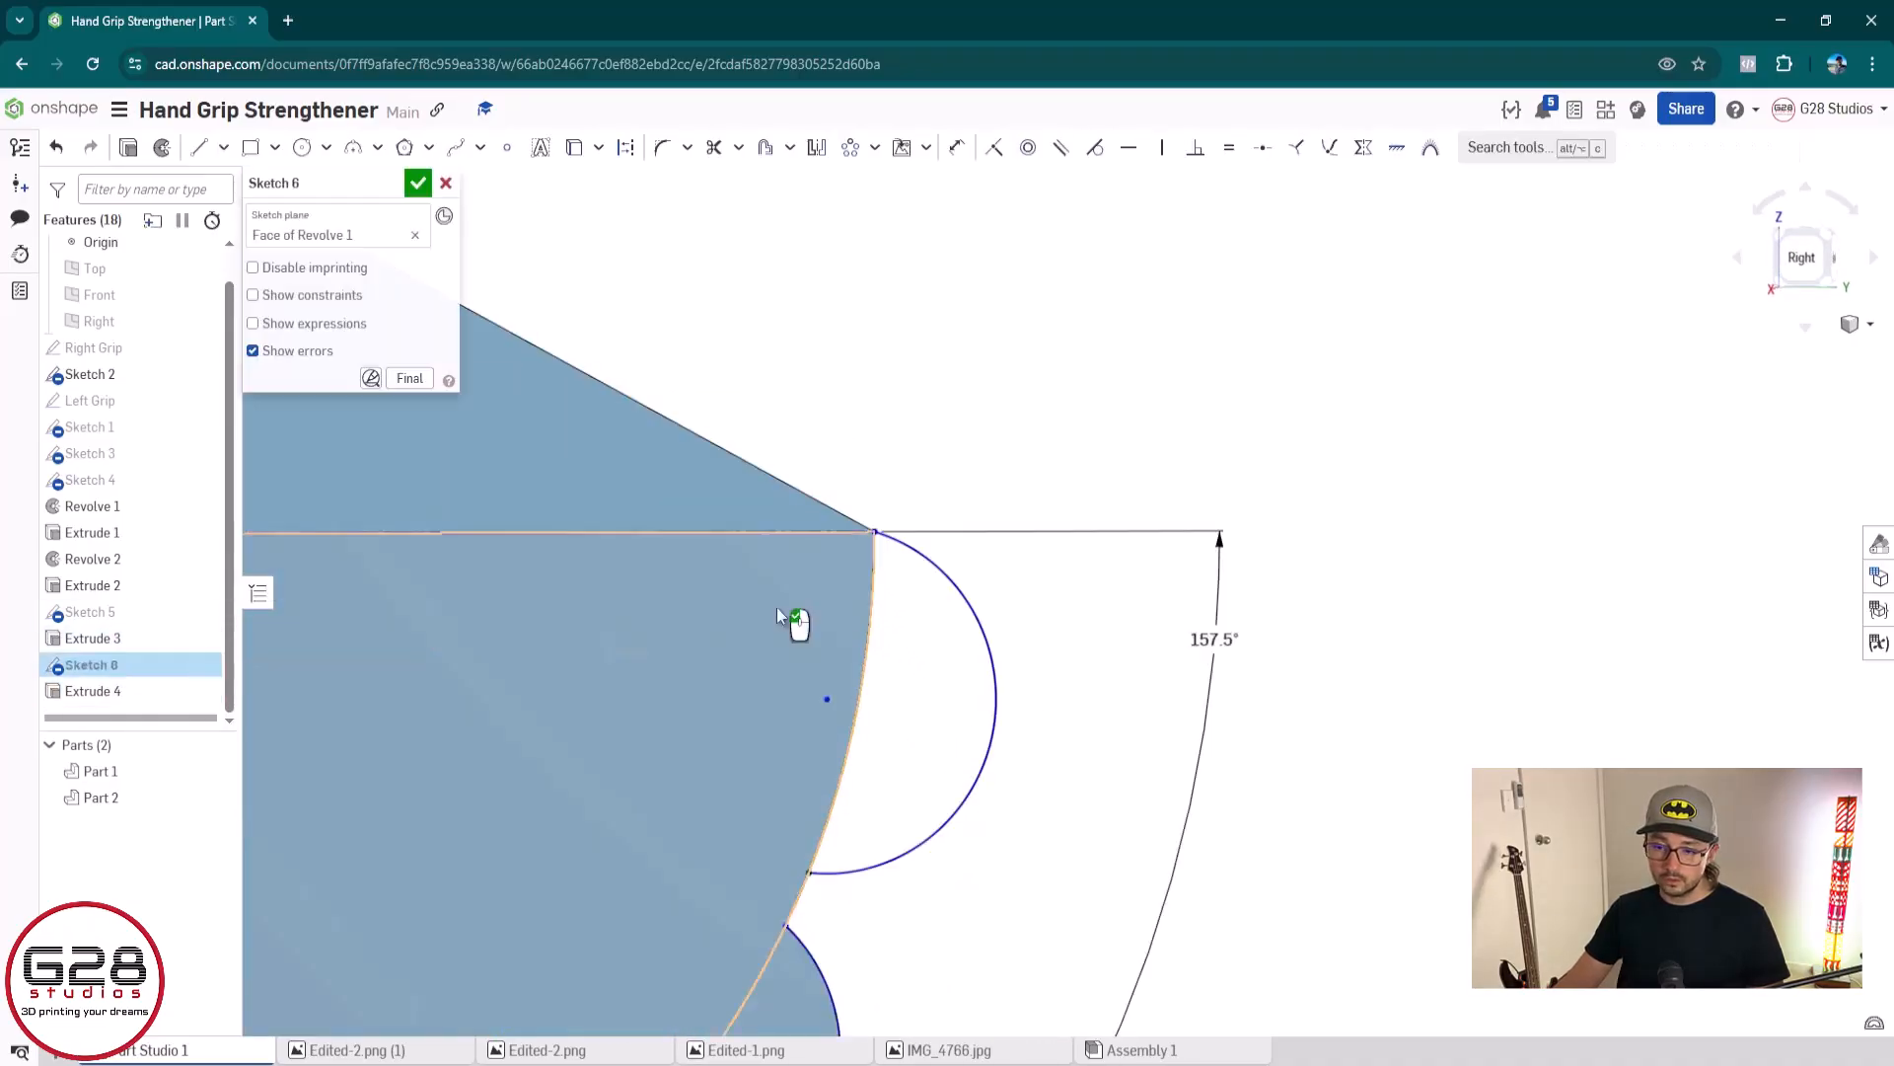
pyautogui.doubleClick(1211, 639)
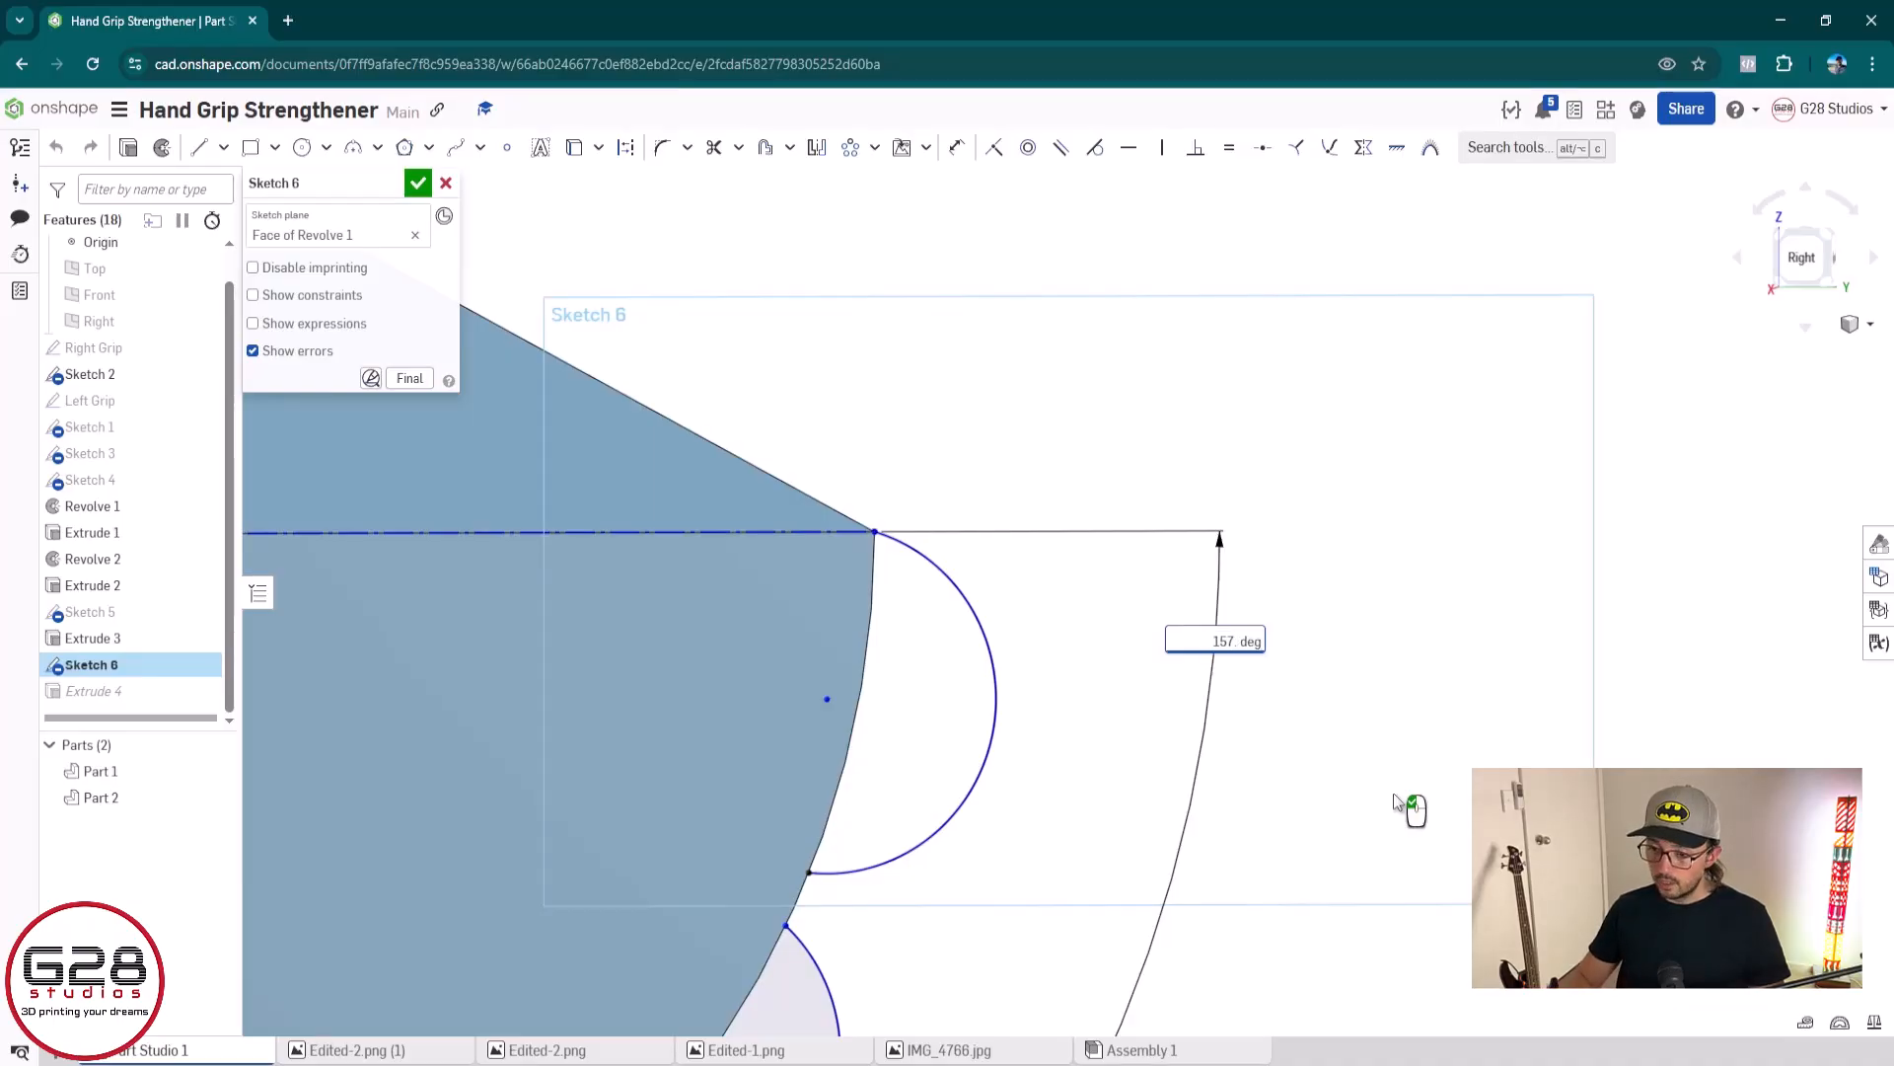
pyautogui.write('45')
pyautogui.press('Return')
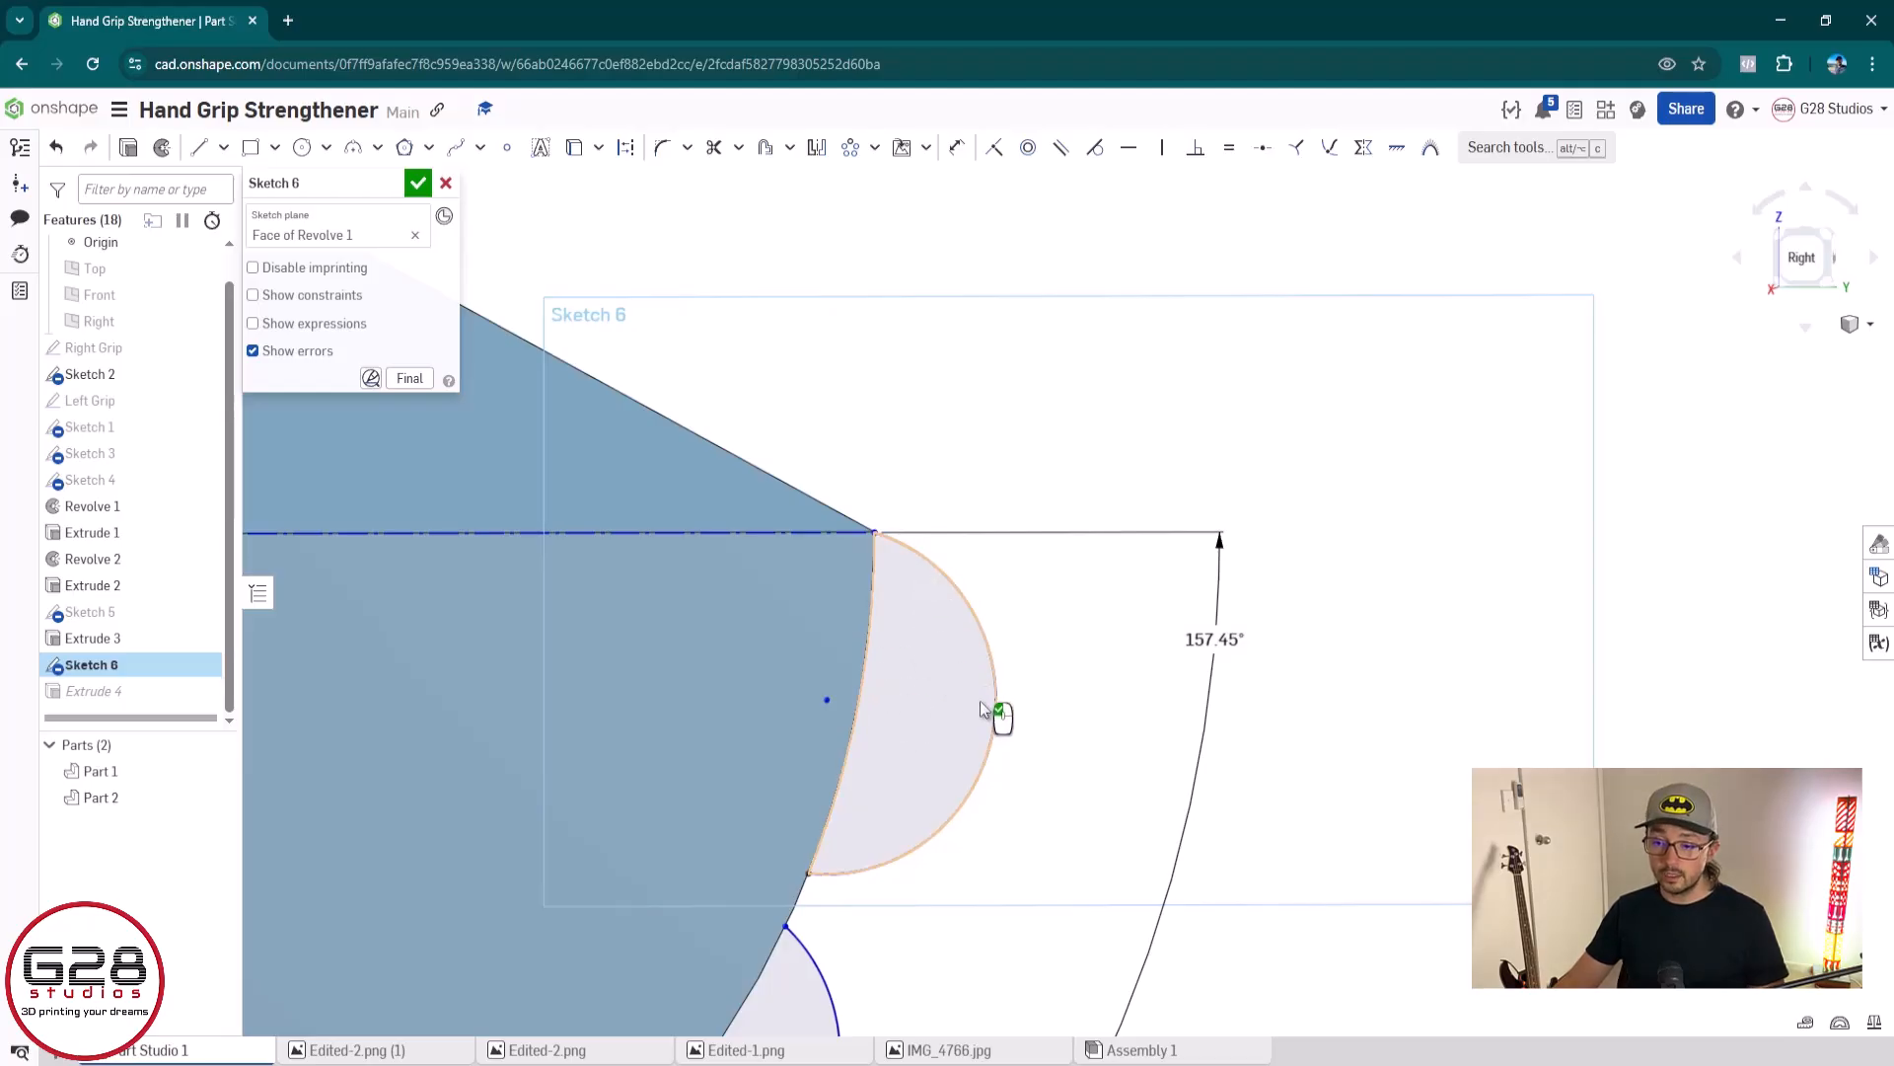
# Undo and redo the angle change to compare the last arc's region, and finish the sketch with 157.45°
pyautogui.hotkey('ctrl', 'z')
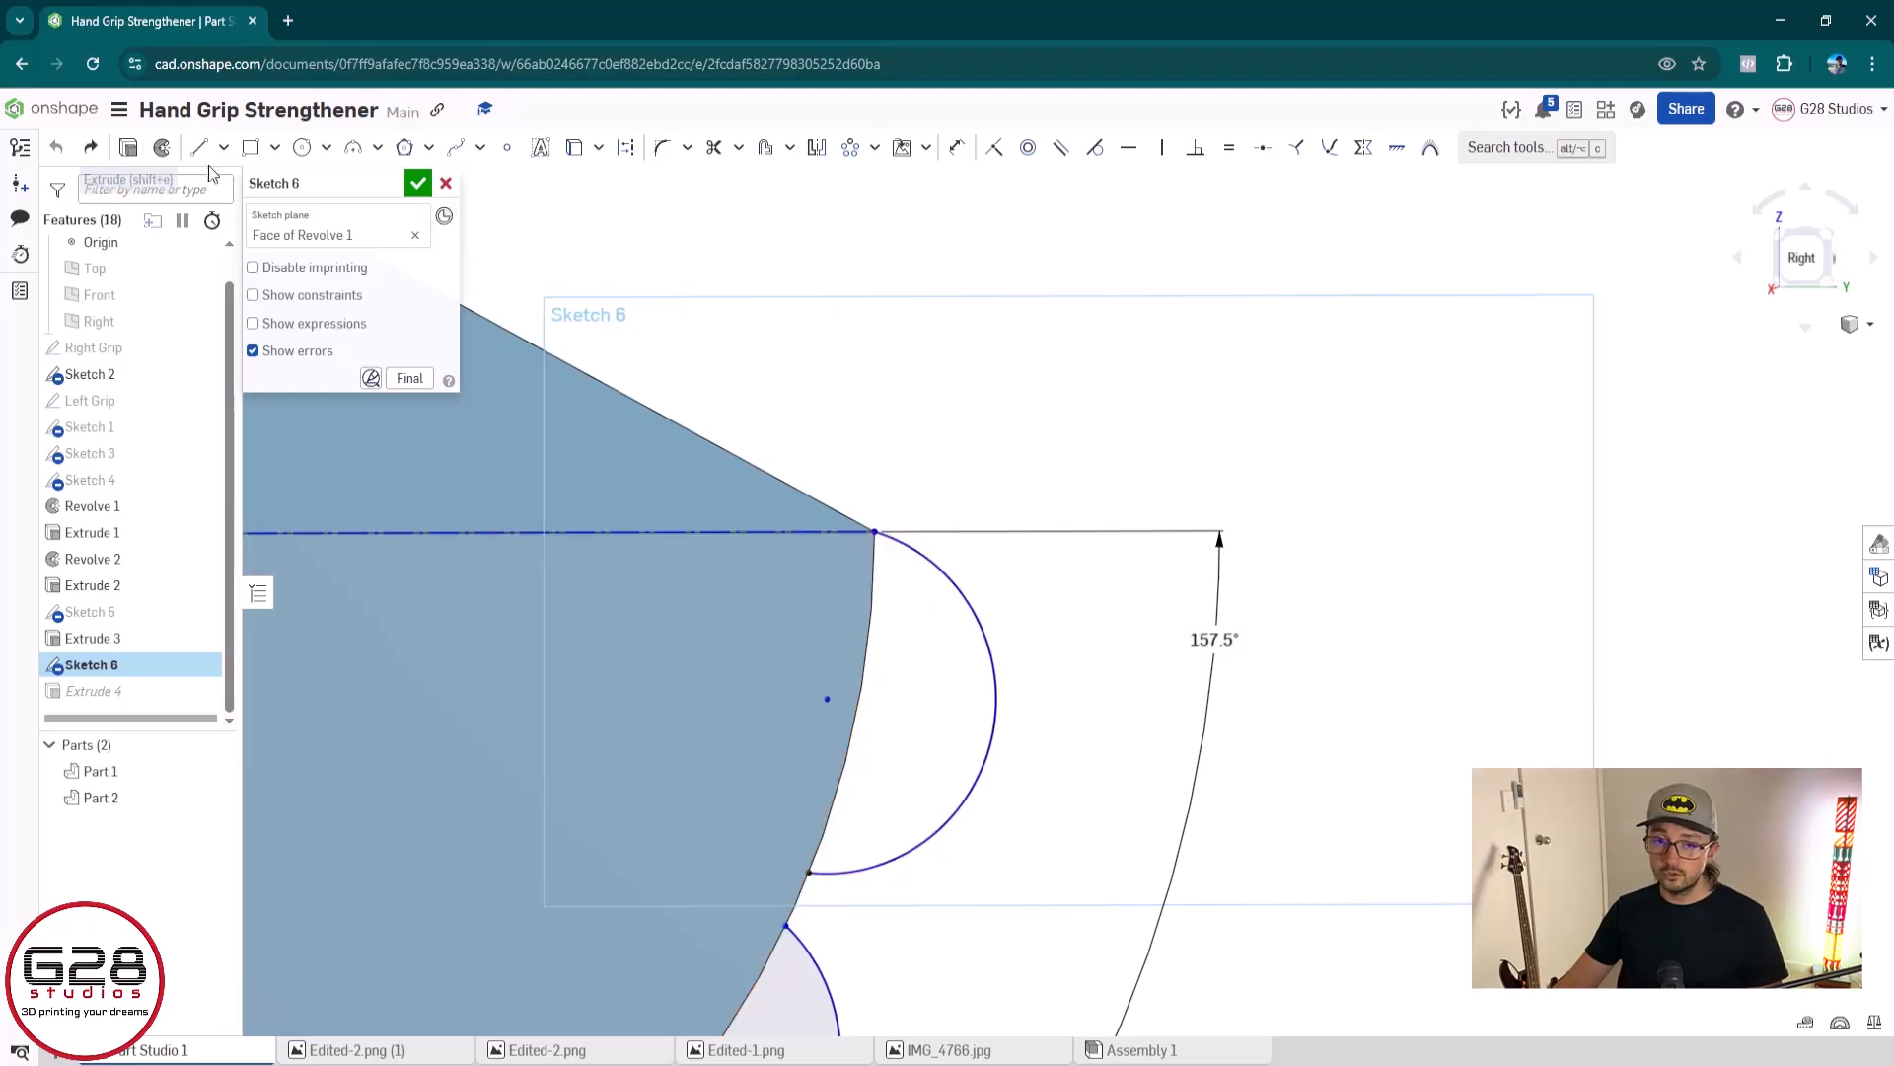
pyautogui.click(91, 147)
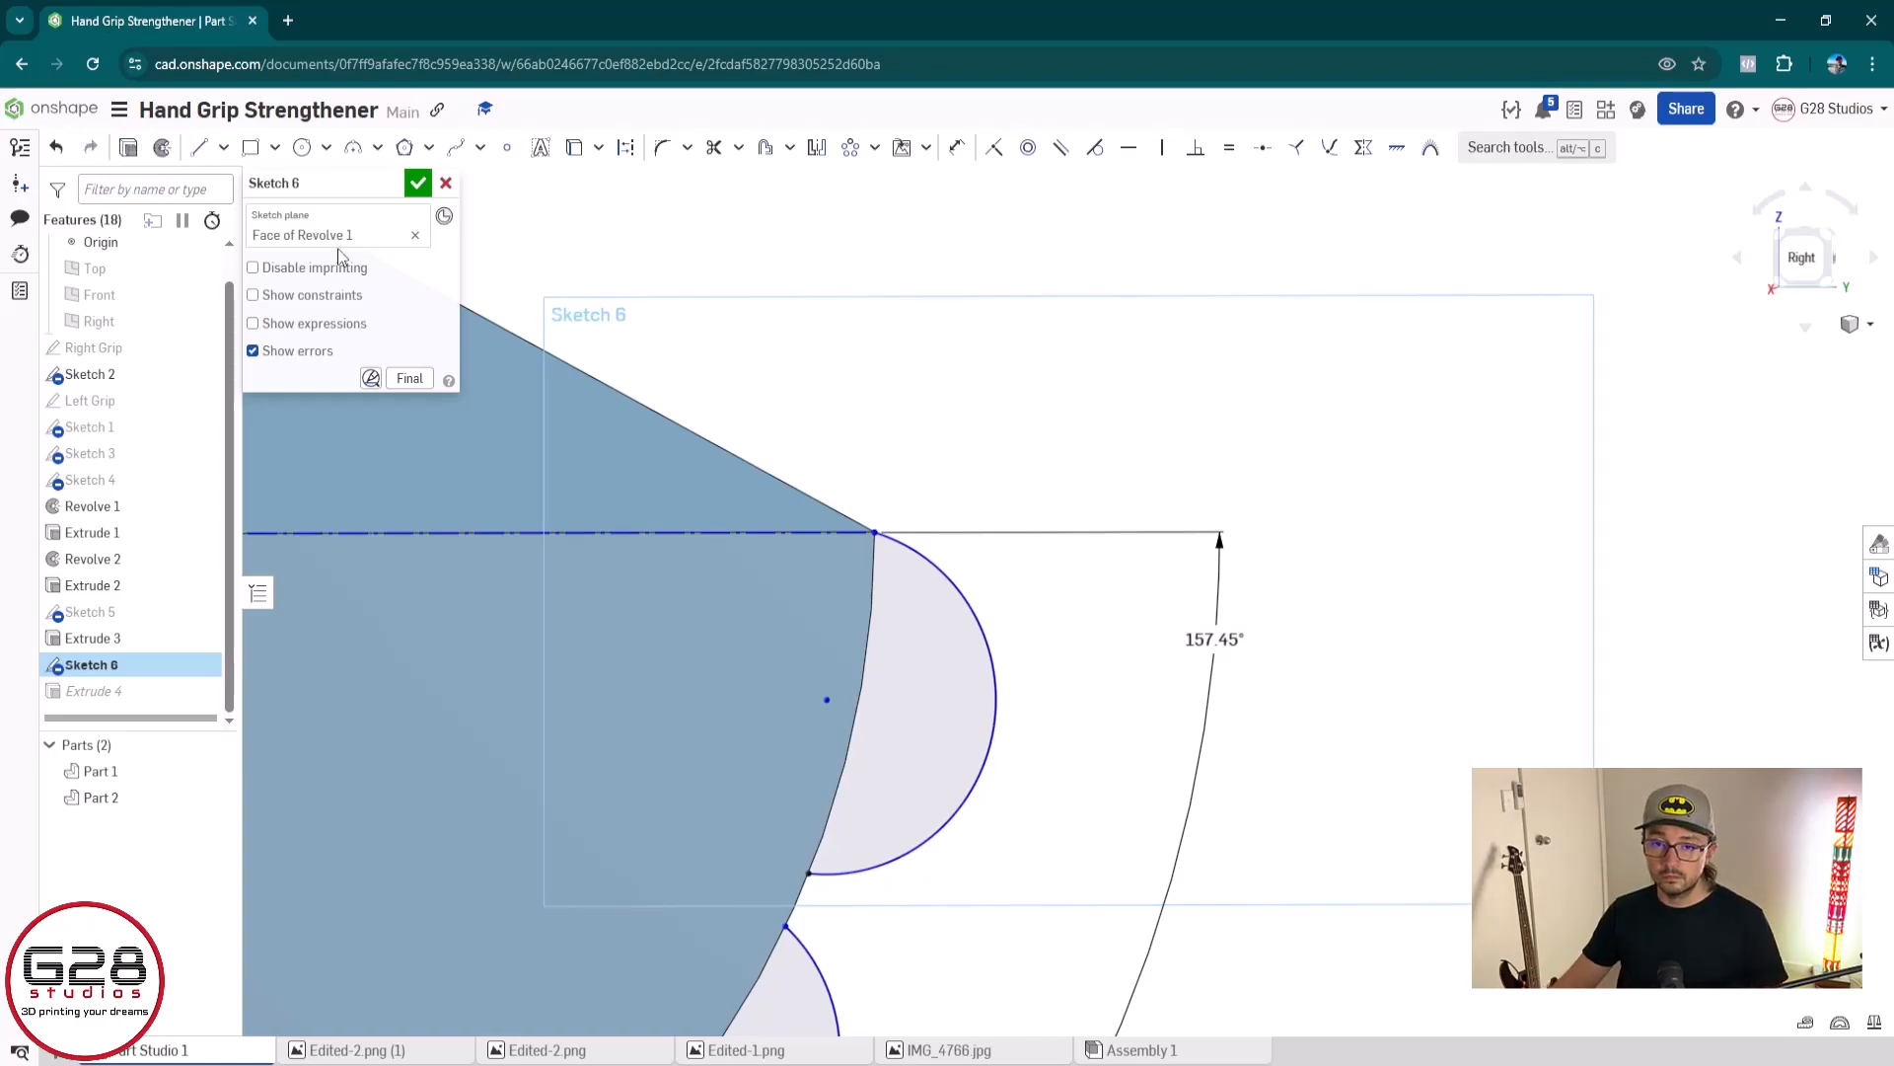
pyautogui.scroll(5, 811, 490)
pyautogui.click(418, 183)
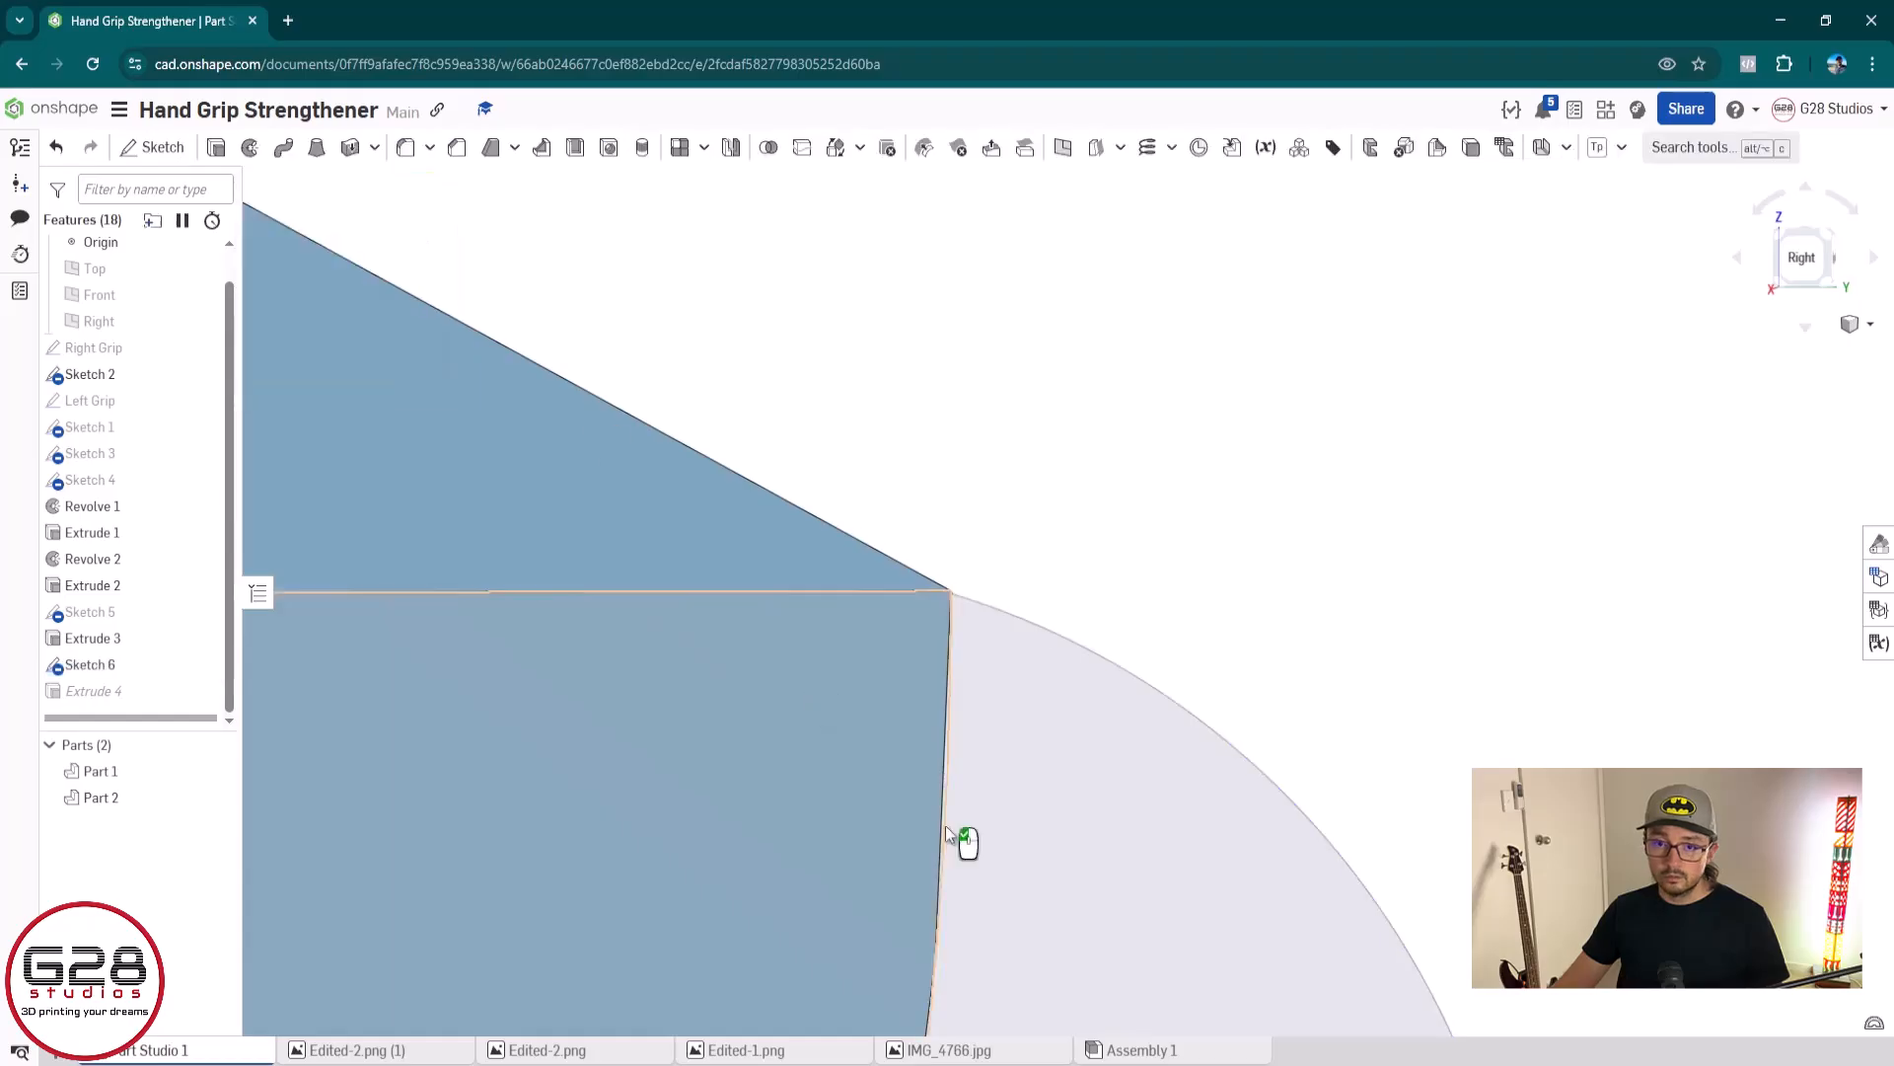
# Add the last arc region beside the straight edge to Extrude 4 on the blue grip and accept it
pyautogui.moveTo(964, 838)
pyautogui.mouseDown(button='middle')
pyautogui.moveTo(1006, 994)
pyautogui.moveTo(1105, 532)
pyautogui.mouseUp(button='middle')
pyautogui.scroll(-4, 1085, 528)
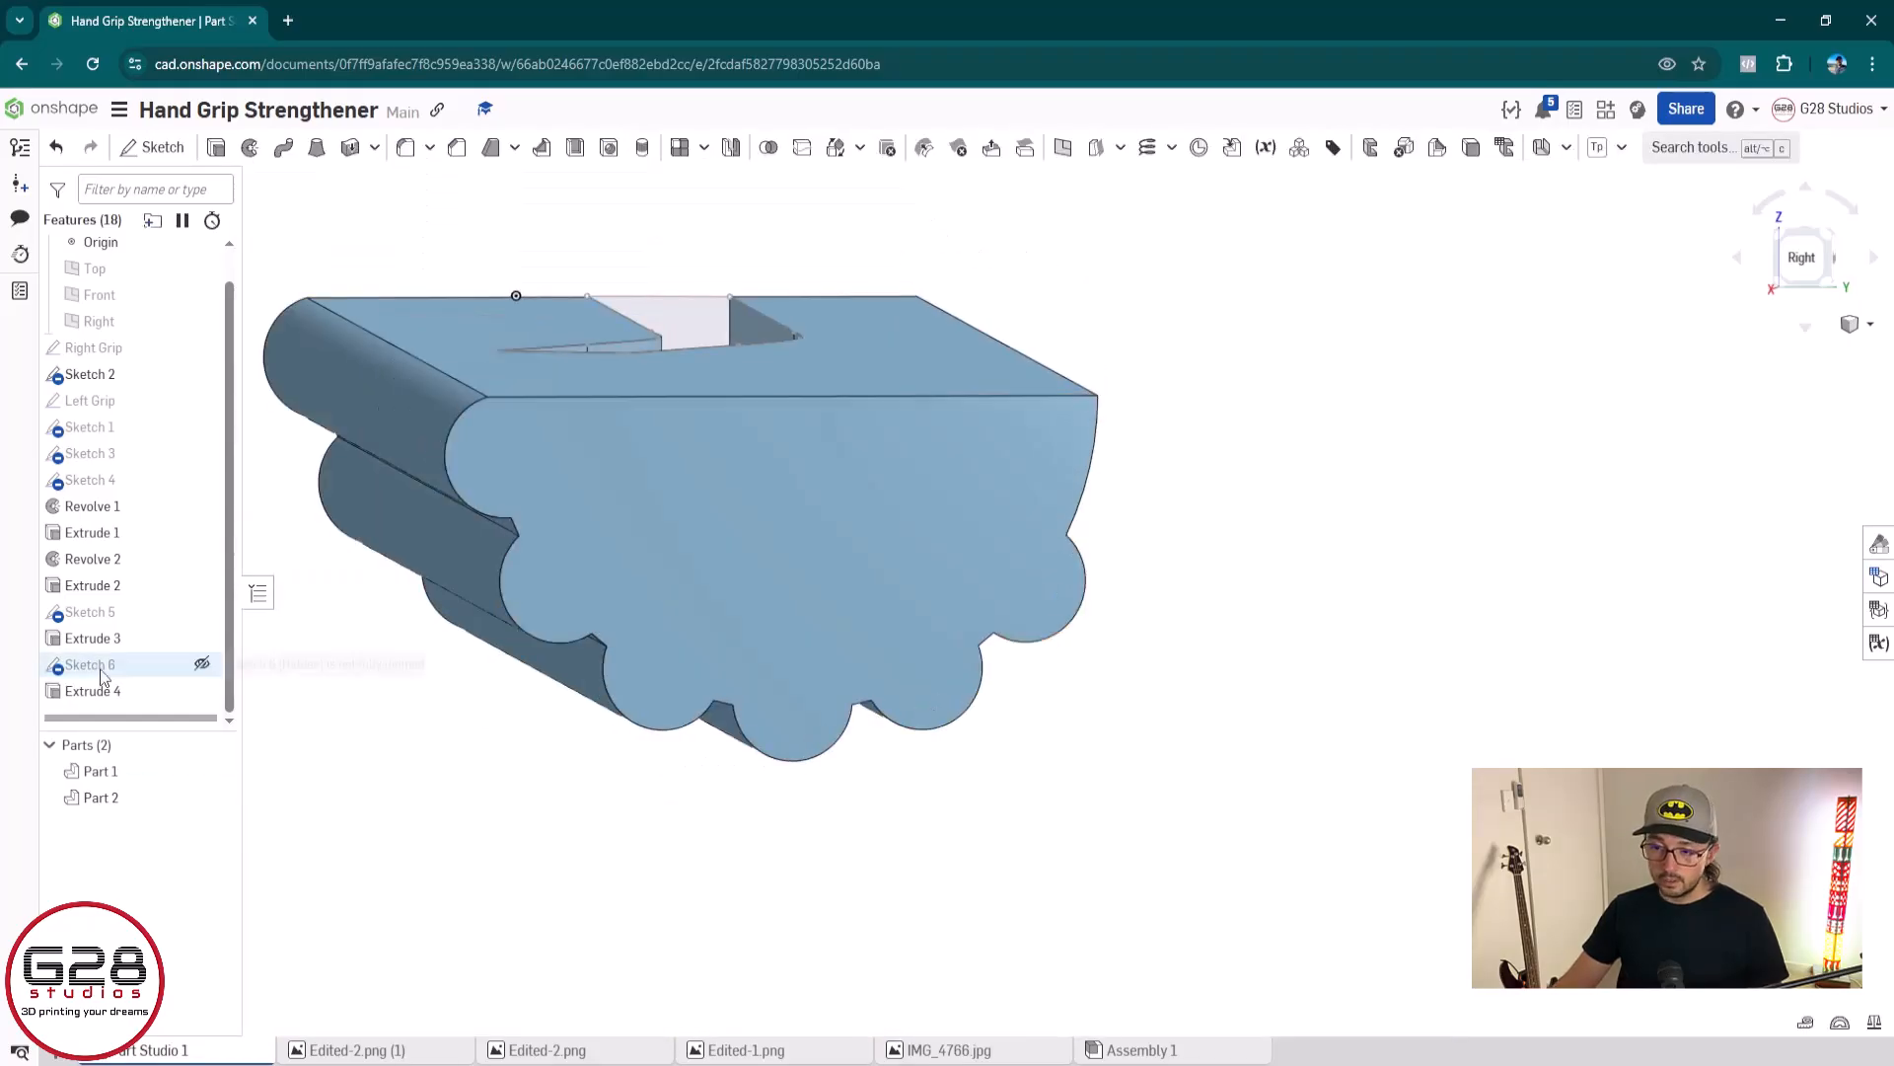
pyautogui.doubleClick(104, 693)
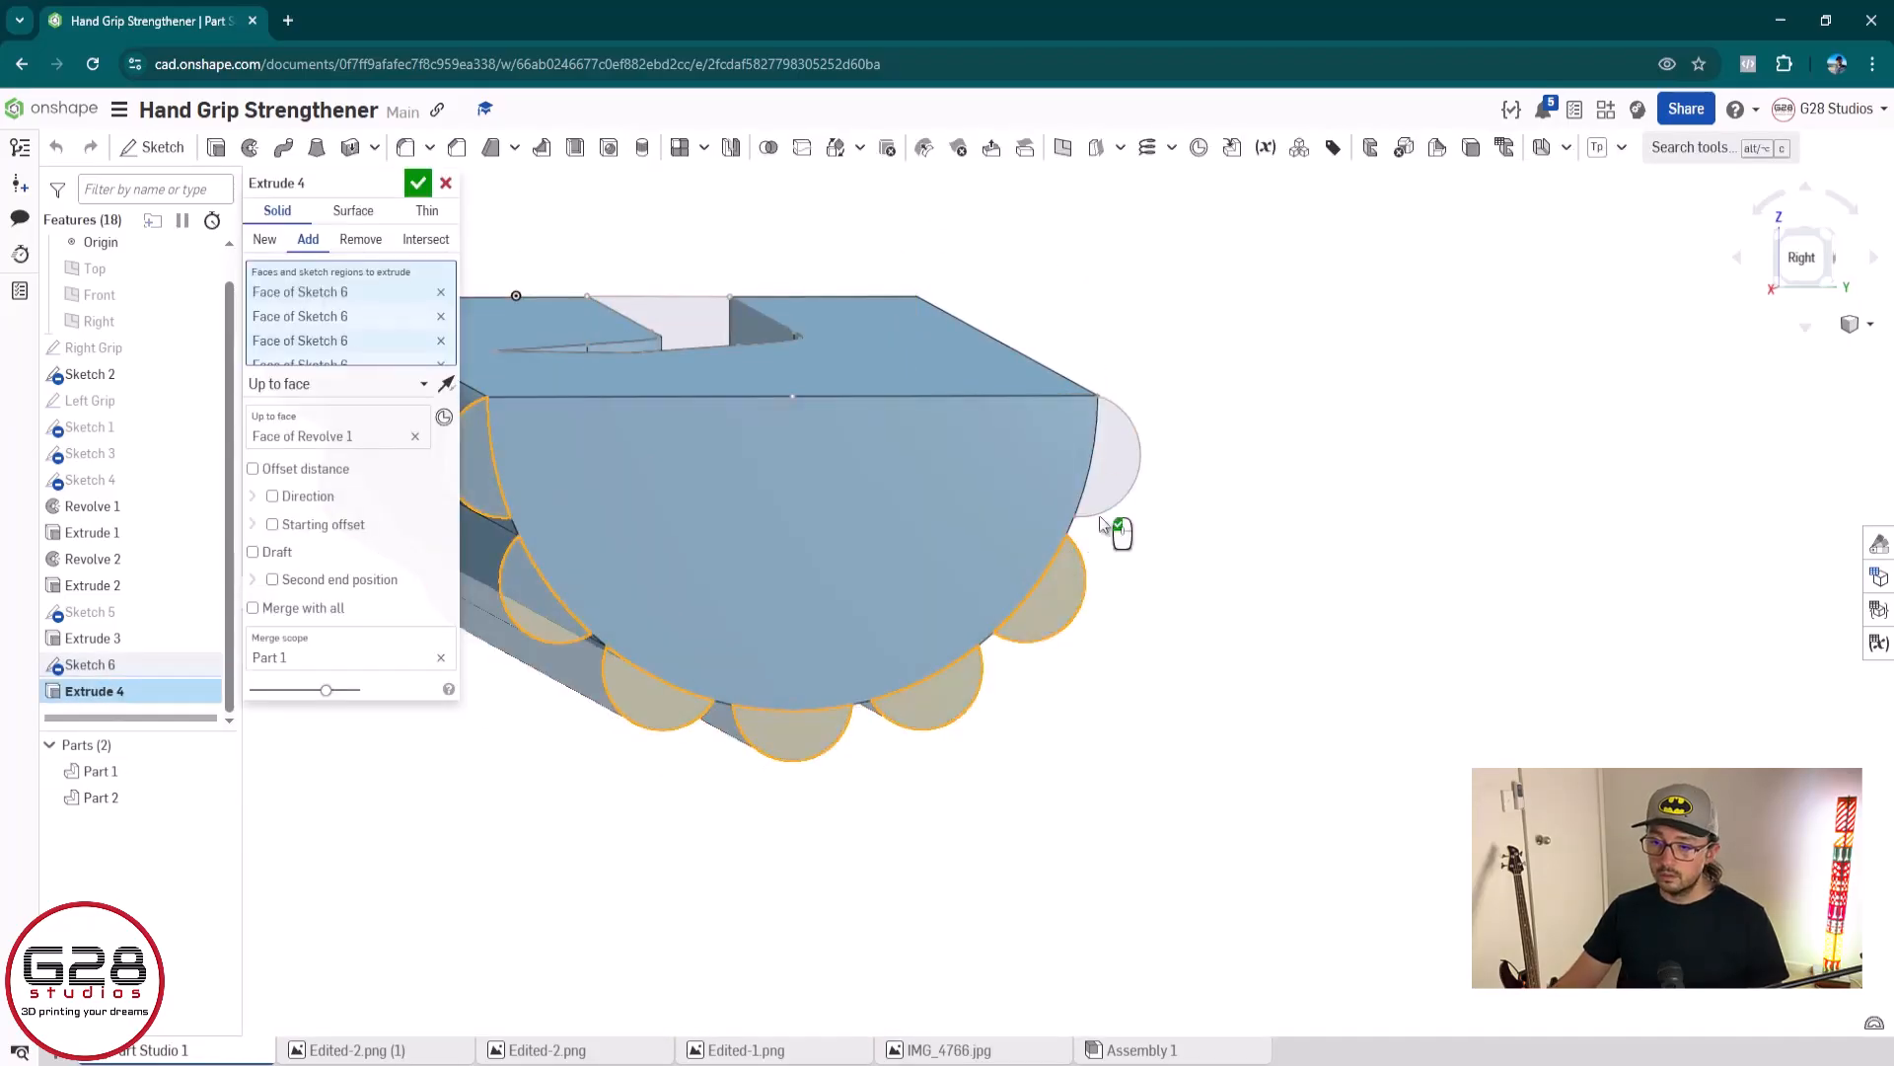
pyautogui.click(1135, 471)
pyautogui.moveTo(1309, 588); pyautogui.dragTo(553, 287, button='right')
pyautogui.click(418, 183)
# Examine the finished ridges on the blue and grey grips from several angles and compare their end profiles
pyautogui.scroll(-3, 927, 676)
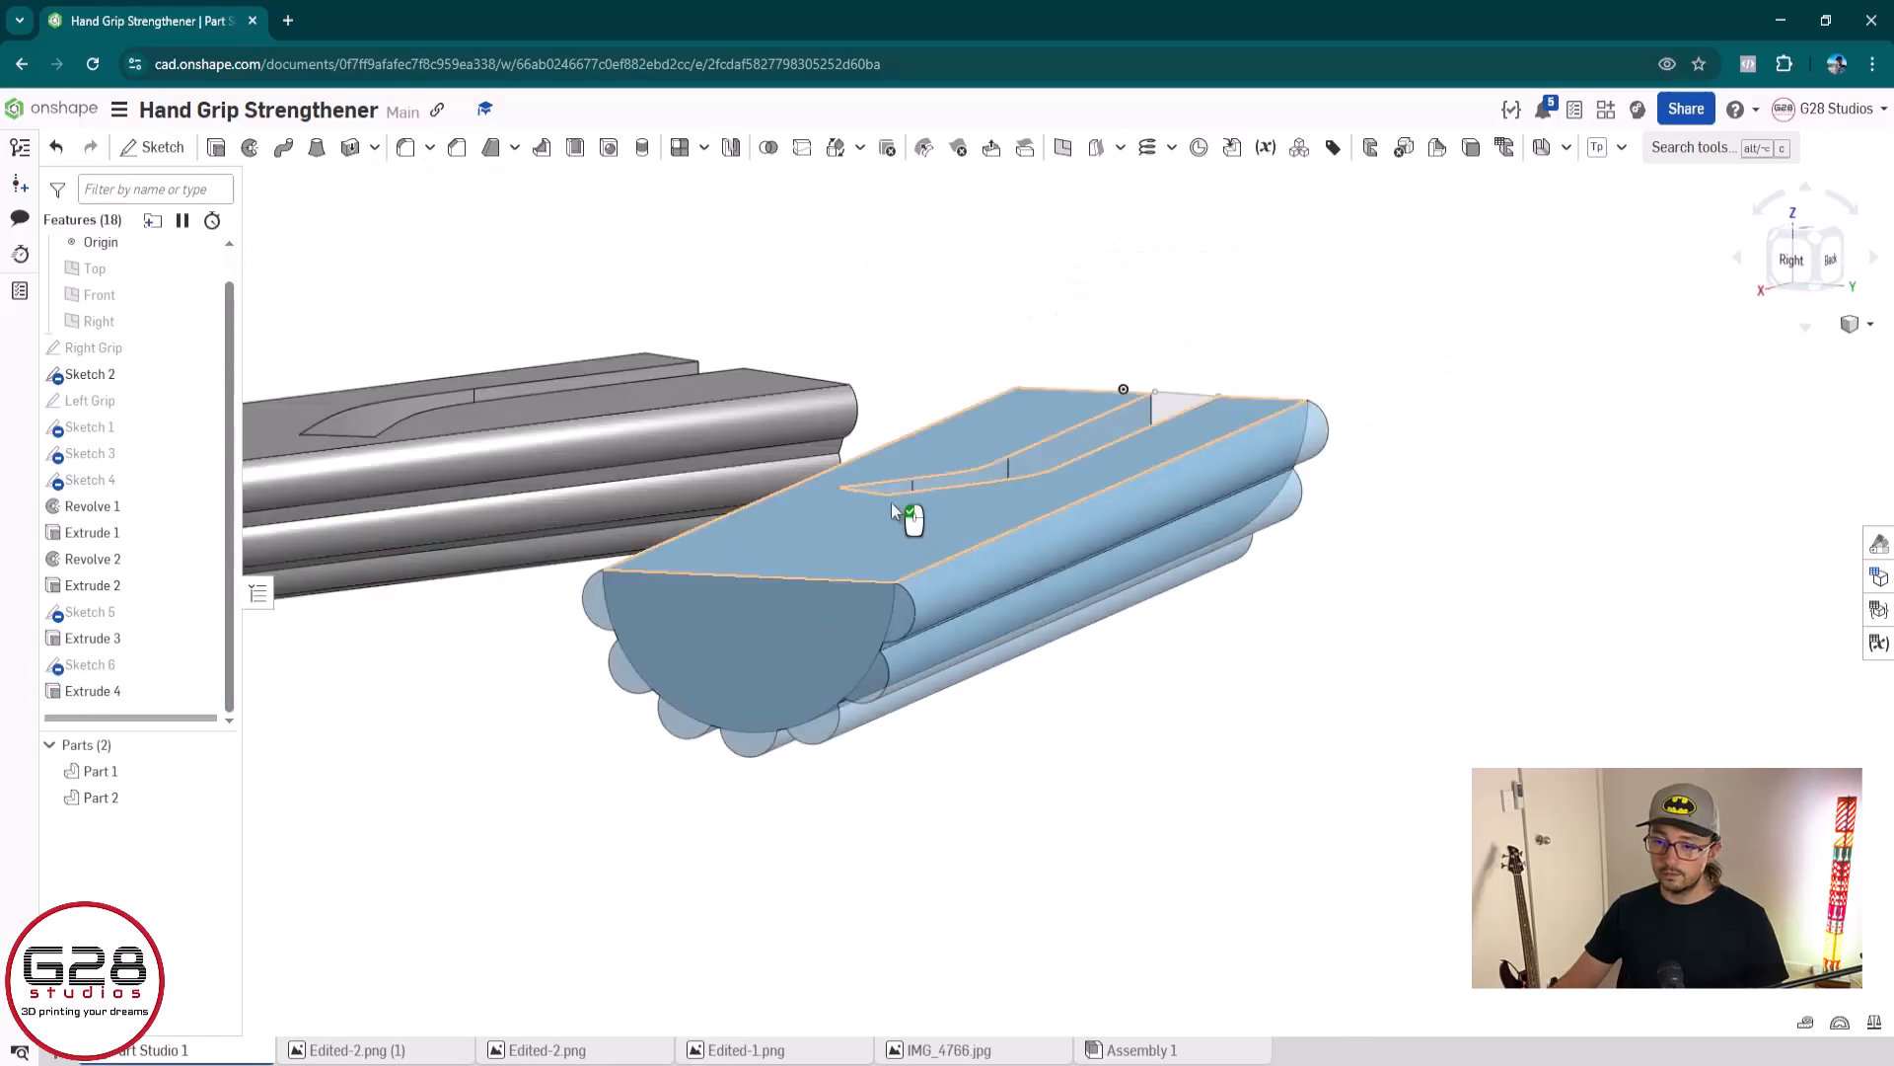
pyautogui.moveTo(891, 501); pyautogui.dragTo(1270, 676, button='middle')
pyautogui.scroll(-3, 902, 758)
pyautogui.moveTo(796, 822); pyautogui.dragTo(868, 851, button='right')
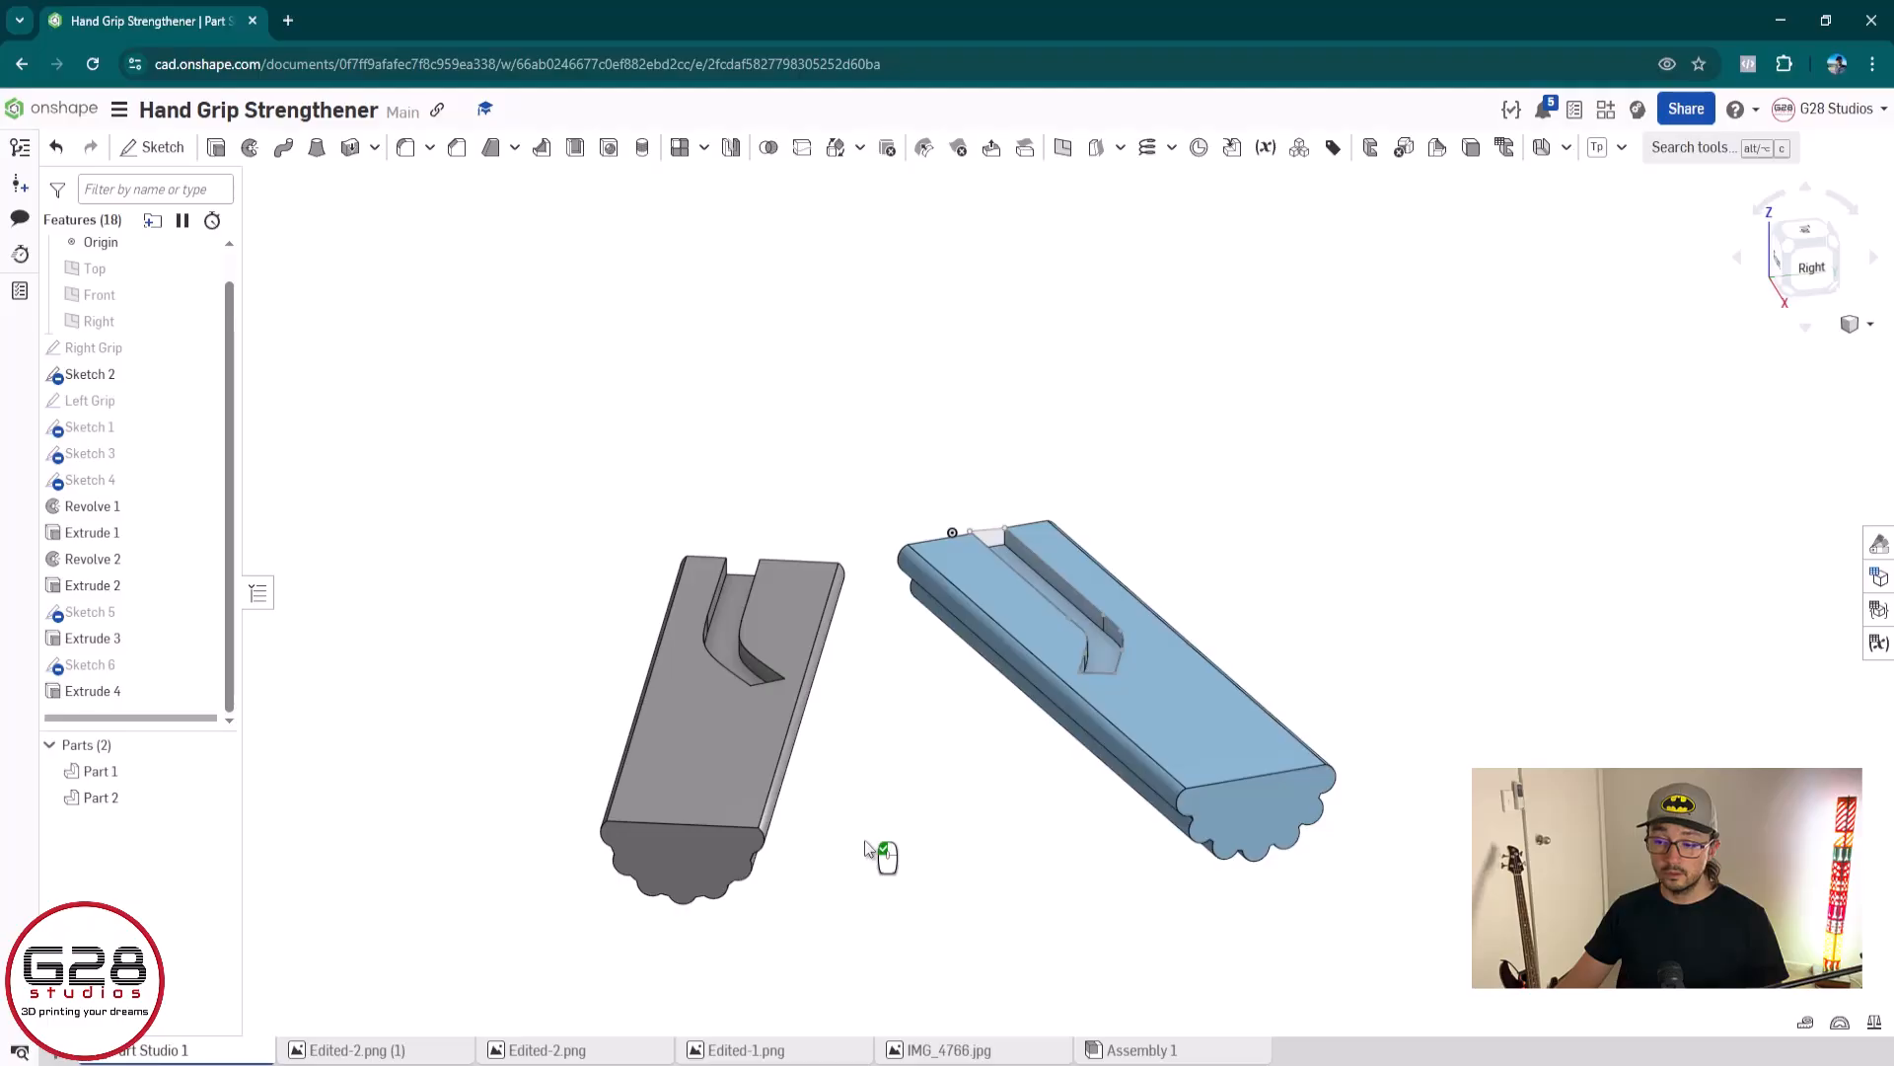
pyautogui.scroll(3, 850, 862)
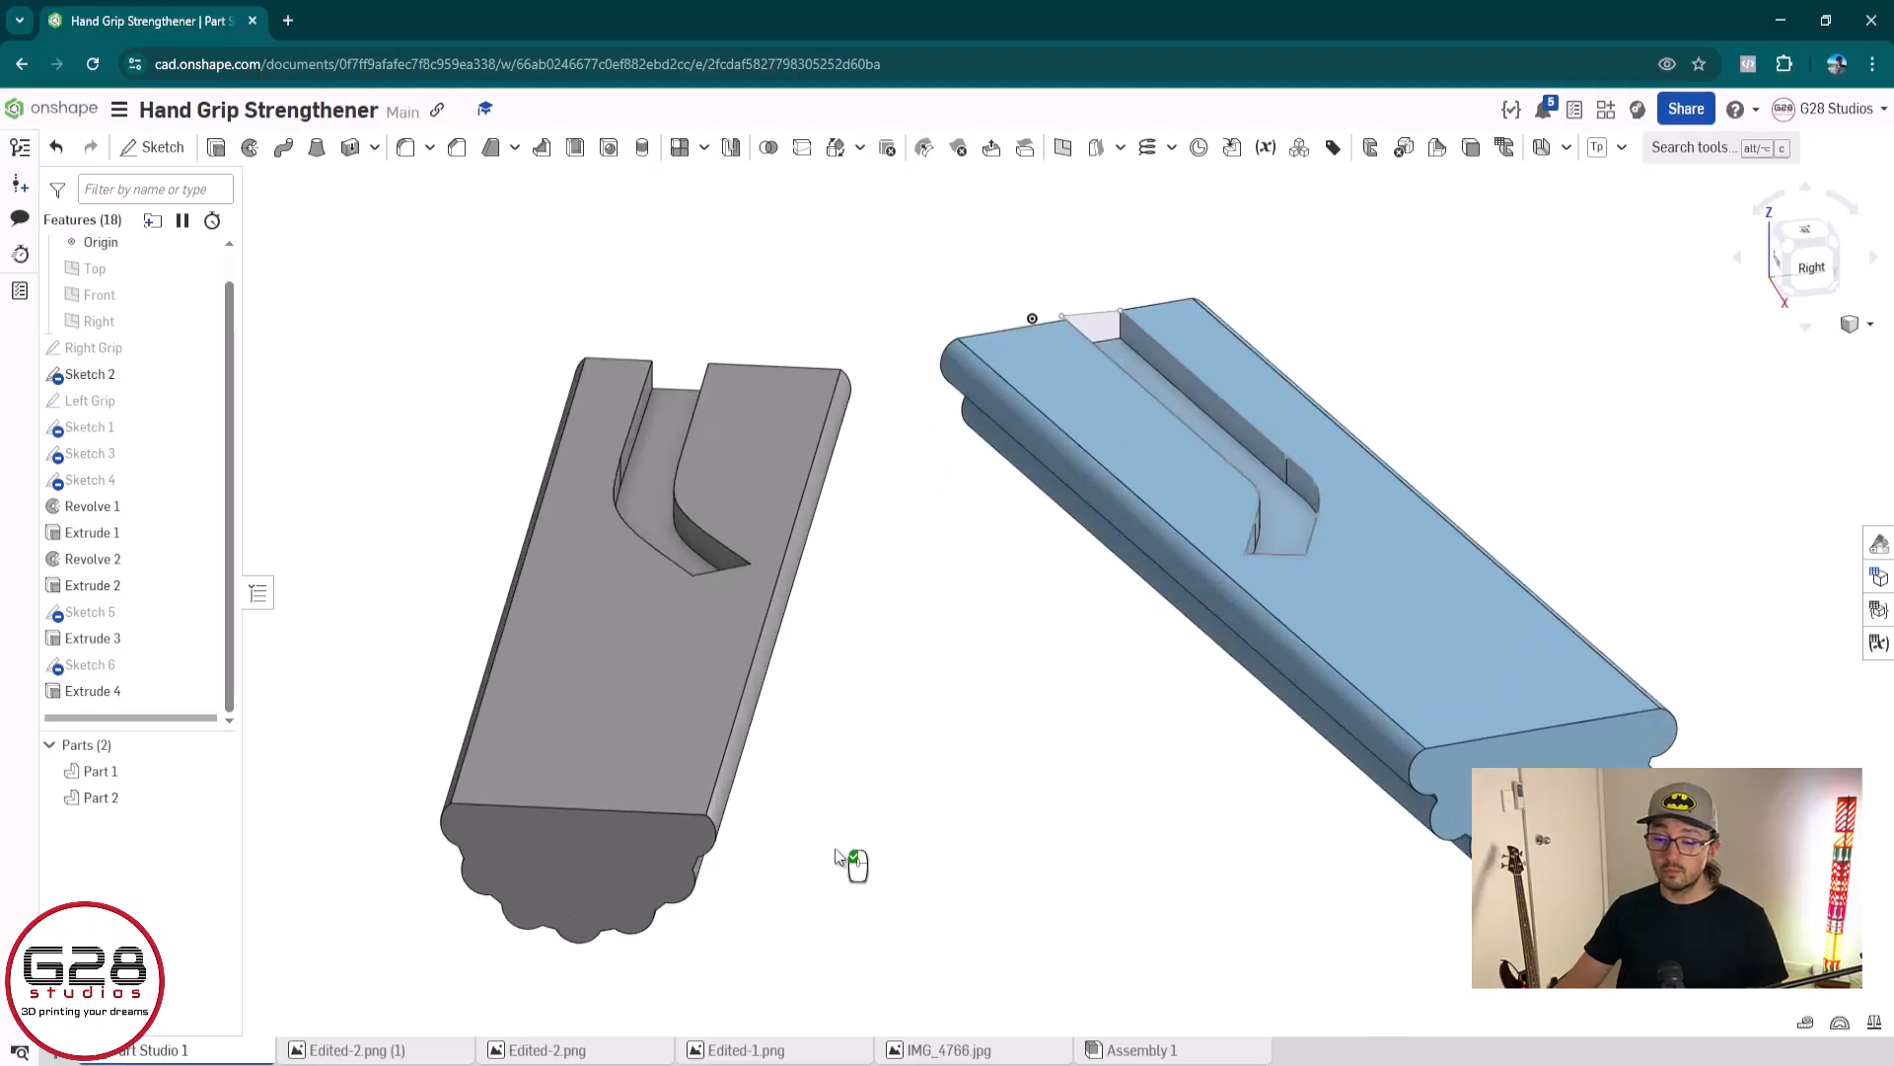
pyautogui.moveTo(835, 849); pyautogui.dragTo(858, 807, button='right')
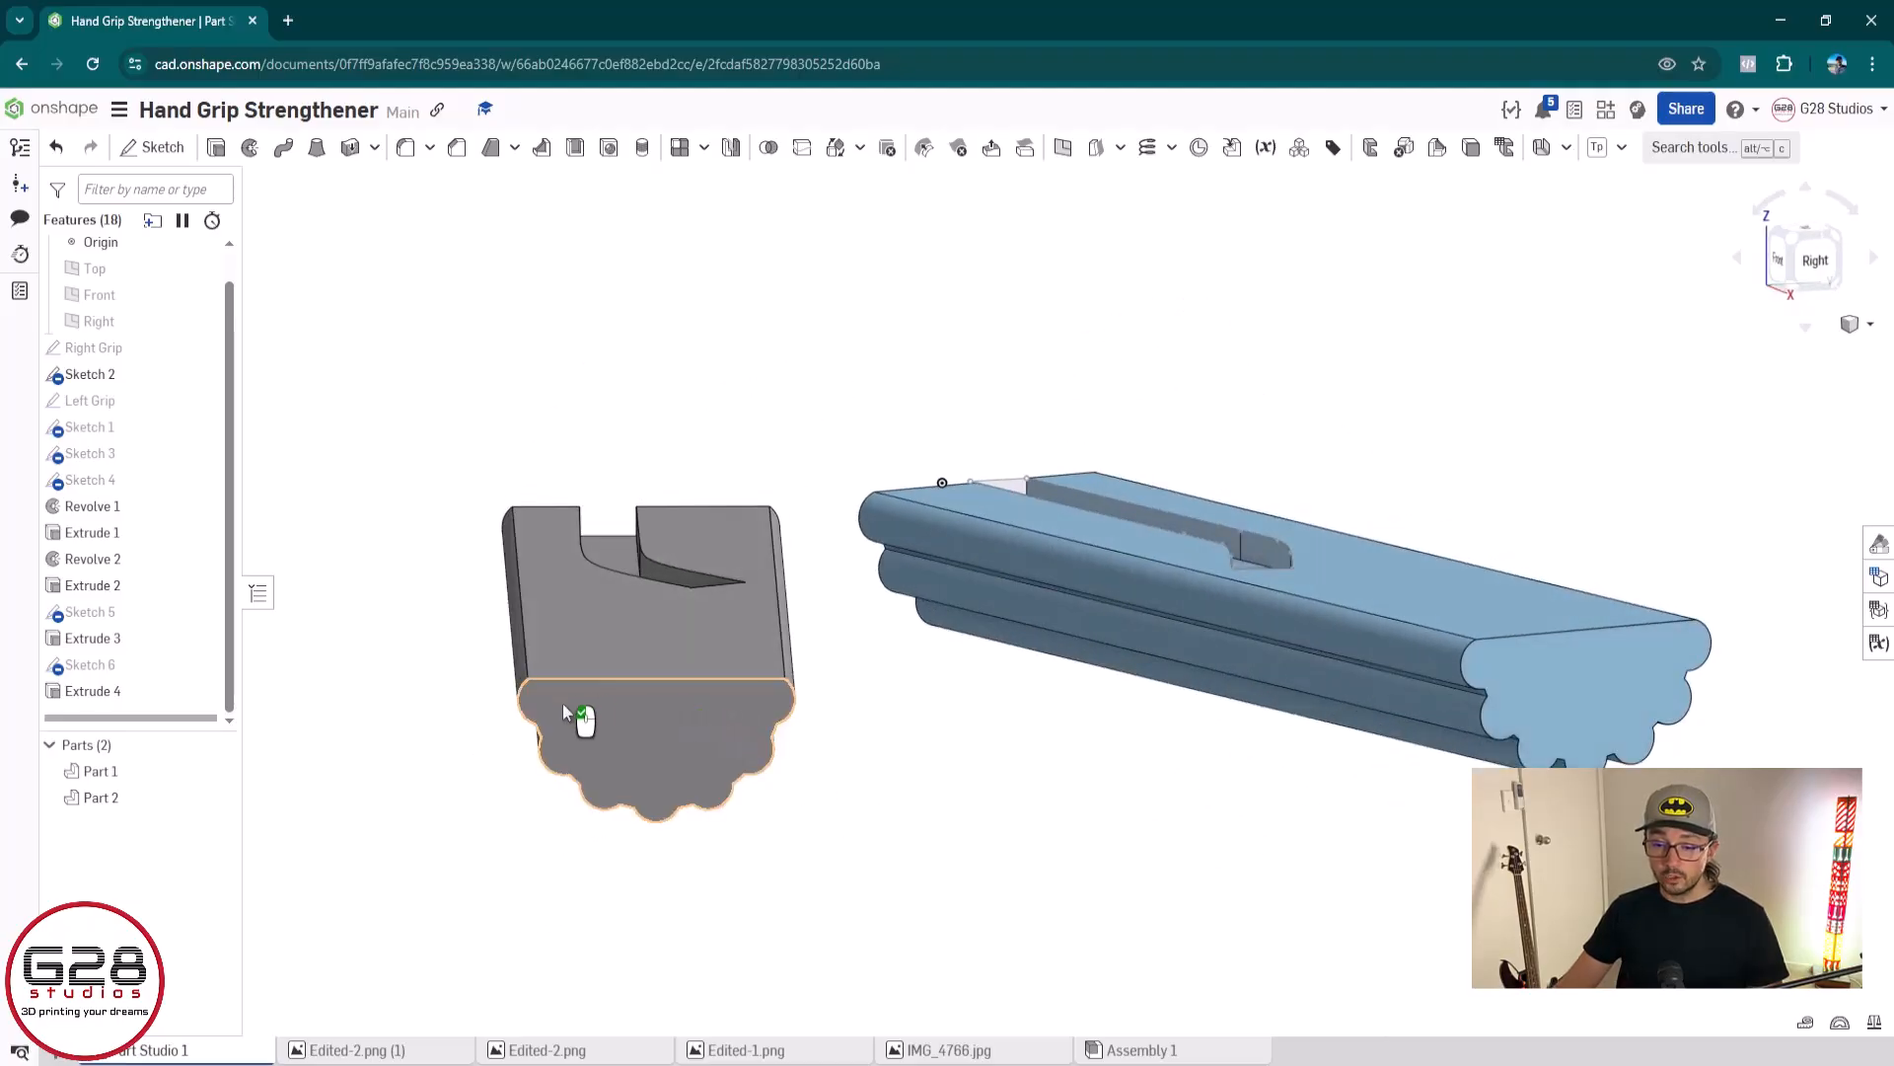
pyautogui.scroll(4, 539, 689)
pyautogui.moveTo(590, 802); pyautogui.dragTo(647, 780, button='right')
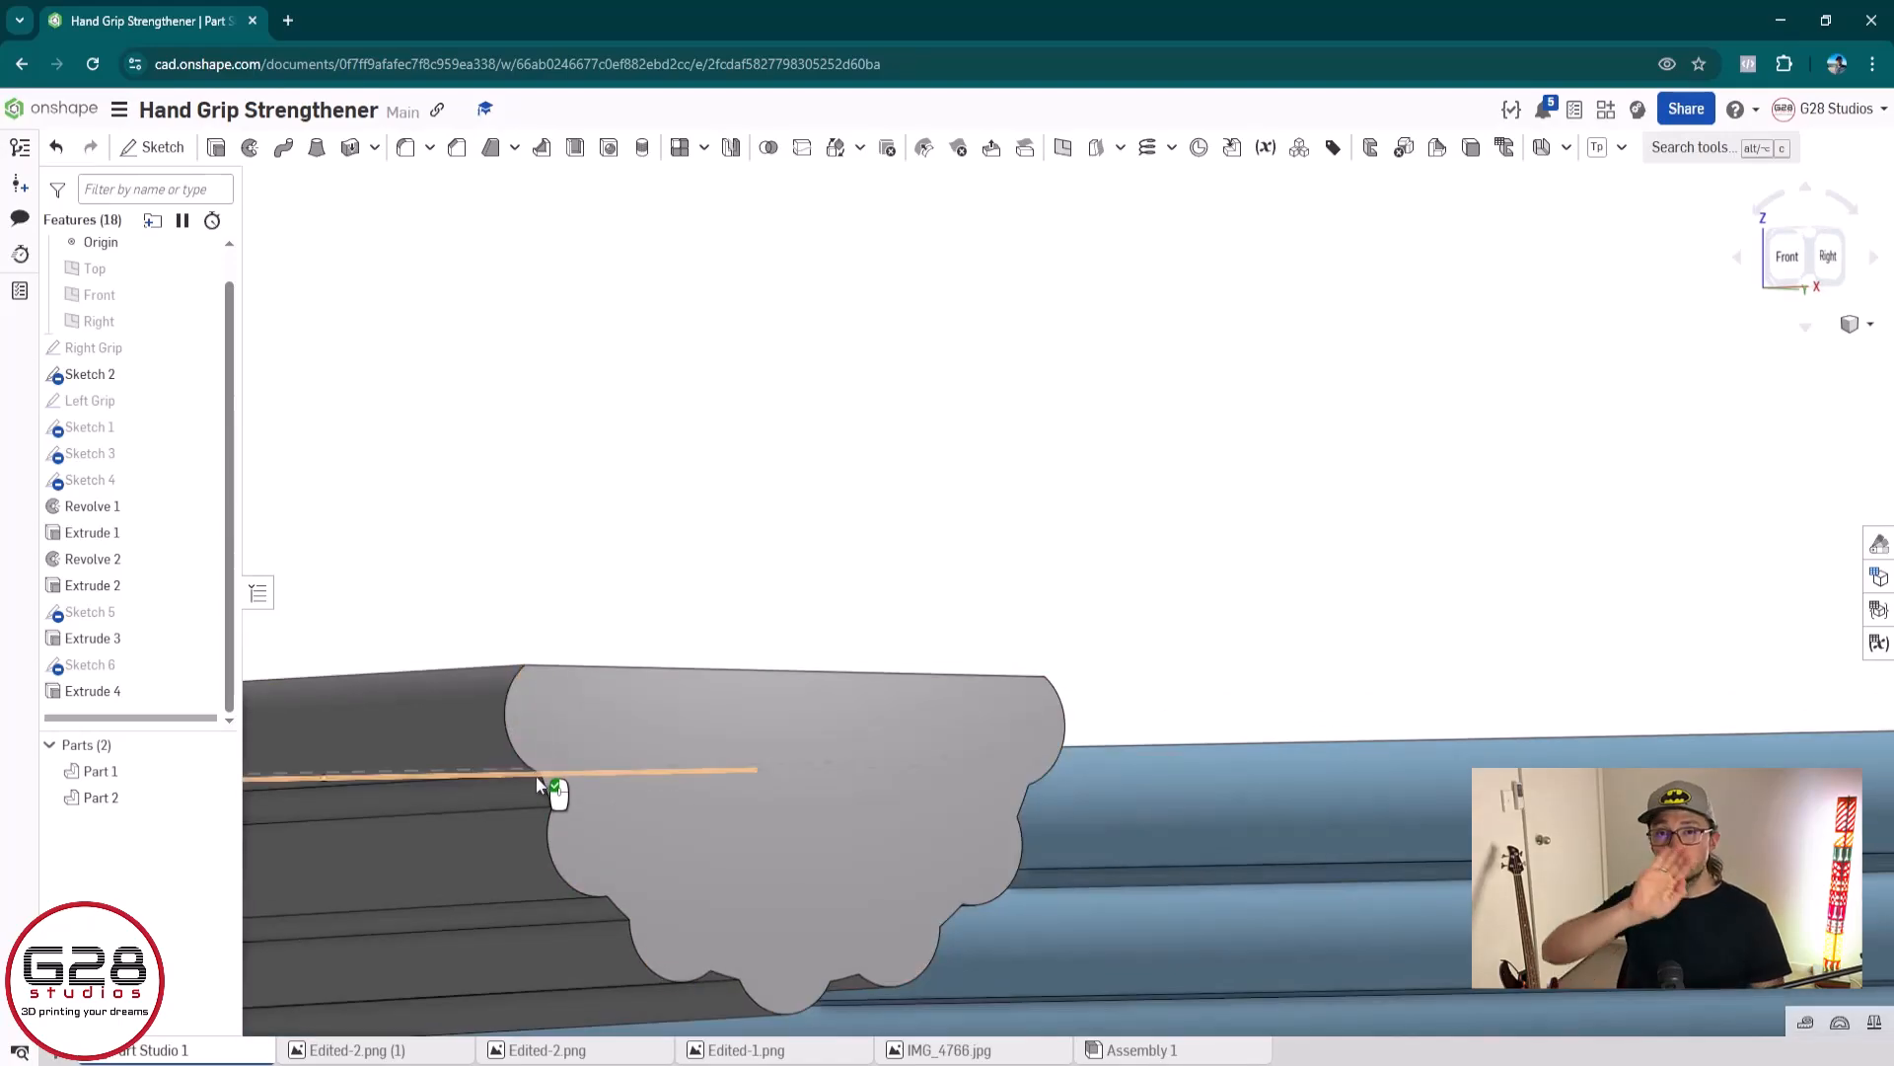
pyautogui.scroll(-5, 643, 567)
pyautogui.moveTo(1125, 613); pyautogui.dragTo(915, 638, button='right')
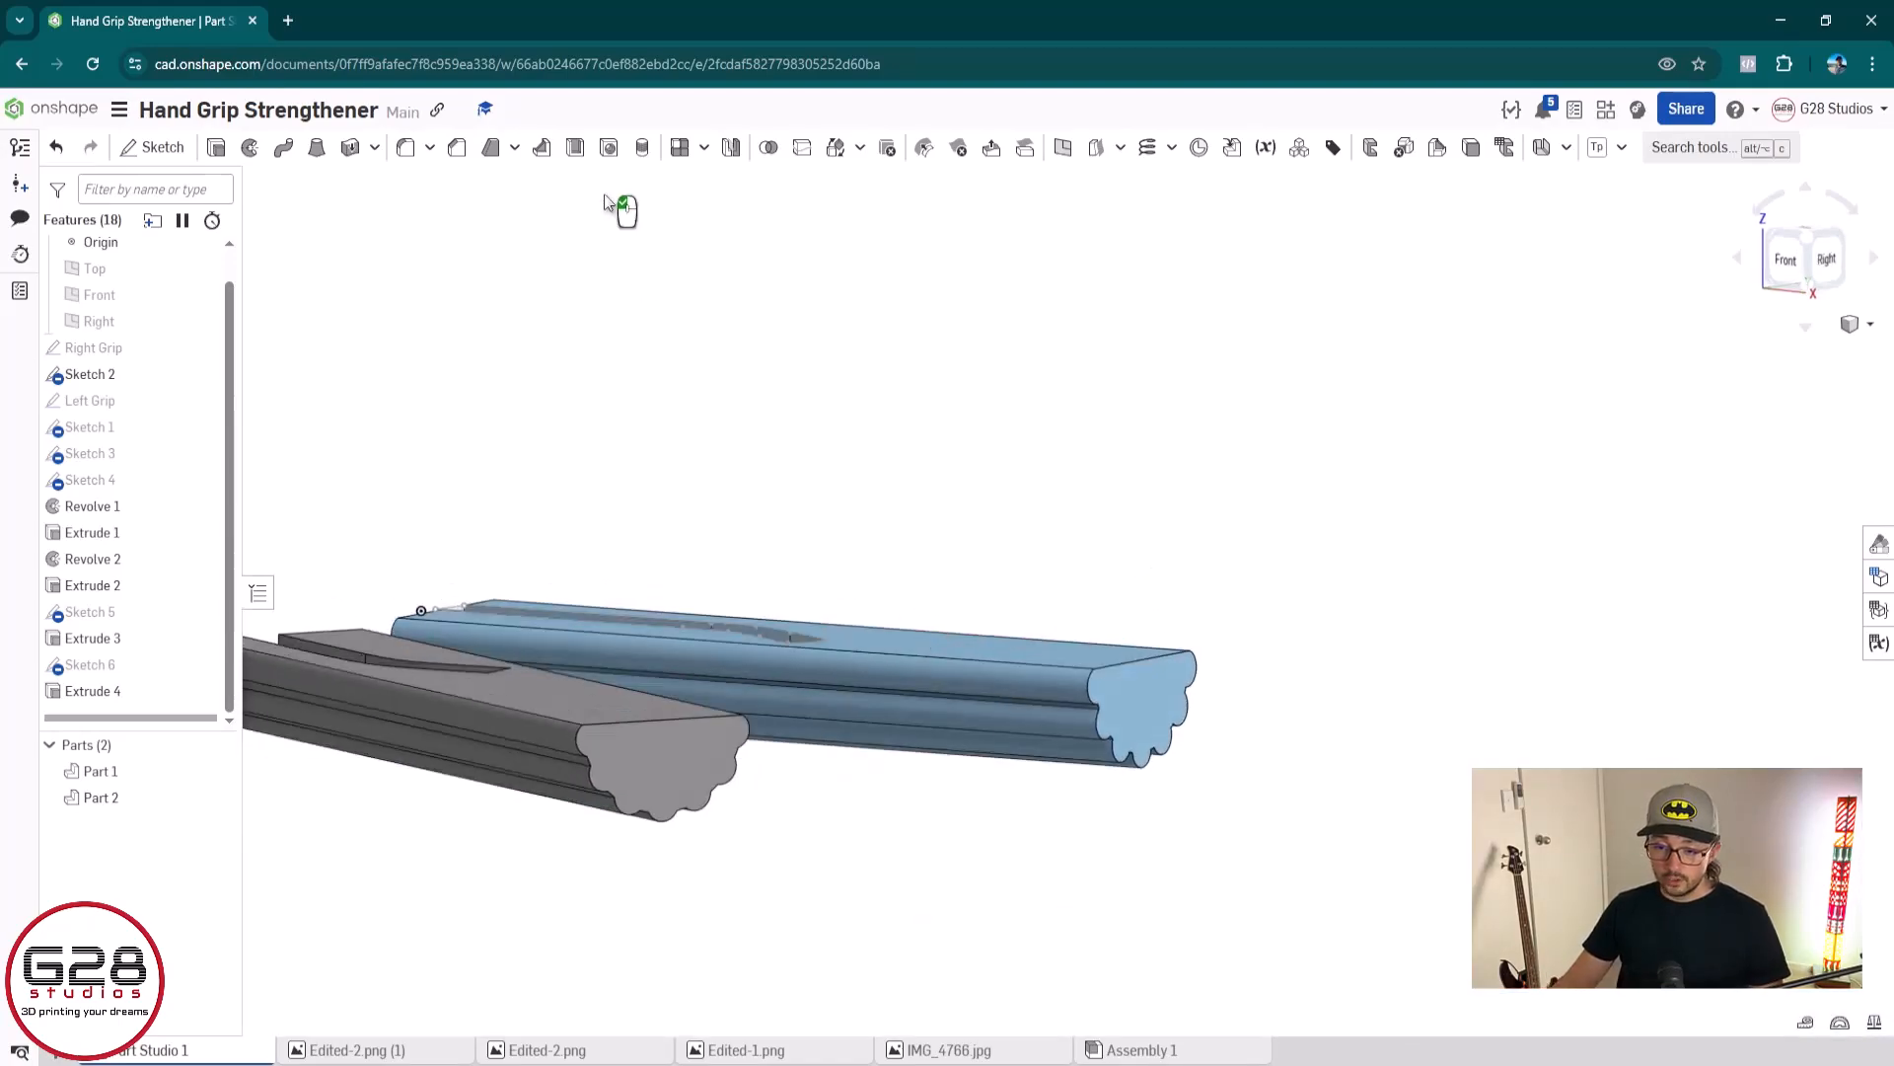
# Reload the document page and bring both grips back into view
pyautogui.click(95, 68)
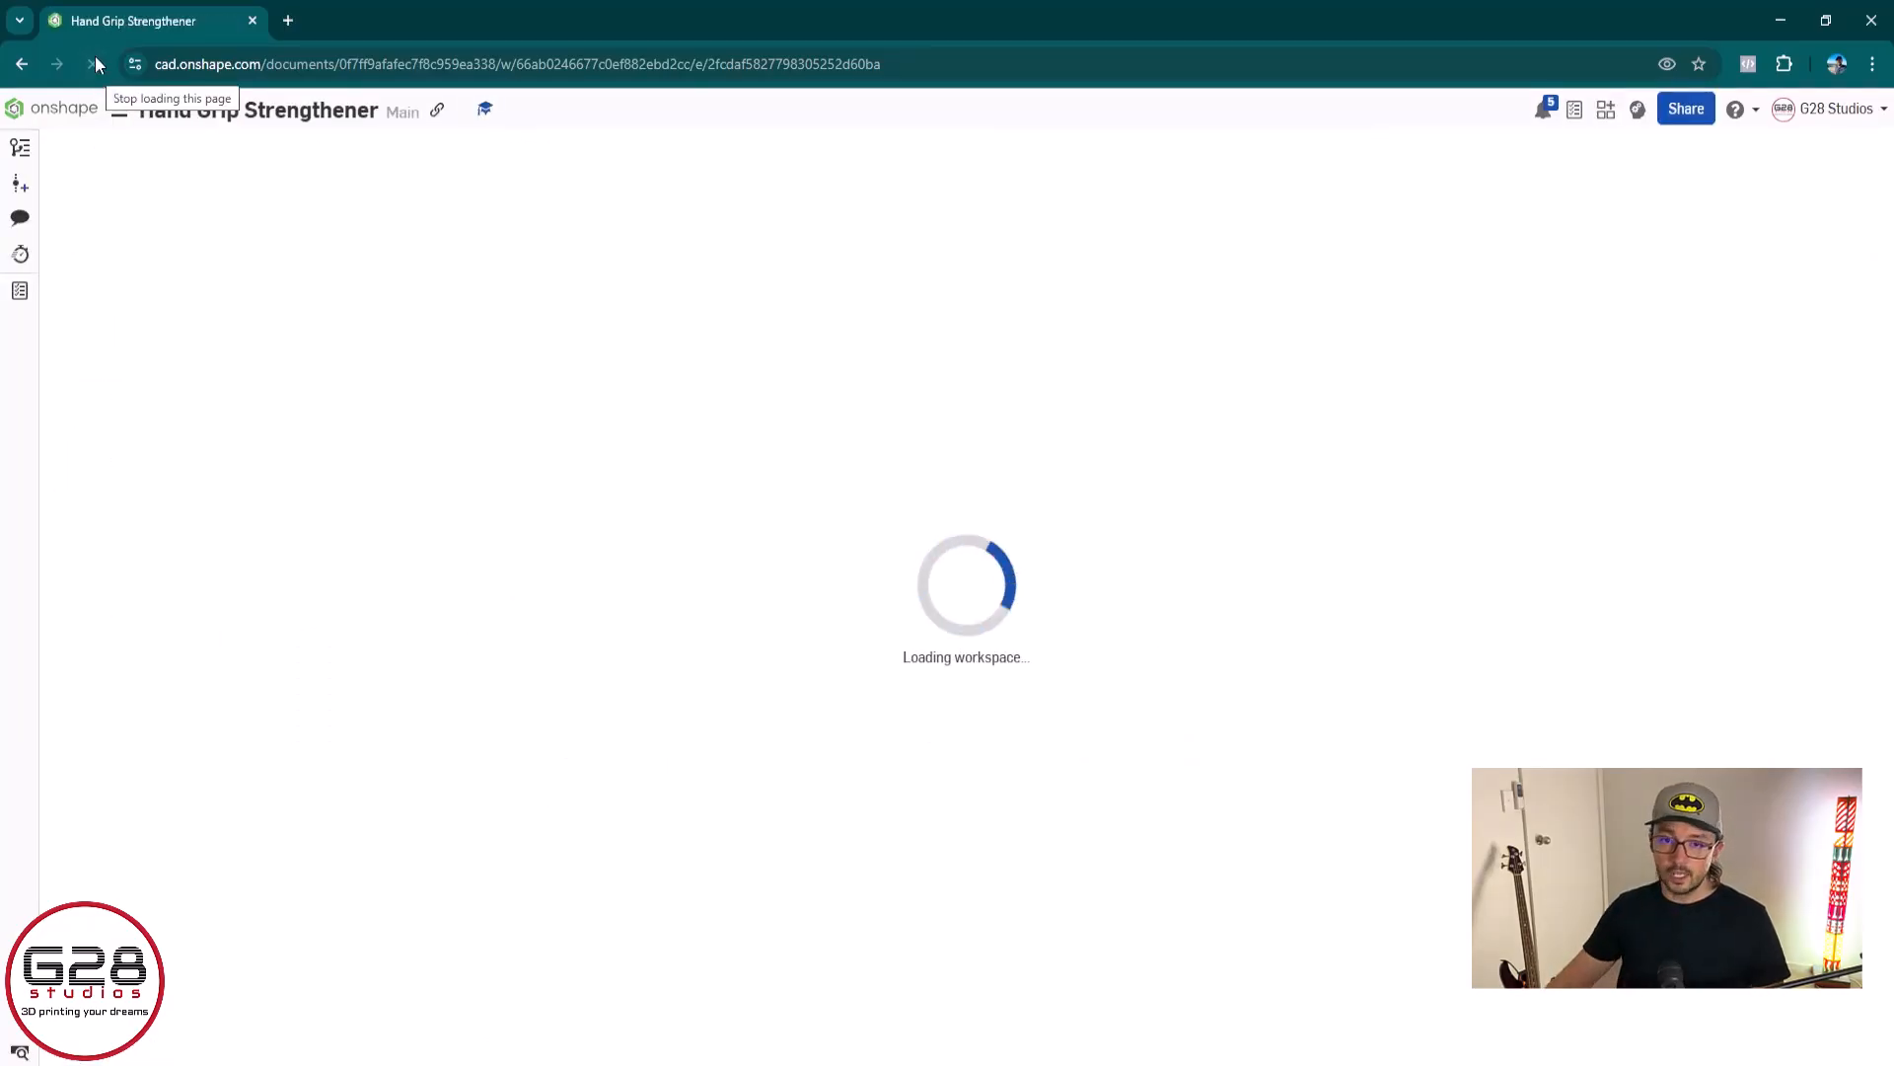
pyautogui.scroll(5, 1293, 815)
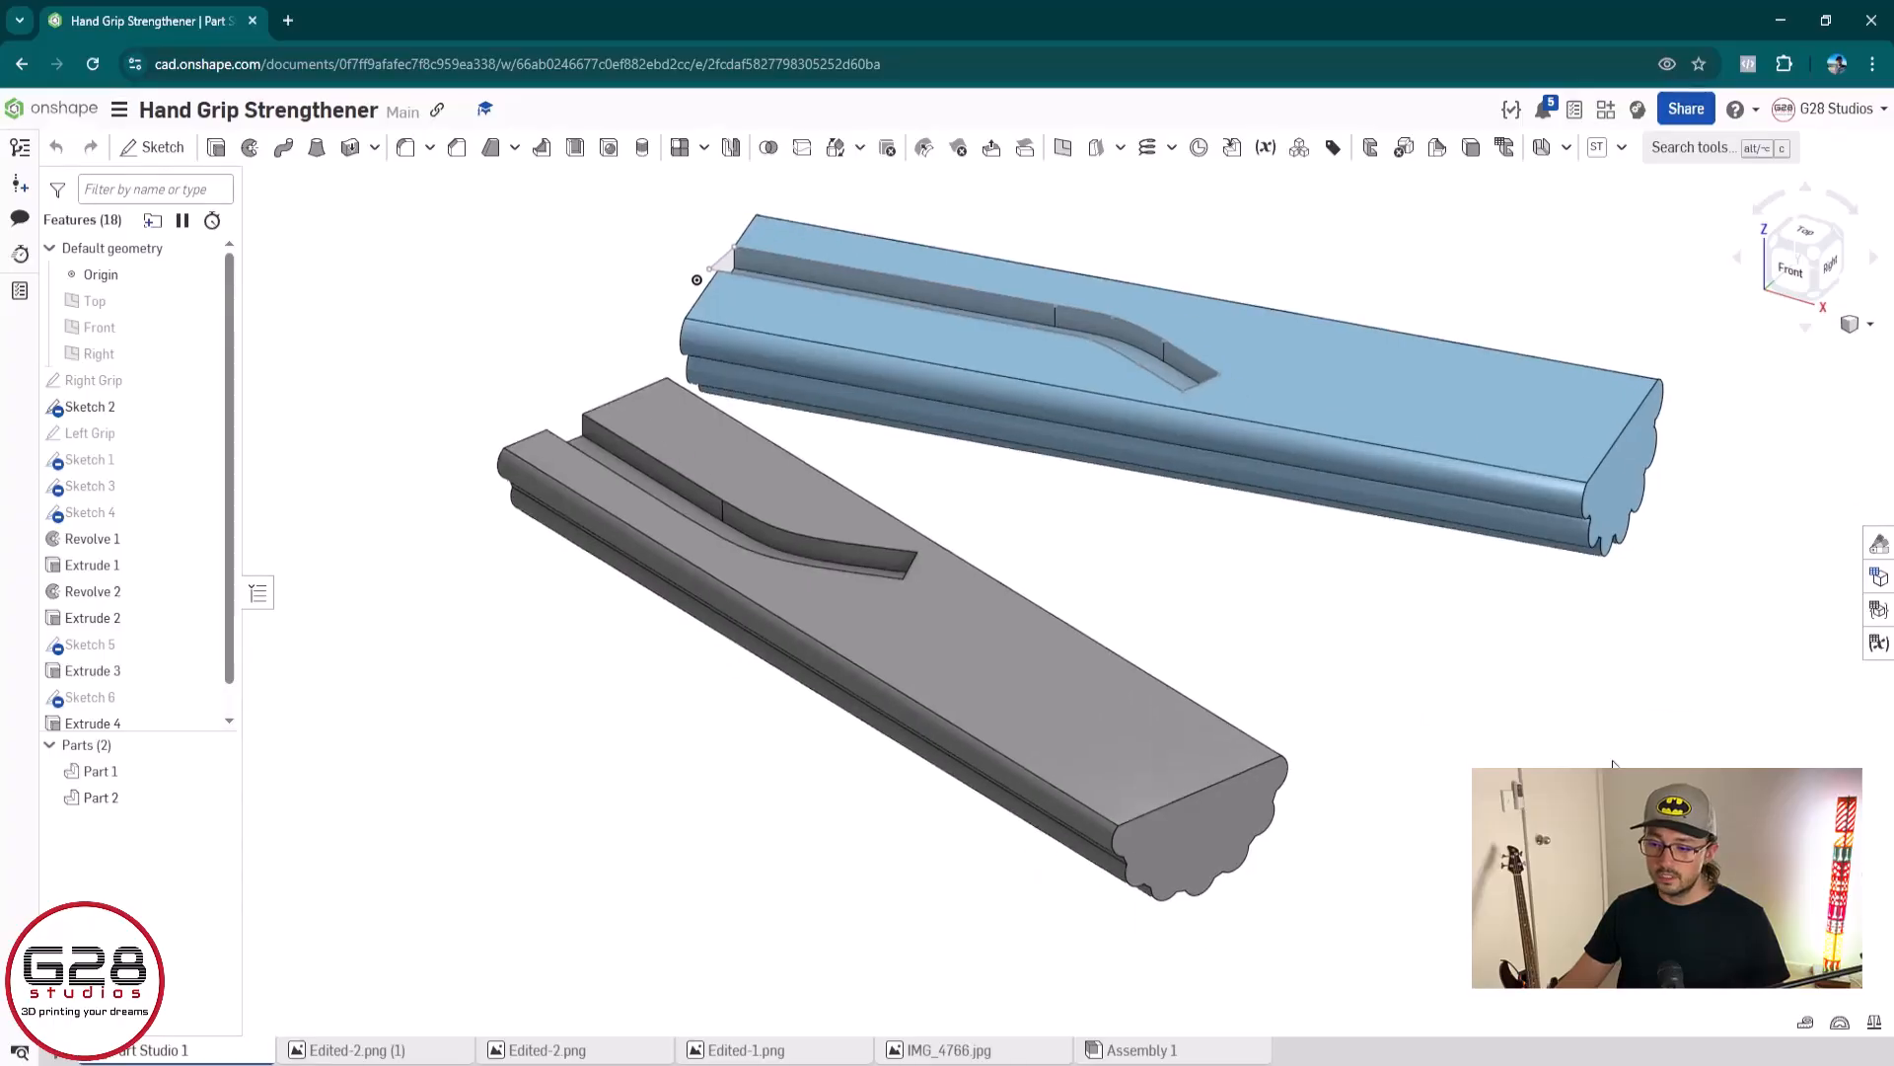
# Try a 3 mm fillet on the straight edge of the grey grip's end face and deselect that edge
pyautogui.moveTo(1291, 817); pyautogui.dragTo(1210, 714, button='right')
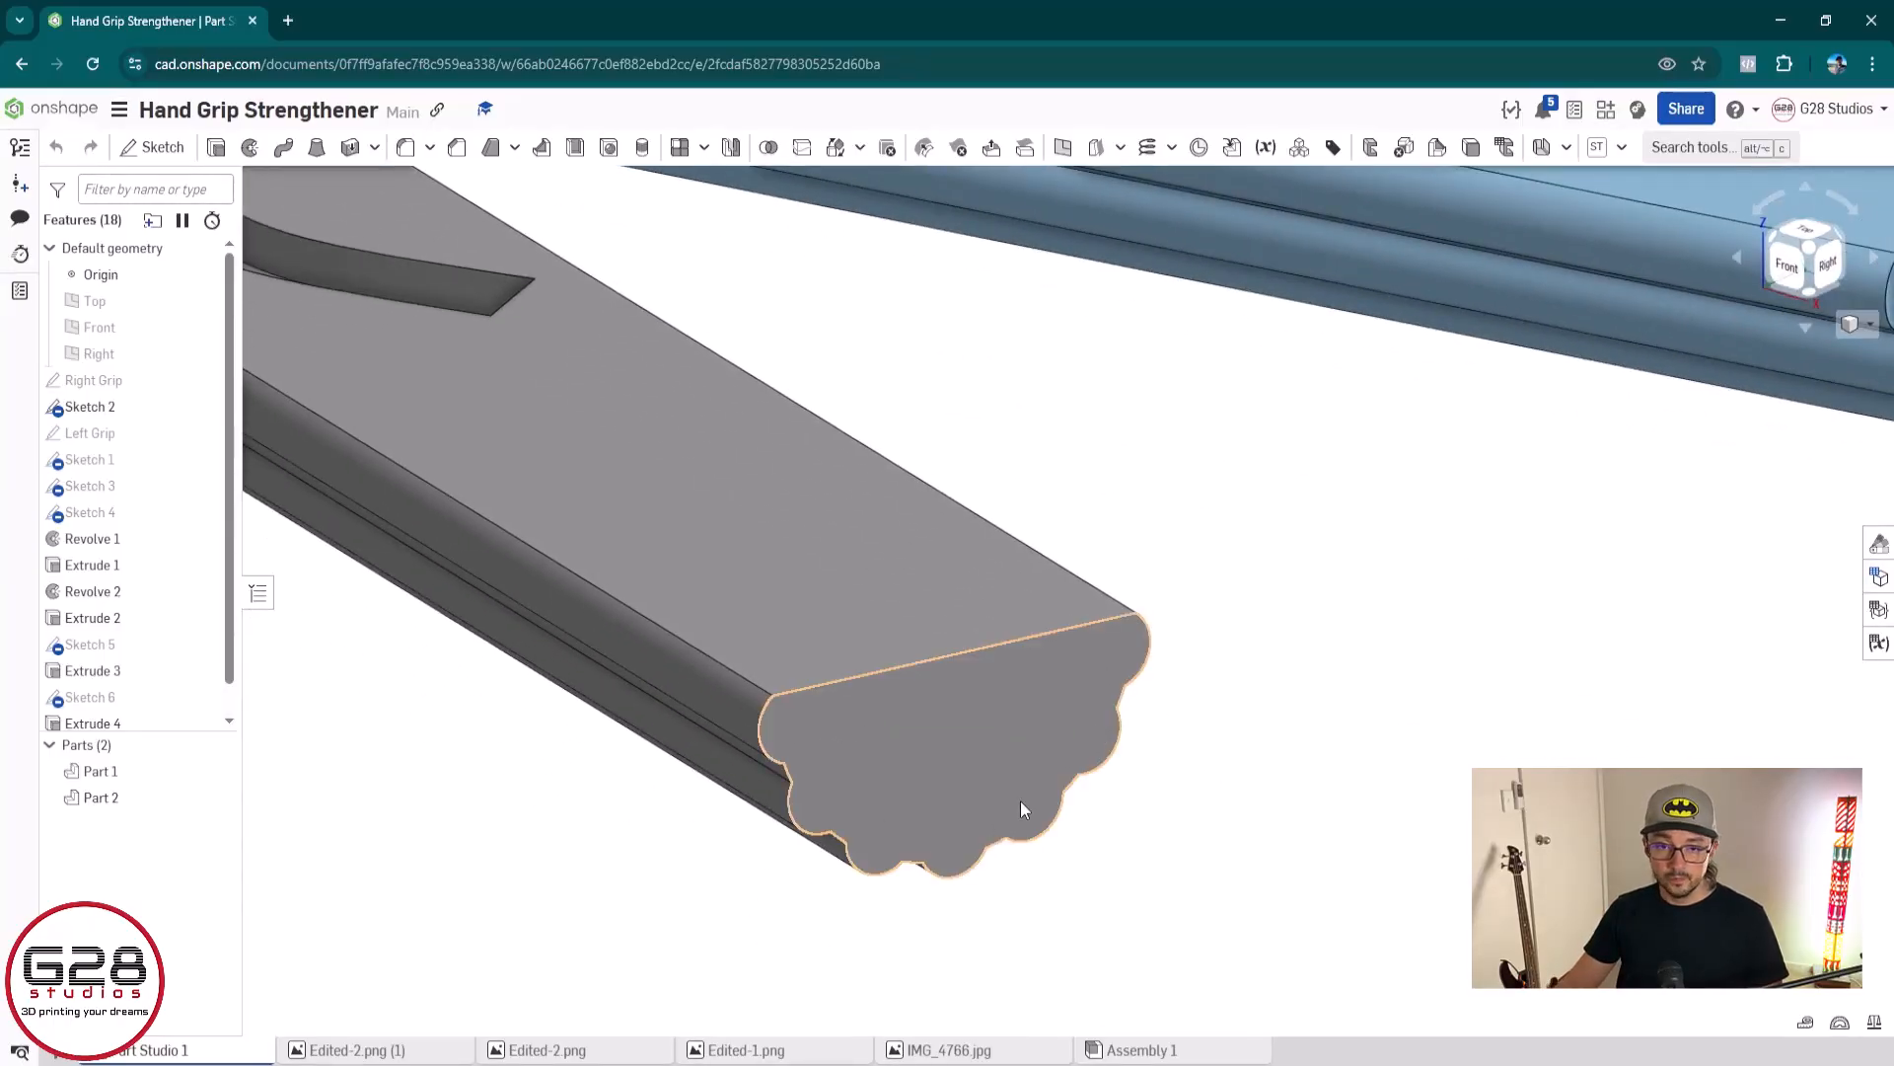
pyautogui.click(404, 150)
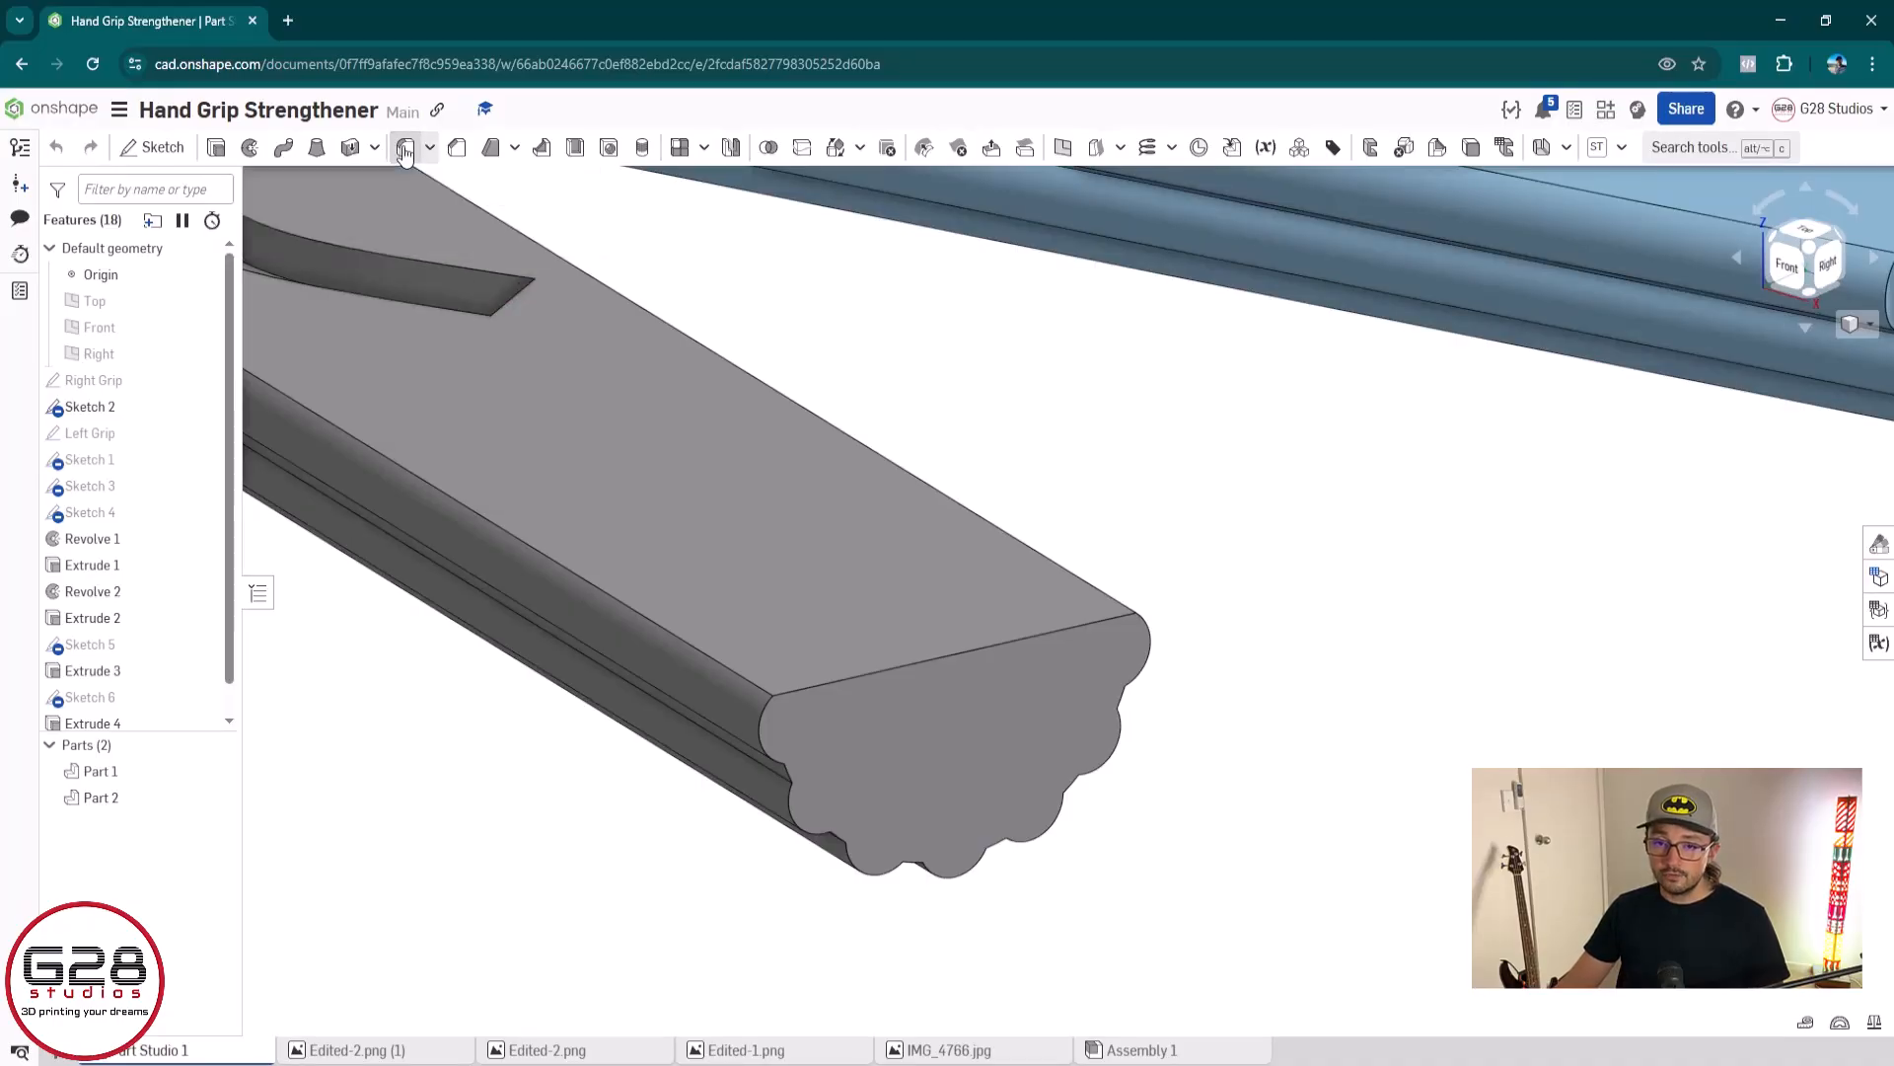
pyautogui.click(823, 694)
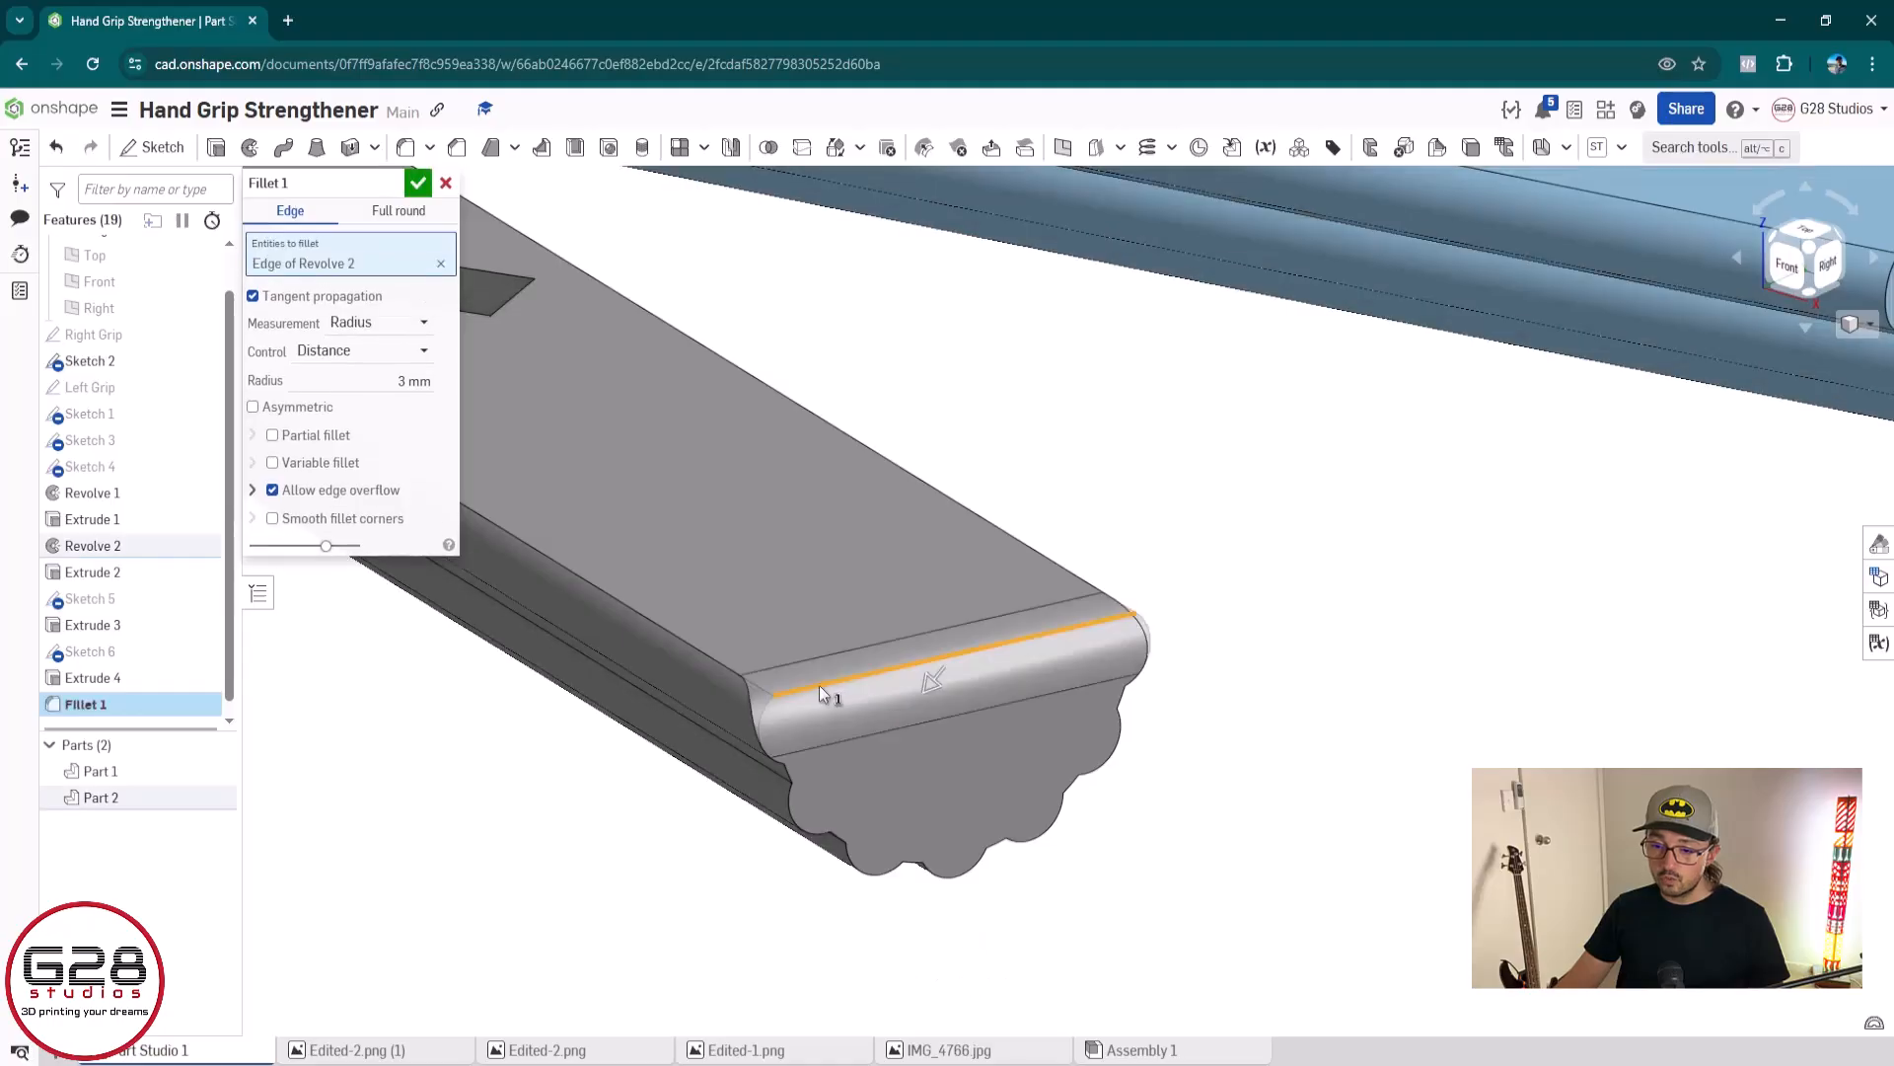
pyautogui.moveTo(1213, 820); pyautogui.dragTo(1232, 674, button='right')
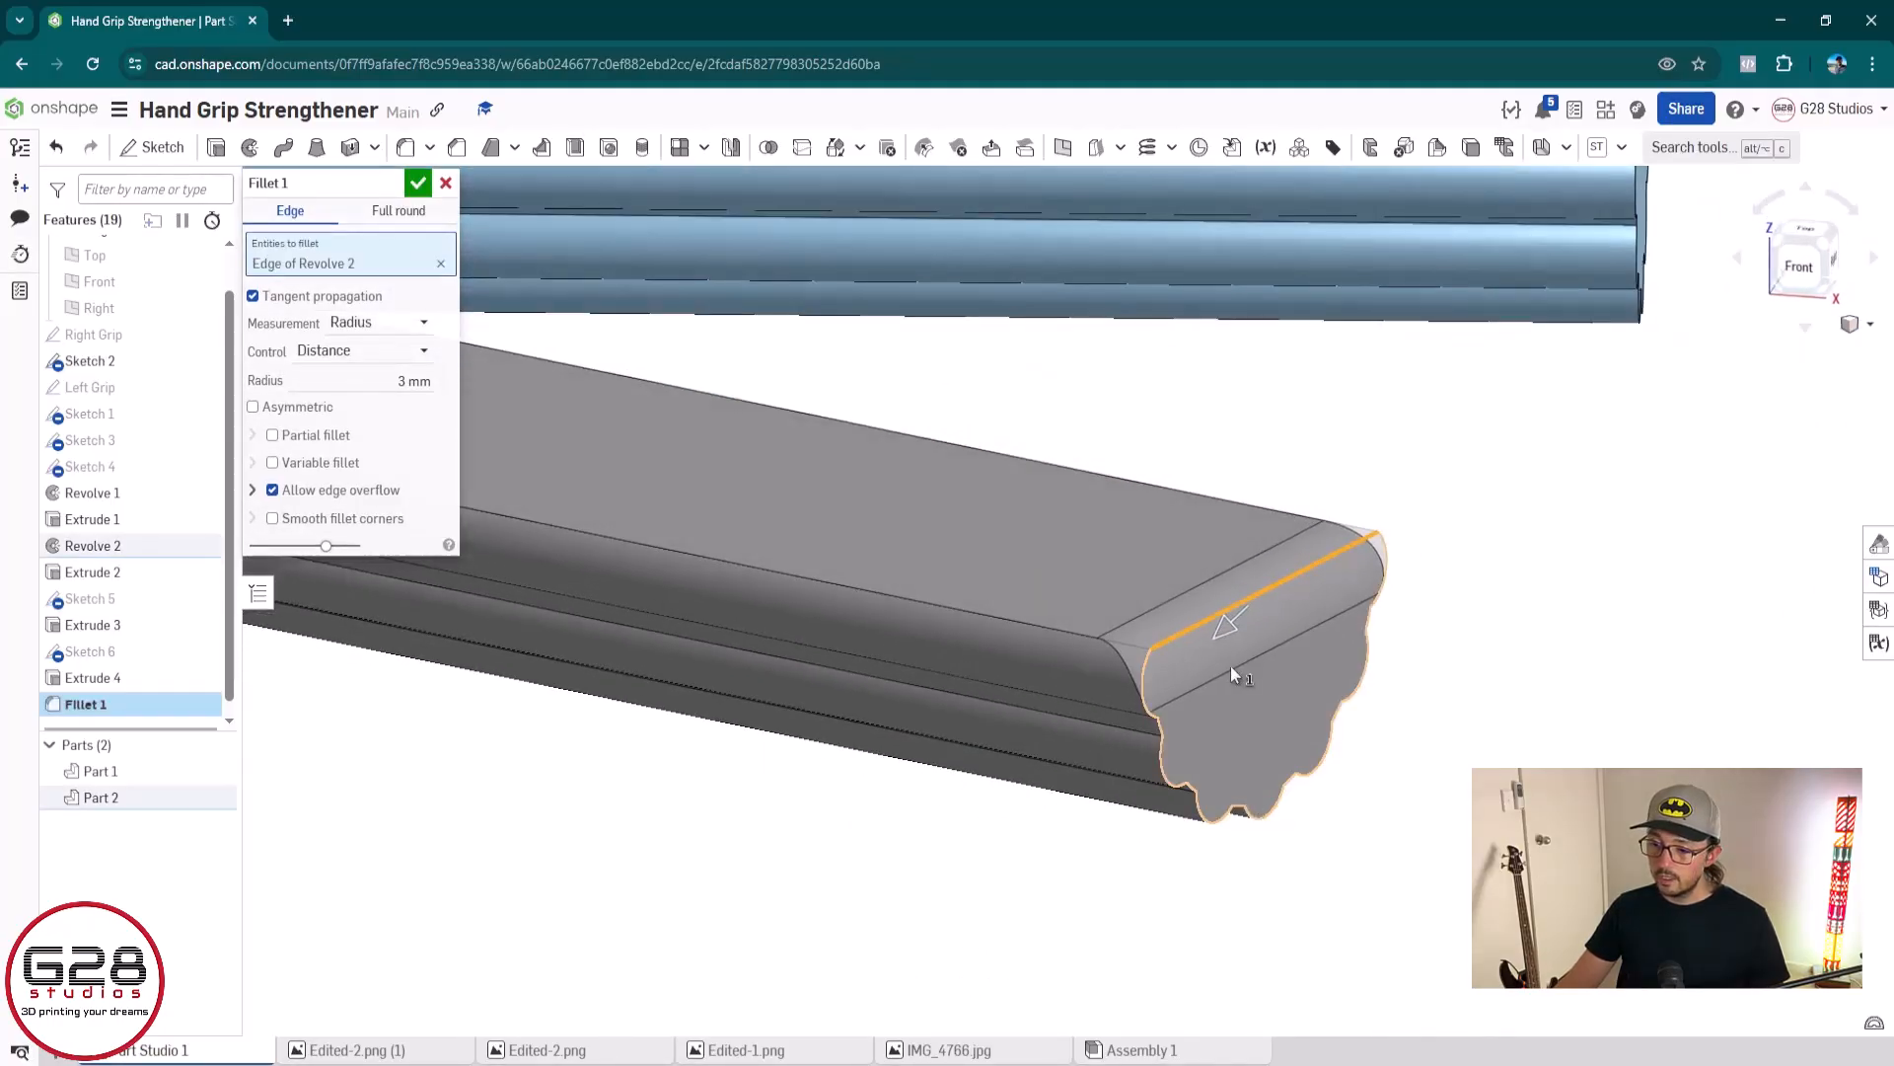
pyautogui.click(1280, 580)
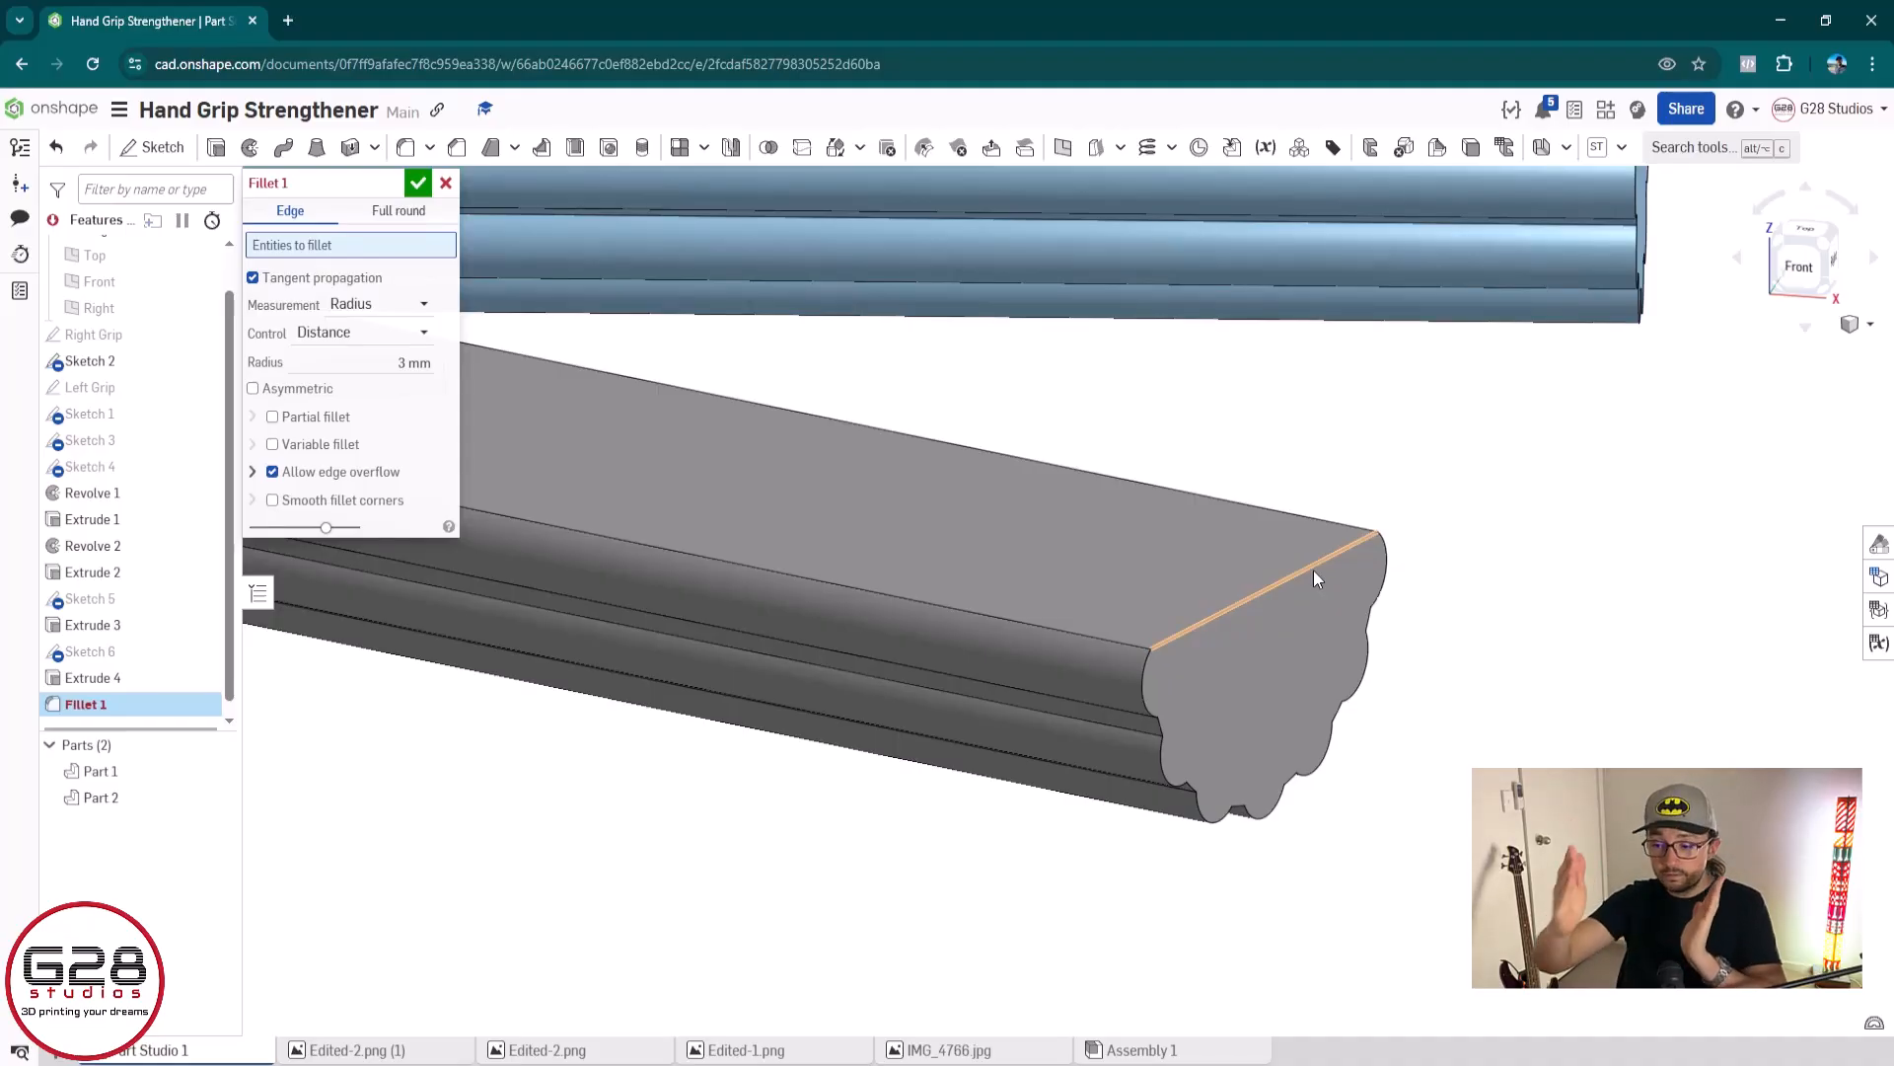
# Try a 1 mm radius fillet on the first ridge's arc edge at the end face of the grey grip
pyautogui.scroll(2, 1232, 704)
pyautogui.moveTo(1231, 704); pyautogui.dragTo(1006, 677, button='right')
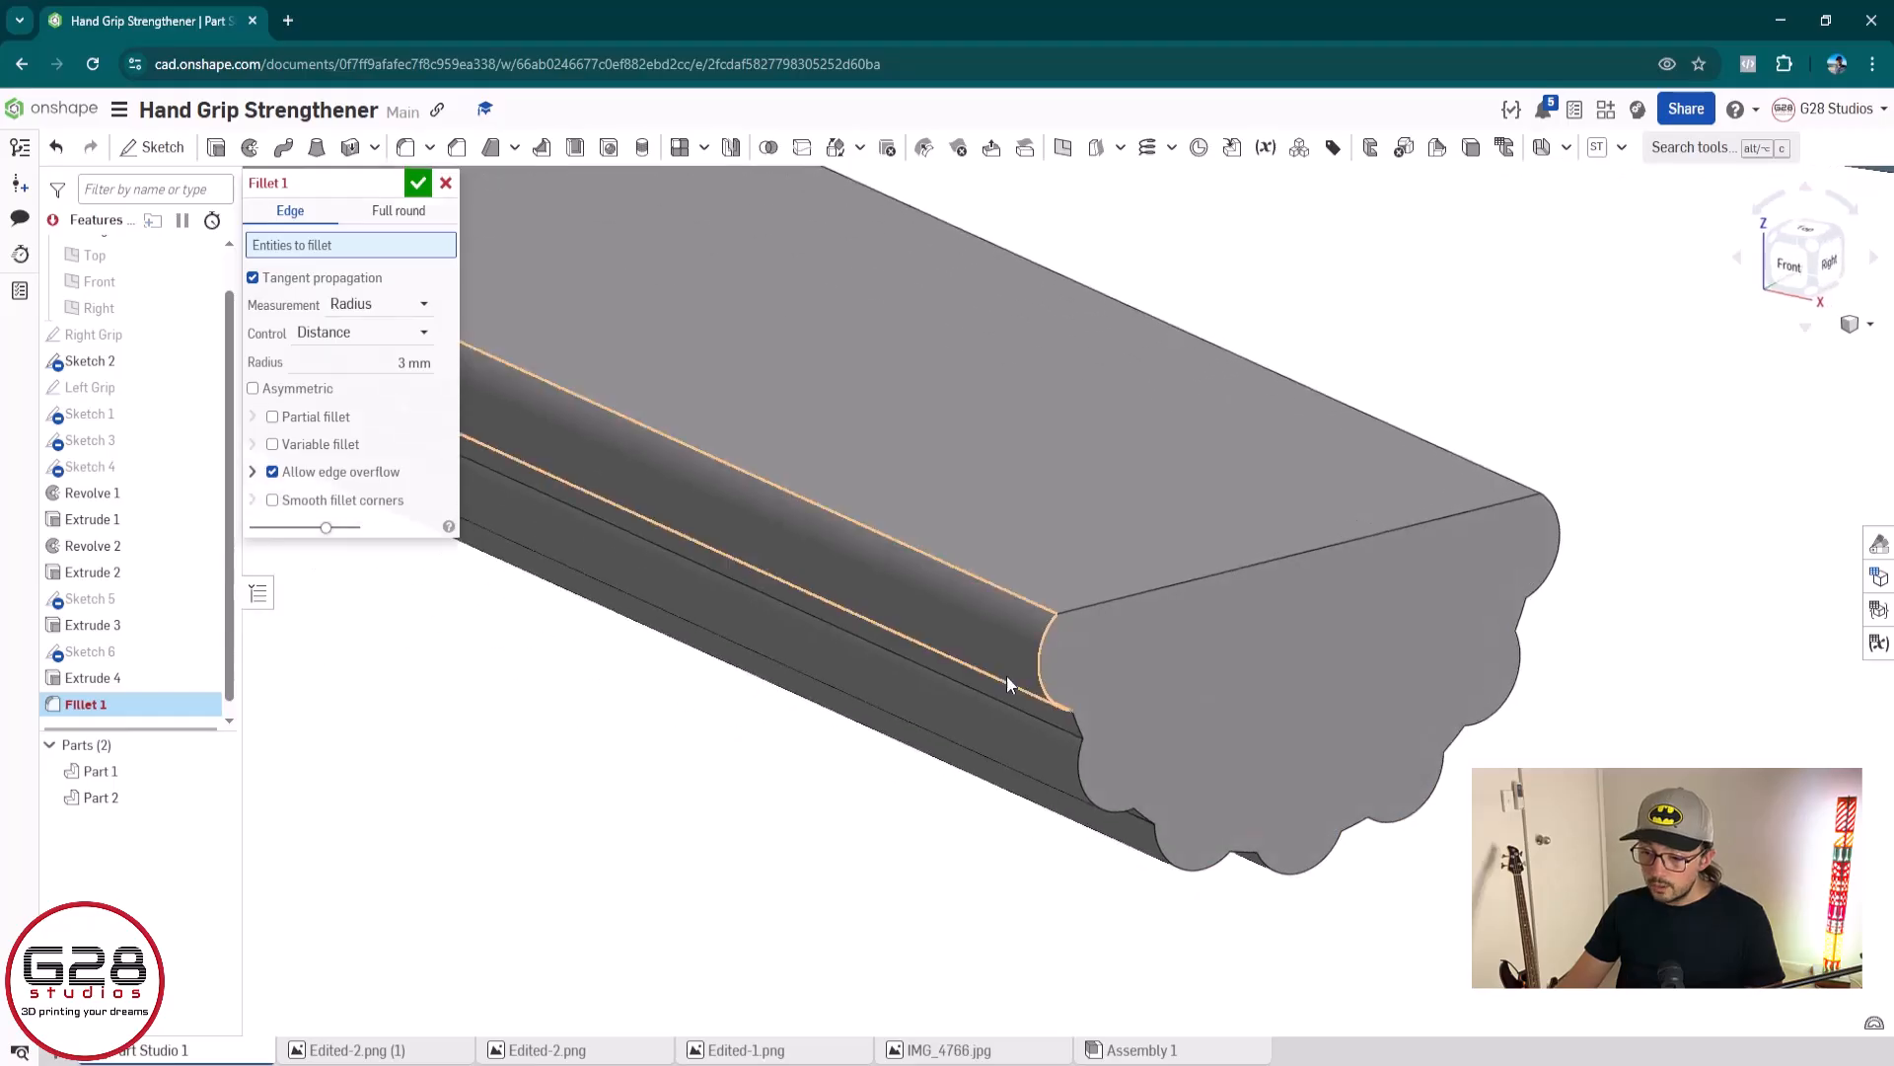
pyautogui.click(1042, 648)
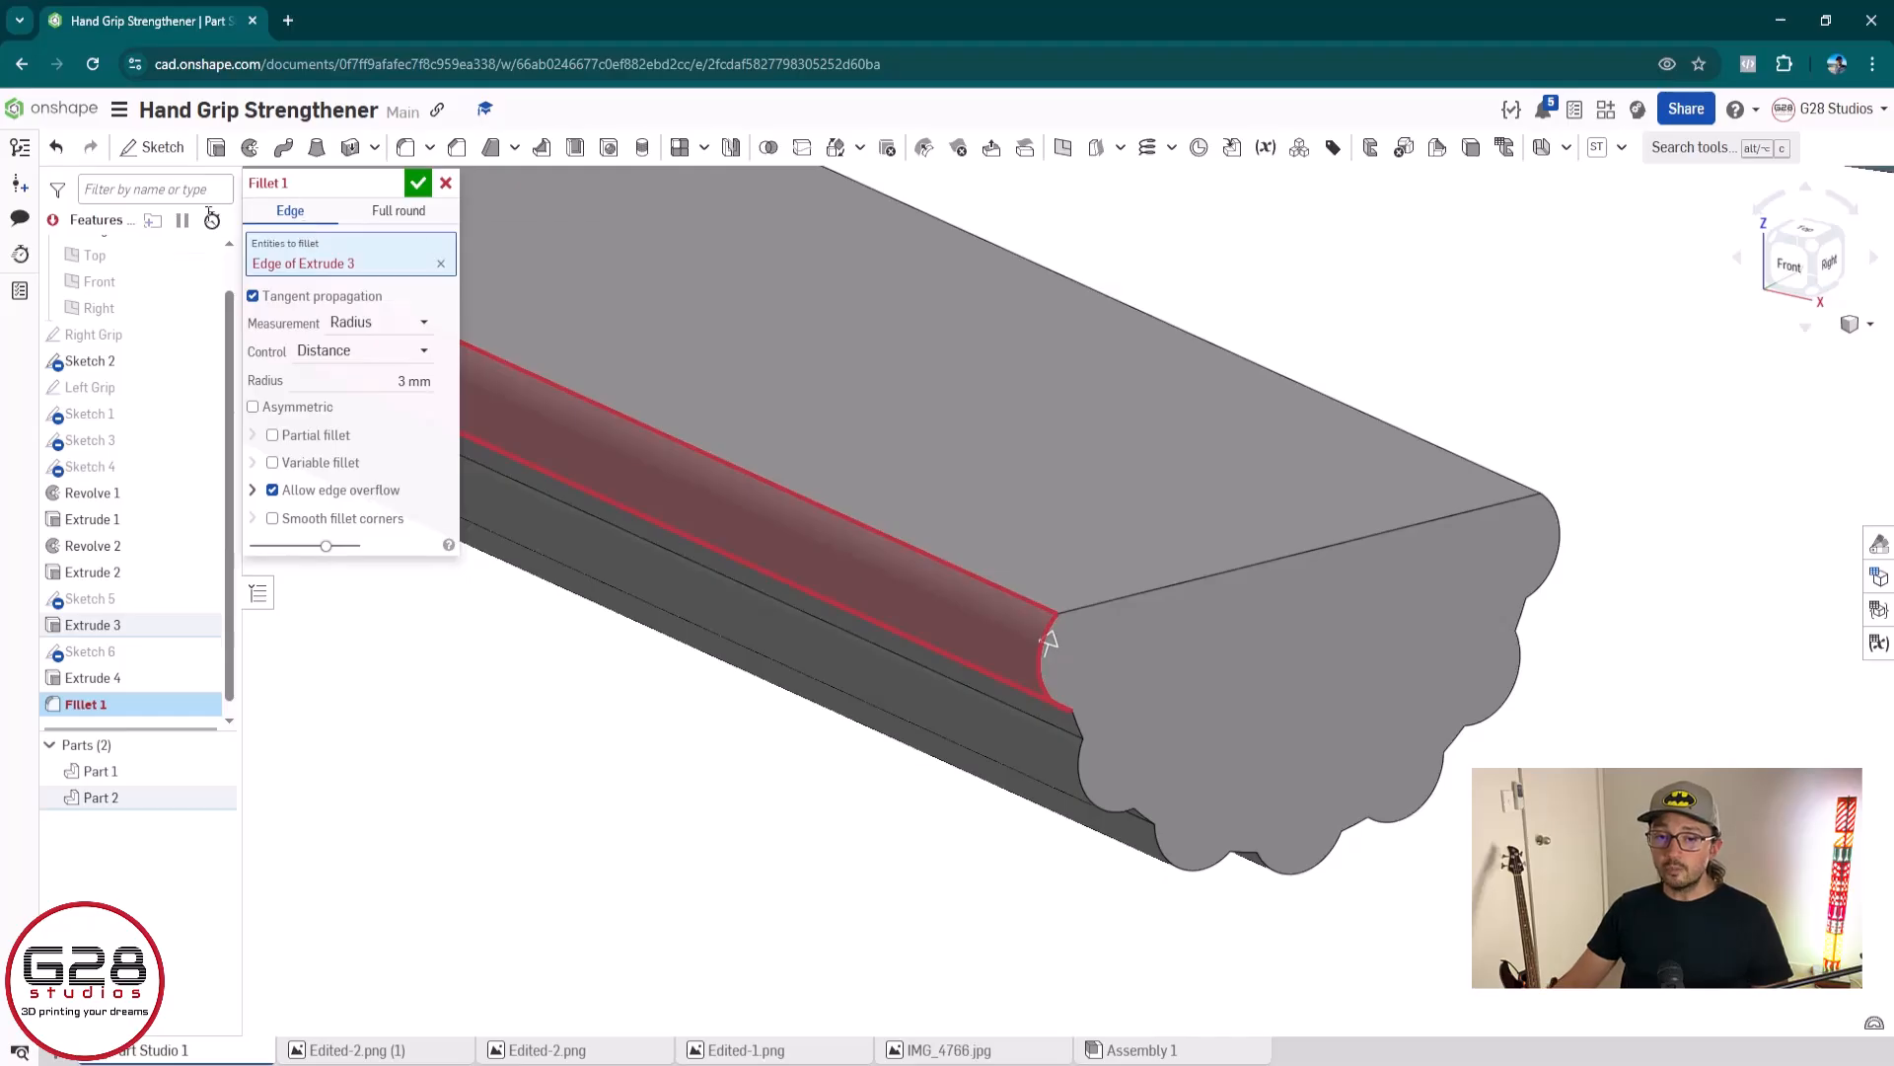
pyautogui.click(412, 381)
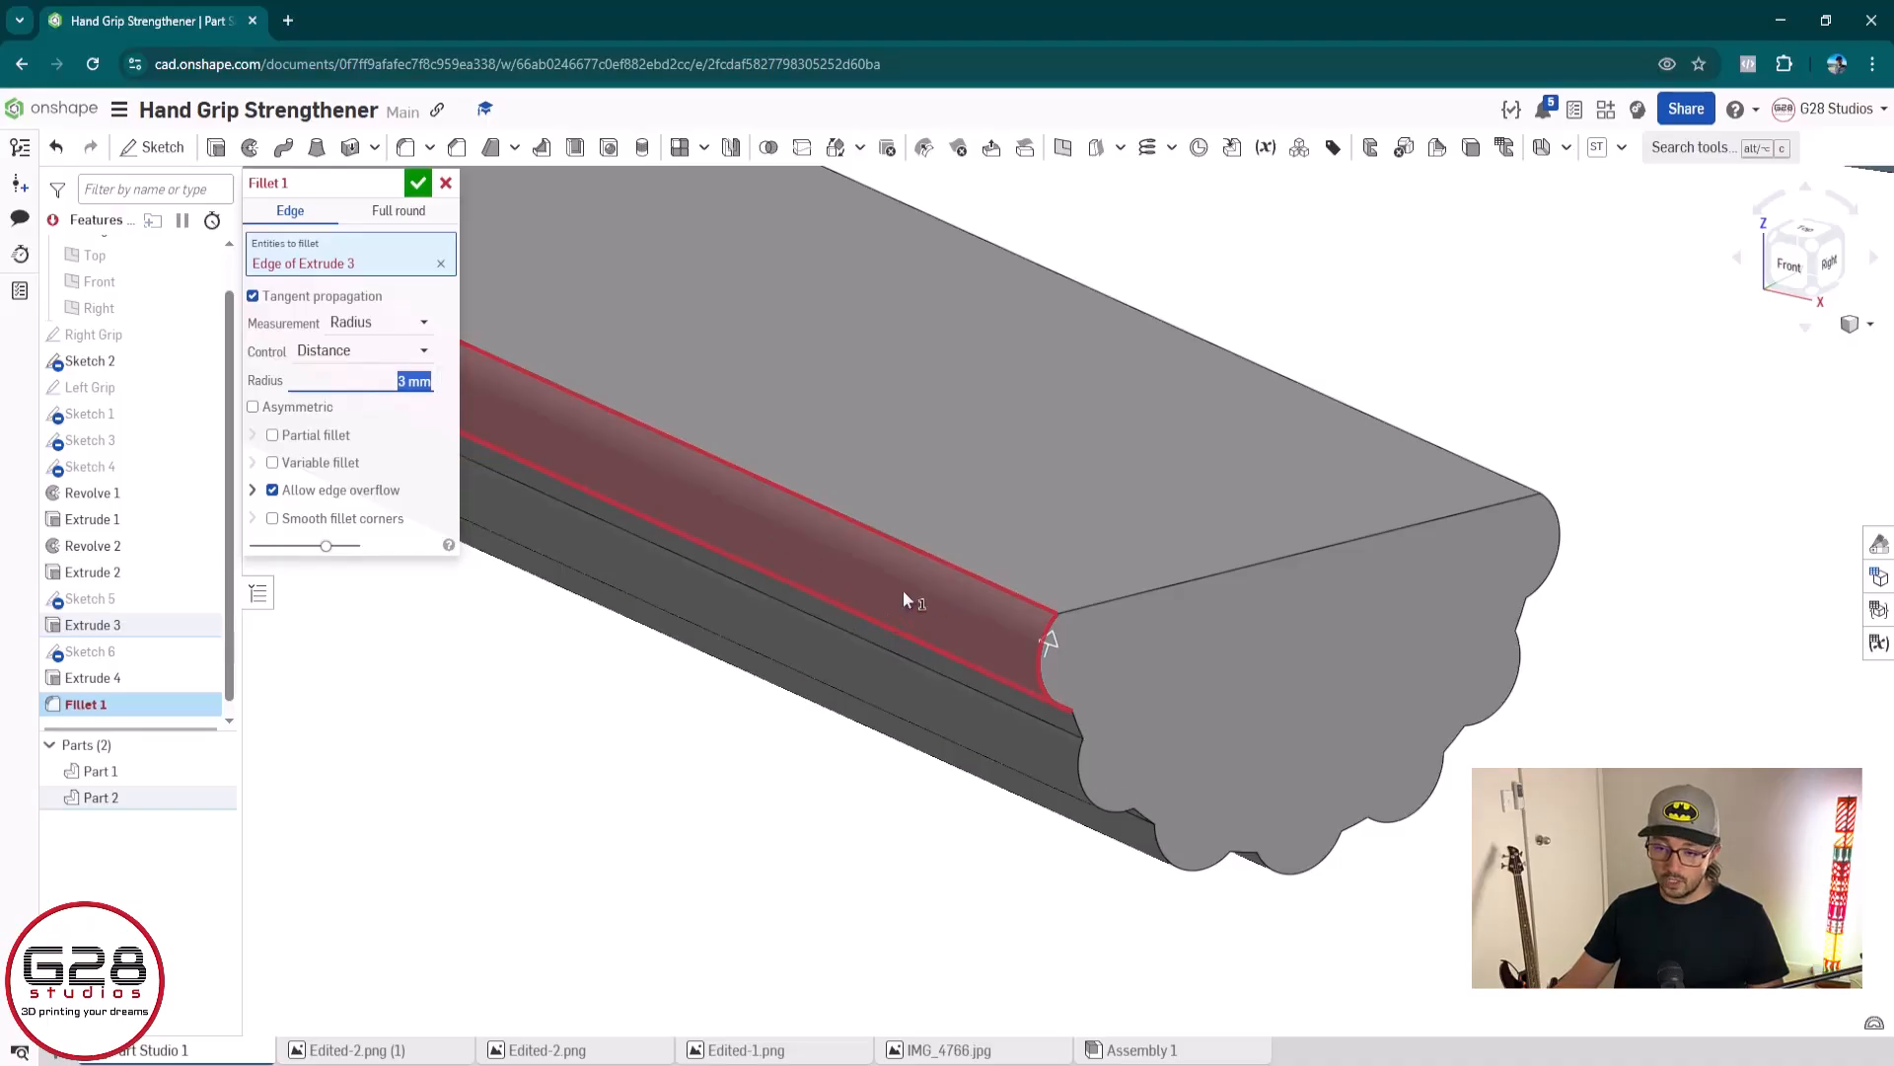
pyautogui.click(374, 380)
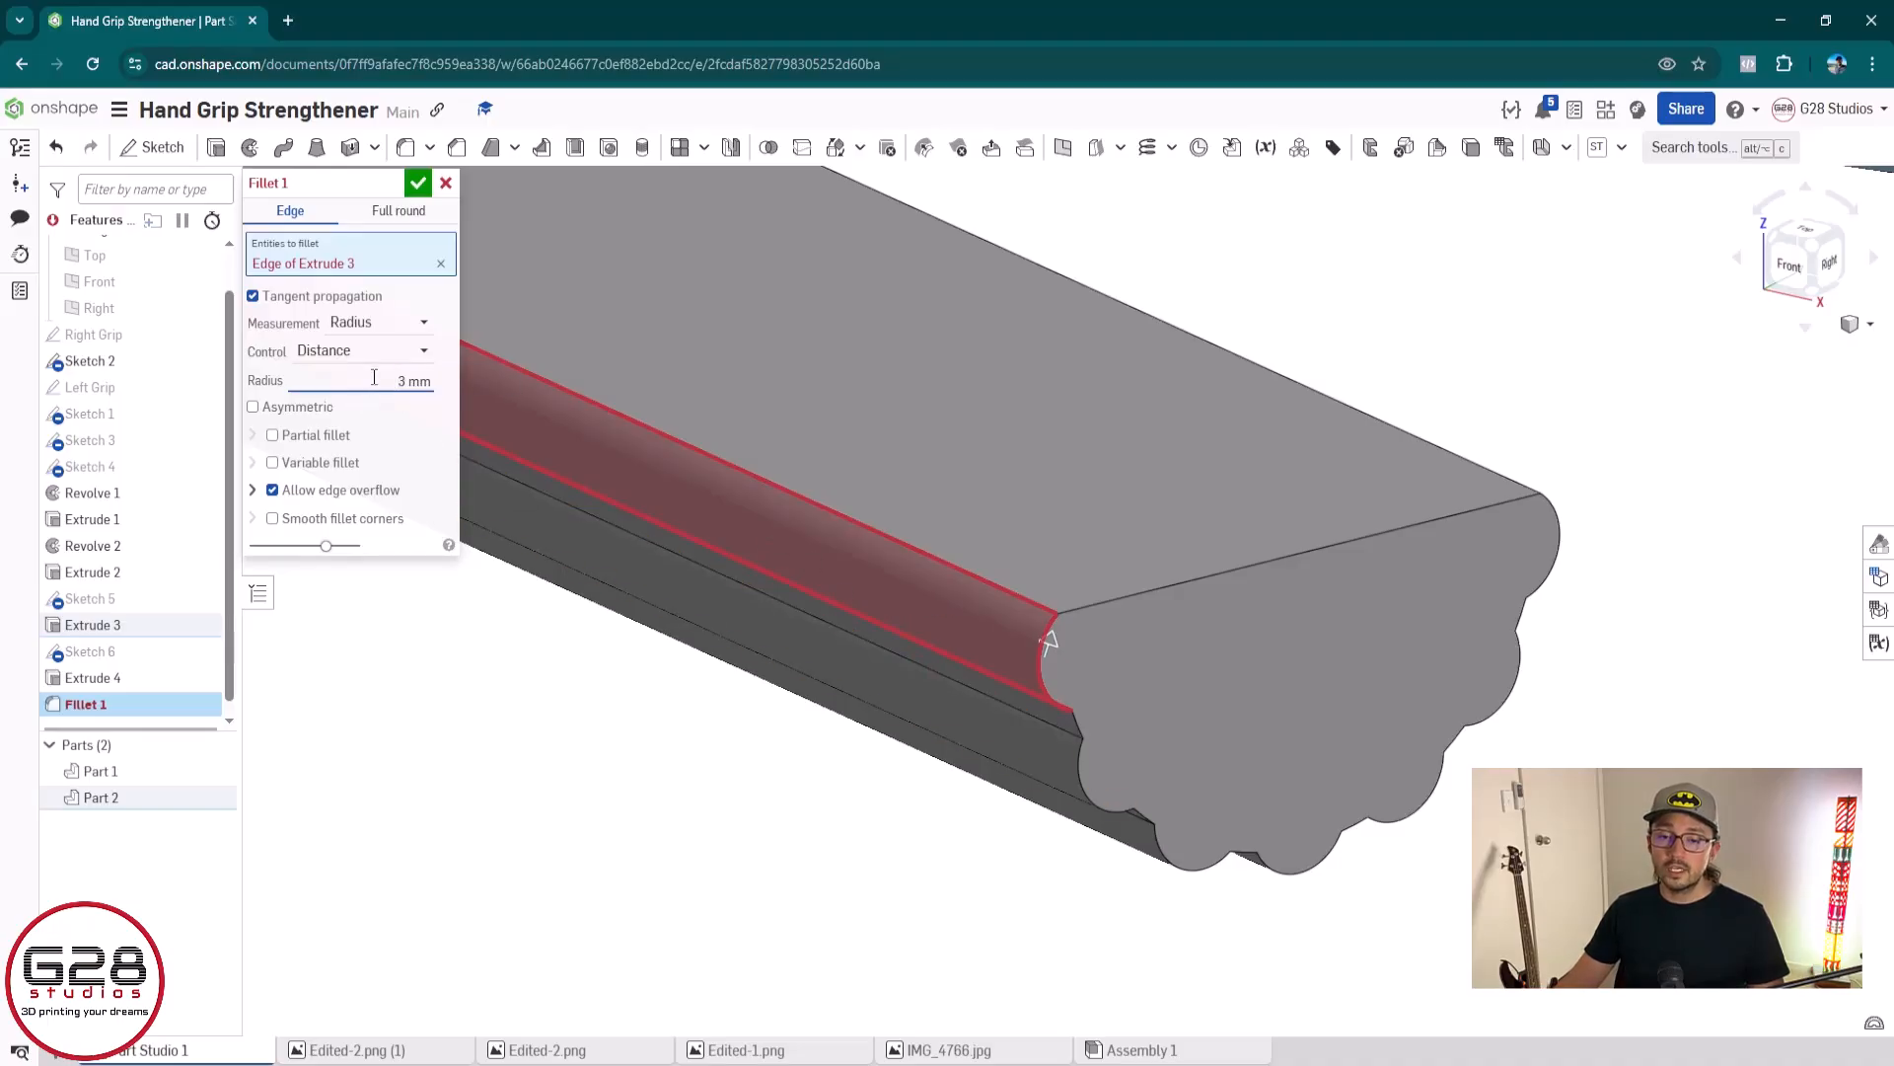
pyautogui.moveTo(446, 384); pyautogui.dragTo(737, 393)
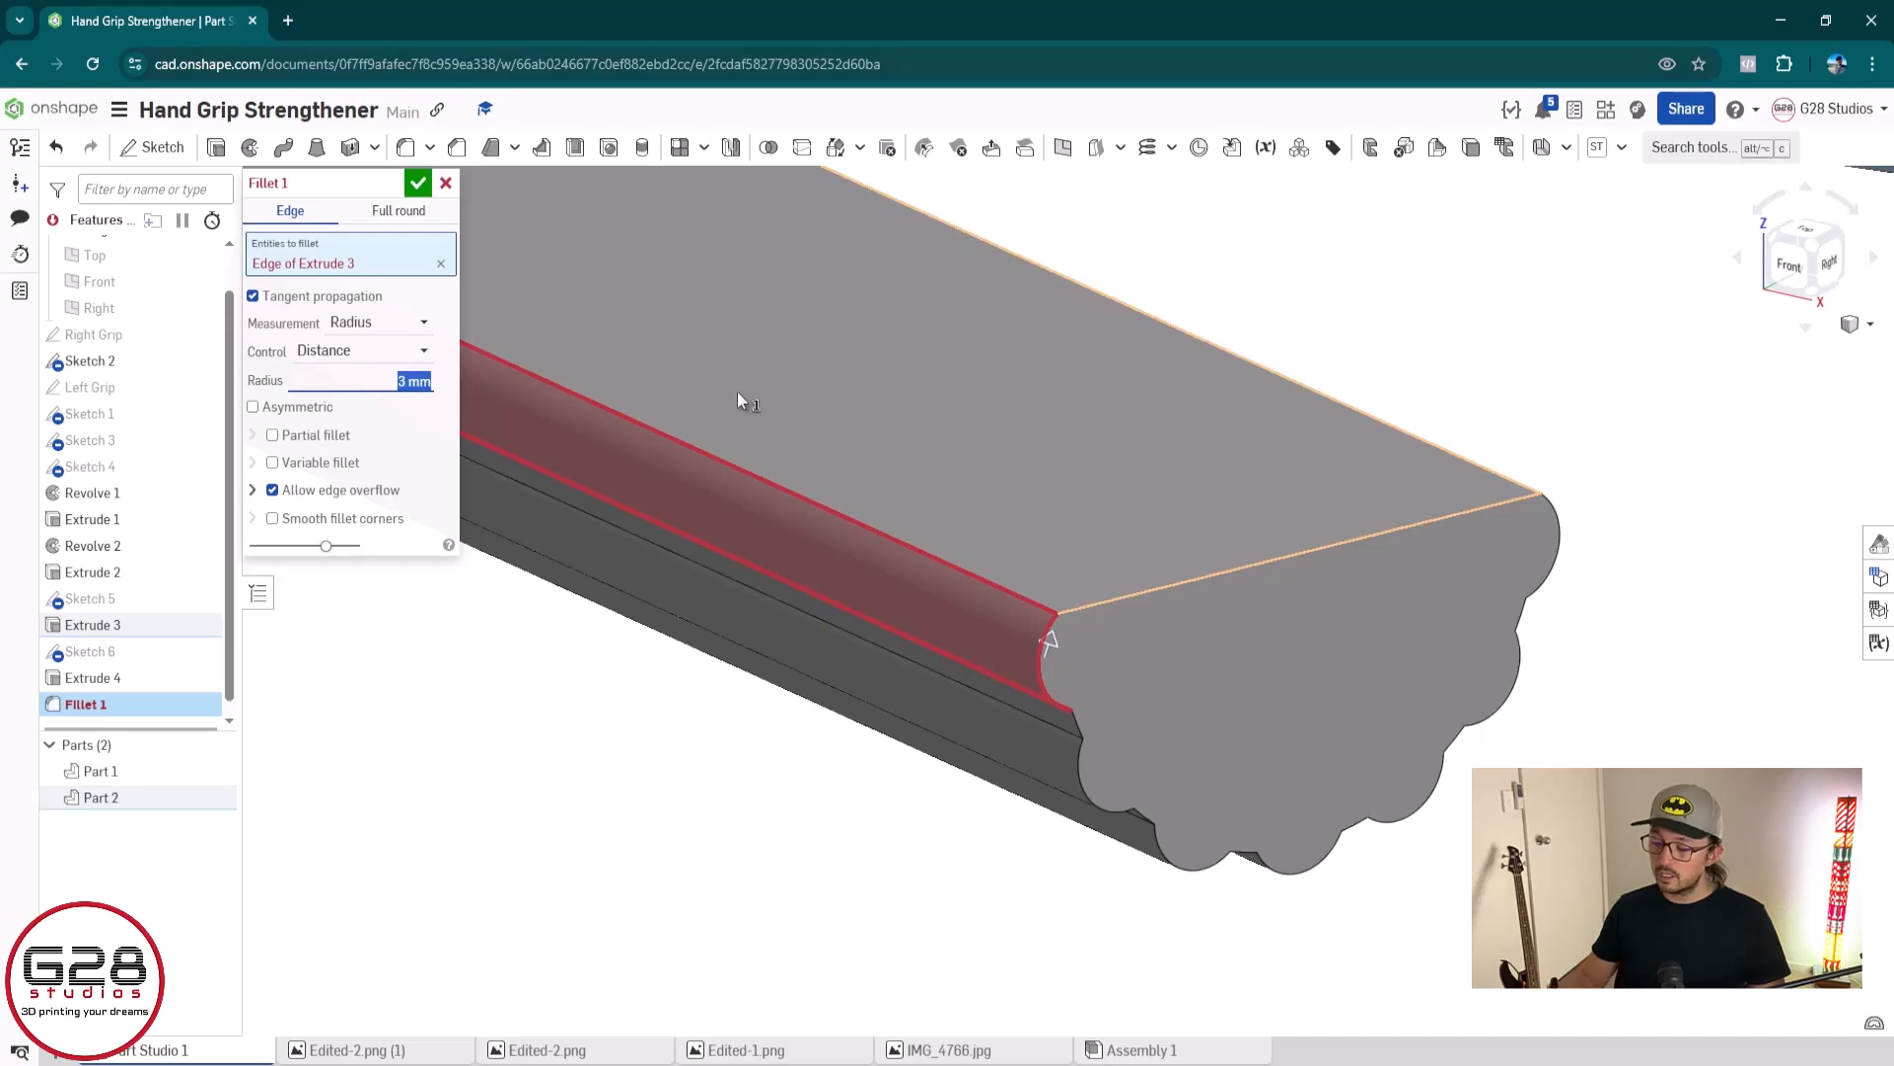
pyautogui.write('1')
# Try reducing the fillet radius on the grey grip's first ridge arc to 0.5 mm
pyautogui.scroll(3, 1163, 709)
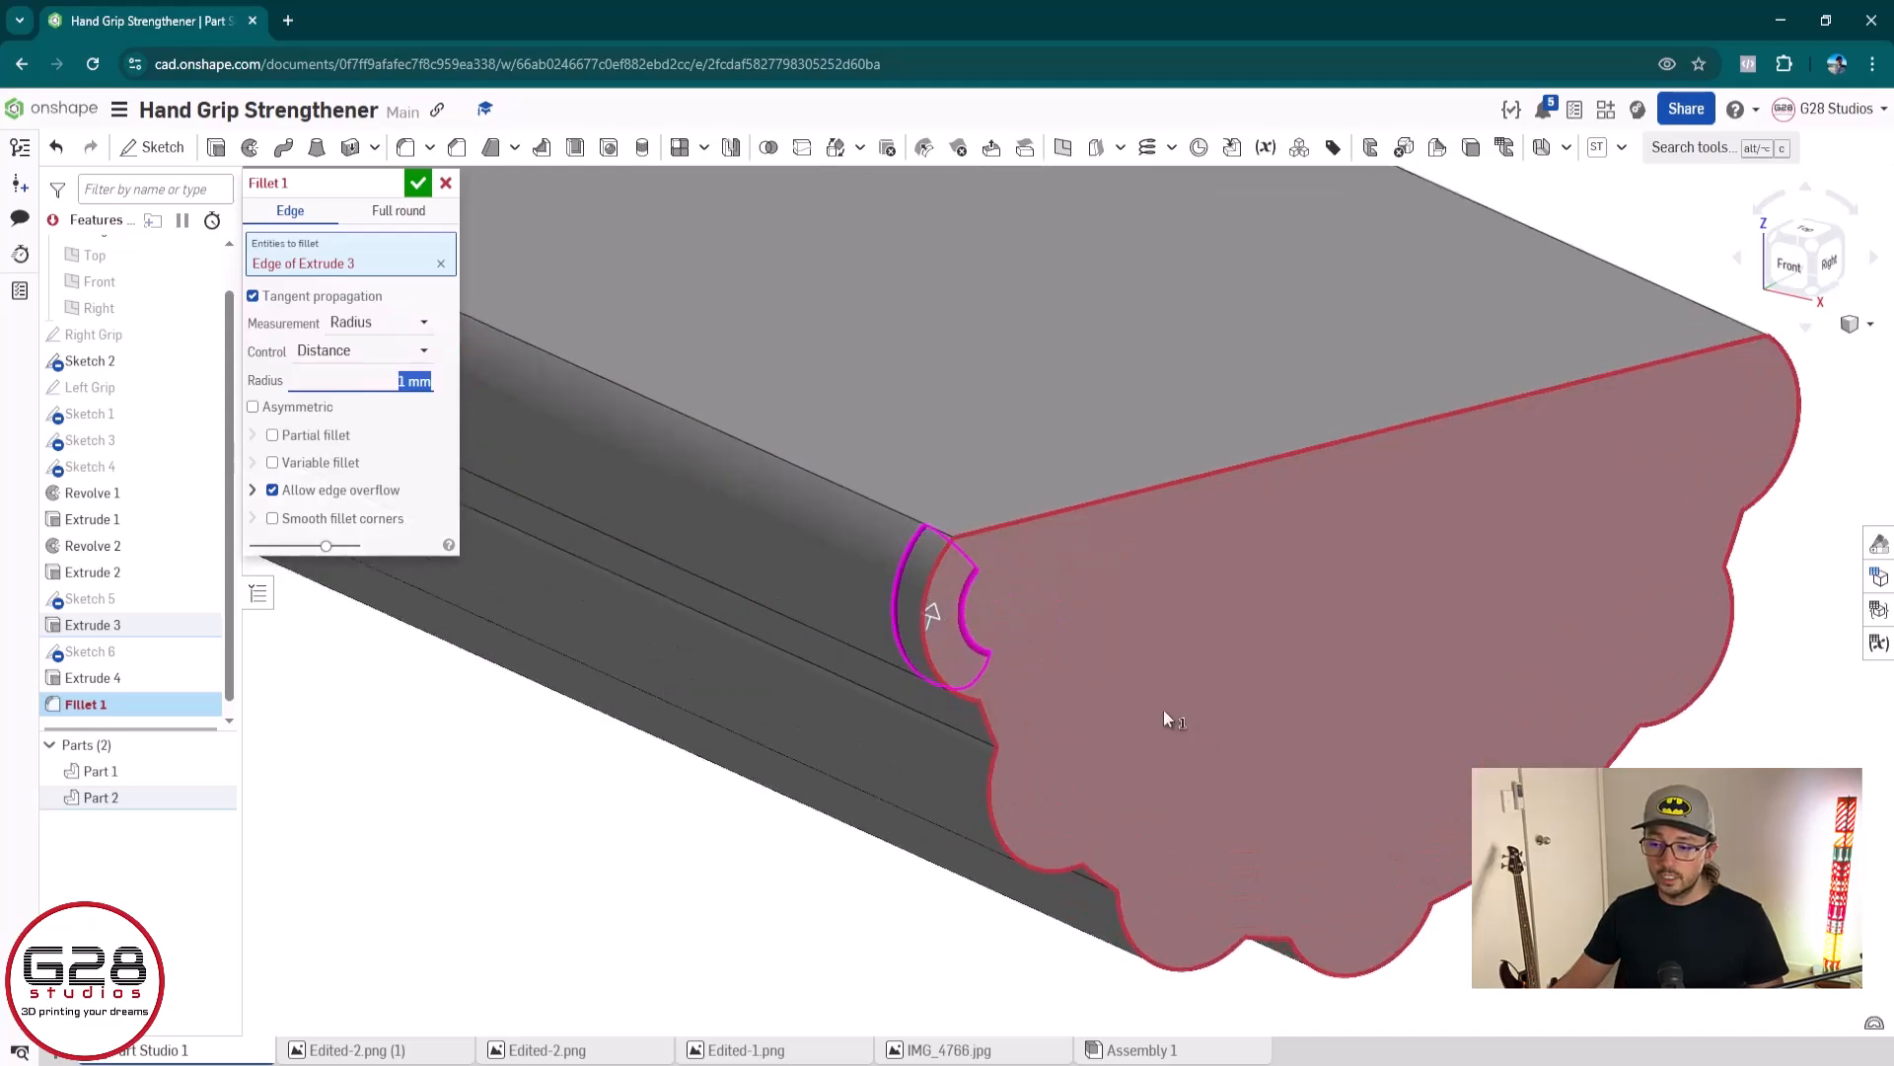
pyautogui.moveTo(1164, 708); pyautogui.dragTo(1132, 823, button='right')
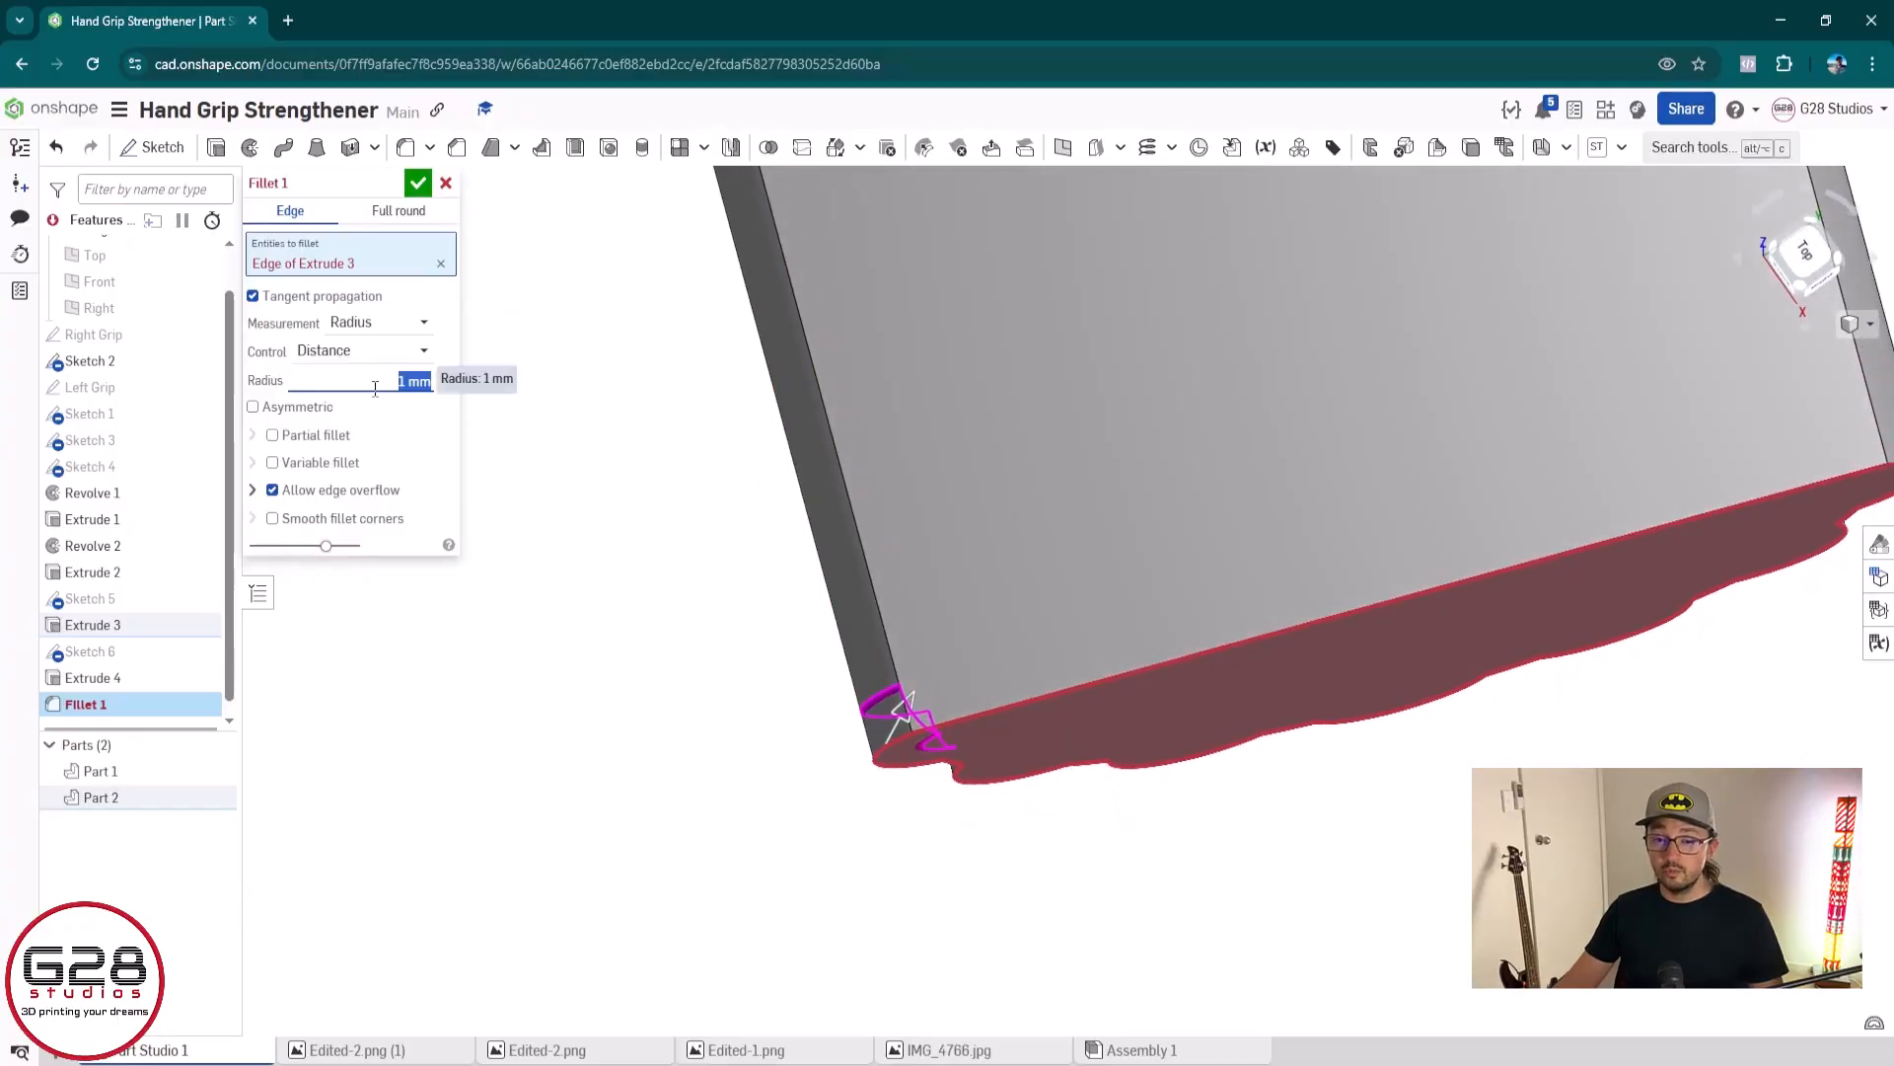
pyautogui.write('0.5')
pyautogui.press('Return')
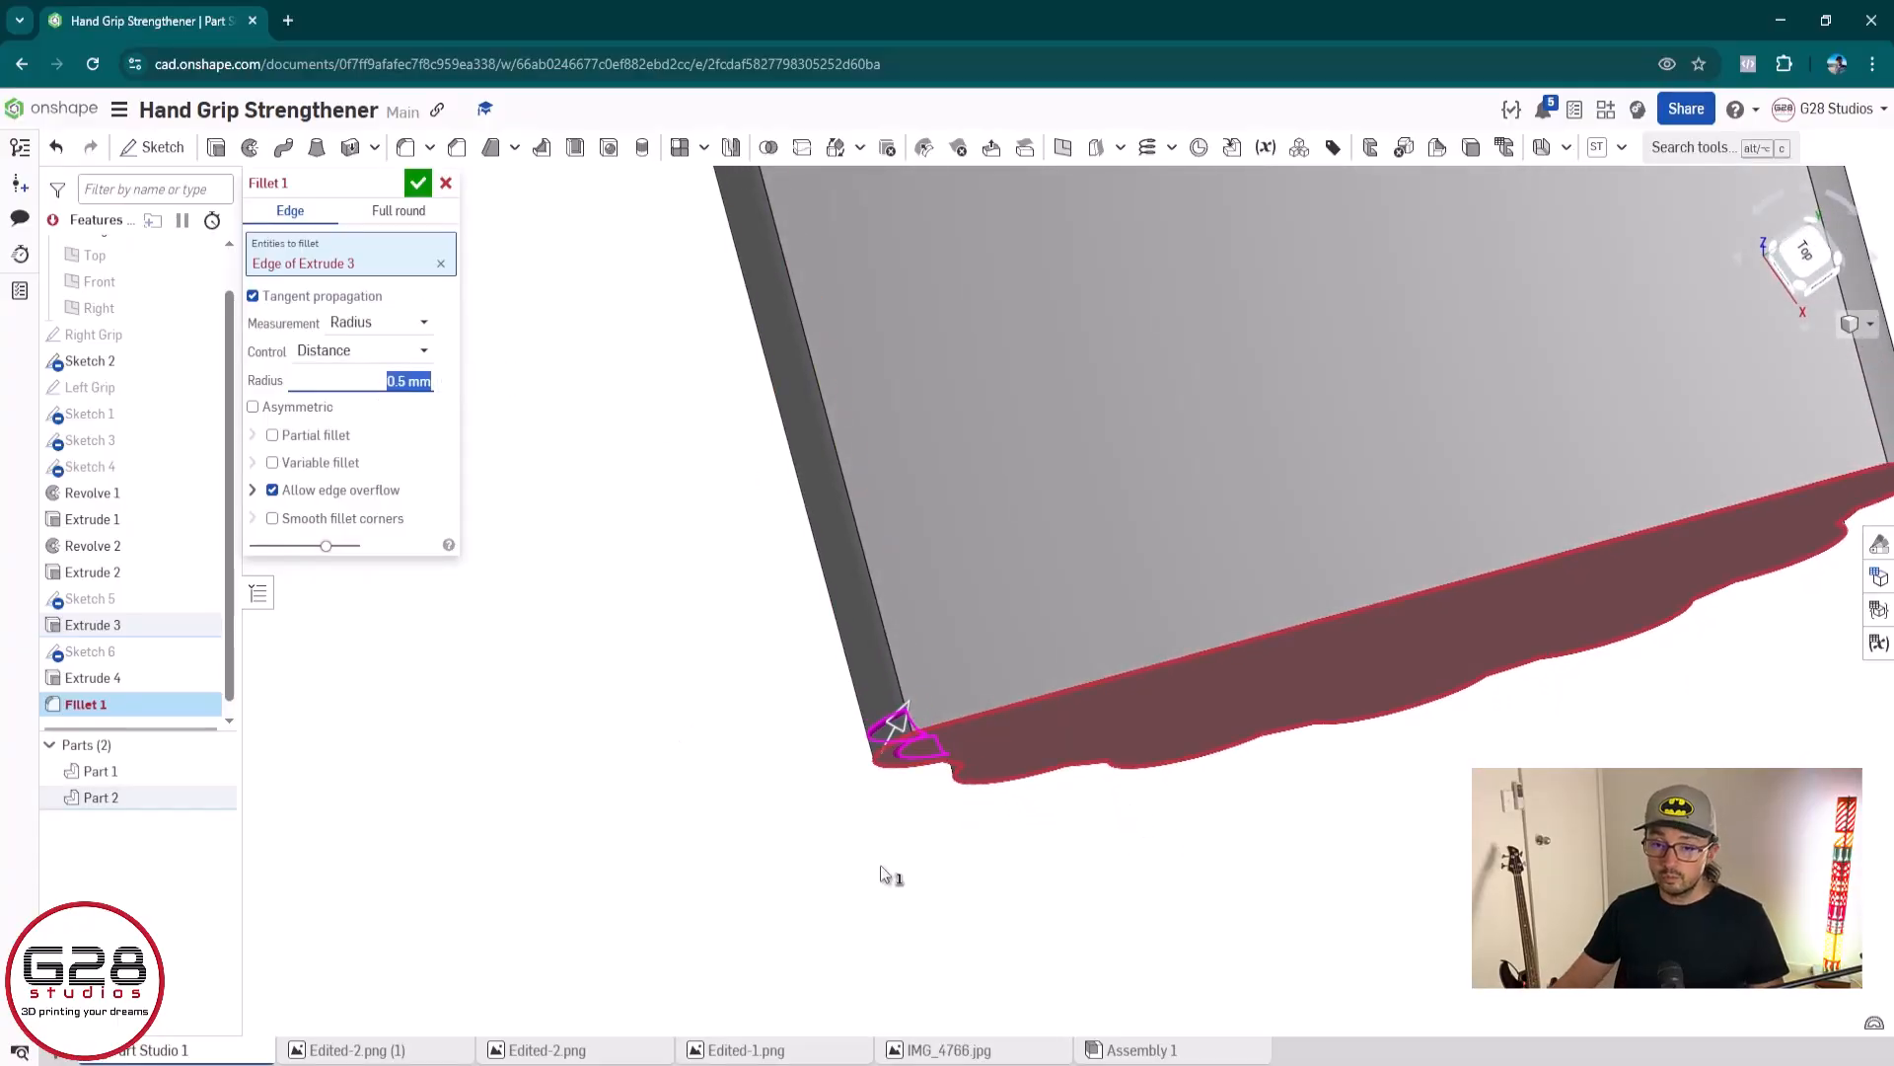
# Try a 0.2 mm radius for the ridge arc fillet and raise it to 0.3 mm
pyautogui.moveTo(881, 866); pyautogui.dragTo(927, 795, button='right')
pyautogui.moveTo(971, 775); pyautogui.dragTo(663, 554, button='middle')
pyautogui.scroll(2, 663, 554)
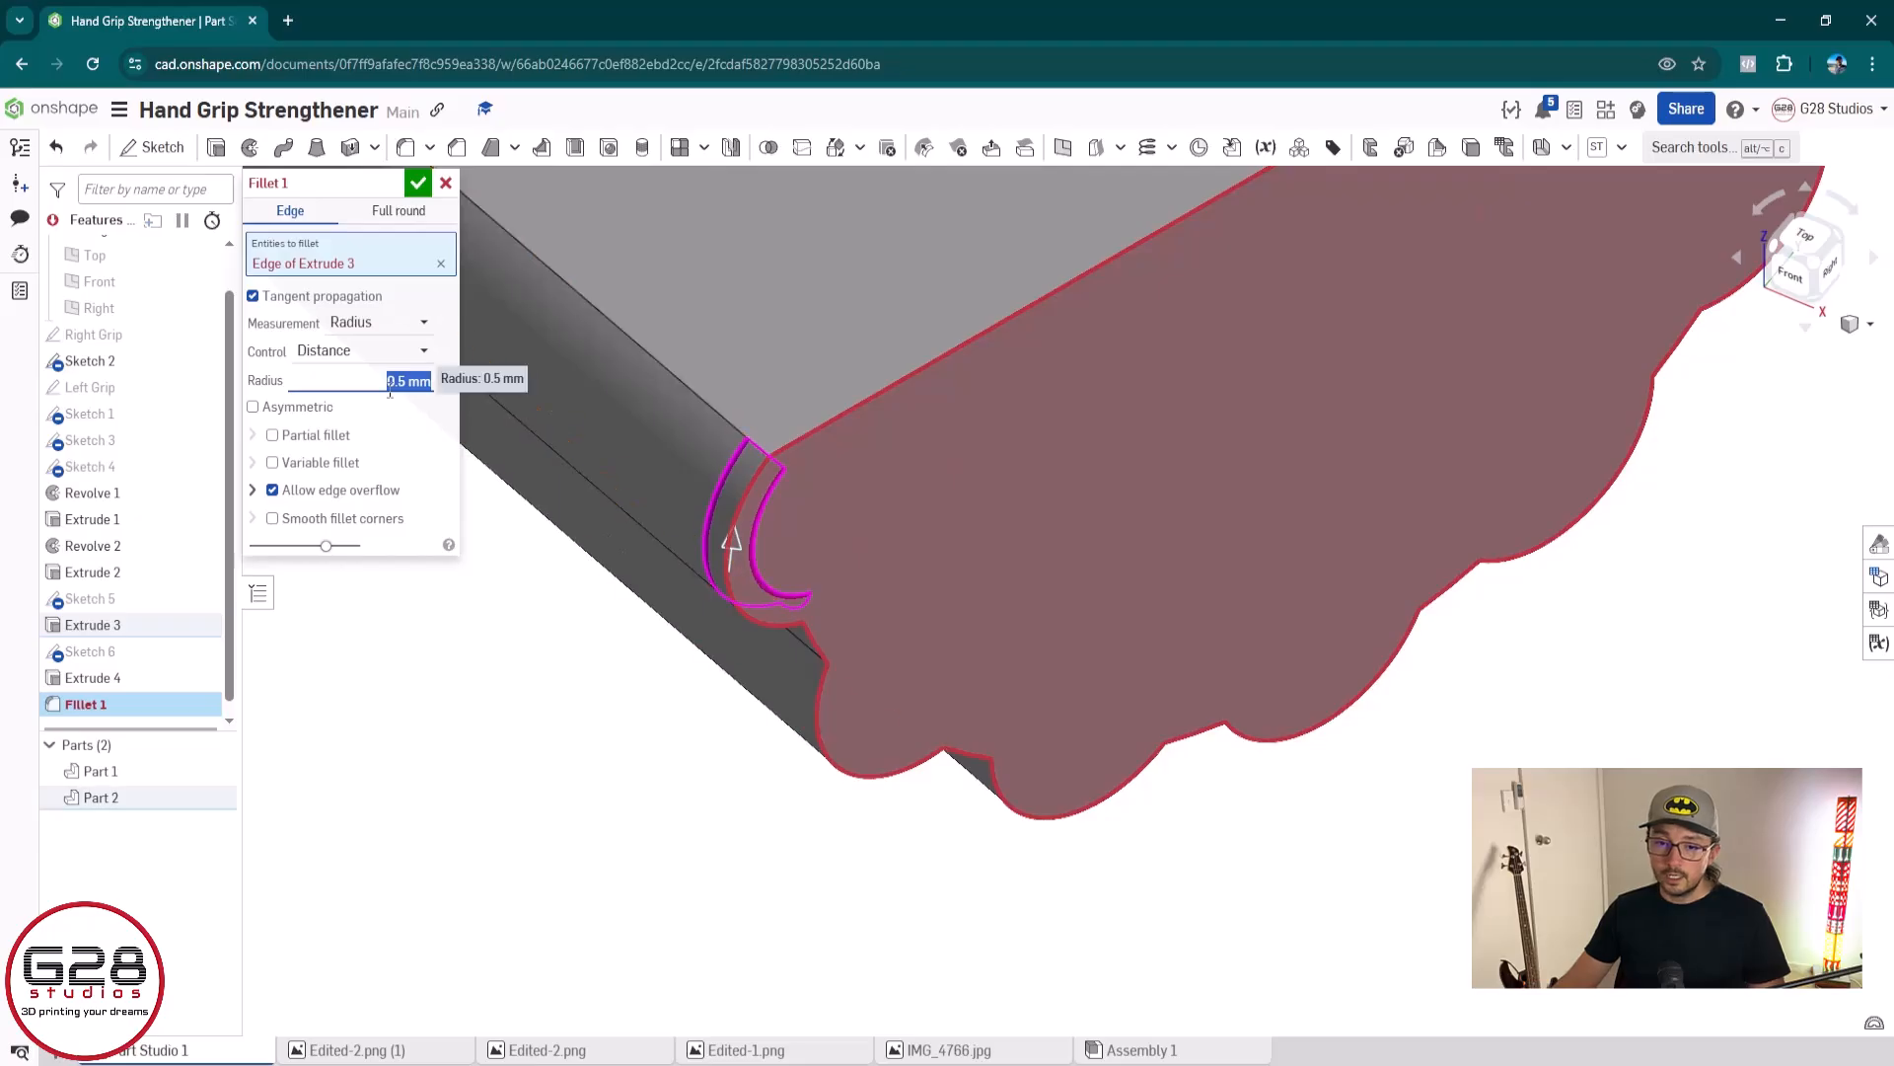
pyautogui.write('0.2')
pyautogui.press('Return')
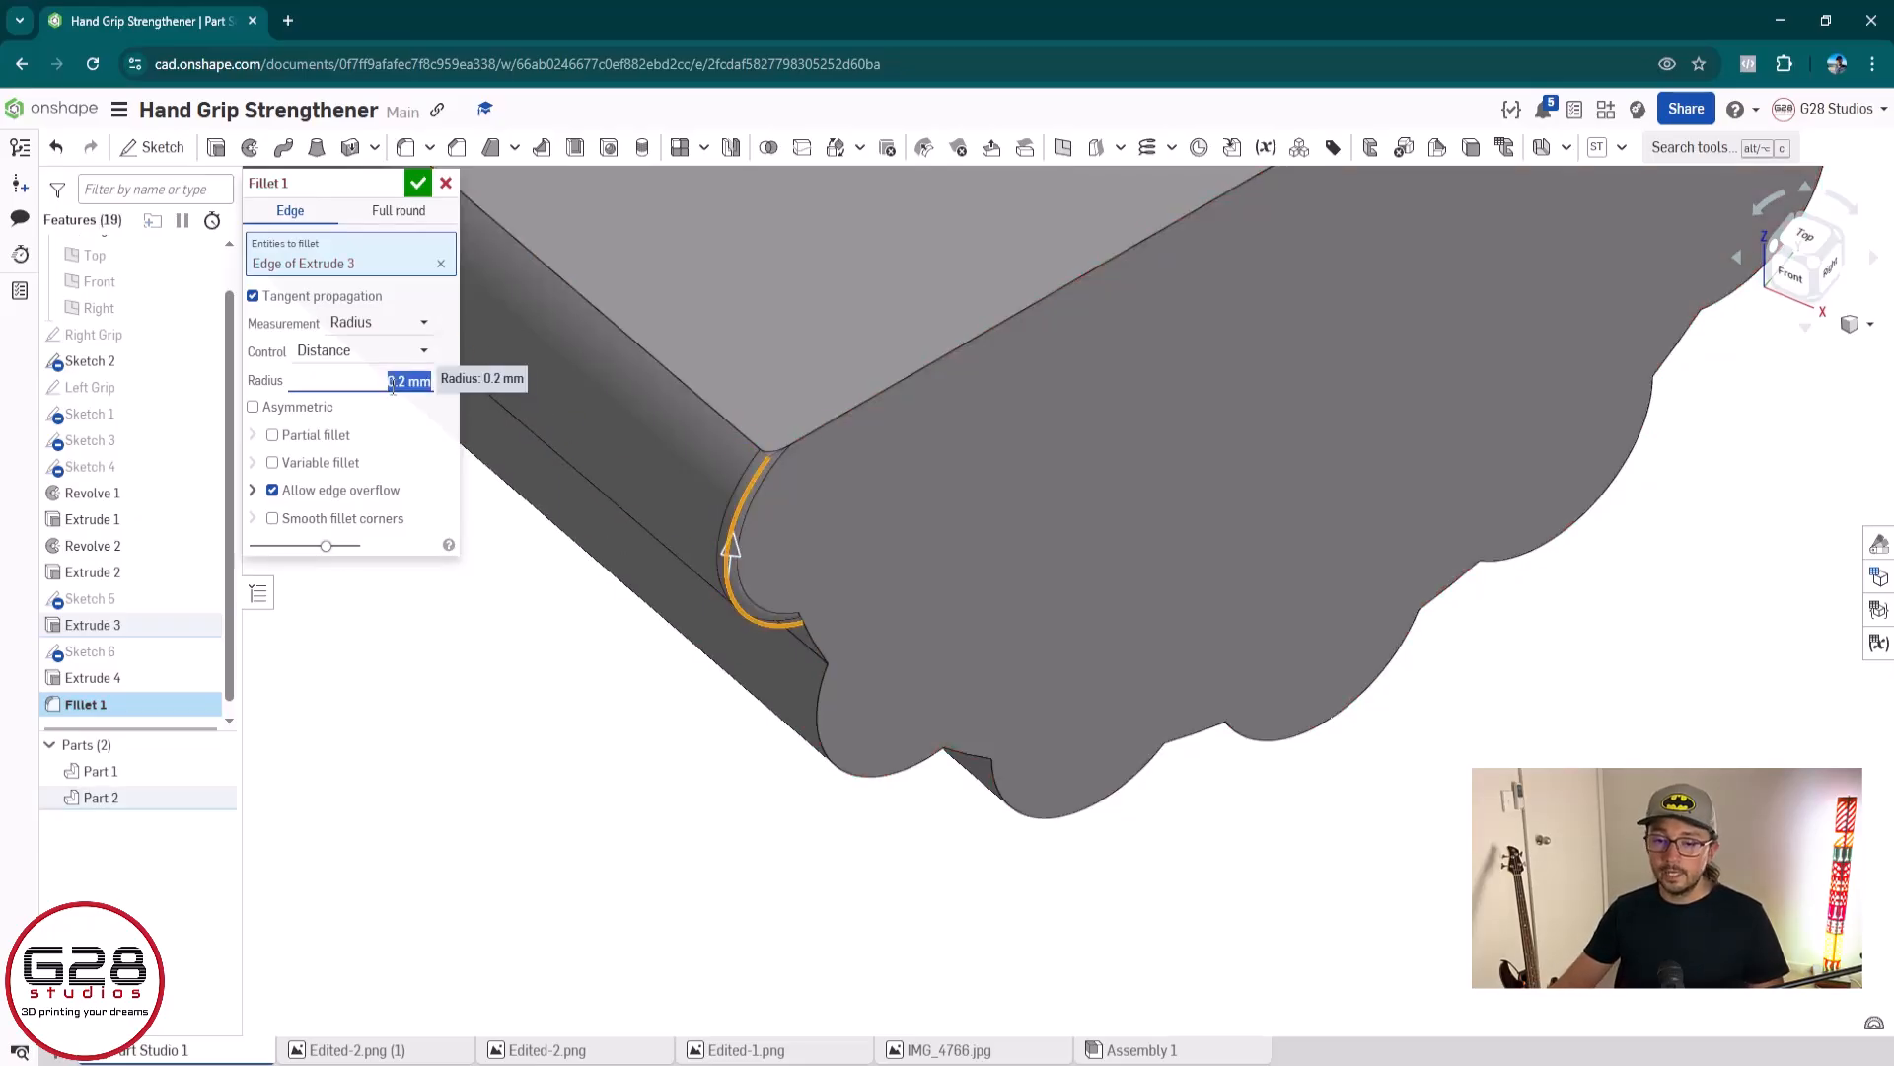
pyautogui.write('0.3')
pyautogui.press('Return')
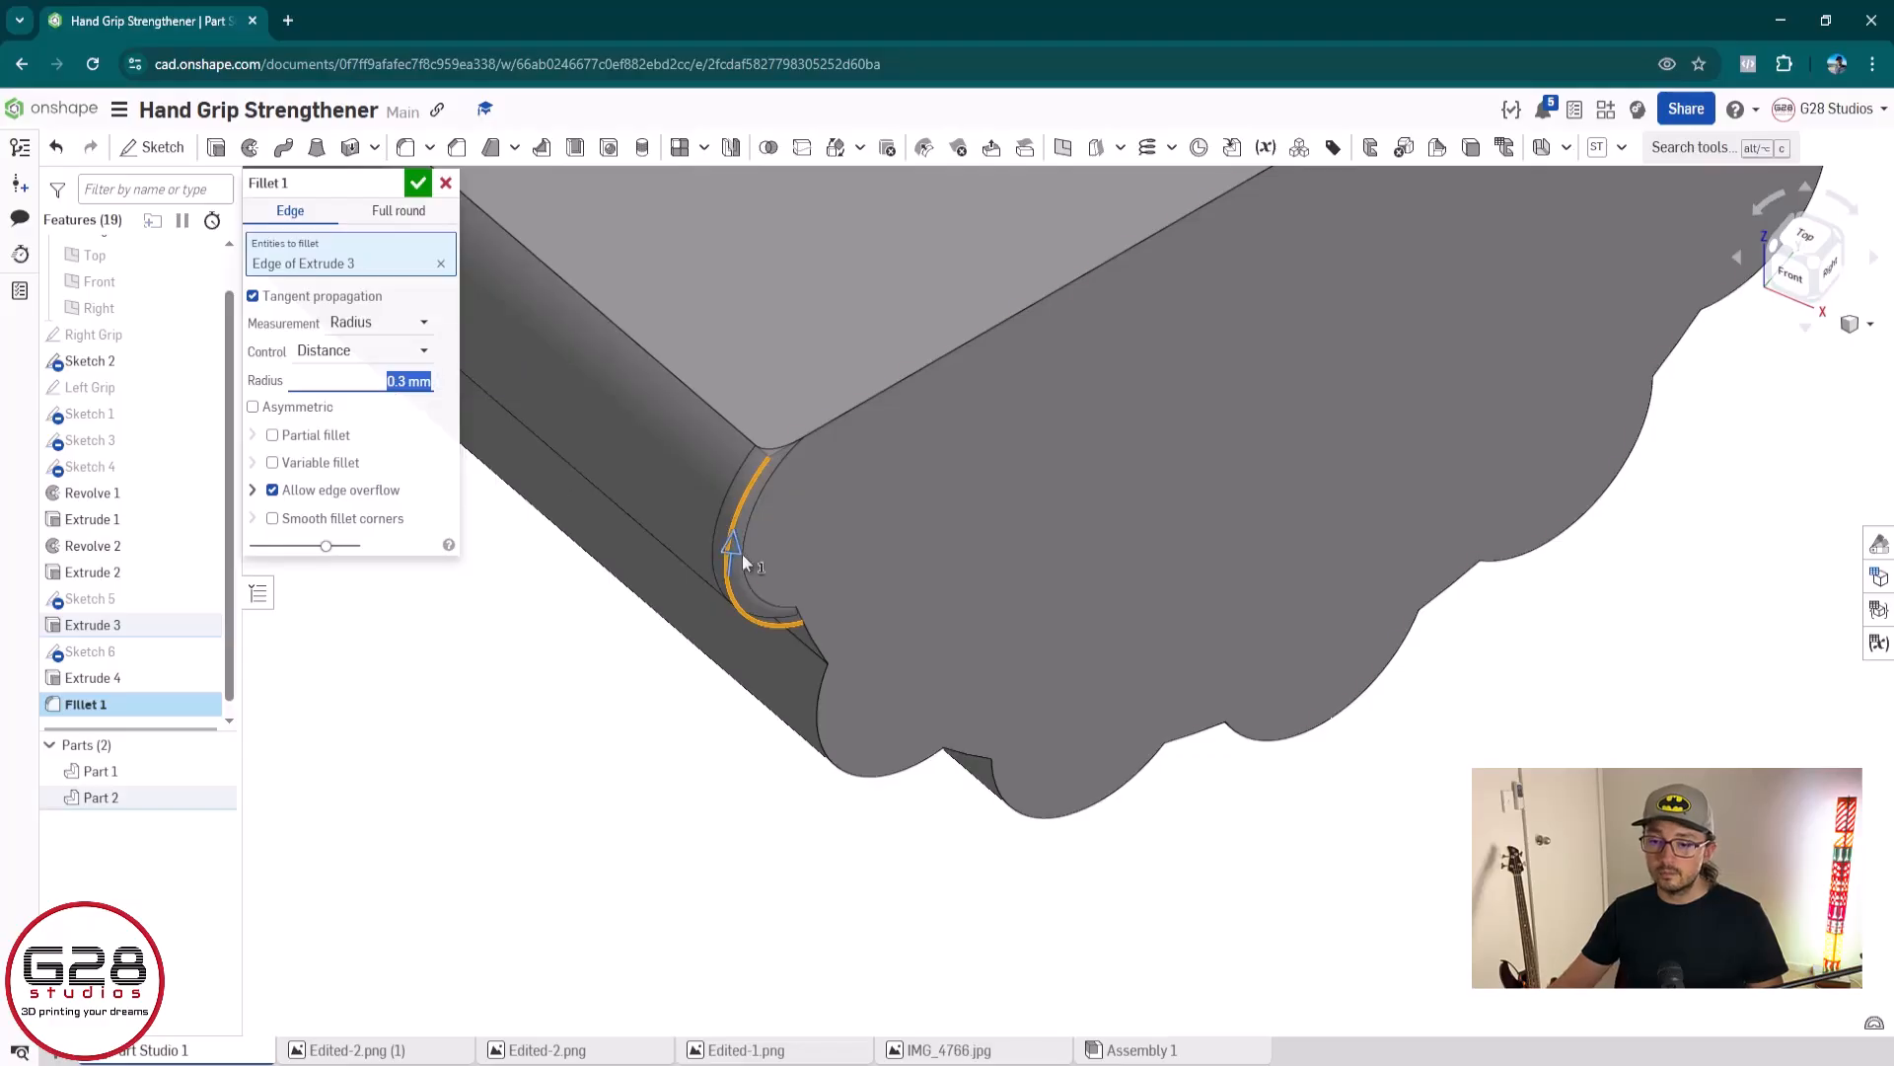
# Add the short connecting edge and the second ridge's arc edge to the fillet on the grey grip's end face
pyautogui.moveTo(736, 819); pyautogui.dragTo(872, 438, button='right')
pyautogui.click(845, 377)
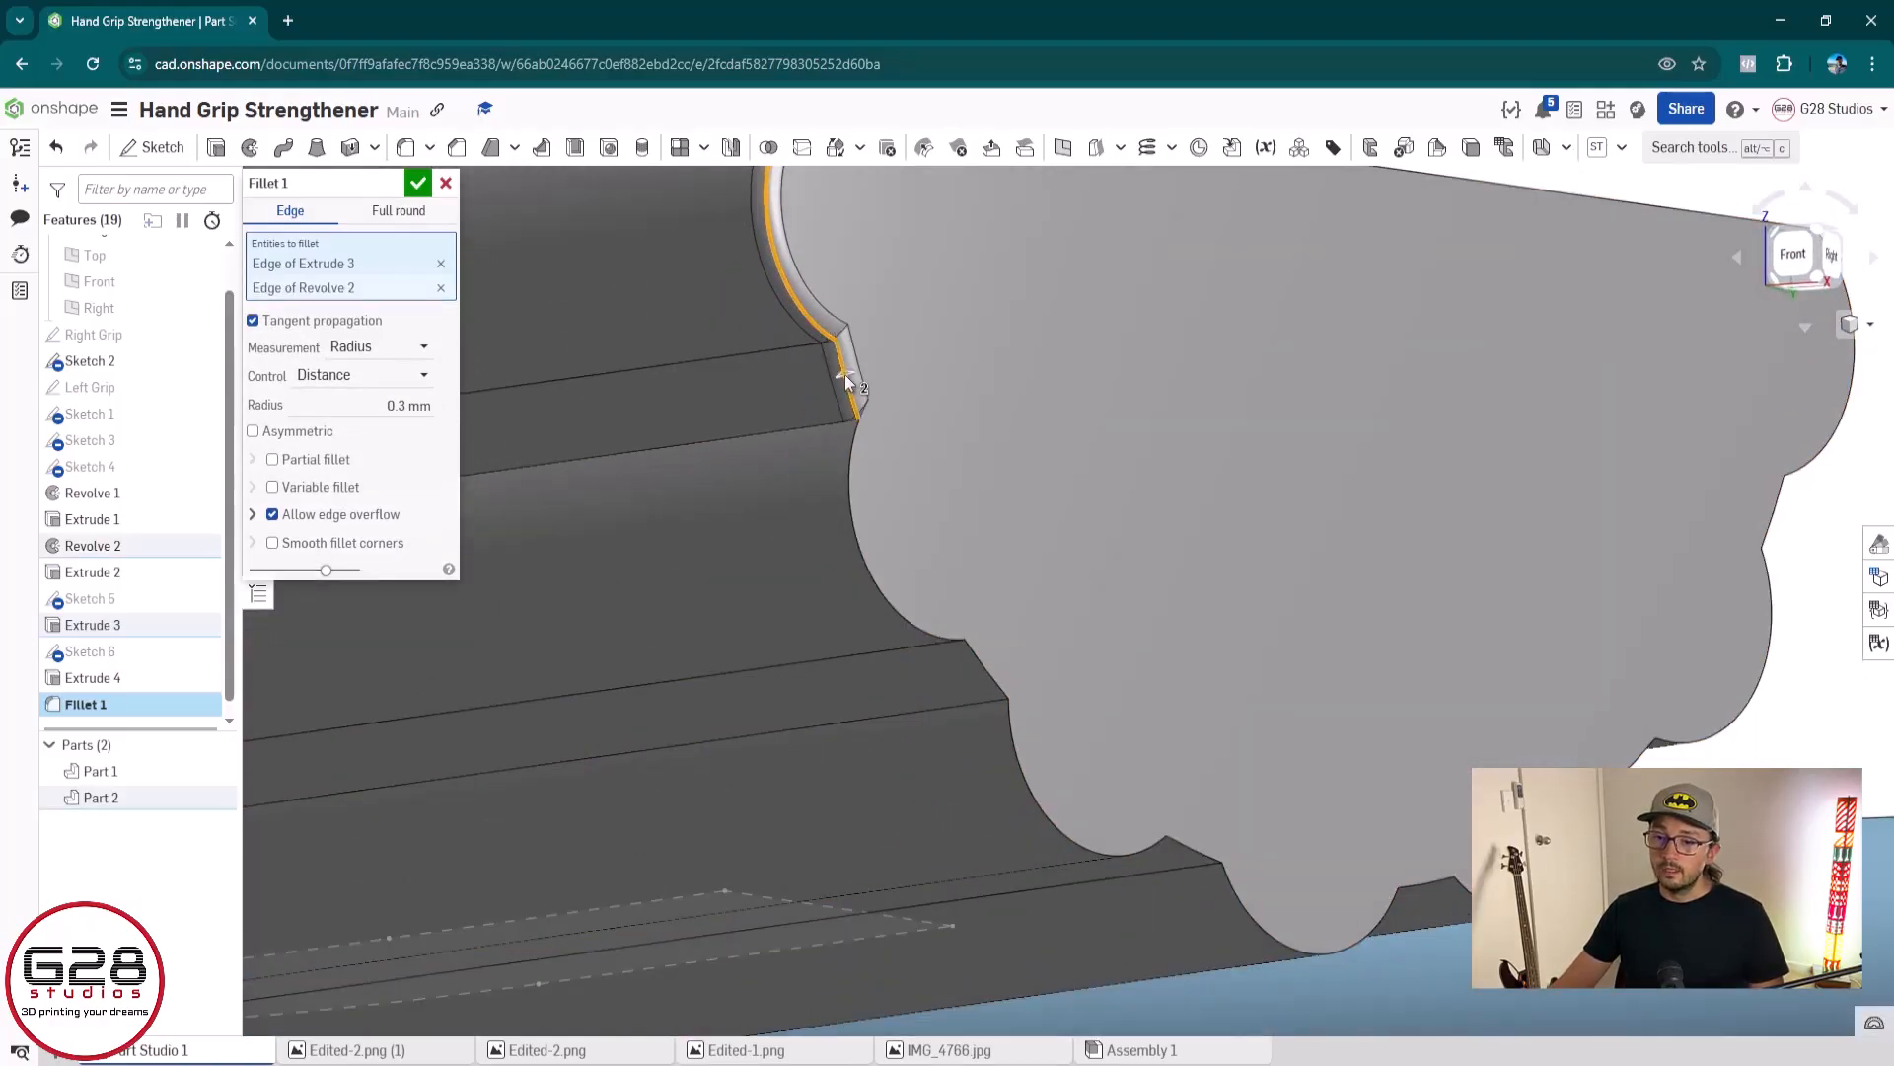
pyautogui.click(850, 458)
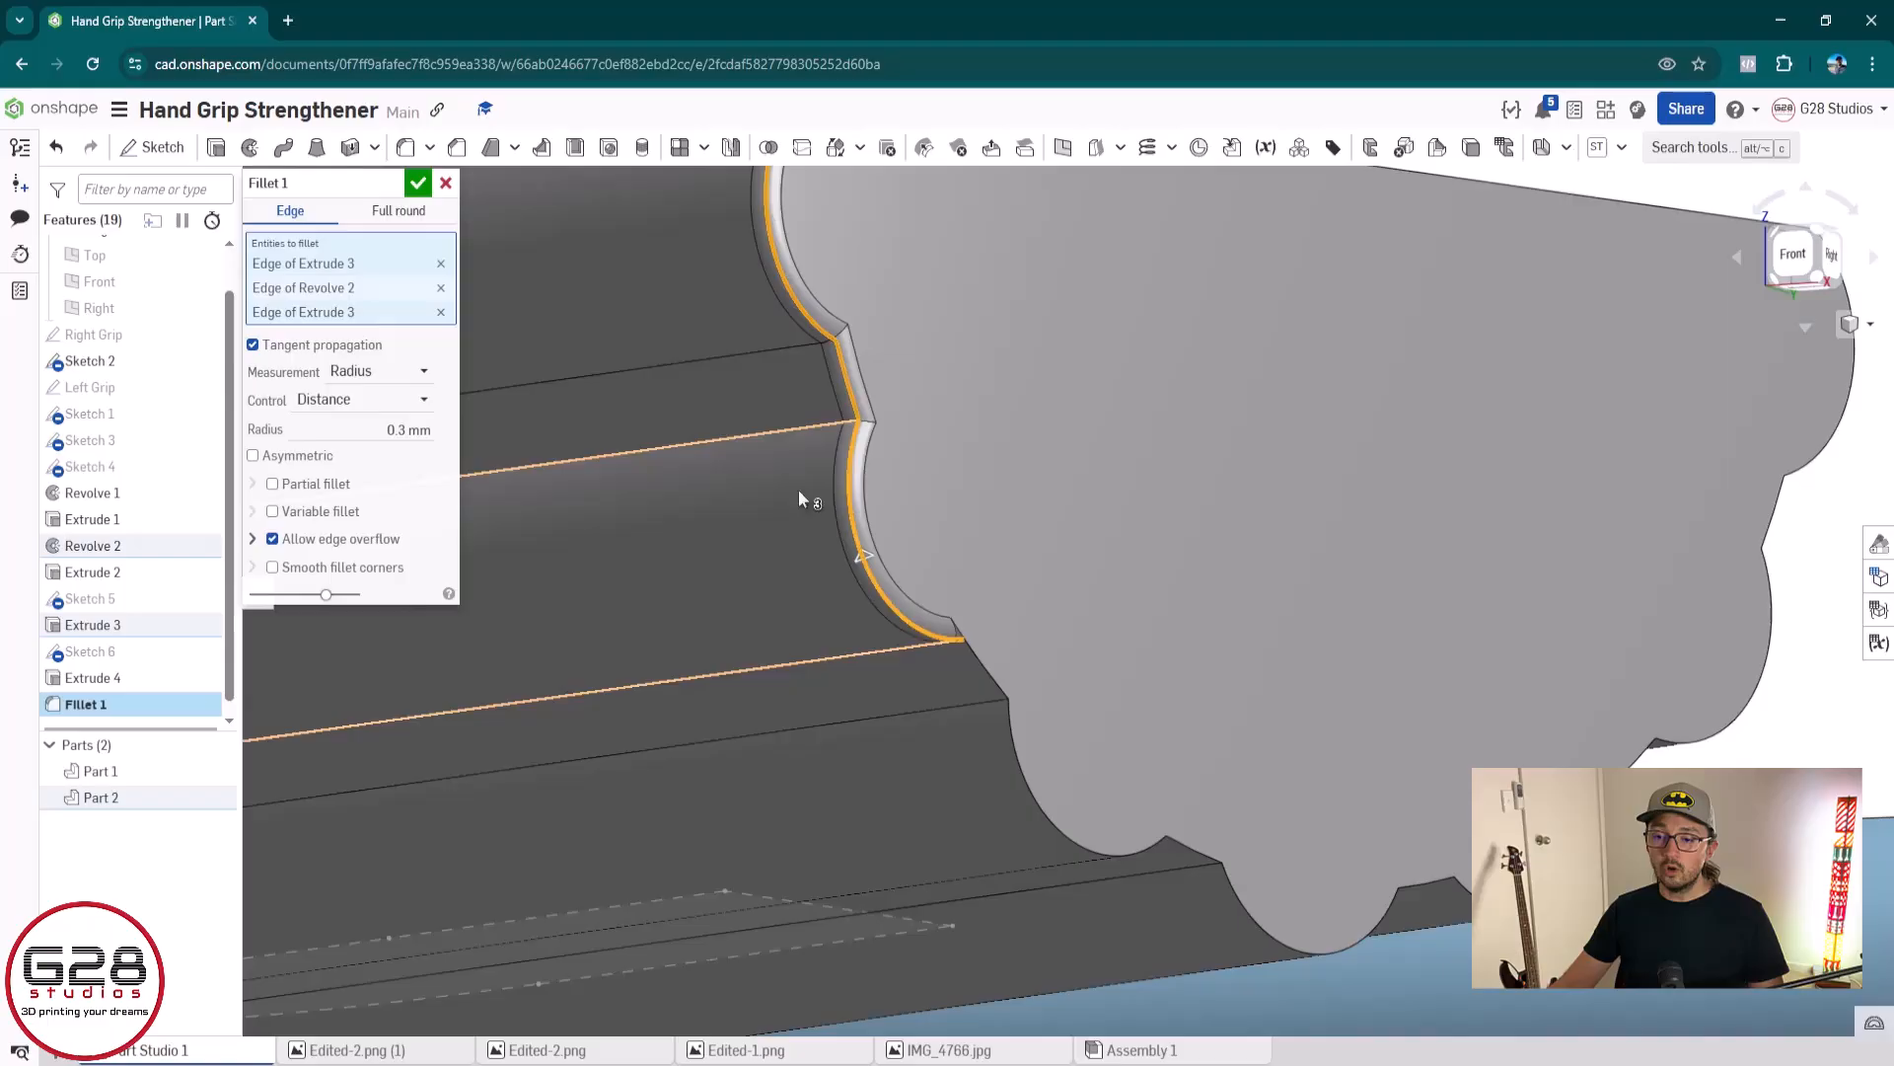
# Try a 0.4 mm radius for the three-edge fillet, return it to 0.3 mm and discard the fillet
pyautogui.click(401, 428)
pyautogui.write('0.4')
pyautogui.press('Return')
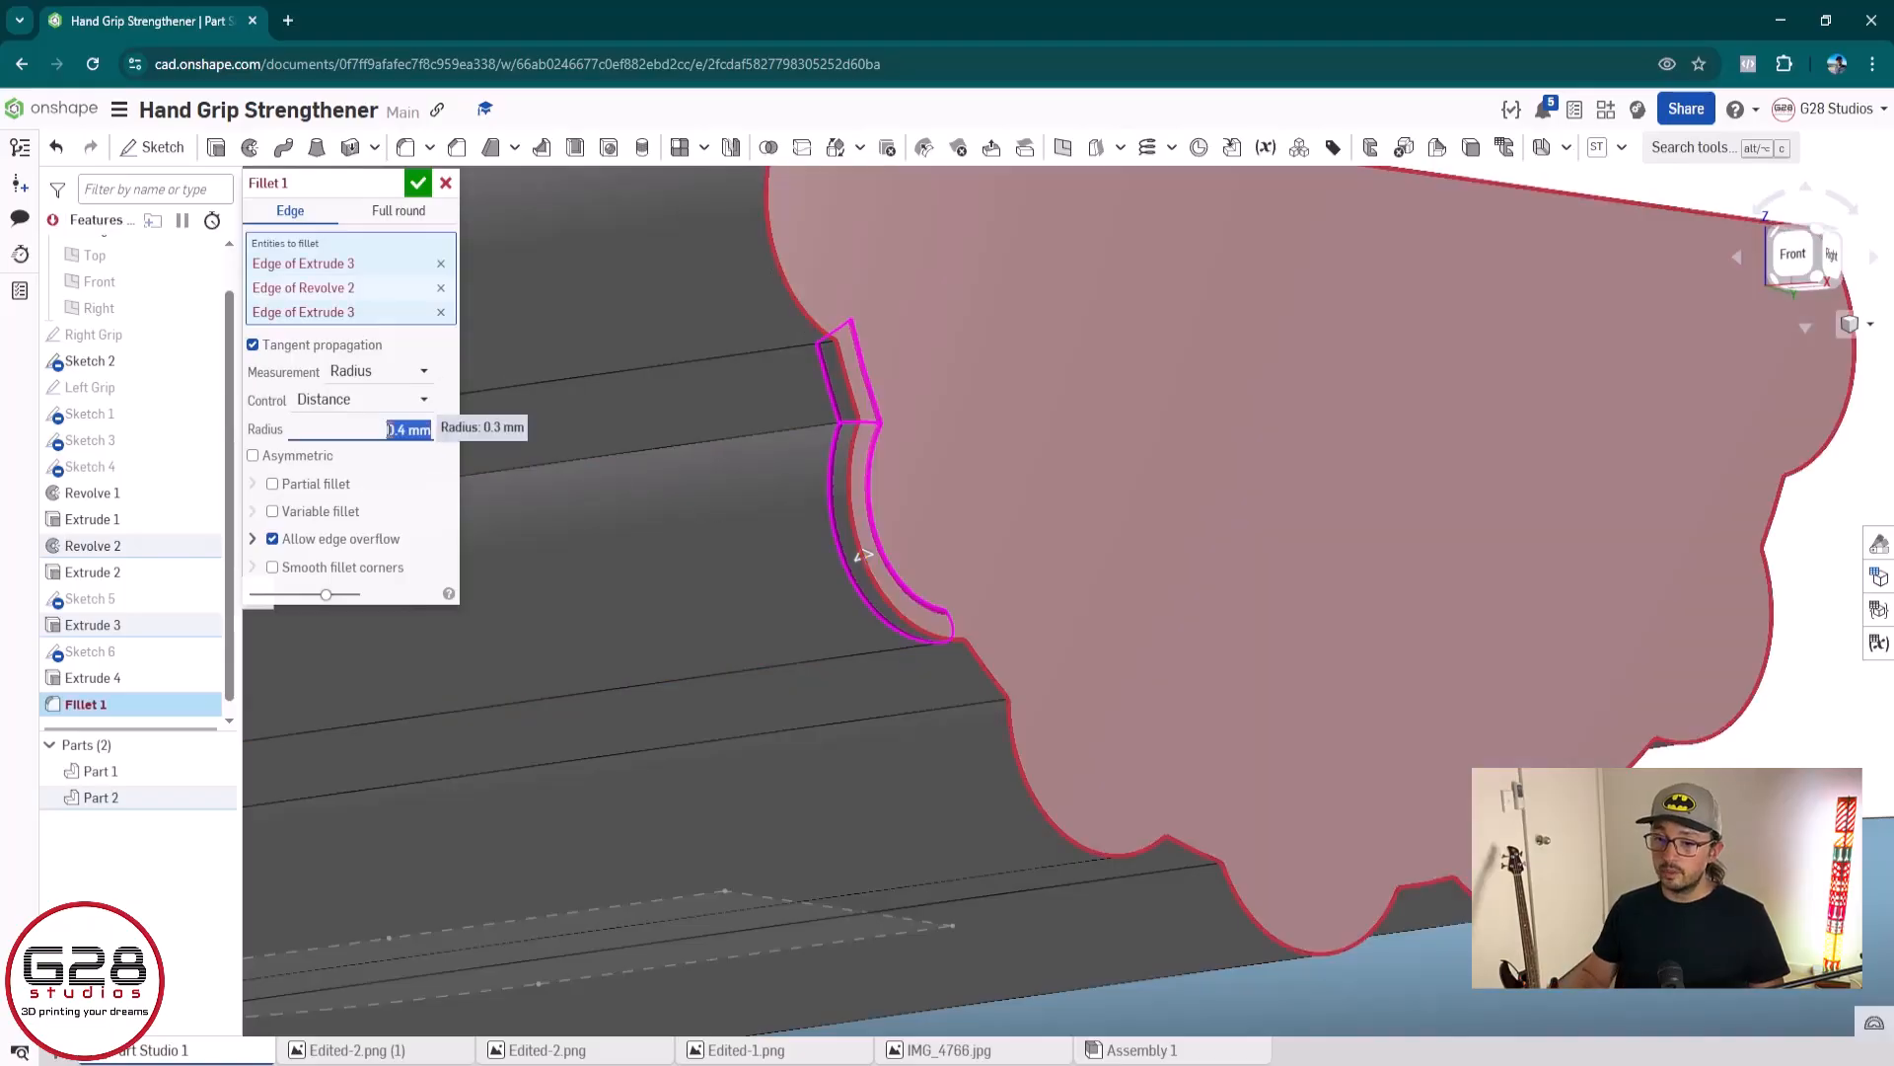
pyautogui.click(388, 429)
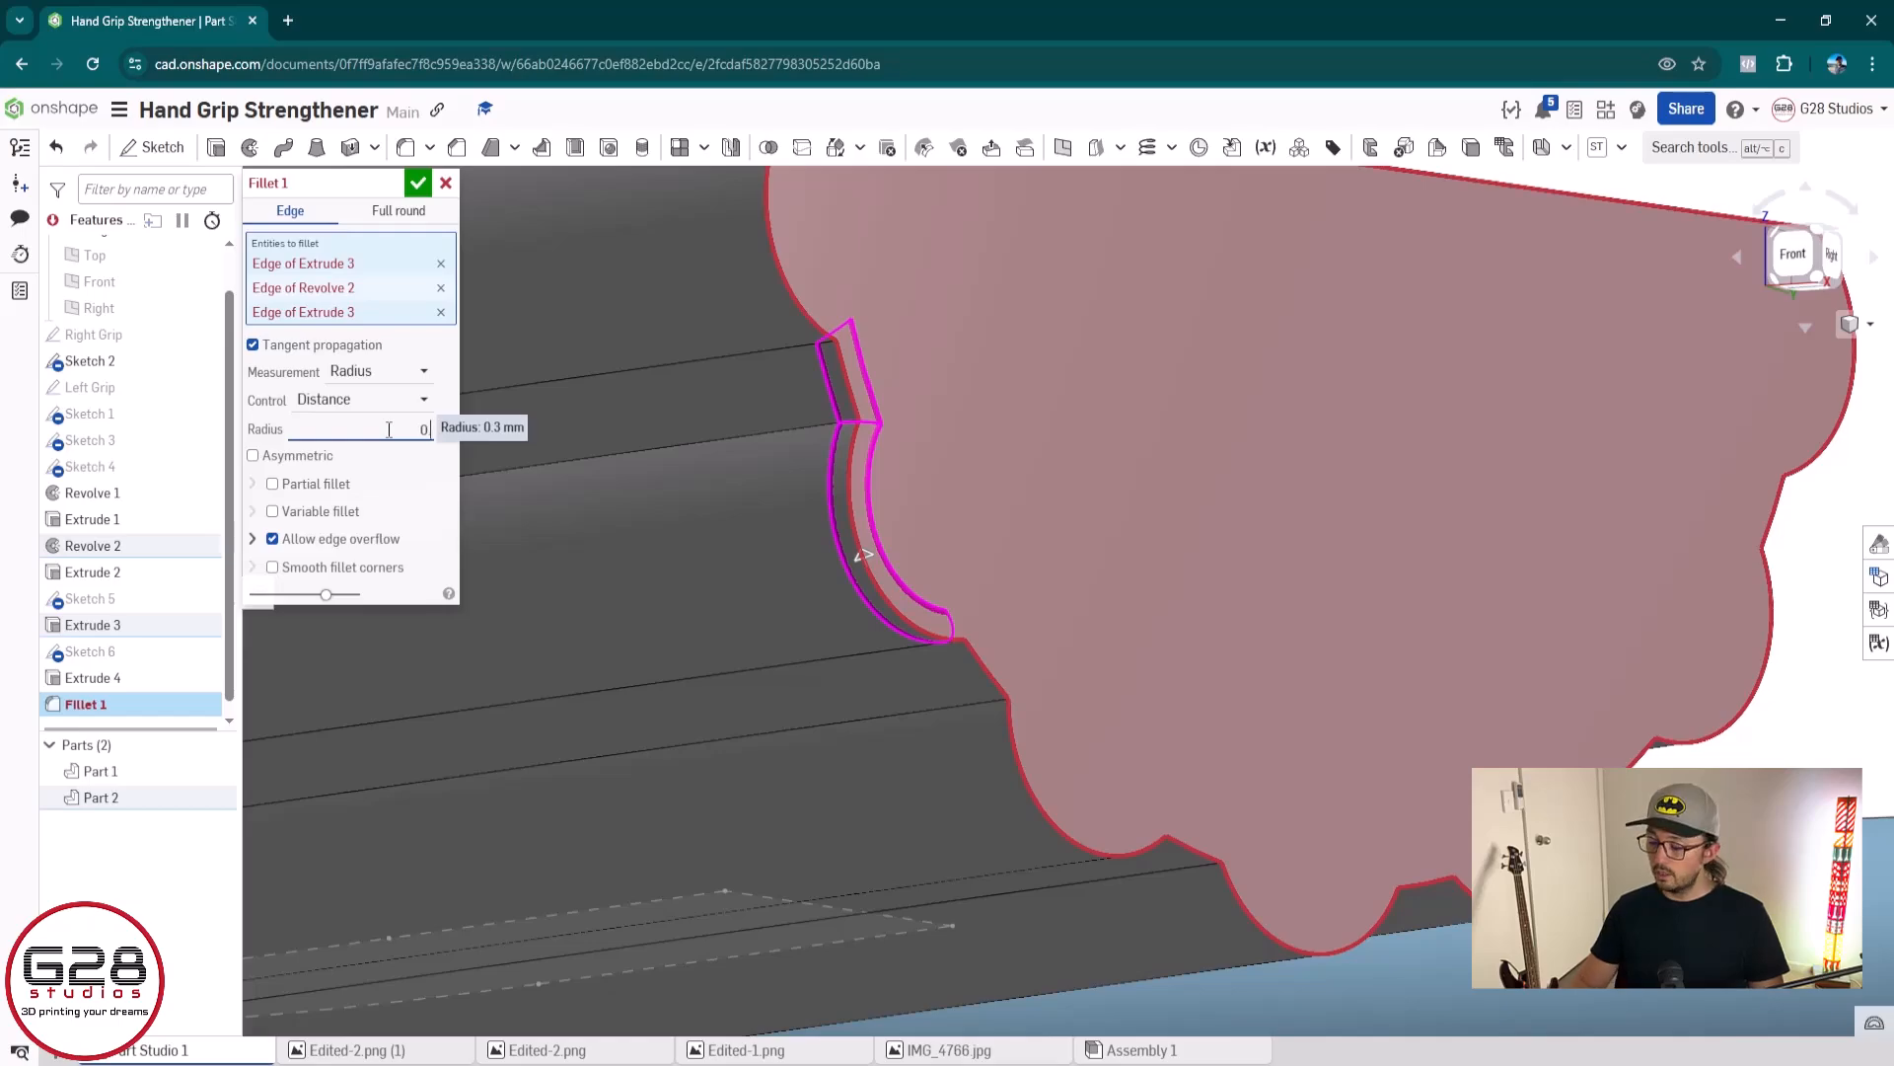
pyautogui.write('.3')
pyautogui.press('Return')
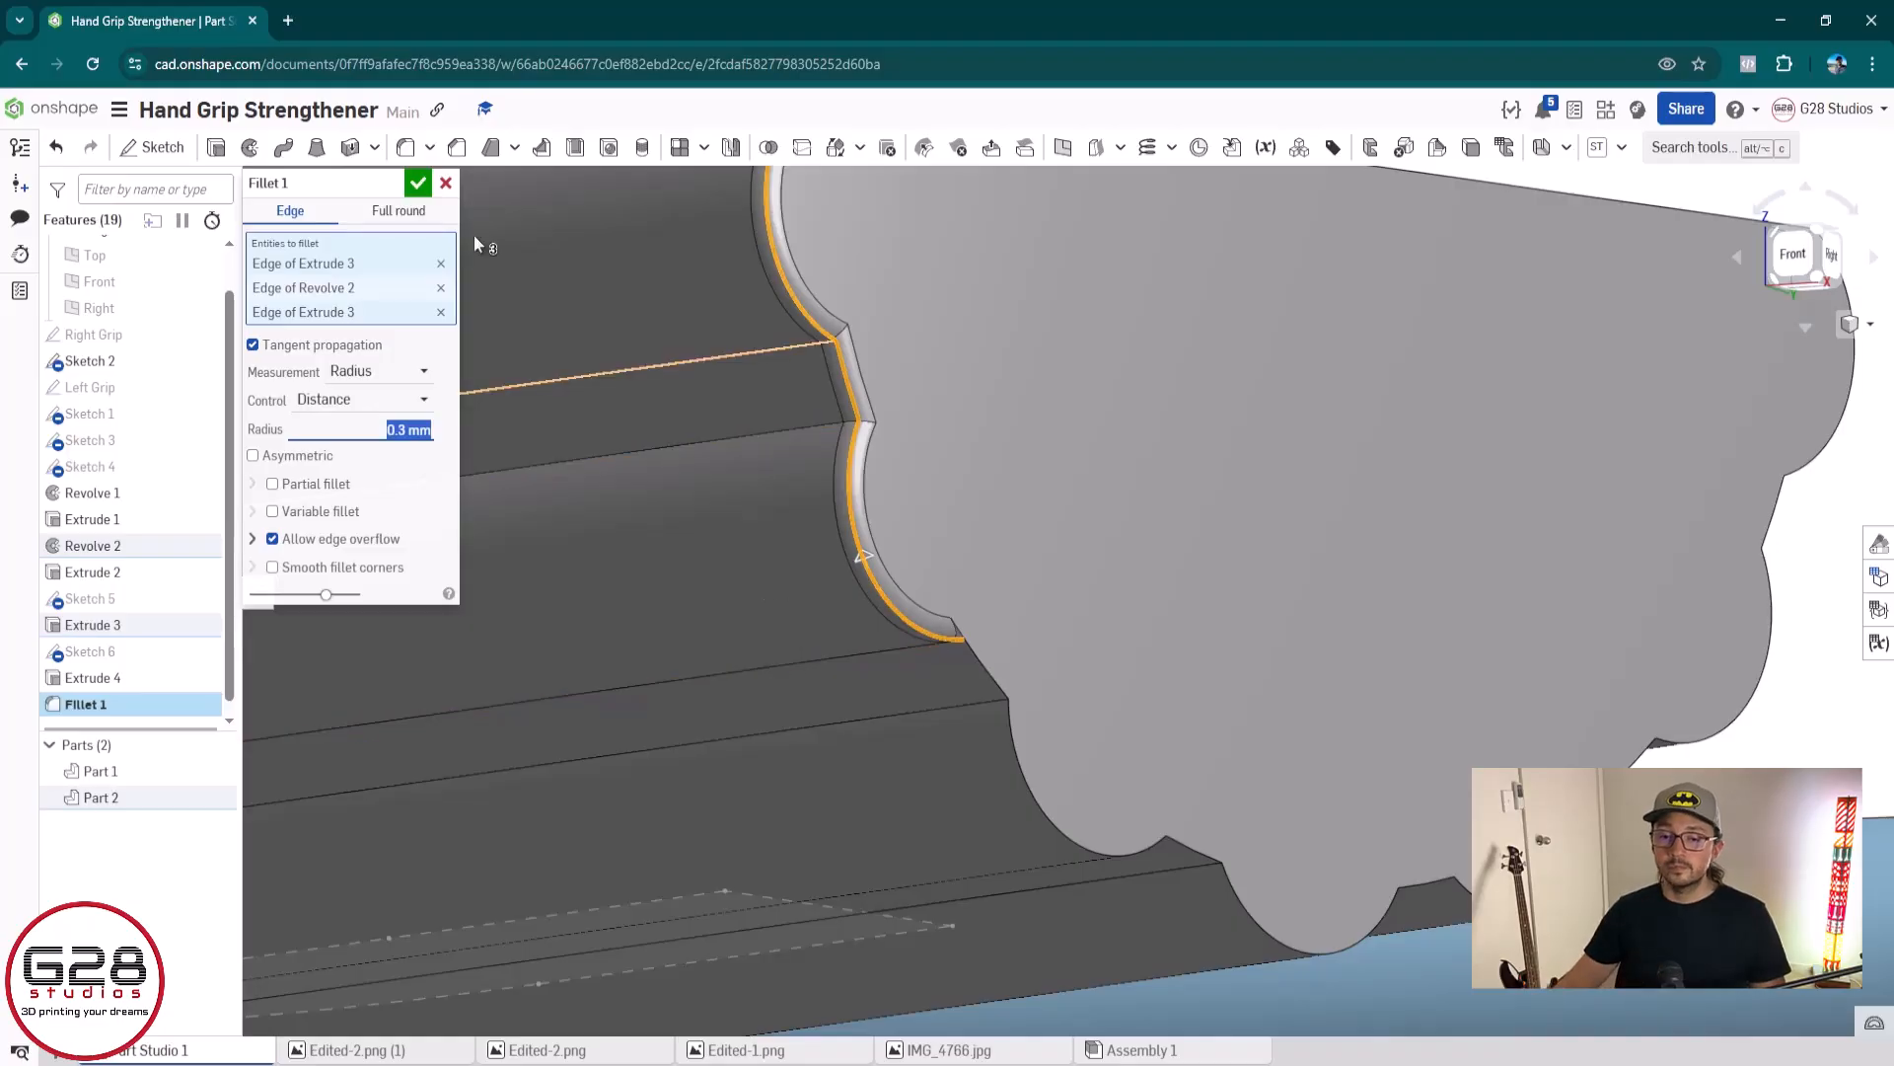
pyautogui.click(446, 184)
# Try a 1 mm equal-distance chamfer on the first ridge's arc edge at the grey grip's end face
pyautogui.scroll(-2, 696, 306)
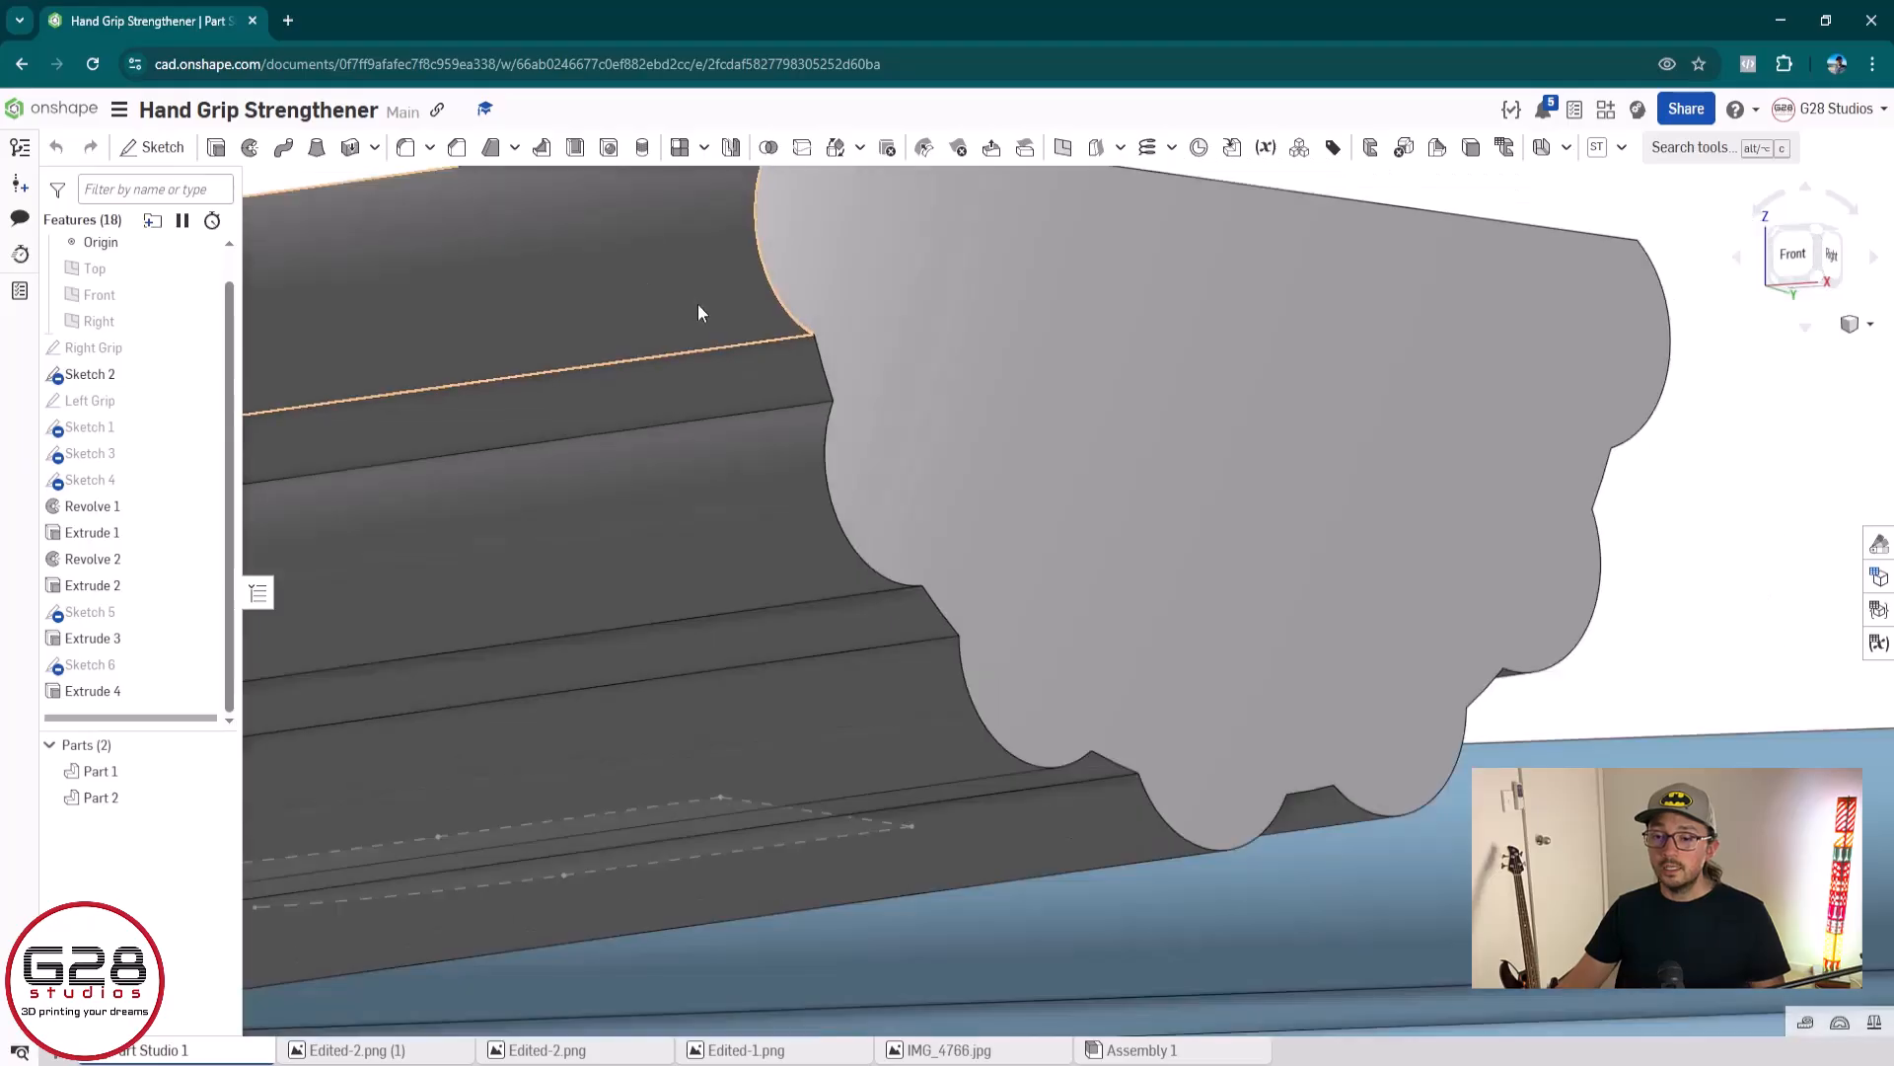
pyautogui.moveTo(700, 309); pyautogui.dragTo(623, 532, button='middle')
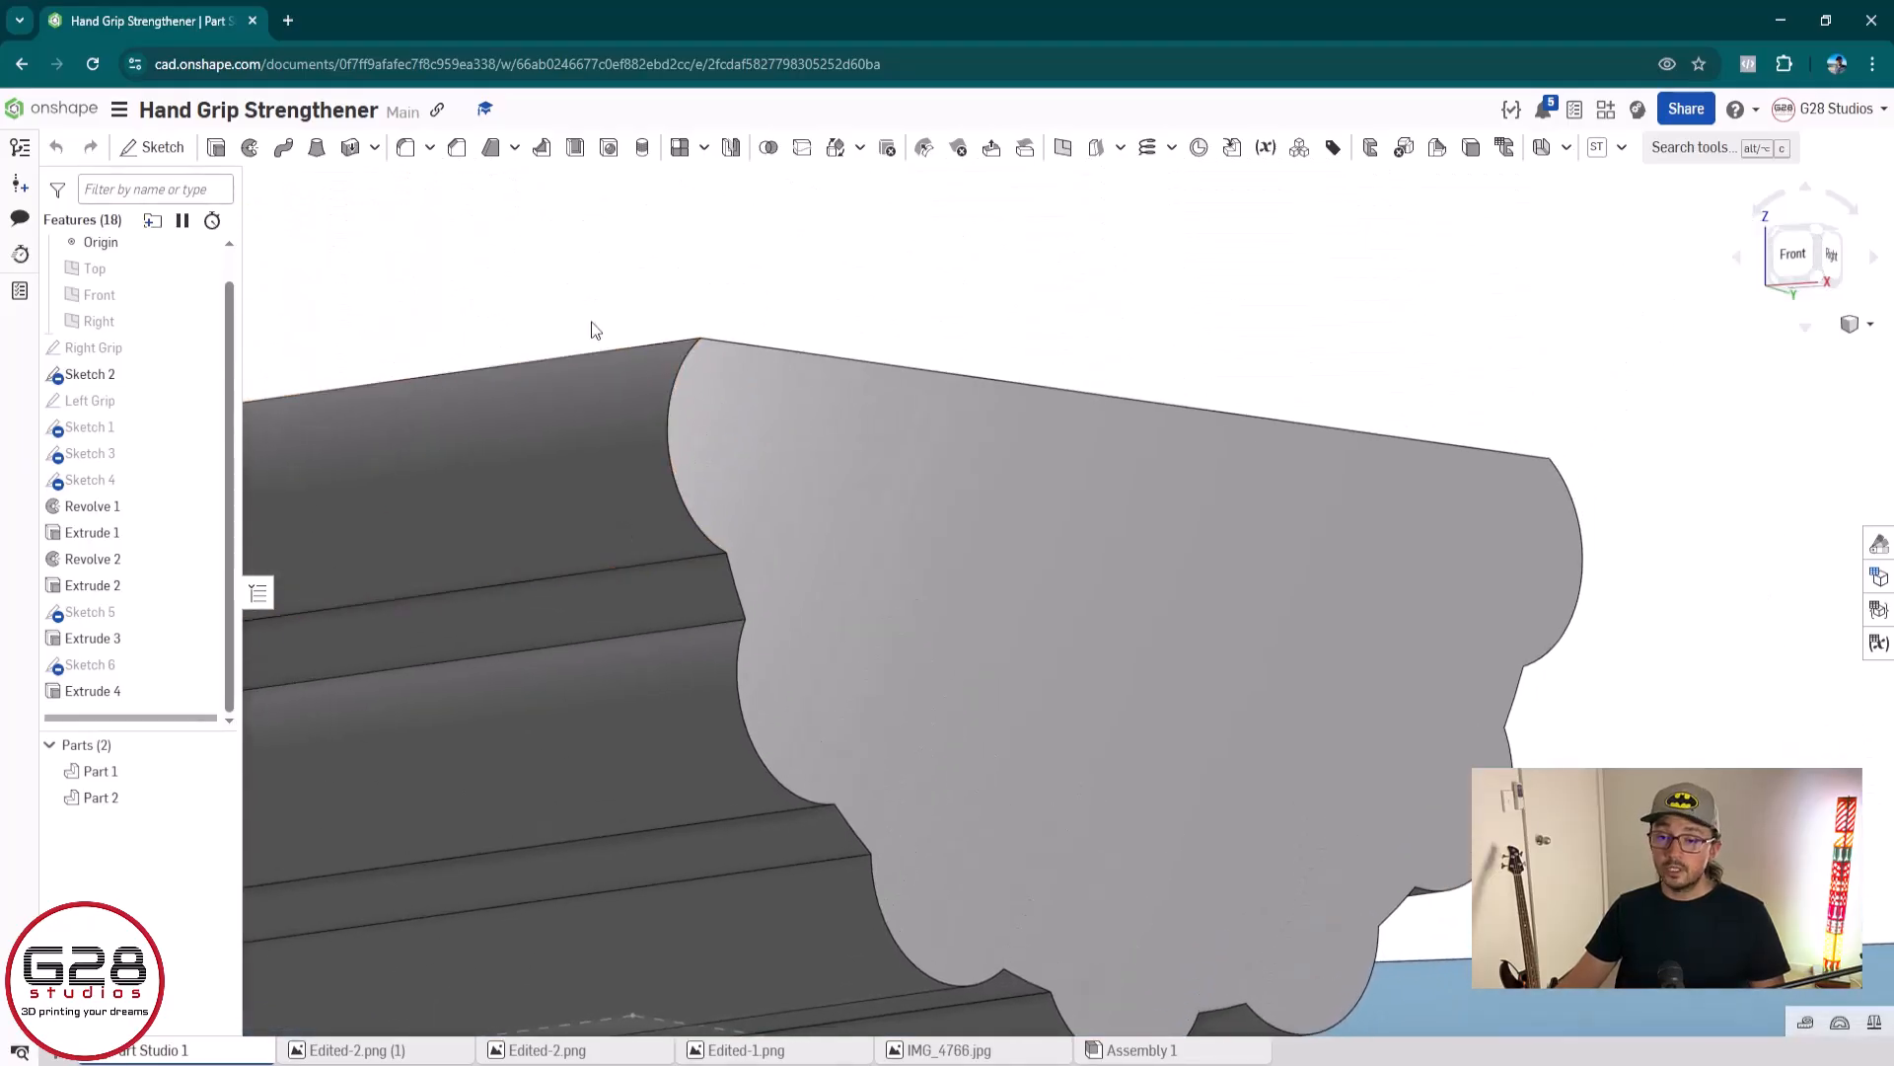
pyautogui.click(456, 150)
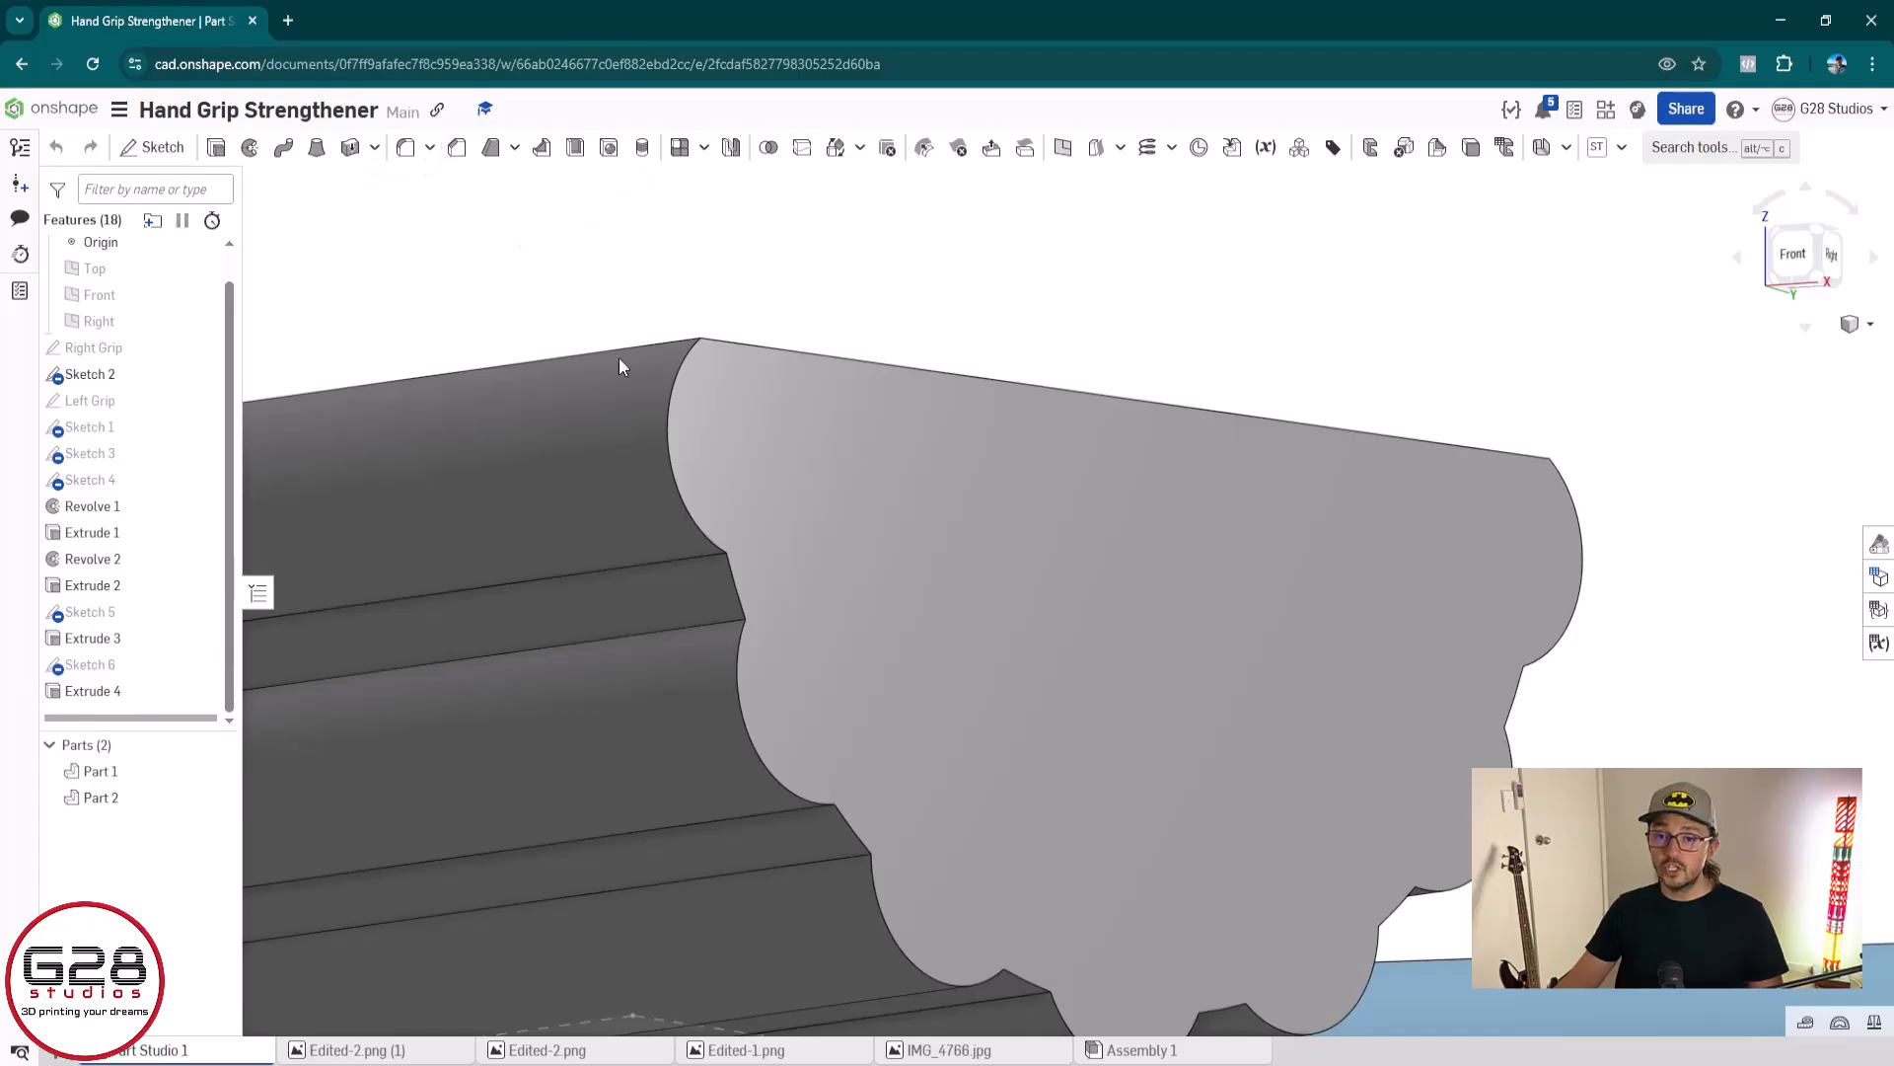
pyautogui.click(670, 460)
pyautogui.click(386, 349)
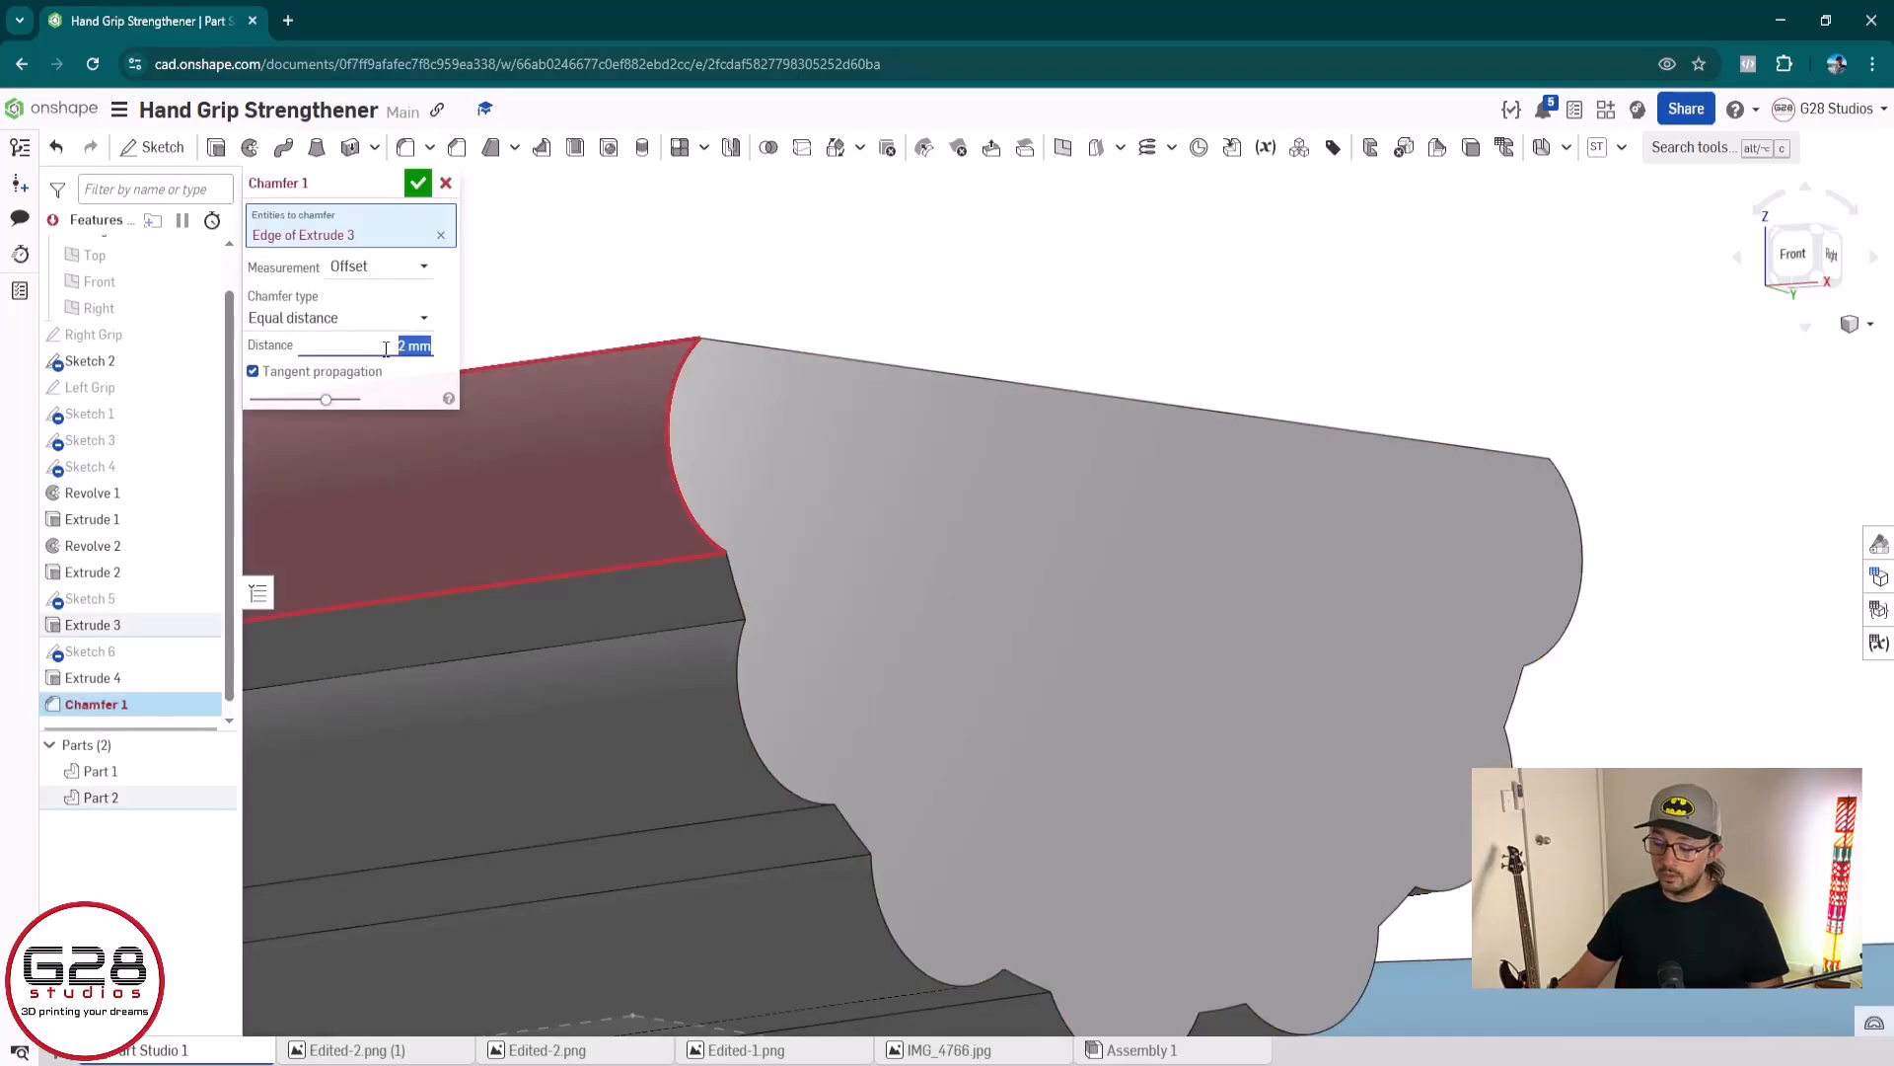
pyautogui.write('1')
pyautogui.press('Return')
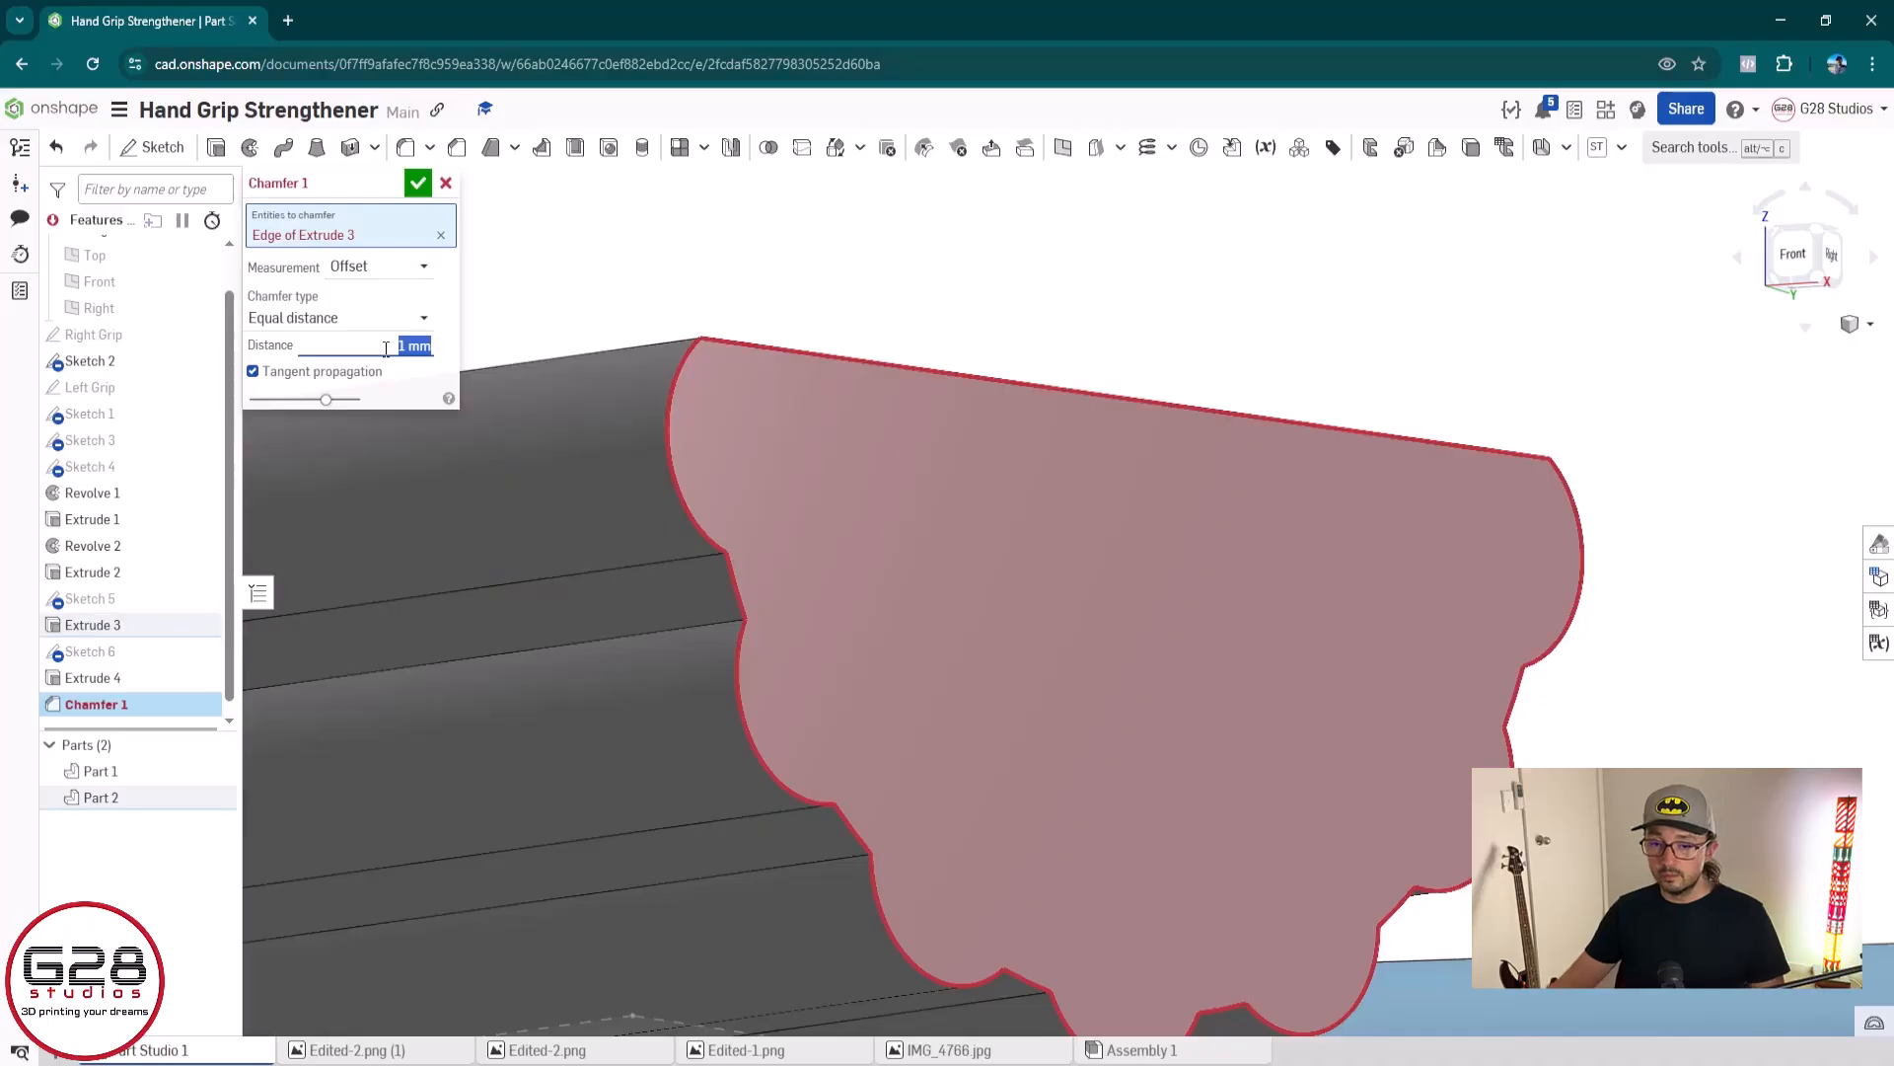
# Try a 0.5 mm distance for the ridge arc chamfer and discard the chamfer
pyautogui.write('0.5')
pyautogui.press('Return')
pyautogui.click(386, 349)
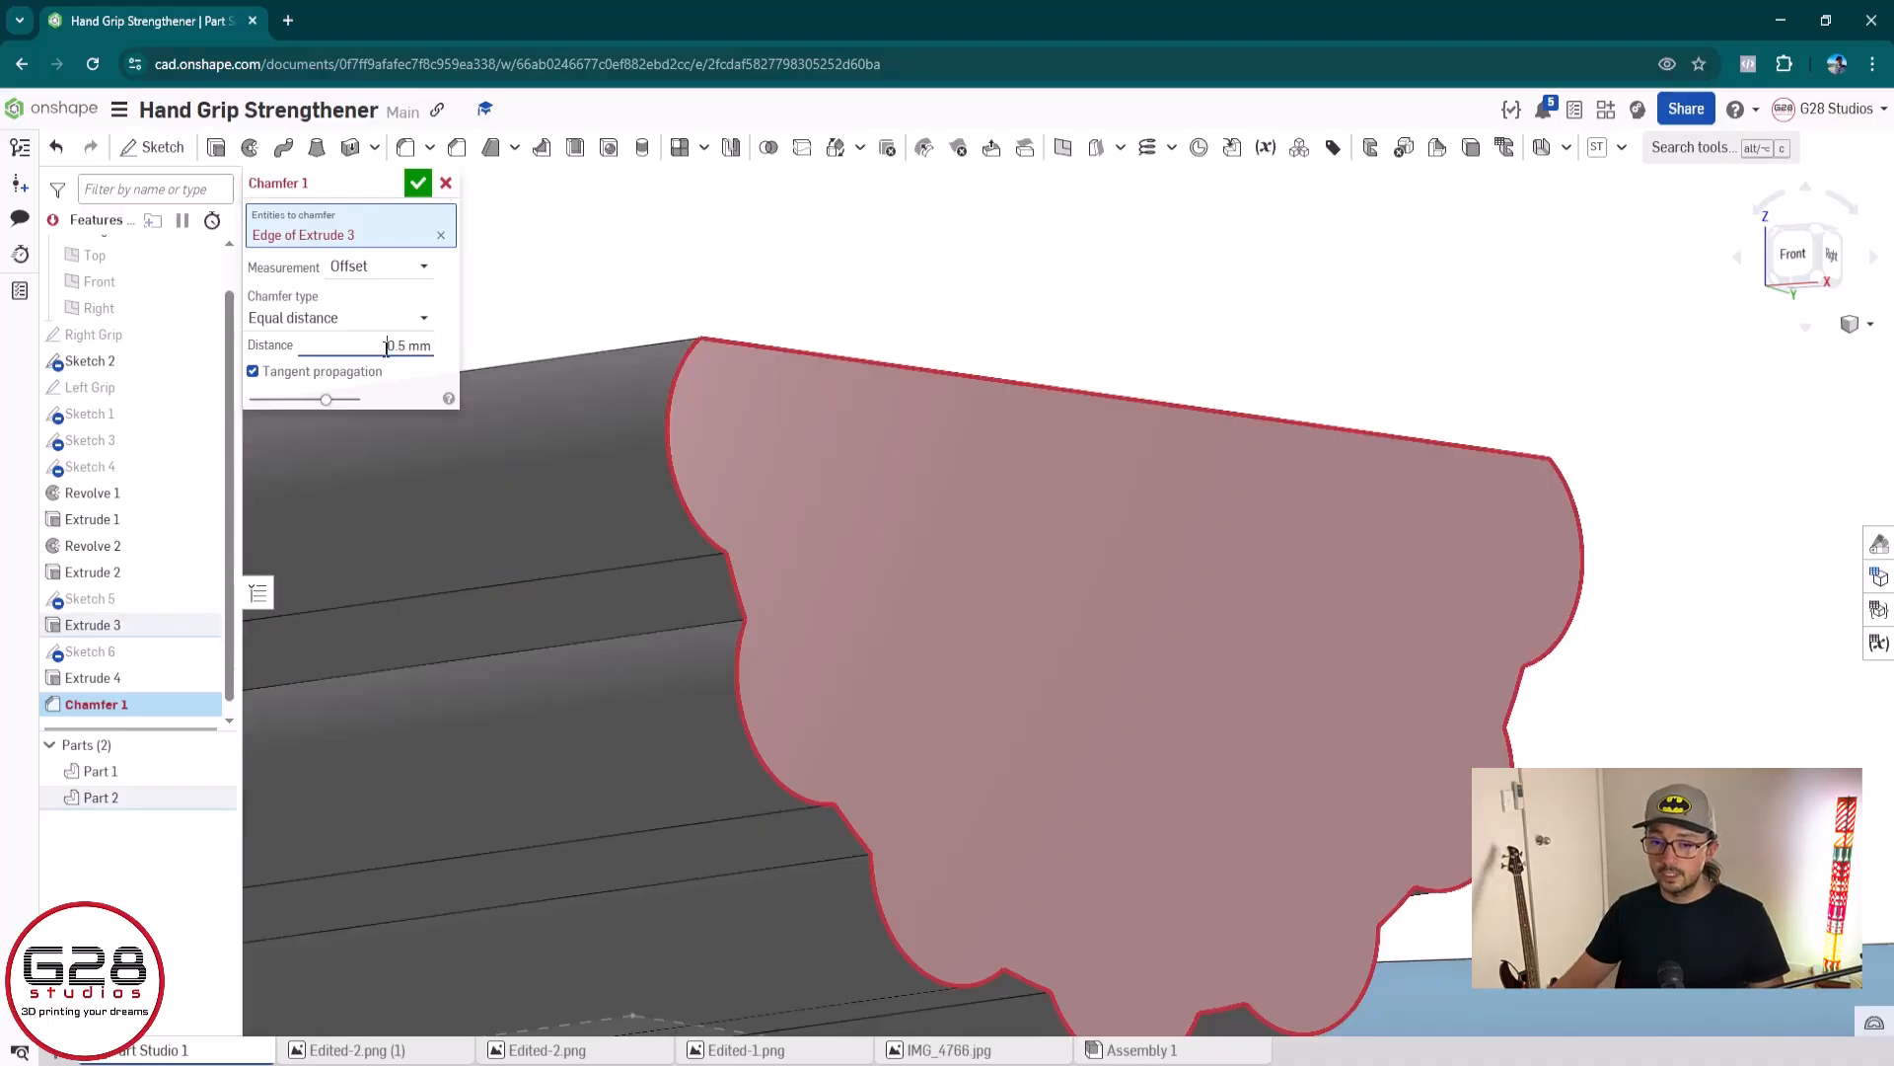
pyautogui.press('Return')
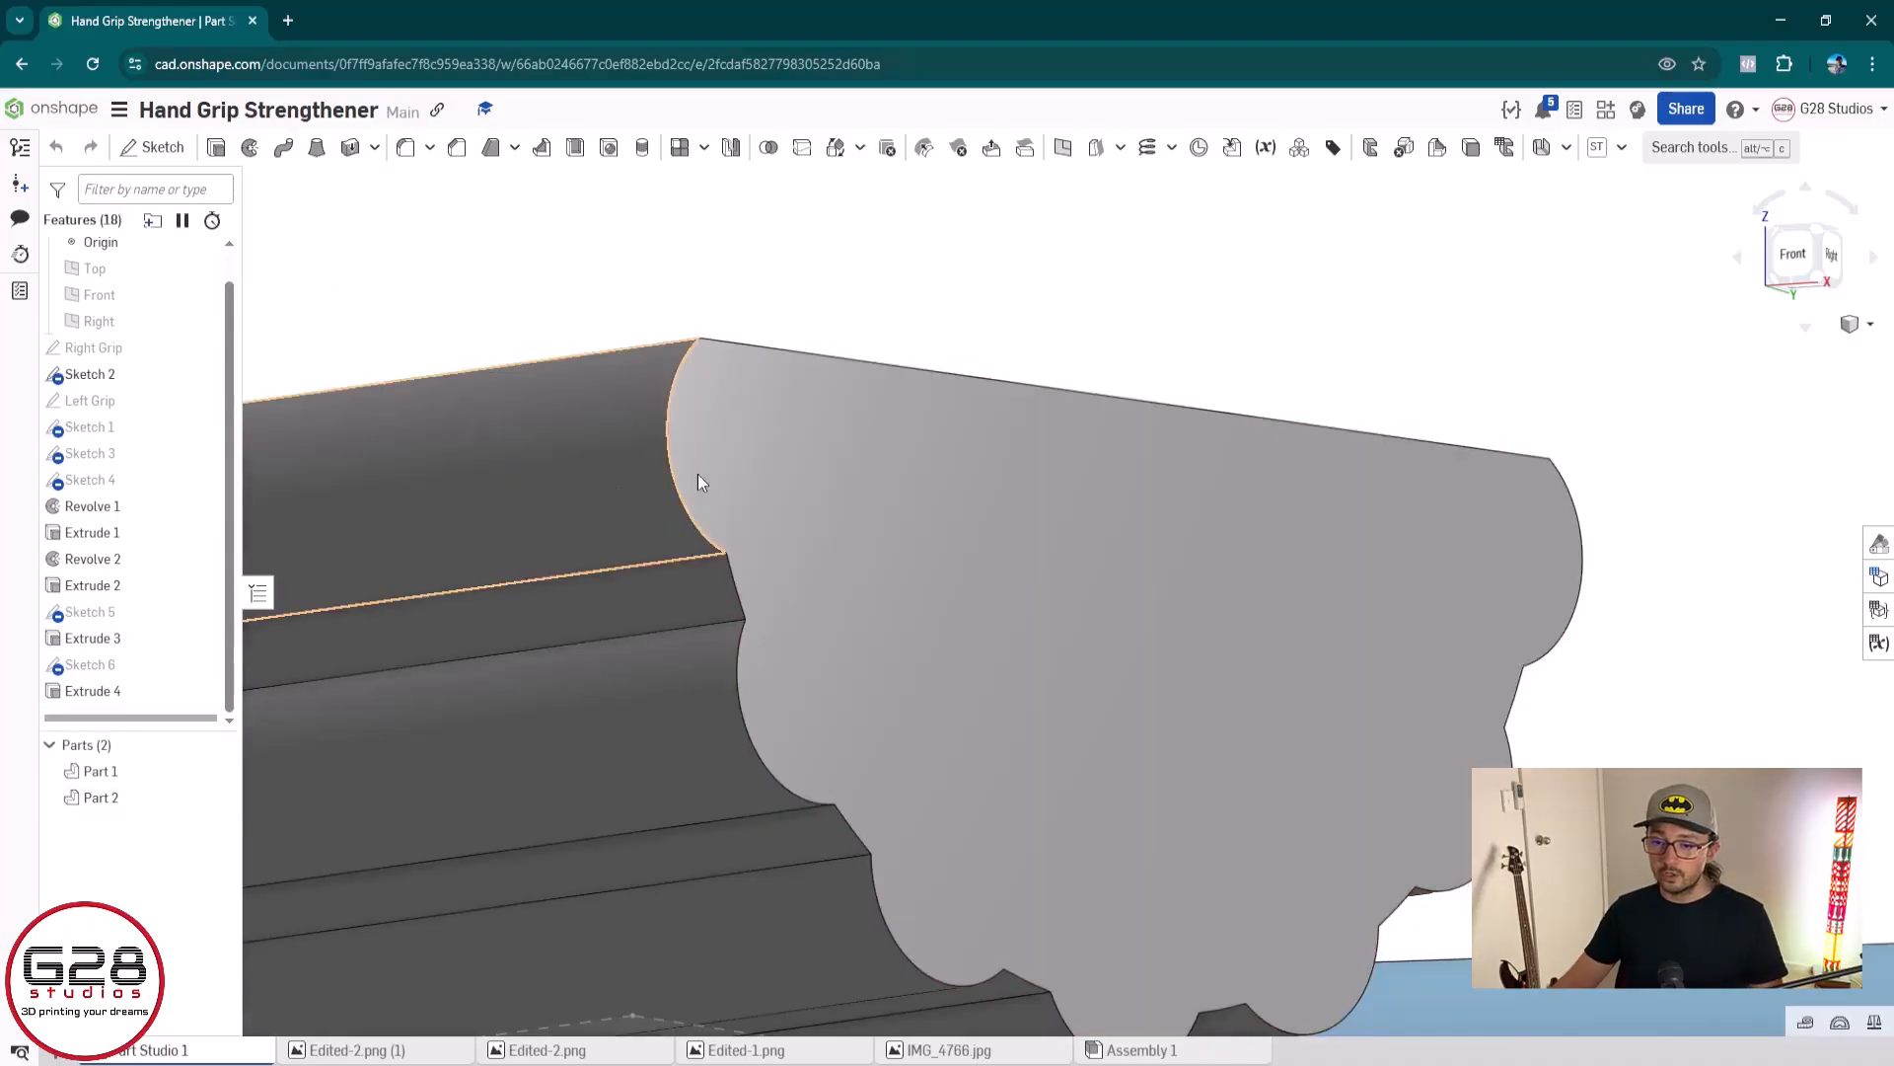
# Start a new edge fillet for the grey grip's ridged end
pyautogui.click(404, 150)
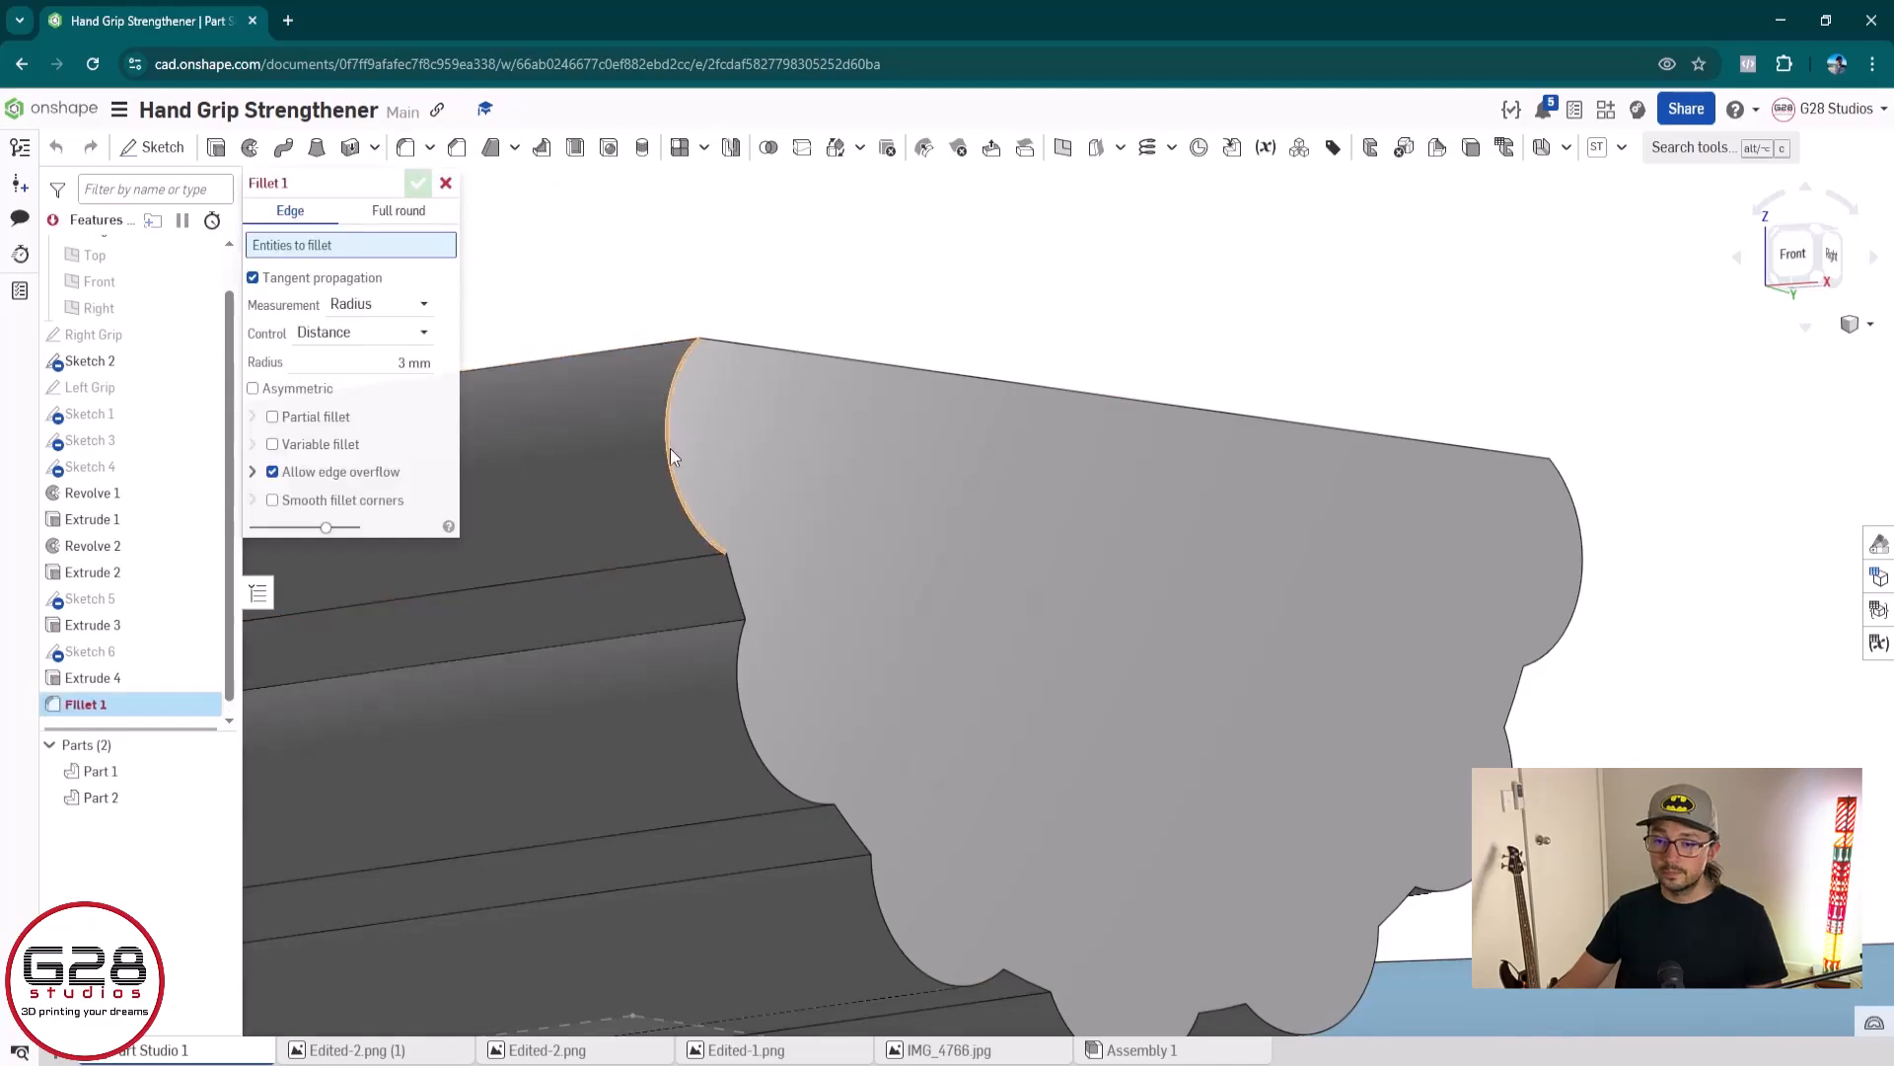
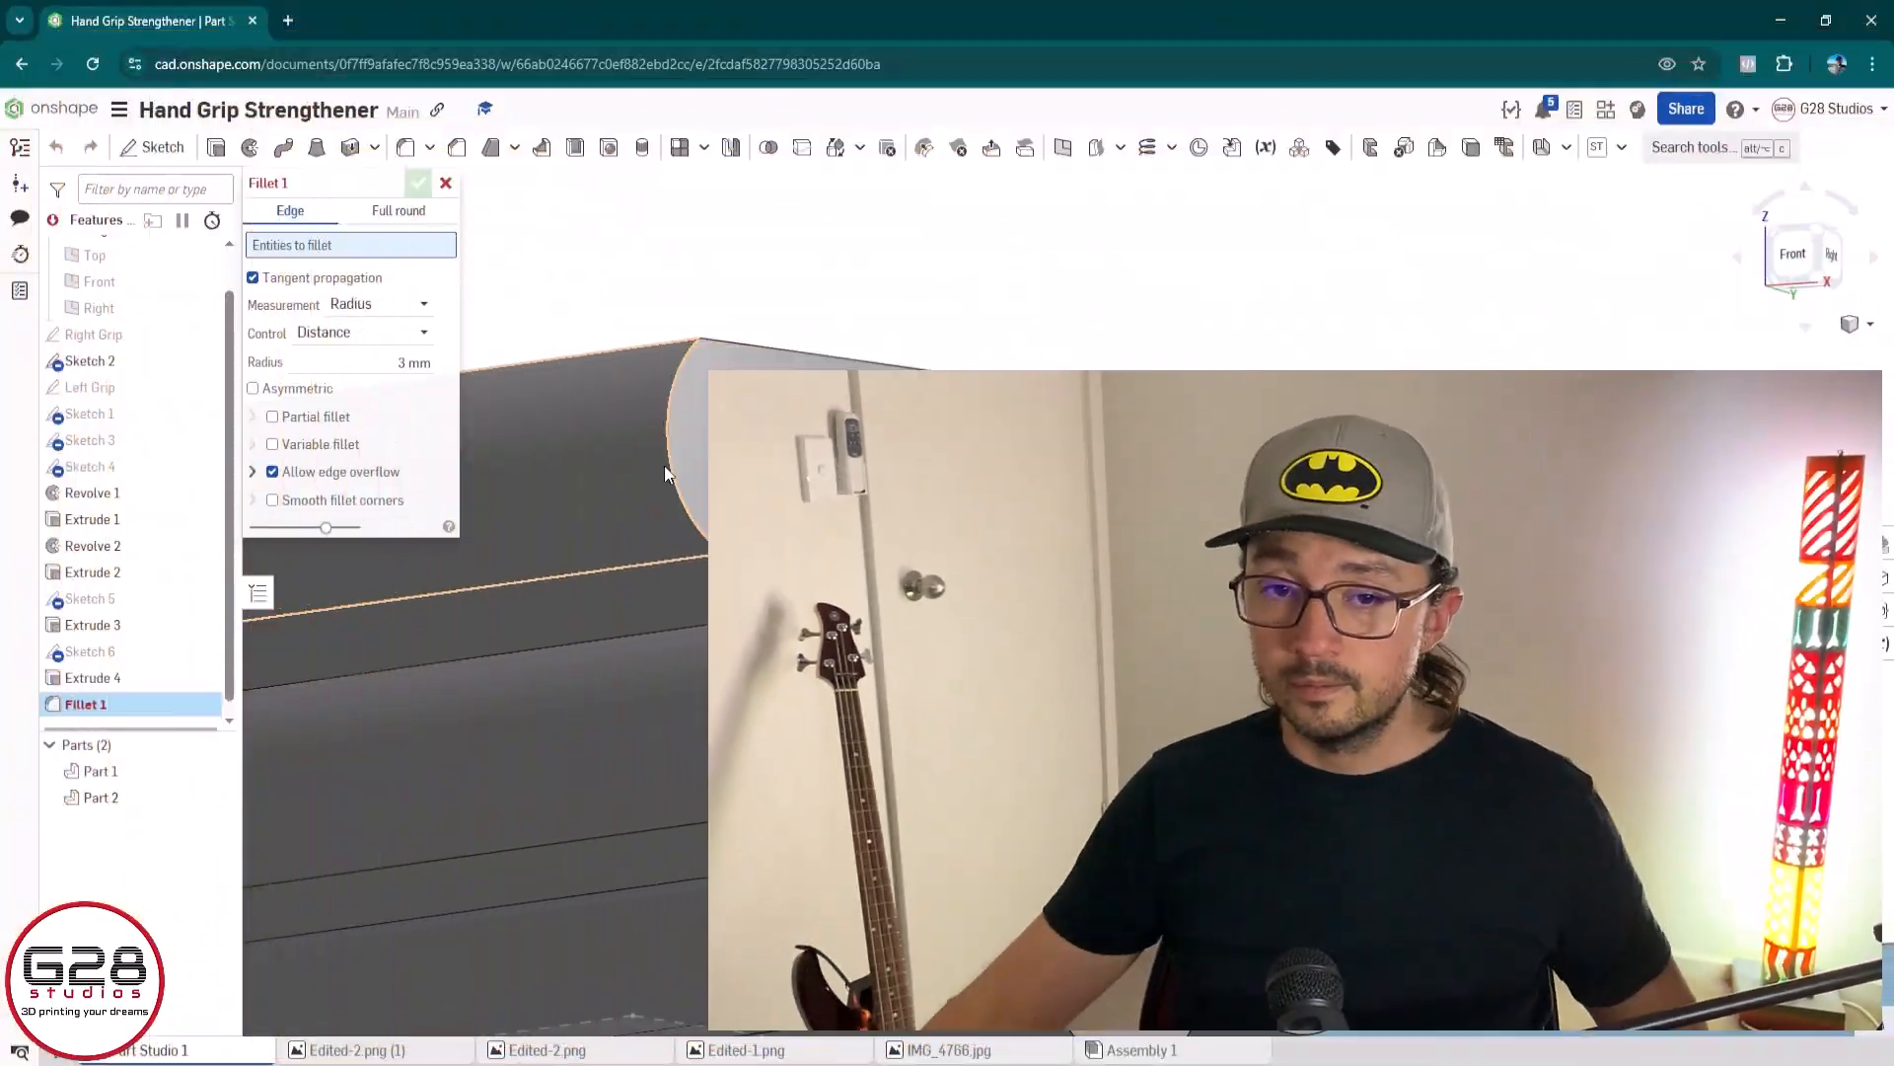
# Discard the new edge fillet without selecting any edges
pyautogui.click(446, 183)
pyautogui.scroll(-6, 644, 550)
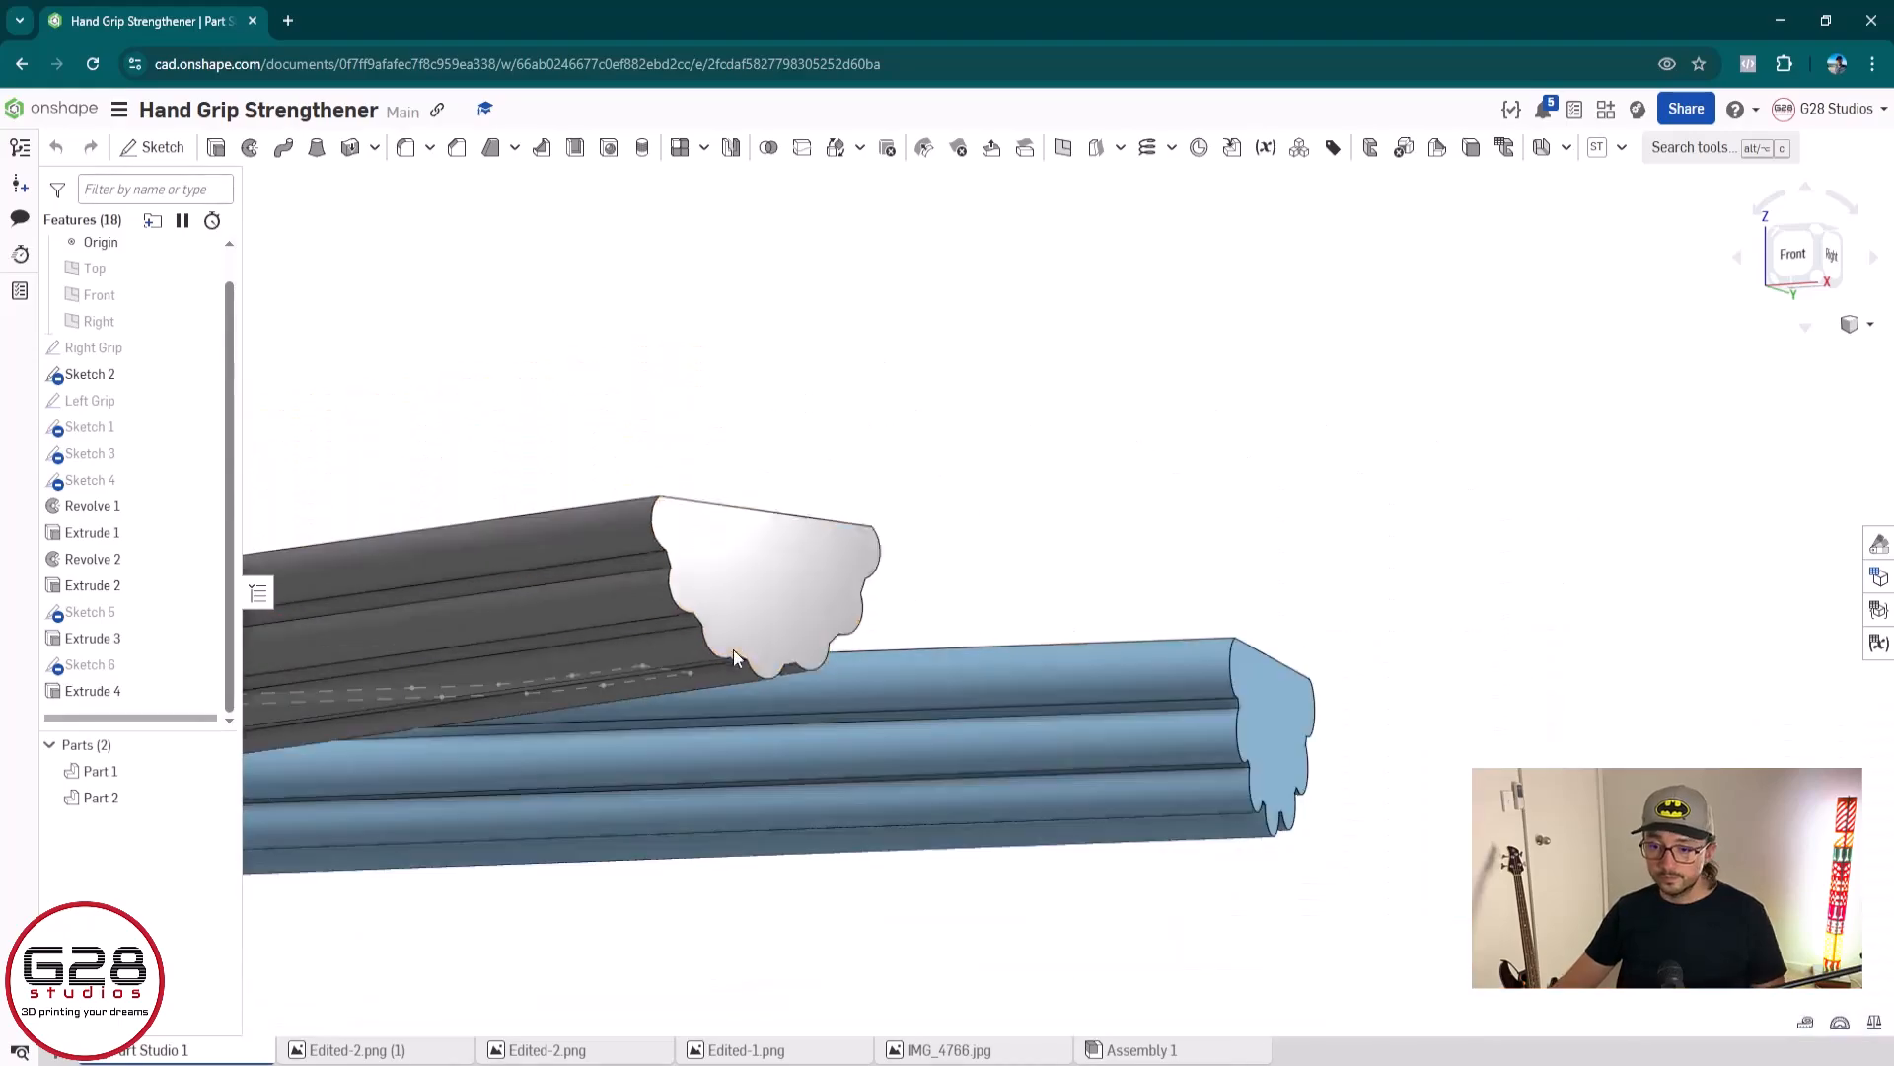
pyautogui.moveTo(714, 592); pyautogui.dragTo(791, 631, button='middle')
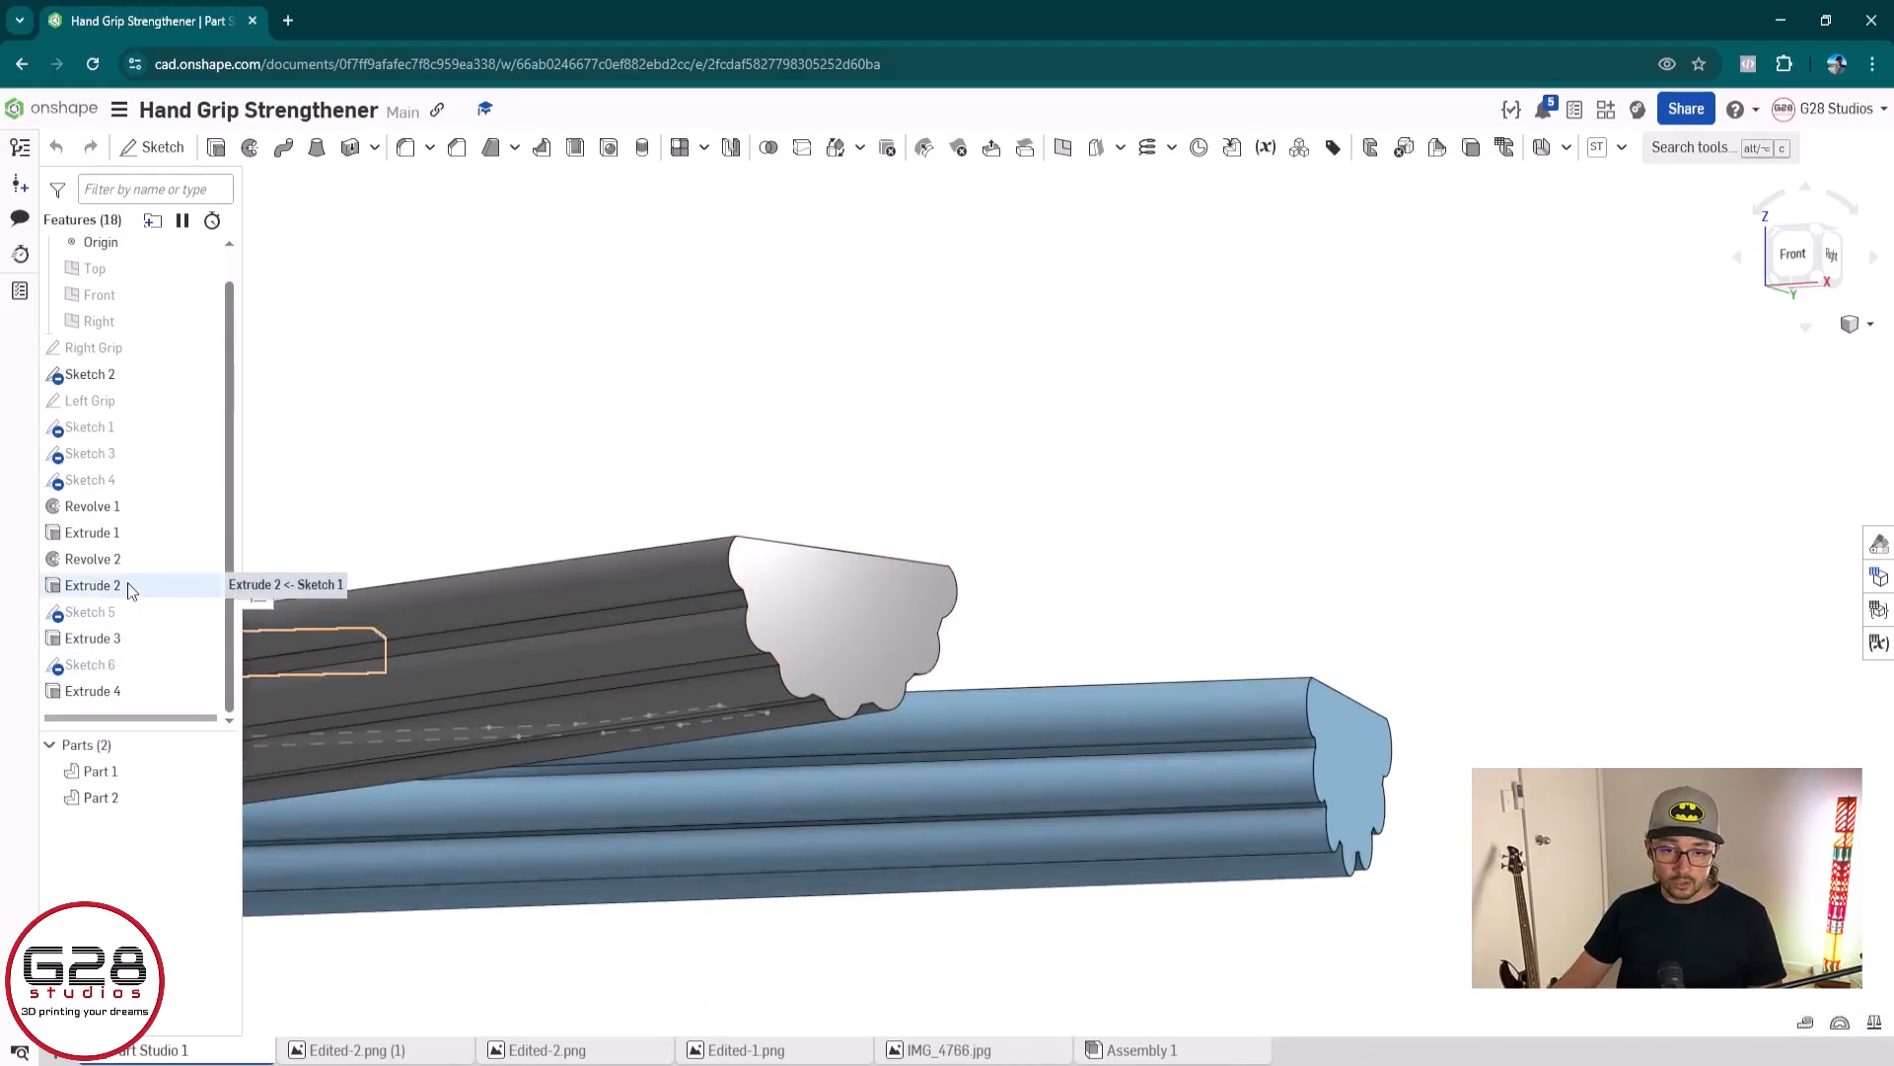
# Edit the grey grip's ridge extrusion (Extrude 3) with a 10 mm blind starting offset, reversed so the ridges begin inward from the end face
pyautogui.doubleClick(132, 640)
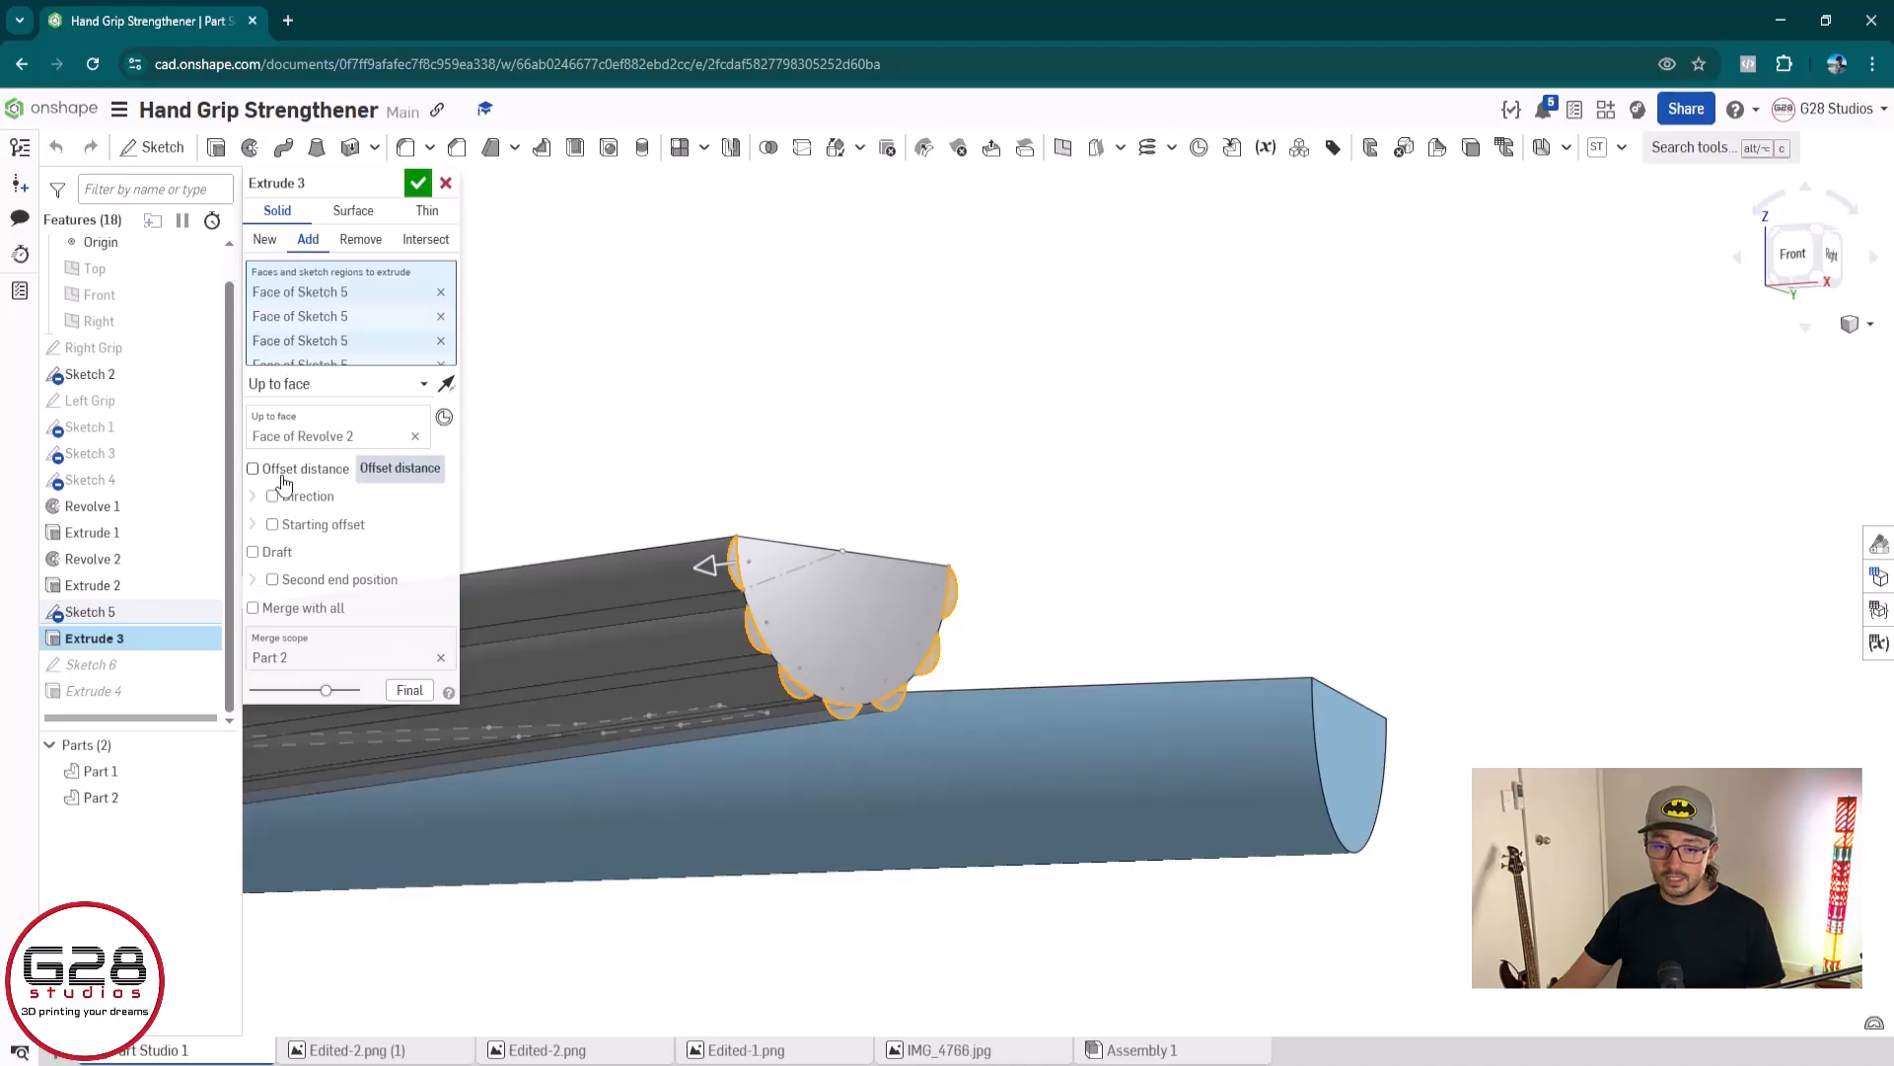
pyautogui.click(272, 527)
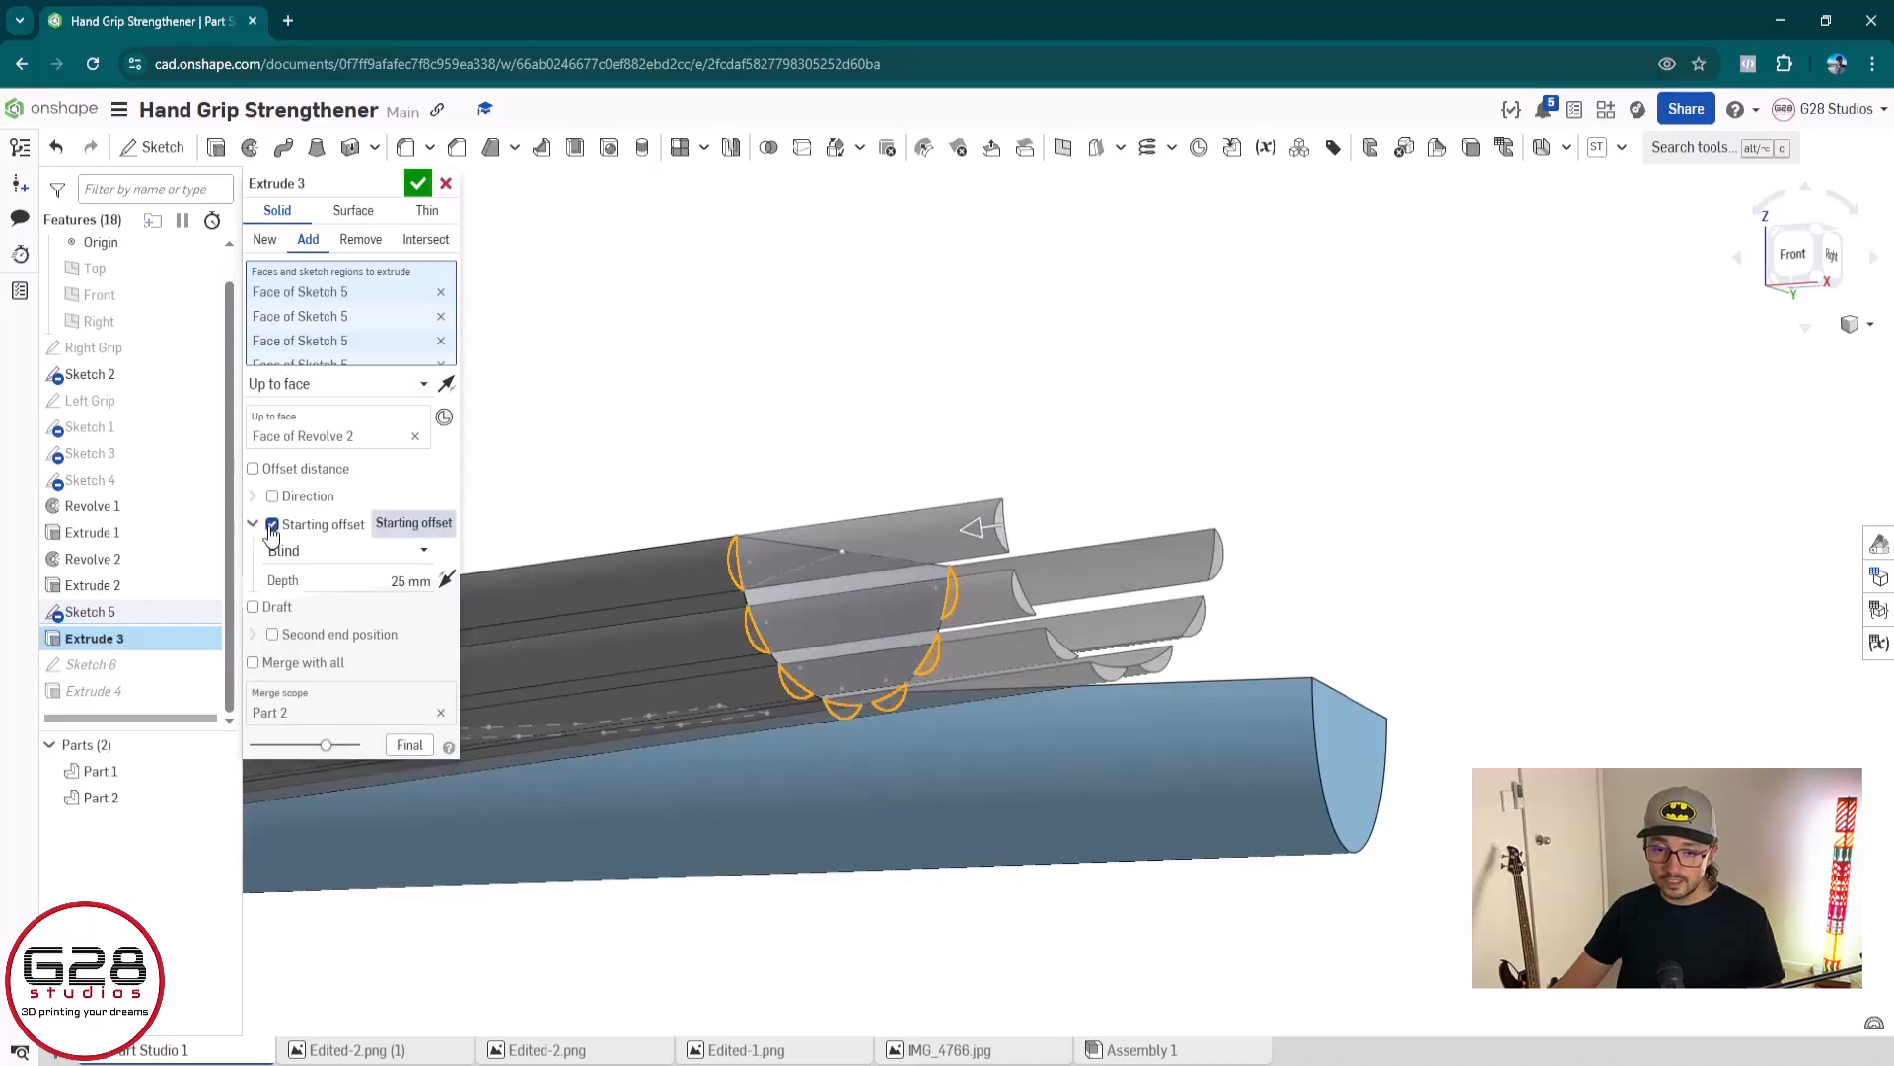
pyautogui.click(358, 585)
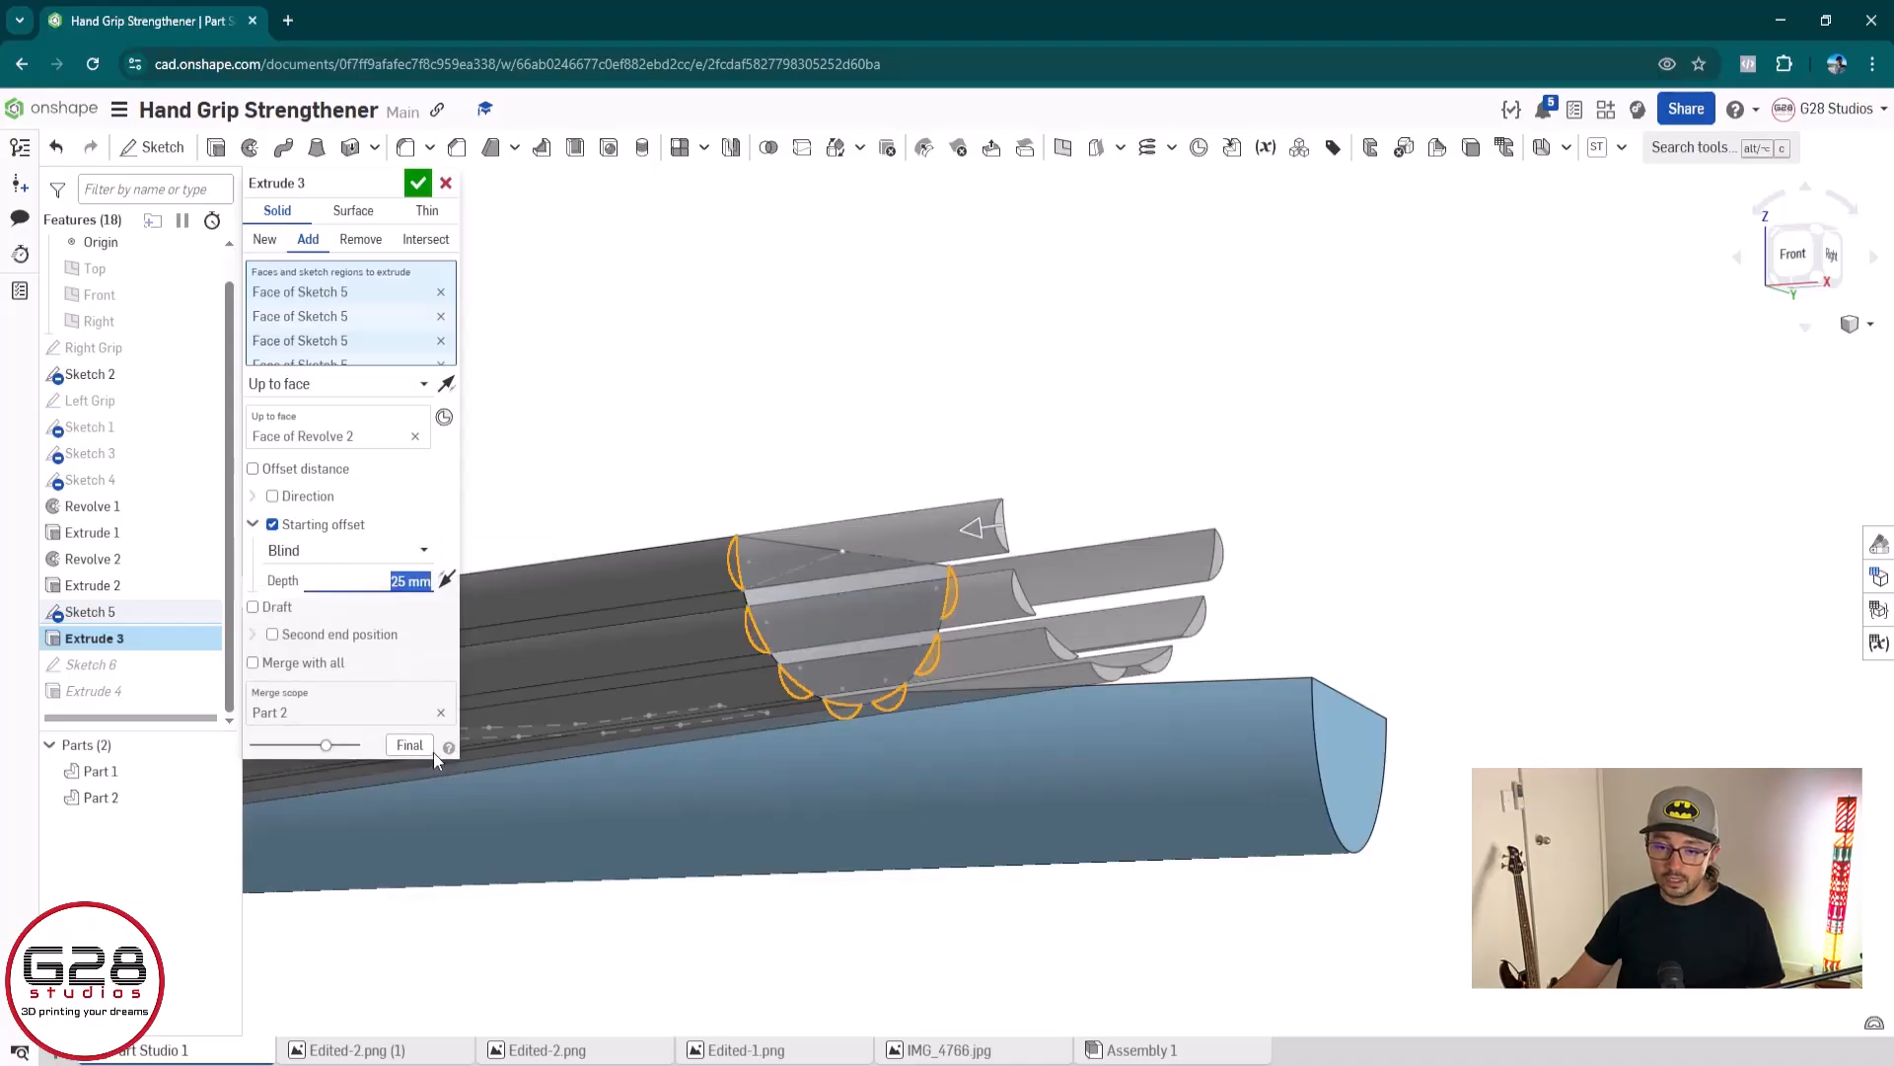
pyautogui.click(446, 580)
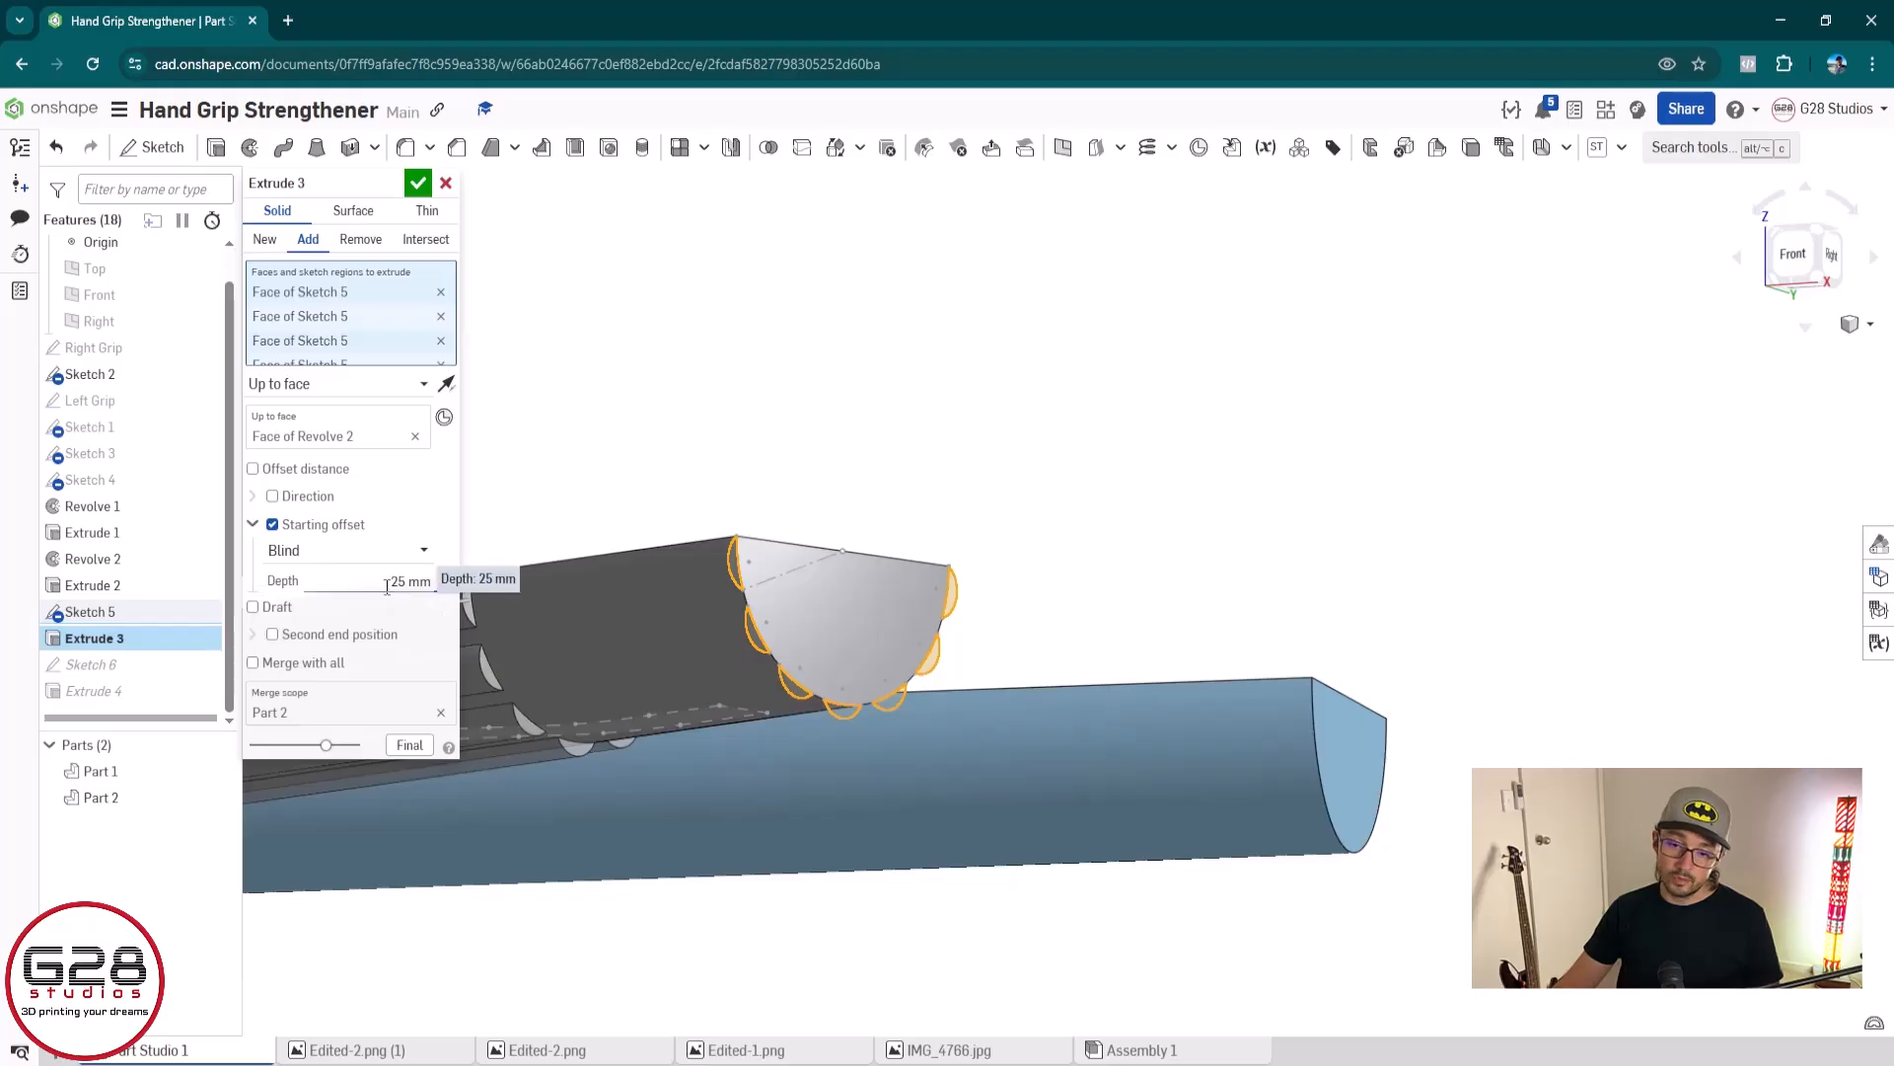
pyautogui.write('10')
pyautogui.press('Return')
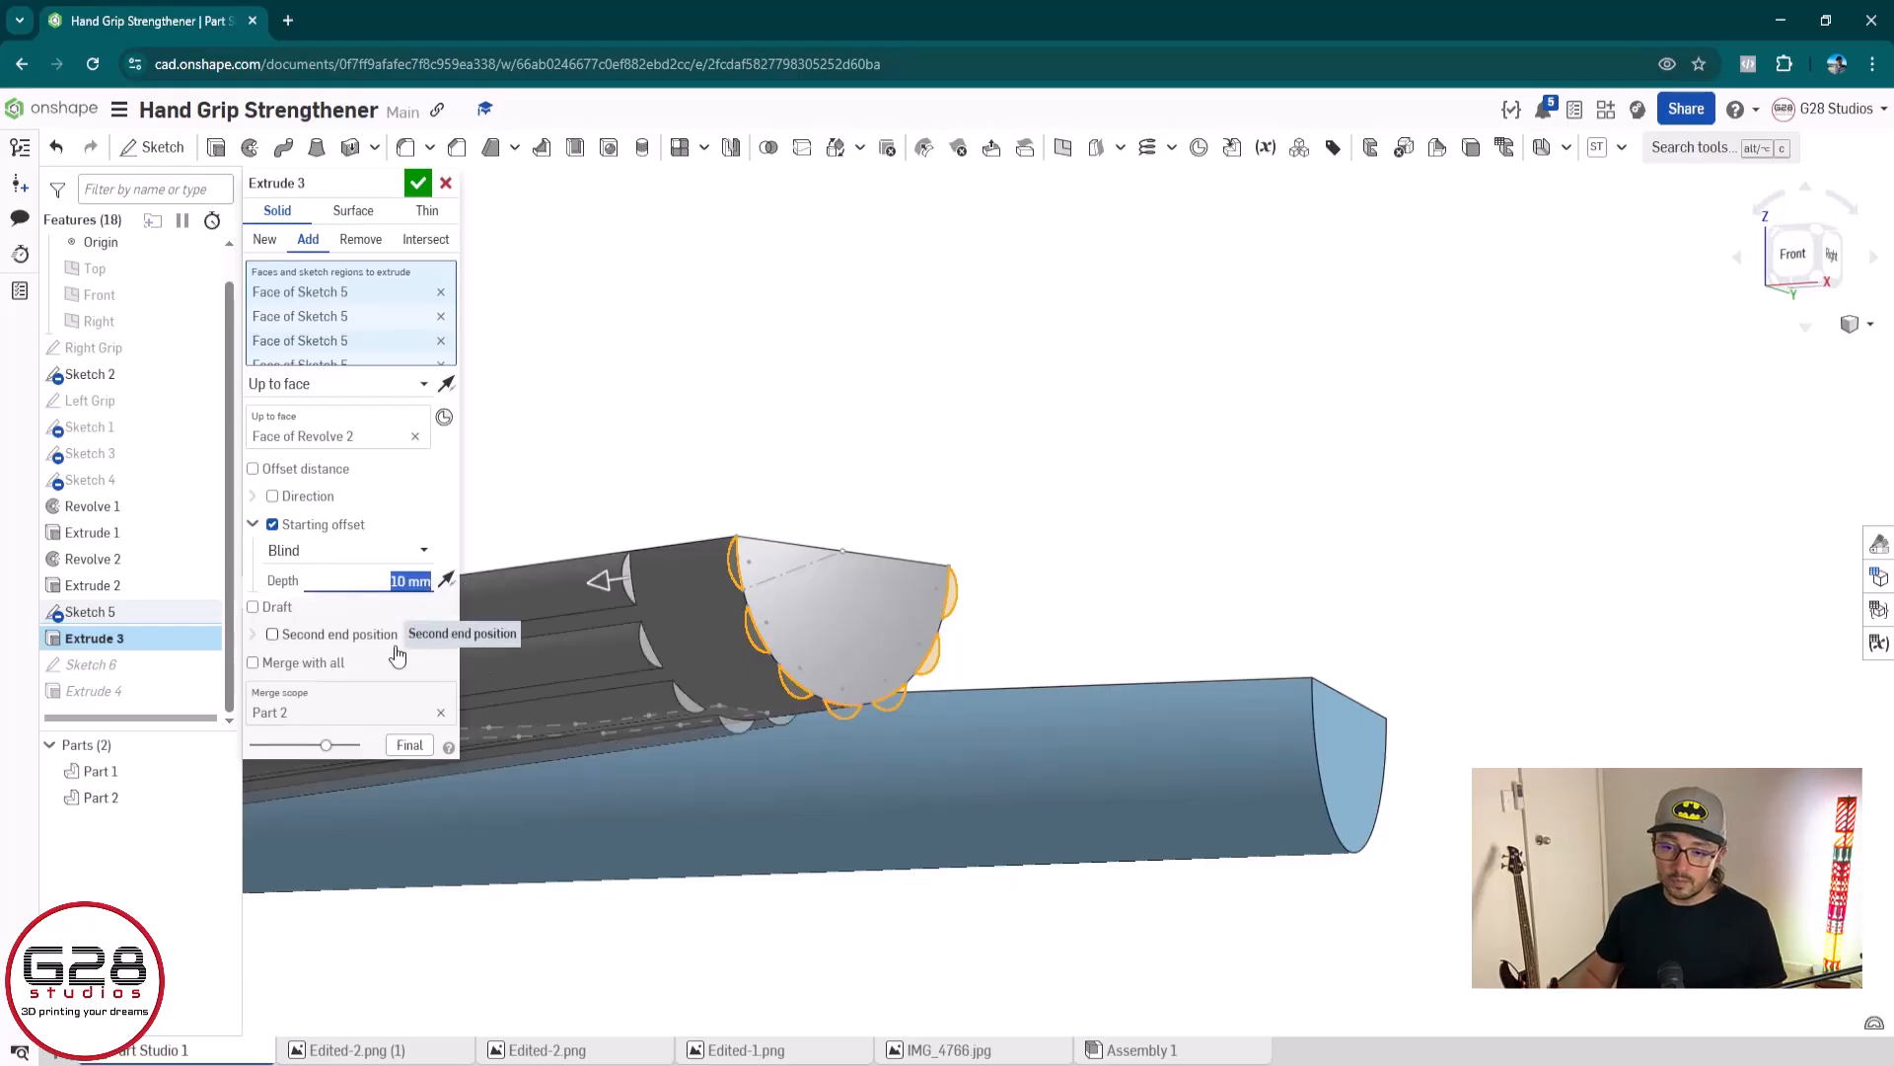
pyautogui.moveTo(641, 697); pyautogui.dragTo(775, 751, button='right')
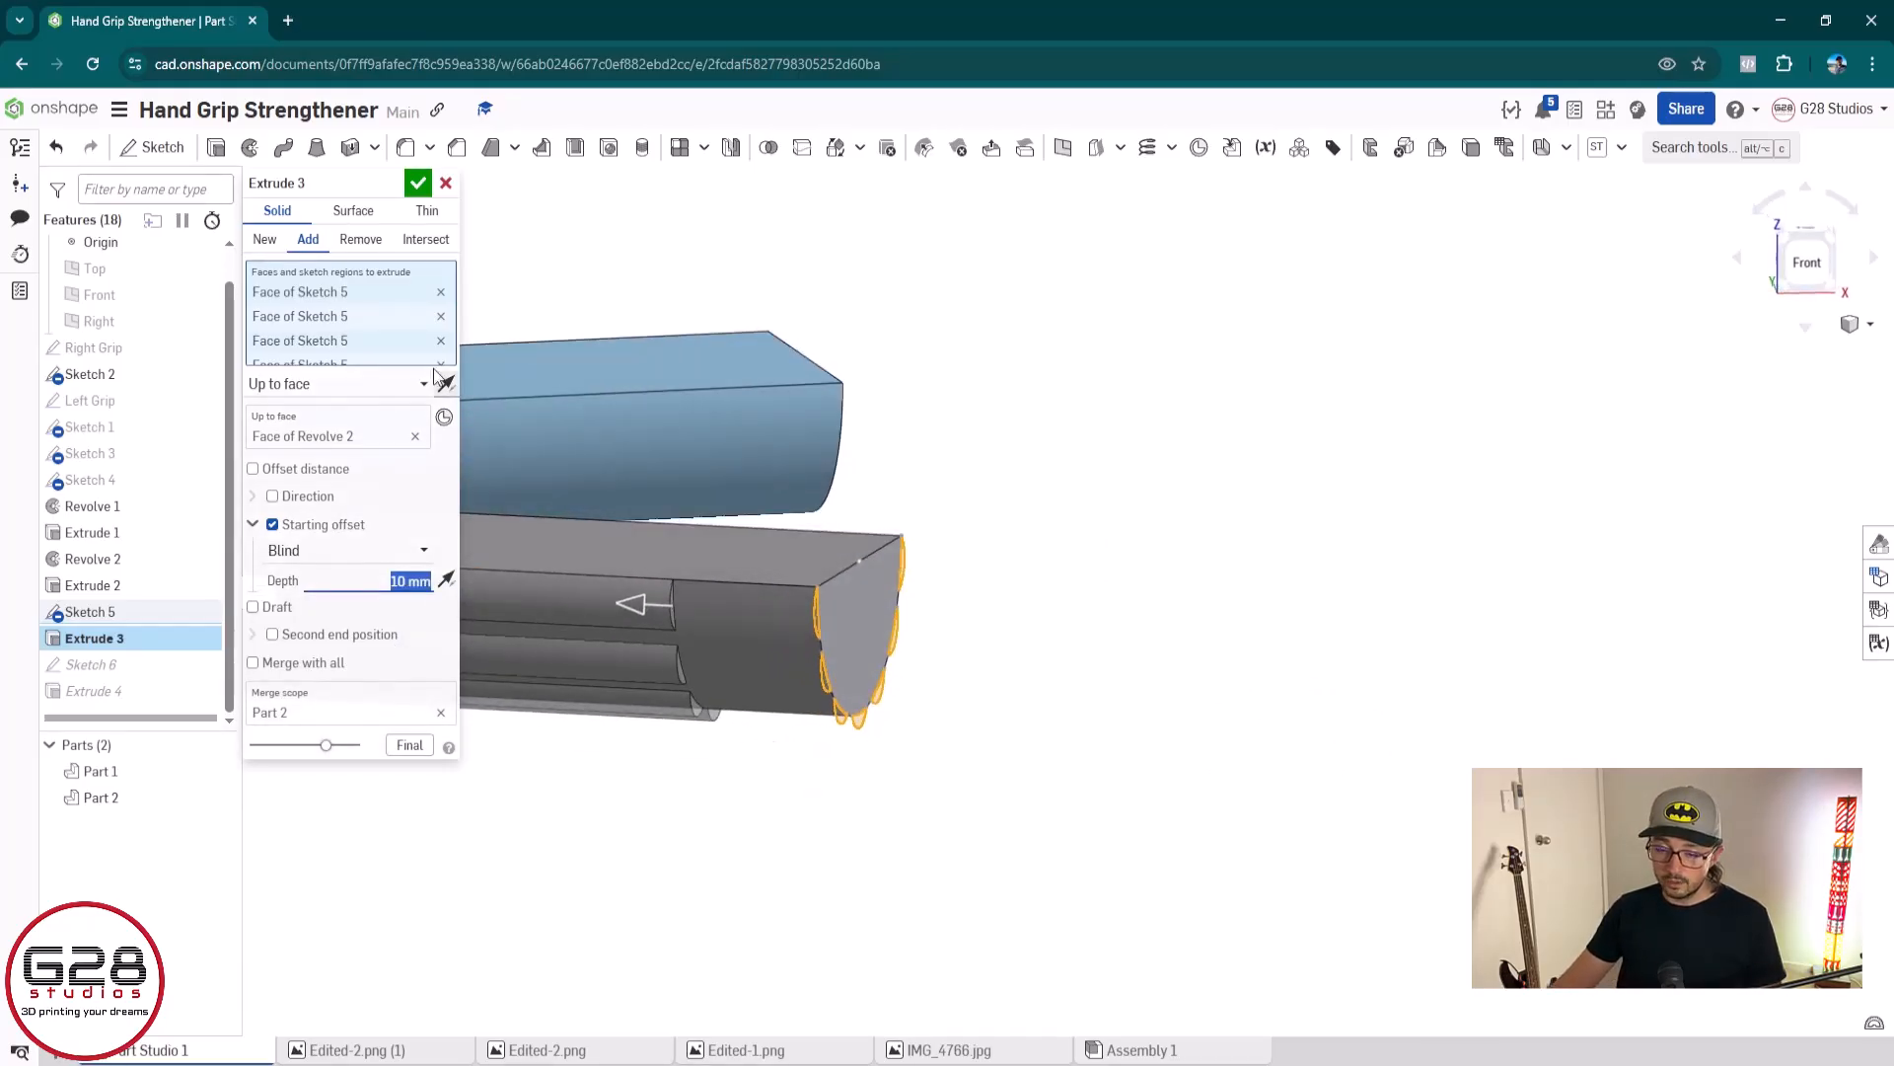
pyautogui.scroll(-3, 720, 752)
pyautogui.moveTo(719, 752); pyautogui.dragTo(1537, 787, button='middle')
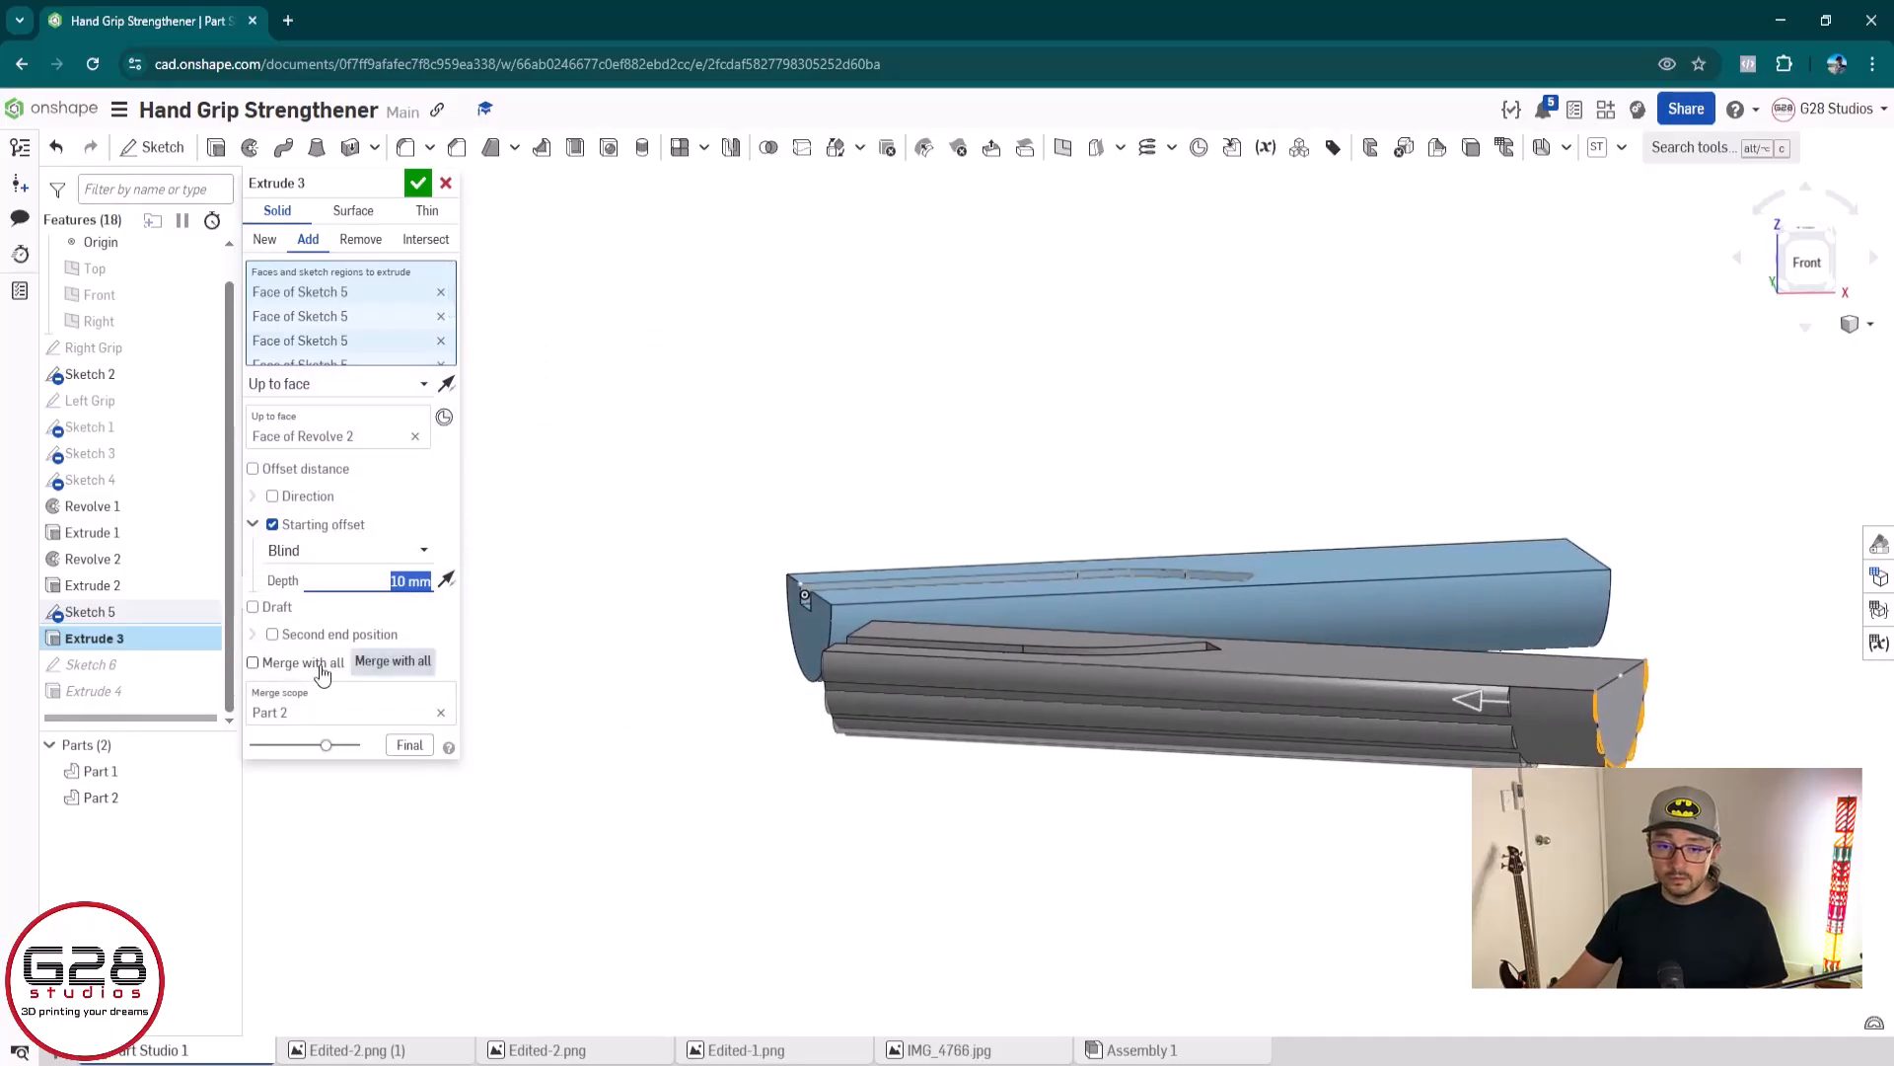
# Try a reversed second end position and a custom direction for the grey ridge extrusion, turning both options off again
pyautogui.click(274, 639)
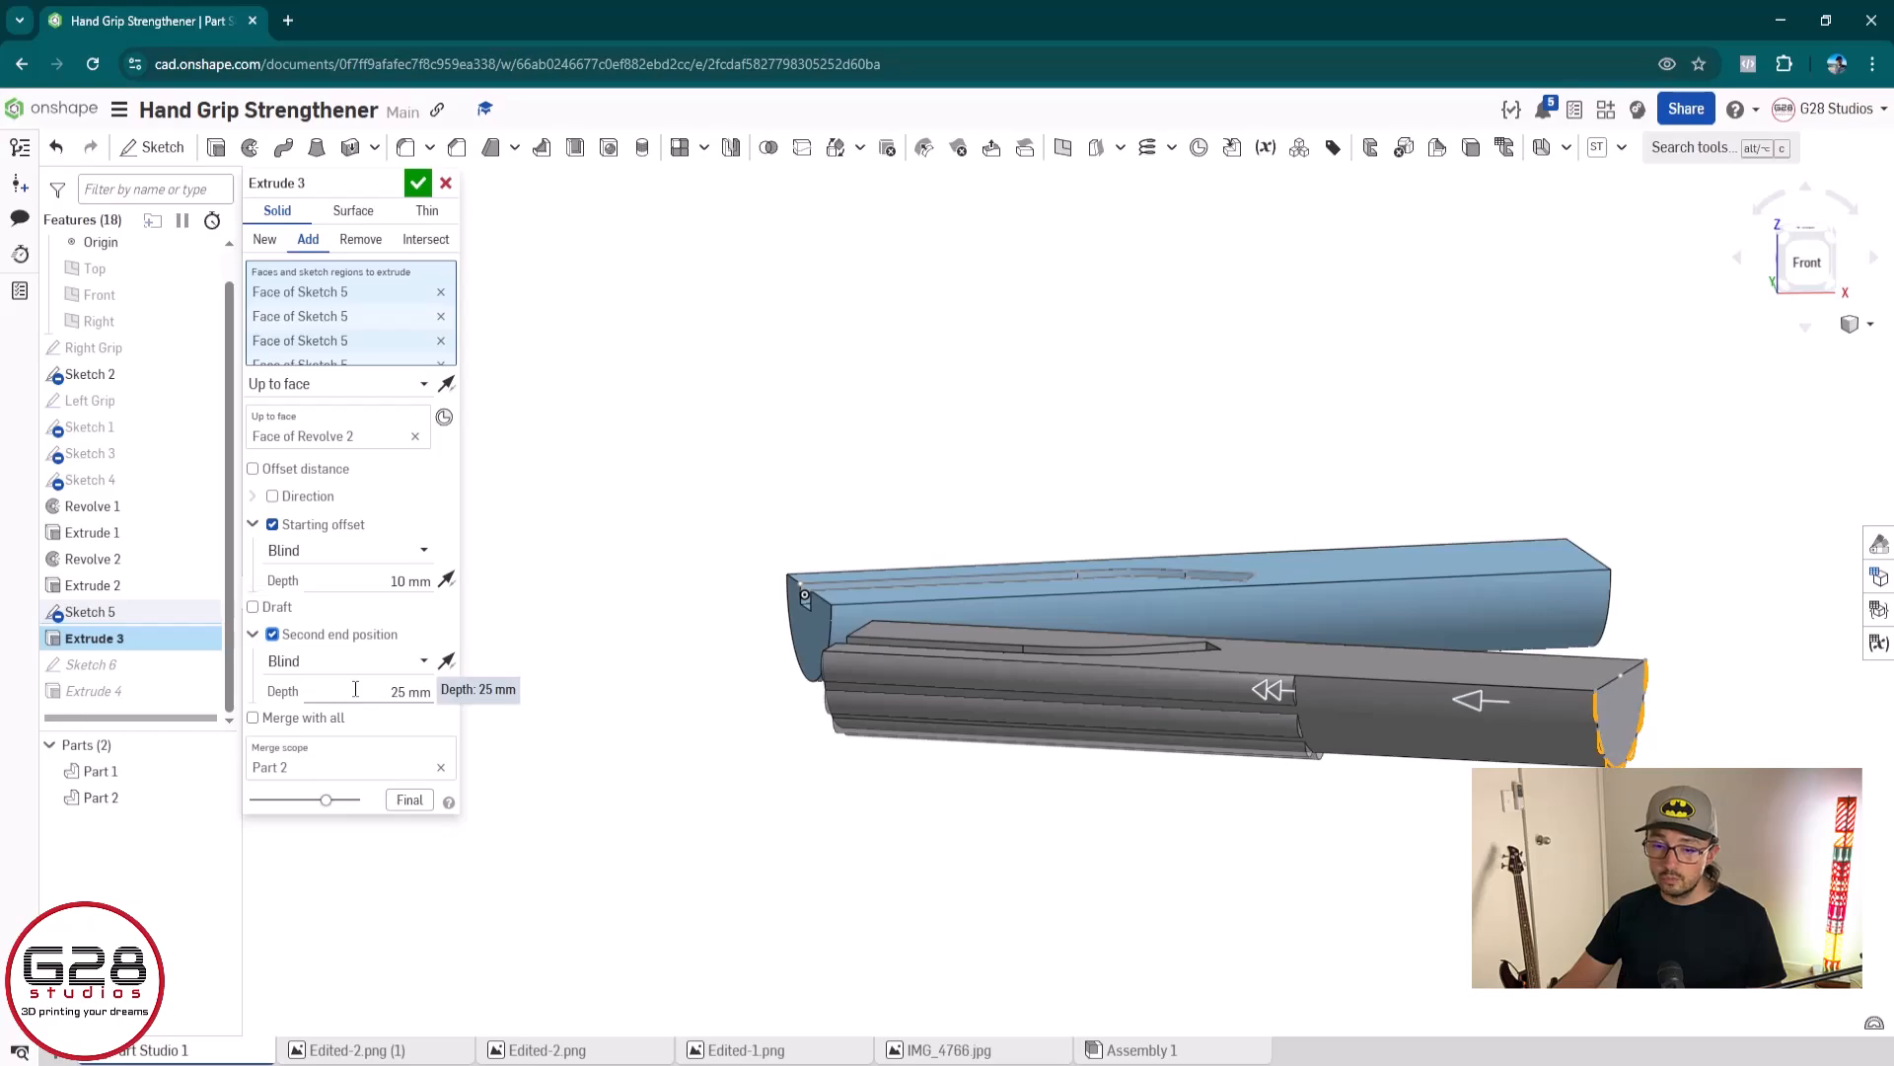
pyautogui.click(447, 661)
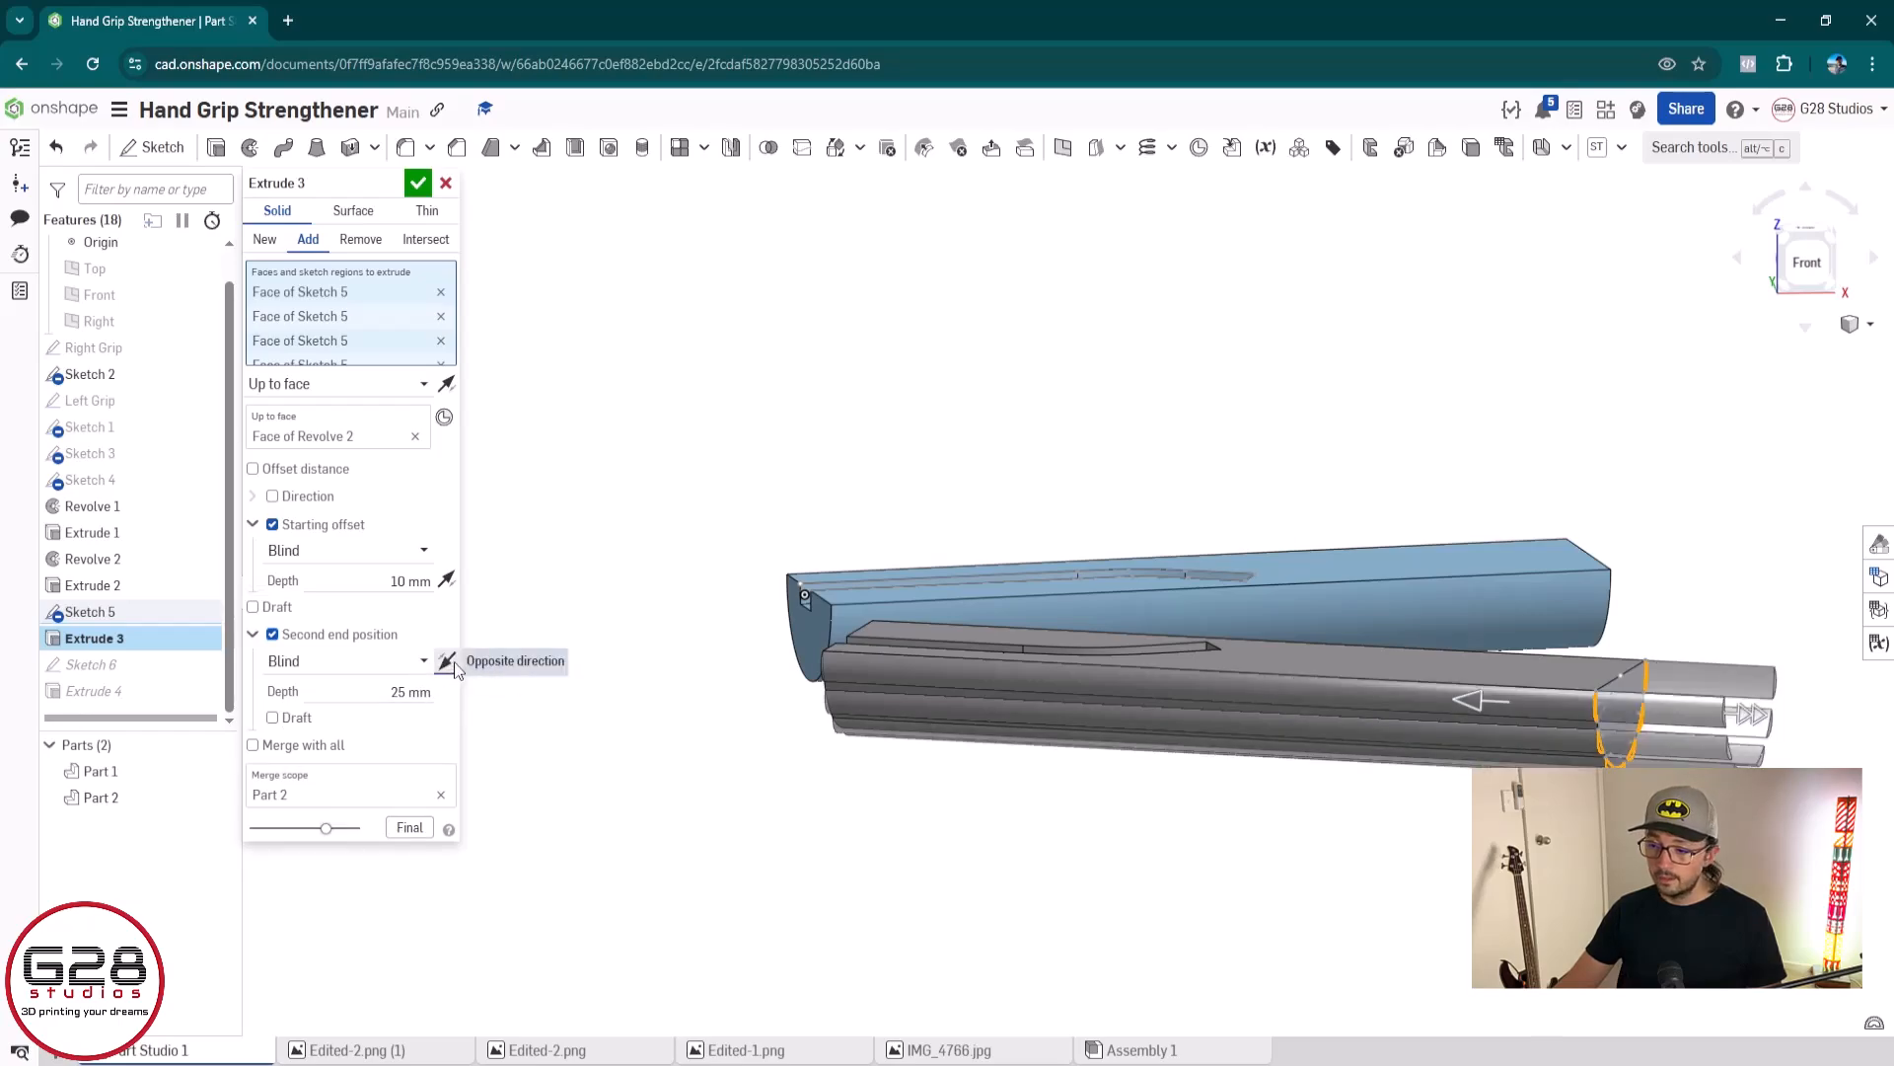
pyautogui.click(317, 636)
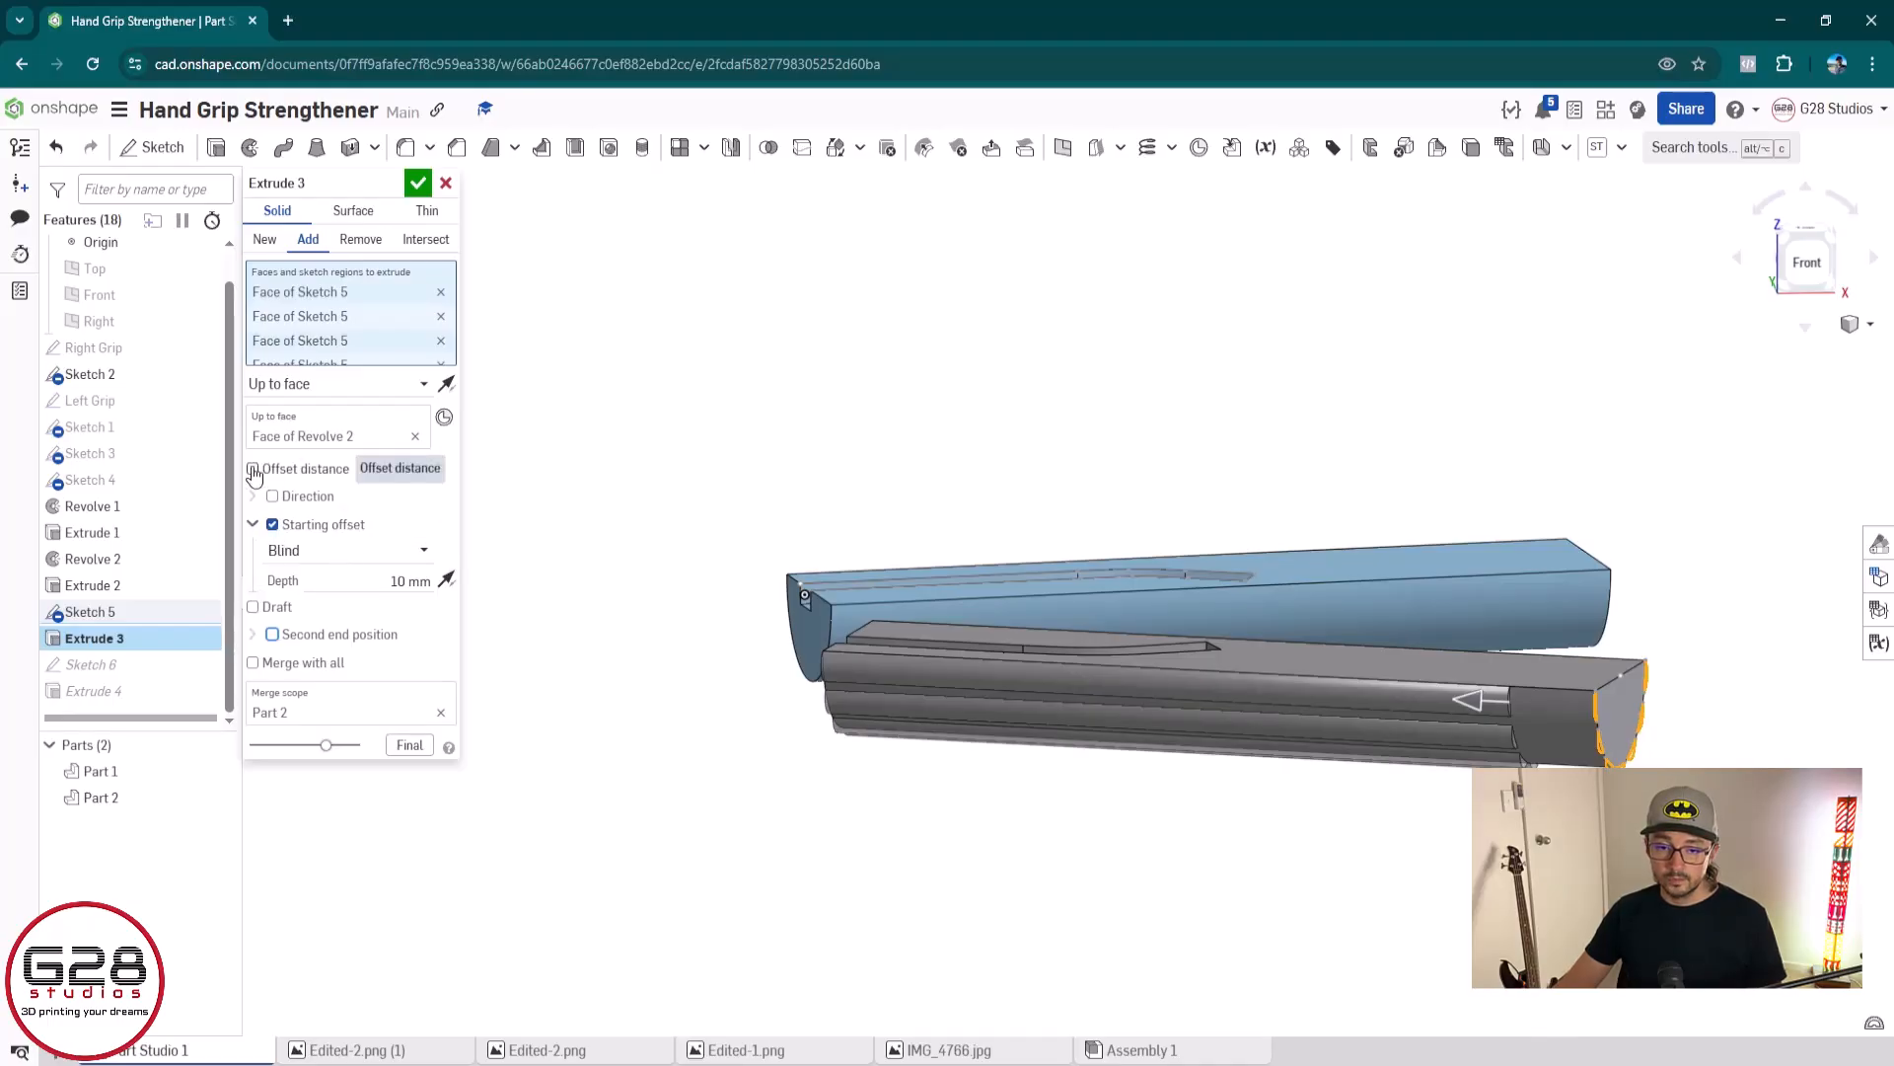
pyautogui.click(271, 497)
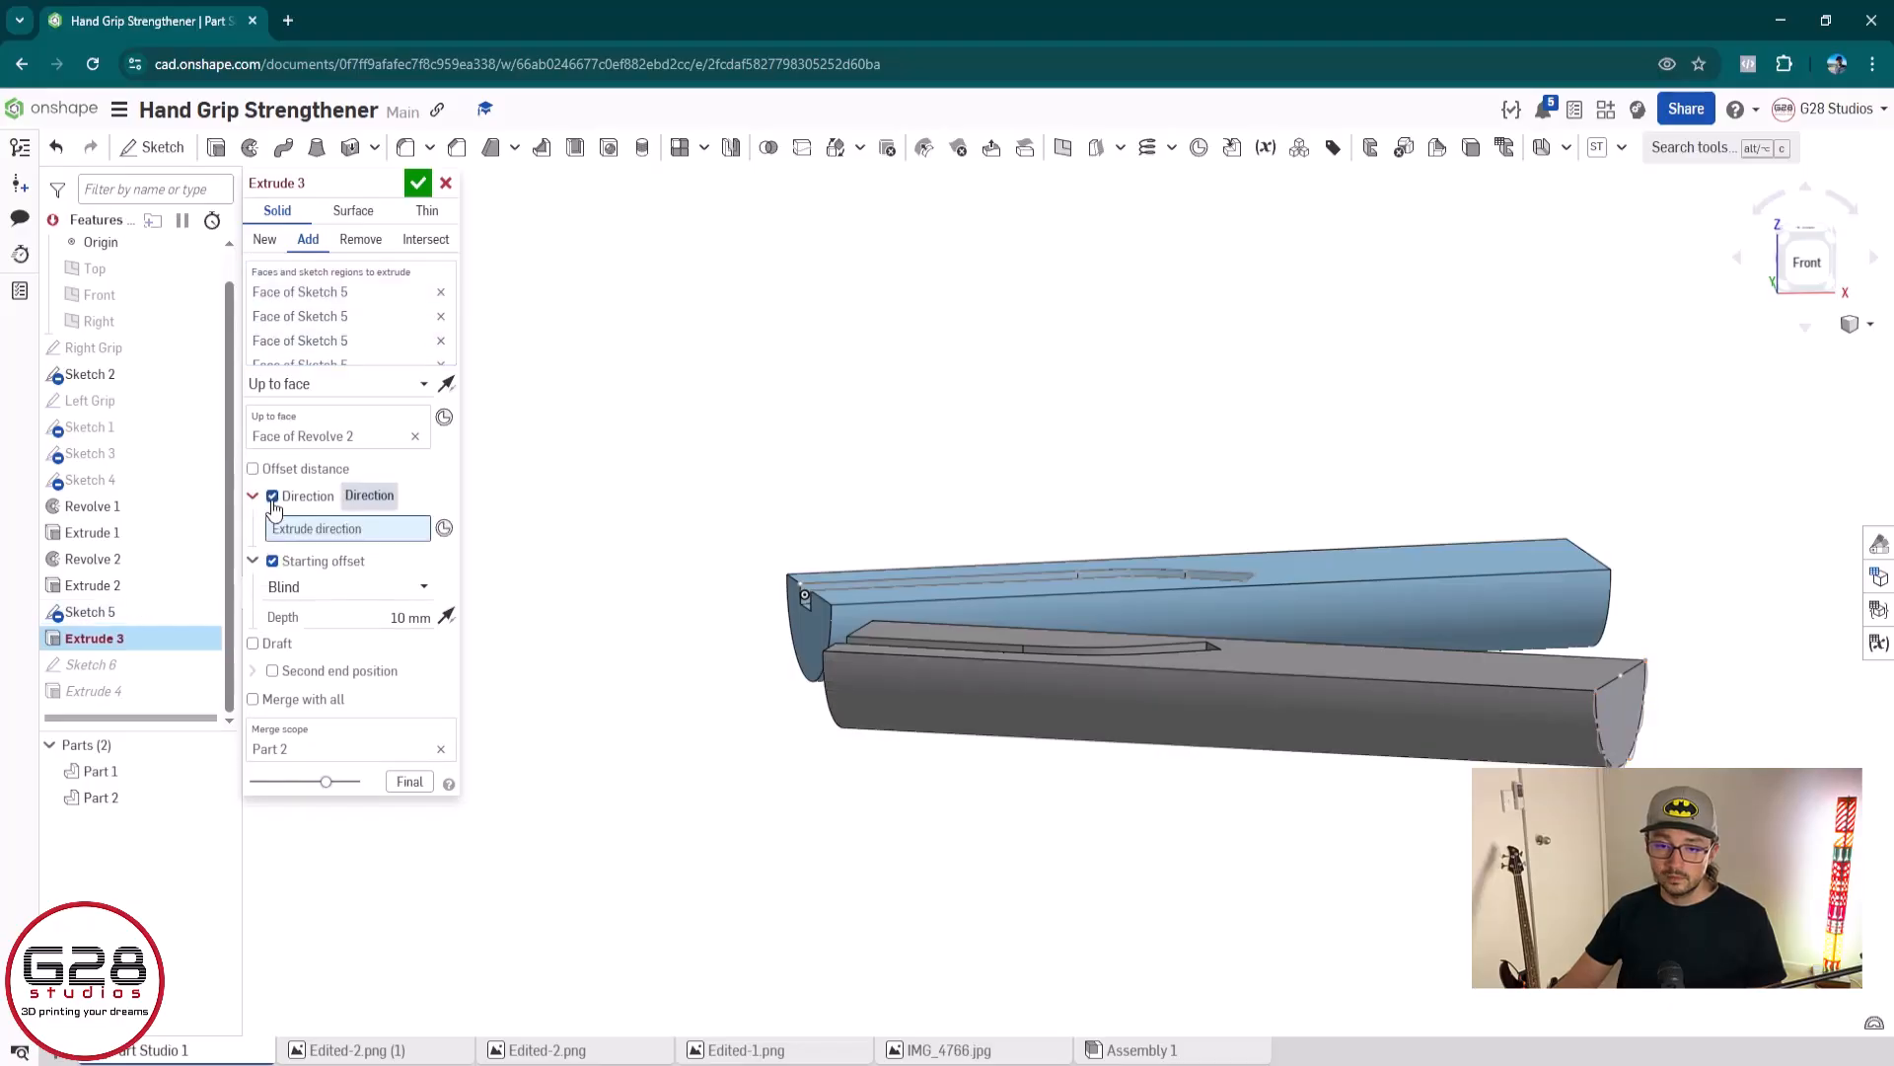
pyautogui.click(273, 498)
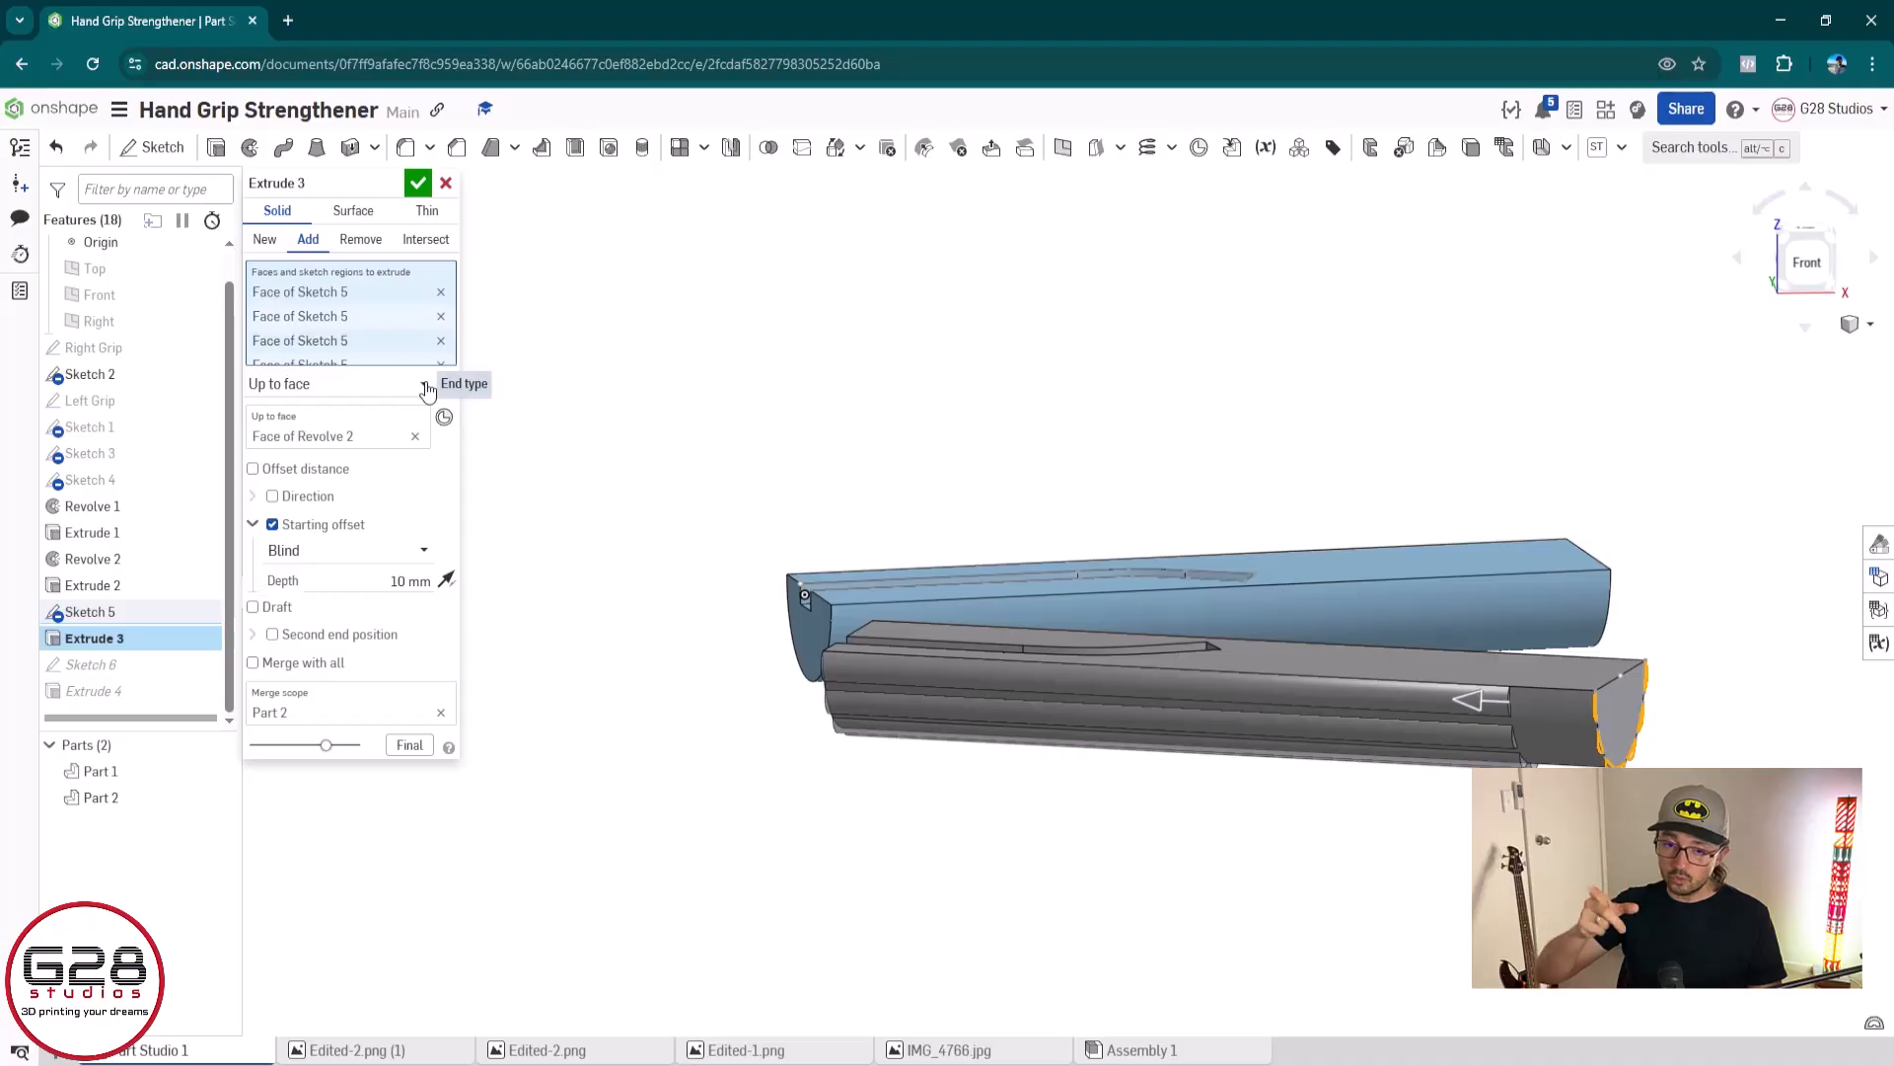
# Change the grey grip's ridge extrusion to a Blind end with a depth of 70 mm and accept it
pyautogui.click(364, 391)
pyautogui.click(336, 422)
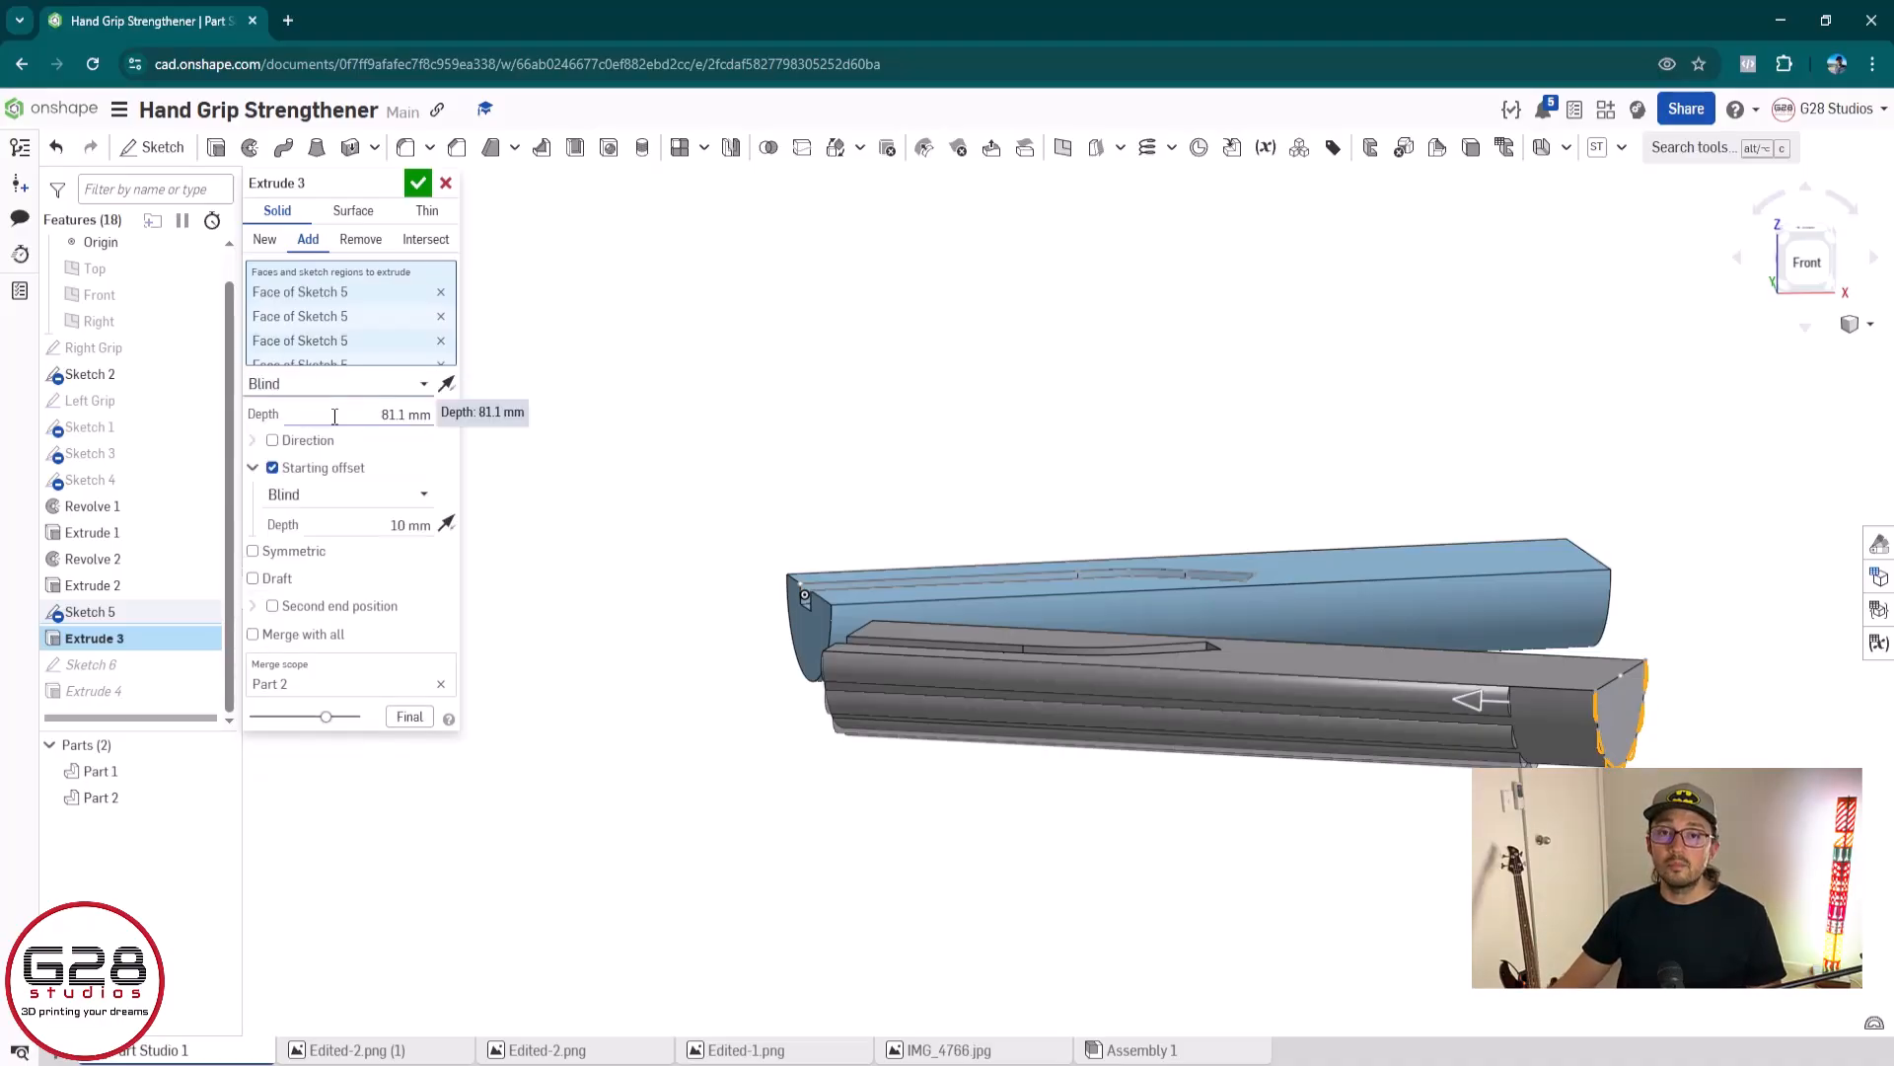
pyautogui.click(353, 378)
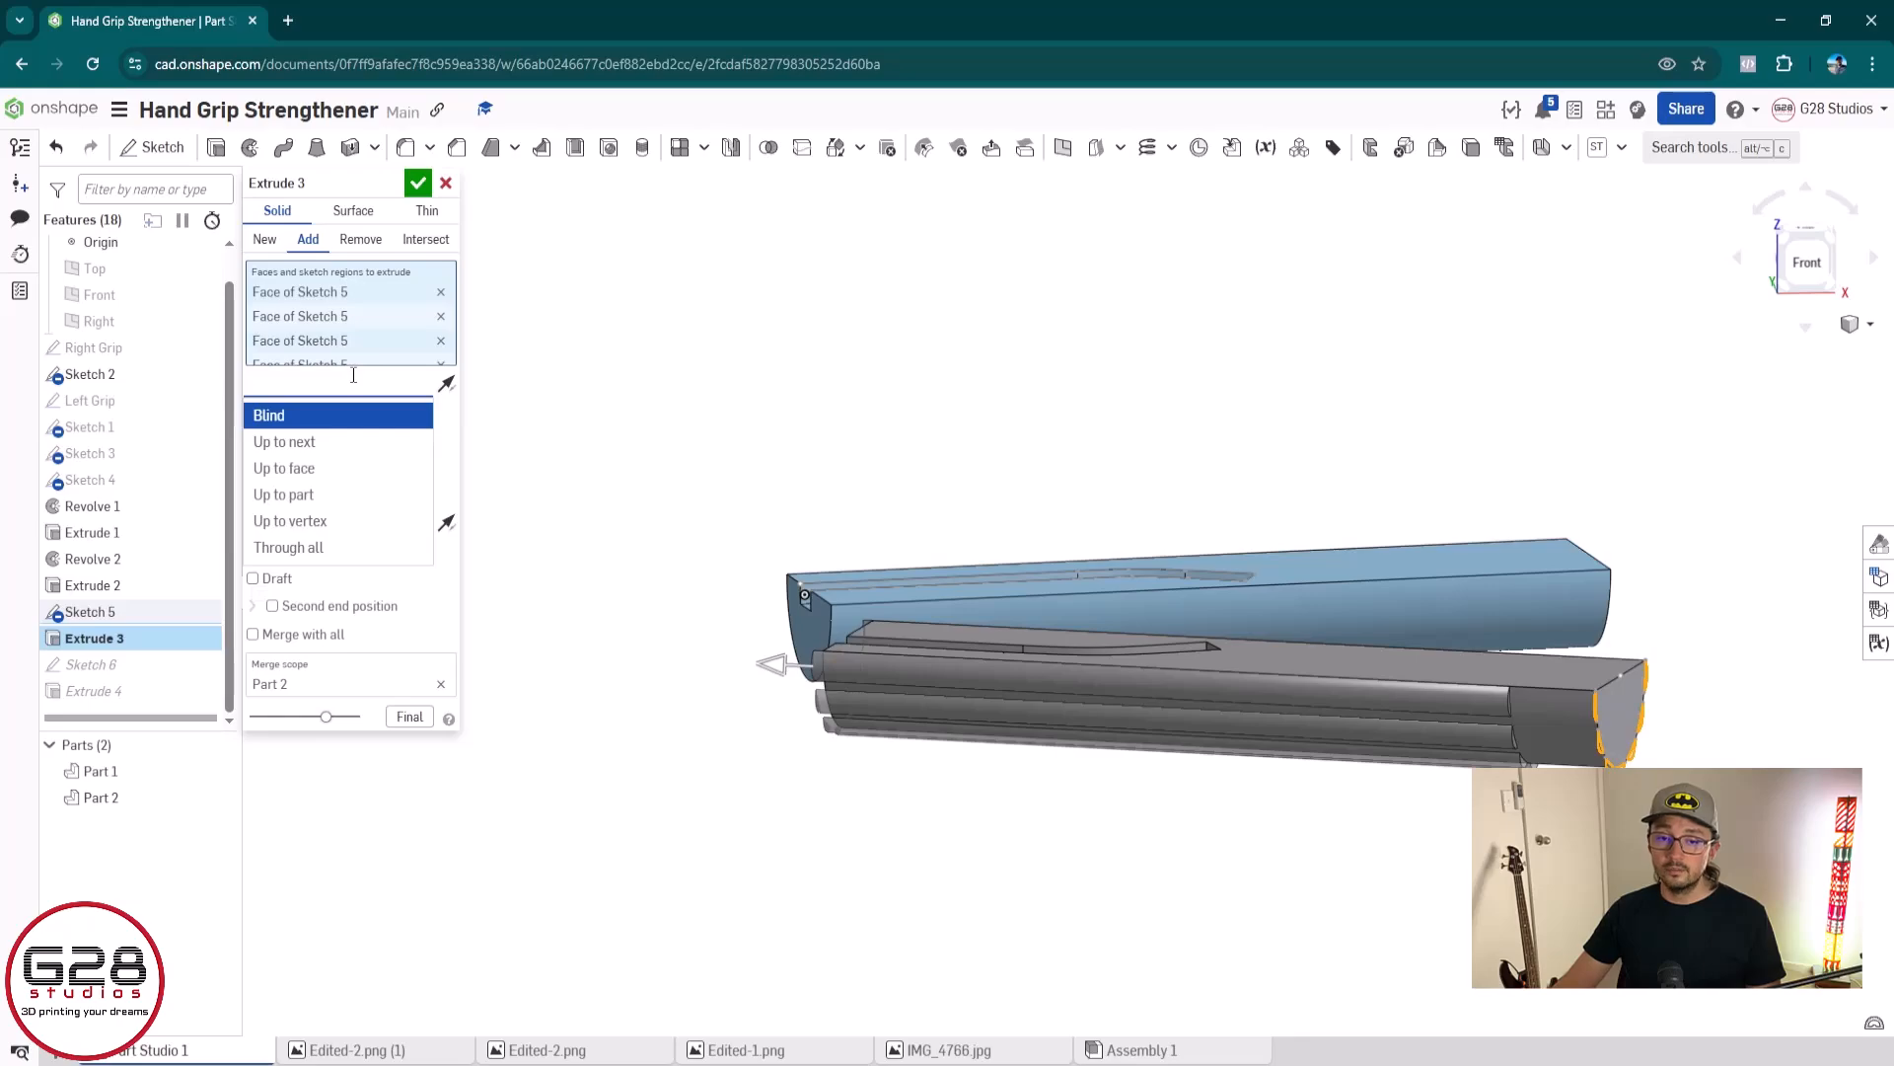
pyautogui.click(501, 452)
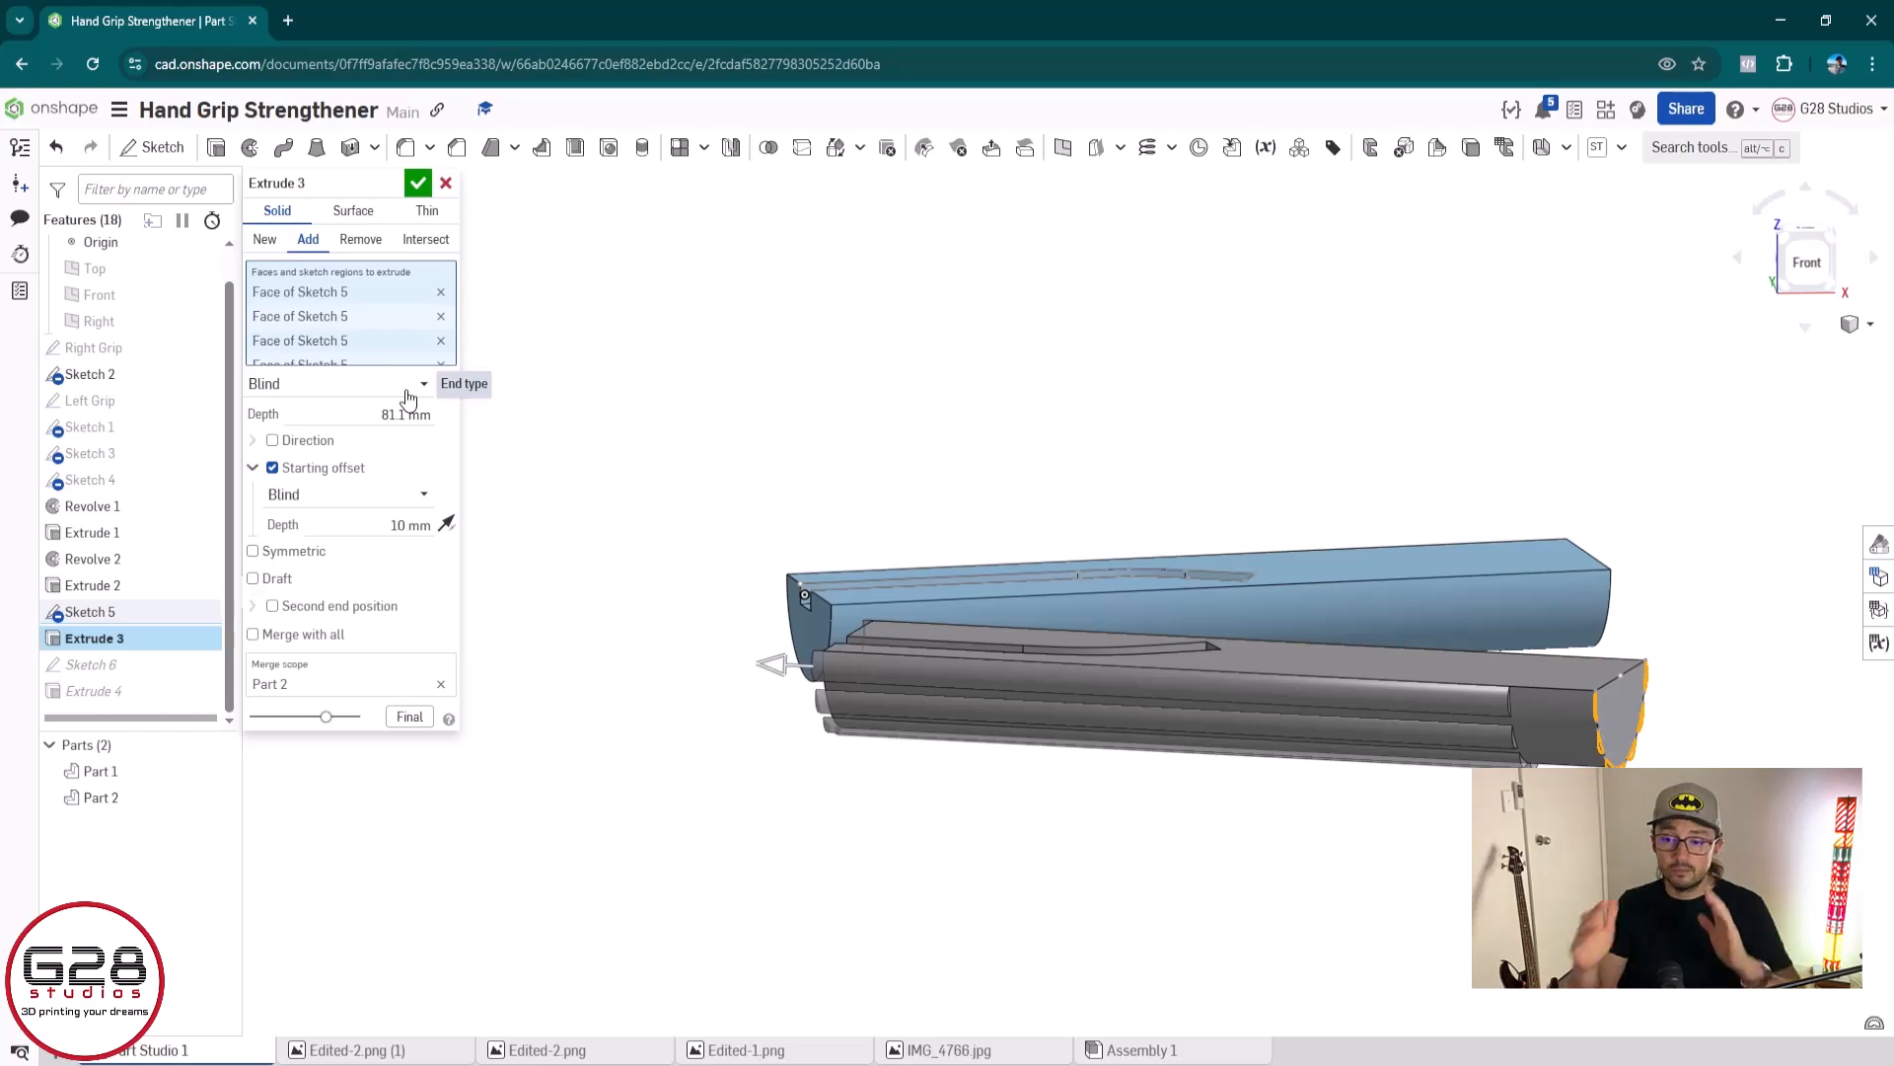
pyautogui.click(390, 411)
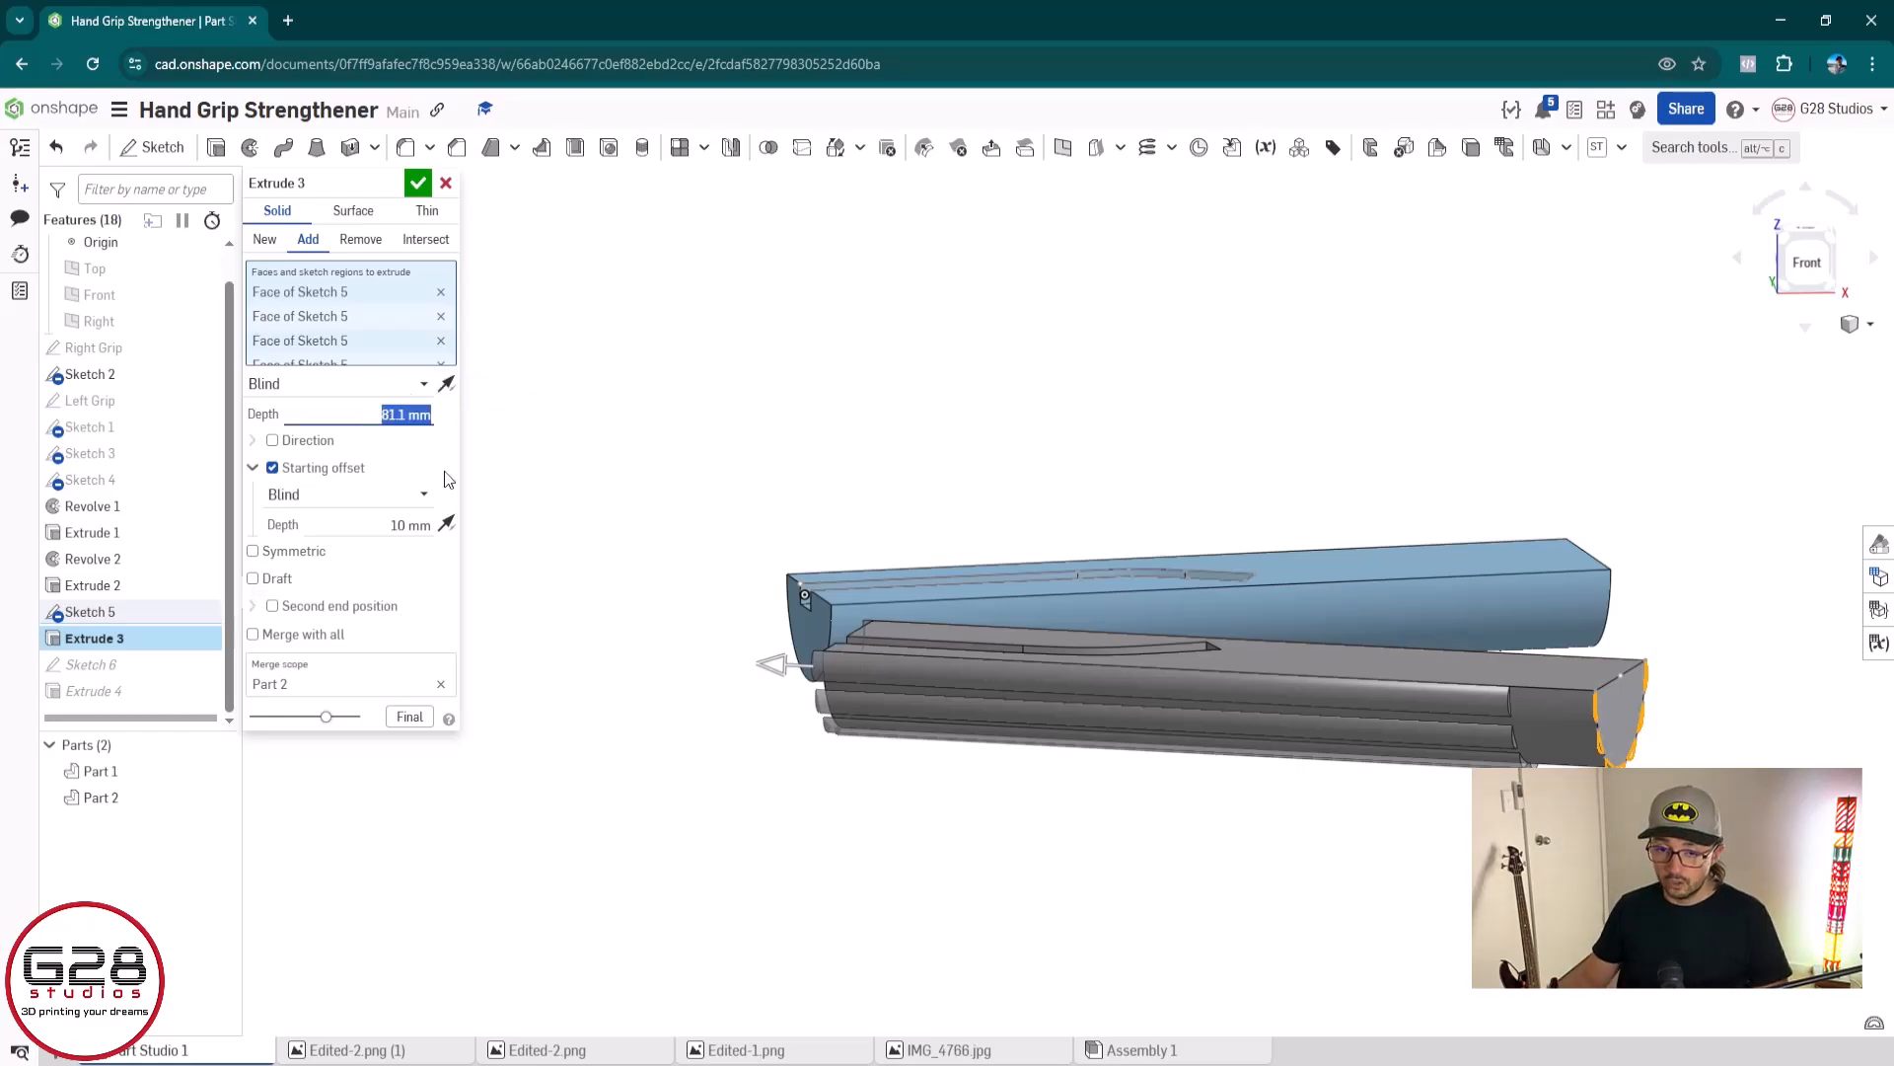
pyautogui.write('70')
pyautogui.press('Return')
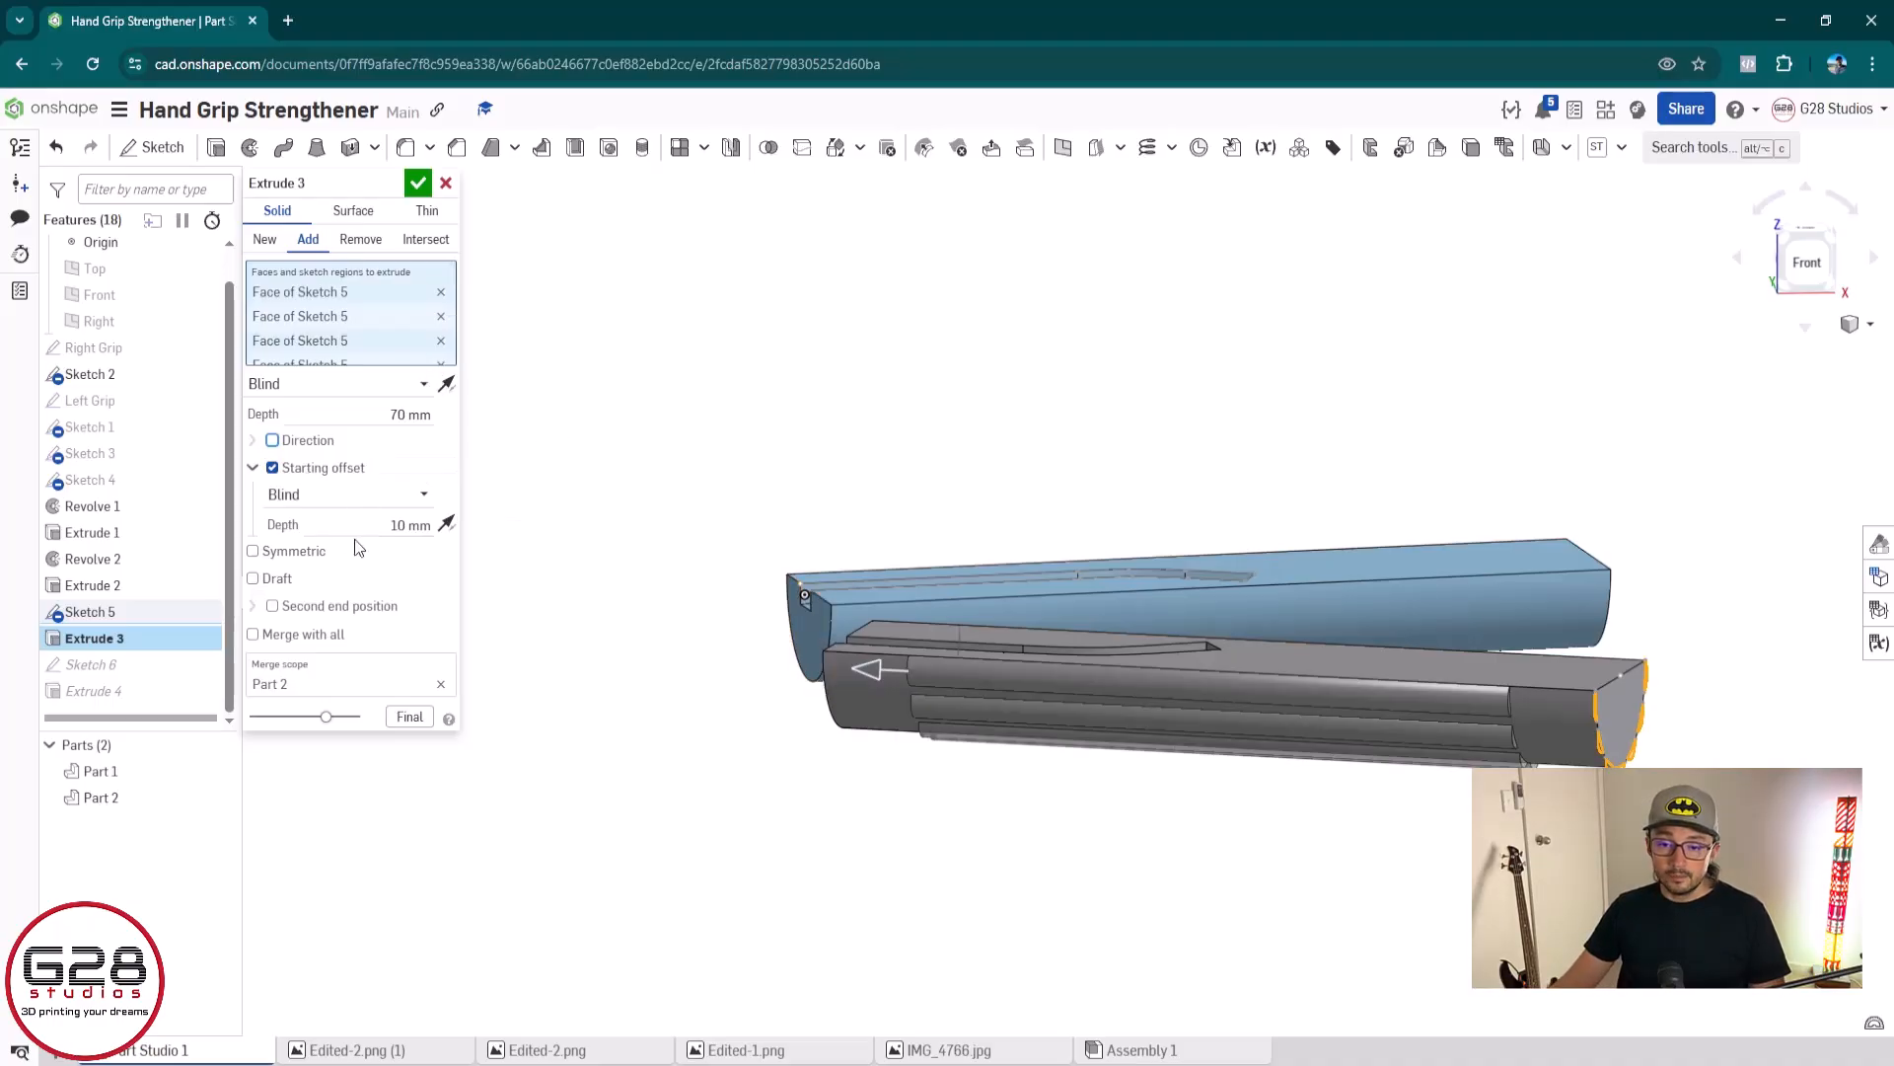
pyautogui.click(415, 185)
# Fillet the curved edge of the grey grip's plain end face with a 3 mm radius
pyautogui.scroll(-5, 1500, 705)
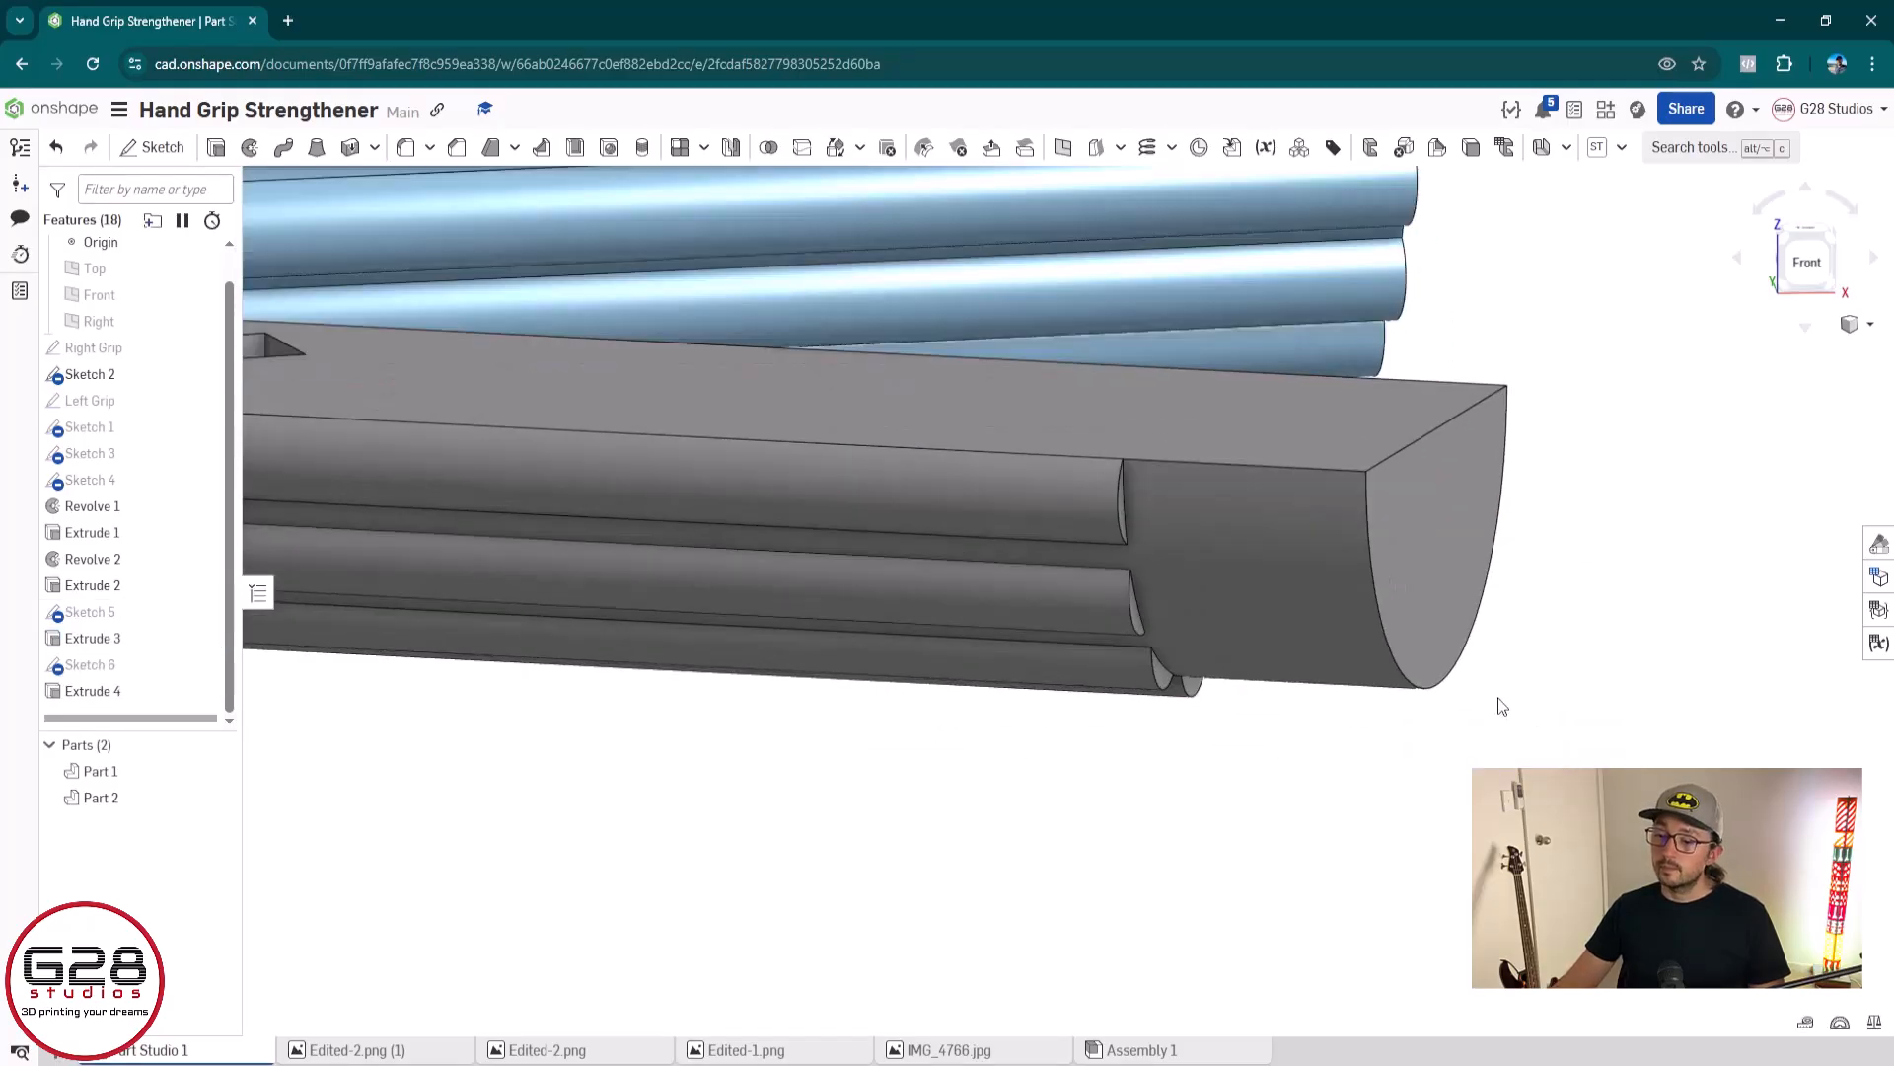
pyautogui.moveTo(1500, 705); pyautogui.dragTo(1454, 719, button='right')
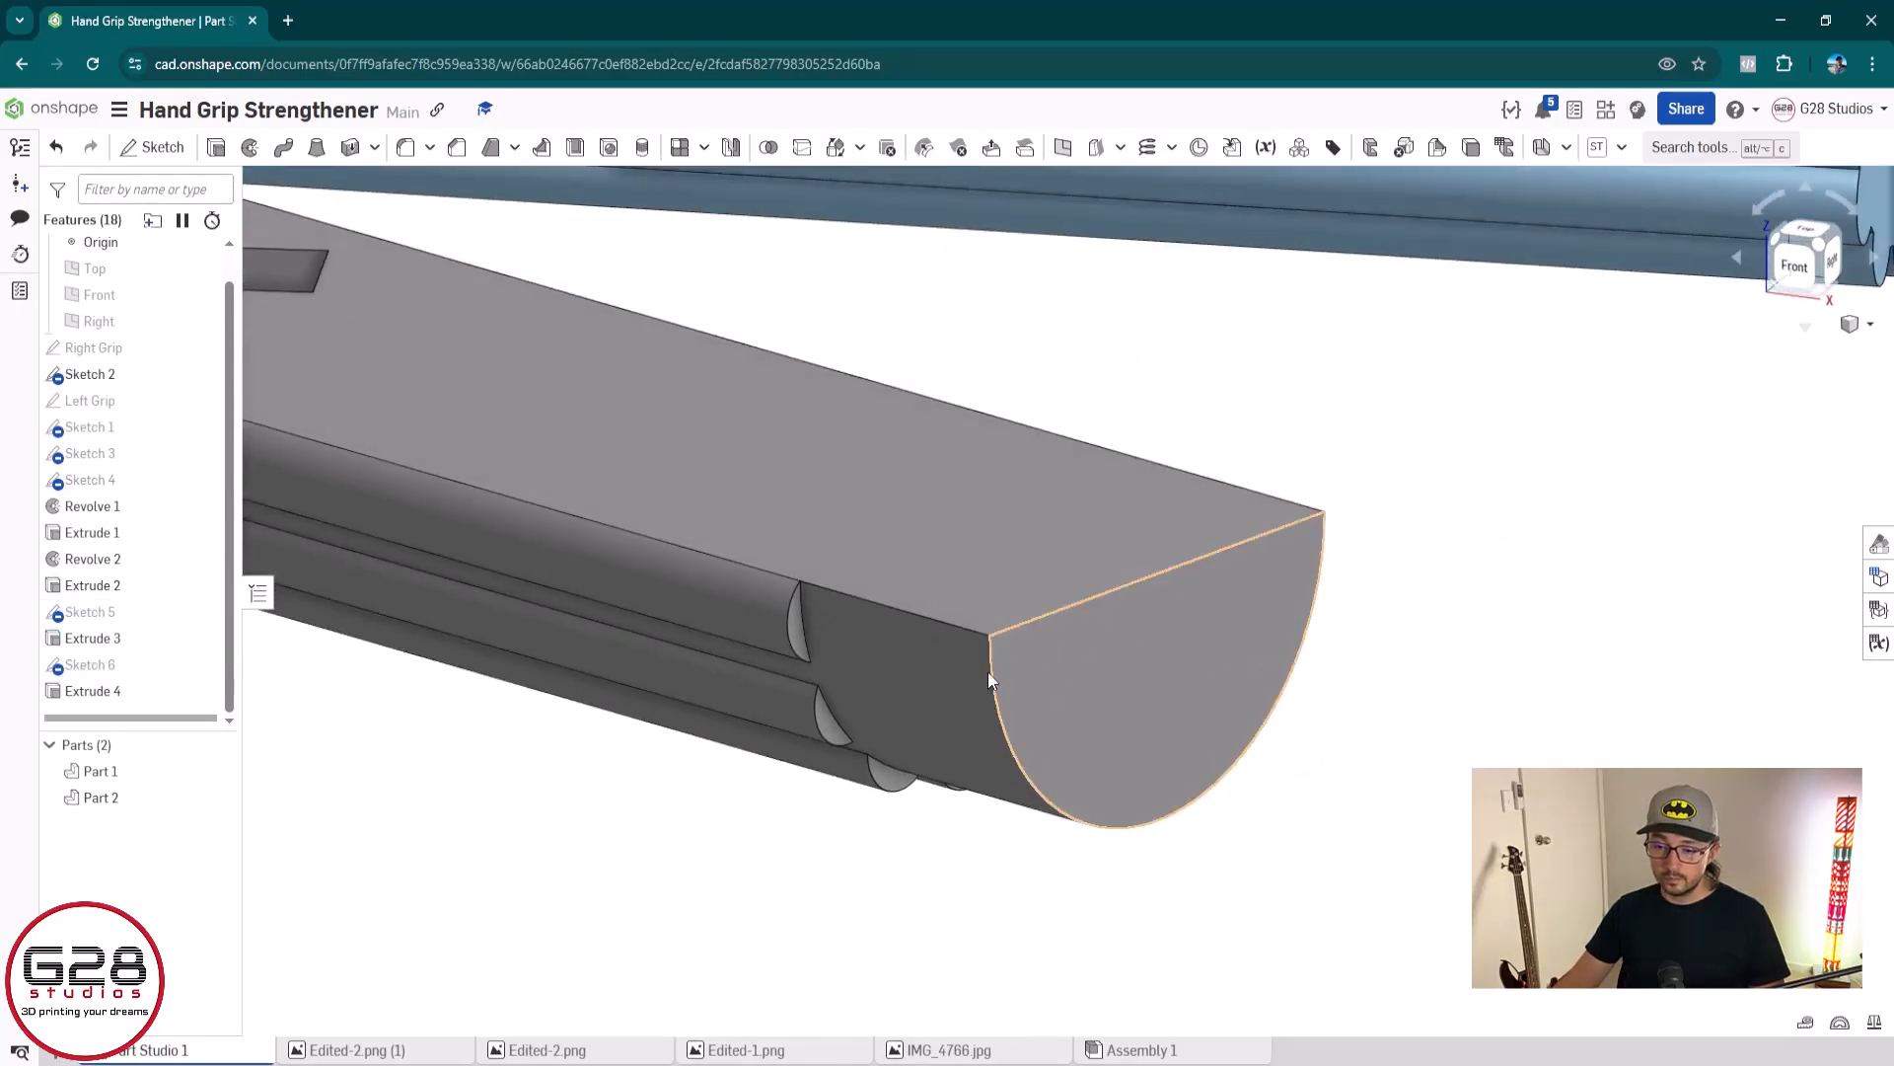
pyautogui.click(404, 148)
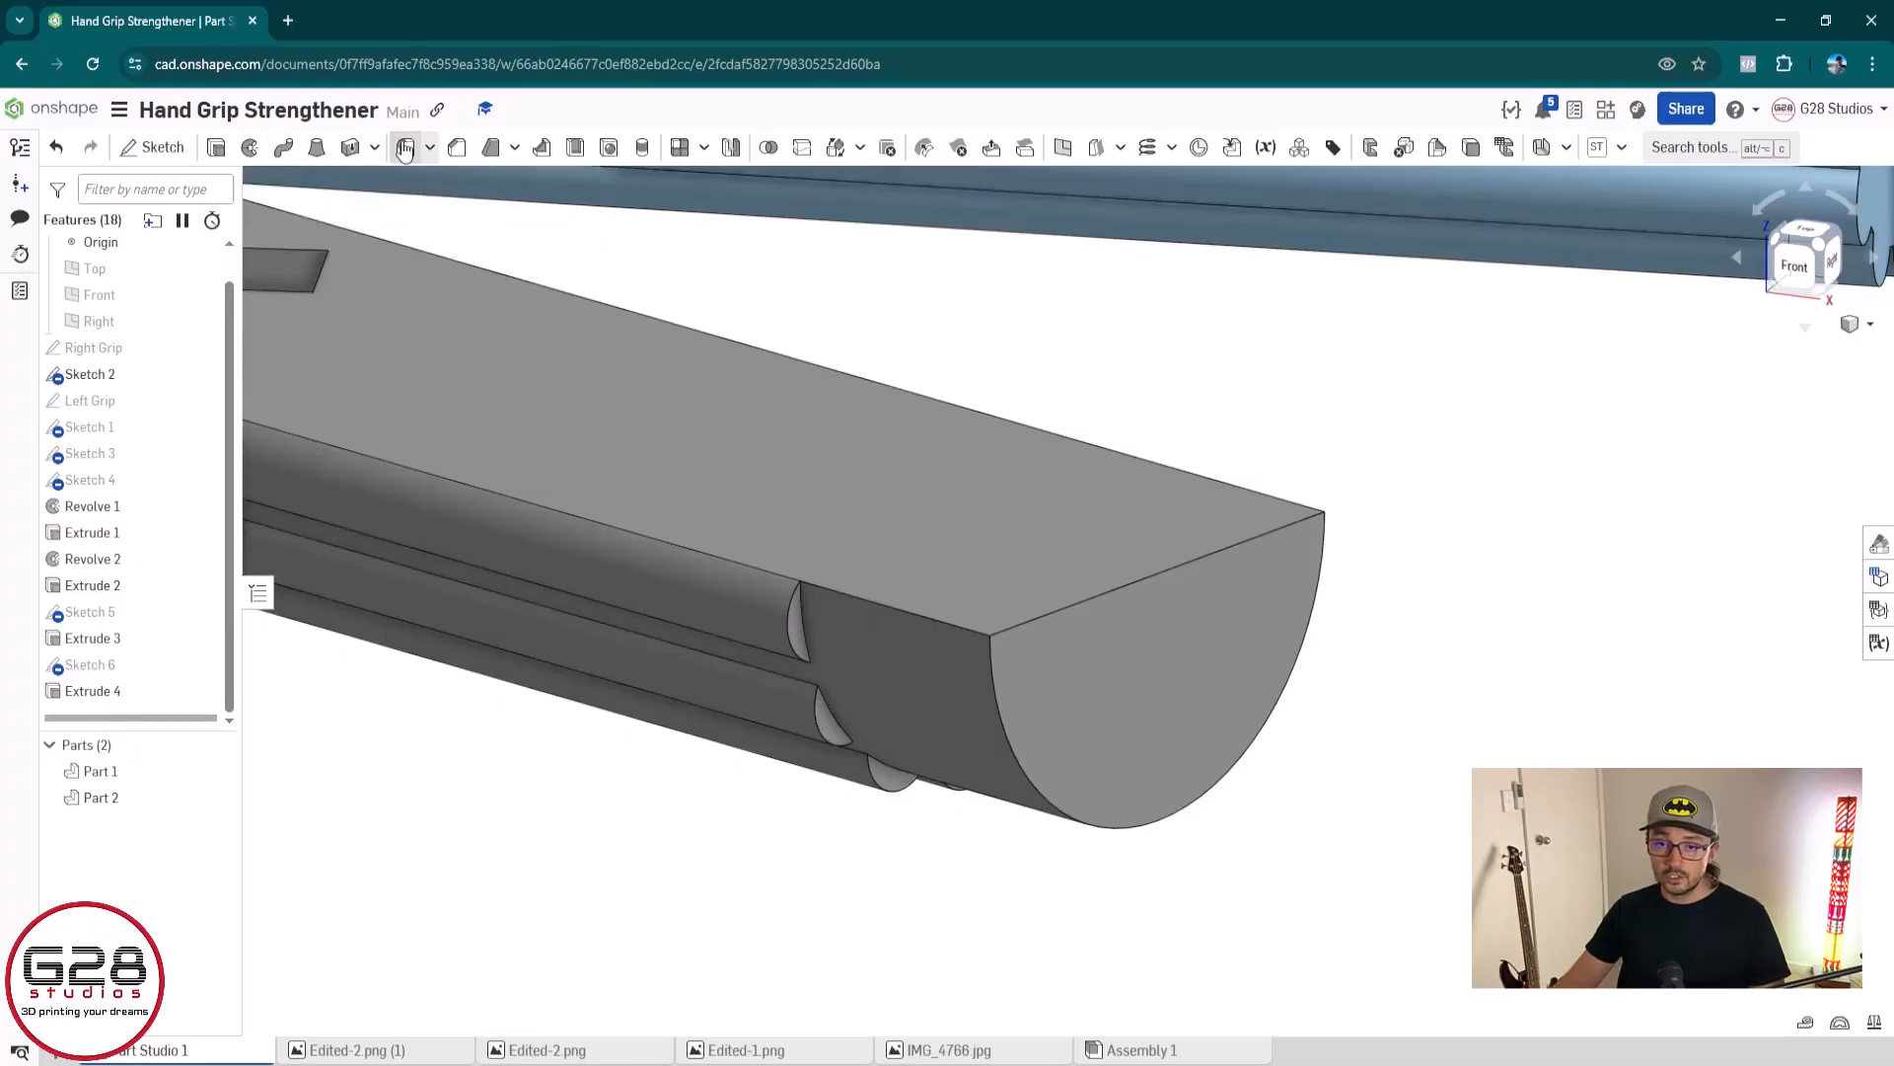
pyautogui.click(1031, 758)
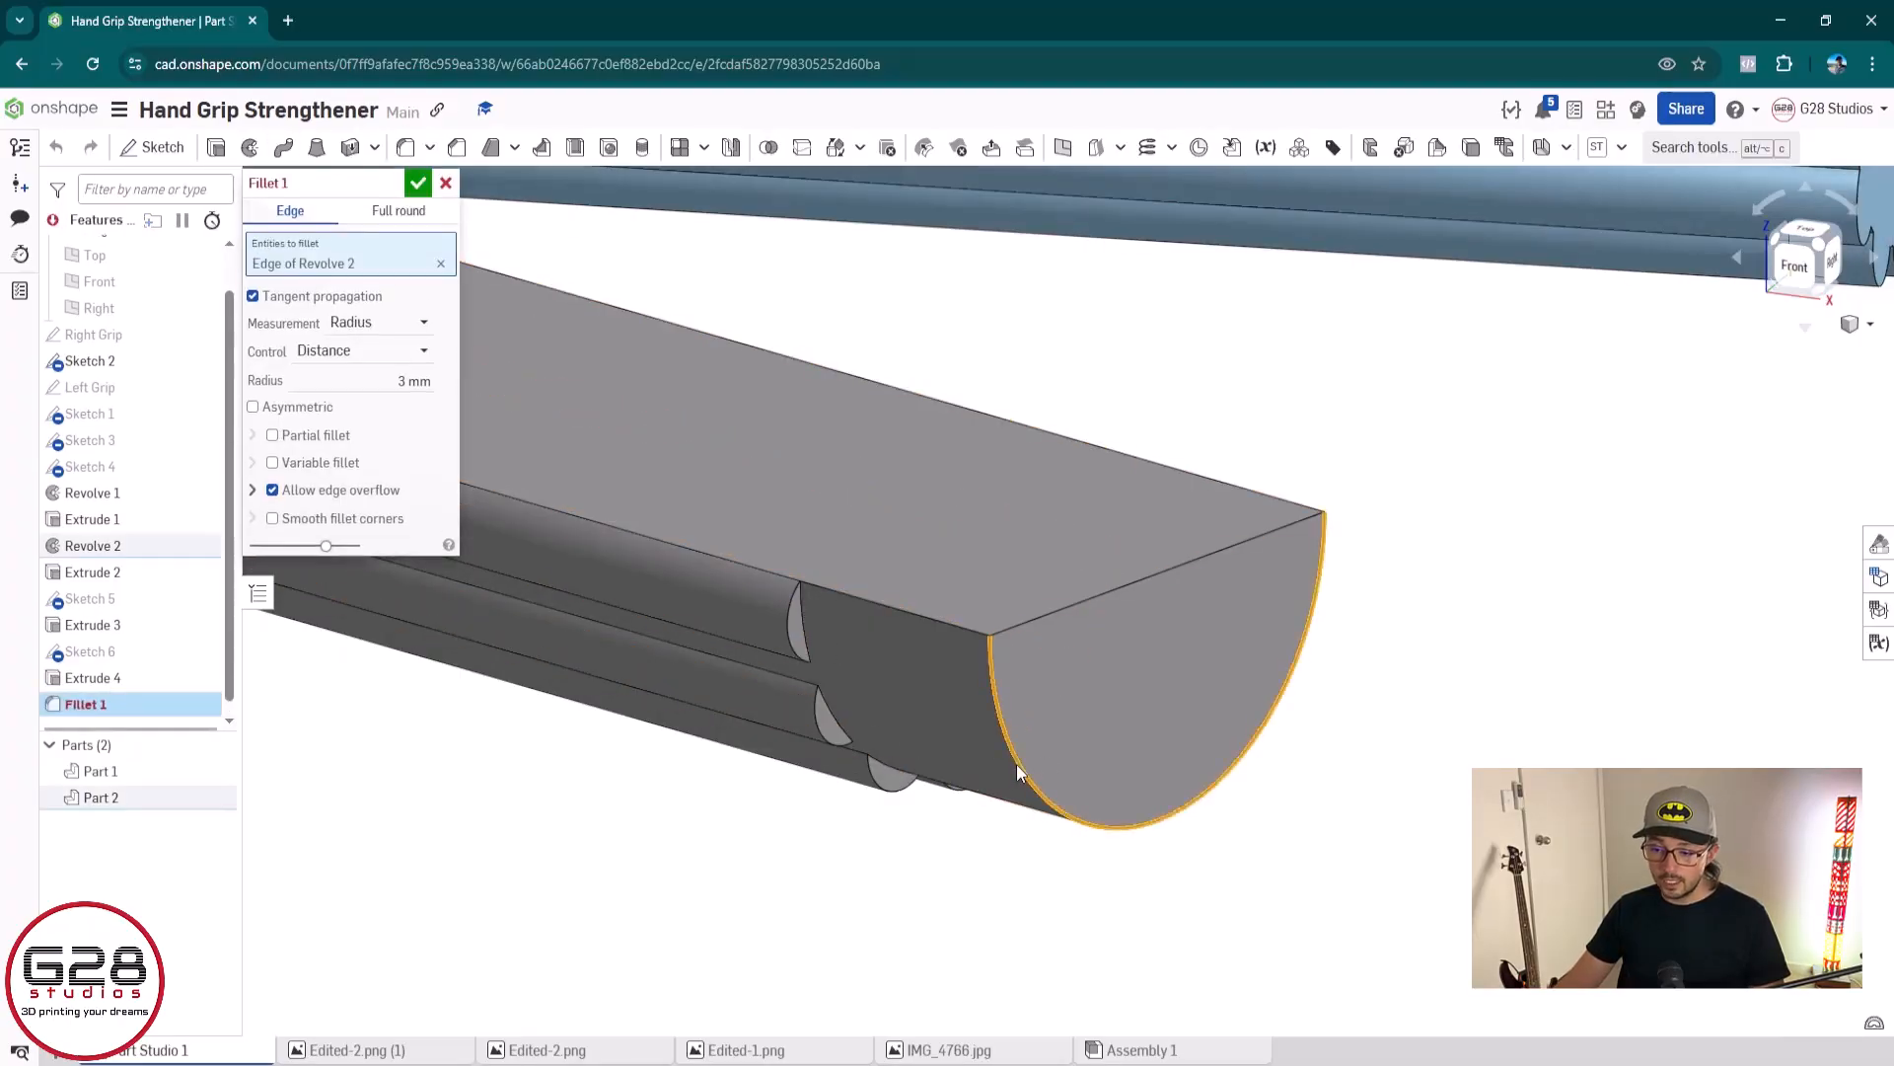
pyautogui.moveTo(1132, 738)
pyautogui.mouseDown(button='right')
pyautogui.moveTo(1172, 695)
pyautogui.moveTo(1199, 718)
pyautogui.moveTo(1211, 701)
pyautogui.moveTo(1100, 677)
pyautogui.moveTo(1058, 703)
pyautogui.moveTo(1171, 701)
pyautogui.moveTo(1097, 734)
pyautogui.mouseUp(button='right')
pyautogui.press('Return')
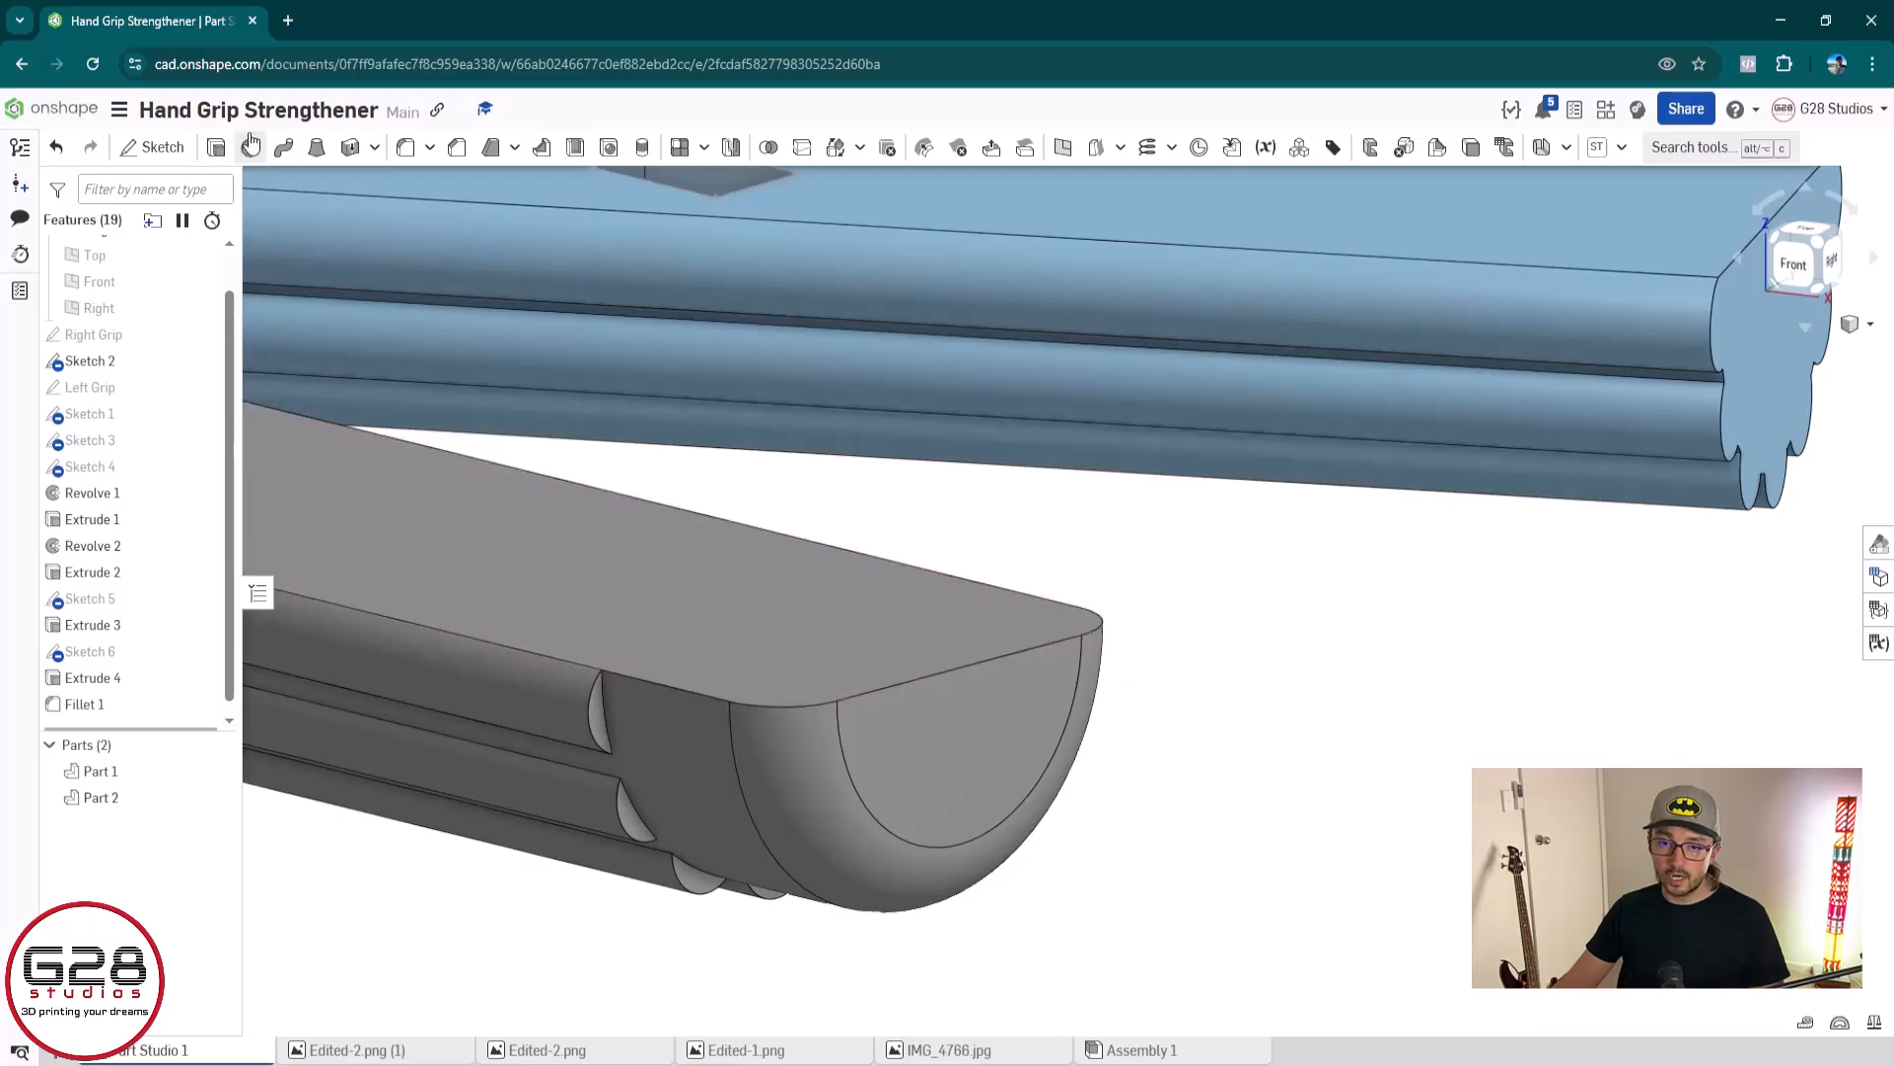
# Edit the blue grip's ridge extrusion (Extrude 4) to a Blind end with a depth of 70 mm
pyautogui.scroll(-4, 616, 700)
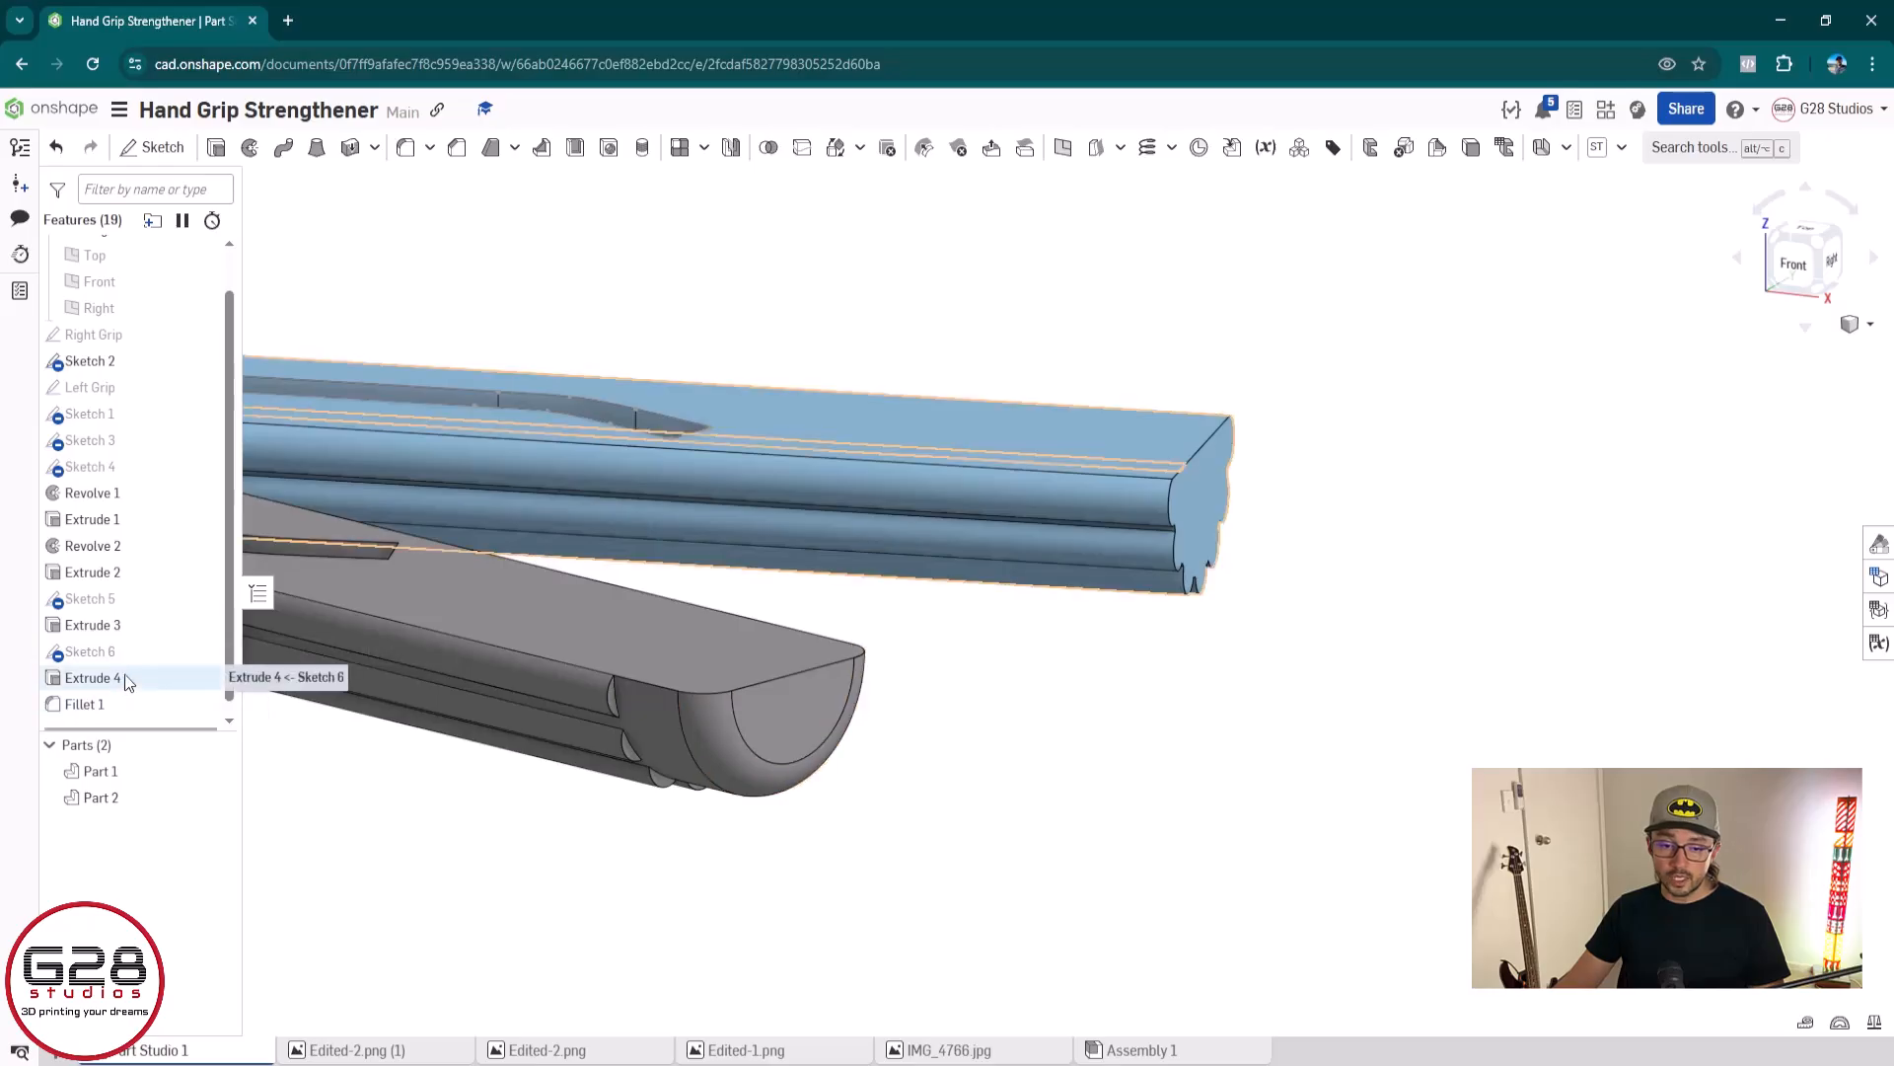
pyautogui.doubleClick(92, 677)
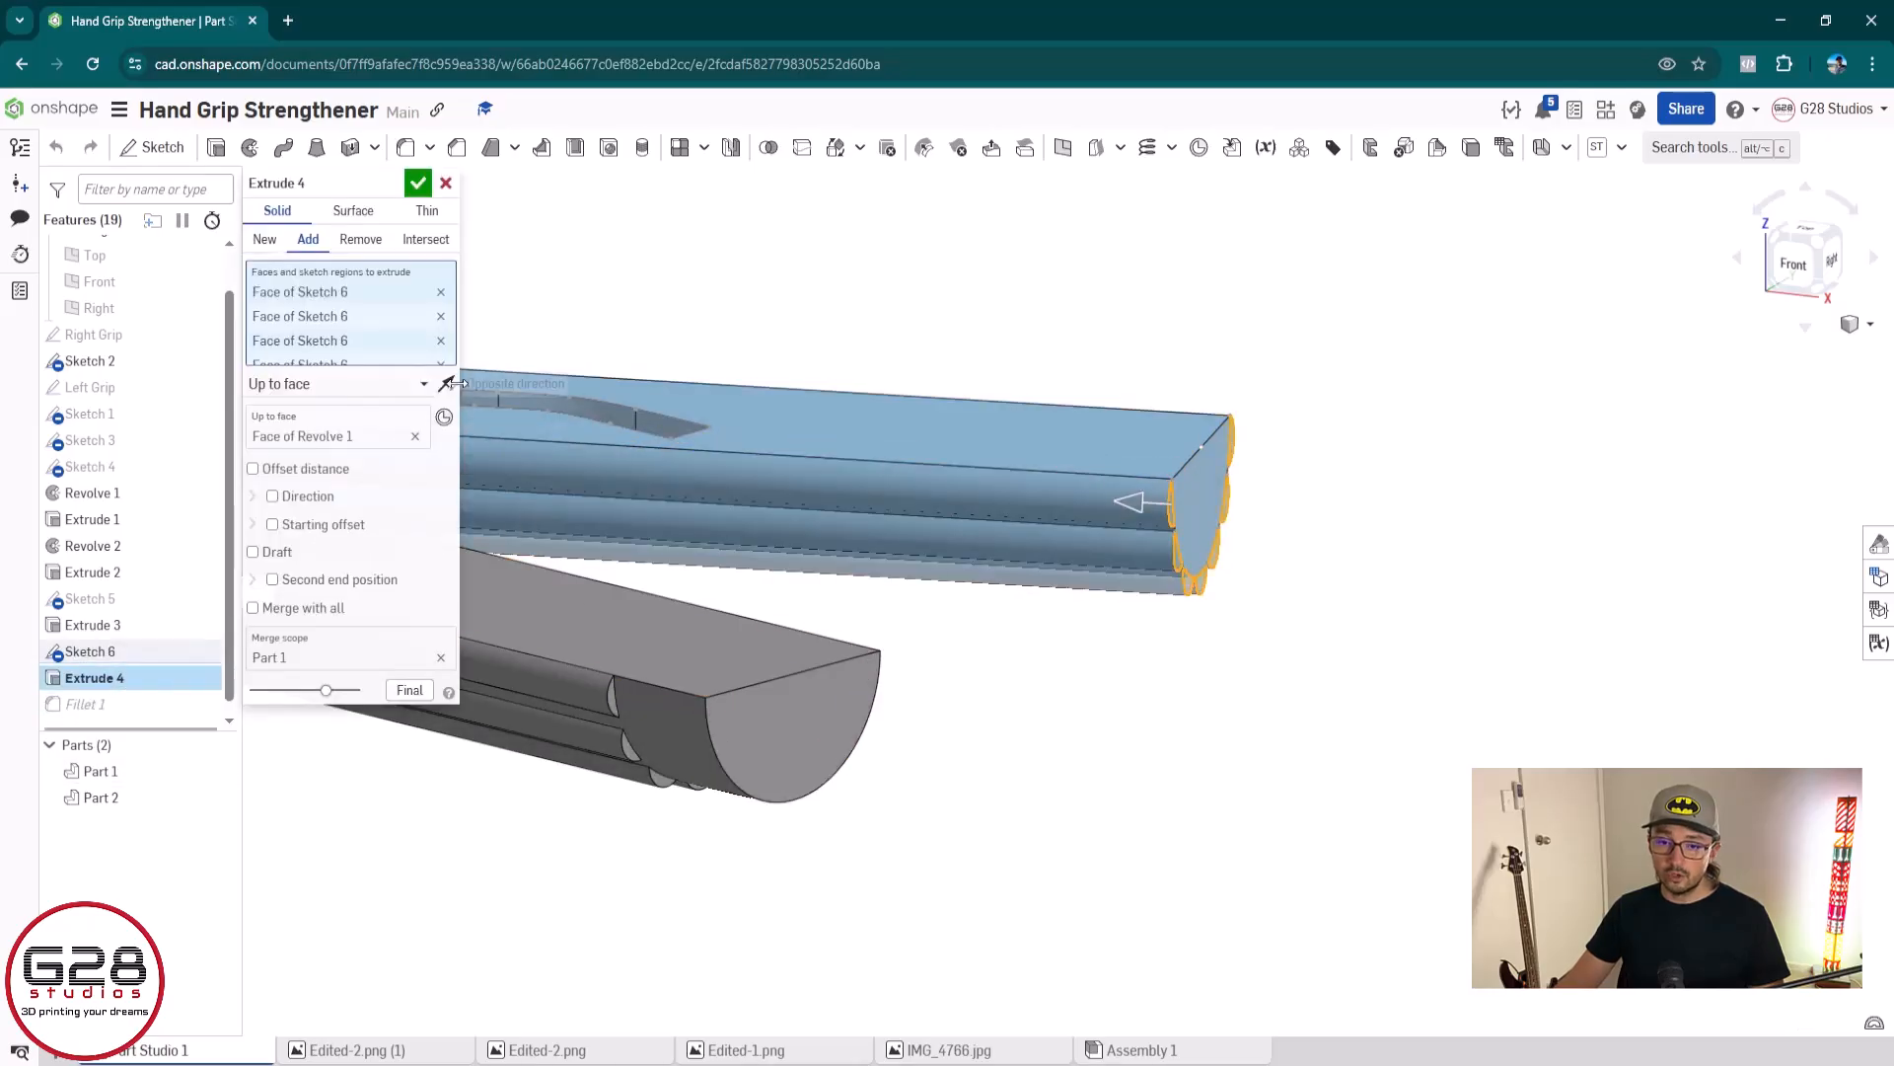
pyautogui.click(422, 385)
pyautogui.click(359, 413)
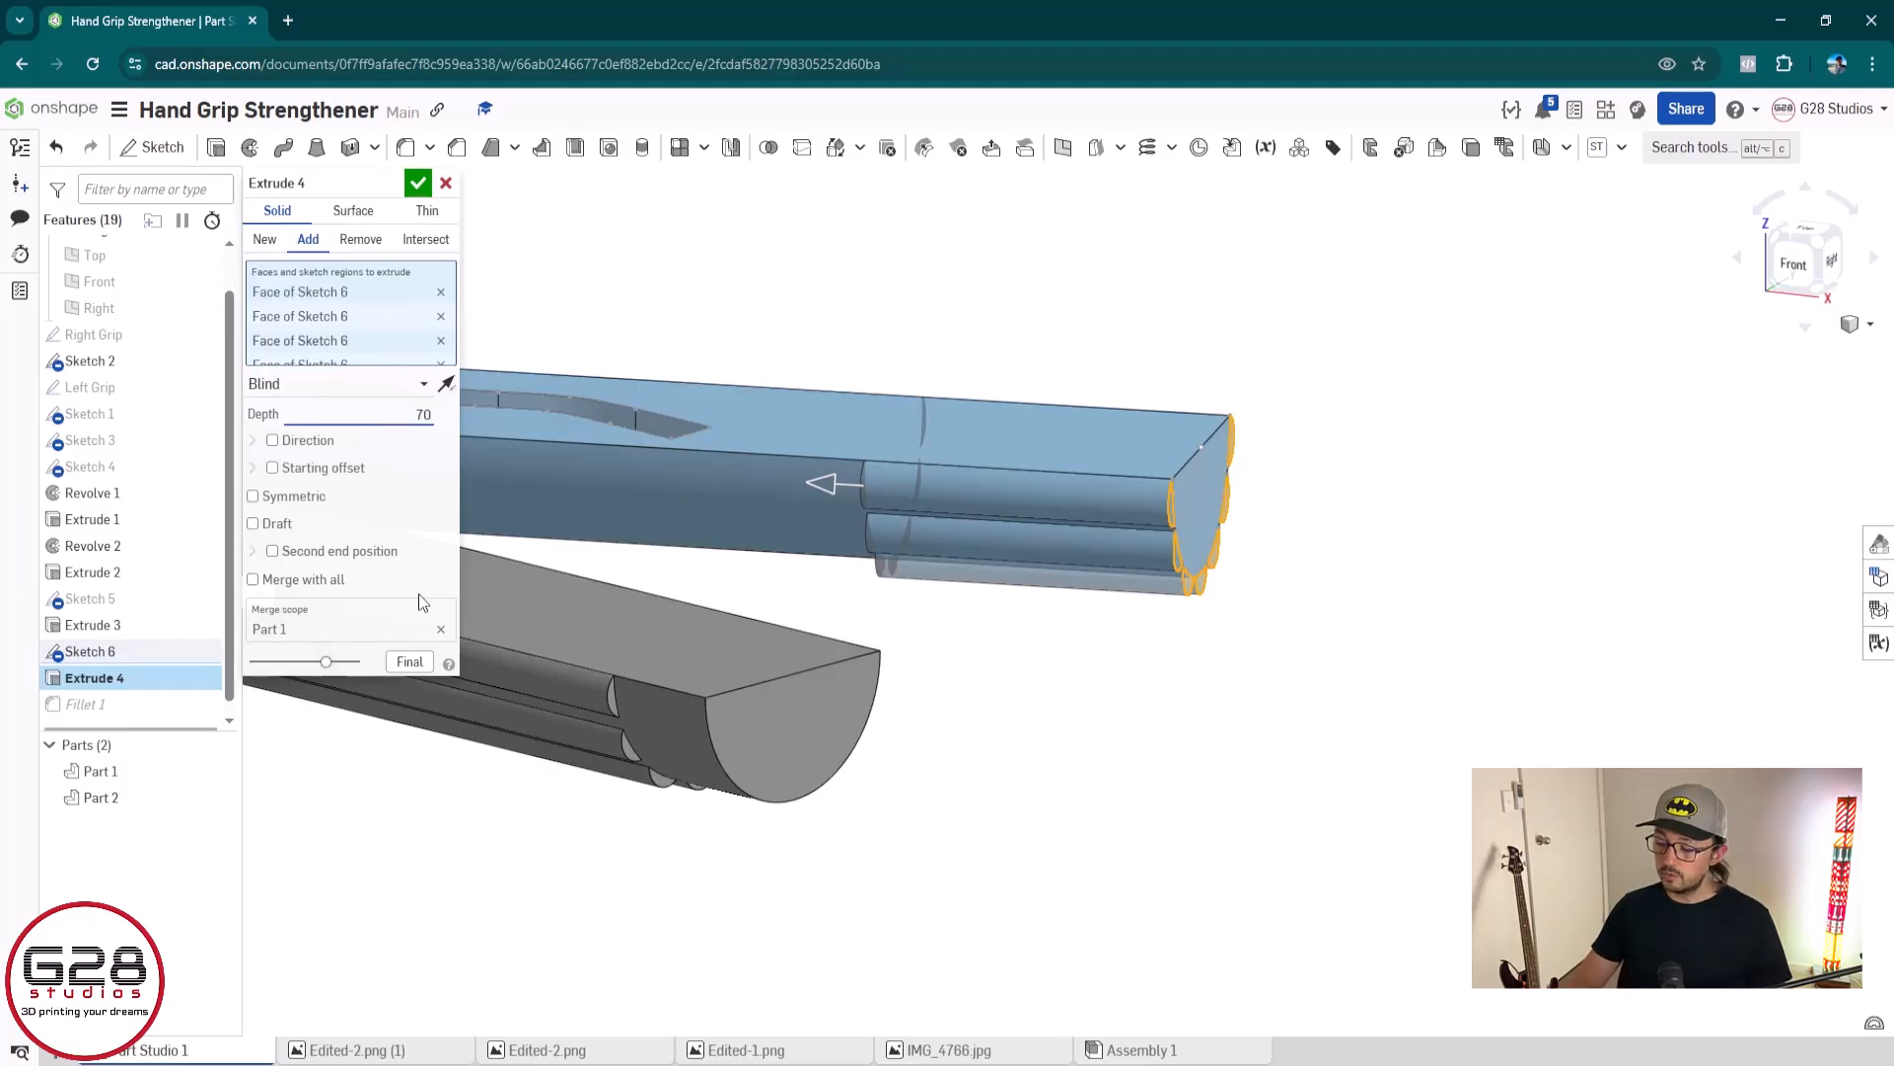
# Give the blue ridge extrusion a 10 mm blind starting offset, reversed to begin inward from the end face, and accept it
pyautogui.click(272, 467)
pyautogui.click(378, 529)
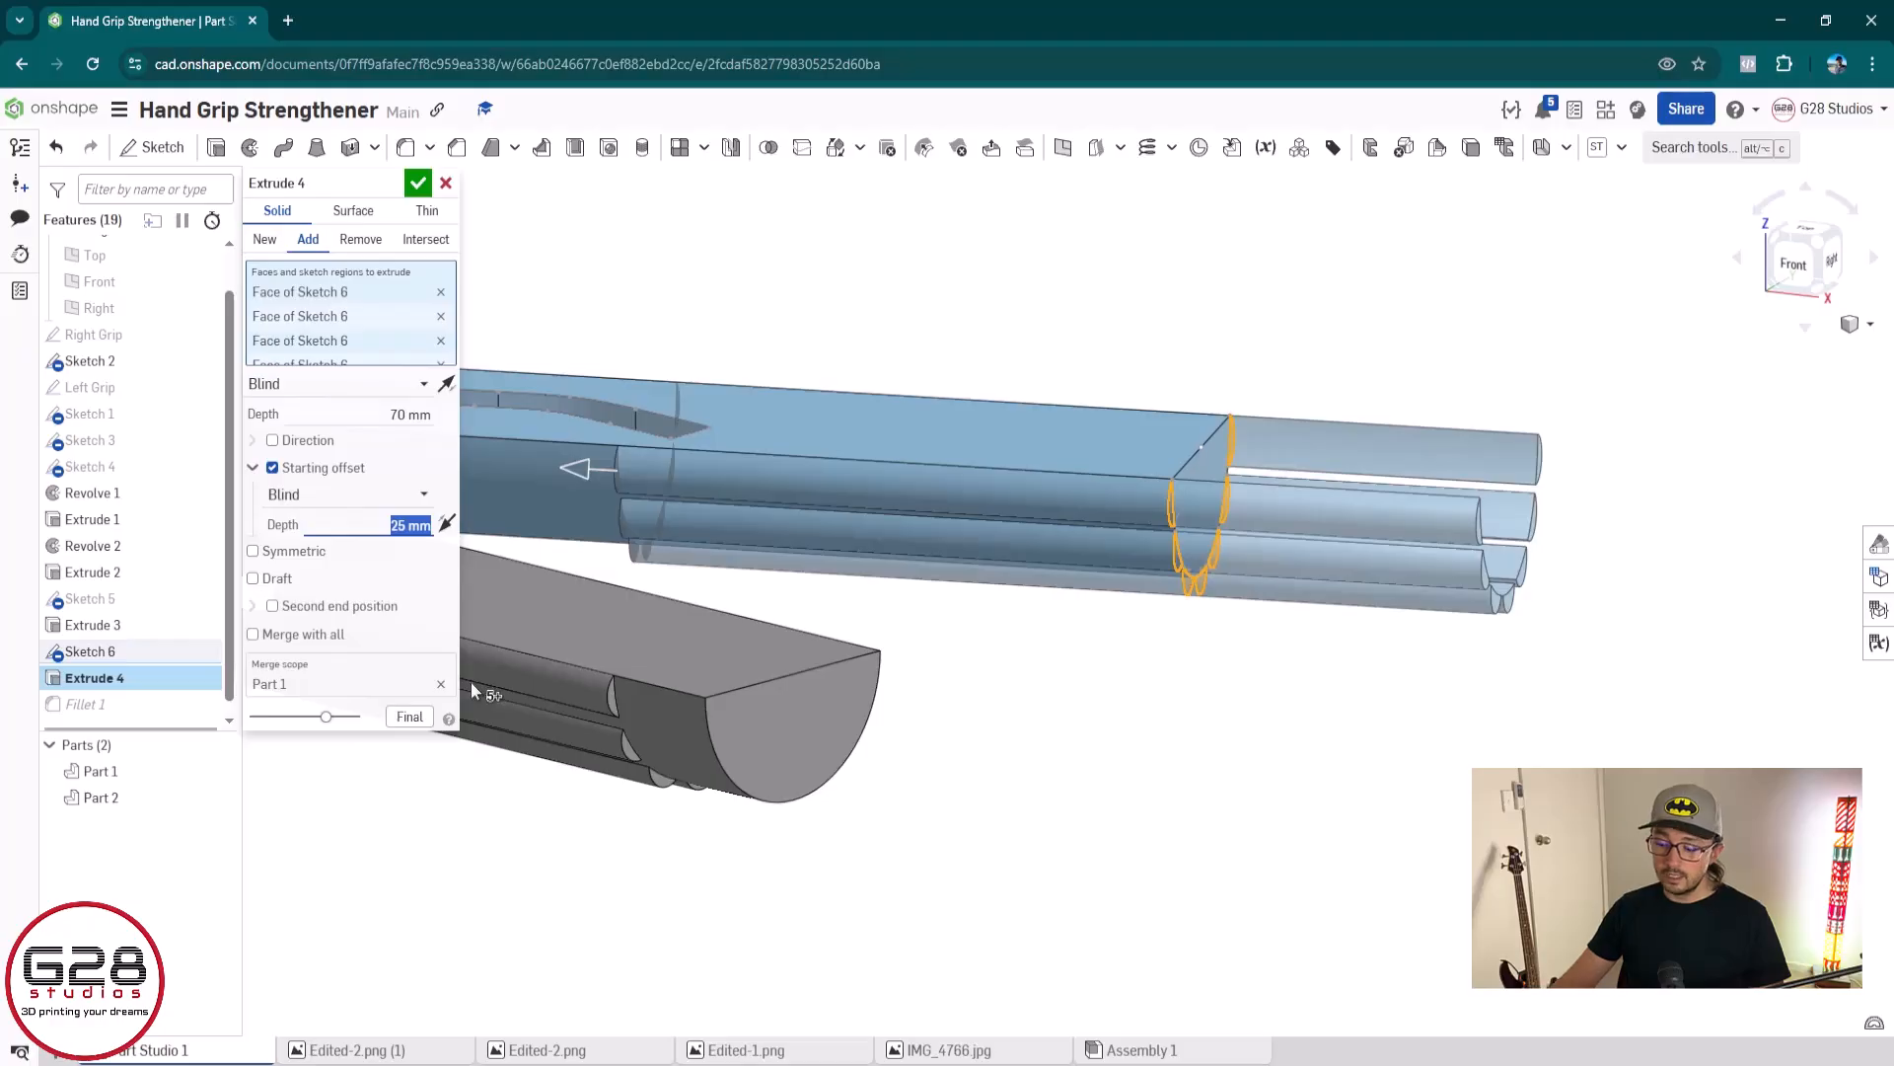
pyautogui.write('10')
pyautogui.press('Return')
pyautogui.scroll(-3, 790, 612)
pyautogui.moveTo(855, 595); pyautogui.dragTo(1328, 718, button='middle')
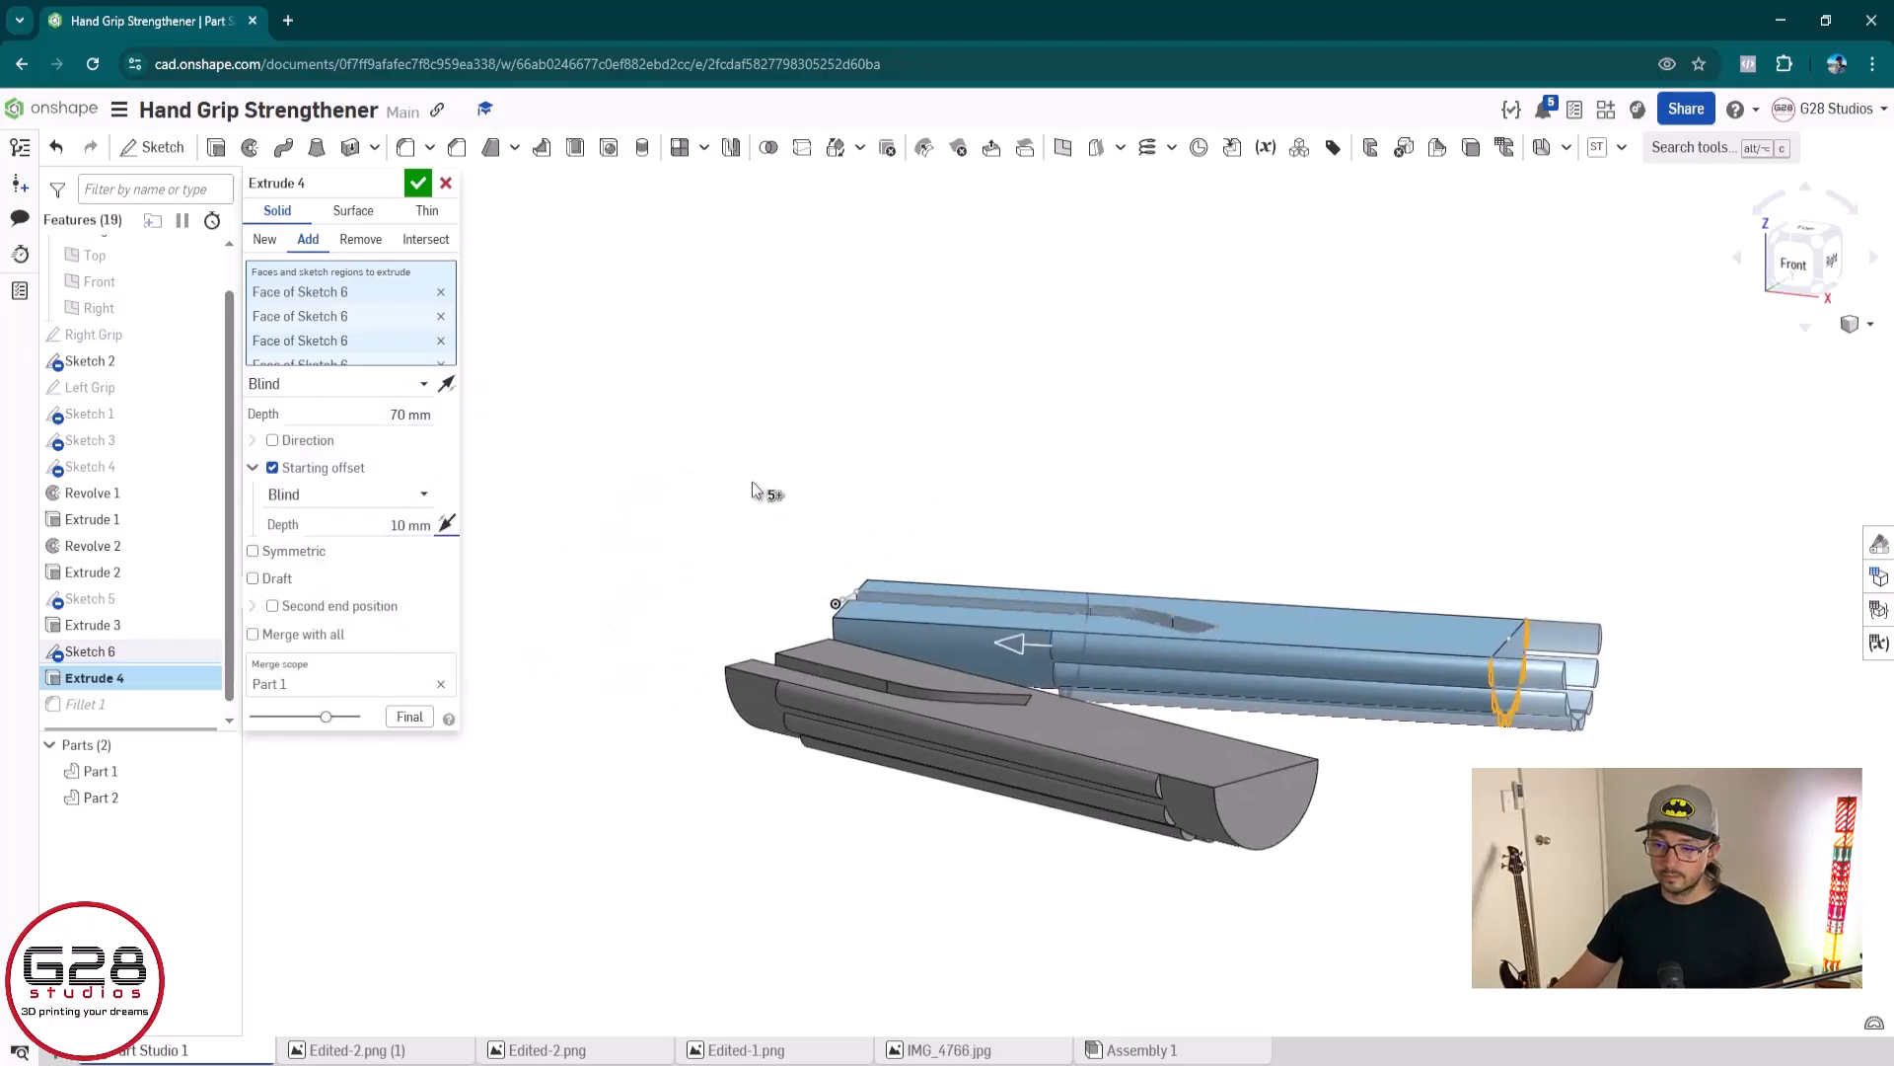
pyautogui.click(447, 384)
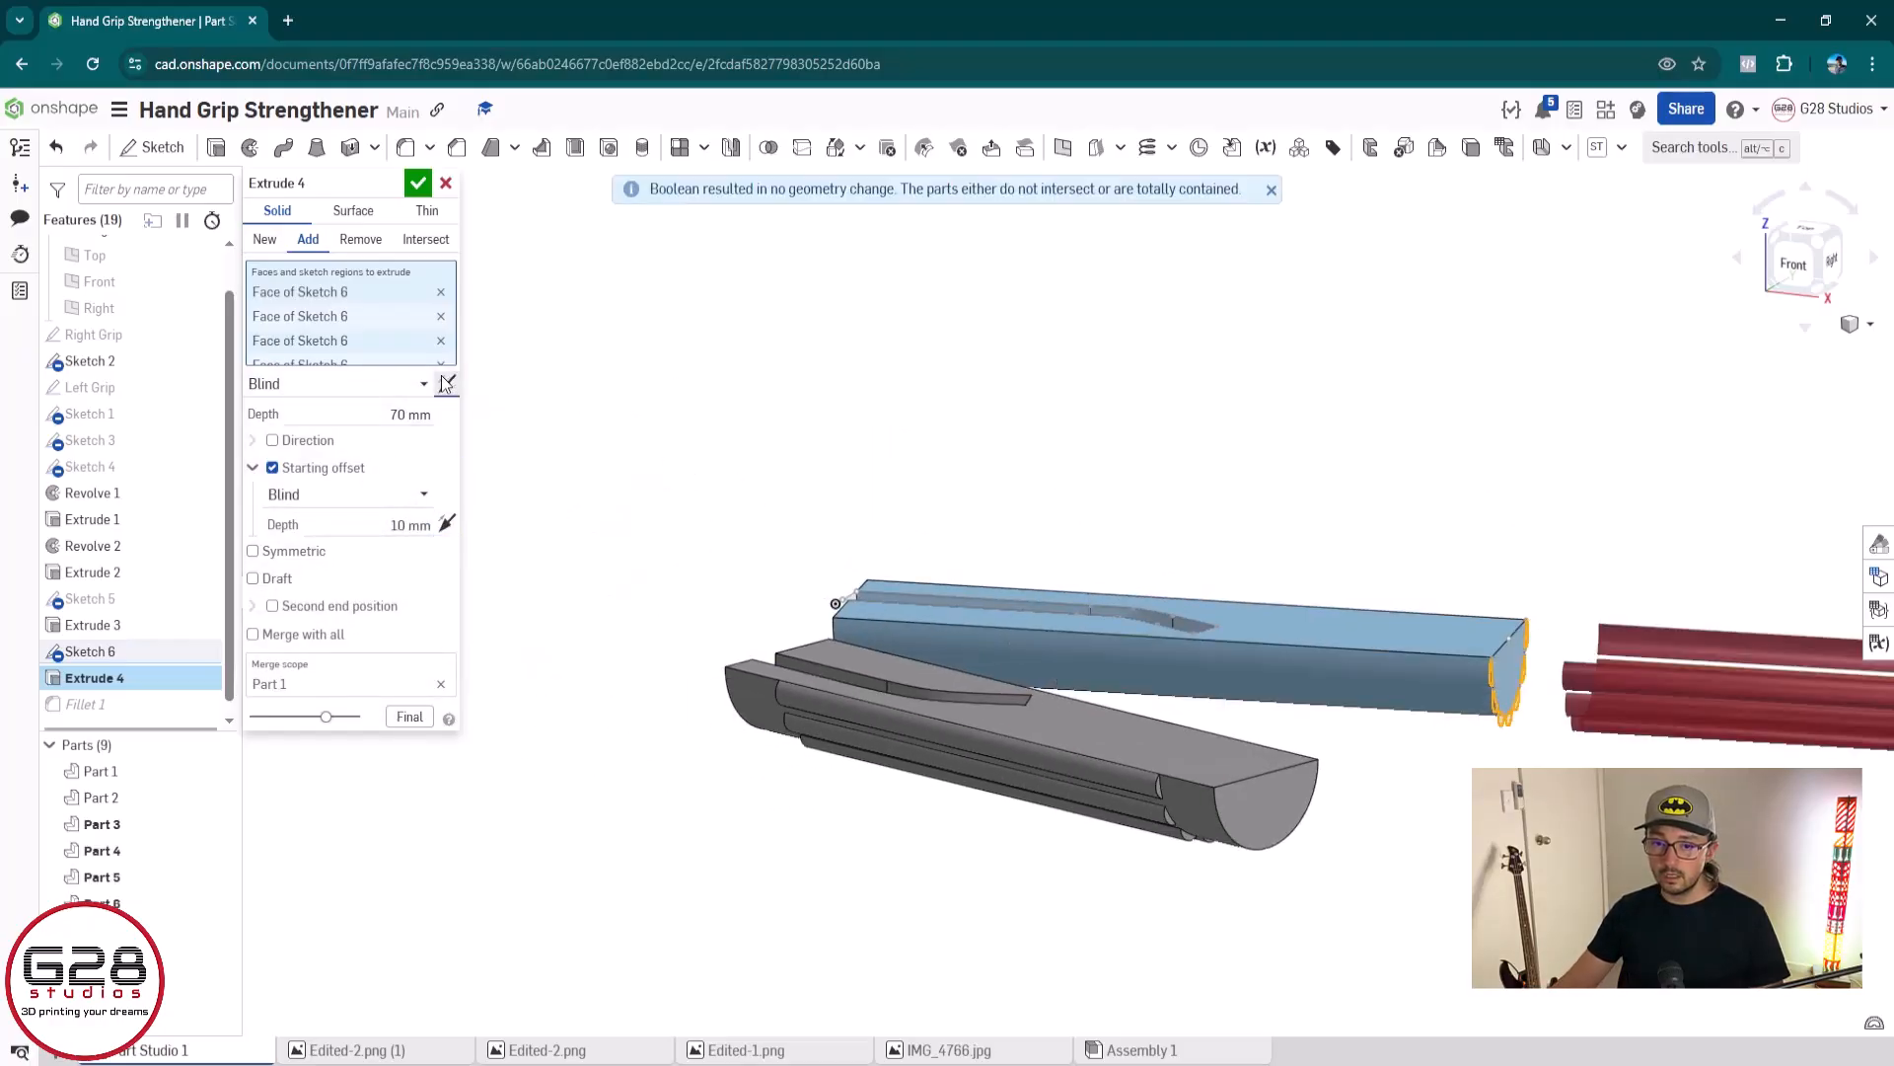
pyautogui.click(447, 384)
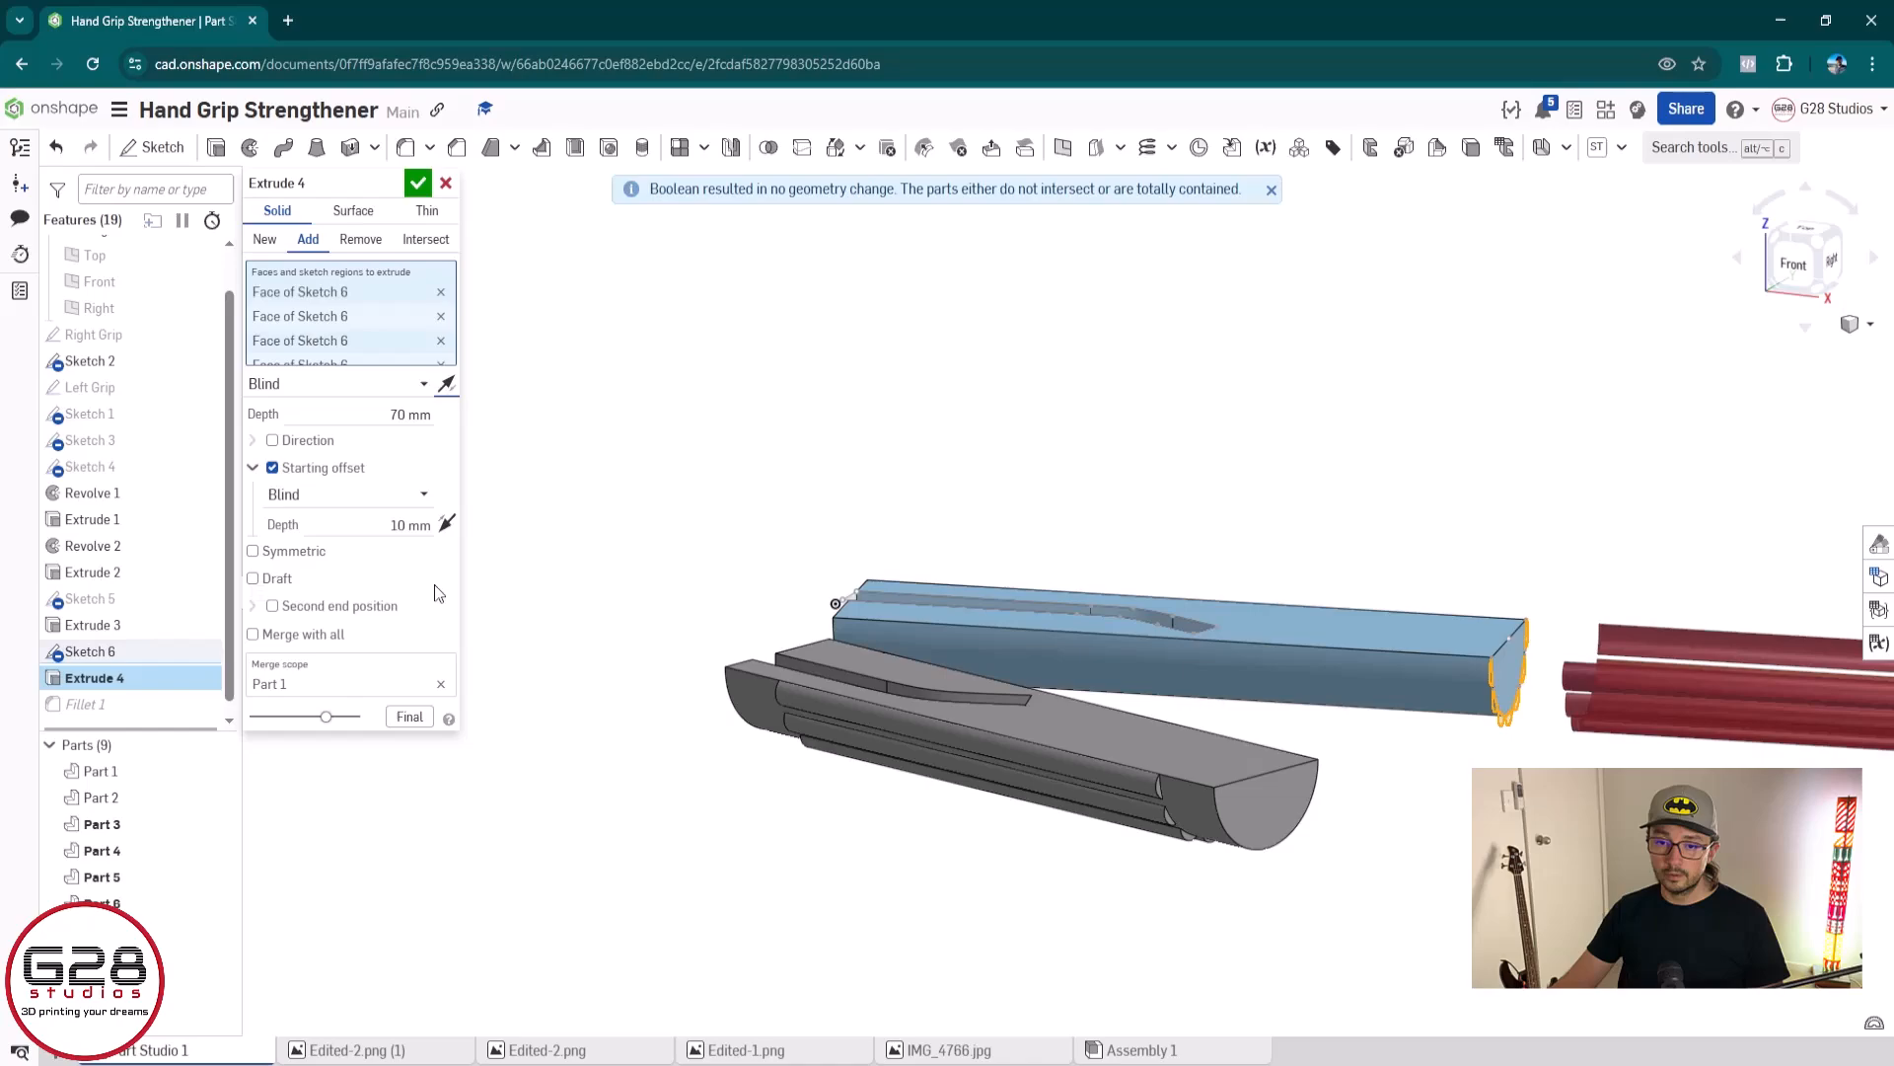
pyautogui.click(447, 523)
pyautogui.scroll(1, 1317, 701)
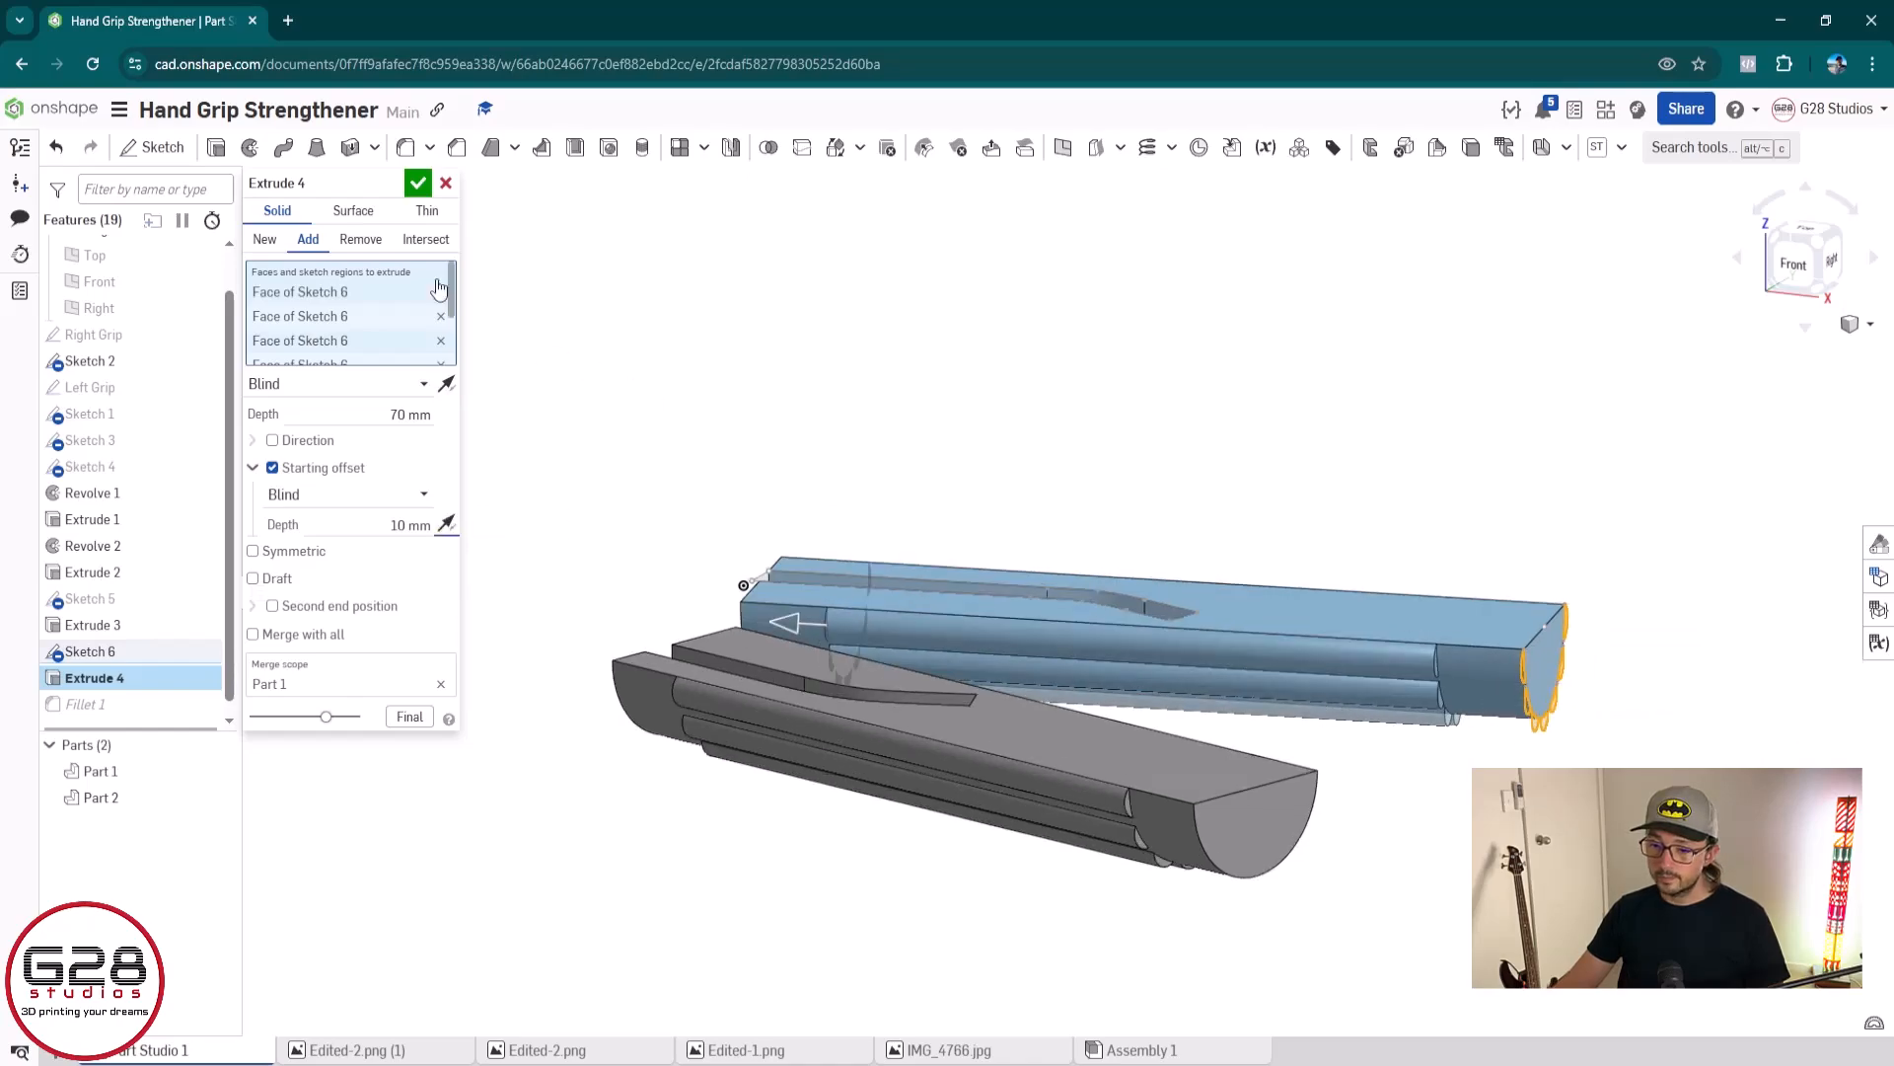
pyautogui.click(415, 185)
# Edit Fillet 1 to also include the curved end edges at both ends of the blue grip and the grey grip's slotted end
pyautogui.moveTo(1430, 853); pyautogui.dragTo(1436, 826, button='right')
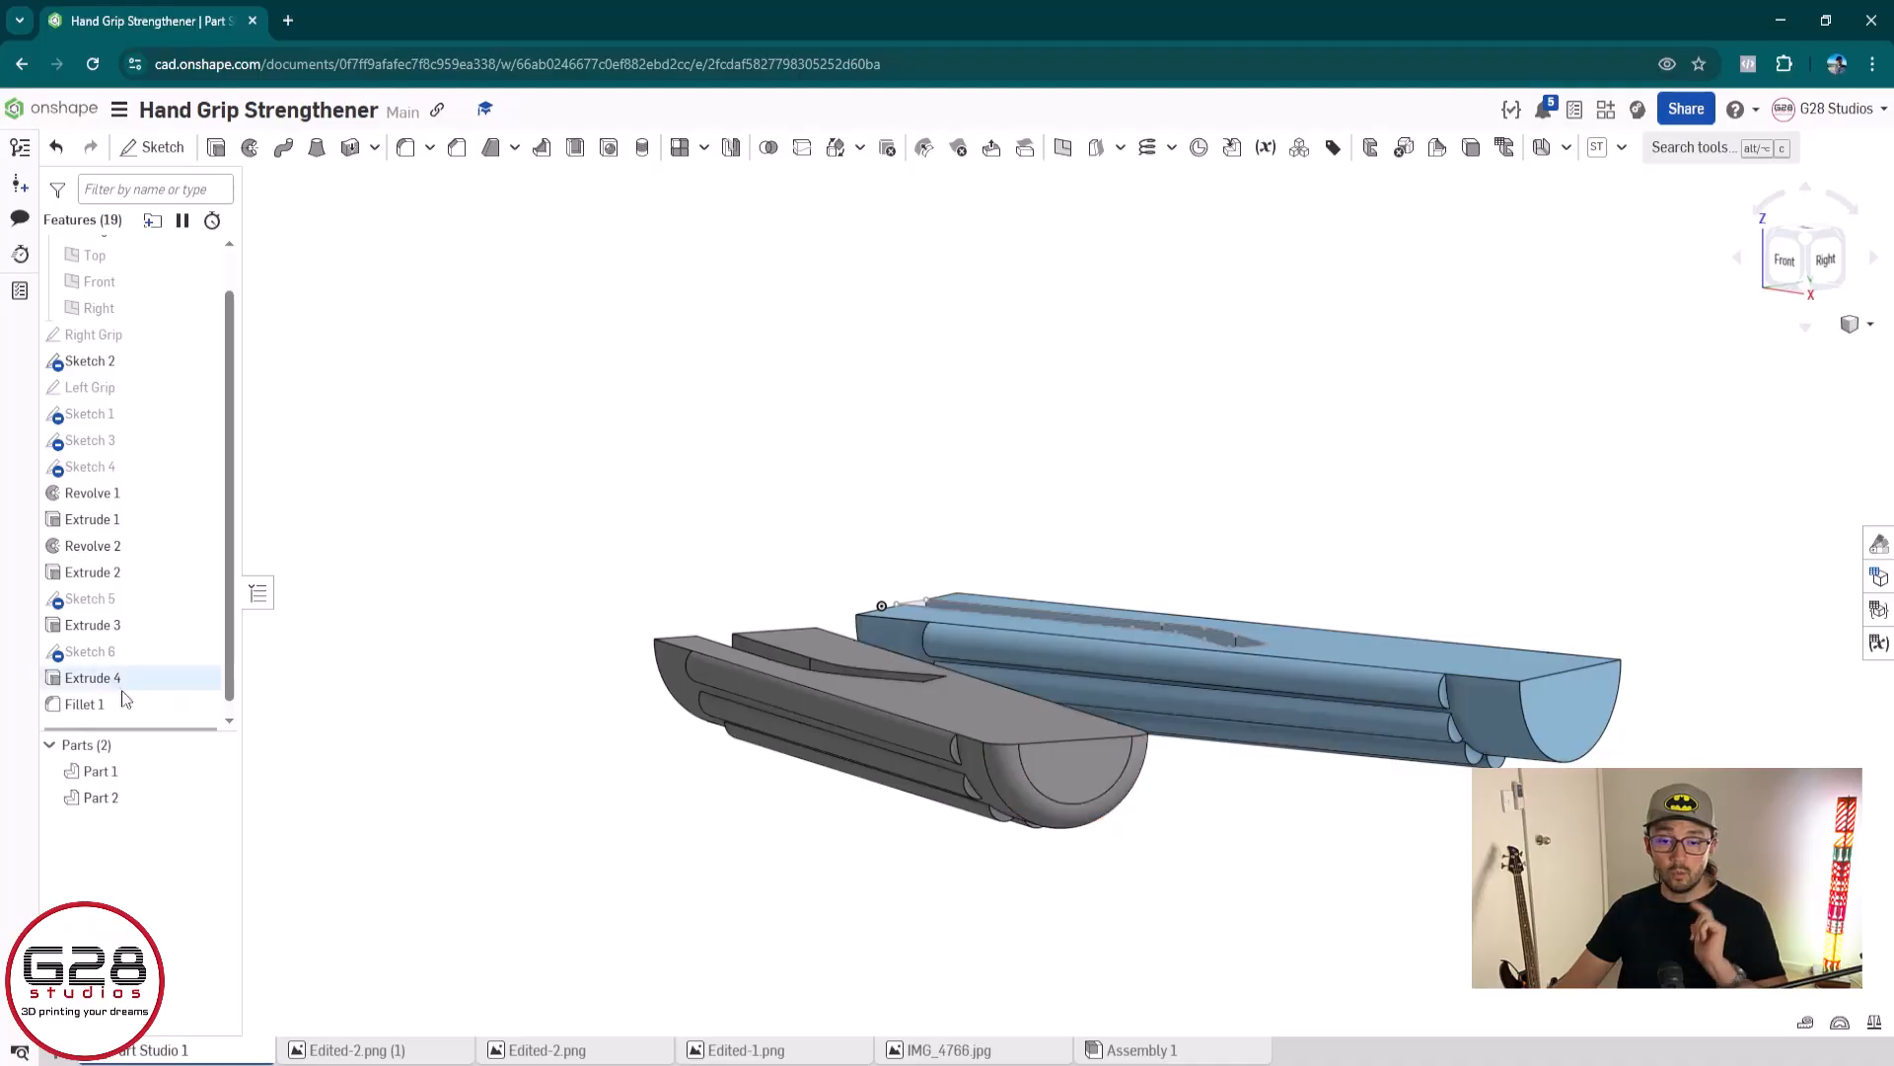
pyautogui.doubleClick(91, 704)
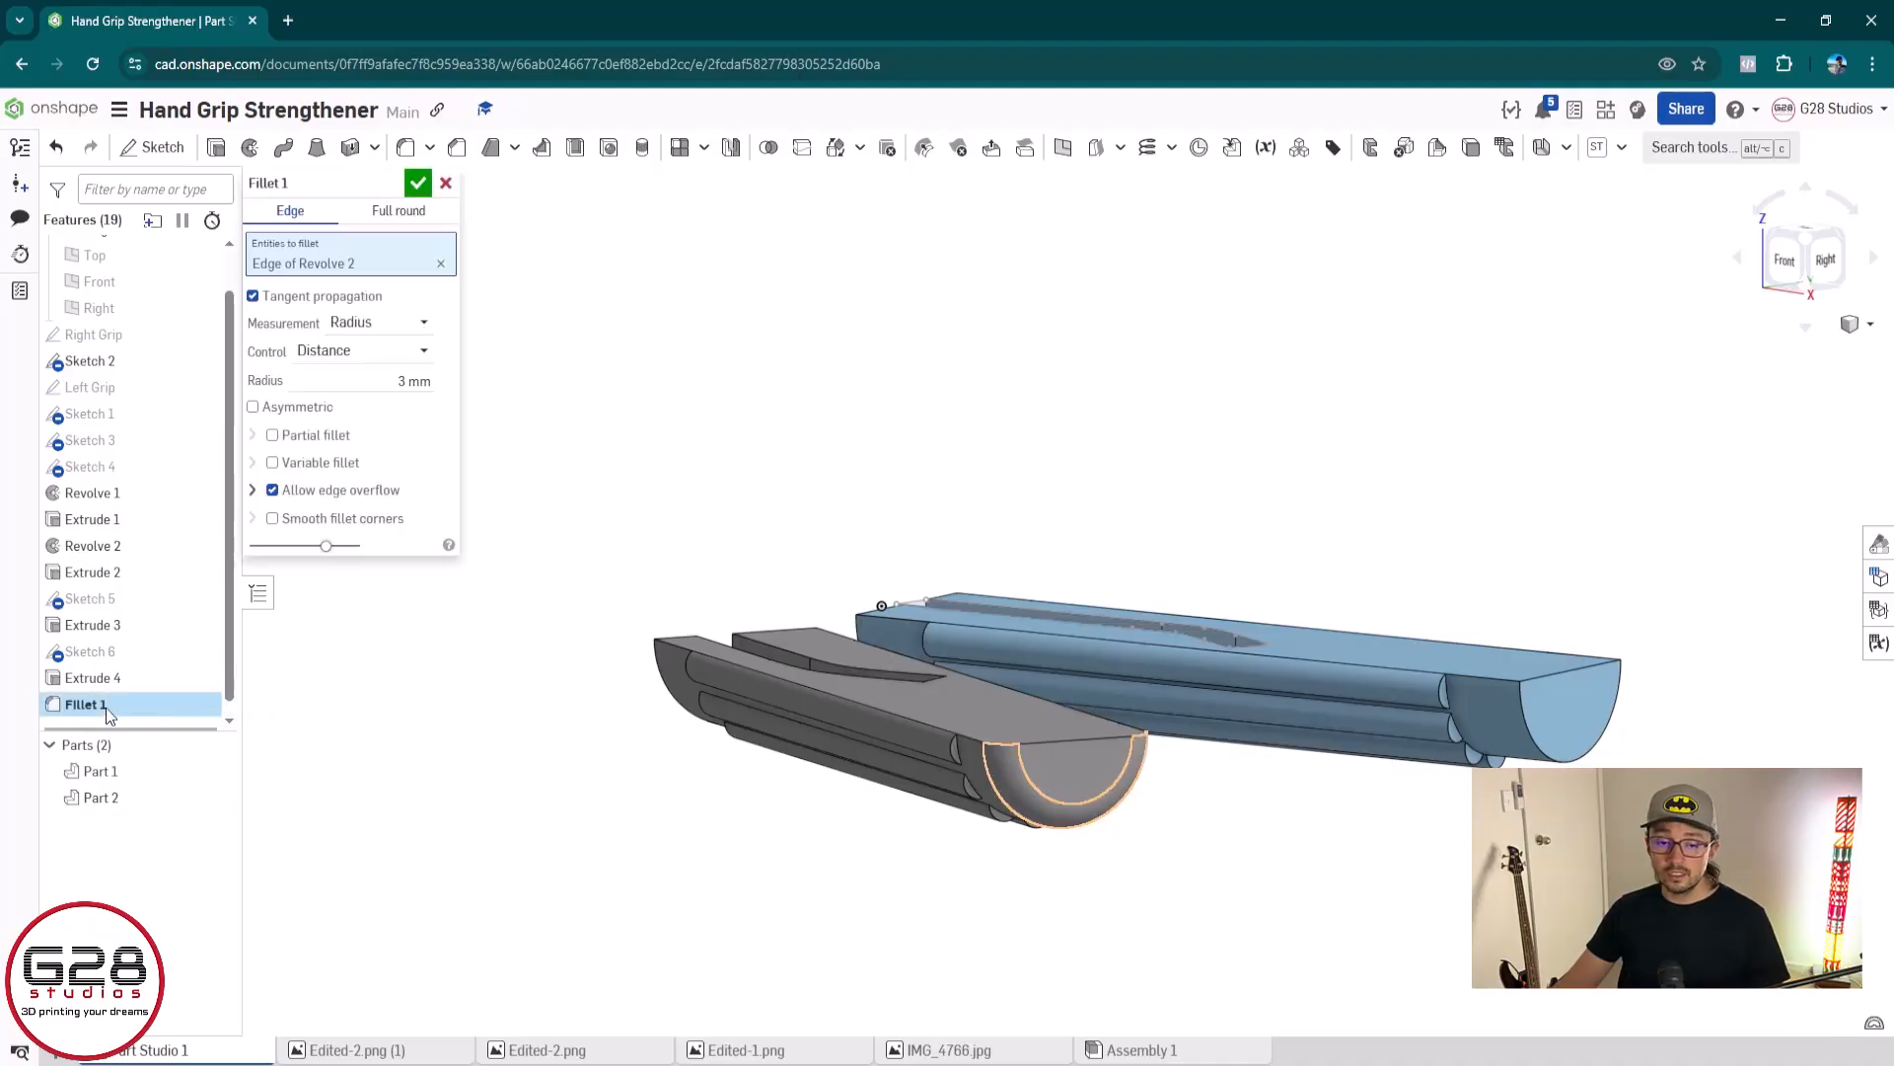
pyautogui.click(1575, 721)
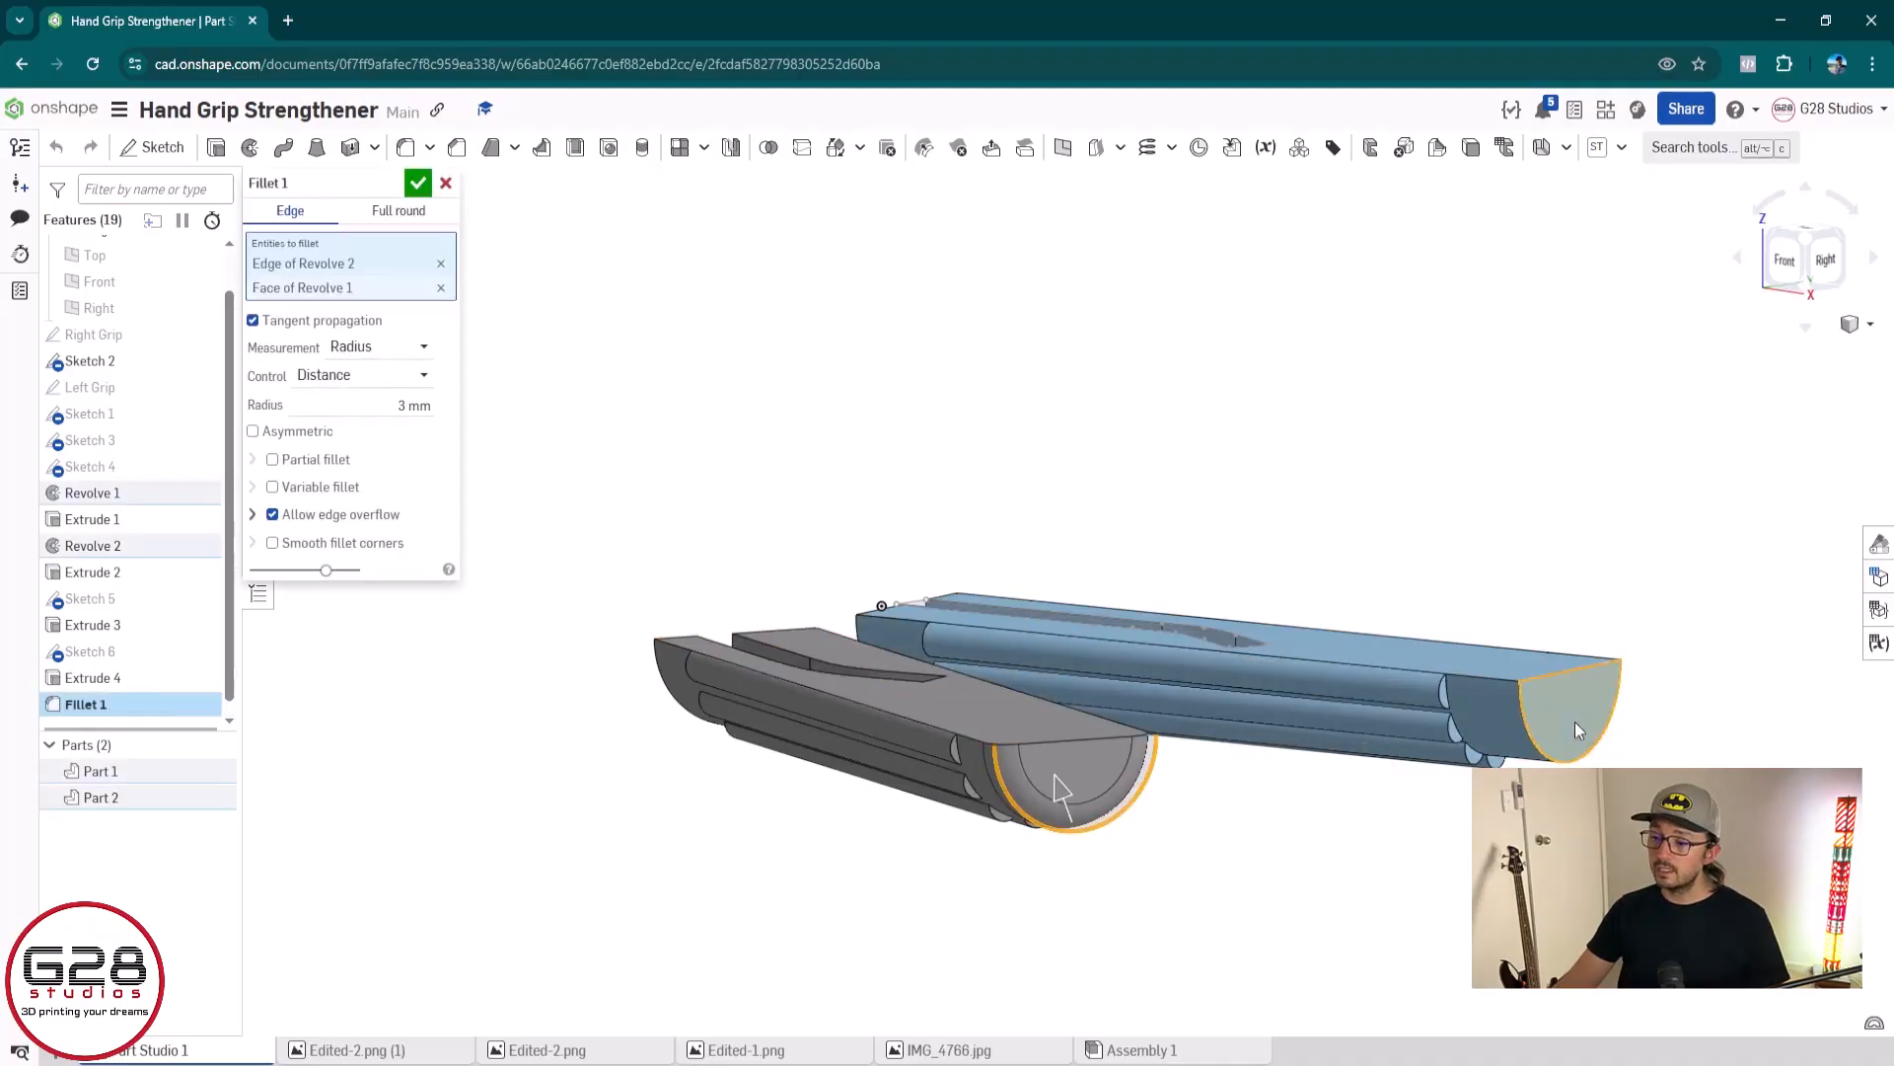
pyautogui.moveTo(689, 792); pyautogui.dragTo(1353, 635, button='right')
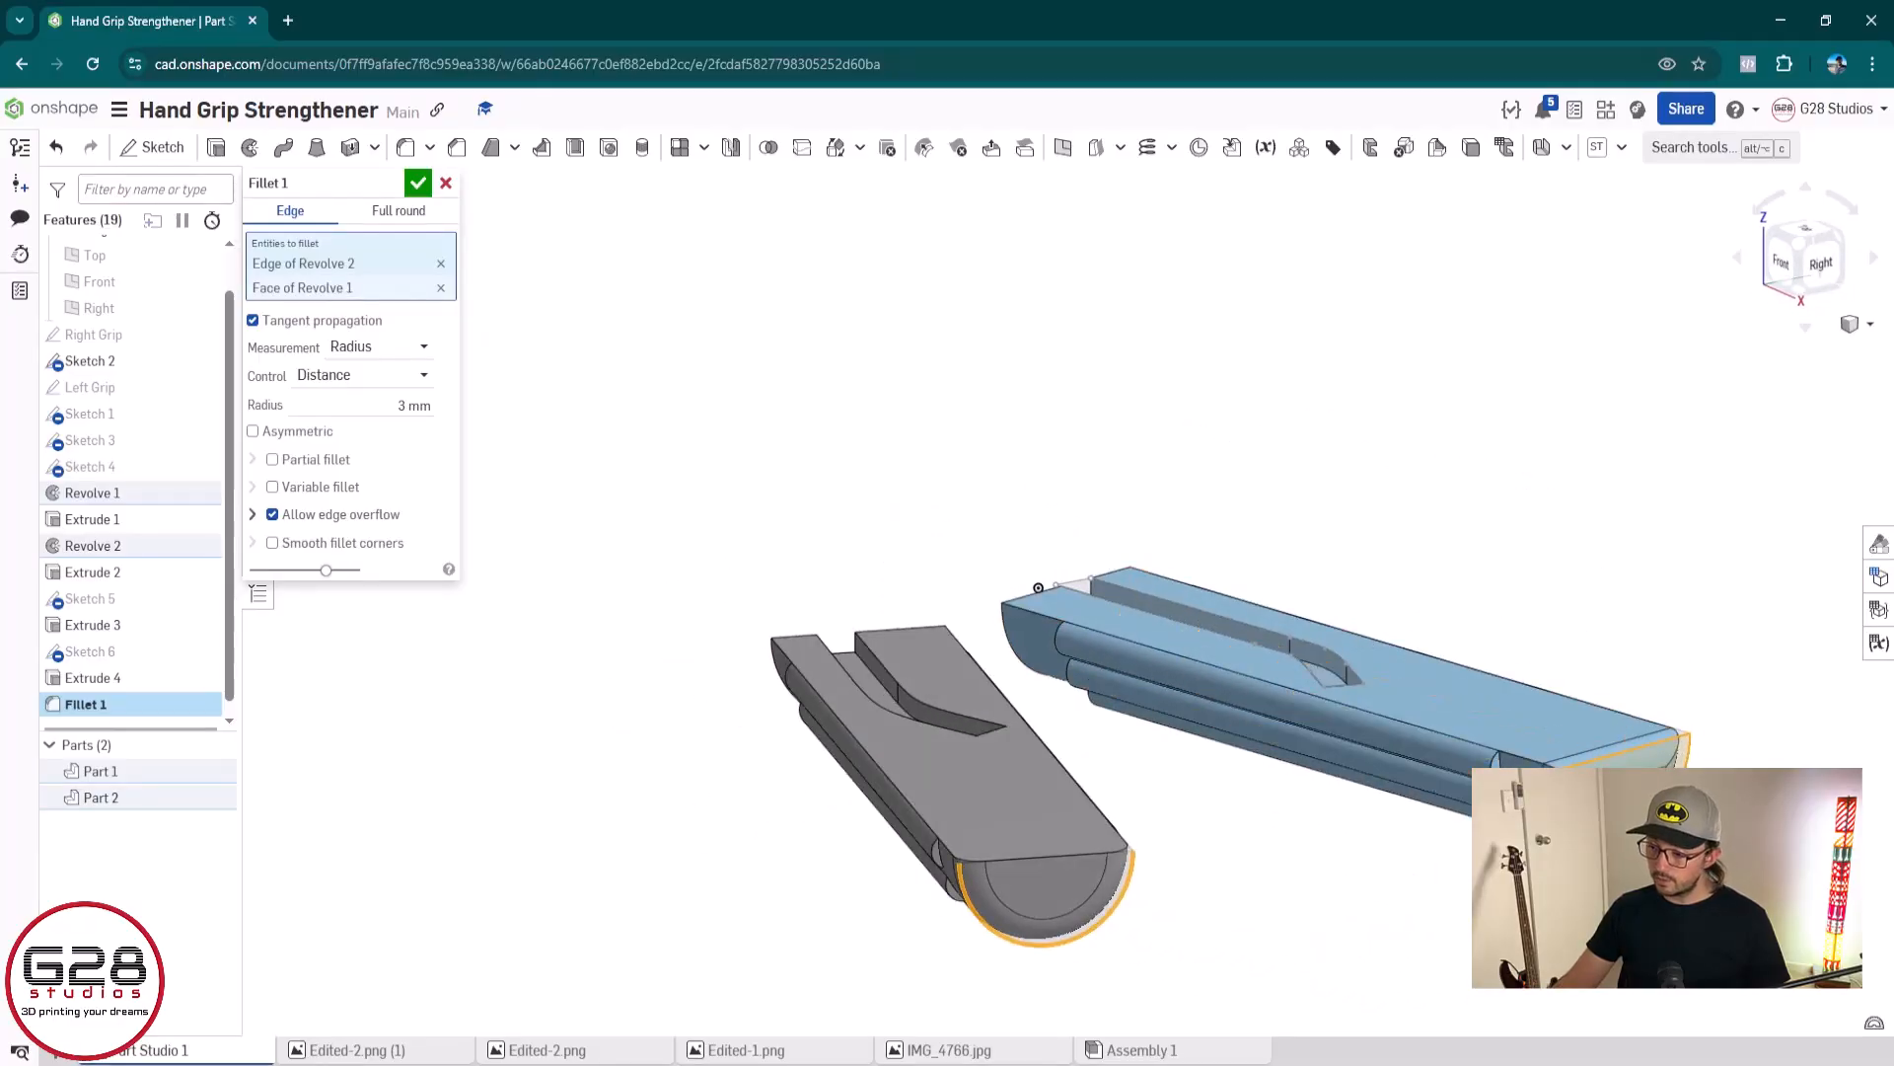
pyautogui.click(1628, 787)
pyautogui.click(1618, 839)
pyautogui.moveTo(1095, 746); pyautogui.dragTo(1263, 734, button='right')
pyautogui.click(846, 868)
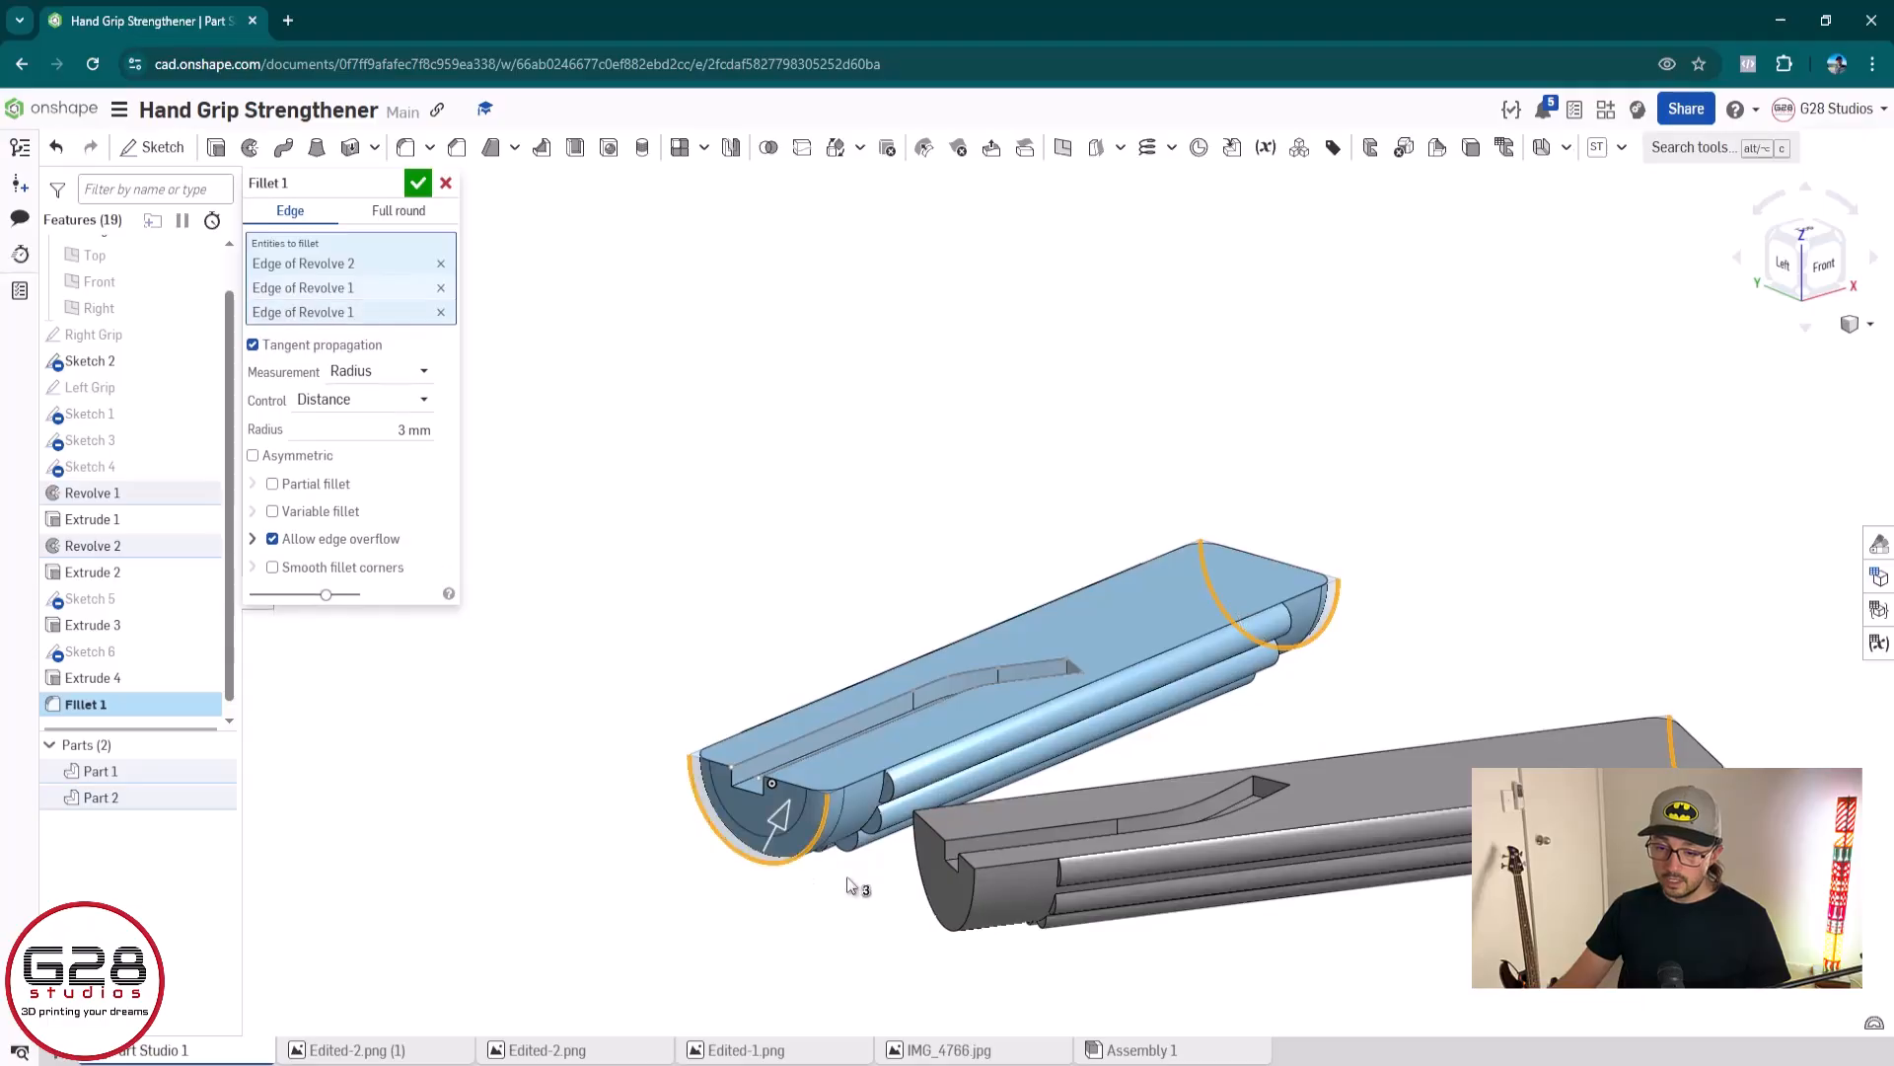
pyautogui.click(969, 928)
pyautogui.moveTo(1289, 943); pyautogui.dragTo(1056, 723, button='right')
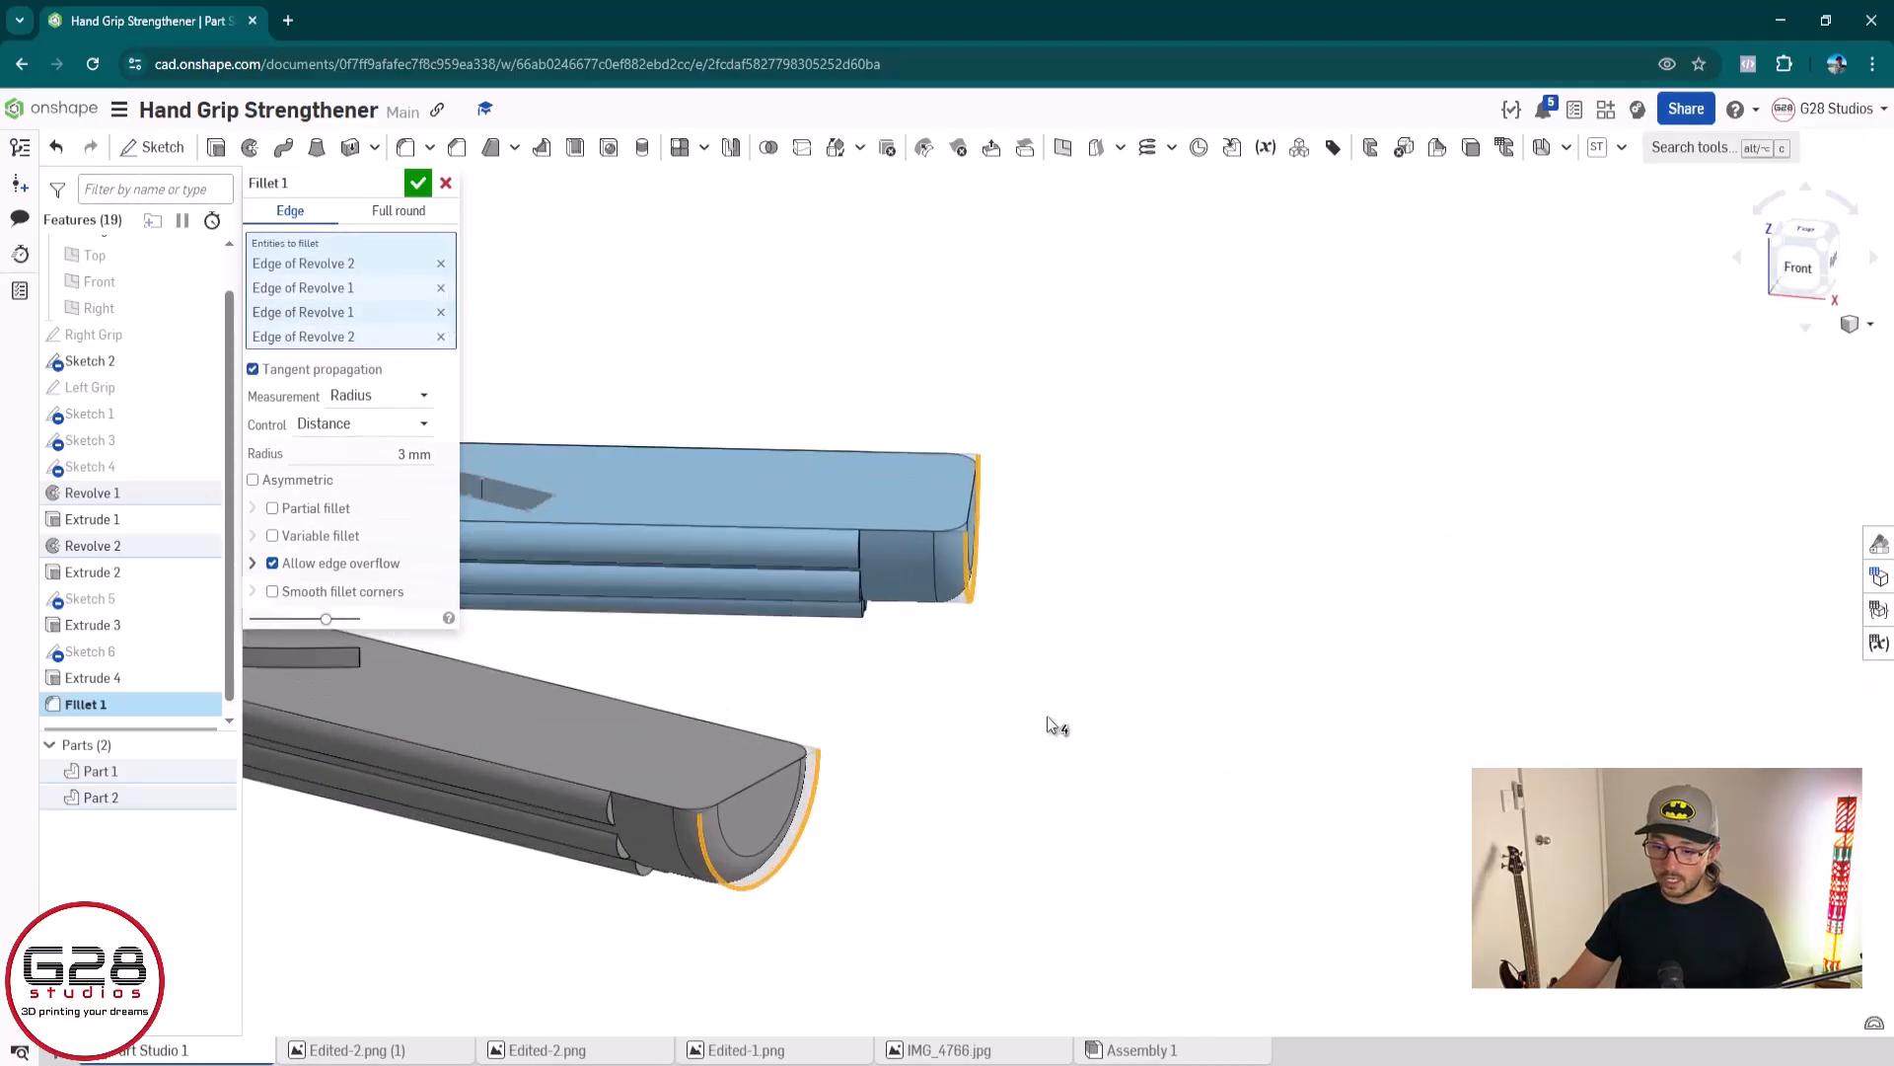
# Set the radius of the grip-end fillet to 4 mm and accept it
pyautogui.click(366, 446)
pyautogui.write('4')
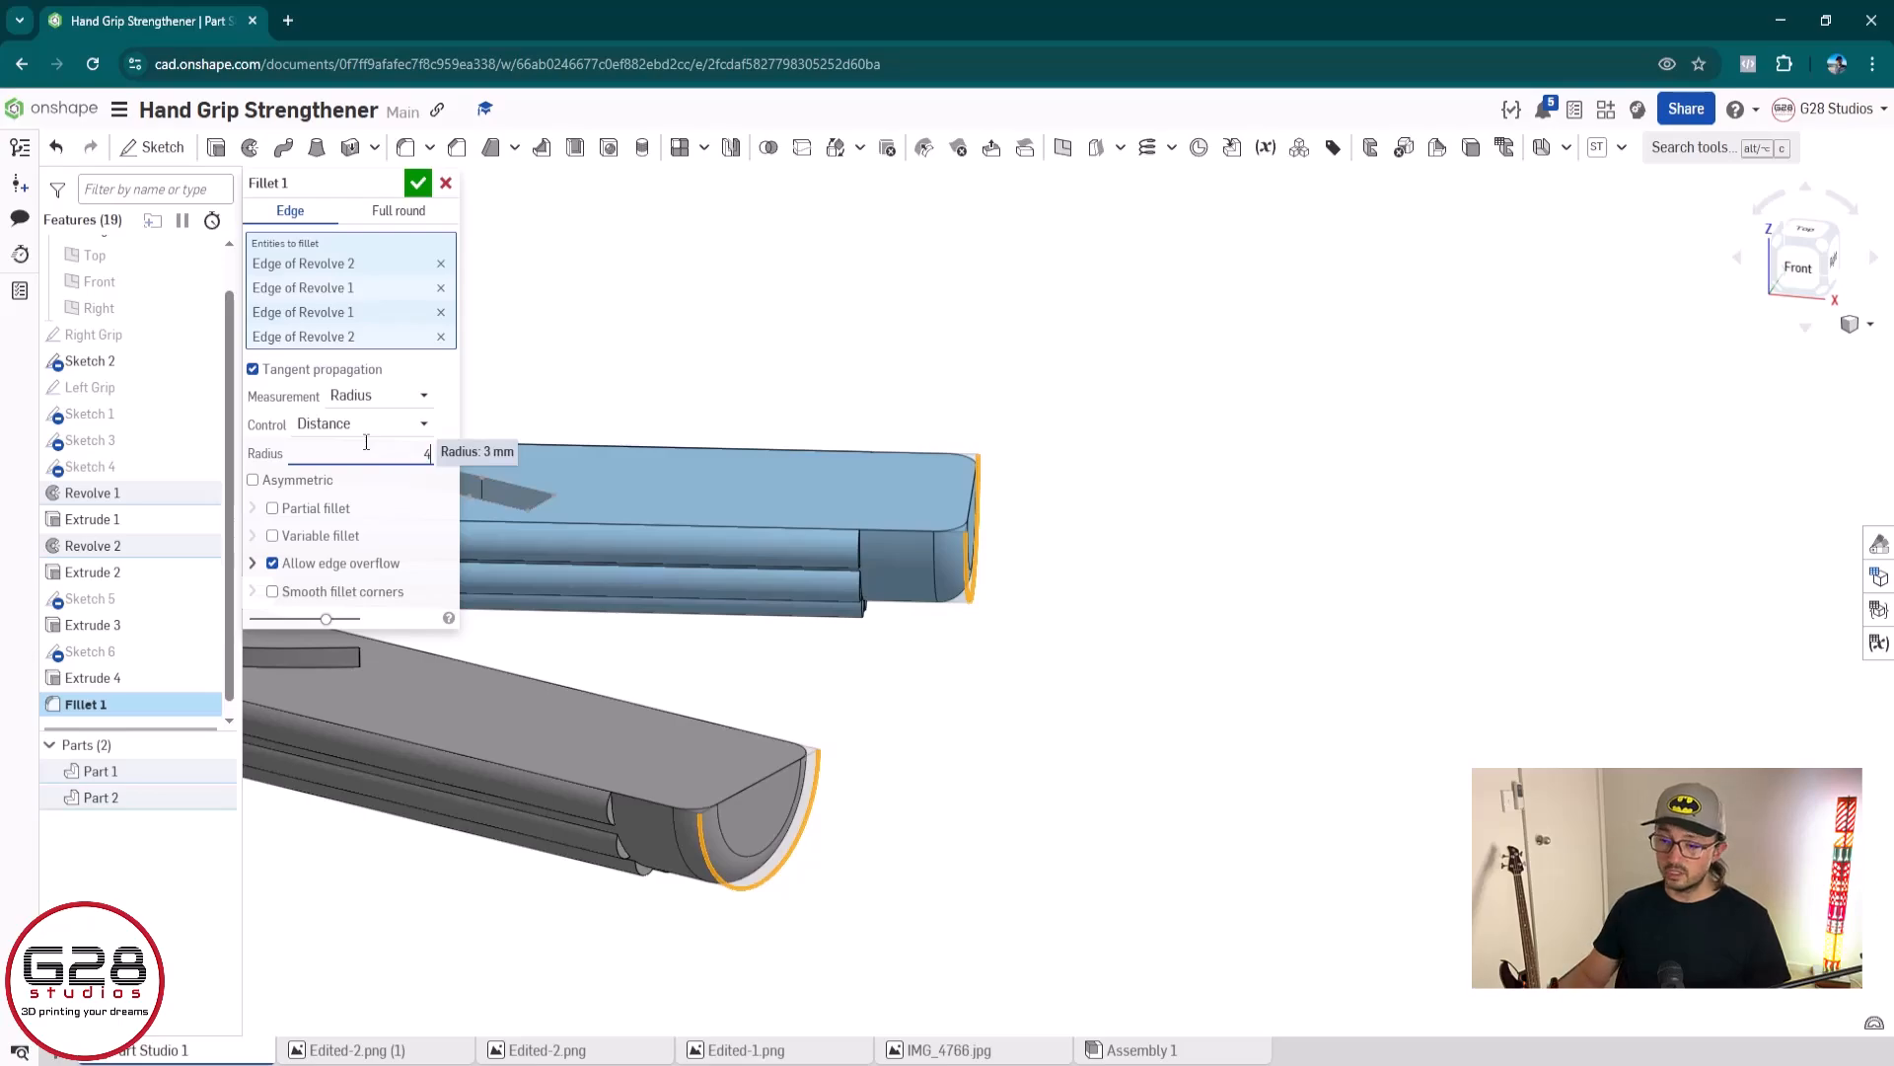
pyautogui.press('Return')
pyautogui.moveTo(902, 854); pyautogui.dragTo(973, 825, button='right')
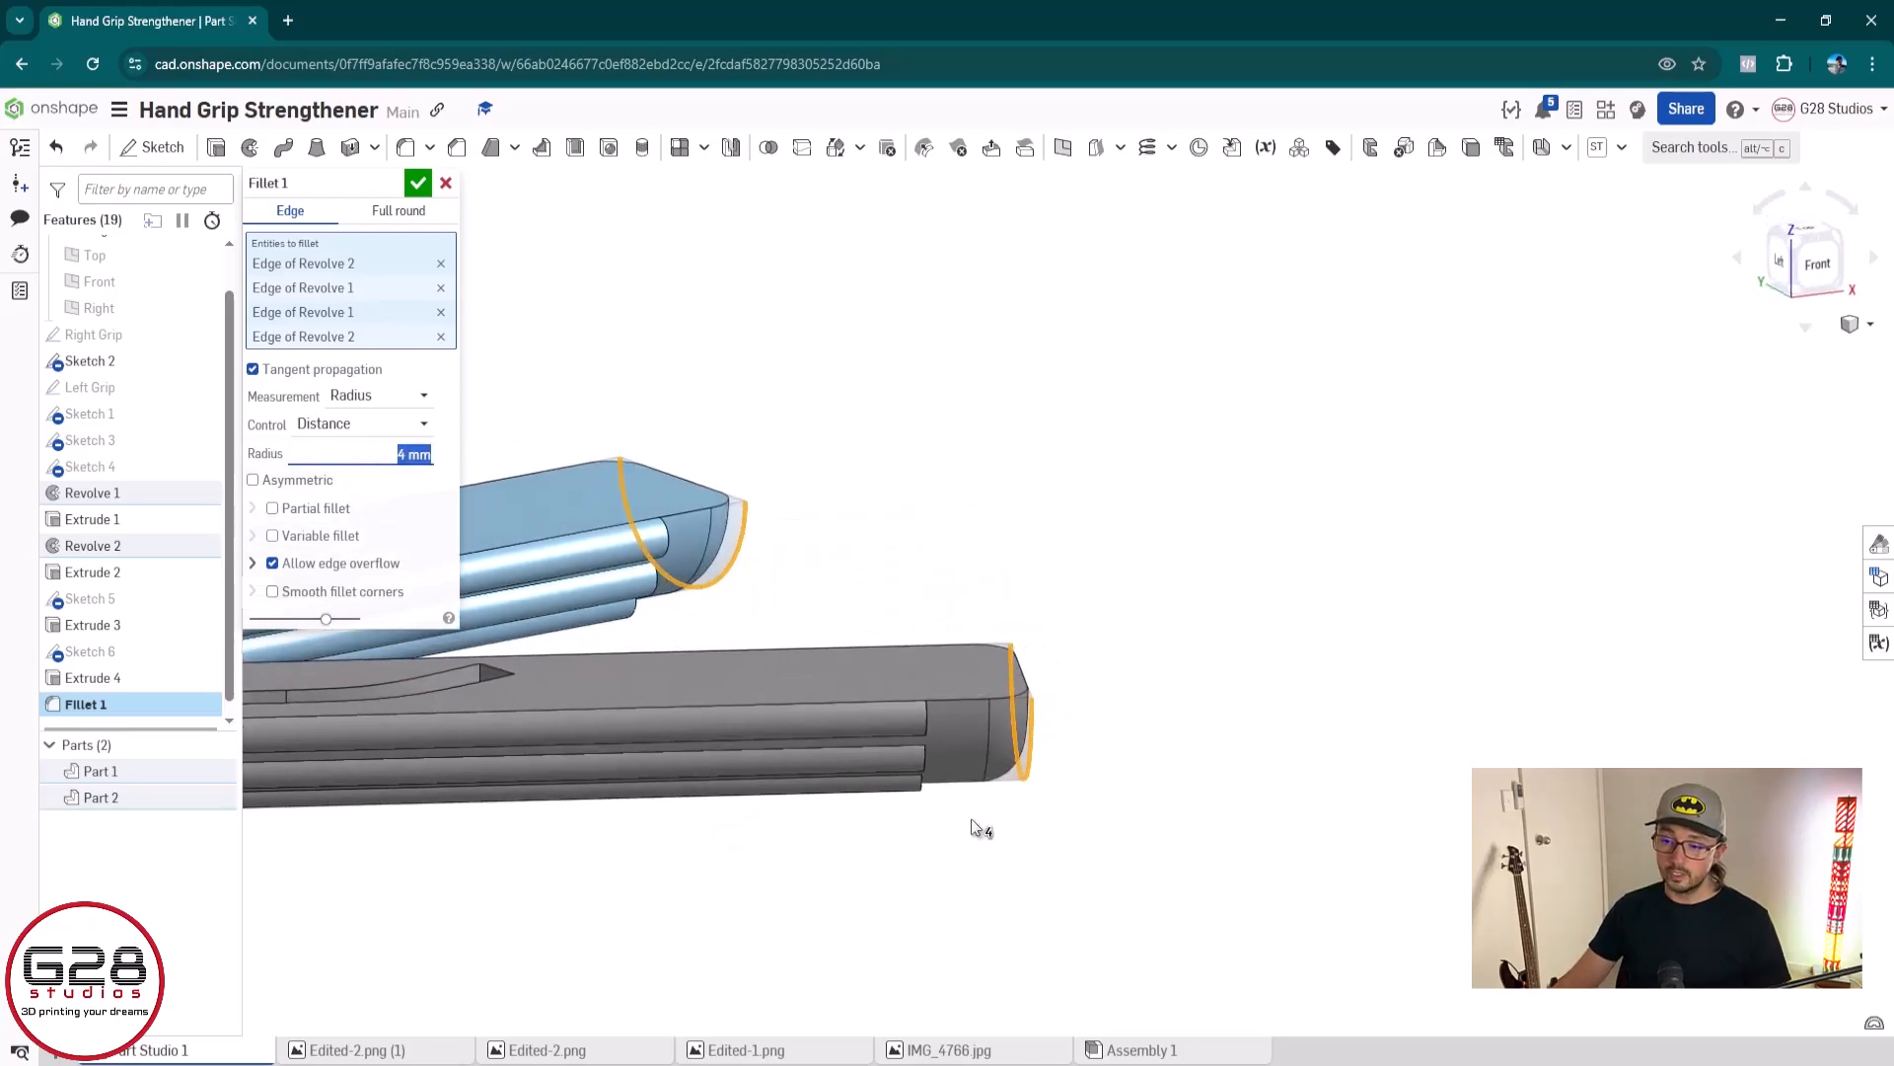
pyautogui.click(417, 184)
# Start a new fillet on the grey grip's uppermost ridge end edge, trying a 0.5 mm radius before setting 0.6 mm
pyautogui.click(405, 148)
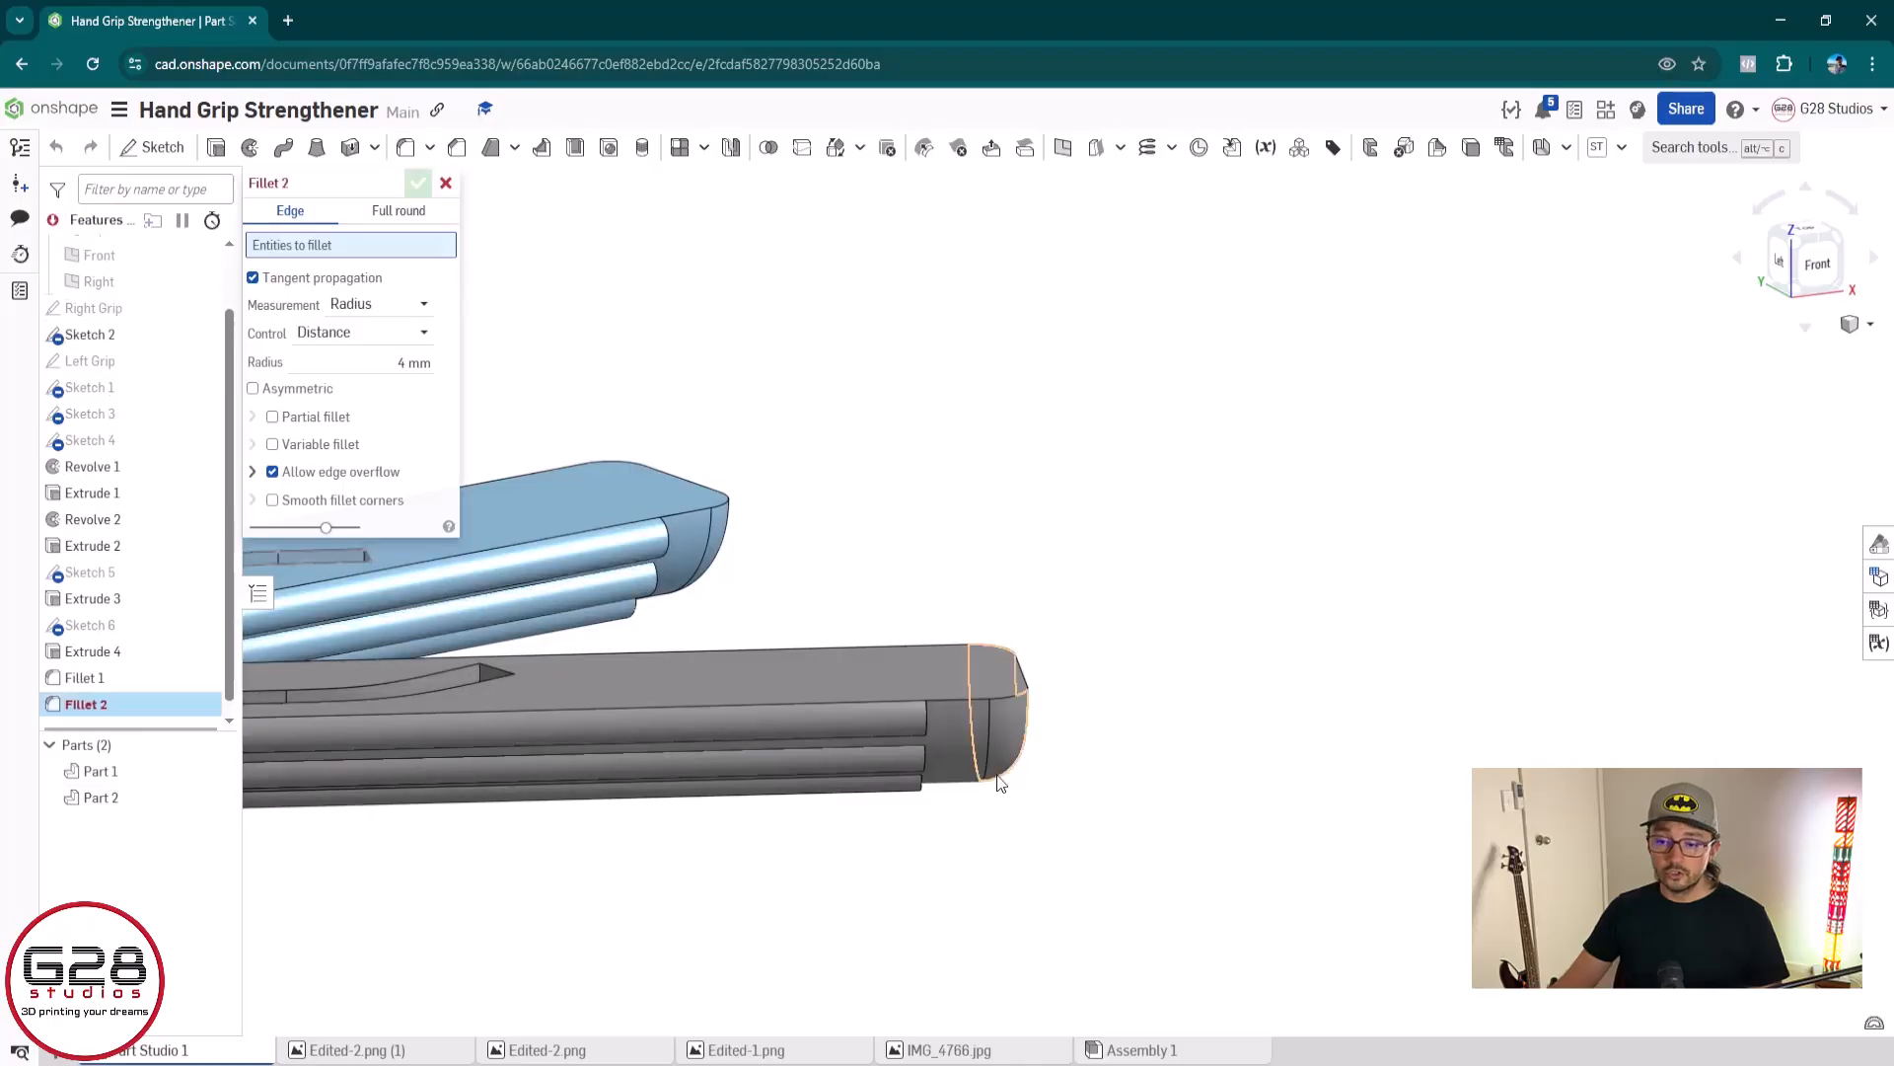
pyautogui.scroll(5, 987, 778)
pyautogui.scroll(8, 842, 648)
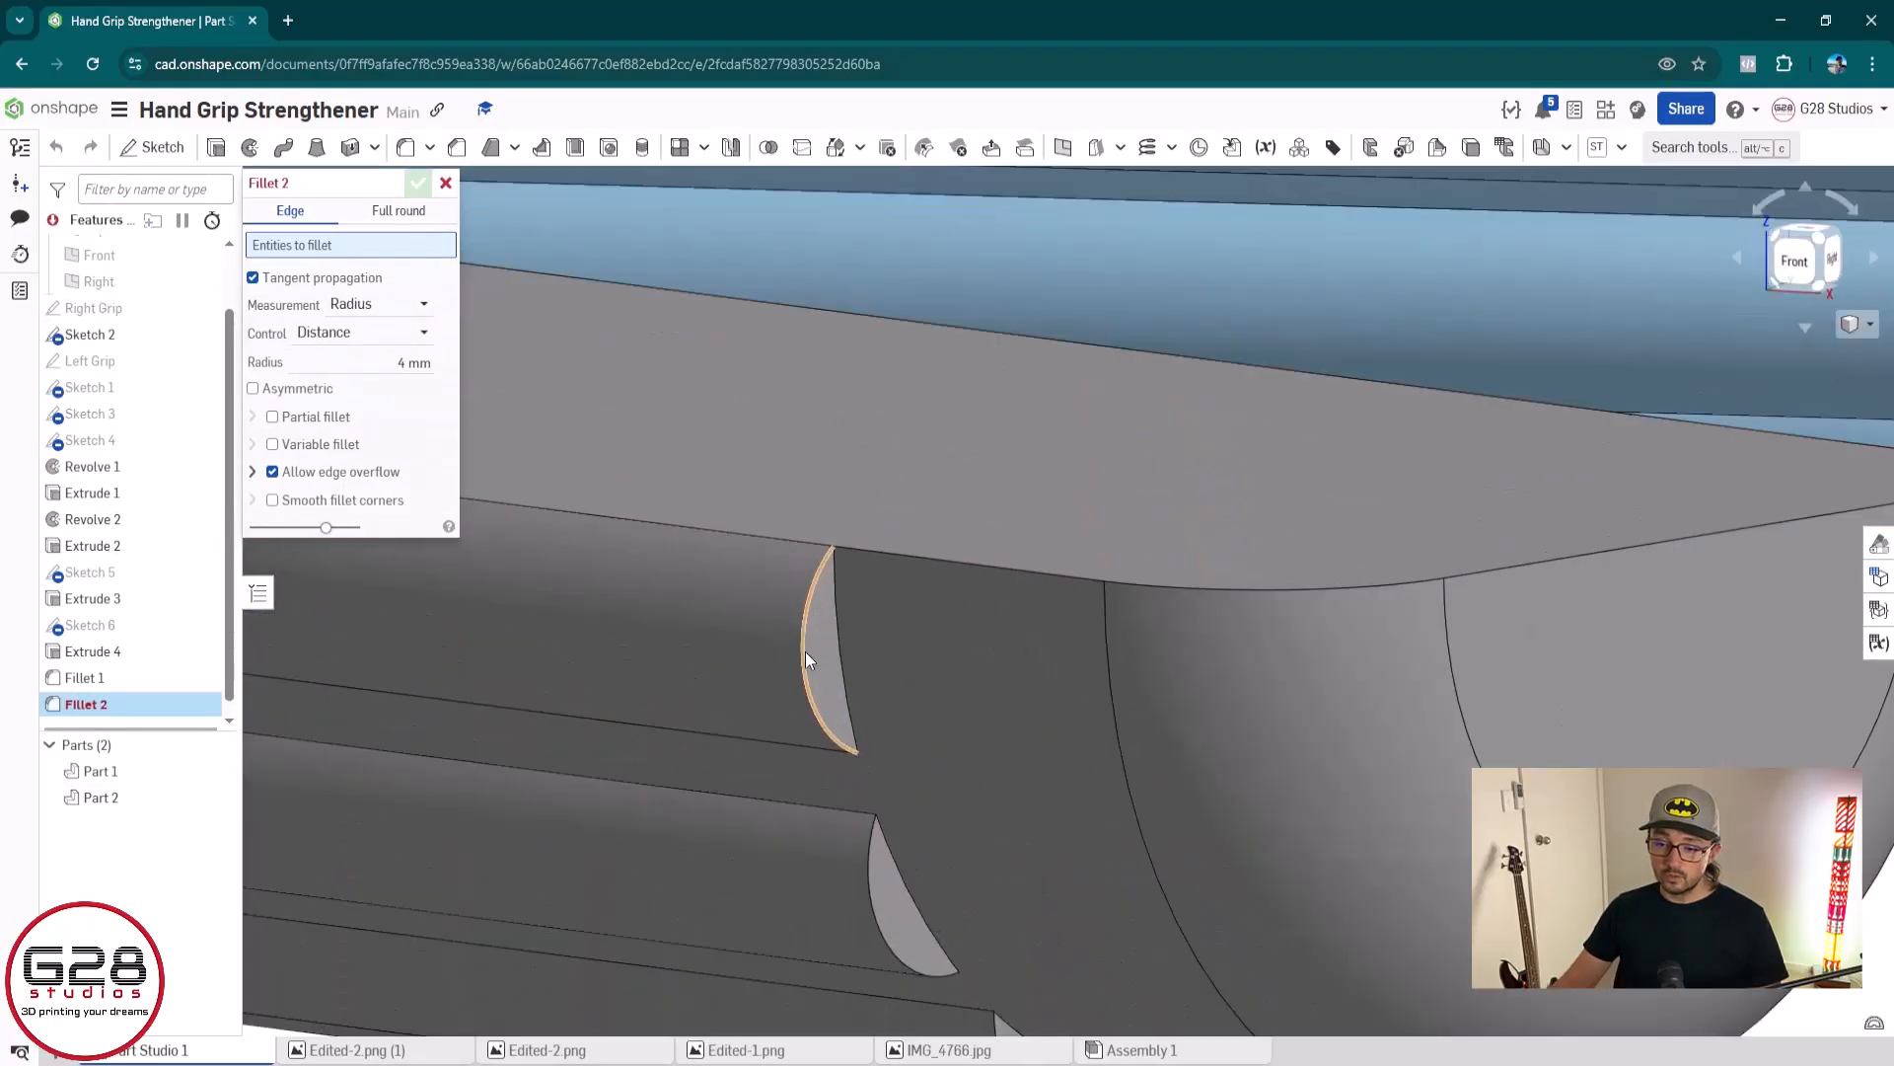
pyautogui.click(805, 651)
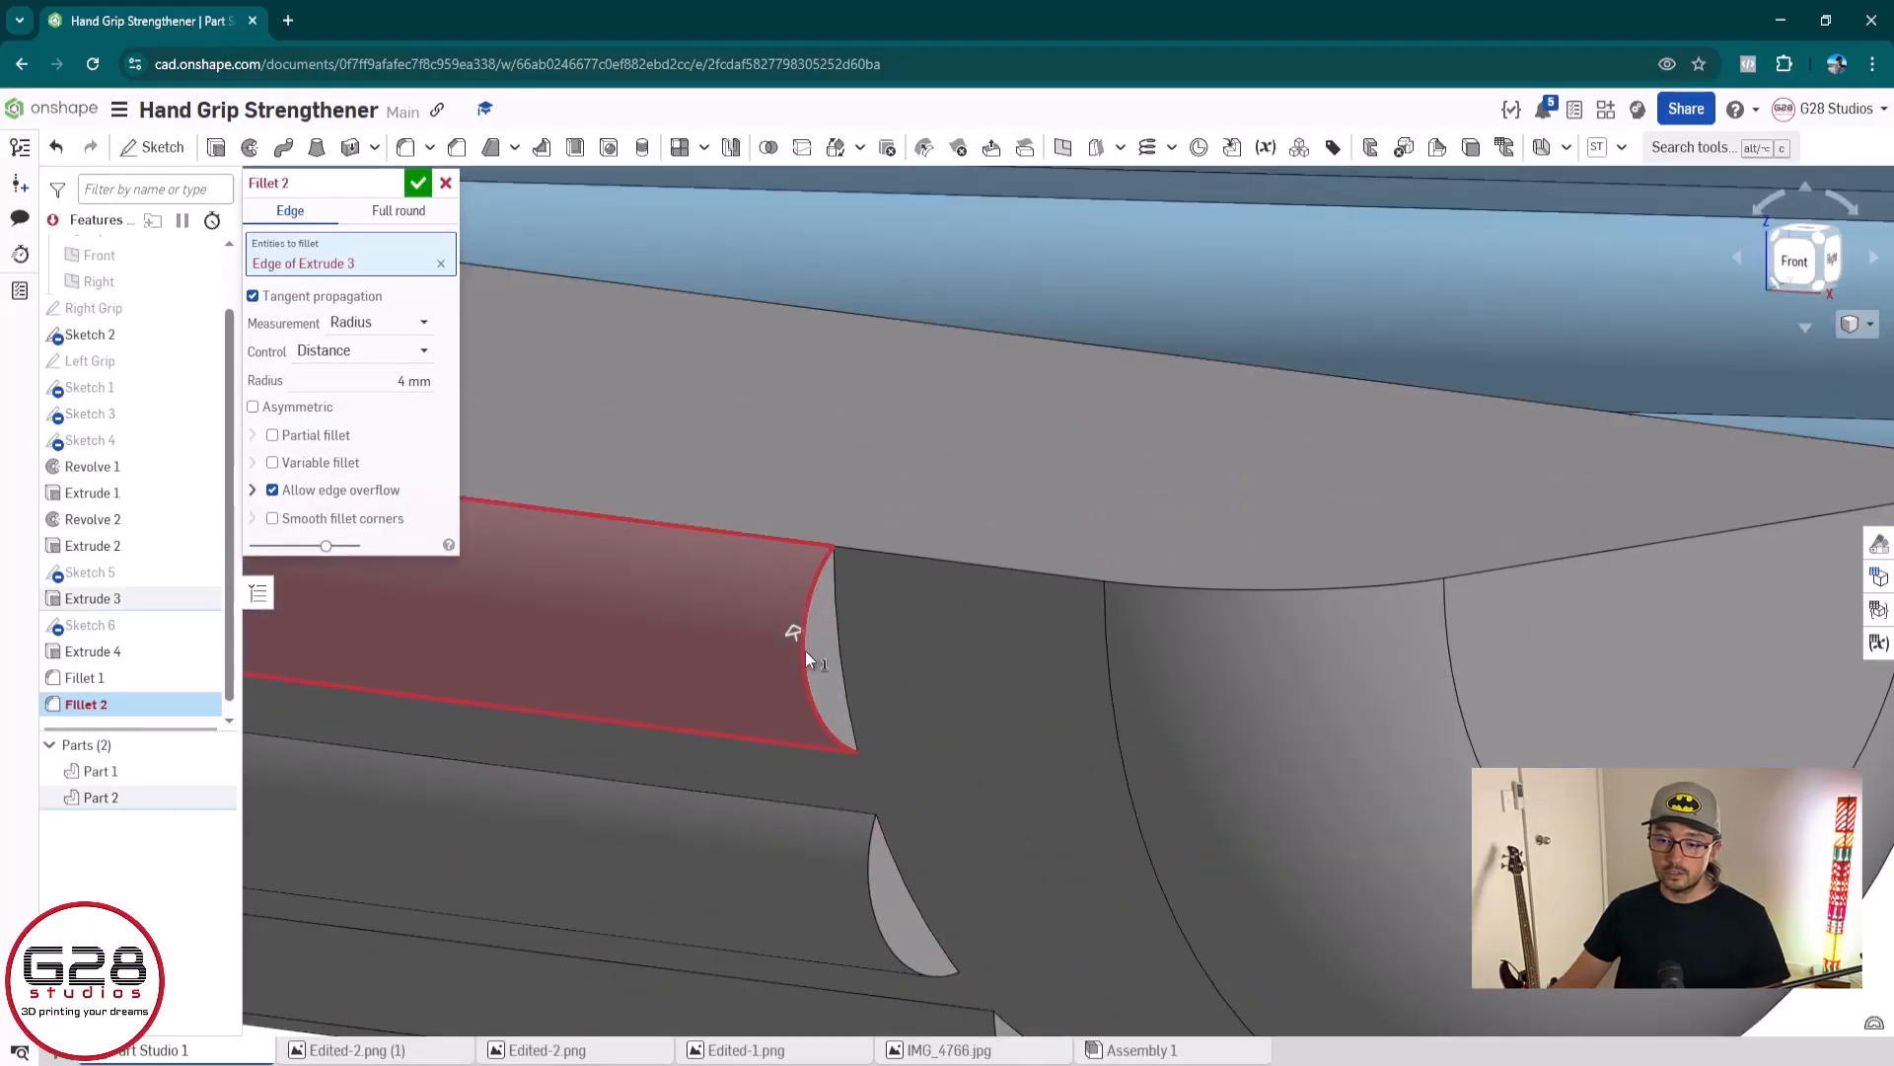
pyautogui.click(391, 381)
pyautogui.write('0.5')
pyautogui.press('Tab')
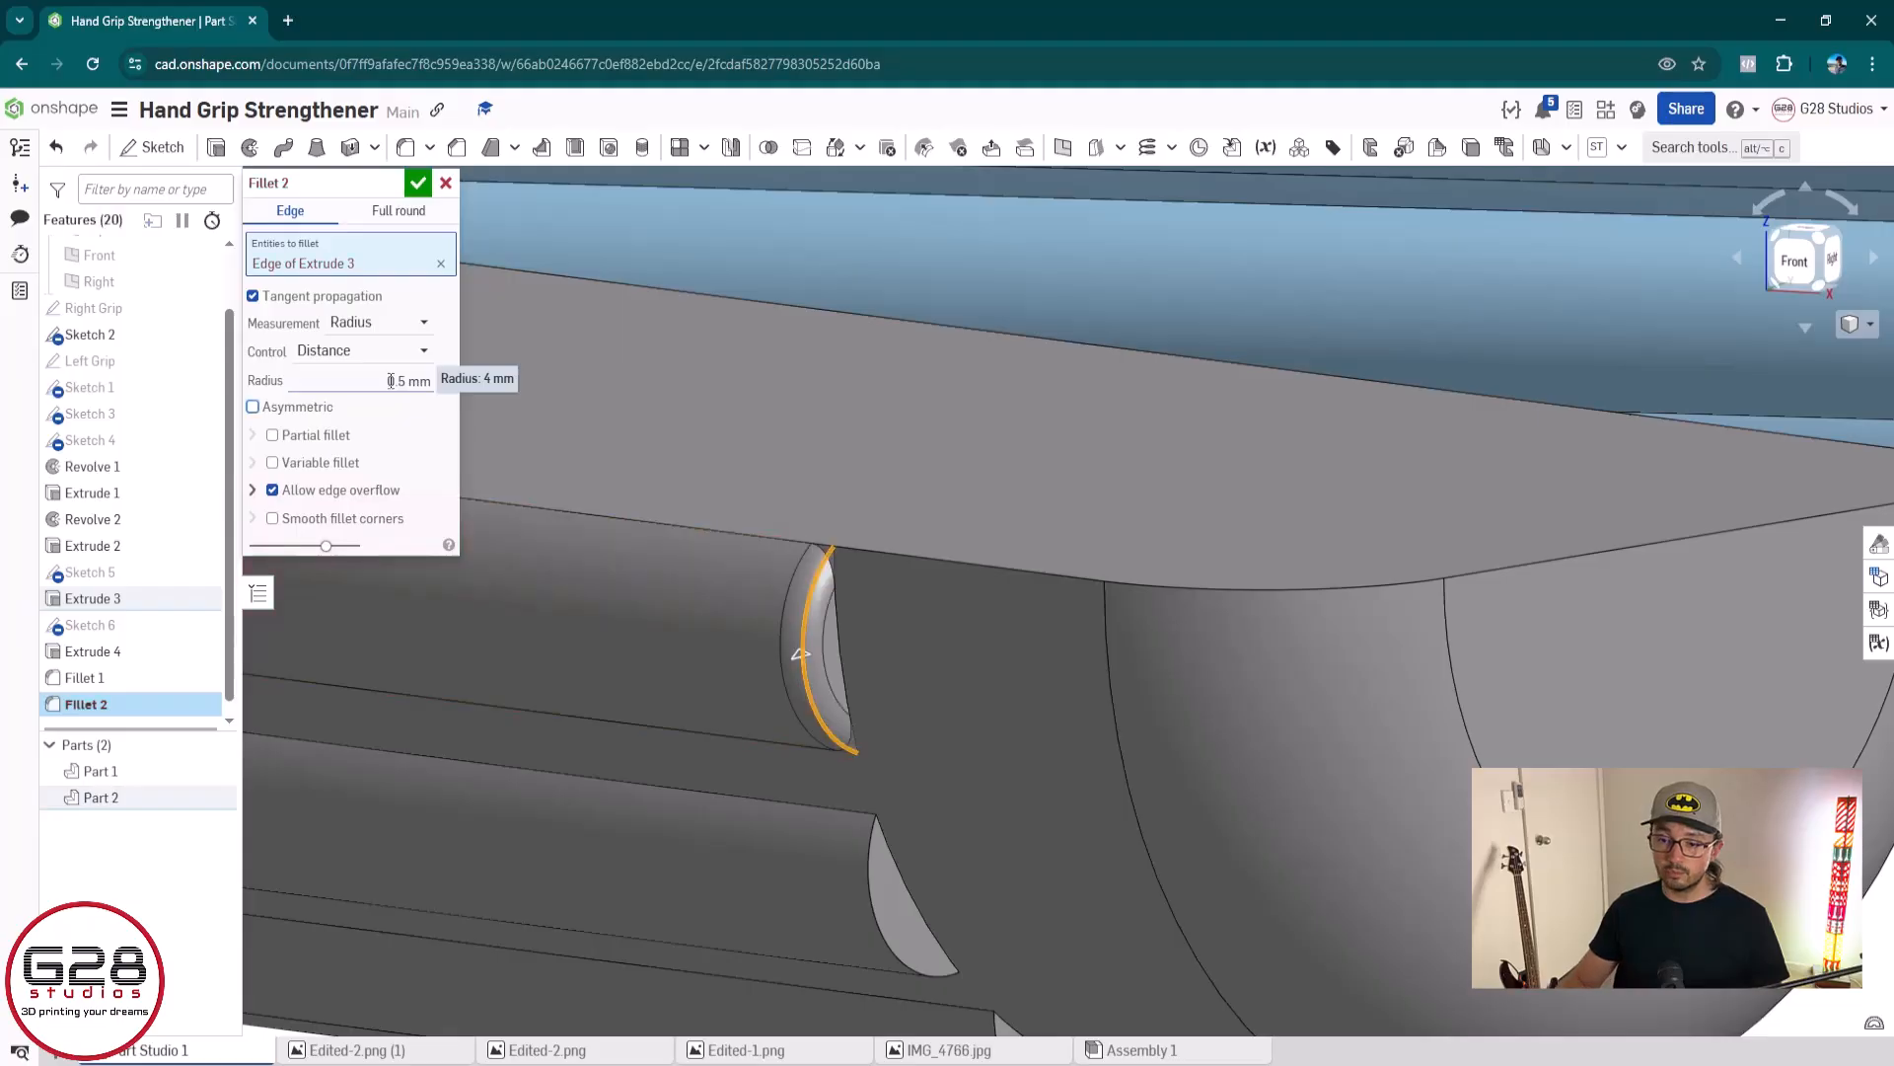
pyautogui.click(391, 381)
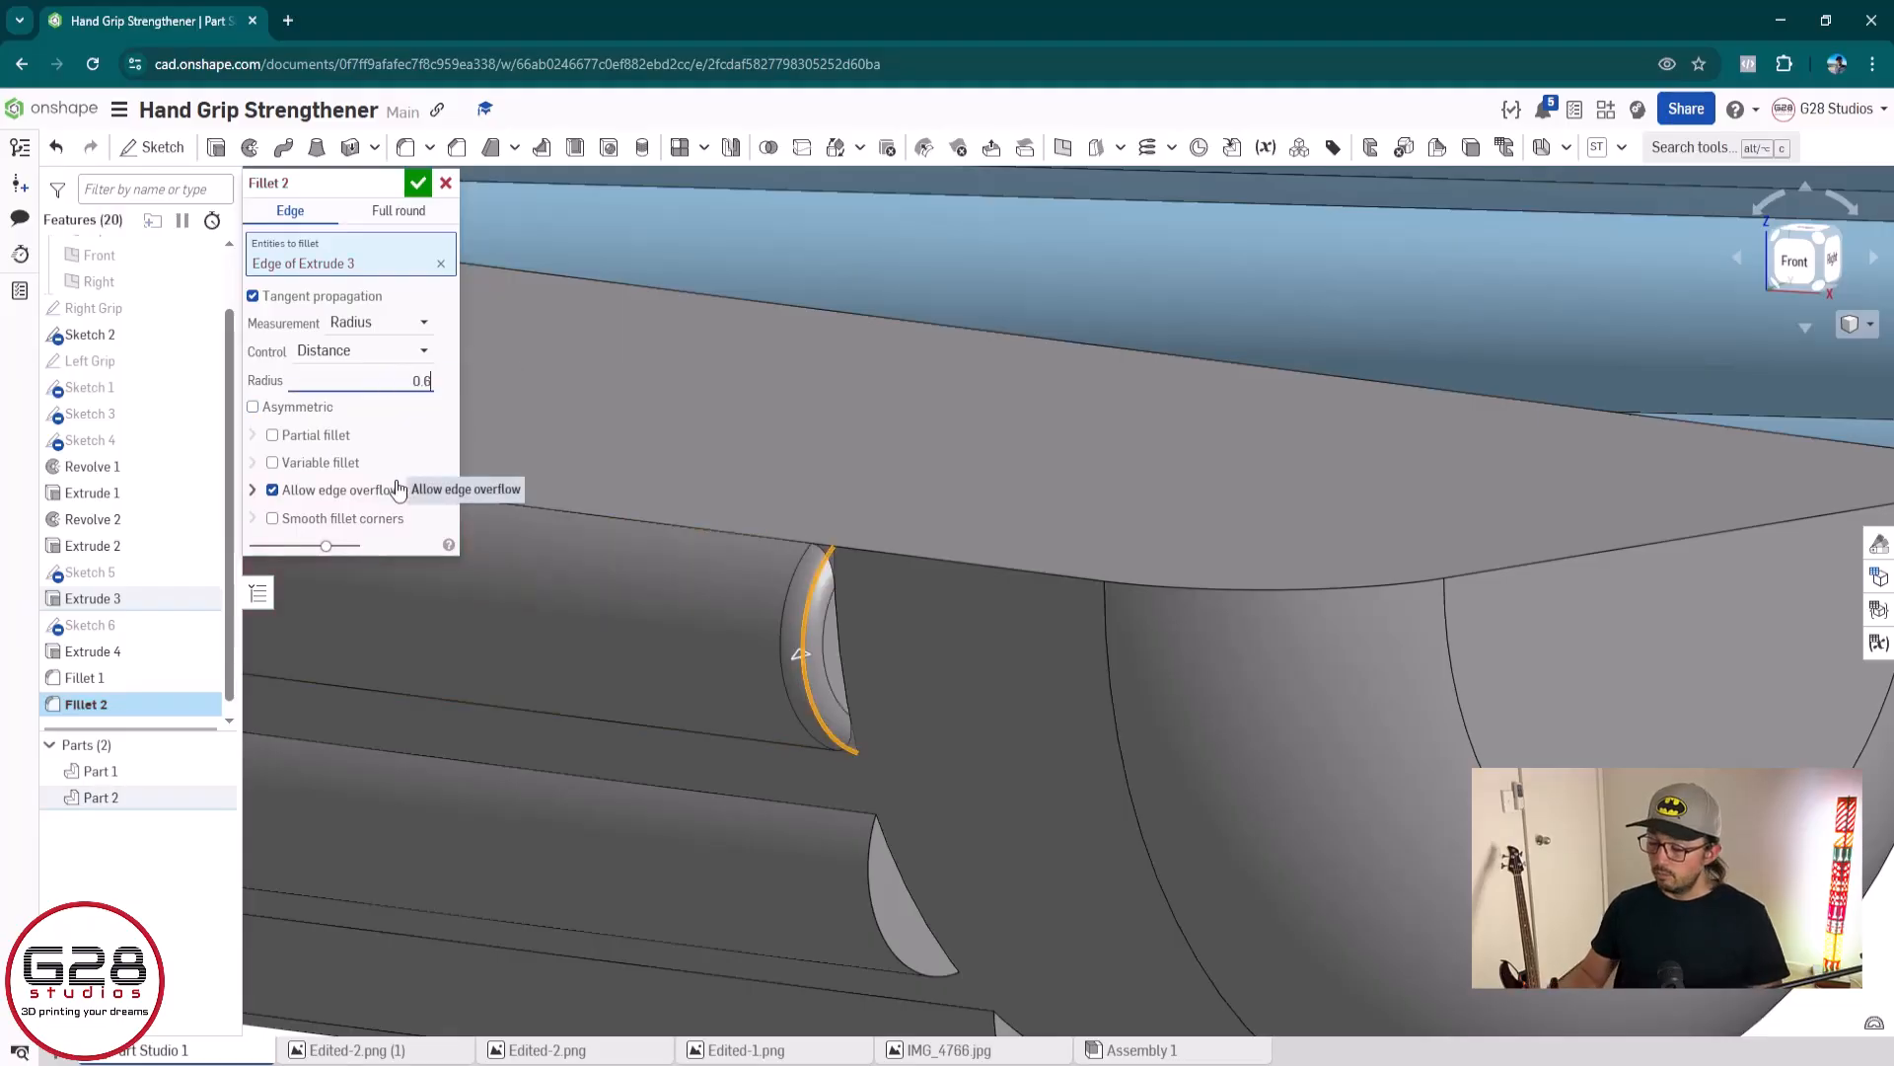
# Try including the second grey ridge's whole end face at 0.5 mm and 0.4 mm radii, then remove its face and edge from the selection
pyautogui.scroll(-5, 691, 691)
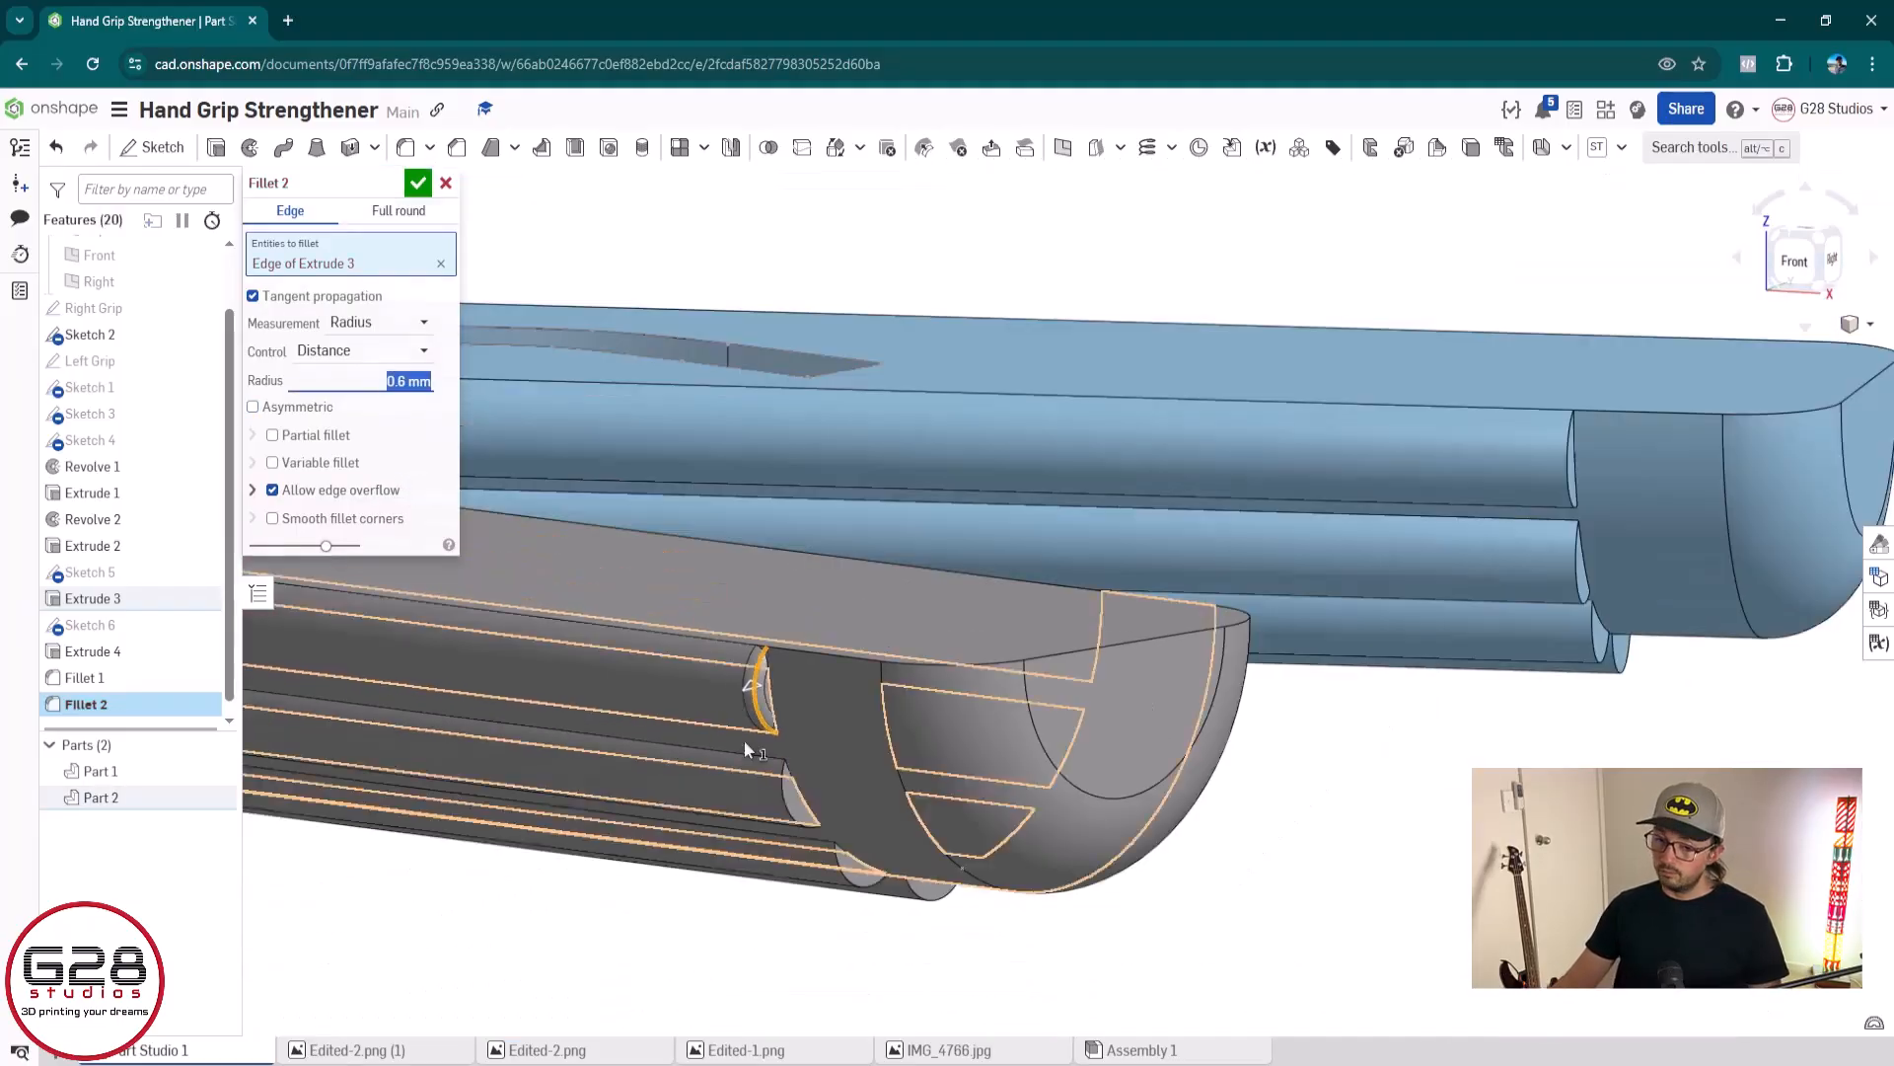
pyautogui.click(799, 811)
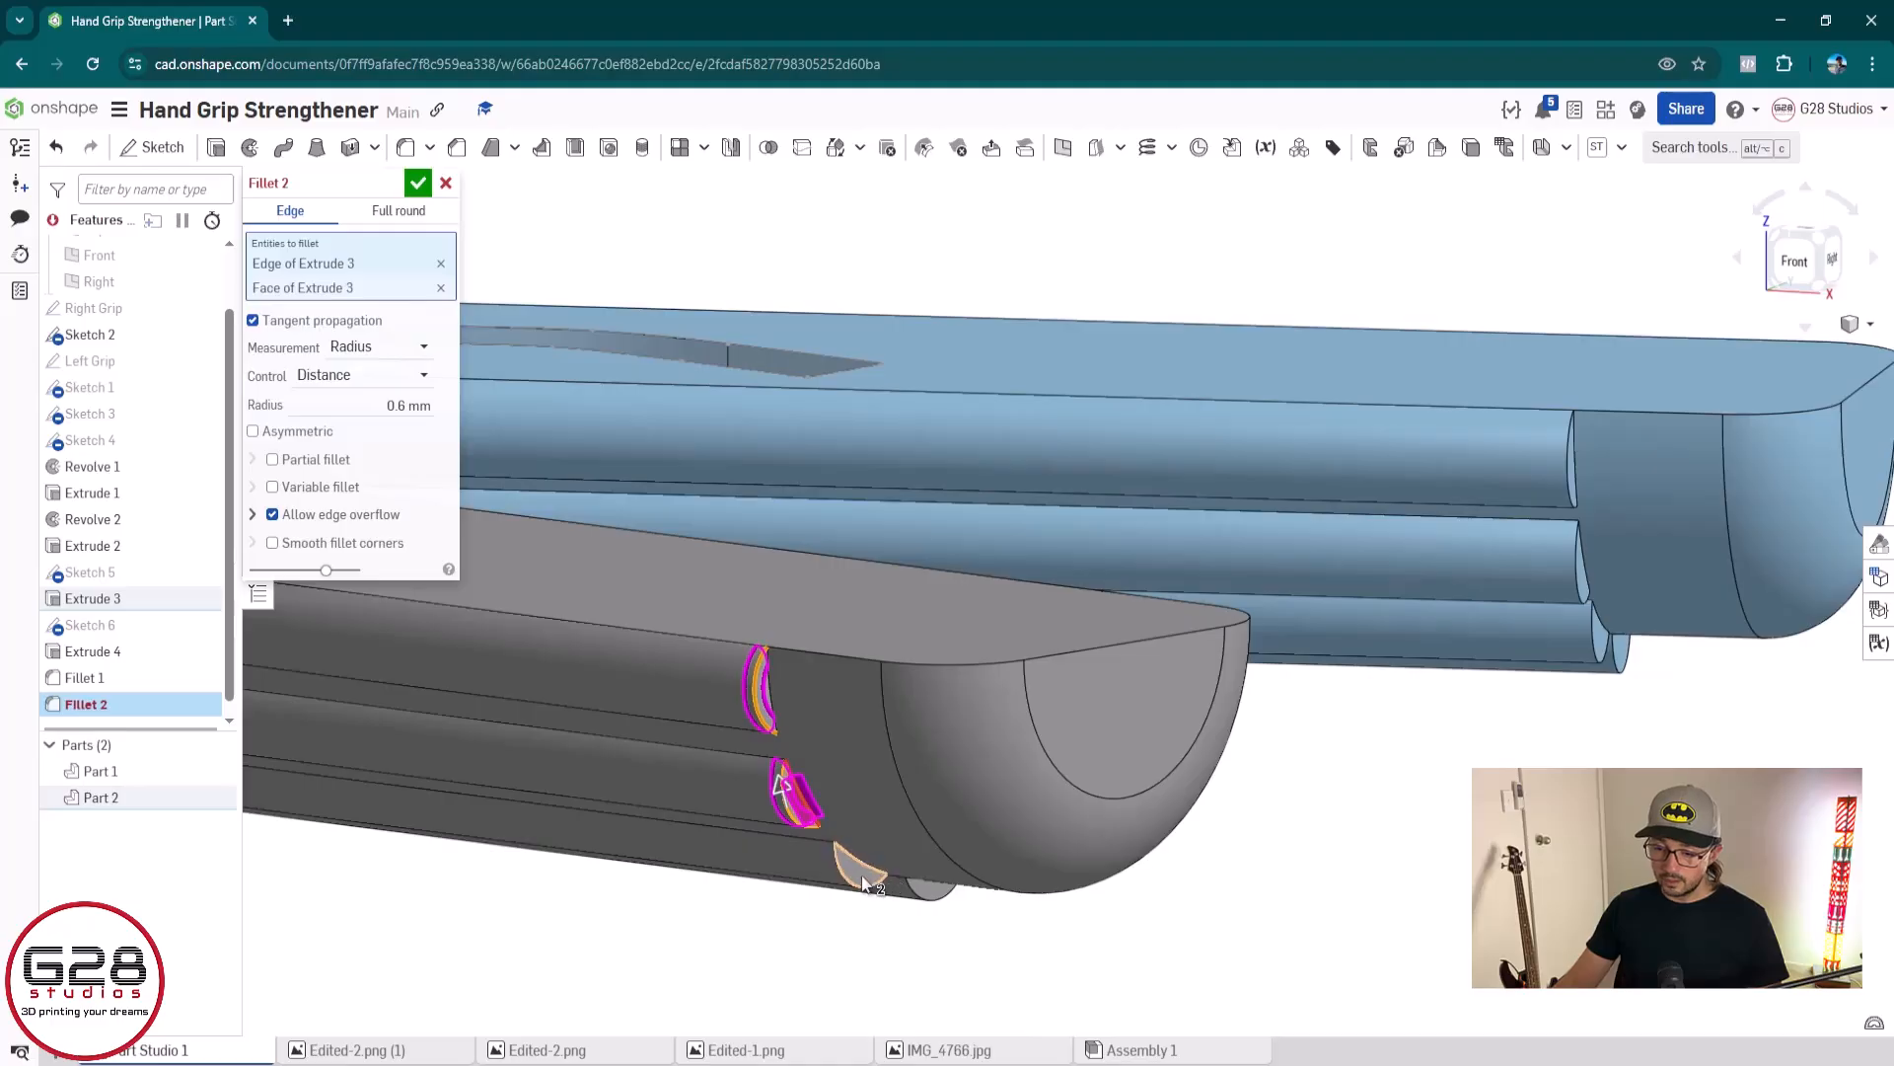
pyautogui.click(391, 406)
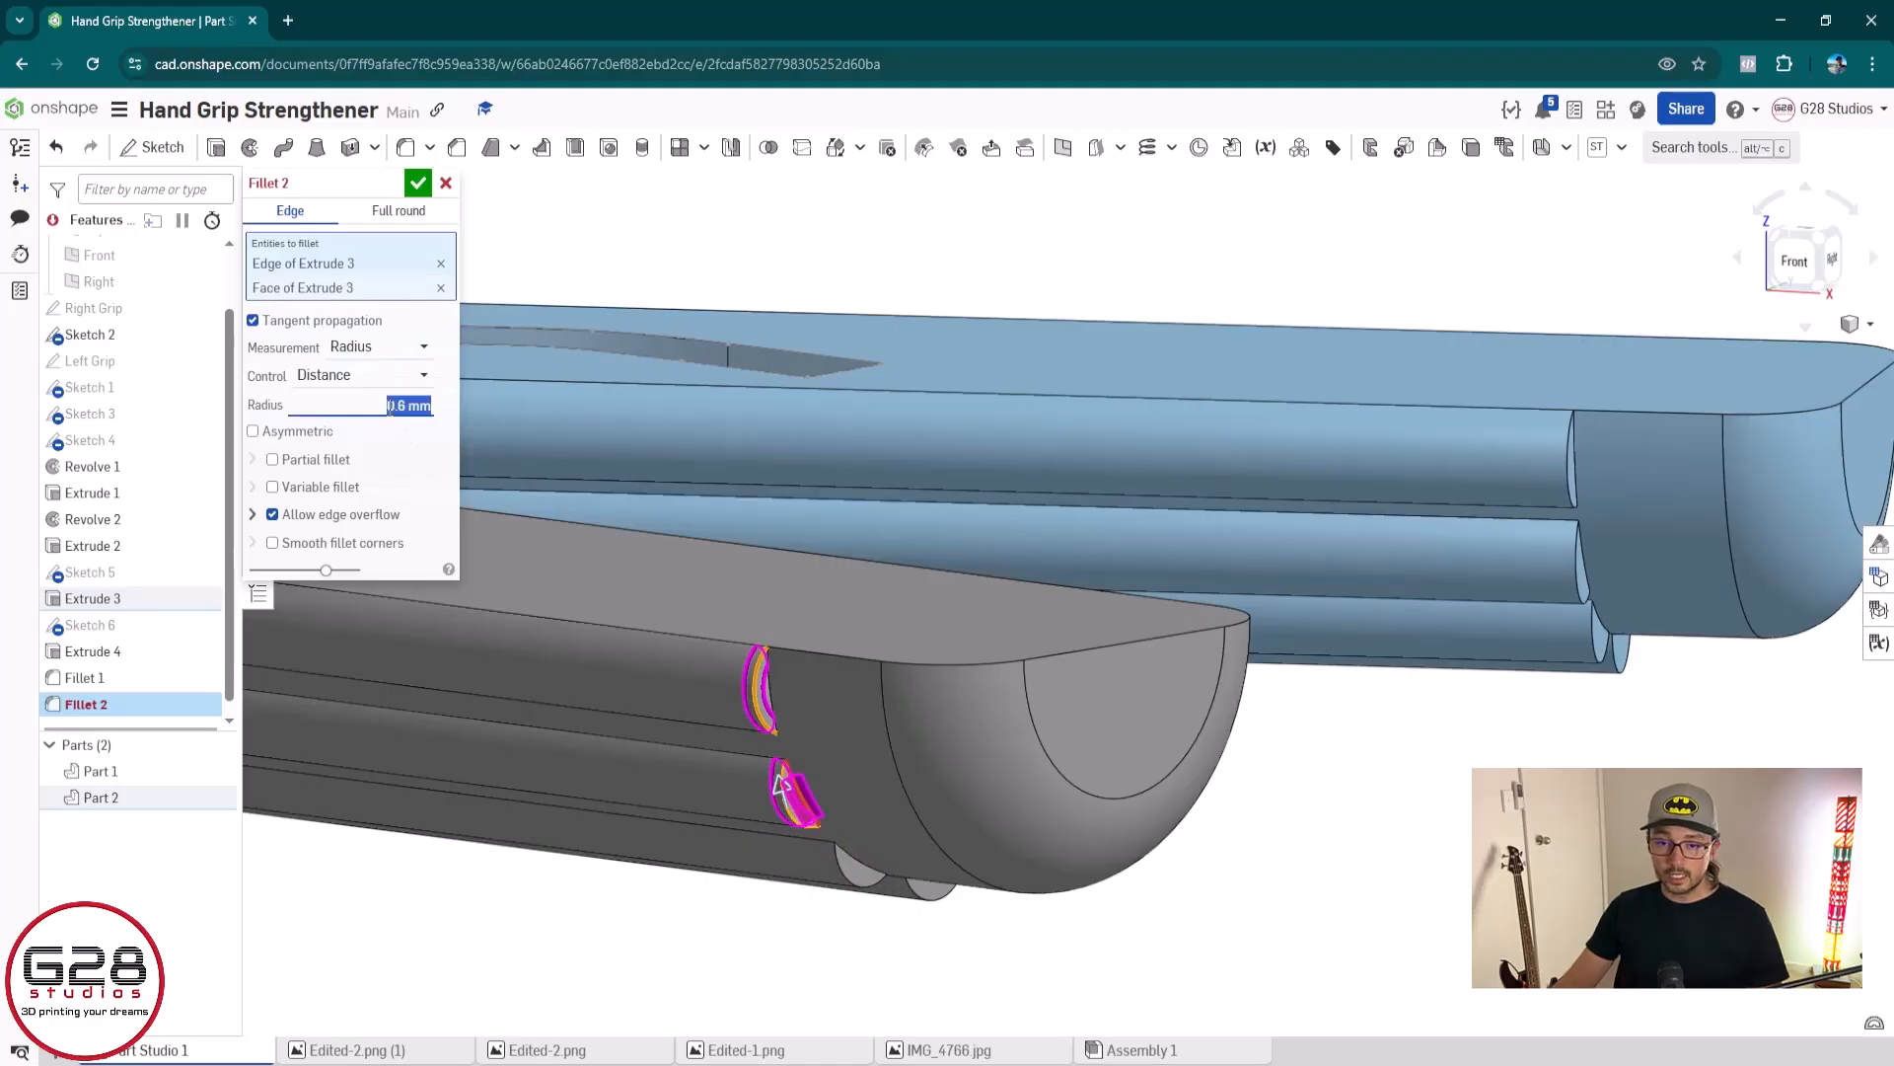
pyautogui.press('Tab')
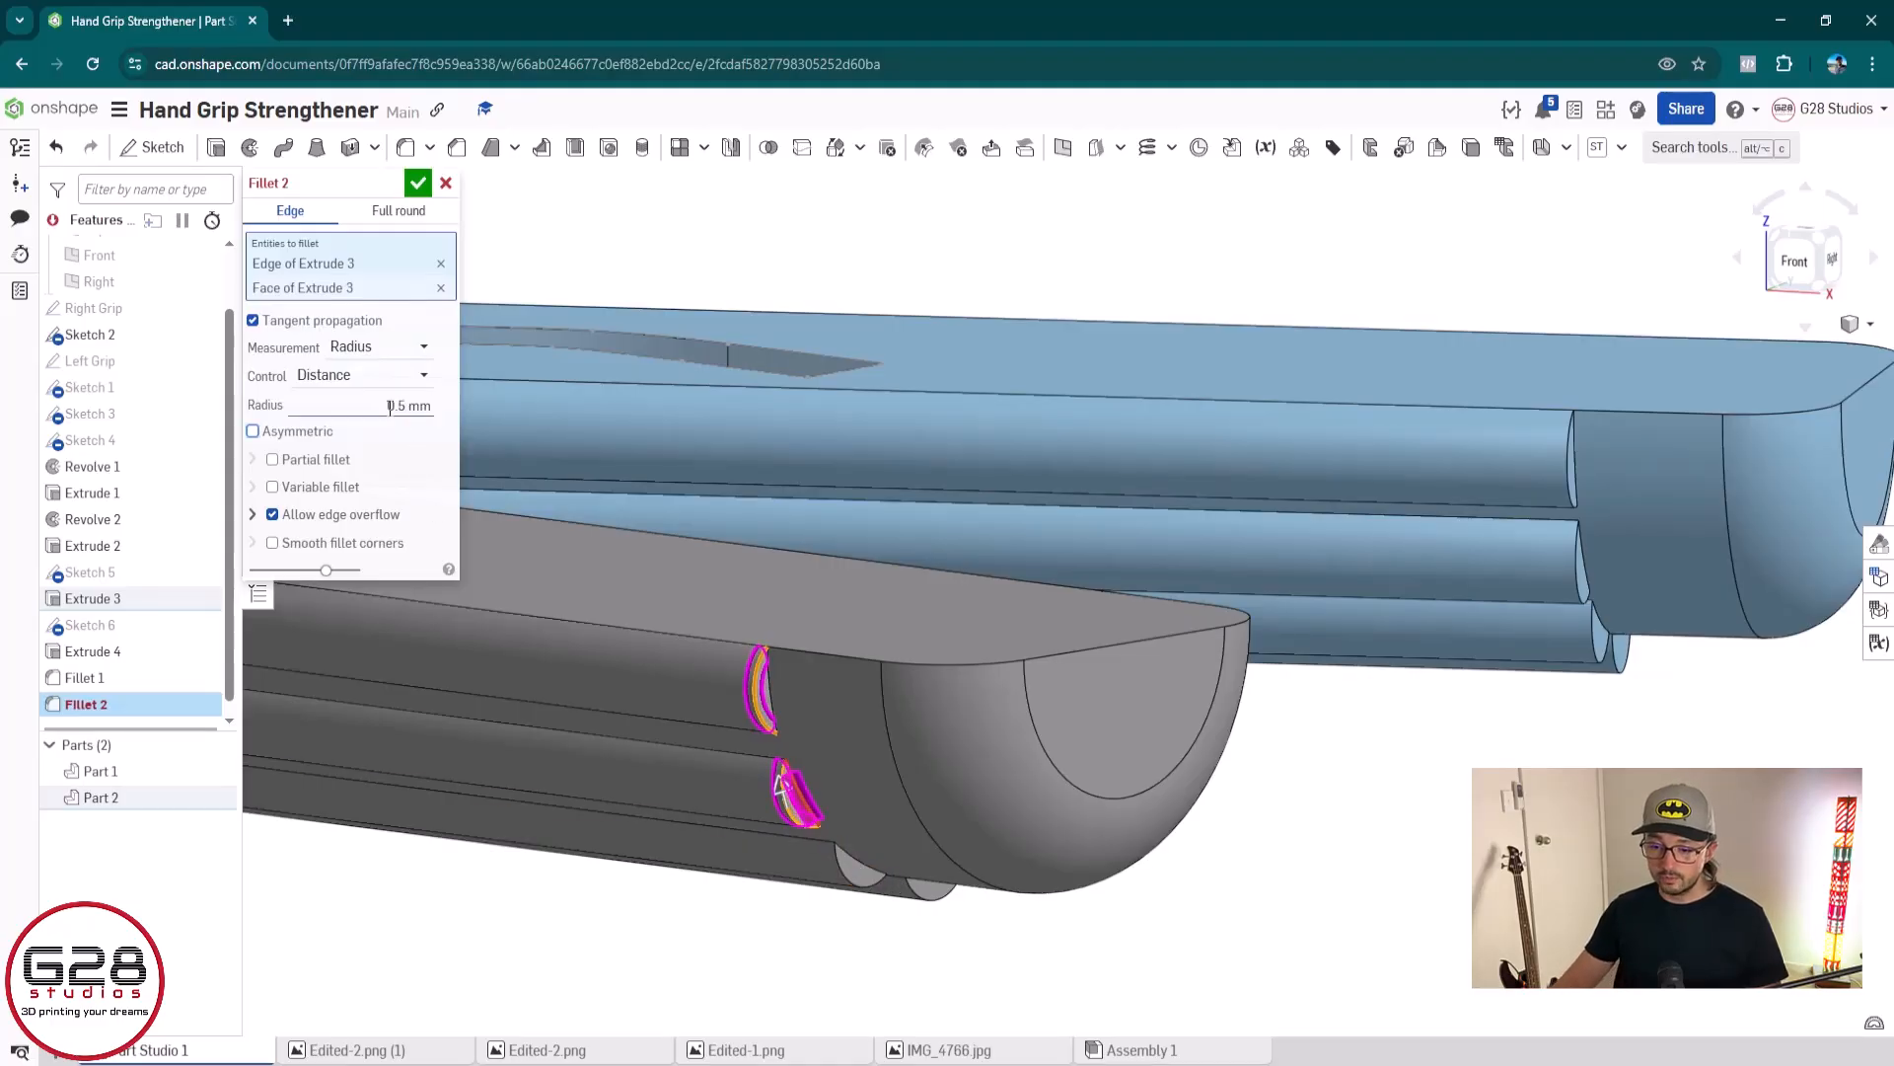
pyautogui.click(390, 407)
pyautogui.write('0.4')
pyautogui.press('Tab')
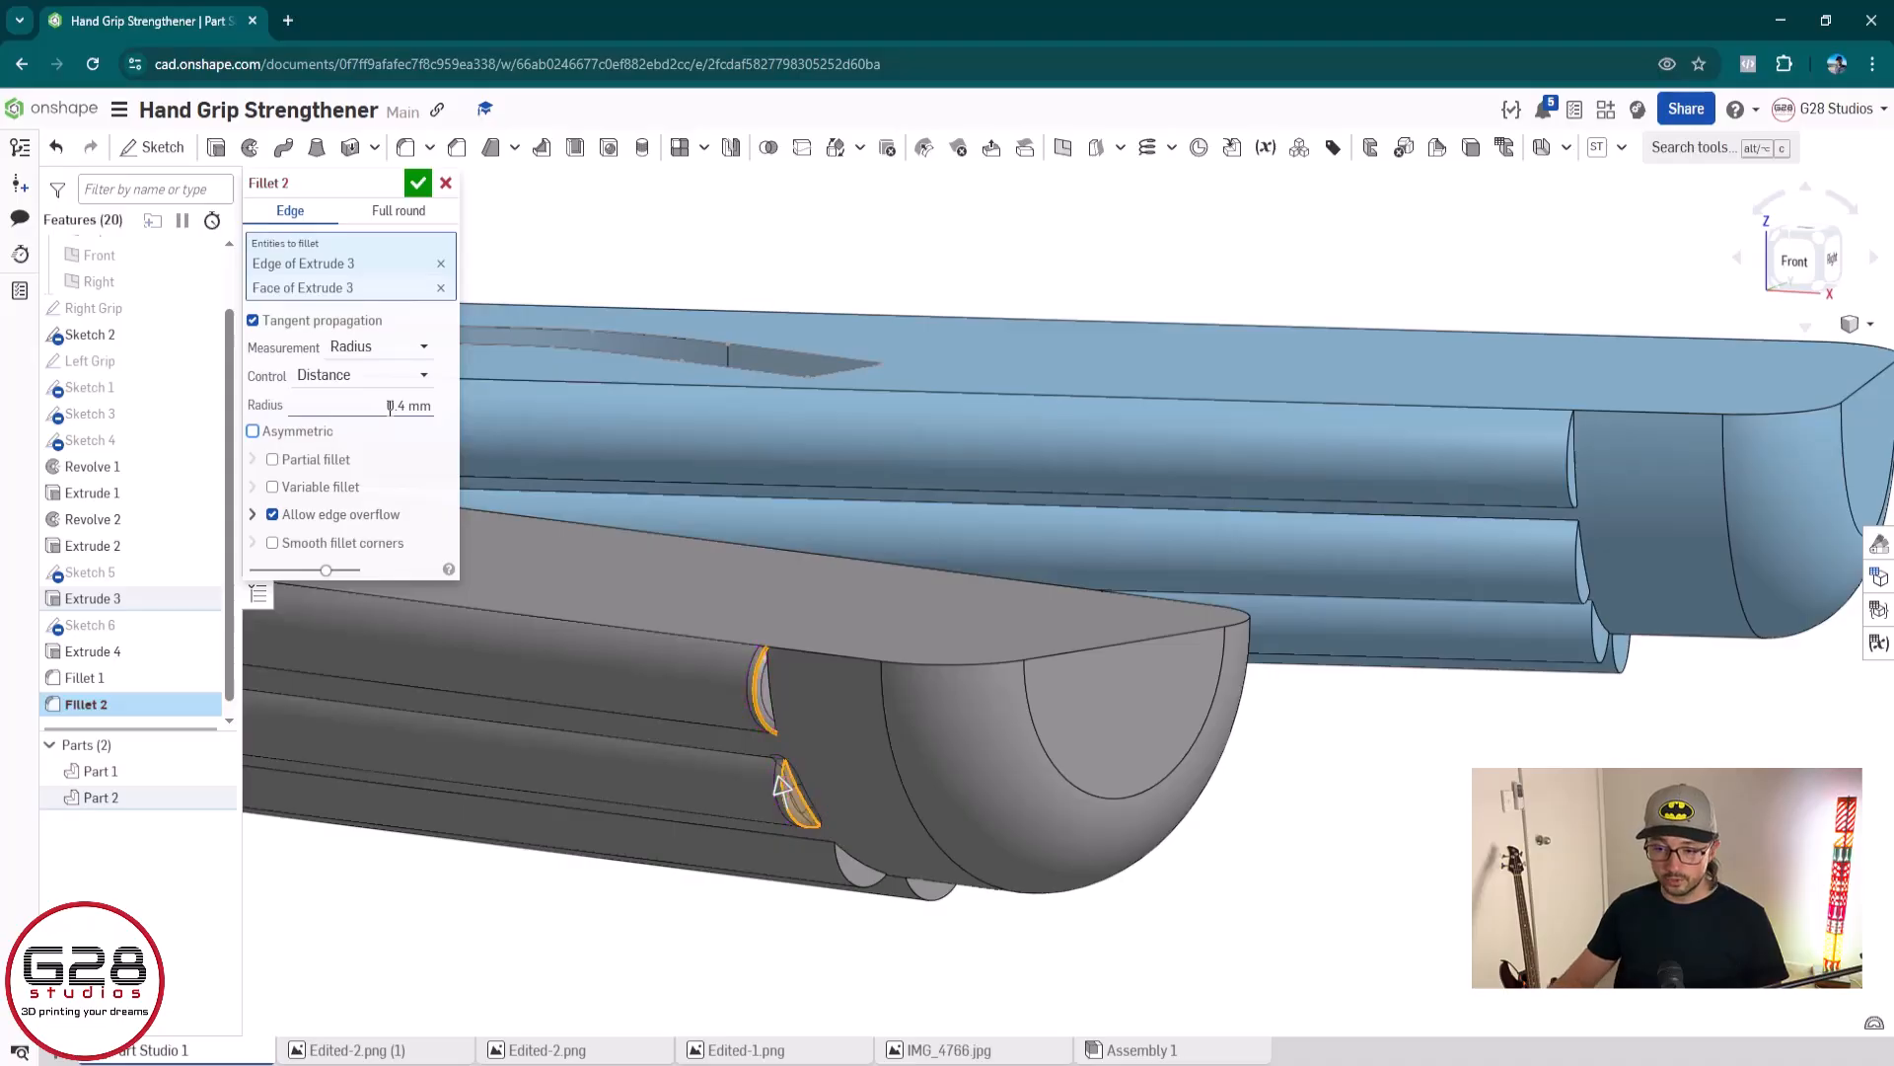
pyautogui.scroll(3, 854, 829)
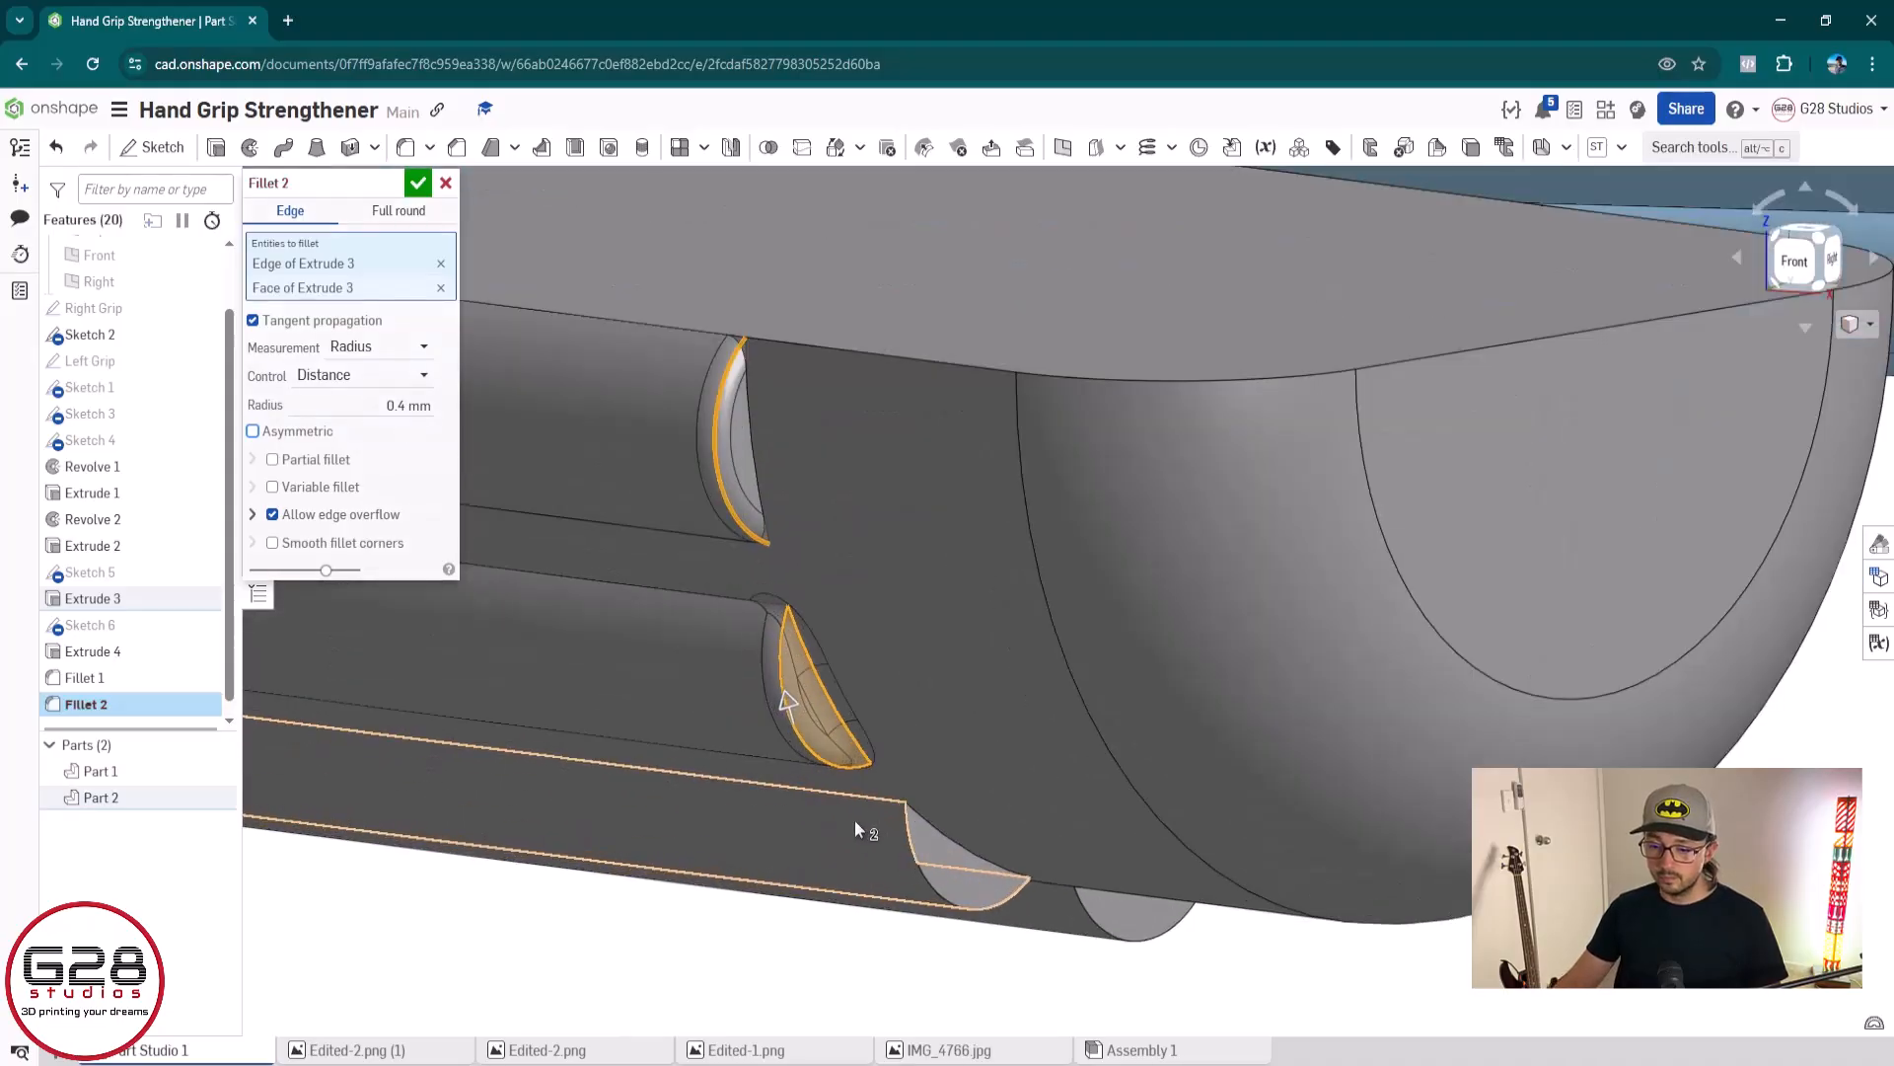
pyautogui.click(819, 681)
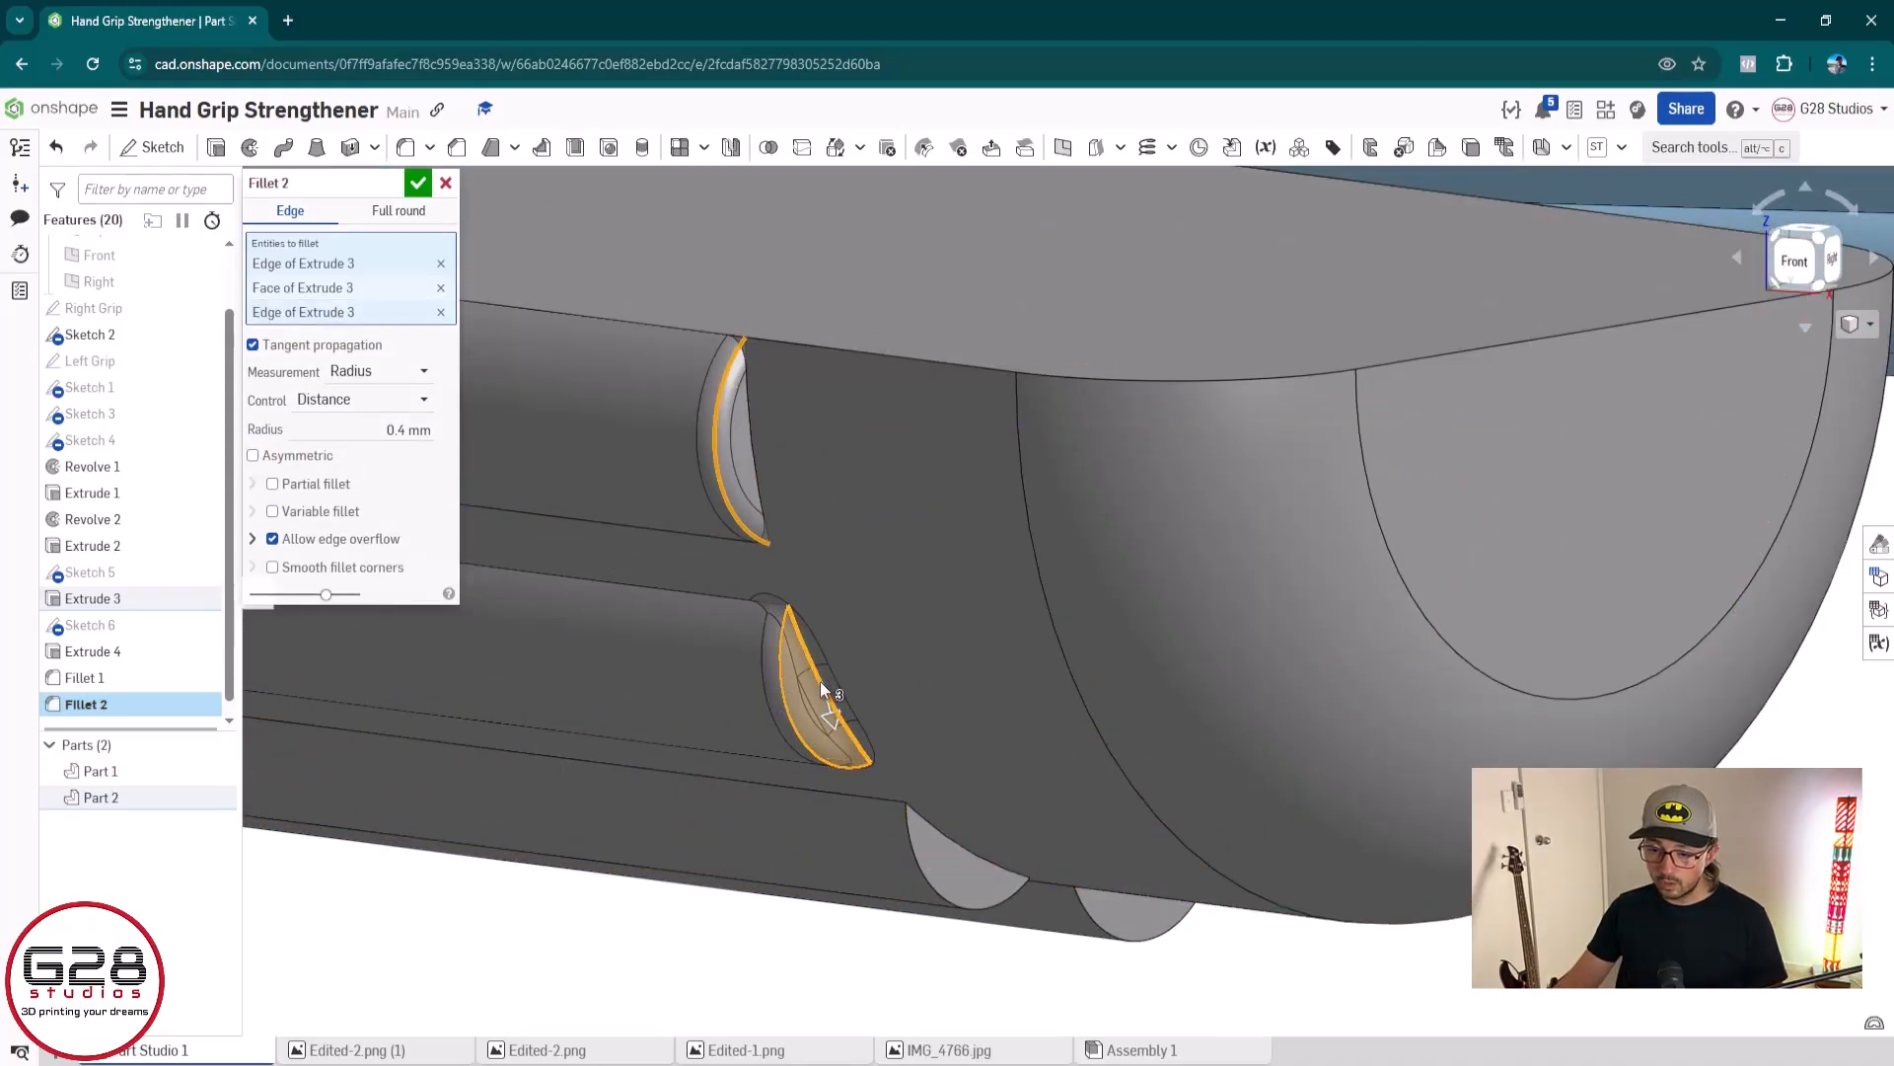
pyautogui.click(797, 711)
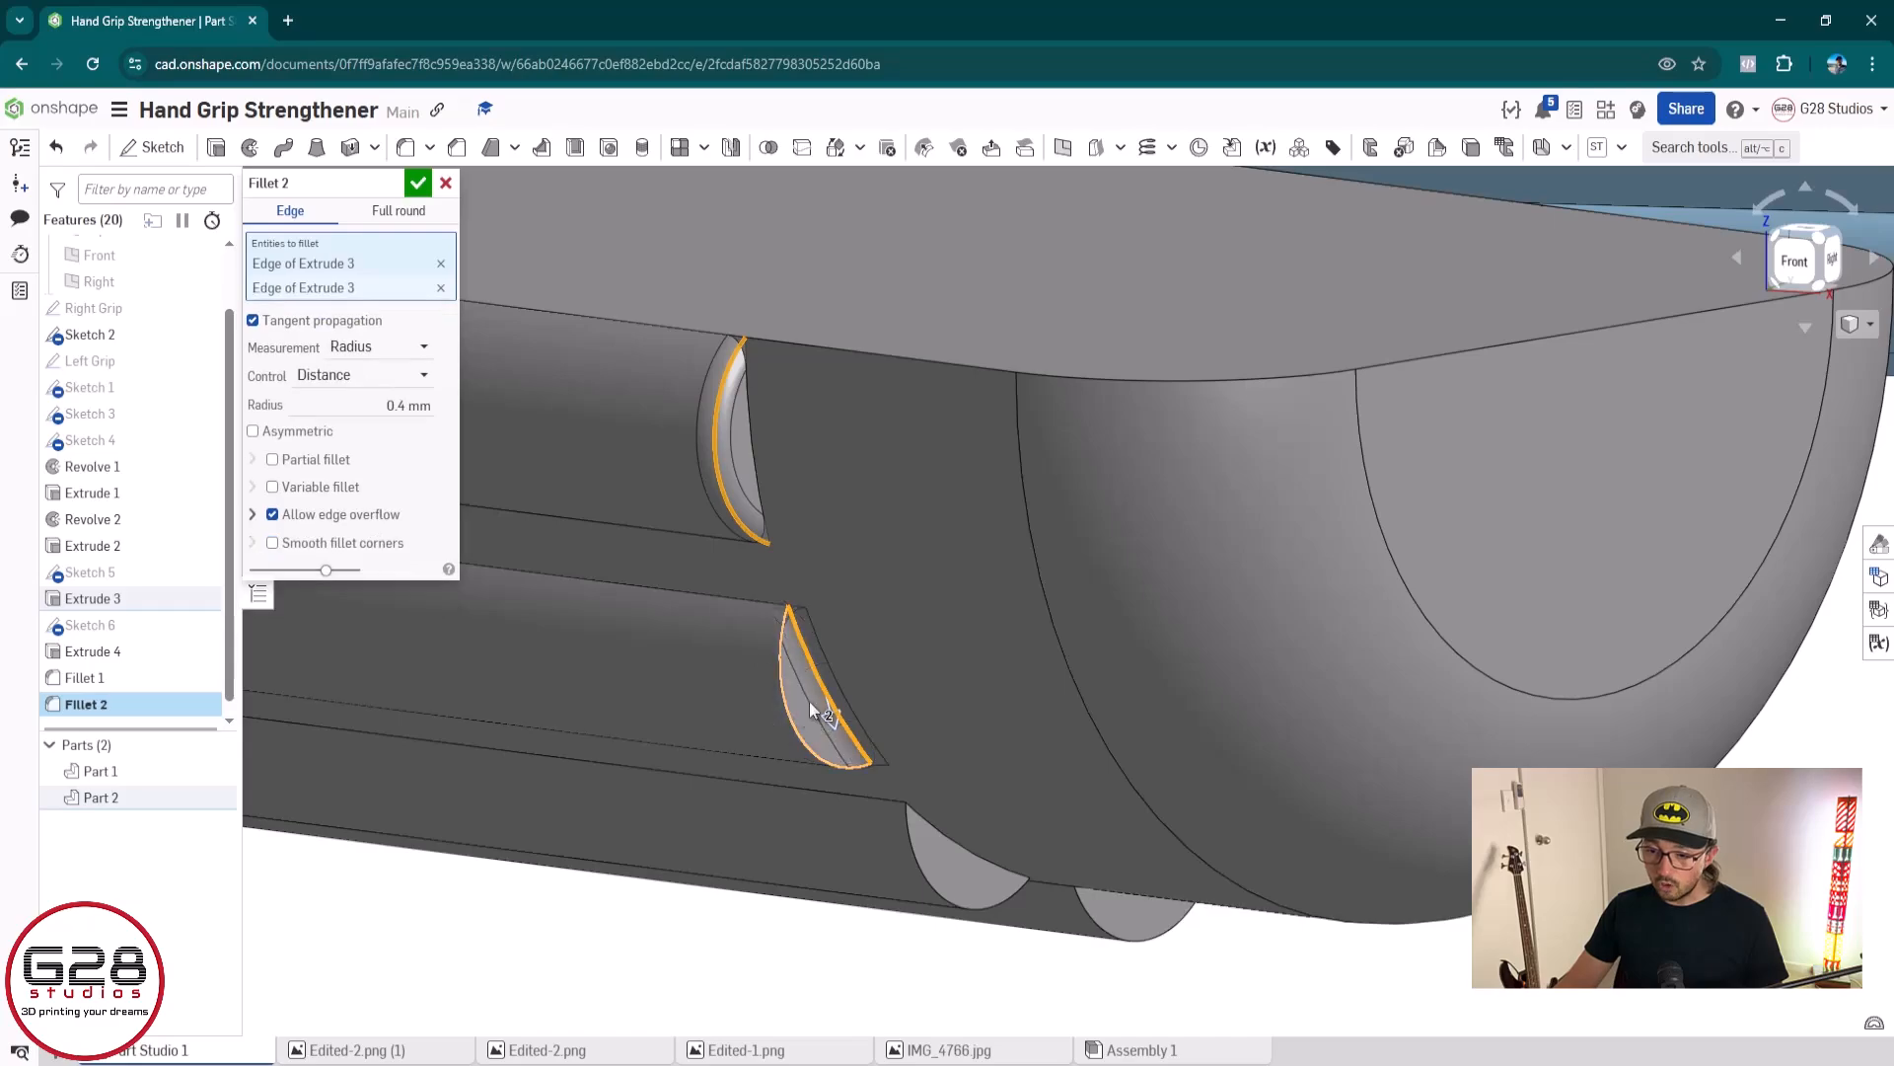
pyautogui.click(805, 688)
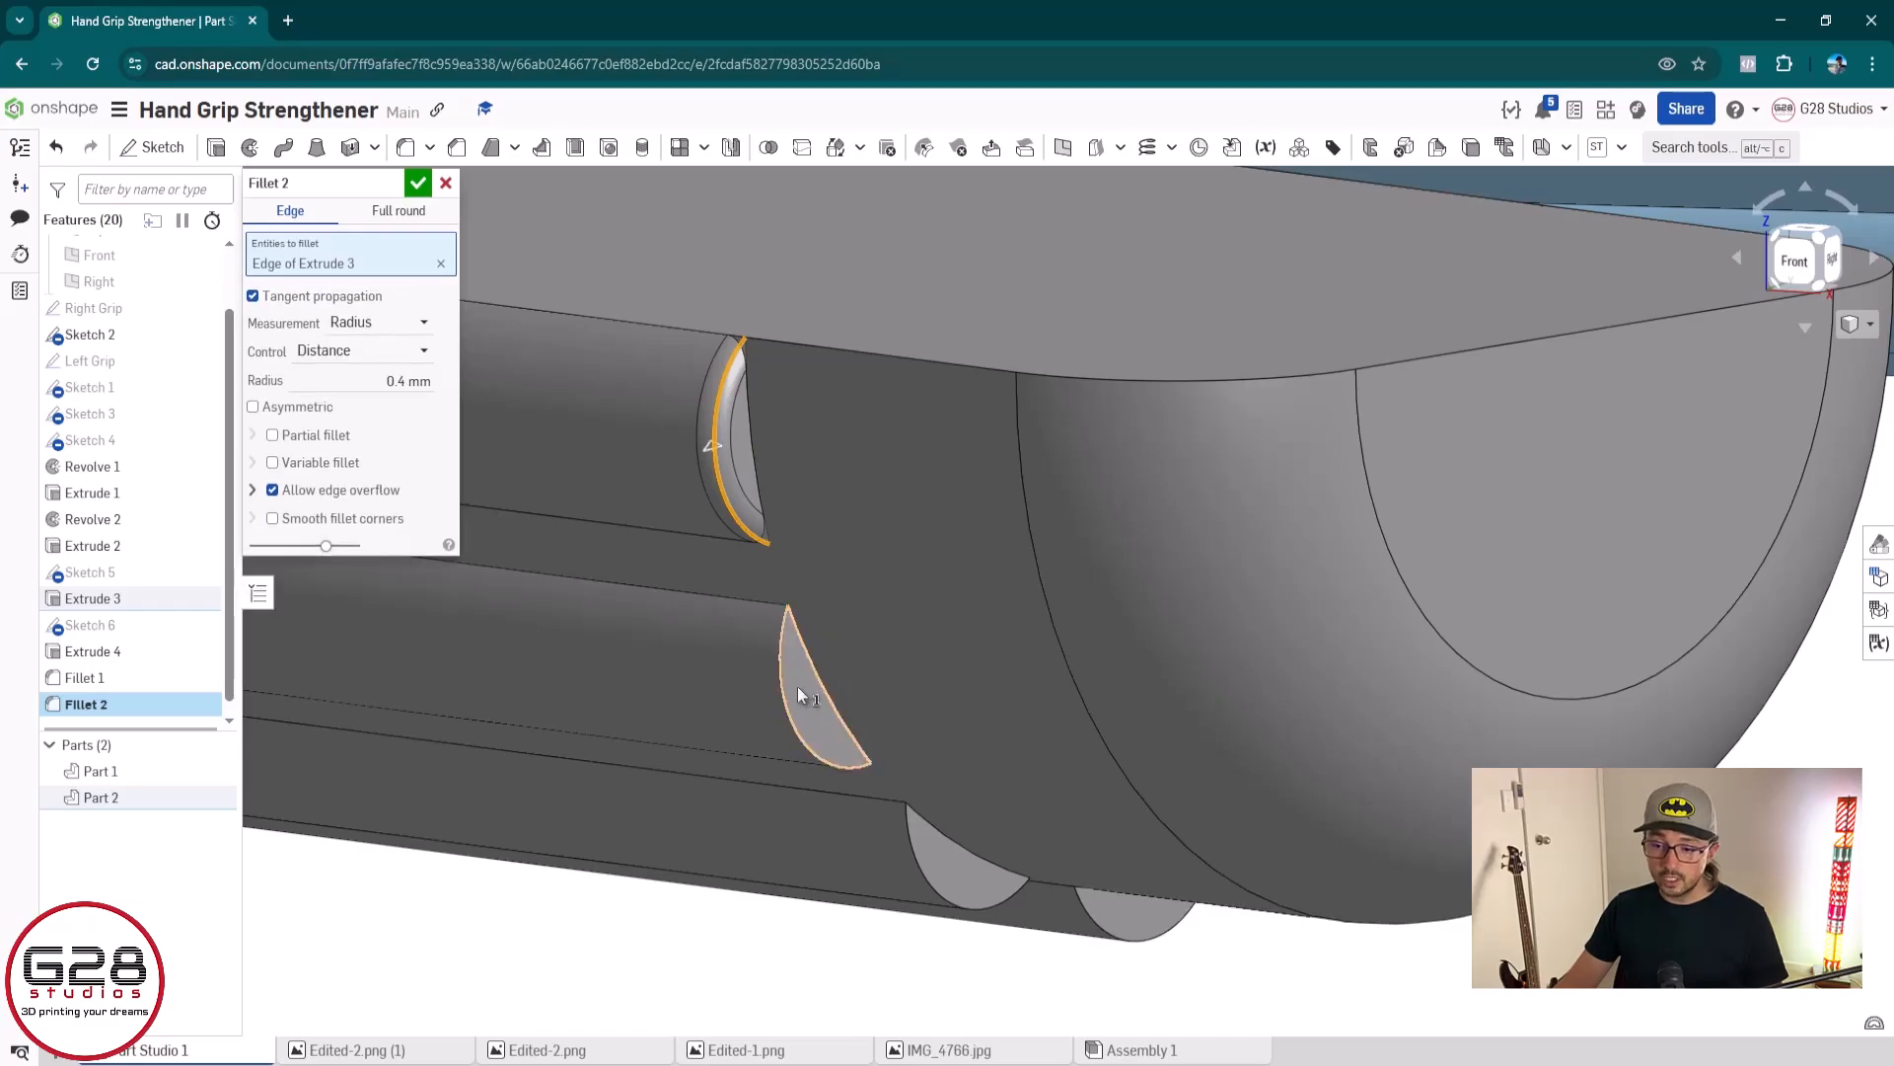
# Add only the second grey ridge's curved outer end edge to the fillet and set the radius to 0.6 mm
pyautogui.click(789, 709)
pyautogui.click(390, 405)
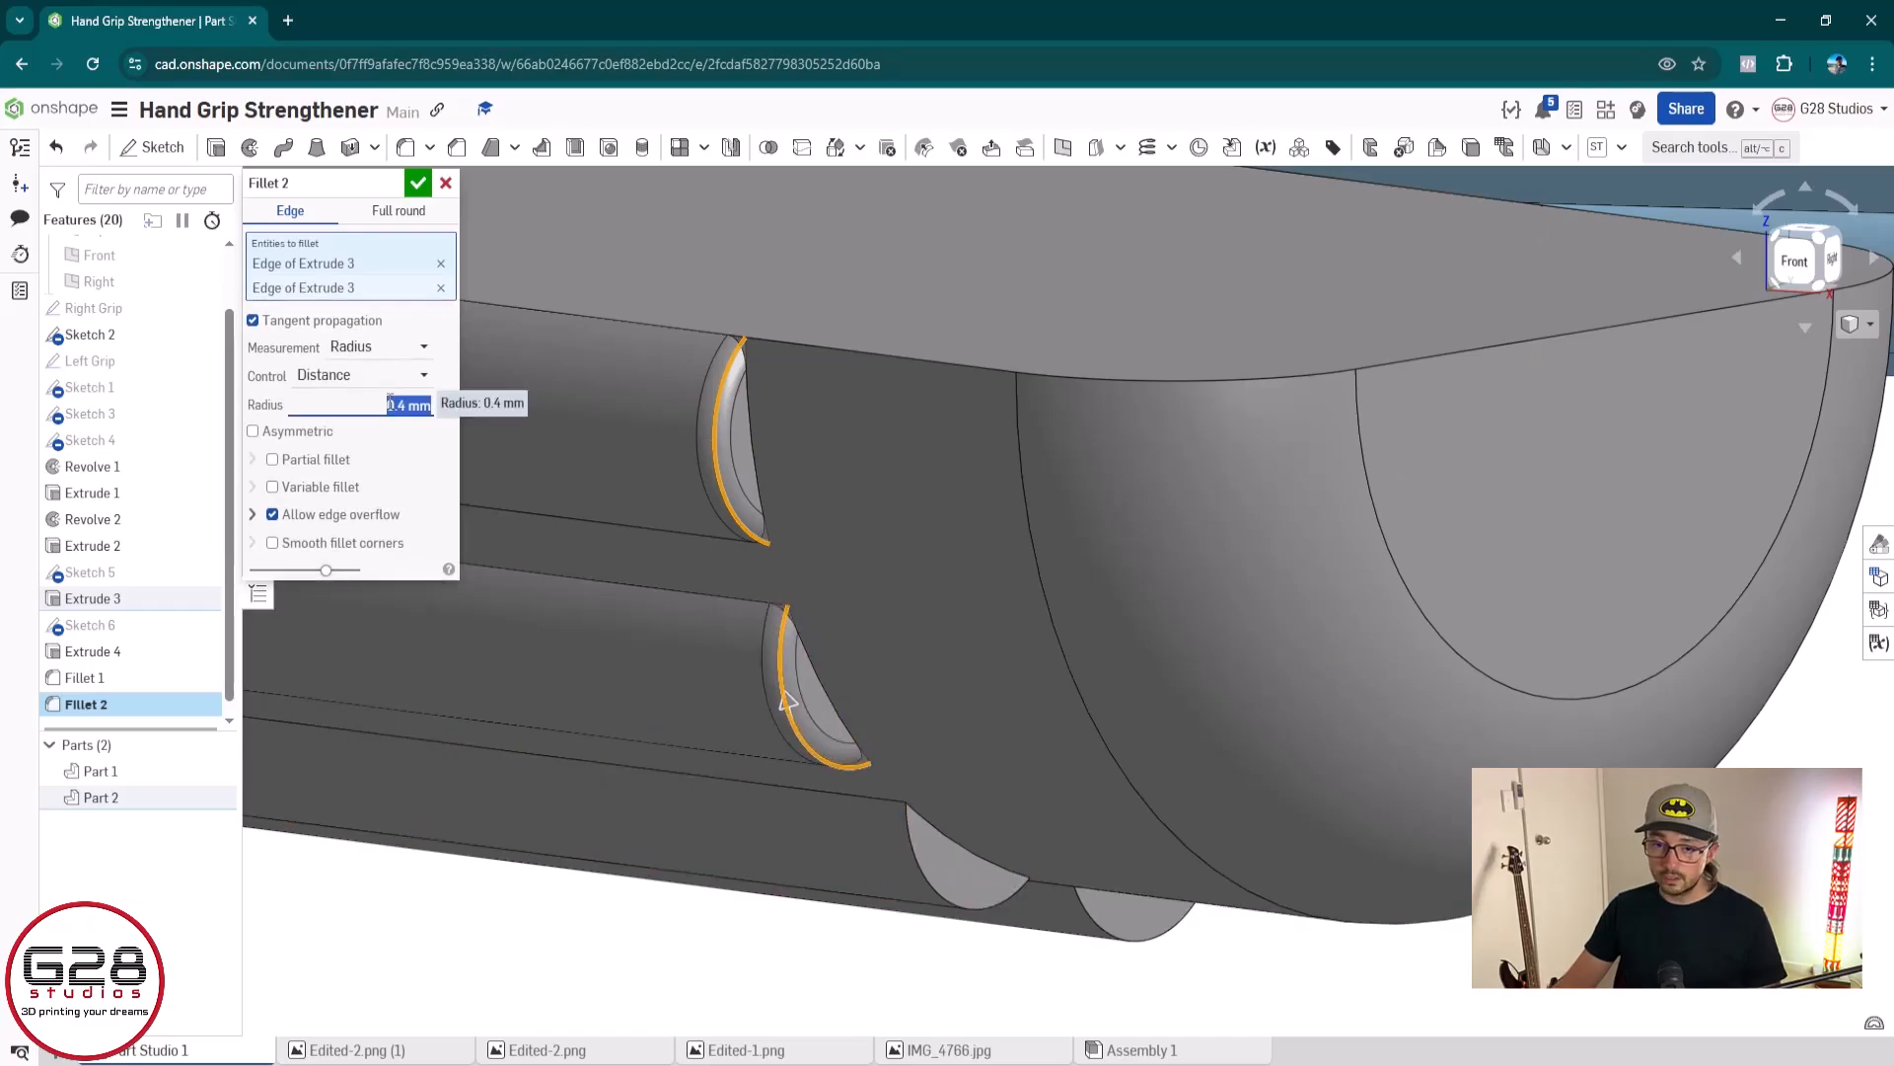
pyautogui.write('0.6')
pyautogui.press('Return')
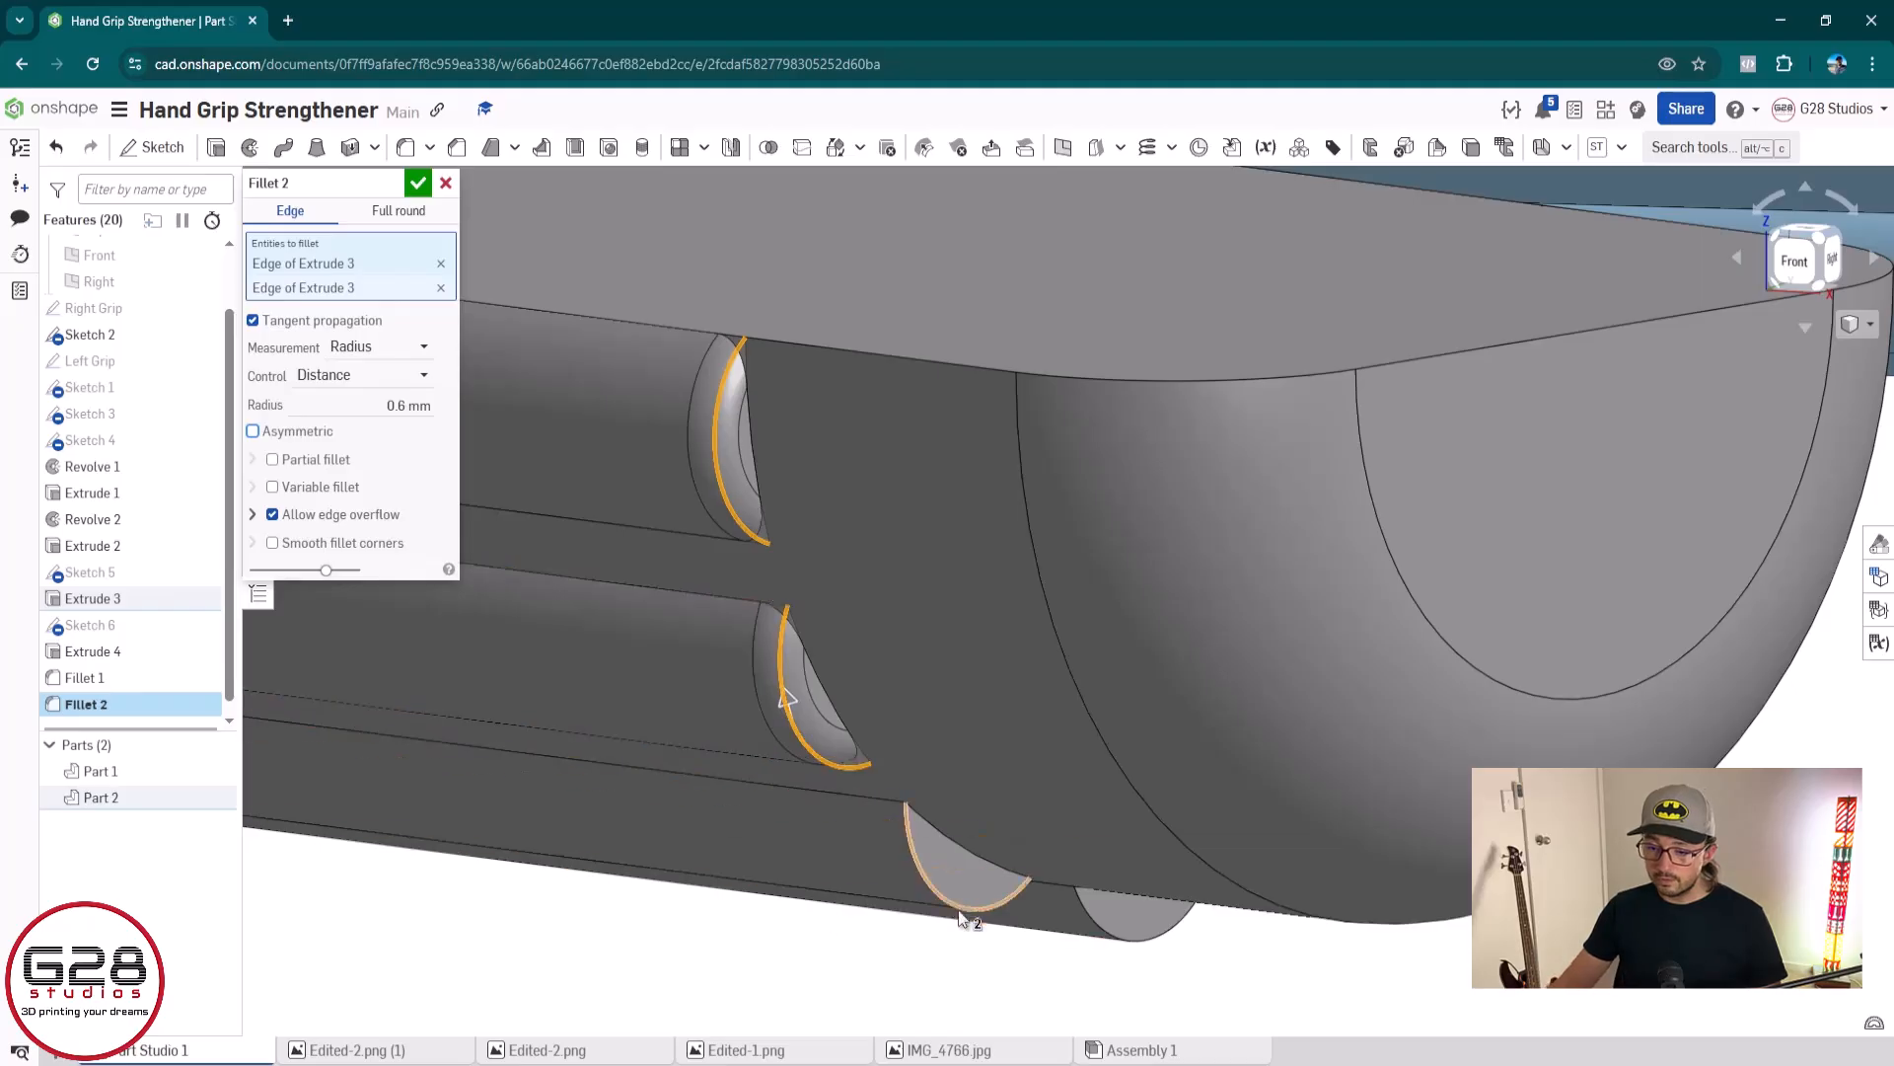
# Add the curved end edges of the grey grip's remaining five ridges at the plain end to the 0.6 mm fillet
pyautogui.click(955, 906)
pyautogui.moveTo(1217, 1012); pyautogui.dragTo(1051, 892, button='right')
pyautogui.click(1049, 891)
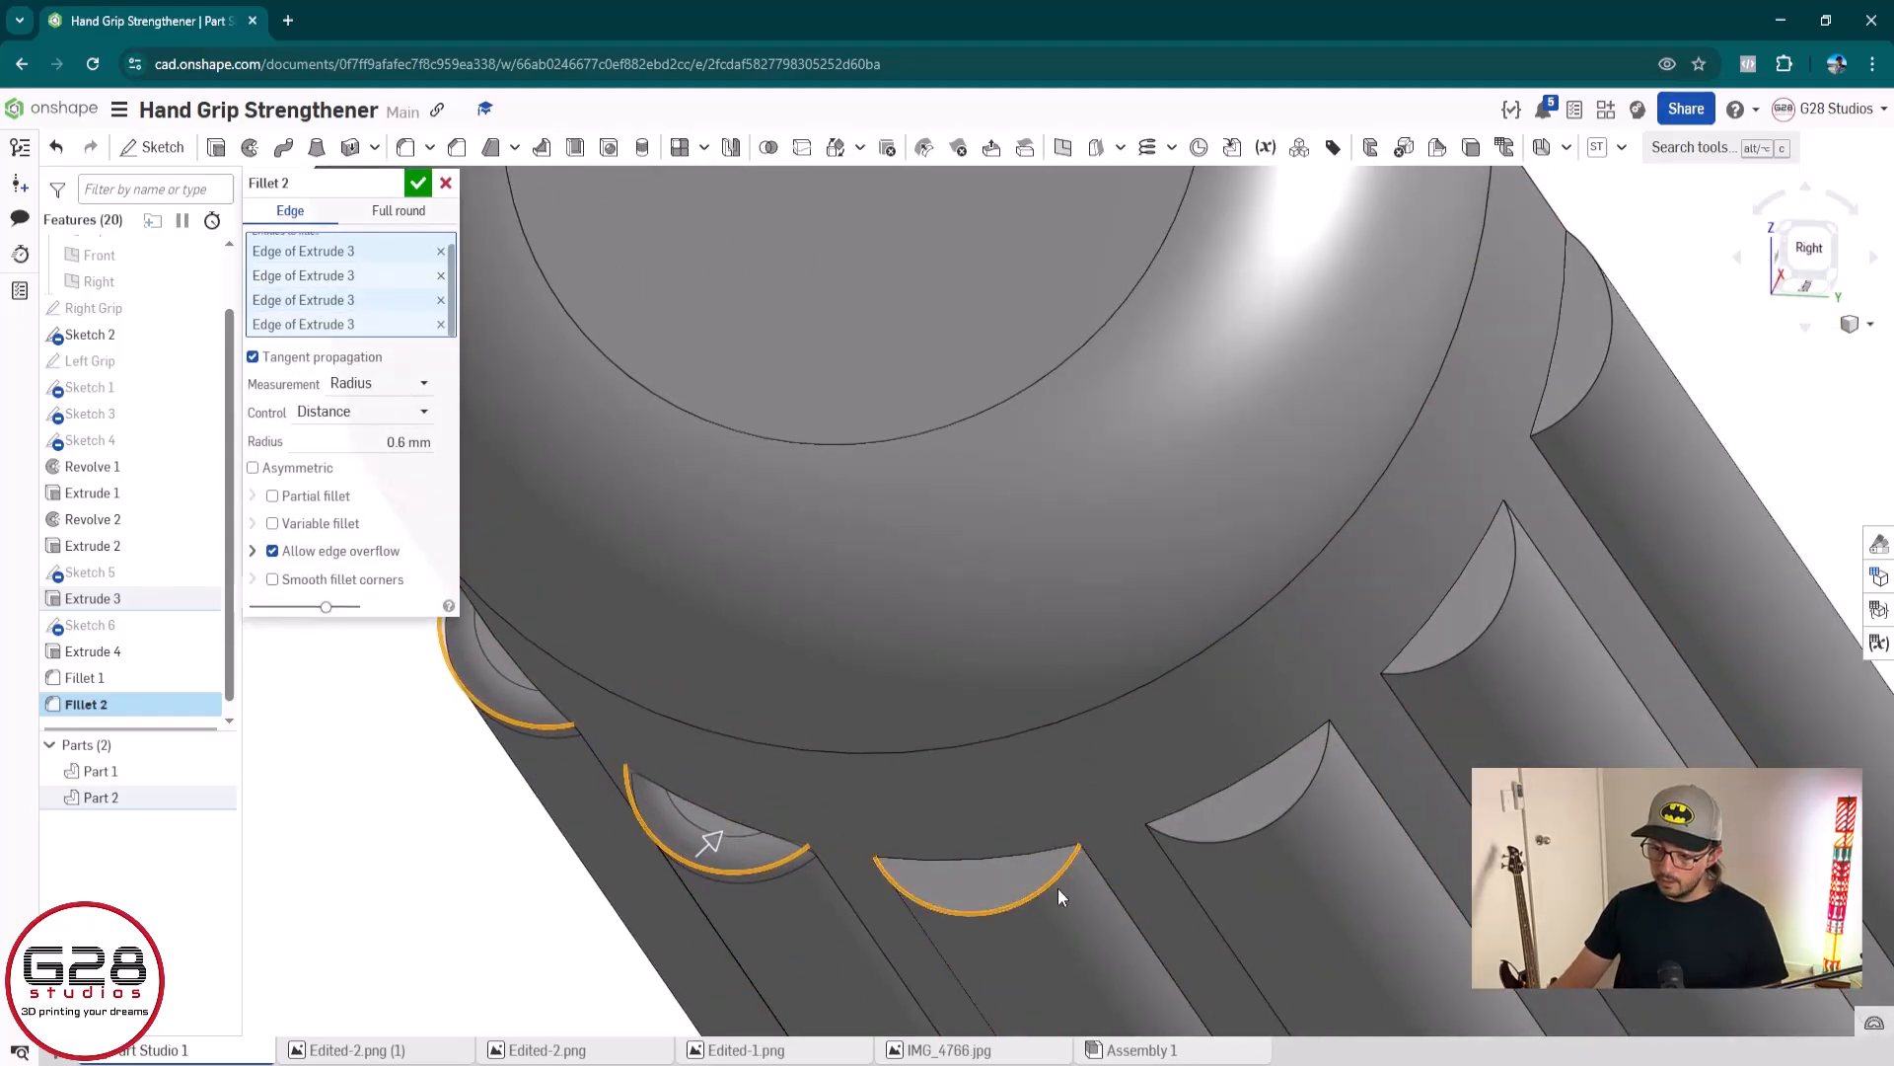
pyautogui.click(1251, 834)
pyautogui.click(1490, 618)
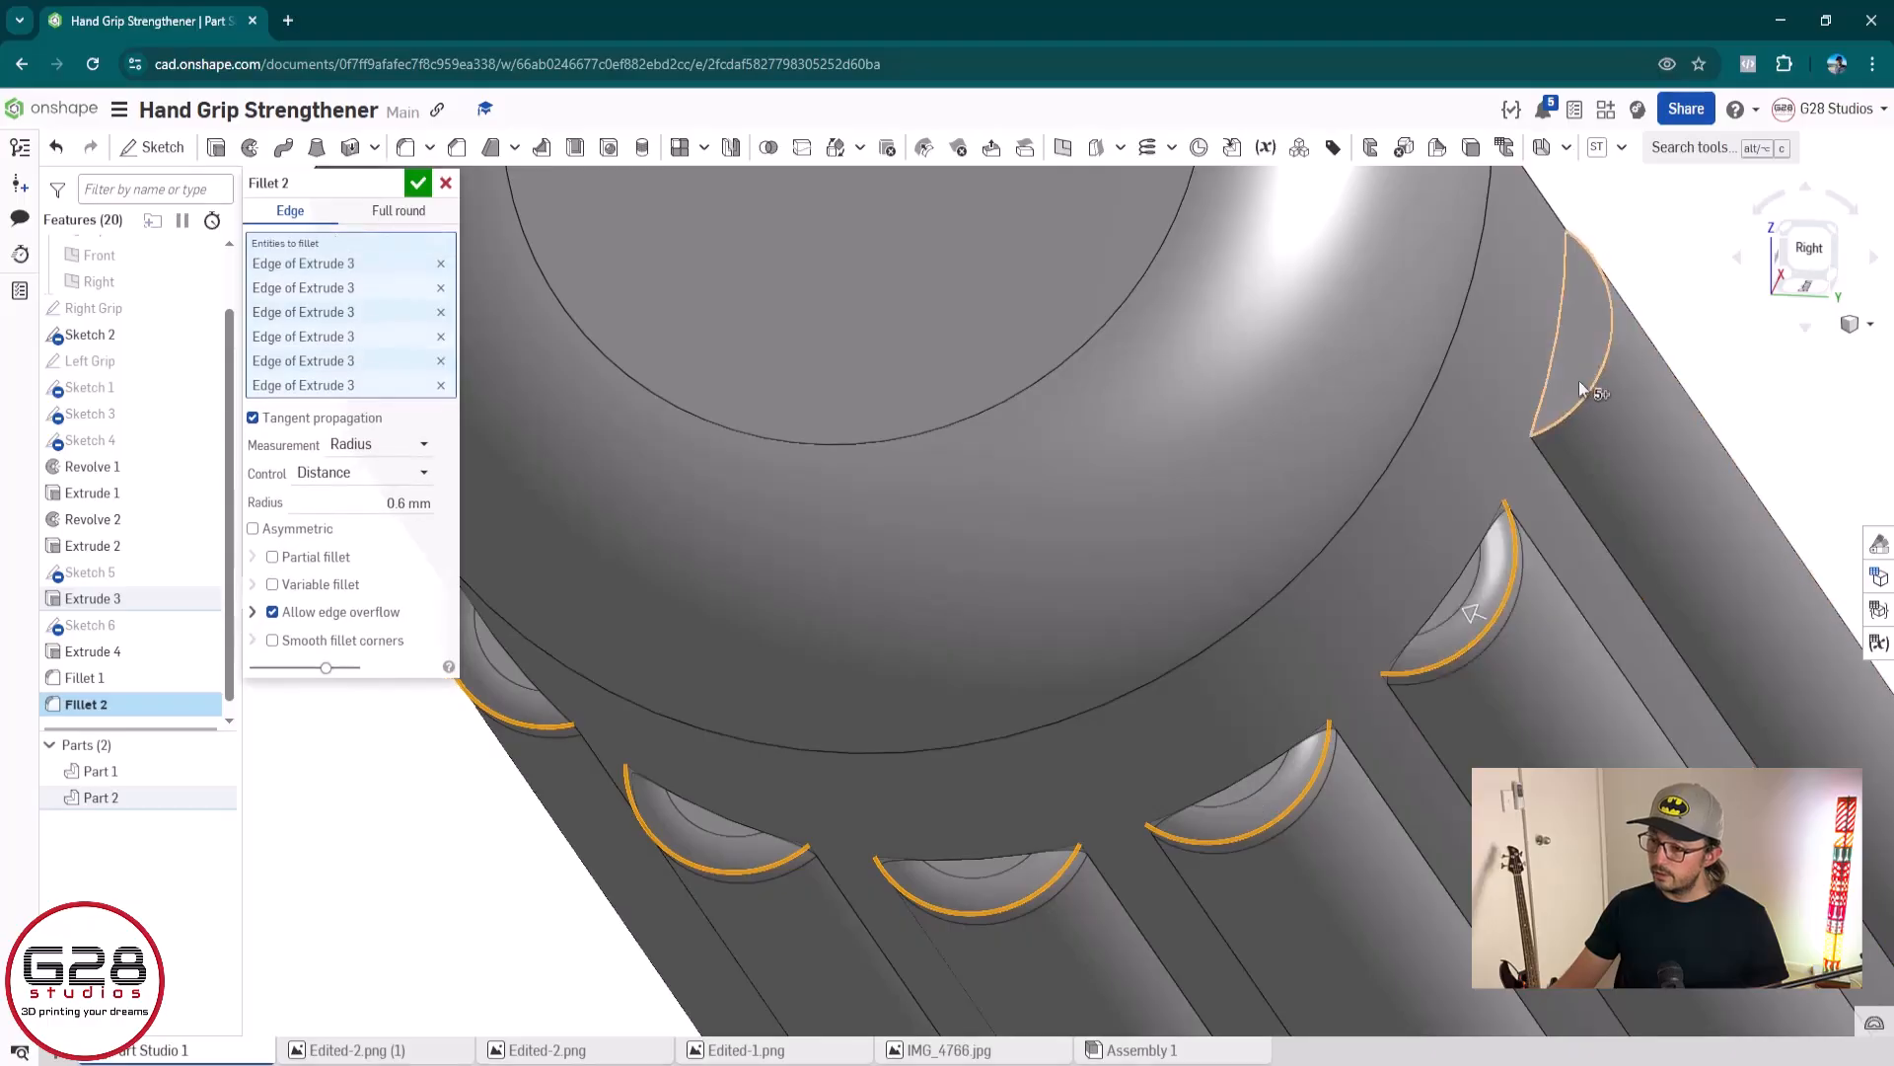
pyautogui.click(1589, 387)
# Add the curved end edges of all seven ridges at the blue grip's plain end to the 0.6 mm fillet
pyautogui.scroll(-9, 1510, 659)
pyautogui.moveTo(1637, 663); pyautogui.dragTo(1323, 783, button='middle')
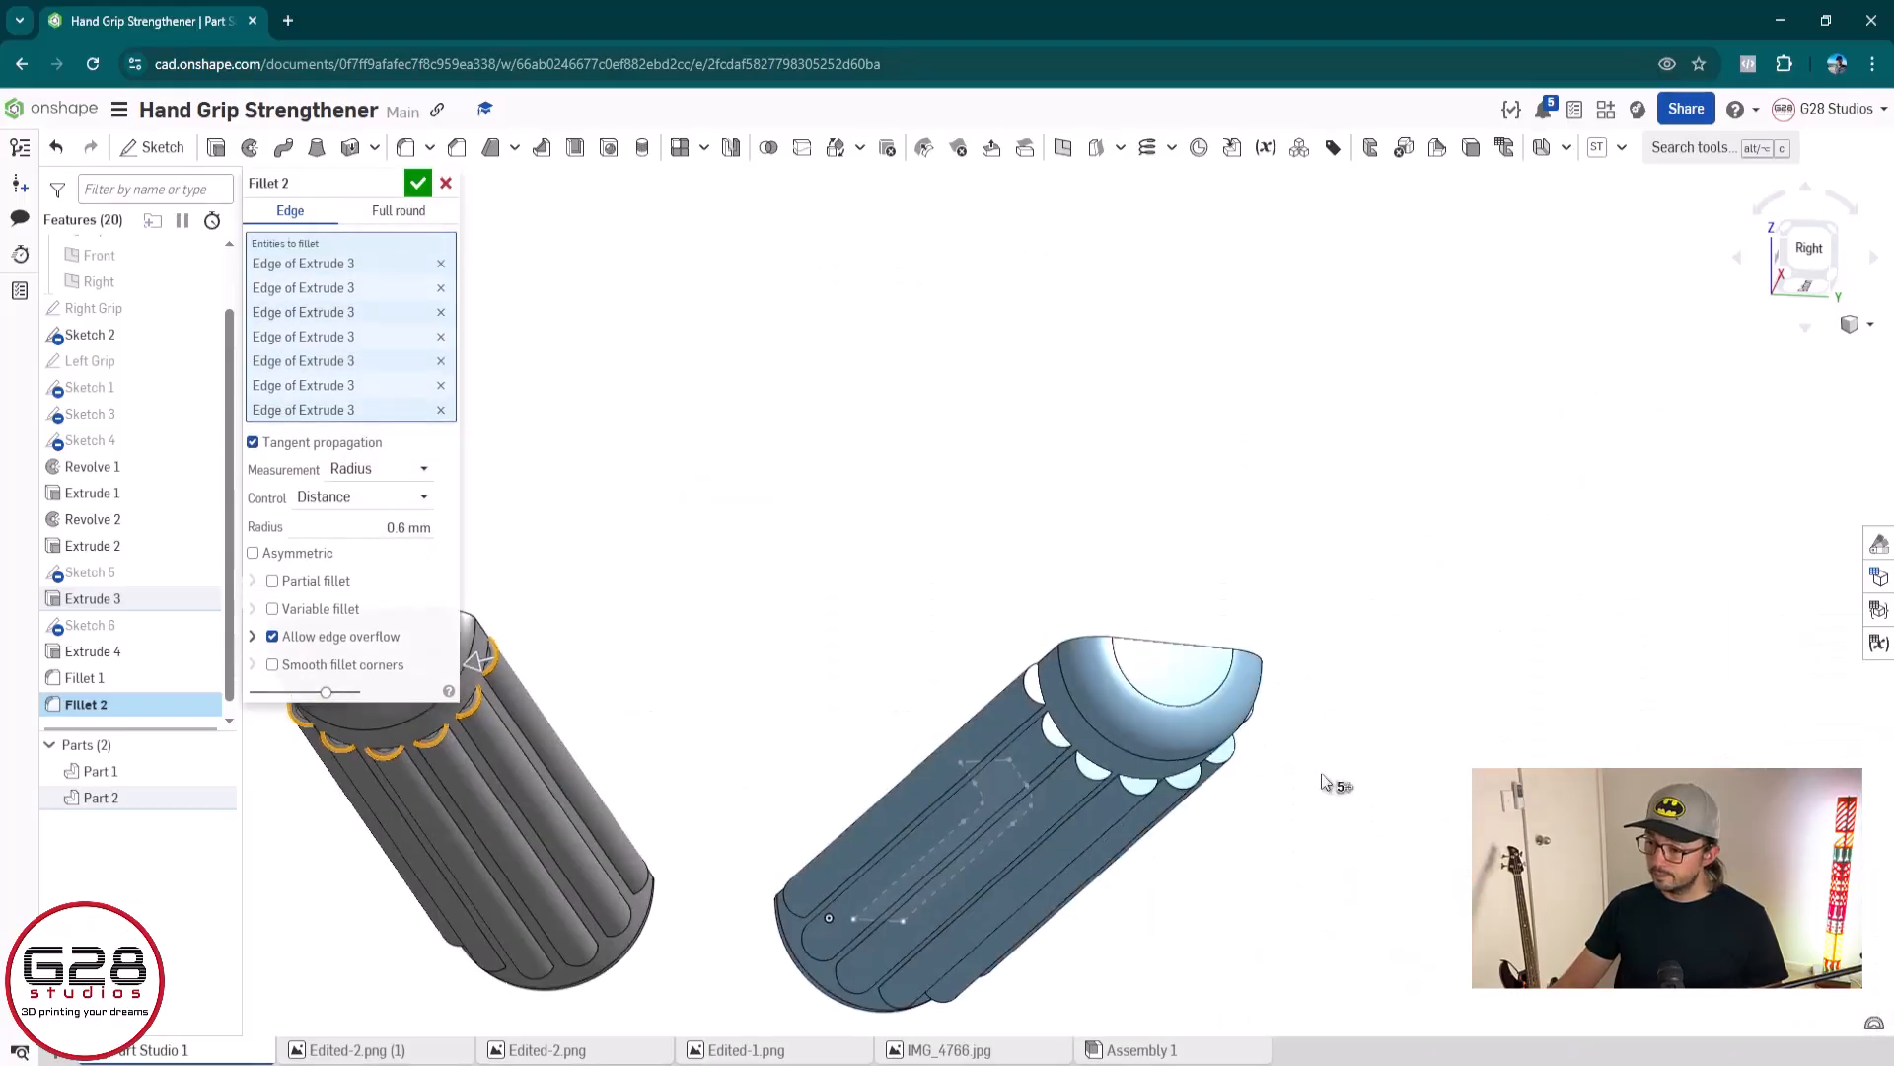
pyautogui.scroll(3, 1083, 769)
pyautogui.click(938, 571)
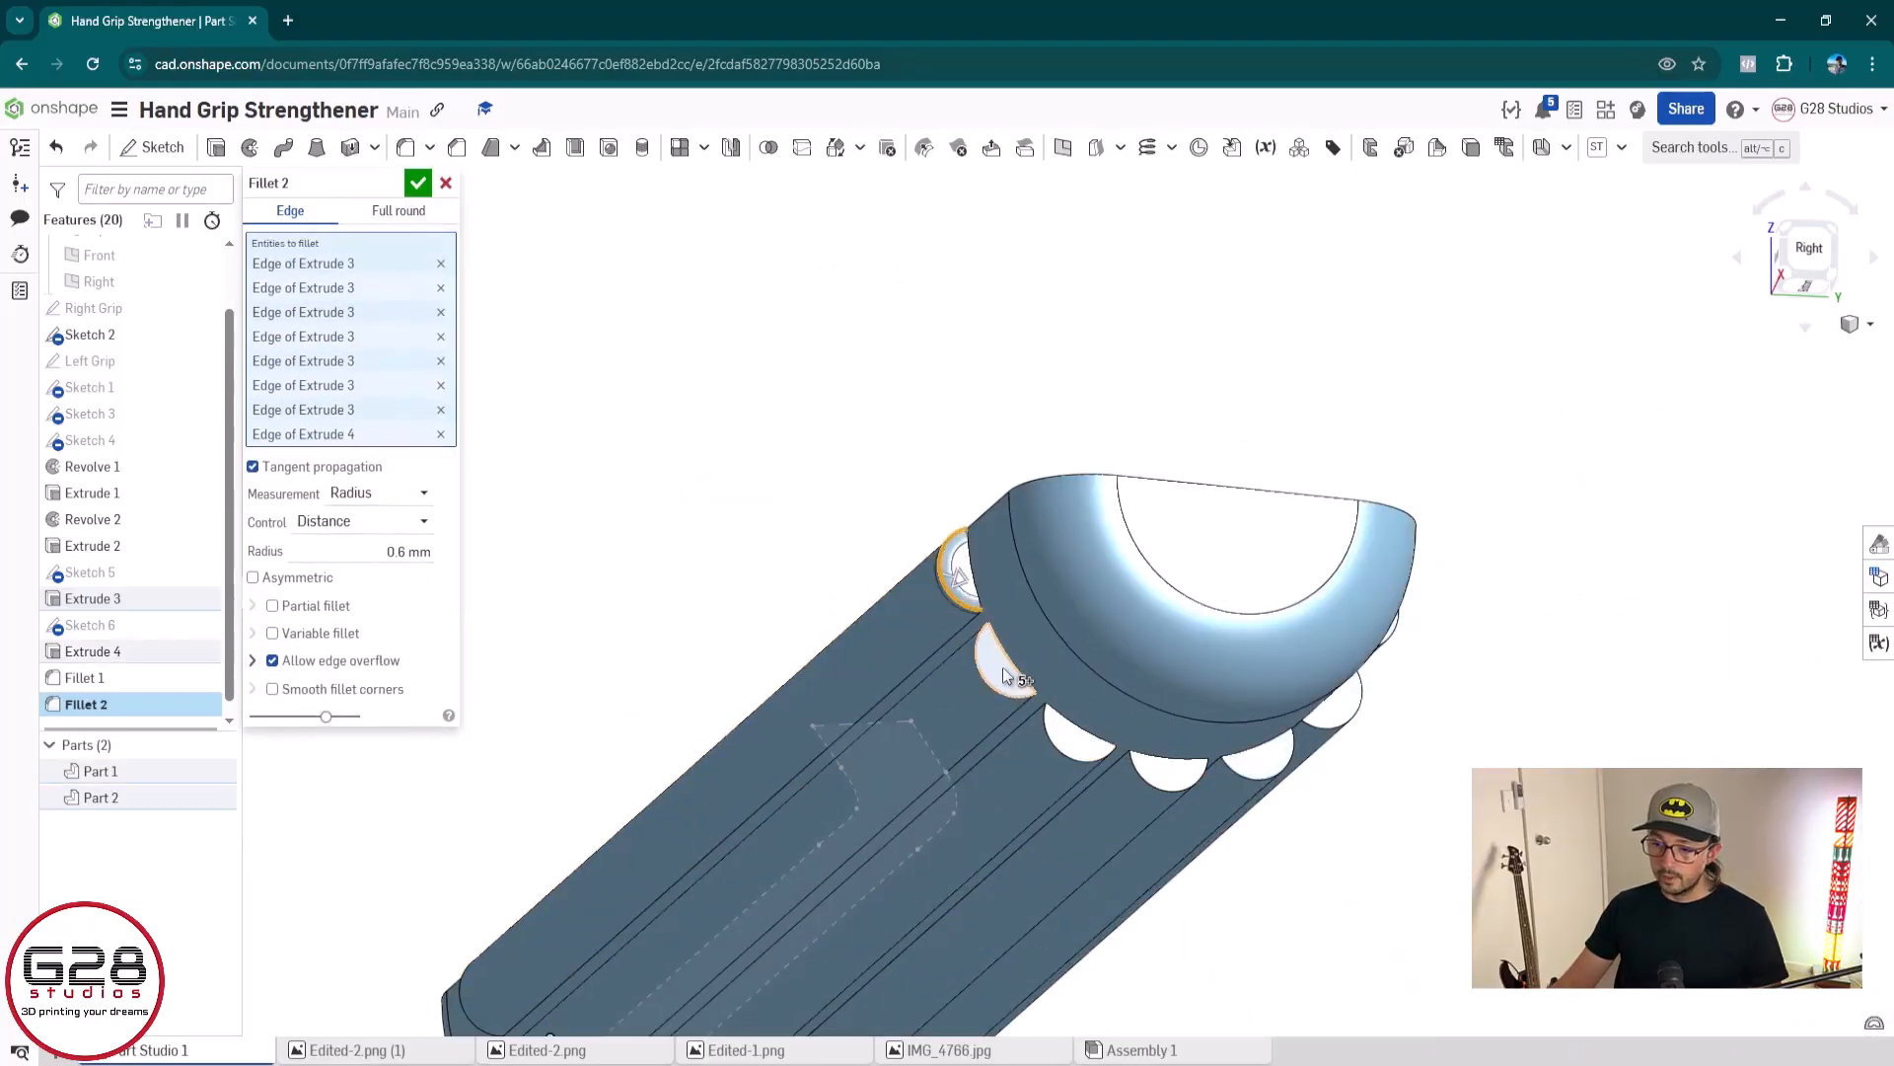
pyautogui.click(997, 698)
pyautogui.click(1069, 752)
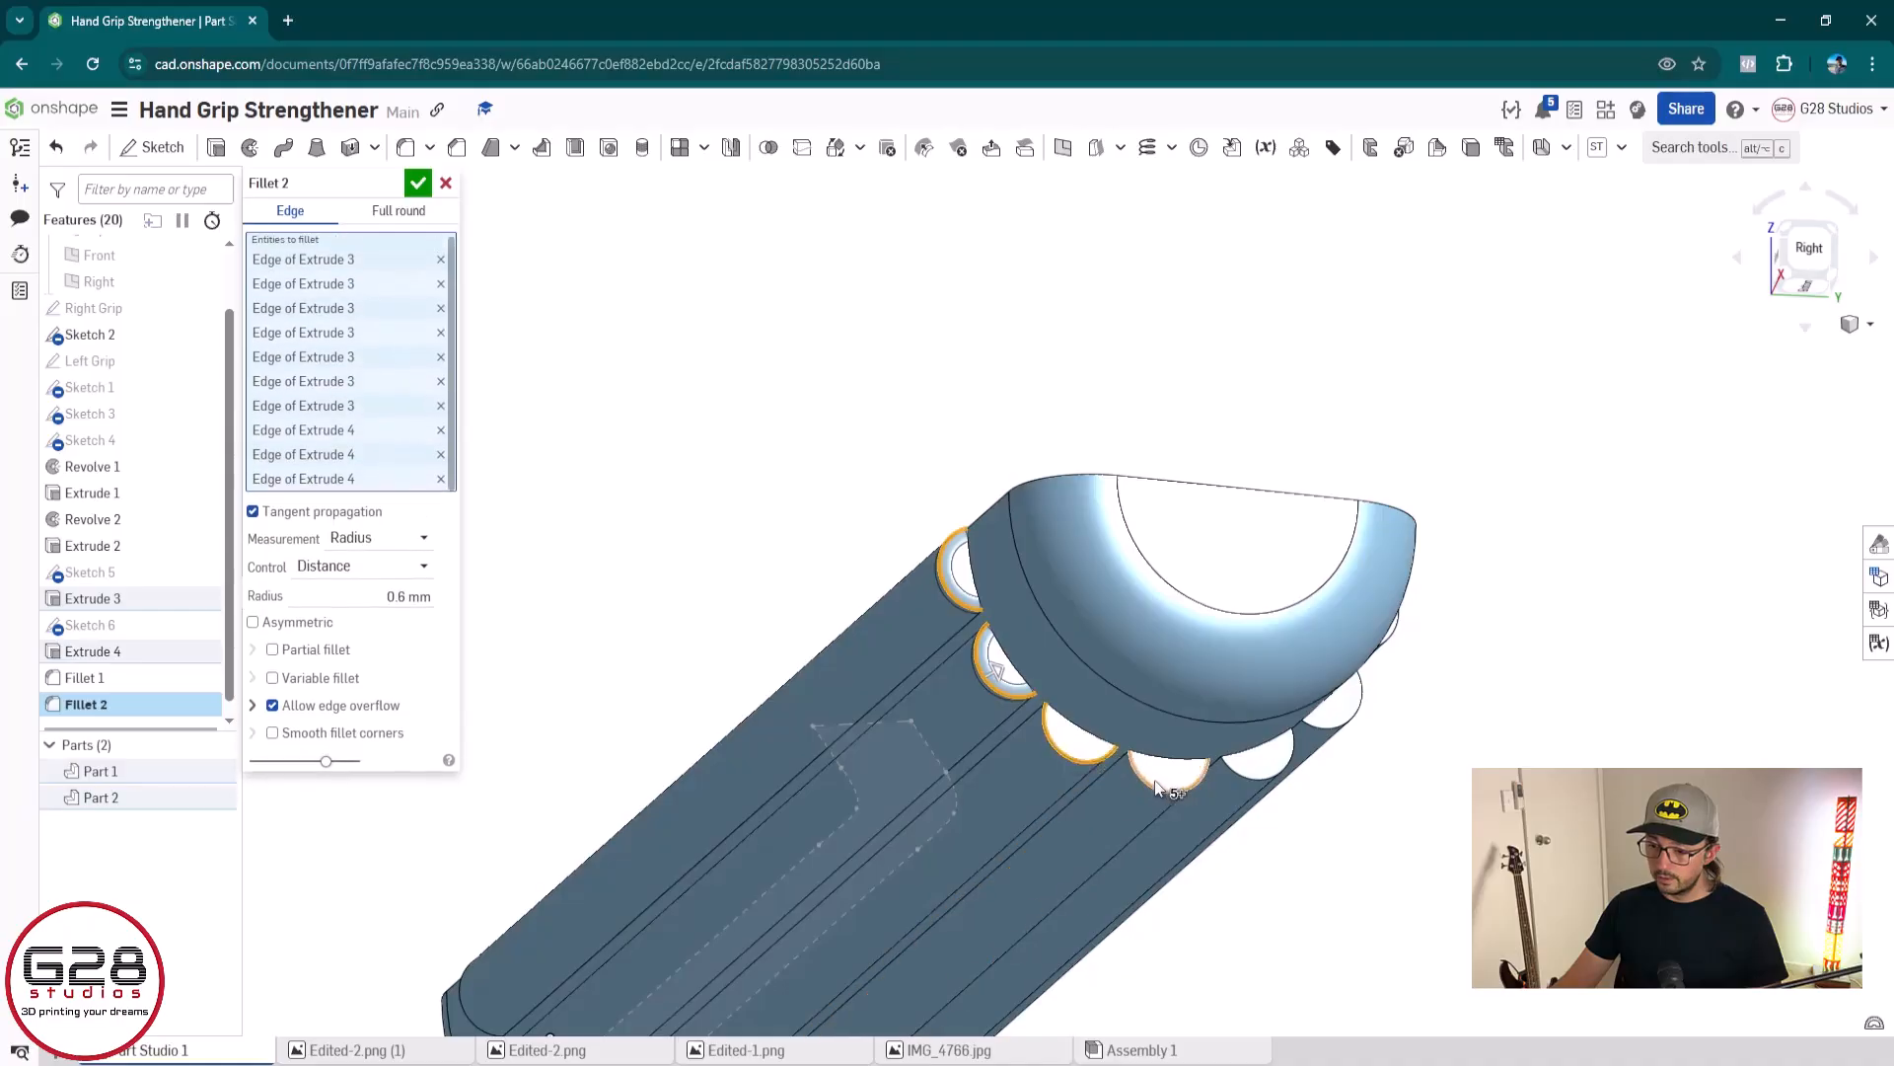
pyautogui.click(1165, 780)
pyautogui.click(1273, 779)
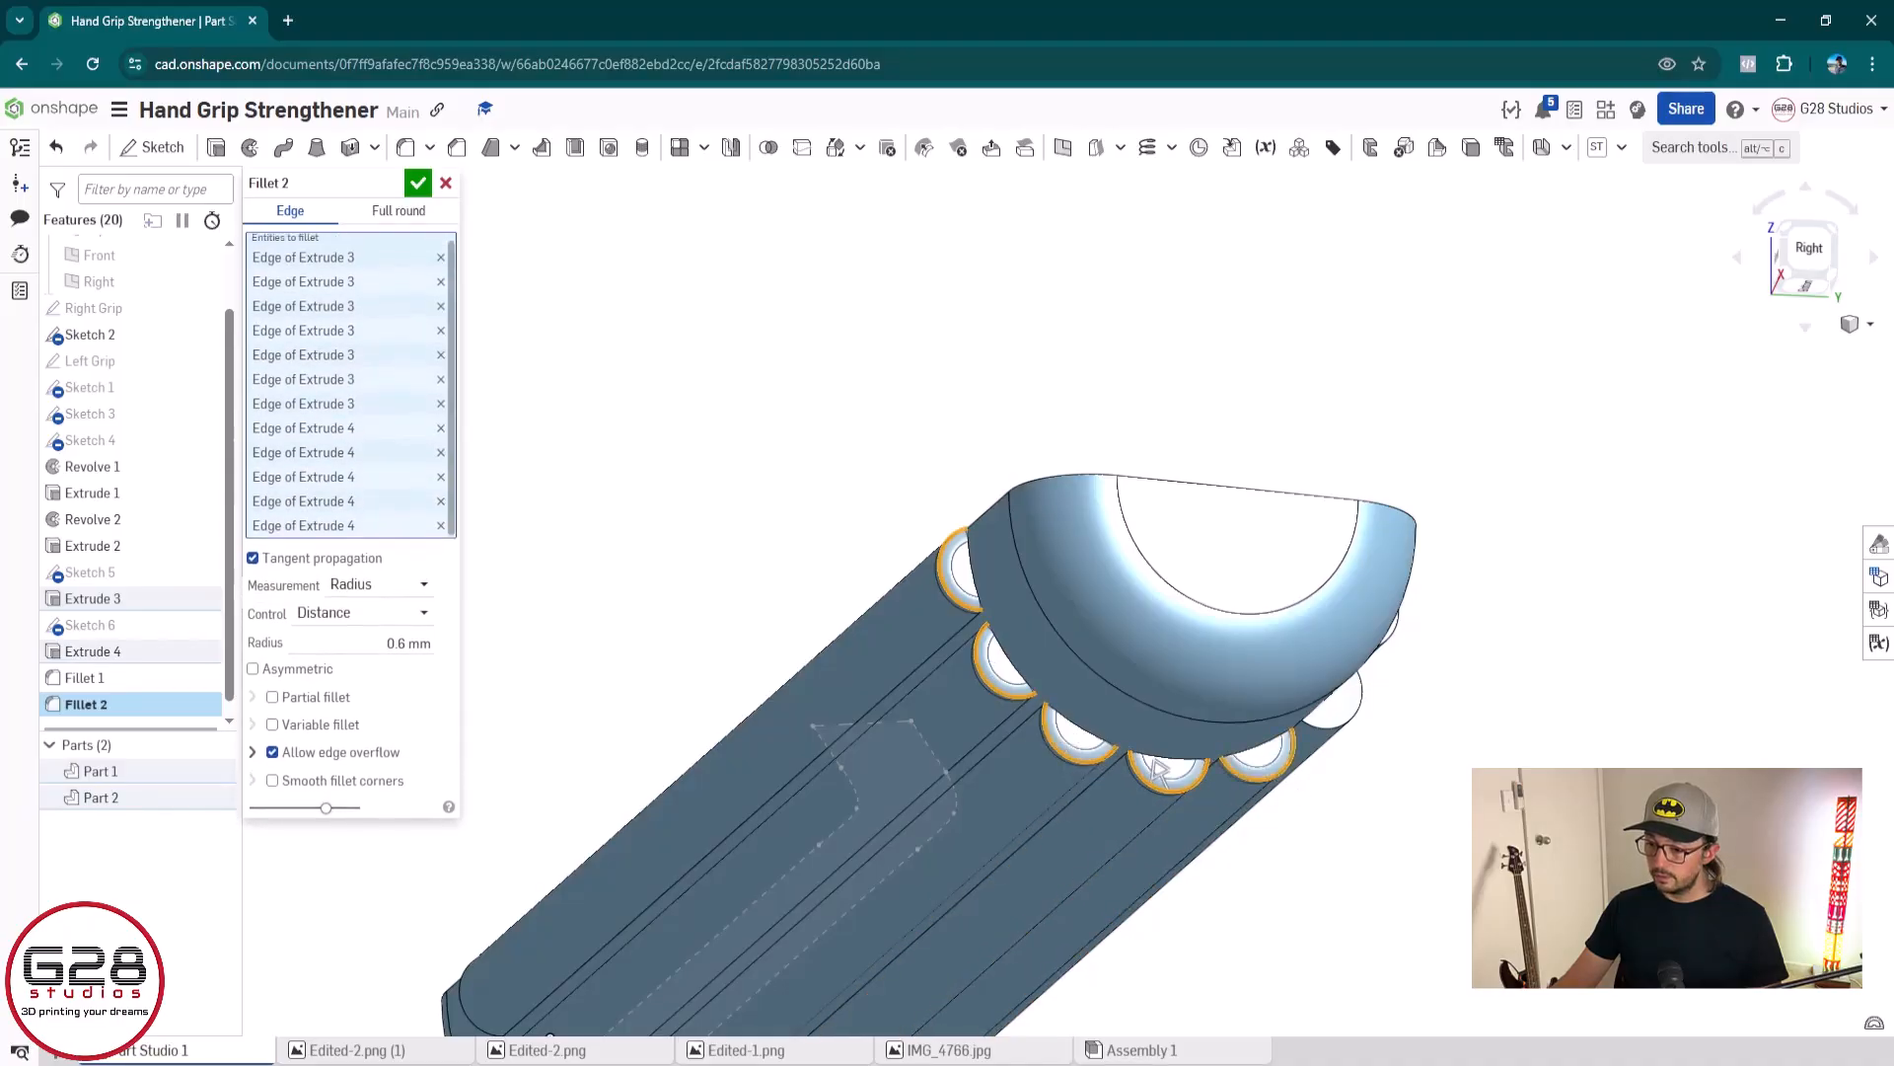
pyautogui.moveTo(1273, 780); pyautogui.dragTo(1424, 811, button='right')
pyautogui.click(1204, 641)
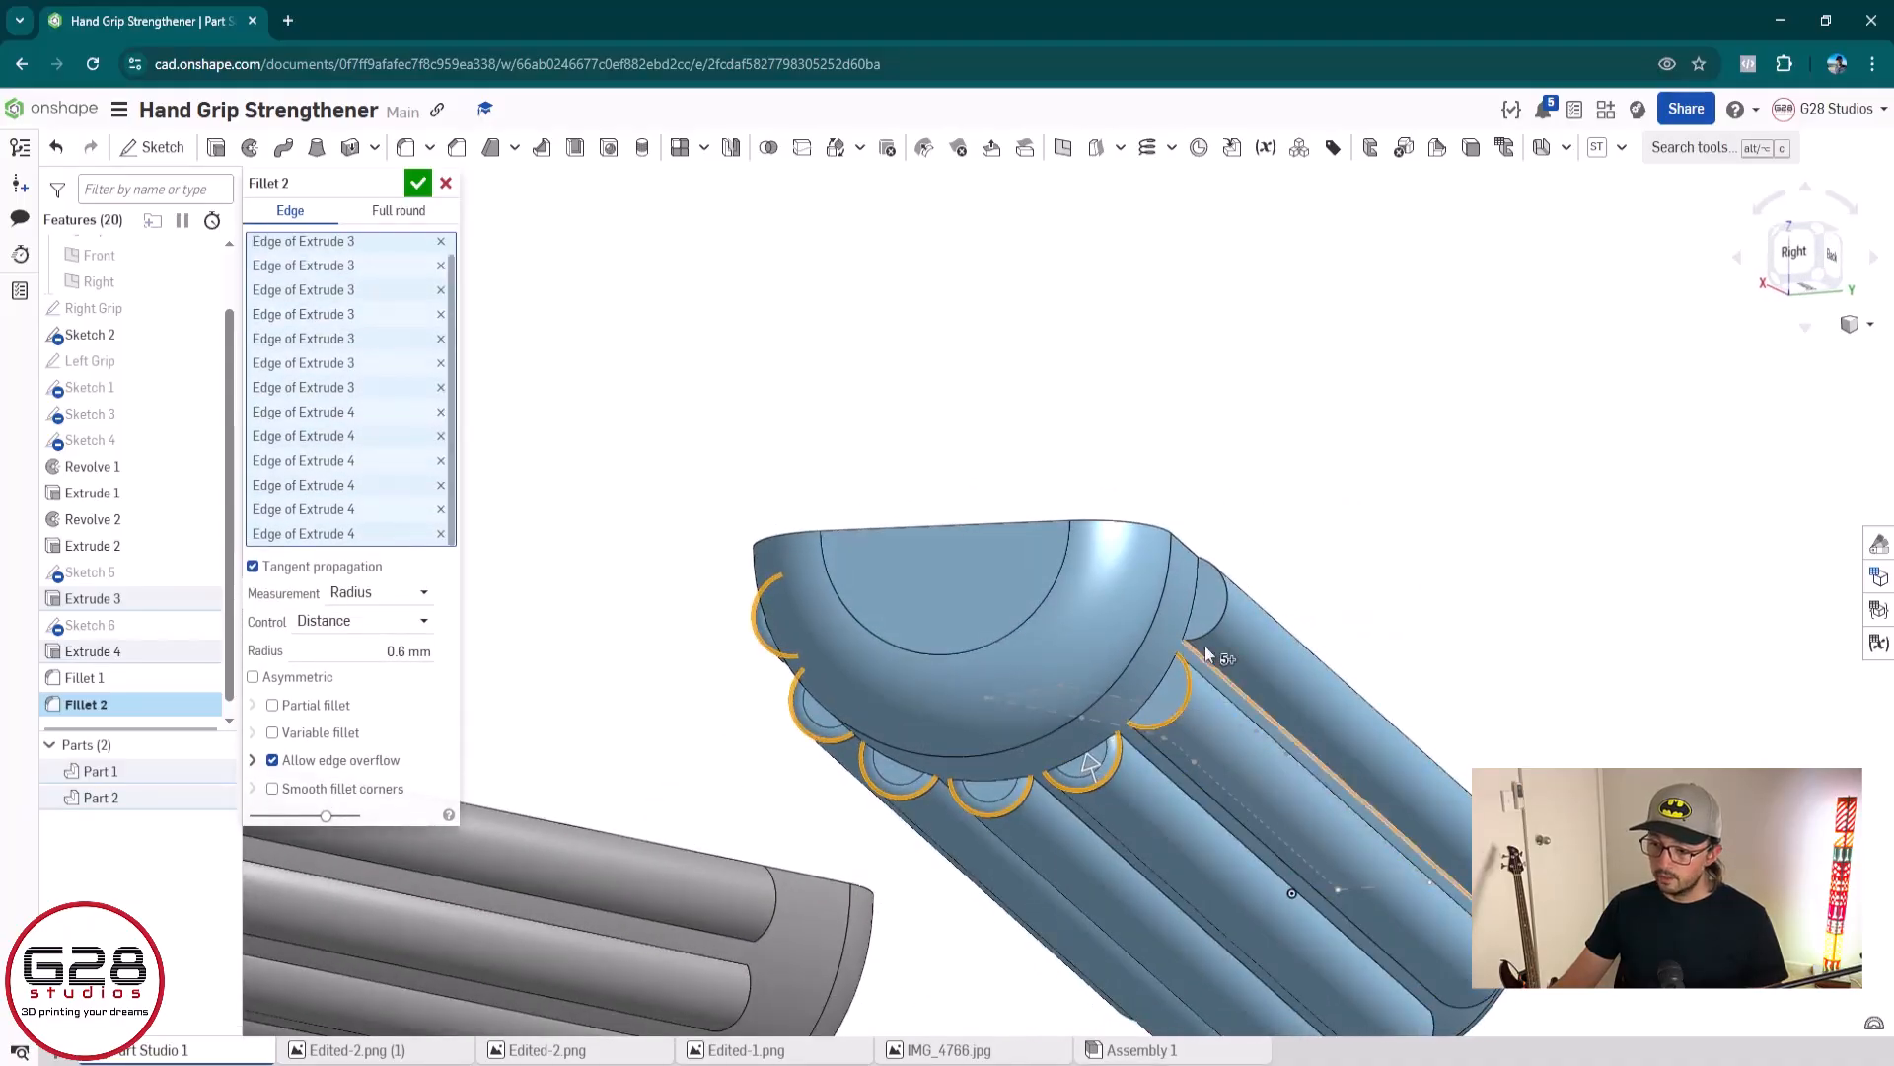
pyautogui.click(1215, 630)
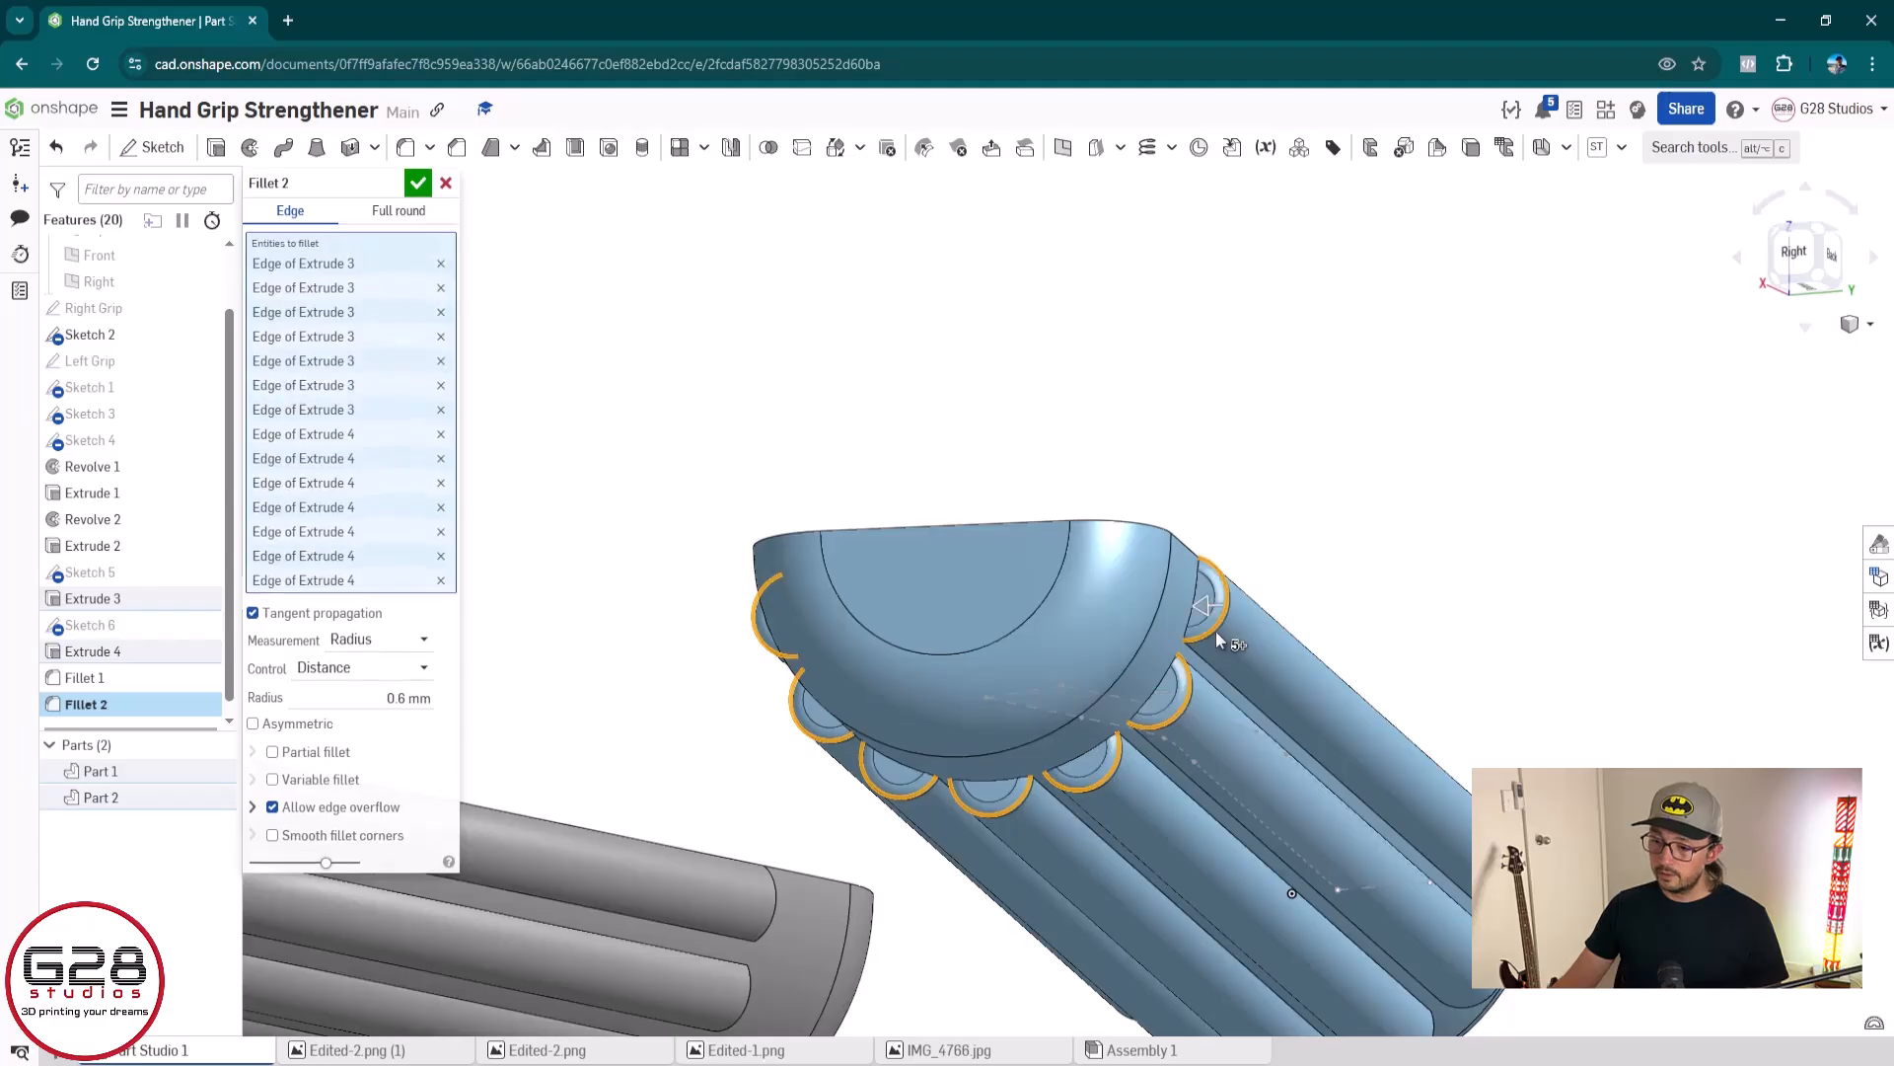
# Add the curved end edges of the ridges at the blue grip's slotted end to the 0.6 mm fillet and accept it
pyautogui.moveTo(1195, 772); pyautogui.dragTo(1054, 849, button='right')
pyautogui.scroll(10, 1052, 840)
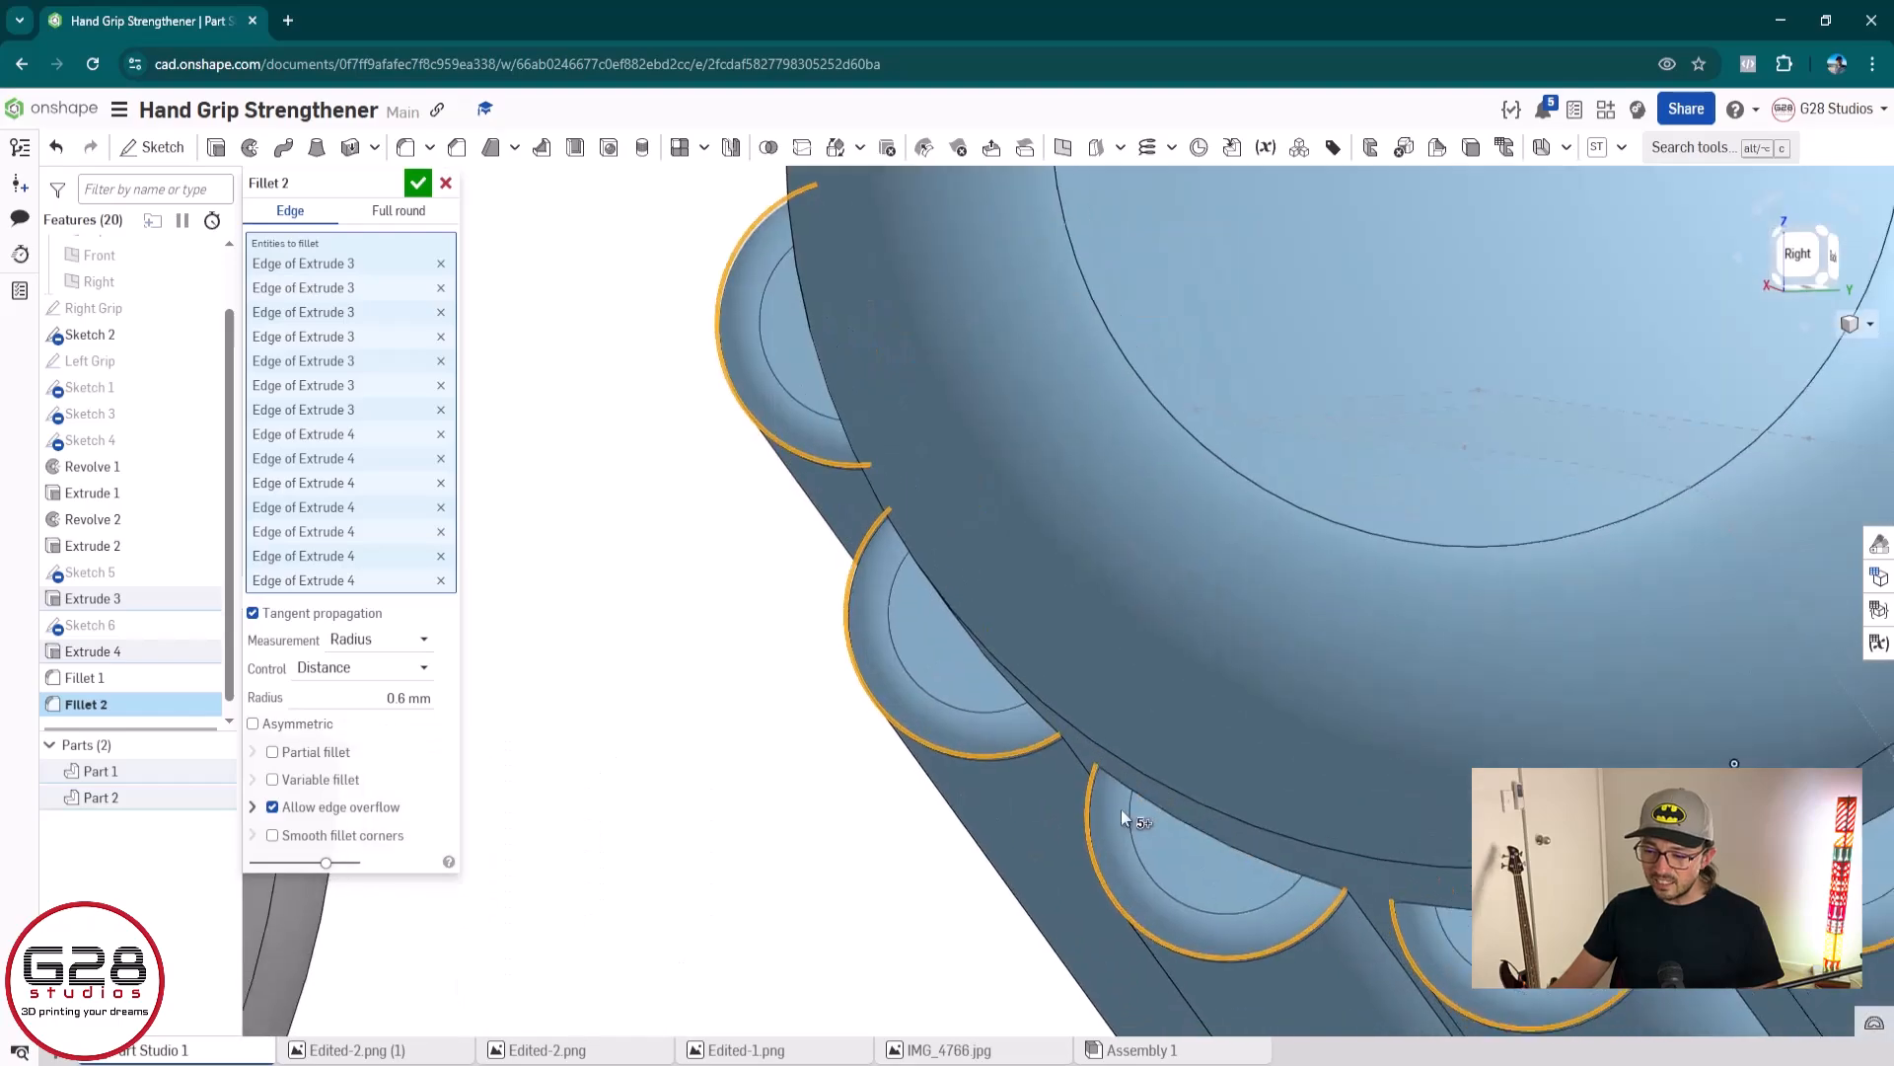
pyautogui.scroll(-5, 1024, 831)
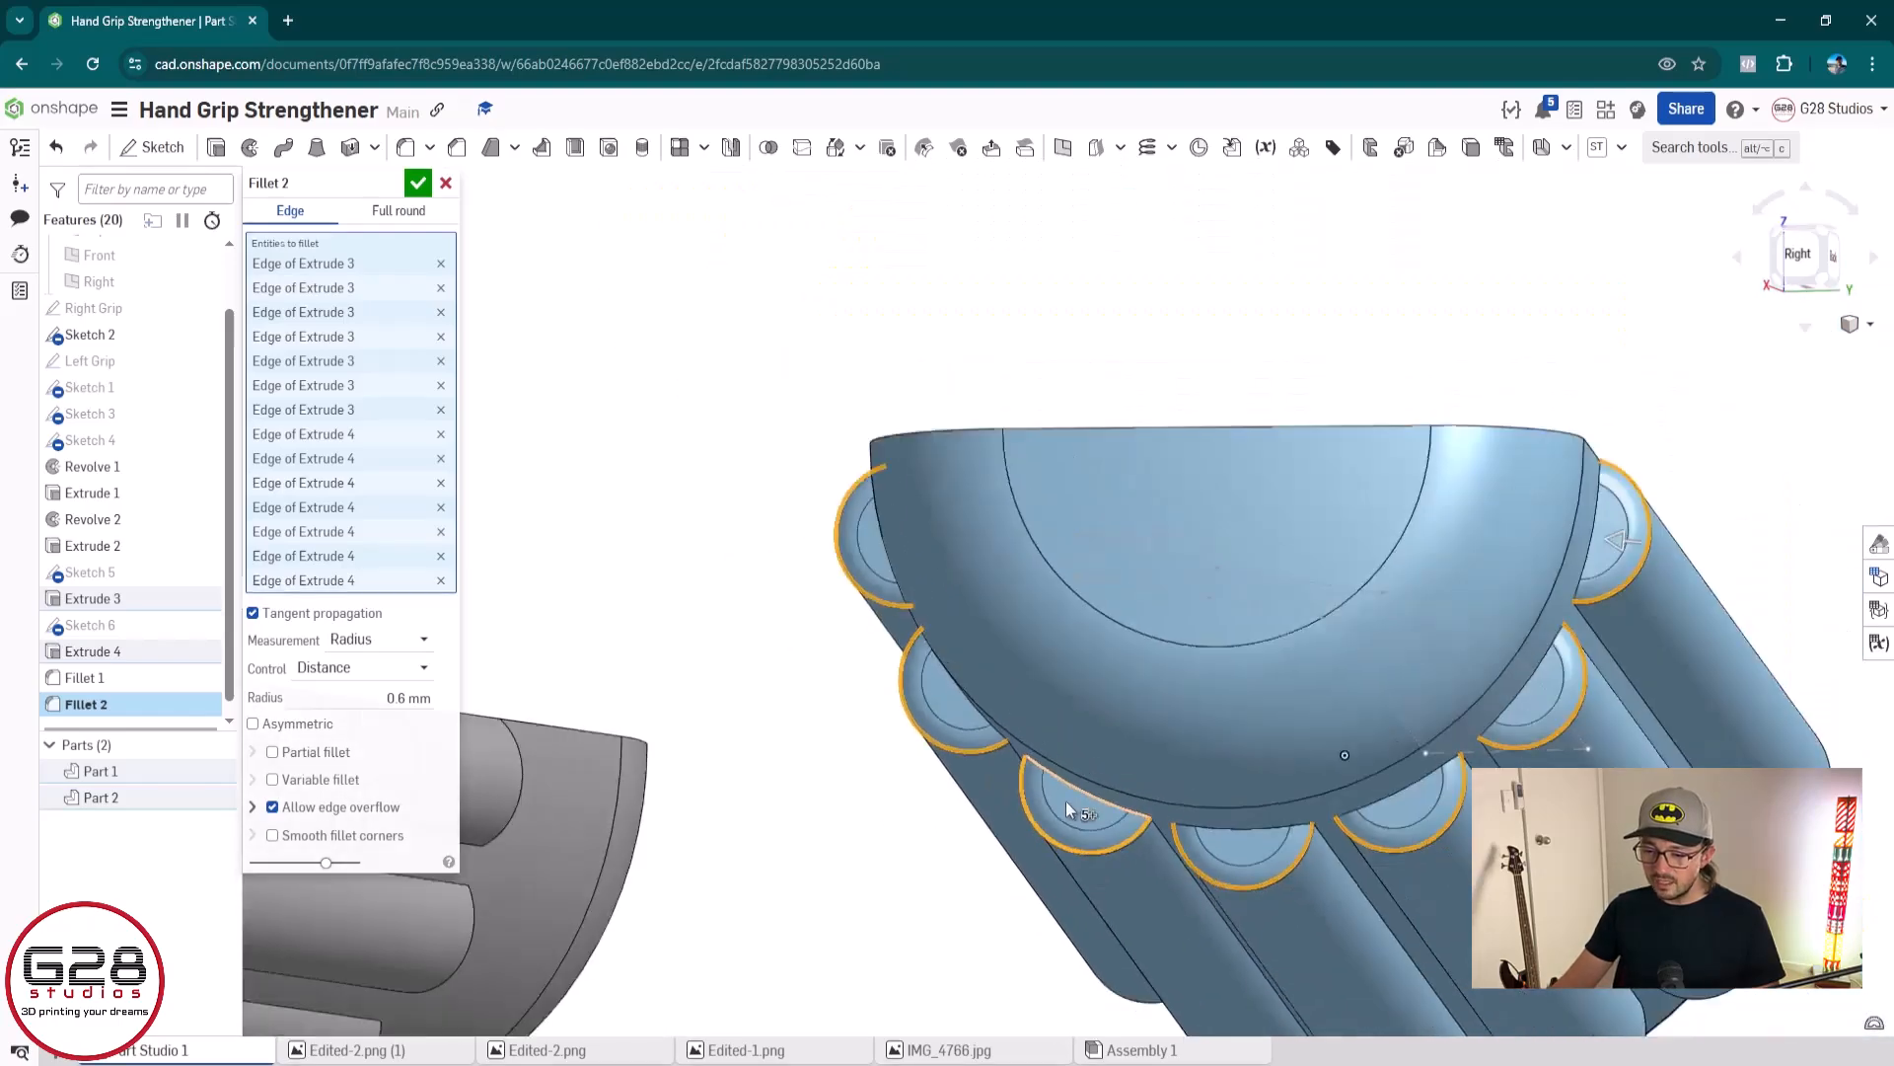
pyautogui.moveTo(938, 774); pyautogui.dragTo(624, 796, button='right')
pyautogui.scroll(5, 732, 789)
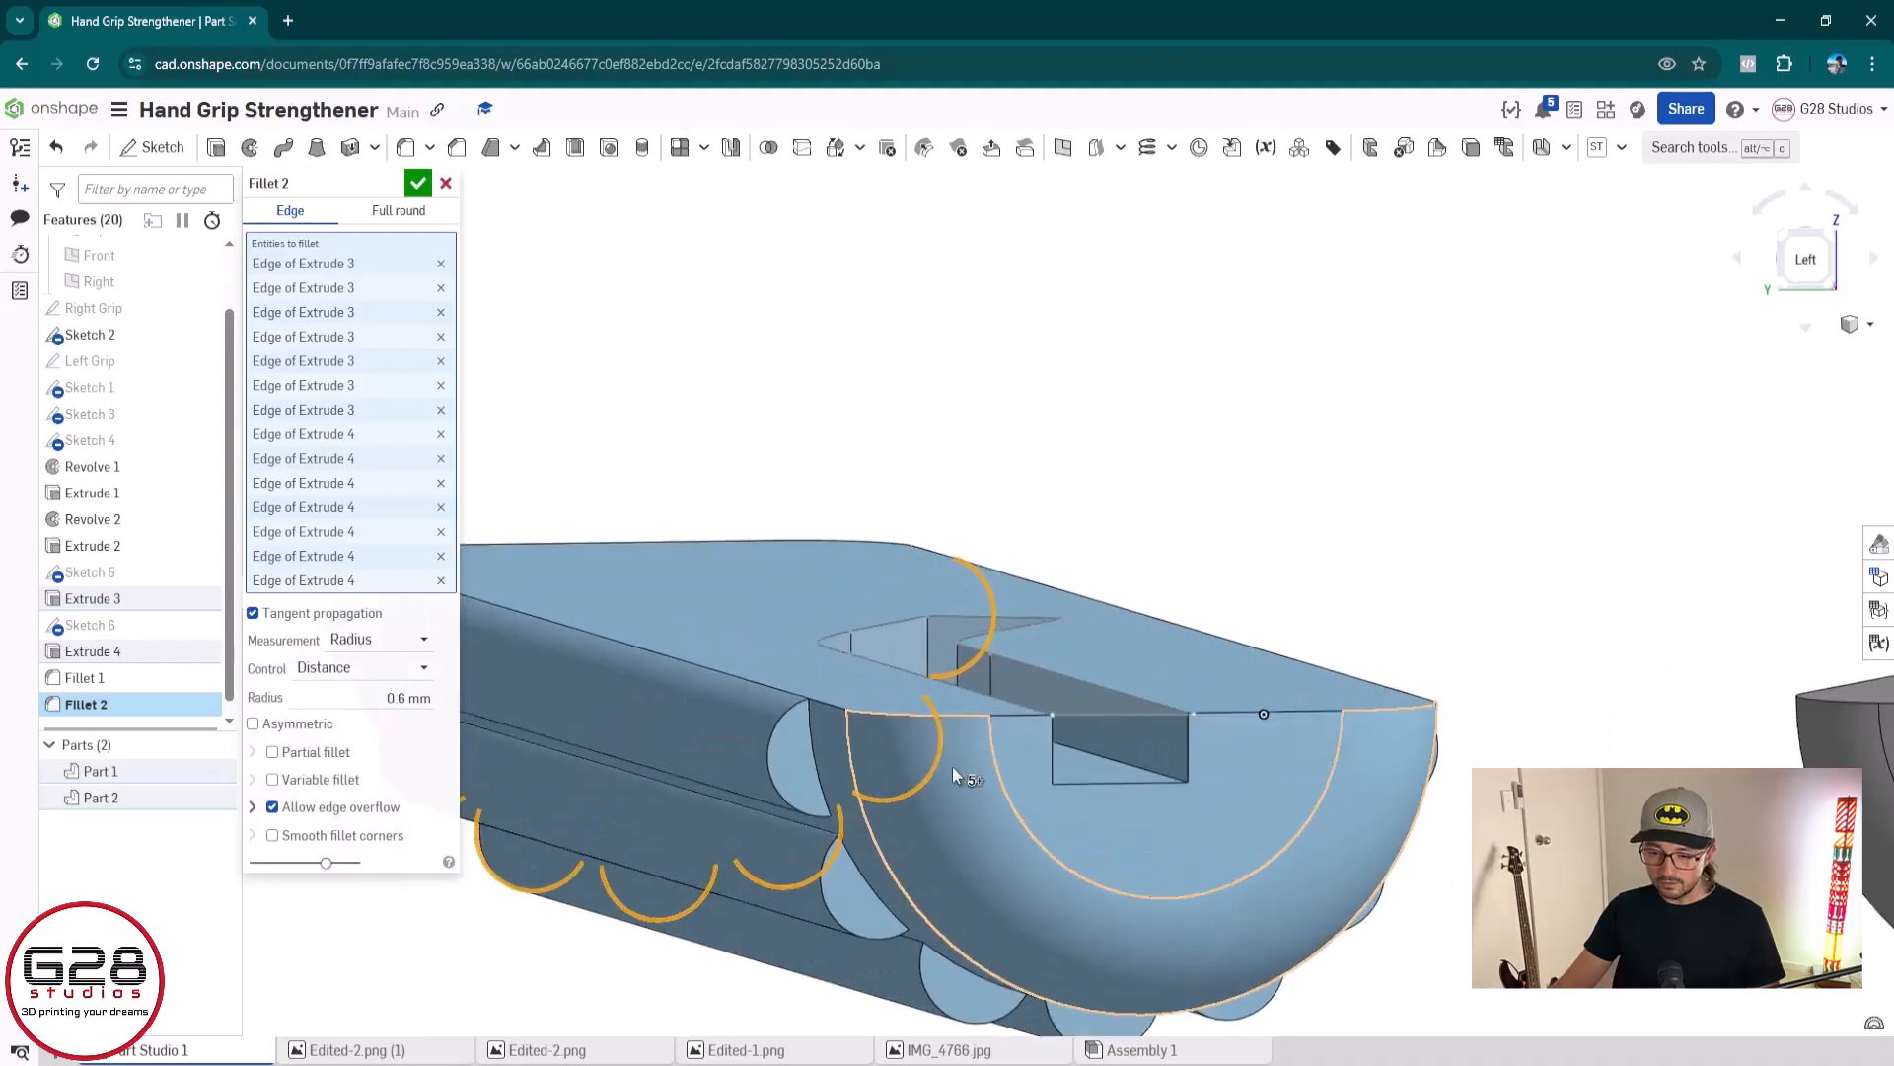
pyautogui.click(675, 753)
pyautogui.scroll(-5, 814, 852)
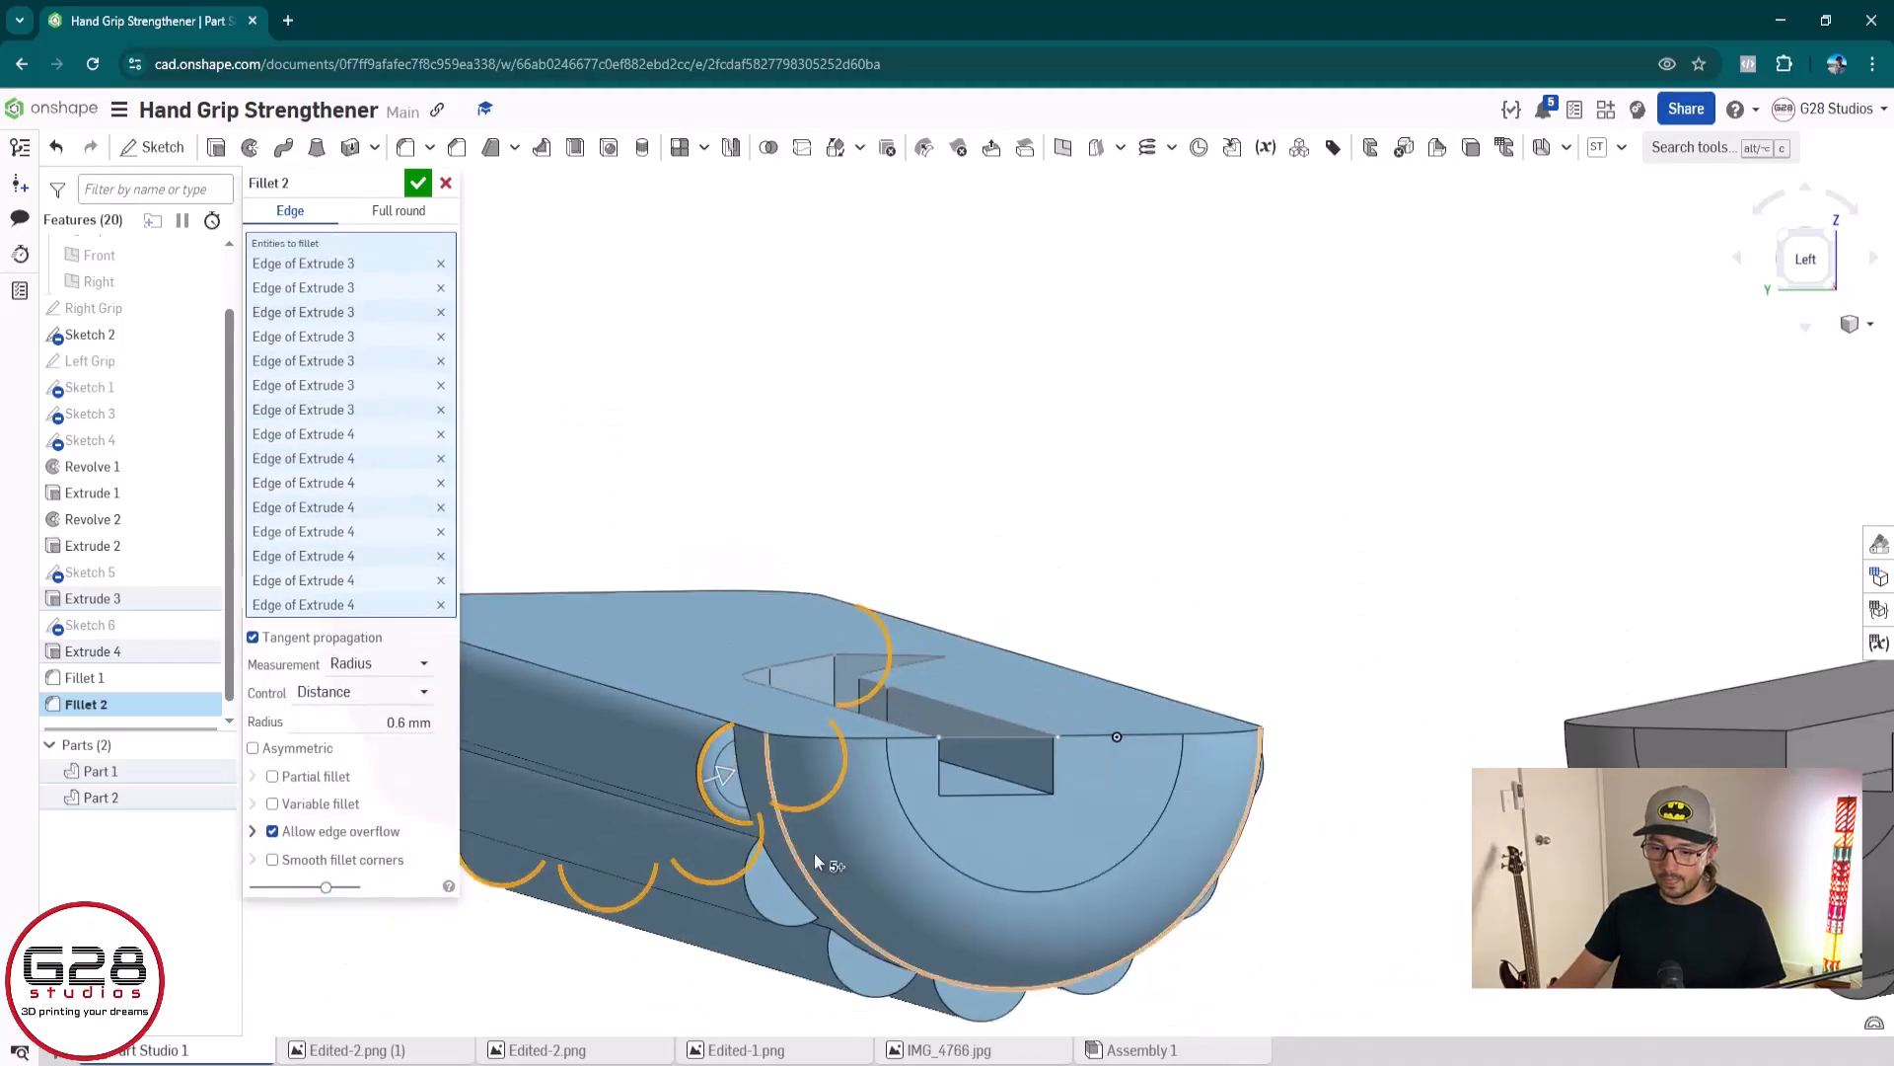
pyautogui.click(790, 868)
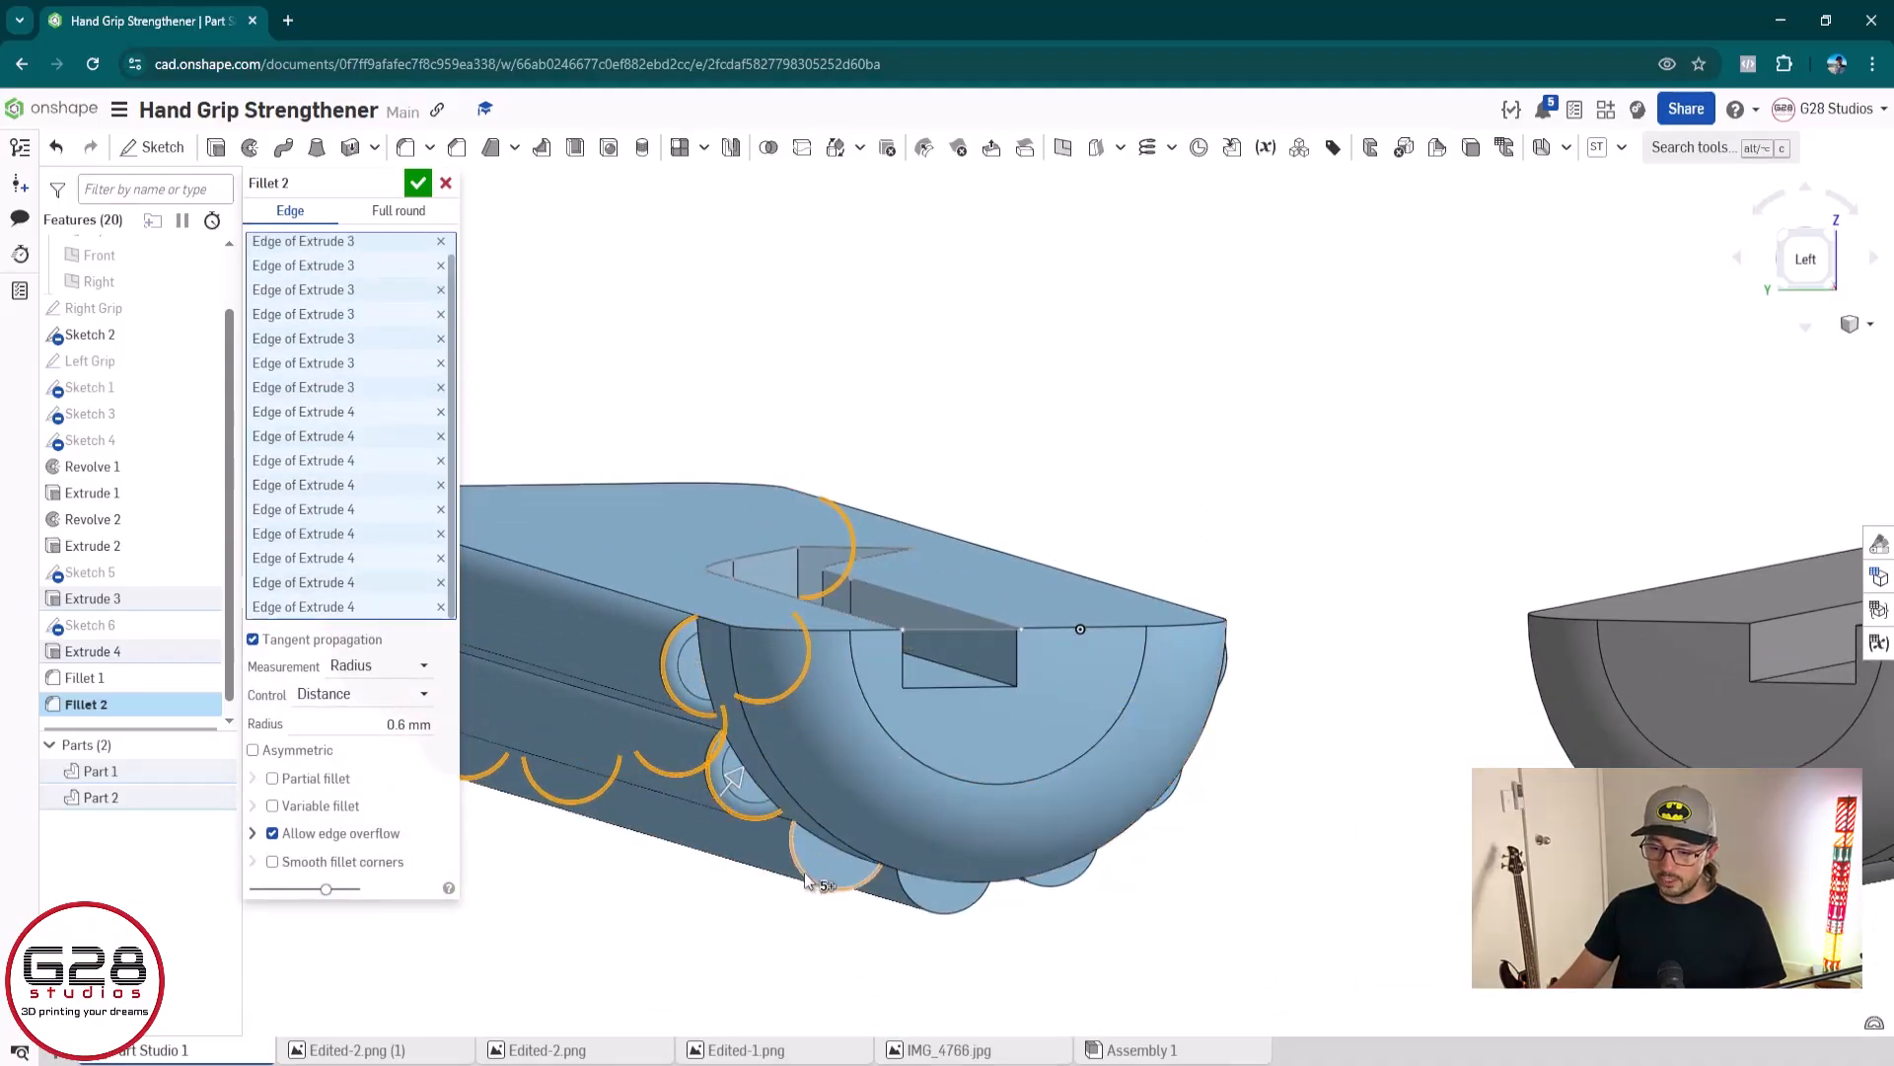
pyautogui.click(919, 906)
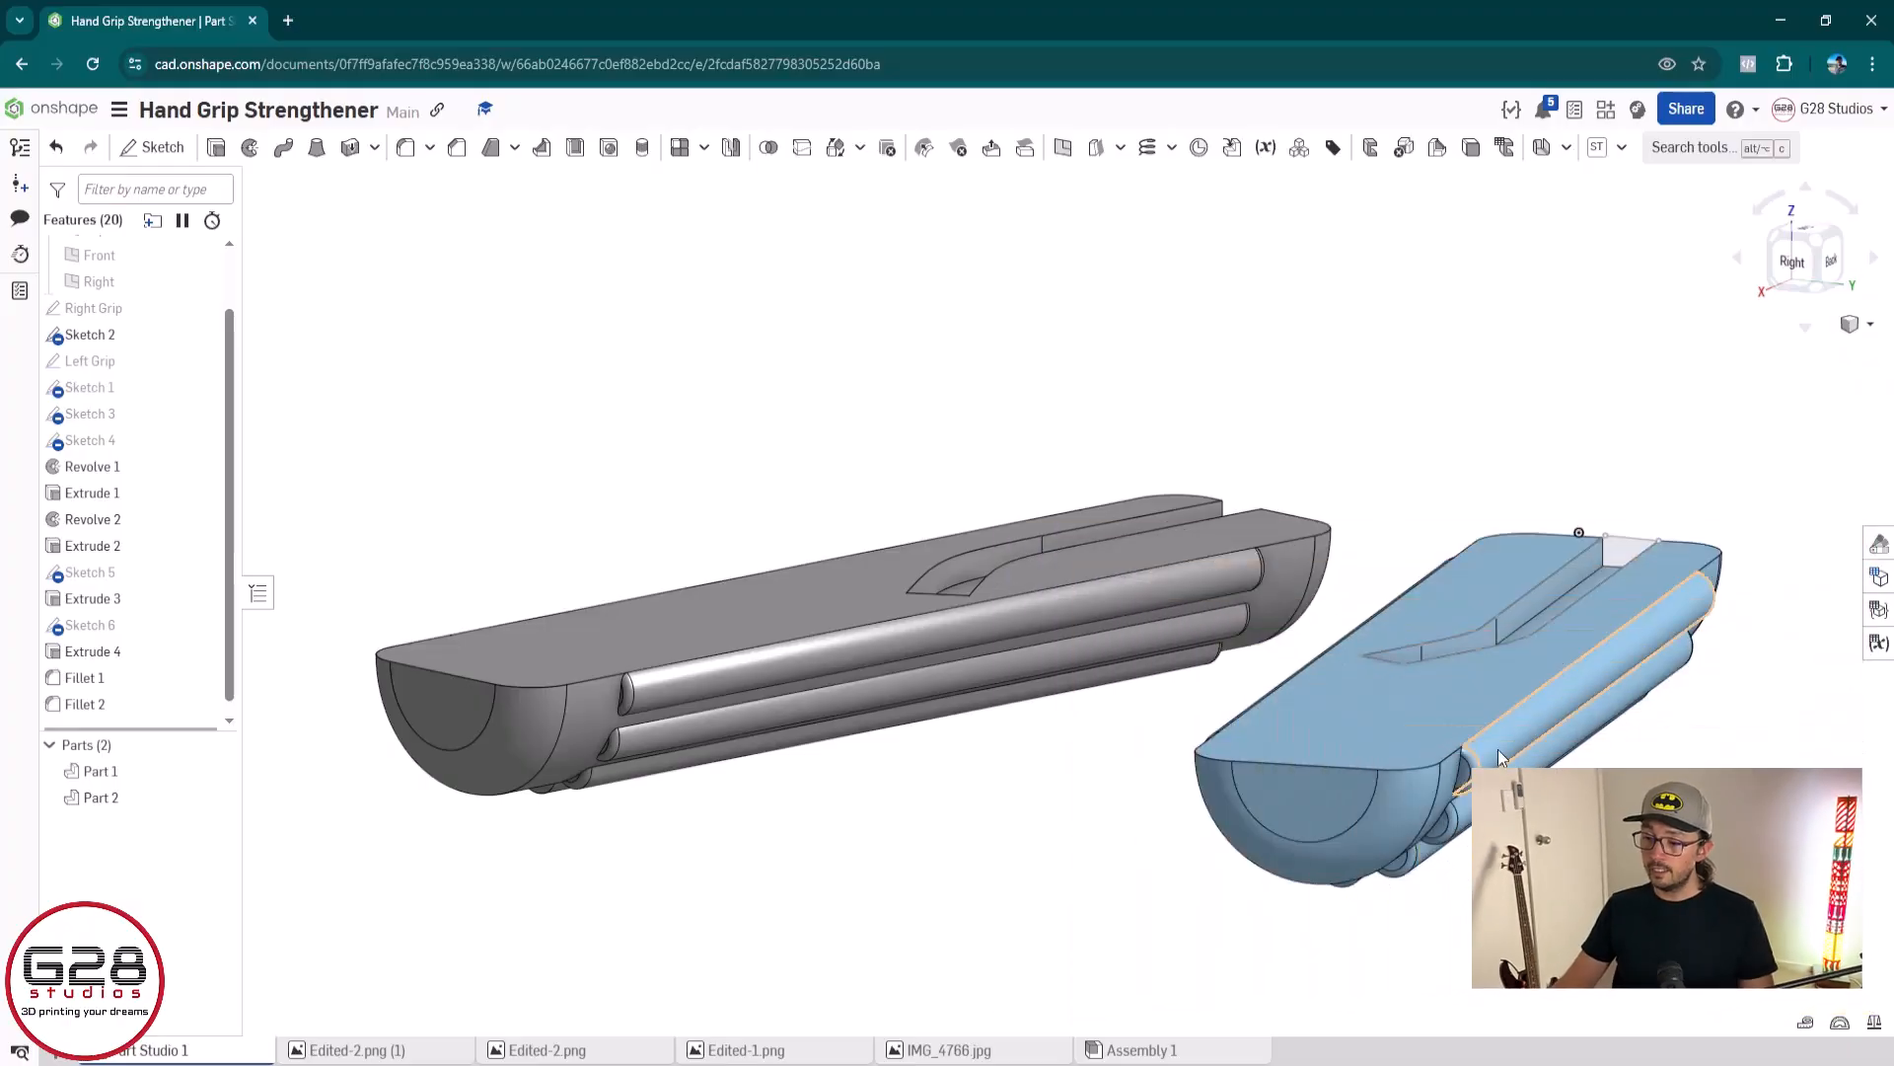
# Try replacing the first ridge arc's radius dimension in Sketch 6 with a new 1.95 mm radius
pyautogui.doubleClick(153, 627)
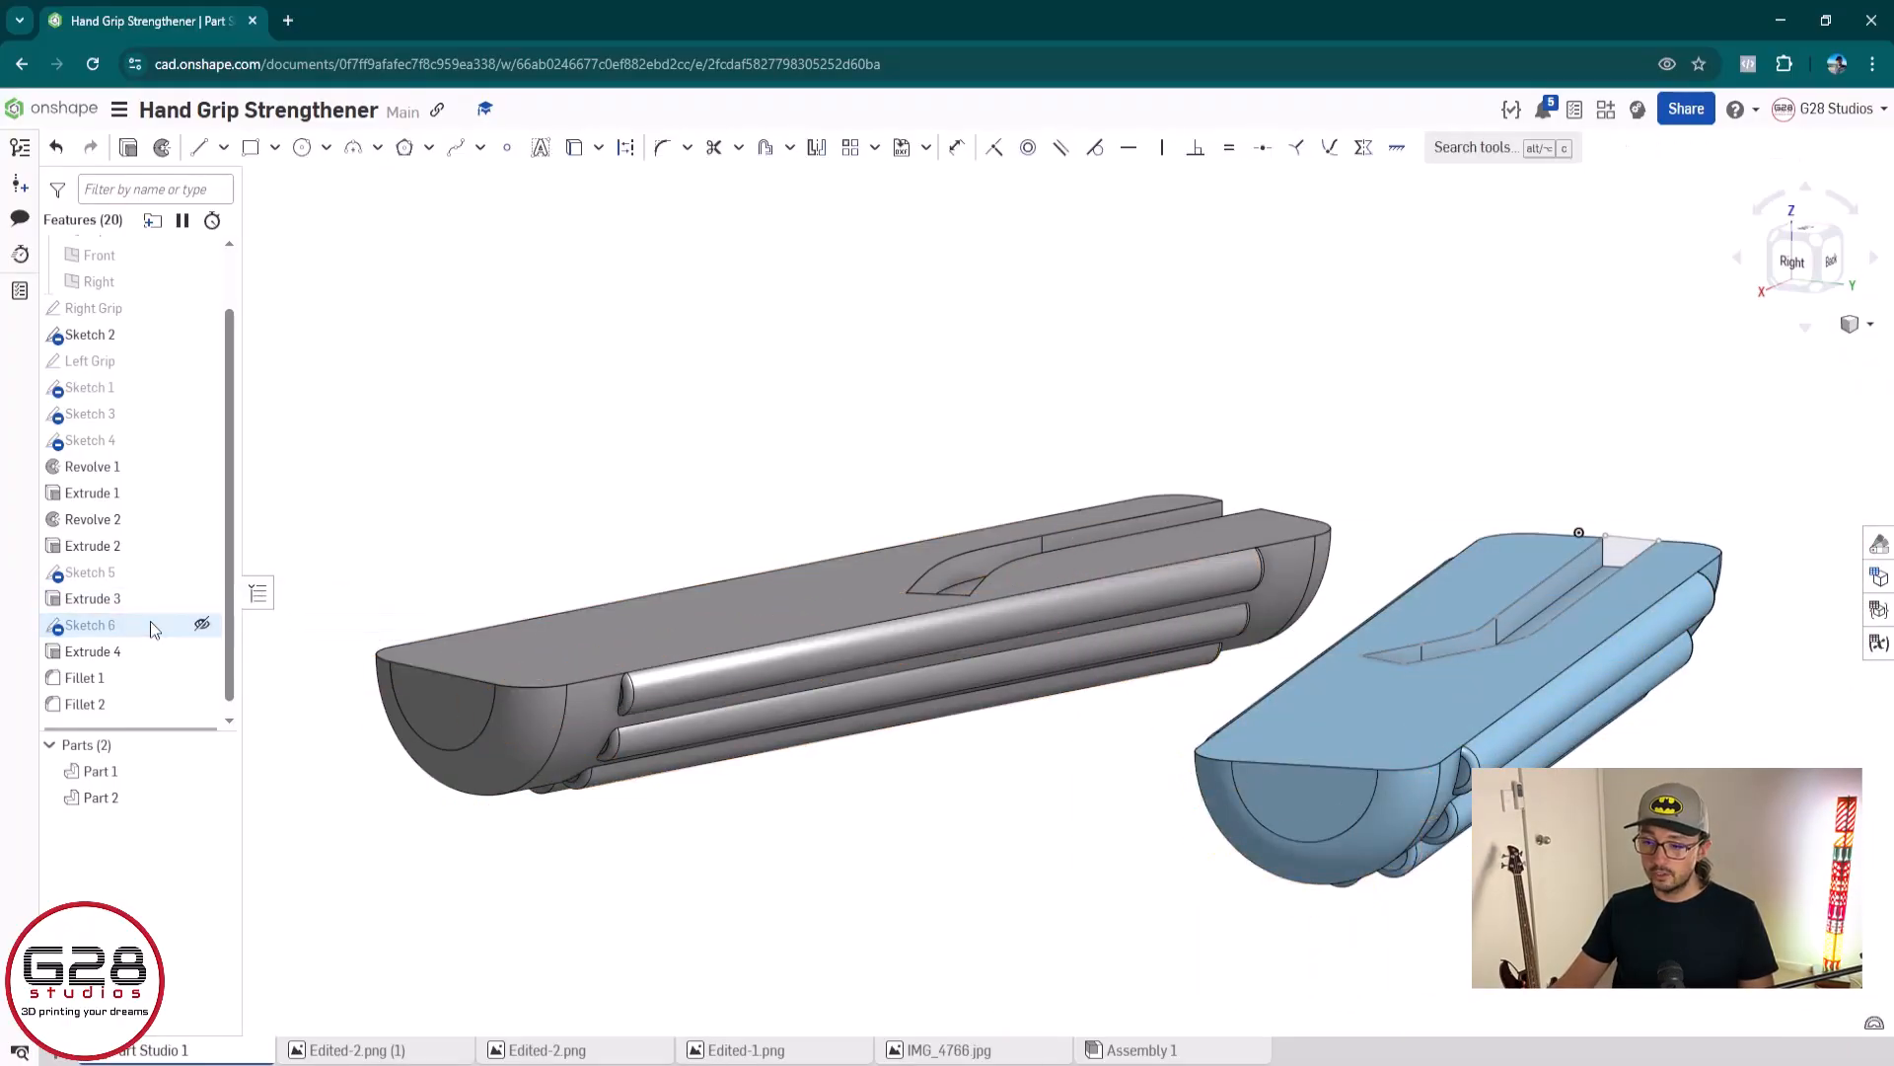
pyautogui.scroll(5, 1311, 811)
pyautogui.press('n')
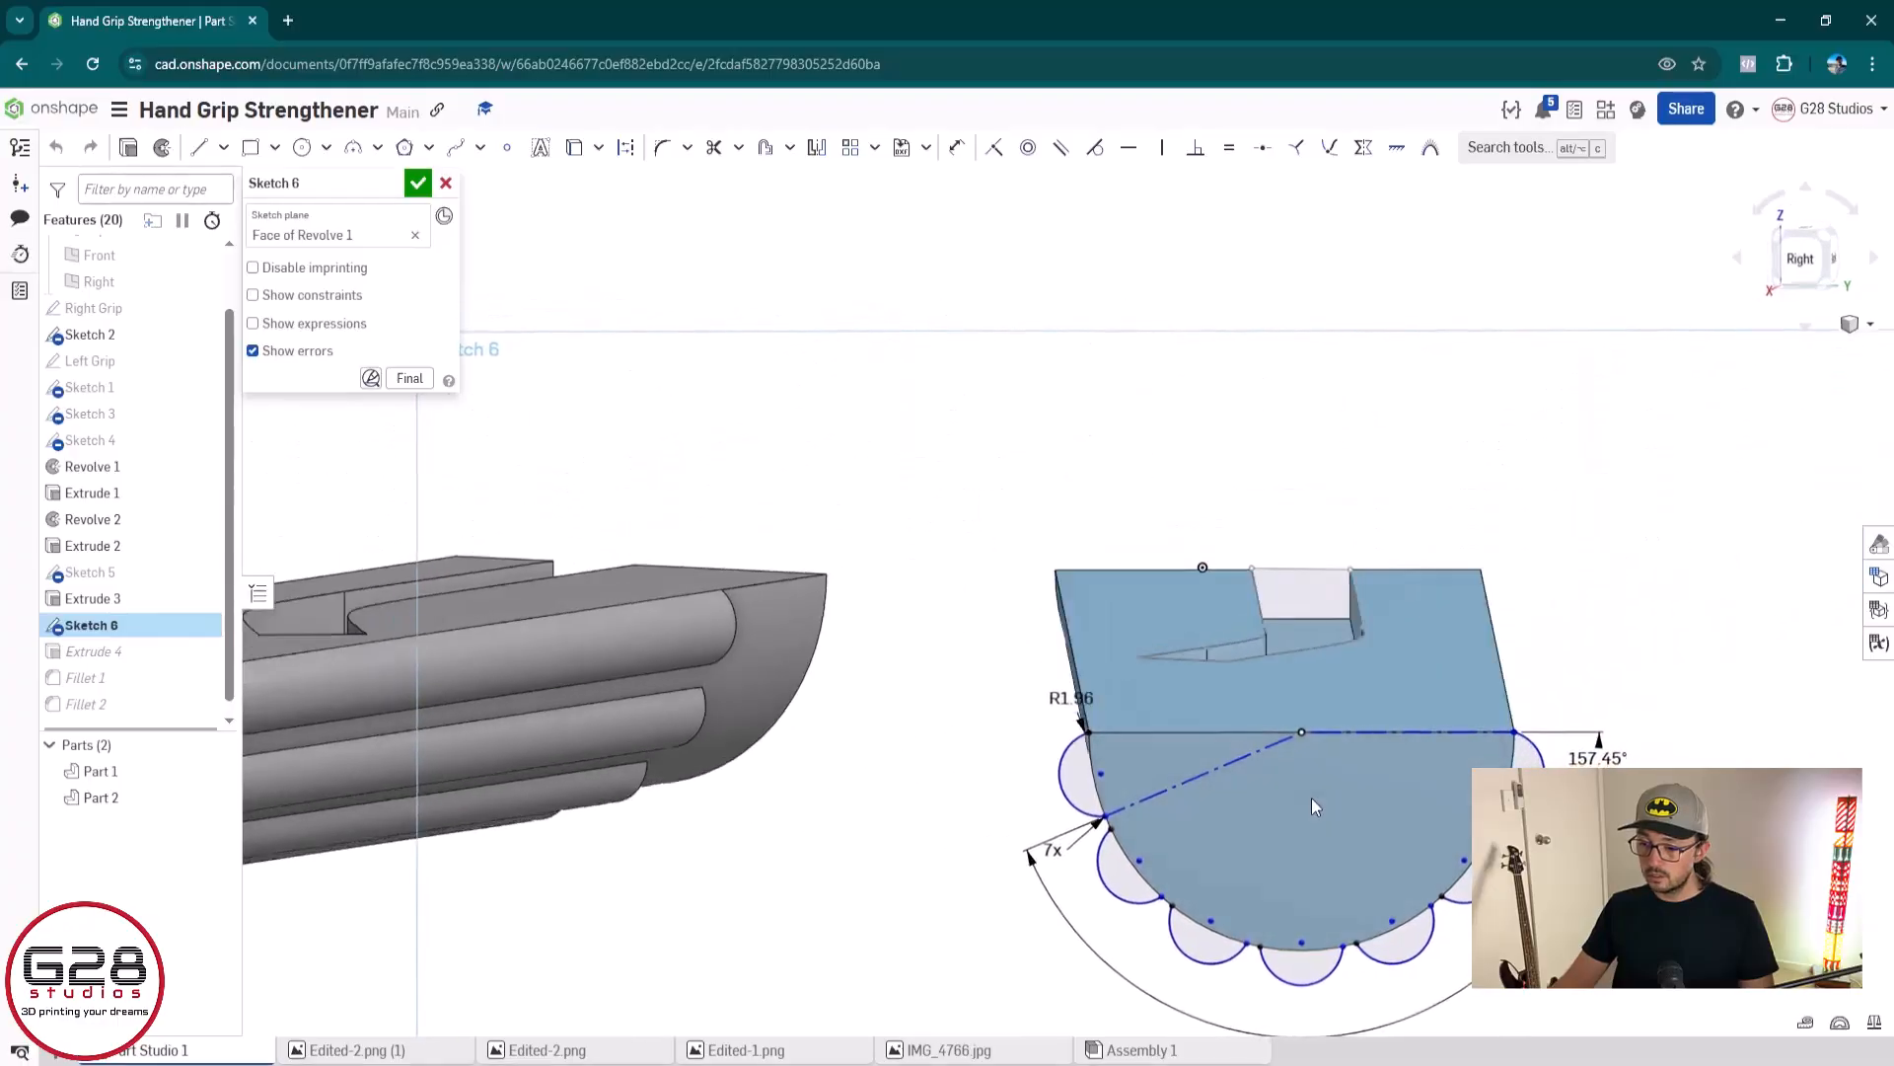
pyautogui.scroll(3, 1299, 782)
pyautogui.scroll(3, 1145, 713)
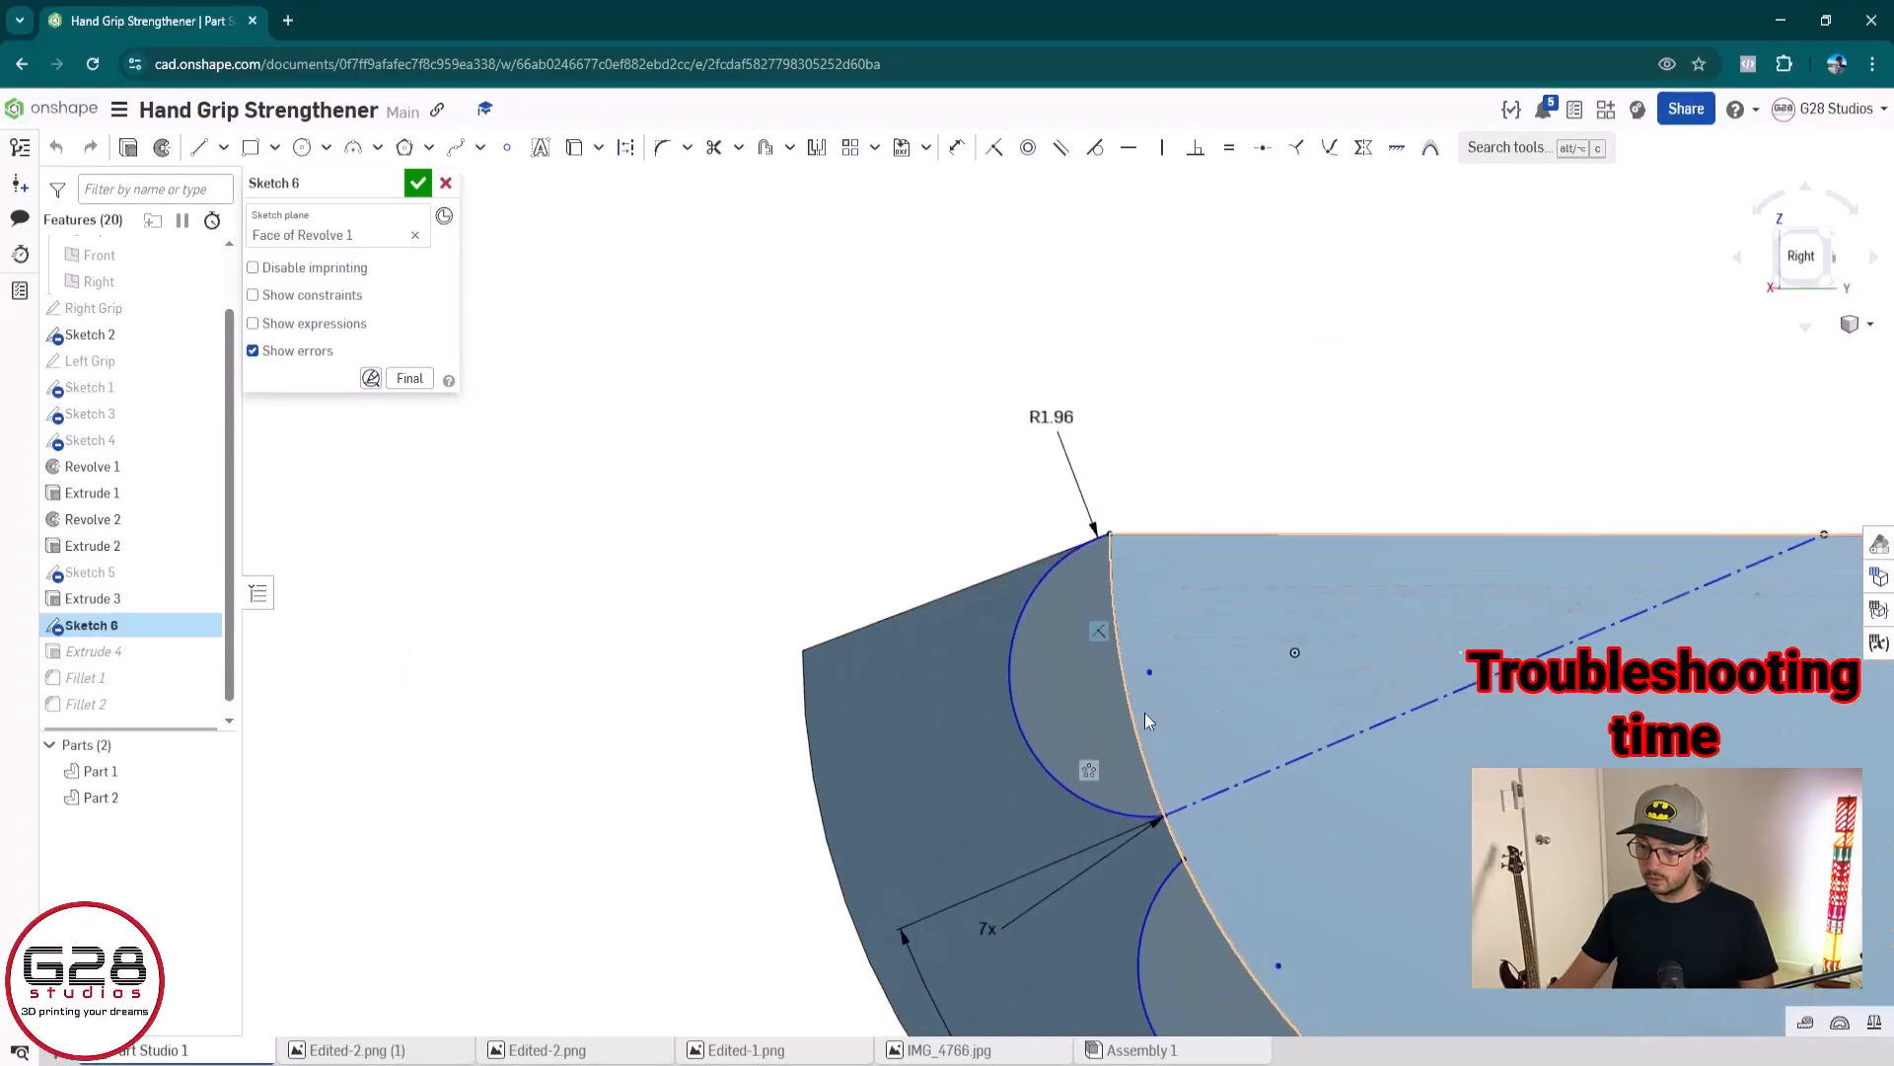
pyautogui.press('Delete')
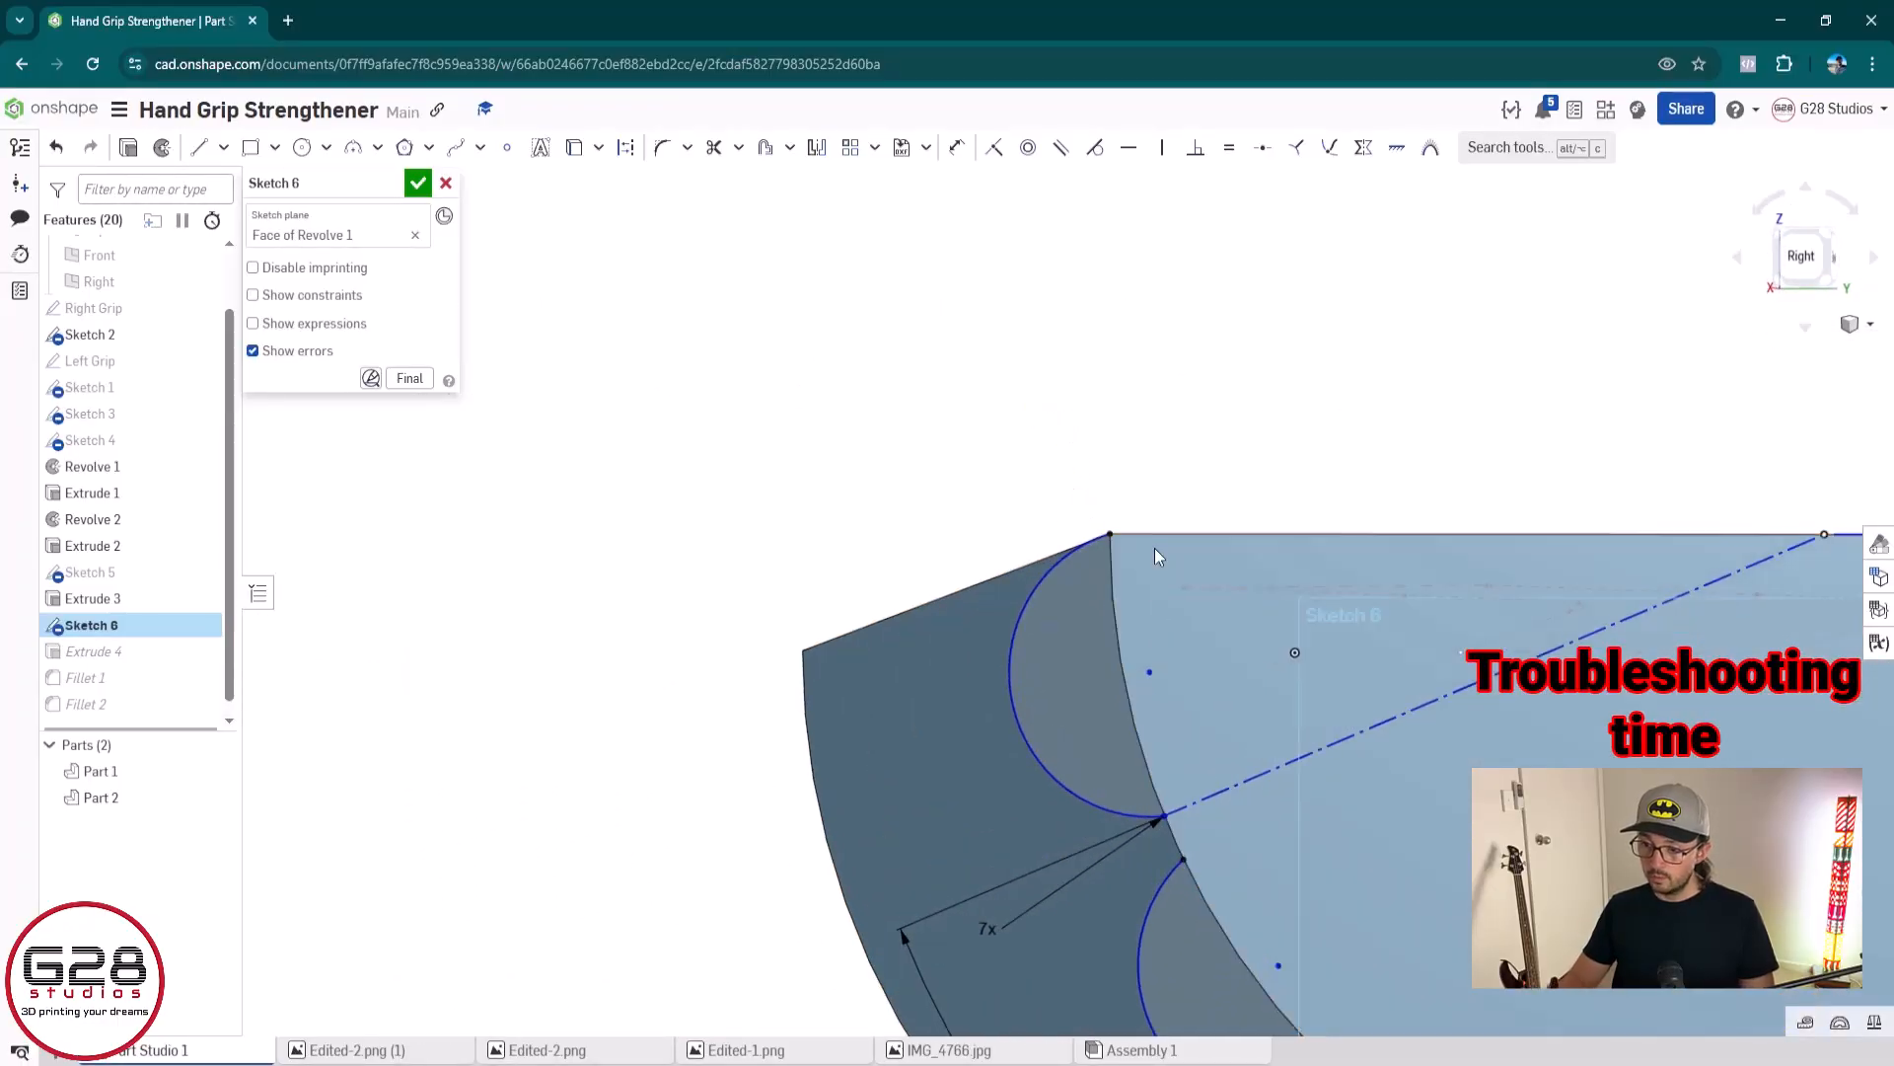
pyautogui.press('d')
pyautogui.click(1006, 655)
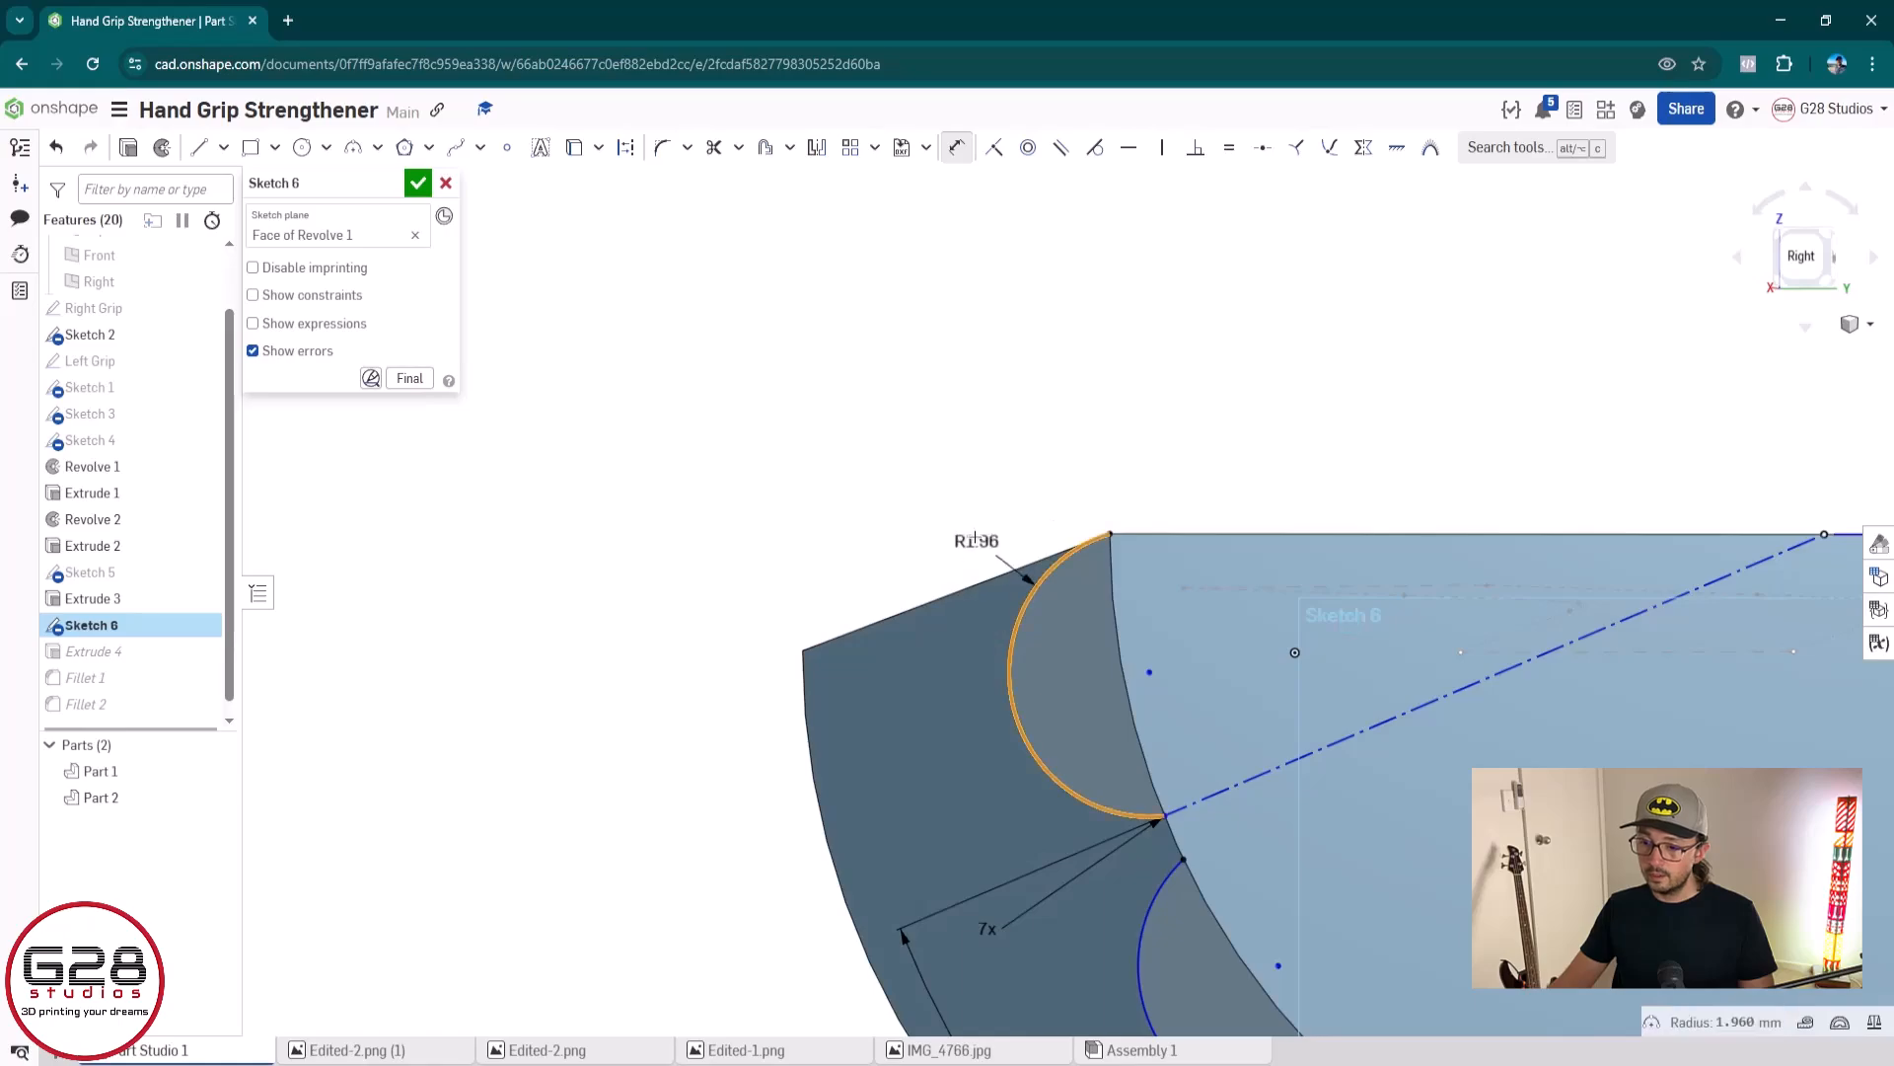
pyautogui.click(987, 481)
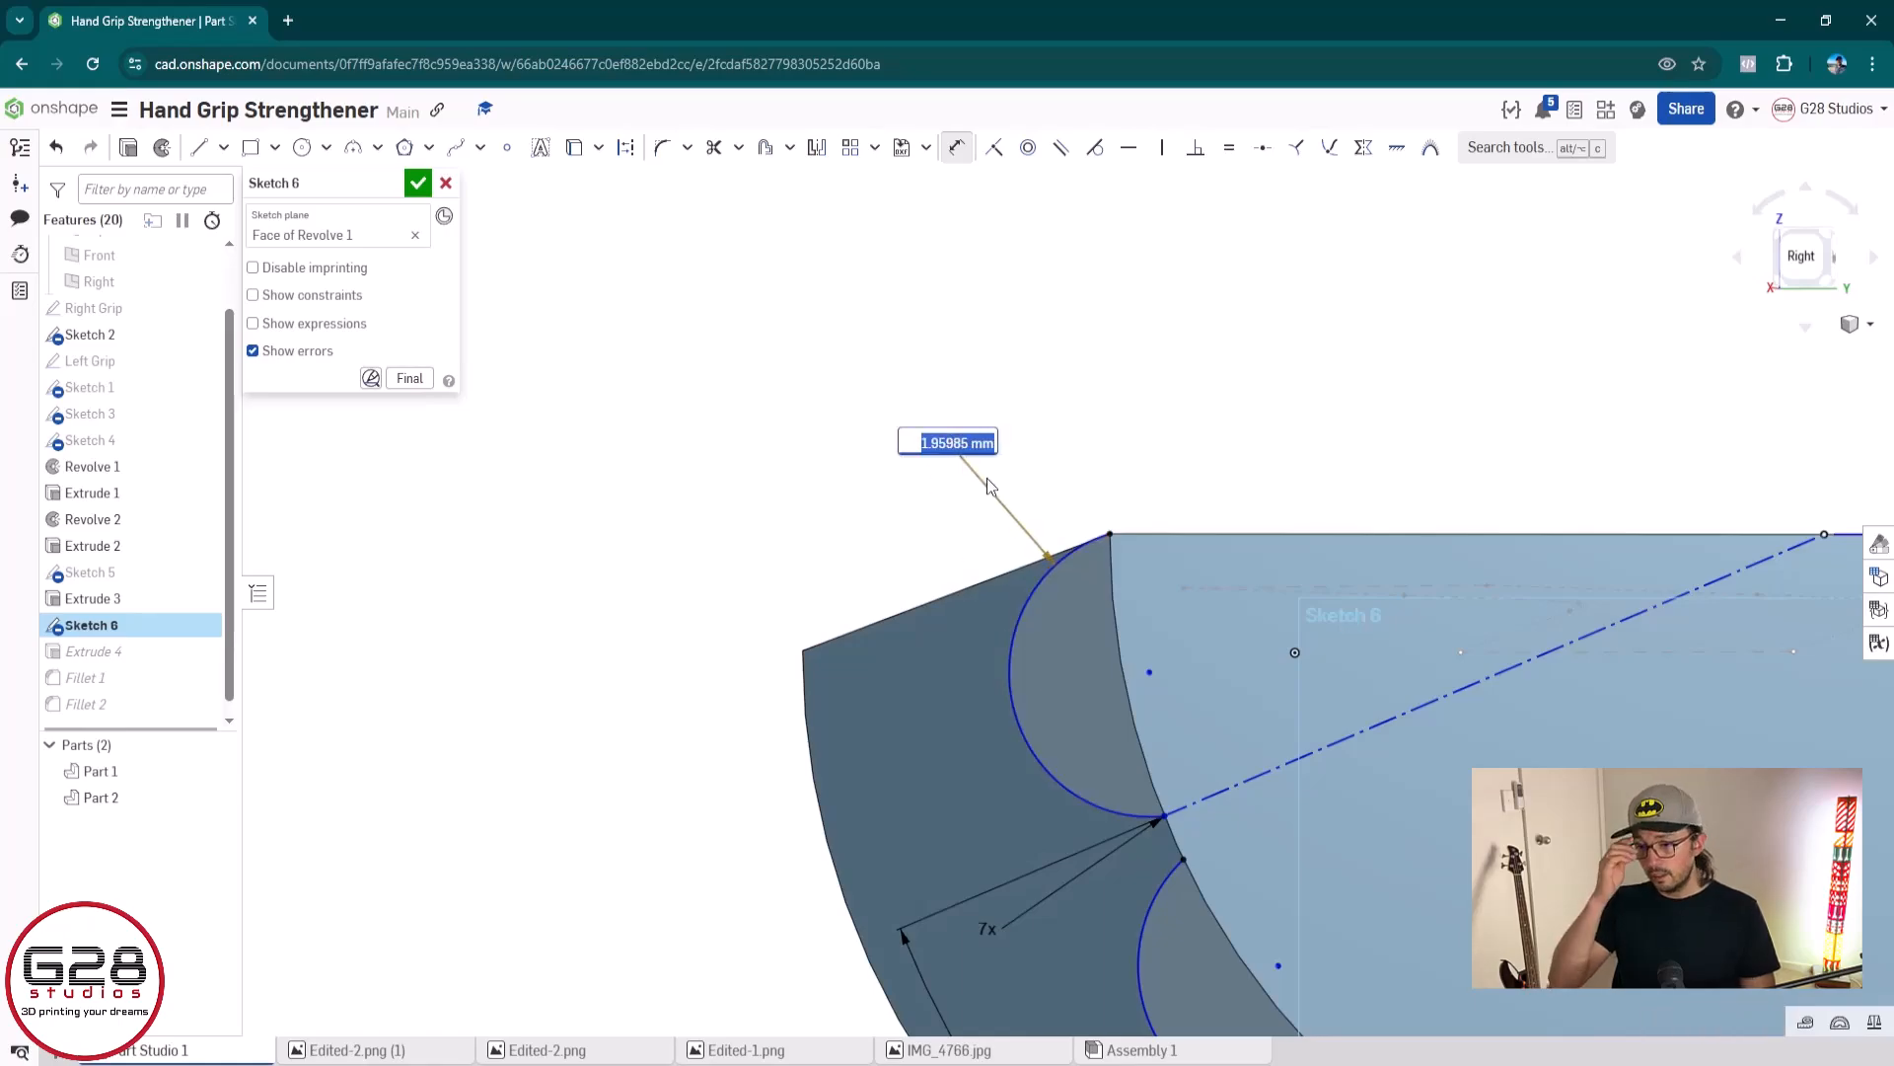
pyautogui.press('Right')
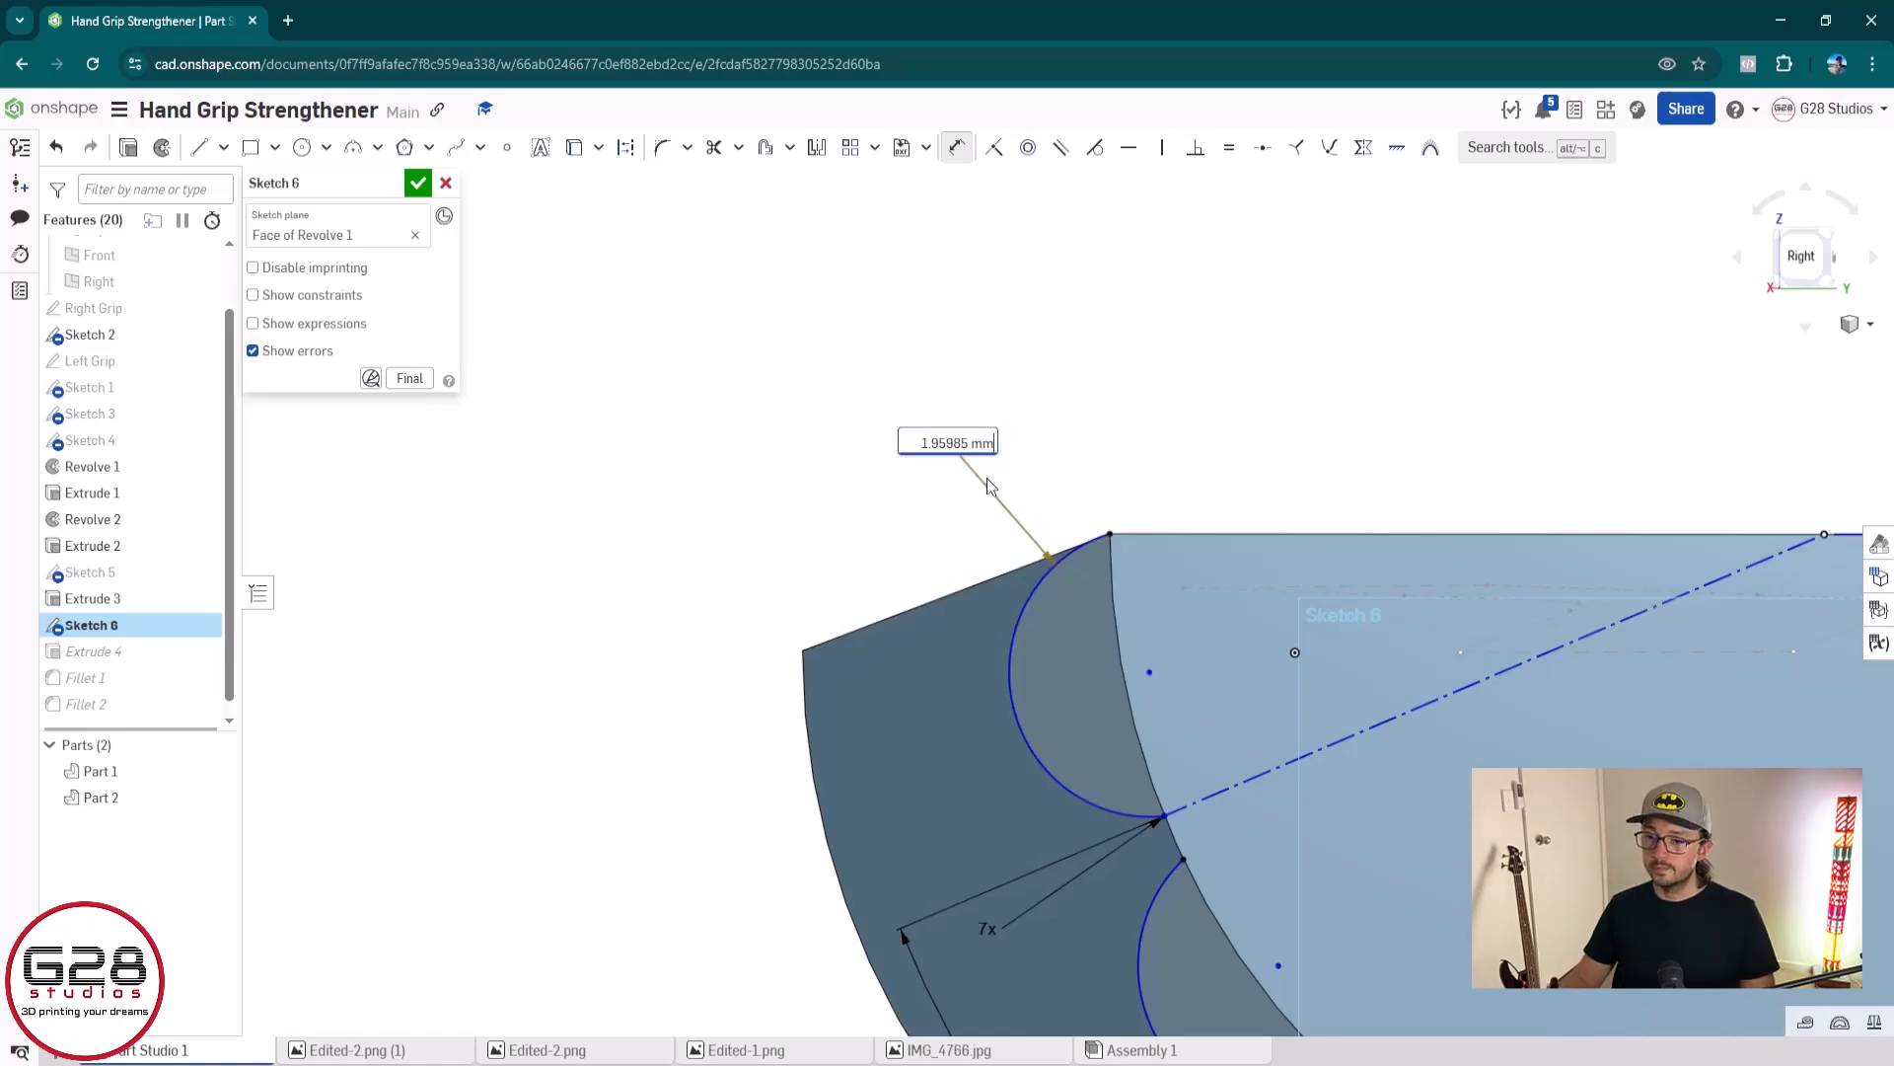
pyautogui.press('BackSpace')
pyautogui.press('BackSpace')
pyautogui.press('BackSpace')
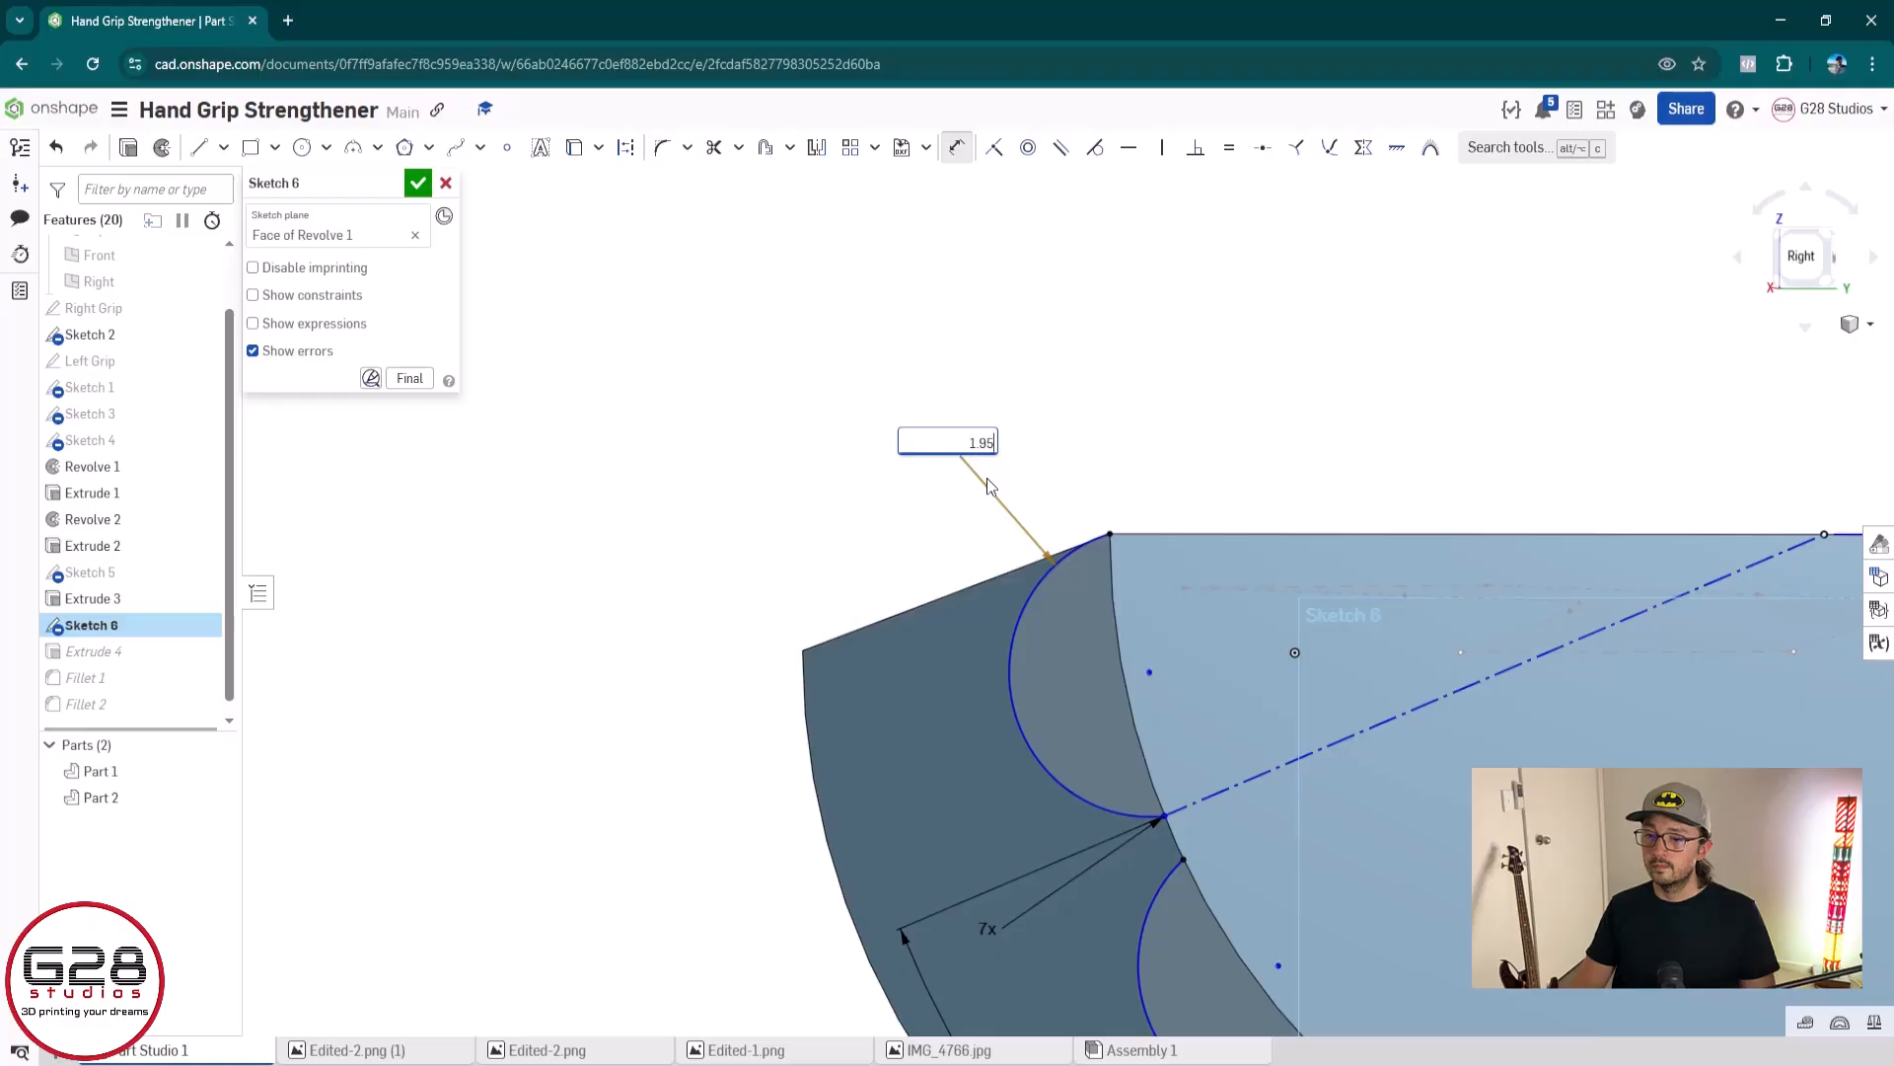
pyautogui.press('Return')
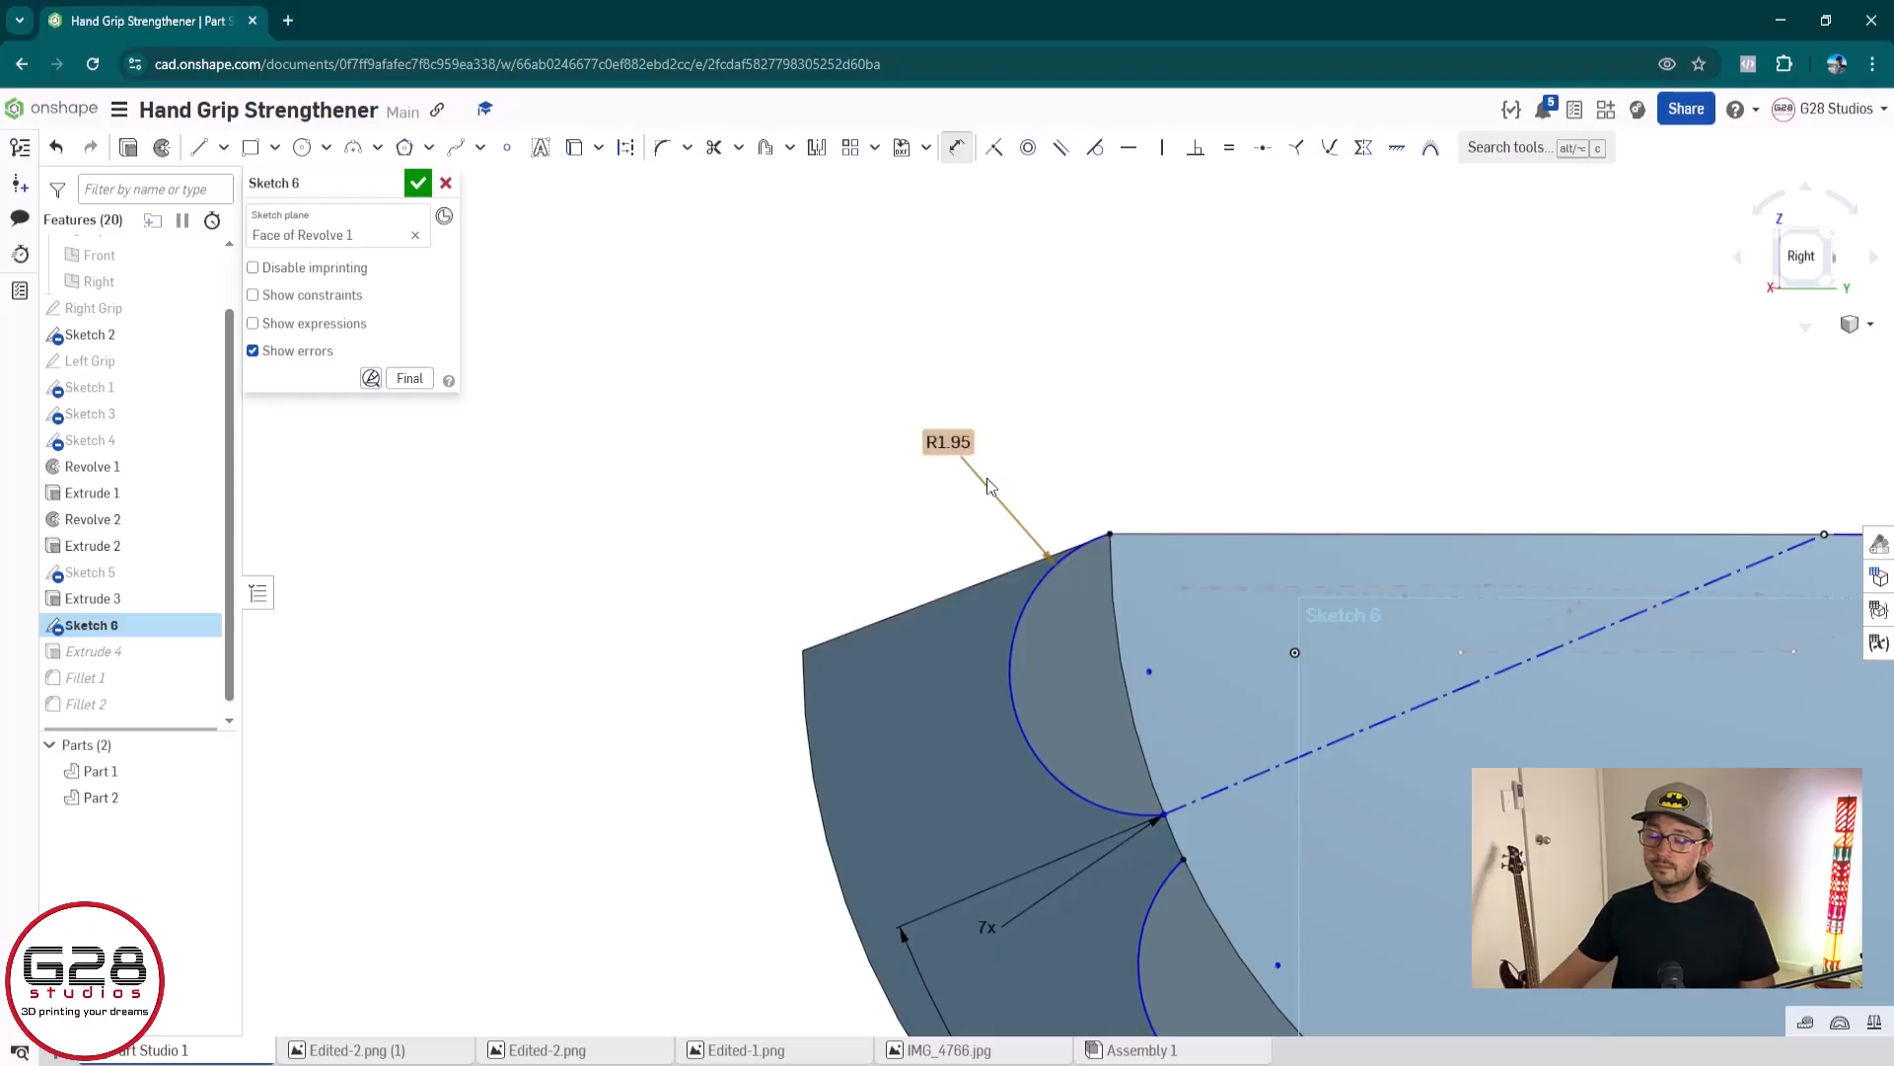
# Try to dimension between the first ridge arc and its centre point, and discard the Sketch 6 edits
pyautogui.scroll(-3, 1174, 836)
pyautogui.scroll(-5, 1232, 846)
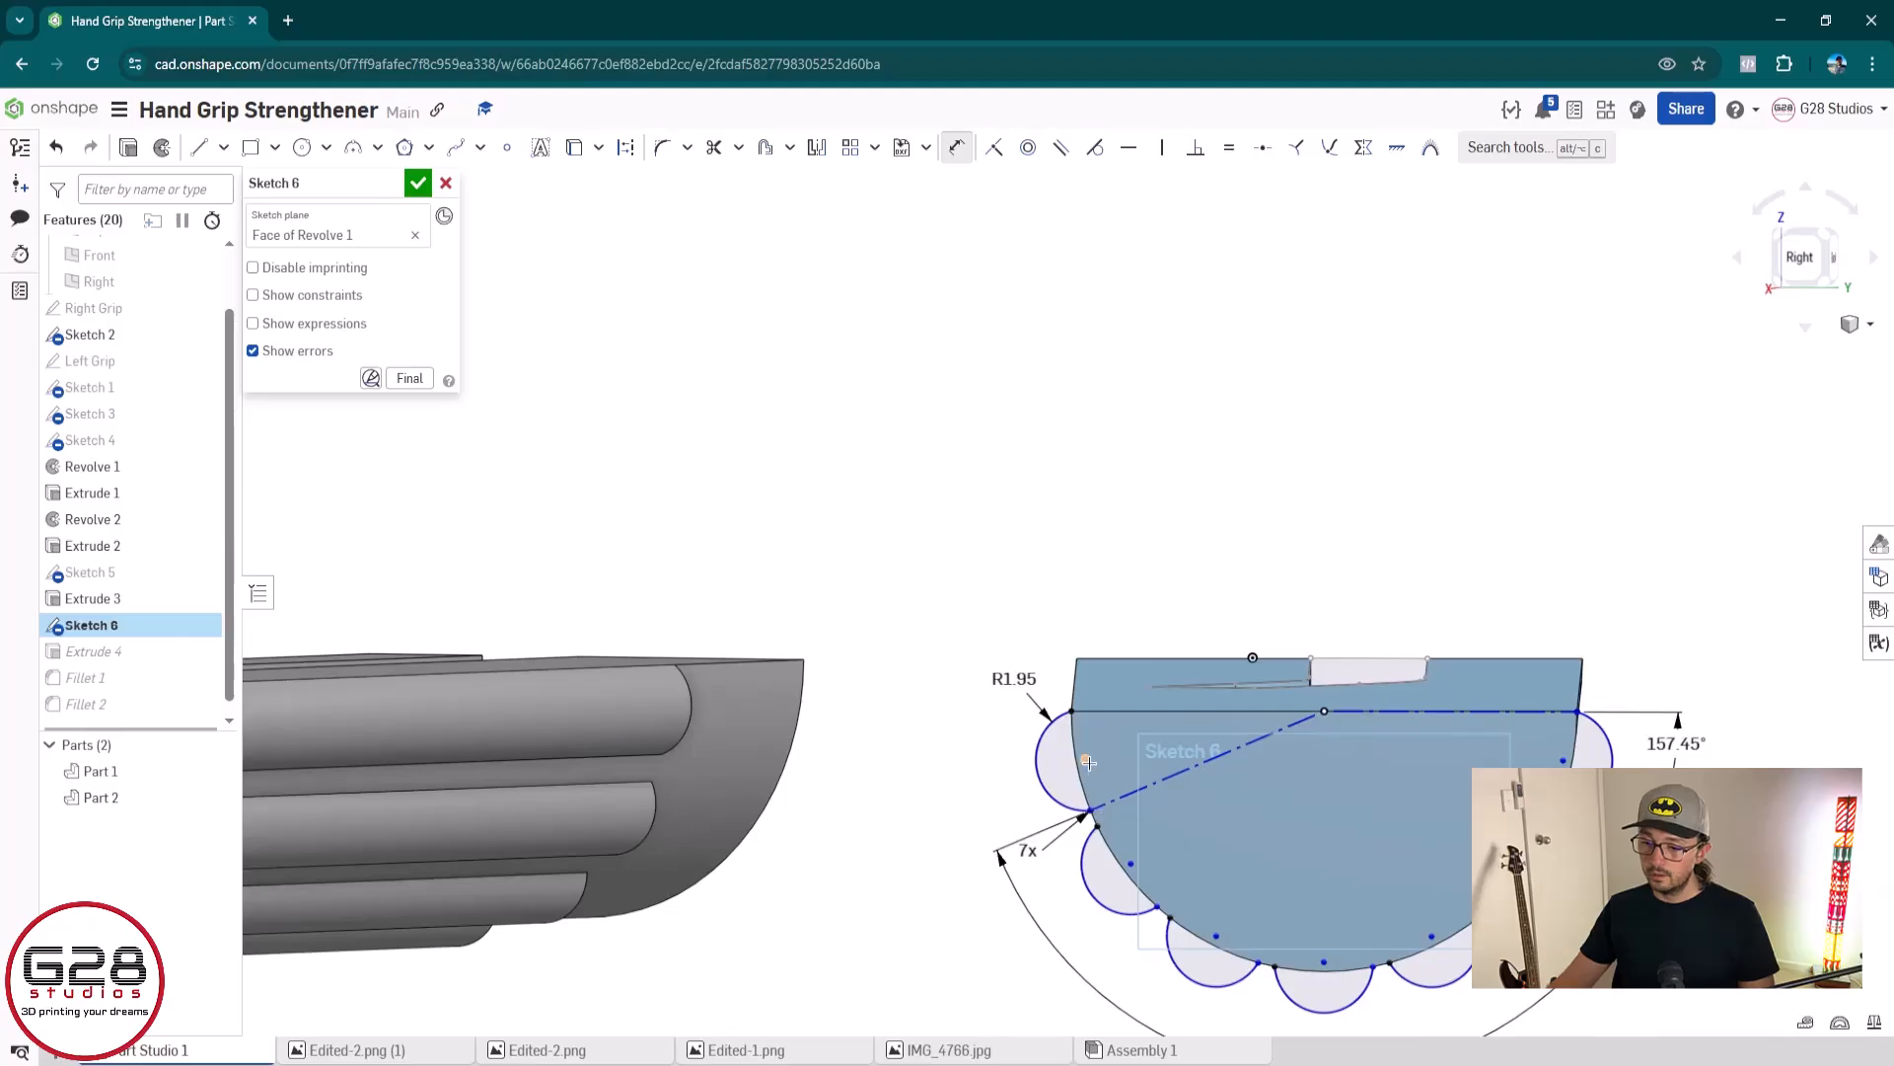
pyautogui.click(1086, 760)
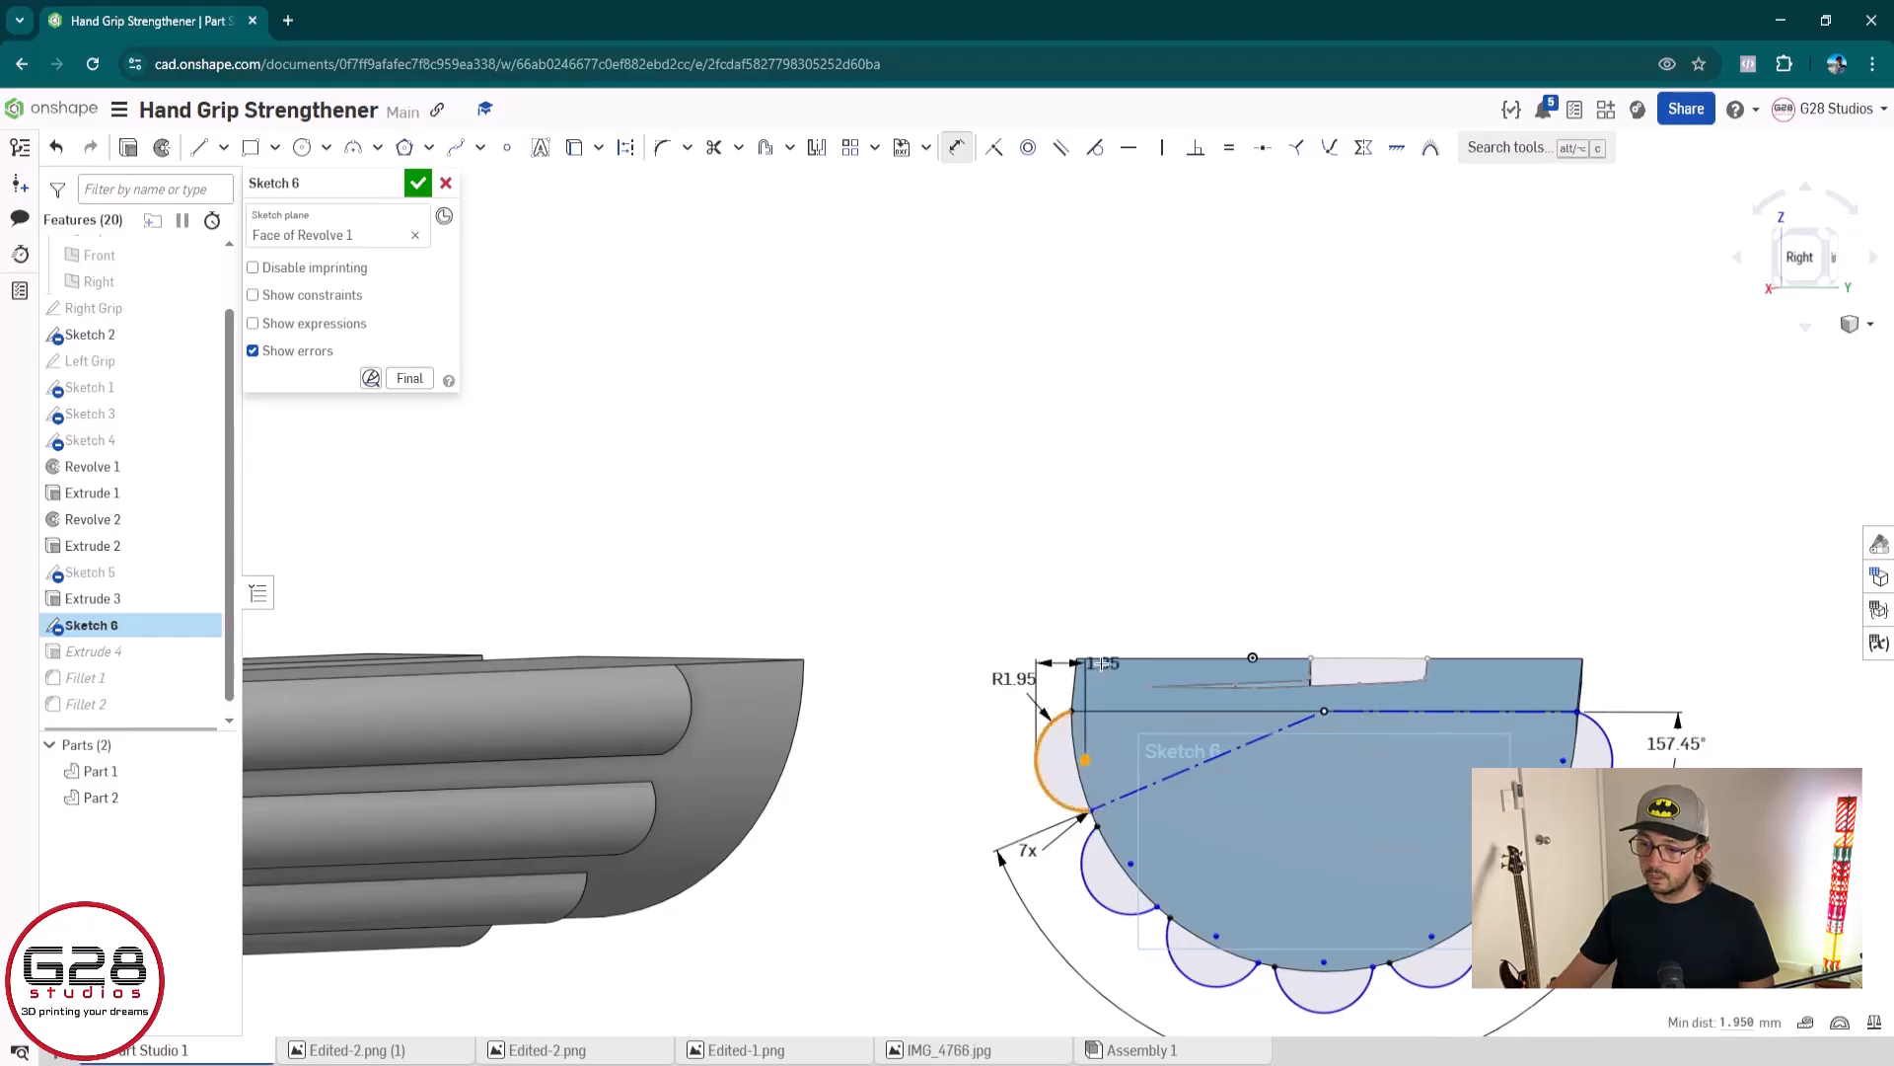
pyautogui.click(1079, 754)
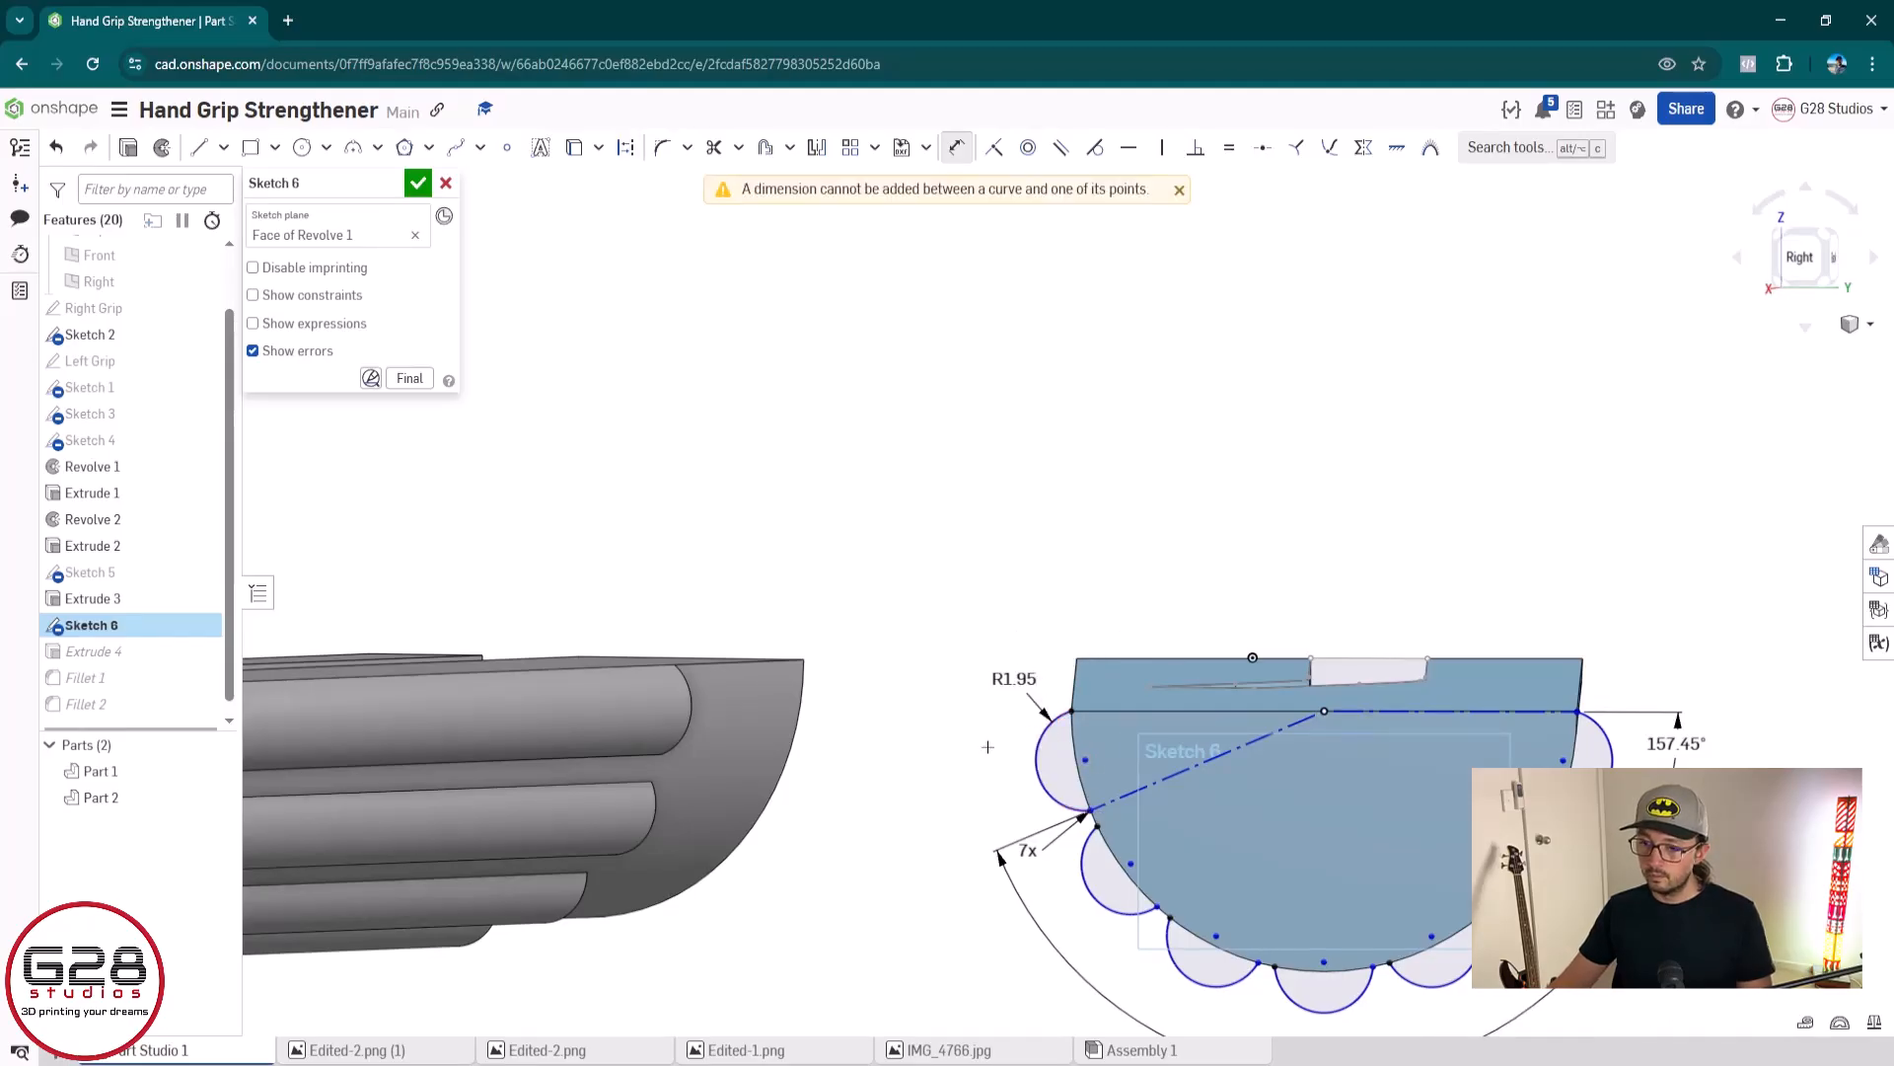
pyautogui.moveTo(988, 747)
pyautogui.mouseDown(button='right')
pyautogui.moveTo(819, 770)
pyautogui.moveTo(582, 742)
pyautogui.mouseUp(button='right')
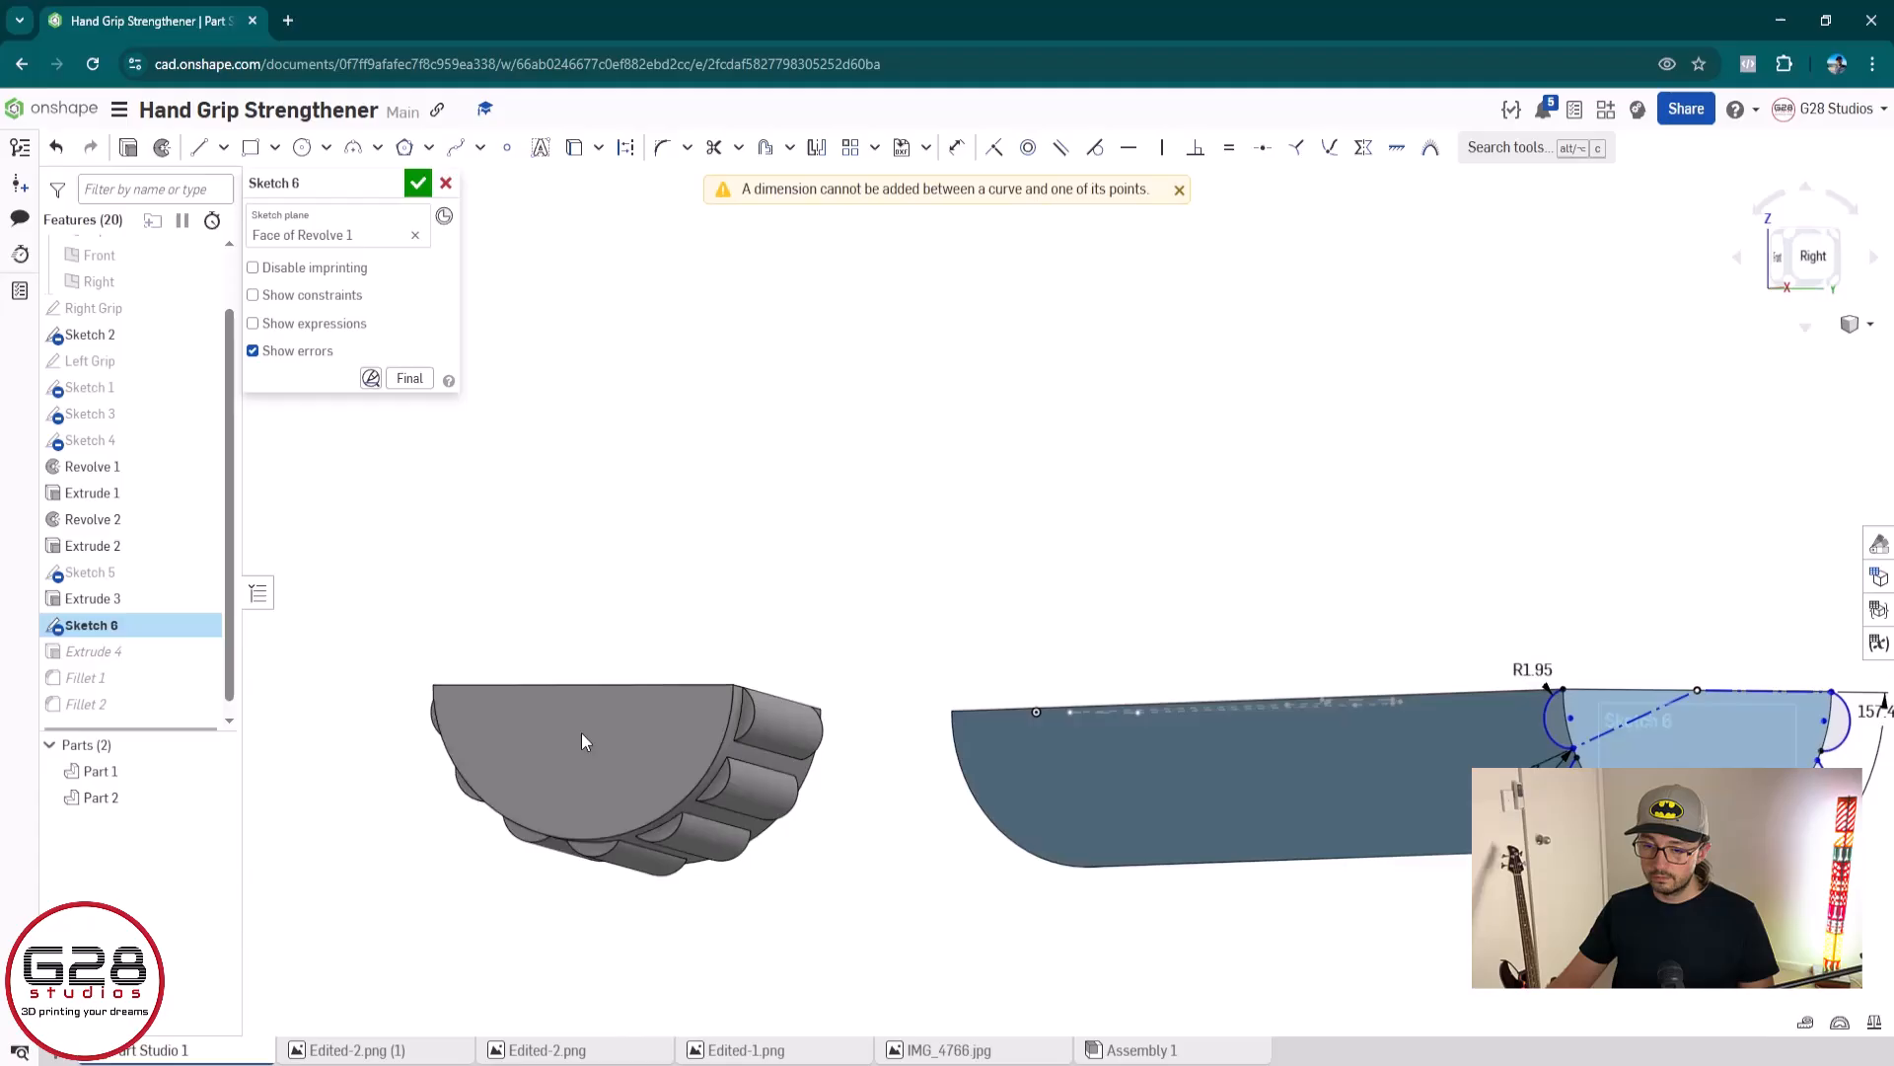
pyautogui.click(444, 184)
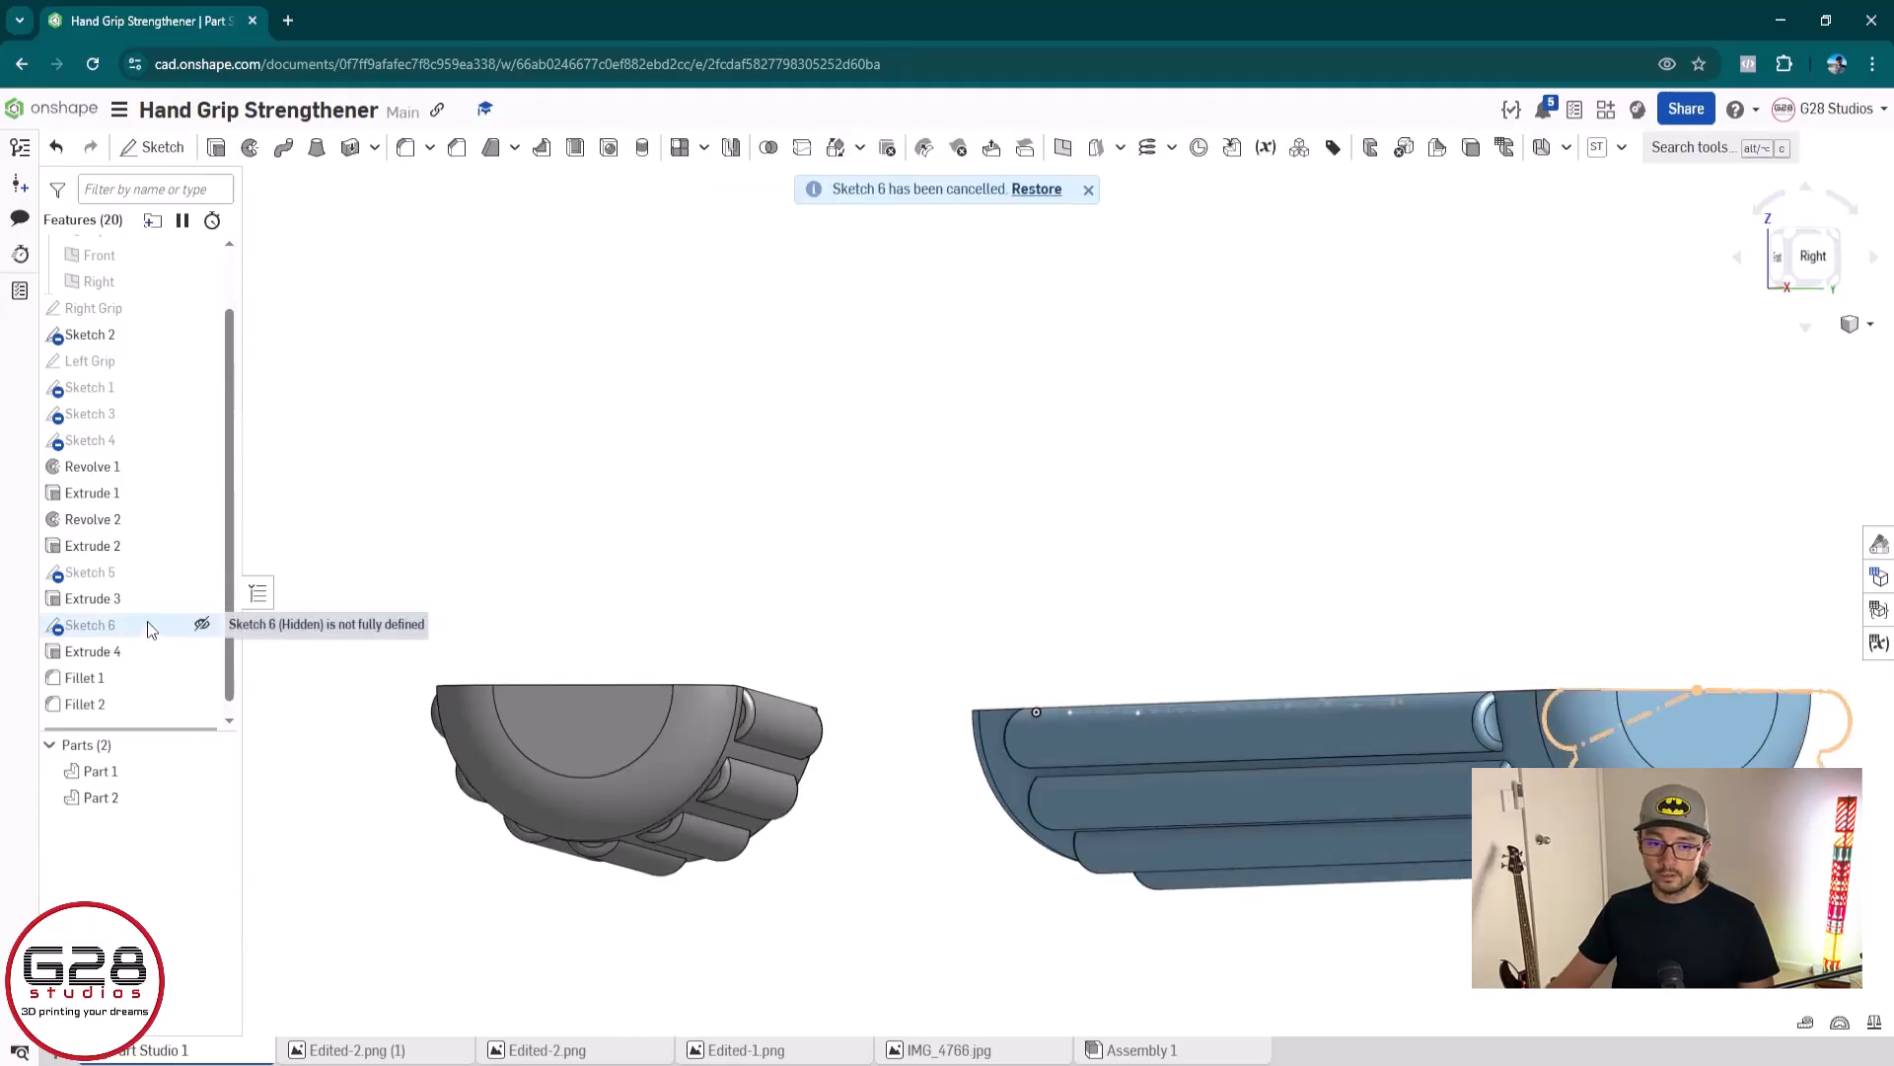
# Measure the distance from the first ridge arc's centre to the grip's curved profile edge in Sketch 5, and discard the sketch edit
pyautogui.doubleClick(150, 575)
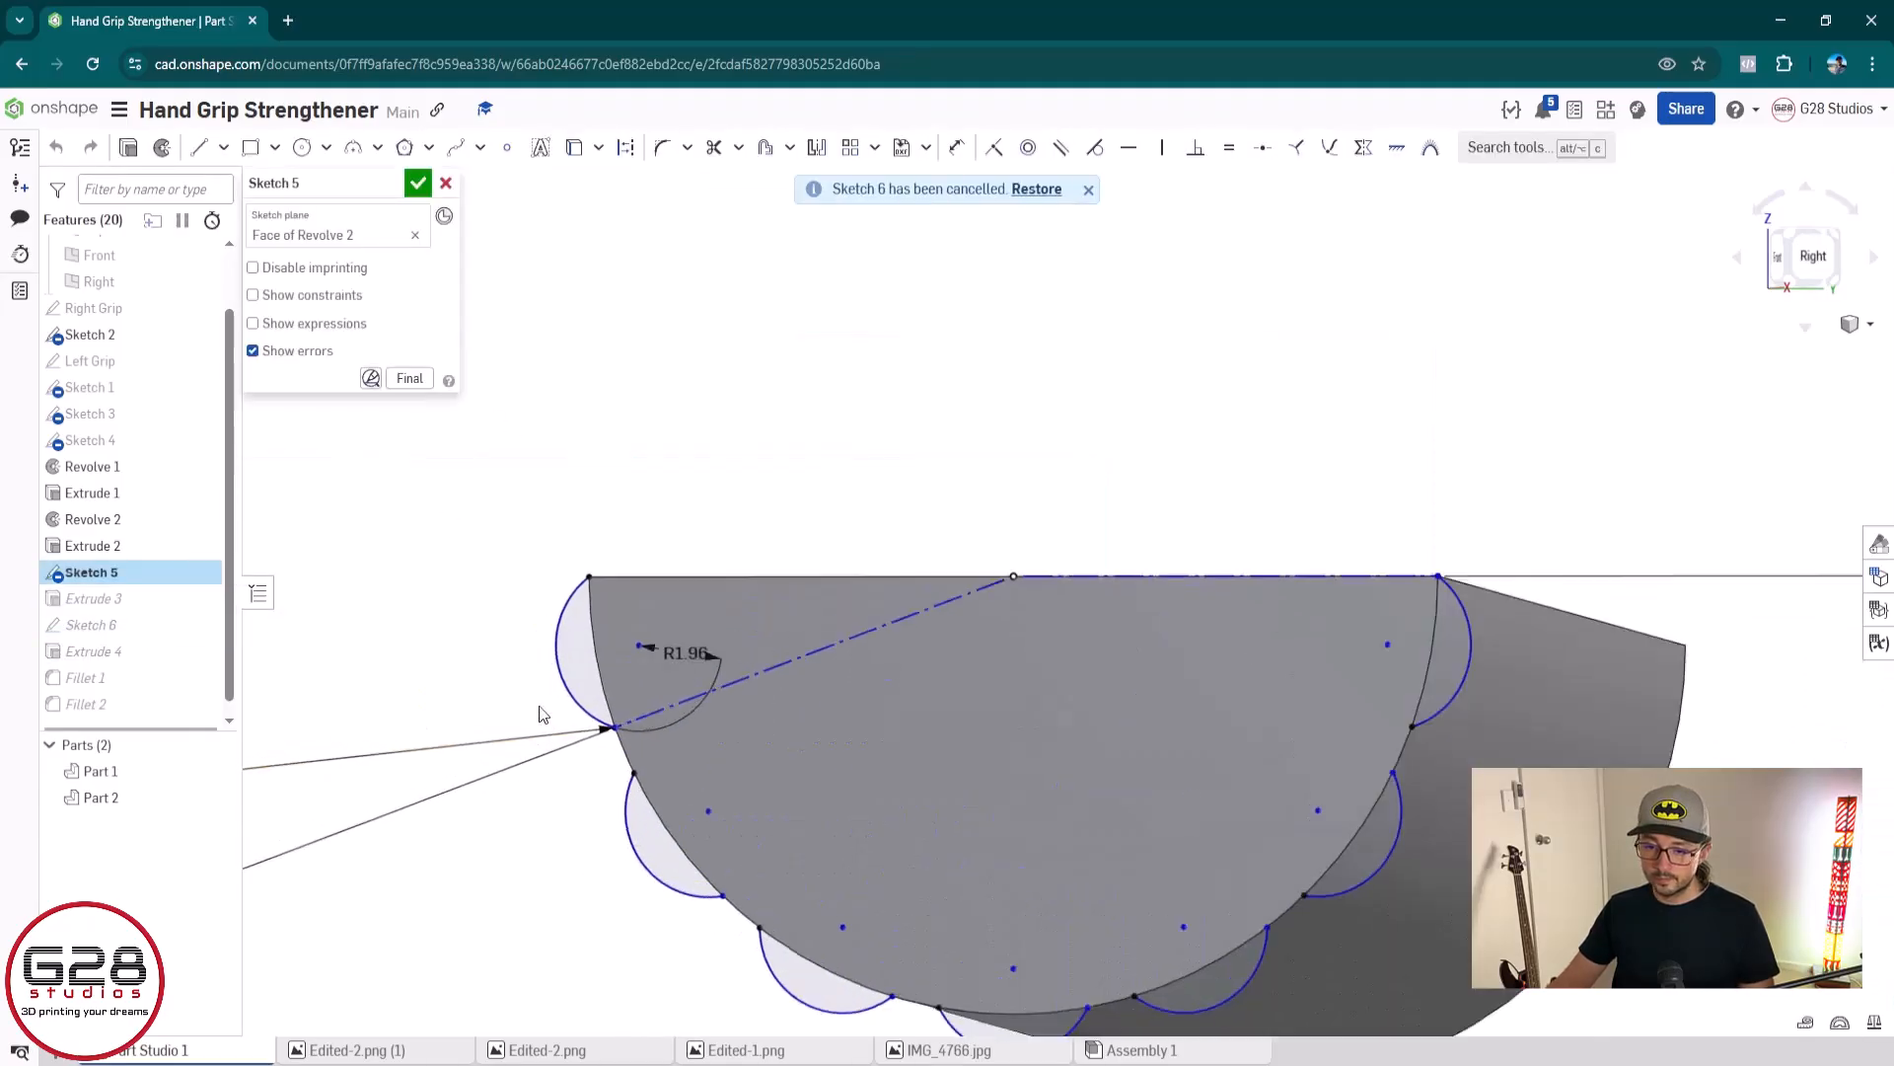
pyautogui.scroll(5, 539, 713)
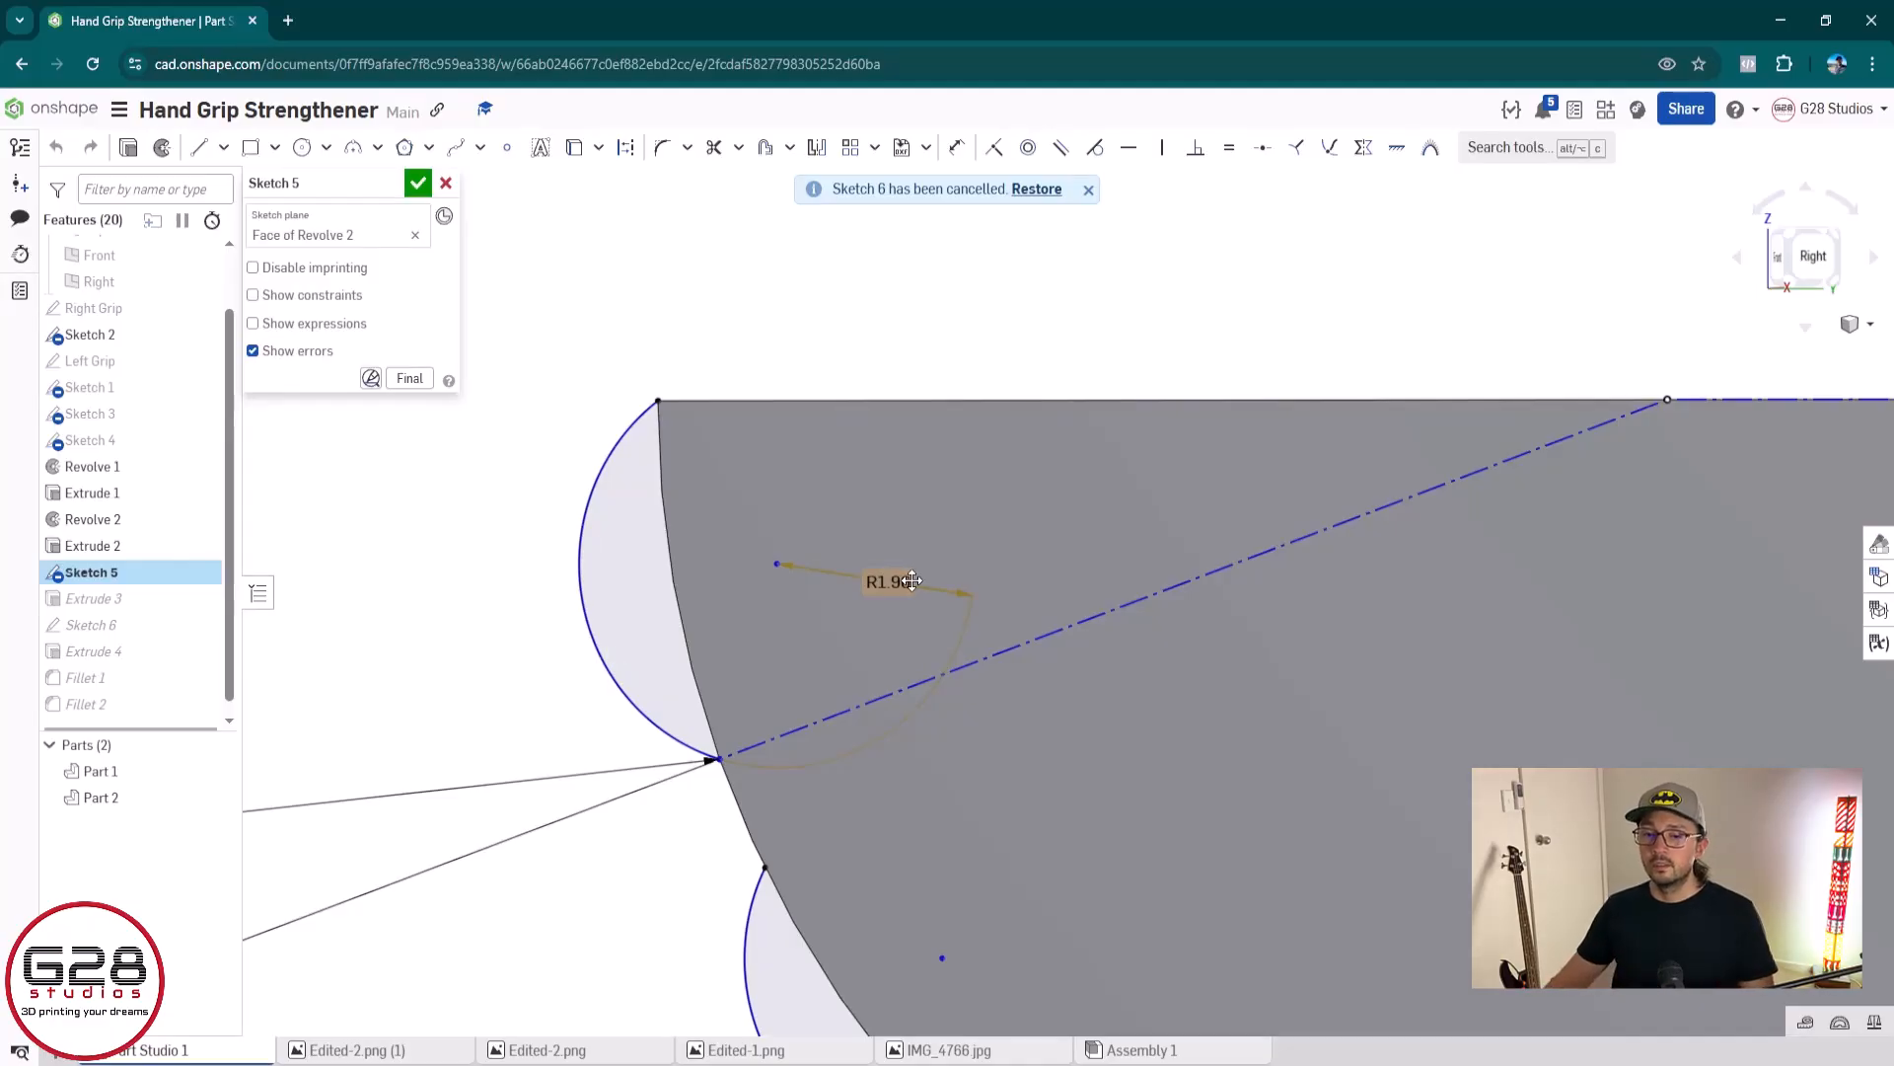
pyautogui.scroll(-6, 883, 612)
pyautogui.scroll(5, 766, 654)
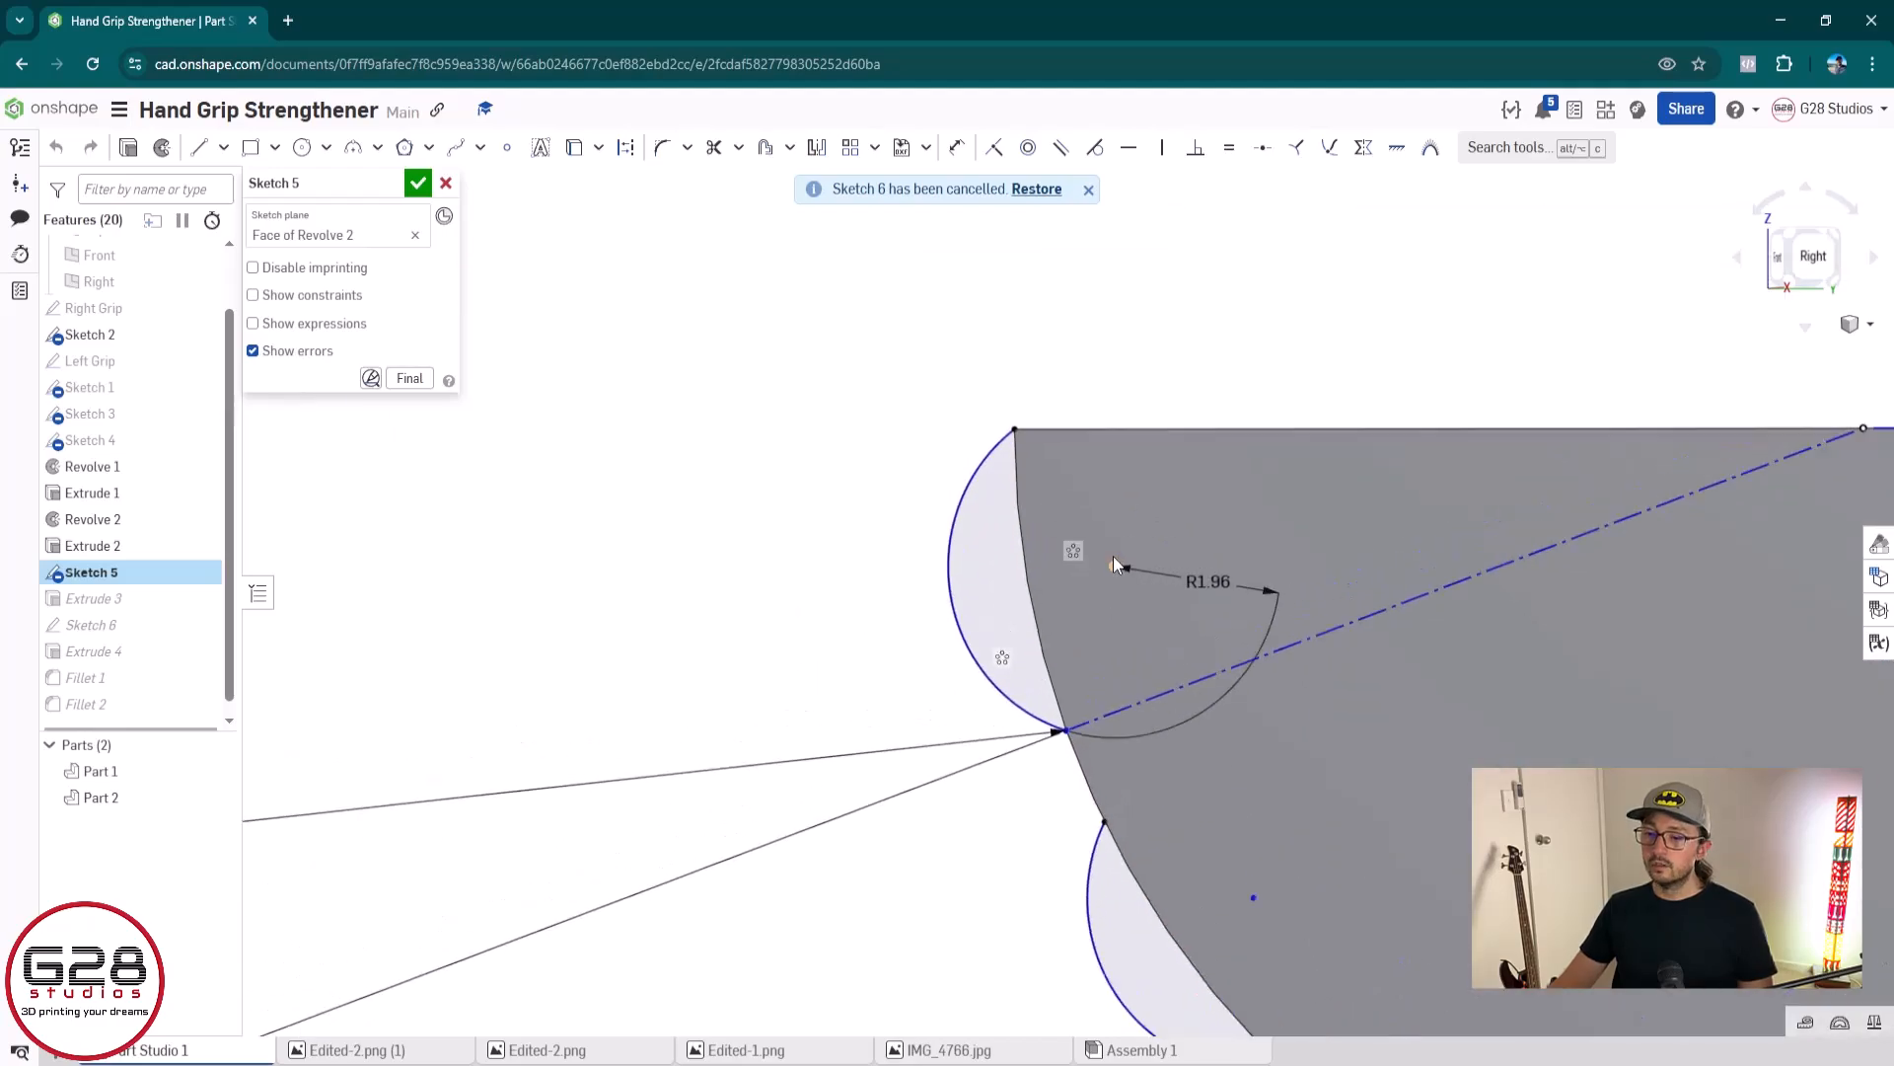
pyautogui.scroll(4, 1113, 557)
pyautogui.press('u')
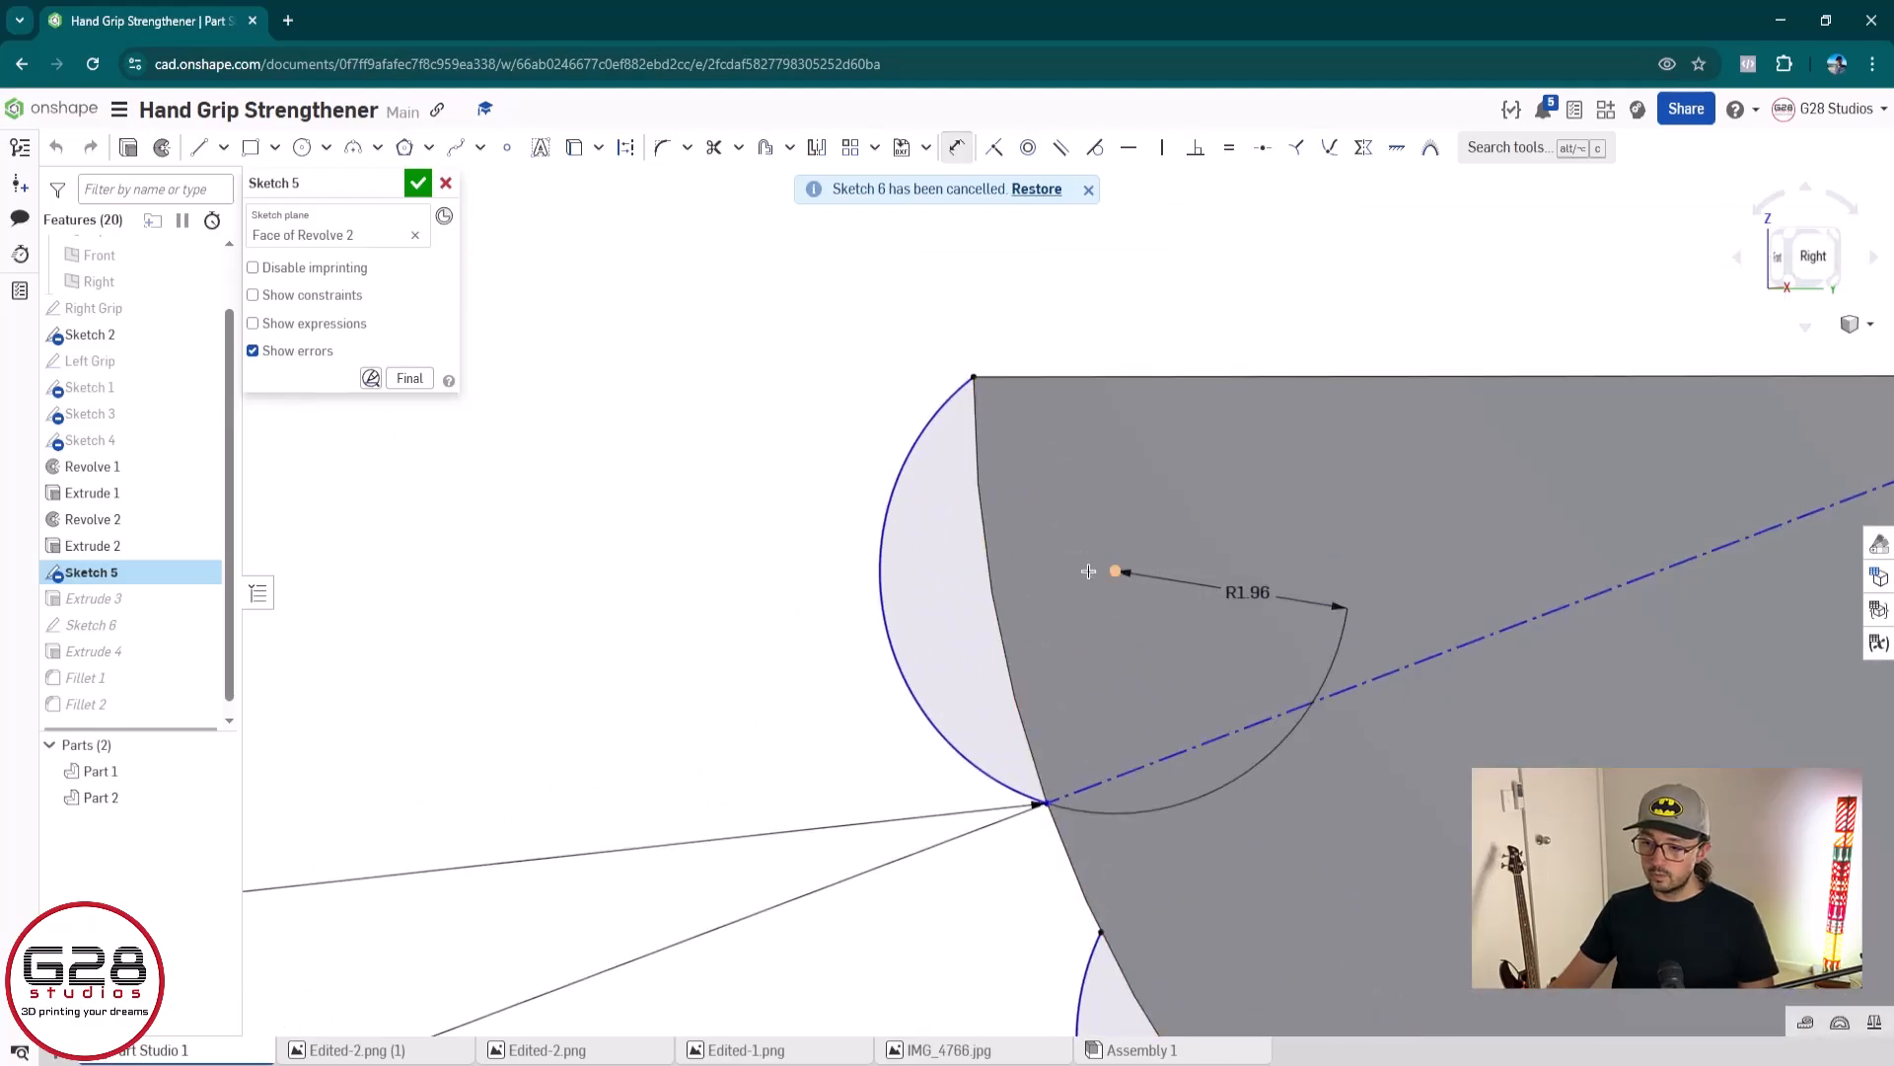
pyautogui.click(996, 585)
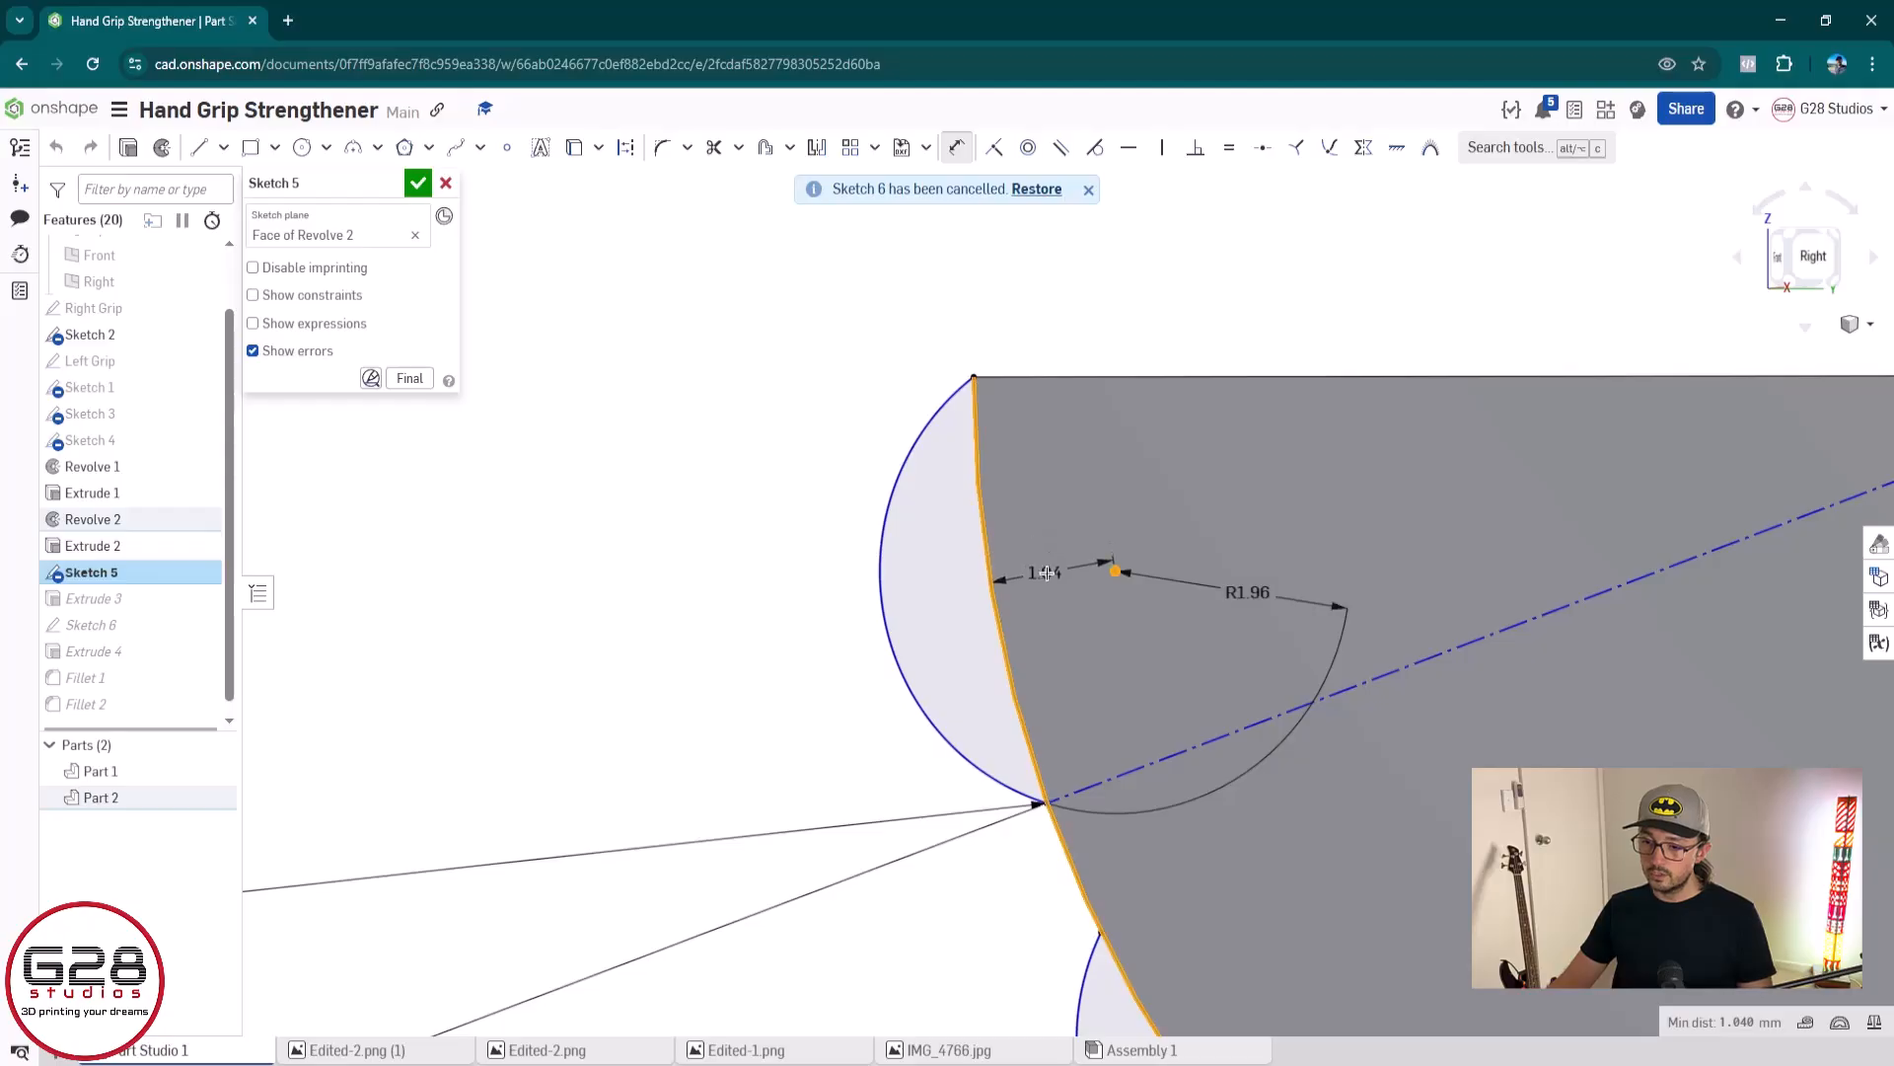
pyautogui.click(1049, 574)
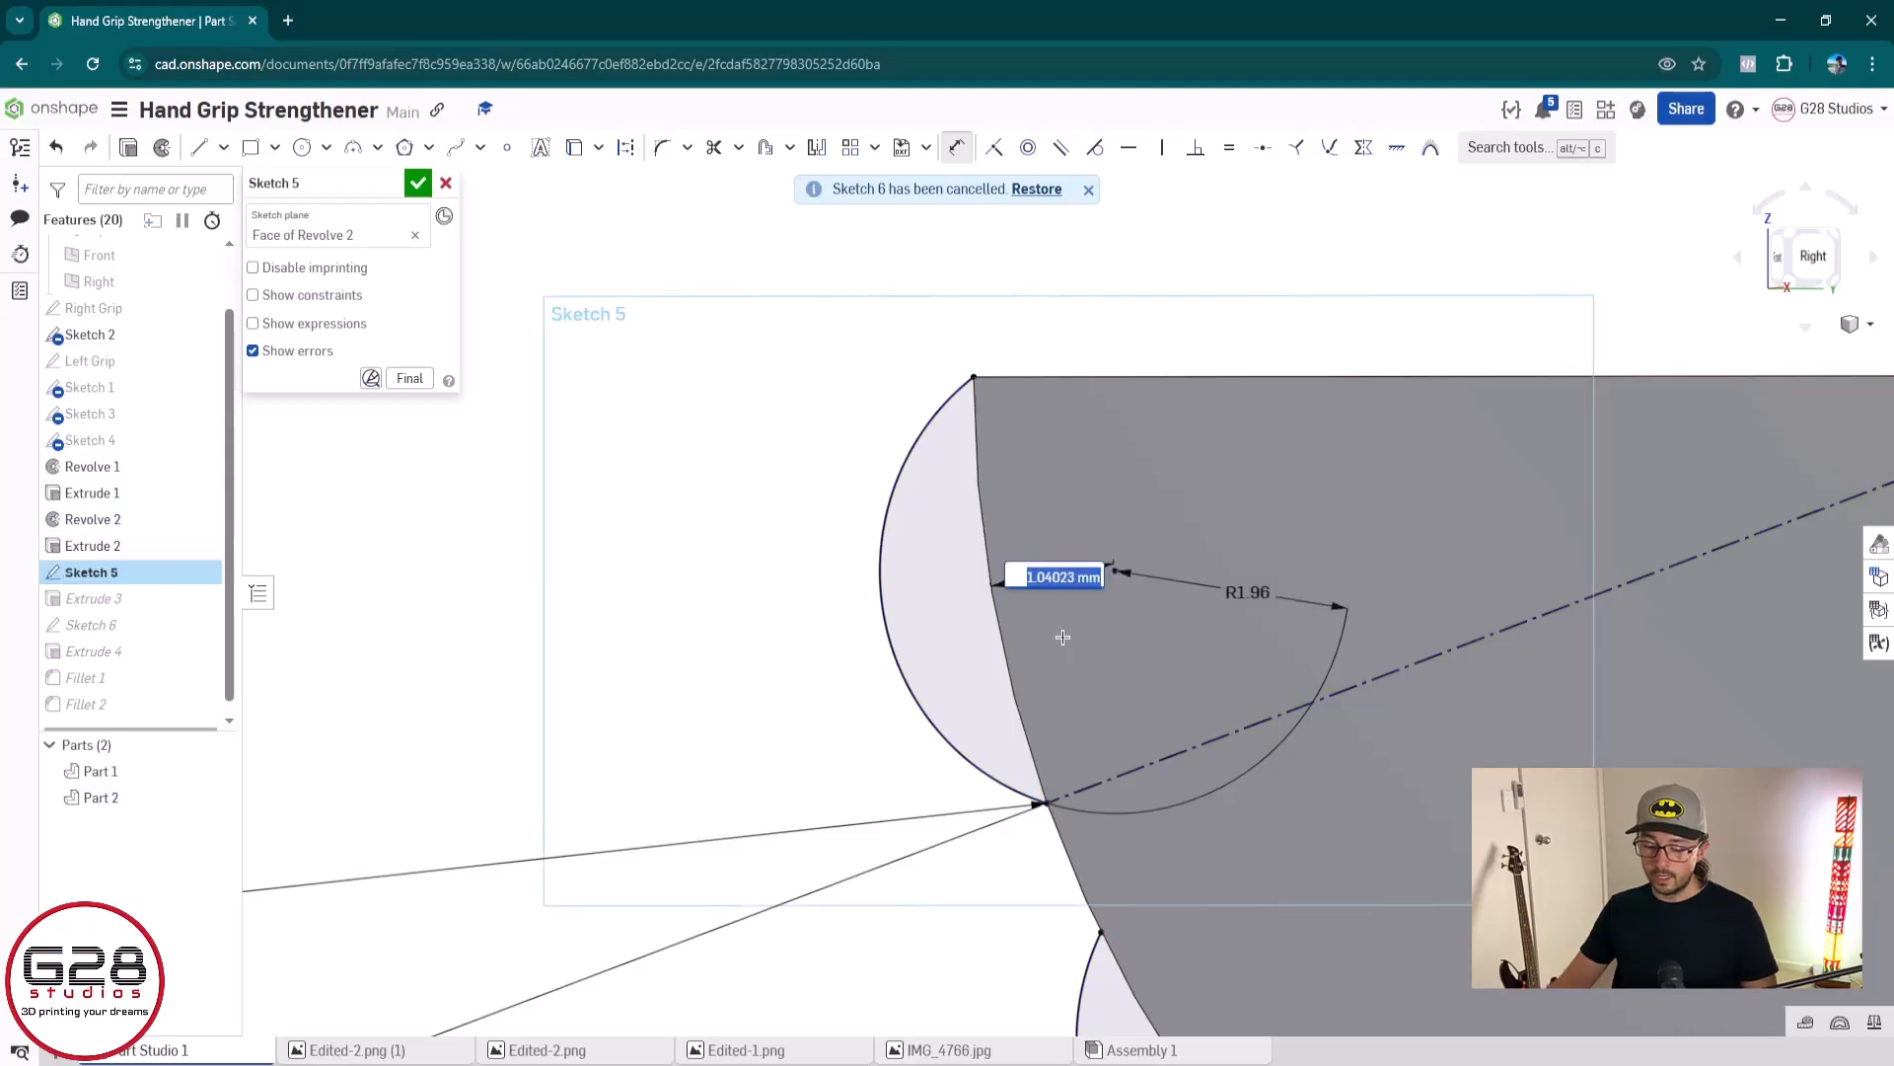
pyautogui.scroll(-5, 918, 680)
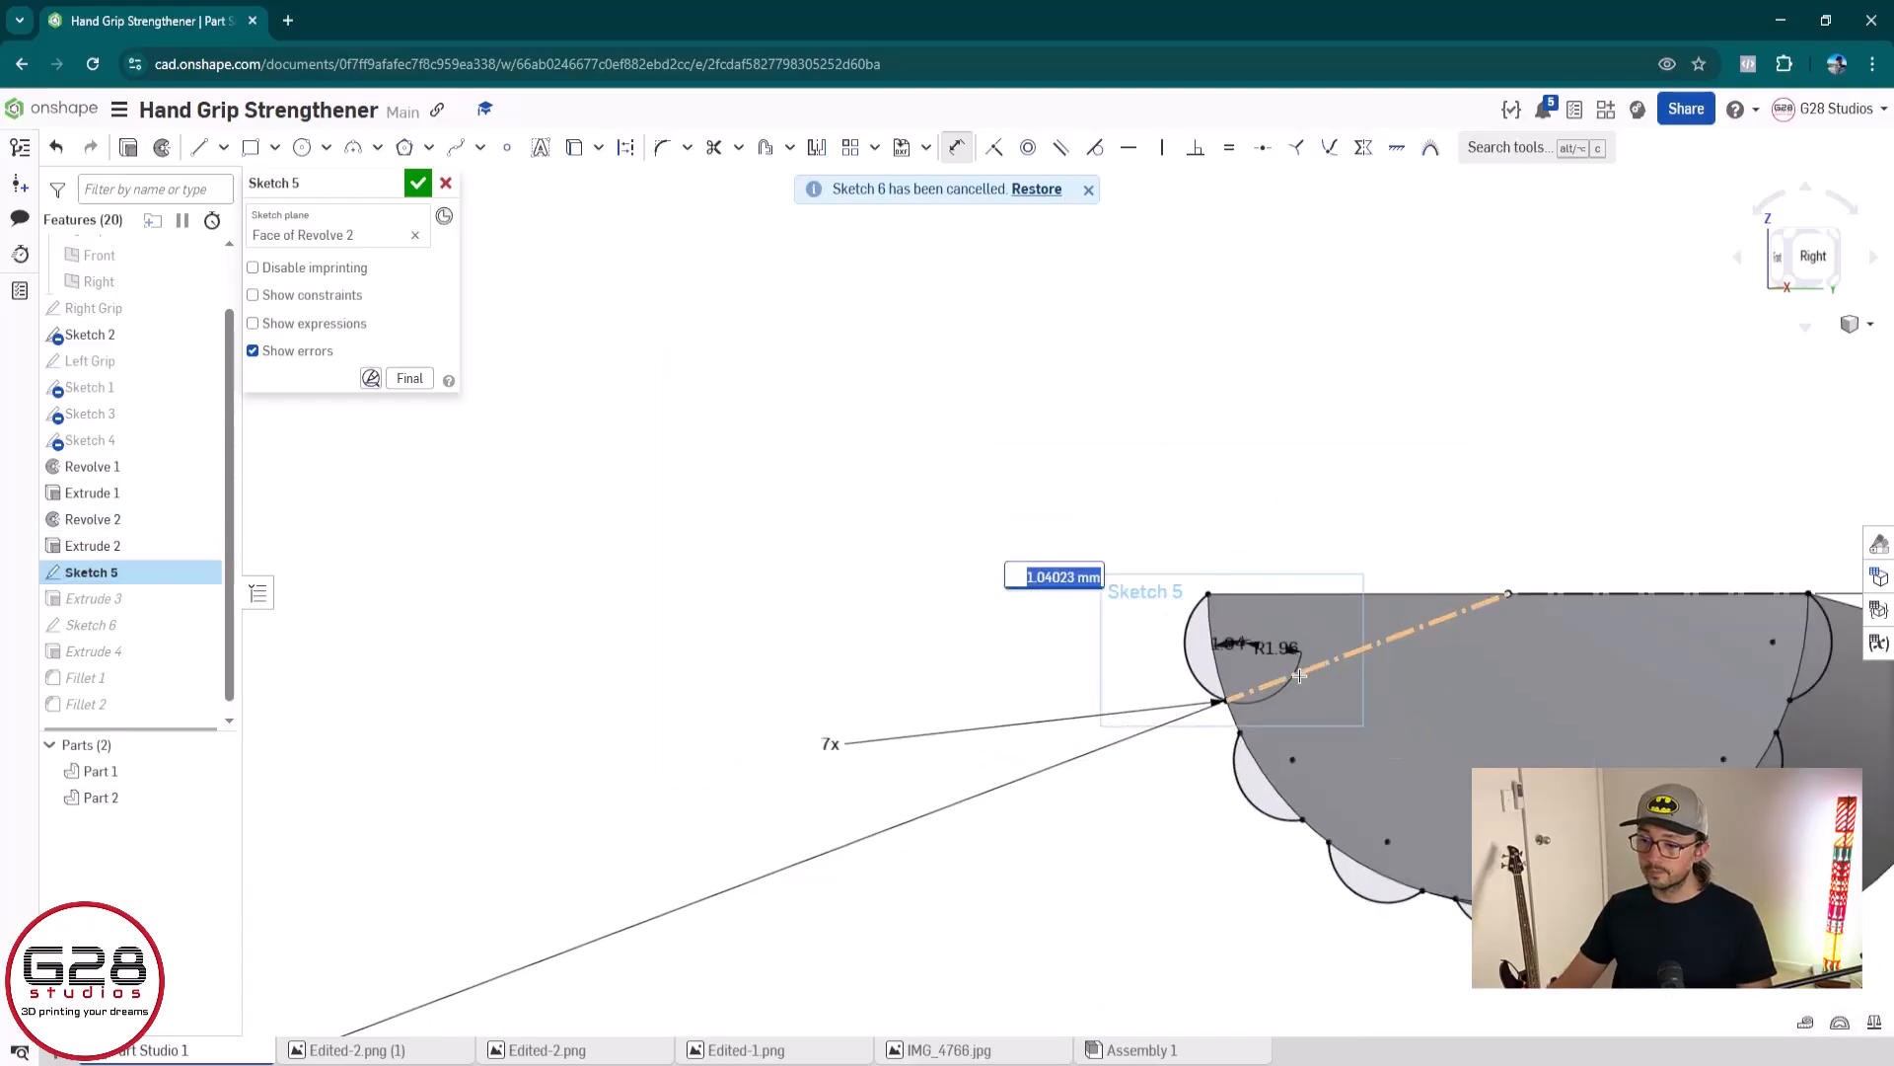
pyautogui.press('Escape')
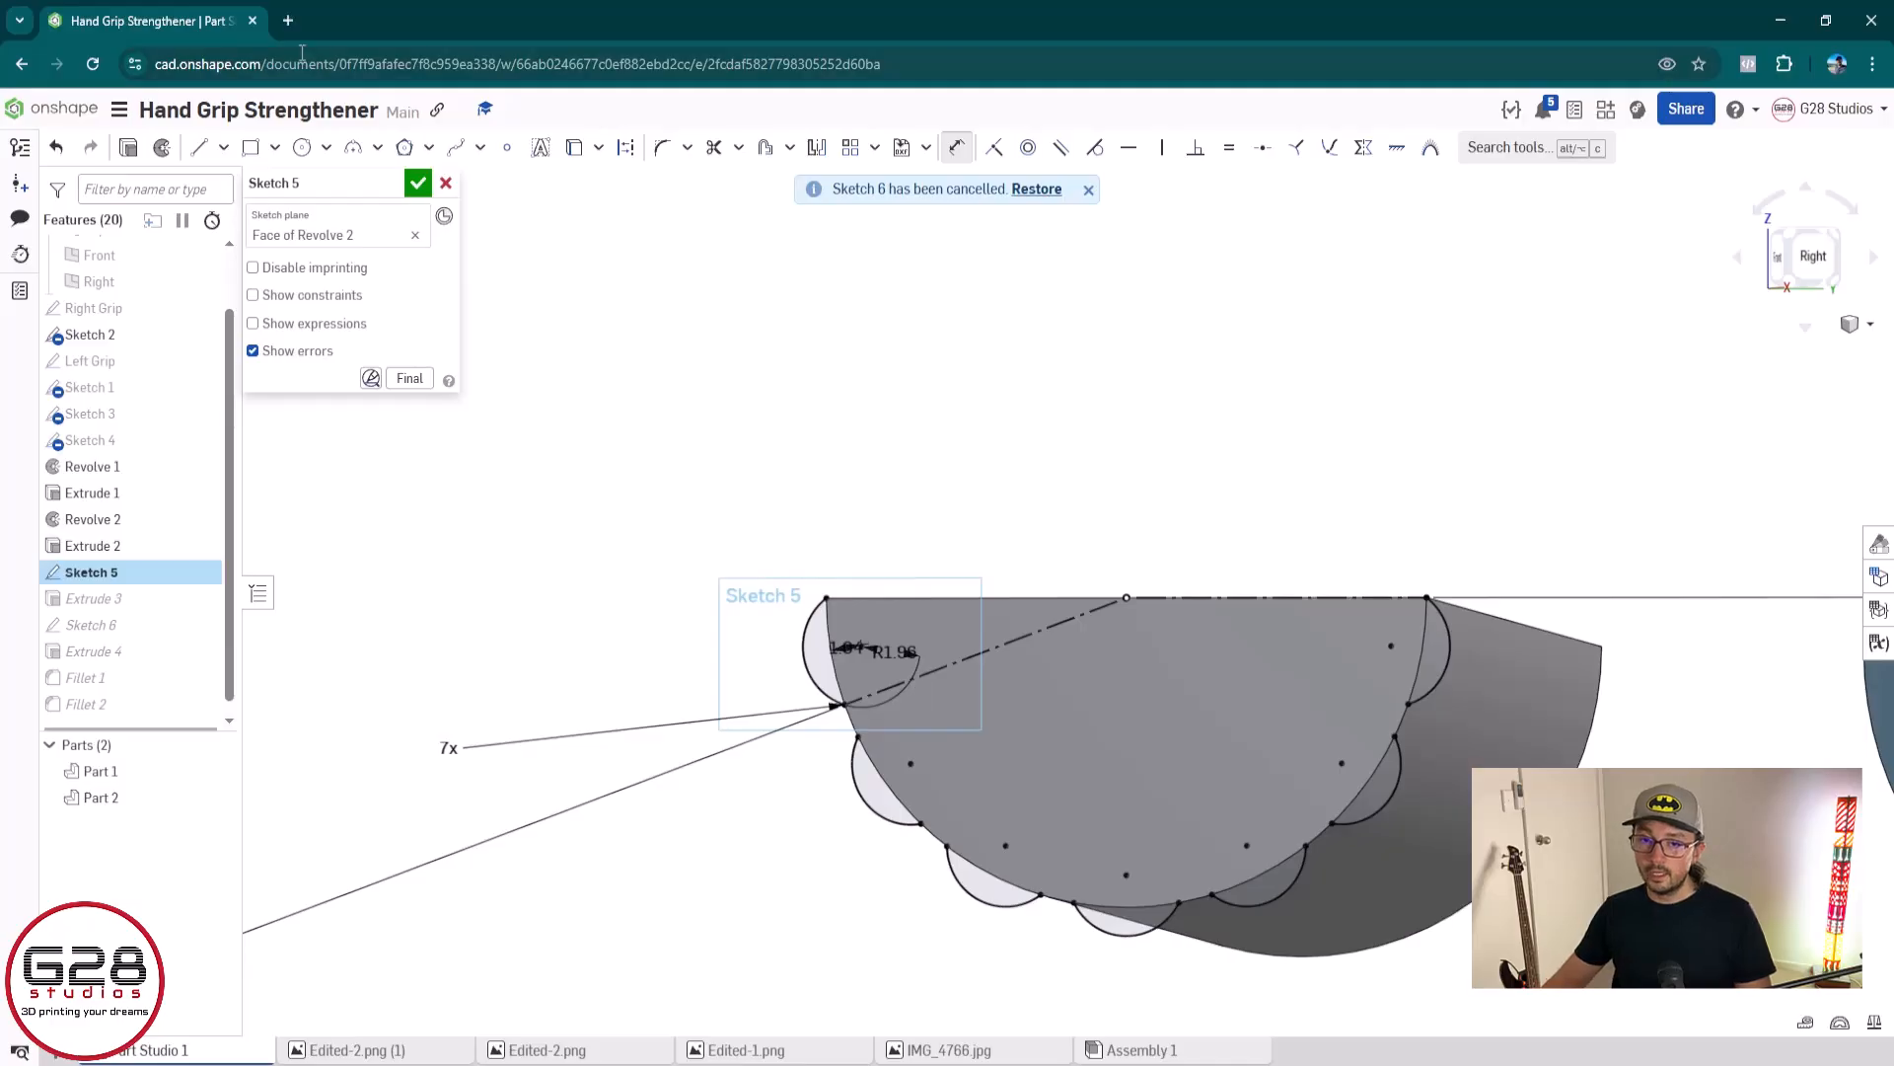
pyautogui.click(445, 184)
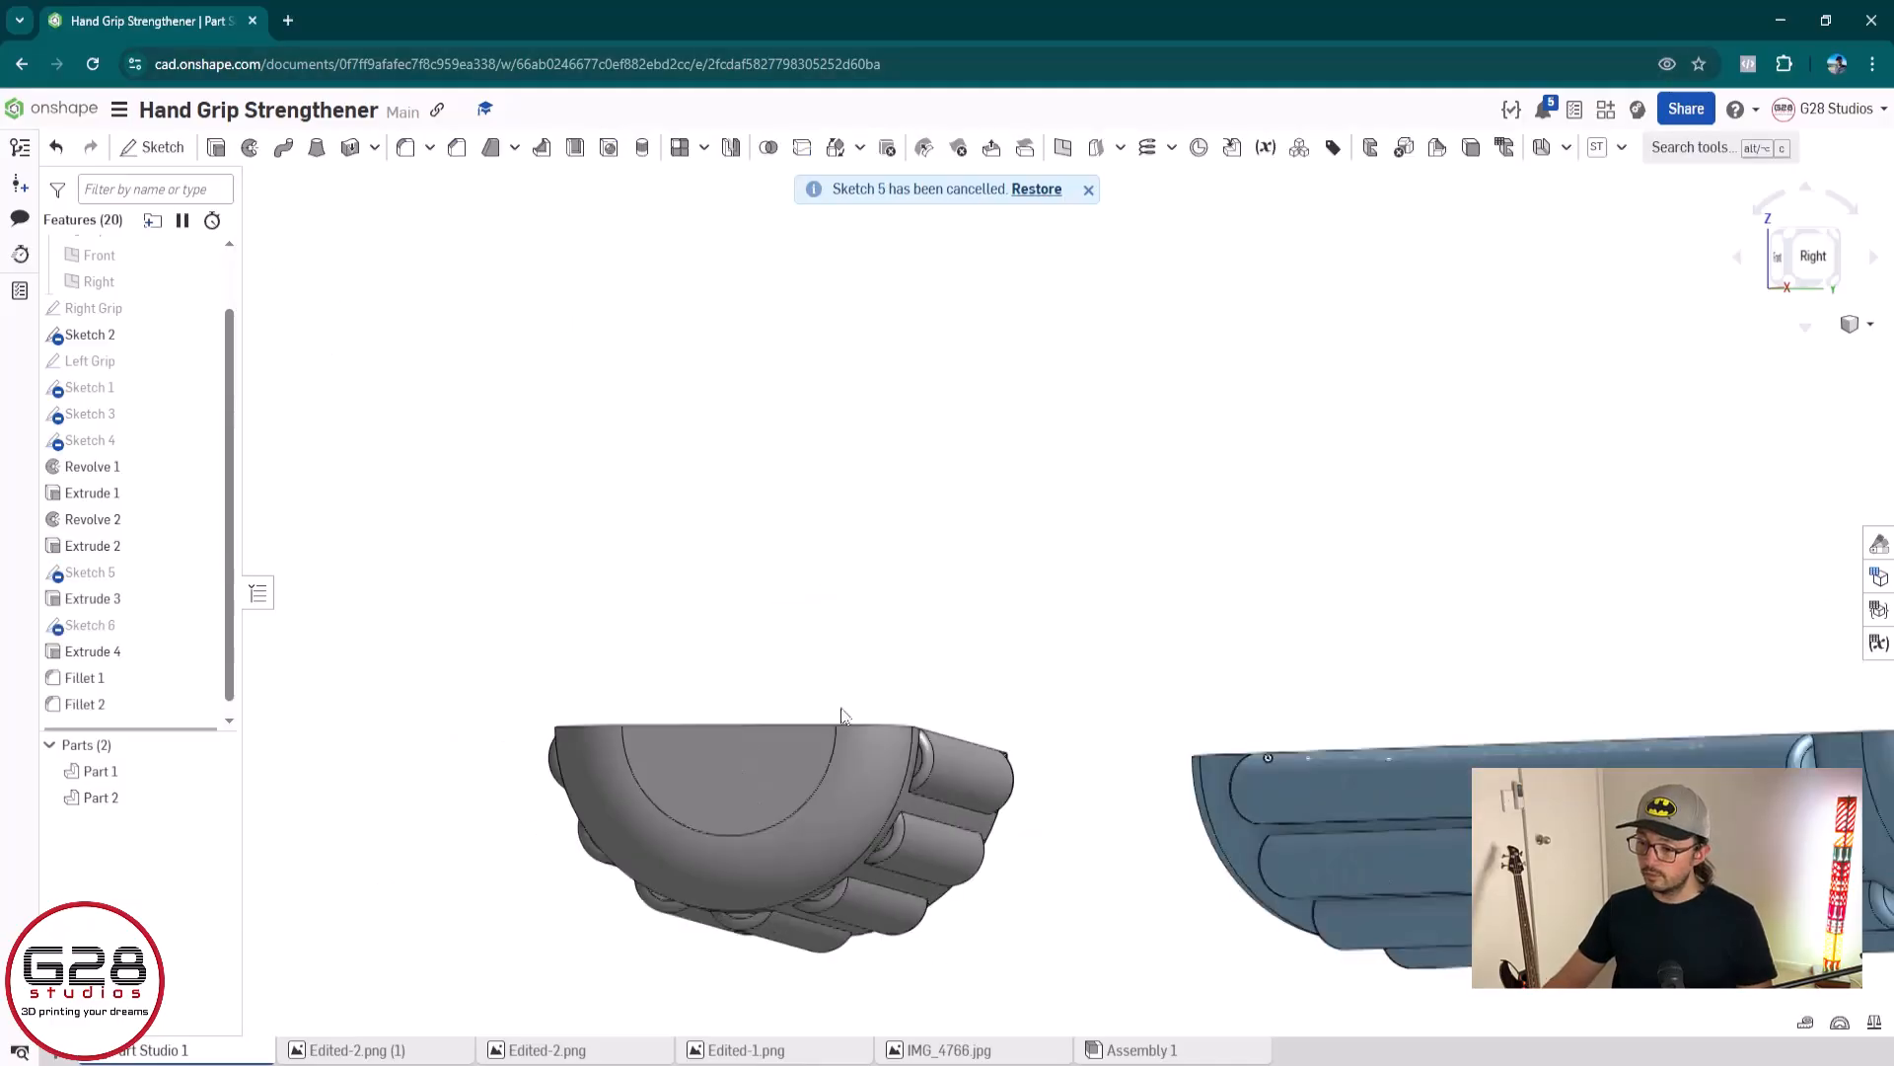
# In Sketch 6, dimension the first ridge arc's centre to the blue grip's curved profile edge at 1.04 mm
pyautogui.moveTo(1080, 775)
pyautogui.mouseDown(button='right')
pyautogui.moveTo(1036, 552)
pyautogui.moveTo(997, 567)
pyautogui.mouseUp(button='right')
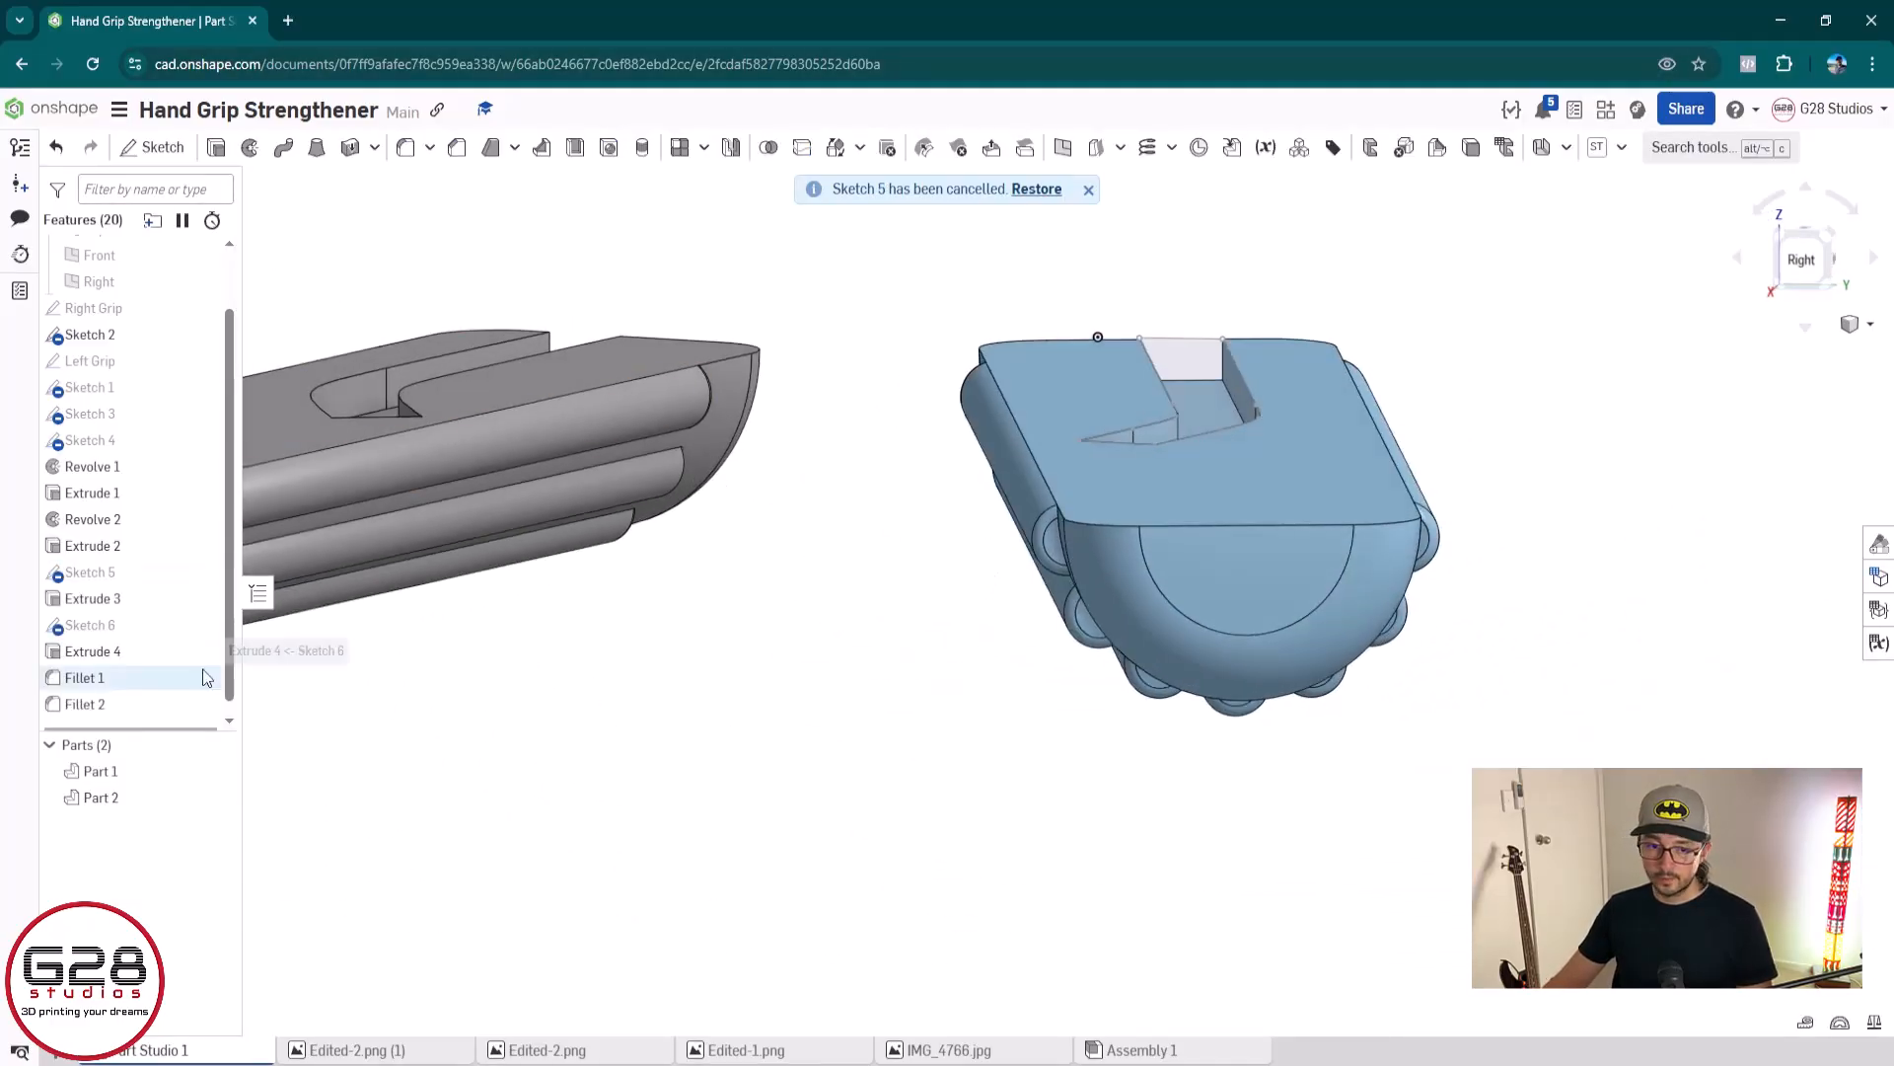
pyautogui.doubleClick(135, 626)
pyautogui.scroll(5, 1061, 573)
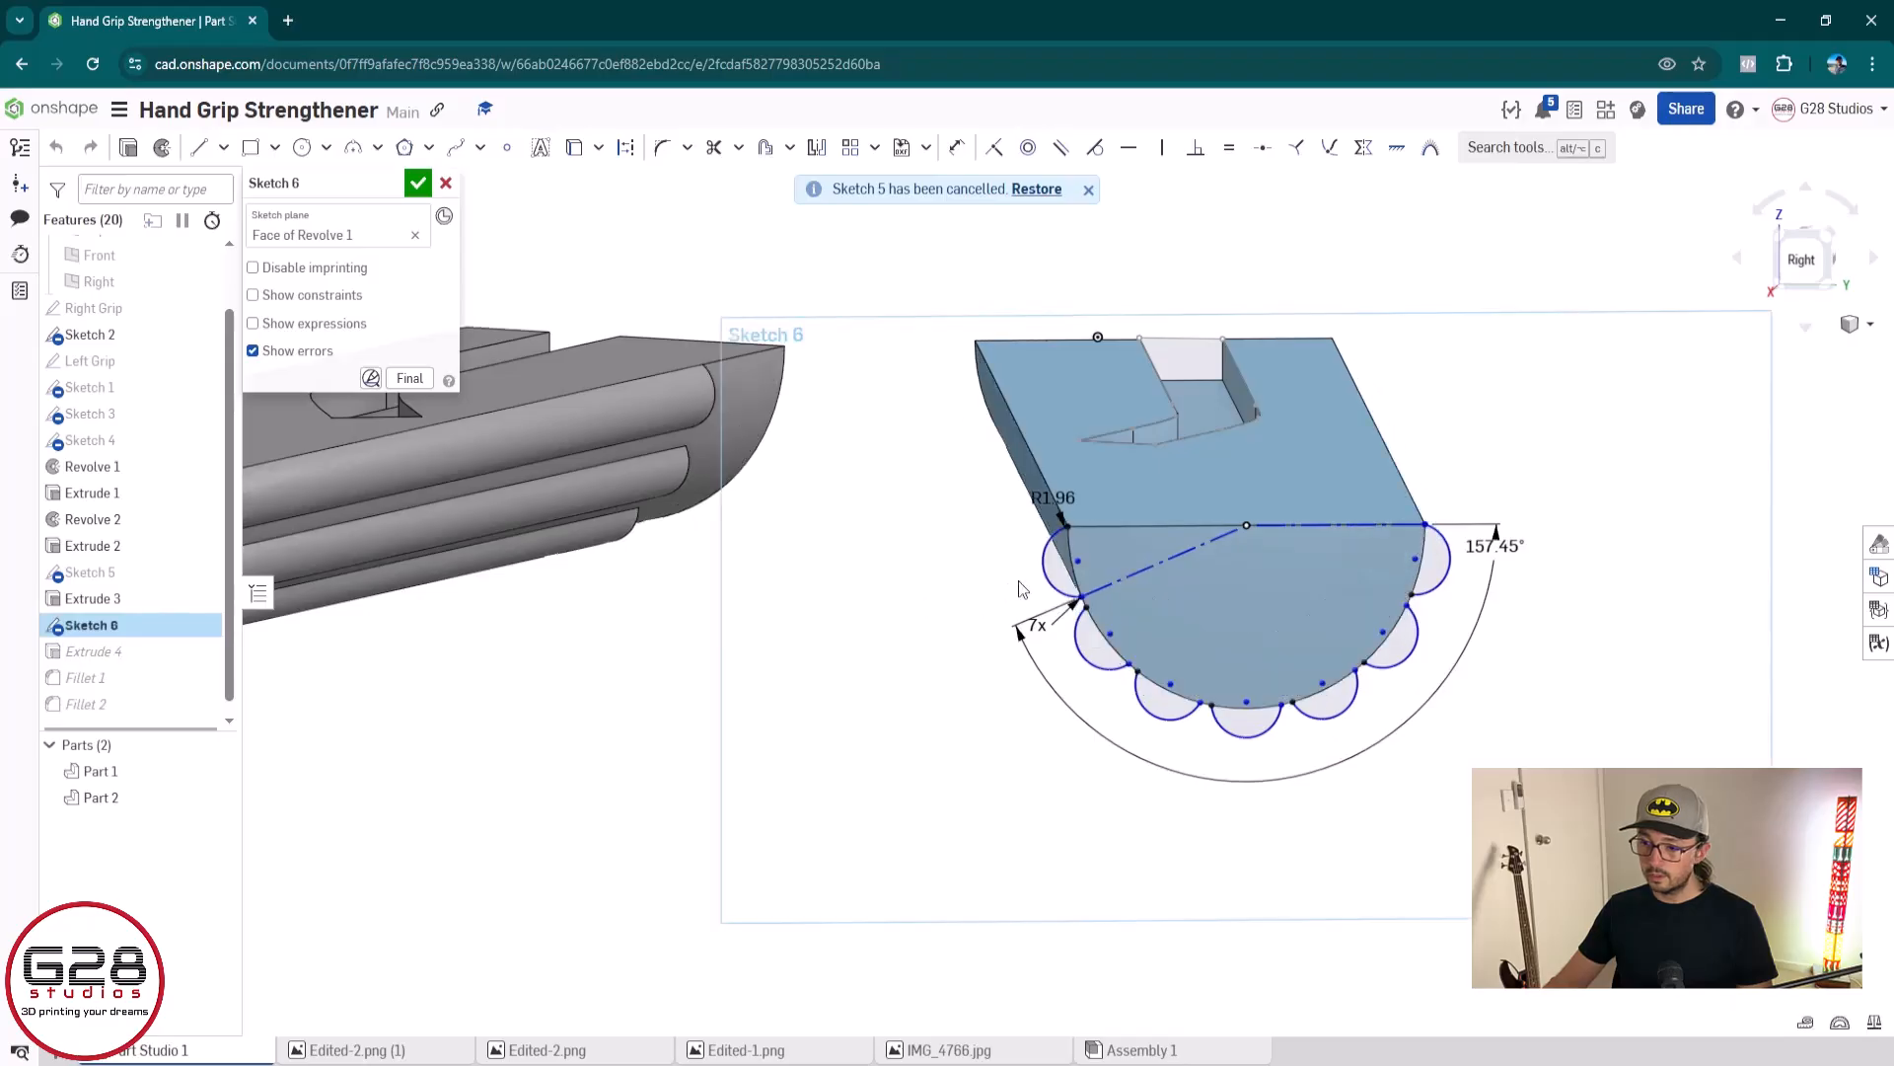
pyautogui.scroll(3, 1061, 572)
pyautogui.scroll(2, 1103, 559)
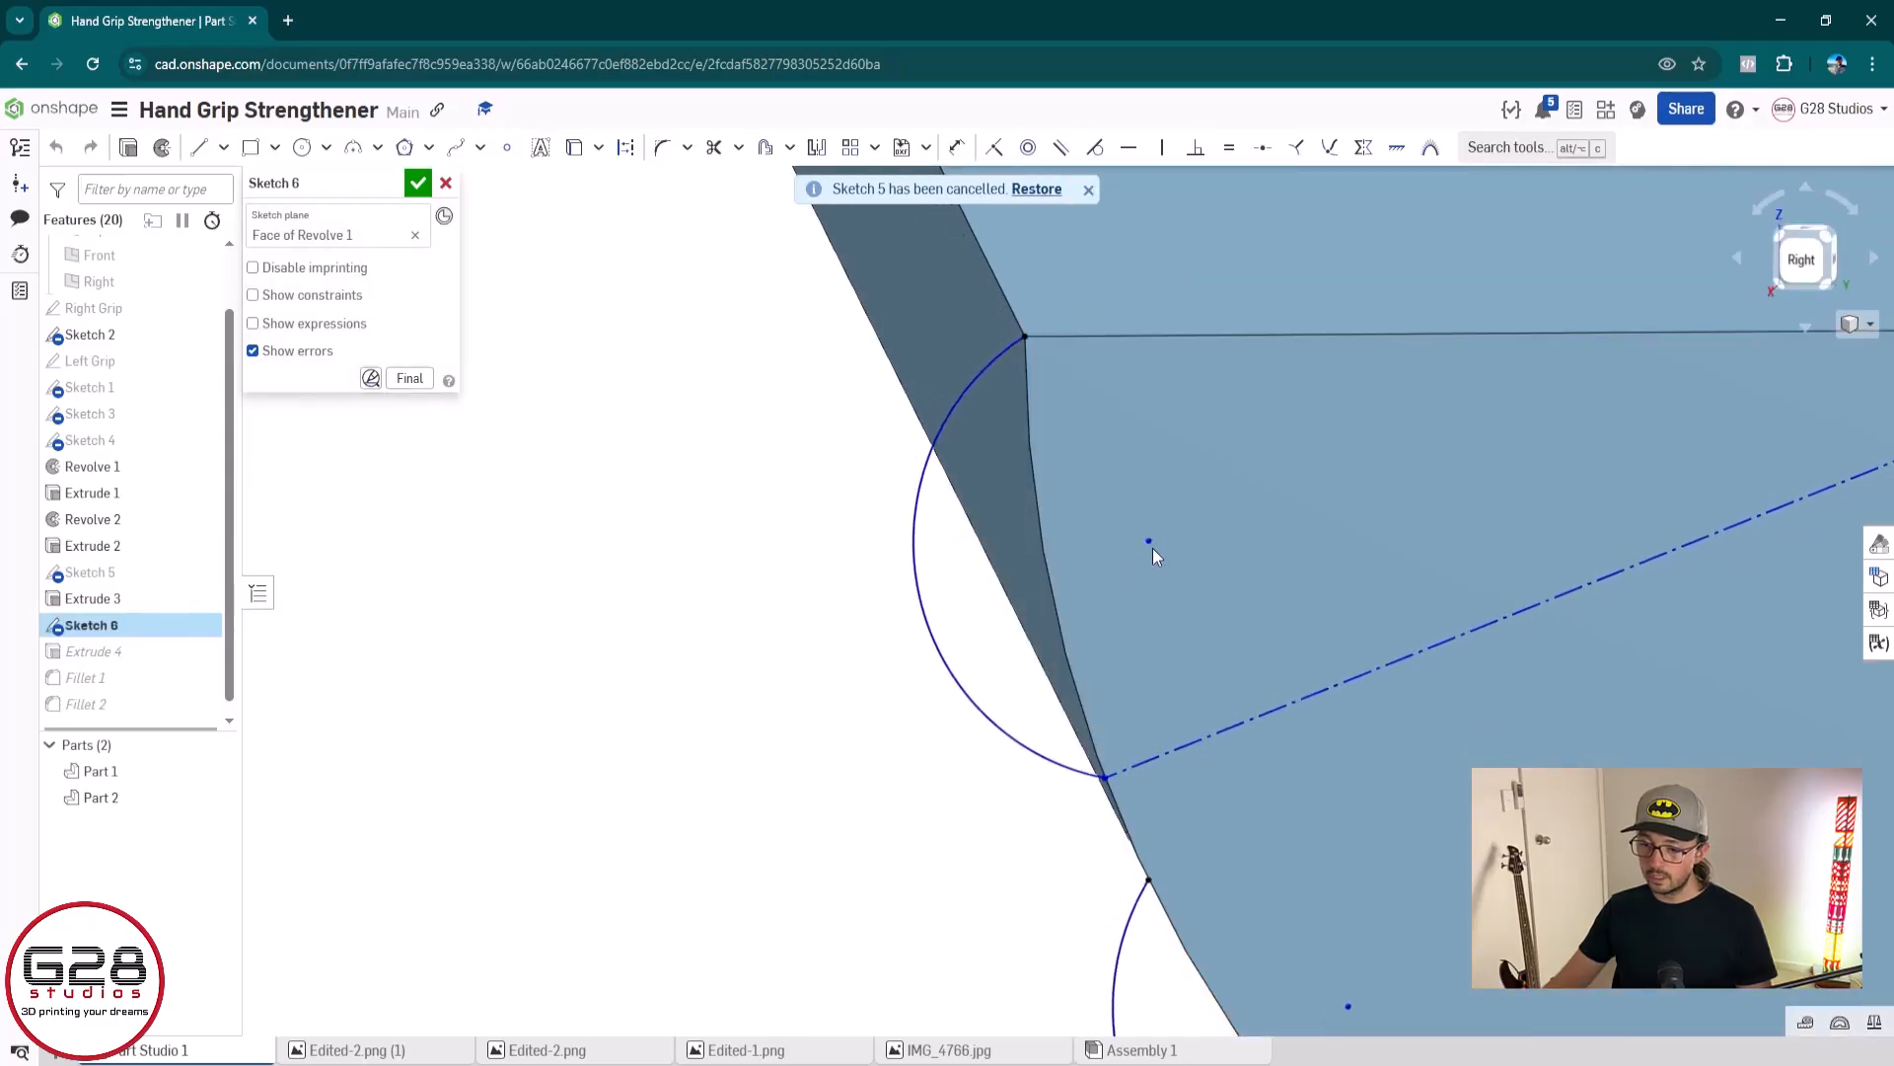
pyautogui.press('d')
pyautogui.click(1146, 540)
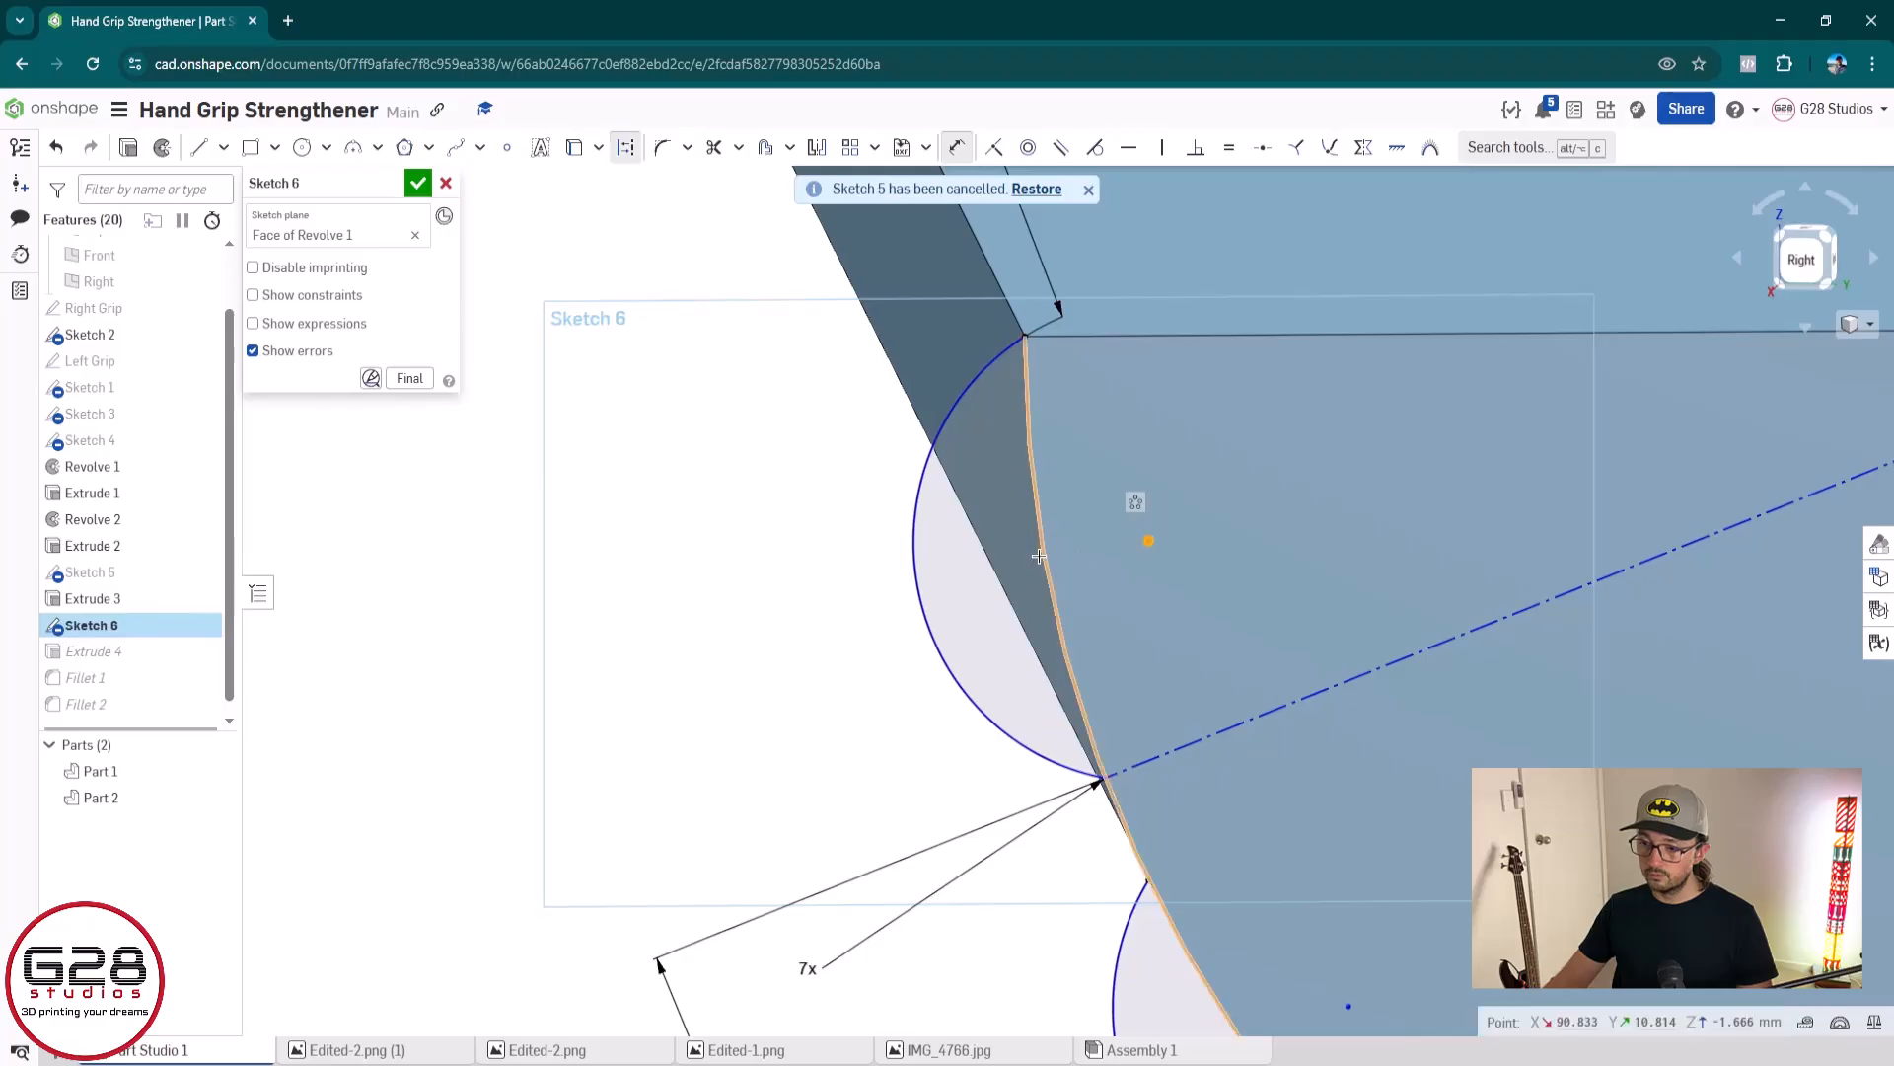
pyautogui.click(1044, 560)
pyautogui.click(1124, 498)
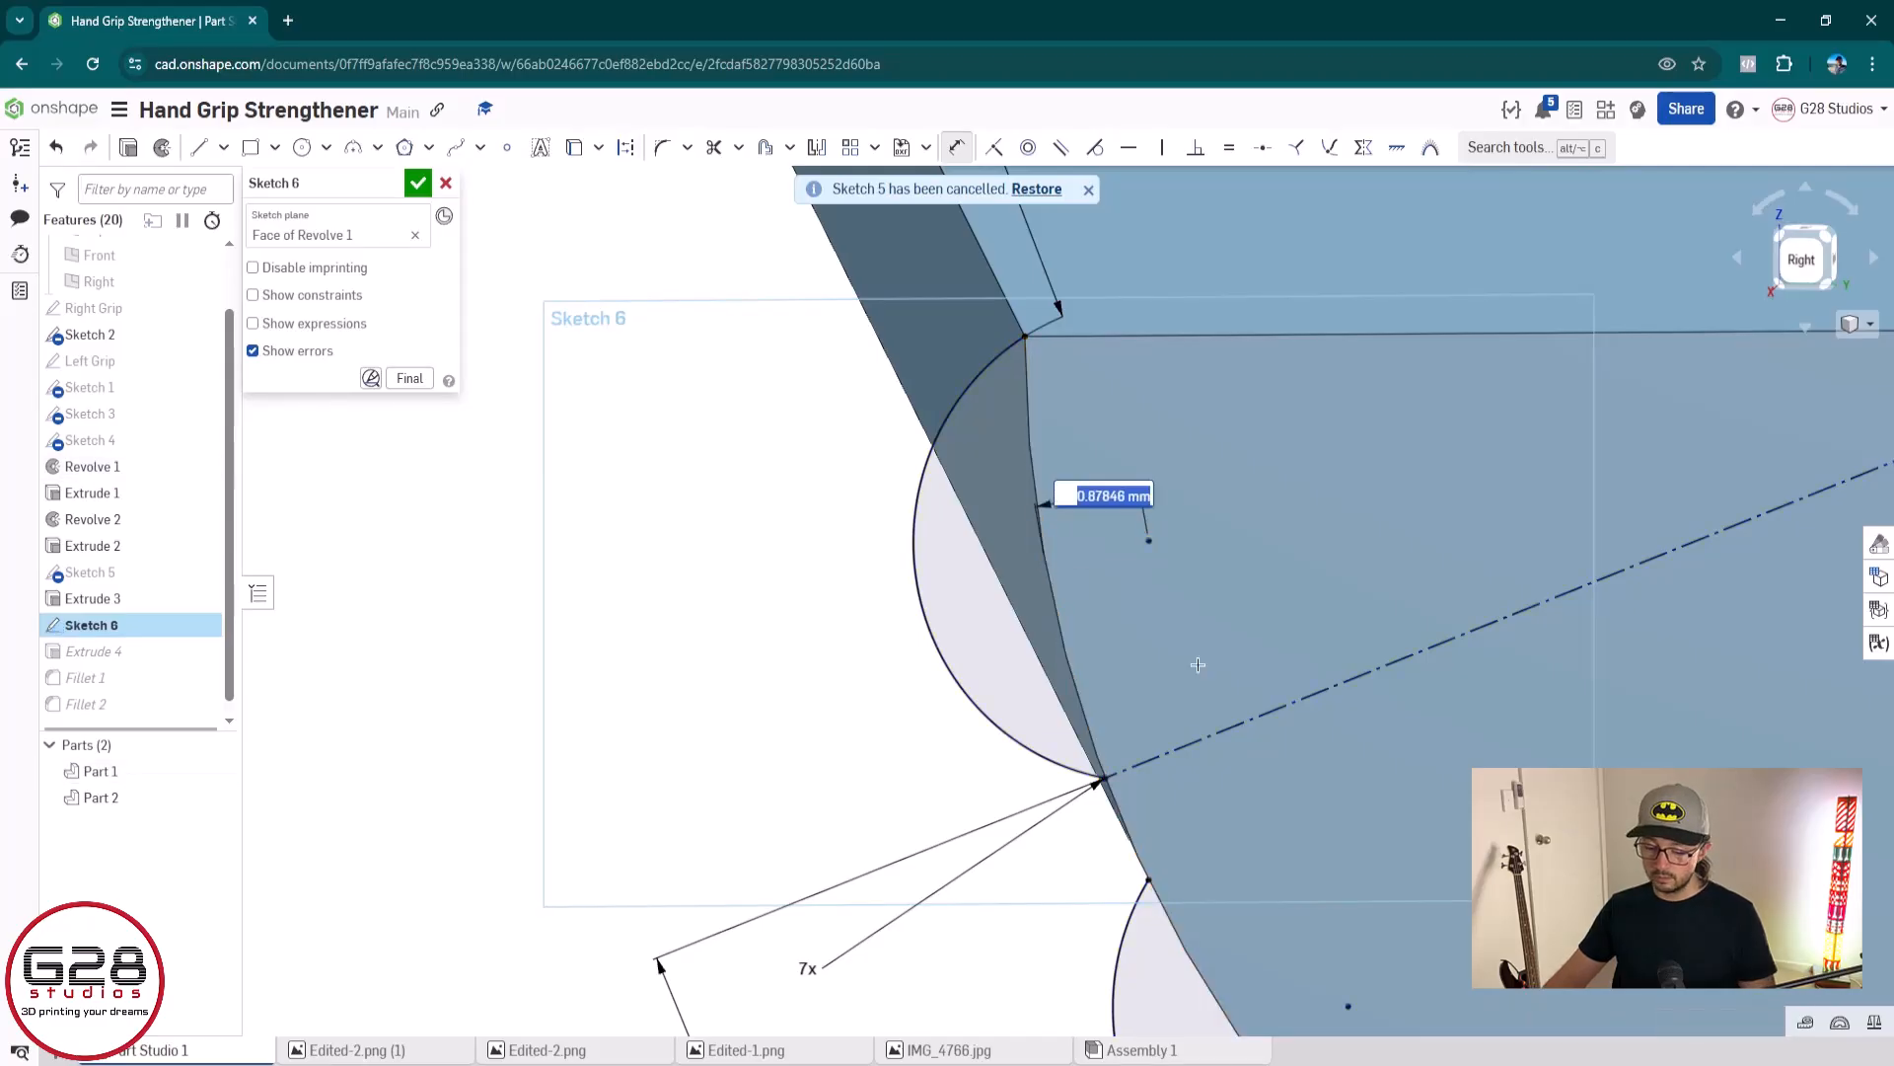
pyautogui.press('Return')
pyautogui.scroll(-5, 879, 606)
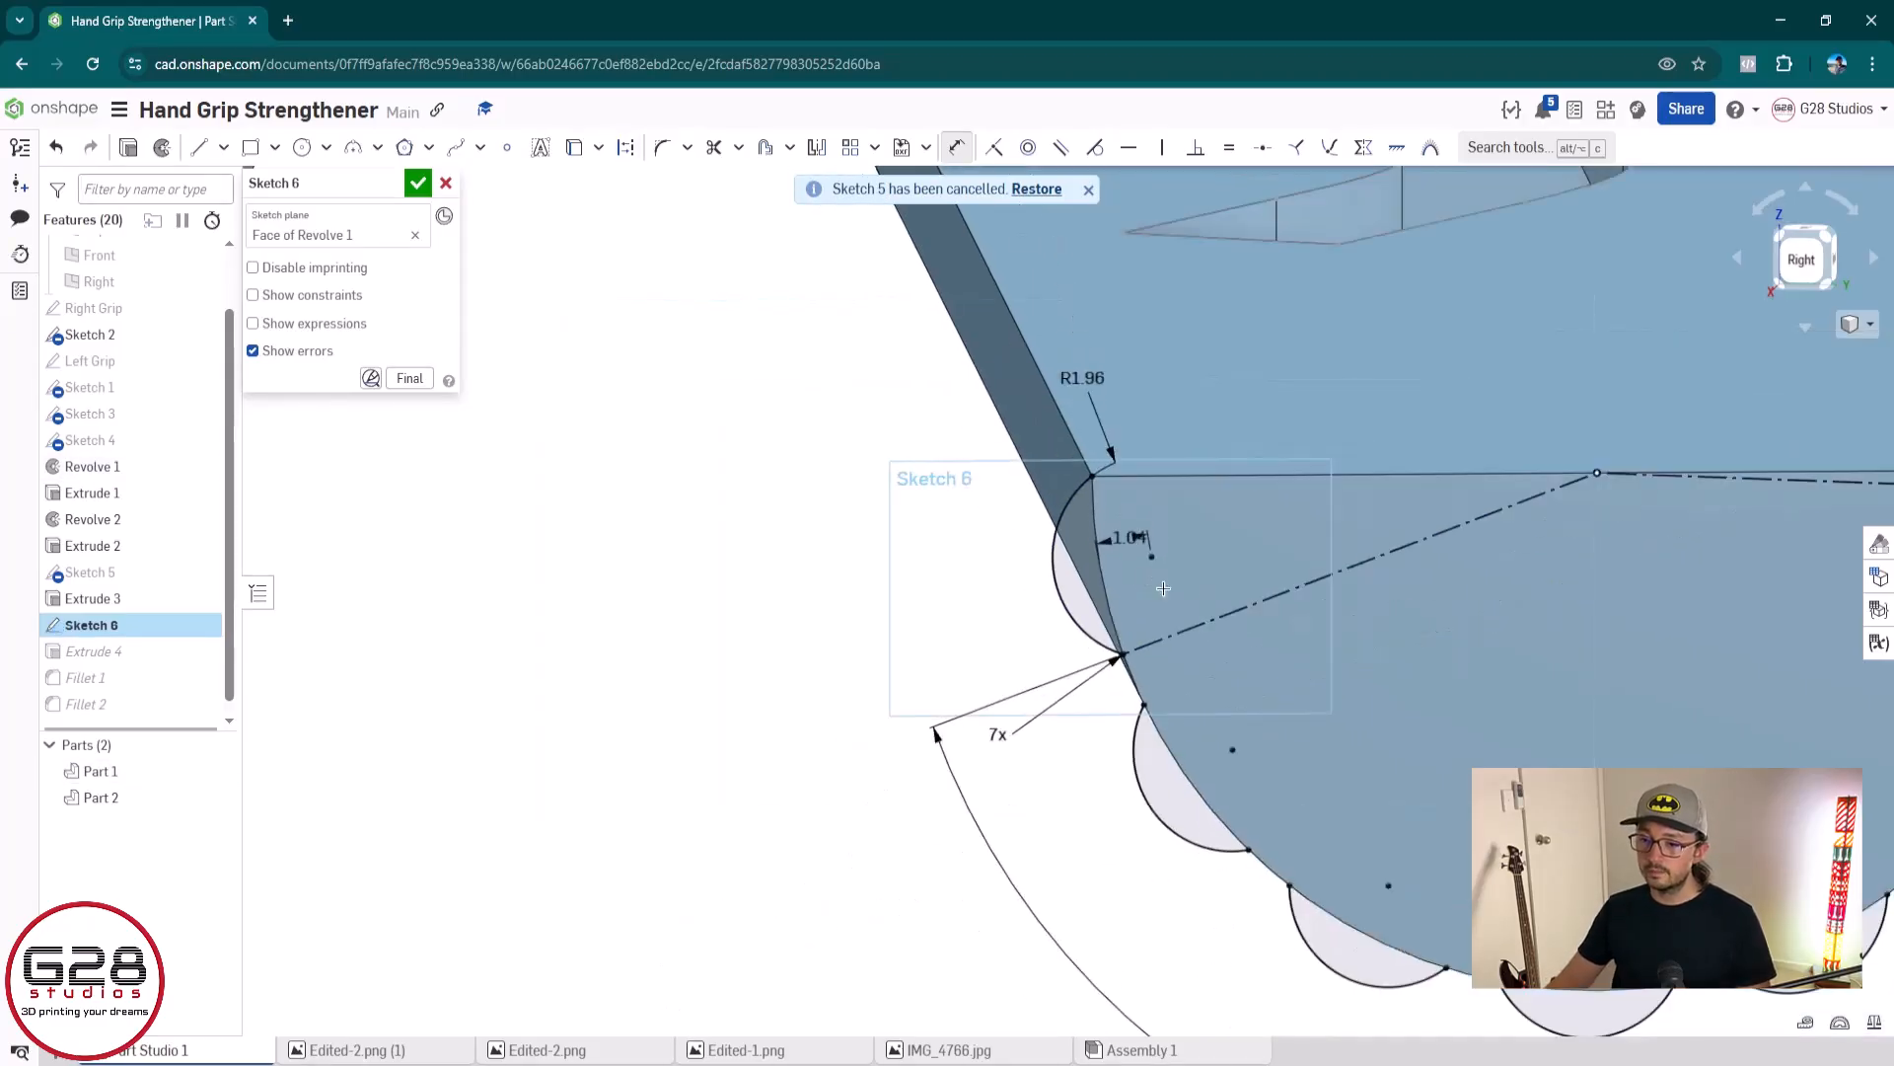
# Accept the Sketch 6 edits that dimension the first ridge arc's centre to the blue grip's profile edge
pyautogui.moveTo(879, 606); pyautogui.dragTo(618, 595, button='middle')
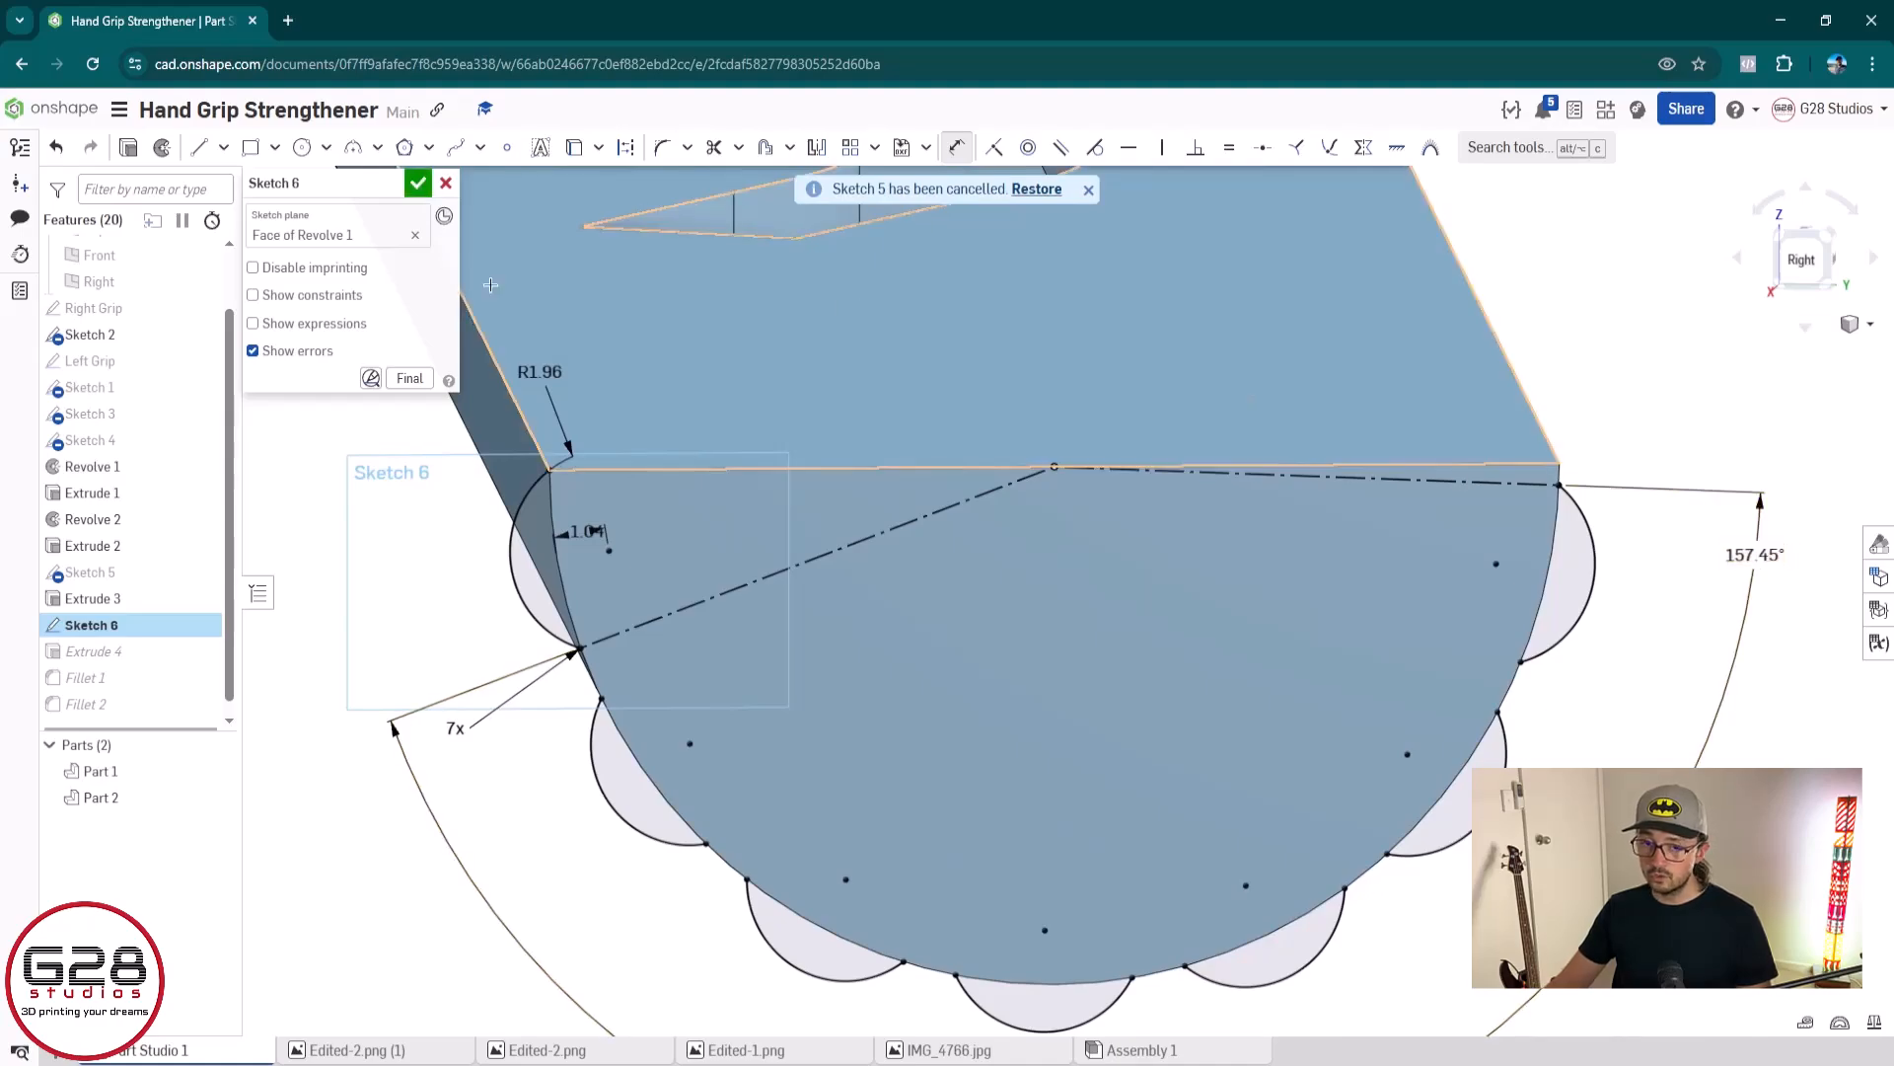
pyautogui.click(419, 184)
pyautogui.scroll(-10, 582, 592)
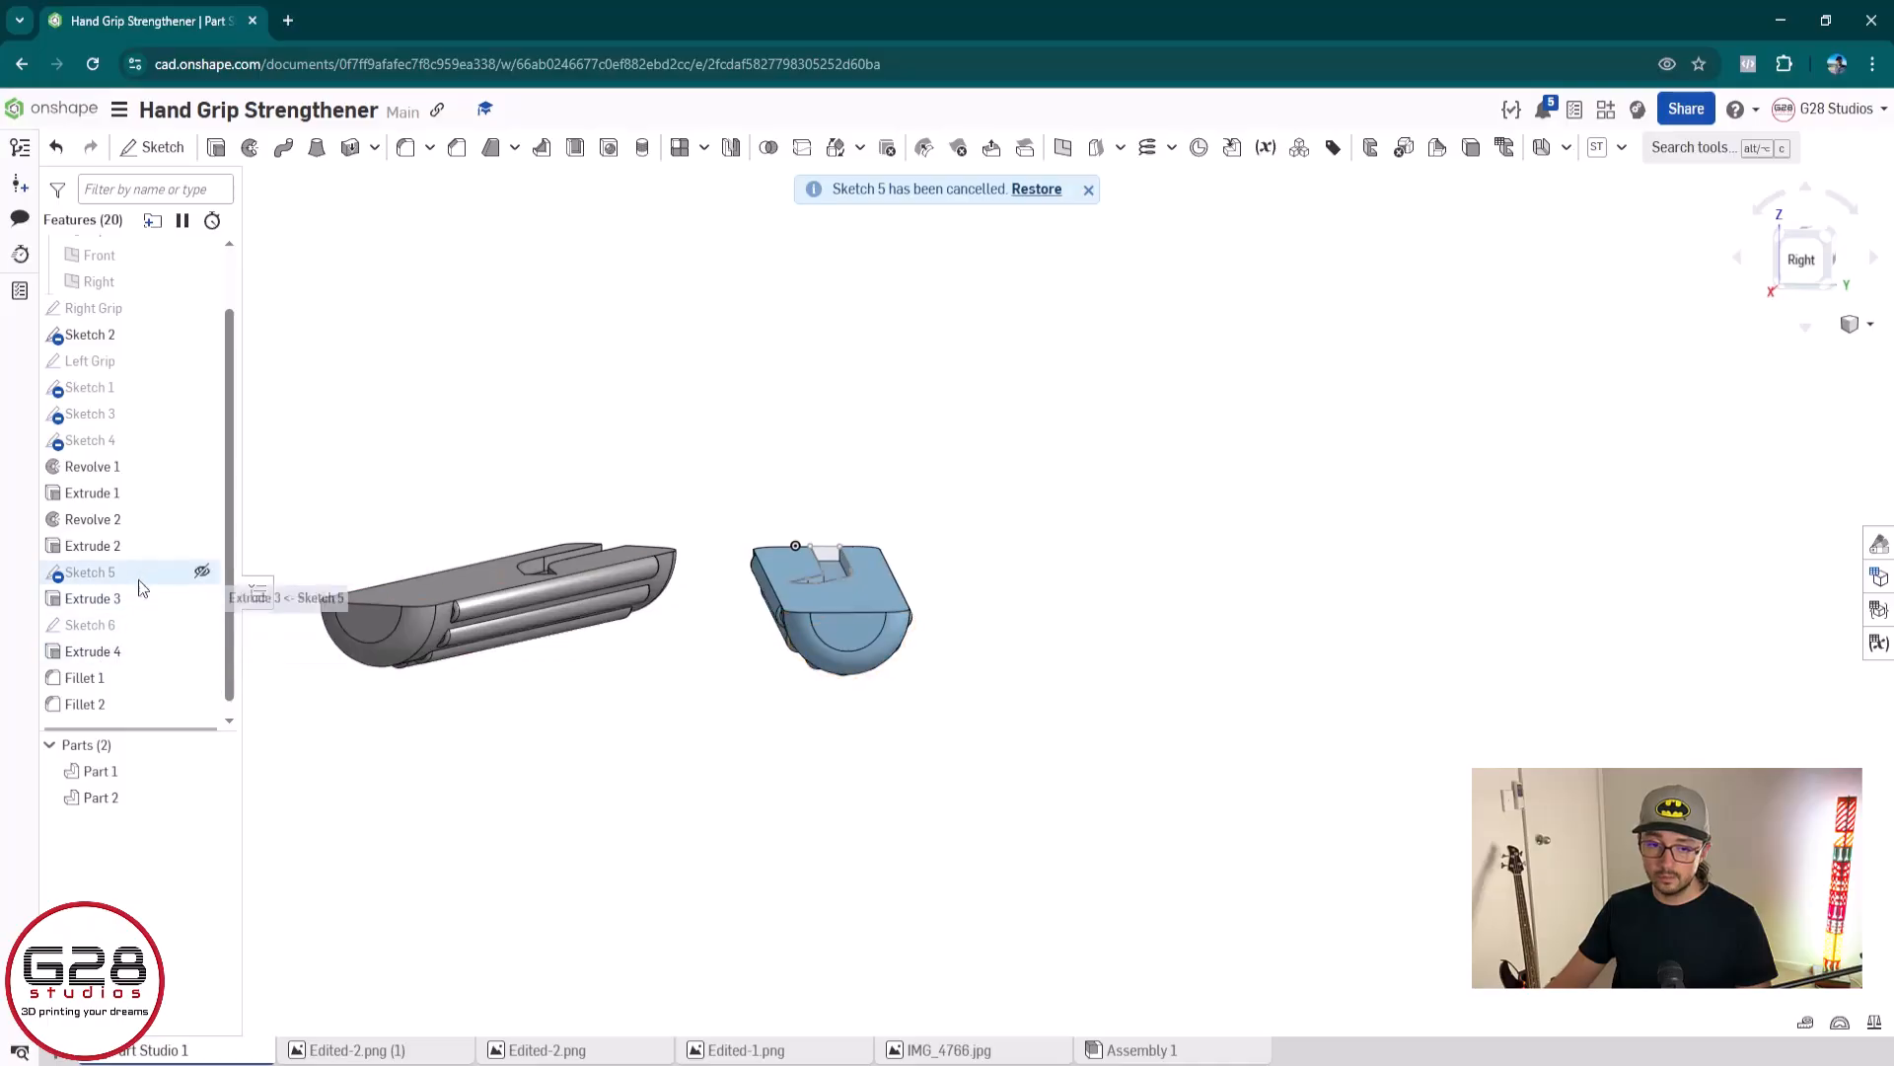
# Check the ridge pattern in Sketch 5, and set the blue grip's ridge pattern angle in Sketch 6 to 159.85°
pyautogui.doubleClick(92, 572)
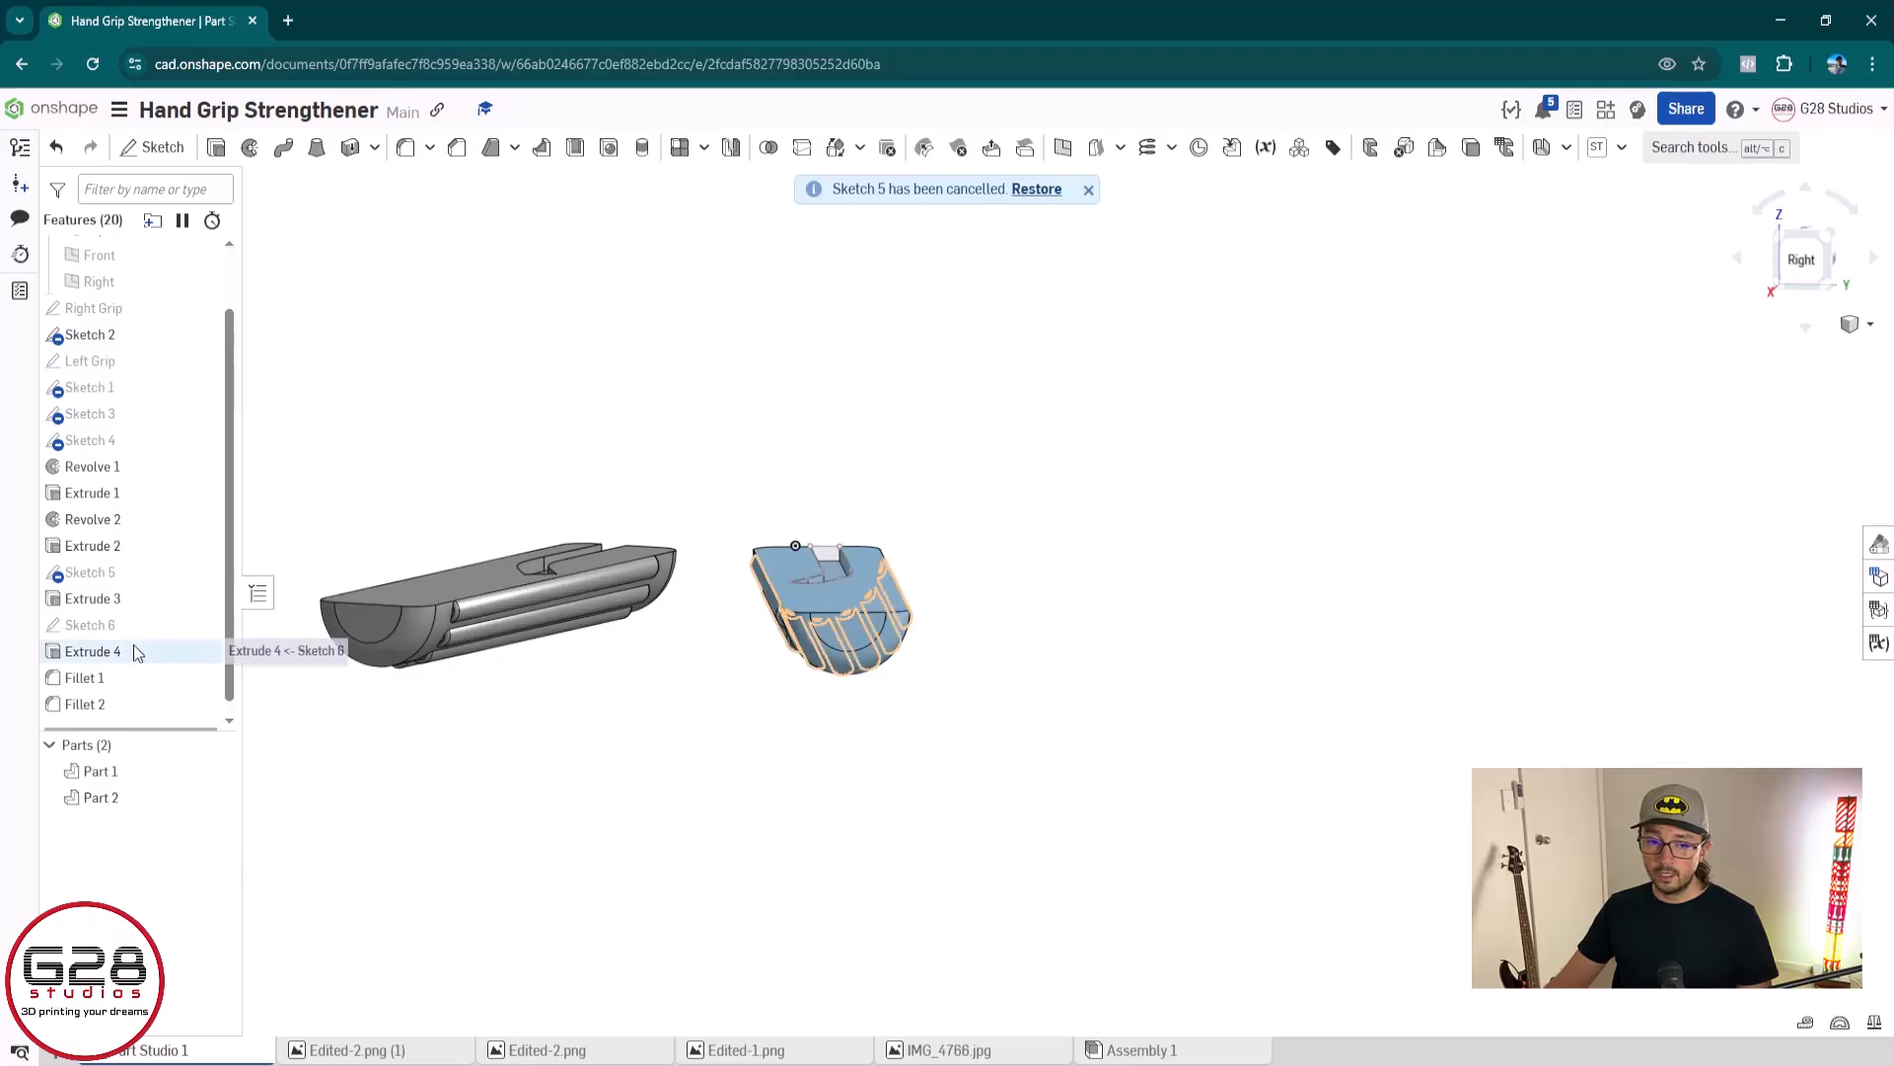
pyautogui.doubleClick(99, 625)
pyautogui.scroll(10, 940, 642)
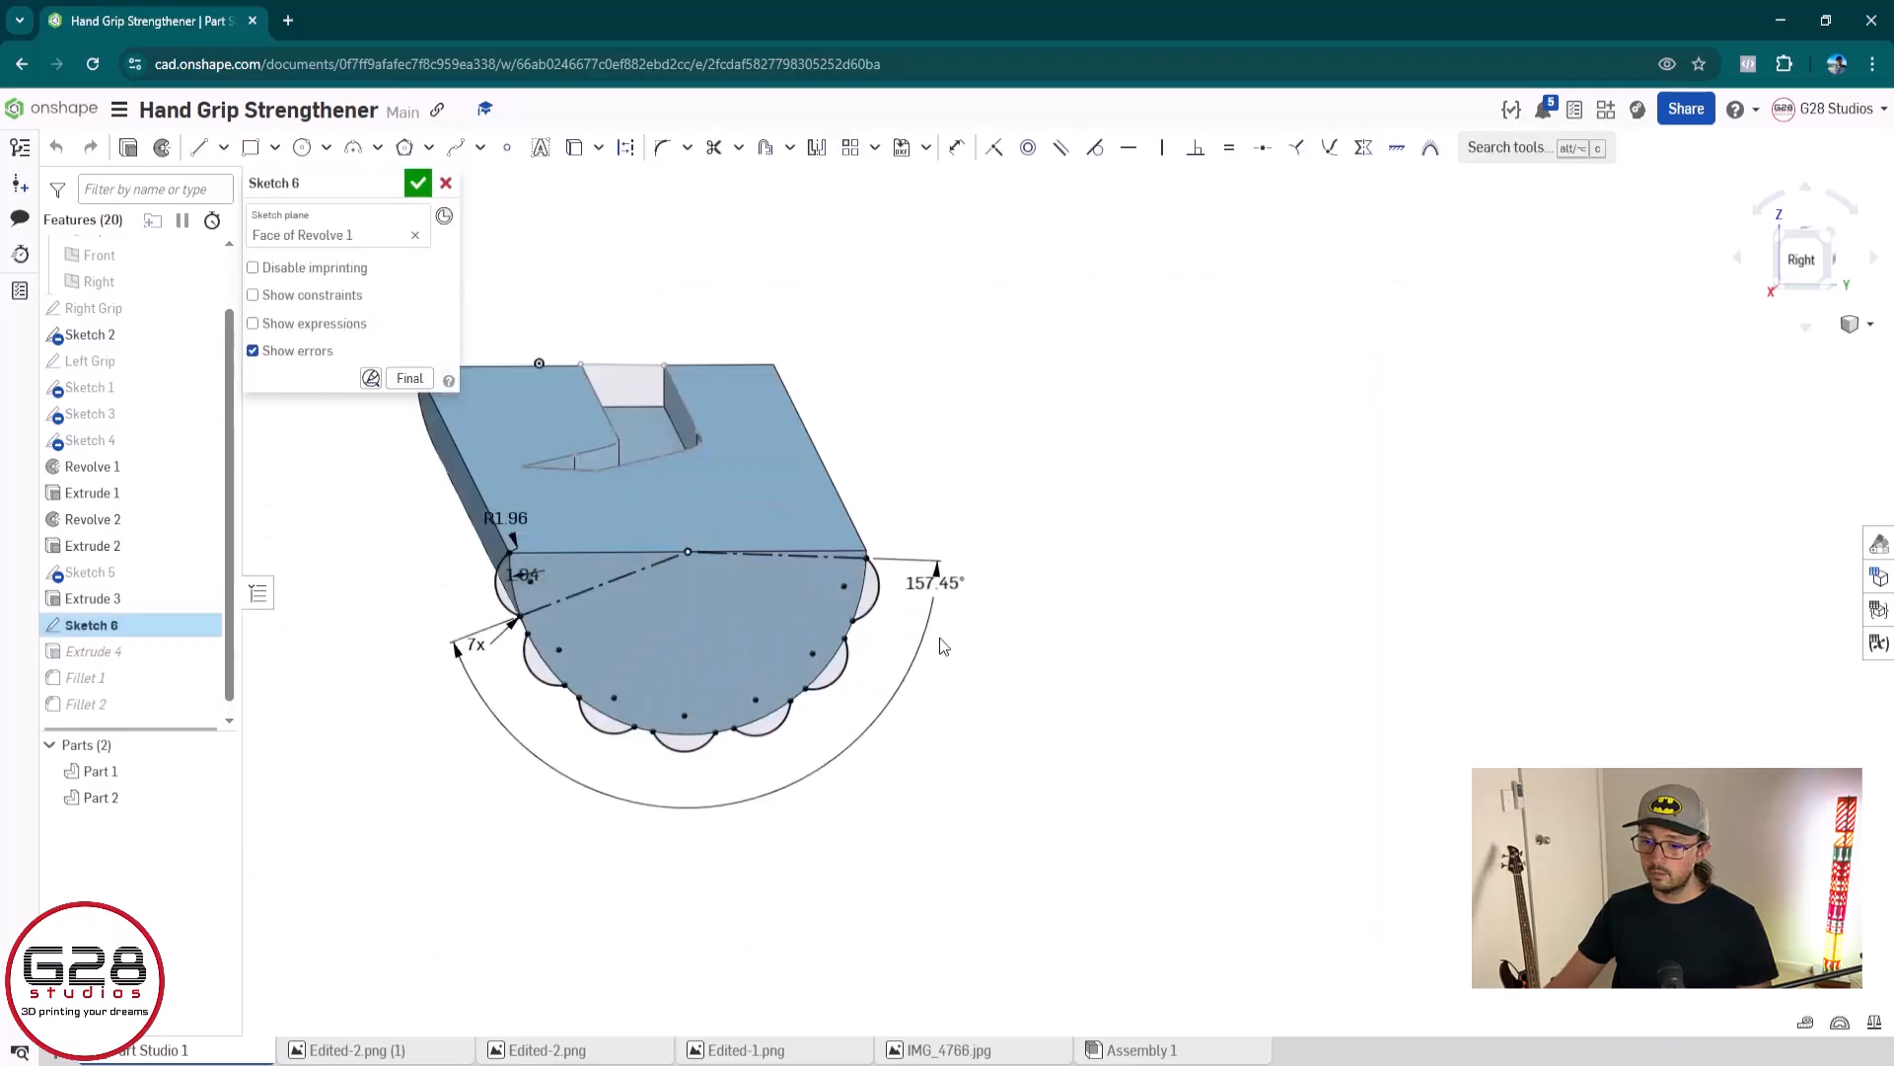
pyautogui.doubleClick(940, 525)
pyautogui.write('159')
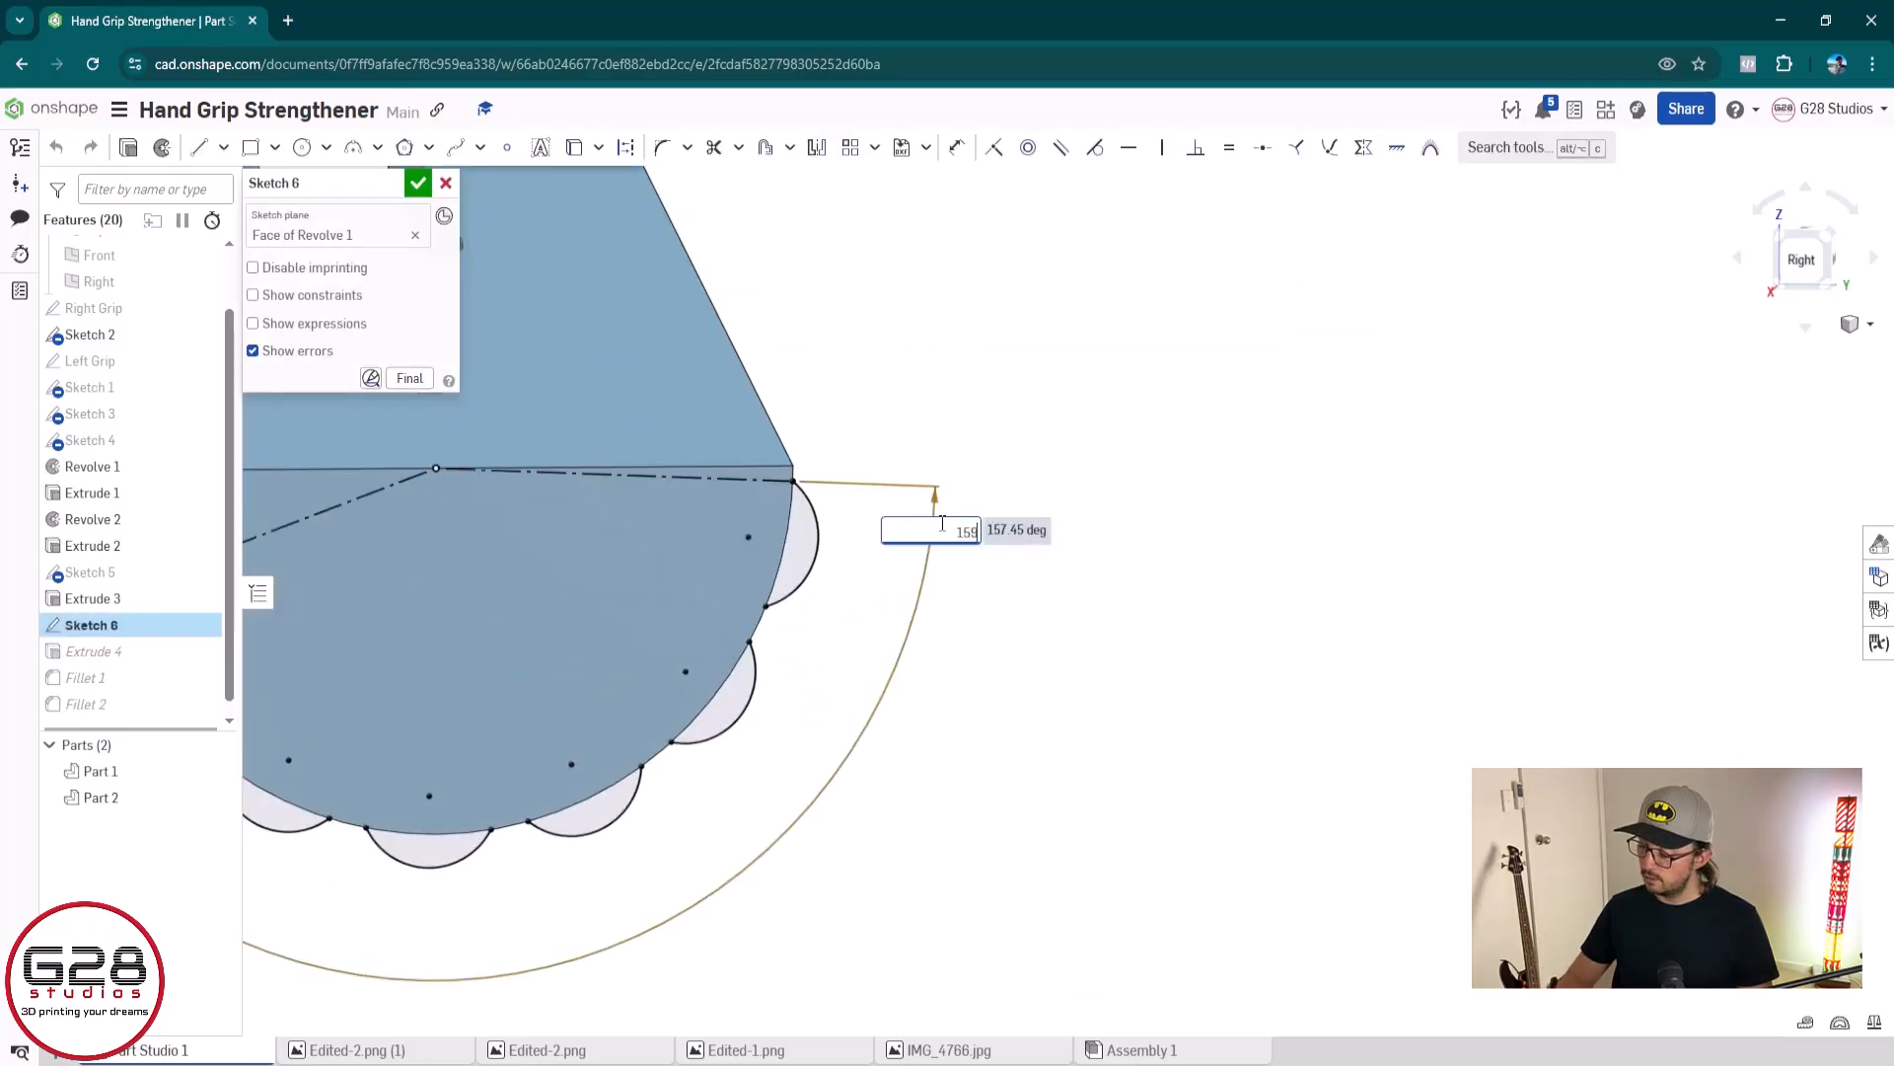
pyautogui.write('.8')
pyautogui.press('Return')
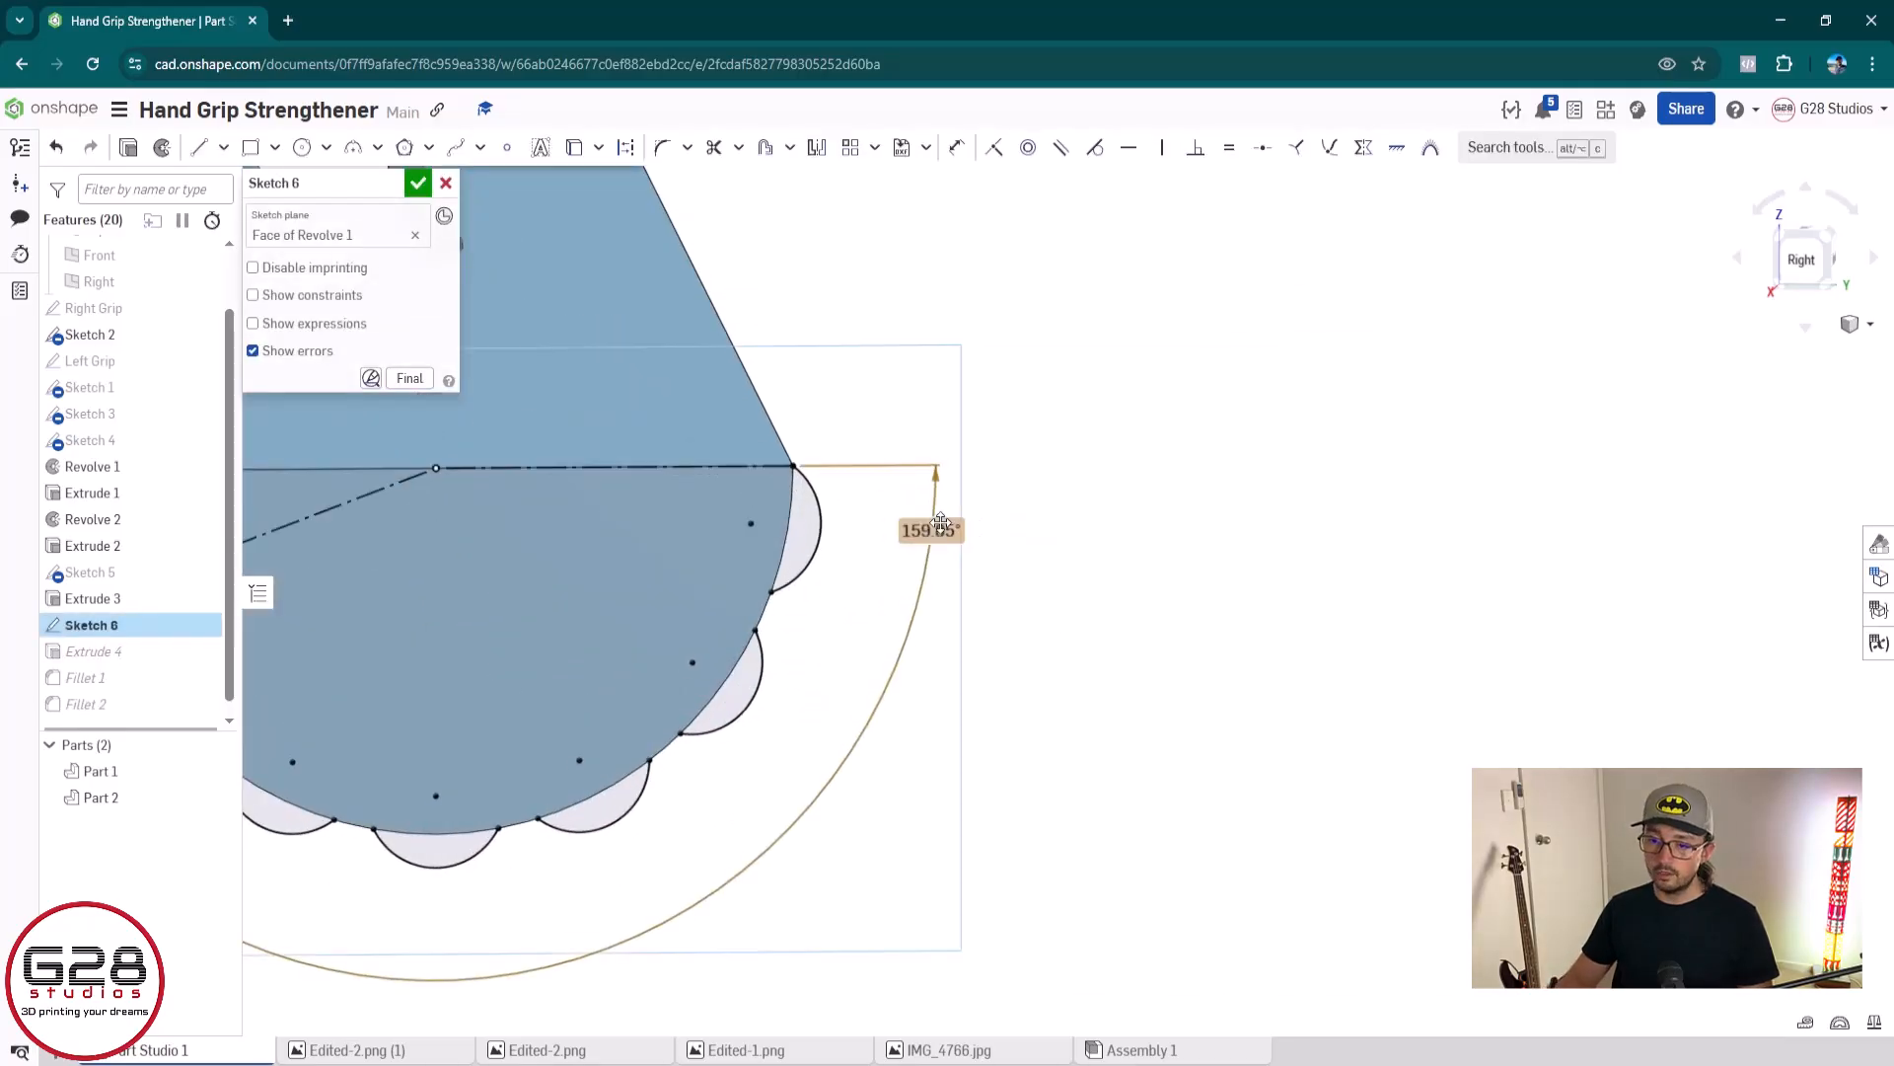
pyautogui.click(418, 182)
# Examine the rounded ends, ridges and slotted flat faces of both hand grips from several angles
pyautogui.scroll(-3, 667, 584)
pyautogui.moveTo(675, 618); pyautogui.dragTo(1223, 623, button='middle')
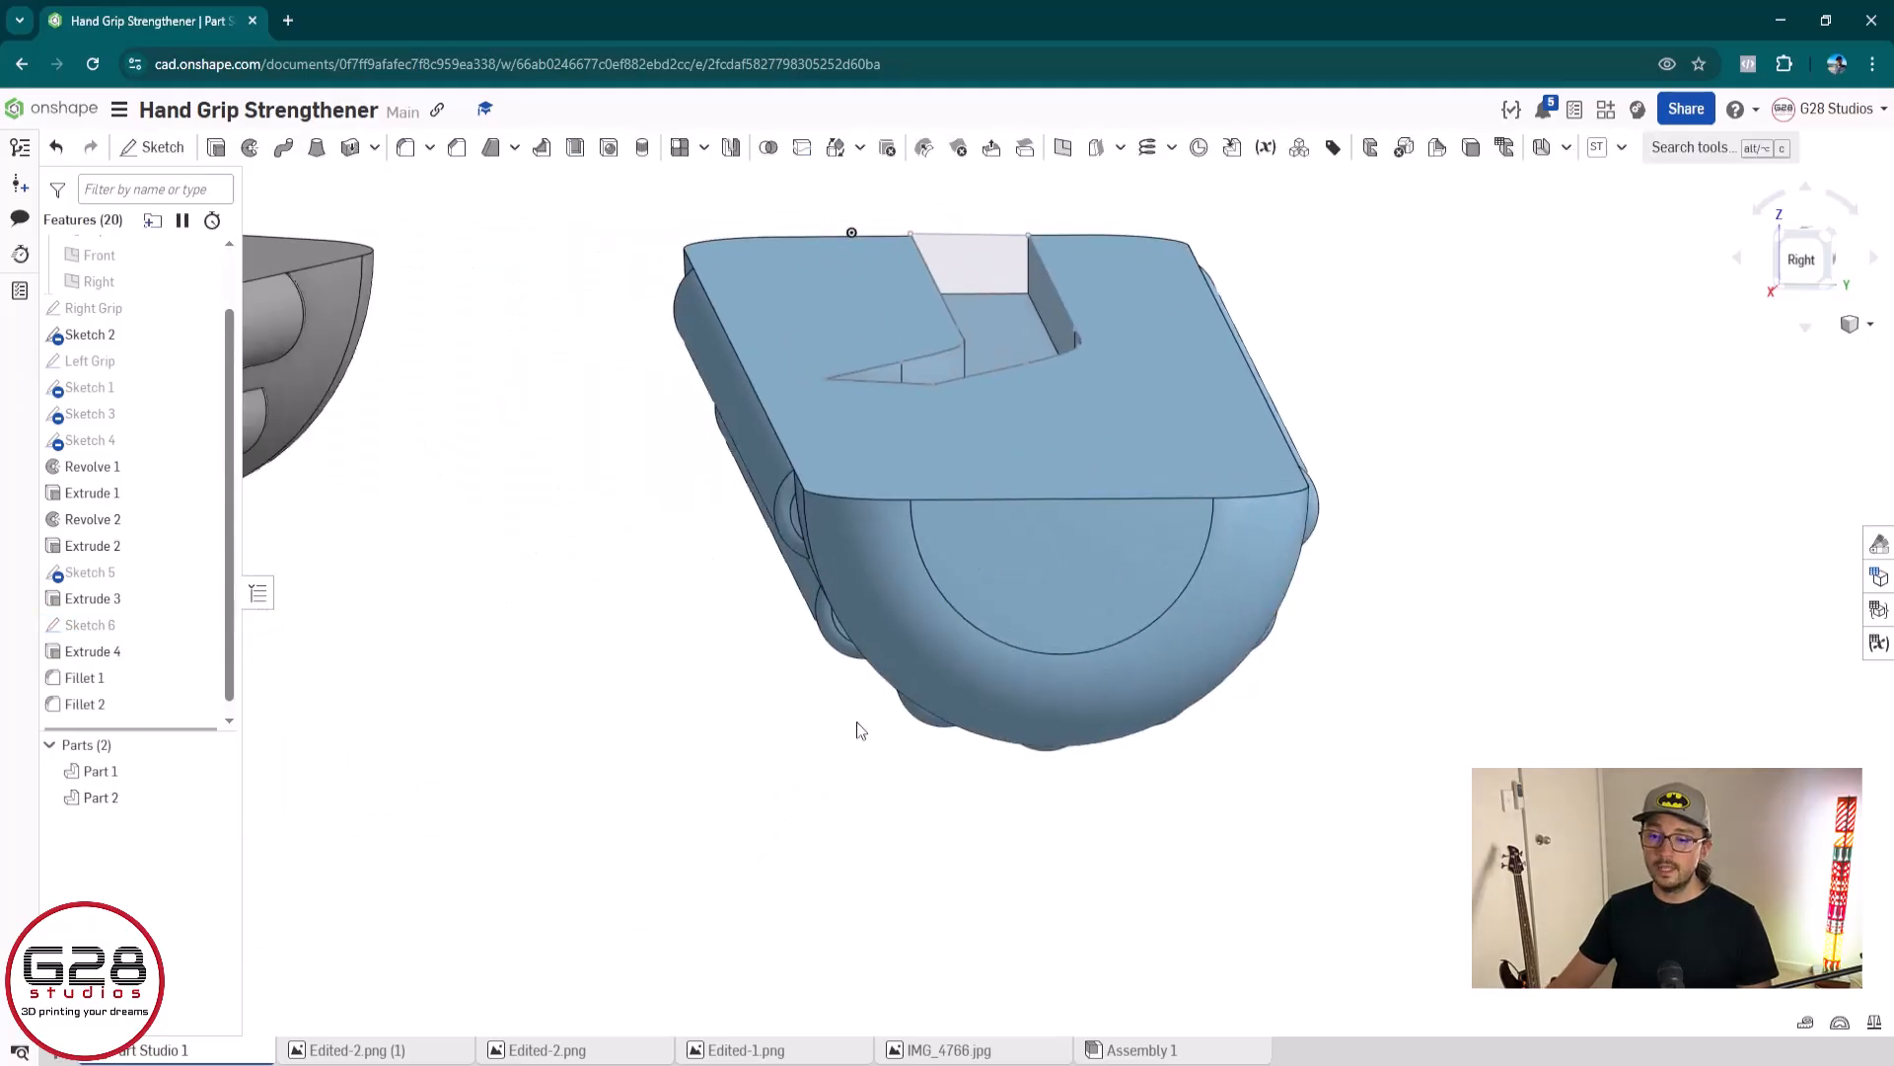
pyautogui.moveTo(856, 720); pyautogui.dragTo(761, 765, button='right')
pyautogui.scroll(-3, 820, 692)
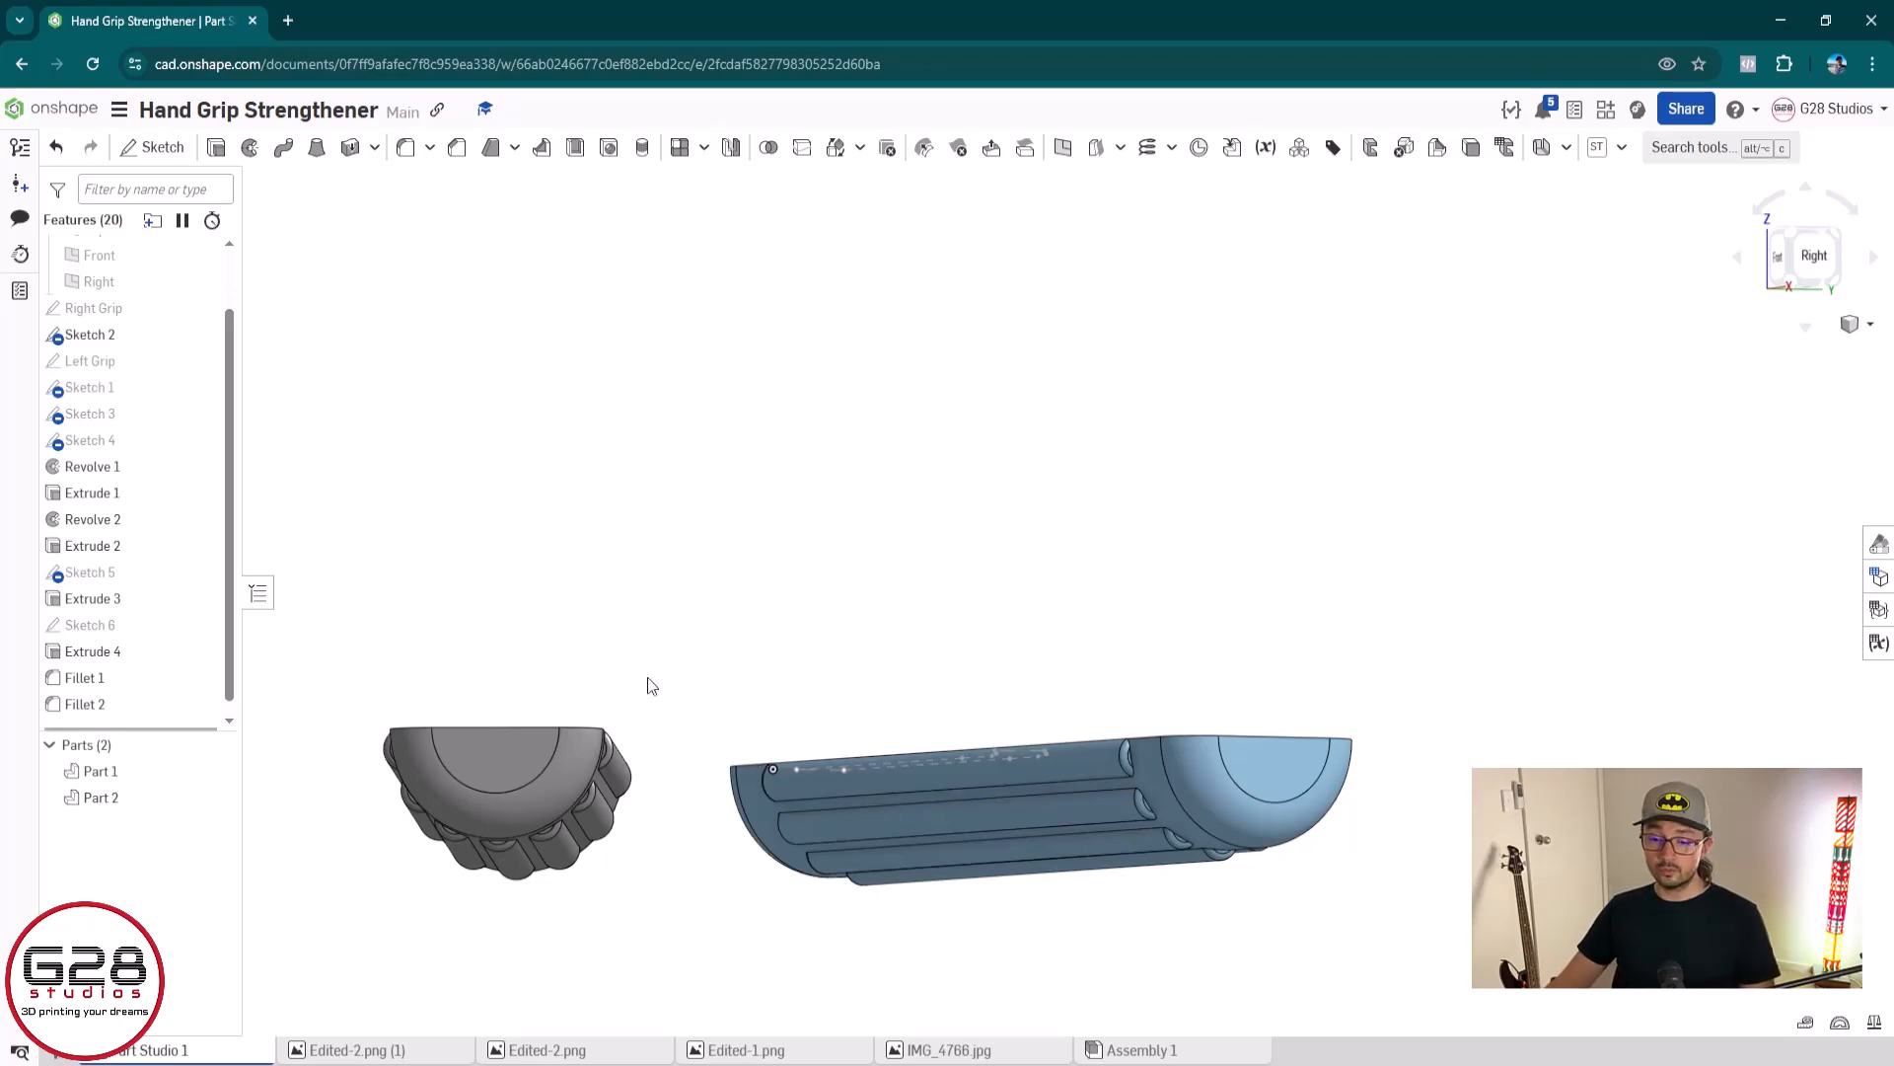
pyautogui.moveTo(646, 681); pyautogui.dragTo(1016, 636, button='middle')
pyautogui.moveTo(1016, 636); pyautogui.dragTo(1063, 659, button='right')
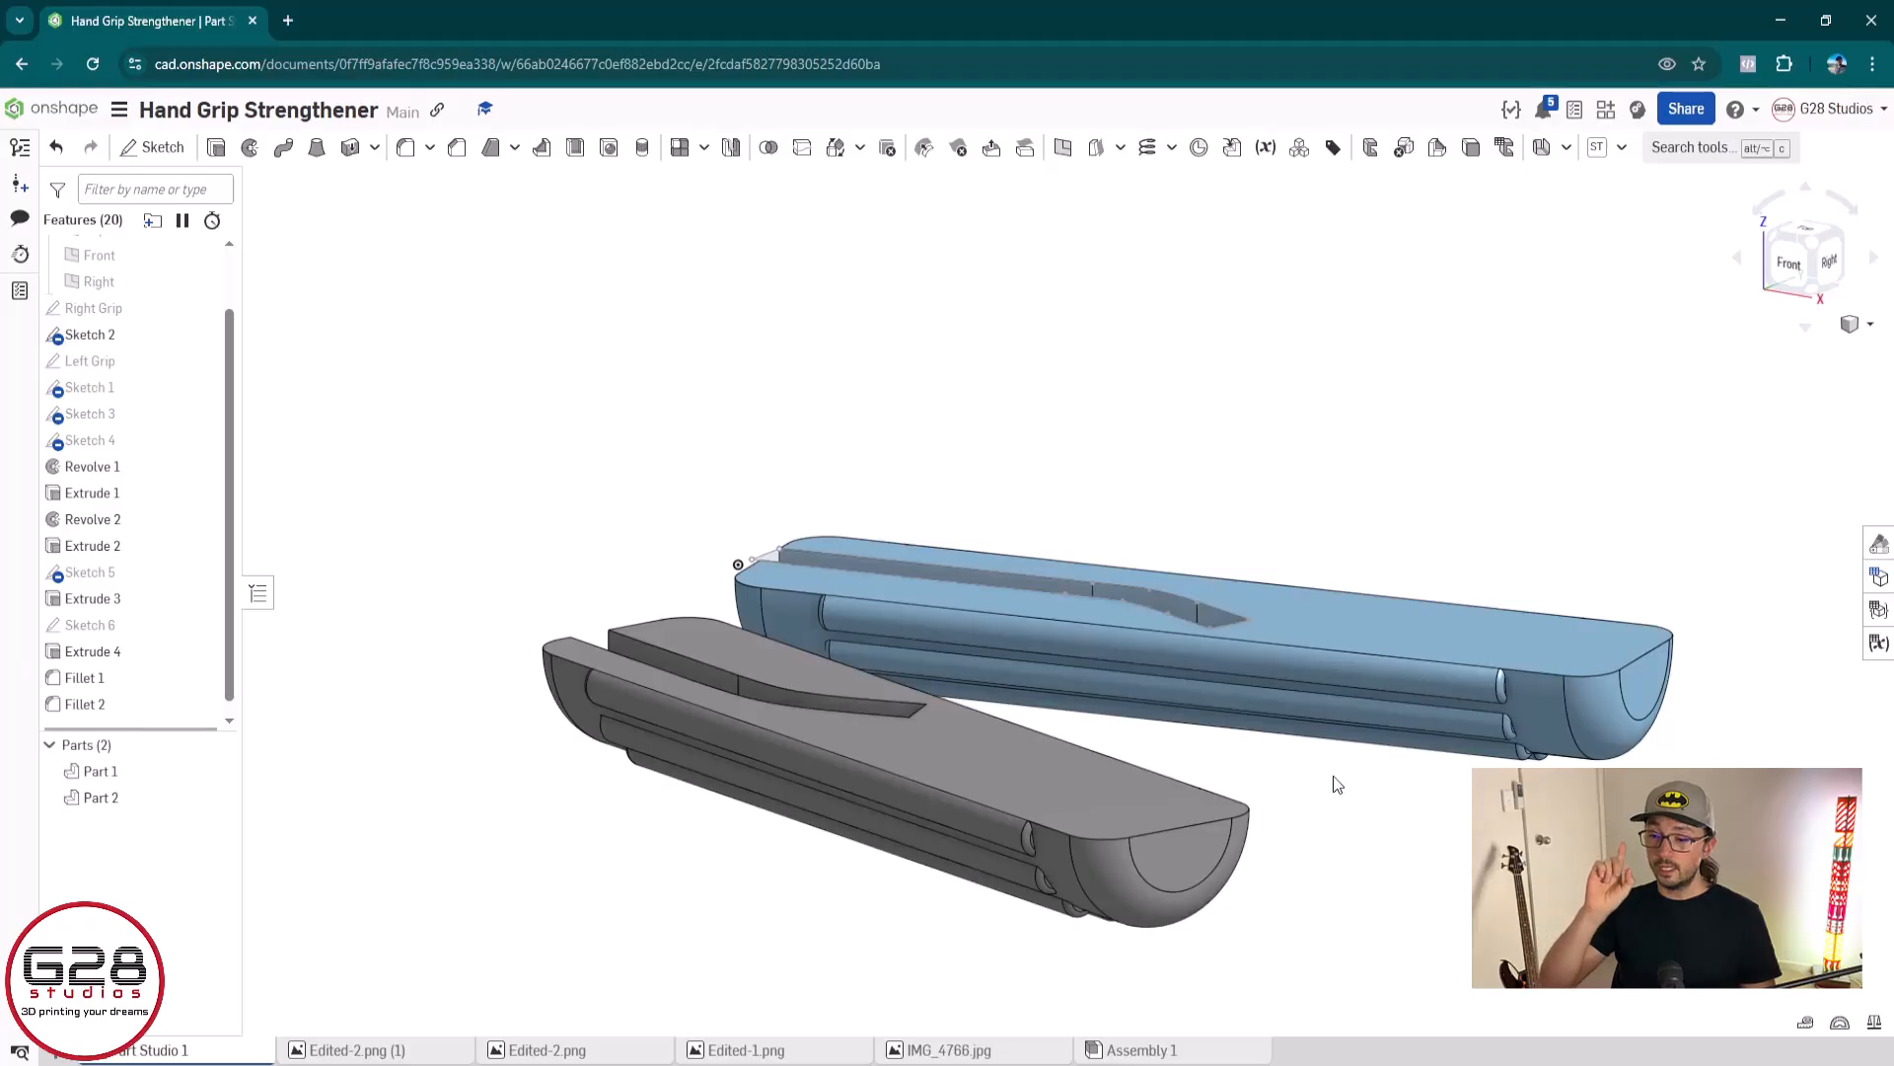
pyautogui.moveTo(1325, 787); pyautogui.dragTo(1234, 894, button='right')
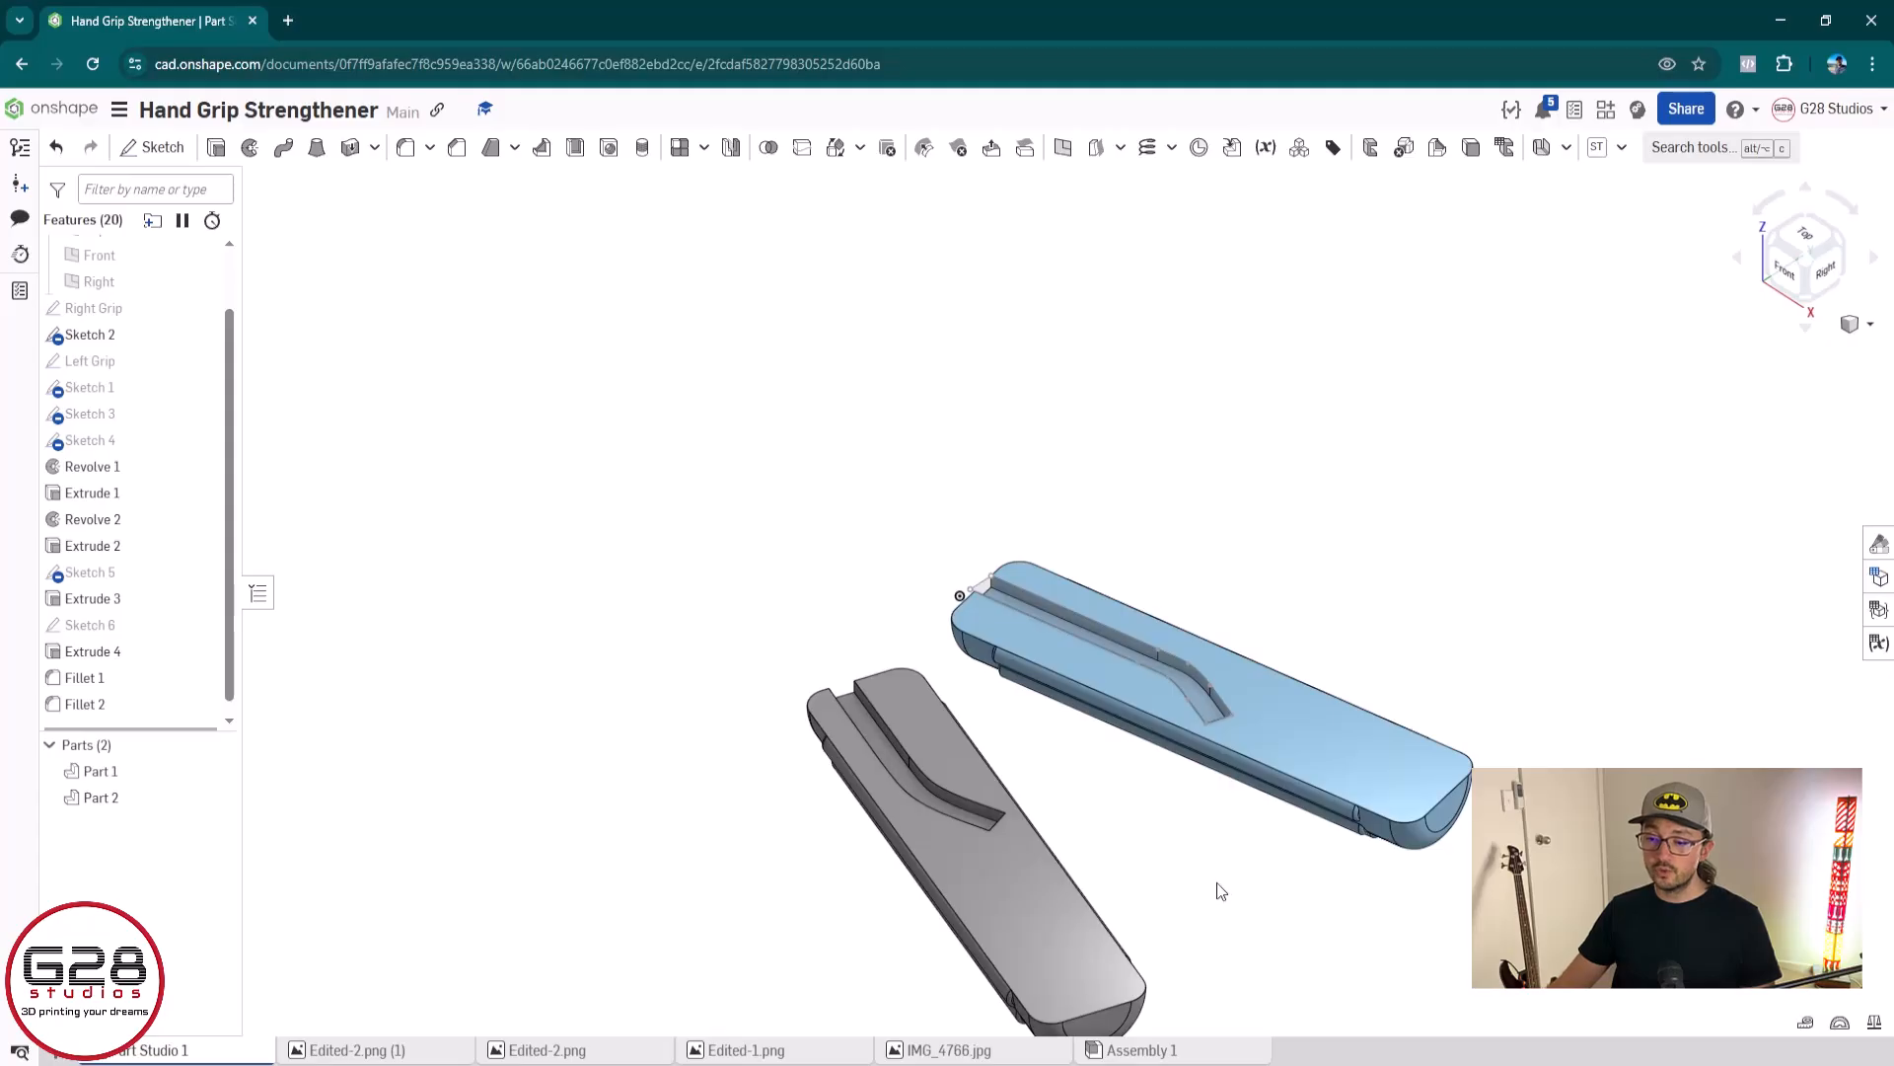
pyautogui.moveTo(1216, 888); pyautogui.dragTo(901, 714, button='middle')
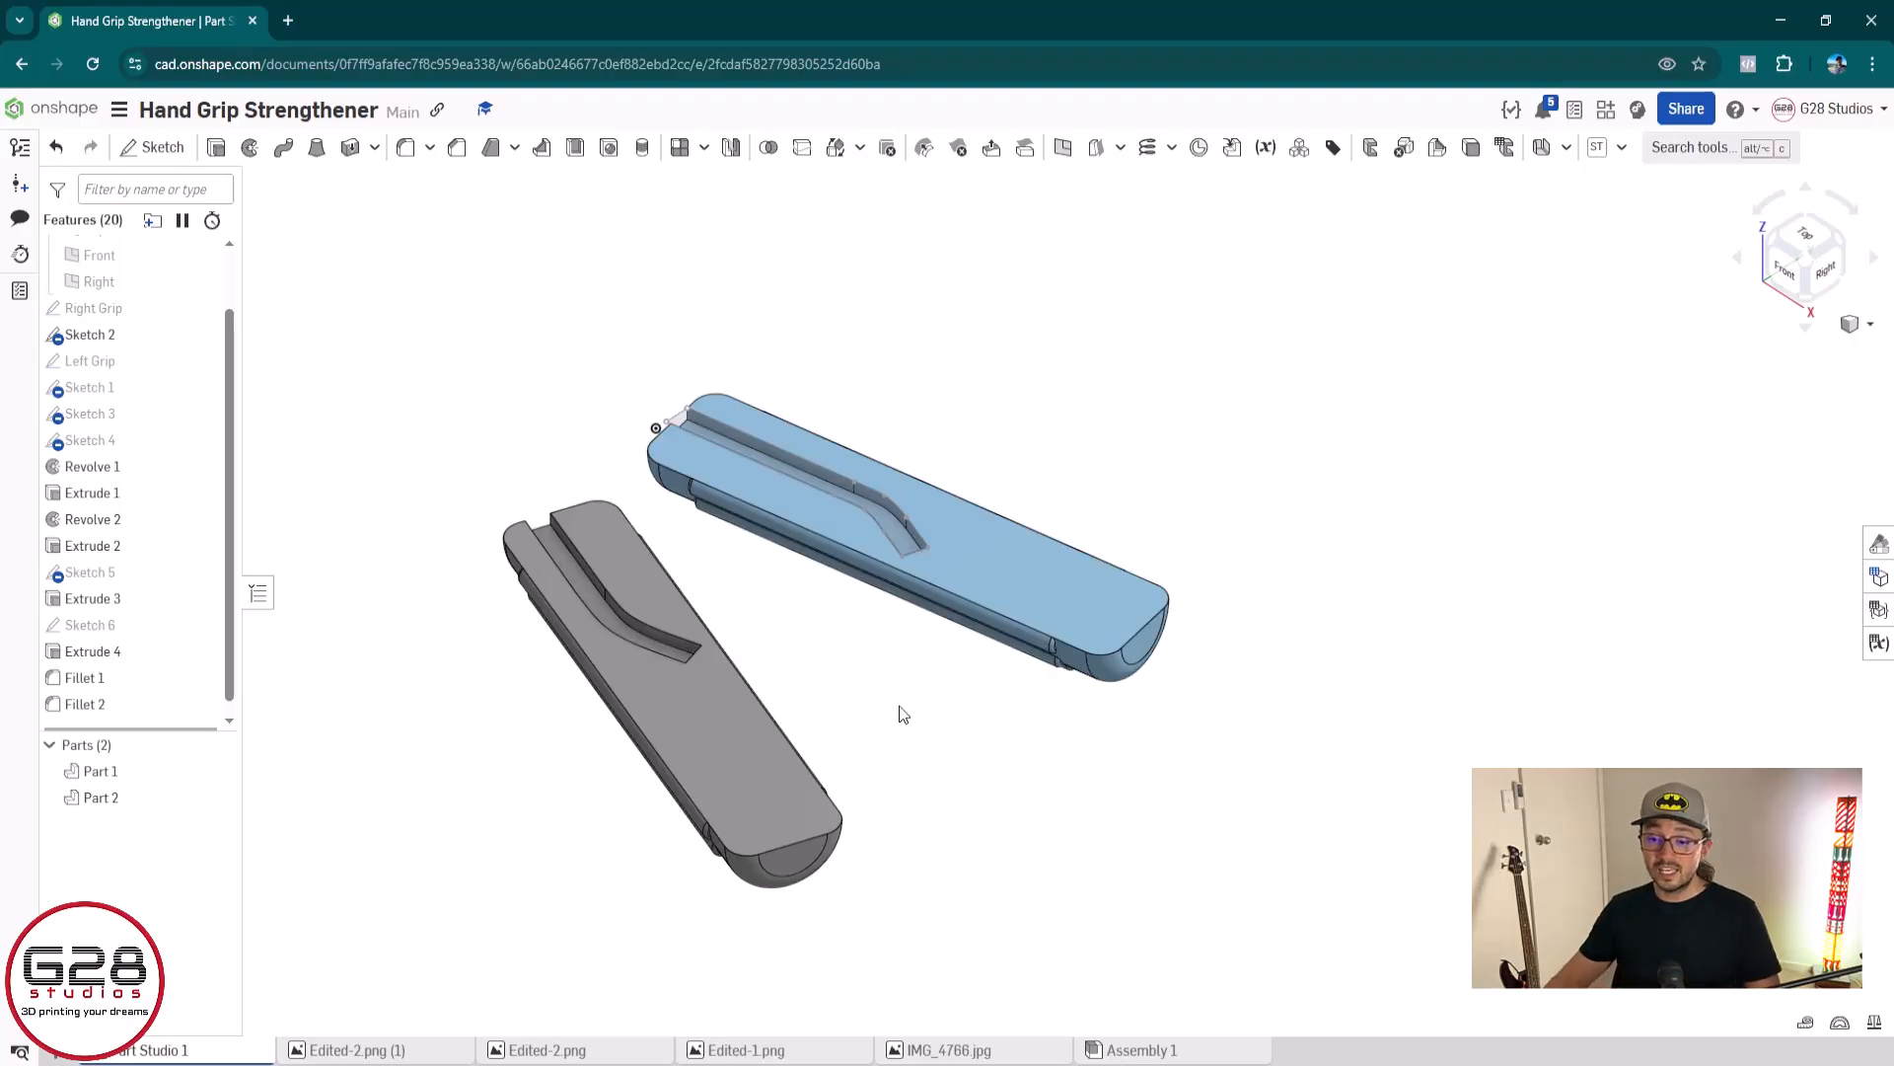
# Show the Top plane and mirror the grey grip (Part 2) across it as a new part
pyautogui.click(729, 149)
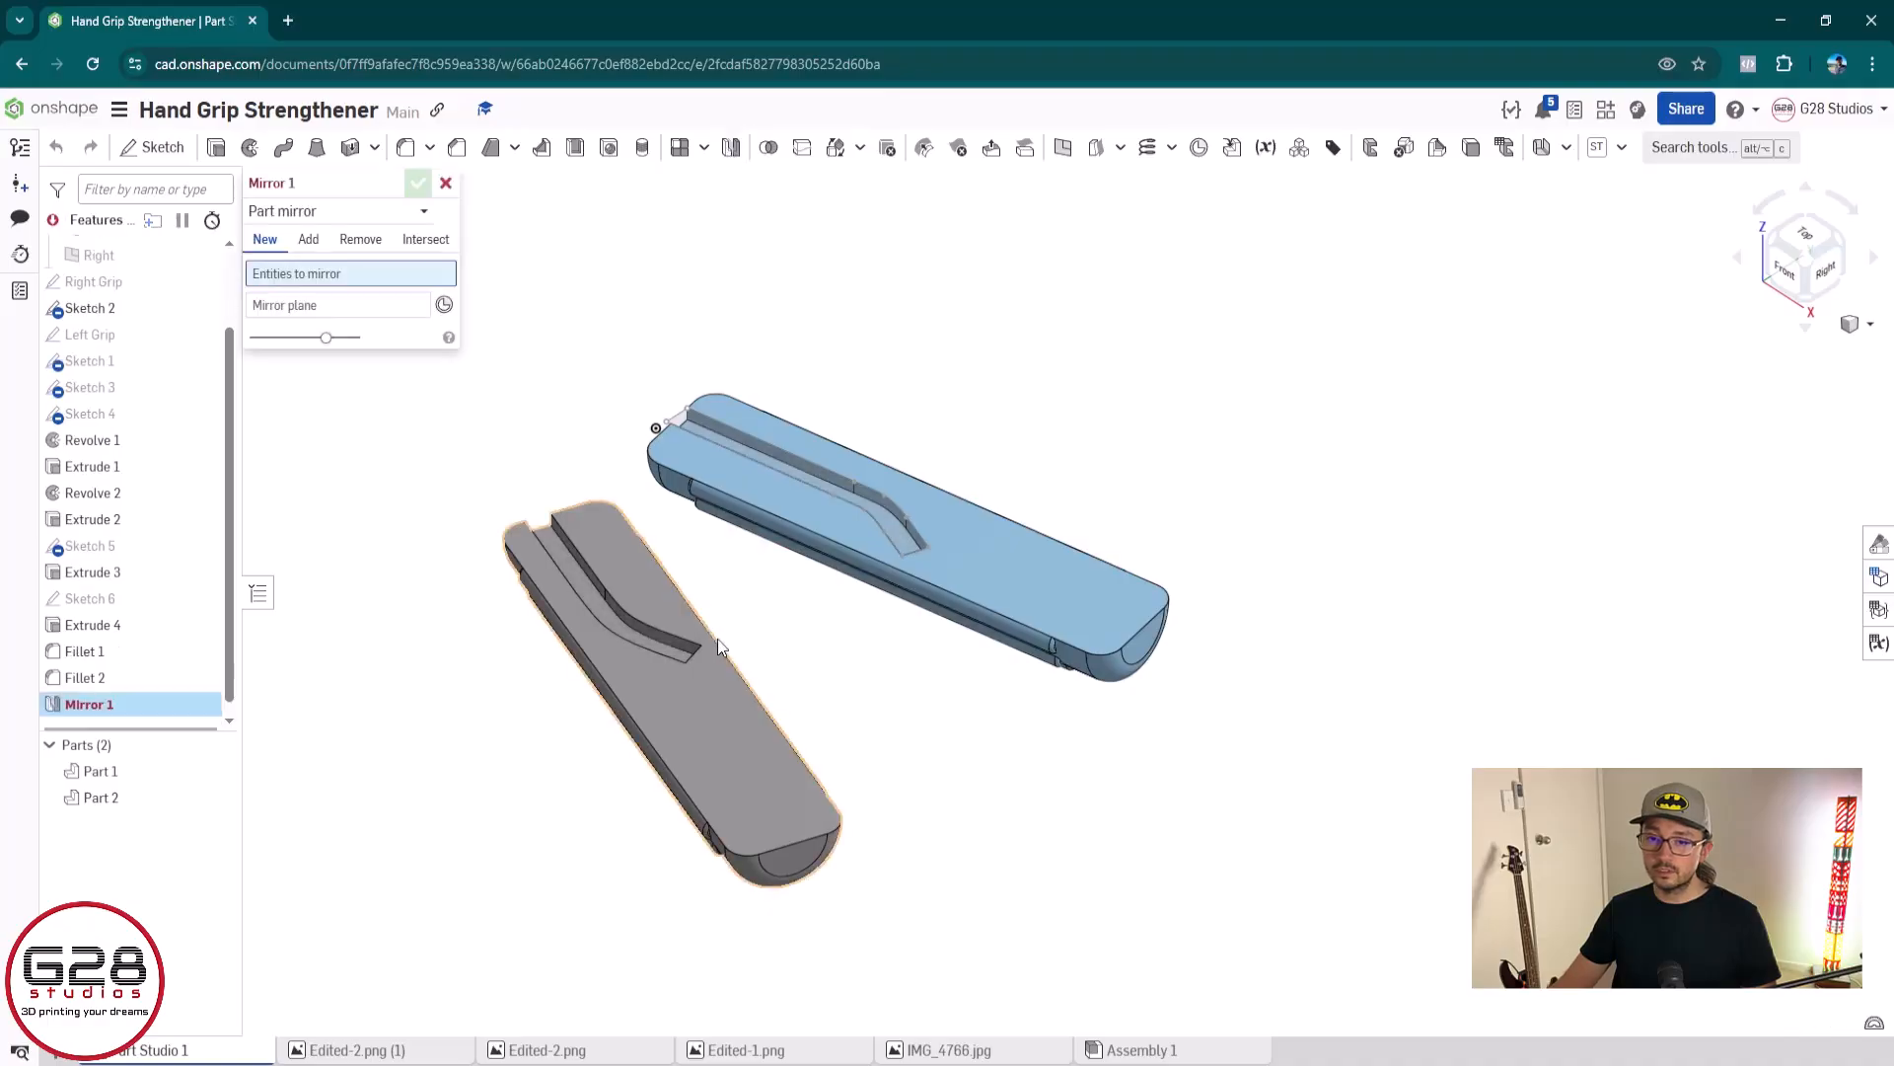
pyautogui.click(746, 747)
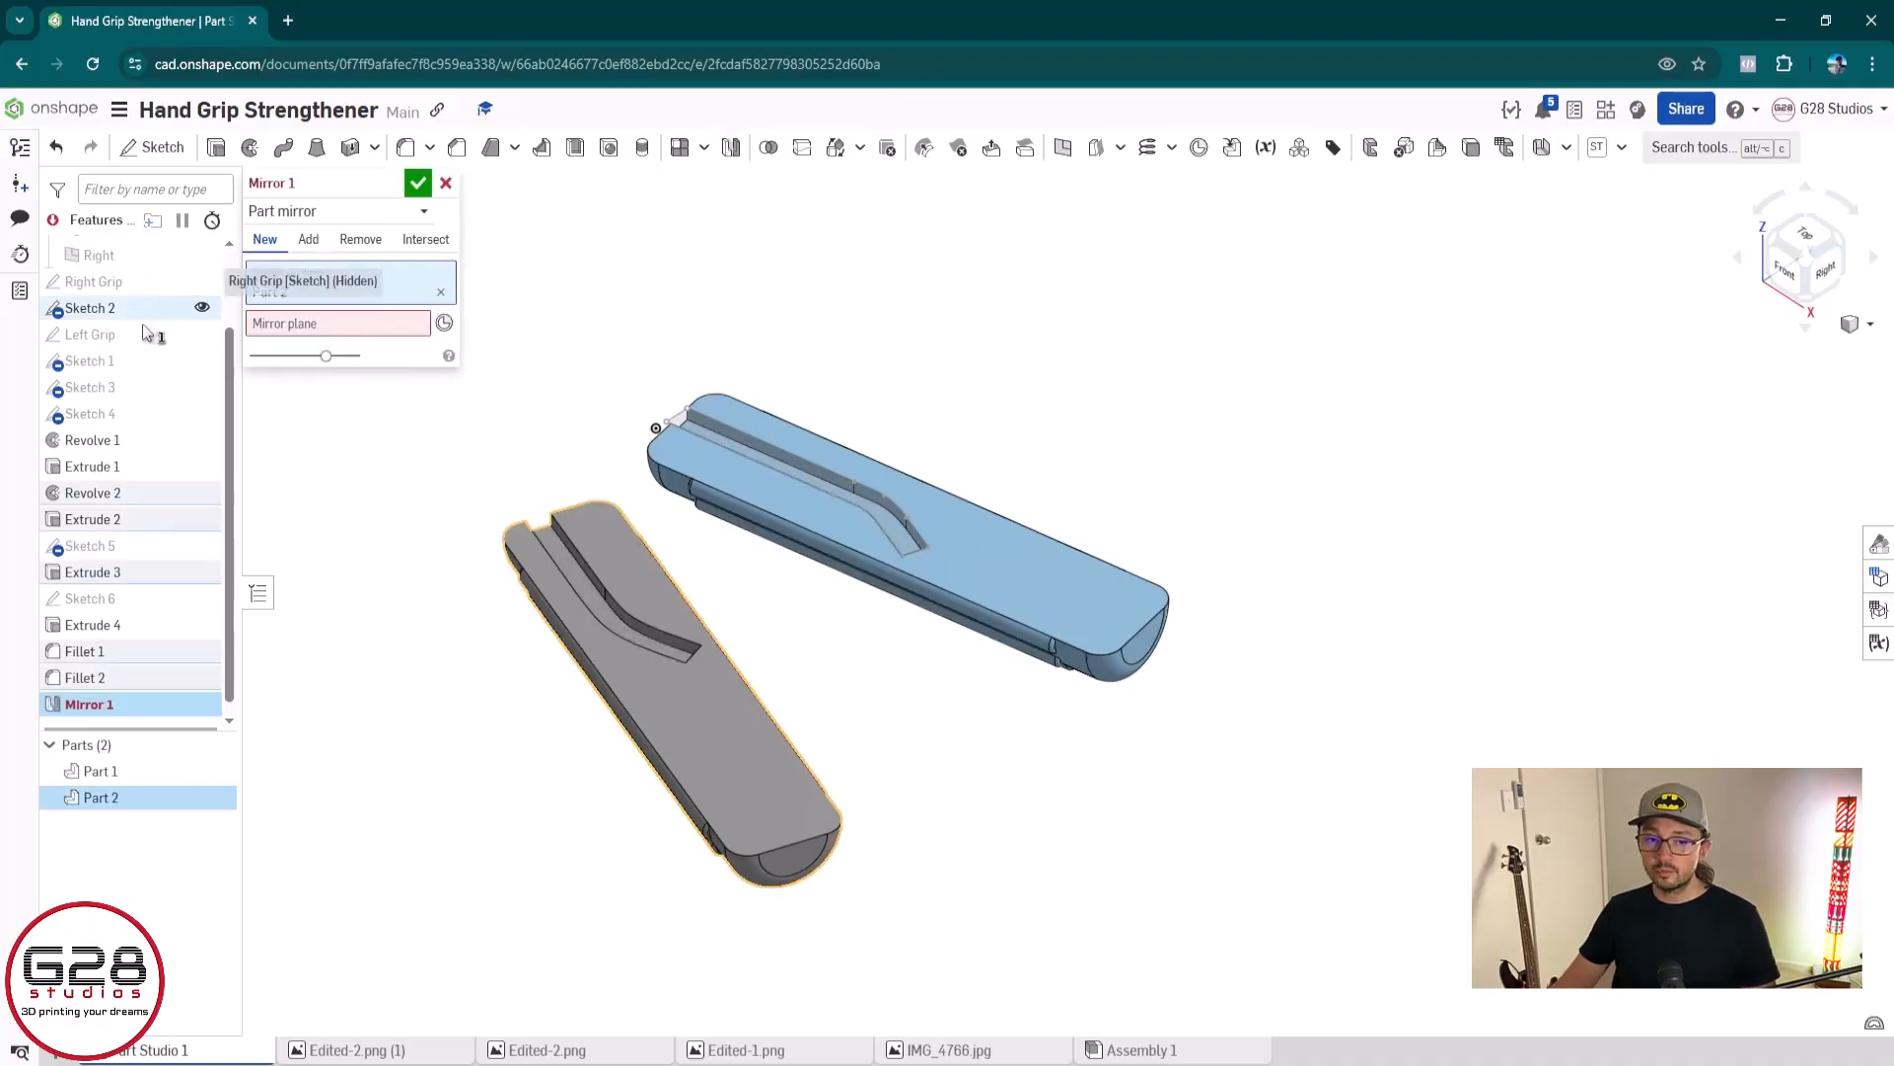
pyautogui.scroll(2, 158, 315)
pyautogui.click(200, 301)
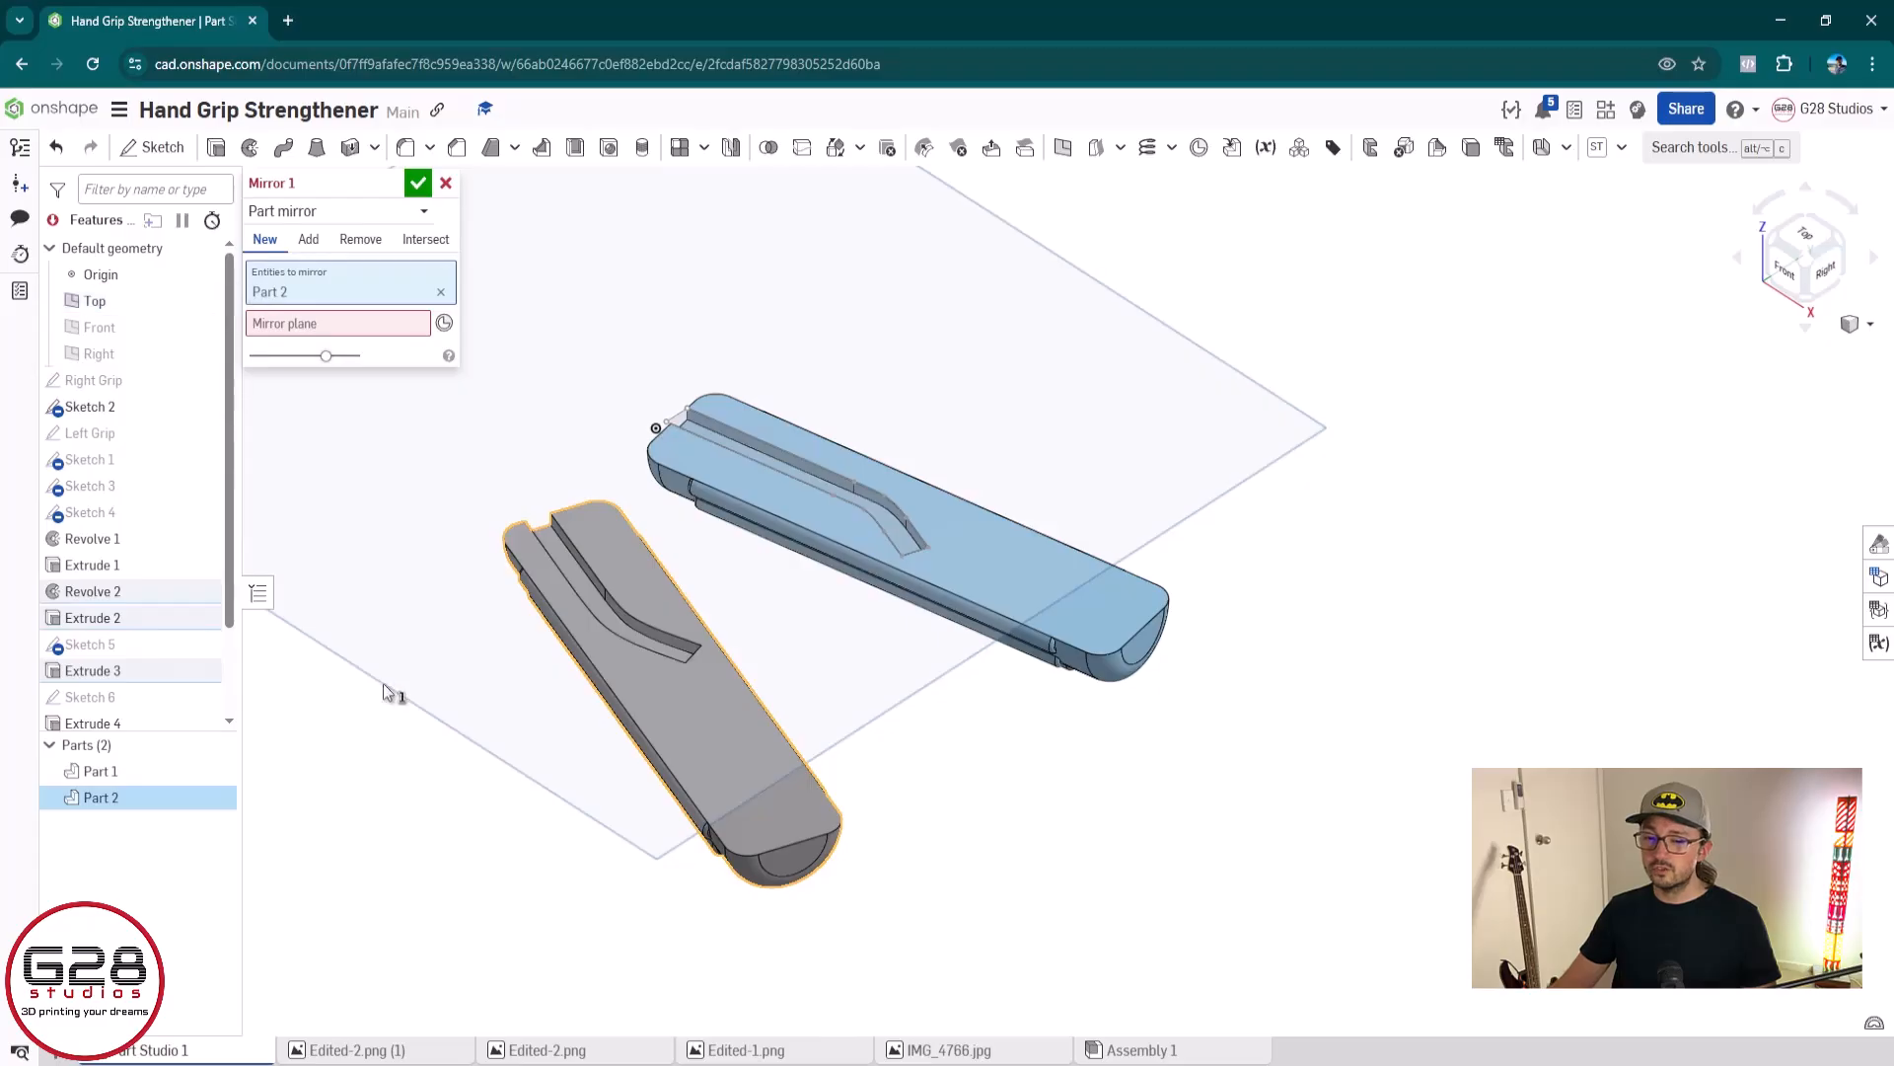
pyautogui.click(315, 324)
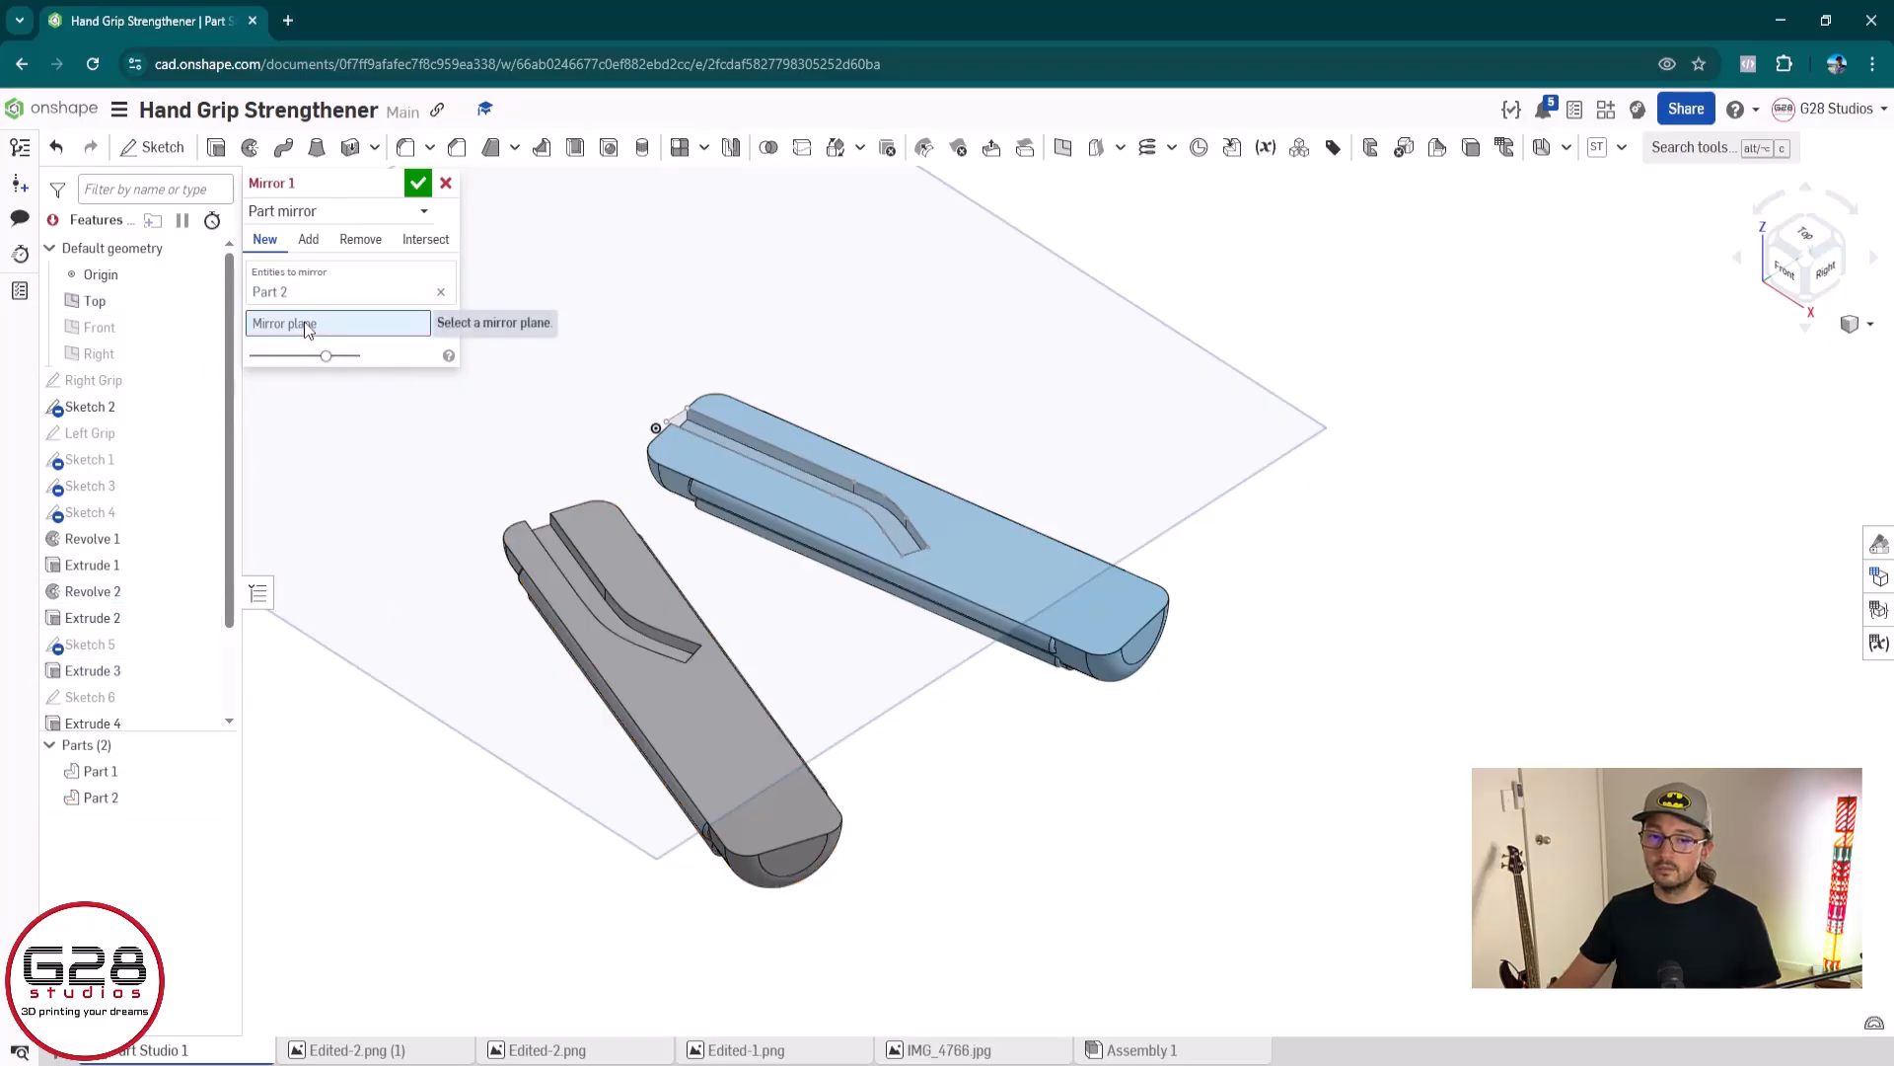
pyautogui.click(331, 511)
pyautogui.moveTo(530, 720); pyautogui.dragTo(794, 691, button='right')
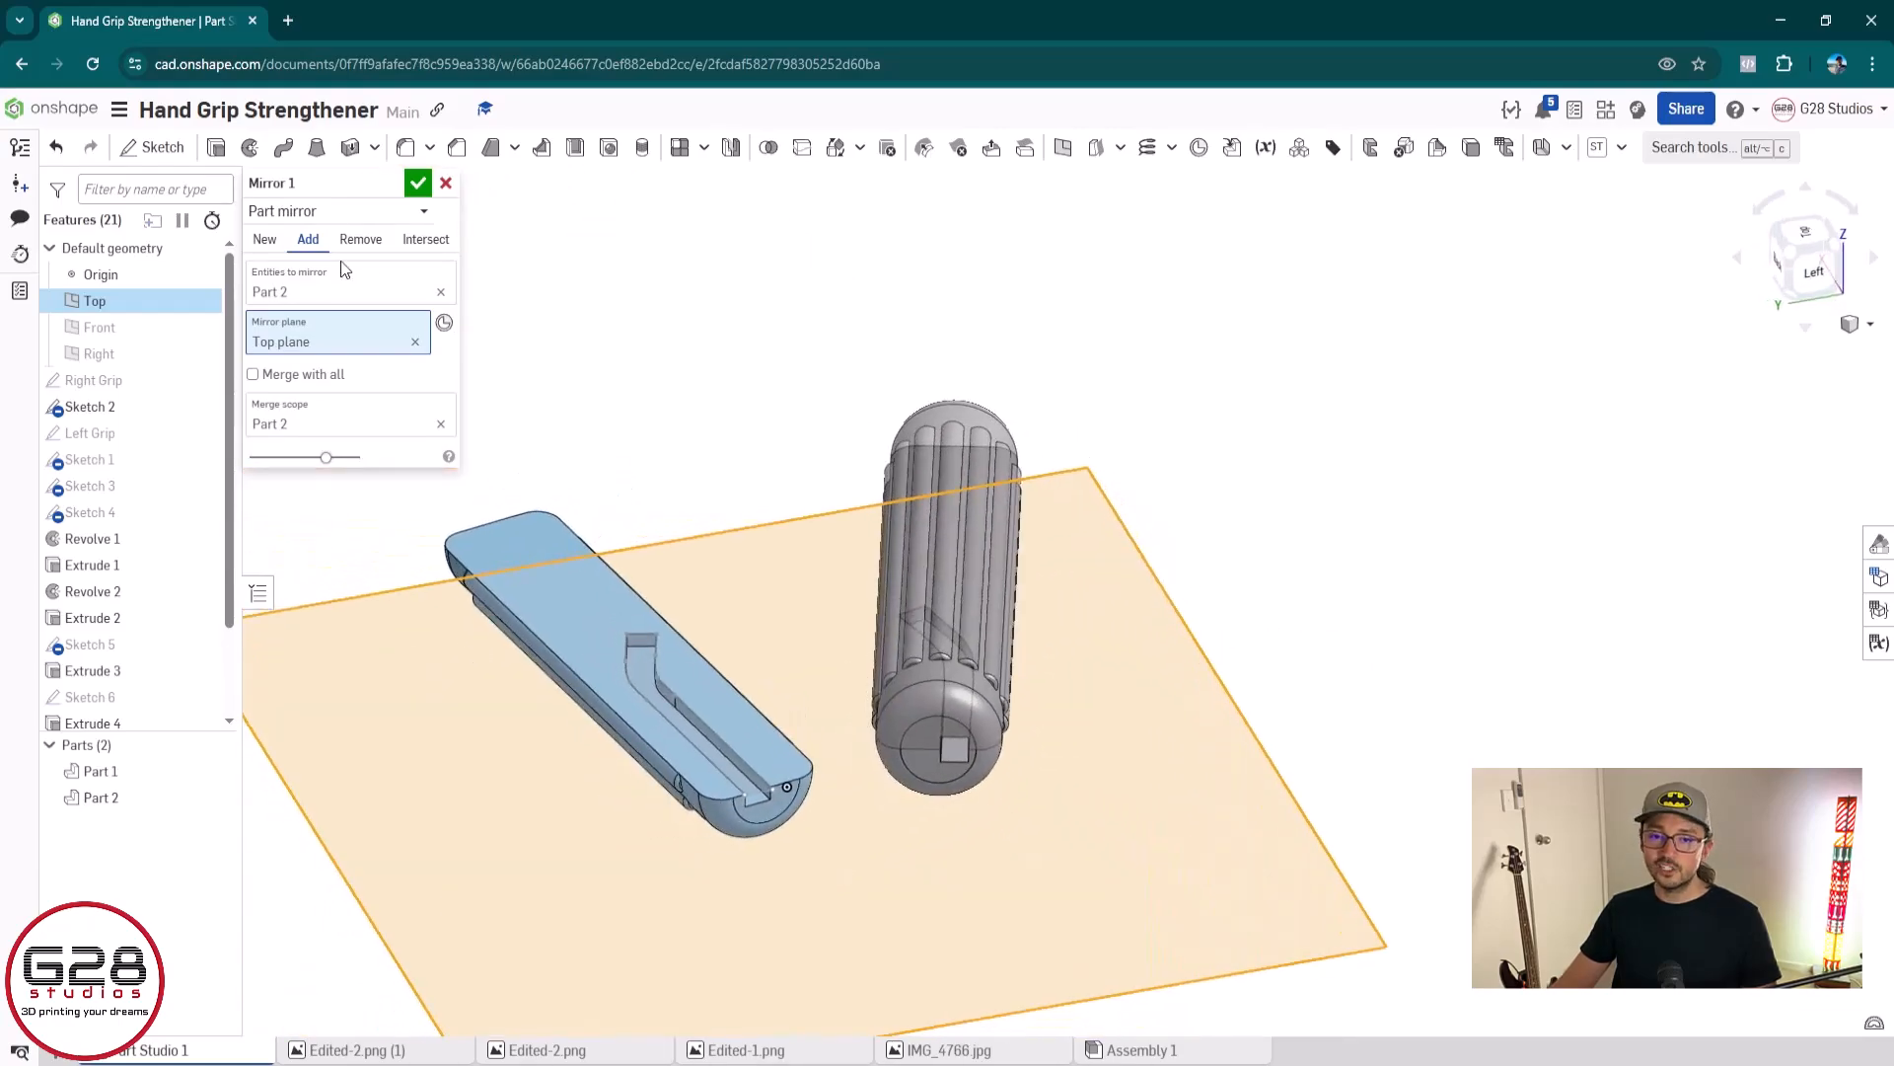
pyautogui.click(266, 240)
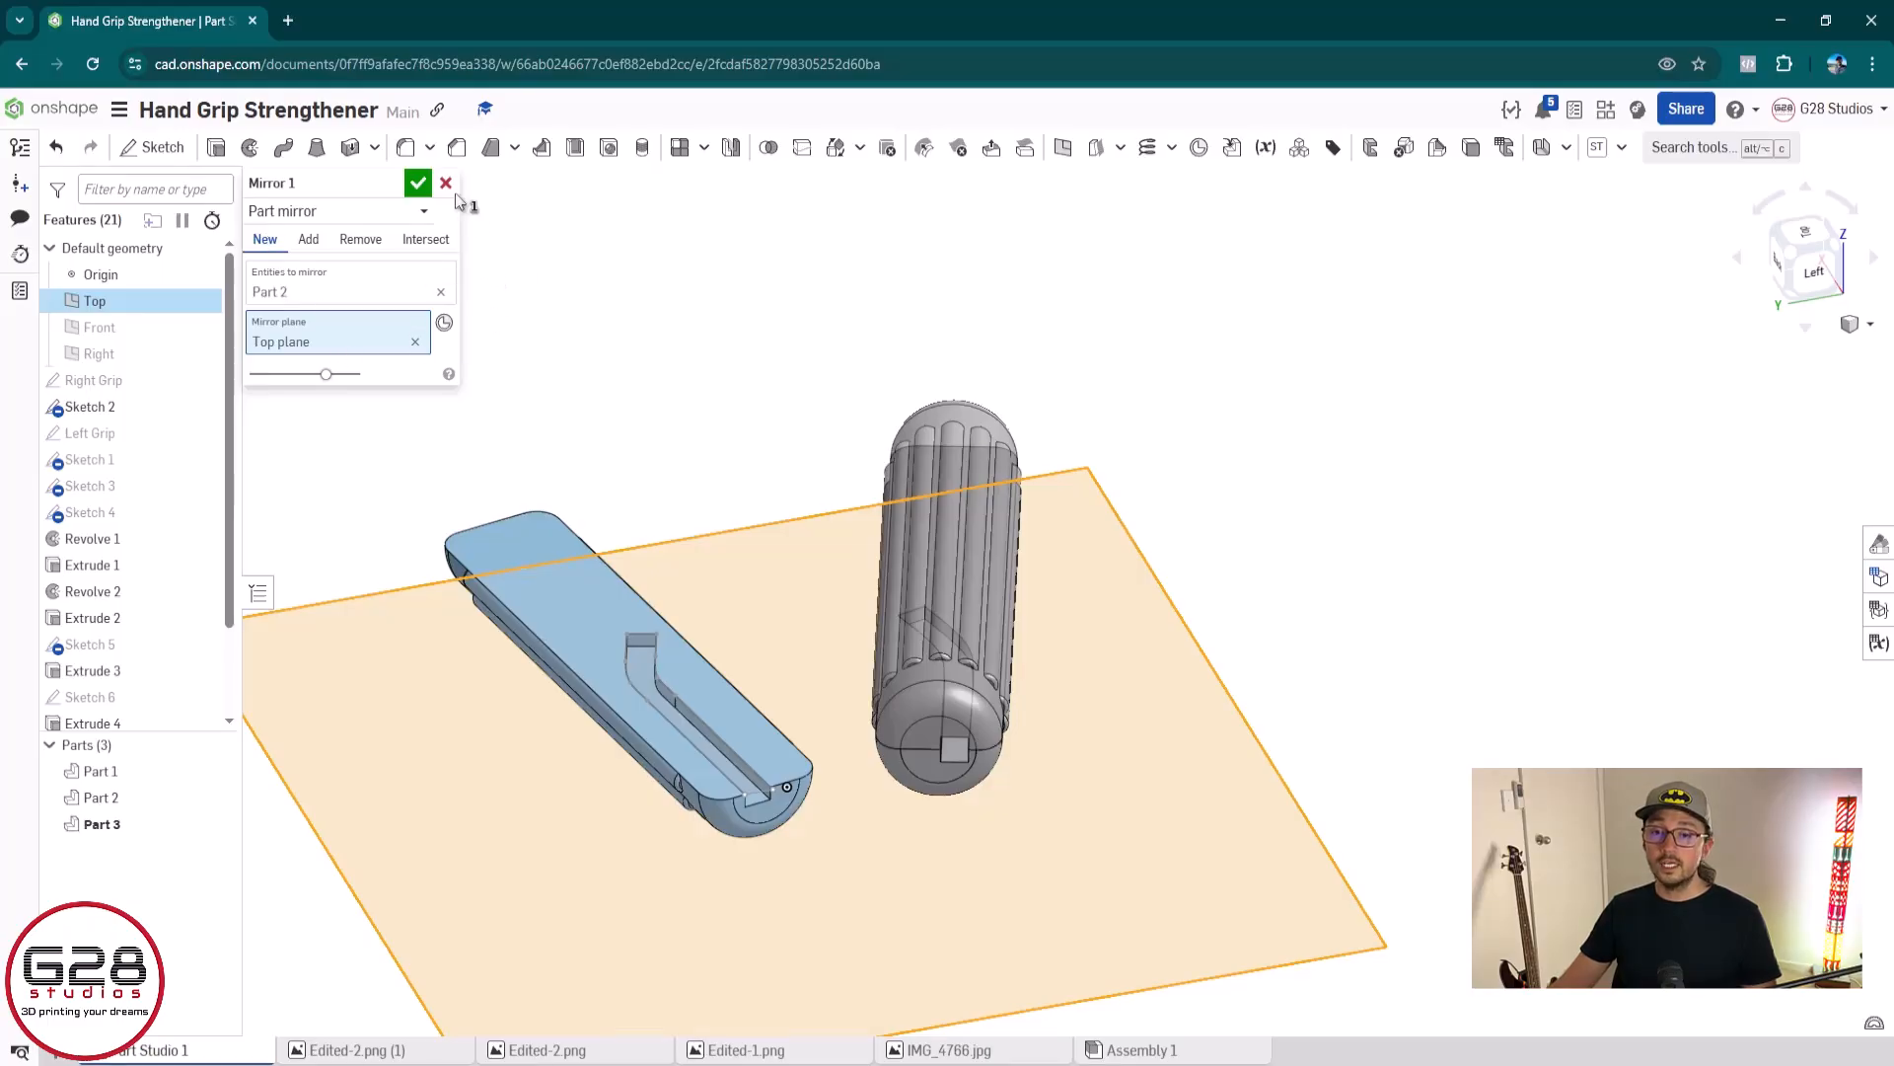
pyautogui.click(418, 182)
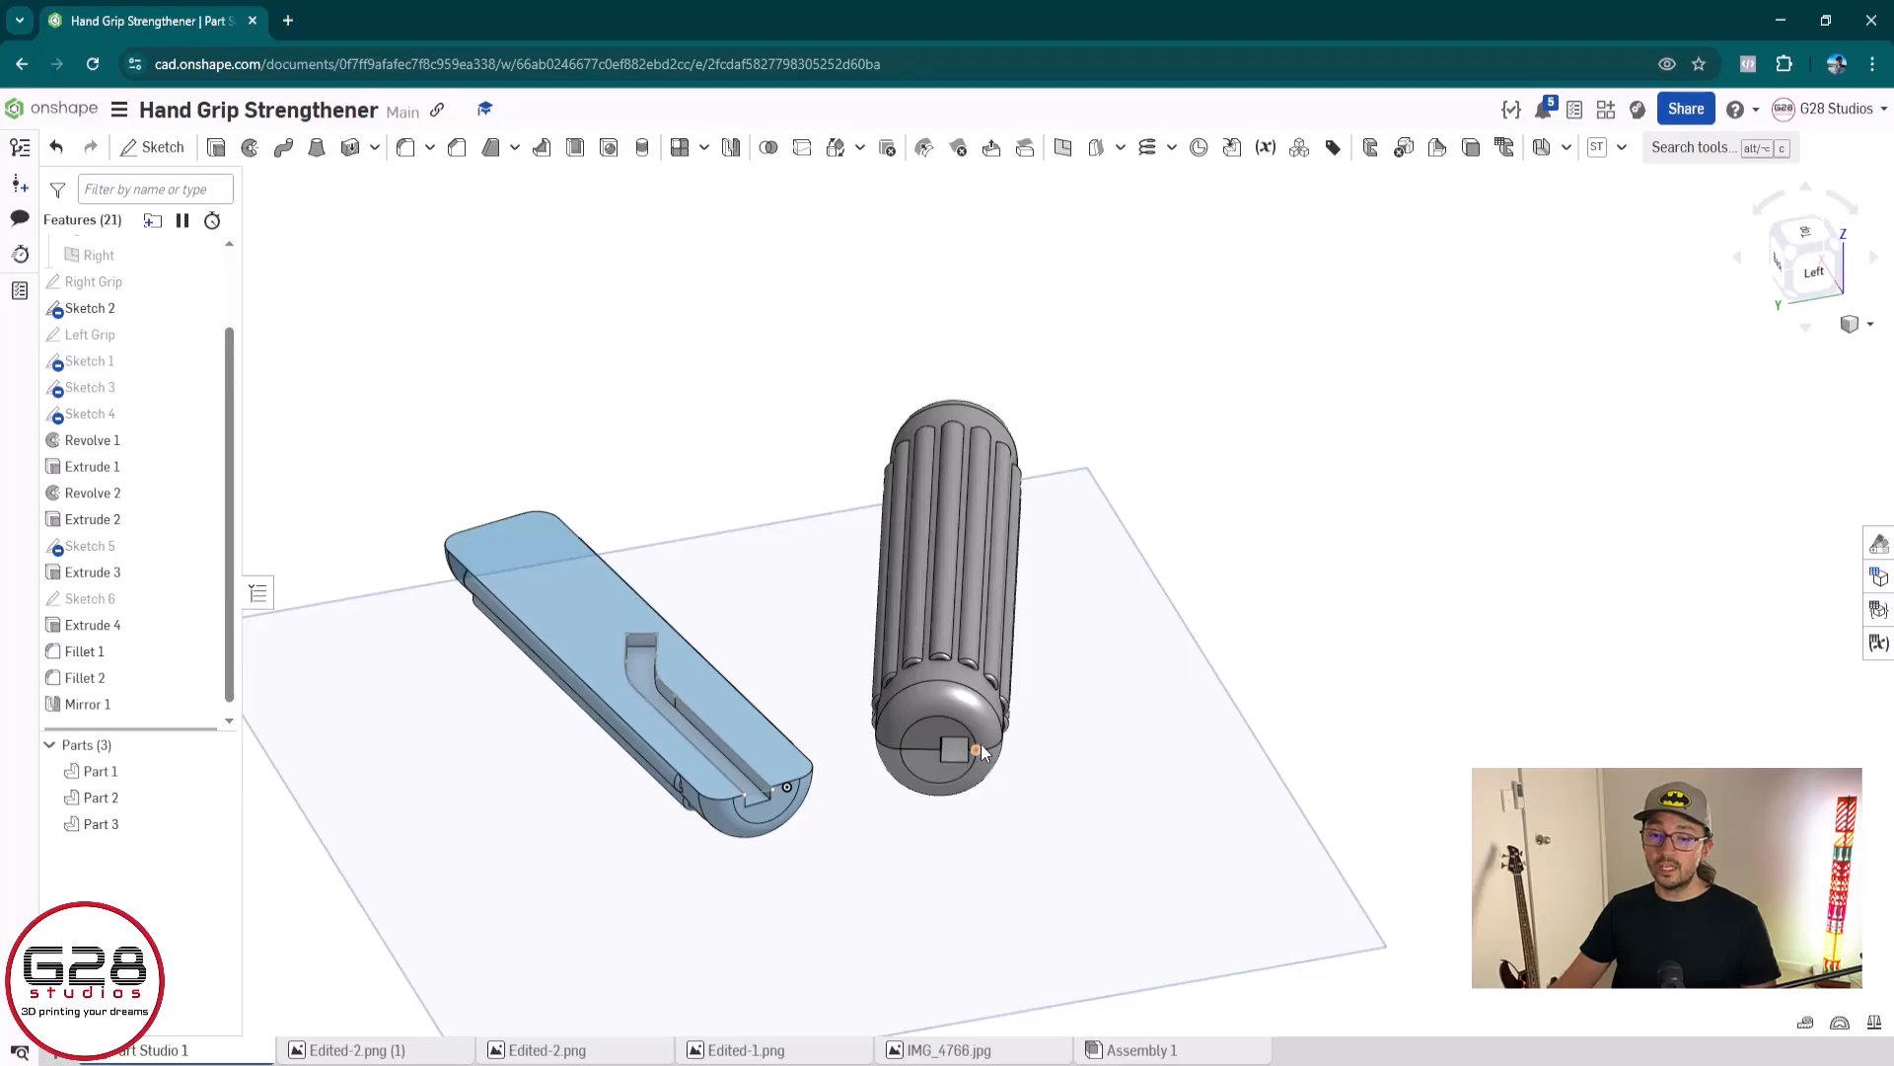
# Try the Add option in Mirror 1 to merge the mirrored half with the grey grip, and set it back to New
pyautogui.doubleClick(150, 706)
pyautogui.click(308, 238)
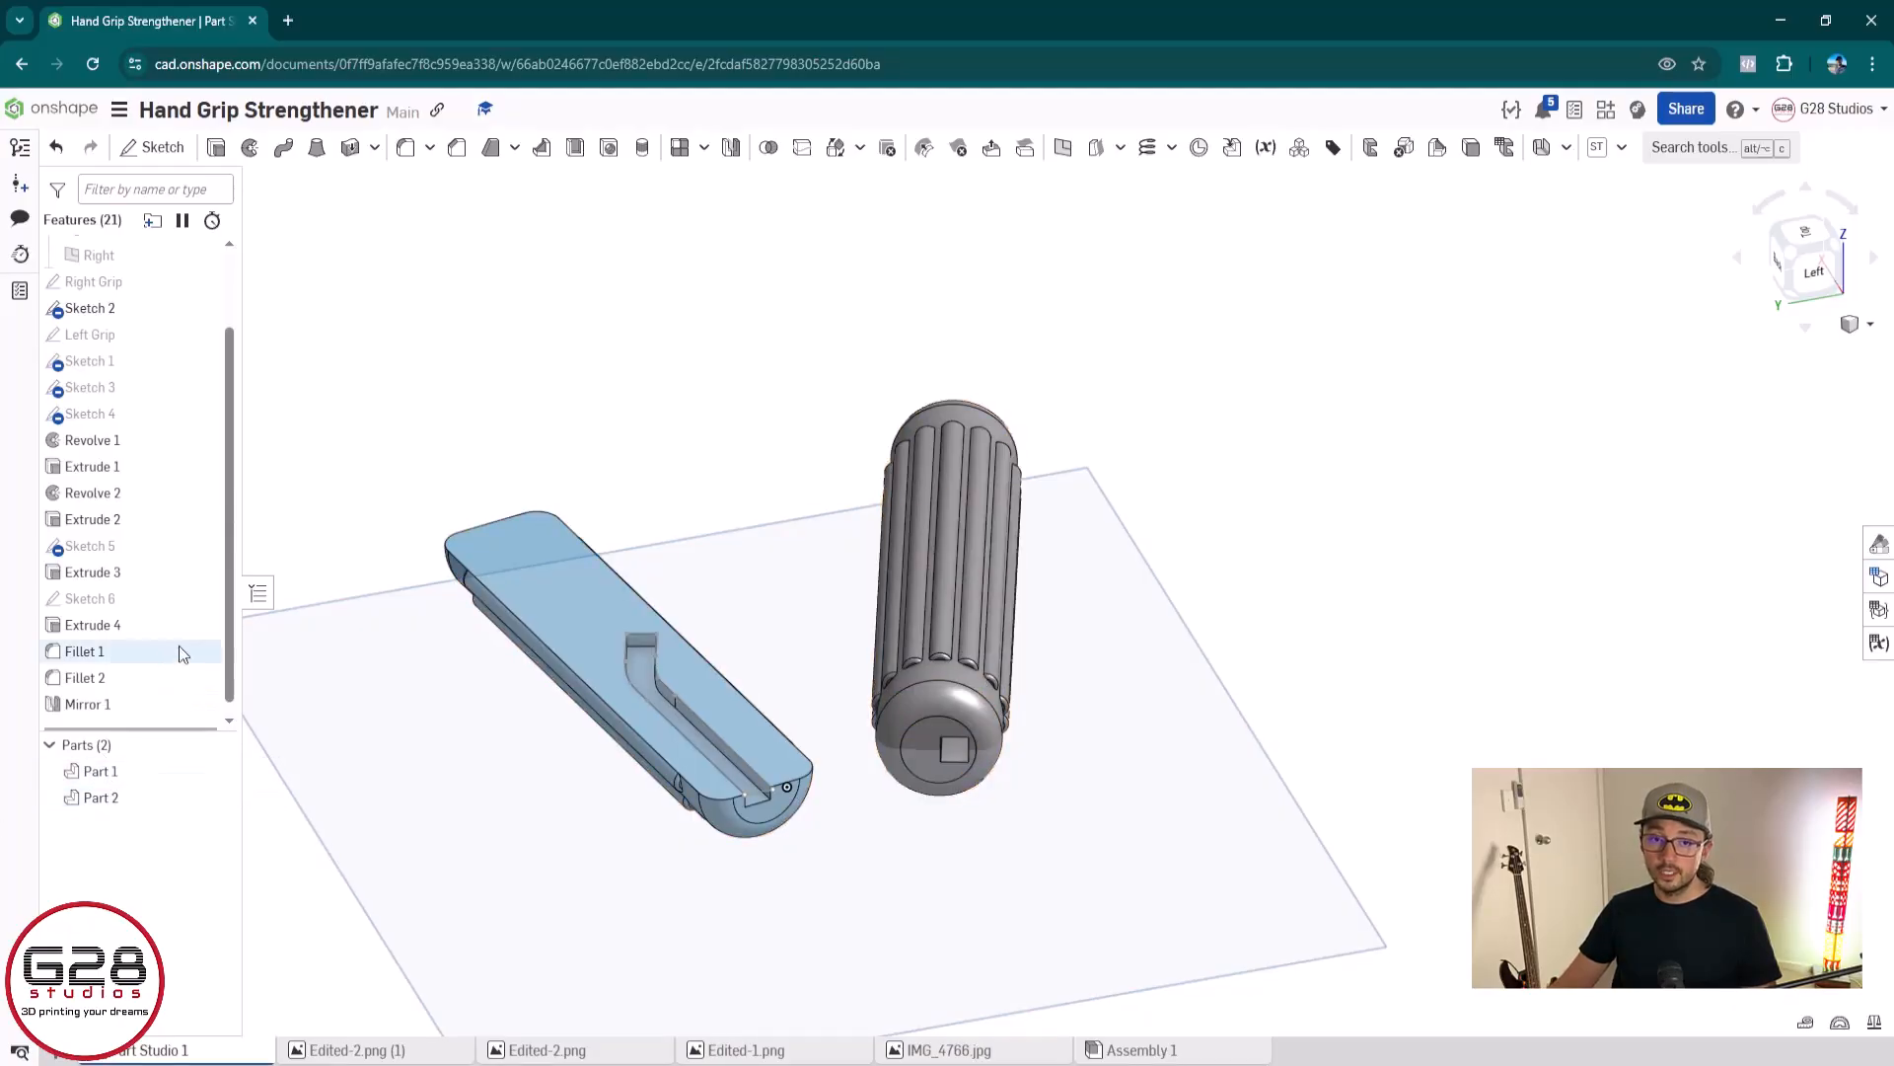
pyautogui.doubleClick(98, 703)
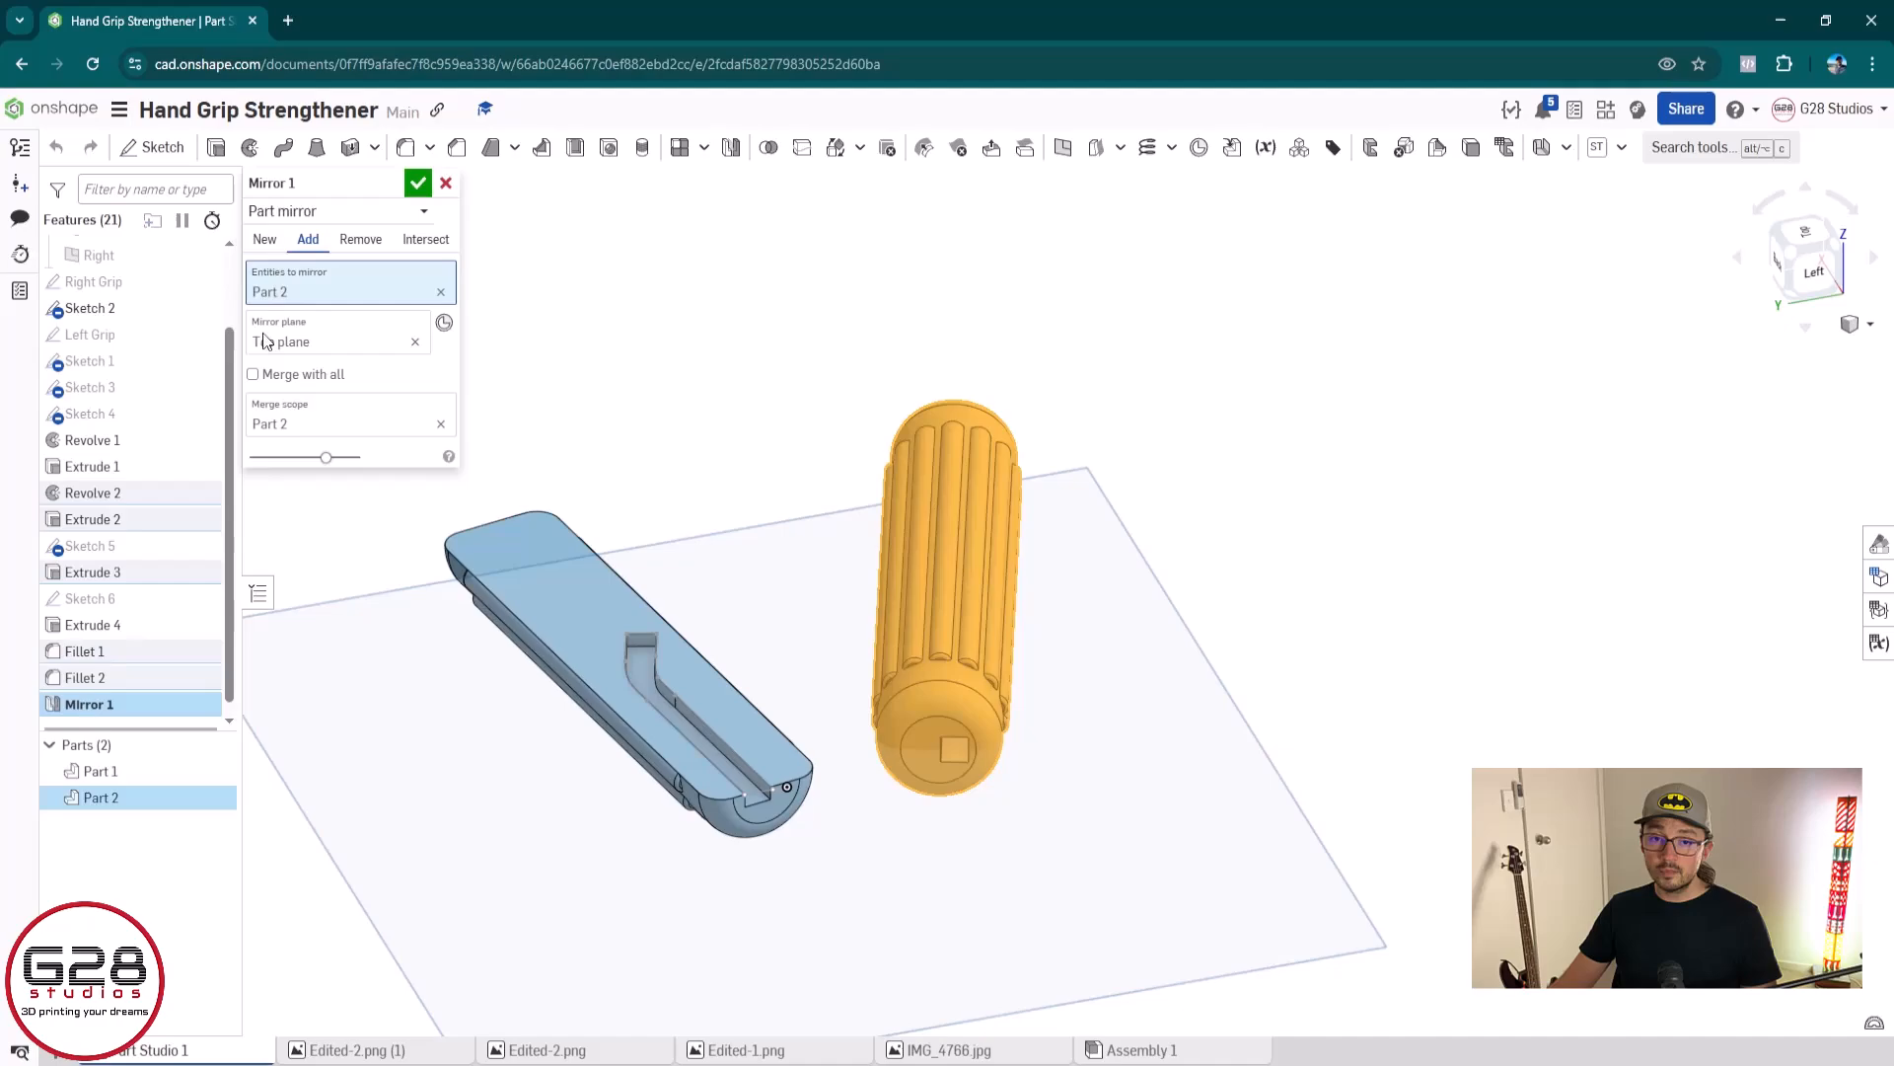
pyautogui.click(264, 239)
pyautogui.click(418, 183)
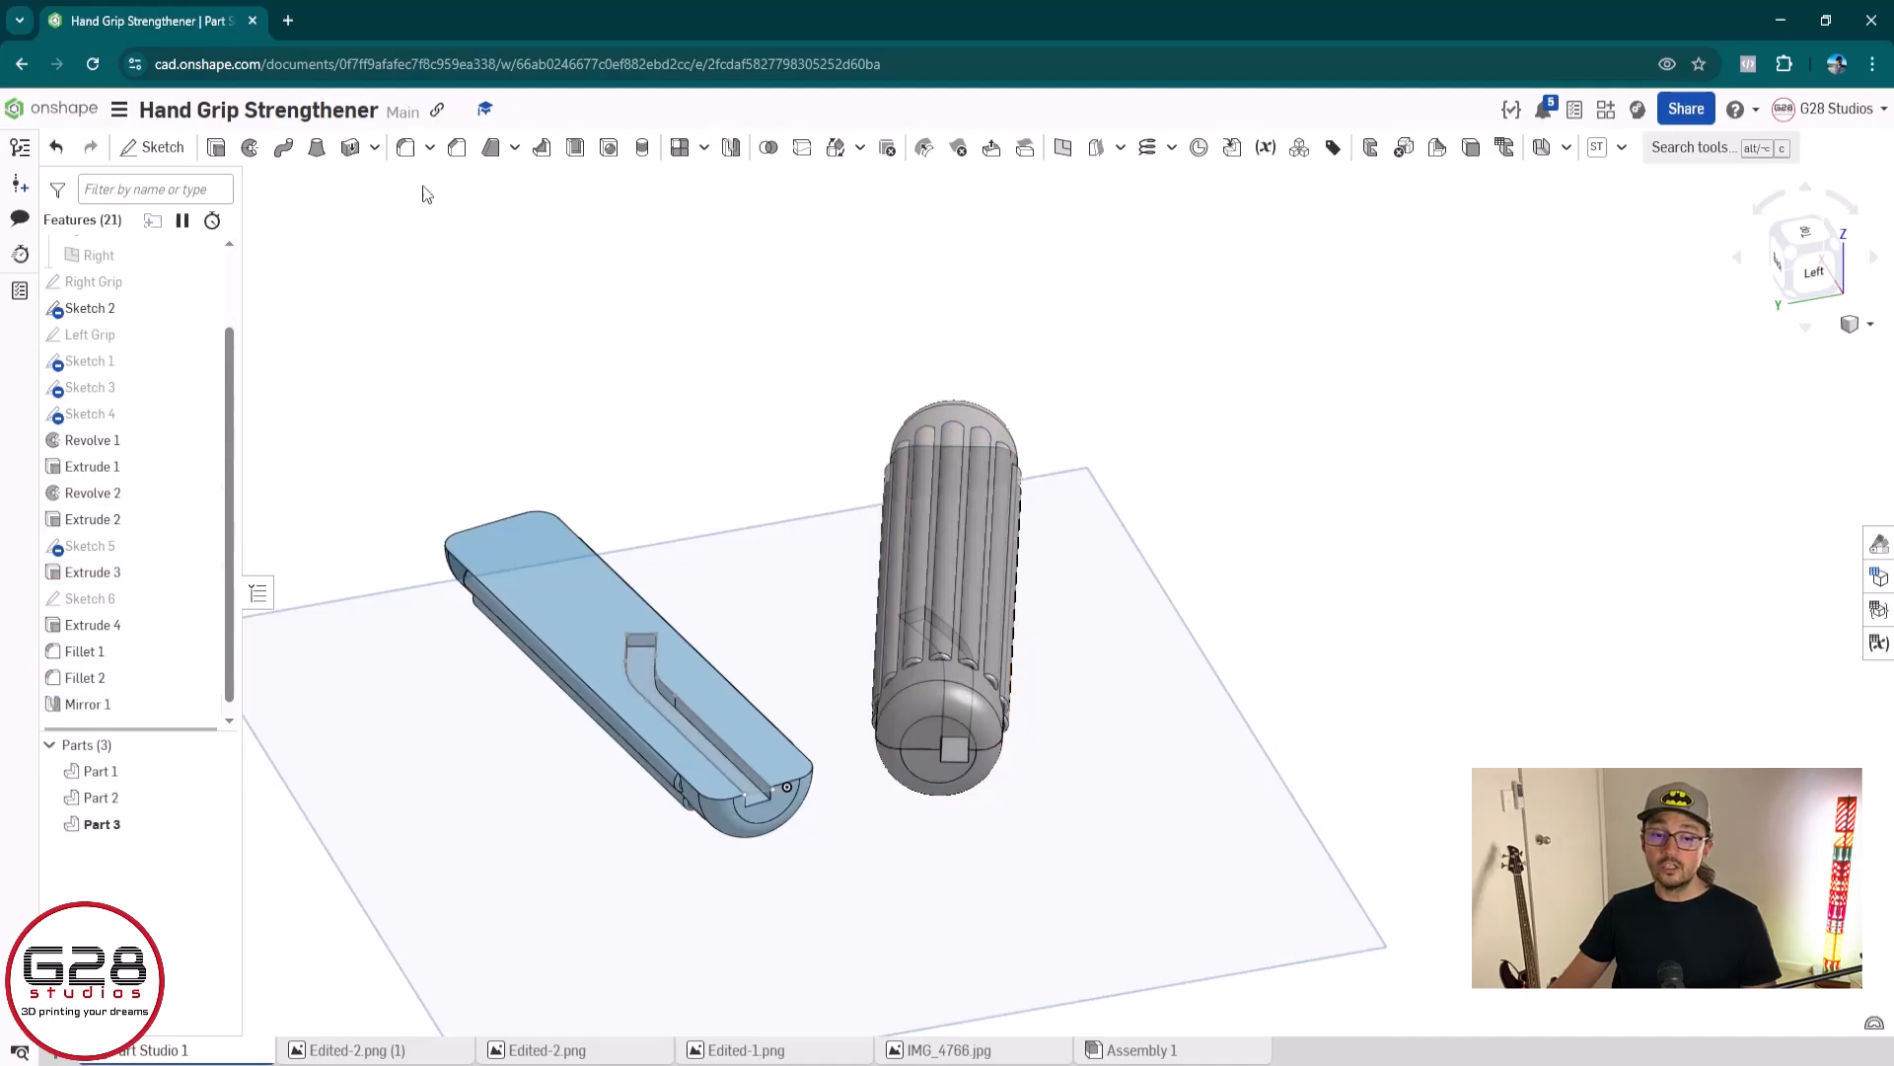
# Change the appearance of the grey grip's mirrored half (Part 3) to orange
pyautogui.rightClick(118, 825)
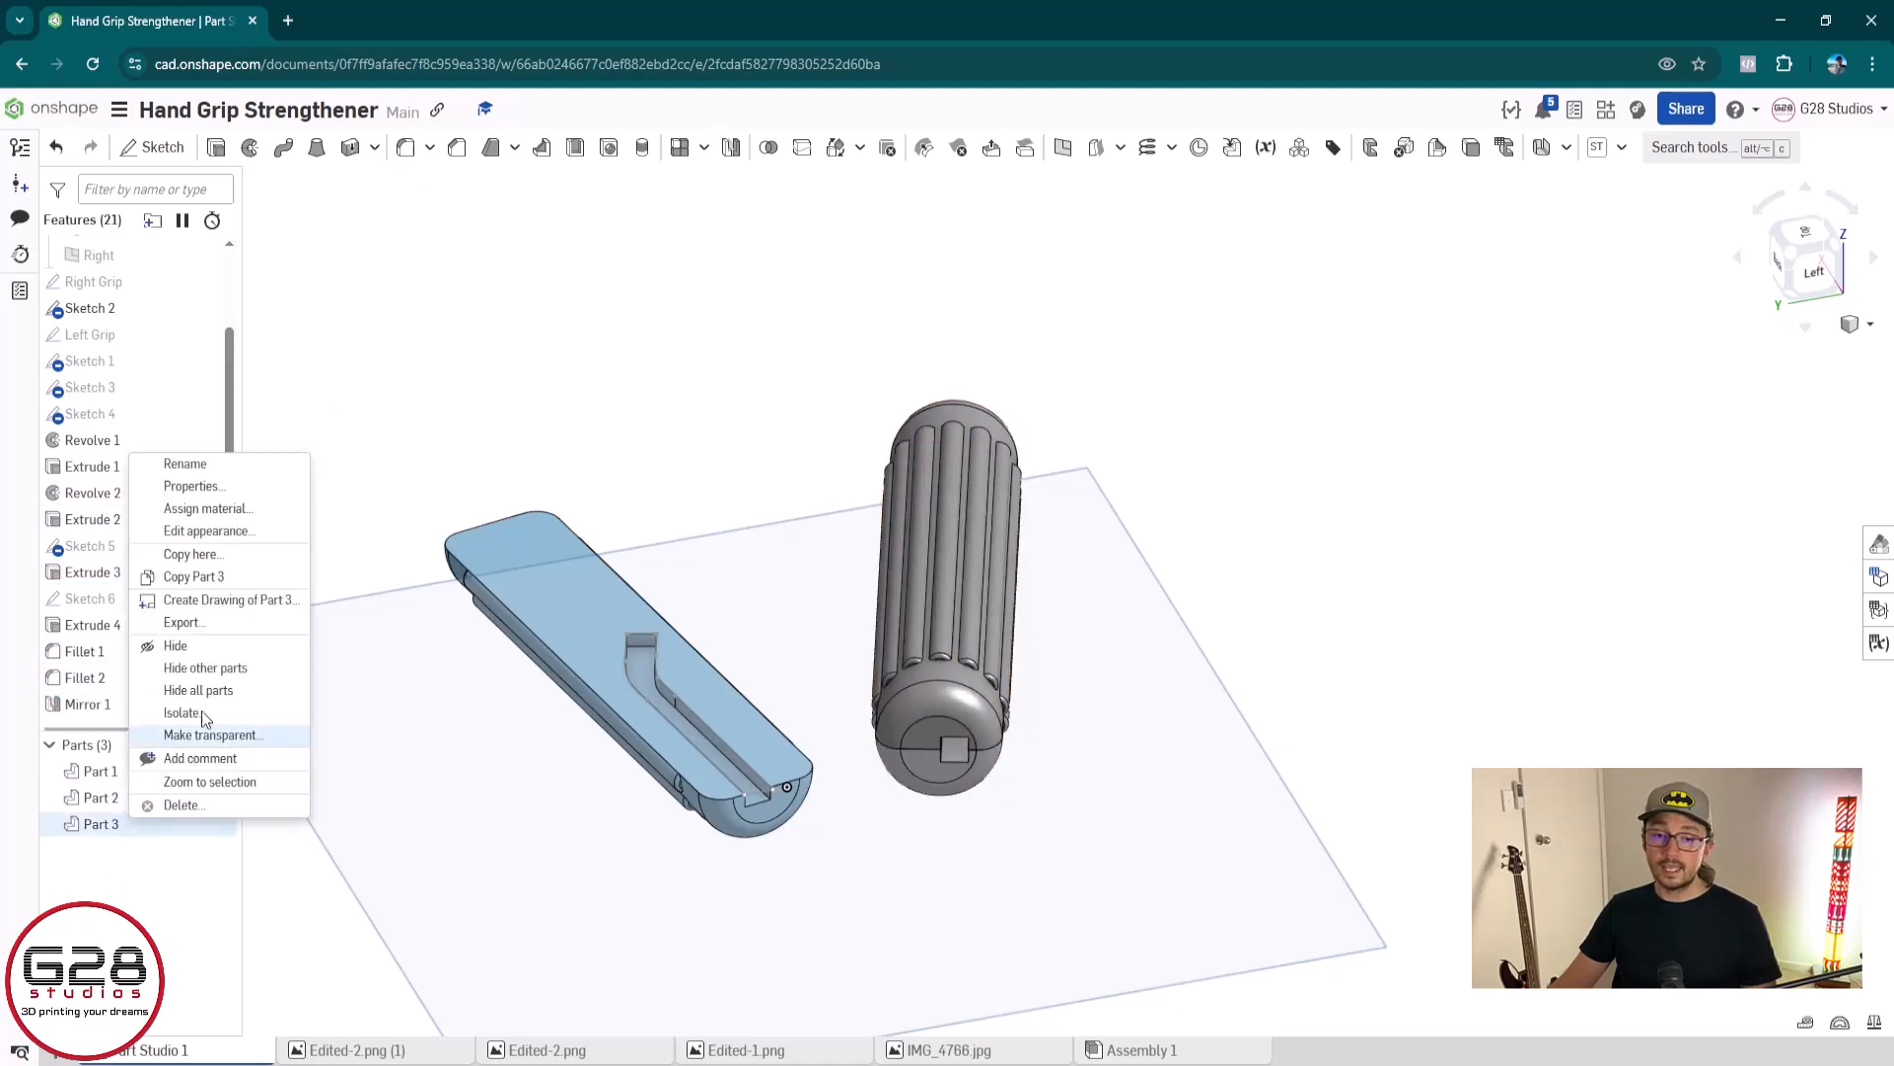
pyautogui.click(215, 533)
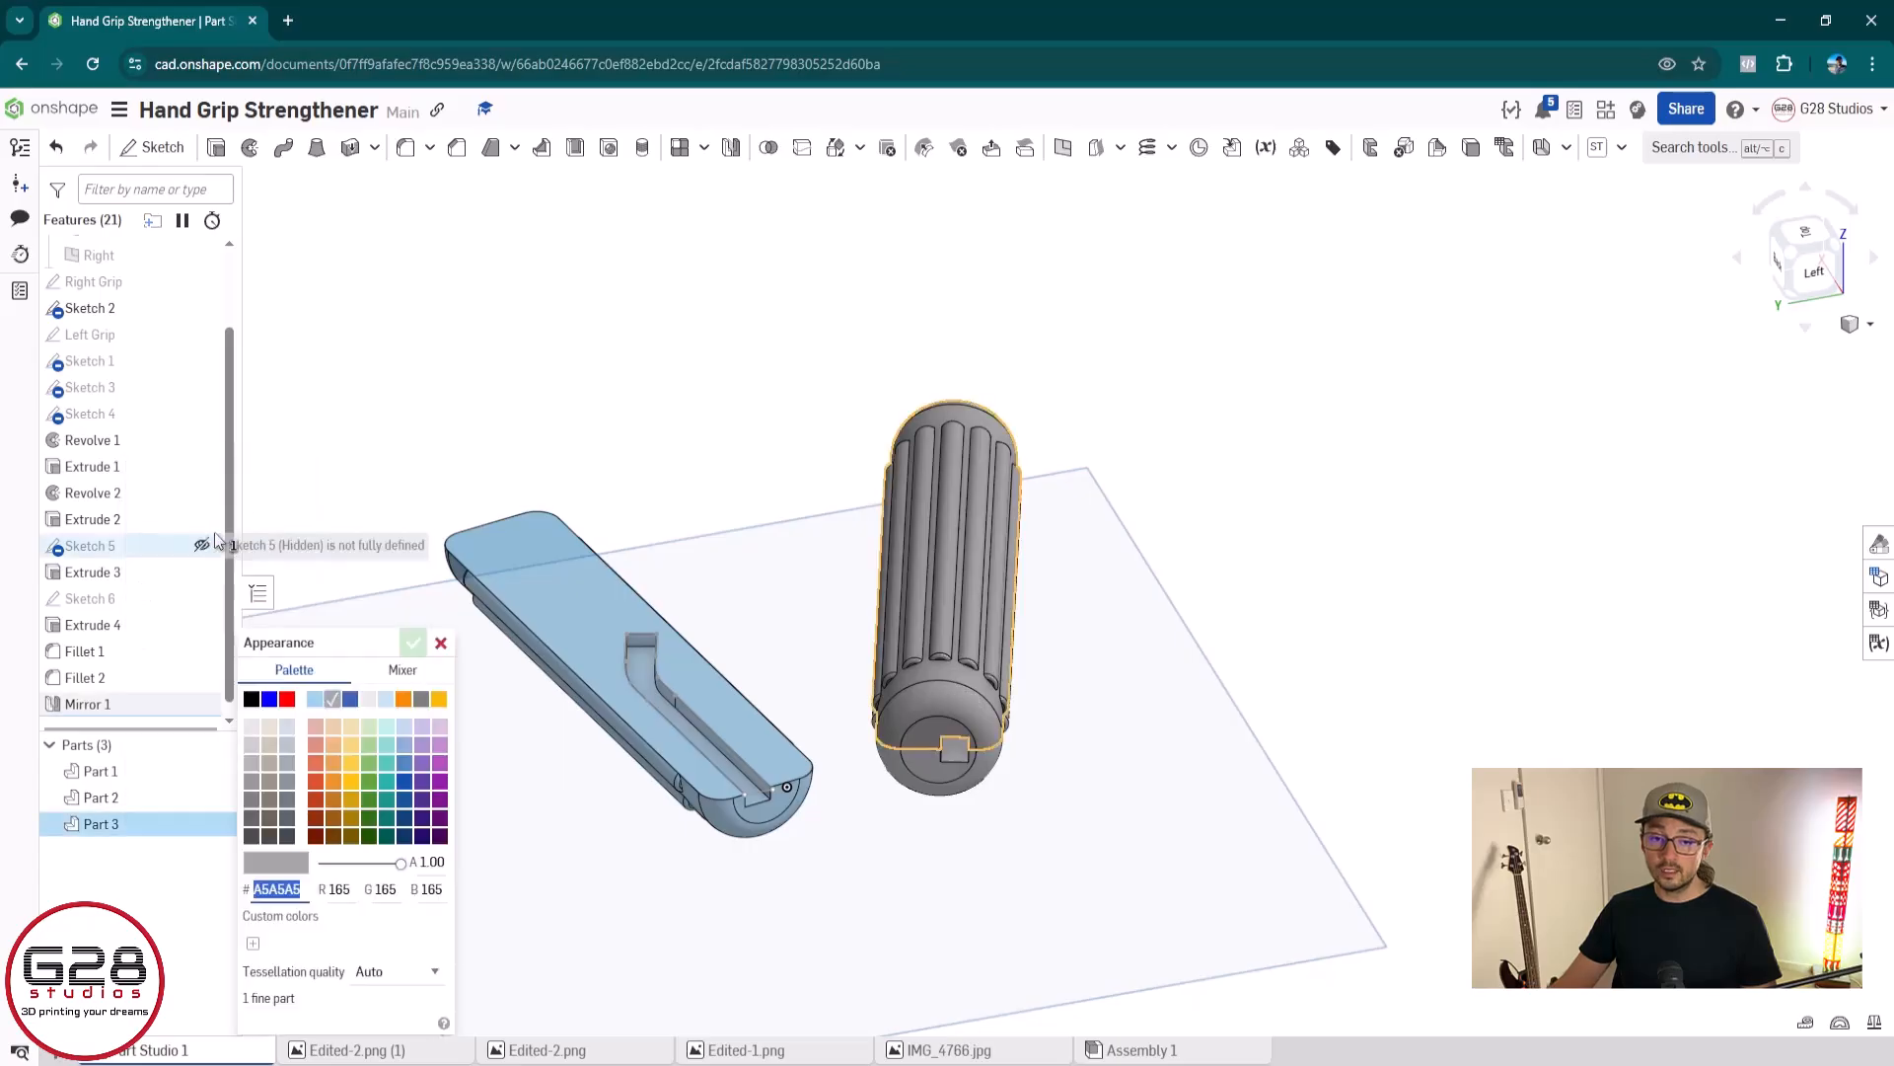
pyautogui.click(388, 700)
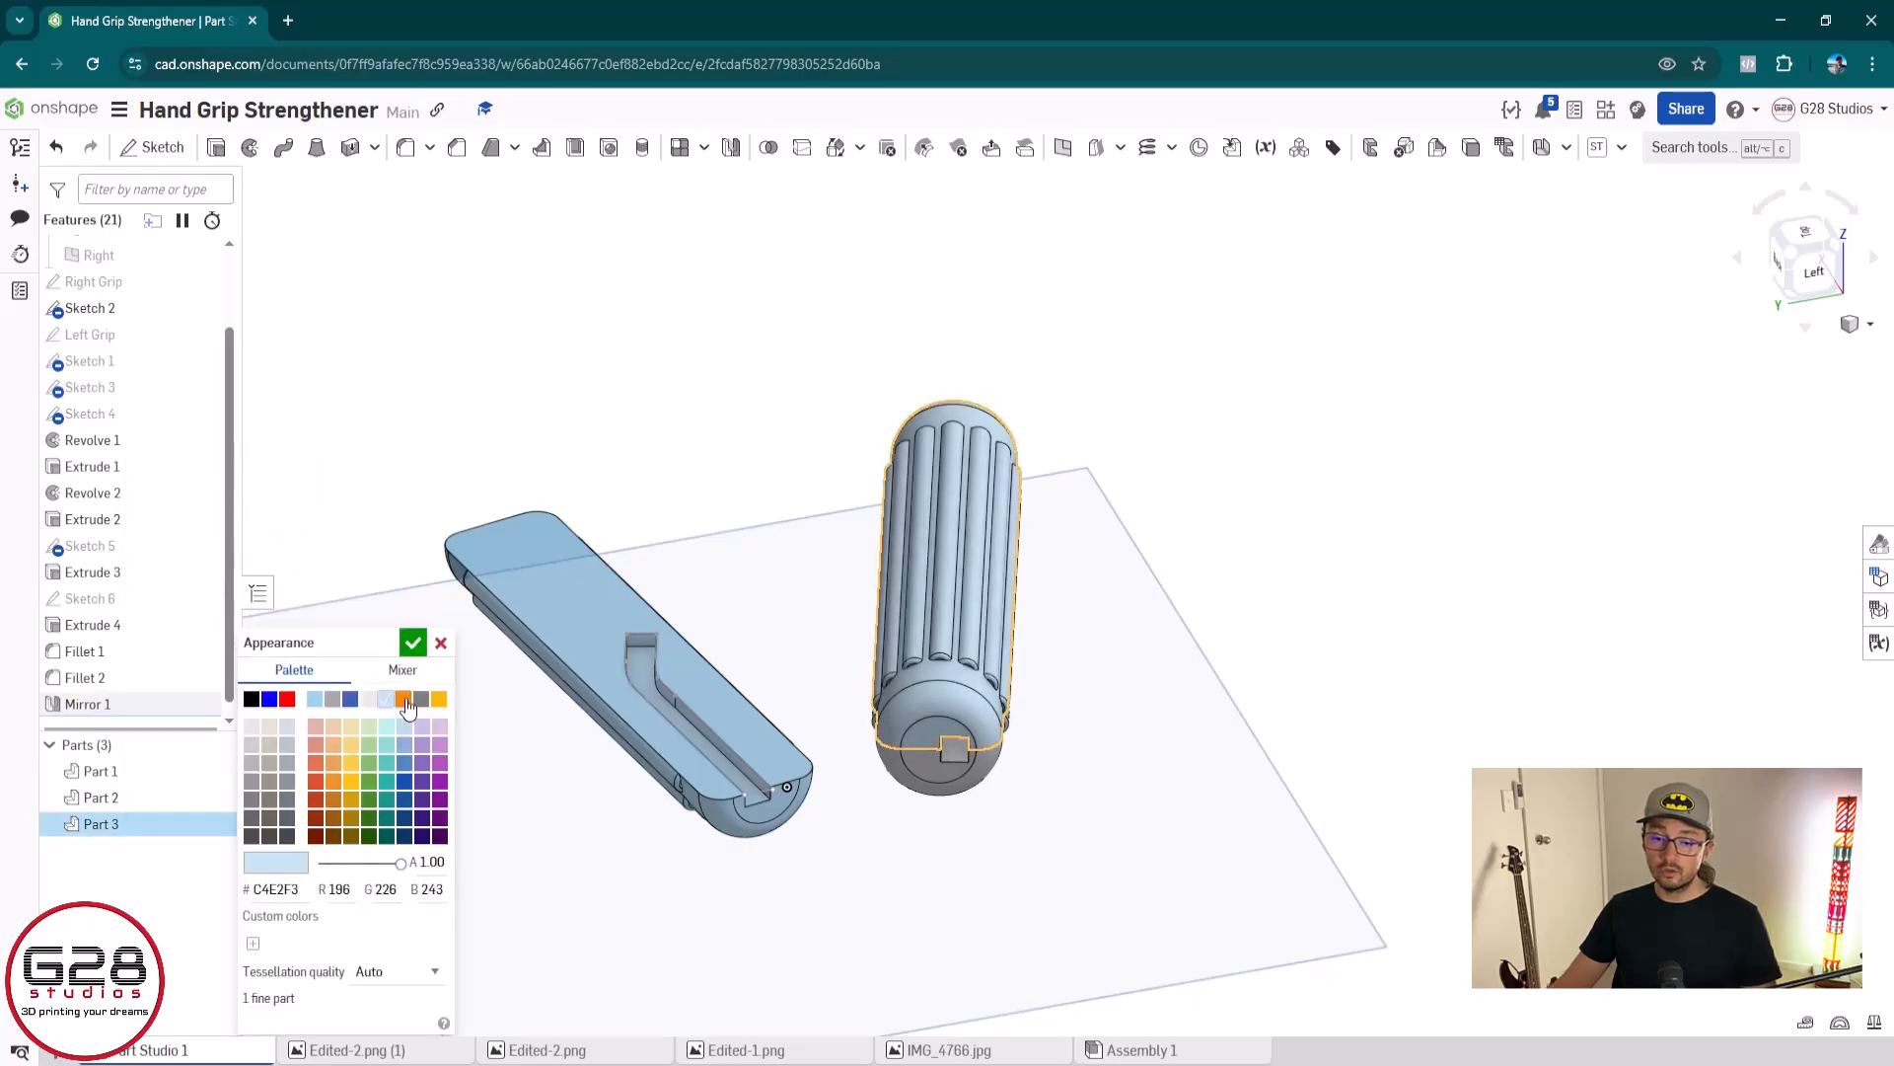
pyautogui.click(404, 698)
pyautogui.click(413, 642)
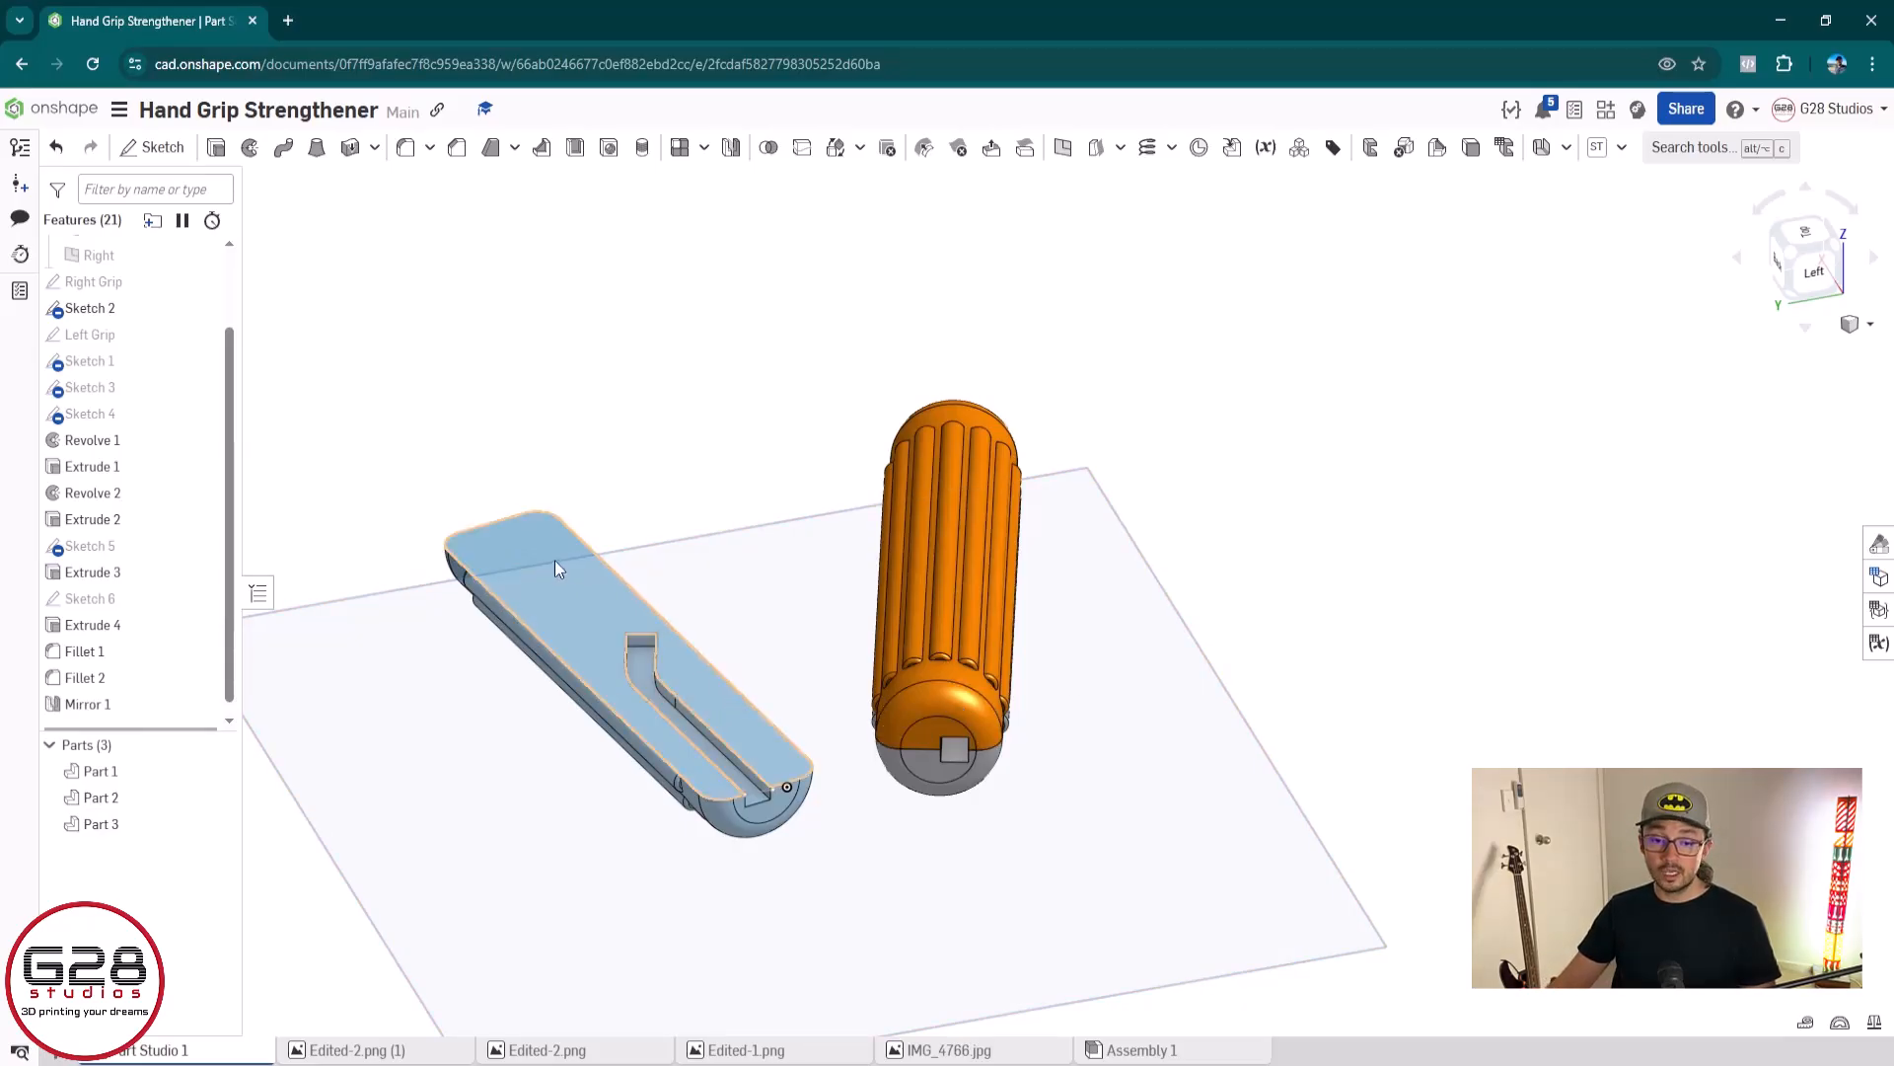
# Add the blue grip (Part 1) to the entities mirrored by Mirror 1
pyautogui.doubleClick(109, 704)
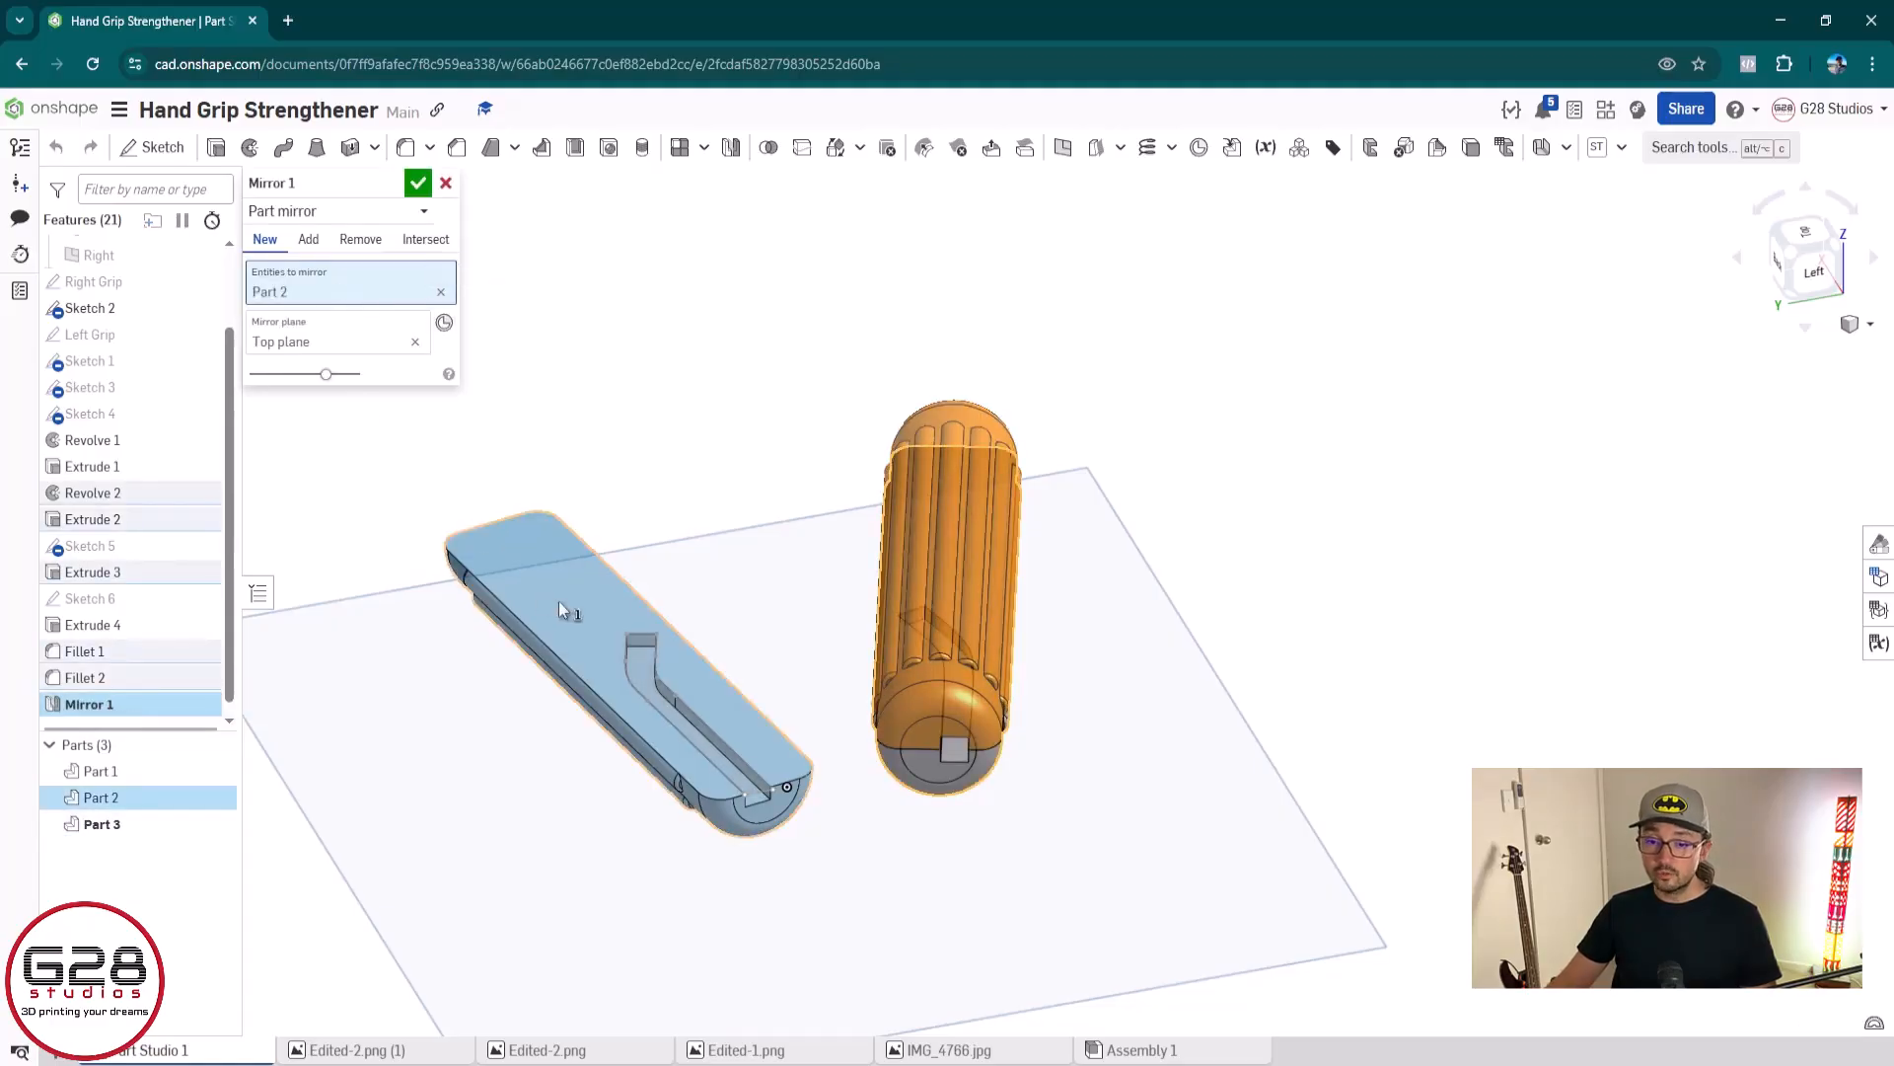
pyautogui.click(555, 545)
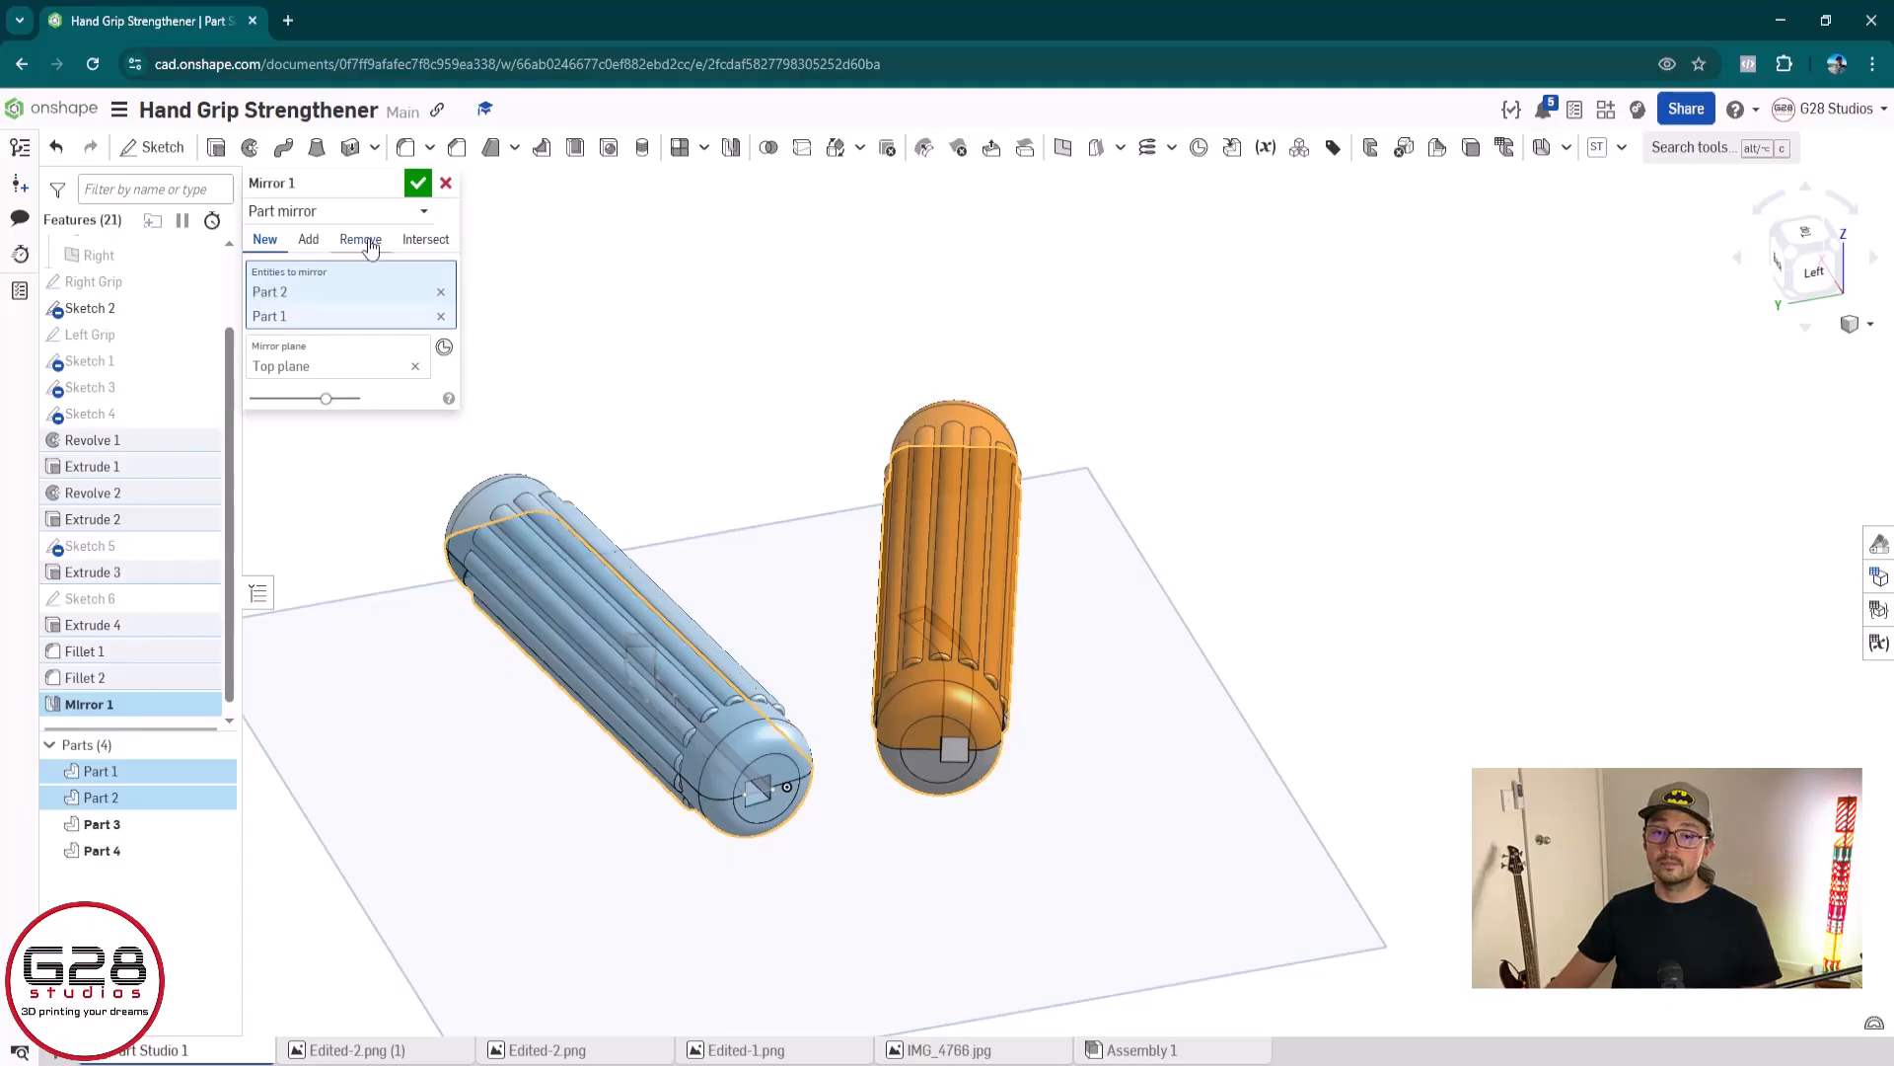
pyautogui.click(420, 184)
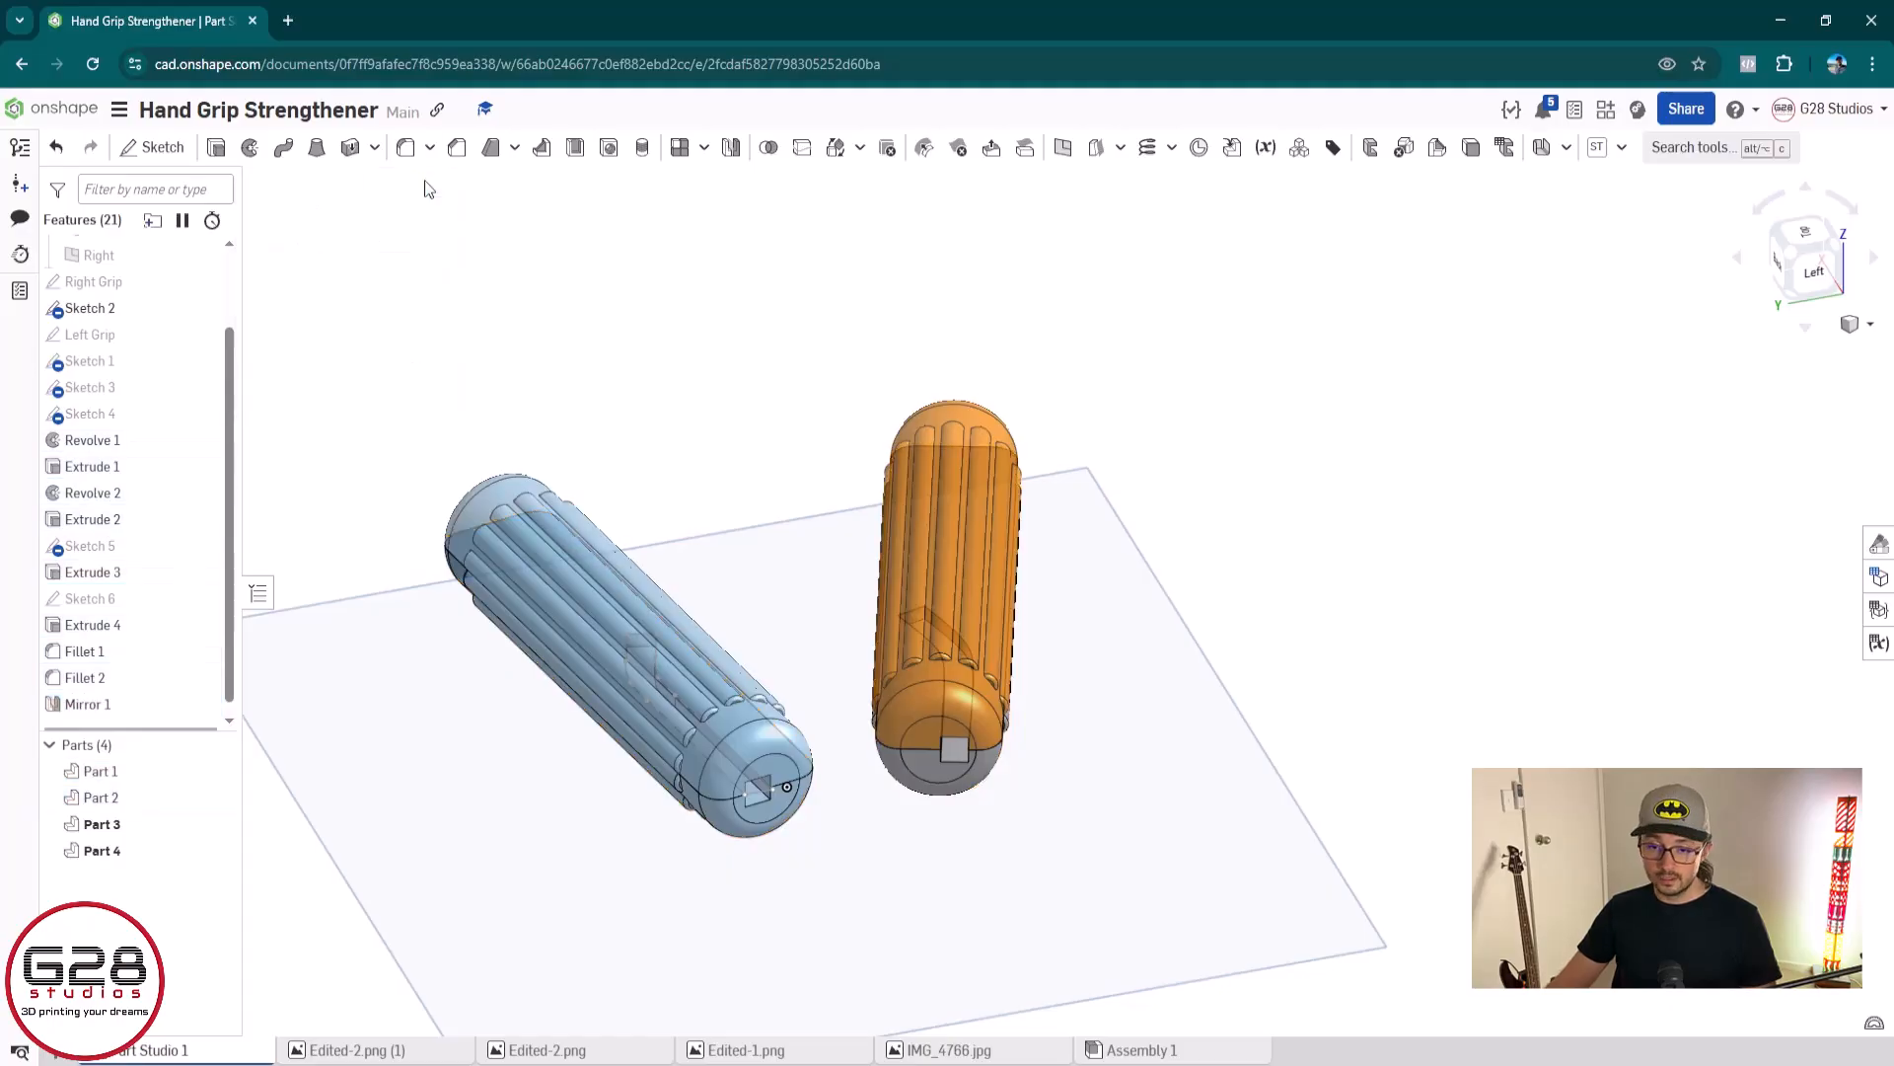
pyautogui.rightClick(129, 854)
pyautogui.press('Escape')
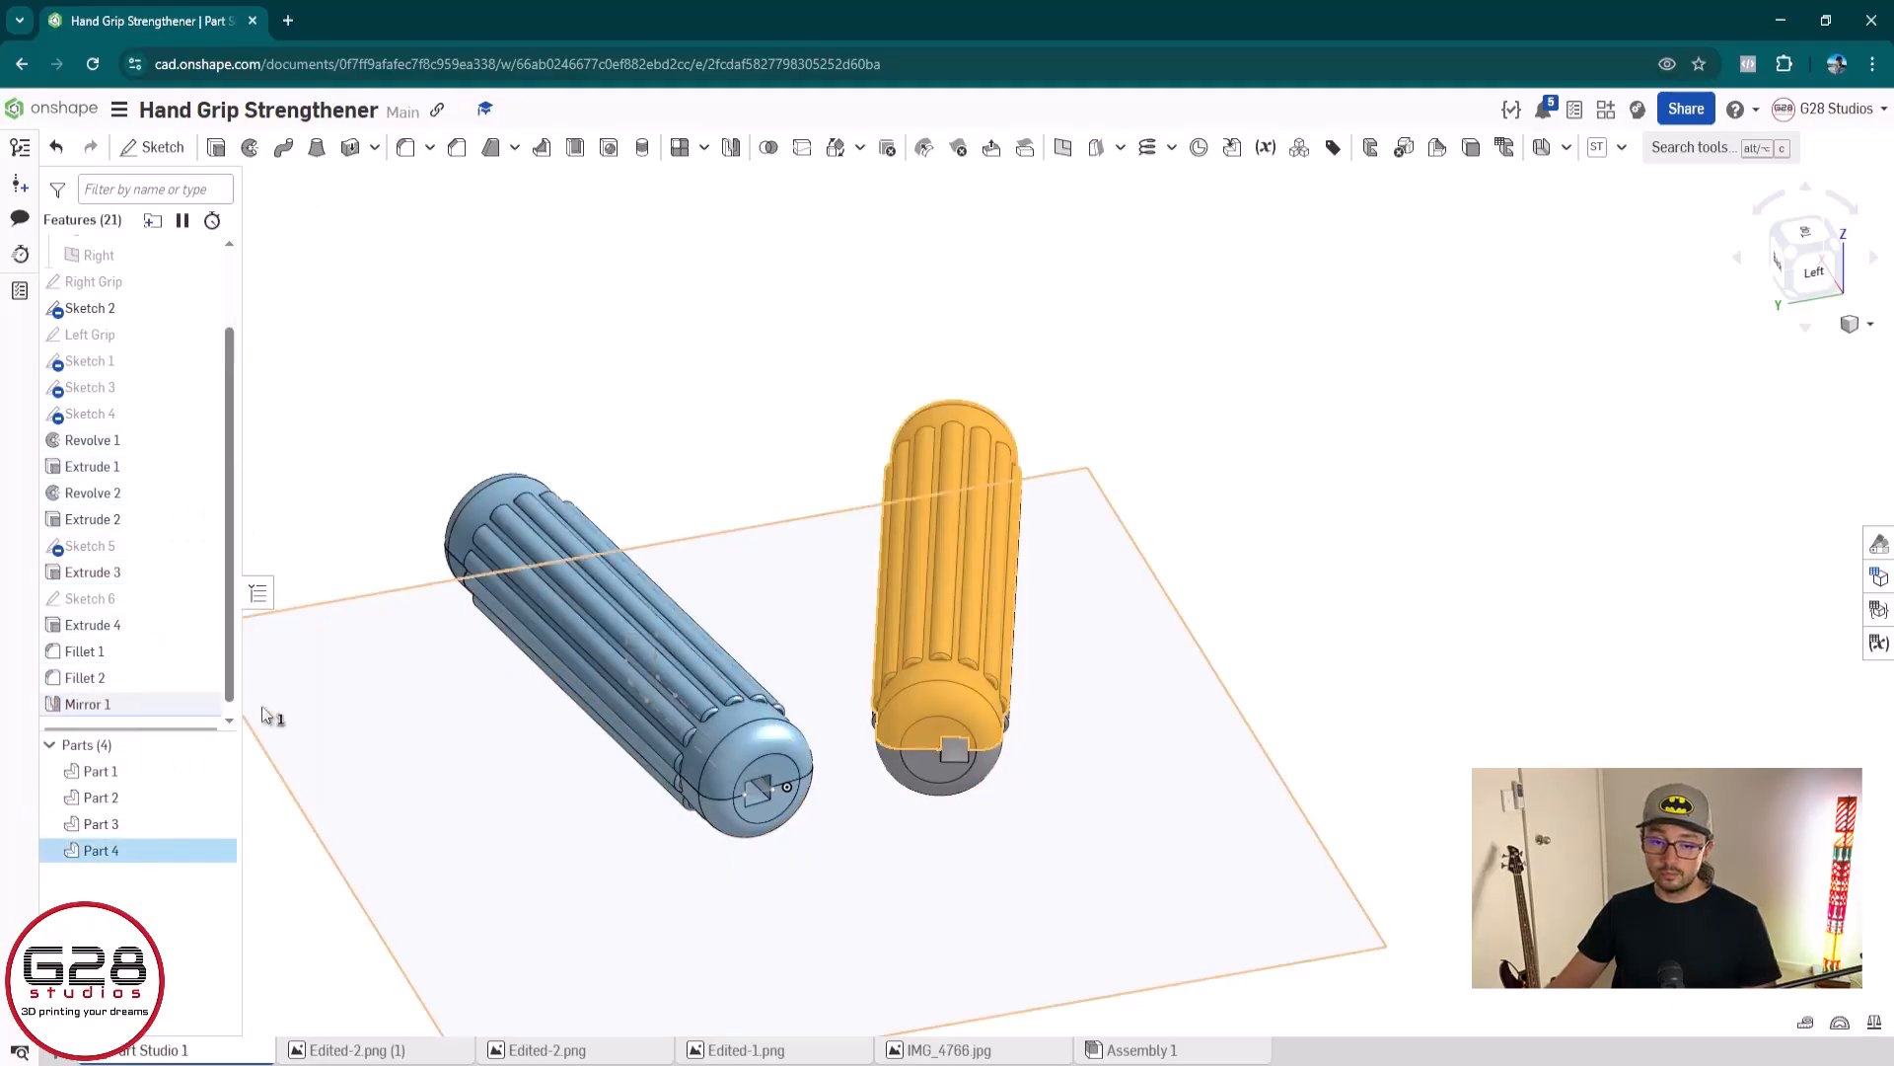
pyautogui.click(137, 831)
pyautogui.rightClick(137, 831)
pyautogui.click(590, 308)
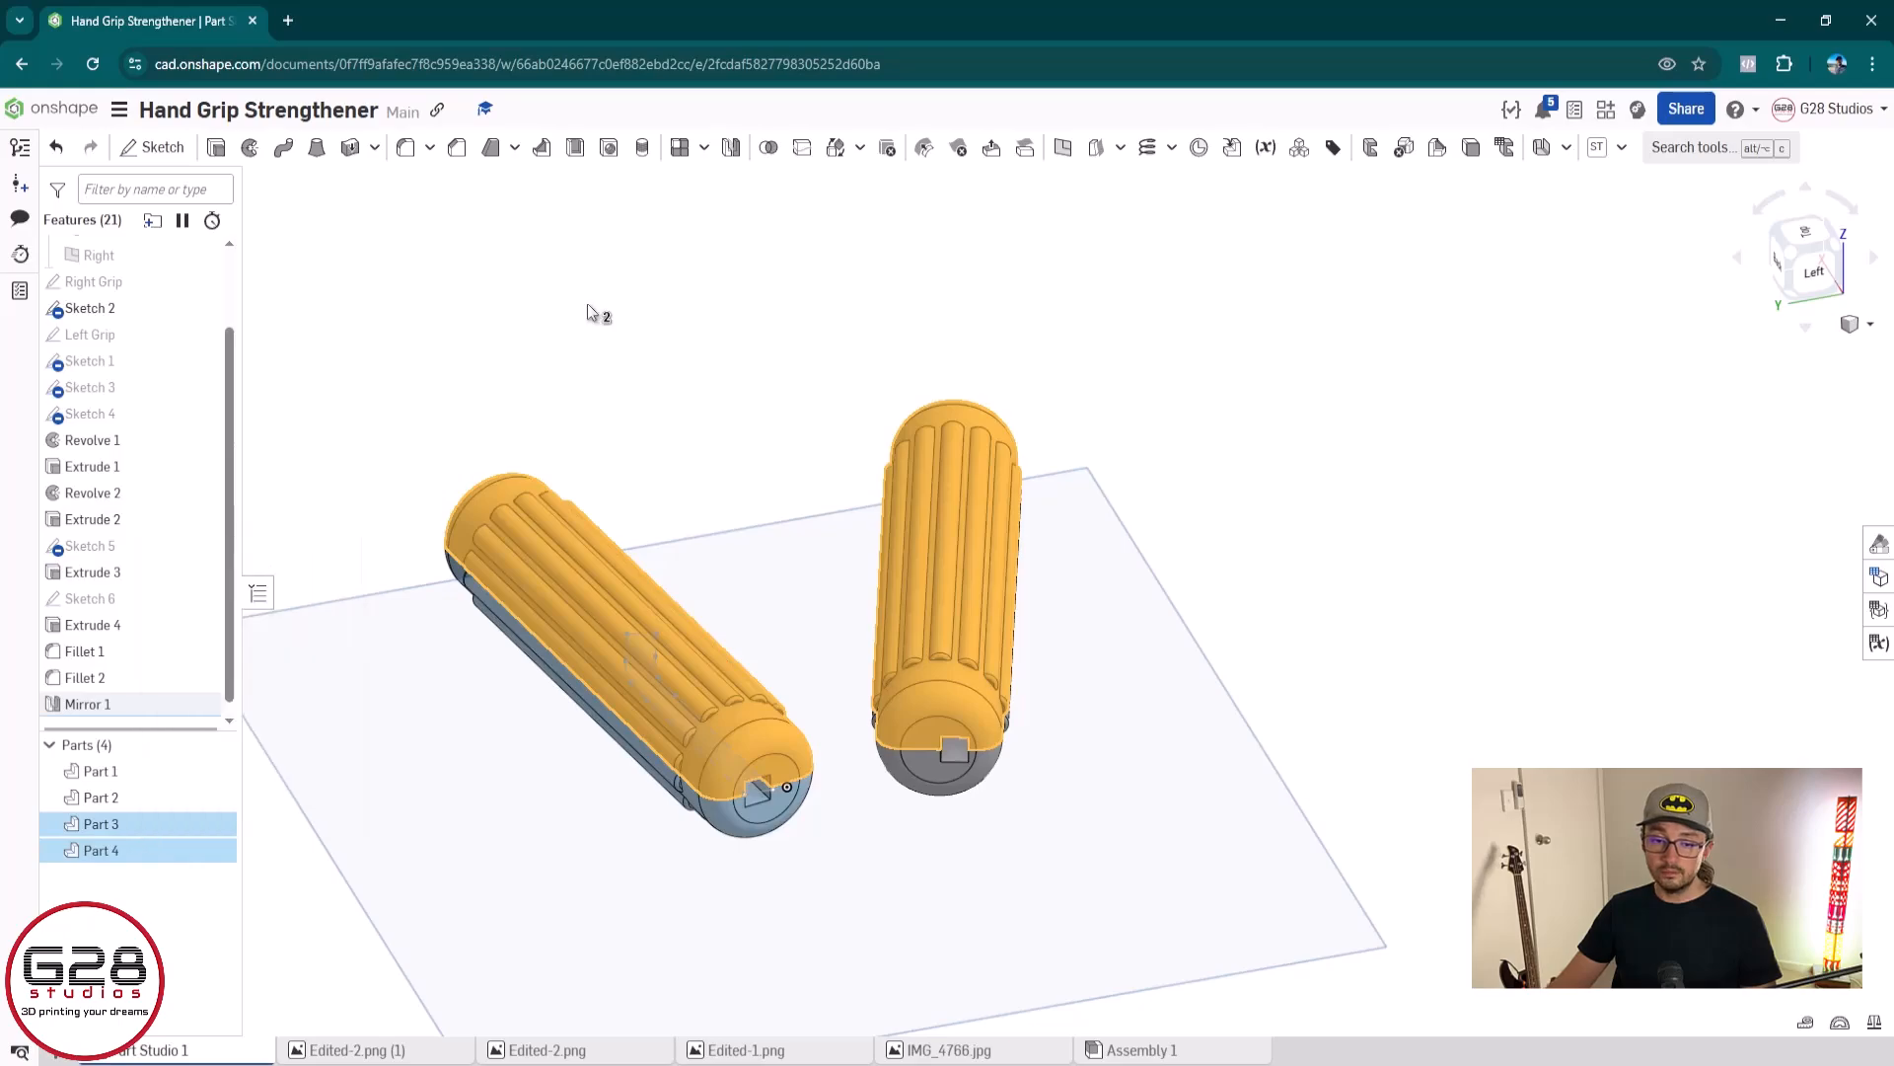
# Change the appearance of the blue grip's mirrored half (Part 3) to yellow
pyautogui.rightClick(141, 824)
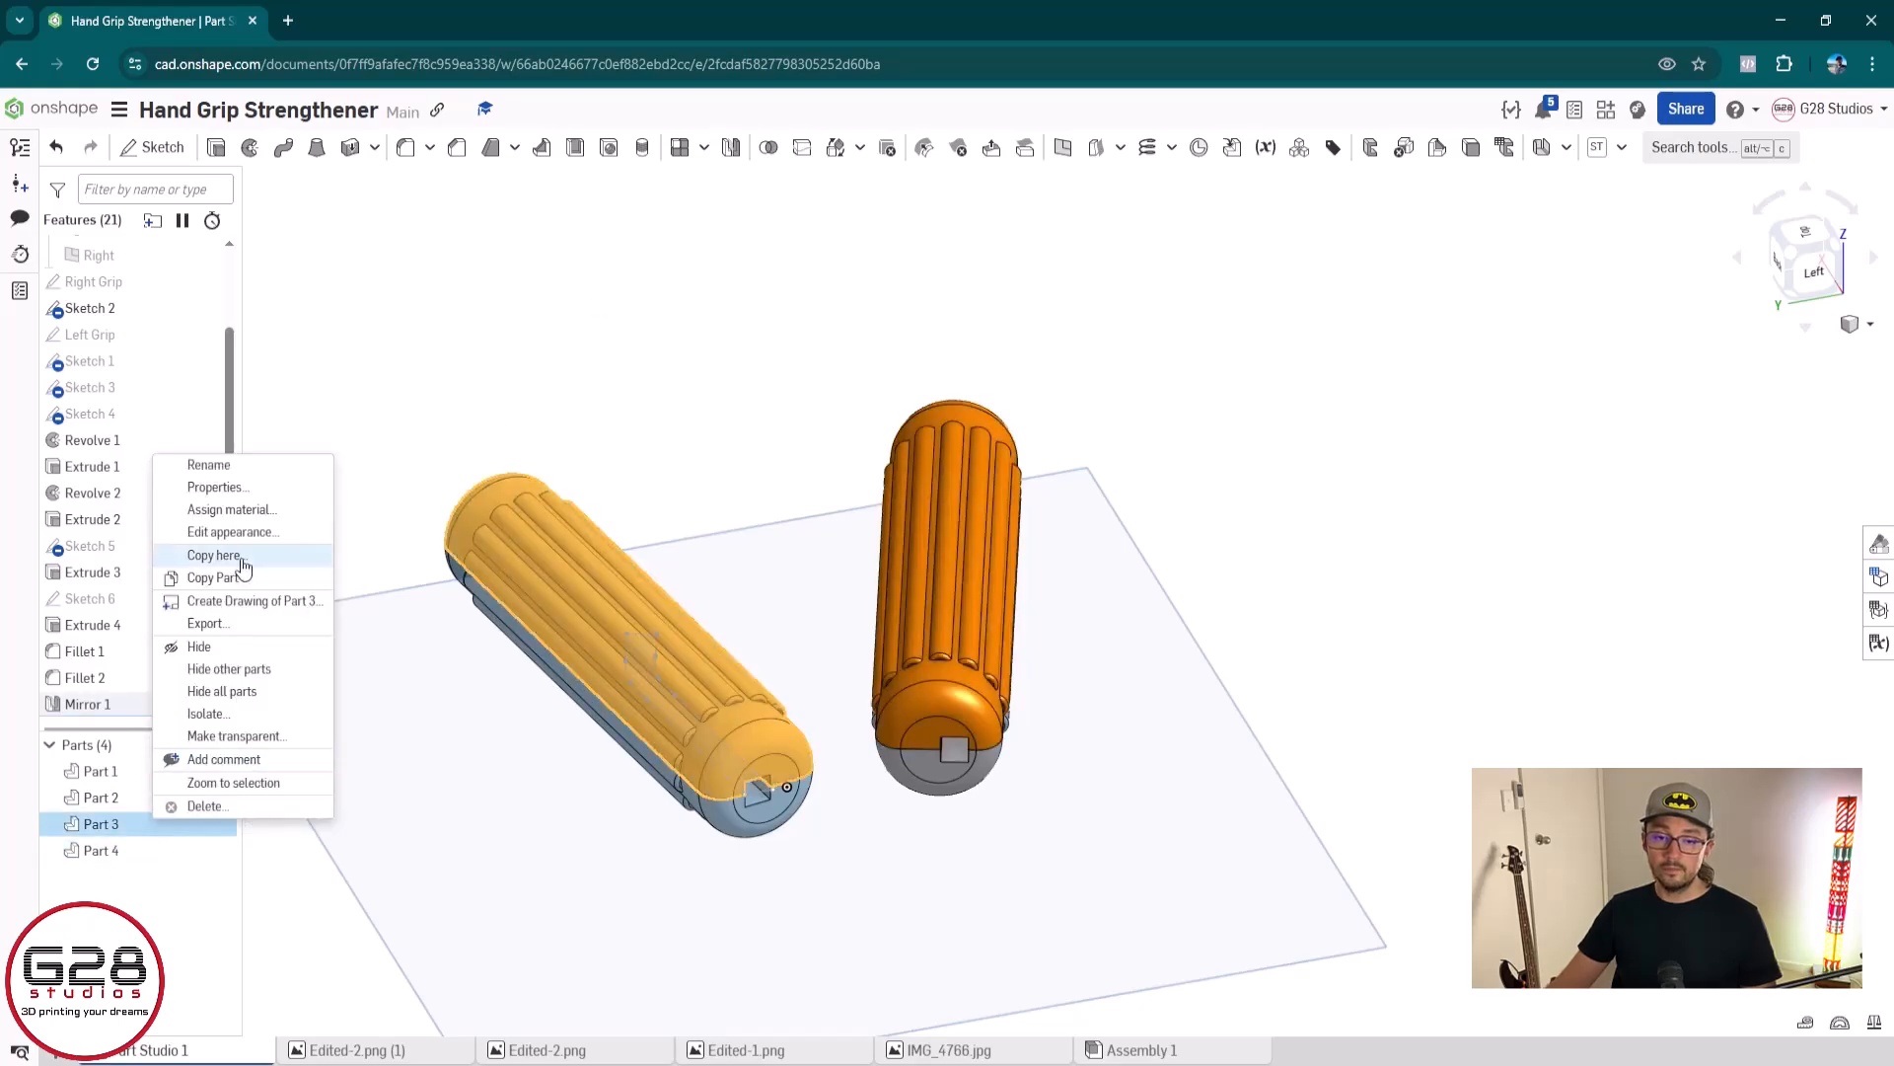
pyautogui.click(273, 542)
pyautogui.click(441, 702)
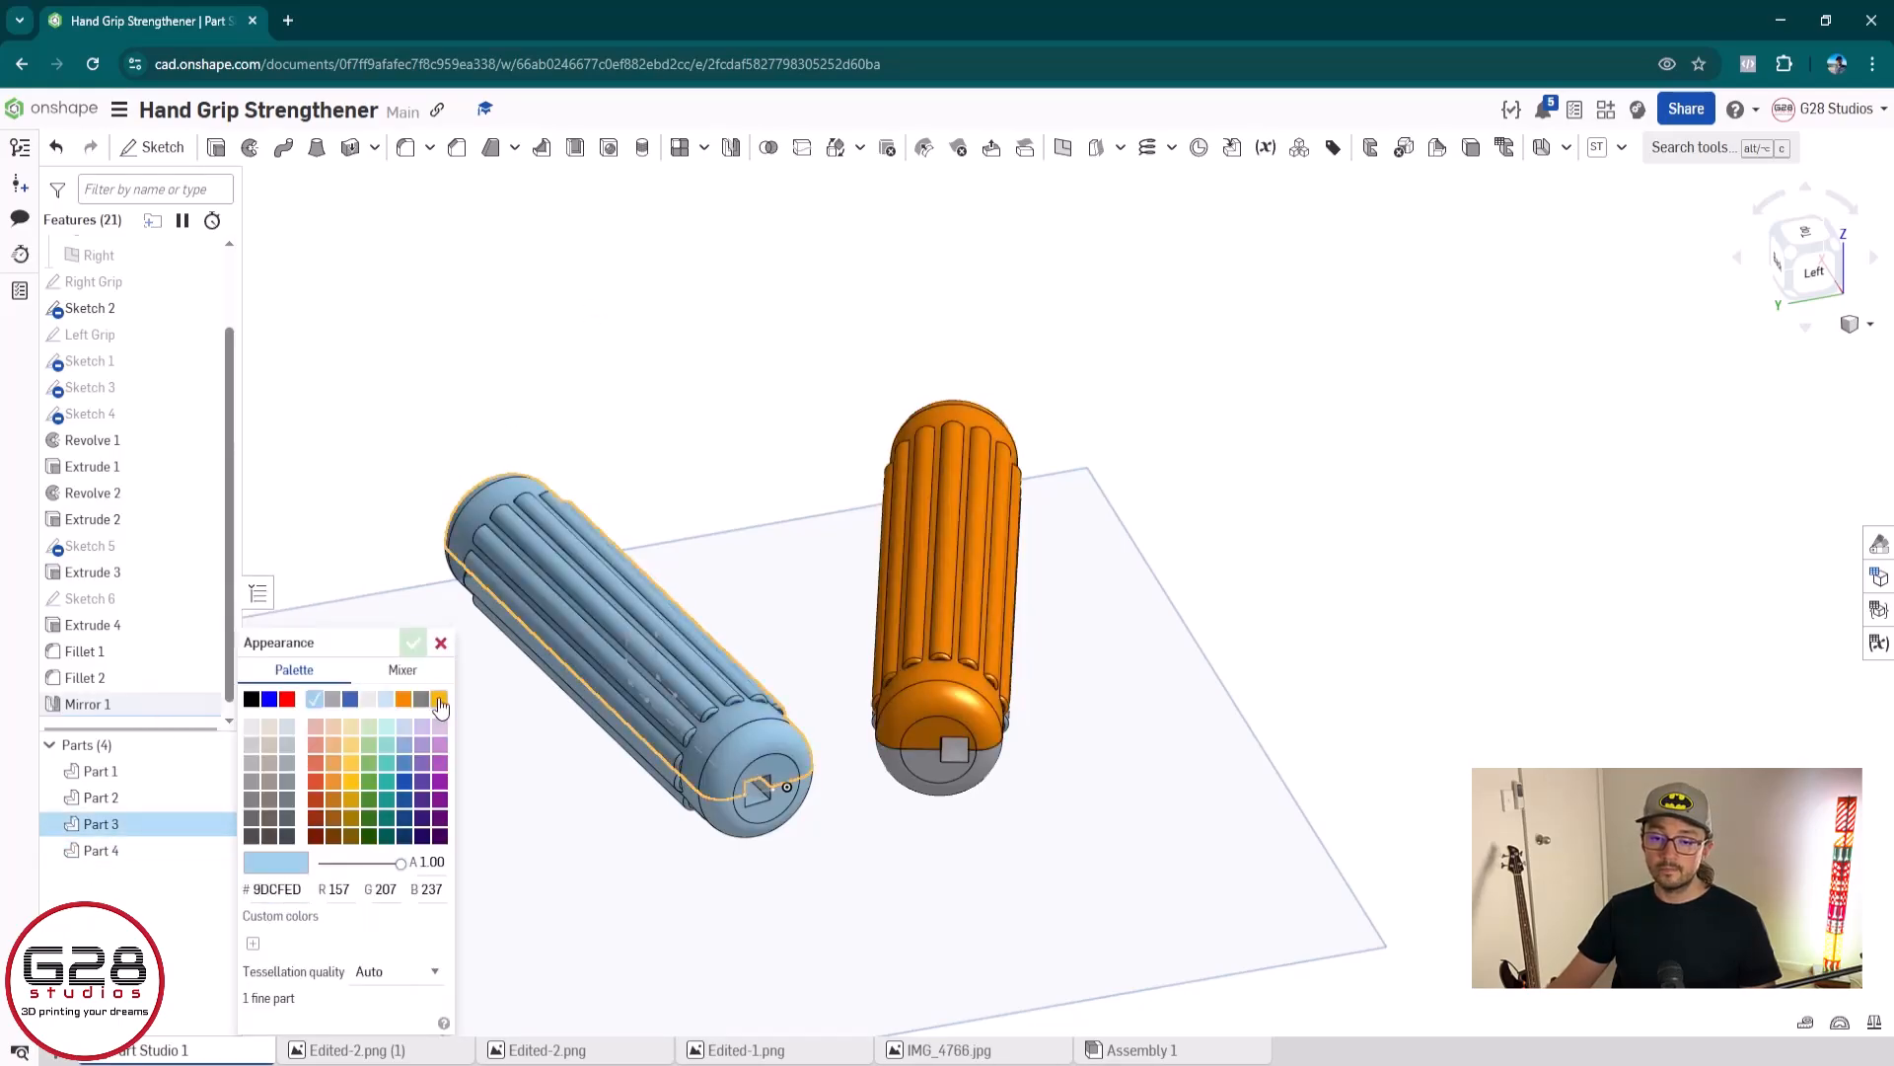
pyautogui.click(412, 643)
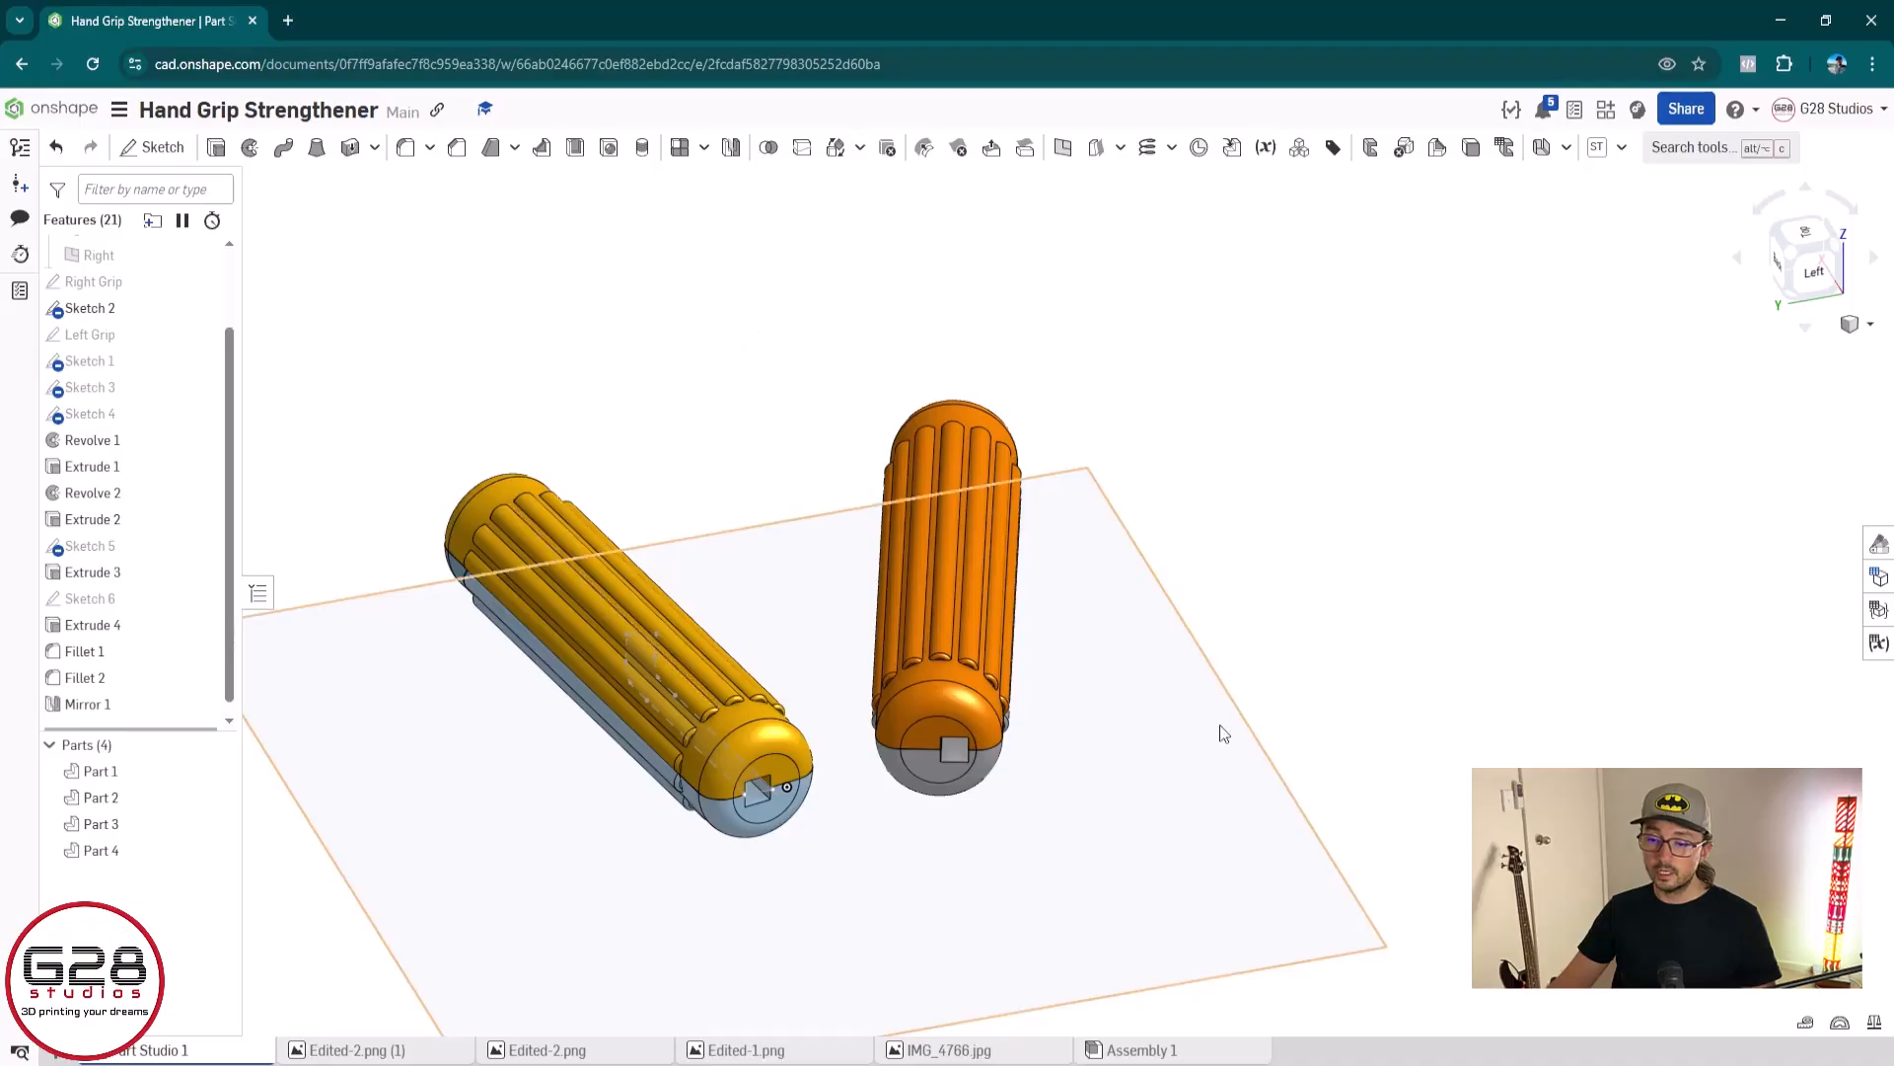
# Hide the Top plane and view the open ends of both completed grips up close
pyautogui.moveTo(1220, 724); pyautogui.dragTo(1234, 653, button='right')
pyautogui.scroll(2, 132, 296)
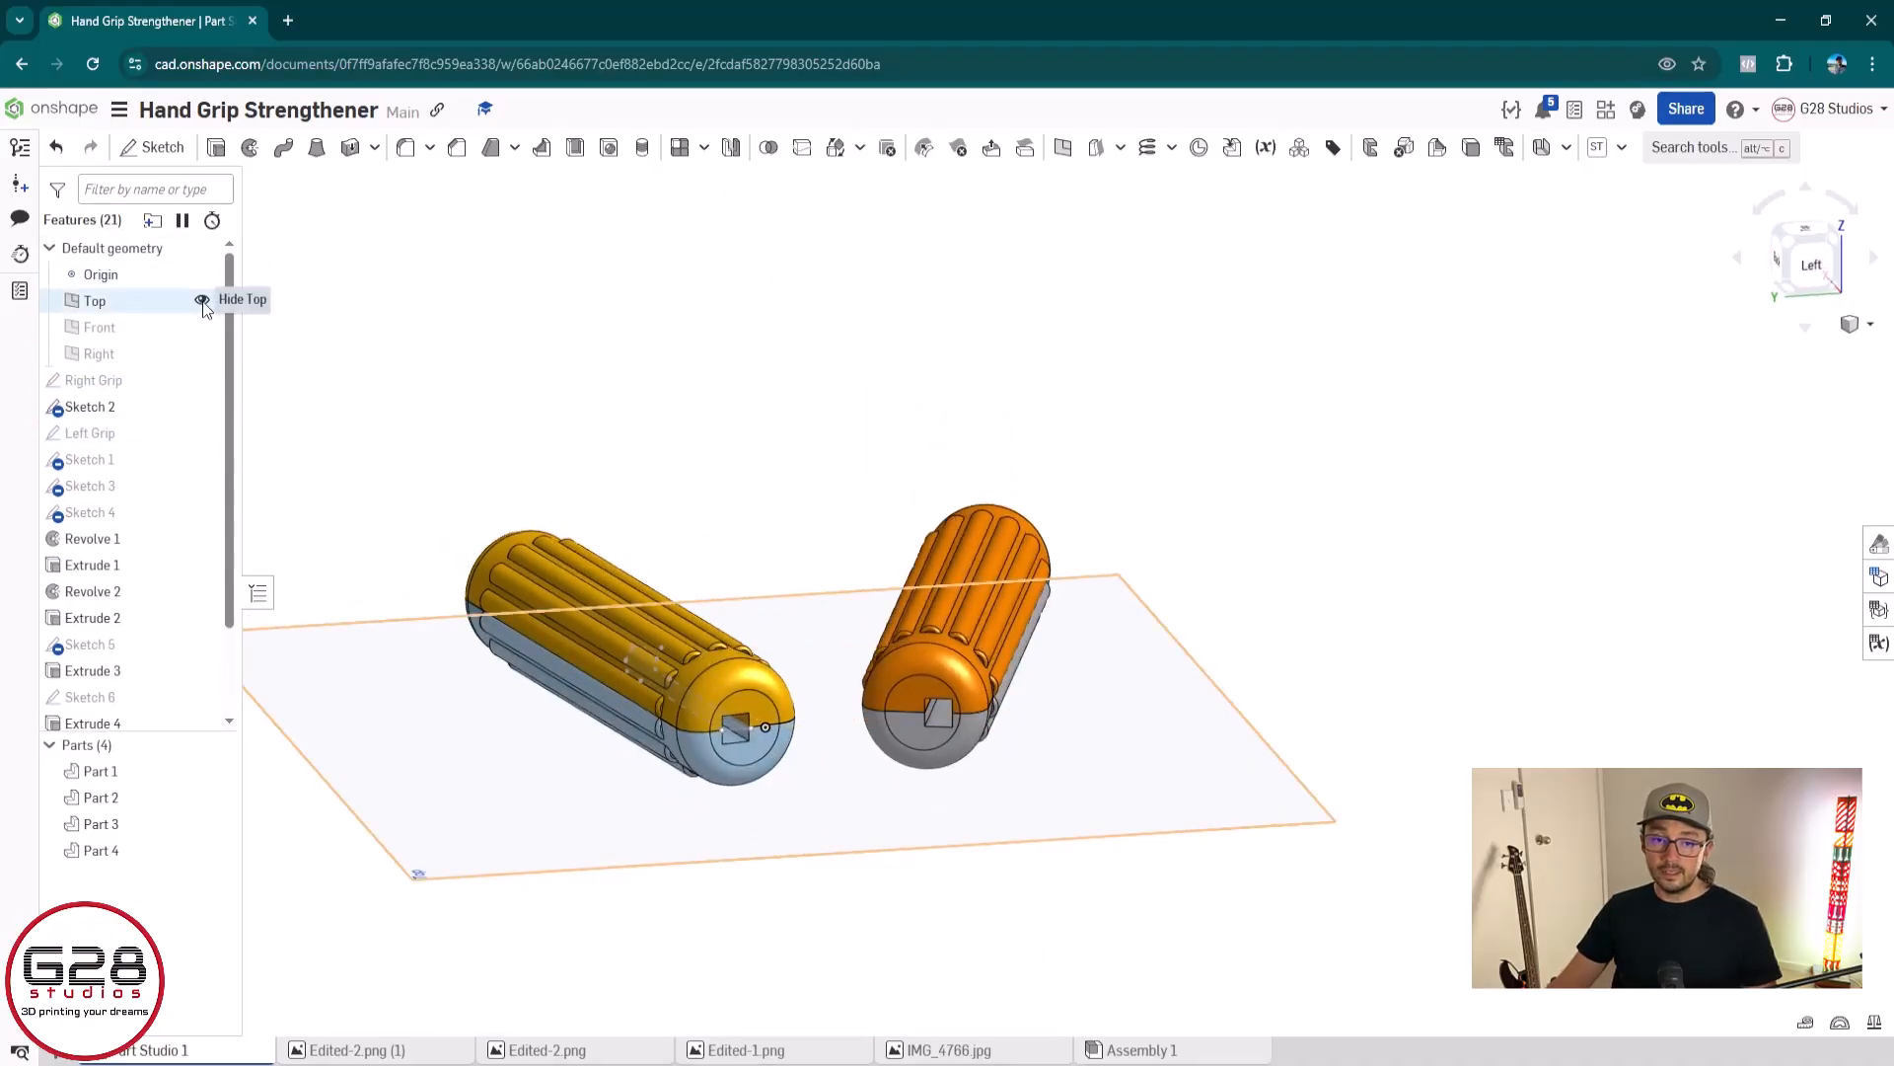
pyautogui.click(203, 300)
pyautogui.scroll(5, 1107, 645)
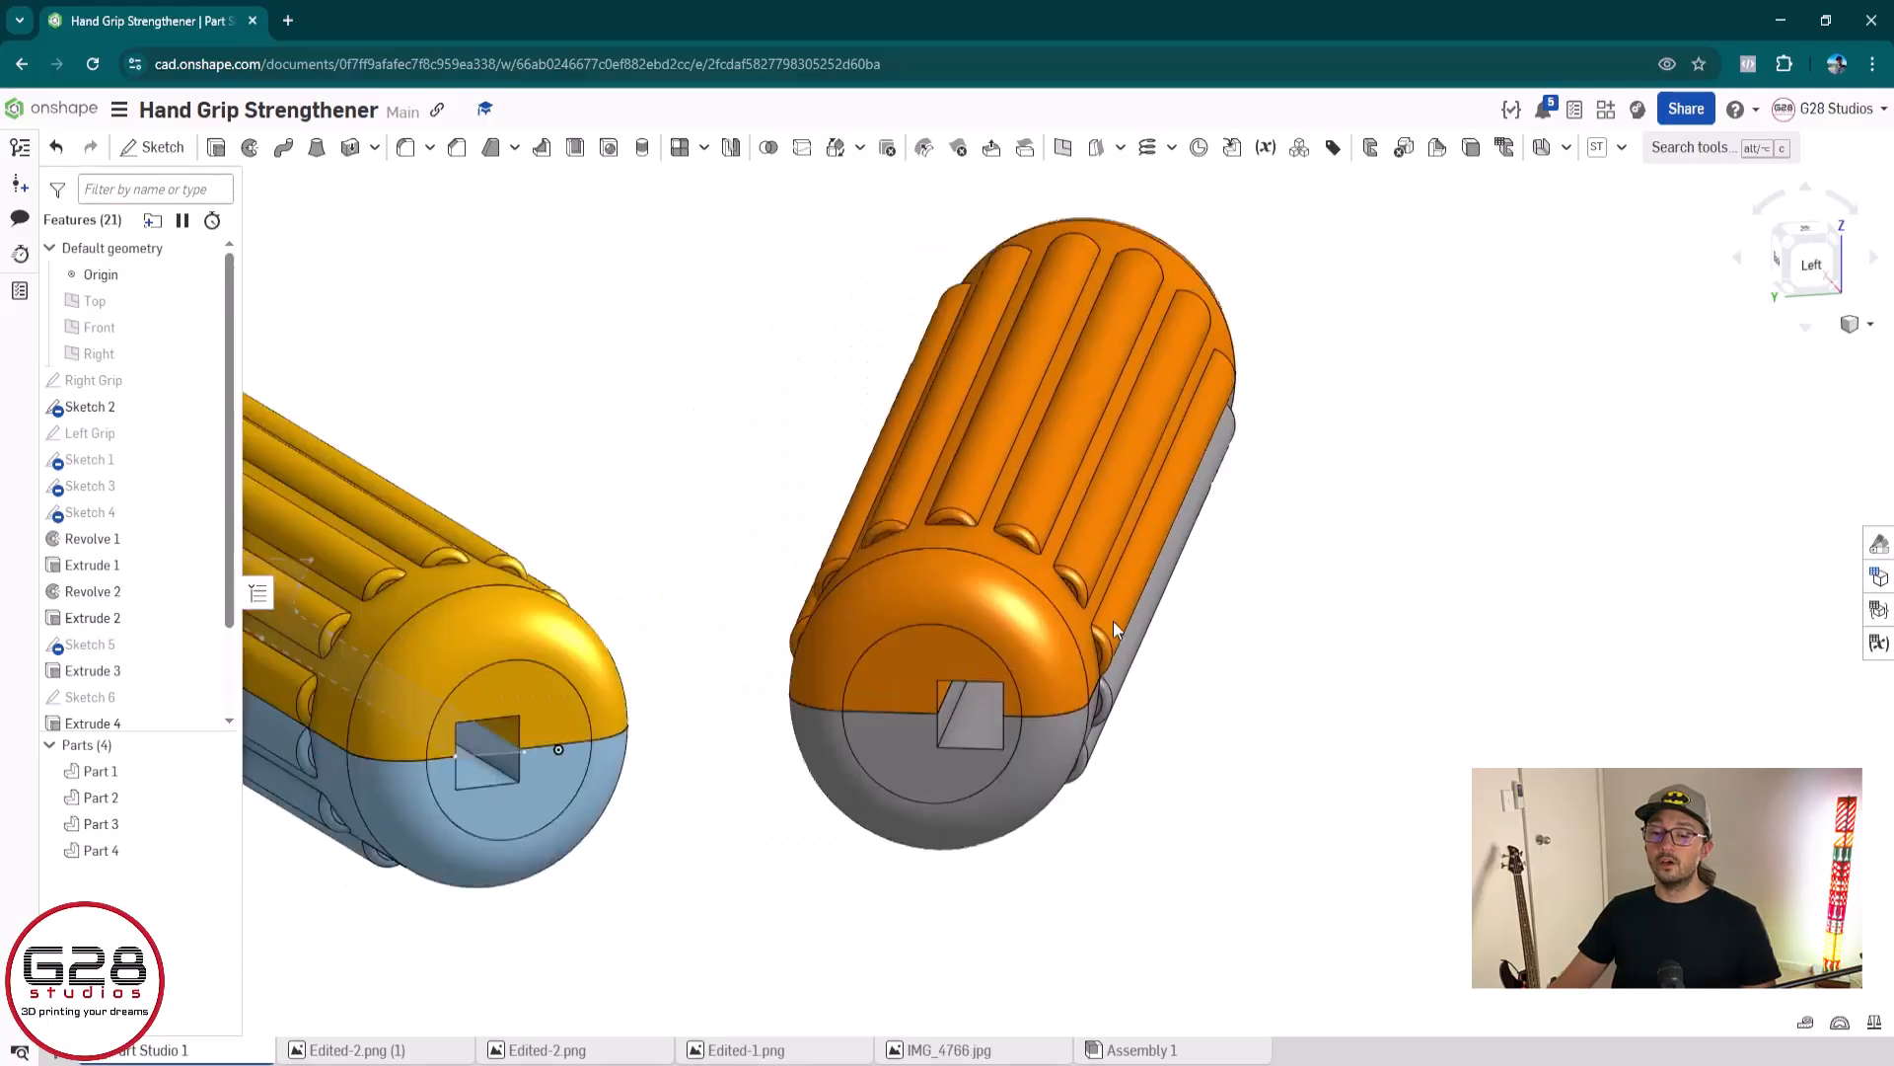
# Examine both completed two-colour grips from their open ends, their sides and their closed ends
pyautogui.moveTo(1113, 620); pyautogui.dragTo(1320, 600, button='middle')
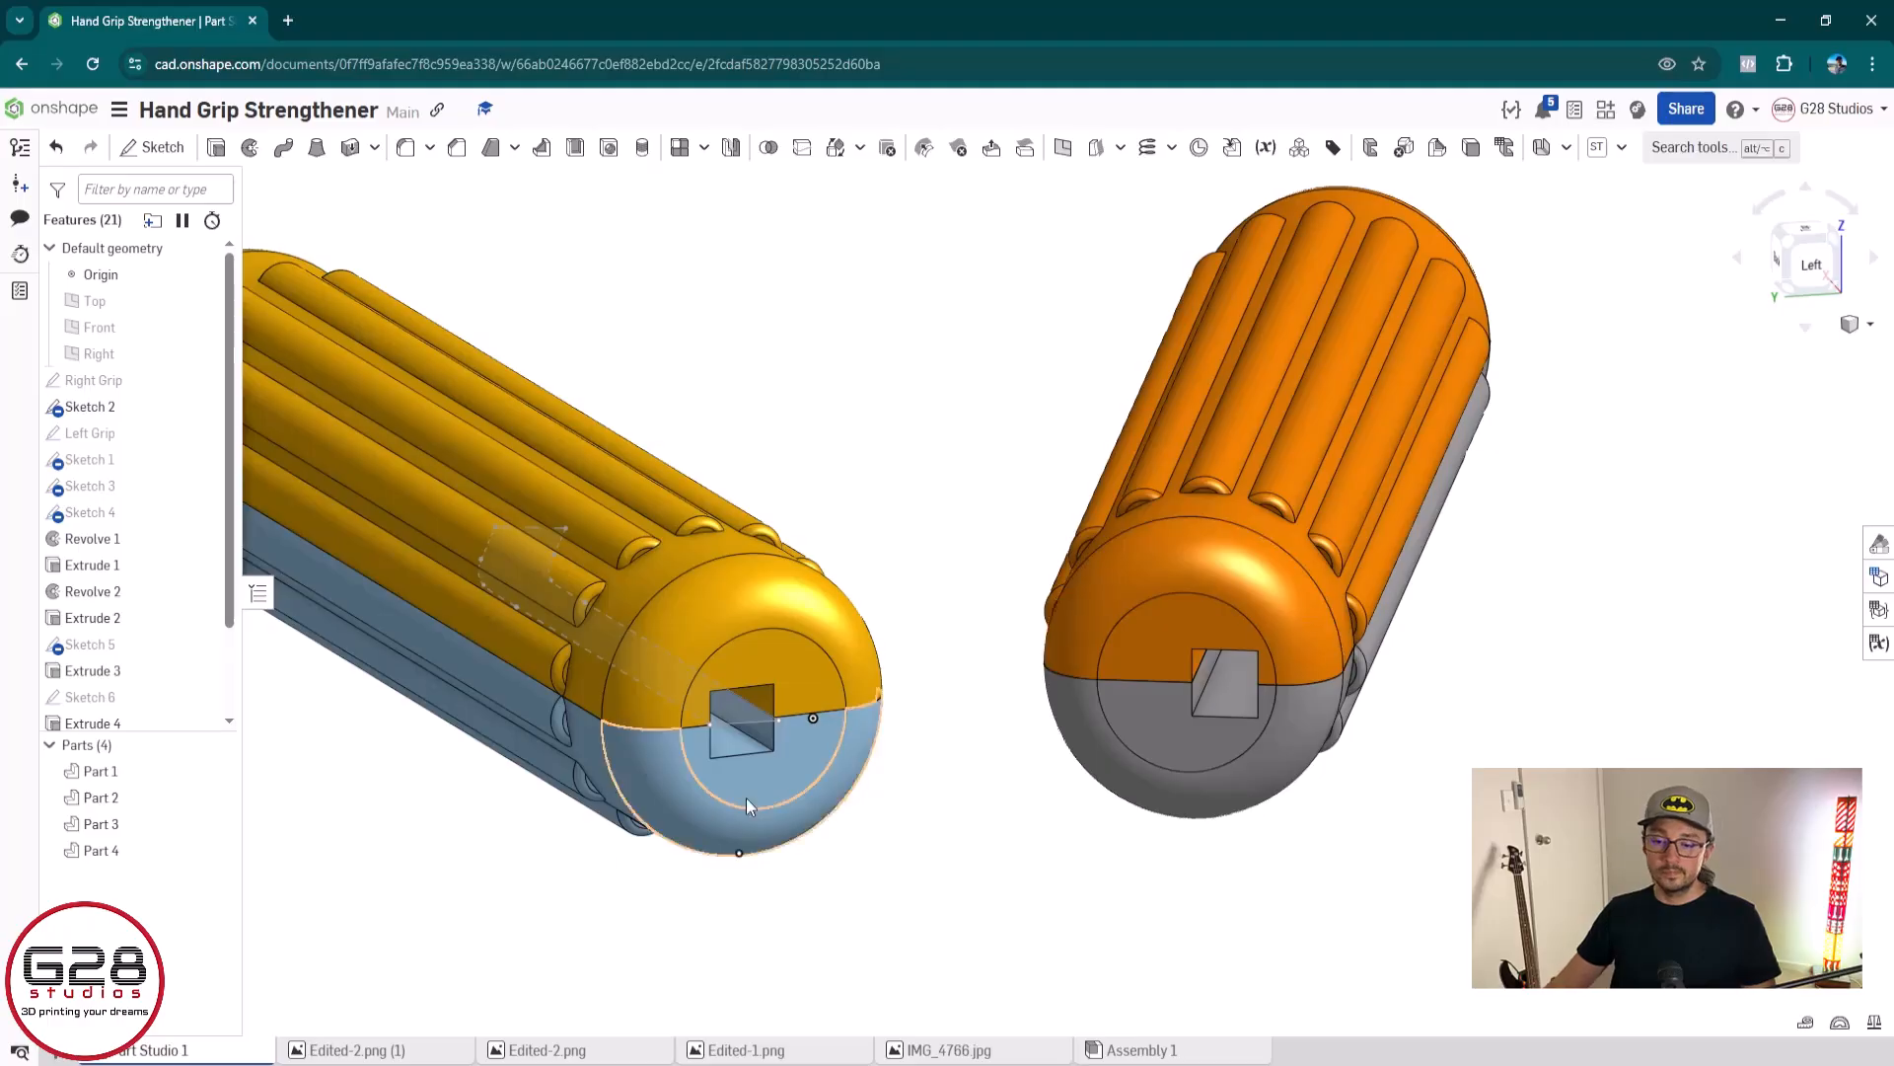
pyautogui.scroll(5, 825, 720)
pyautogui.moveTo(812, 694); pyautogui.dragTo(761, 691, button='right')
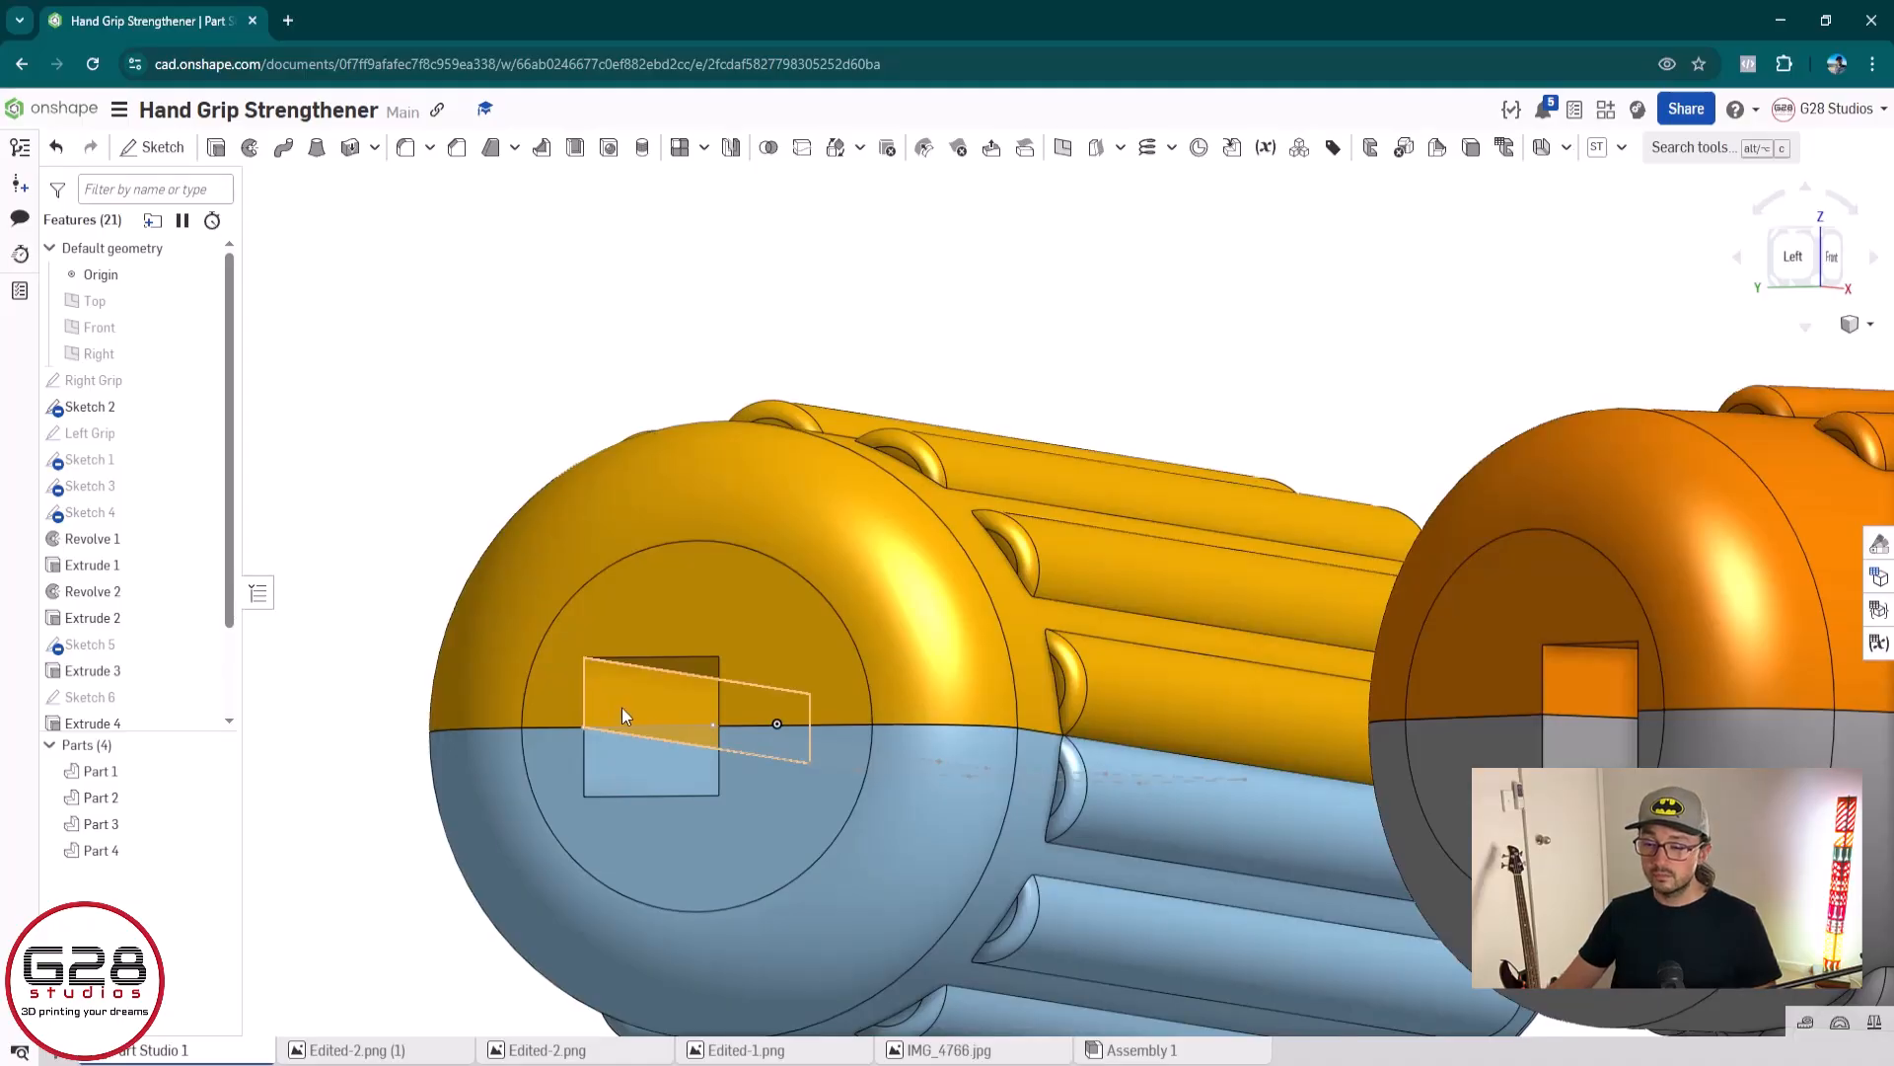
pyautogui.moveTo(621, 707); pyautogui.dragTo(678, 732, button='right')
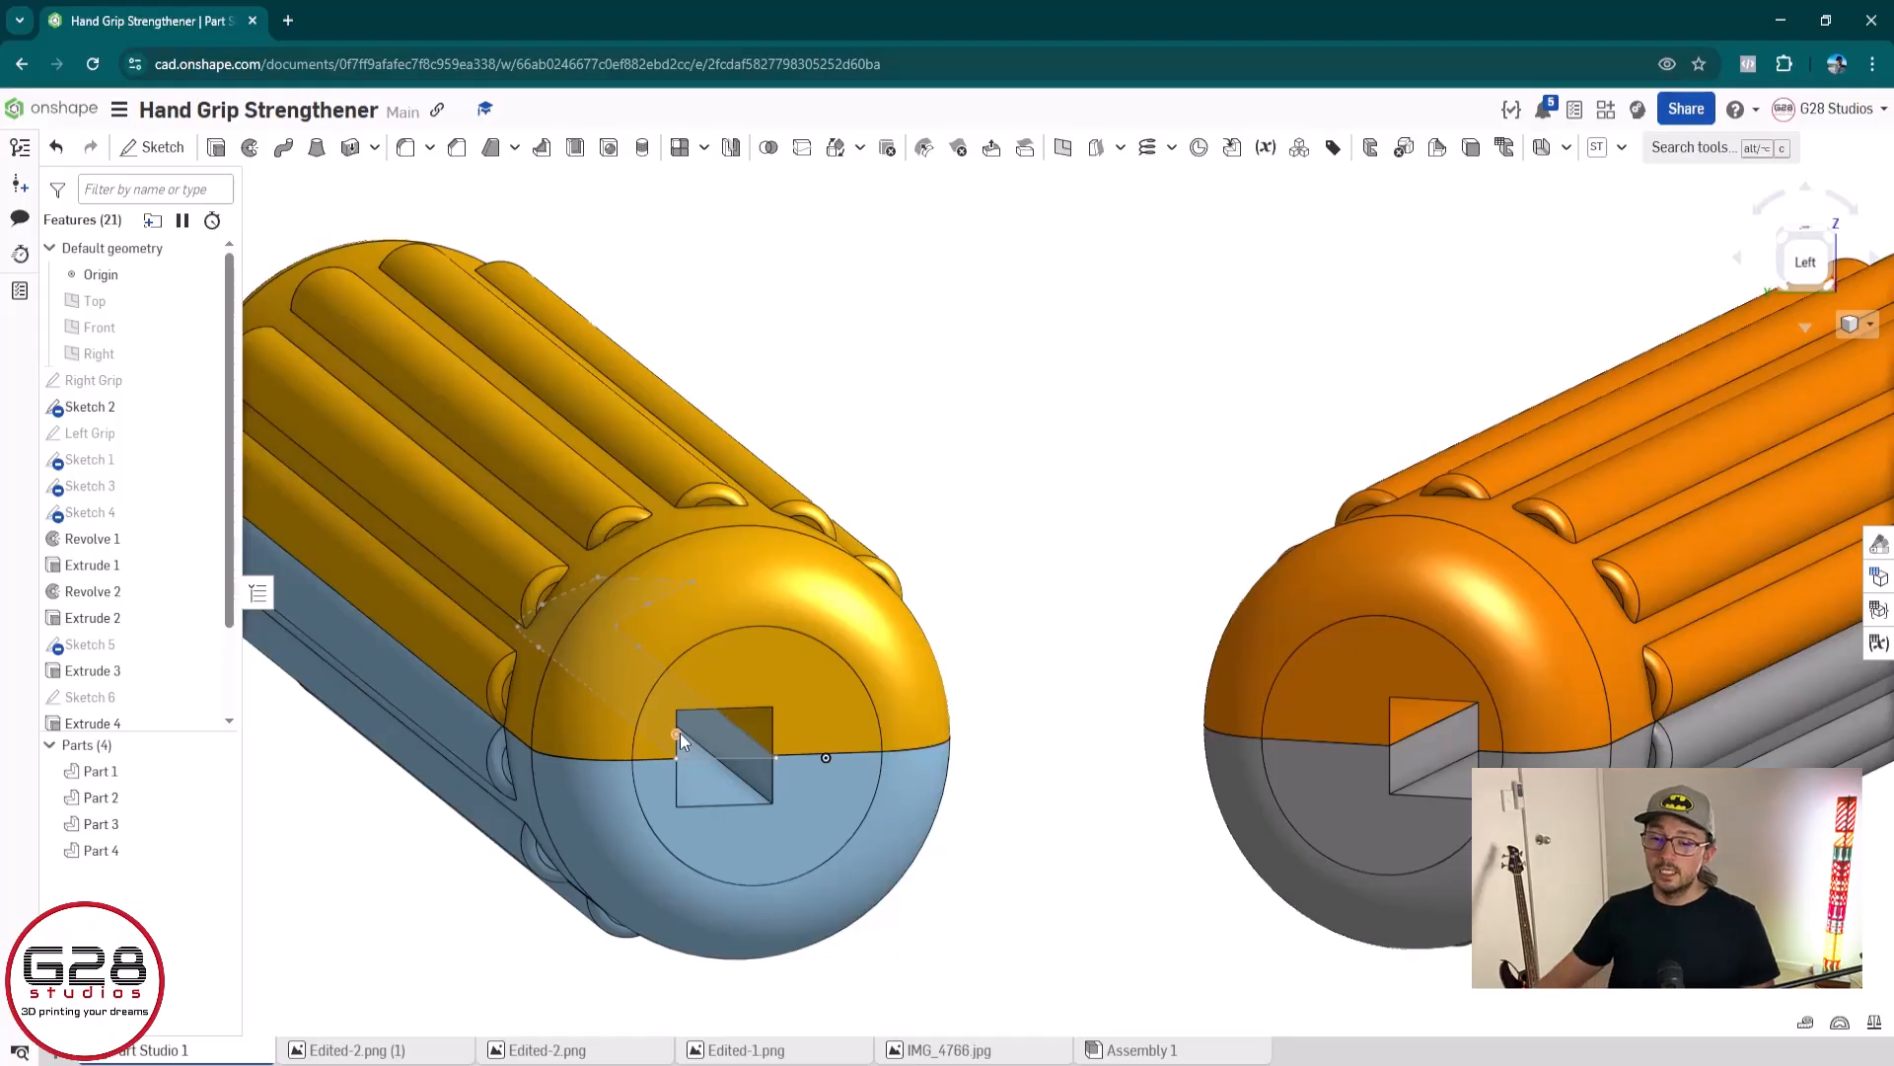
pyautogui.scroll(-2, 665, 813)
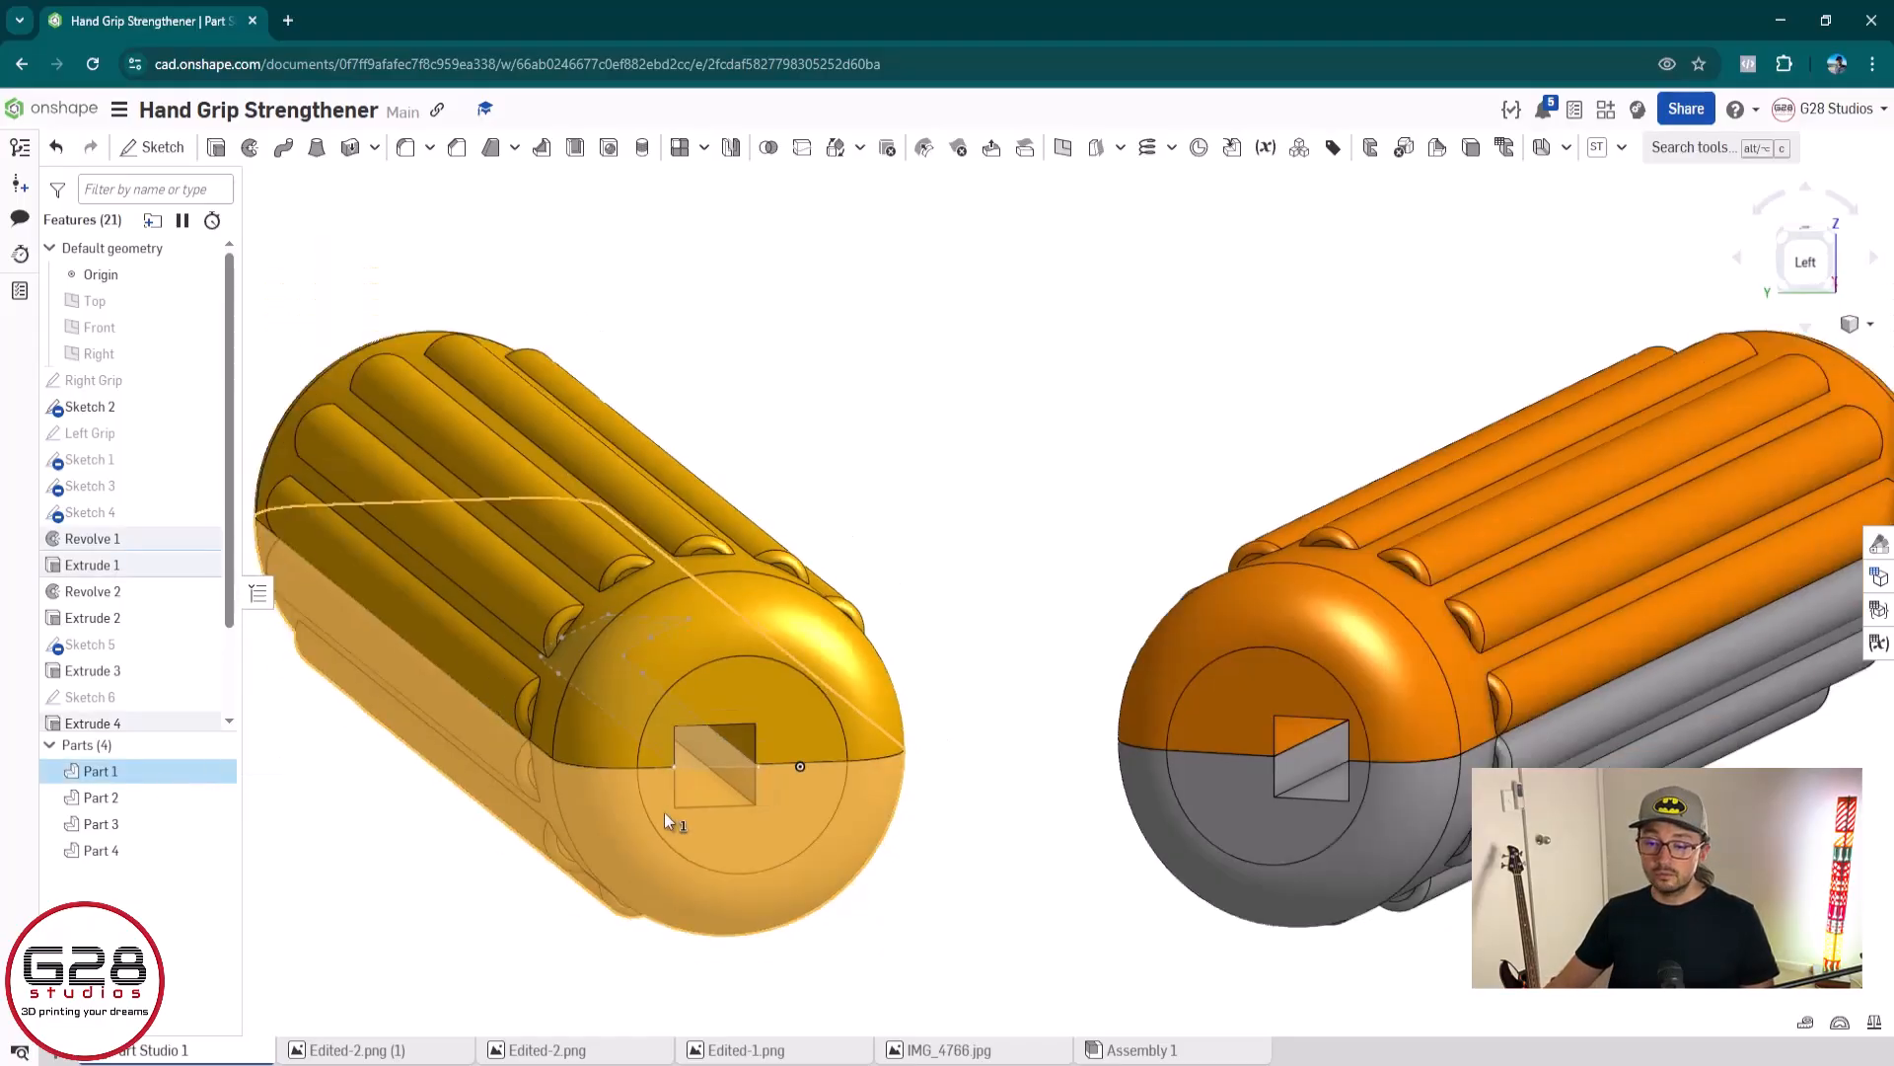
pyautogui.moveTo(661, 817); pyautogui.dragTo(987, 738, button='middle')
pyautogui.moveTo(1056, 688); pyautogui.dragTo(1130, 696, button='right')
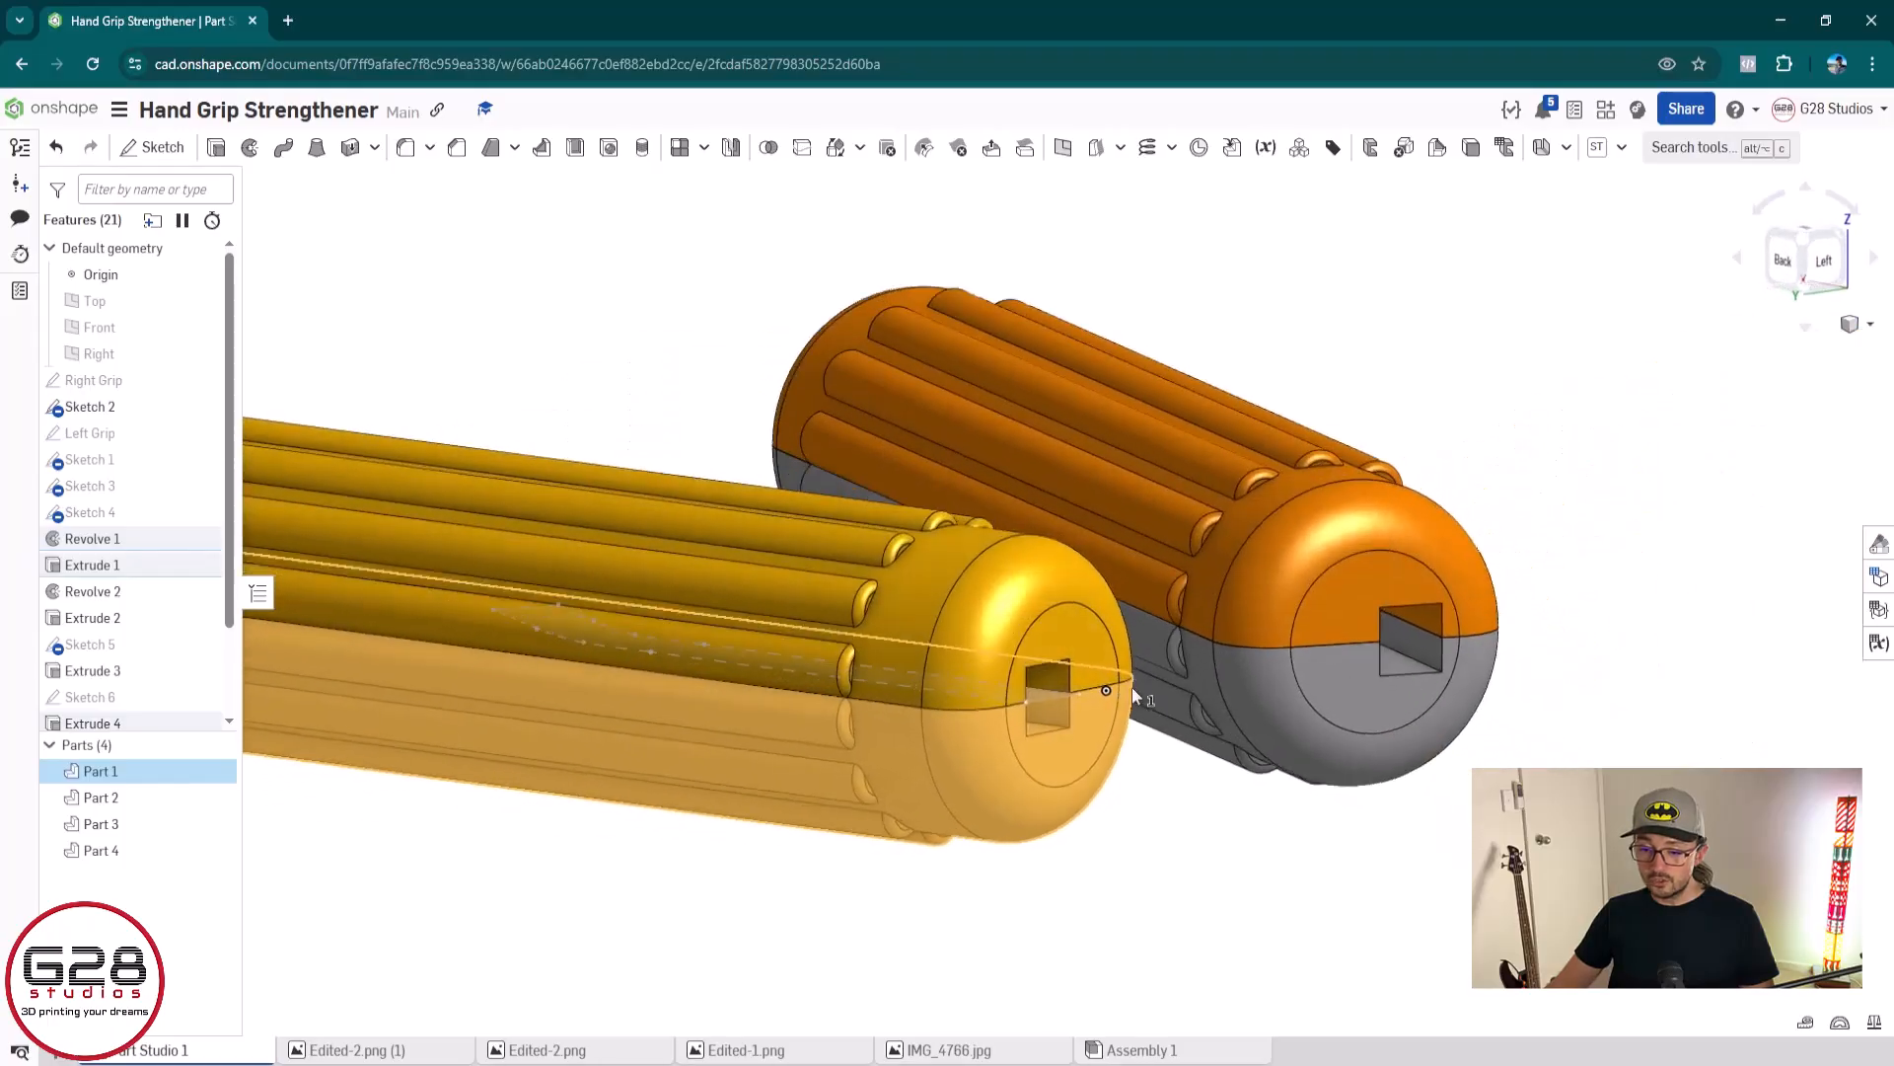
pyautogui.scroll(-3, 819, 732)
pyautogui.moveTo(750, 725); pyautogui.dragTo(1125, 769, button='middle')
pyautogui.moveTo(902, 781); pyautogui.dragTo(1112, 786, button='right')
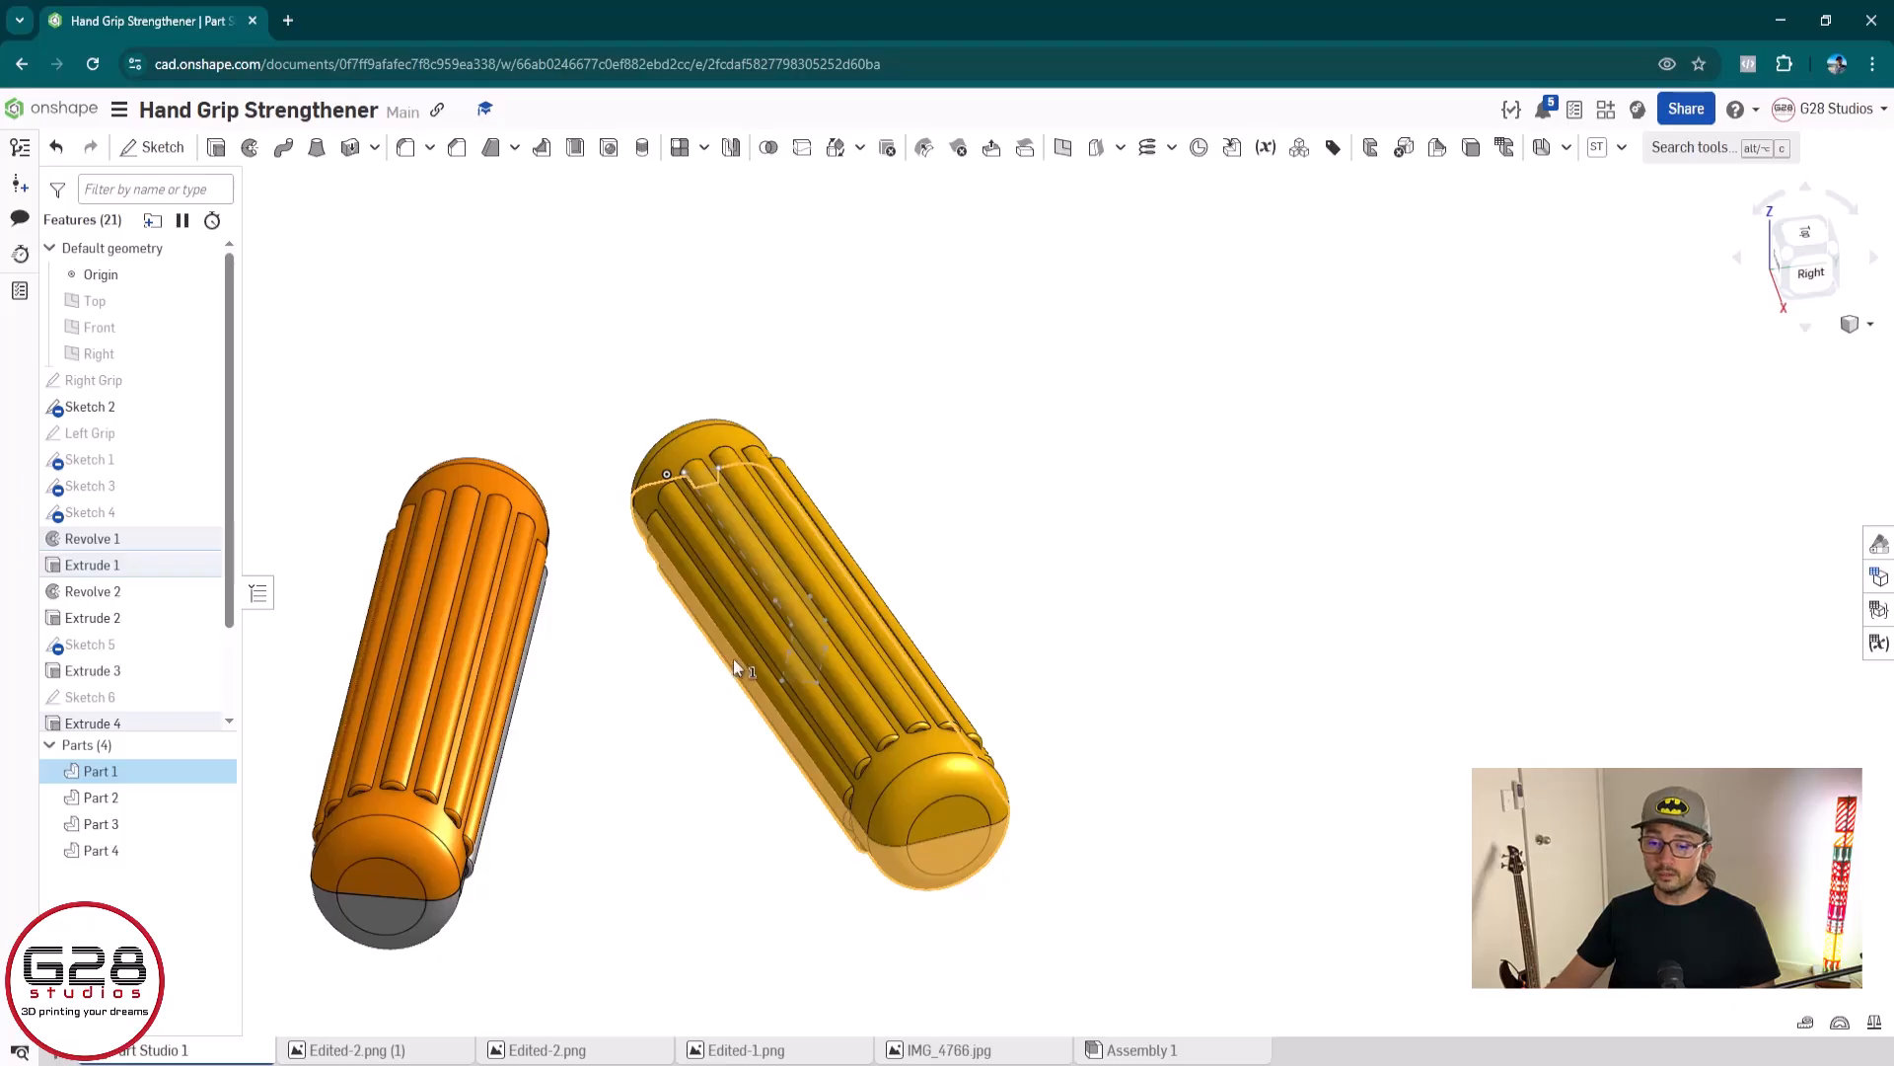
pyautogui.moveTo(1152, 580); pyautogui.dragTo(554, 789, button='right')
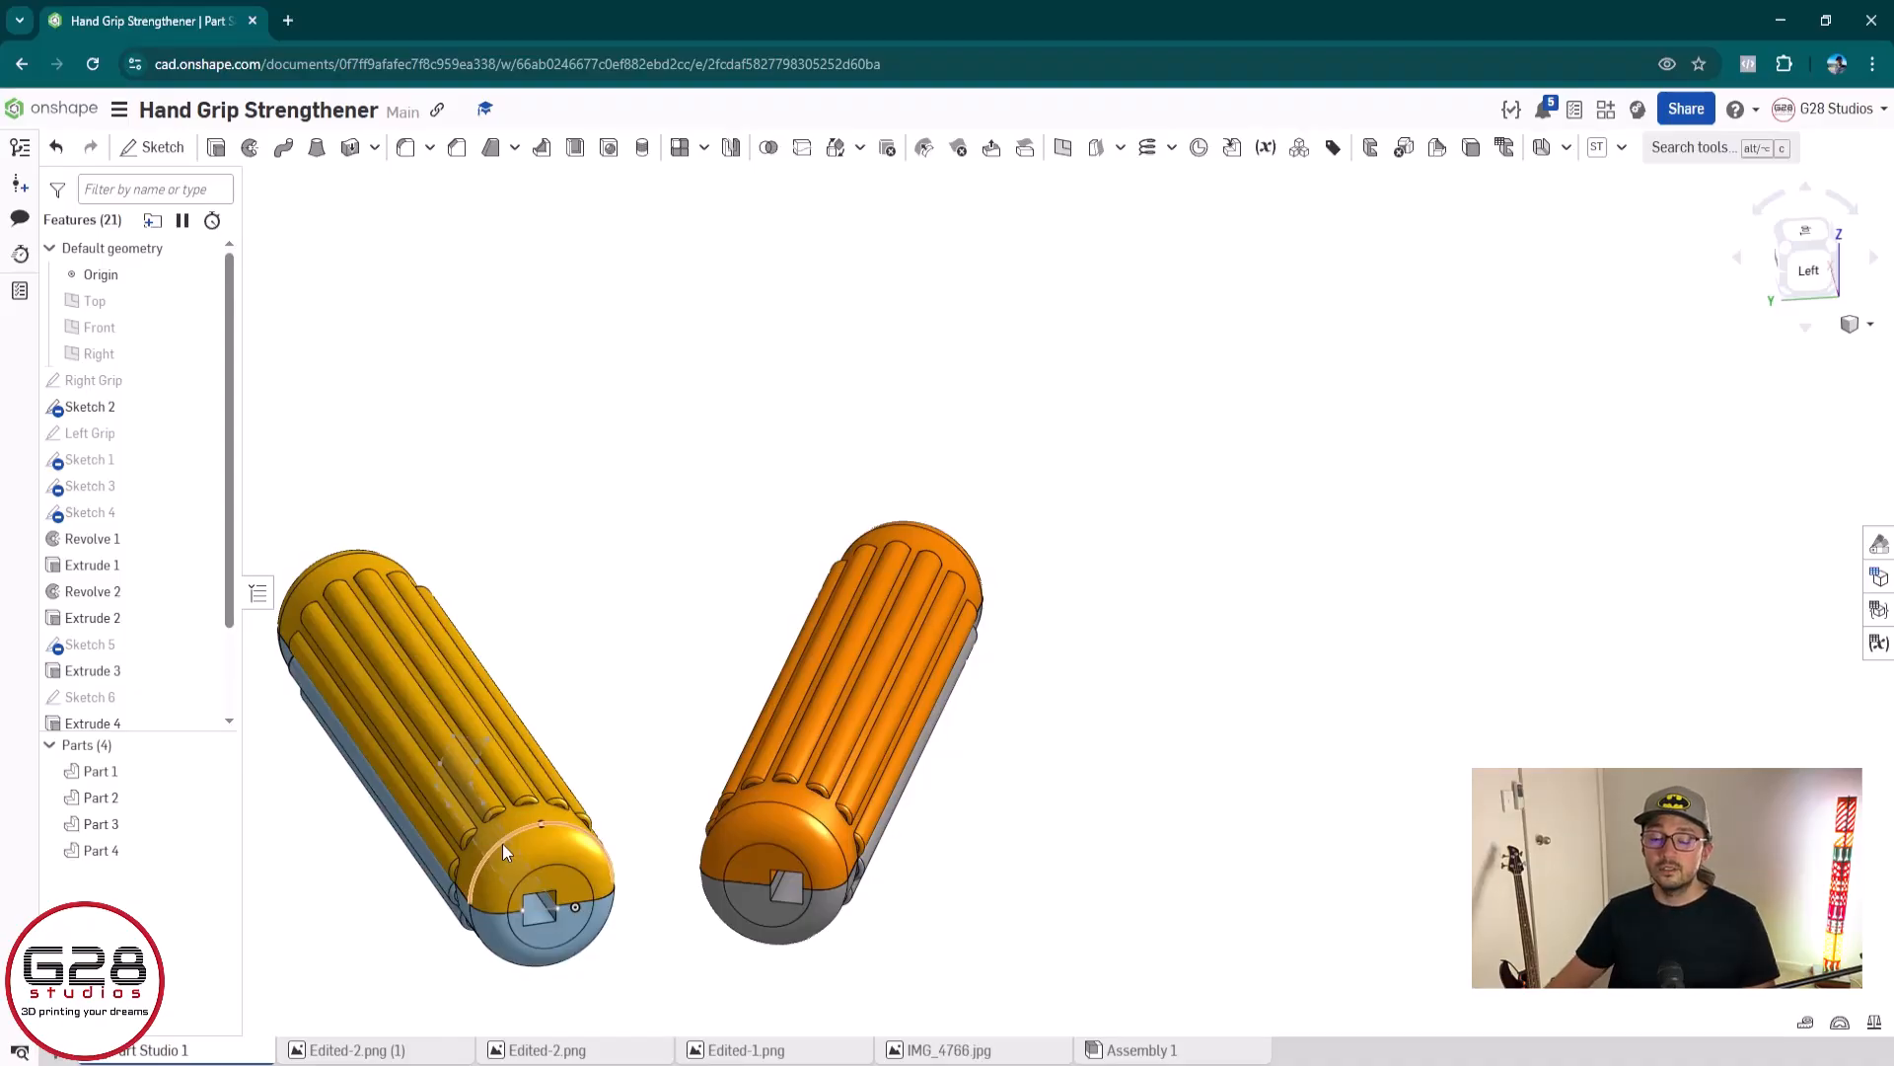
pyautogui.moveTo(505, 805); pyautogui.dragTo(815, 552, button='middle')
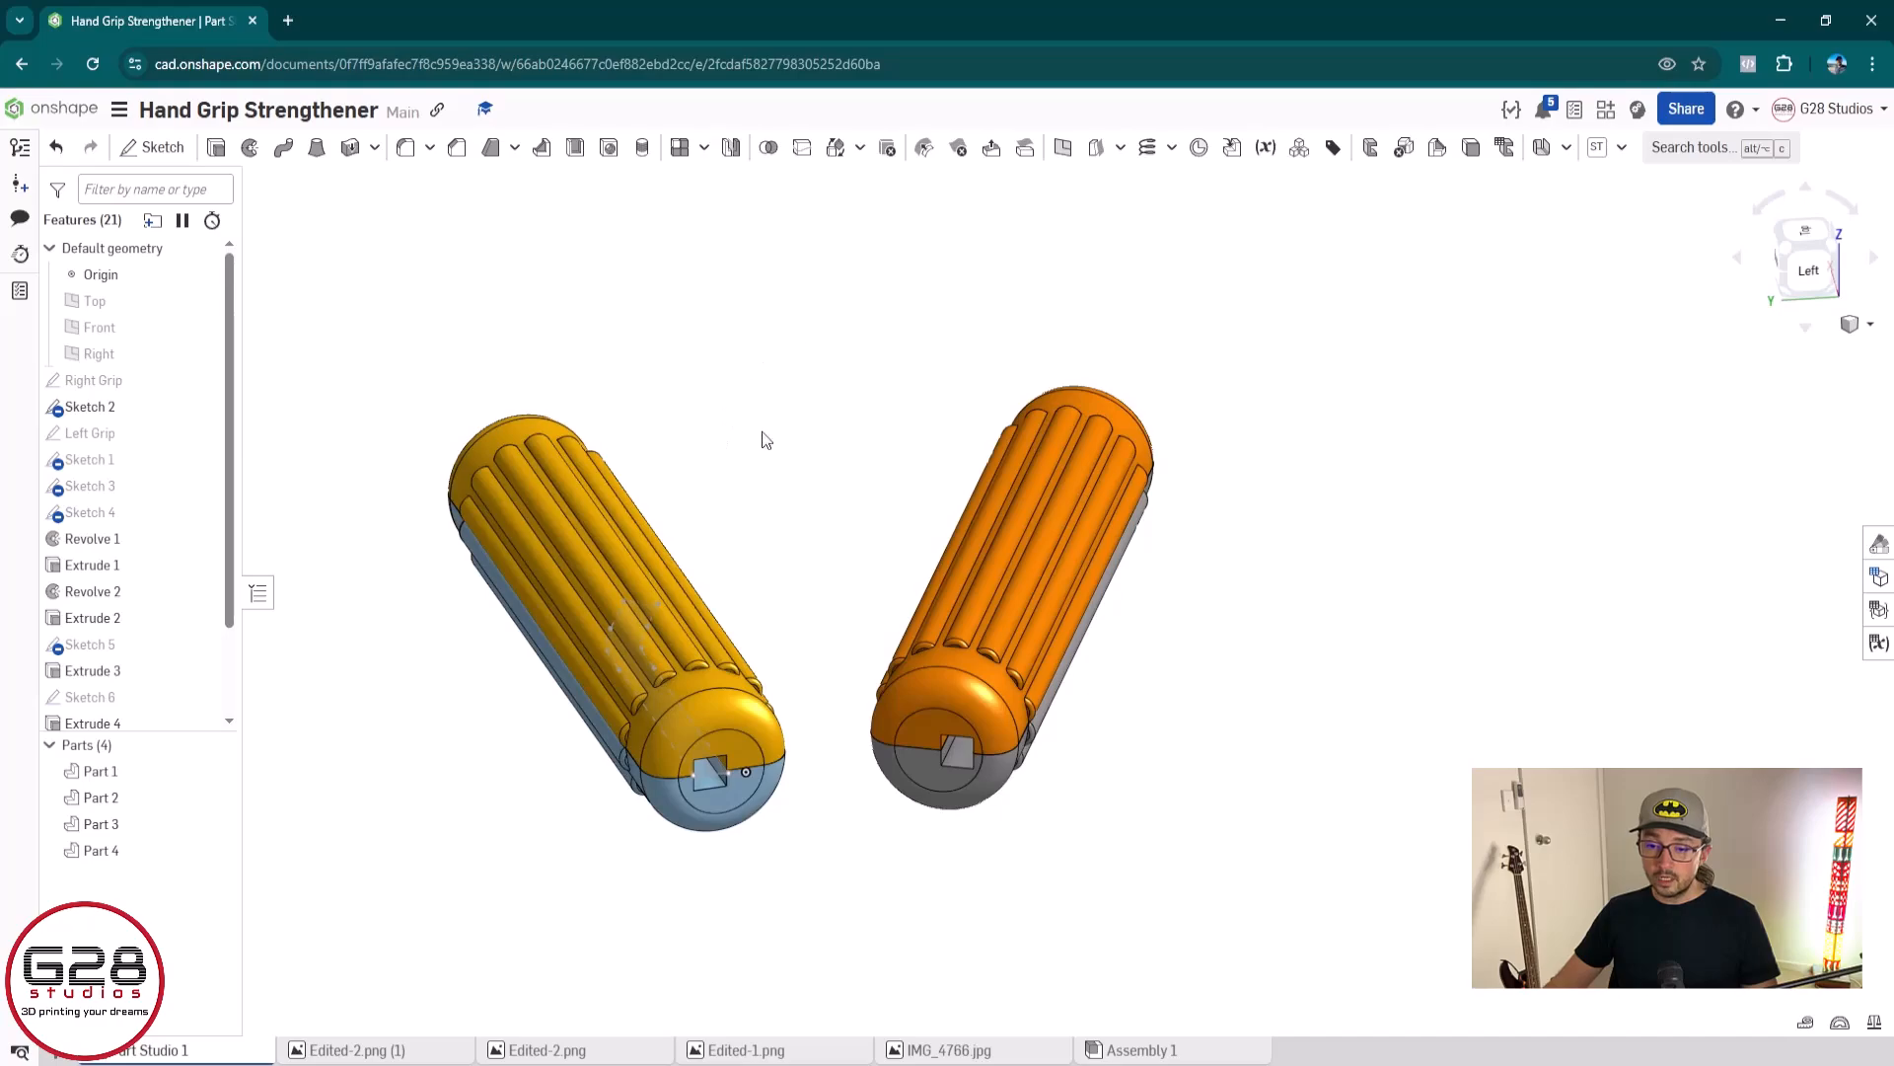
# Select both halves of the blue and yellow grip (Part 1 and Part 3) and open their export settings
pyautogui.moveTo(796, 336); pyautogui.dragTo(452, 981)
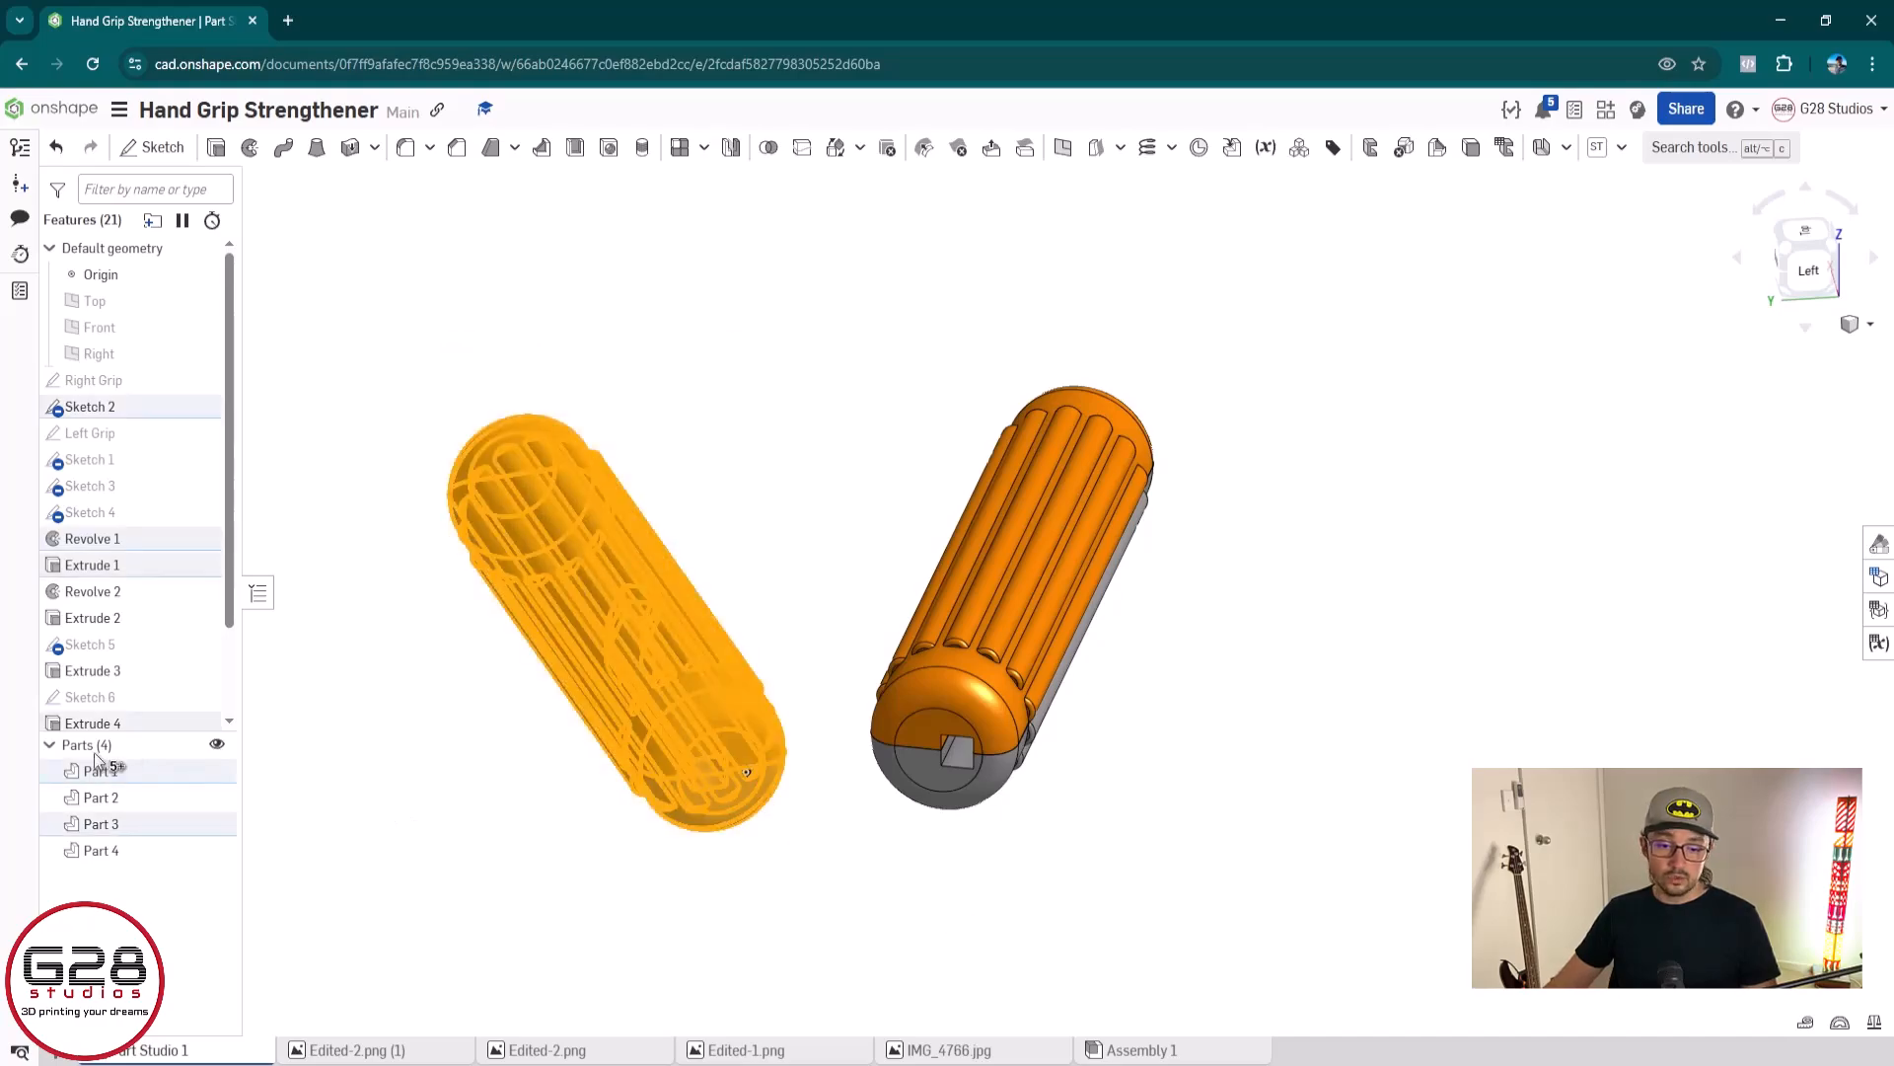
pyautogui.click(435, 825)
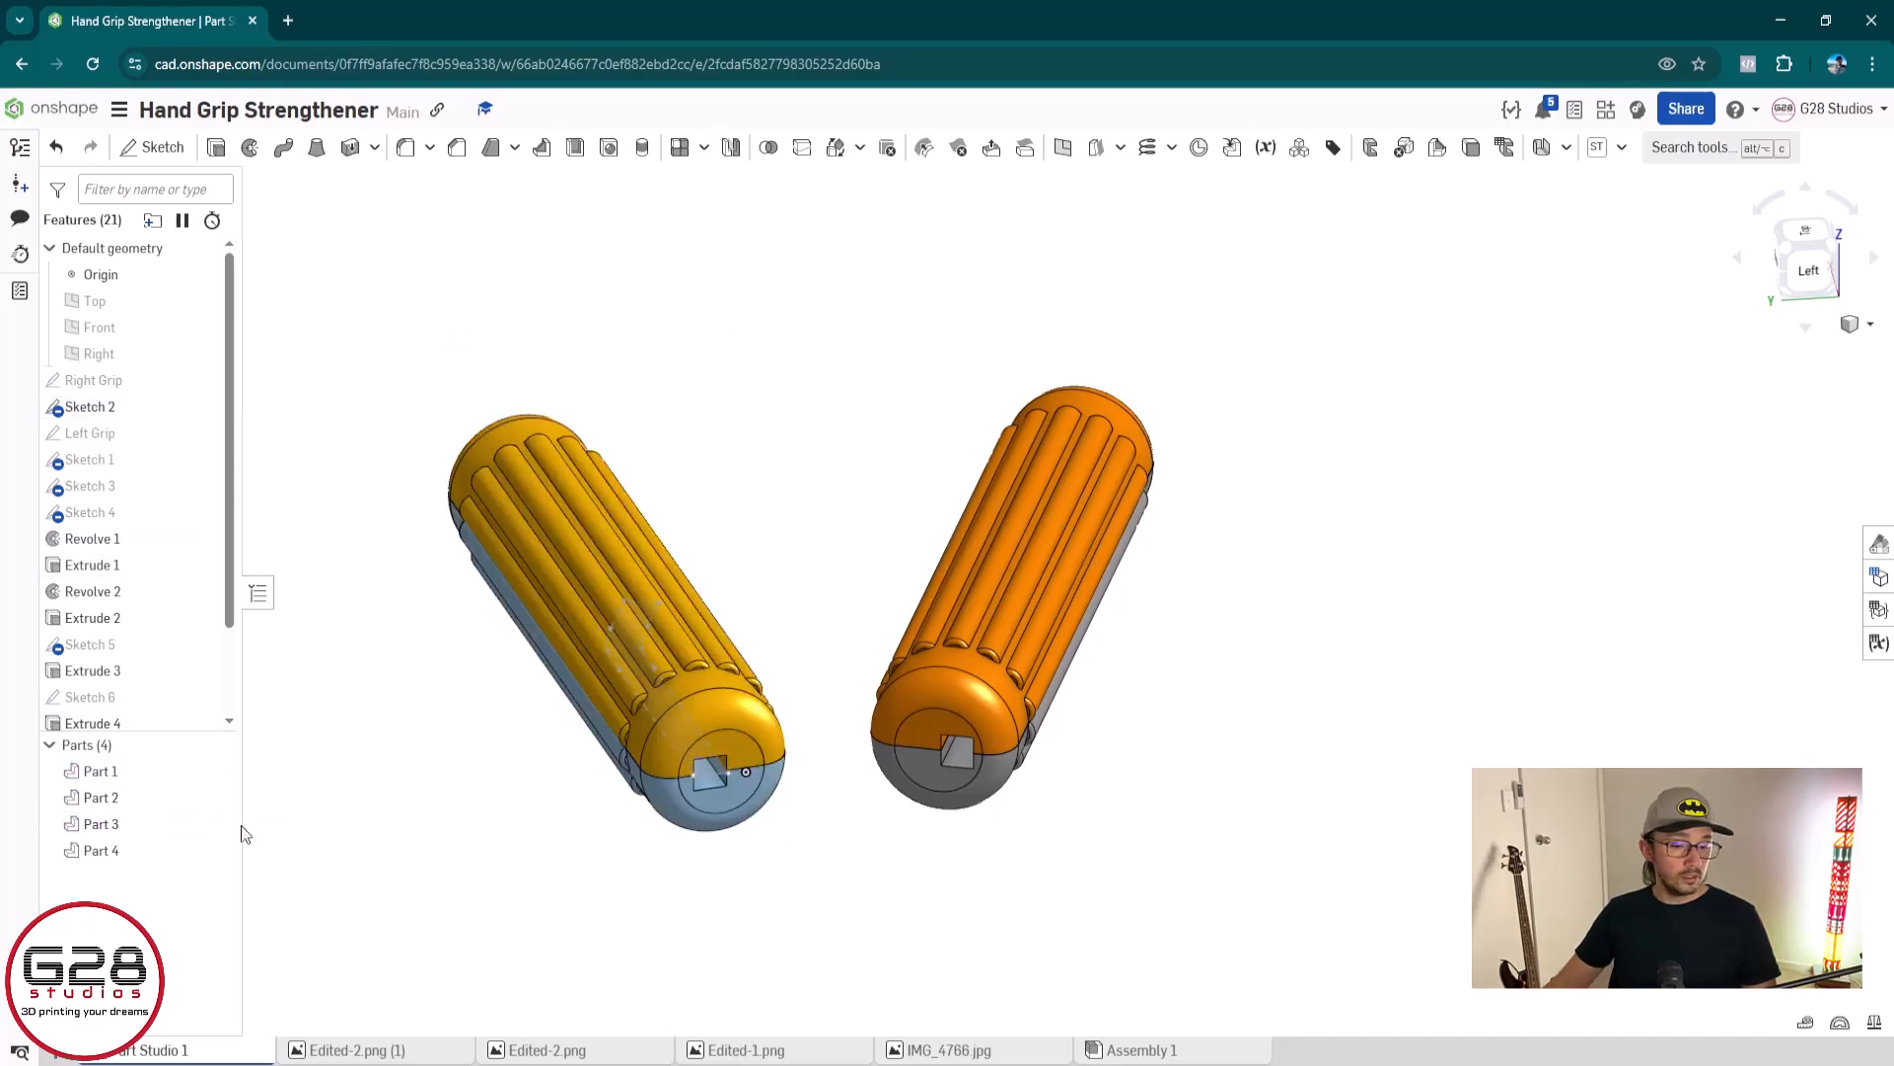
pyautogui.click(138, 779)
pyautogui.keyDown('ctrl'); pyautogui.click(135, 825); pyautogui.keyUp('ctrl')
pyautogui.rightClick(130, 825)
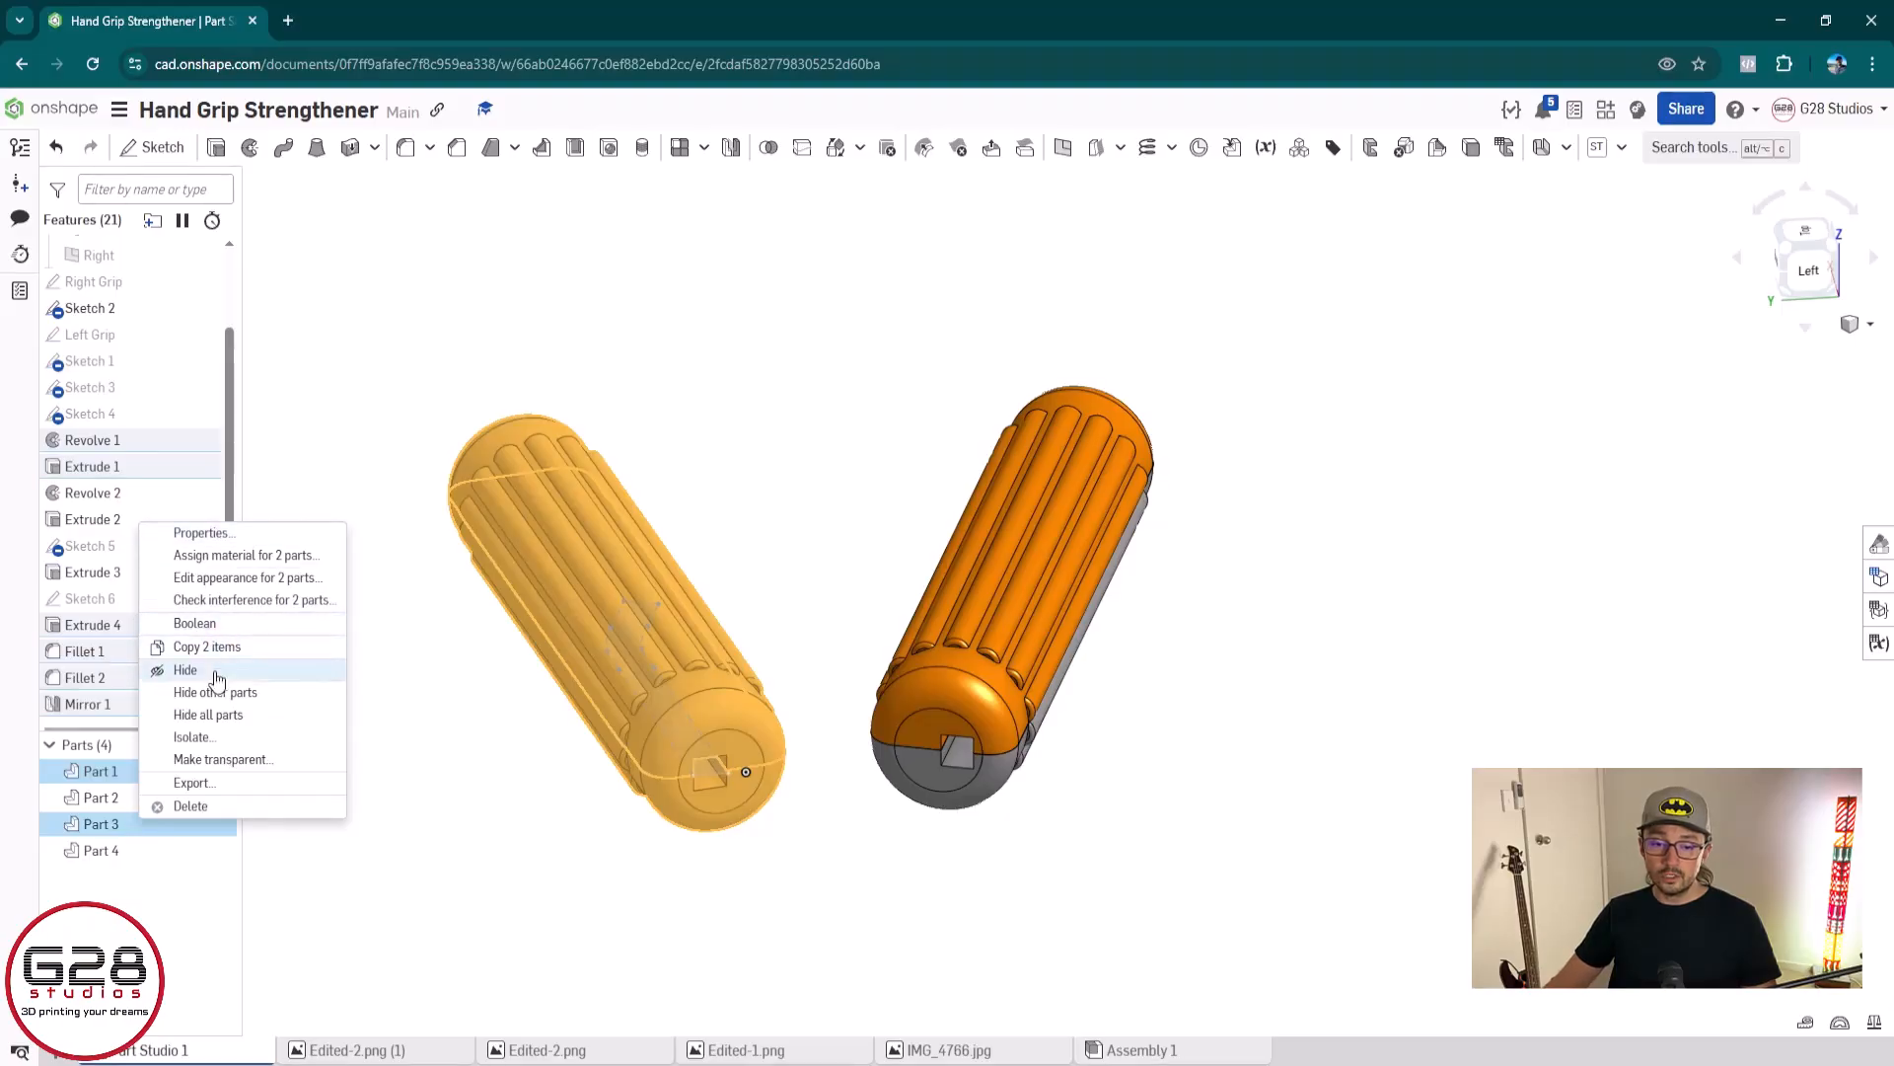
pyautogui.click(194, 782)
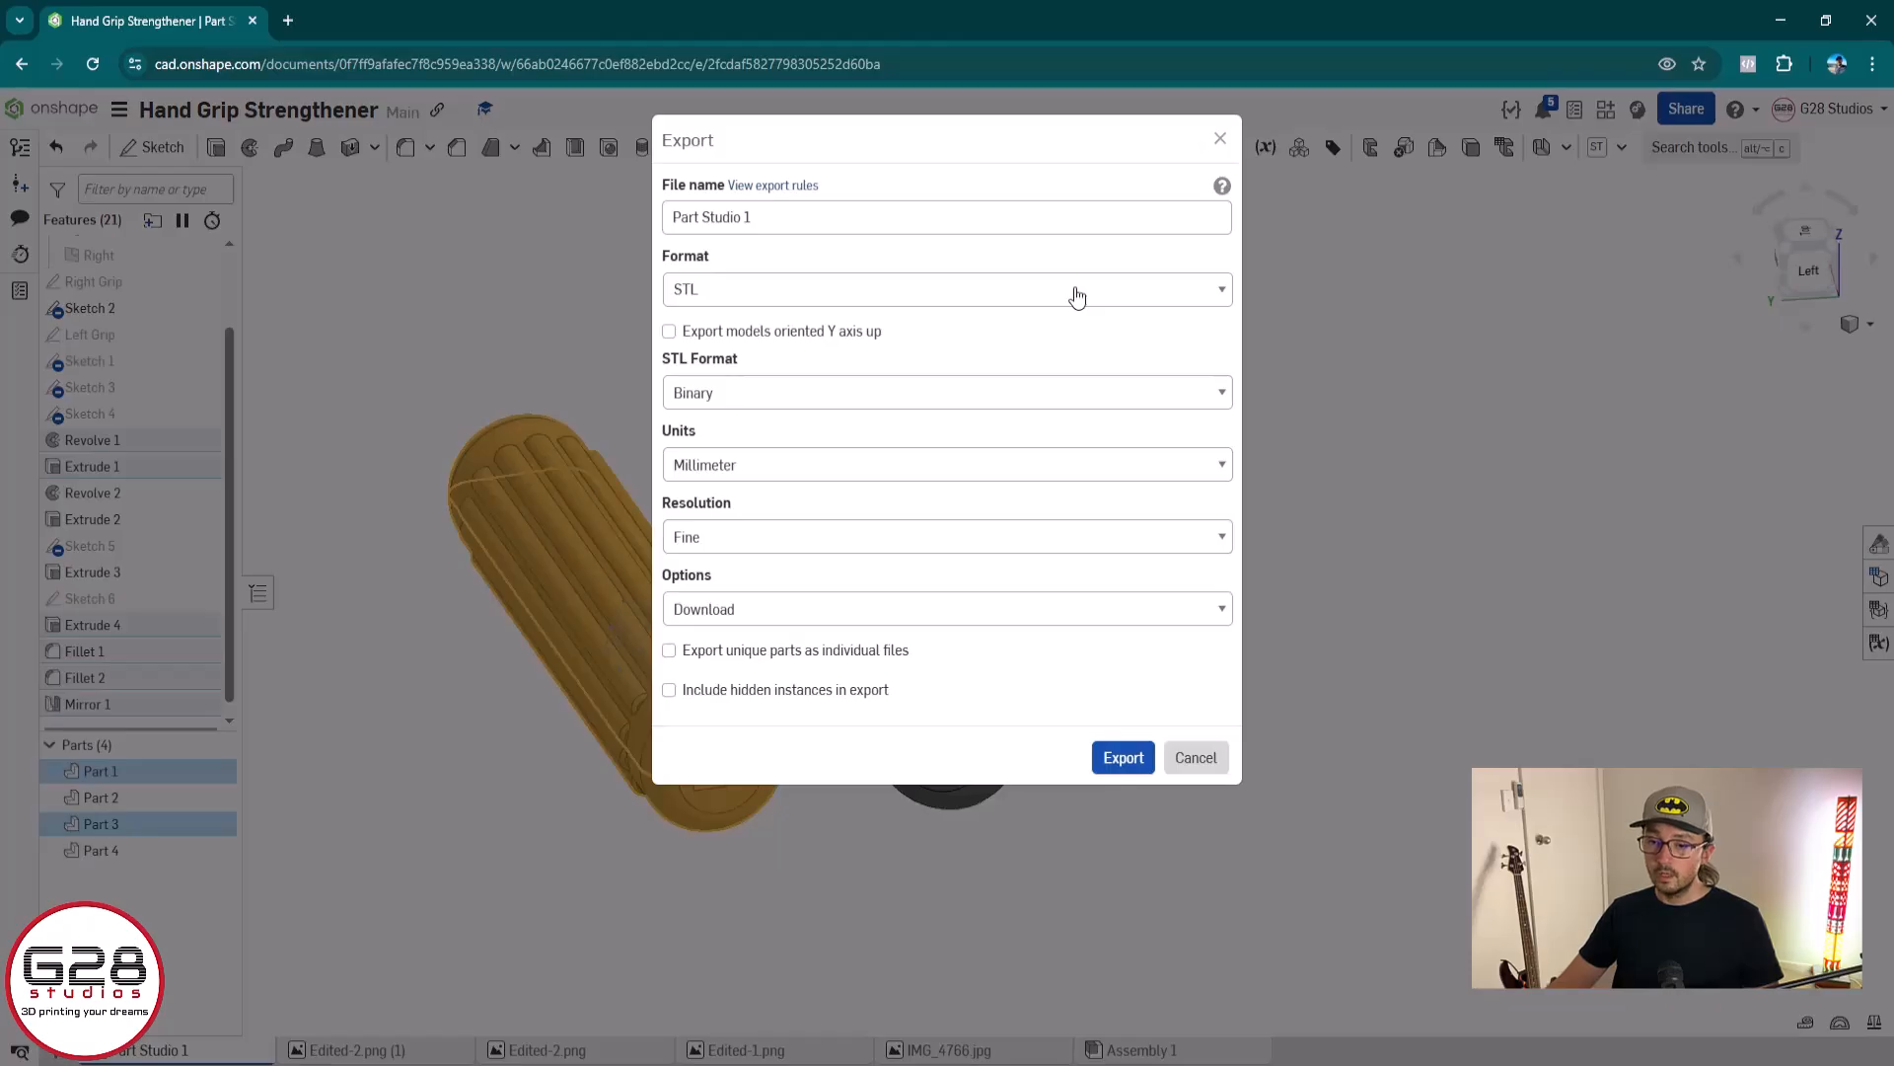
# Name the export file HandGrip-Right and export the two selected halves as an STL in millimetres with fine resolution
pyautogui.click(925, 217)
pyautogui.hotkey('ctrl', 'a')
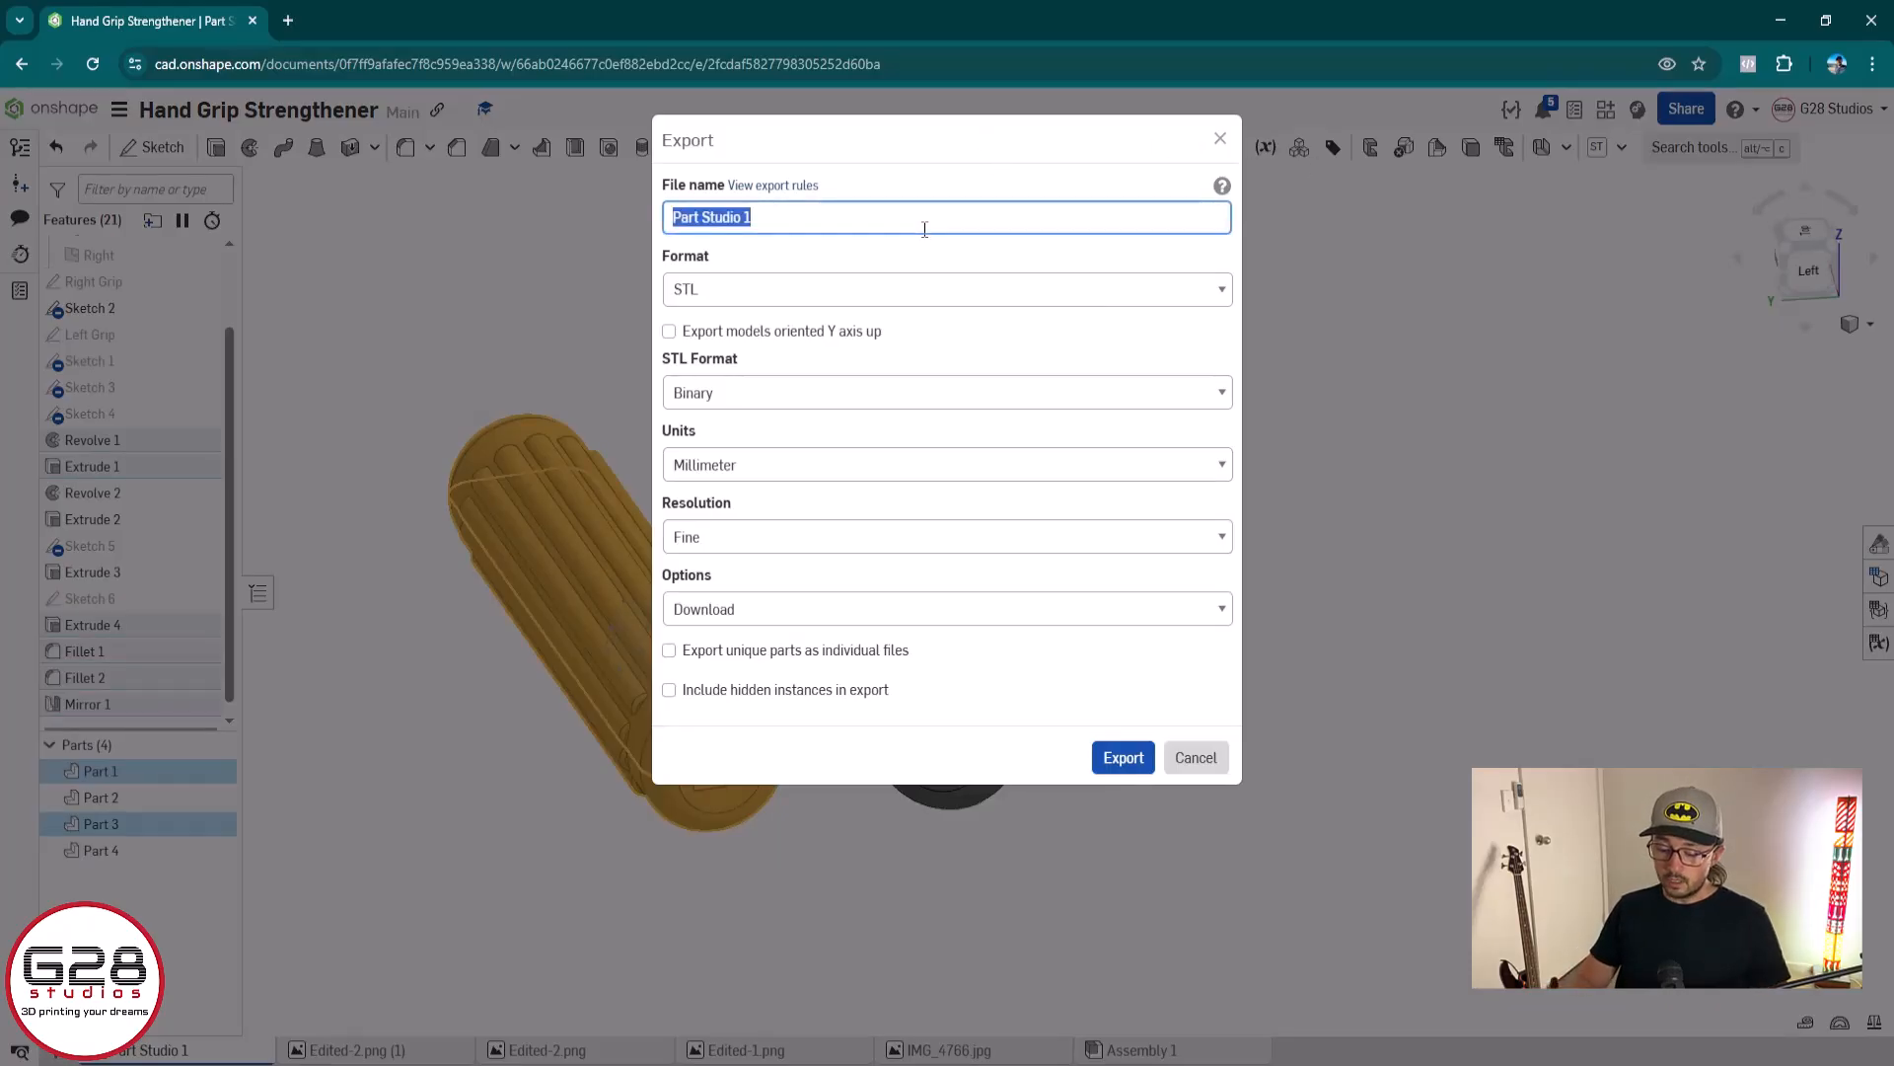
pyautogui.write('Hand')
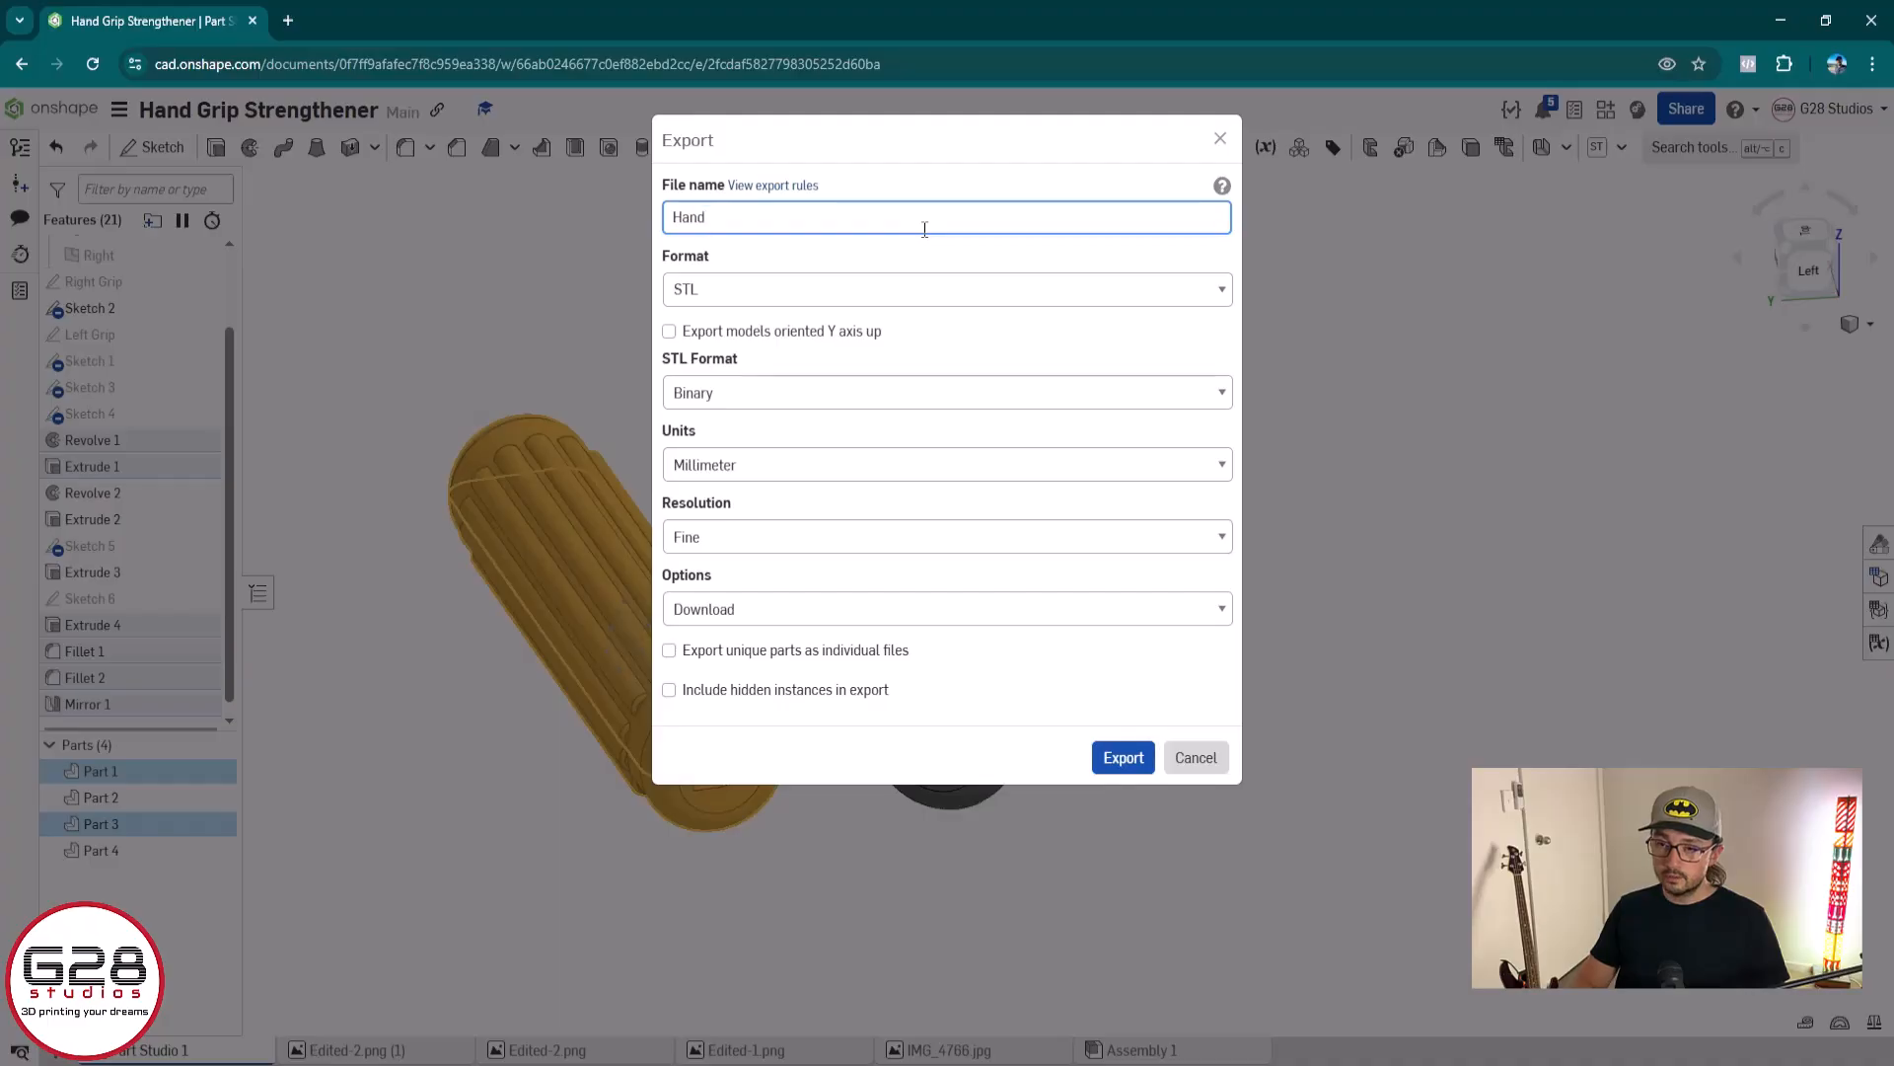
pyautogui.hotkey('ctrl', 'a')
pyautogui.write('H')
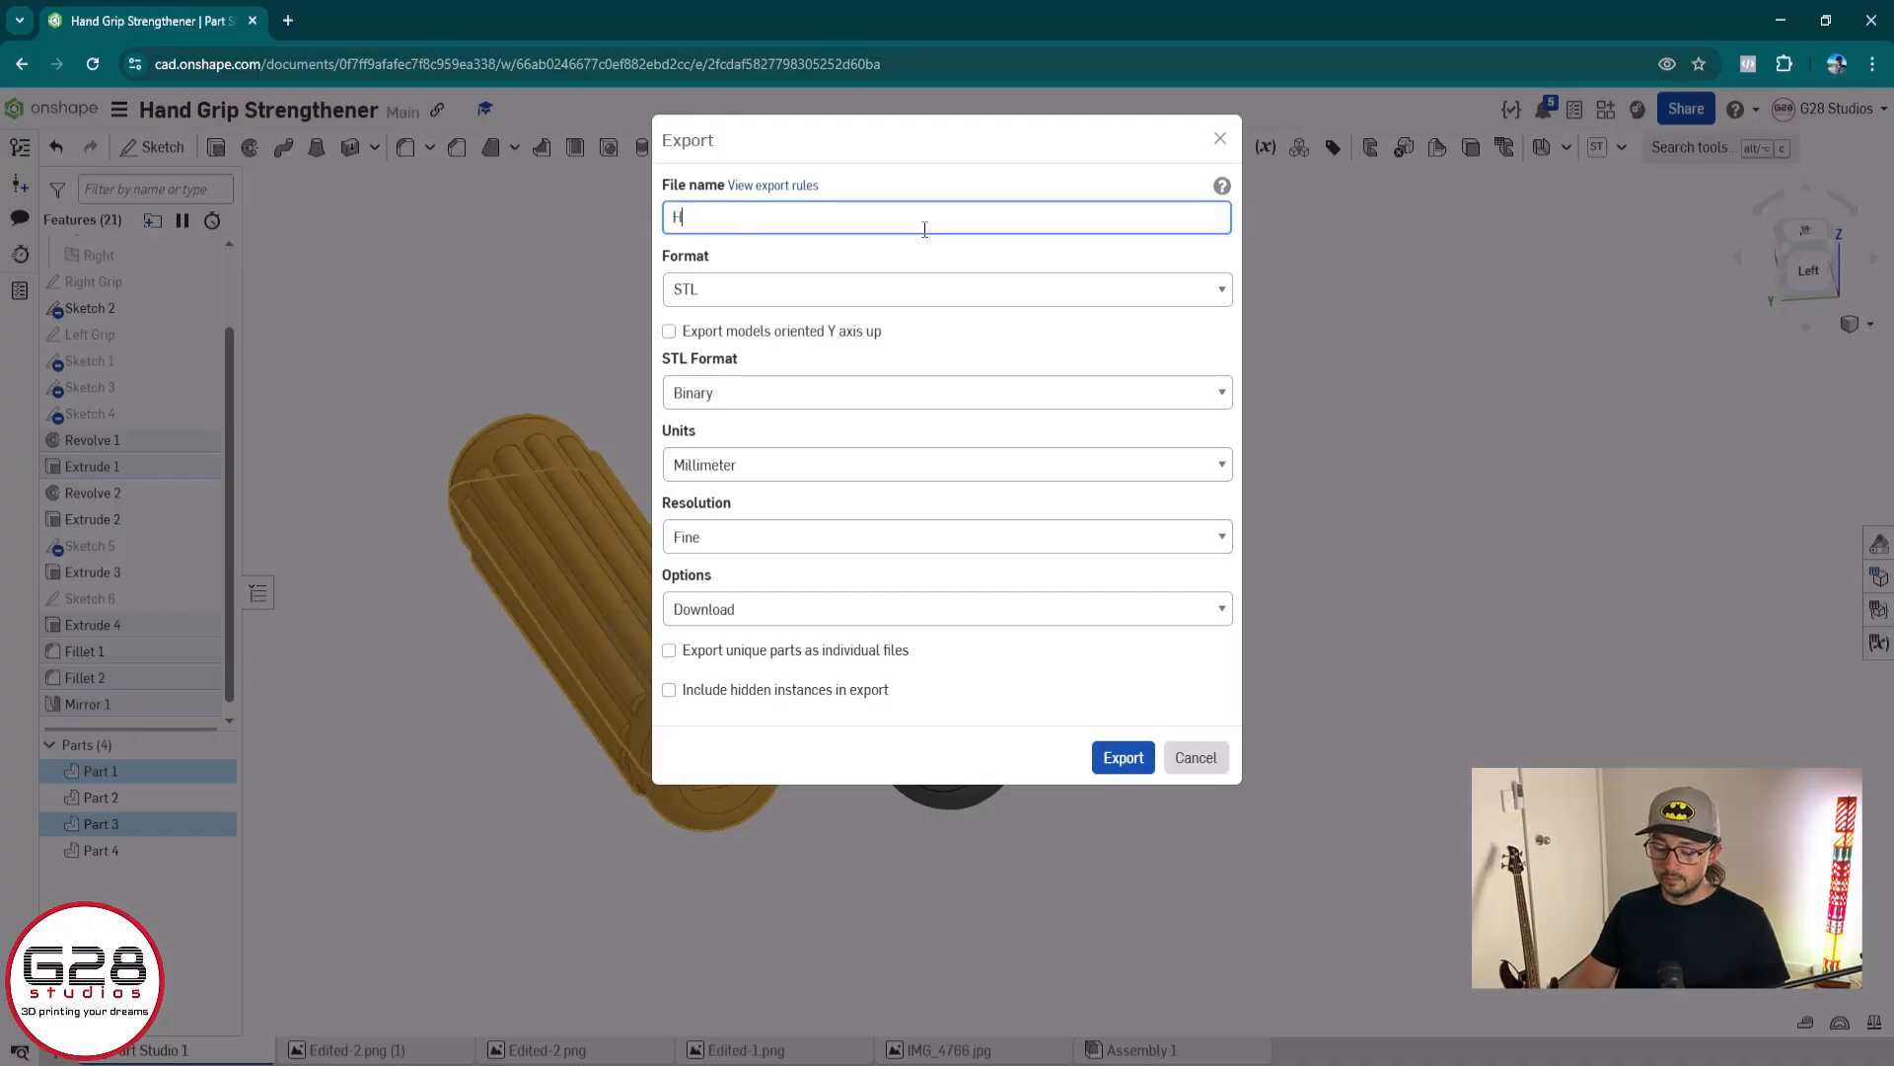
pyautogui.write('andGrip-Right')
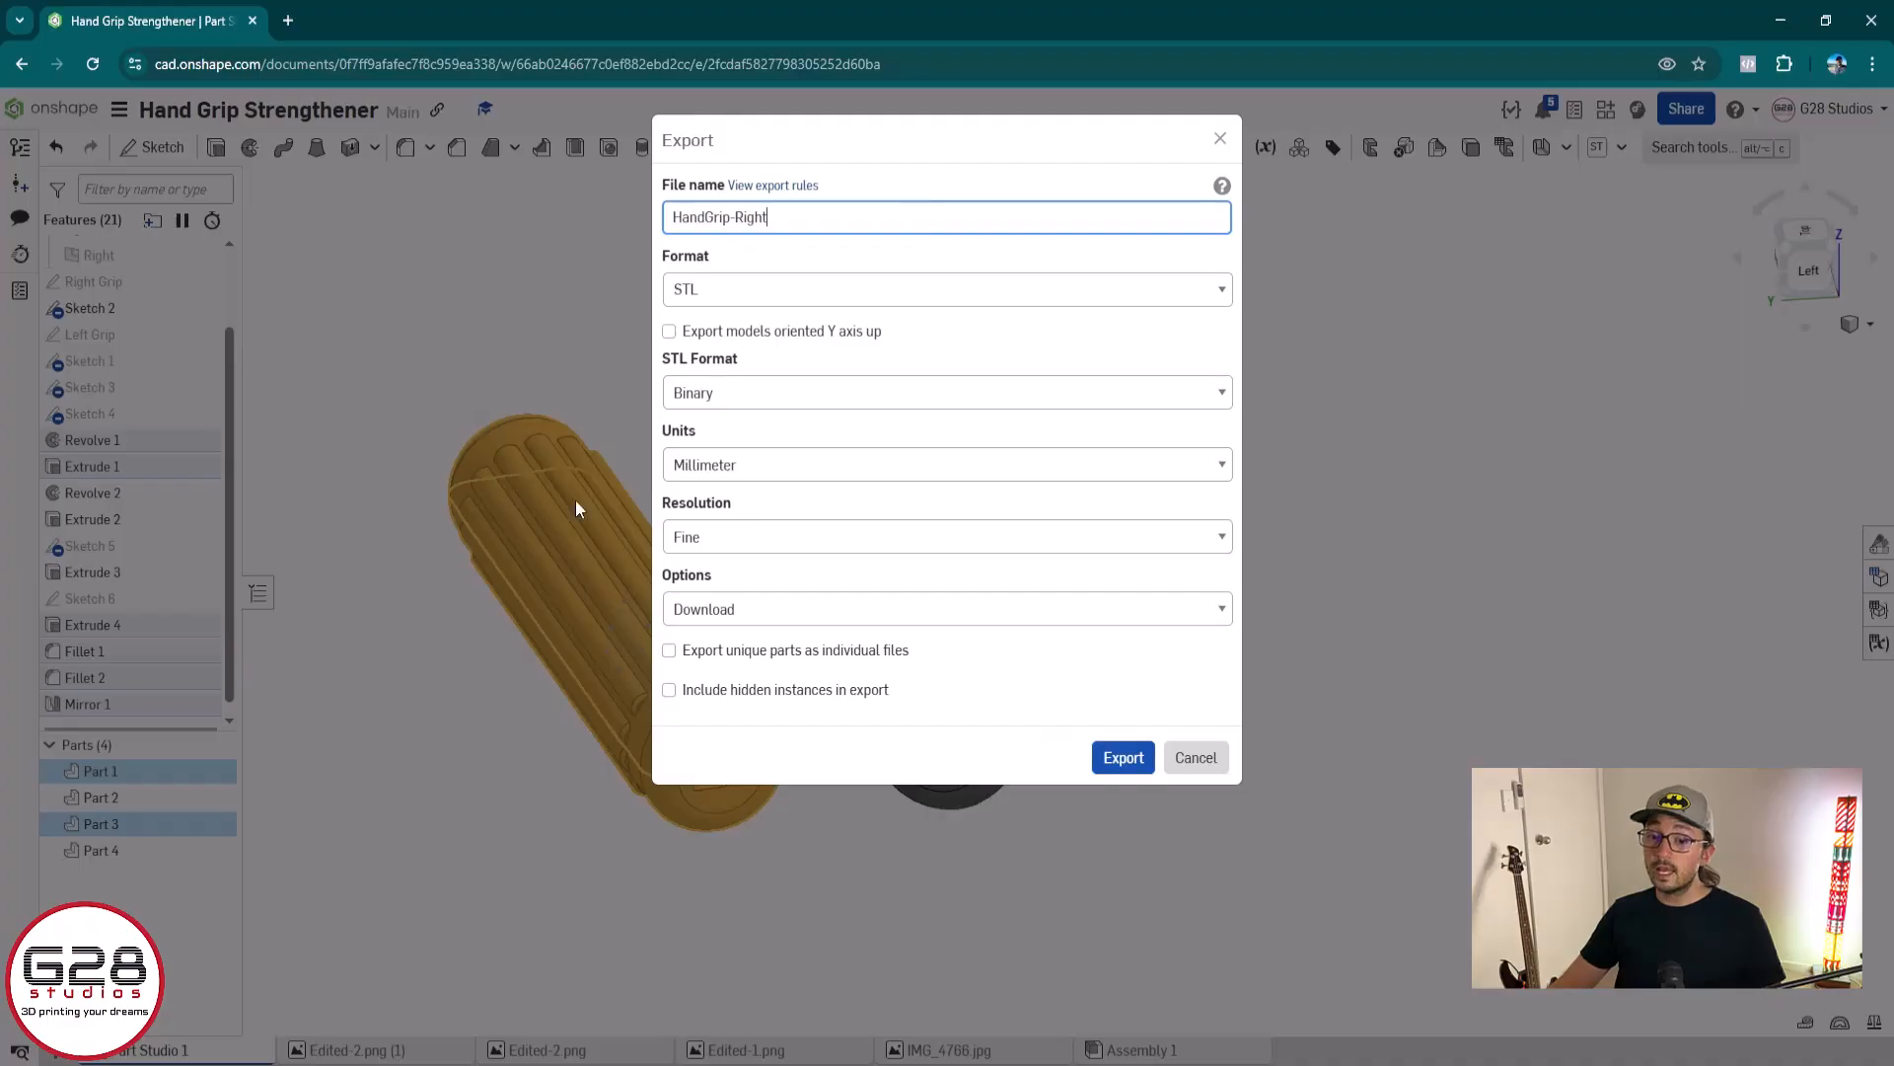
pyautogui.click(1140, 759)
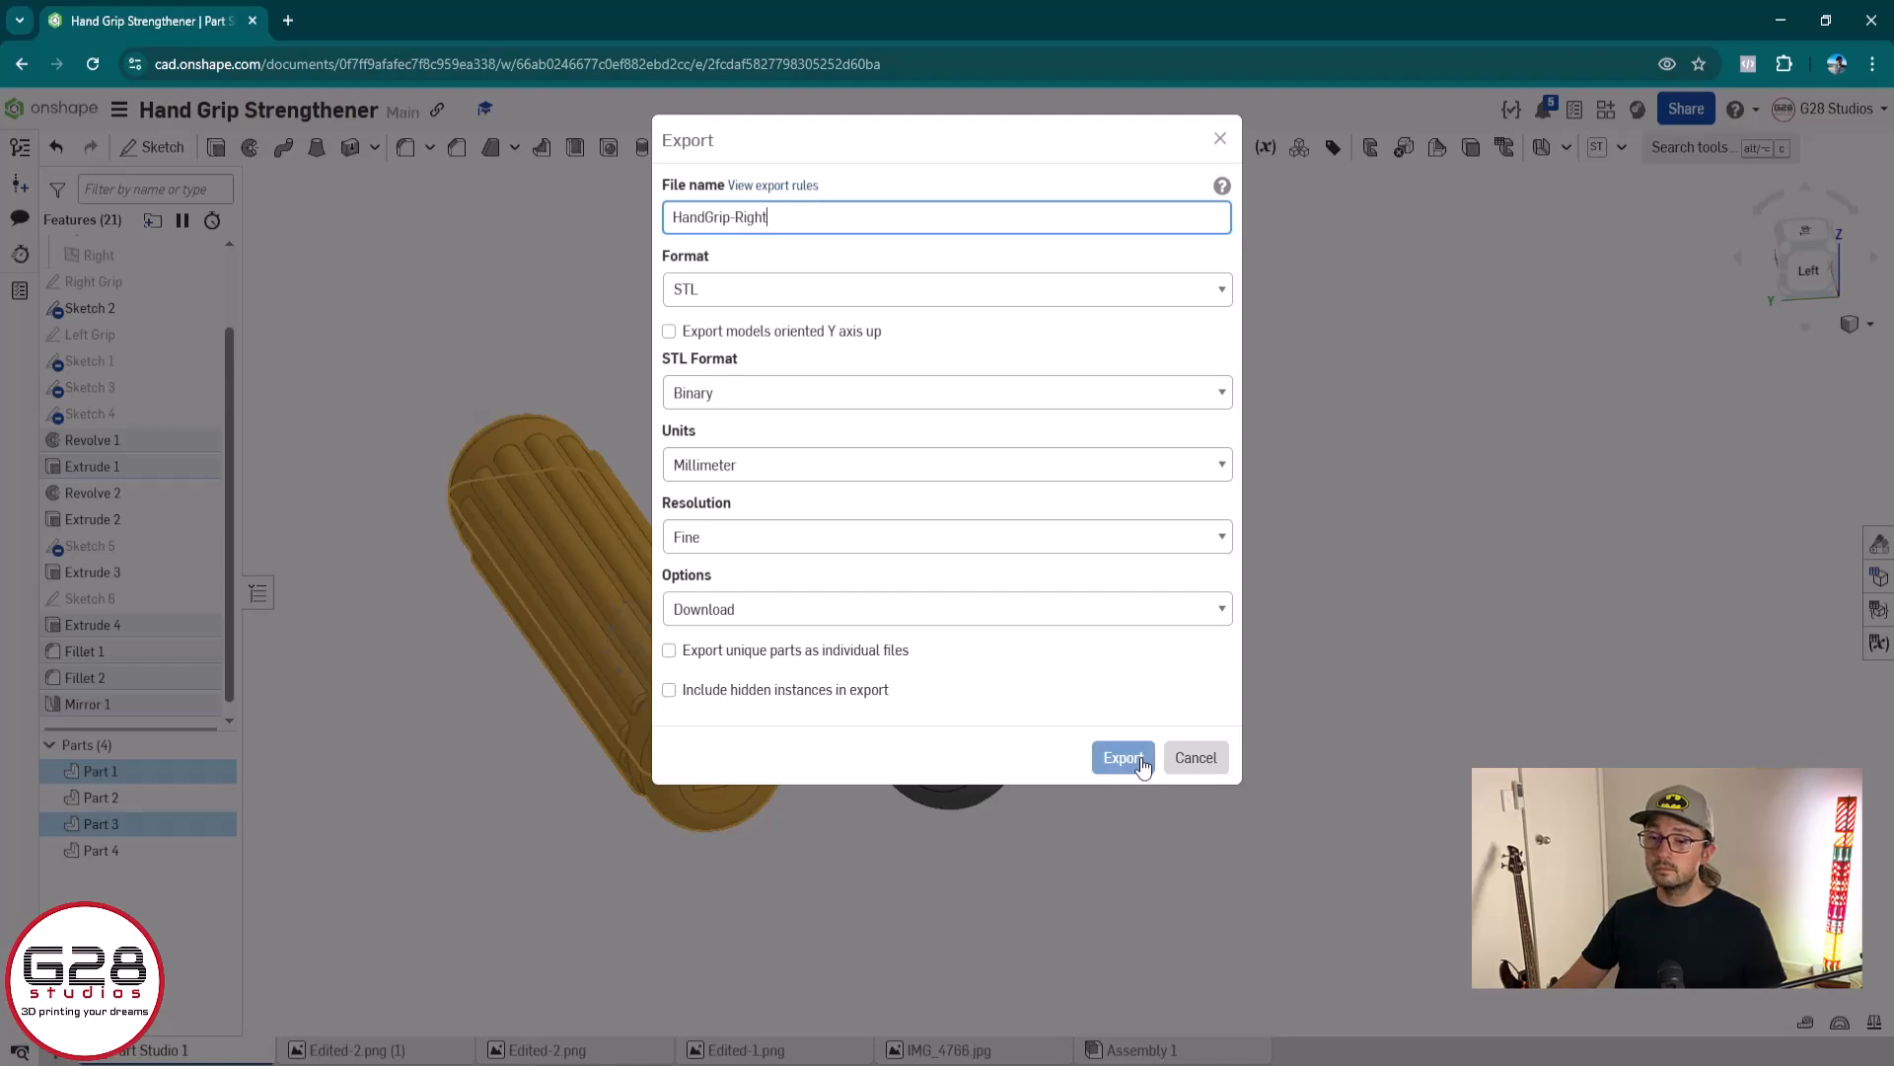
pyautogui.click(1140, 759)
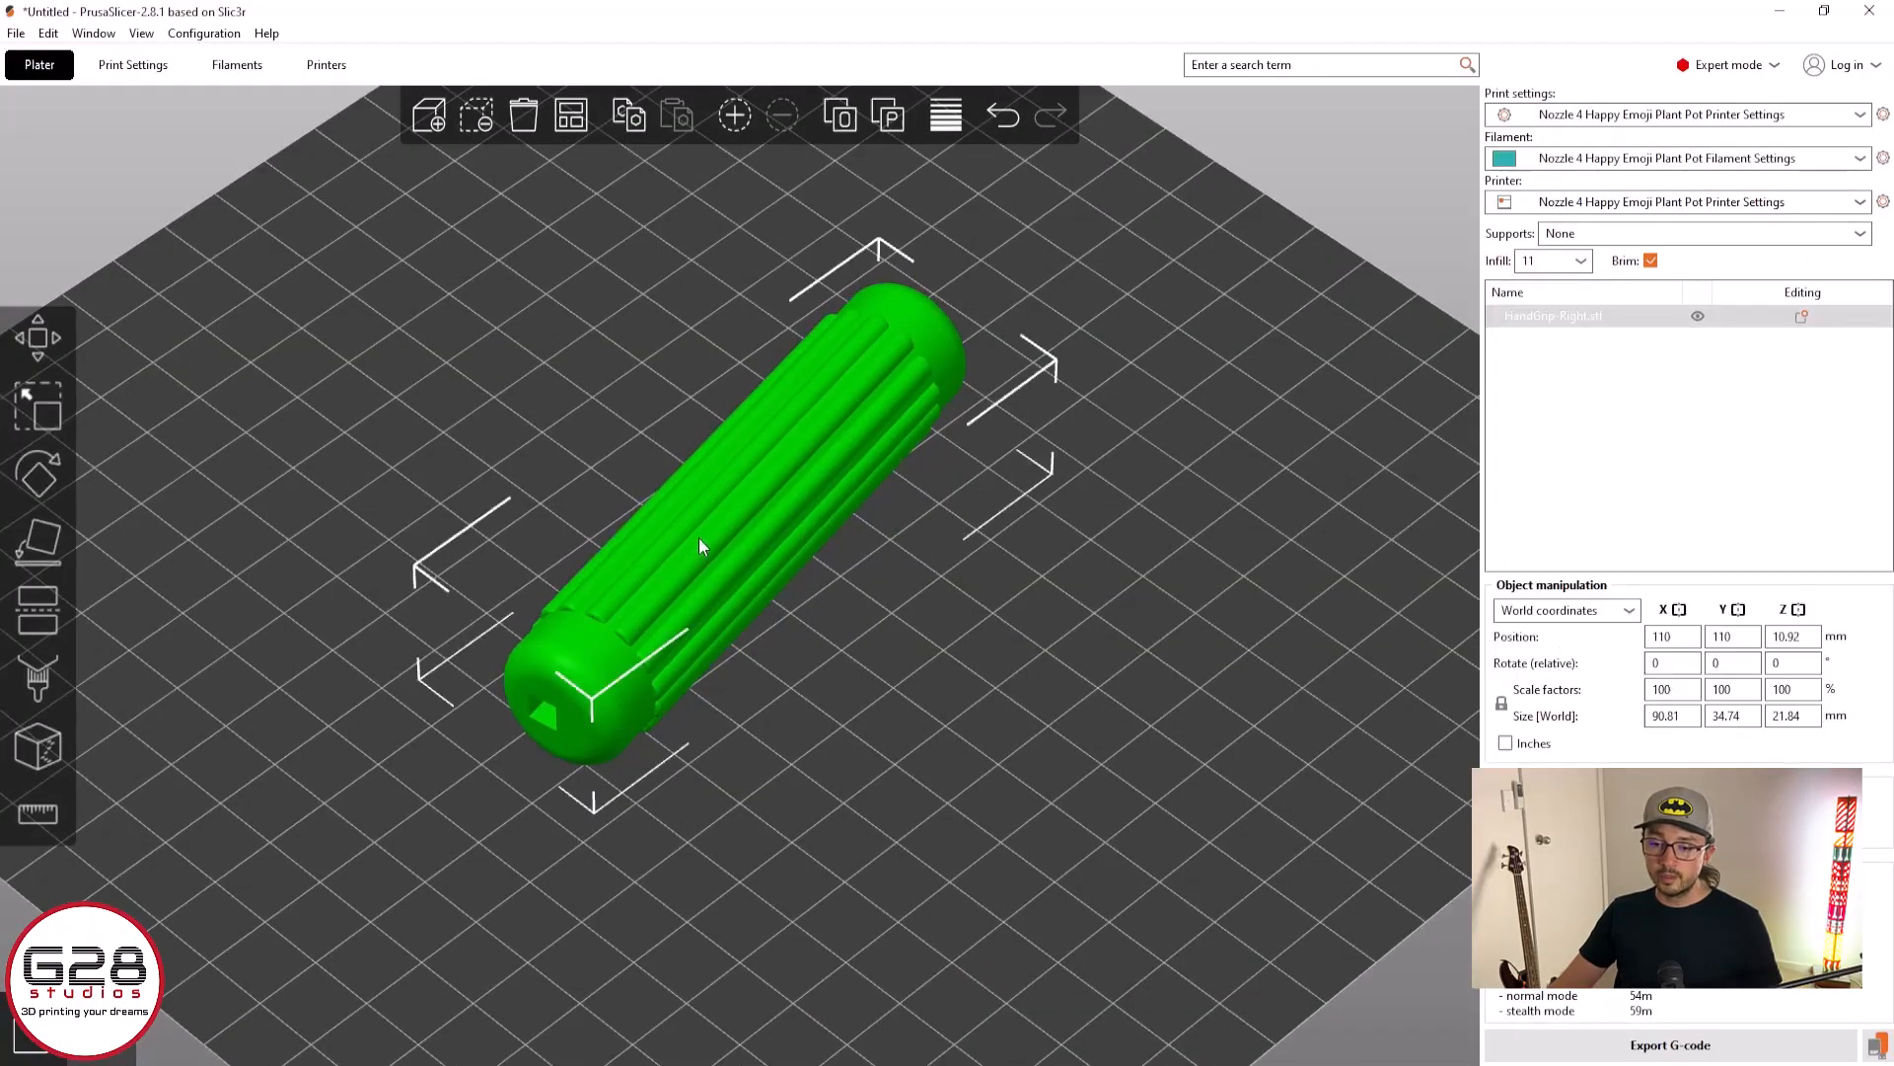
# In PrusaSlicer, split the HandGrip-Right model into separate objects and arrange the two halves on the print bed
pyautogui.moveTo(888, 749); pyautogui.dragTo(964, 739)
pyautogui.click(965, 737)
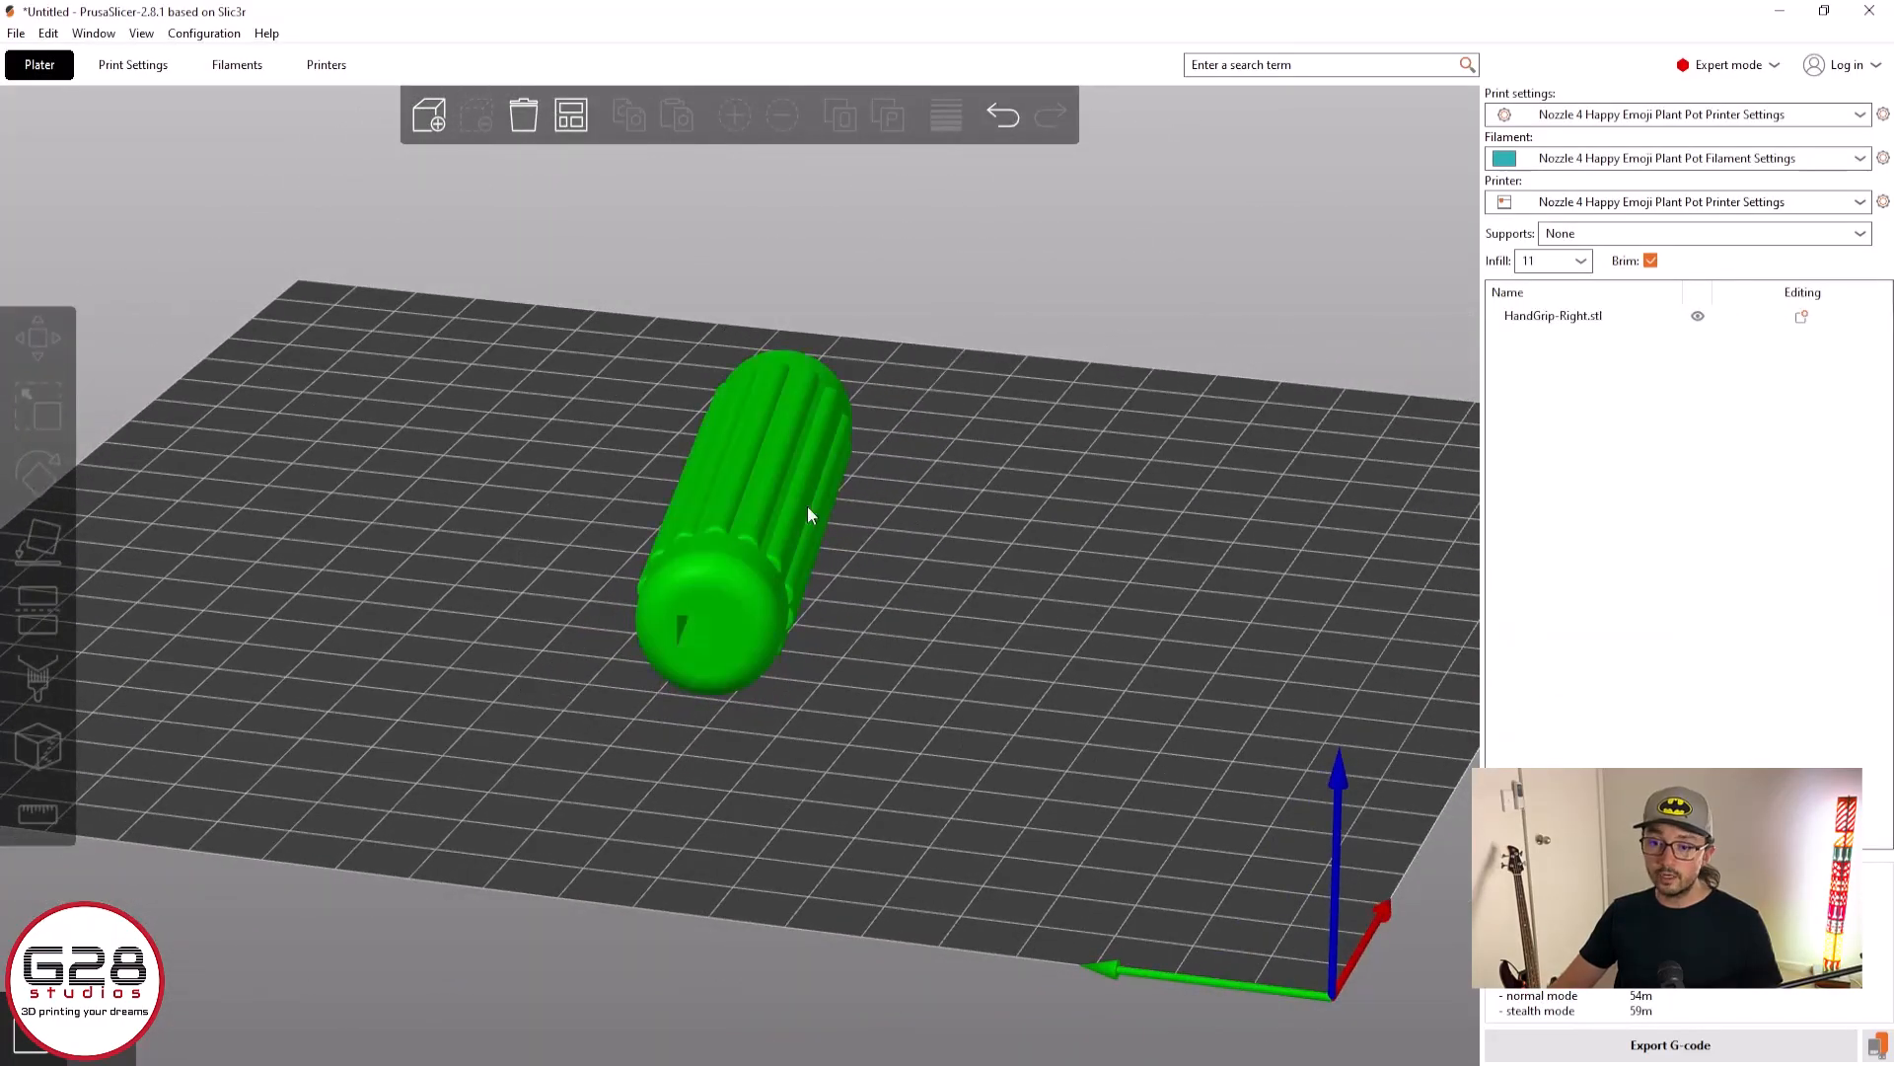
pyautogui.click(787, 481)
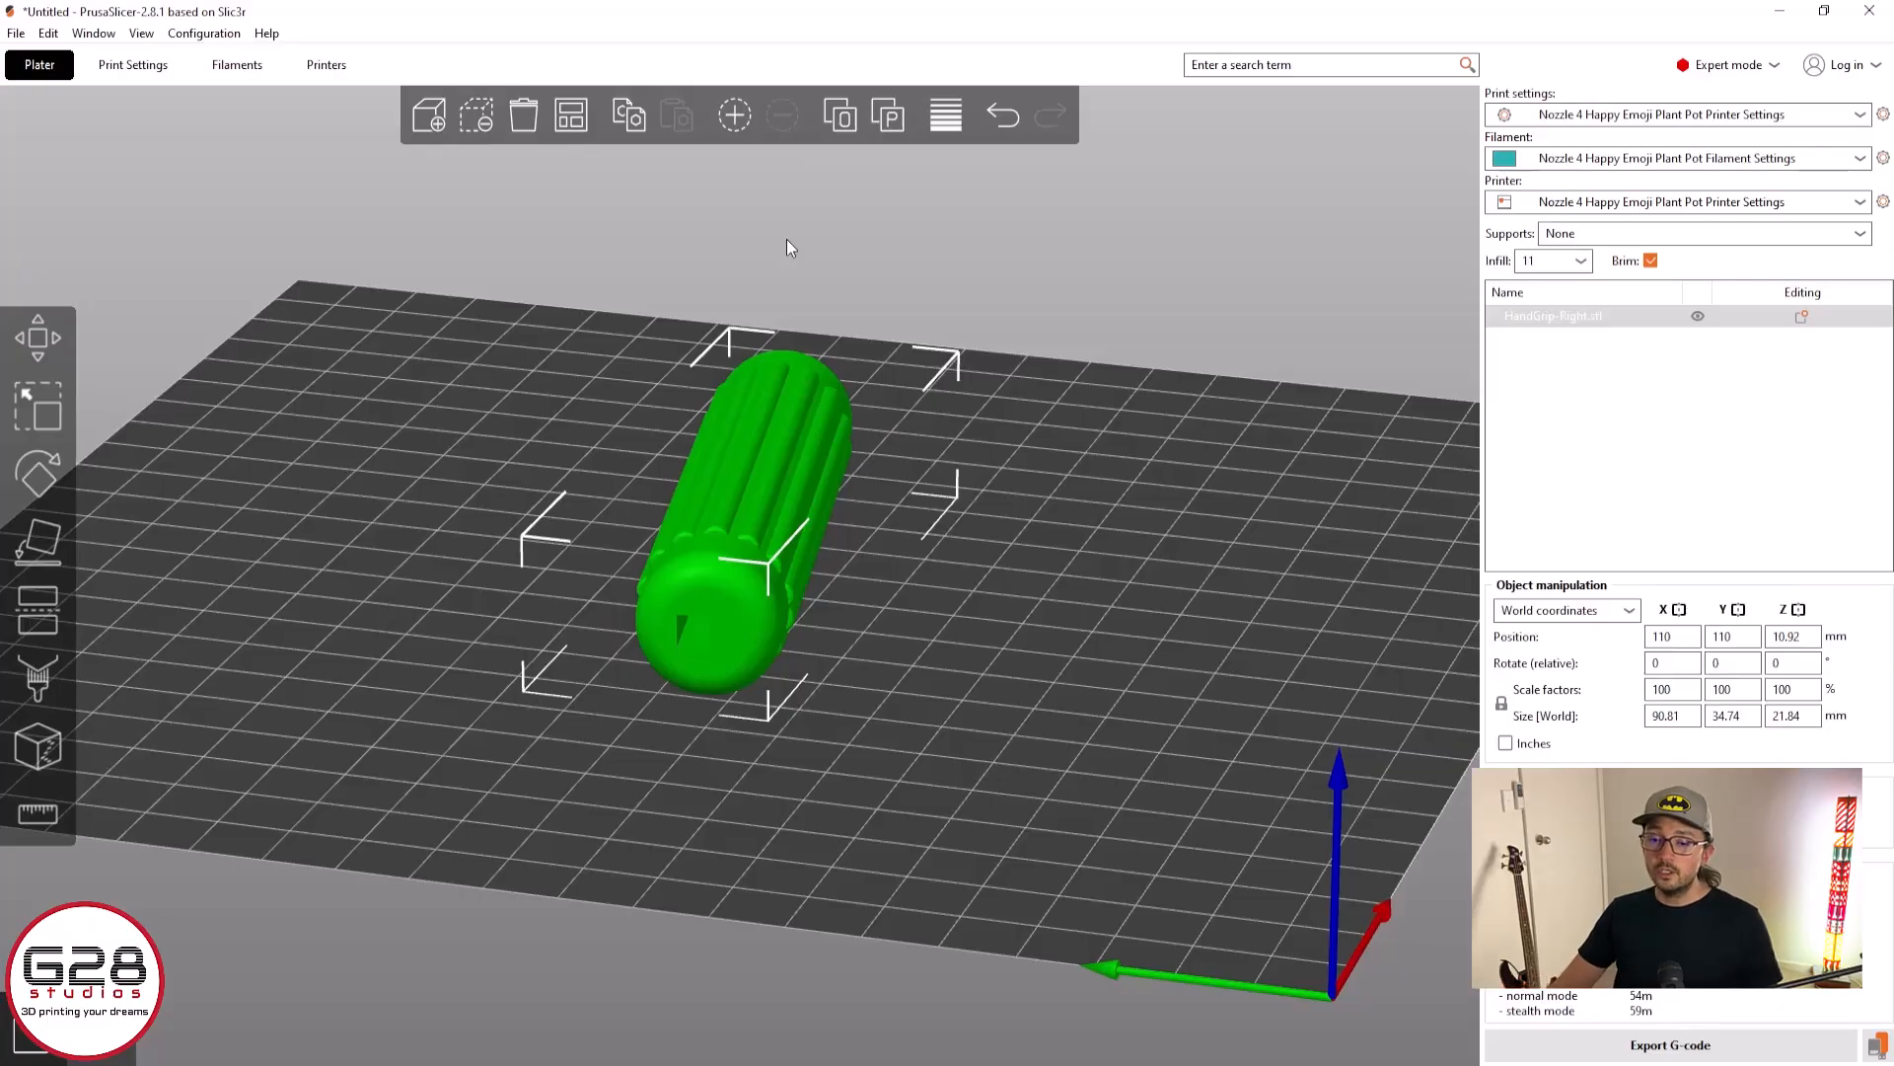
pyautogui.click(842, 114)
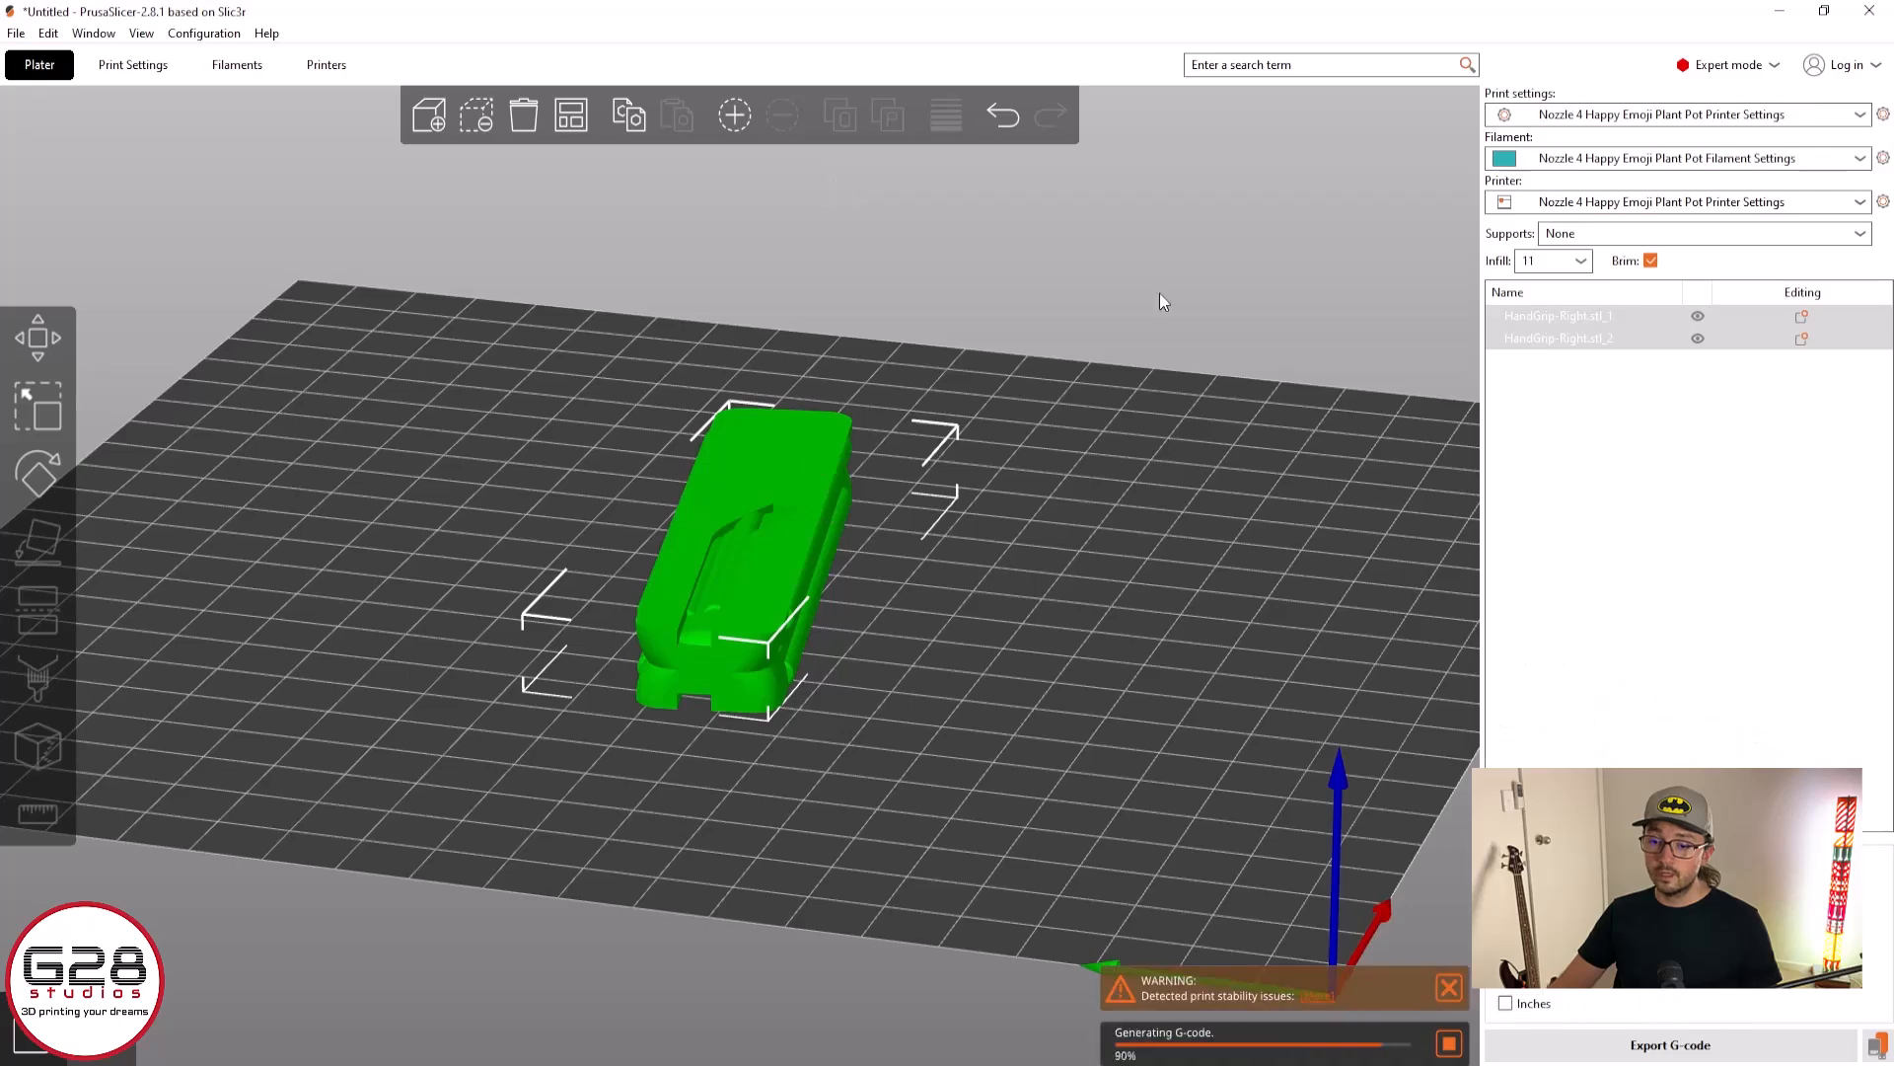
pyautogui.click(624, 189)
pyautogui.click(568, 115)
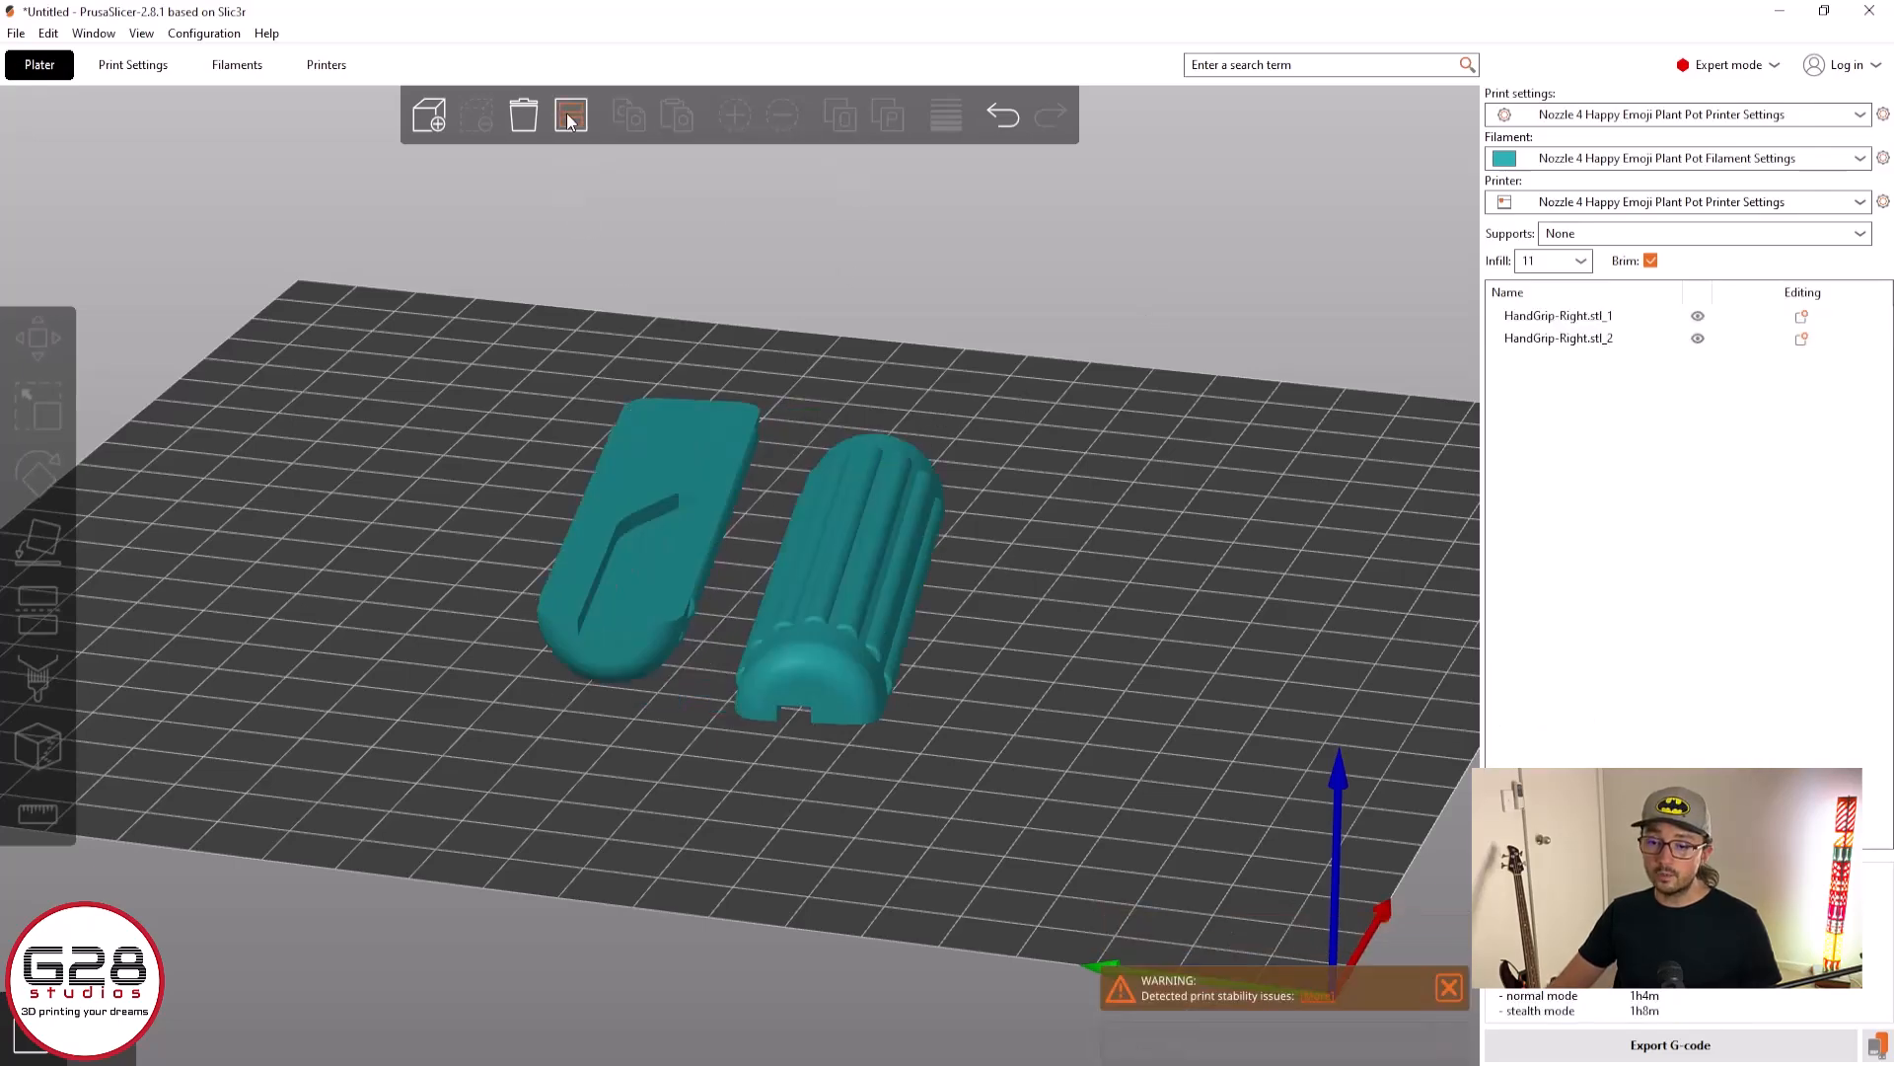
# Place the upturned grip half (HandGrip-Right.stl_1) on its large flat face with the Place on face tool
pyautogui.moveTo(898, 345); pyautogui.dragTo(844, 450)
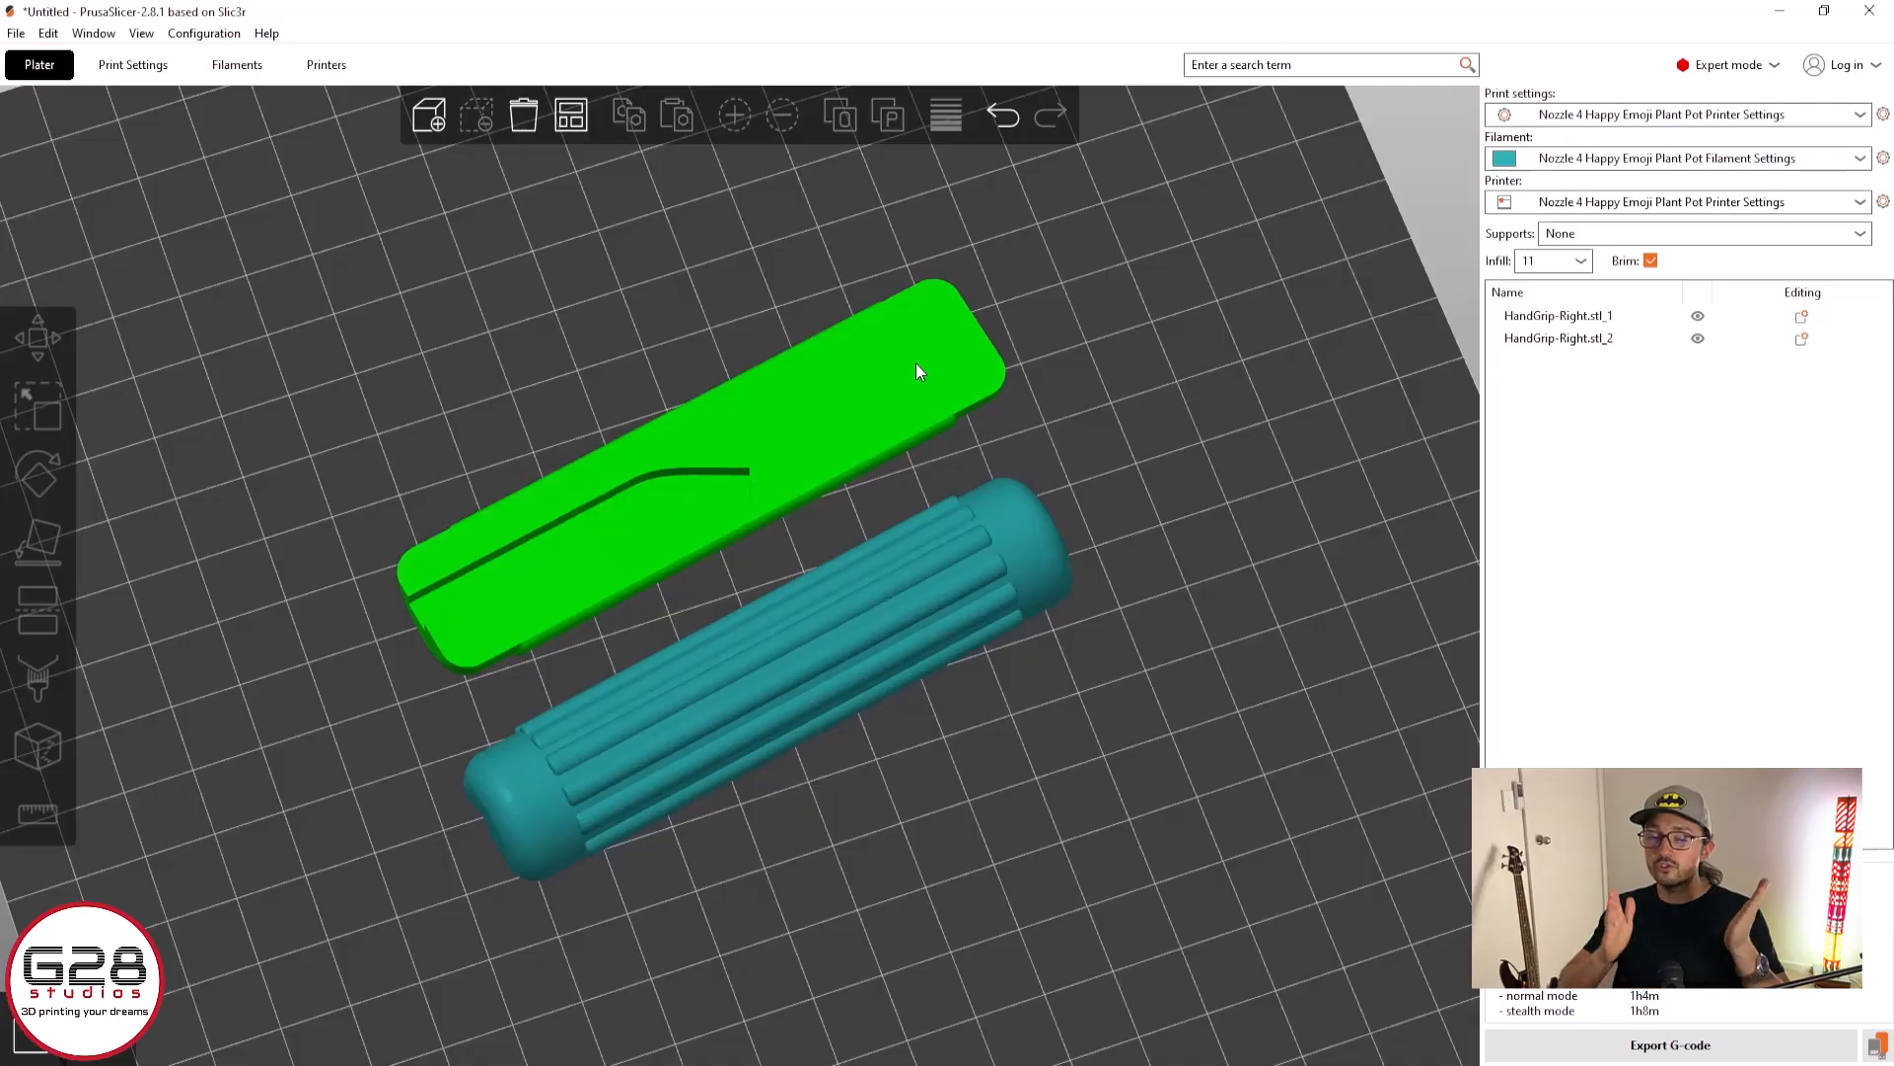
pyautogui.click(915, 363)
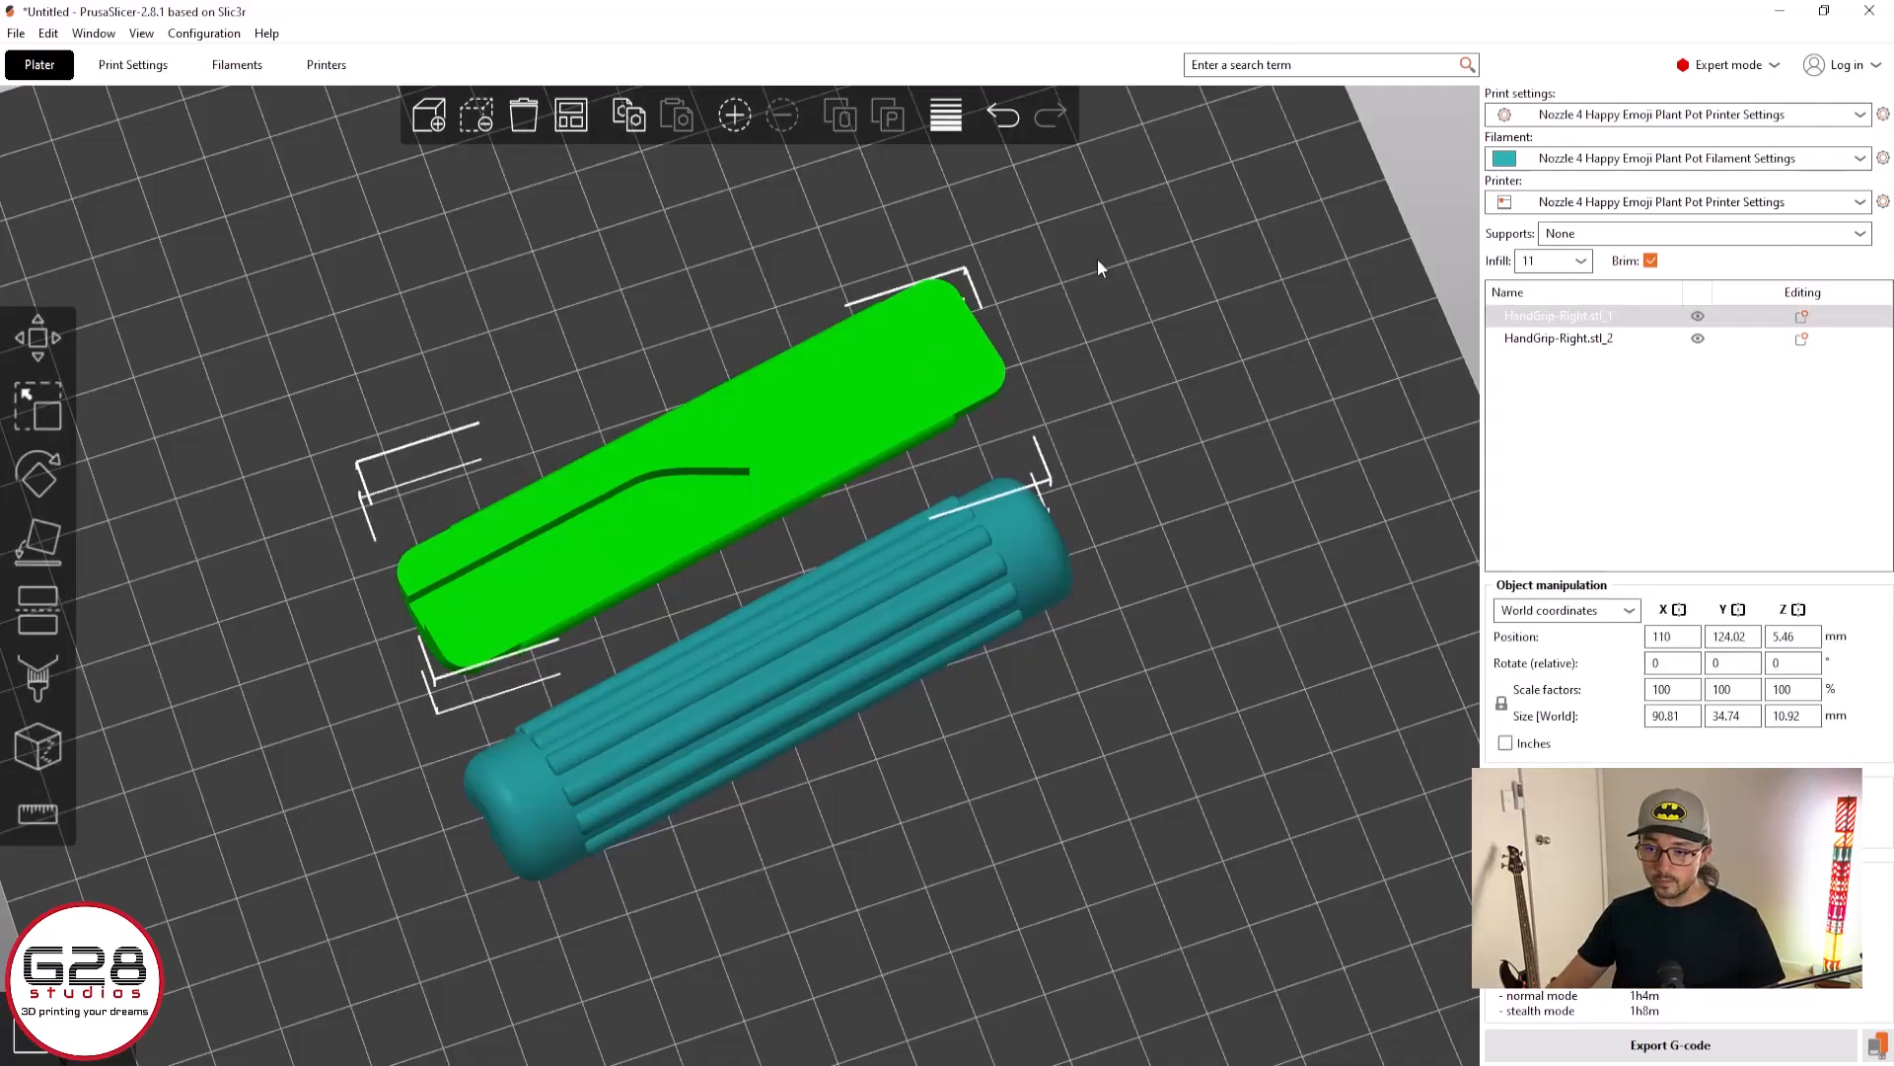
pyautogui.click(1097, 259)
pyautogui.click(866, 617)
pyautogui.click(870, 381)
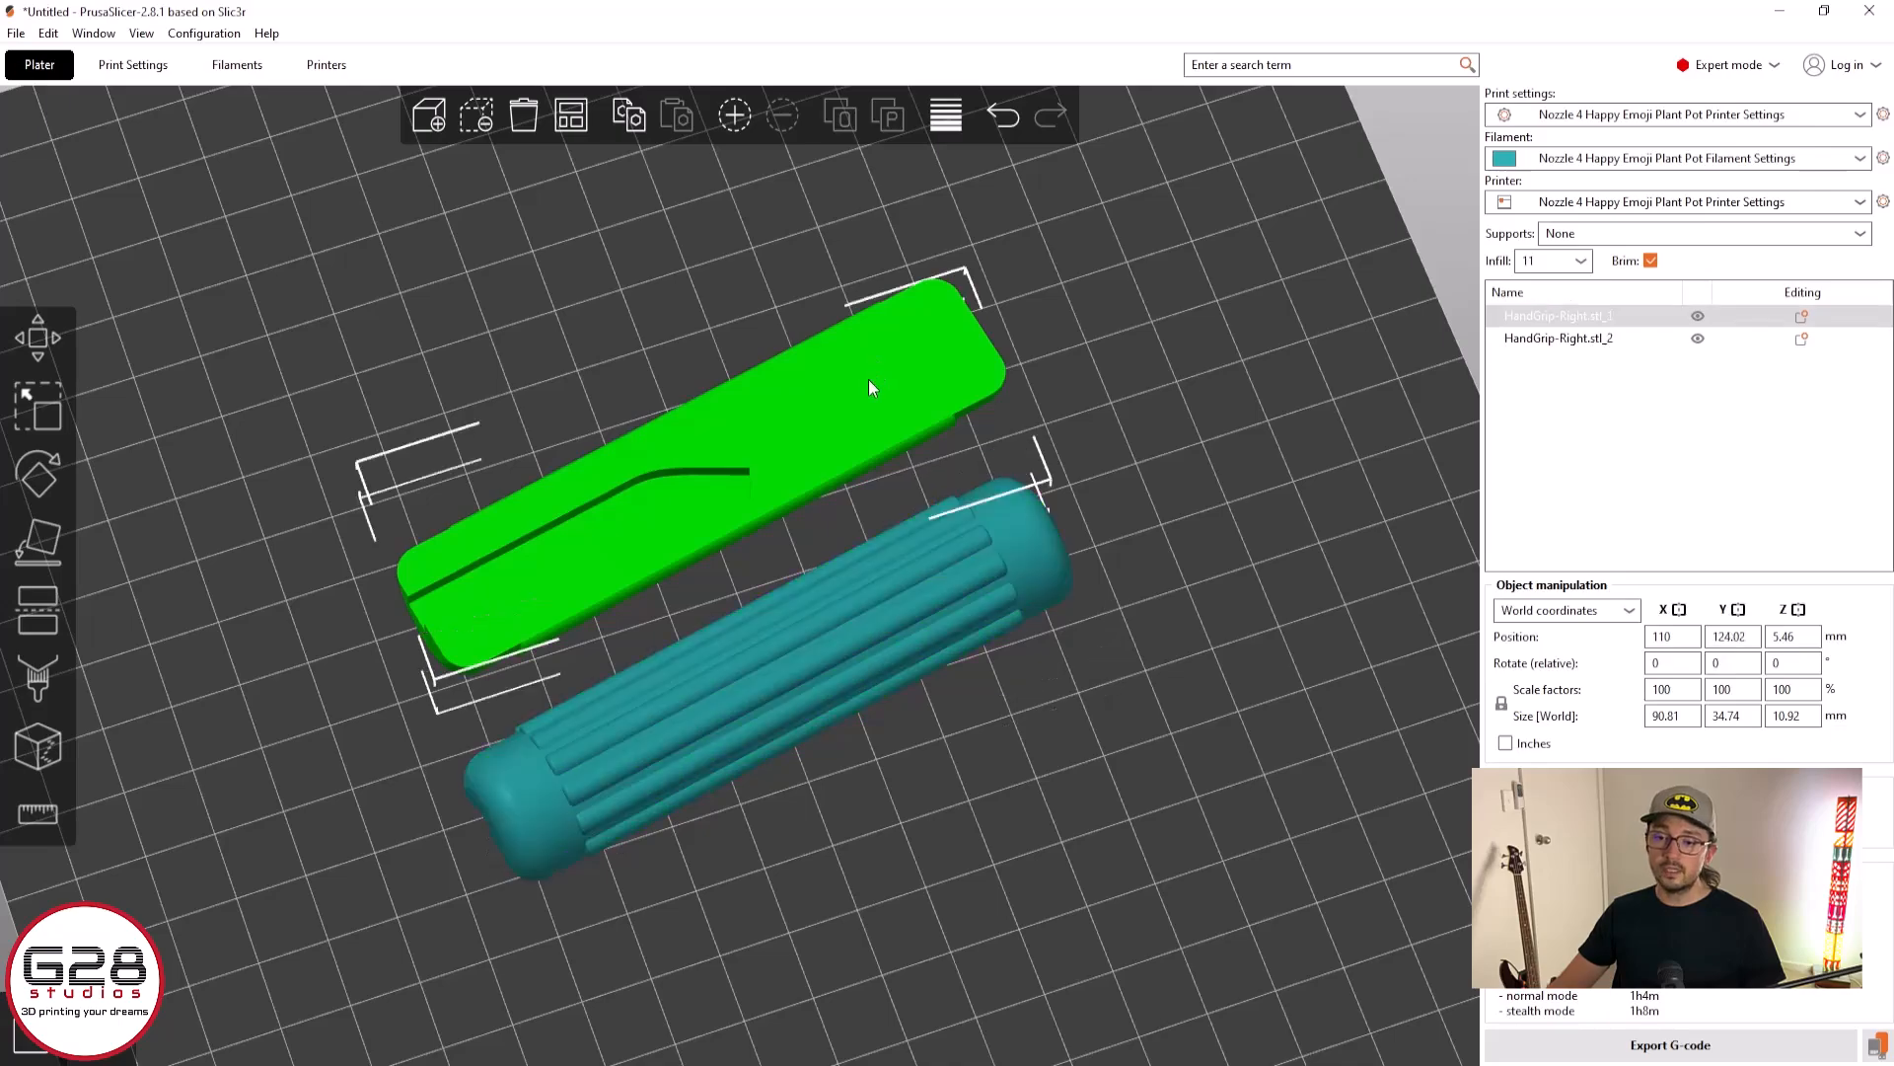
pyautogui.click(45, 541)
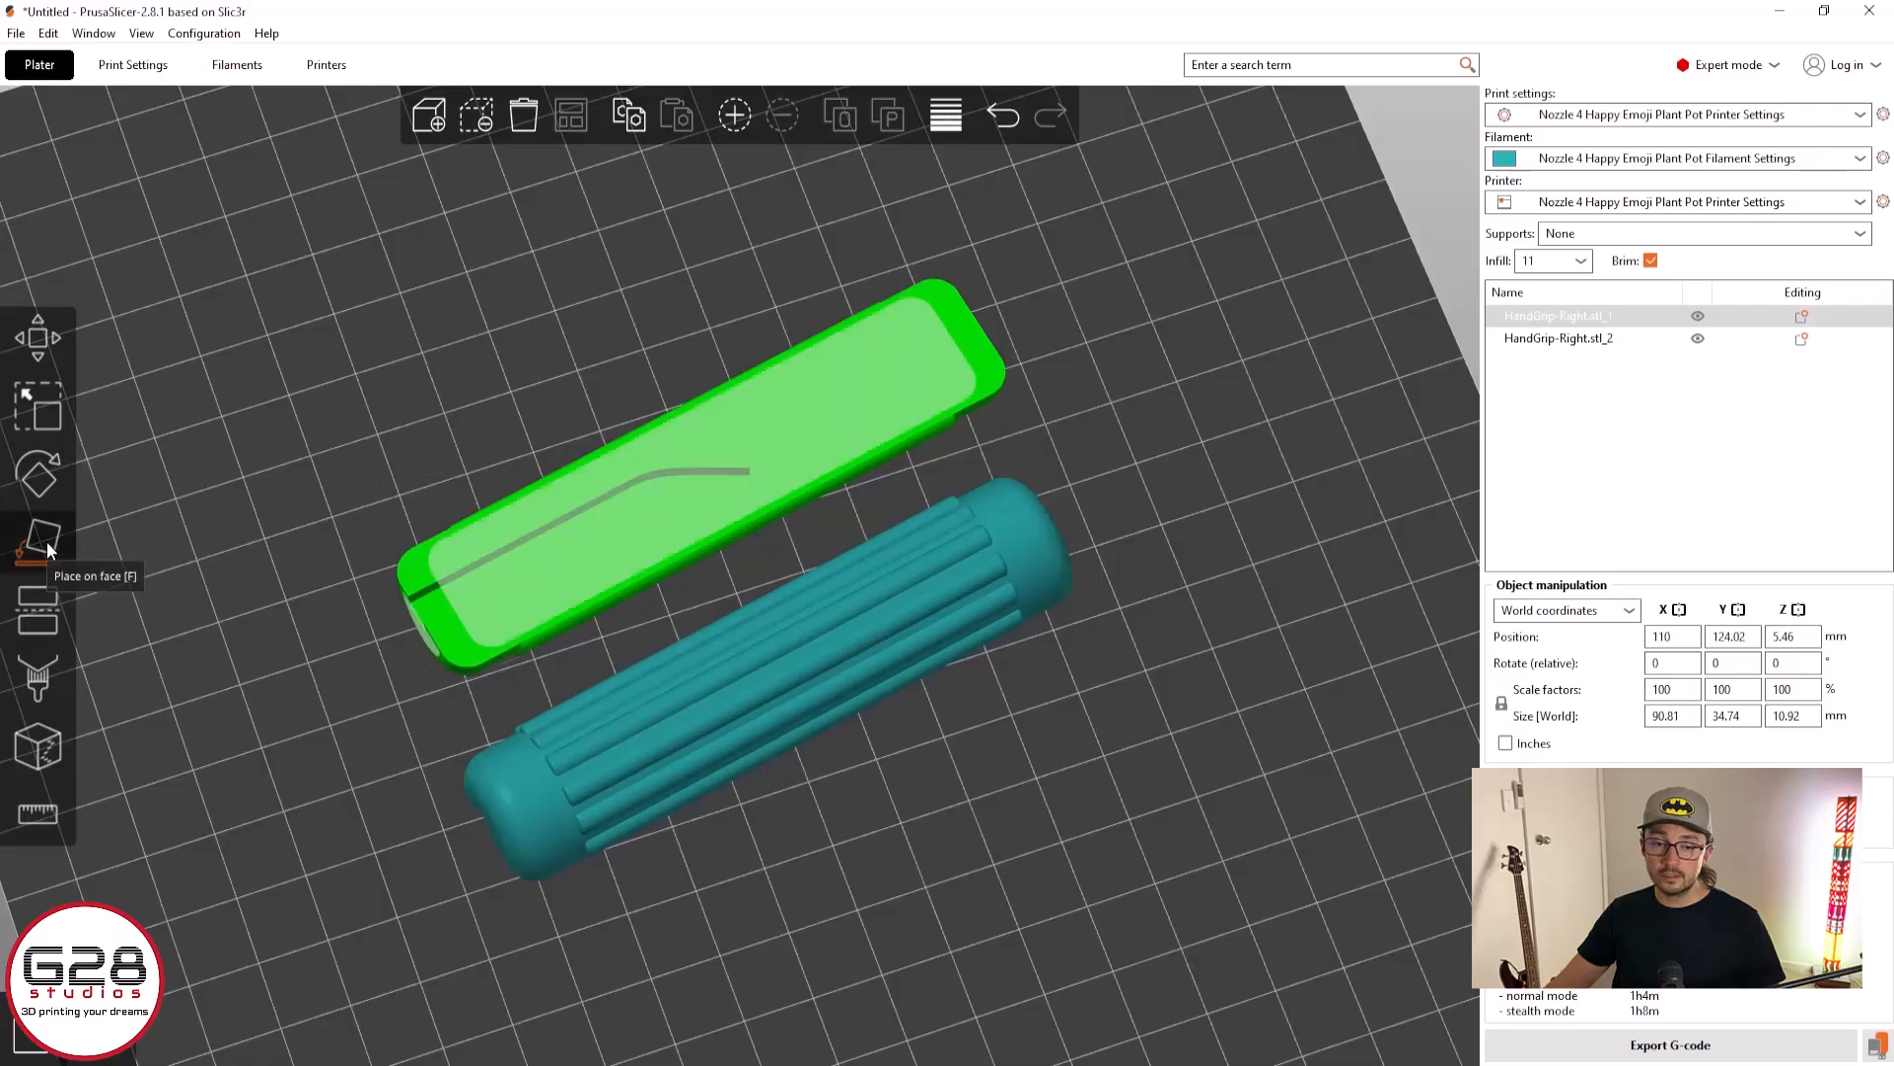
pyautogui.click(846, 424)
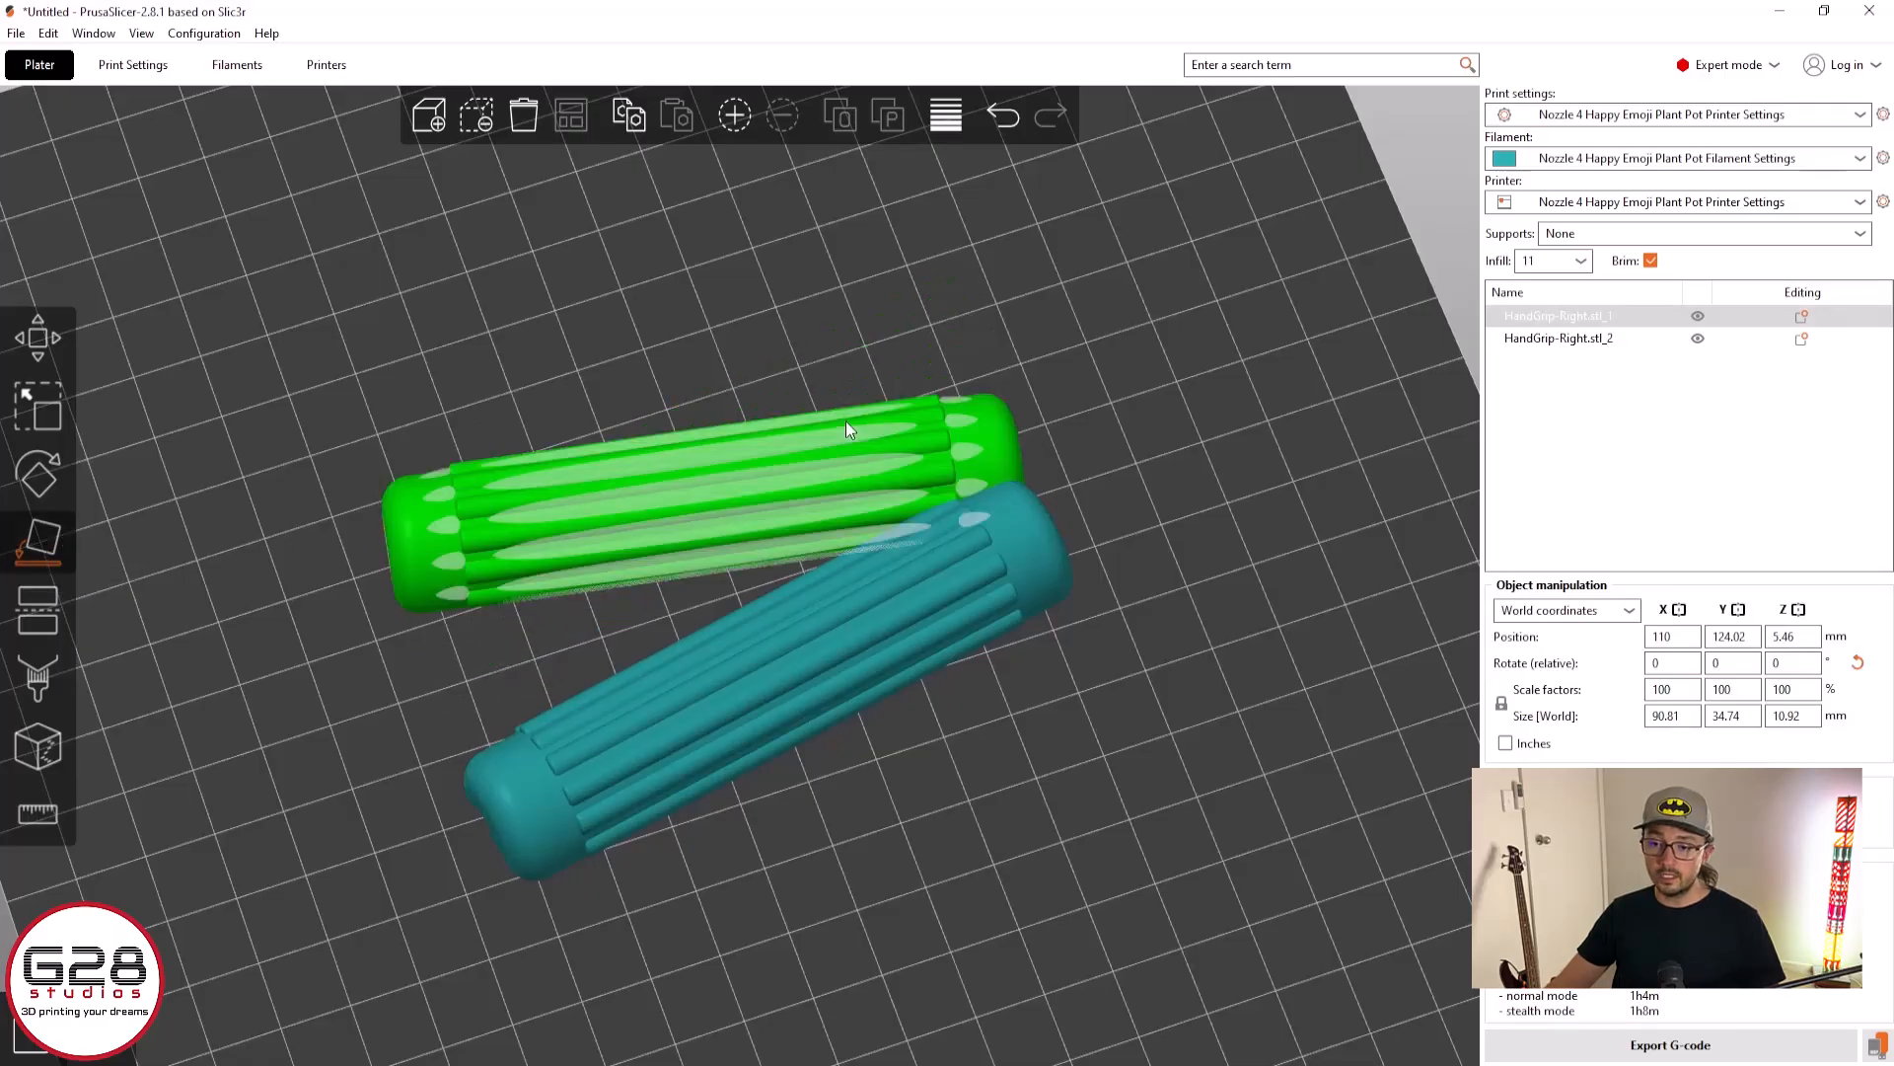
# Rearrange the two flat-lying grip halves on the print bed so that they no longer overlap
pyautogui.click(573, 301)
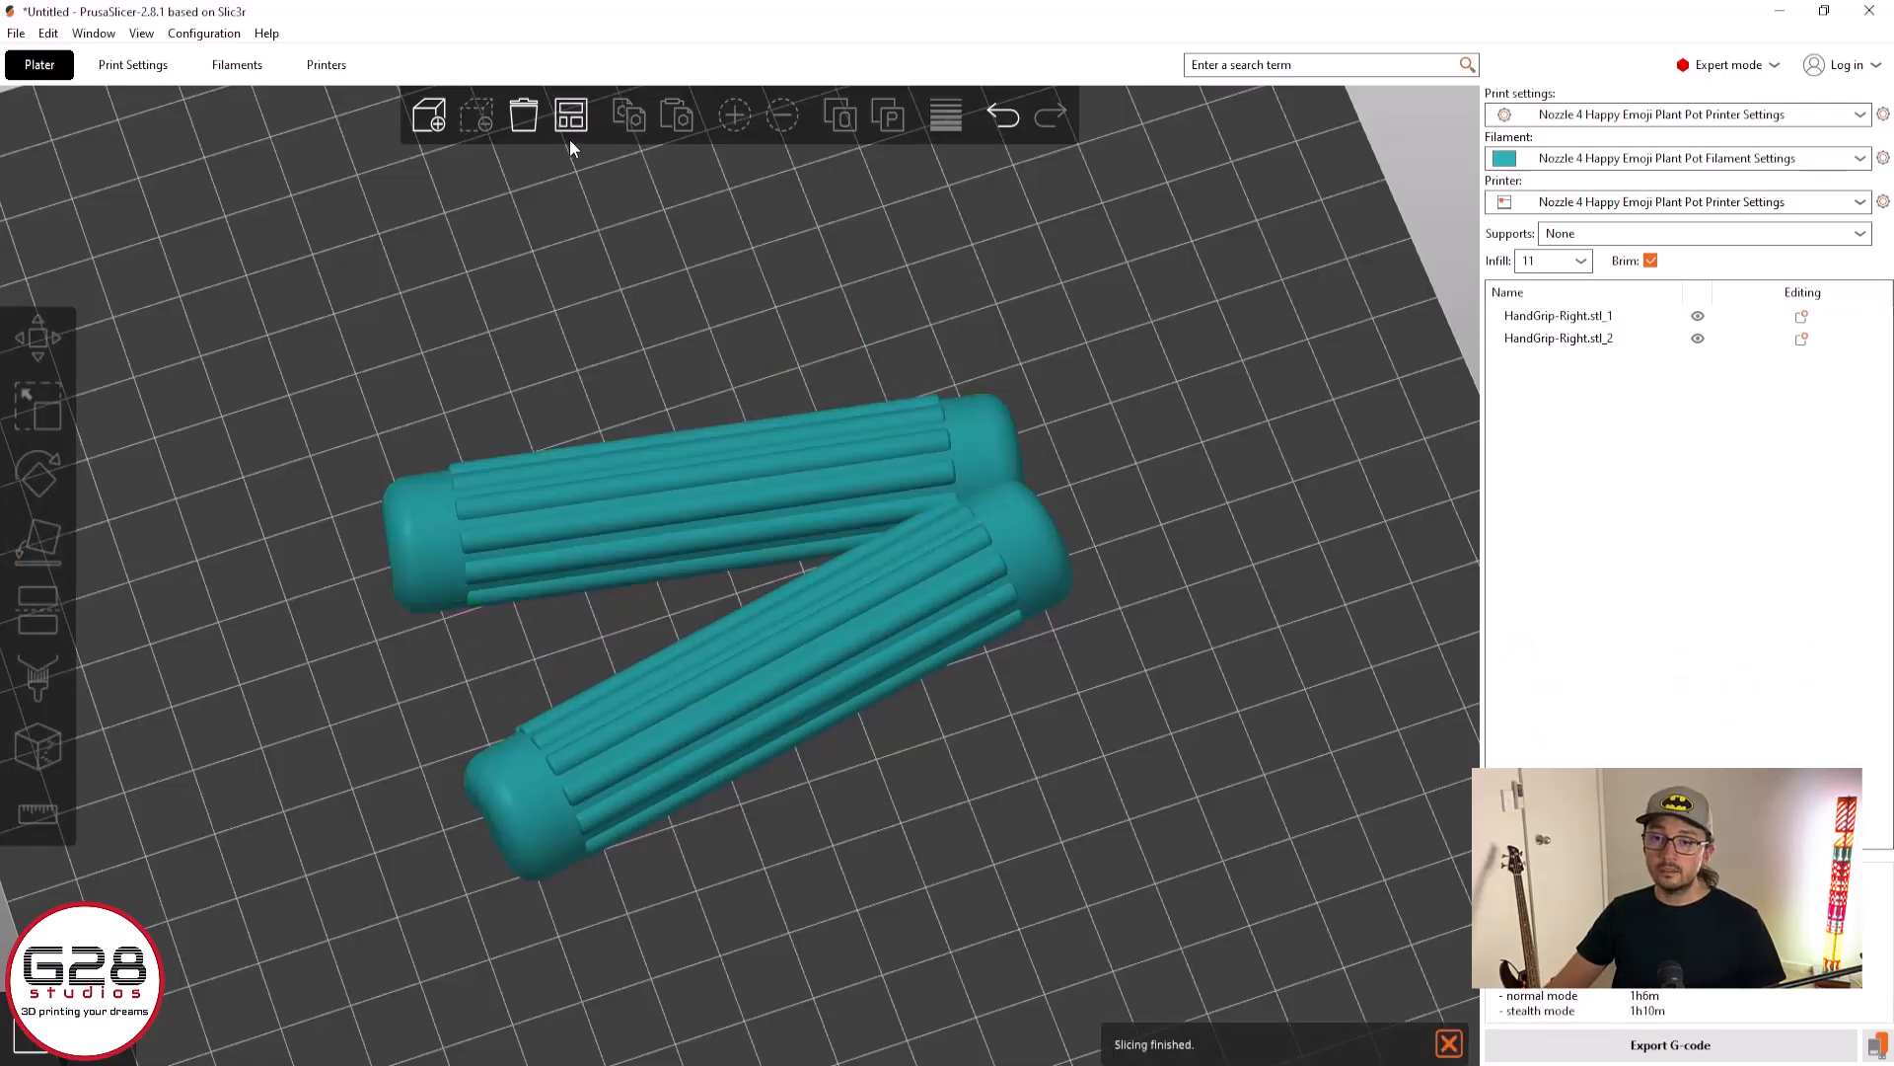
pyautogui.click(572, 115)
pyautogui.scroll(-3, 1101, 565)
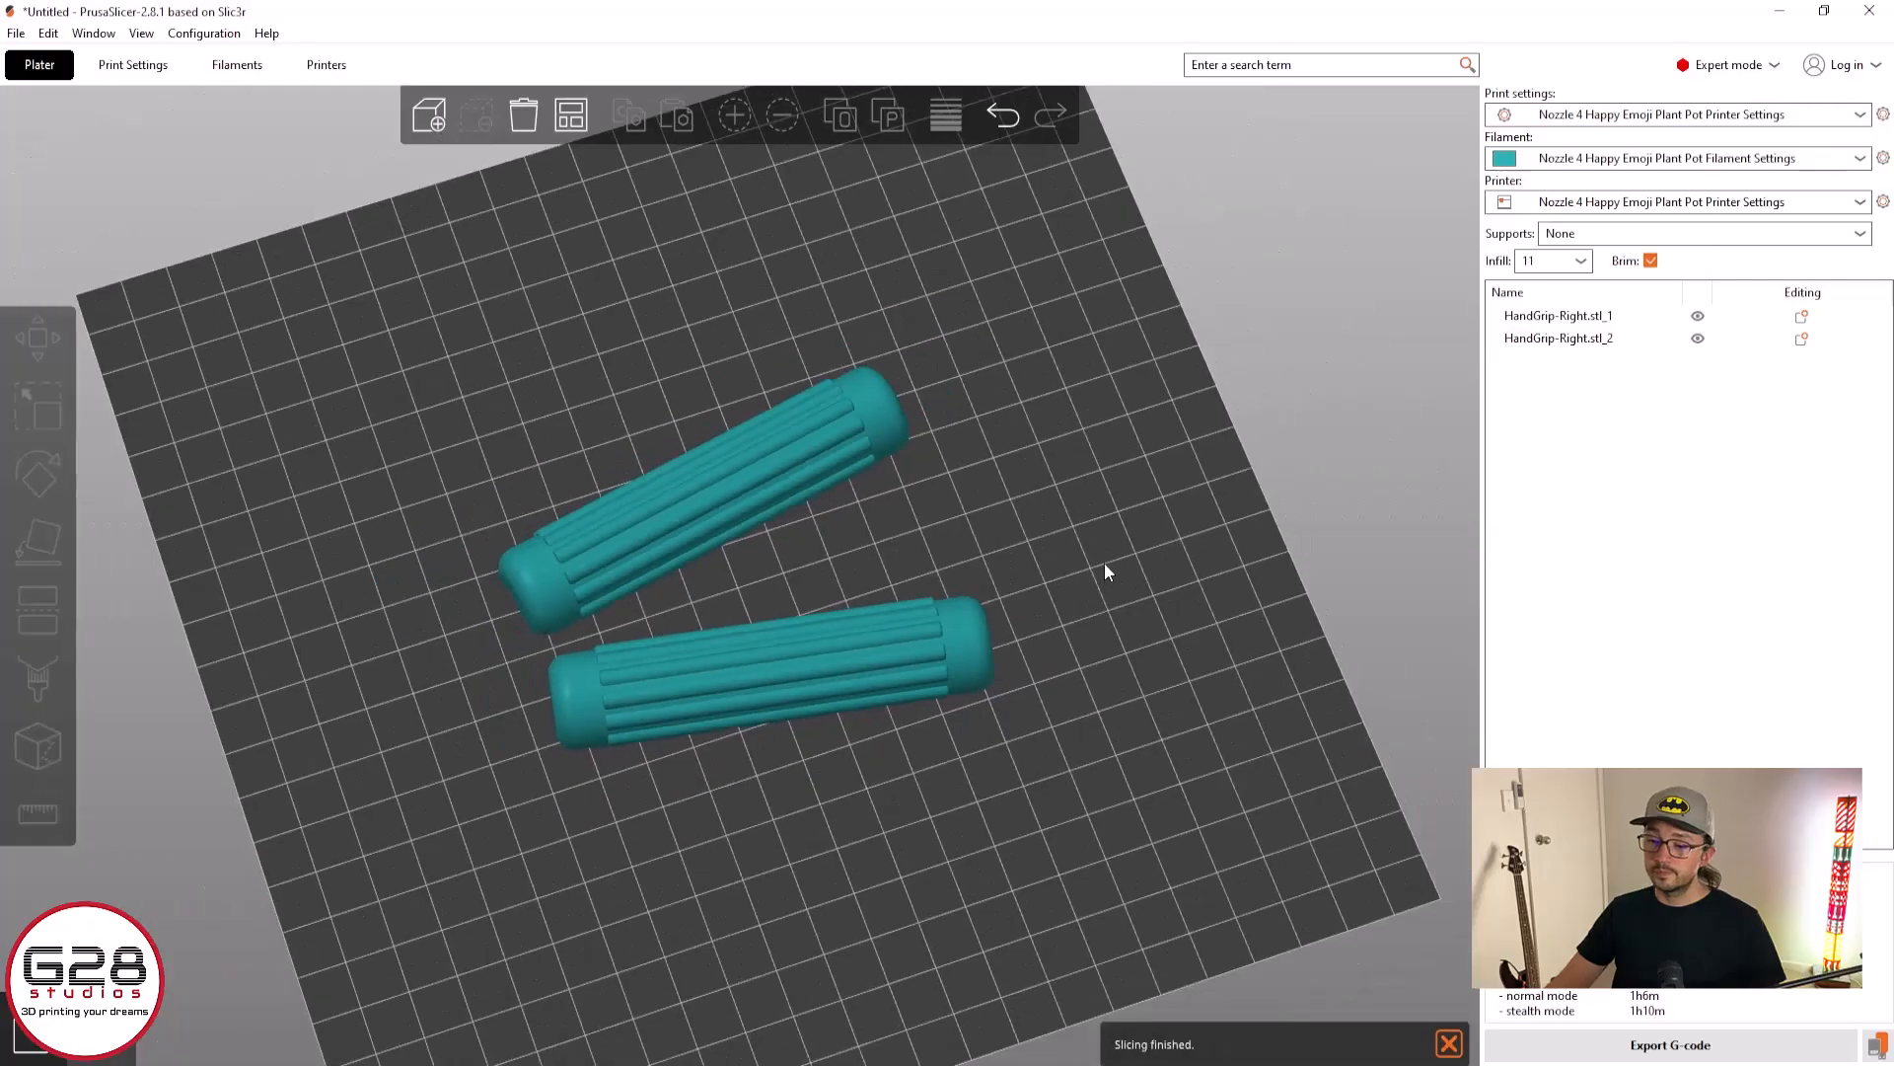
pyautogui.moveTo(1104, 562); pyautogui.dragTo(1265, 537)
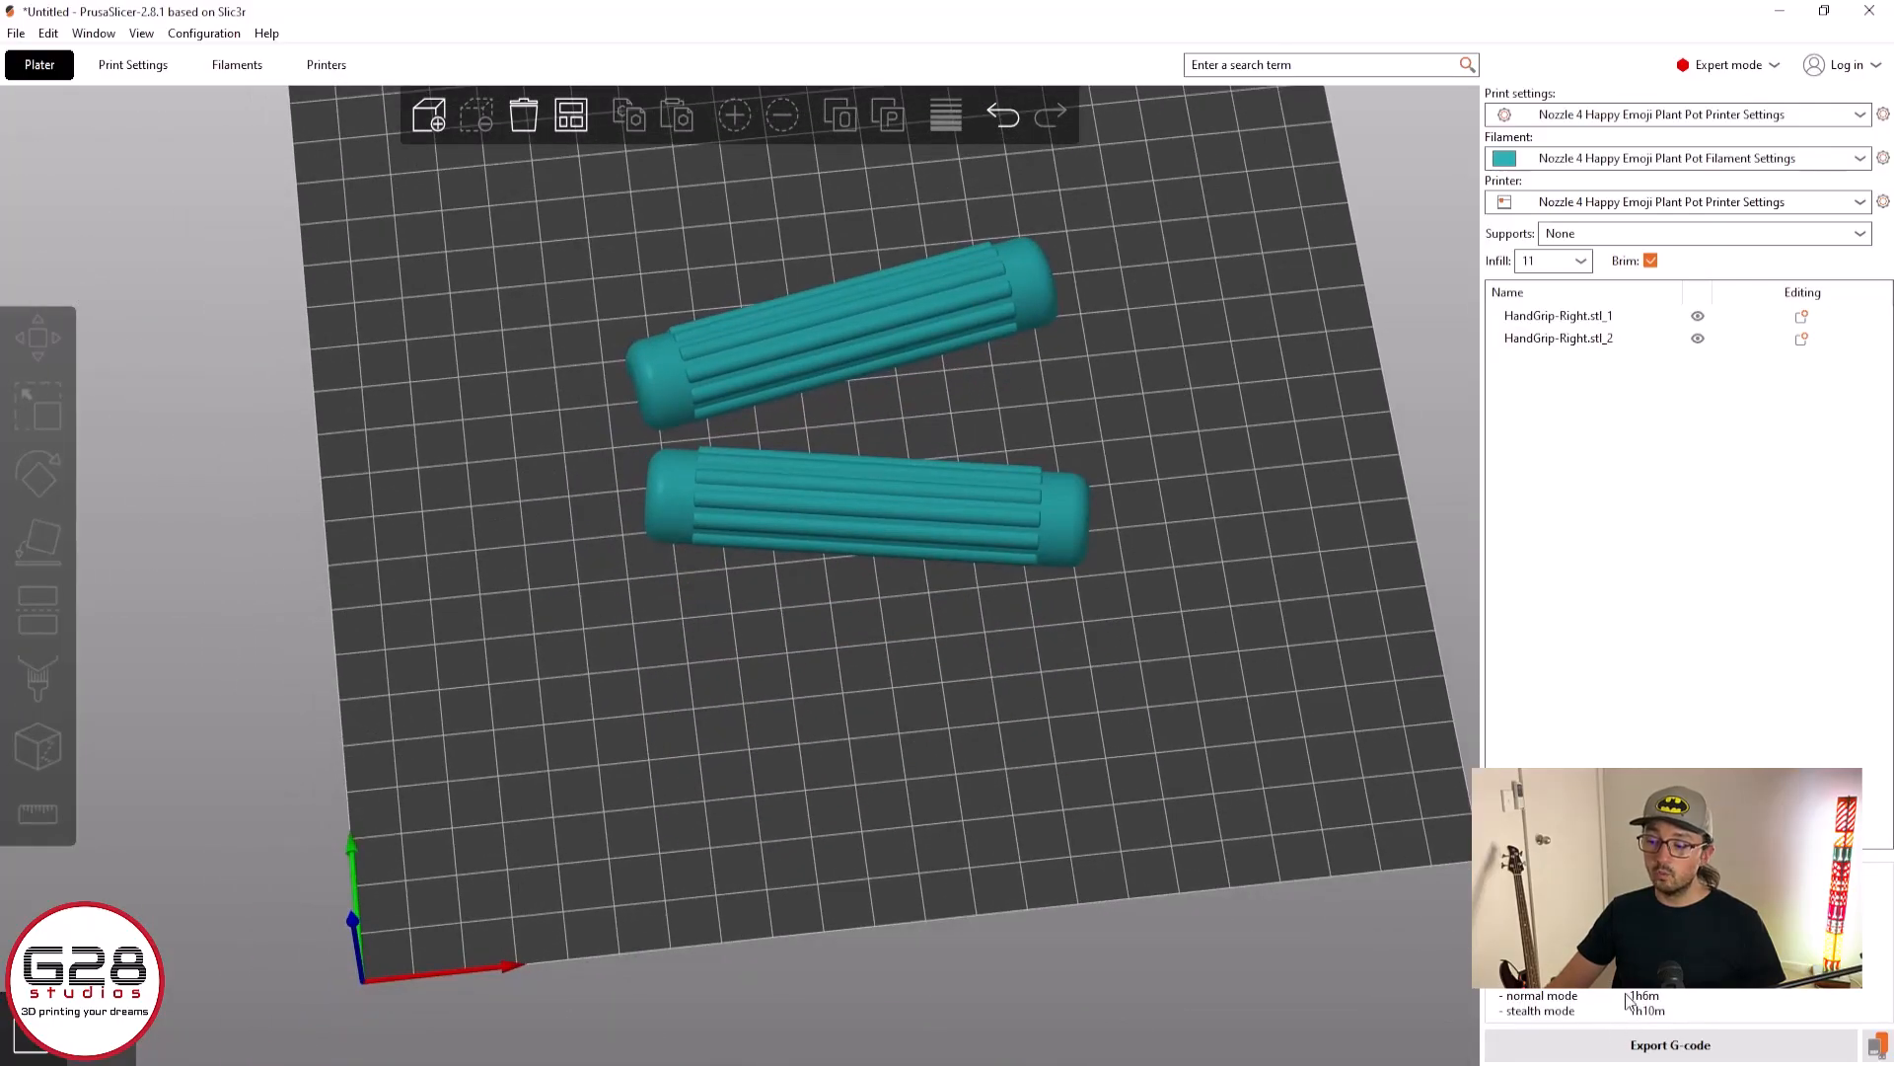
# Look through the print, filament and printer settings, ending at the infill section of the print settings
pyautogui.click(133, 64)
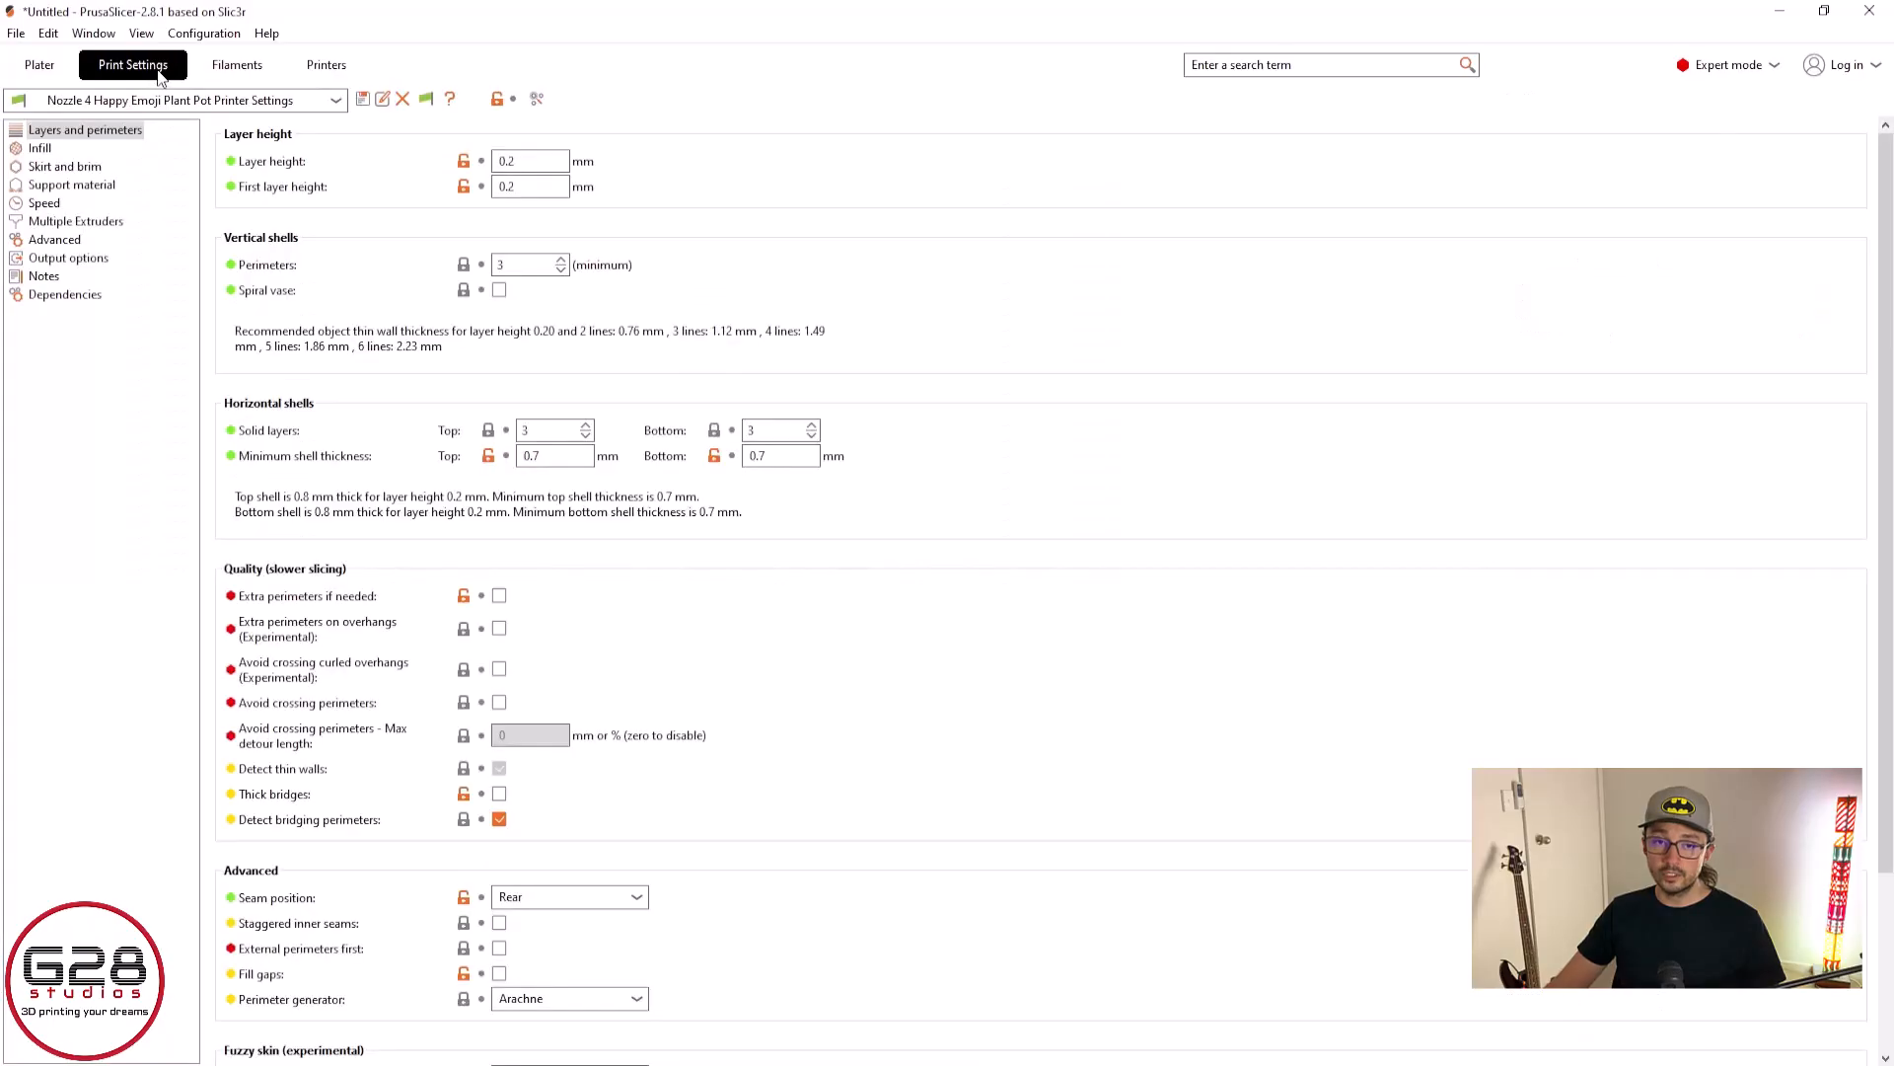
pyautogui.click(236, 64)
pyautogui.click(327, 64)
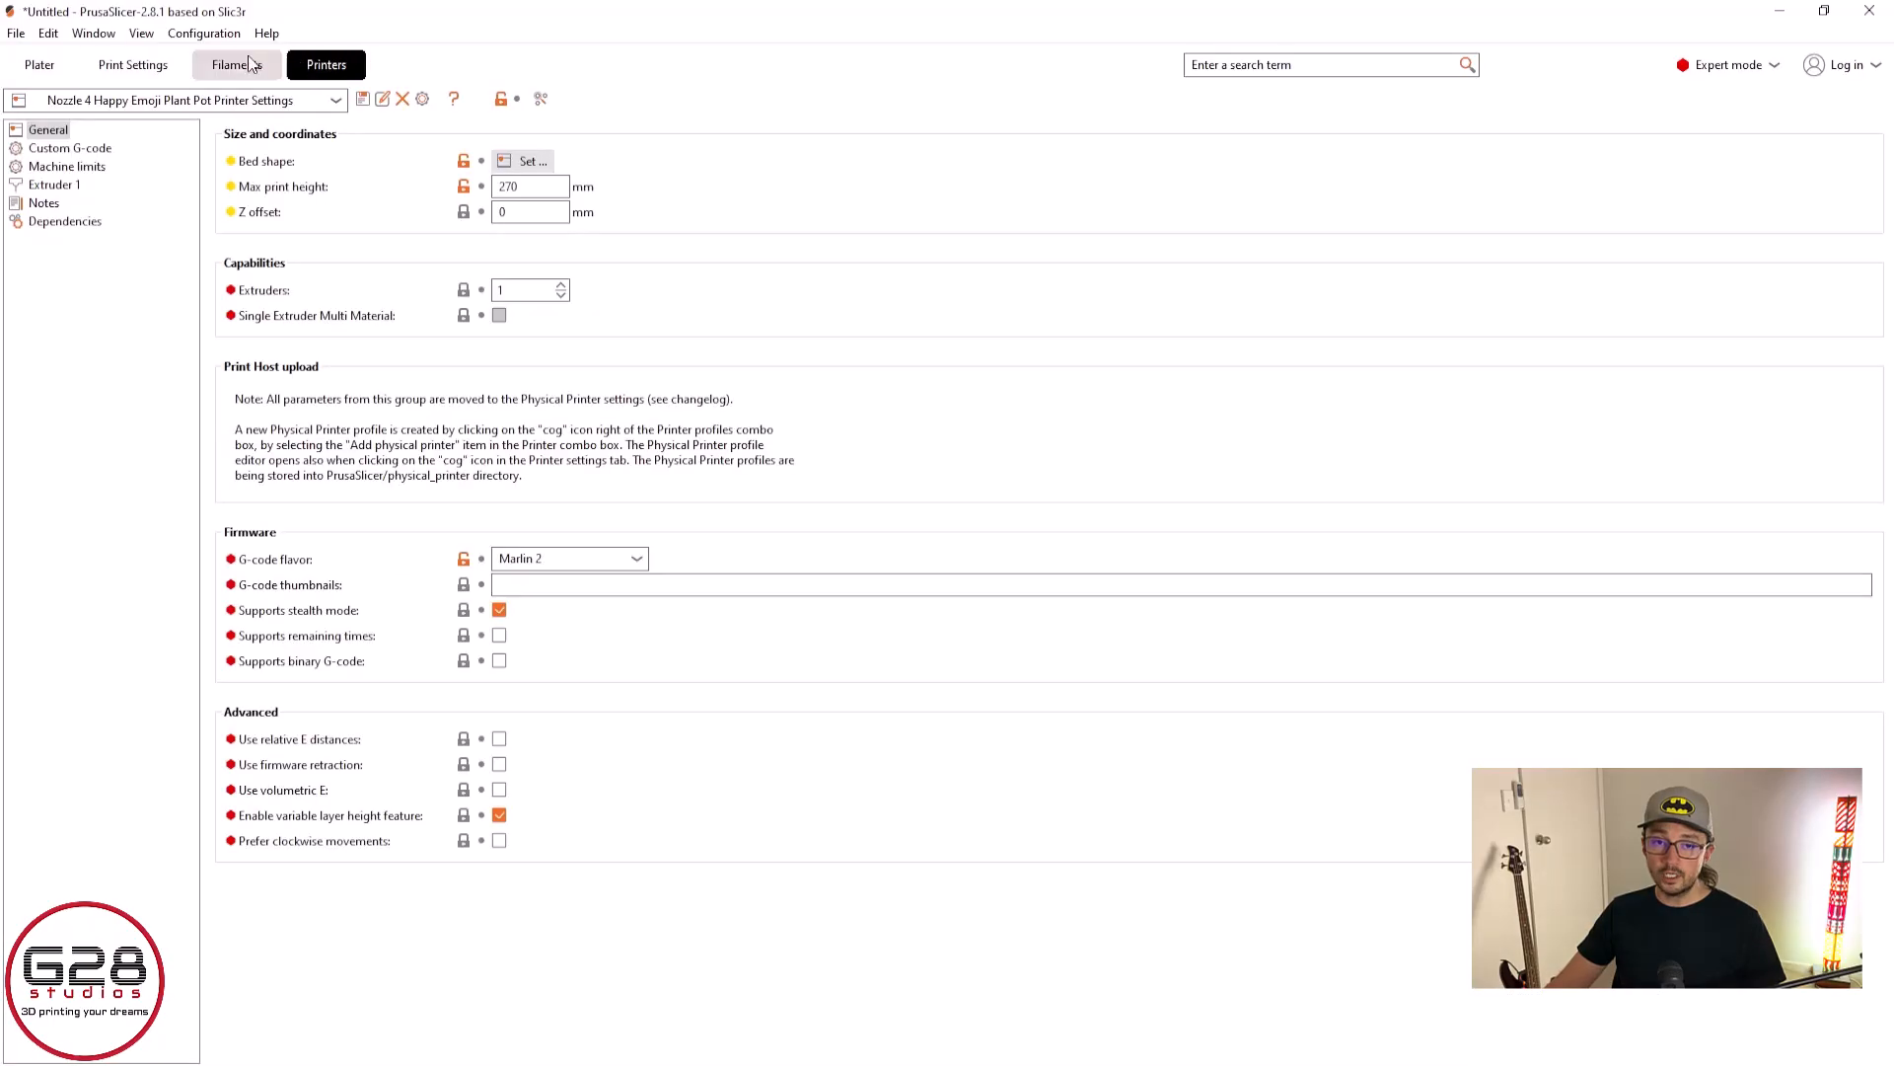
pyautogui.click(44, 68)
pyautogui.click(97, 70)
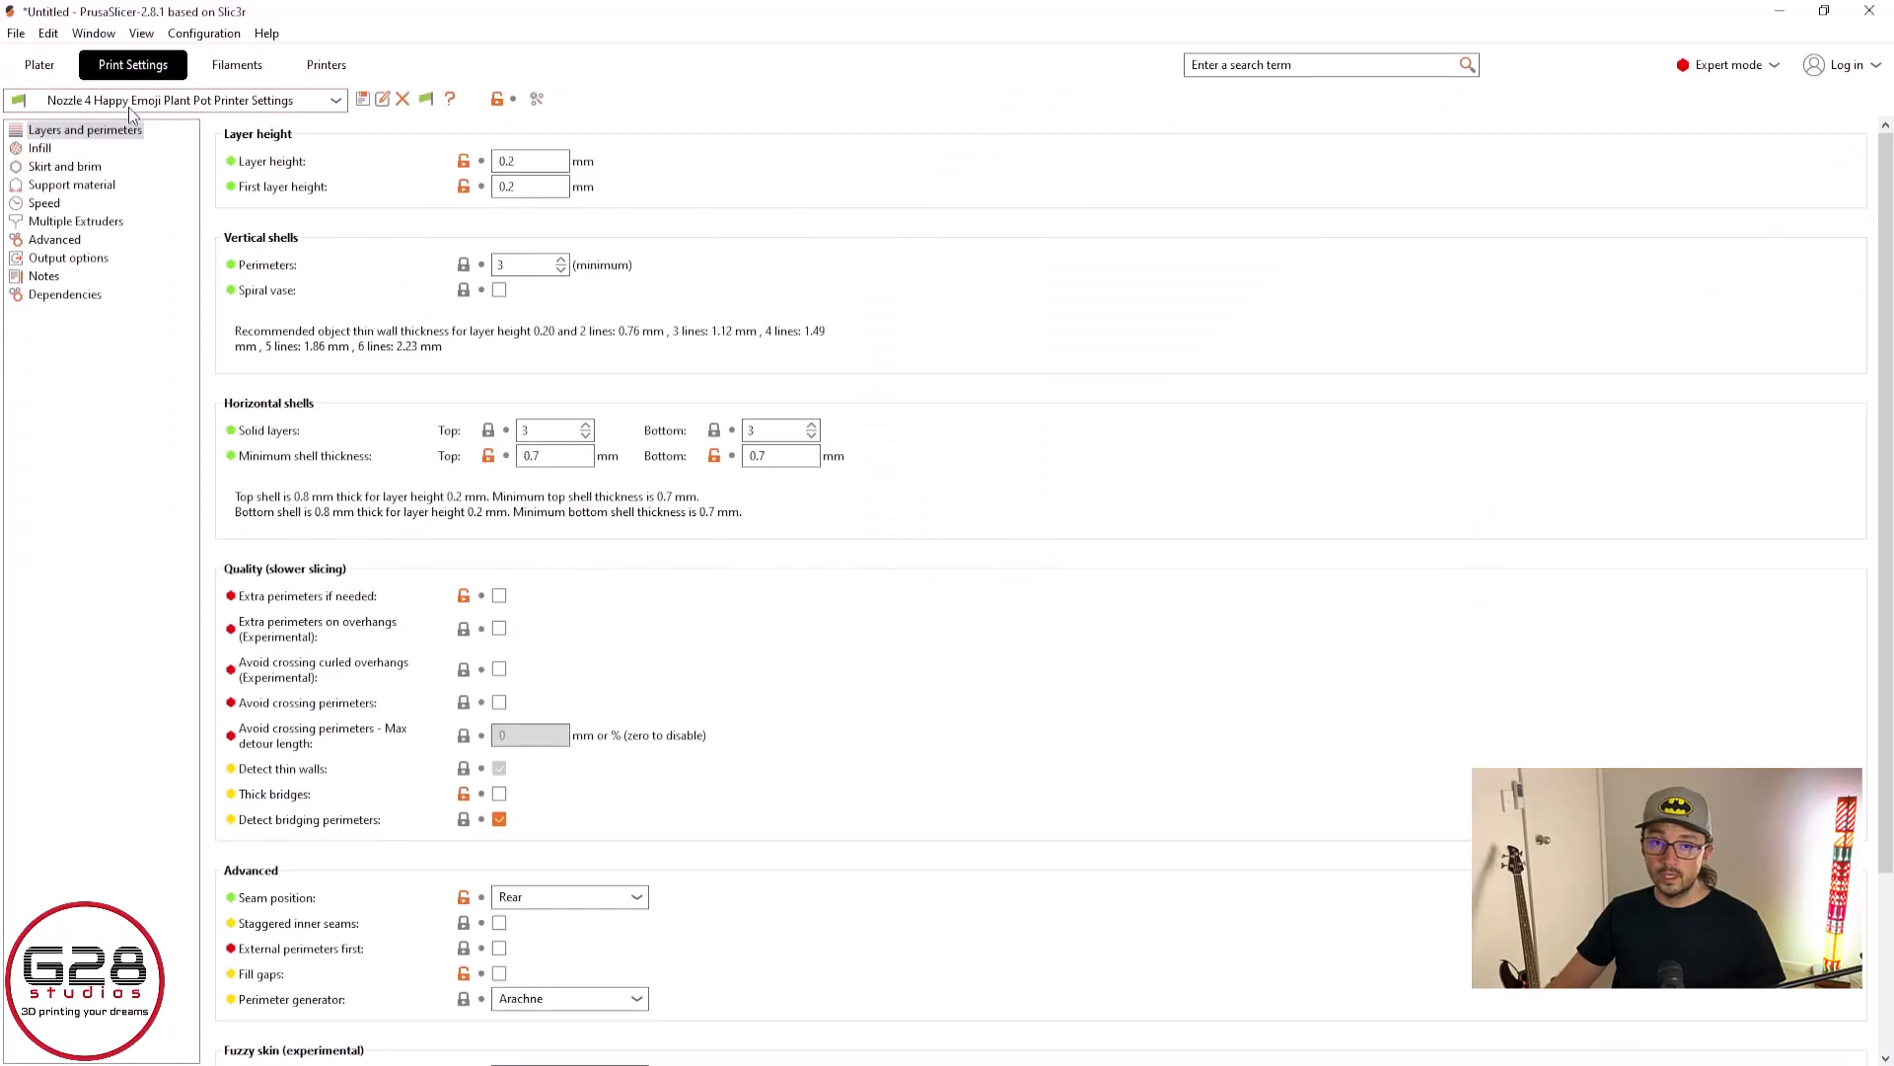
pyautogui.click(145, 97)
pyautogui.click(58, 590)
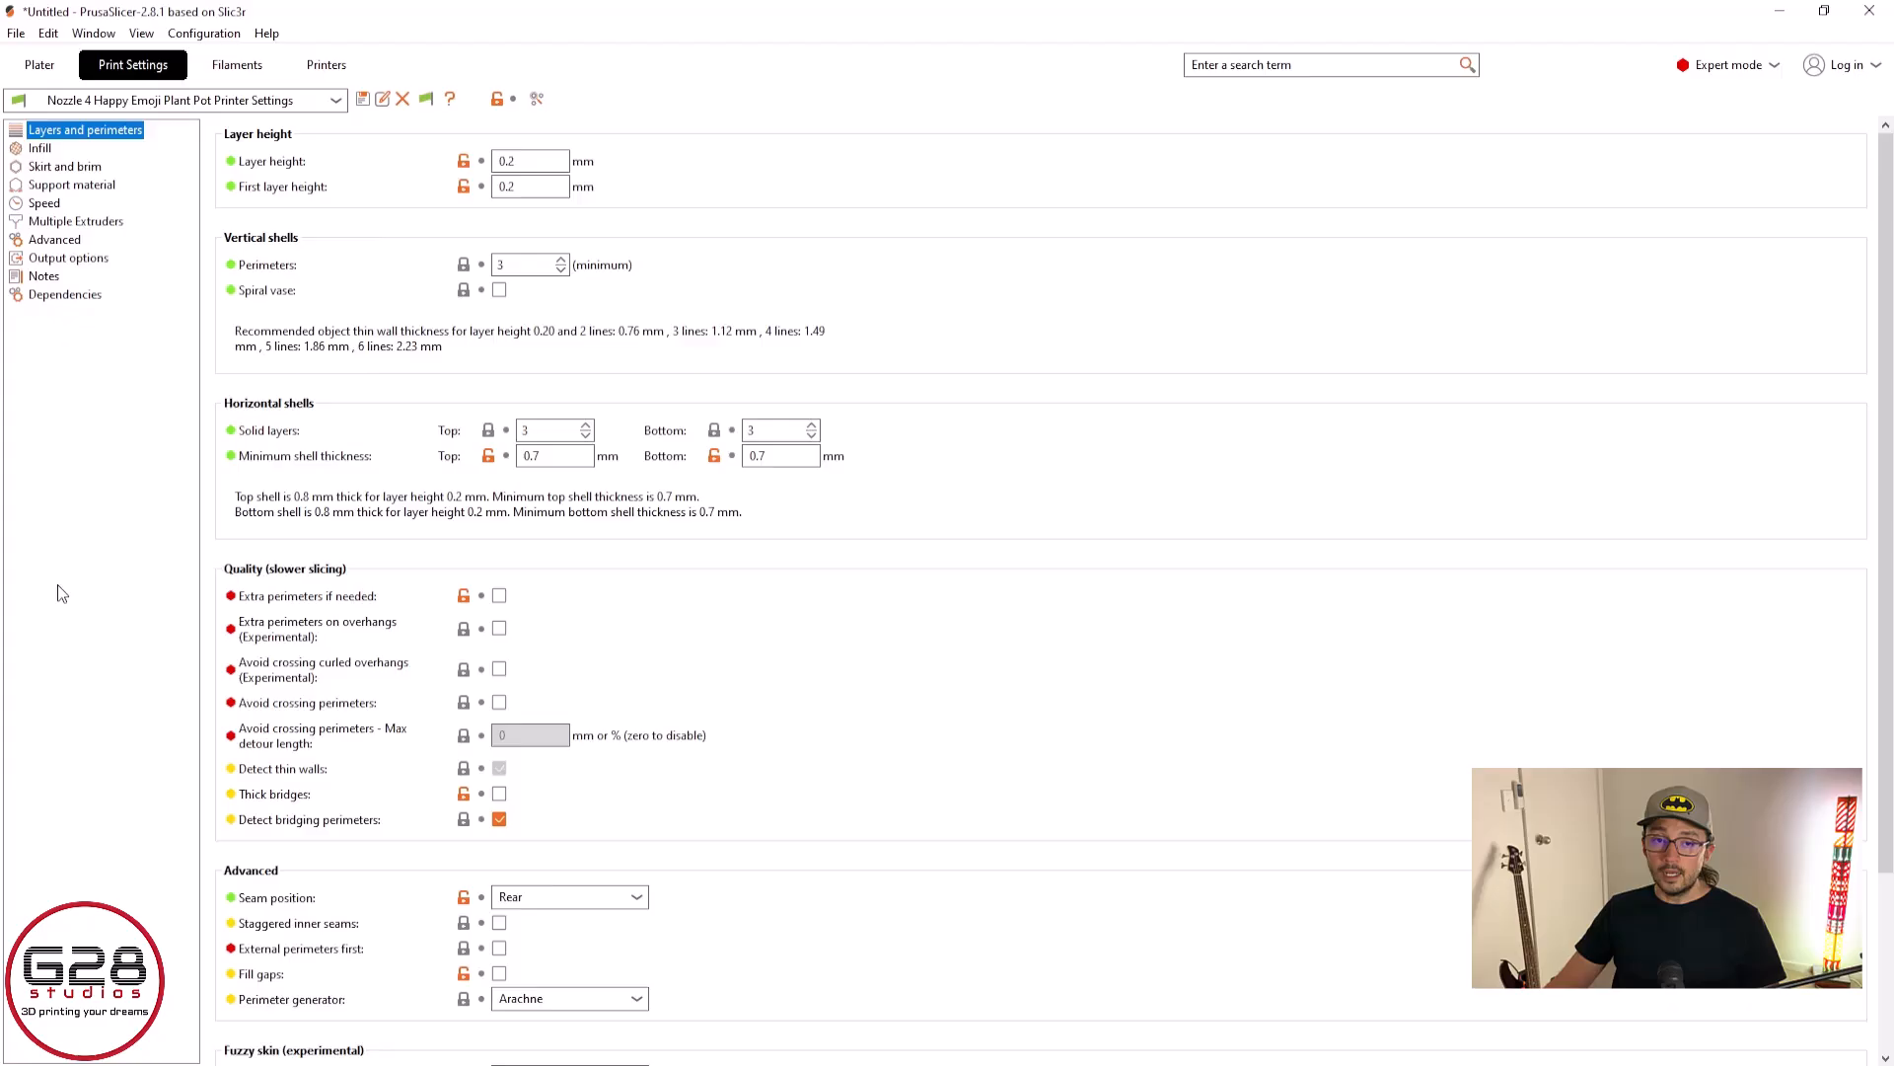
pyautogui.click(42, 149)
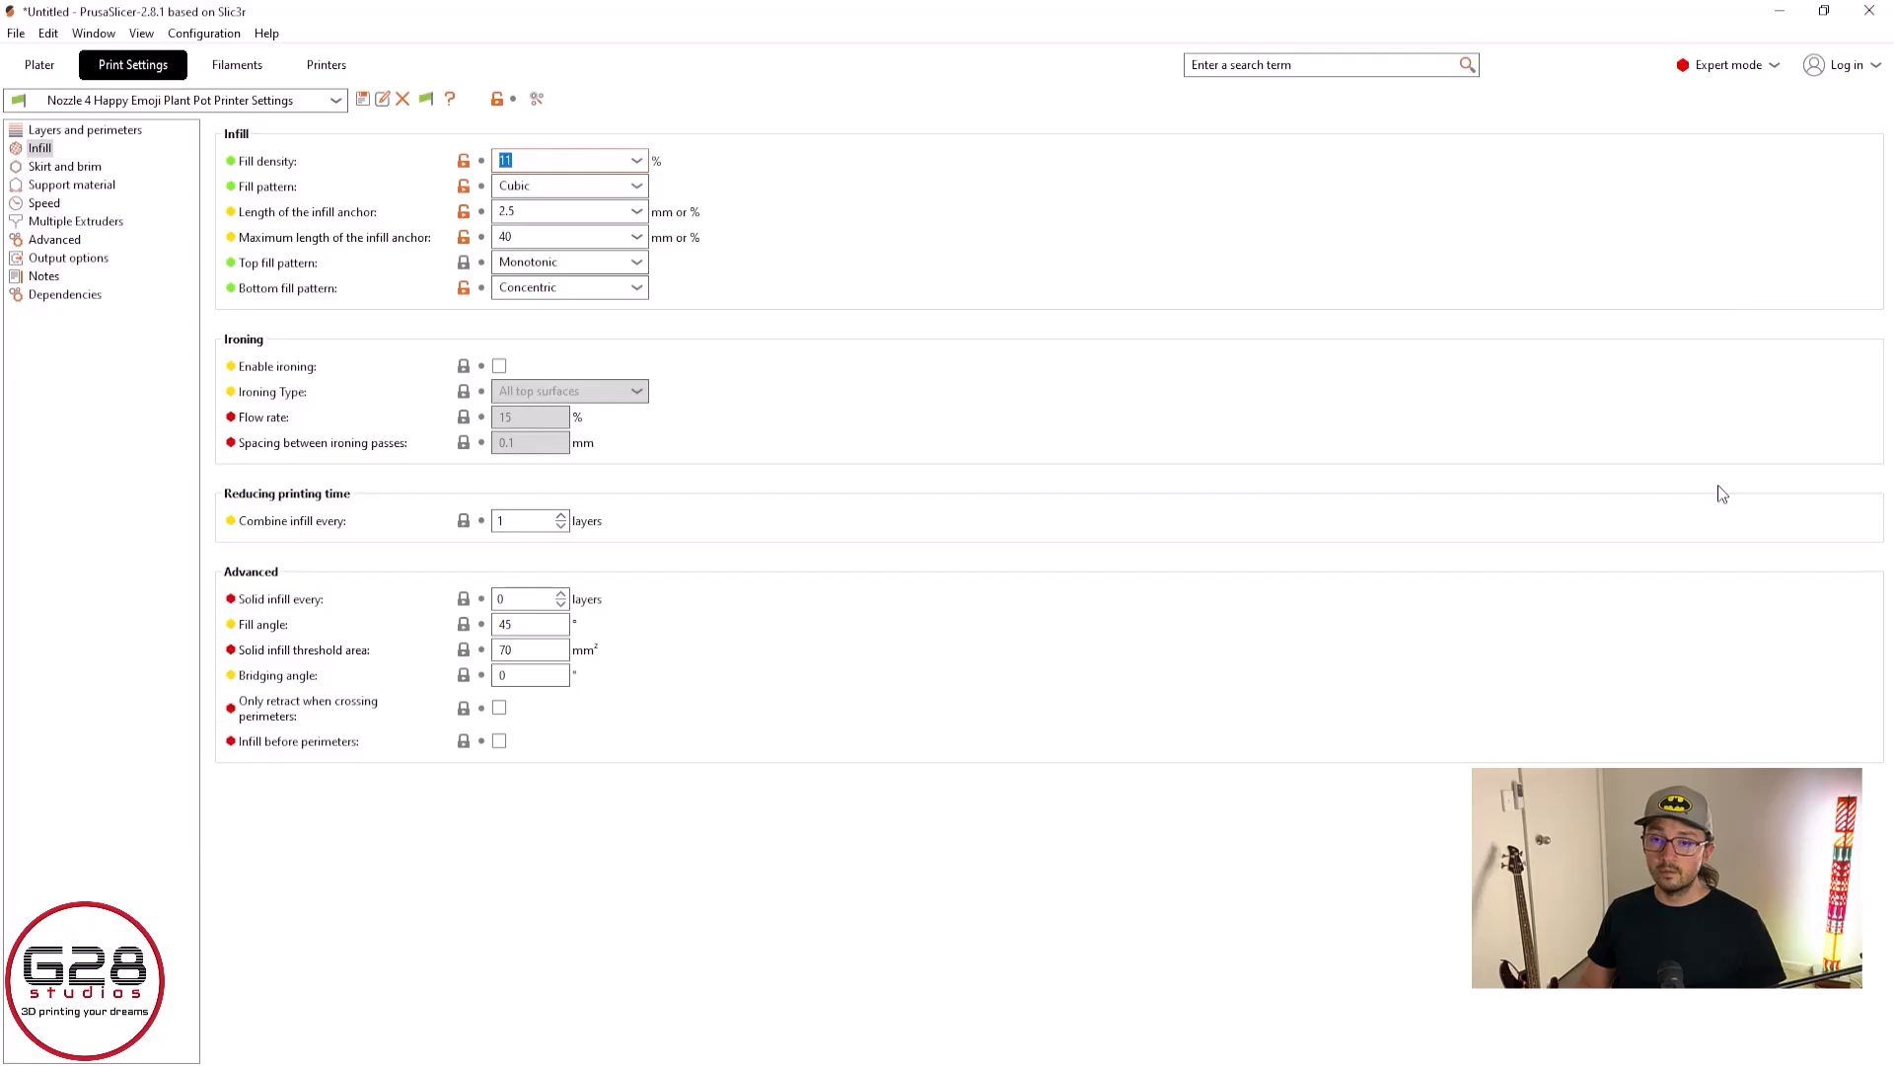
# Open the sliced preview of the grip halves and cut it down to the 4.80 mm layer to inspect the infill
pyautogui.click(39, 64)
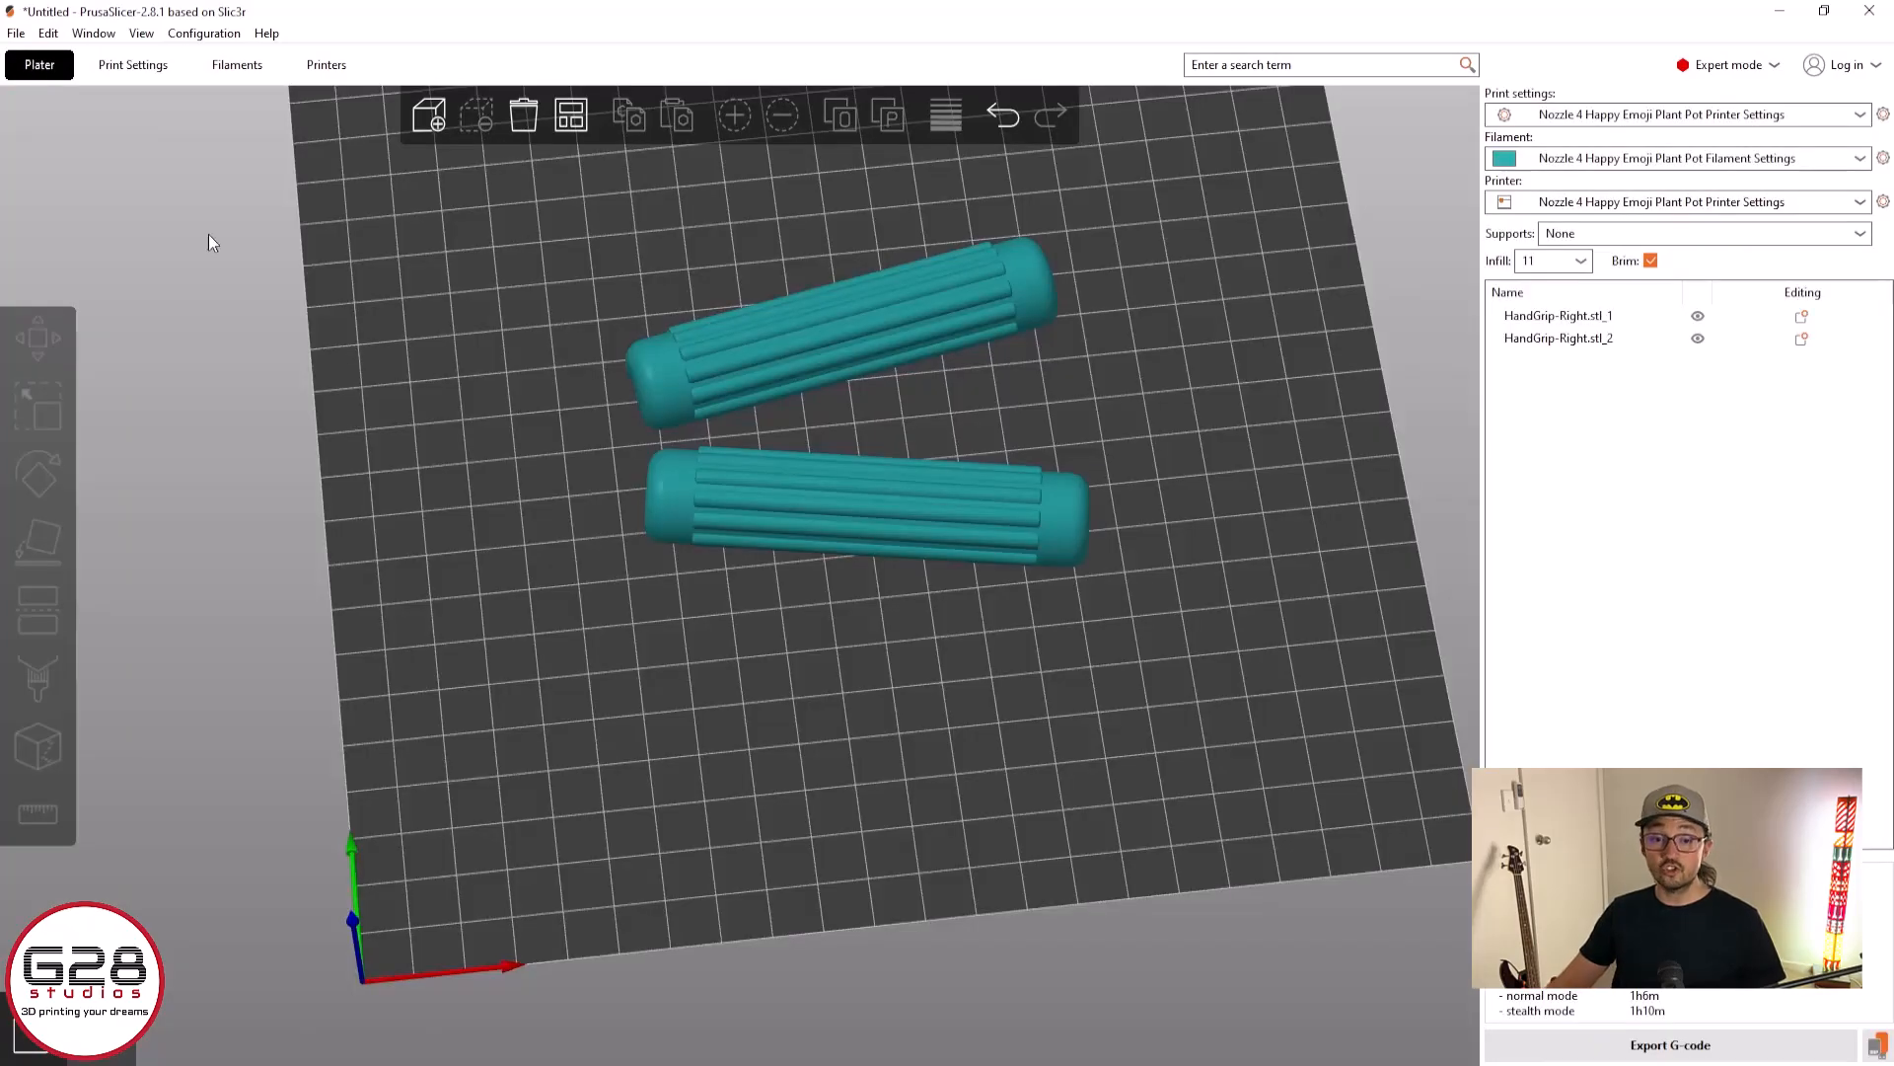
pyautogui.click(99, 1034)
pyautogui.scroll(4, 1085, 370)
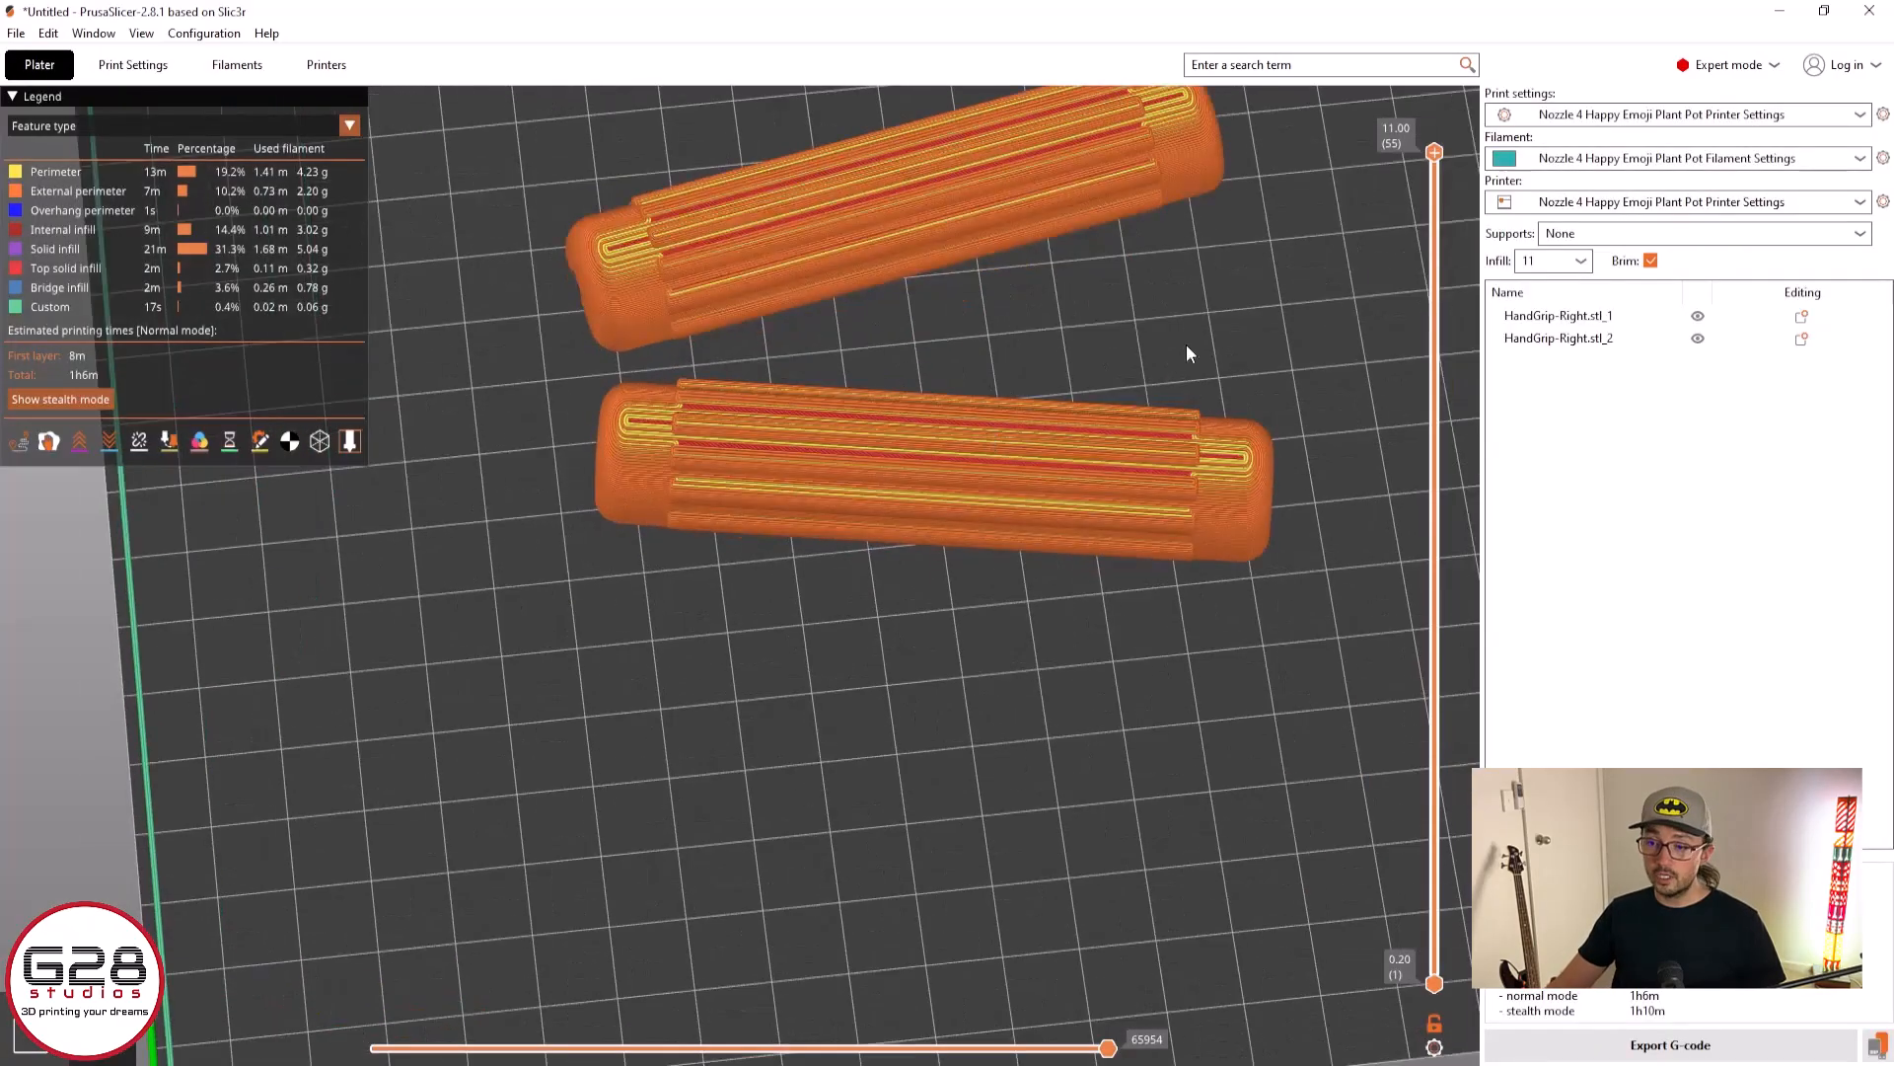
pyautogui.moveTo(1265, 332); pyautogui.dragTo(1142, 663, button='right')
pyautogui.moveTo(1434, 154); pyautogui.dragTo(1433, 624)
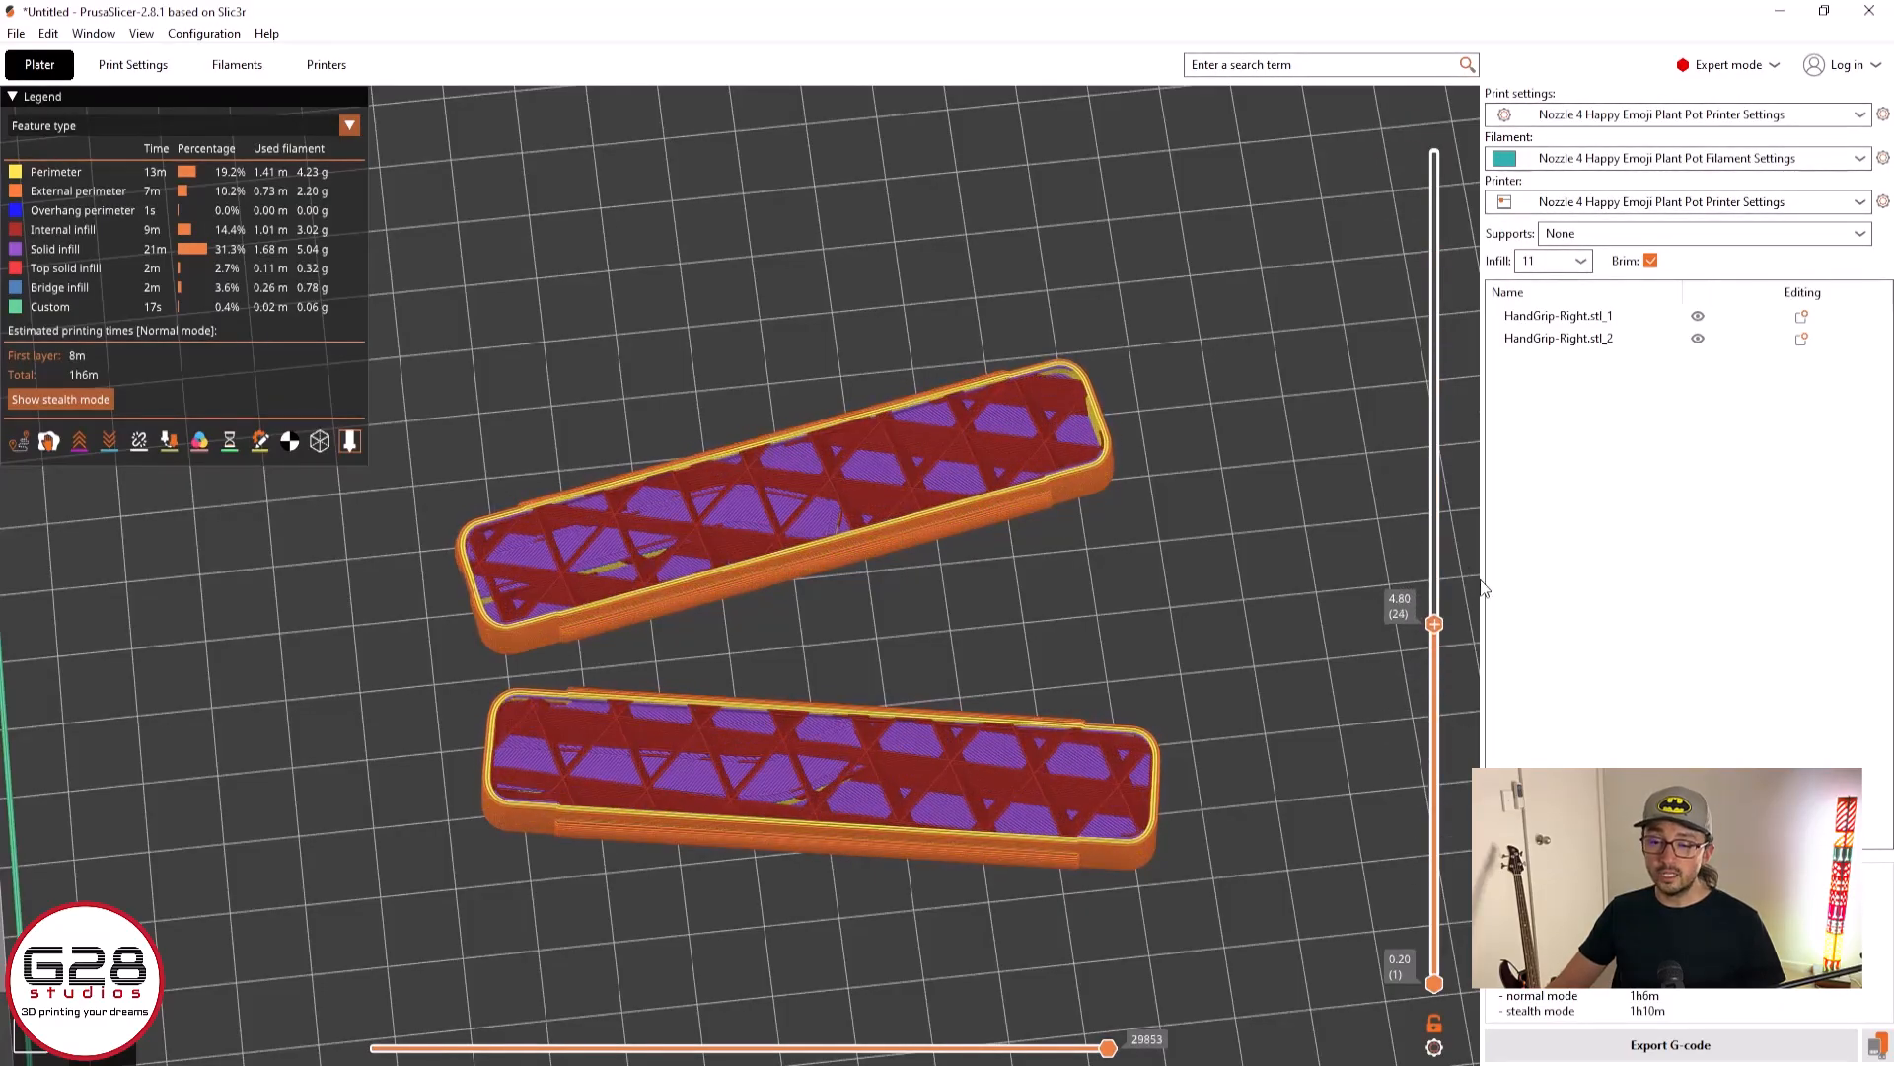
# Set the fill density to 25% and review the re-sliced halves from the 4.80 mm layer up to full height
pyautogui.click(158, 59)
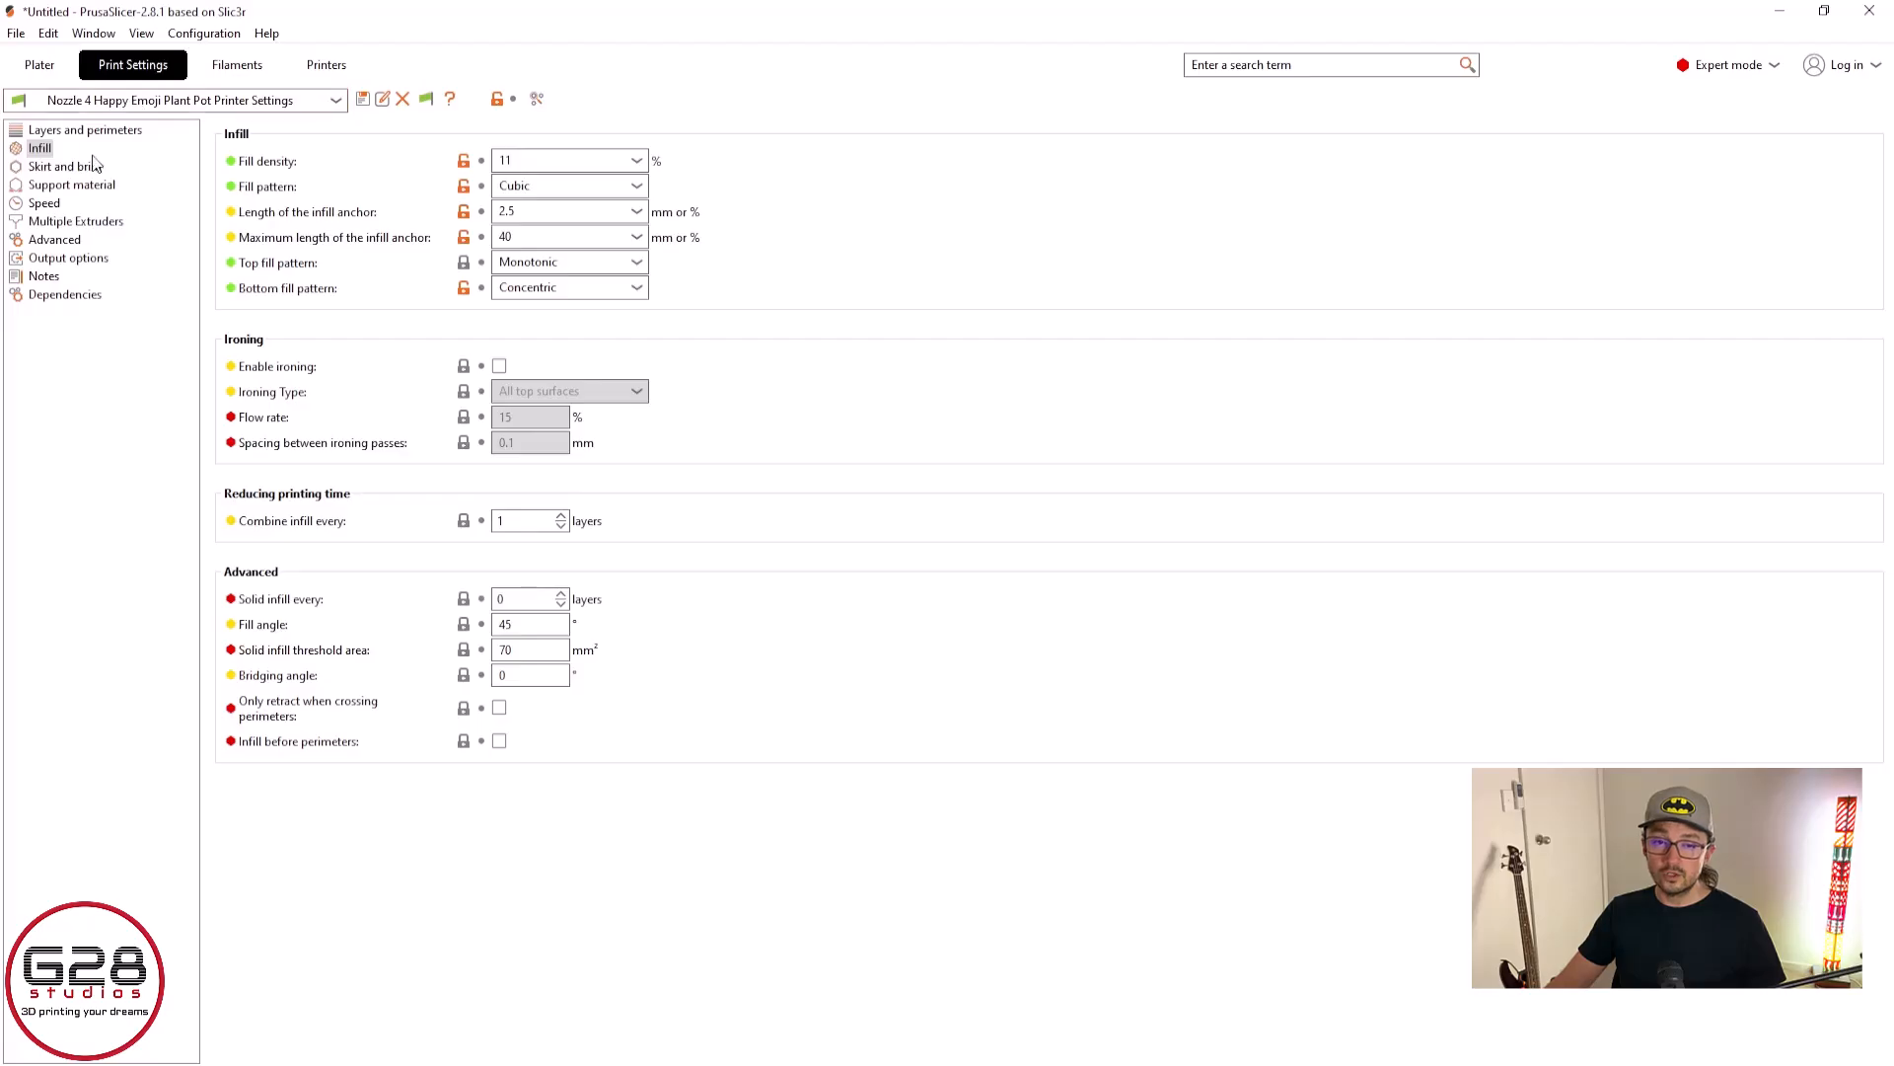
pyautogui.doubleClick(552, 157)
pyautogui.write('25')
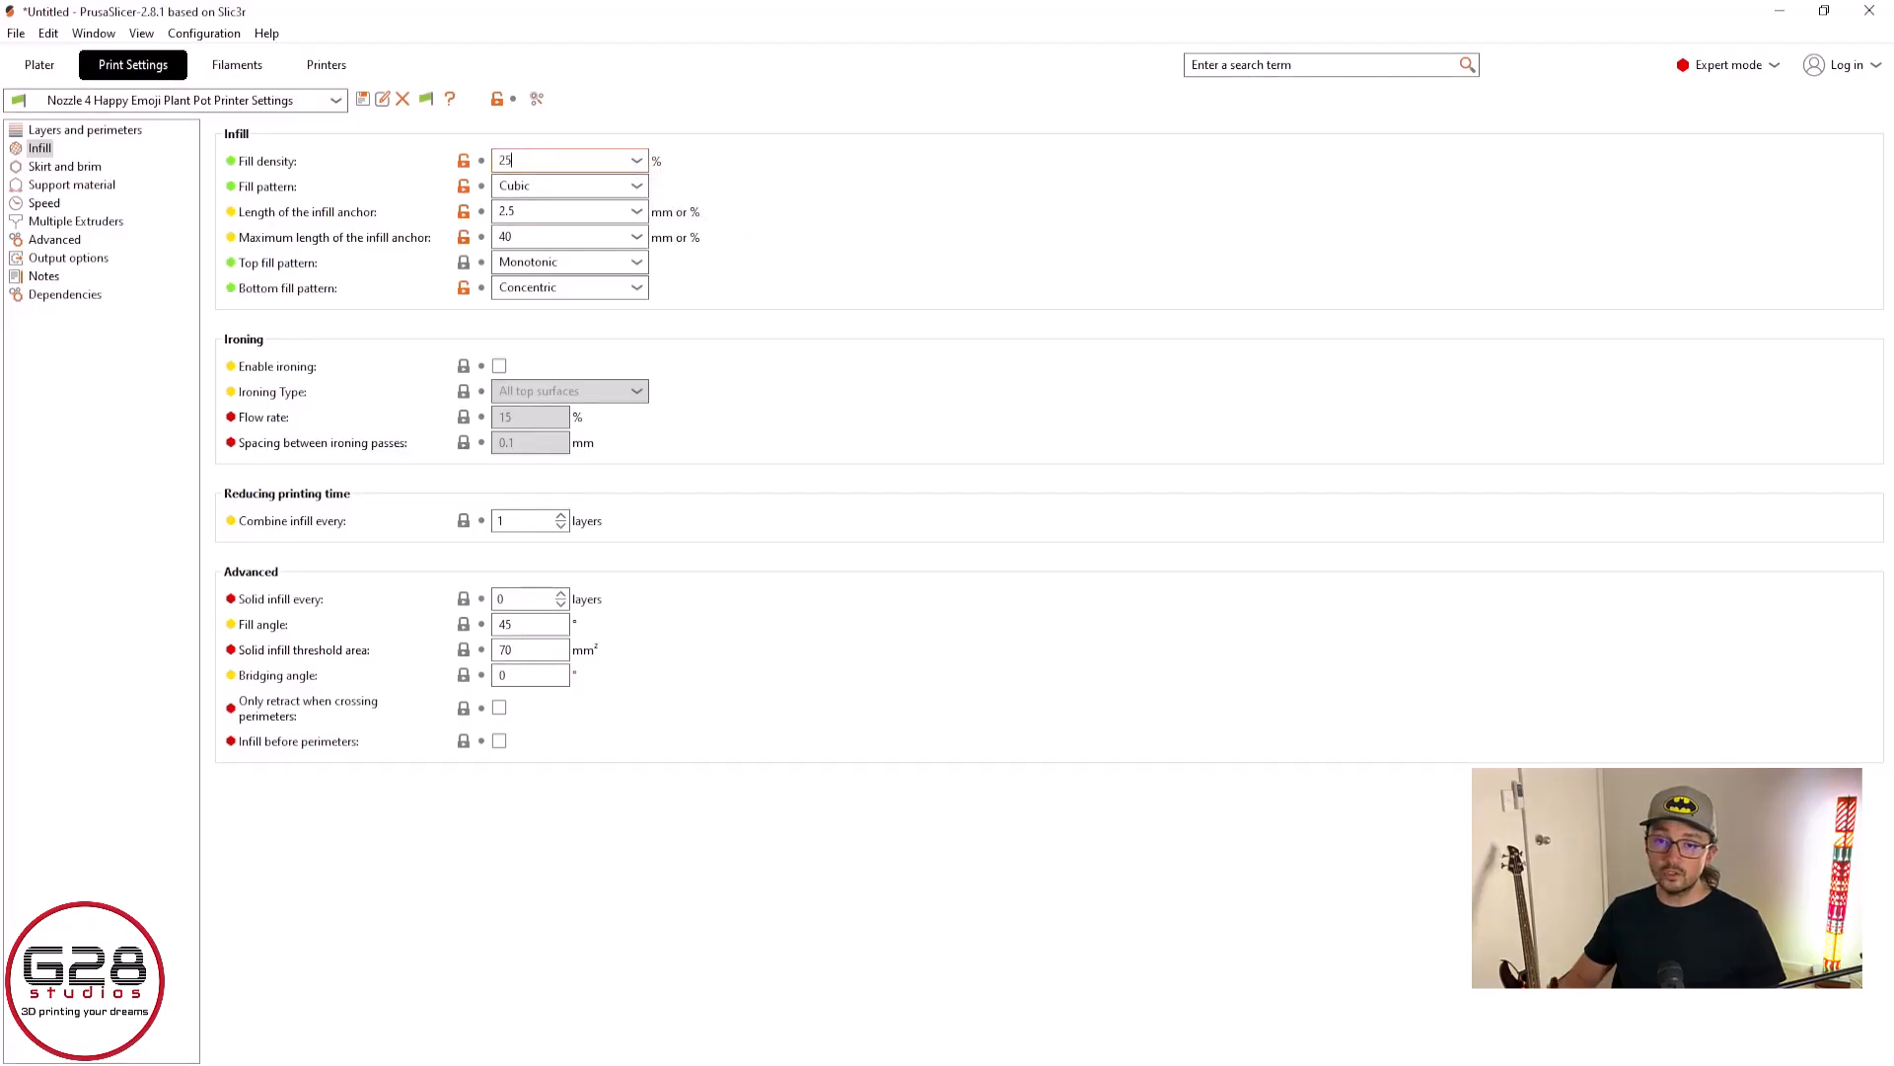
pyautogui.press('Tab')
pyautogui.click(39, 64)
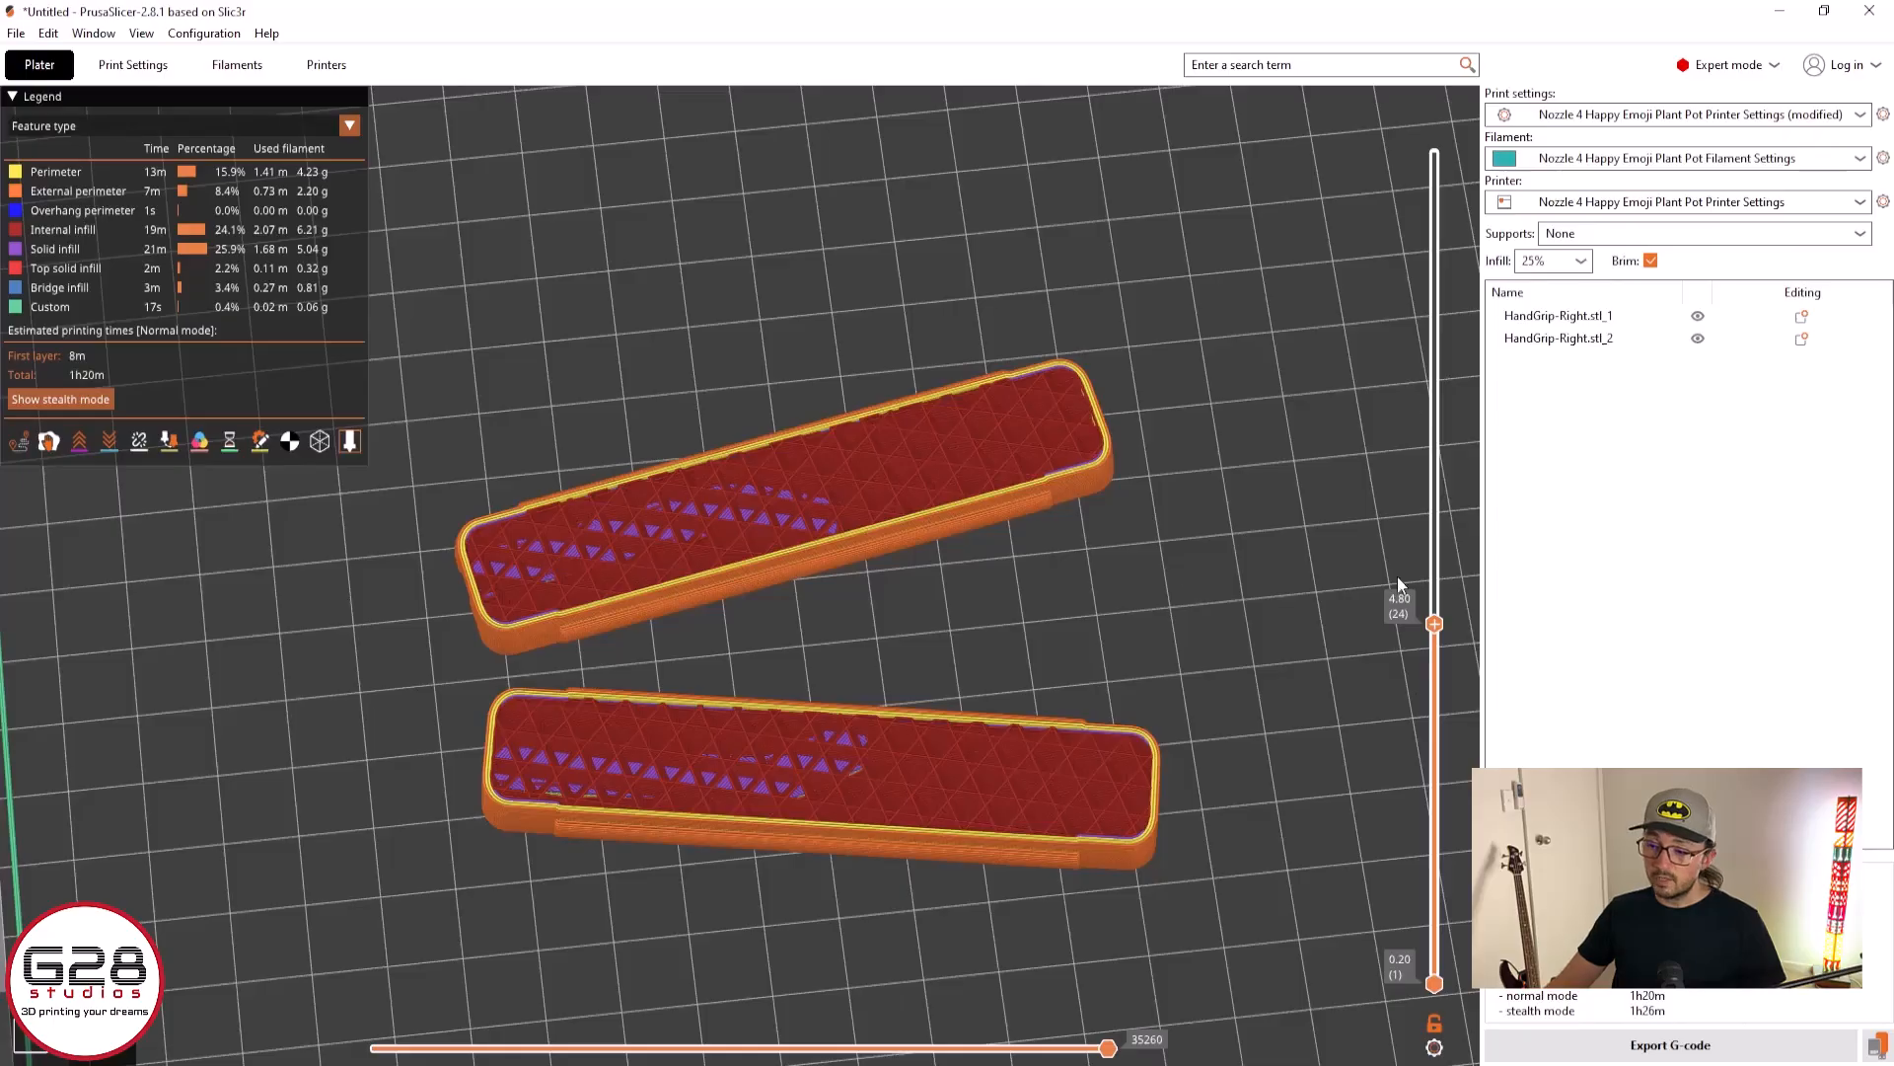
pyautogui.moveTo(1436, 625); pyautogui.dragTo(1448, 94)
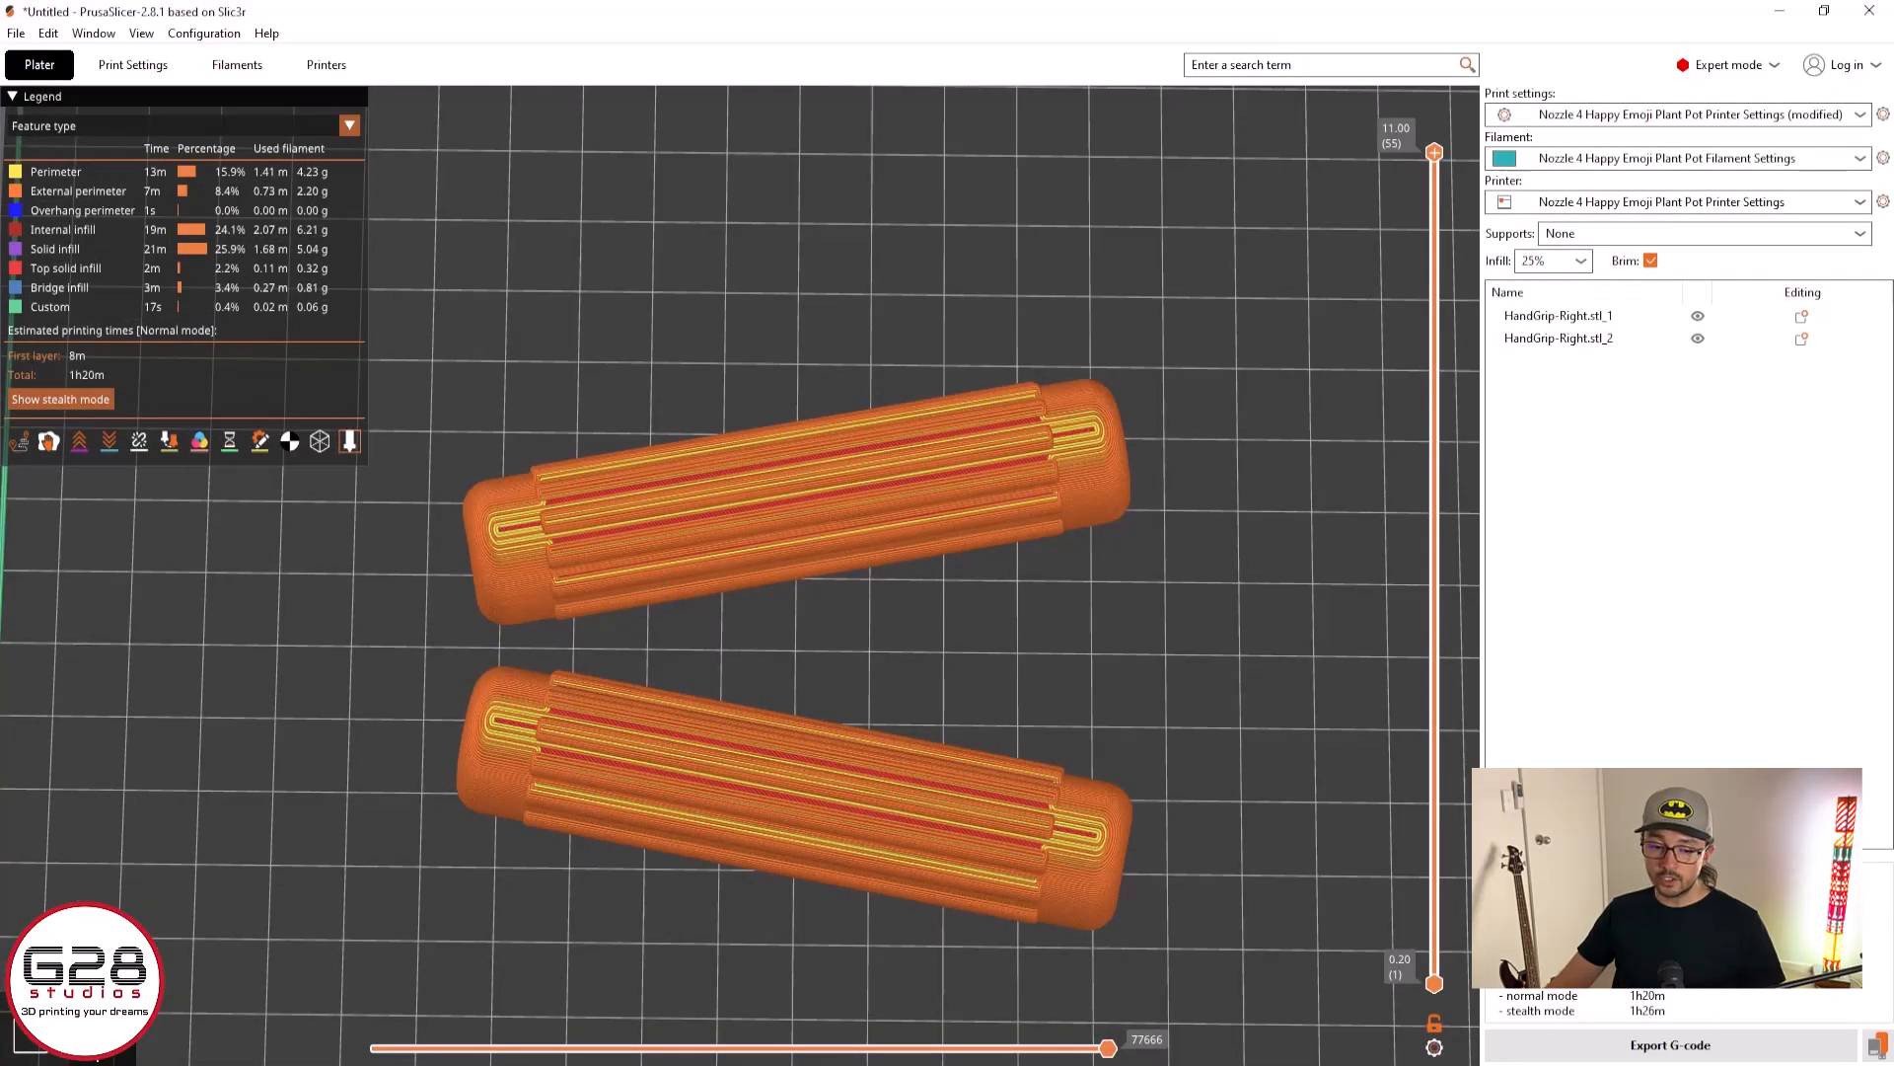
# Back in the 3D editor view, rotate each grip half about the vertical axis so both lie parallel to the bed's X axis
pyautogui.press('Tab')
pyautogui.scroll(-3, 752, 637)
pyautogui.click(891, 477)
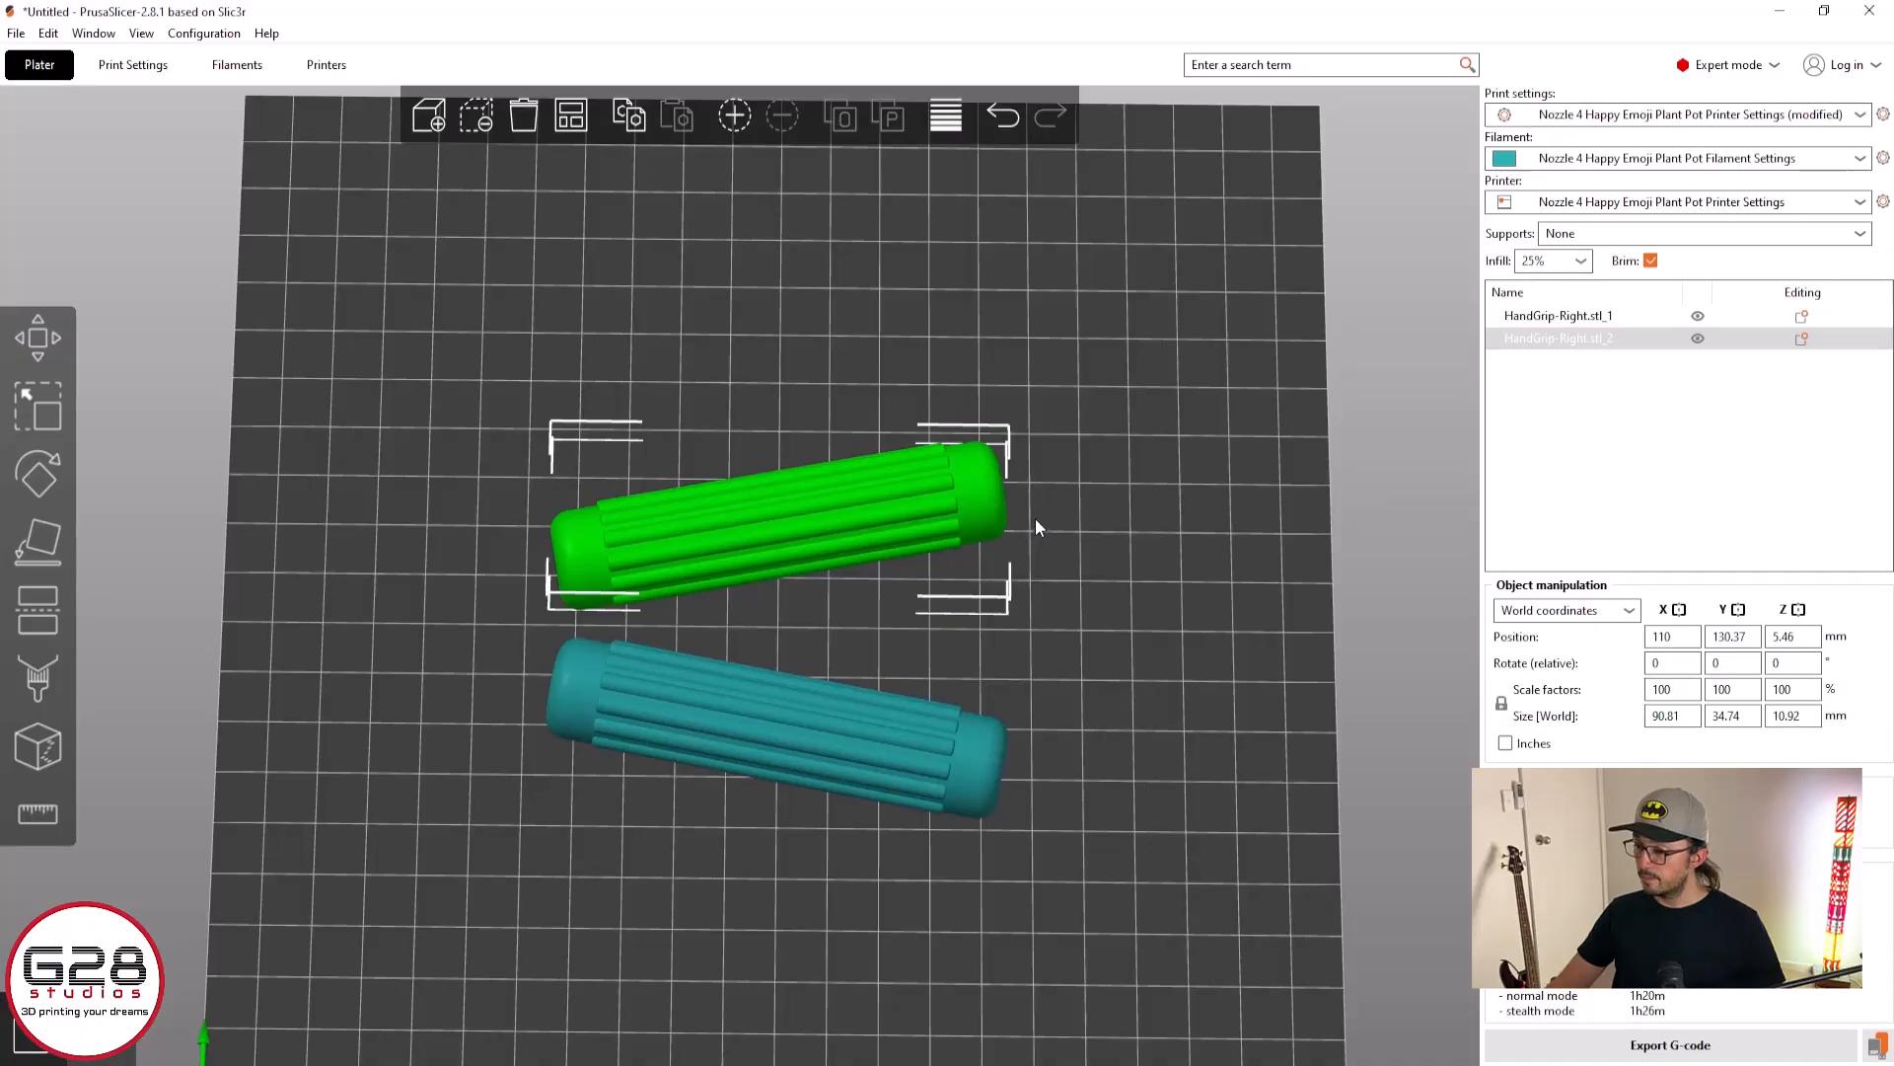
pyautogui.click(38, 475)
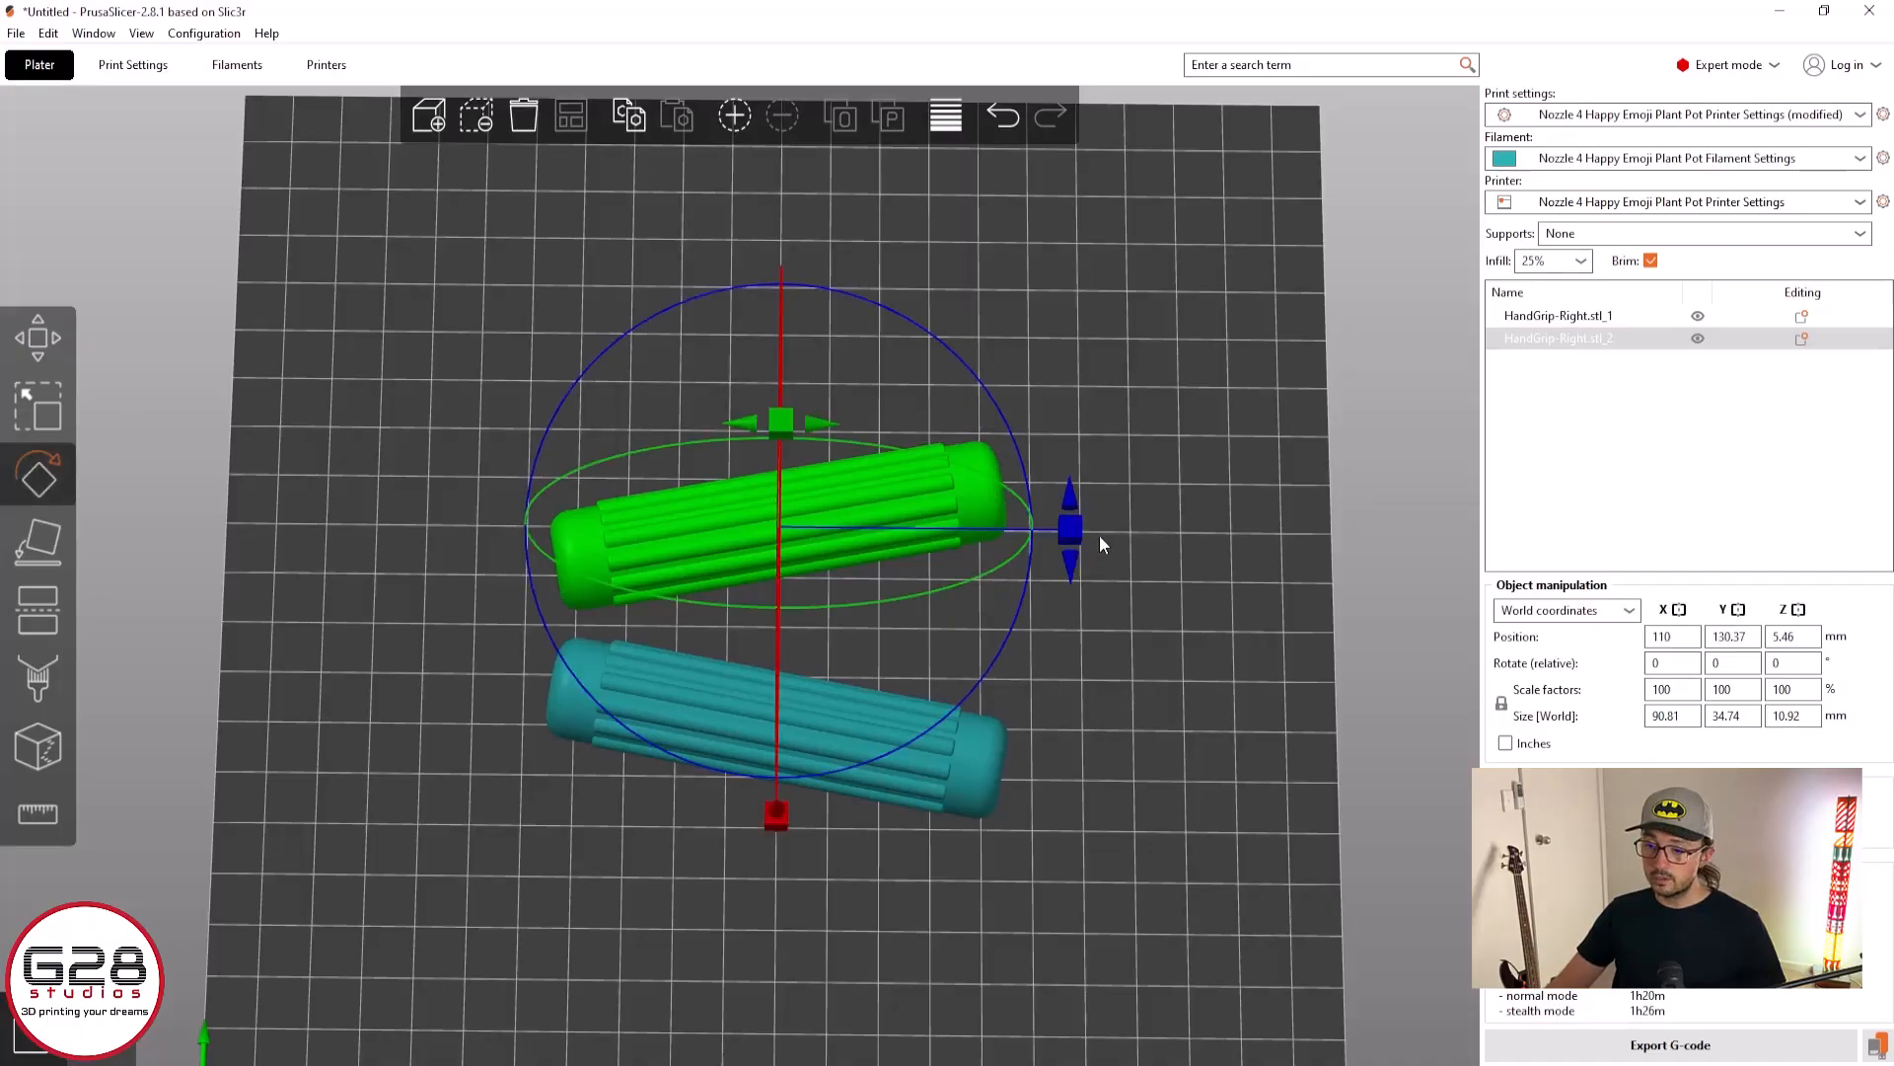
pyautogui.moveTo(1083, 534); pyautogui.dragTo(1067, 582)
pyautogui.click(971, 772)
pyautogui.moveTo(1074, 719); pyautogui.dragTo(1123, 669)
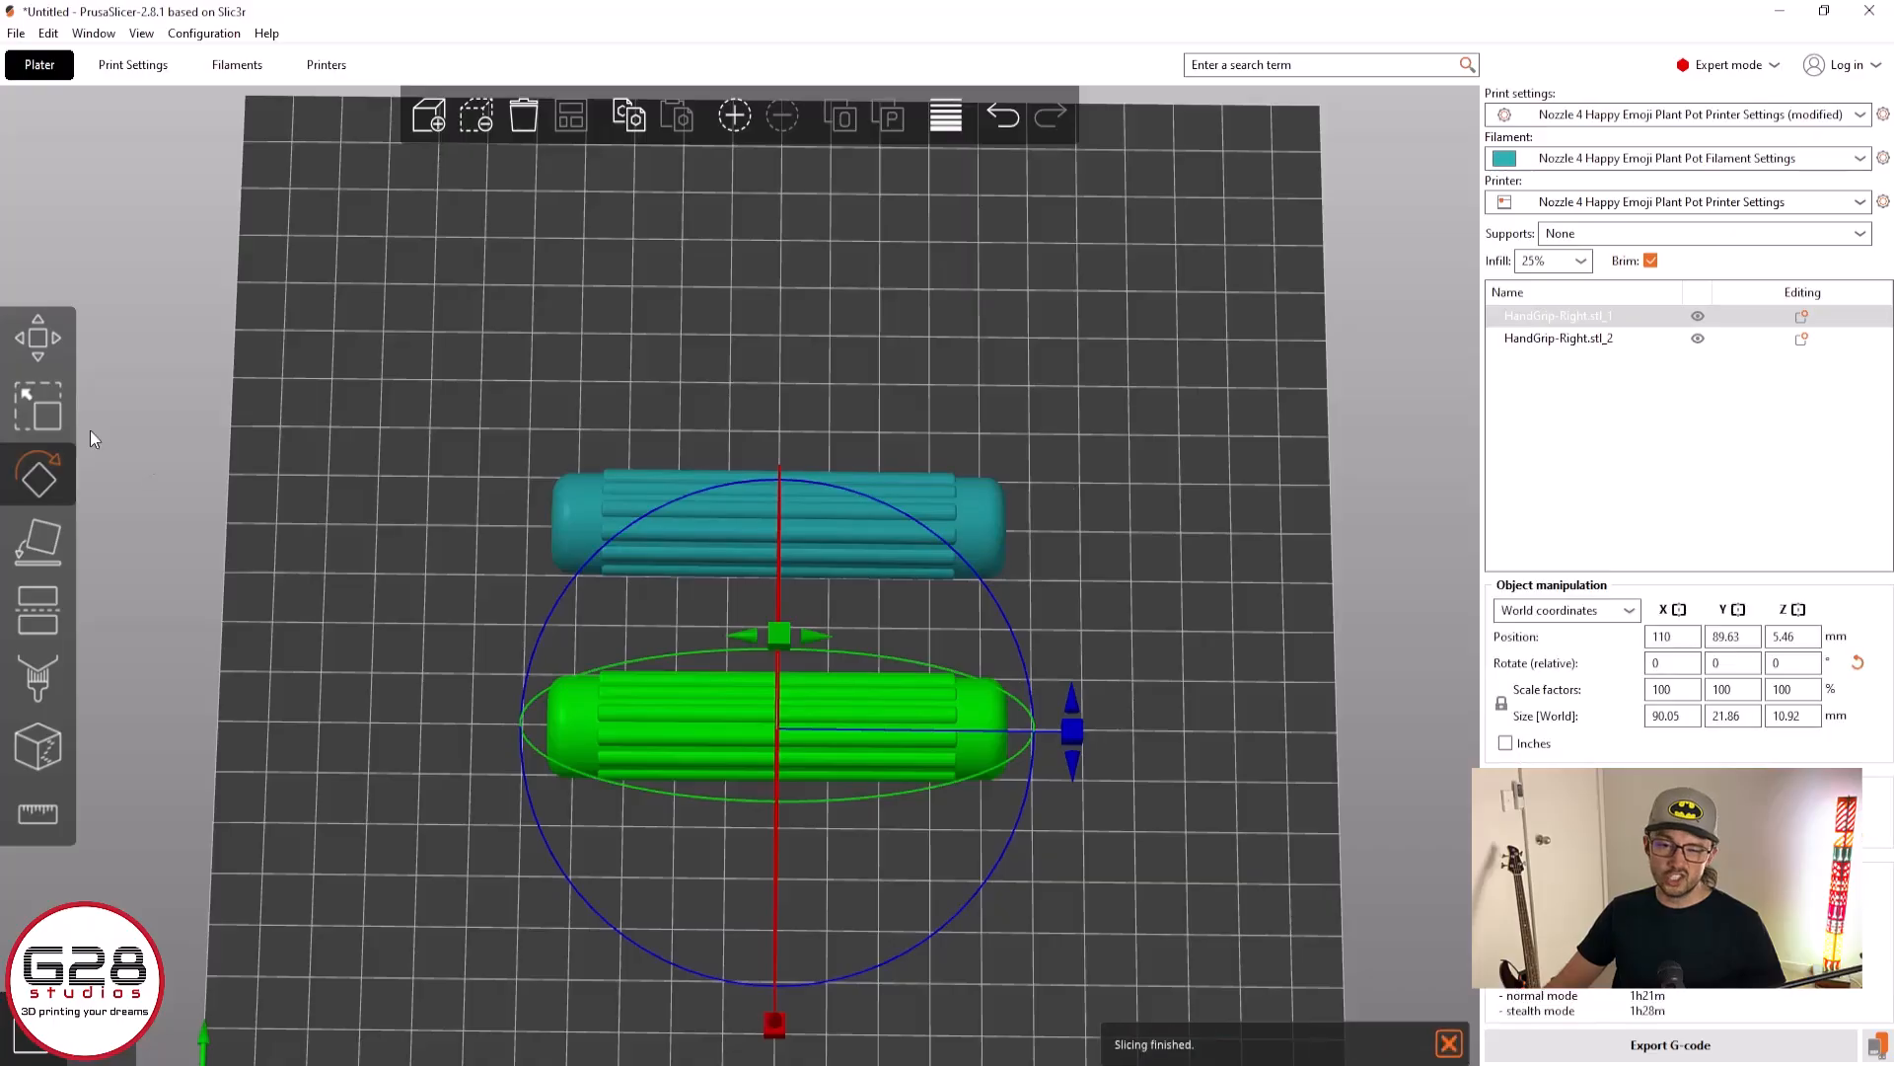
pyautogui.click(42, 406)
pyautogui.click(61, 340)
pyautogui.click(310, 482)
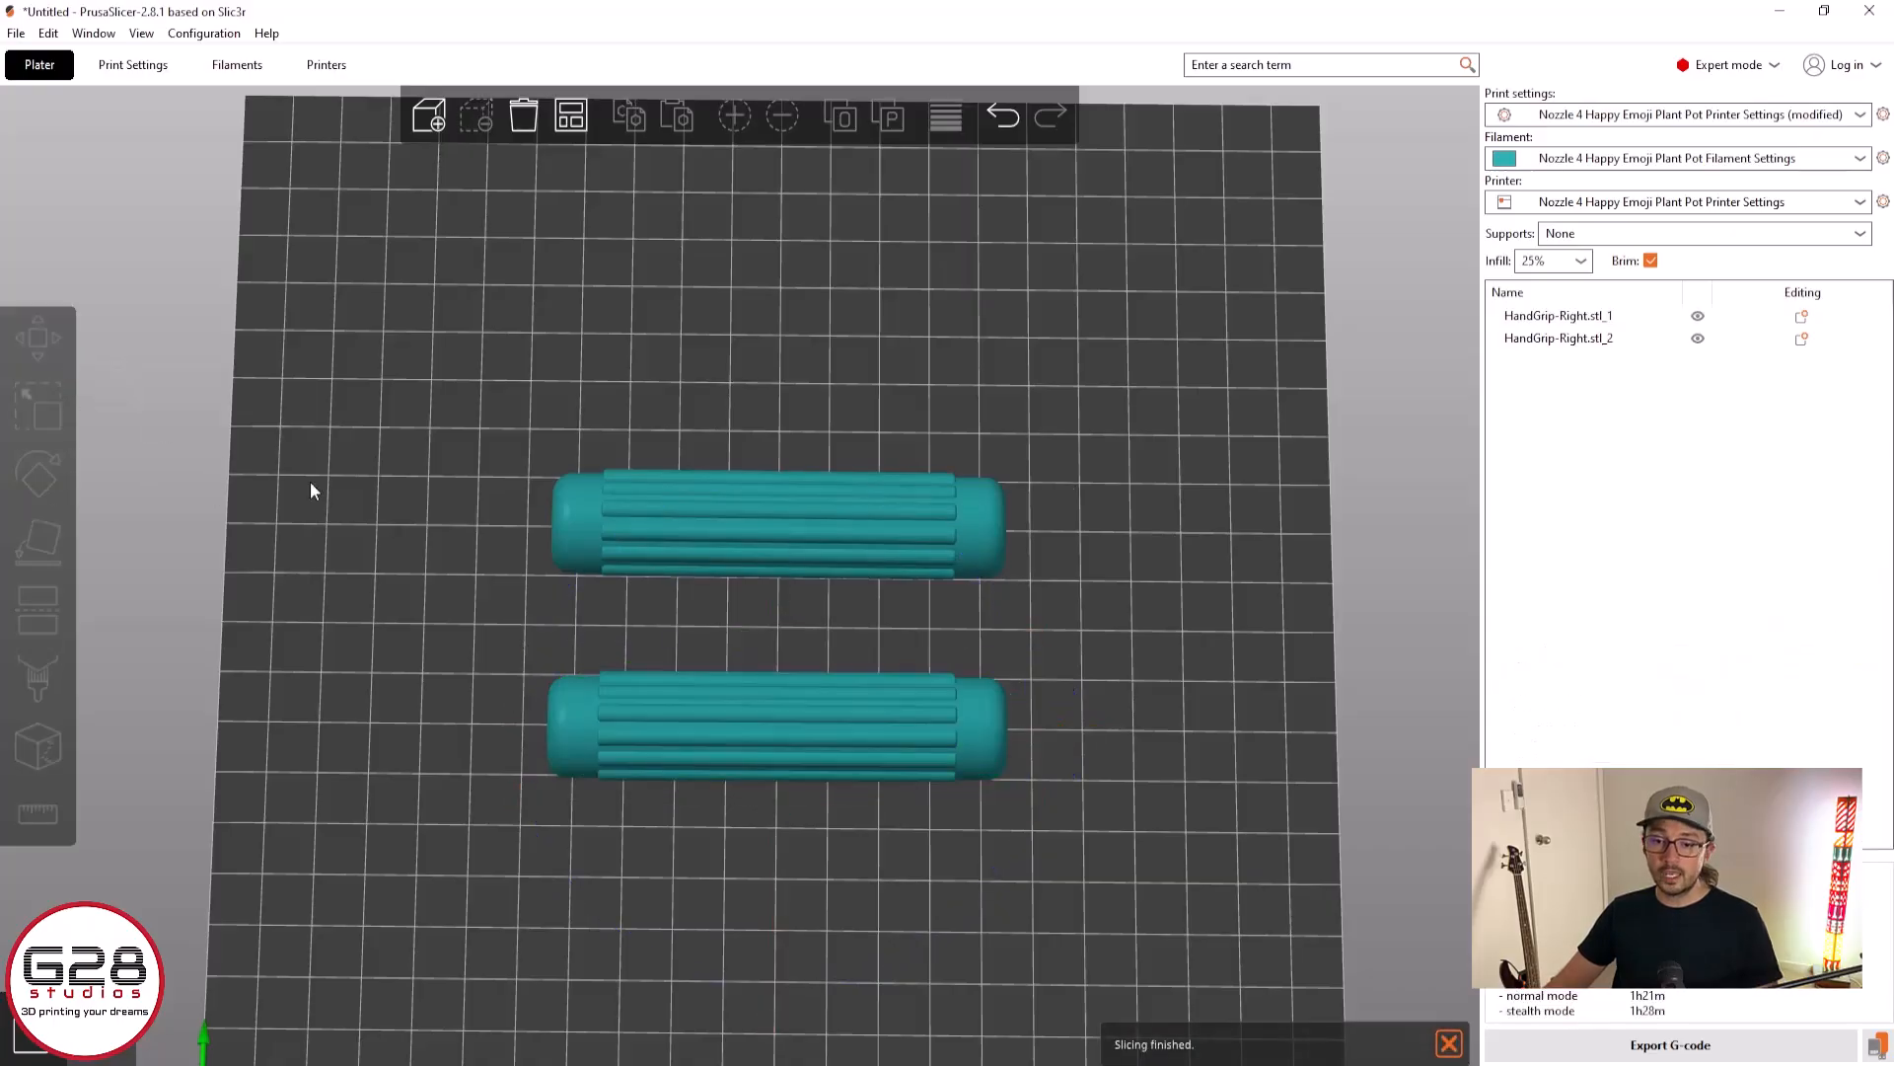
# Select both grip halves, rotate them together to a diagonal orientation on the bed, and auto-arrange them
pyautogui.keyDown('shift'); pyautogui.moveTo(443, 374); pyautogui.dragTo(1039, 877); pyautogui.keyUp('shift')
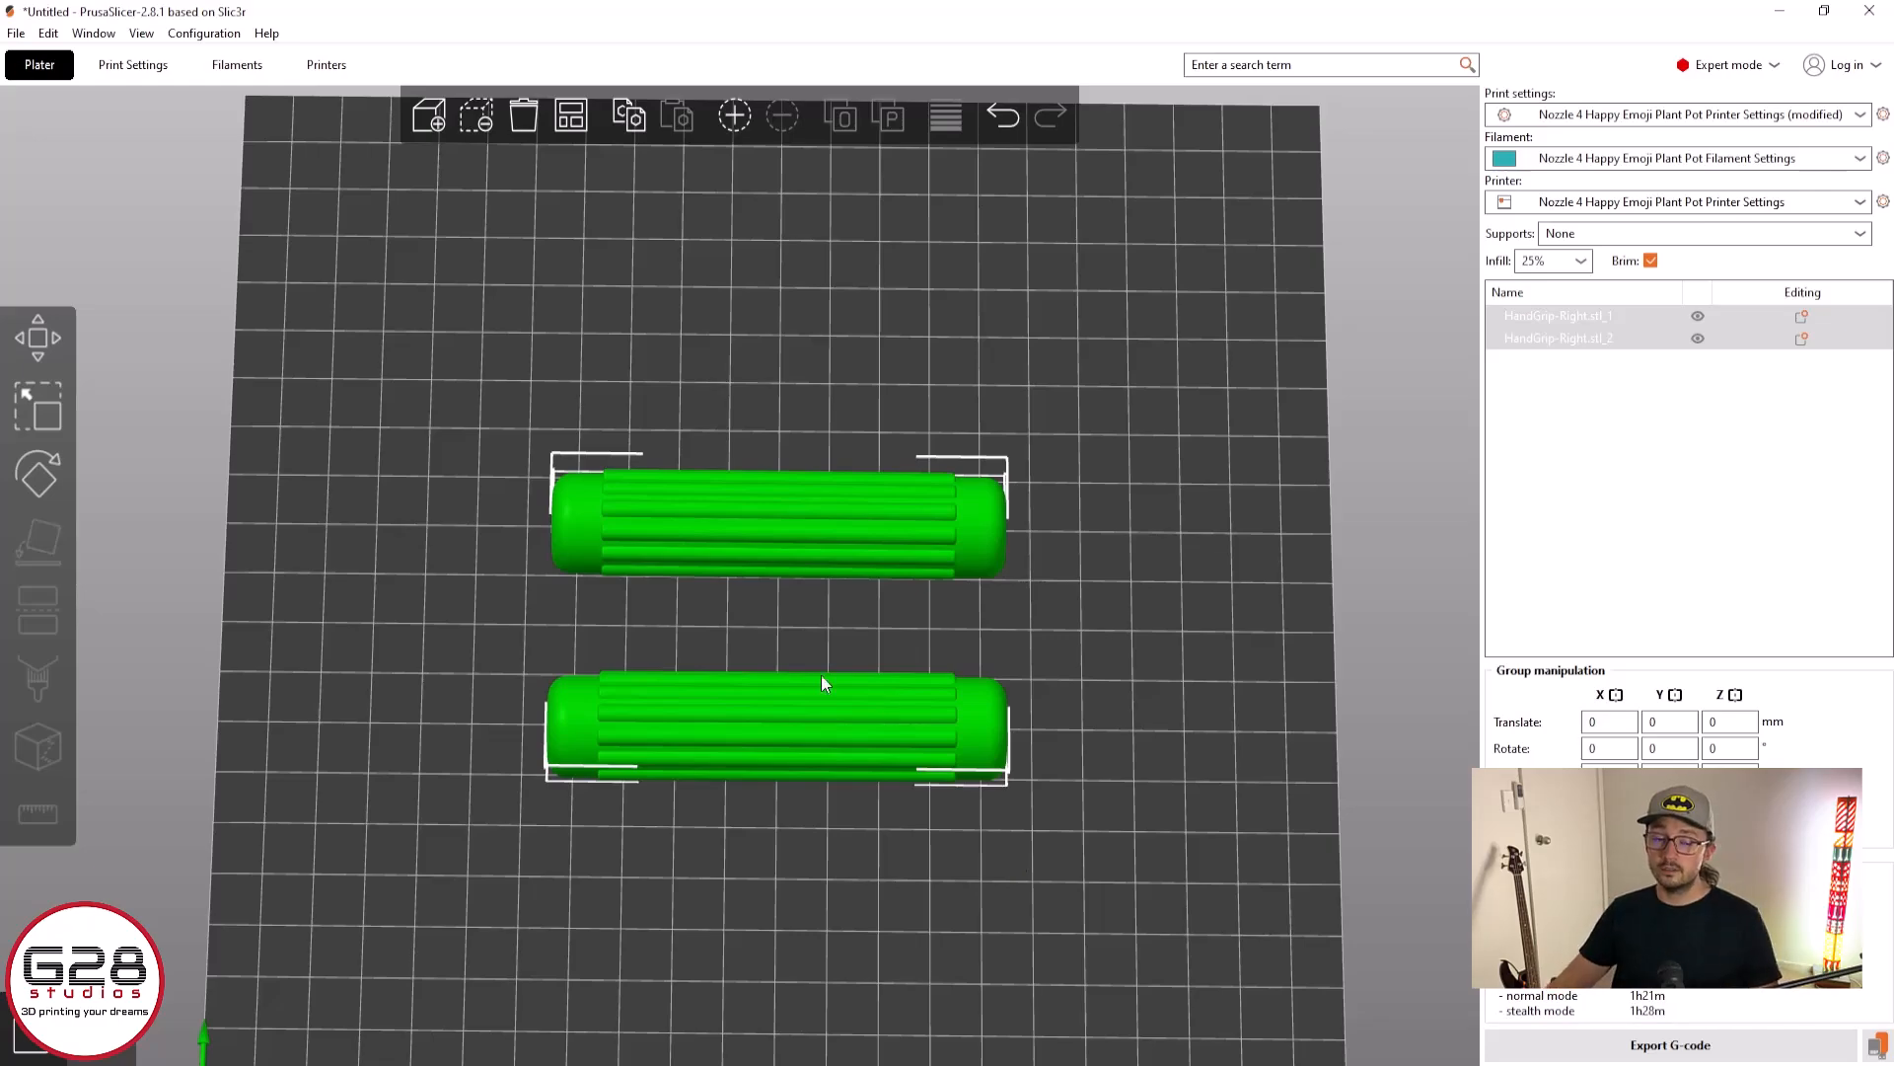
pyautogui.click(45, 479)
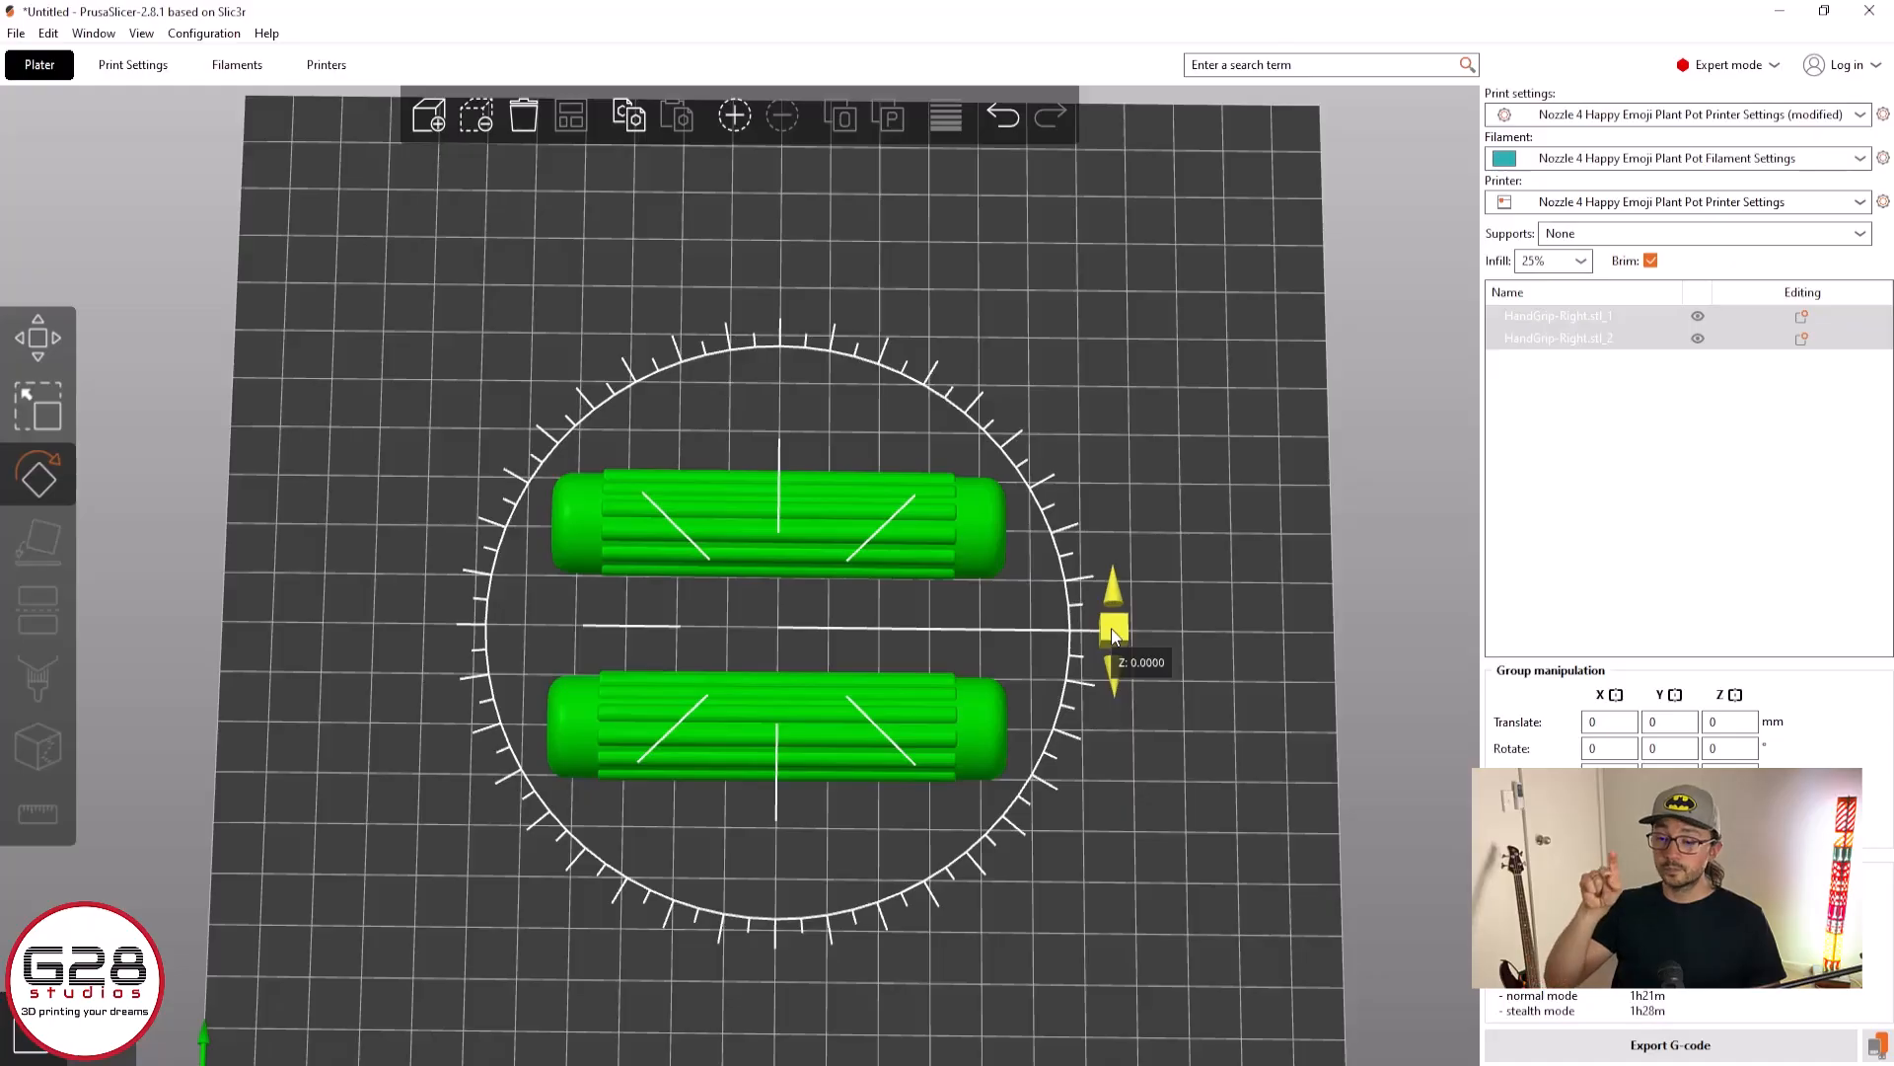
pyautogui.moveTo(1113, 636); pyautogui.dragTo(898, 748)
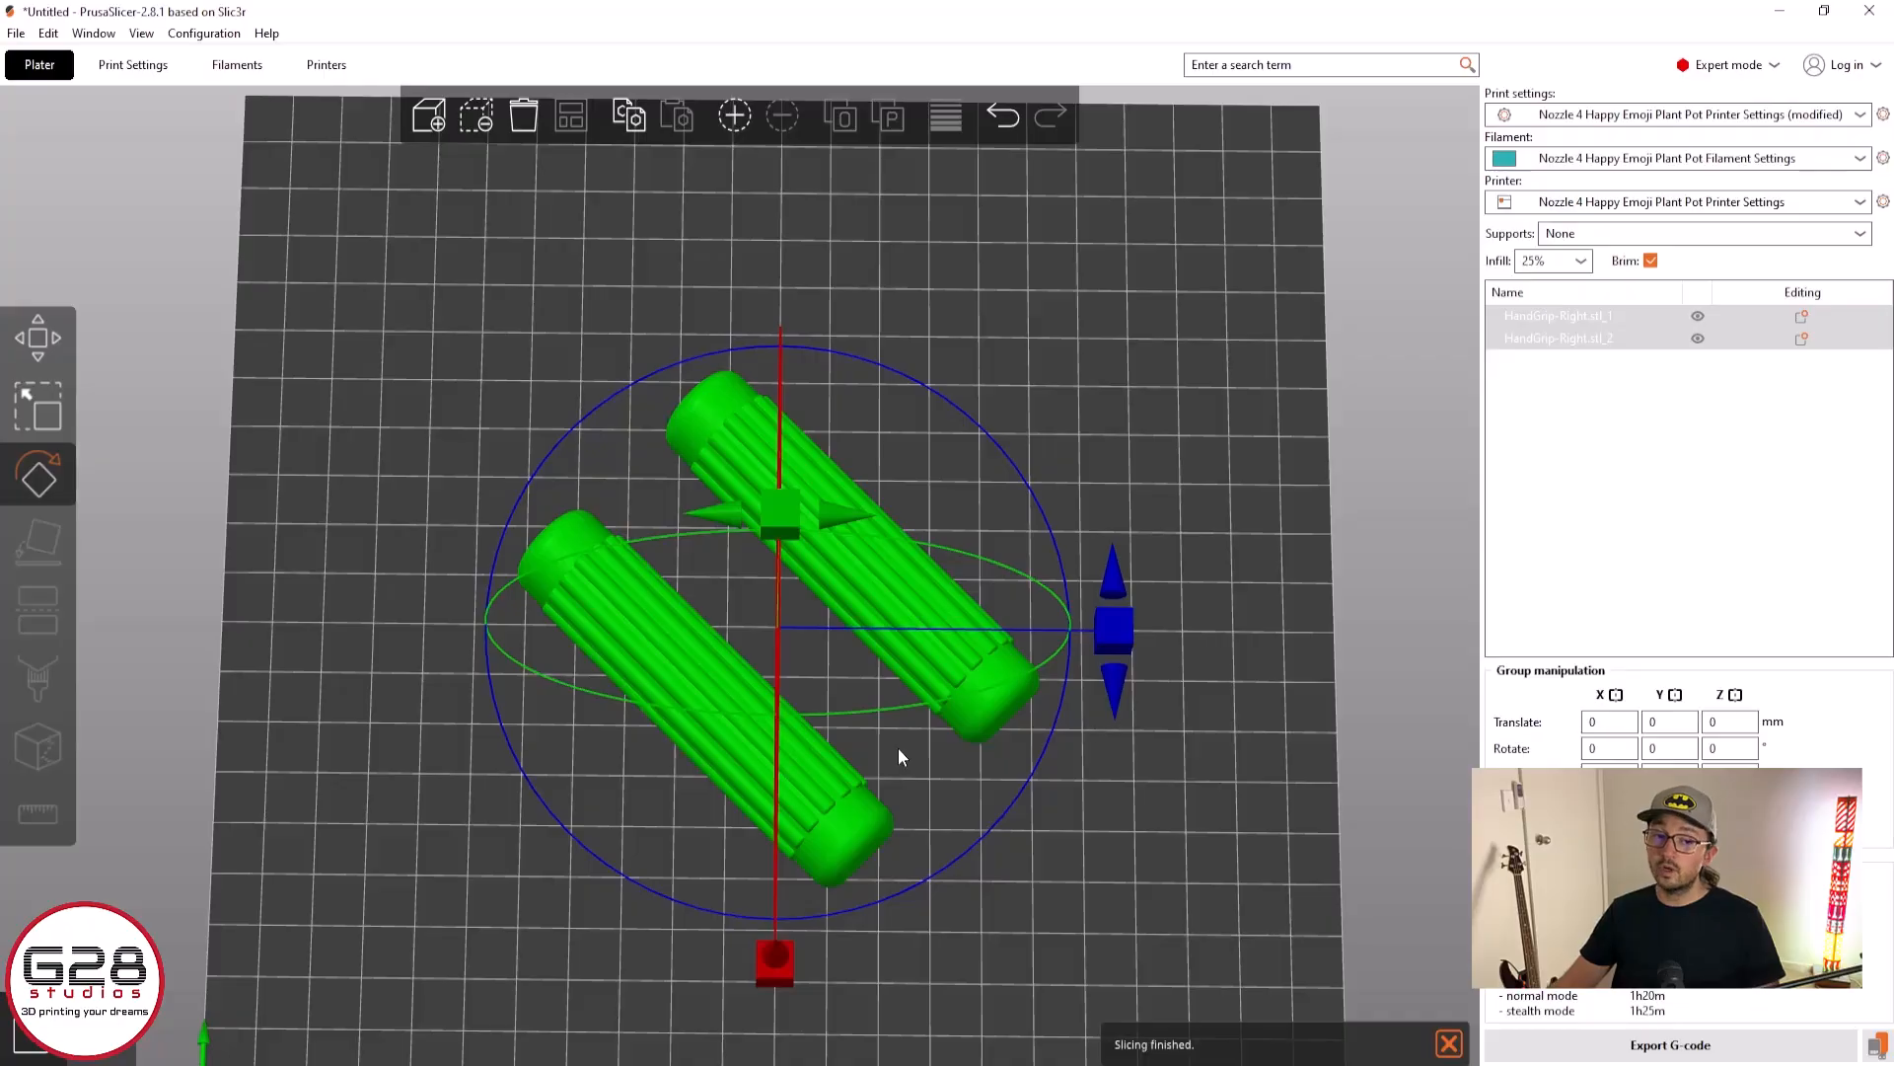
pyautogui.click(38, 344)
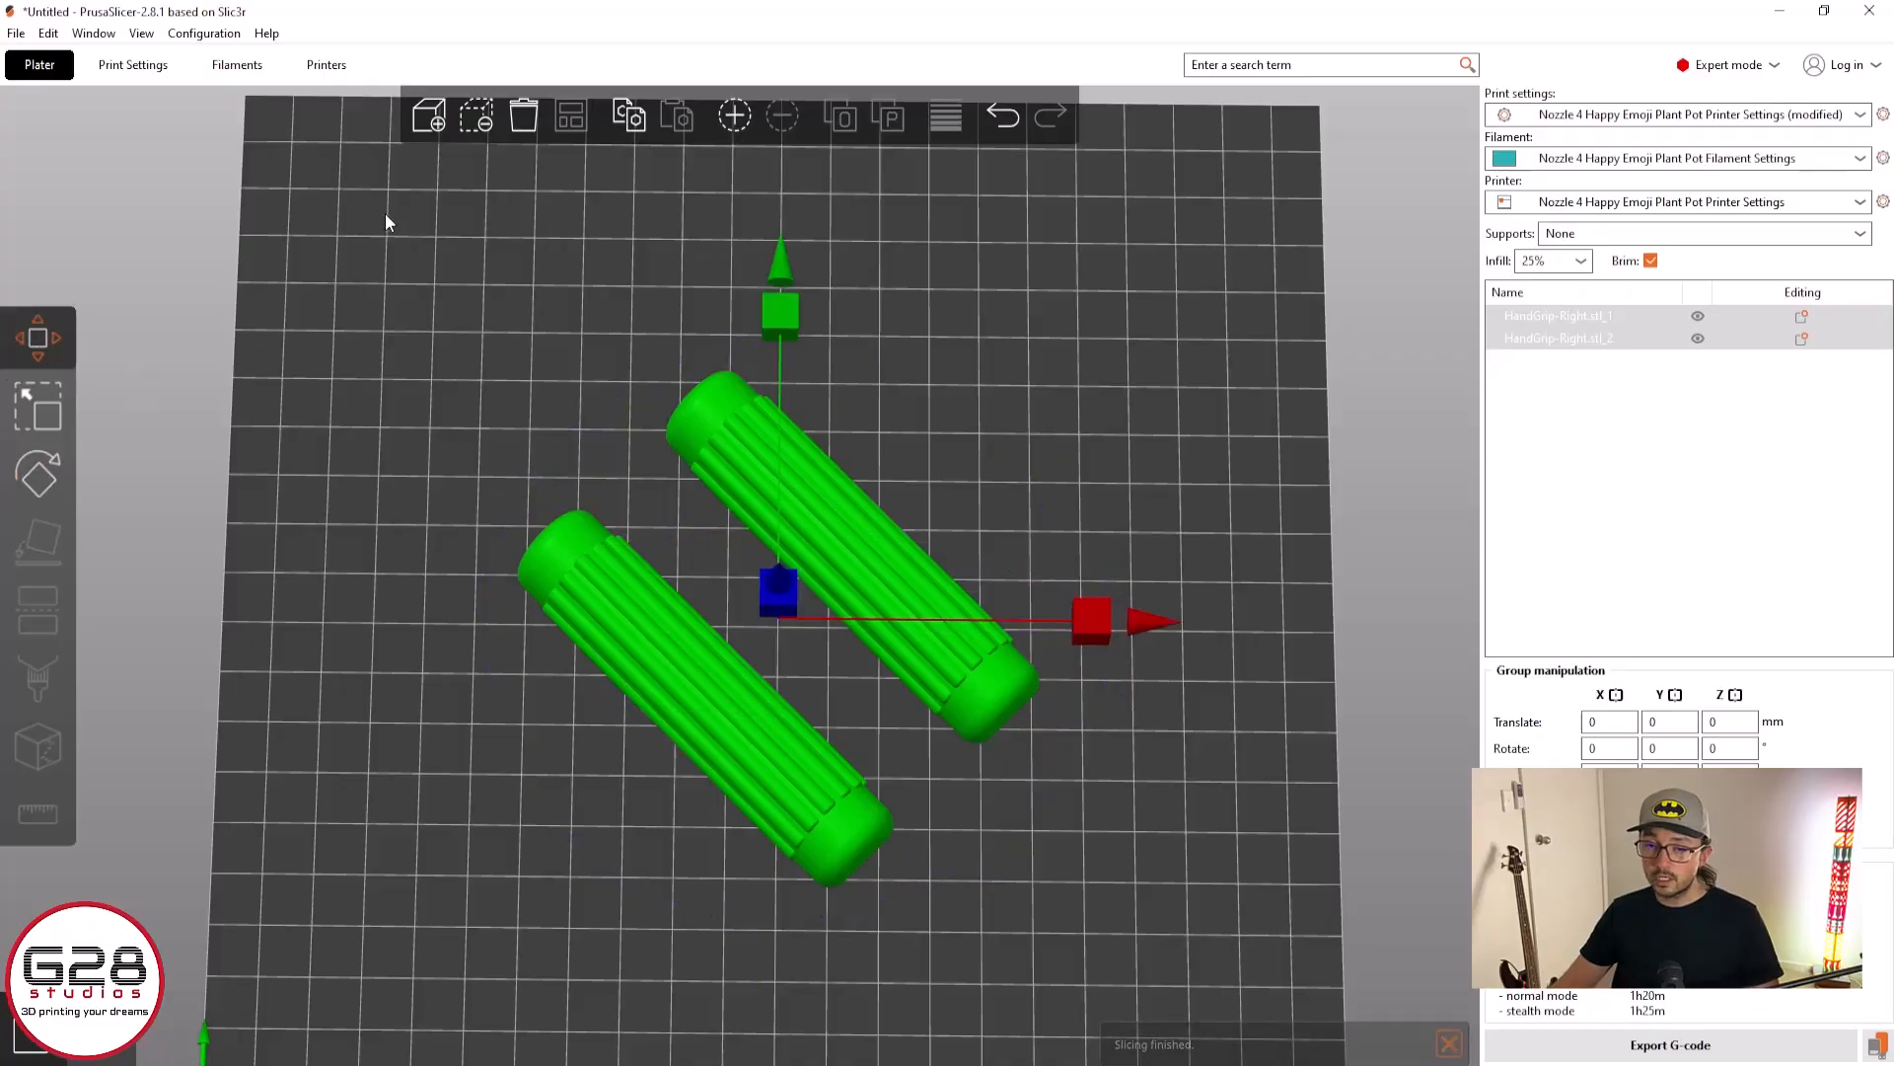
pyautogui.click(633, 235)
pyautogui.click(572, 119)
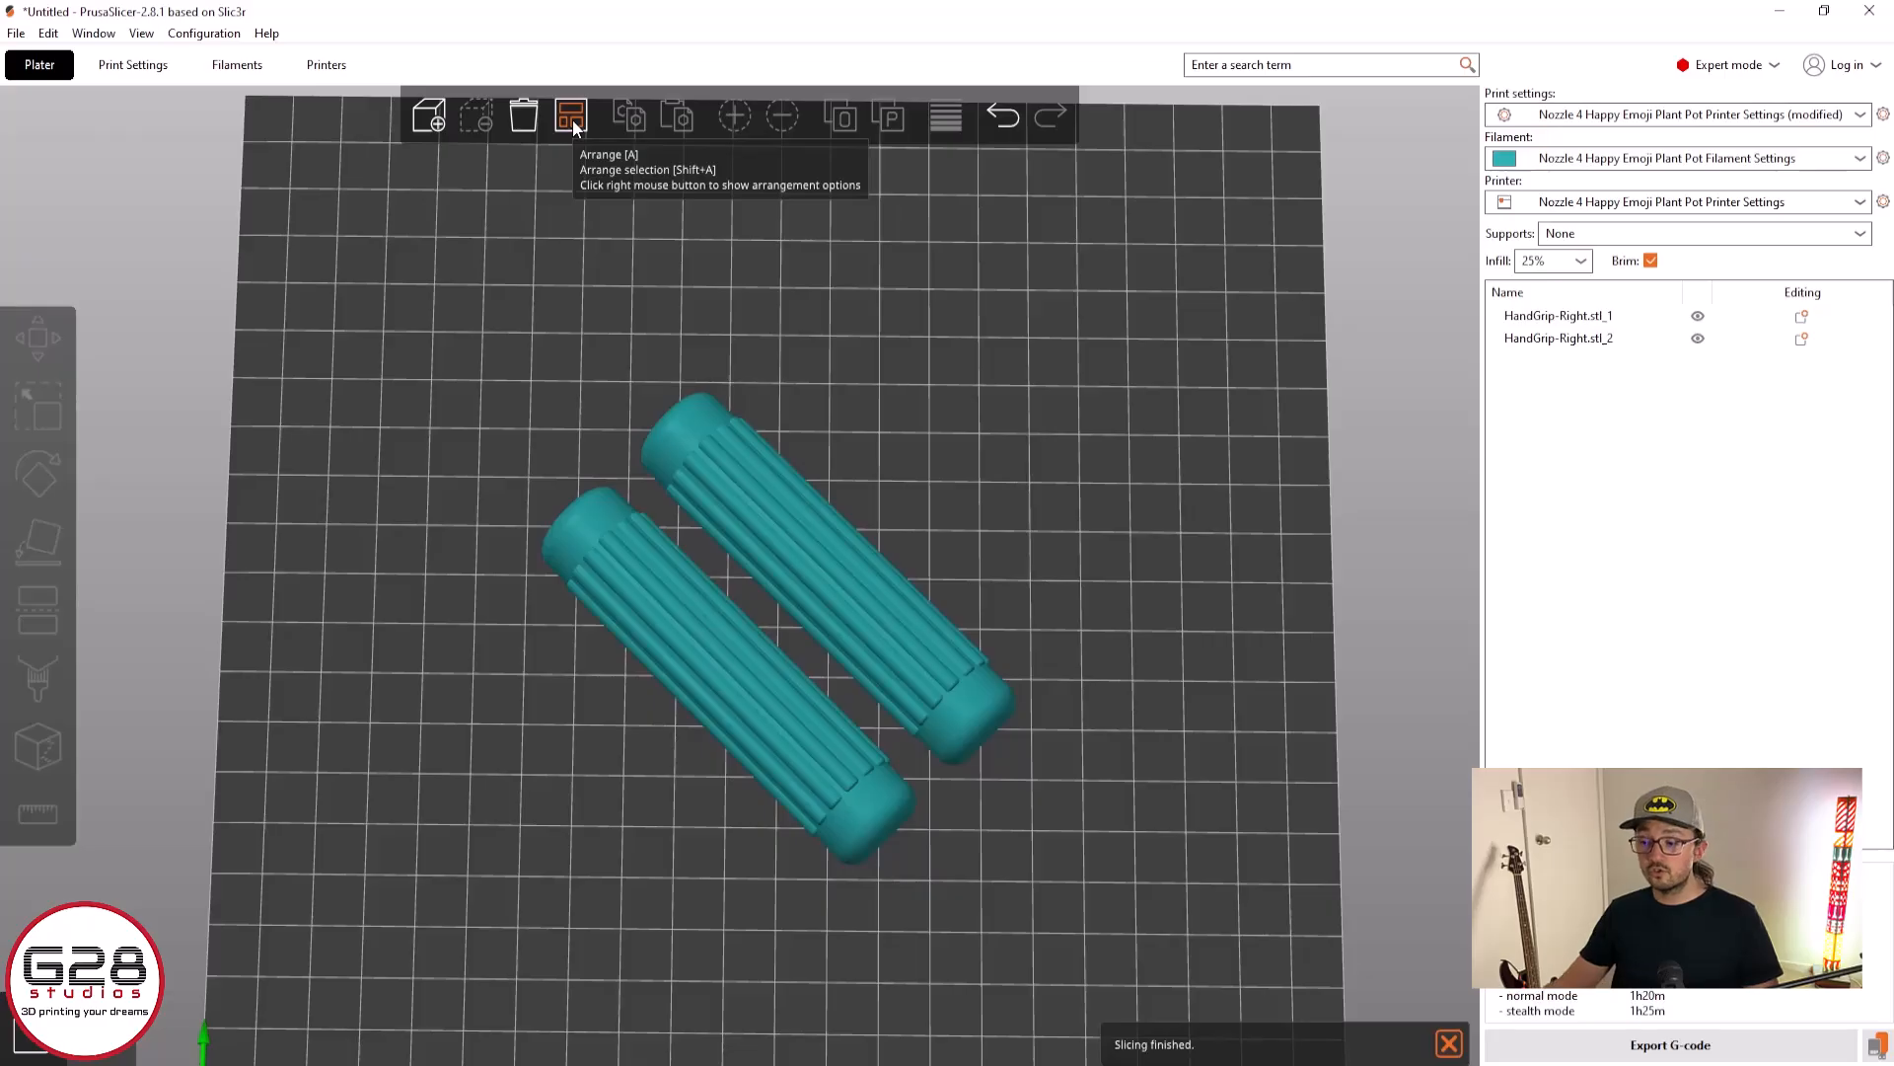
# Look over the arranged grip halves from beneath the bed and from above
pyautogui.scroll(2, 1126, 838)
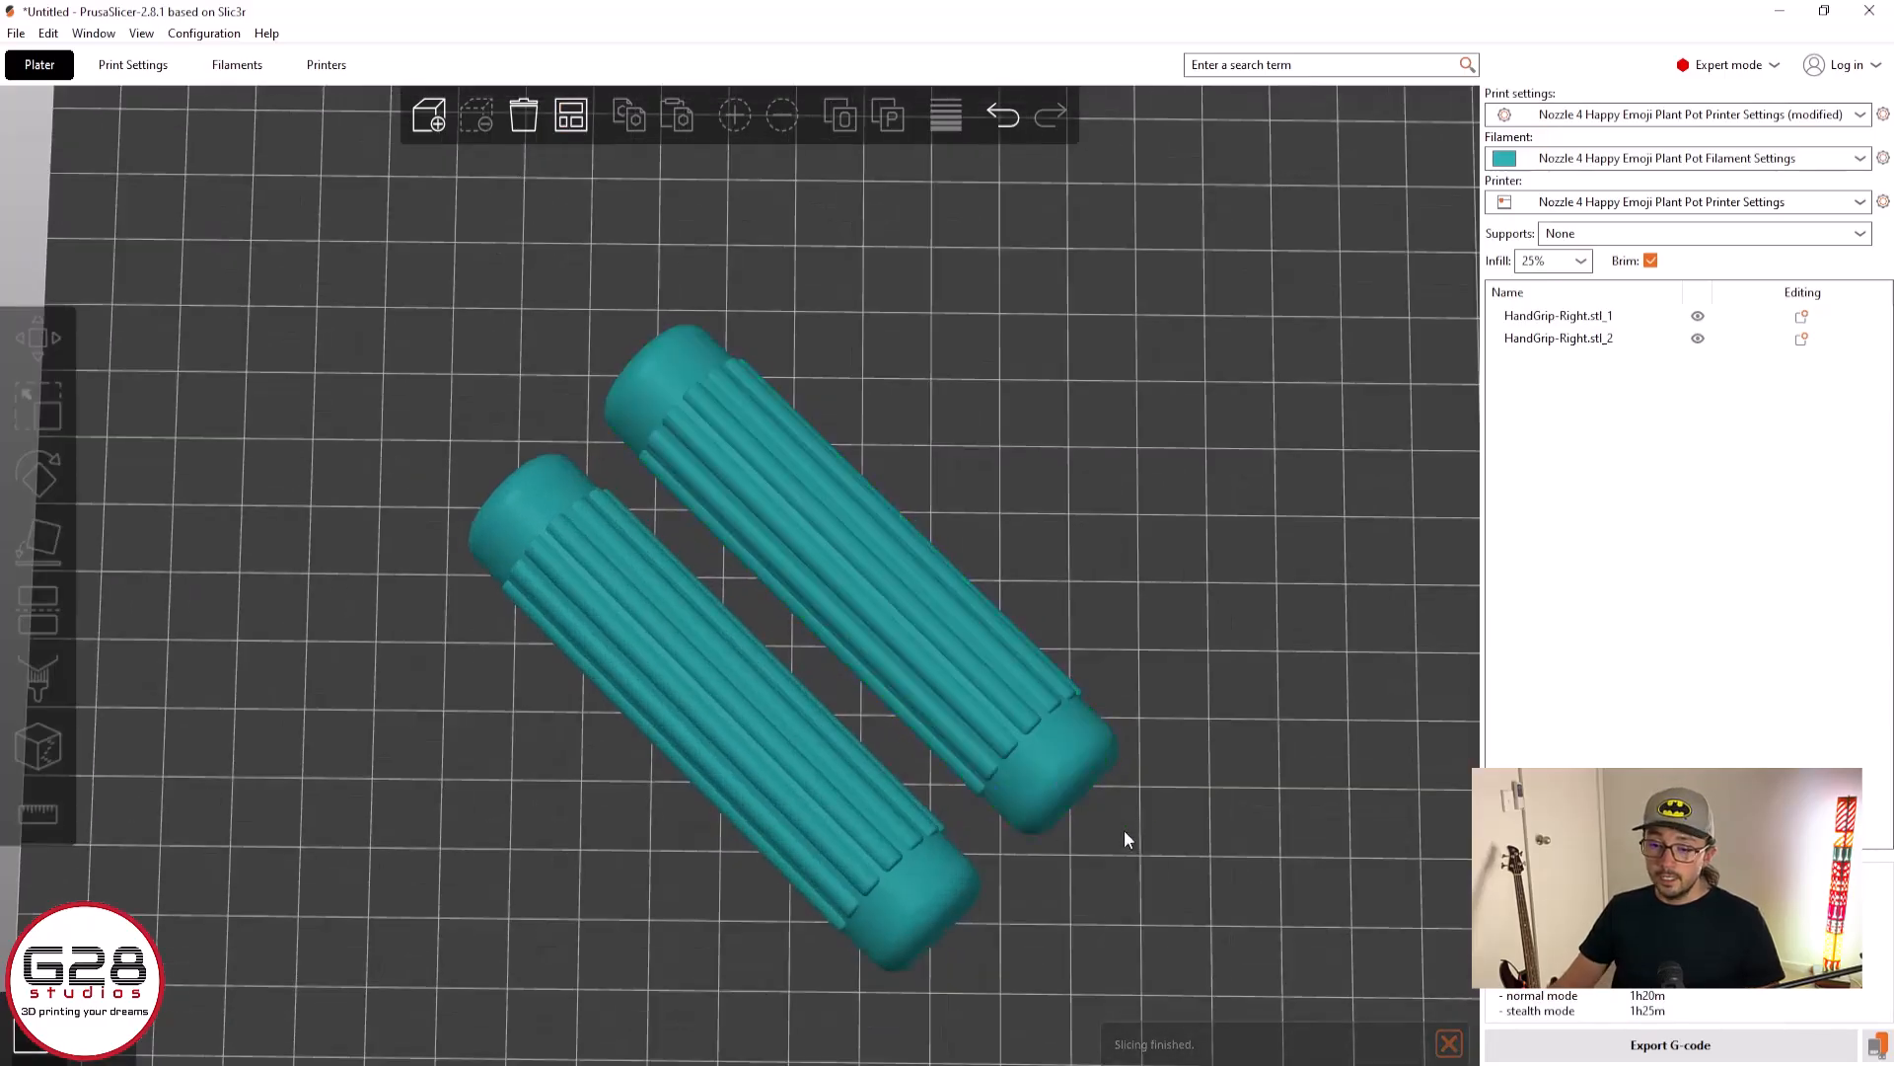
pyautogui.moveTo(1125, 832); pyautogui.dragTo(1302, 588)
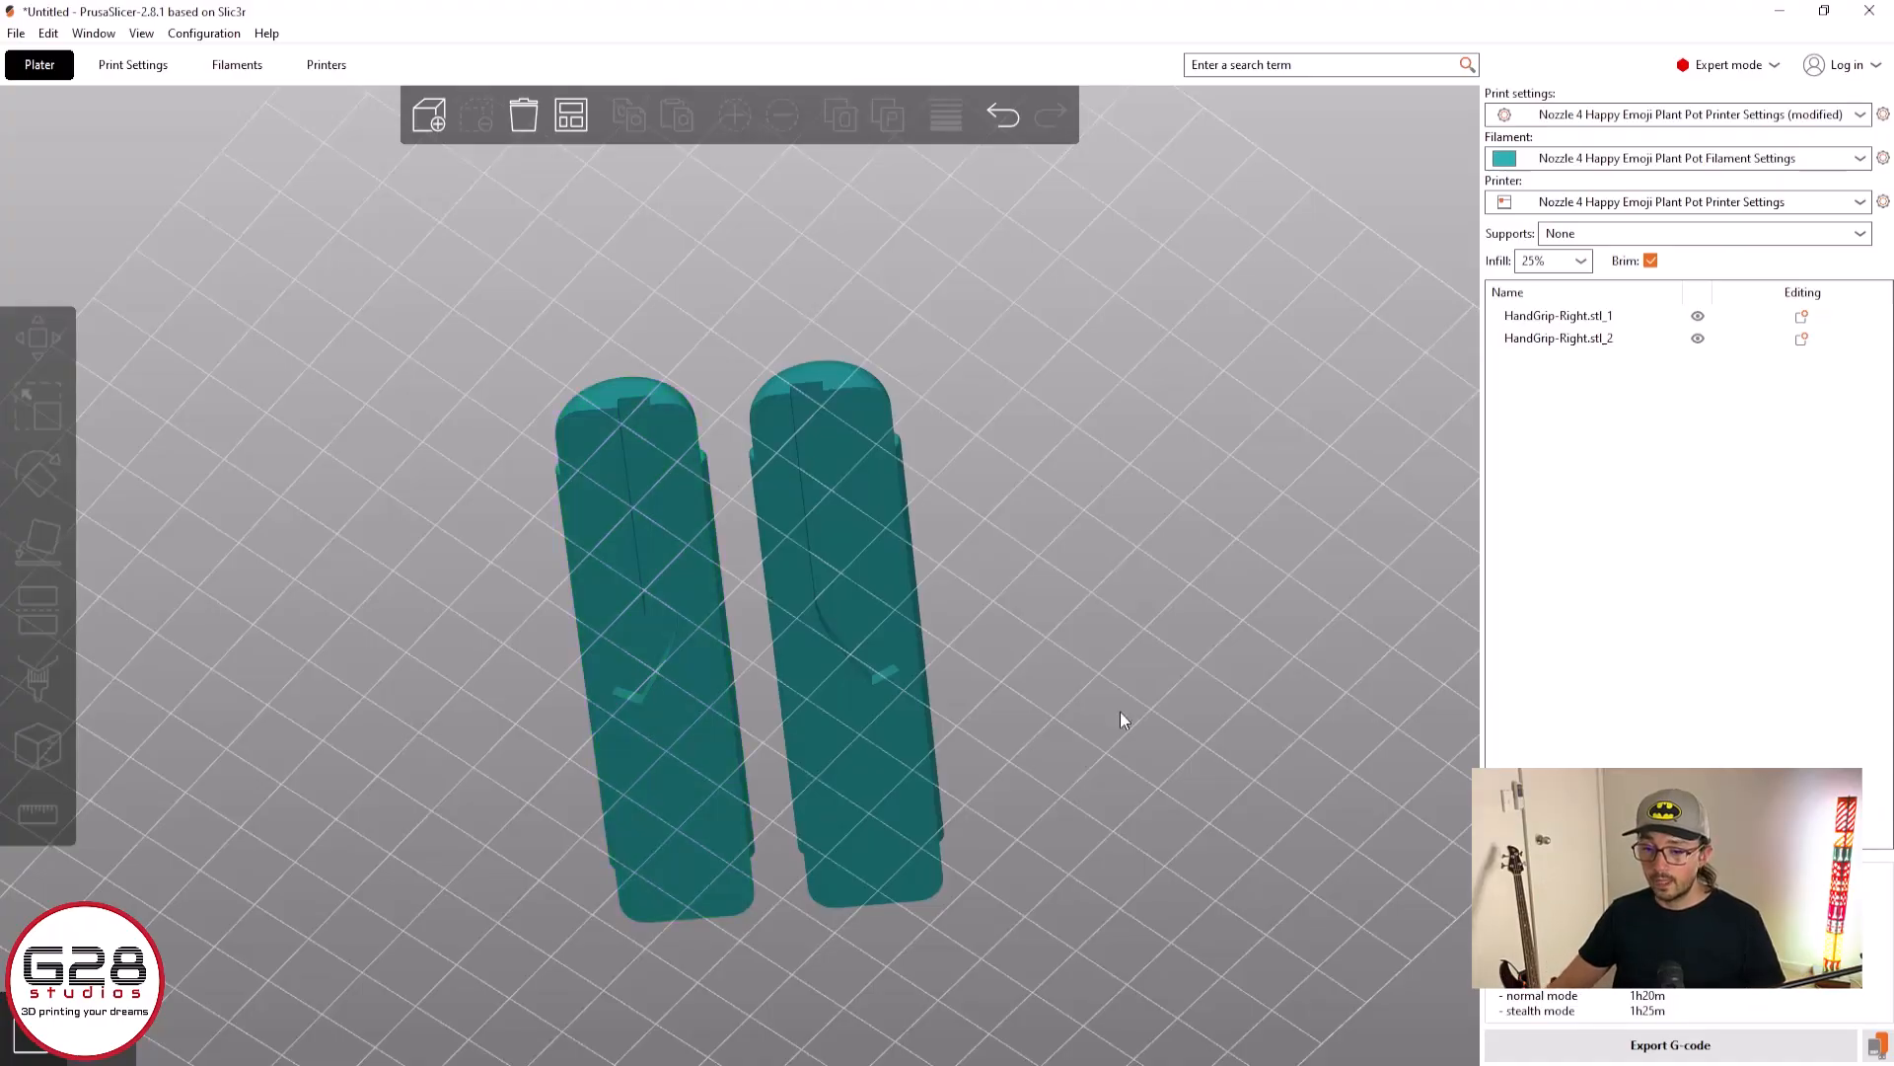
pyautogui.moveTo(1272, 606); pyautogui.dragTo(1237, 720)
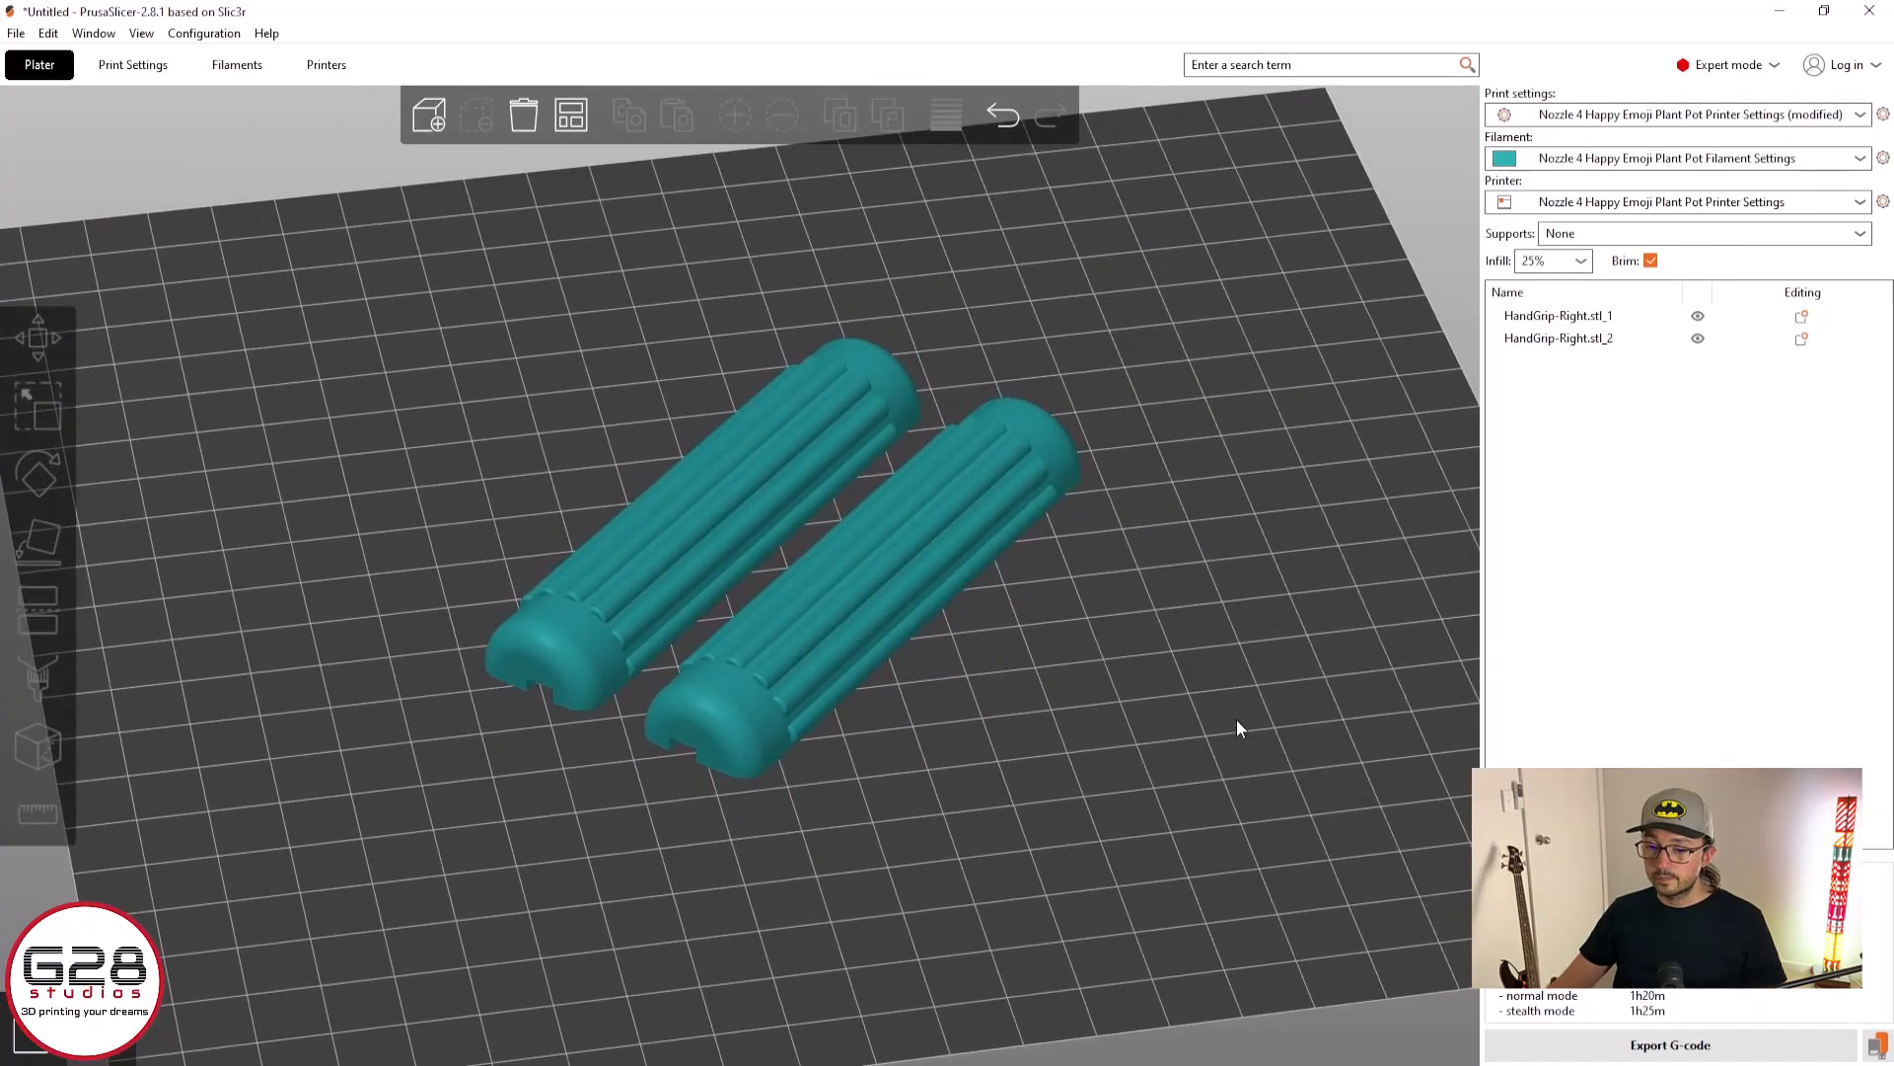
pyautogui.scroll(8, 897, 706)
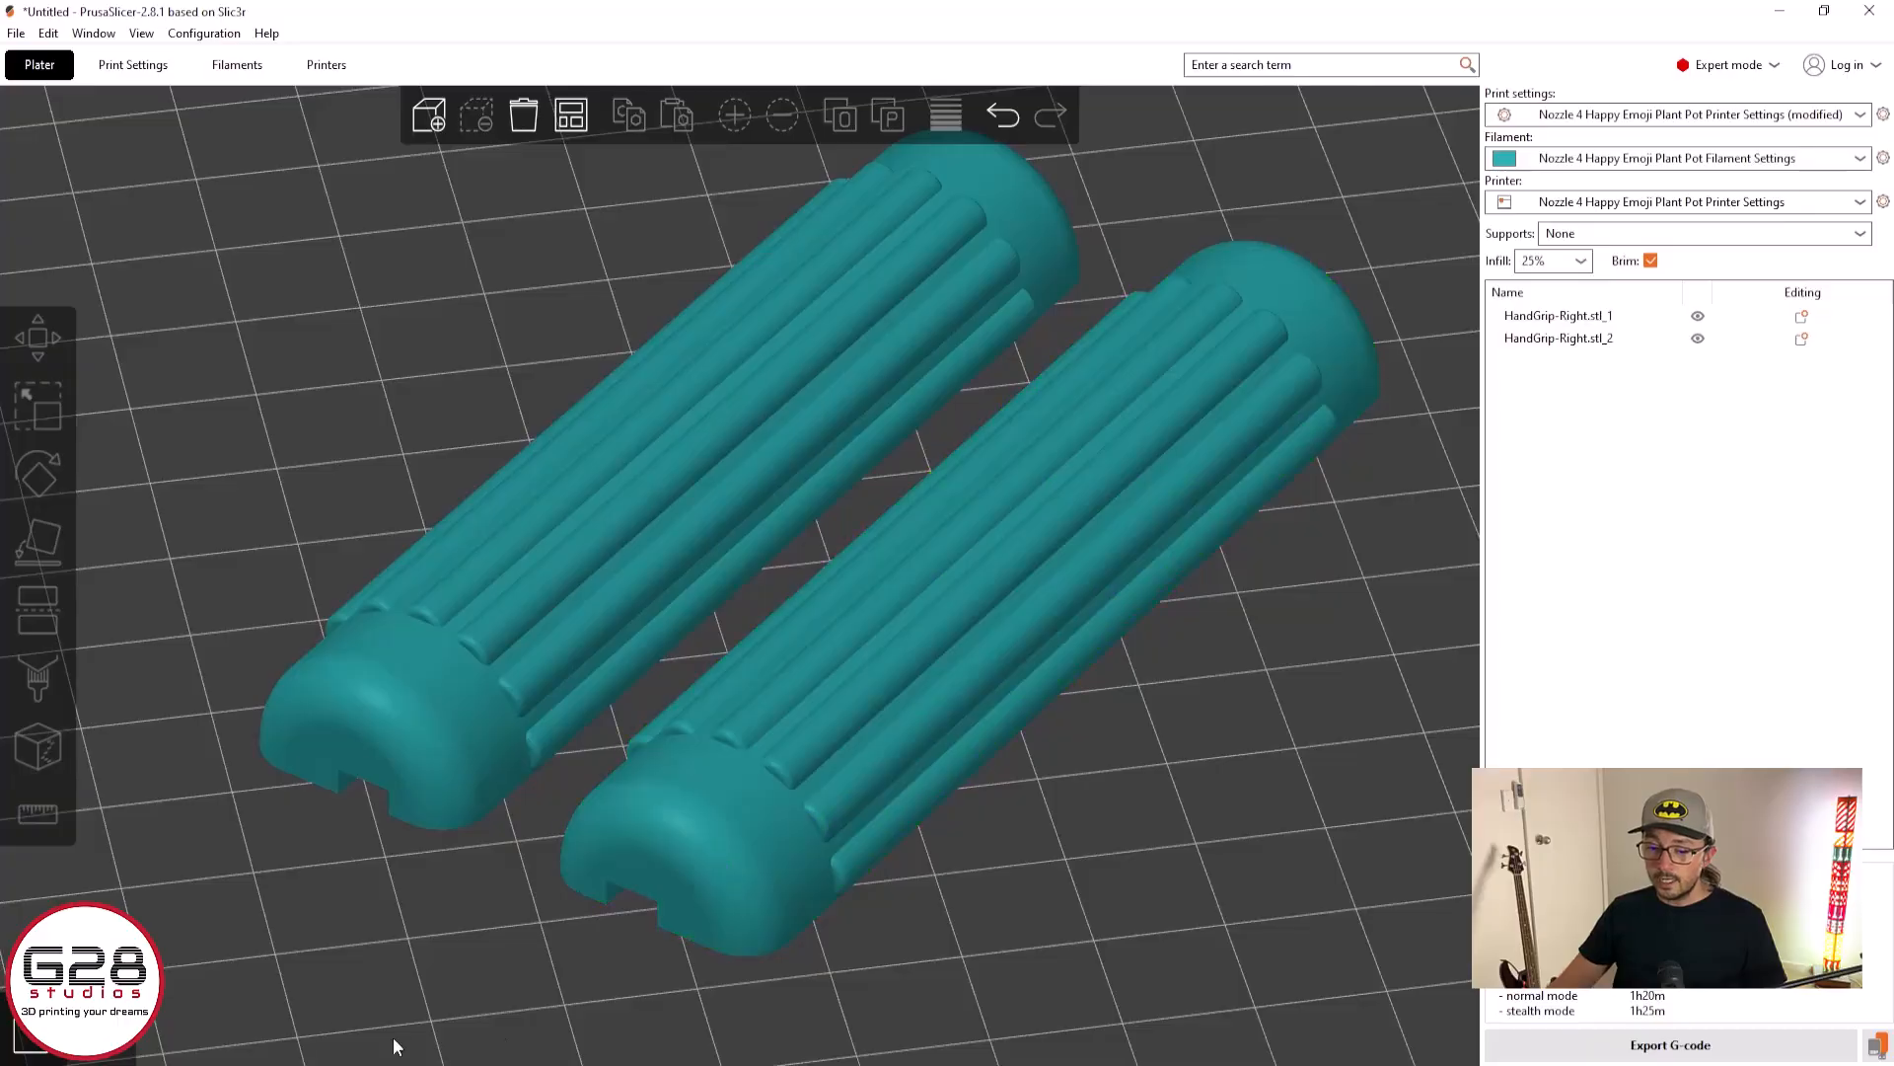
# Open the sliced preview and examine the bridge infill inside the angled channels on the undersides of both halves
pyautogui.click(99, 1032)
pyautogui.scroll(4, 1028, 773)
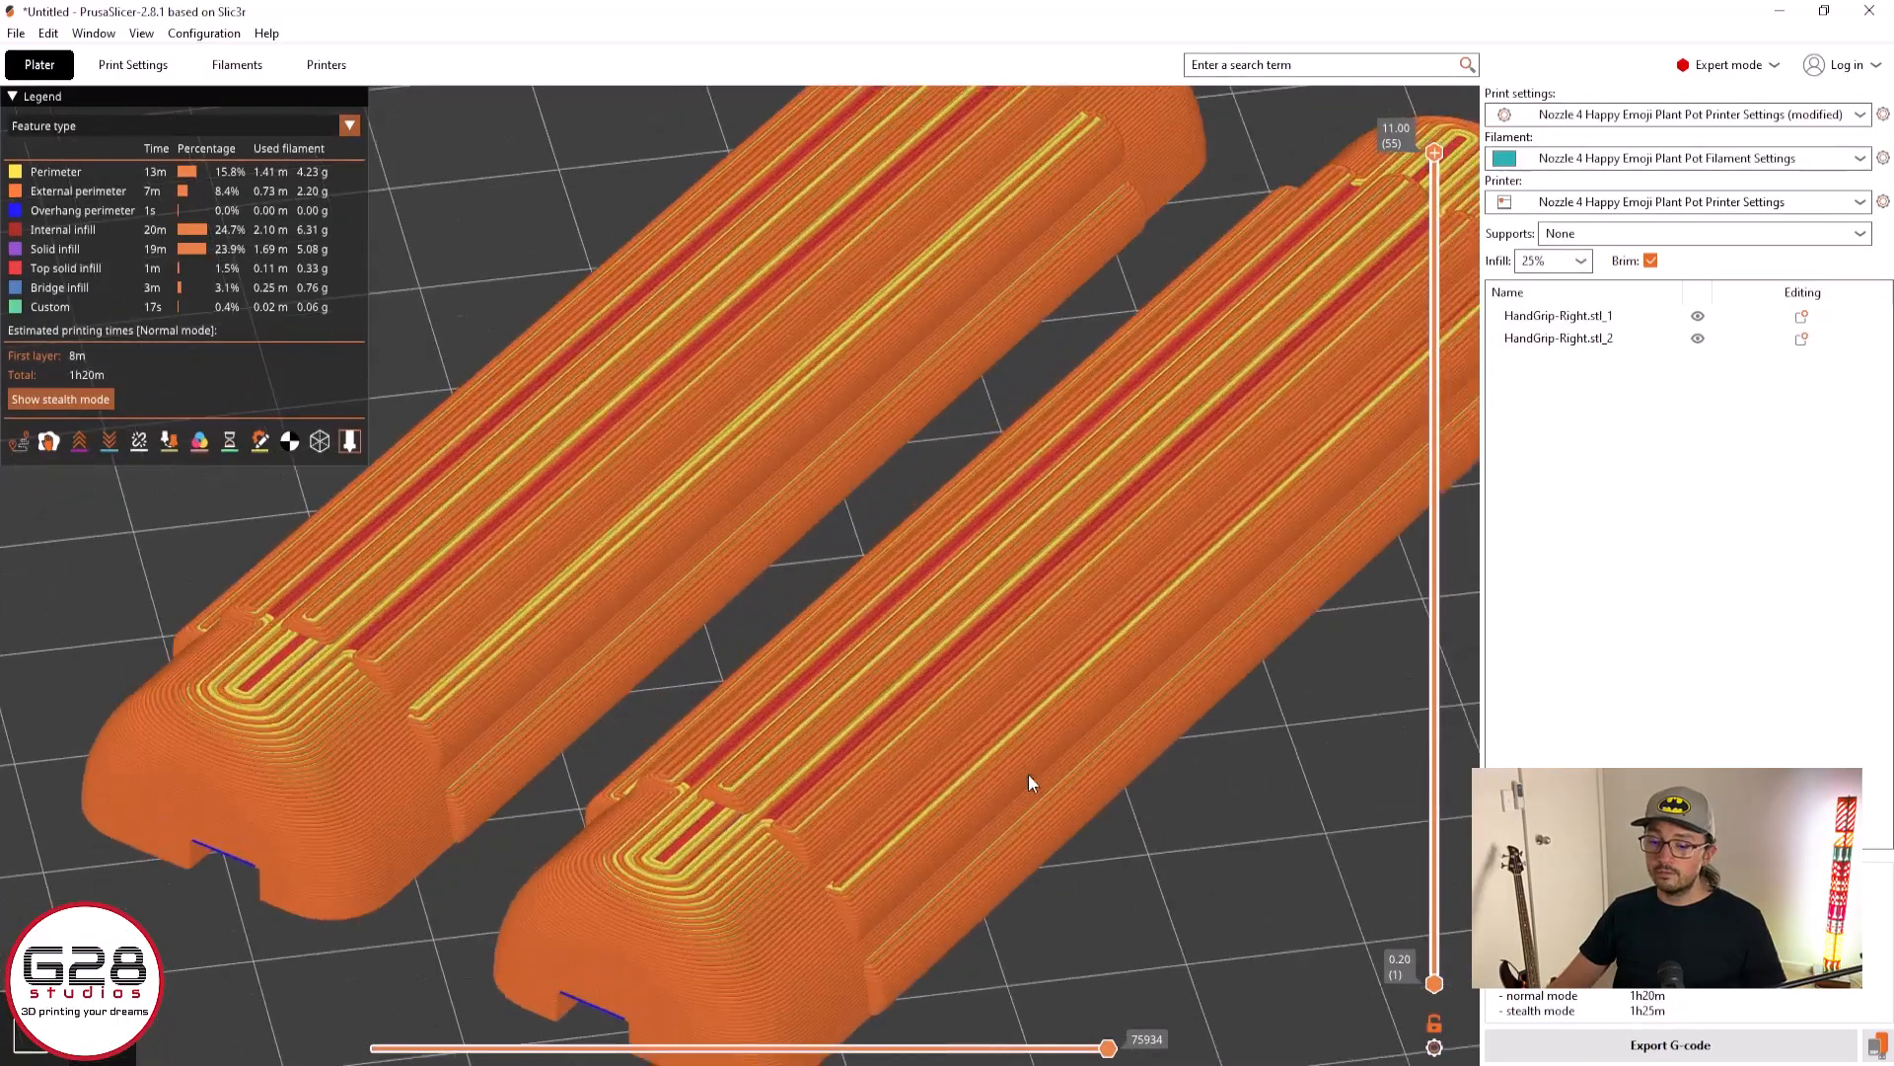
pyautogui.moveTo(1191, 918); pyautogui.dragTo(1229, 819)
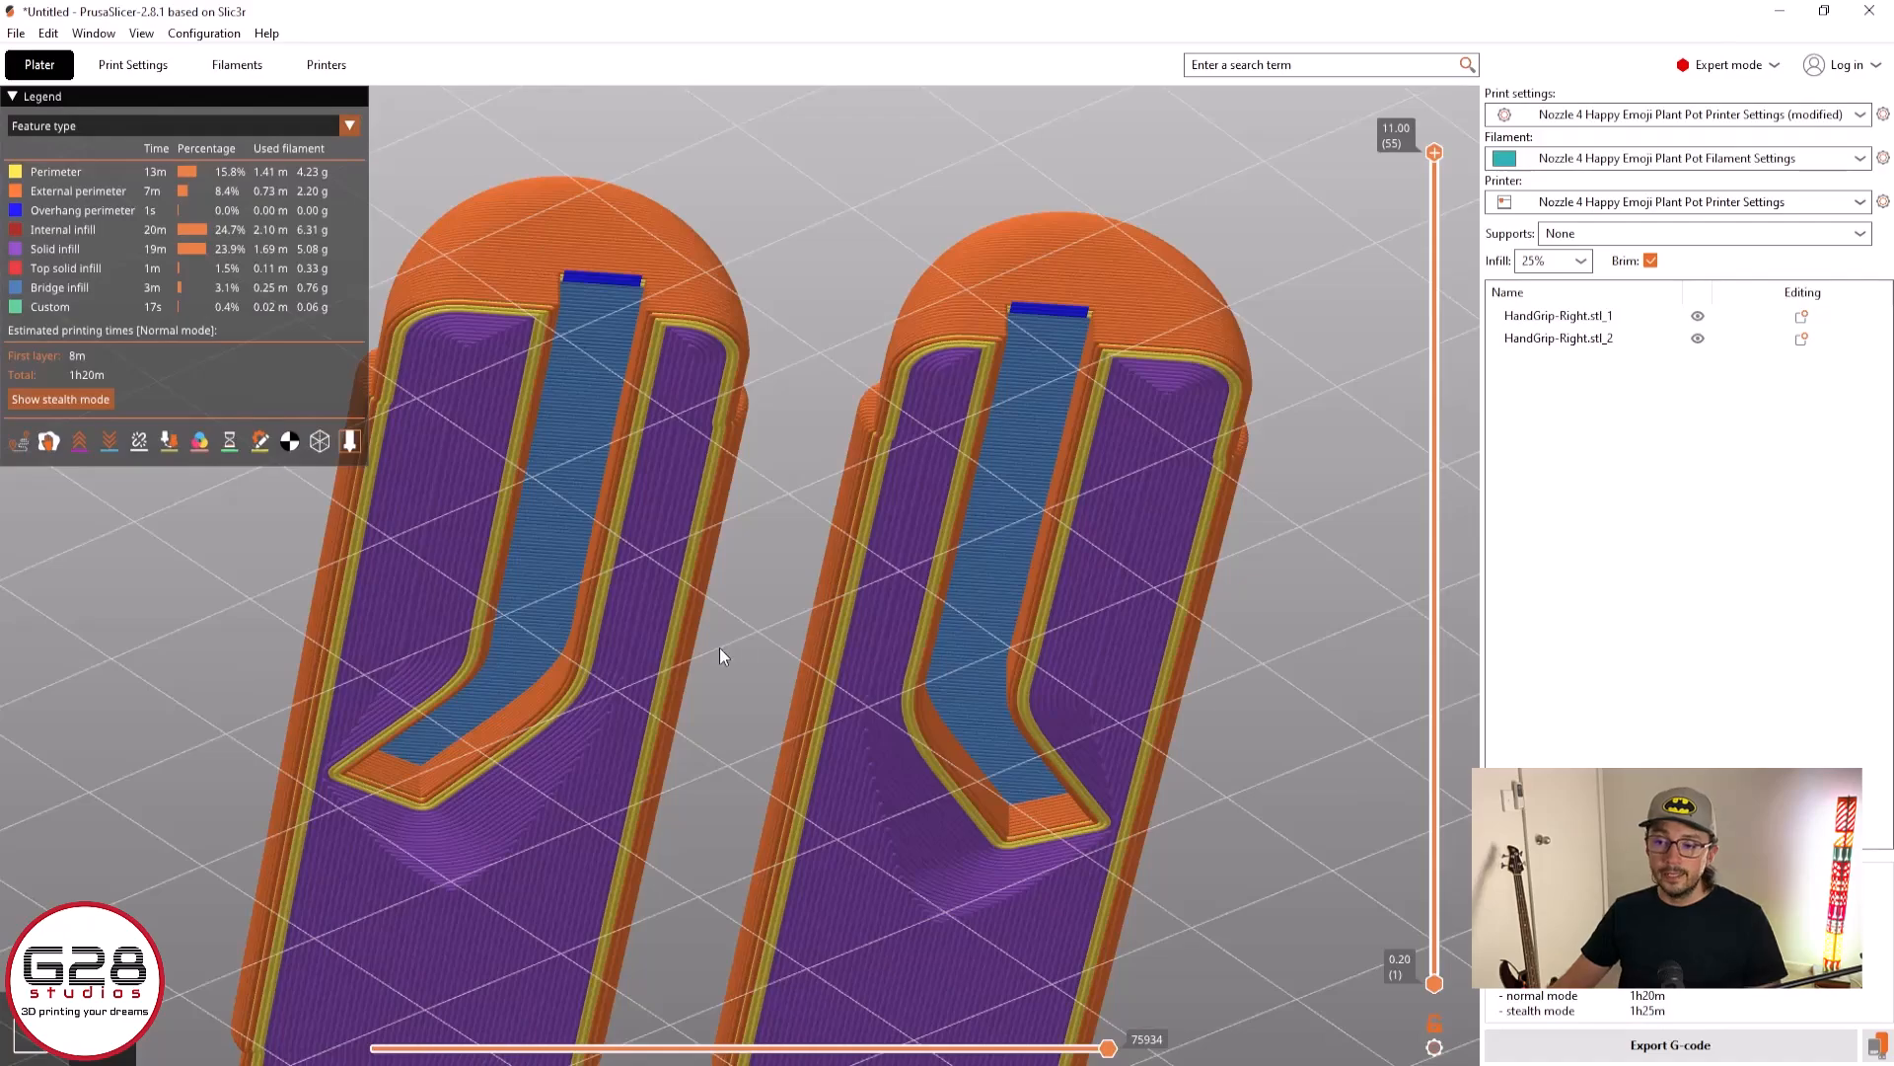
pyautogui.moveTo(719, 647); pyautogui.dragTo(796, 659)
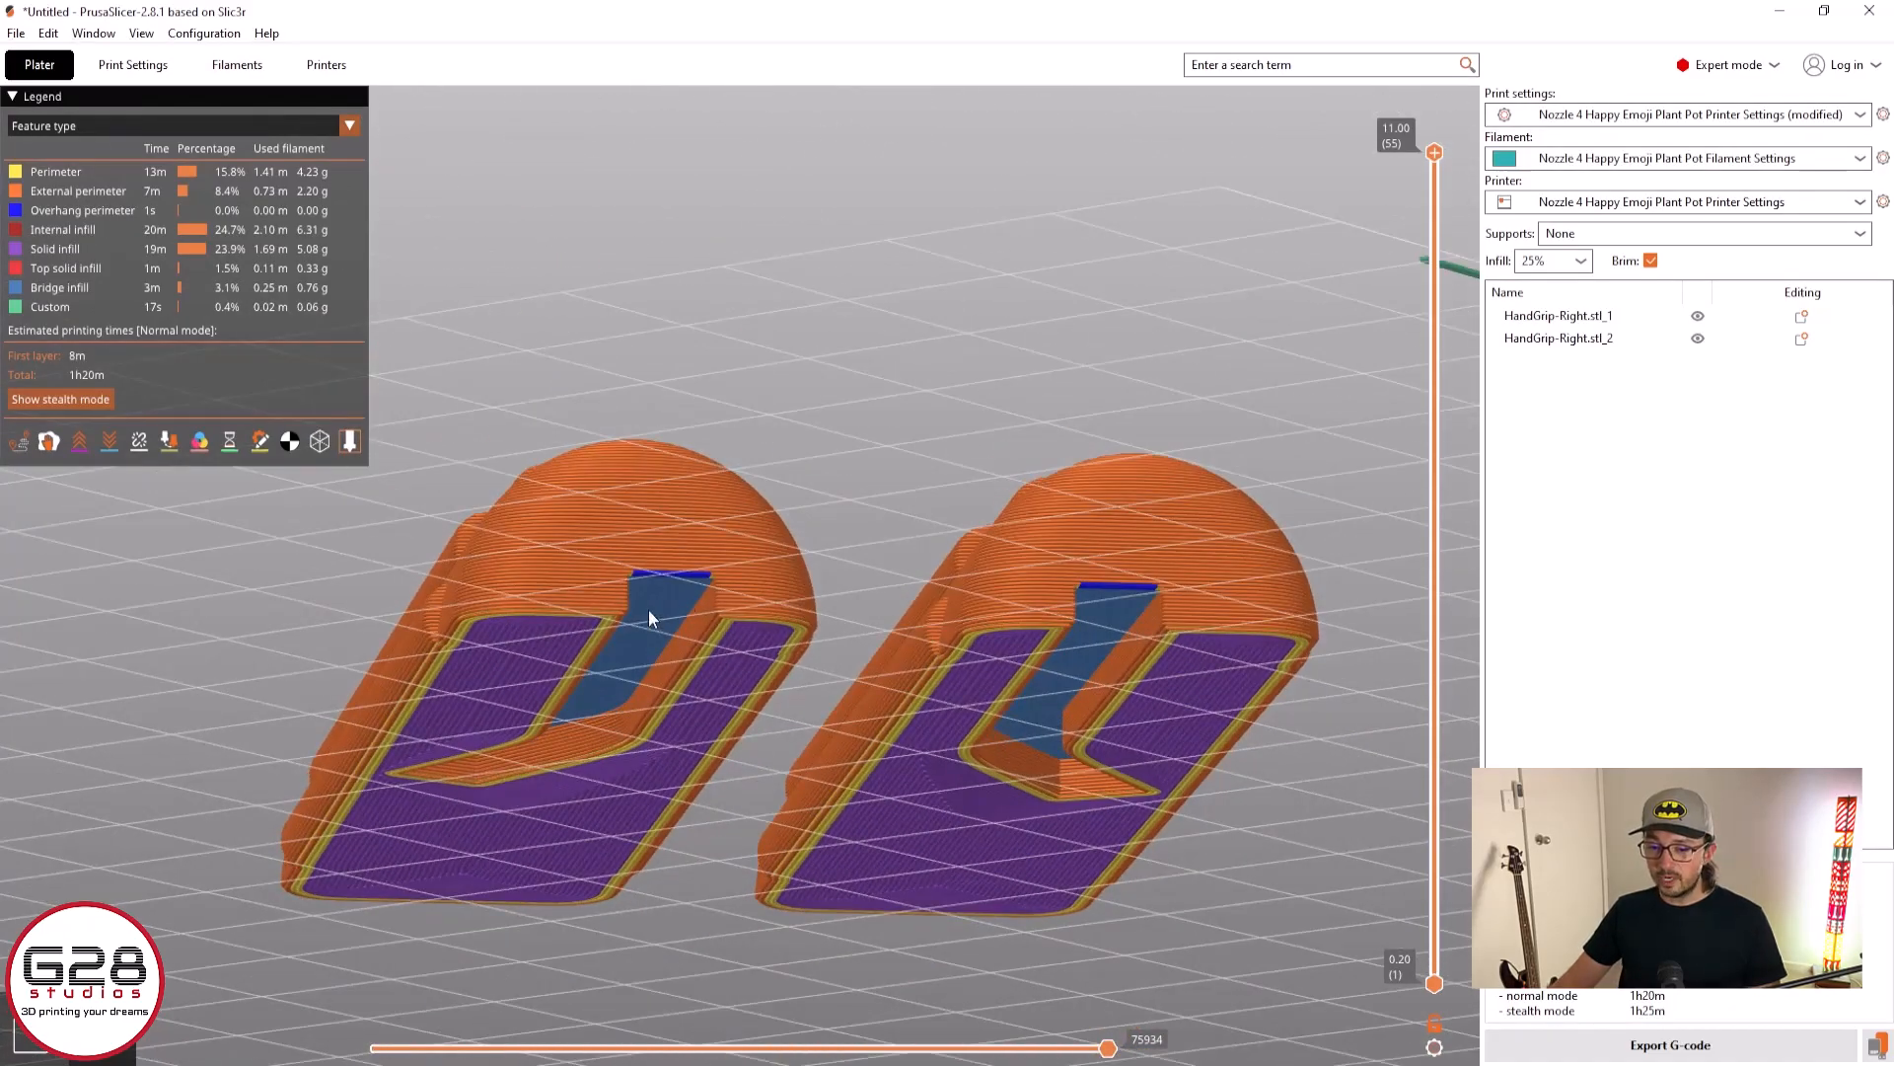
pyautogui.scroll(5, 677, 590)
pyautogui.moveTo(677, 590); pyautogui.dragTo(700, 547)
pyautogui.scroll(-5, 785, 515)
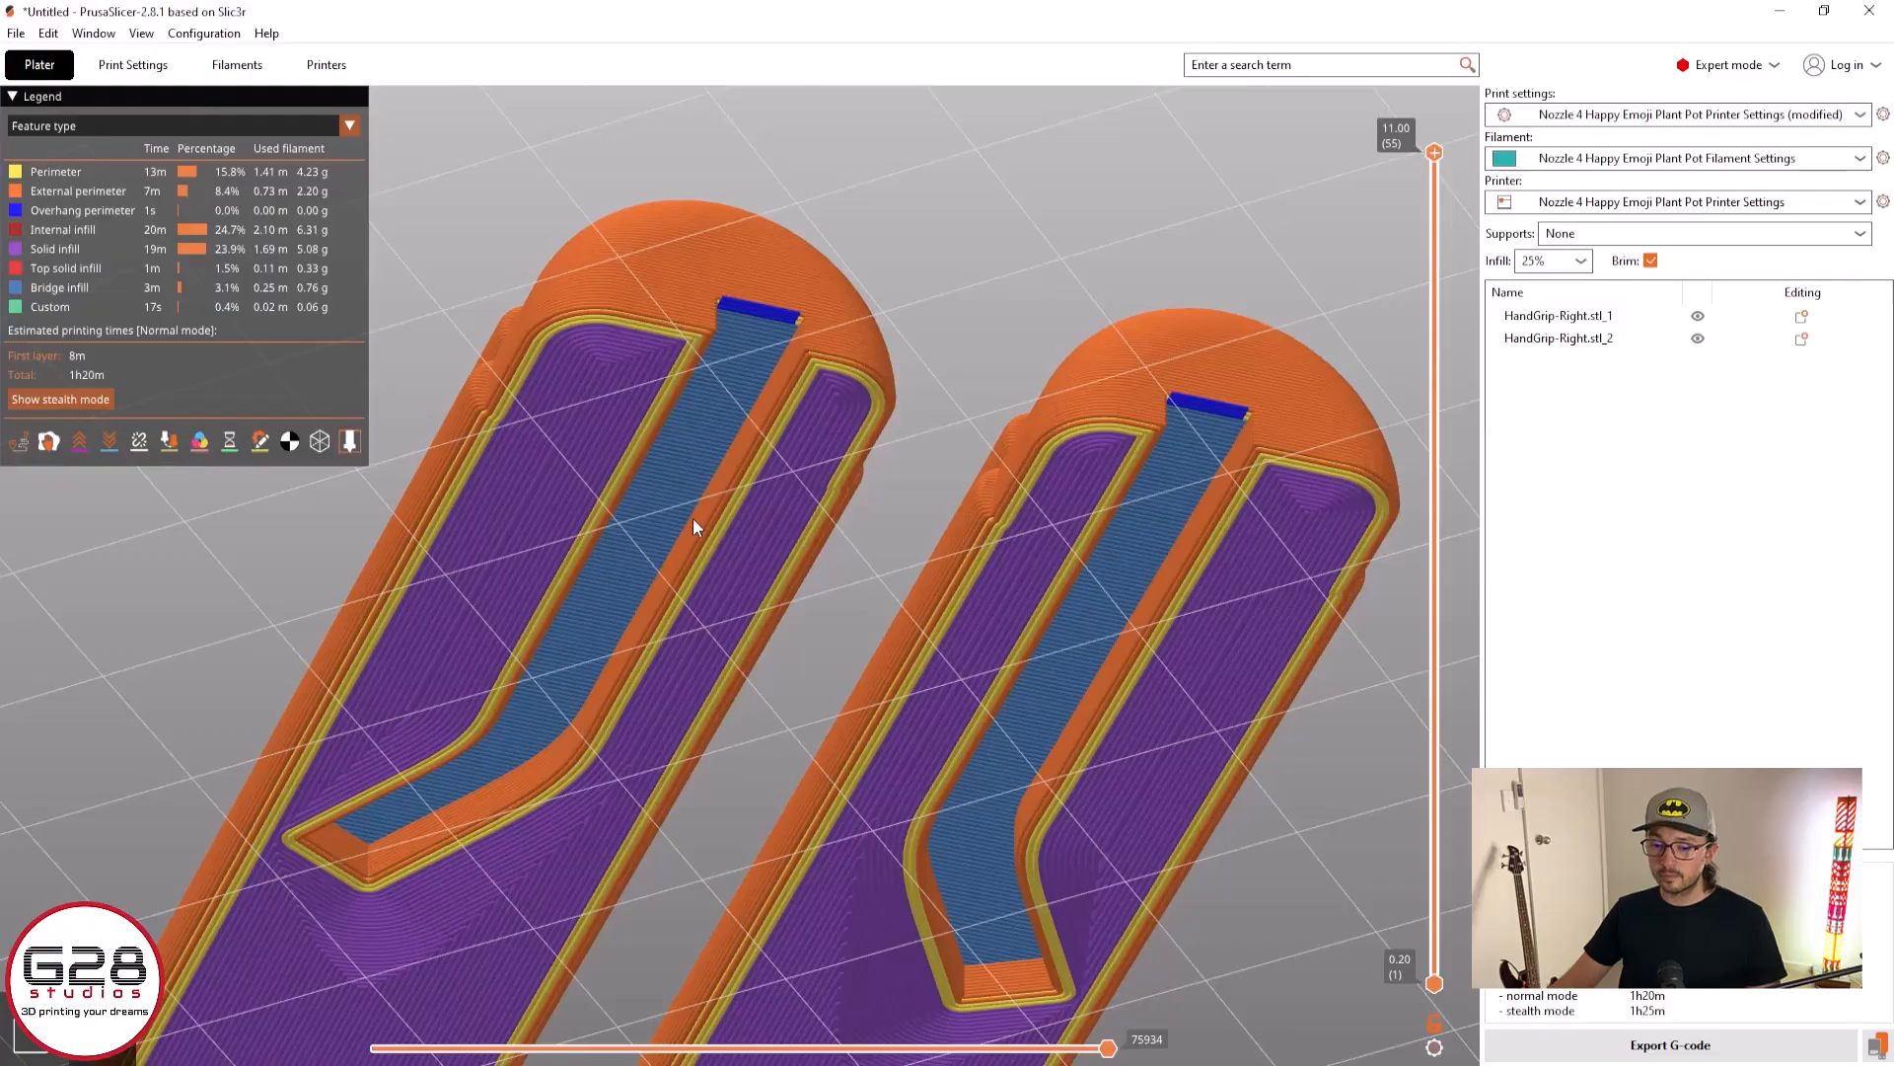
pyautogui.moveTo(795, 450); pyautogui.dragTo(772, 465)
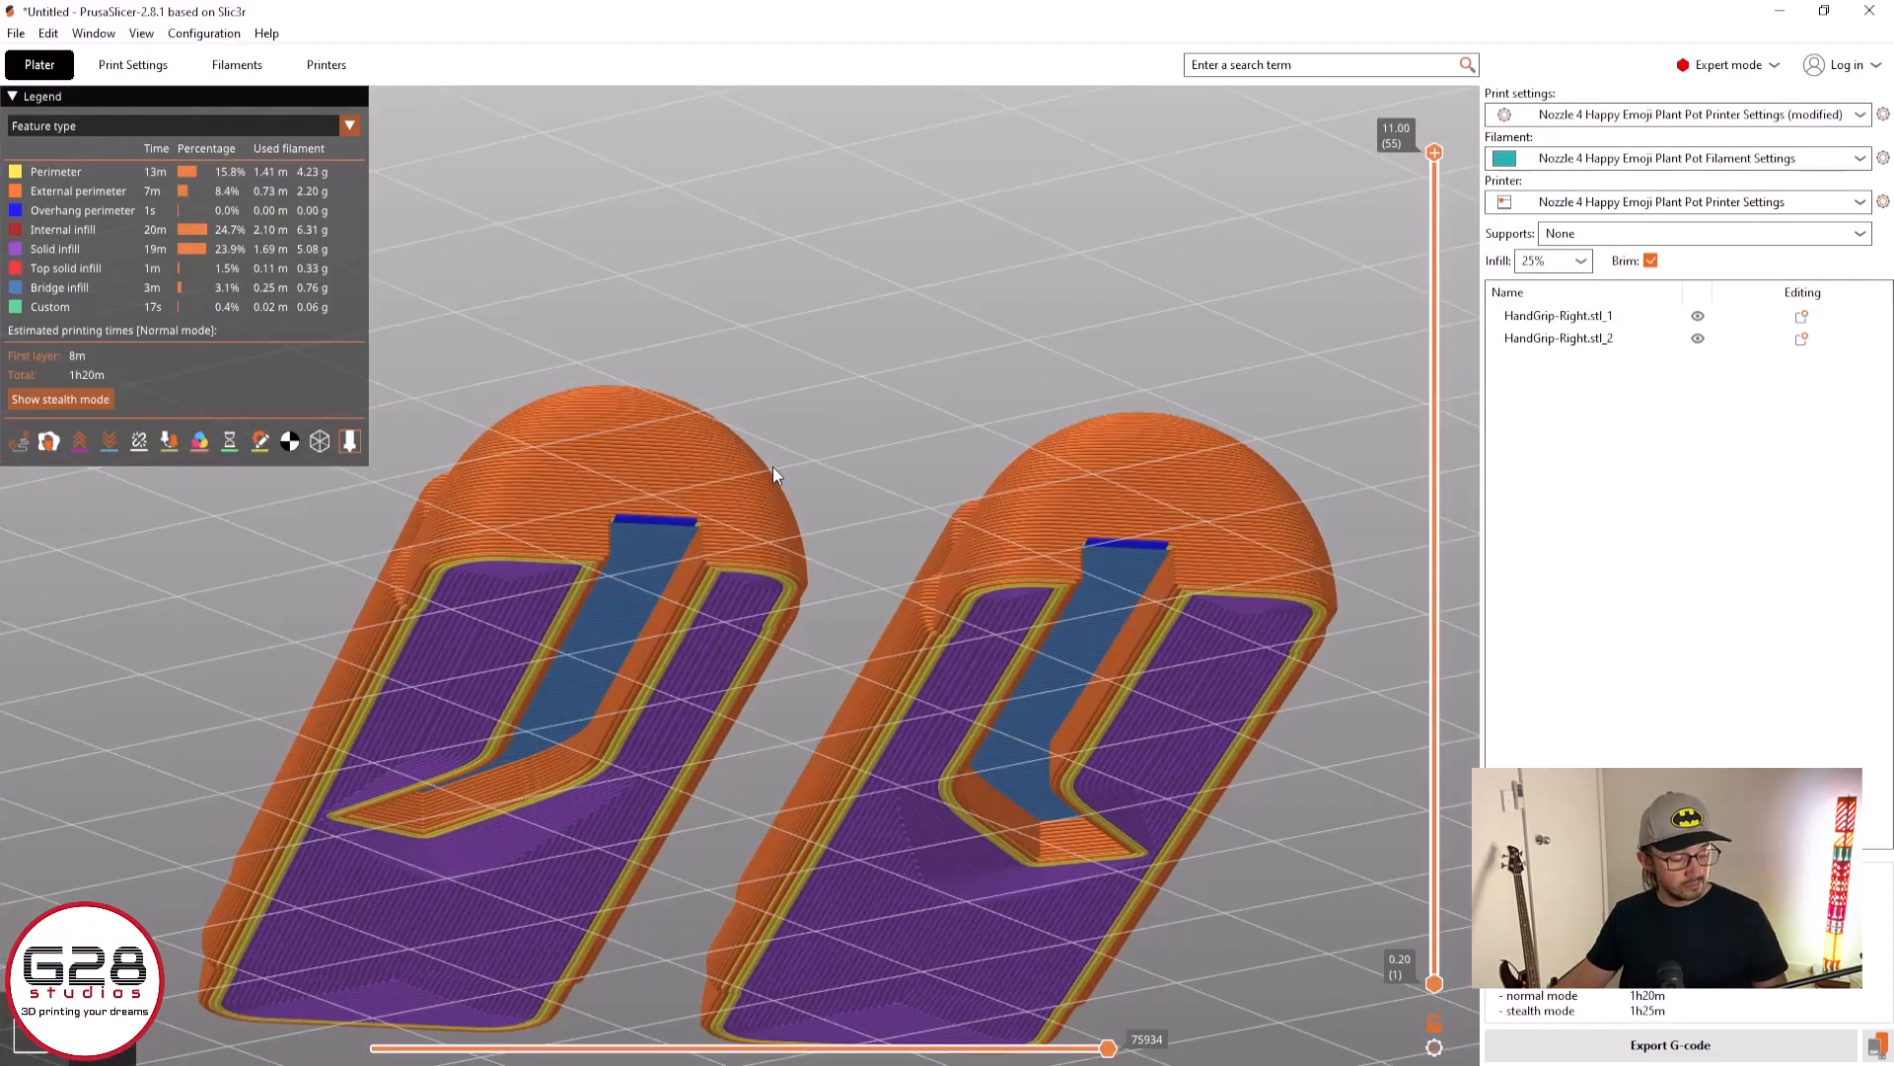
pyautogui.scroll(5, 765, 465)
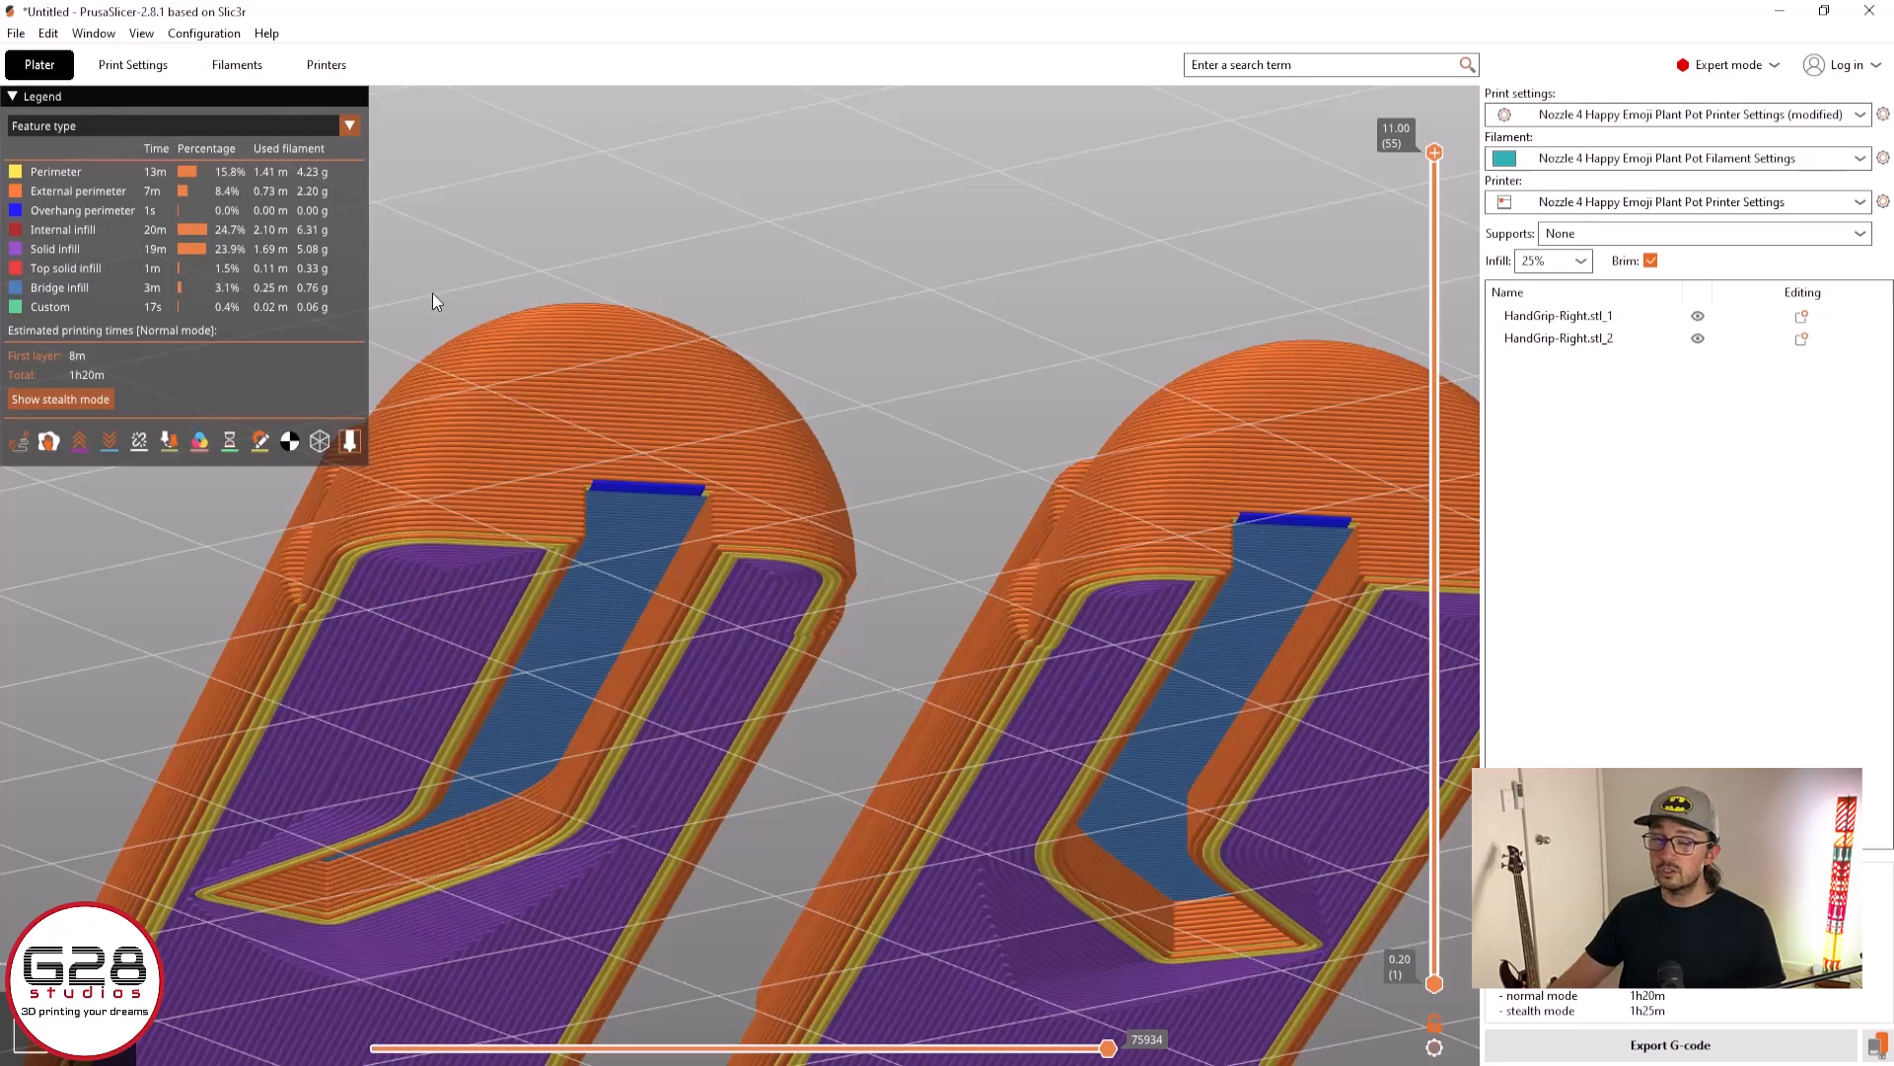
pyautogui.scroll(-3, 968, 434)
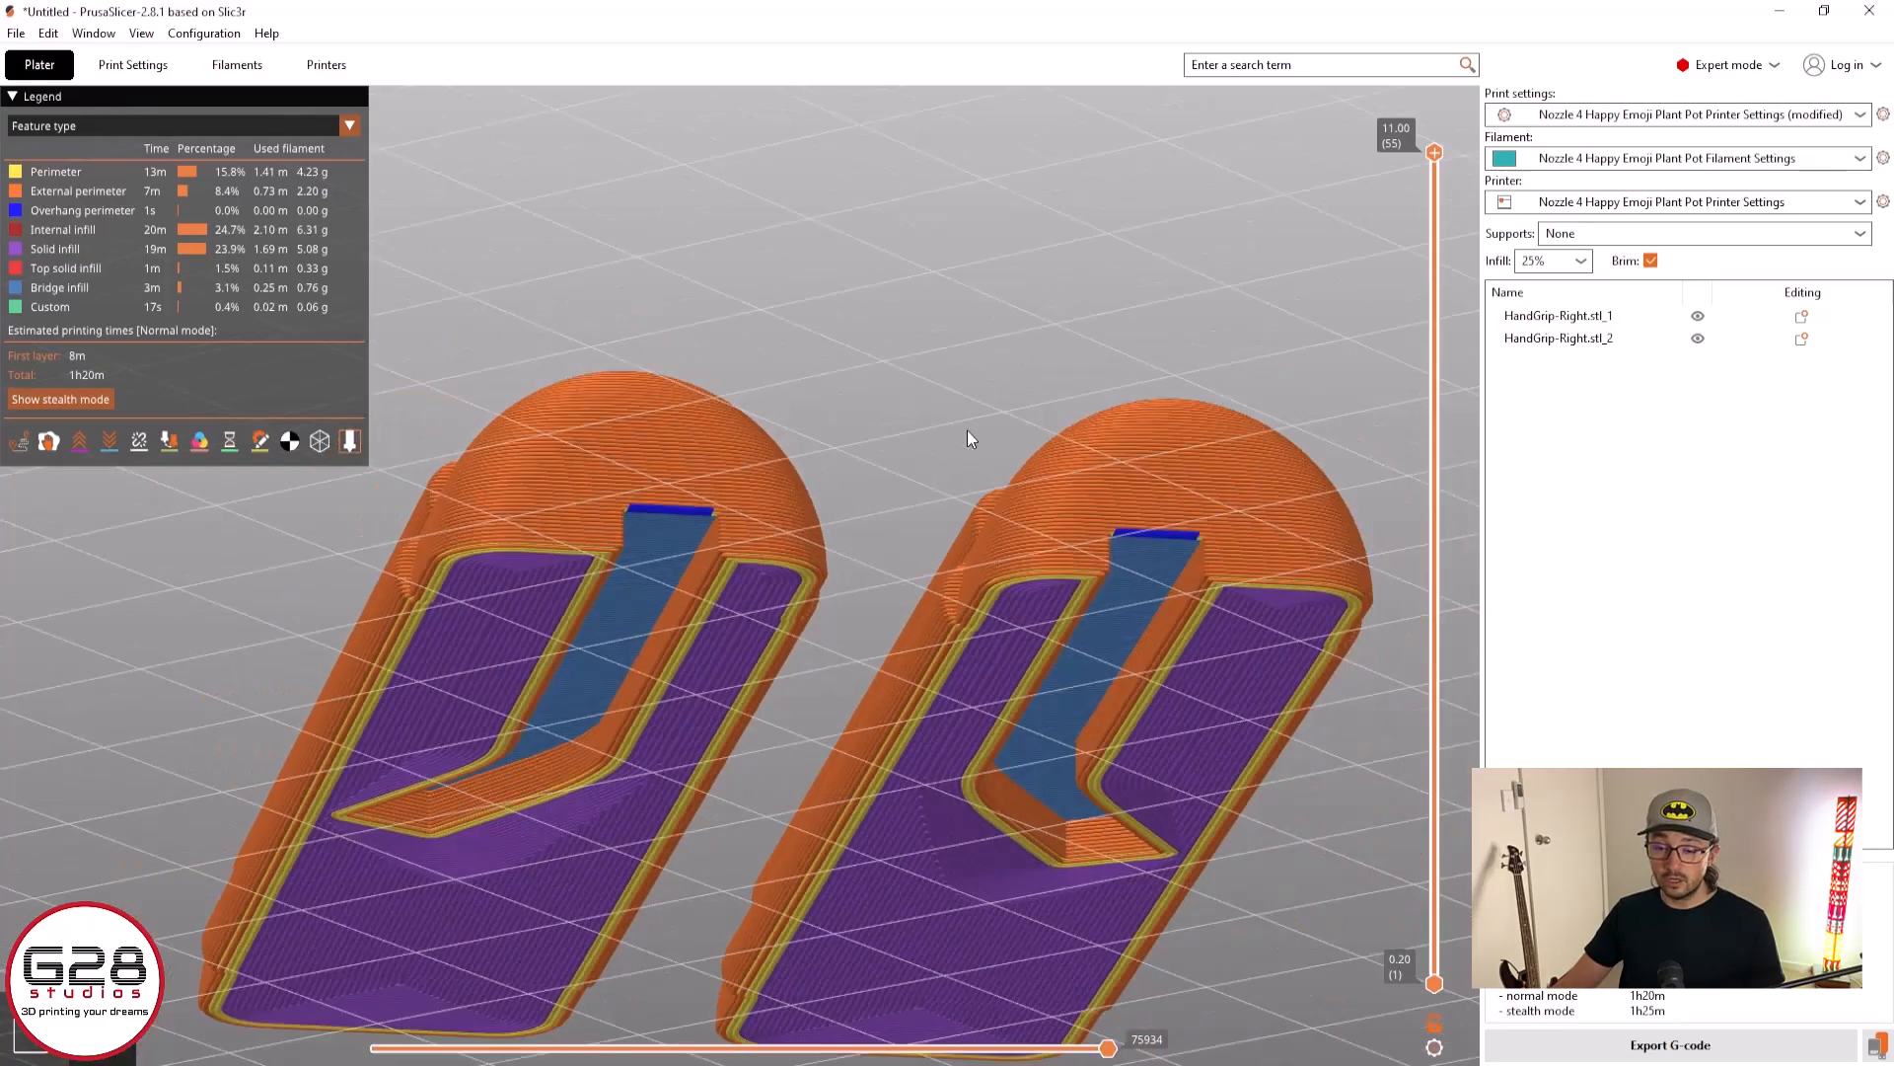
pyautogui.scroll(-4, 936, 434)
pyautogui.scroll(10, 878, 419)
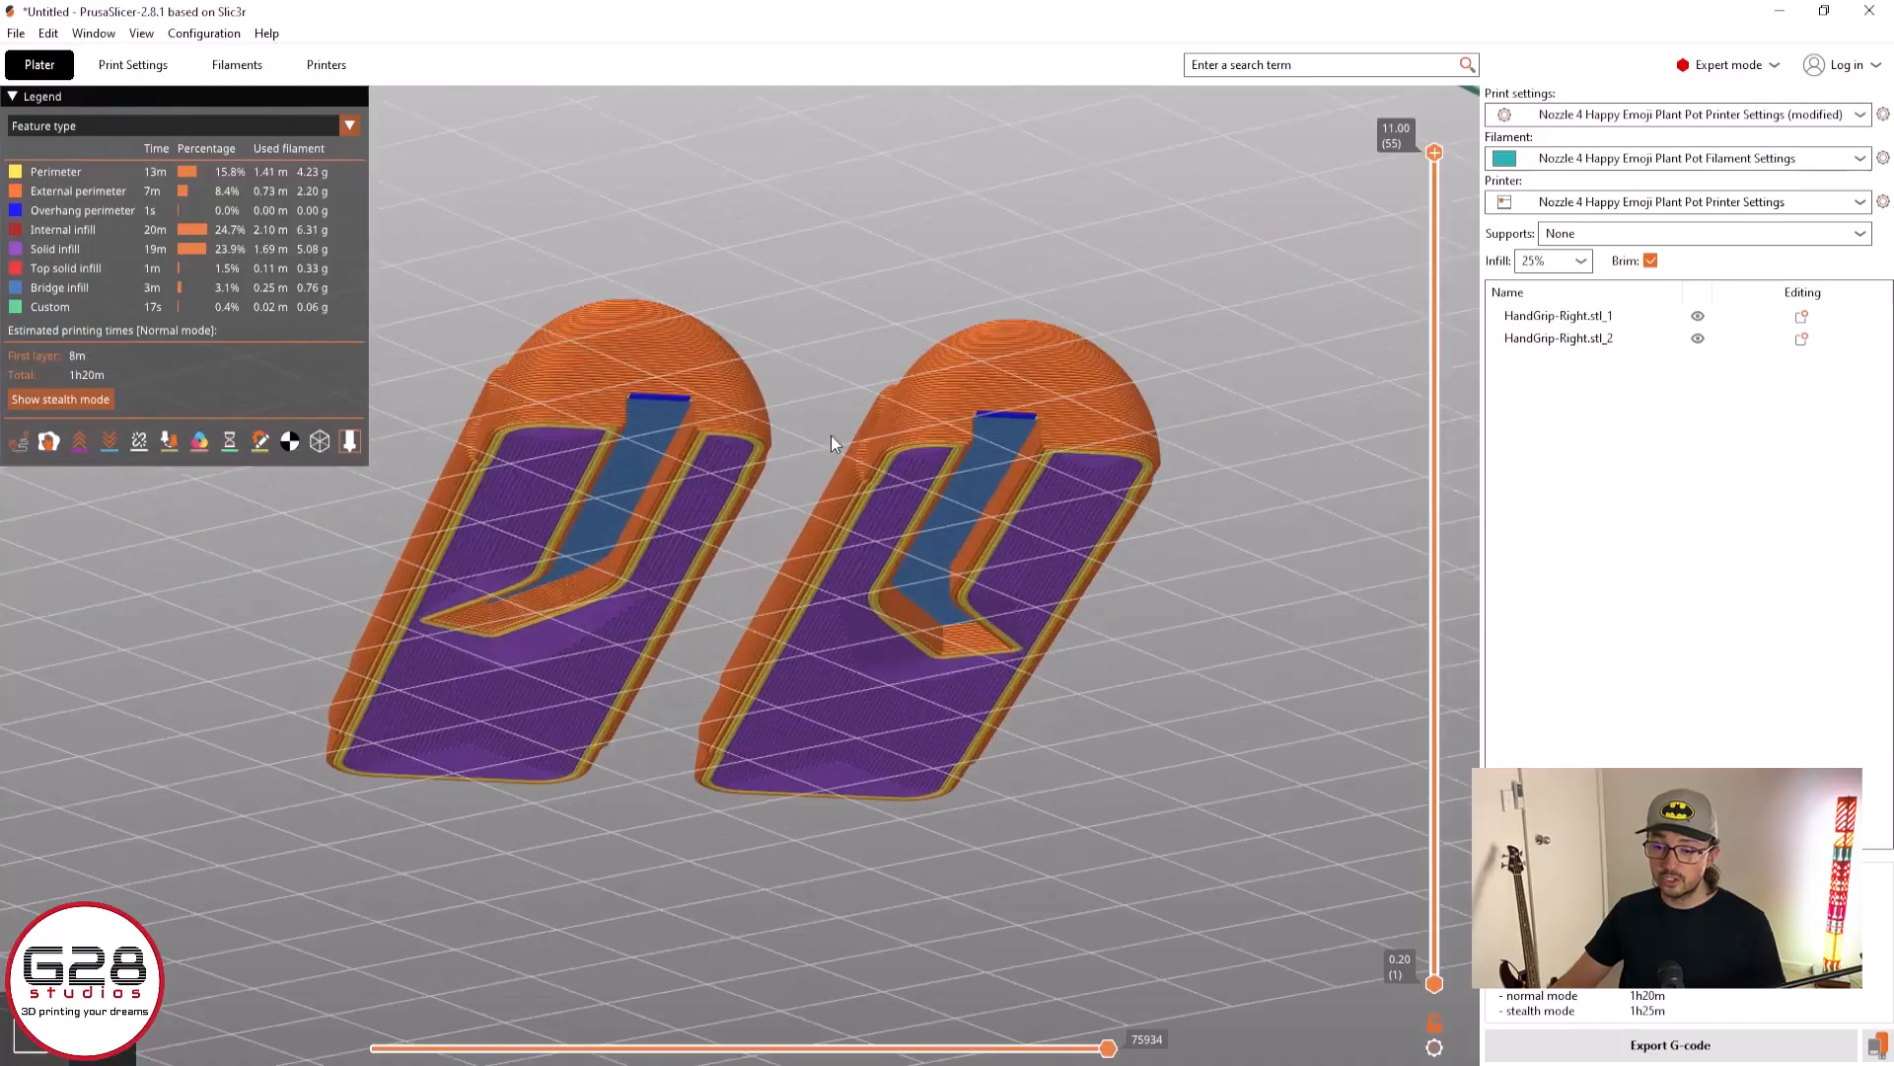
# Examine the perimeters and solid infill on the undersides of the sliced halves up close and from several angles
pyautogui.scroll(8, 833, 414)
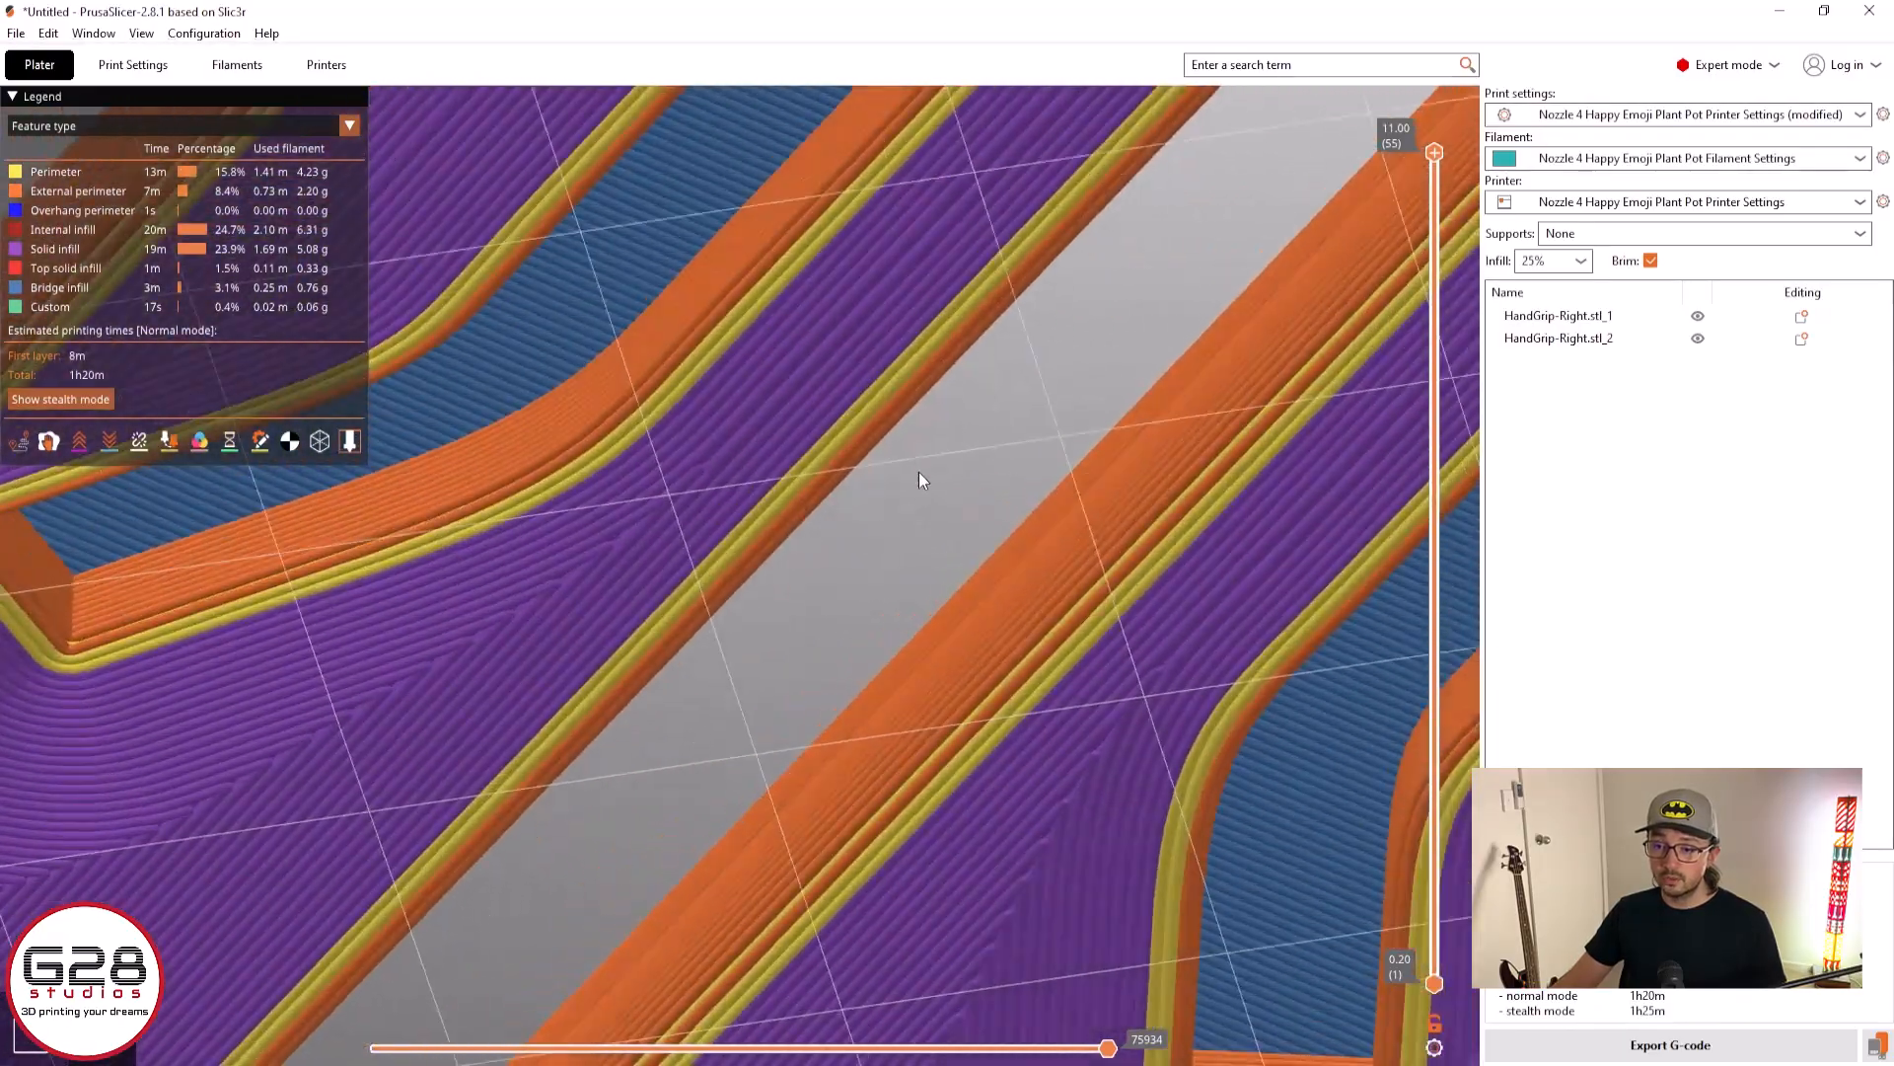
pyautogui.scroll(-8, 917, 472)
pyautogui.moveTo(911, 424); pyautogui.dragTo(707, 663, button='right')
pyautogui.moveTo(614, 586); pyautogui.dragTo(570, 508)
pyautogui.moveTo(603, 330); pyautogui.dragTo(789, 732, button='right')
pyautogui.scroll(8, 856, 400)
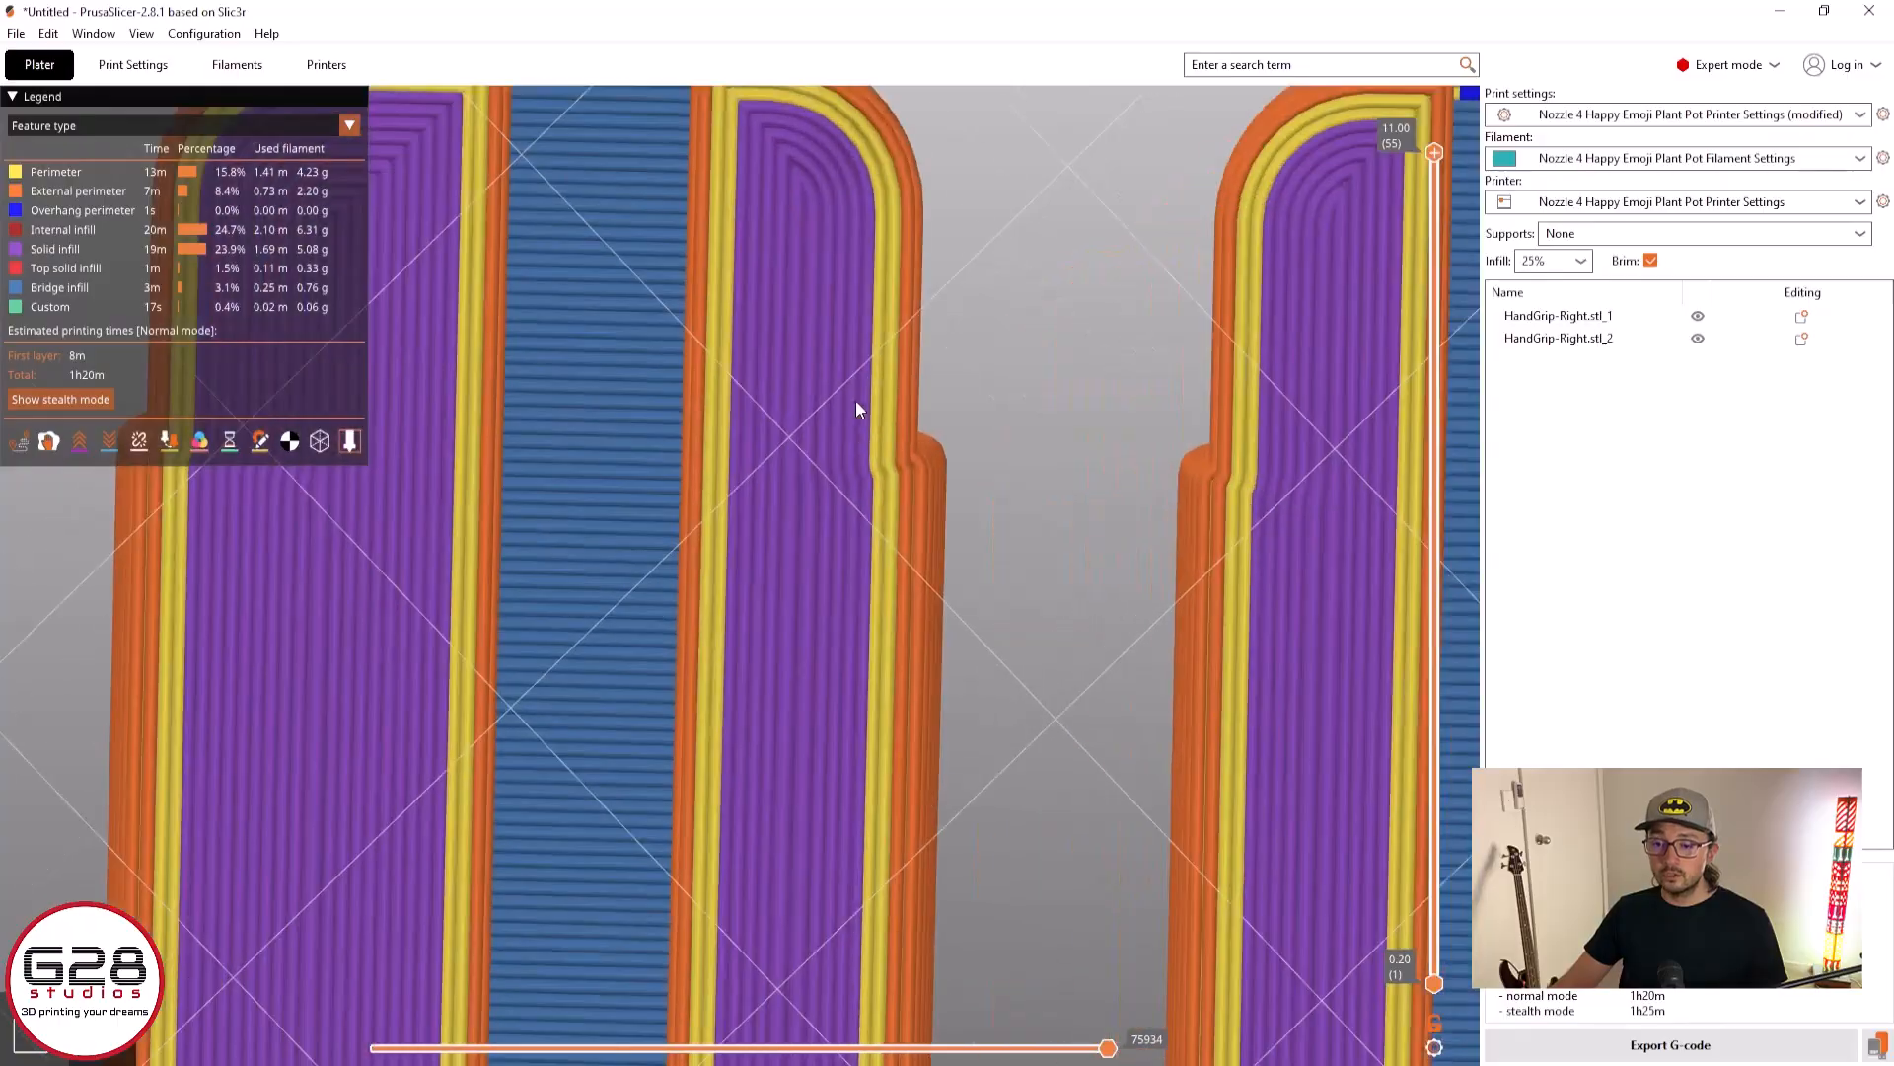
pyautogui.scroll(-8, 847, 448)
pyautogui.moveTo(885, 394); pyautogui.dragTo(951, 578)
pyautogui.scroll(-5, 952, 578)
pyautogui.moveTo(866, 594); pyautogui.dragTo(1229, 609, button='right')
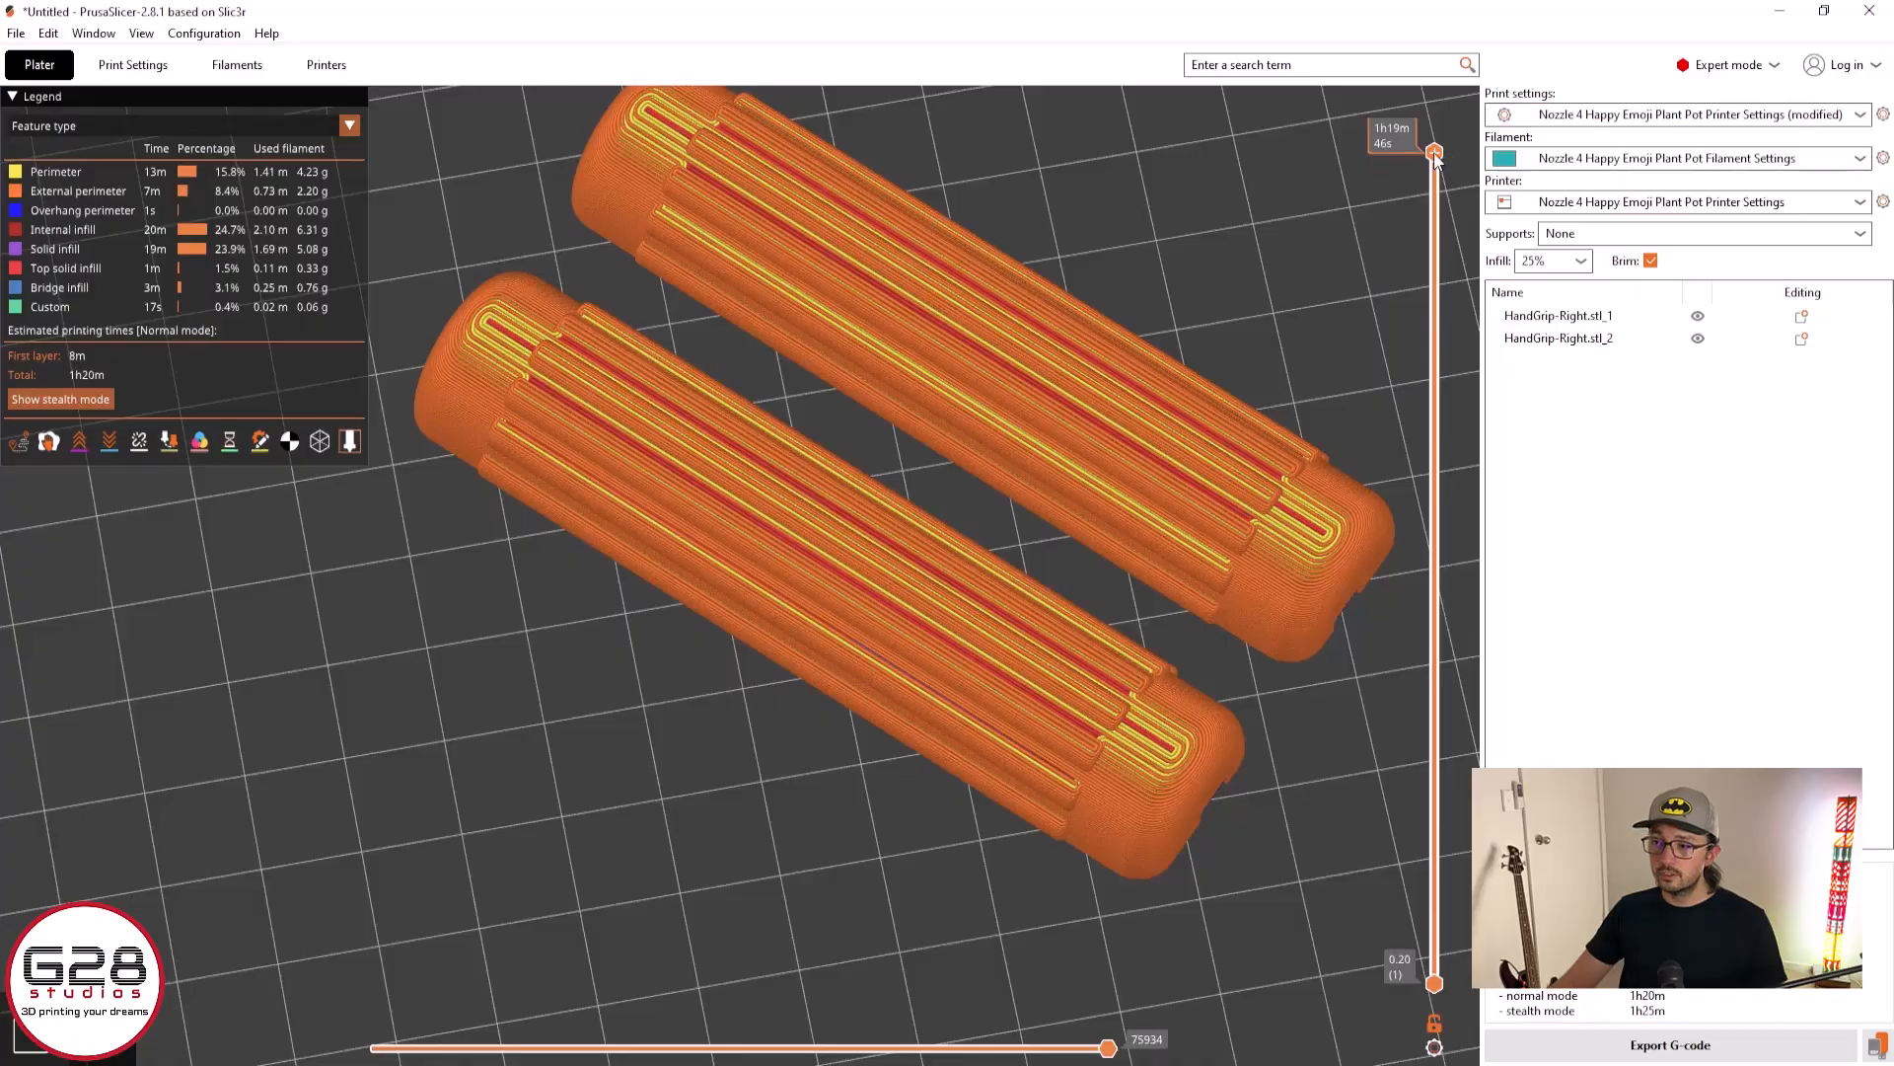
# Lower the preview to the 2.40 mm layer to inspect the bridging over the channels, and restore the full layer height
pyautogui.moveTo(1435, 153); pyautogui.dragTo(1435, 807)
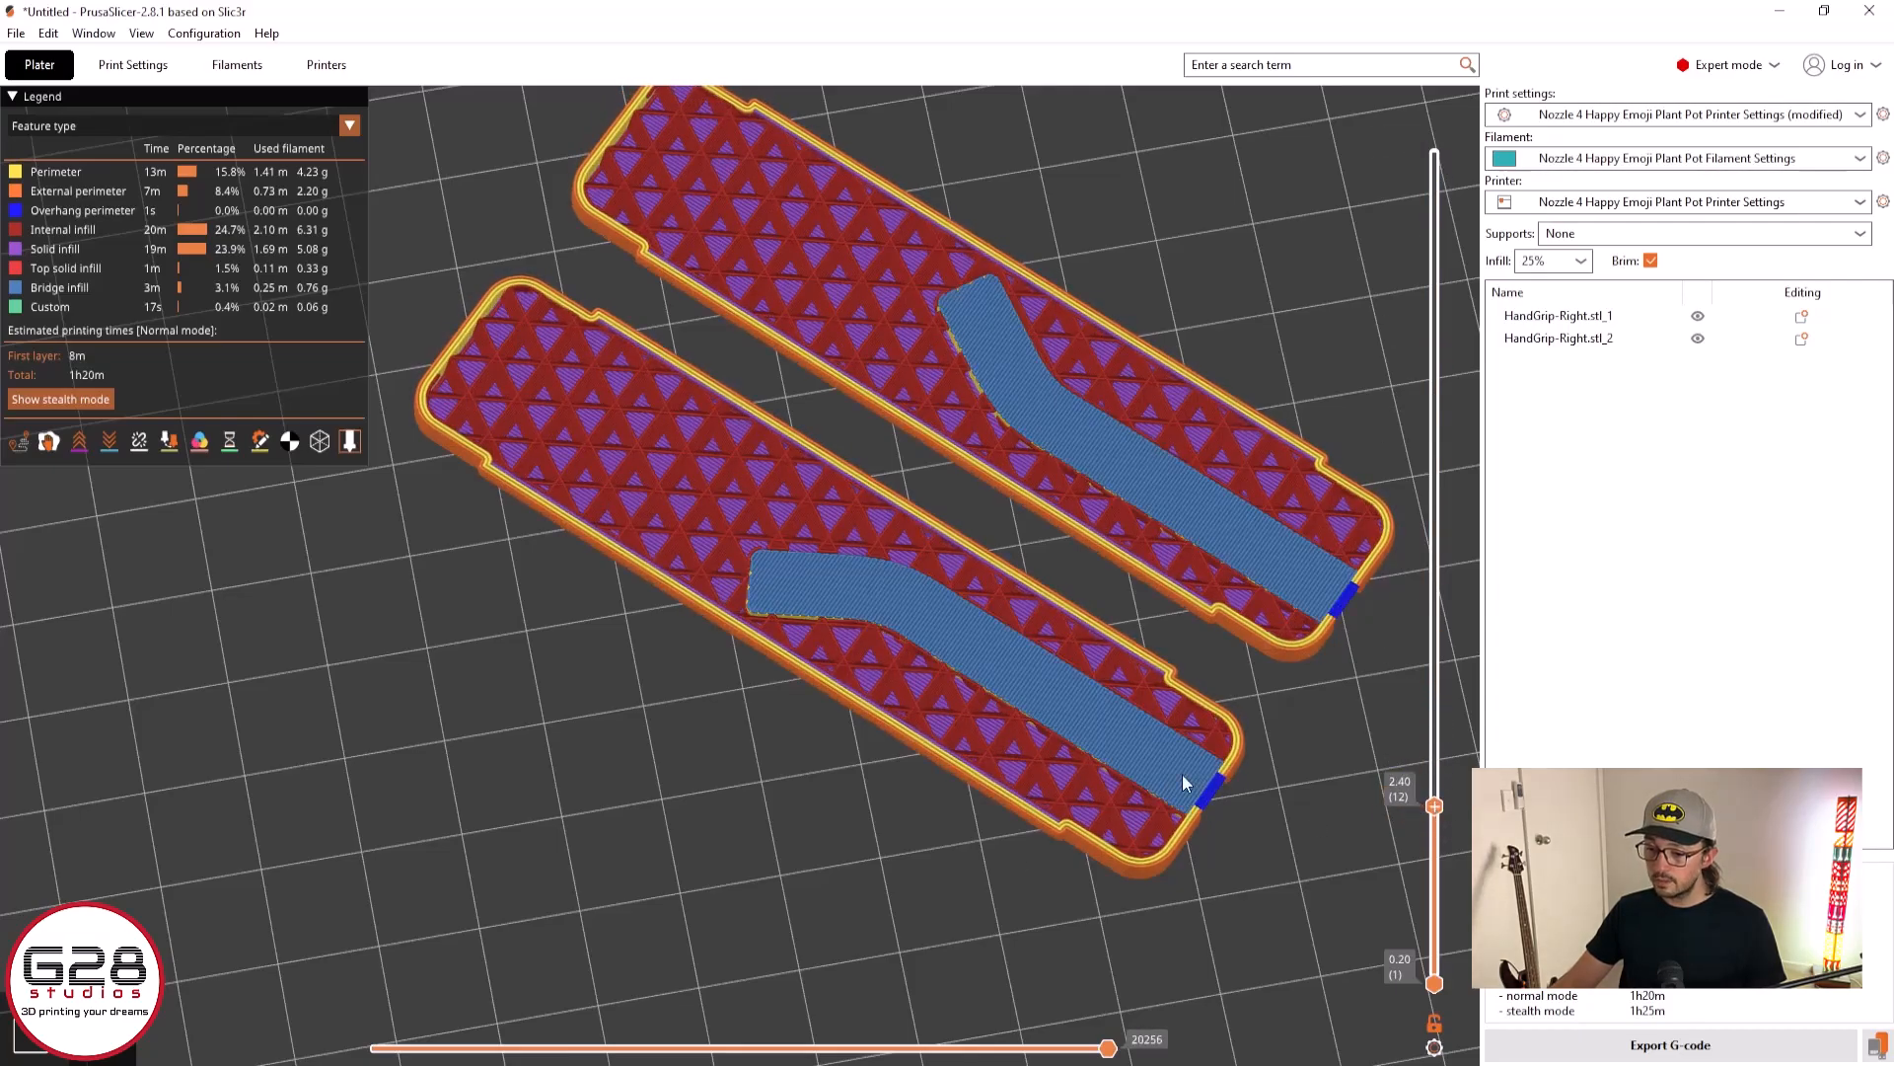
pyautogui.scroll(5, 1215, 801)
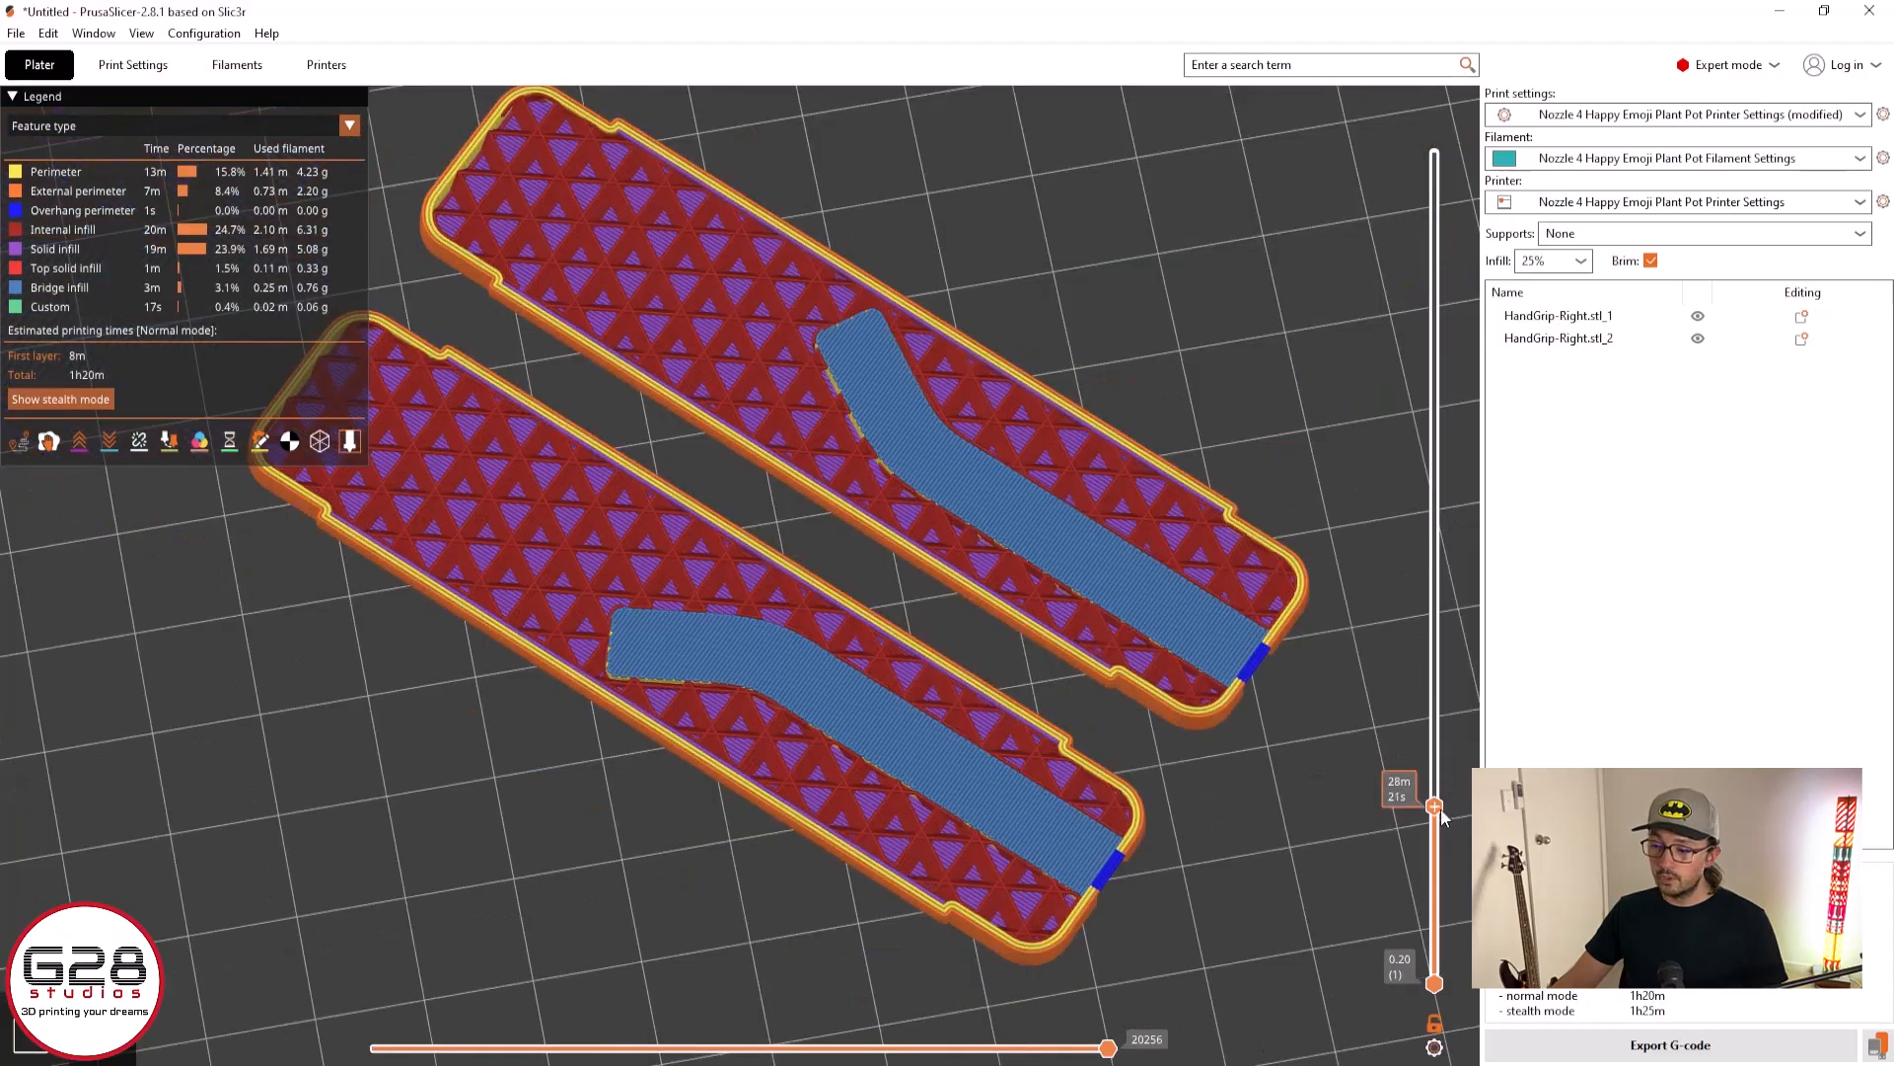
pyautogui.moveTo(1437, 804); pyautogui.dragTo(1438, 150)
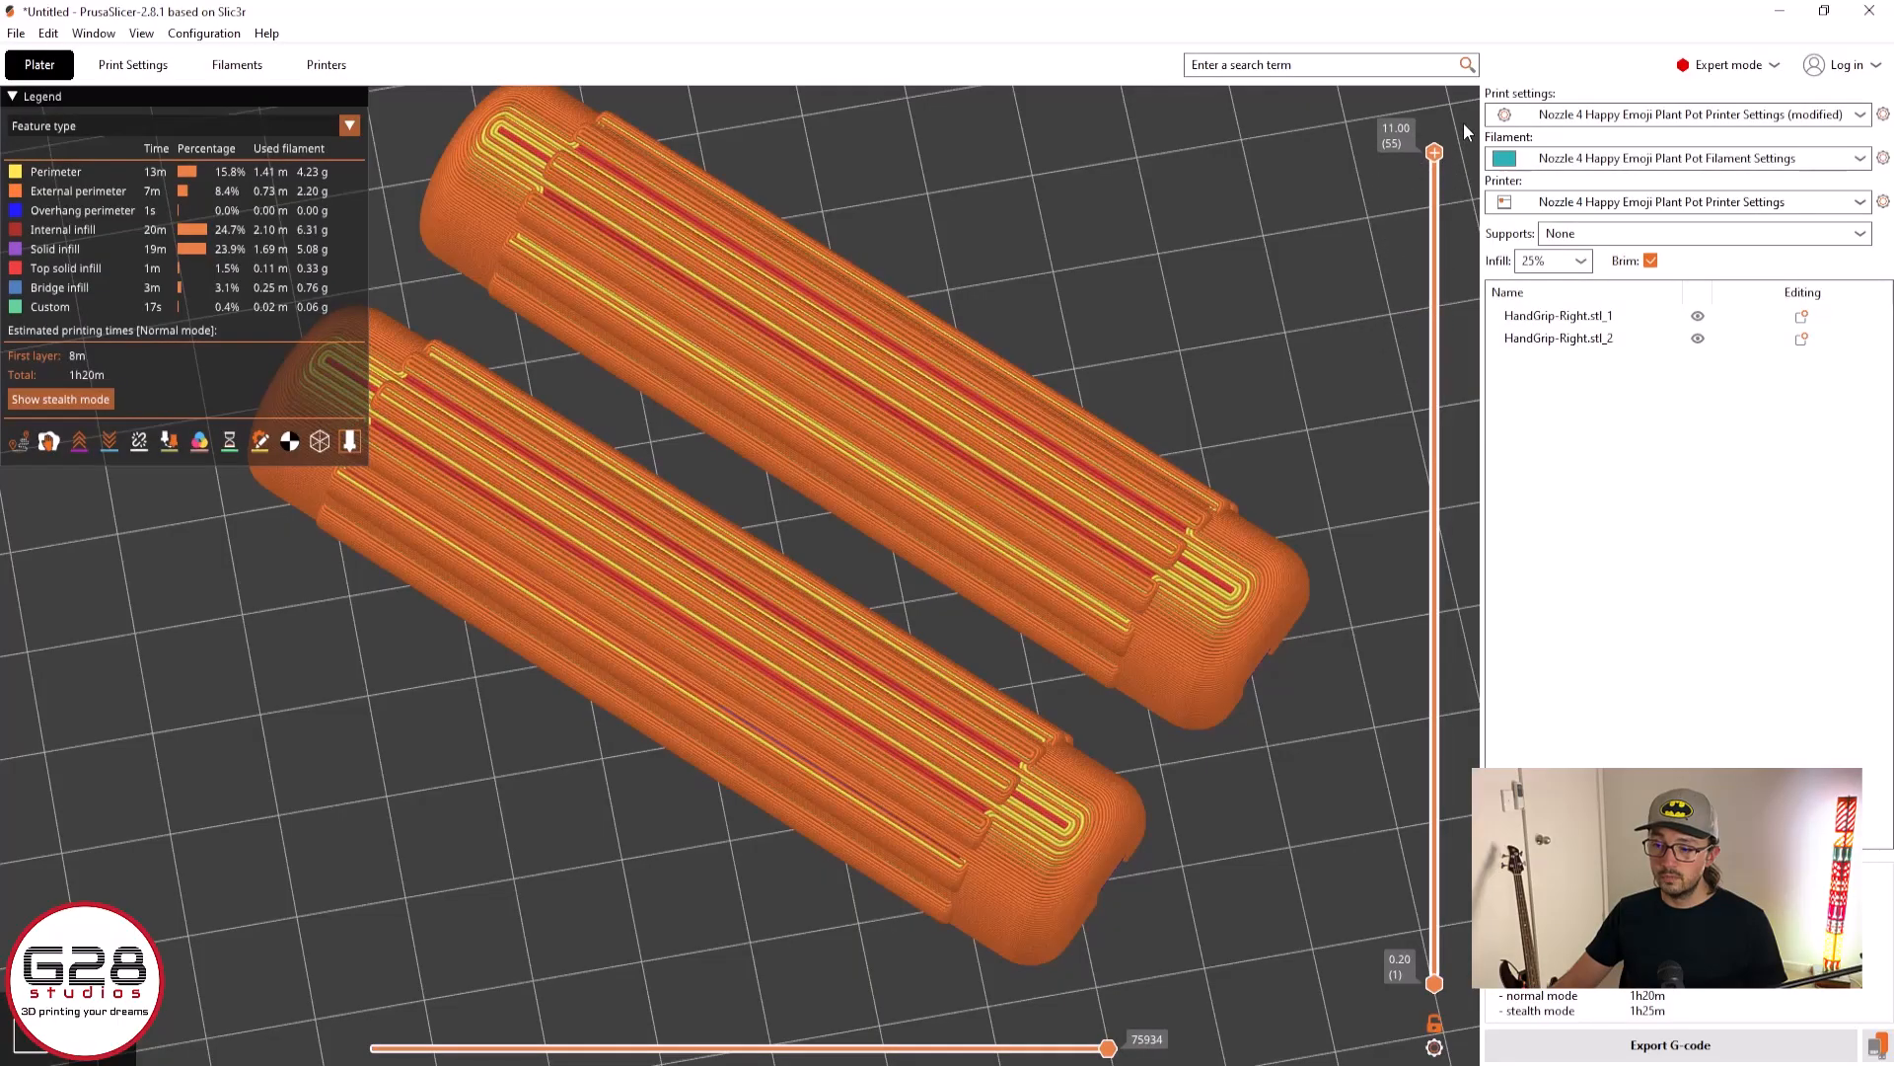
# Examine the ribbed top surfaces and slotted ends of the sliced grip halves in the preview
pyautogui.scroll(5, 848, 214)
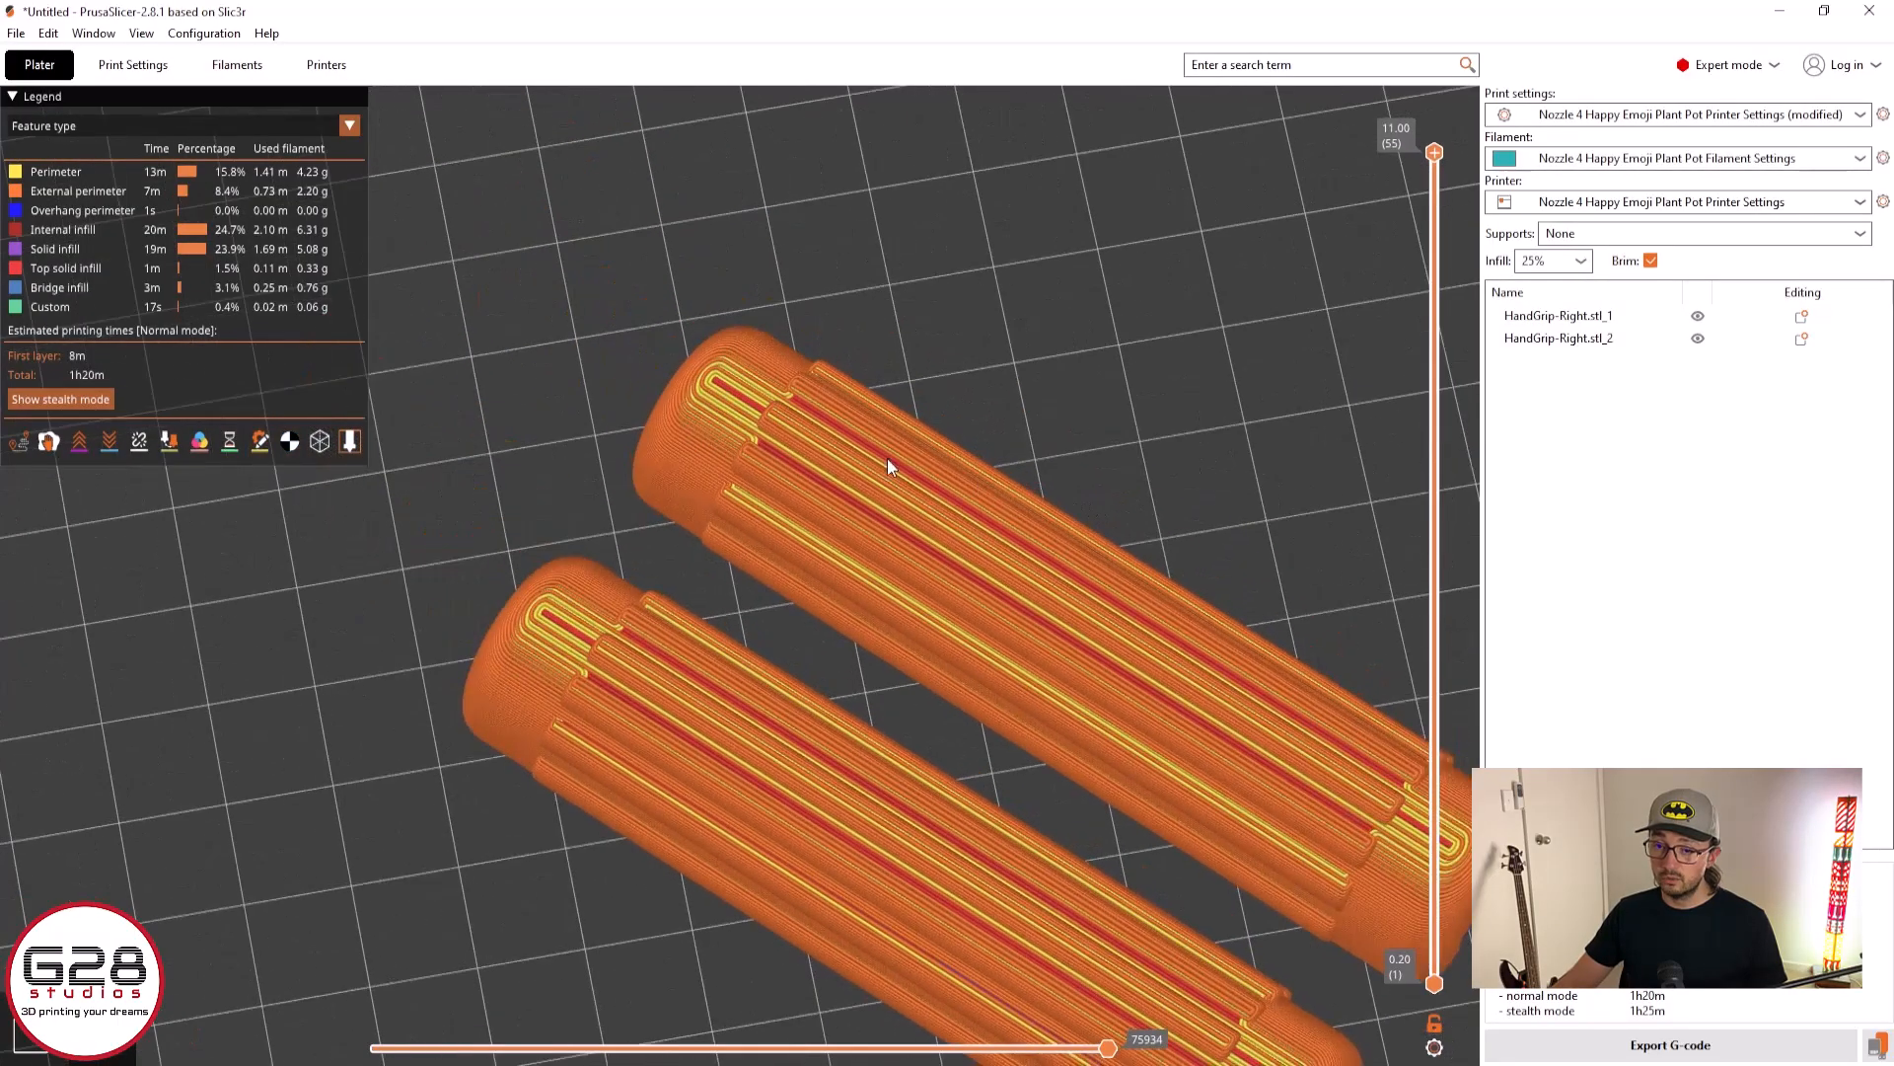
pyautogui.moveTo(981, 424); pyautogui.dragTo(649, 365, button='middle')
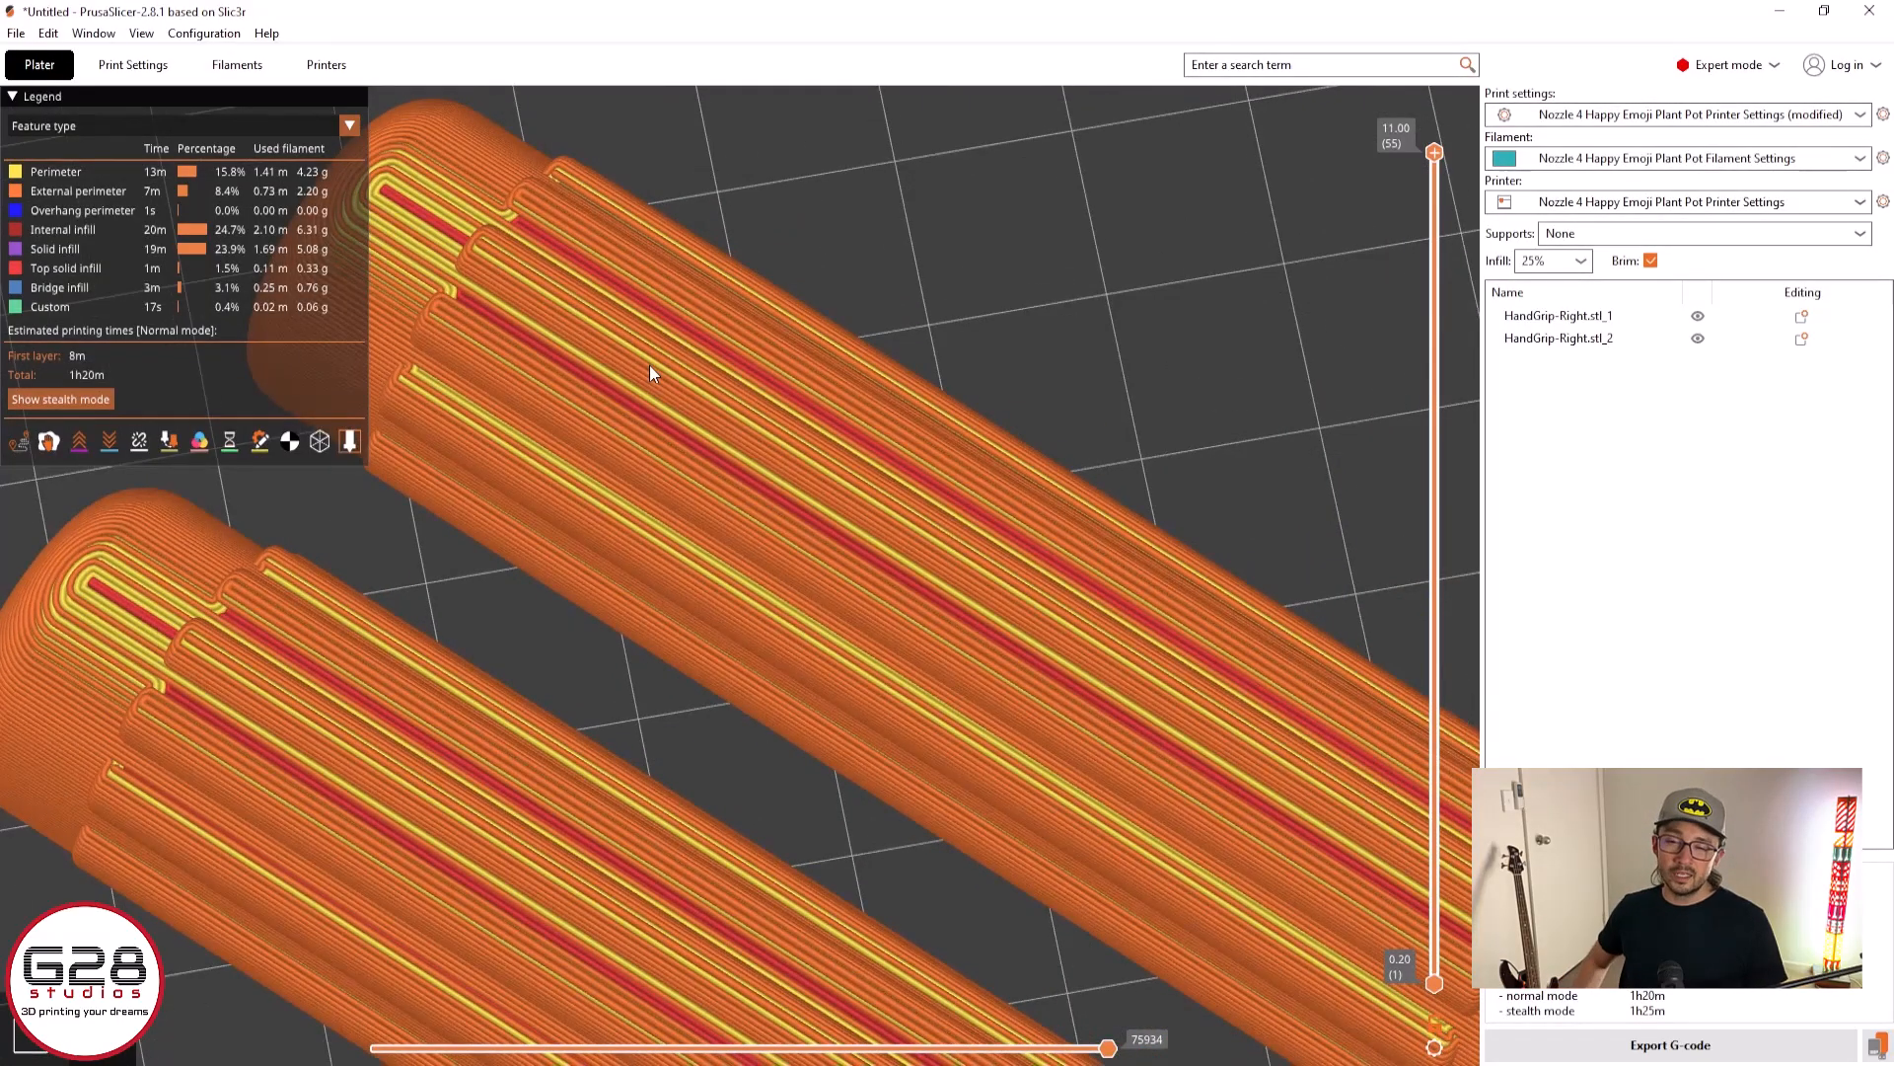
pyautogui.scroll(-2, 638, 353)
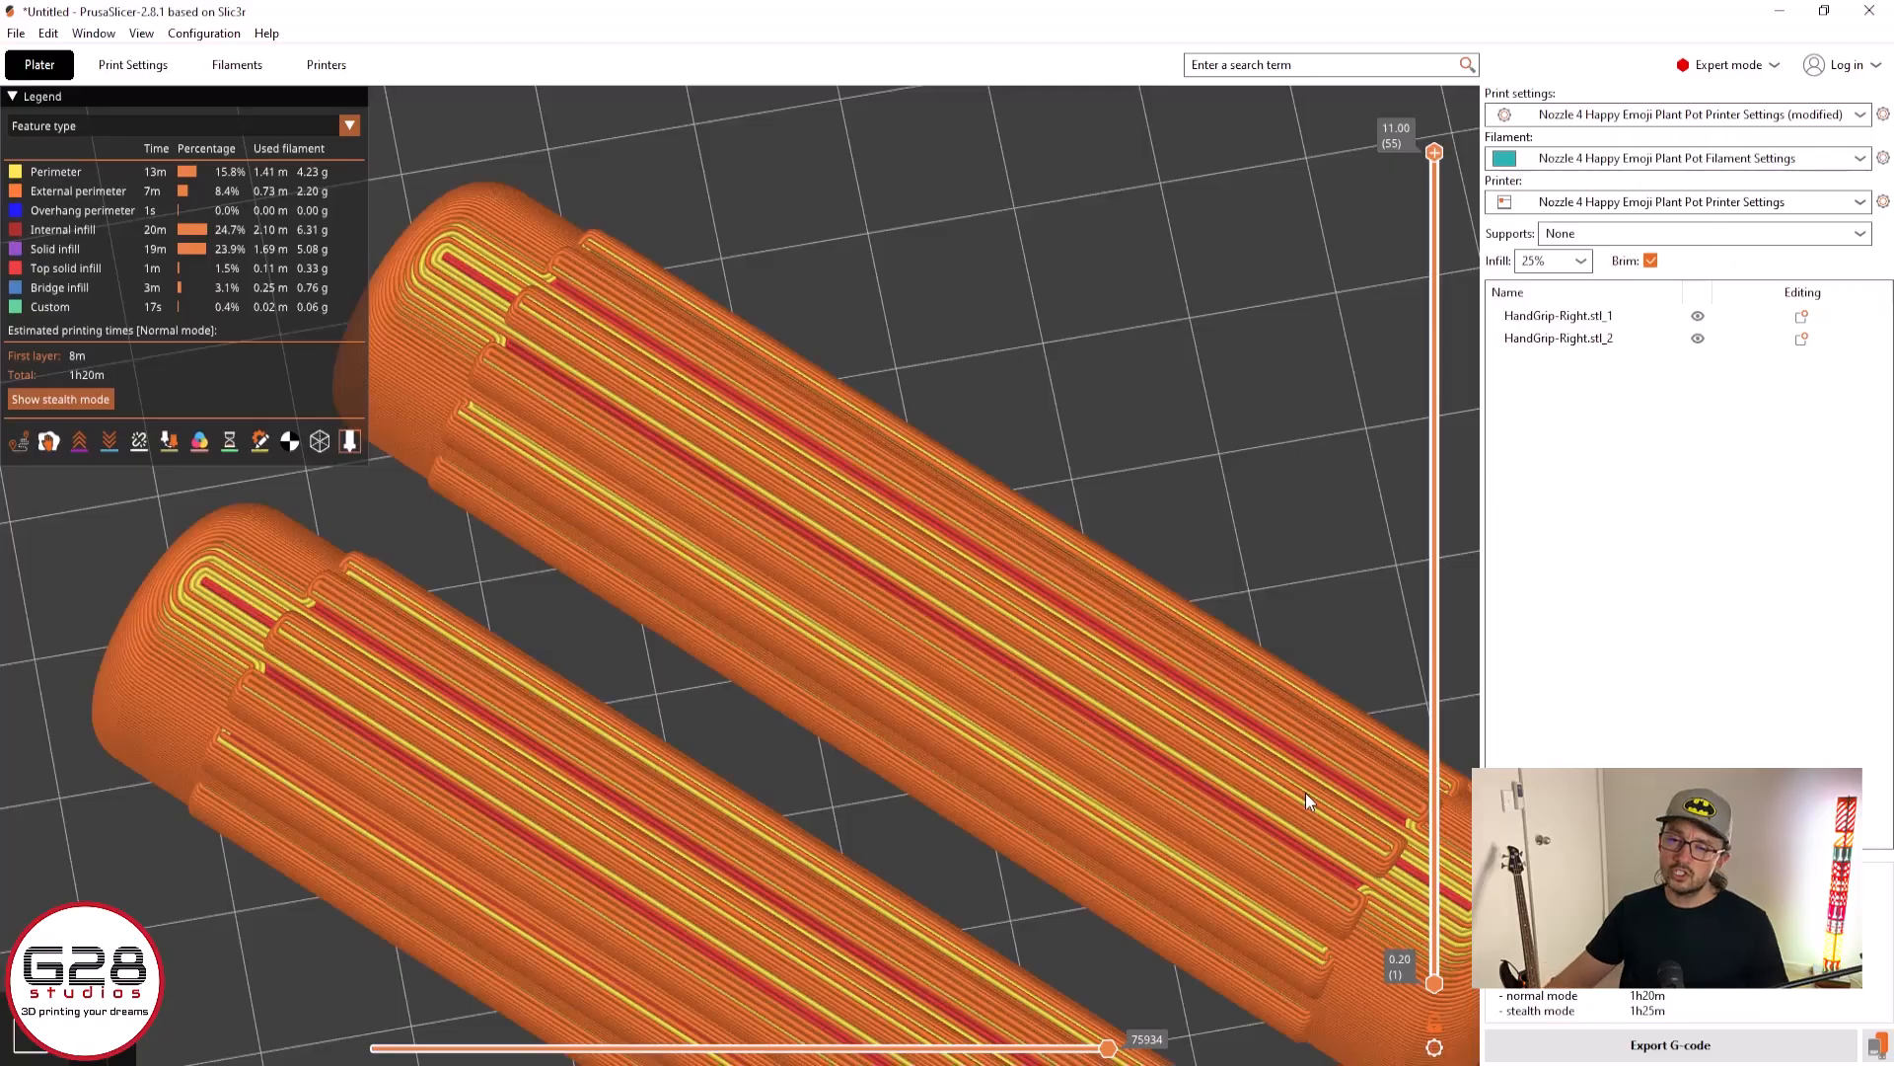
pyautogui.scroll(-3, 1305, 791)
pyautogui.moveTo(1078, 827); pyautogui.dragTo(1187, 885)
pyautogui.moveTo(1186, 882); pyautogui.dragTo(916, 850, button='middle')
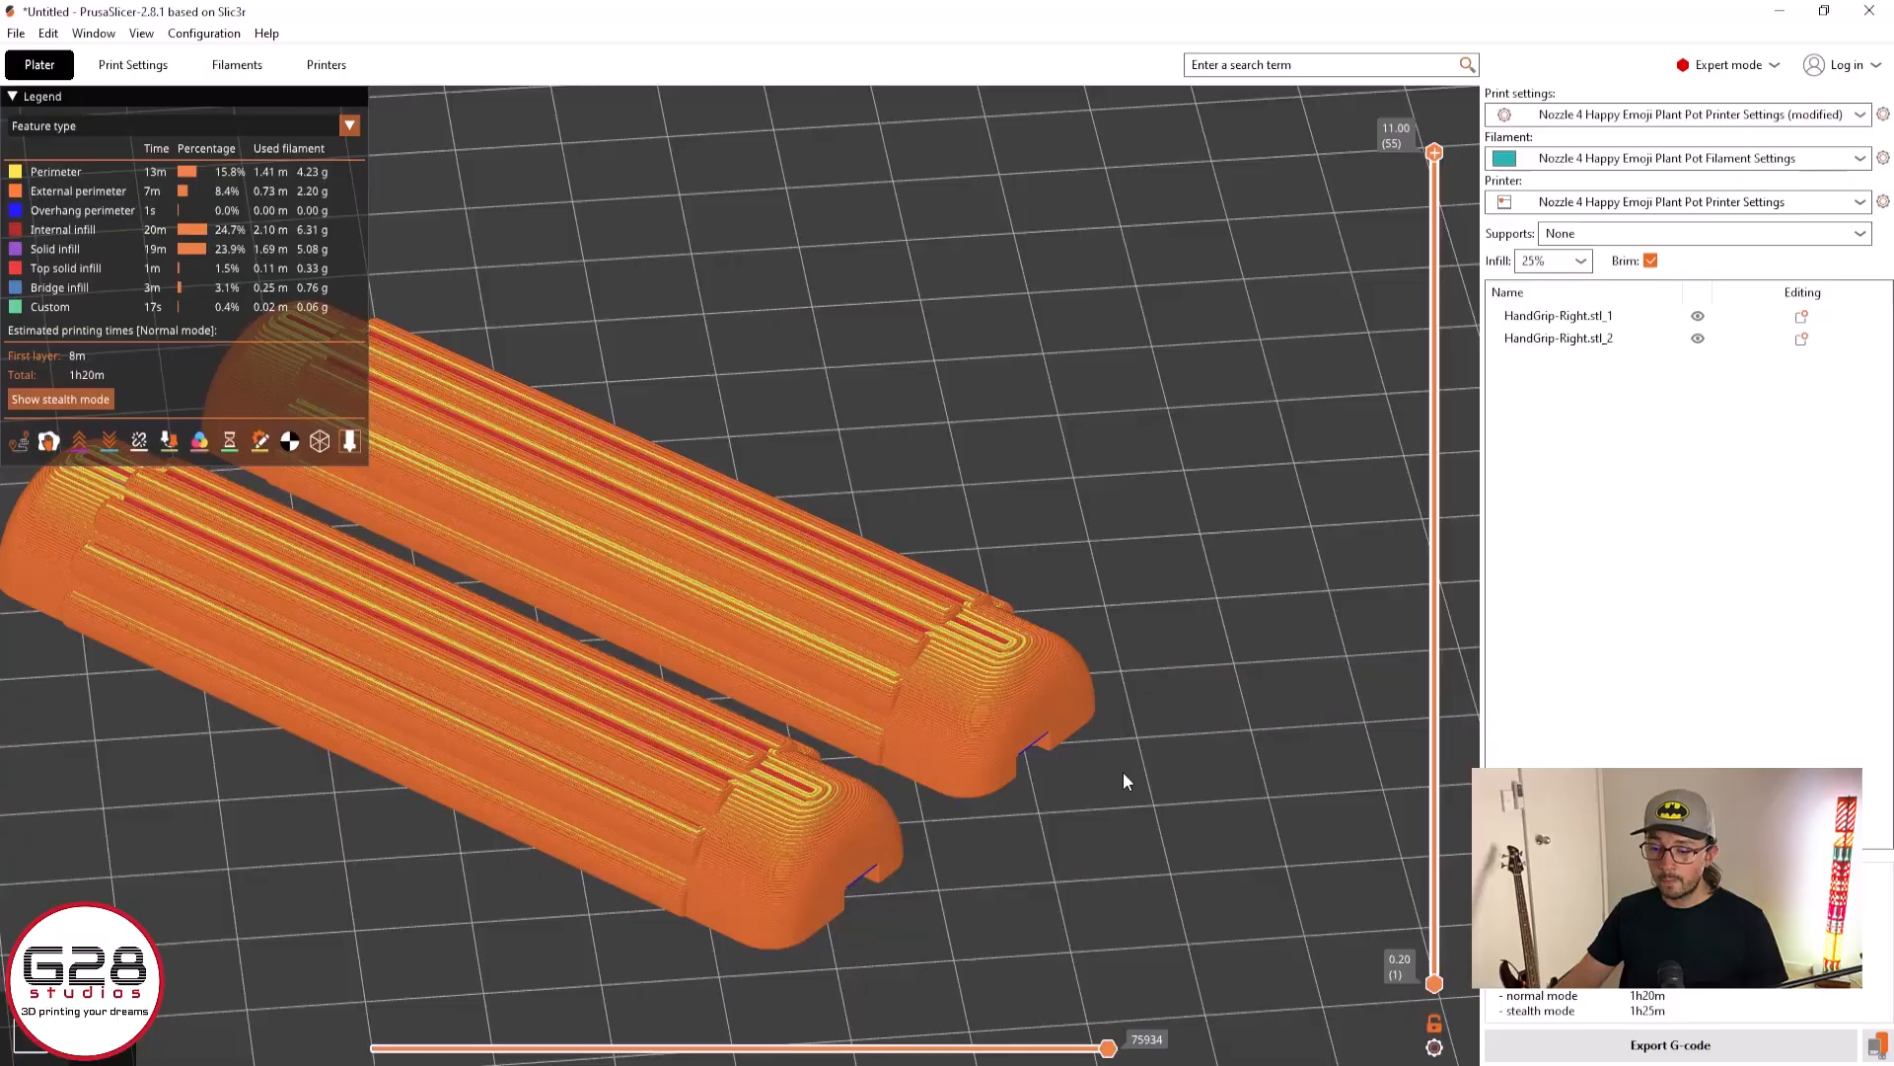